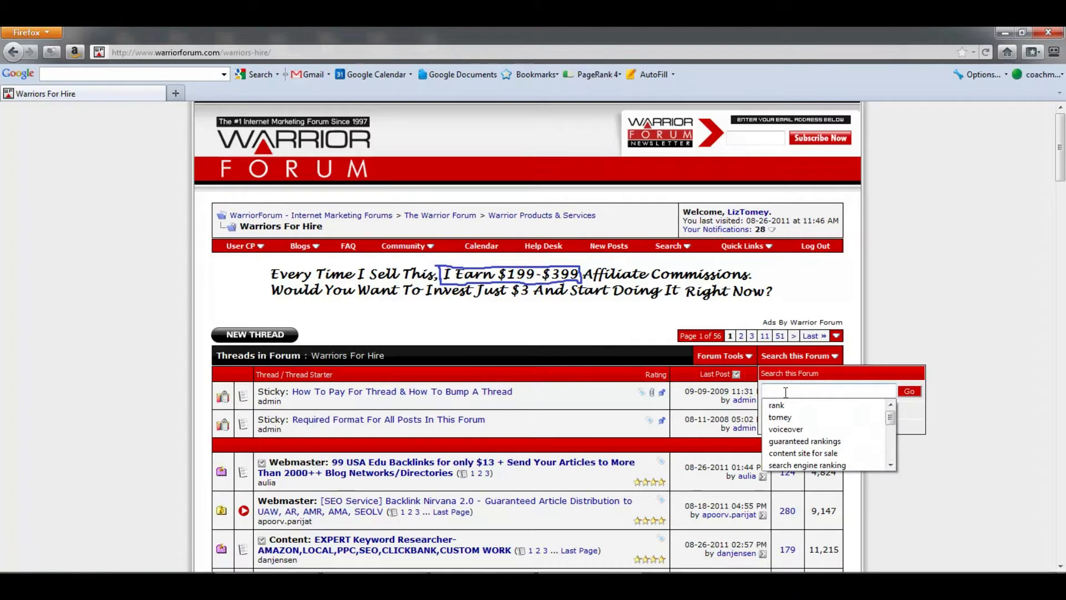
# - Search the Warriors For Hire forum for "sales letter" threads
pyautogui.write('sales')
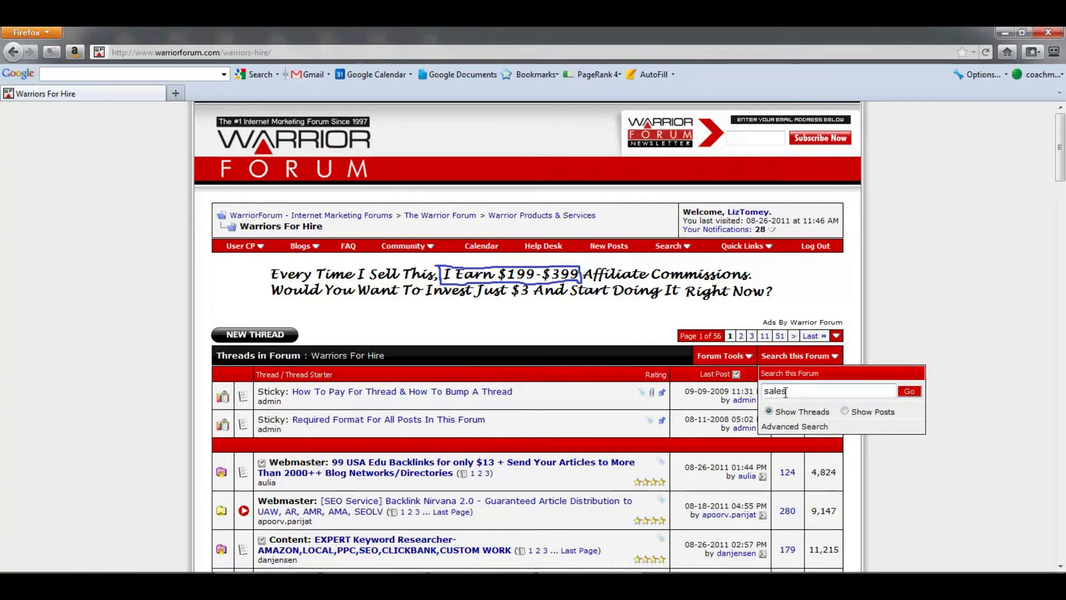
pyautogui.write(' letter')
pyautogui.press('Return')
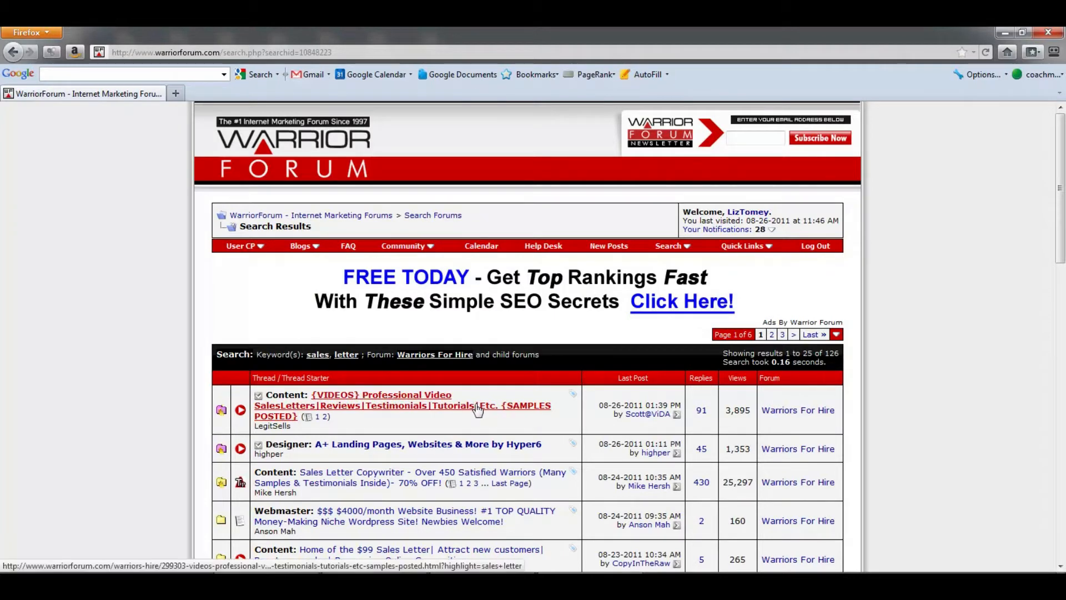
# - Open the "Sales Letter Copywriter - Over 450 Satisfied Warriors" and "Home of the $99 Sales Letter" threads in separate new tabs
pyautogui.moveTo(479, 411)
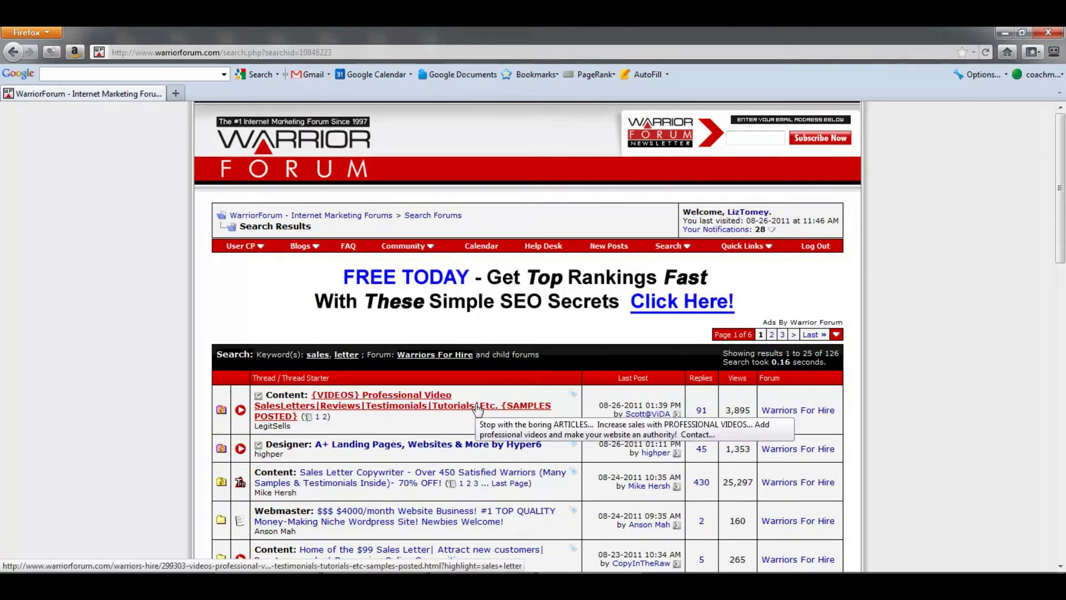
pyautogui.rightClick(354, 481)
pyautogui.click(383, 491)
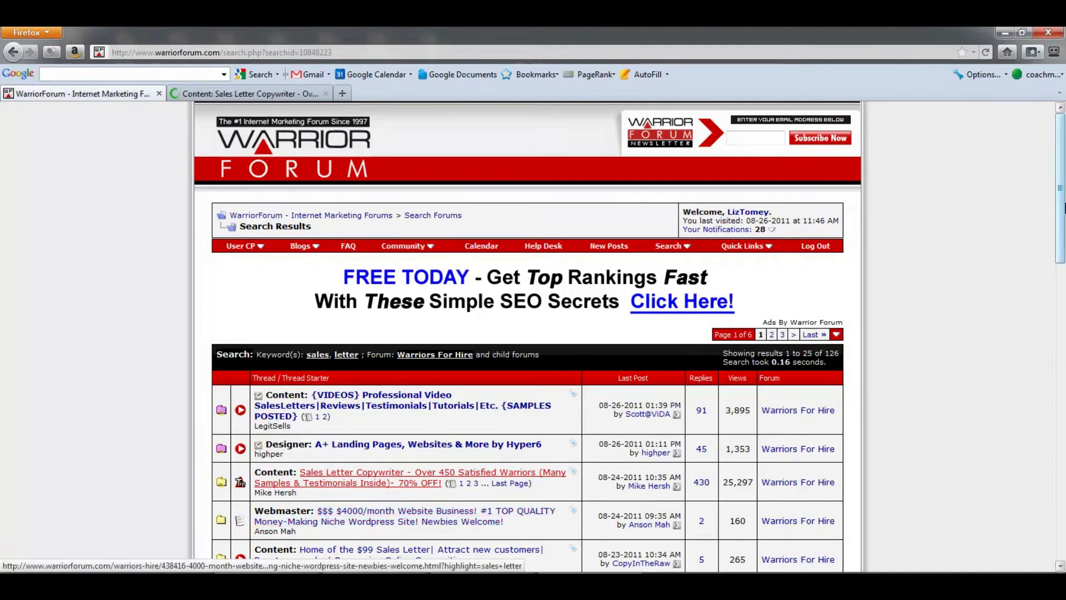
pyautogui.scroll(-2, 1058, 240)
pyautogui.scroll(-5, 1058, 240)
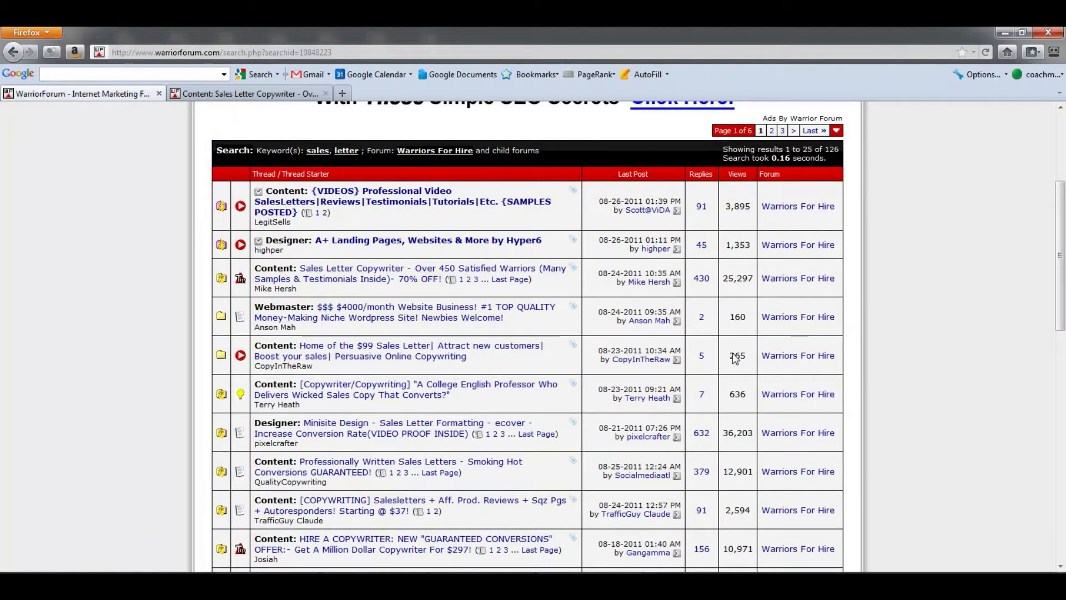
pyautogui.rightClick(422, 356)
pyautogui.click(453, 360)
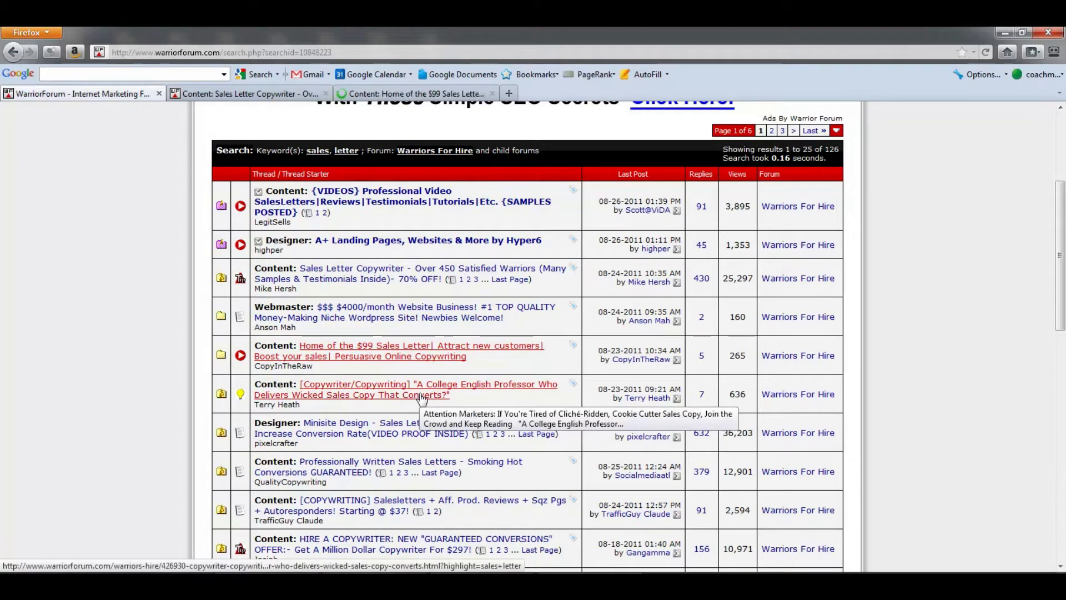
# - Open the "A College English Professor Who Delivers Wicked Sales Copy" and "Professionally Written Sales Letters" threads in new tabs
pyautogui.rightClick(387, 390)
pyautogui.click(425, 397)
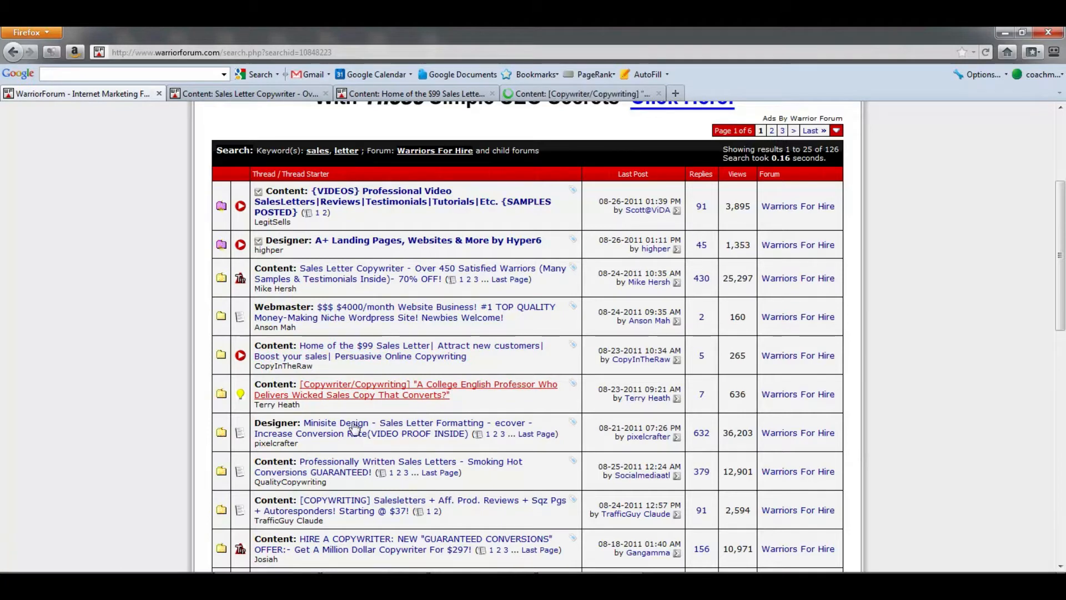
pyautogui.rightClick(338, 469)
pyautogui.click(361, 476)
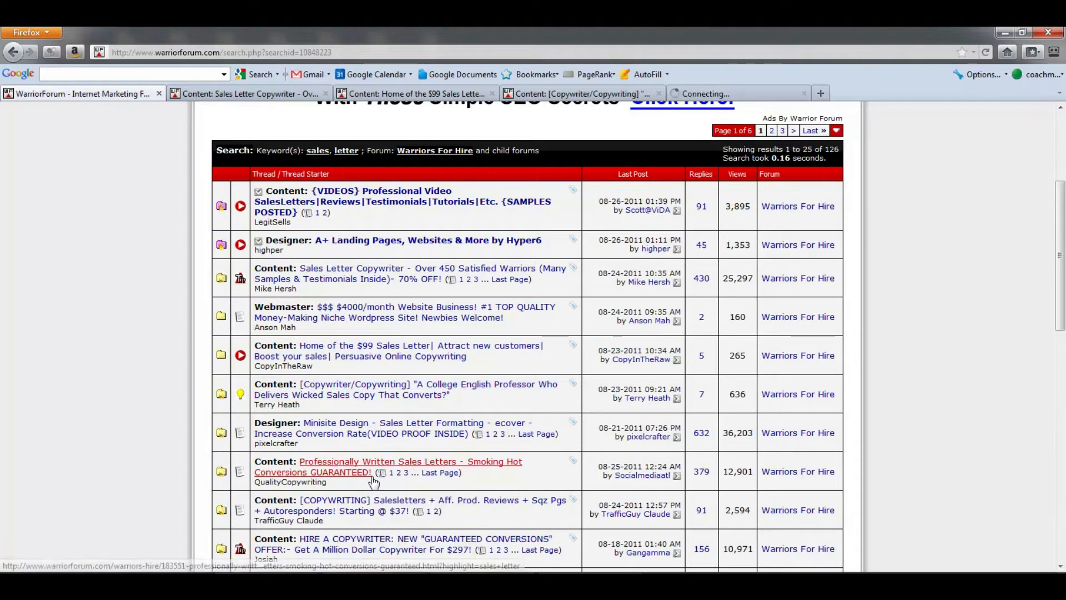
# - Open the "[COPYWRITING] Salesletters + Aff. Prod. Reviews" and "HIRE A COPYWRITER" threads in new tabs
pyautogui.rightClick(354, 508)
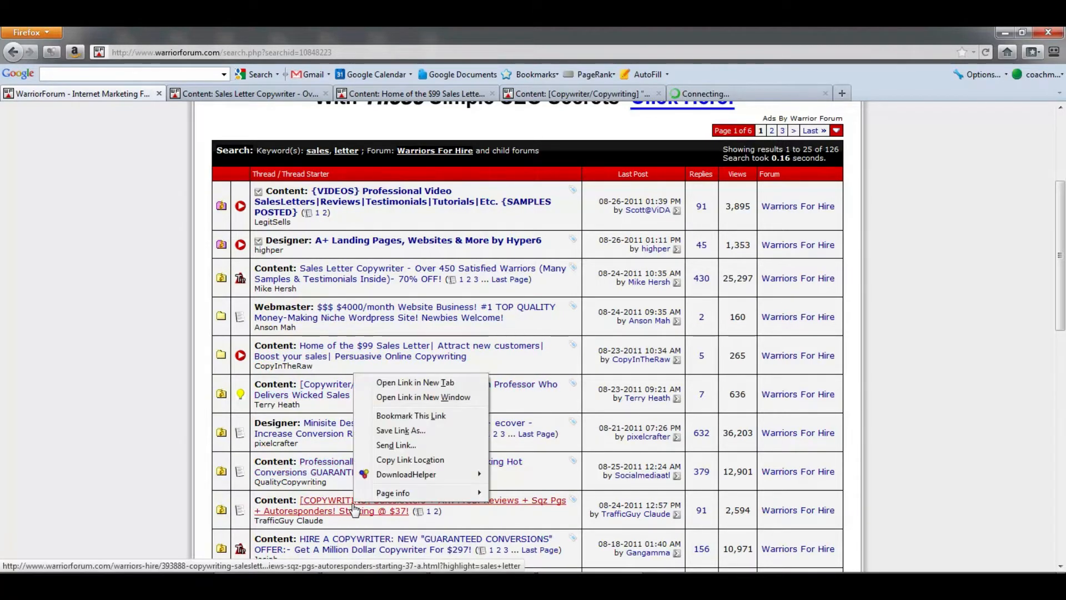
pyautogui.click(444, 382)
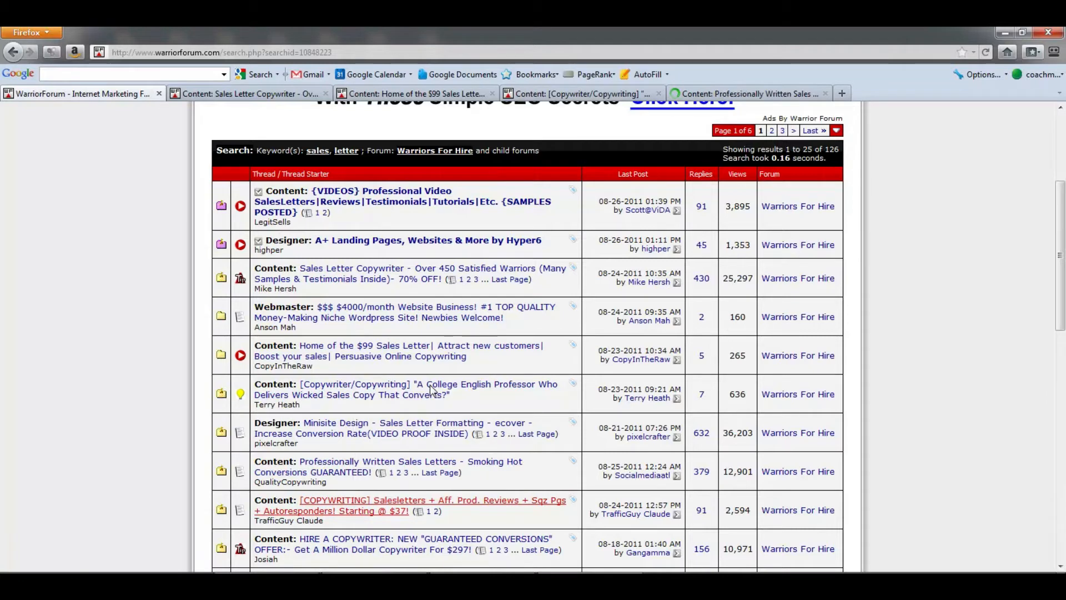
pyautogui.rightClick(408, 542)
pyautogui.click(472, 429)
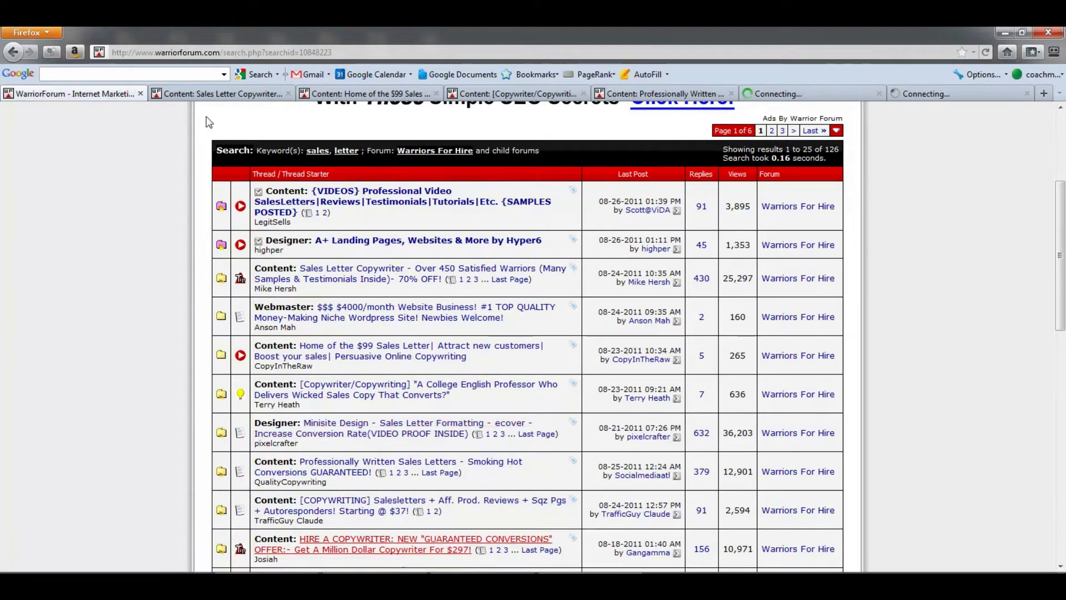
# - Highlight the one-payment price line in the "Over 450 Satisfied Warriors" thread, and look over the "Home of the $99 Sales Letter" thread
pyautogui.click(196, 95)
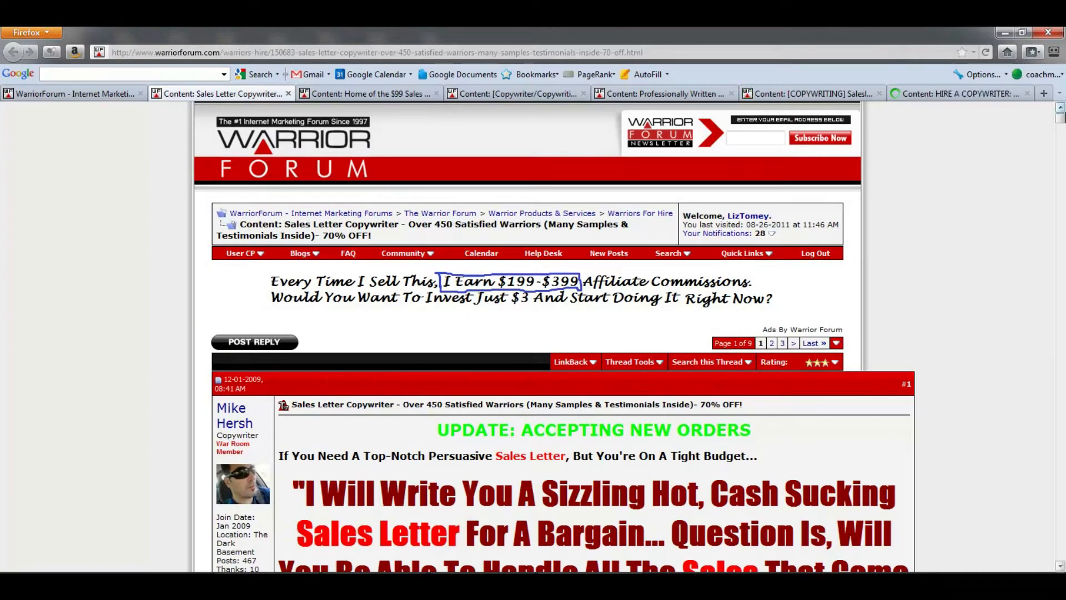
pyautogui.moveTo(1060, 118); pyautogui.dragTo(1023, 305)
pyautogui.moveTo(408, 237); pyautogui.dragTo(679, 260)
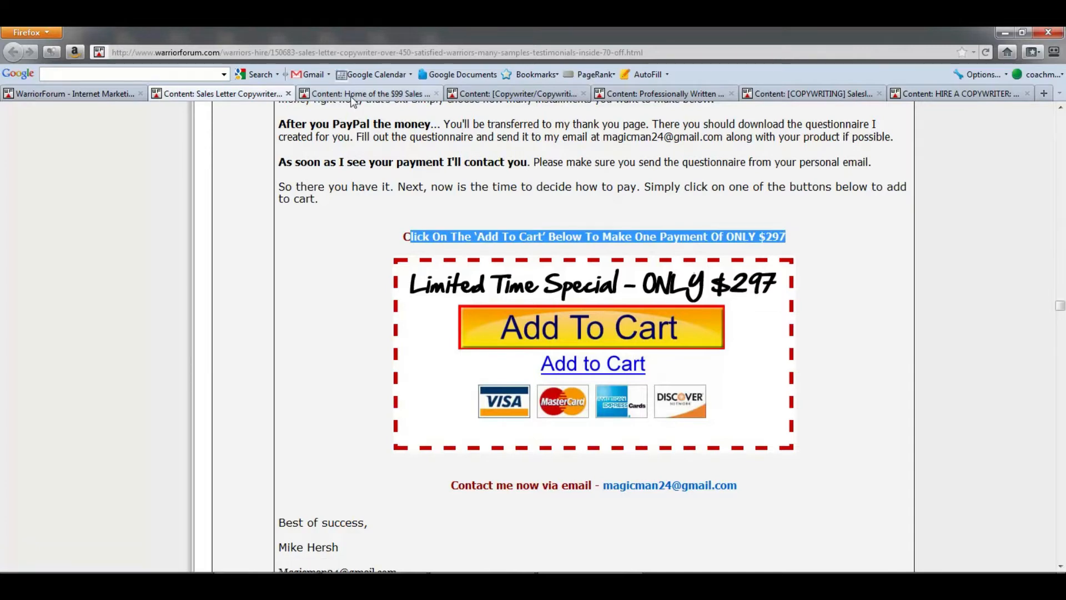
pyautogui.click(367, 93)
pyautogui.moveTo(1059, 150)
pyautogui.mouseDown()
pyautogui.moveTo(1014, 349)
pyautogui.moveTo(1003, 506)
pyautogui.moveTo(955, 132)
pyautogui.mouseUp()
# - Look through the "A College English Professor" thread down to its closing offer and open the Place Your Order link
pyautogui.hotkey('ctrl', 'Tab')
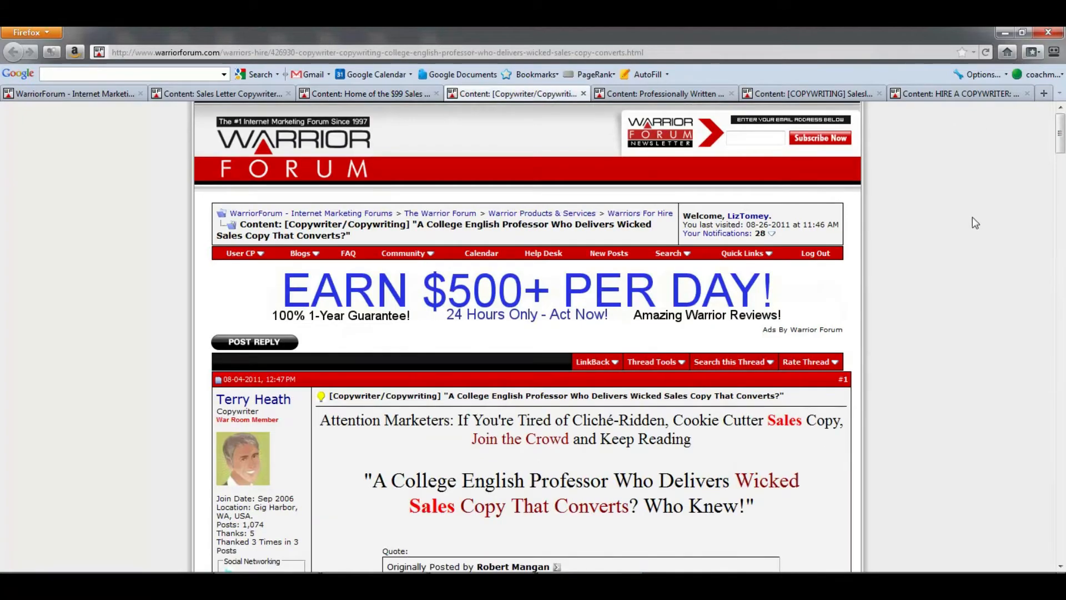
pyautogui.moveTo(1060, 146)
pyautogui.mouseDown()
pyautogui.moveTo(1060, 291)
pyautogui.moveTo(1028, 368)
pyautogui.moveTo(1036, 384)
pyautogui.moveTo(1059, 361)
pyautogui.mouseUp()
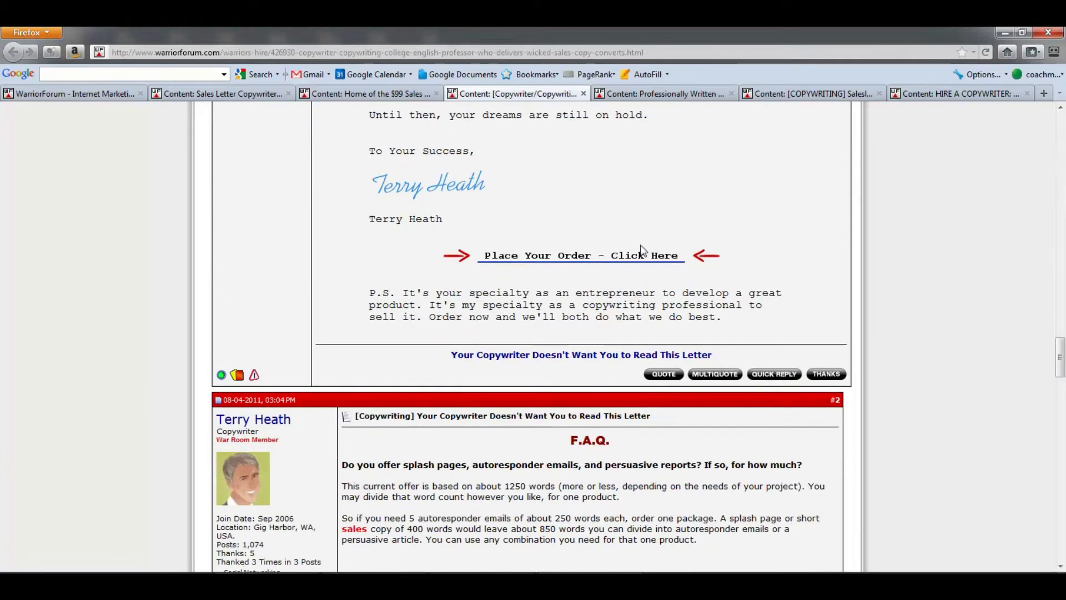
pyautogui.click(599, 256)
# - Highlight the current price in the "Professionally Written Sales Letters" thread and check the order summary on the PayPal page
pyautogui.click(715, 96)
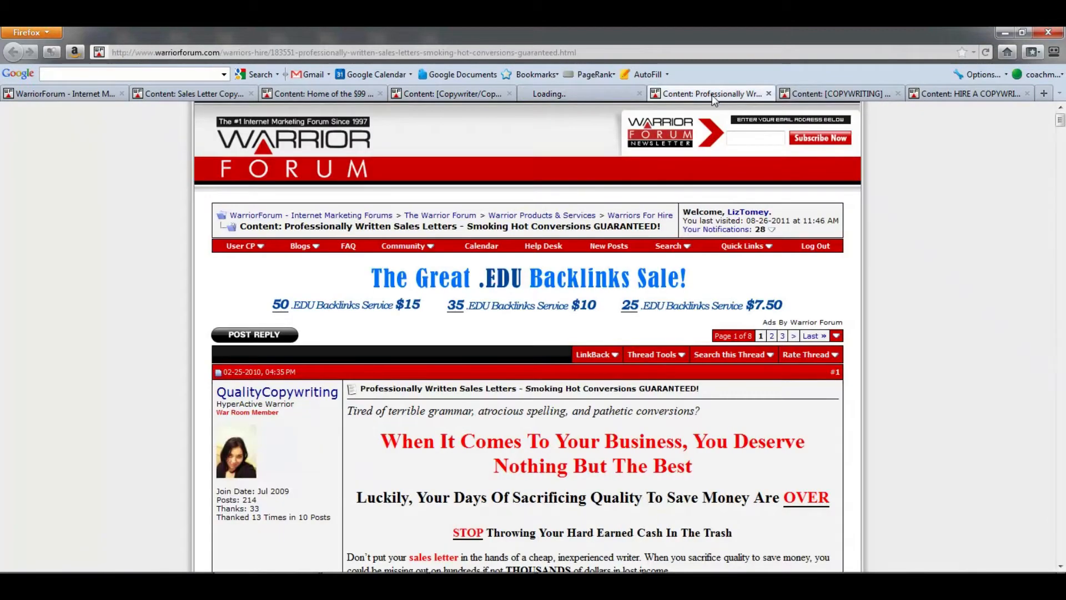
pyautogui.moveTo(1059, 125); pyautogui.dragTo(1044, 225)
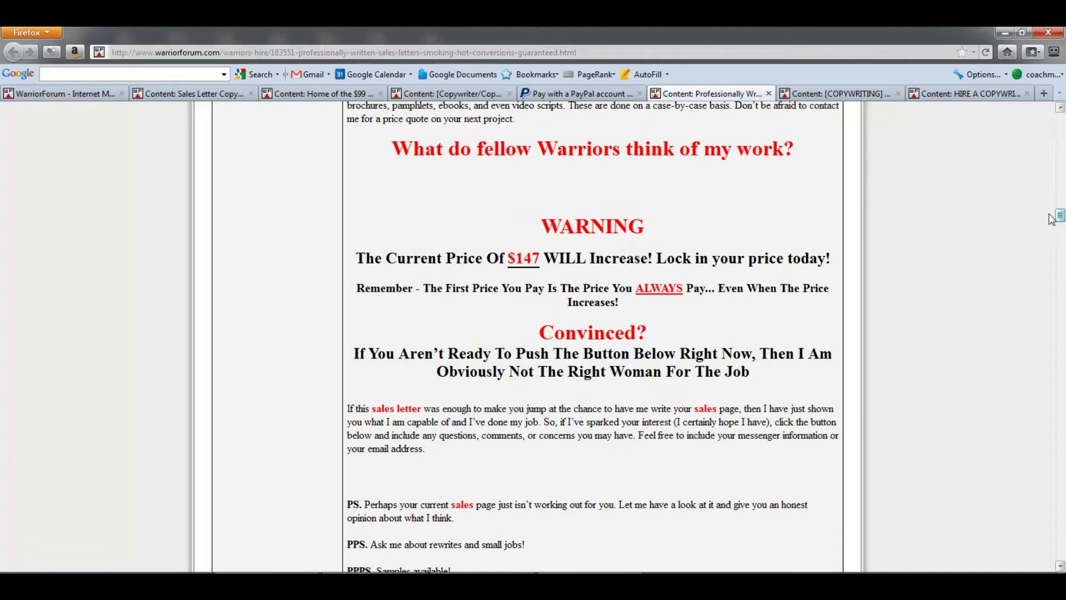
pyautogui.moveTo(554, 265); pyautogui.dragTo(508, 261)
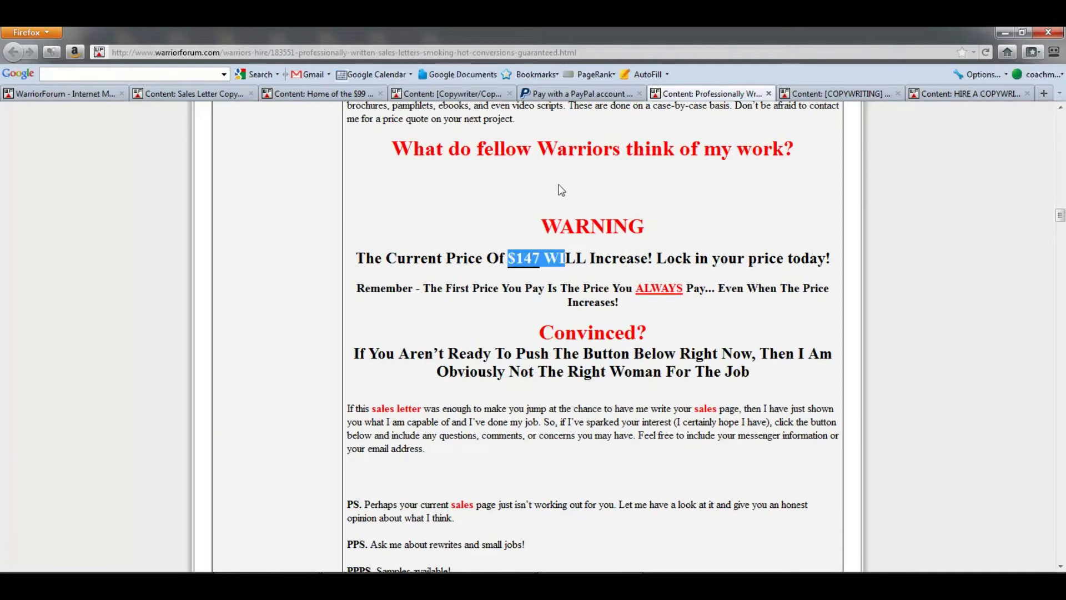
pyautogui.click(566, 96)
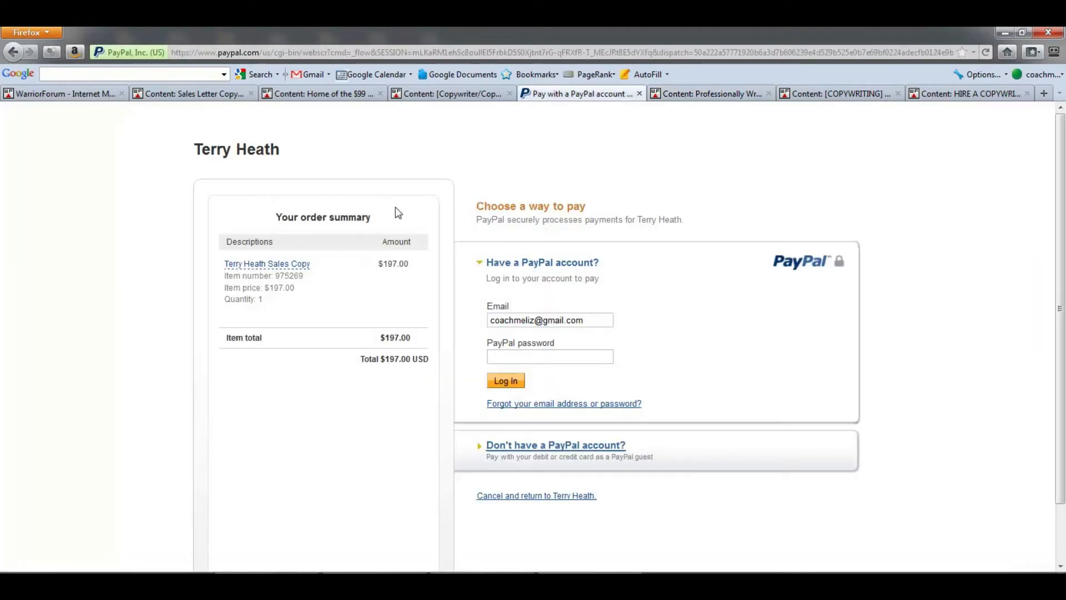
# - Look through the "[COPYWRITING] Salesletters" thread down to its samples listed by niche
pyautogui.click(839, 94)
pyautogui.click(1057, 141)
pyautogui.moveTo(1057, 141); pyautogui.dragTo(1042, 171)
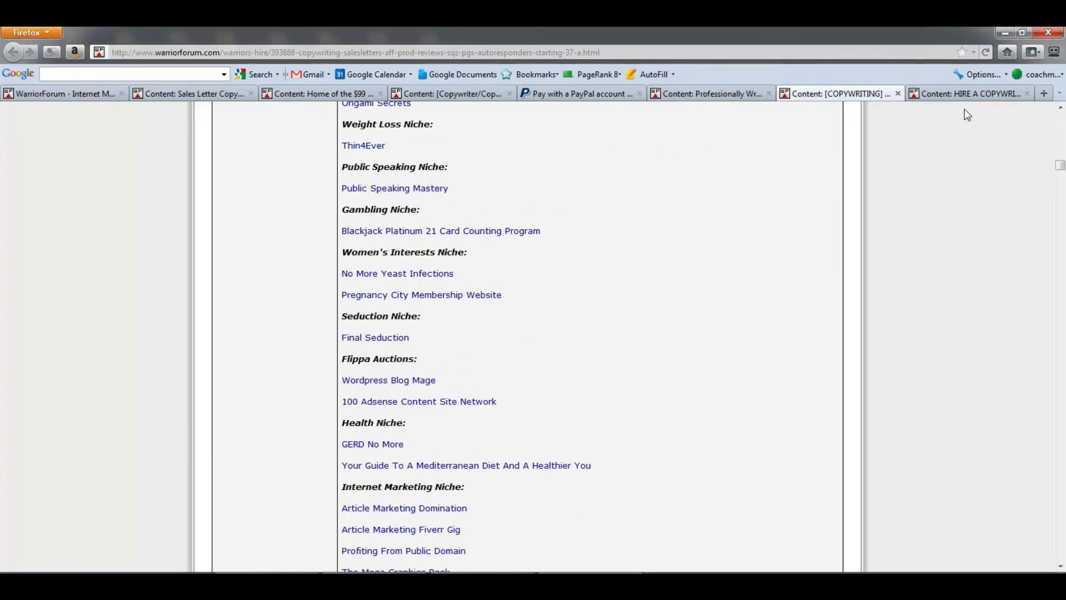
# - Examine the headline offer, client results and testimonials in the "HIRE A COPYWRITER" thread
pyautogui.click(953, 96)
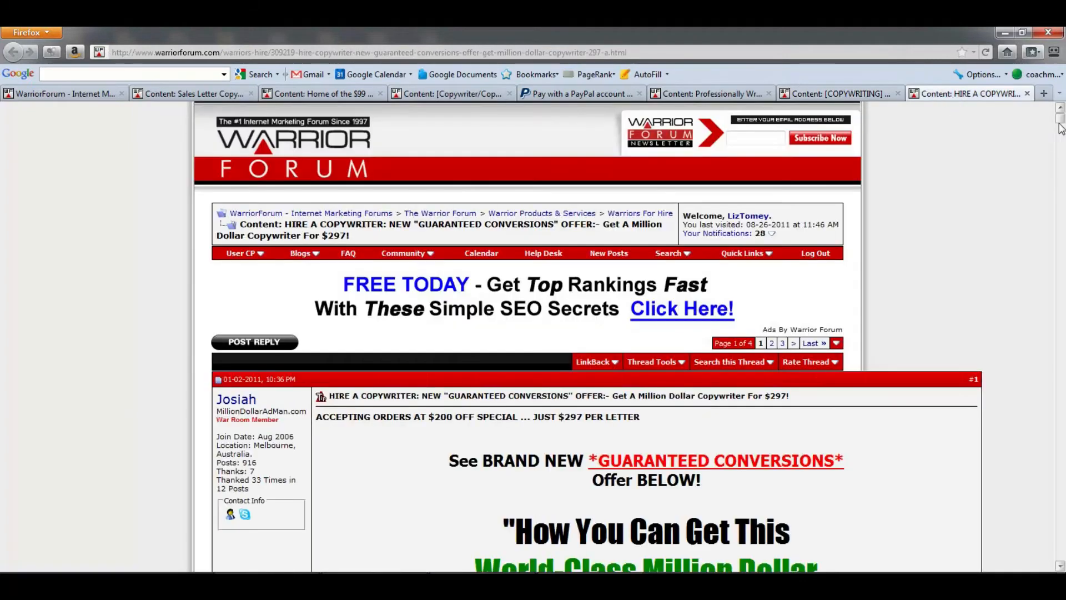
pyautogui.moveTo(1061, 124); pyautogui.dragTo(1061, 130)
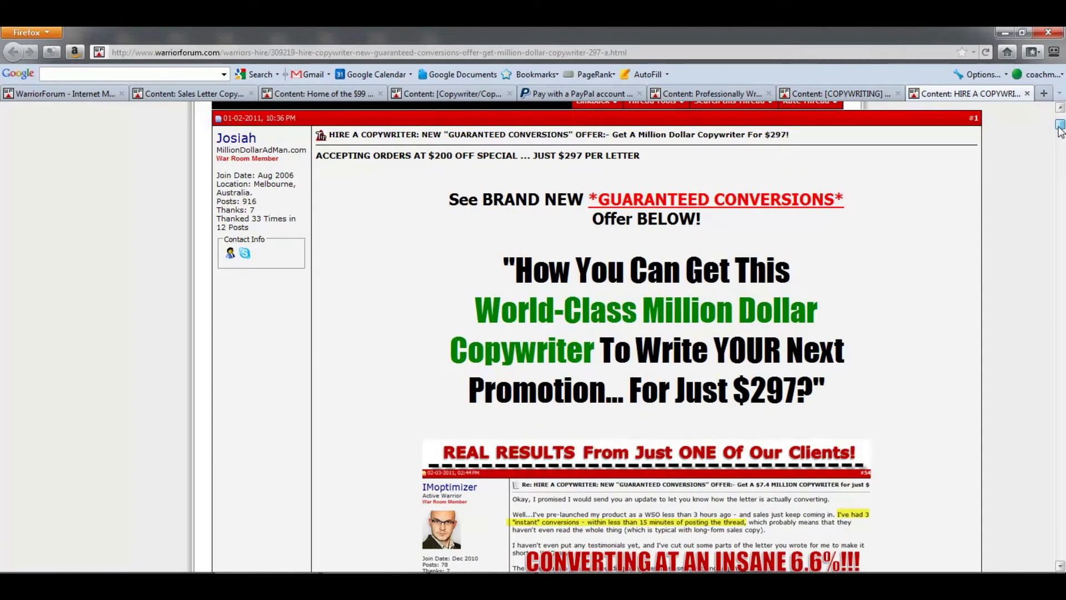
pyautogui.moveTo(1060, 131); pyautogui.dragTo(1060, 136)
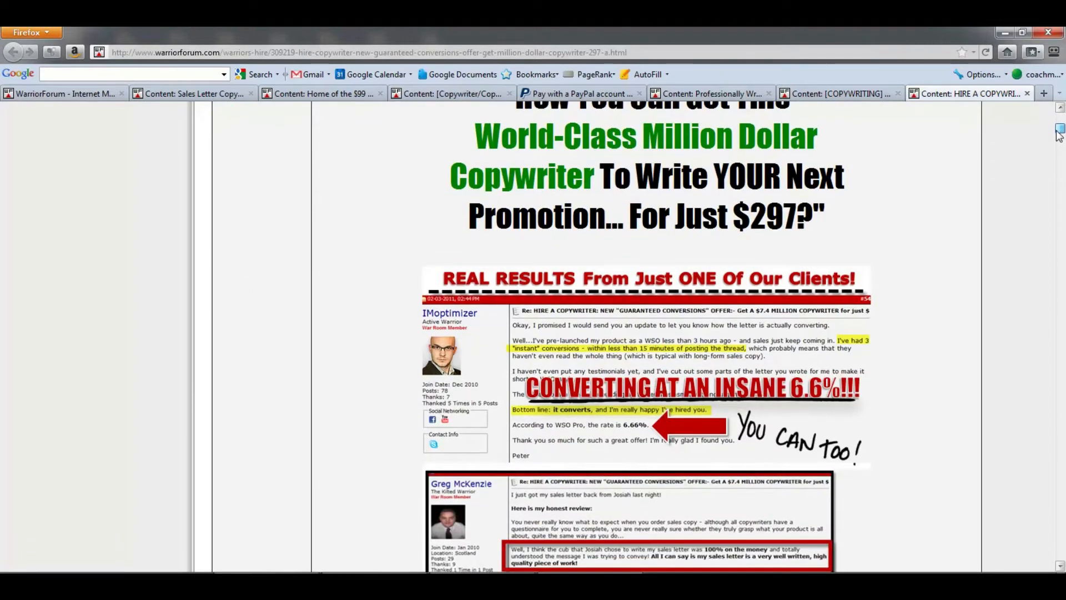
pyautogui.moveTo(1057, 132); pyautogui.dragTo(1037, 186)
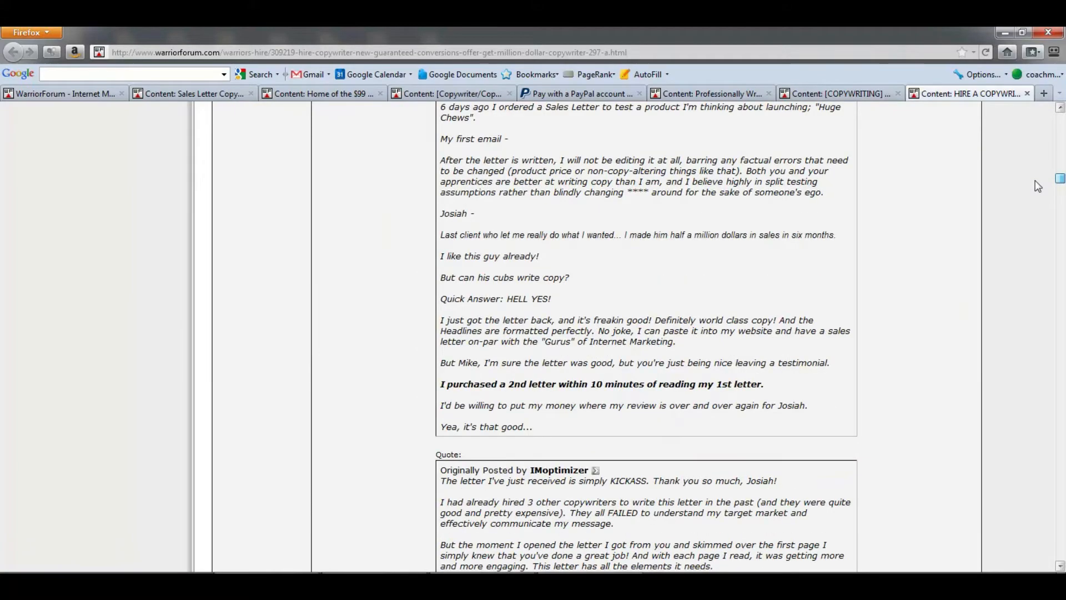
pyautogui.moveTo(1038, 186); pyautogui.dragTo(1034, 229)
# - Revisit the opening posts of the "[COPYWRITING] Salesletters" and "HIRE A COPYWRITER" threads to compare the two offers
pyautogui.click(824, 97)
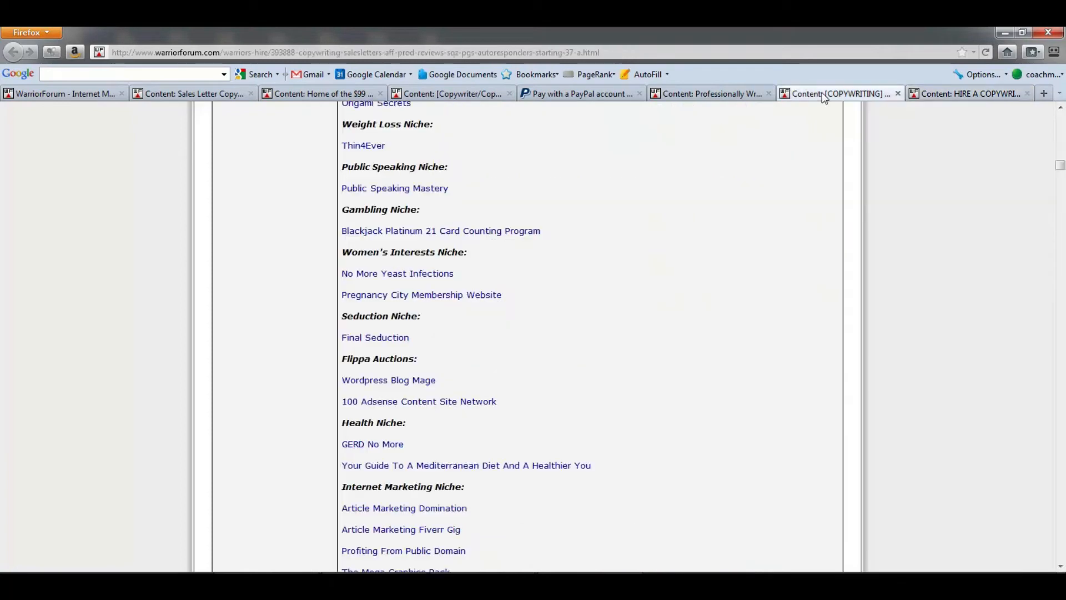
pyautogui.moveTo(1060, 165); pyautogui.dragTo(1061, 121)
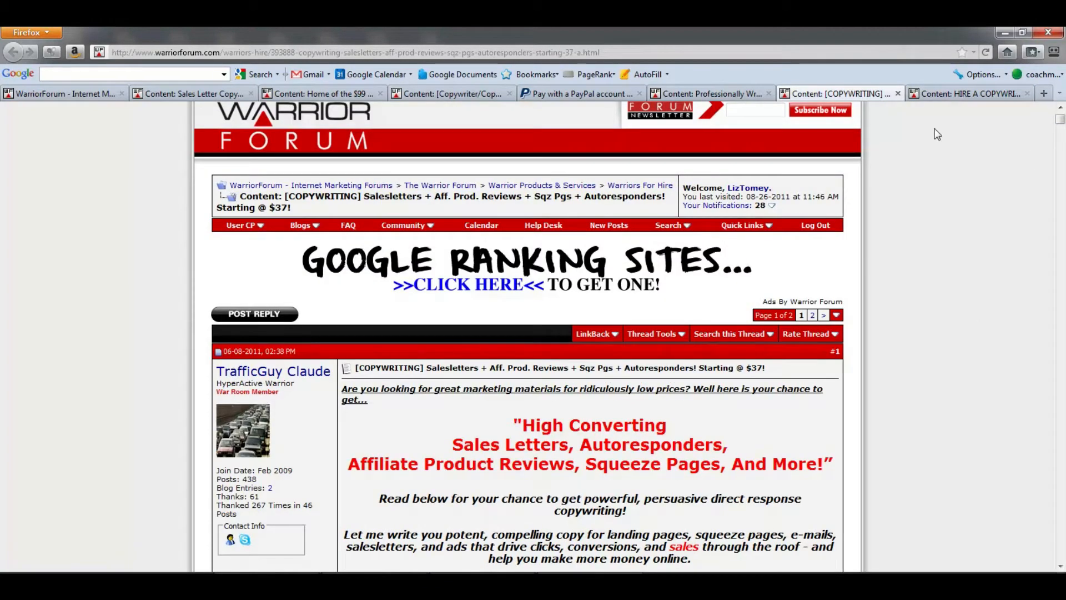
pyautogui.click(962, 97)
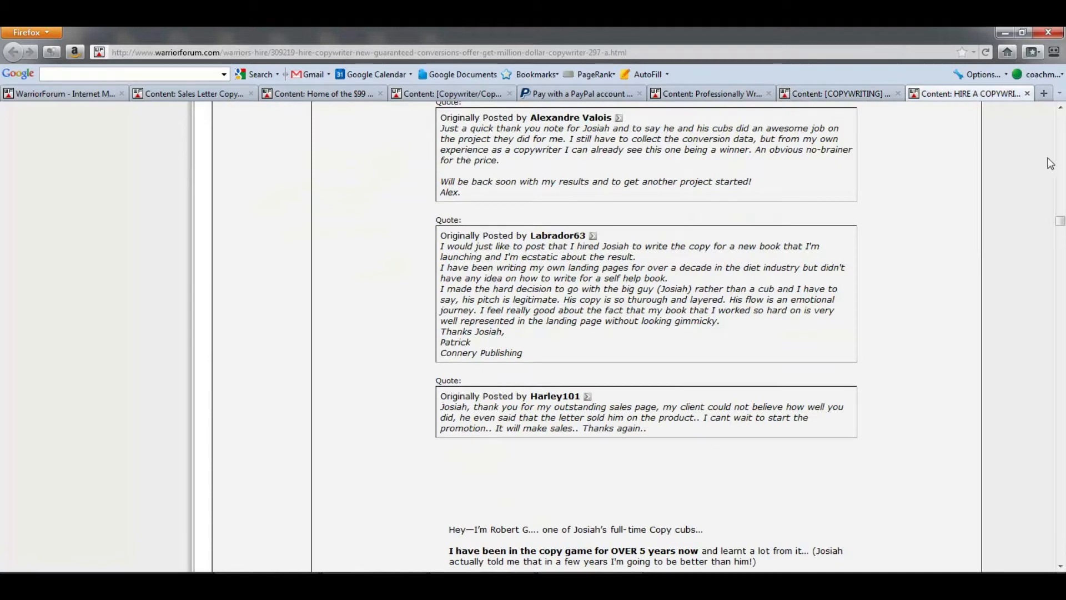
pyautogui.moveTo(1060, 221); pyautogui.dragTo(1060, 114)
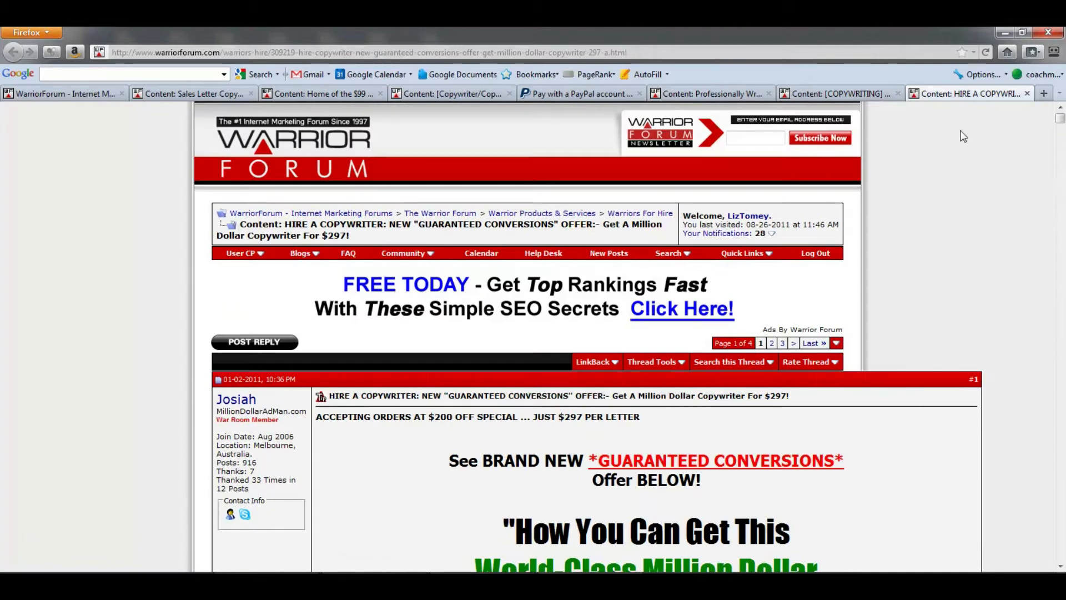
# - Close the six copywriter threads and the PayPal page, and look over the remaining sales letter search results
pyautogui.click(1028, 94)
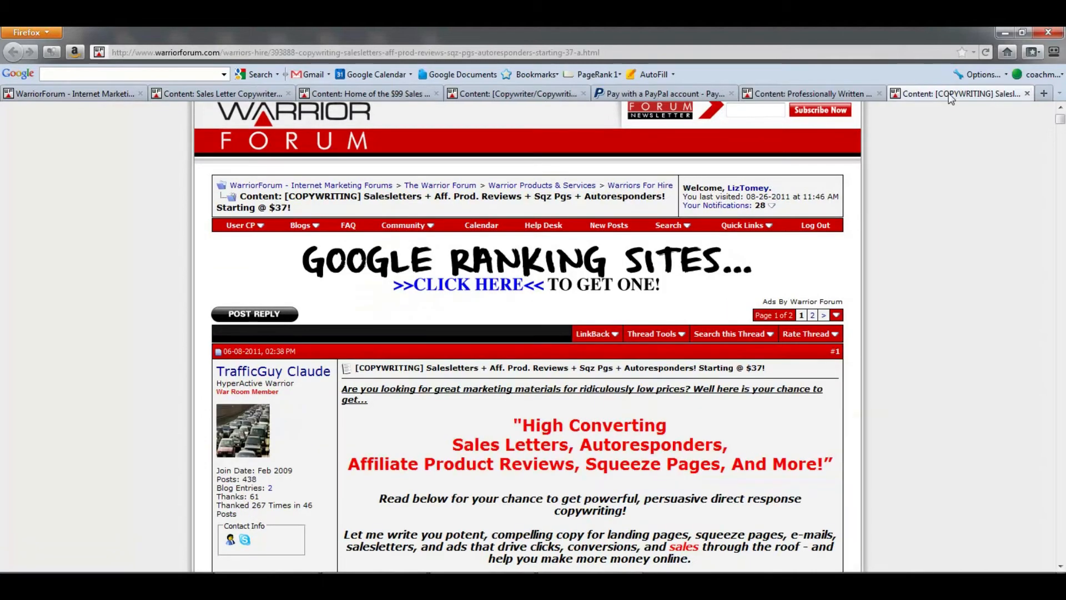
pyautogui.click(1032, 94)
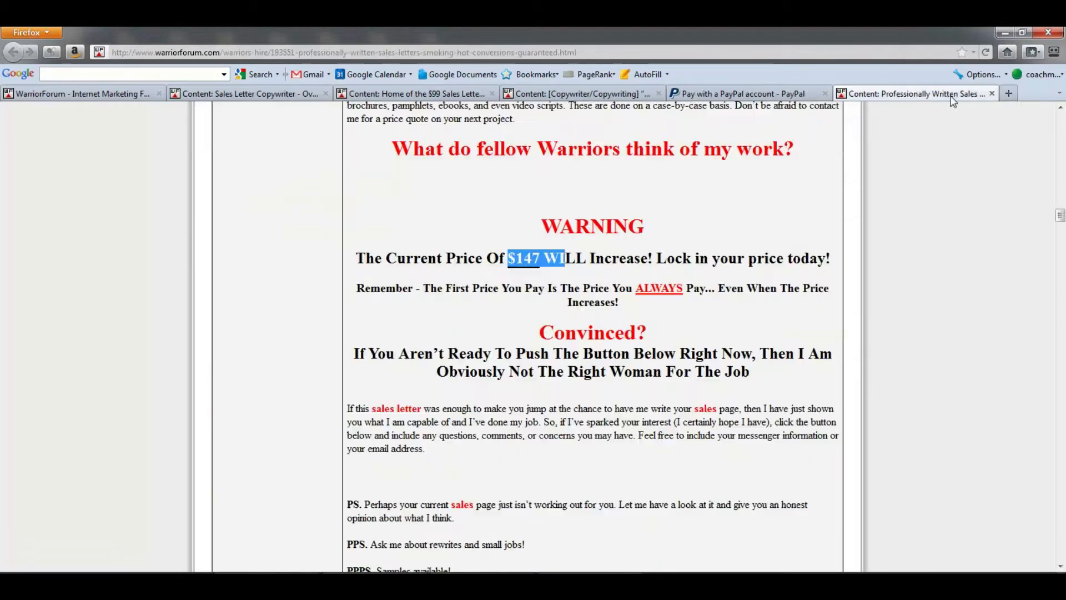
pyautogui.click(992, 94)
pyautogui.click(825, 94)
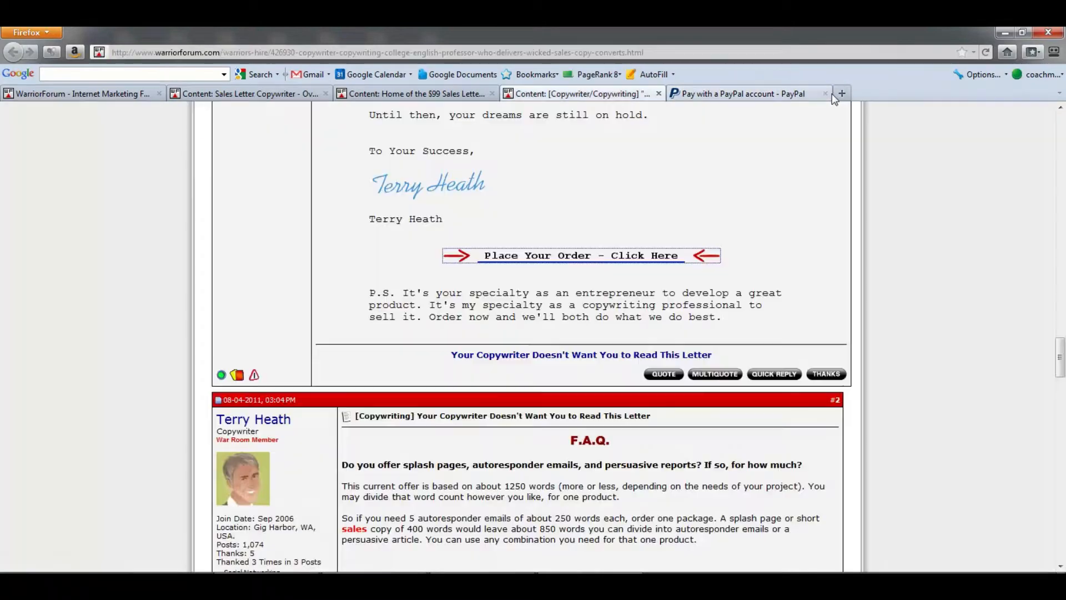
pyautogui.click(659, 93)
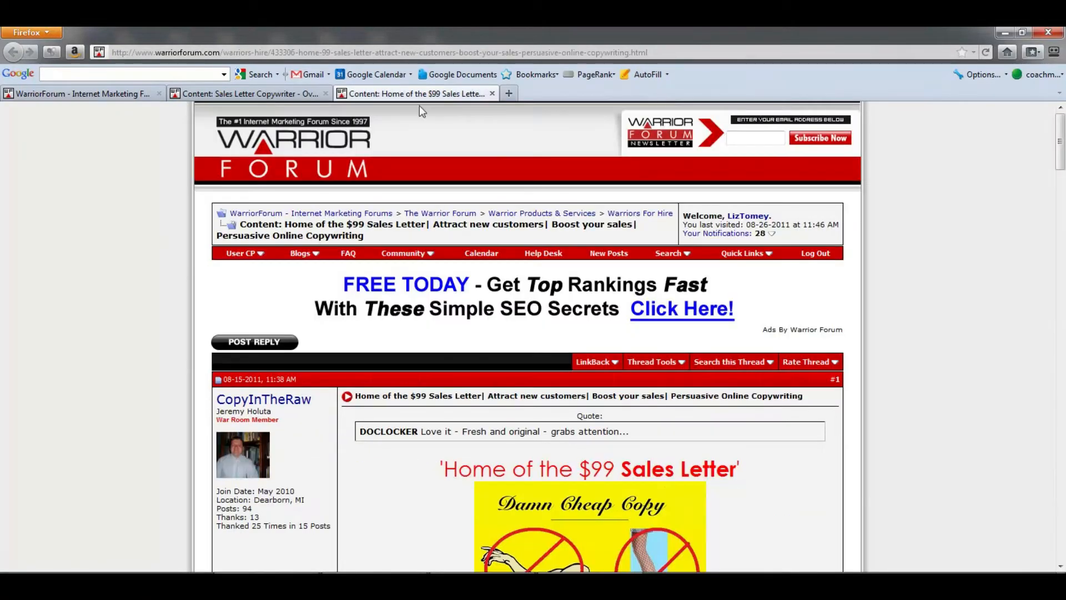
pyautogui.click(492, 94)
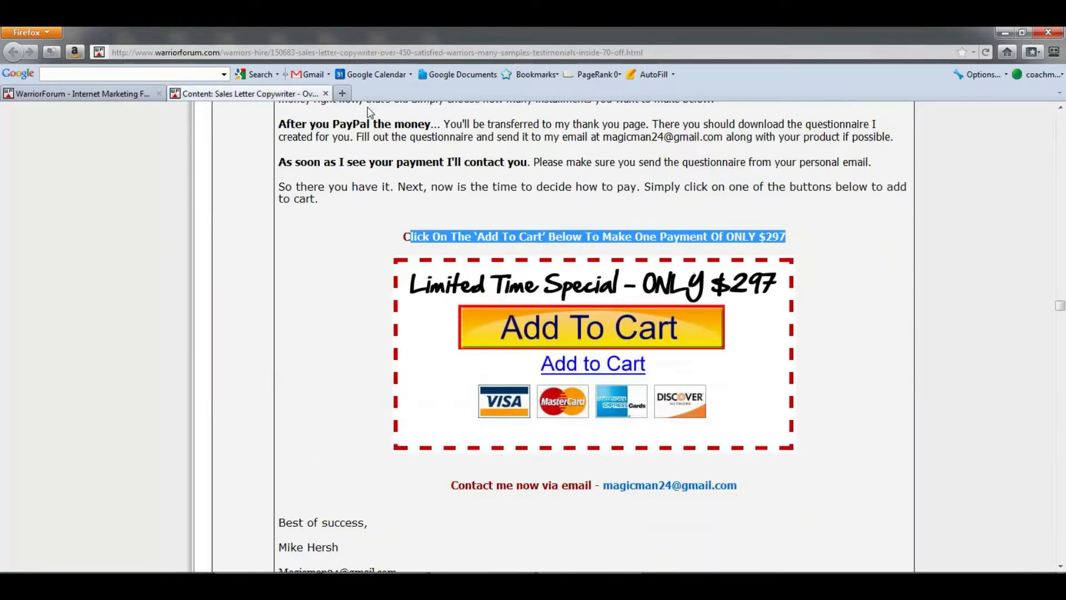
pyautogui.click(325, 93)
pyautogui.moveTo(1059, 216); pyautogui.dragTo(1006, 395)
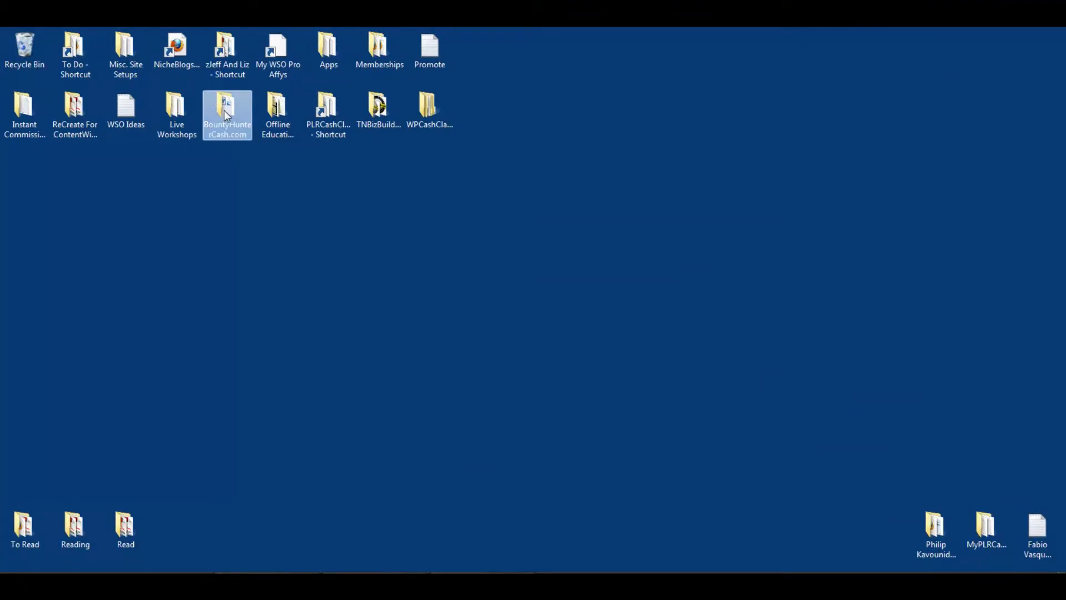
# - Move the BountyHunterCash.com folder to an empty area in the middle of the desktop and open it
pyautogui.moveTo(225, 110); pyautogui.dragTo(378, 289)
pyautogui.doubleClick(390, 289)
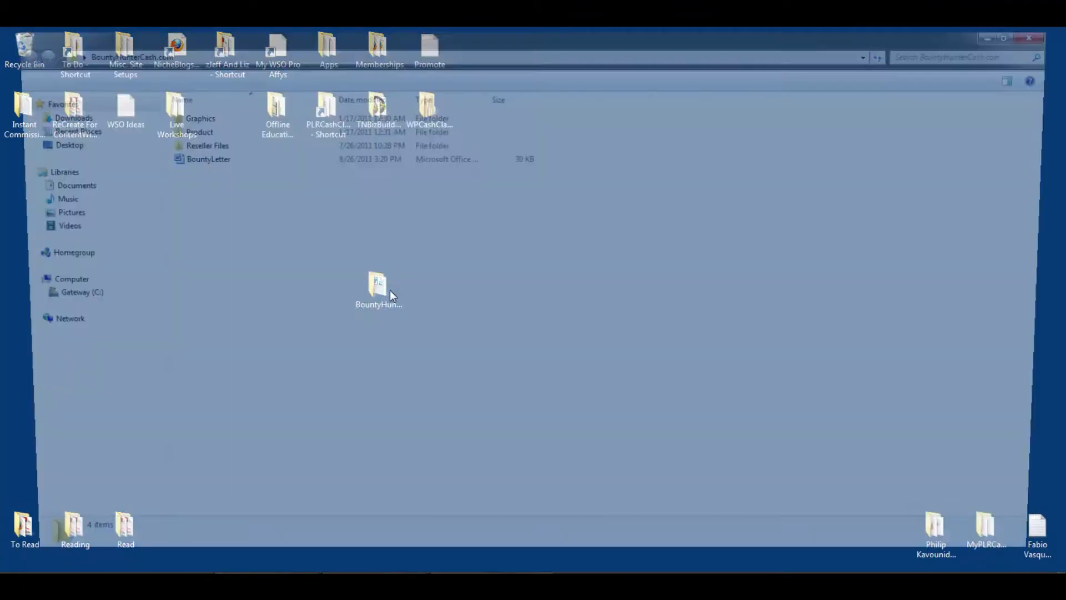
# - Look through the images folder inside Graphics and return to the BountyHunterCash.com folder
pyautogui.doubleClick(216, 119)
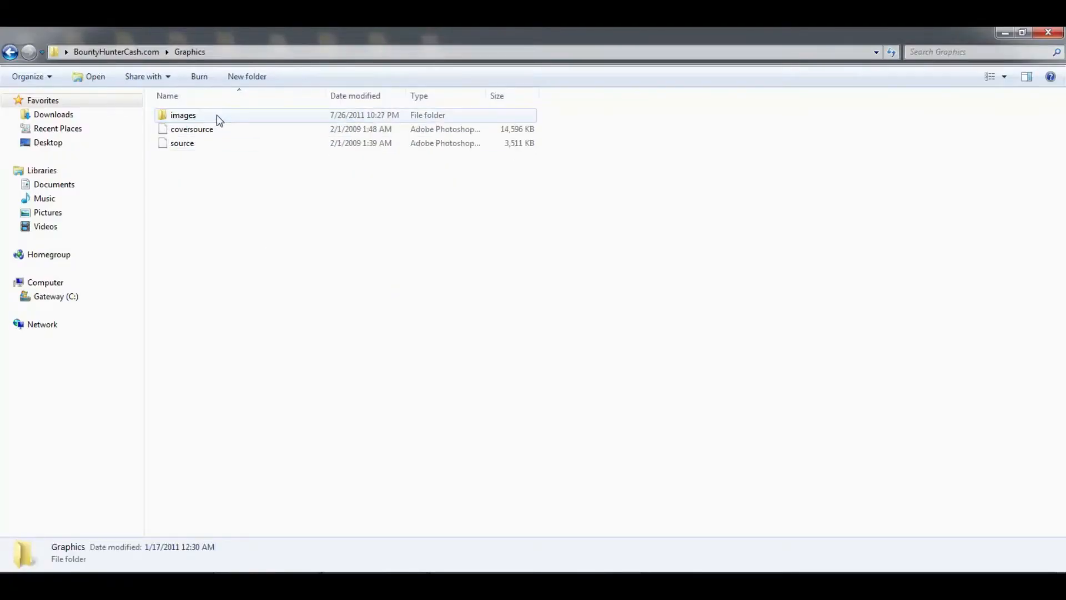
pyautogui.doubleClick(219, 119)
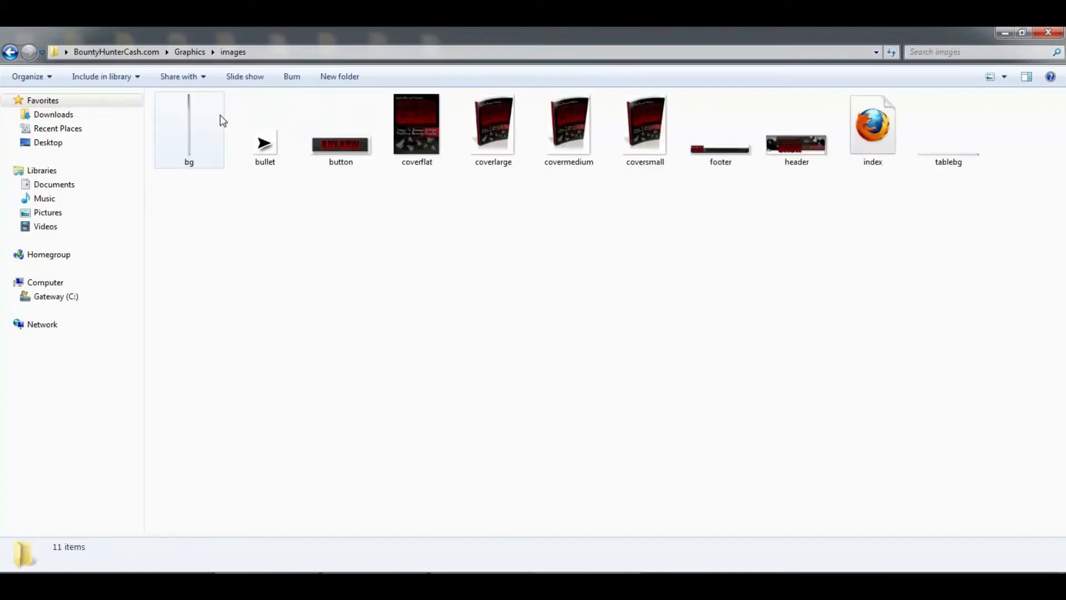
pyautogui.click(2, 50)
pyautogui.click(3, 51)
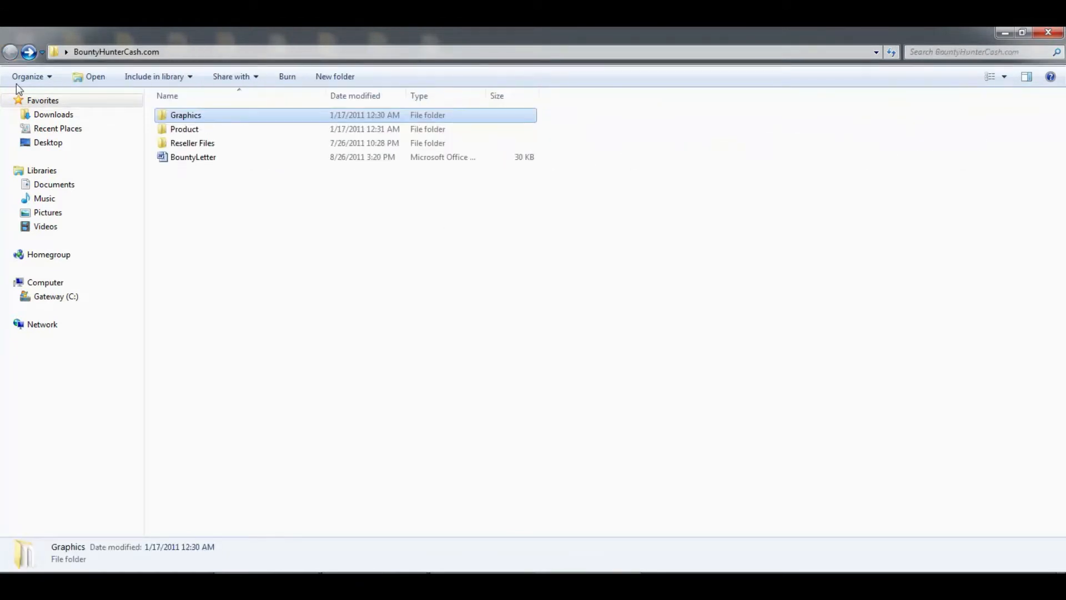
# - Open the BountyLetter document in Word to view the sales letter, and switch back to the BountyHunterCash.com folder
pyautogui.click(196, 158)
pyautogui.doubleClick(196, 158)
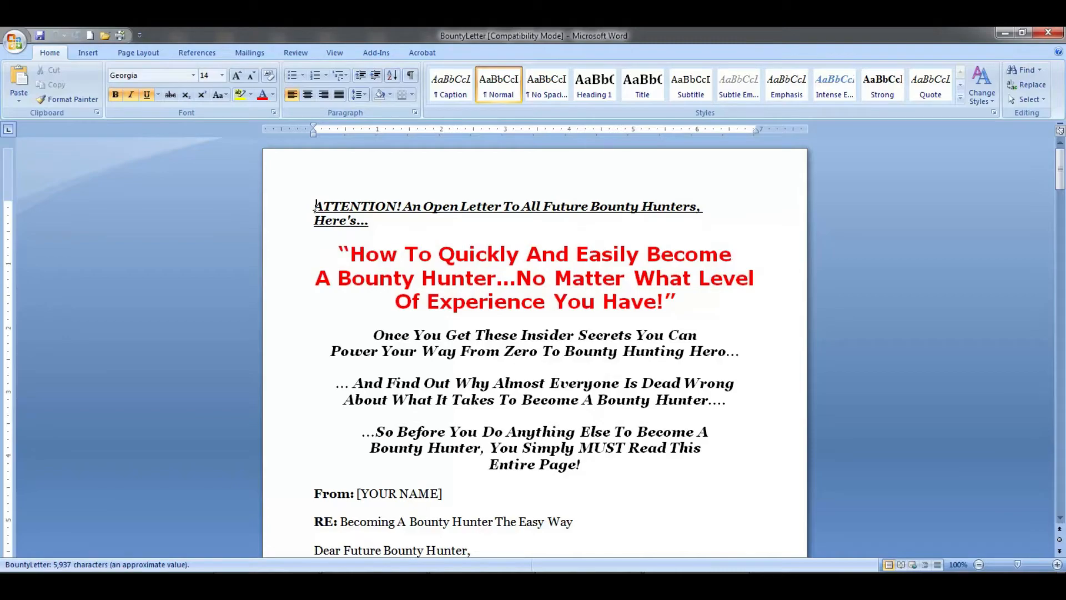
pyautogui.moveTo(536, 582)
pyautogui.click(608, 520)
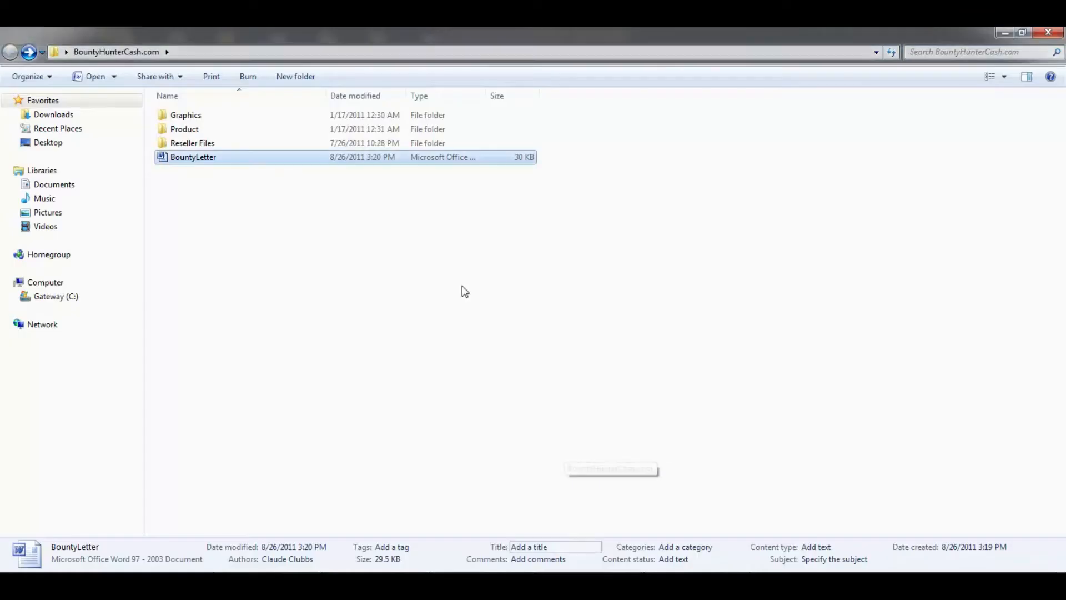
# - Copy all the files in the images folder inside Graphics
pyautogui.doubleClick(183, 115)
pyautogui.doubleClick(181, 114)
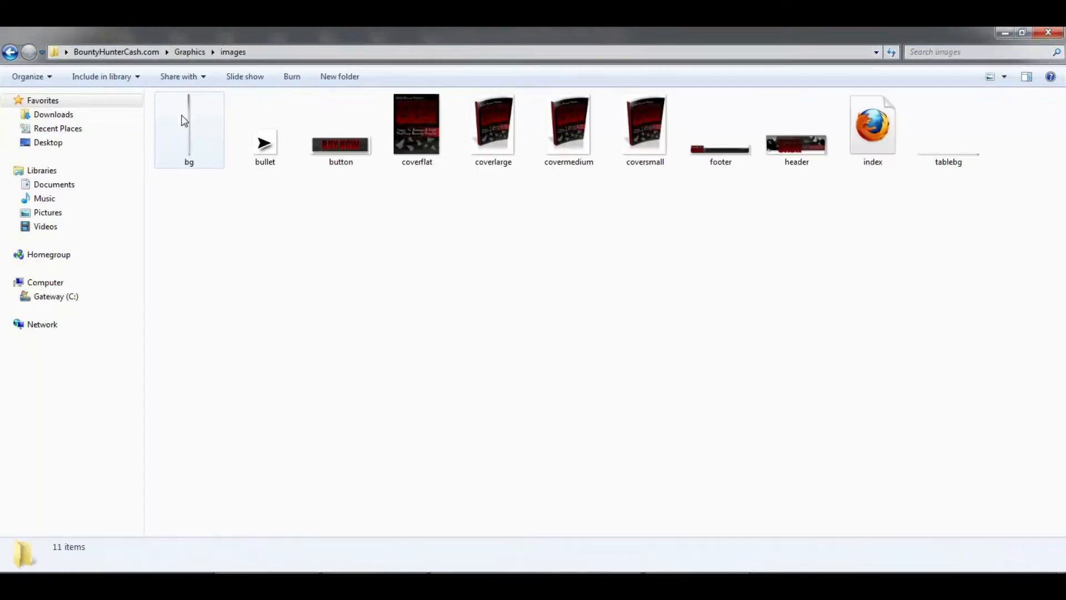
pyautogui.click(183, 119)
pyautogui.moveTo(256, 147); pyautogui.dragTo(923, 153)
pyautogui.rightClick(656, 142)
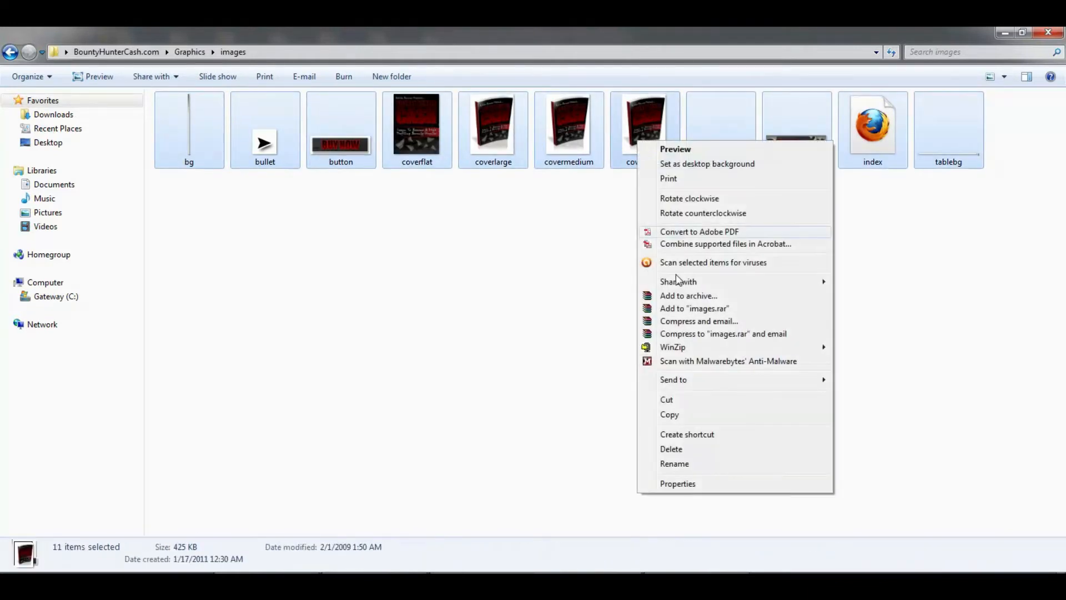
pyautogui.click(677, 416)
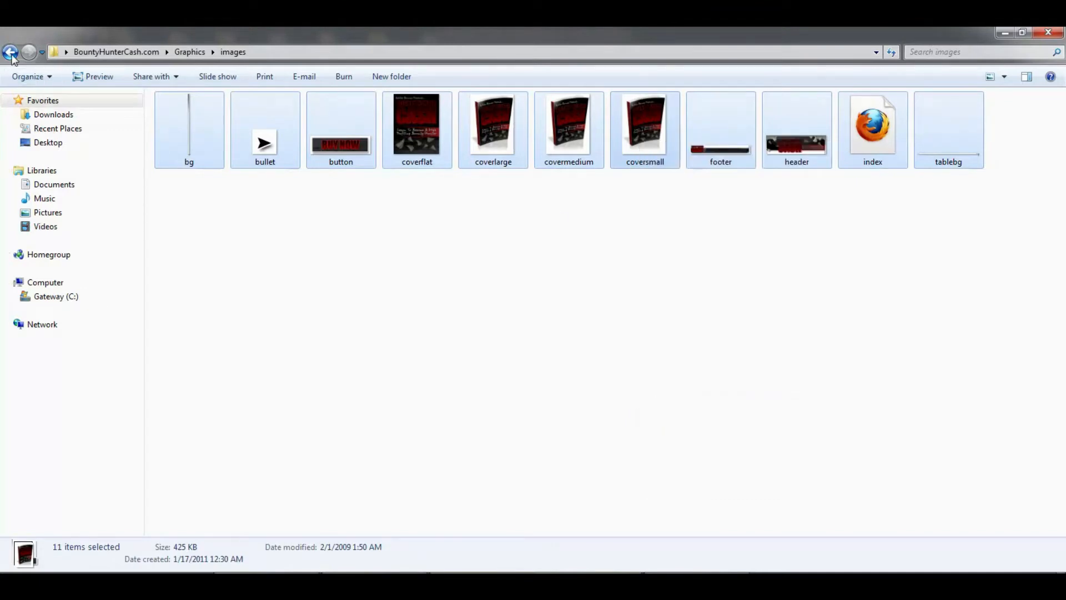
# - Create a new folder named Site in the BountyHunterCash.com folder
pyautogui.click(10, 51)
pyautogui.click(123, 49)
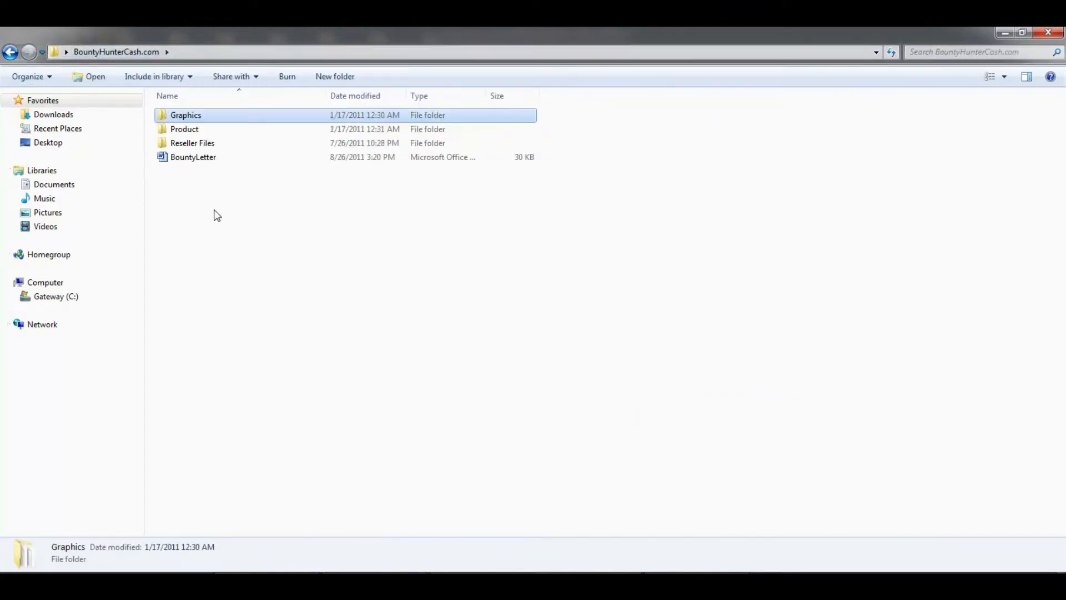
pyautogui.rightClick(214, 211)
pyautogui.moveTo(364, 373)
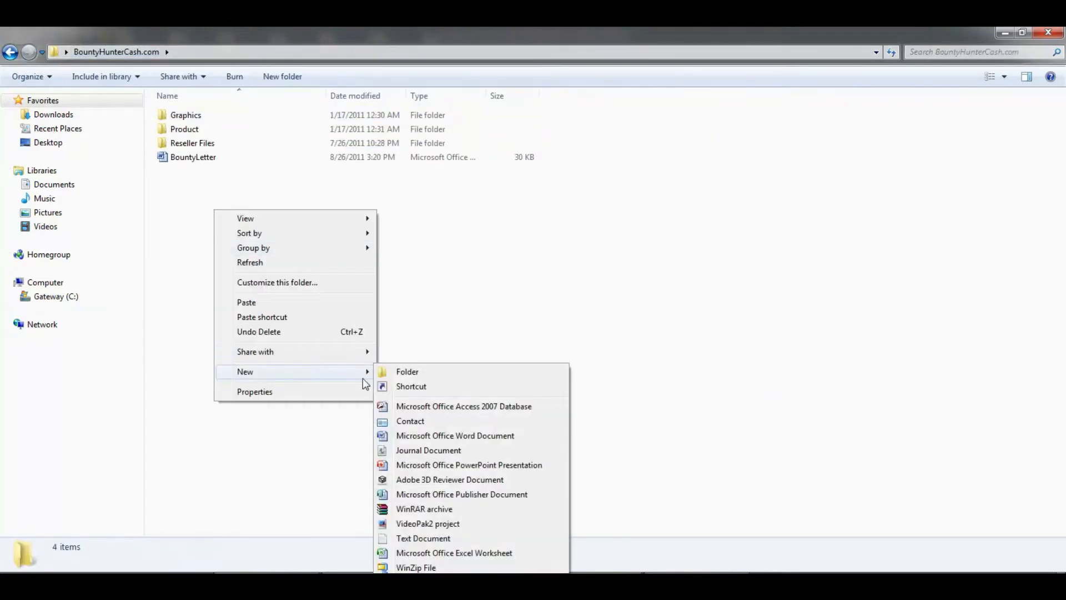
pyautogui.click(426, 370)
pyautogui.write('Site')
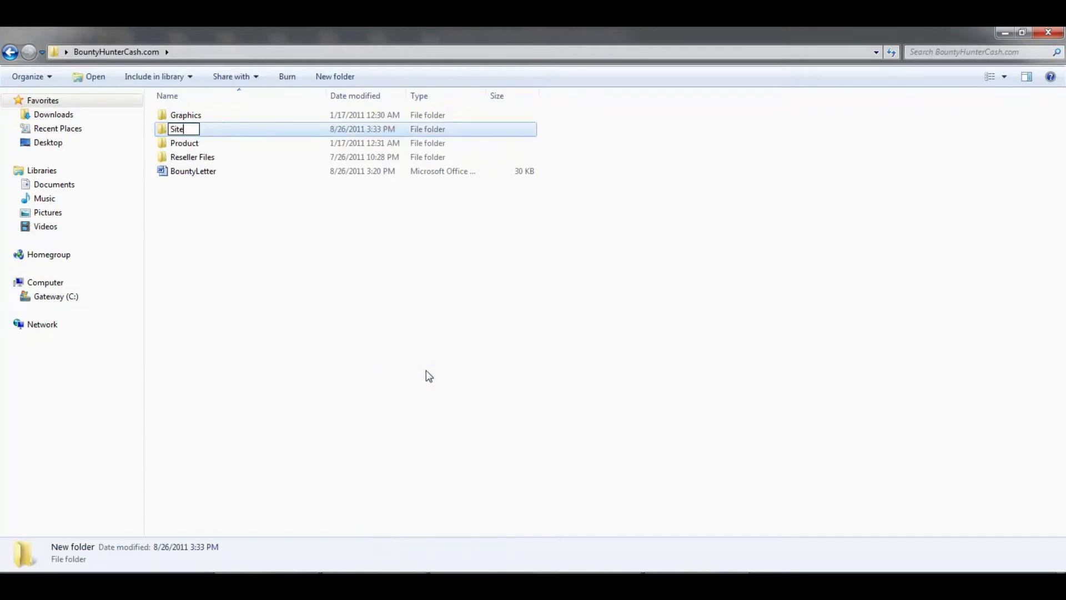
pyautogui.press('Return')
# - Paste the copied image and index files into the Site folder
pyautogui.doubleClick(189, 164)
pyautogui.rightClick(194, 169)
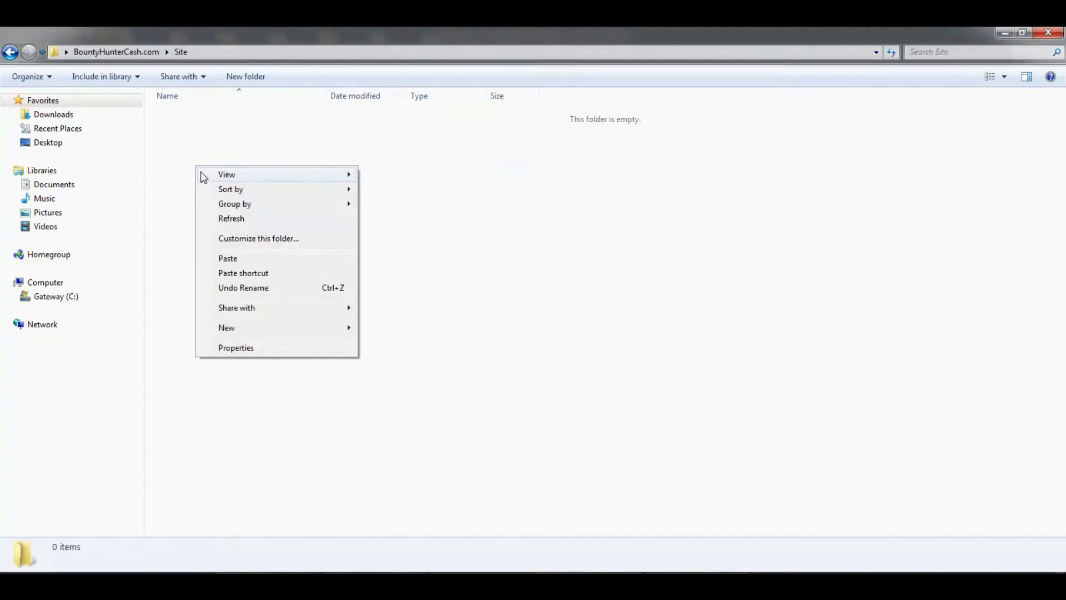
pyautogui.click(240, 259)
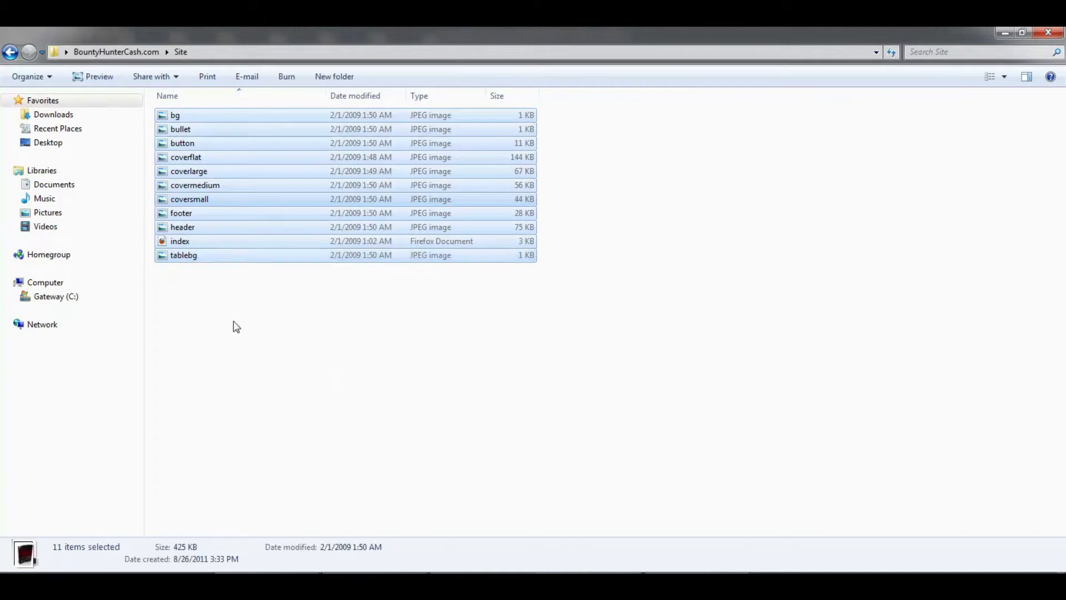
pyautogui.click(240, 323)
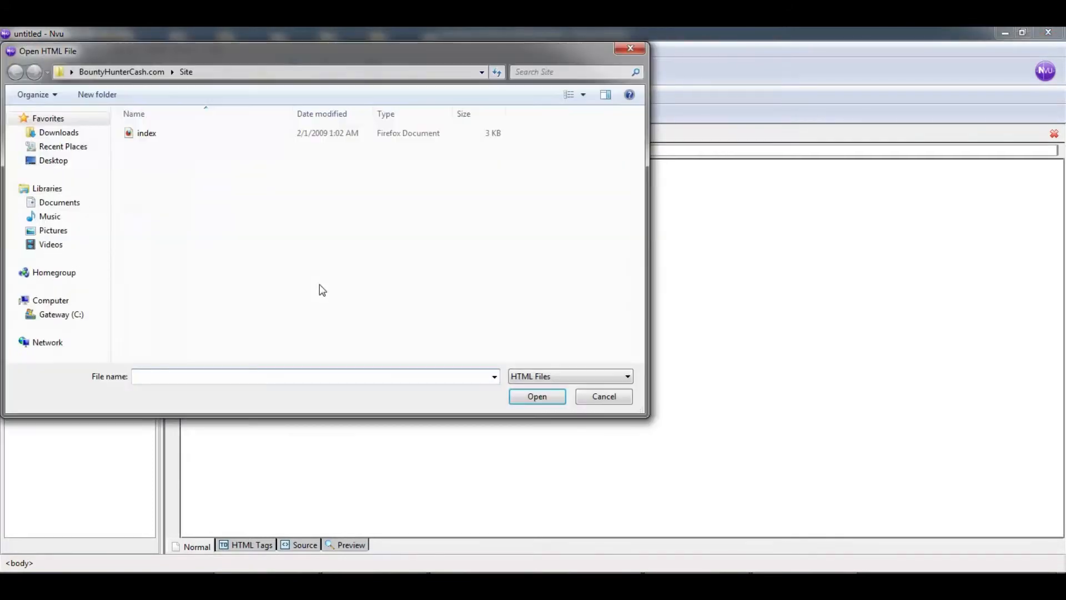
# - Open the Site folder's index page in Nvu and delete the arrow bullets, BUY NOW button and flat cover image
pyautogui.doubleClick(147, 133)
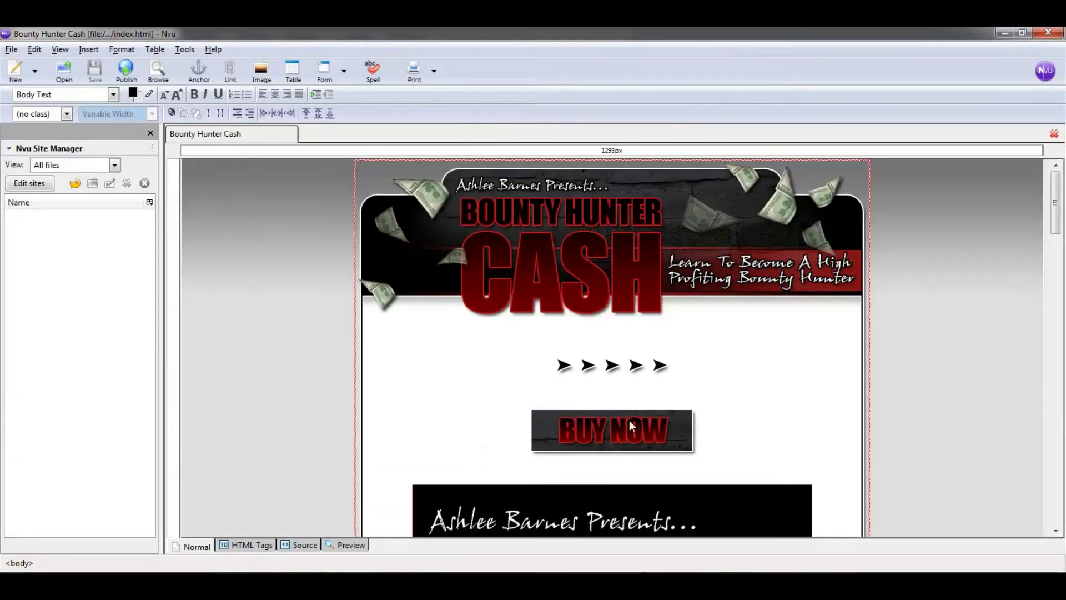
pyautogui.click(660, 367)
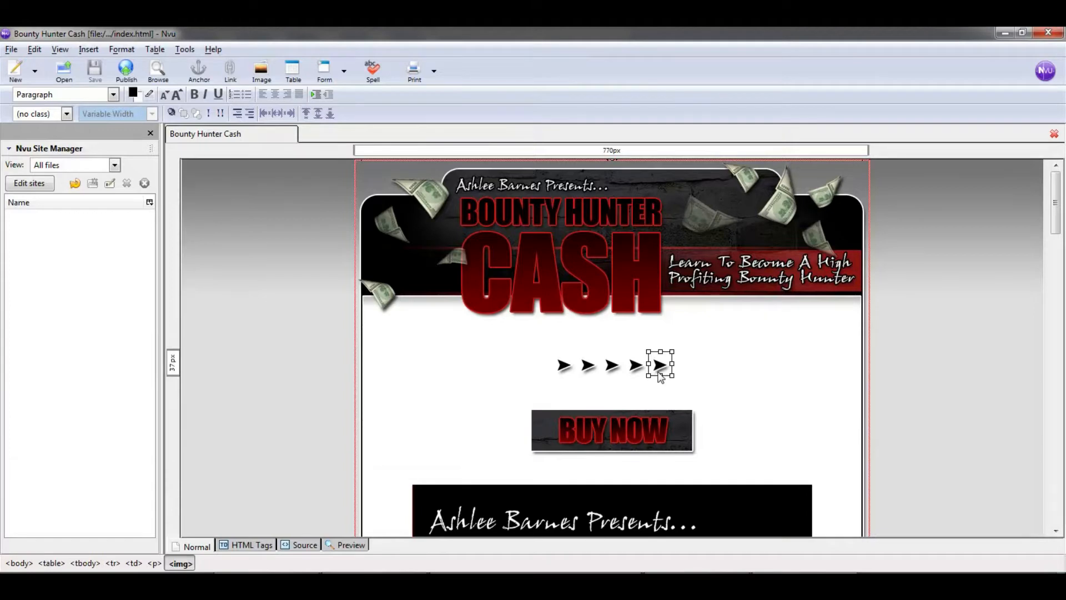
pyautogui.press('Delete')
pyautogui.click(644, 371)
pyautogui.press('Delete')
pyautogui.click(633, 372)
pyautogui.press('Delete')
pyautogui.click(621, 372)
pyautogui.press('Delete')
pyautogui.click(608, 370)
# - Delete the remaining book cover images between the page's header and footer
pyautogui.press('Delete')
pyautogui.press('Delete')
pyautogui.press('Delete')
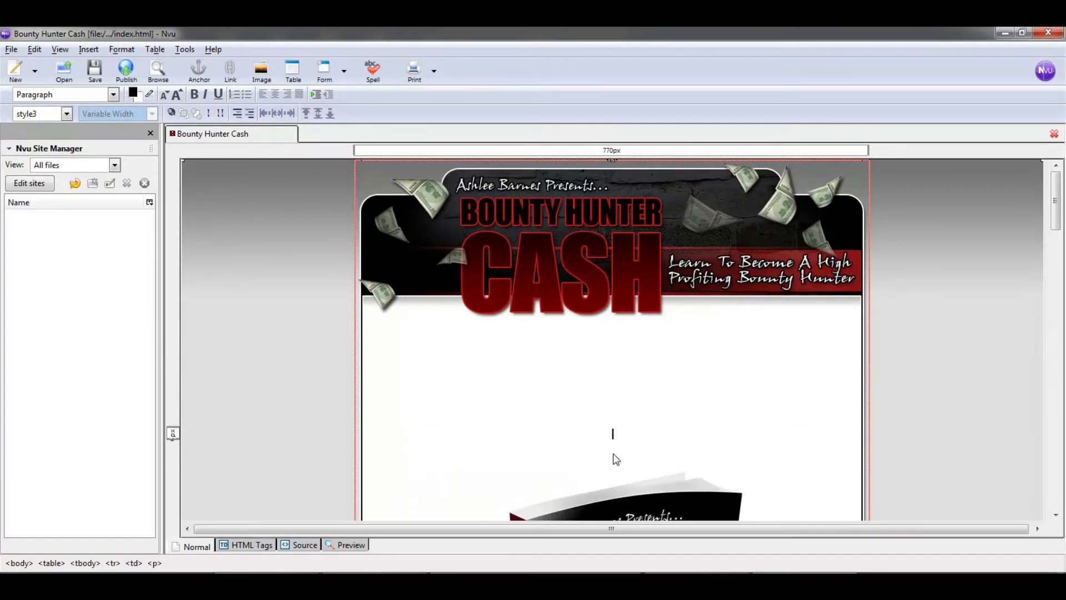
pyautogui.press('Delete')
pyautogui.press('Delete')
pyautogui.press('Delete')
pyautogui.press('Delete')
pyautogui.click(625, 420)
pyautogui.press('Delete')
pyautogui.press('Delete')
pyautogui.click(633, 498)
pyautogui.press('Delete')
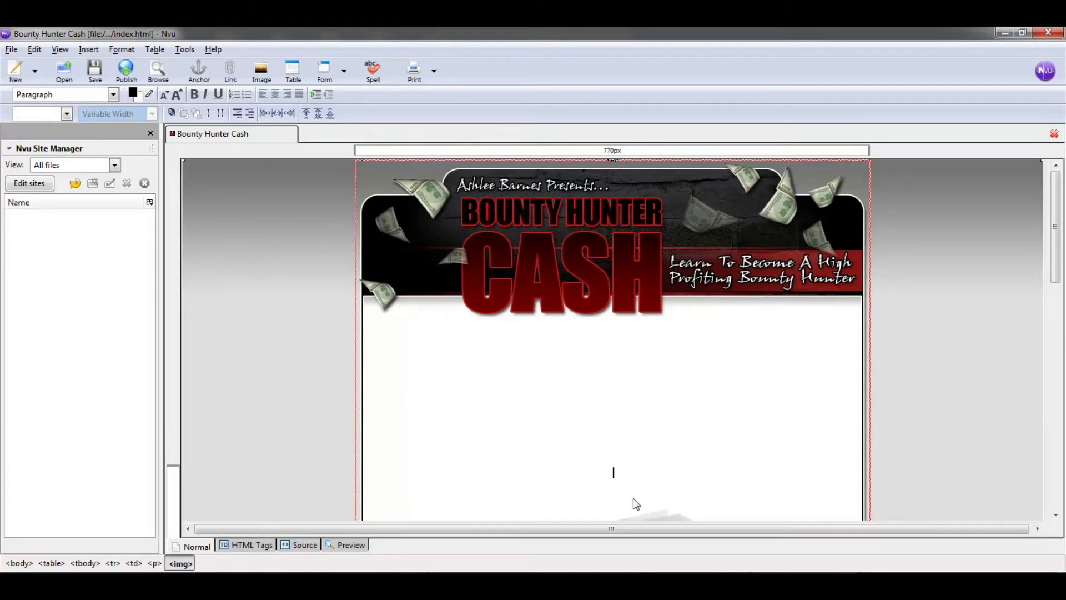
pyautogui.scroll(-10, 1033, 383)
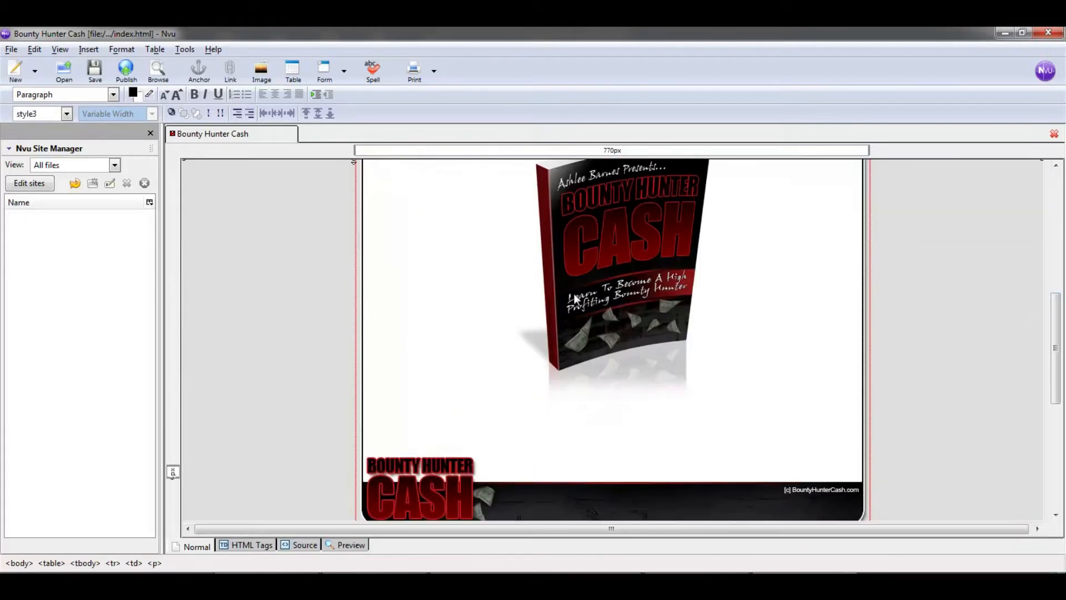
pyautogui.click(575, 294)
pyautogui.press('Delete')
pyautogui.scroll(10, 1055, 411)
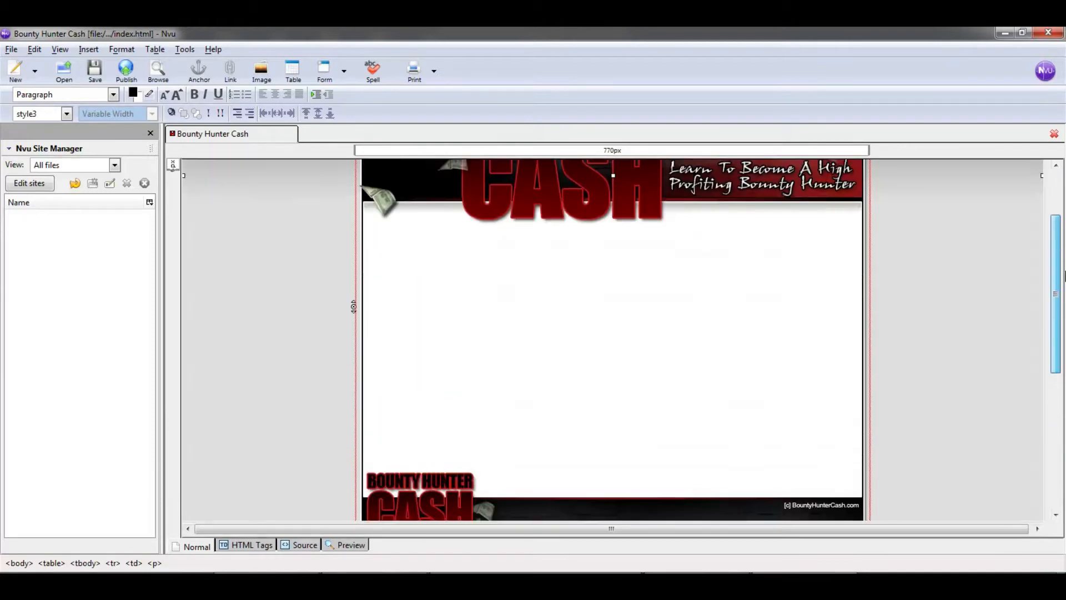
# - Enter the sample text "dfghdfgdfgdfgdfg" below the page header, and close Nvu without saving the page
pyautogui.press('BackSpace')
pyautogui.press('BackSpace')
pyautogui.press('BackSpace')
pyautogui.press('BackSpace')
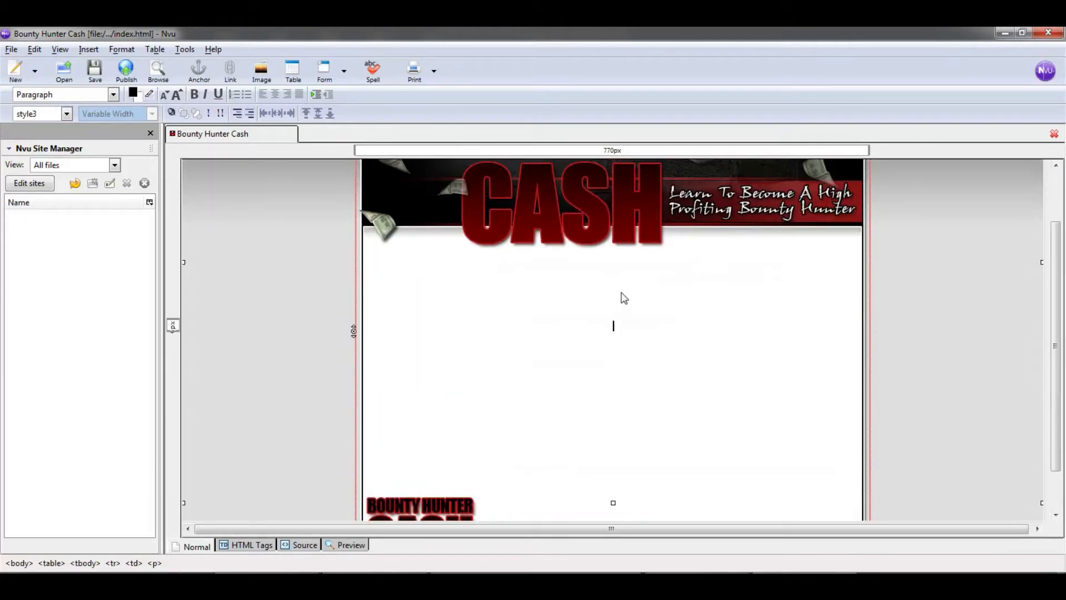
pyautogui.write('dfghdfgdfgdfgdfg')
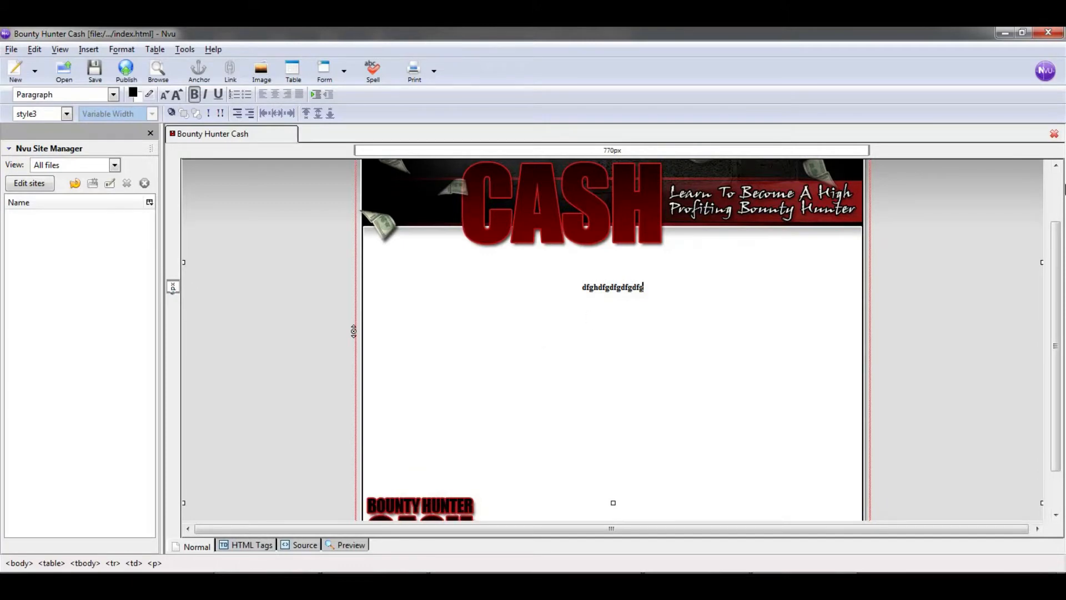
pyautogui.click(1050, 35)
pyautogui.click(529, 325)
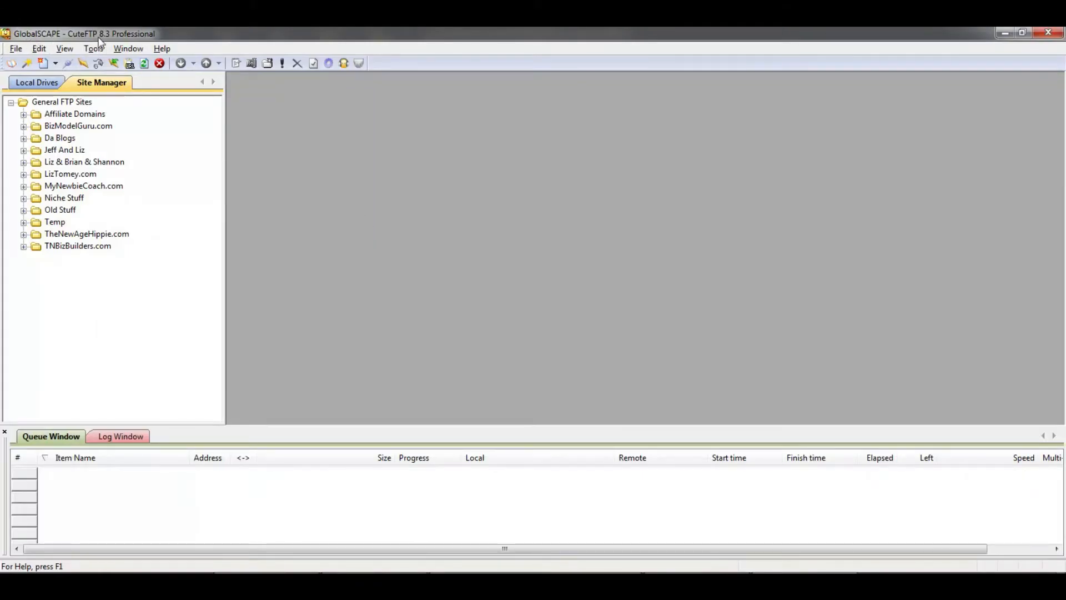
pyautogui.click(94, 49)
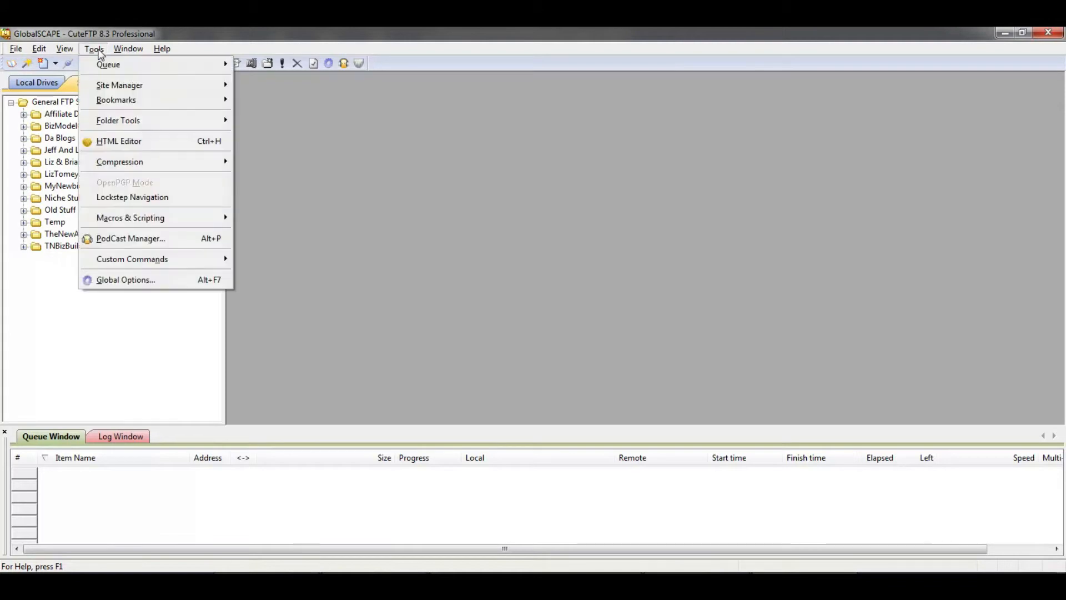
pyautogui.click(118, 143)
pyautogui.click(677, 101)
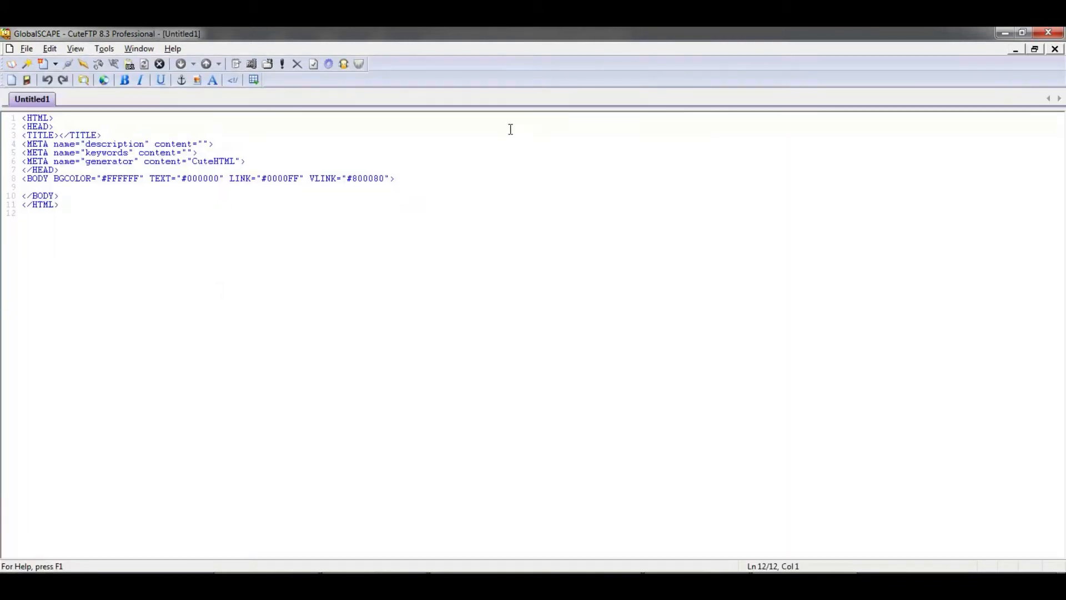
pyautogui.rightClick(31, 104)
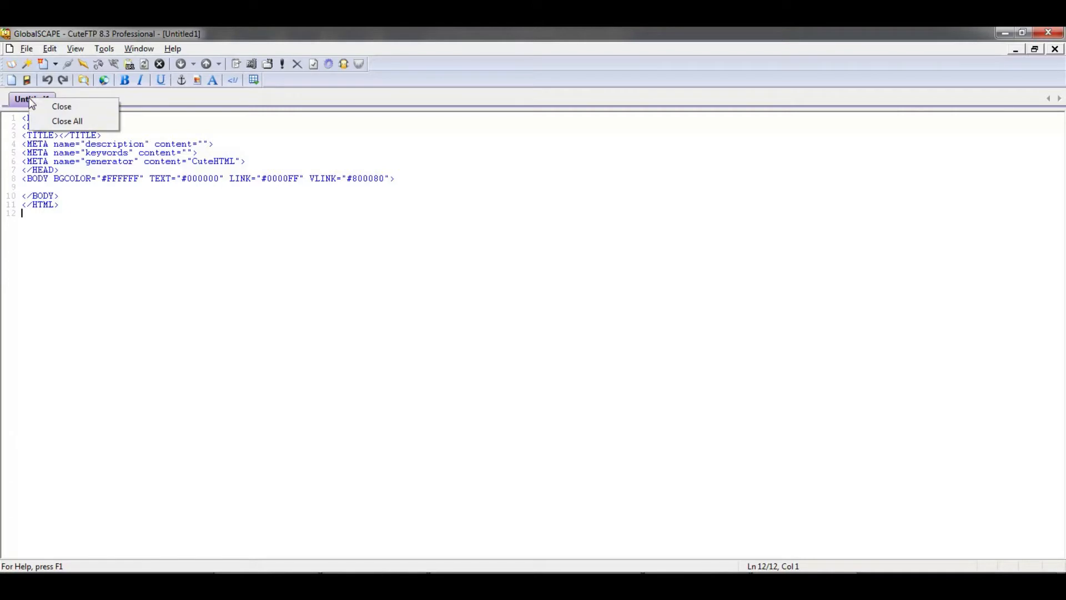
pyautogui.click(44, 107)
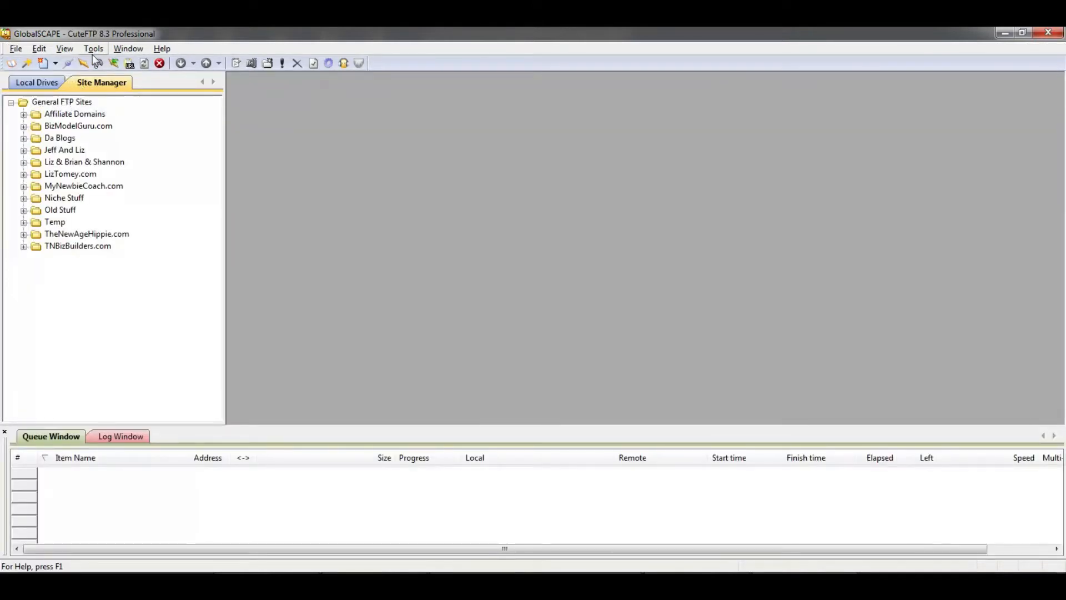
# - Open the index file from the desktop's BountyHunterCash.com Site folder in CuteFTP for HTML editing
pyautogui.click(16, 49)
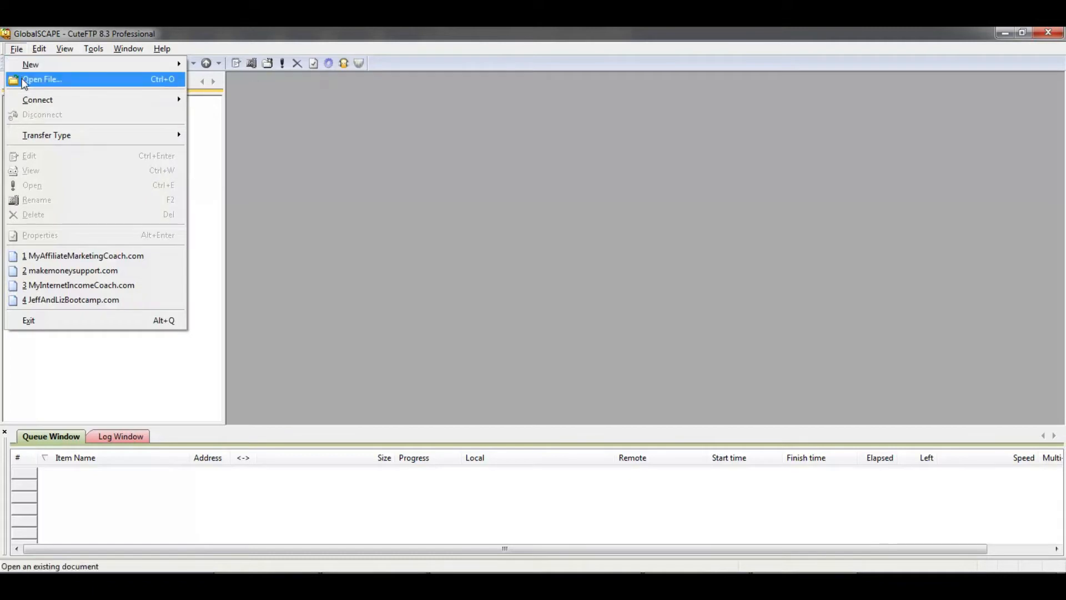
pyautogui.click(38, 79)
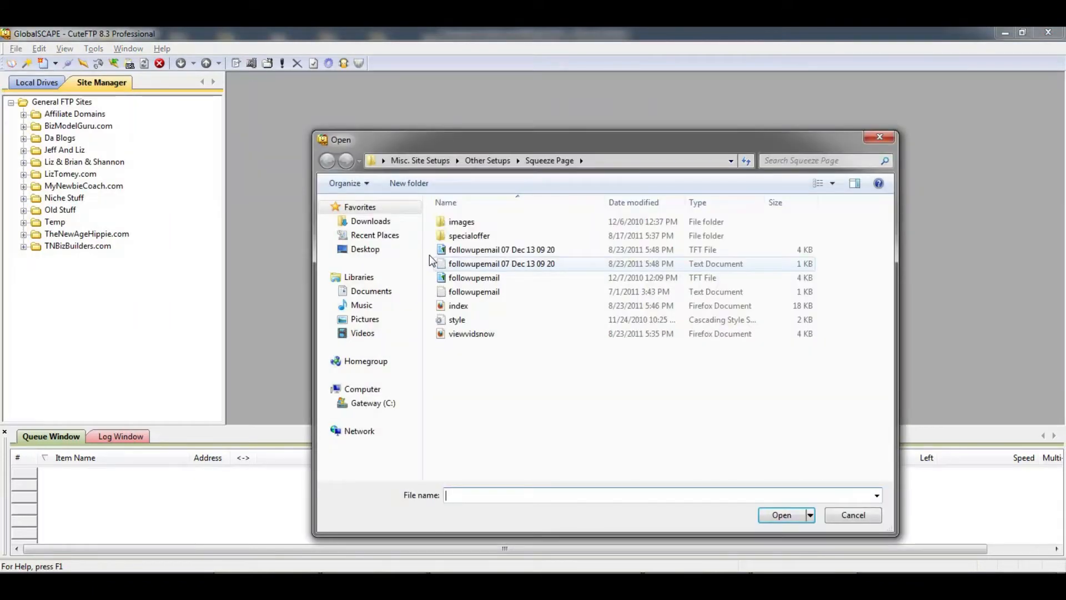
pyautogui.click(365, 248)
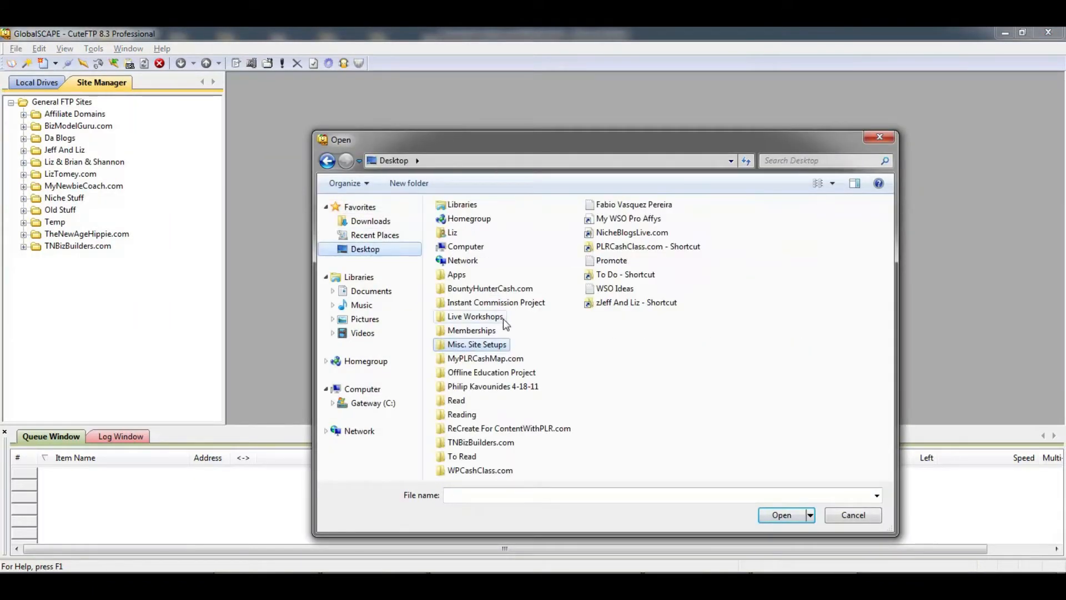
pyautogui.doubleClick(484, 289)
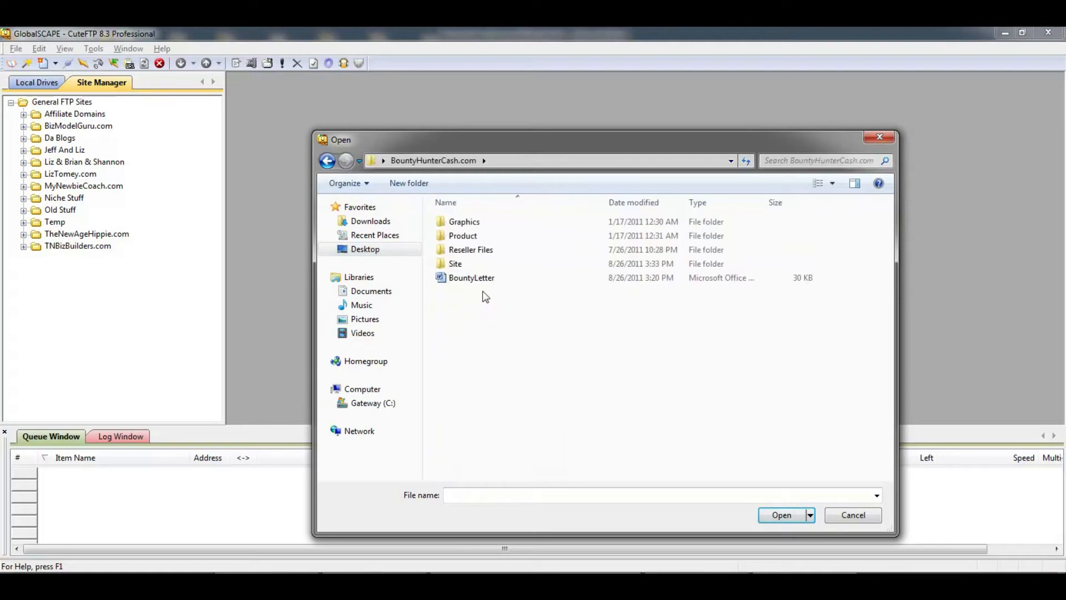
pyautogui.doubleClick(455, 265)
pyautogui.click(683, 341)
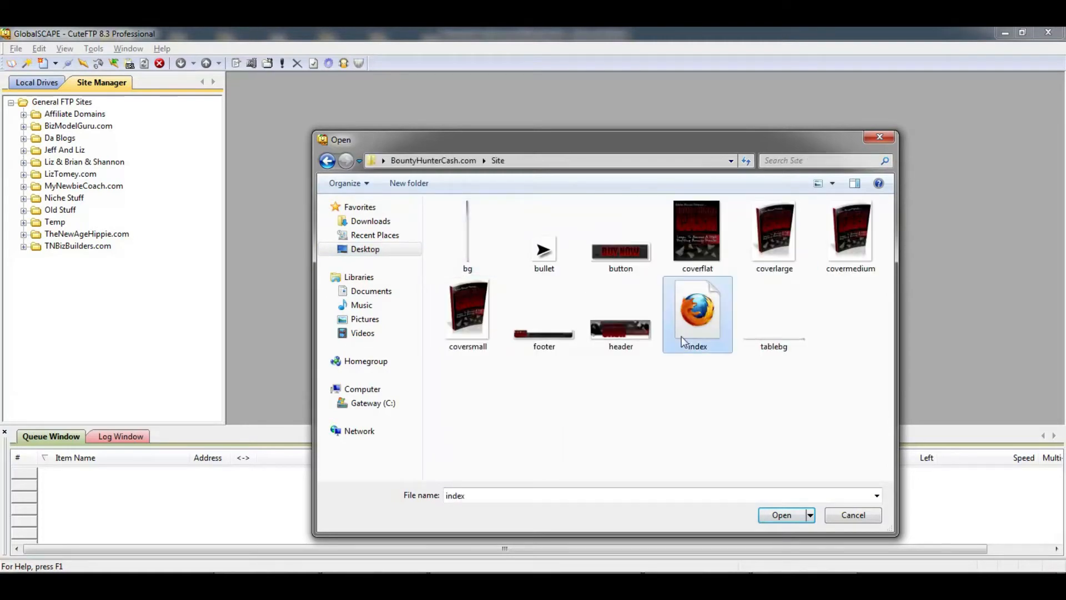
pyautogui.doubleClick(683, 341)
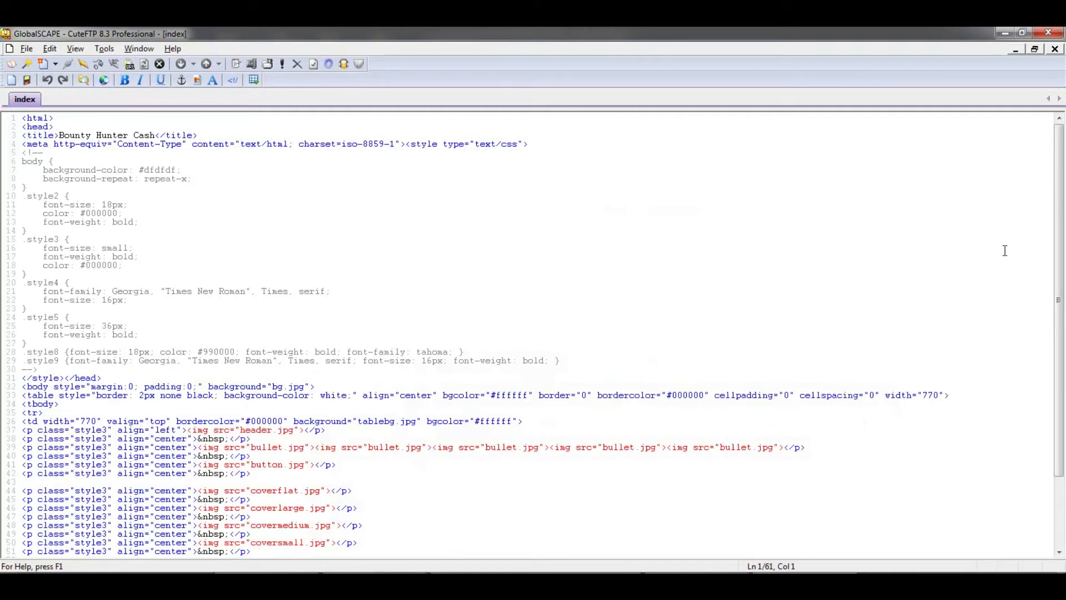
# - Look through the index page's HTML code to its end and view the page in Firefox
pyautogui.moveTo(1063, 185); pyautogui.dragTo(1062, 255)
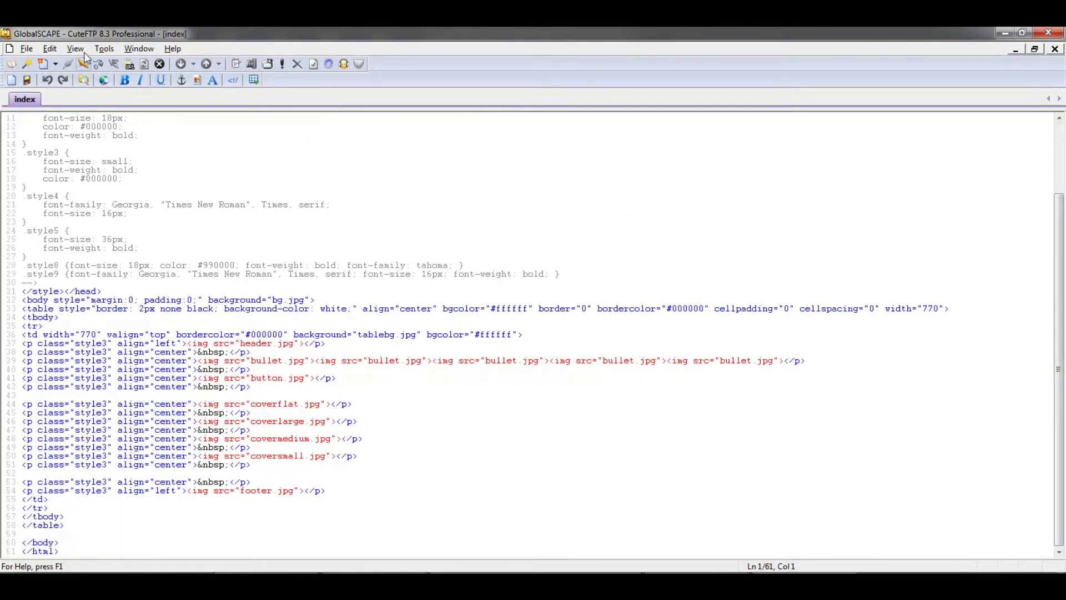
pyautogui.click(104, 49)
pyautogui.click(117, 65)
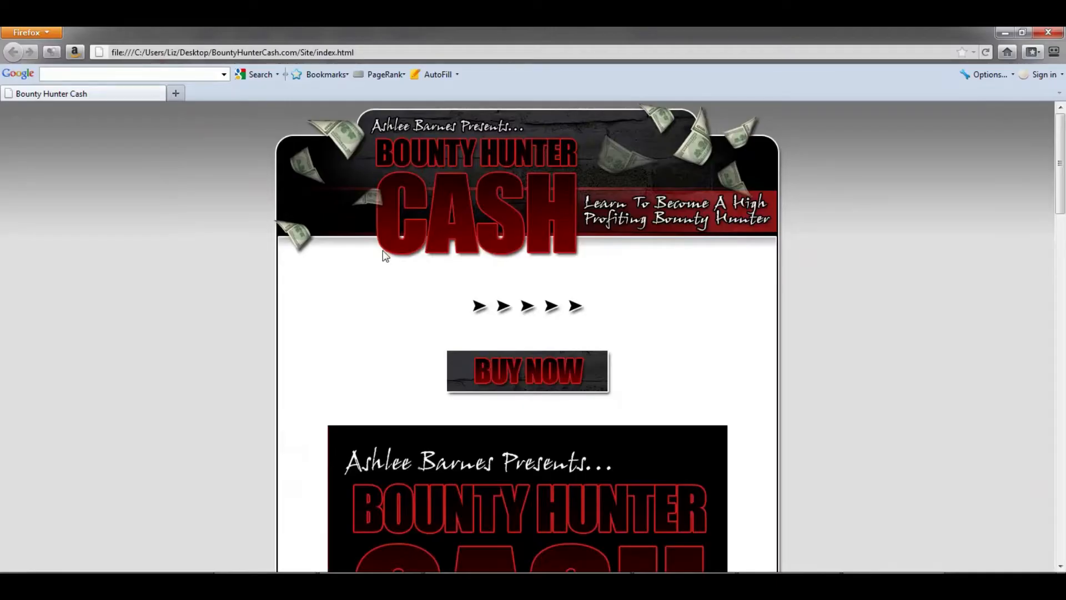
# - In CuteFTP, delete the bullet, button and cover image code between header and footer, save, and reload the page in Firefox
pyautogui.hotkey('alt', 'Tab')
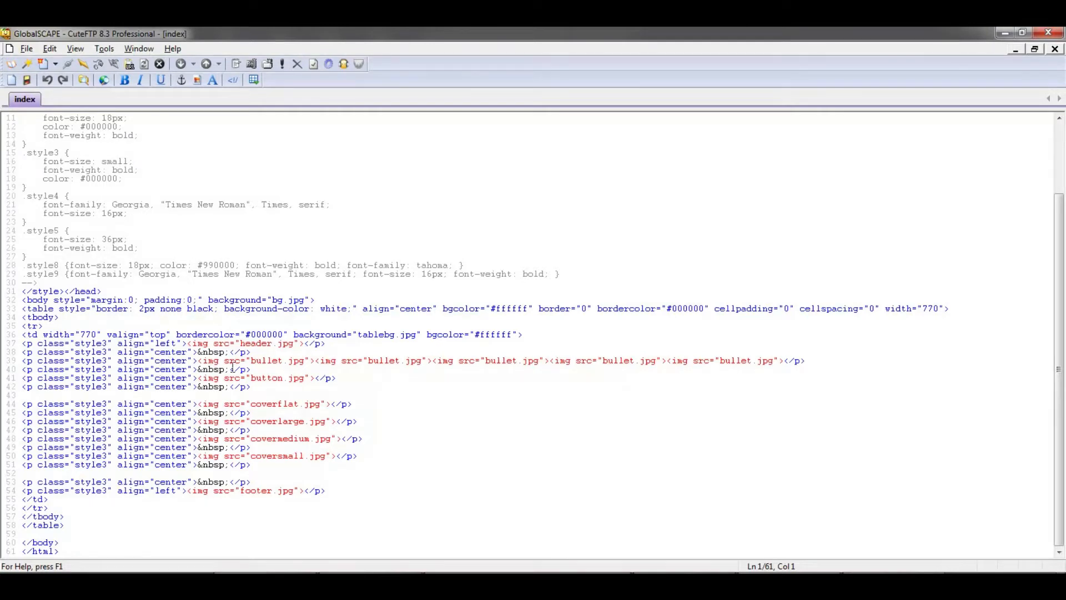
pyautogui.moveTo(25, 356); pyautogui.dragTo(263, 475)
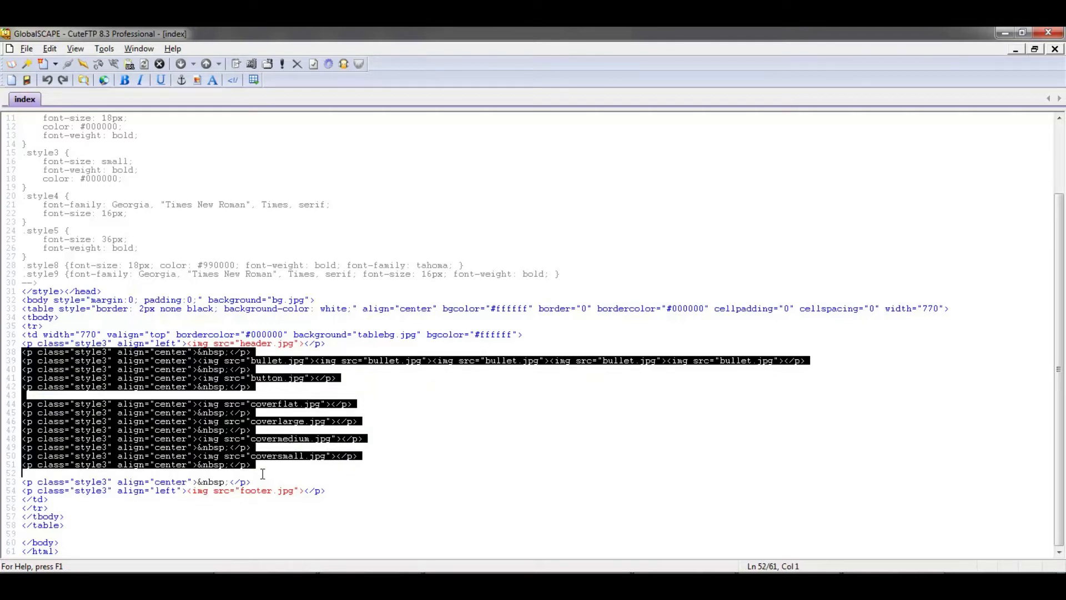
pyautogui.press('Delete')
pyautogui.click(27, 80)
pyautogui.hotkey('alt', 'Tab')
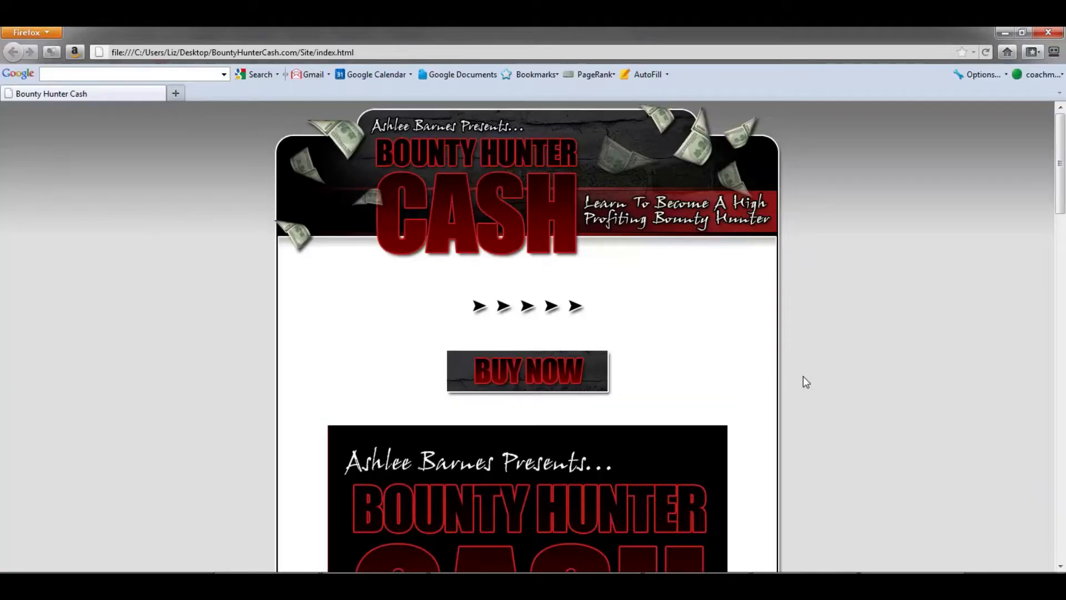
pyautogui.click(985, 53)
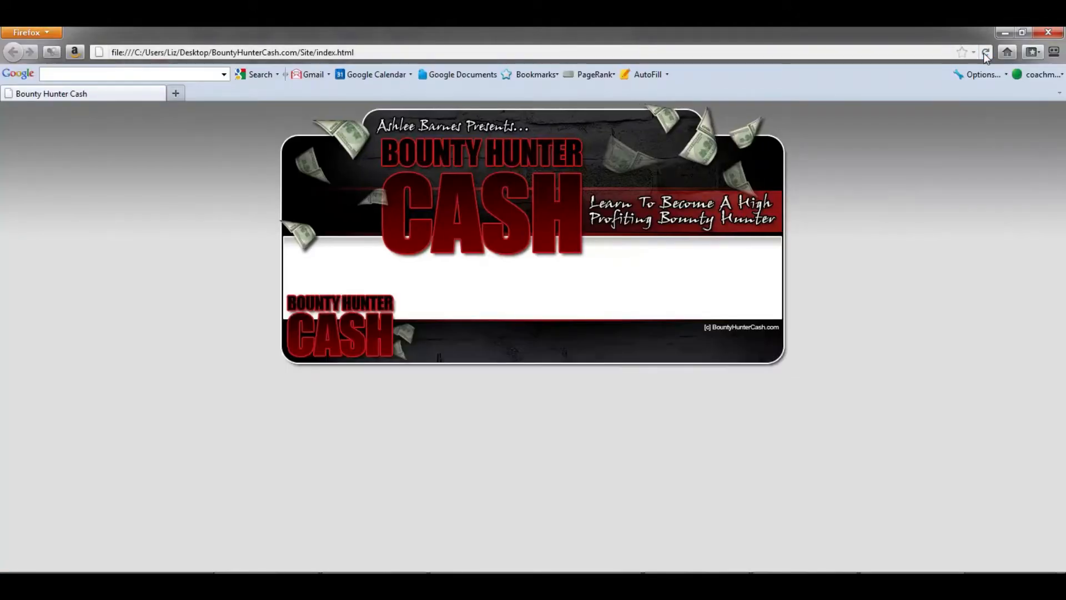
# - Add the plain text "Text Goes Here" below the header code in CuteFTP, save, and check its placement in Firefox
pyautogui.hotkey('alt', 'Tab')
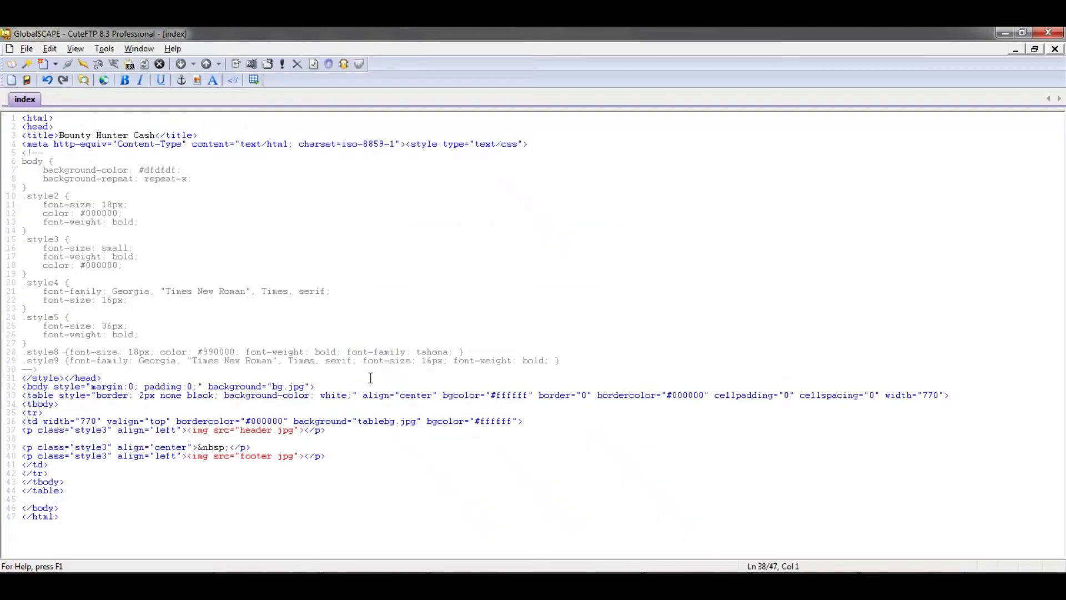
pyautogui.write('Text Goes Here')
pyautogui.hotkey('ctrl', 's')
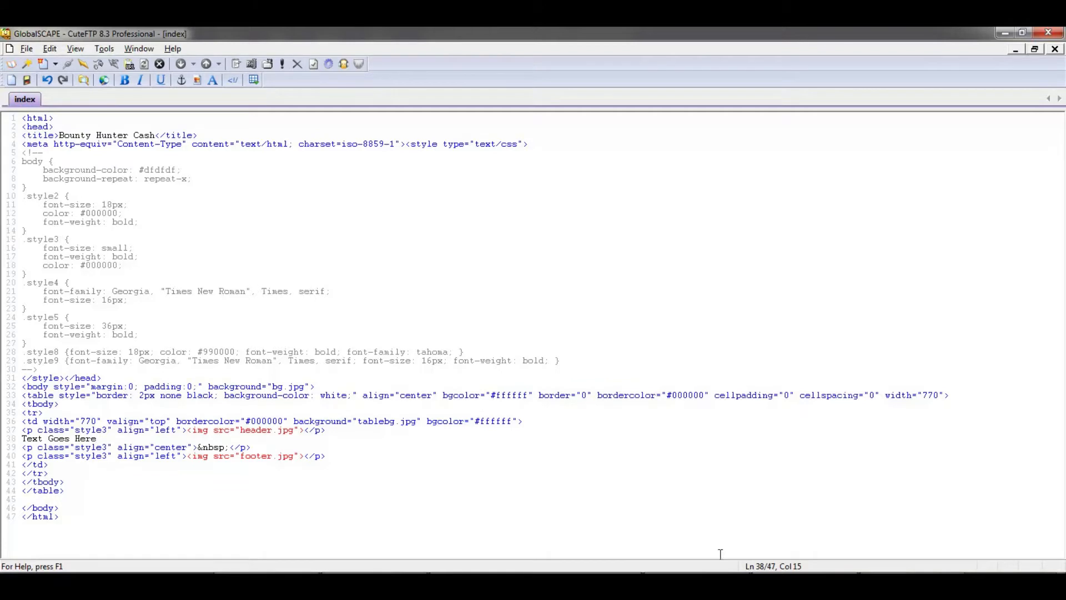
pyautogui.hotkey('alt', 'Tab')
pyautogui.click(987, 52)
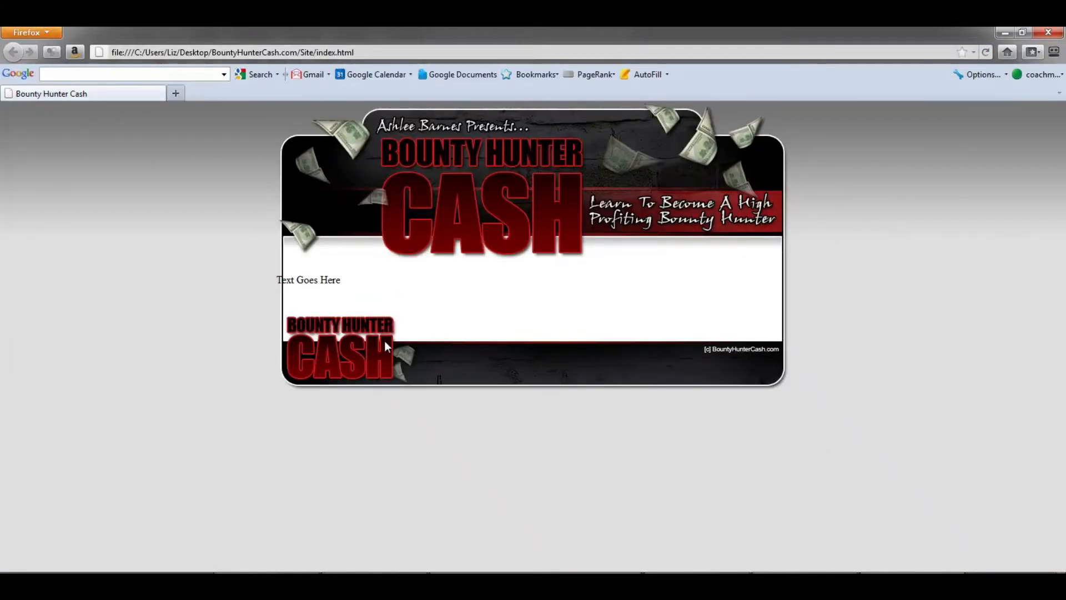
pyautogui.hotkey('ctrl', 'shift', 'd')
pyautogui.moveTo(282, 258); pyautogui.dragTo(277, 299)
pyautogui.press('Escape')
# - Back in CuteFTP, replace the "Text Goes Here" line with blank lines and insert a 1 by 1 table there
pyautogui.click(804, 582)
pyautogui.moveTo(104, 440); pyautogui.dragTo(12, 440)
pyautogui.press('Return')
pyautogui.press('Return')
pyautogui.press('Return')
pyautogui.press('Up')
pyautogui.press('Up')
pyautogui.click(253, 81)
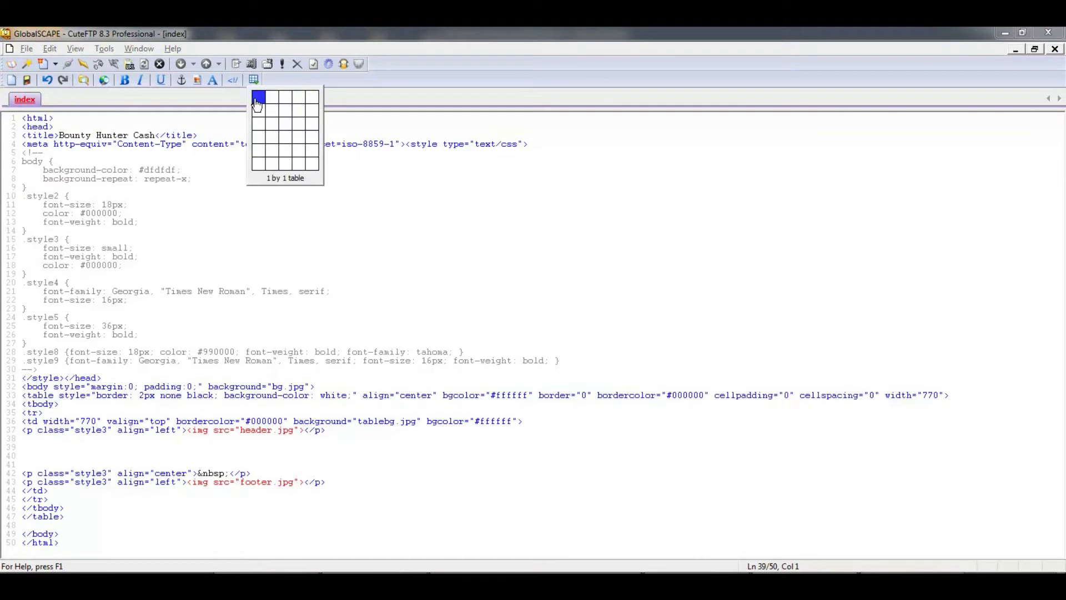
pyautogui.click(258, 99)
# - Add the attribute align="center" to the new table's opening tag
pyautogui.click(44, 455)
pyautogui.click(48, 457)
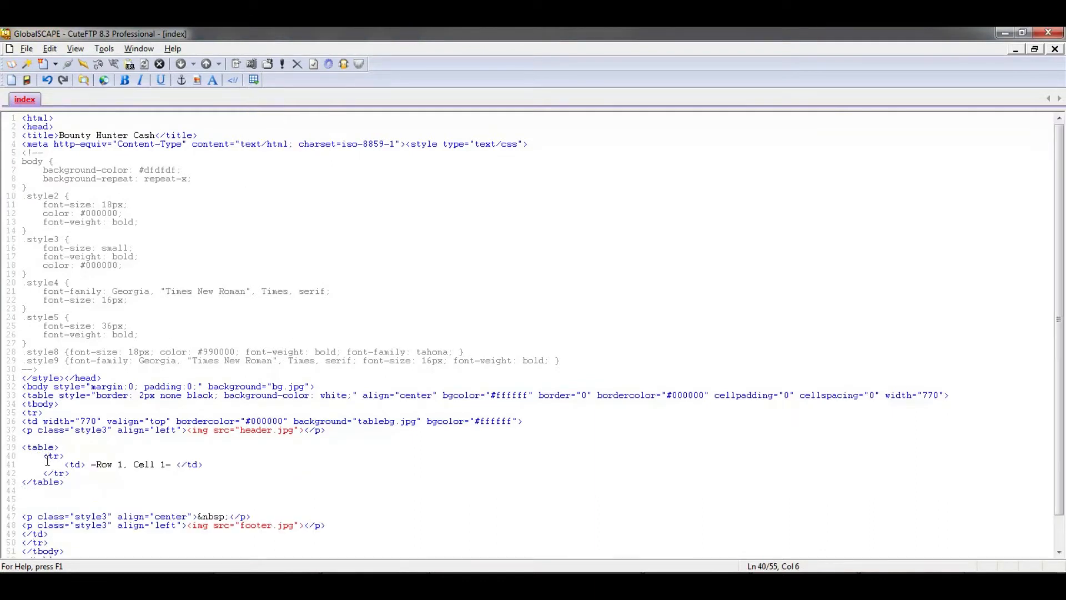
pyautogui.click(53, 448)
pyautogui.write('align="center"')
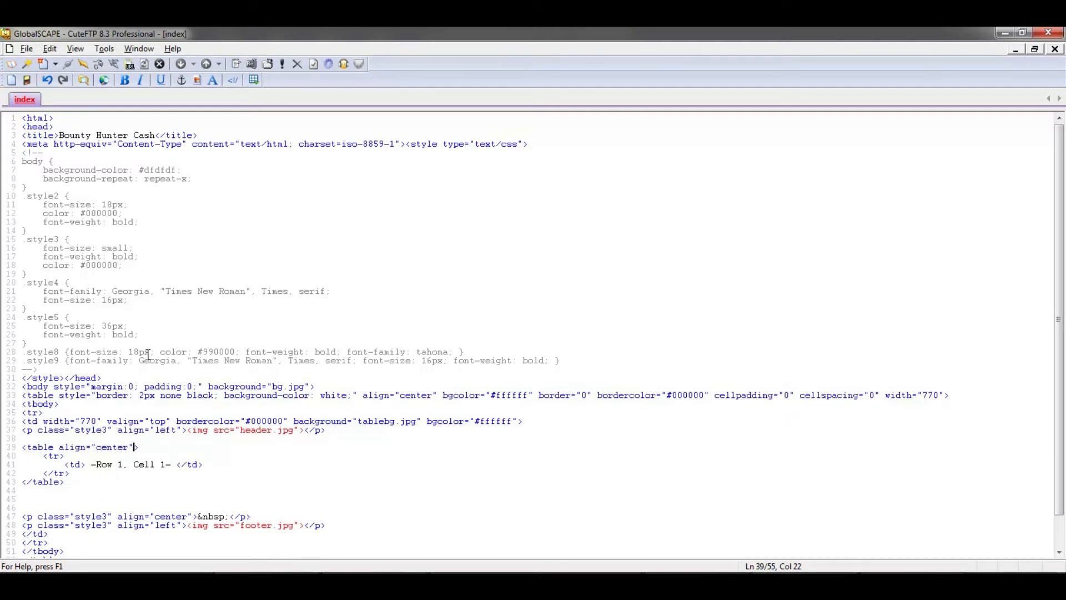
# - Remove the indentation in front of the new table's row and cell tags so they start at the line beginning
pyautogui.moveTo(44, 466); pyautogui.dragTo(67, 471)
pyautogui.press('Delete')
pyautogui.press('Home')
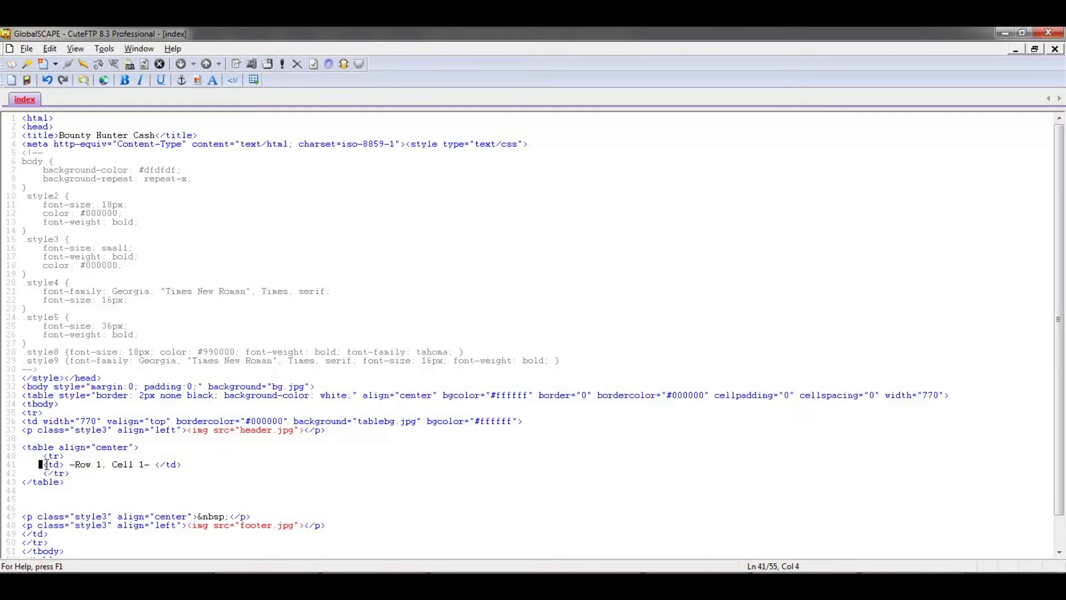
pyautogui.press('BackSpace')
pyautogui.press('BackSpace')
pyautogui.press('BackSpace')
pyautogui.press('BackSpace')
pyautogui.press('Delete')
pyautogui.press('Delete')
pyautogui.press('Delete')
pyautogui.press('Delete')
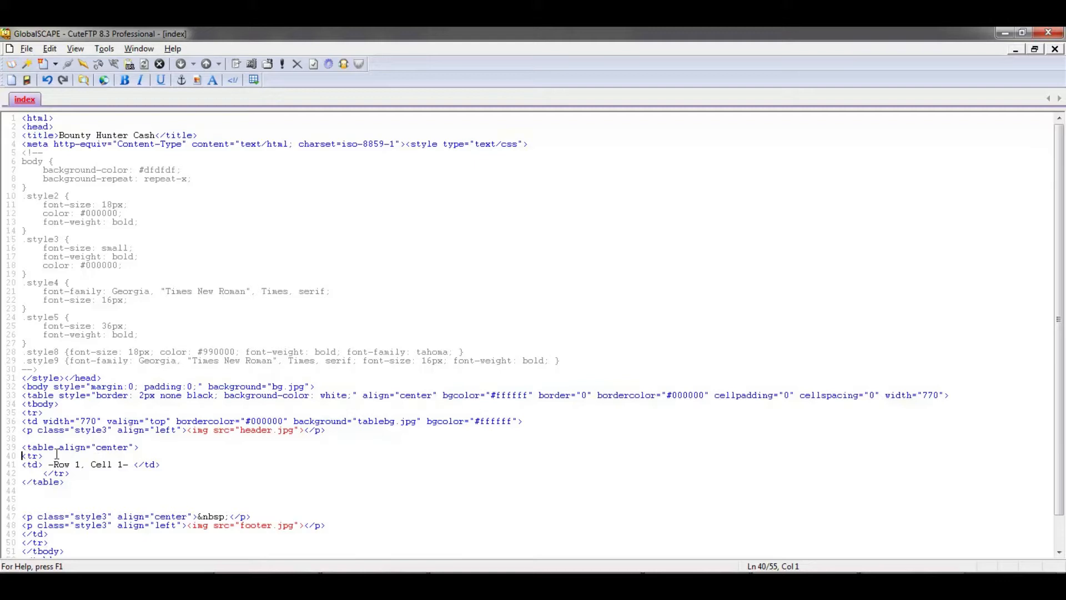
pyautogui.click(44, 476)
pyautogui.press('BackSpace')
pyautogui.press('BackSpace')
pyautogui.press('BackSpace')
pyautogui.press('BackSpace')
# - Replace the "Row 1, Cell 1" placeholder with blank lines between the new cell's opening and closing tags
pyautogui.moveTo(43, 464); pyautogui.dragTo(128, 467)
pyautogui.press('BackSpace')
pyautogui.press('Return')
pyautogui.press('Return')
pyautogui.press('Return')
pyautogui.press('Return')
pyautogui.click(30, 491)
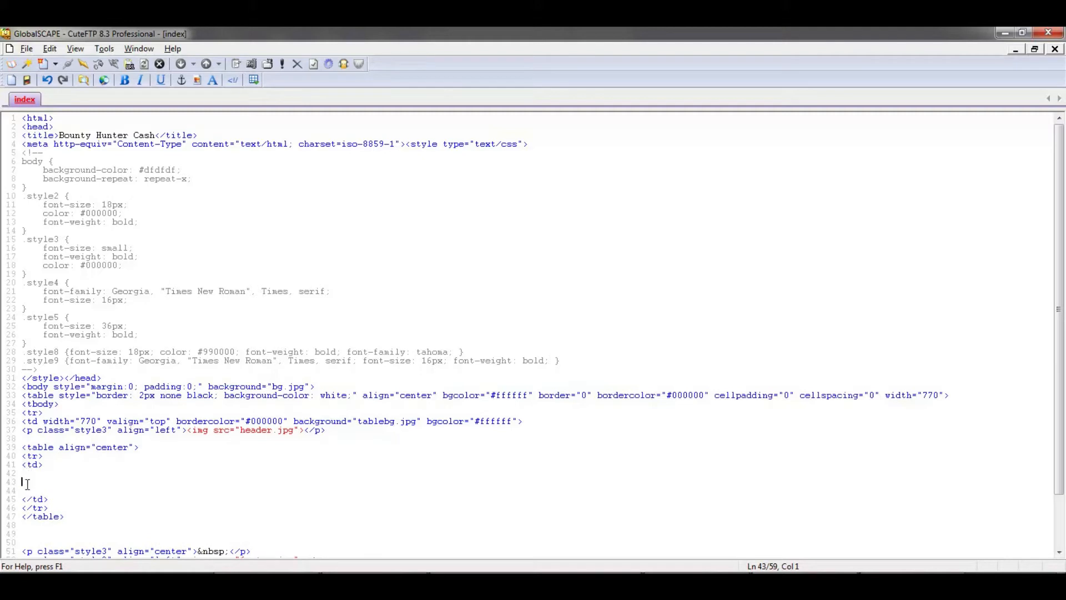
# - Adjust the spacing to two blank lines inside the new table cell and one blank line below the table
pyautogui.press('Return')
pyautogui.press('Return')
pyautogui.press('Return')
pyautogui.press('Return')
pyautogui.press('Up')
pyautogui.press('Return')
pyautogui.press('Return')
pyautogui.press('Return')
pyautogui.press('Return')
pyautogui.press('Return')
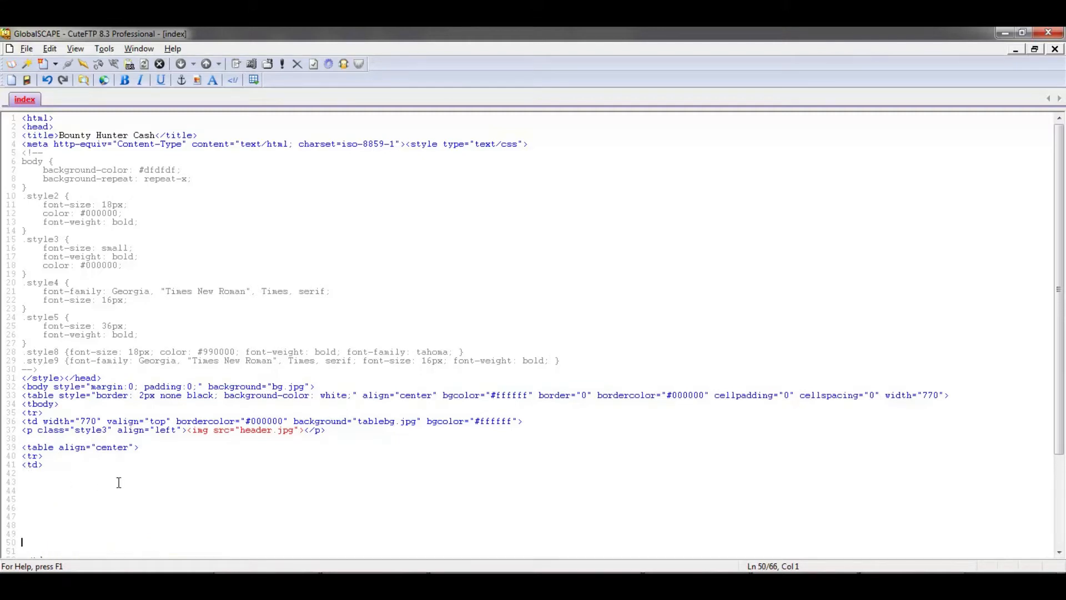
pyautogui.press('BackSpace')
pyautogui.press('BackSpace')
pyautogui.press('BackSpace')
pyautogui.press('BackSpace')
pyautogui.press('BackSpace')
pyautogui.press('BackSpace')
pyautogui.press('BackSpace')
pyautogui.press('BackSpace')
pyautogui.press('BackSpace')
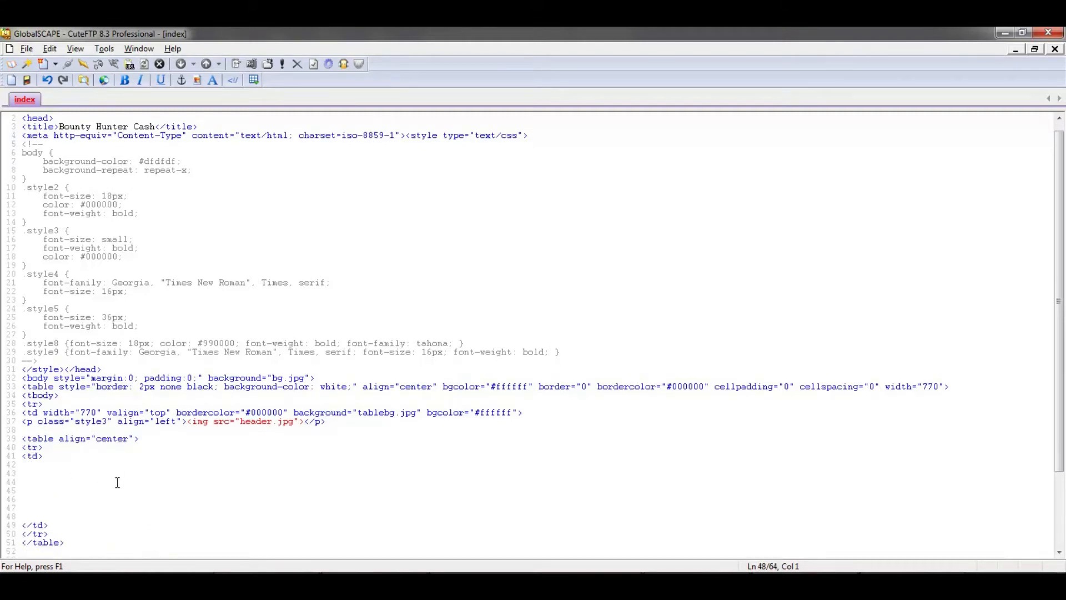
pyautogui.click(51, 523)
pyautogui.press('BackSpace')
pyautogui.press('BackSpace')
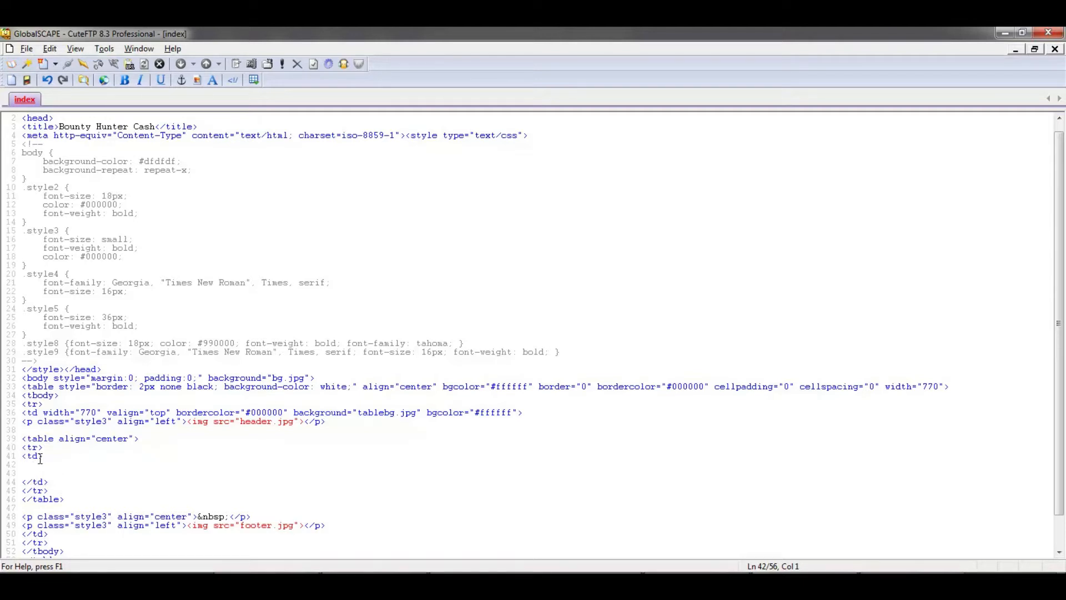
# - Set the new table cell's width attribute to "750", save the file, and reload the page in Firefox
pyautogui.moveTo(88, 412); pyautogui.dragTo(93, 412)
pyautogui.click(37, 456)
pyautogui.write('width=""')
pyautogui.press('Left')
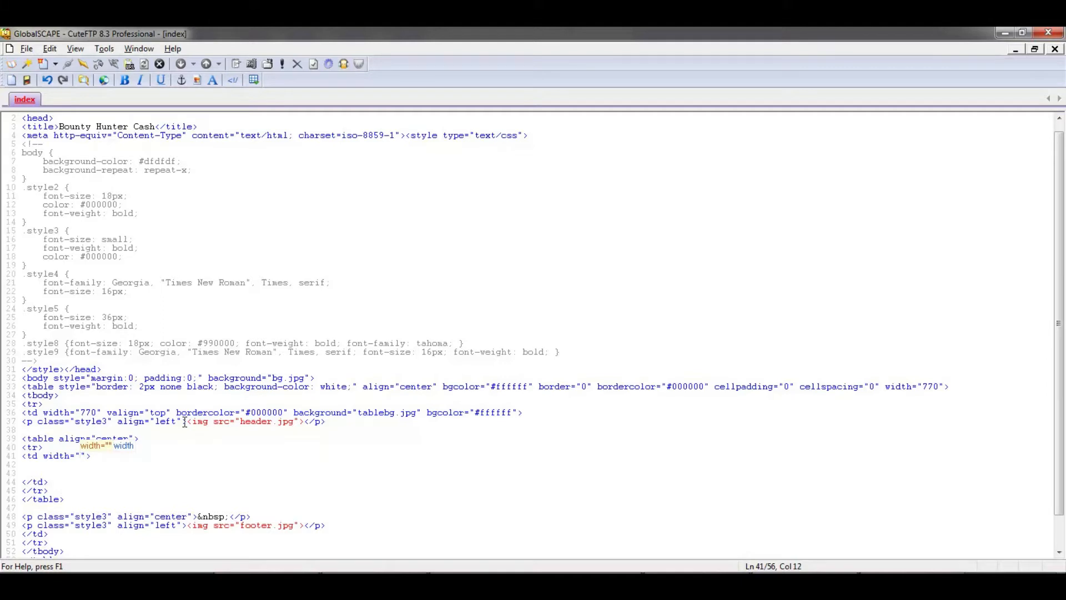
pyautogui.write('750')
pyautogui.click(26, 81)
pyautogui.hotkey('alt', 'Tab')
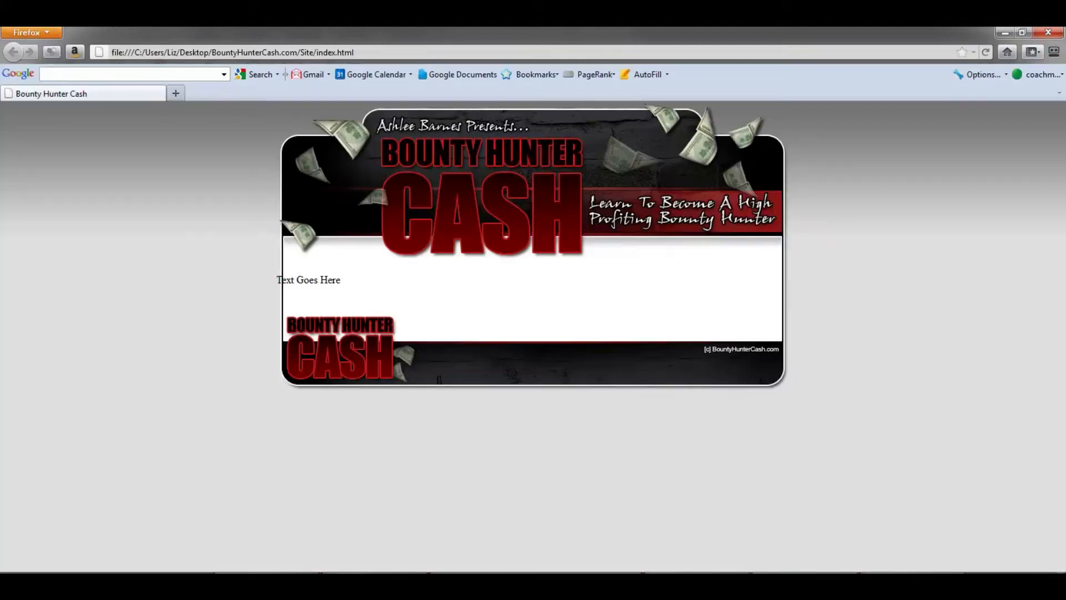
pyautogui.click(986, 53)
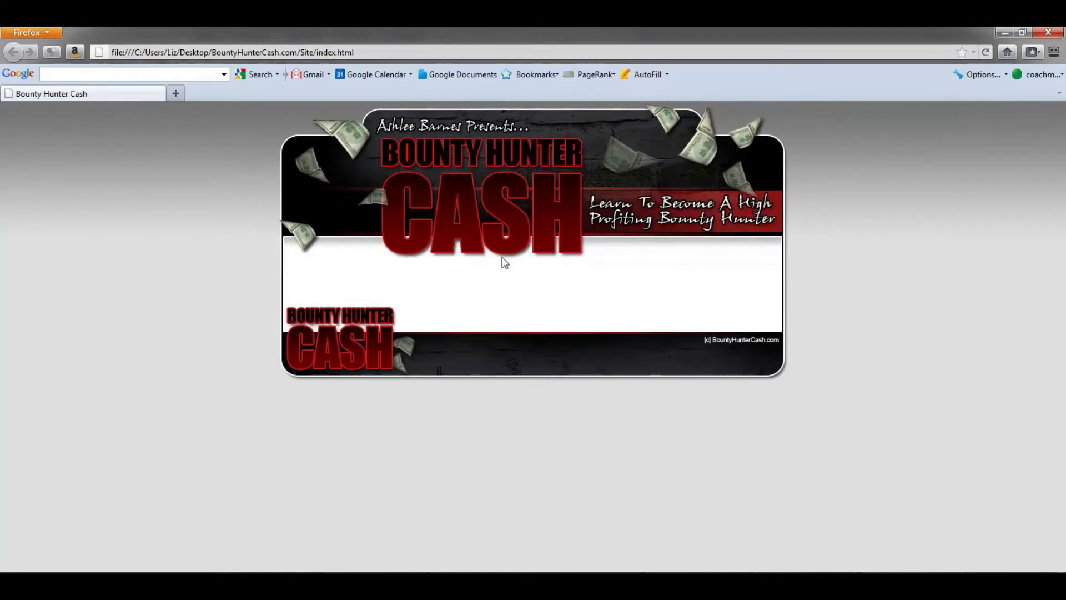
# - Enter "Text goes here" inside the 750-wide table cell in CuteFTP
pyautogui.hotkey('alt', 'Tab')
pyautogui.click(43, 469)
pyautogui.write('Text goes here')
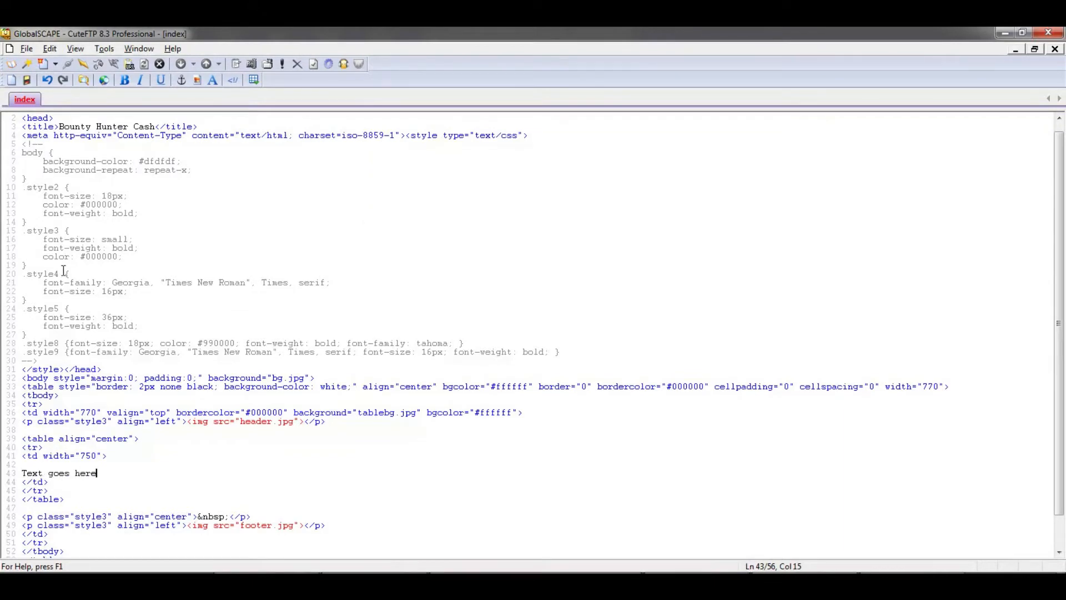
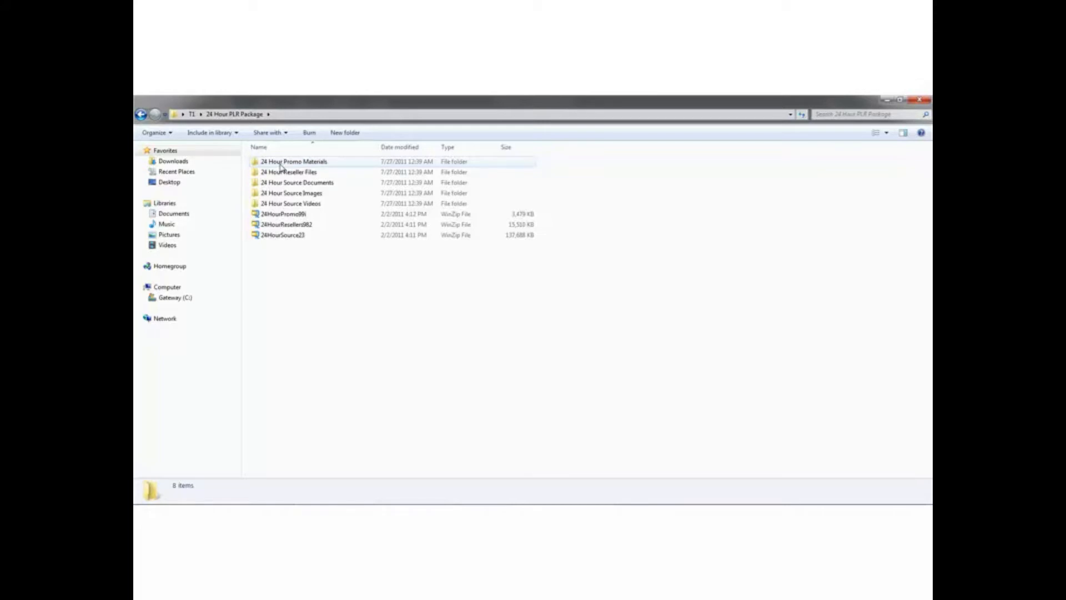
# - Open the "Set 1 - Business-to-Business" folder under SET 1 in the Product folder of ClickBankMessageSetsPLRKit
pyautogui.click(140, 114)
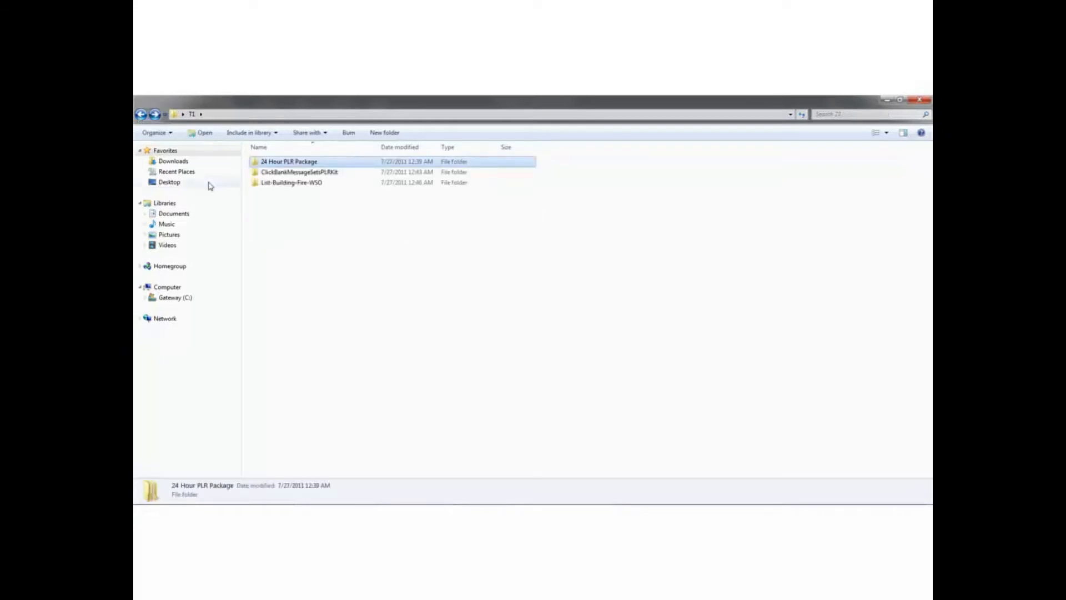
pyautogui.click(301, 174)
pyautogui.doubleClick(300, 173)
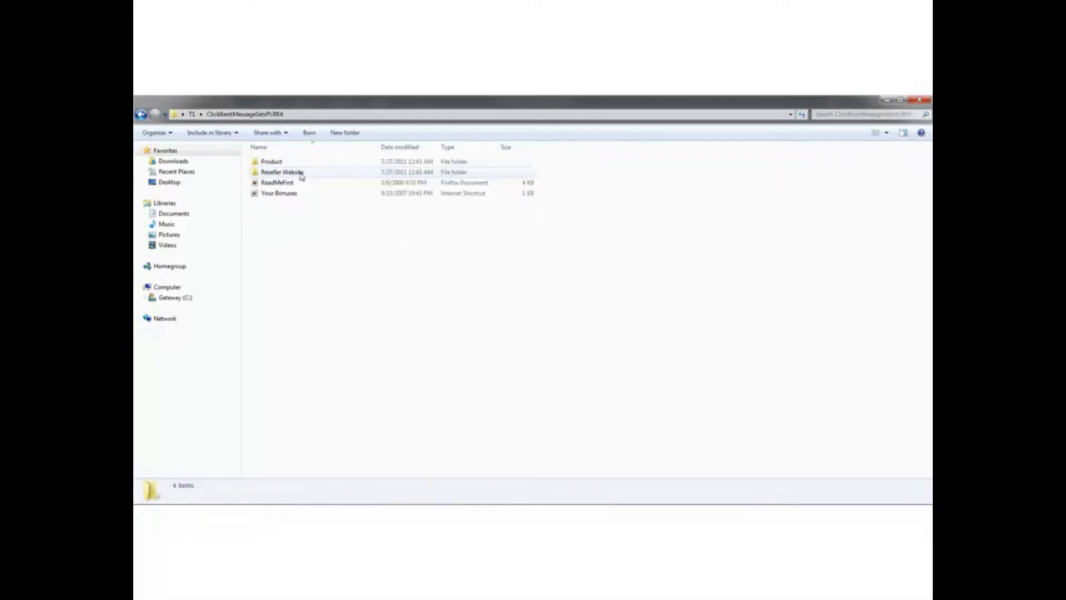
pyautogui.doubleClick(302, 165)
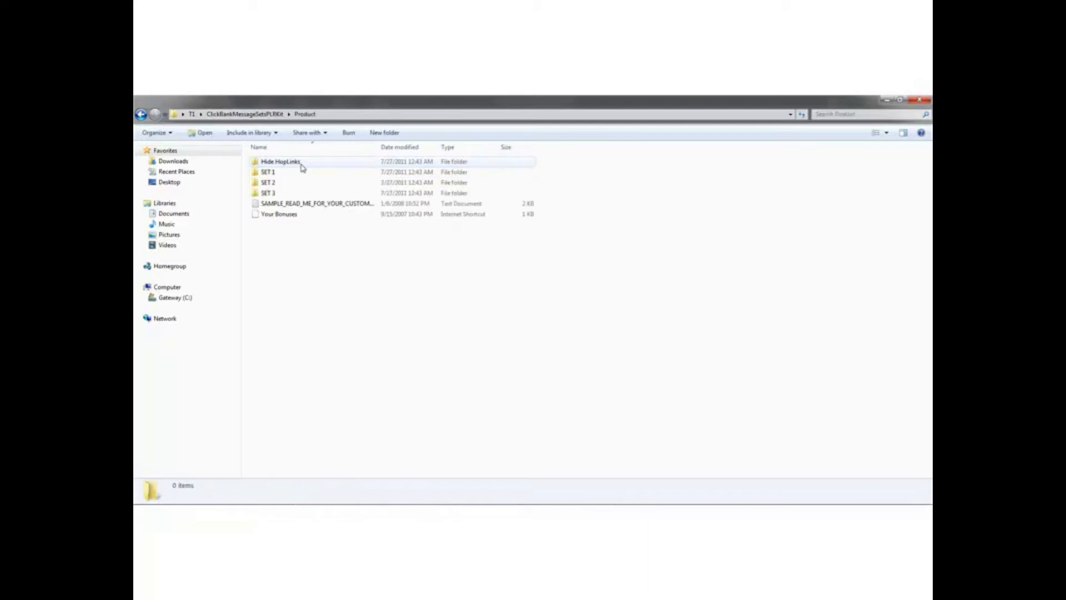
pyautogui.click(290, 174)
pyautogui.doubleClick(290, 176)
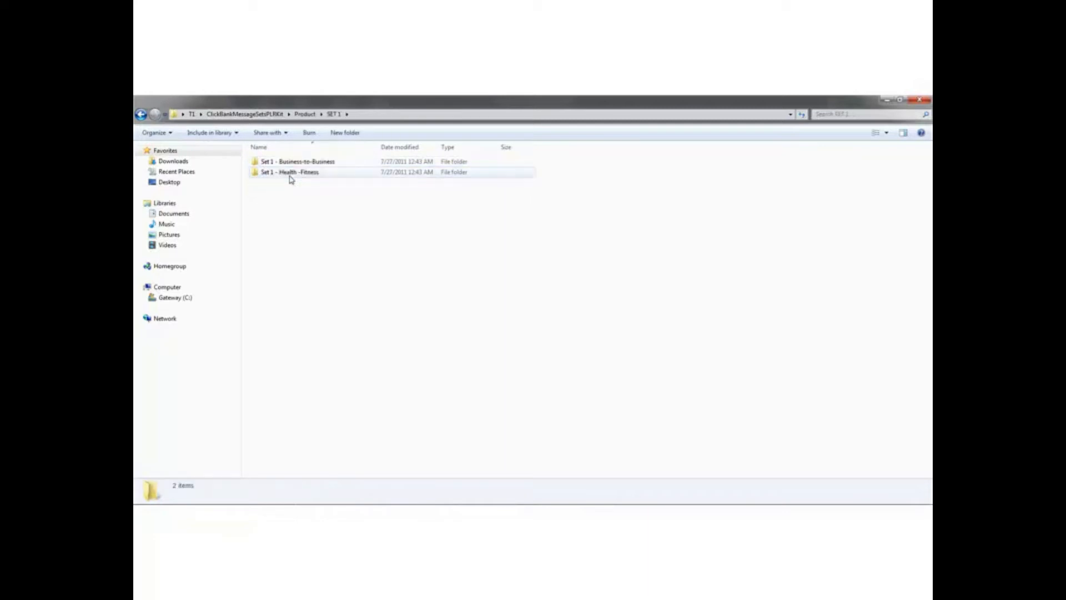
pyautogui.doubleClick(294, 163)
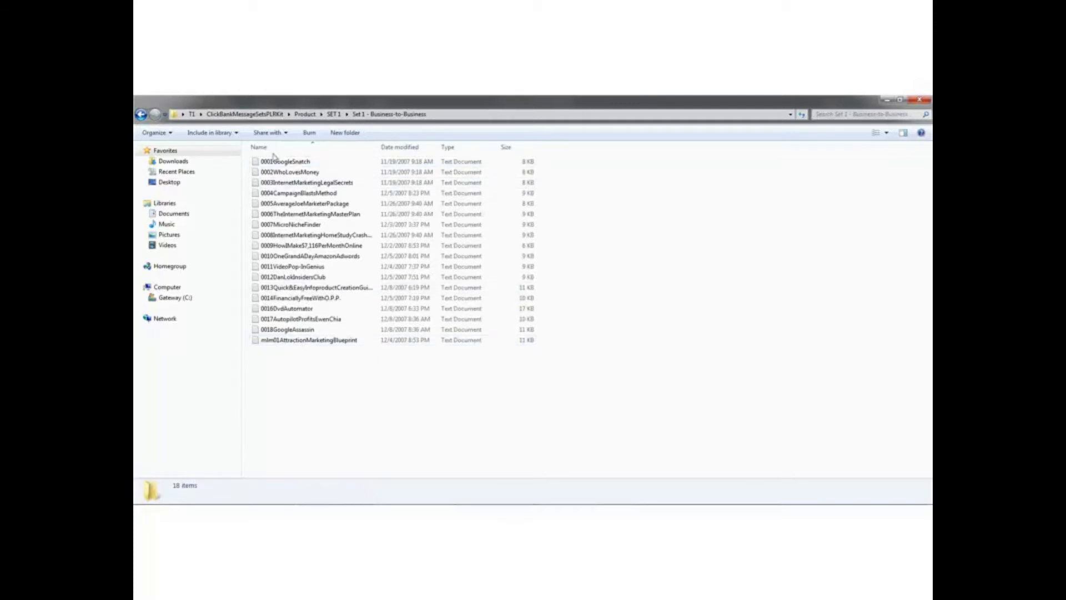
# - Look through the SET 1, SET 2 and SET 3 folders in Product, and return to the ClickBankMessageSetsPLRKit folder
pyautogui.click(141, 115)
pyautogui.click(140, 115)
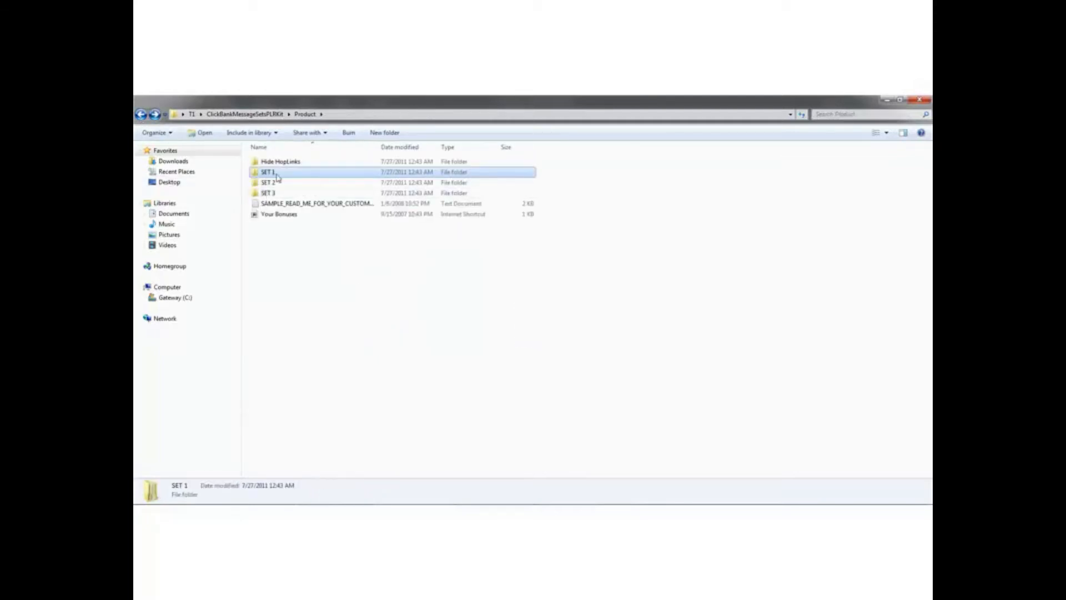
pyautogui.doubleClick(277, 174)
pyautogui.click(141, 116)
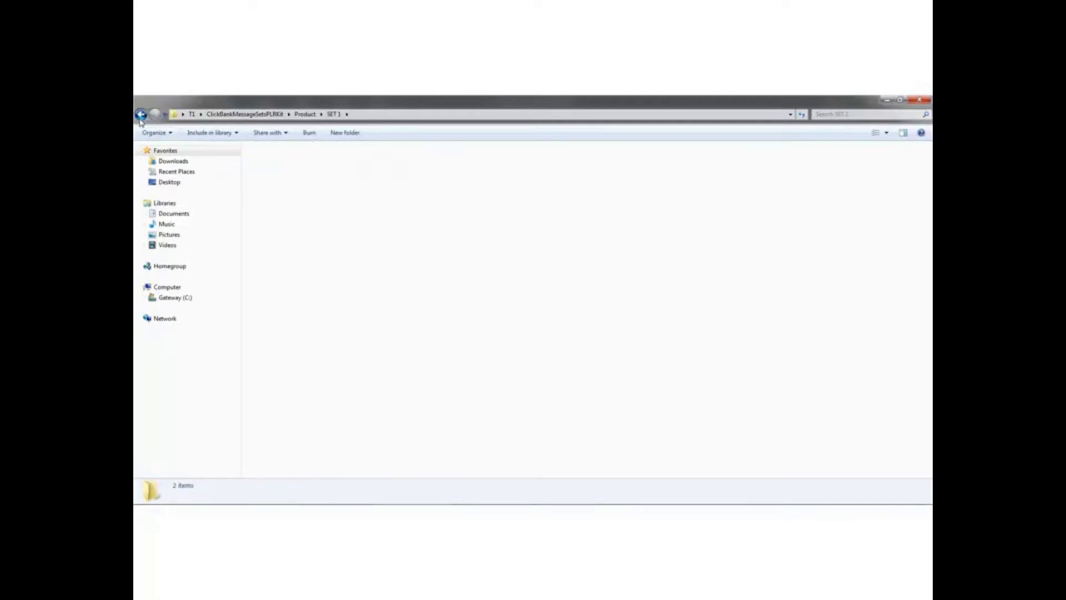
pyautogui.doubleClick(279, 183)
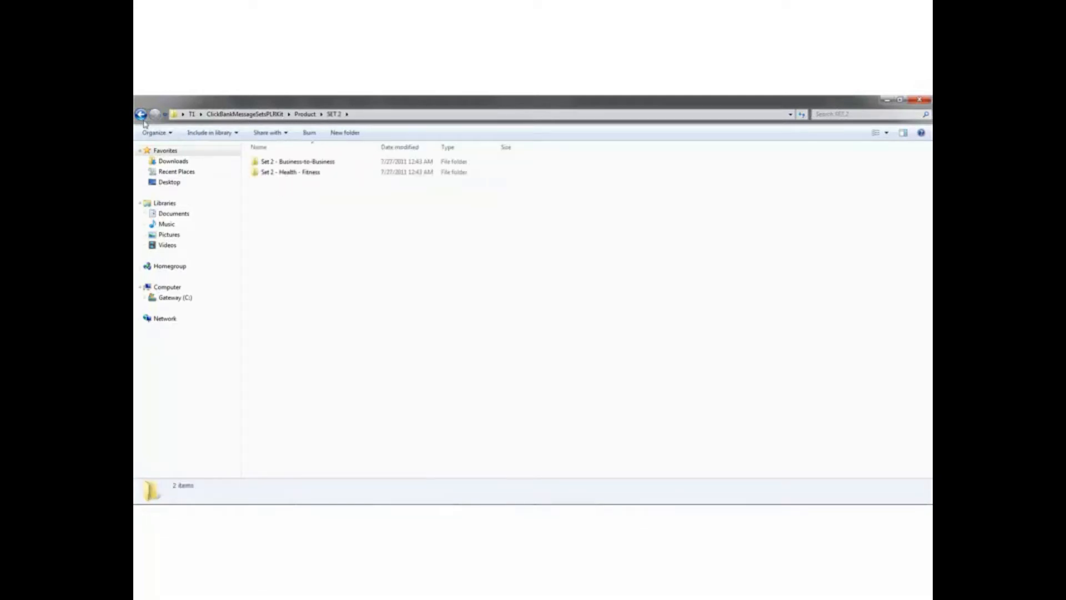
pyautogui.click(142, 117)
pyautogui.doubleClick(269, 194)
pyautogui.click(141, 115)
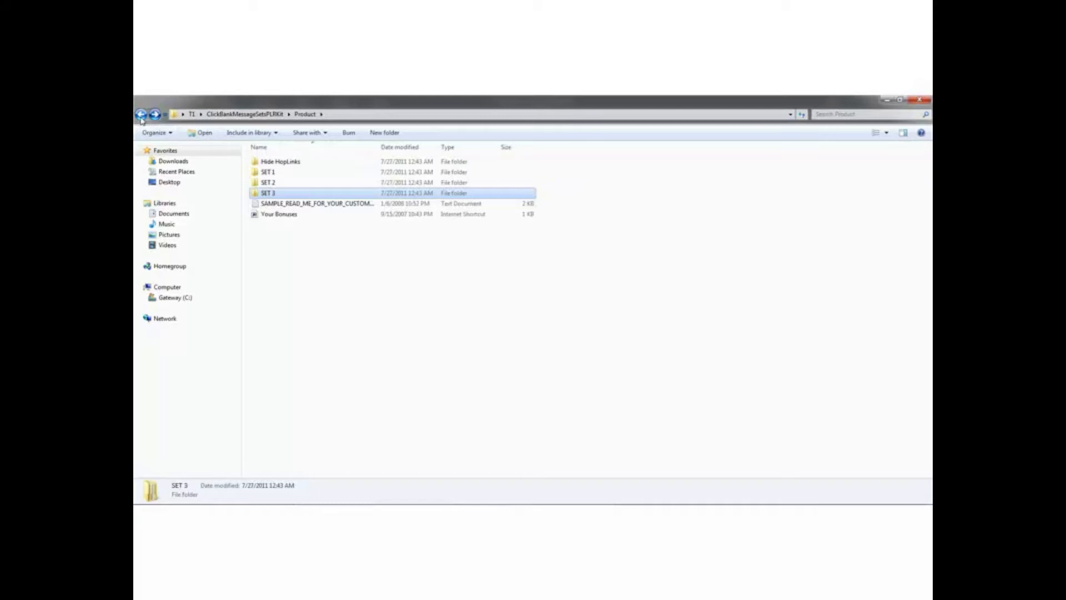
pyautogui.click(142, 117)
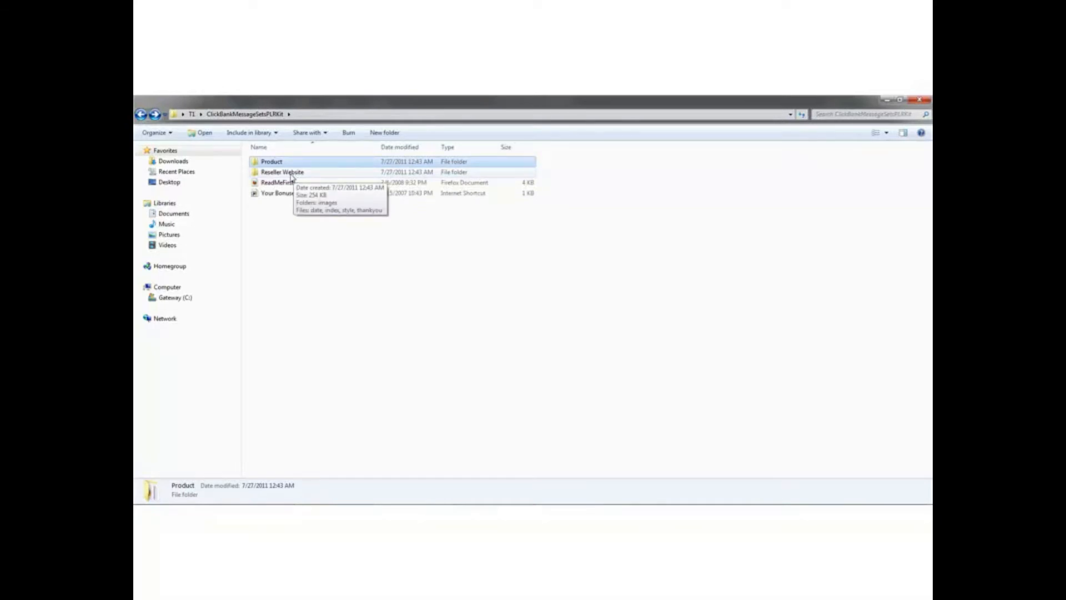
# - Open the List Building Fire folder inside T1's List-Building-Fire-WSO package to view its contents
pyautogui.click(141, 114)
pyautogui.doubleClick(295, 186)
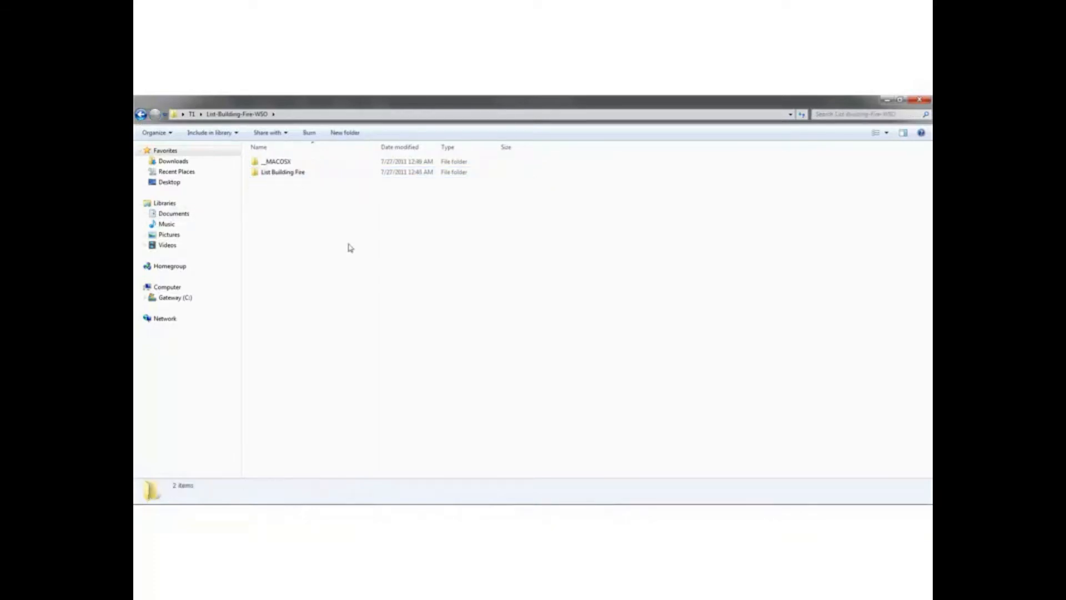
pyautogui.doubleClick(288, 173)
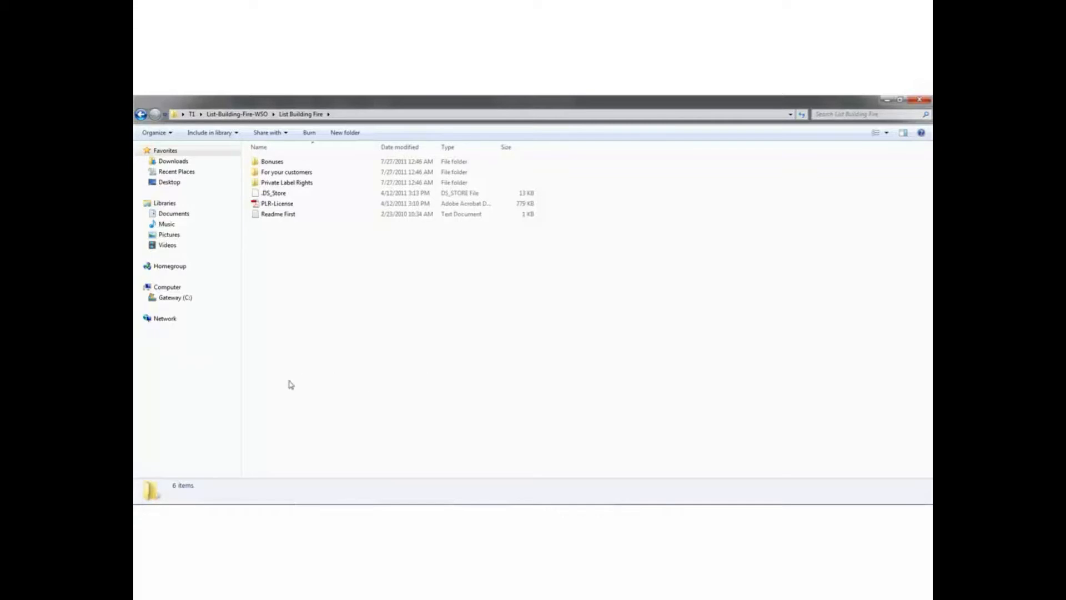
# - Switch to Firefox, go to godaddy.com and log in with the prefilled account credentials
pyautogui.click(223, 512)
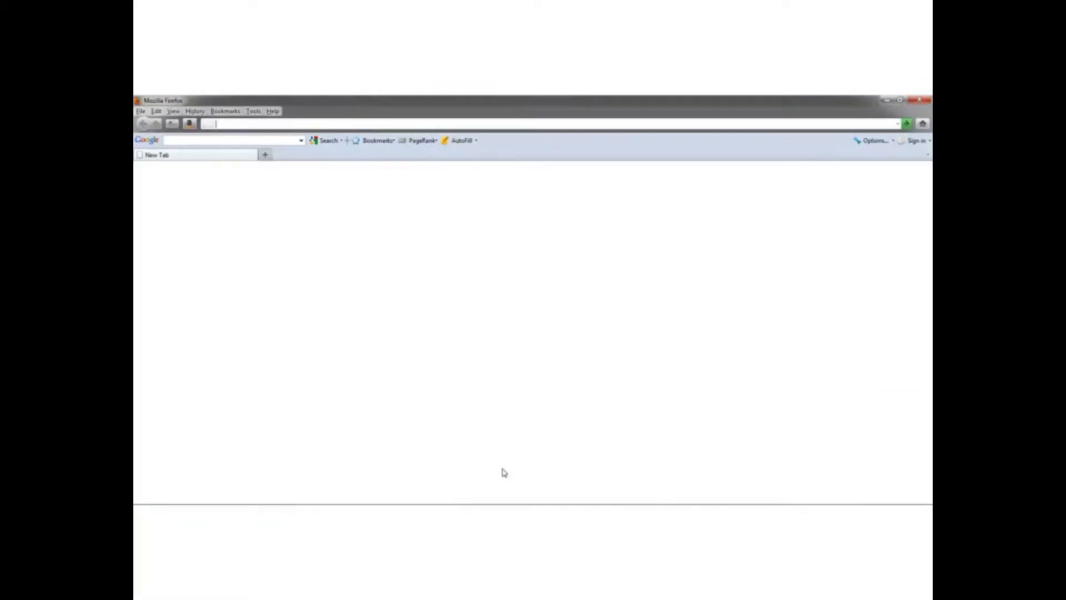
pyautogui.write('go')
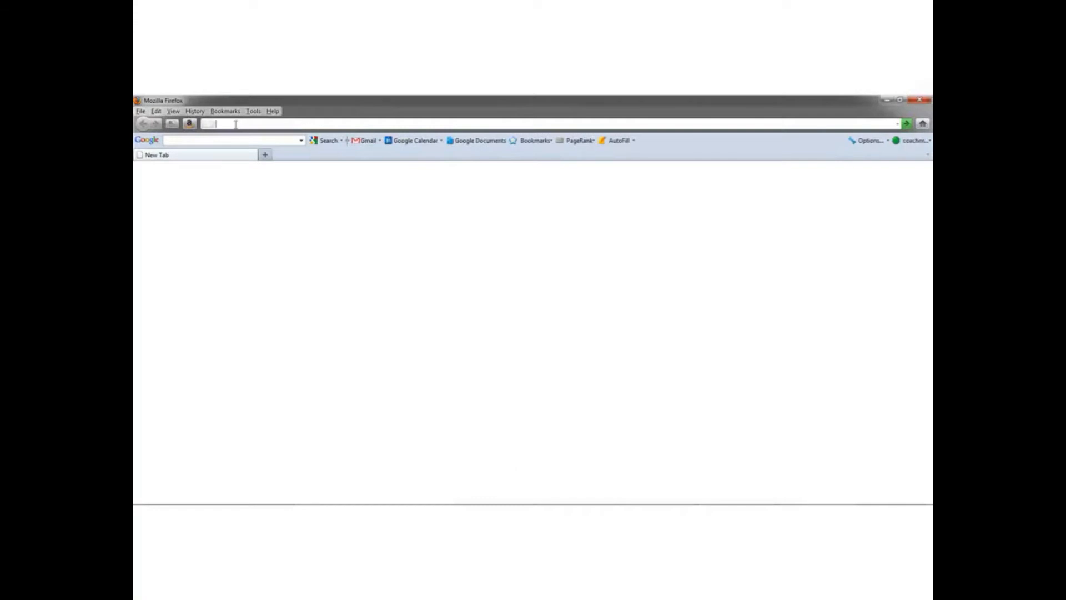
pyautogui.write('daddy.com')
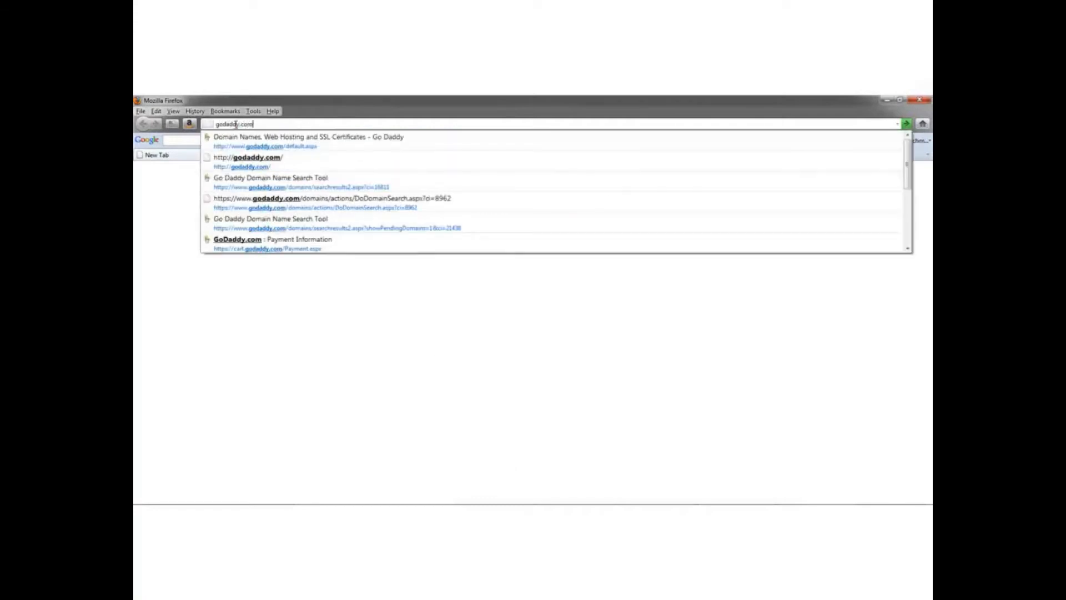
pyautogui.press('Return')
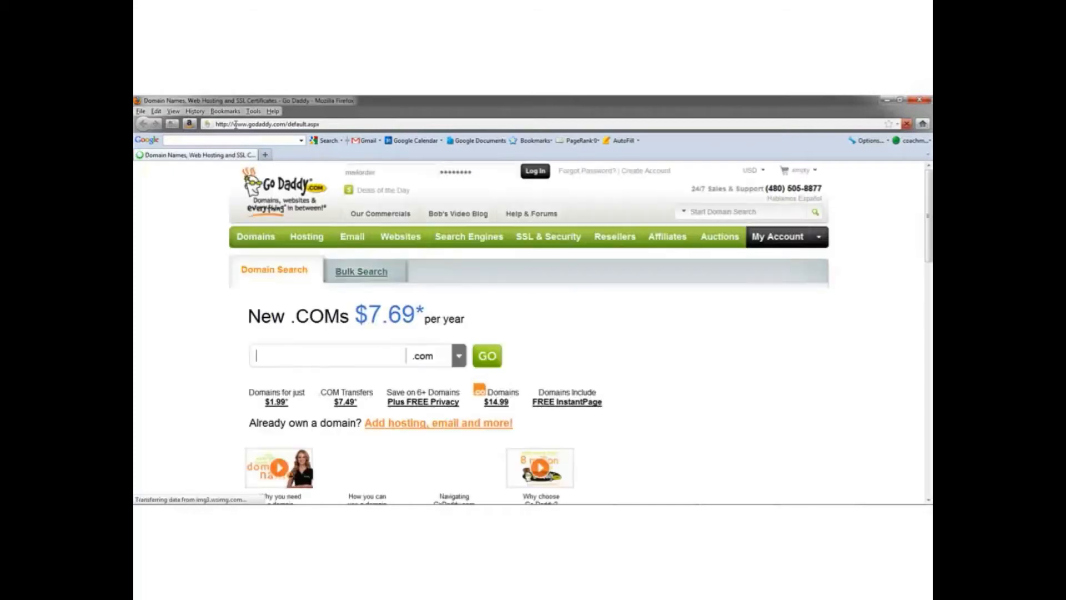
pyautogui.click(544, 175)
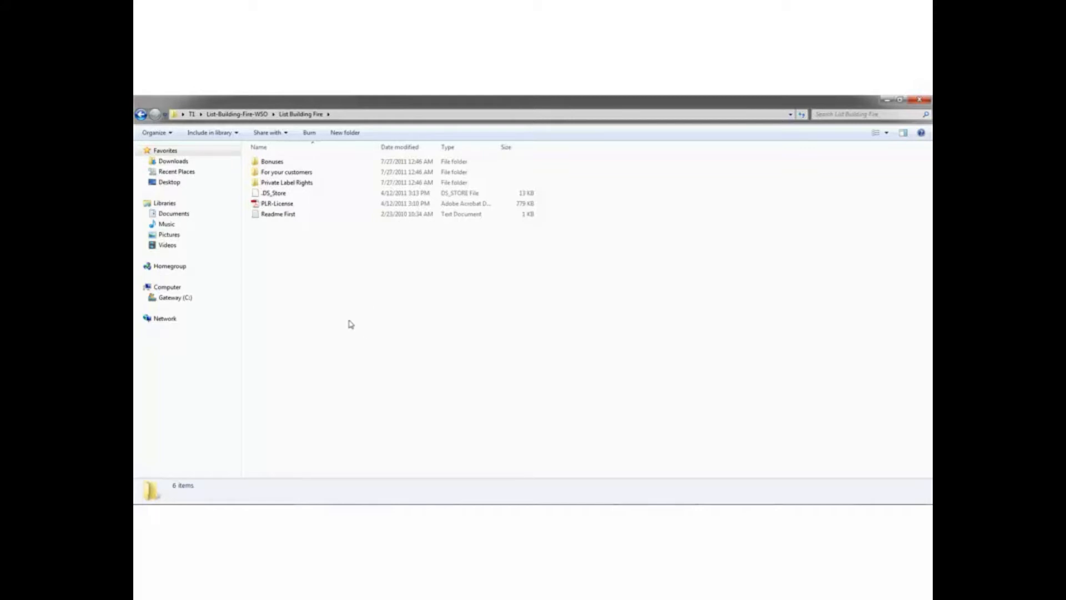
# - Preview the index page from the 24 Hour PLR Package's 24 Hour Reseller Files folder in Firefox, and close it after viewing
pyautogui.click(142, 115)
pyautogui.click(142, 115)
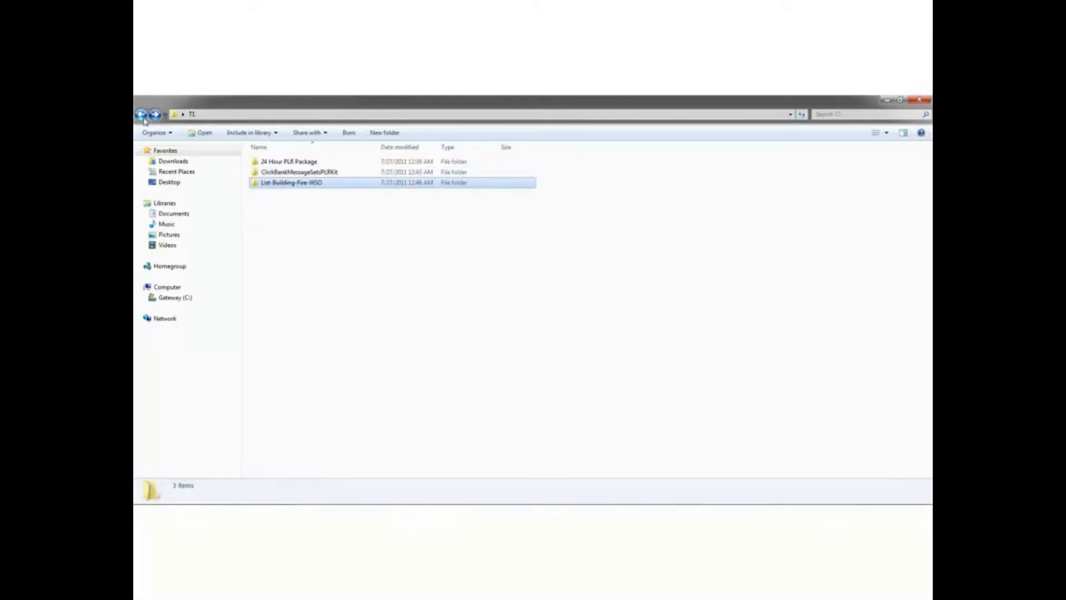
pyautogui.doubleClick(300, 163)
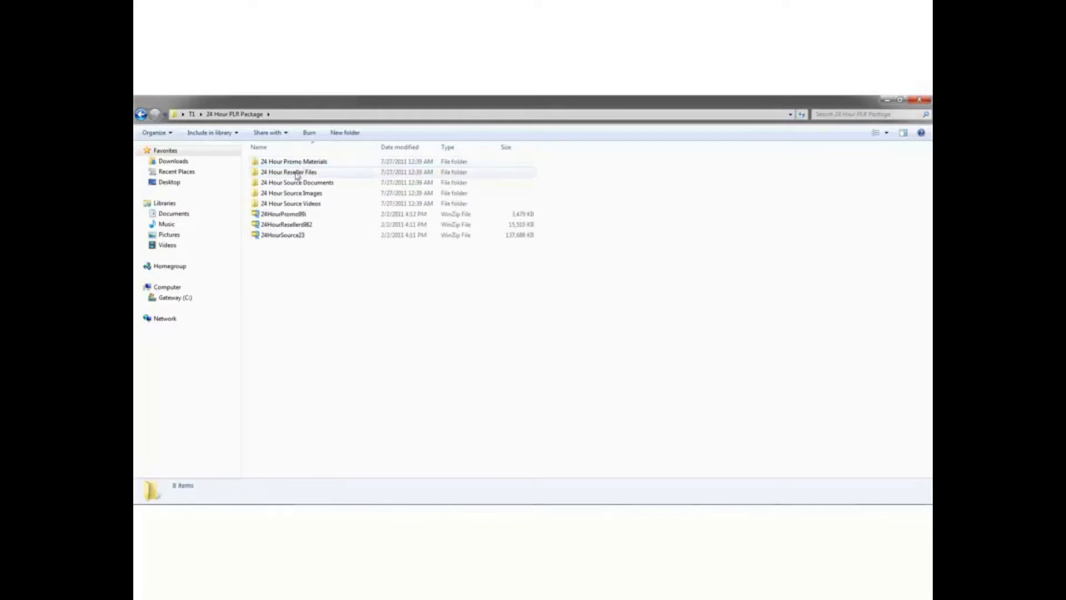
pyautogui.doubleClick(295, 173)
pyautogui.doubleClick(268, 204)
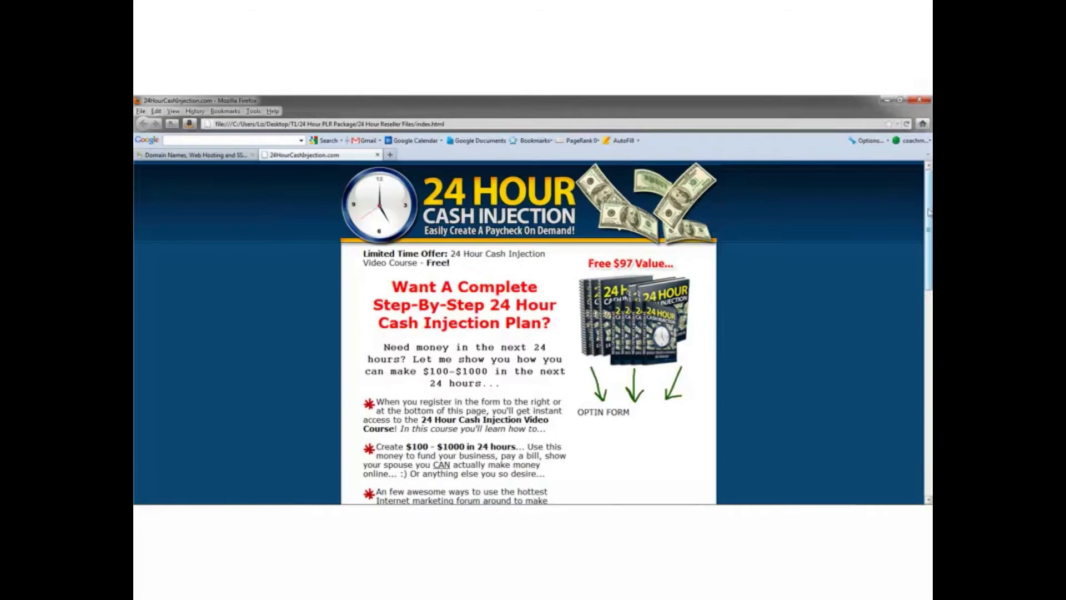
pyautogui.scroll(-15, 880, 400)
pyautogui.scroll(15, 881, 433)
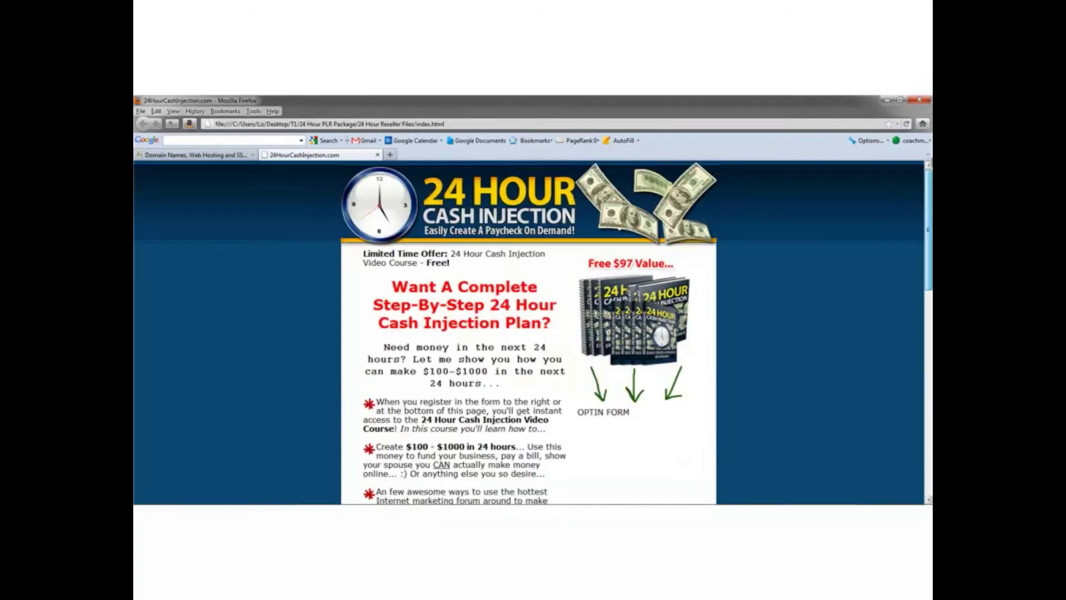
pyautogui.click(377, 156)
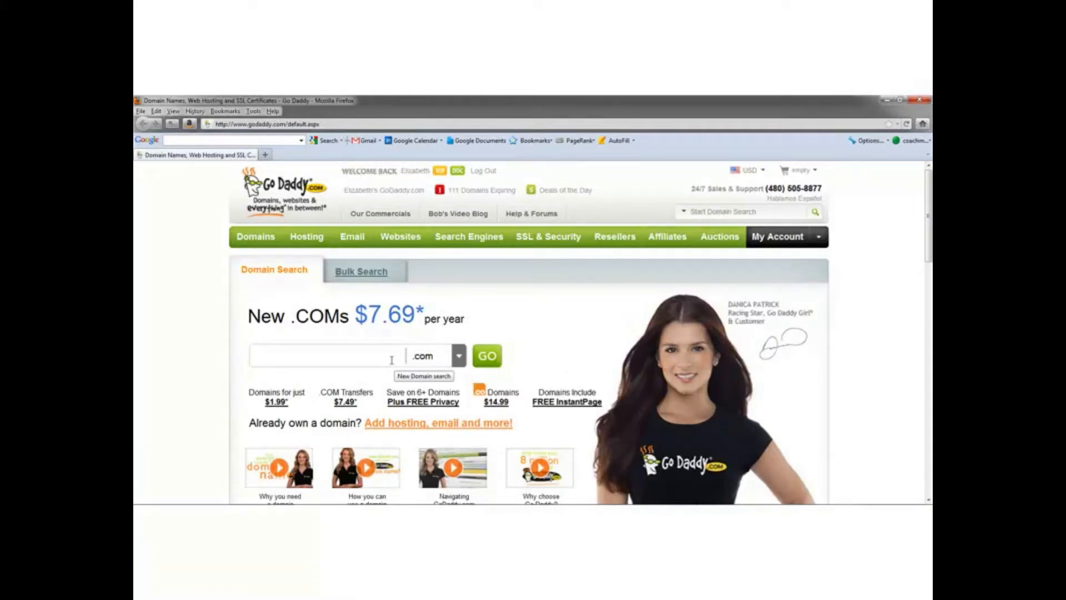
# - Switch to Windows Explorer, return to the T1 folder and open the List-Building-Fire-WSO package
pyautogui.click(412, 506)
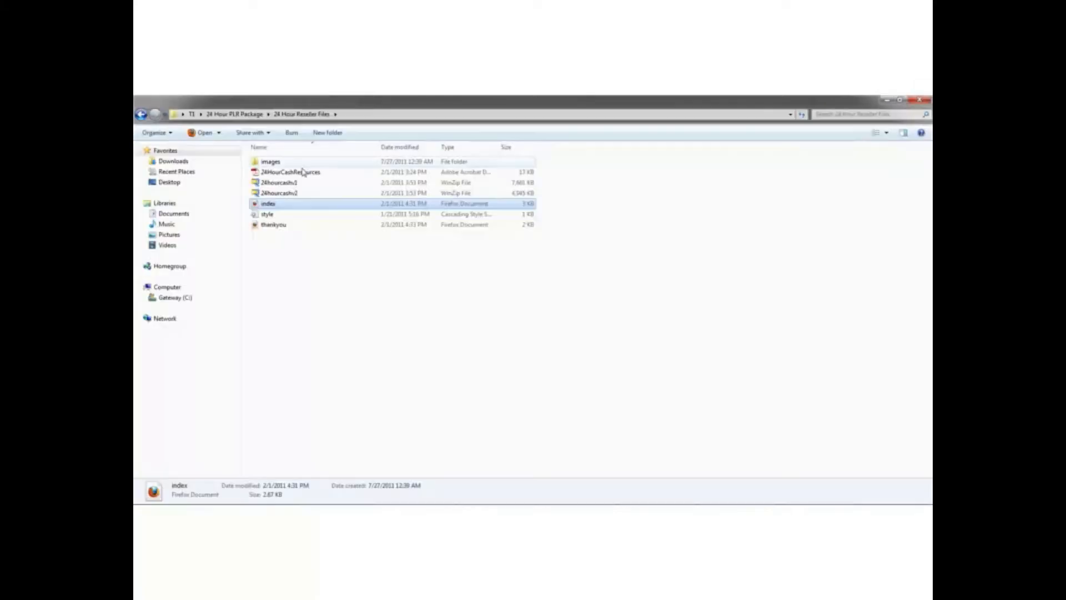
pyautogui.click(227, 114)
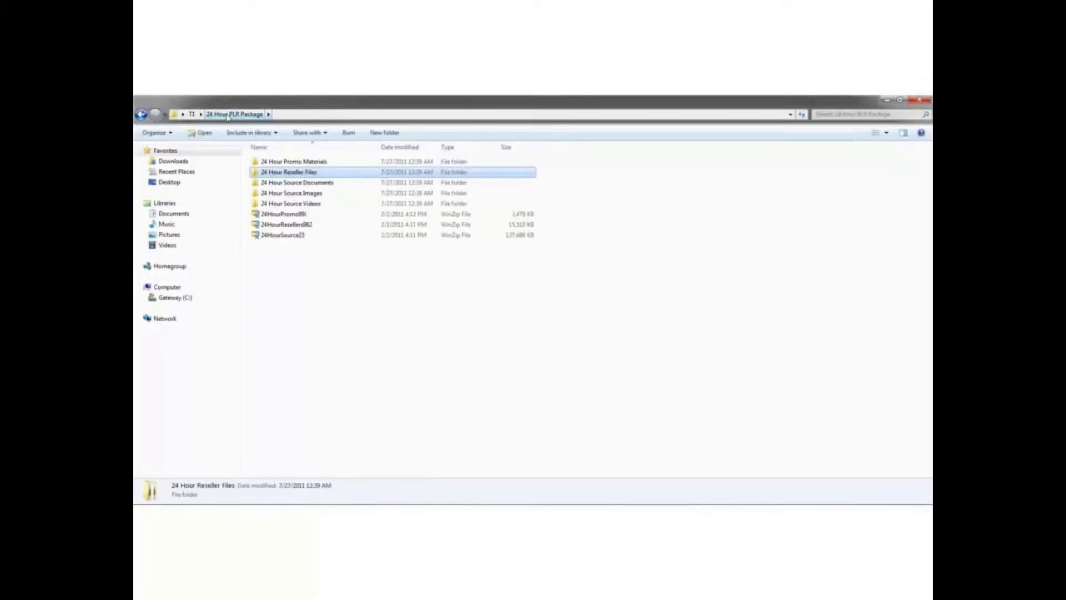
pyautogui.click(192, 113)
pyautogui.doubleClick(293, 186)
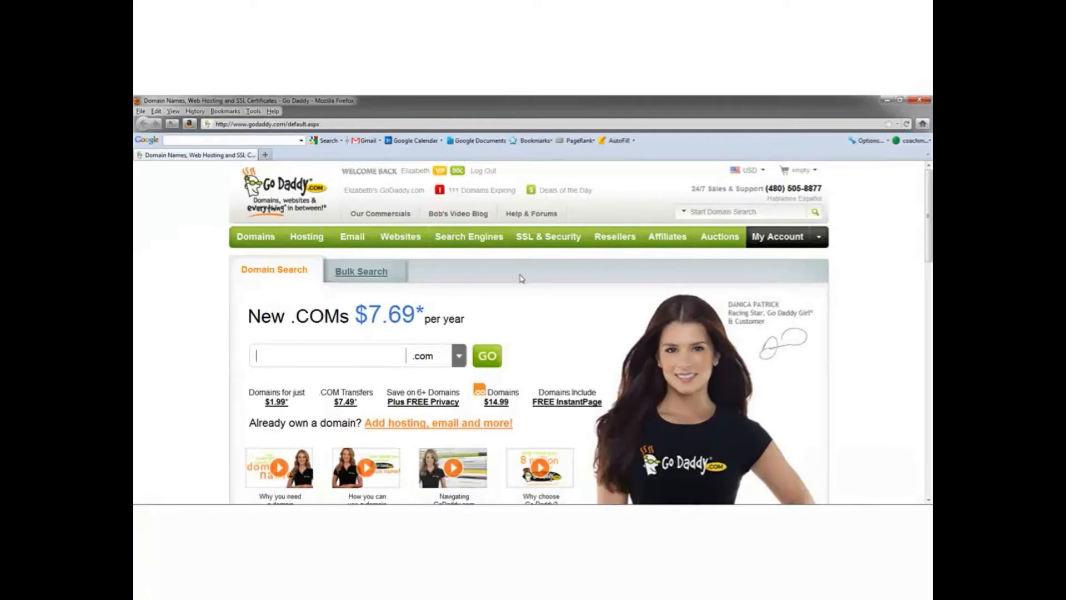
# - Open the account's Domain Manager in GoDaddy and search for domains whose name contains "list"
pyautogui.click(799, 243)
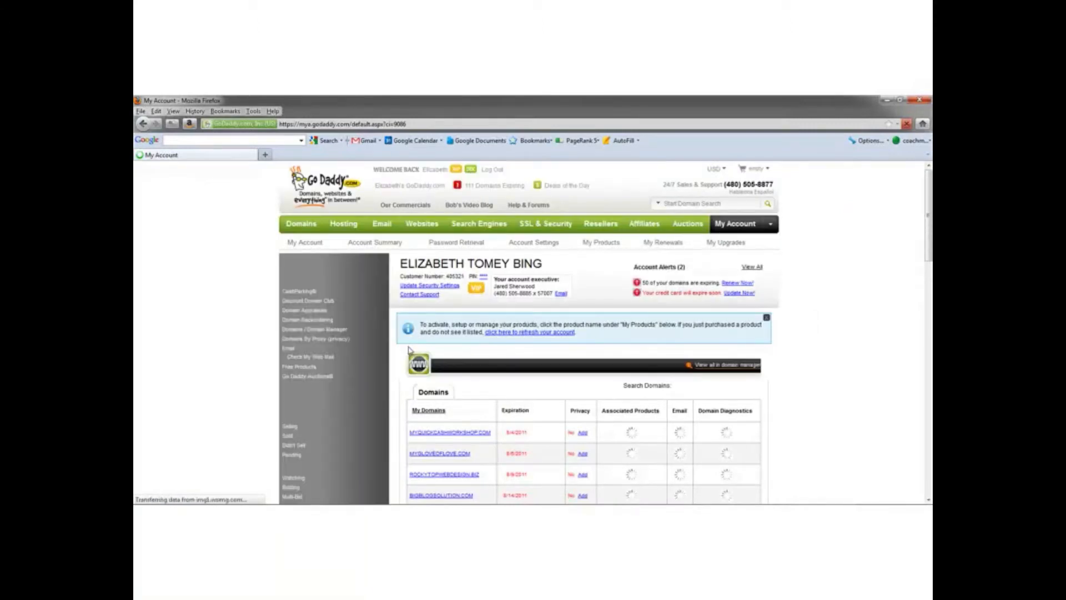
pyautogui.click(304, 330)
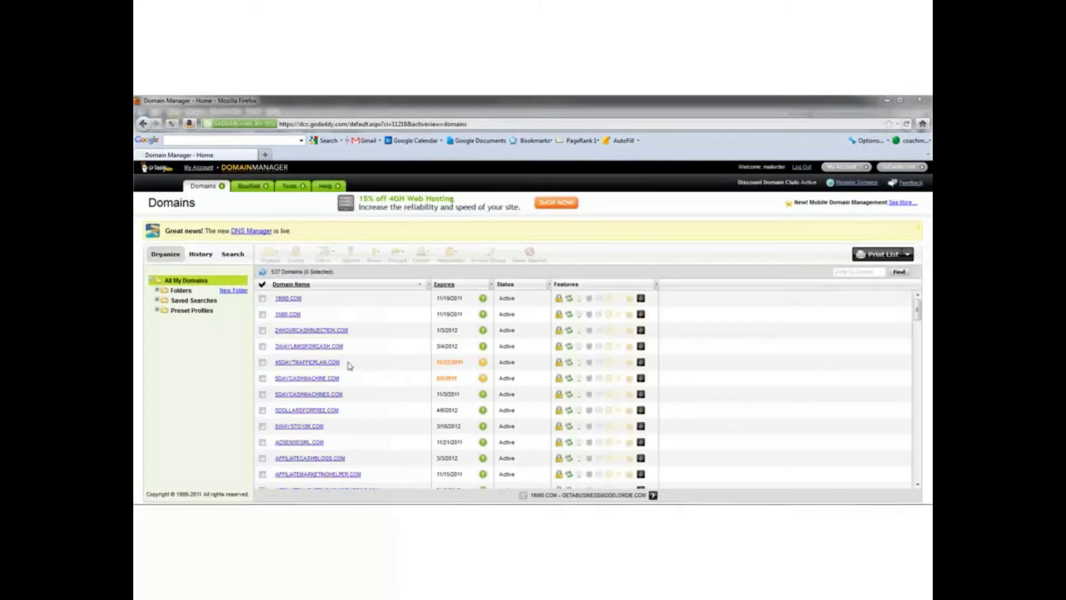
pyautogui.click(232, 255)
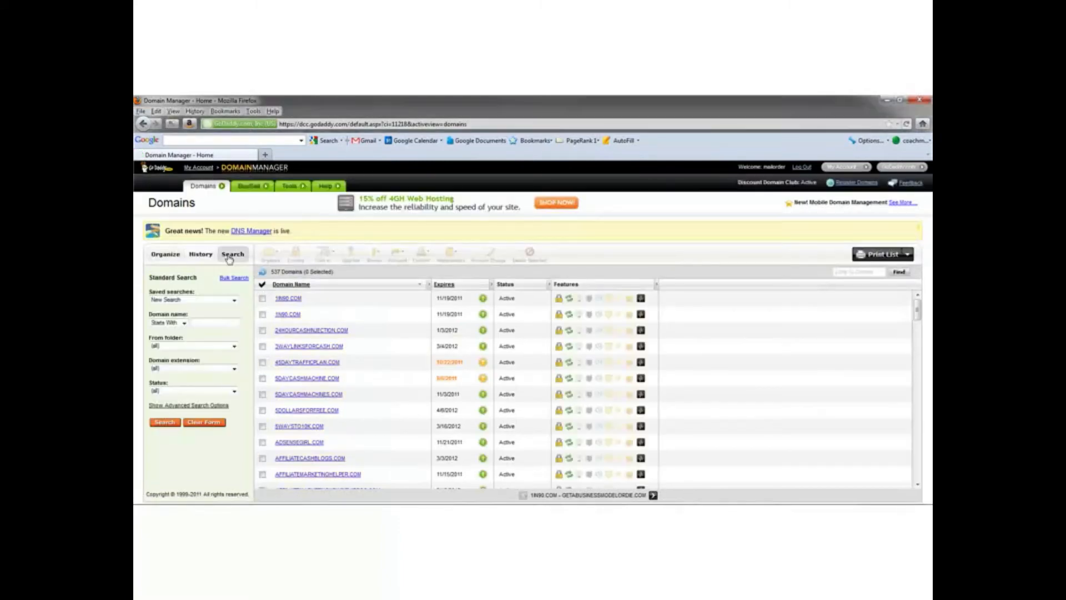
pyautogui.click(183, 323)
pyautogui.click(178, 336)
pyautogui.click(219, 321)
pyautogui.write('lol')
pyautogui.press('Return')
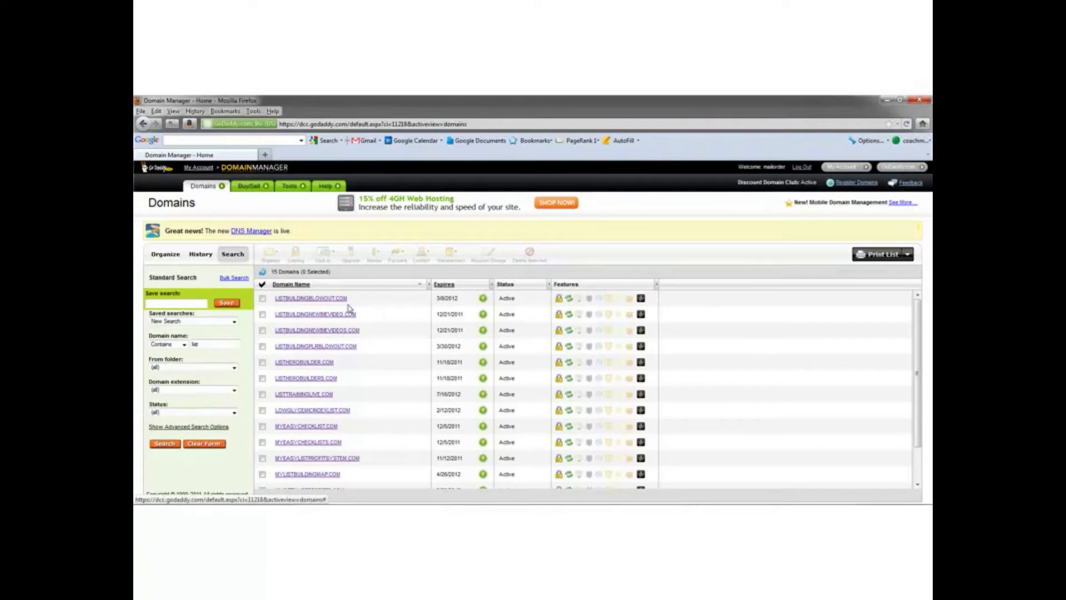
# - Copy the LISTBUILDINGBLOWOUT.COM domain name, load it in a new browser tab to check for a site, and close that tab
pyautogui.moveTo(349, 299); pyautogui.dragTo(278, 305)
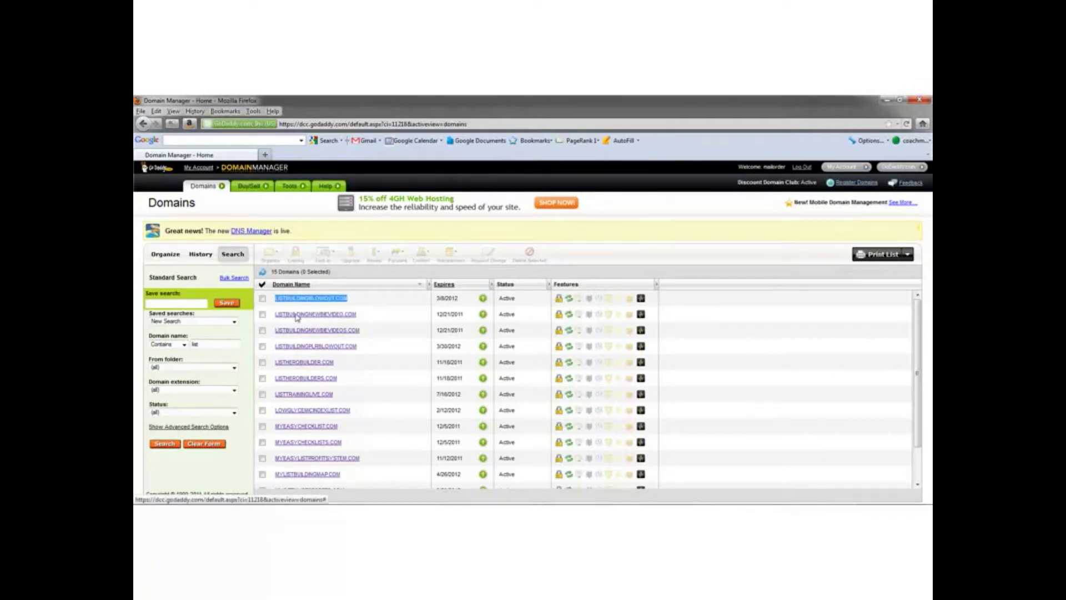
pyautogui.rightClick(279, 303)
pyautogui.click(312, 381)
pyautogui.click(266, 155)
pyautogui.rightClick(288, 124)
pyautogui.click(327, 170)
pyautogui.press('Return')
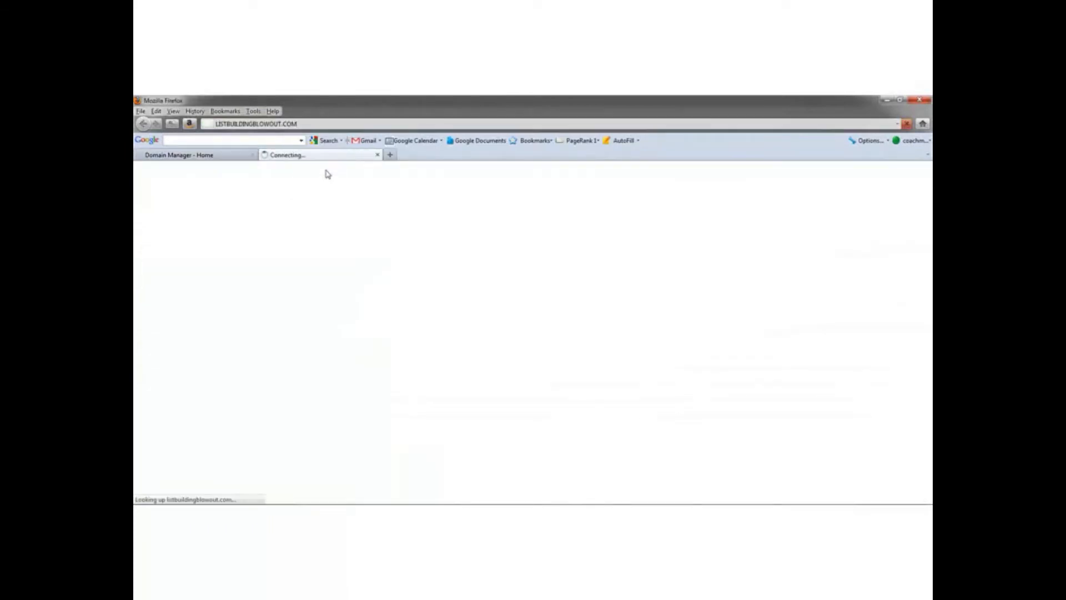
pyautogui.click(377, 155)
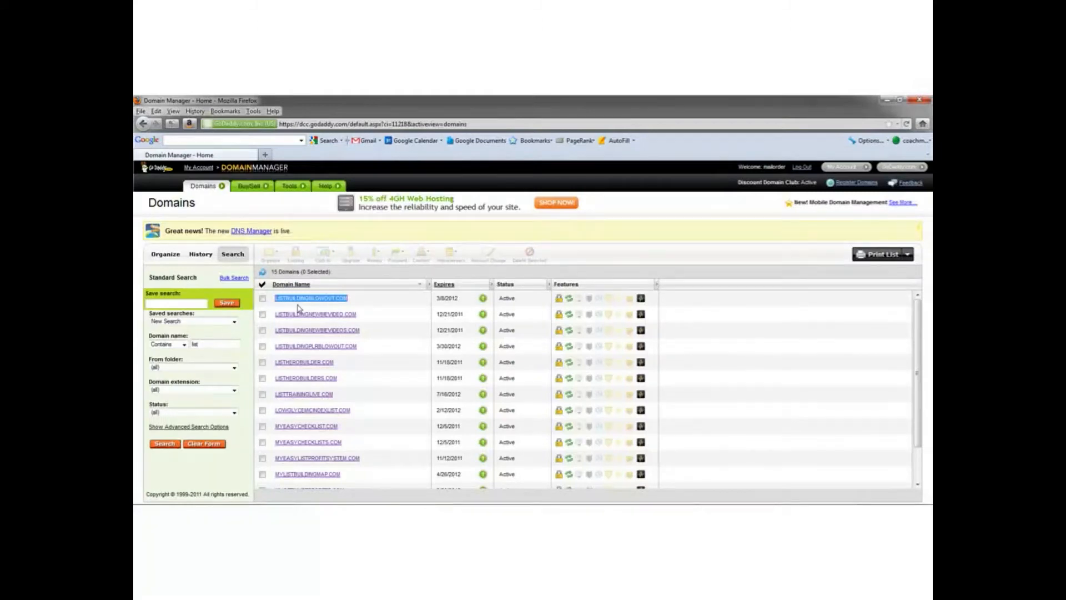
# - Copy the LISTTRAININGLIVE.COM domain name, load it in a new browser tab to check for a site, and return to Domain Manager
pyautogui.moveTo(333, 395); pyautogui.dragTo(276, 395)
pyautogui.rightClick(281, 395)
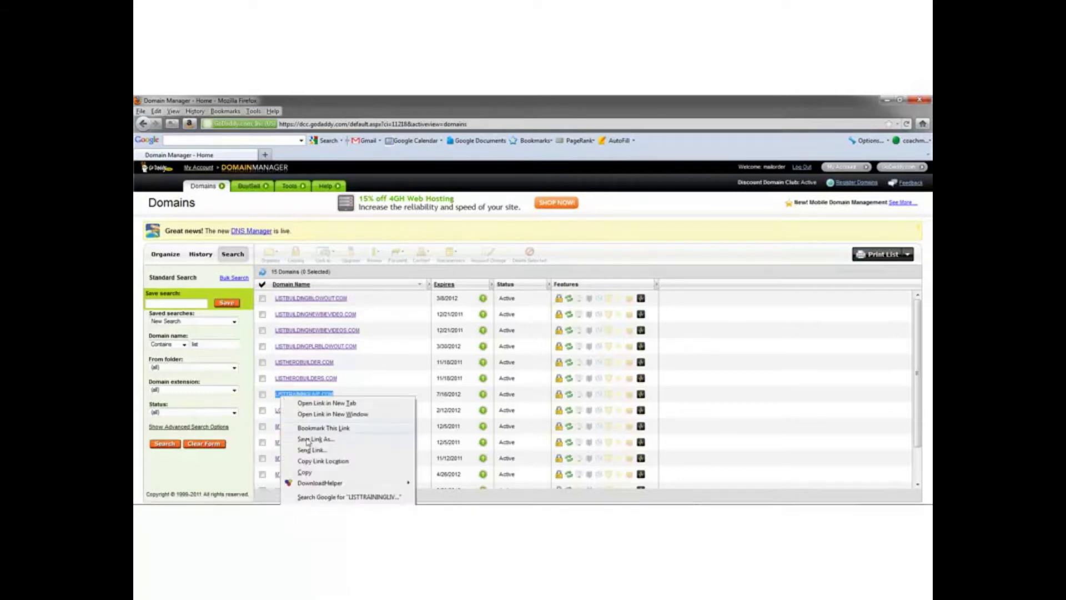
pyautogui.click(313, 474)
pyautogui.click(265, 154)
pyautogui.rightClick(292, 122)
pyautogui.click(327, 166)
pyautogui.press('Return')
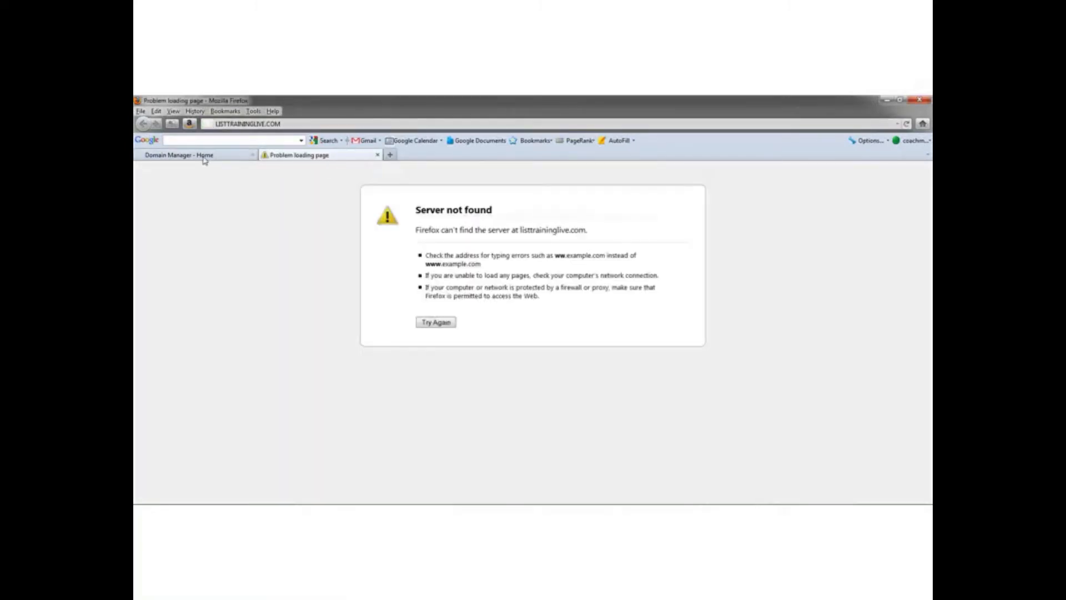
pyautogui.click(204, 158)
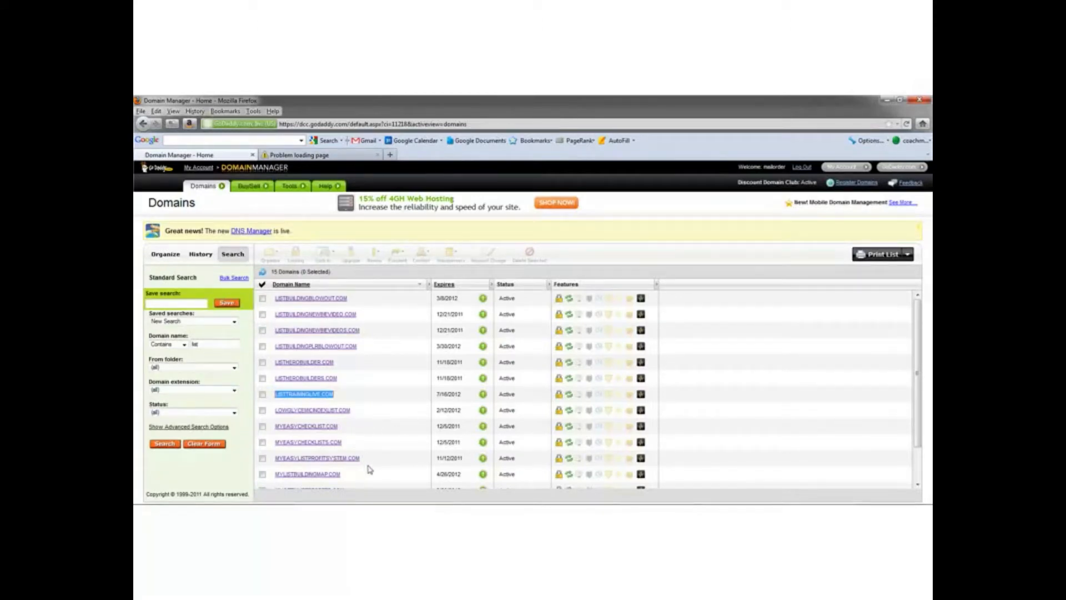
# - Review the remaining "list" domains, recheck the LISTTRAININGLIVE.COM page, and inspect that domain's two nameservers without changing them
pyautogui.moveTo(915, 329); pyautogui.dragTo(907, 397)
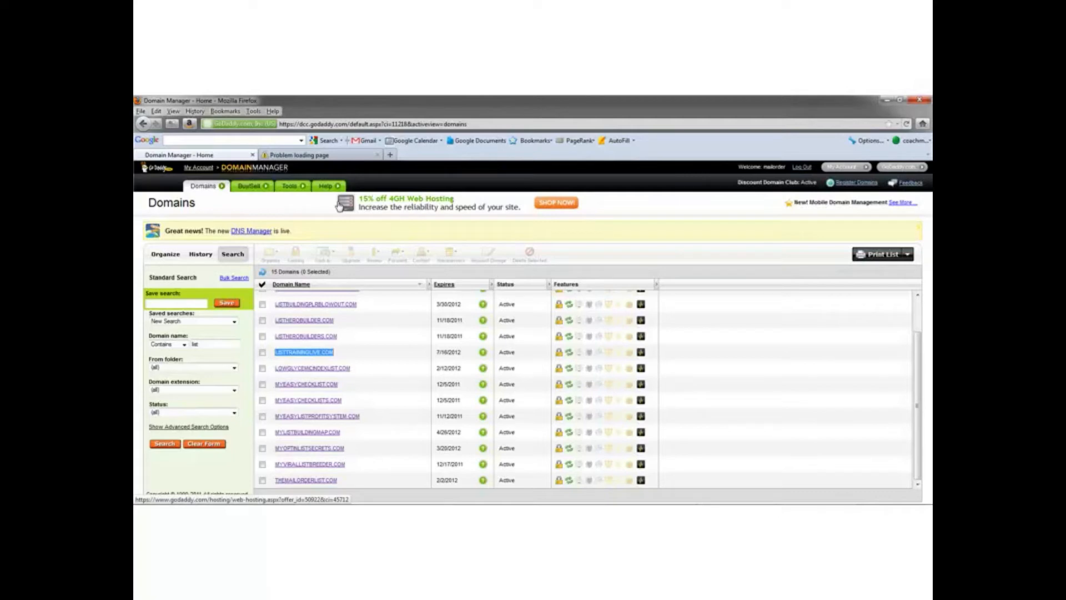
pyautogui.click(311, 157)
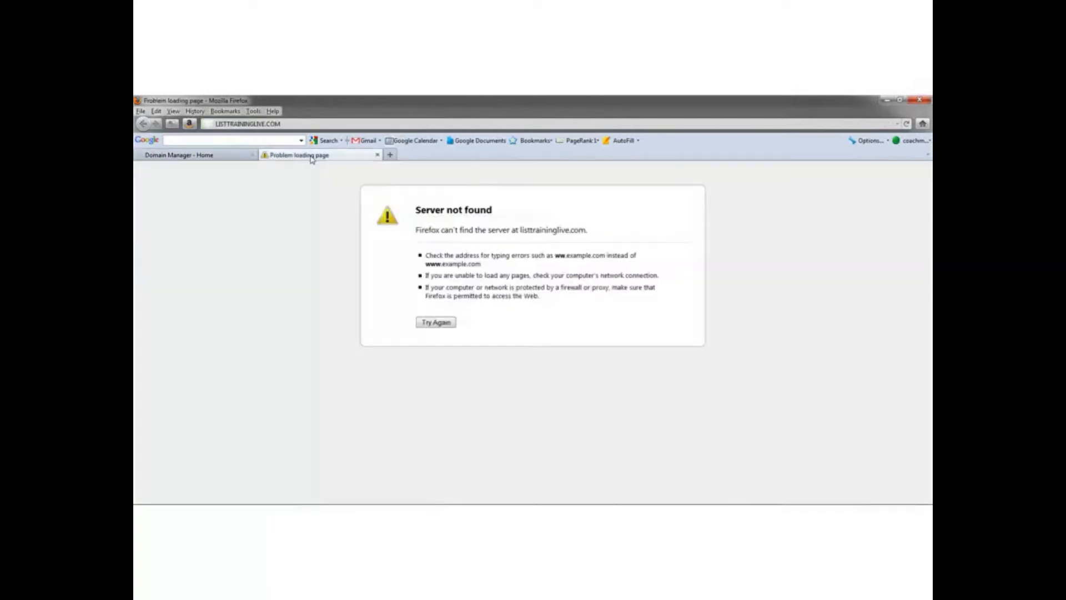
pyautogui.click(183, 155)
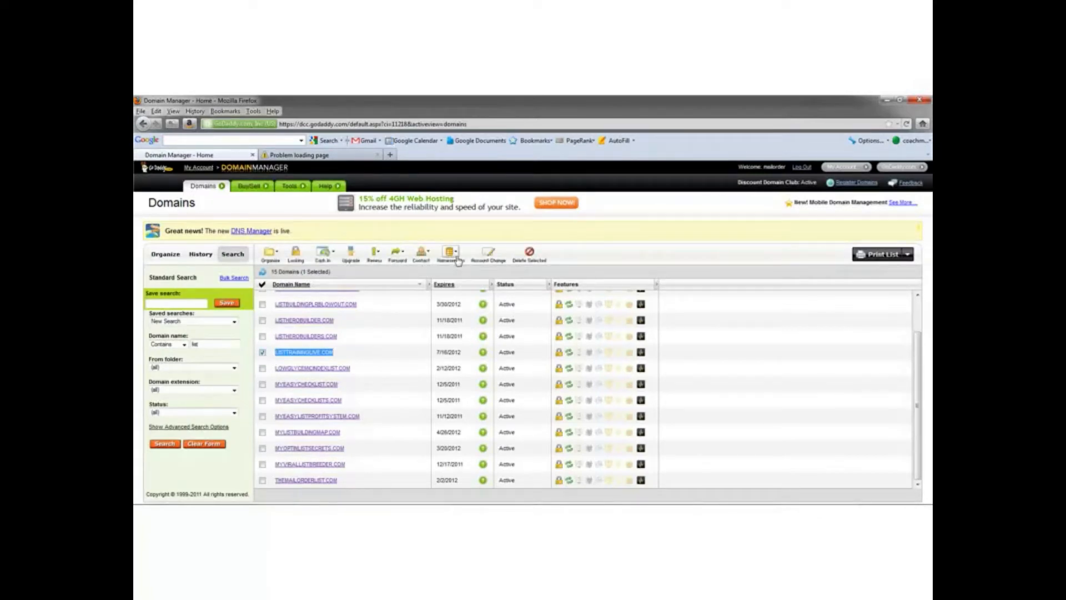
pyautogui.click(457, 260)
pyautogui.click(458, 271)
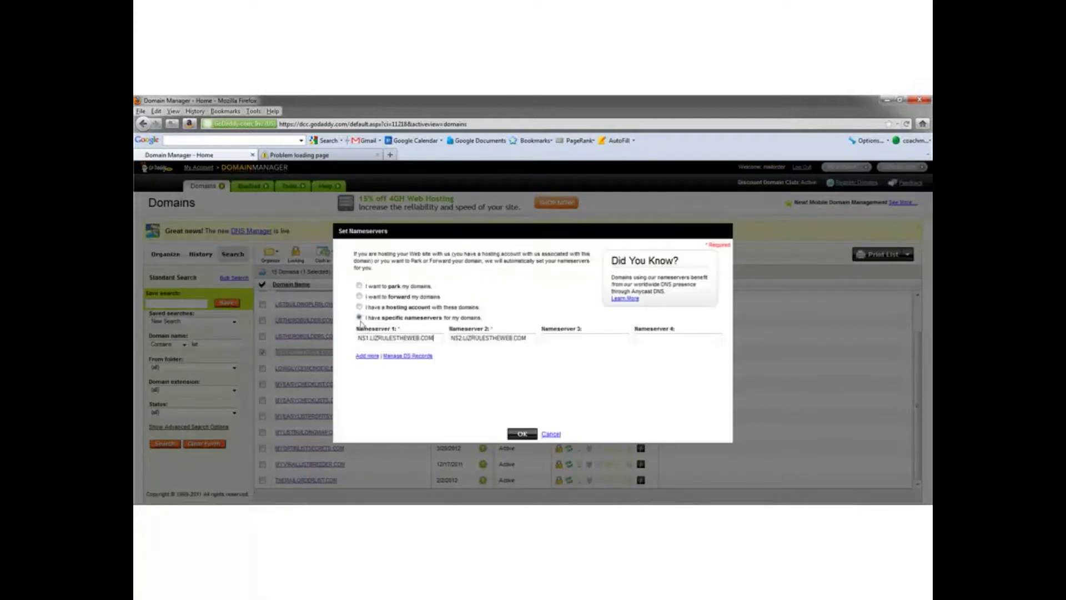
pyautogui.moveTo(366, 340); pyautogui.dragTo(437, 340)
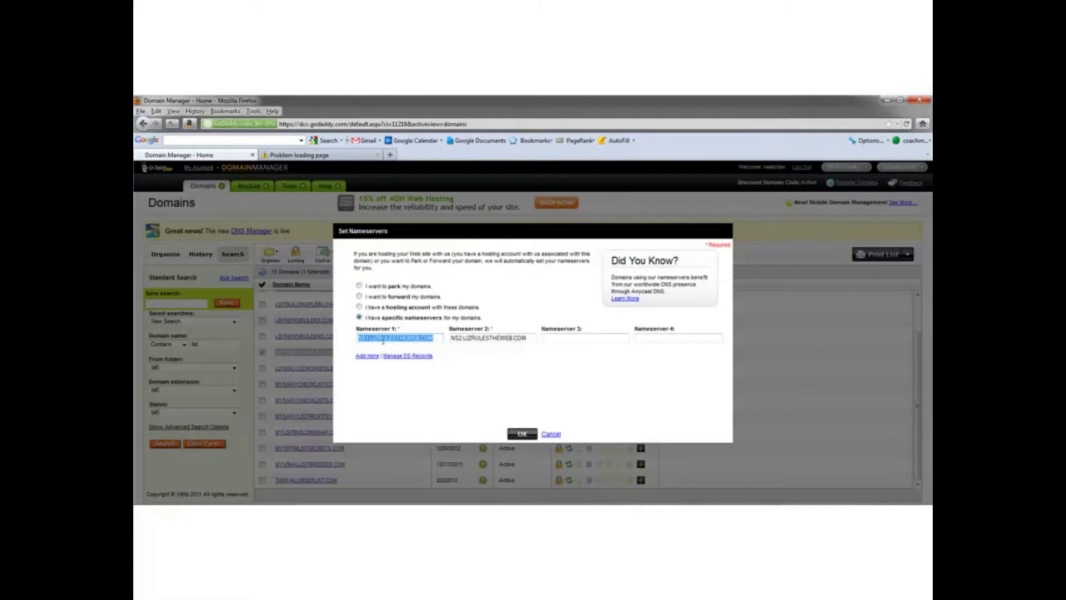
pyautogui.moveTo(452, 340); pyautogui.dragTo(541, 343)
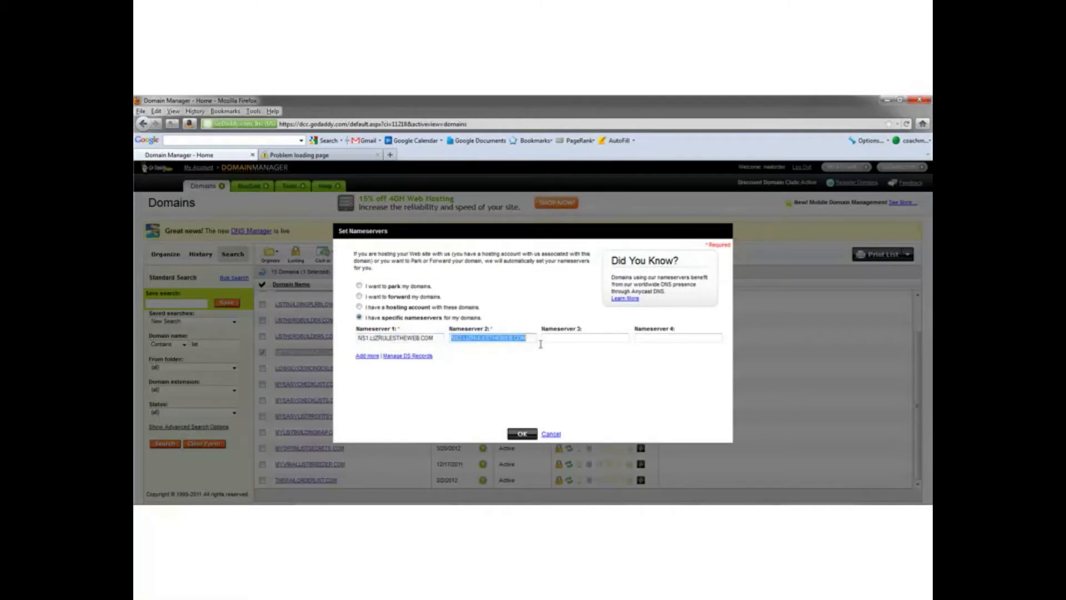
pyautogui.click(552, 434)
# - Load liztomey.com/whm in the browser tab showing the failed page and sign in to WebHost Manager with the saved credentials
pyautogui.click(324, 155)
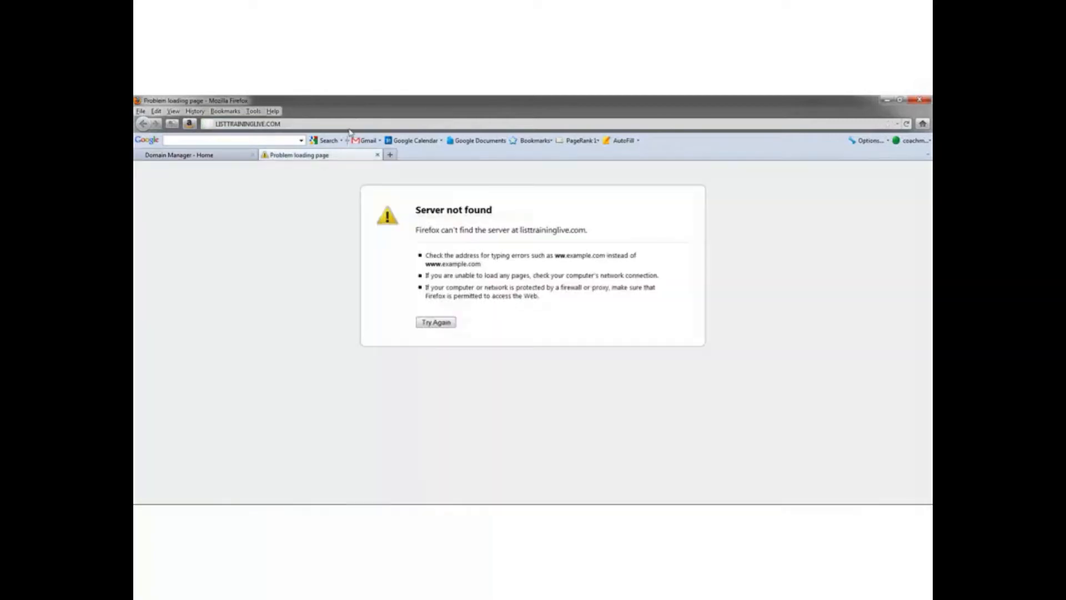
pyautogui.click(350, 124)
pyautogui.write('liz')
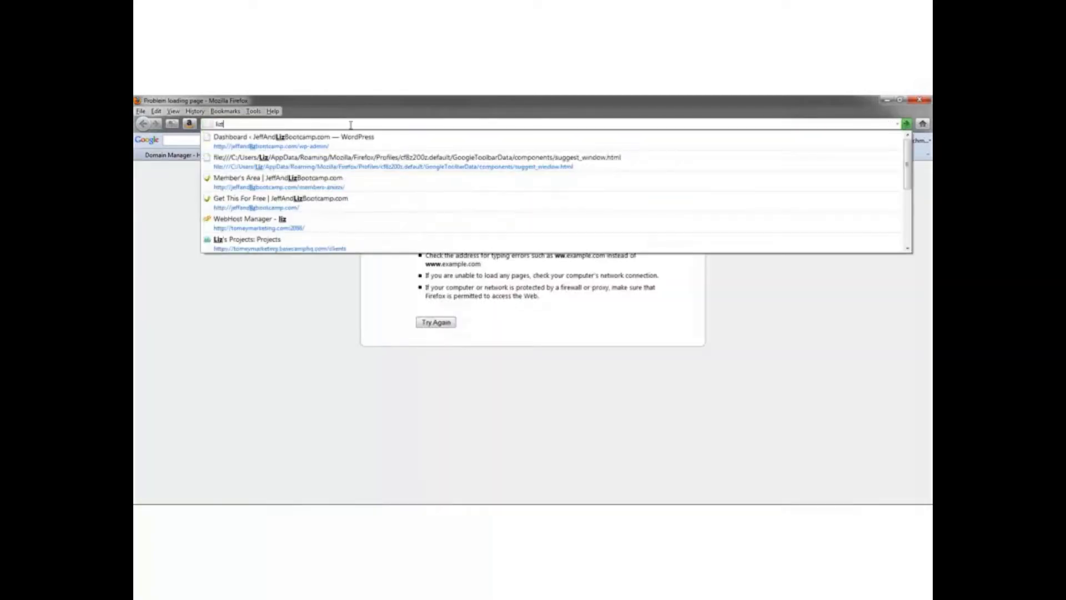
pyautogui.write('tomey.com/whm')
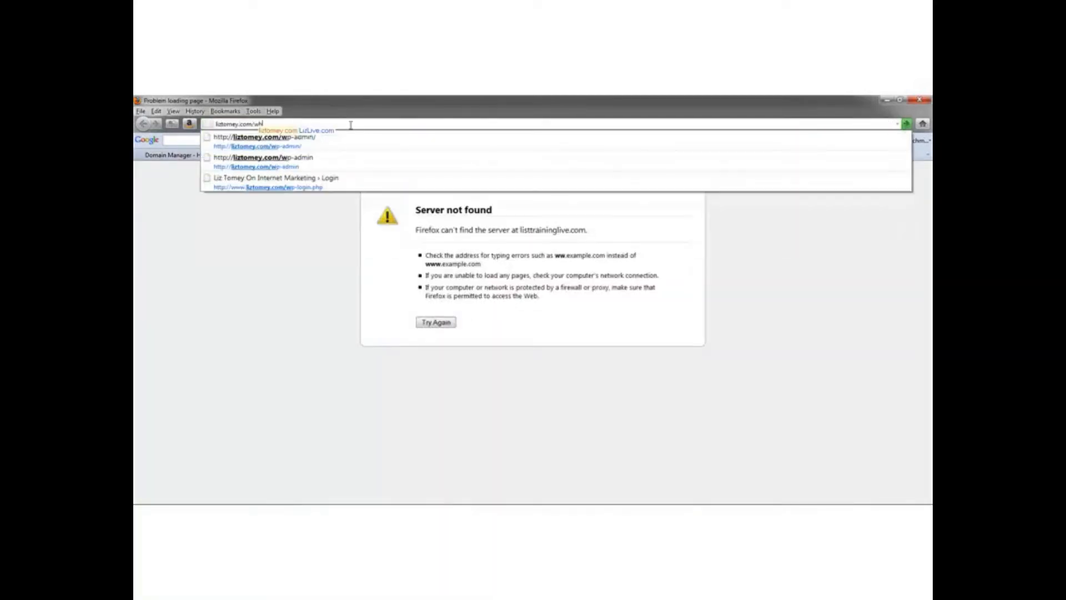
pyautogui.press('Return')
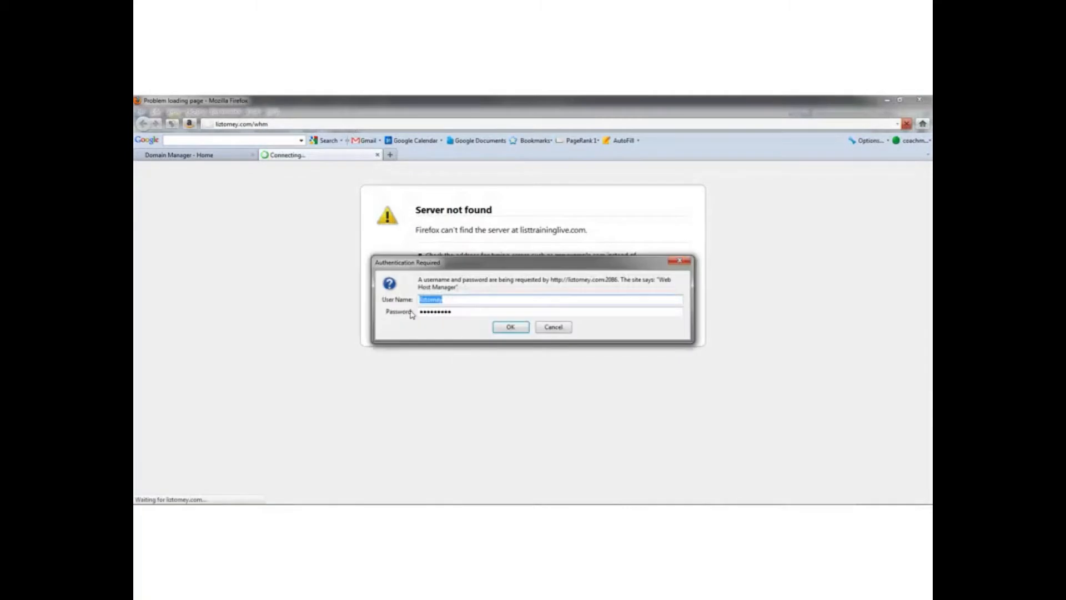
pyautogui.click(508, 327)
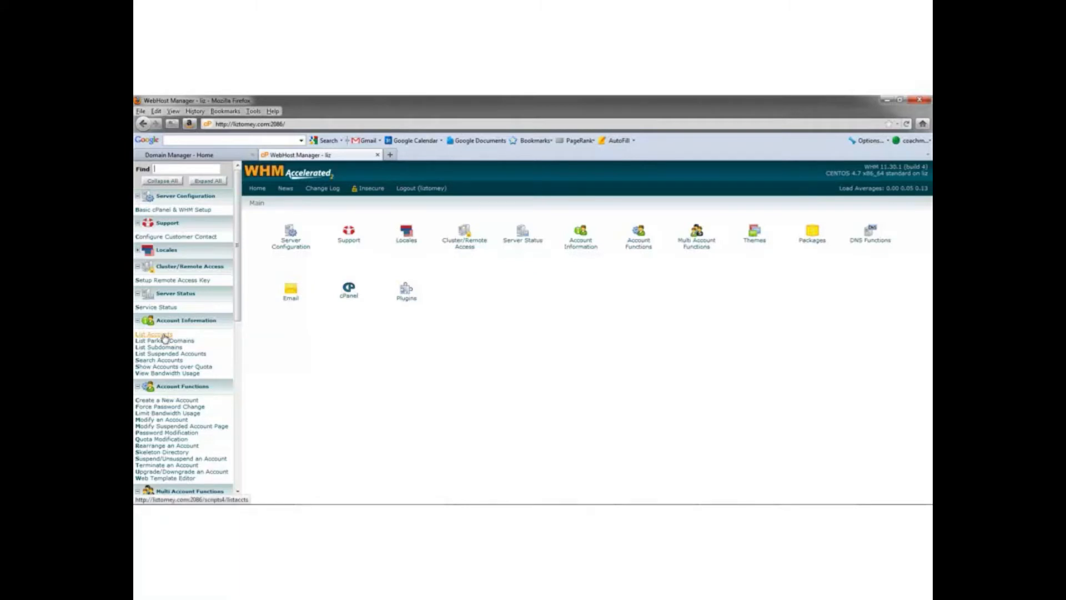
# - Start a new hosting account for listtraininglive.com, let the username fill in automatically, and enter the account password in both password fields
pyautogui.click(175, 402)
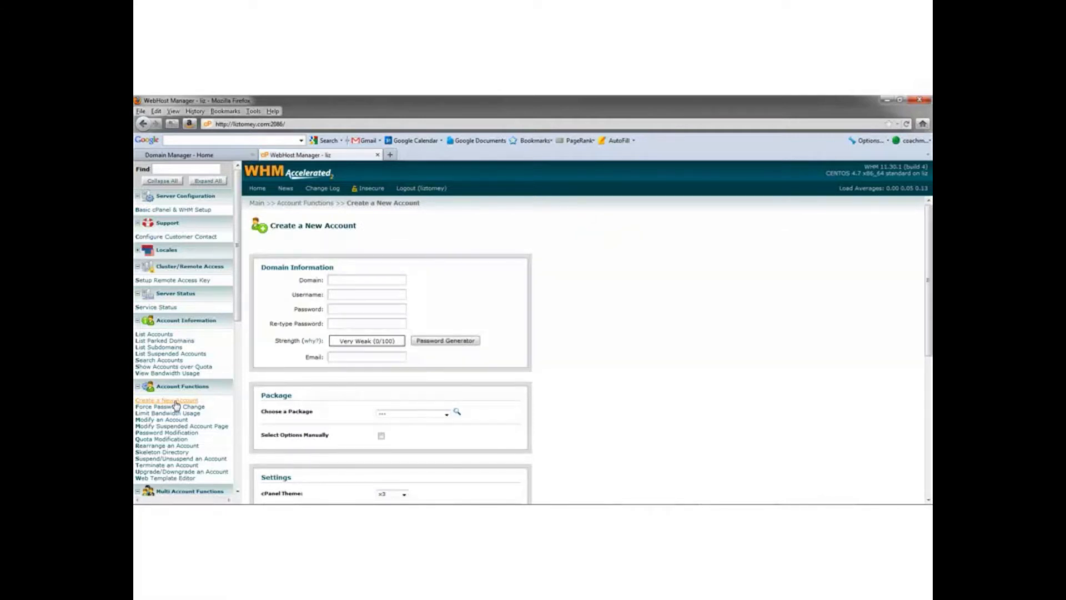
pyautogui.click(351, 278)
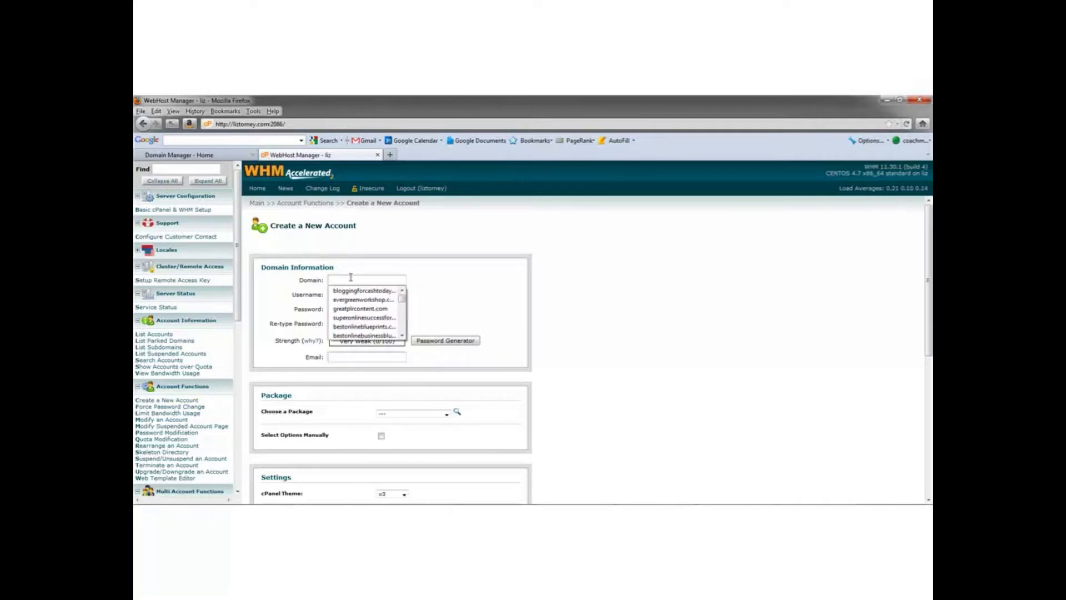
pyautogui.write('list')
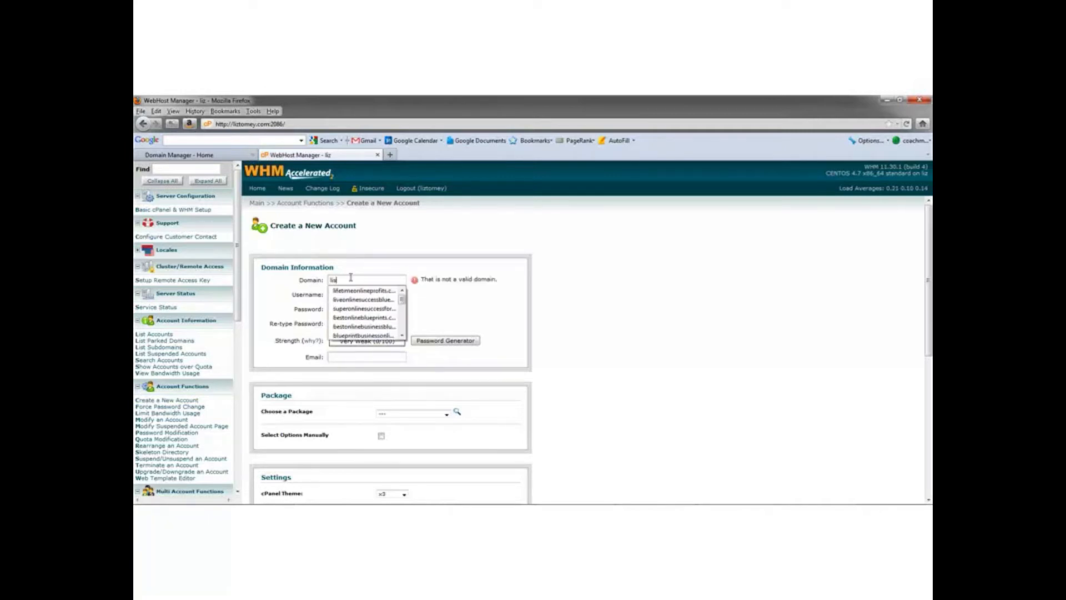
pyautogui.write('traininglive.com')
pyautogui.click(343, 294)
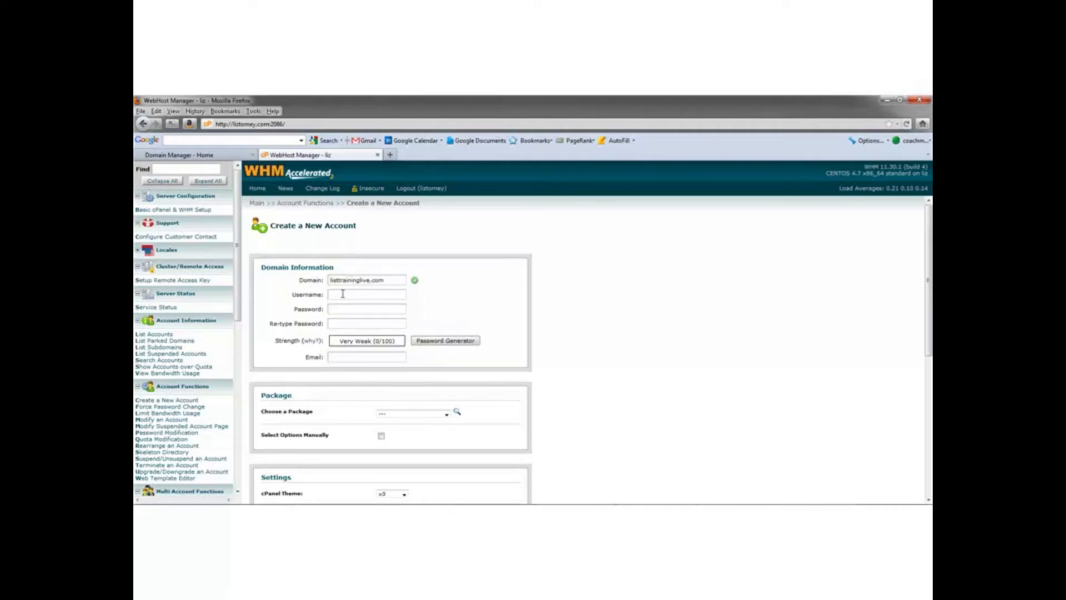
pyautogui.click(354, 308)
pyautogui.write('****')
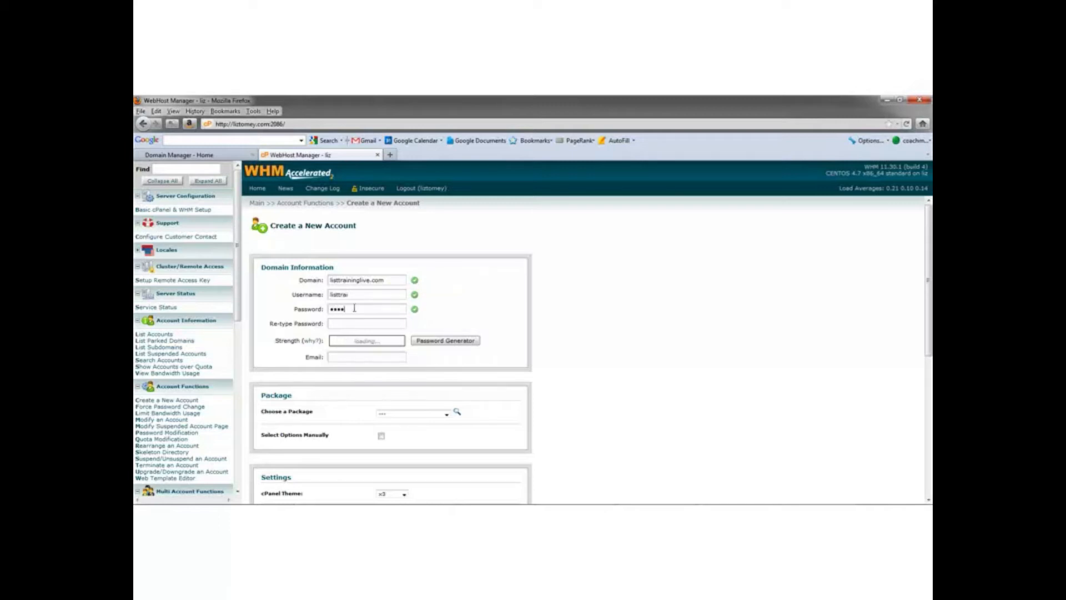
pyautogui.write('******')
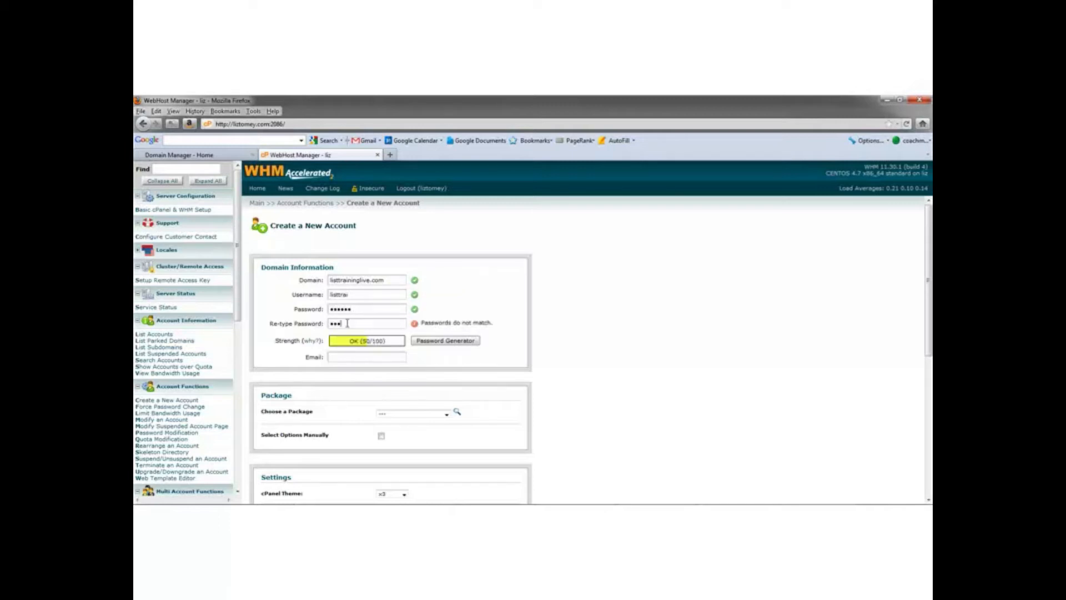
# - Fill in the account's contact e-mail from the suggestions, create the account with the remaining defaults, and dismiss the offer to remember the password
pyautogui.doubleClick(343, 359)
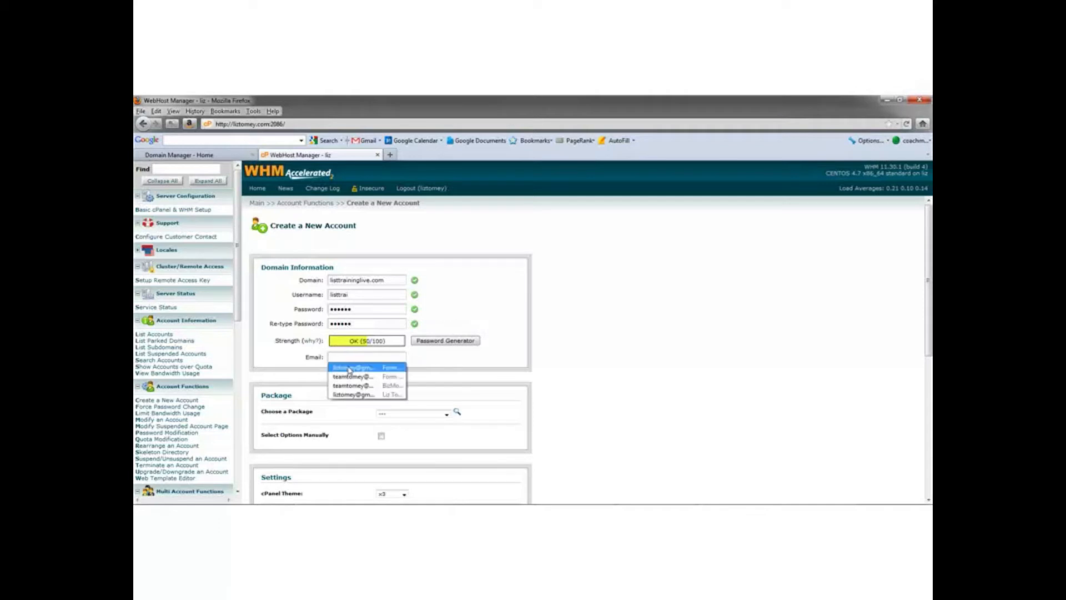
pyautogui.click(355, 367)
pyautogui.moveTo(931, 349); pyautogui.dragTo(895, 493)
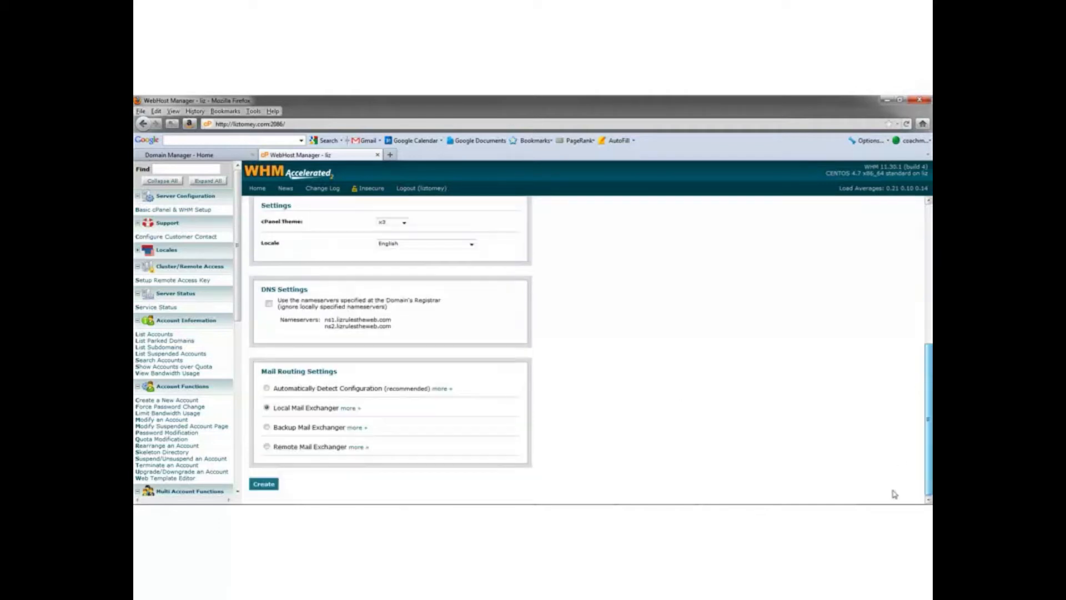
pyautogui.click(264, 484)
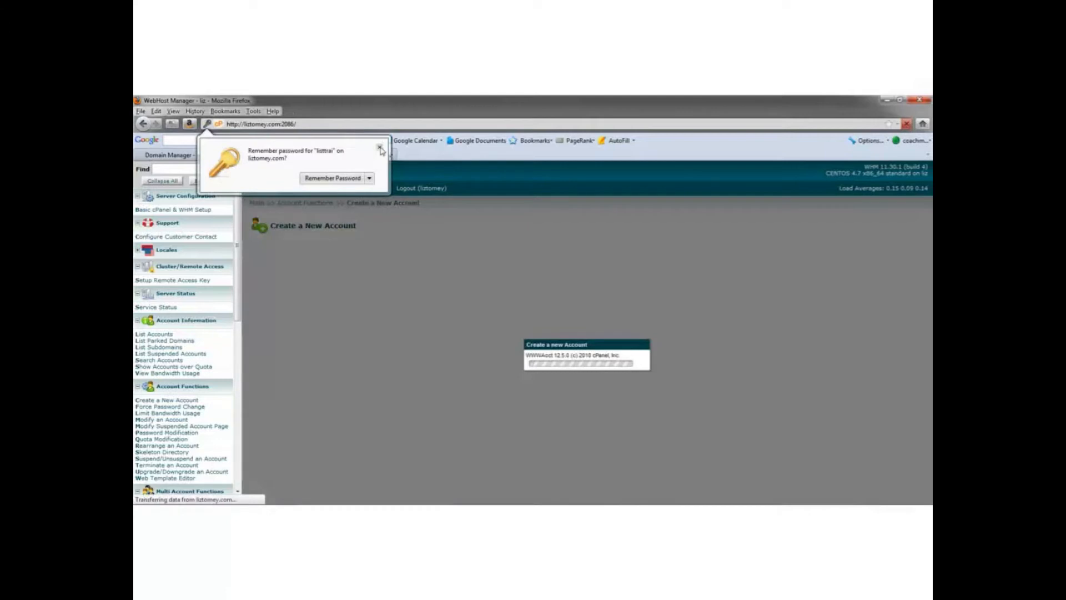
pyautogui.click(380, 147)
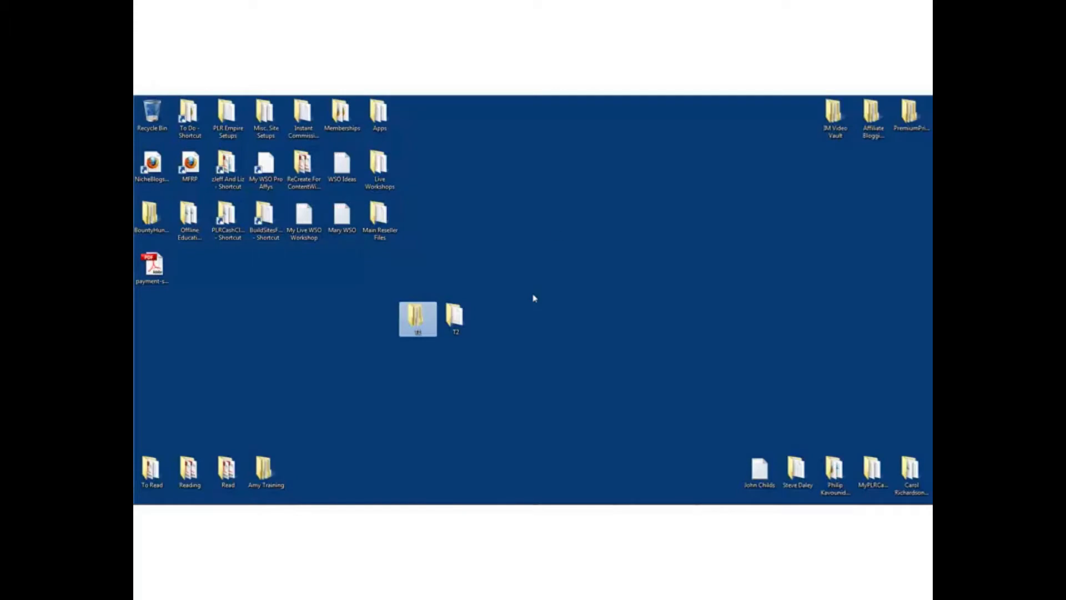
# - Create a new folder named ListTrainingLive.com on the Windows desktop and open it
pyautogui.rightClick(545, 219)
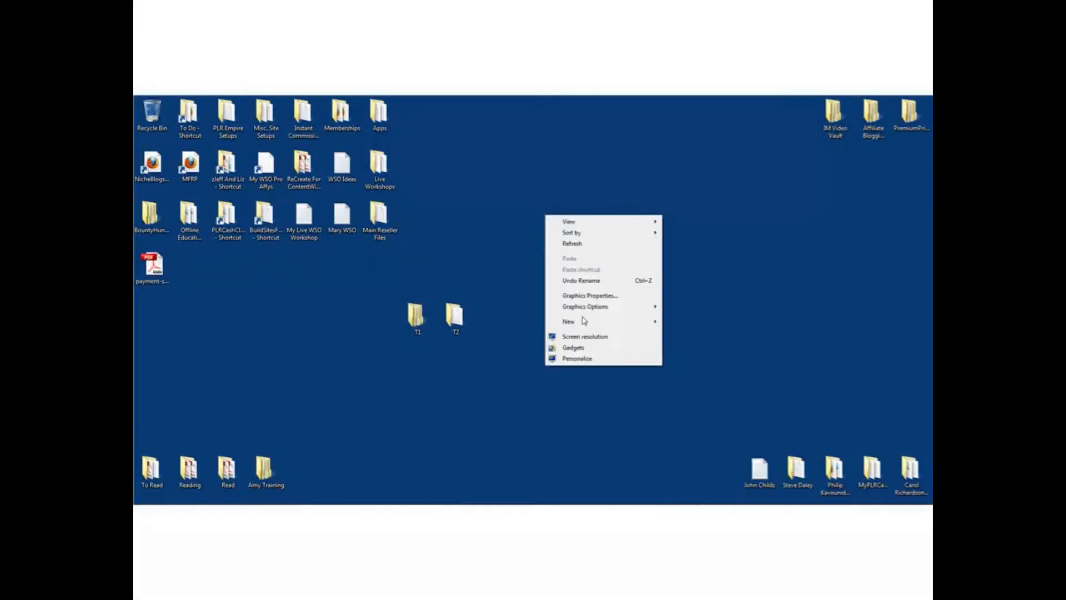
pyautogui.moveTo(584, 322)
pyautogui.click(694, 326)
pyautogui.write('ListTrainin')
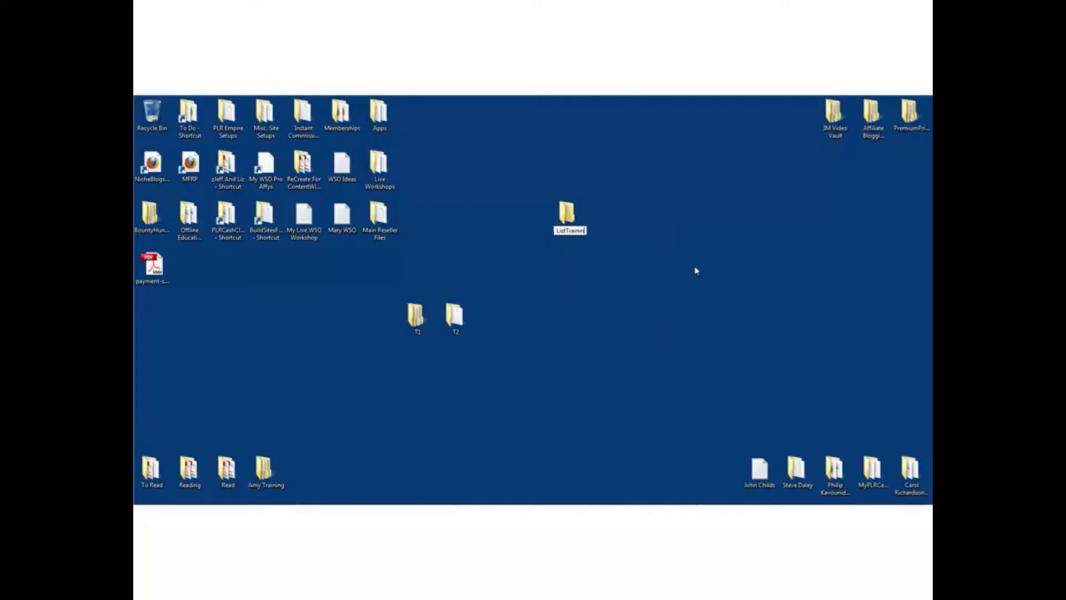
pyautogui.write('gLive.com')
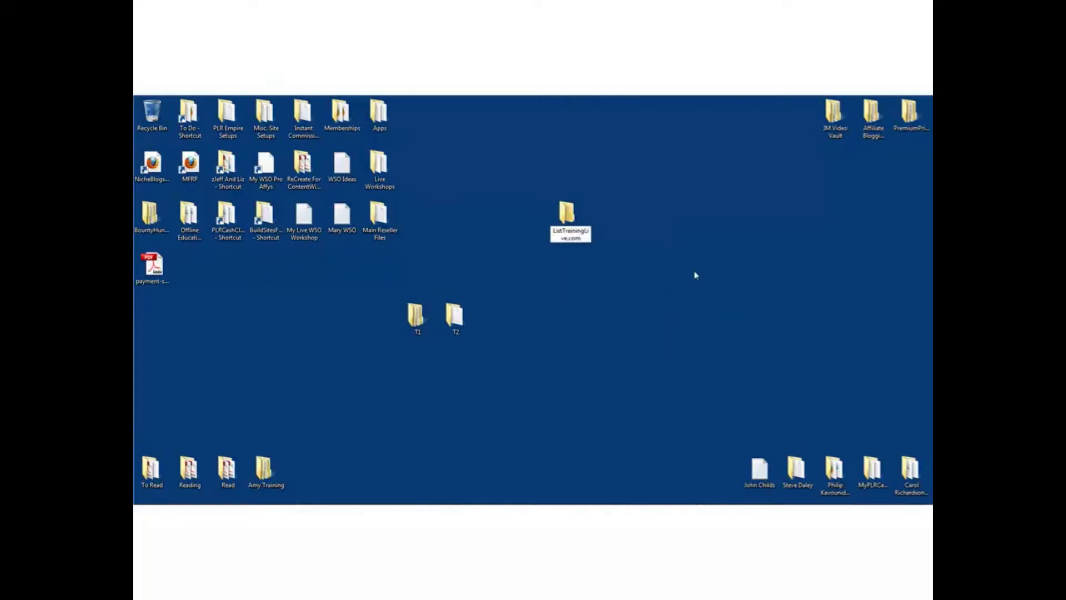
pyautogui.press('Return')
pyautogui.doubleClick(577, 239)
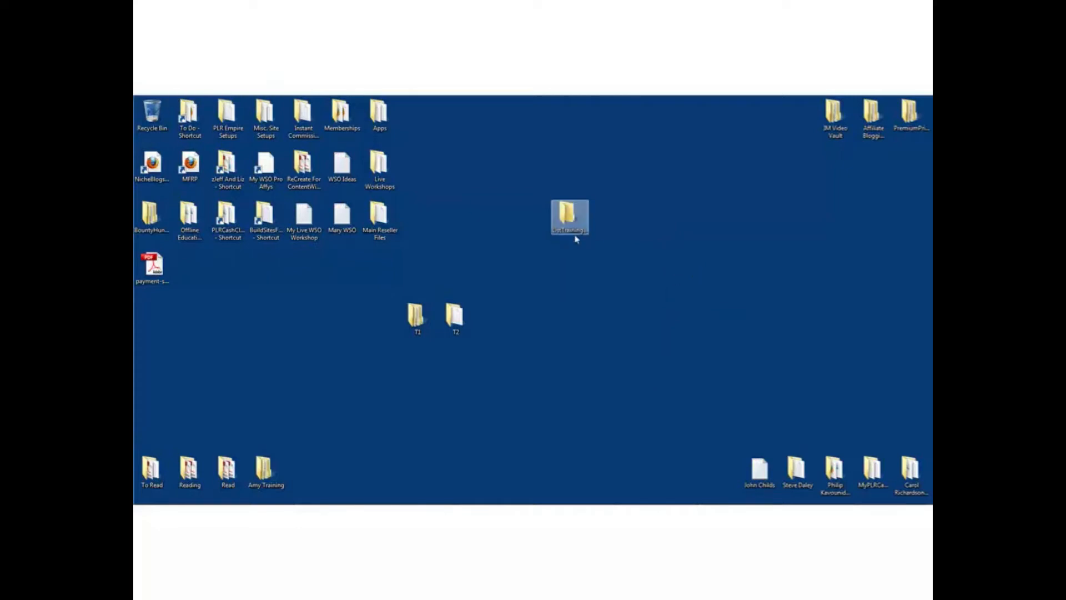
pyautogui.click(796, 114)
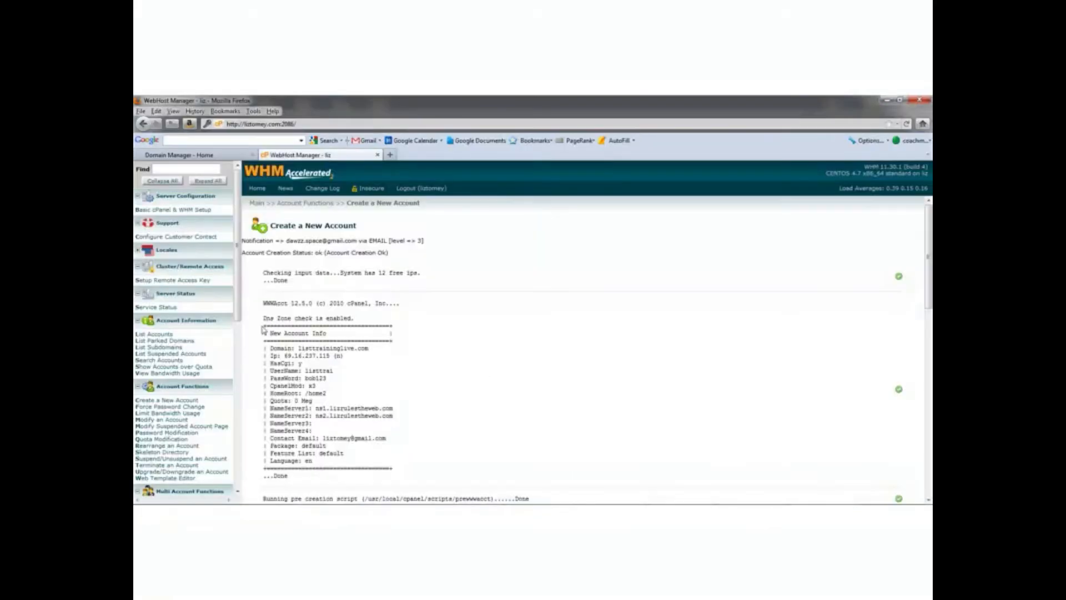
# - Switch to WebHost Manager, copy the new account info from its heading through the password line, and return to the ListTrainingLive.com folder
pyautogui.moveTo(264, 329); pyautogui.dragTo(328, 380)
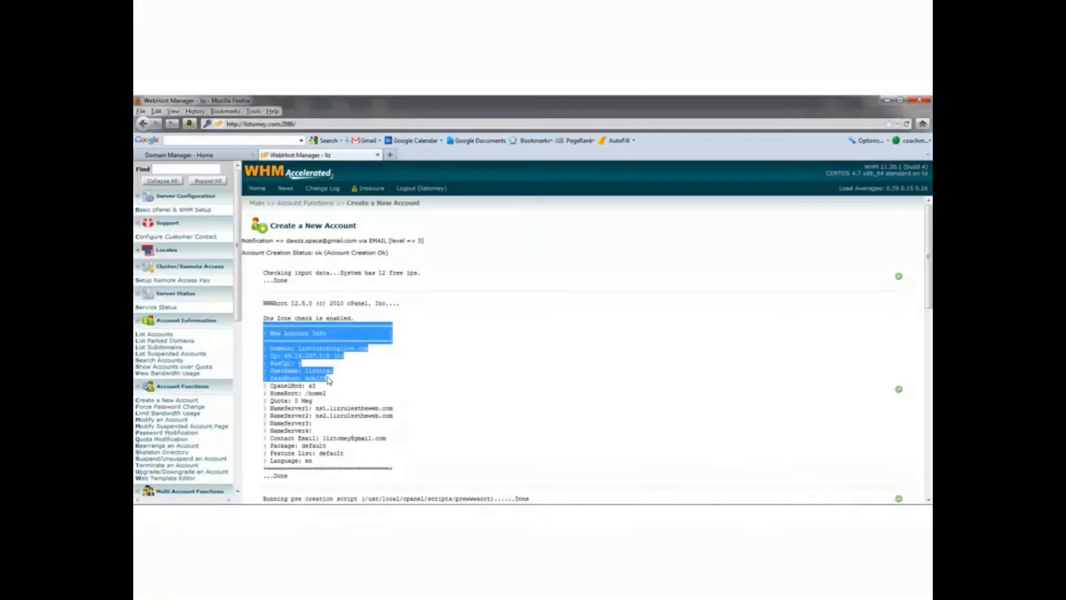
pyautogui.rightClick(329, 380)
pyautogui.click(353, 384)
pyautogui.hotkey('alt', 'Tab')
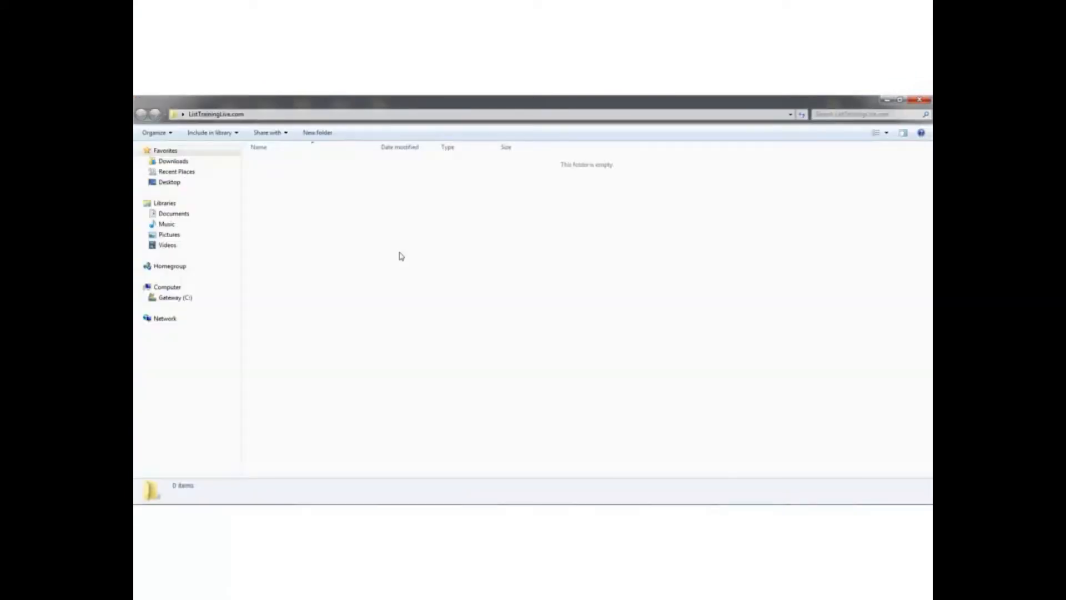
# - Create a text document named FTP Information in the folder, open it, and paste in the copied account details including the password
pyautogui.rightClick(398, 253)
pyautogui.moveTo(435, 374)
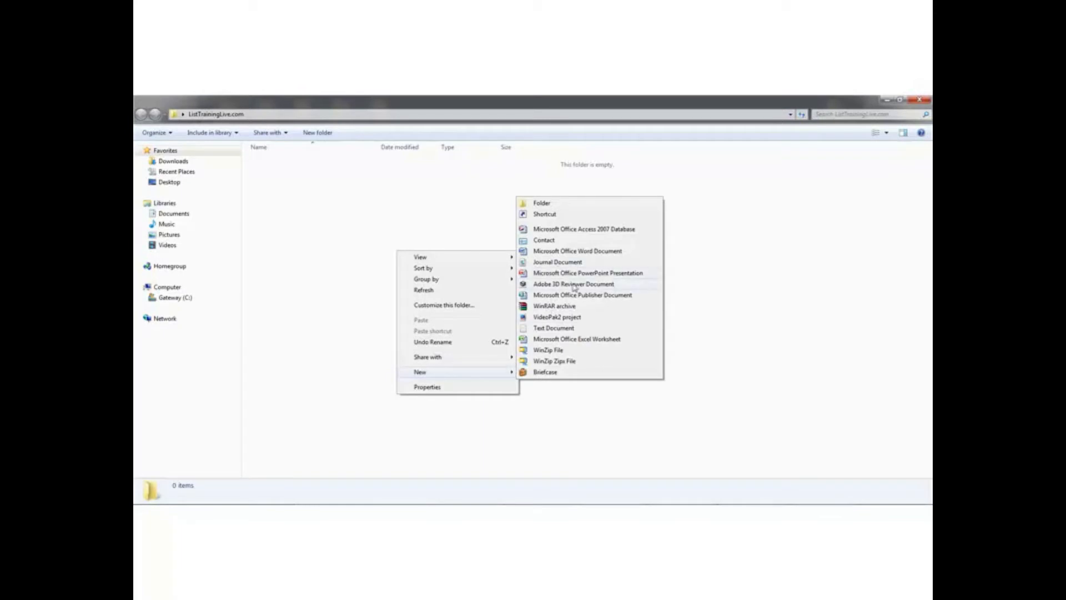
pyautogui.click(566, 329)
pyautogui.write('FT')
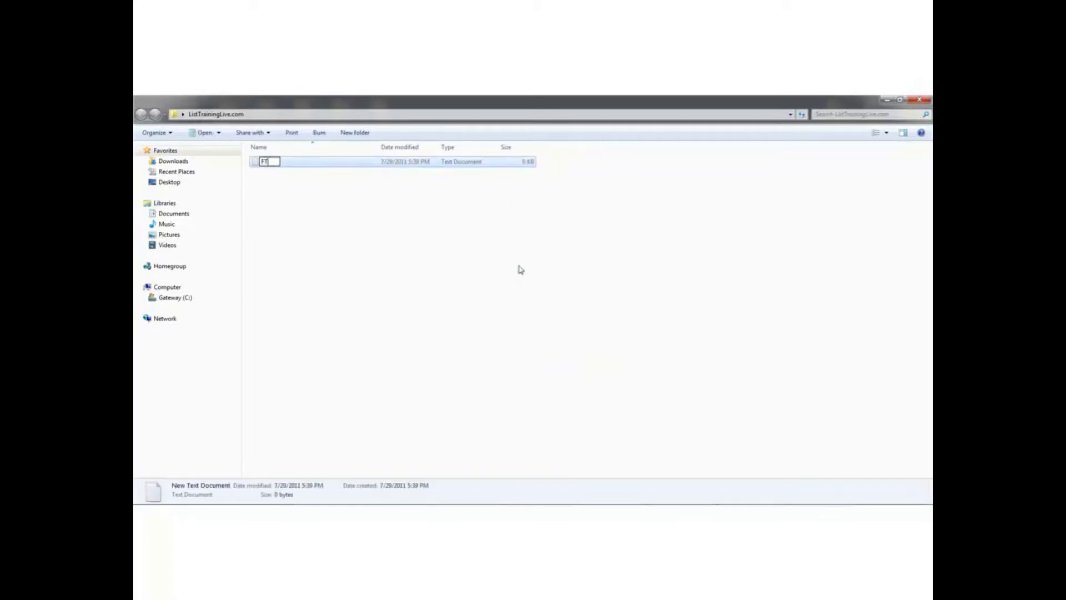
pyautogui.write('P Information')
pyautogui.click(521, 269)
pyautogui.doubleClick(284, 162)
pyautogui.rightClick(291, 194)
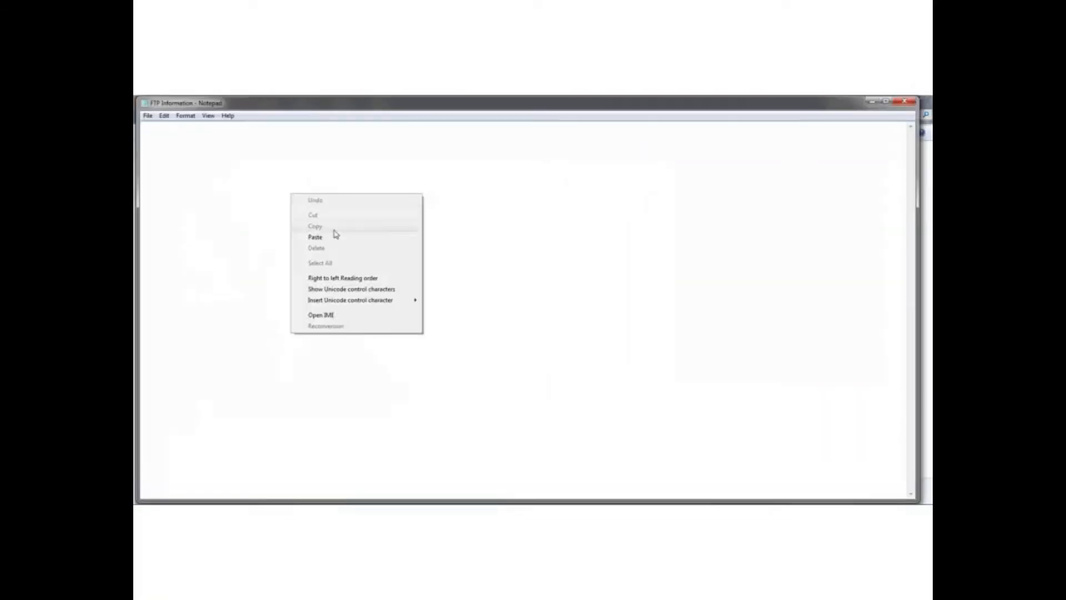
pyautogui.click(337, 237)
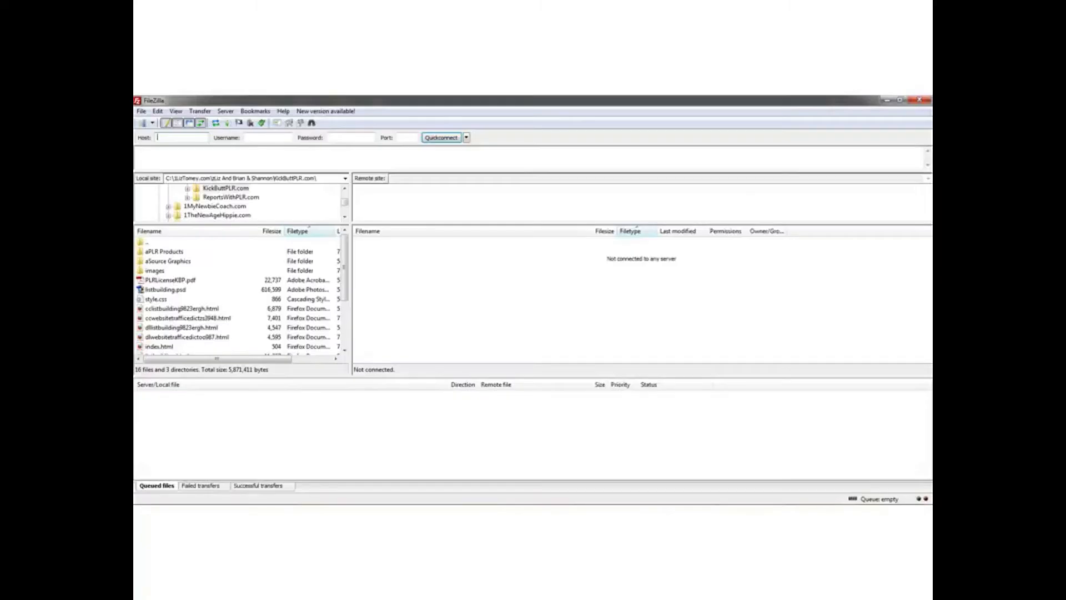
pyautogui.moveTo(529, 468)
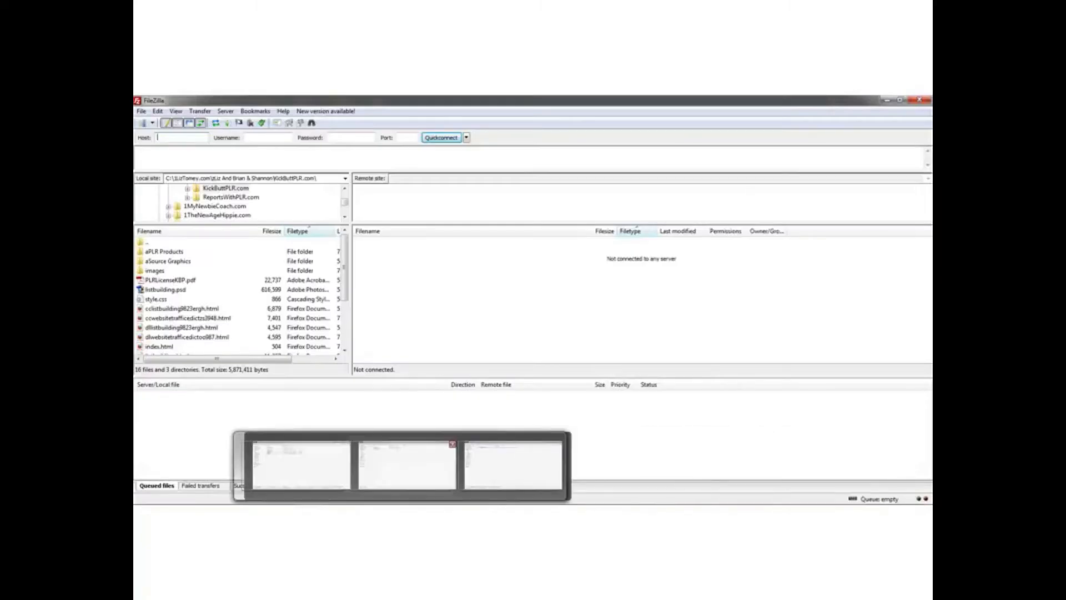
pyautogui.click(153, 123)
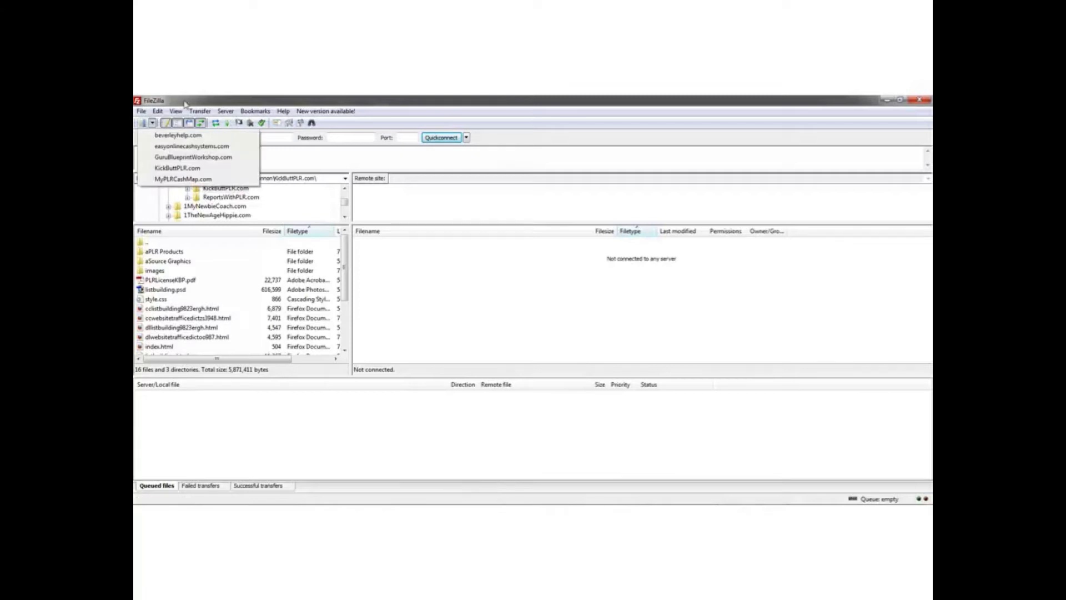
pyautogui.click(142, 123)
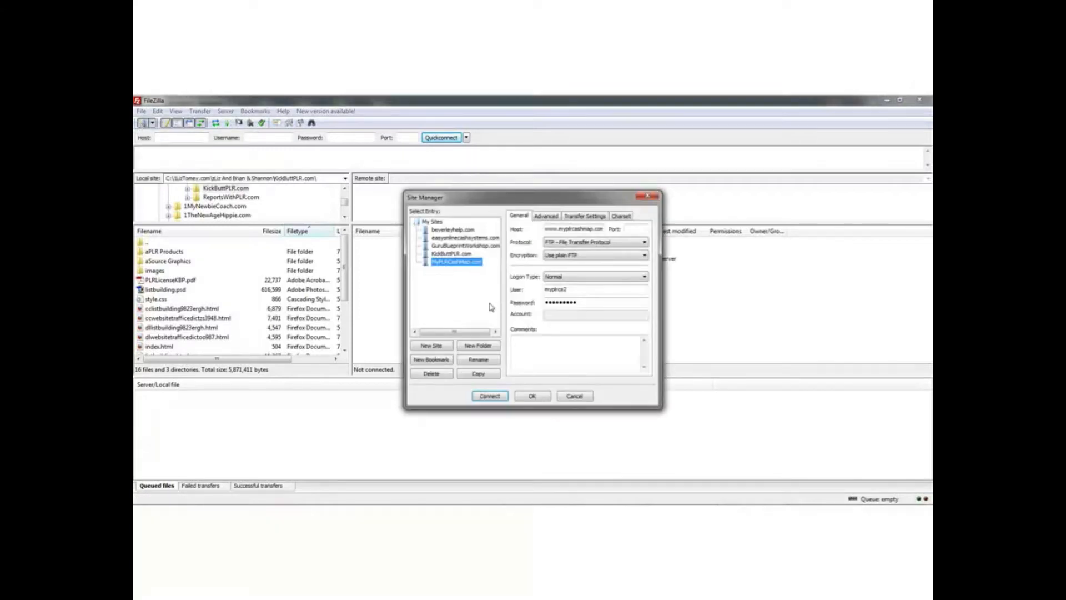
pyautogui.click(438, 346)
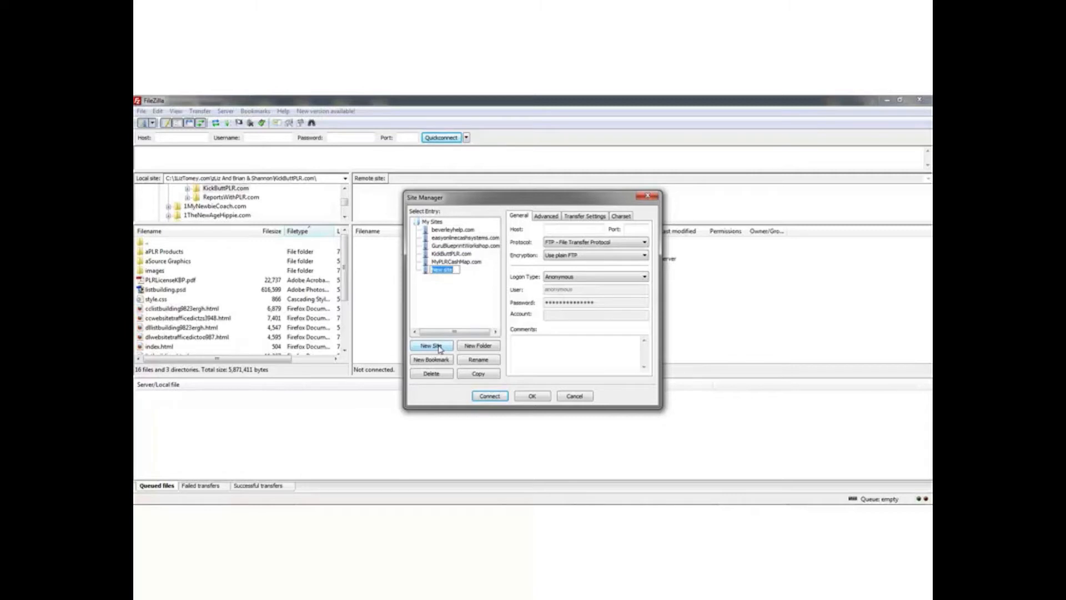
pyautogui.write('ListTrainingLive.com')
pyautogui.press('Return')
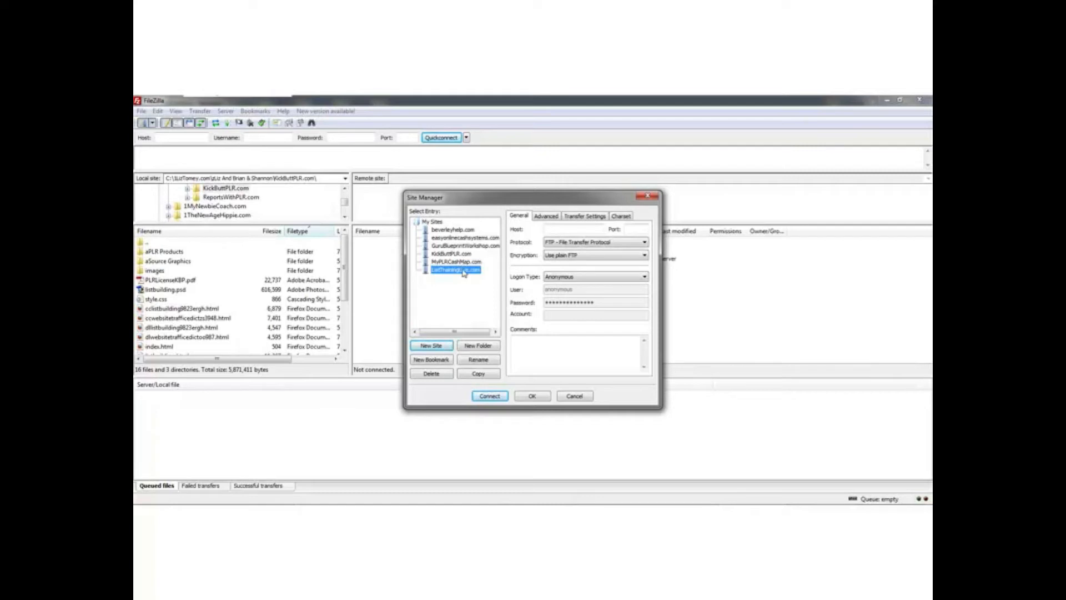
pyautogui.click(560, 230)
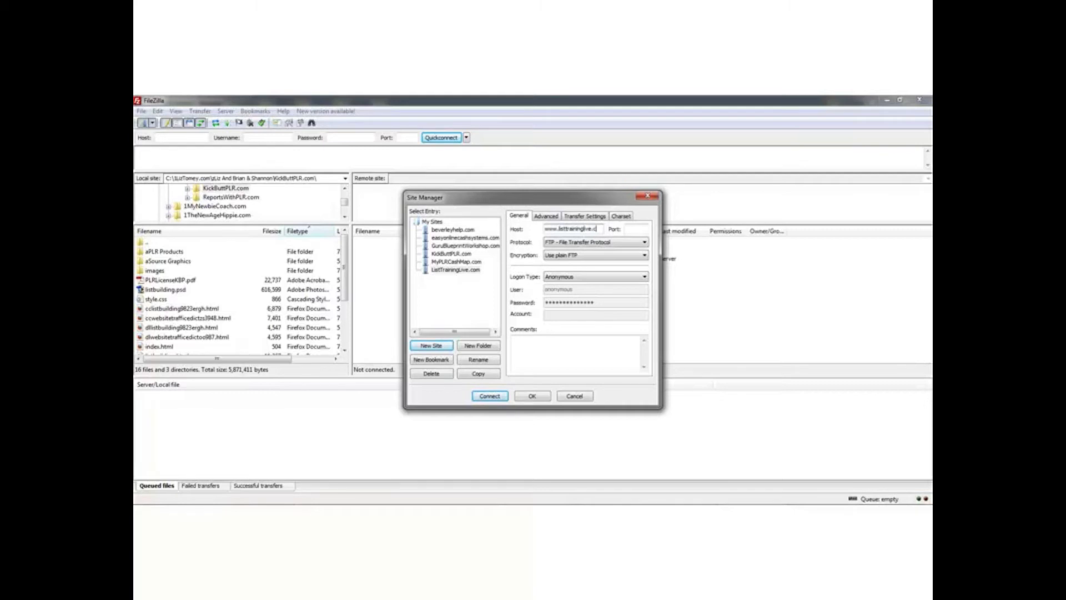
# - Set the logon type to Ask for password and replace the anonymous user with the username from the FTP Information document
pyautogui.click(561, 277)
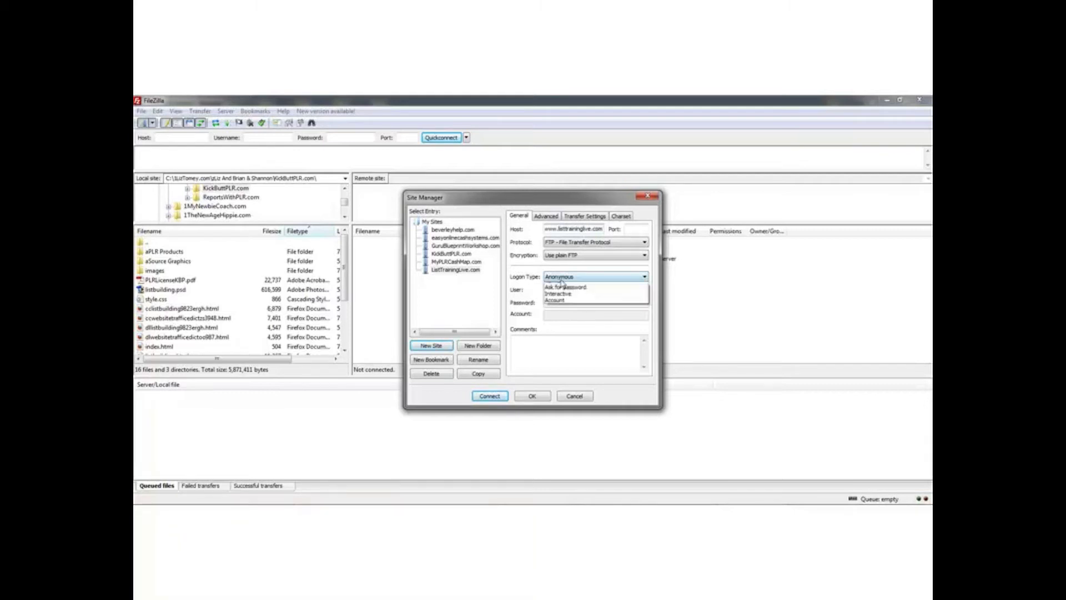
pyautogui.click(568, 300)
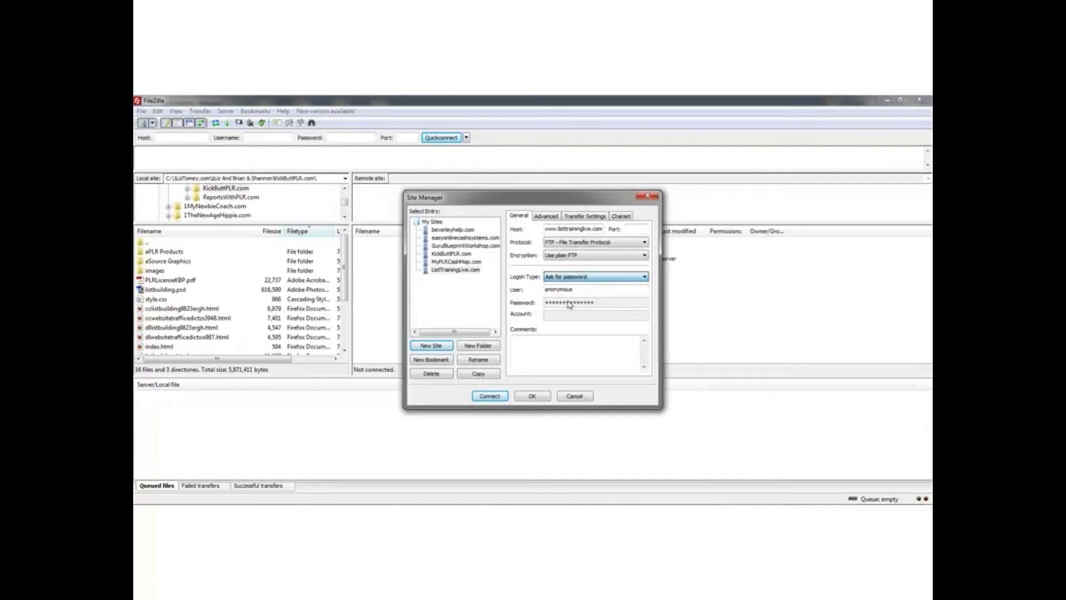
pyautogui.moveTo(577, 291); pyautogui.dragTo(540, 290)
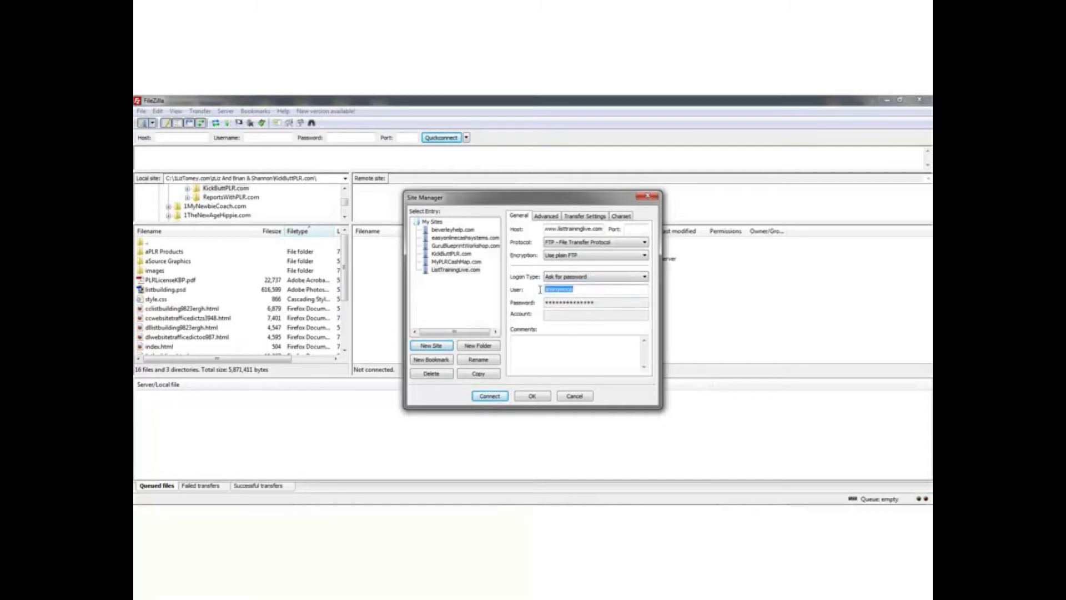
pyautogui.hotkey('alt', 'Tab')
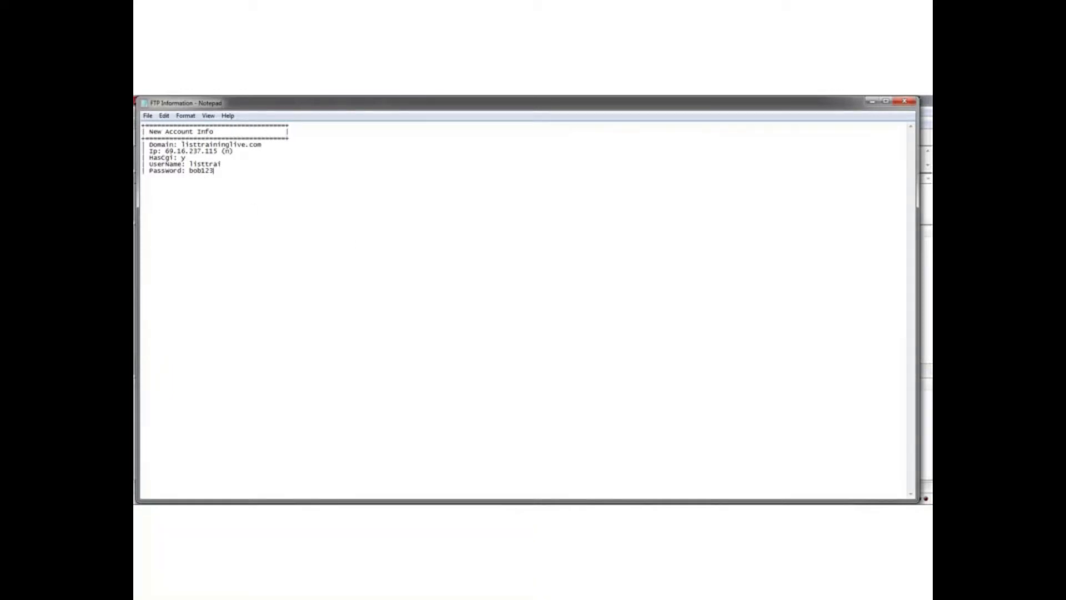
pyautogui.hotkey('alt', 'Tab')
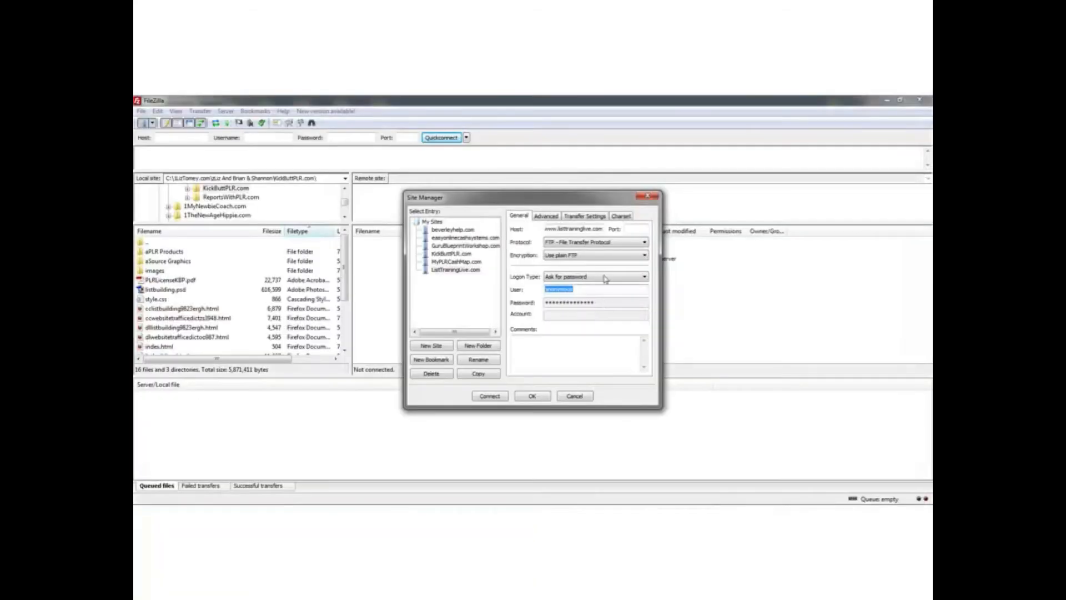
pyautogui.write('li')
# - Set the logon type to Normal, enter the account password, and connect to the ListTrainingLive.com site
pyautogui.click(599, 279)
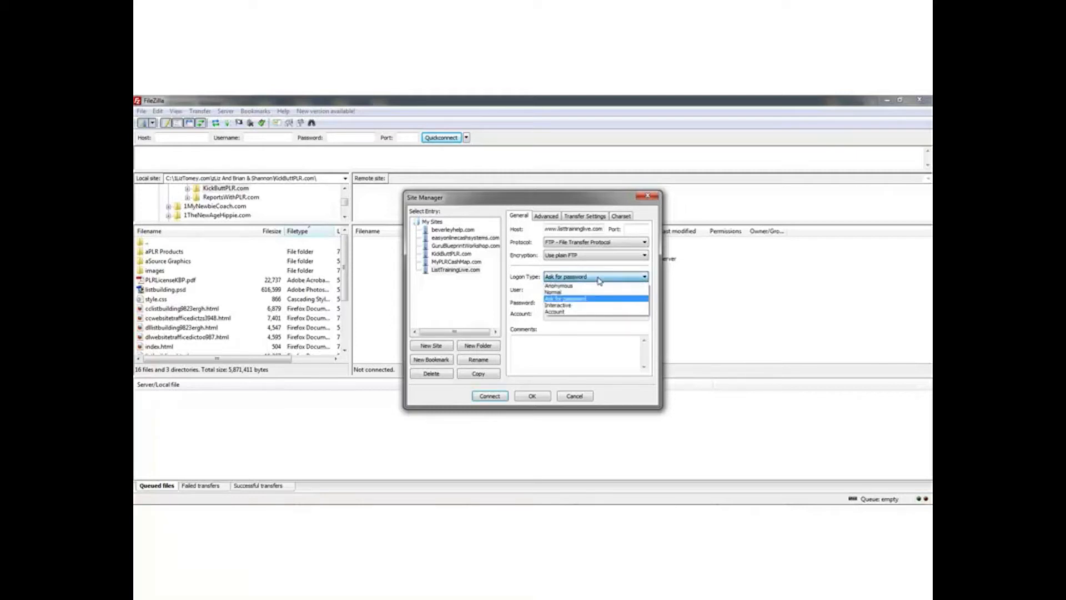
pyautogui.click(589, 291)
pyautogui.moveTo(586, 301); pyautogui.dragTo(532, 301)
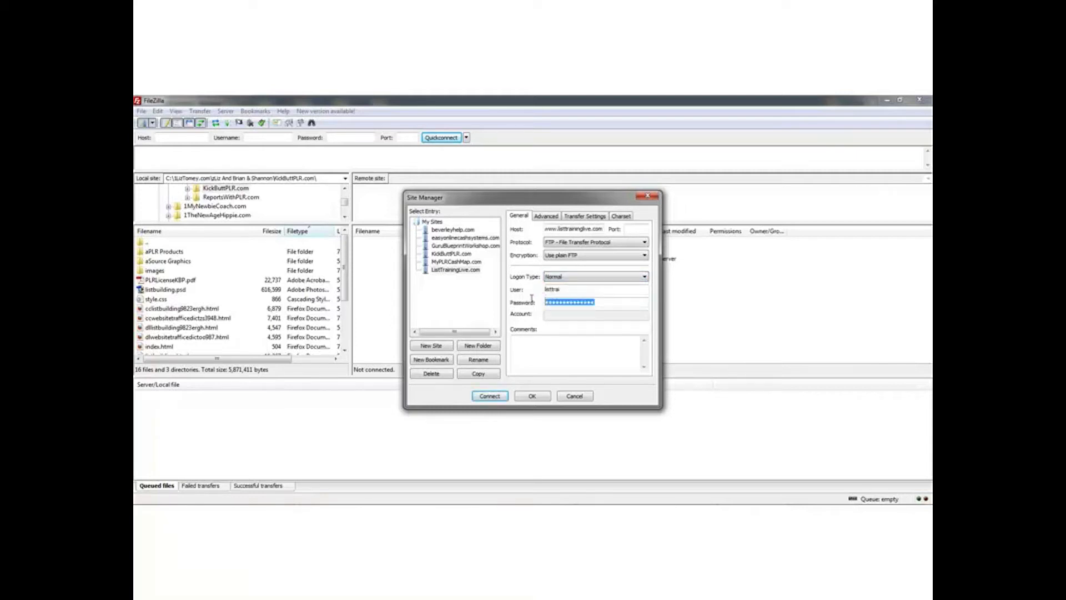
pyautogui.write('•••••••')
pyautogui.click(489, 396)
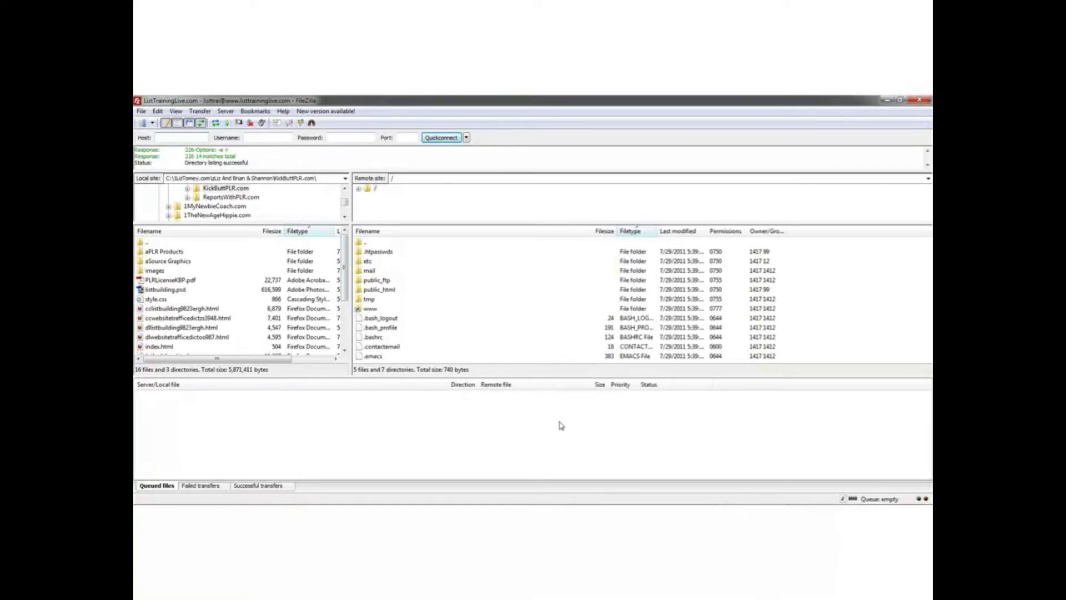
# - Bring up Nvu, then switch to the List-Building-Fire-WSO files and open the site folder within List Building Fire's Private Label Rights
pyautogui.click(685, 514)
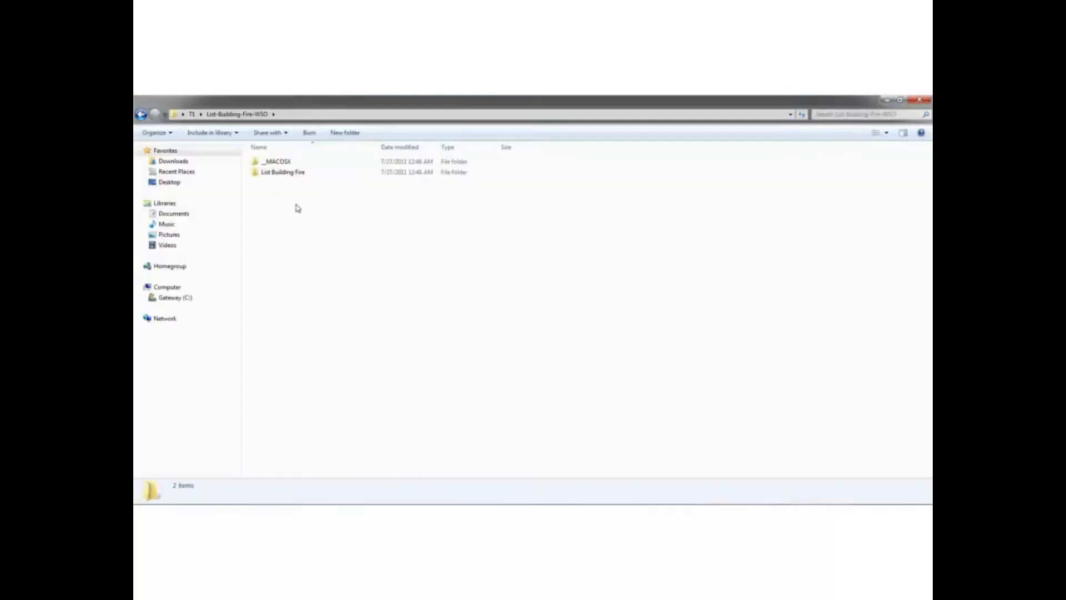
pyautogui.click(296, 175)
pyautogui.doubleClick(295, 175)
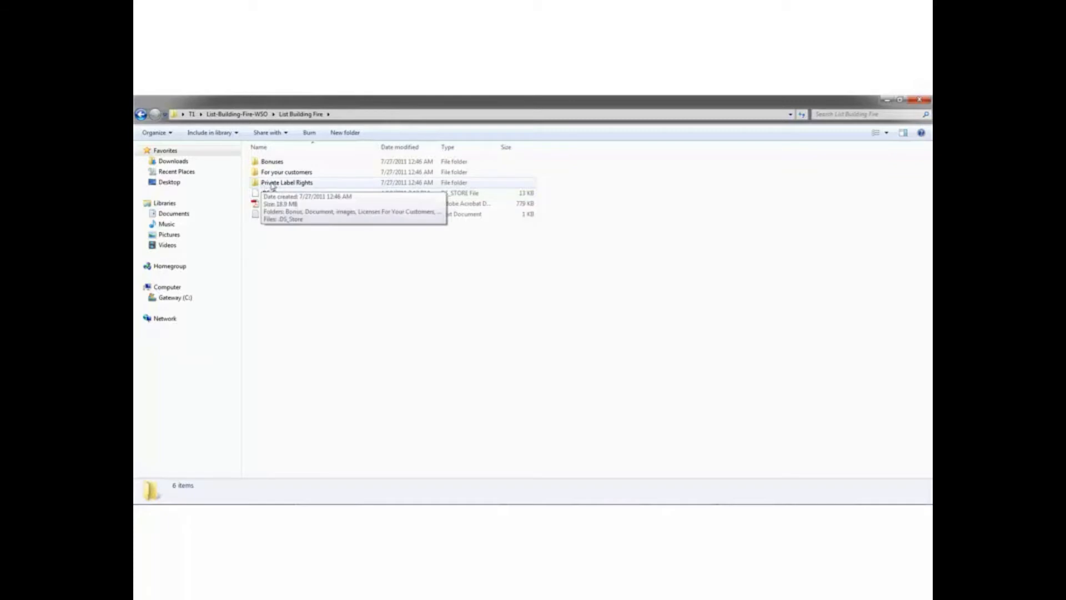
pyautogui.doubleClick(294, 182)
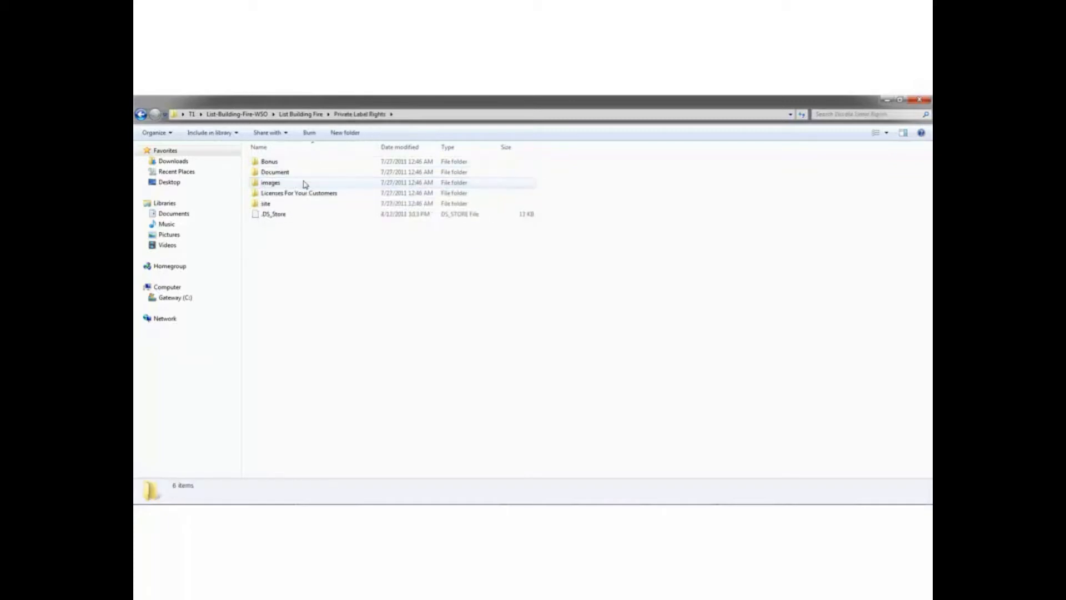
pyautogui.doubleClick(302, 204)
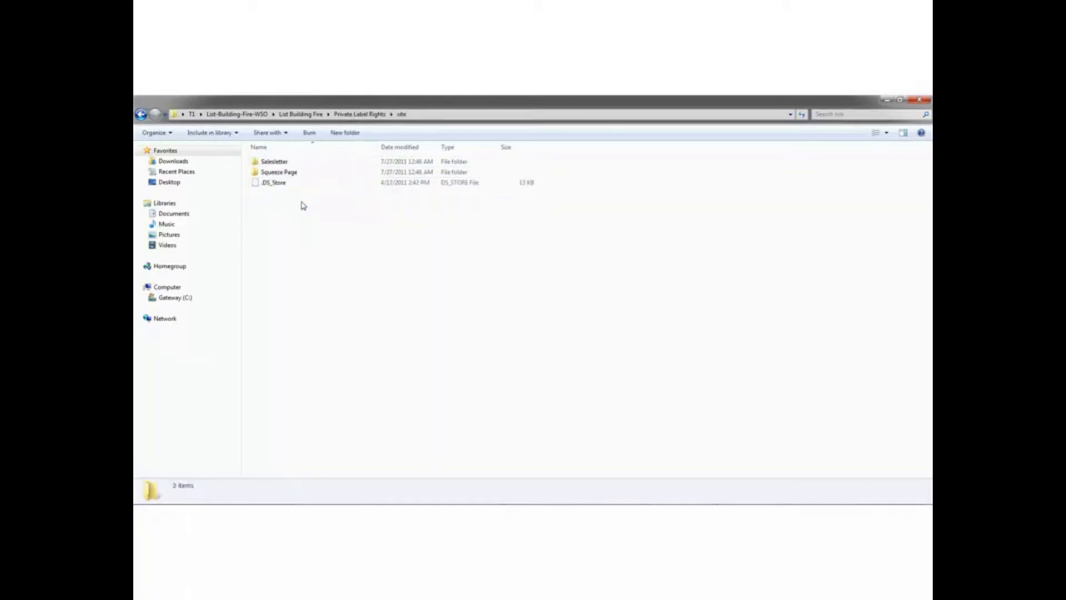
# - Check the Squeeze Page folder's contents, then view the index page from the Salesletter folder in Firefox
pyautogui.doubleClick(293, 172)
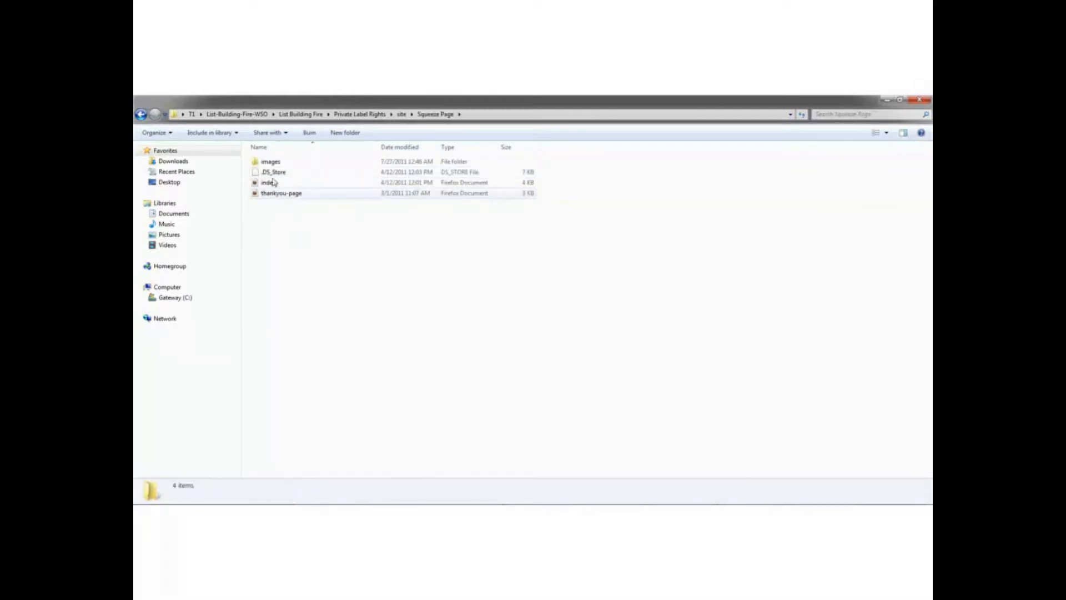
pyautogui.click(140, 115)
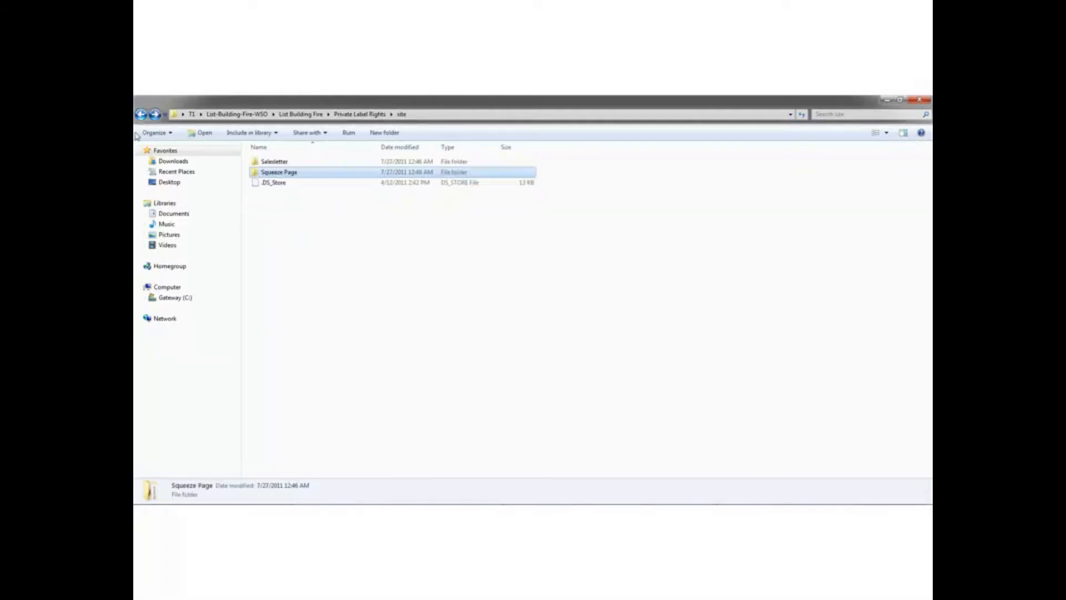
pyautogui.doubleClick(277, 162)
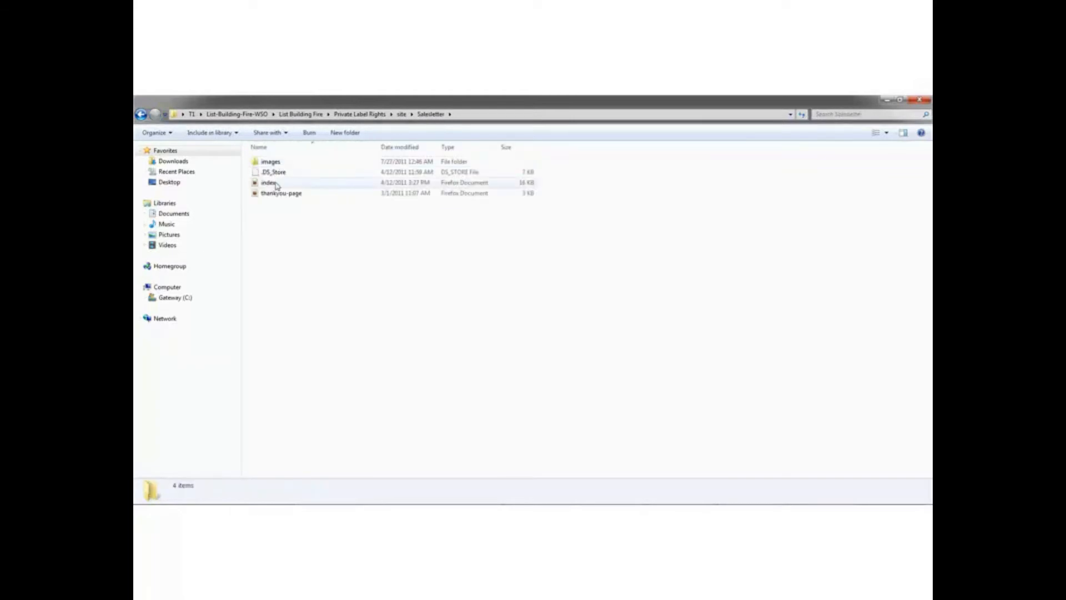
pyautogui.doubleClick(272, 185)
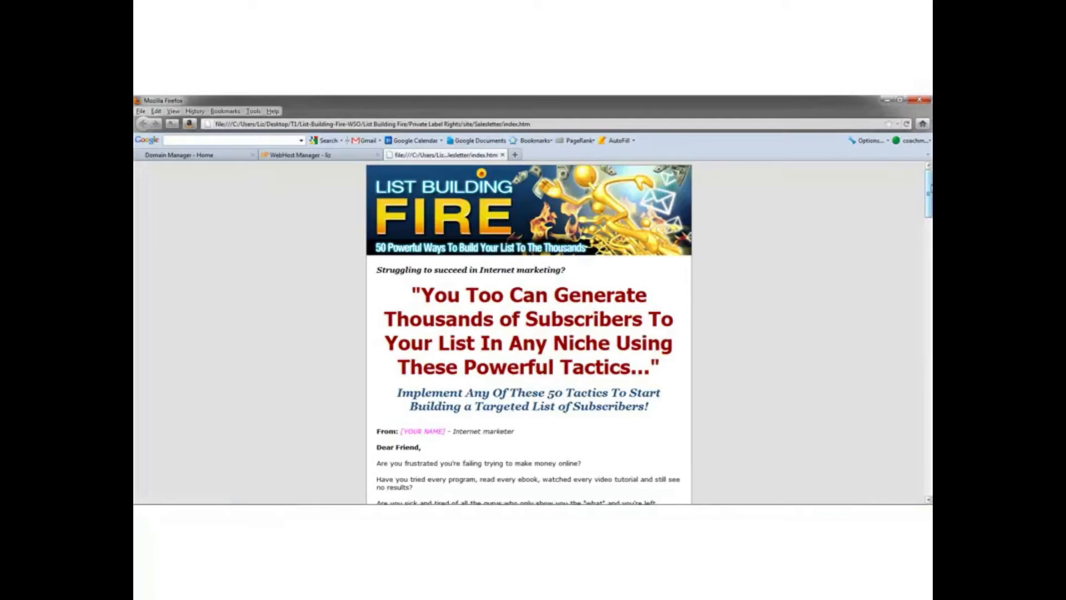
pyautogui.moveTo(929, 192); pyautogui.dragTo(900, 195)
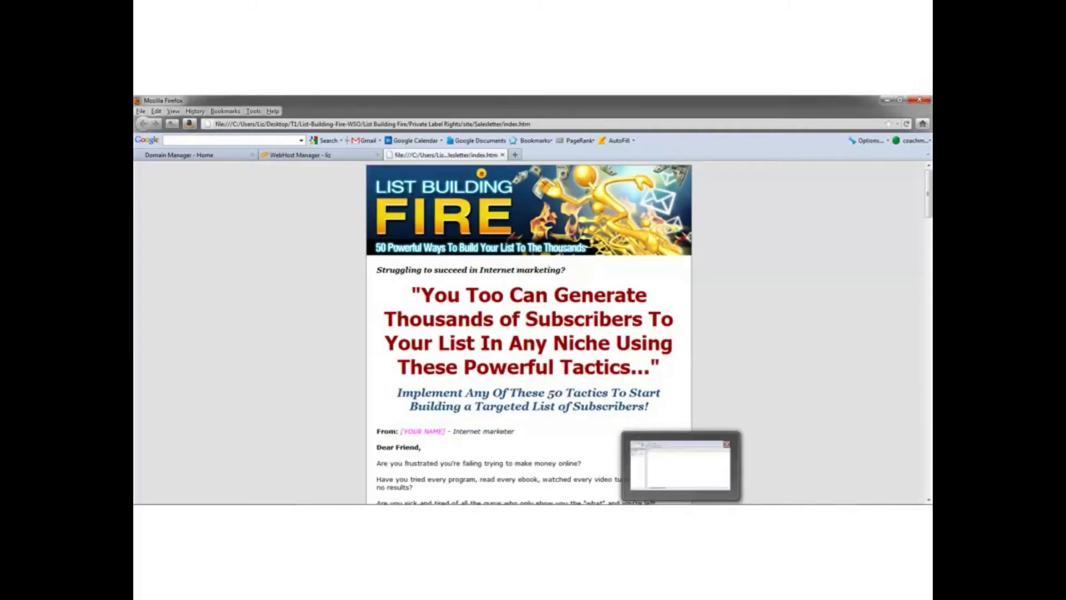
# - Copy the images folder and index file from Salesletter into the ListTrainingLive.com folder, then close the Salesletter folder
pyautogui.moveTo(399, 514)
pyautogui.click(399, 466)
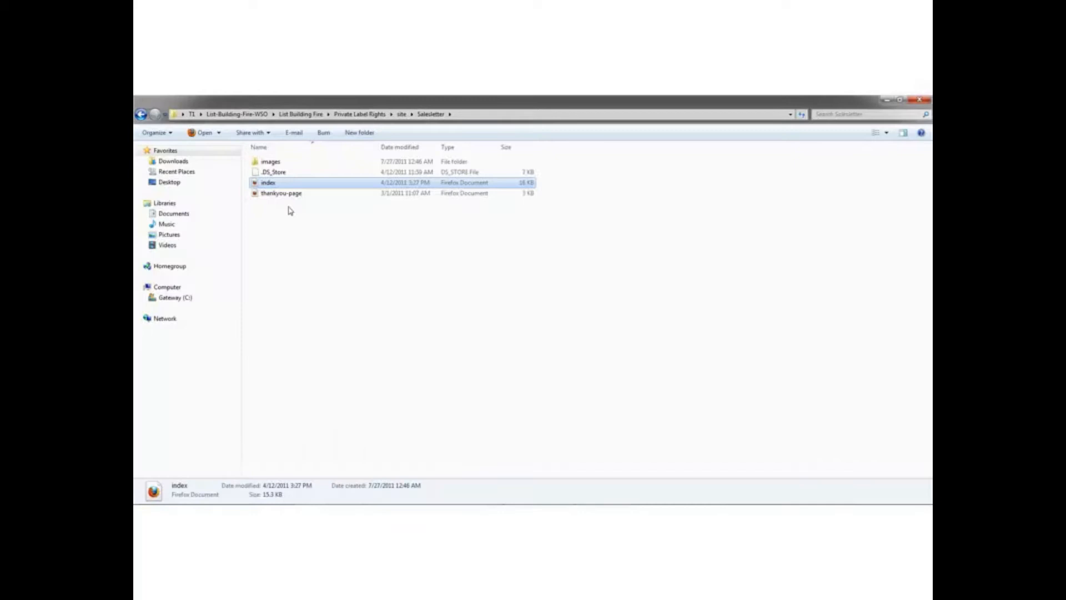
pyautogui.keyDown('ctrl'); pyautogui.click(271, 162); pyautogui.keyUp('ctrl')
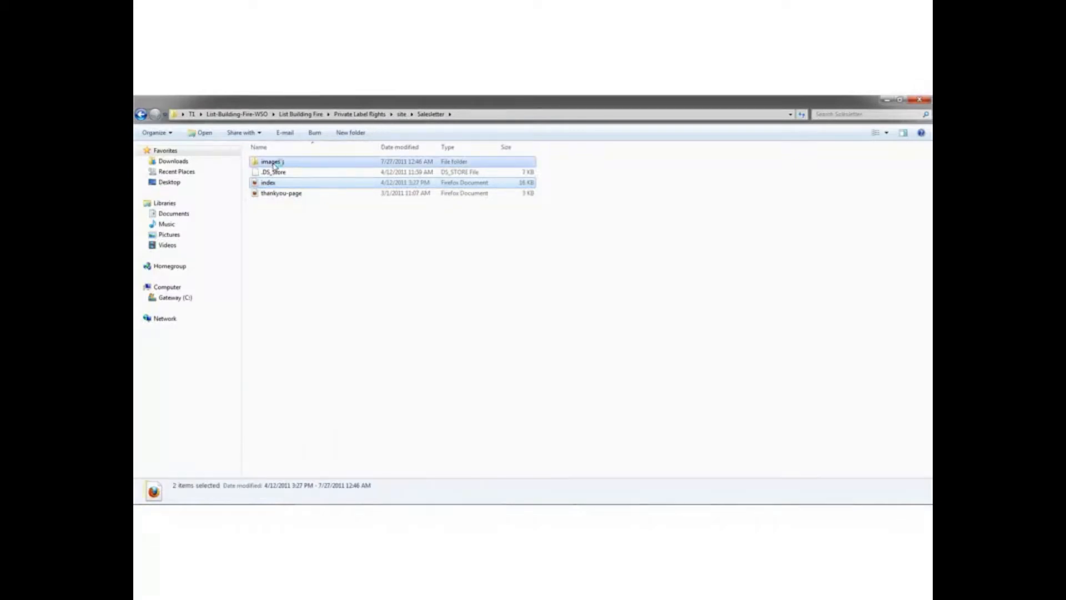
pyautogui.rightClick(273, 165)
pyautogui.click(314, 325)
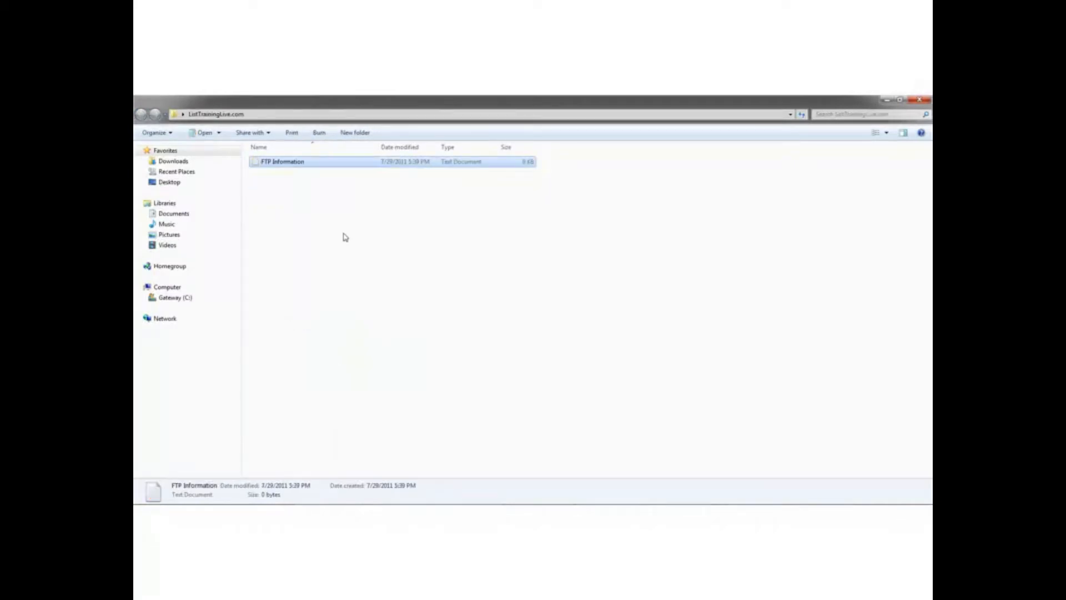
pyautogui.click(342, 233)
pyautogui.rightClick(341, 231)
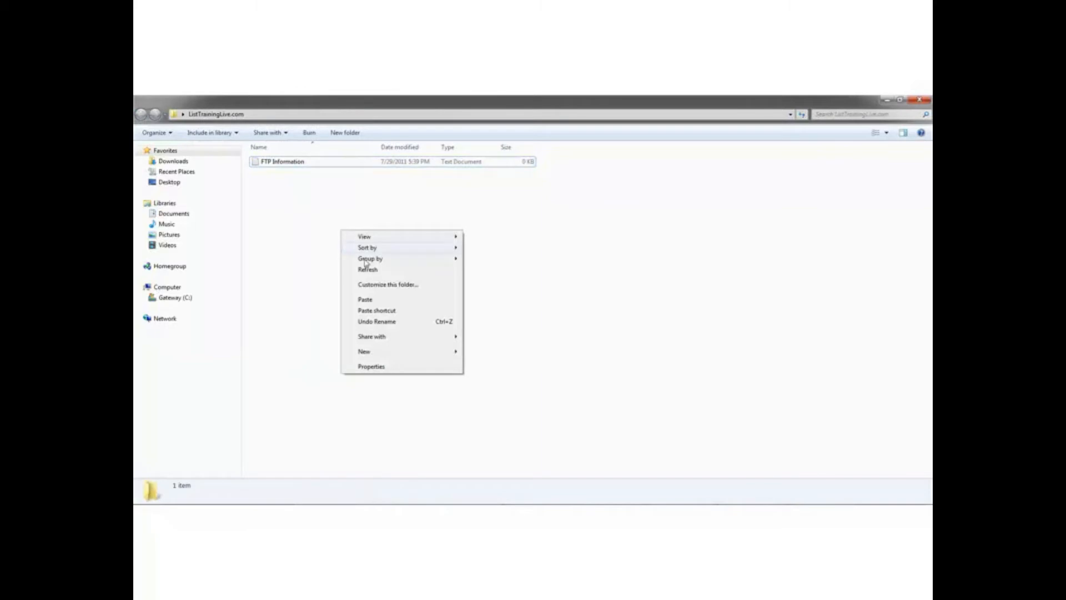
pyautogui.click(384, 303)
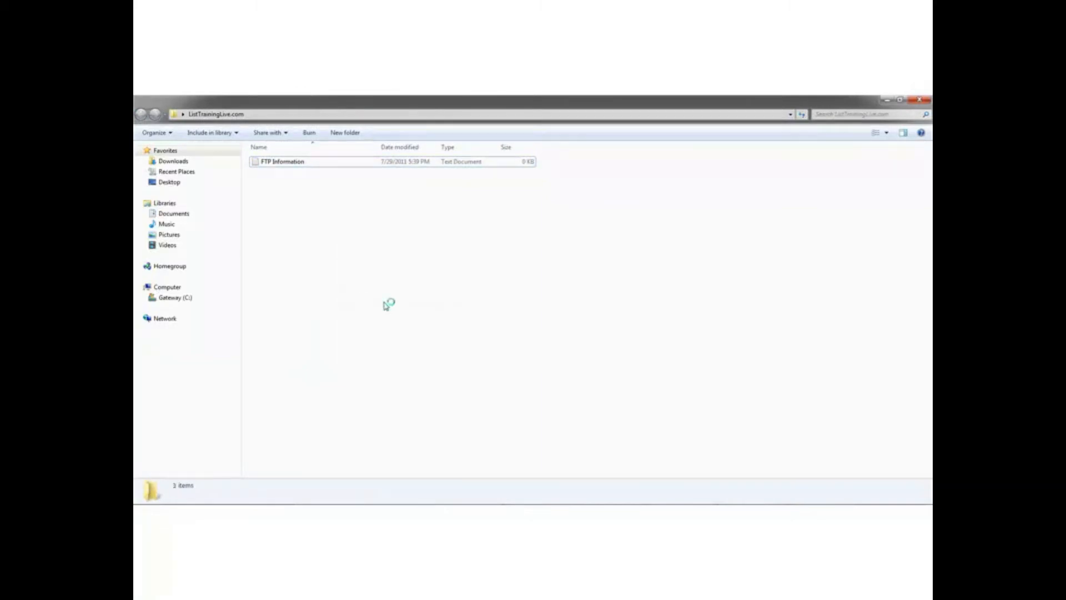
pyautogui.click(272, 249)
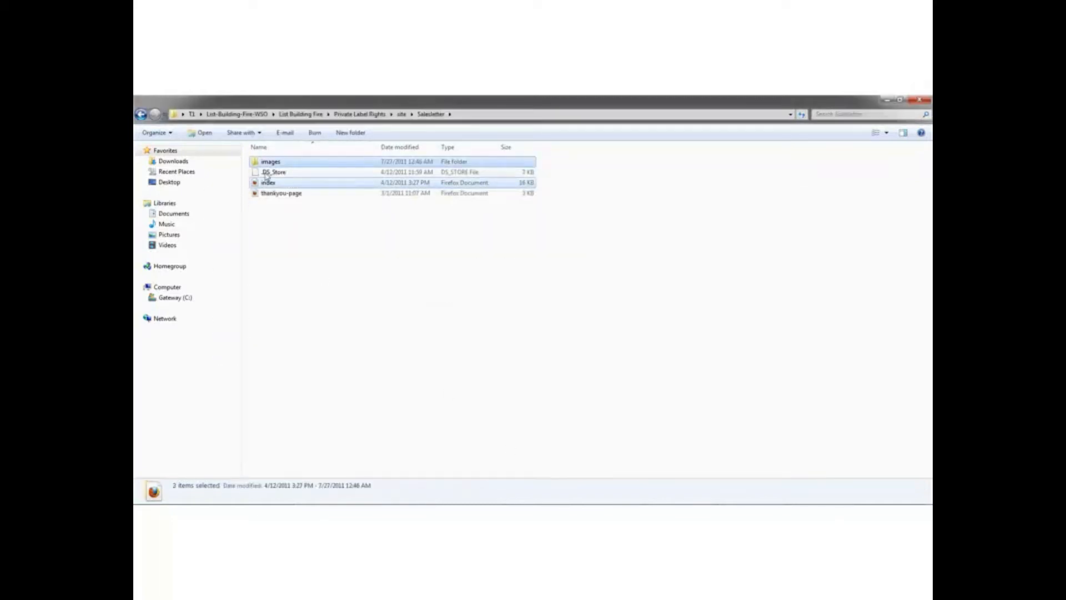
pyautogui.click(921, 101)
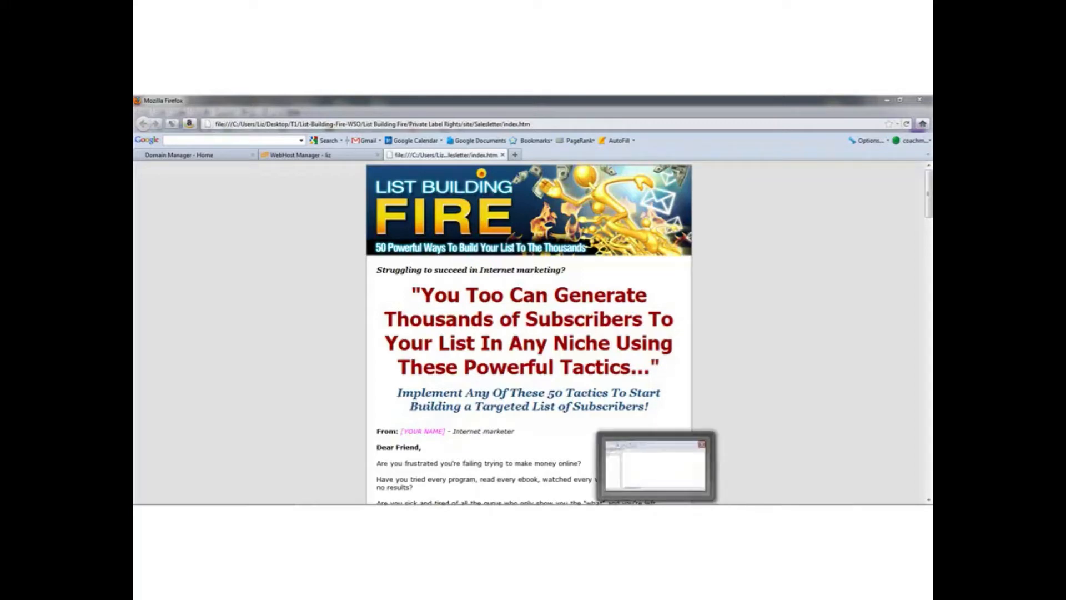
# - Switch to Nvu and open the index page from the ListTrainingLive.com folder on the Desktop
pyautogui.click(655, 514)
pyautogui.click(178, 129)
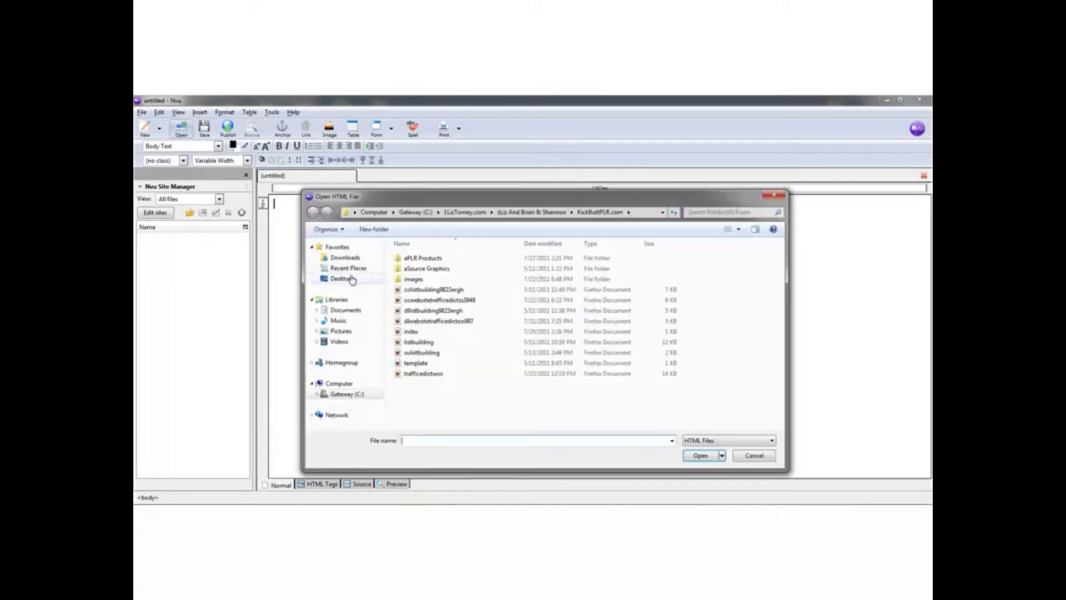
pyautogui.click(349, 280)
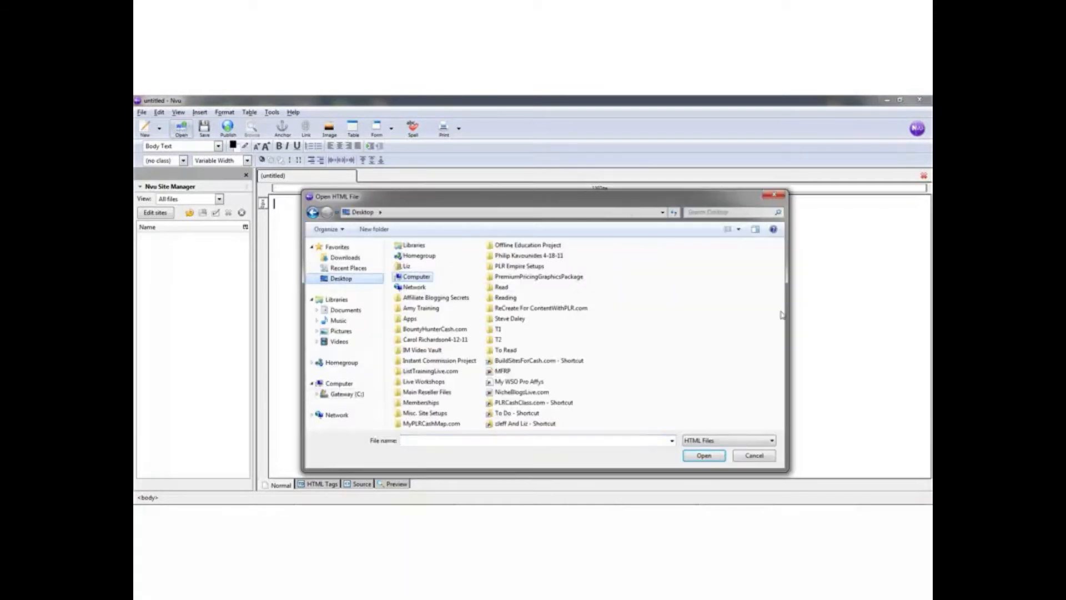
pyautogui.doubleClick(439, 372)
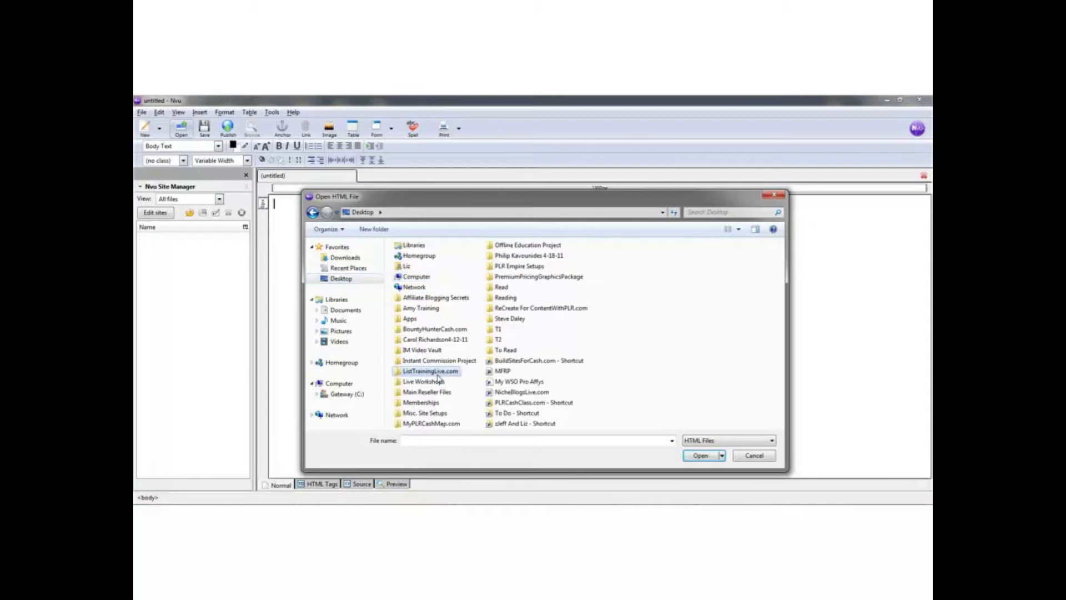
pyautogui.doubleClick(413, 271)
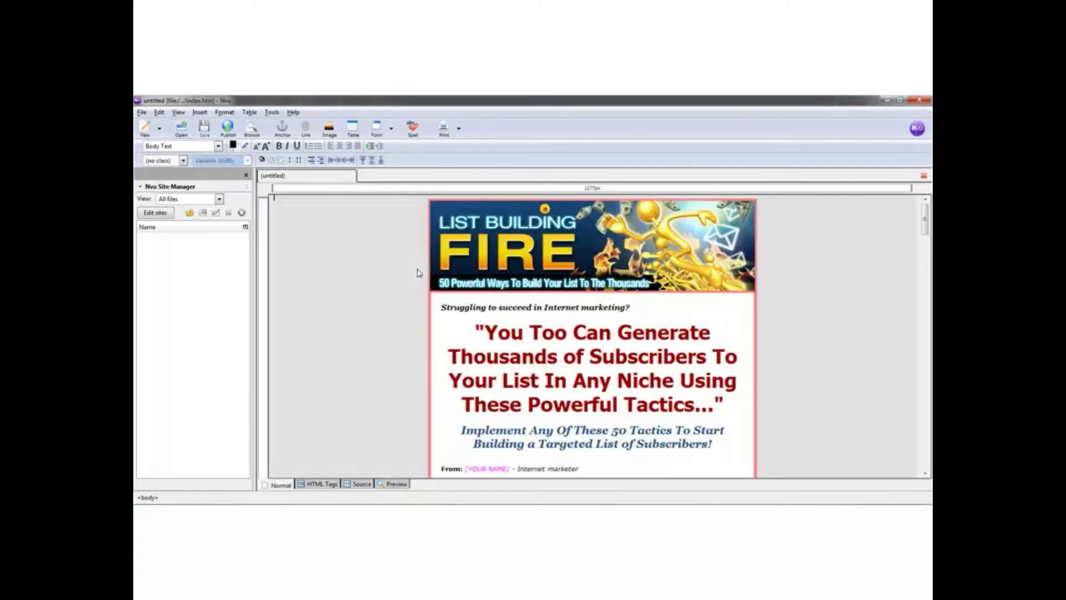
# - Replace "Generate Thousands of Subscribers" in the sales letter's main headline with "Easily Create A Montrous"
pyautogui.moveTo(924, 224); pyautogui.dragTo(921, 239)
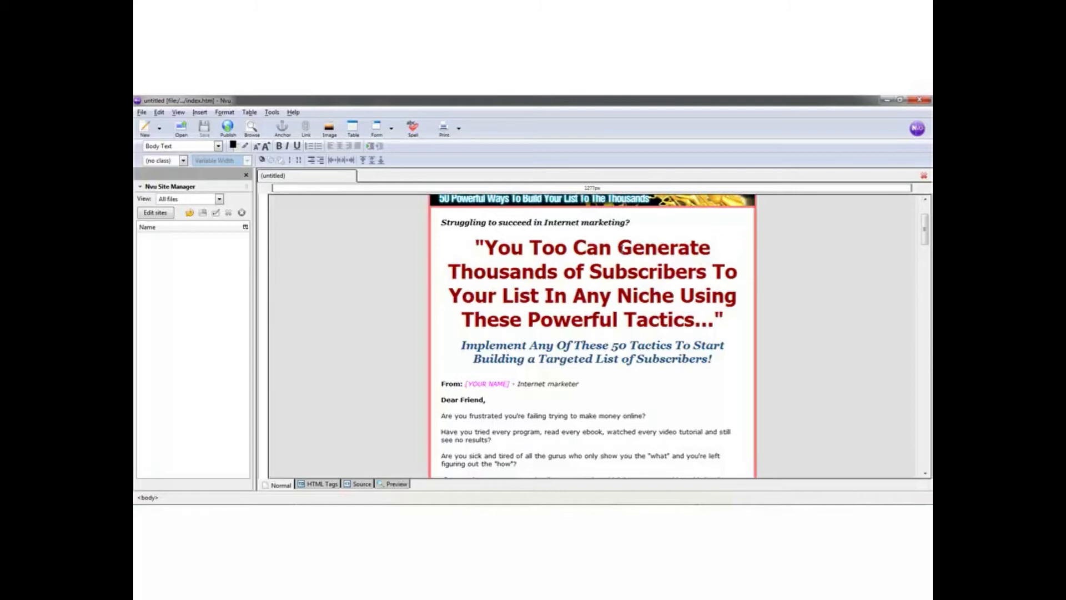
pyautogui.moveTo(618, 247); pyautogui.dragTo(706, 271)
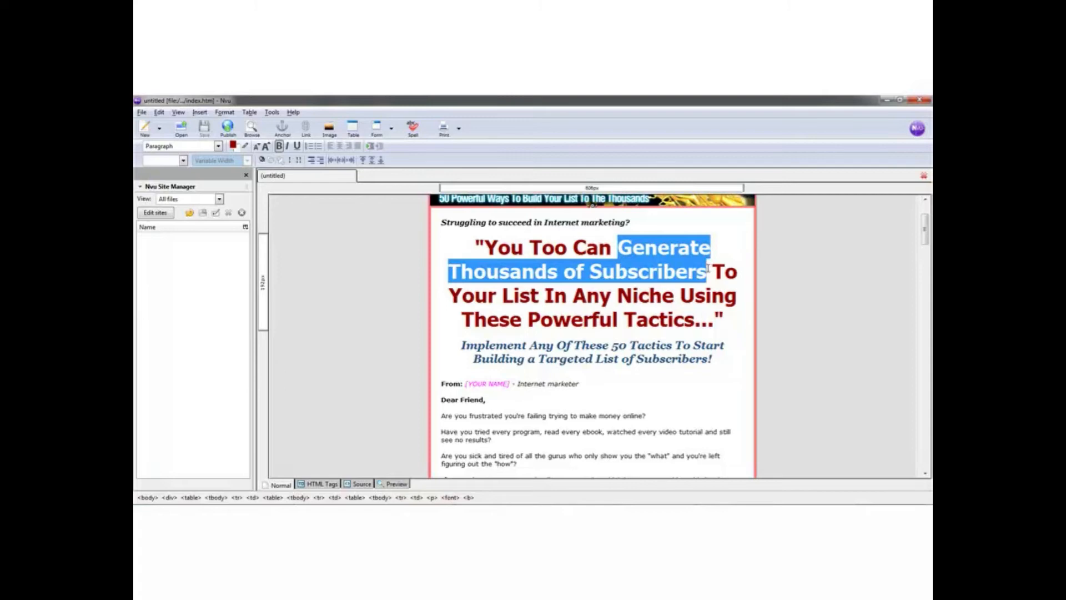
pyautogui.write('Easily Create')
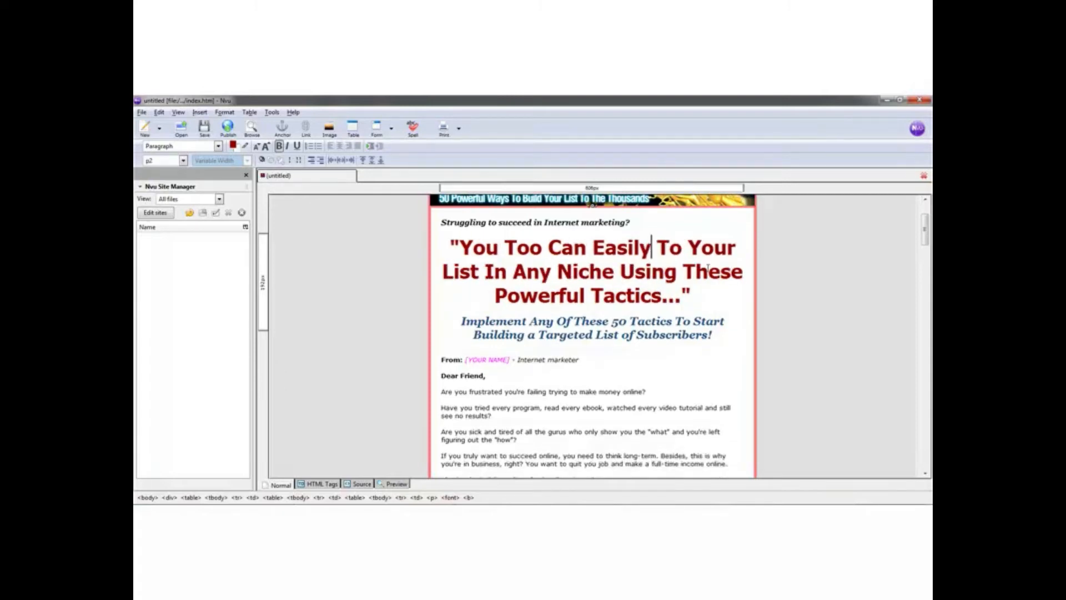
pyautogui.write(' A ')
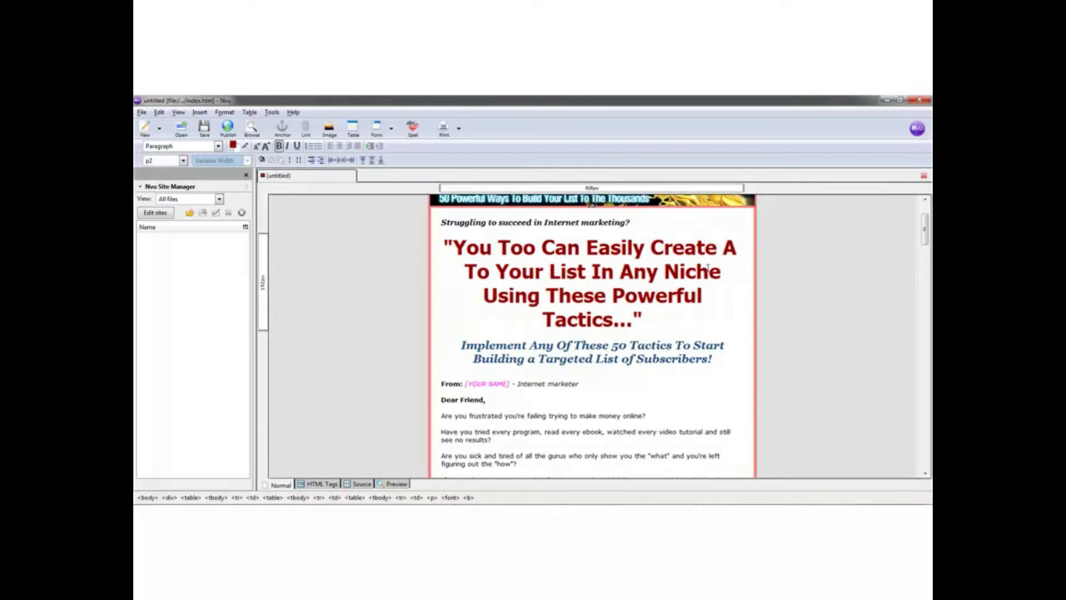
pyautogui.write('Monst')
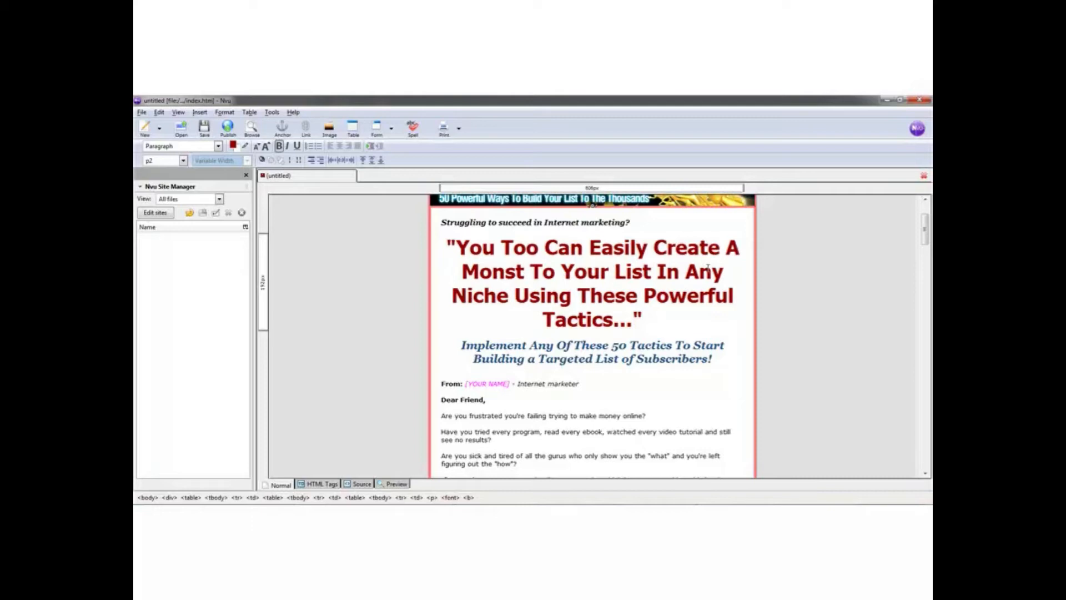
pyautogui.write('uor')
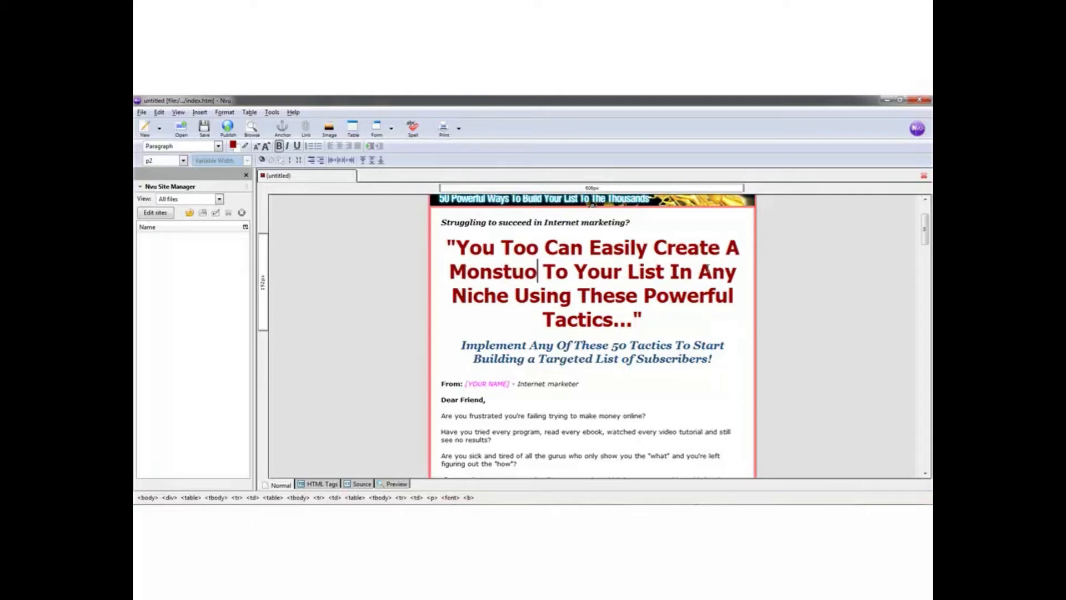
pyautogui.write('u')
pyautogui.press('BackSpace')
pyautogui.press('BackSpace')
pyautogui.press('BackSpace')
pyautogui.press('BackSpace')
pyautogui.press('BackSpace')
pyautogui.press('BackSpace')
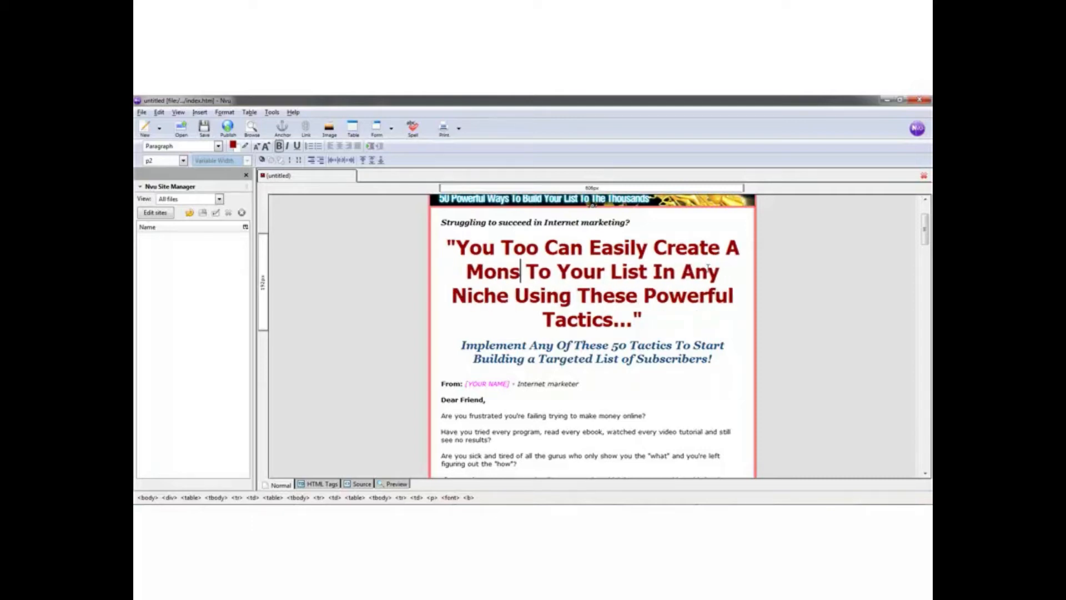
pyautogui.write('trous')
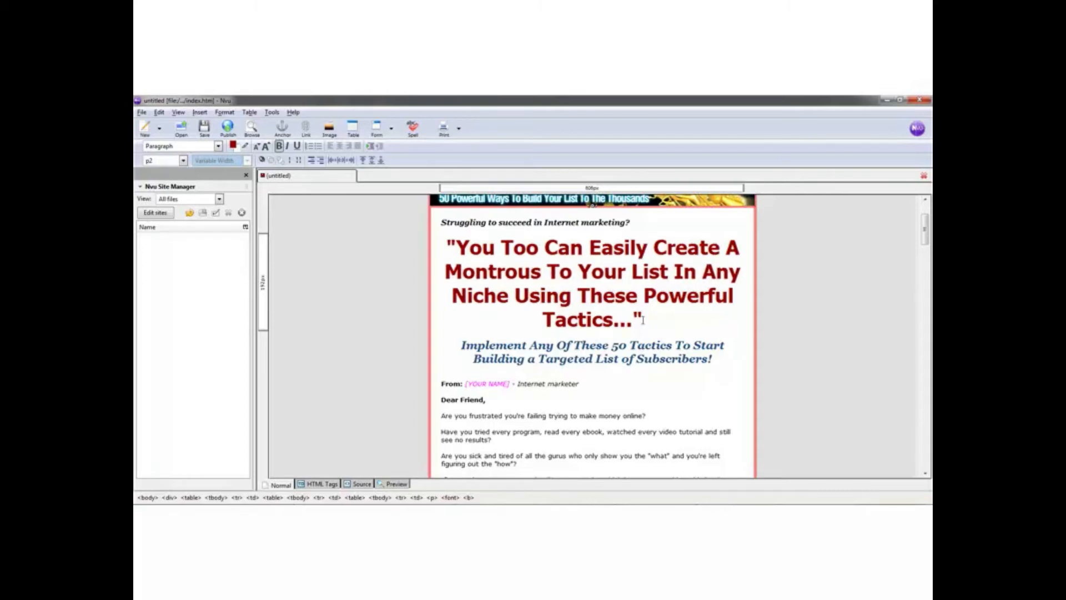
# - Copy "Montrous" from the headline and check its spelling with a Google search in a new Firefox tab
pyautogui.moveTo(541, 273); pyautogui.dragTo(444, 273)
pyautogui.hotkey('ctrl', 'c')
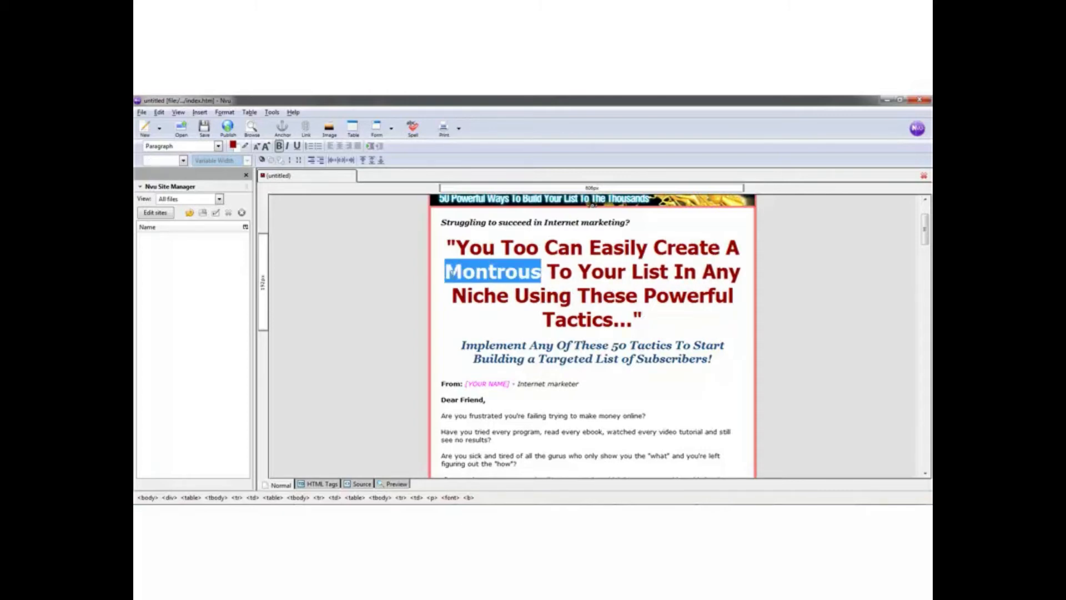
pyautogui.rightClick(458, 275)
pyautogui.press('Escape')
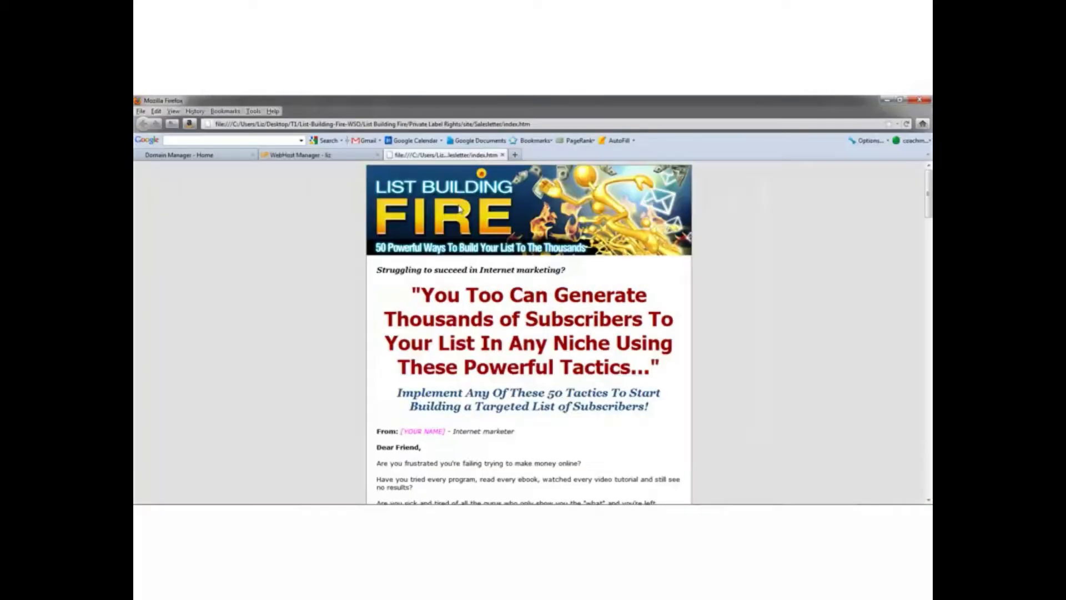
pyautogui.click(515, 155)
pyautogui.rightClick(272, 140)
pyautogui.click(298, 184)
pyautogui.press('Return')
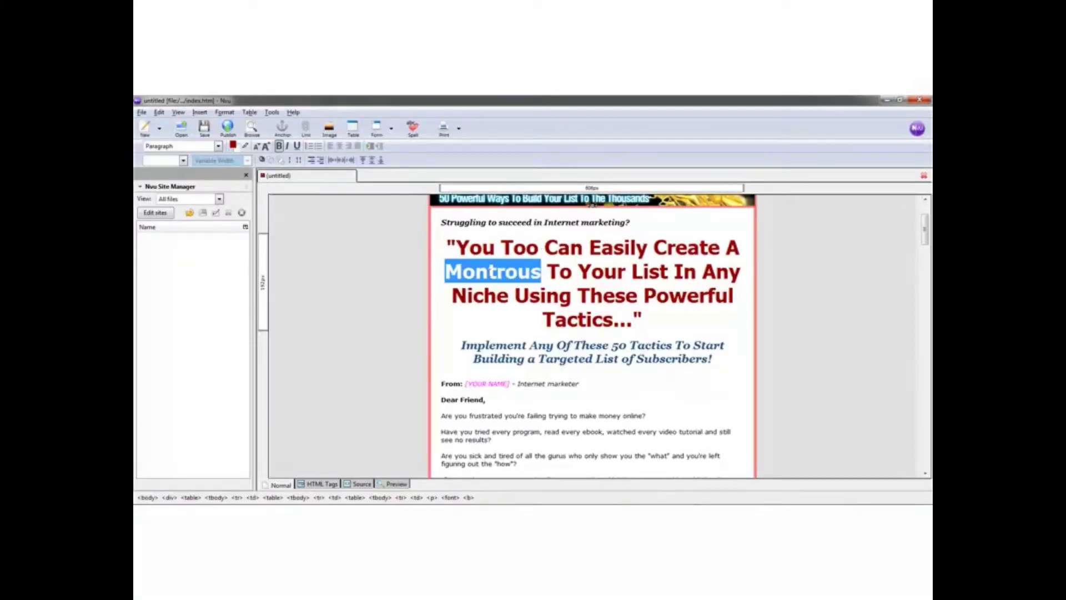
# - Back in Nvu, correct the headline word to "Monstrous" and replace "To Your List" with "List"
pyautogui.click(488, 272)
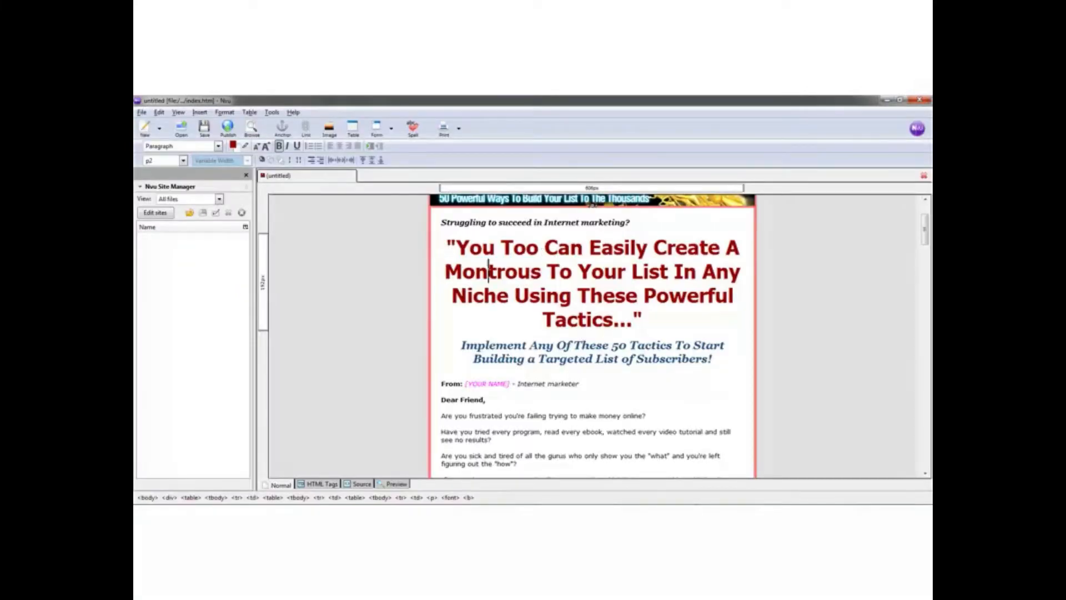
pyautogui.write('s')
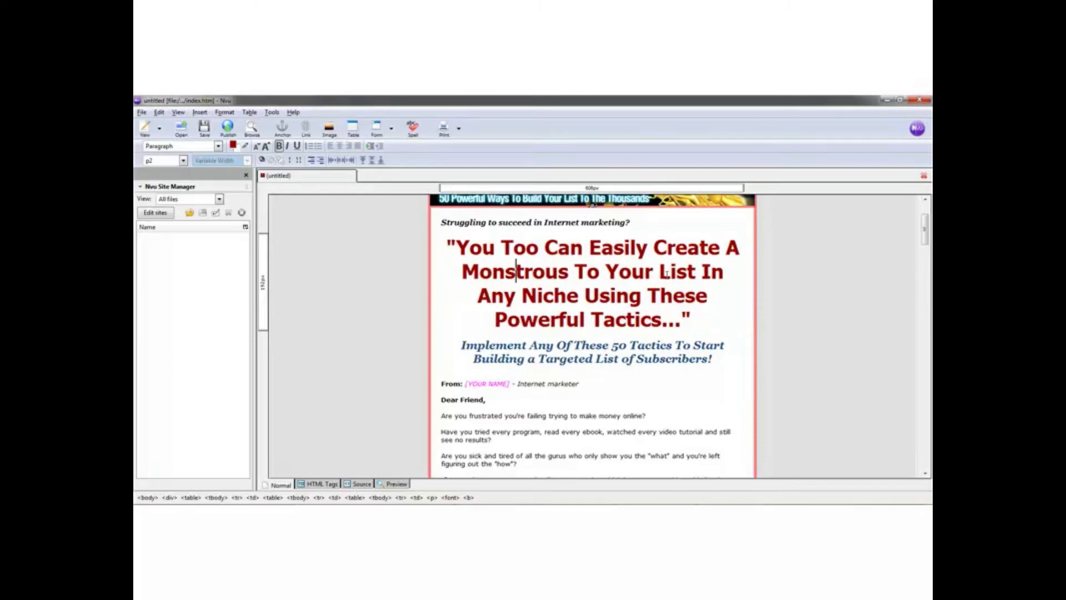
pyautogui.moveTo(575, 272); pyautogui.dragTo(698, 278)
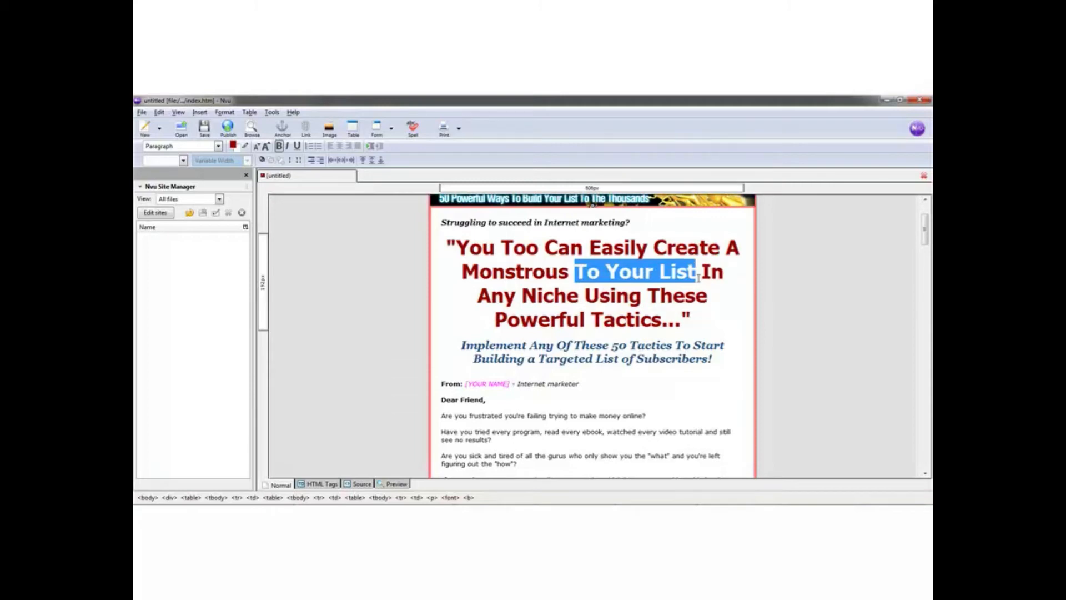
pyautogui.write('List')
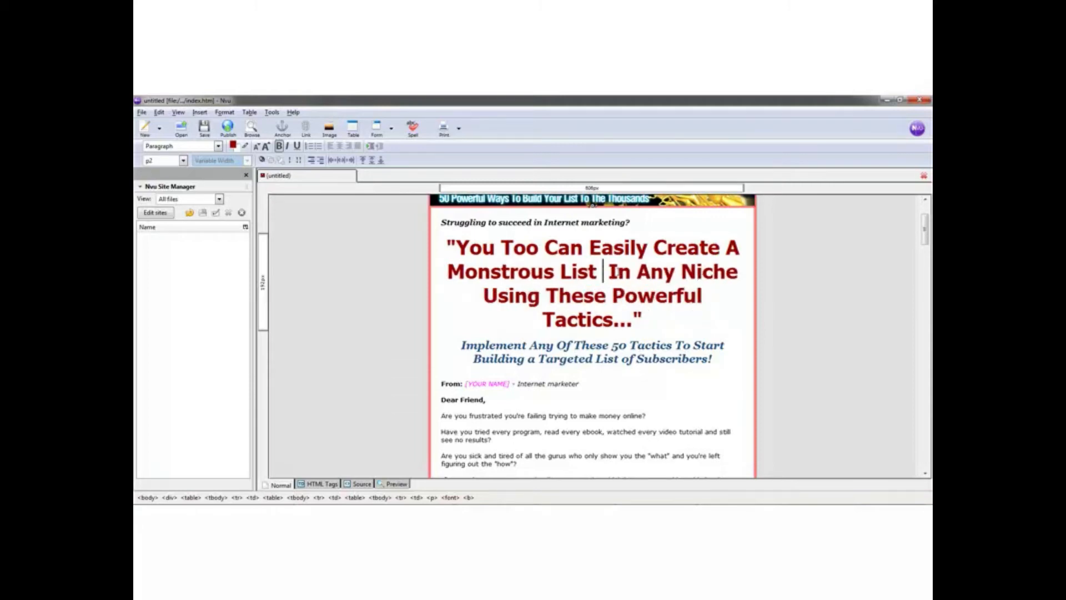
pyautogui.press('BackSpace')
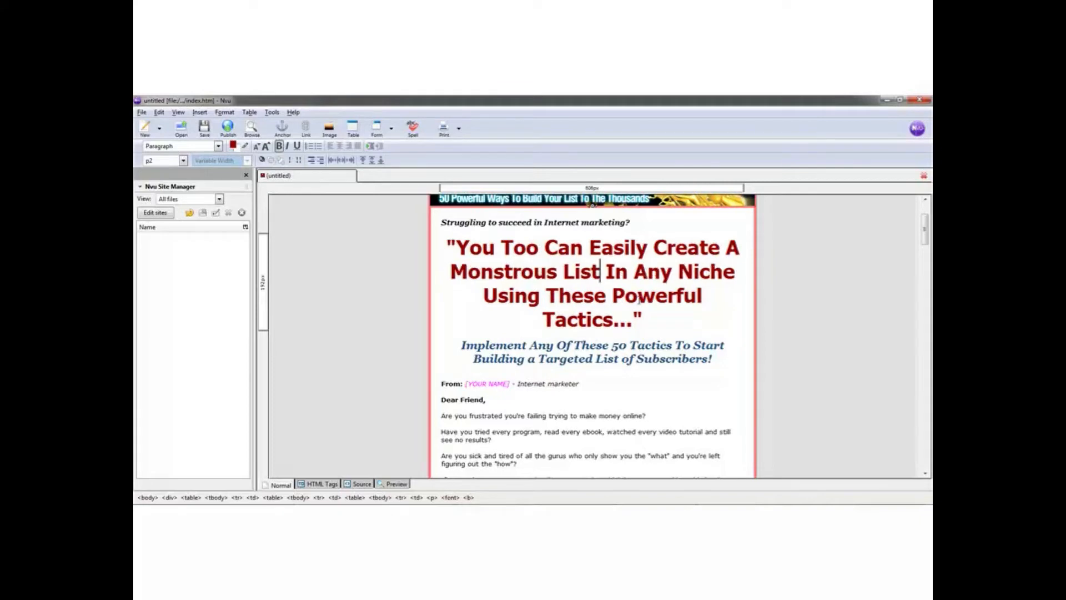
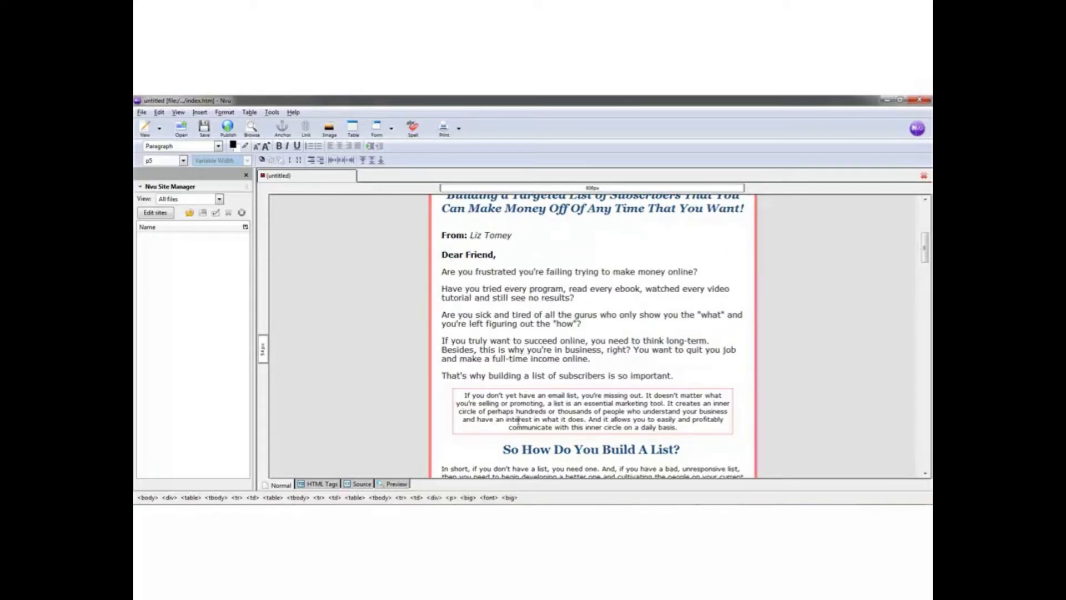
# - Insert "FACT:" in bold at the start of the boxed paragraph about not yet having an email list
pyautogui.click(466, 396)
pyautogui.write('FACT:')
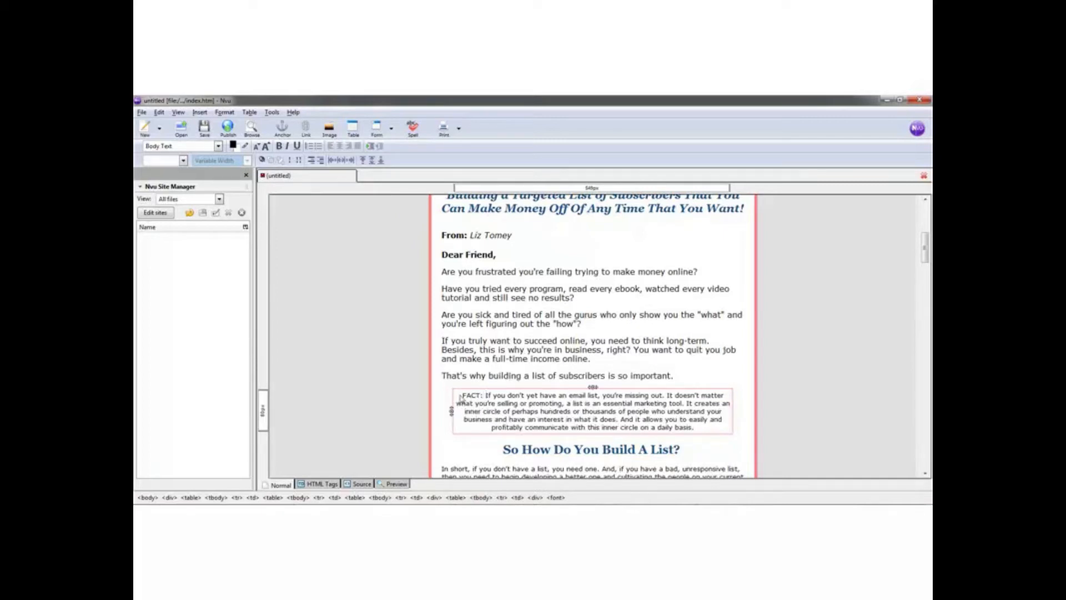
pyautogui.moveTo(462, 396); pyautogui.dragTo(486, 396)
pyautogui.click(279, 145)
pyautogui.click(519, 408)
pyautogui.moveTo(696, 429); pyautogui.dragTo(465, 396)
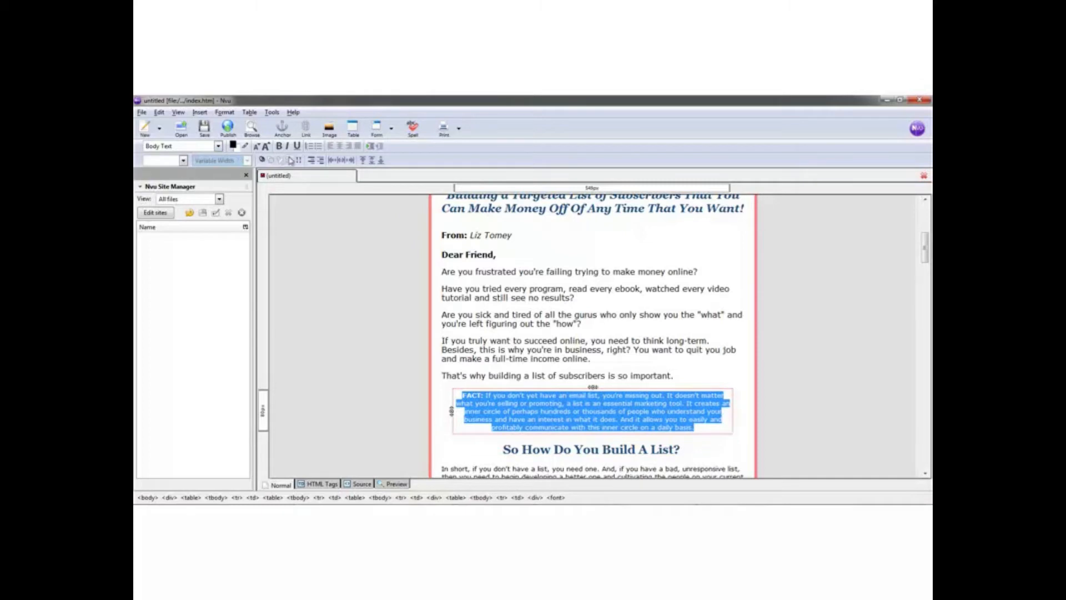
pyautogui.click(271, 113)
pyautogui.click(270, 112)
pyautogui.click(224, 112)
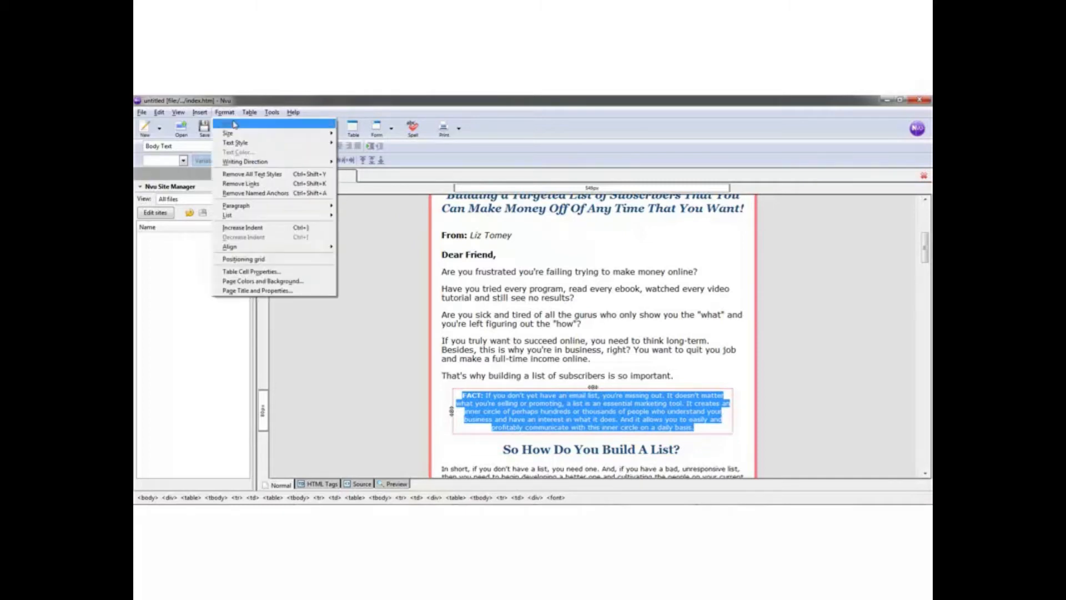
pyautogui.click(293, 113)
pyautogui.click(678, 349)
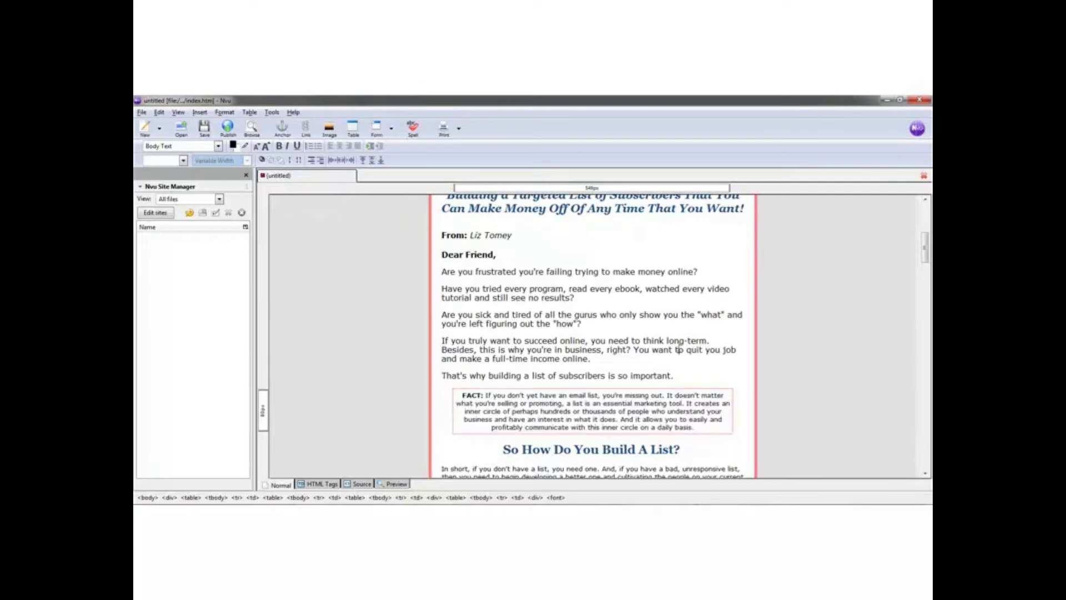
# - Enlarge the text under "So How Do You Build A List?" down to the "Introducing..." line by one size
pyautogui.moveTo(928, 259); pyautogui.dragTo(914, 287)
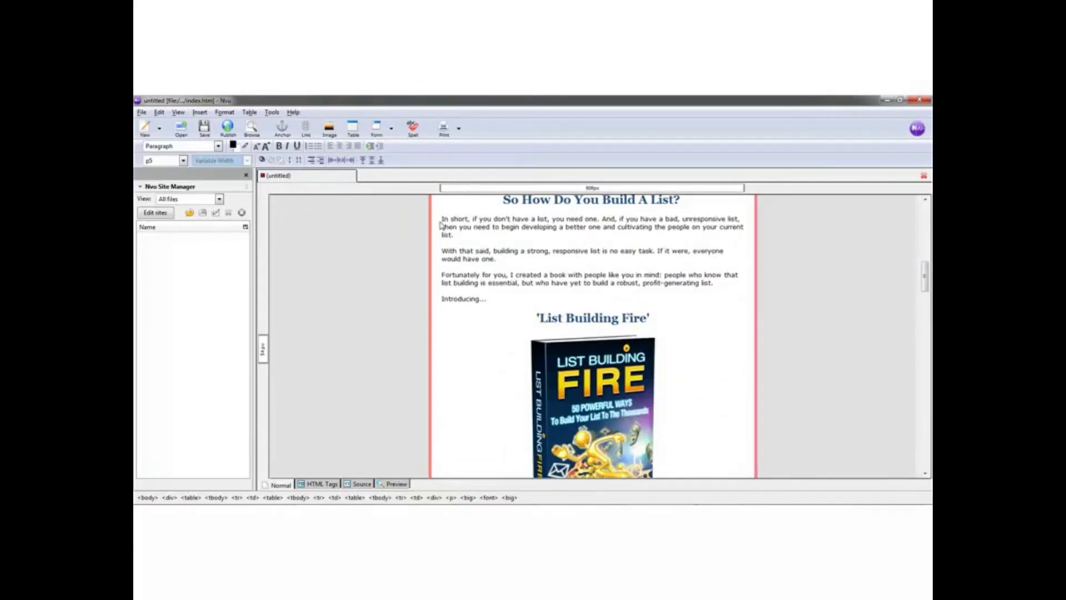
pyautogui.moveTo(443, 219); pyautogui.dragTo(485, 296)
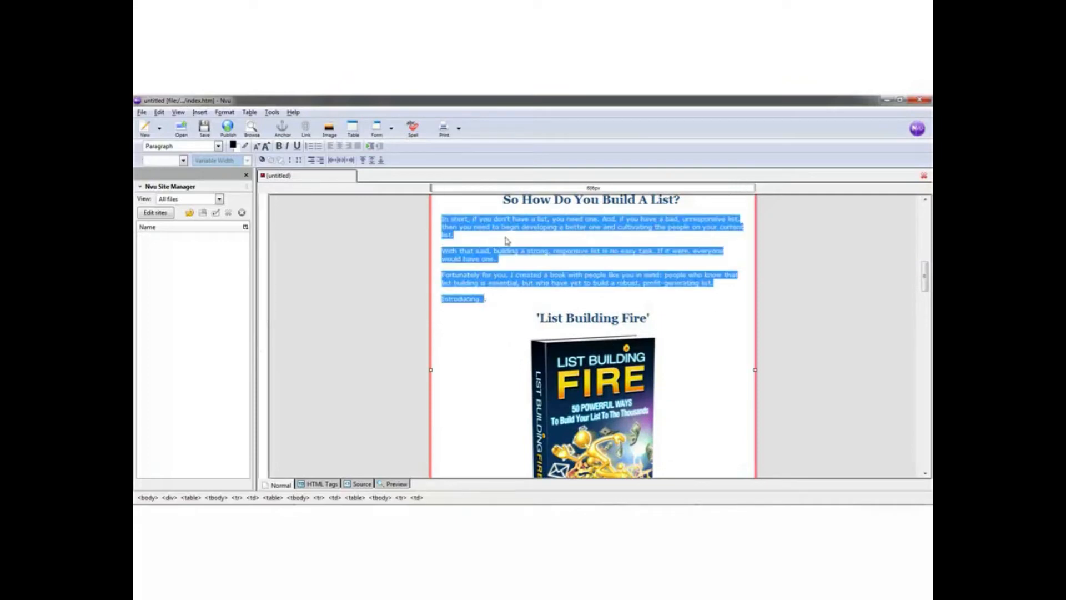
pyautogui.click(266, 146)
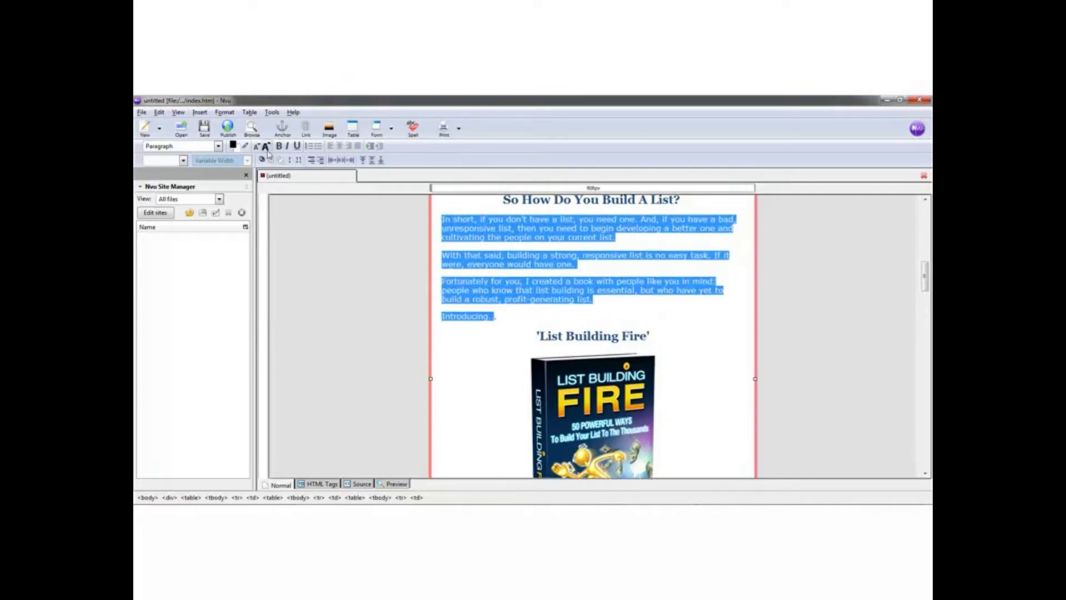
pyautogui.click(626, 314)
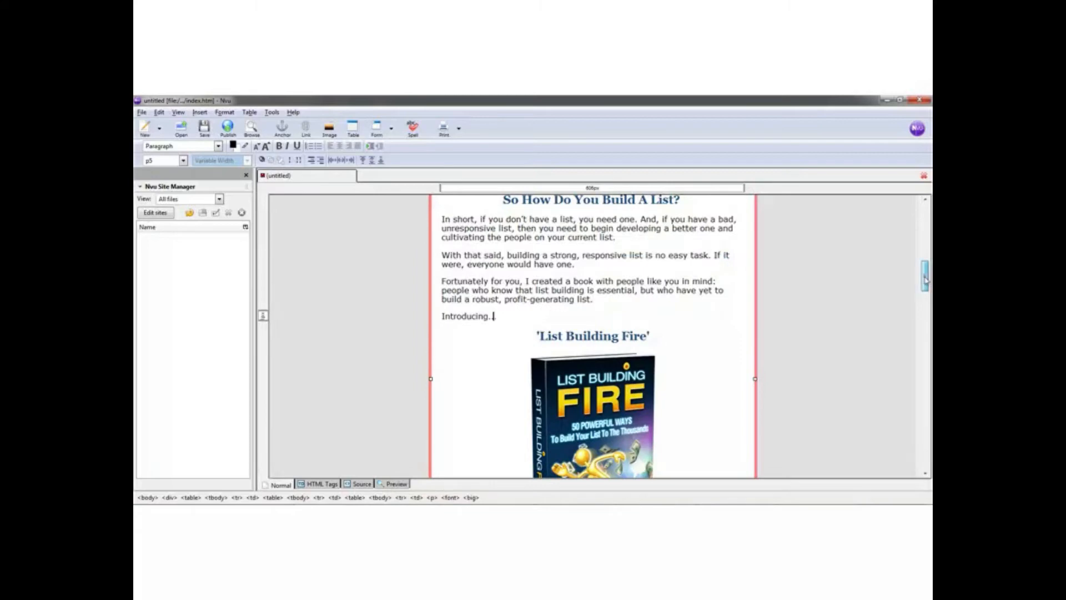
# - Replace "Within 2 Minutes From" with "Right" in the download line below the book cover
pyautogui.moveTo(925, 268); pyautogui.dragTo(917, 309)
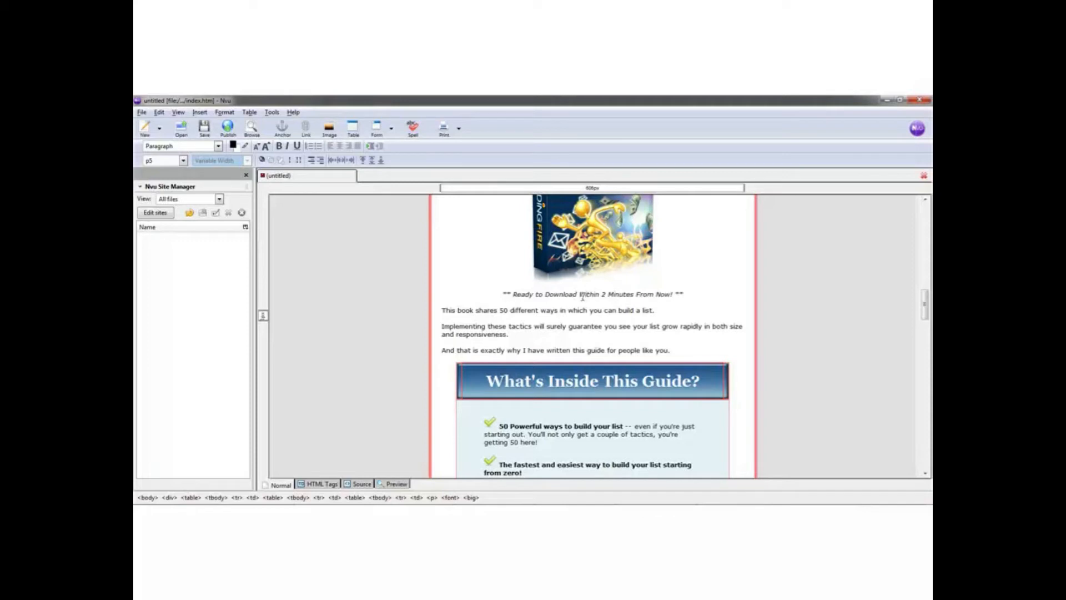
pyautogui.moveTo(585, 296); pyautogui.dragTo(654, 295)
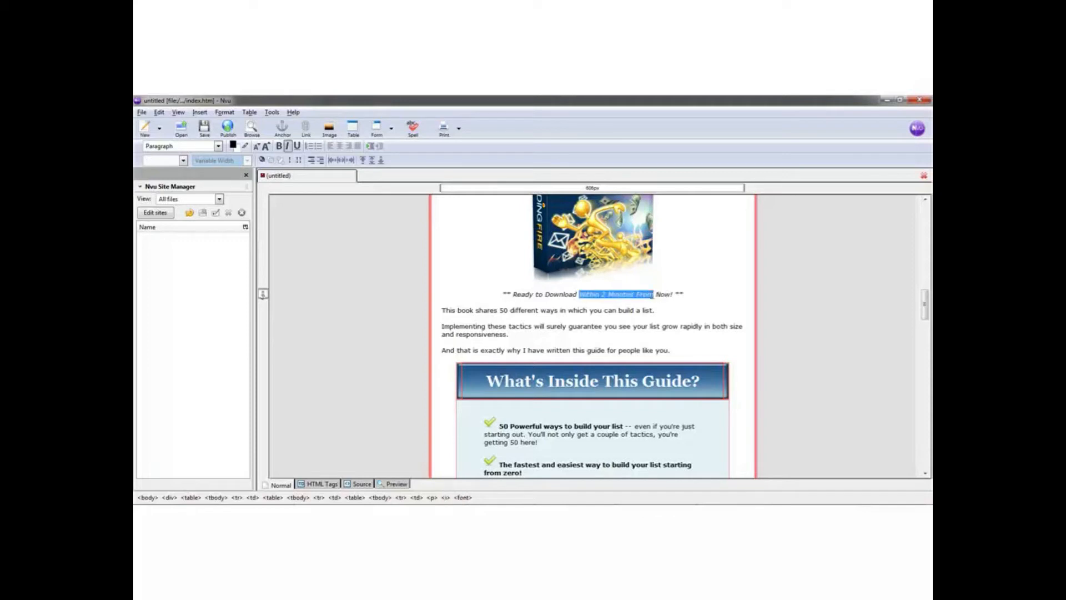
pyautogui.write('Right')
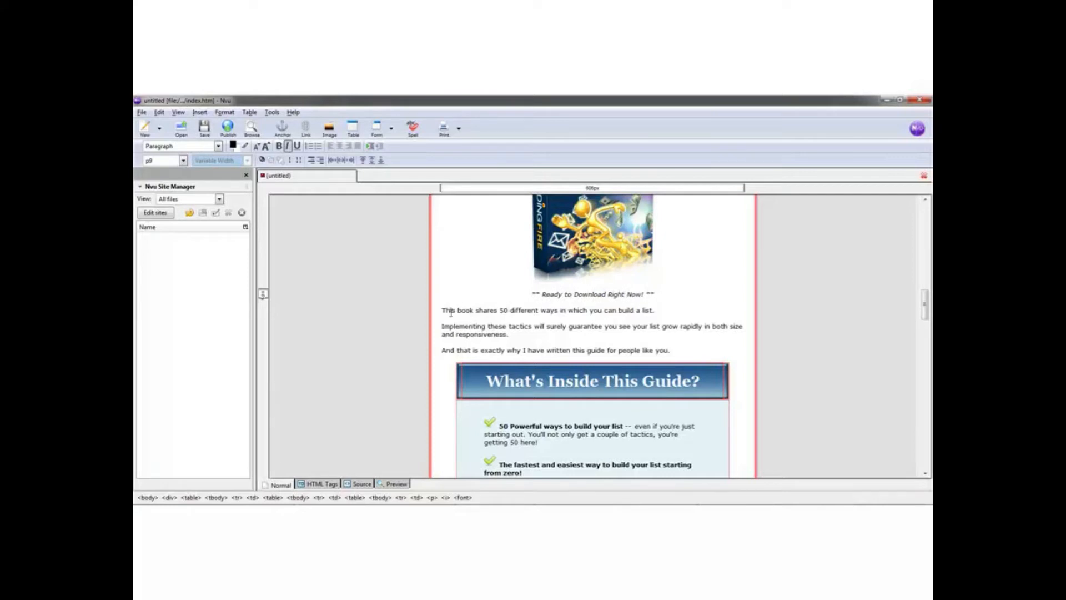
# - Add the placeholder line "OPTIN FORM GOES HERE" below the download line and remove its italics
pyautogui.click(664, 294)
pyautogui.press('Return')
pyautogui.write('OPTIN')
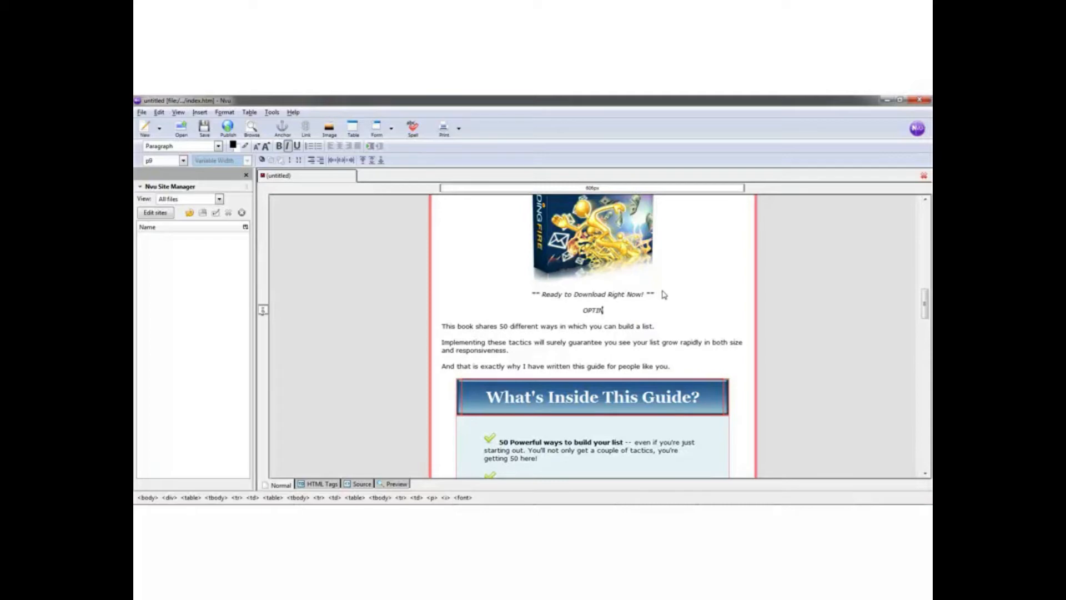
pyautogui.write(' FORM GOES HERE')
pyautogui.moveTo(554, 311); pyautogui.dragTo(636, 312)
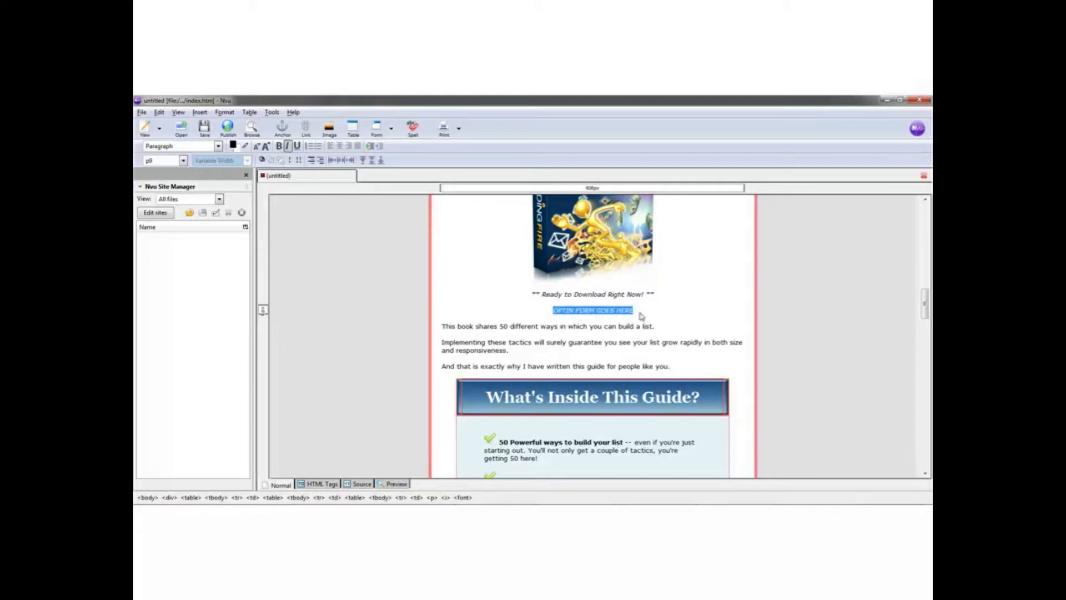
pyautogui.click(288, 146)
pyautogui.click(568, 312)
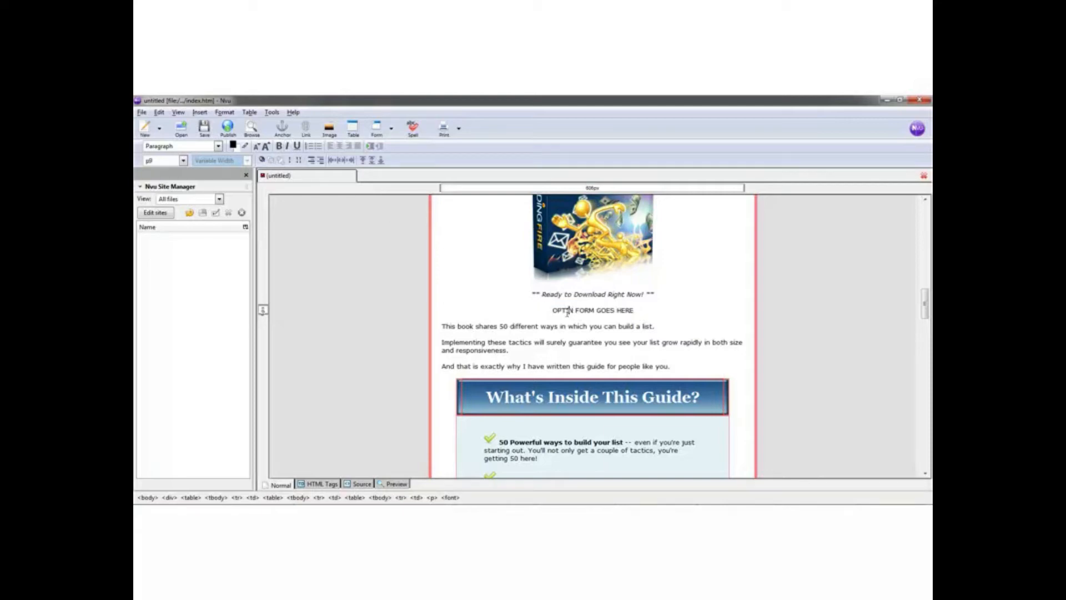
# - Enlarge the opt-in placeholder and the three paragraphs below it by one size
pyautogui.moveTo(554, 312); pyautogui.dragTo(671, 368)
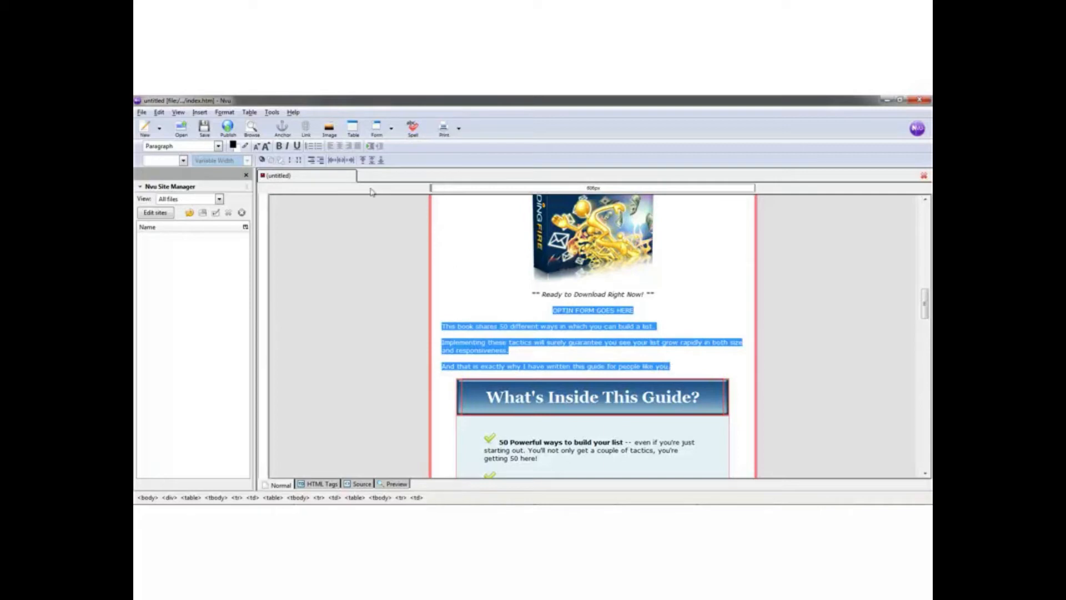
pyautogui.click(266, 146)
pyautogui.click(556, 345)
# - Make the "Ready to Download Right Now!" line bold and change its wording to "Ready to Download Right Now For Free!"
pyautogui.moveTo(925, 303); pyautogui.dragTo(927, 319)
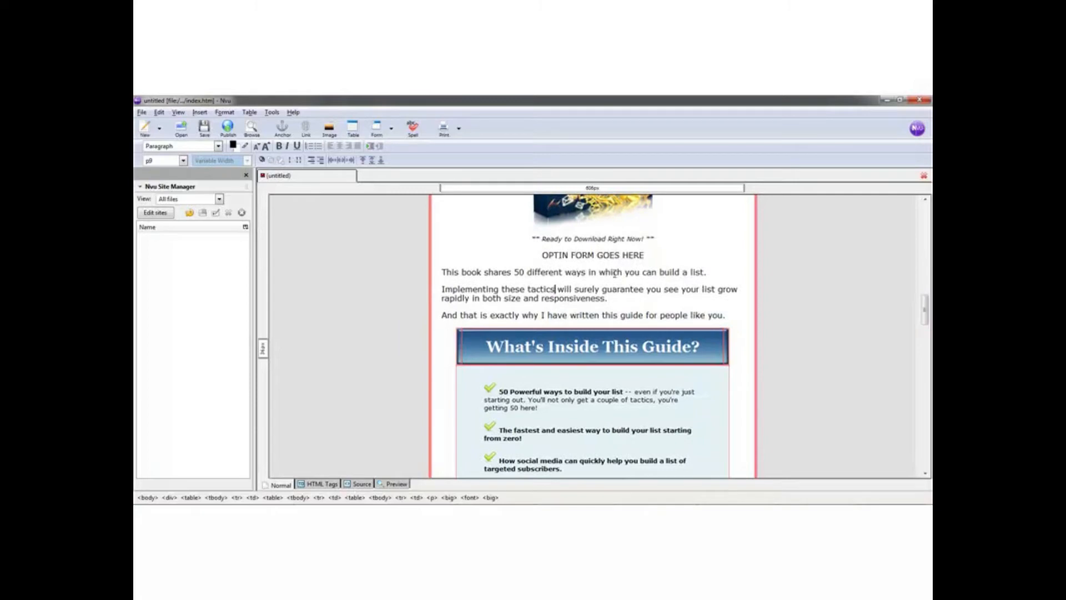
pyautogui.moveTo(533, 238); pyautogui.dragTo(658, 242)
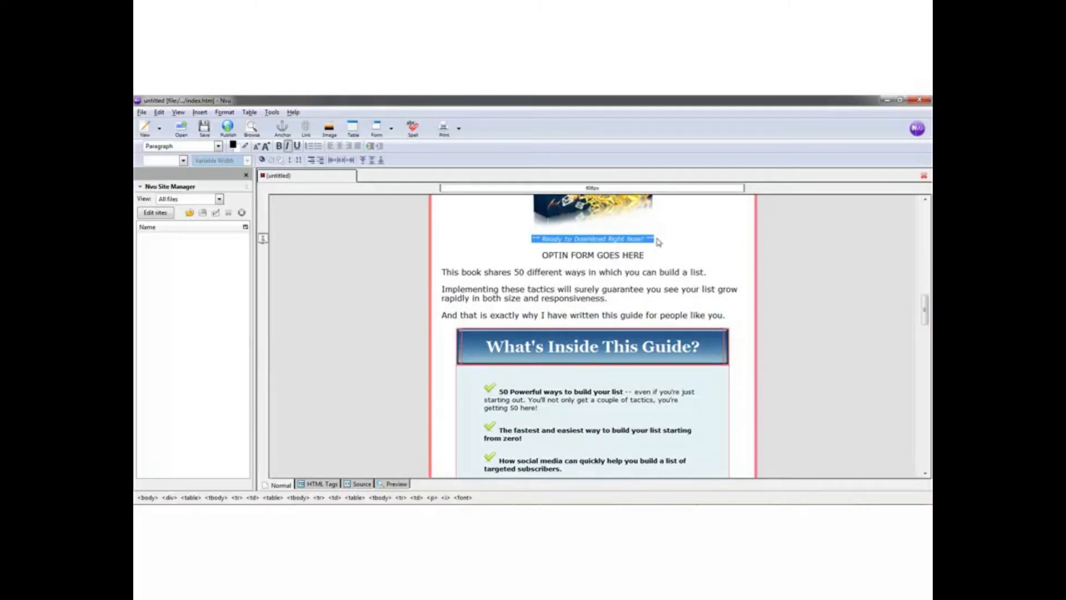
pyautogui.click(279, 146)
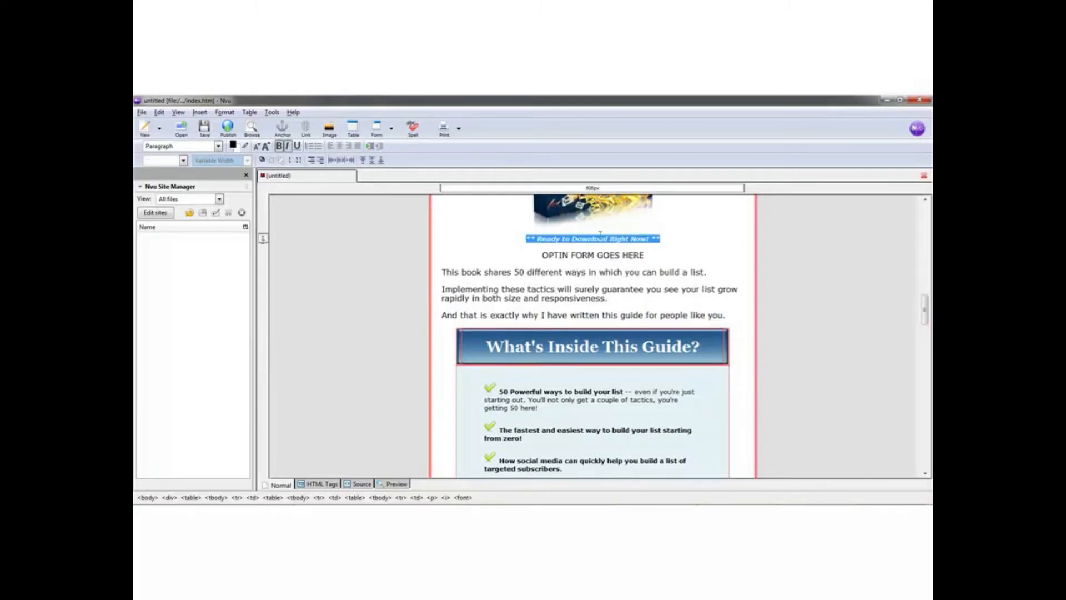
pyautogui.click(646, 240)
pyautogui.write('Fo')
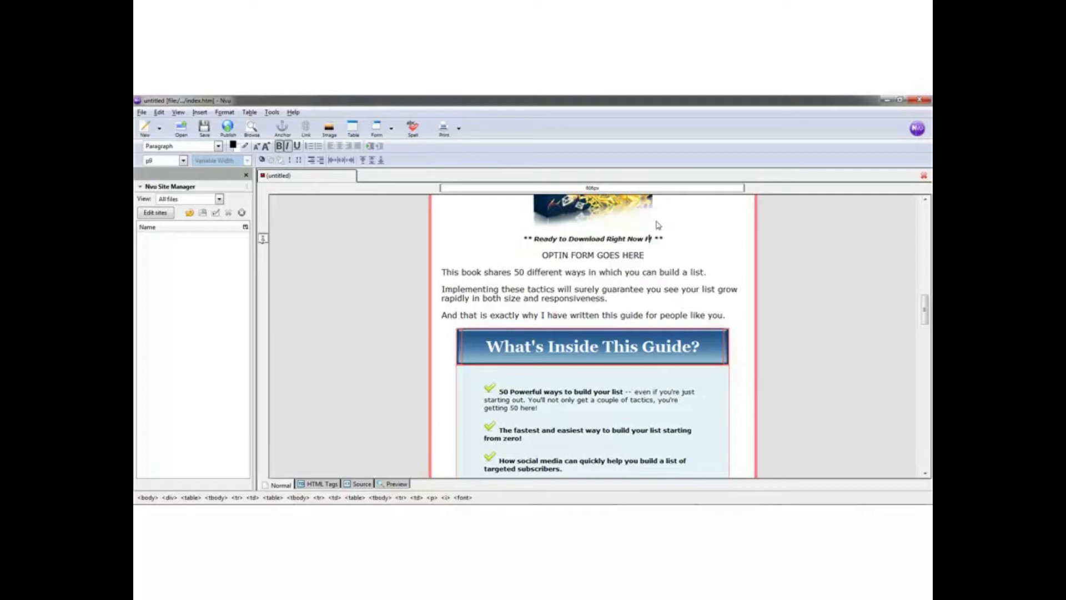
pyautogui.write('r Free!')
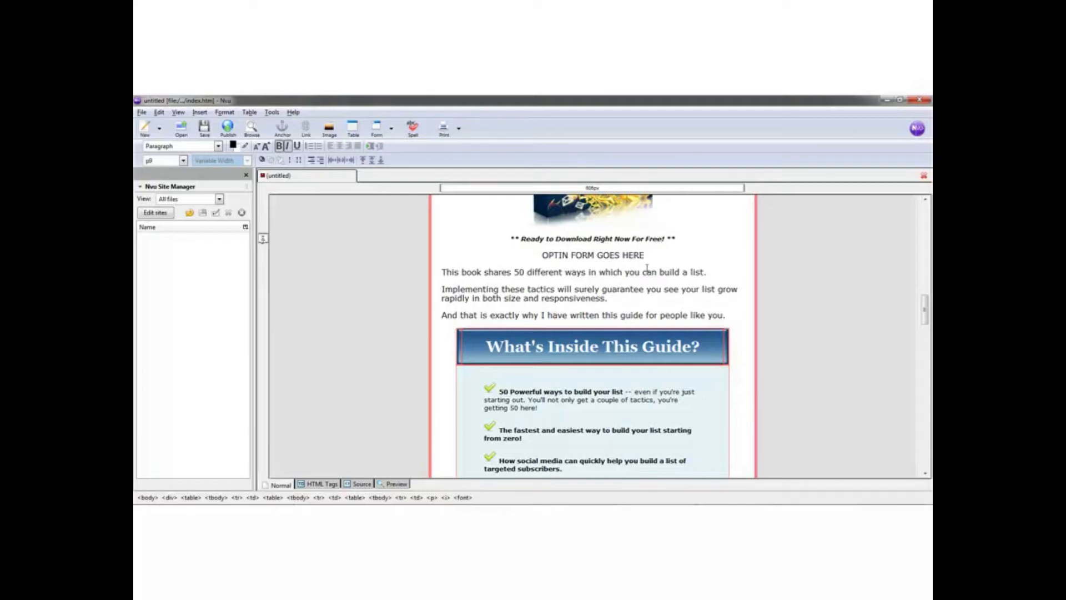
# - Enlarge all the checkmark bullet text under "What's Inside This Guide?" by one size
pyautogui.moveTo(926, 308)
pyautogui.mouseDown()
pyautogui.moveTo(915, 329)
pyautogui.moveTo(916, 320)
pyautogui.mouseUp()
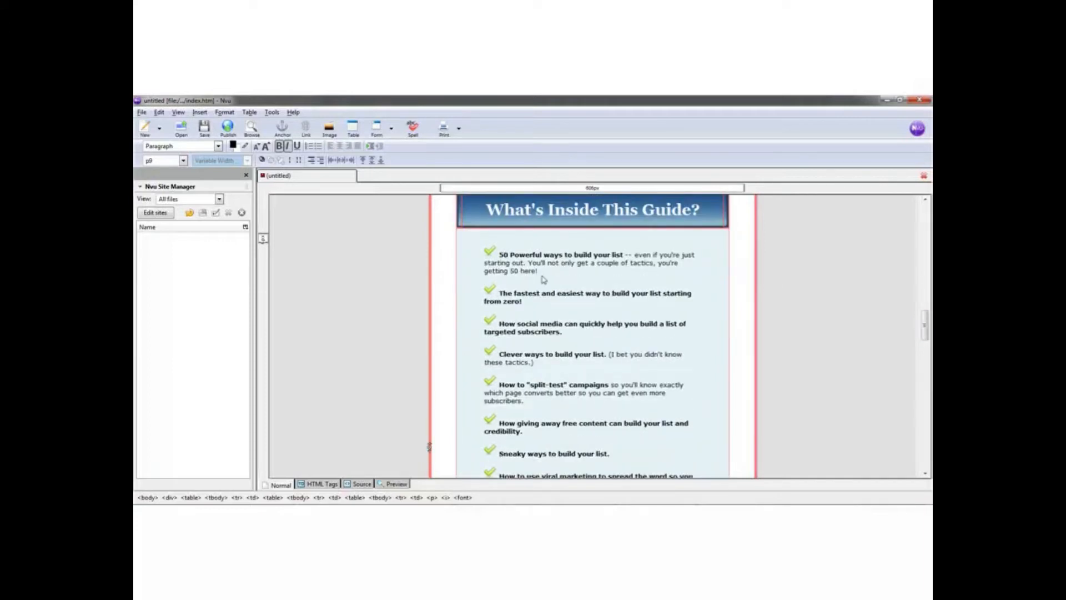
pyautogui.moveTo(539, 272); pyautogui.dragTo(498, 253)
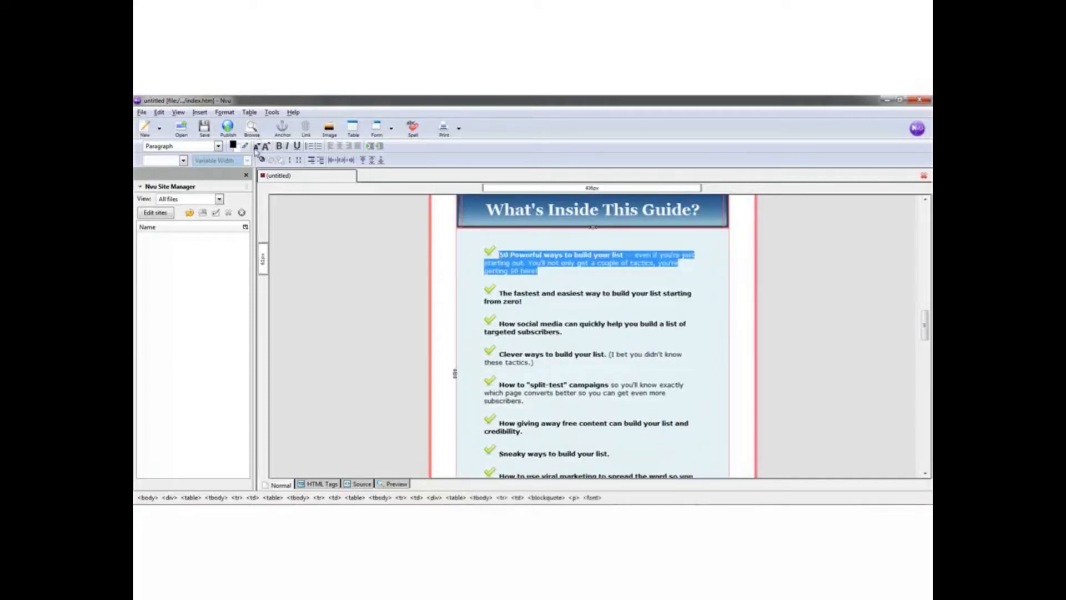
pyautogui.click(267, 148)
pyautogui.click(522, 304)
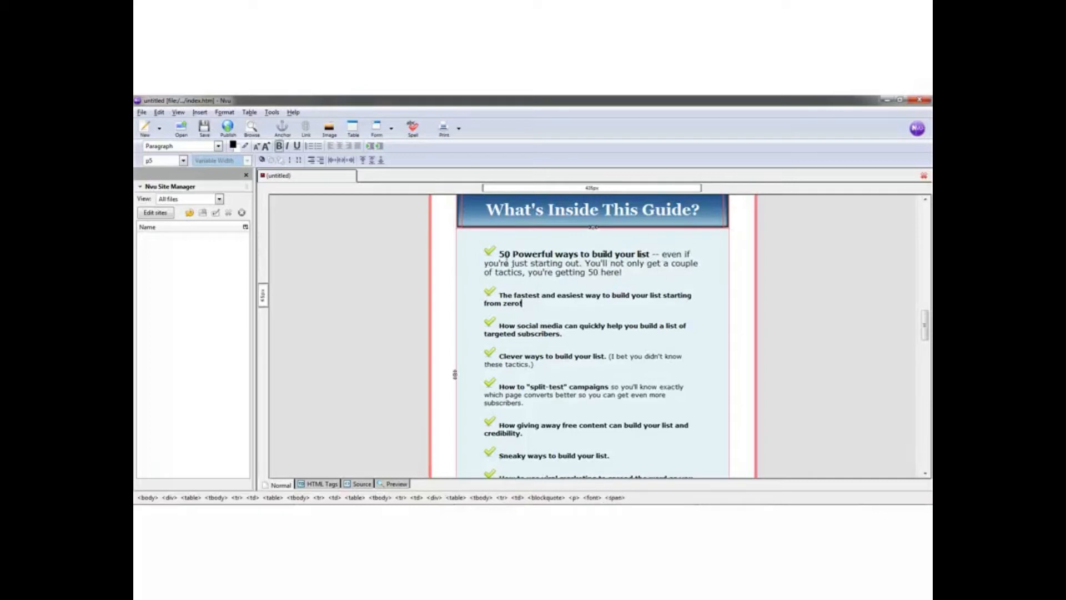
pyautogui.moveTo(499, 255)
pyautogui.mouseDown()
pyautogui.moveTo(545, 411)
pyautogui.moveTo(526, 481)
pyautogui.moveTo(577, 429)
pyautogui.moveTo(497, 419)
pyautogui.moveTo(500, 197)
pyautogui.moveTo(499, 250)
pyautogui.mouseUp()
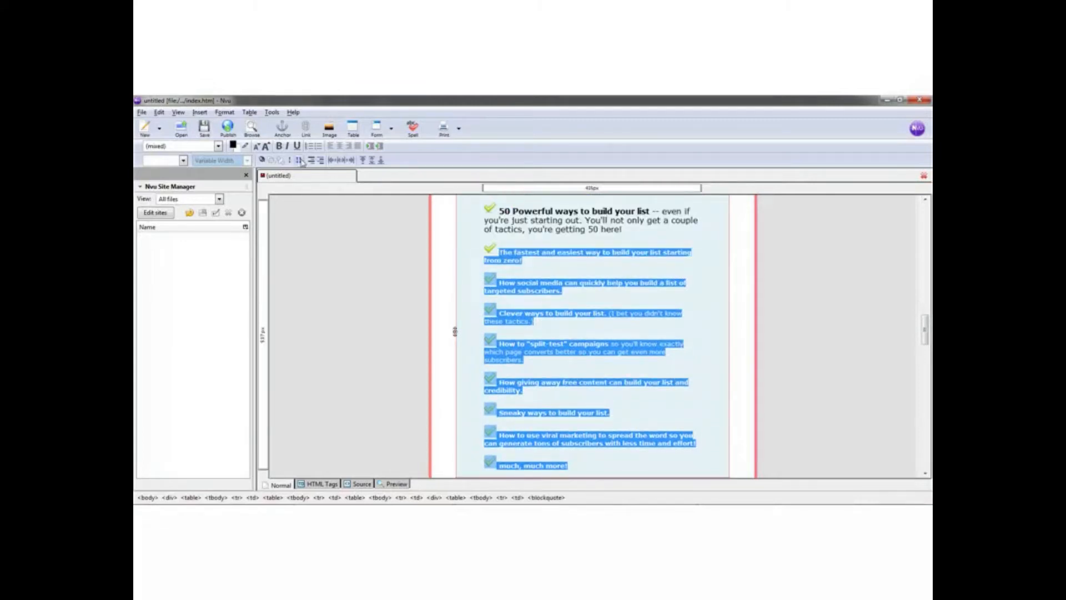
pyautogui.click(266, 146)
pyautogui.click(563, 299)
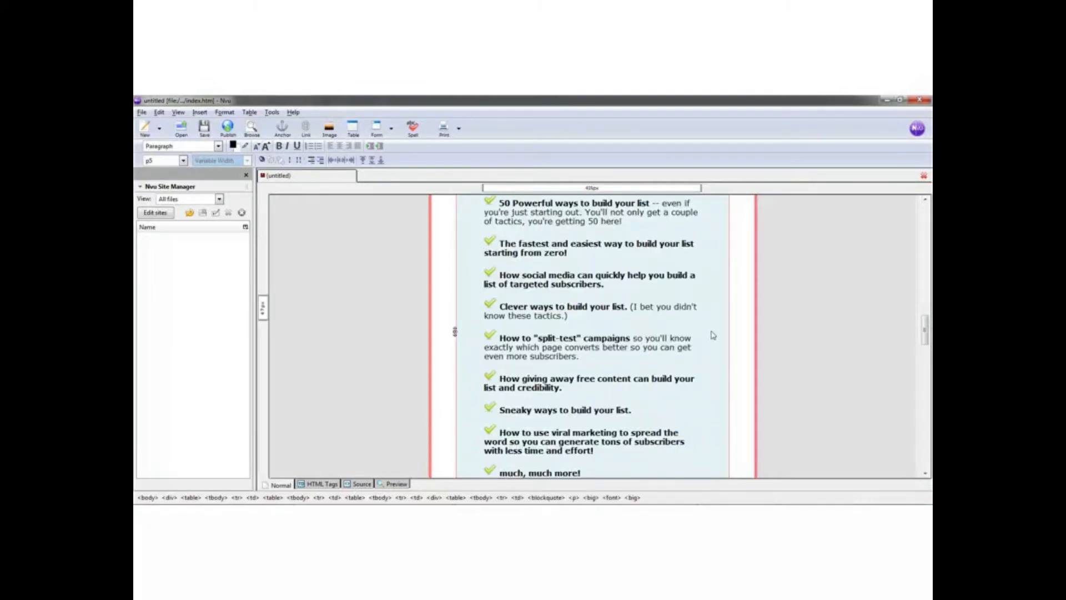
# - Enlarge the "That's just the tip of the iceberg" paragraph below the bullet list by one size
pyautogui.moveTo(924, 335); pyautogui.dragTo(909, 367)
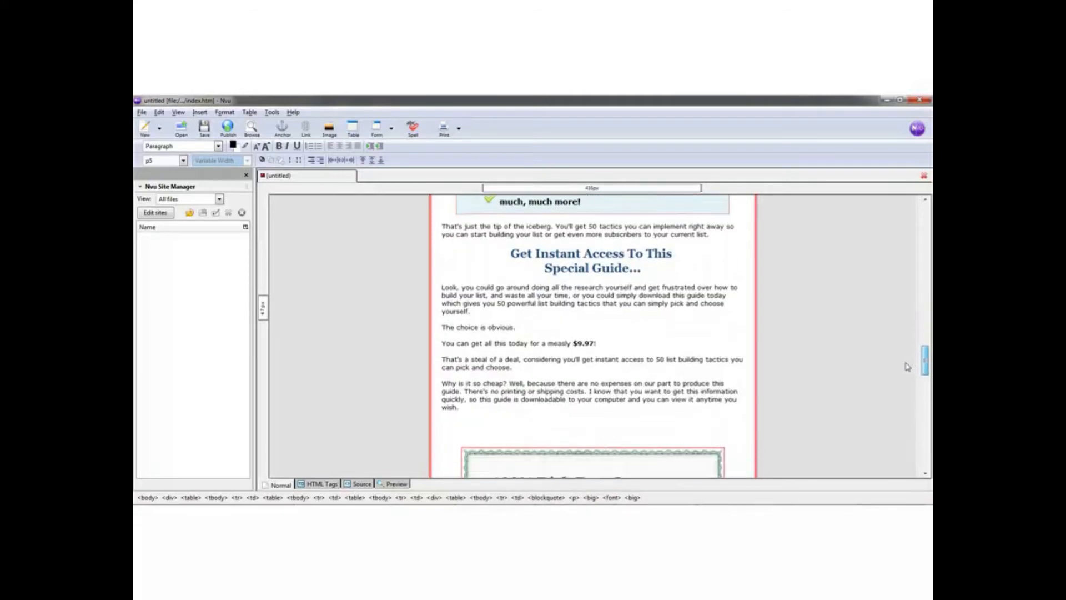
pyautogui.moveTo(443, 227); pyautogui.dragTo(709, 235)
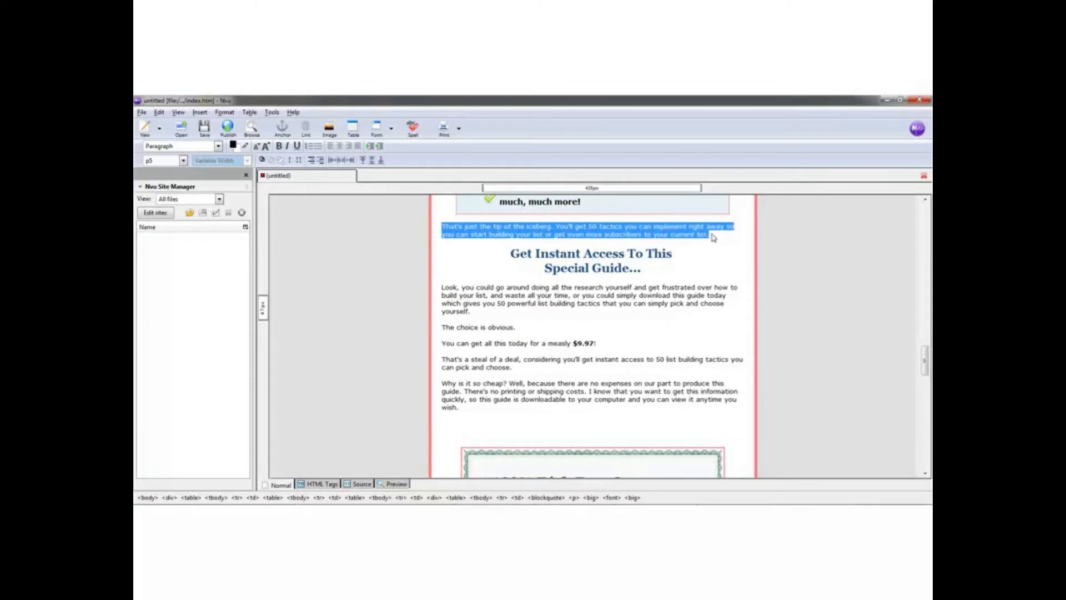
pyautogui.click(266, 146)
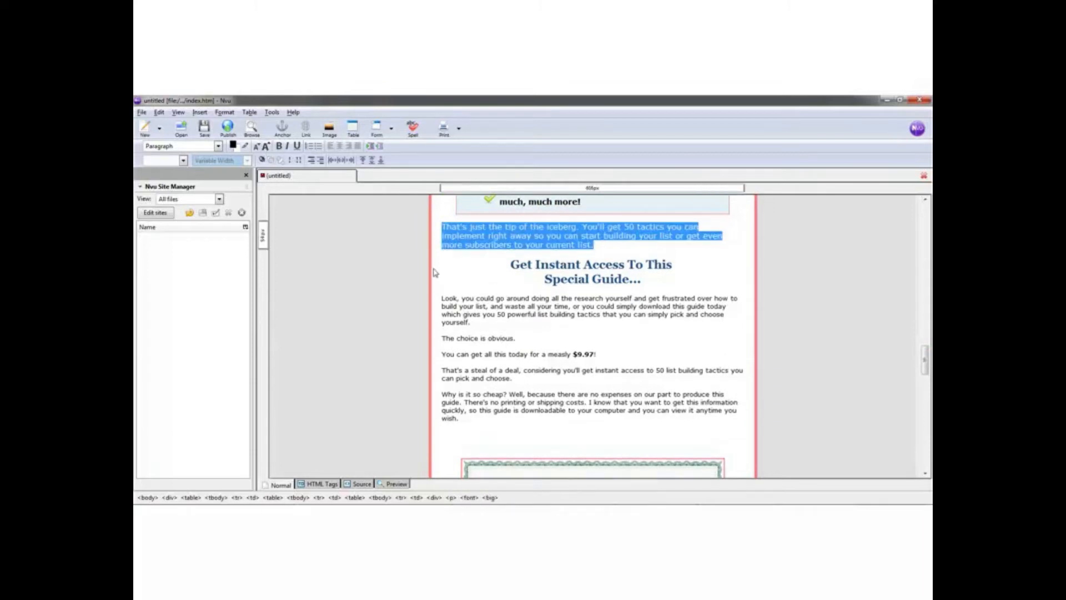
pyautogui.click(515, 315)
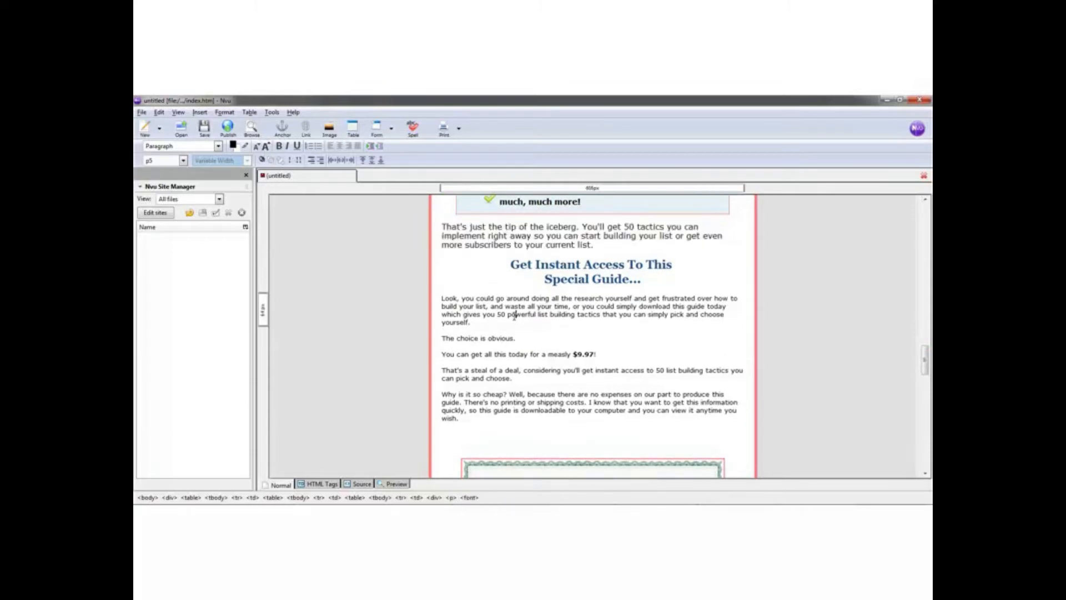
# - Replace "a measly $9.97!" with "absolutely zero cost... Yes FREE!" in the price sentence
pyautogui.moveTo(543, 357); pyautogui.dragTo(603, 356)
pyautogui.press('Delete')
pyautogui.write('bo')
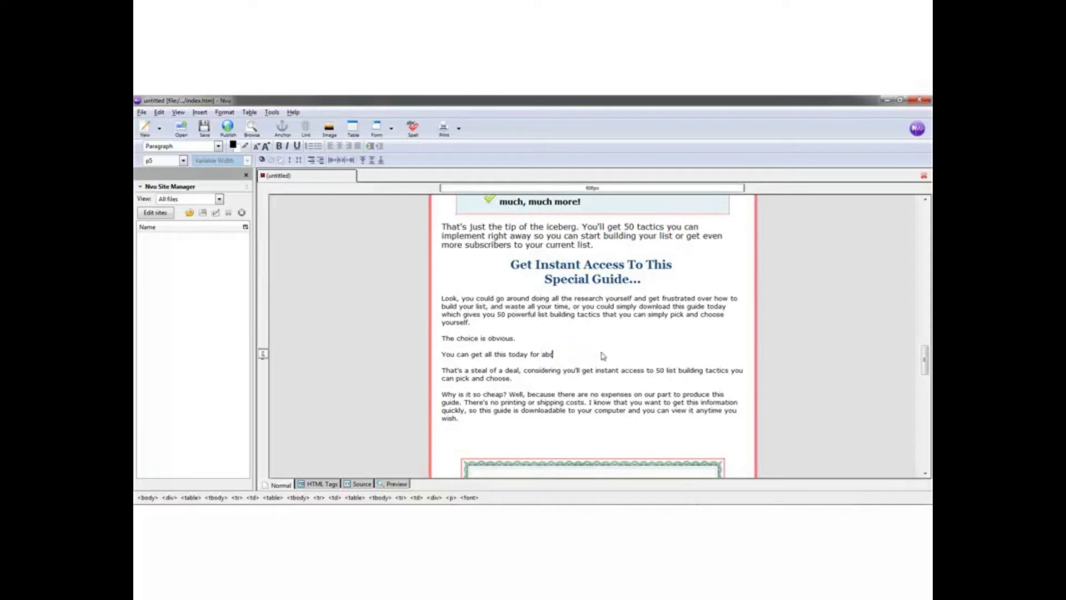
pyautogui.write('olutely zero cost... Yes FREE!')
# - Delete the "Why is it so cheap?" paragraph above the guarantee certificate
pyautogui.moveTo(926, 344); pyautogui.dragTo(922, 374)
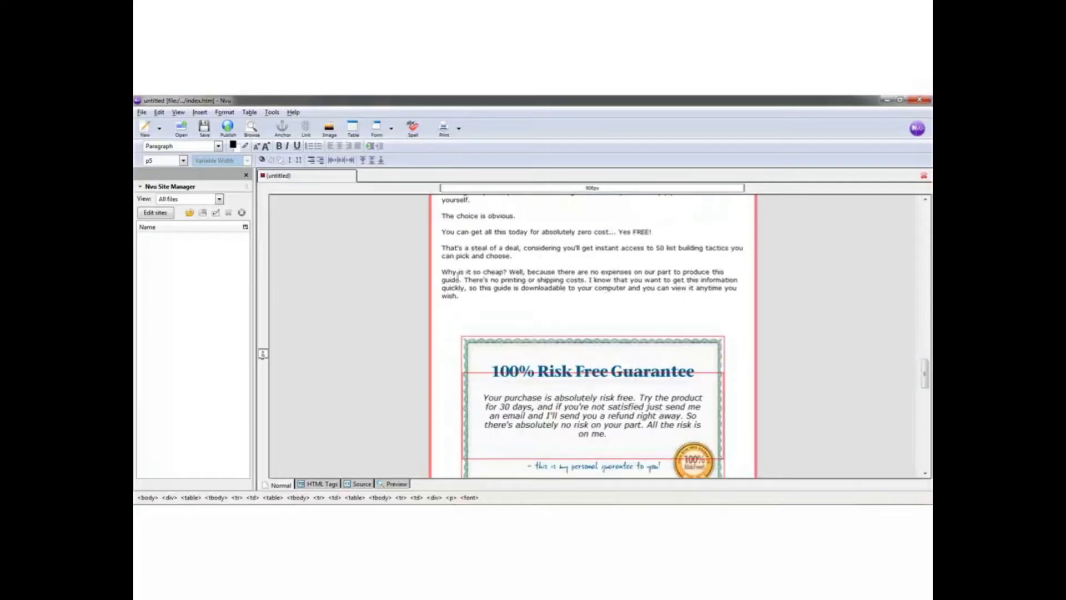
pyautogui.moveTo(443, 272); pyautogui.dragTo(485, 303)
pyautogui.press('Delete')
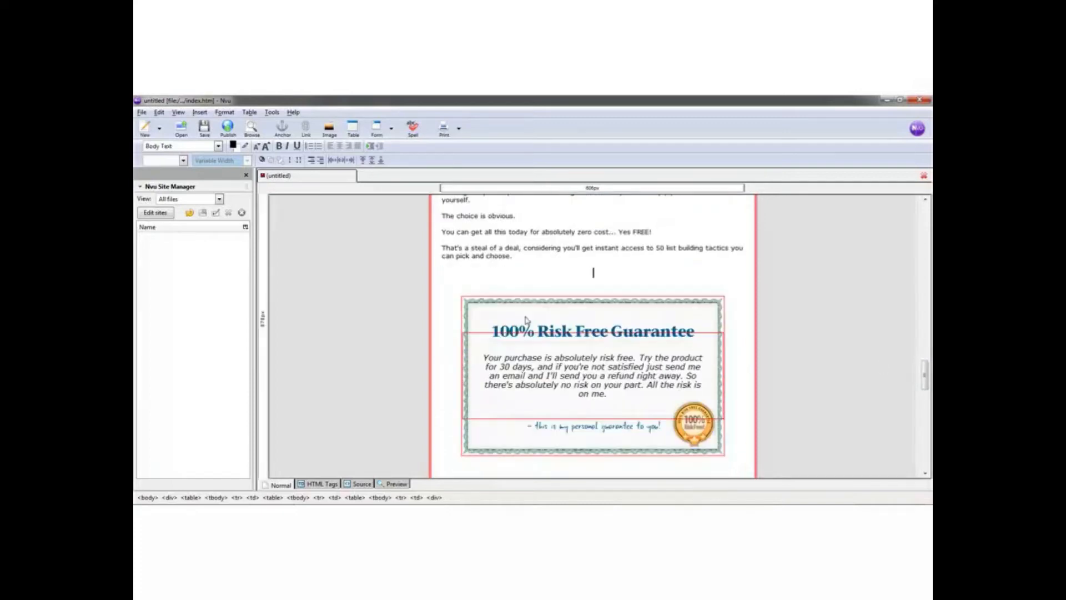
# - Delete the inner table holding the refund text from the "100% Risk Free Guarantee" certificate
pyautogui.rightClick(528, 320)
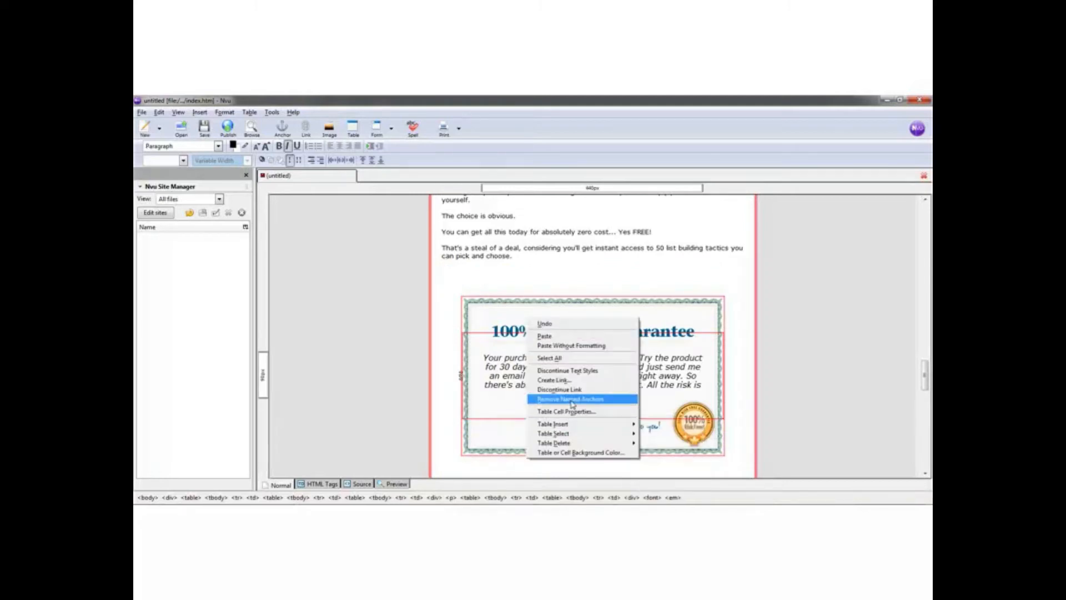
pyautogui.moveTo(532, 444)
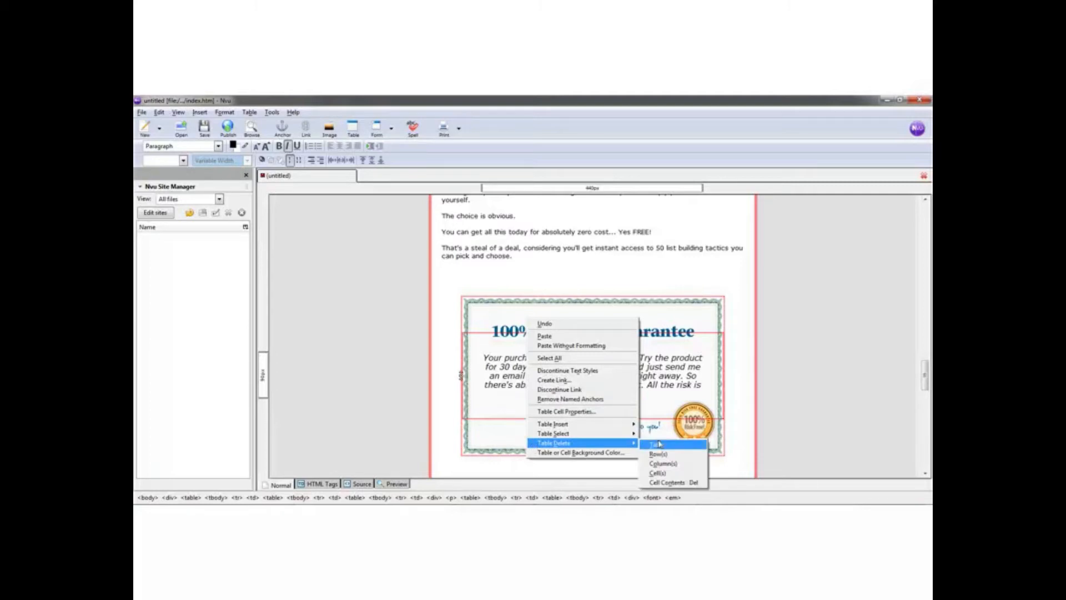
pyautogui.click(657, 445)
# - Delete the remaining outer table of the "100% Risk Free Guarantee" certificate
pyautogui.rightClick(611, 342)
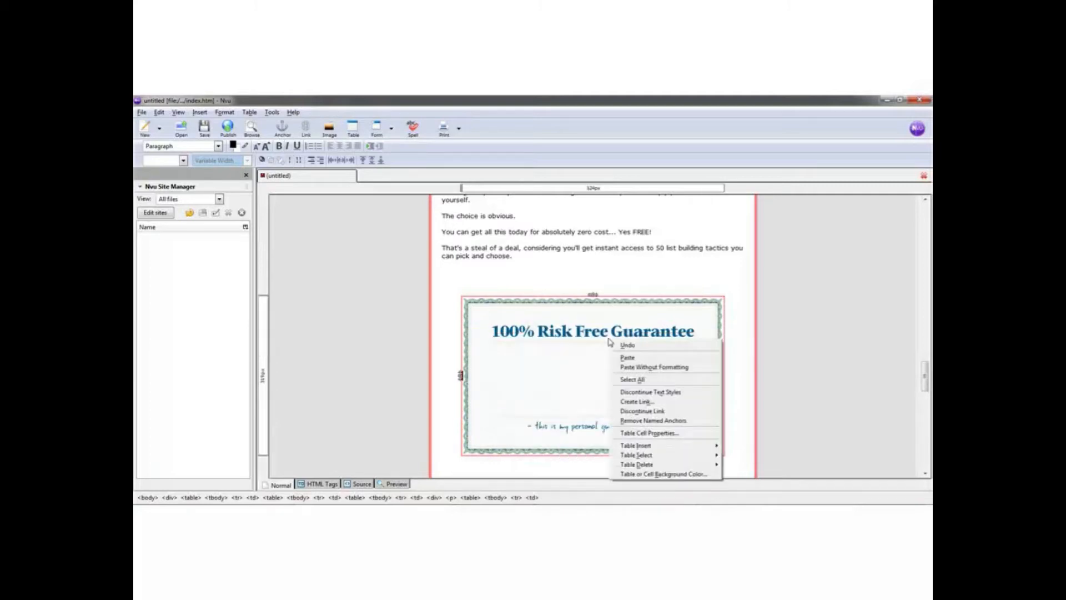
pyautogui.click(592, 344)
pyautogui.rightClick(593, 343)
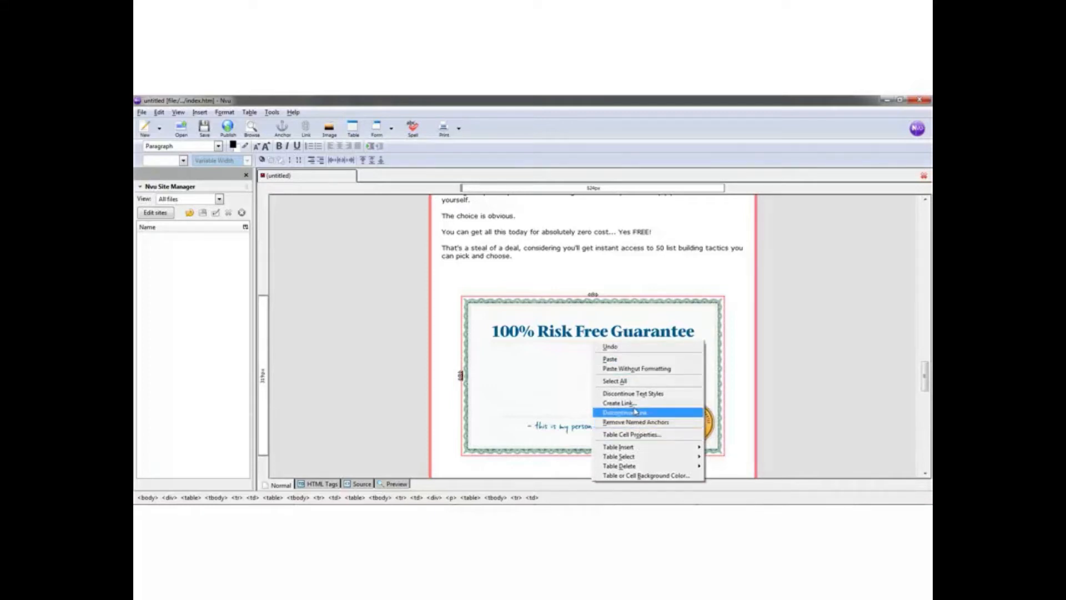
pyautogui.rightClick(466, 367)
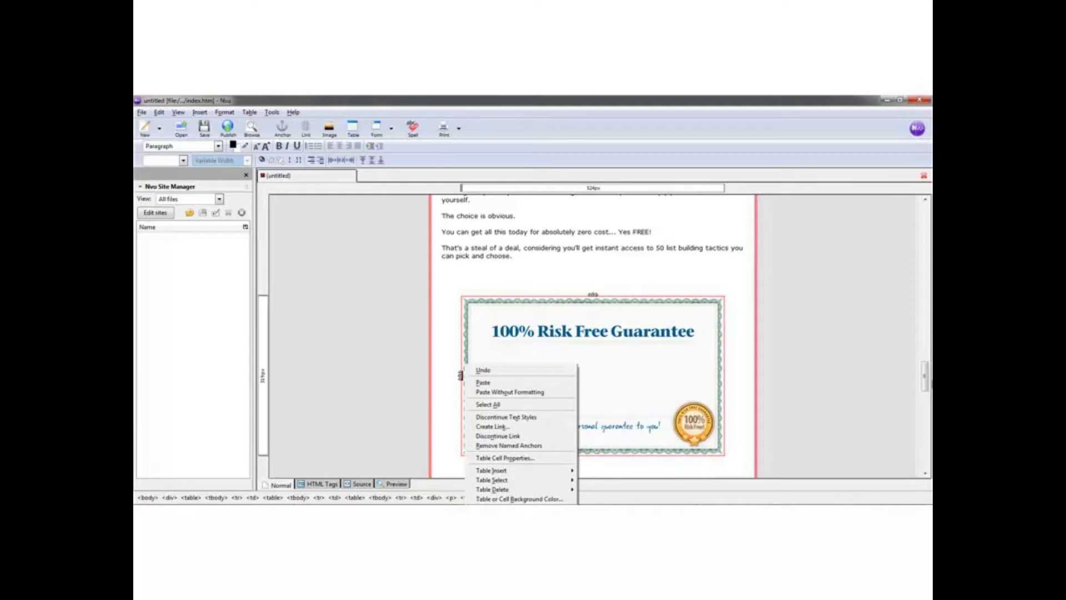
pyautogui.click(922, 383)
pyautogui.scroll(-3, 924, 389)
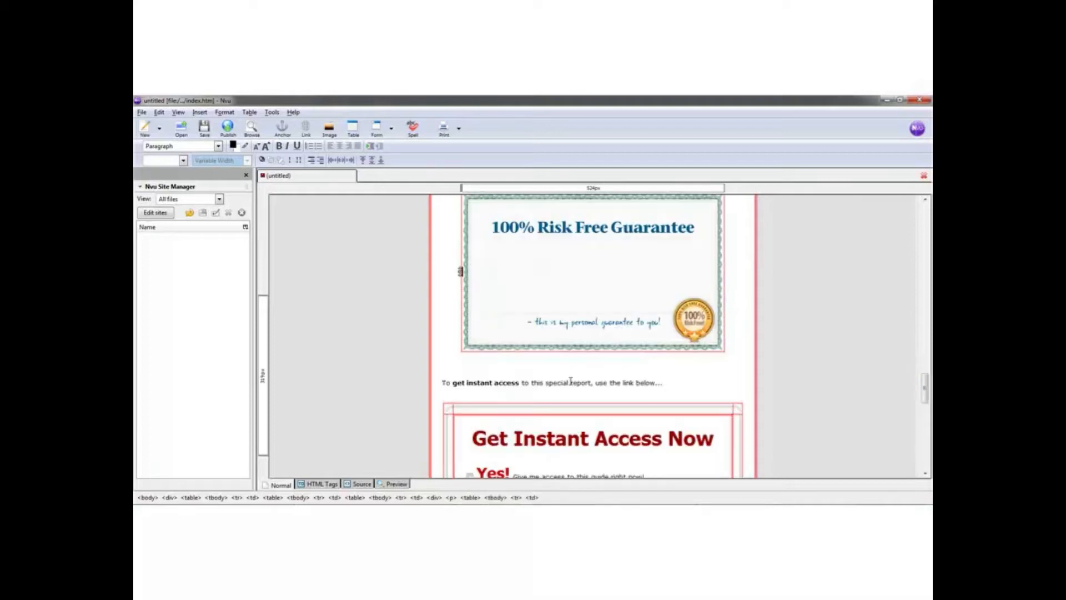
pyautogui.click(584, 370)
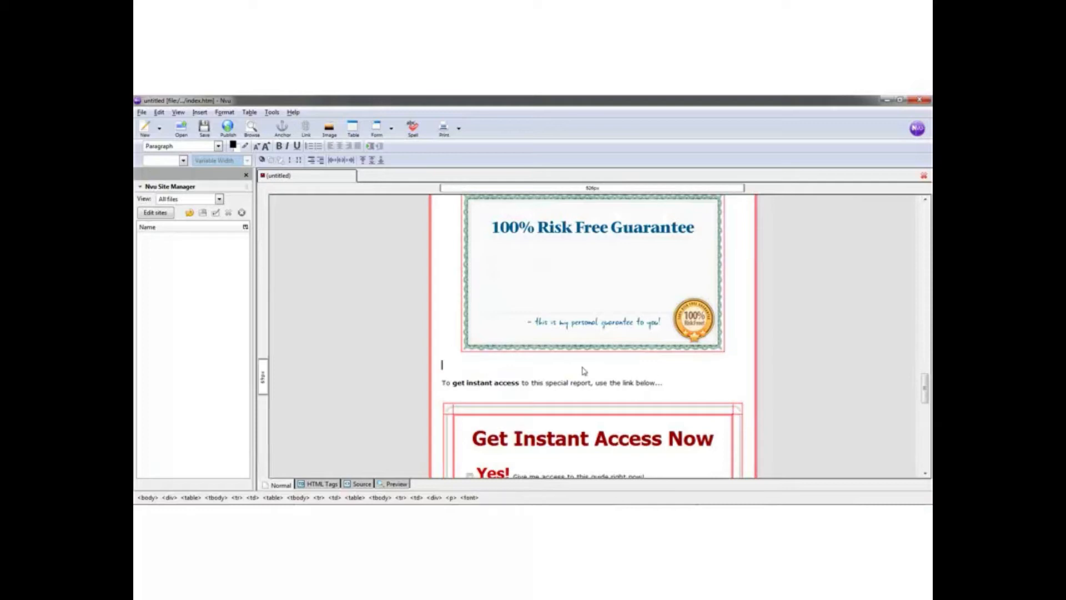
pyautogui.click(487, 345)
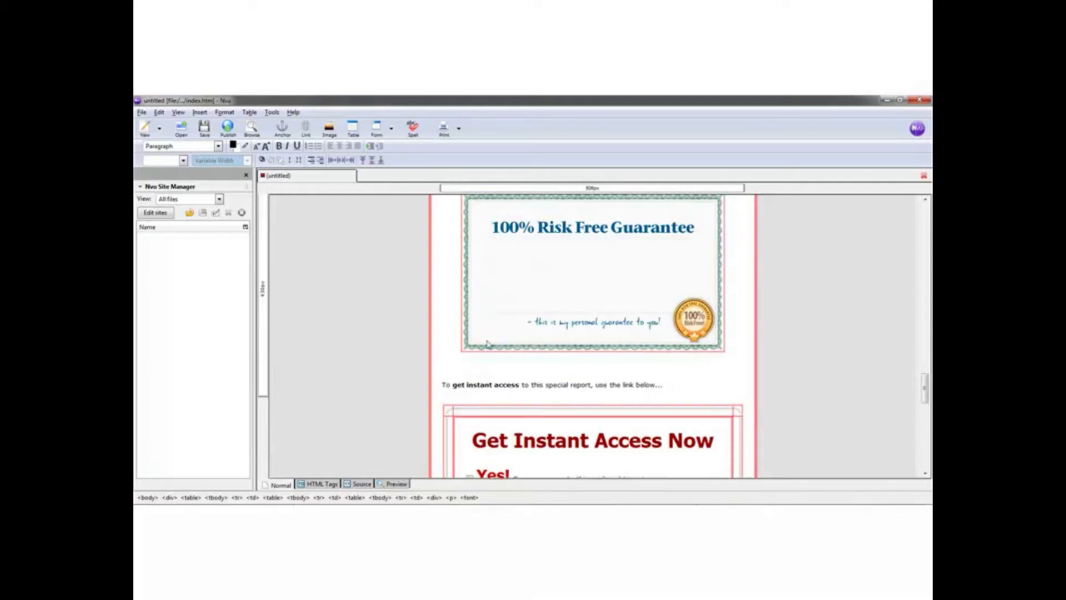
pyautogui.rightClick(487, 343)
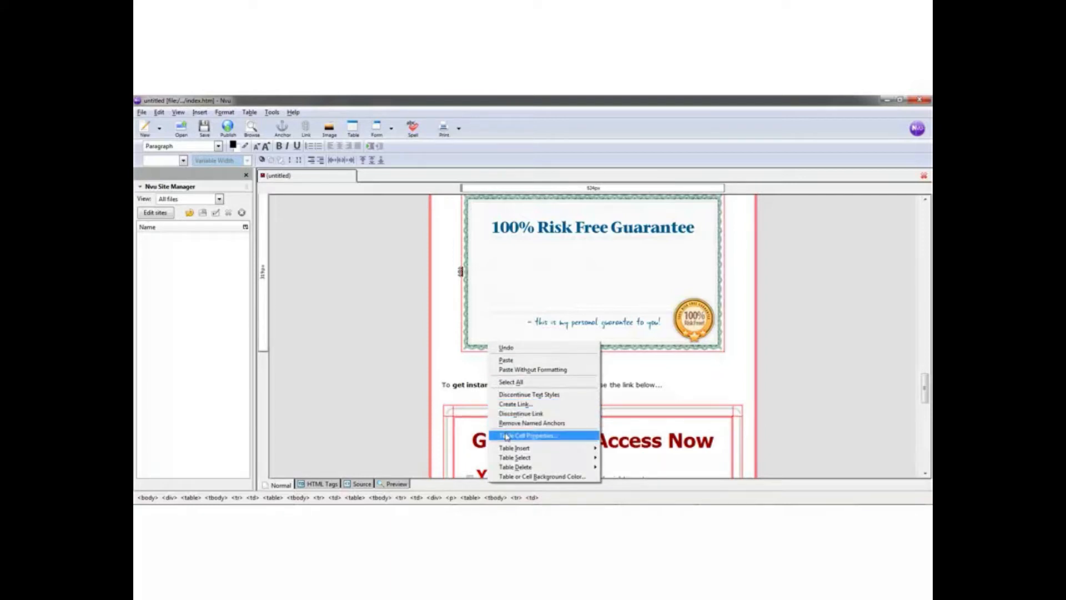
pyautogui.moveTo(507, 449)
pyautogui.moveTo(520, 467)
pyautogui.click(624, 479)
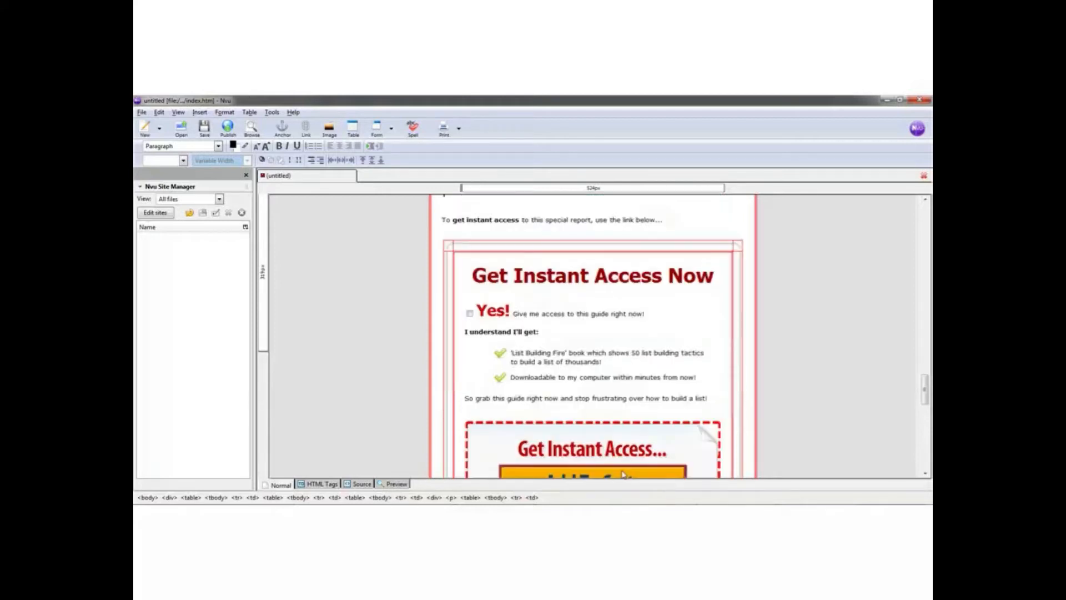
# - Enlarge the four paragraphs under "Get Instant Access To This Special Guide..." by one size
pyautogui.scroll(5, 674, 350)
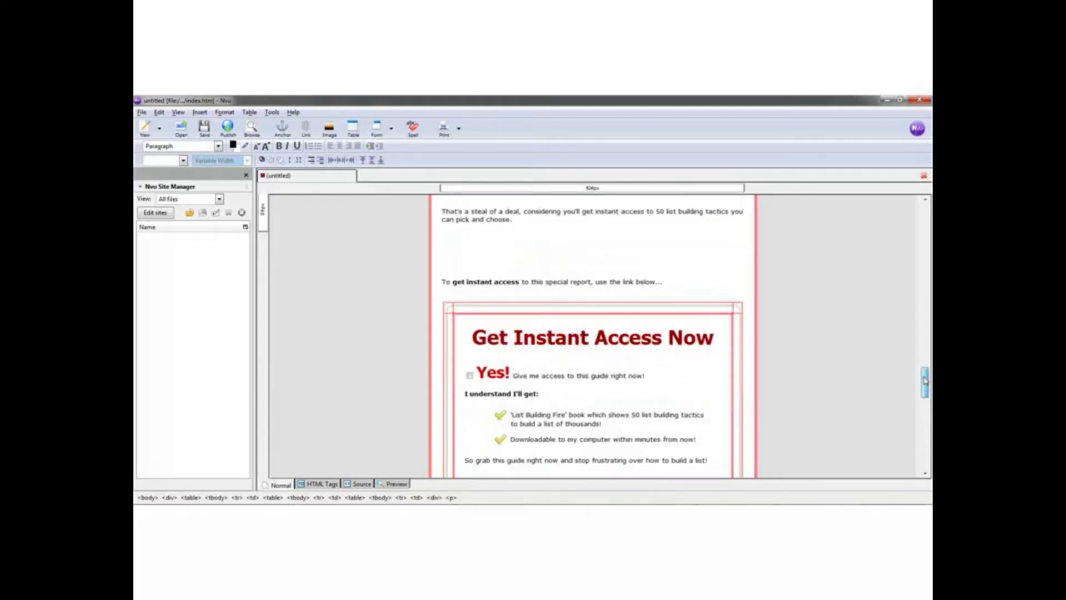
pyautogui.moveTo(925, 375); pyautogui.dragTo(926, 368)
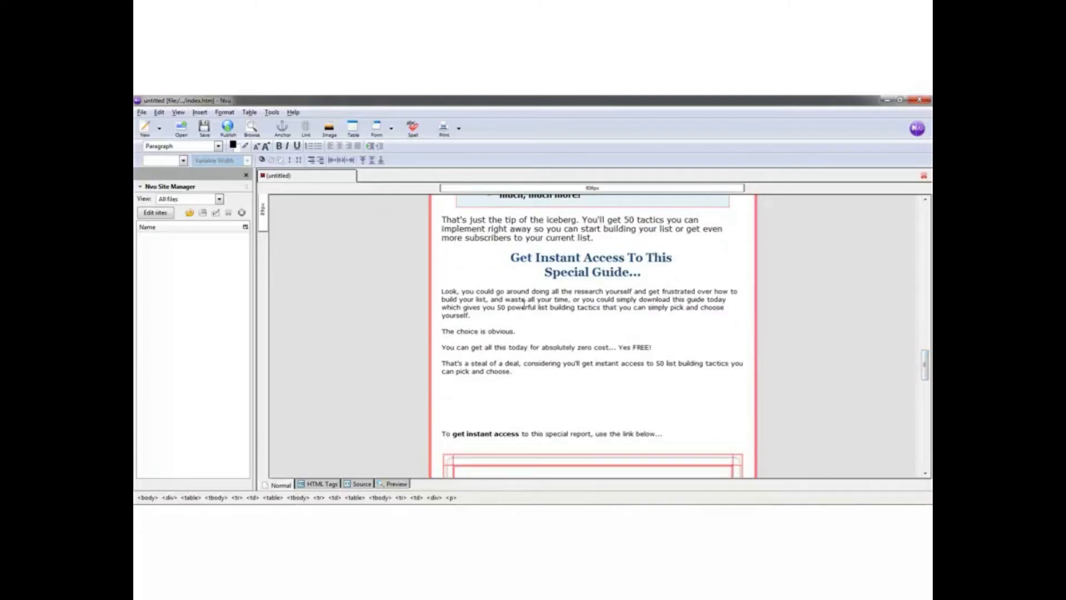
pyautogui.moveTo(512, 372); pyautogui.dragTo(438, 298)
pyautogui.click(266, 146)
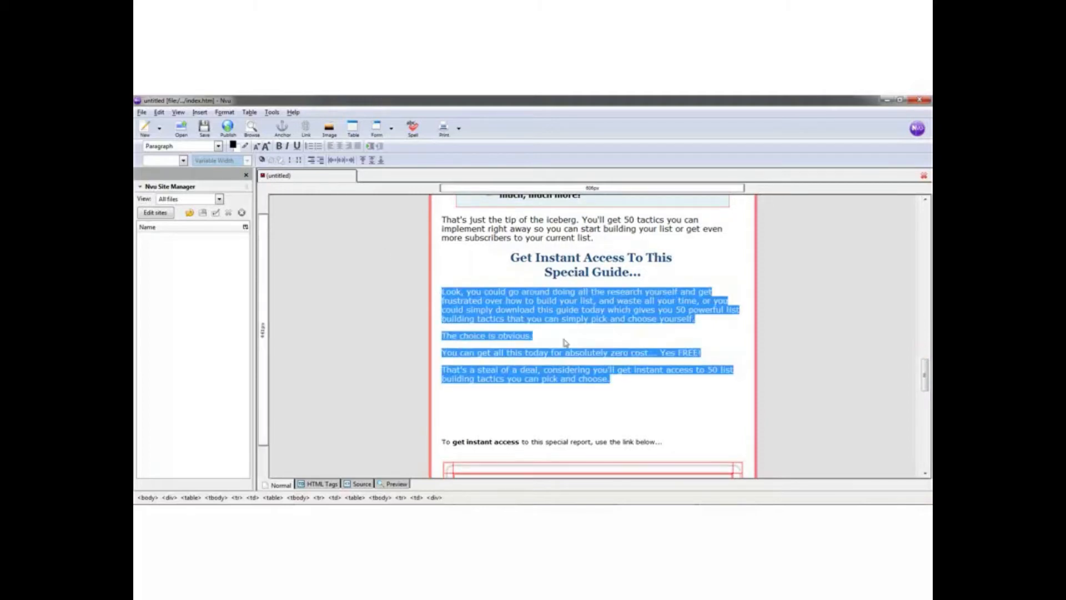
pyautogui.click(590, 369)
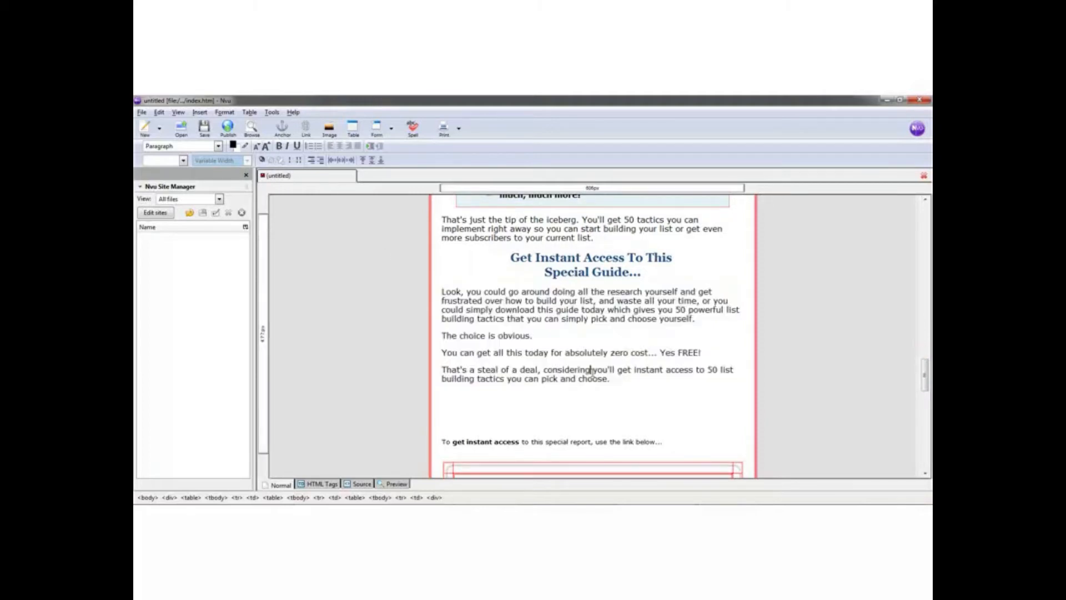
# - Close the empty gap above the "To get instant access" line, keeping it as its own left-aligned paragraph
pyautogui.click(442, 442)
pyautogui.press('BackSpace')
pyautogui.press('BackSpace')
pyautogui.press('BackSpace')
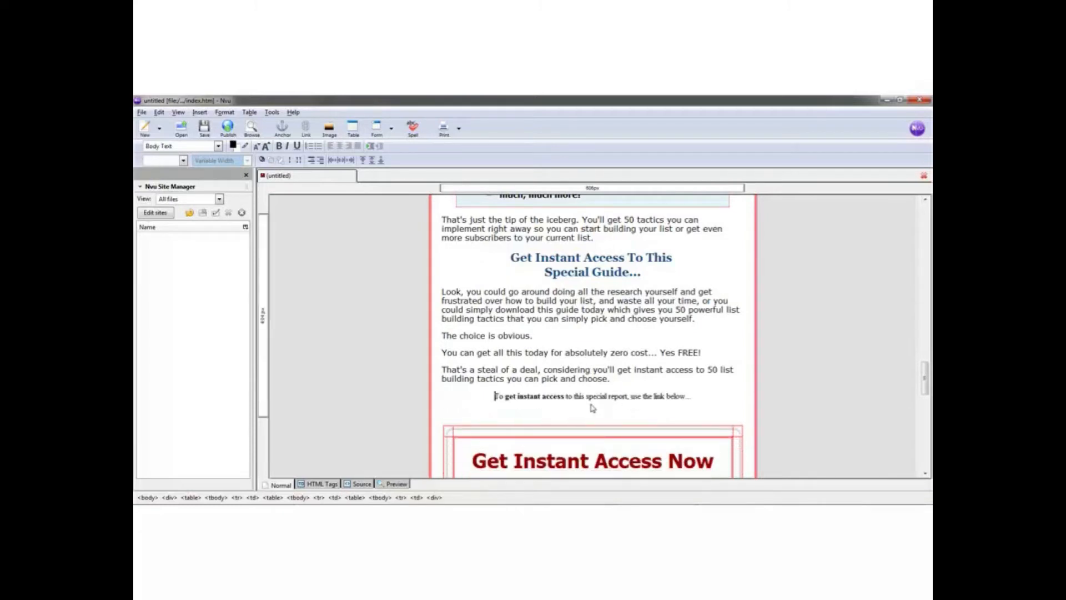
pyautogui.press('BackSpace')
pyautogui.press('Return')
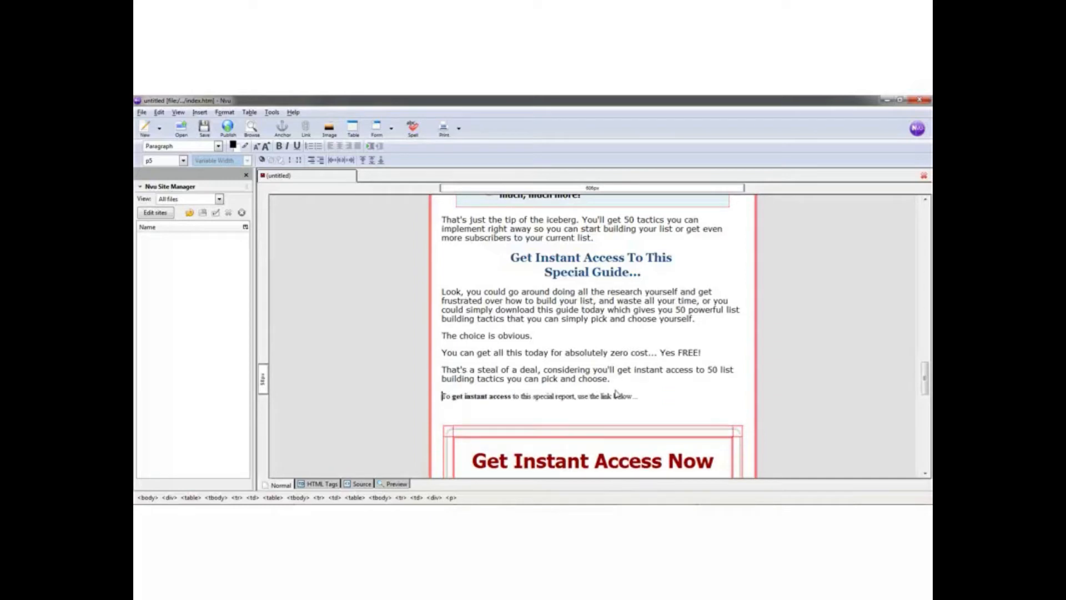
# - Enlarge the "To get instant access" line by one size
pyautogui.moveTo(638, 397); pyautogui.dragTo(441, 400)
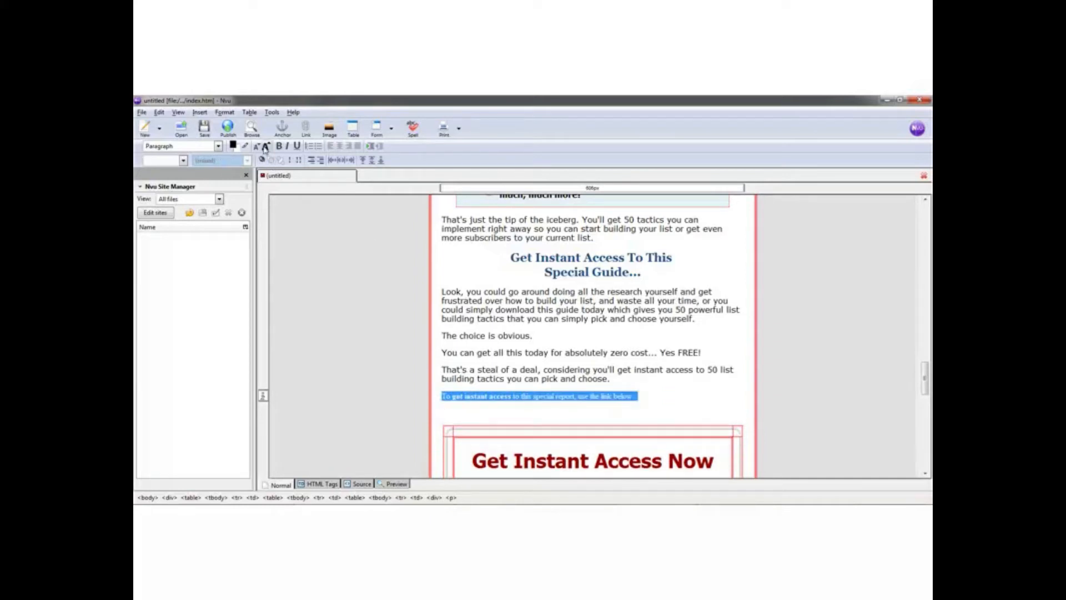
pyautogui.click(265, 148)
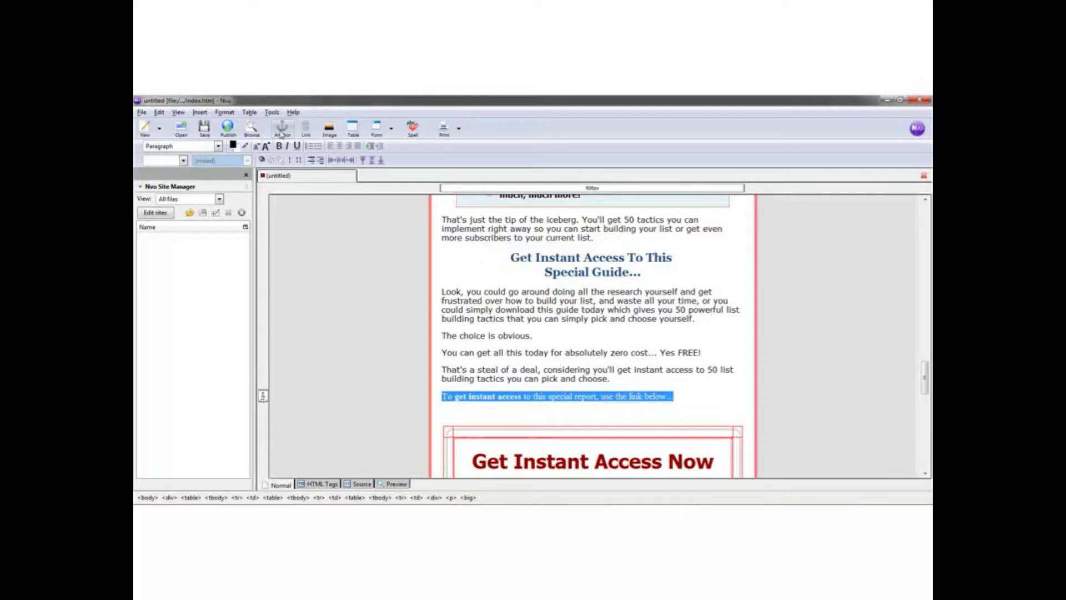
pyautogui.click(220, 115)
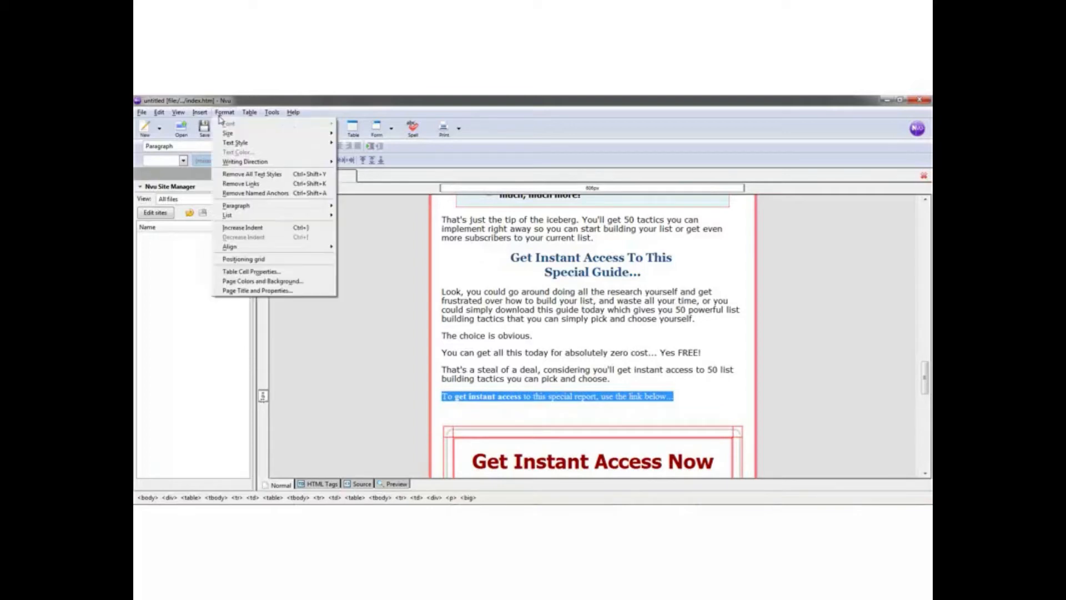
pyautogui.click(610, 394)
# - Copy the "To get instant access" line to the clipboard and delete it from the page
pyautogui.moveTo(674, 397); pyautogui.dragTo(443, 395)
pyautogui.rightClick(449, 397)
pyautogui.click(471, 256)
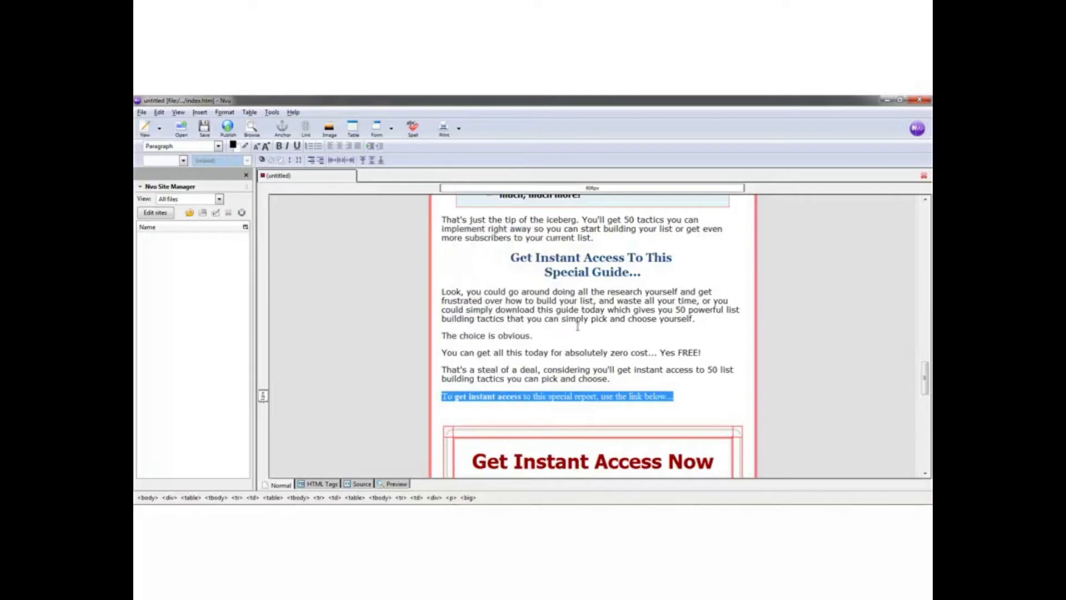
pyautogui.press('BackSpace')
pyautogui.press('BackSpace')
pyautogui.press('BackSpace')
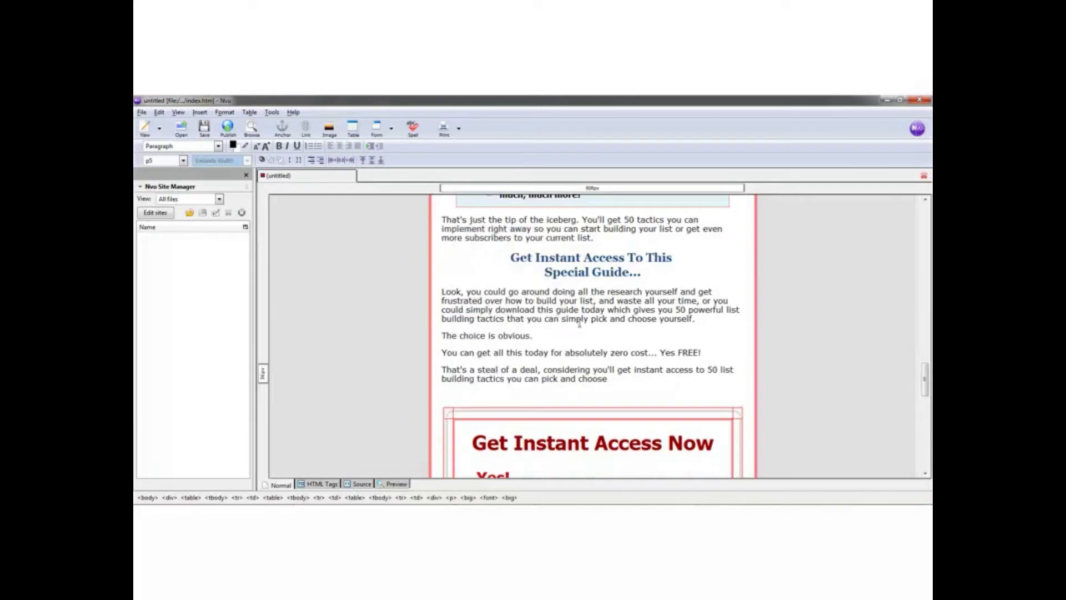
# - Try pasting the copied line with its formatting after "you can pick and choose." and undo the paste
pyautogui.hotkey('ctrl', 'v')
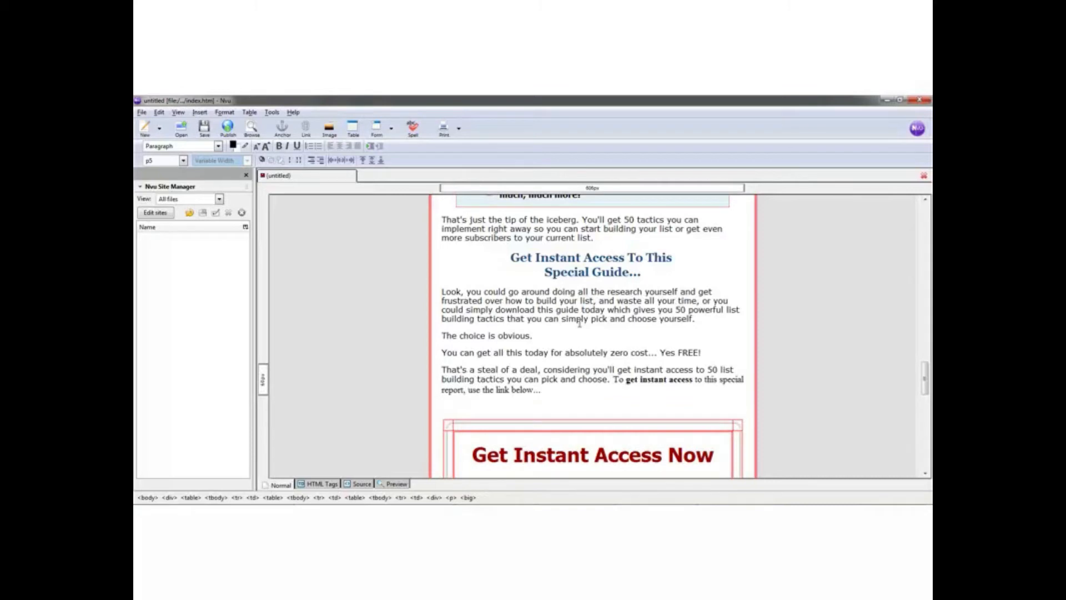
pyautogui.tripleClick(559, 395)
pyautogui.rightClick(560, 395)
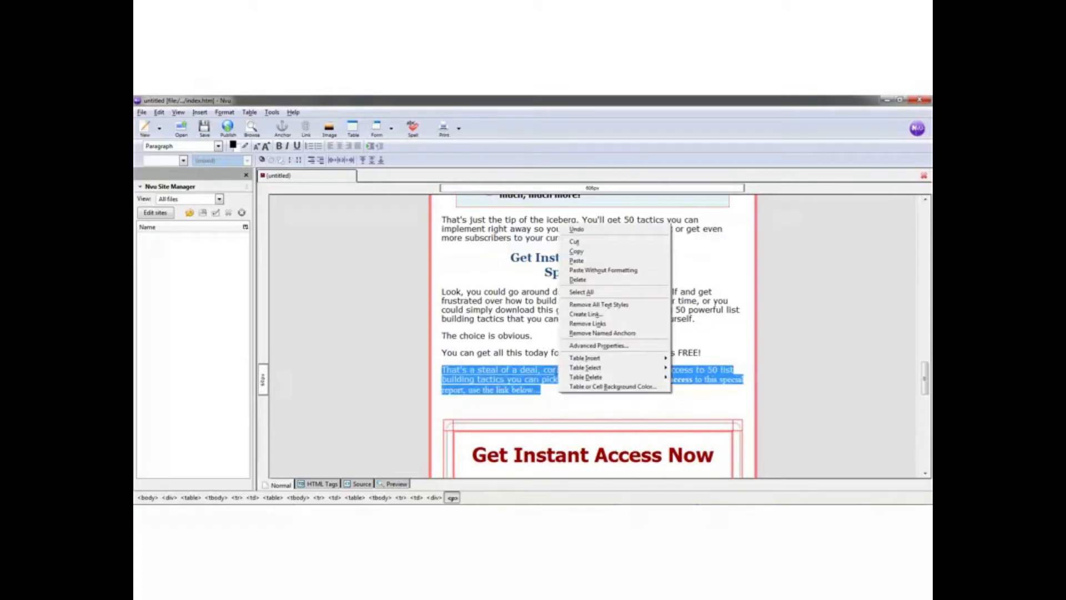
pyautogui.click(552, 370)
pyautogui.click(158, 112)
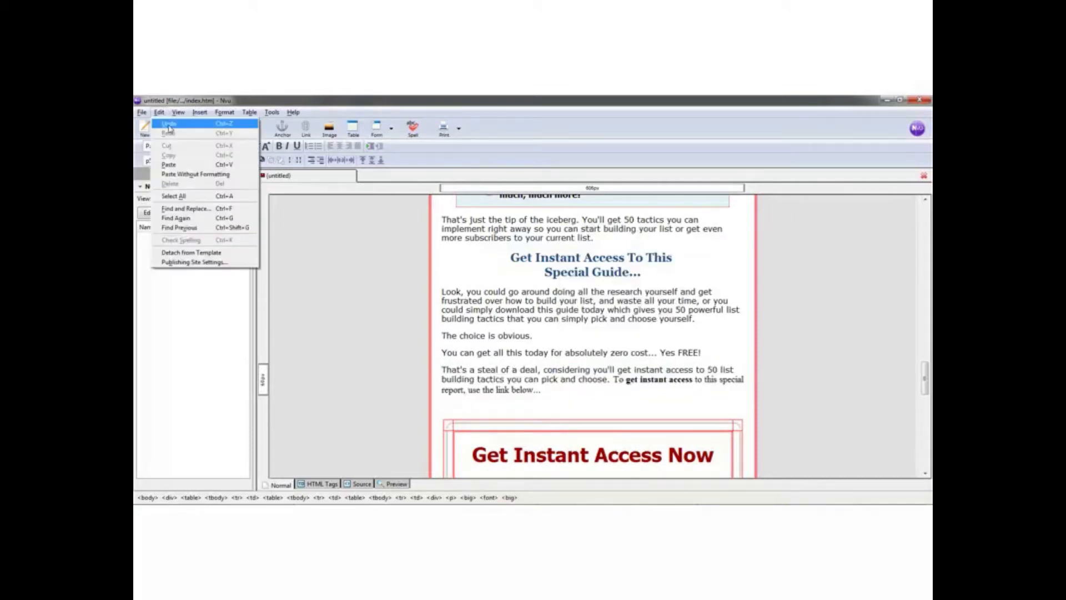
pyautogui.click(166, 123)
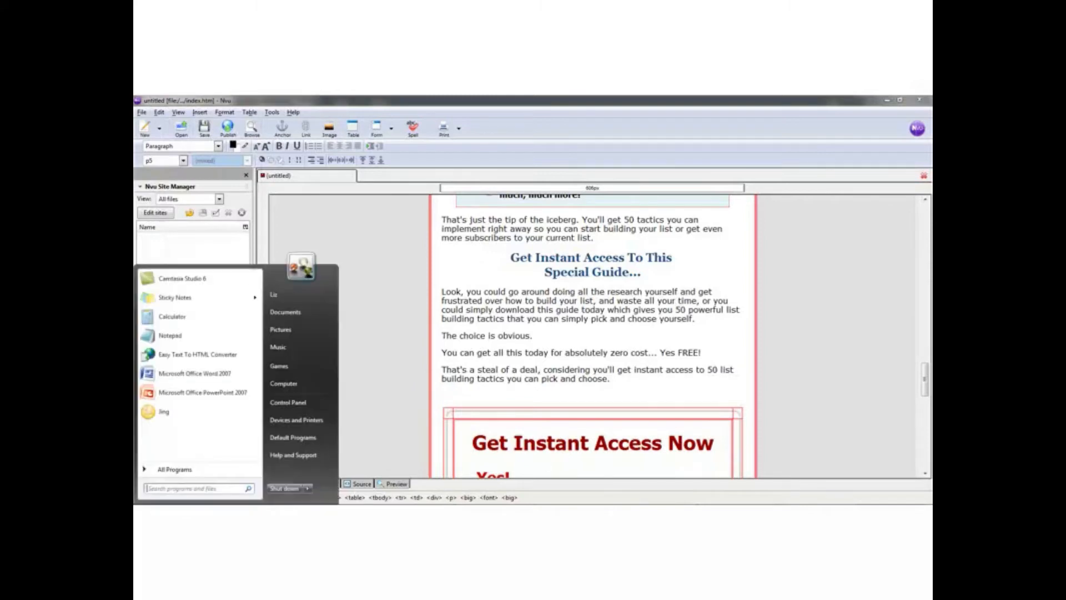
# - Switch to Notepad, paste the copied line there, and copy it back as plain text
pyautogui.click(178, 336)
pyautogui.rightClick(323, 276)
pyautogui.click(347, 319)
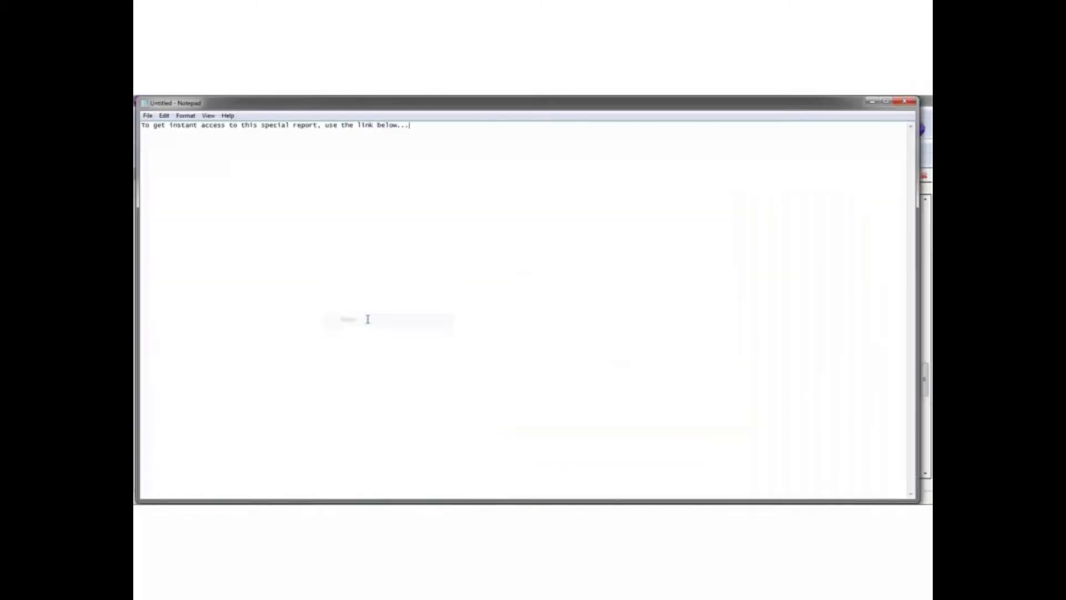
pyautogui.moveTo(410, 126); pyautogui.dragTo(141, 126)
pyautogui.rightClick(152, 127)
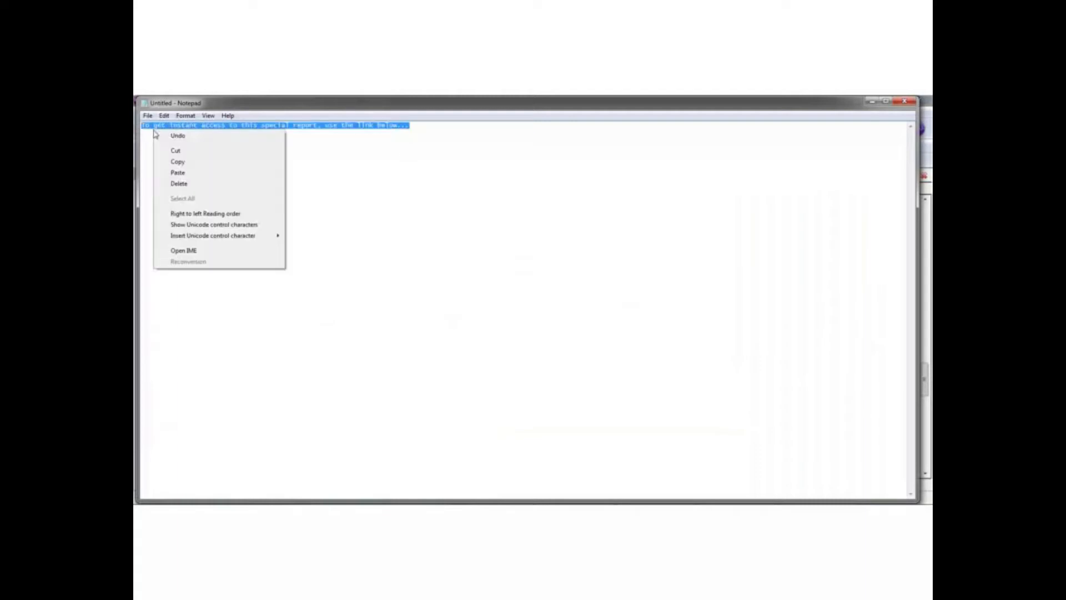
pyautogui.click(185, 159)
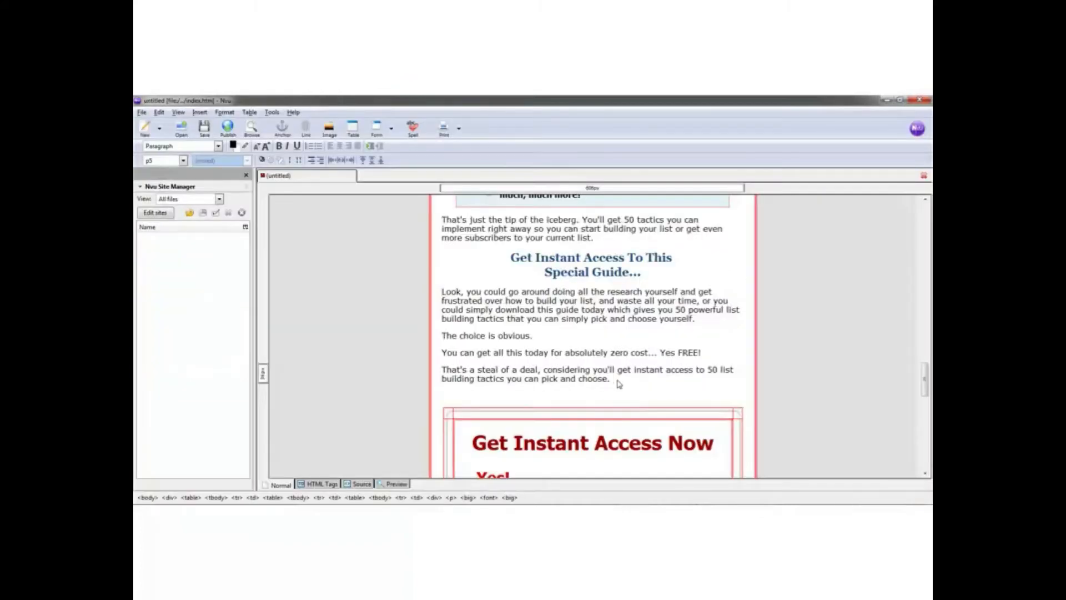
# - Paste the plain line in Nvu as its own paragraph after "pick and choose." and change its ending to "just fill in the form below"
pyautogui.hotkey('ctrl', 'v')
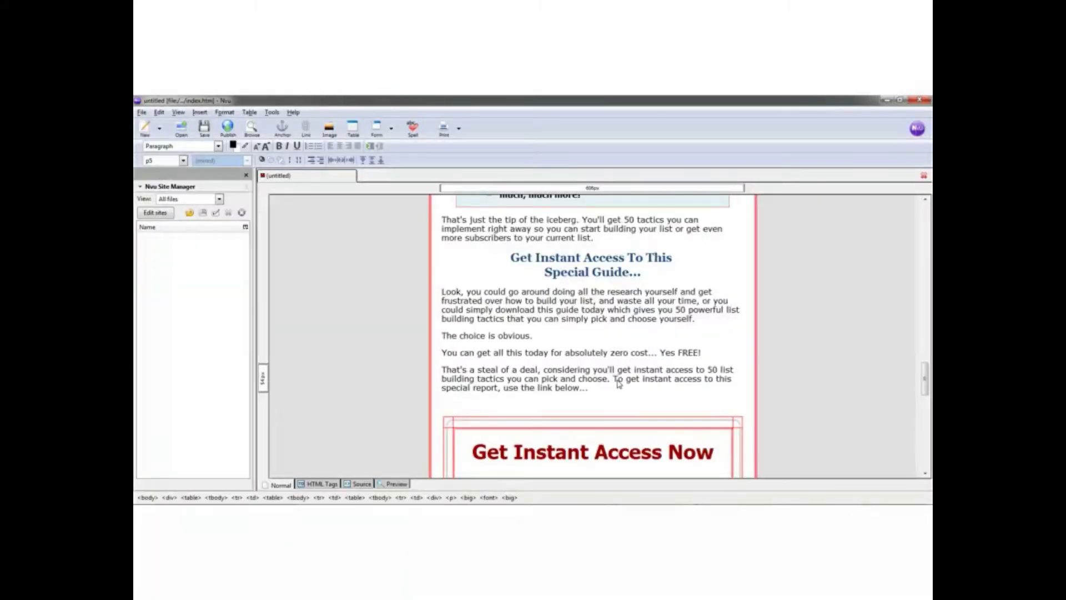
pyautogui.press('Return')
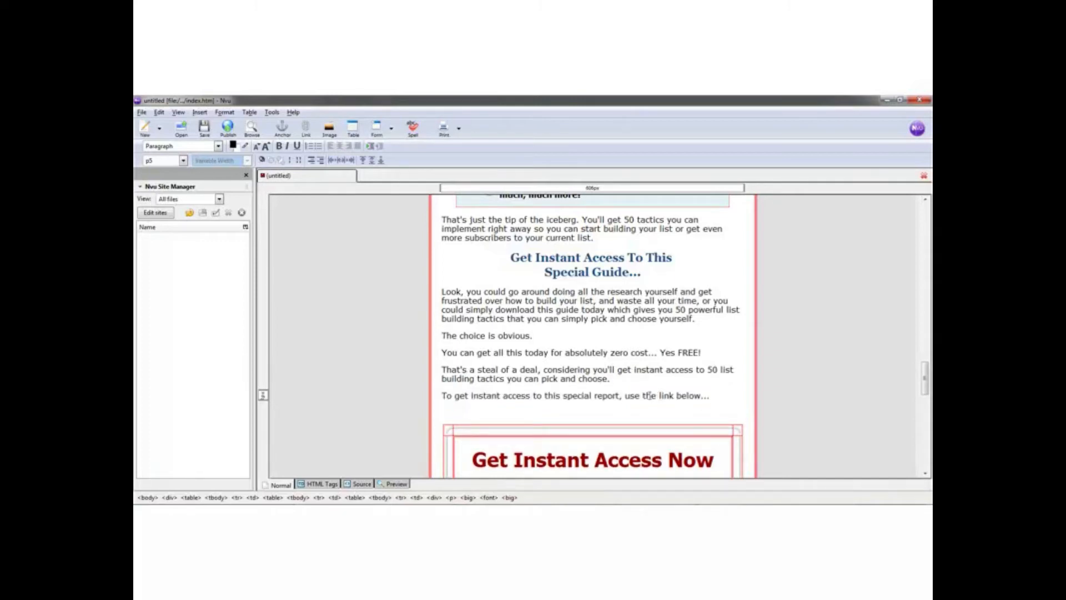
pyautogui.moveTo(627, 397); pyautogui.dragTo(711, 398)
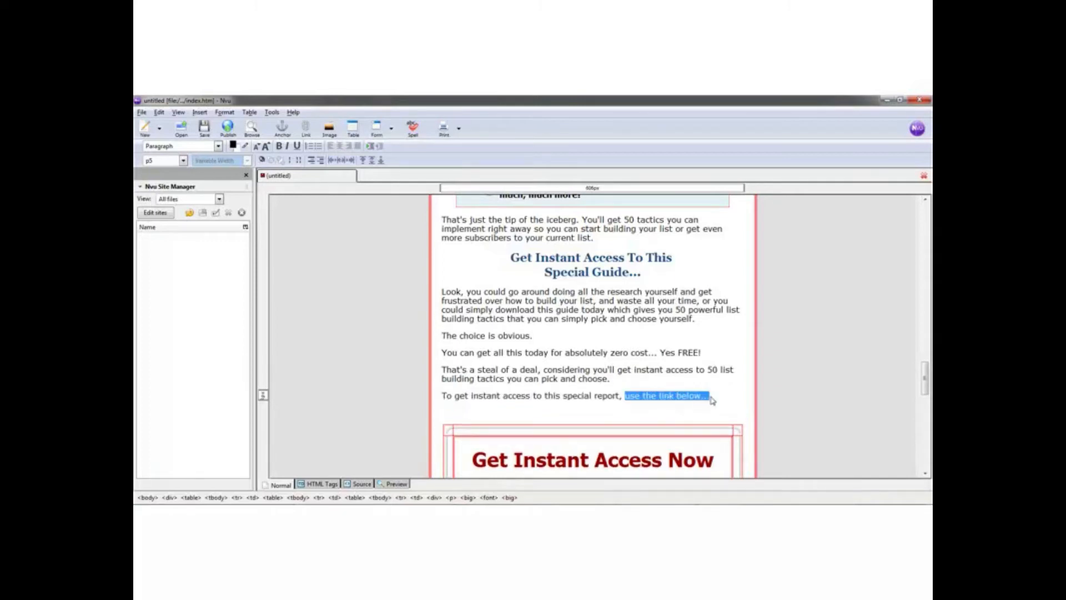
pyautogui.write('just fill in the form below')
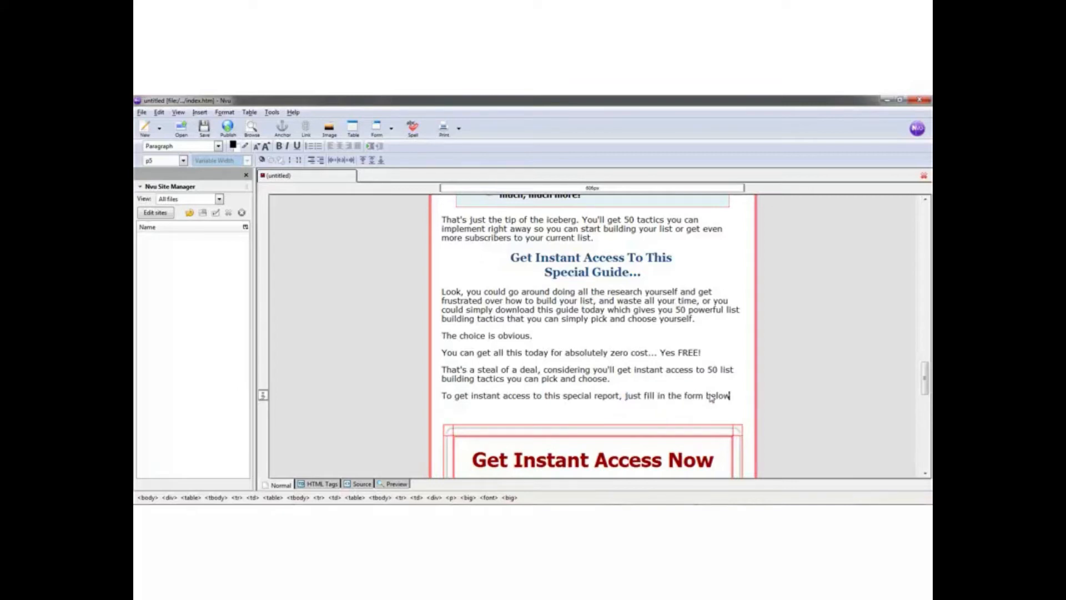
# - Delete the Add To Cart image from the "Get Instant Access Now" box
pyautogui.moveTo(926, 382); pyautogui.dragTo(926, 417)
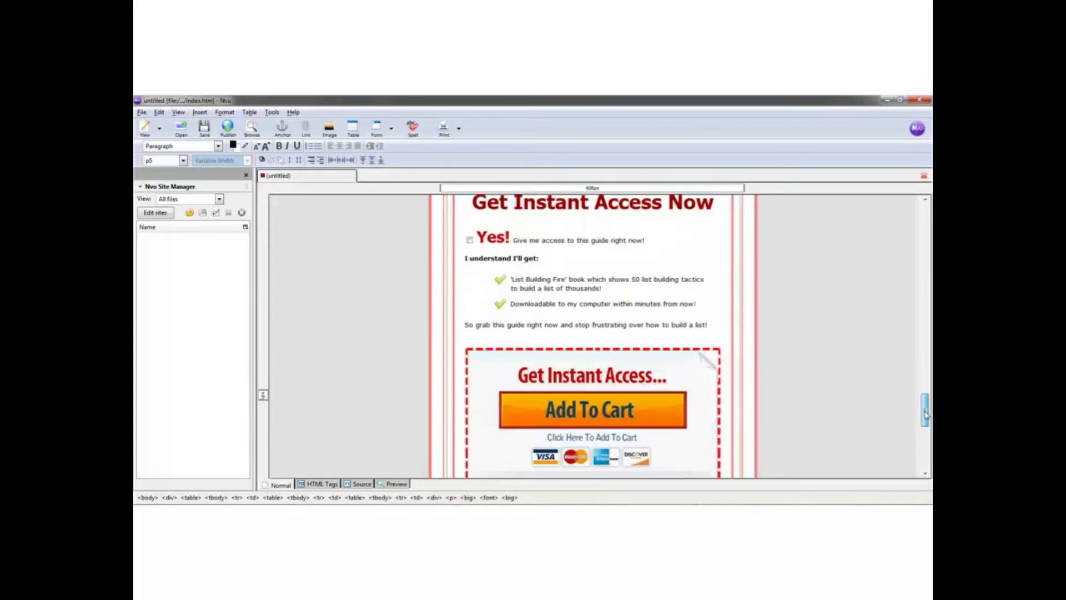
pyautogui.rightClick(628, 353)
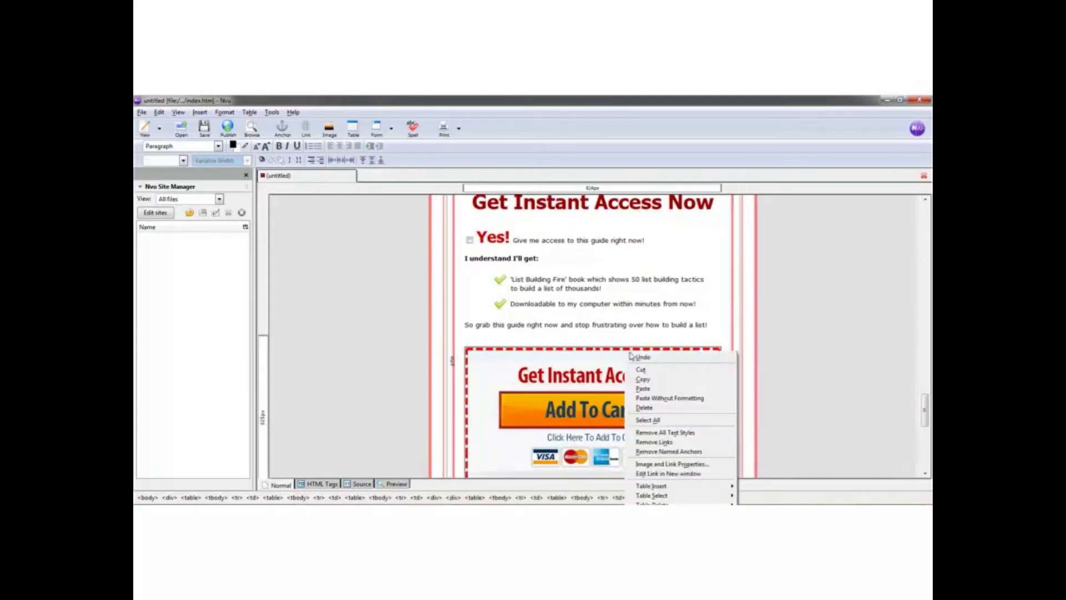
pyautogui.click(599, 358)
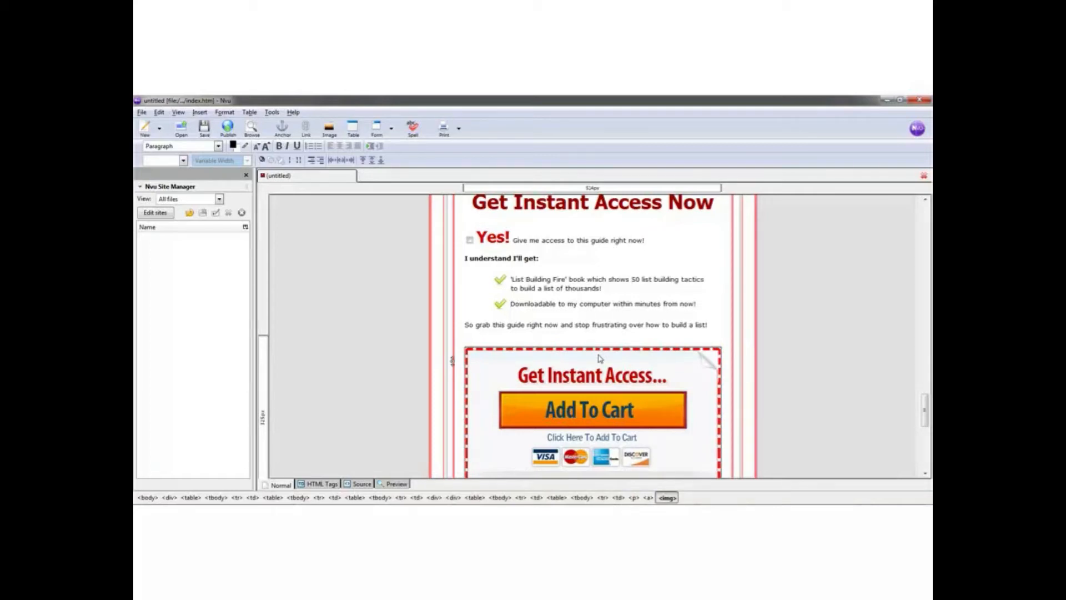
pyautogui.press('Delete')
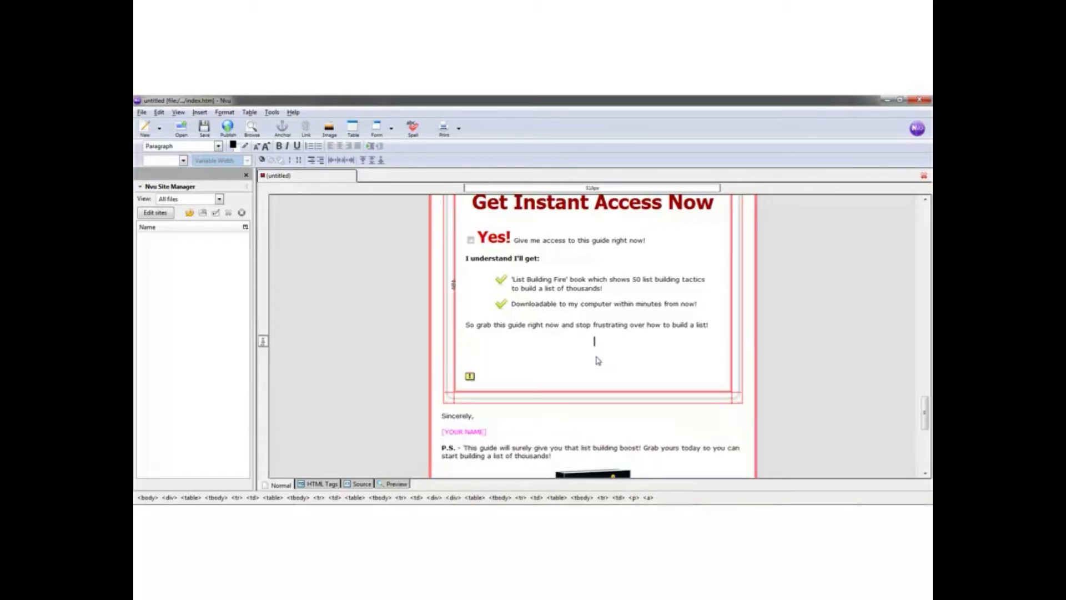
pyautogui.press('Delete')
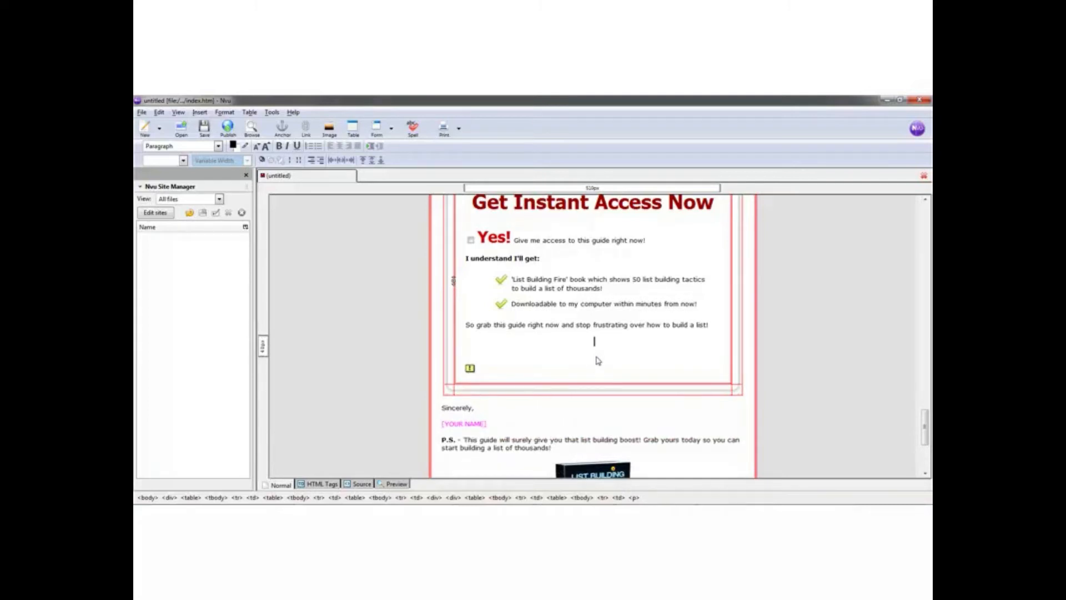
# - Replace the order text under the "Get Instant Access Now" heading with a centred "OPTIN FORM GOES HERE" placeholder
pyautogui.scroll(2, 923, 428)
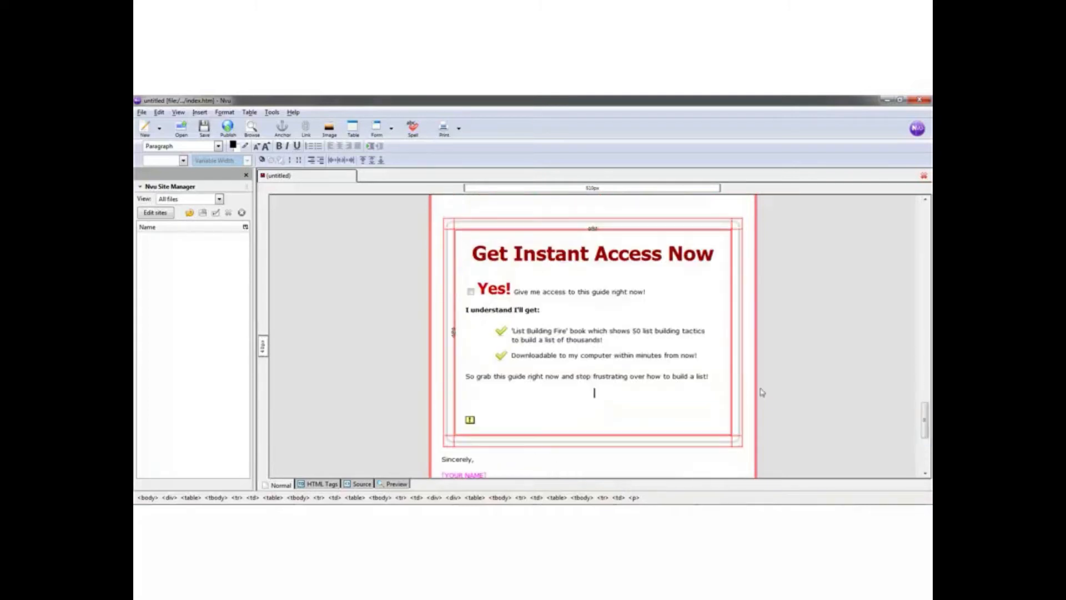
pyautogui.moveTo(711, 379); pyautogui.dragTo(472, 289)
pyautogui.press('Delete')
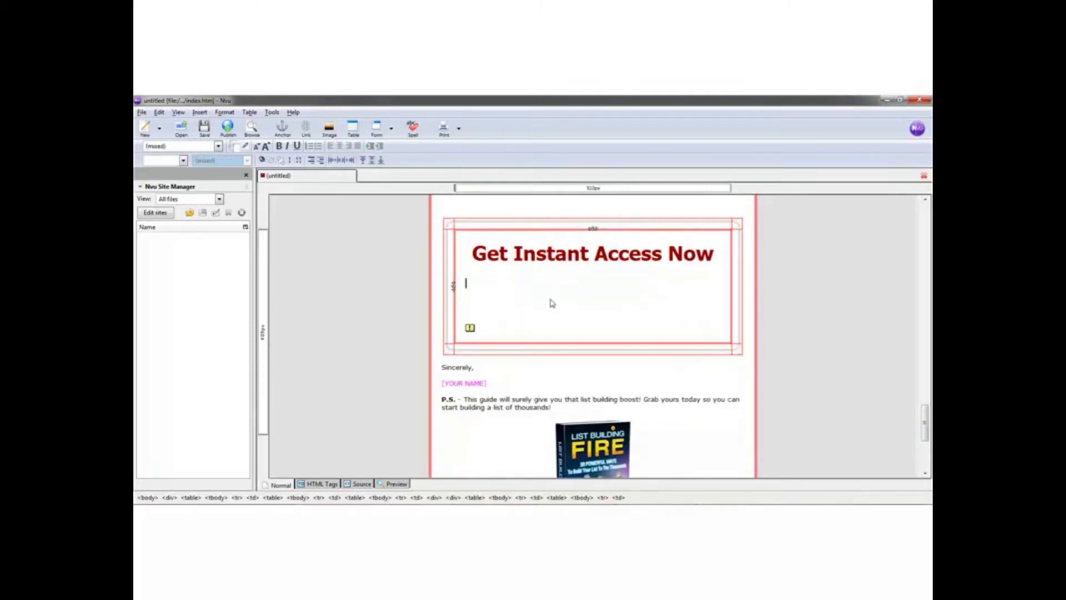
pyautogui.click(469, 312)
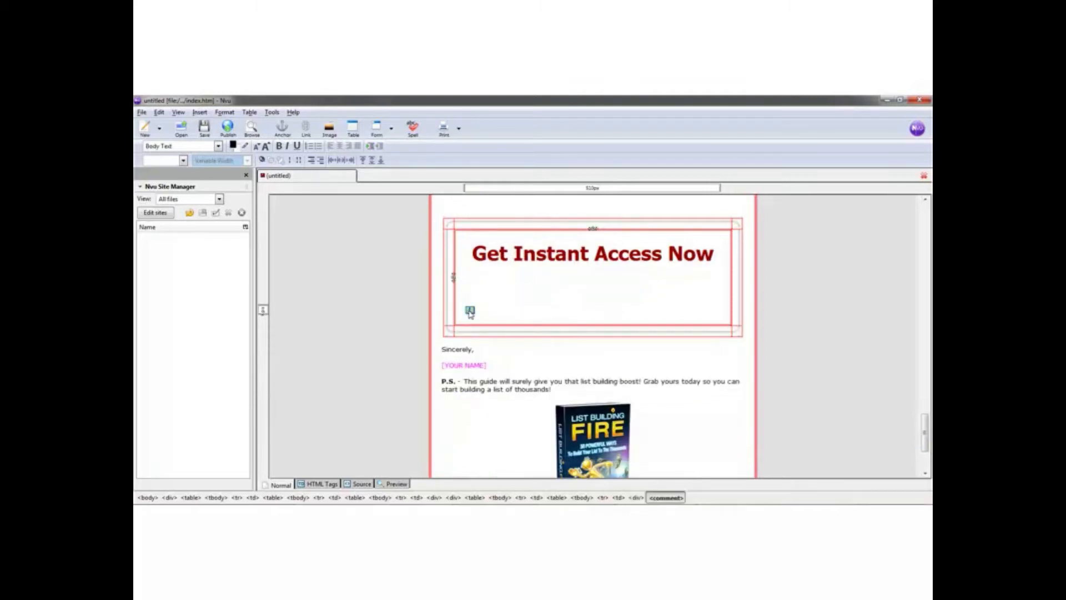
pyautogui.click(475, 301)
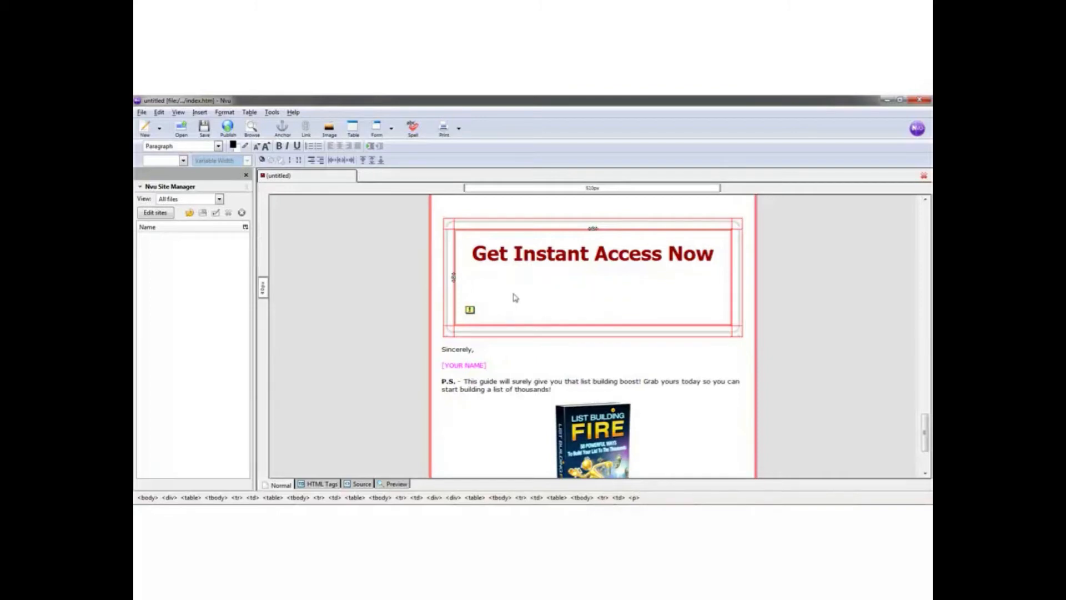
pyautogui.write('OPTIN FORM GOES HERE')
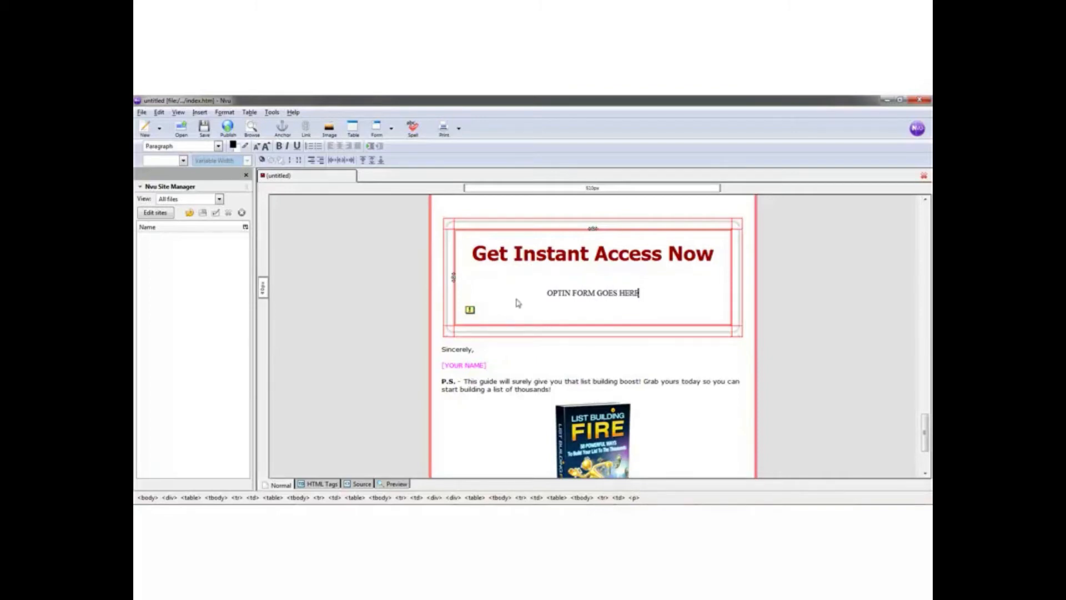
# - Try deleting the sign-off, P.S. and book cover below the box all at once, and undo the deletion
pyautogui.moveTo(443, 349); pyautogui.dragTo(580, 432)
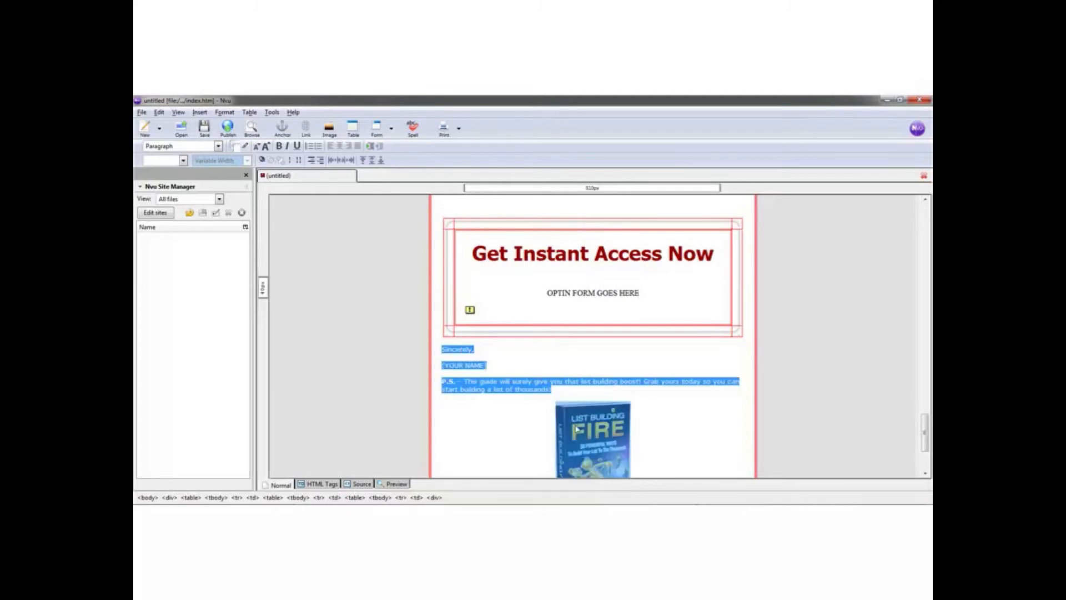
pyautogui.press('Delete')
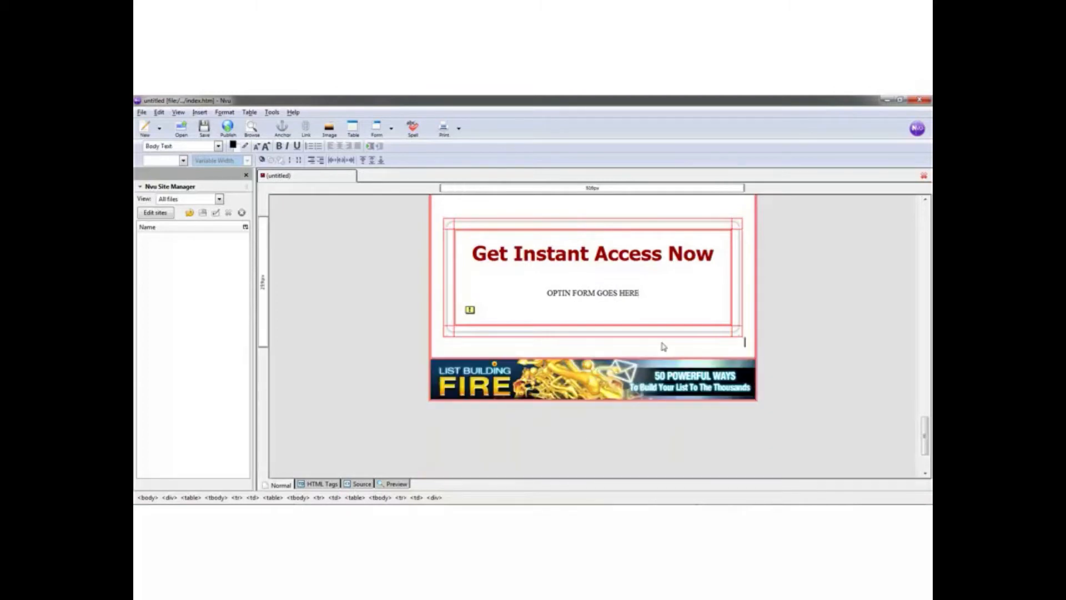
pyautogui.scroll(1, 663, 347)
pyautogui.press('Return')
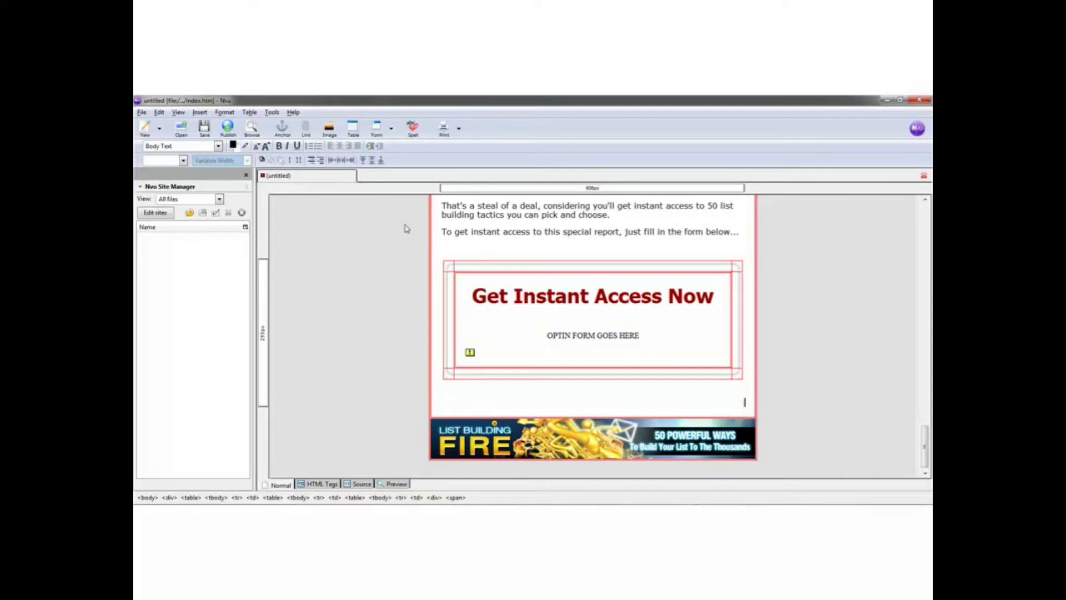
pyautogui.click(159, 112)
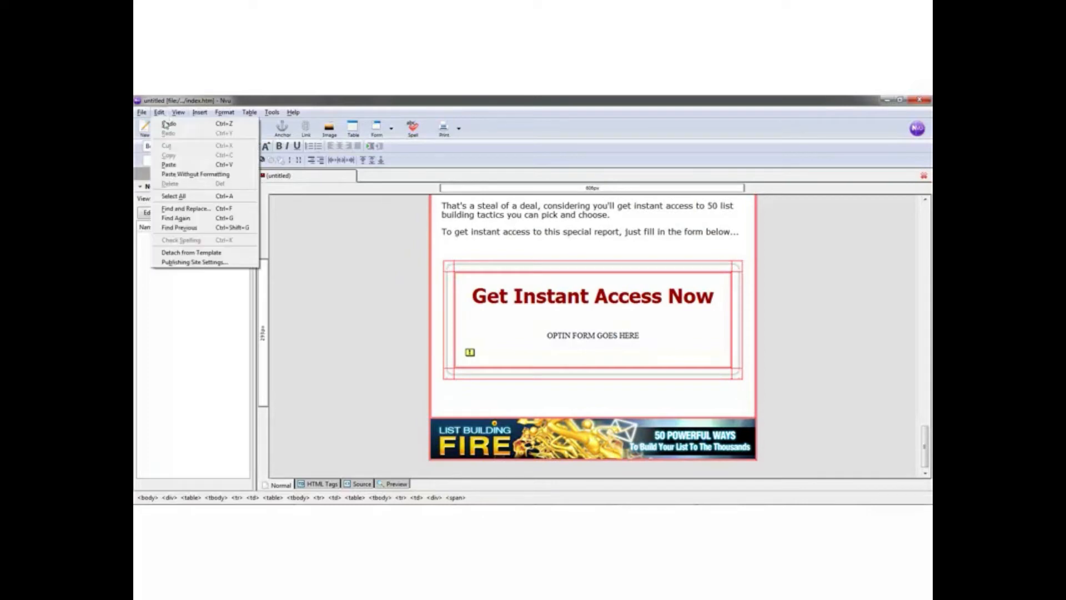
pyautogui.click(167, 124)
pyautogui.click(159, 112)
pyautogui.click(166, 124)
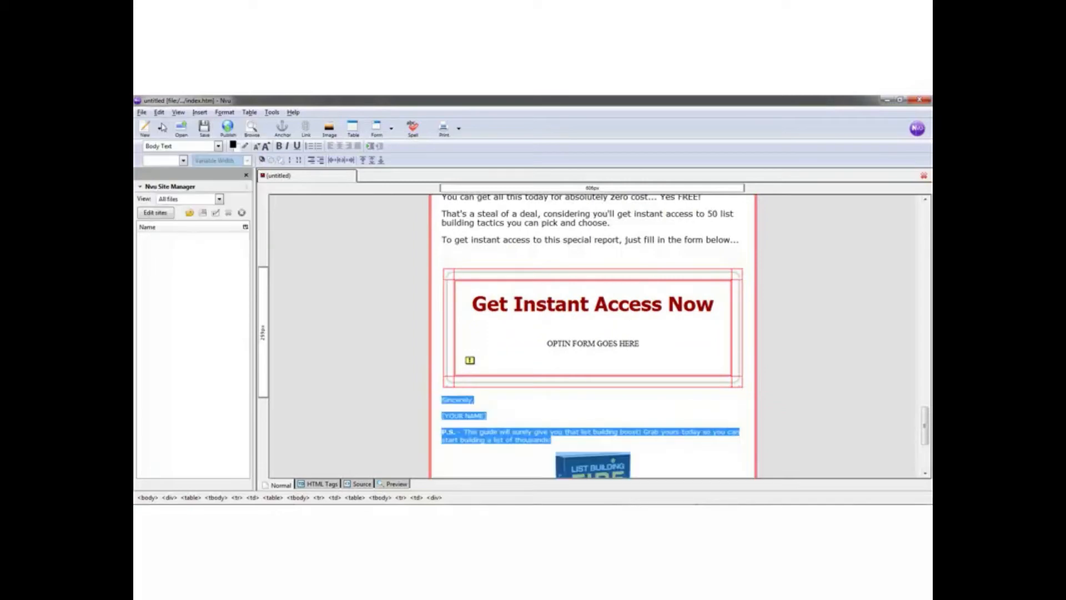
# - Delete the book cover image and the P.S. paragraph below the sign-off
pyautogui.click(471, 440)
pyautogui.click(601, 462)
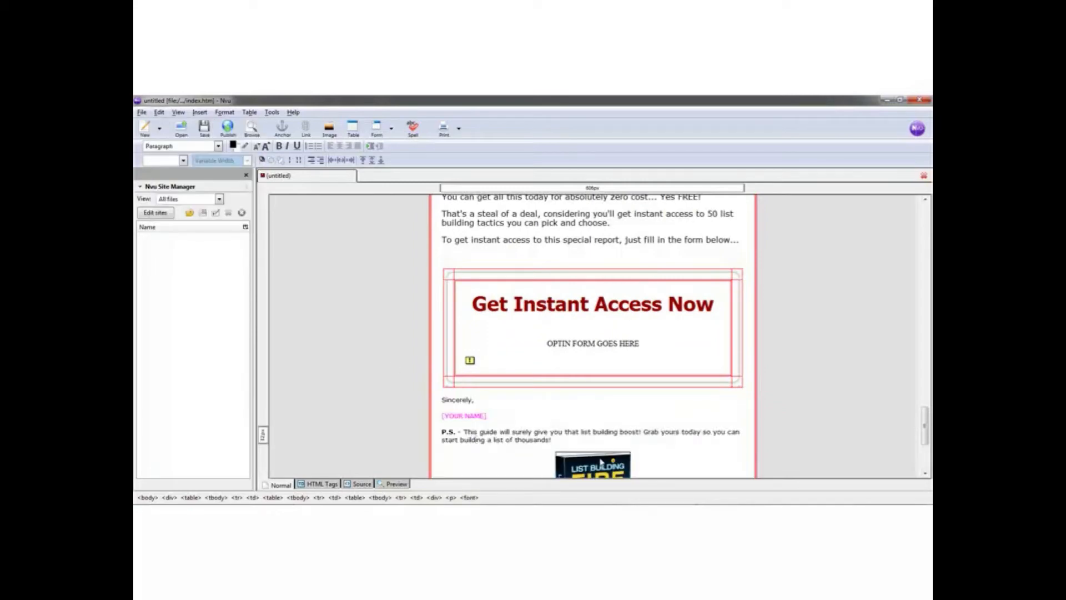
pyautogui.press('Delete')
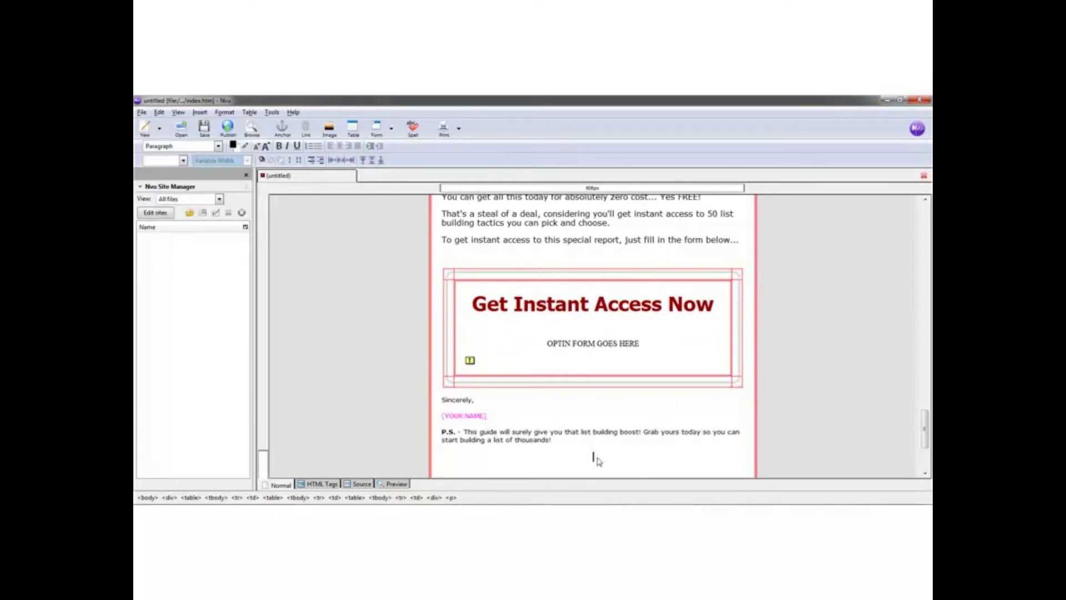
pyautogui.moveTo(552, 440); pyautogui.dragTo(442, 432)
pyautogui.press('Delete')
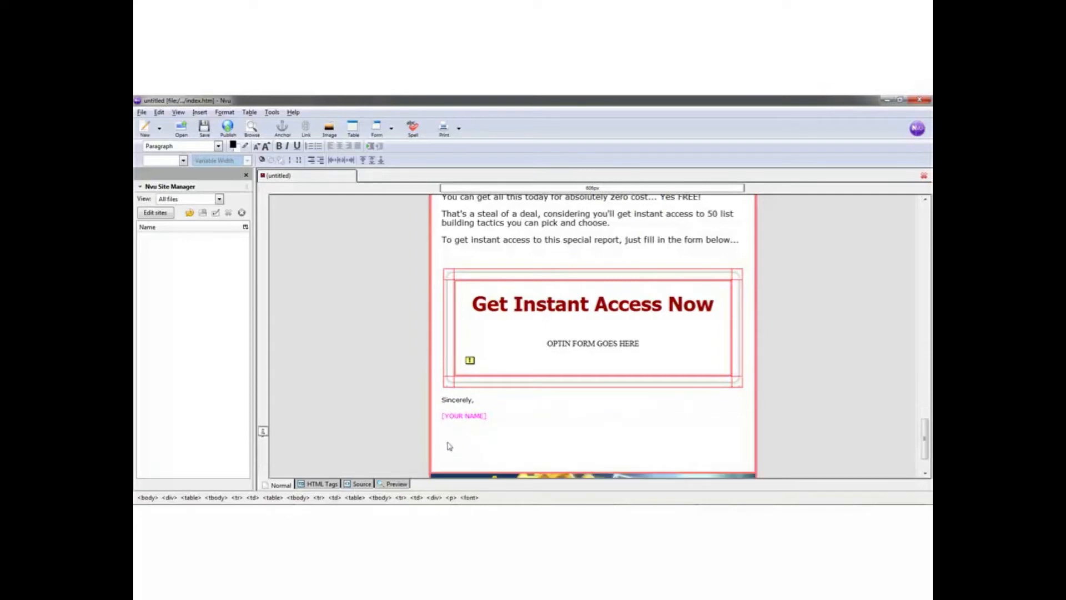
pyautogui.press('BackSpace')
# - Delete the "Sincerely," and name placeholder lines and write "See you on the inside!" on a new line below the box
pyautogui.moveTo(487, 416); pyautogui.dragTo(442, 404)
pyautogui.press('BackSpace')
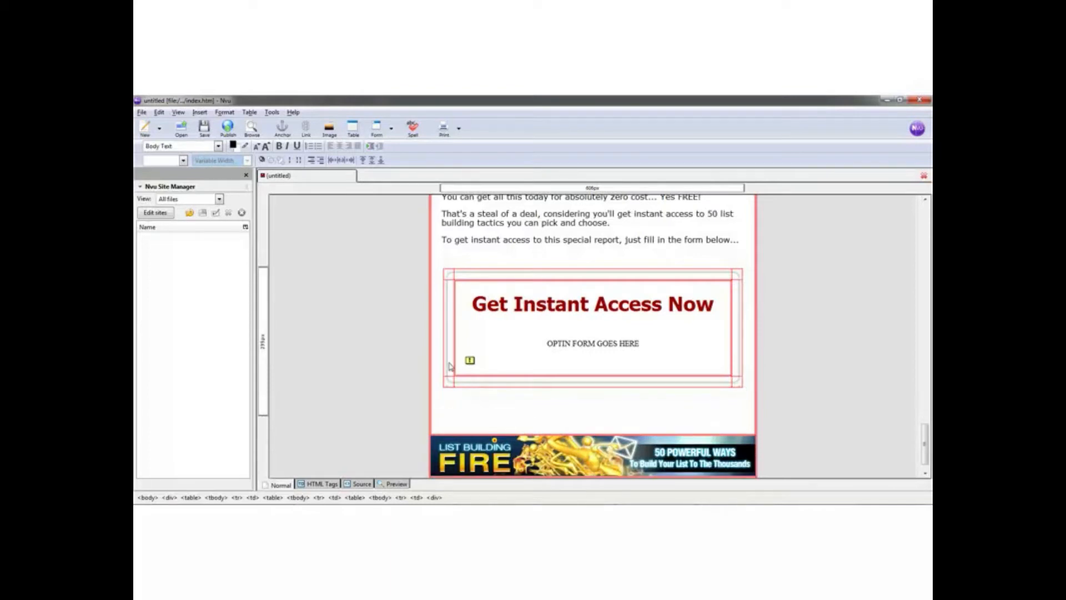
pyautogui.press('Return')
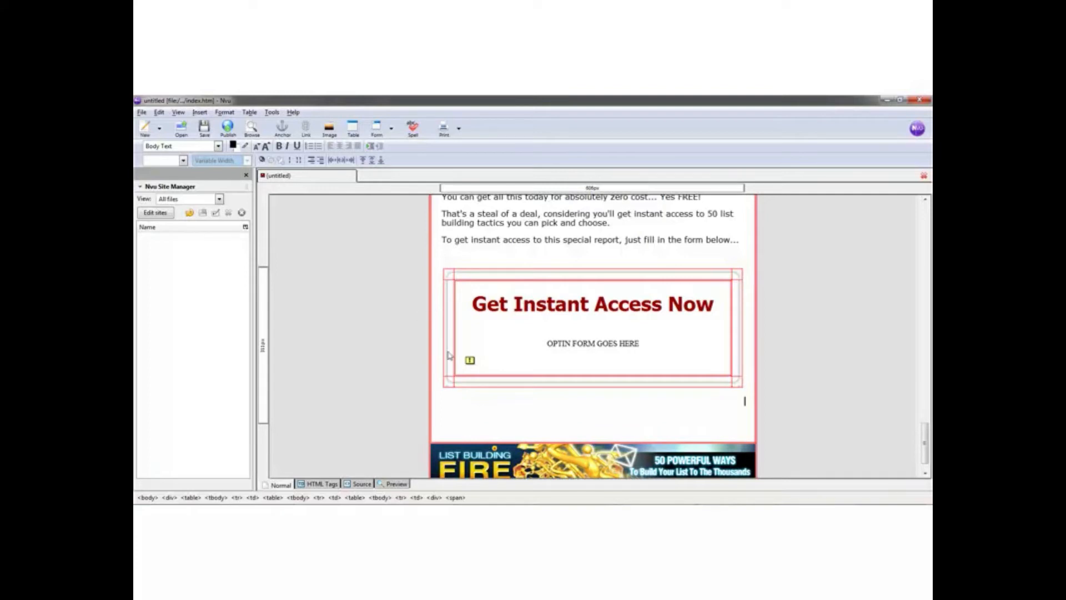
pyautogui.write('See you on the inside.')
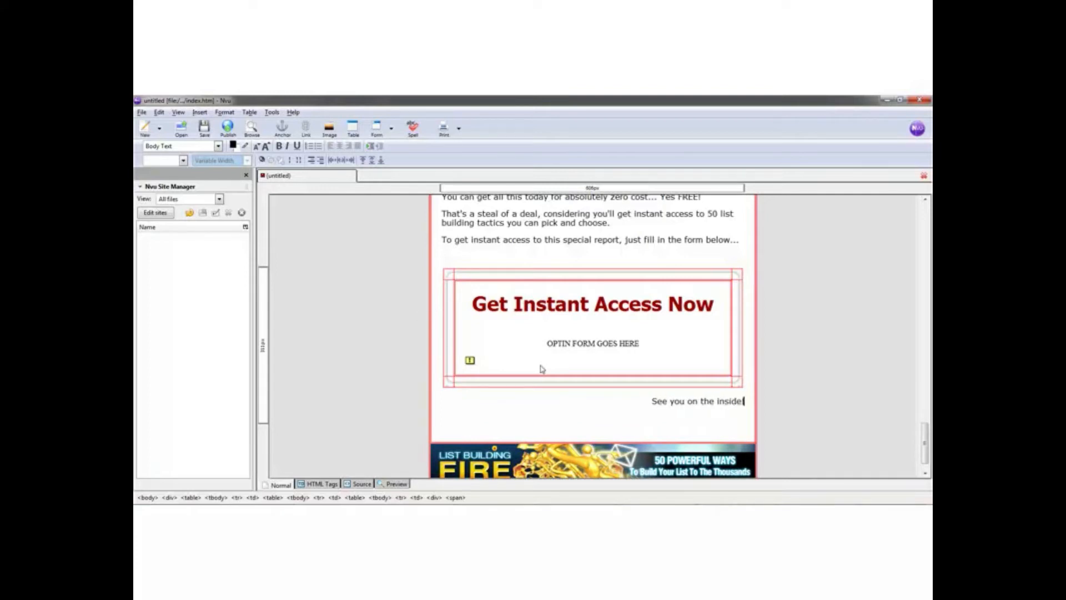
# - Try setting the writing direction of the "See you on the inside!" line to left to right
pyautogui.tripleClick(656, 400)
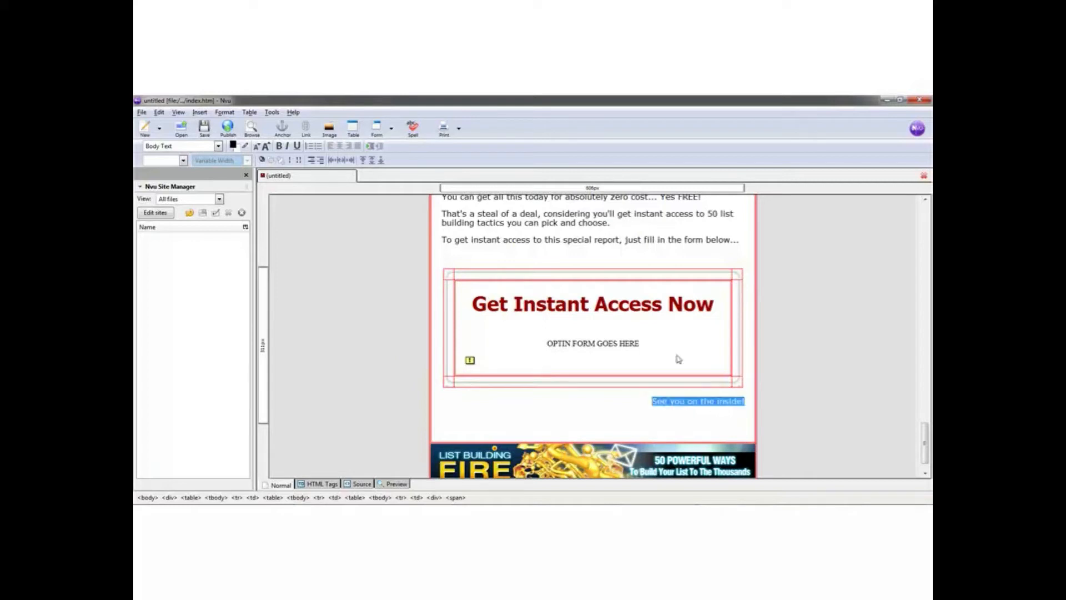
pyautogui.click(224, 112)
pyautogui.moveTo(232, 144)
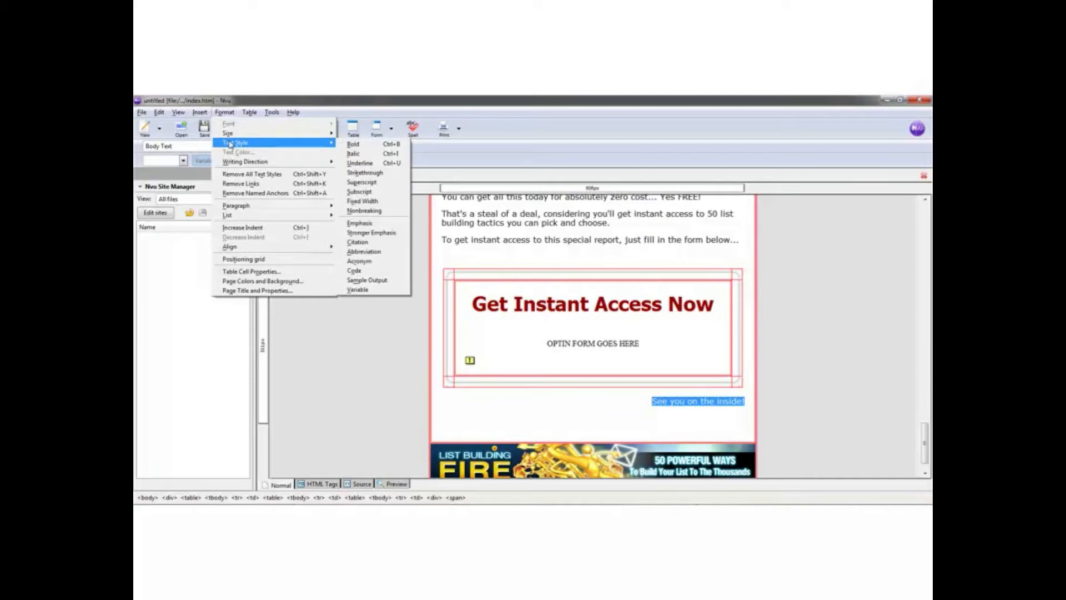
pyautogui.moveTo(247, 162)
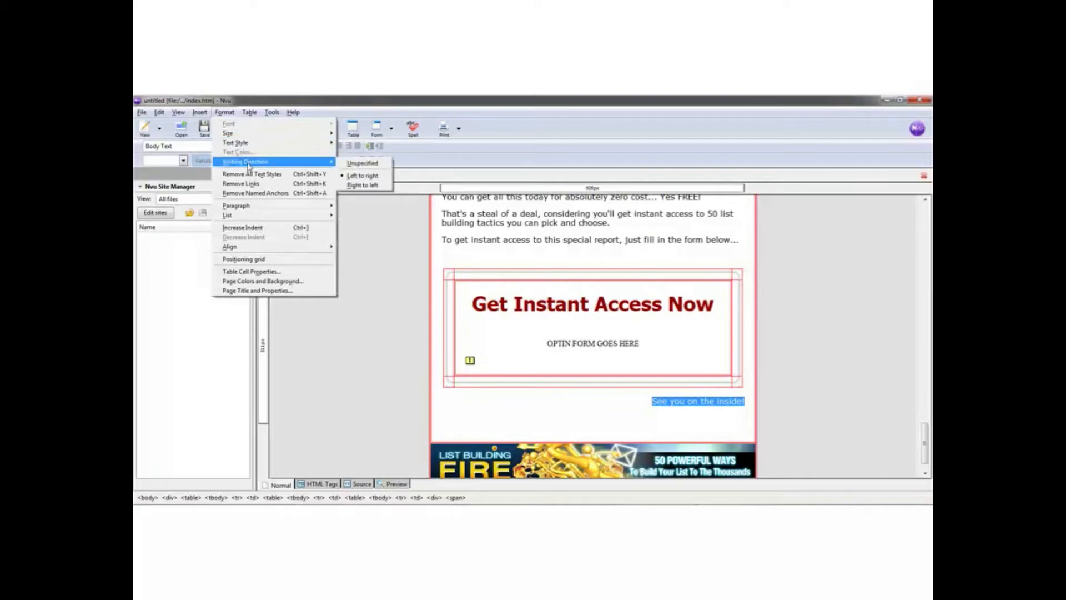
pyautogui.click(362, 175)
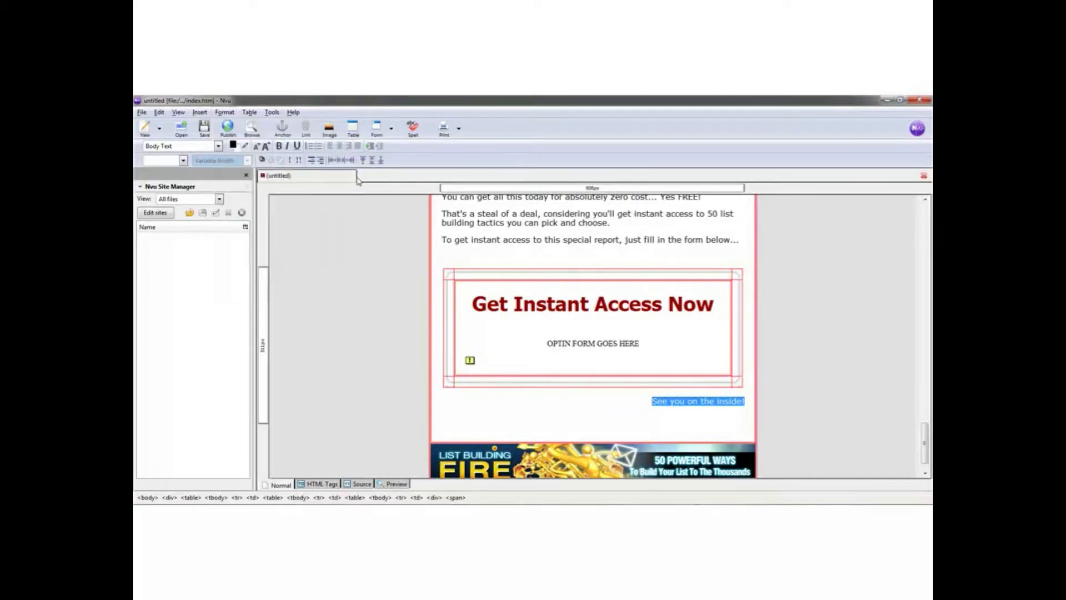
pyautogui.click(703, 402)
pyautogui.moveTo(745, 401); pyautogui.dragTo(655, 403)
# - Undo the new closing line and the deletion of the "Sincerely," and name placeholder lines
pyautogui.click(160, 113)
pyautogui.click(165, 125)
pyautogui.click(160, 112)
pyautogui.click(165, 125)
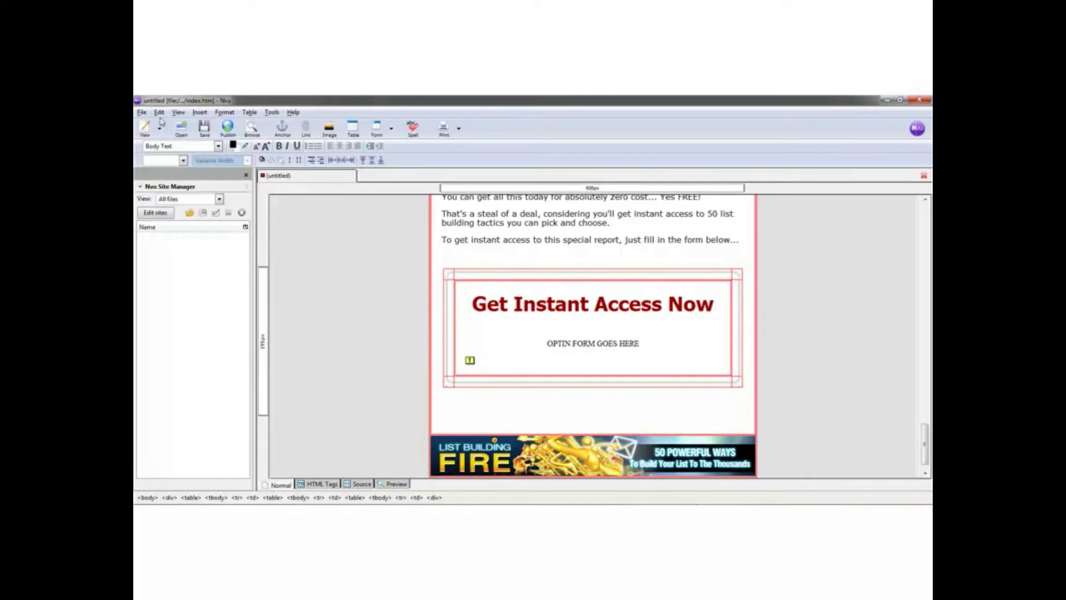
pyautogui.click(160, 113)
pyautogui.click(165, 125)
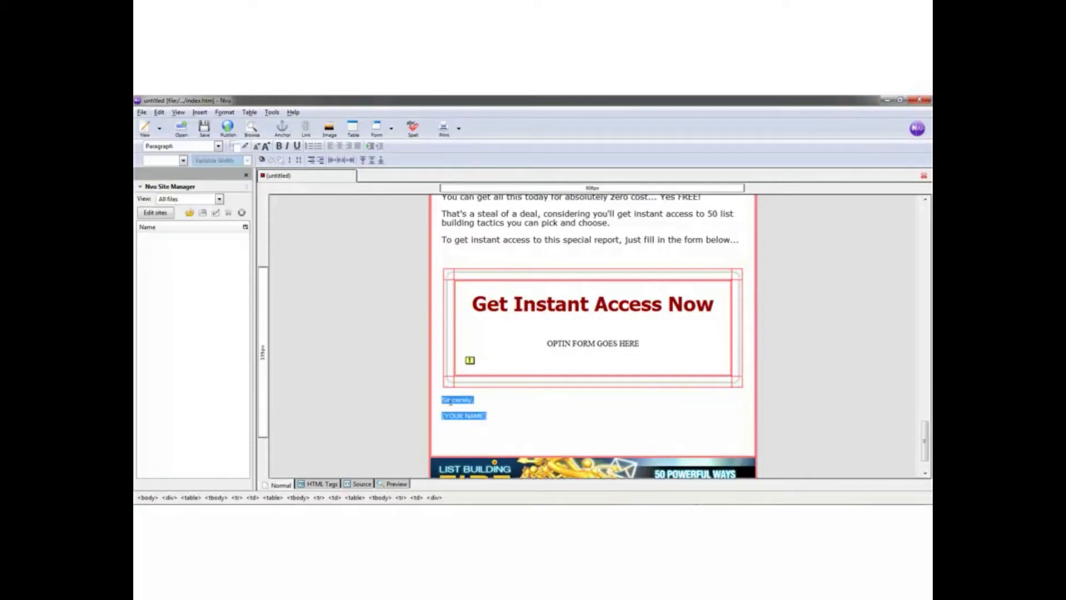
# - Replace the word "Sincerely," with "See you on the inside!"
pyautogui.click(451, 400)
pyautogui.moveTo(476, 402); pyautogui.dragTo(443, 400)
pyautogui.write('See you on the inside!')
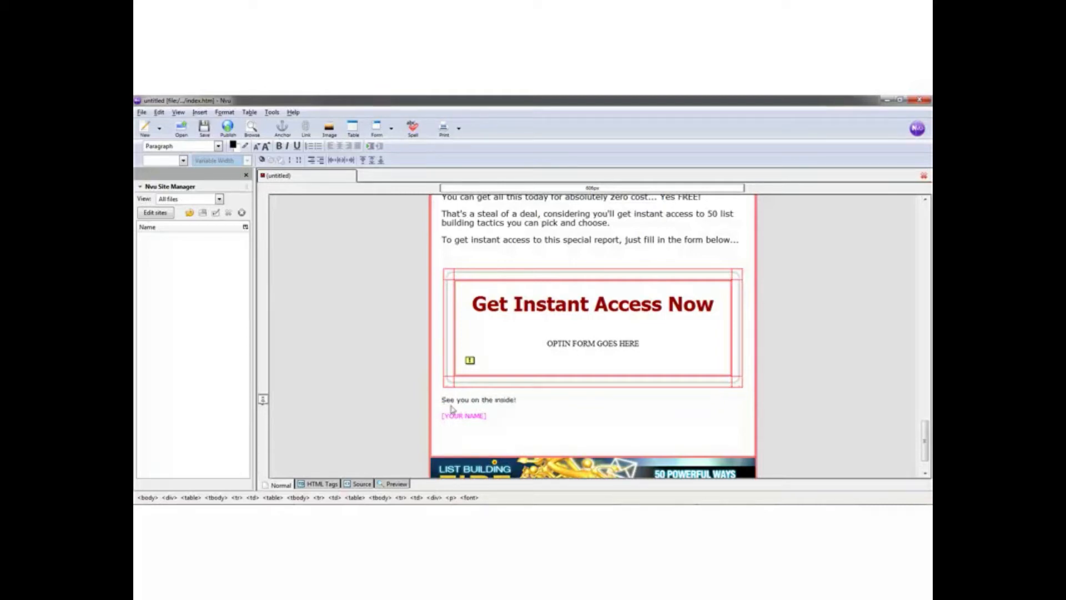
# - Delete the name placeholder line and make the "See you on the inside!" text one size larger
pyautogui.moveTo(489, 417); pyautogui.dragTo(443, 417)
pyautogui.press('BackSpace')
pyautogui.moveTo(518, 401); pyautogui.dragTo(442, 400)
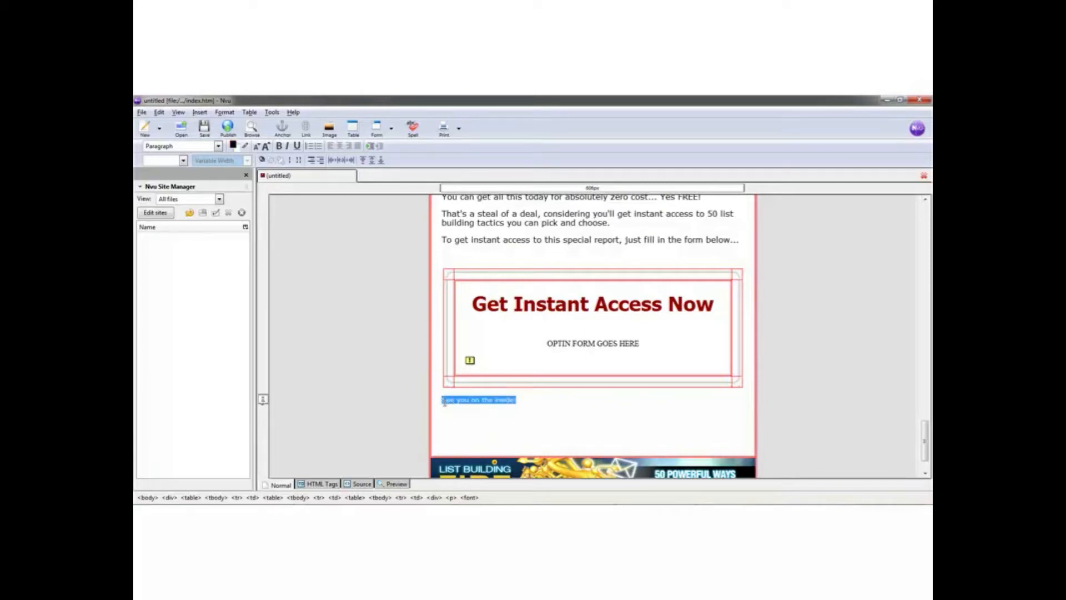
pyautogui.click(265, 146)
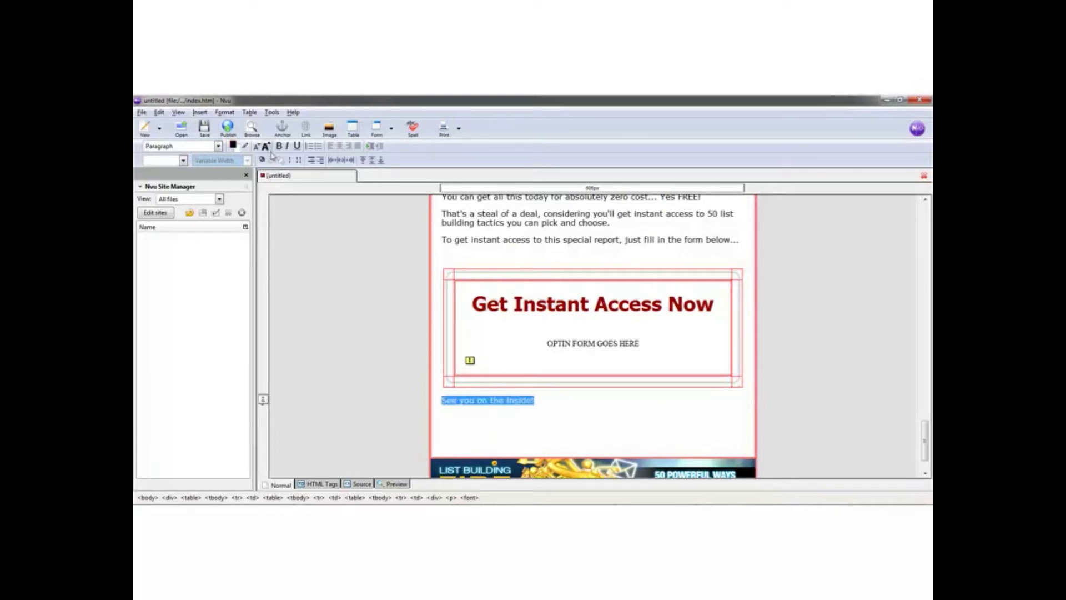
# - Leave a blank line below the closing and add the author's full name and a "Support: LizLive.com" line
pyautogui.click(544, 406)
pyautogui.press('Return')
pyautogui.press('Return')
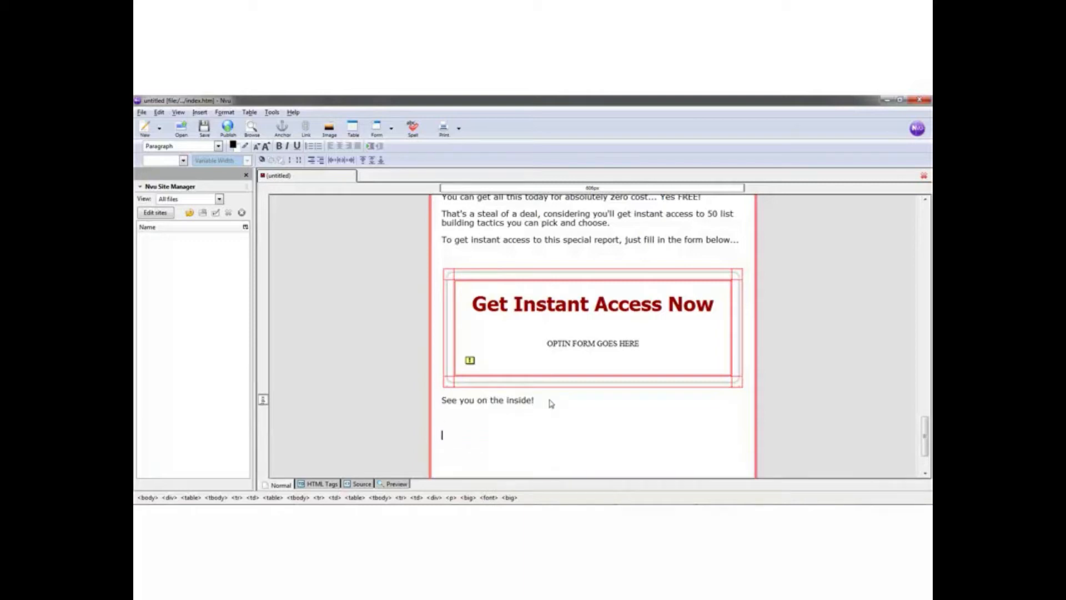
pyautogui.write('Liz Tomey Su')
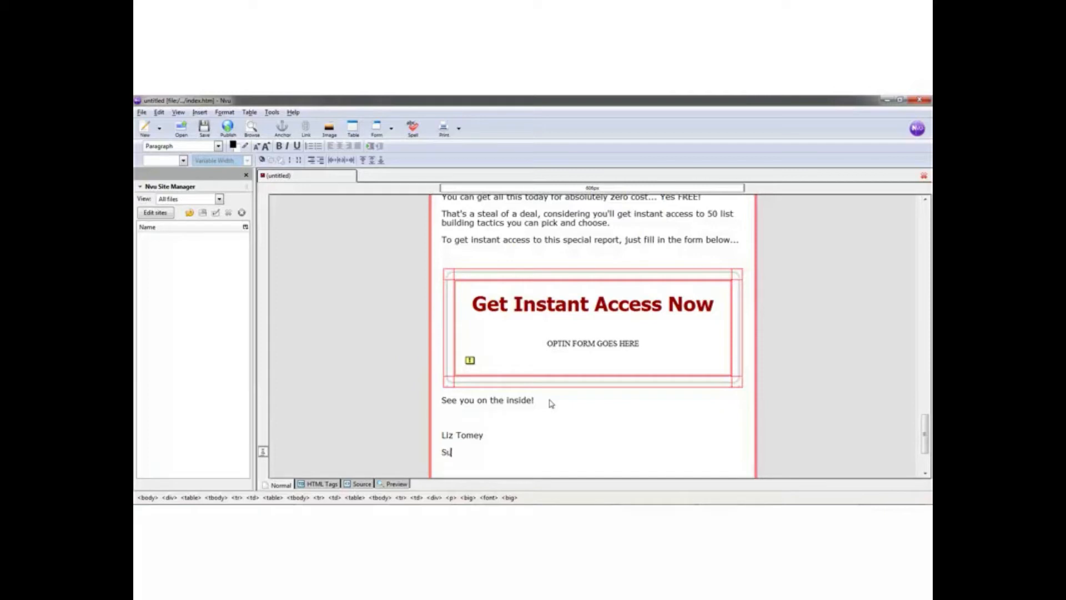
pyautogui.write('pport: LizLive.com')
pyautogui.moveTo(443, 452); pyautogui.dragTo(478, 452)
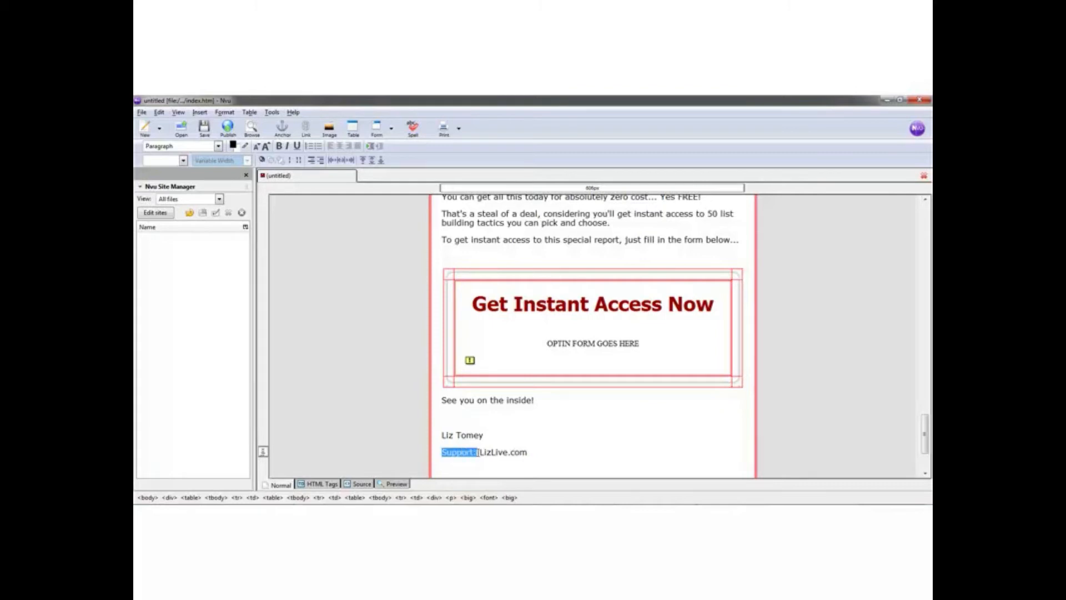
pyautogui.click(278, 146)
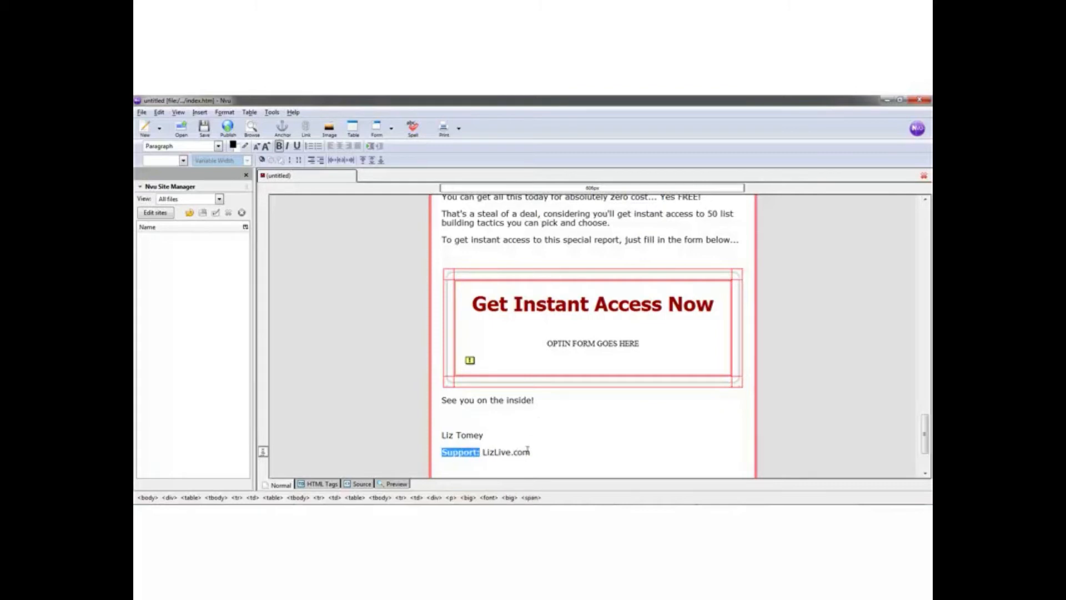
pyautogui.moveTo(530, 453); pyautogui.dragTo(485, 453)
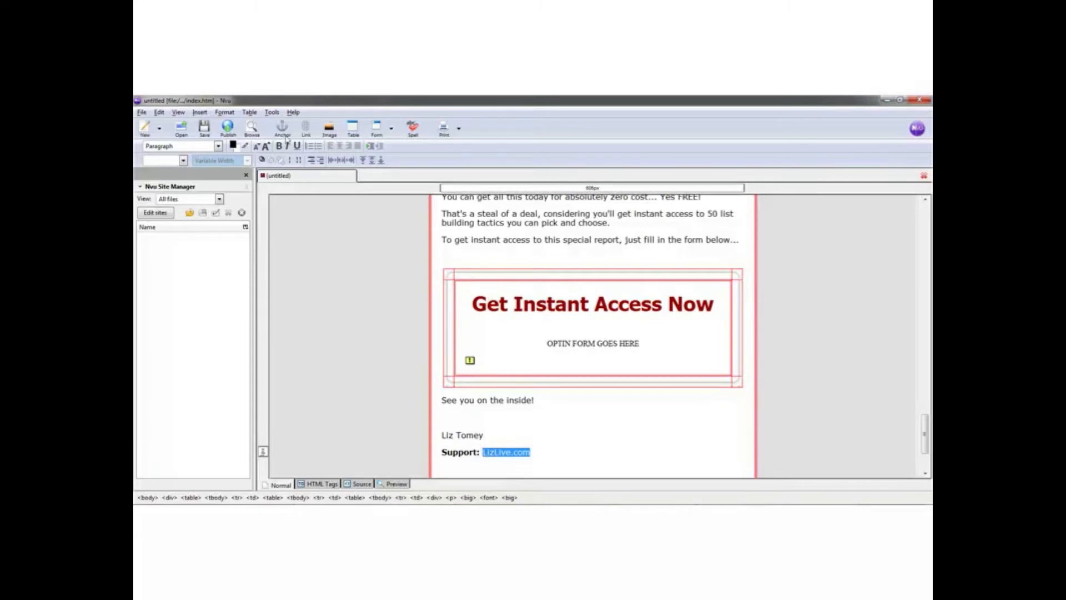
pyautogui.click(305, 129)
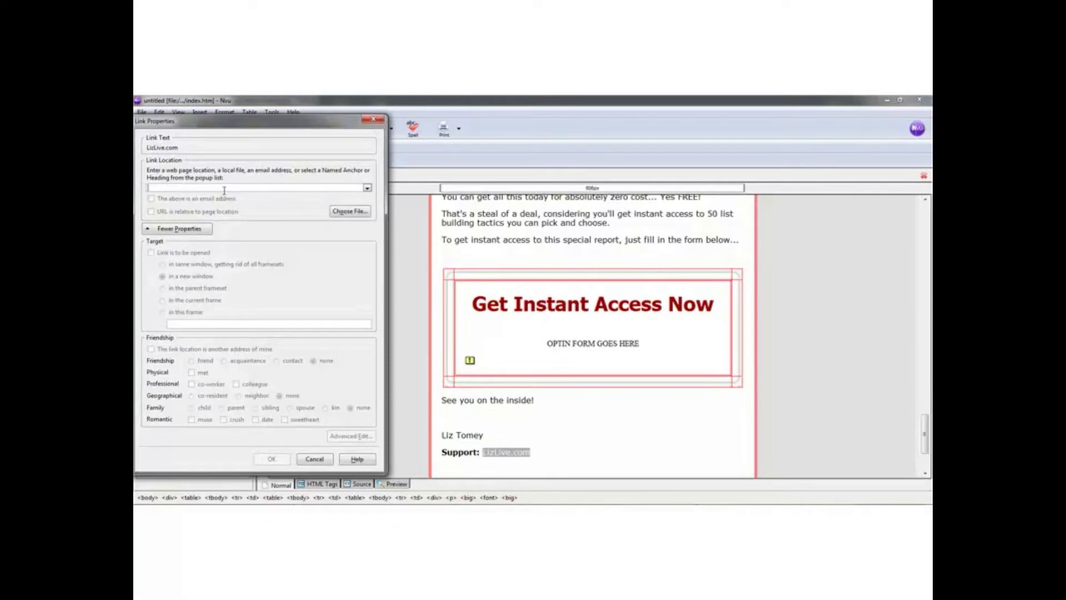
pyautogui.write('http://www.lizlive.com')
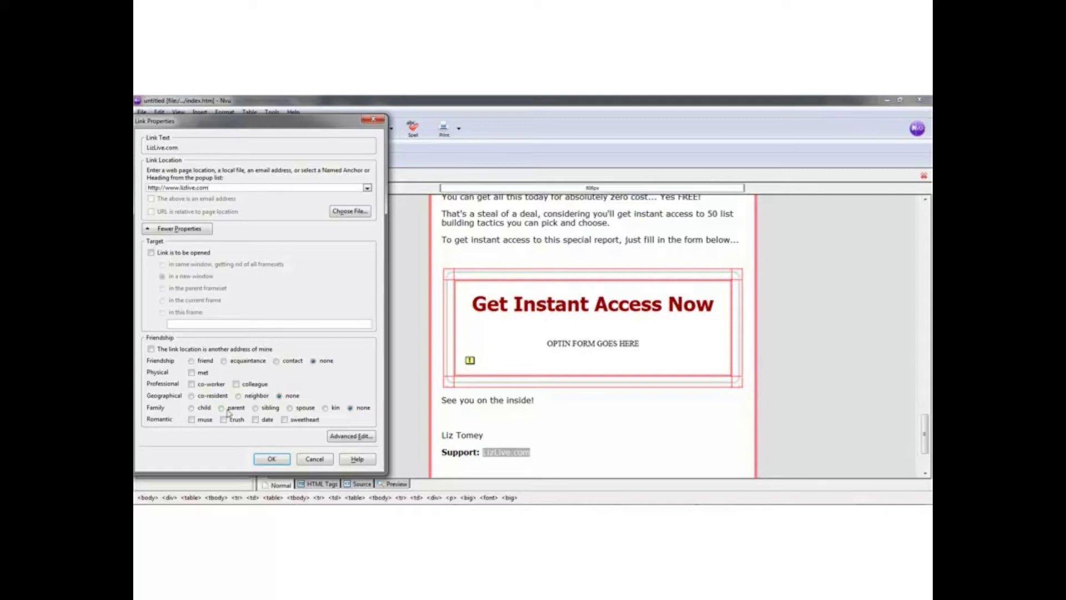
pyautogui.click(163, 255)
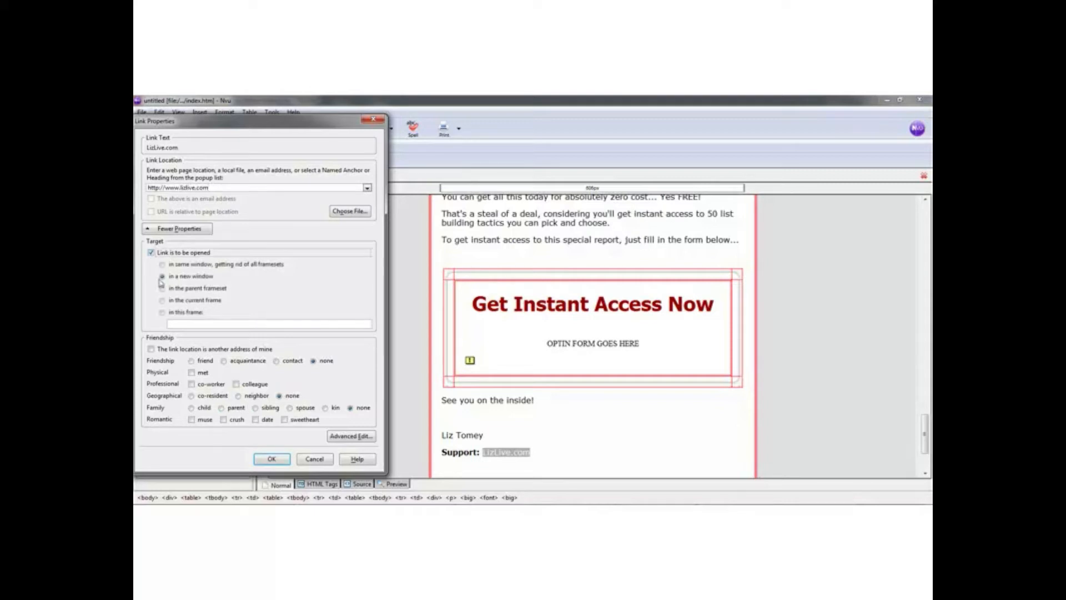
pyautogui.click(277, 463)
# - Remove the blank line below "See you on the inside!", add one above that text instead, and save the page
pyautogui.click(450, 436)
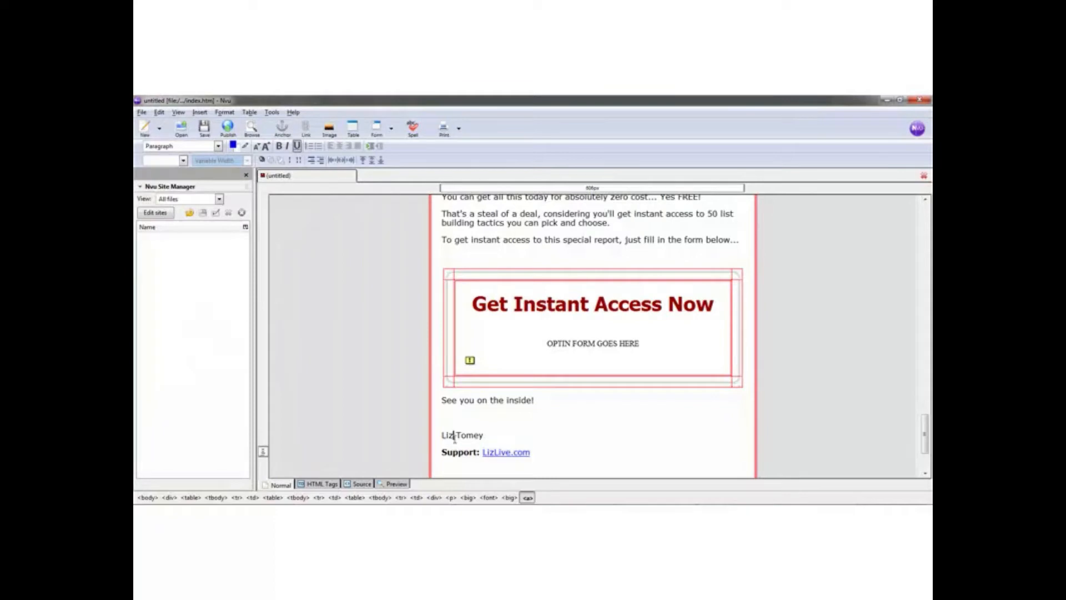
pyautogui.click(451, 424)
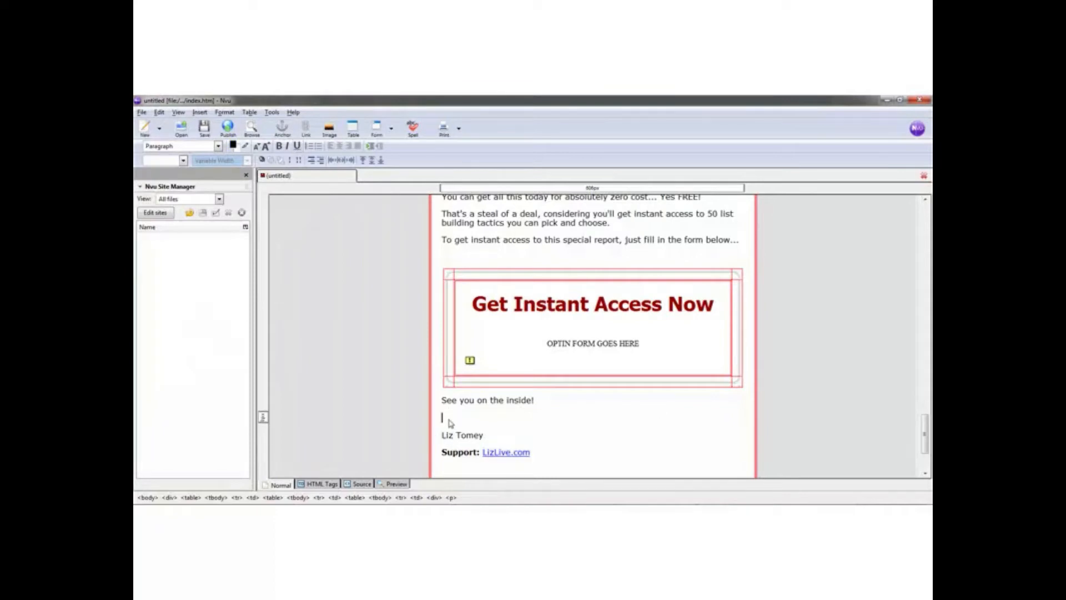
pyautogui.press('BackSpace')
pyautogui.click(442, 401)
pyautogui.press('Return')
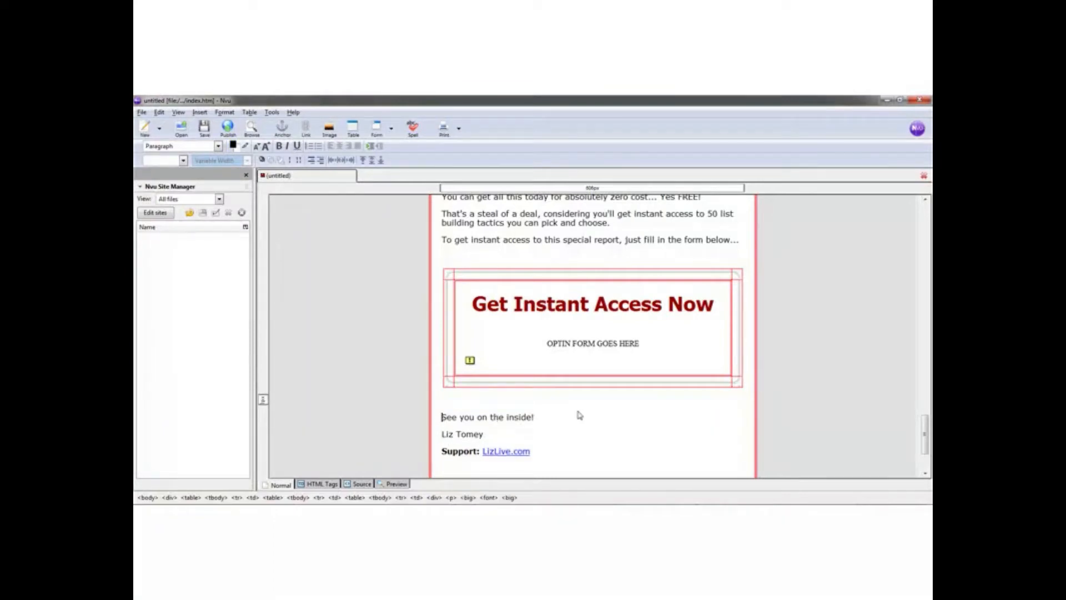
pyautogui.moveTo(926, 432); pyautogui.dragTo(926, 222)
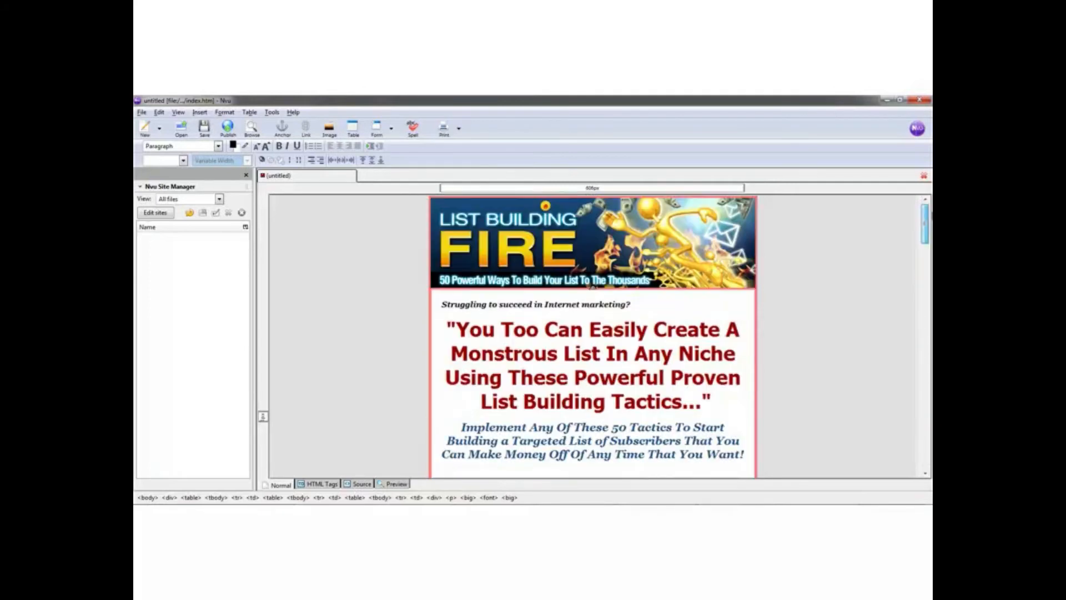
pyautogui.click(203, 136)
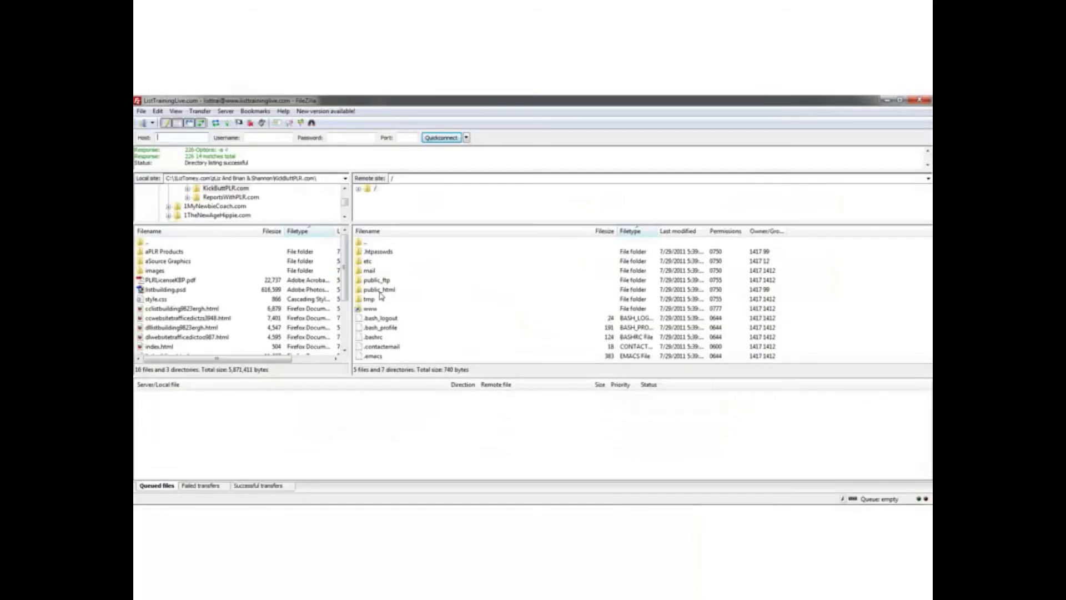
# - Switch to FileZilla and open the public_html folder on the remote site
pyautogui.doubleClick(379, 291)
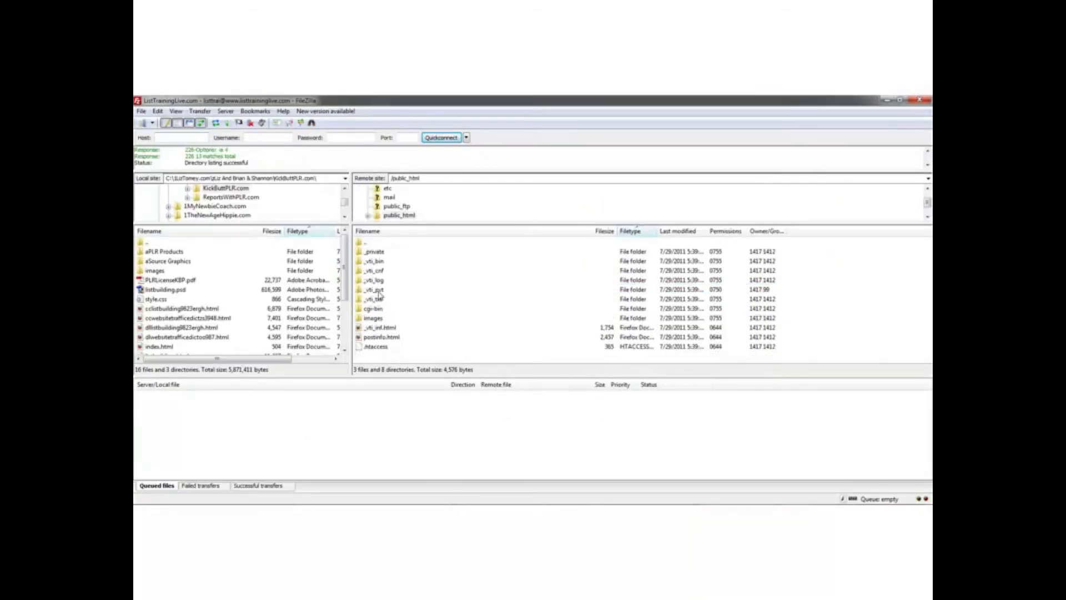
pyautogui.moveTo(535, 289)
pyautogui.mouseDown()
pyautogui.moveTo(578, 280)
pyautogui.moveTo(542, 318)
pyautogui.mouseUp()
pyautogui.moveTo(176, 268)
pyautogui.mouseDown()
pyautogui.moveTo(225, 333)
pyautogui.moveTo(233, 290)
pyautogui.mouseUp()
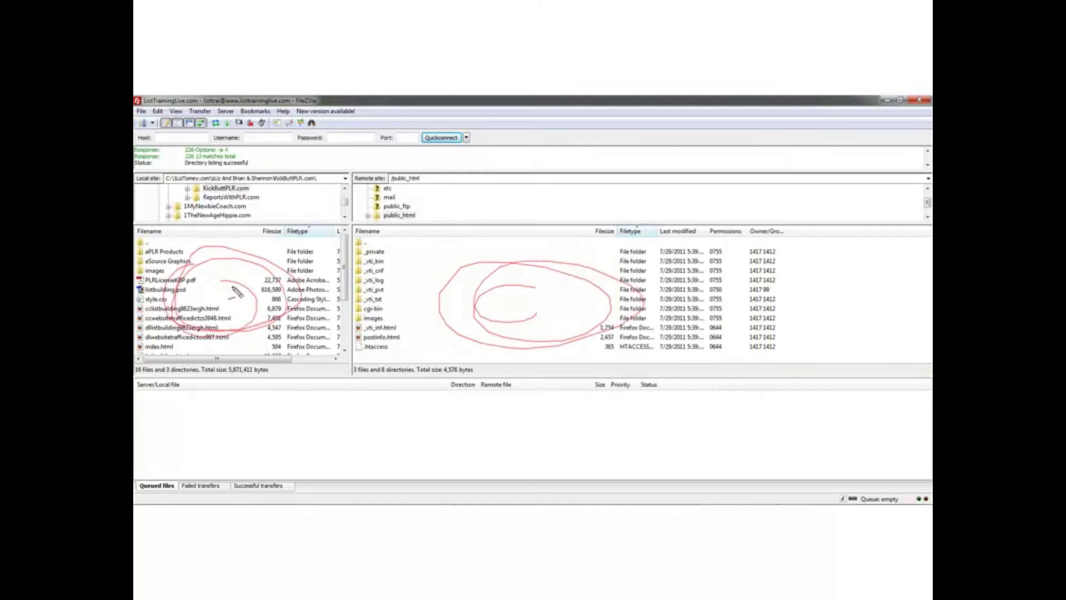
pyautogui.press('Escape')
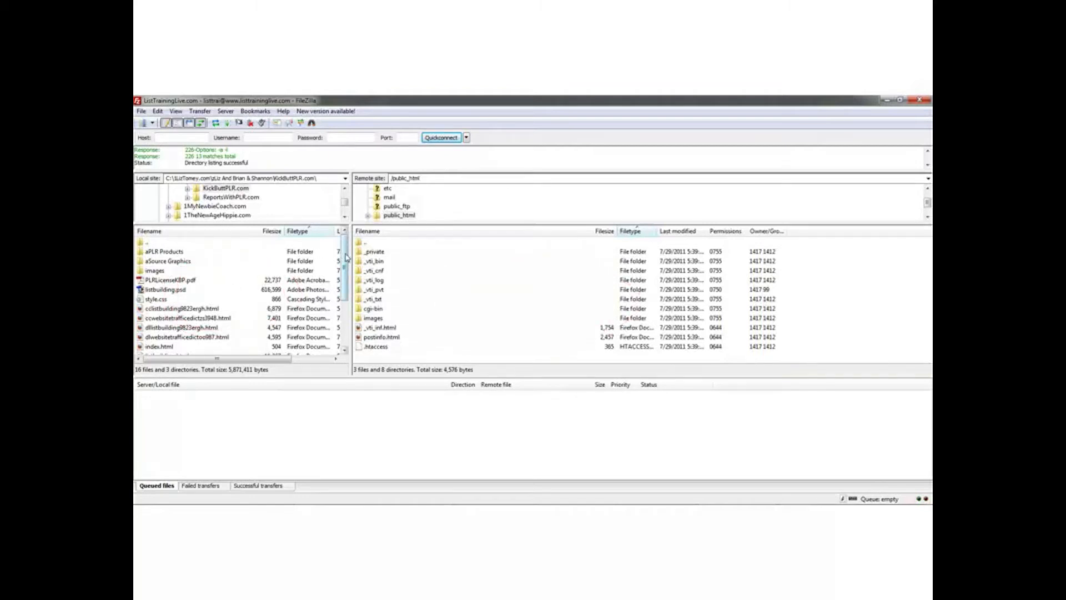
pyautogui.moveTo(346, 204); pyautogui.dragTo(346, 196)
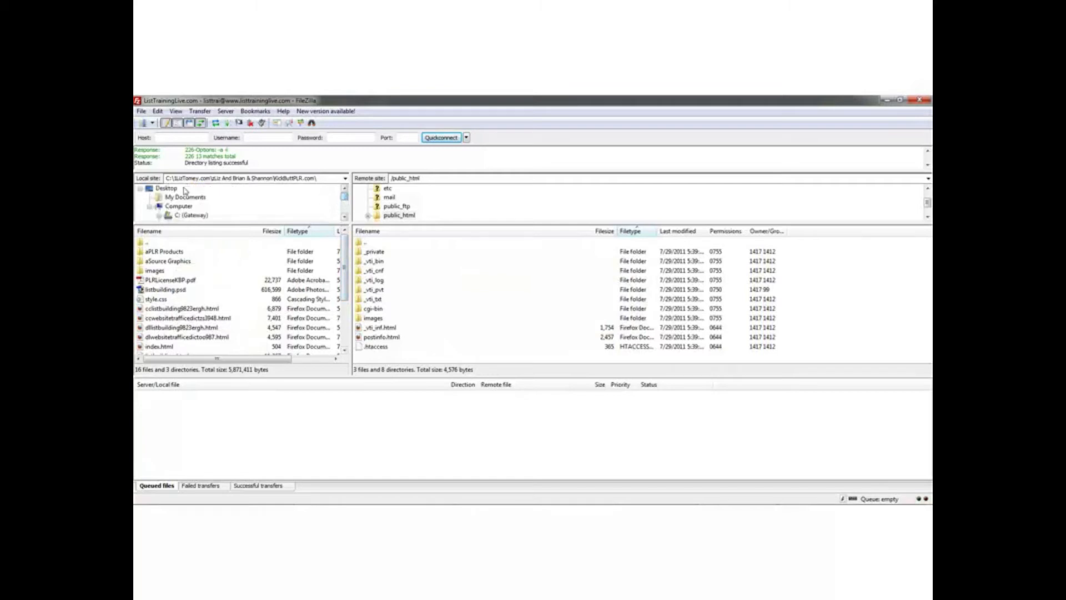
pyautogui.click(186, 215)
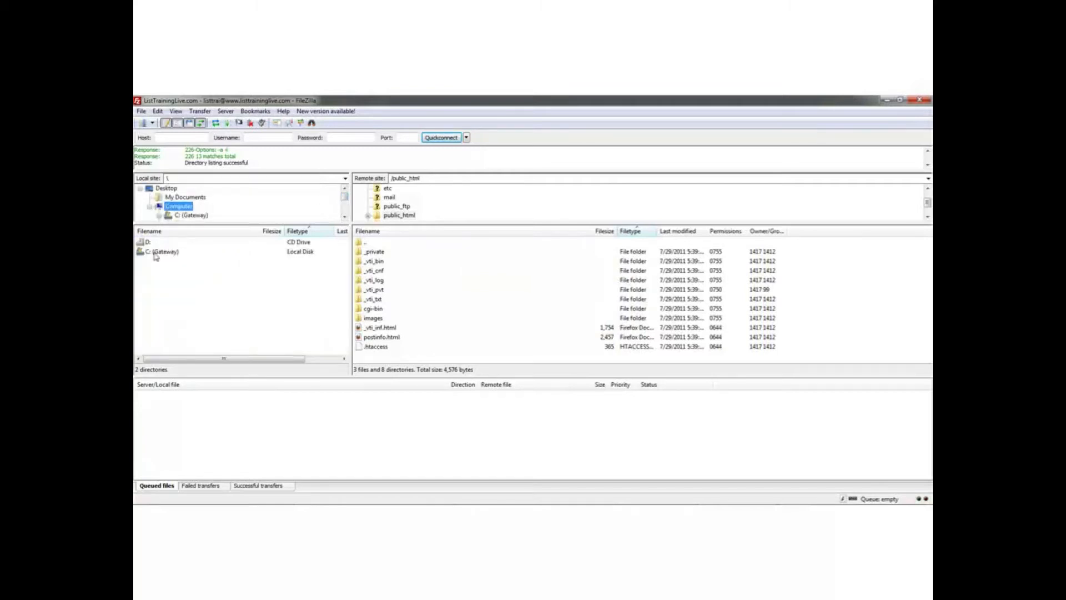
pyautogui.doubleClick(167, 280)
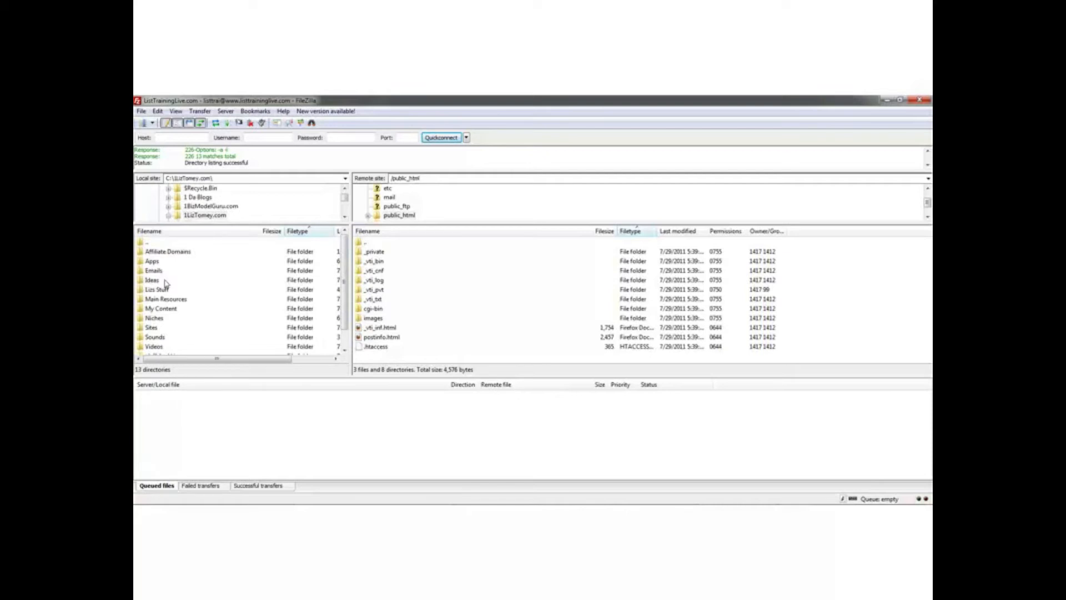
# - Open the ListTrainingLive.com folder on the local Desktop
pyautogui.moveTo(345, 204); pyautogui.dragTo(345, 194)
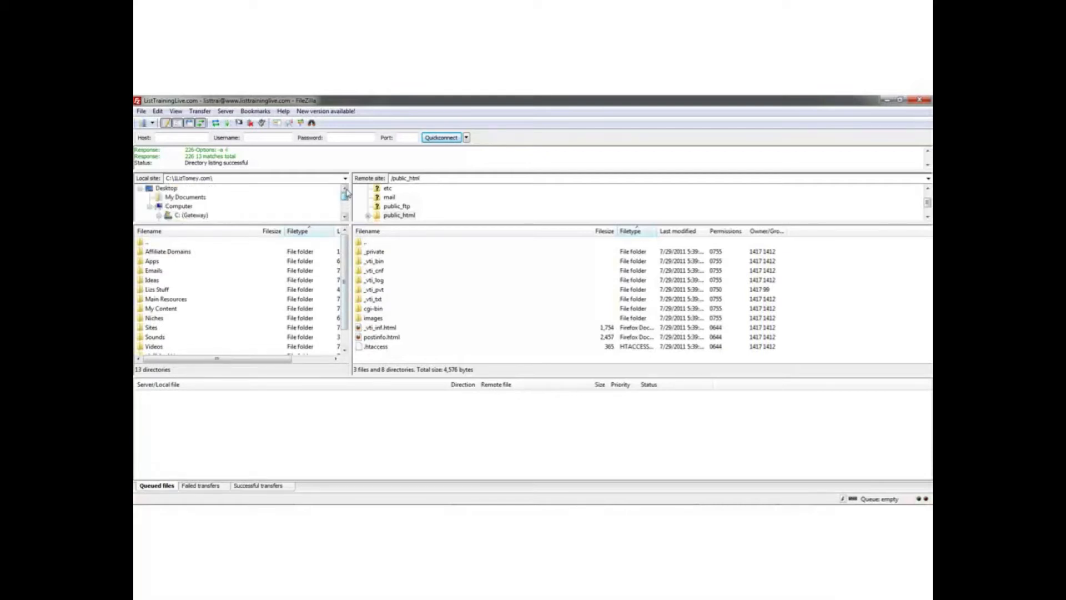
pyautogui.click(163, 189)
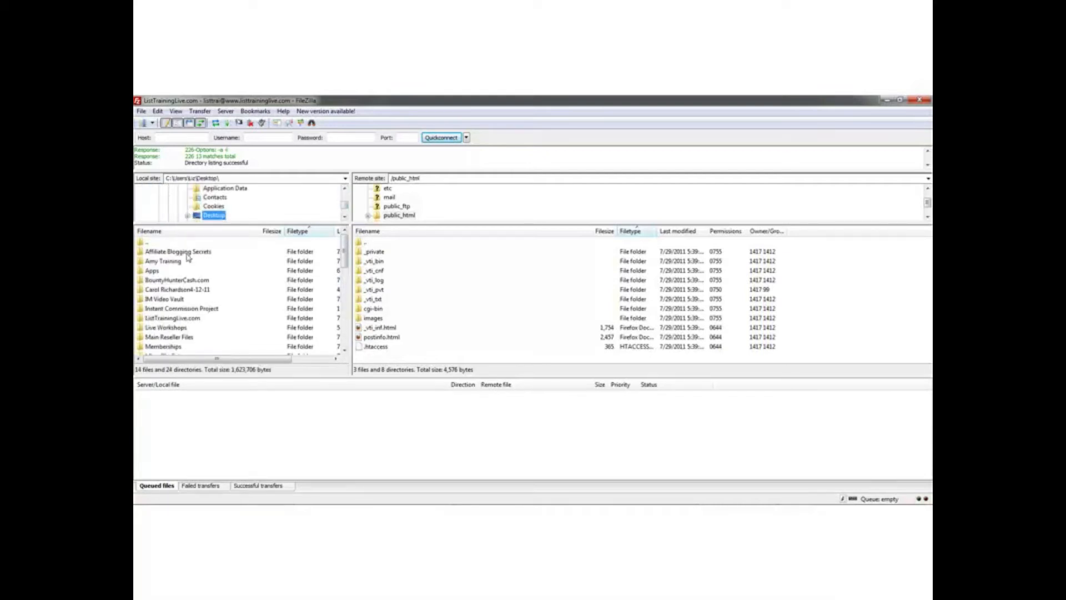
pyautogui.doubleClick(168, 319)
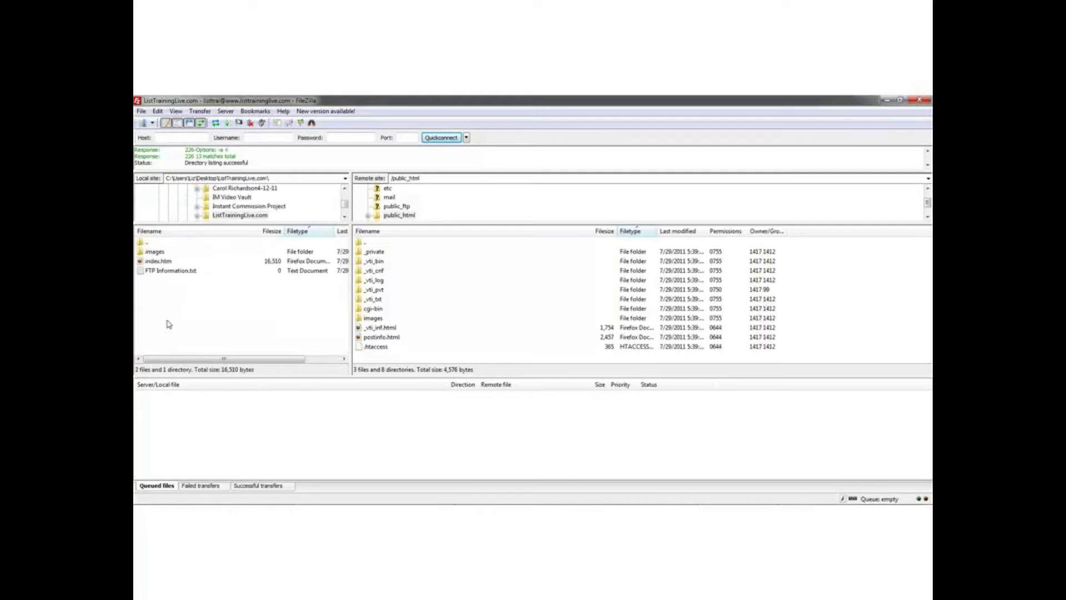
# - Upload the local images folder and index.htm to the remote public_html folder
pyautogui.click(159, 261)
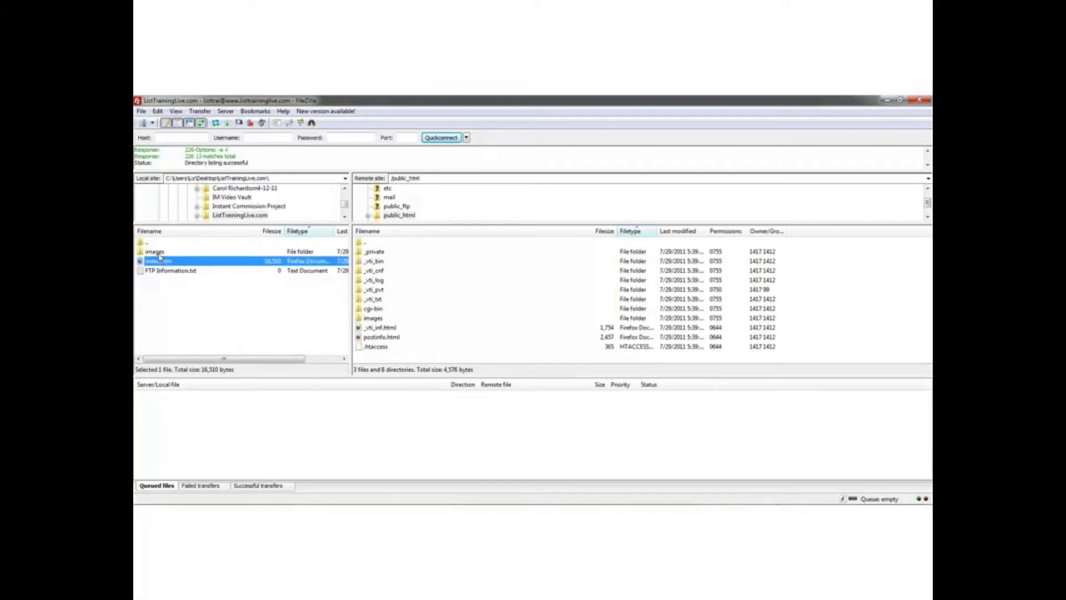
pyautogui.keyDown('ctrl'); pyautogui.click(159, 252); pyautogui.keyUp('ctrl')
pyautogui.rightClick(158, 258)
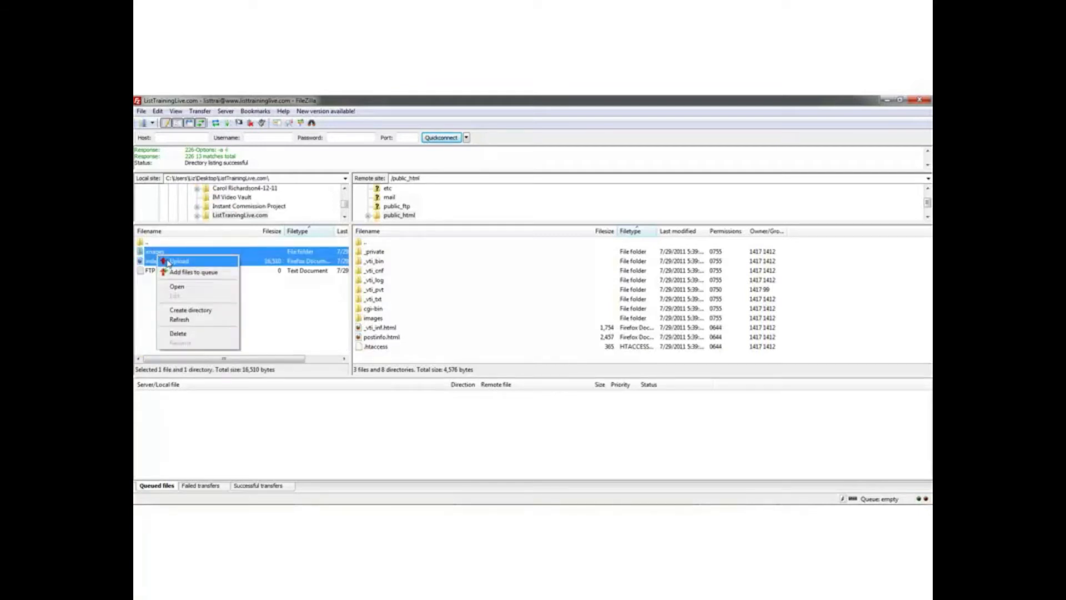
pyautogui.click(168, 262)
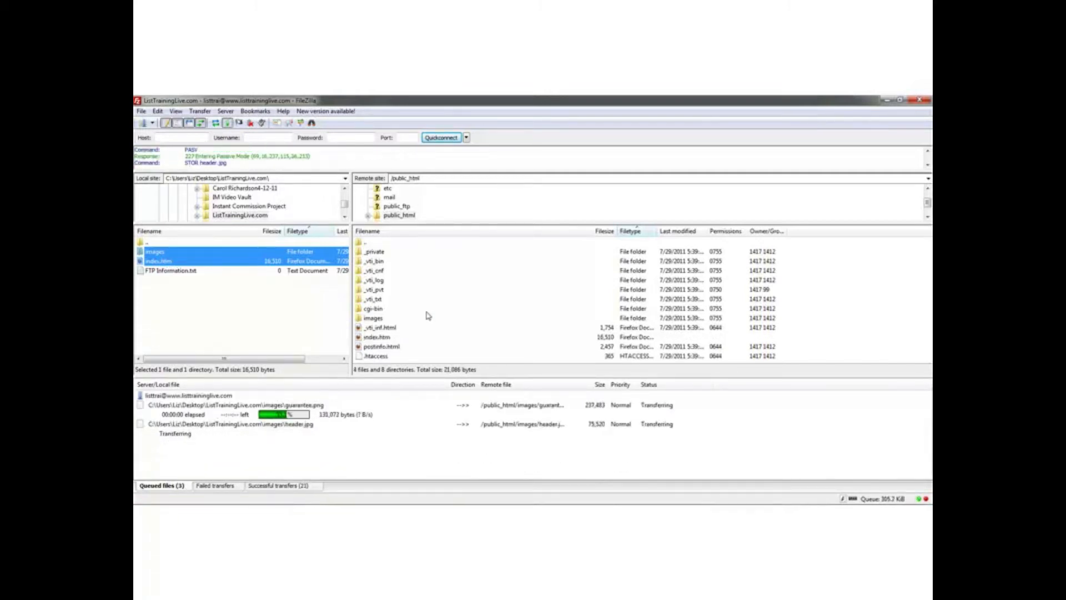
# - Switch to Firefox, load listtraininglive.com and look through the uploaded page
pyautogui.click(759, 503)
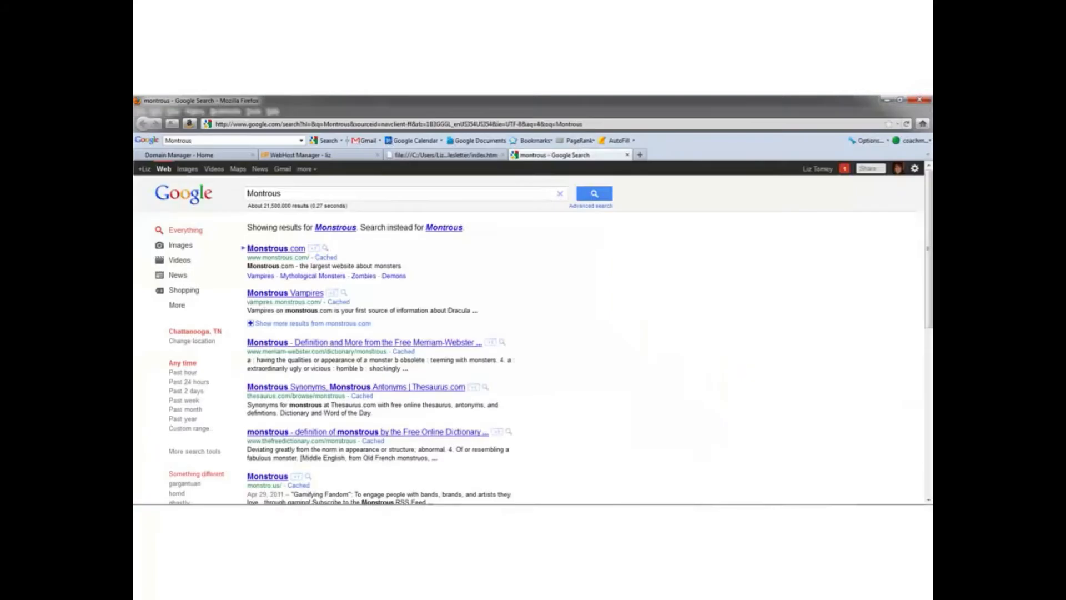
pyautogui.click(419, 123)
pyautogui.write('lizt')
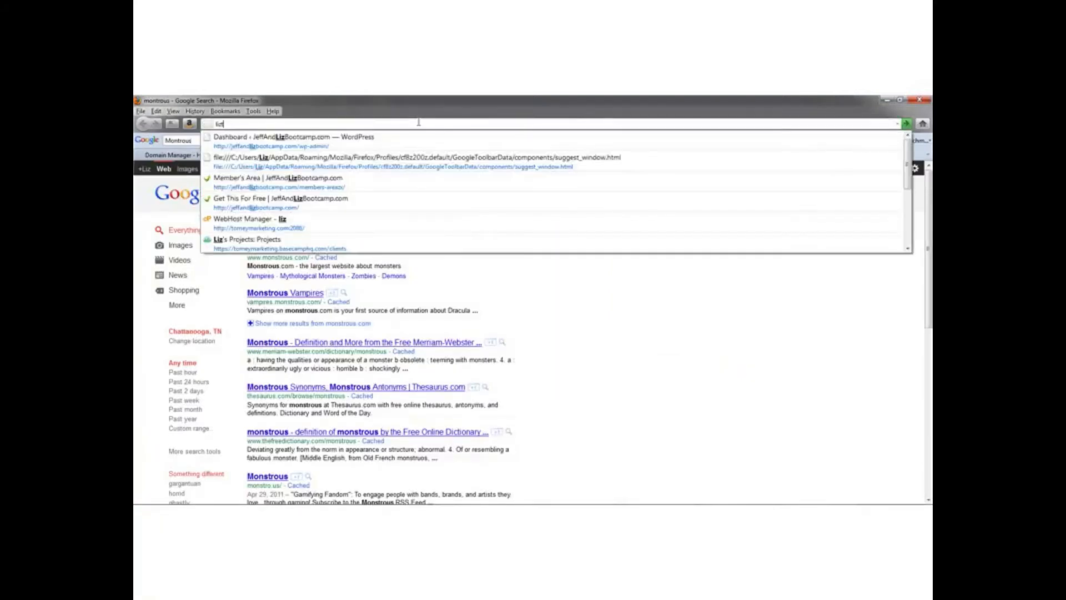
pyautogui.press('BackSpace')
pyautogui.press('BackSpace')
pyautogui.write('sttraininglive.com')
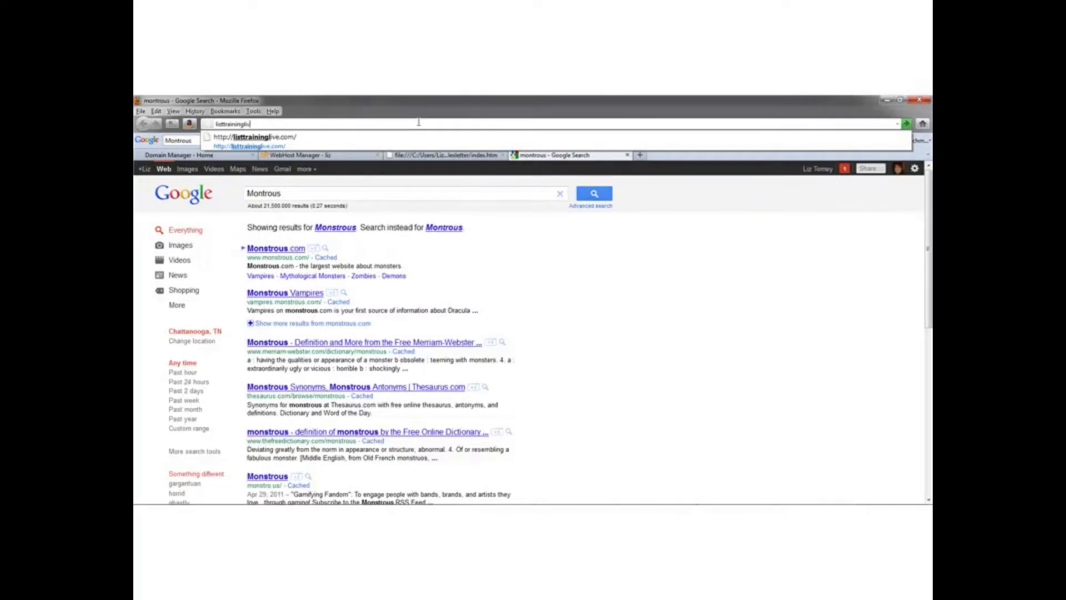
pyautogui.press('Return')
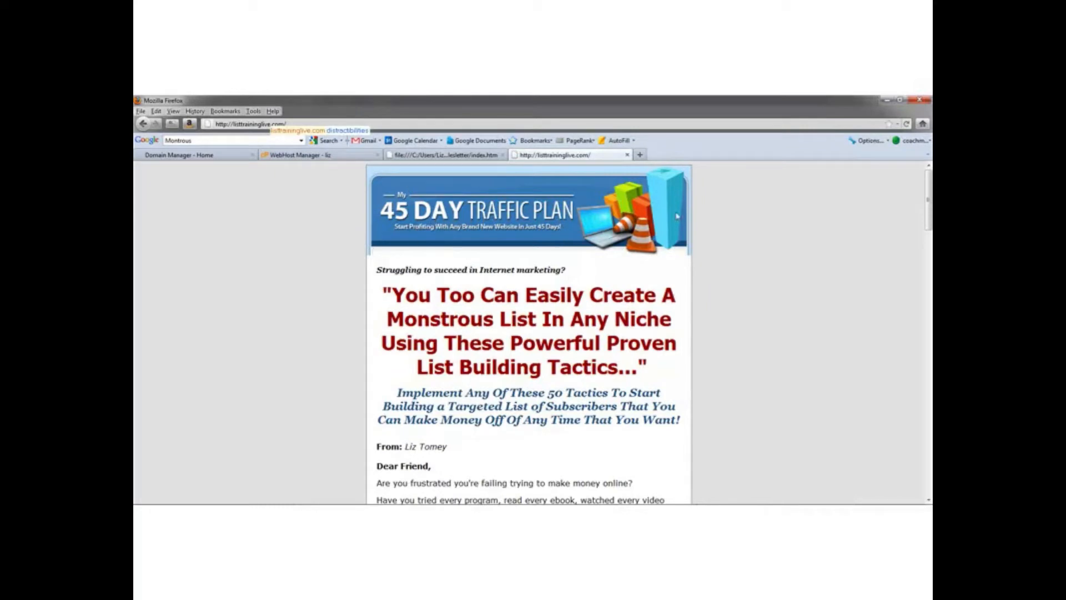
pyautogui.moveTo(927, 206); pyautogui.dragTo(678, 408)
# - Check the header and footer graphics in the local ListTrainingLive.com images folder in Windows Explorer, and return to the browser
pyautogui.hotkey('alt', 'Tab')
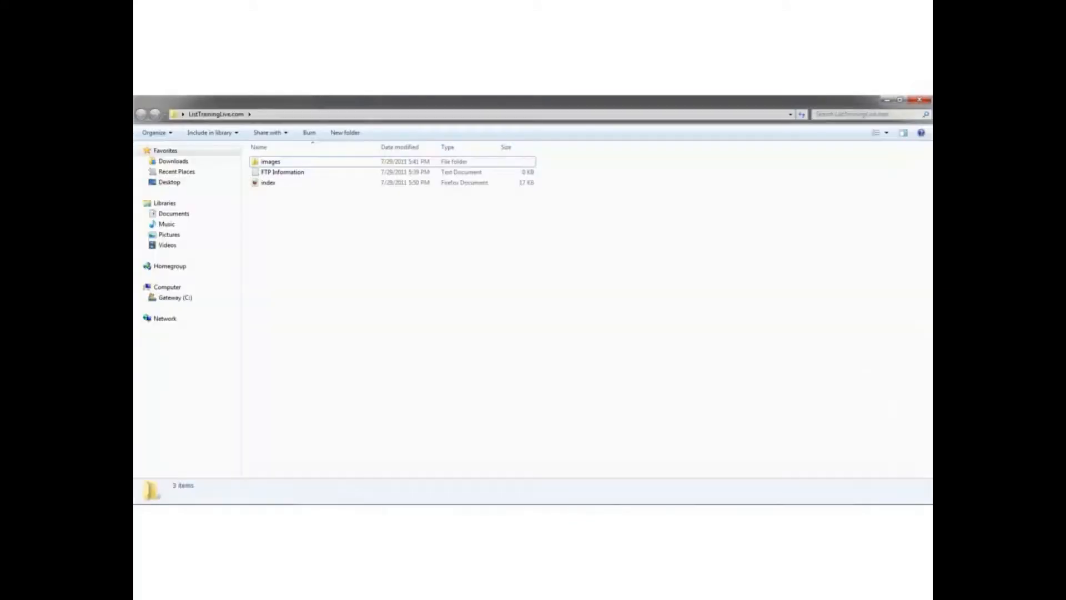
pyautogui.doubleClick(276, 163)
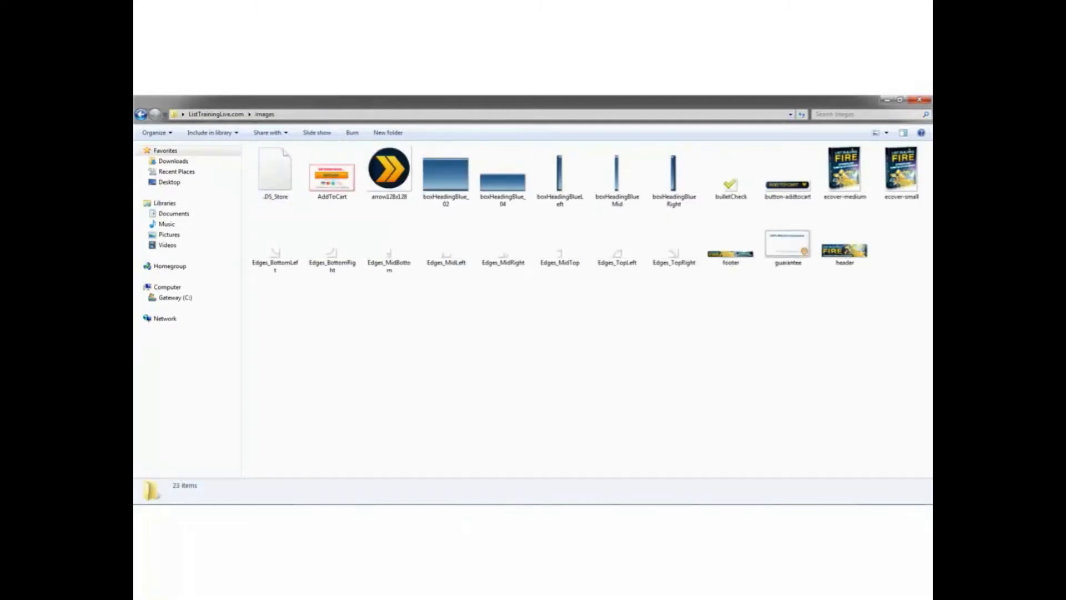
pyautogui.hotkey('alt', 'Tab')
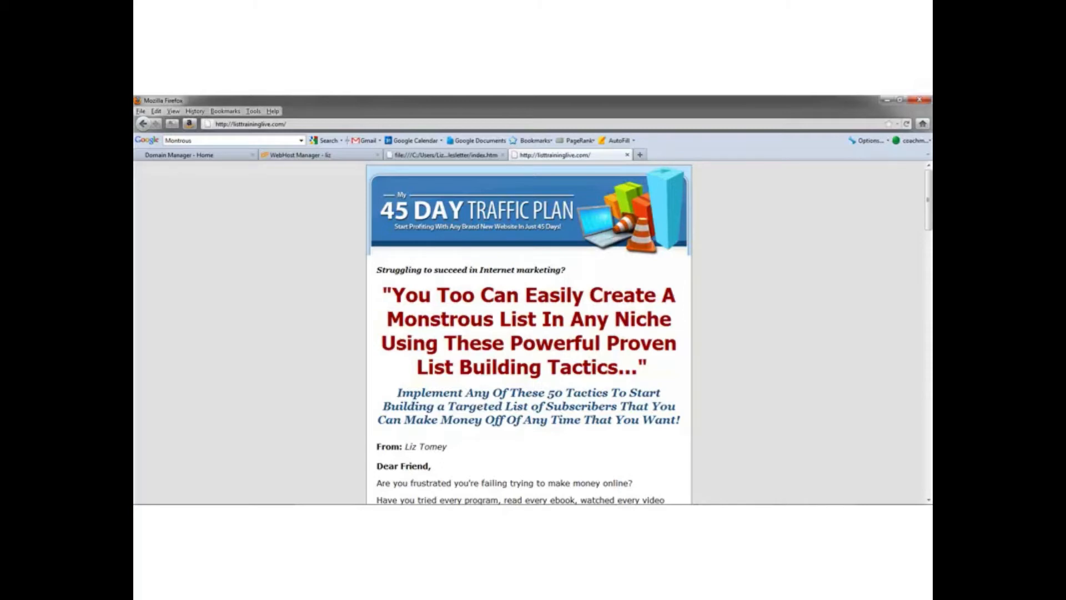
# - Switch to FileZilla and examine the files in the remote public_html/images folder
pyautogui.hotkey('alt', 'Tab')
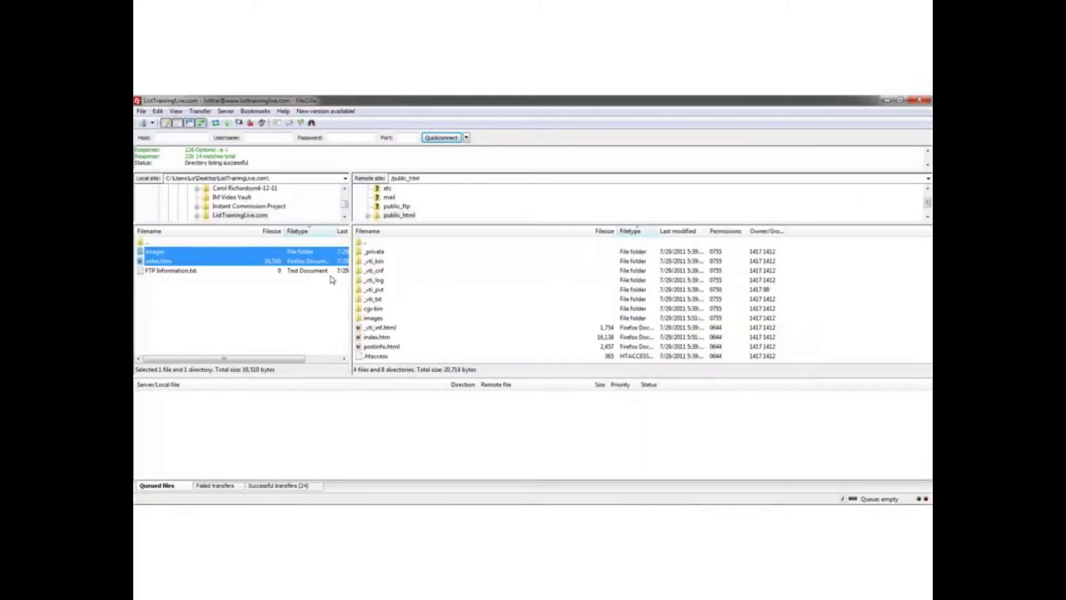
pyautogui.doubleClick(374, 318)
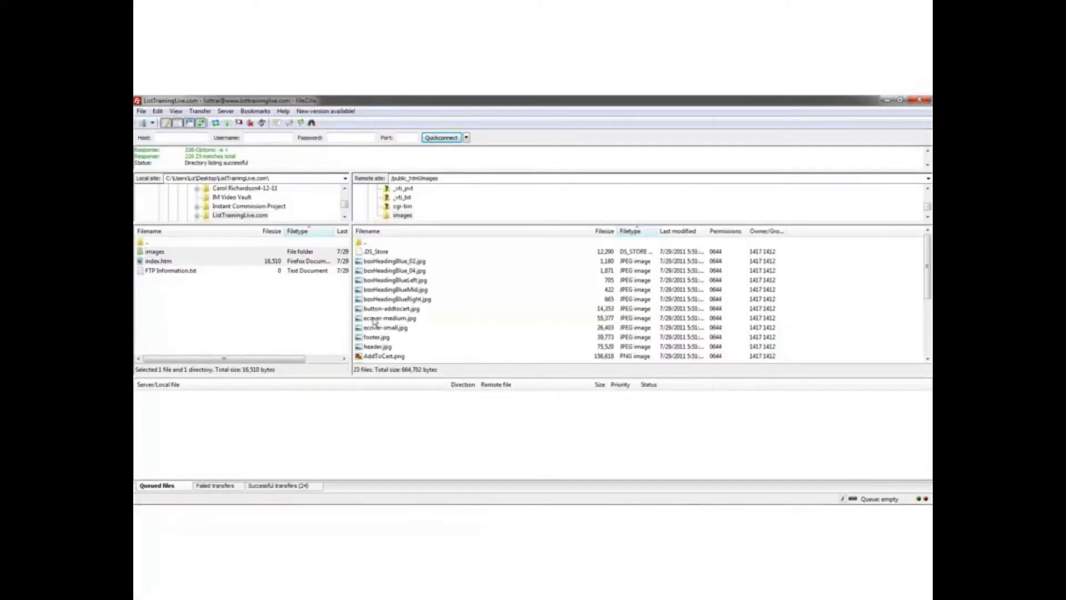
pyautogui.moveTo(928, 293); pyautogui.dragTo(762, 469)
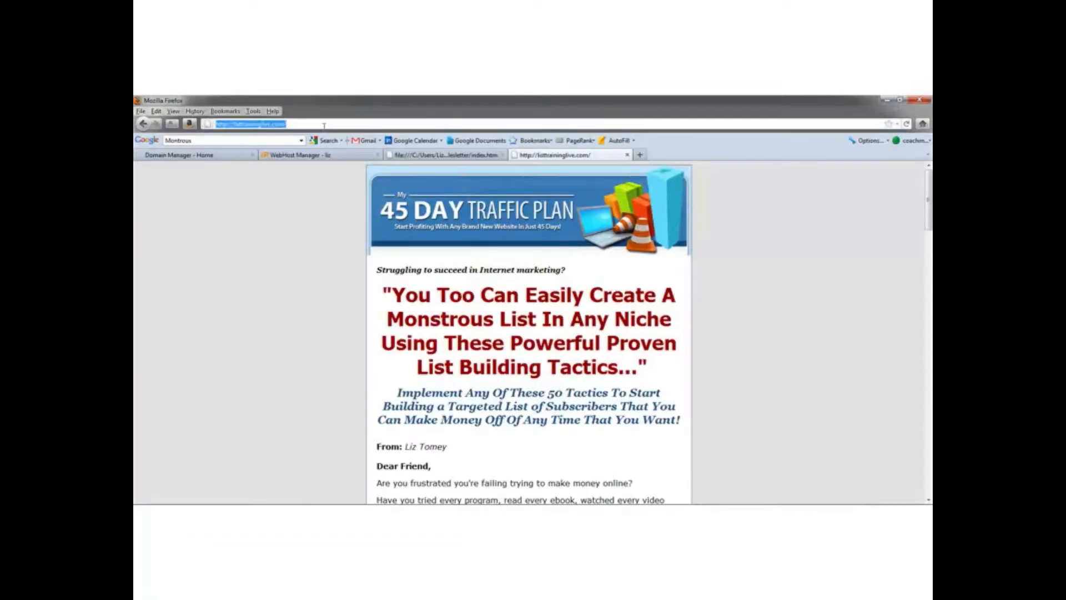
# - Load listtraininglive.com/images in Firefox and open footer.jpg to check which graphic the server holds
pyautogui.write('dmages')
pyautogui.press('Return')
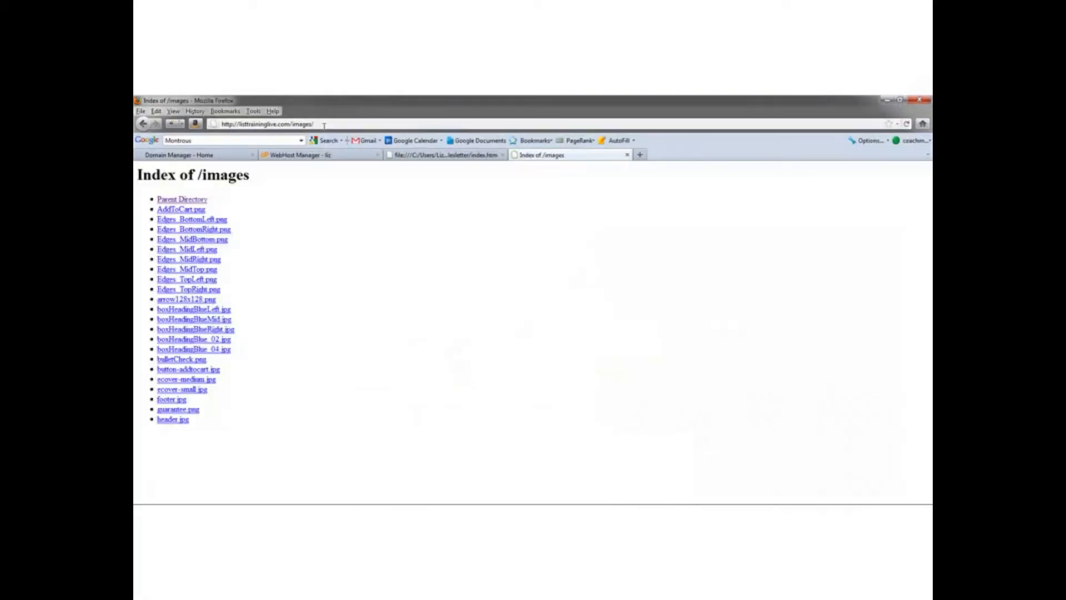
pyautogui.click(181, 403)
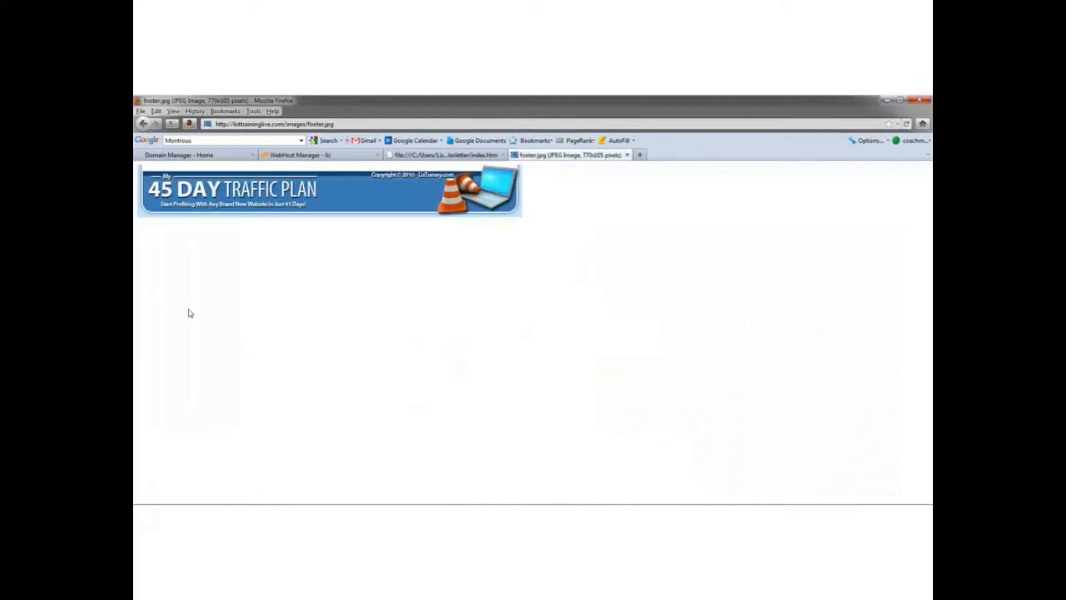
# - Open header.jpg from the site's images index to check which graphic the server holds, and return to the index
pyautogui.click(143, 123)
pyautogui.click(162, 420)
pyautogui.click(144, 124)
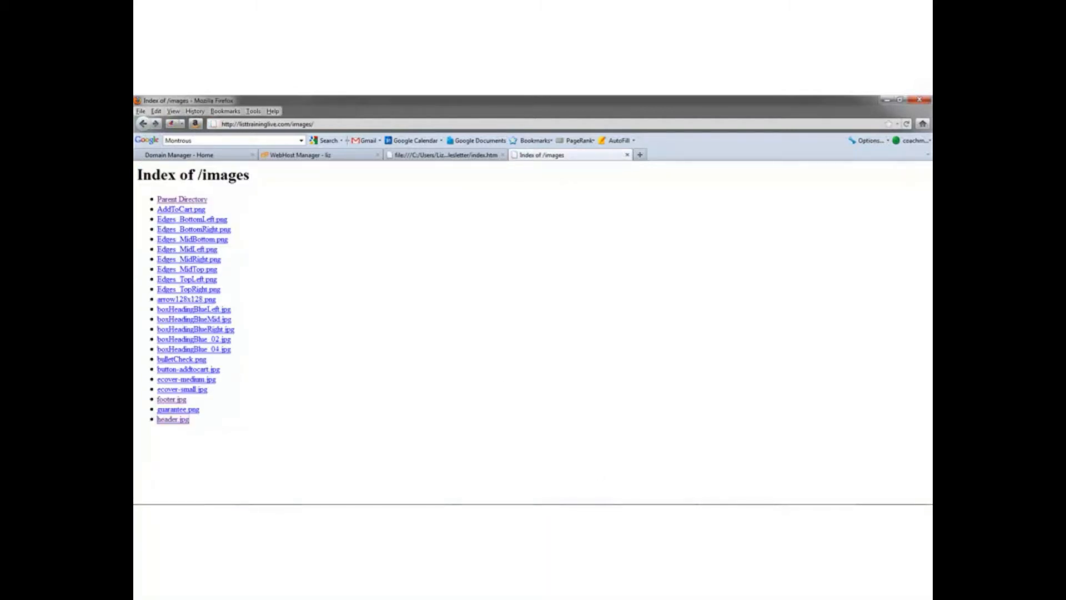
# - Open the Salesletter images folder in Windows Explorer, starting from T1 on the desktop through List-Building-Fire-WSO, List Building Fire, Private Label Rights and site
pyautogui.moveTo(373, 512)
pyautogui.click(339, 467)
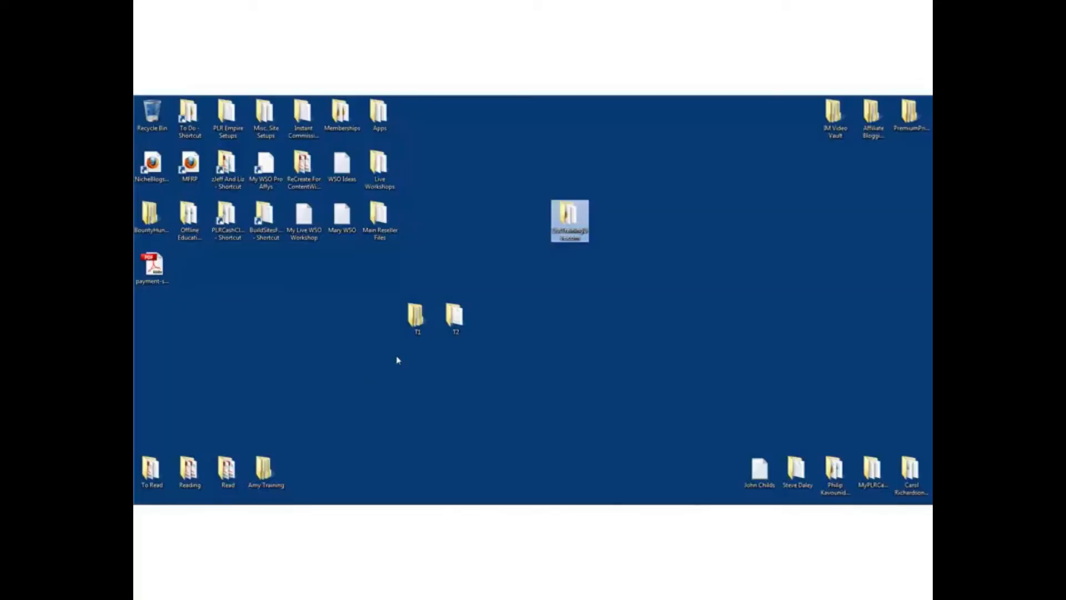
pyautogui.doubleClick(414, 327)
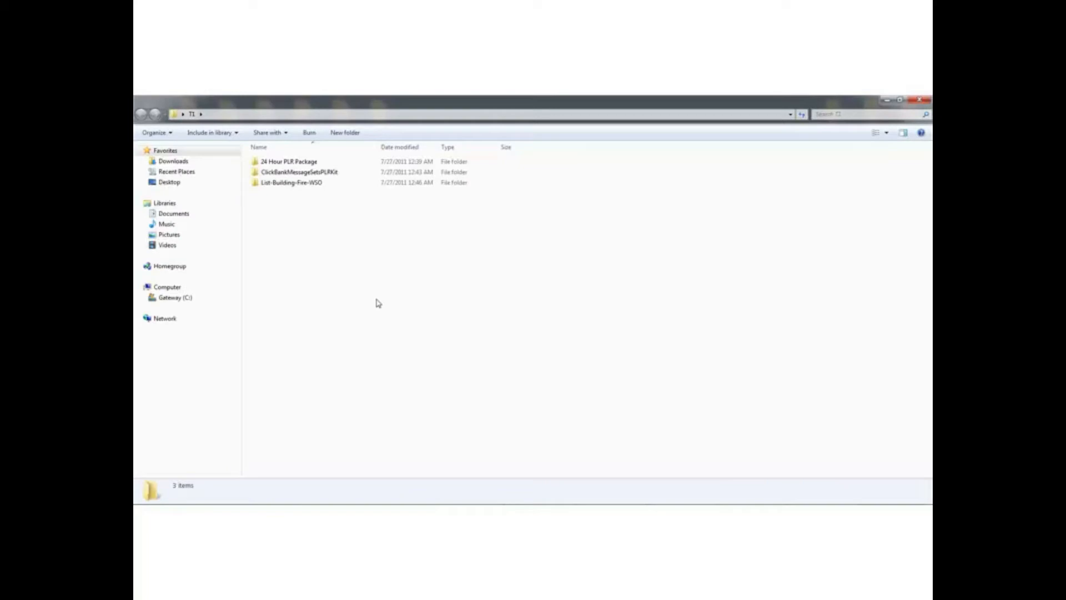
pyautogui.doubleClick(292, 184)
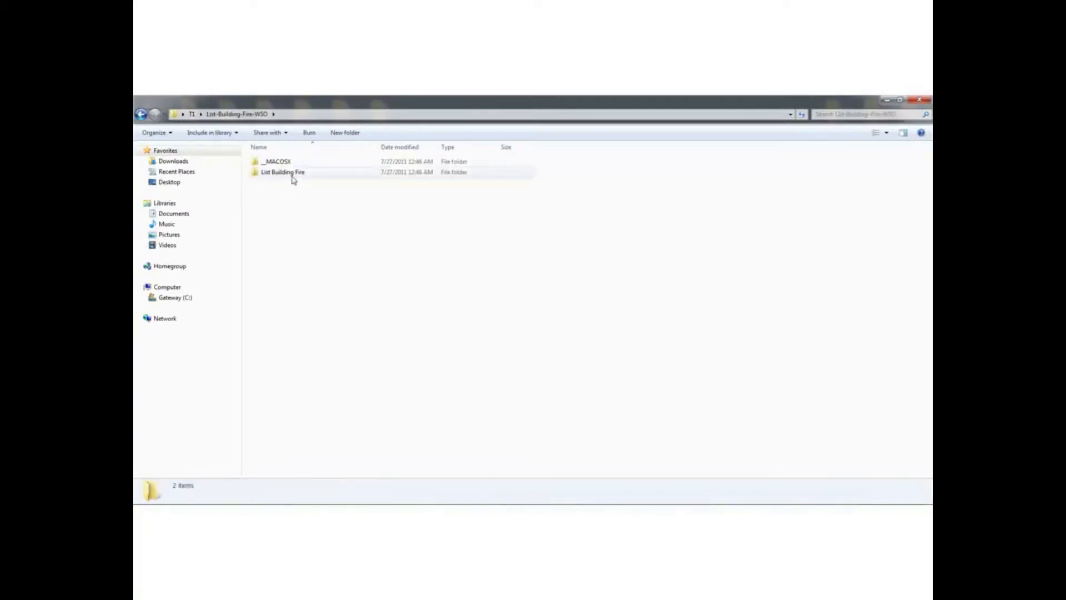
pyautogui.doubleClick(292, 177)
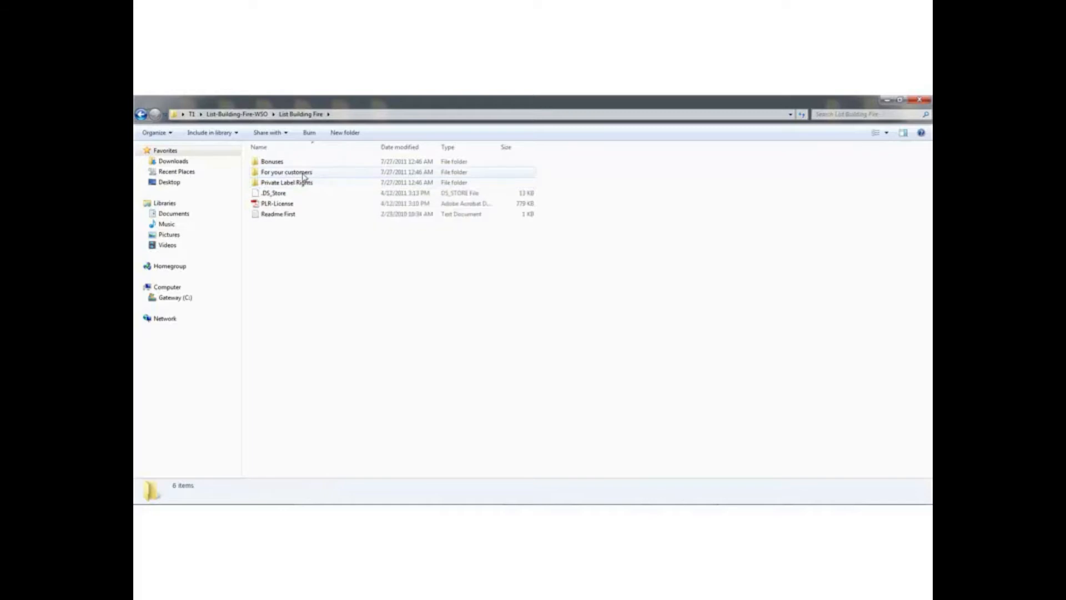
pyautogui.doubleClick(289, 184)
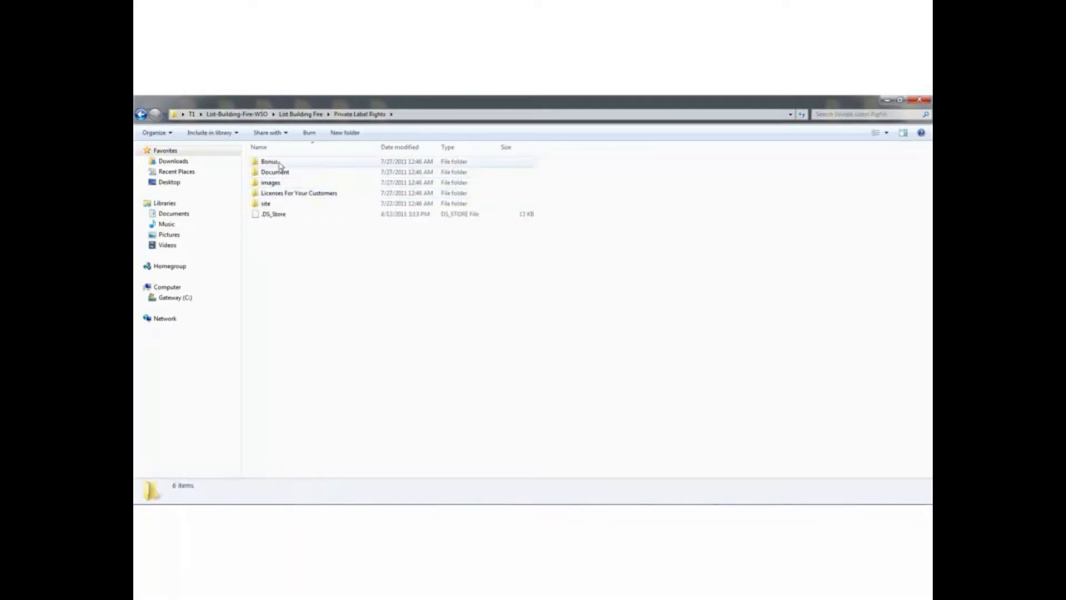
pyautogui.click(280, 205)
pyautogui.doubleClick(279, 205)
pyautogui.click(277, 162)
pyautogui.doubleClick(278, 162)
pyautogui.doubleClick(282, 164)
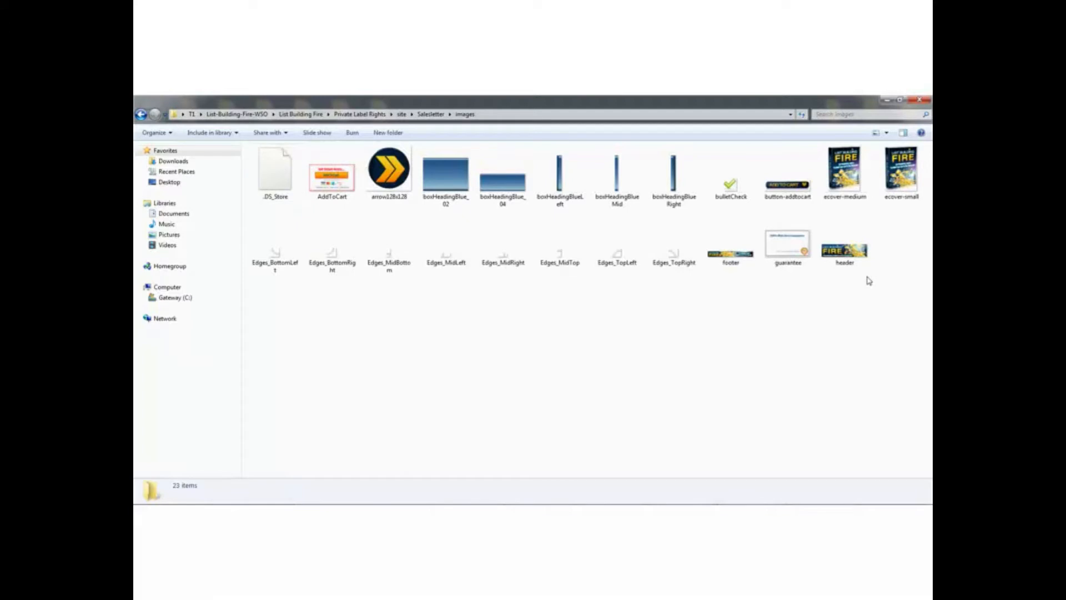
# - Copy the header and footer graphics from the Salesletter images folder
pyautogui.click(845, 250)
pyautogui.keyDown('ctrl'); pyautogui.click(732, 260); pyautogui.keyUp('ctrl')
pyautogui.rightClick(733, 265)
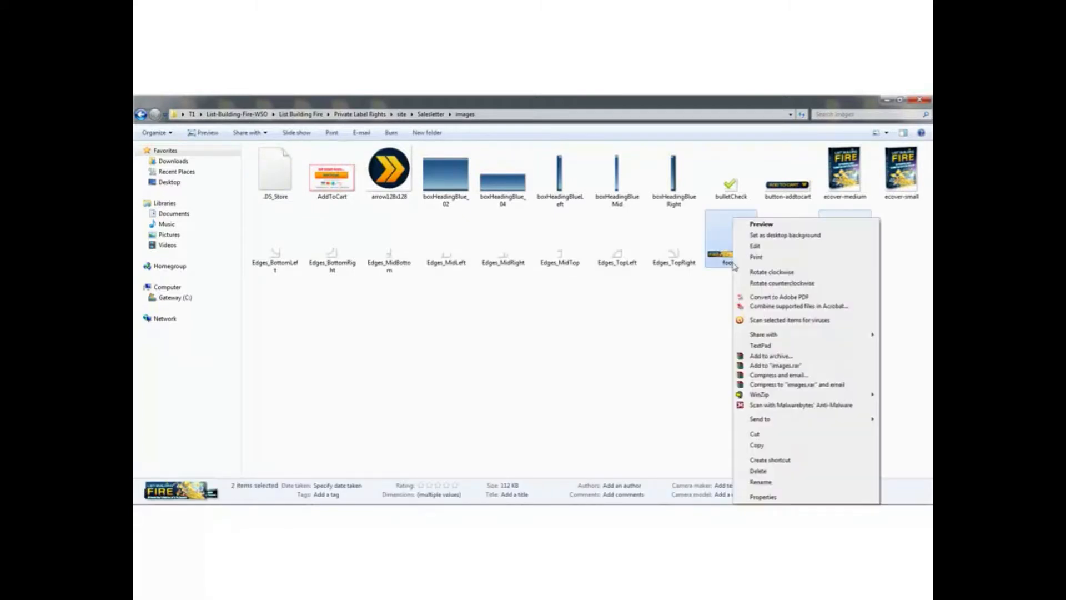
pyautogui.click(759, 439)
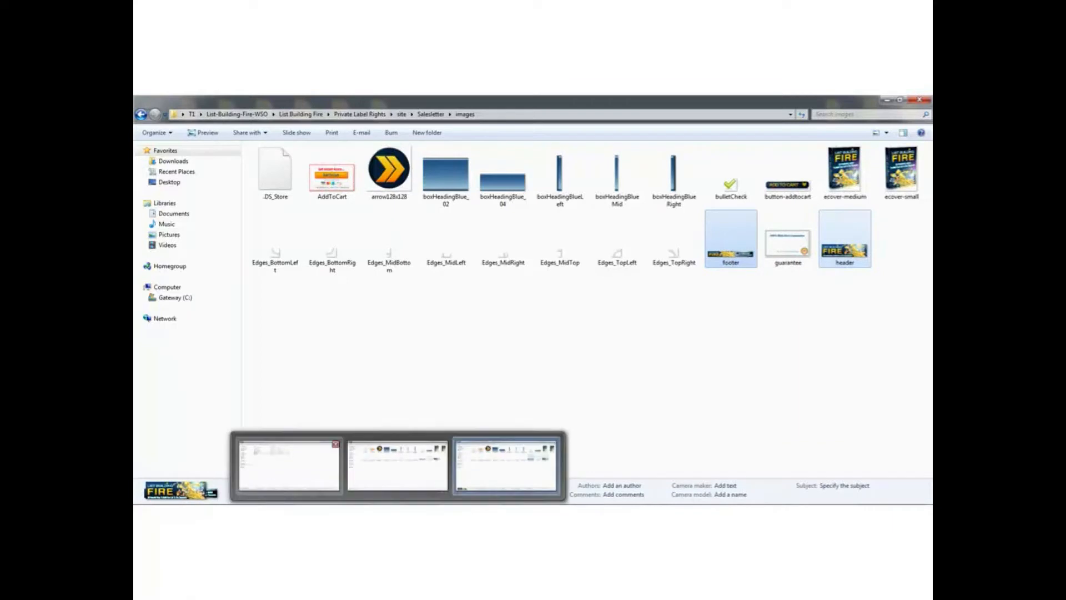
# - Paste the copied graphics into the images folder of the desktop's ListTrainingLive.com folder, replacing the files with the same names
pyautogui.press('super+d')
pyautogui.doubleClick(568, 214)
pyautogui.doubleClick(256, 162)
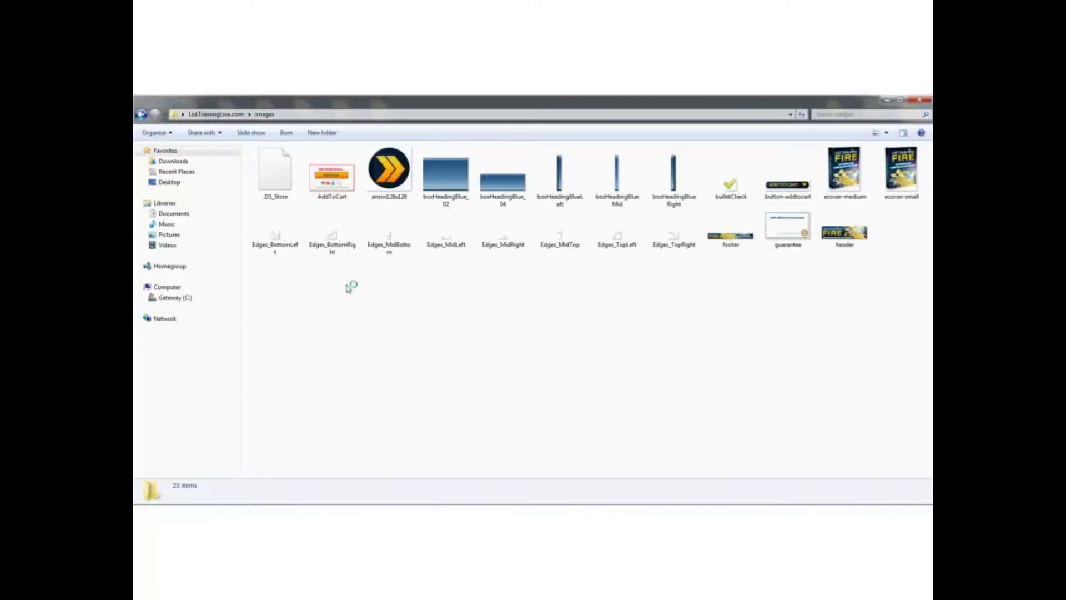
pyautogui.rightClick(364, 338)
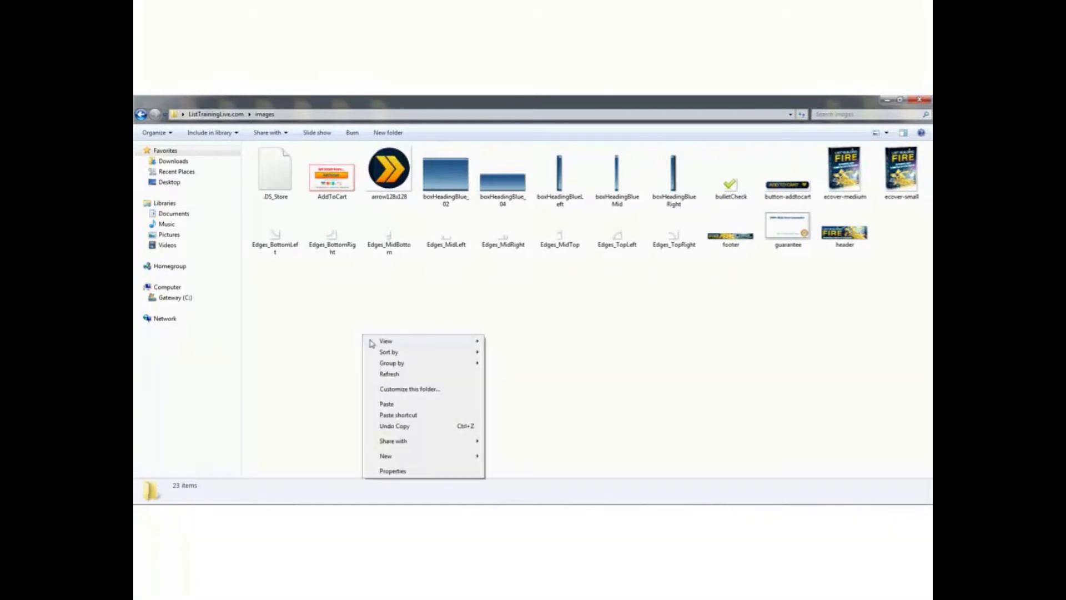
pyautogui.click(398, 403)
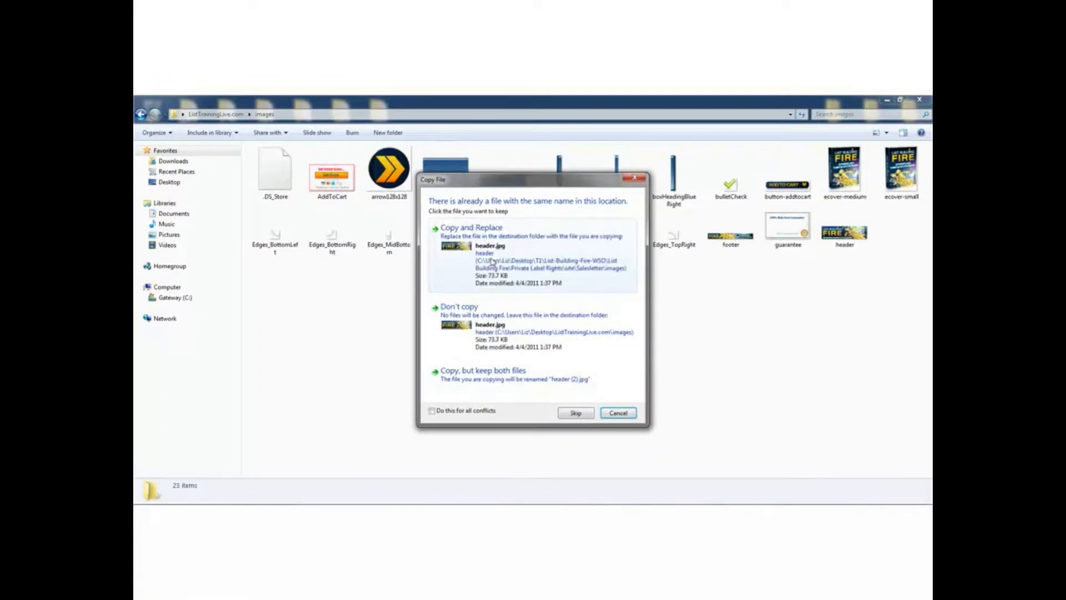
pyautogui.click(492, 261)
pyautogui.click(504, 362)
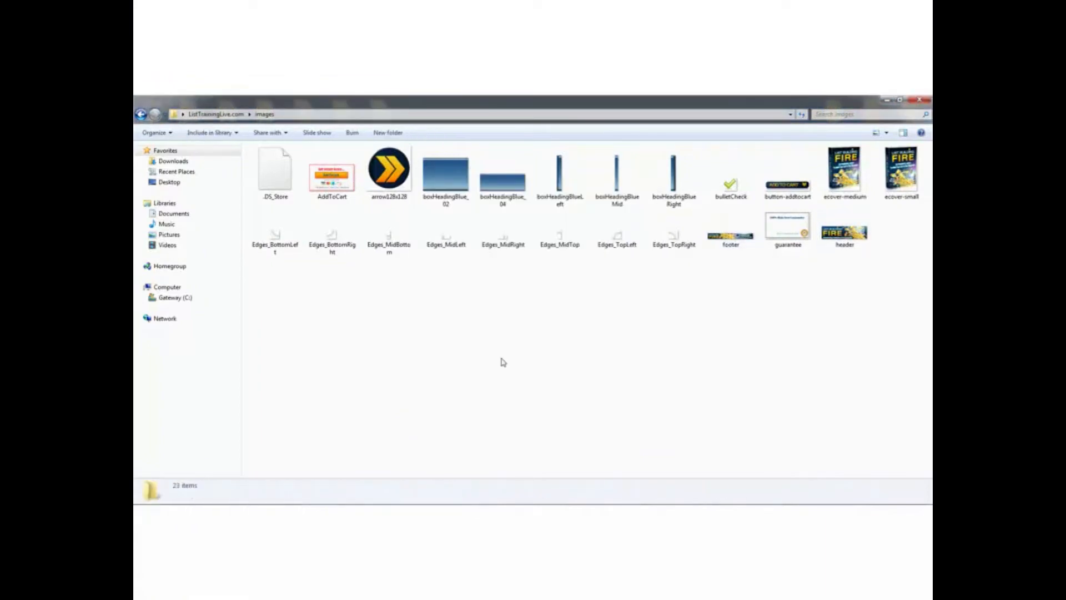
# - Switch to FileZilla, make the message log slightly taller and open the local ListTrainingLive.com images folder
pyautogui.hotkey('alt', 'Tab')
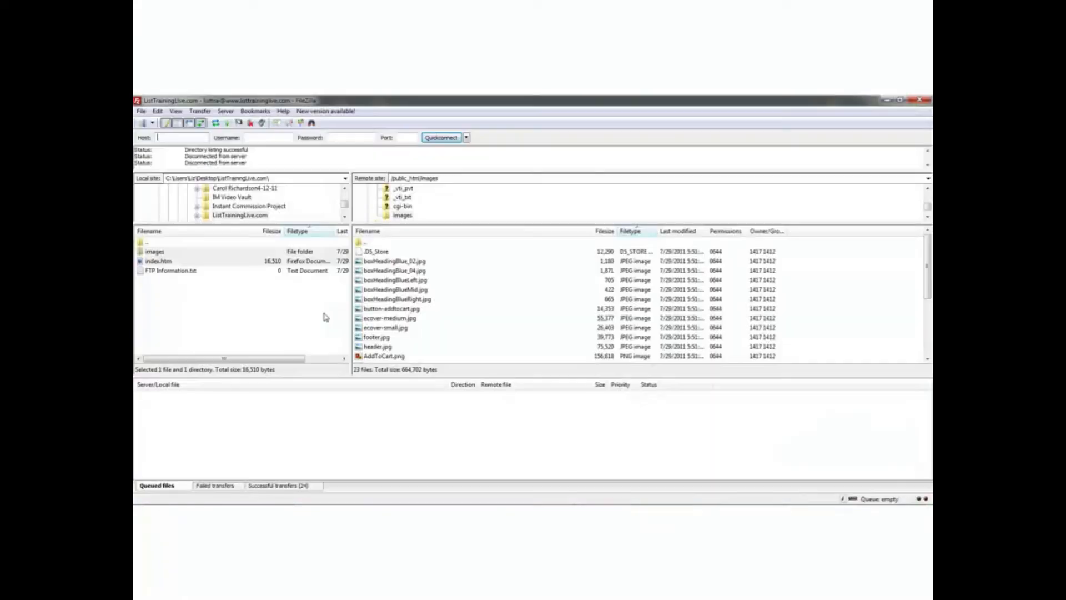
pyautogui.moveTo(927, 240)
pyautogui.mouseDown()
pyautogui.moveTo(911, 336)
pyautogui.moveTo(916, 224)
pyautogui.mouseUp()
pyautogui.moveTo(927, 207); pyautogui.dragTo(928, 193)
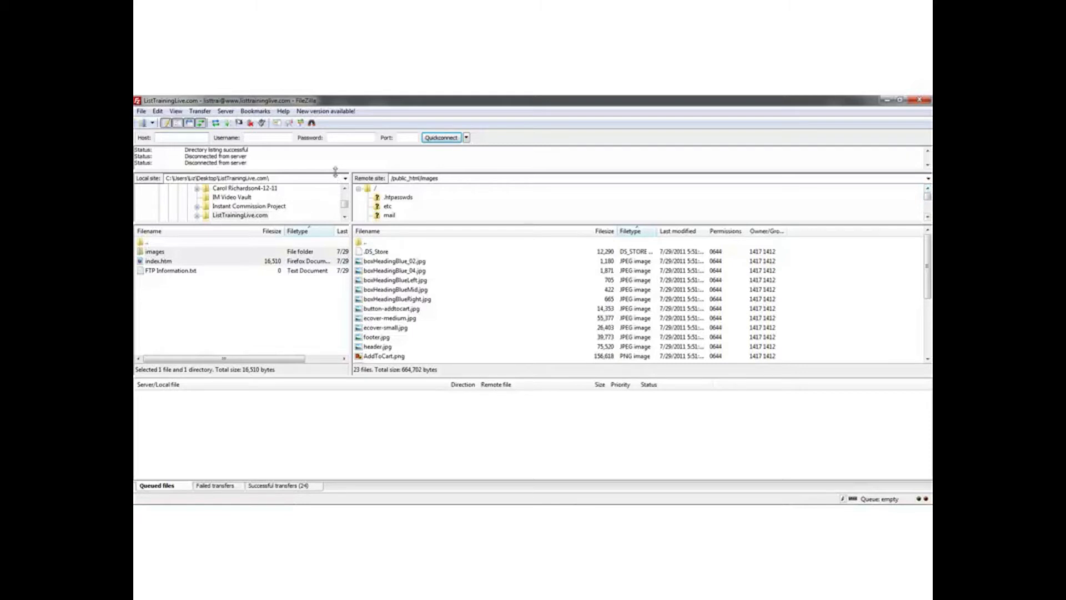
pyautogui.moveTo(335, 171); pyautogui.dragTo(329, 204)
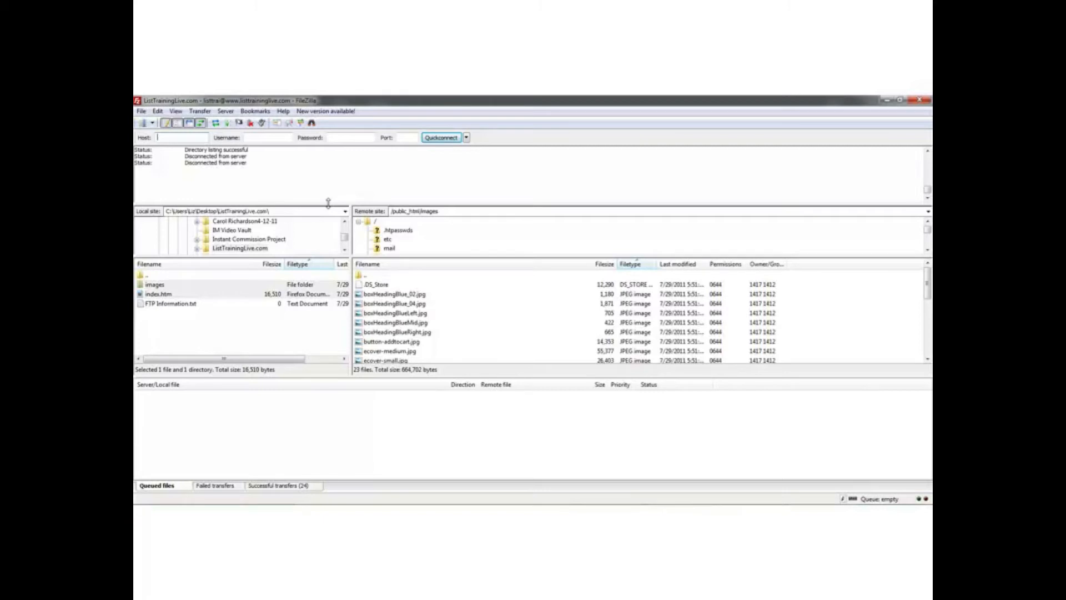
pyautogui.moveTo(329, 203); pyautogui.dragTo(335, 183)
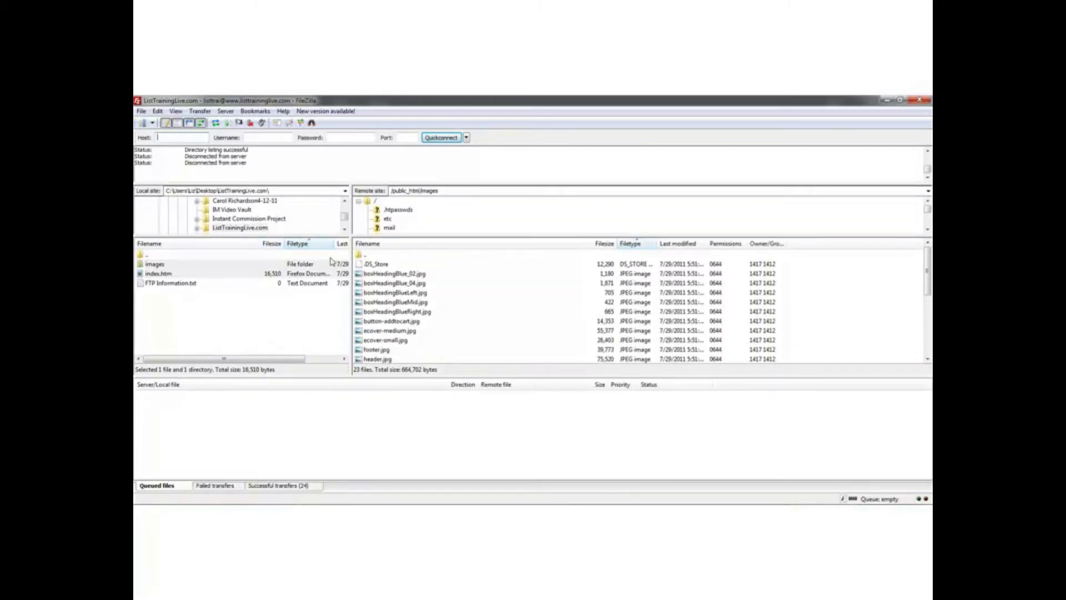
pyautogui.moveTo(344, 218); pyautogui.dragTo(349, 206)
pyautogui.doubleClick(174, 265)
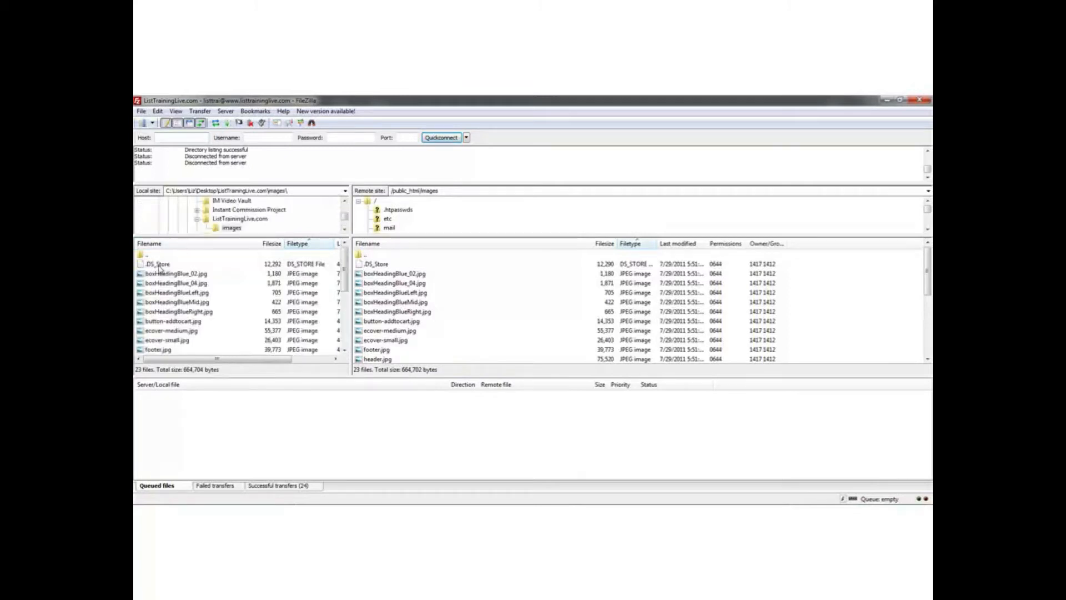
# - Upload footer.jpg and header.jpg from the local images folder to public_html/images, overwriting the existing server files
pyautogui.scroll(-3, 339, 285)
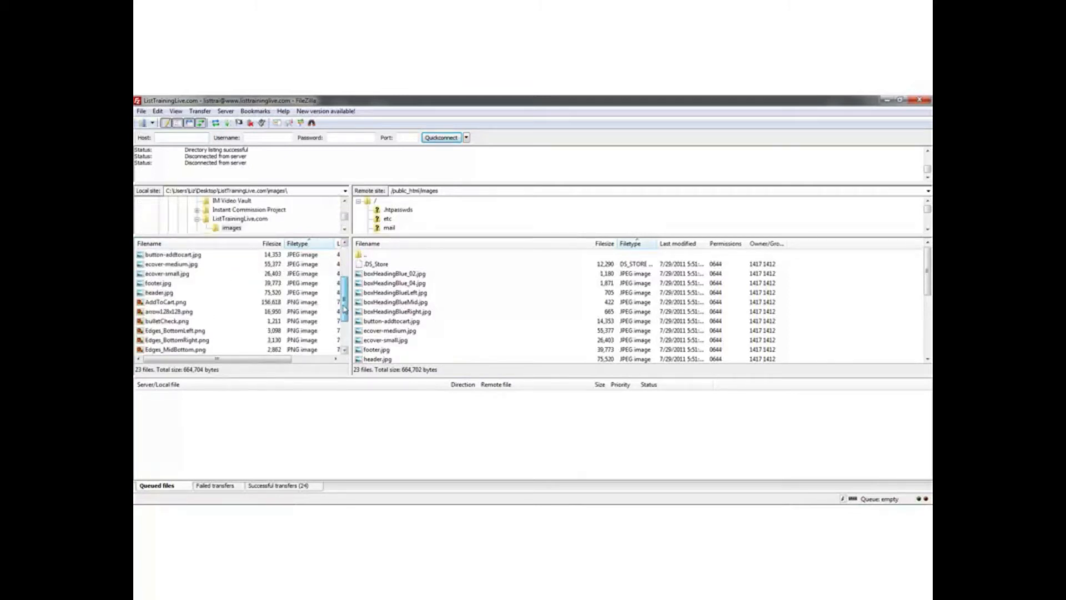
pyautogui.click(153, 294)
pyautogui.keyDown('ctrl'); pyautogui.click(158, 283); pyautogui.keyUp('ctrl')
pyautogui.rightClick(158, 283)
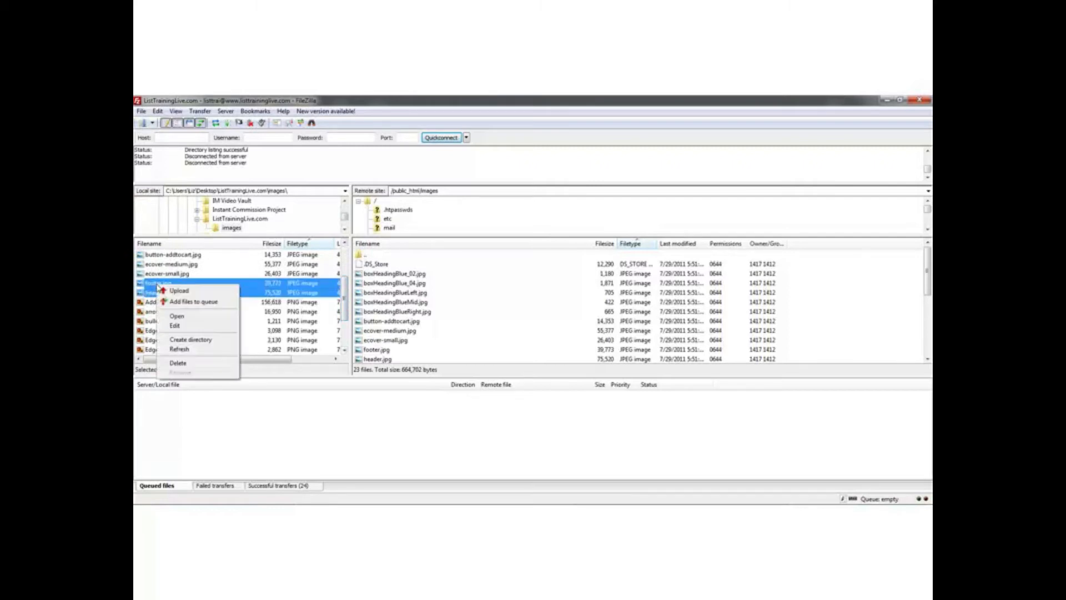
pyautogui.click(170, 289)
pyautogui.click(503, 361)
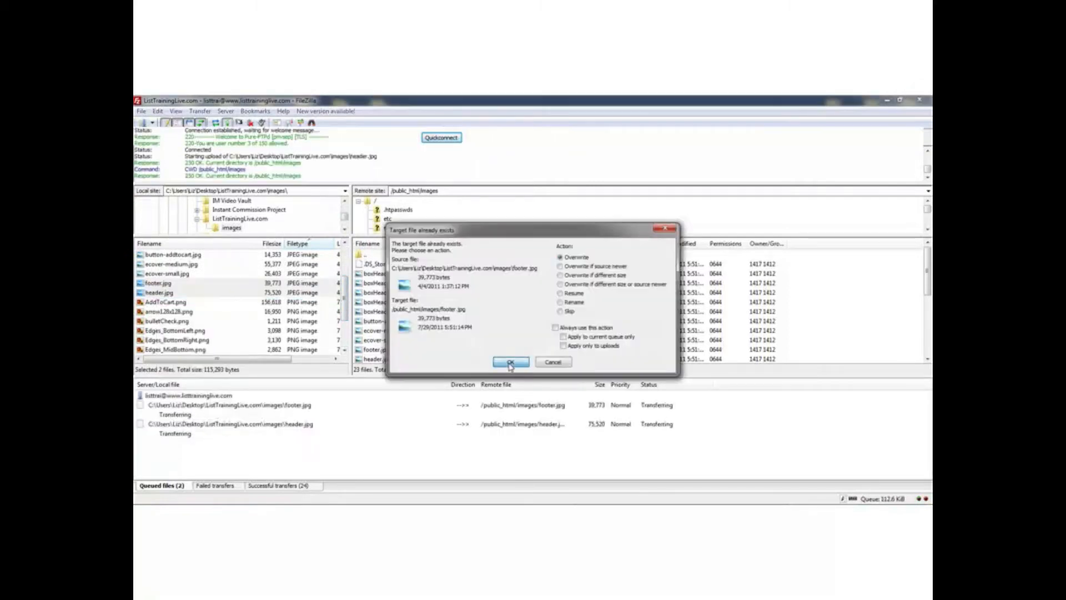
pyautogui.click(509, 362)
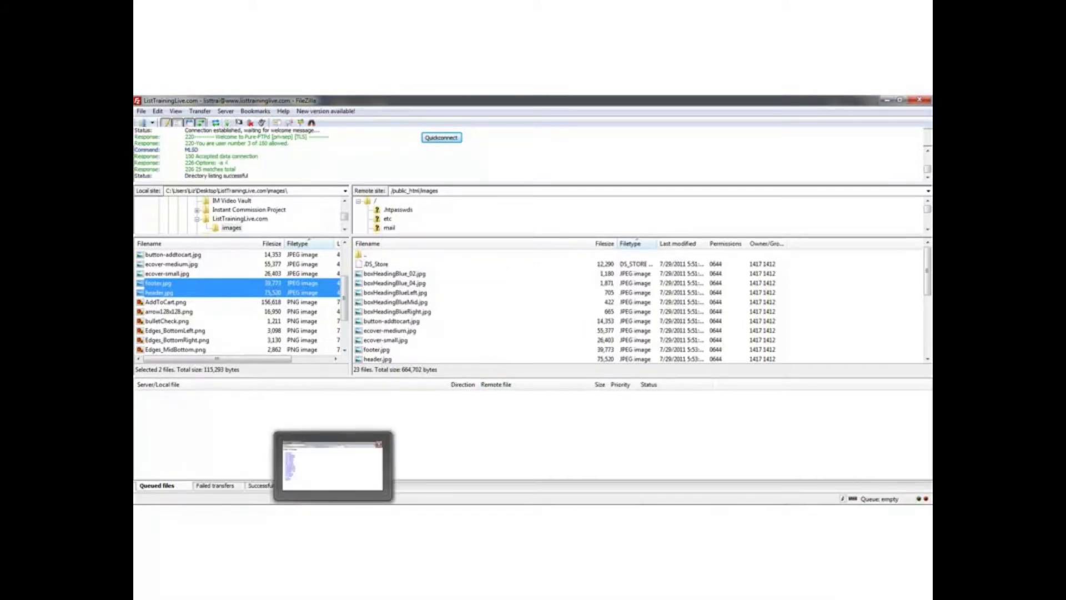
# - Switch to Firefox, go back to the listtraininglive.com page and check its header and footer graphics
pyautogui.click(664, 515)
pyautogui.click(329, 516)
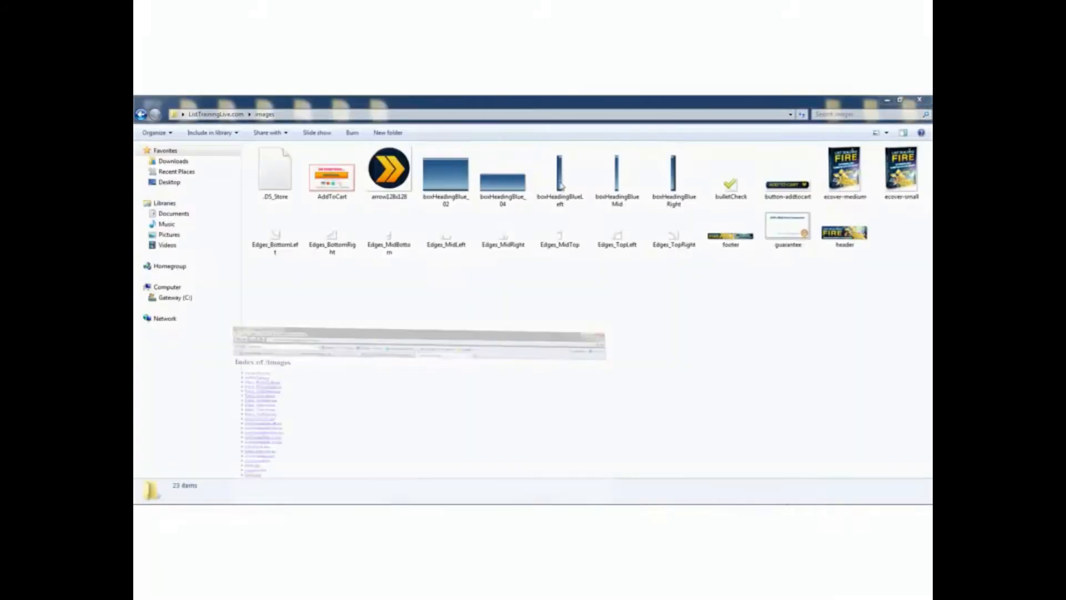
pyautogui.click(444, 159)
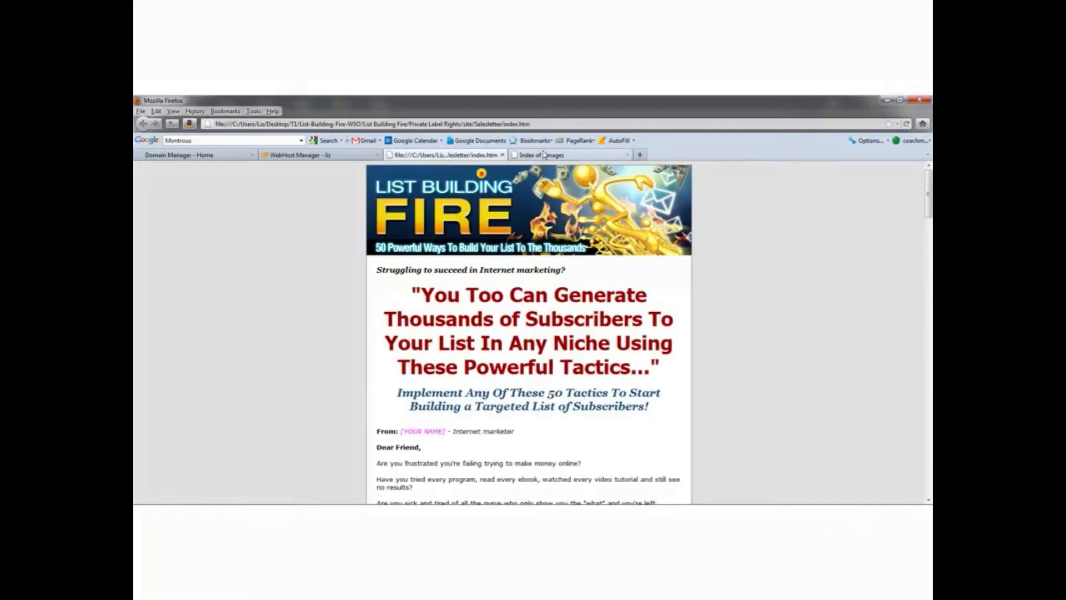
pyautogui.click(544, 157)
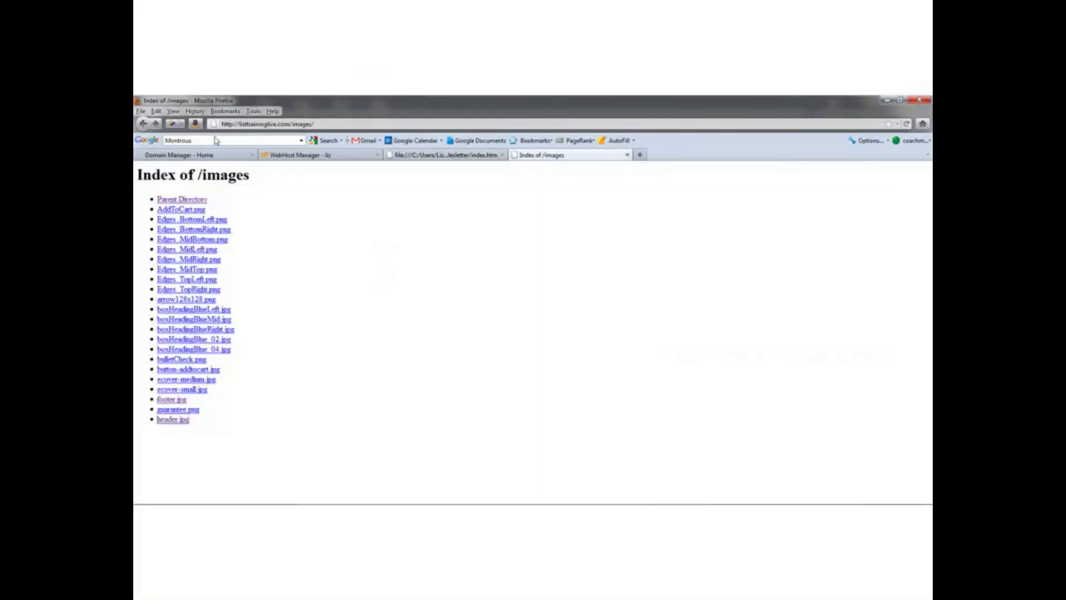
pyautogui.click(143, 124)
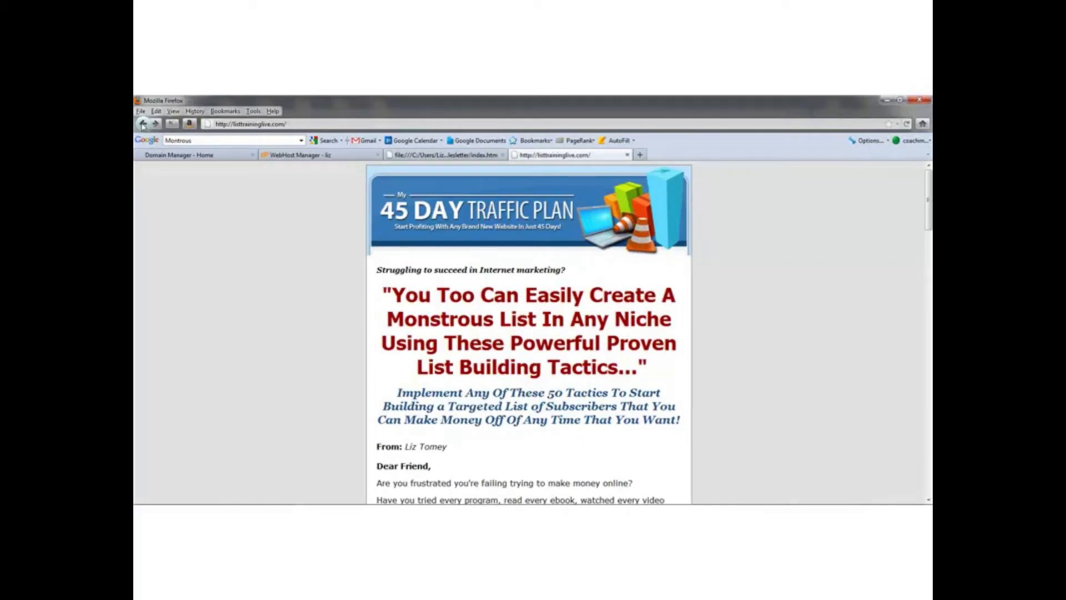
pyautogui.moveTo(928, 208); pyautogui.dragTo(915, 482)
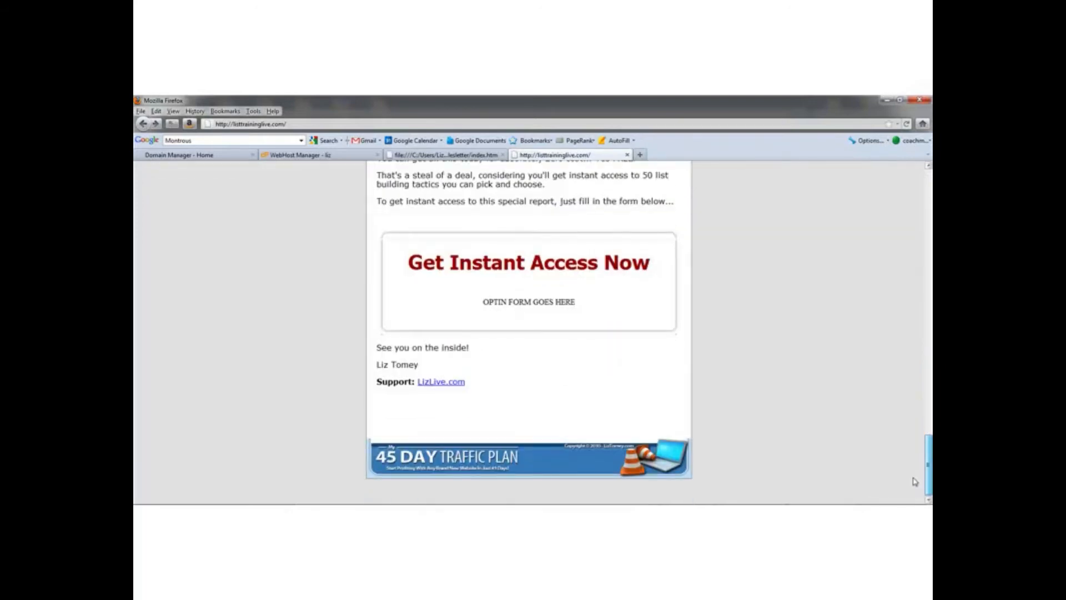
pyautogui.moveTo(915, 482); pyautogui.dragTo(930, 206)
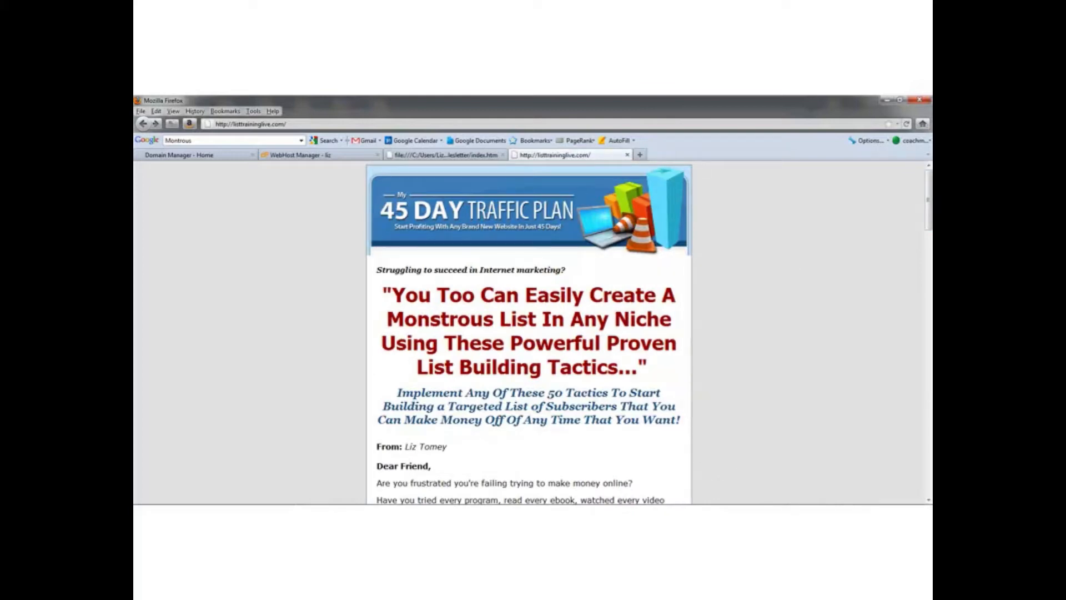
# - Switch to Nvu and cut the List Building Fire header graphic from the start of index.htm
pyautogui.hotkey('alt', 'Tab')
pyautogui.hotkey('alt', 'Tab')
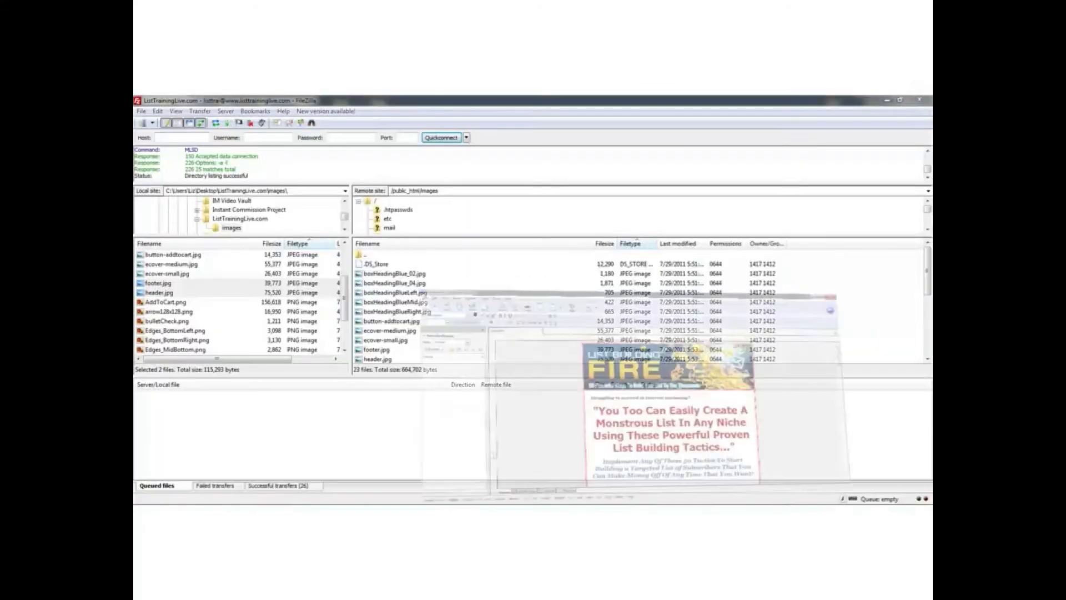
pyautogui.rightClick(665, 274)
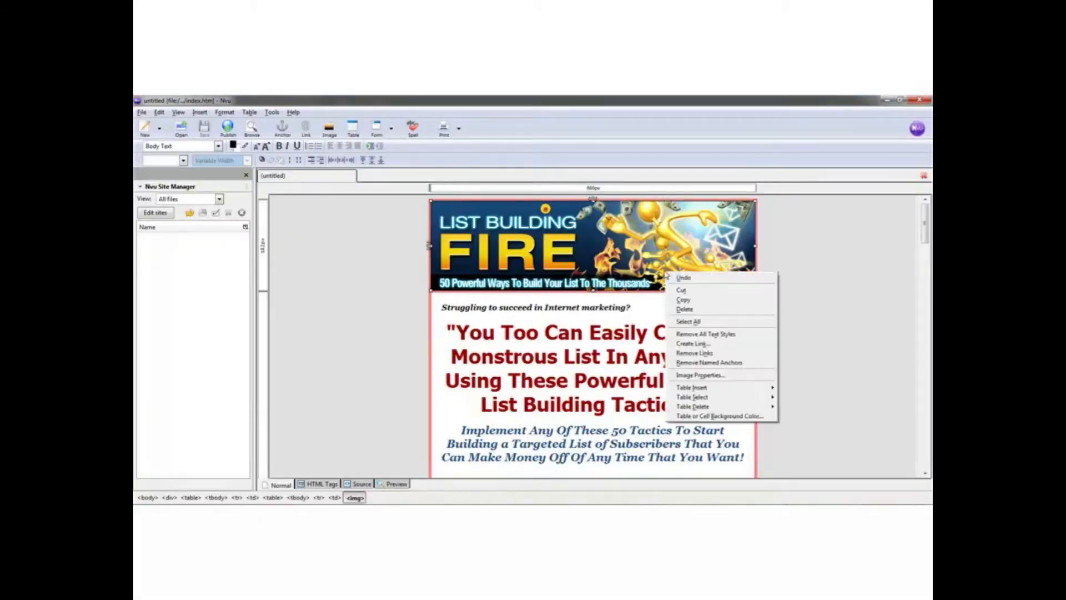
pyautogui.click(691, 293)
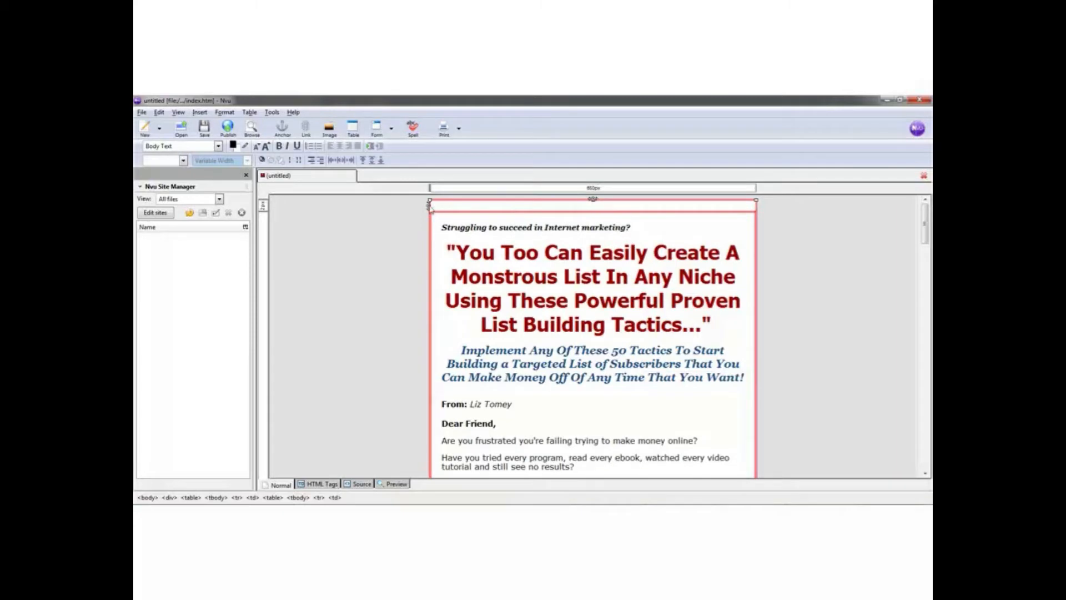
pyautogui.click(429, 206)
# - Delete the List Building Fire footer graphic at the end of the page and save index.htm
pyautogui.moveTo(925, 232); pyautogui.dragTo(925, 456)
pyautogui.click(433, 435)
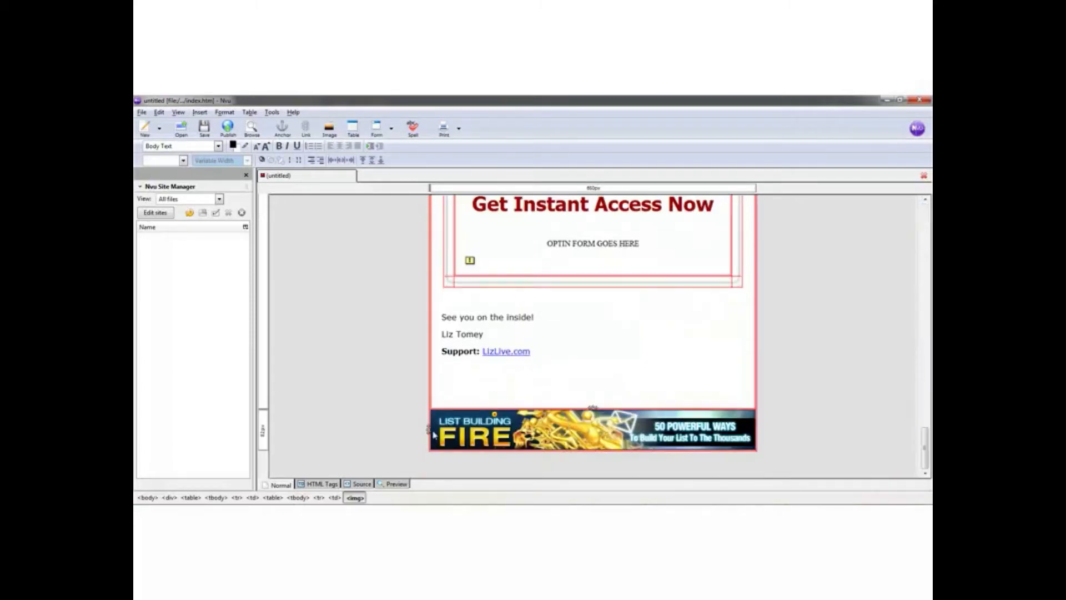
pyautogui.click(428, 430)
pyautogui.moveTo(925, 232); pyautogui.dragTo(903, 453)
pyautogui.click(205, 129)
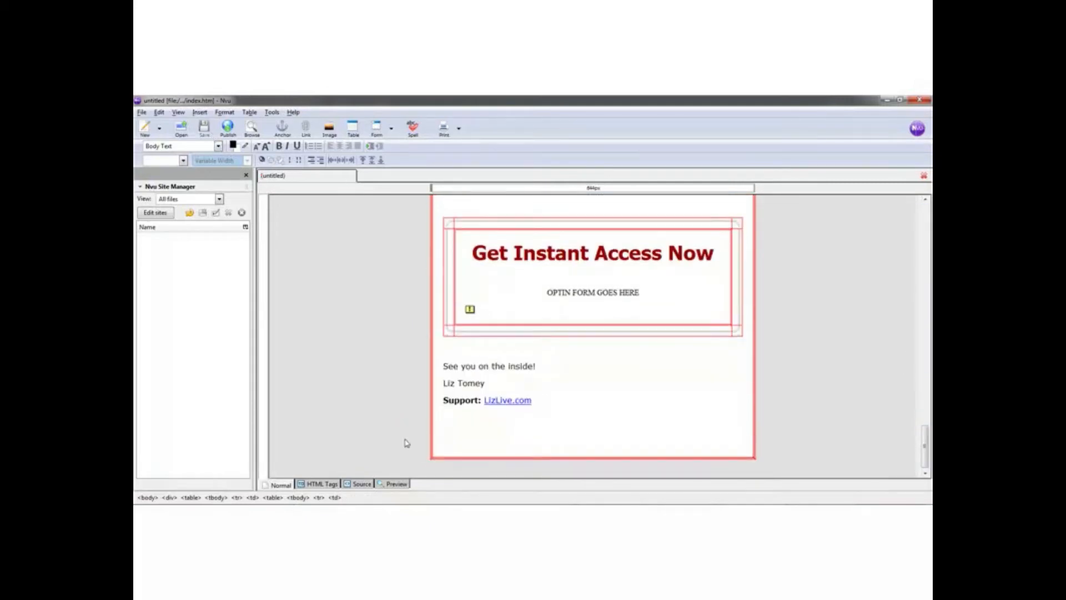
# - Switch to FileZilla and upload index.htm from the local ListTrainingLive.com folder to public_html, overwriting the server file
pyautogui.hotkey('alt', 'Tab')
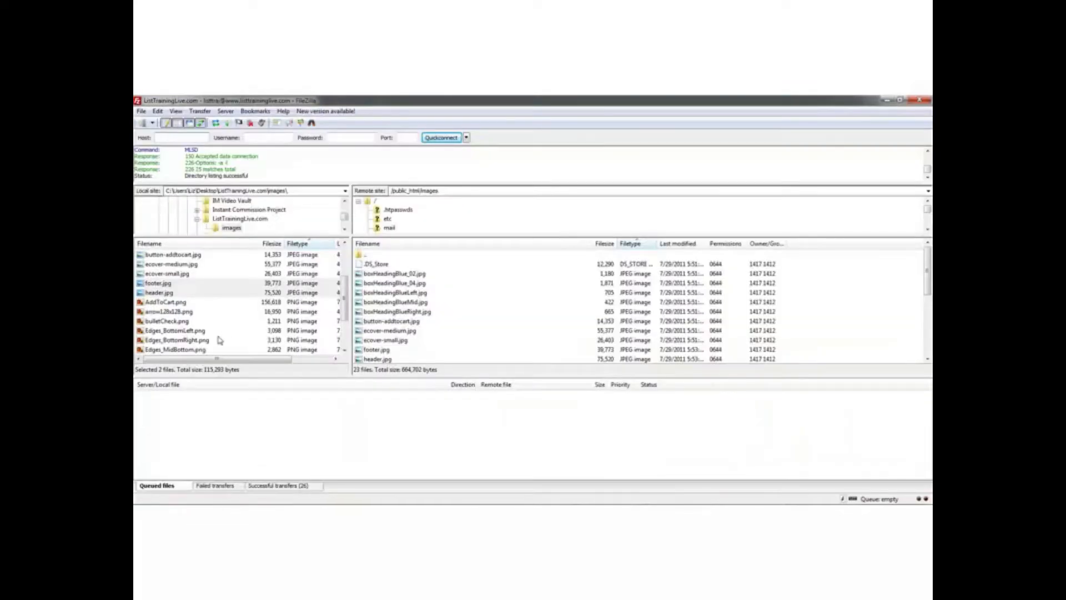
pyautogui.moveTo(345, 286); pyautogui.dragTo(347, 244)
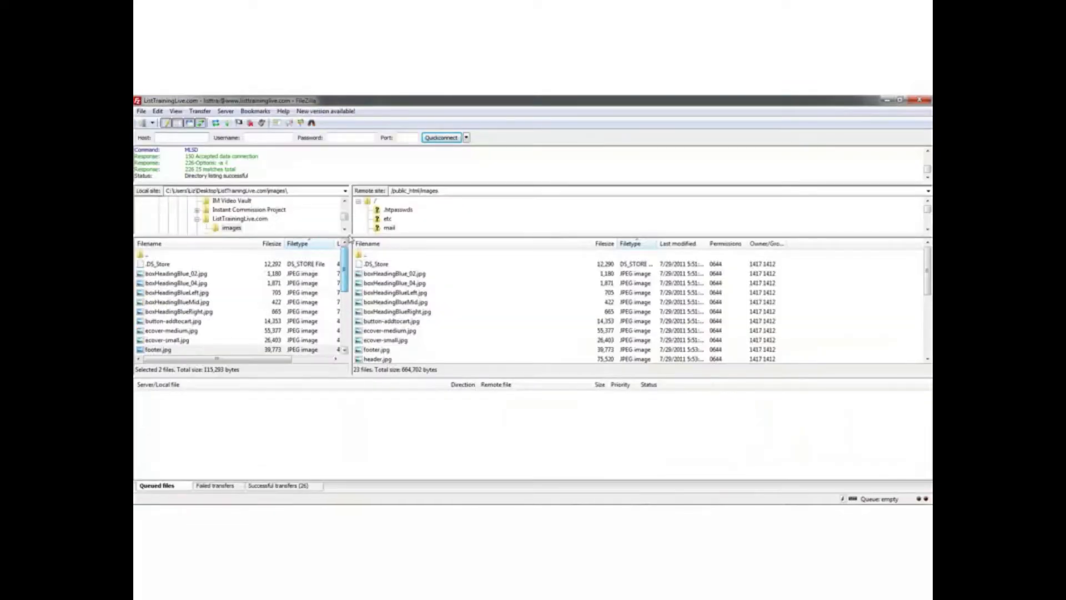
pyautogui.click(247, 219)
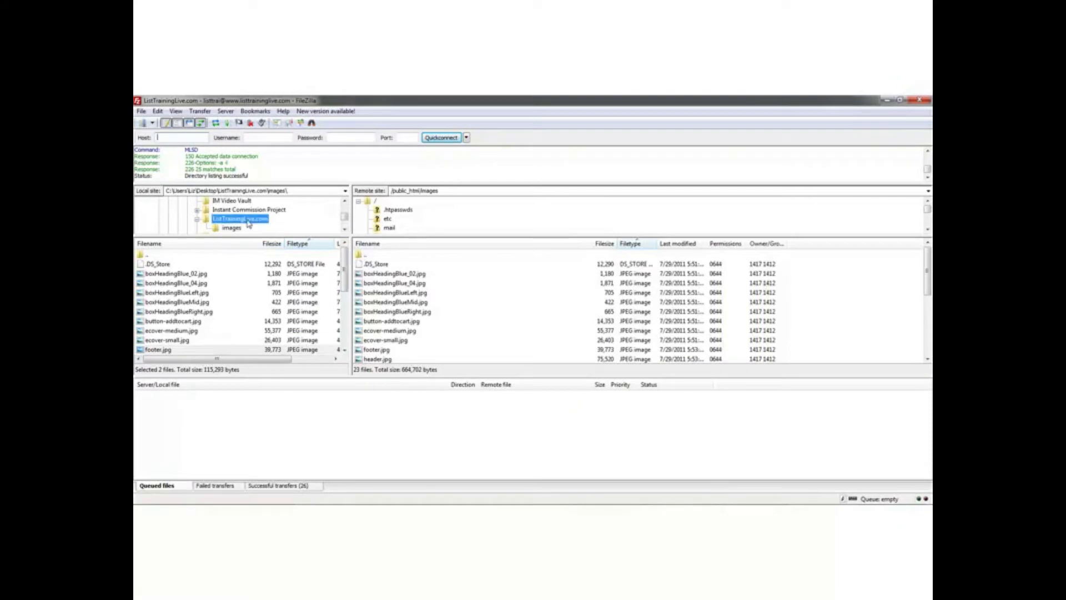
pyautogui.click(160, 275)
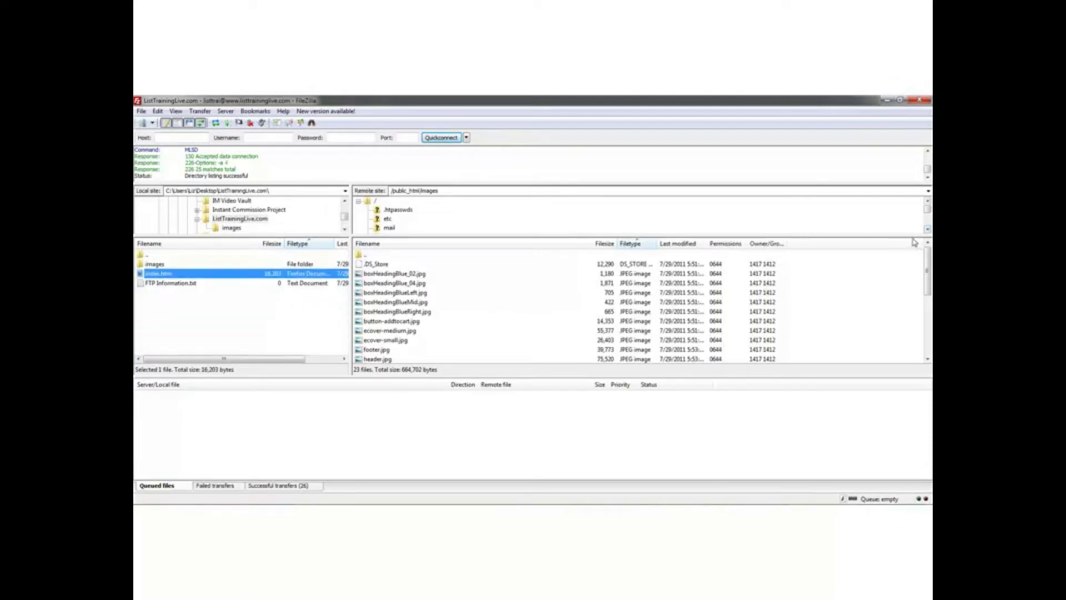
pyautogui.moveTo(914, 238); pyautogui.dragTo(908, 261)
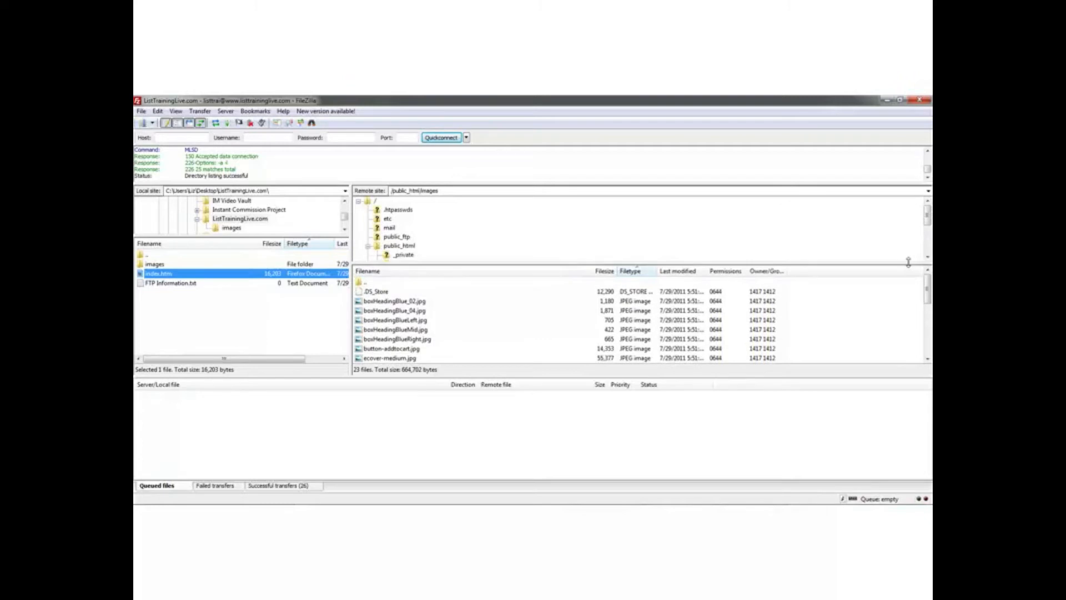
pyautogui.click(400, 246)
pyautogui.moveTo(929, 324); pyautogui.dragTo(929, 352)
pyautogui.rightClick(158, 276)
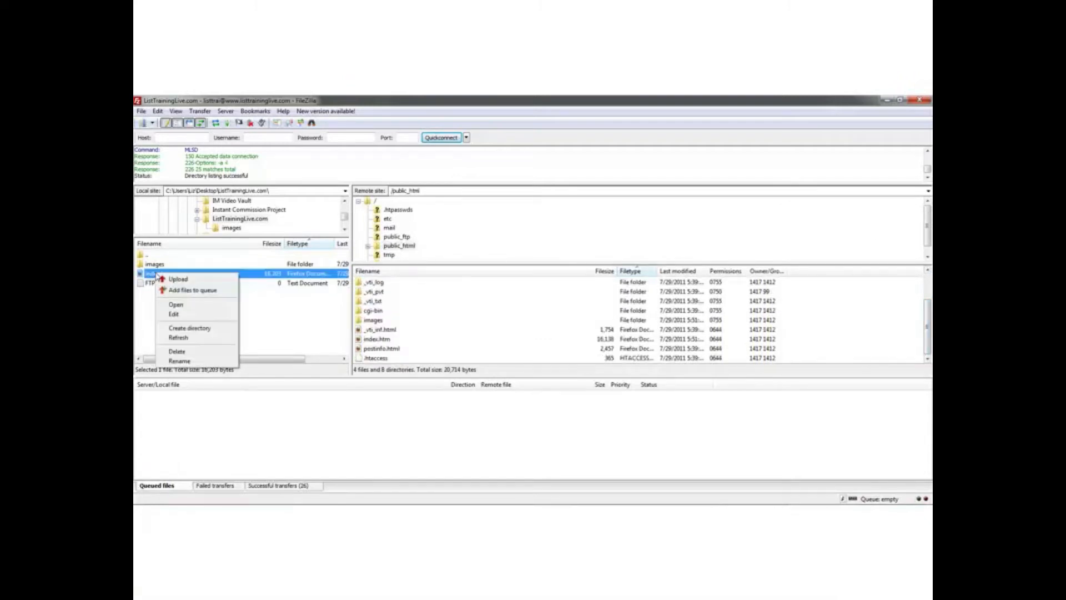
pyautogui.click(167, 278)
pyautogui.click(510, 363)
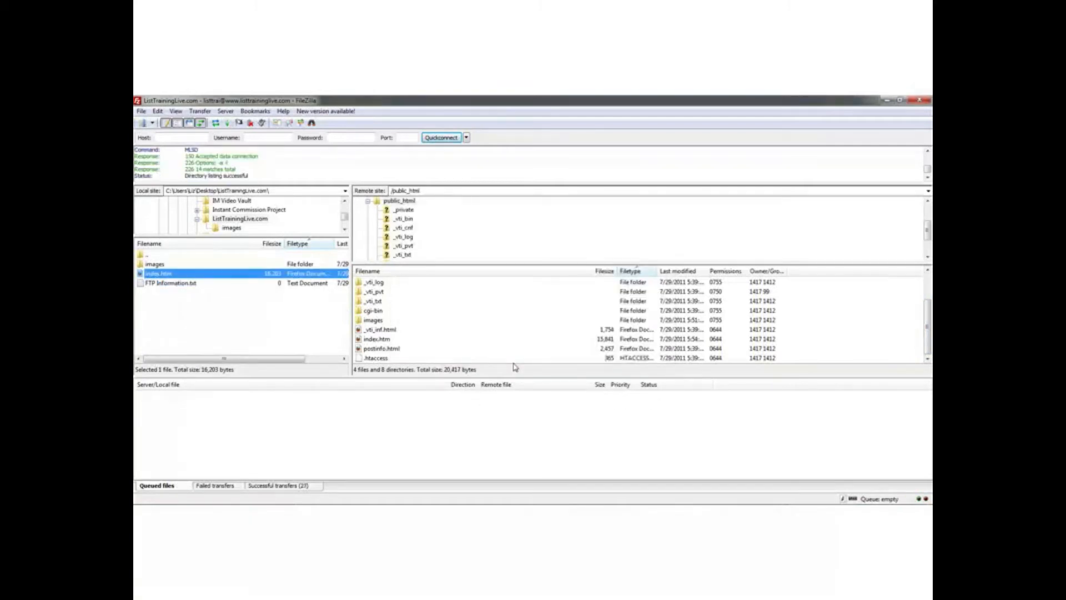
# - Switch to Firefox, reload listtraininglive.com and check the page's start, its end and both opt-in form placeholders
pyautogui.click(239, 512)
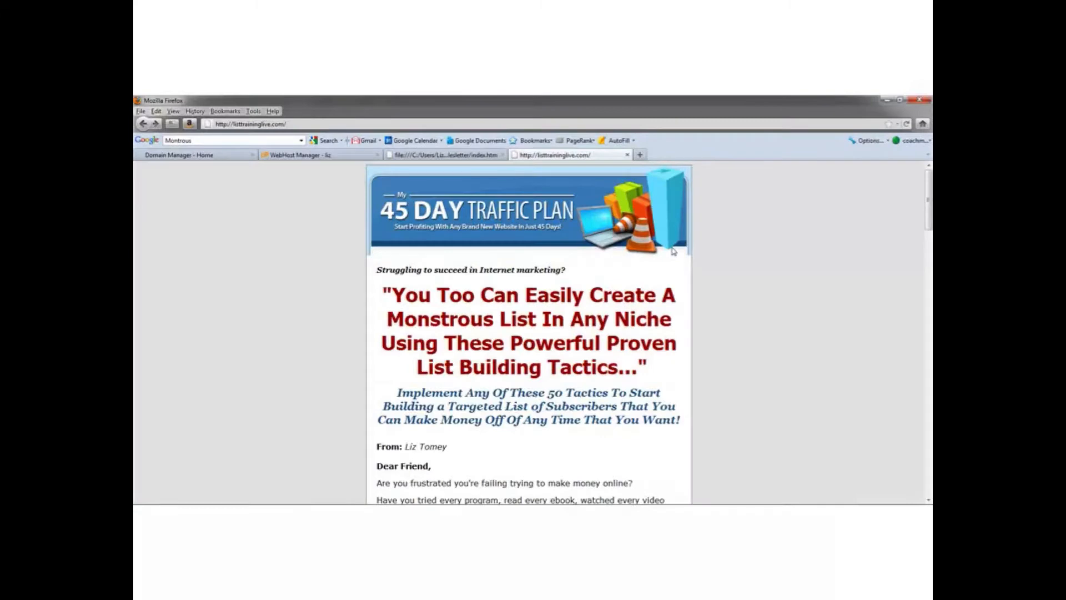
pyautogui.click(907, 124)
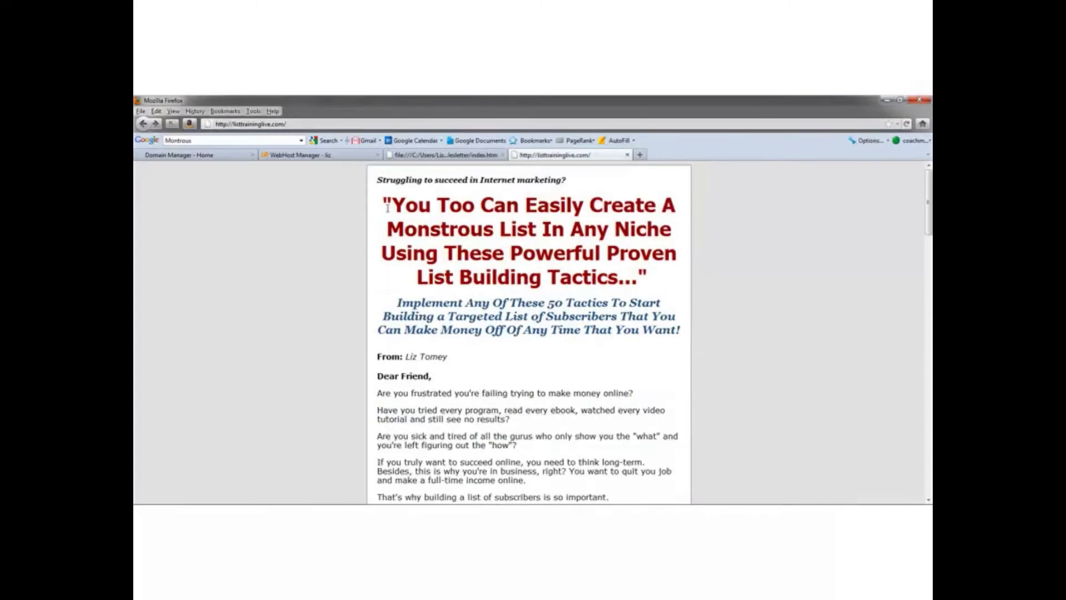
pyautogui.moveTo(929, 201); pyautogui.dragTo(920, 163)
pyautogui.moveTo(928, 227); pyautogui.dragTo(904, 476)
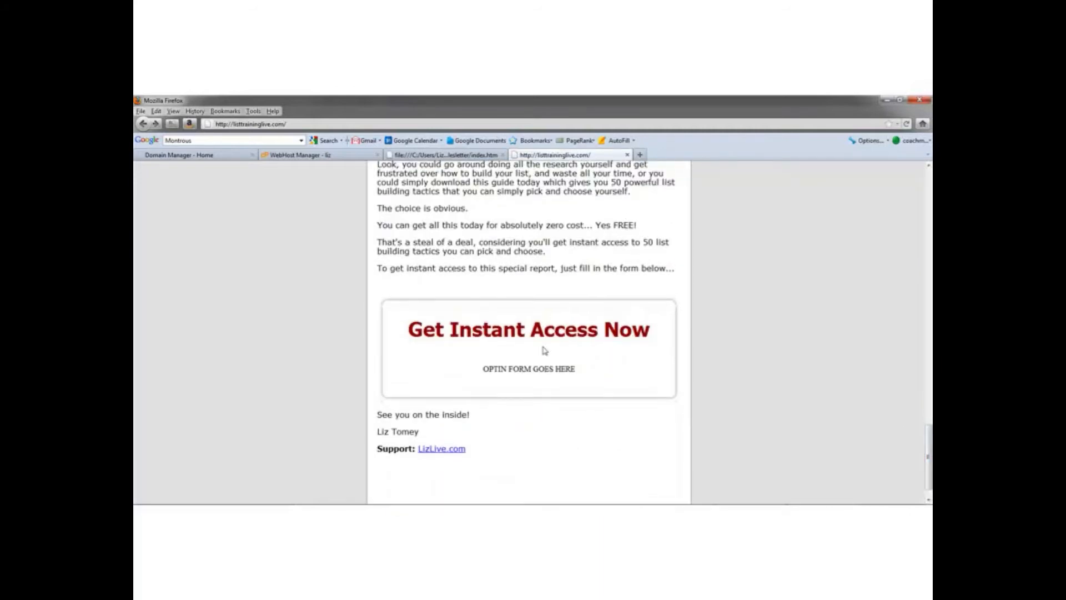
pyautogui.moveTo(483, 369); pyautogui.dragTo(586, 376)
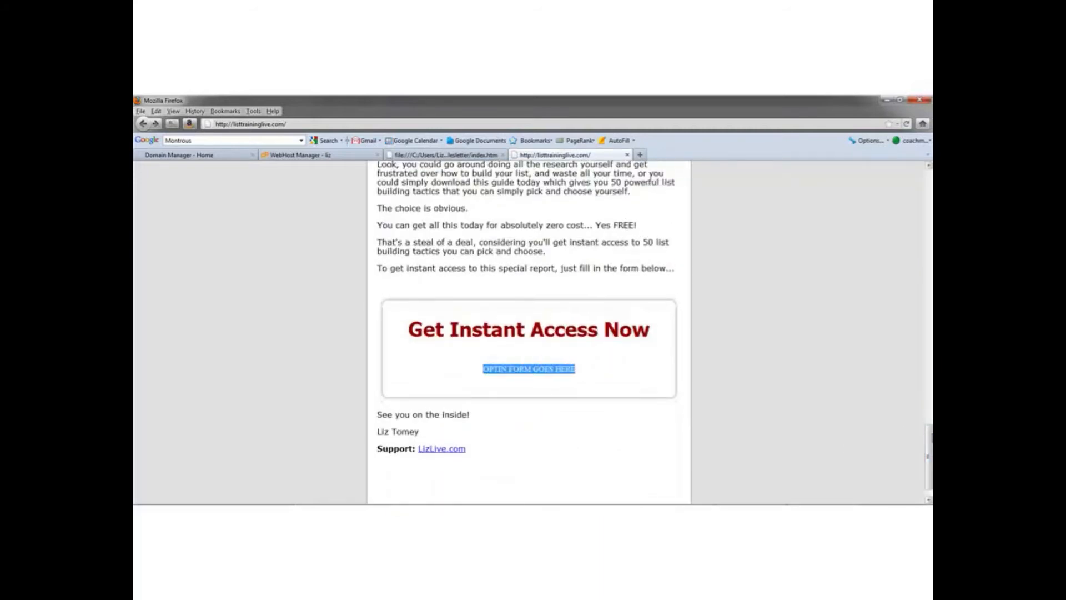
pyautogui.moveTo(929, 455); pyautogui.dragTo(928, 364)
pyautogui.scroll(5, 551, 379)
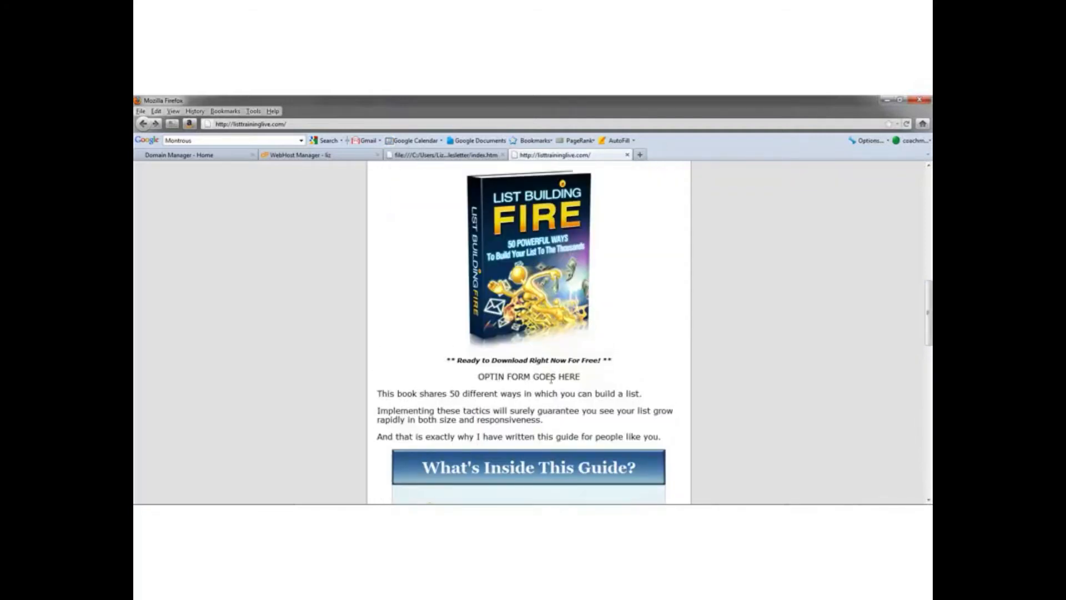
pyautogui.moveTo(479, 377); pyautogui.dragTo(585, 378)
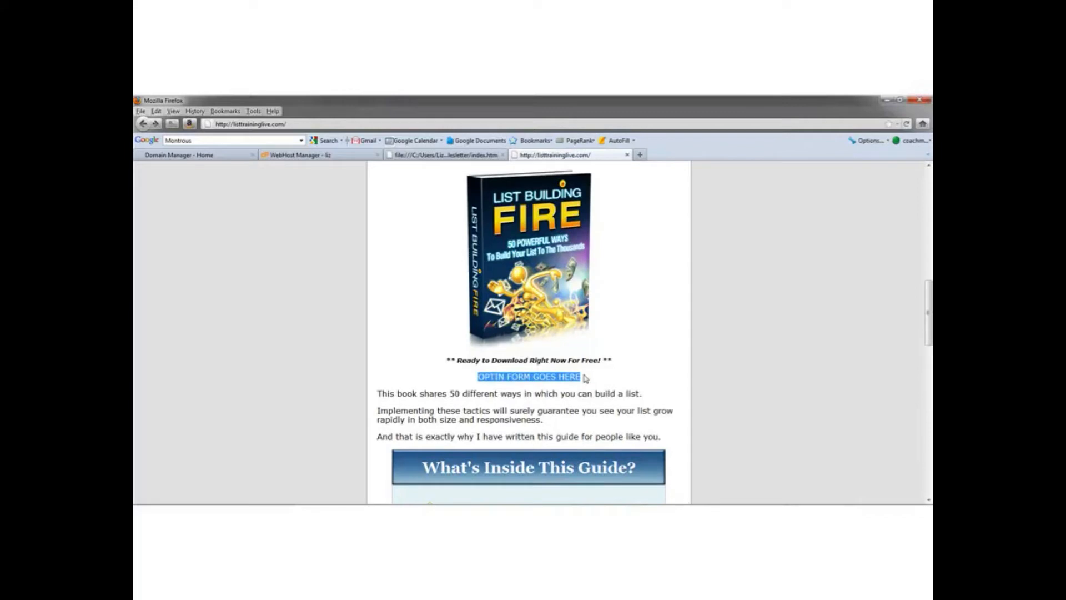
# - Switch to the ListTrainingLive.com folder in Windows Explorer and make a duplicate of the index file there
pyautogui.hotkey('alt', 'Tab')
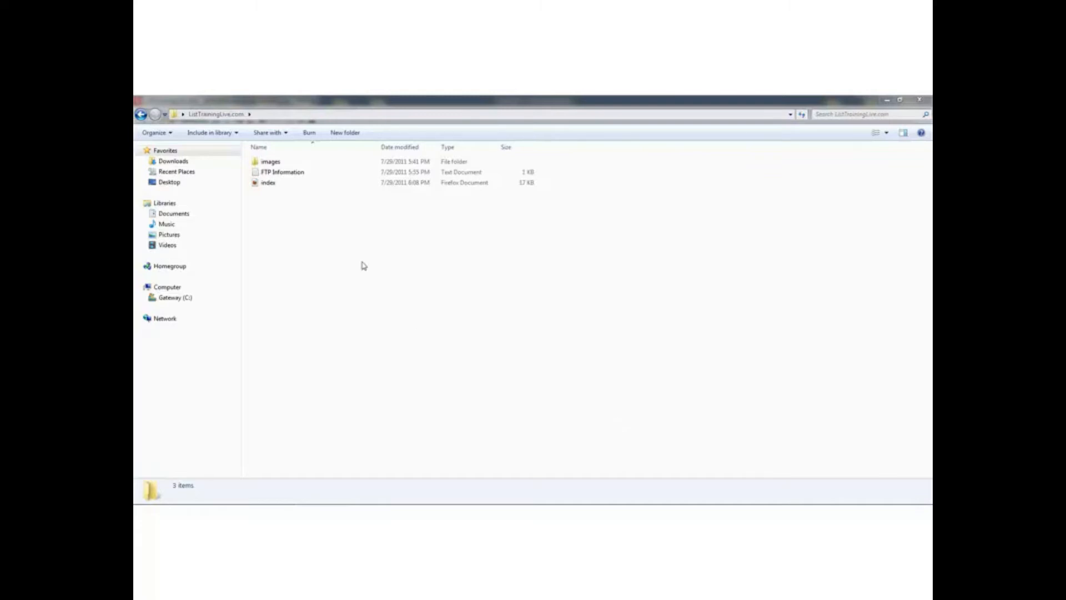
pyautogui.click(261, 186)
pyautogui.rightClick(261, 186)
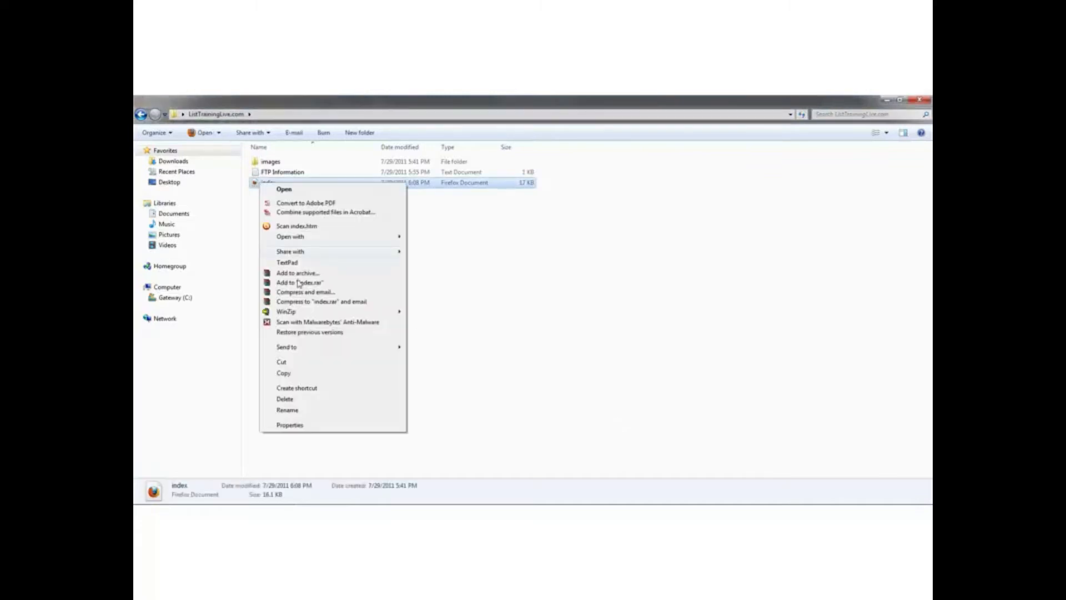
pyautogui.click(309, 376)
pyautogui.click(284, 243)
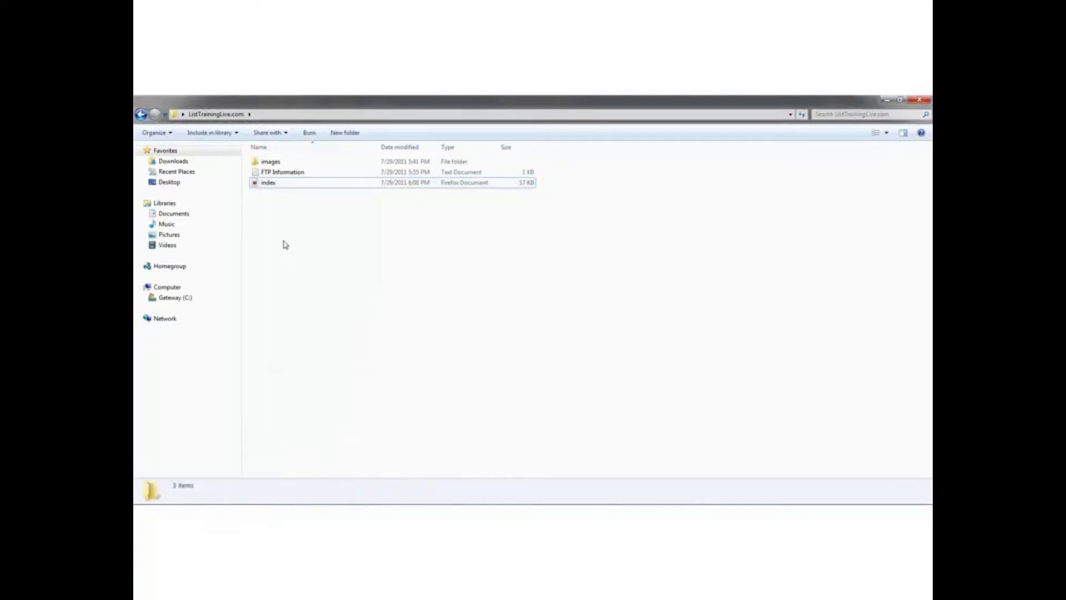
pyautogui.rightClick(284, 241)
pyautogui.click(326, 312)
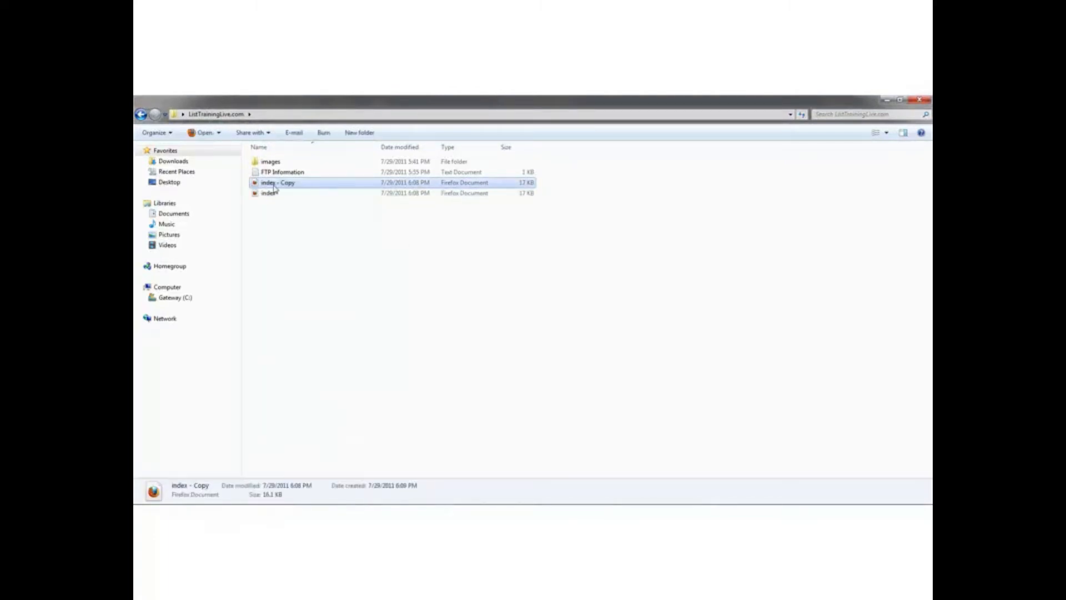
# - Rename the duplicated index file as downloads234rdssf
pyautogui.rightClick(274, 186)
pyautogui.click(303, 411)
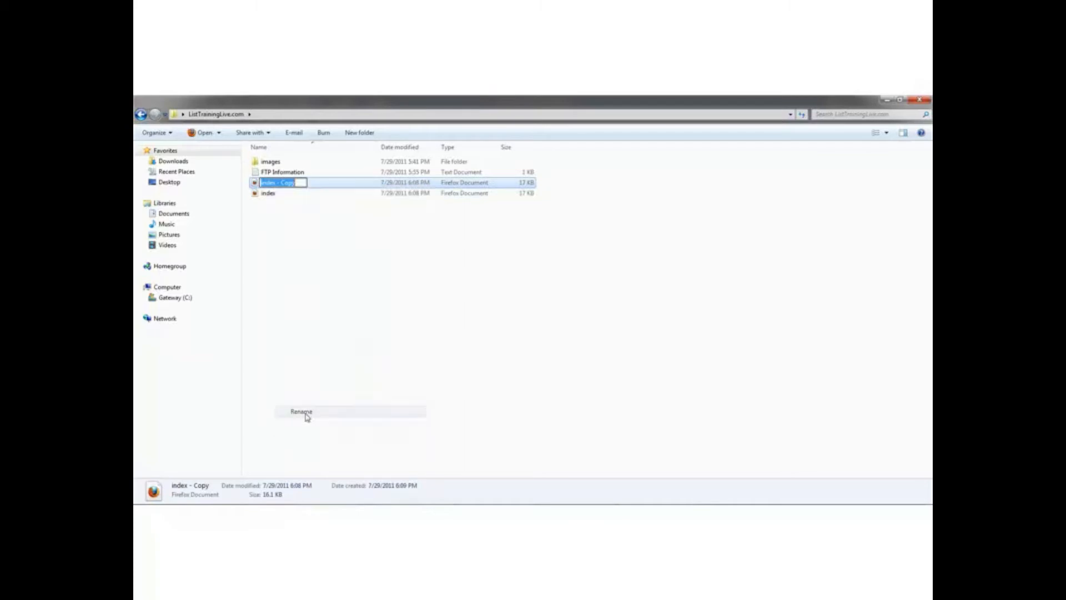
pyautogui.write('download')
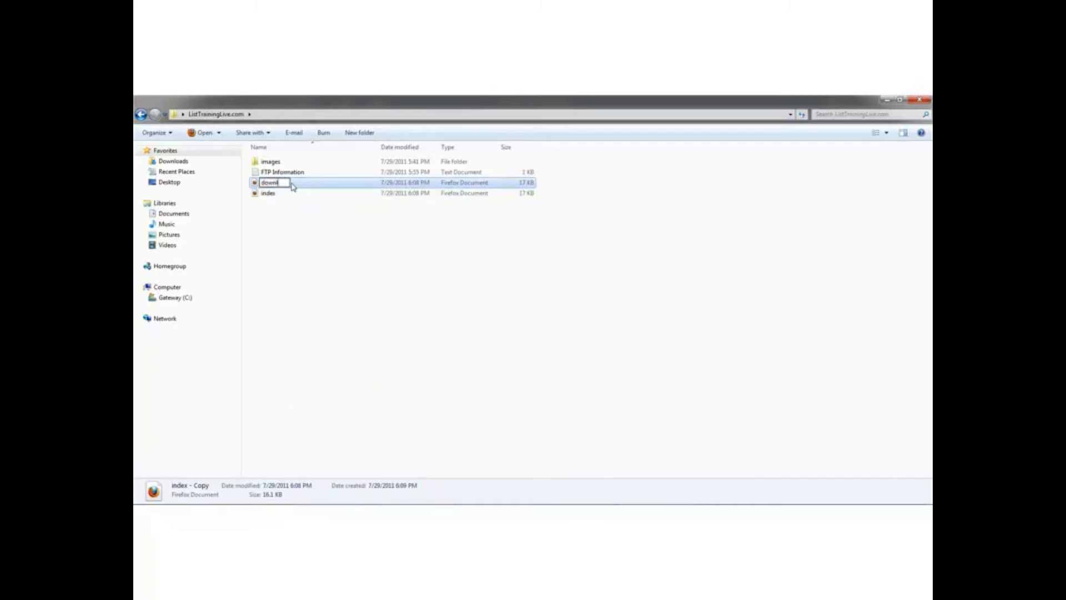
pyautogui.write('s234rdssf')
pyautogui.click(296, 248)
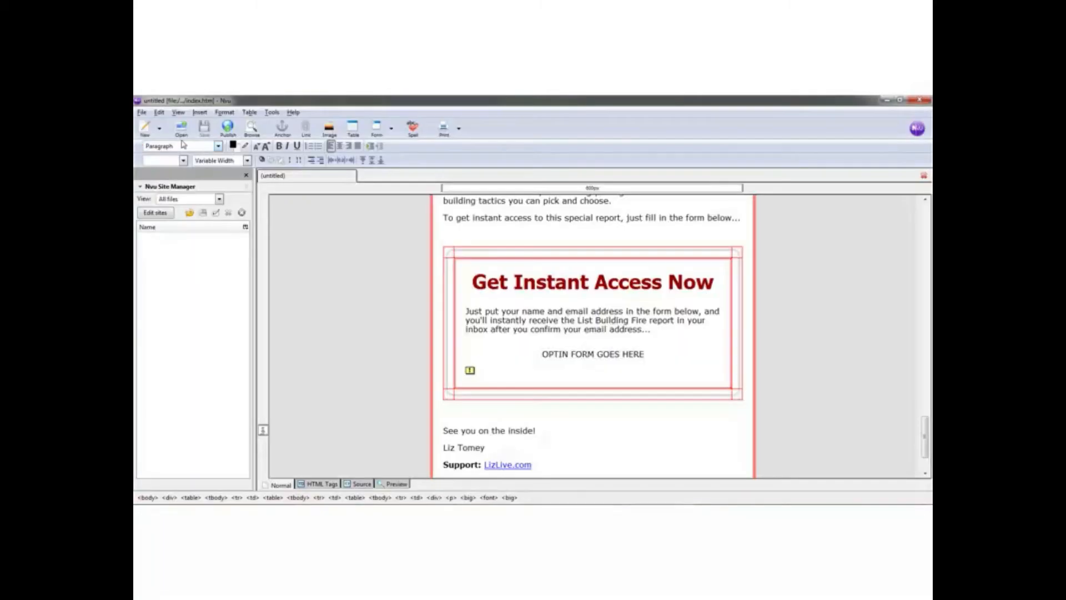
# - Open downloads234rdssf.htm in Nvu and delete the "Struggling to succeed in Internet marketing?" line above the headline
pyautogui.click(179, 131)
pyautogui.doubleClick(447, 270)
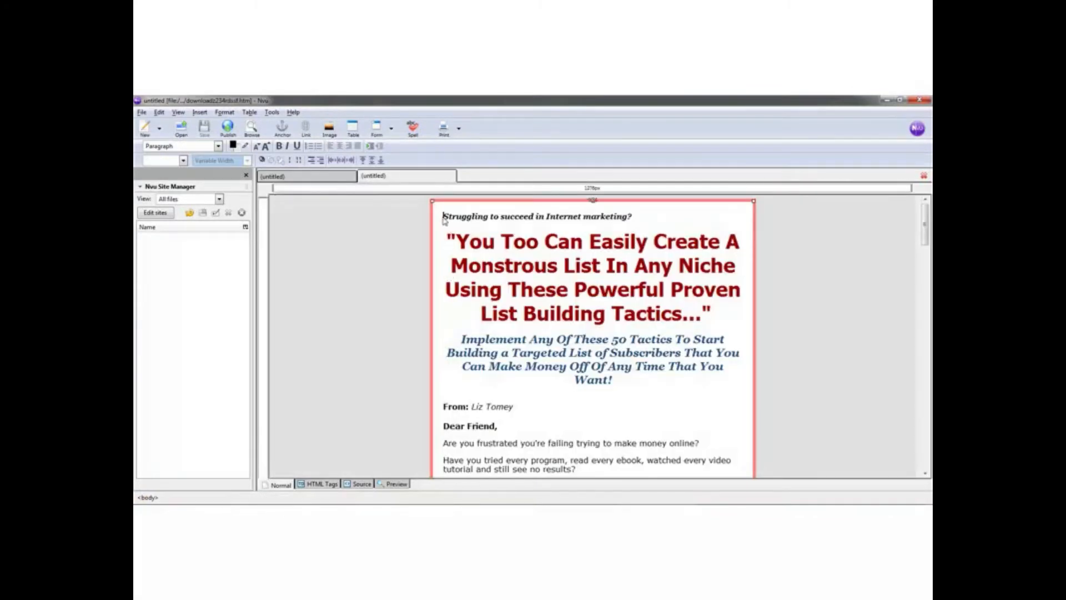
pyautogui.moveTo(444, 218); pyautogui.dragTo(652, 221)
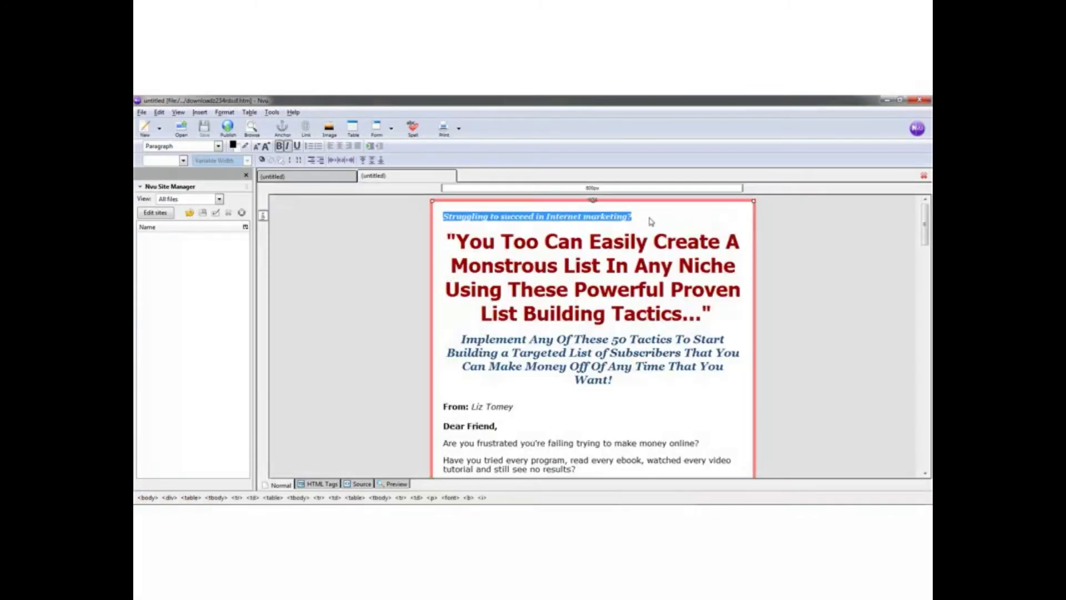
pyautogui.press('Delete')
# - Replace the quoted red headline with "Thank You For Grabbing The" and start a new line below it
pyautogui.moveTo(456, 232); pyautogui.dragTo(702, 304)
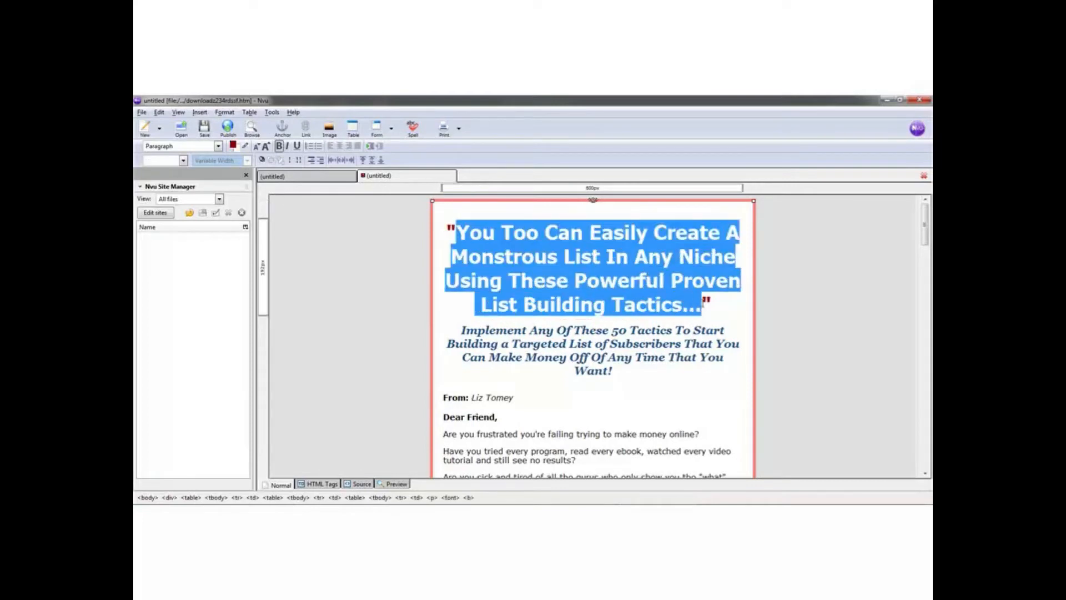
pyautogui.press('Delete')
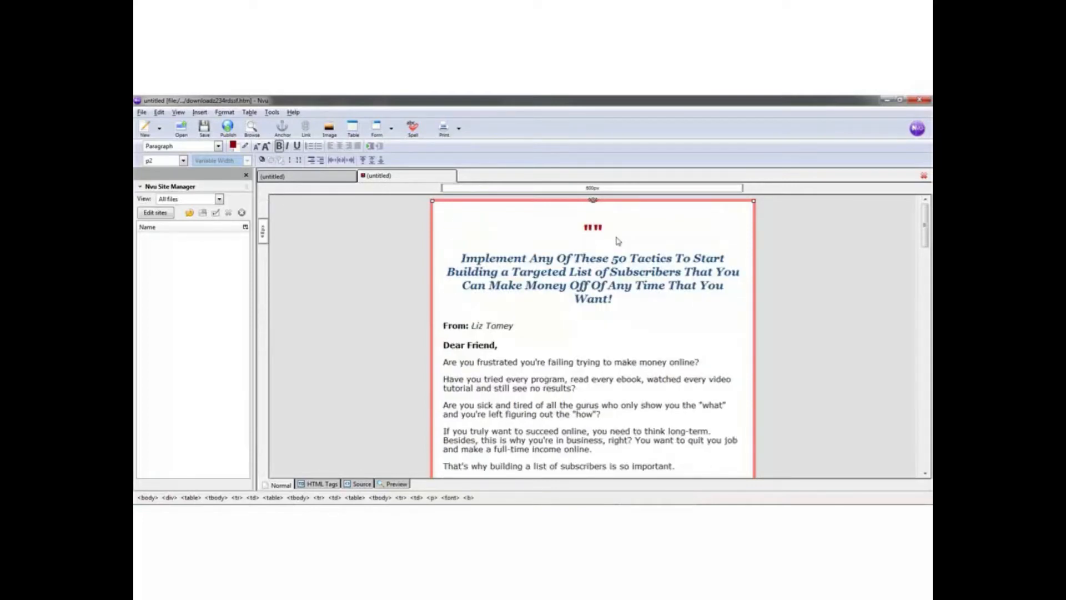
pyautogui.moveTo(604, 228); pyautogui.dragTo(584, 228)
pyautogui.write('Thank You For ')
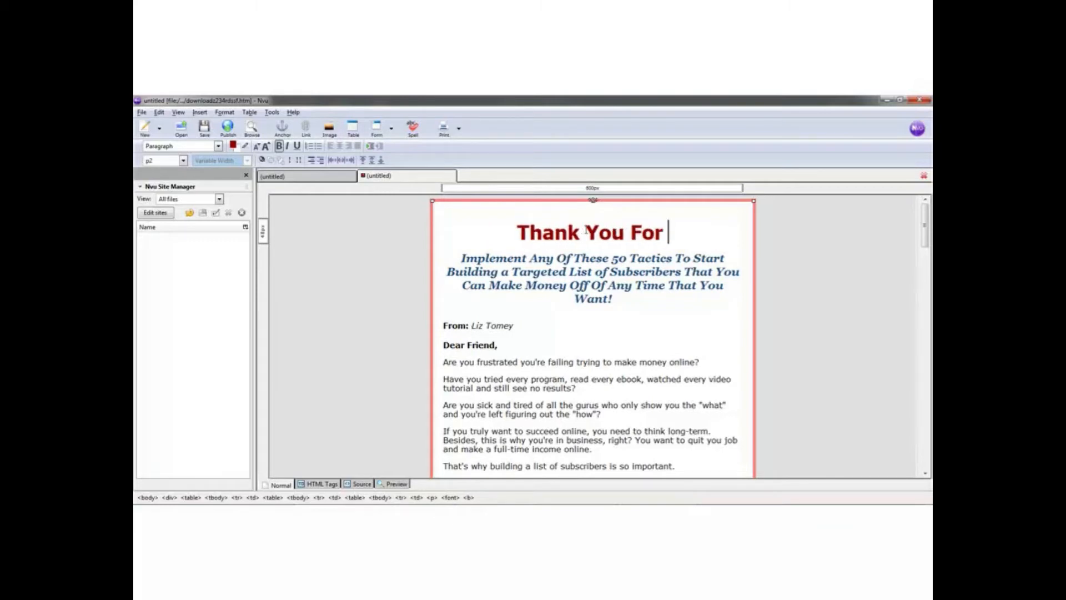
pyautogui.write('G')
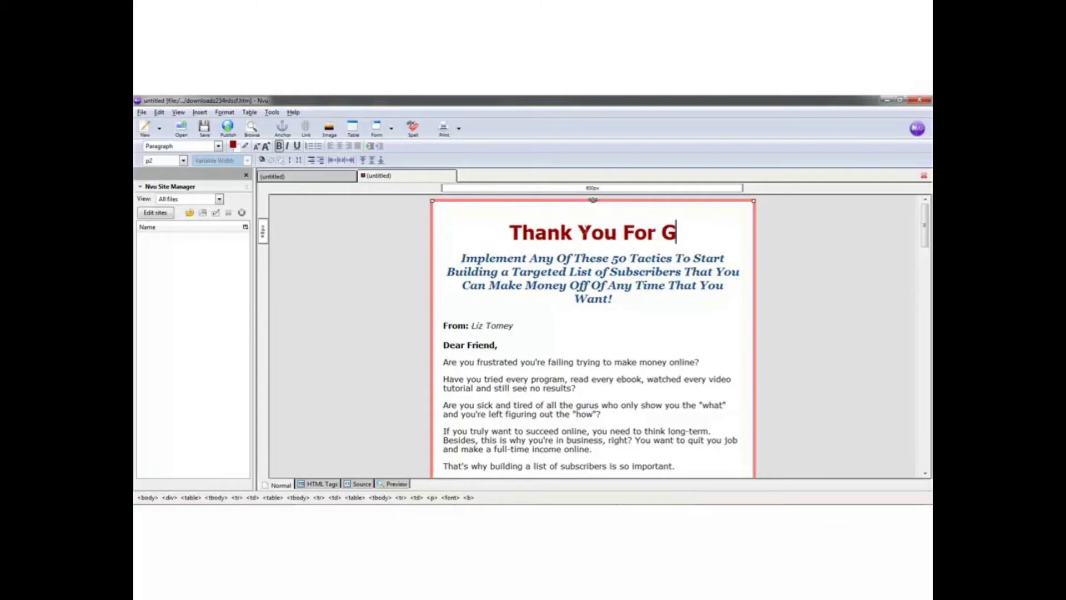
pyautogui.write('rabbing The')
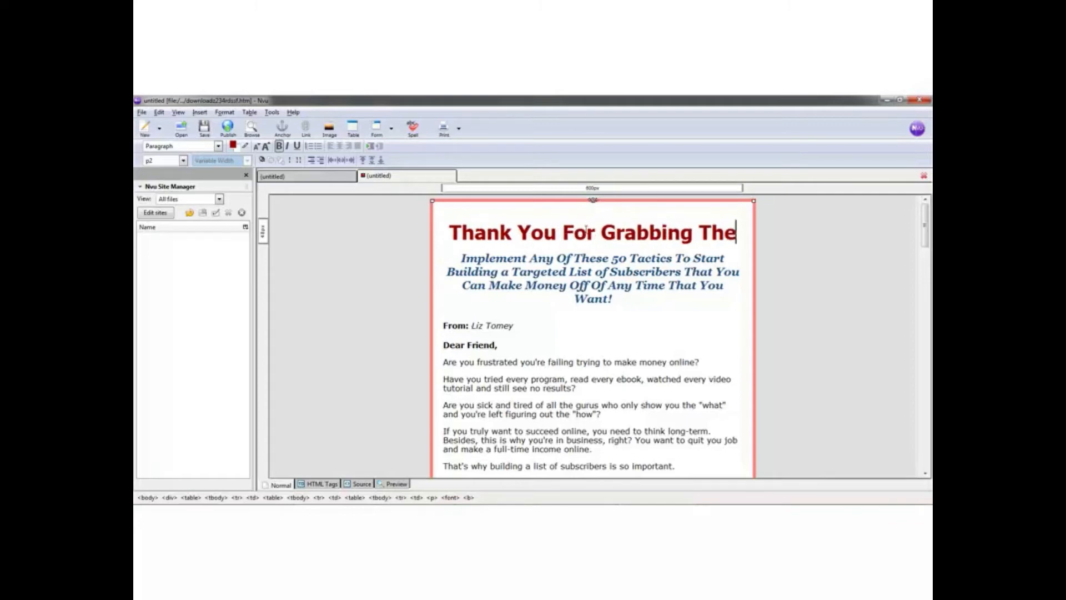
pyautogui.press('Return')
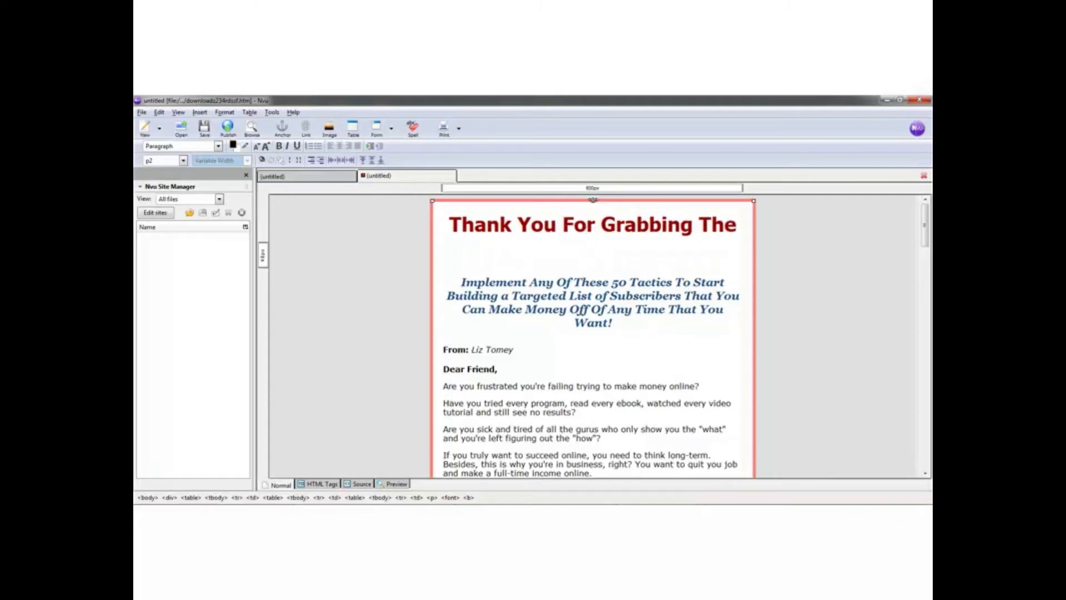
# - Look up the product title in the open index.htm page and return to the download page
pyautogui.hotkey('alt', 'Tab')
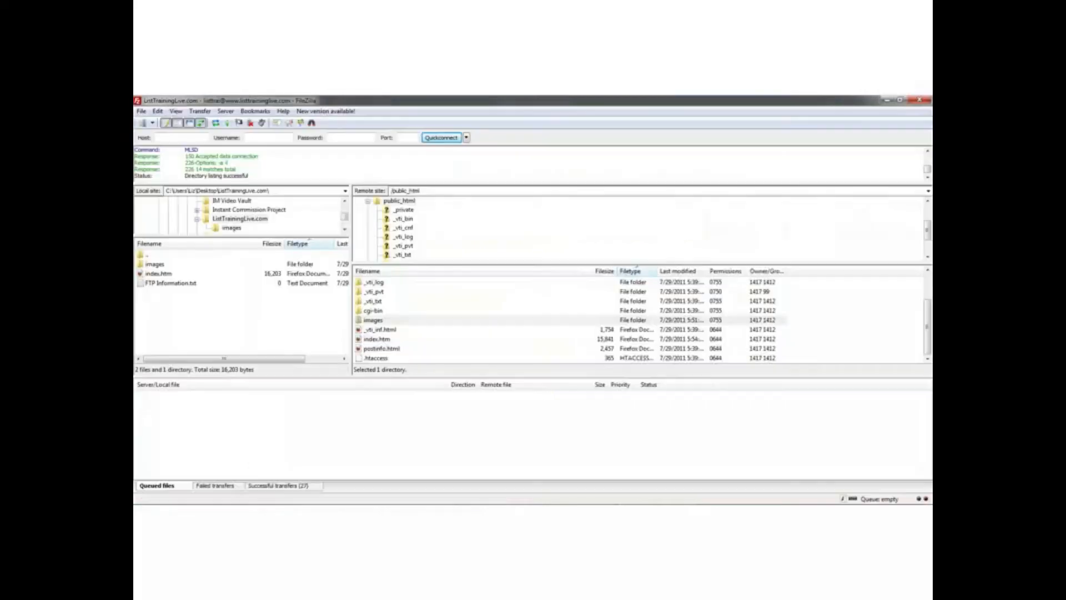
pyautogui.hotkey('alt', 'Tab')
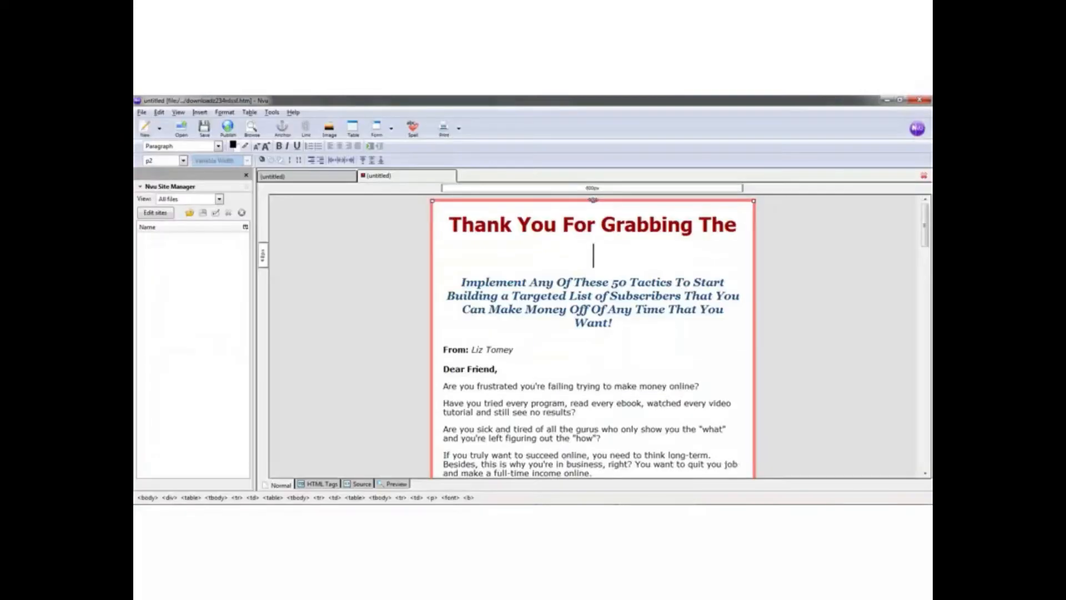
pyautogui.click(312, 180)
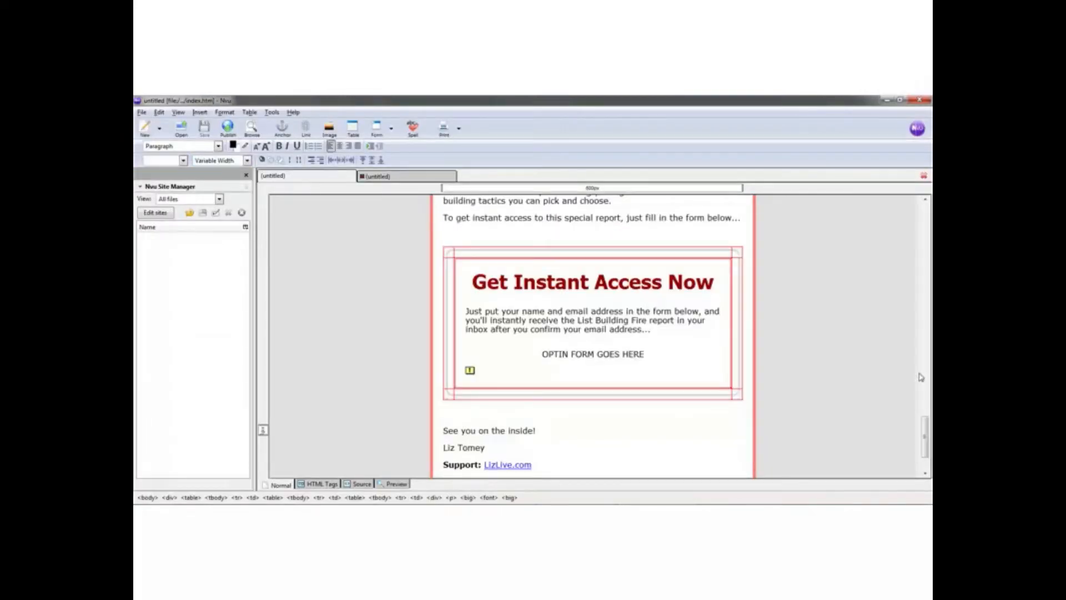
pyautogui.moveTo(924, 436); pyautogui.dragTo(924, 306)
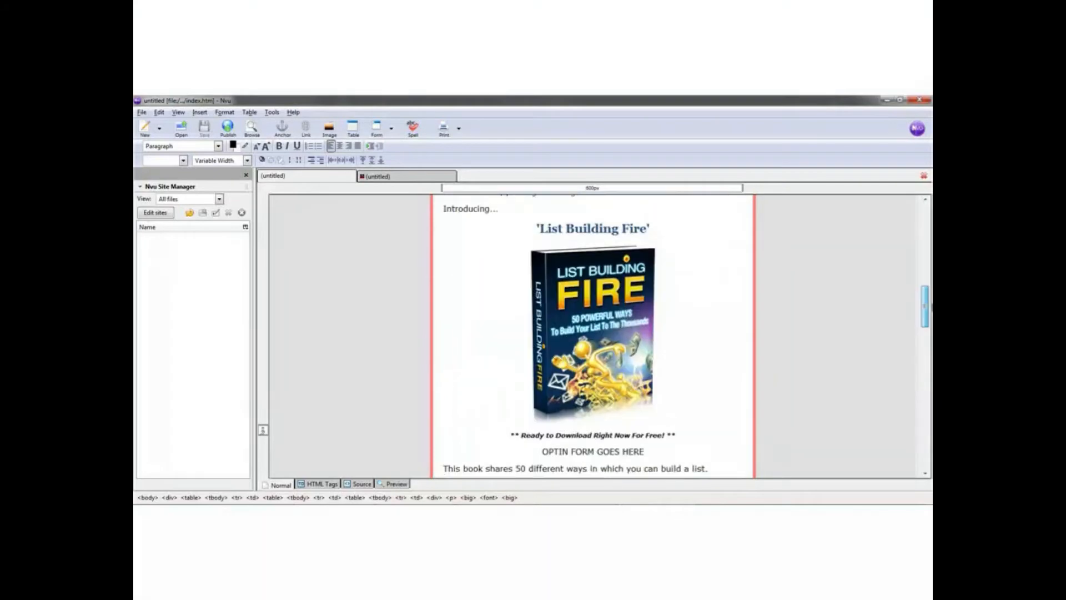
pyautogui.click(379, 178)
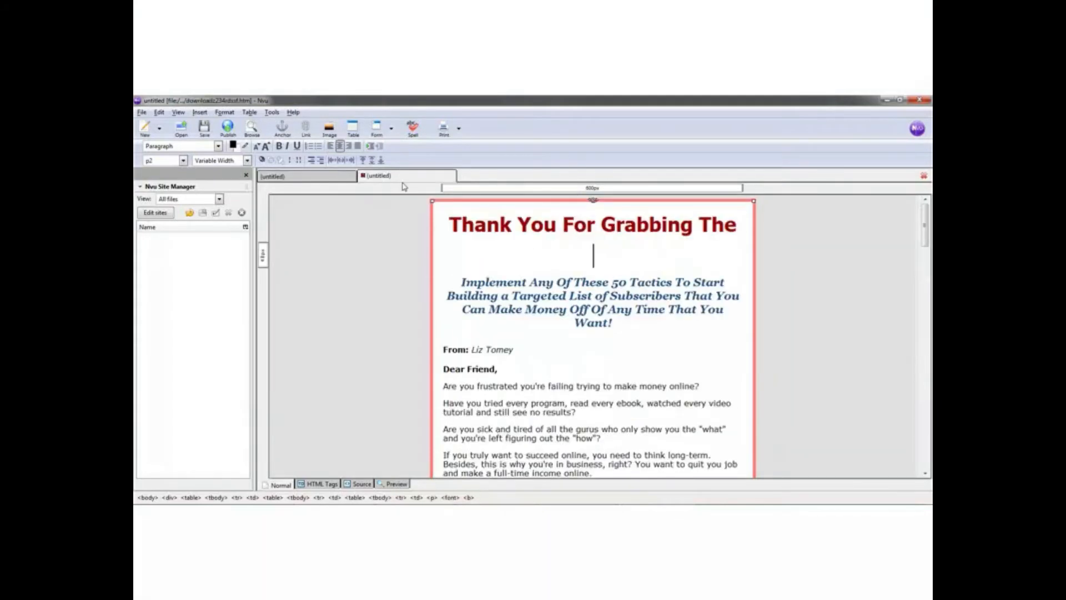
# - Remove the blank line under the red headline and complete the headline with "List Building Fire Report..."
pyautogui.write('Lis')
pyautogui.press('BackSpace')
pyautogui.press('BackSpace')
pyautogui.press('BackSpace')
pyautogui.press('BackSpace')
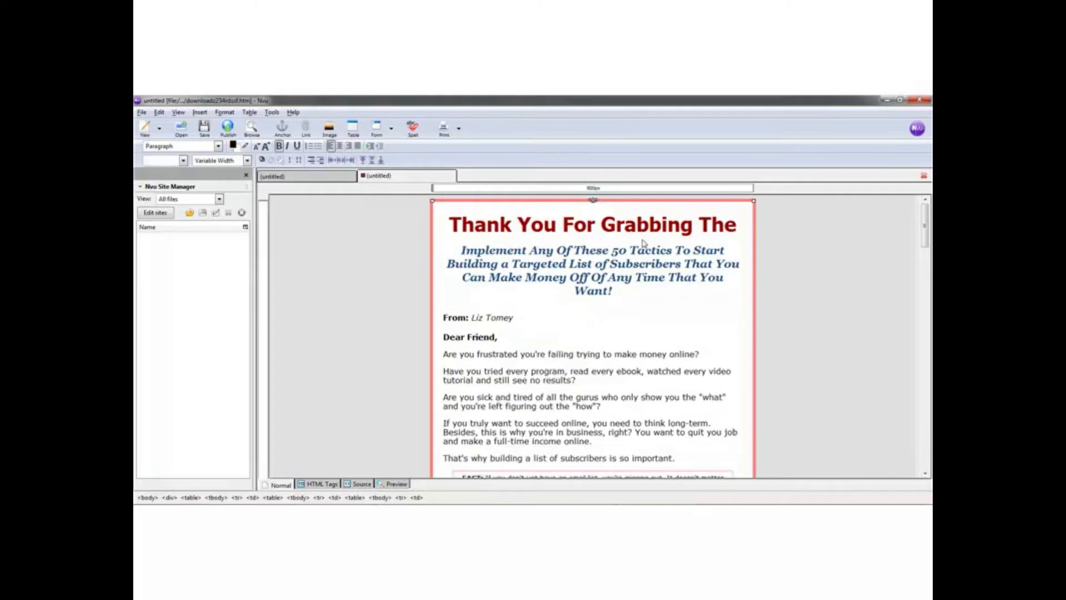
pyautogui.press('Return')
pyautogui.press('BackSpace')
pyautogui.press('BackSpace')
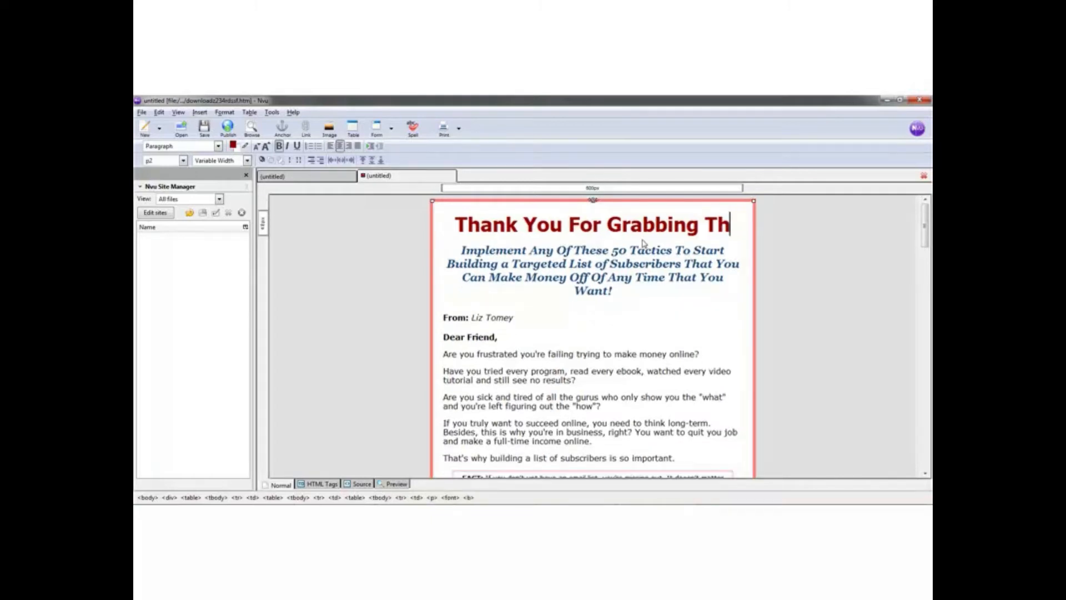
pyautogui.write('e Lis')
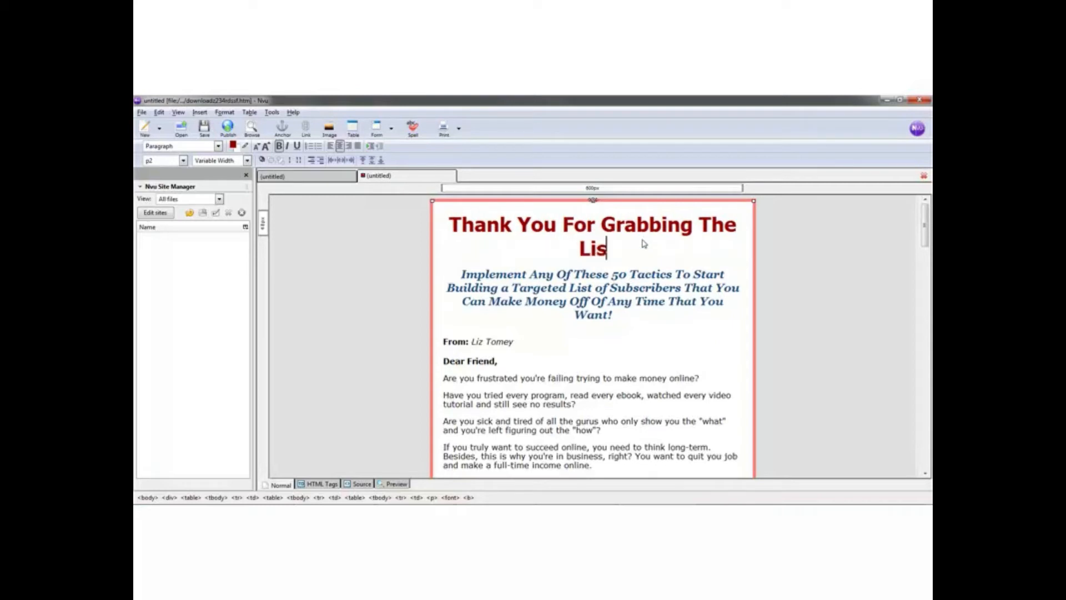
pyautogui.write('t Building Fi')
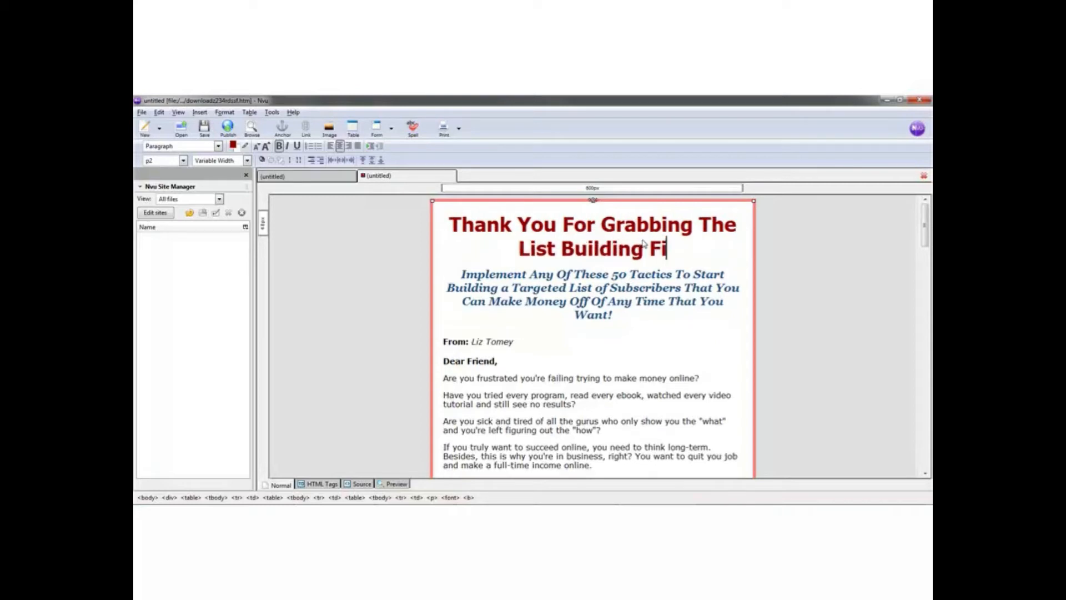
pyautogui.write('re Report...')
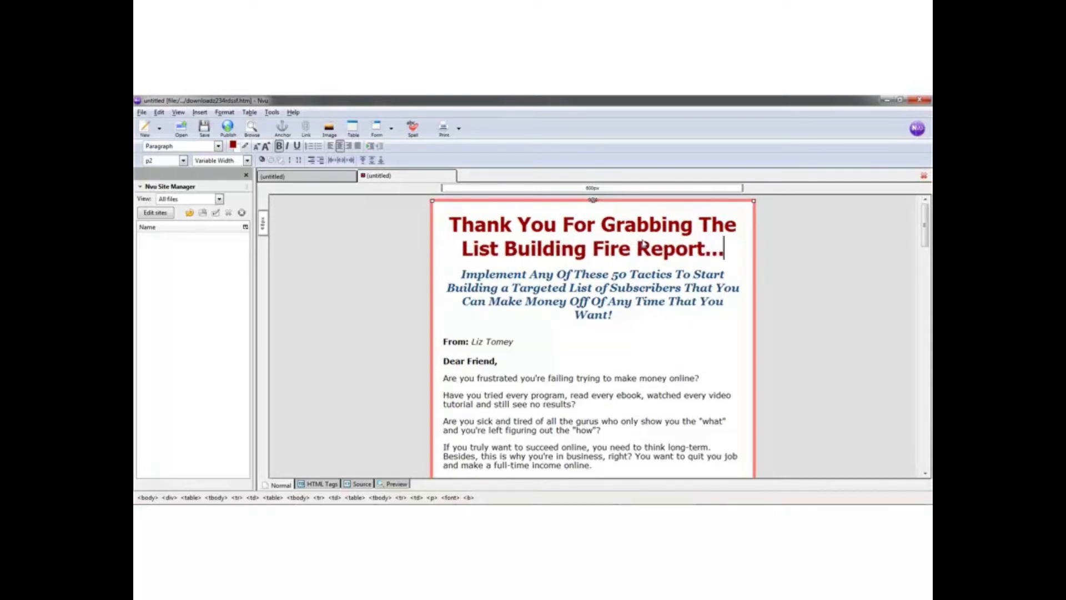
pyautogui.press('Return')
pyautogui.press('BackSpace')
# - Replace the blue italic subheadline with "Your download is below..."
pyautogui.moveTo(460, 274); pyautogui.dragTo(622, 316)
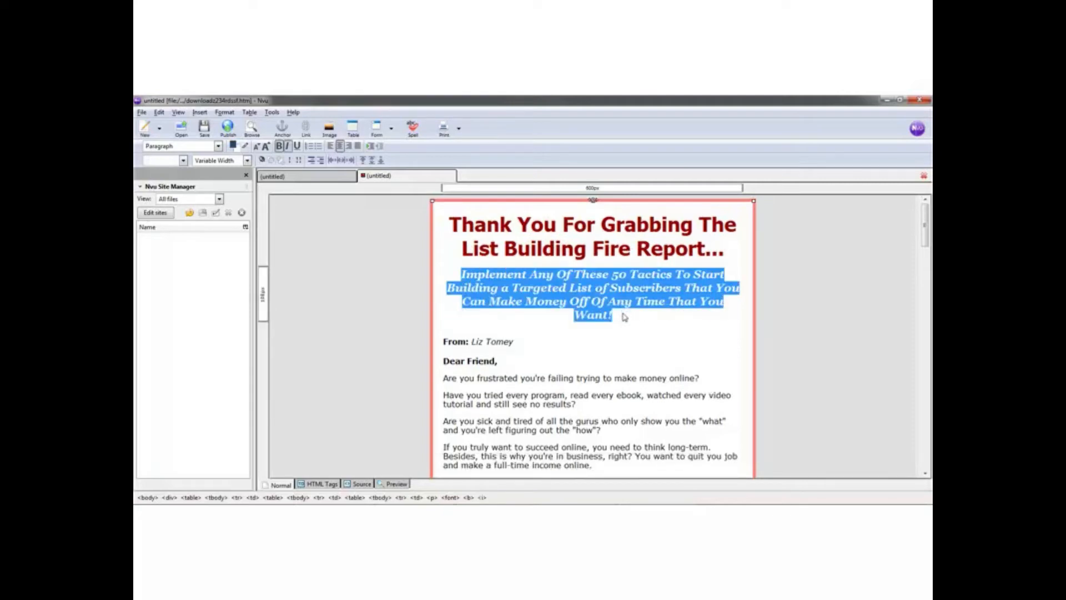
pyautogui.write('Your')
pyautogui.write(' d')
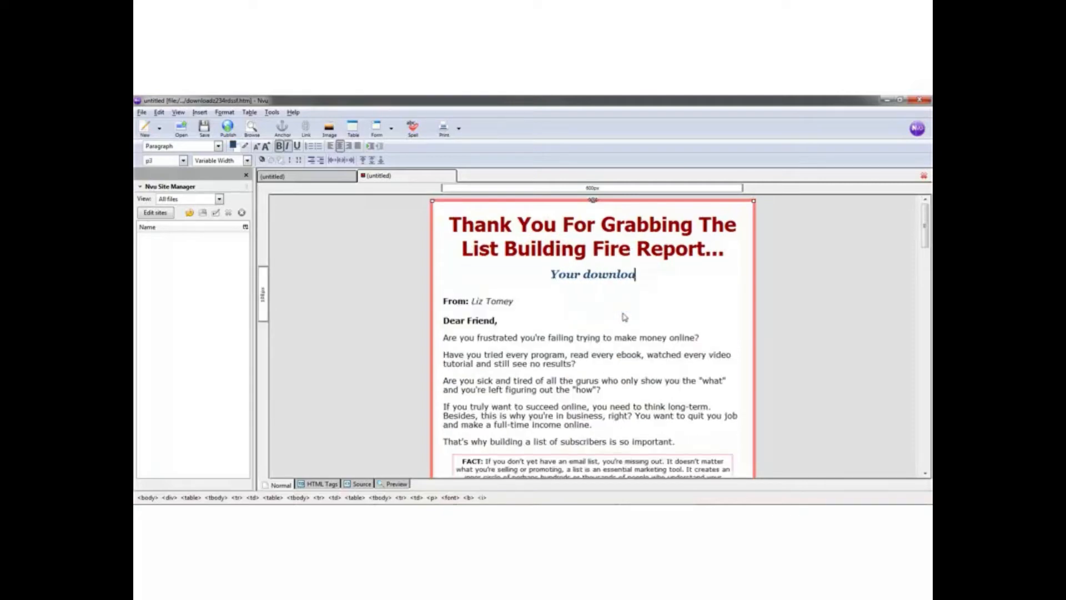
pyautogui.press('BackSpace')
pyautogui.write('ad is below...')
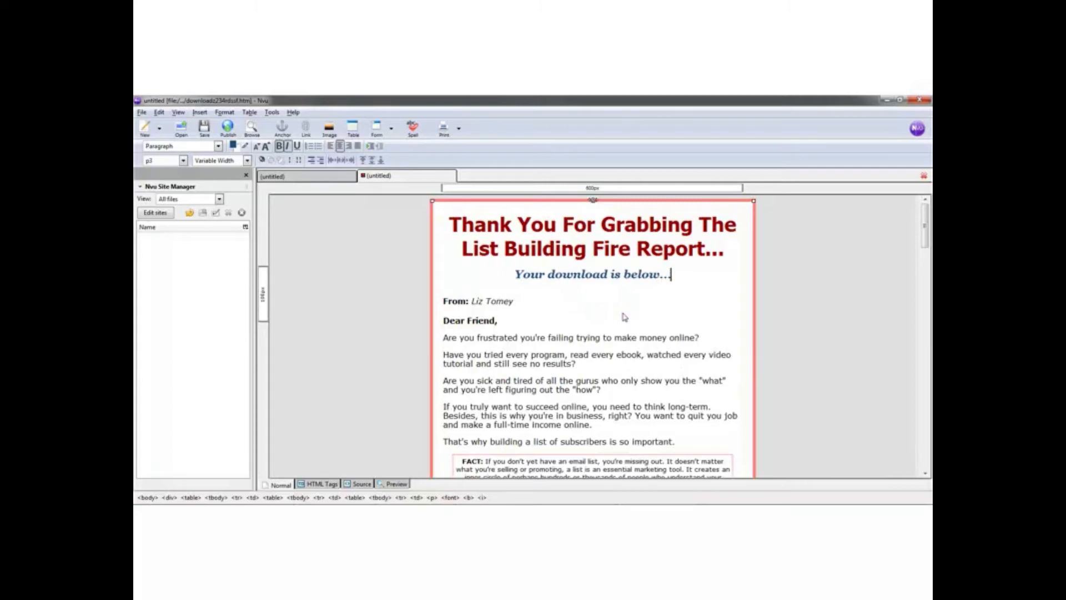
# - Delete the FACT paragraph inside the bordered box above the 'List Building Fire' title
pyautogui.moveTo(445, 300); pyautogui.dragTo(565, 255)
pyautogui.moveTo(494, 354); pyautogui.dragTo(554, 233)
pyautogui.press('Delete')
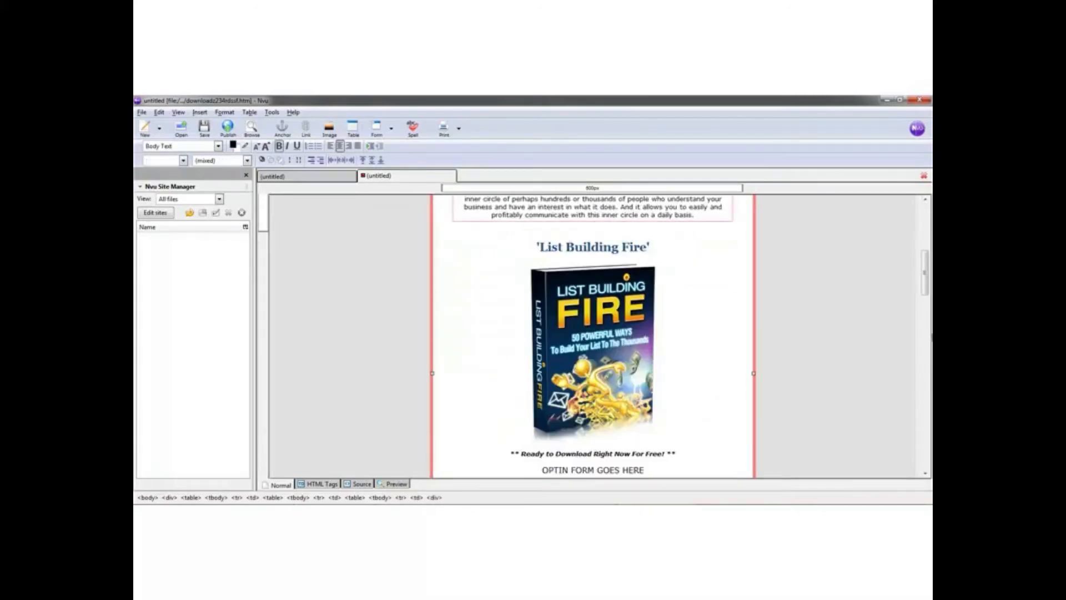
pyautogui.scroll(5, 762, 292)
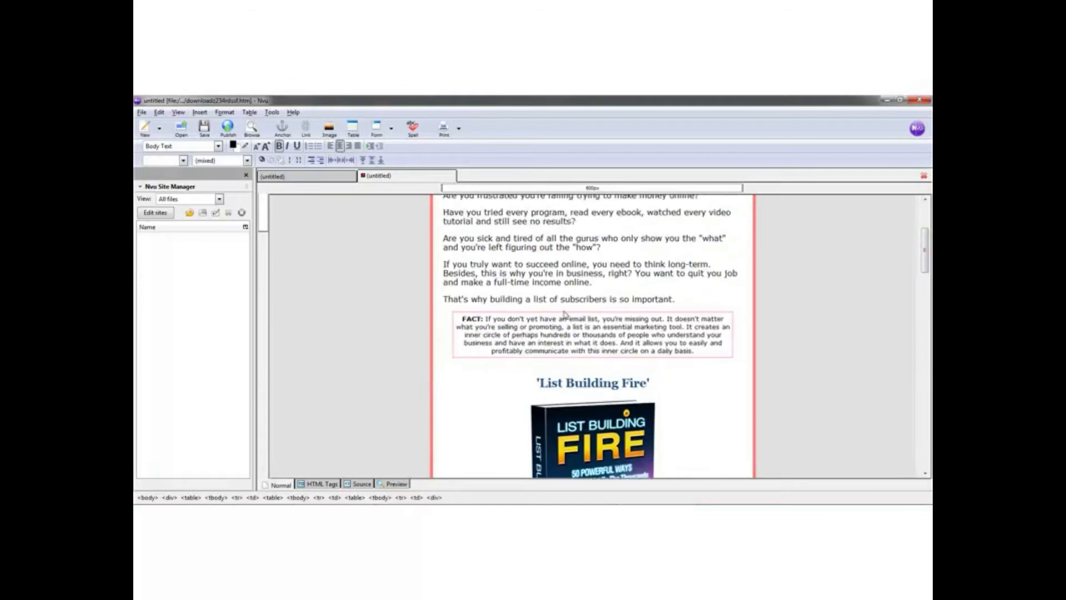
pyautogui.rightClick(571, 315)
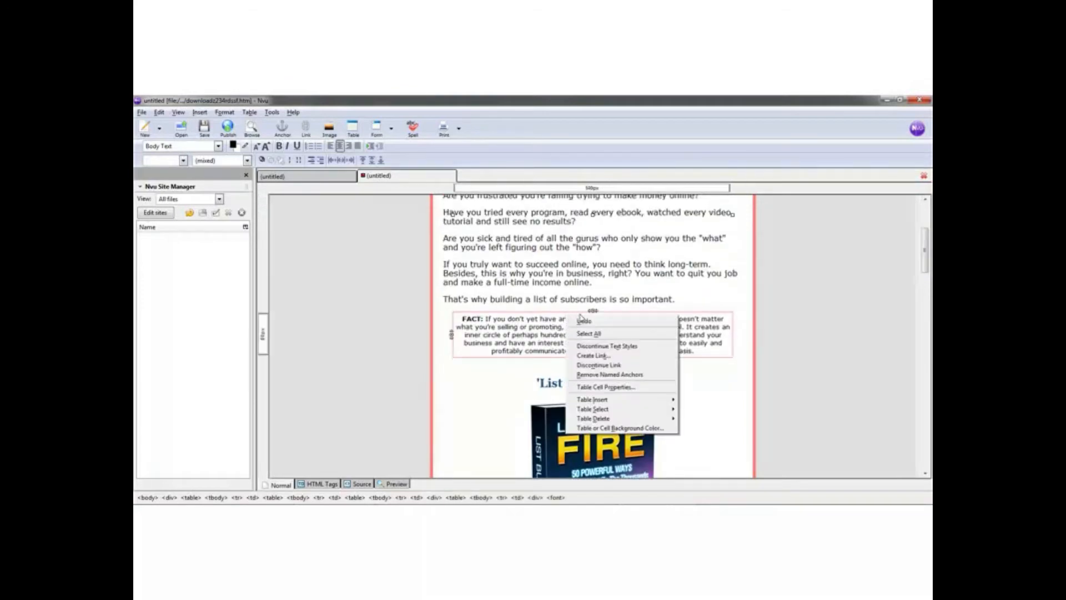
pyautogui.click(560, 315)
pyautogui.press('BackSpace')
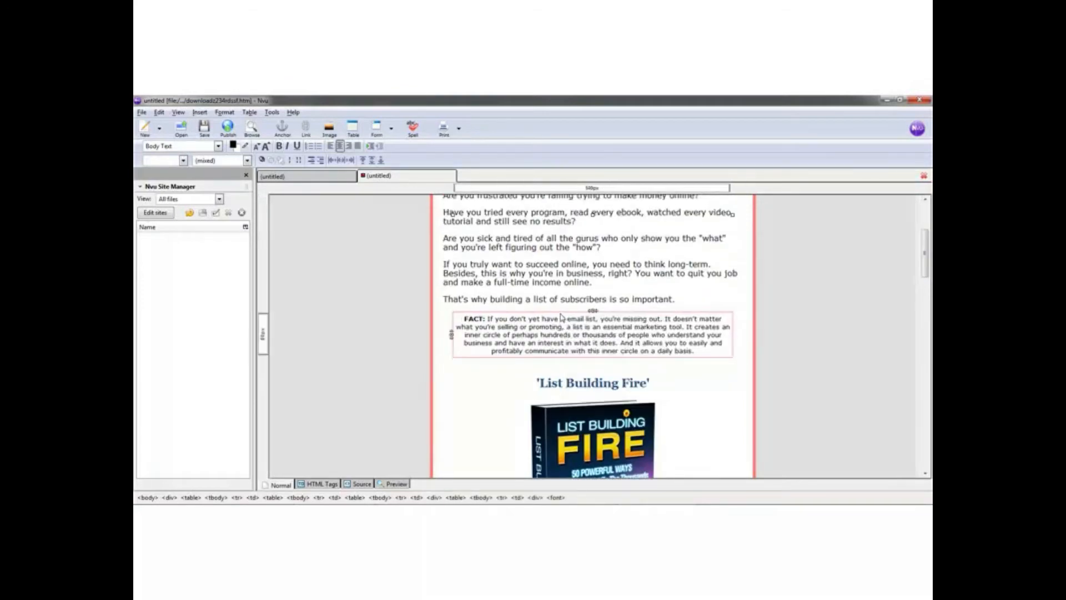
pyautogui.write('n')
pyautogui.press('BackSpace')
pyautogui.moveTo(687, 354); pyautogui.dragTo(458, 319)
pyautogui.press('BackSpace')
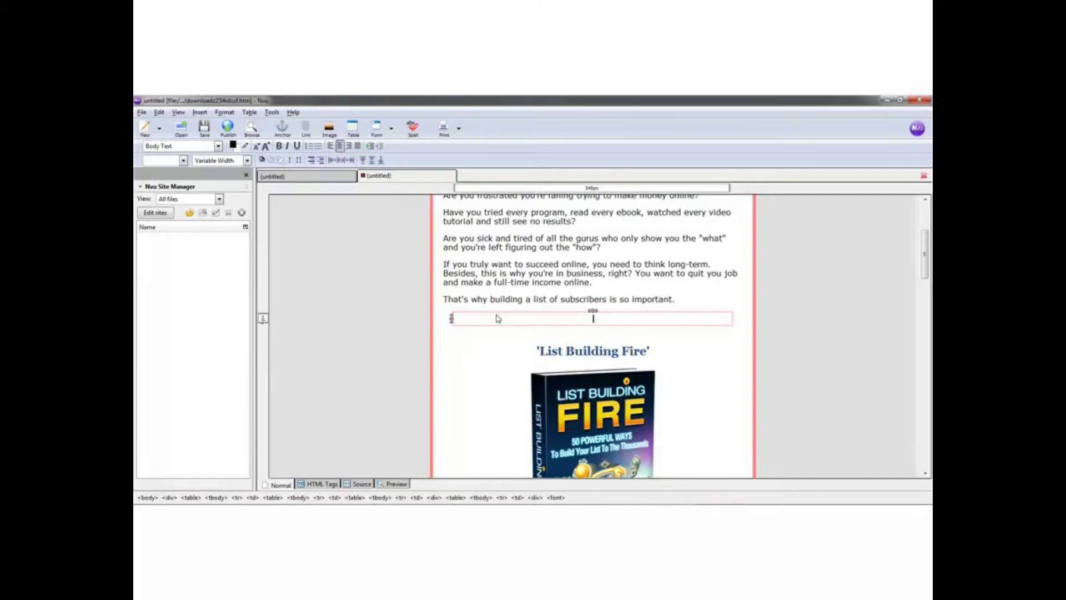
# - Remove the empty bordered box and the leftover blank line above the 'List Building Fire' title
pyautogui.click(473, 350)
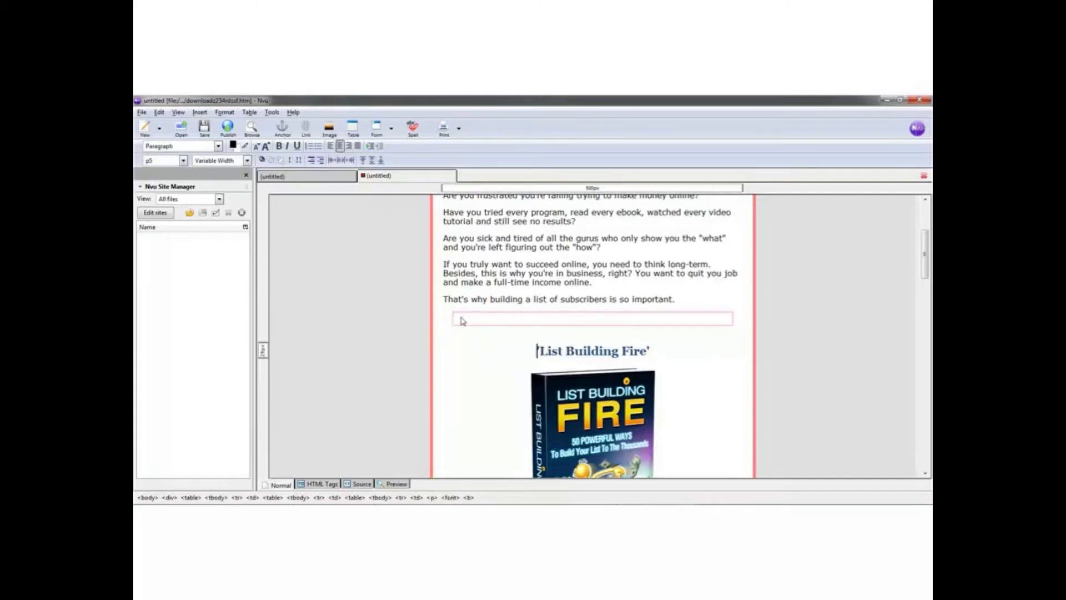
pyautogui.press('BackSpace')
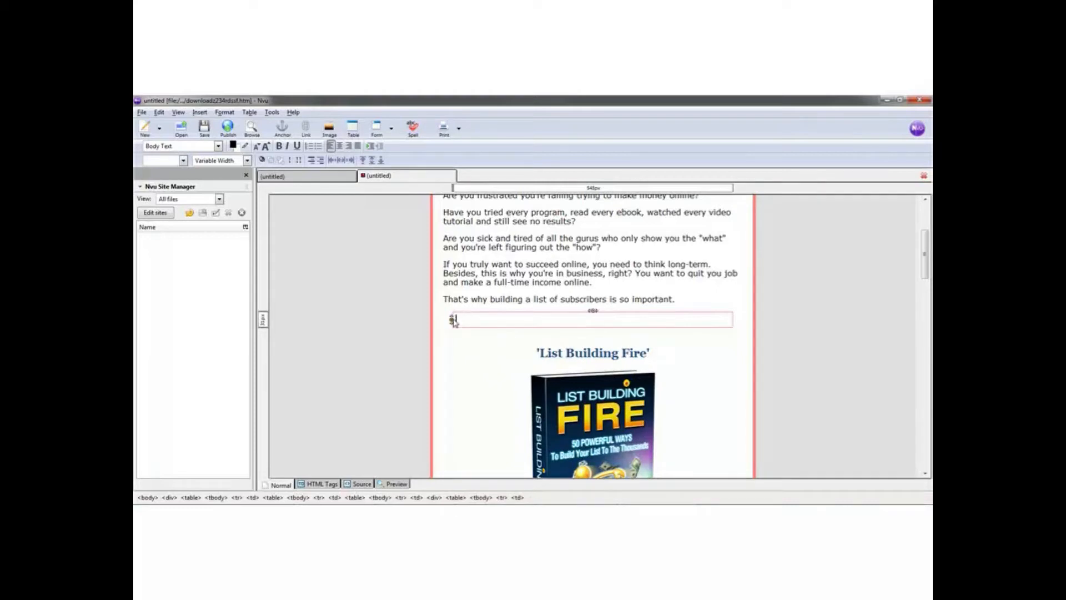
pyautogui.press('BackSpace')
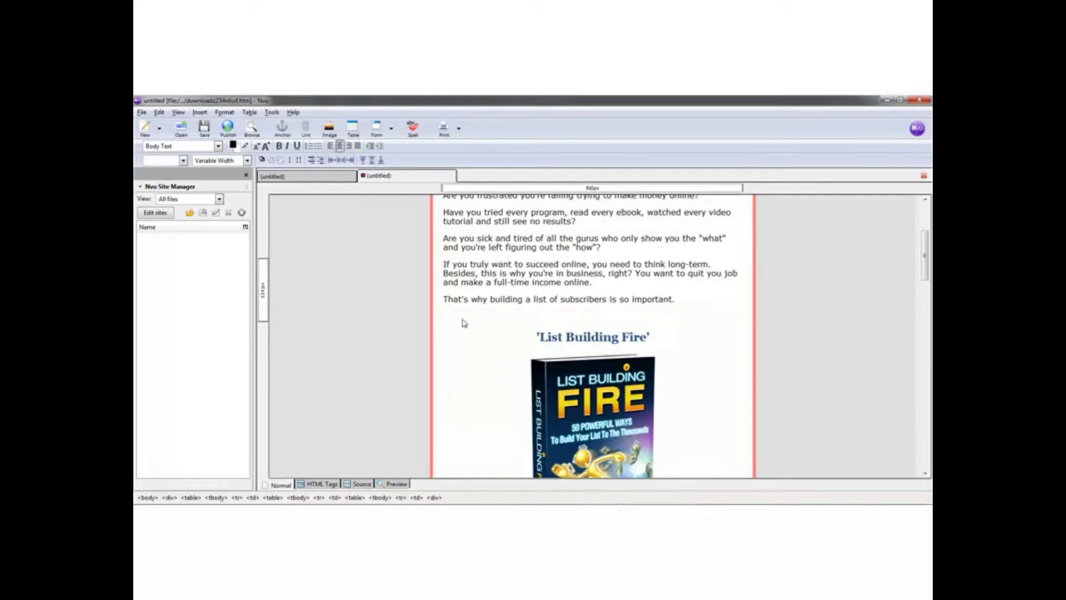
pyautogui.press('BackSpace')
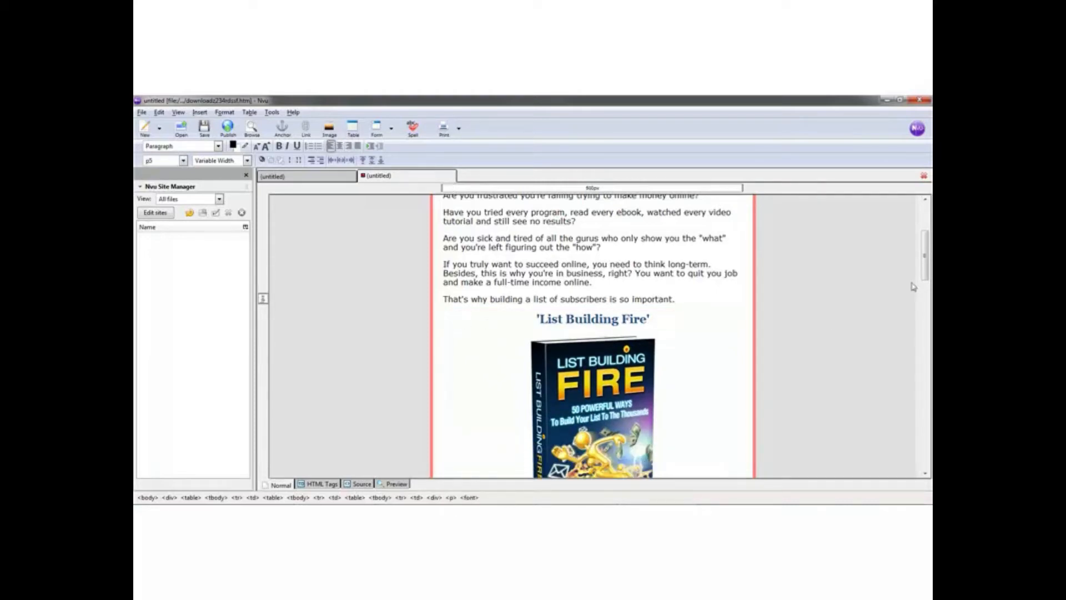
# - Delete the letter text from the "From:" line through "That's why building a list" and the 'List Building Fire' title above the book cover
pyautogui.scroll(4, 926, 256)
pyautogui.moveTo(677, 416); pyautogui.dragTo(439, 276)
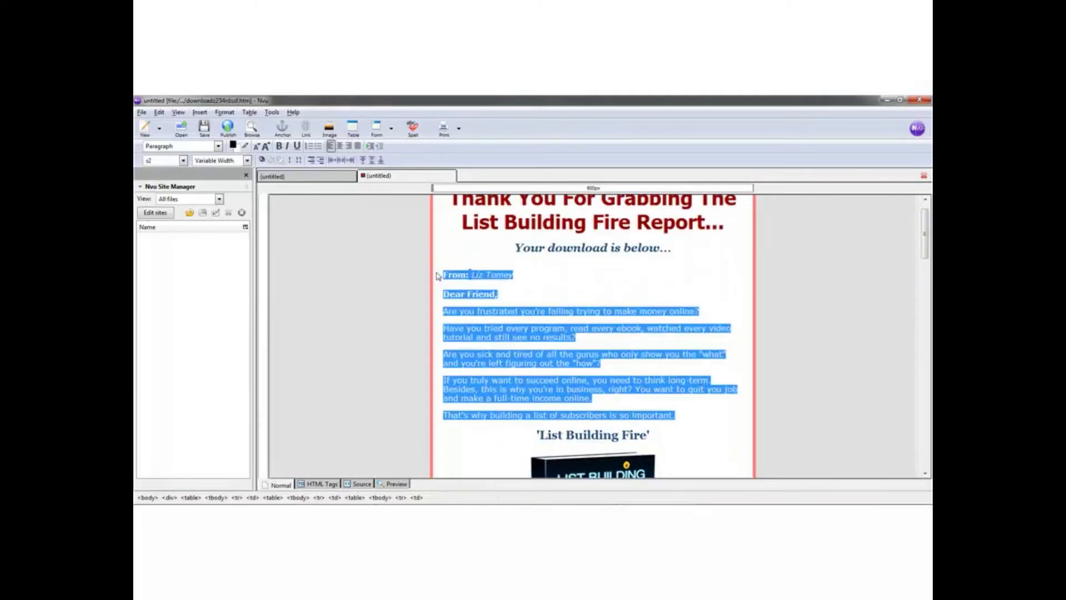
pyautogui.press('BackSpace')
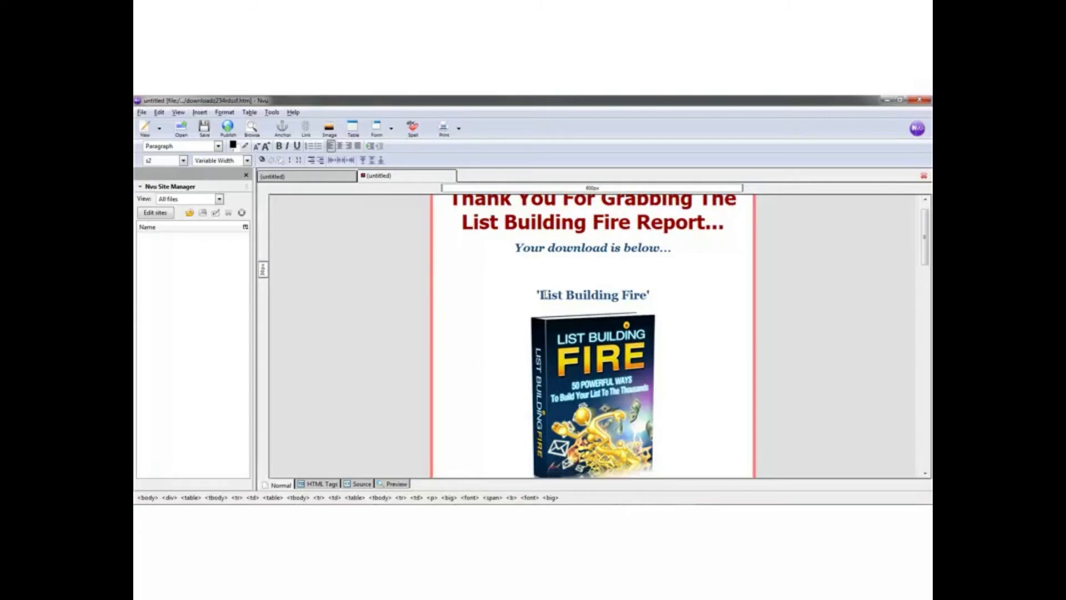
pyautogui.press('BackSpace')
pyautogui.moveTo(534, 271); pyautogui.dragTo(660, 279)
pyautogui.press('BackSpace')
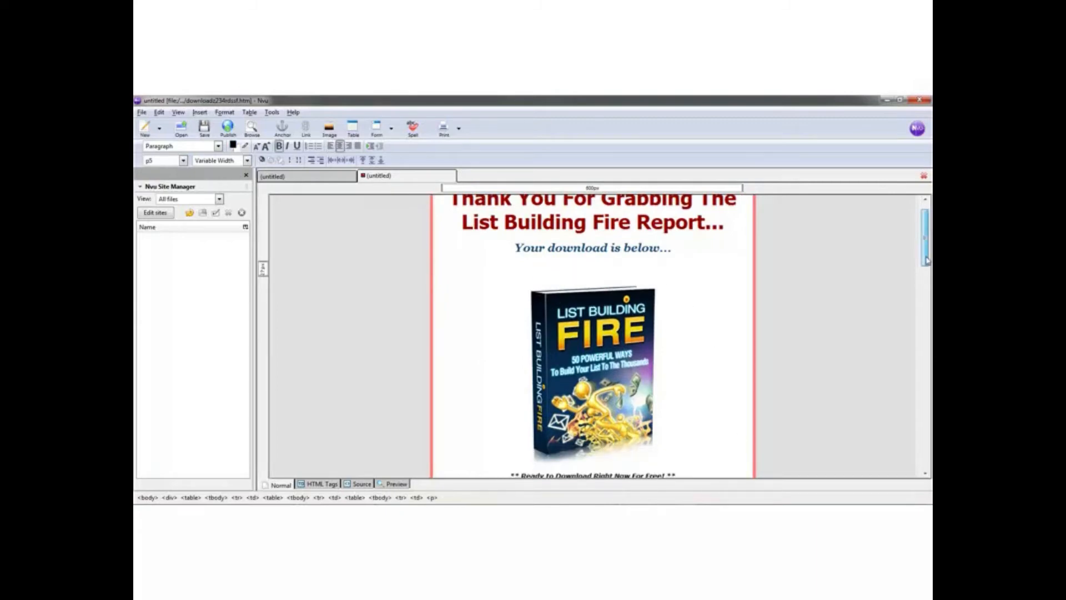
# - Delete the "Ready to Download Right Now For Free!" line and the opt-in form placeholder under the book cover
pyautogui.scroll(-4, 756, 331)
pyautogui.moveTo(513, 348); pyautogui.dragTo(732, 427)
pyautogui.press('BackSpace')
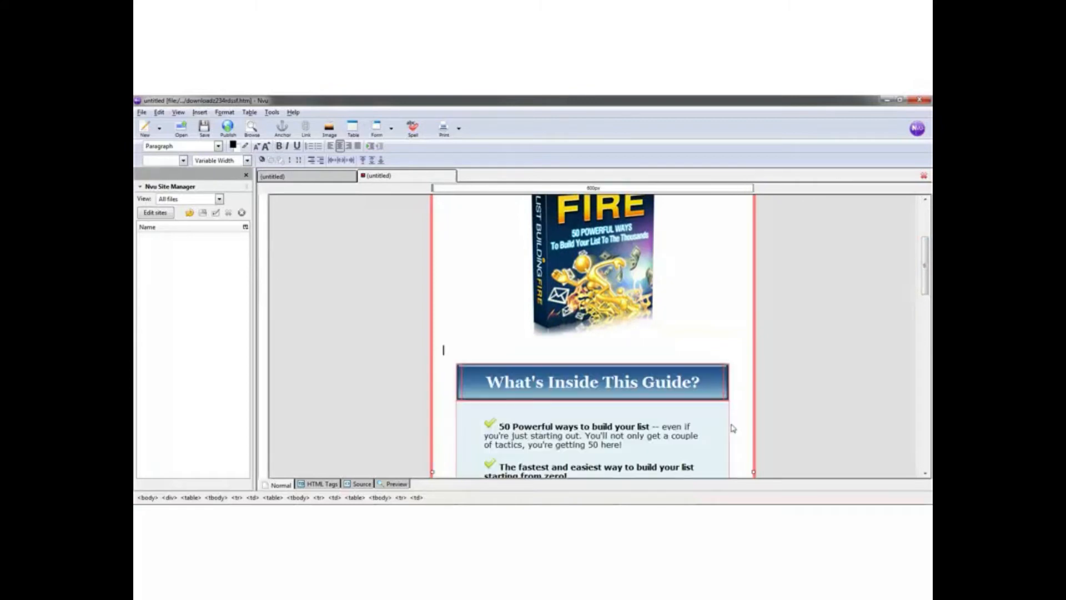
# - Try to cut the "What's Inside This Guide?" section and restore the removed page content
pyautogui.click(673, 402)
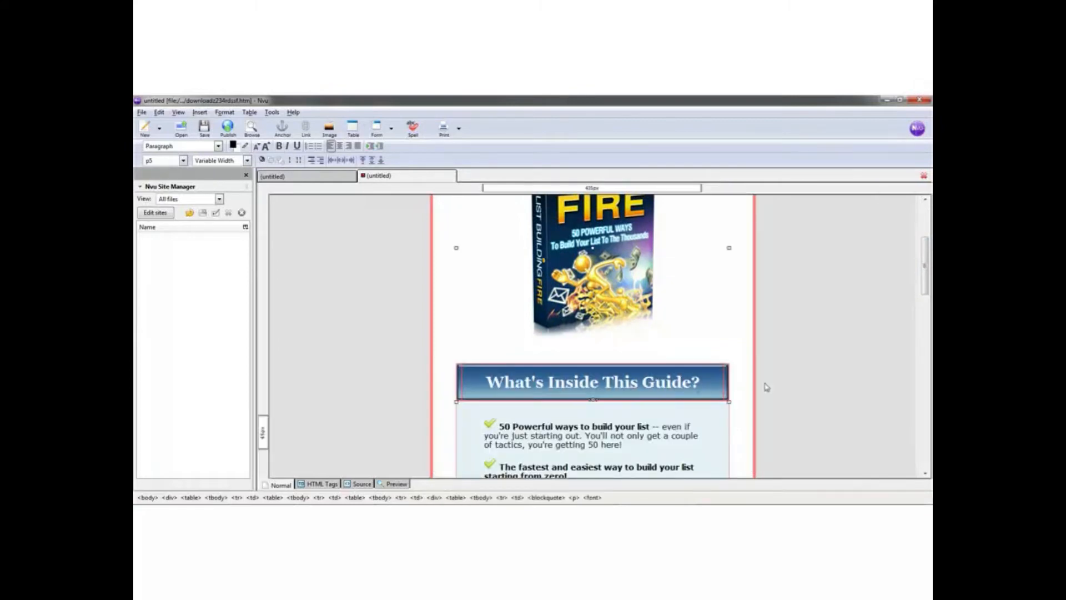
pyautogui.moveTo(929, 282); pyautogui.dragTo(926, 299)
pyautogui.click(564, 272)
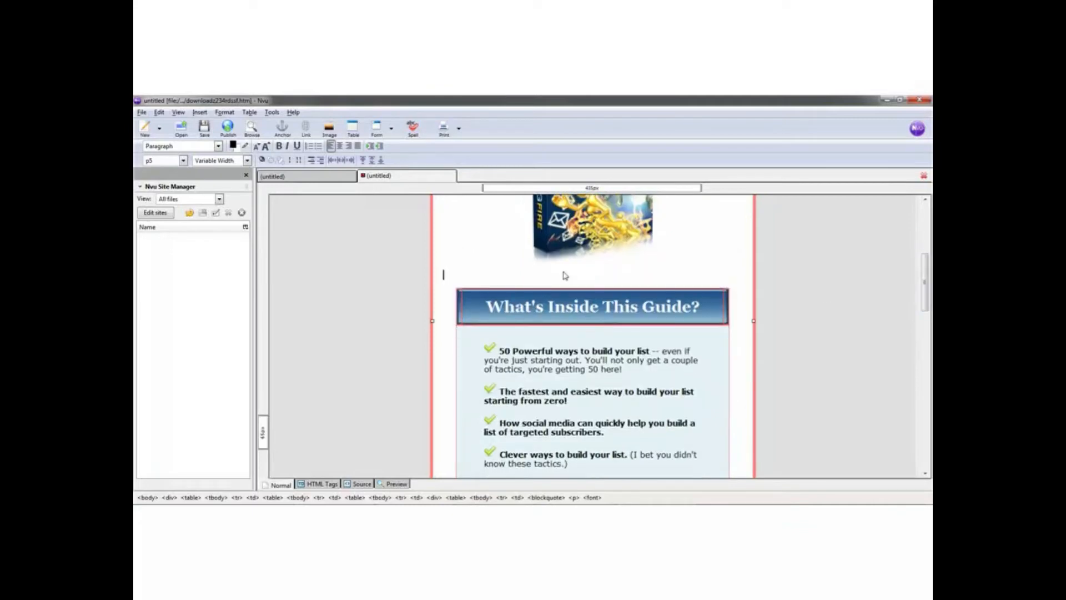
pyautogui.moveTo(443, 275); pyautogui.dragTo(516, 437)
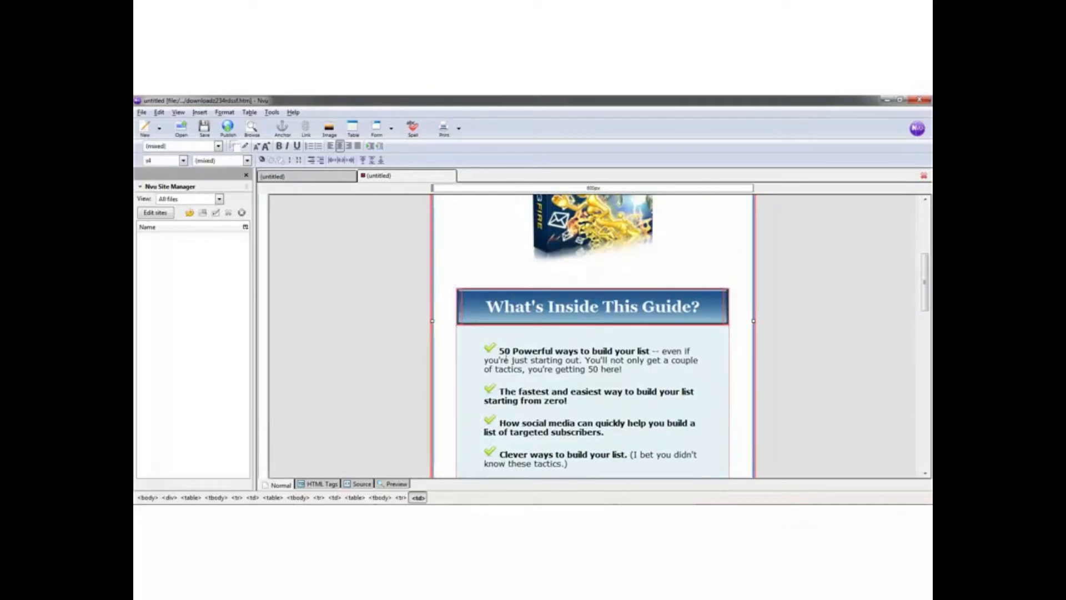
pyautogui.rightClick(500, 309)
pyautogui.click(525, 325)
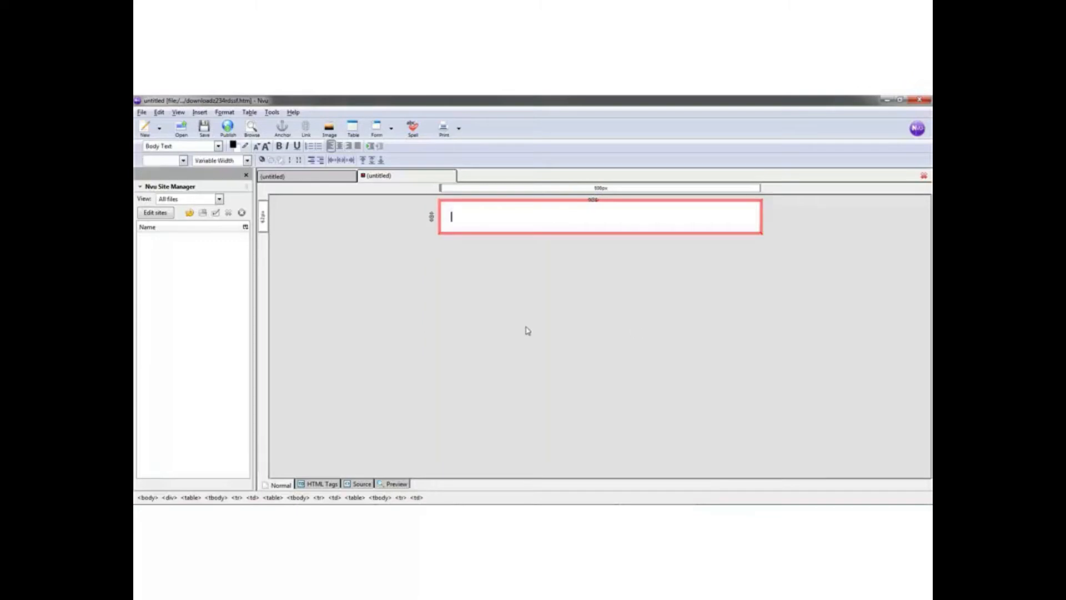
pyautogui.click(159, 113)
pyautogui.click(166, 161)
# - Delete the "What's Inside This Guide?" header and the checkmarked bullet list below the book cover
pyautogui.moveTo(924, 238); pyautogui.dragTo(925, 295)
pyautogui.click(704, 268)
pyautogui.press('Delete')
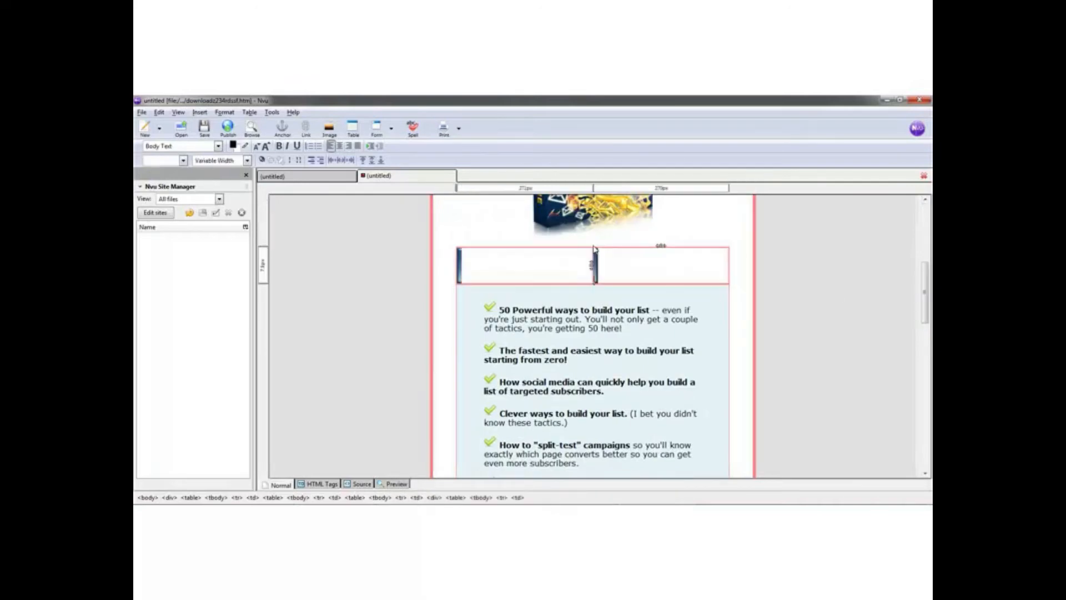
pyautogui.press('Delete')
pyautogui.click(603, 260)
pyautogui.click(593, 256)
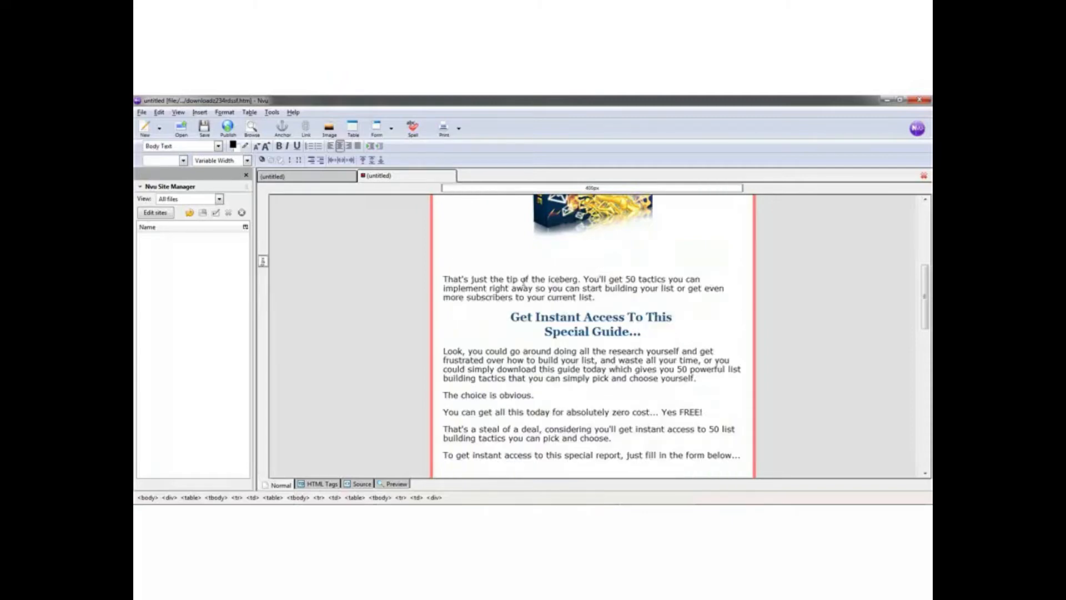
# - Delete the sales text from "That's just the tip of the iceberg" down to the "Get Instant Access Now" box
pyautogui.moveTo(446, 277); pyautogui.dragTo(585, 472)
pyautogui.moveTo(743, 428); pyautogui.dragTo(443, 245)
pyautogui.press('Delete')
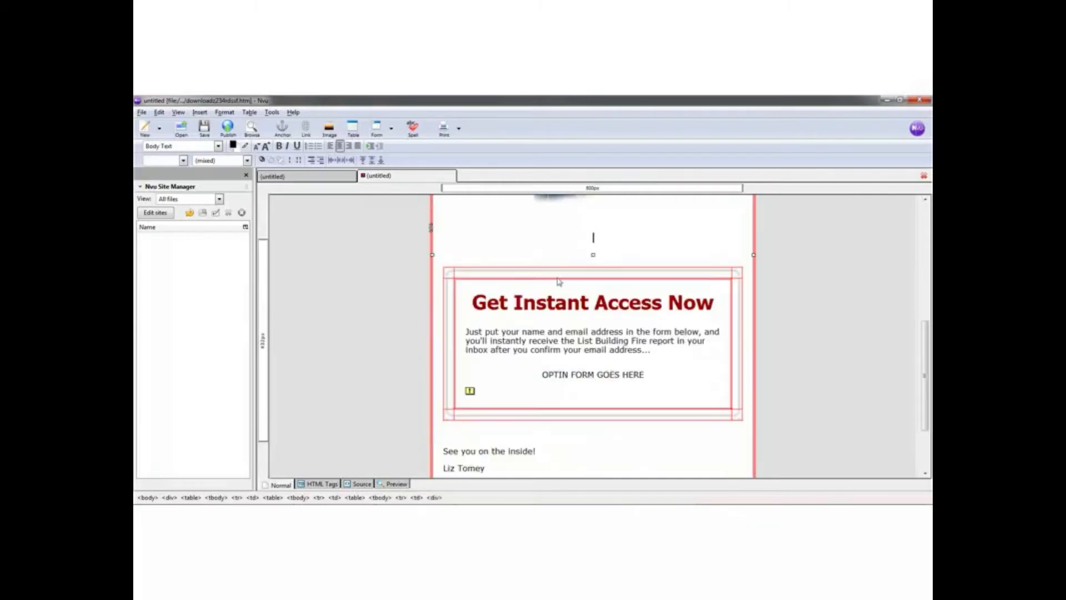
# - Remove the "Get Instant Access Now" opt-in box, its border table and the leftover space above "See you on the inside!"
pyautogui.click(461, 280)
pyautogui.click(456, 277)
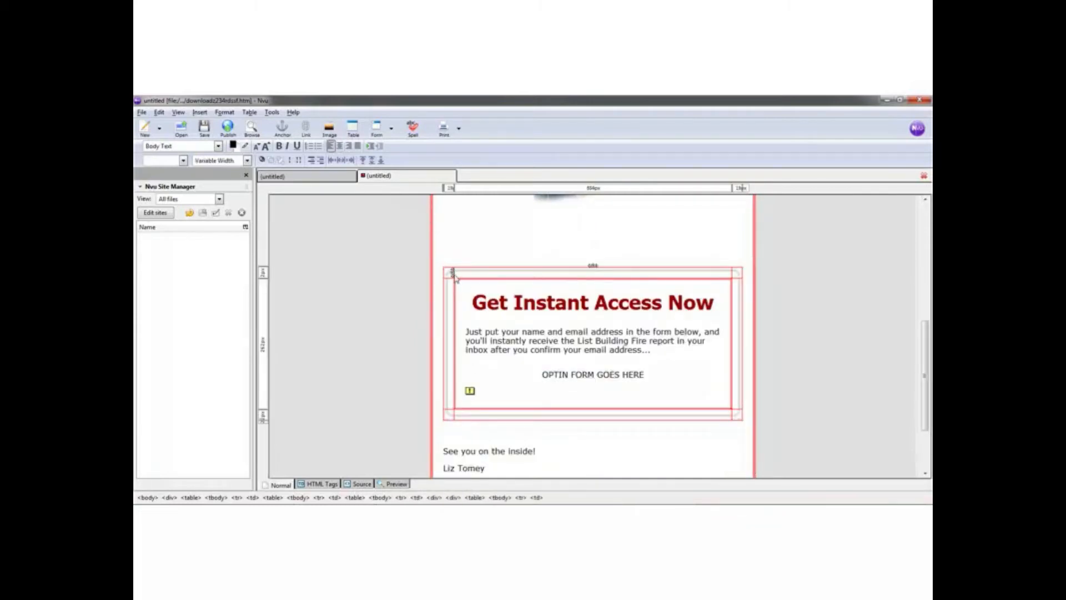
pyautogui.click(591, 274)
pyautogui.click(592, 273)
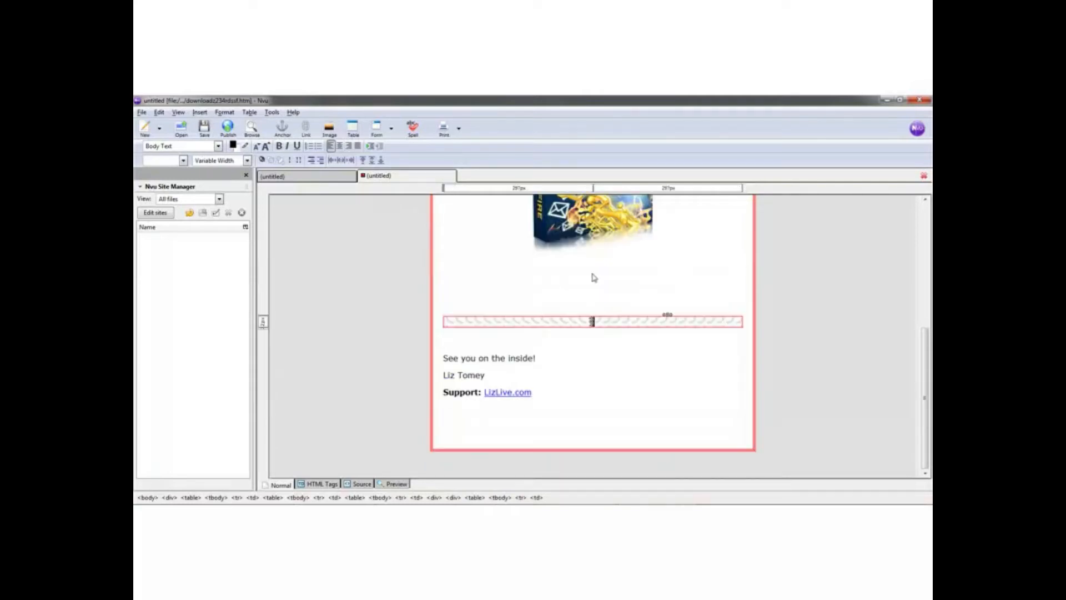
pyautogui.click(592, 316)
pyautogui.press('BackSpace')
pyautogui.press('BackSpace')
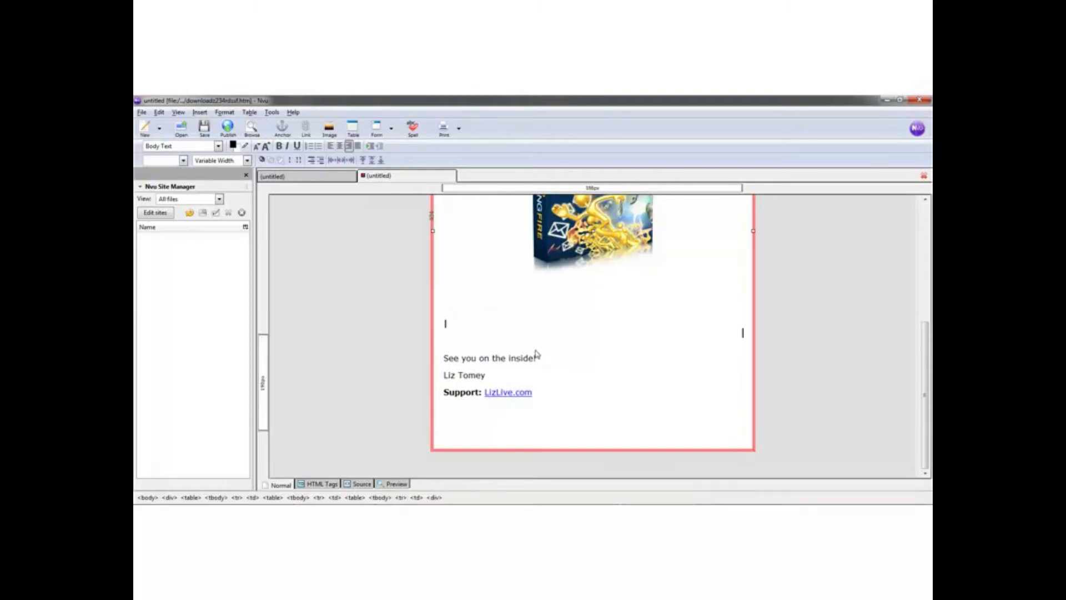
pyautogui.click(446, 359)
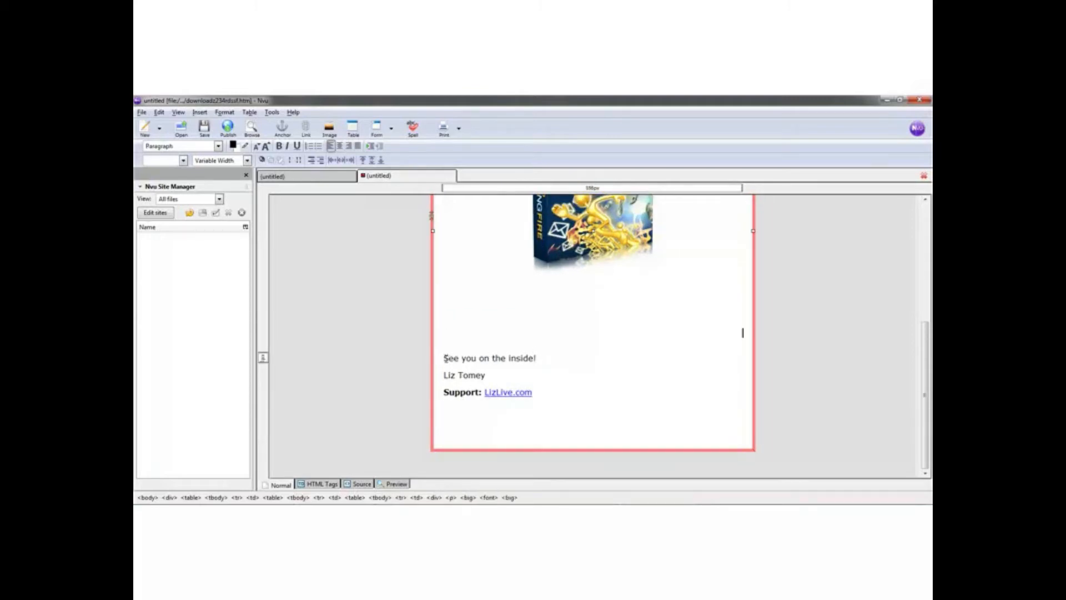
pyautogui.press('BackSpace')
# - Add the sentence "Click here to download to your computer." on the empty line below the book cover
pyautogui.click(453, 310)
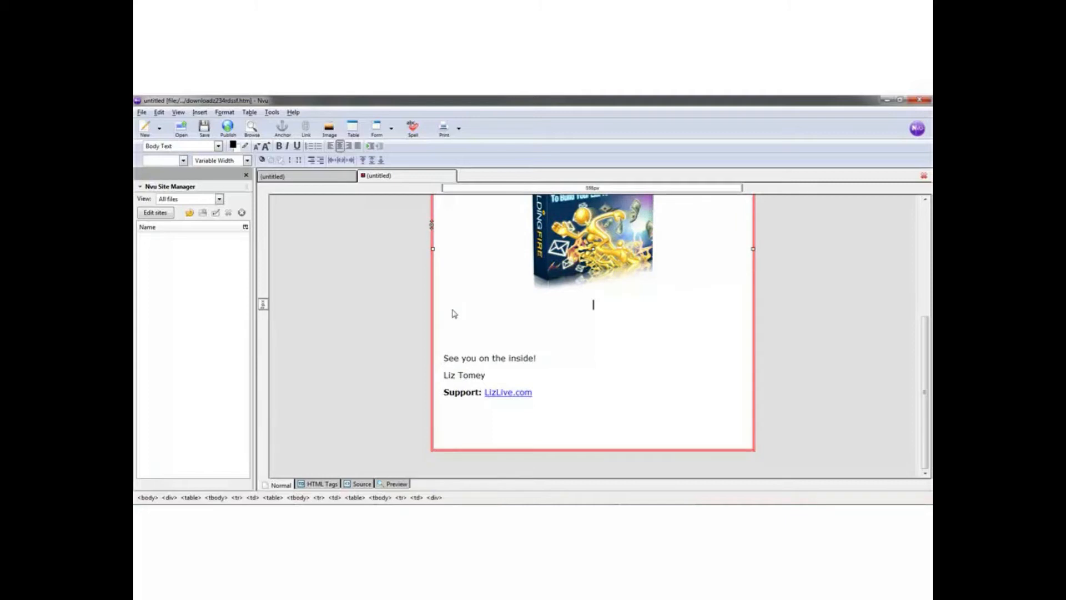
pyautogui.write('Click c')
pyautogui.press('BackSpace')
pyautogui.write('here to dw')
pyautogui.press('BackSpace')
pyautogui.write('ownload to your computer. You can read ti')
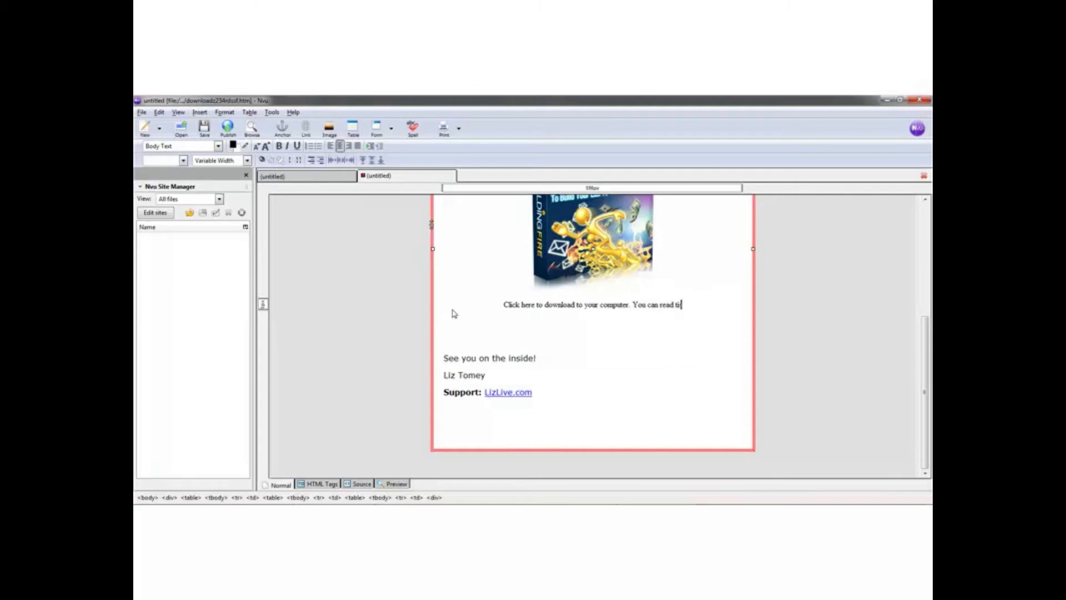
# - Complete the download paragraph with "You can read this report on your computer or print it out for an easier read.."
pyautogui.press('BackSpace')
pyautogui.press('BackSpace')
pyautogui.press('BackSpace')
pyautogui.write('tthis')
pyautogui.press('BackSpace')
pyautogui.press('BackSpace')
pyautogui.press('BackSpace')
pyautogui.press('BackSpace')
pyautogui.write('his')
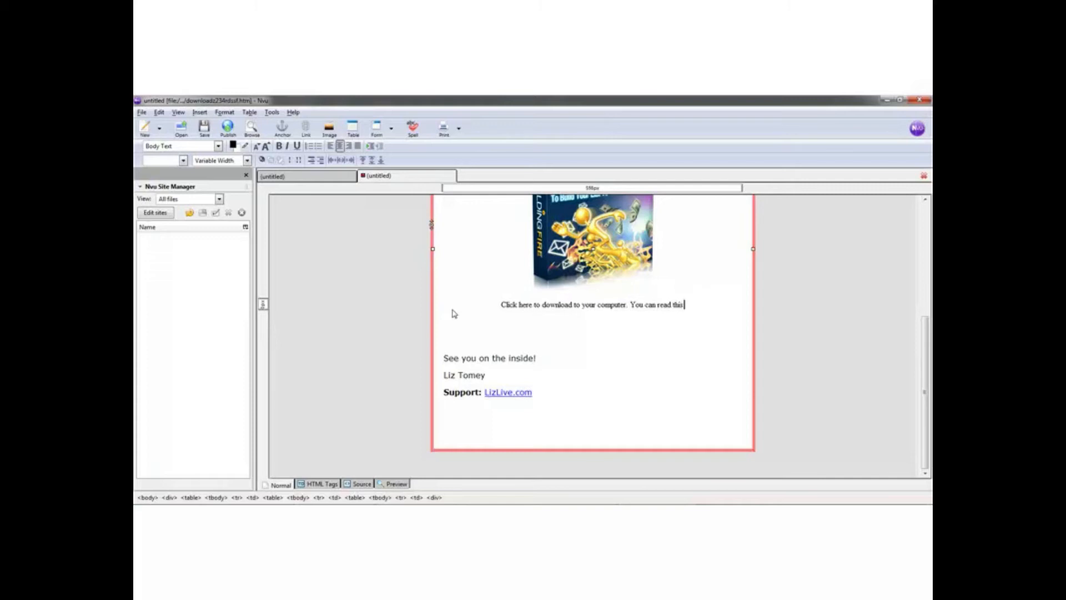
pyautogui.write(' report on your com')
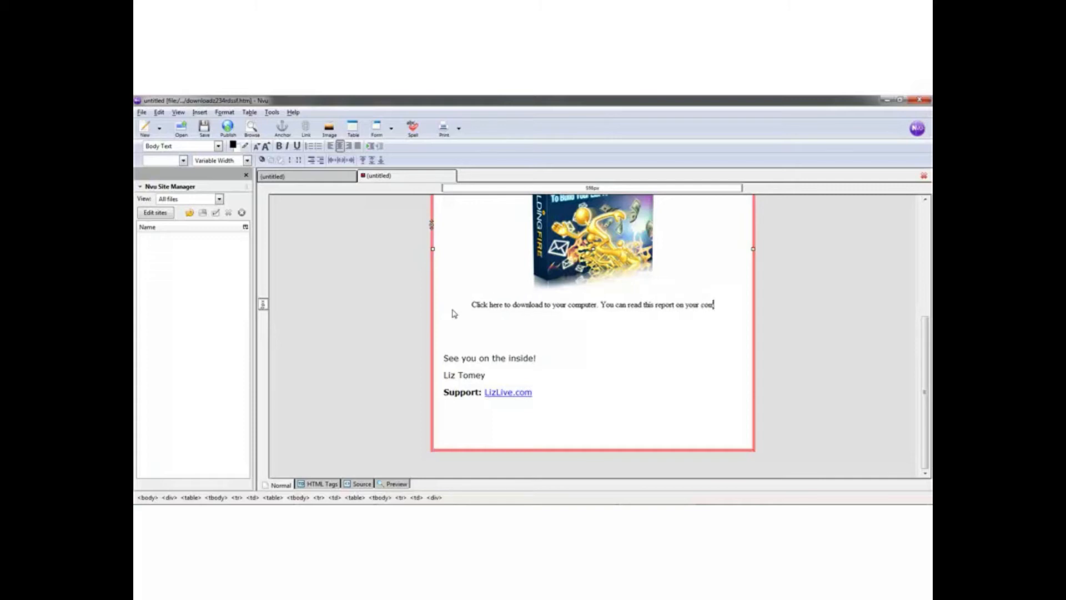
pyautogui.write('puter')
pyautogui.write(' or print it out')
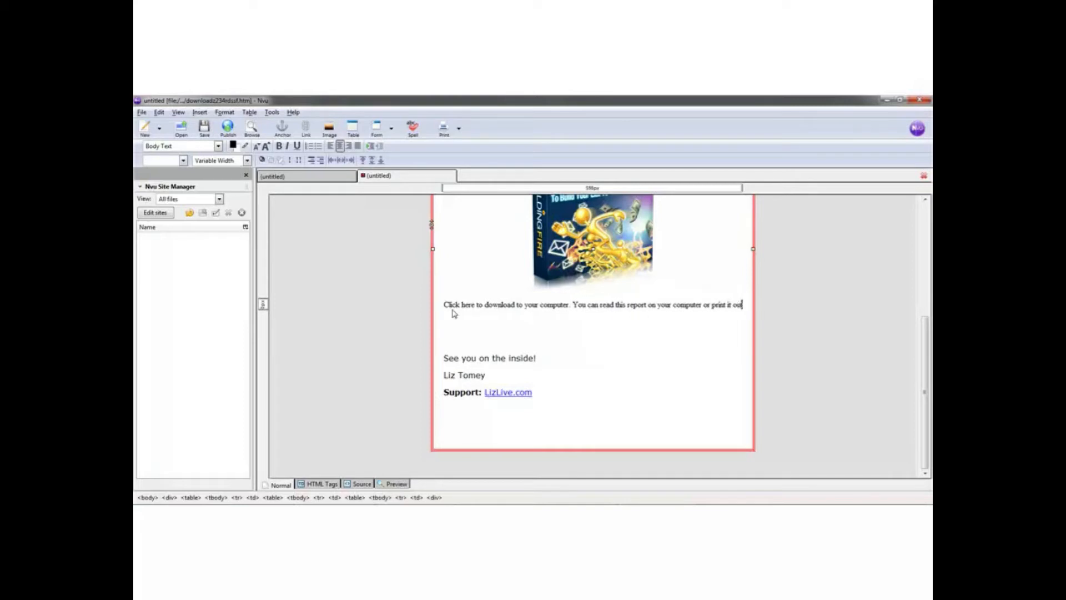
pyautogui.write(' for an easier read..')
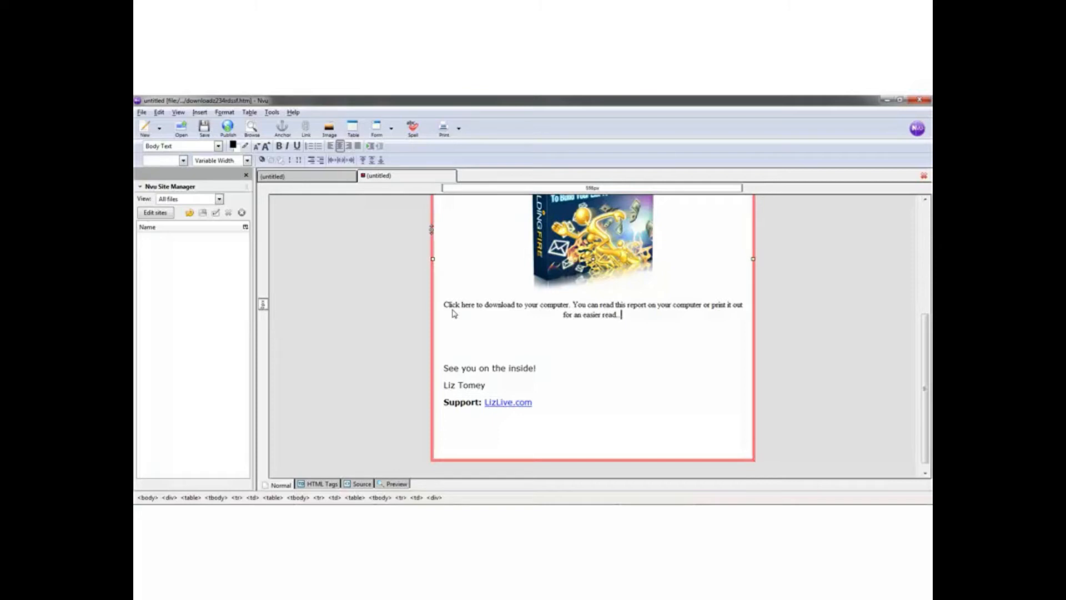
# - Left-align the download paragraph below the book cover and open the list of fonts for it
pyautogui.moveTo(622, 316); pyautogui.dragTo(443, 305)
pyautogui.click(331, 145)
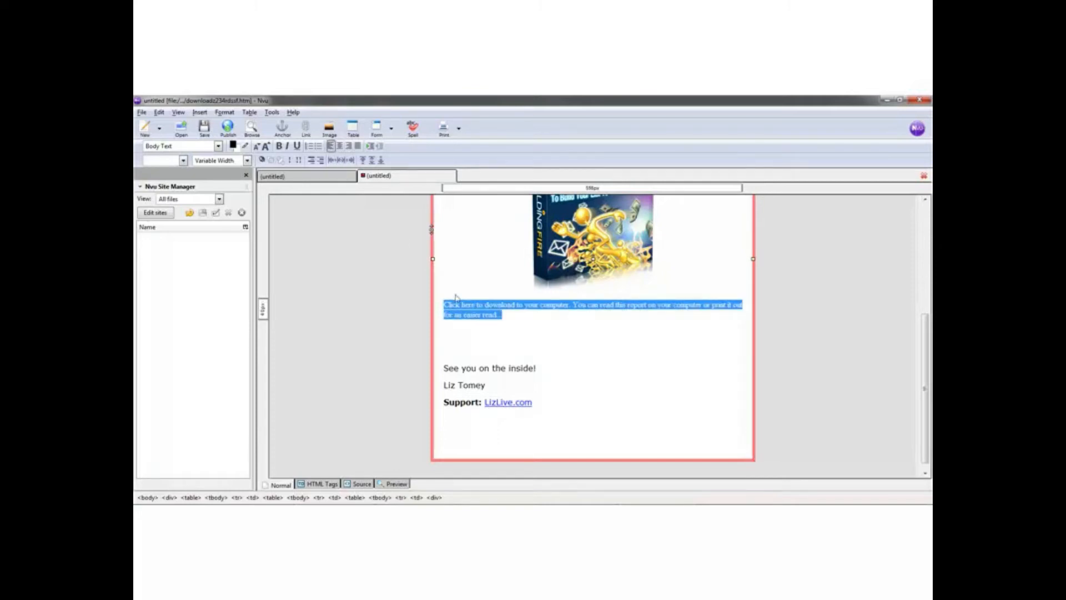
pyautogui.click(232, 115)
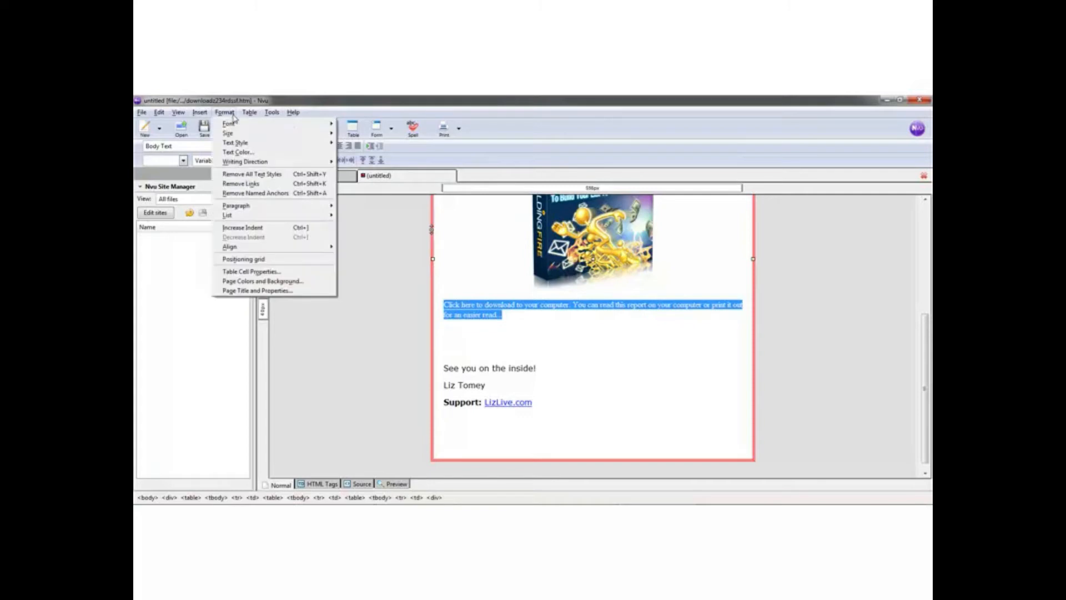
pyautogui.moveTo(332, 124)
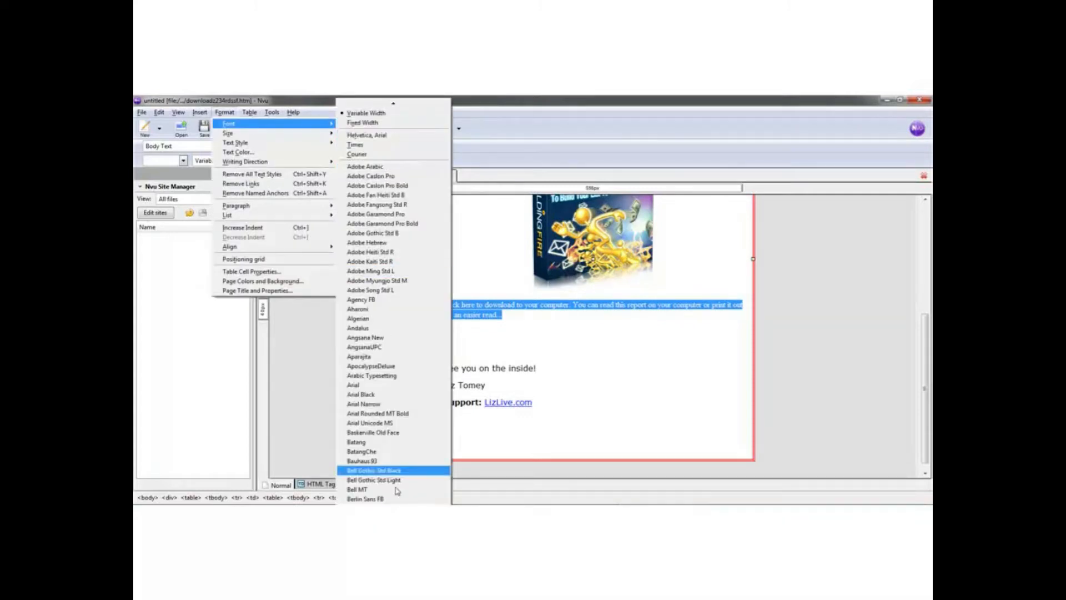
pyautogui.moveTo(398, 503)
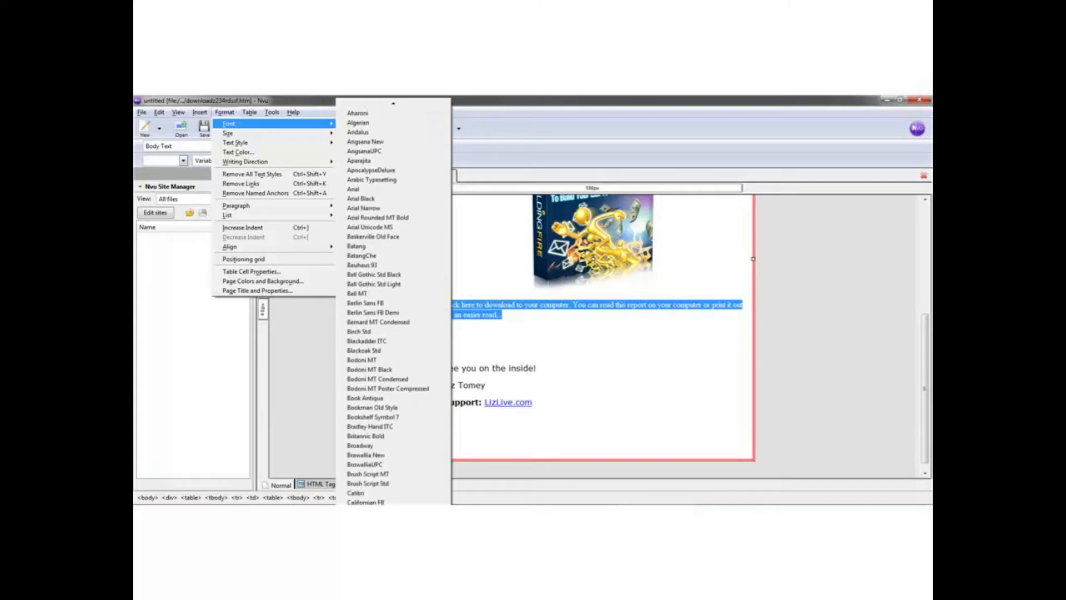
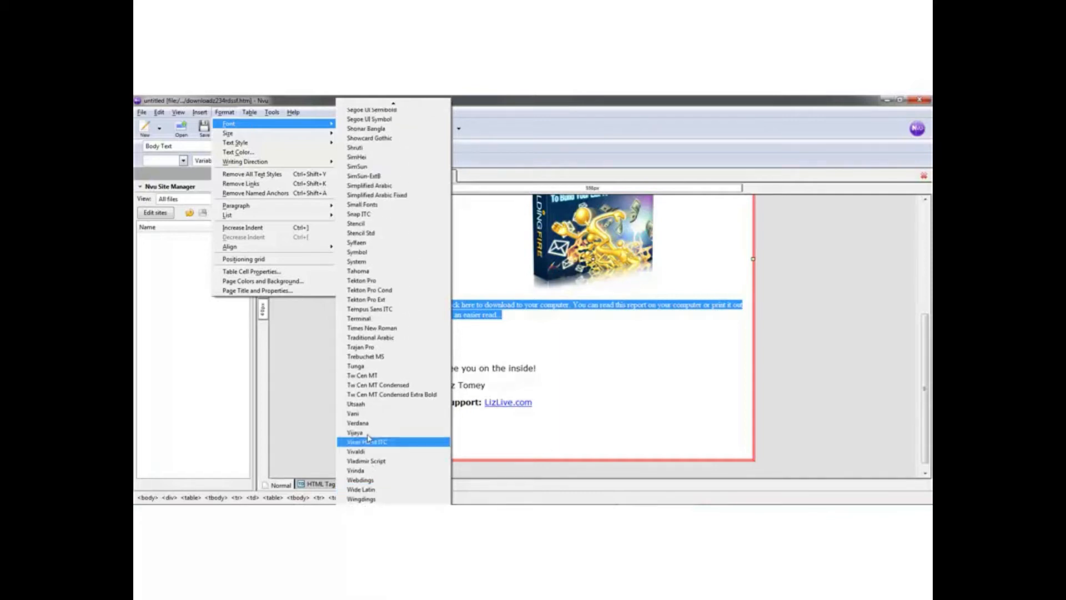
# - Set the download paragraph's font to Verdana and make the words "Click here" bold
pyautogui.click(374, 424)
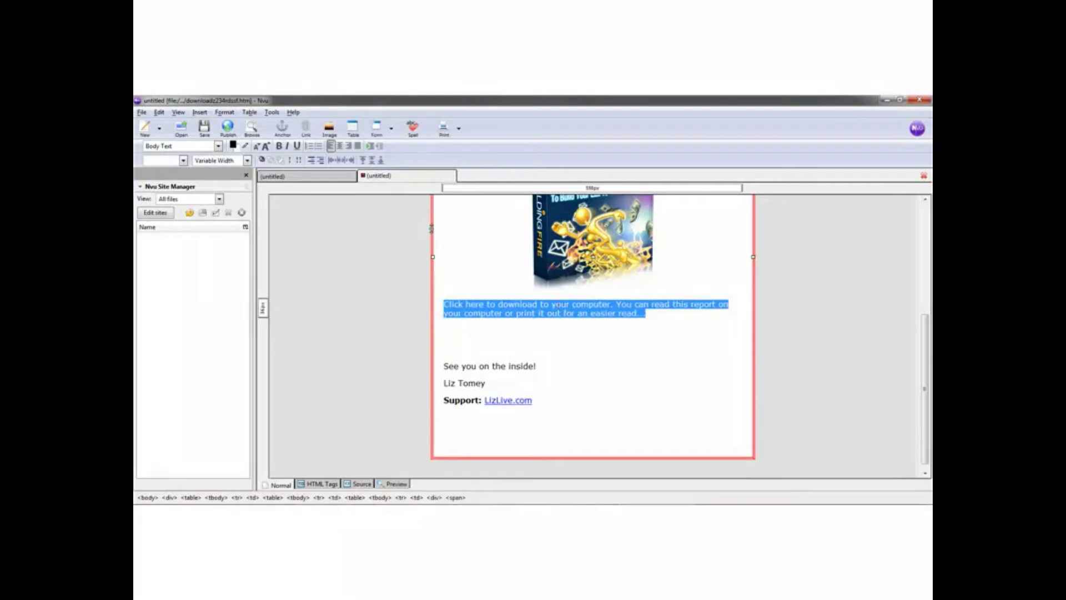
pyautogui.click(555, 304)
pyautogui.moveTo(443, 305); pyautogui.dragTo(481, 304)
pyautogui.click(279, 146)
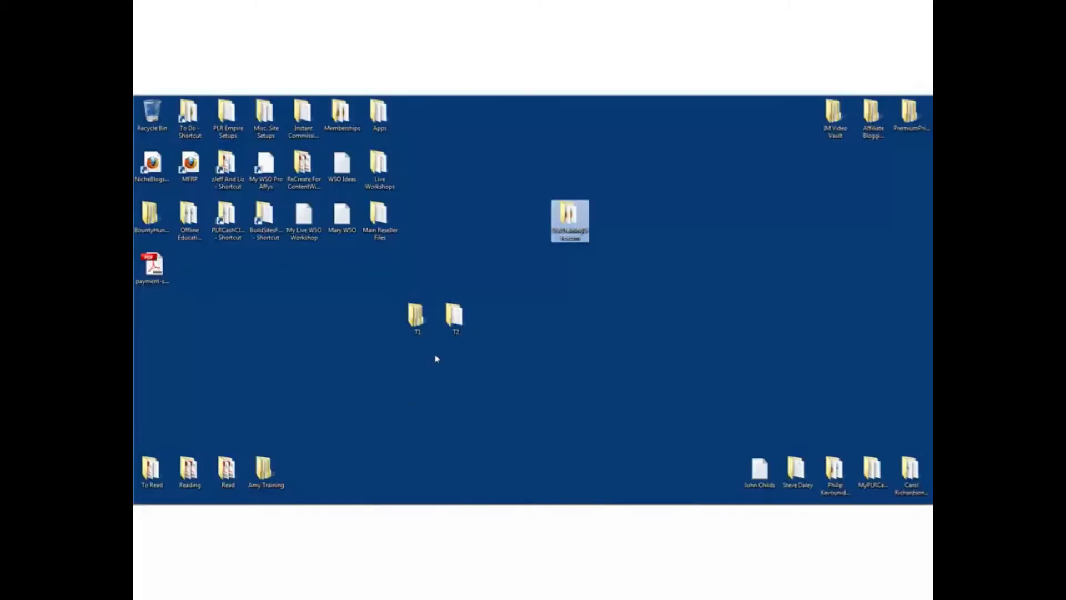
# - Open the Private Label Rights folder inside T1's List-Building-Fire-WSO package
pyautogui.doubleClick(417, 316)
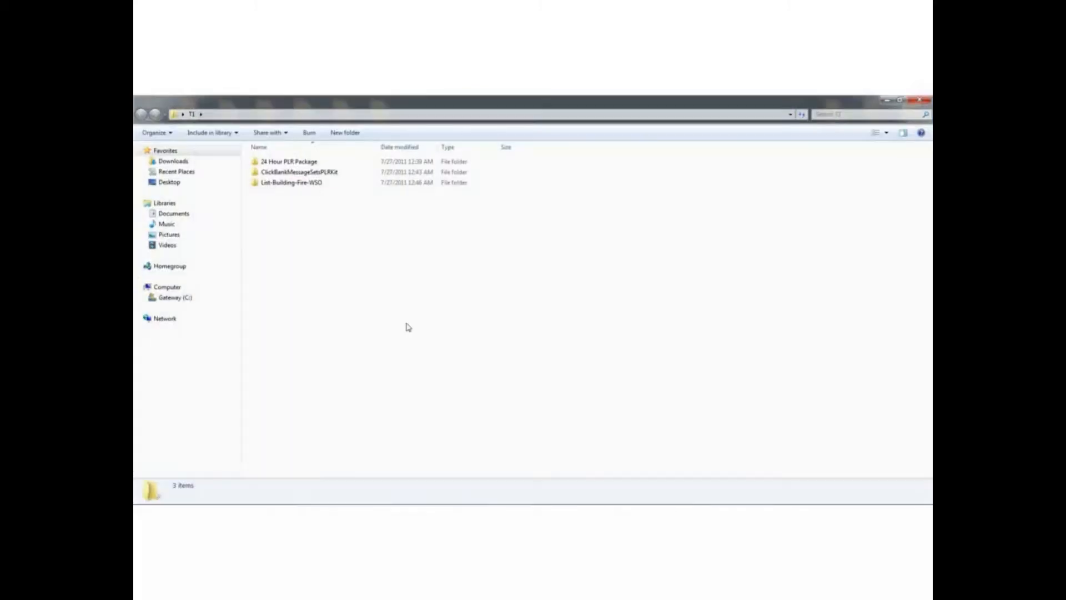
pyautogui.doubleClick(291, 182)
pyautogui.click(292, 175)
pyautogui.doubleClick(293, 173)
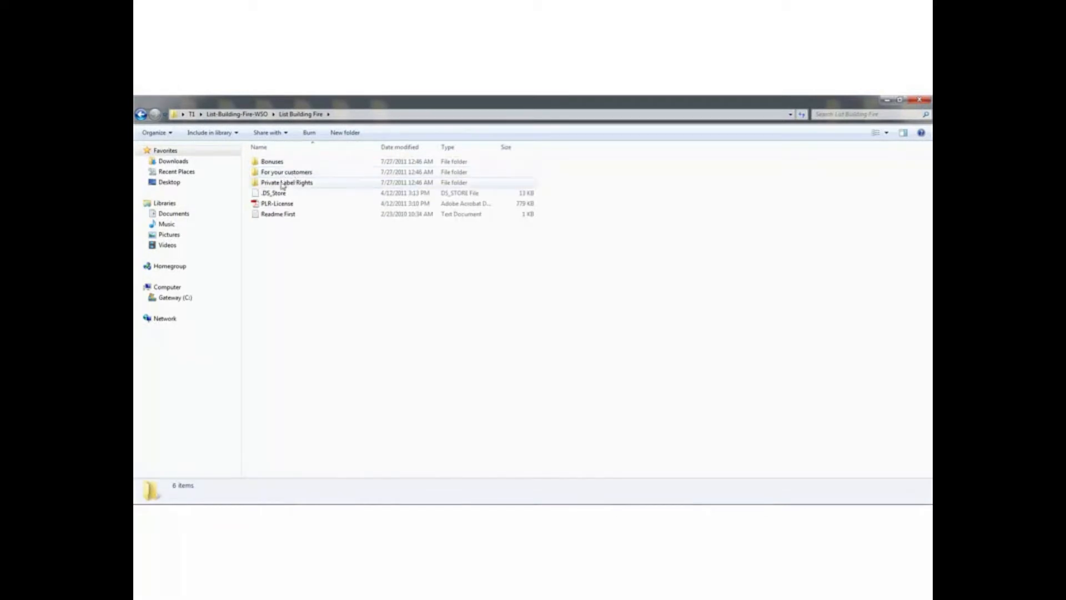
pyautogui.doubleClick(301, 183)
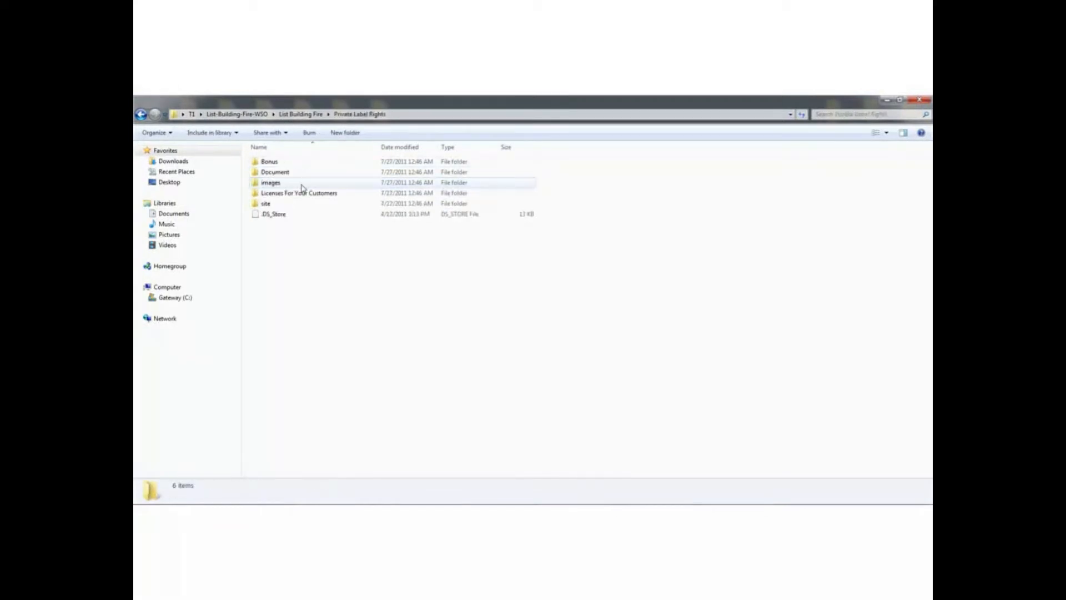
pyautogui.doubleClick(294, 204)
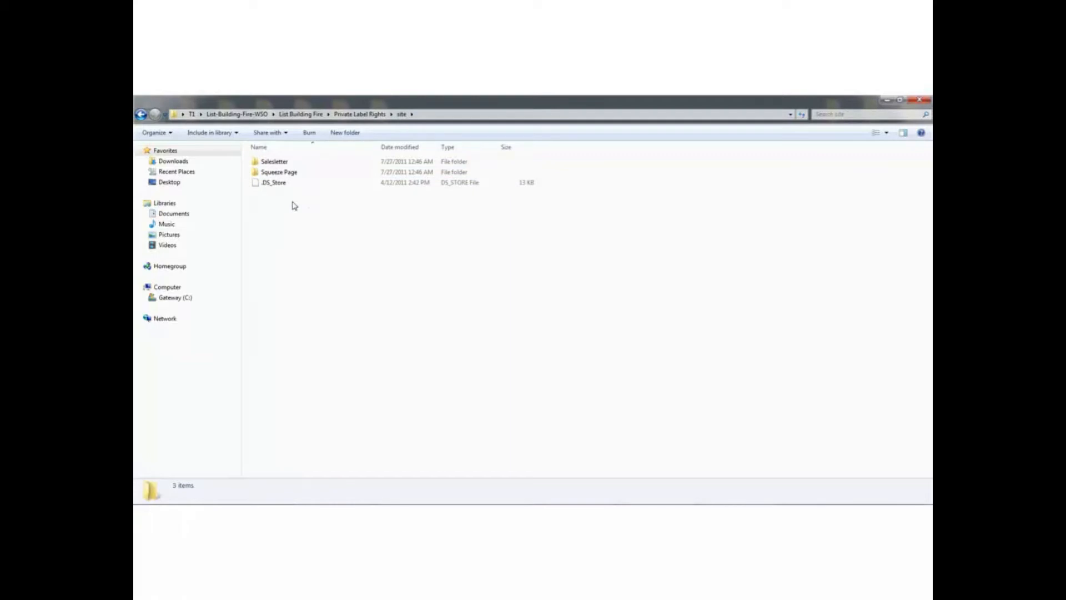
pyautogui.doubleClick(293, 166)
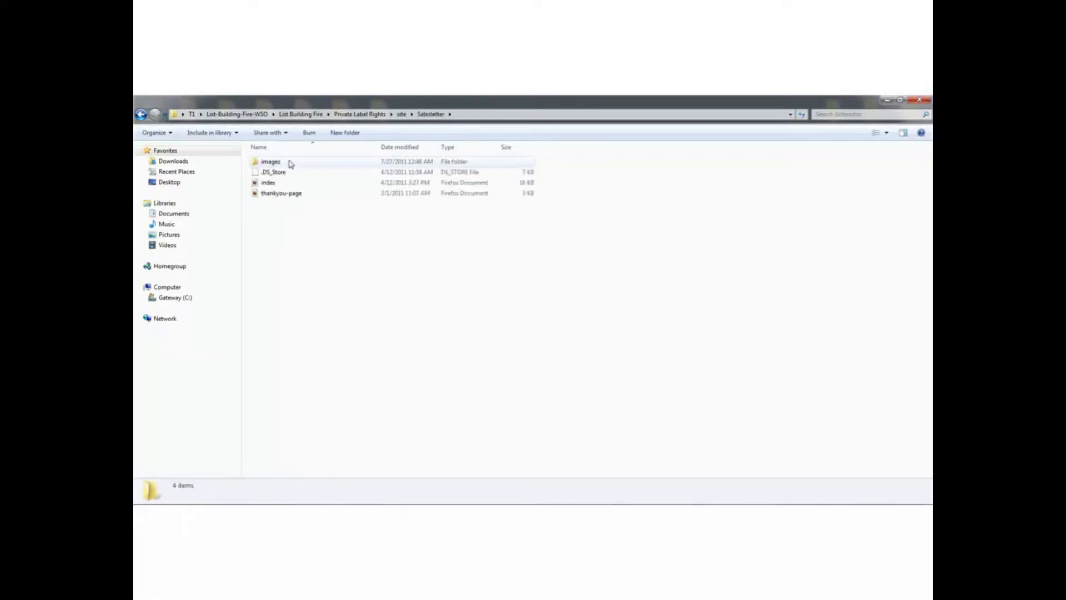
pyautogui.click(141, 115)
pyautogui.click(141, 114)
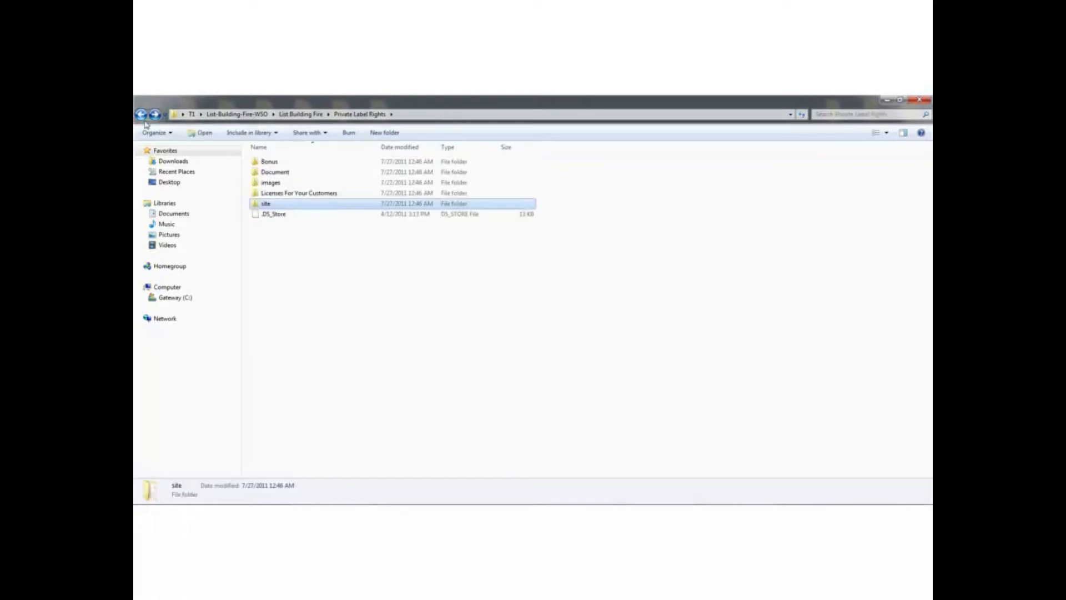
# - Copy the ListBuildingFire PDF from the Document folder into the ListTrainingLive.com site folder
pyautogui.doubleClick(277, 173)
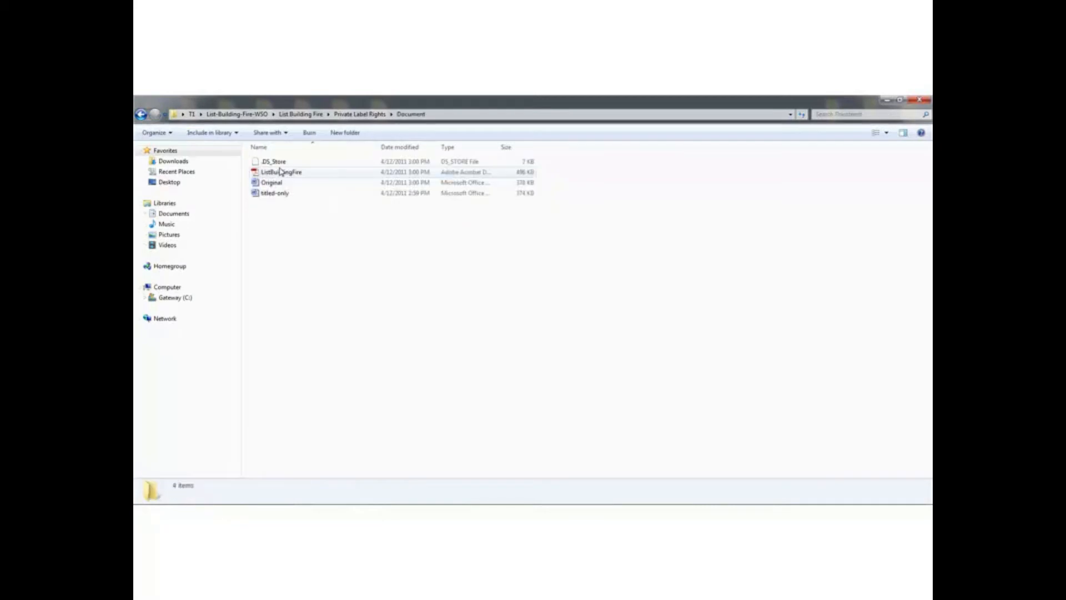
pyautogui.click(297, 174)
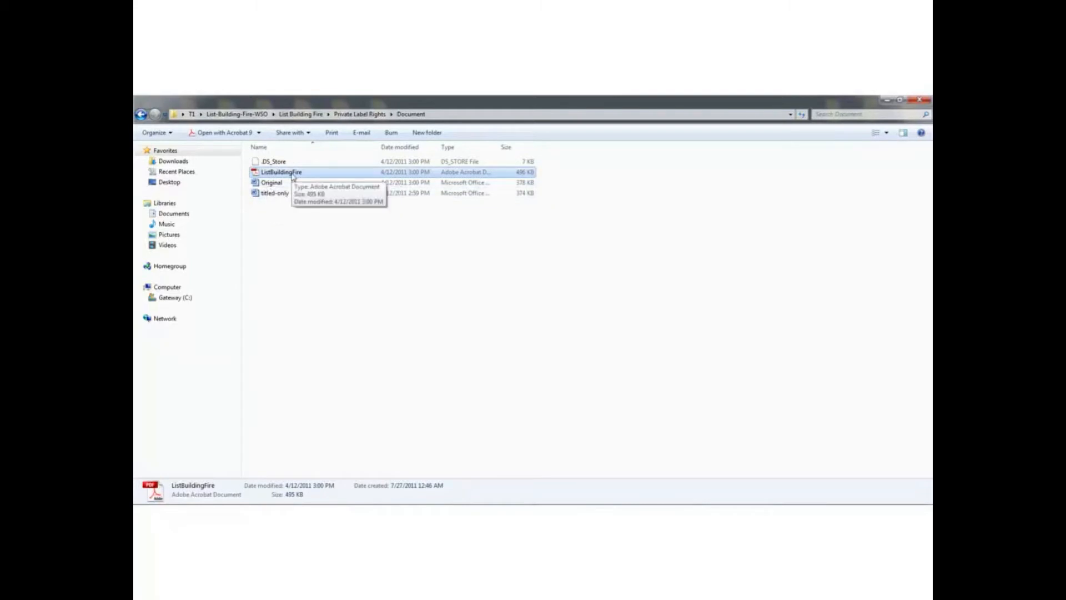
pyautogui.rightClick(292, 174)
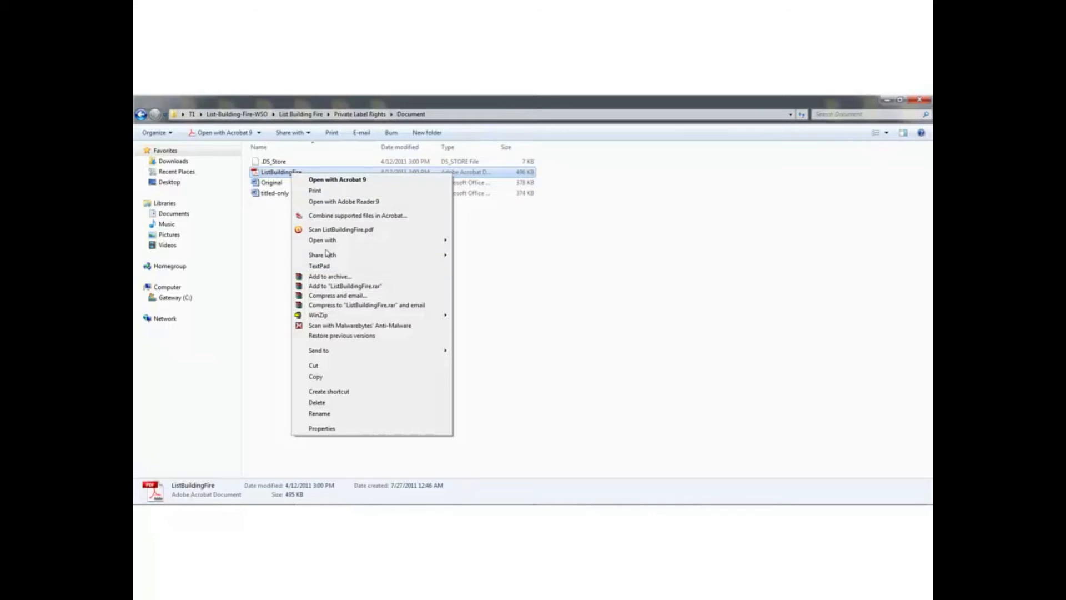
pyautogui.click(332, 377)
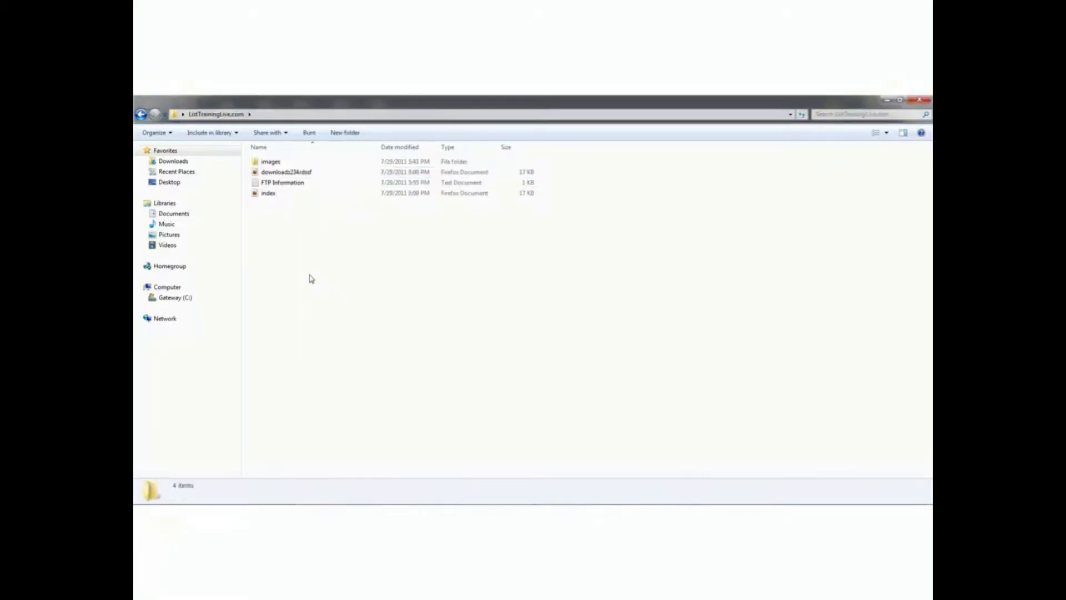
pyautogui.rightClick(310, 276)
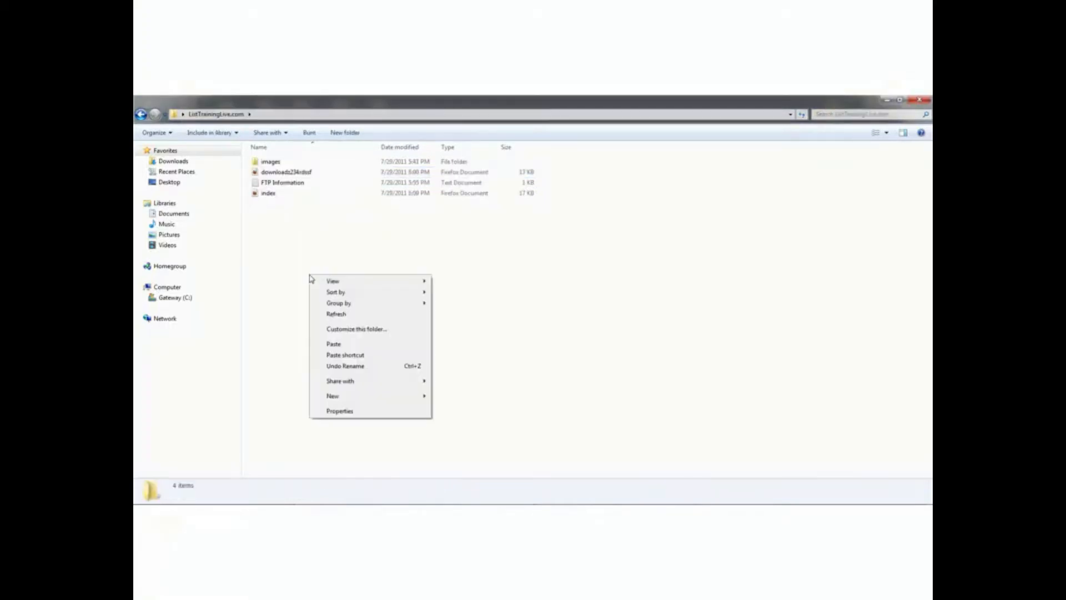
pyautogui.click(336, 343)
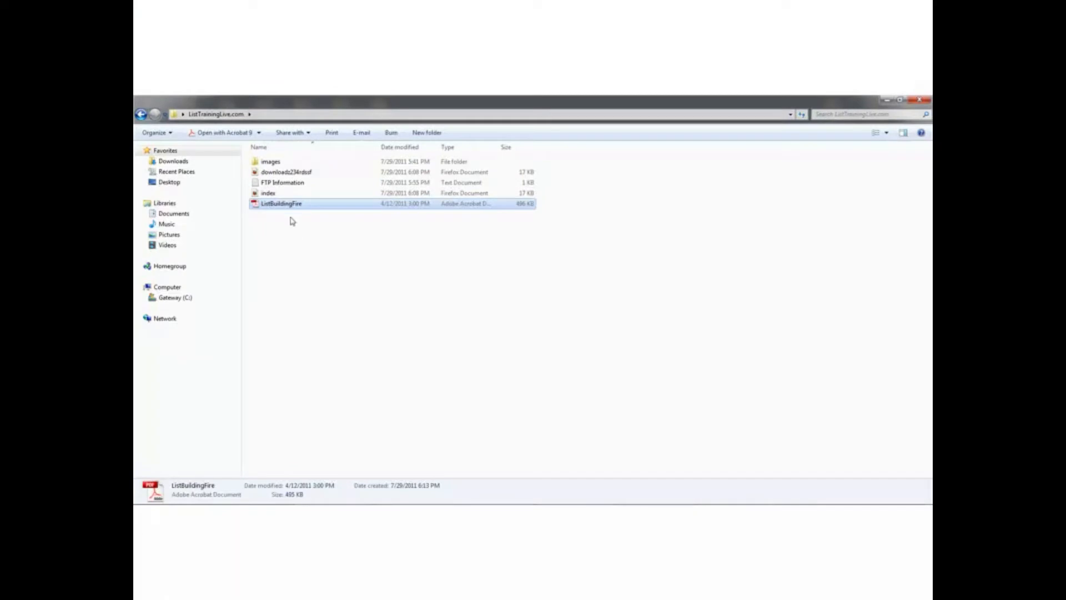
pyautogui.click(722, 512)
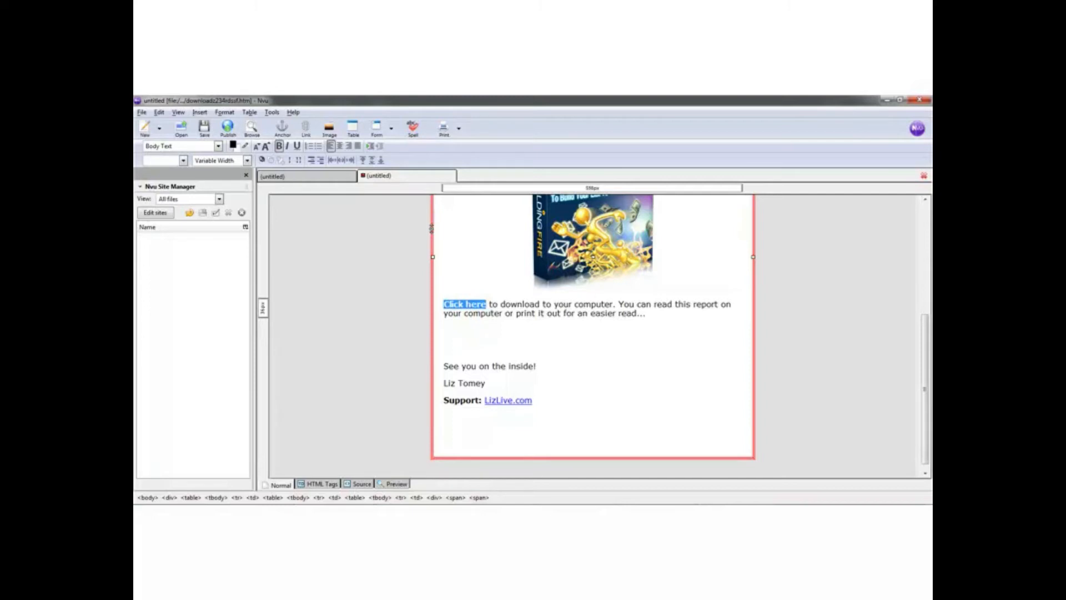
pyautogui.click(355, 512)
pyautogui.click(305, 131)
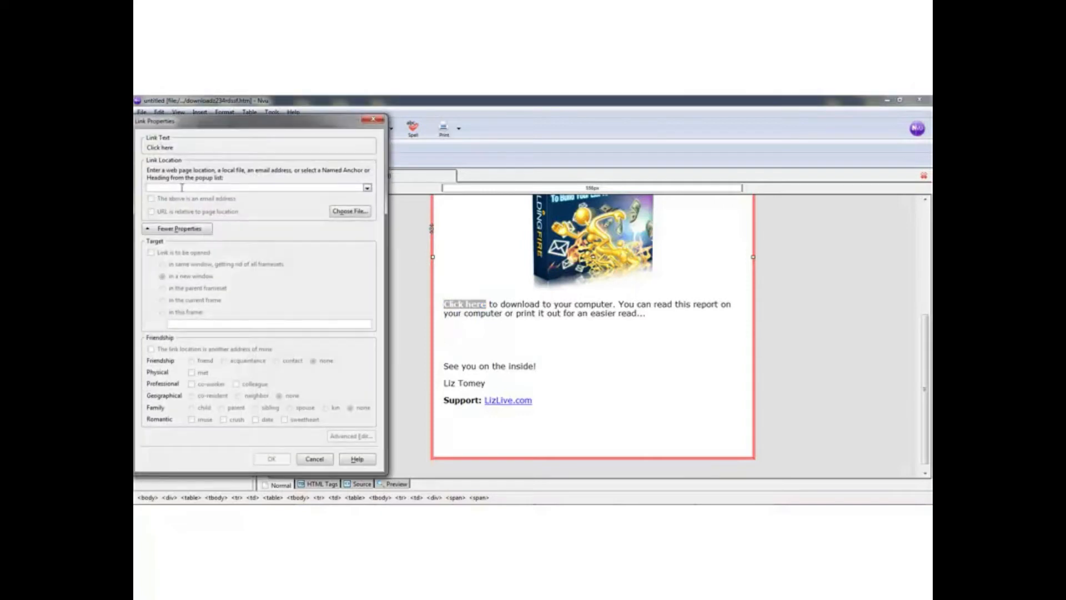
pyautogui.write('http://www.list')
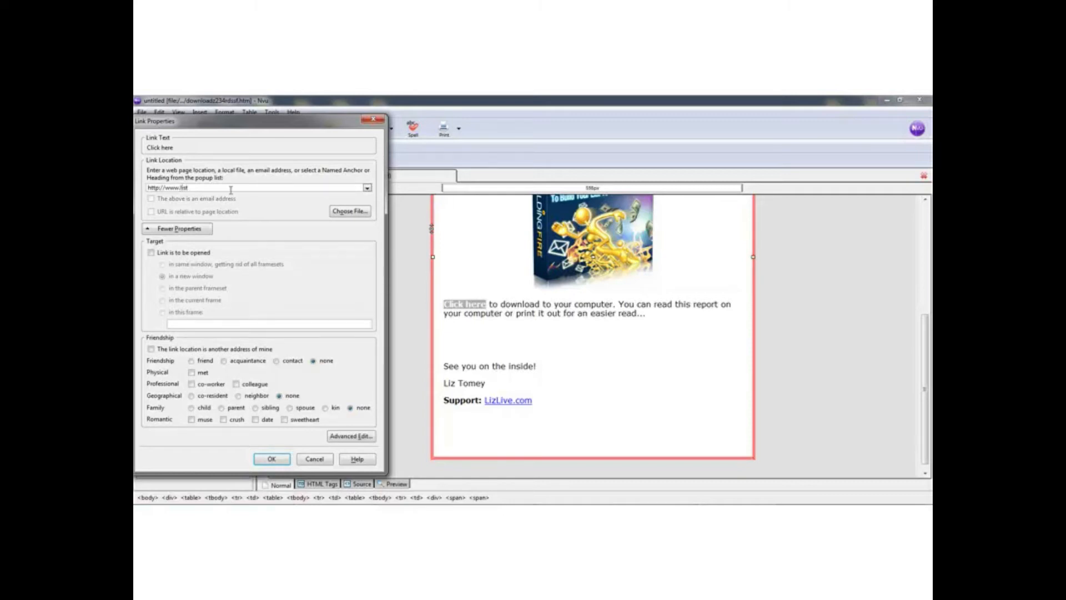
pyautogui.write('ve.com')
pyautogui.click(151, 252)
pyautogui.click(271, 459)
pyautogui.click(536, 341)
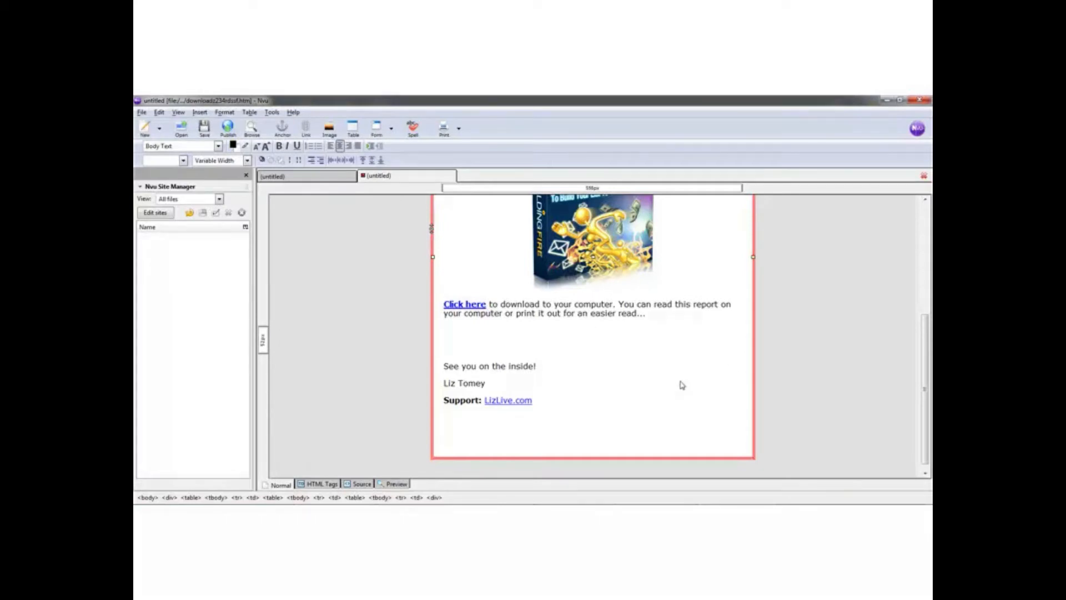
pyautogui.press('Return')
pyautogui.press('Return')
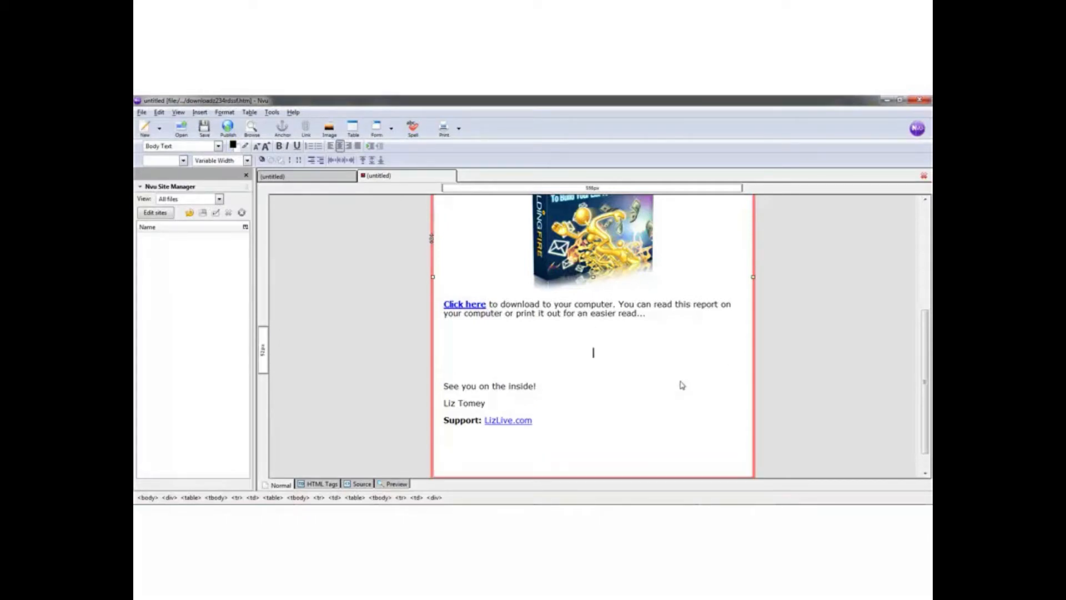
pyautogui.write('Related Resources')
pyautogui.moveTo(632, 355); pyautogui.dragTo(567, 353)
pyautogui.press('BackSpace')
pyautogui.press('BackSpace')
pyautogui.press('BackSpace')
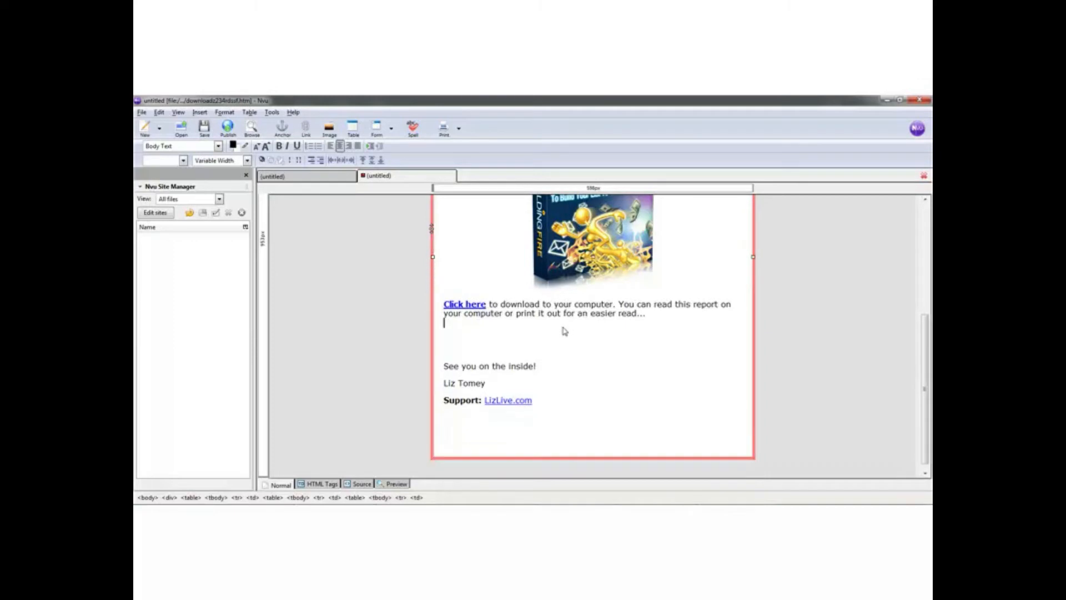
pyautogui.write('sd')
pyautogui.press('BackSpace')
pyautogui.press('BackSpace')
pyautogui.press('BackSpace')
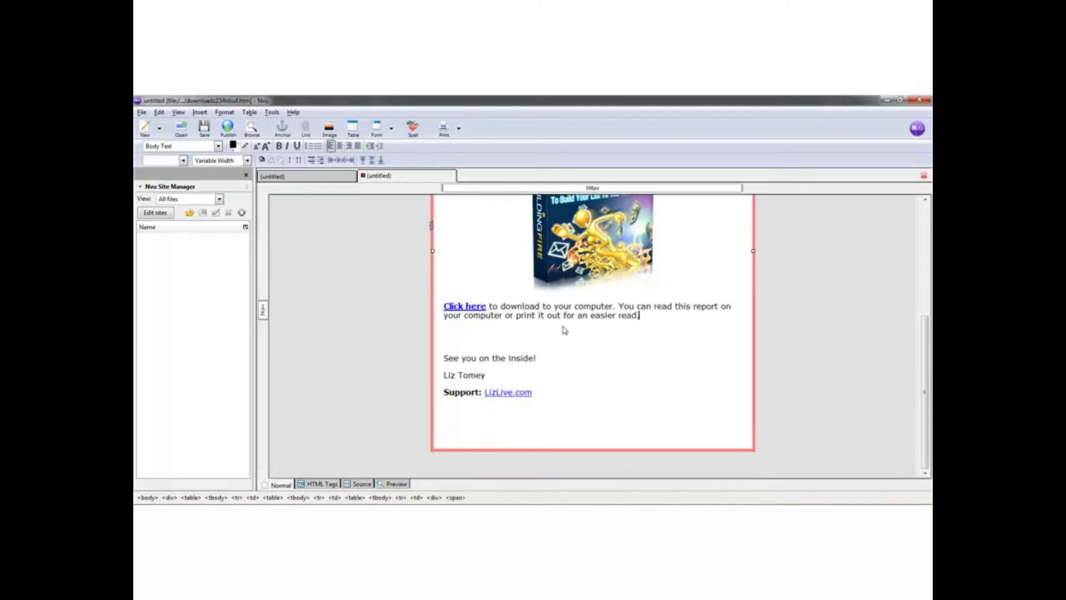
# - Add the line "Related Resources:" below the download paragraph, separated from it by blank space
pyautogui.write('sdfc')
pyautogui.click(650, 315)
pyautogui.press('Return')
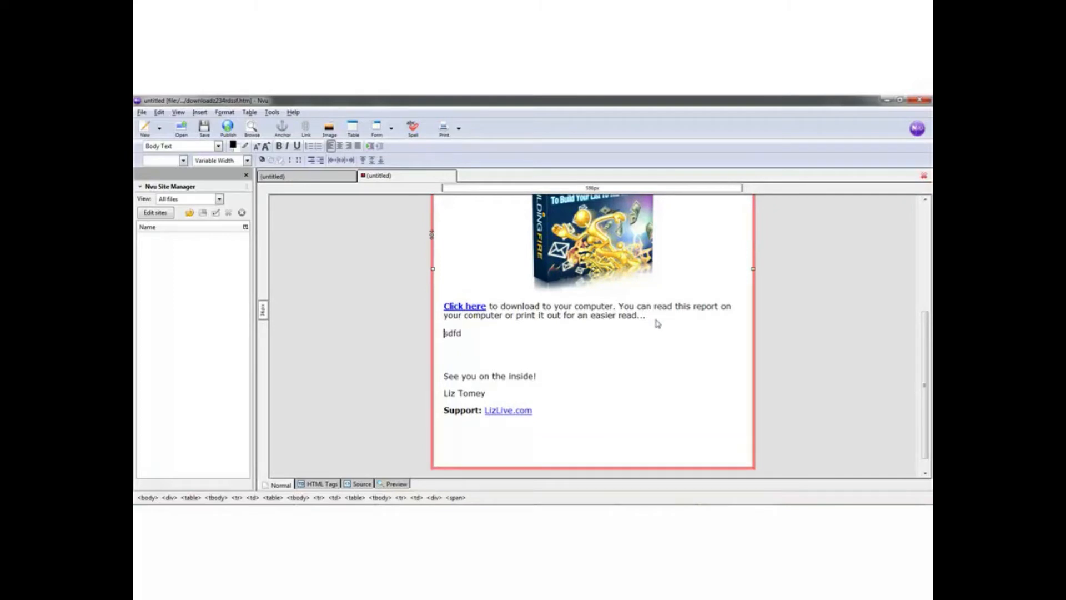
pyautogui.press('Return')
pyautogui.press('Return')
pyautogui.moveTo(463, 351); pyautogui.dragTo(446, 357)
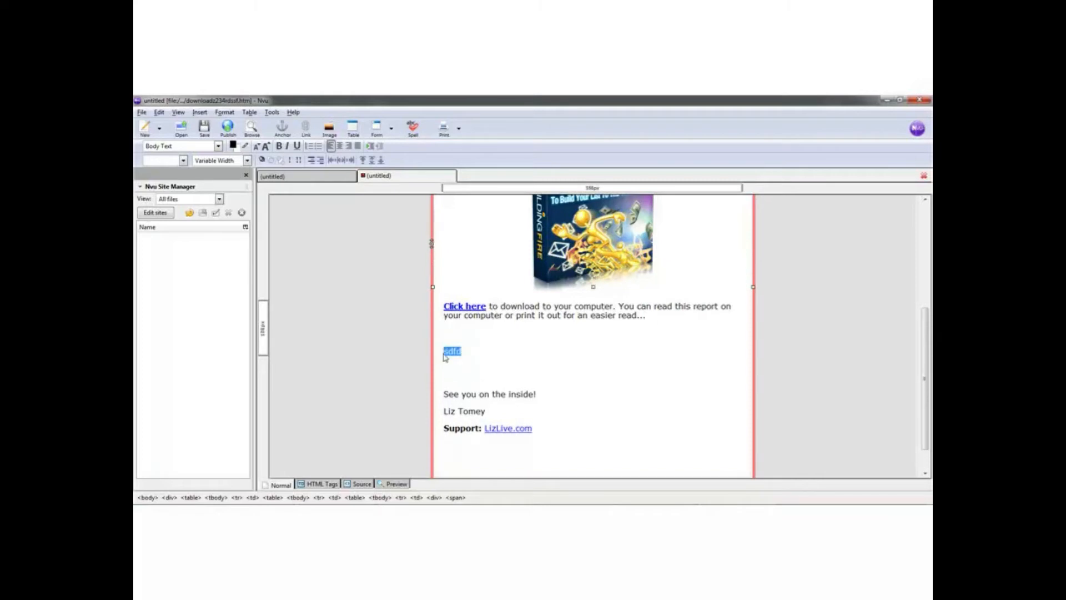
pyautogui.write('Related Resources:')
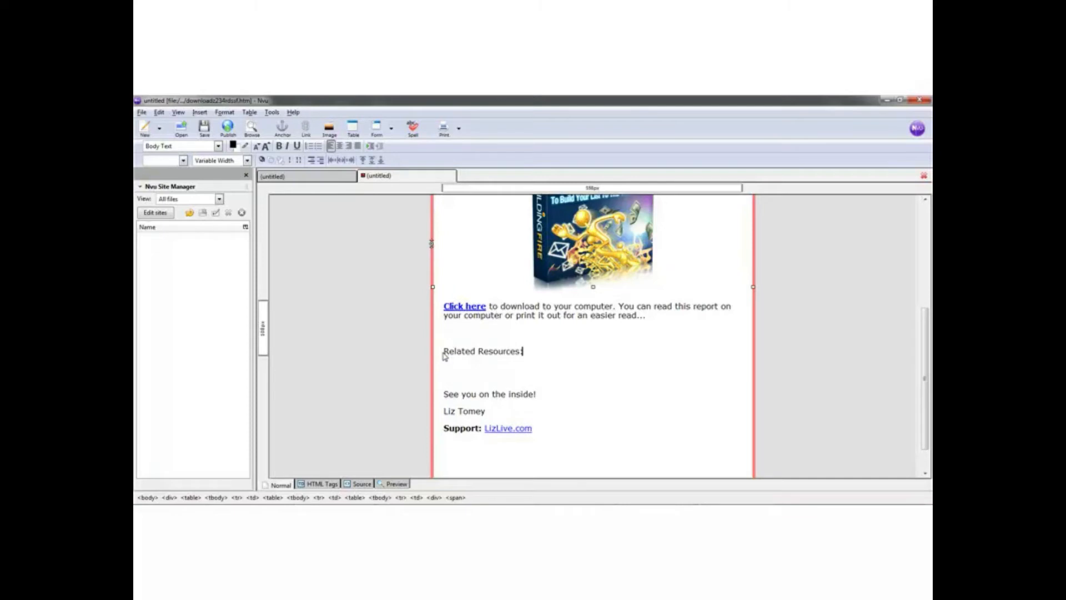
# - Centre the "Related Resources:" line and enlarge it to a heading that still fits on one line
pyautogui.moveTo(444, 353); pyautogui.dragTo(520, 354)
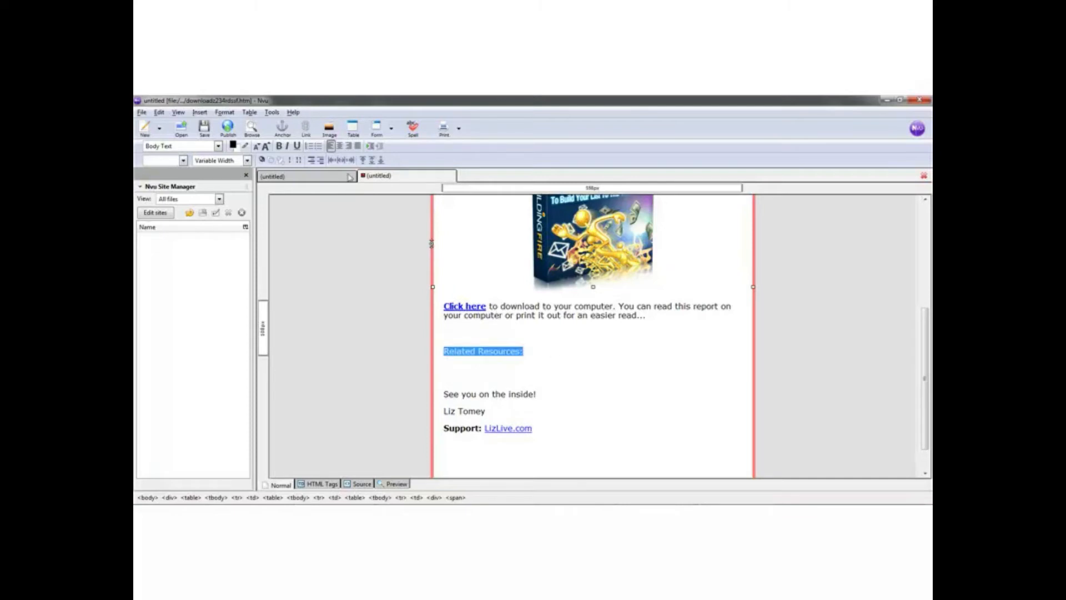
pyautogui.click(340, 145)
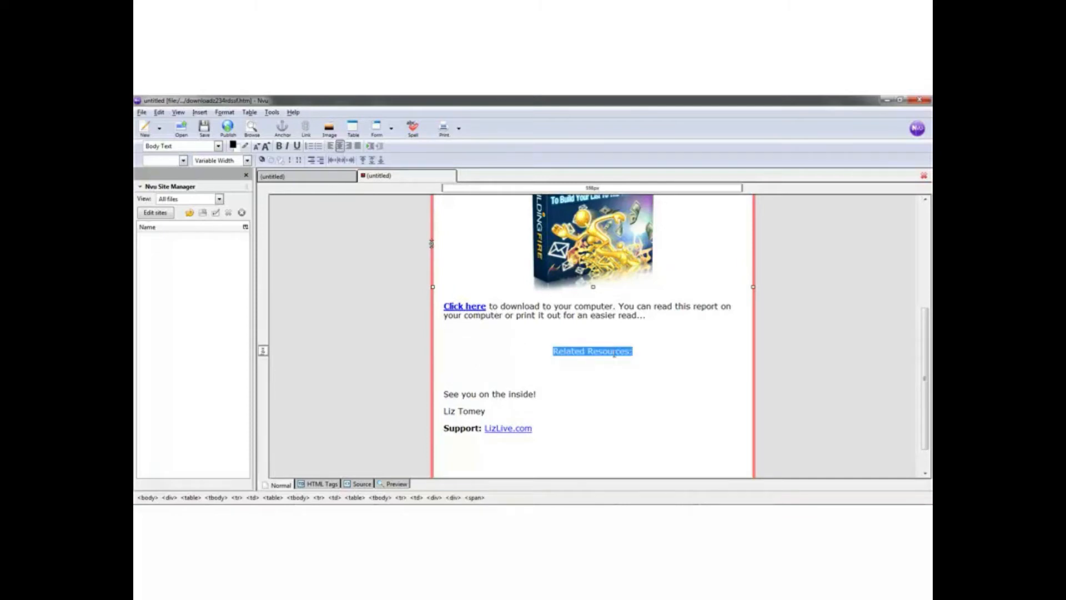
pyautogui.click(266, 146)
pyautogui.click(265, 146)
pyautogui.click(266, 146)
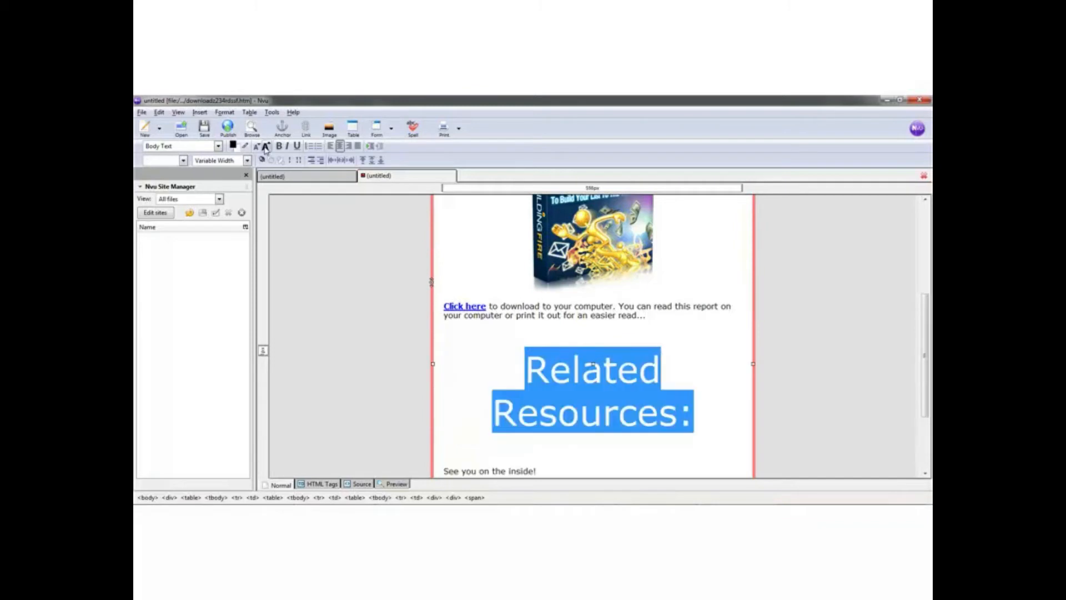
pyautogui.click(257, 146)
pyautogui.click(257, 147)
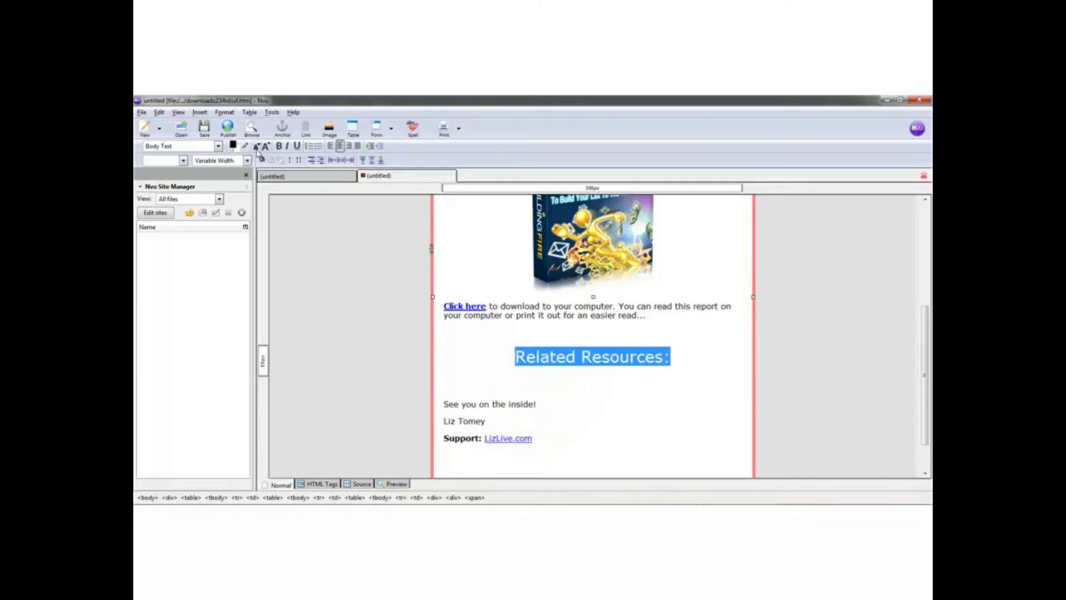
# - Underline the "Related Resources:" heading and make it bold
pyautogui.click(297, 146)
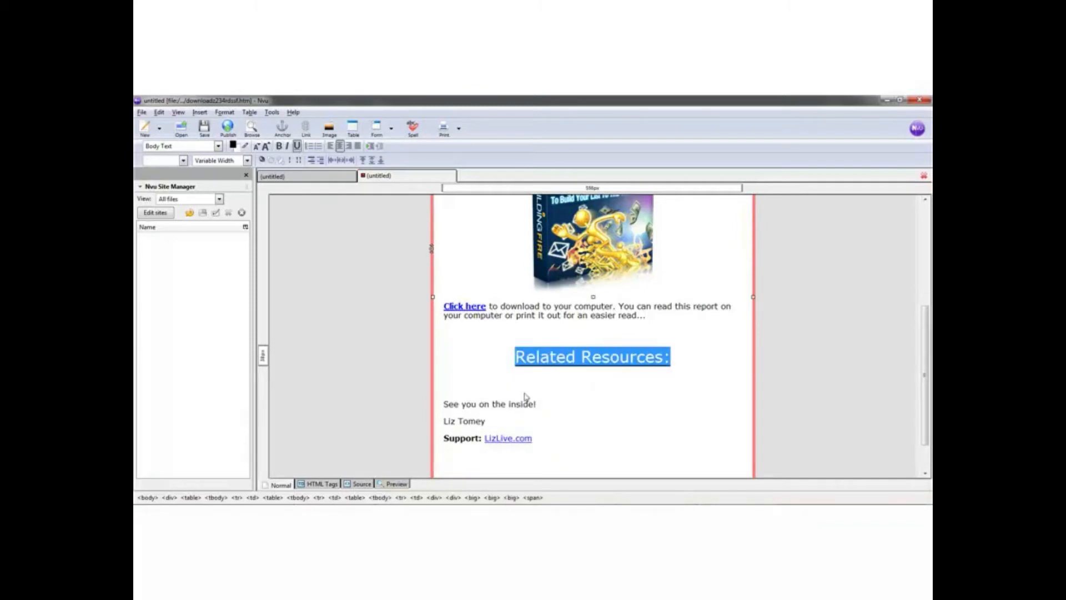
pyautogui.click(508, 386)
pyautogui.moveTo(515, 358); pyautogui.dragTo(697, 364)
pyautogui.click(279, 146)
# - Add three empty lines between the "Related Resources:" heading and "See you on the inside!", and save the page
pyautogui.click(530, 391)
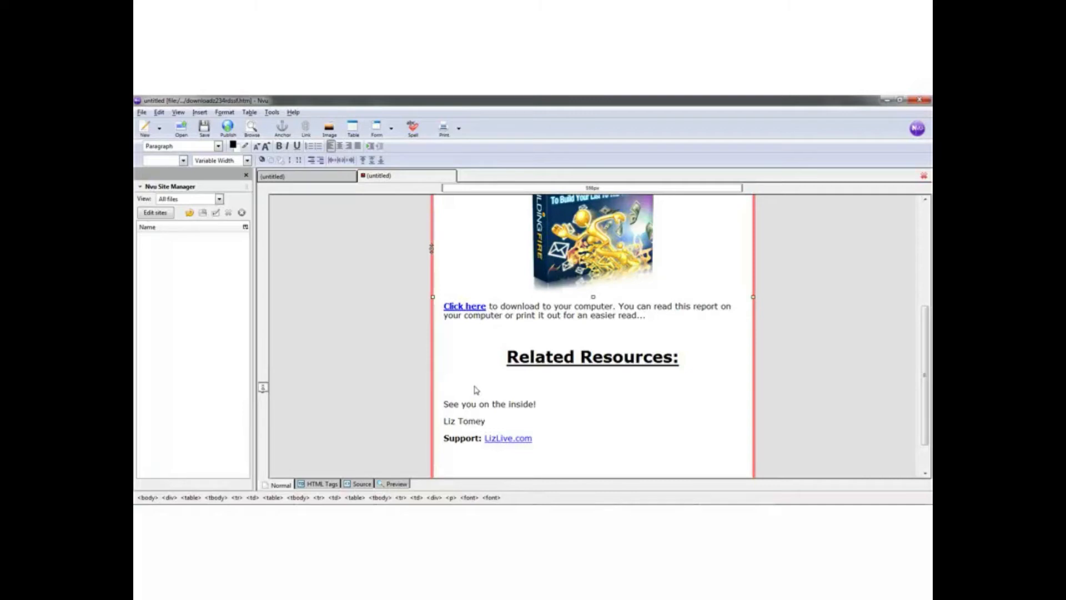
pyautogui.press('Return')
pyautogui.press('Return')
pyautogui.press('Return')
pyautogui.click(457, 387)
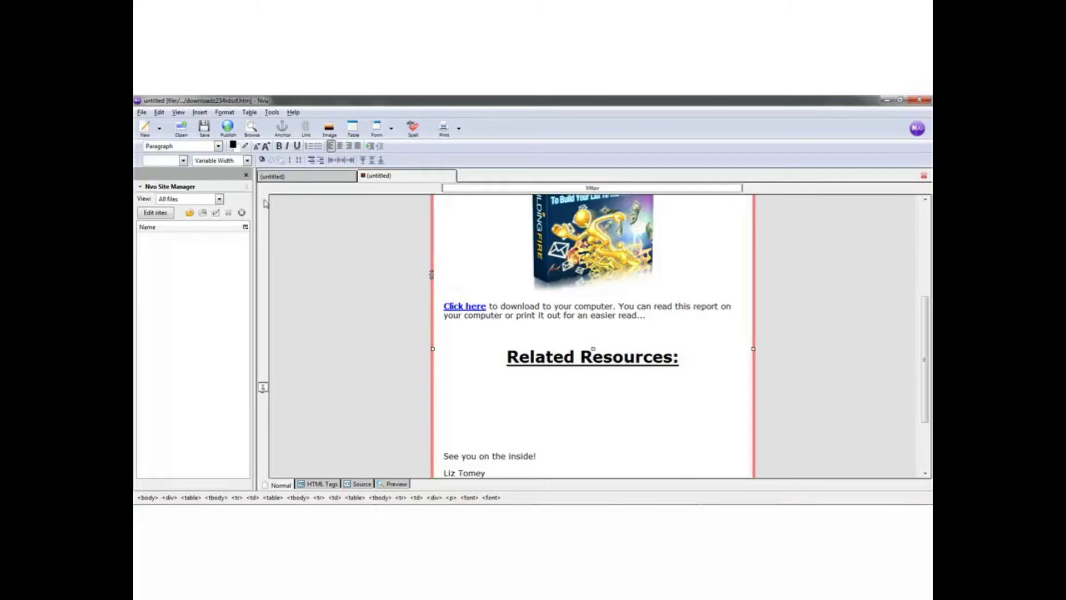
pyautogui.click(204, 137)
# - In FileZilla, refresh the local ListTrainingLive.com folder and upload ListBuildingFire.pdf and the download page to public_html
pyautogui.click(628, 513)
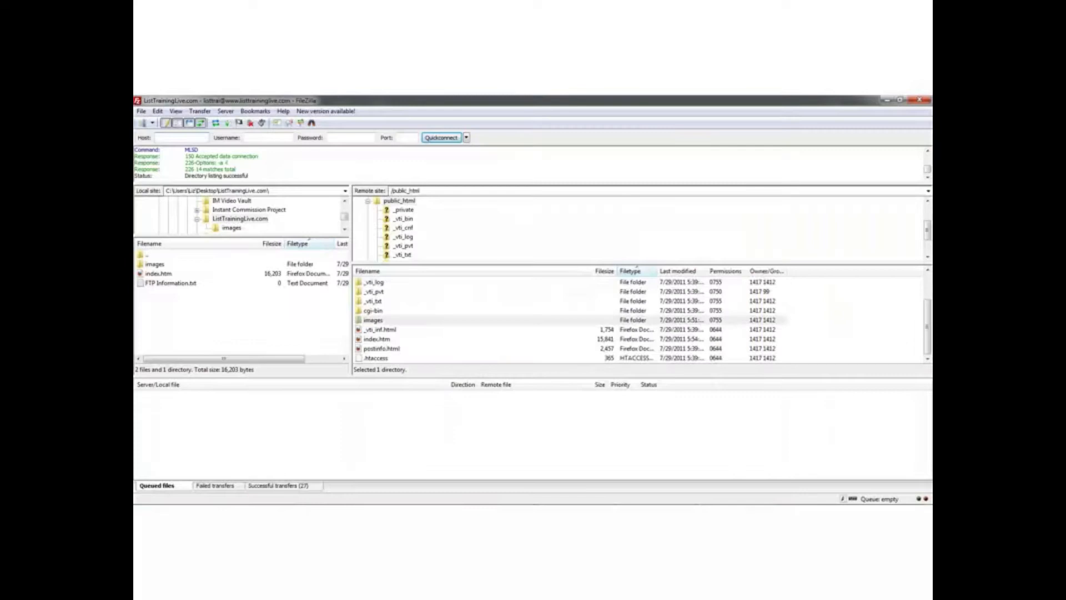
pyautogui.rightClick(195, 313)
pyautogui.click(221, 374)
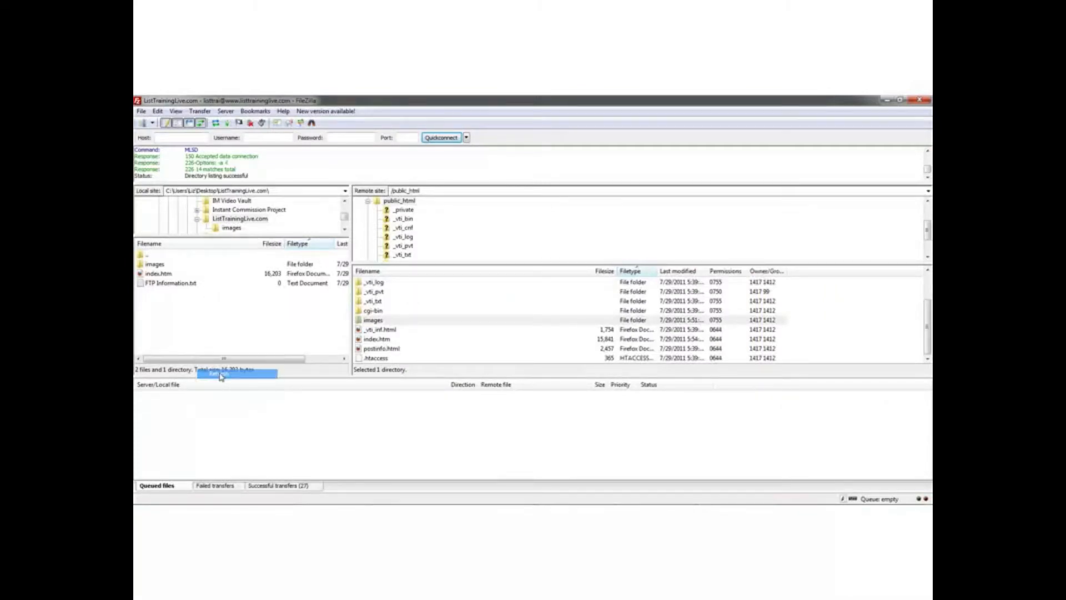
pyautogui.click(169, 283)
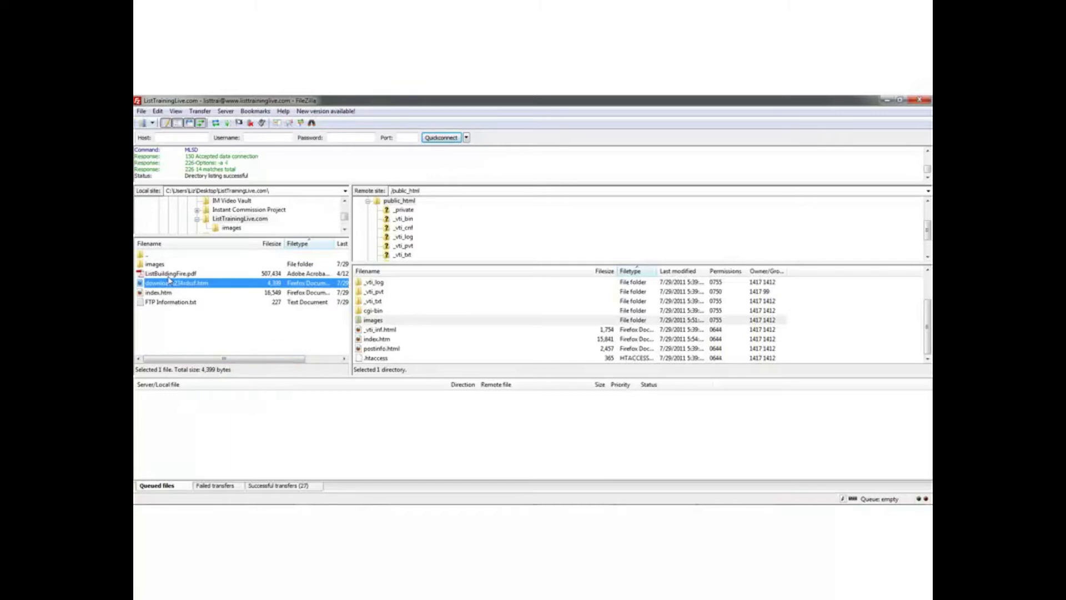
pyautogui.hotkey('shift', 'Up')
pyautogui.rightClick(169, 280)
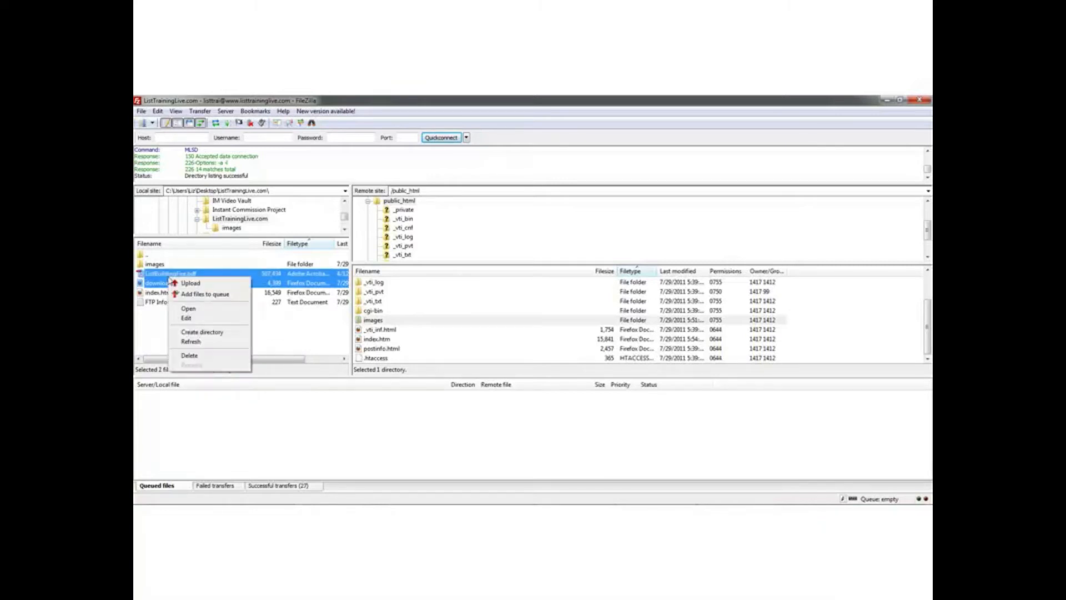
pyautogui.click(183, 285)
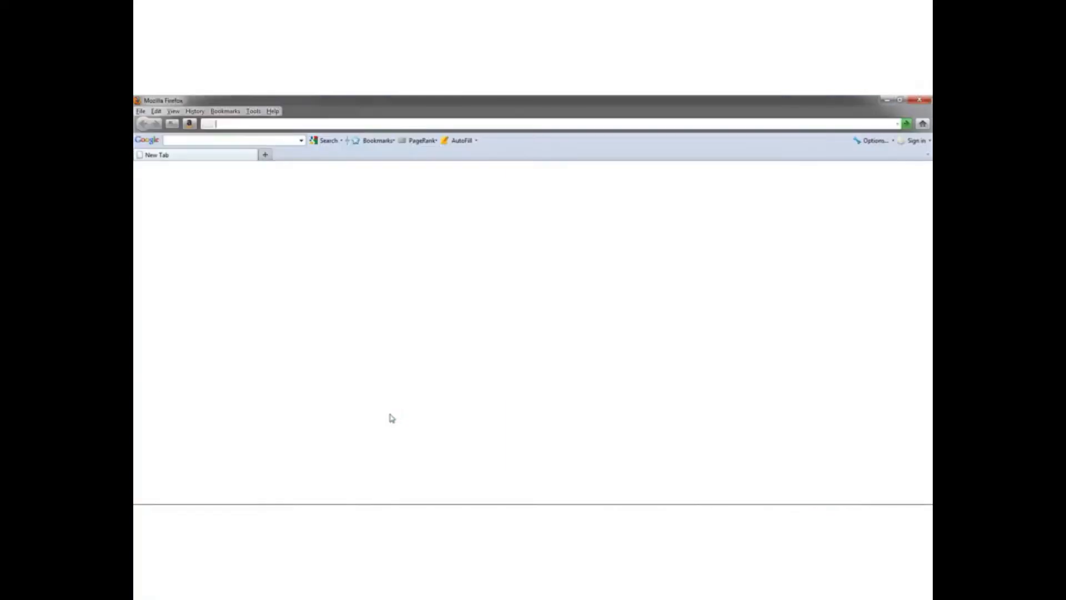
# - Load listtraininglive.com in Firefox
pyautogui.write('listtraininglive.com')
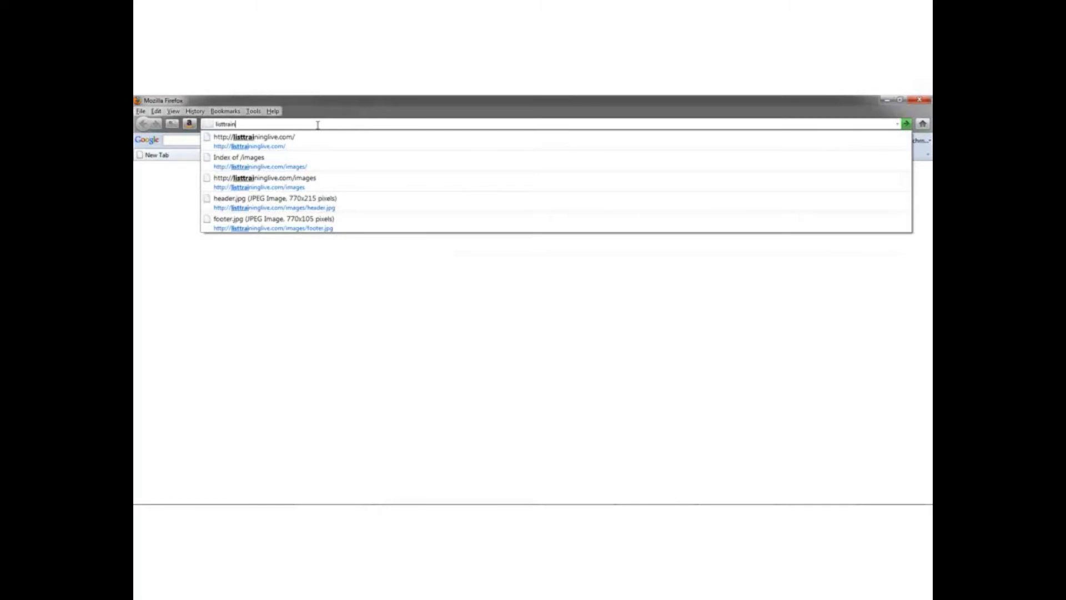
pyautogui.press('Return')
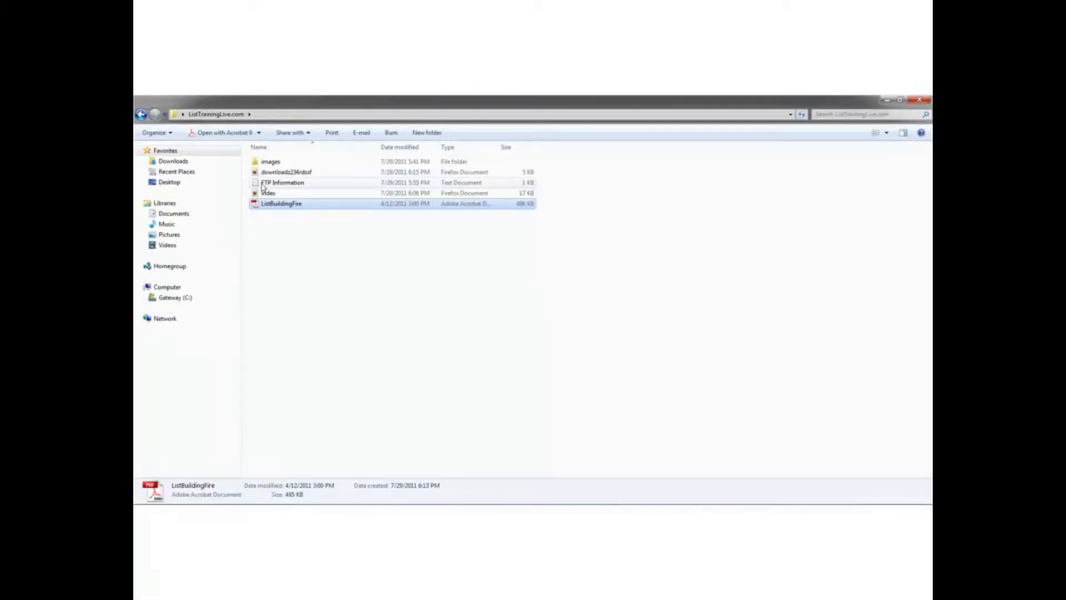
# - Copy the download page's file name from the local ListTrainingLive.com folder
pyautogui.click(275, 172)
pyautogui.rightClick(274, 177)
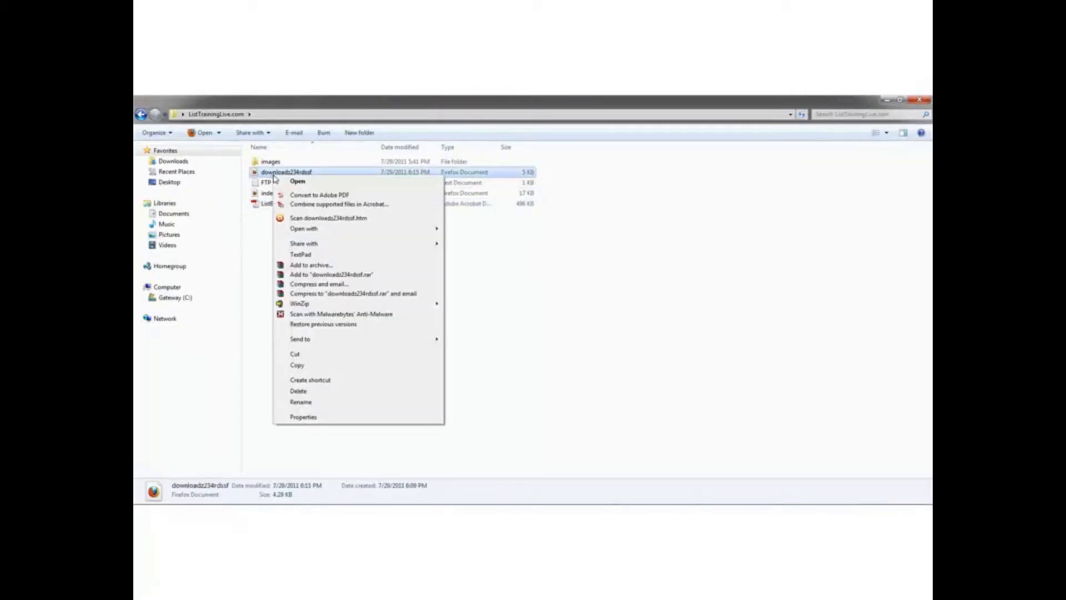
pyautogui.click(309, 401)
pyautogui.rightClick(303, 172)
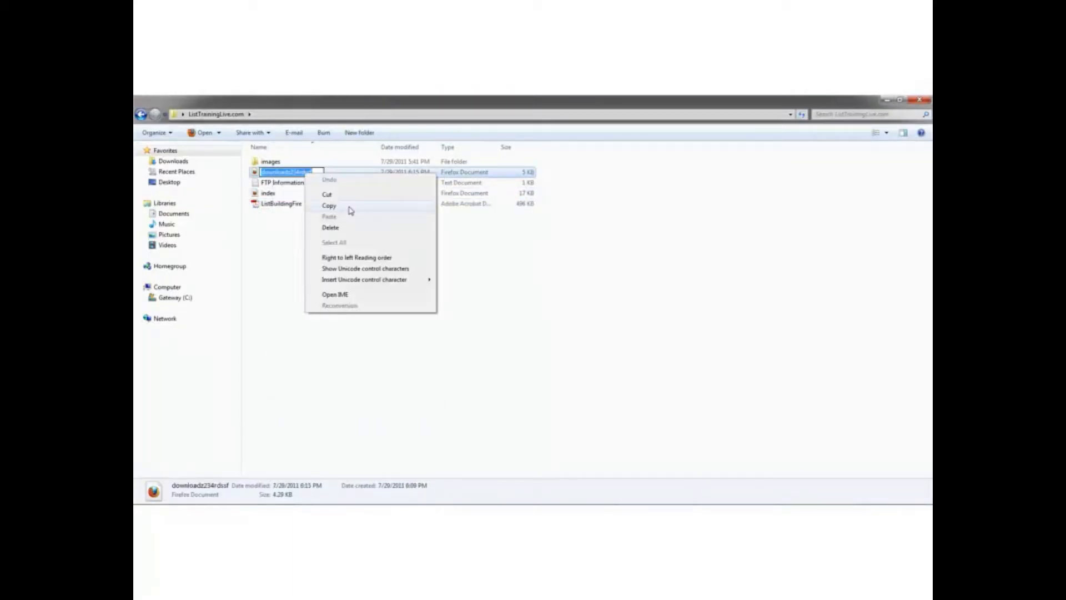
pyautogui.click(349, 208)
# - Load the live download page in Firefox using the copied file name with the .htm extension, and check it down to its end
pyautogui.hotkey('alt', 'Tab')
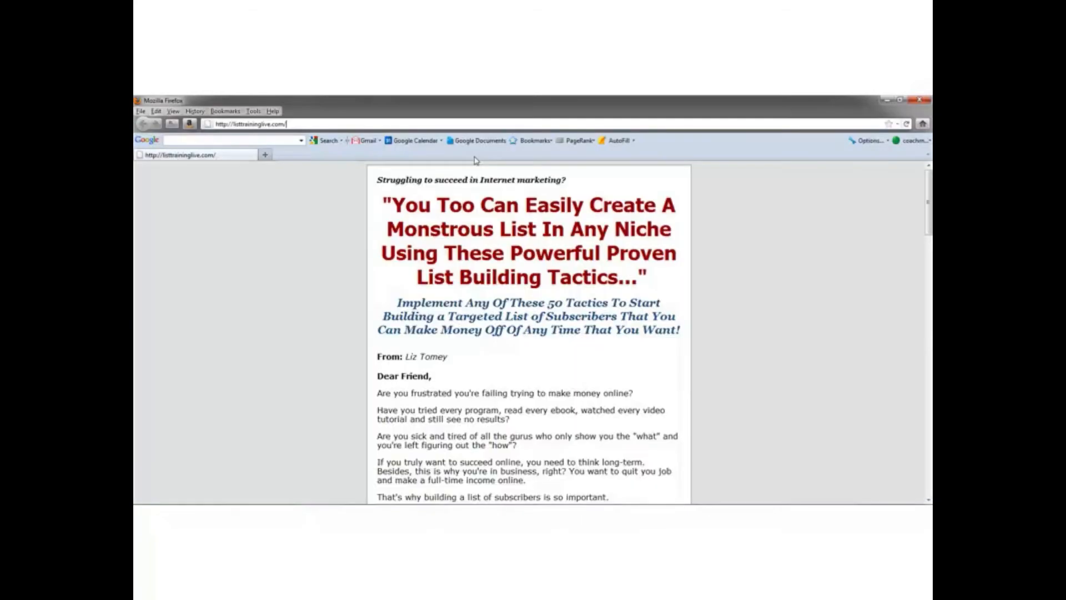
pyautogui.rightClick(306, 125)
pyautogui.click(348, 176)
pyautogui.write('.html')
pyautogui.press('Return')
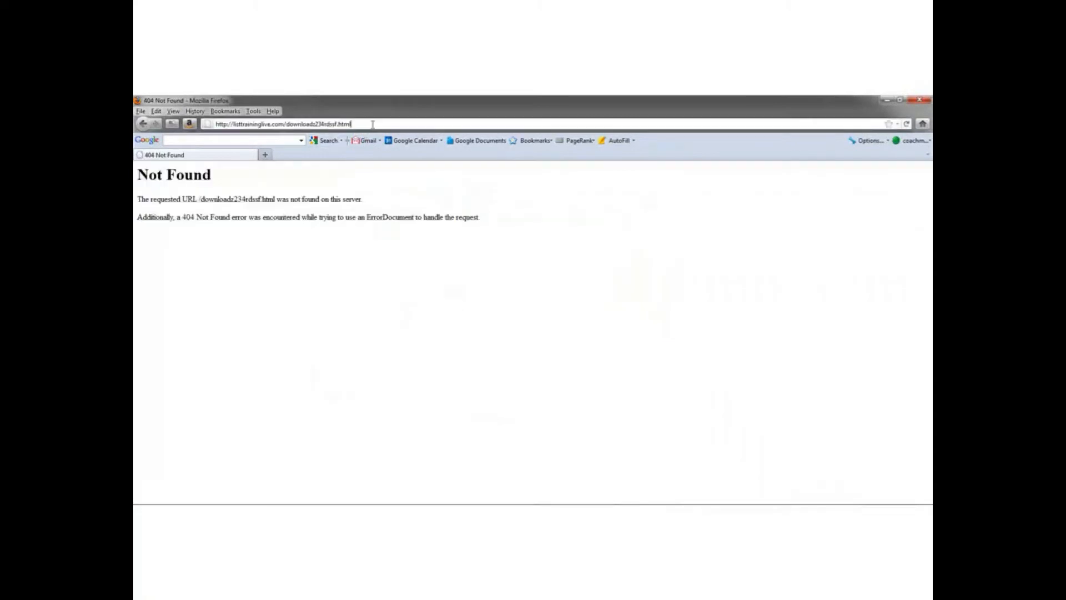
pyautogui.press('BackSpace')
pyautogui.press('Return')
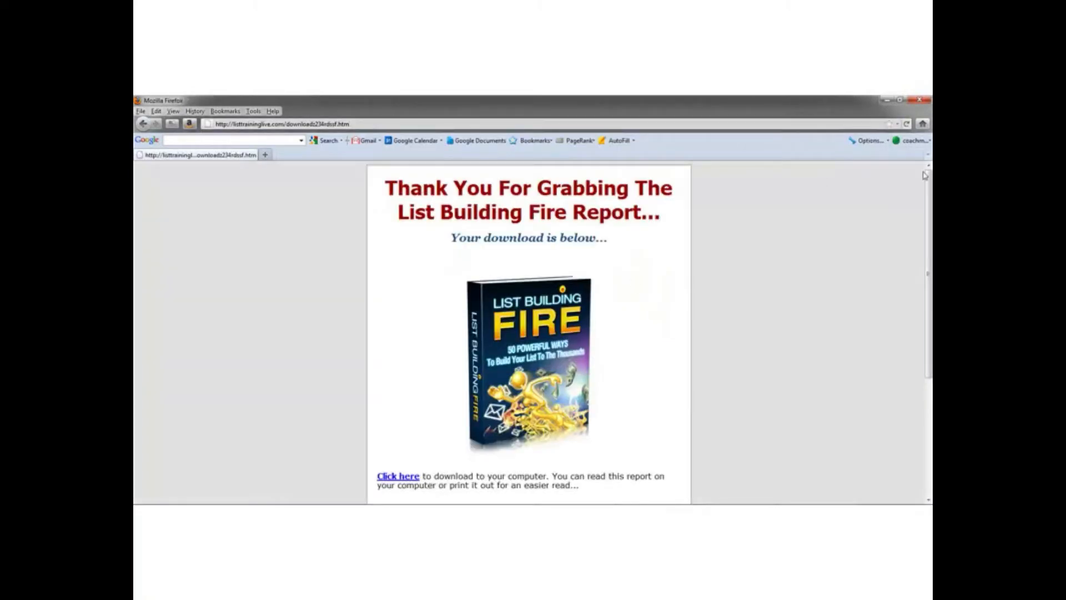
pyautogui.scroll(-3, 924, 255)
pyautogui.scroll(-3, 924, 255)
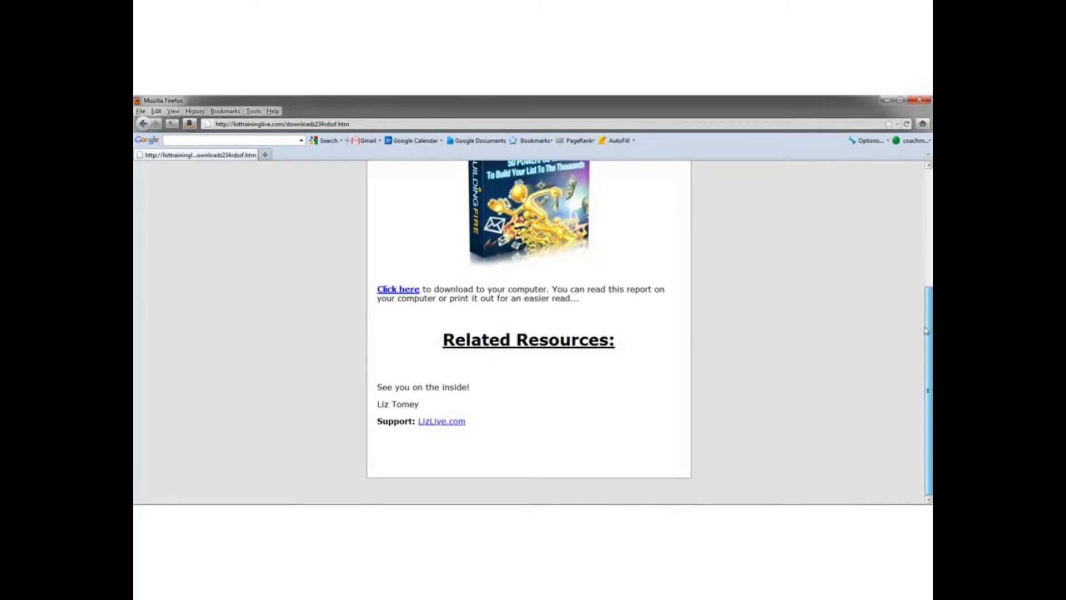
pyautogui.moveTo(541, 364)
pyautogui.mouseDown()
pyautogui.moveTo(502, 388)
pyautogui.moveTo(540, 458)
pyautogui.mouseUp()
pyautogui.press('Escape')
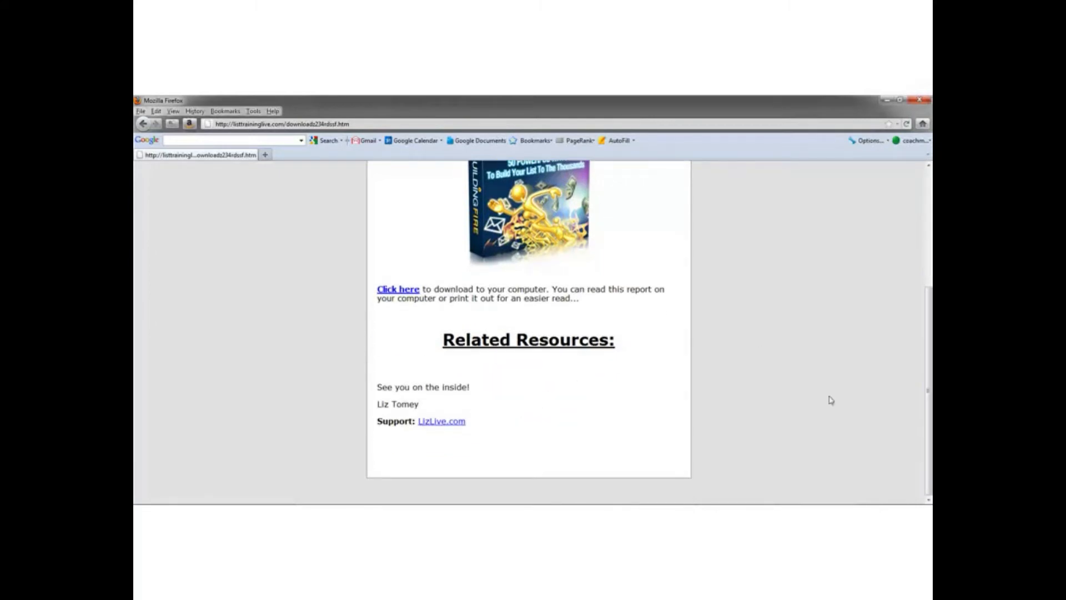
# - Download ListBuildingFire.pdf through the page's "Click here" link, open the PDF to check it, and close it with the downloads list
pyautogui.moveTo(930, 398); pyautogui.dragTo(929, 305)
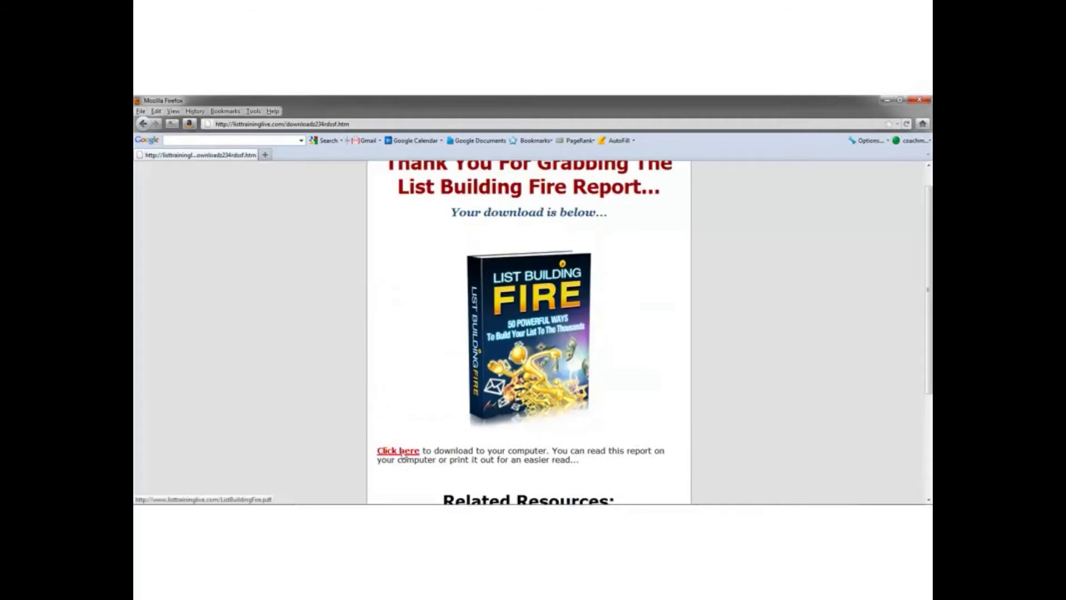
pyautogui.click(404, 451)
pyautogui.click(156, 177)
pyautogui.click(280, 241)
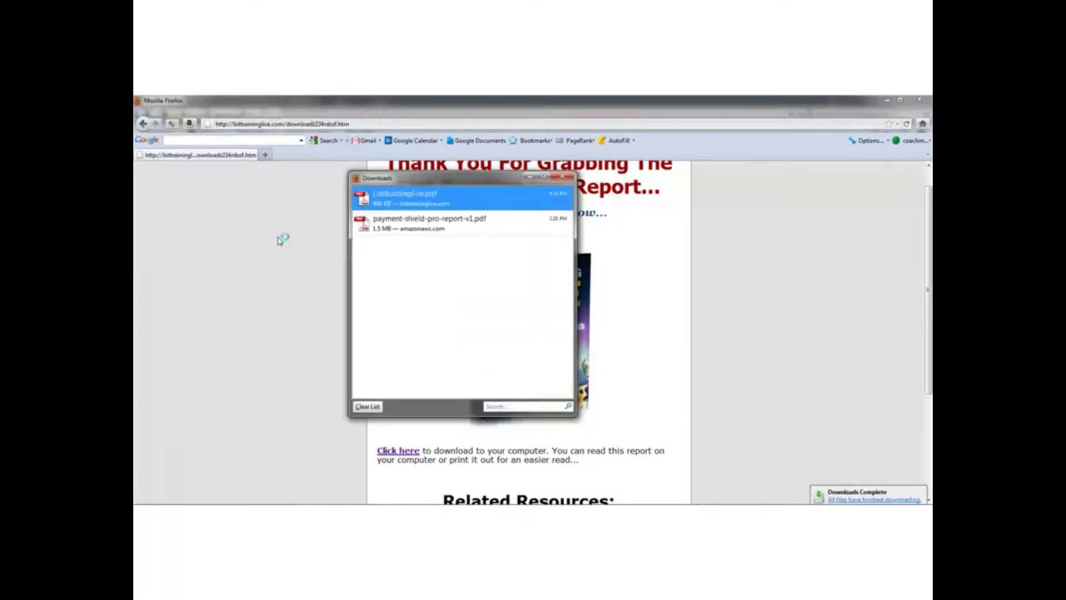
pyautogui.doubleClick(401, 199)
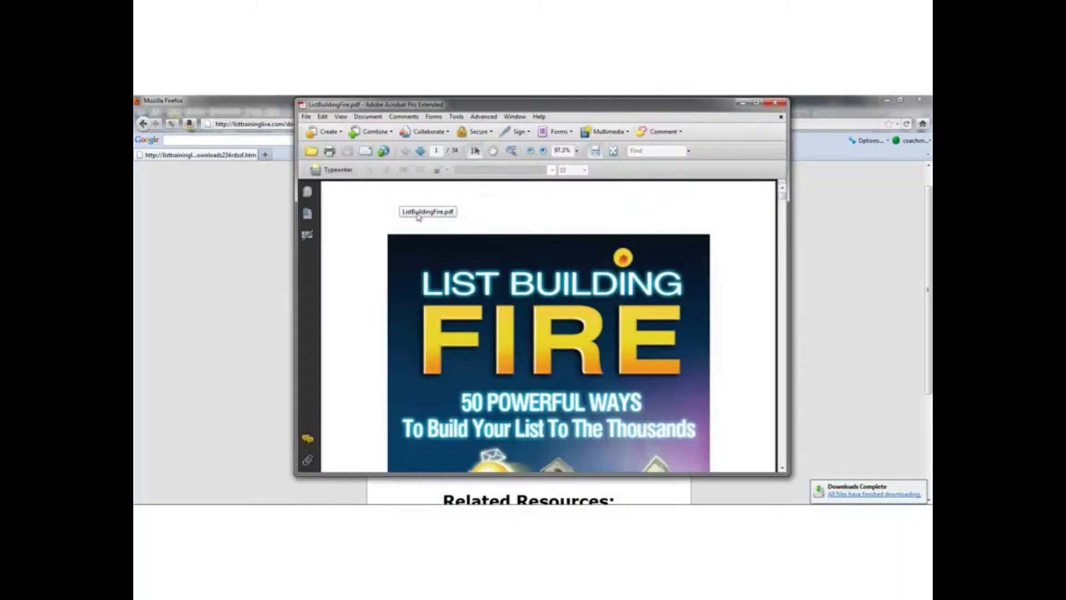
pyautogui.moveTo(783, 189)
pyautogui.mouseDown()
pyautogui.moveTo(775, 476)
pyautogui.moveTo(783, 188)
pyautogui.mouseUp()
pyautogui.click(776, 103)
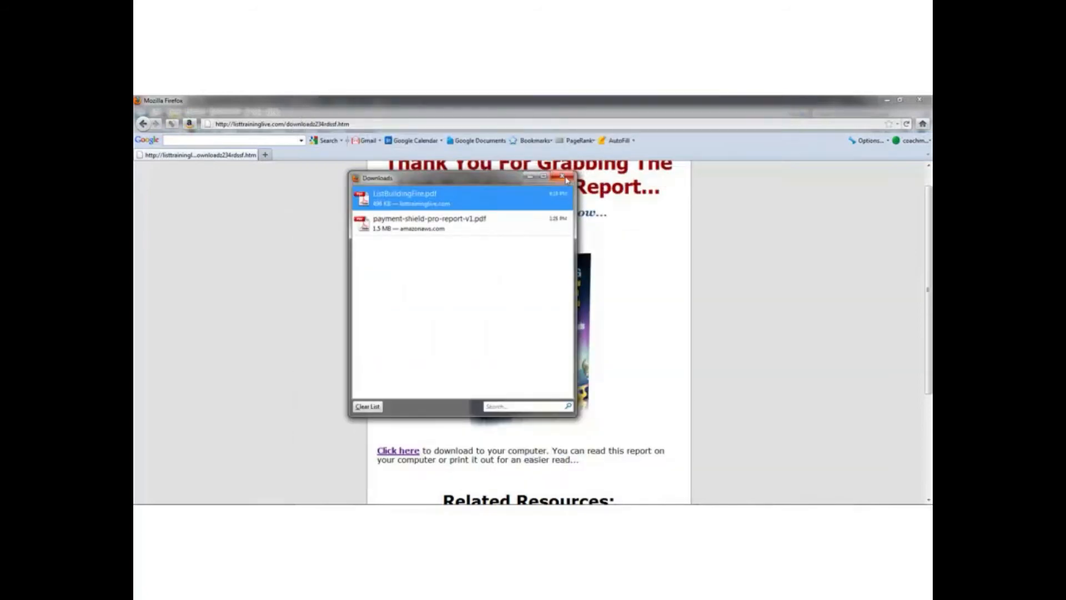
pyautogui.click(567, 177)
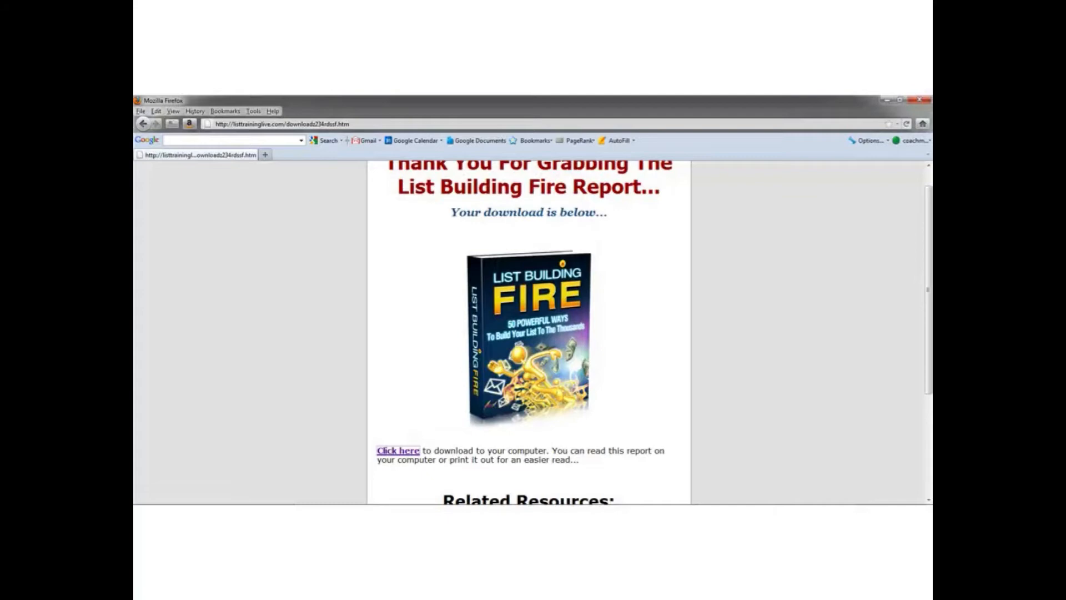
# - Examine the web pages in the 24 Hour Reseller Files folder of T1's 24 Hour PLR Package, and close the folder
pyautogui.click(495, 513)
pyautogui.rightClick(495, 513)
pyautogui.click(486, 488)
pyautogui.click(495, 514)
pyautogui.doubleClick(412, 321)
pyautogui.doubleClick(275, 161)
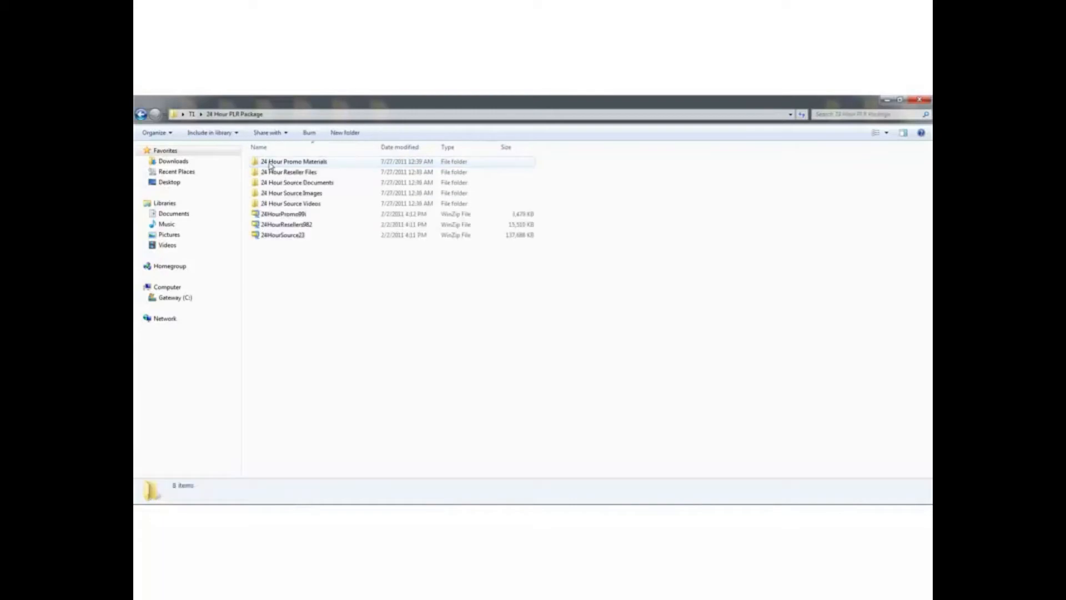
pyautogui.click(300, 177)
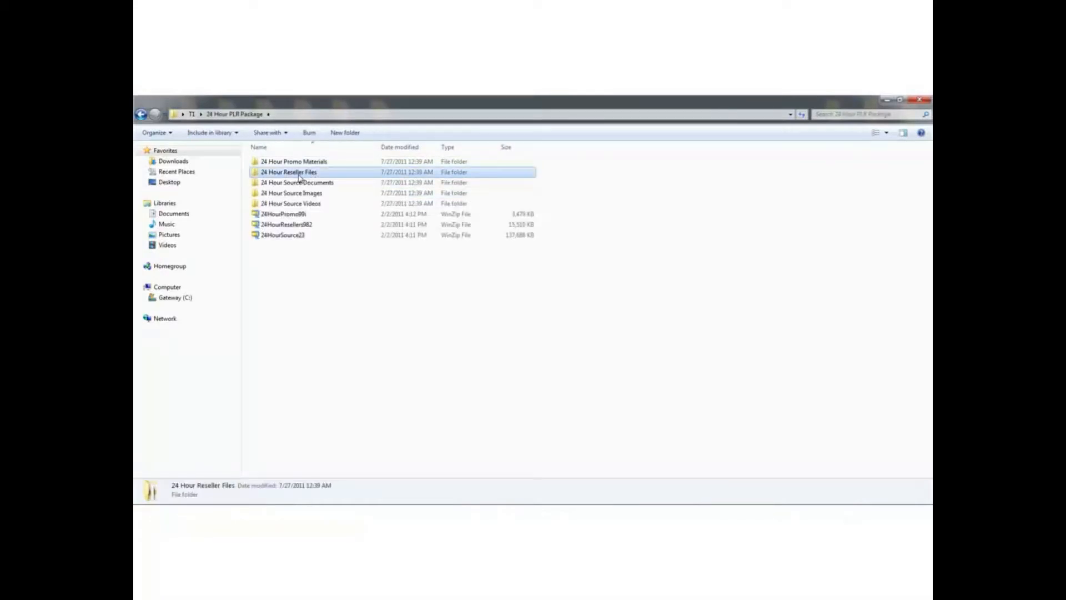
pyautogui.doubleClick(299, 174)
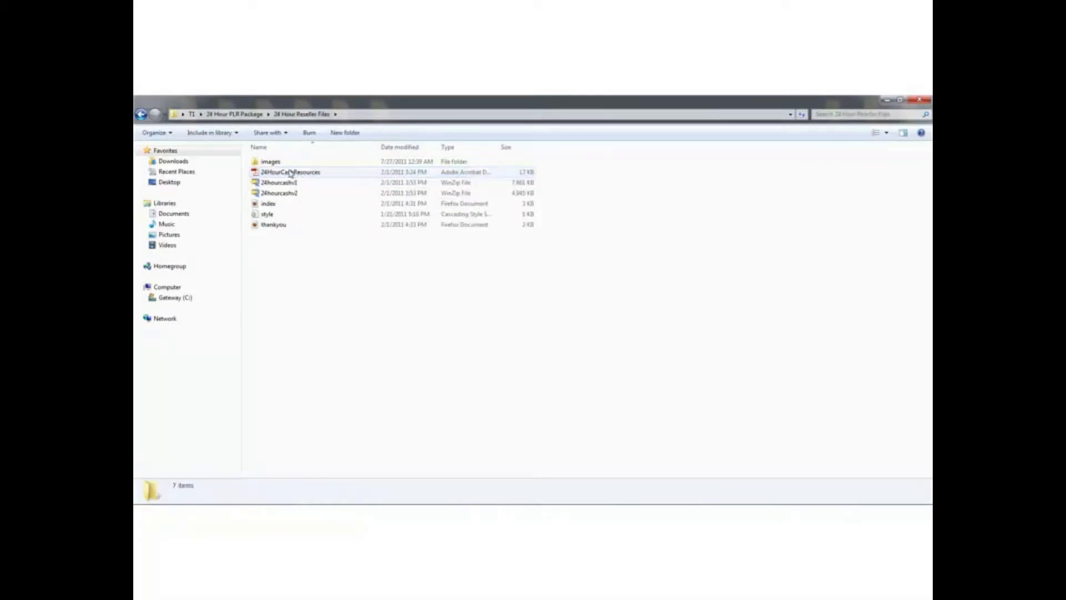
pyautogui.click(274, 206)
pyautogui.click(278, 228)
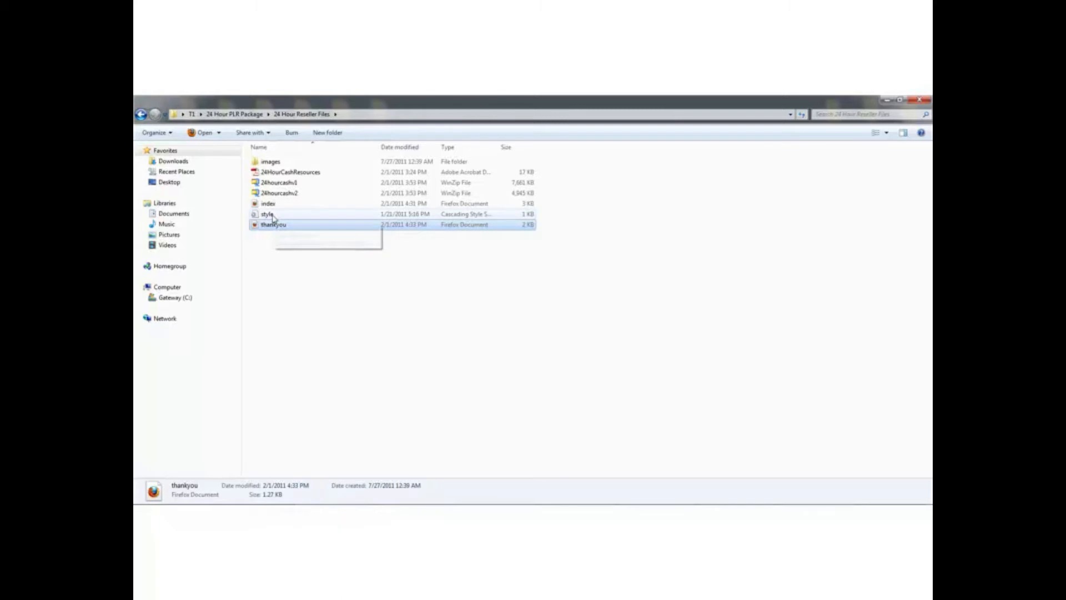
pyautogui.click(473, 321)
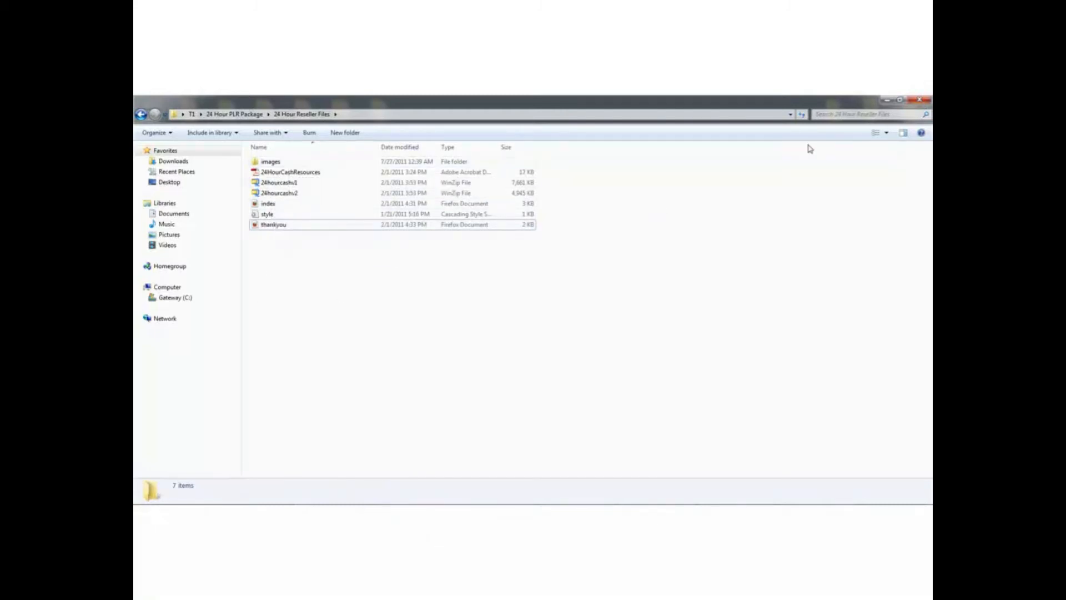
pyautogui.click(921, 100)
# - Return to Firefox and load aweber.com in a new tab
pyautogui.click(711, 514)
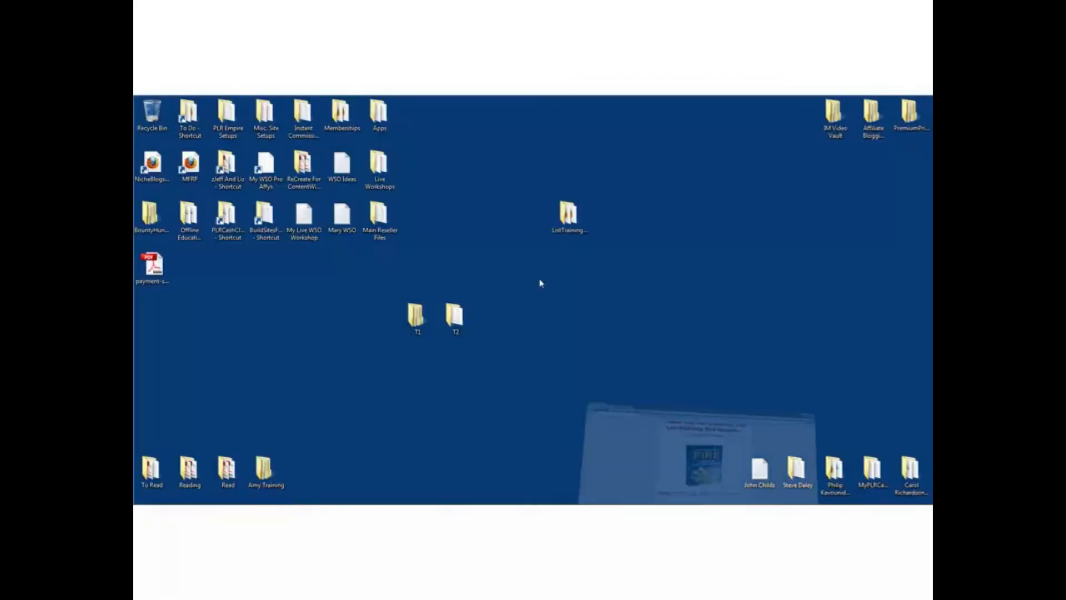
pyautogui.click(266, 155)
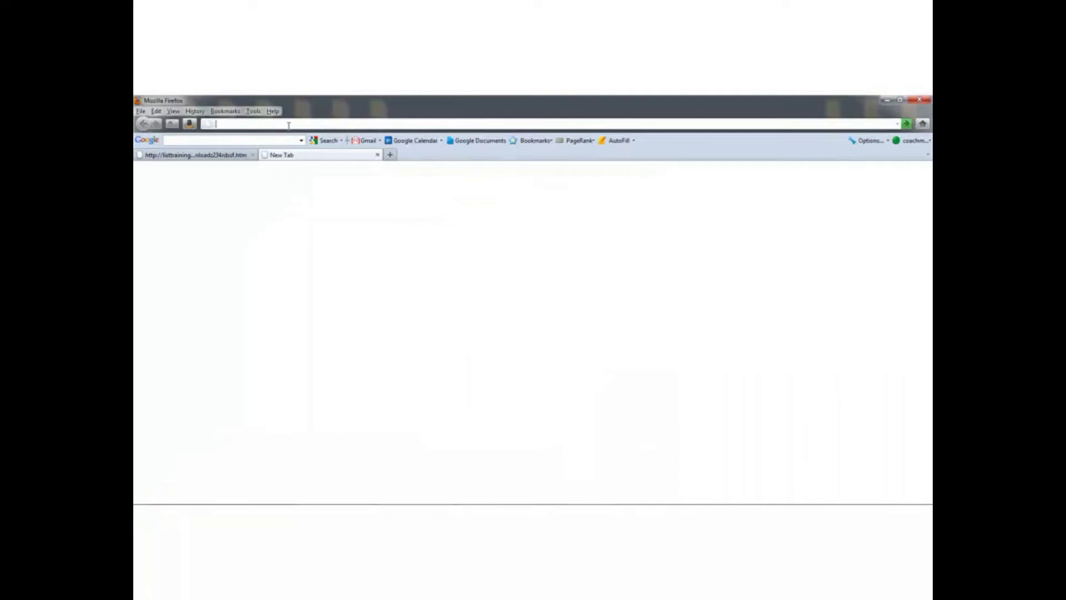
pyautogui.write('aweber.com')
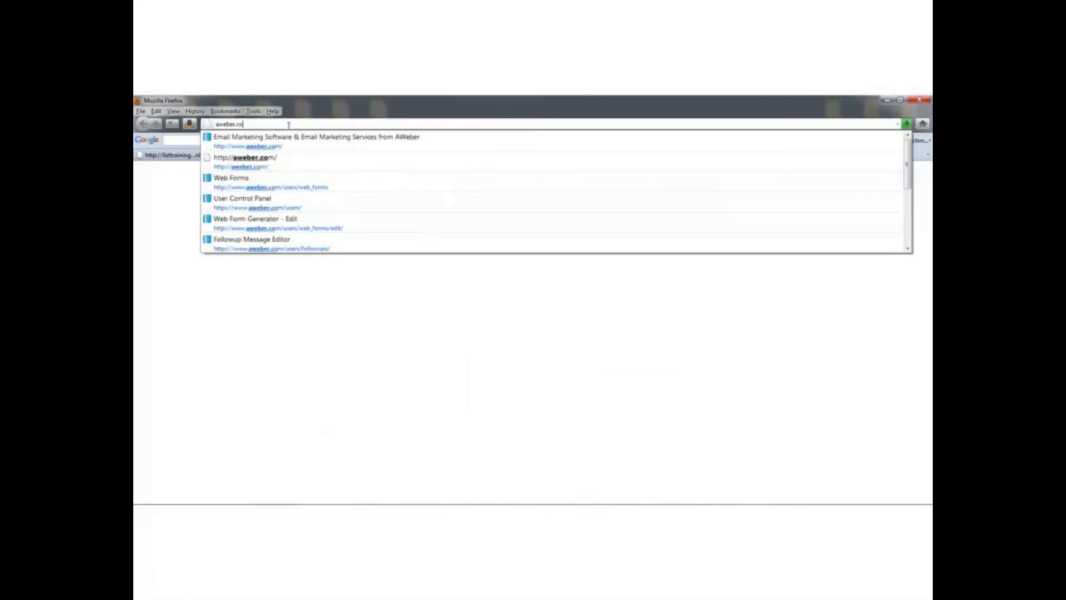
pyautogui.press('Return')
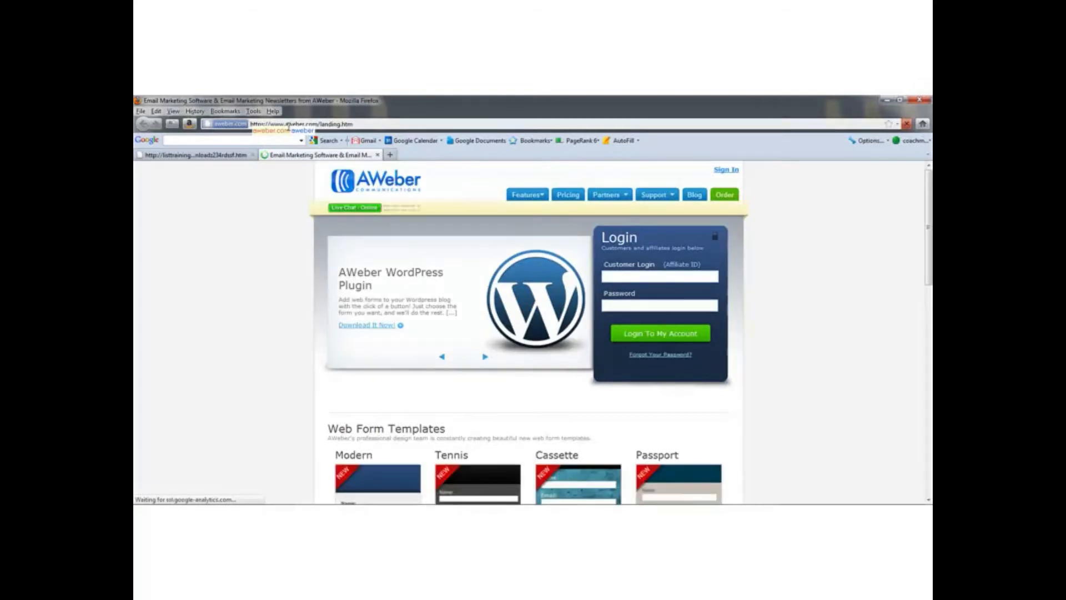
# - Log in to the AWeber account with the customer login name and the account password
pyautogui.click(680, 276)
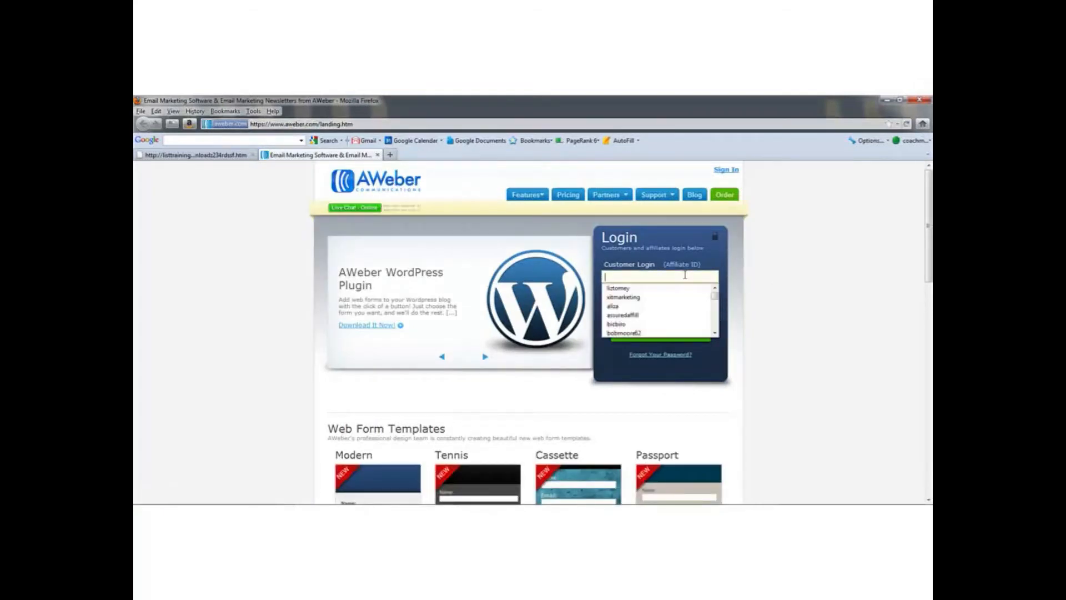
pyautogui.write('liztome')
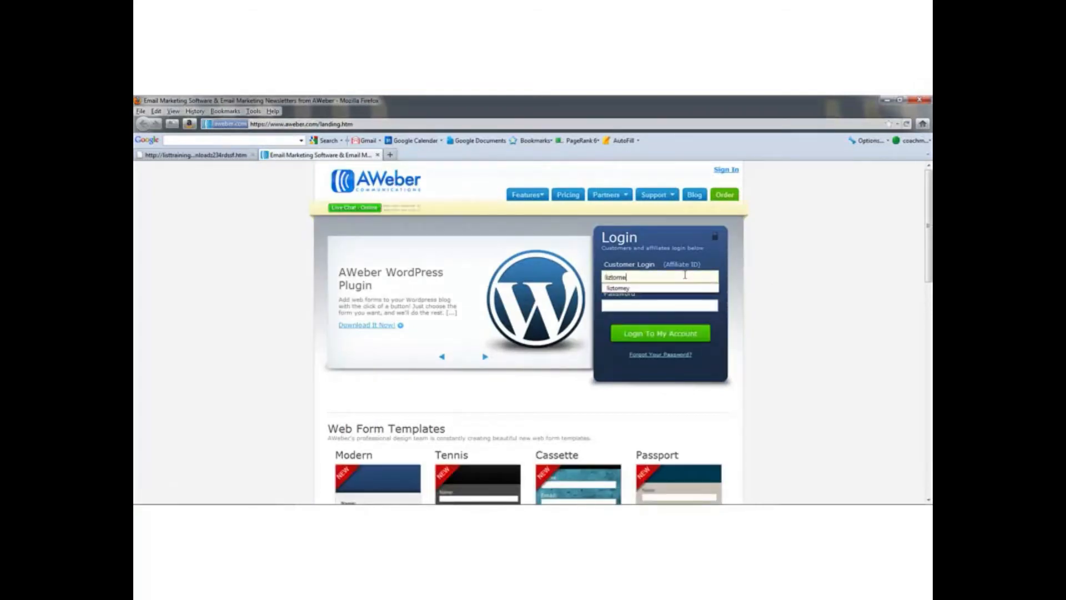
pyautogui.write('y3')
pyautogui.click(669, 304)
pyautogui.write('*******')
pyautogui.click(653, 334)
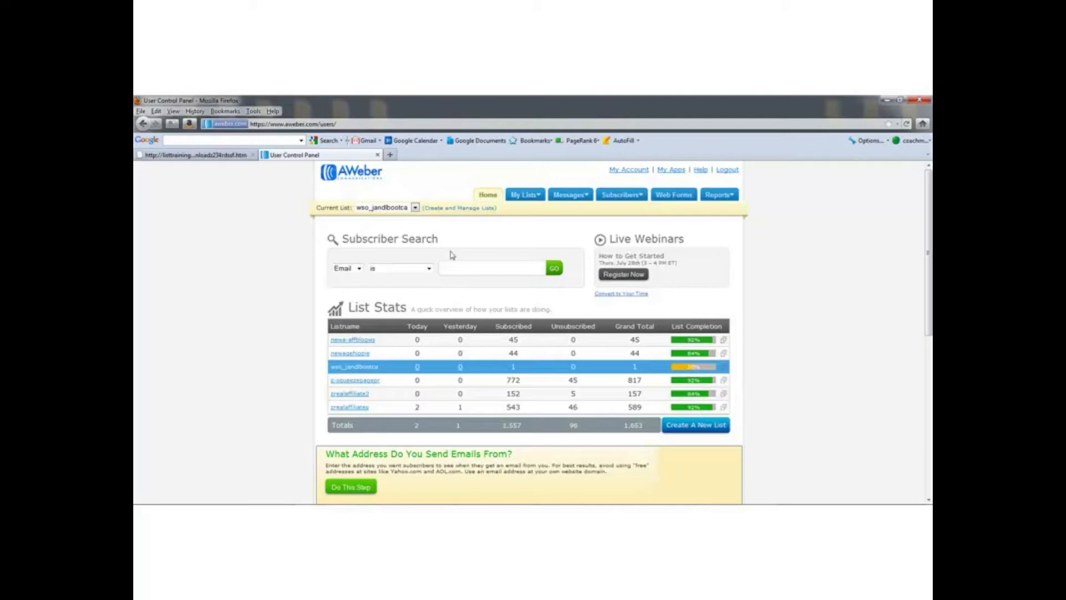
# - Start a new list from the list management page and try listtrainingliv as its list name
pyautogui.click(454, 211)
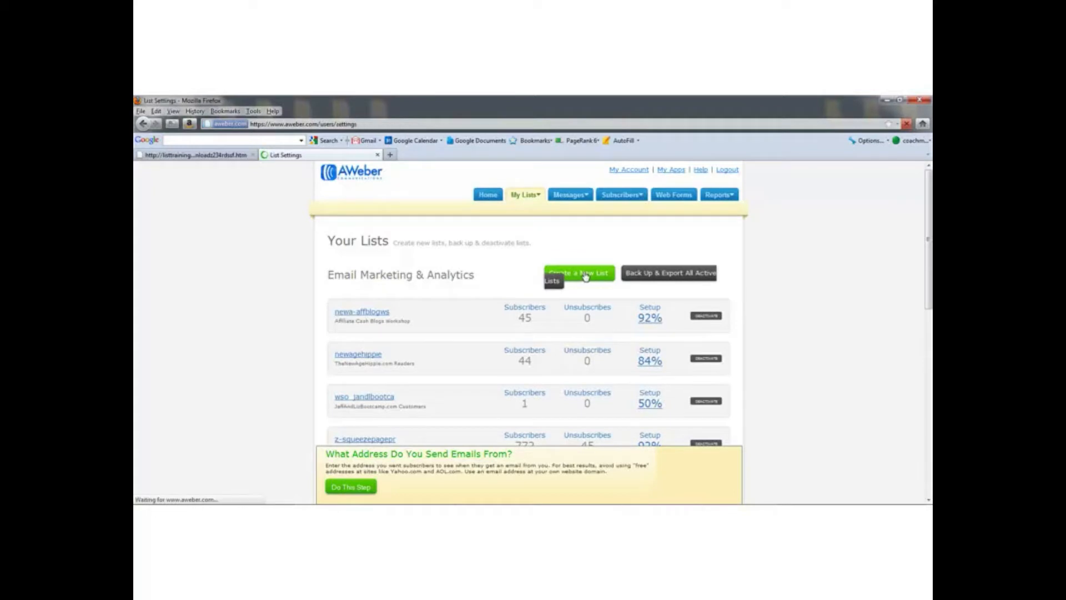
pyautogui.moveTo(396, 192); pyautogui.dragTo(335, 193)
pyautogui.press('BackSpace')
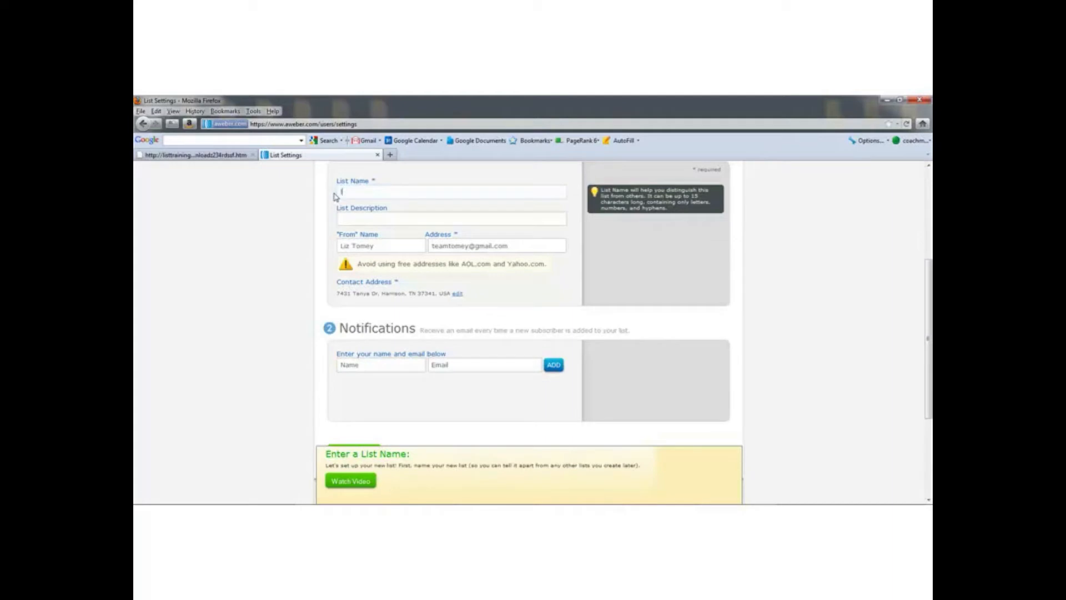
pyautogui.write('listtraininglvi')
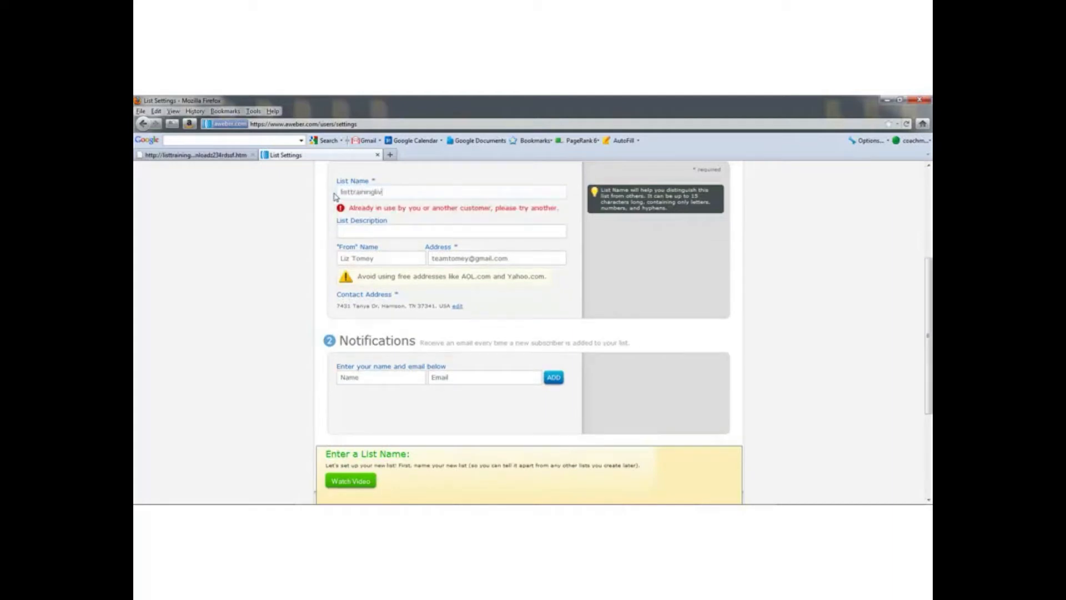
pyautogui.click(350, 231)
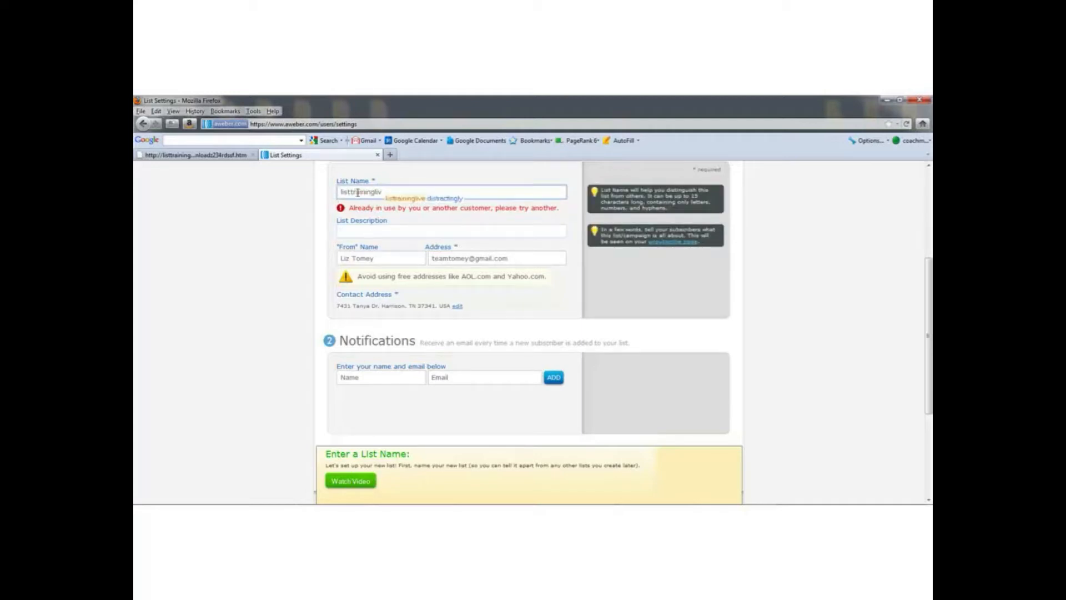
# - Try a shortened variant of the list name and one ending in 23
pyautogui.moveTo(365, 192); pyautogui.dragTo(415, 193)
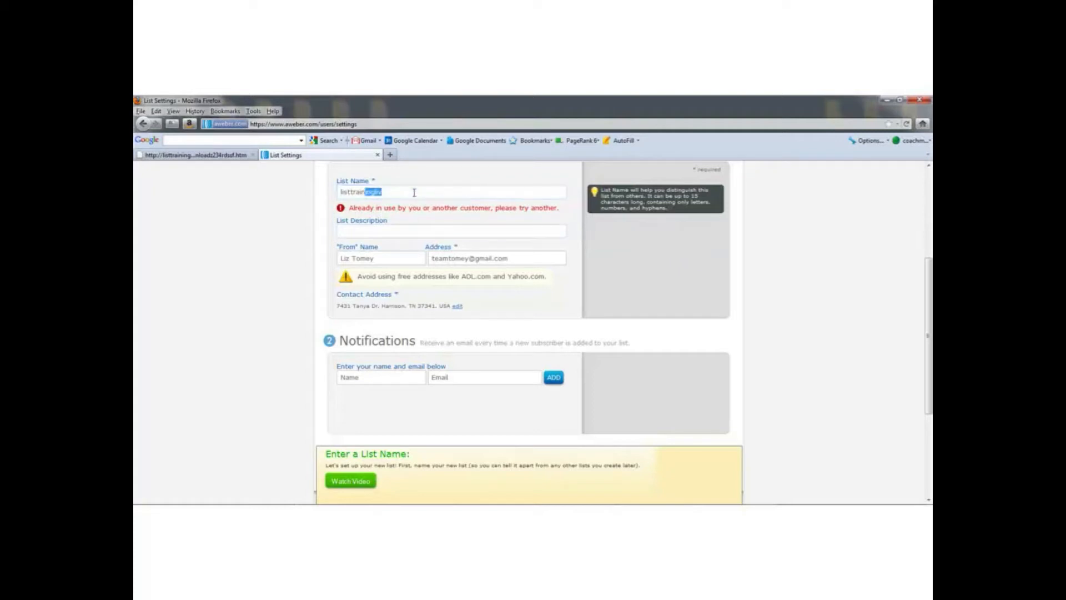
pyautogui.write('i')
pyautogui.moveTo(377, 192); pyautogui.dragTo(399, 195)
pyautogui.write('23')
pyautogui.click(394, 229)
# - Replace the list name with zlisttrainlive
pyautogui.moveTo(386, 192); pyautogui.dragTo(324, 189)
pyautogui.press('BackSpace')
pyautogui.press('Tab')
pyautogui.click(365, 195)
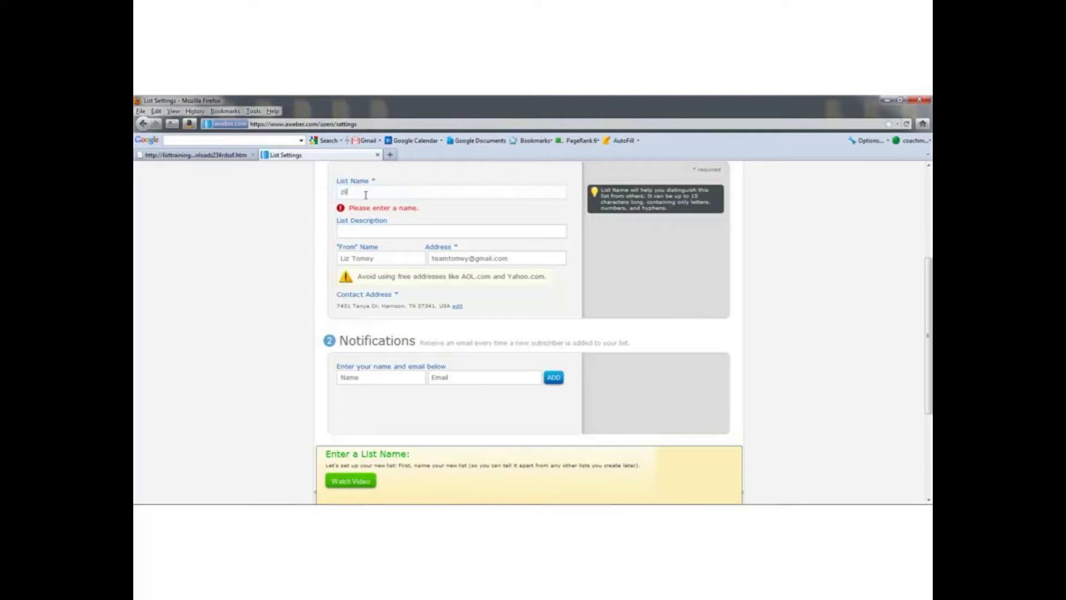
pyautogui.write('zlisttrainlive')
# - Set the list description to "ListTrainingLive.com Member's", checking the domain on the open download page, and save the basic settings
pyautogui.click(348, 234)
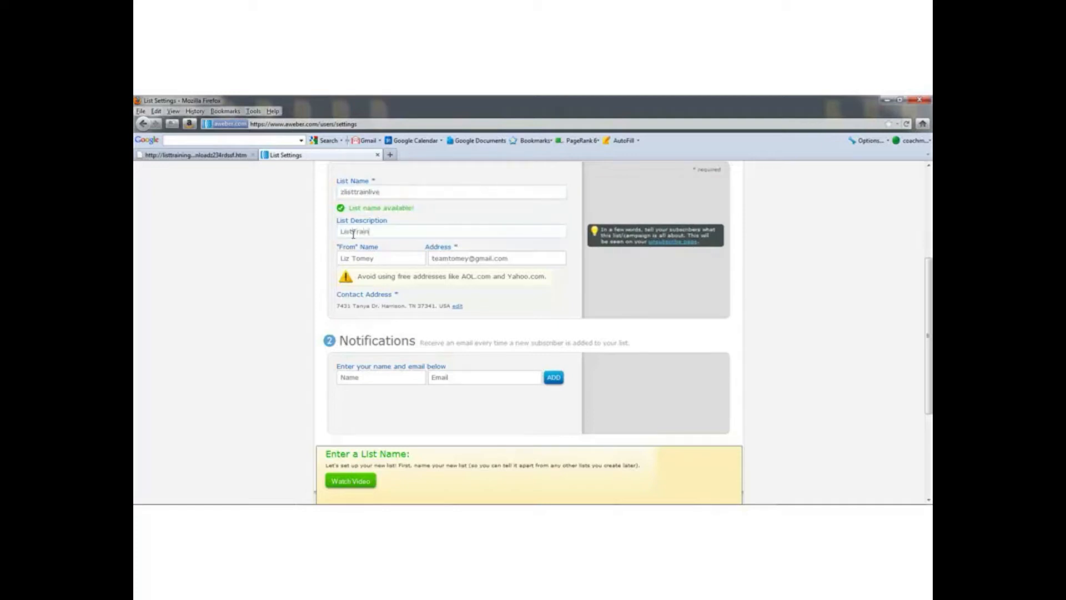
pyautogui.click(222, 157)
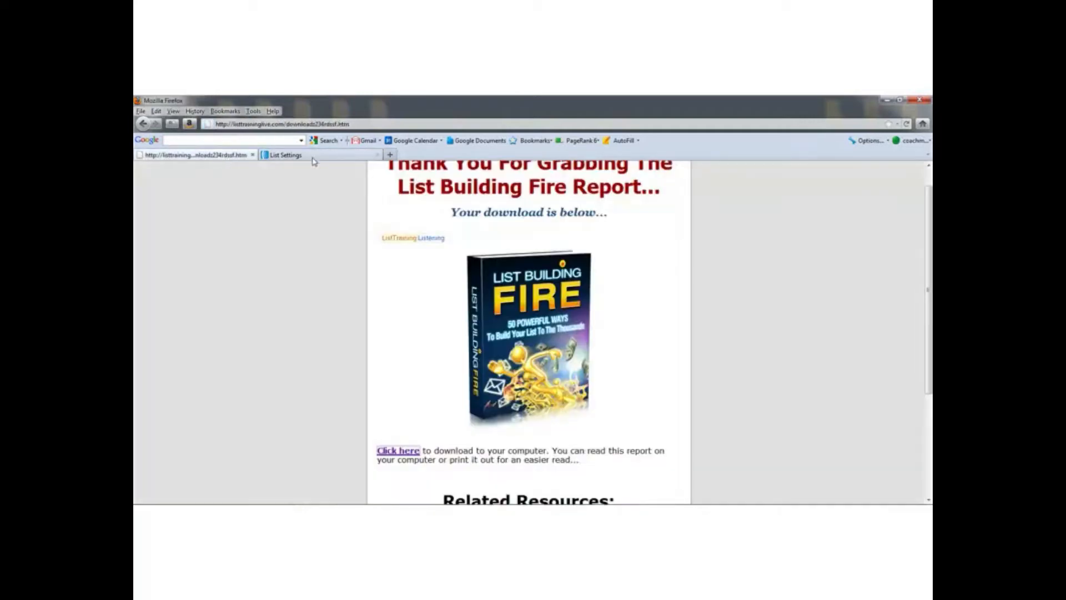
pyautogui.click(286, 155)
pyautogui.write('Live.com')
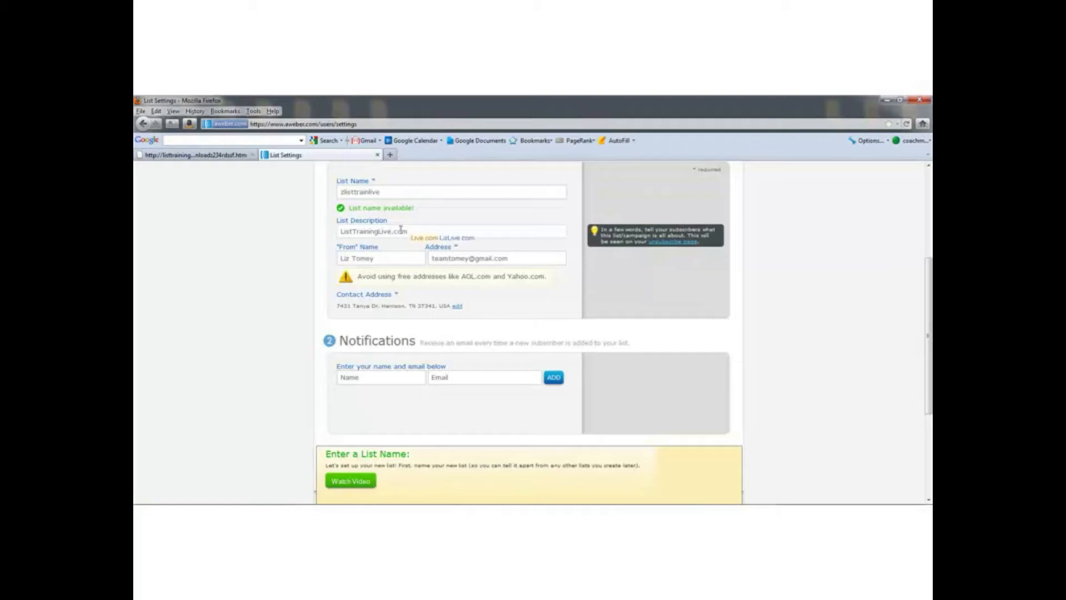
pyautogui.write(" Member's")
pyautogui.scroll(-3, 922, 408)
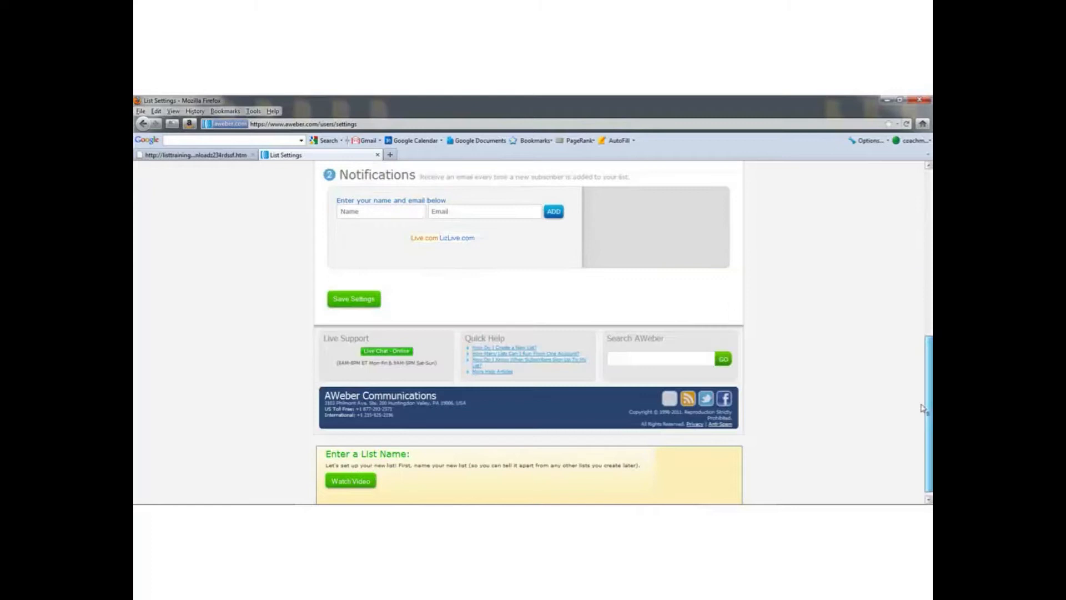
pyautogui.click(362, 297)
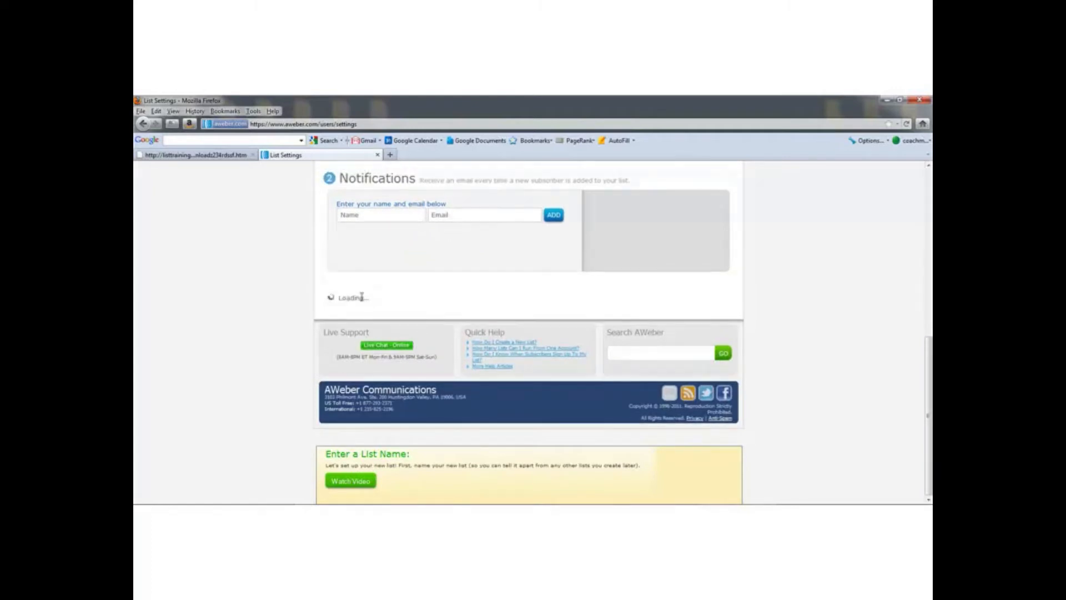
# - Fill in the company name and website URL in the list's company branding with the owner's own domain, and save the settings
pyautogui.moveTo(928, 256); pyautogui.dragTo(928, 159)
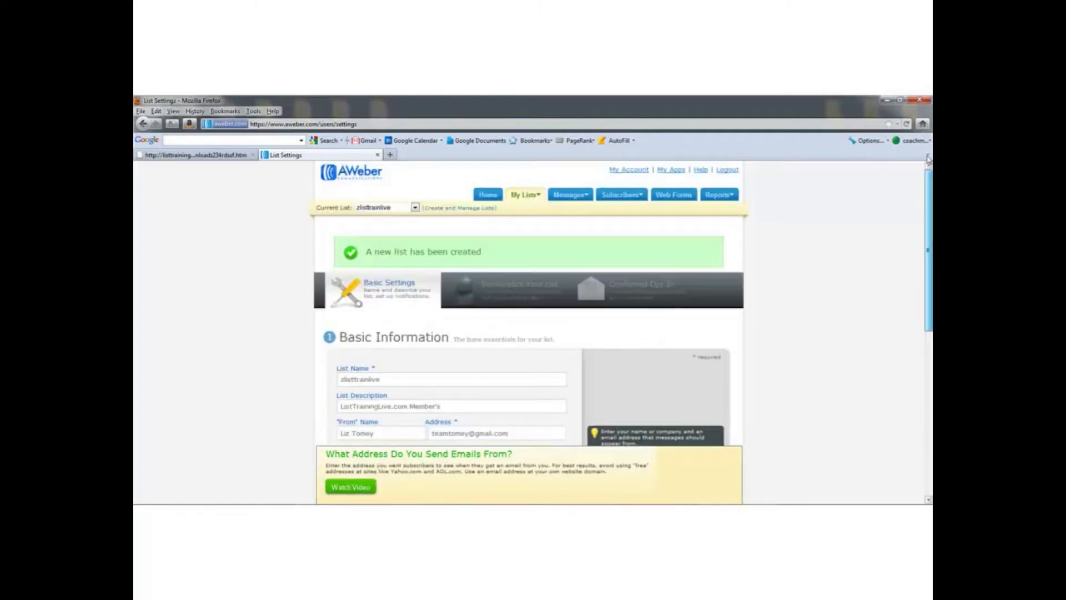
pyautogui.click(525, 294)
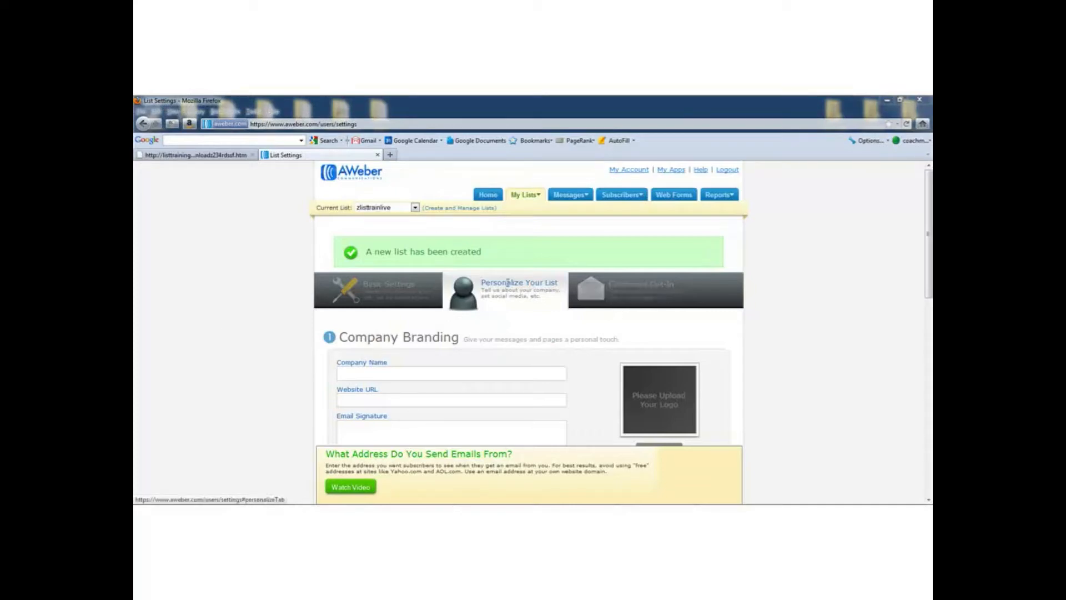
pyautogui.click(391, 374)
pyautogui.write('Li')
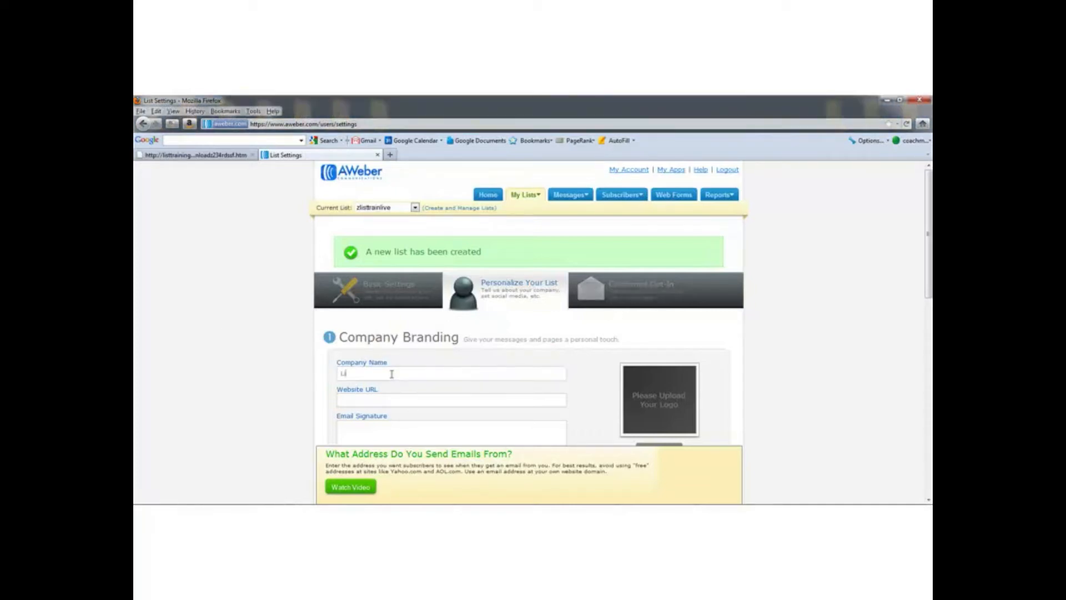
pyautogui.write('zTomey.com')
pyautogui.click(375, 399)
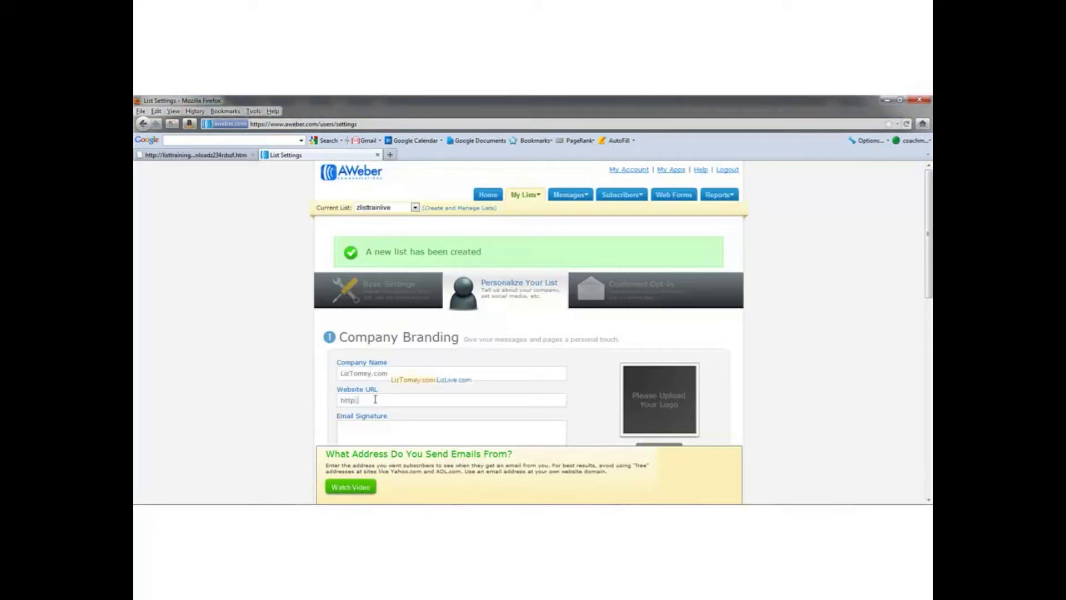
pyautogui.write('www.LizTomey.com')
pyautogui.scroll(-6, 917, 393)
pyautogui.scroll(-3, 910, 450)
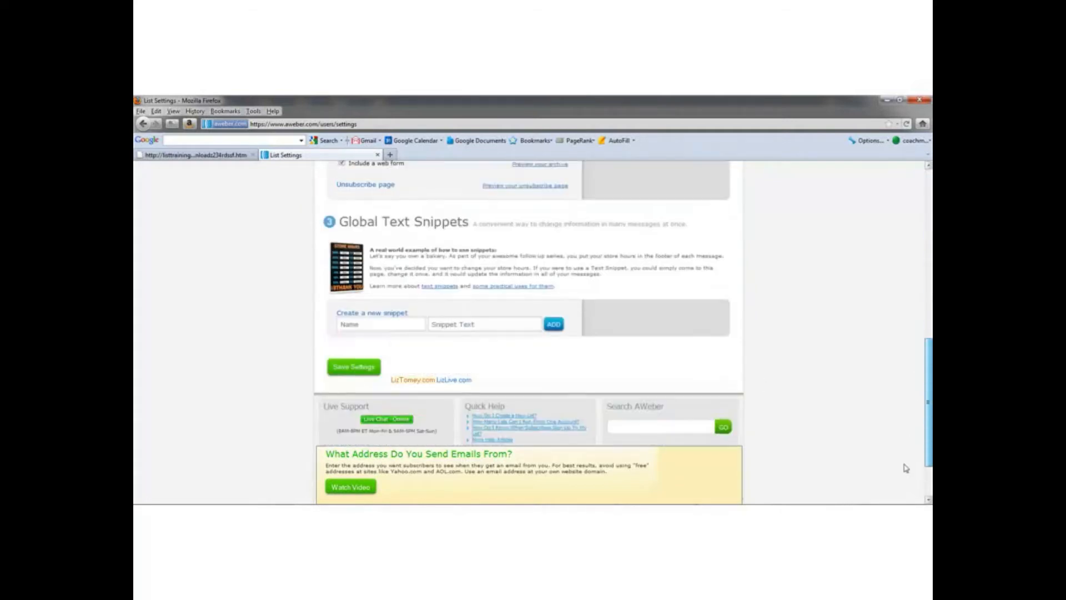
pyautogui.click(355, 351)
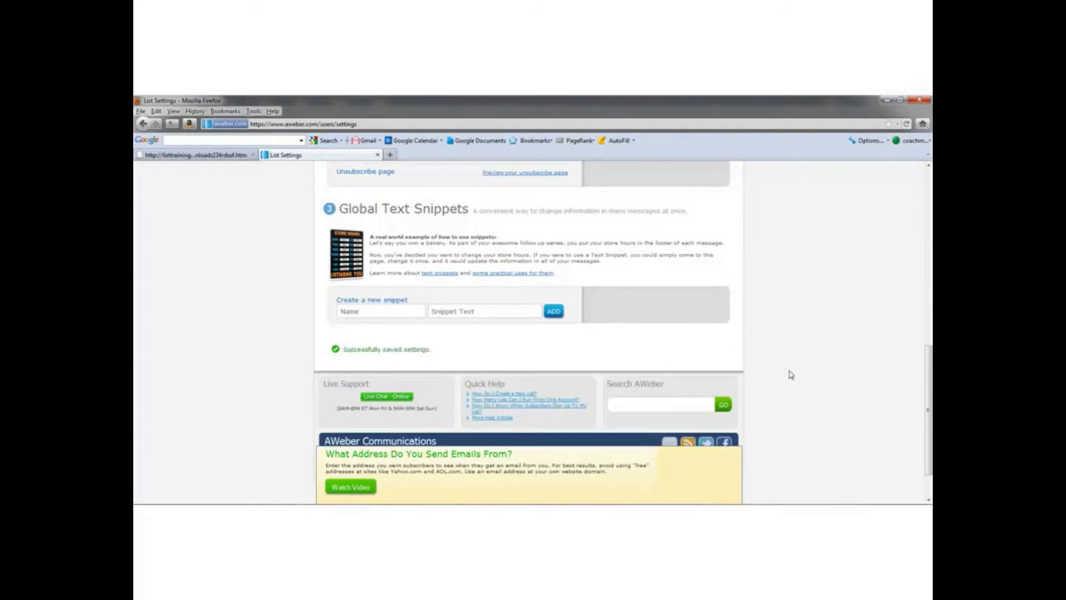
# - Show the list's Confirmed Opt-In settings, switch to Text Formatter Plus and open confirmopt.txt from the Misc folder
pyautogui.moveTo(930, 321); pyautogui.dragTo(931, 227)
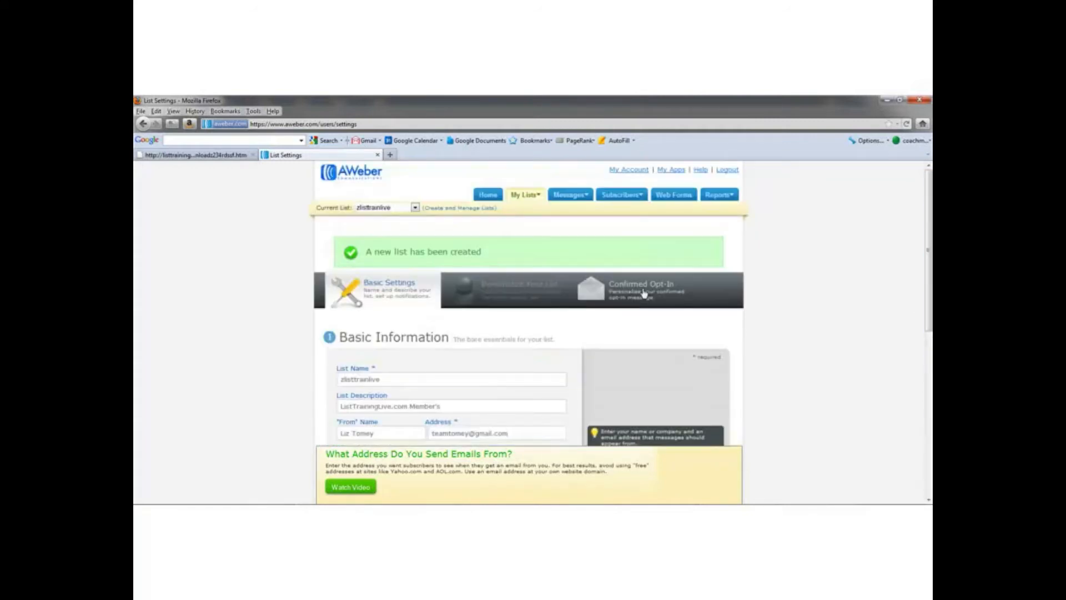
pyautogui.click(624, 295)
pyautogui.hotkey('alt', 'Tab')
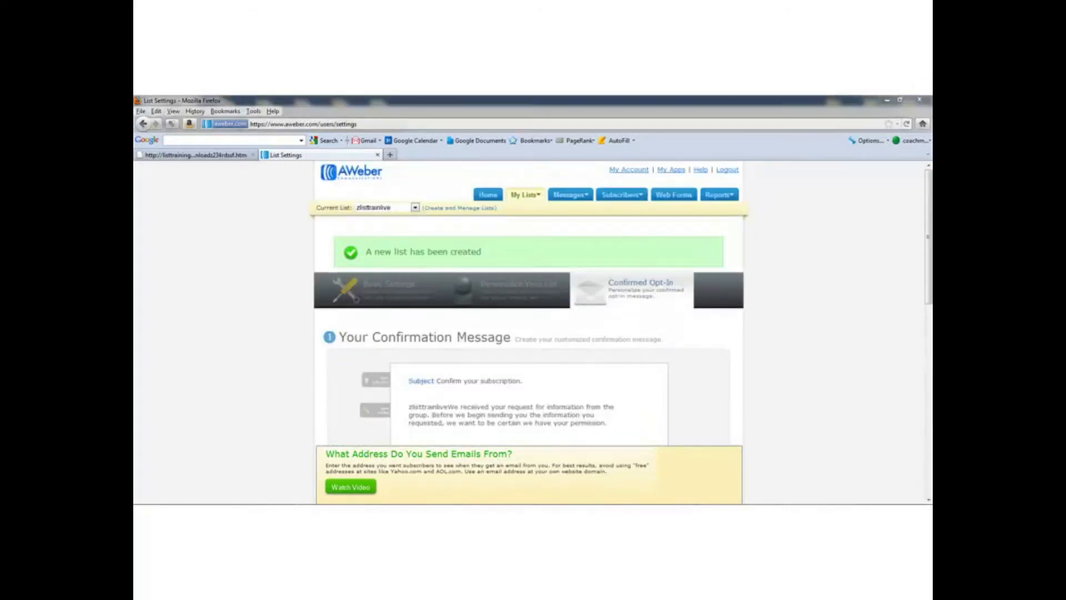
pyautogui.click(154, 126)
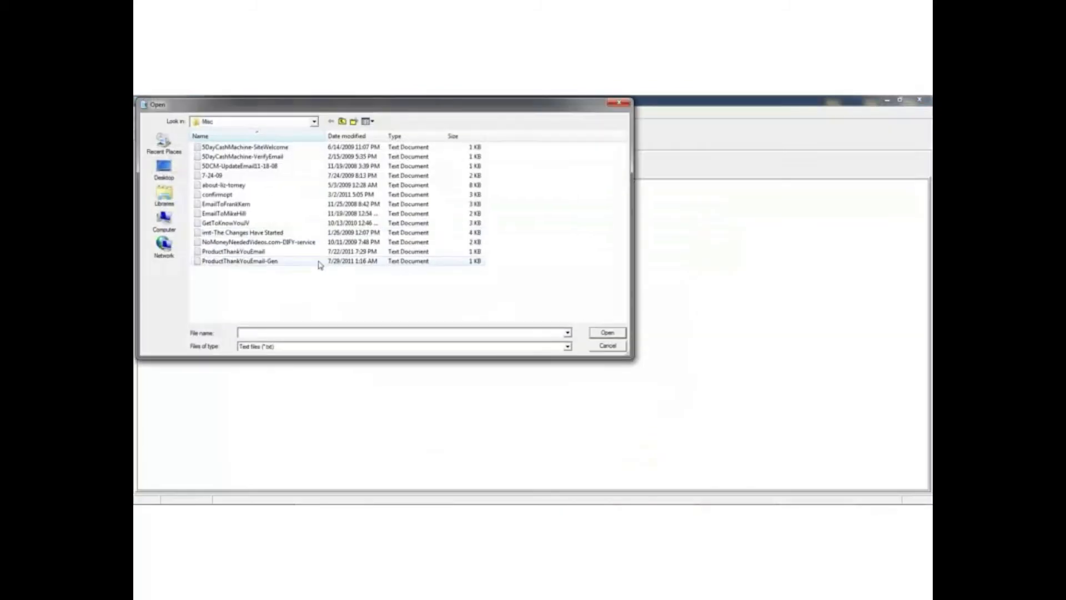
pyautogui.doubleClick(222, 195)
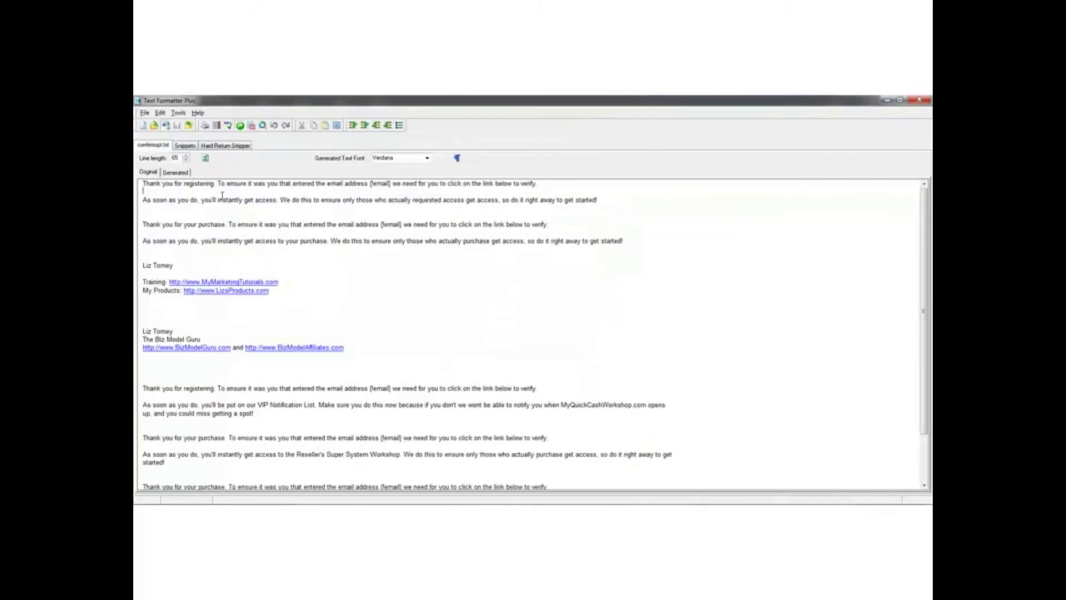
# - Copy the first "Thank you for registering" message from the generated, line-wrapped version of confirmopt.txt
pyautogui.click(176, 172)
pyautogui.moveTo(142, 184); pyautogui.dragTo(249, 233)
pyautogui.rightClick(208, 228)
pyautogui.click(247, 232)
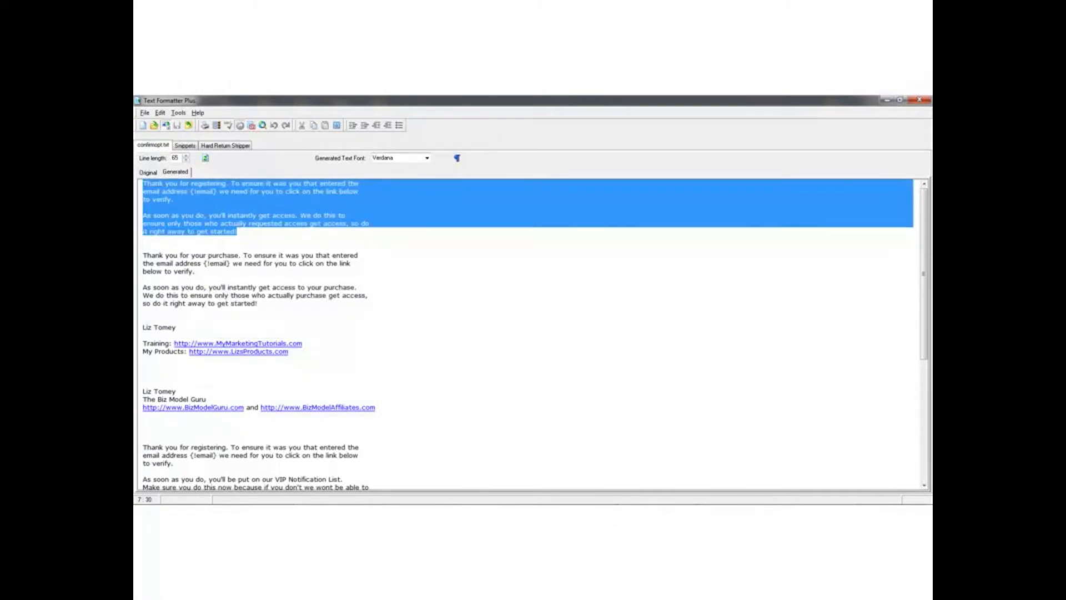
# - Return to Firefox and replace the confirmation message's intro with the copied registration text
pyautogui.hotkey('alt', 'Tab')
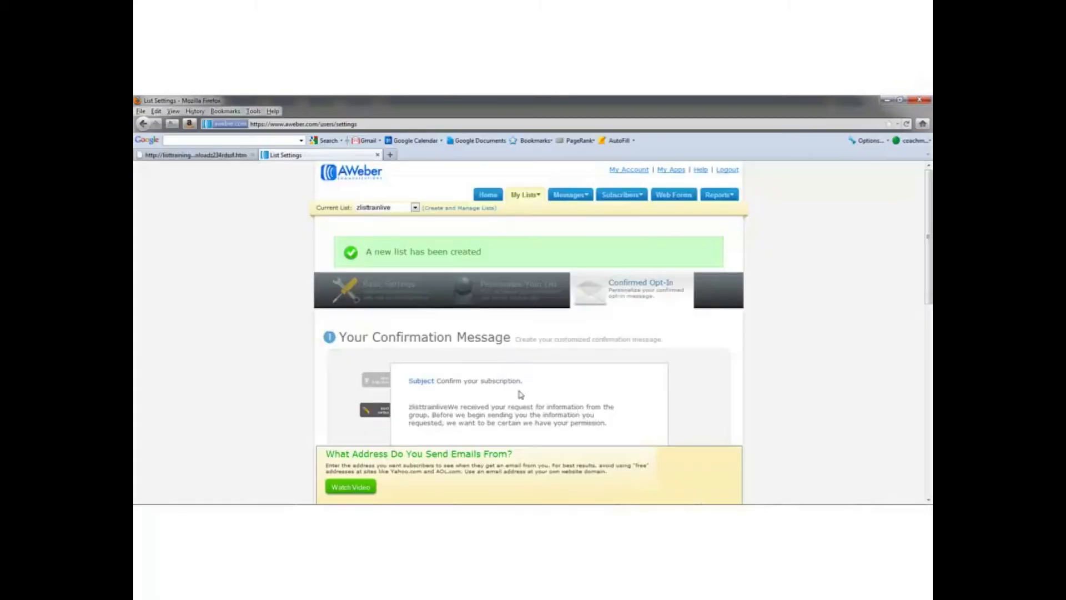
pyautogui.scroll(-3, 931, 261)
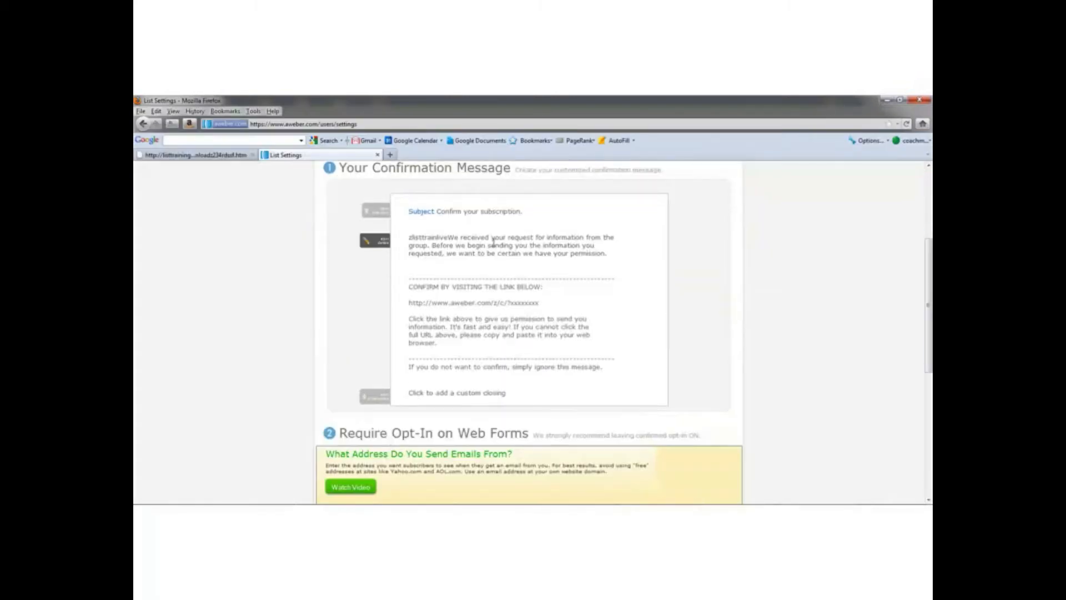
pyautogui.click(494, 244)
pyautogui.moveTo(616, 268); pyautogui.dragTo(409, 250)
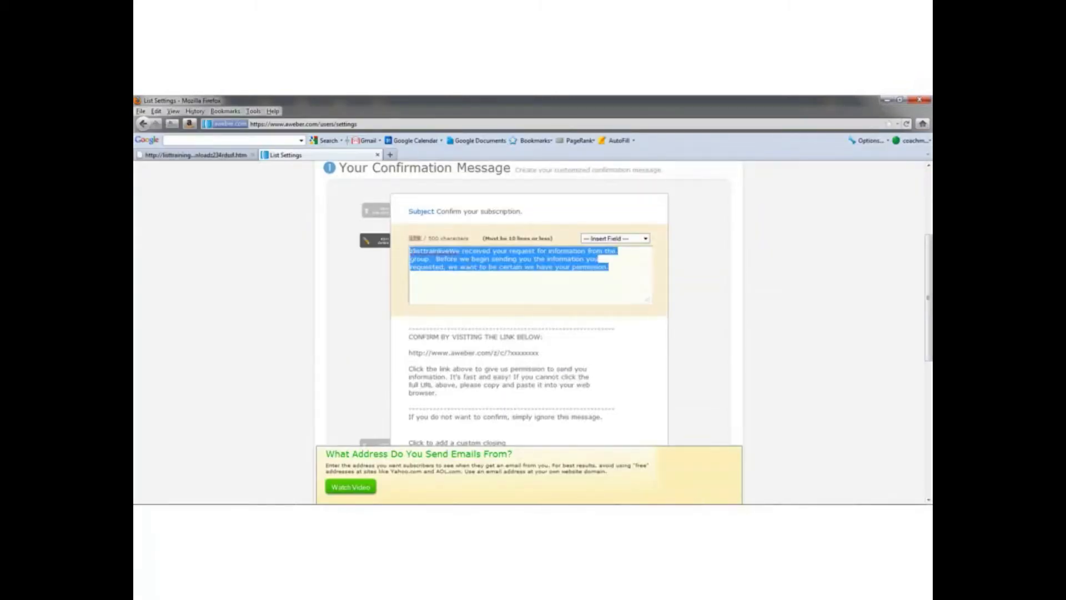
pyautogui.rightClick(487, 265)
pyautogui.click(519, 305)
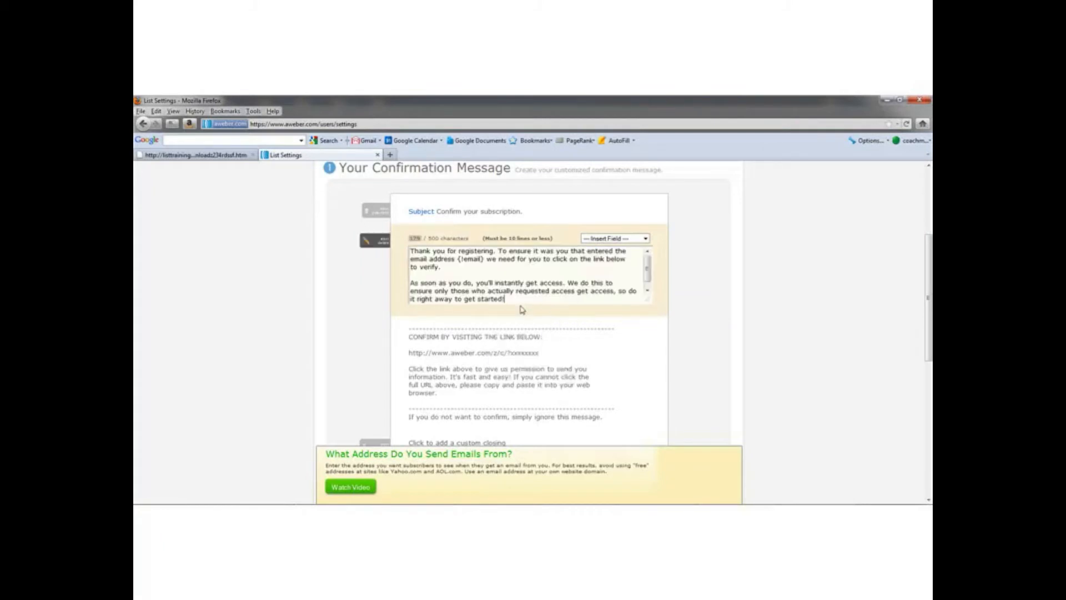
# - Give the confirmation message the custom subject "Confirm For Access To ListTrainingLive.com"
pyautogui.scroll(1, 923, 323)
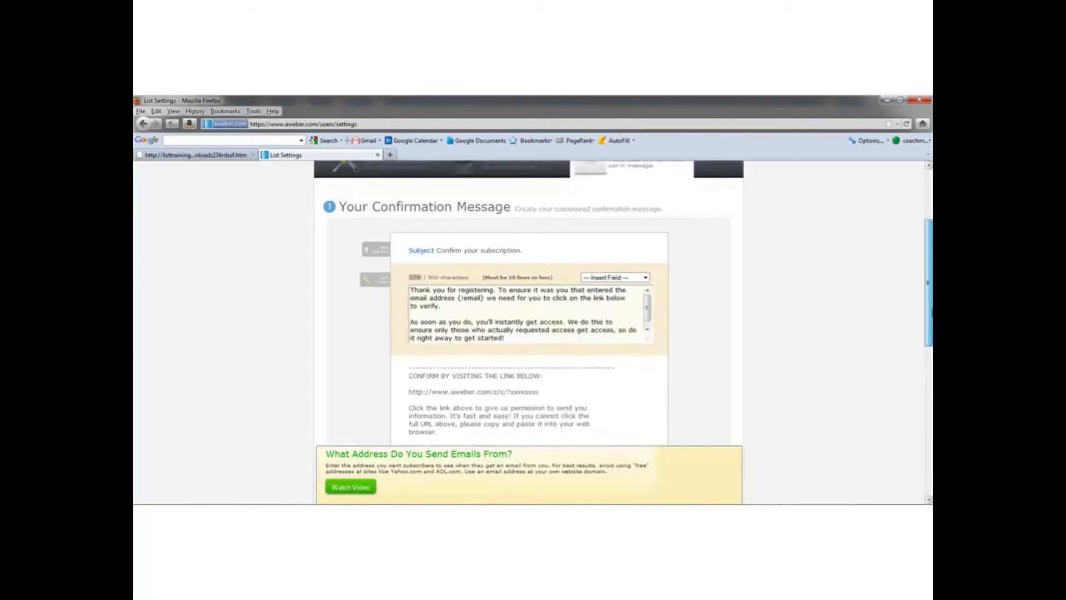
pyautogui.click(464, 257)
pyautogui.click(452, 294)
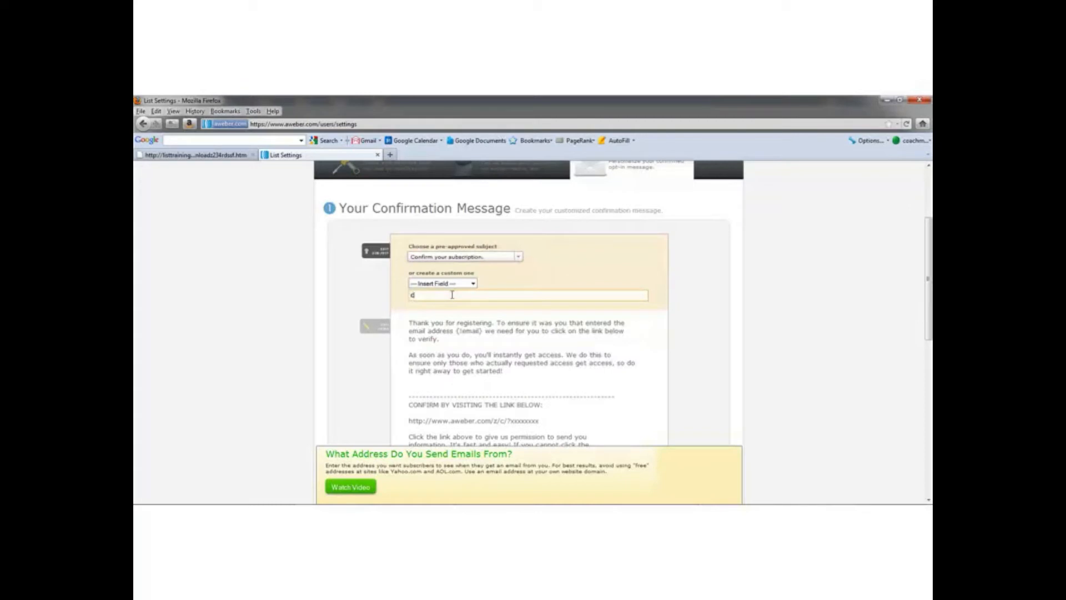
pyautogui.write('Confirm For Access To ListTrainingLive.com')
# - Open the custom closing for editing and copy the signature with the Training and My Products links from confirmopt.txt in Text Formatter Plus
pyautogui.moveTo(928, 313); pyautogui.dragTo(924, 406)
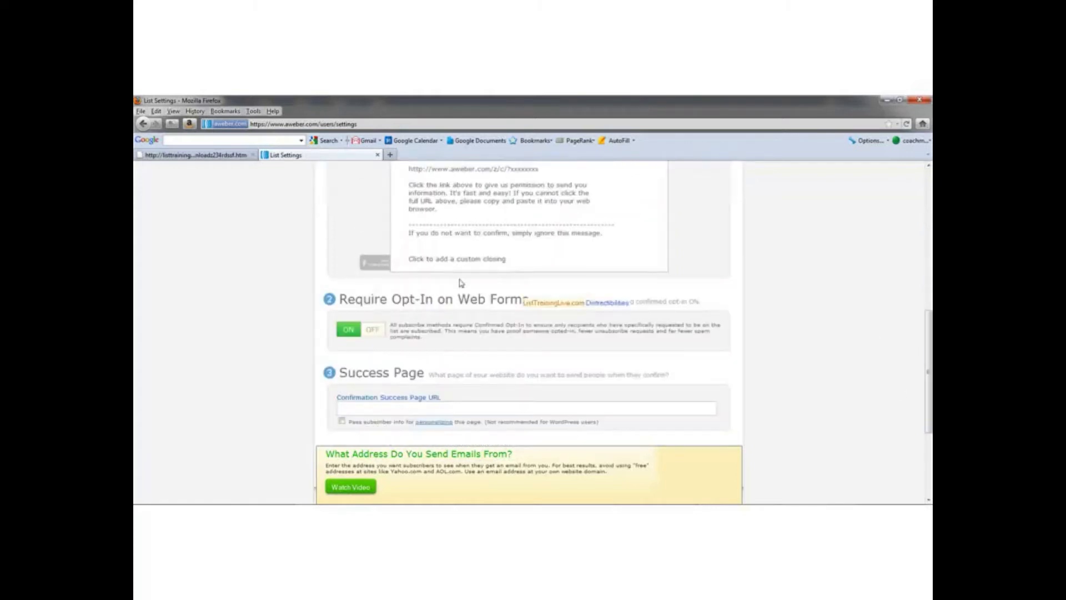
pyautogui.click(456, 259)
pyautogui.hotkey('alt', 'Tab')
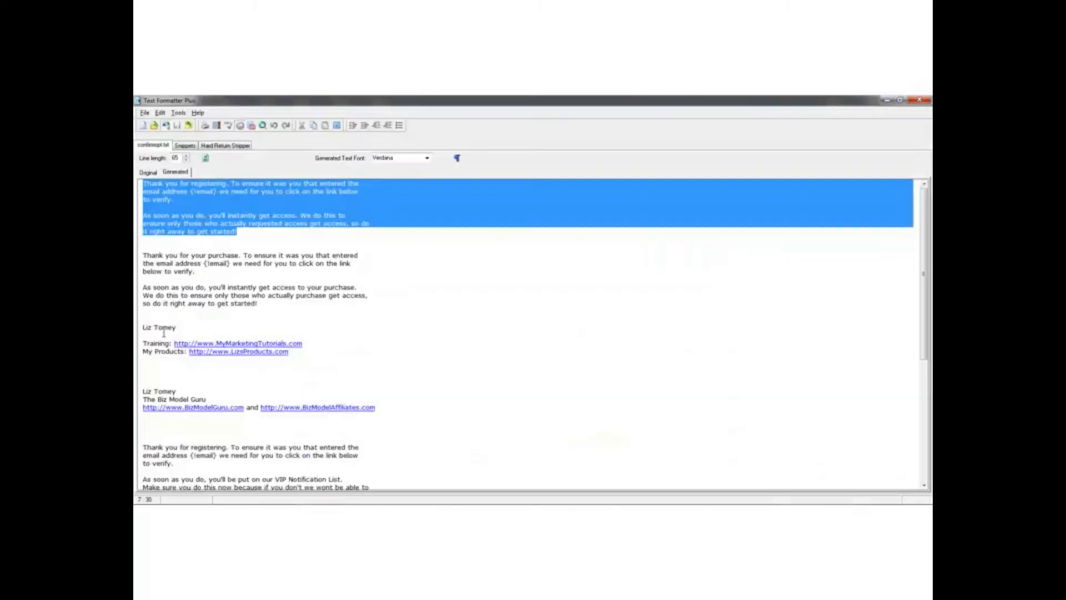
pyautogui.moveTo(144, 327); pyautogui.dragTo(308, 347)
pyautogui.rightClick(308, 346)
pyautogui.click(327, 350)
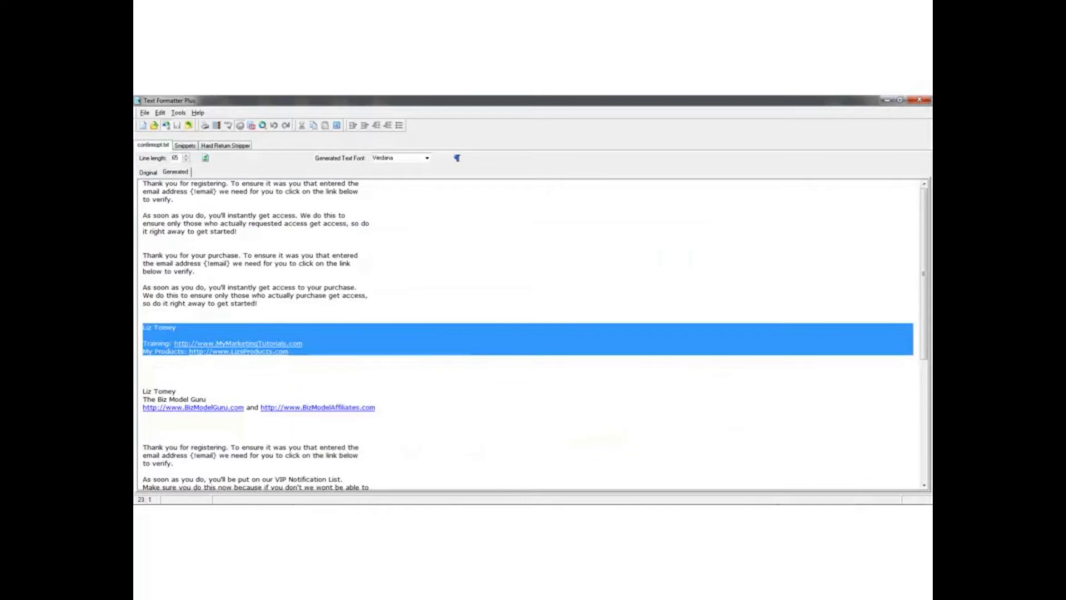
# - Return to Firefox, paste the copied signature as the confirmation message's closing, and save the Confirmed Opt-In settings
pyautogui.hotkey('alt', 'Tab')
pyautogui.click(488, 244)
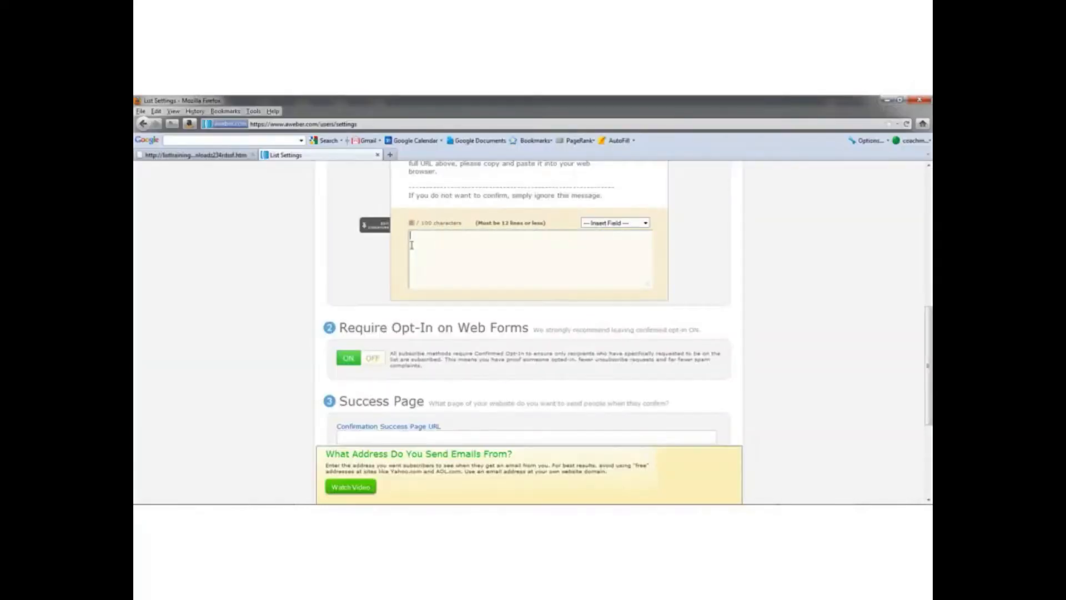
pyautogui.rightClick(425, 240)
pyautogui.click(449, 284)
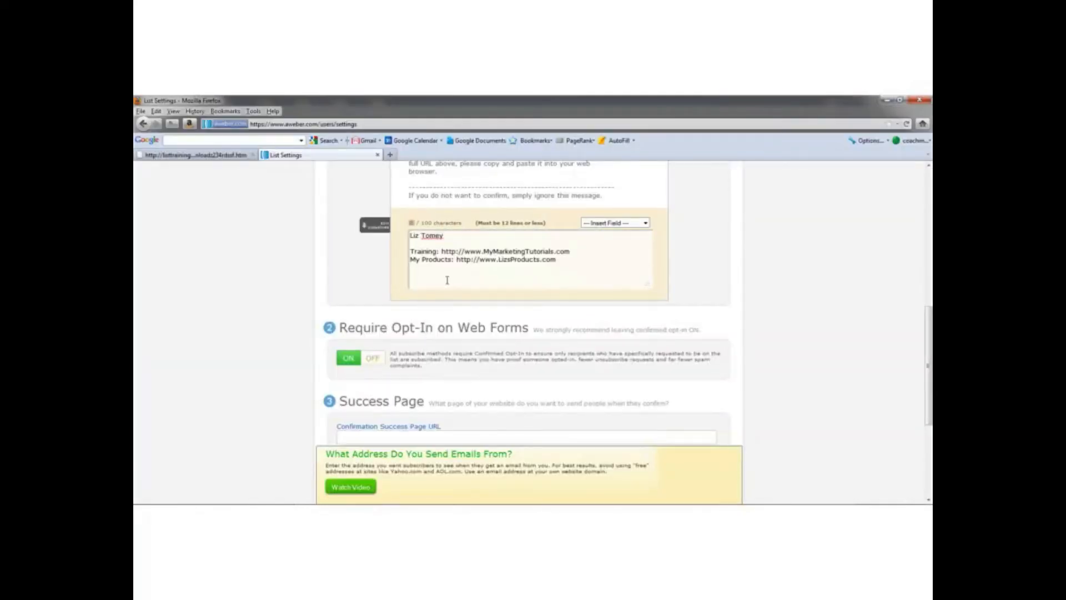
pyautogui.scroll(-5, 918, 301)
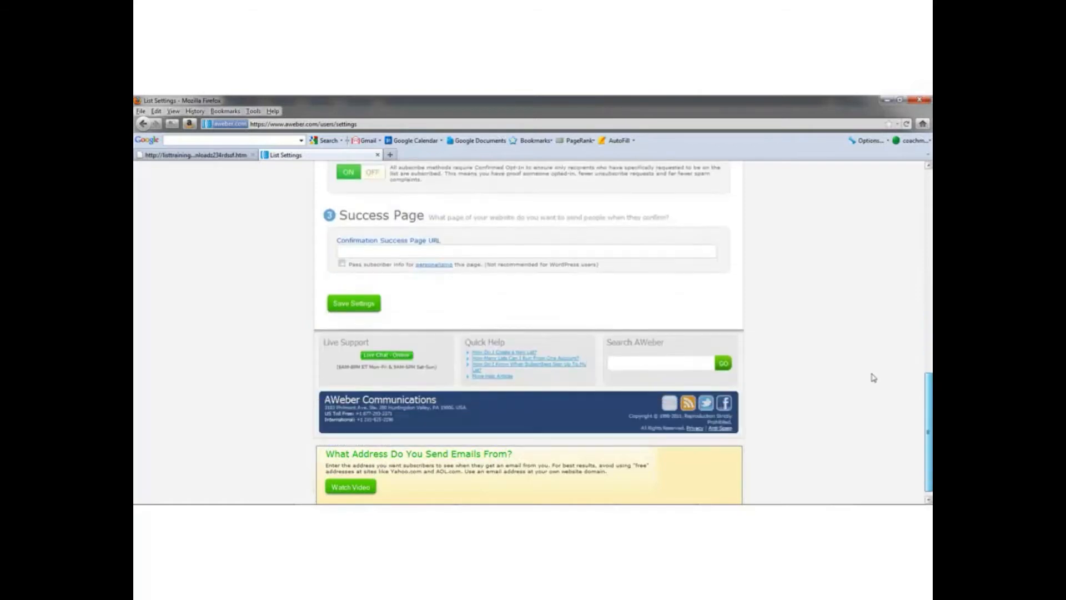
pyautogui.click(353, 302)
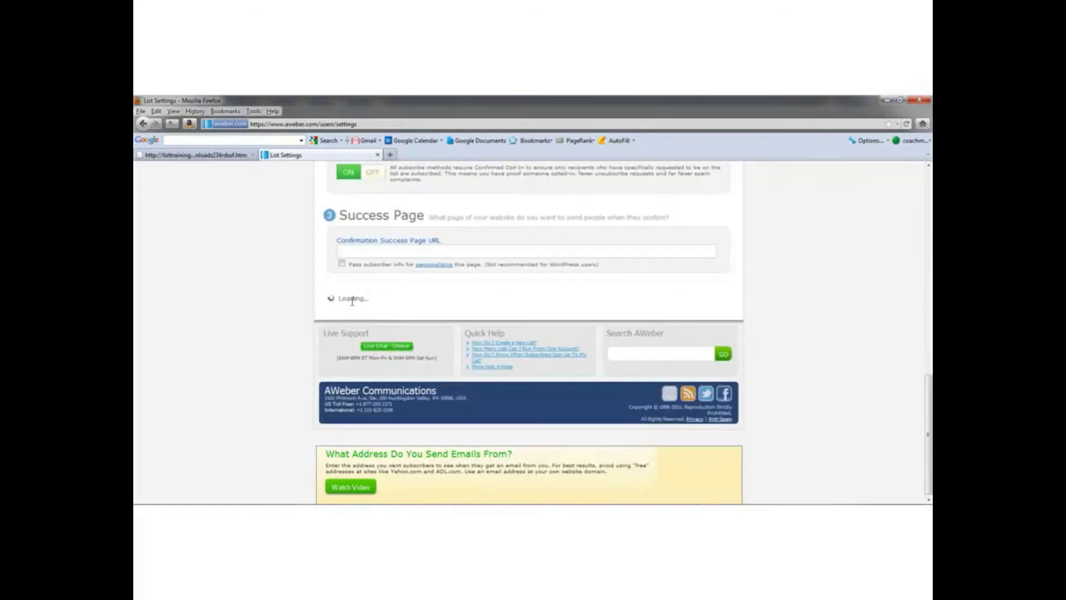
# - Return to the Success Page section of the Confirmed Opt-In settings and copy the List Building Fire download page's URL
pyautogui.scroll(-4, 920, 386)
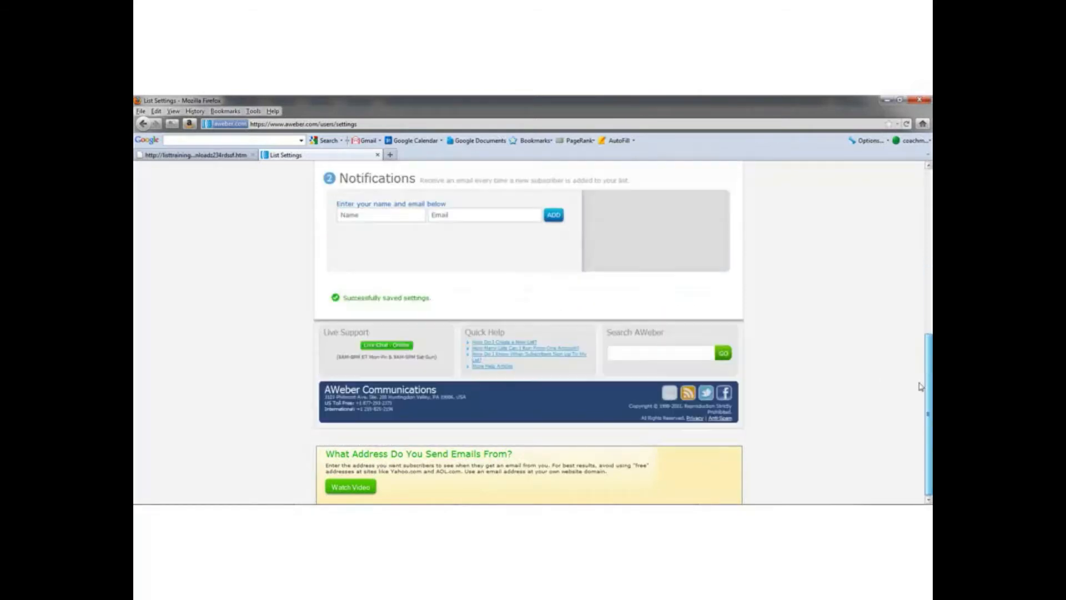
pyautogui.moveTo(929, 414); pyautogui.dragTo(930, 206)
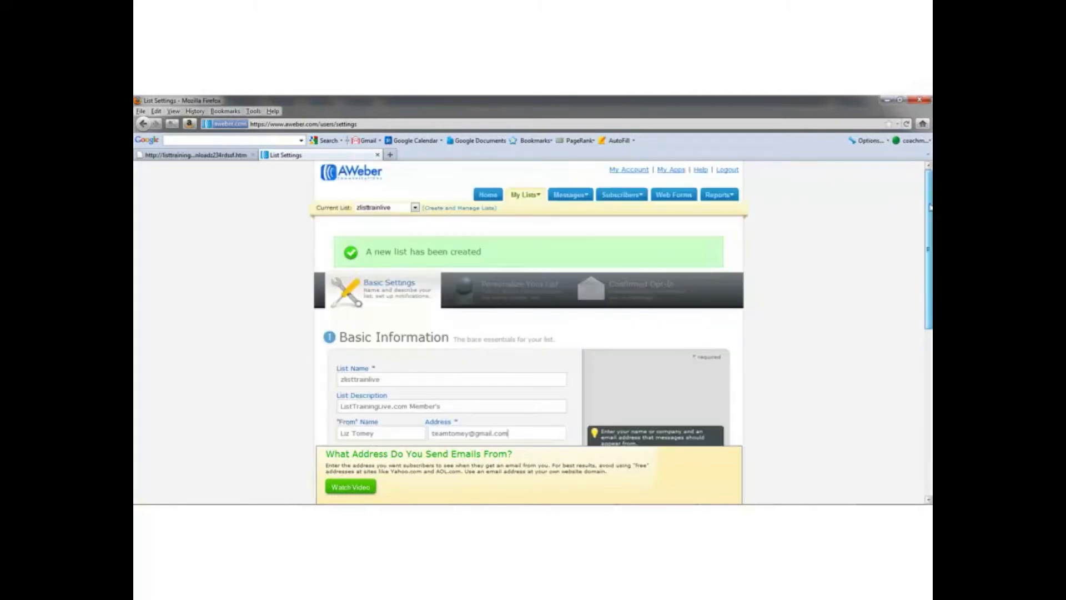
pyautogui.click(680, 300)
pyautogui.scroll(-10, 911, 441)
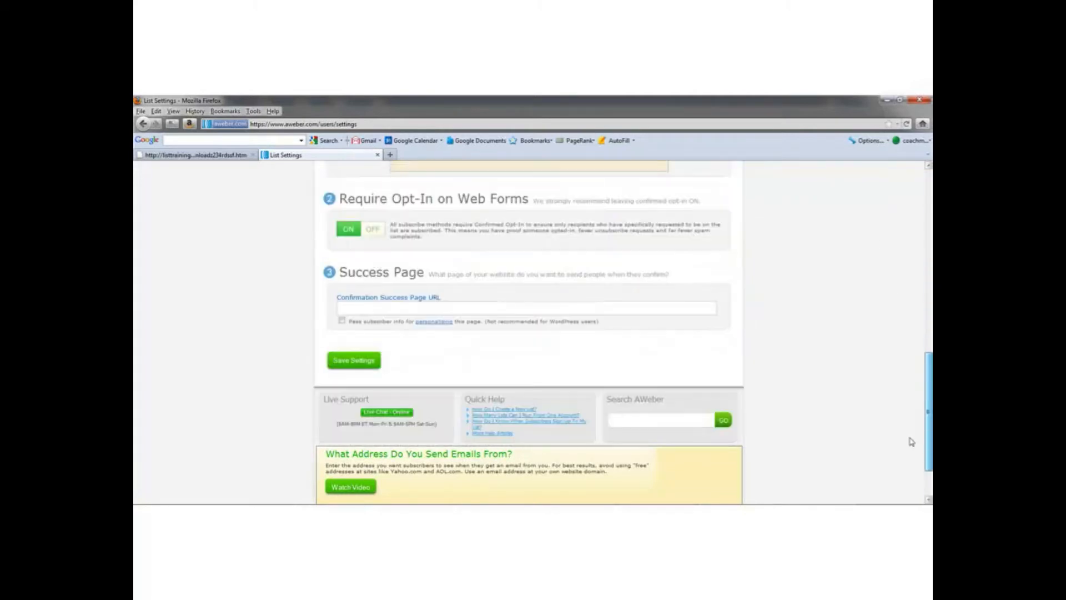
pyautogui.click(216, 158)
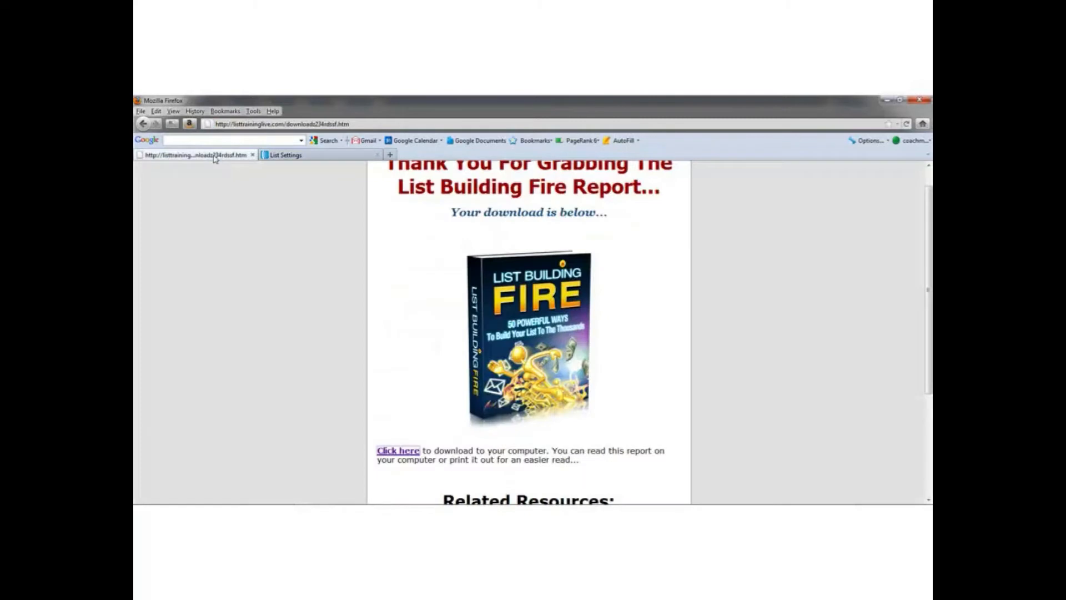
pyautogui.click(300, 123)
pyautogui.rightClick(299, 124)
pyautogui.click(329, 160)
# - Paste the copied download URL as the confirmation success page URL and save the Confirmed Opt-In settings
pyautogui.click(311, 155)
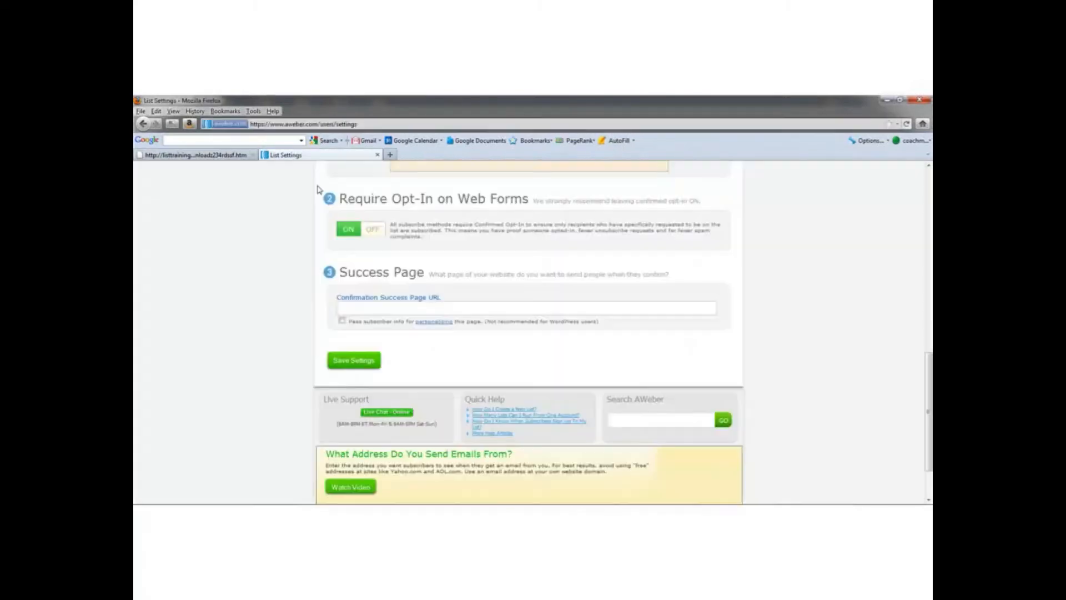
pyautogui.rightClick(461, 306)
pyautogui.click(506, 349)
pyautogui.click(354, 360)
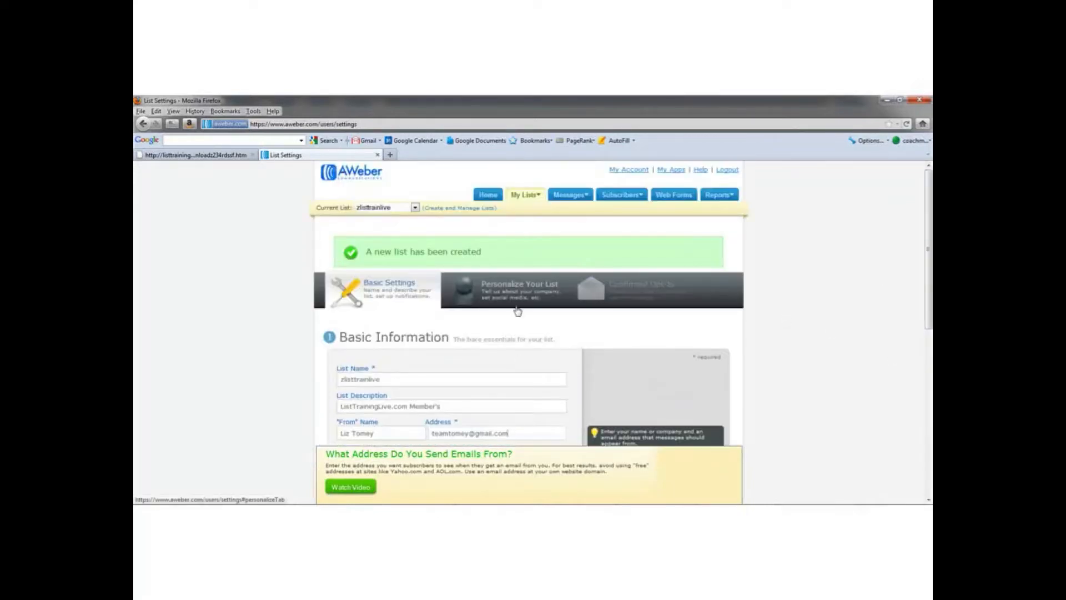
# - Open the zlisttrainlive list's follow-up messages, and switch to Text Formatter Plus to create a new document
pyautogui.click(572, 213)
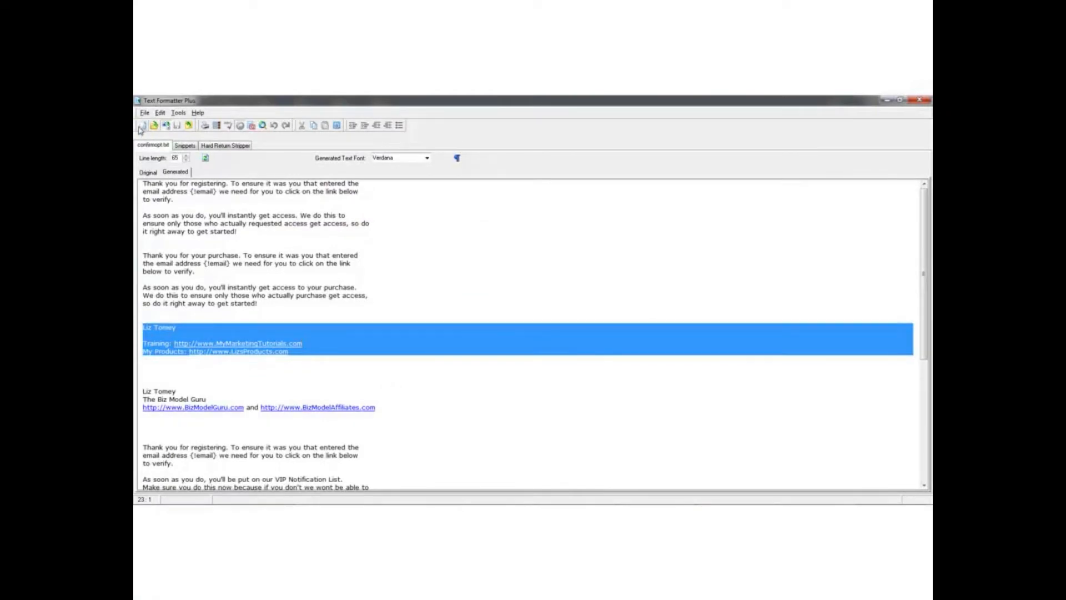
pyautogui.click(142, 126)
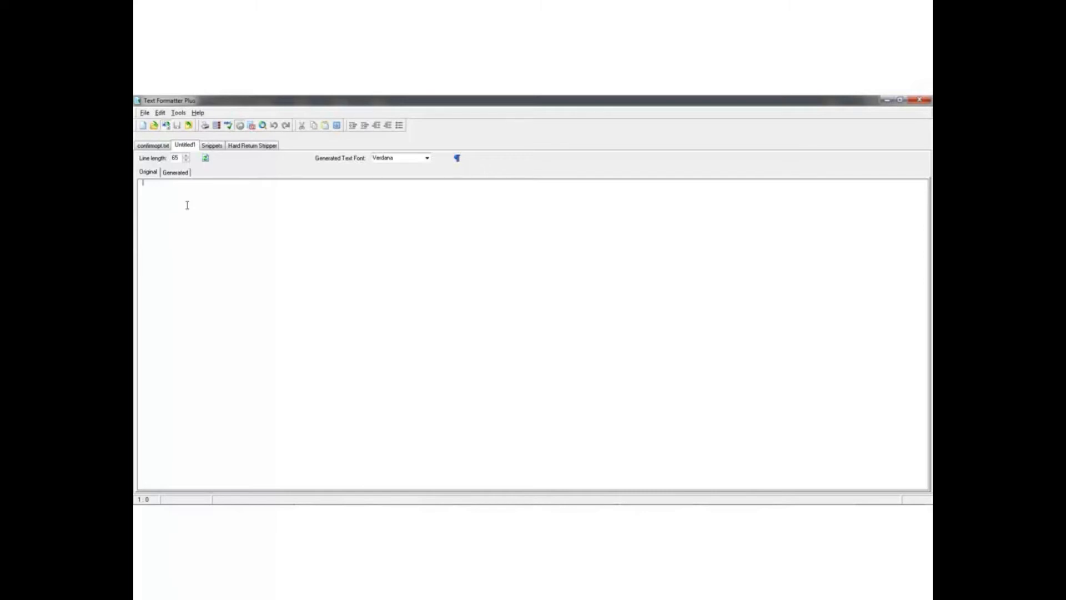
# - Compare the original and generated versions of the confirmopt.txt text
pyautogui.click(150, 145)
pyautogui.click(148, 173)
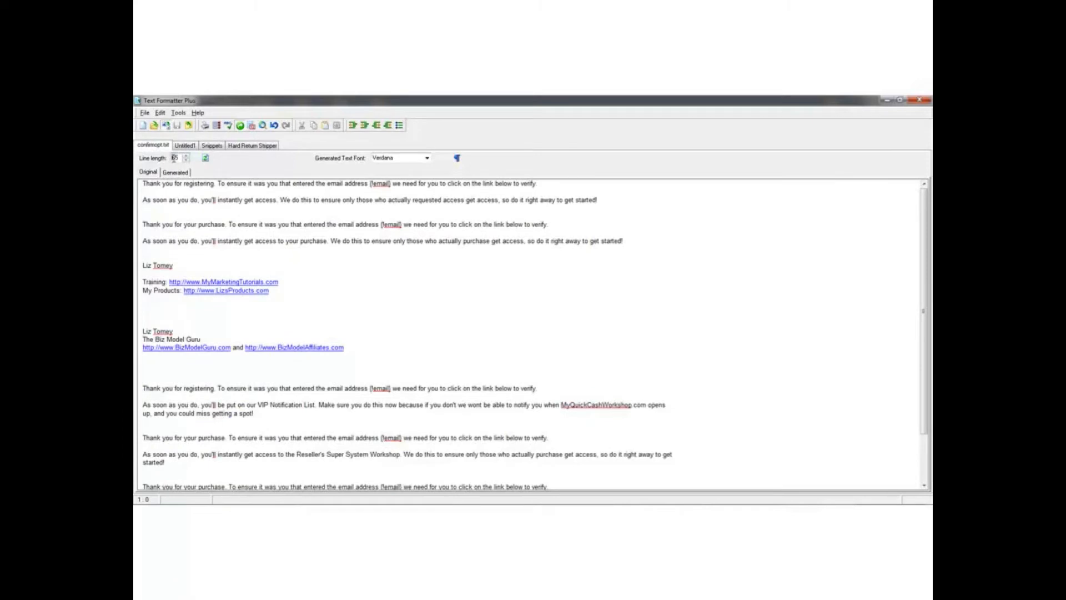
pyautogui.click(176, 173)
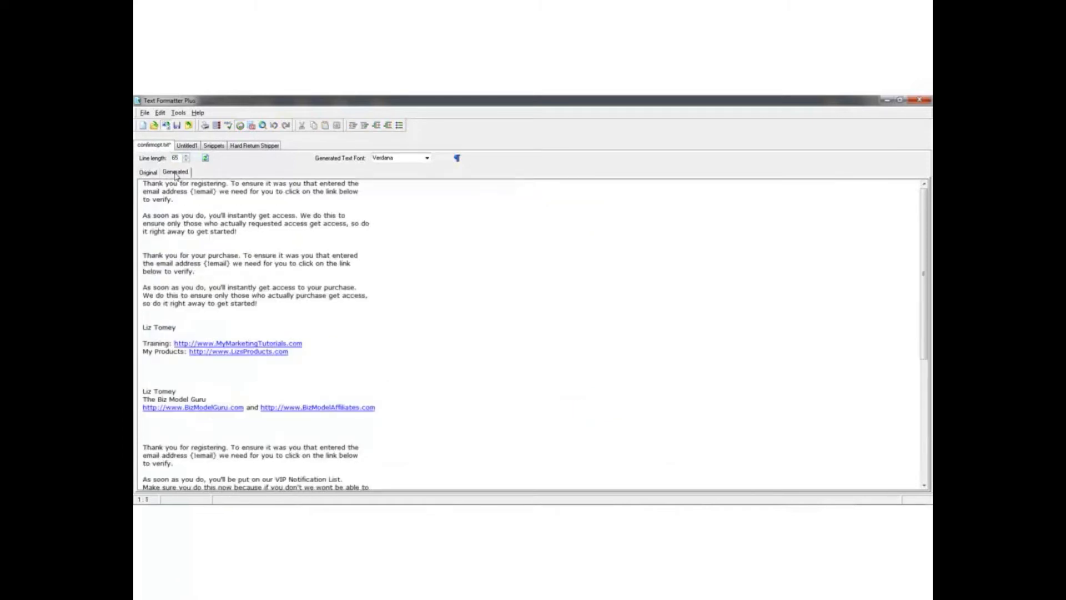
# - Copy the entire text of the author's own website list snippet and paste it into the untitled document
pyautogui.click(188, 147)
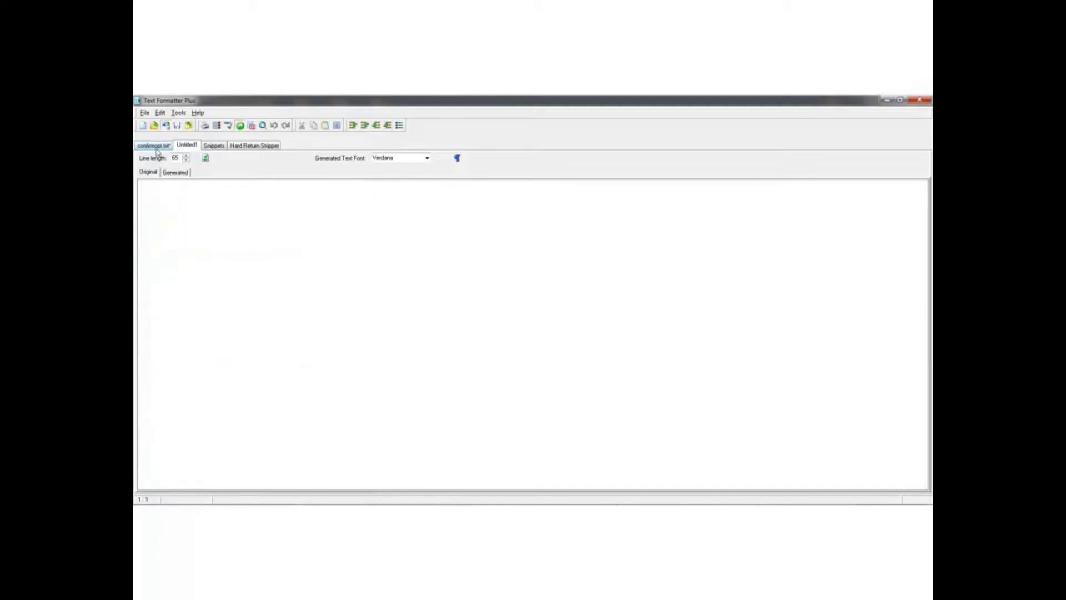
pyautogui.click(215, 146)
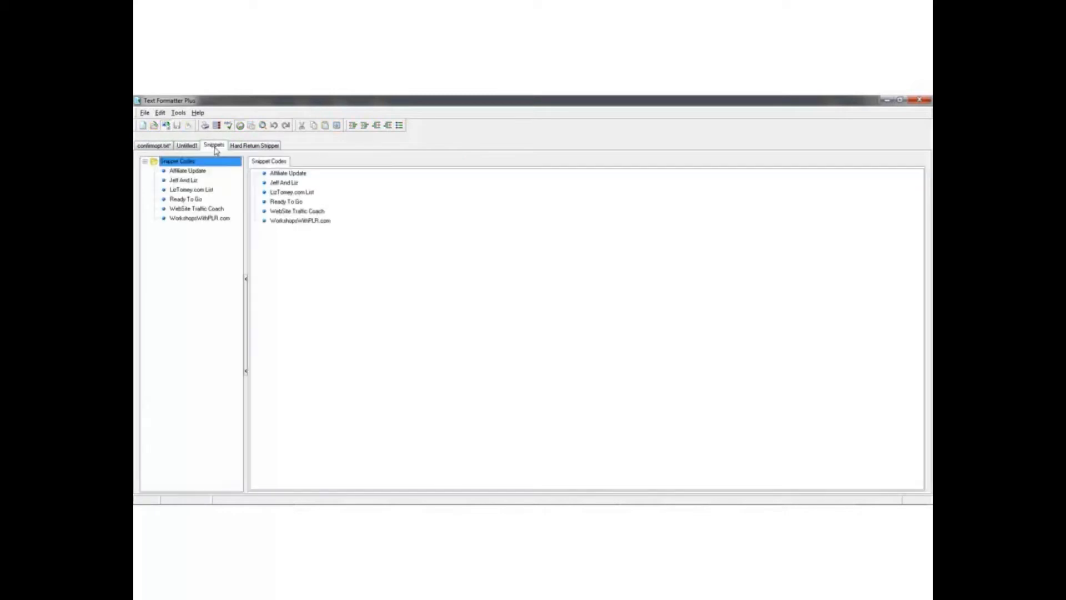
pyautogui.doubleClick(189, 190)
pyautogui.hotkey('ctrl', 'a')
pyautogui.rightClick(502, 329)
pyautogui.click(558, 342)
pyautogui.click(723, 272)
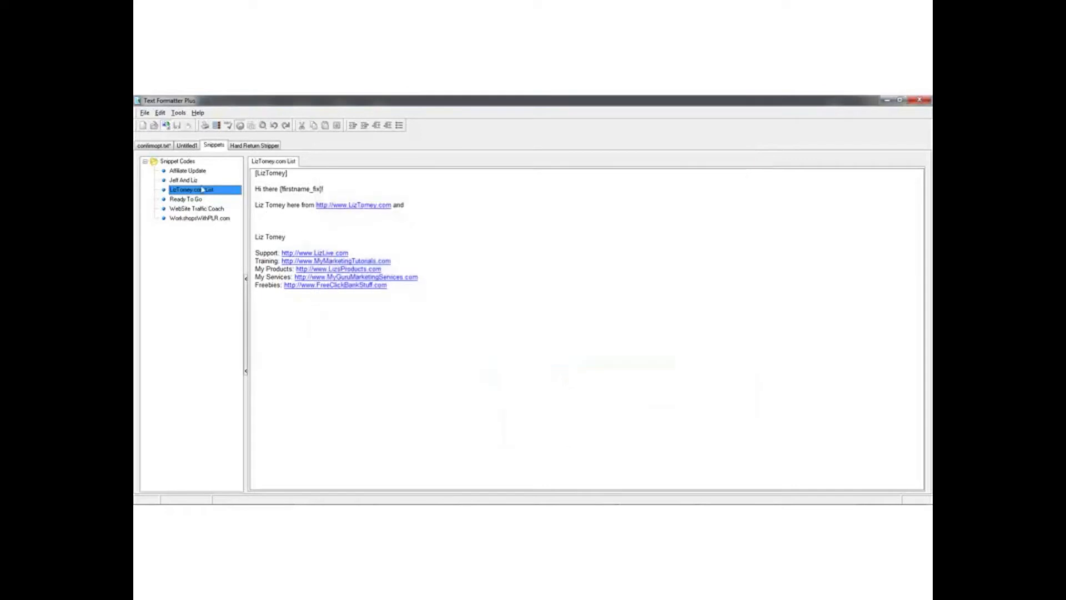
pyautogui.click(188, 146)
pyautogui.rightClick(167, 188)
pyautogui.click(204, 214)
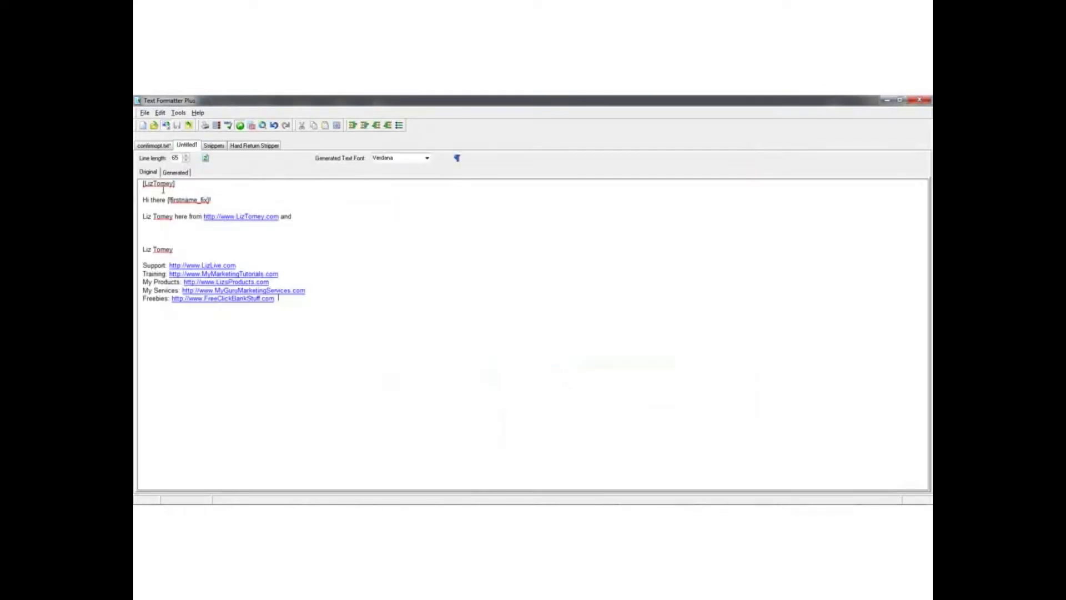
# - Change the email's bracketed subject tag to [ListTraining] and add "Your Download Is Inside" after it
pyautogui.moveTo(174, 184); pyautogui.dragTo(145, 186)
pyautogui.write('ListTrain')
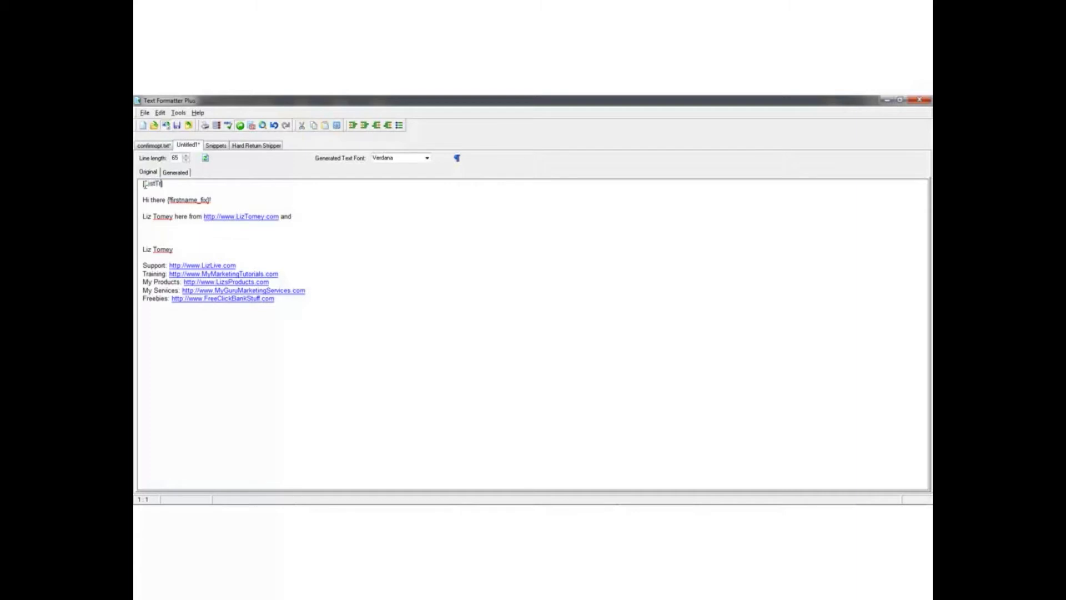
pyautogui.write('ing')
pyautogui.click(192, 185)
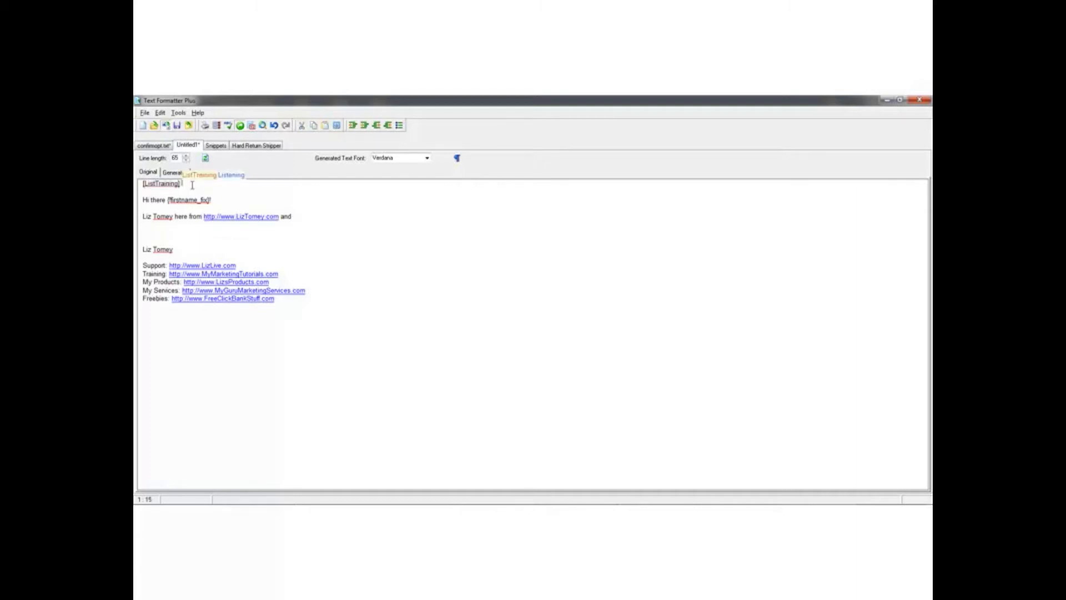
pyautogui.write('Your Download Is Inside')
pyautogui.moveTo(293, 216); pyautogui.dragTo(206, 219)
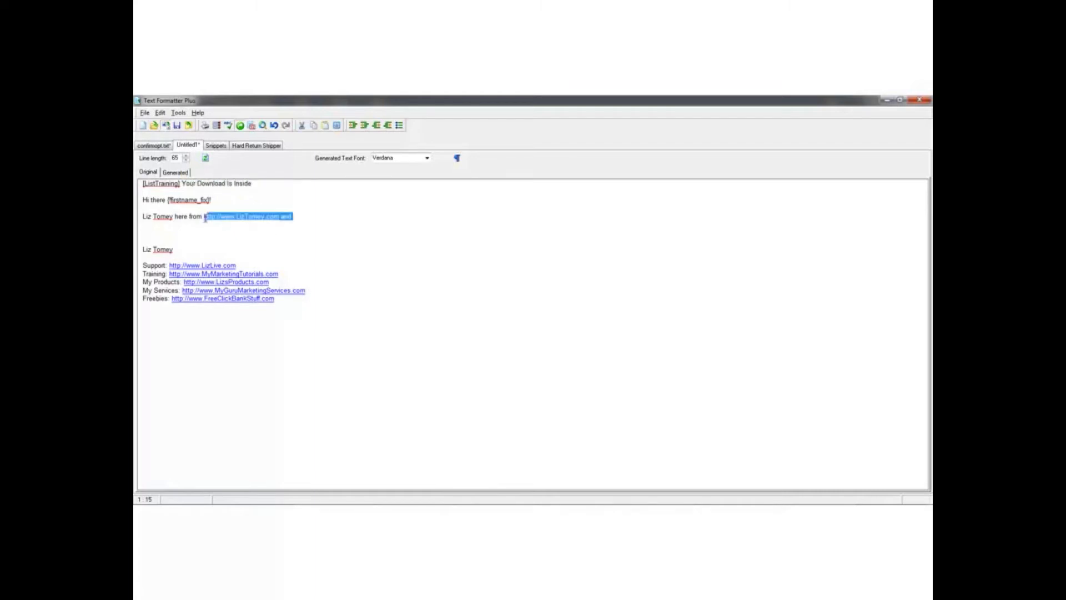
pyautogui.press('BackSpace')
pyautogui.write('http://www.')
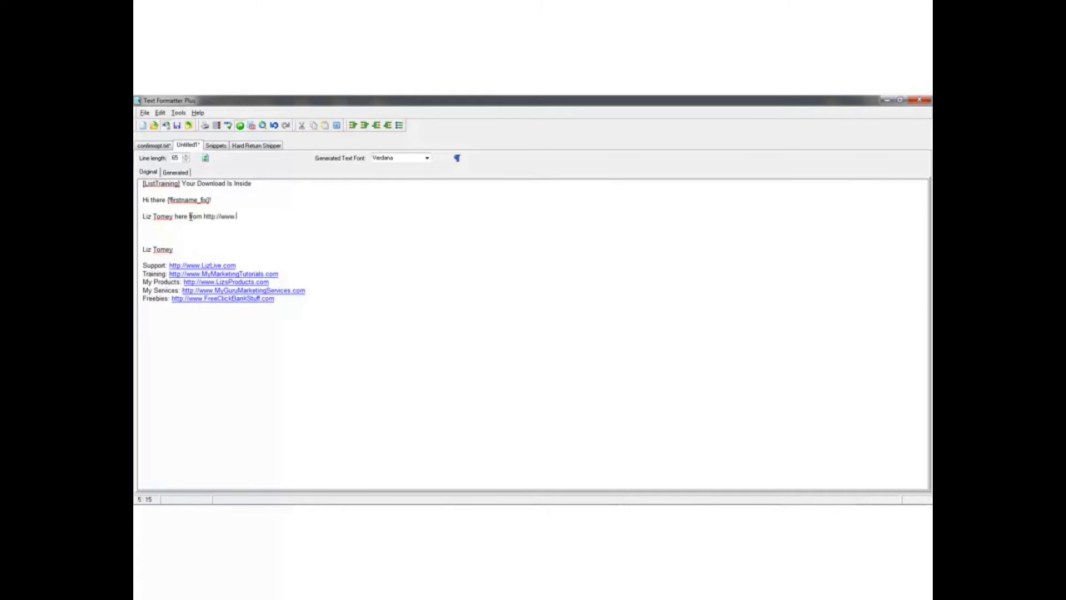
pyautogui.write('ListTrainingLive.com and I am')
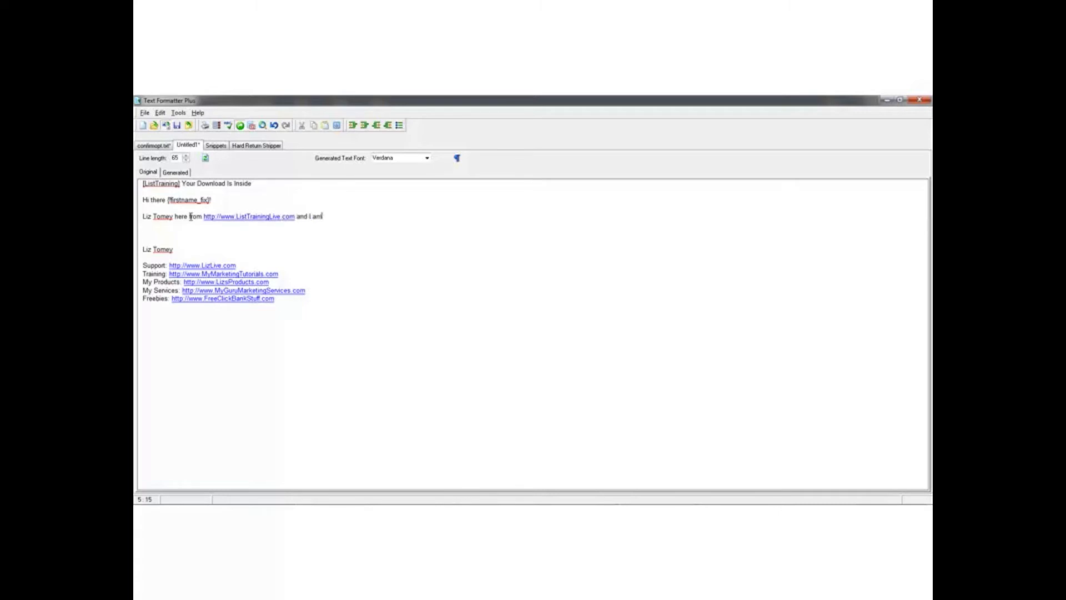
pyautogui.write(' so excited you decided to get the List ')
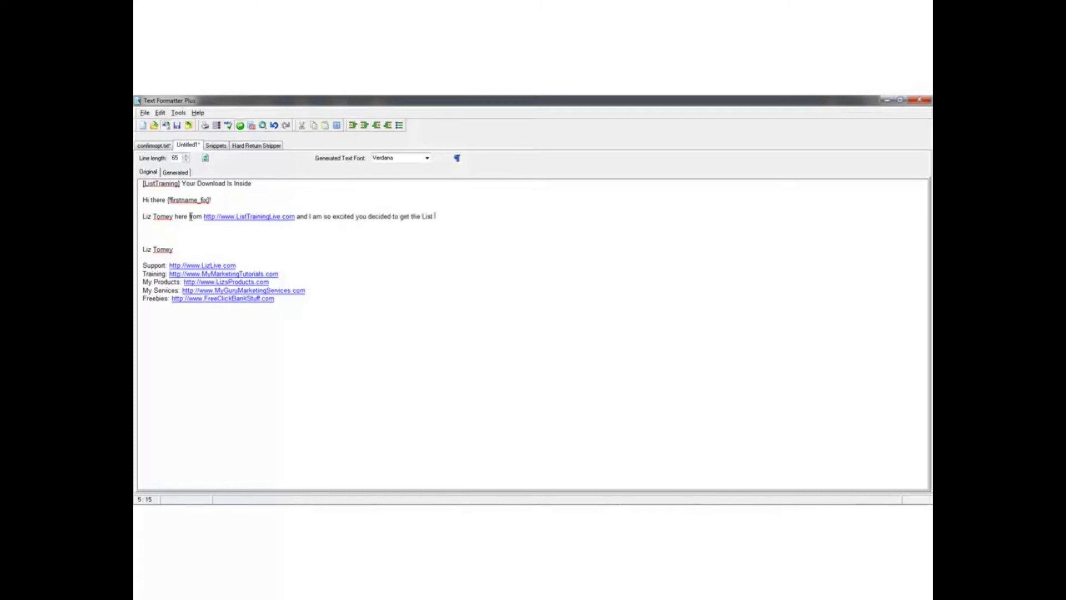
pyautogui.write('Building Fire Report. Your download information ')
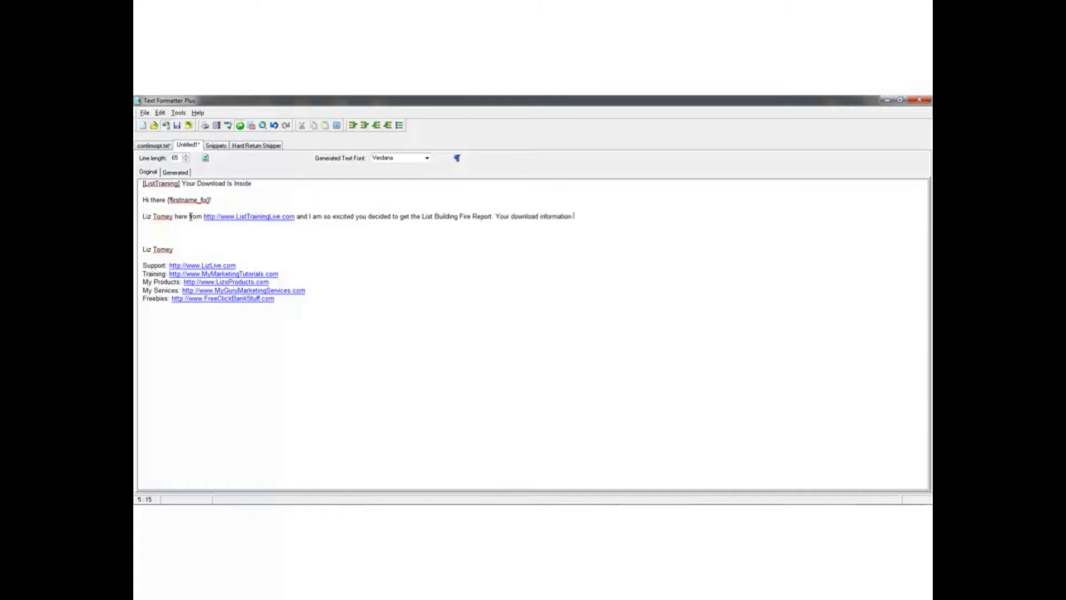
pyautogui.write('is below')
# - Complete the intro with "I am so excited you decided to get the List Building Fire Report. Your download information is below."
pyautogui.press('Return')
pyautogui.press('Return')
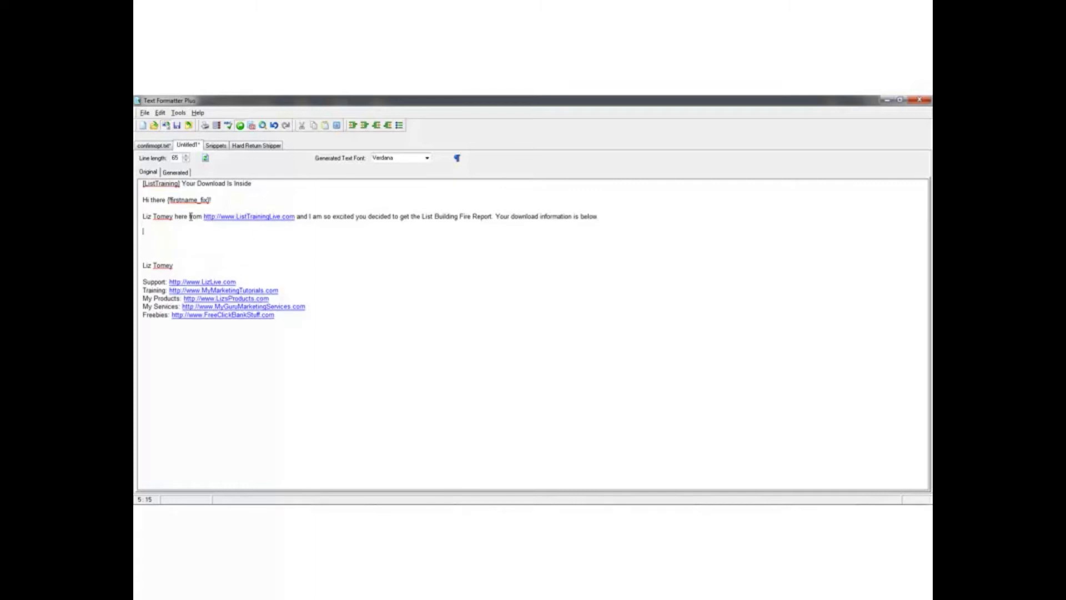
# - Begin a second paragraph with "I'm also excited to start sharing my knowledge with you about list building"
pyautogui.write("I'm also excited to start sharing my know")
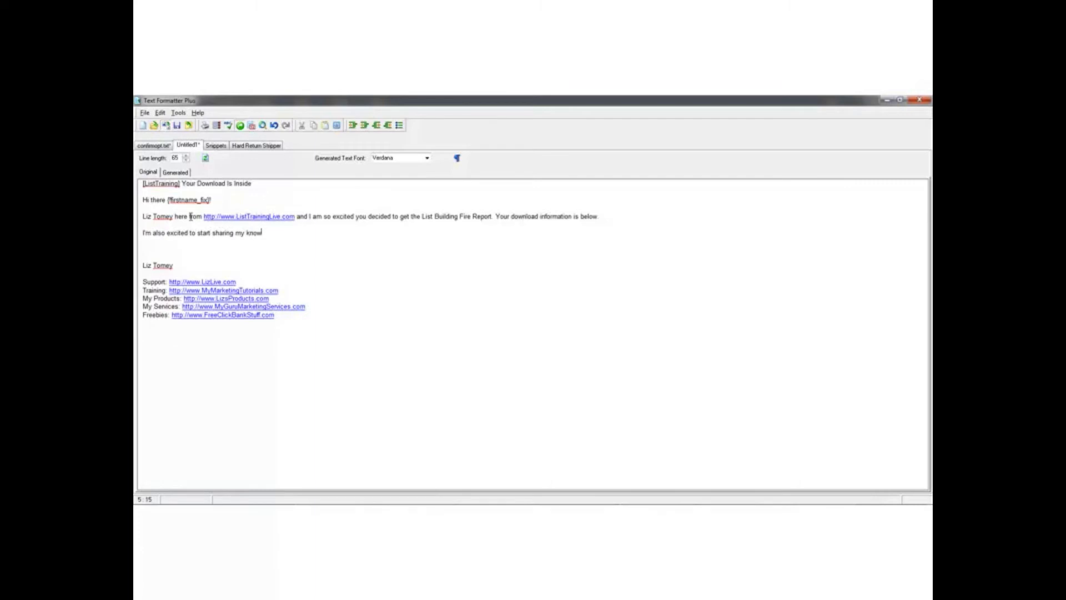
pyautogui.write('ledge with you about list building. So ')
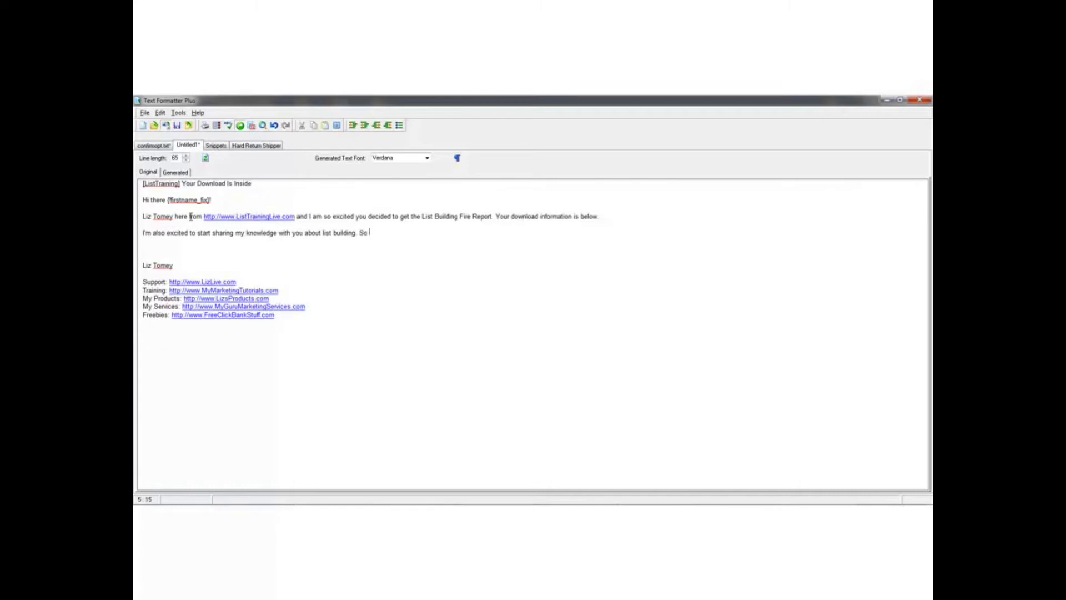
pyautogui.write('make sure you keep your eye ope')
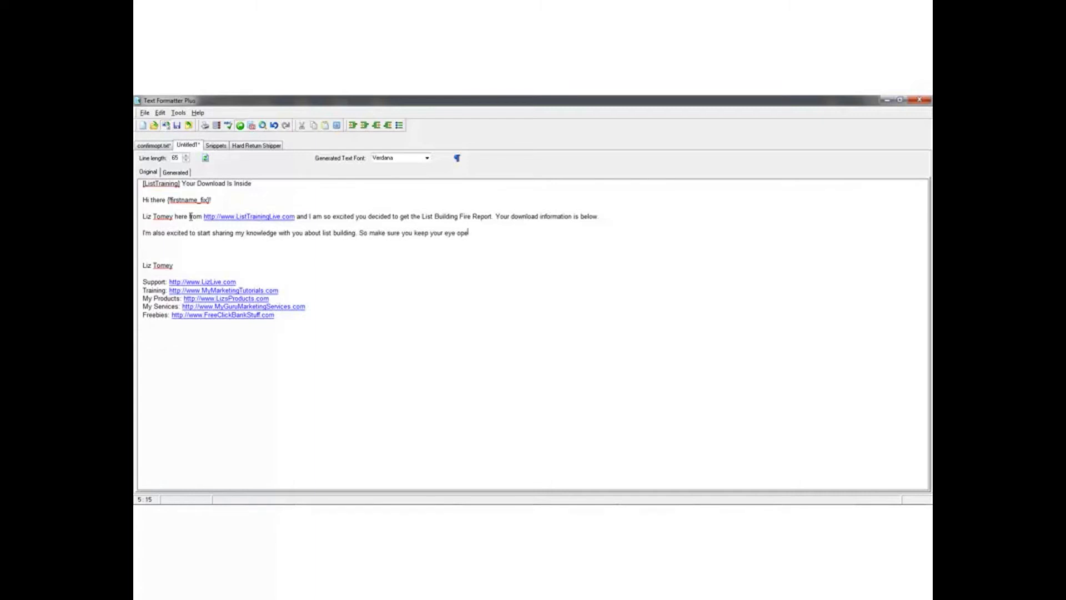
pyautogui.write('n for emails from me that start with ')
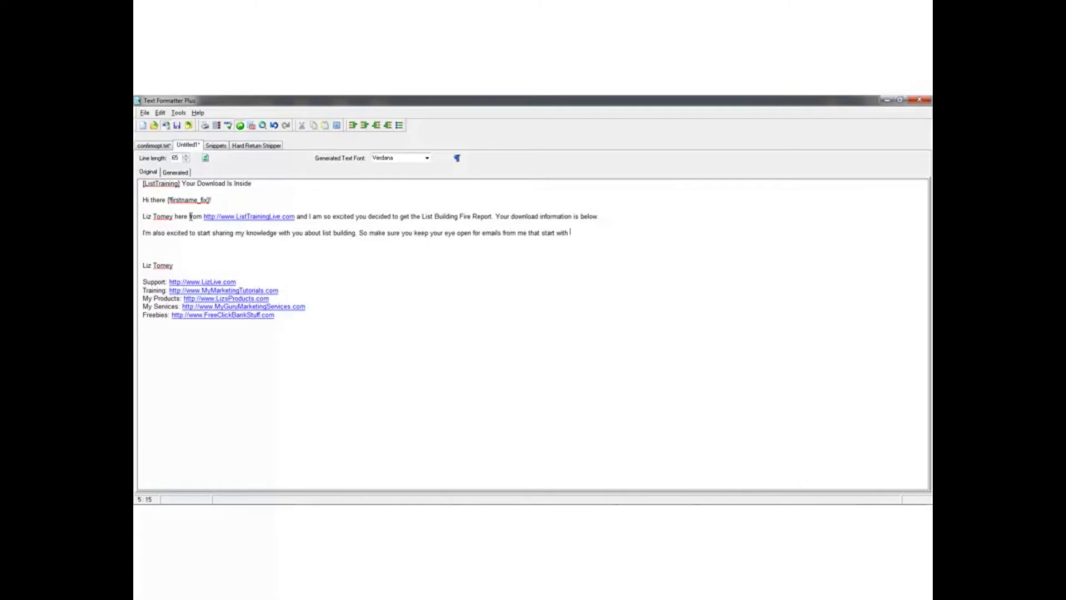
pyautogui.write('[ListTraining]')
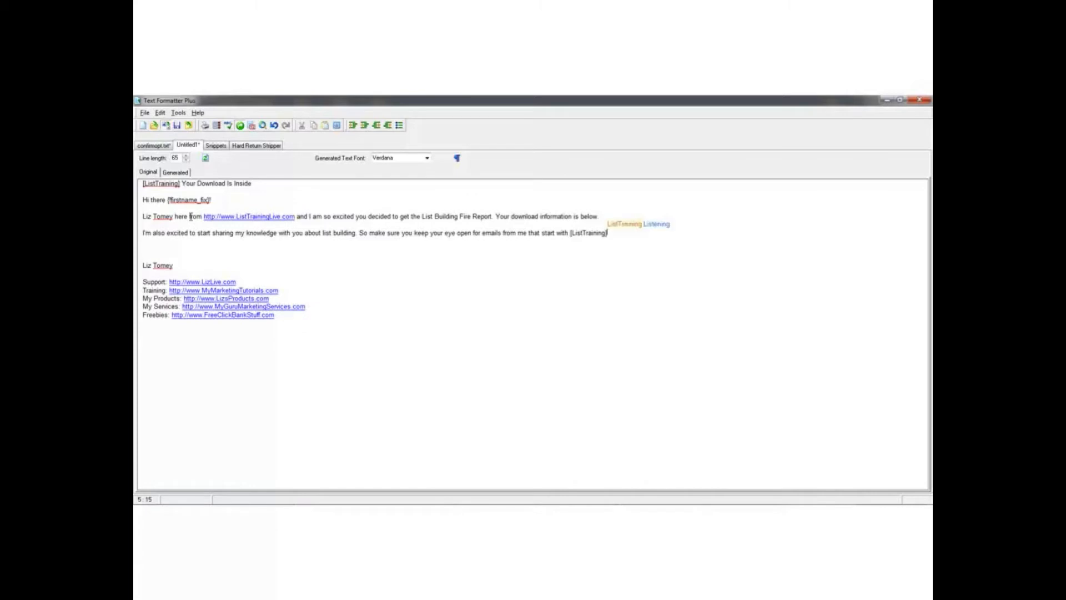
pyautogui.write(' as they will always contain information ')
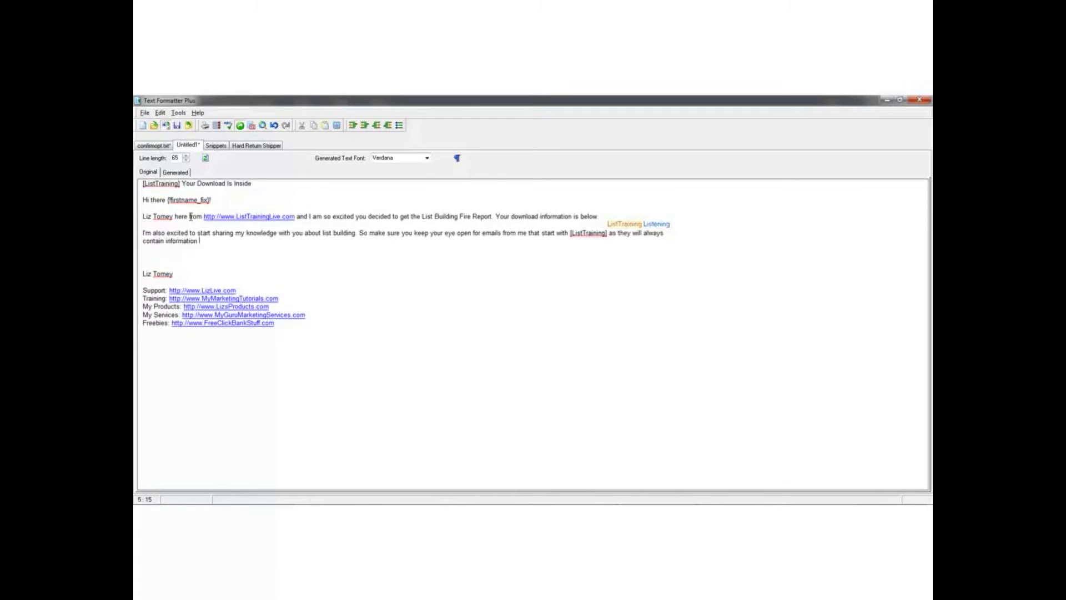
pyautogui.write('to help you buil')
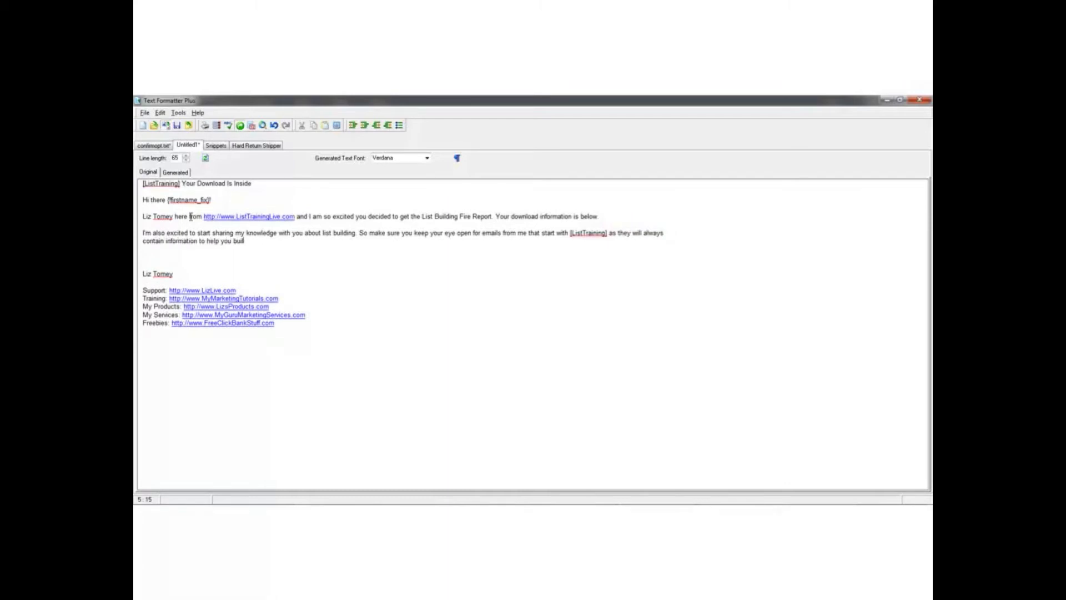
pyautogui.write('d your list bigger with less time!')
# - Finish the second paragraph with "as they will always contain information to help you build your list bigger with less time!"
pyautogui.press('Return')
pyautogui.press('Return')
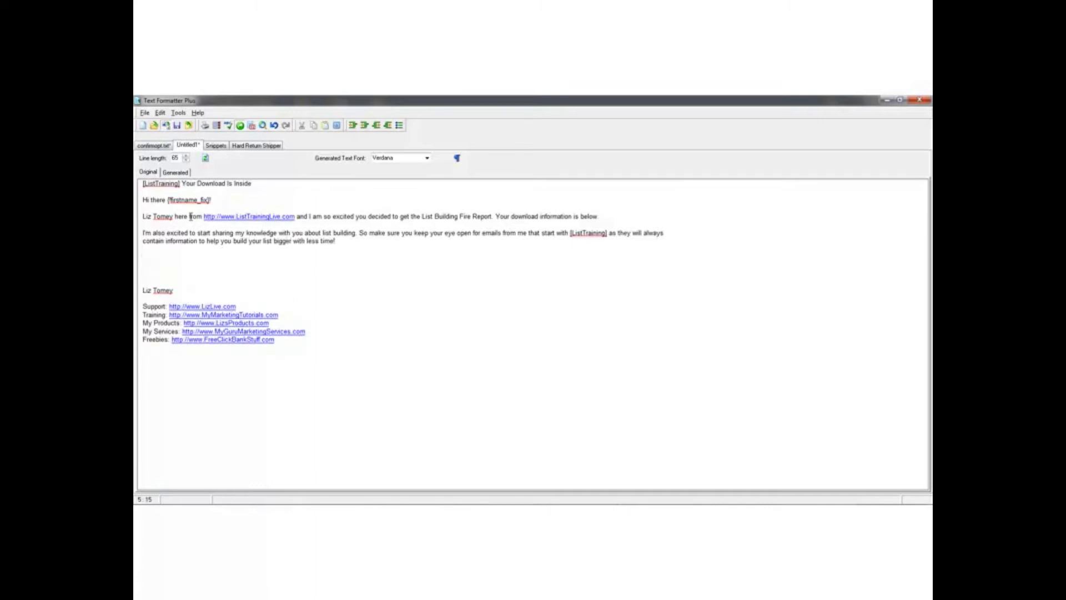
# - Add the line "Here's your download to get you started" below the second paragraph, followed by a blank line
pyautogui.write("Here's your download to get you sta")
pyautogui.press('Return')
pyautogui.press('Return')
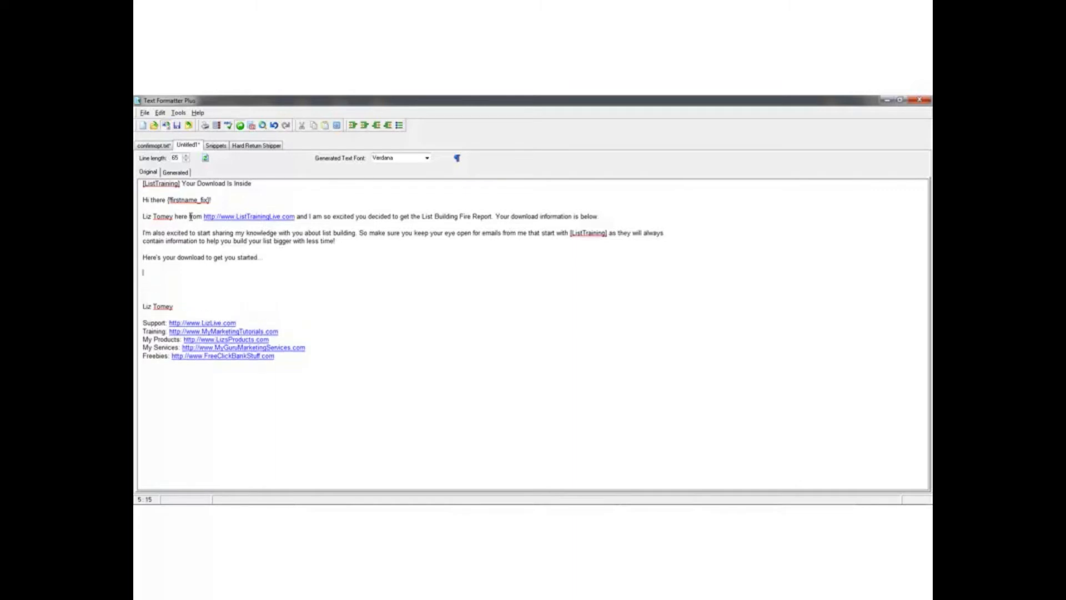
# - Switch to Firefox and copy the URL of the List Building Fire download page
pyautogui.hotkey('alt', 'Tab')
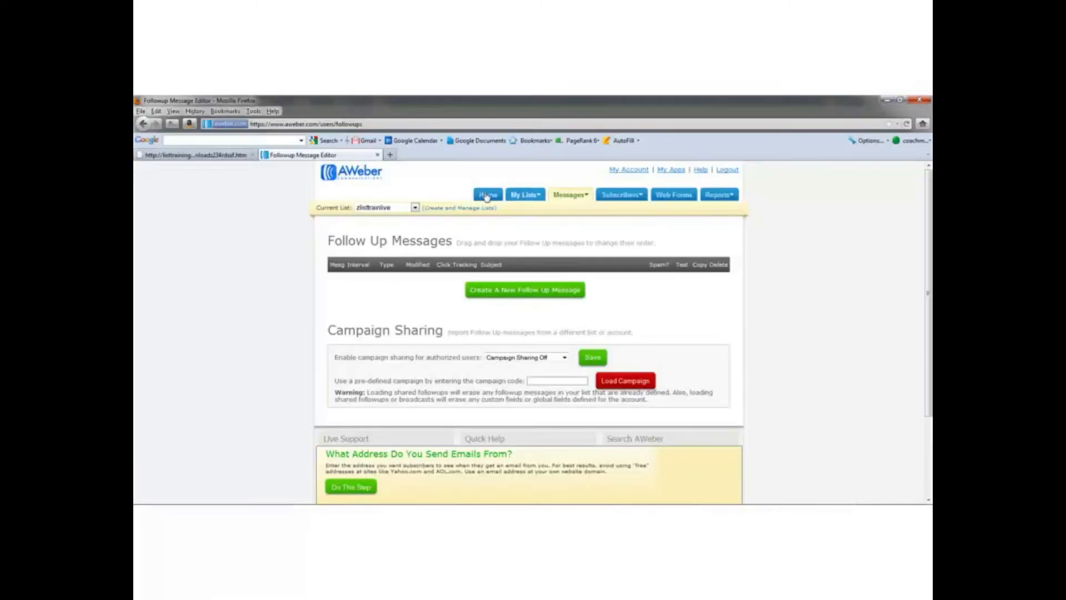
pyautogui.click(208, 160)
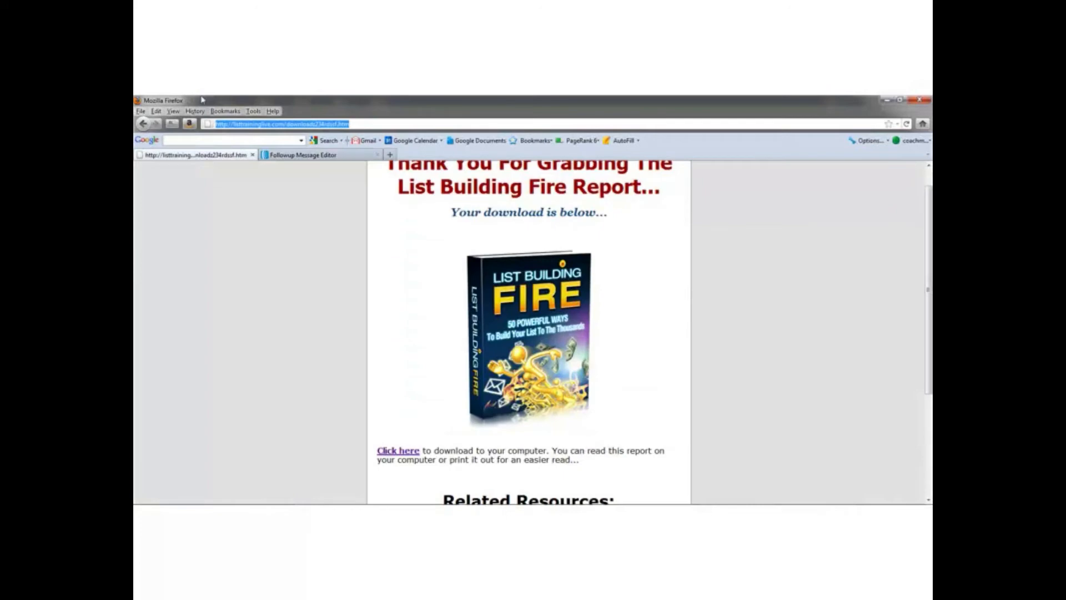
pyautogui.rightClick(338, 124)
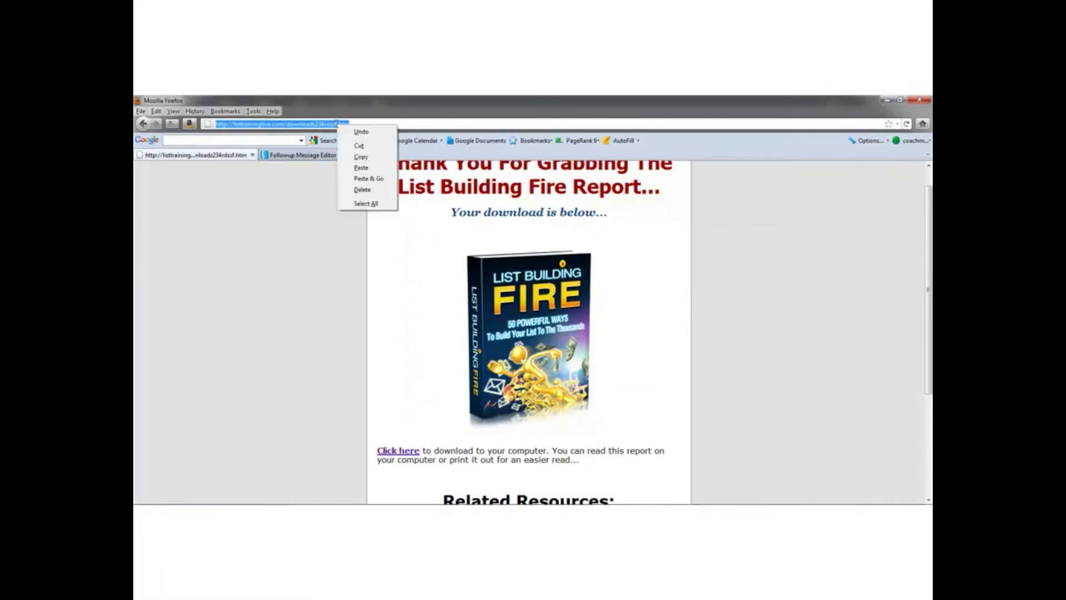
pyautogui.click(361, 157)
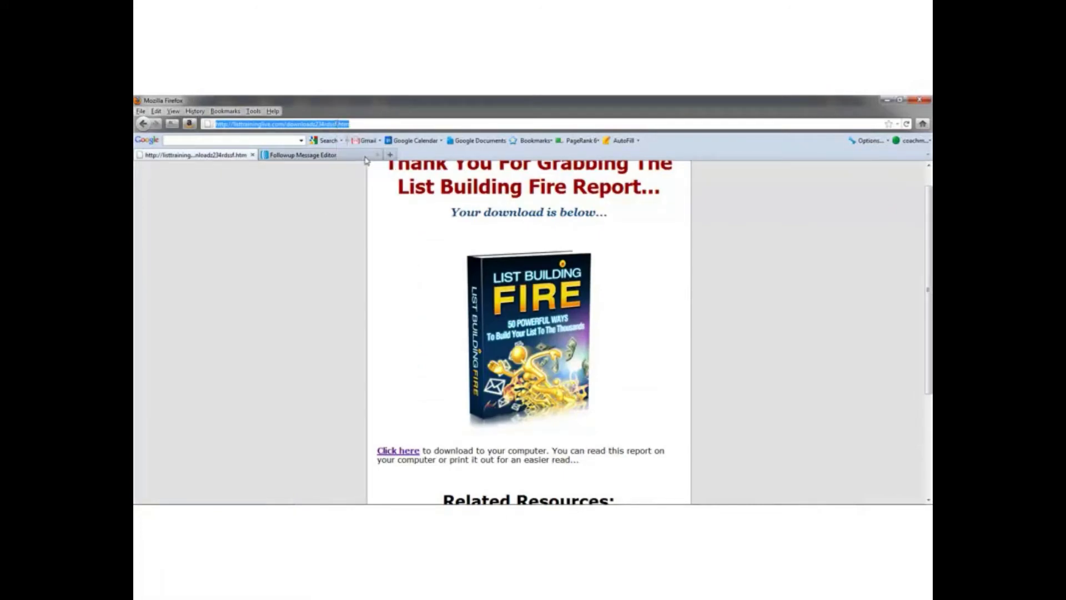
# - Back in Text Formatter Plus, paste the download page link below "Here's your download to get you started" and add the sign-off "To your success!"
pyautogui.hotkey('alt', 'Tab')
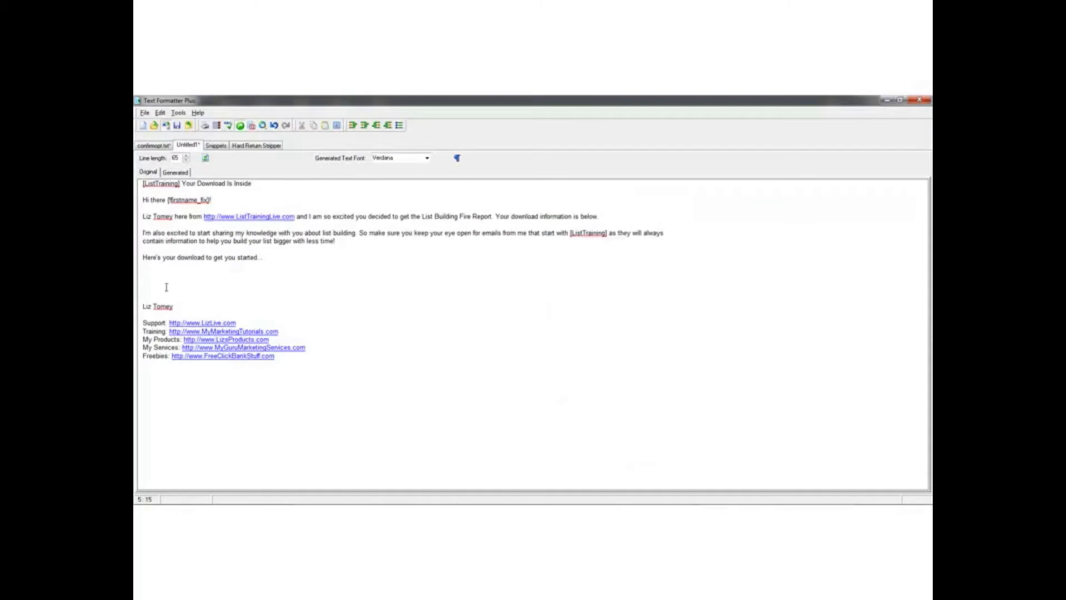
pyautogui.rightClick(160, 276)
pyautogui.click(204, 306)
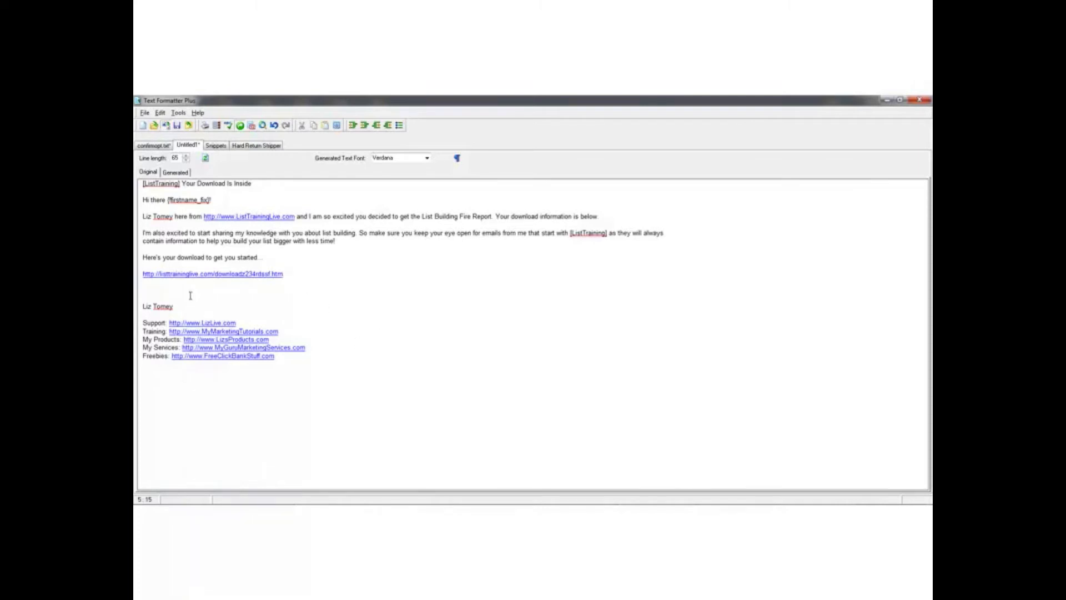
pyautogui.click(158, 297)
pyautogui.press('Return')
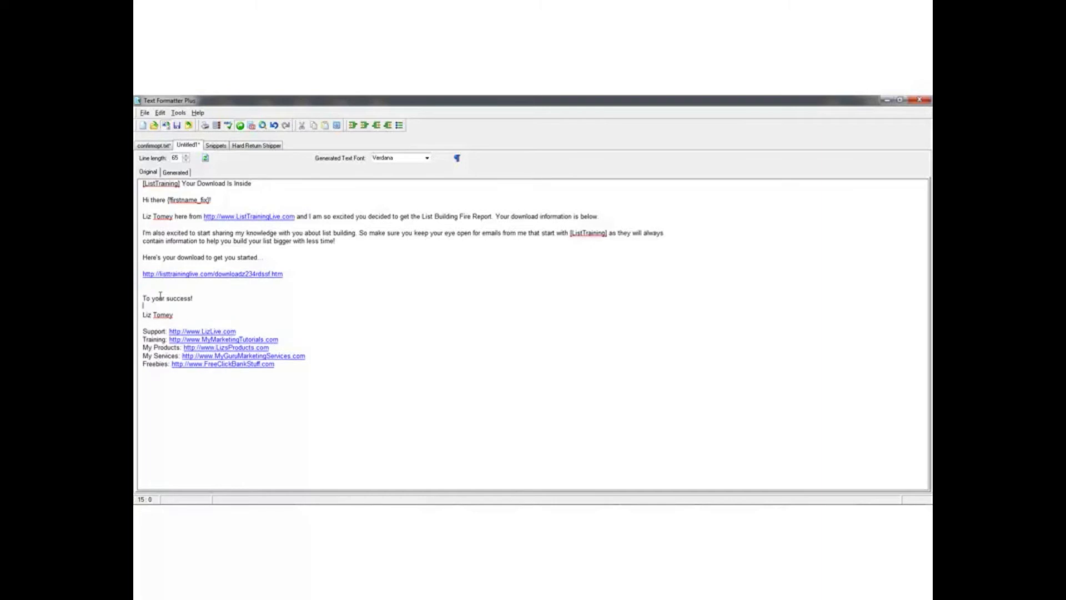
# - Copy the generated email's subject "[ListTraining] Your Download Is Inside" into the subject of AWeber's Follow Up #1 message in Firefox
pyautogui.click(175, 172)
pyautogui.moveTo(143, 183); pyautogui.dragTo(269, 184)
pyautogui.rightClick(261, 187)
pyautogui.click(277, 191)
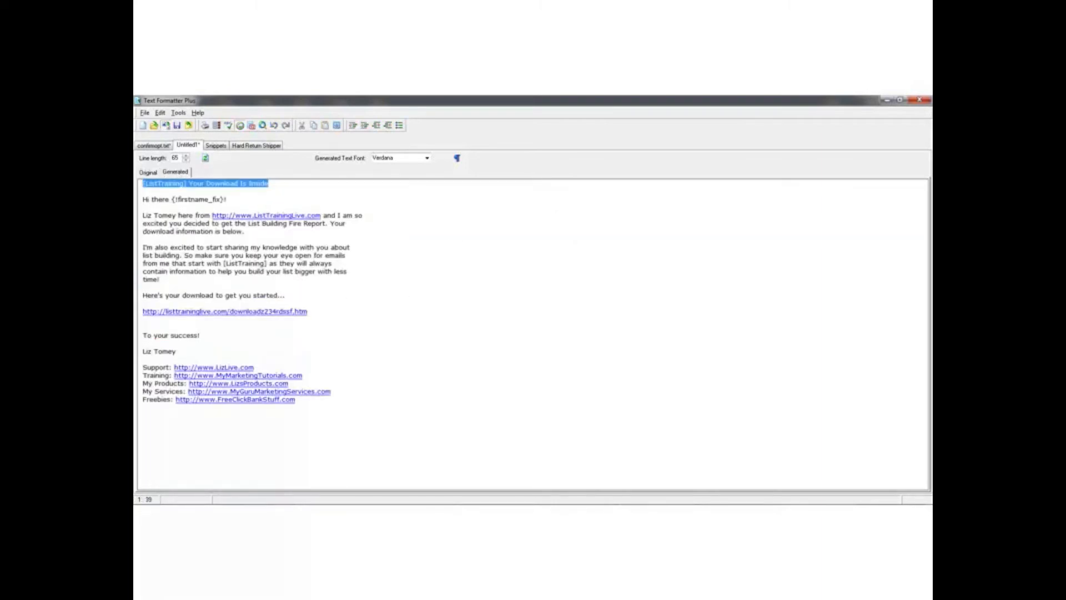
pyautogui.hotkey('alt', 'Tab')
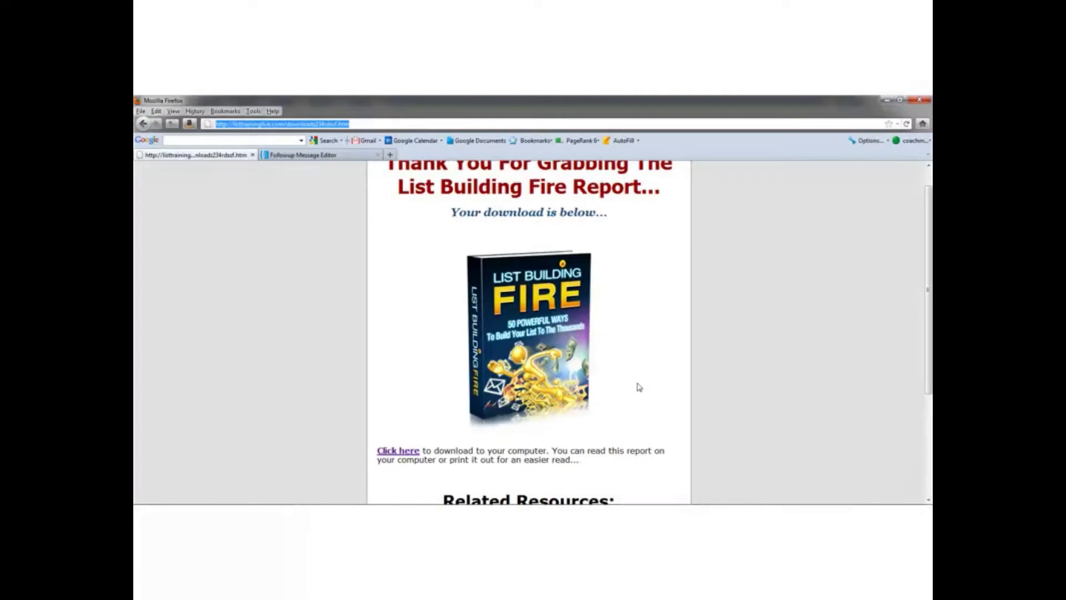
pyautogui.click(334, 156)
pyautogui.click(538, 294)
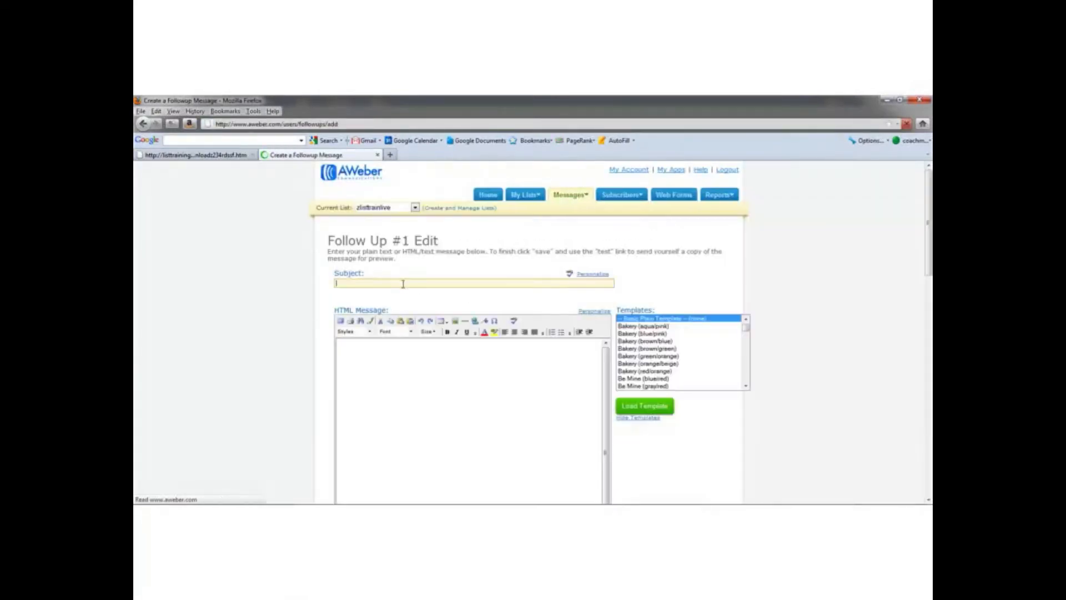
pyautogui.rightClick(404, 285)
pyautogui.click(427, 328)
# - Copy the generated email body from the greeting through the signature links in Text Formatter Plus into AWeber's plain text message
pyautogui.moveTo(931, 203); pyautogui.dragTo(929, 340)
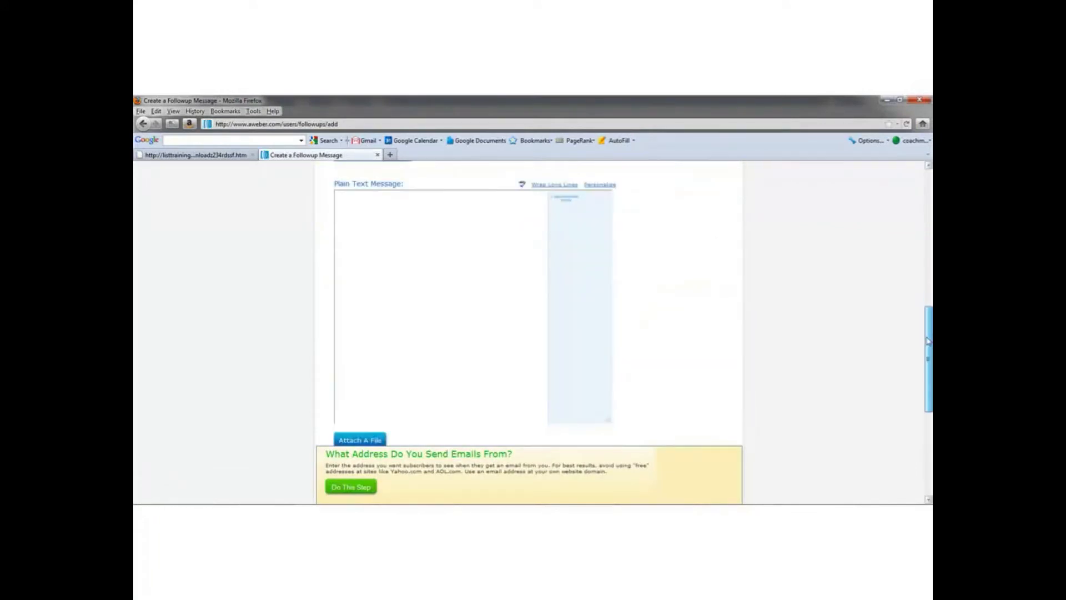
pyautogui.hotkey('alt', 'Tab')
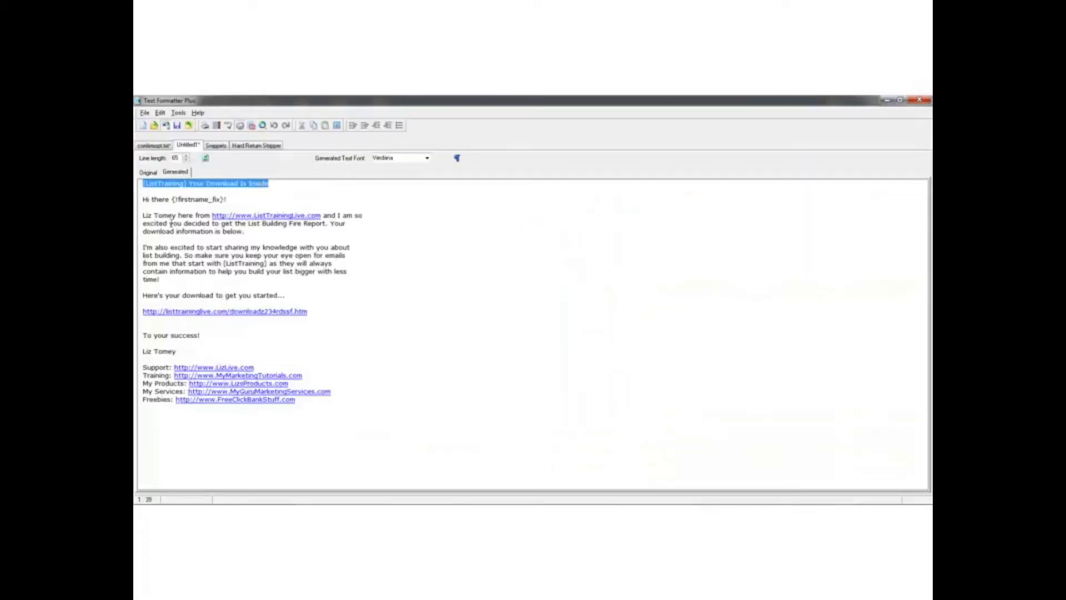
pyautogui.moveTo(142, 201); pyautogui.dragTo(352, 397)
pyautogui.rightClick(231, 223)
pyautogui.click(258, 234)
pyautogui.hotkey('alt', 'Tab')
pyautogui.rightClick(418, 263)
pyautogui.click(457, 309)
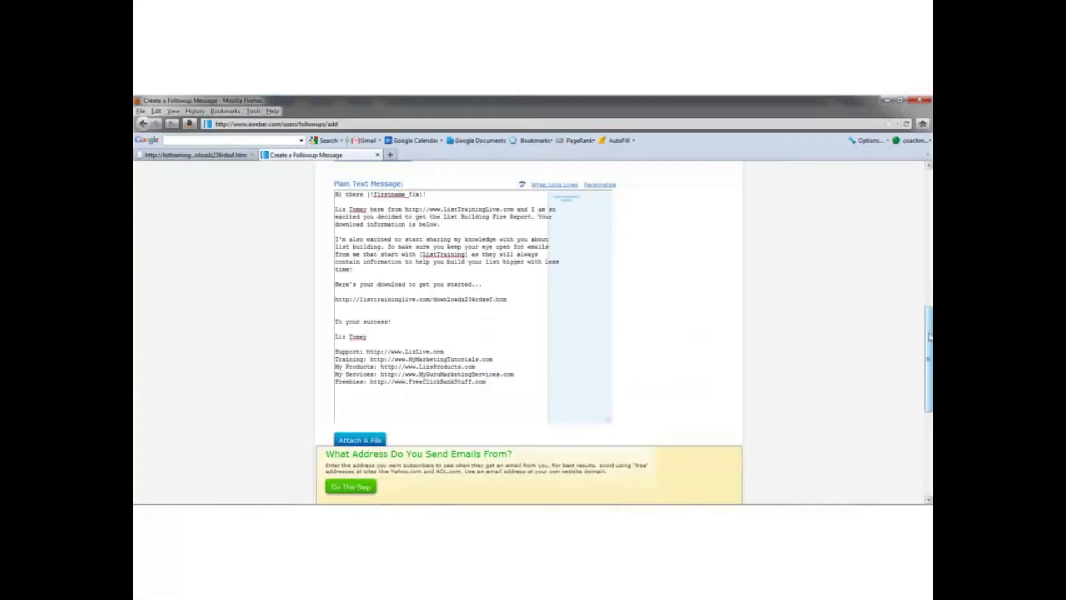
# - Save the first follow-up message with click tracking off
pyautogui.moveTo(931, 337); pyautogui.dragTo(930, 413)
pyautogui.click(340, 262)
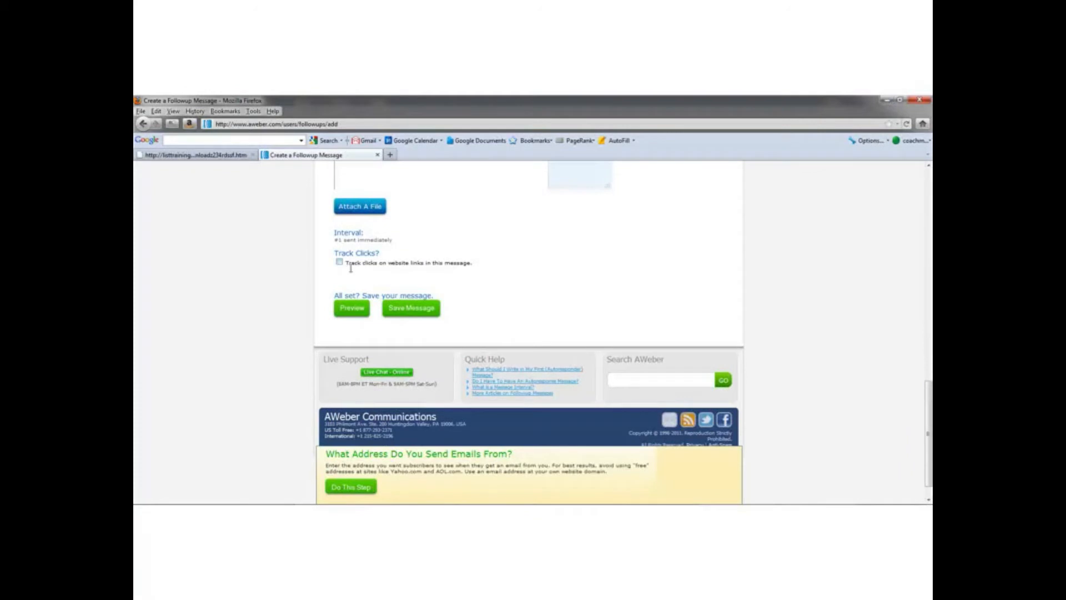
pyautogui.click(411, 309)
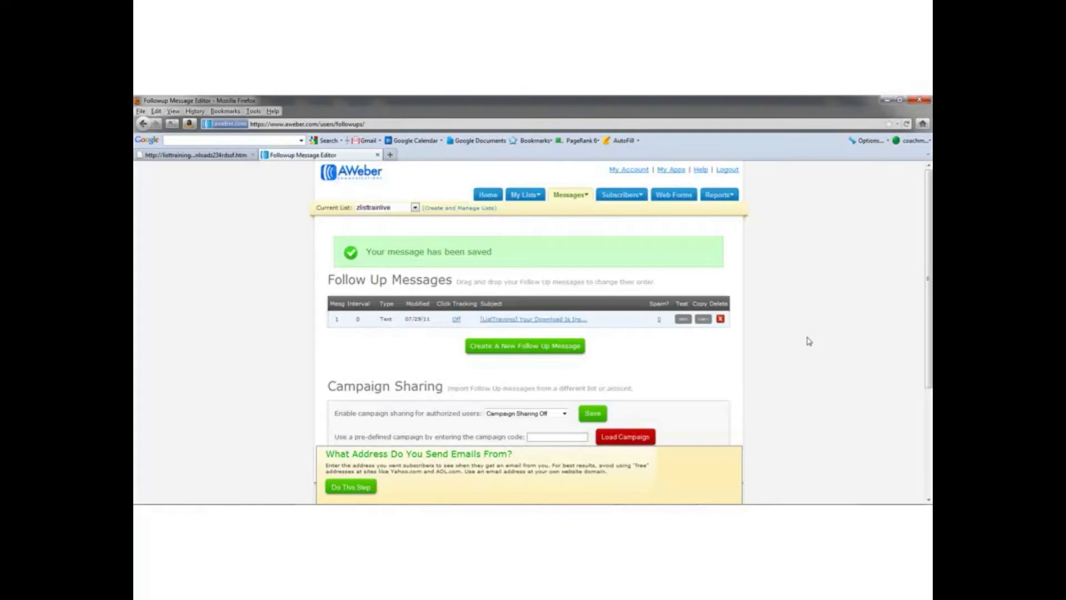
# - Create a new web form for the zlisttrainlive list and set its width to 250
pyautogui.click(677, 196)
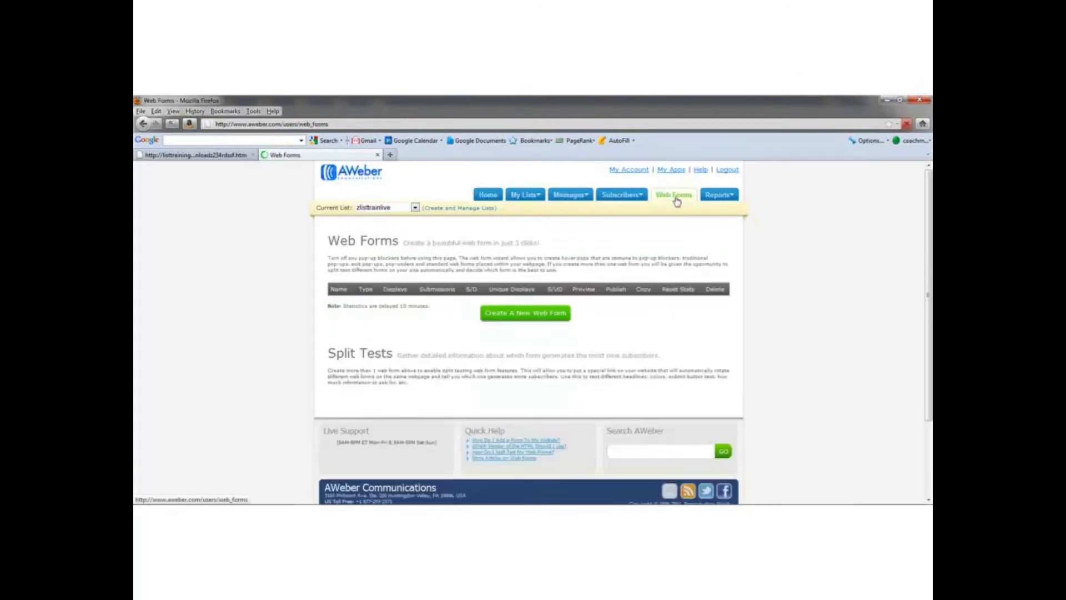
pyautogui.click(546, 321)
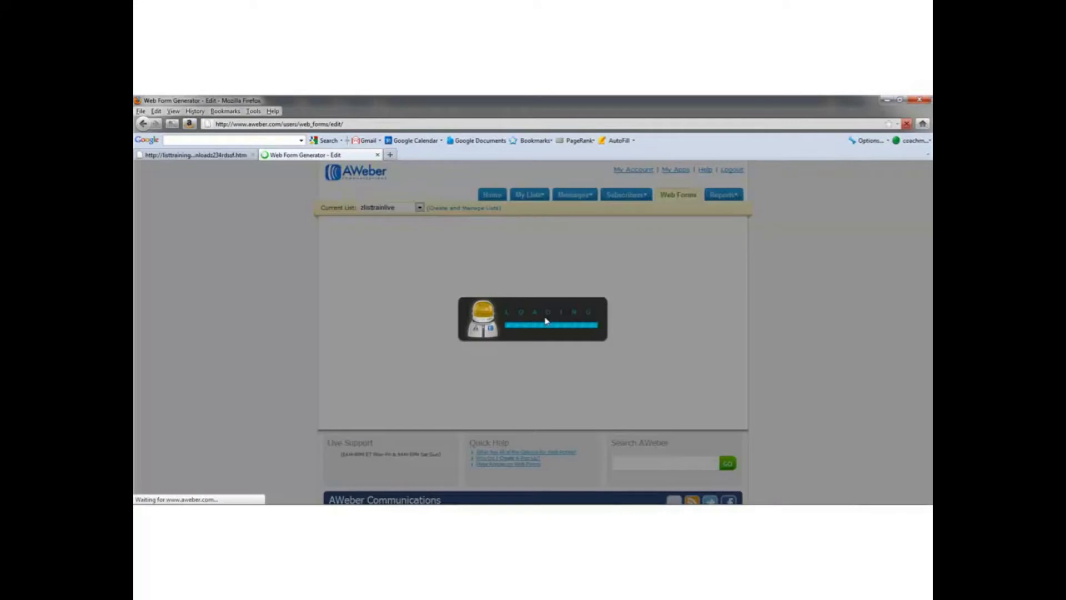
pyautogui.scroll(-6, 906, 322)
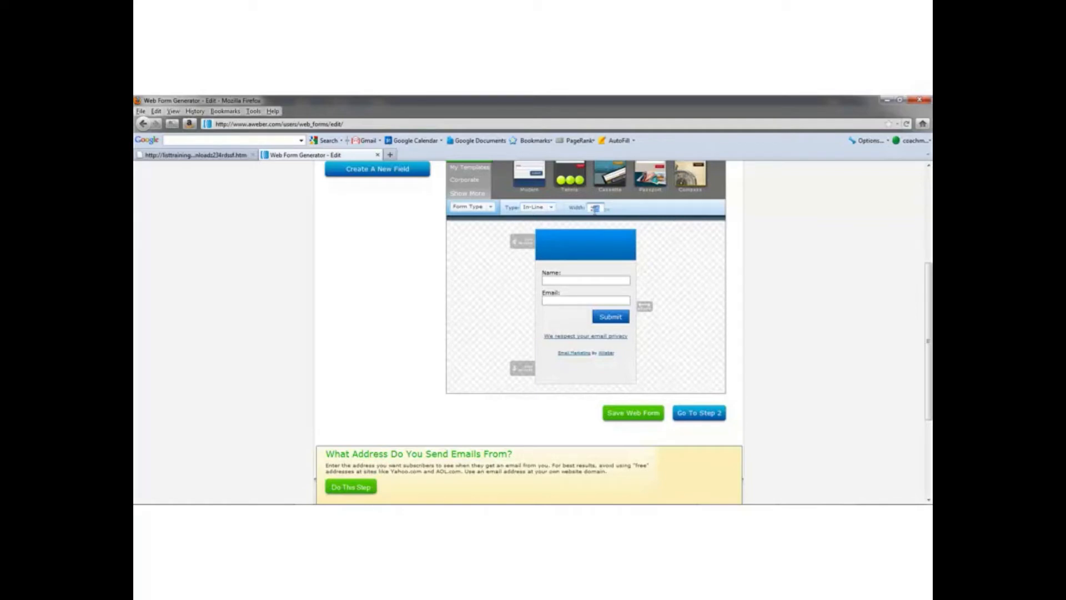
pyautogui.write('50')
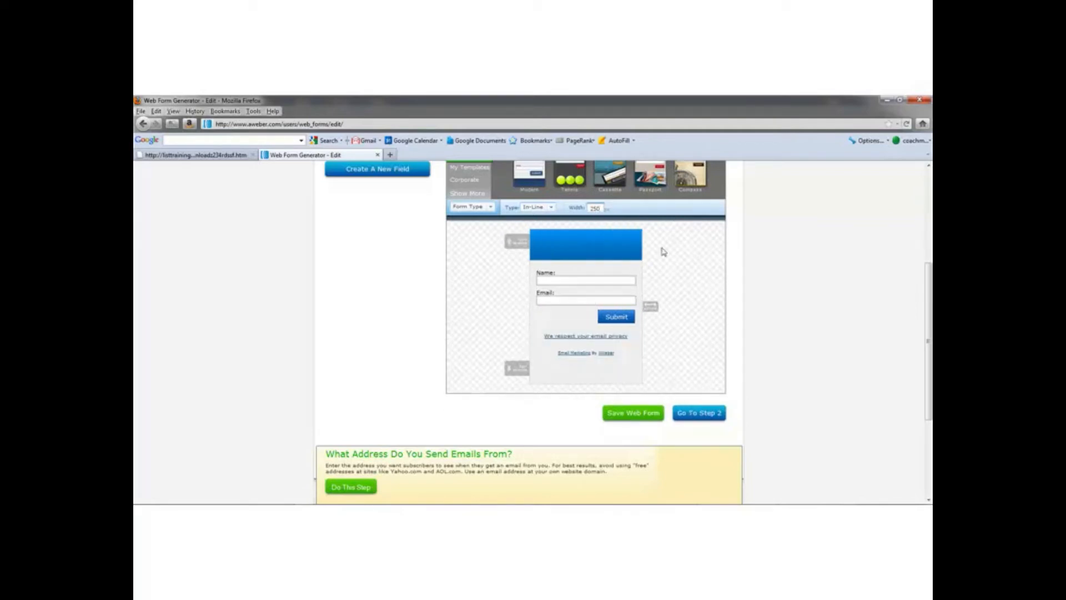
# - Remove the header and the footer from the web form
pyautogui.click(639, 237)
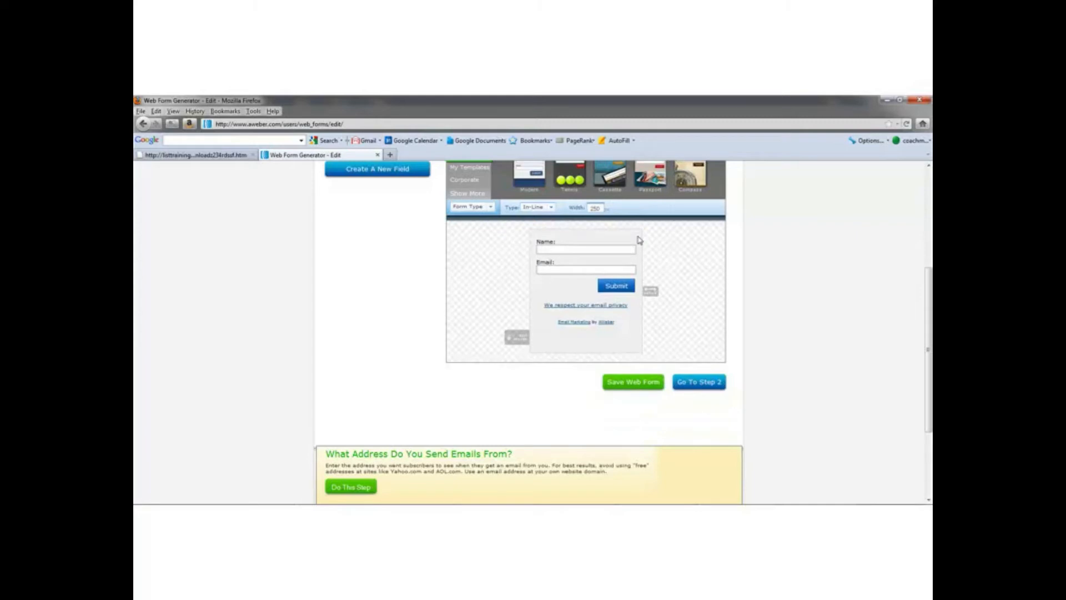
pyautogui.click(638, 334)
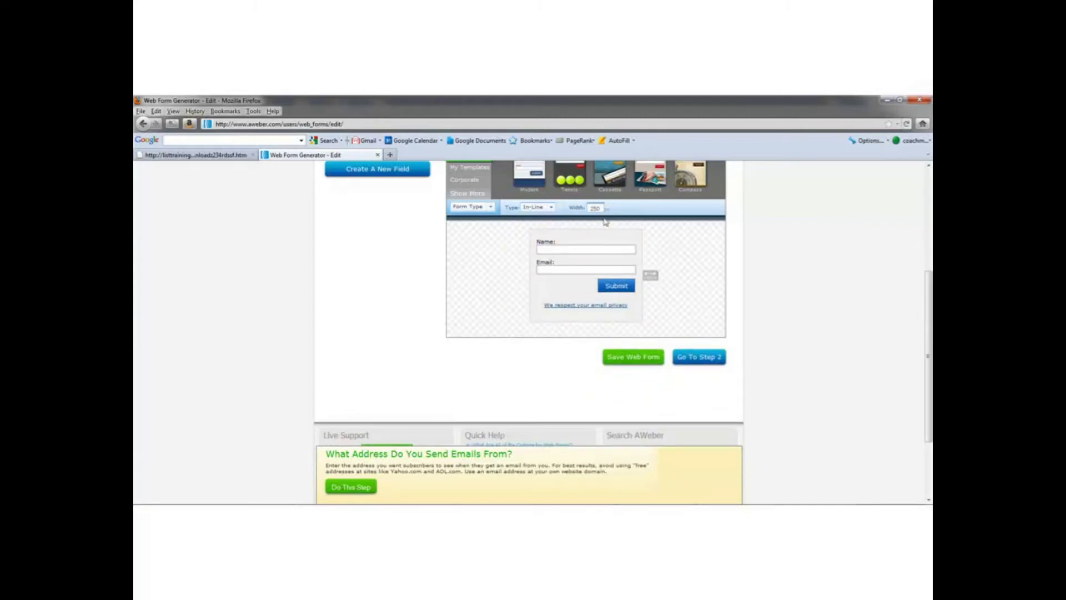
# - Set both the background and the border of the web form's body to no color
pyautogui.scroll(2, 679, 246)
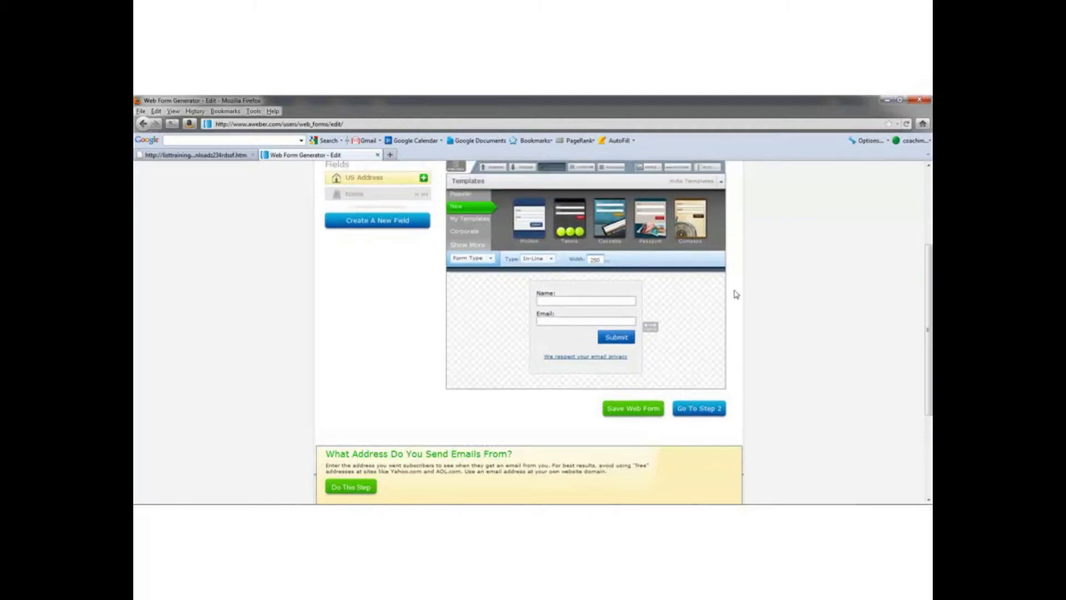
pyautogui.click(470, 258)
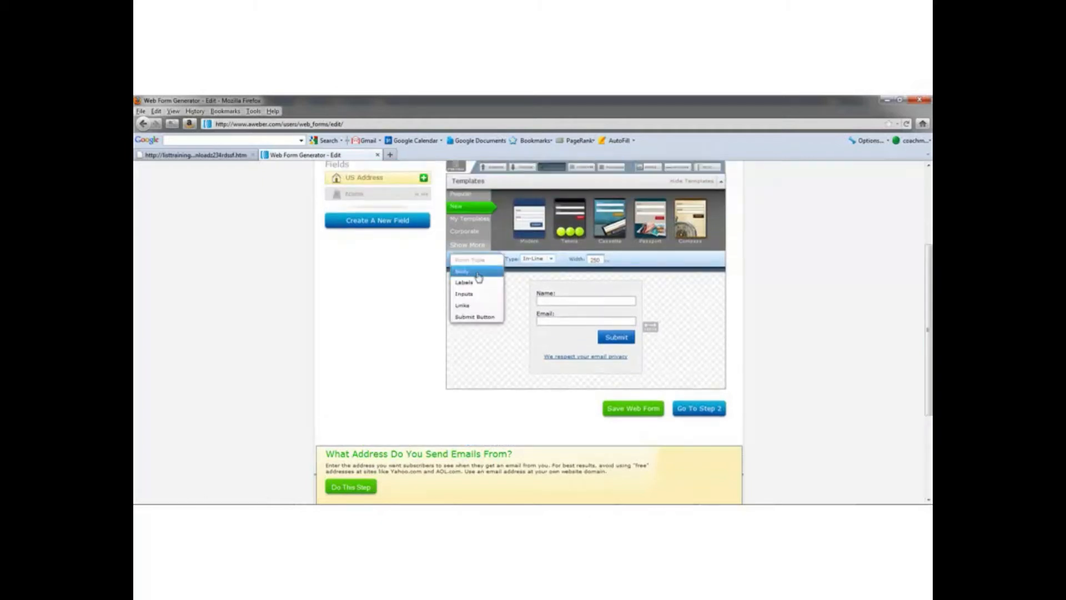
pyautogui.click(477, 277)
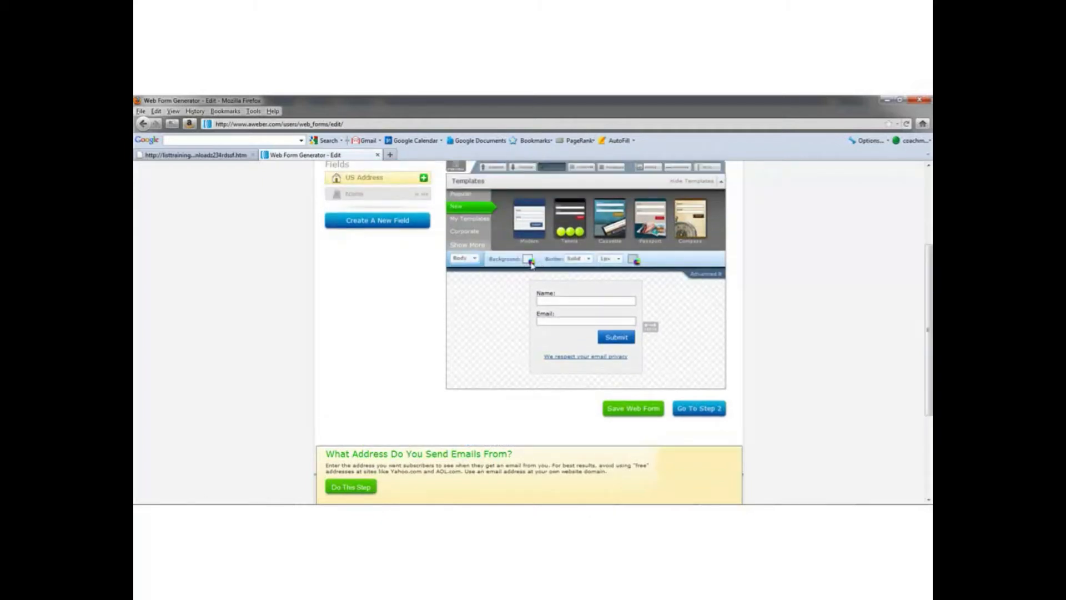
pyautogui.click(529, 260)
pyautogui.click(638, 308)
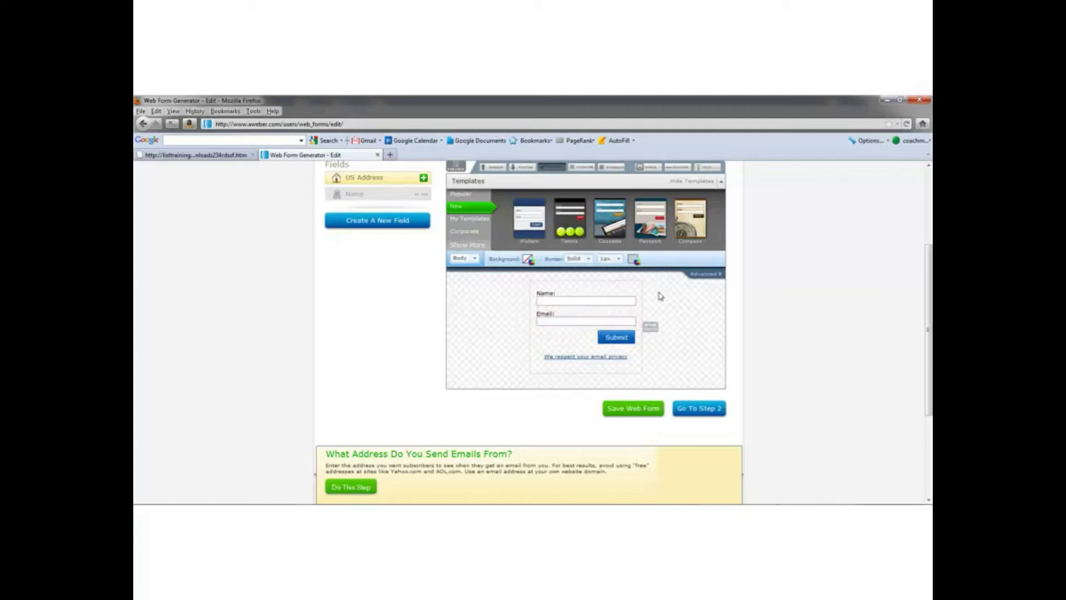
pyautogui.click(634, 259)
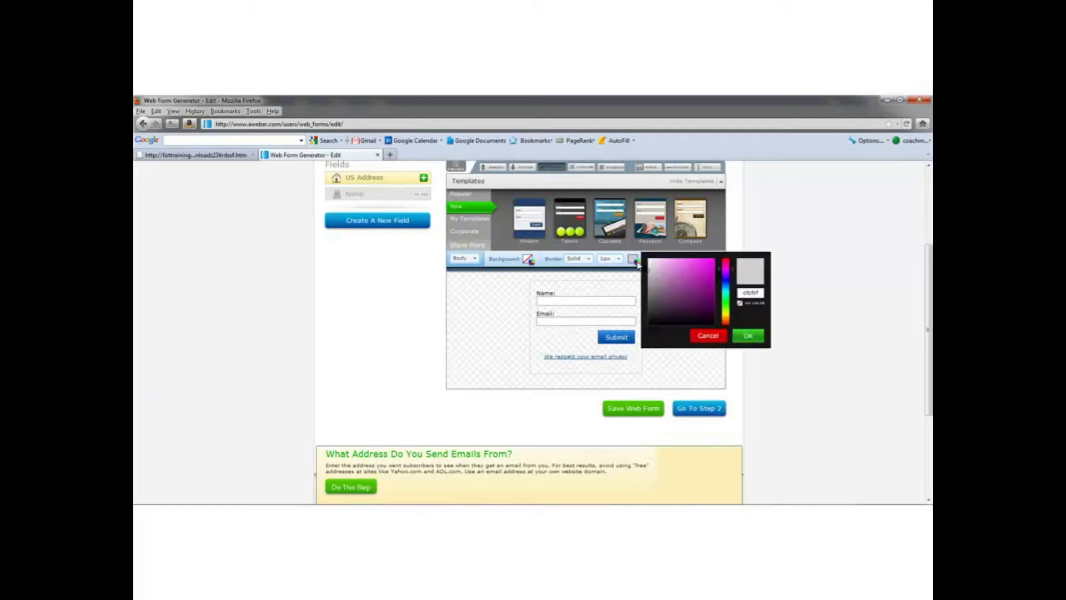
pyautogui.click(741, 304)
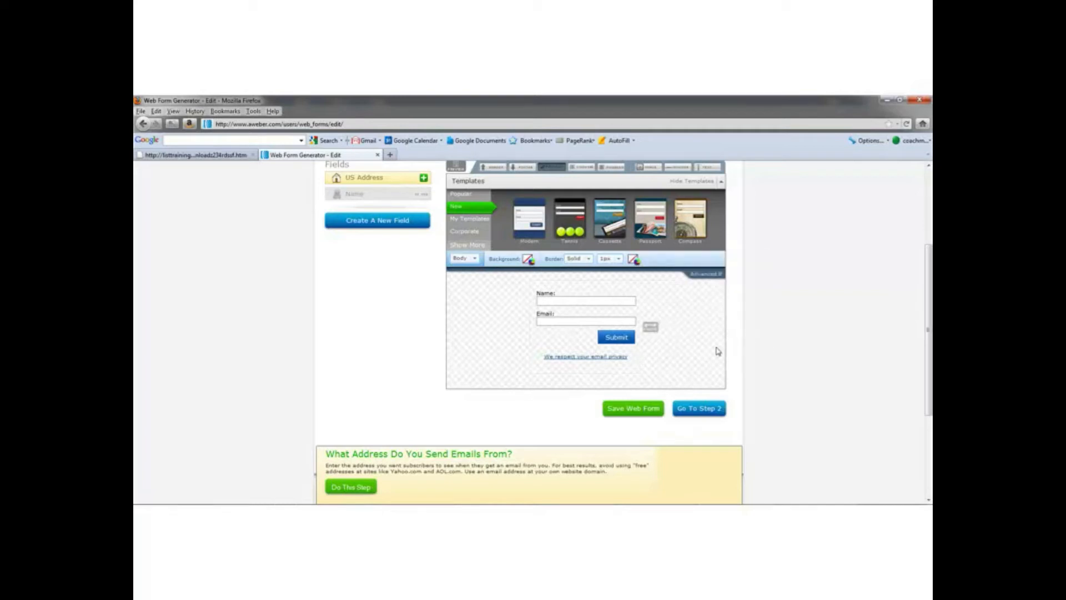
# - Proceed to the web form's settings and set the thank you page to "Smart" Video Version
pyautogui.click(701, 411)
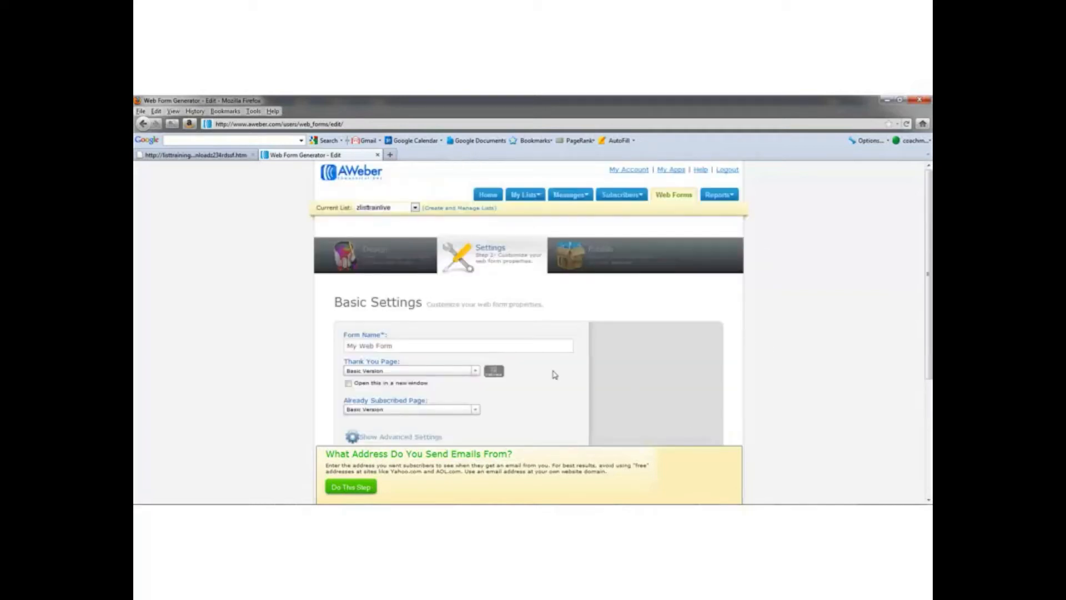
pyautogui.click(443, 371)
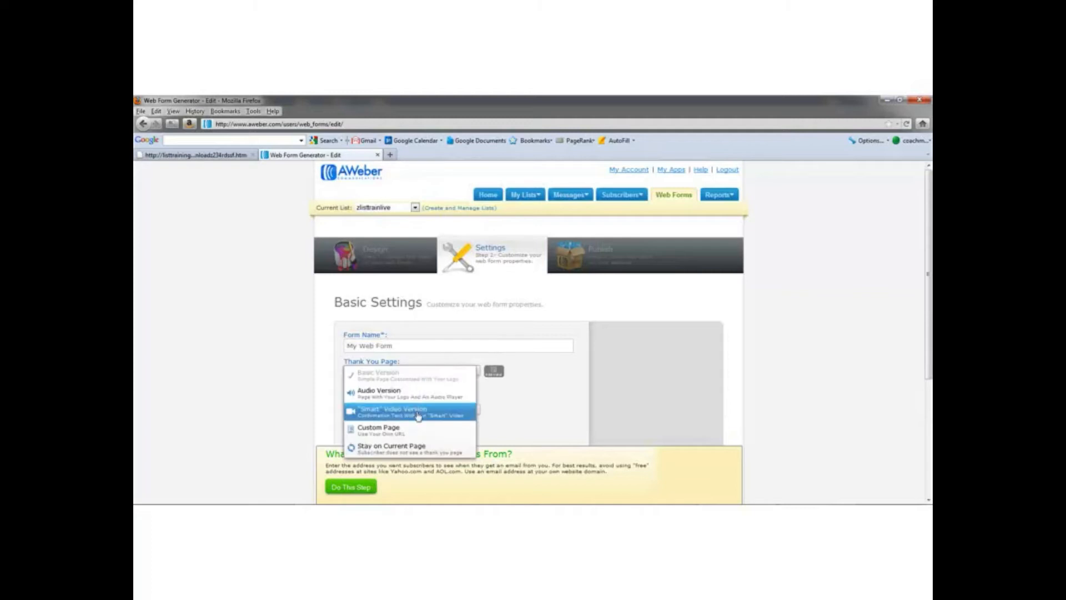
pyautogui.click(418, 414)
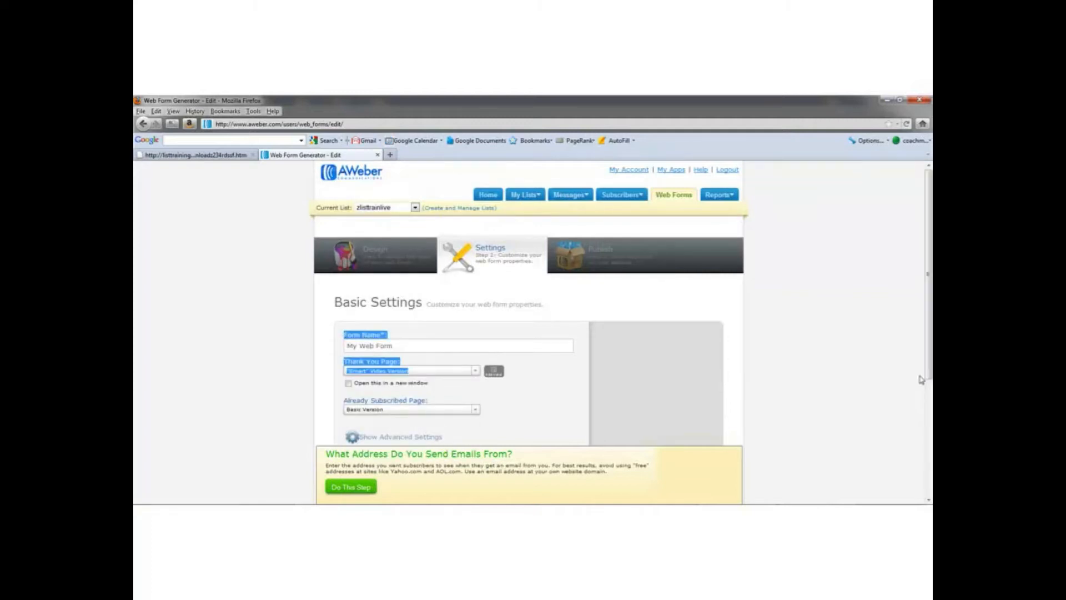
pyautogui.scroll(-3, 911, 367)
pyautogui.click(470, 317)
pyautogui.click(434, 339)
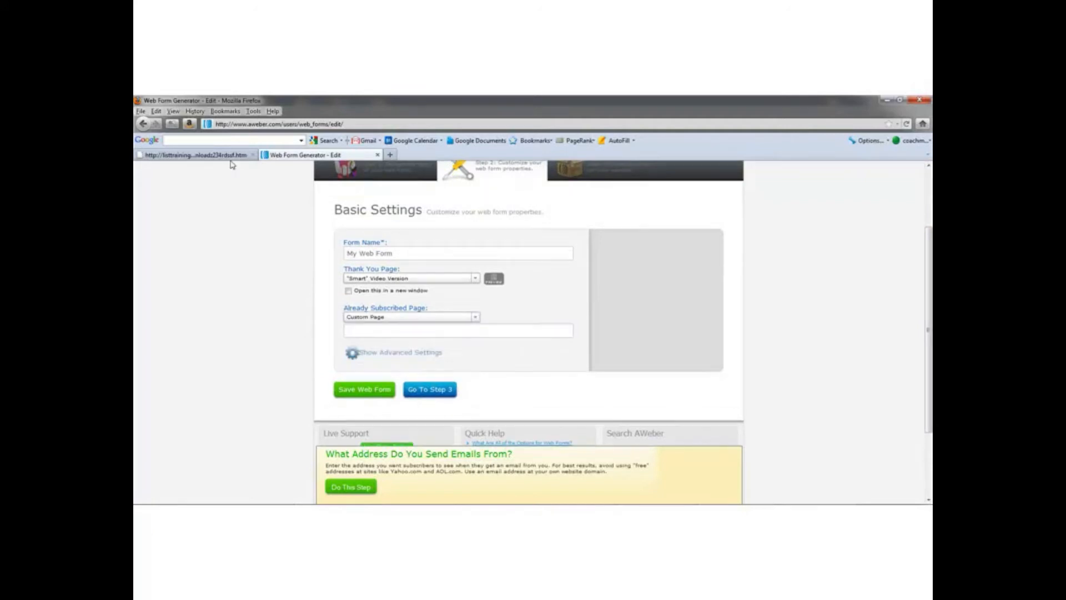
pyautogui.click(203, 156)
pyautogui.rightClick(287, 124)
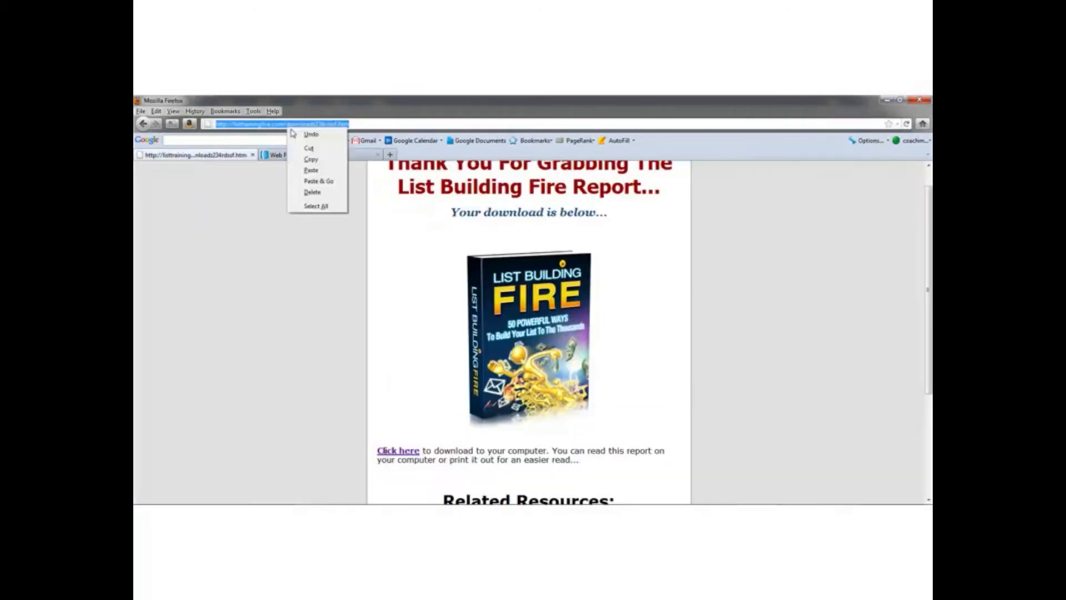
pyautogui.click(322, 158)
pyautogui.click(321, 157)
pyautogui.click(373, 335)
pyautogui.rightClick(367, 333)
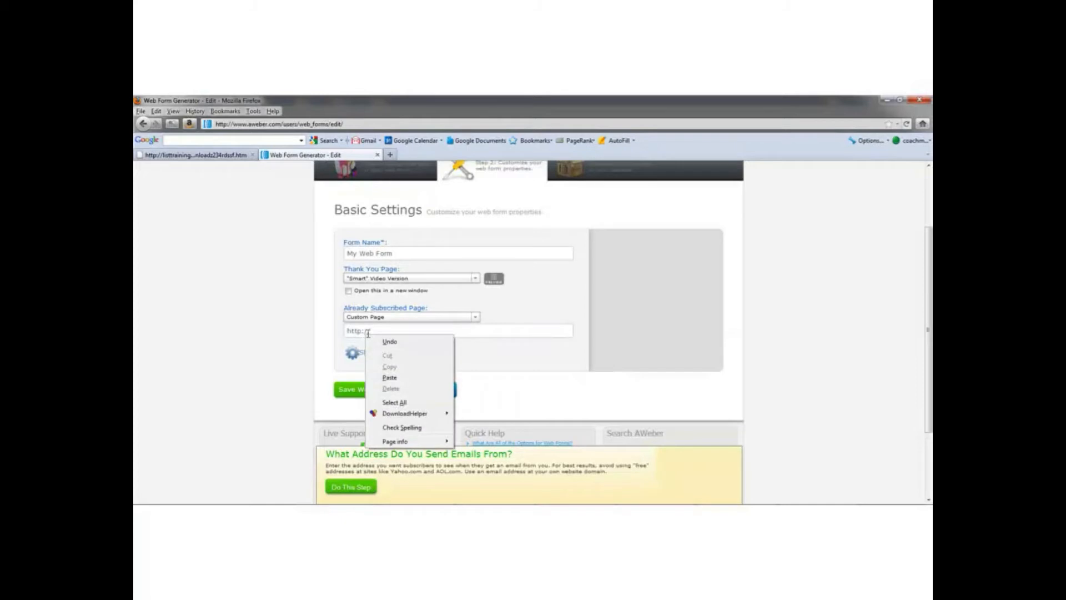
pyautogui.moveTo(377, 333); pyautogui.dragTo(339, 334)
pyautogui.hotkey('ctrl', 'v')
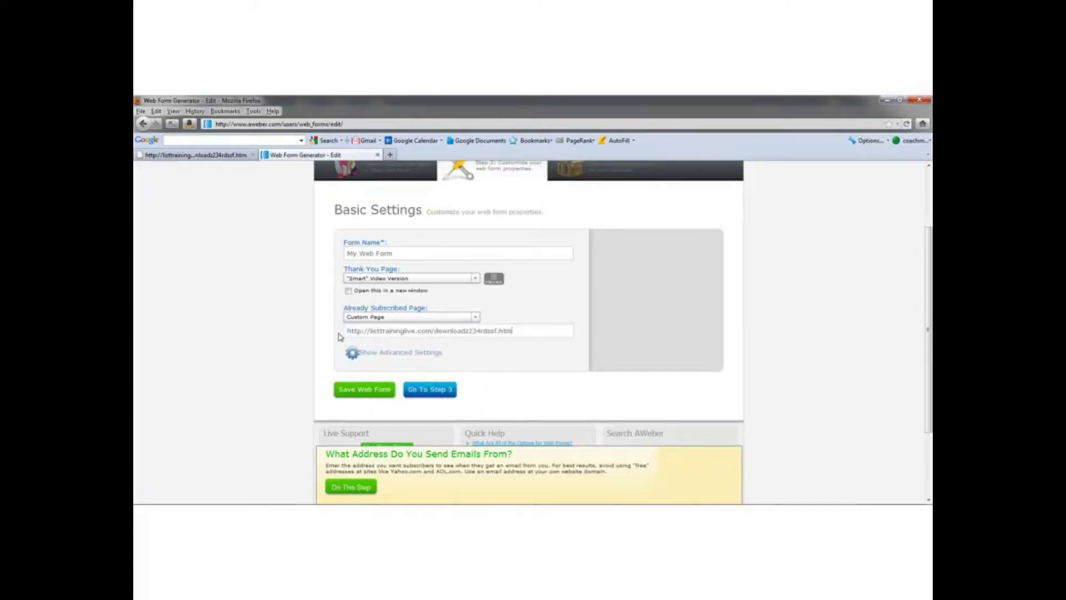
# - Save the web form for publishing and copy its entire raw HTML code for self-installation
pyautogui.click(430, 394)
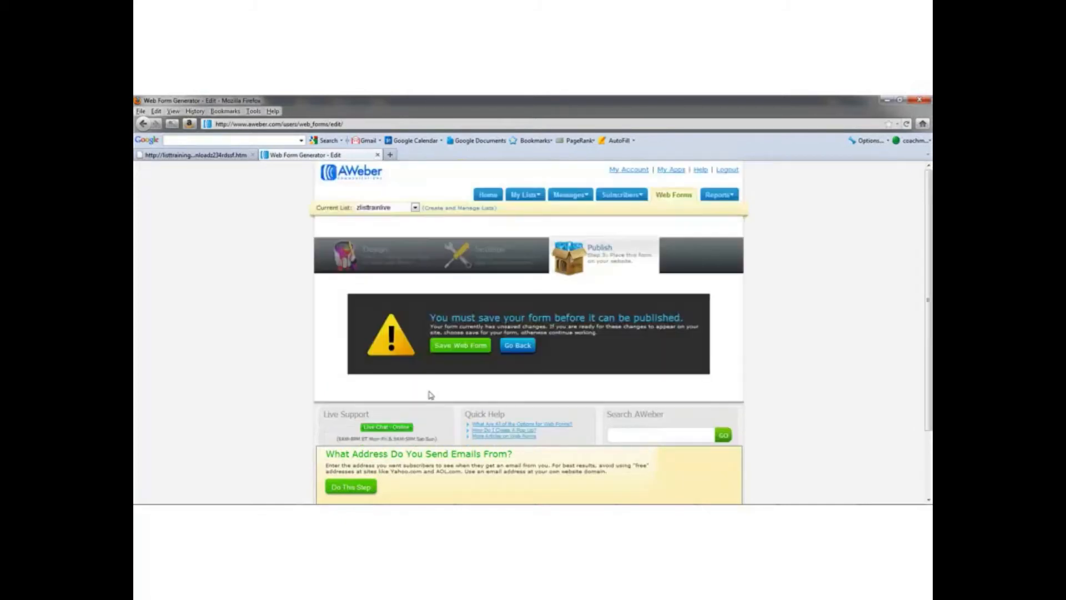
pyautogui.click(468, 347)
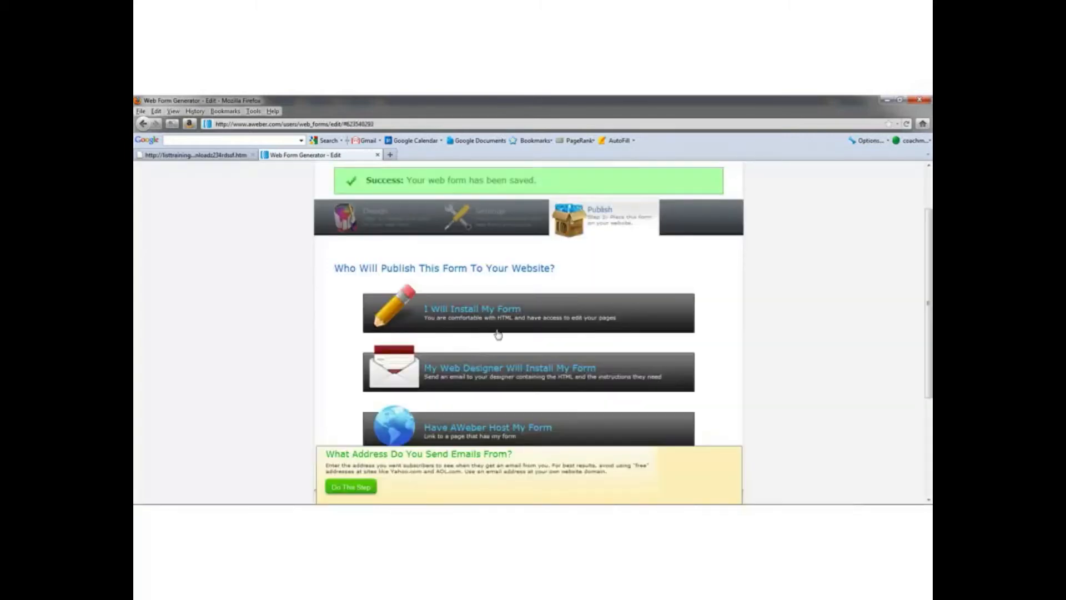
pyautogui.click(537, 320)
pyautogui.click(590, 355)
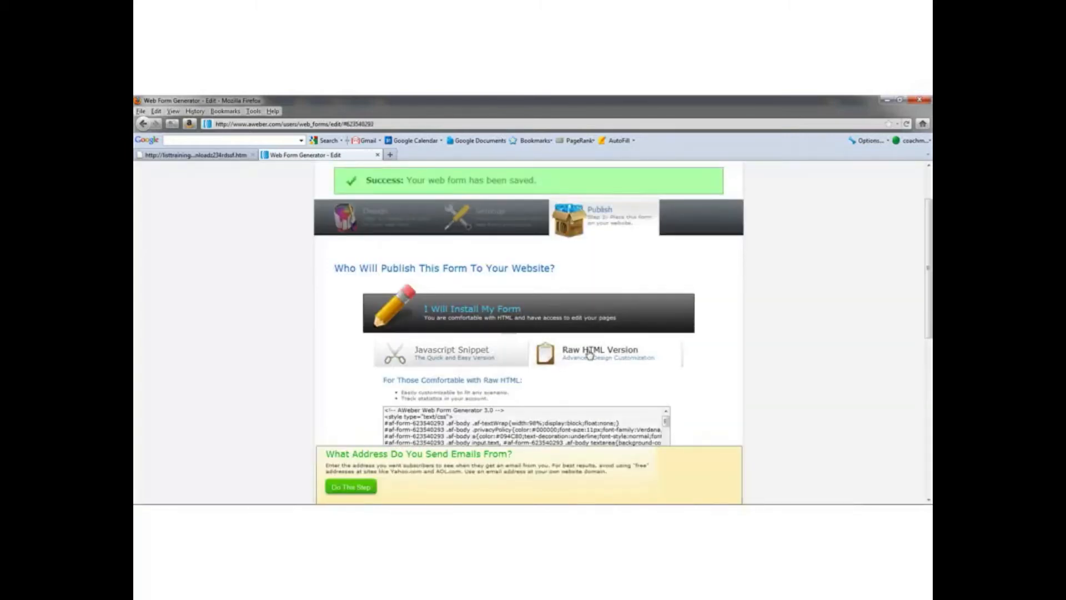
pyautogui.click(481, 438)
pyautogui.rightClick(481, 437)
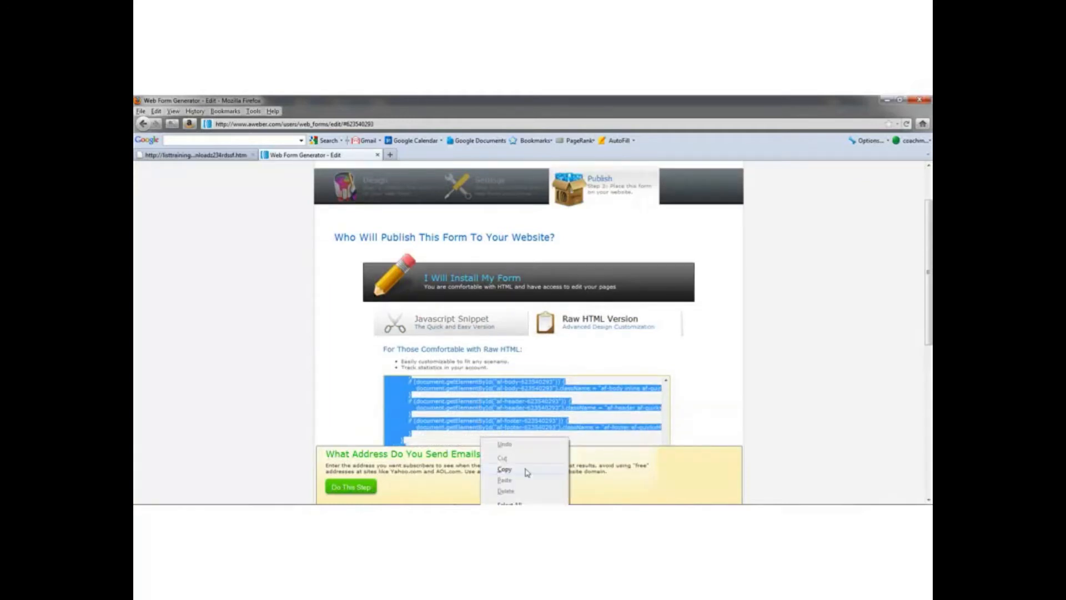
pyautogui.click(525, 470)
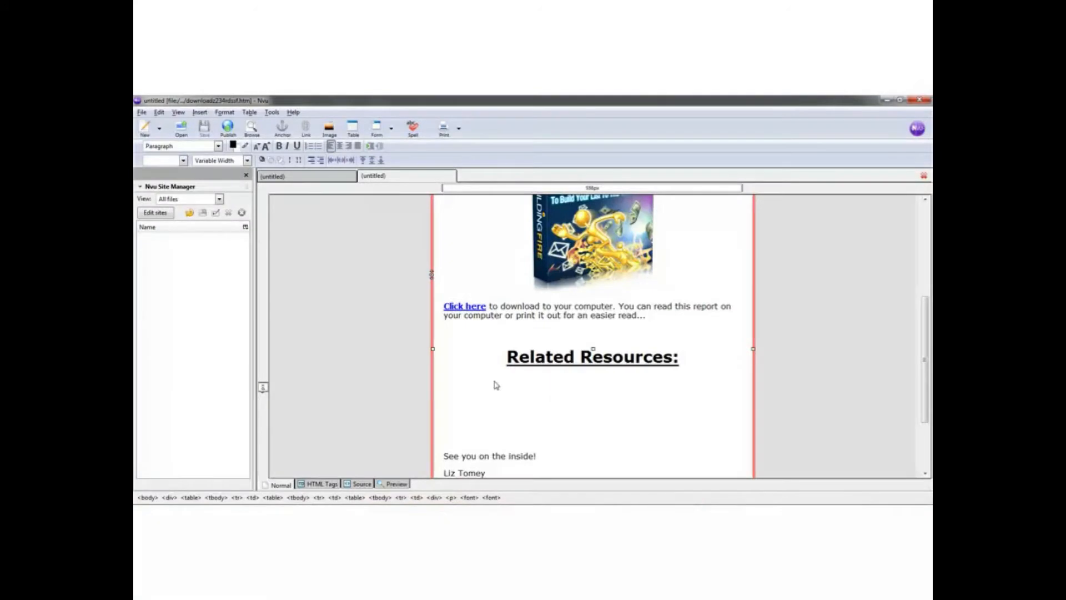
# - Open the HTML source of the List Building Fire index page and search it for "optin"
pyautogui.click(310, 179)
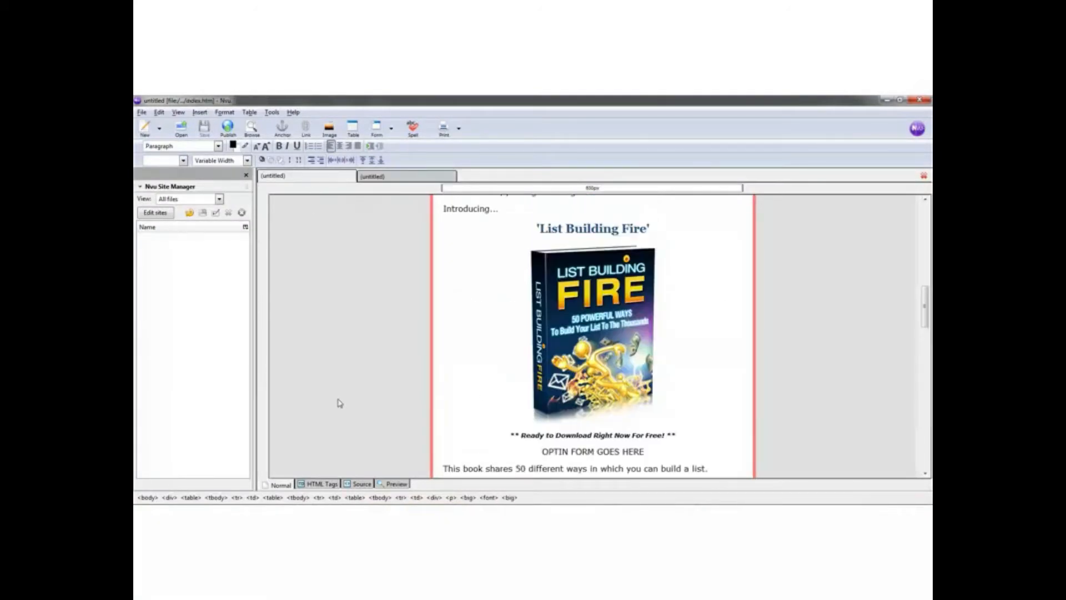
pyautogui.click(358, 484)
pyautogui.moveTo(926, 445); pyautogui.dragTo(914, 123)
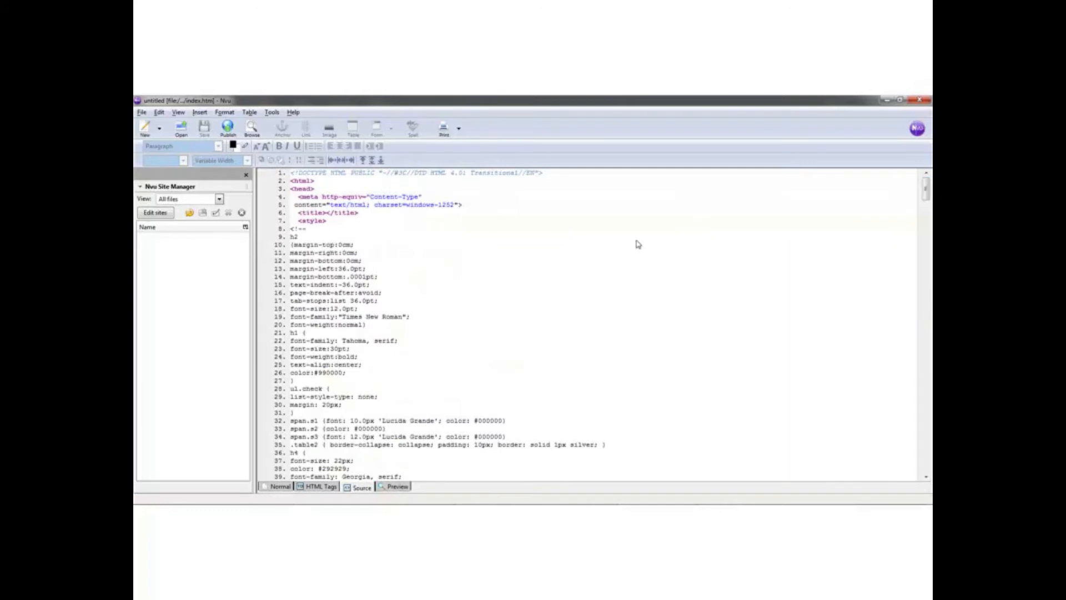
pyautogui.hotkey('ctrl', 'f')
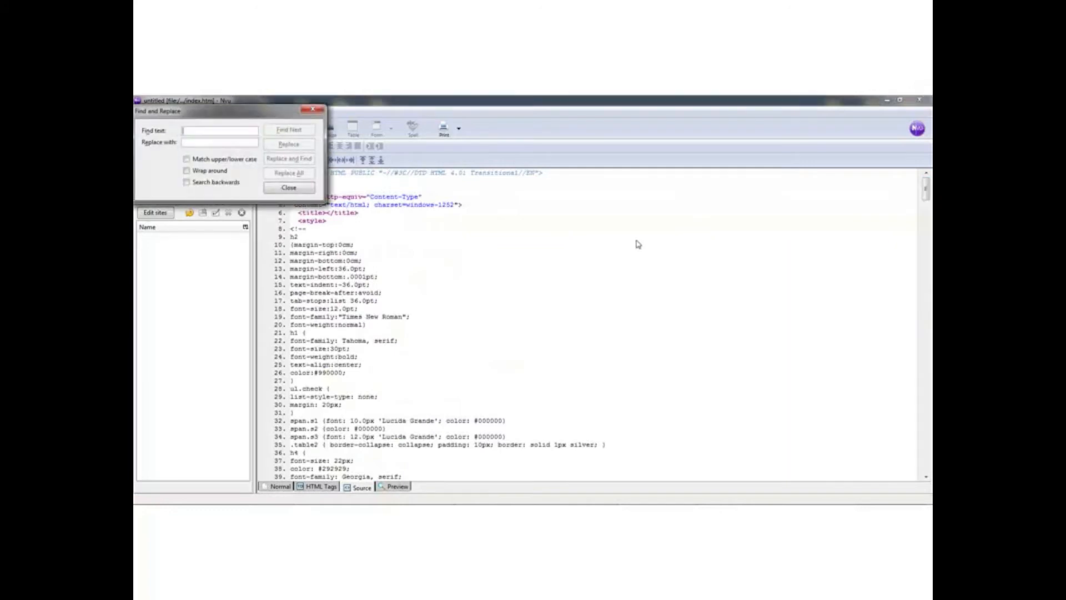
pyautogui.write('optin')
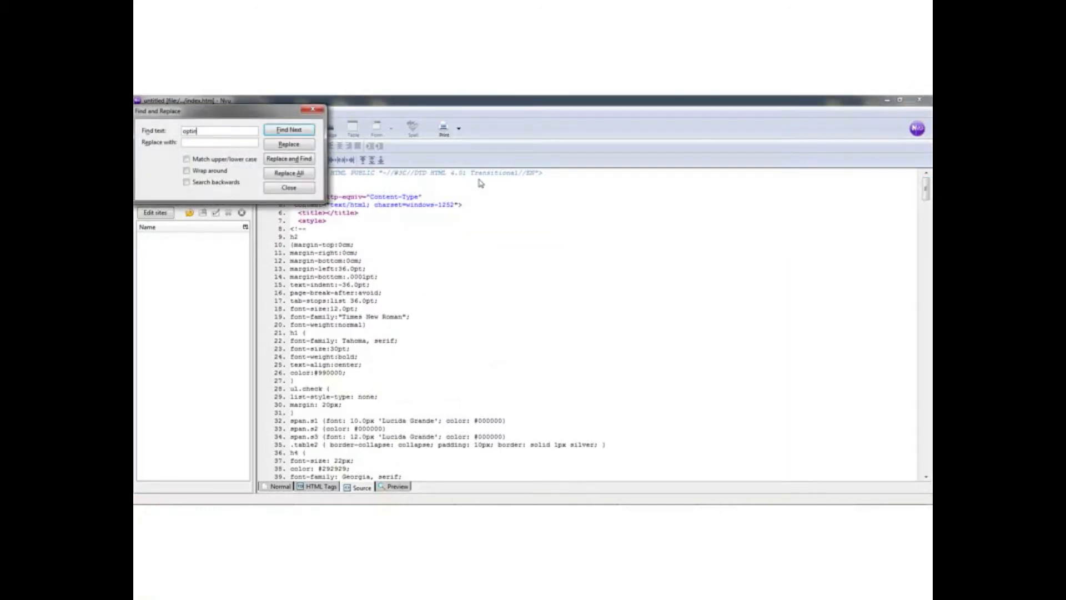
pyautogui.click(307, 132)
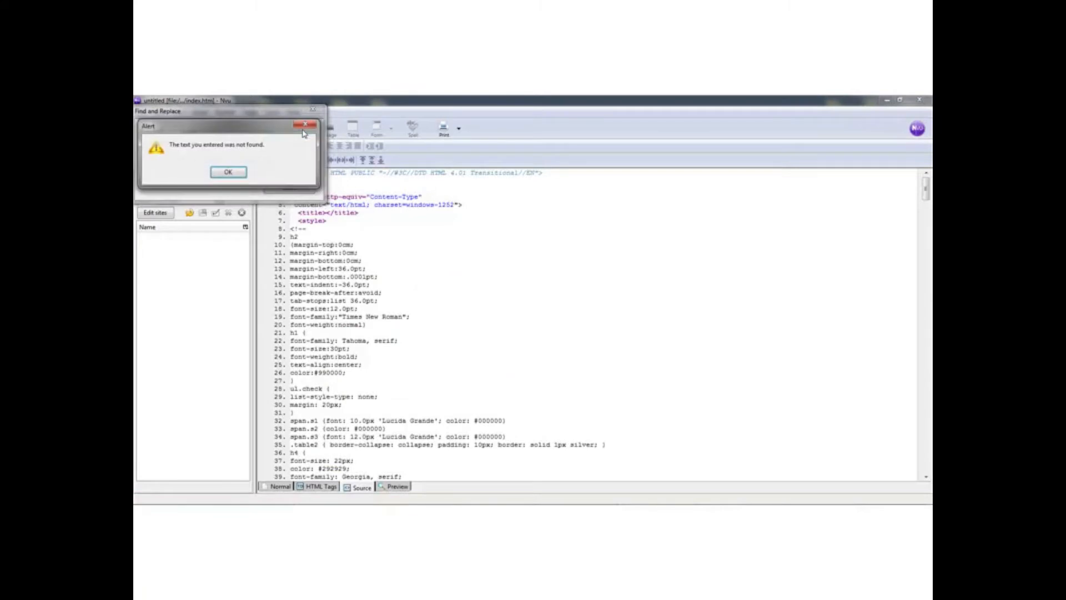
pyautogui.click(228, 172)
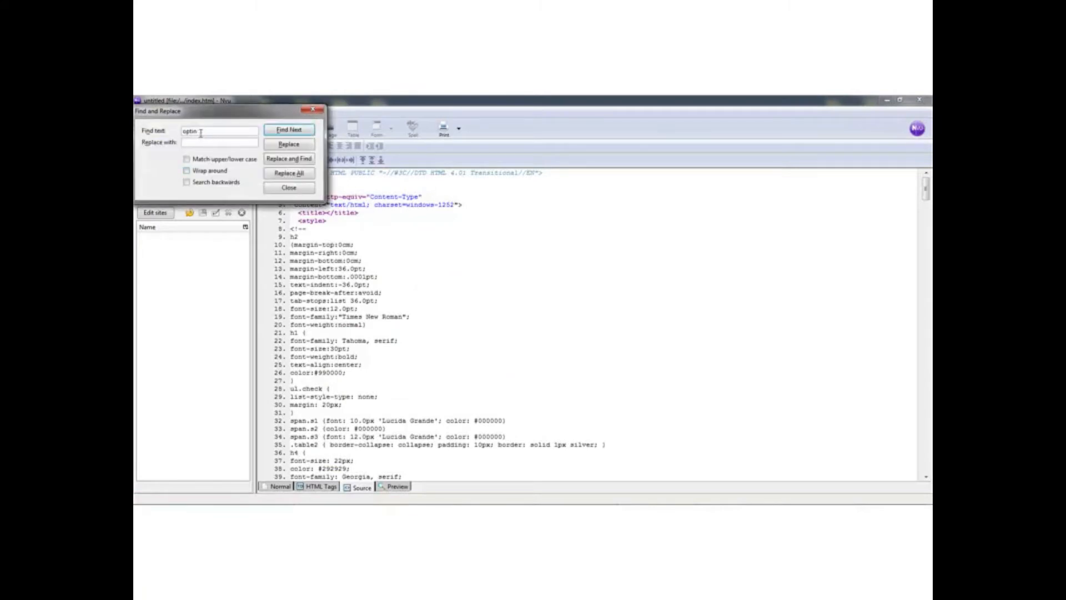
# - Try searching the index page's source for "form", then close the search
pyautogui.write('T')
pyautogui.write('orm')
pyautogui.click(272, 133)
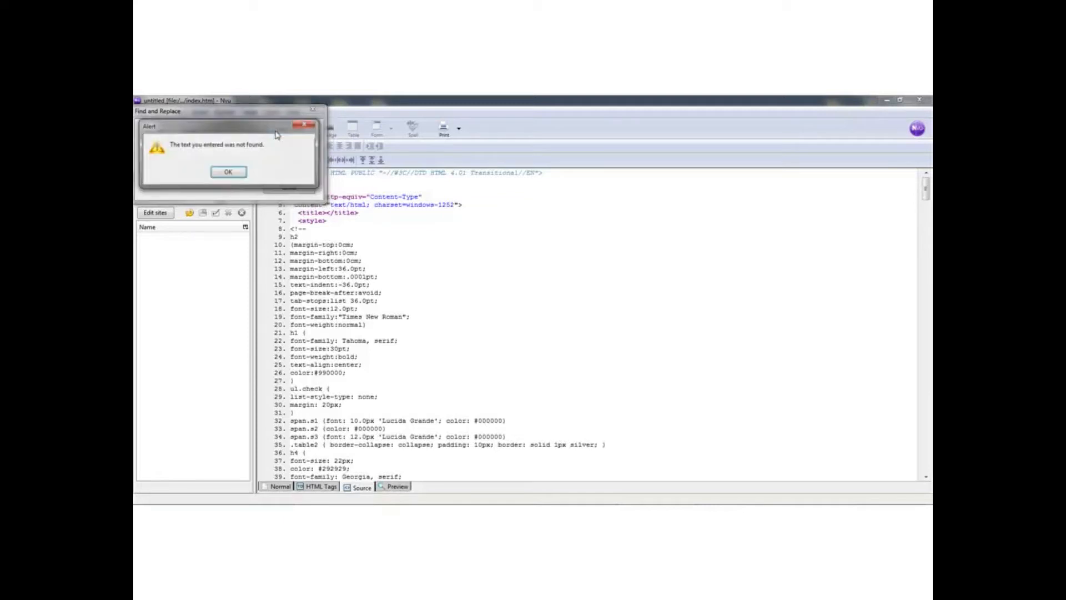
pyautogui.click(231, 171)
pyautogui.click(312, 111)
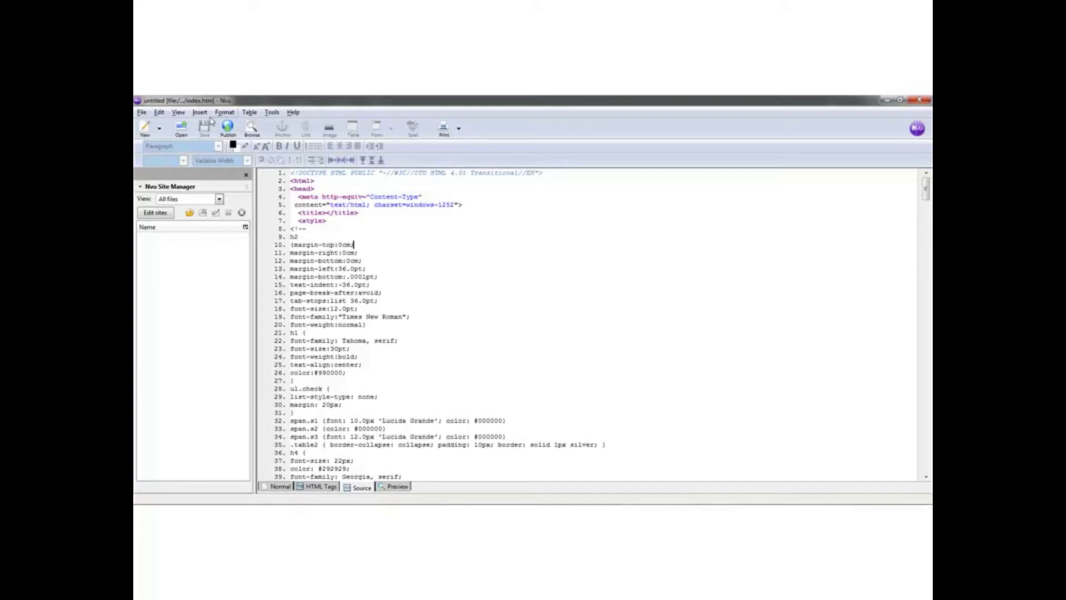
# - Find the first OPTIN FORM GOES HERE placeholder by searching for "form" and replace it with the copied AWeber form code
pyautogui.click(157, 114)
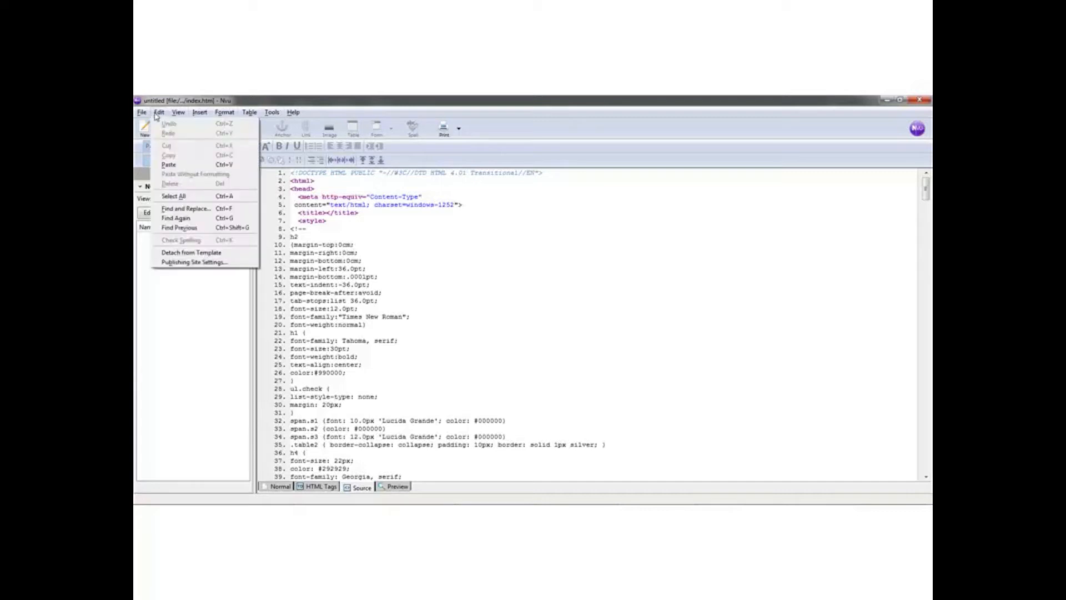
pyautogui.click(189, 209)
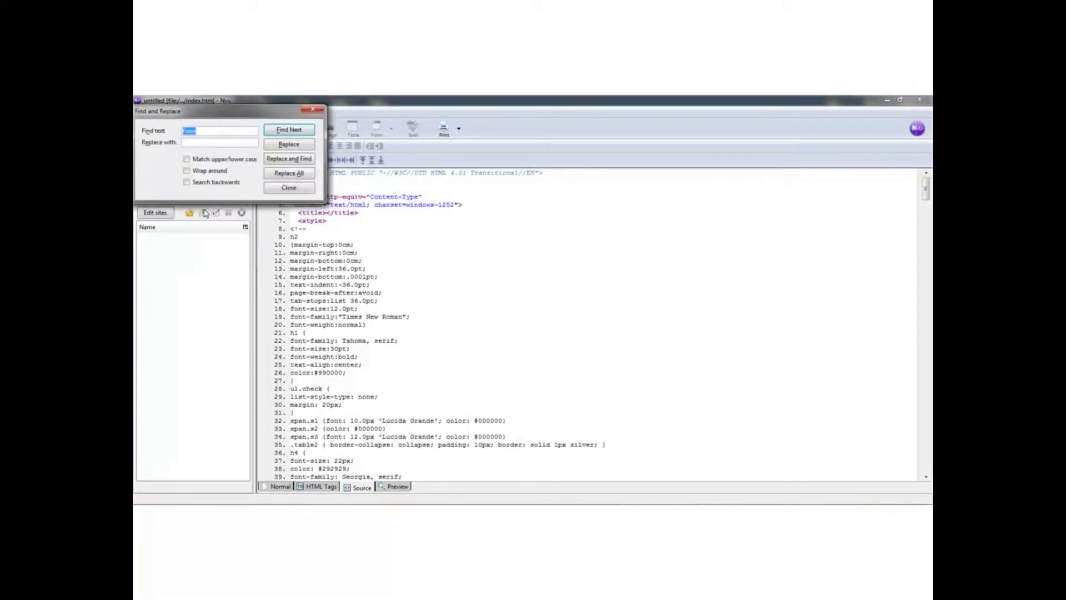
pyautogui.click(282, 131)
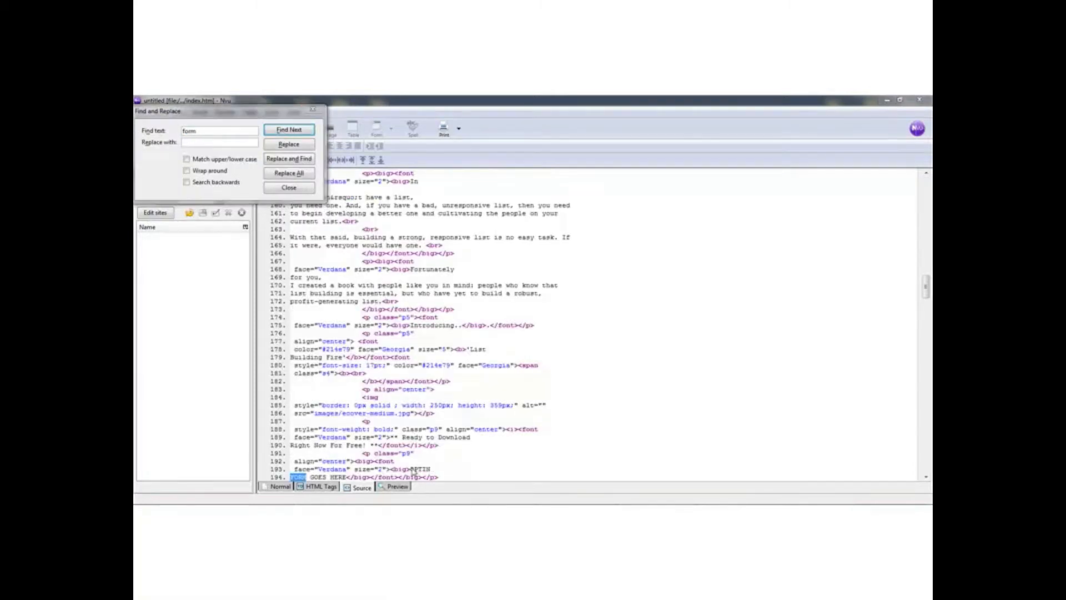
pyautogui.click(290, 188)
pyautogui.moveTo(412, 469); pyautogui.dragTo(347, 479)
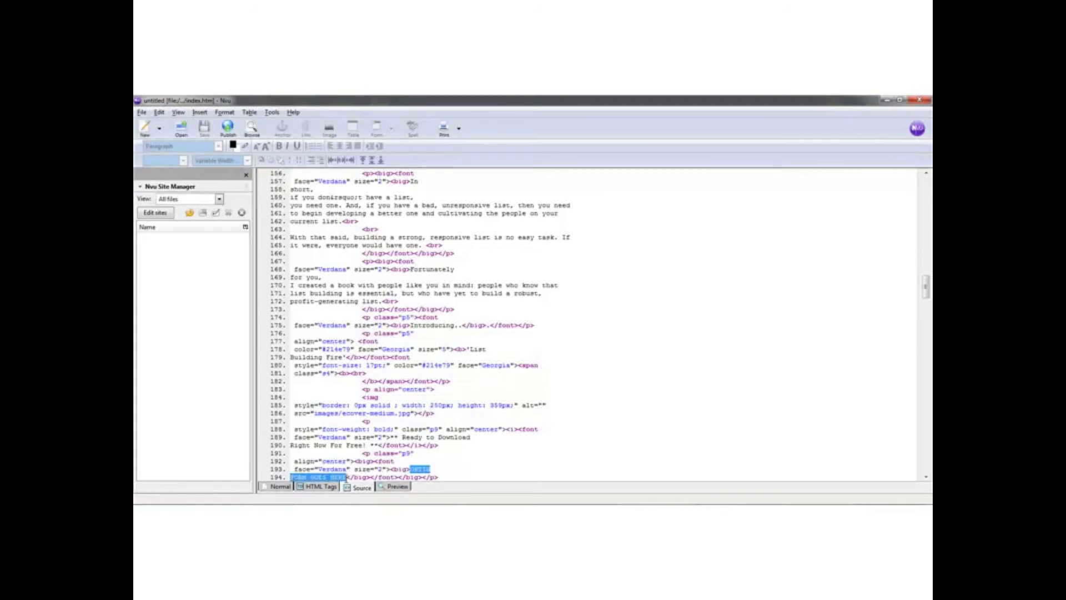
pyautogui.rightClick(343, 479)
pyautogui.click(367, 452)
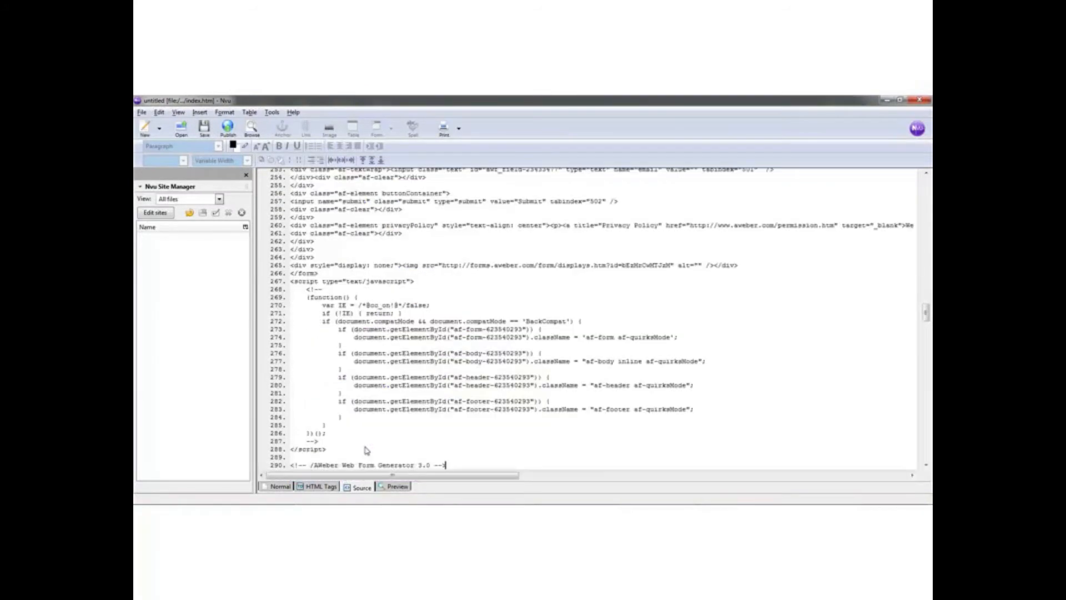
# - Replace the OPTIN FORM GOES HERE placeholder under Get Instant Access Now with the same AWeber form code and save the page
pyautogui.click(162, 113)
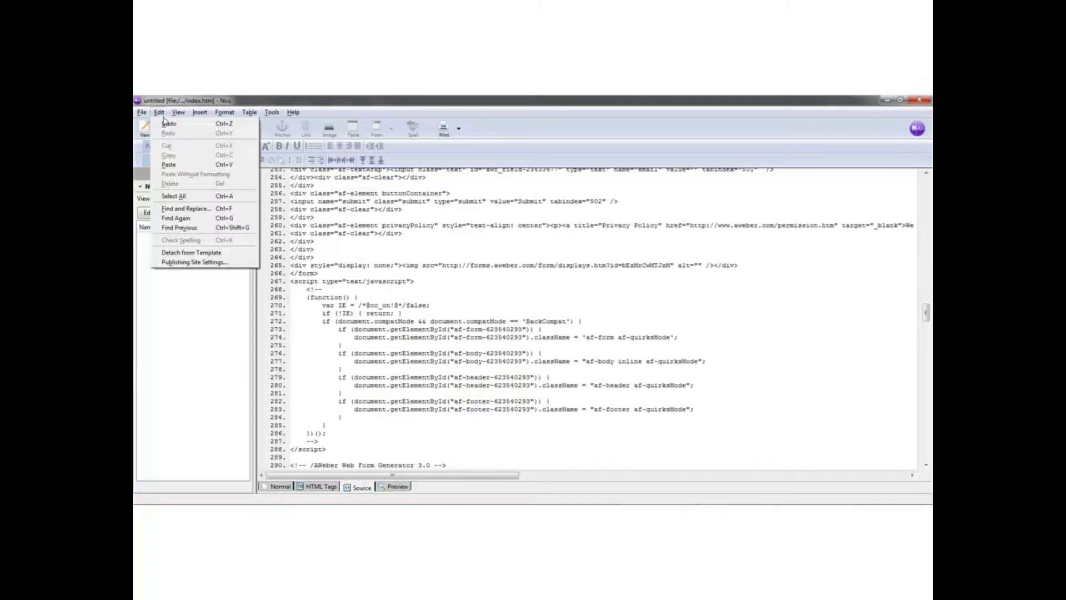
pyautogui.click(187, 221)
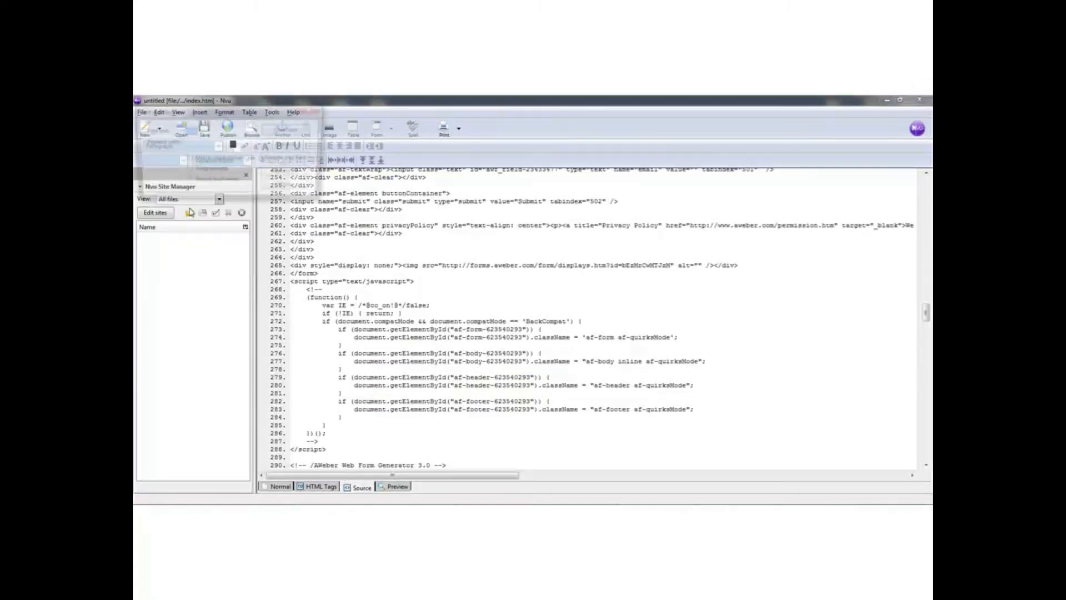
pyautogui.write('form')
pyautogui.click(279, 132)
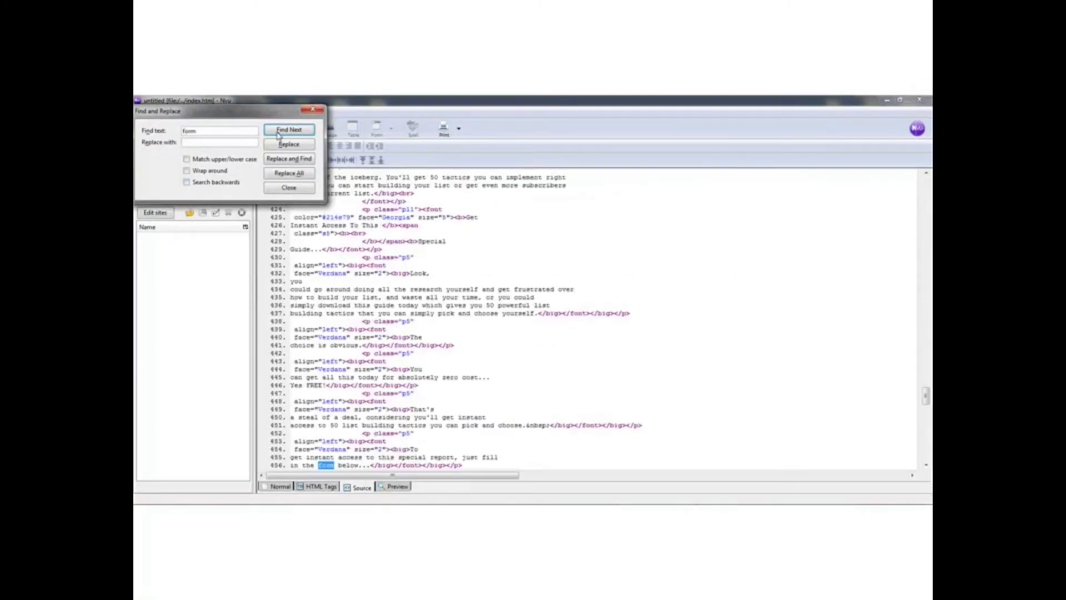
pyautogui.click(289, 130)
pyautogui.click(289, 130)
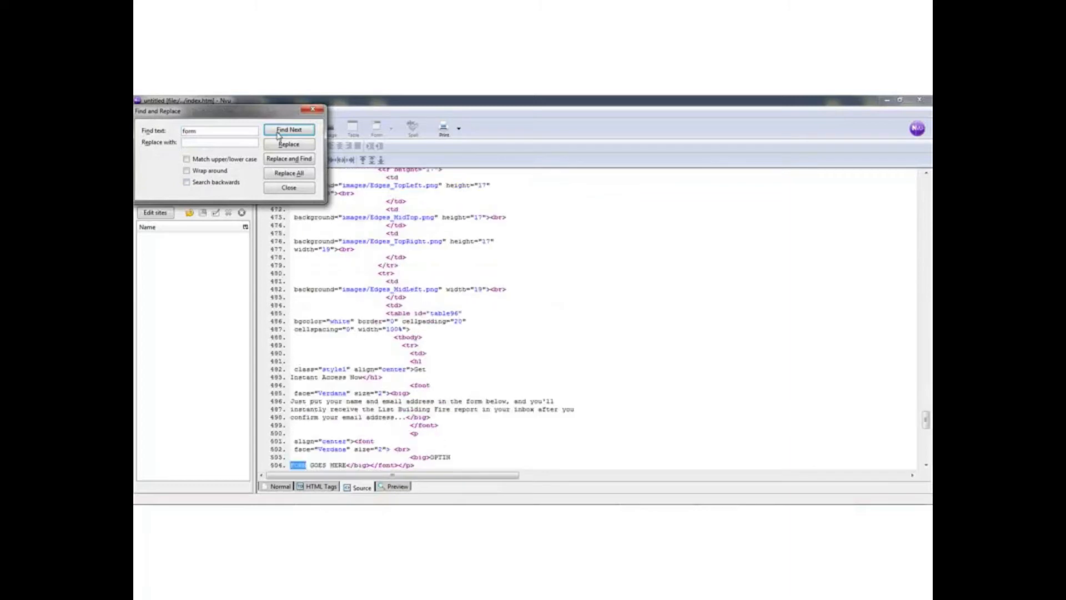
pyautogui.click(313, 111)
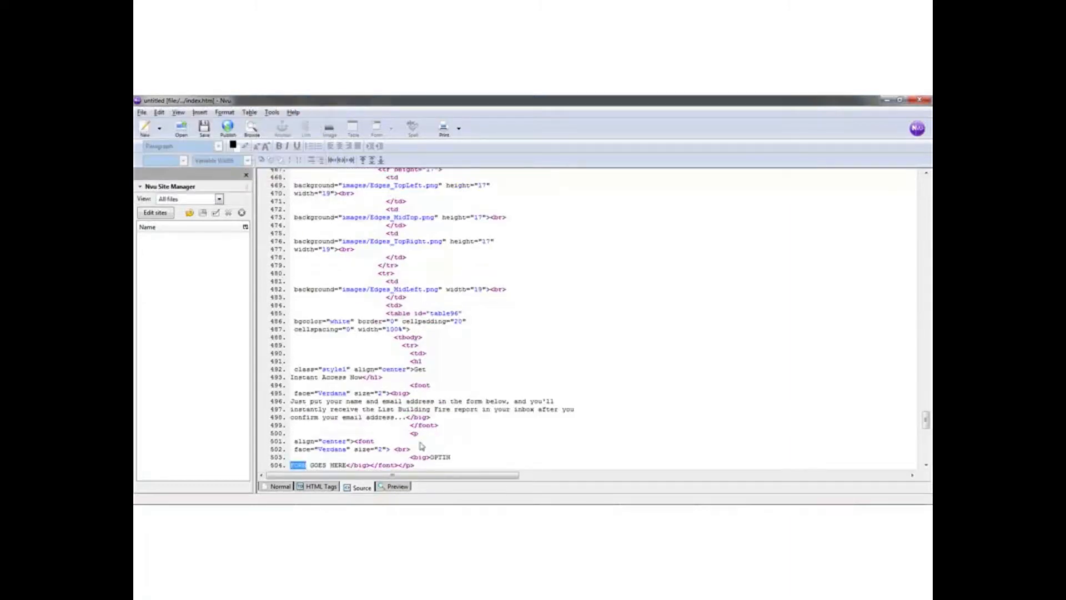
pyautogui.moveTo(431, 457); pyautogui.dragTo(346, 466)
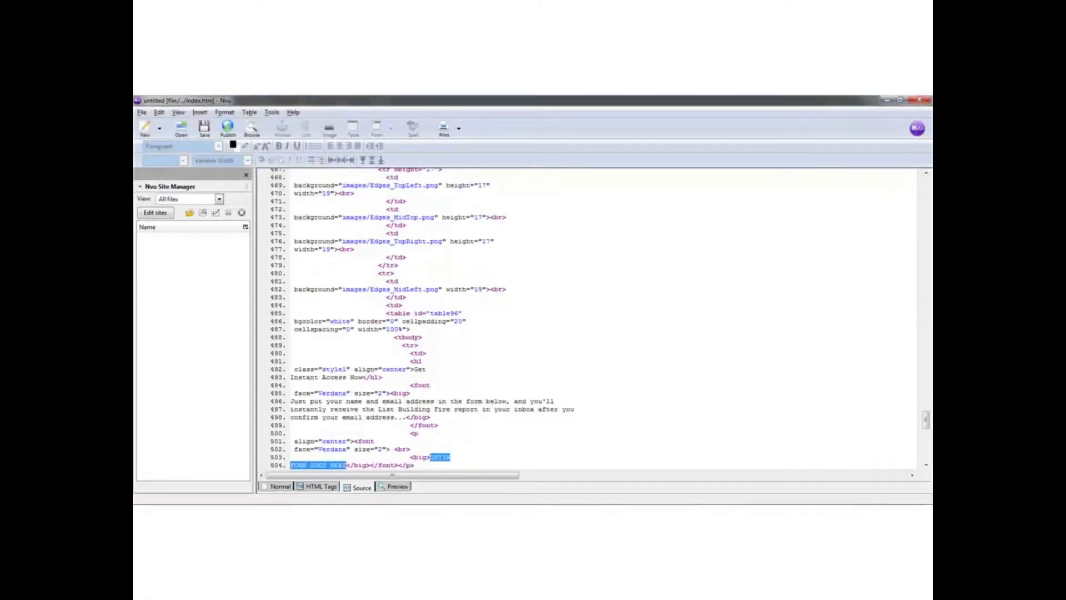
pyautogui.rightClick(340, 466)
pyautogui.click(356, 512)
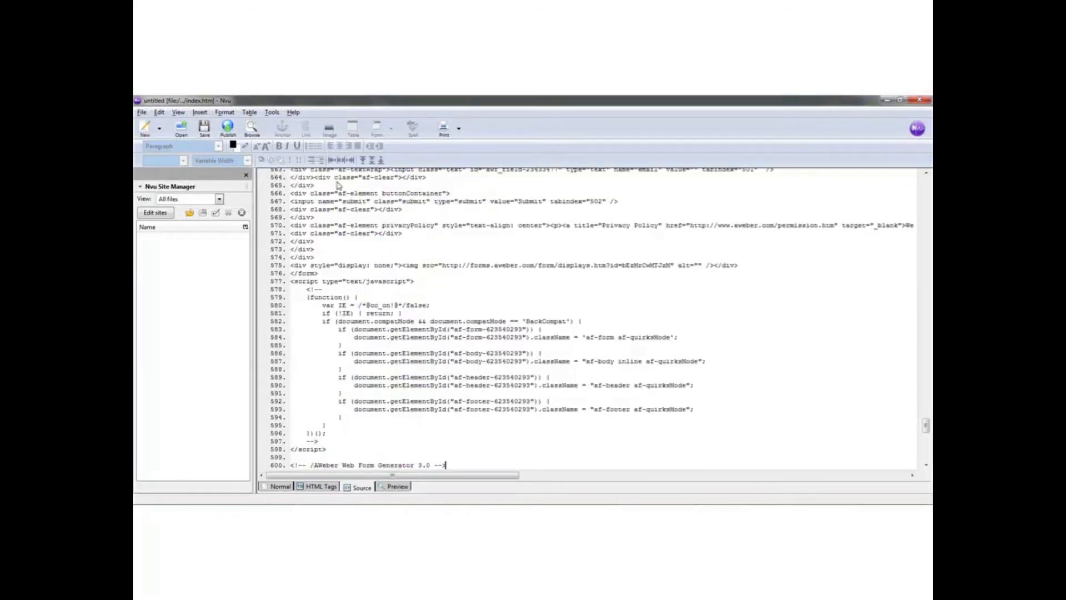
pyautogui.click(205, 128)
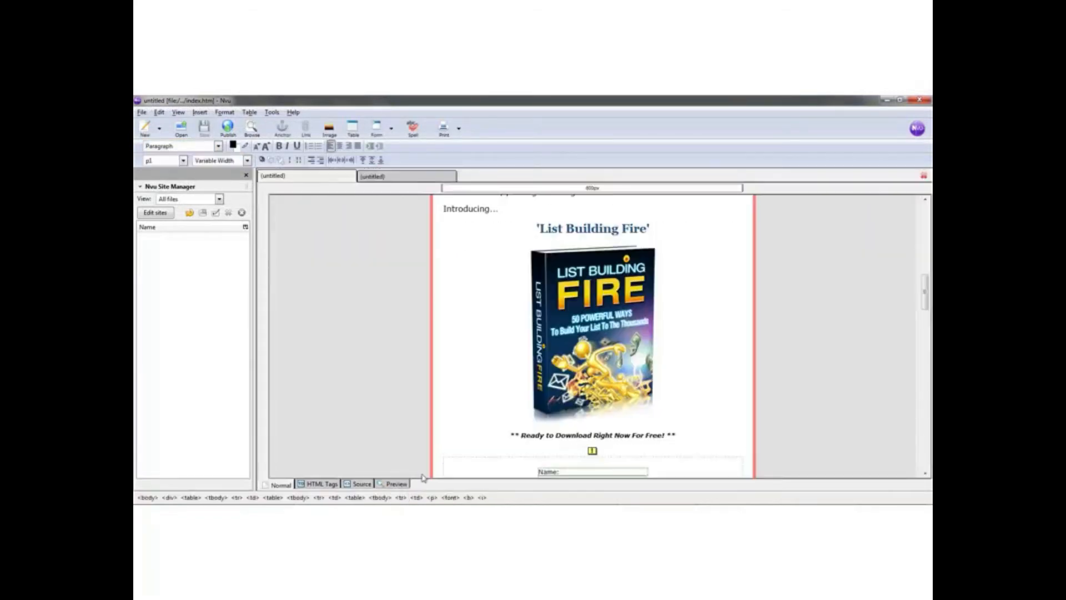
# - Preview the index page and check how the inserted opt-in forms look
pyautogui.moveTo(926, 302); pyautogui.dragTo(923, 421)
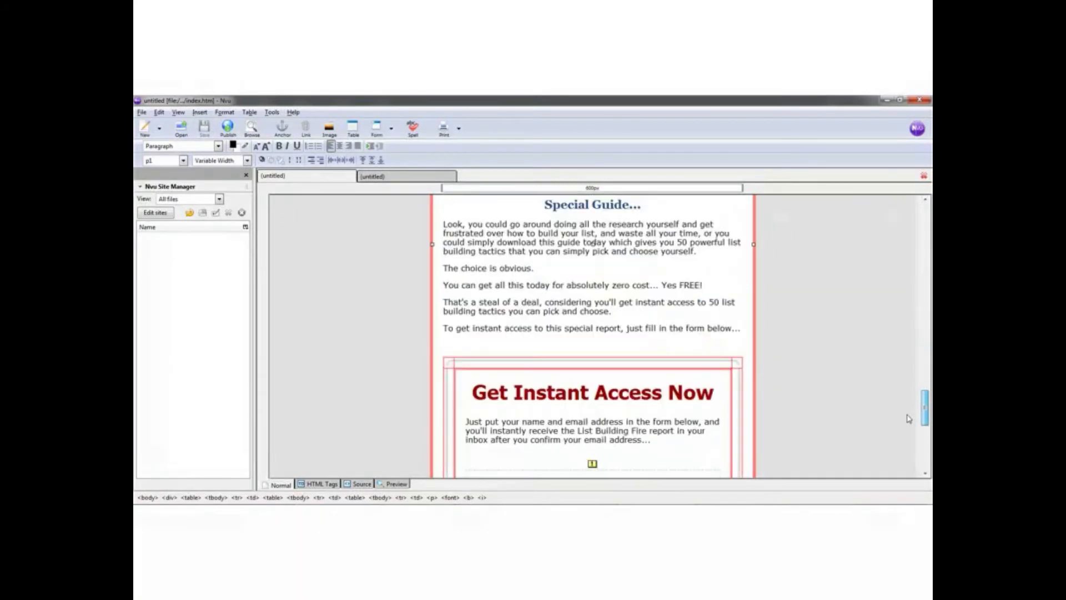
pyautogui.click(396, 484)
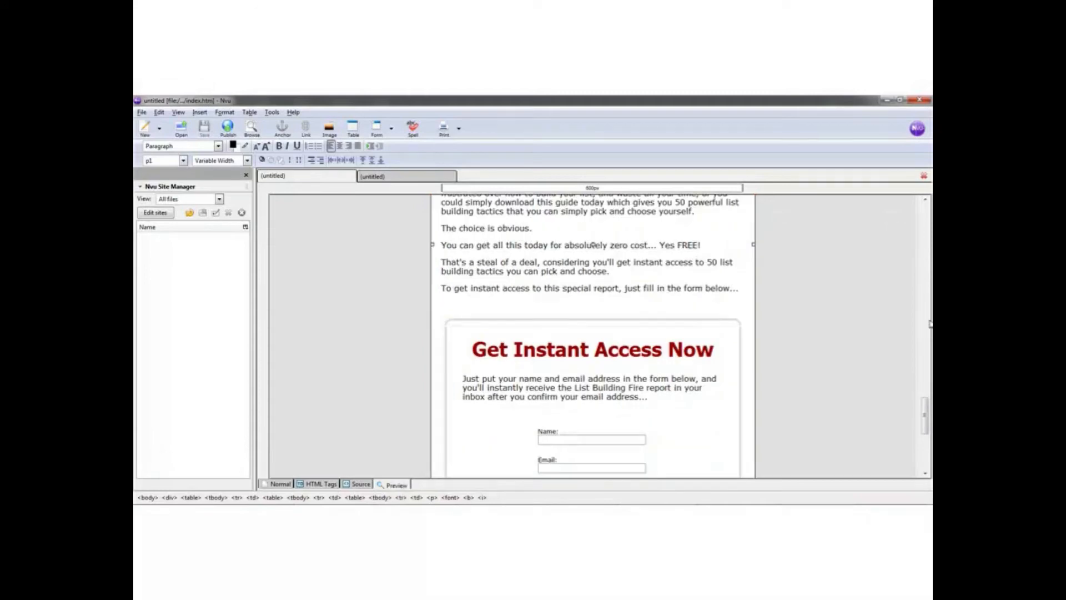
pyautogui.moveTo(923, 410); pyautogui.dragTo(898, 229)
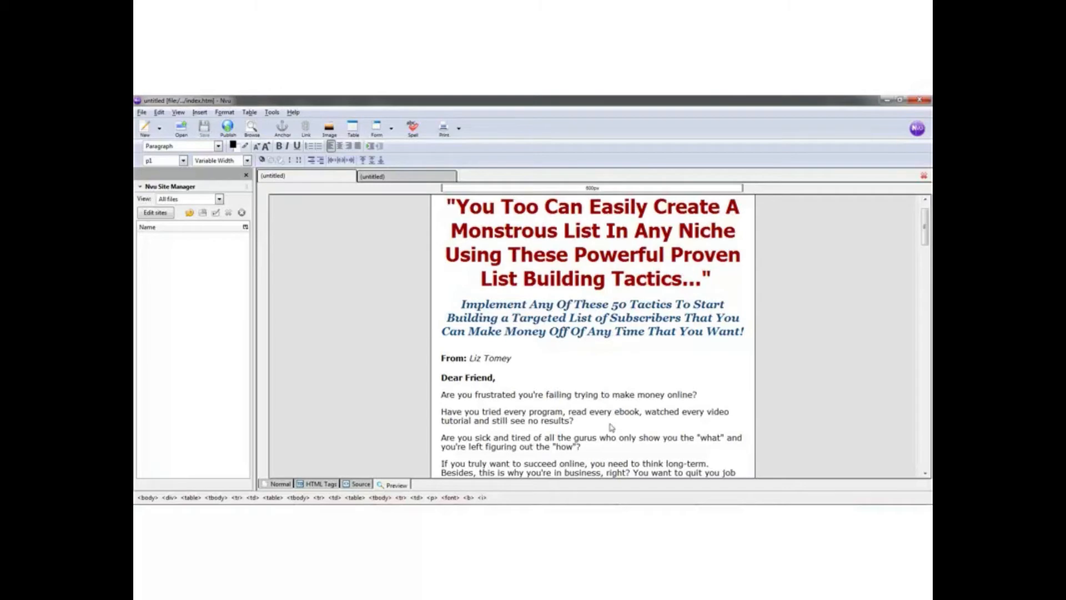
# - Switch to FileZilla and refresh the remote public_html listing and the local ListTrainingLive.com folder
pyautogui.hotkey('alt', 'Tab')
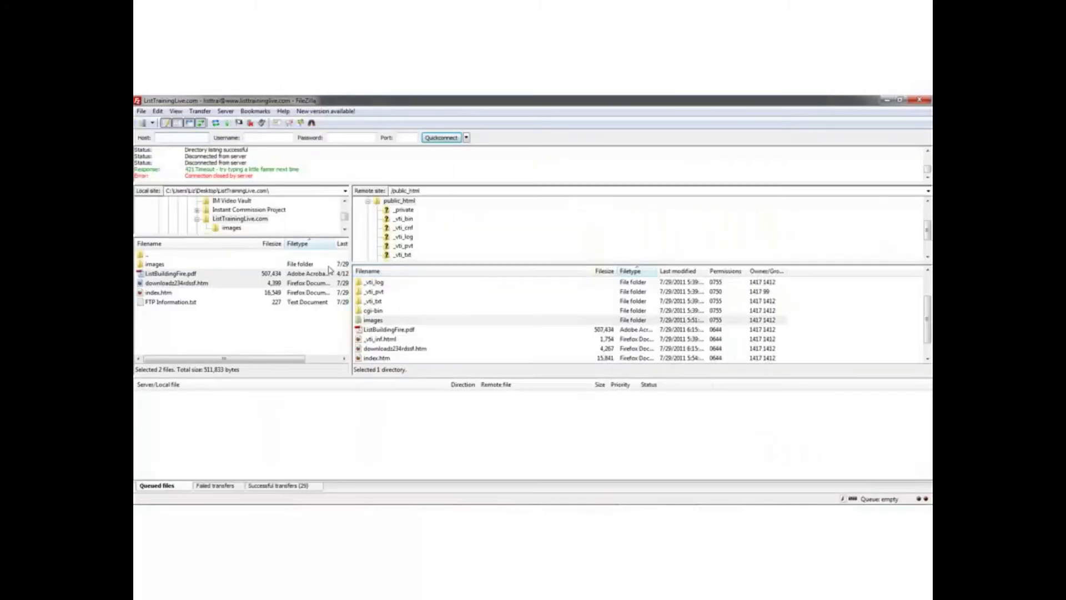
pyautogui.rightClick(431, 305)
pyautogui.click(453, 366)
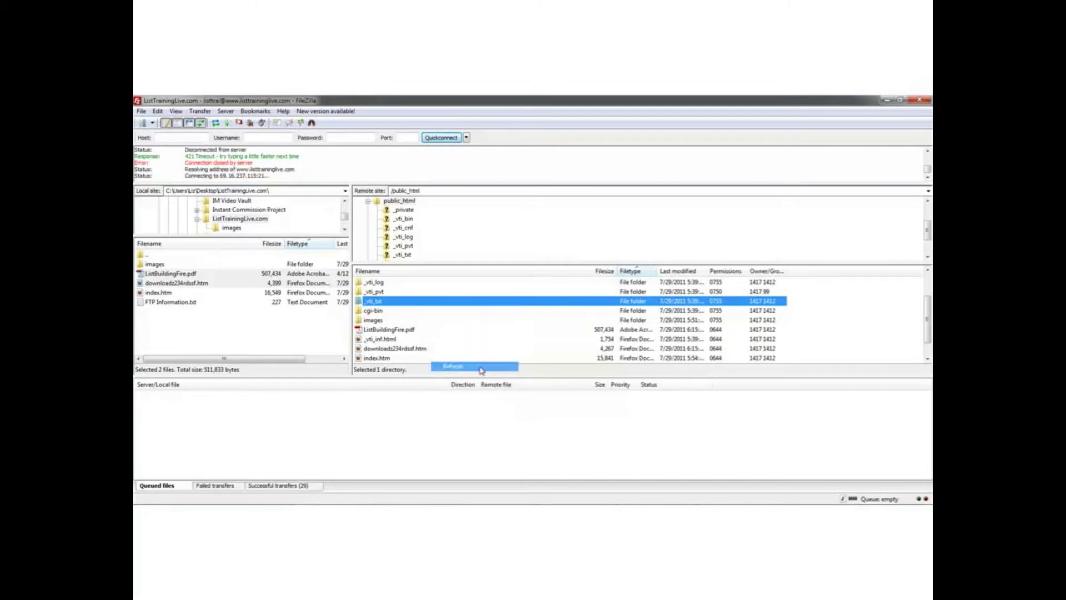
pyautogui.rightClick(196, 335)
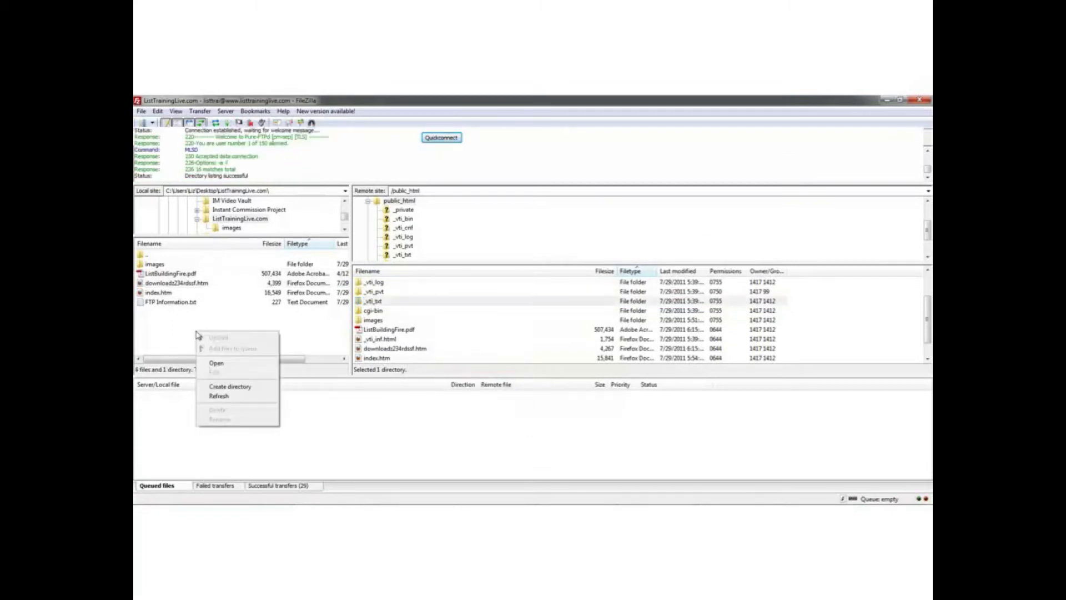
pyautogui.click(233, 394)
# - Upload index.htm to the remote public_html folder, overwriting the existing file
pyautogui.click(167, 292)
pyautogui.rightClick(166, 293)
pyautogui.click(183, 300)
pyautogui.click(513, 362)
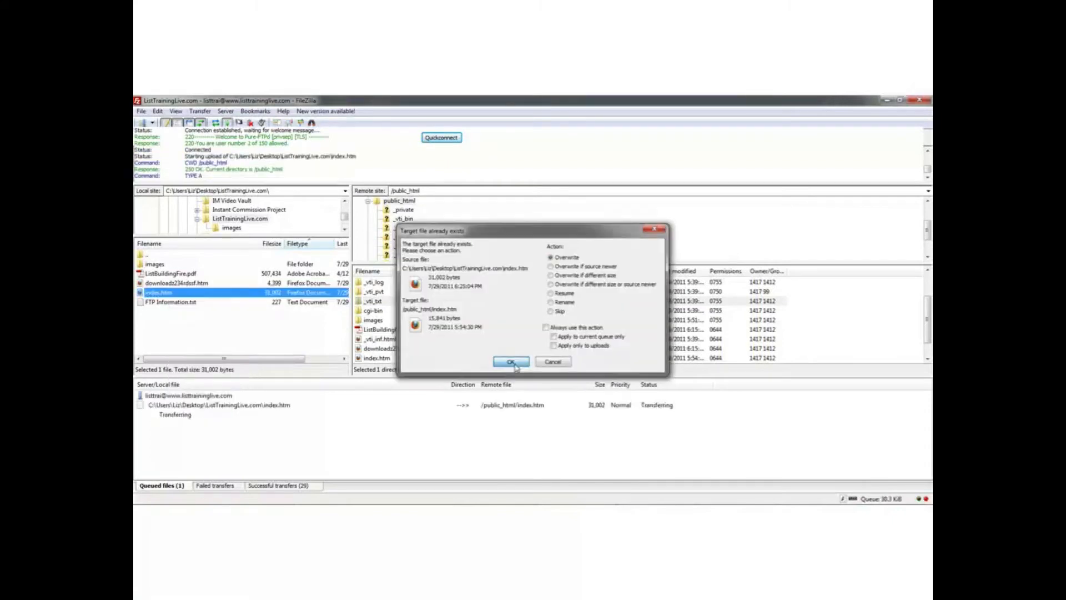
pyautogui.hotkey('alt', 'Tab')
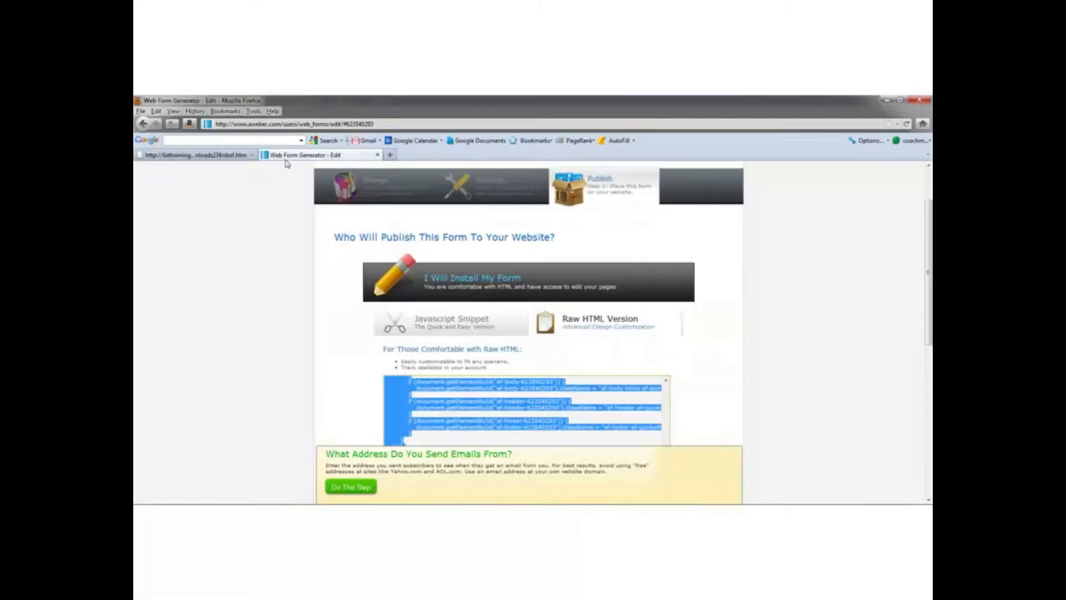
pyautogui.click(191, 155)
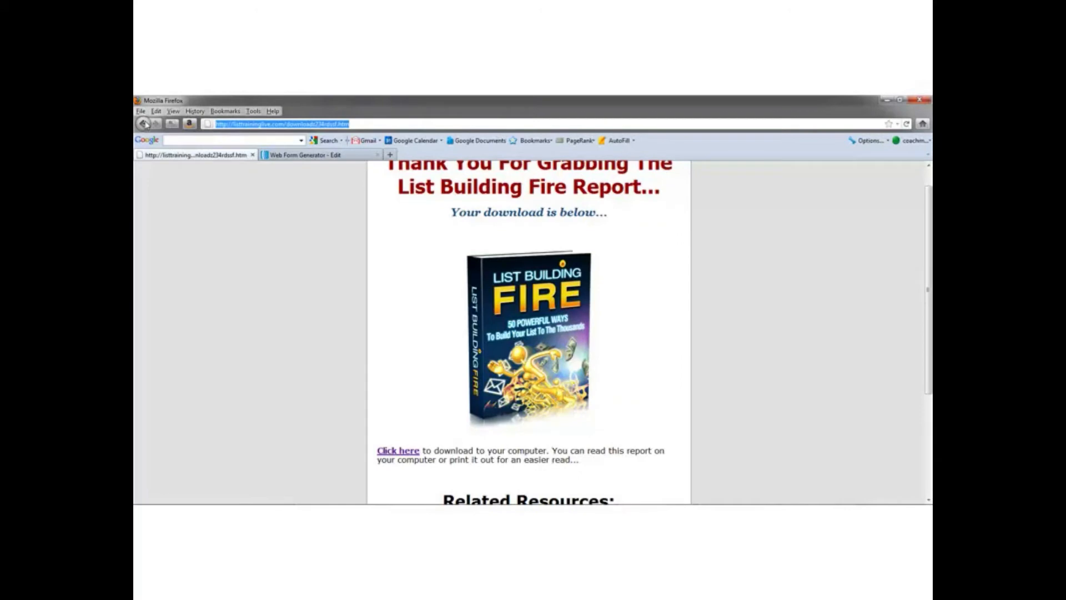
pyautogui.press('End')
pyautogui.write('l')
pyautogui.press('Return')
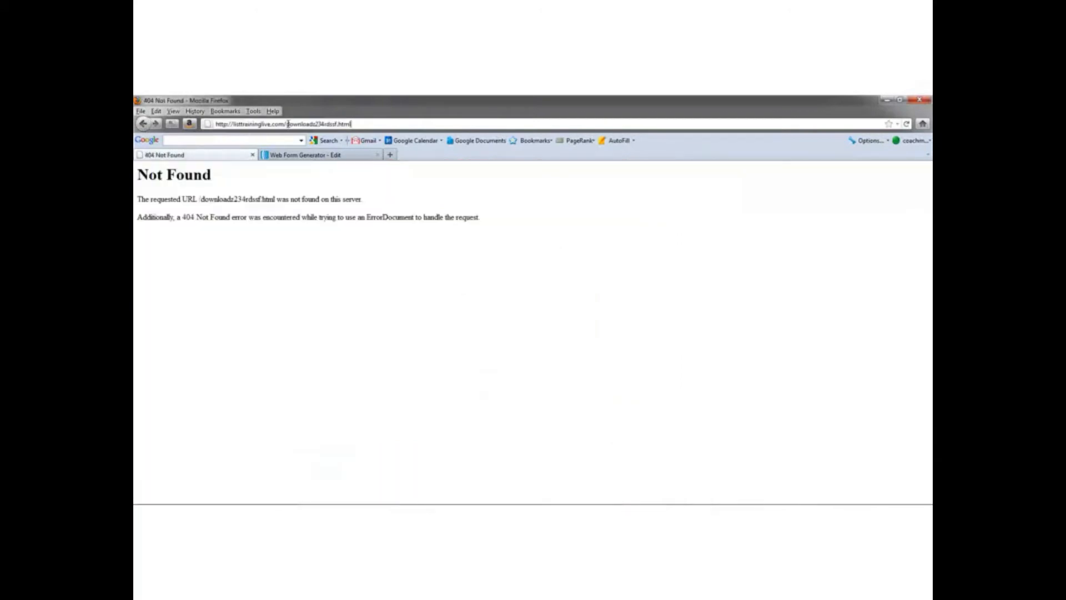
pyautogui.moveTo(286, 125); pyautogui.dragTo(415, 136)
pyautogui.press('BackSpace')
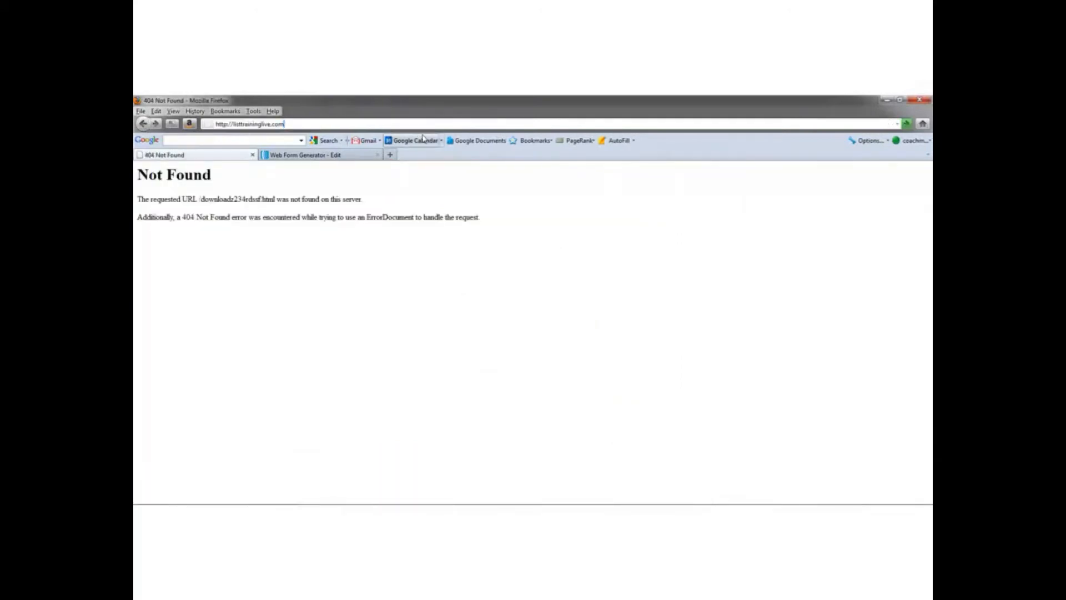
pyautogui.press('Return')
pyautogui.moveTo(929, 194); pyautogui.dragTo(920, 306)
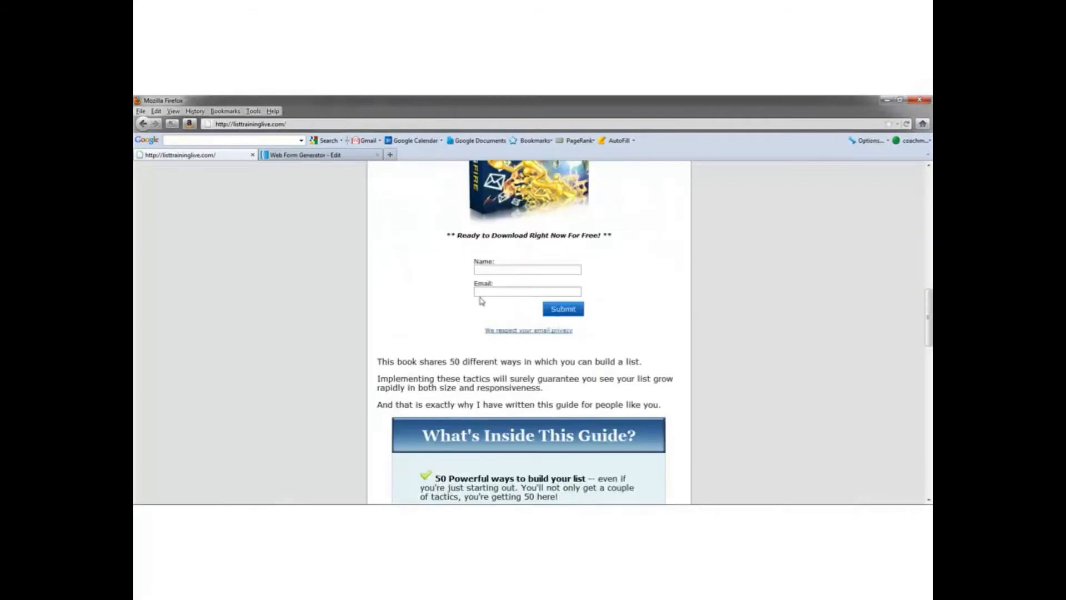
pyautogui.moveTo(928, 300); pyautogui.dragTo(925, 197)
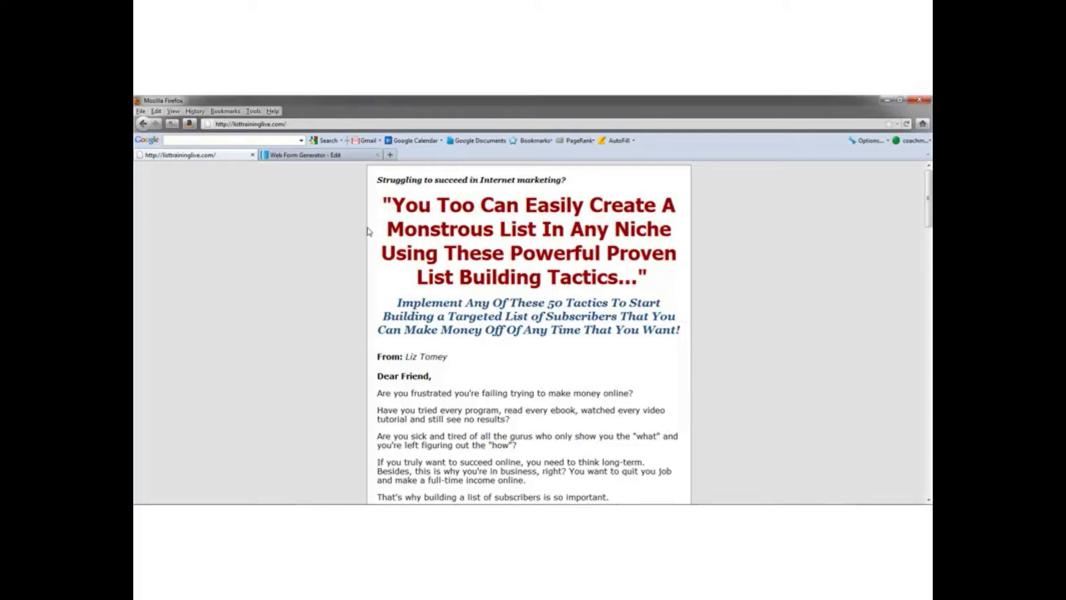
pyautogui.click(314, 124)
pyautogui.click(316, 124)
pyautogui.press('BackSpace')
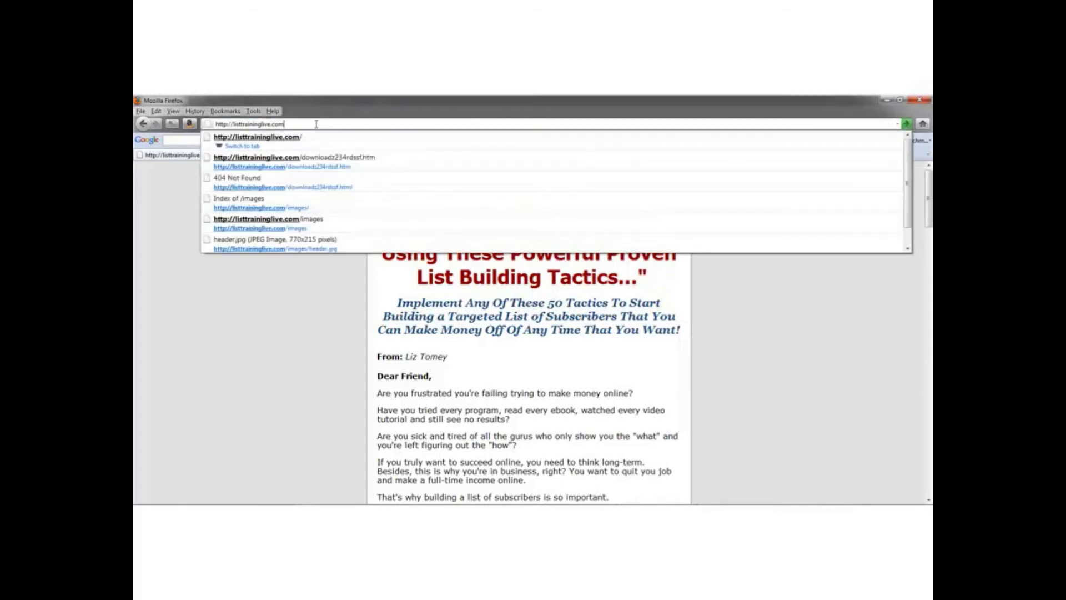
pyautogui.click(306, 168)
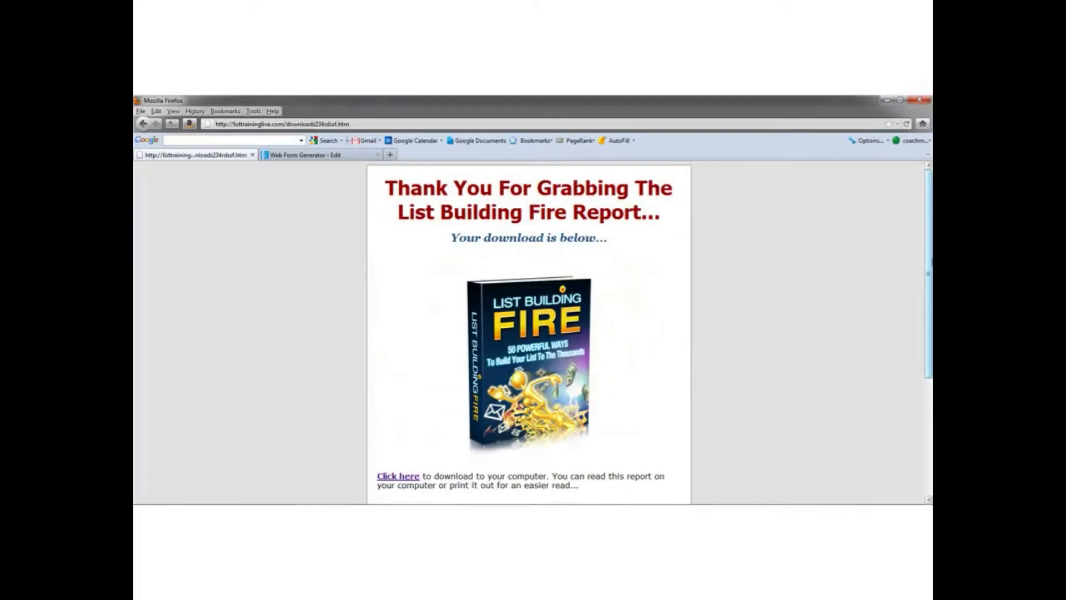
pyautogui.scroll(-5, 580, 417)
pyautogui.moveTo(527, 371)
pyautogui.mouseDown()
pyautogui.moveTo(576, 443)
pyautogui.moveTo(626, 364)
pyautogui.moveTo(618, 411)
pyautogui.moveTo(500, 405)
pyautogui.mouseUp()
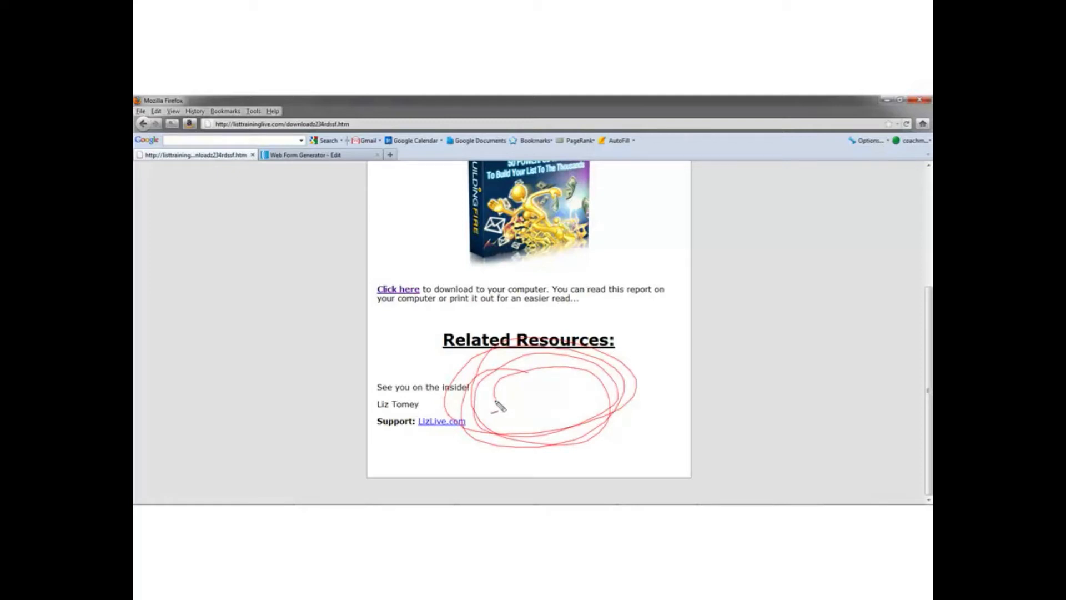
pyautogui.press('Escape')
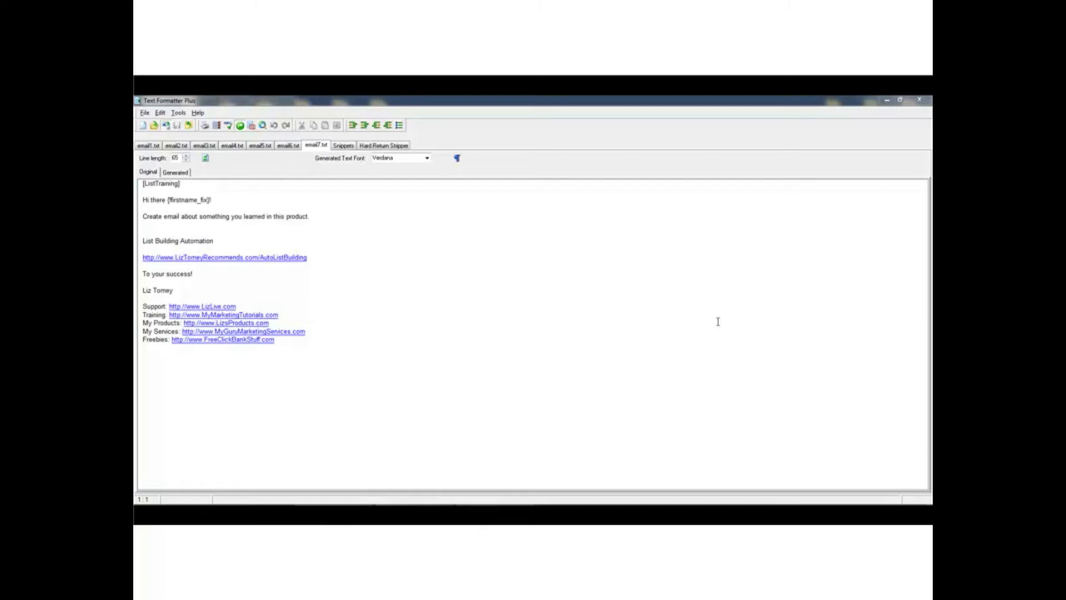
pyautogui.moveTo(548, 267)
pyautogui.mouseDown()
pyautogui.moveTo(548, 278)
pyautogui.moveTo(605, 261)
pyautogui.moveTo(559, 323)
pyautogui.mouseUp()
pyautogui.moveTo(482, 298)
pyautogui.mouseDown()
pyautogui.moveTo(542, 298)
pyautogui.moveTo(521, 309)
pyautogui.mouseUp()
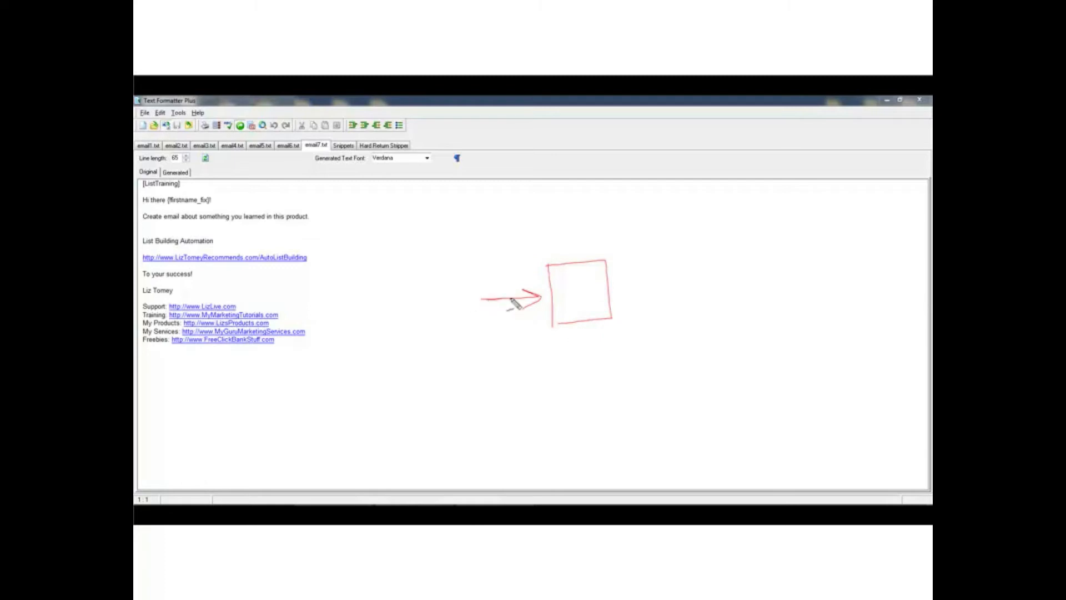
pyautogui.moveTo(623, 279)
pyautogui.mouseDown()
pyautogui.moveTo(625, 297)
pyautogui.moveTo(645, 285)
pyautogui.moveTo(633, 285)
pyautogui.moveTo(642, 293)
pyautogui.mouseUp()
pyautogui.moveTo(659, 244)
pyautogui.mouseDown()
pyautogui.moveTo(672, 352)
pyautogui.moveTo(662, 340)
pyautogui.mouseUp()
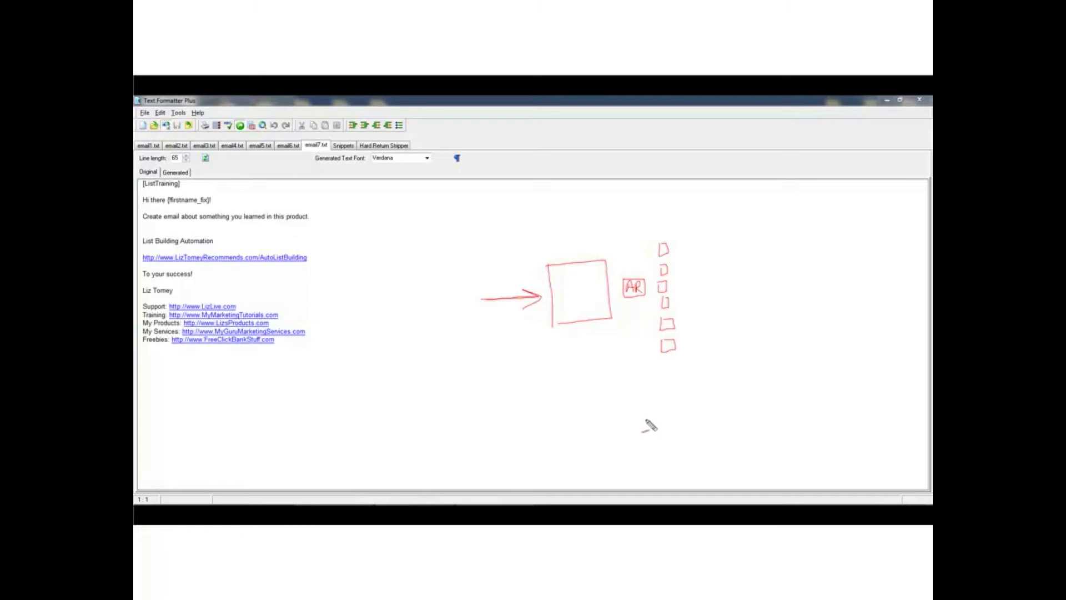
pyautogui.moveTo(604, 396)
pyautogui.mouseDown()
pyautogui.moveTo(676, 443)
pyautogui.moveTo(670, 378)
pyautogui.moveTo(618, 378)
pyautogui.moveTo(594, 416)
pyautogui.mouseUp()
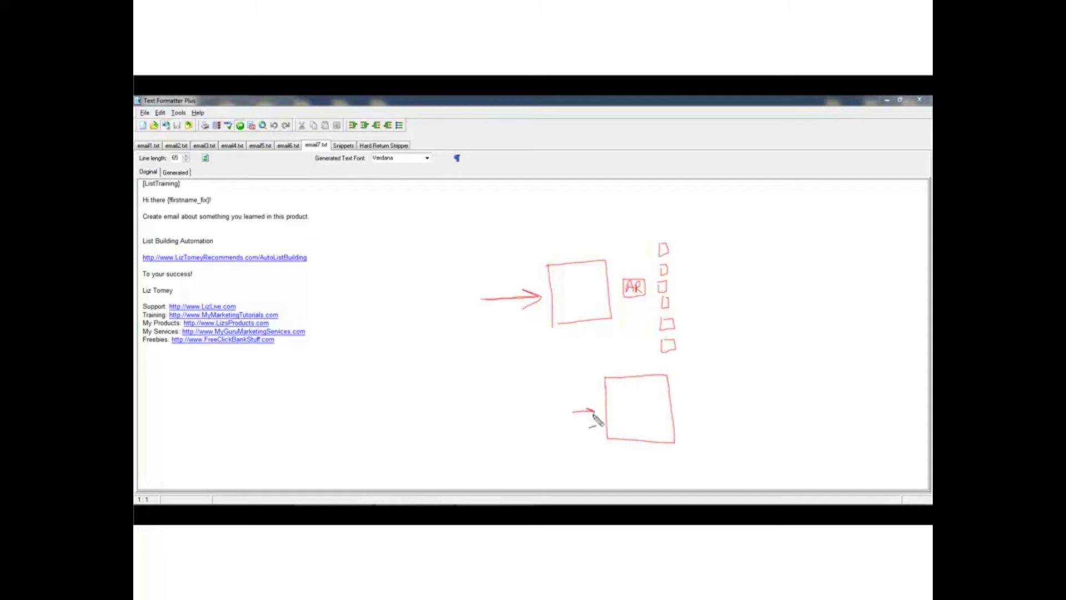
pyautogui.moveTo(684, 396)
pyautogui.mouseDown()
pyautogui.moveTo(705, 411)
pyautogui.moveTo(687, 399)
pyautogui.moveTo(689, 408)
pyautogui.moveTo(704, 406)
pyautogui.mouseUp()
pyautogui.moveTo(709, 368)
pyautogui.mouseDown()
pyautogui.moveTo(719, 366)
pyautogui.moveTo(654, 395)
pyautogui.moveTo(722, 383)
pyautogui.moveTo(720, 441)
pyautogui.moveTo(728, 435)
pyautogui.moveTo(731, 455)
pyautogui.moveTo(722, 470)
pyautogui.moveTo(731, 460)
pyautogui.mouseUp()
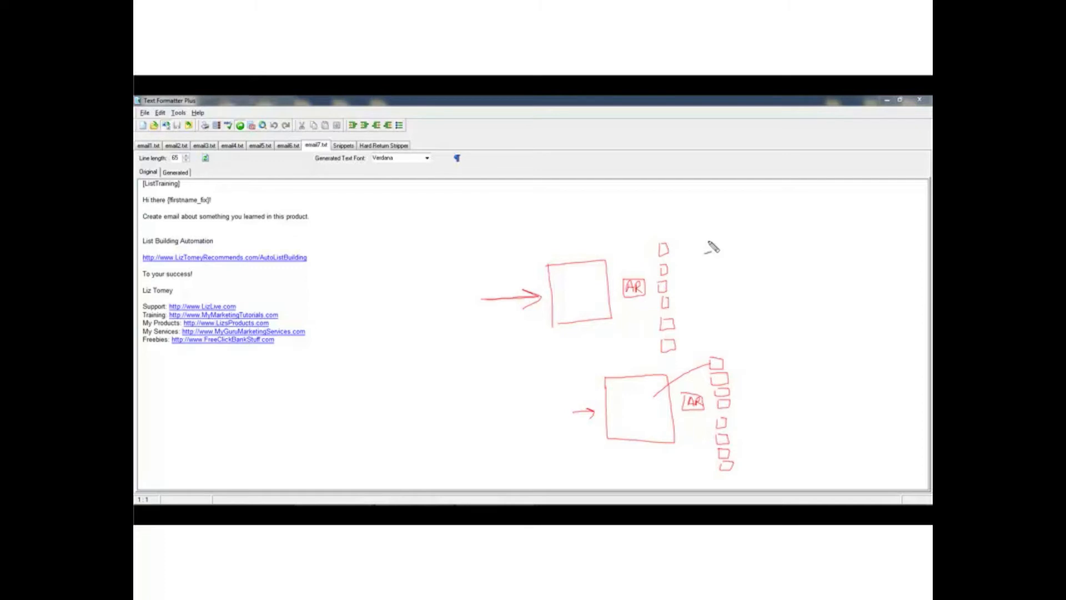
pyautogui.moveTo(714, 195)
pyautogui.mouseDown()
pyautogui.moveTo(768, 245)
pyautogui.moveTo(764, 188)
pyautogui.mouseUp()
pyautogui.moveTo(776, 190)
pyautogui.mouseDown()
pyautogui.moveTo(787, 260)
pyautogui.moveTo(780, 250)
pyautogui.mouseUp()
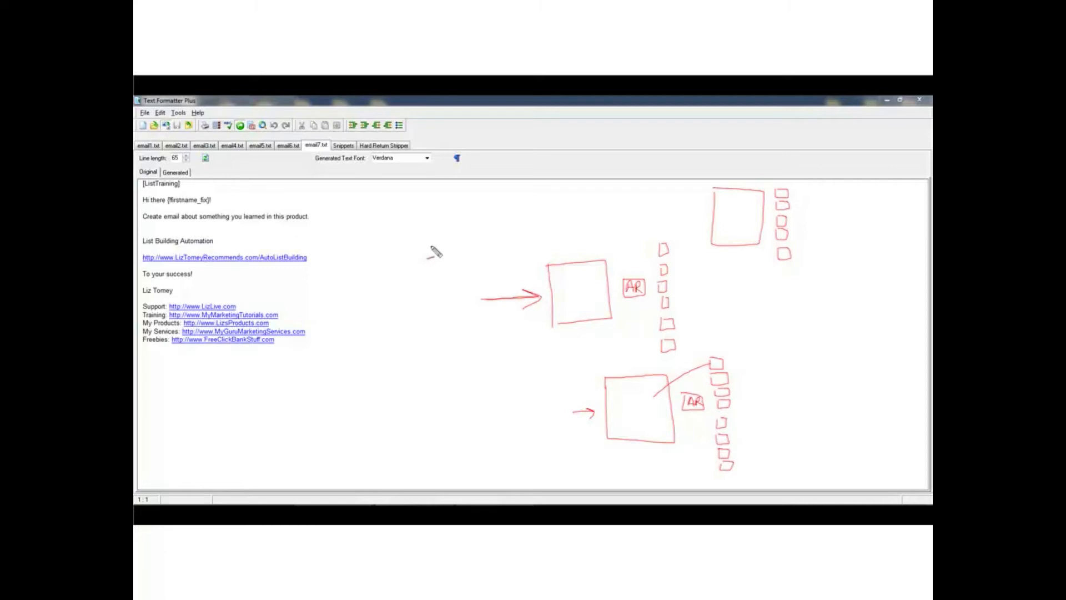
pyautogui.moveTo(484, 196)
pyautogui.mouseDown()
pyautogui.moveTo(468, 424)
pyautogui.moveTo(501, 451)
pyautogui.mouseUp()
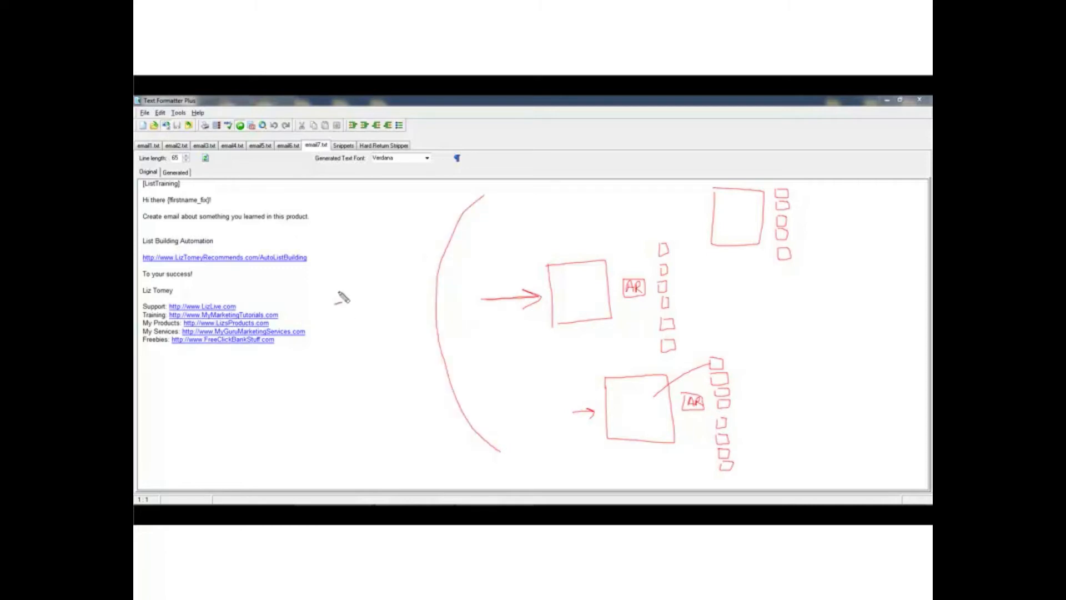
pyautogui.moveTo(338, 291); pyautogui.dragTo(383, 291)
pyautogui.moveTo(795, 189); pyautogui.dragTo(550, 237)
pyautogui.moveTo(528, 280)
pyautogui.mouseDown()
pyautogui.moveTo(821, 338)
pyautogui.moveTo(766, 224)
pyautogui.mouseUp()
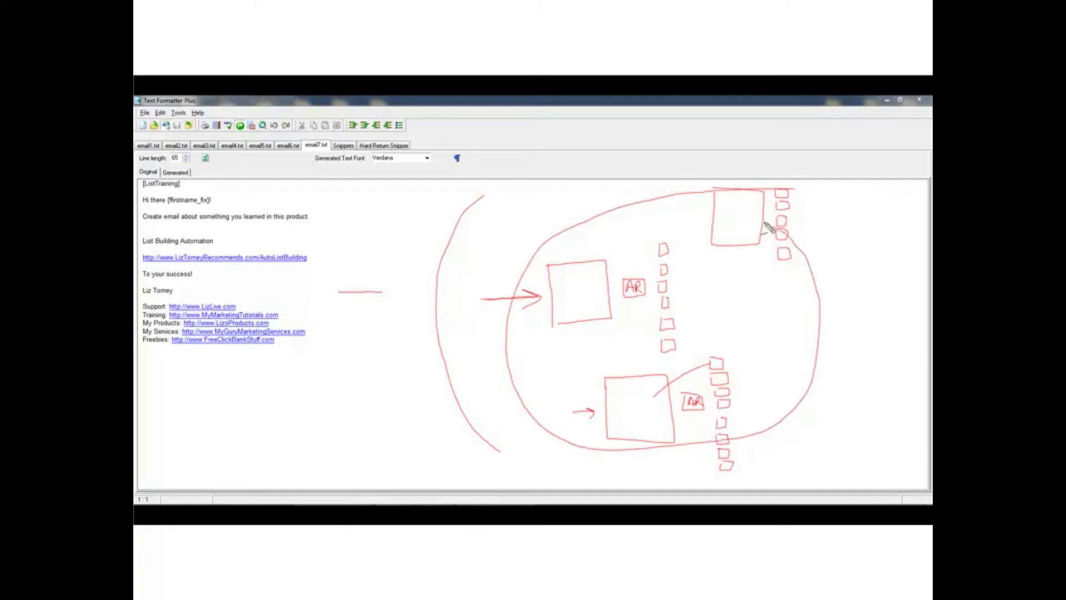
pyautogui.moveTo(388, 267)
pyautogui.mouseDown()
pyautogui.moveTo(451, 354)
pyautogui.moveTo(436, 267)
pyautogui.moveTo(392, 262)
pyautogui.mouseUp()
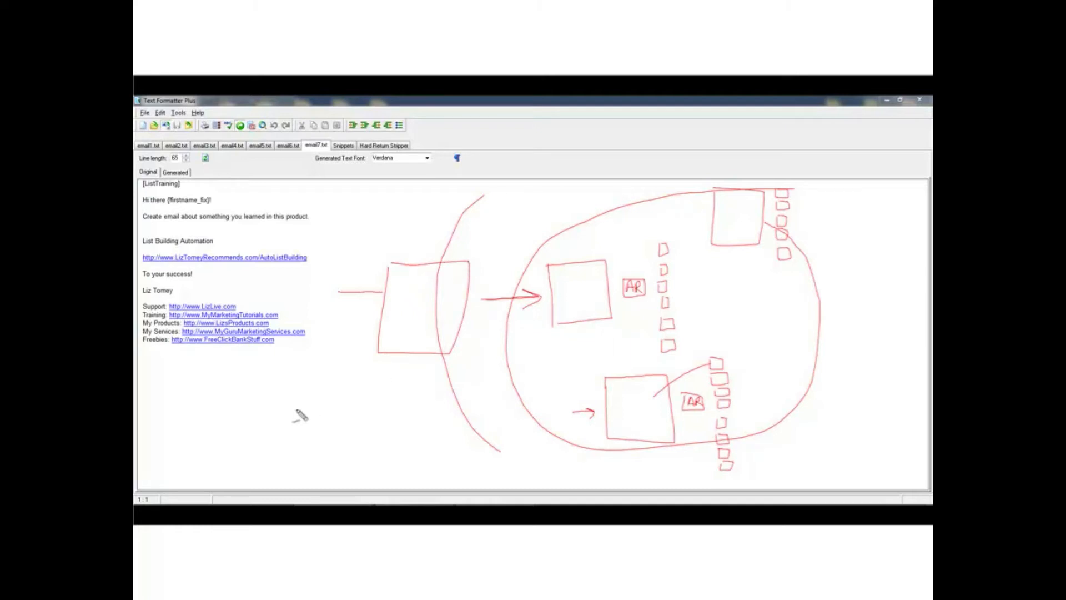
pyautogui.moveTo(299, 382)
pyautogui.mouseDown()
pyautogui.moveTo(288, 449)
pyautogui.moveTo(298, 382)
pyautogui.moveTo(366, 385)
pyautogui.moveTo(359, 456)
pyautogui.moveTo(290, 457)
pyautogui.mouseUp()
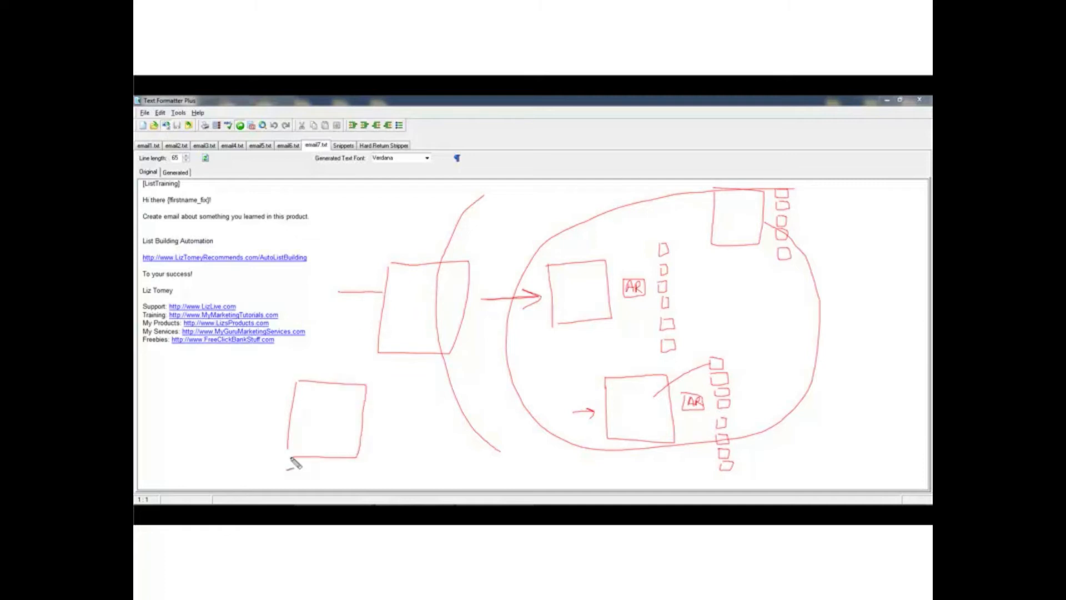
pyautogui.moveTo(245, 402)
pyautogui.mouseDown()
pyautogui.moveTo(311, 405)
pyautogui.moveTo(302, 411)
pyautogui.mouseUp()
pyautogui.press('Escape')
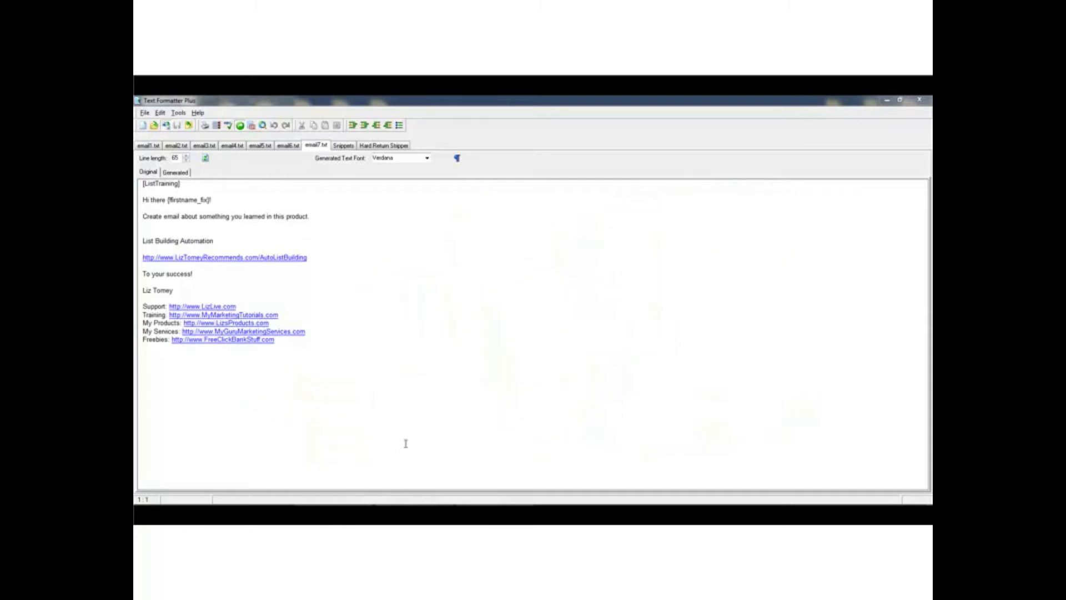
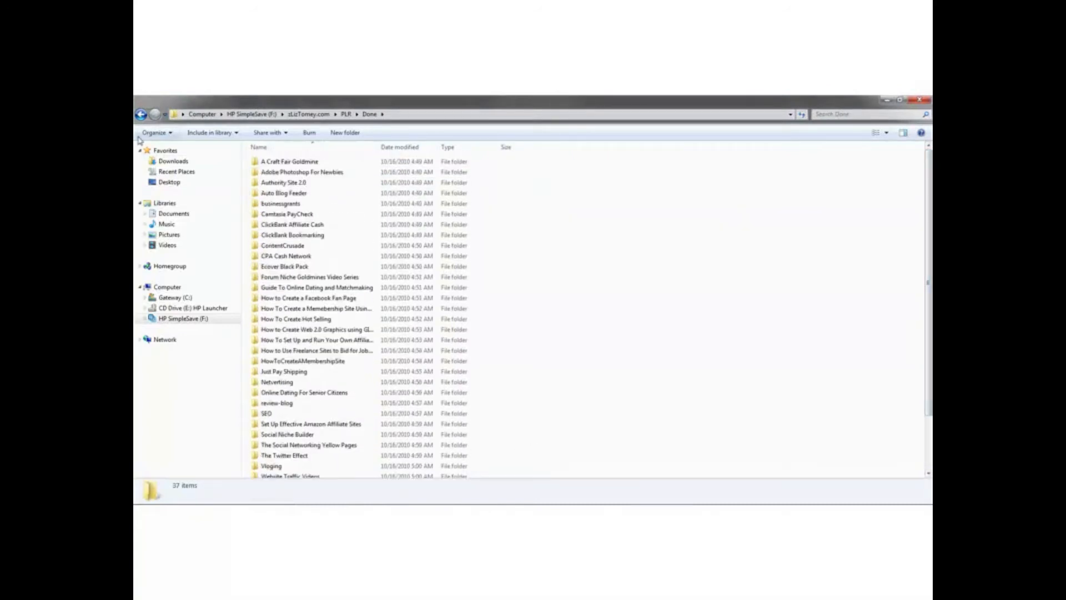
# - Go back to the PLR folder and open its NakedPLR.com subfolder
pyautogui.click(141, 114)
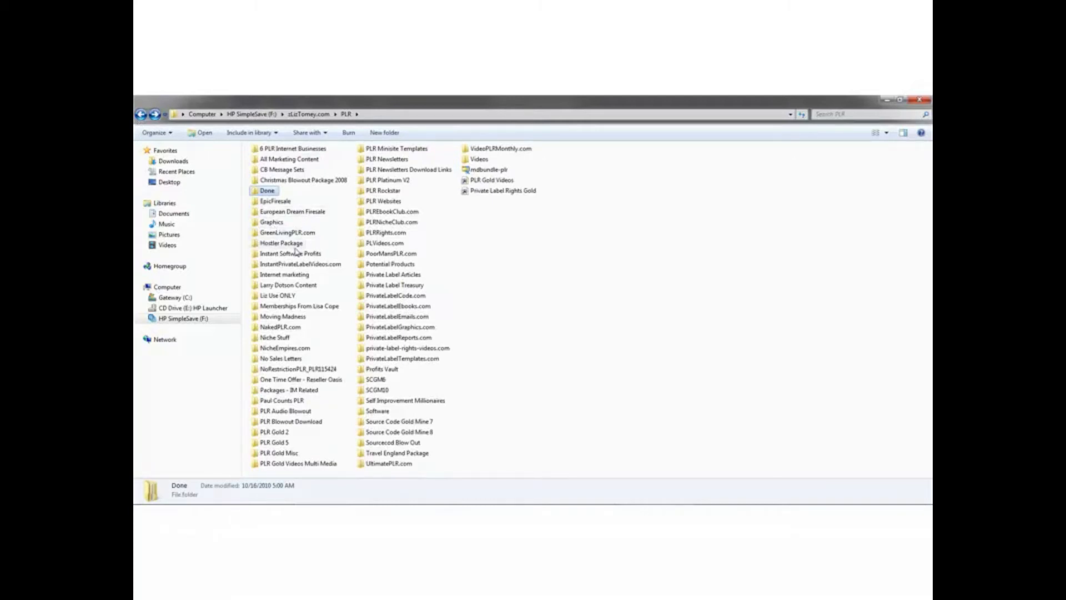
pyautogui.click(268, 277)
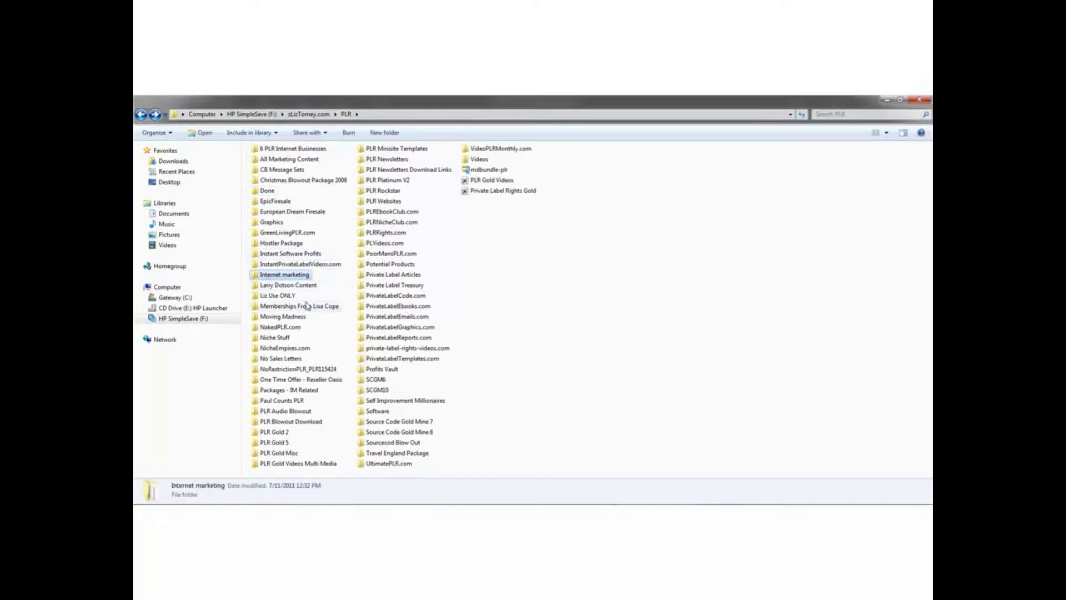
pyautogui.click(279, 297)
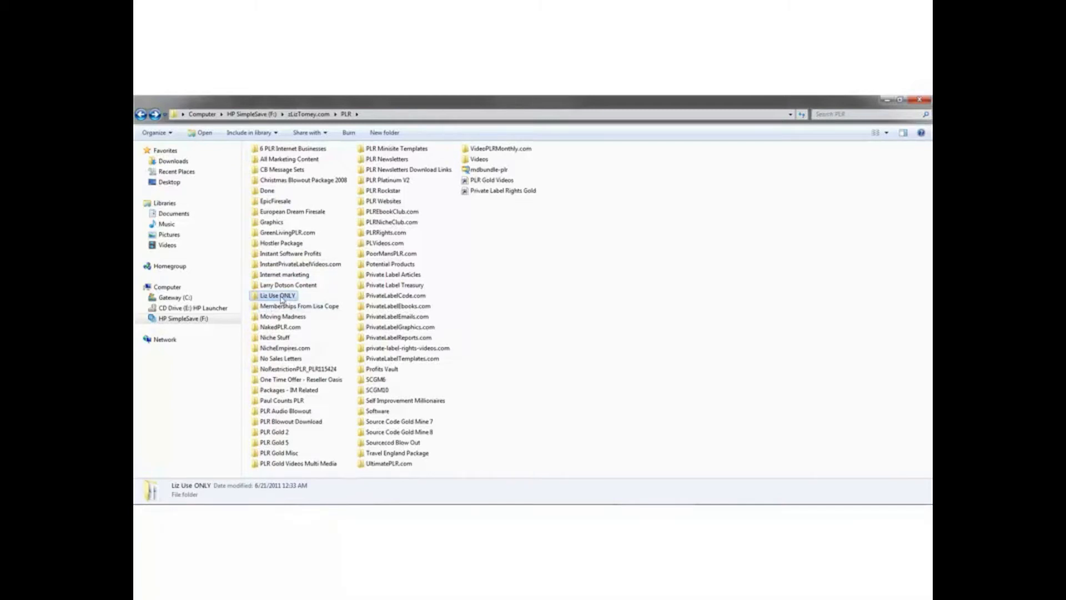
pyautogui.doubleClick(283, 327)
# - Examine the list of zipped PLR packages in the NakedPLR.com folder for a niche to build a site on
pyautogui.moveTo(926, 196); pyautogui.dragTo(892, 464)
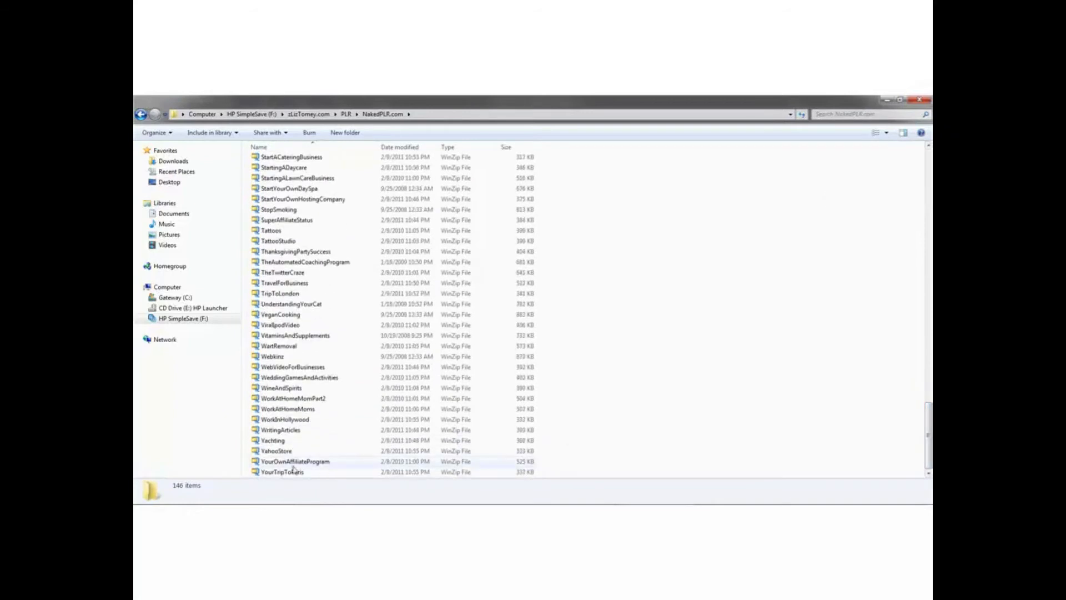
pyautogui.moveTo(293, 470)
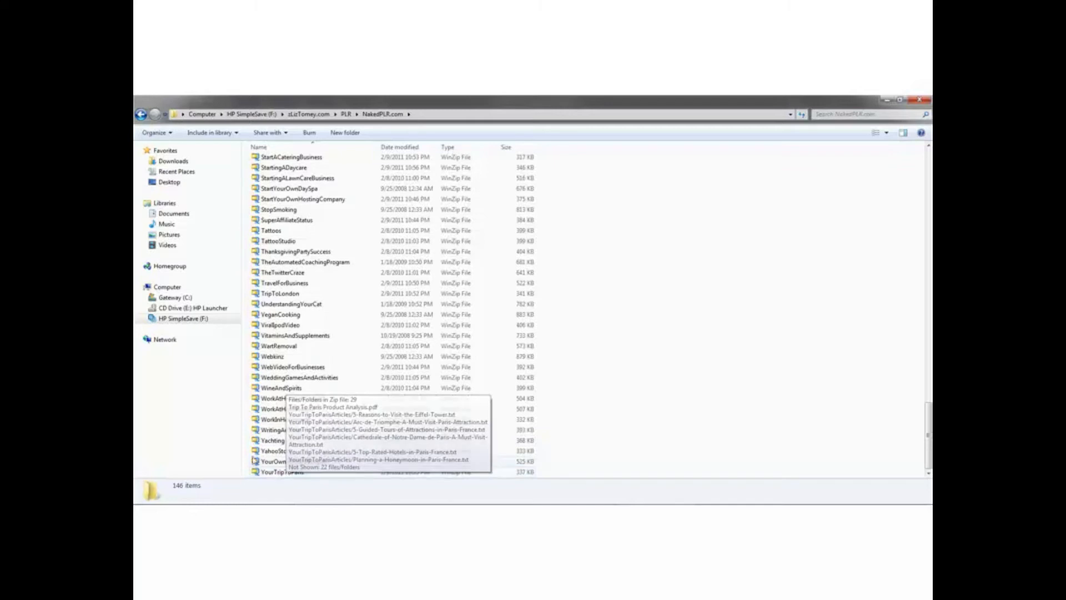
pyautogui.moveTo(326, 465)
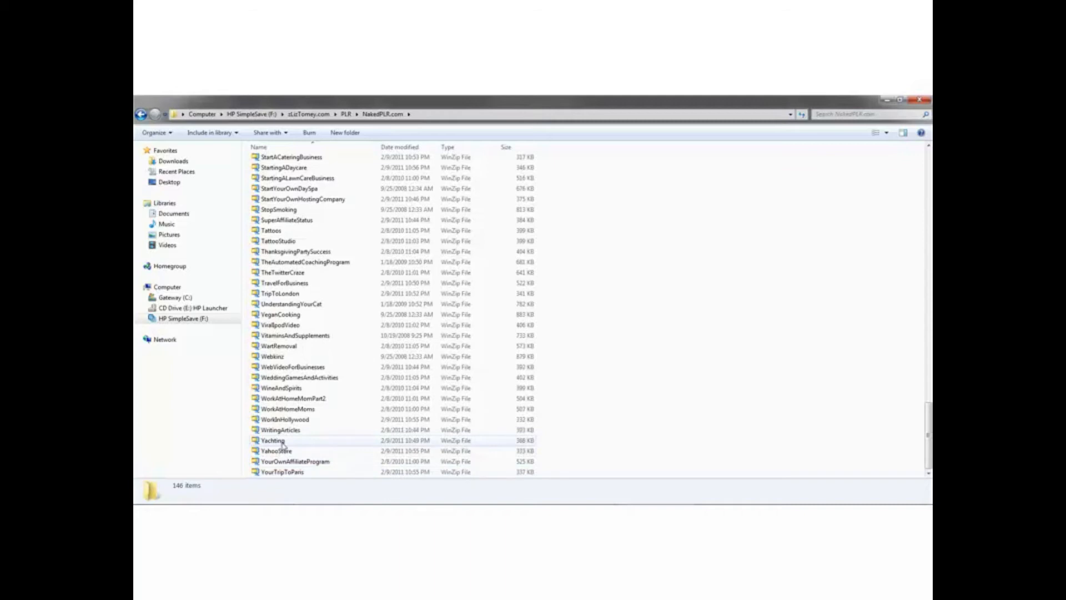
pyautogui.moveTo(292, 433)
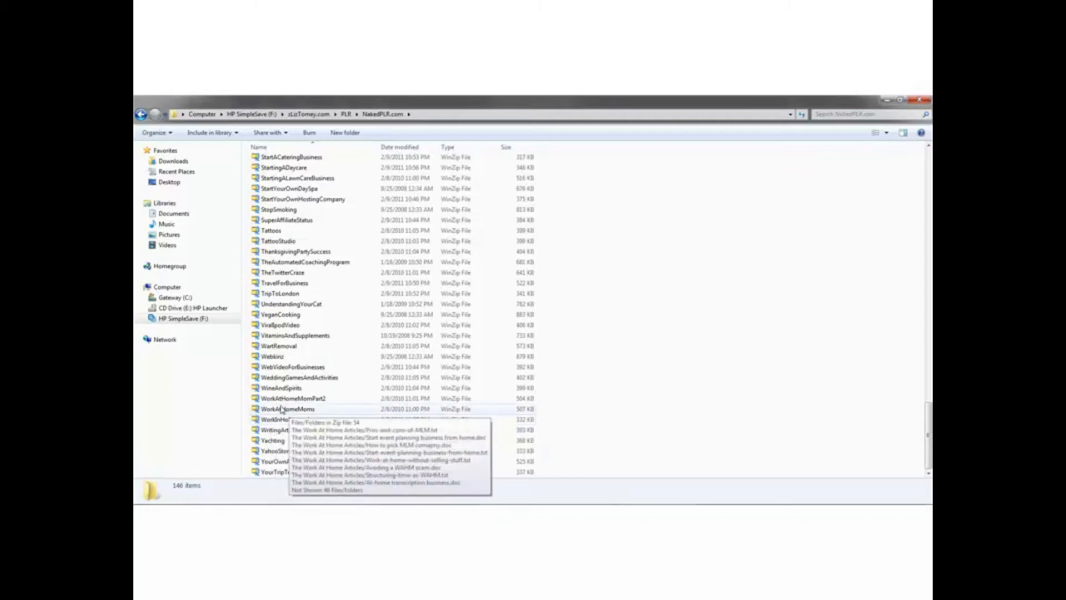
pyautogui.moveTo(279, 392)
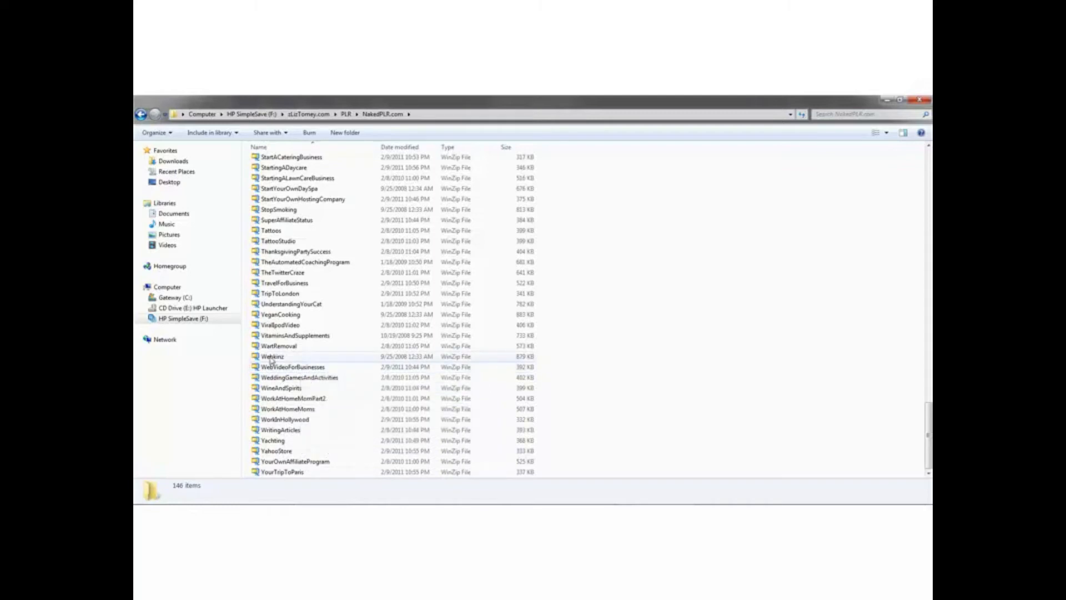
pyautogui.moveTo(271, 360)
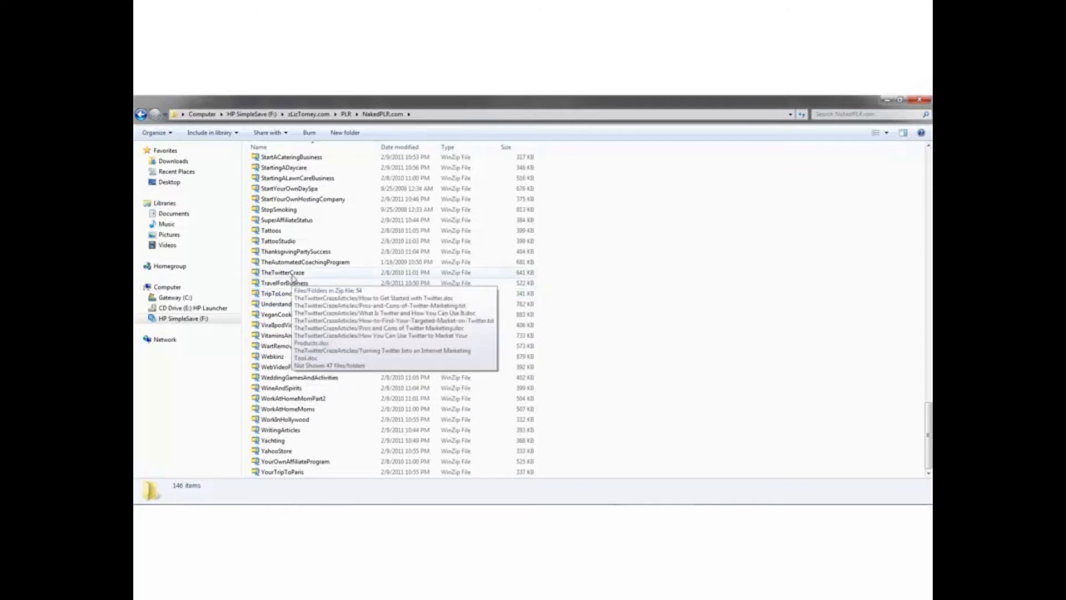
pyautogui.moveTo(304, 269)
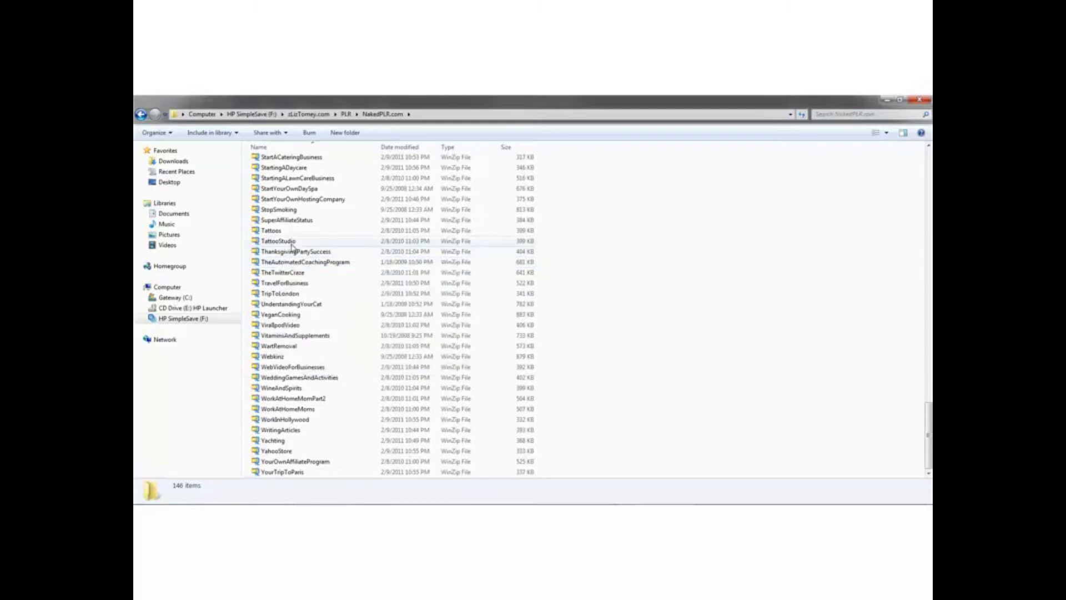
pyautogui.moveTo(284, 235)
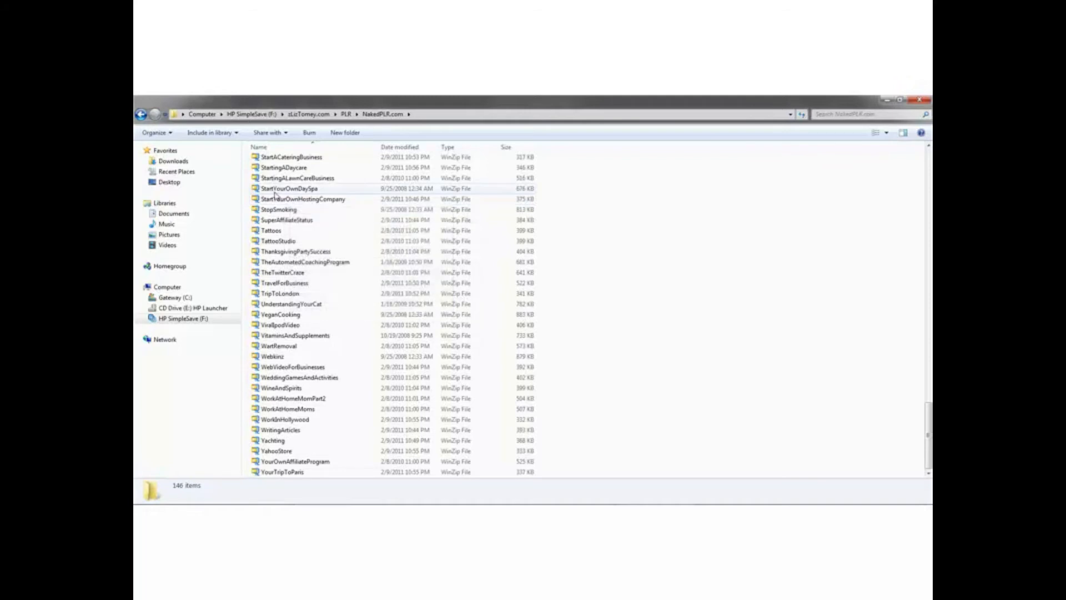
pyautogui.moveTo(275, 194)
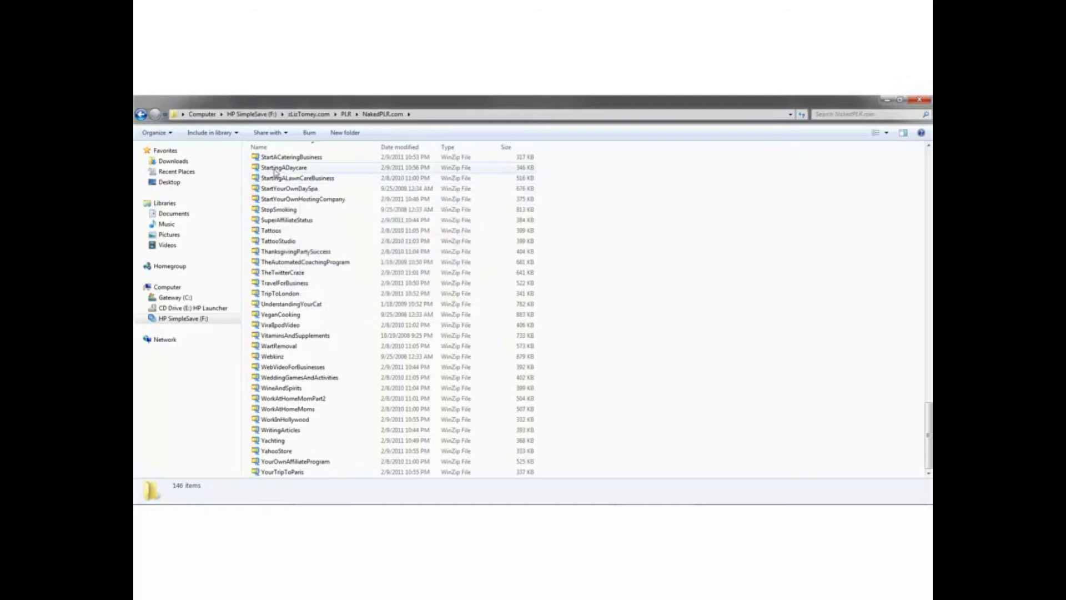
pyautogui.moveTo(930, 433); pyautogui.dragTo(929, 170)
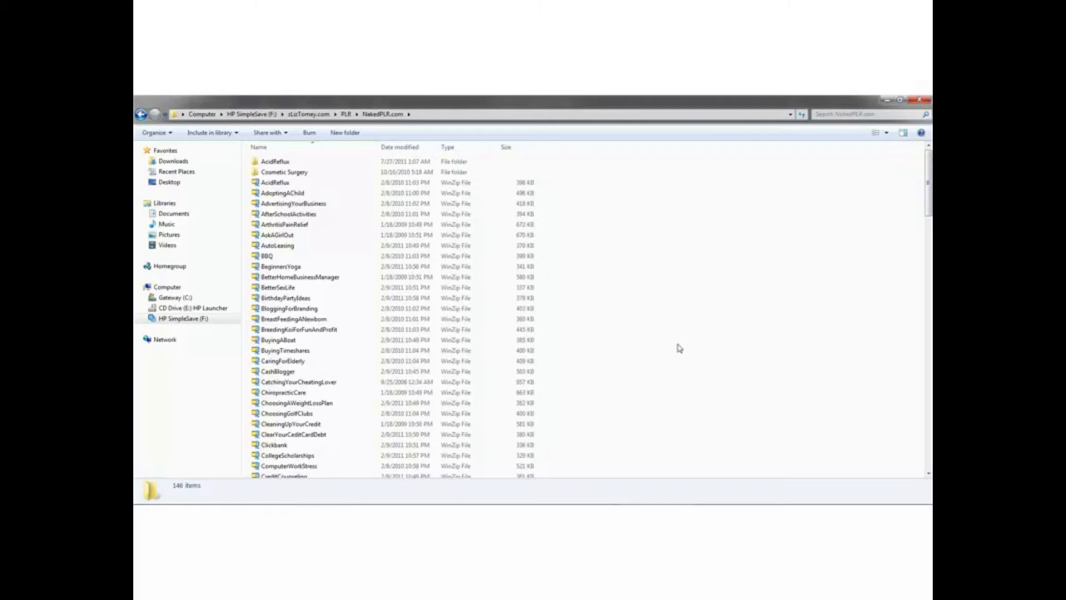
pyautogui.moveTo(931, 206); pyautogui.dragTo(931, 219)
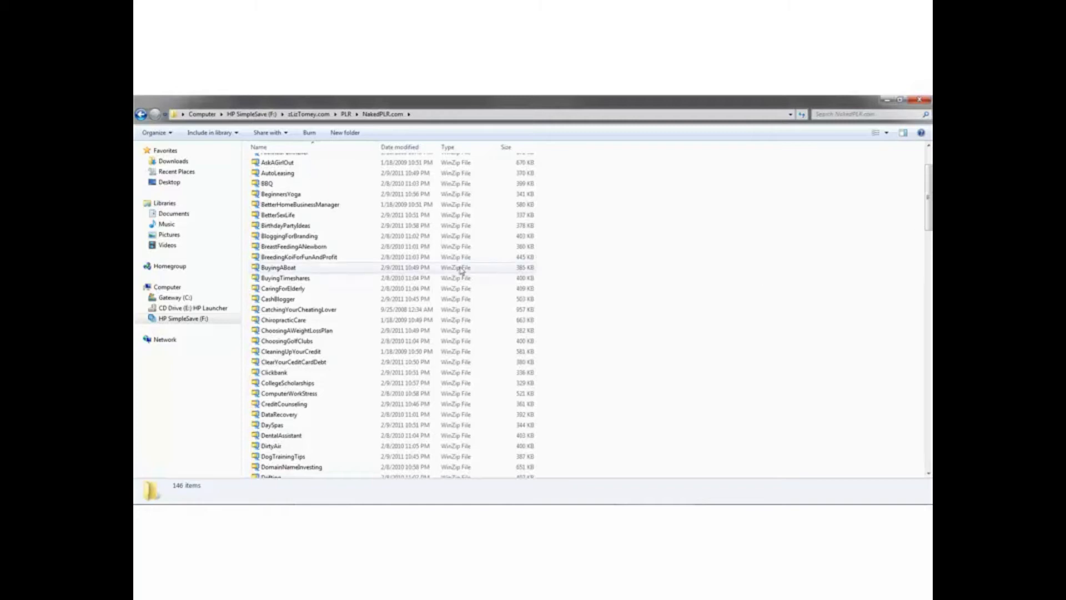
# - Select the CleaningUpYourCredit and ClearYourCreditCardDebt zip files together, and open the ClearYourCreditDebt.com folder from the desktop
pyautogui.click(295, 356)
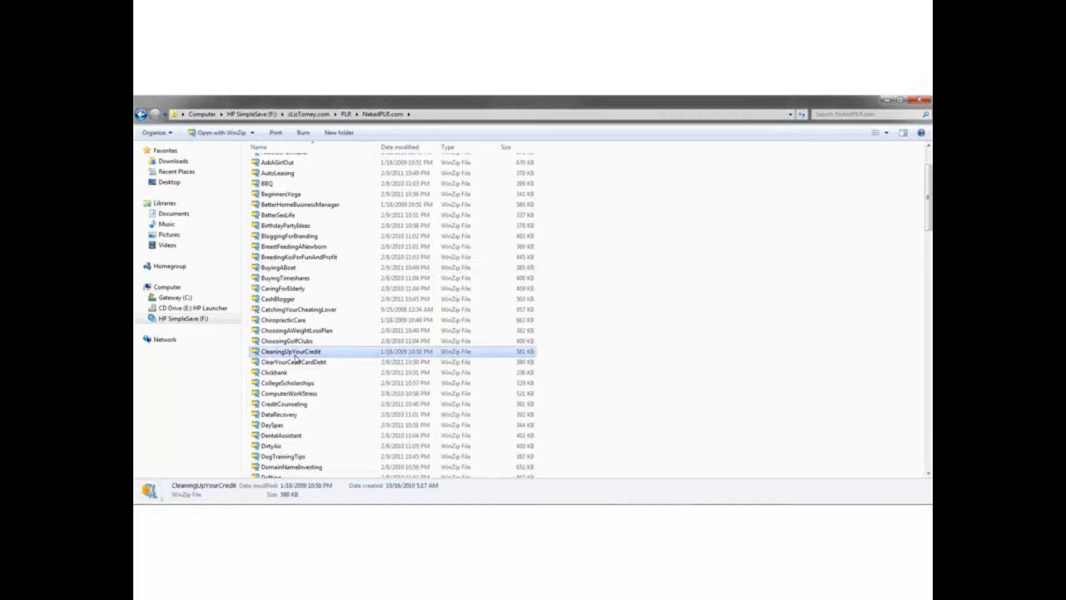
pyautogui.keyDown('ctrl'); pyautogui.click(310, 365); pyautogui.keyUp('ctrl')
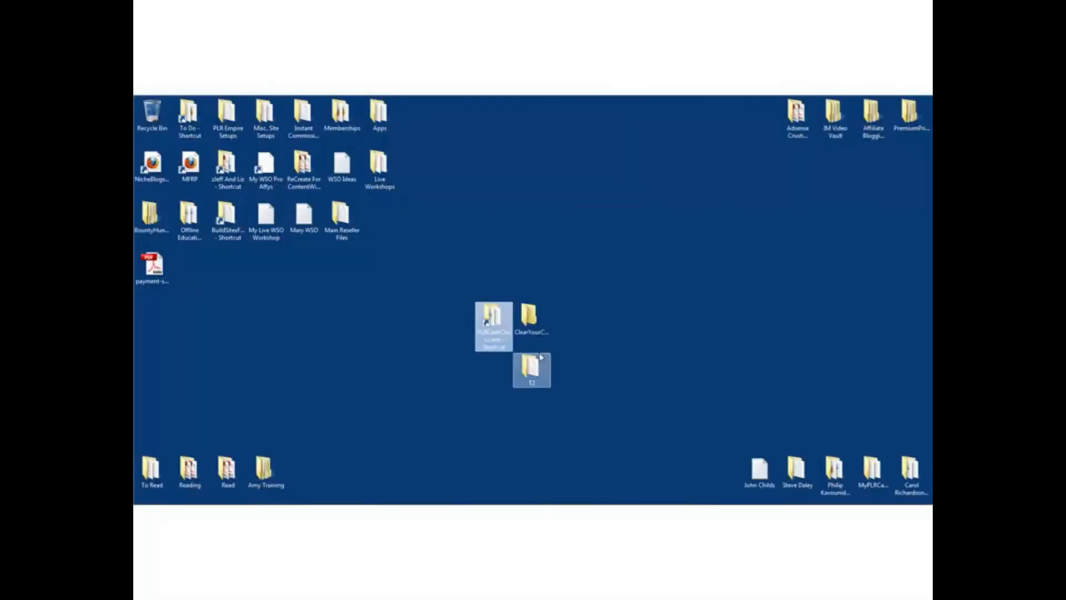
pyautogui.doubleClick(542, 325)
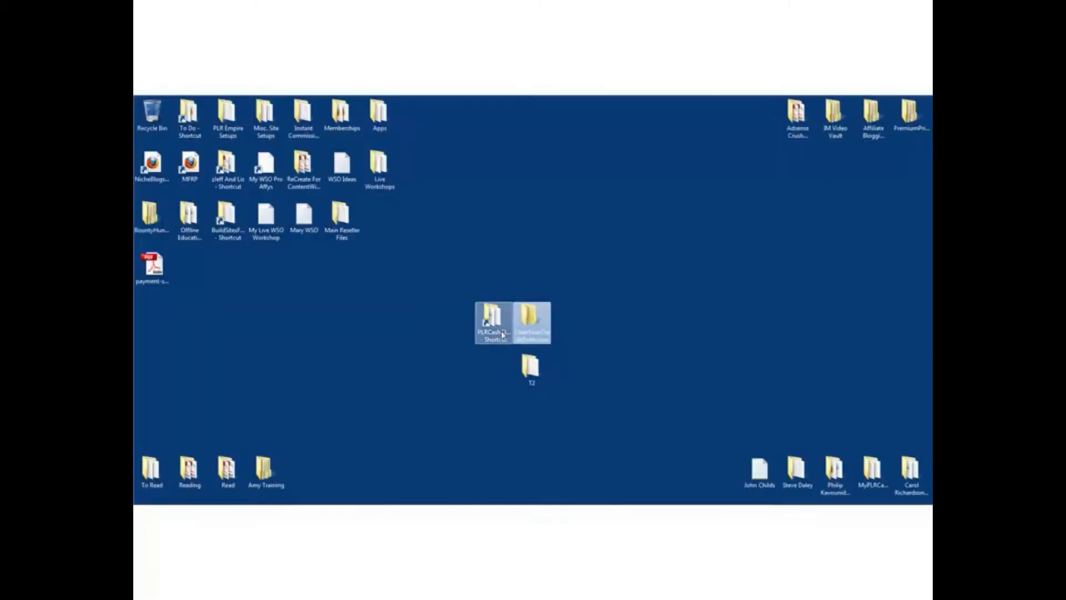
# - Open the PLRCashClass.com desktop shortcut, look inside its PLR Cash Class folder and return to the parent folder
pyautogui.doubleClick(503, 334)
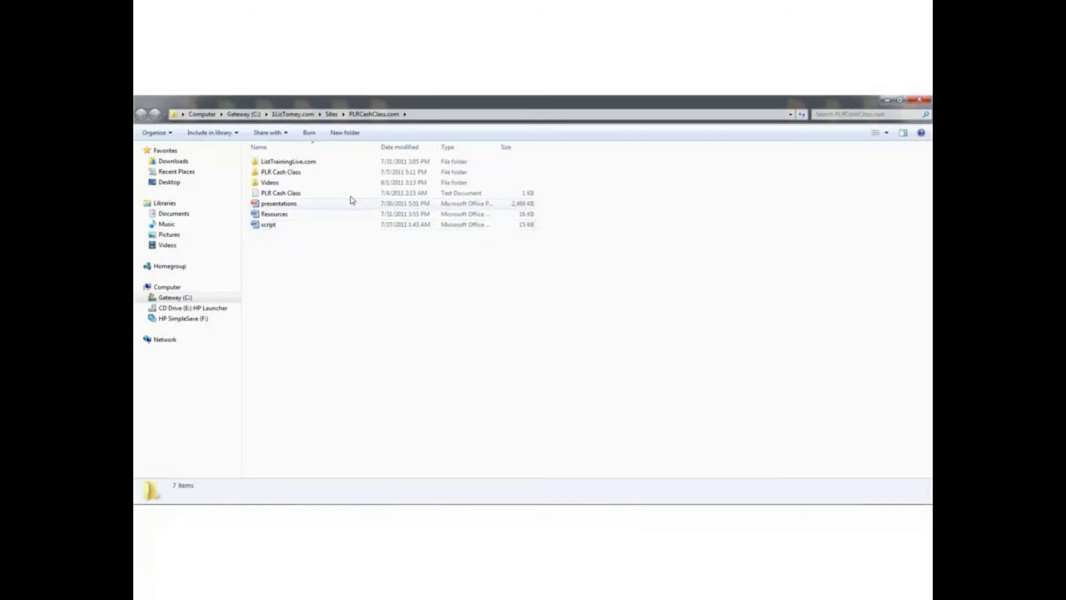
pyautogui.doubleClick(321, 173)
pyautogui.click(140, 115)
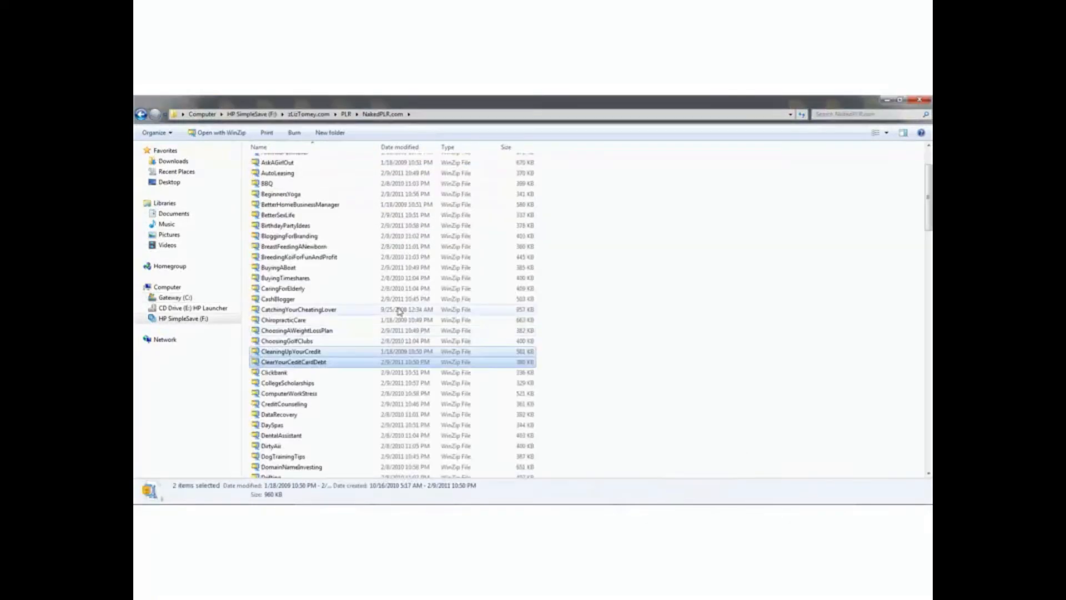
# - Copy the two selected credit zip files from NakedPLR.com into the ClearYourCreditDebt.com folder
pyautogui.rightClick(305, 364)
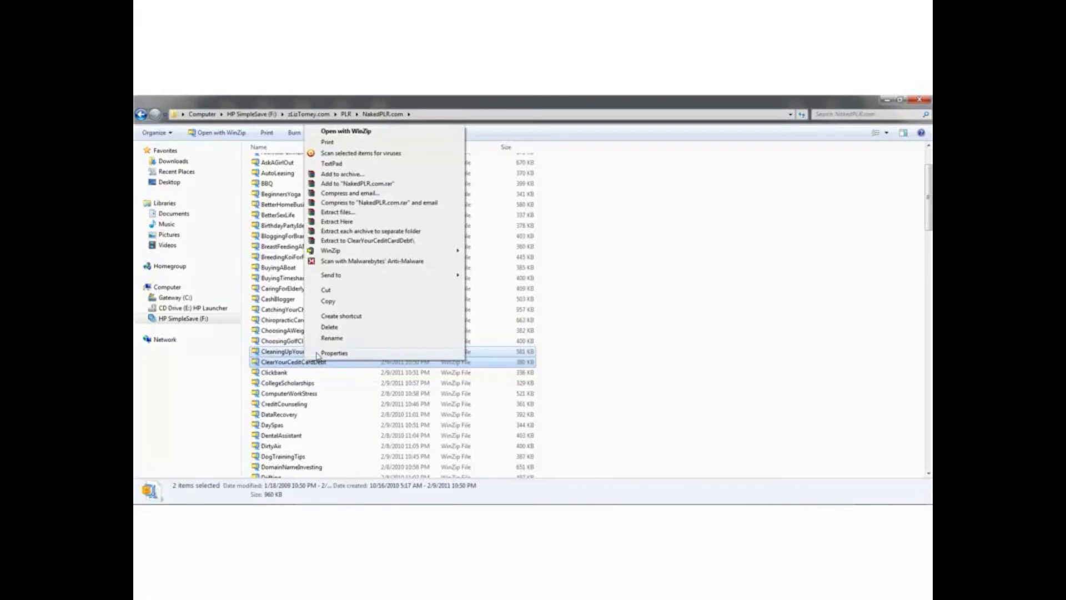
pyautogui.click(338, 302)
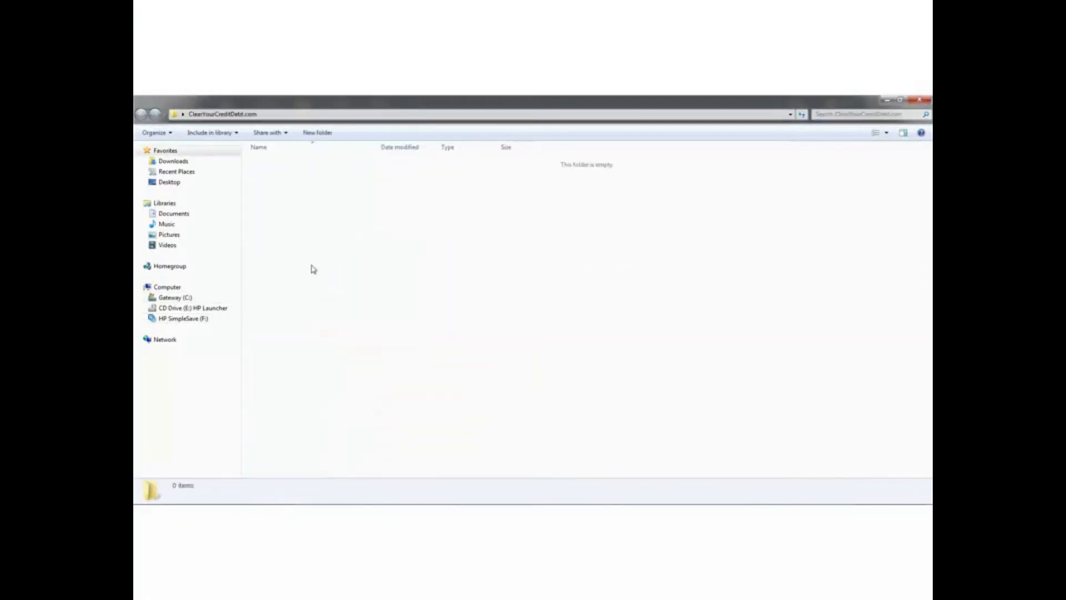
pyautogui.rightClick(313, 270)
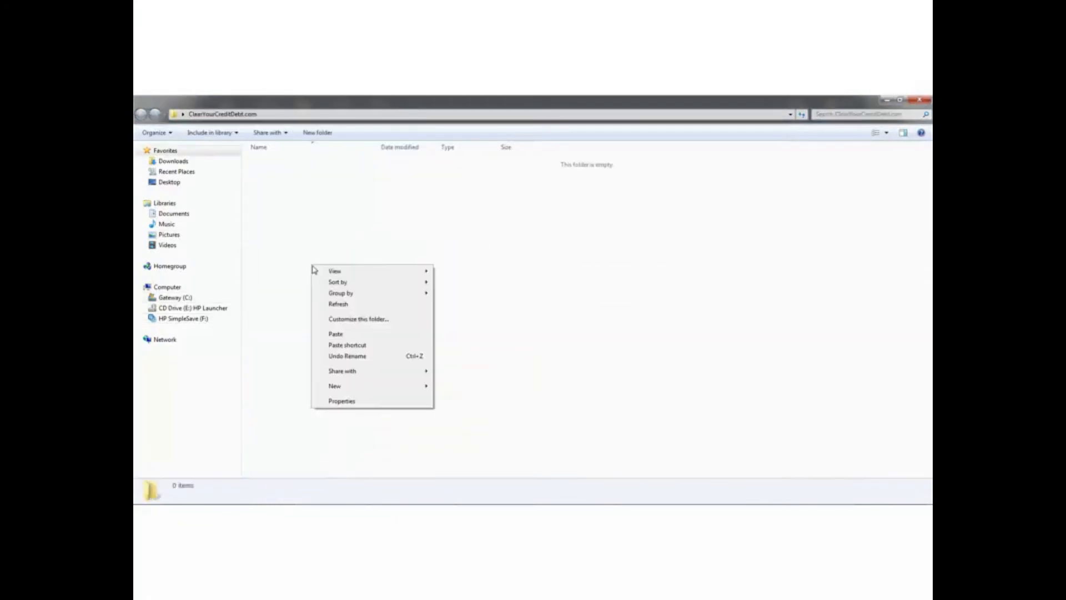
pyautogui.click(349, 334)
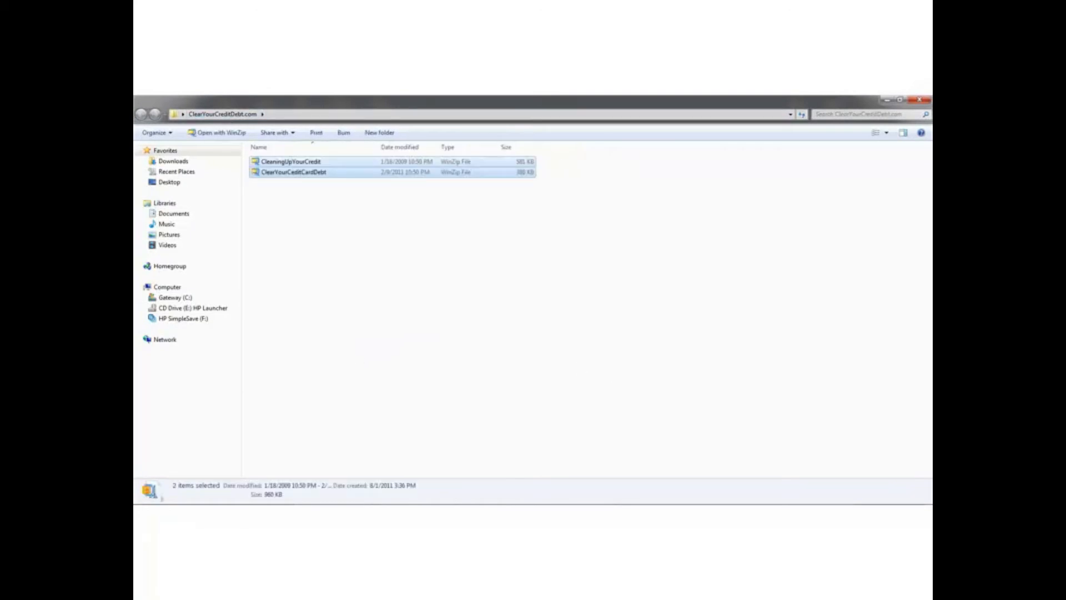
# - Copy the CreditCounseling zip file from NakedPLR.com into the ClearYourCreditDebt.com folder
pyautogui.moveTo(736, 514)
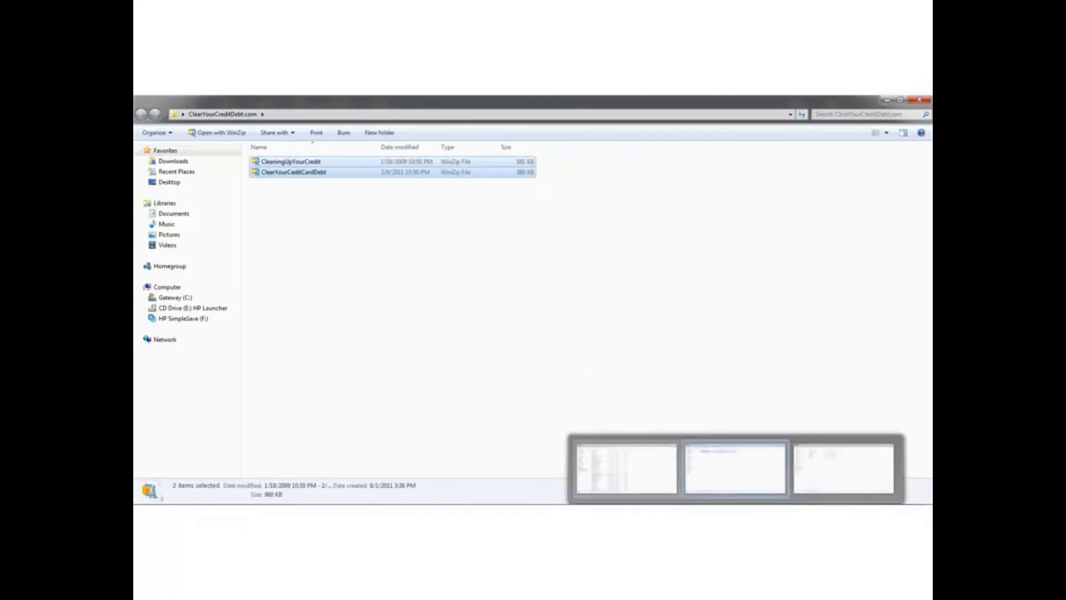
pyautogui.click(647, 472)
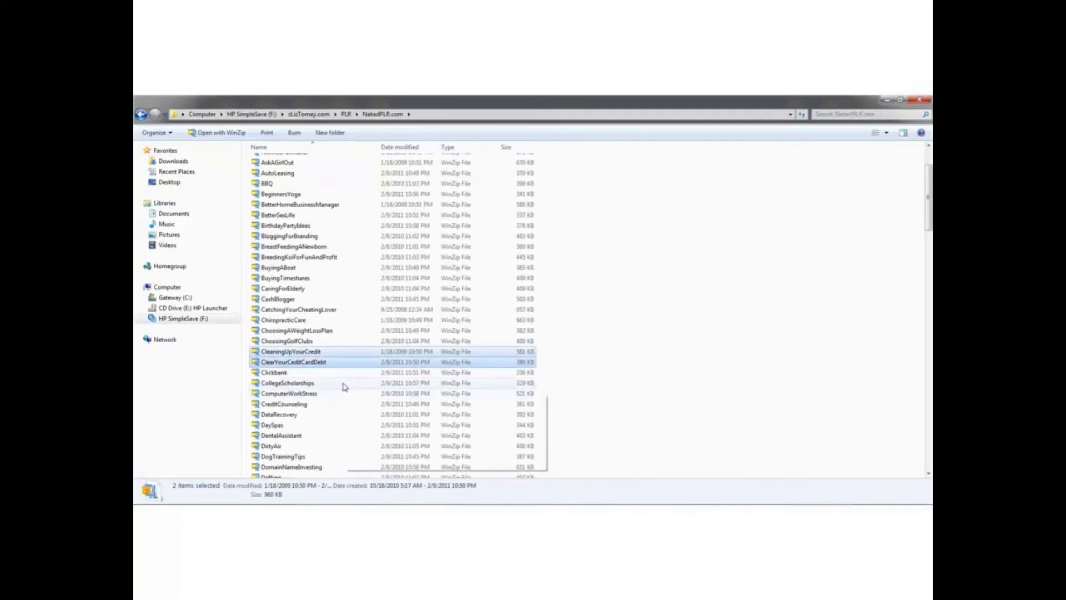
pyautogui.click(299, 404)
pyautogui.rightClick(300, 407)
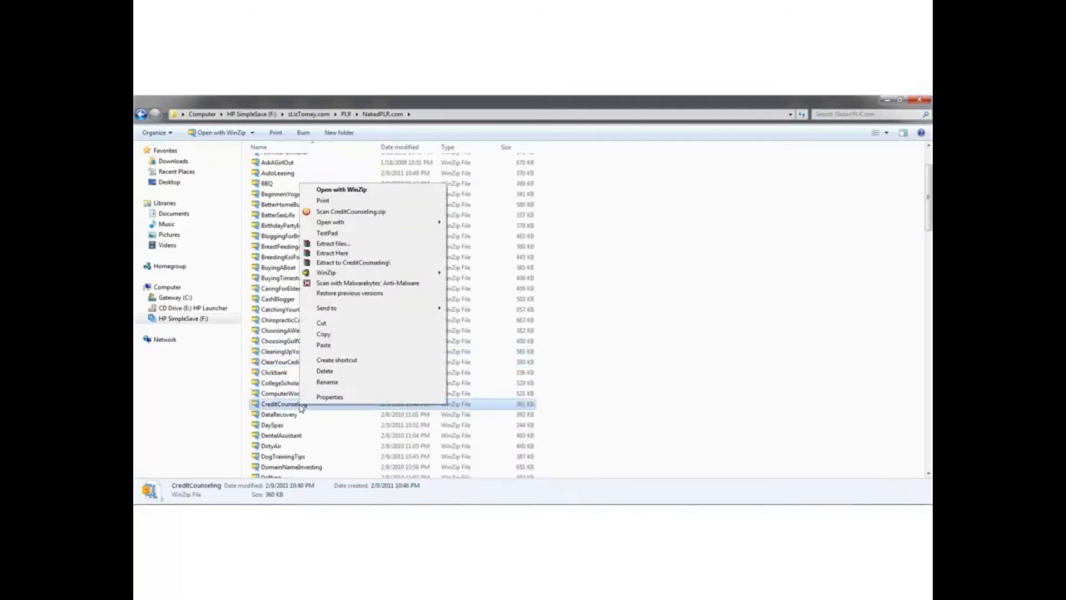
pyautogui.click(342, 335)
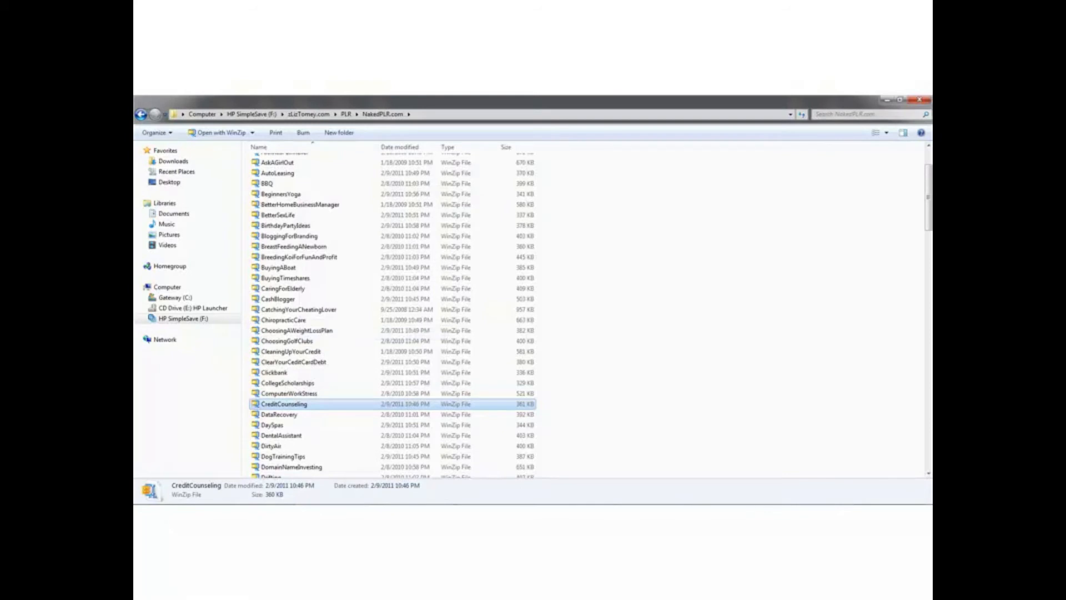
pyautogui.click(643, 465)
pyautogui.click(438, 332)
pyautogui.rightClick(438, 332)
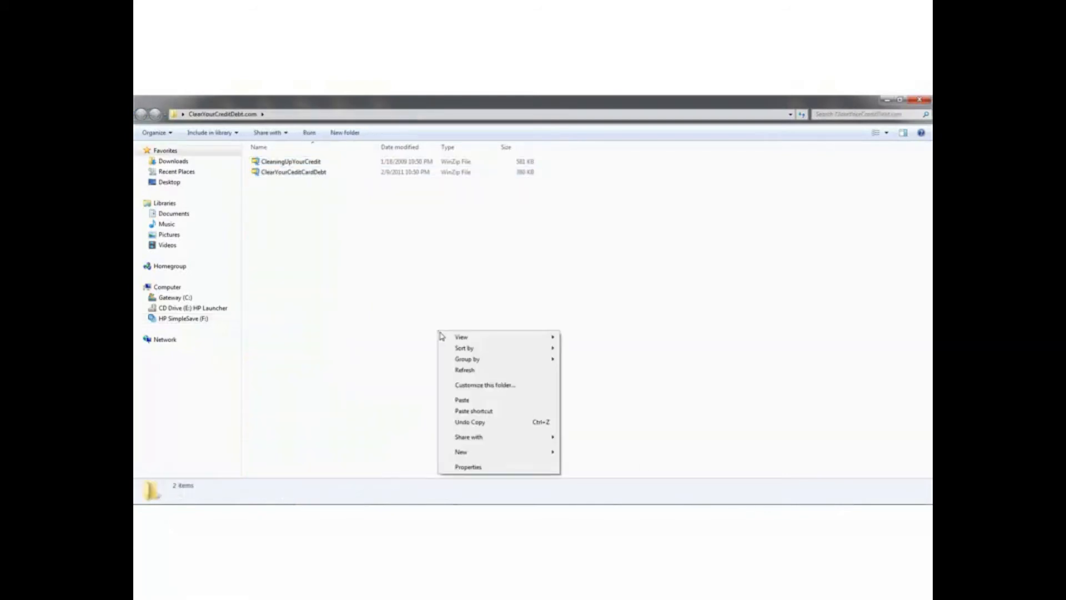
pyautogui.click(478, 399)
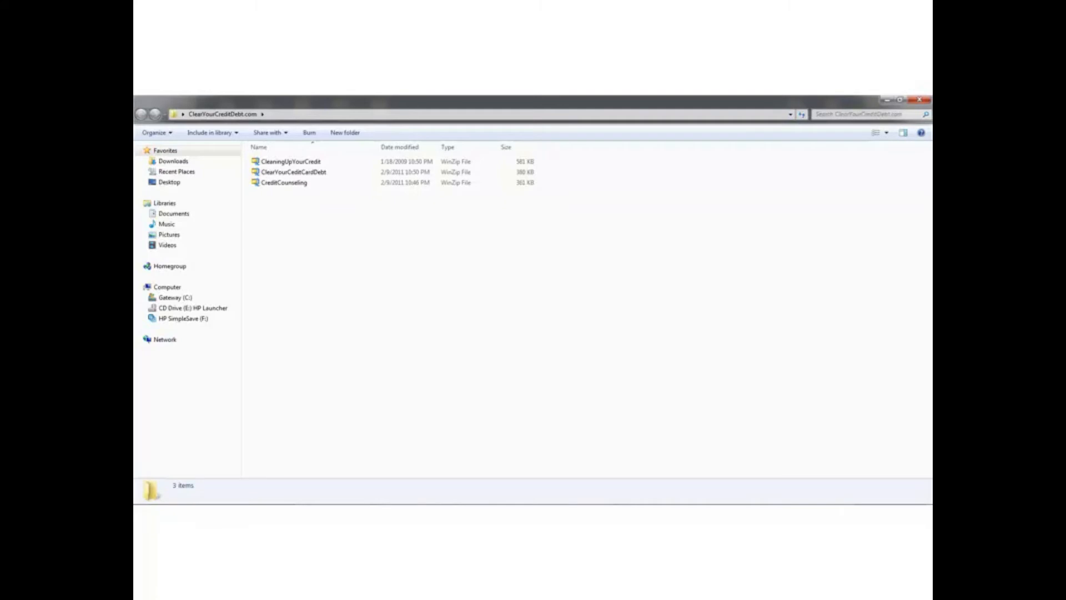
# - Look through the rest of the NakedPLR.com packages for related credit content, and minimize the folder windows
pyautogui.moveTo(736, 514)
pyautogui.click(628, 466)
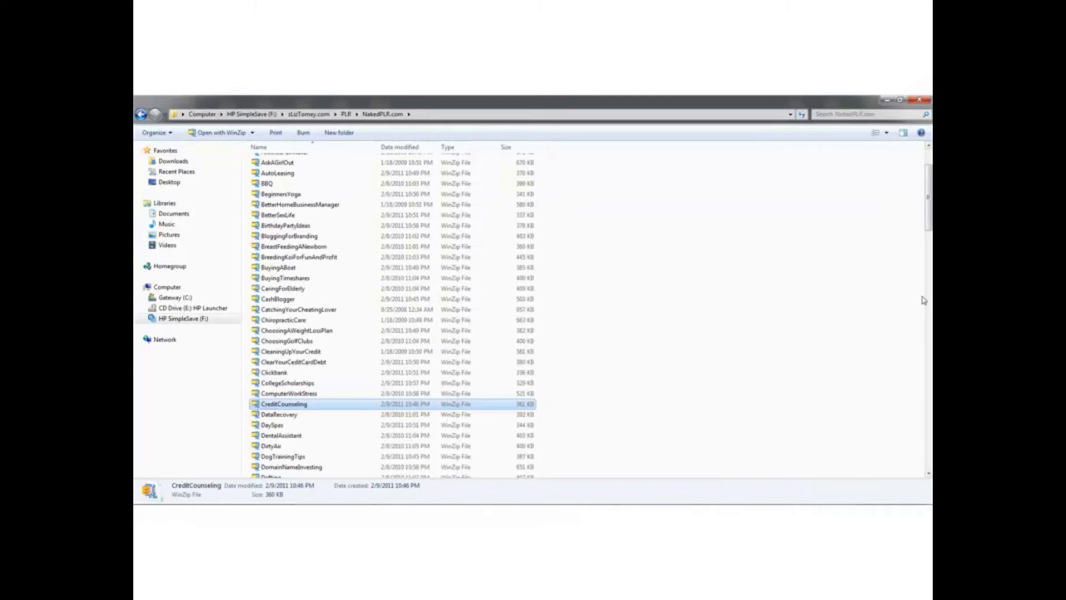
pyautogui.moveTo(928, 222); pyautogui.dragTo(860, 342)
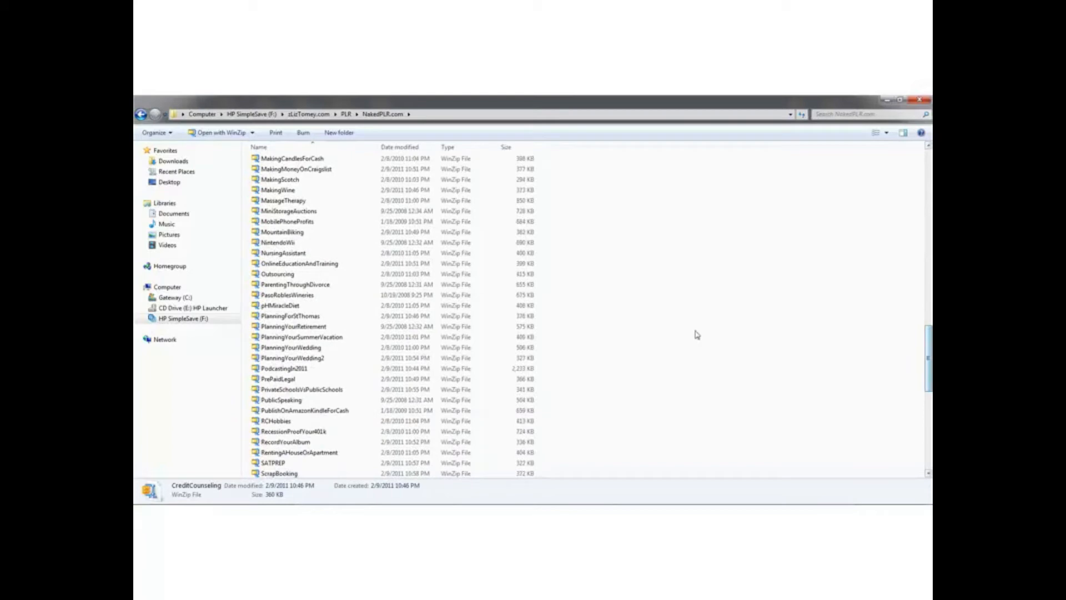
pyautogui.click(886, 103)
pyautogui.click(886, 103)
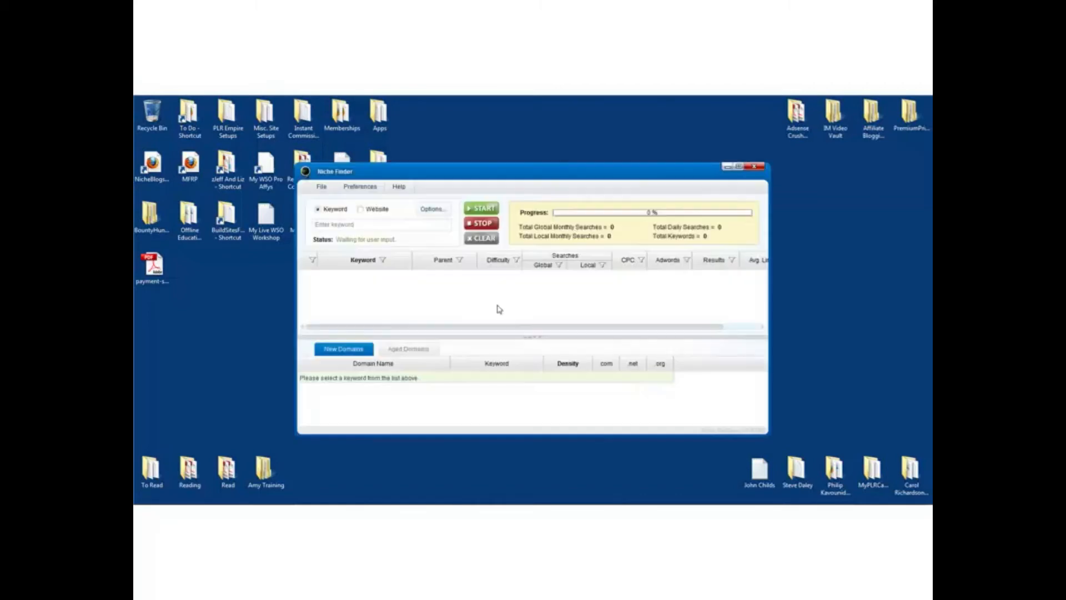
# - Maximize Niche Finder, run a keyword search for "credit debt" and look through the credit keyword results
pyautogui.click(739, 168)
pyautogui.click(202, 160)
pyautogui.write('credit d')
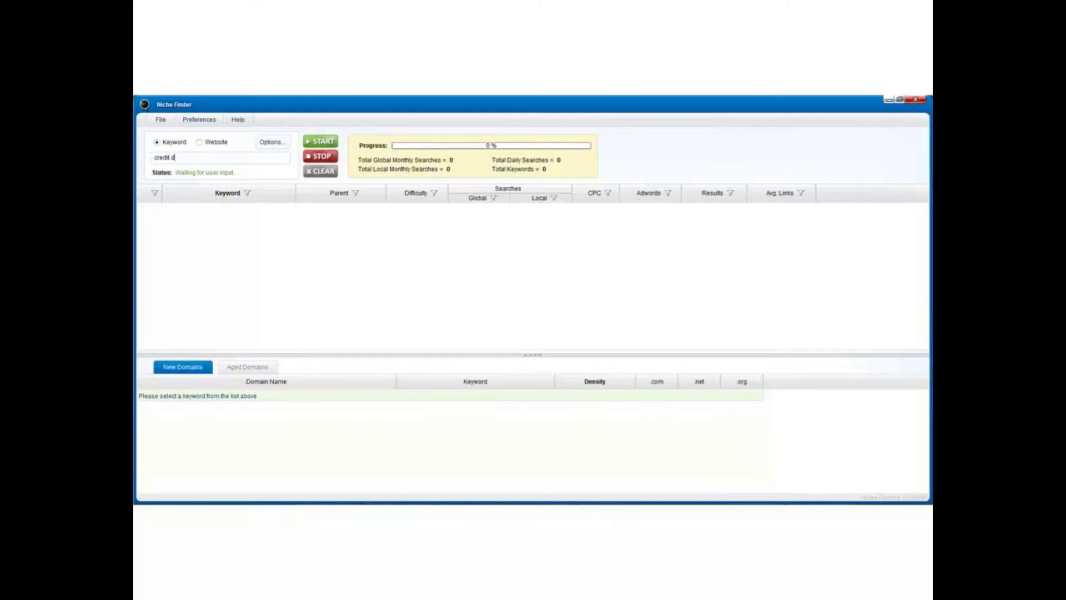
pyautogui.write('ebt')
pyautogui.click(327, 143)
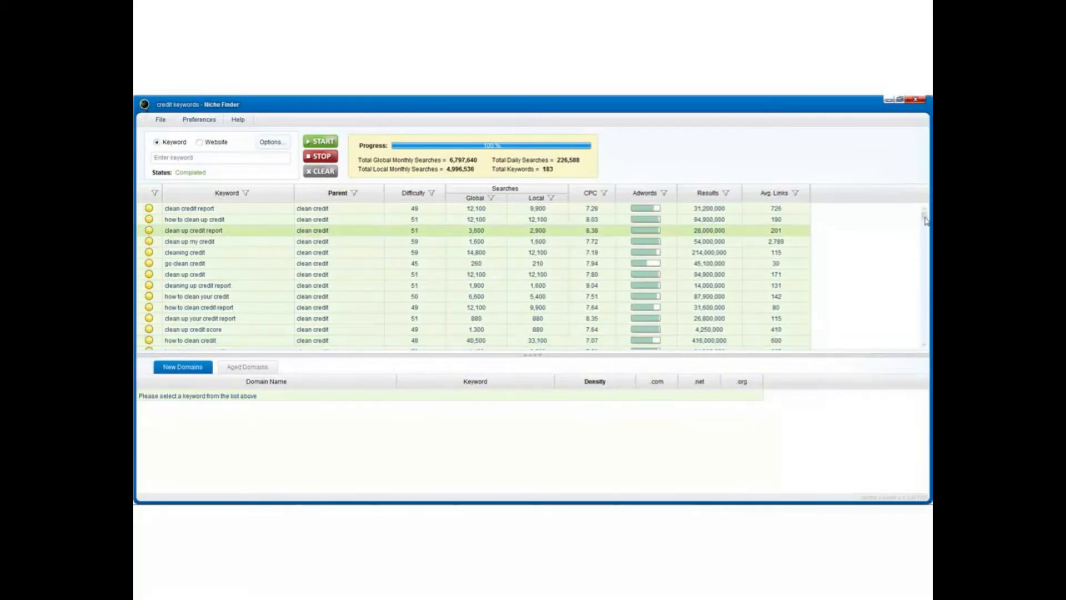
pyautogui.moveTo(926, 221); pyautogui.dragTo(913, 328)
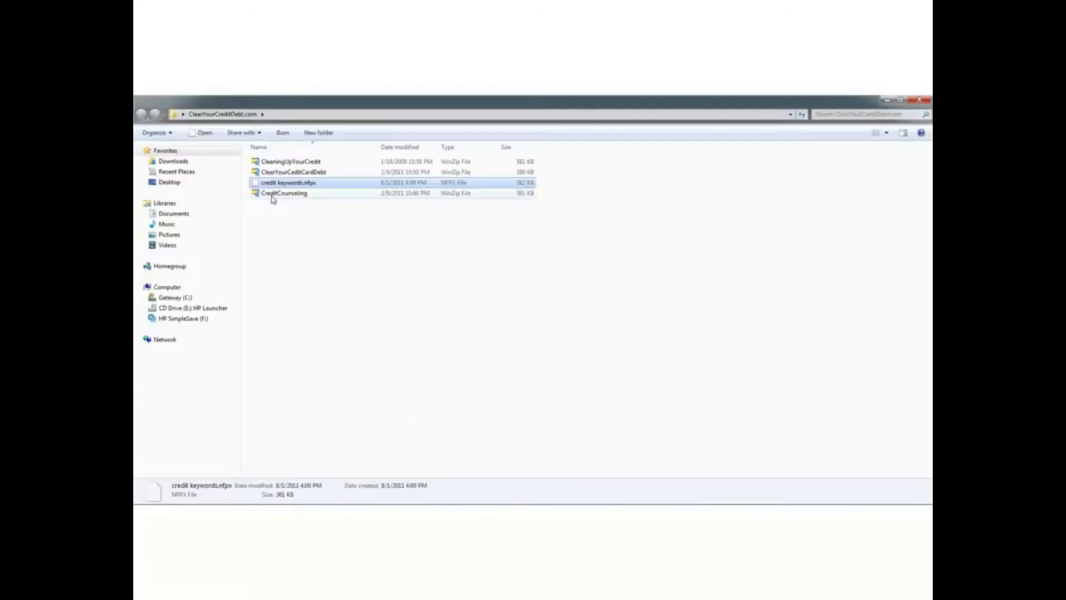
# - Review the CreditCounseling, ClearYourCeditCardDebt and CleaningUpYourCredit packages in the ClearYourCreditDebt.com folder
pyautogui.click(272, 197)
pyautogui.click(274, 176)
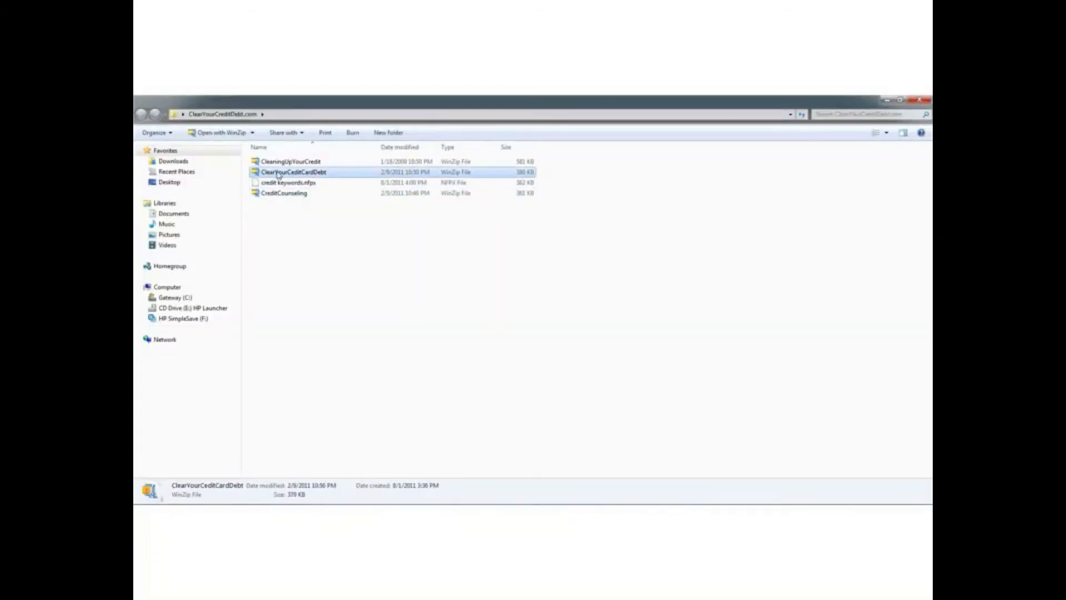
pyautogui.click(281, 165)
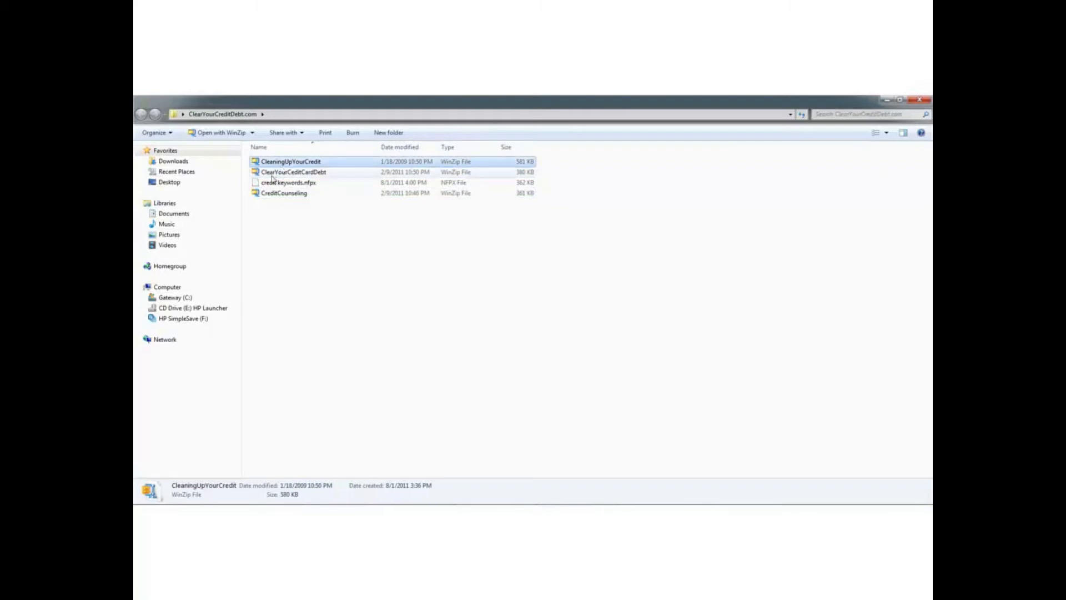
pyautogui.click(272, 174)
pyautogui.click(261, 196)
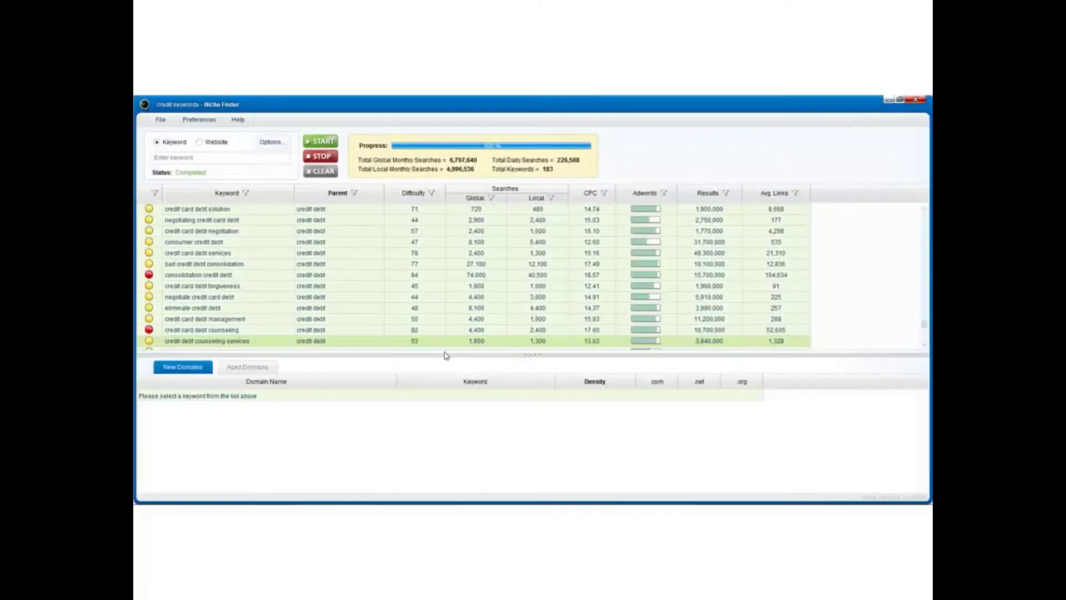
# - Switch to Niche Finder and examine the "clean credit" keywords, checking the Preferences dialog without changing anything
pyautogui.moveTo(926, 324); pyautogui.dragTo(925, 215)
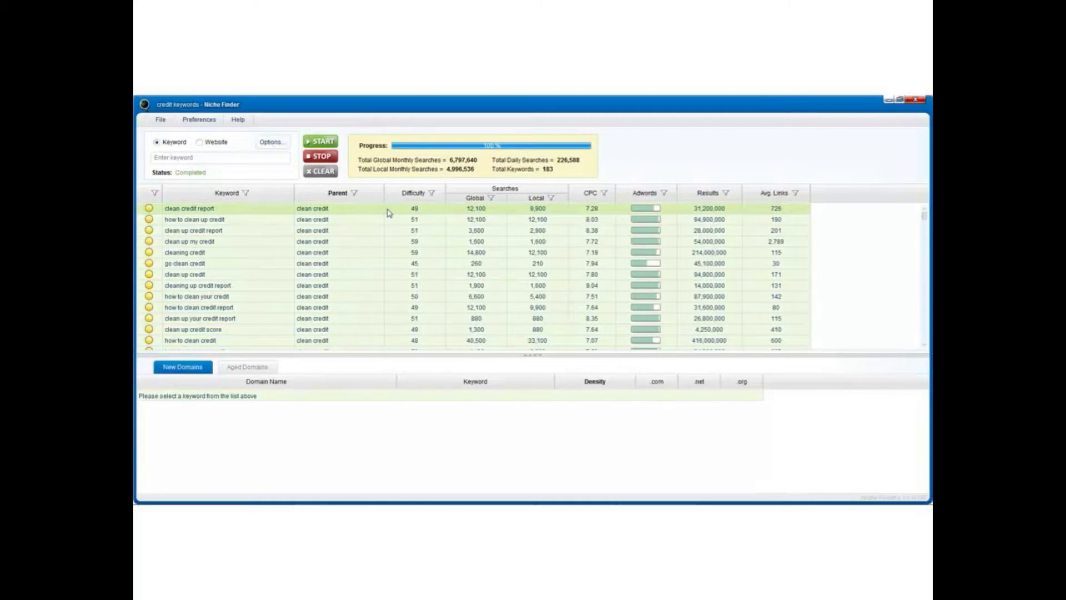
pyautogui.click(161, 120)
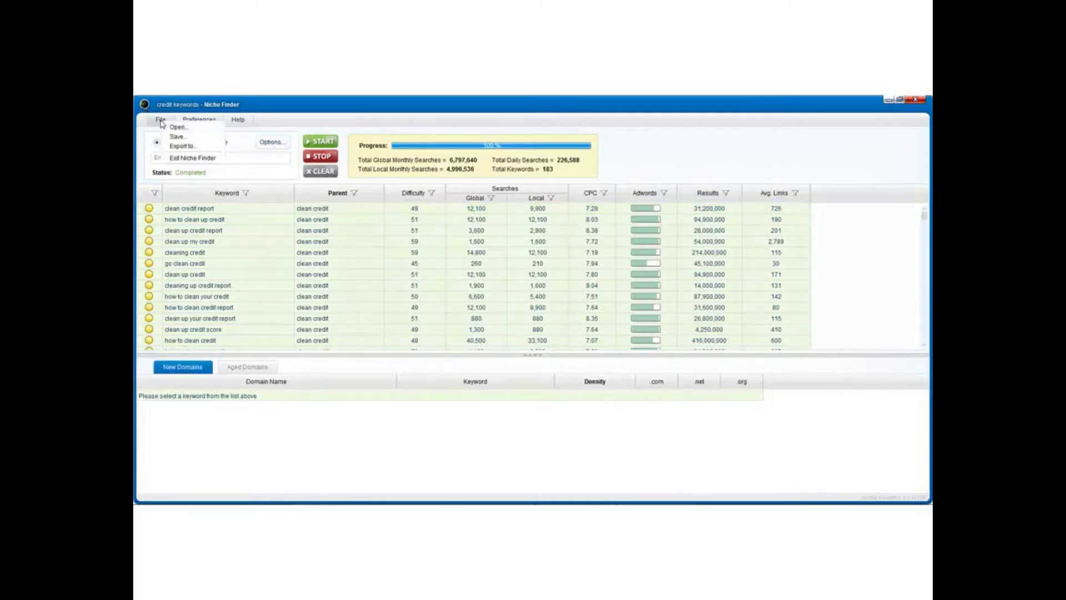
pyautogui.click(204, 121)
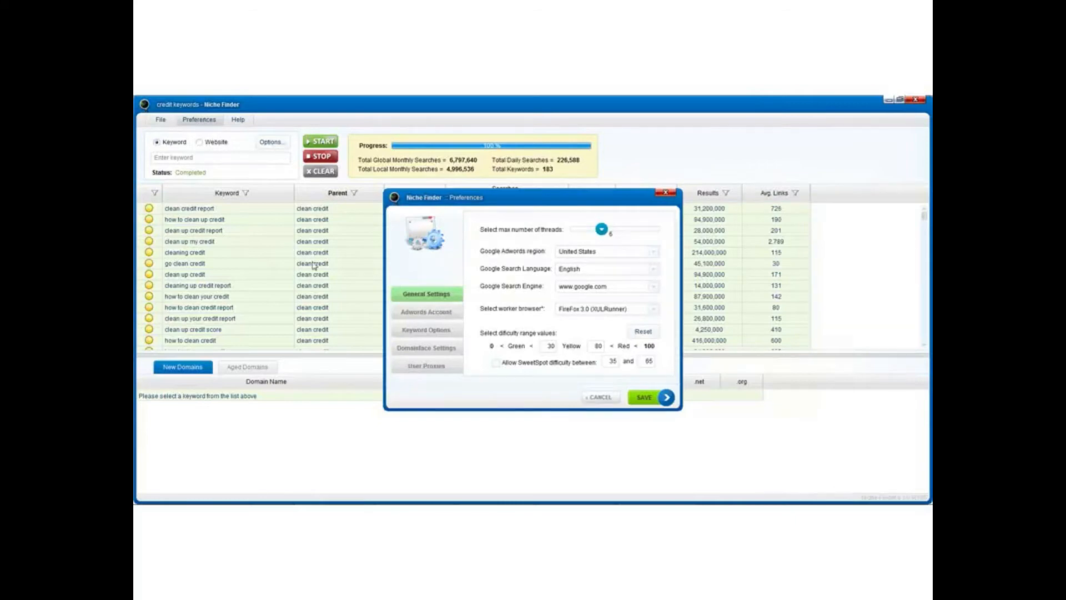
pyautogui.click(666, 193)
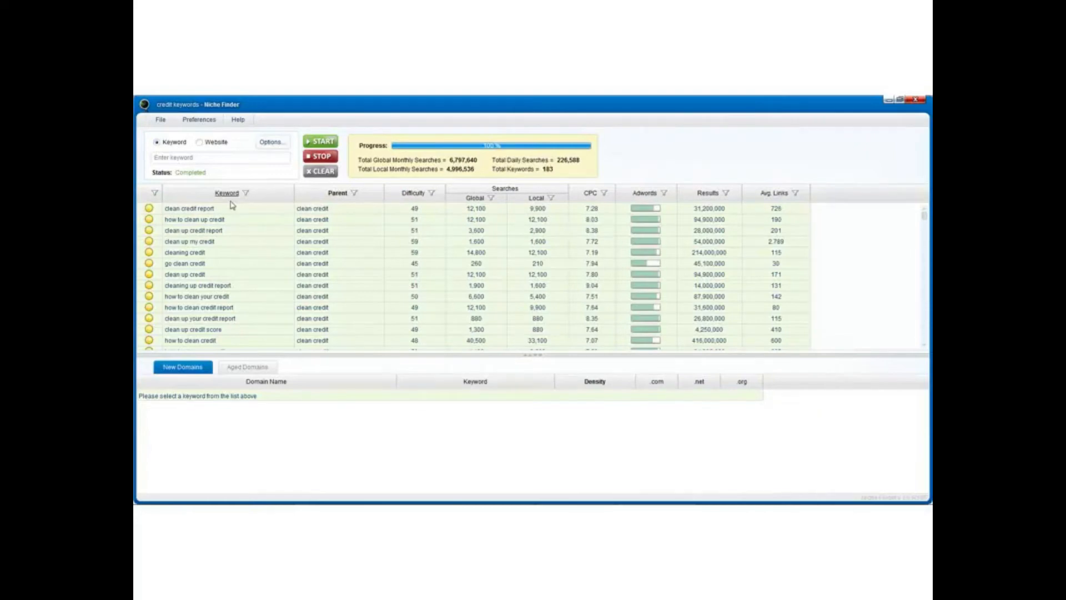
pyautogui.click(212, 210)
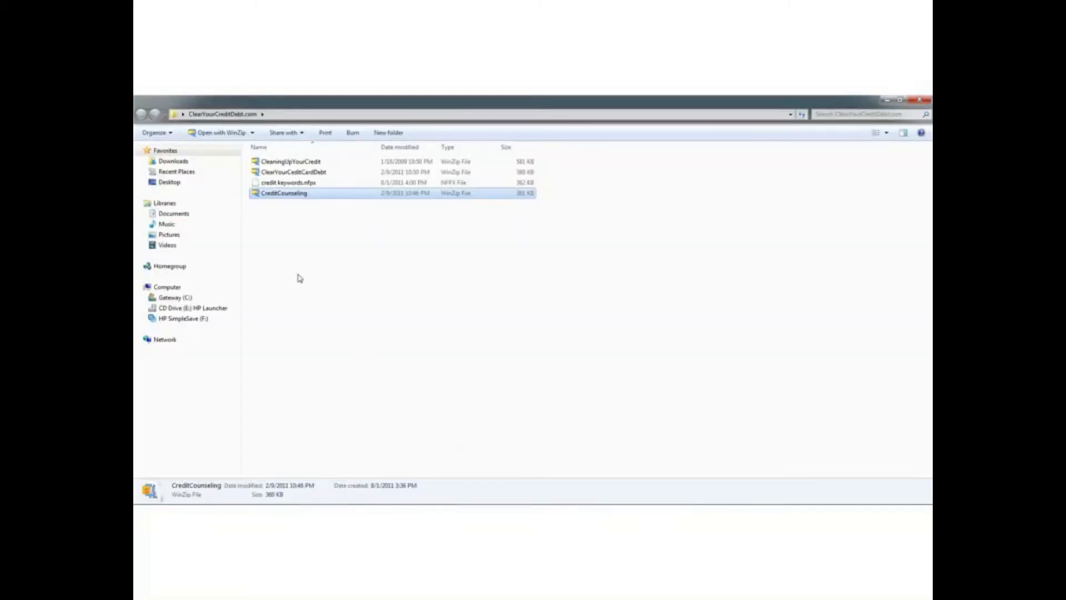
# - Switch to Notepad and review the list of chosen credit keyword phrases
pyautogui.hotkey('alt', 'Tab')
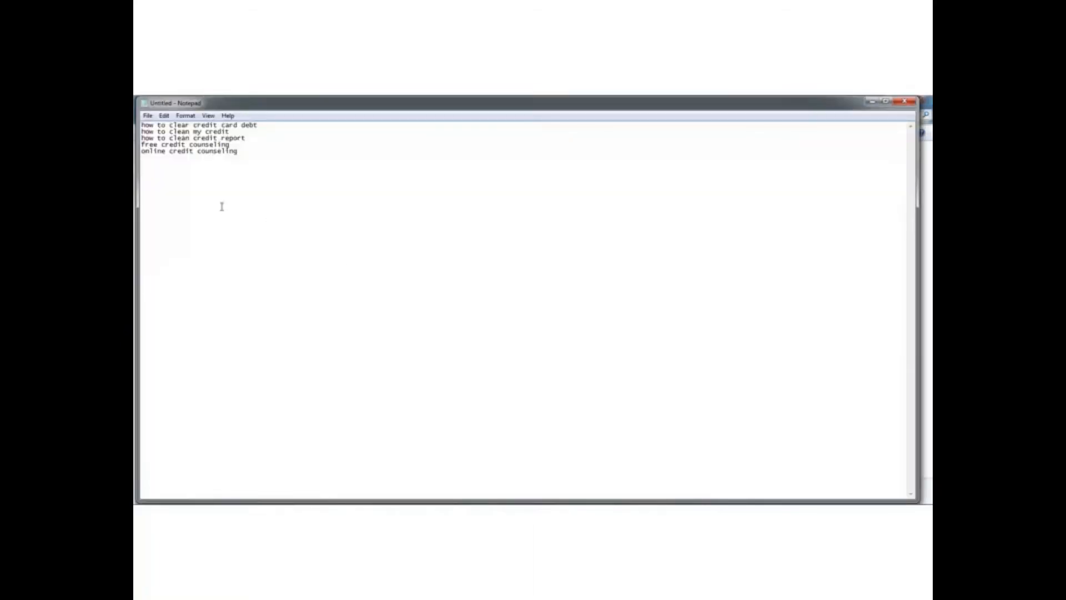
pyautogui.moveTo(238, 151); pyautogui.dragTo(138, 123)
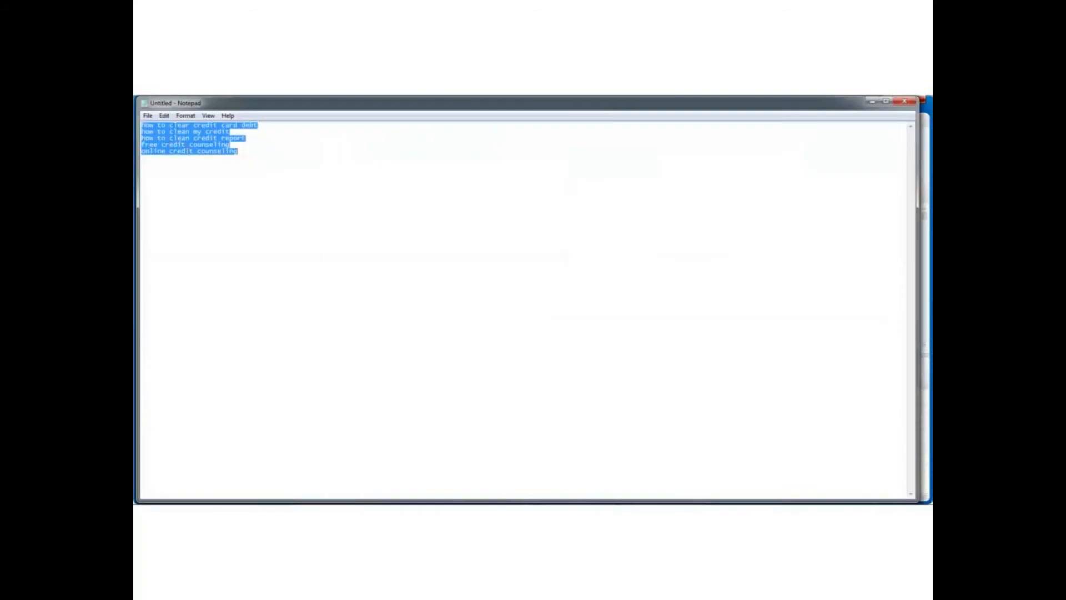
pyautogui.click(186, 147)
pyautogui.moveTo(244, 152); pyautogui.dragTo(135, 126)
pyautogui.click(144, 127)
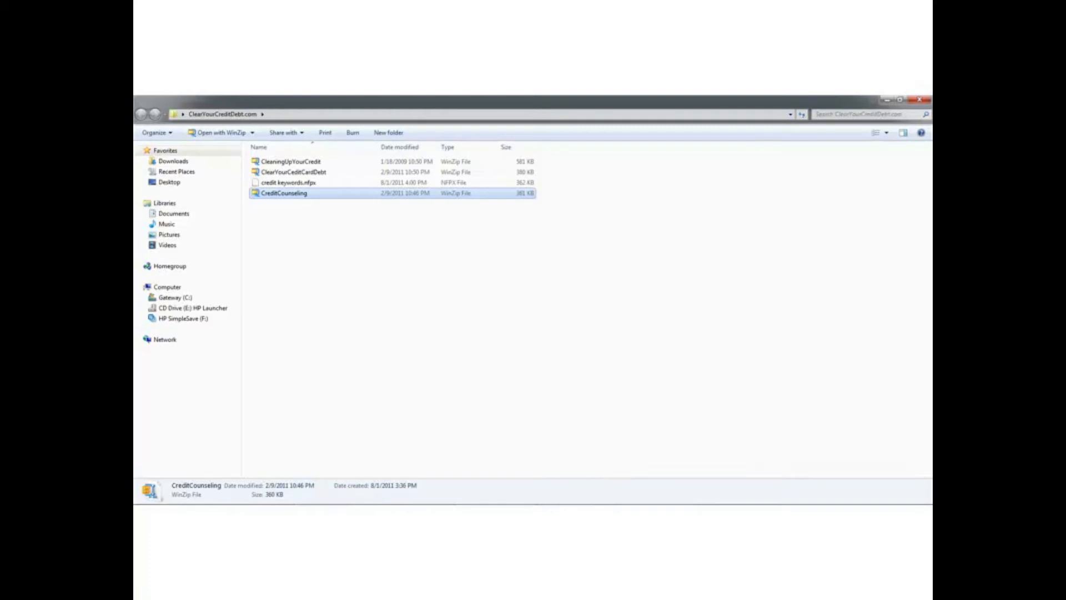
# - Switch to Firefox and open the clearyourcreditdebt.com site
pyautogui.click(345, 513)
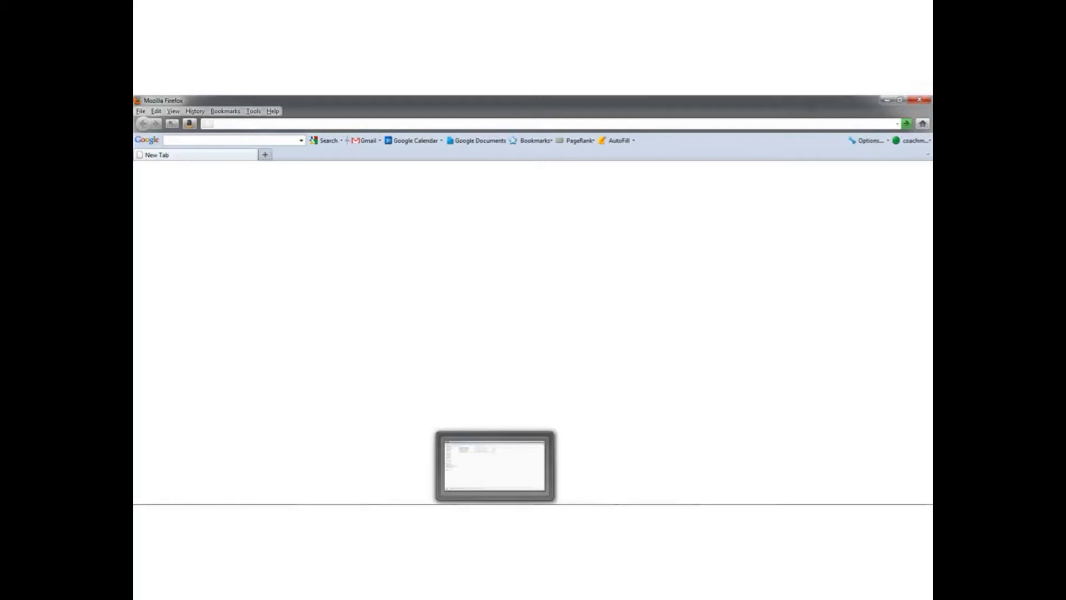
pyautogui.write('clearyourc')
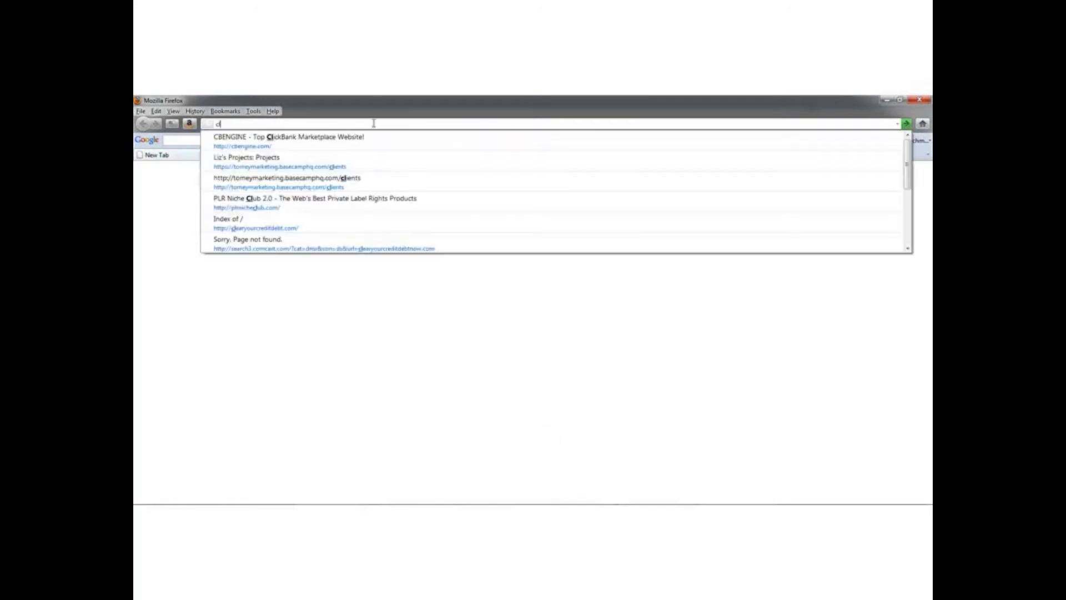
pyautogui.press('Down')
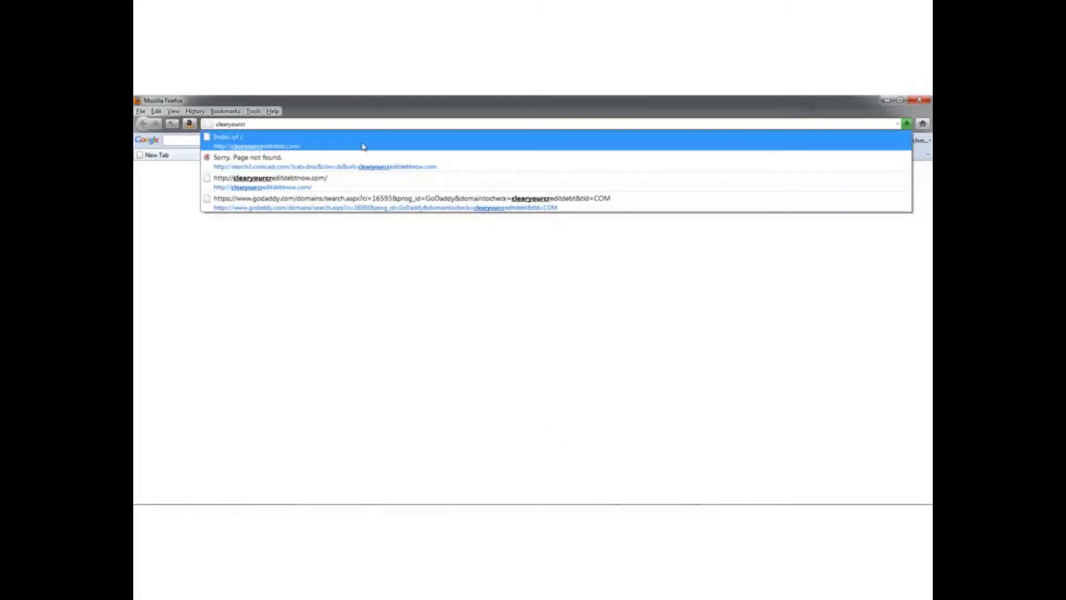
pyautogui.press('Return')
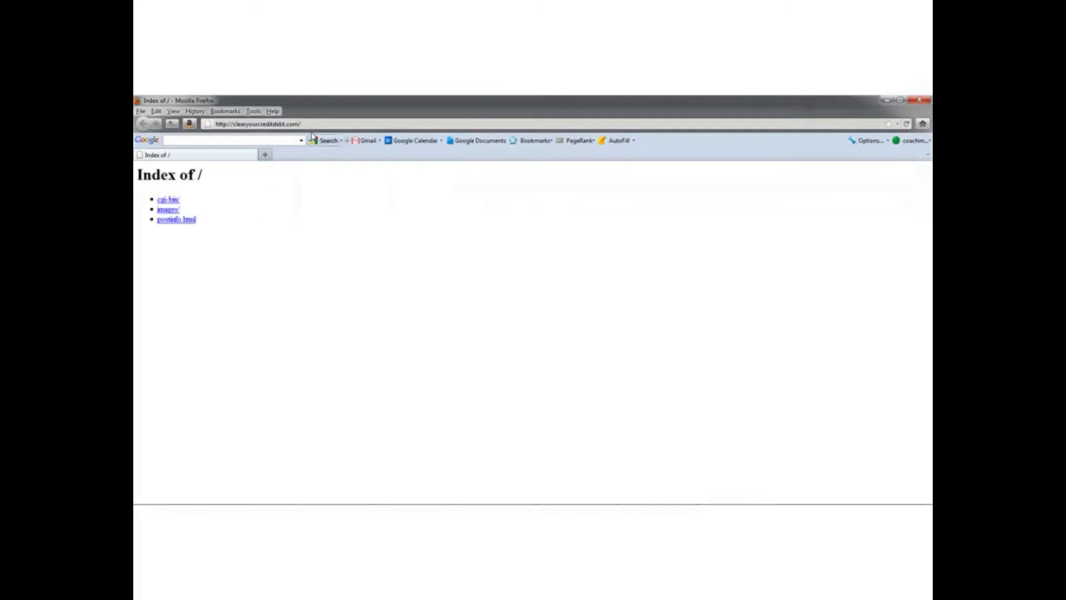
# - Log in to the site's cPanel at clearyourcreditdebt.com/cpanel with the saved credentials and permanently dismiss the new-user welcome
pyautogui.click(326, 125)
pyautogui.click(327, 125)
pyautogui.write('cpanel')
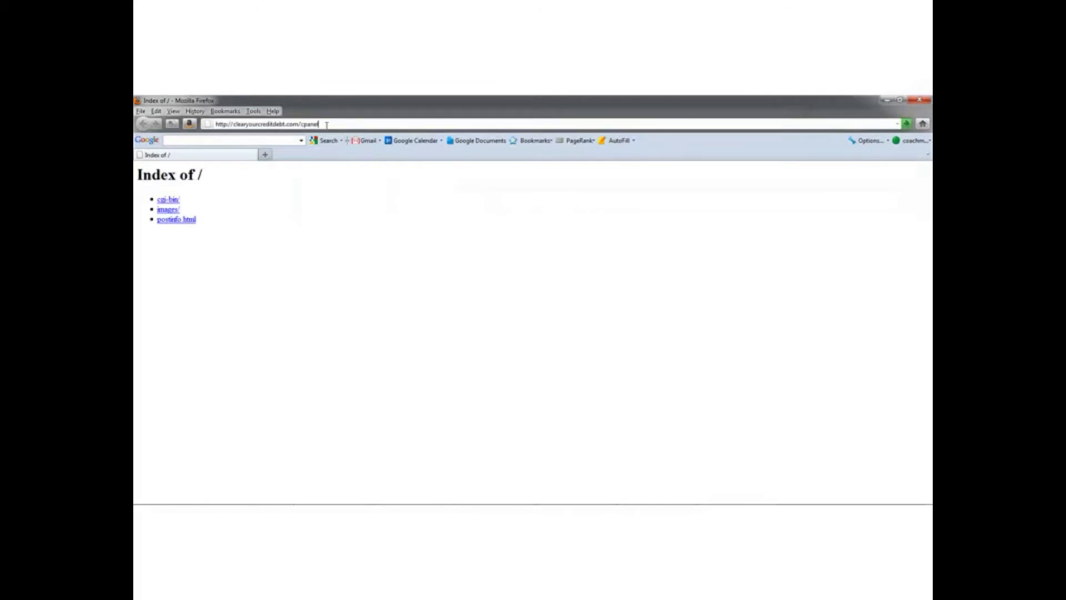
pyautogui.press('Return')
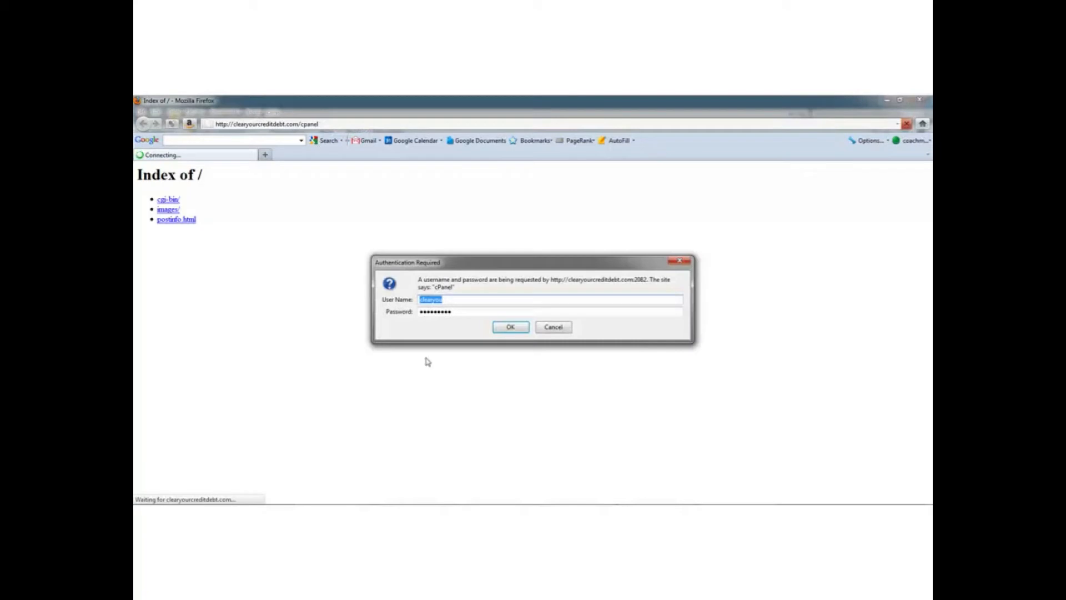
pyautogui.click(511, 331)
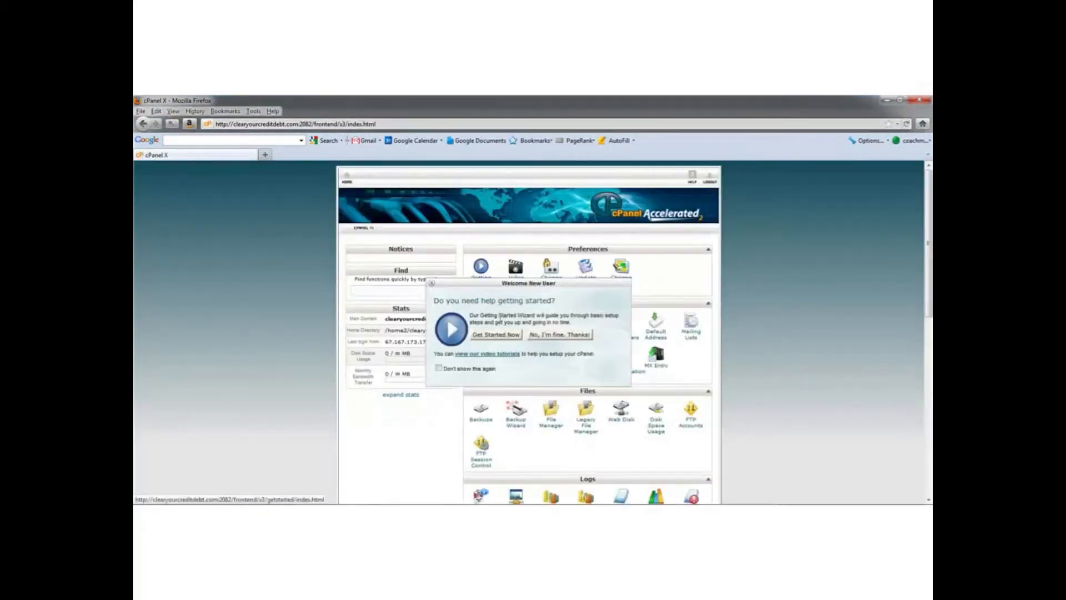
pyautogui.click(439, 368)
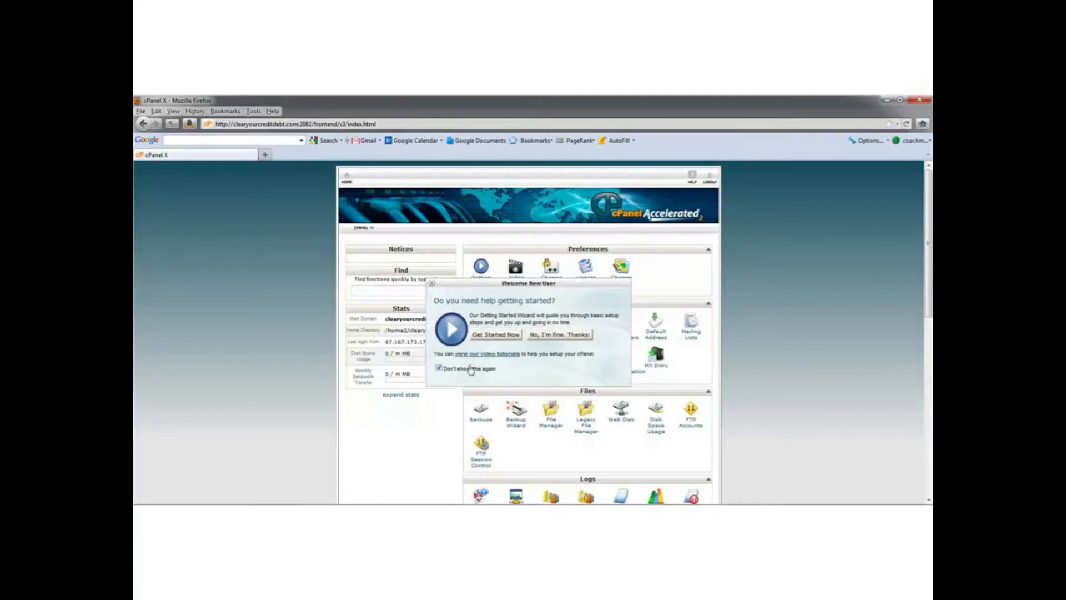
pyautogui.click(559, 334)
# - Start a new WordPress installation through Fantastico De Luxe for clearyourcreditdebt.com, leaving the install directory empty
pyautogui.scroll(-1, 560, 335)
pyautogui.scroll(-10, 783, 397)
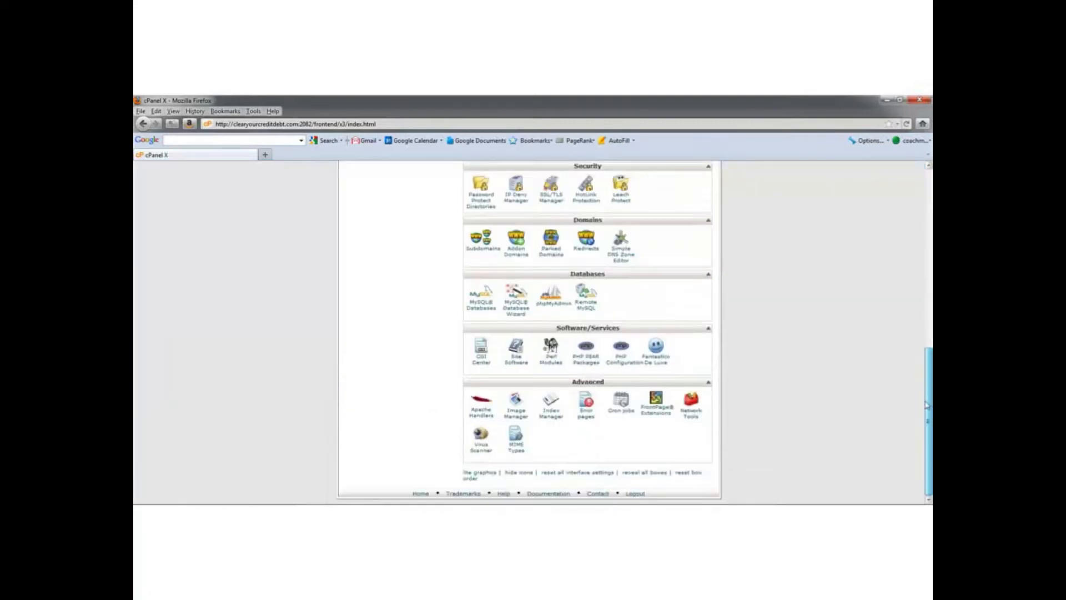
pyautogui.click(656, 348)
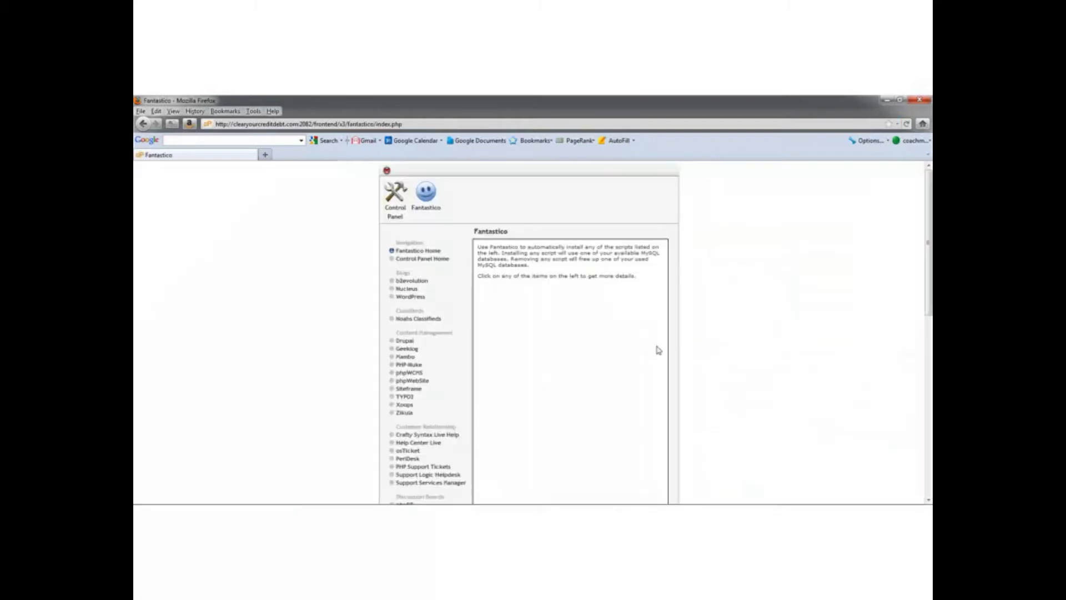
pyautogui.click(416, 299)
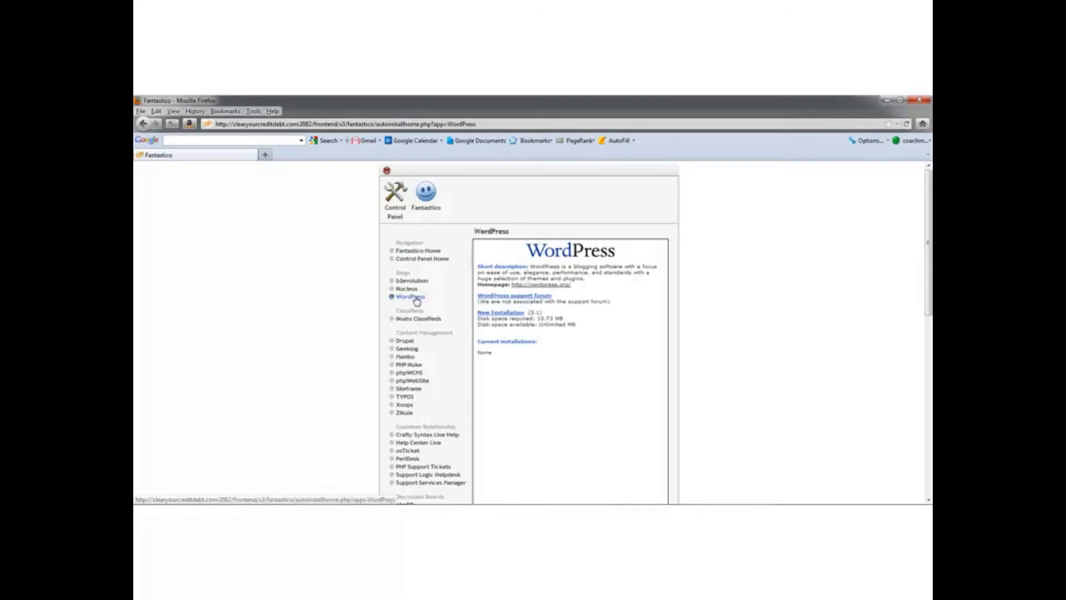
pyautogui.click(498, 313)
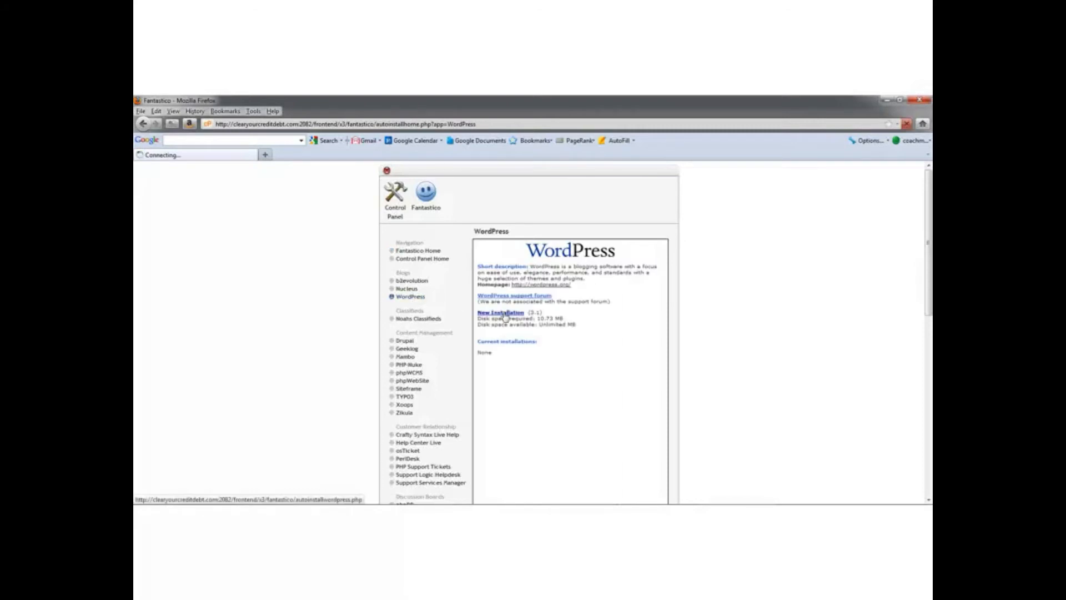
pyautogui.click(584, 309)
pyautogui.click(528, 310)
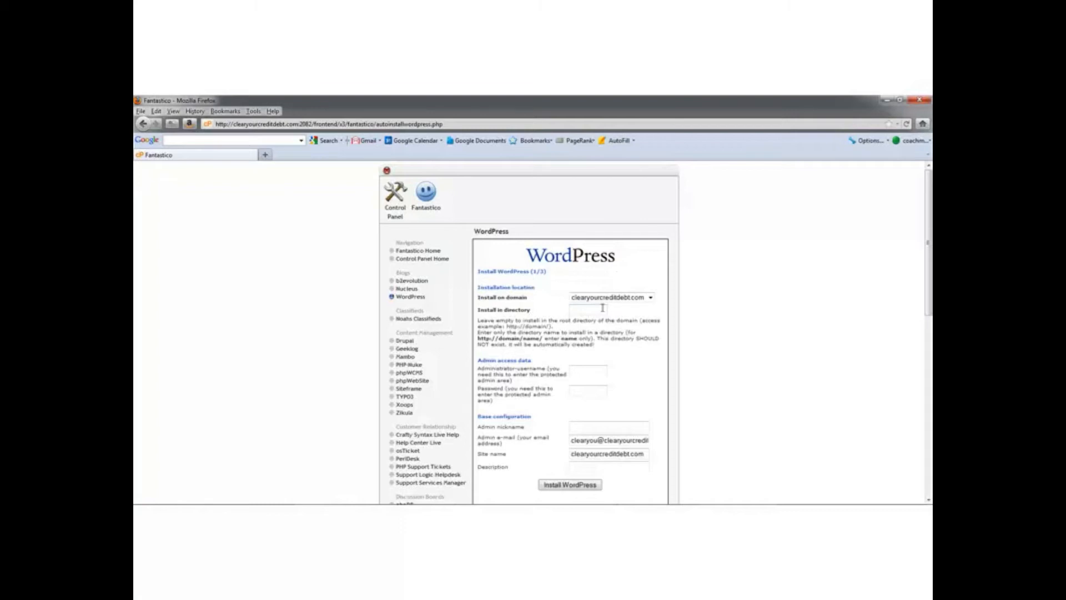
# - Set the administrator username to admin and fill in the admin password, the admin nickname and the admin e-mail address
pyautogui.click(588, 371)
pyautogui.write('admin')
pyautogui.click(593, 392)
pyautogui.click(601, 427)
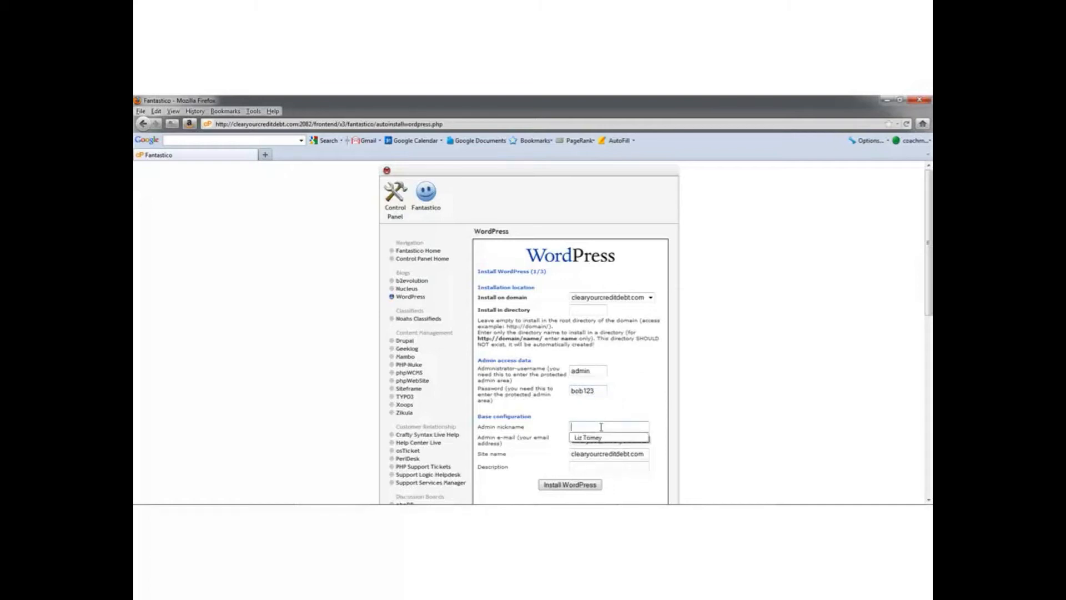
pyautogui.click(601, 438)
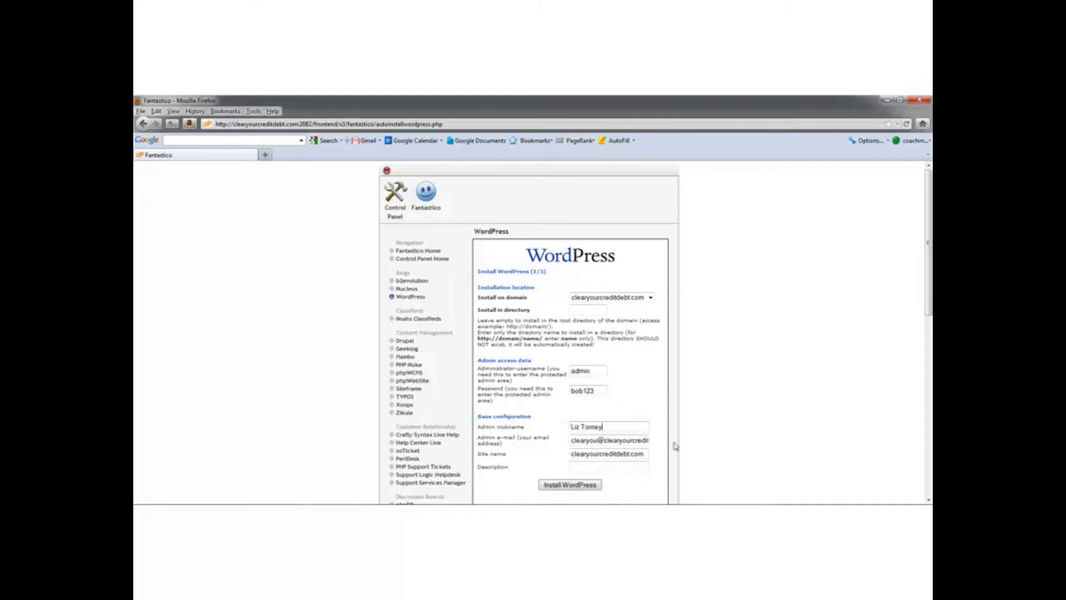
pyautogui.tripleClick(602, 439)
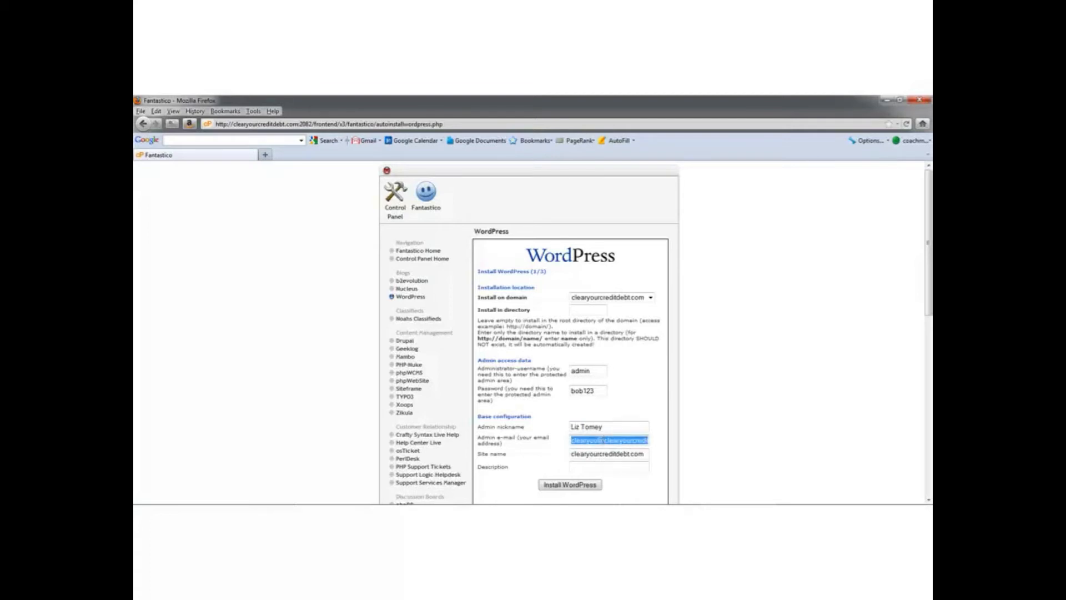
# - Set the WordPress site name to ClearYourCreditDebt.com
pyautogui.click(589, 456)
pyautogui.tripleClick(604, 455)
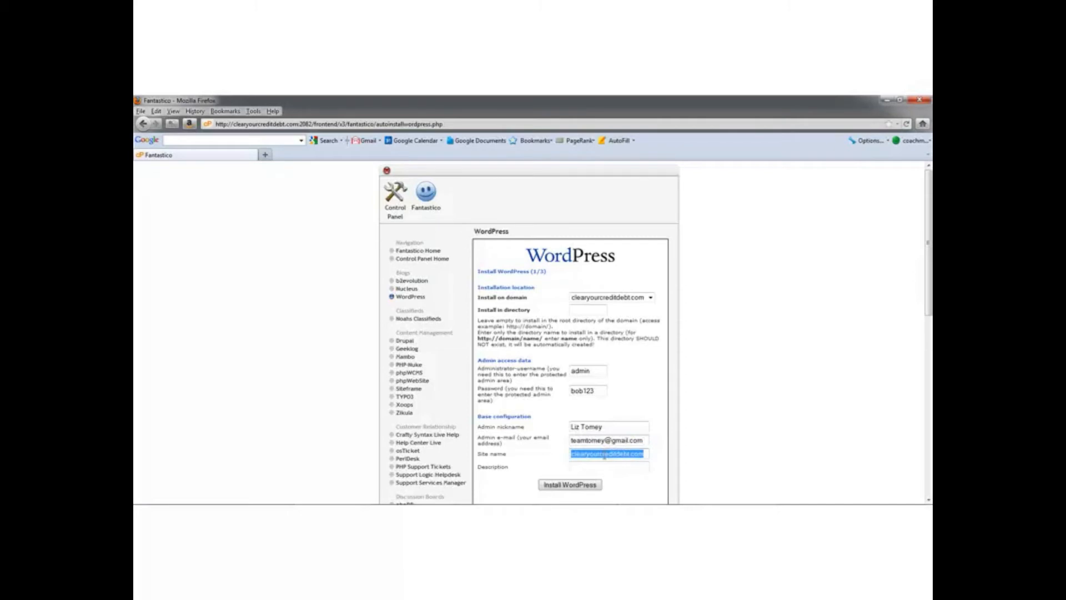
pyautogui.write('ClearYourCreditDebt.com')
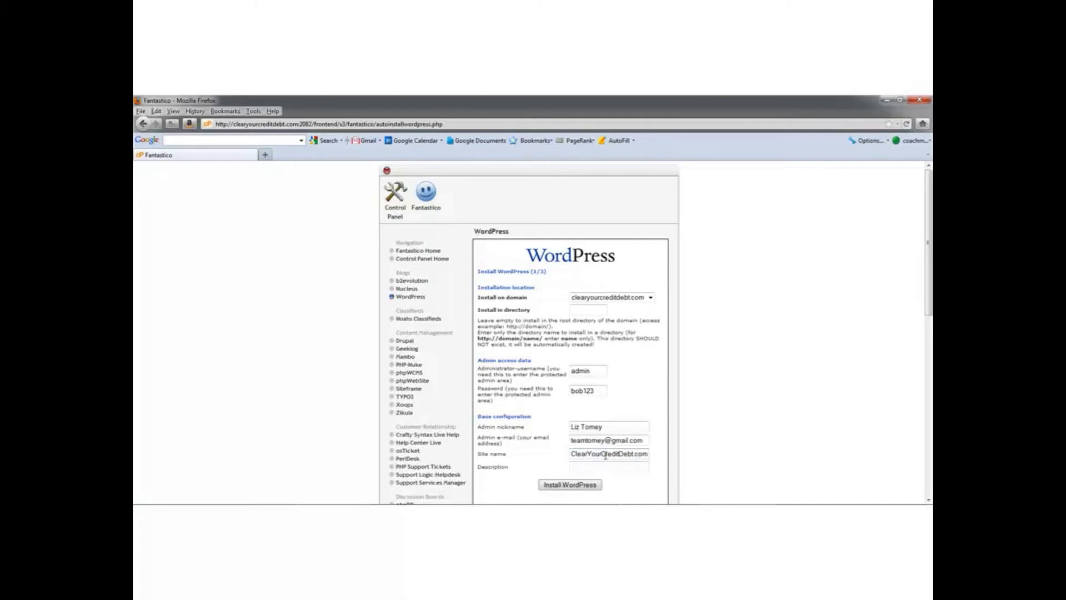
# - Enter the site description "Learn How To Clear your Credit Debt" and complete the WordPress installation
pyautogui.click(605, 467)
pyautogui.write('Lear')
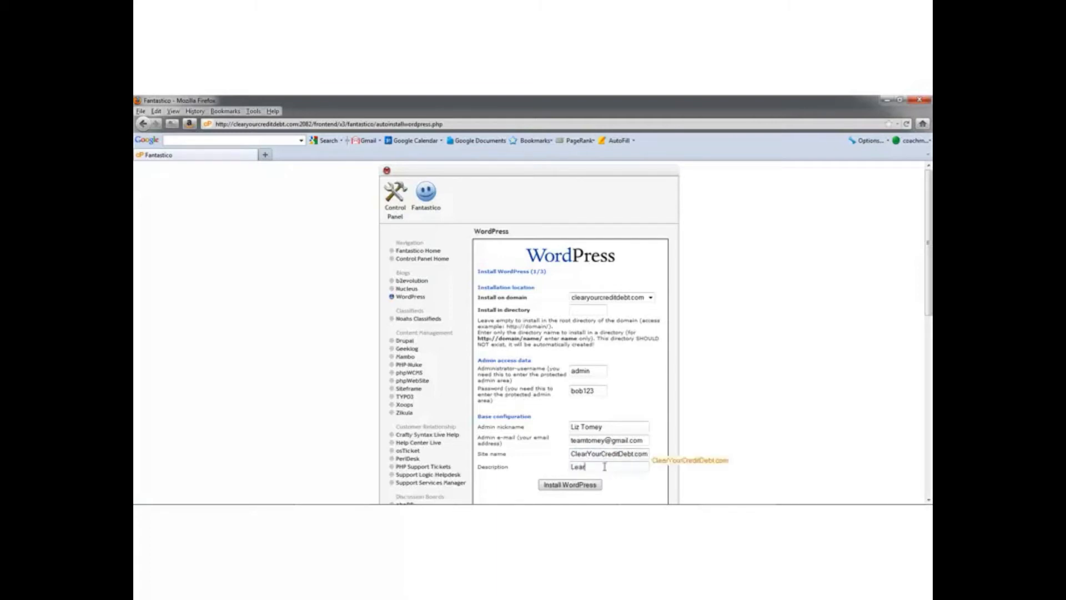
pyautogui.write('n How To Clear your Credit Debt')
pyautogui.click(582, 485)
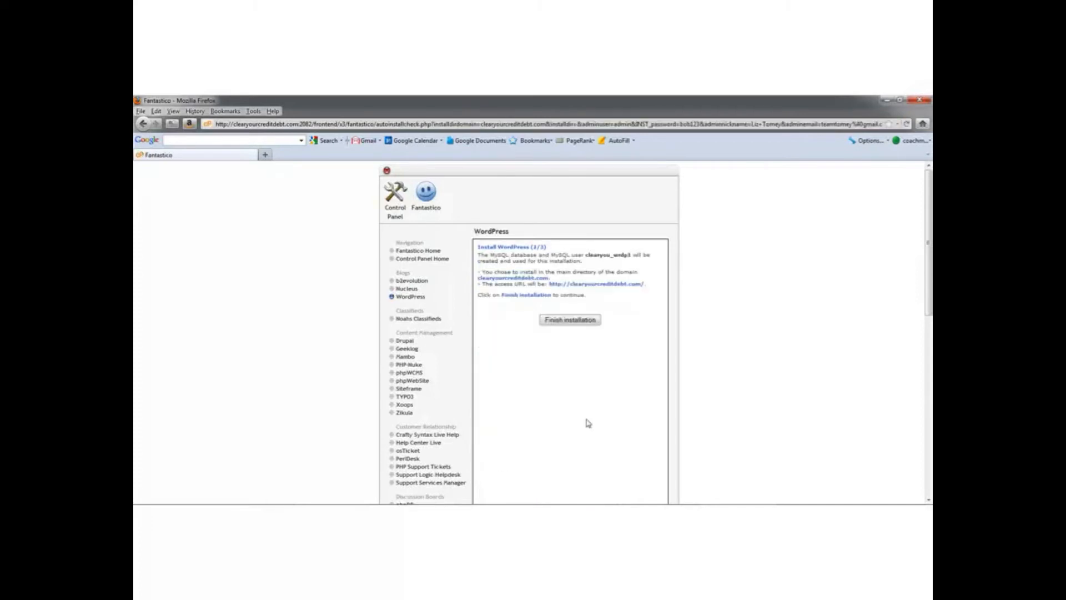
pyautogui.click(570, 322)
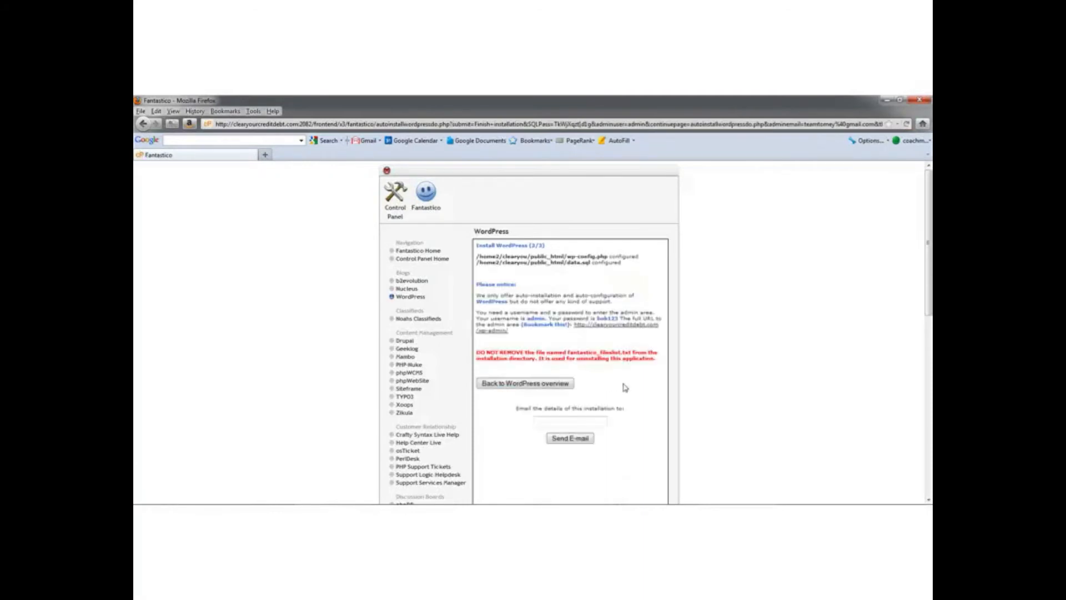
# - Open the new site's wp-admin link in a separate tab, check the login page and return to the Fantastico installation details
pyautogui.rightClick(626, 329)
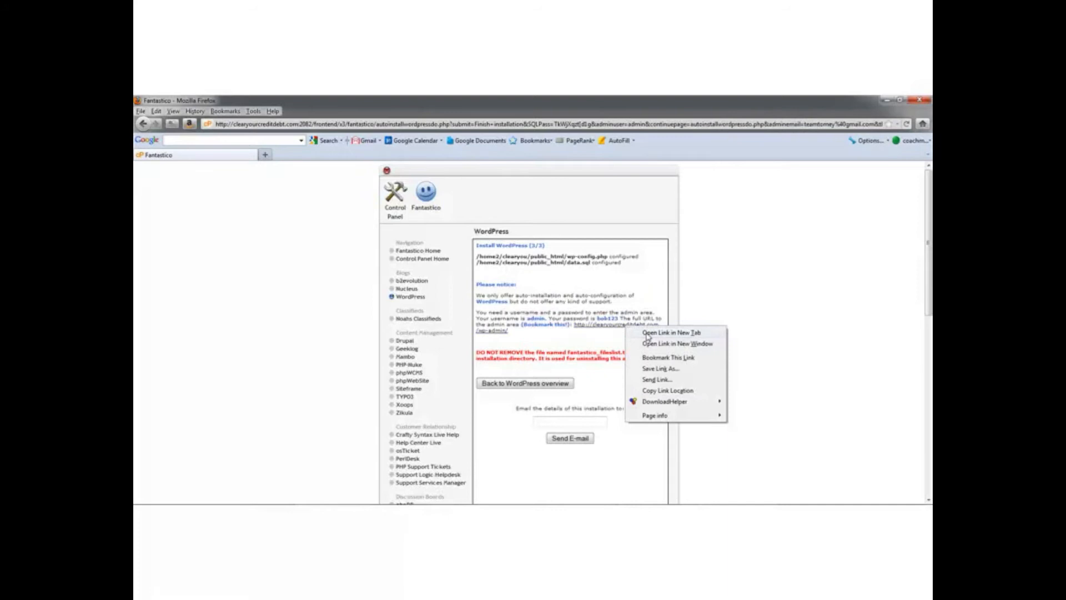
pyautogui.click(639, 331)
pyautogui.click(326, 158)
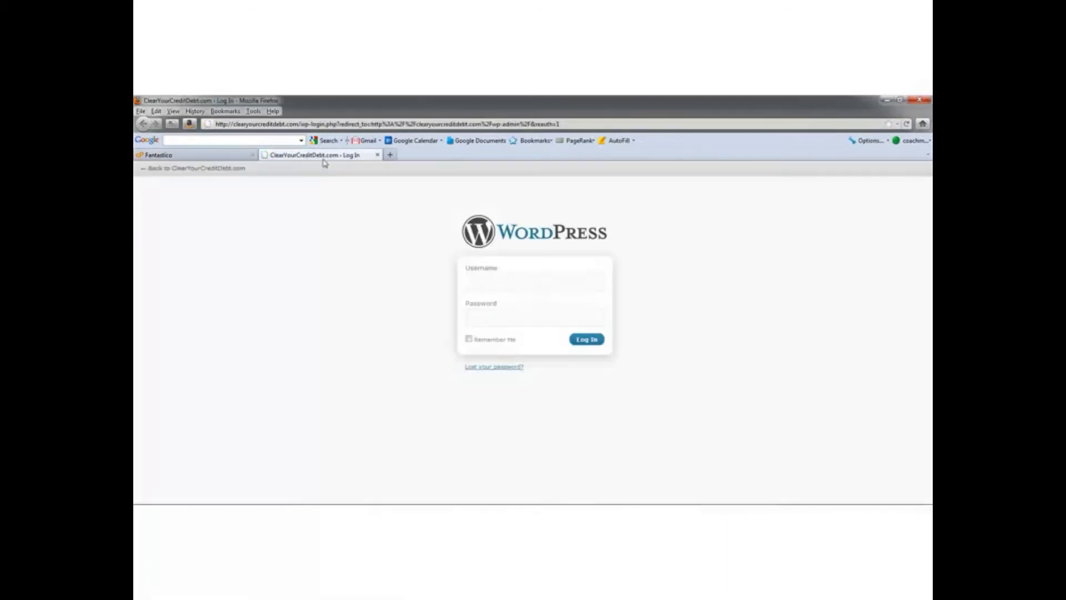
pyautogui.click(221, 159)
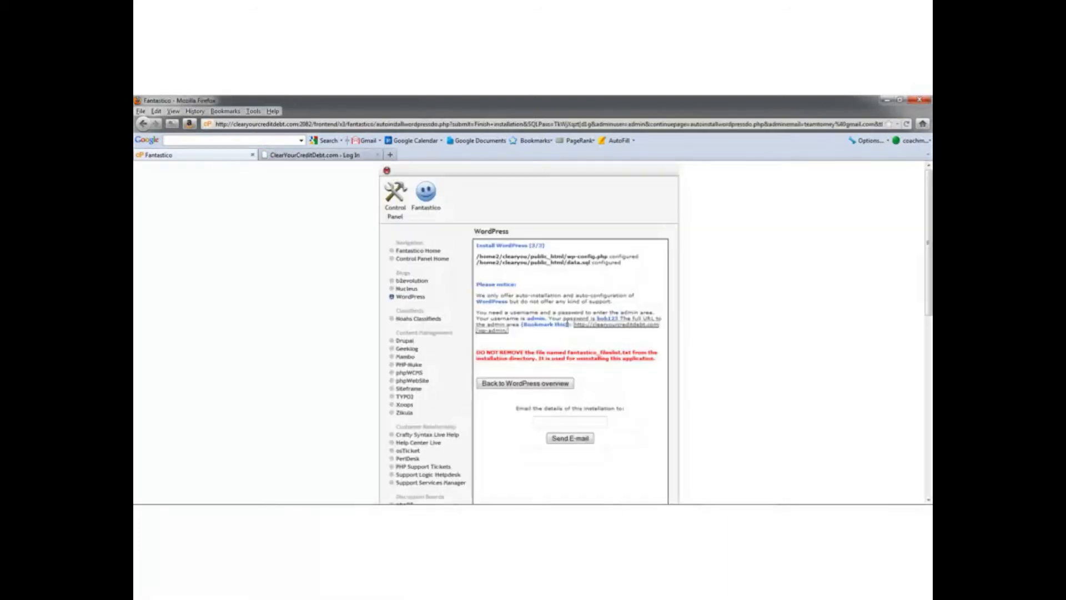
# - Log in to the new site's WordPress admin as admin with the account password and have the browser remember the password
pyautogui.doubleClick(528, 319)
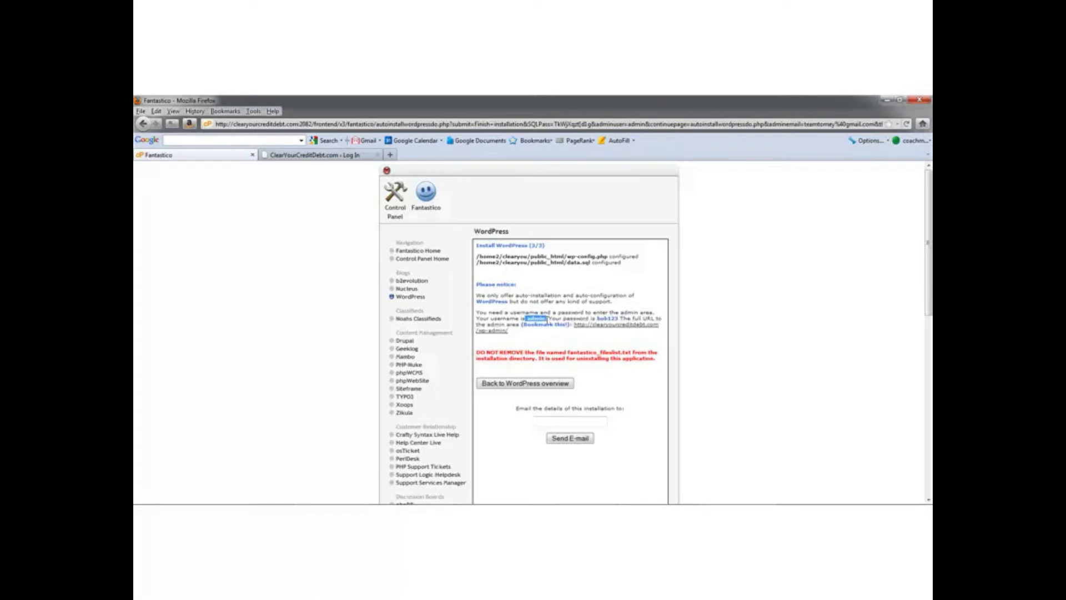
pyautogui.click(311, 155)
pyautogui.click(488, 280)
pyautogui.write('admin')
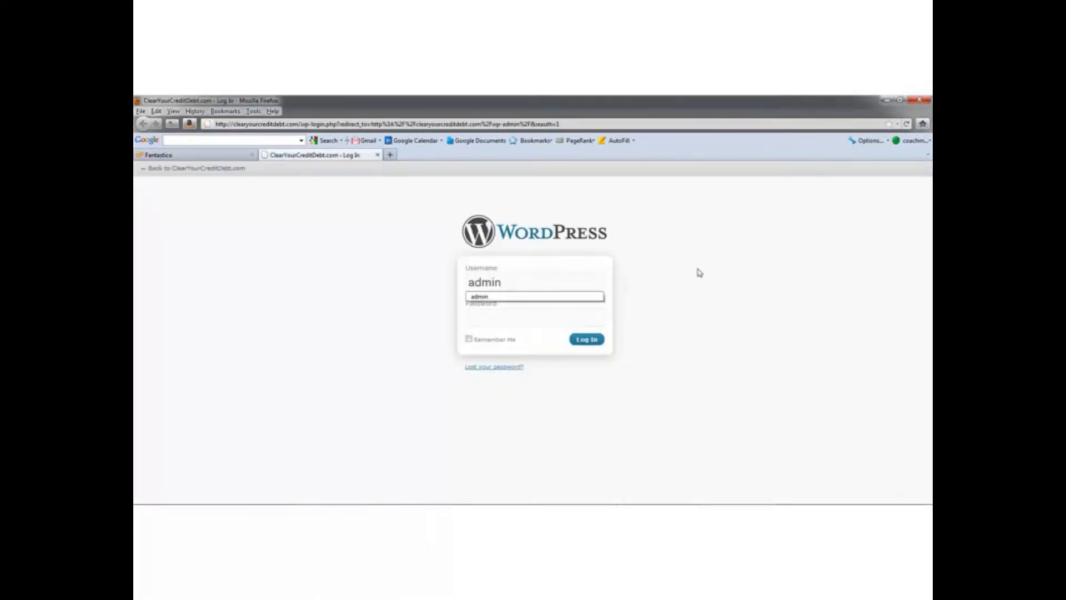
pyautogui.click(510, 319)
pyautogui.write('******')
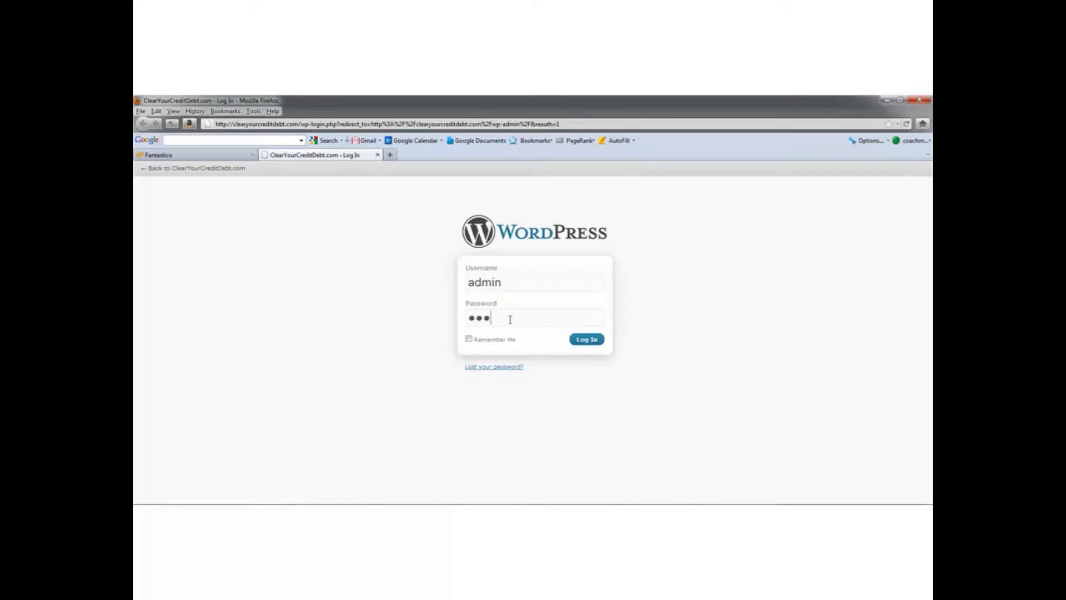
pyautogui.click(591, 346)
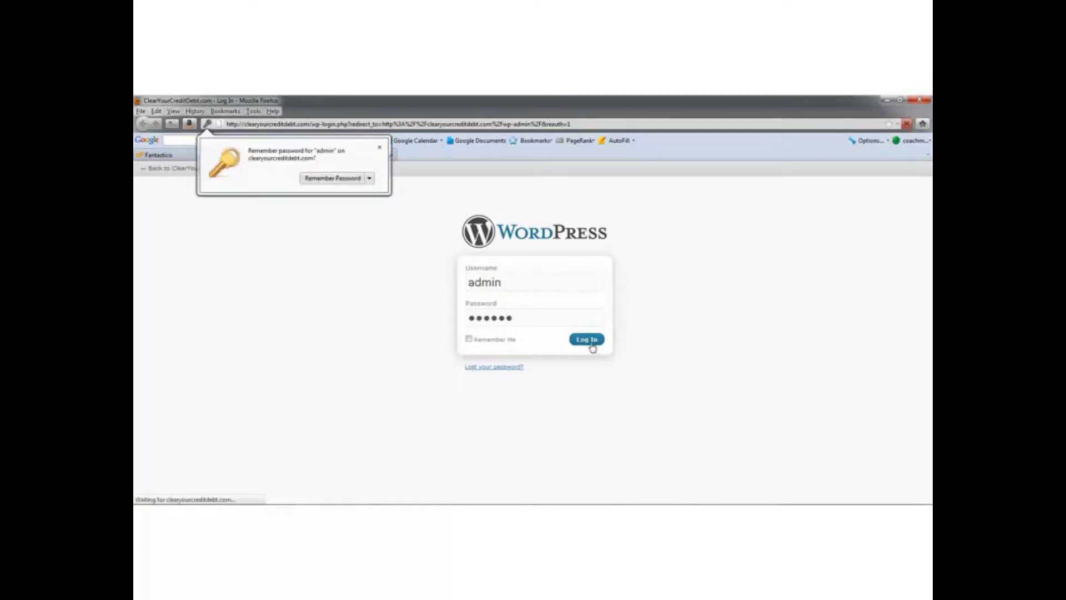
pyautogui.click(340, 178)
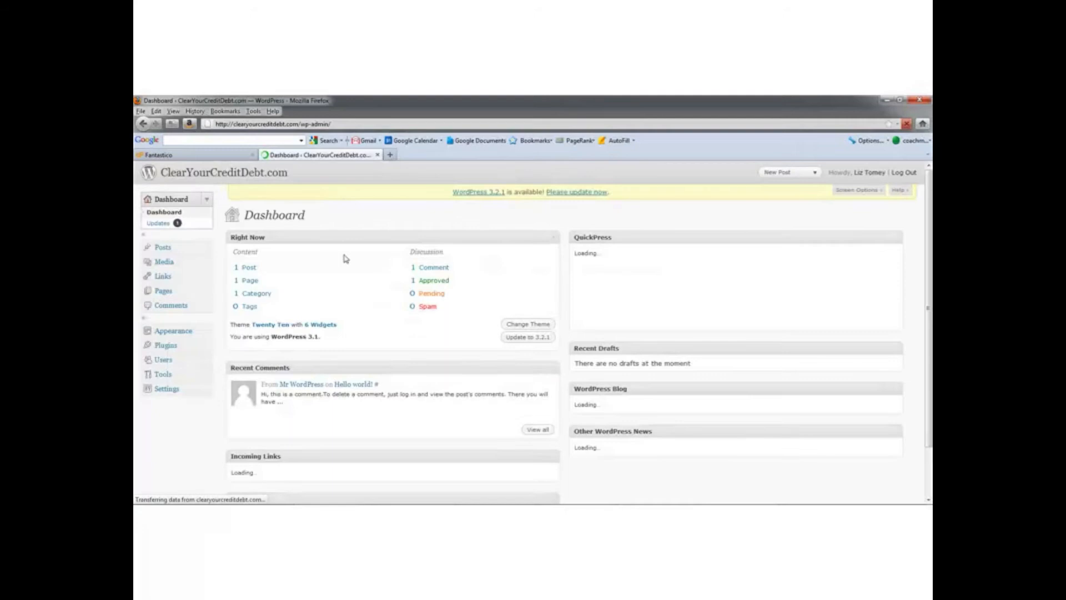
# - Open the ClearYourCreditDebt.com front page in a separate tab, look over the default blog and return to the dashboard
pyautogui.rightClick(237, 180)
pyautogui.click(245, 183)
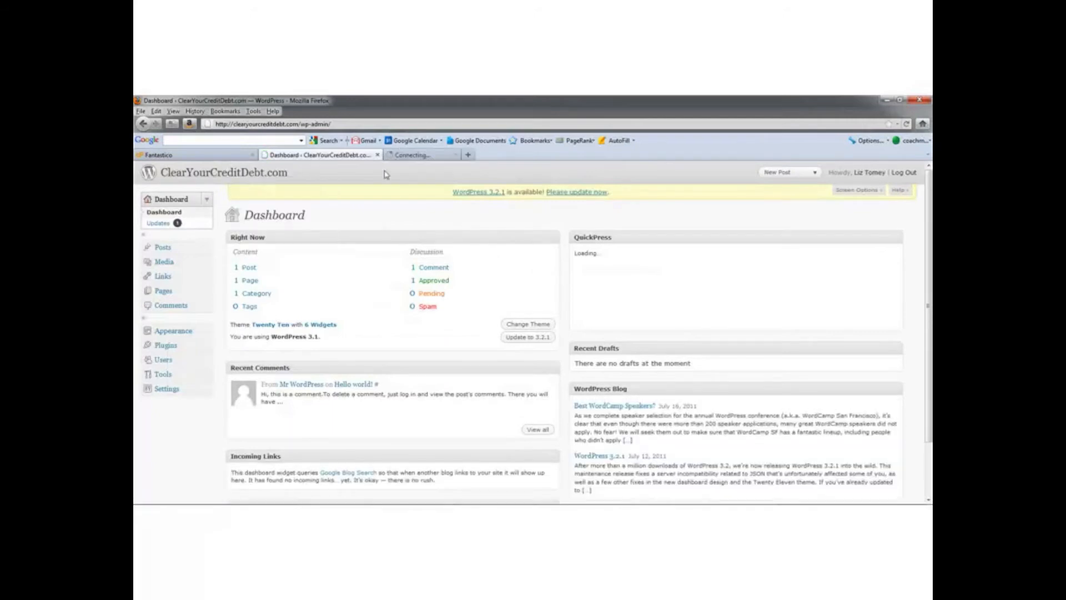
pyautogui.click(427, 155)
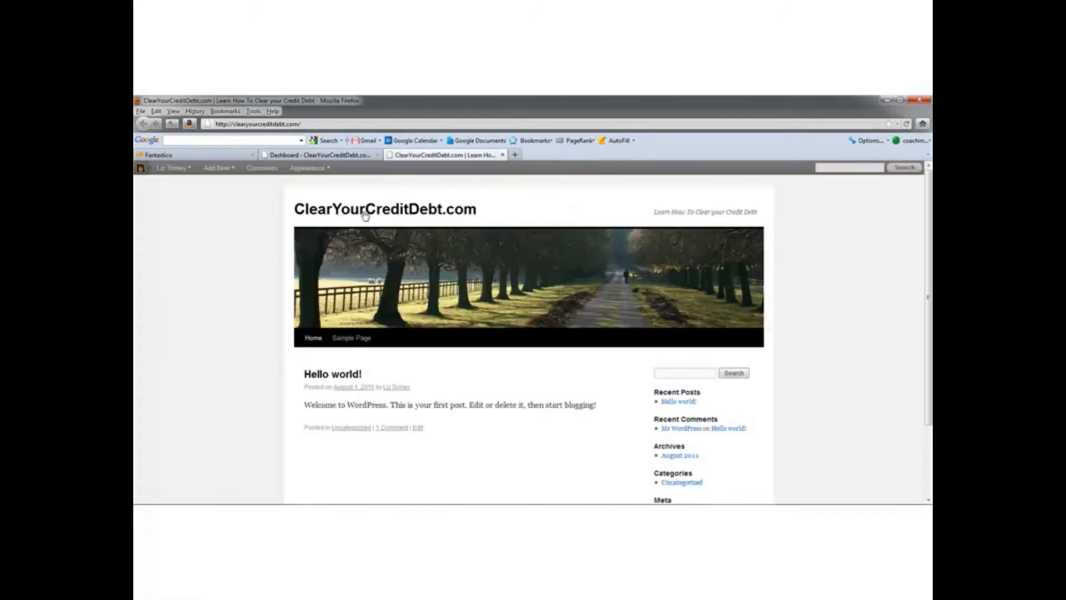
pyautogui.scroll(-3, 913, 306)
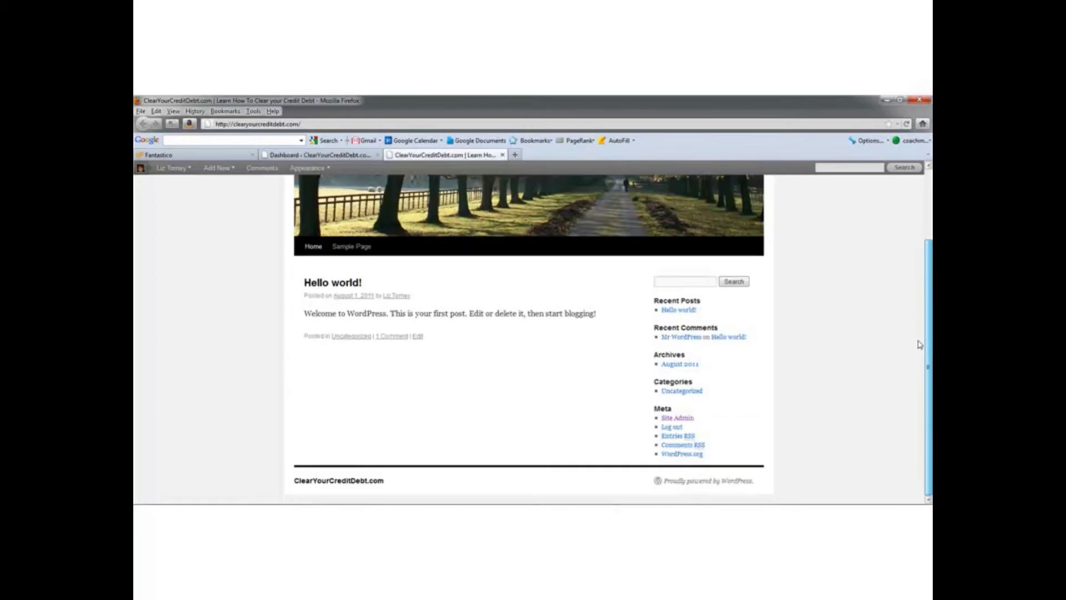
pyautogui.scroll(3, 920, 344)
pyautogui.click(345, 157)
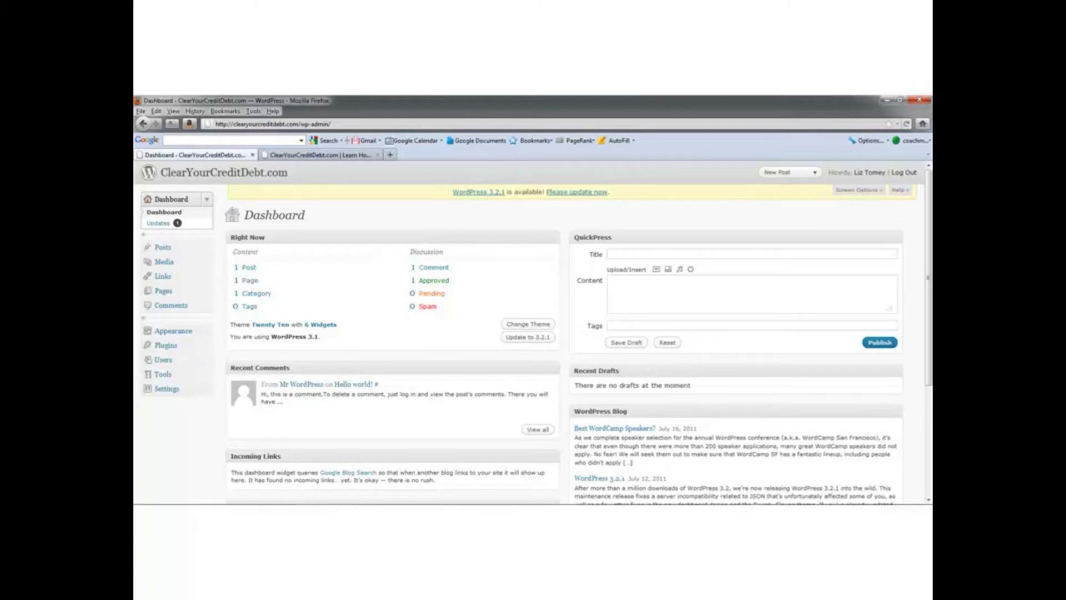
# - Switch to the Word list of theme links, view the CTR Theme site and review the listed themes down to Flex Theme
pyautogui.click(459, 508)
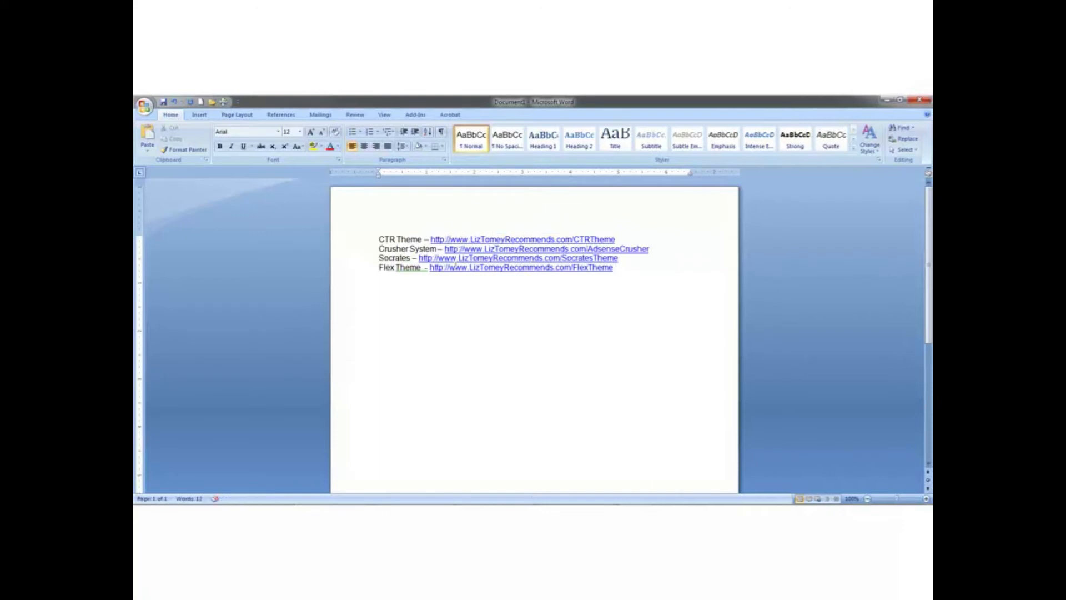
pyautogui.keyDown('ctrl'); pyautogui.click(452, 240); pyautogui.keyUp('ctrl')
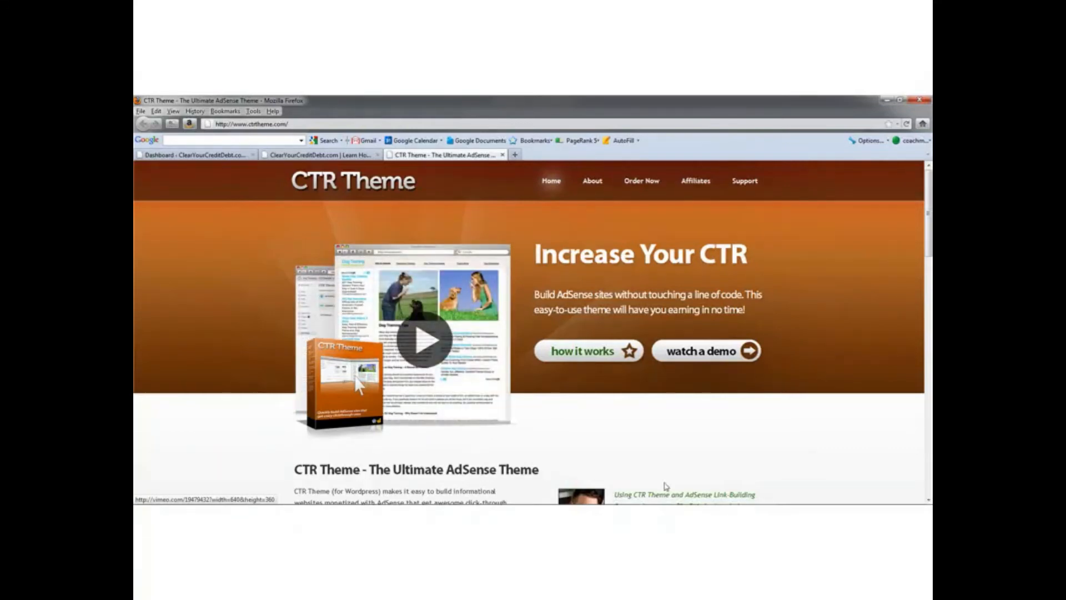
pyautogui.click(669, 513)
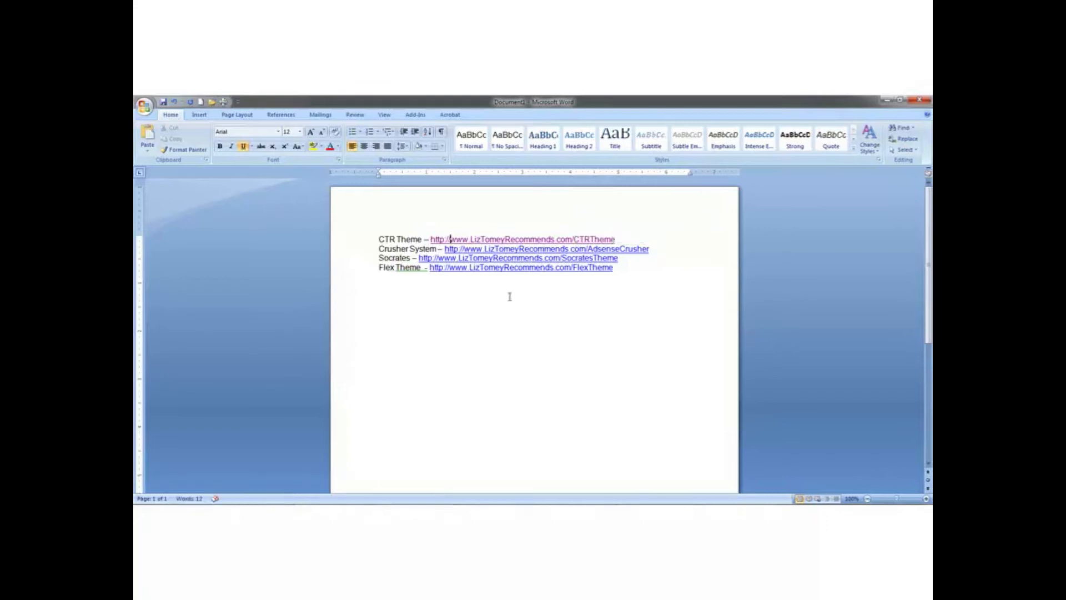
pyautogui.click(542, 249)
pyautogui.moveTo(378, 239); pyautogui.dragTo(425, 271)
pyautogui.click(383, 267)
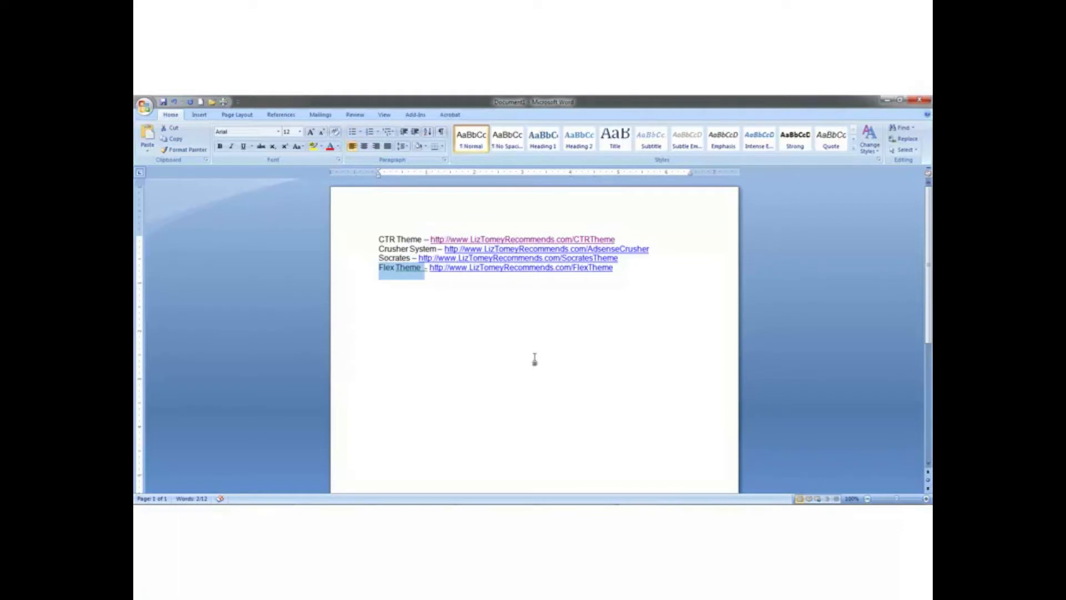
# - Switch to Windows Explorer and check the contents of the unzipped flexsqueeze150 theme folder
pyautogui.hotkey('alt', 'Tab')
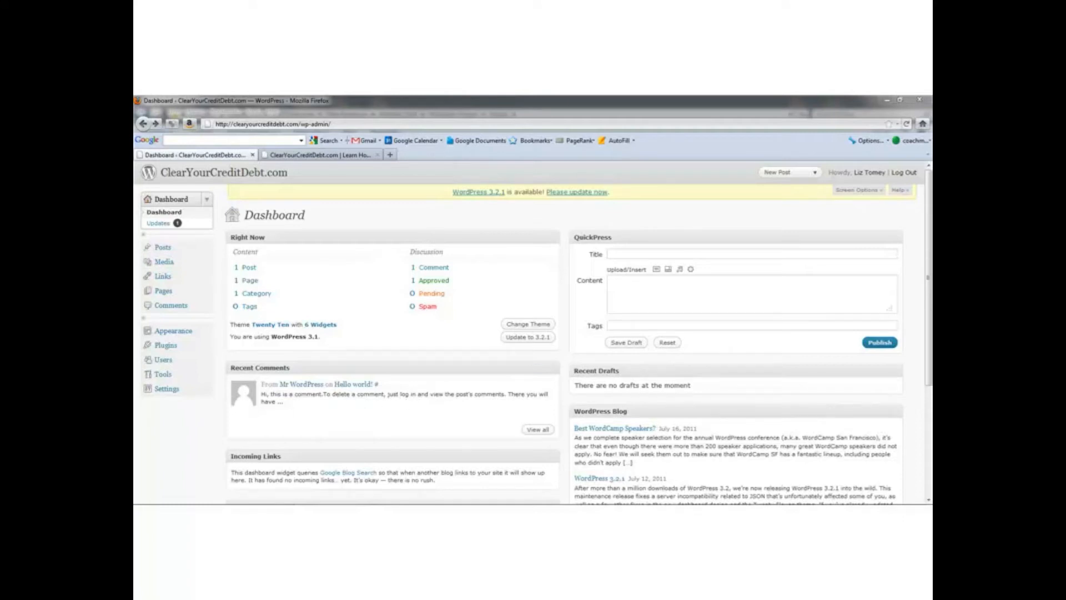
pyautogui.hotkey('alt', 'Tab')
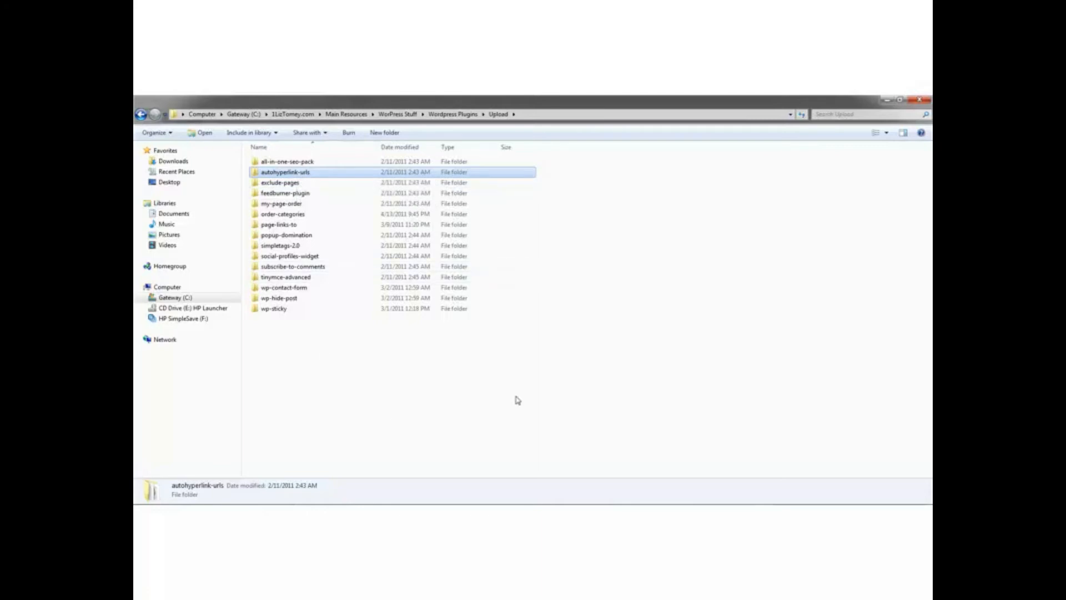
pyautogui.moveTo(535, 512)
pyautogui.click(383, 512)
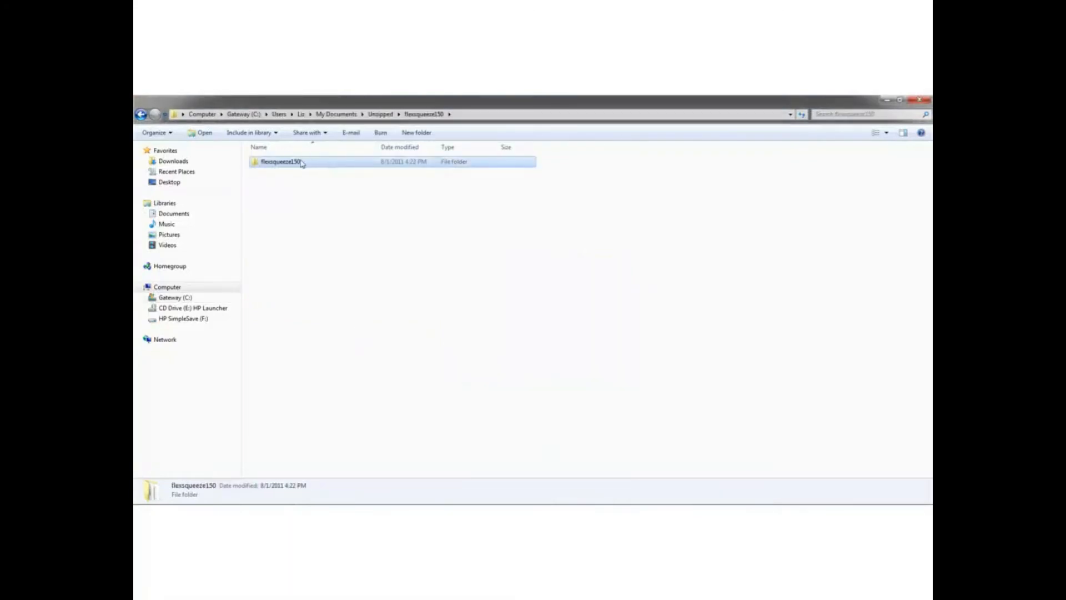
pyautogui.doubleClick(300, 161)
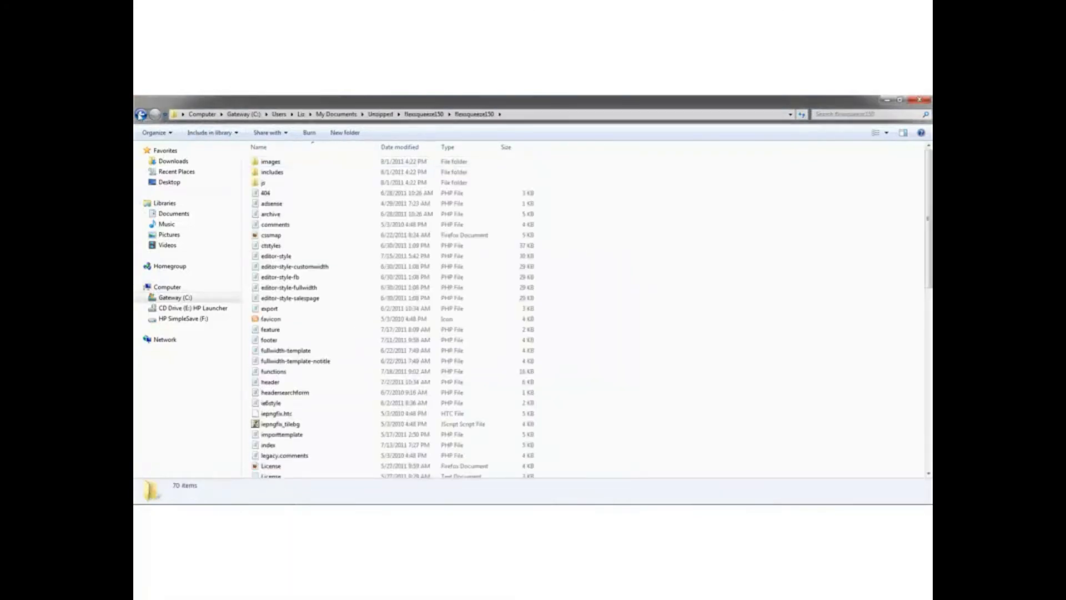
pyautogui.click(141, 115)
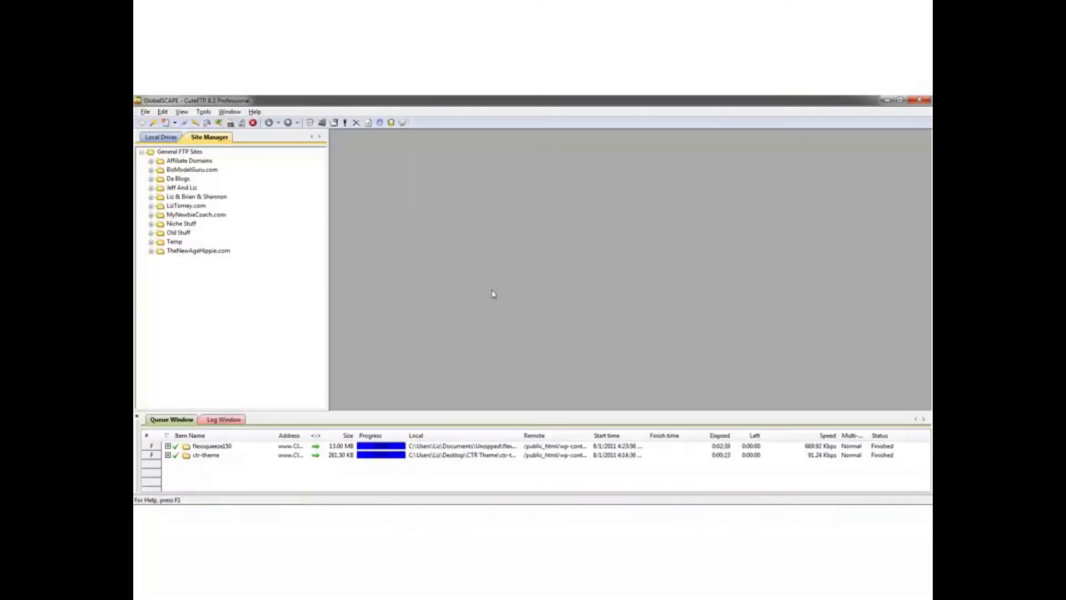
# - In CuteFTP, connect to ClearYourCreditDebt.com from the Niche Stuff sites and open public_html/wp-content/themes
pyautogui.click(150, 224)
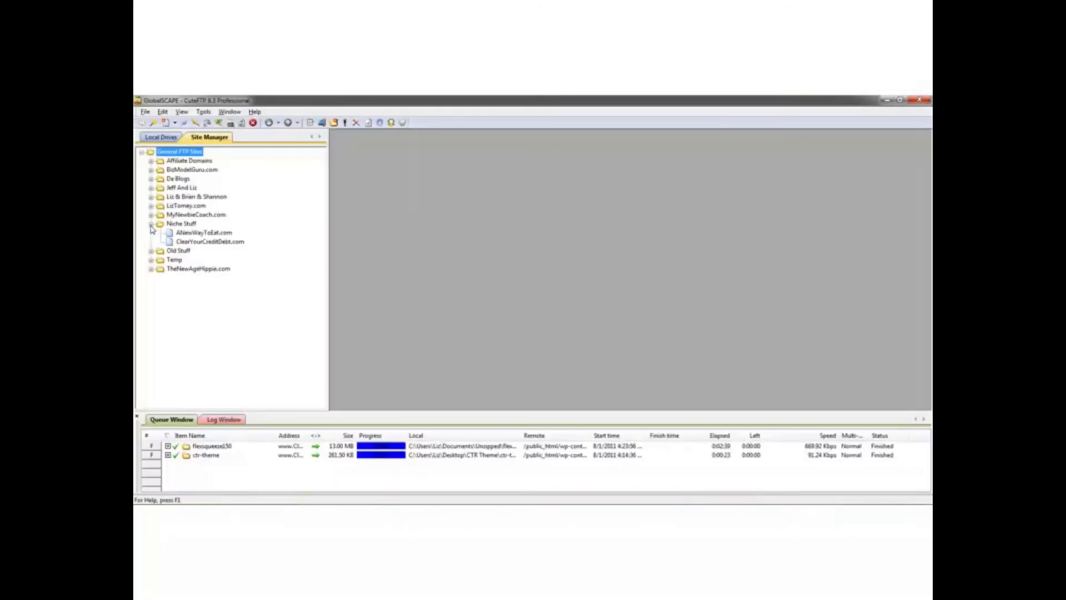
pyautogui.click(210, 243)
pyautogui.doubleClick(210, 243)
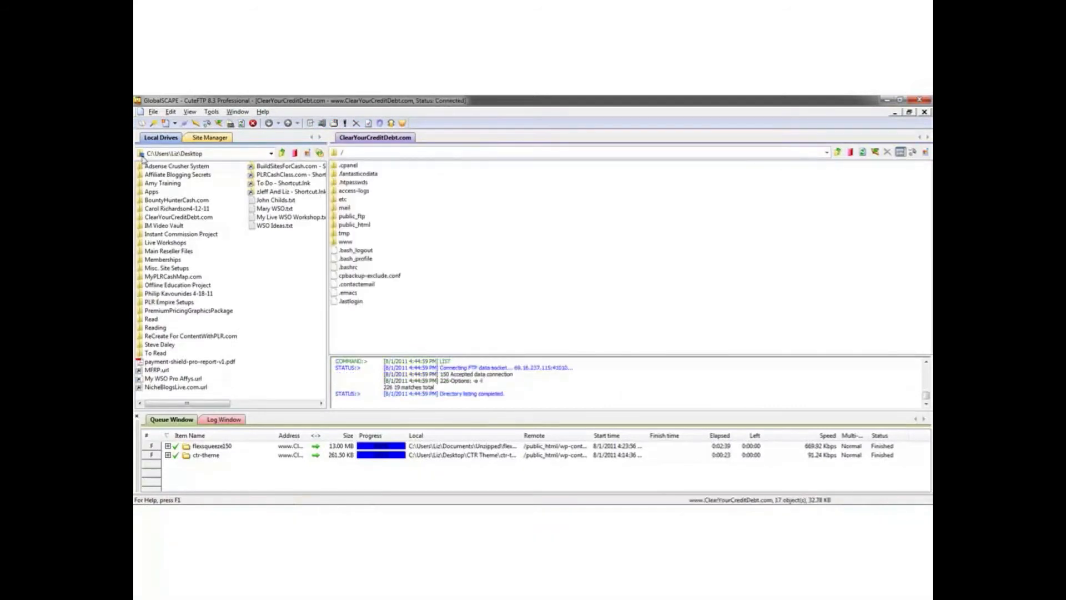
pyautogui.doubleClick(355, 225)
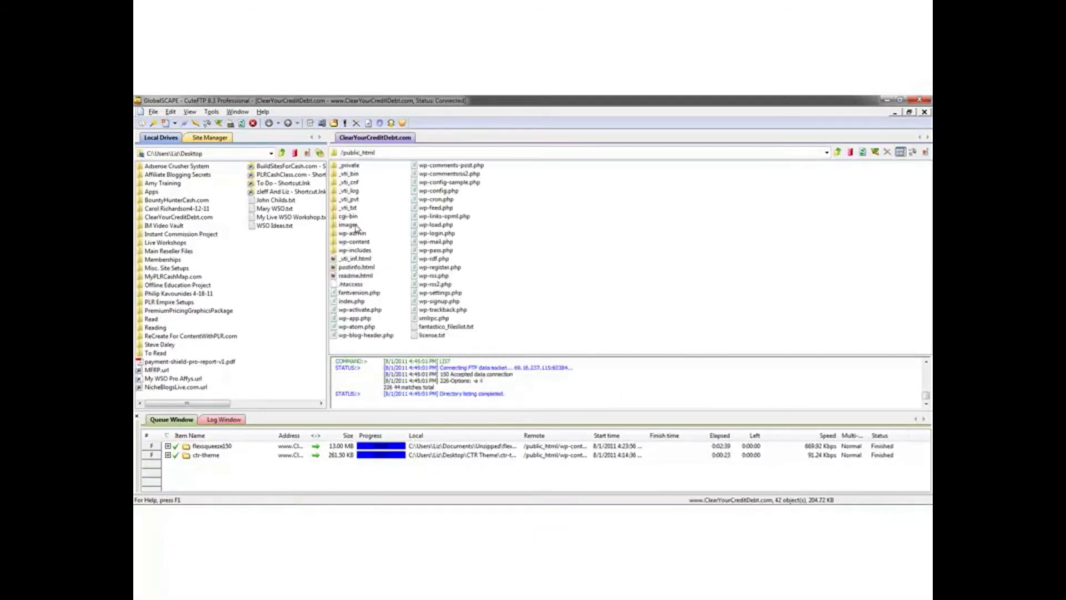
pyautogui.doubleClick(356, 243)
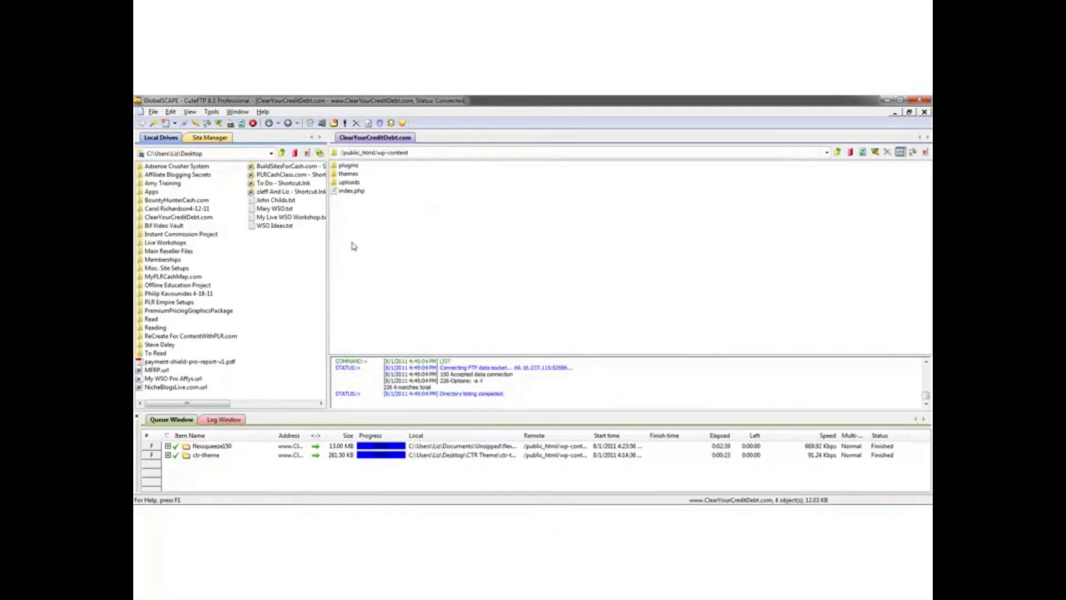
pyautogui.doubleClick(349, 174)
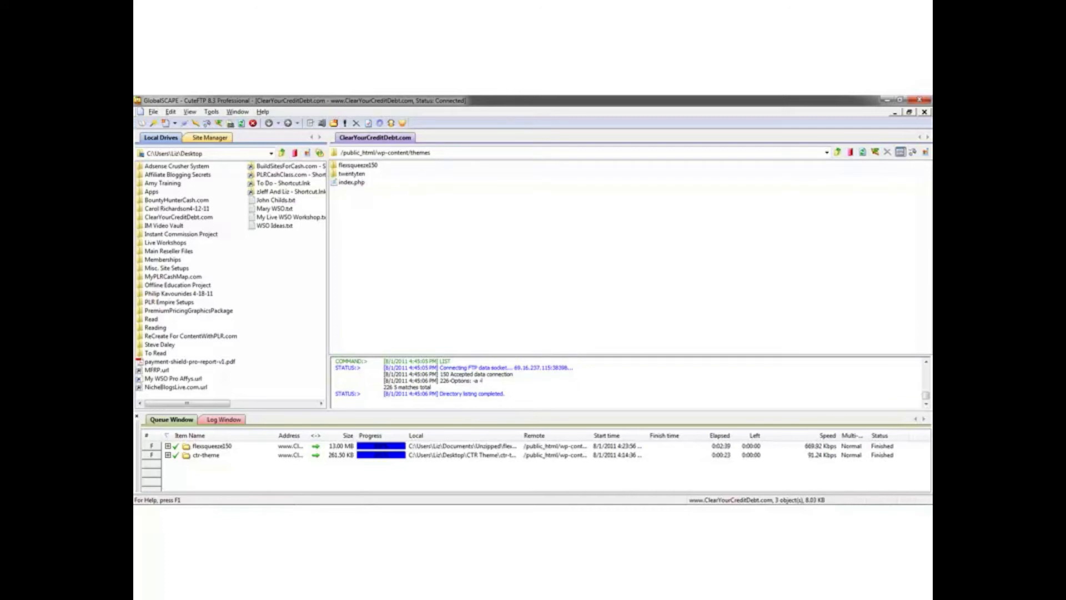
# - Open the server's wp-content/plugins folder and upload the local autohyperlink-urls plugin folder into it
pyautogui.click(837, 153)
pyautogui.click(355, 168)
pyautogui.doubleClick(349, 165)
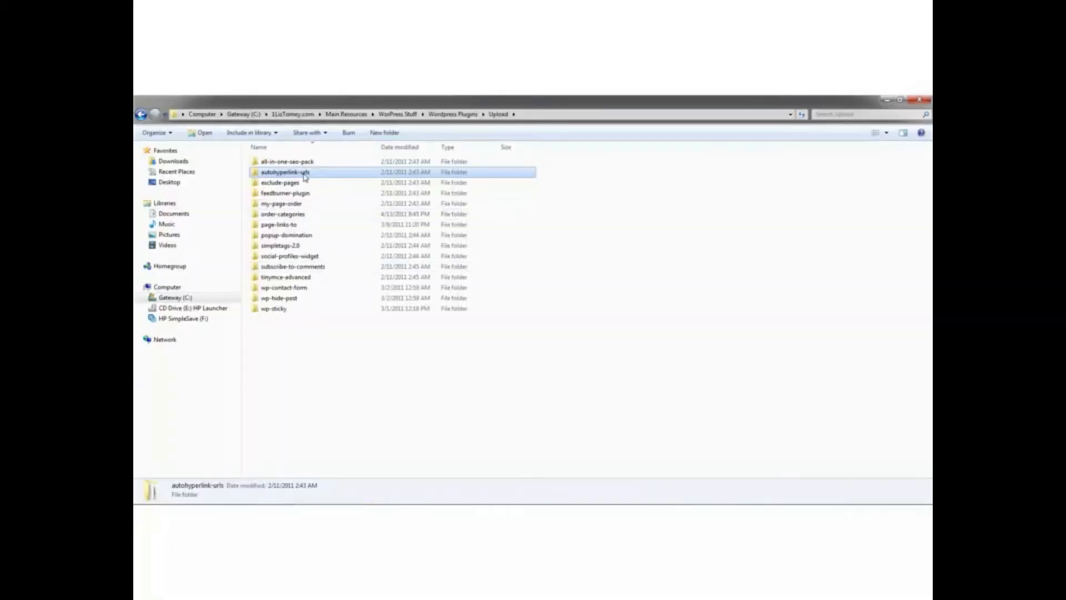
pyautogui.moveTo(305, 177); pyautogui.dragTo(424, 276)
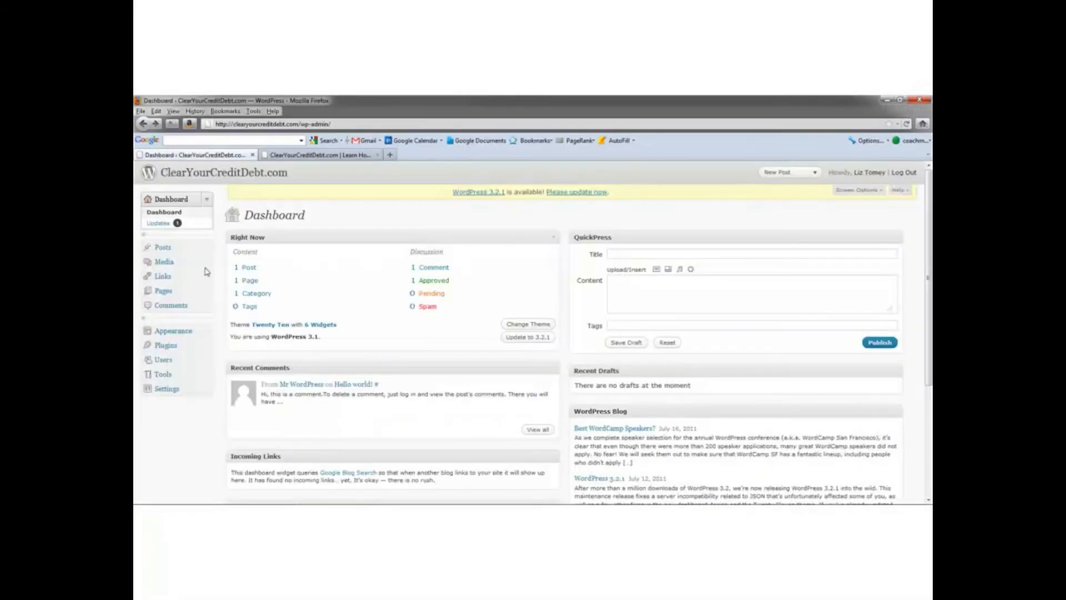
# - In the WordPress admin, activate the Auto-hyperlink URLs and Akismet plugins and open the Akismet API key configuration
pyautogui.click(164, 346)
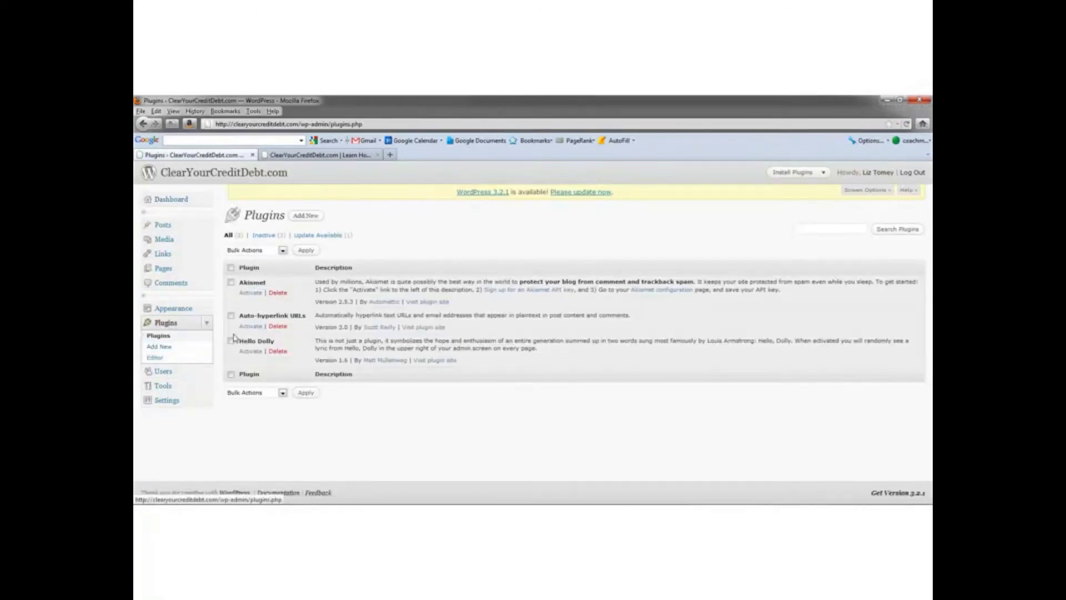
pyautogui.click(252, 327)
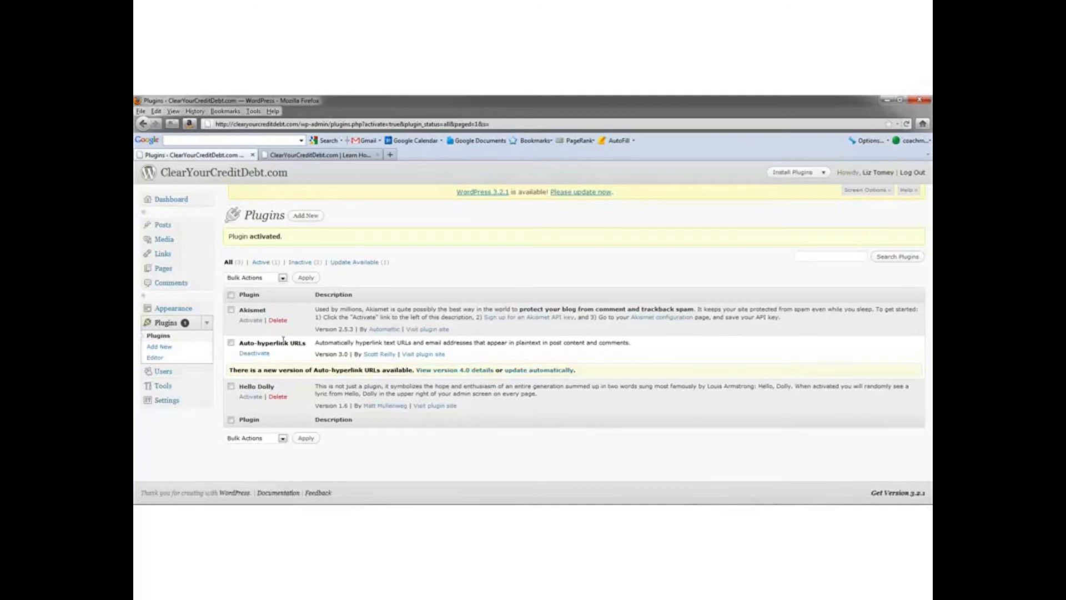
pyautogui.click(251, 322)
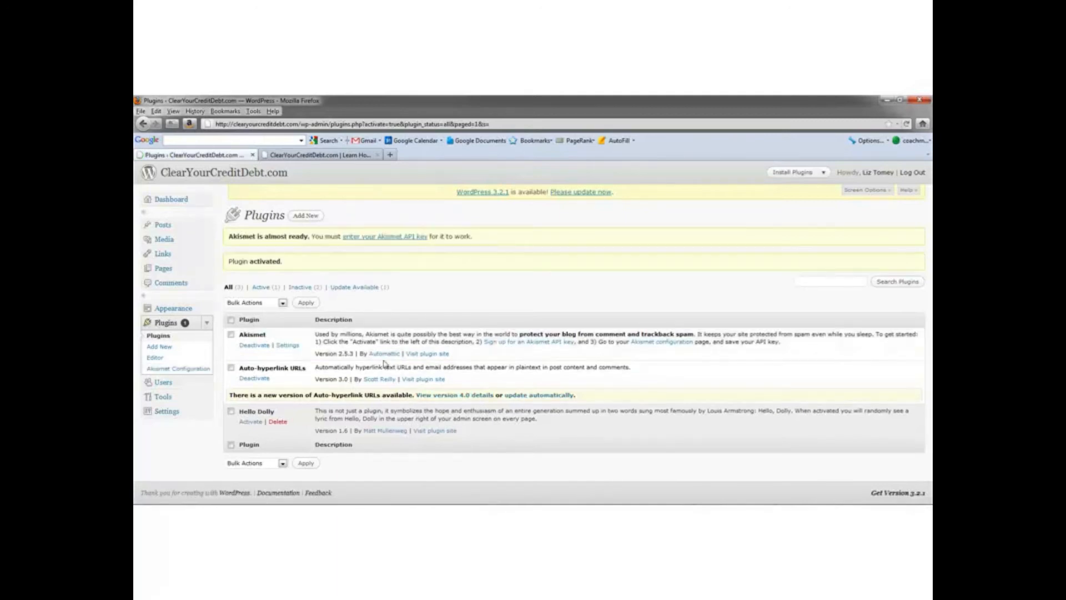
pyautogui.click(386, 242)
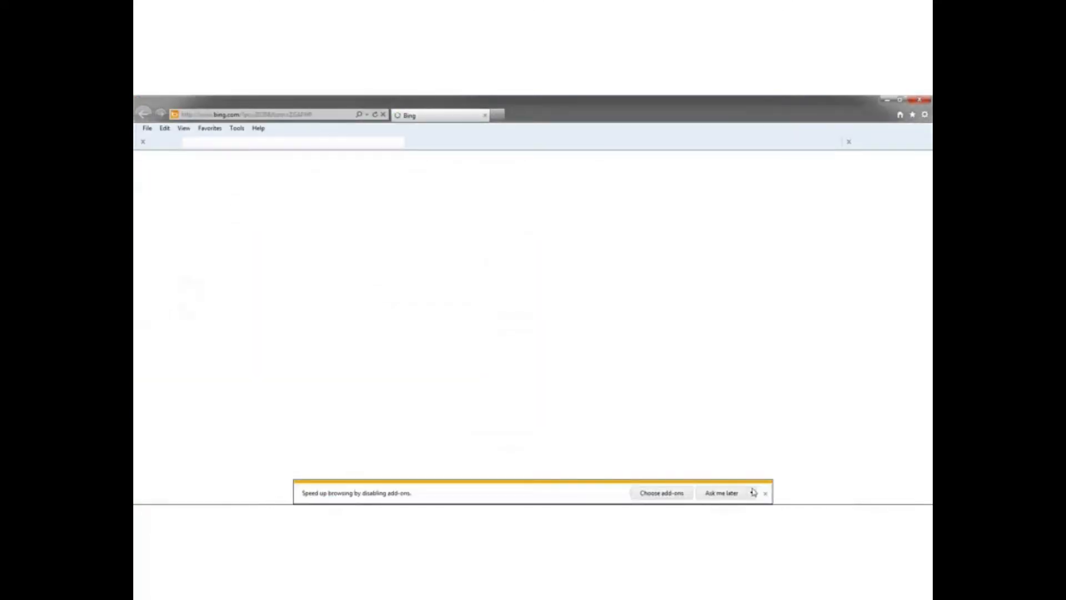
# - Switch to Internet Explorer, dismiss the add-ons notice, open Gmail and search the mail for akismet
pyautogui.click(765, 493)
pyautogui.click(461, 144)
pyautogui.click(639, 503)
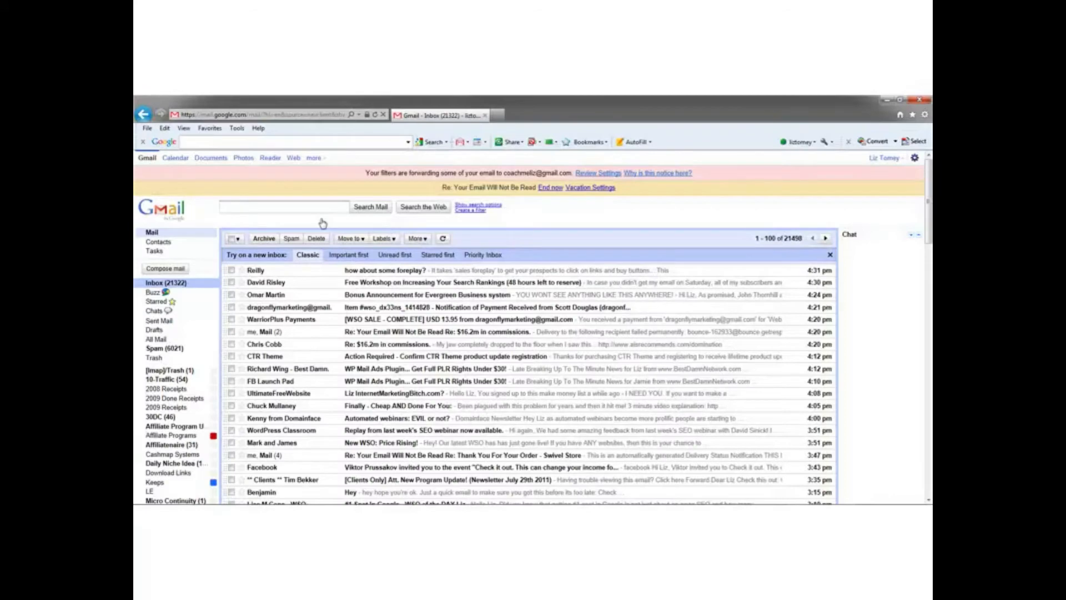
pyautogui.click(316, 207)
pyautogui.write('akismet')
pyautogui.press('Return')
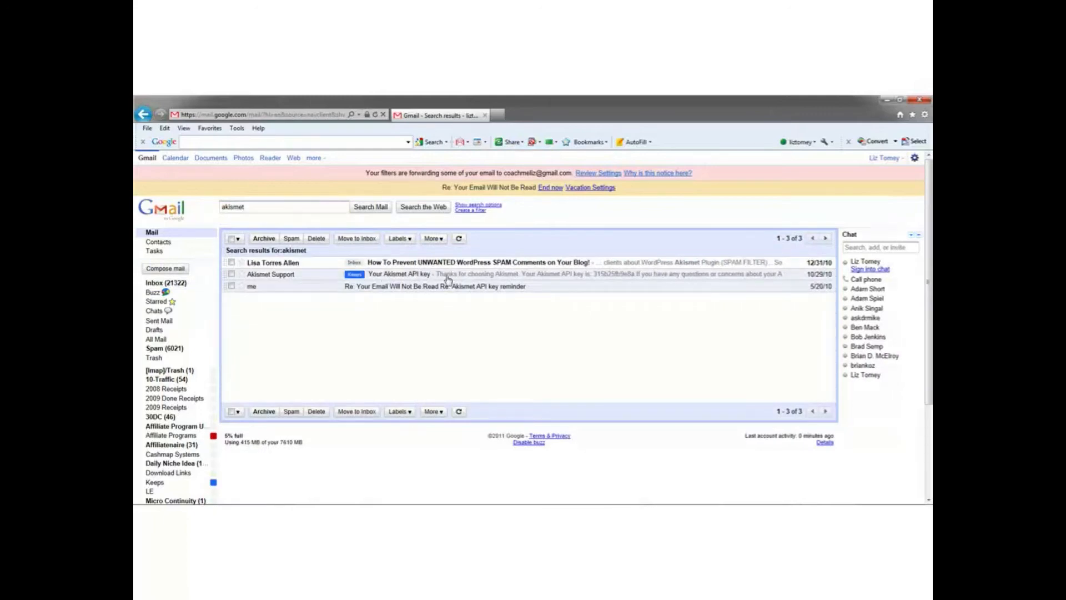
# - Open the "Your Akismet API key" message, copy the API key and close Gmail to return to the Akismet configuration
pyautogui.click(412, 276)
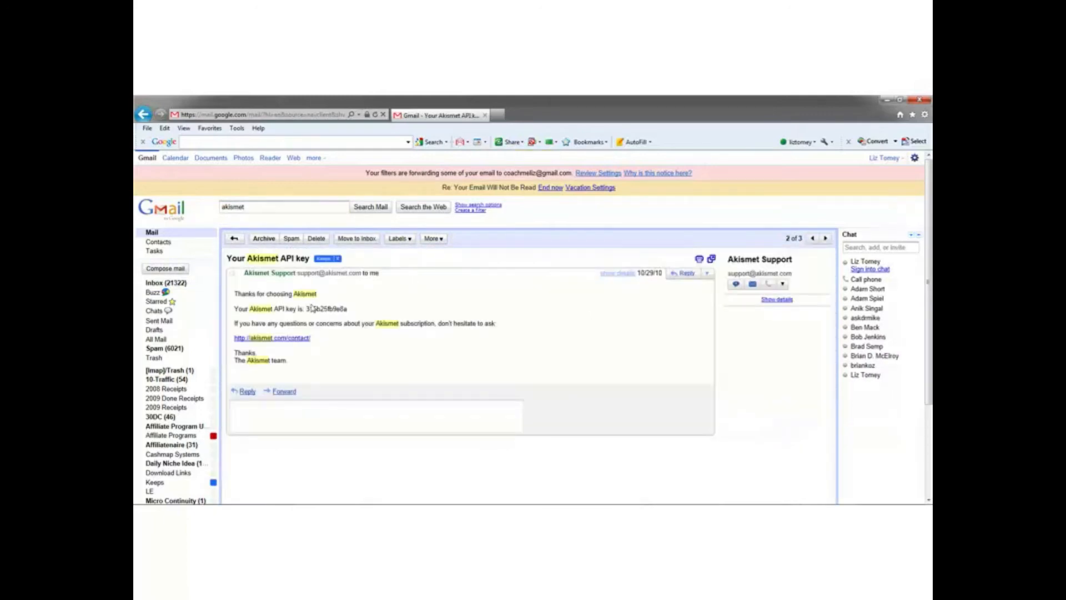
pyautogui.moveTo(307, 310); pyautogui.dragTo(349, 309)
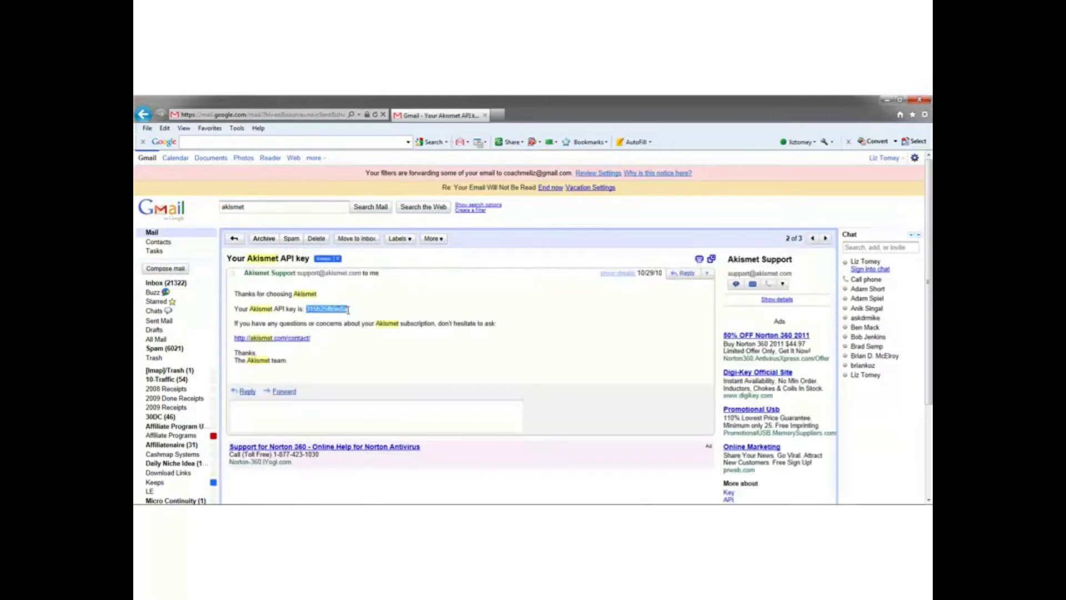
pyautogui.rightClick(340, 312)
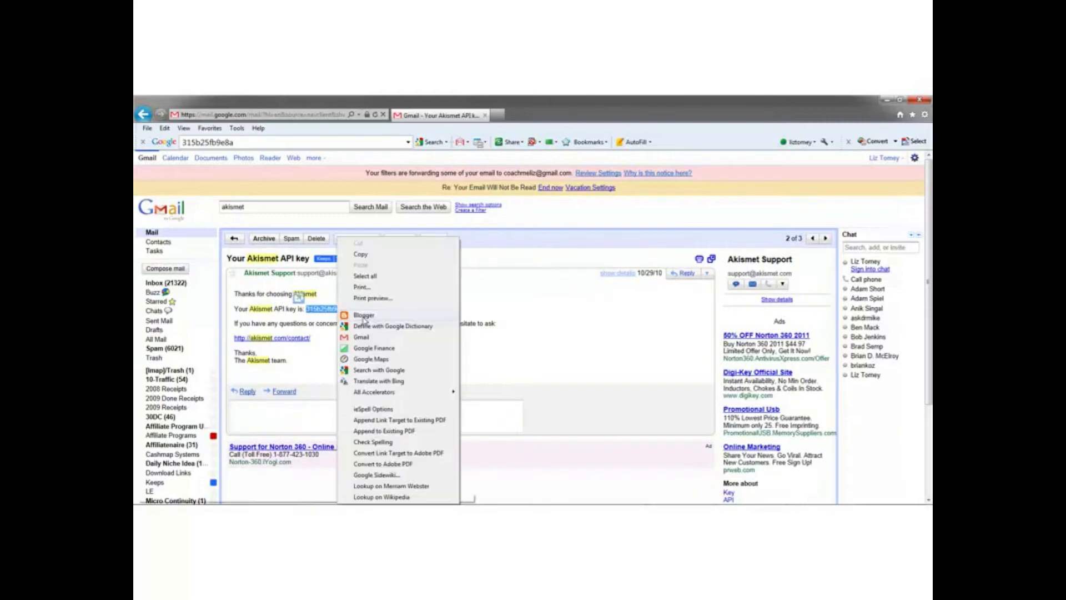
pyautogui.click(373, 255)
pyautogui.click(486, 115)
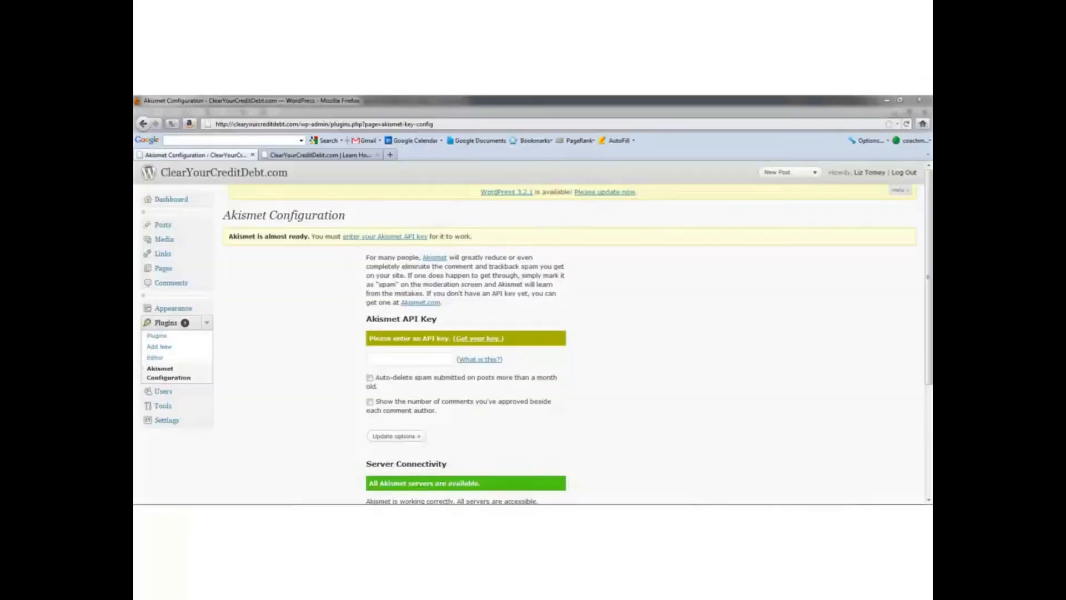
# - Paste the Akismet API key, enable auto-deletion of spam on posts more than a month old, and save the Akismet options
pyautogui.click(388, 362)
pyautogui.rightClick(389, 362)
pyautogui.click(427, 407)
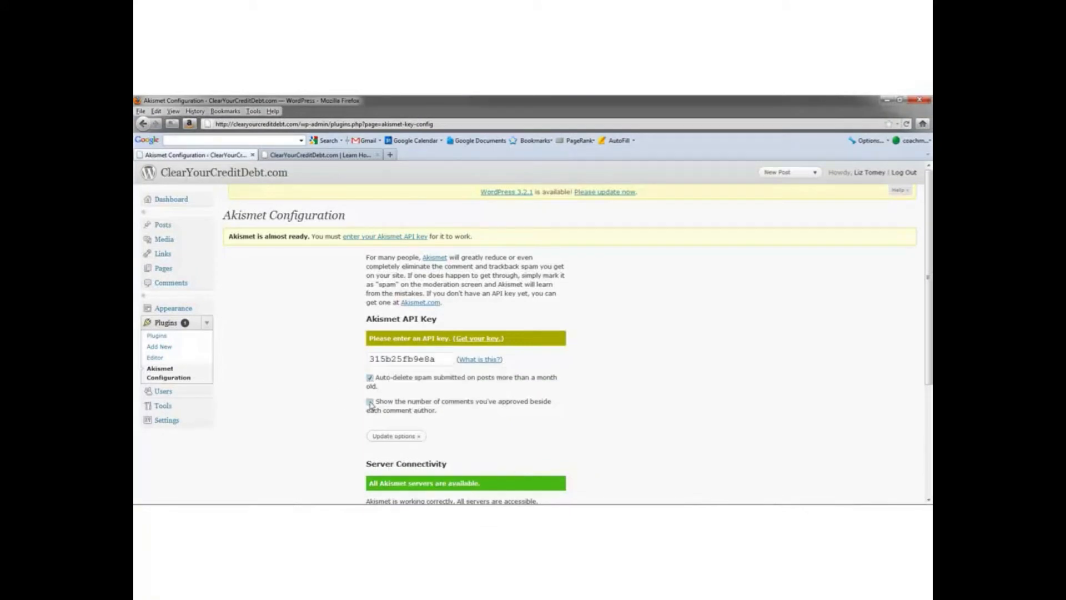
pyautogui.click(385, 437)
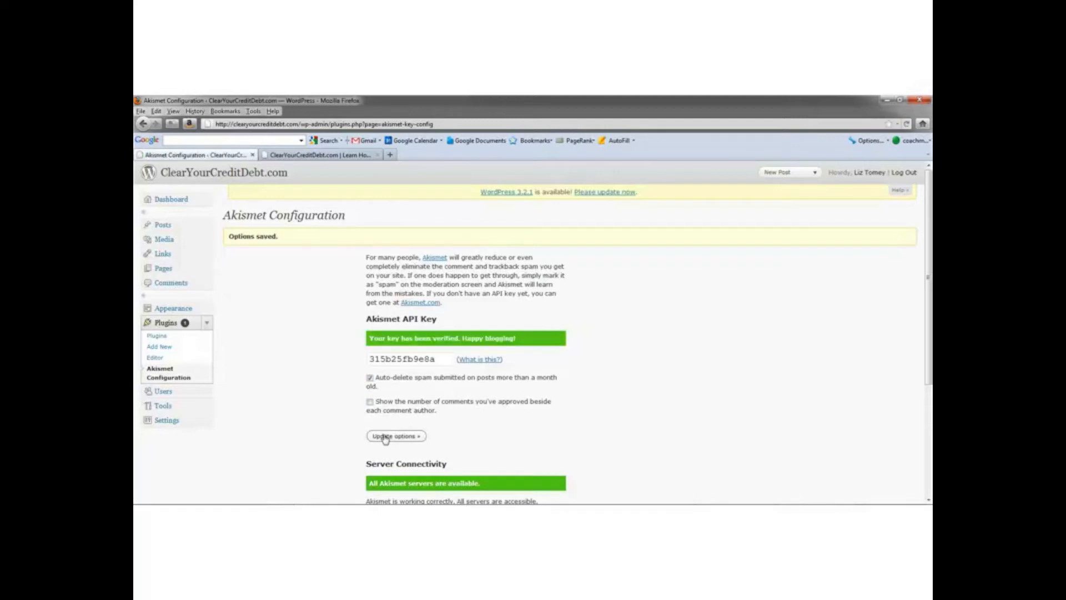
# - Open the site's theme management, preview the FlexSqueeze theme and activate it
pyautogui.click(207, 325)
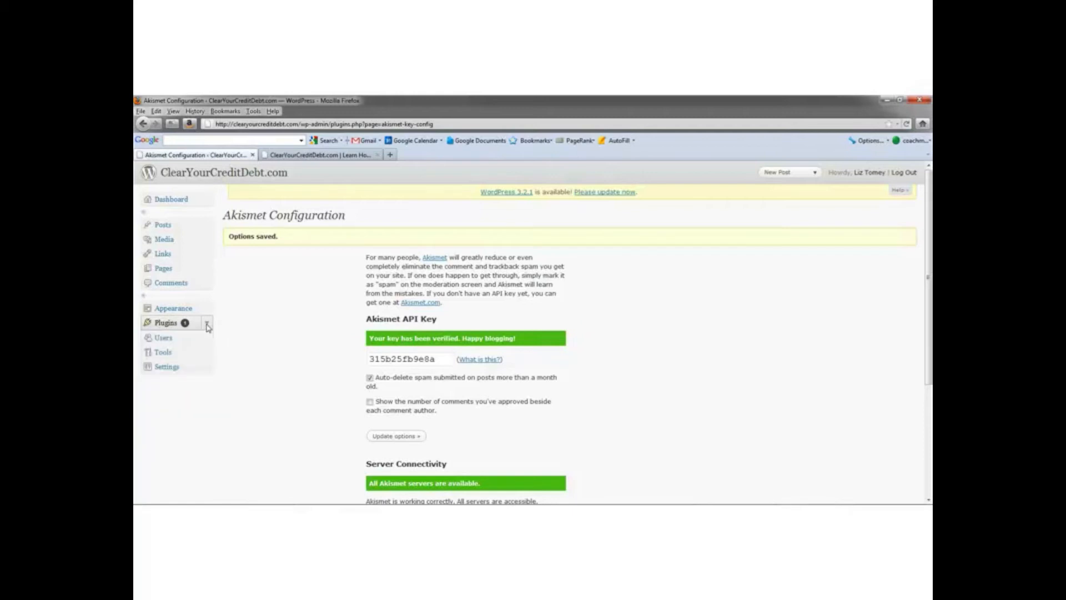
pyautogui.click(208, 309)
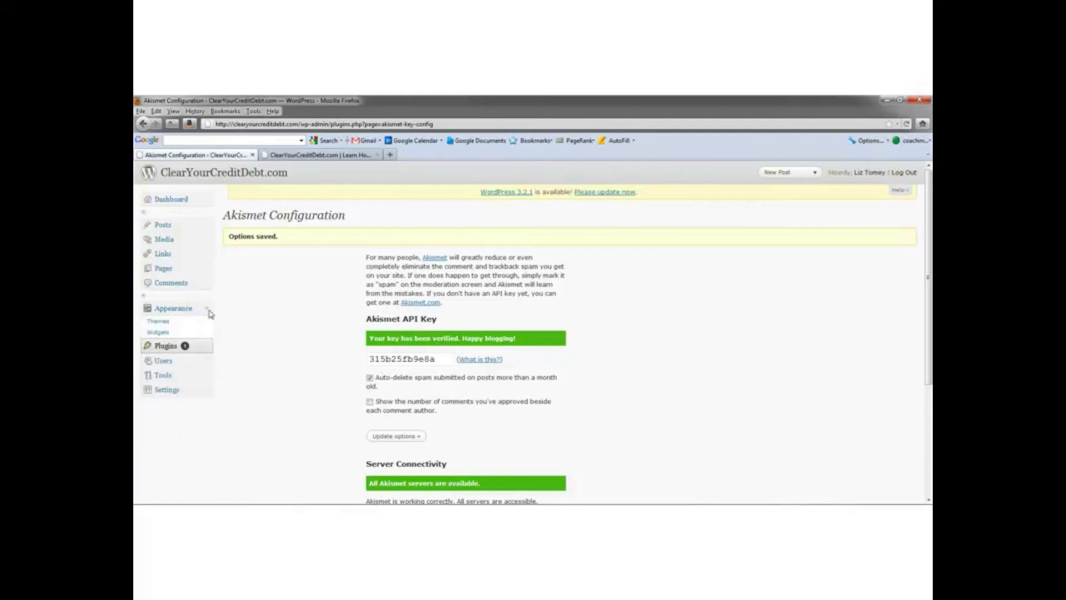
pyautogui.click(162, 324)
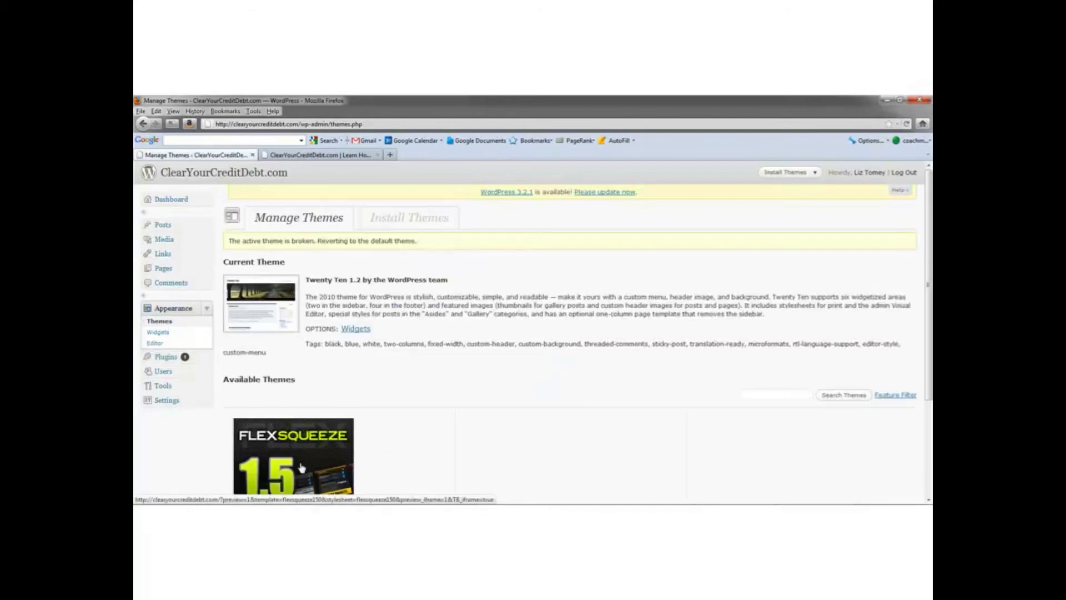
pyautogui.click(302, 467)
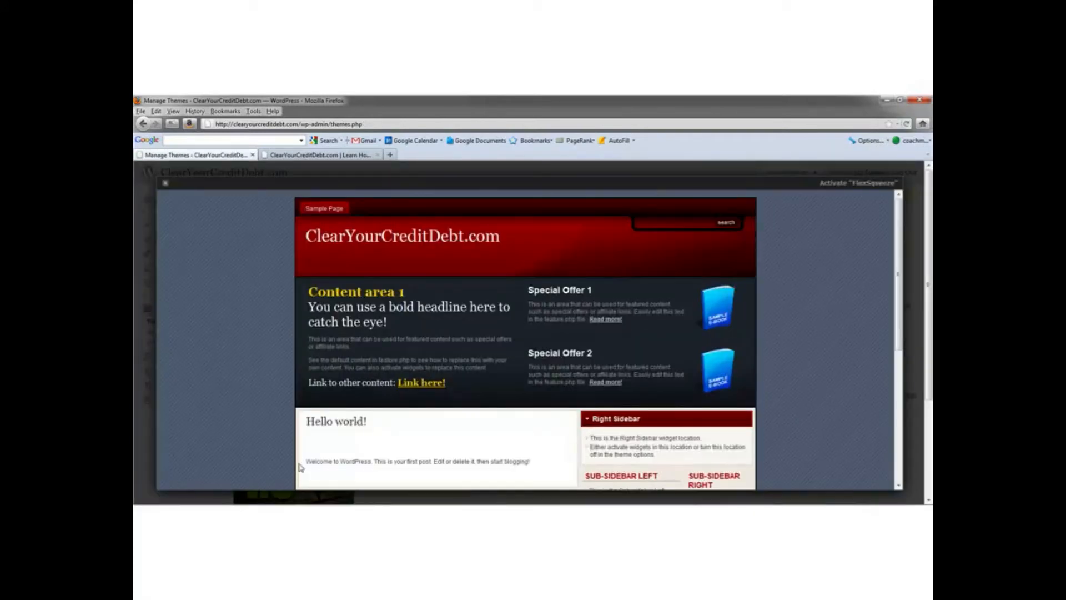
pyautogui.click(871, 187)
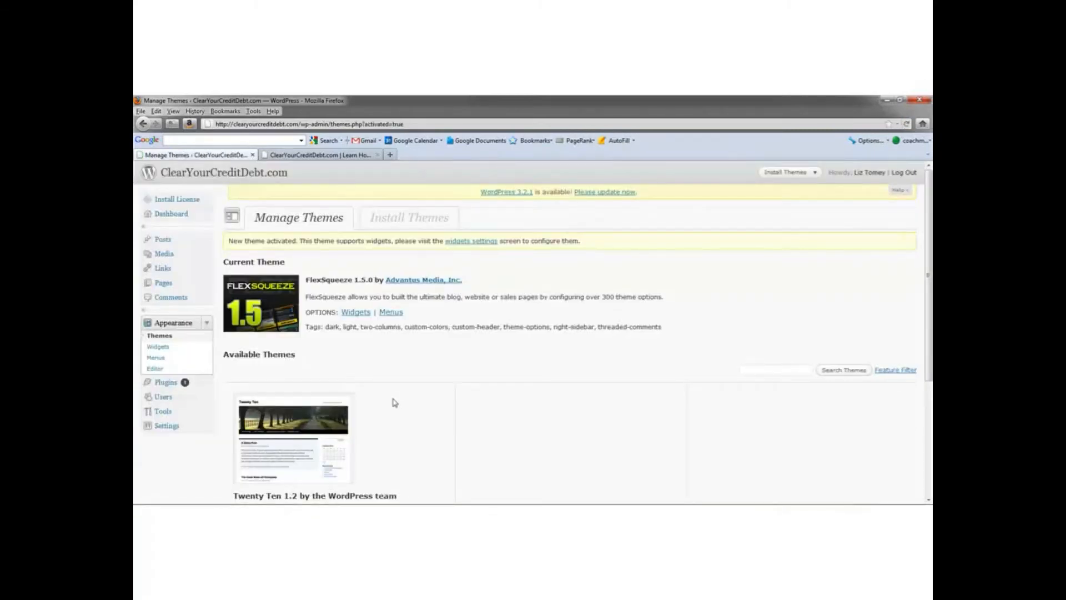
pyautogui.click(160, 336)
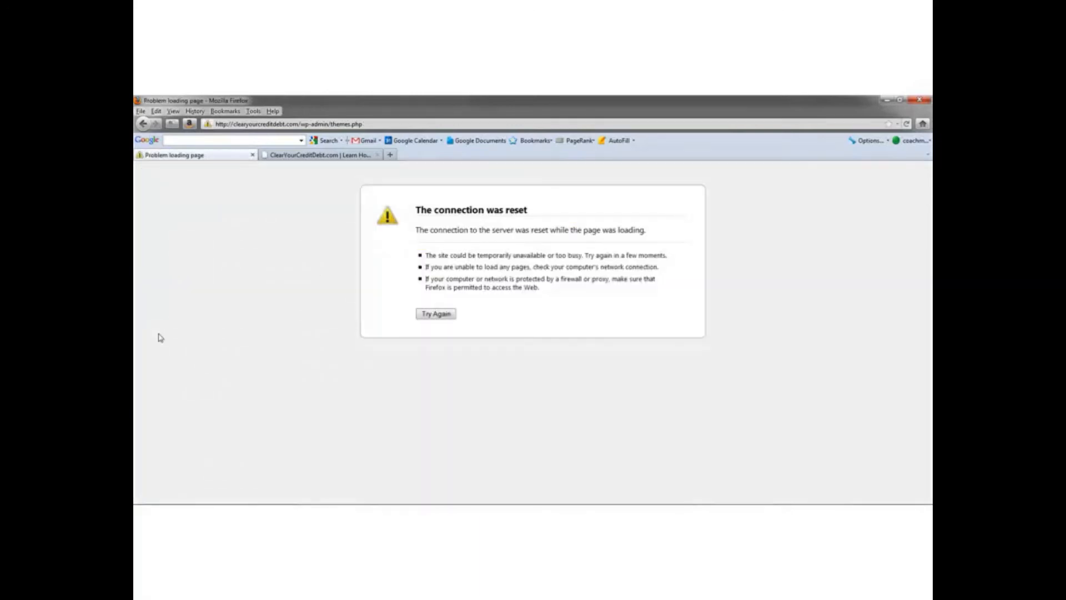
pyautogui.click(143, 123)
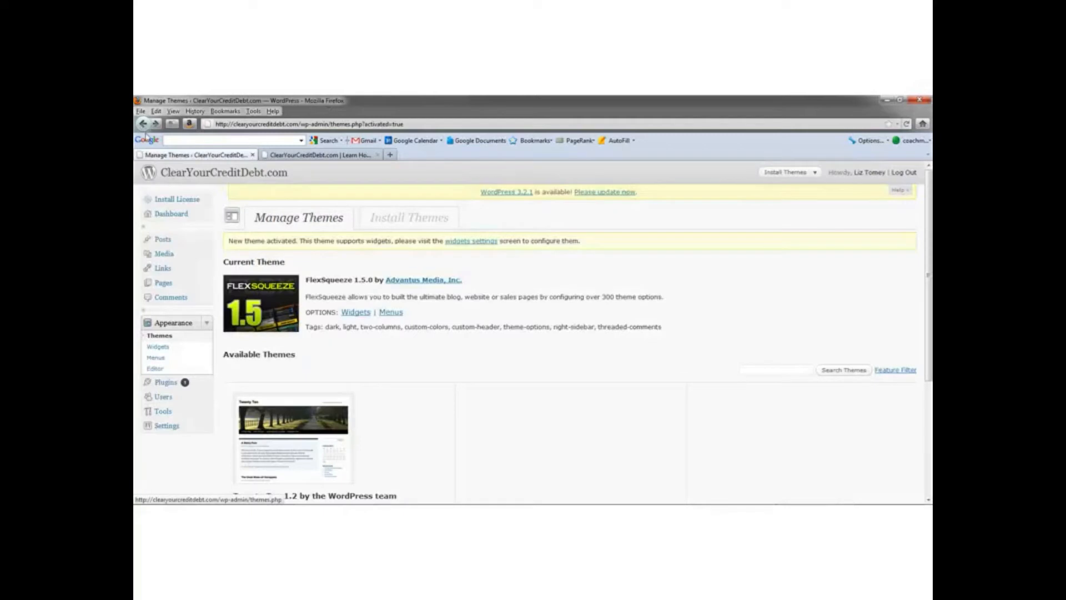
pyautogui.click(162, 338)
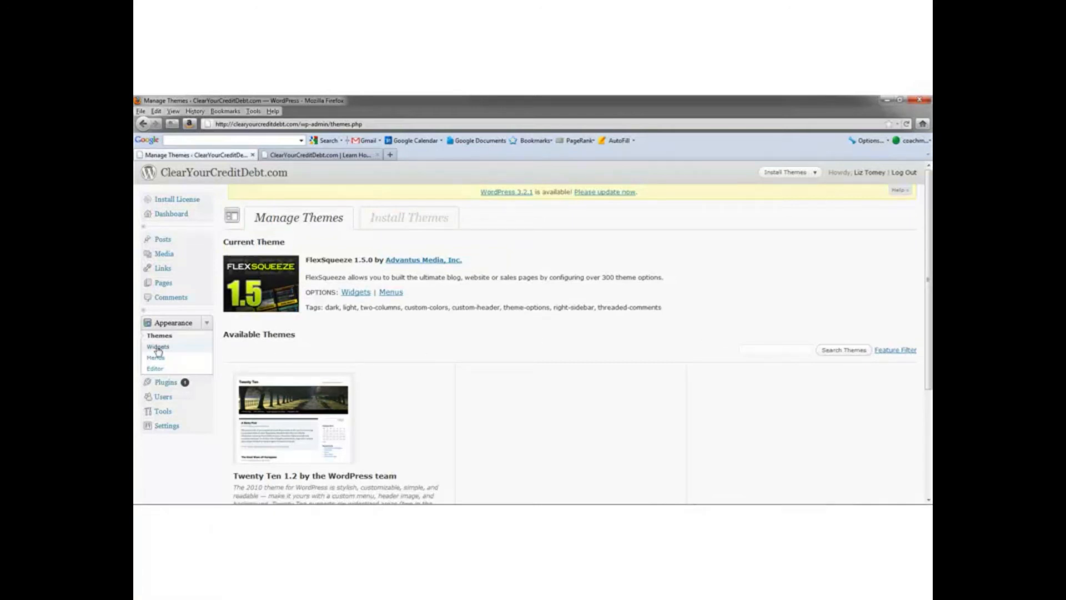
pyautogui.click(409, 262)
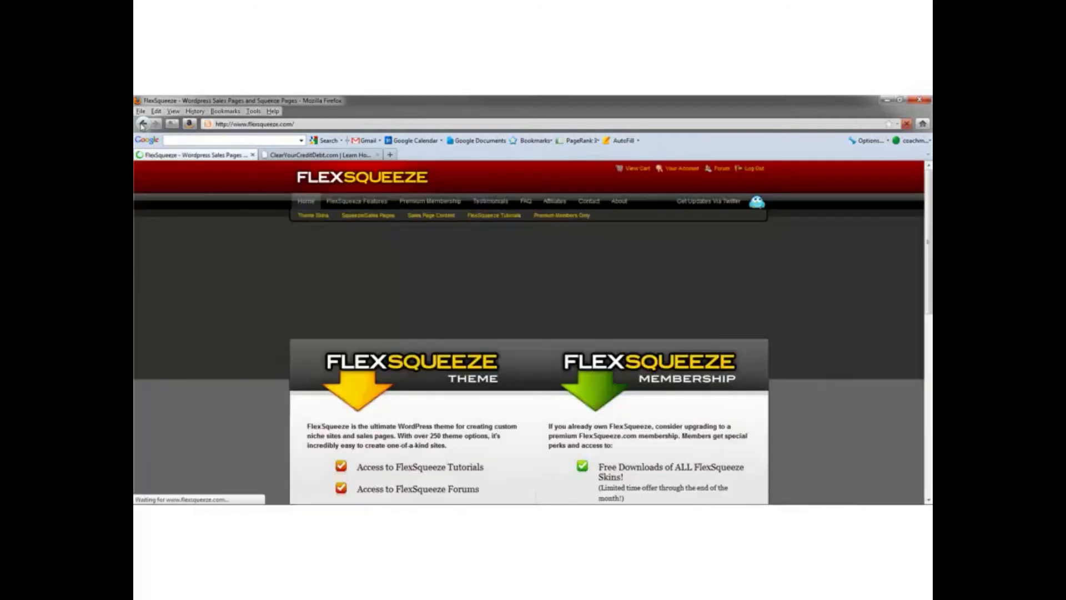
pyautogui.click(142, 124)
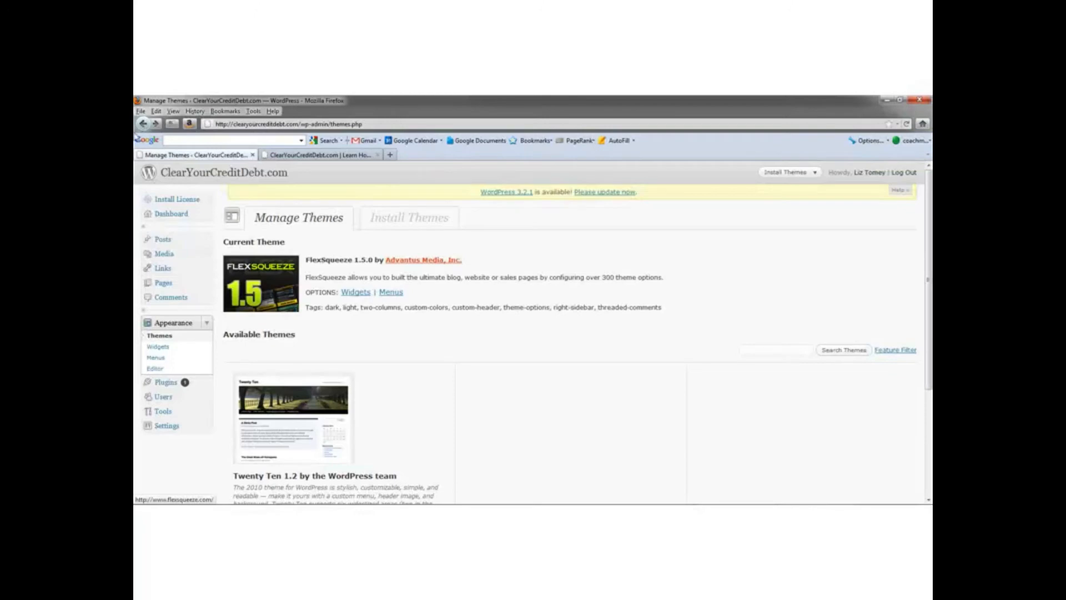
# - Open the FlexSqueeze license installation and bring up the color schemes in the theme's Quick Change Settings
pyautogui.click(187, 202)
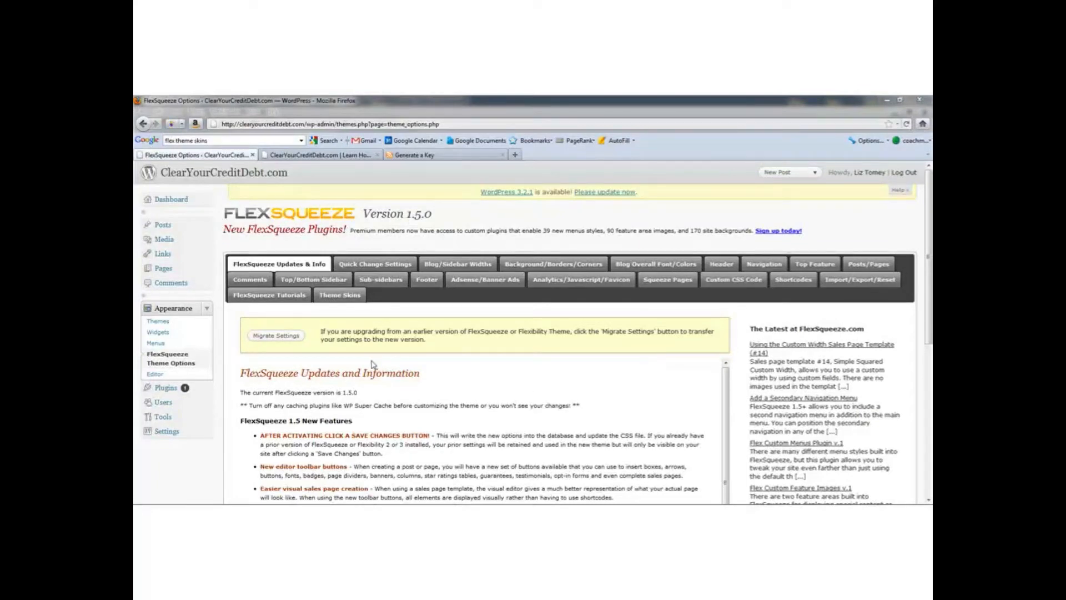
pyautogui.click(380, 264)
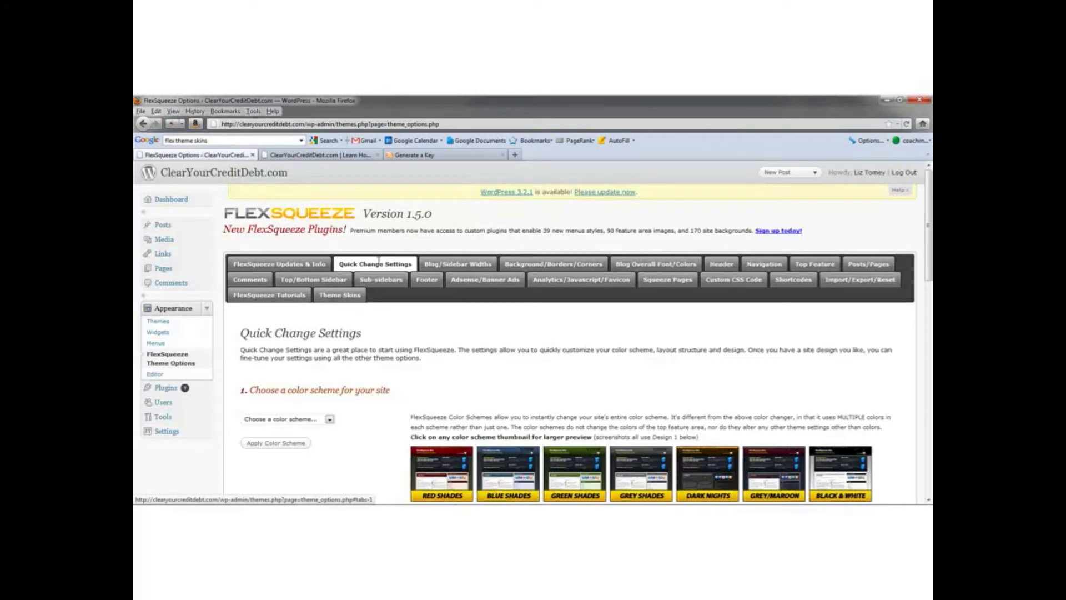
pyautogui.scroll(-8, 915, 303)
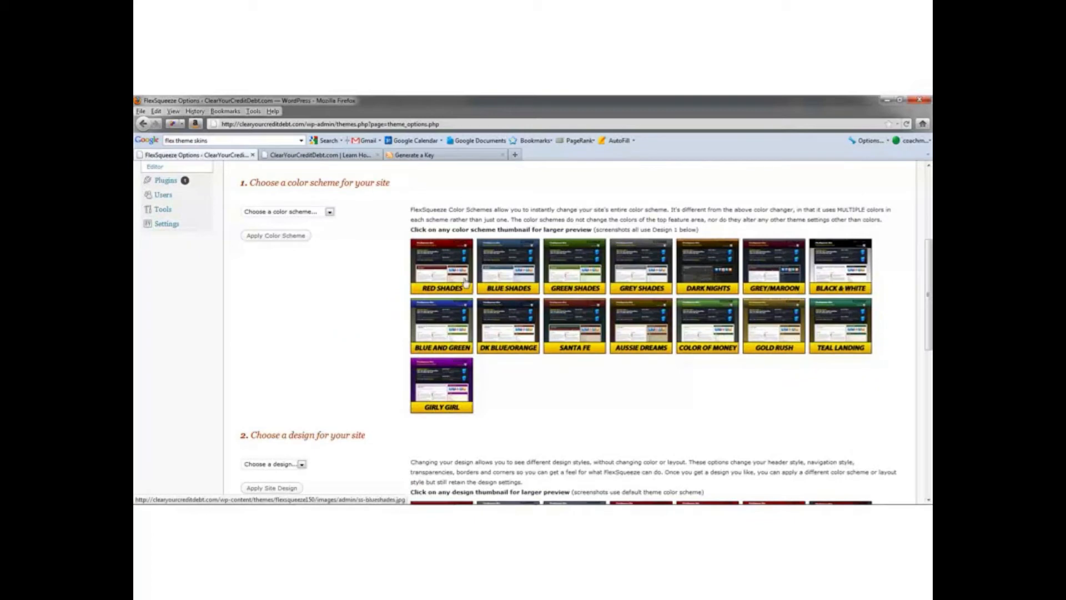
# - Reload the live ClearYourCreditDebt.com page to examine the FlexSqueeze design, close the Generate a Key page and return to the theme options
pyautogui.click(324, 157)
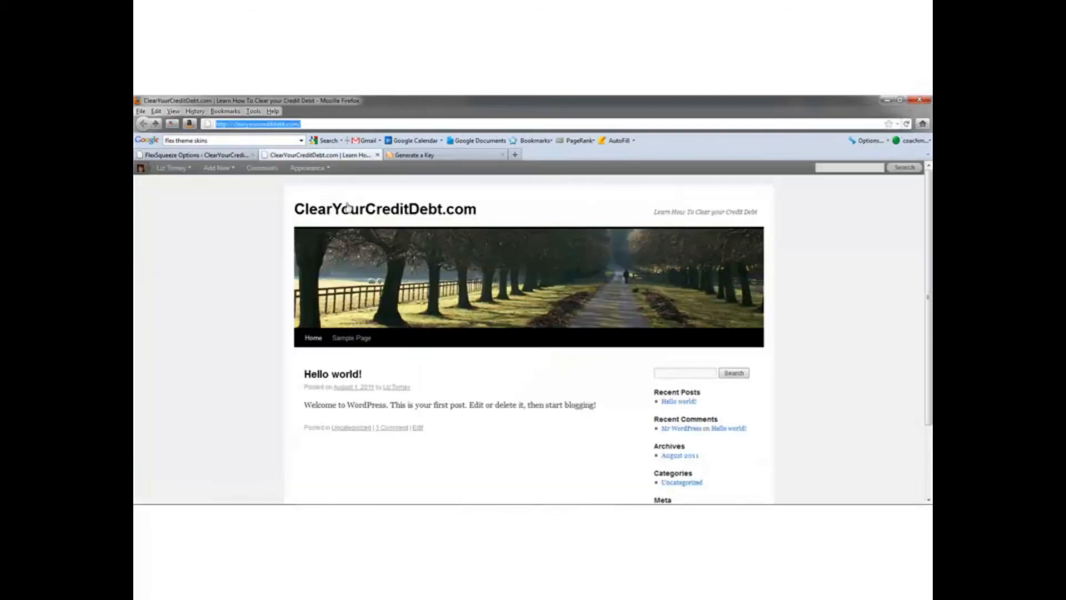
pyautogui.press('F5')
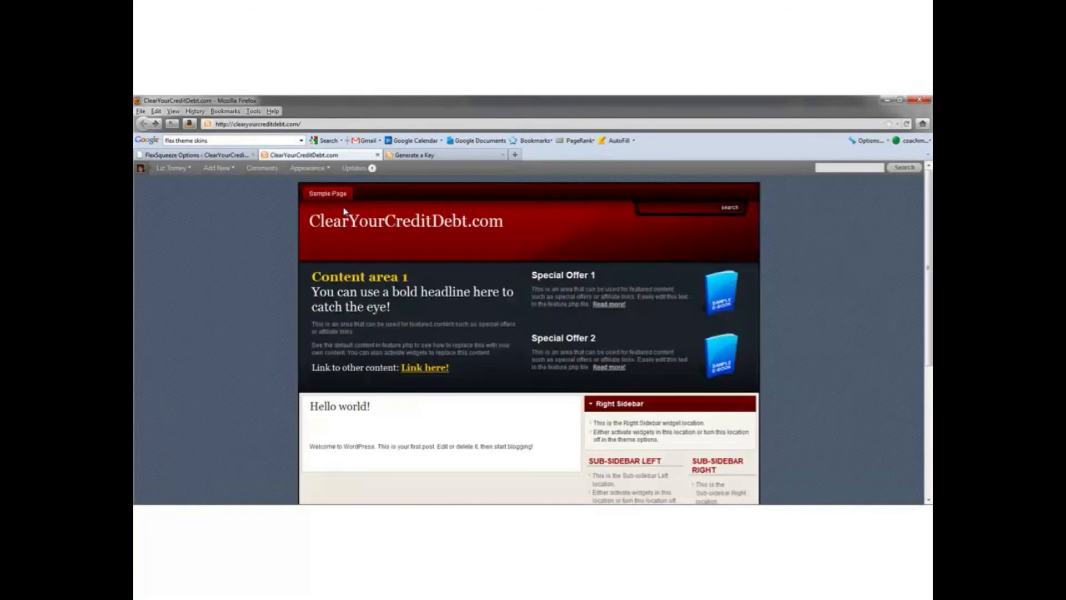
pyautogui.scroll(-5, 909, 380)
pyautogui.scroll(5, 911, 379)
pyautogui.click(502, 156)
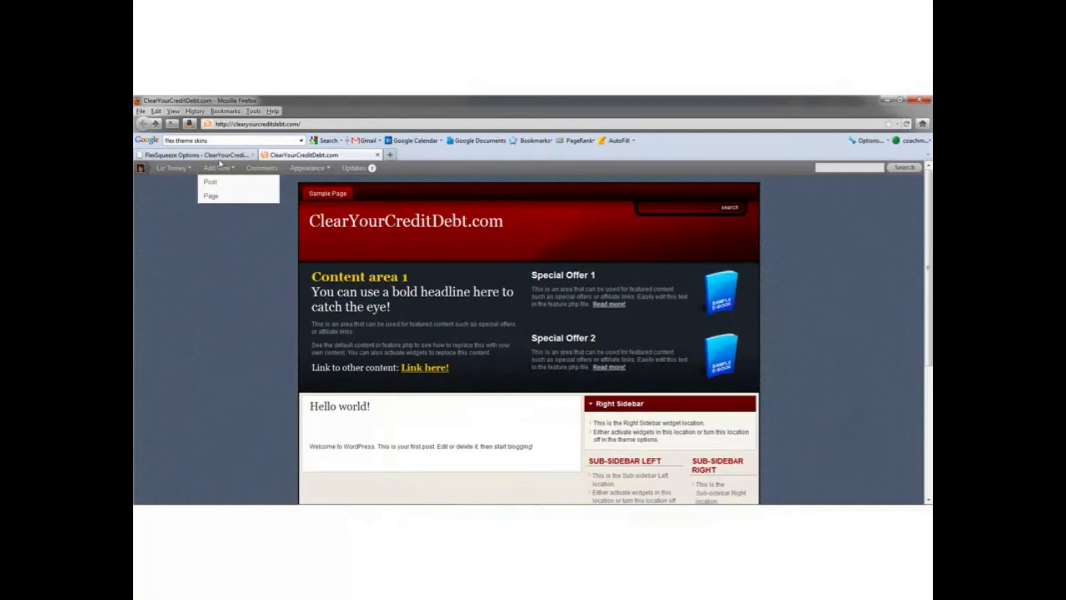
pyautogui.click(220, 155)
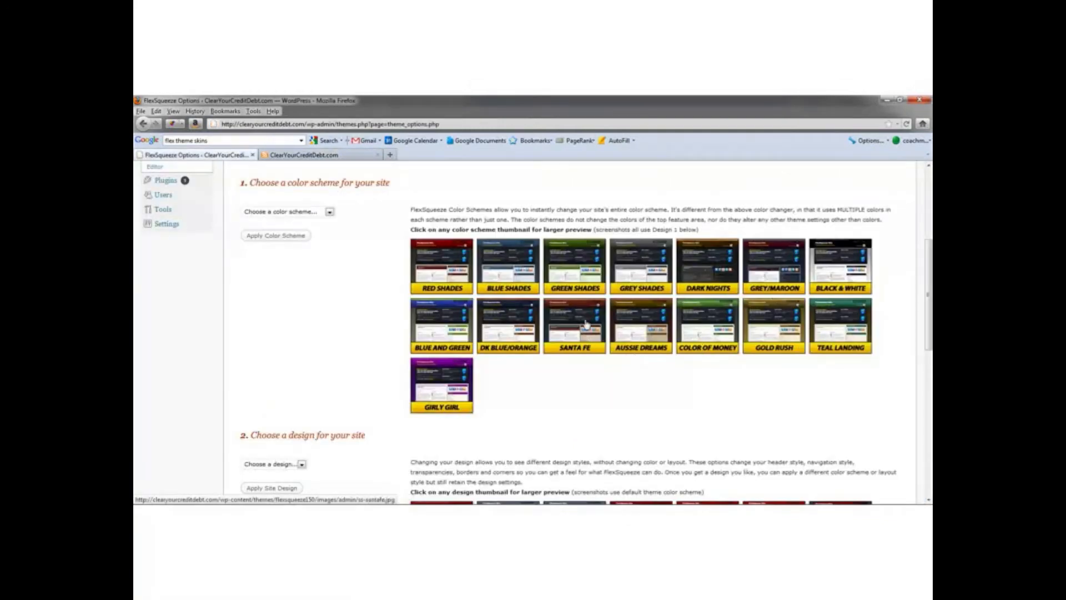
# - Preview the Green Shades and Gold Rush color schemes at larger size to compare them
pyautogui.click(570, 275)
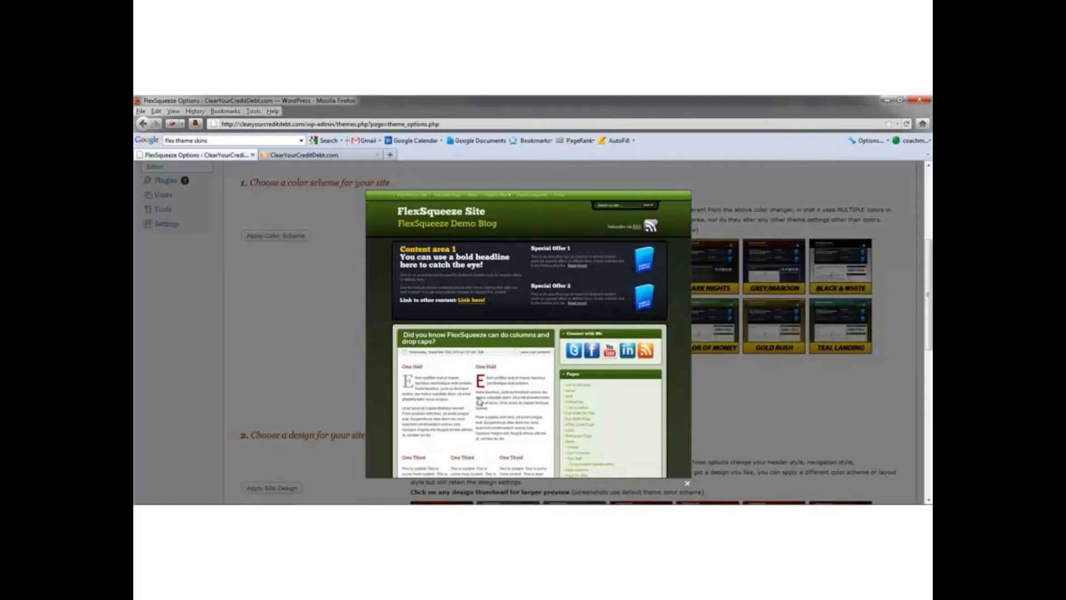
pyautogui.click(672, 198)
pyautogui.click(769, 342)
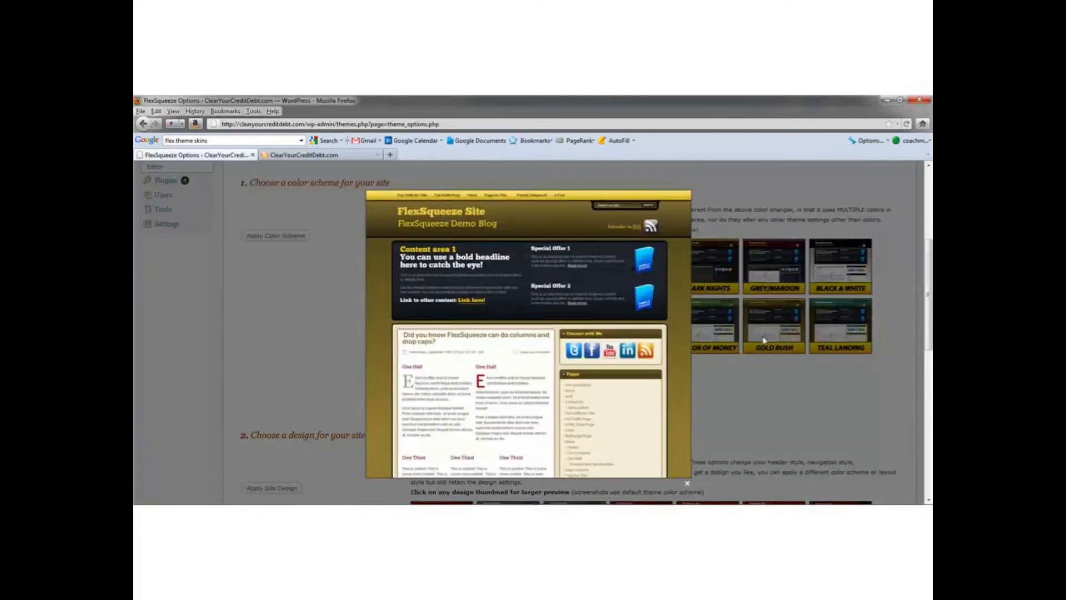
pyautogui.click(741, 426)
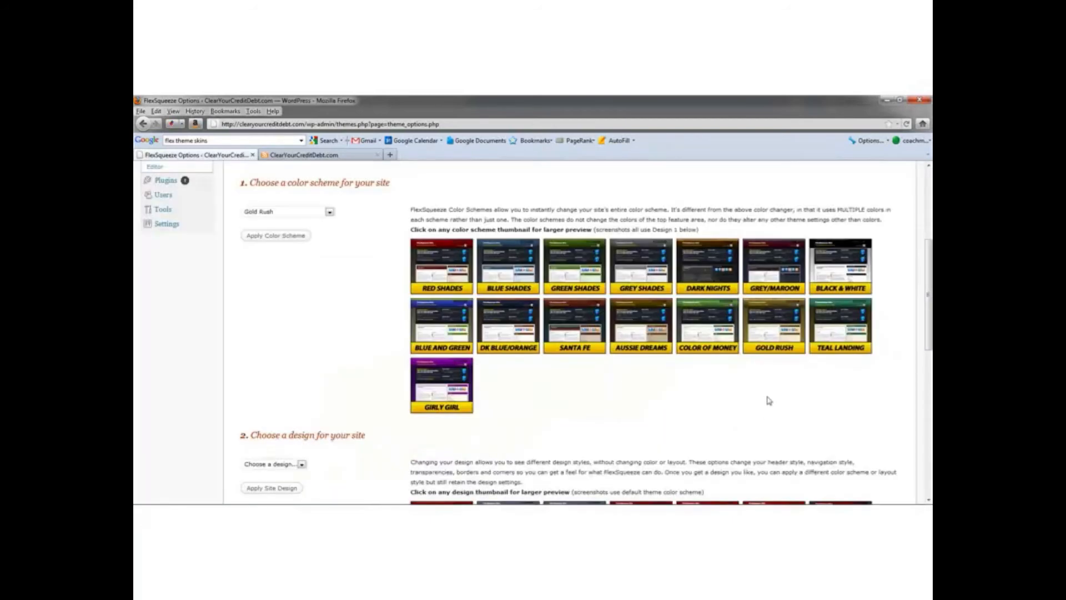
pyautogui.click(701, 332)
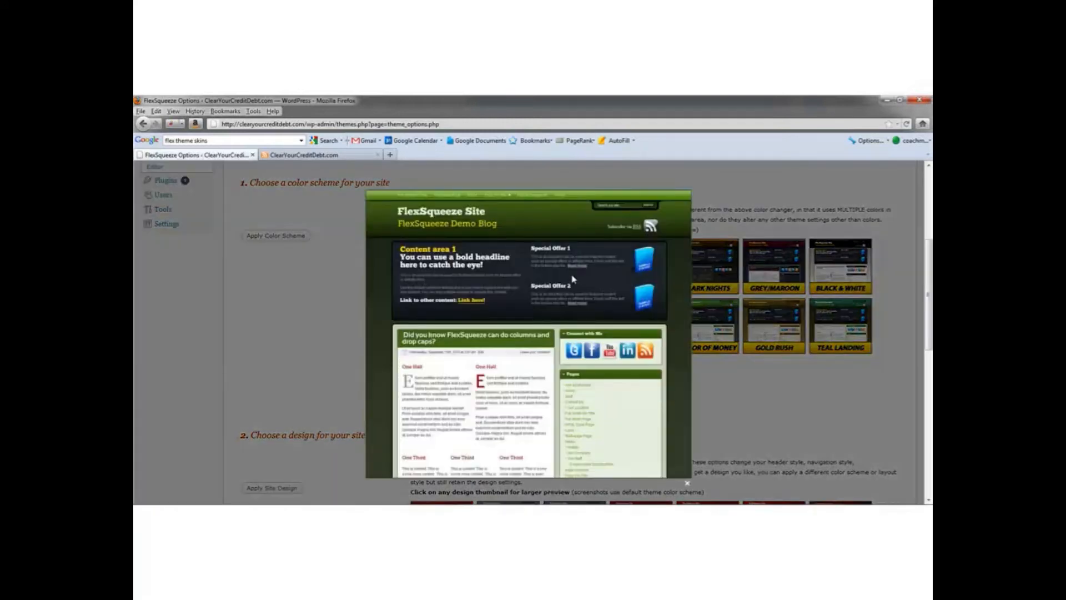
pyautogui.click(758, 423)
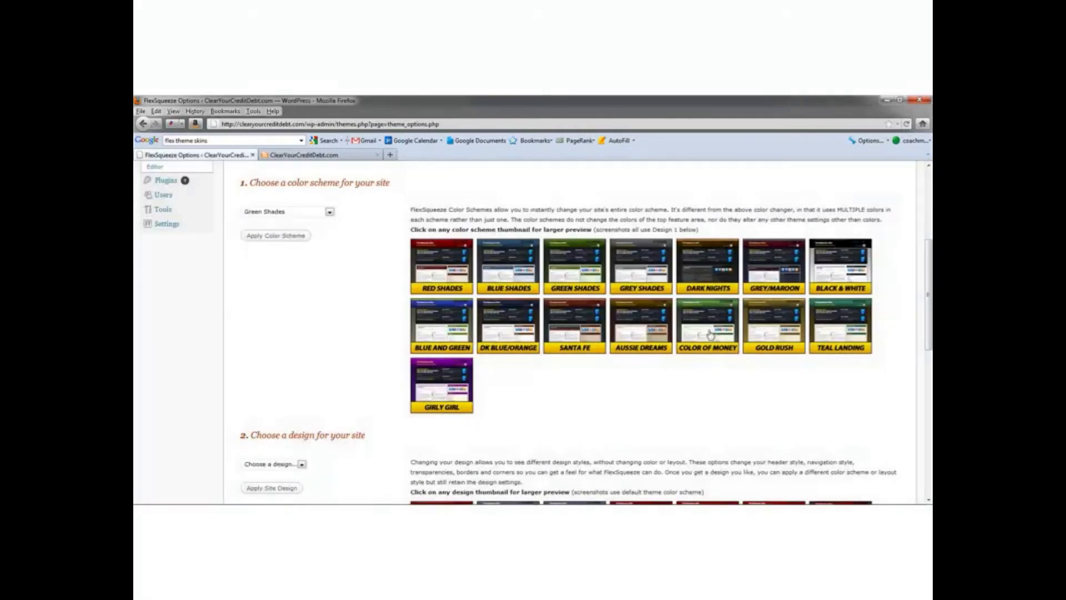
# - Preview the Color of Money color scheme and try to apply it to the site
pyautogui.click(709, 334)
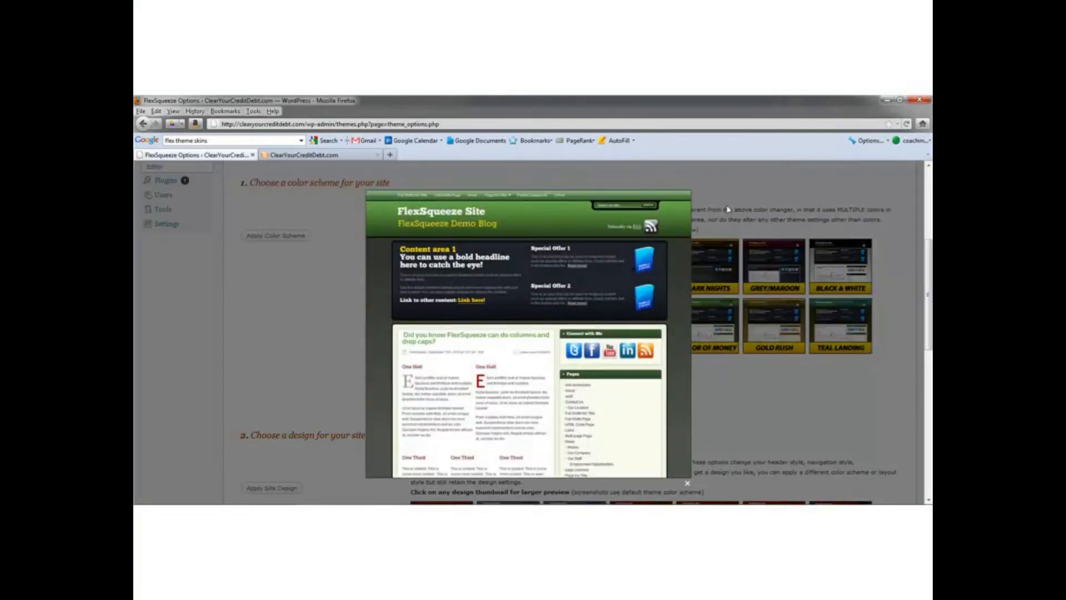
pyautogui.click(728, 210)
pyautogui.click(705, 352)
pyautogui.click(687, 484)
pyautogui.click(267, 239)
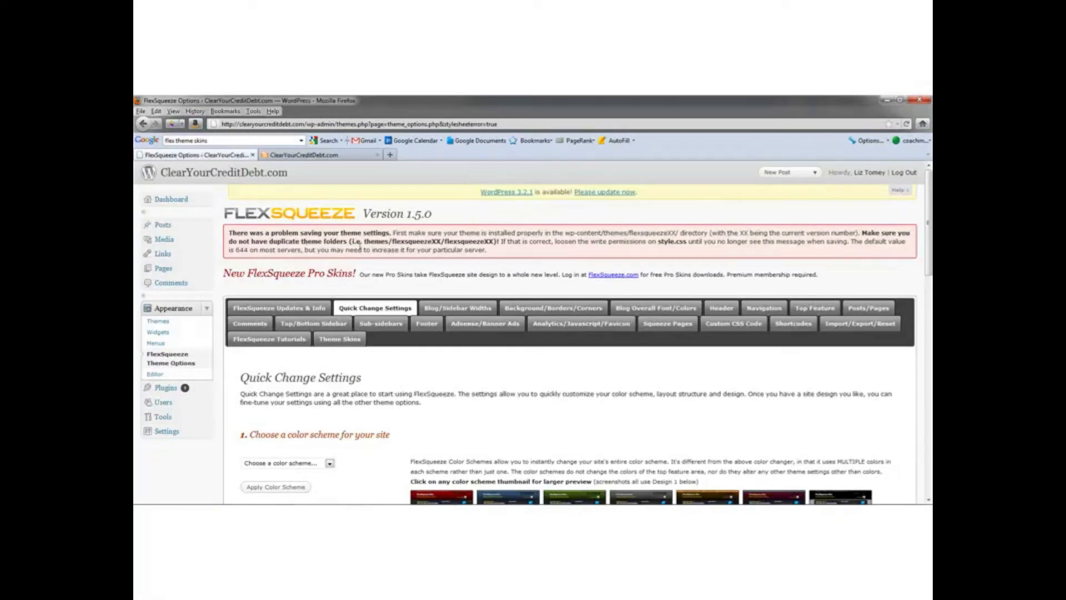
# - Reload the live site to check its color scheme and return to the FlexSqueeze options
pyautogui.click(306, 158)
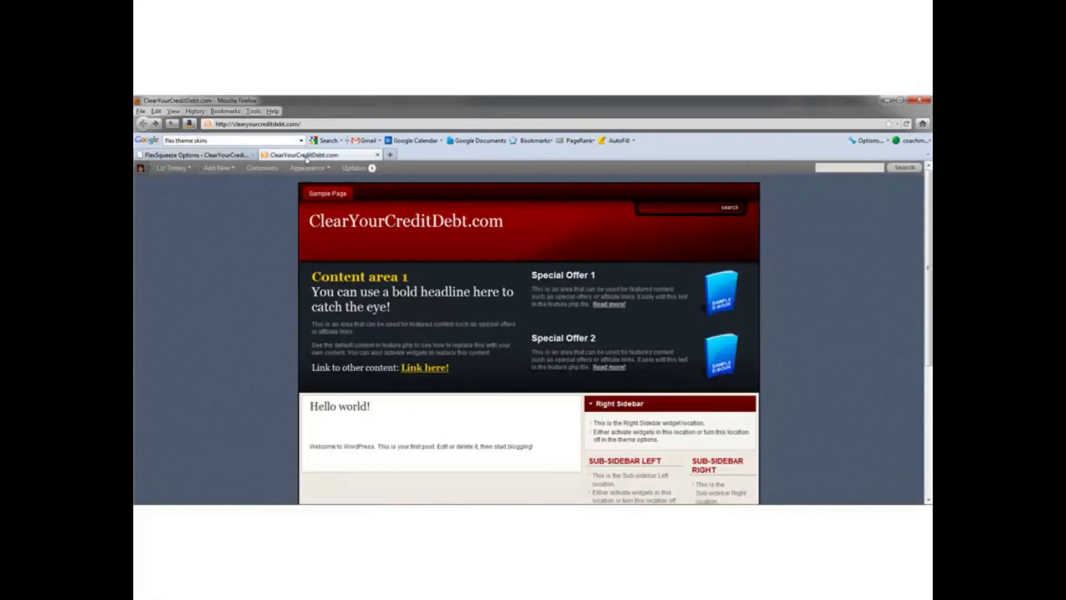
pyautogui.press('F5')
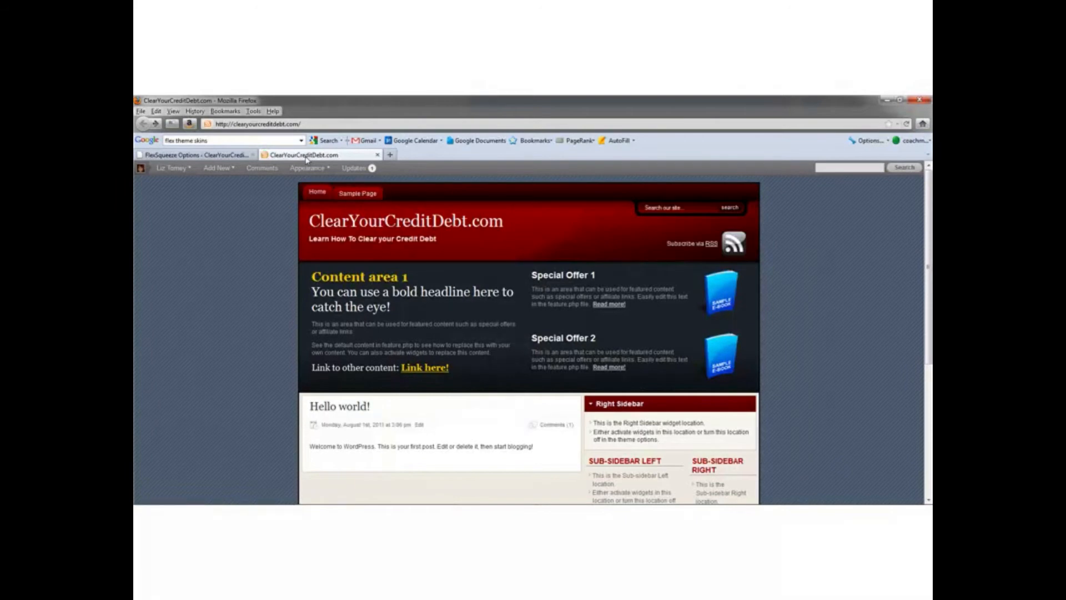
pyautogui.click(193, 156)
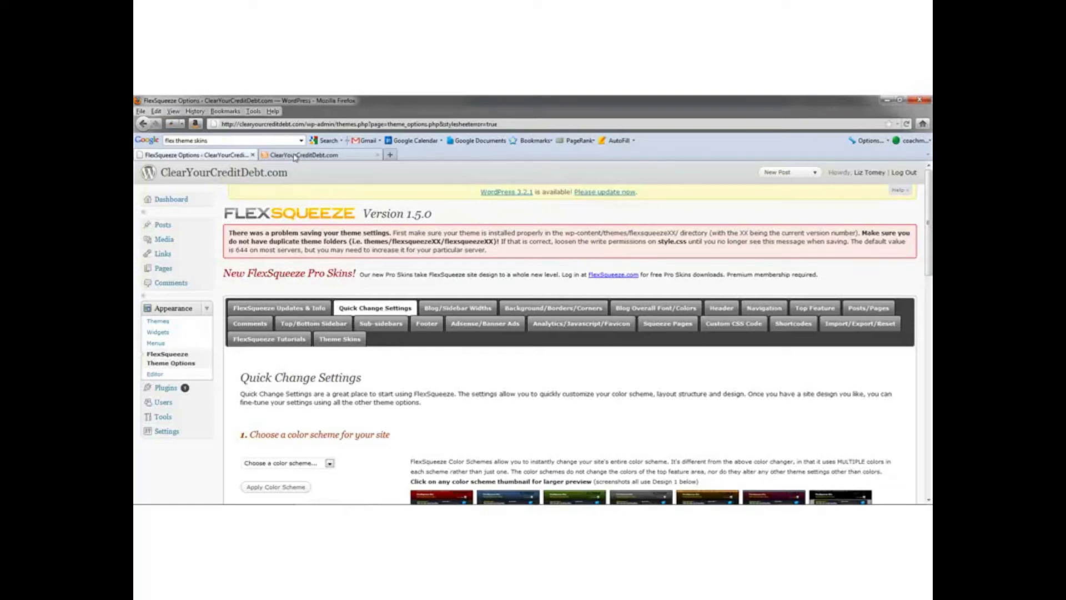
# - Switch to CuteFTP and open the server's wp-content/themes/flexsqueeze150 folder
pyautogui.hotkey('alt', 'Tab')
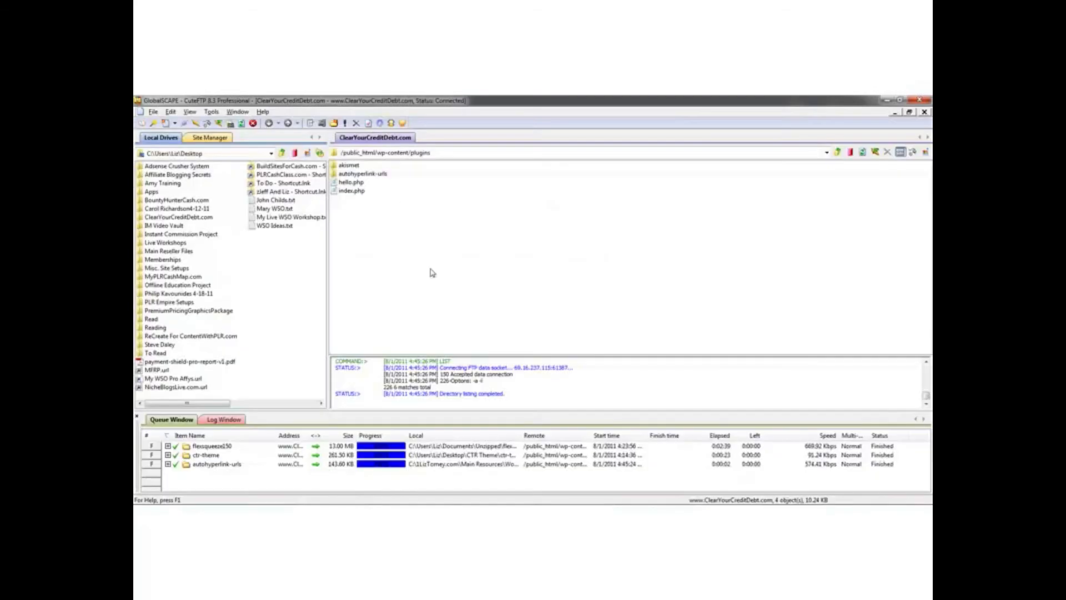
pyautogui.click(838, 152)
pyautogui.doubleClick(356, 174)
pyautogui.doubleClick(356, 166)
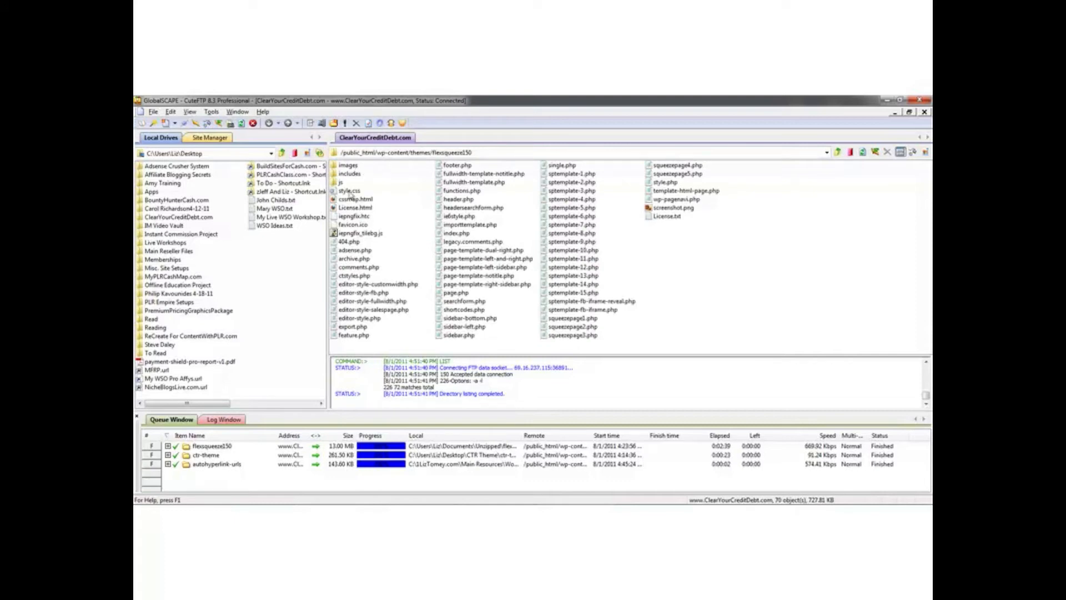
# - Set the permissions of the theme's style.css to 666, giving everyone read and write access, and return to the FlexSqueeze options in Firefox
pyautogui.rightClick(350, 191)
pyautogui.click(387, 353)
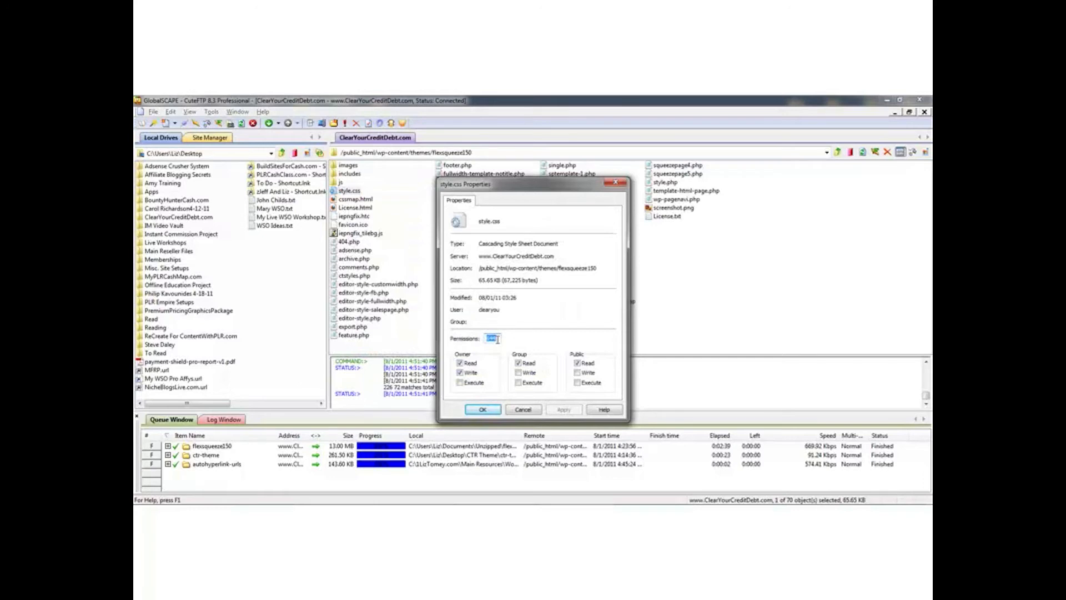
pyautogui.write('666')
pyautogui.click(563, 414)
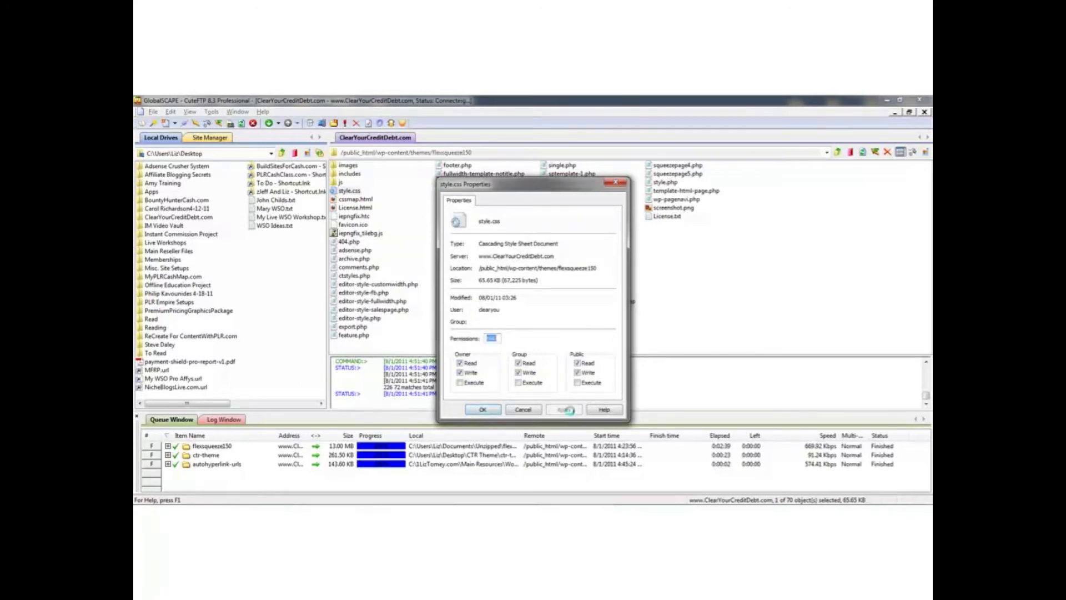
pyautogui.click(483, 410)
pyautogui.click(489, 510)
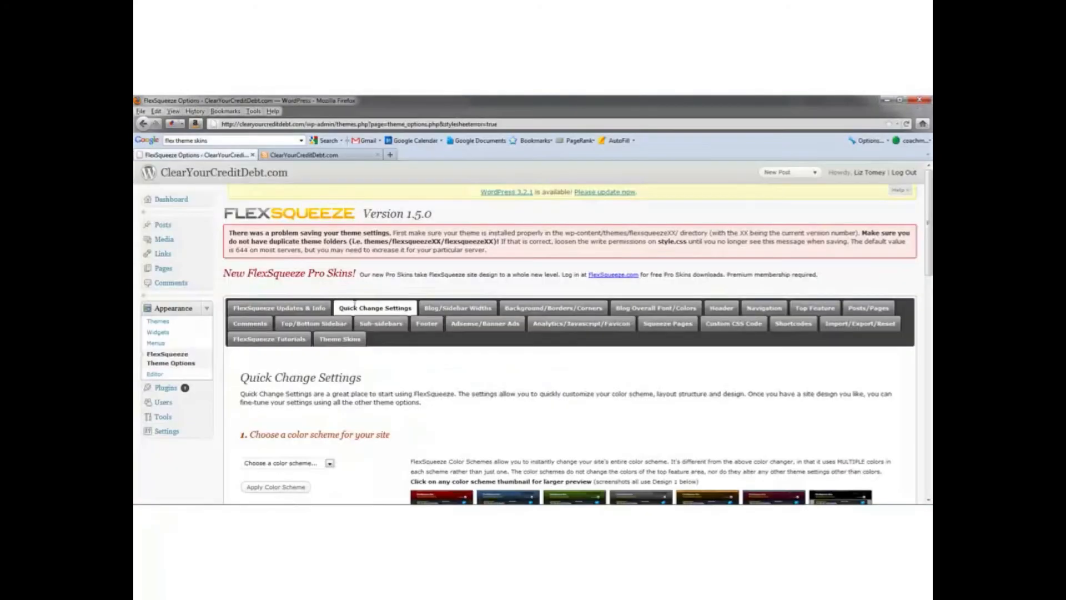
# - Reopen the FlexSqueeze theme options and apply the Color of Money color scheme to the site
pyautogui.click(158, 322)
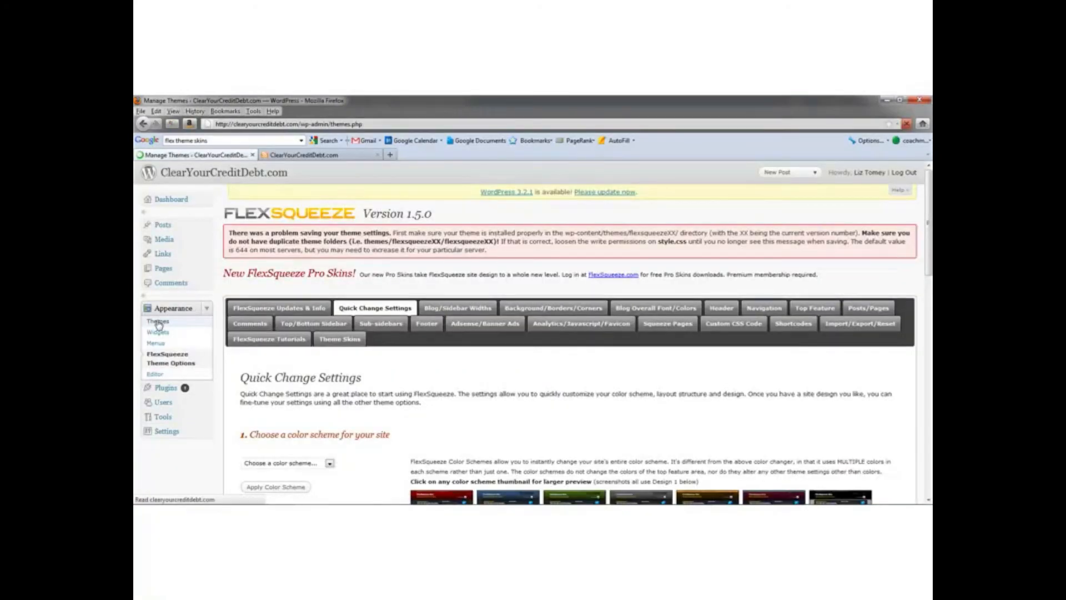
pyautogui.click(165, 359)
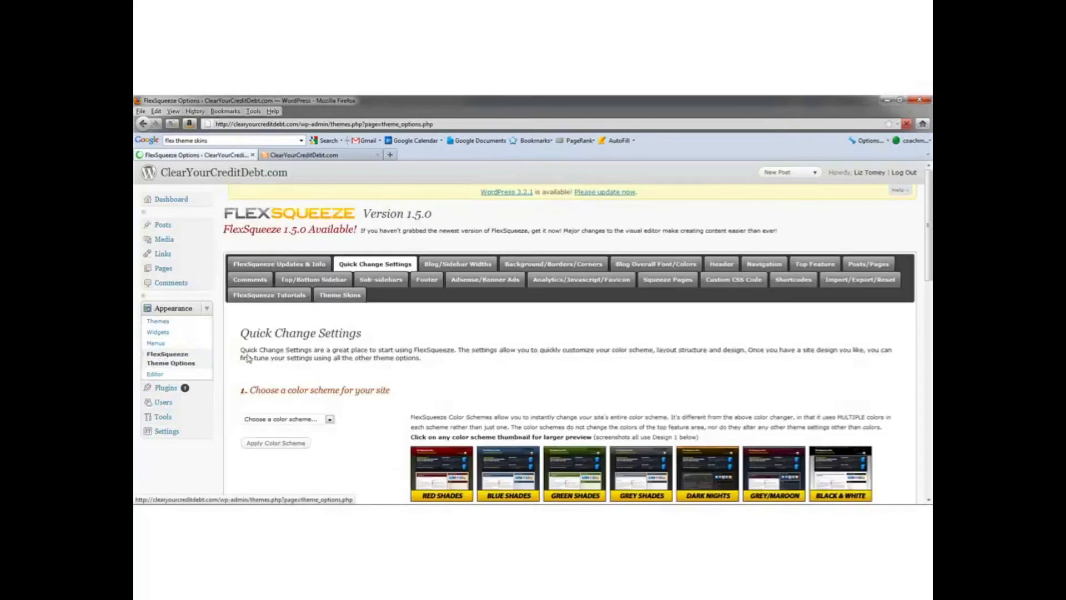
pyautogui.click(329, 420)
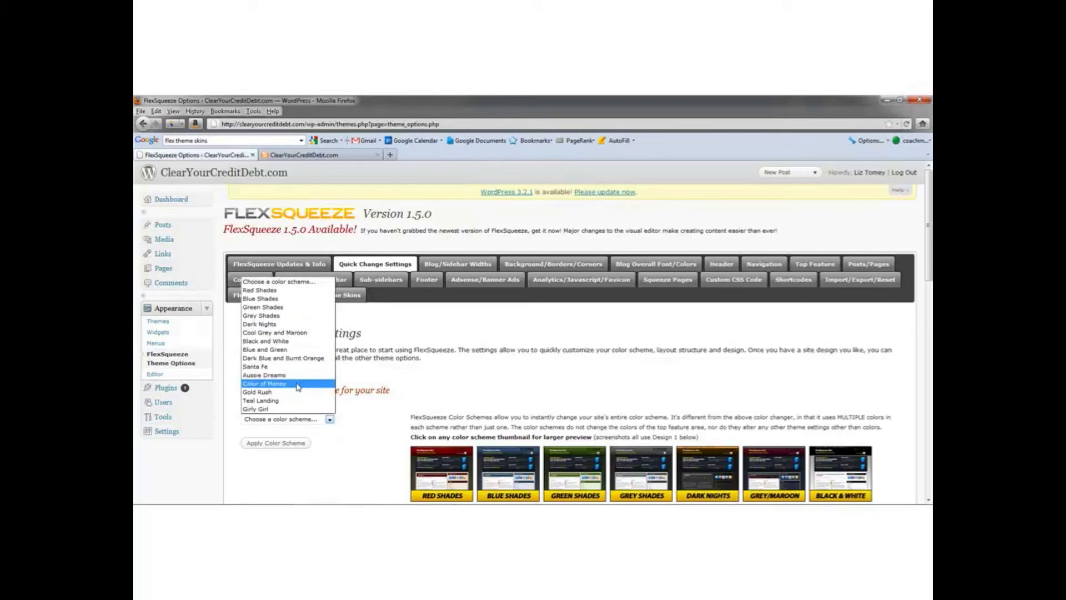
pyautogui.click(300, 383)
pyautogui.click(280, 445)
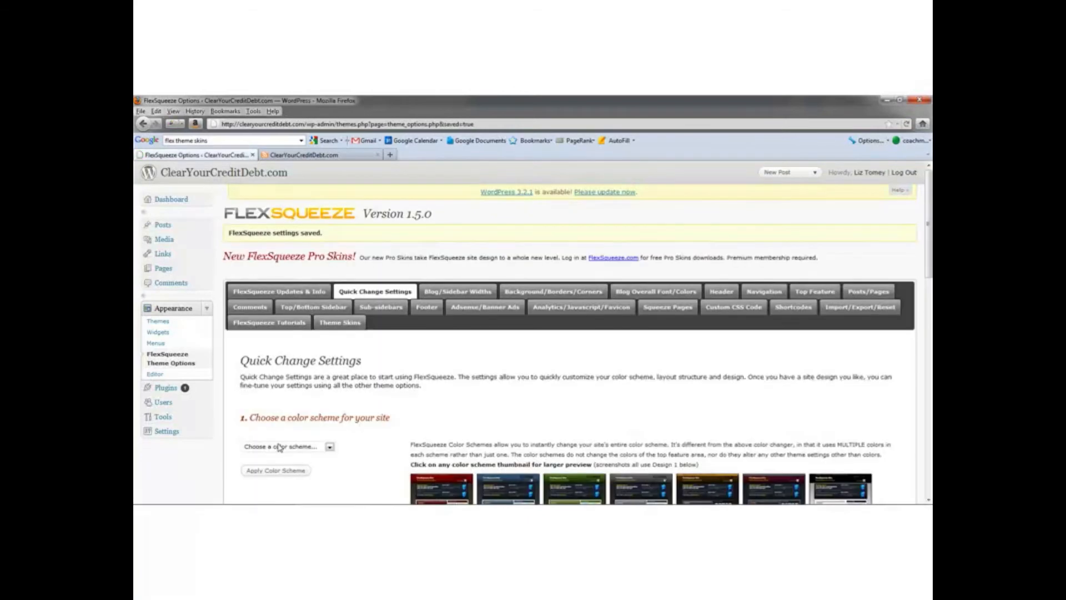
# - Reload the live site to check the applied color scheme and return to the FlexSqueeze options
pyautogui.click(319, 156)
pyautogui.press('F5')
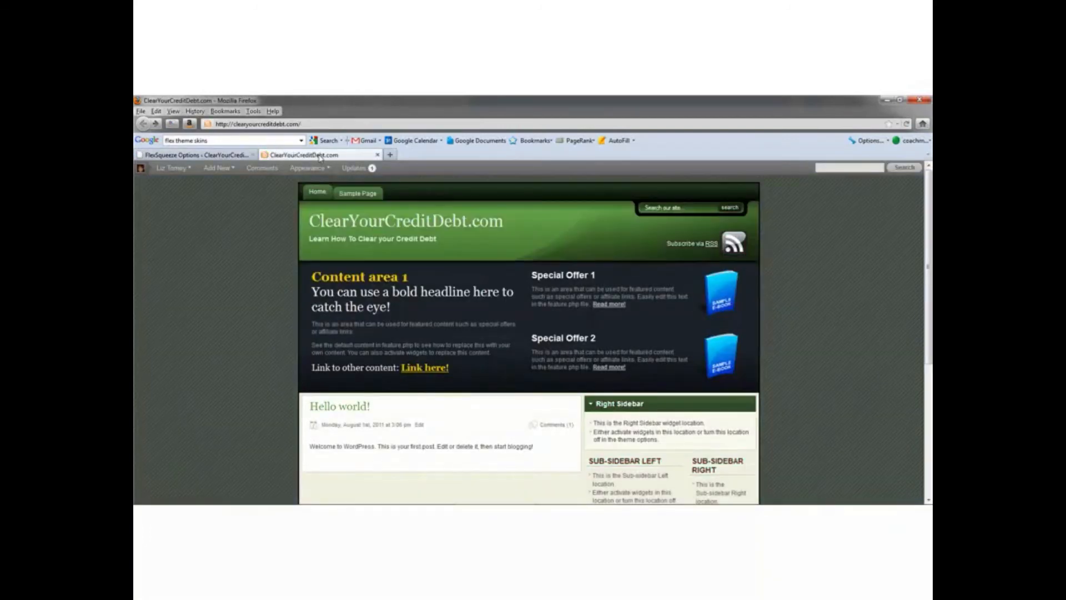
pyautogui.moveTo(929, 216); pyautogui.dragTo(932, 176)
pyautogui.click(201, 156)
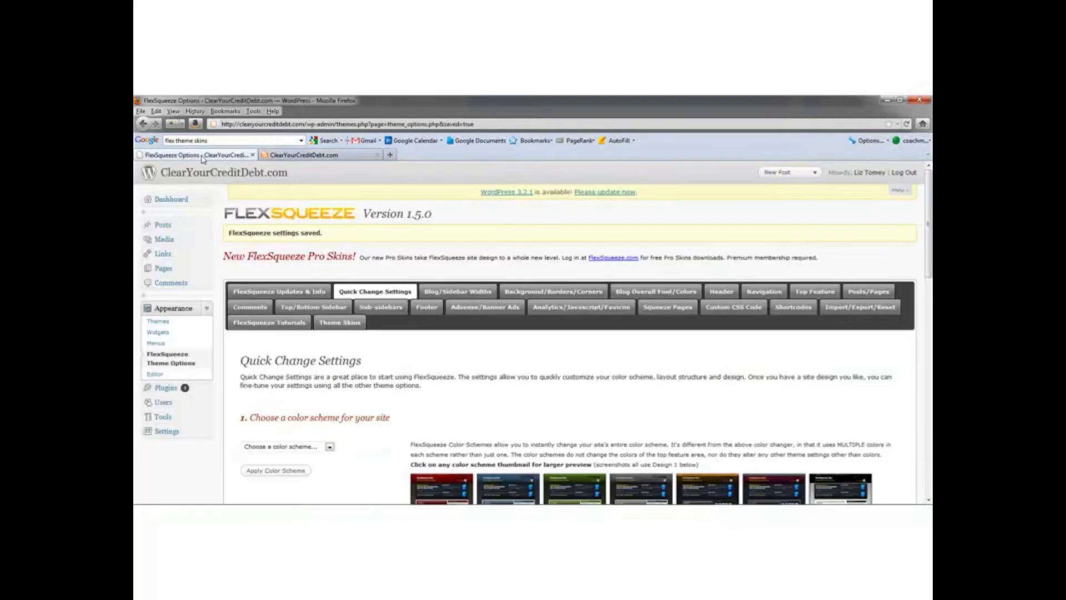
# - Preview the Blue and Green color scheme and the Design 1 site design at larger size
pyautogui.moveTo(929, 228); pyautogui.dragTo(929, 315)
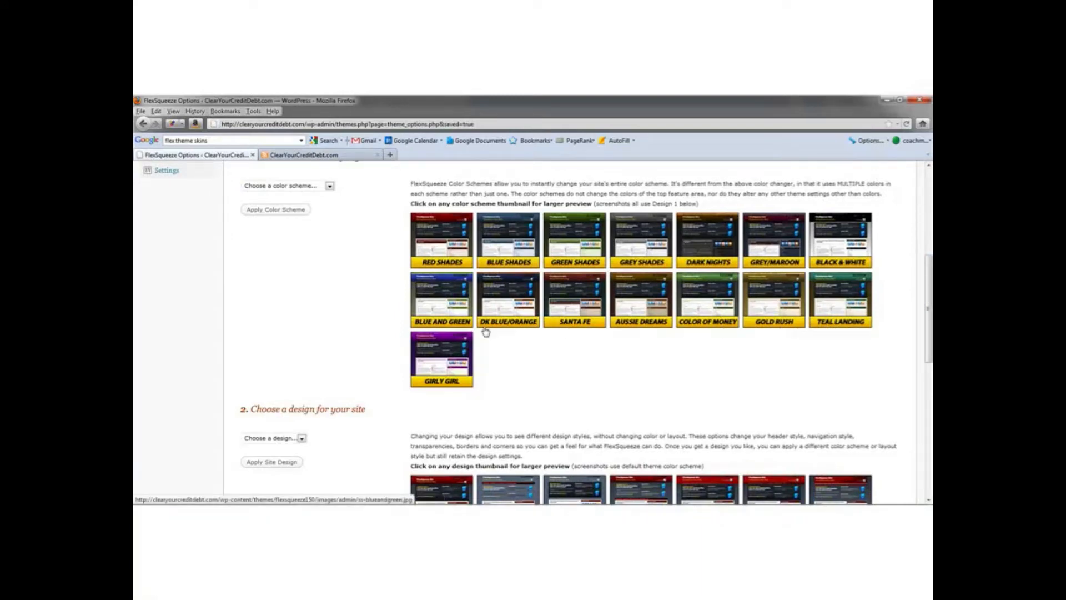
pyautogui.click(438, 325)
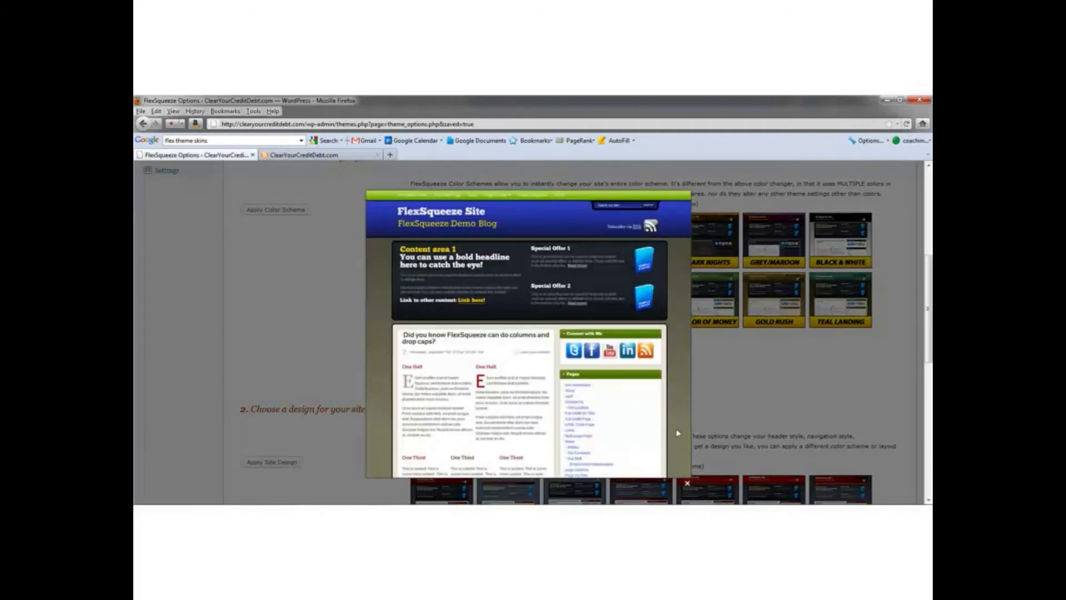
pyautogui.click(687, 485)
pyautogui.moveTo(930, 251); pyautogui.dragTo(916, 341)
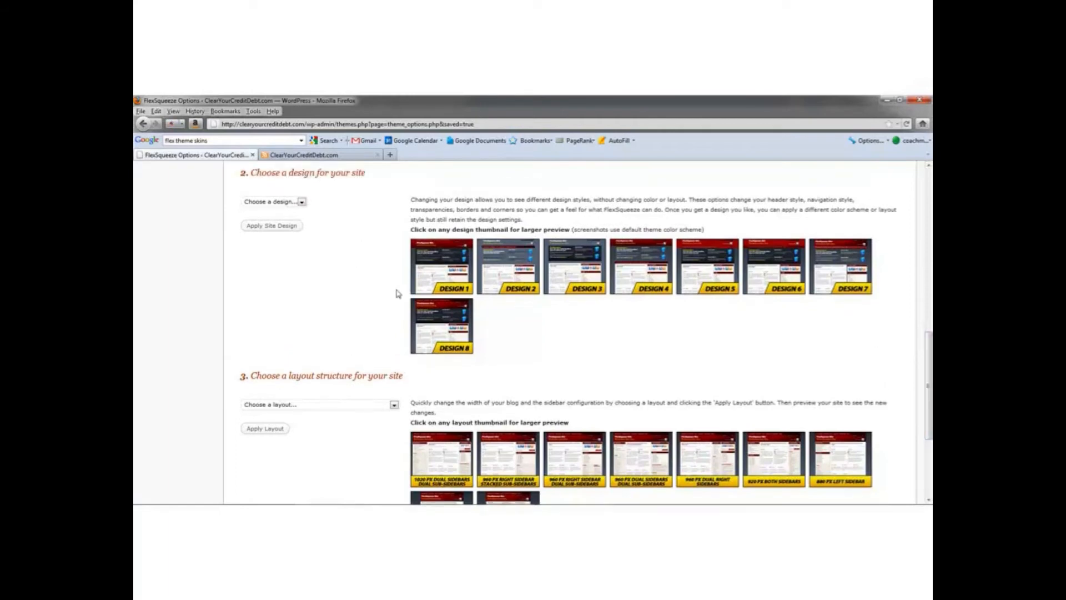
pyautogui.click(446, 276)
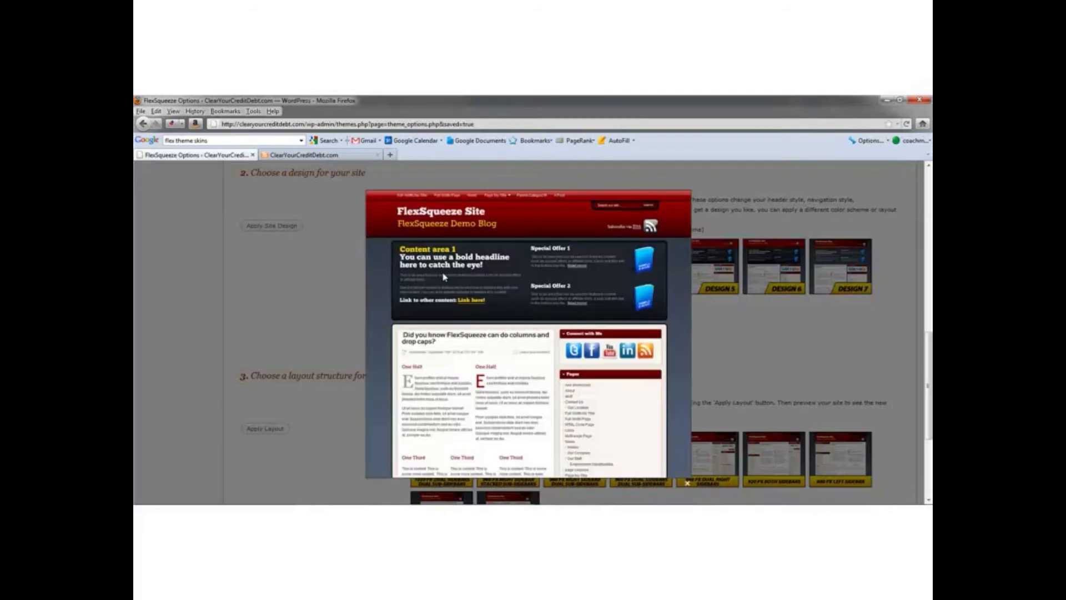
pyautogui.click(687, 486)
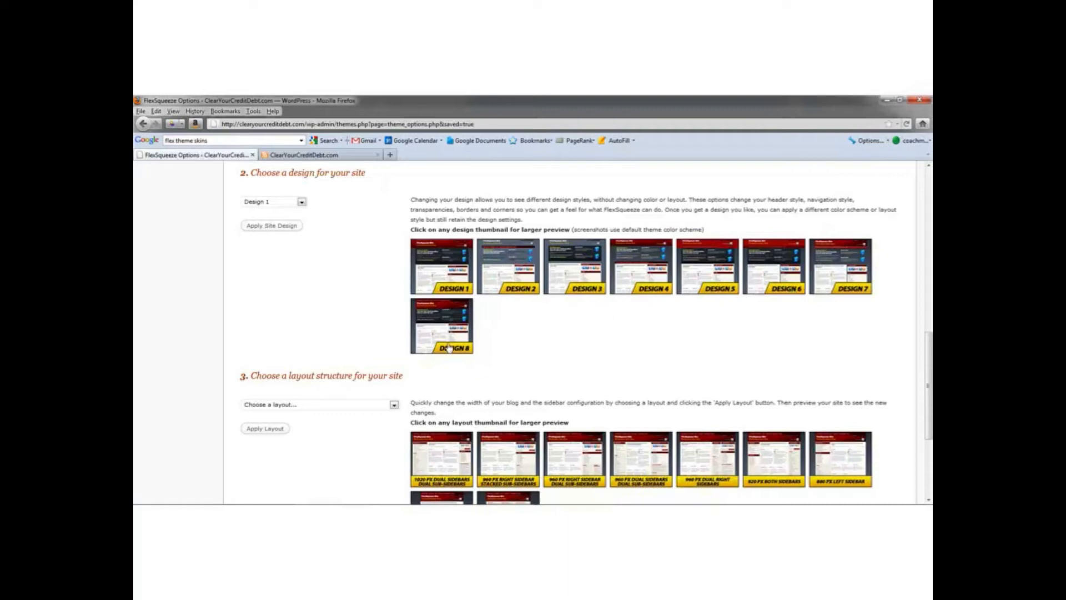
# - Preview the 1020 px dual-sidebar layout and the 960 px right-sidebar layout with dual sub-sidebars
pyautogui.moveTo(929, 359); pyautogui.dragTo(922, 407)
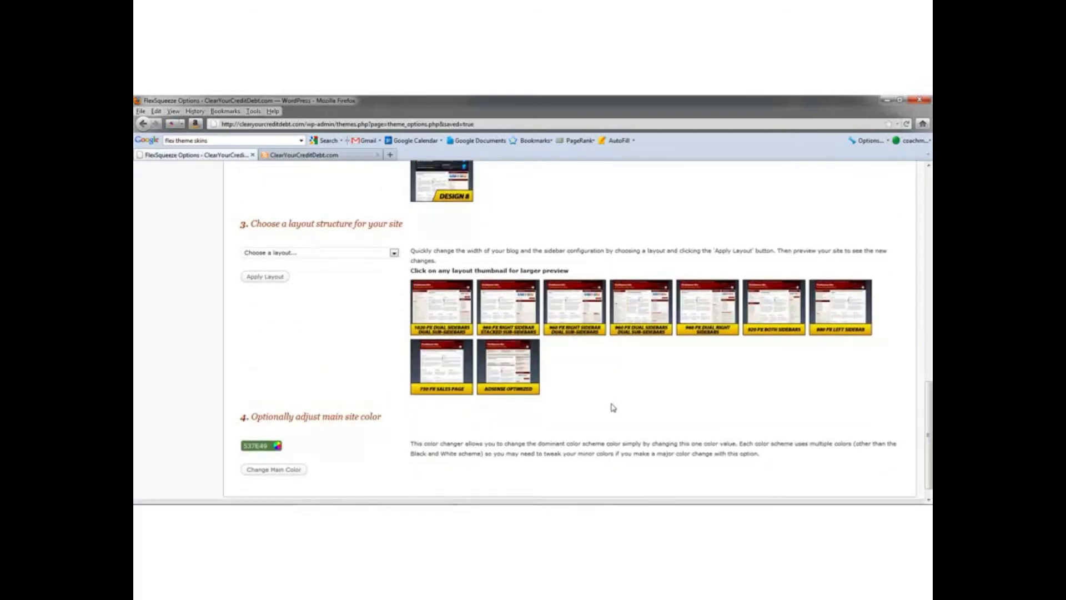
pyautogui.click(438, 314)
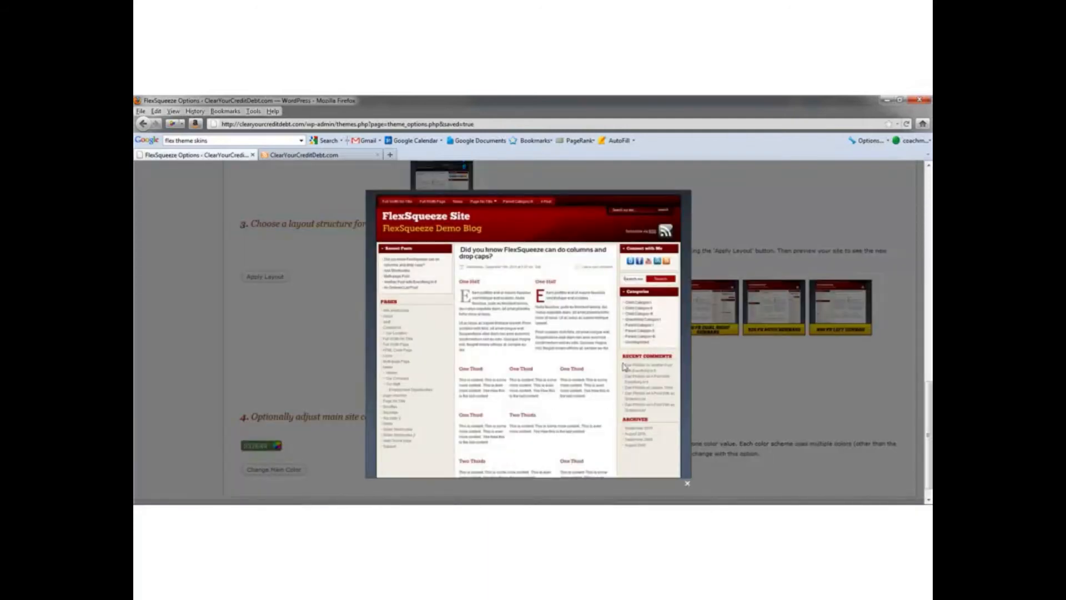
pyautogui.click(688, 485)
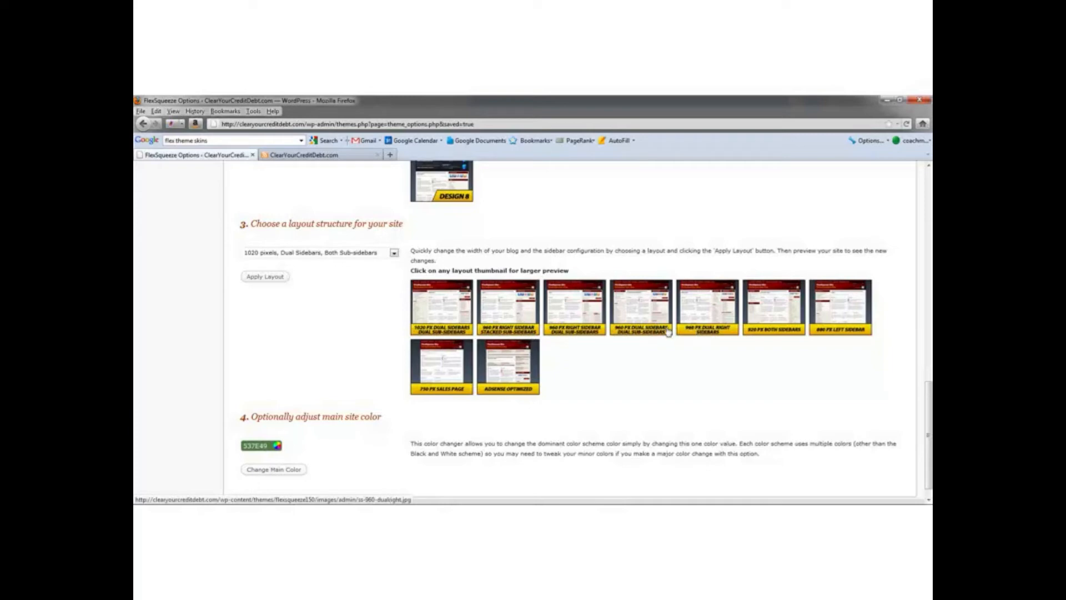
pyautogui.click(580, 332)
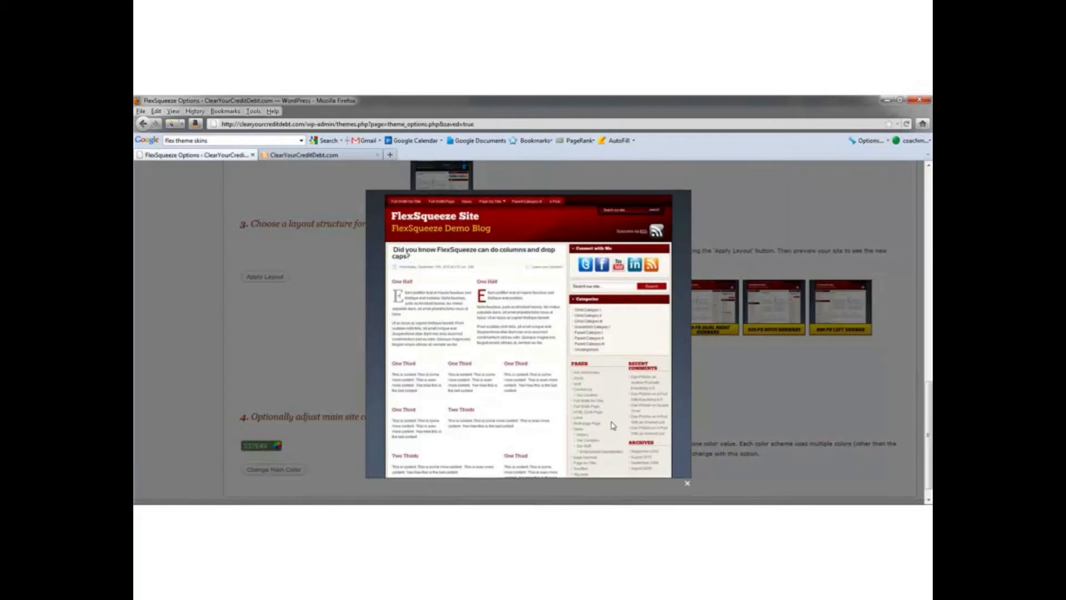
pyautogui.click(688, 485)
# - Preview the AdSense Optimized layout and apply it to the site
pyautogui.click(498, 392)
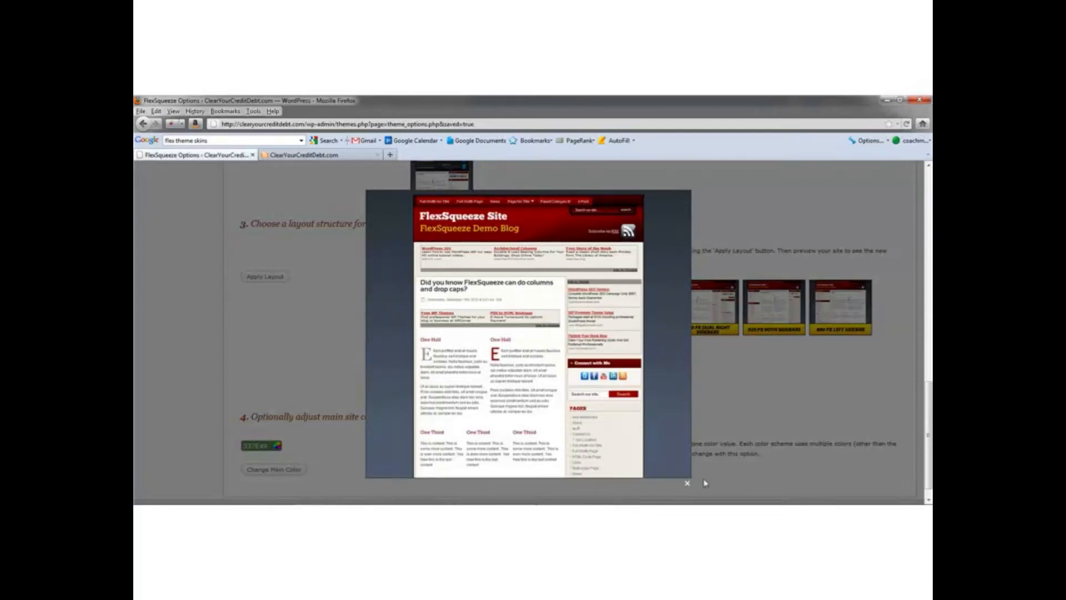
pyautogui.click(687, 484)
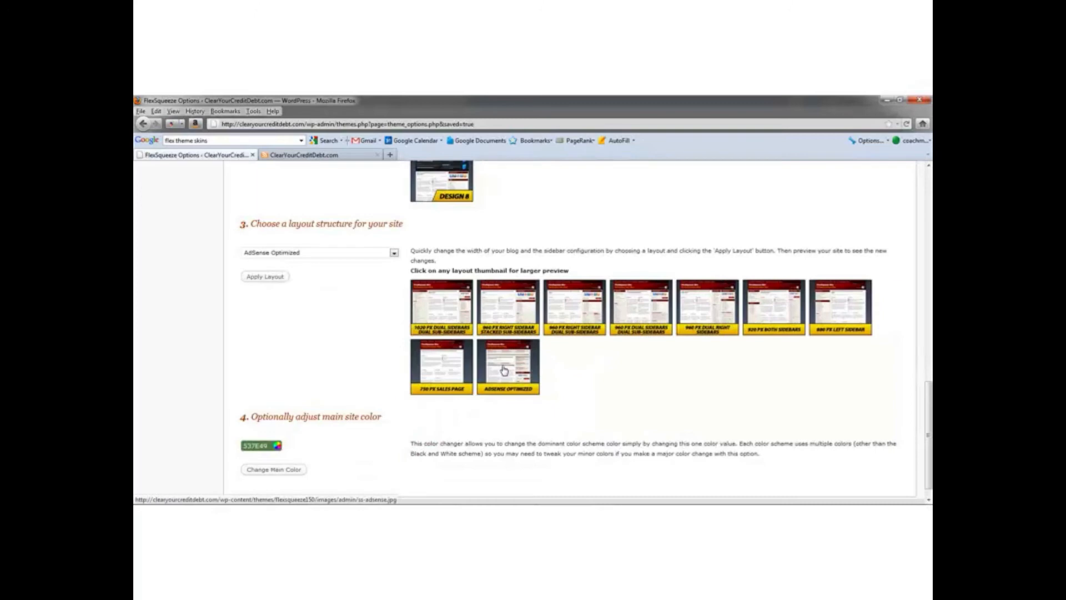
pyautogui.click(266, 277)
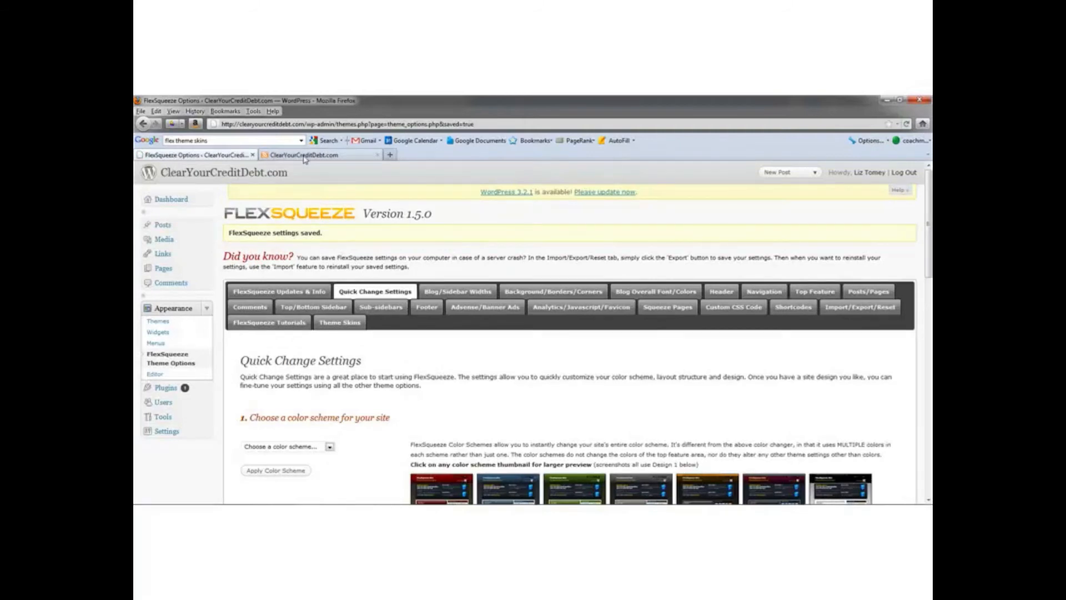
# - Reload the live site, check the new layout down to the footer, and return to the FlexSqueeze options
pyautogui.click(304, 156)
pyautogui.press('F5')
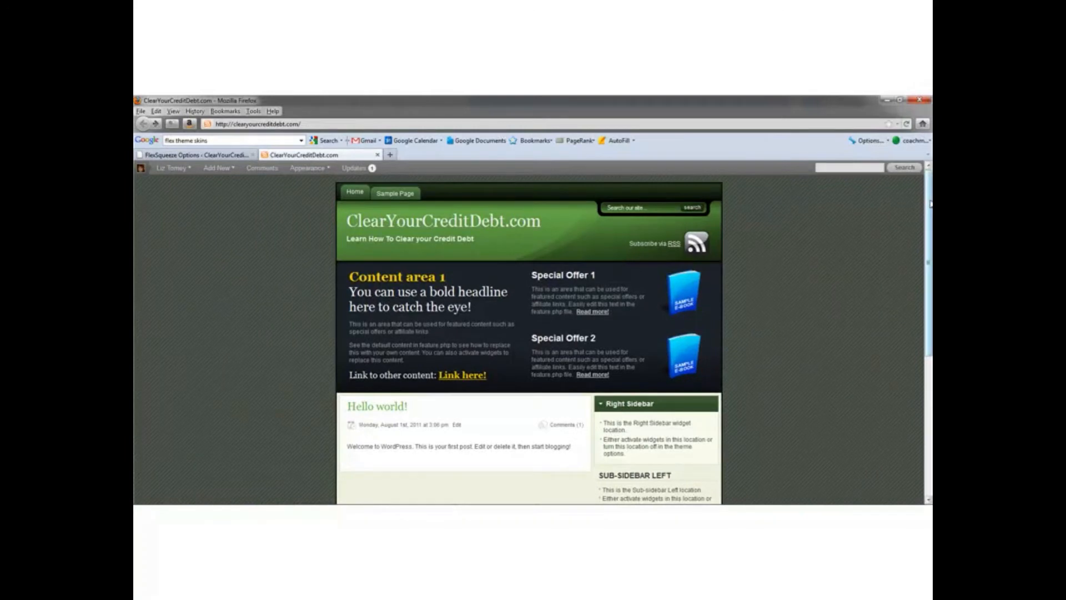
pyautogui.scroll(-5, 913, 261)
pyautogui.scroll(-2, 905, 325)
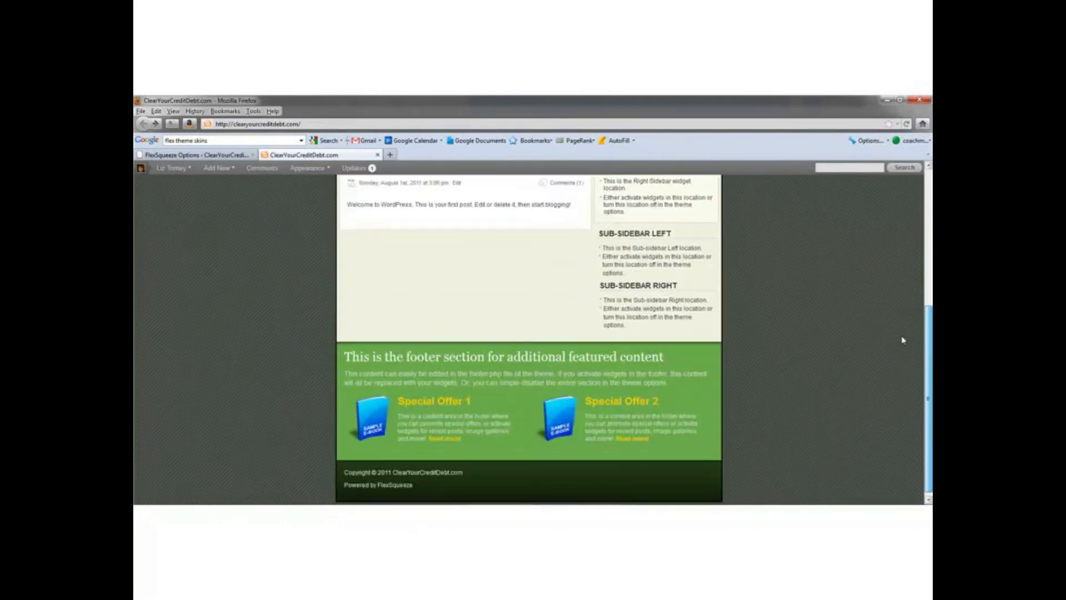
pyautogui.scroll(6, 902, 233)
pyautogui.click(203, 156)
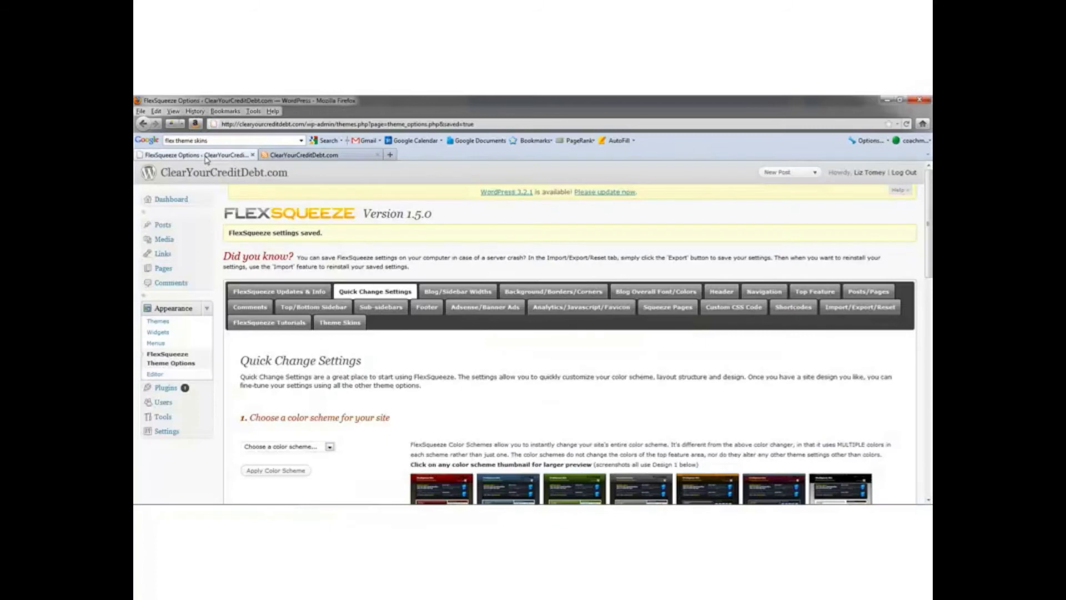
# - Choose the AdSense Optimized layout structure again and reapply it to the site
pyautogui.moveTo(931, 236); pyautogui.dragTo(927, 440)
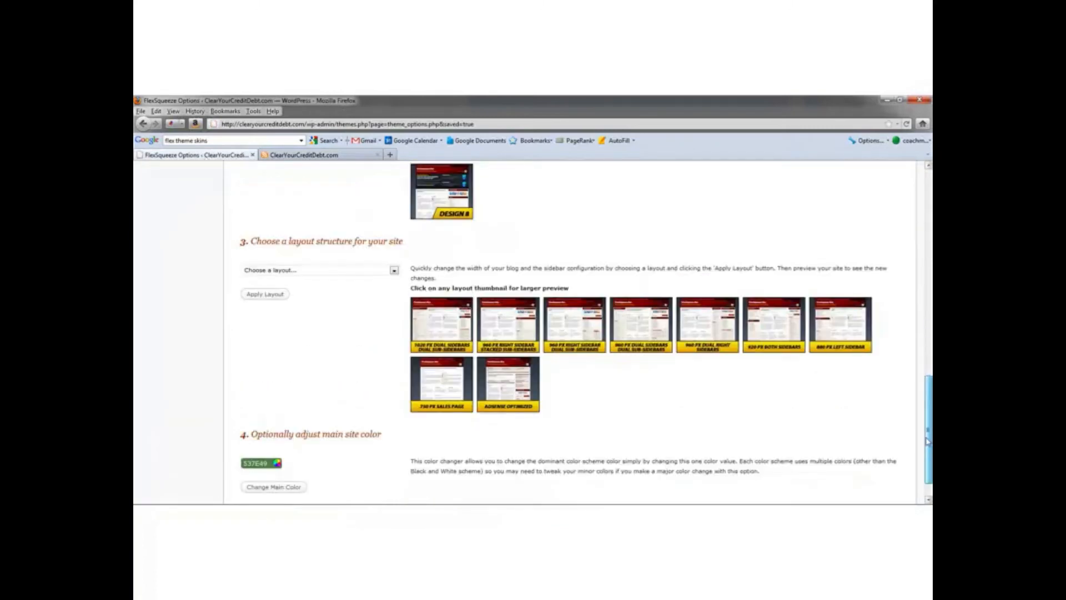
pyautogui.moveTo(928, 441); pyautogui.dragTo(927, 444)
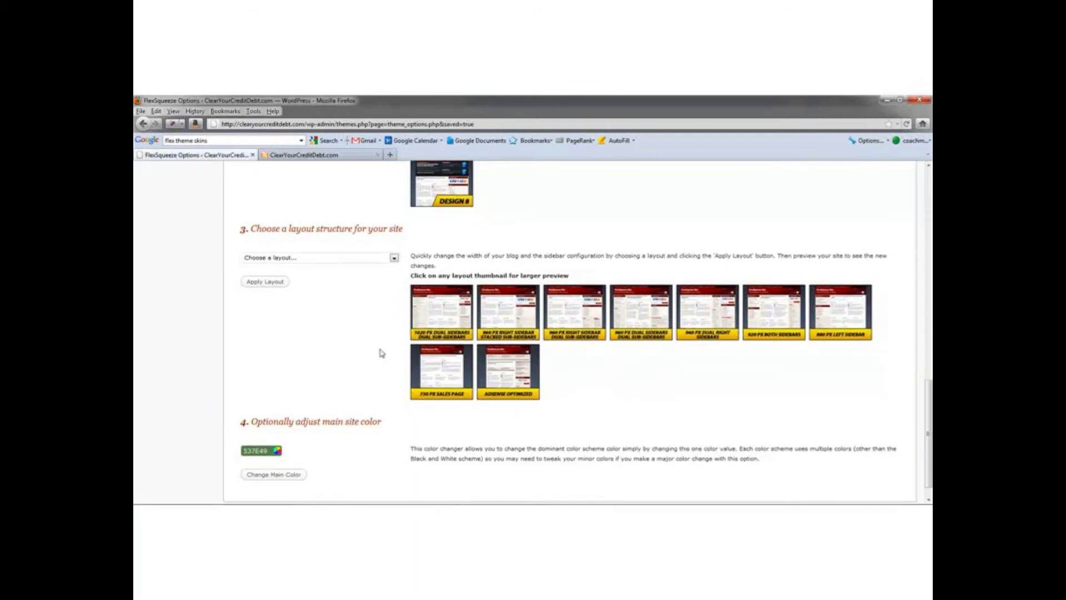
pyautogui.click(392, 259)
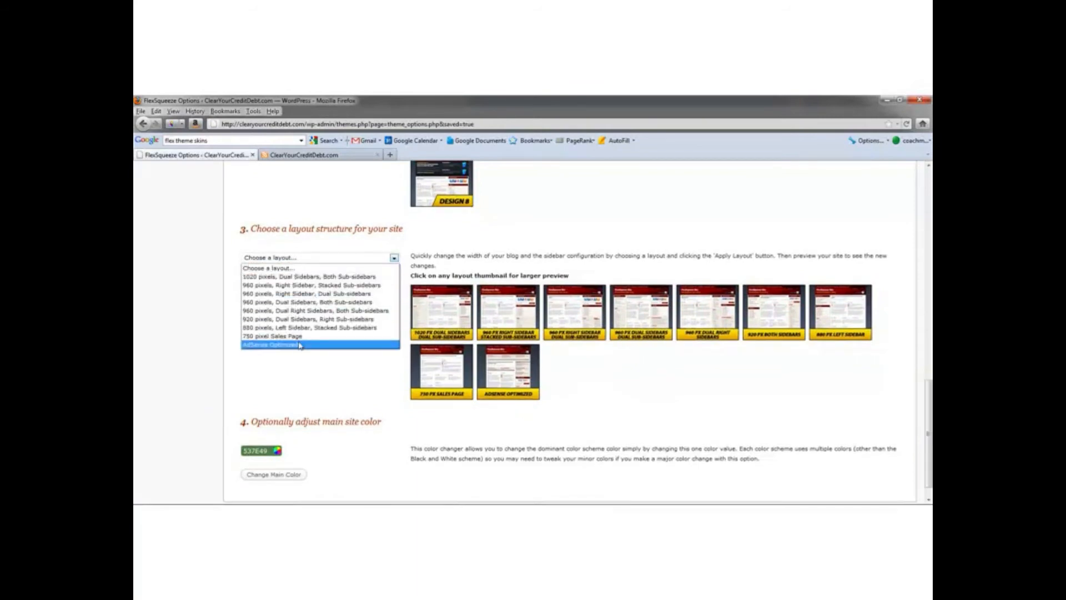
pyautogui.click(280, 344)
pyautogui.click(266, 282)
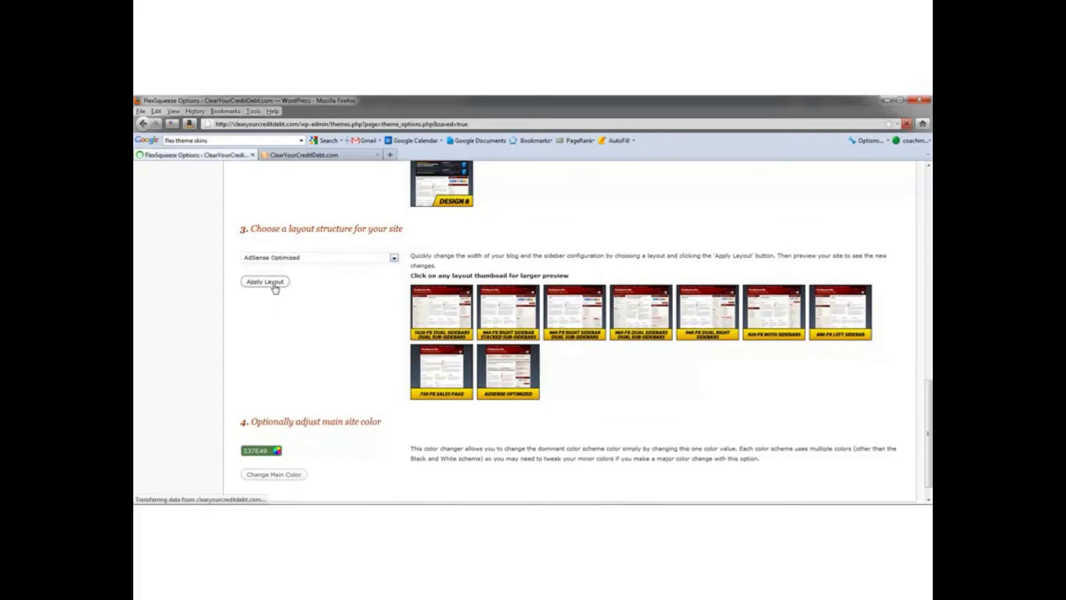
# - Reload the live site to check the reapplied AdSense layout and return to the FlexSqueeze options
pyautogui.click(353, 157)
pyautogui.press('F5')
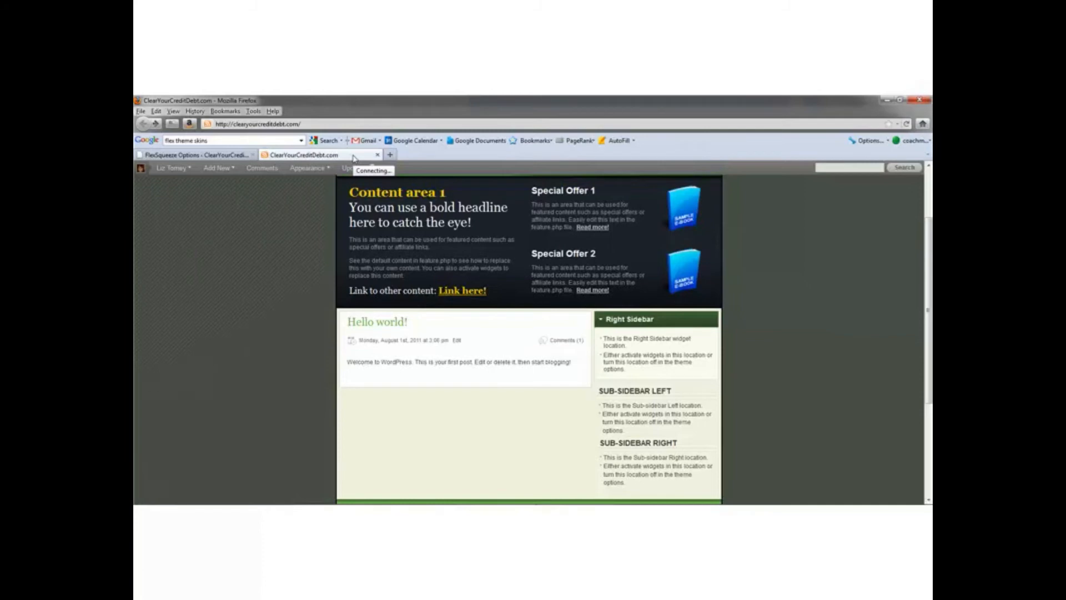
pyautogui.moveTo(930, 285); pyautogui.dragTo(910, 201)
pyautogui.click(200, 155)
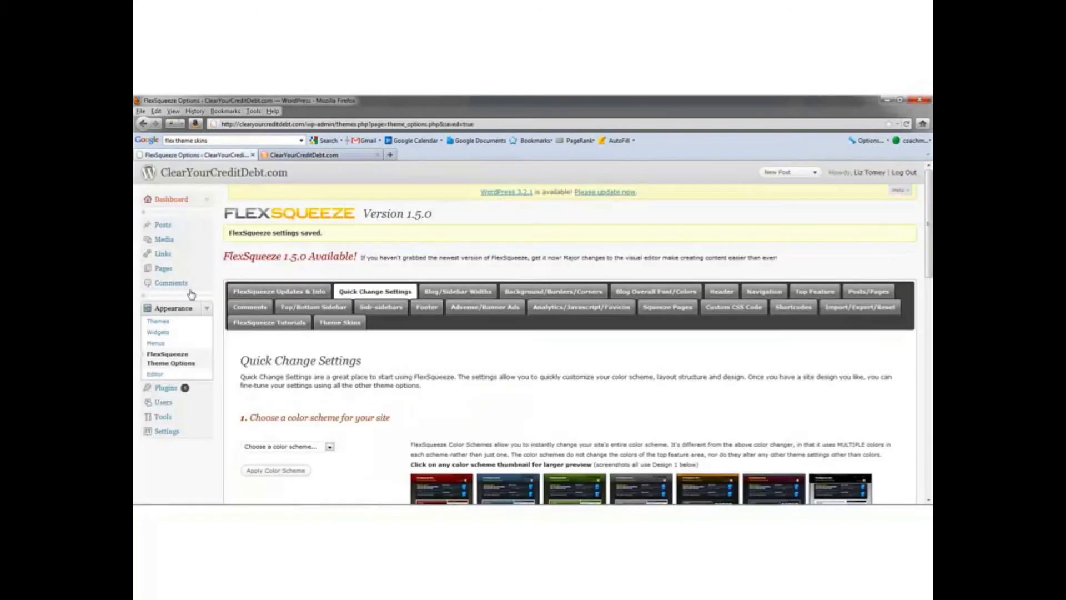
# - Preview the 880 pixels, Left Sidebar, Stacked Sub-sidebars layout and apply it to the site
pyautogui.moveTo(926, 217); pyautogui.dragTo(921, 441)
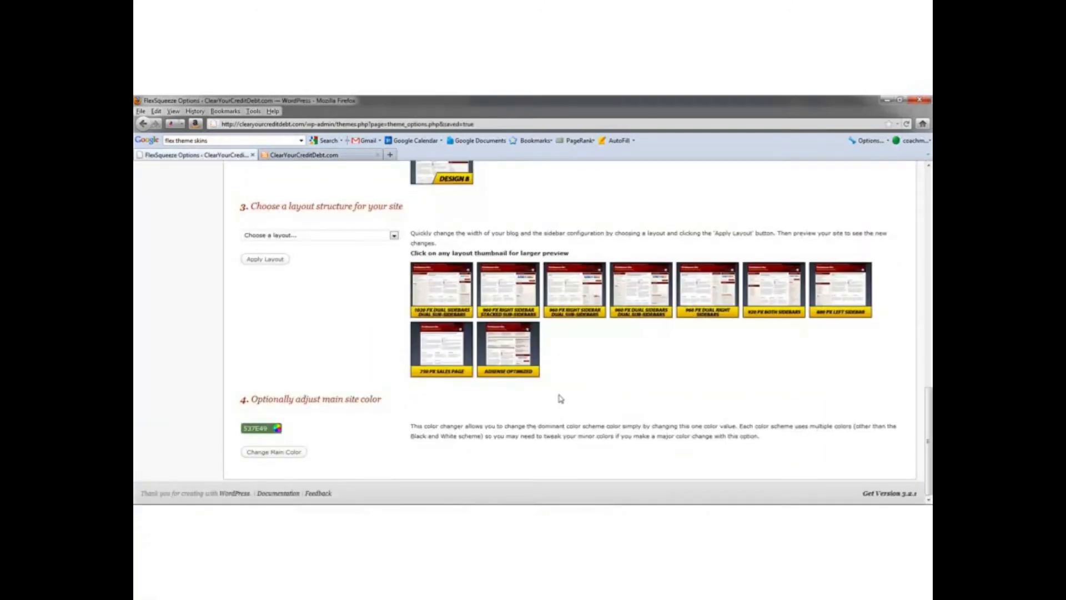
pyautogui.click(838, 308)
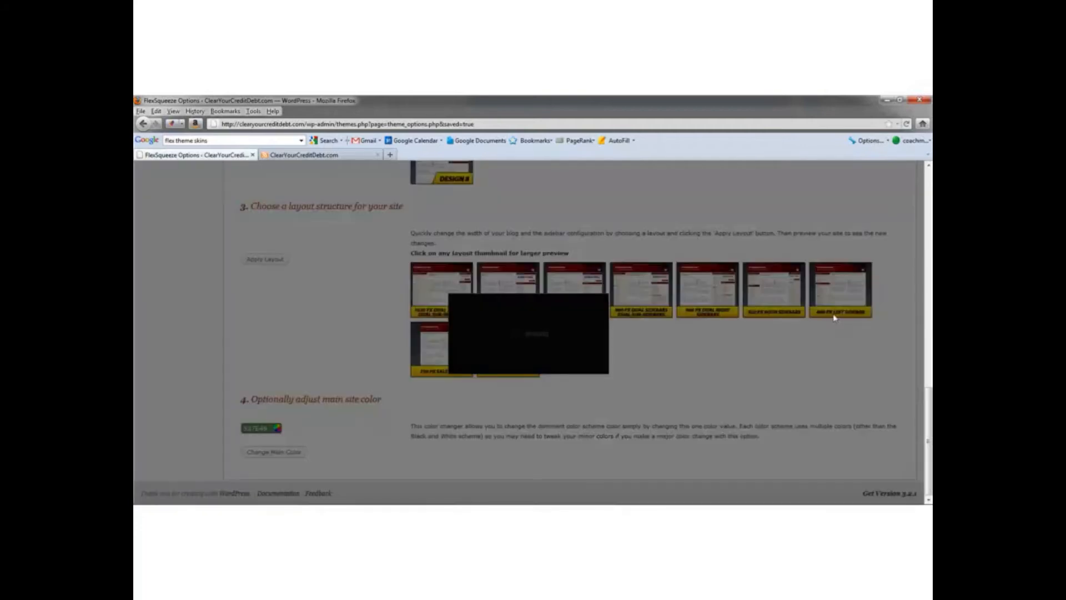
pyautogui.click(687, 487)
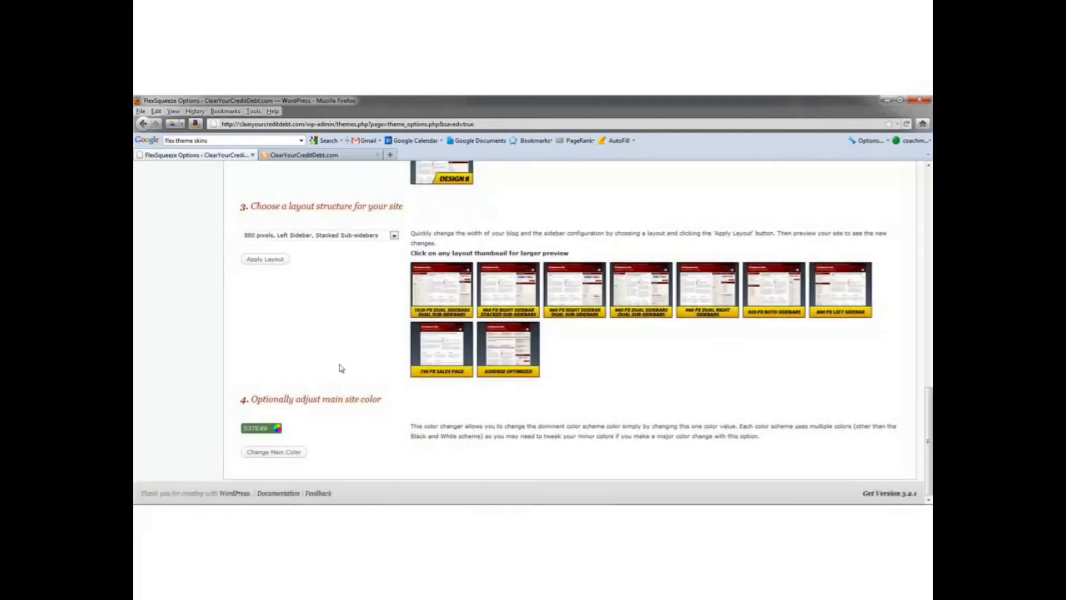
pyautogui.click(280, 262)
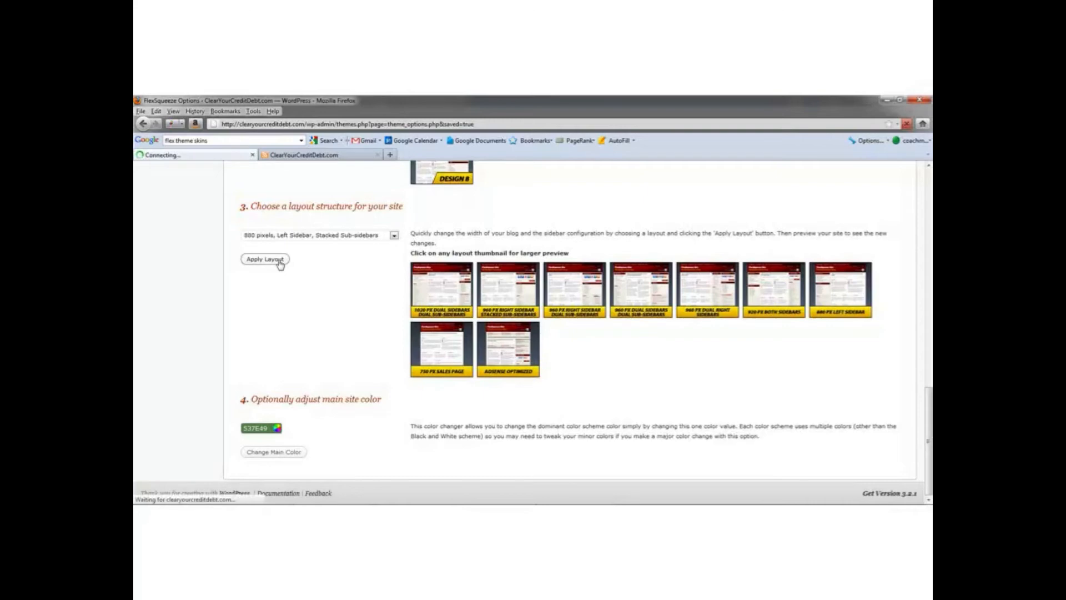
# - Reload the live site to check the left-sidebar layout and go back to the design choices in the FlexSqueeze options
pyautogui.click(311, 156)
pyautogui.press('F5')
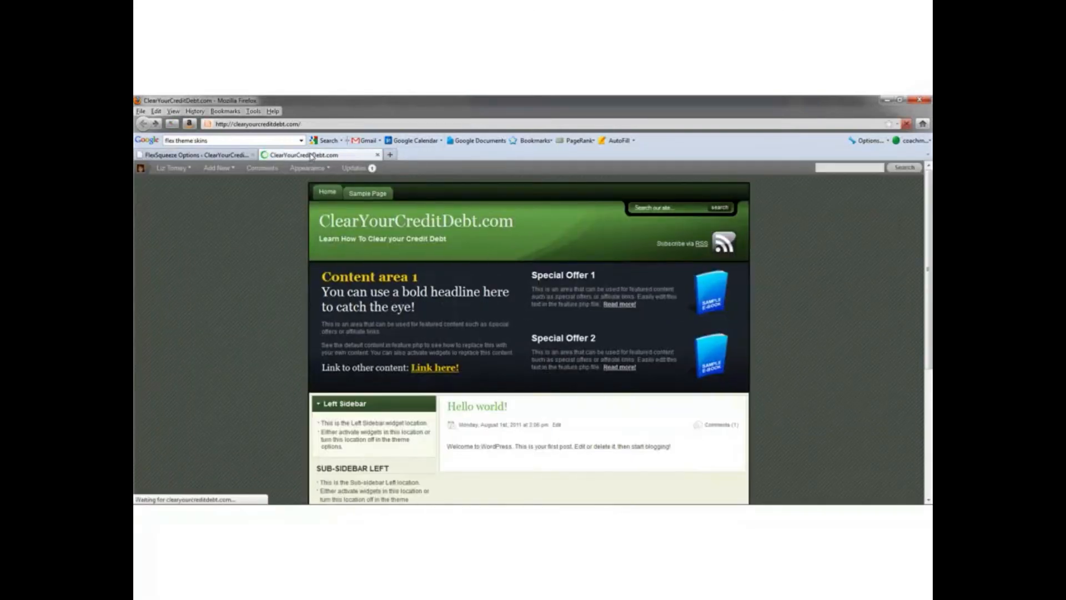
pyautogui.scroll(-5, 919, 291)
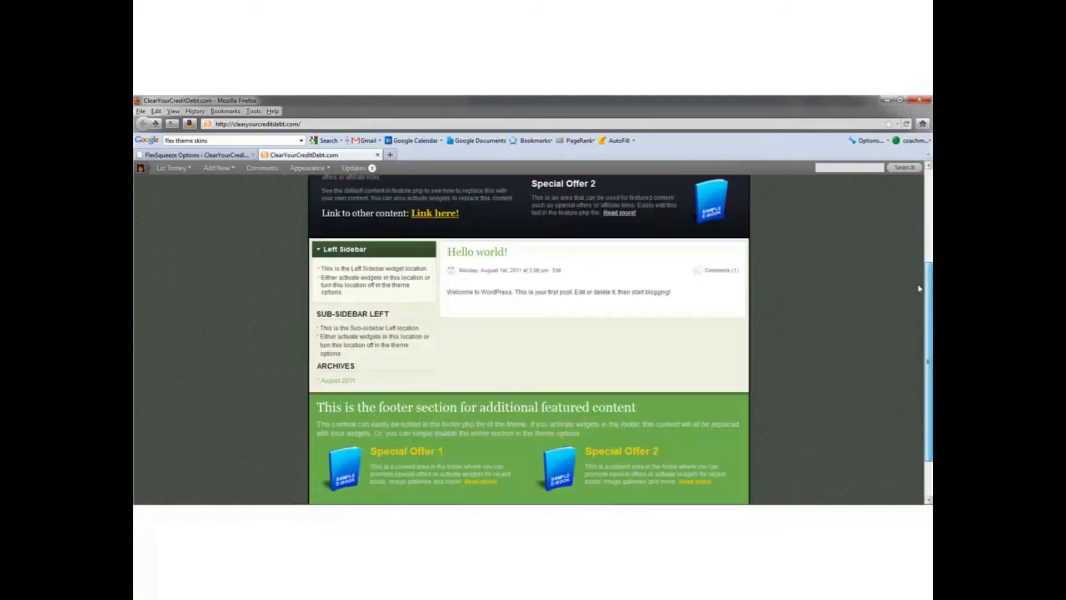
pyautogui.scroll(5, 919, 291)
pyautogui.click(195, 155)
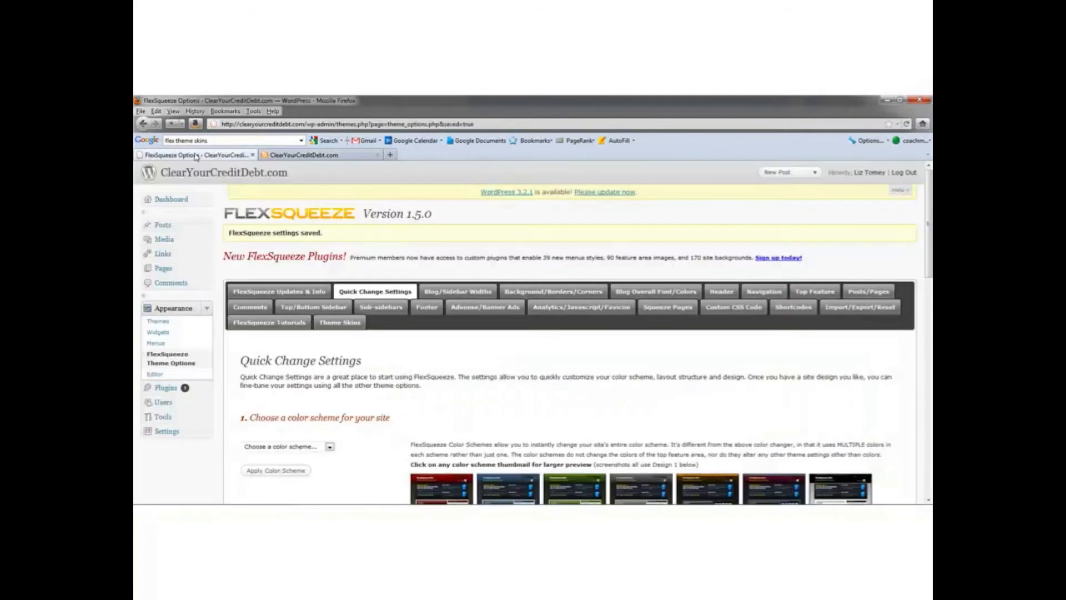
pyautogui.scroll(-10, 923, 327)
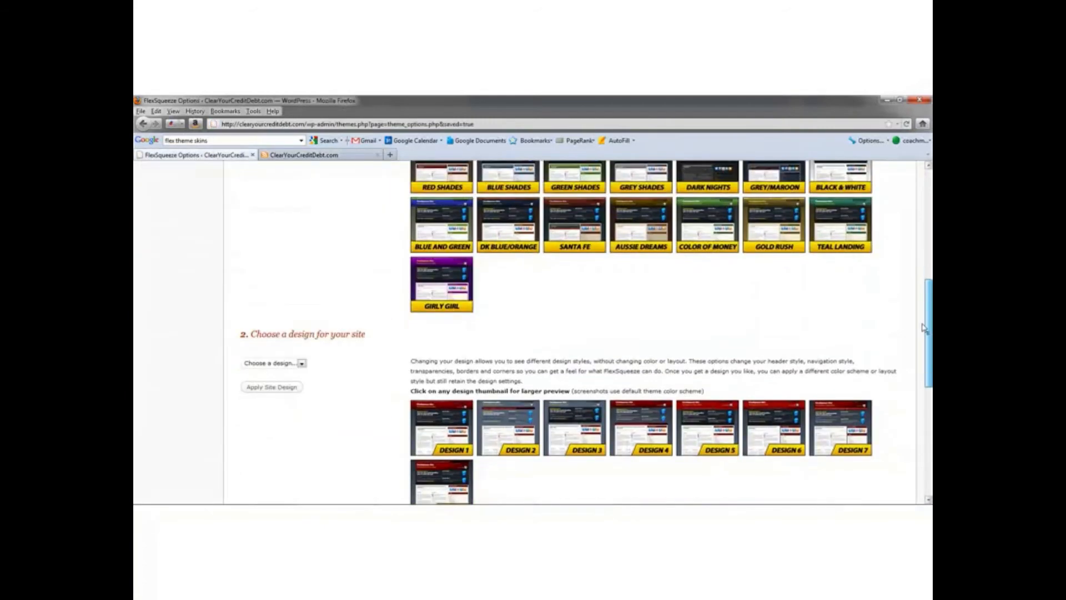
# - Choose the AdSense Optimized layout structure and apply it to the site in place of the left-sidebar layout
pyautogui.click(300, 337)
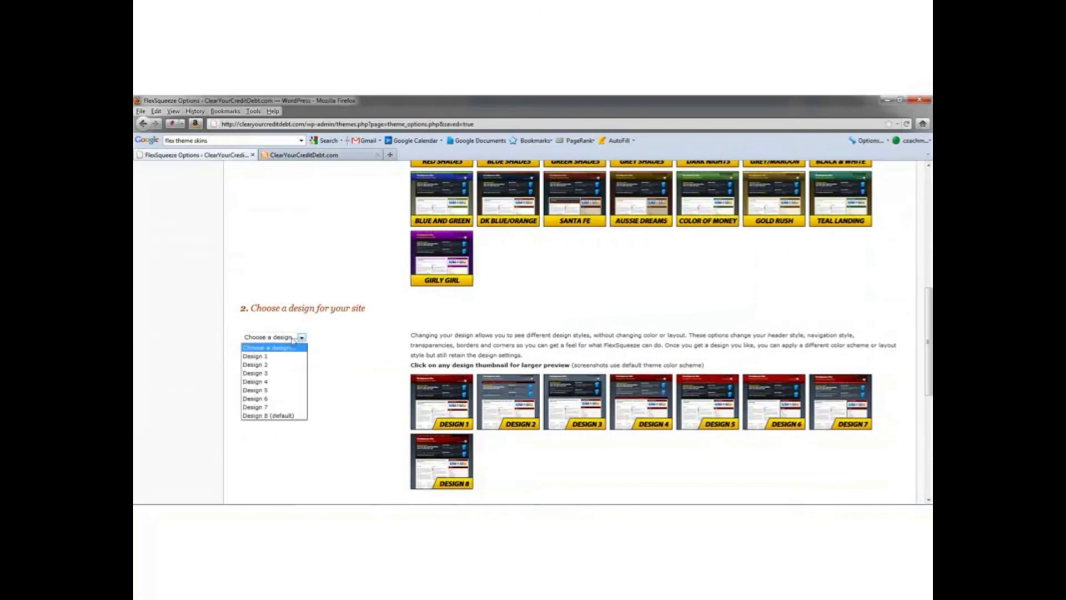
pyautogui.click(294, 339)
pyautogui.moveTo(929, 332); pyautogui.dragTo(928, 401)
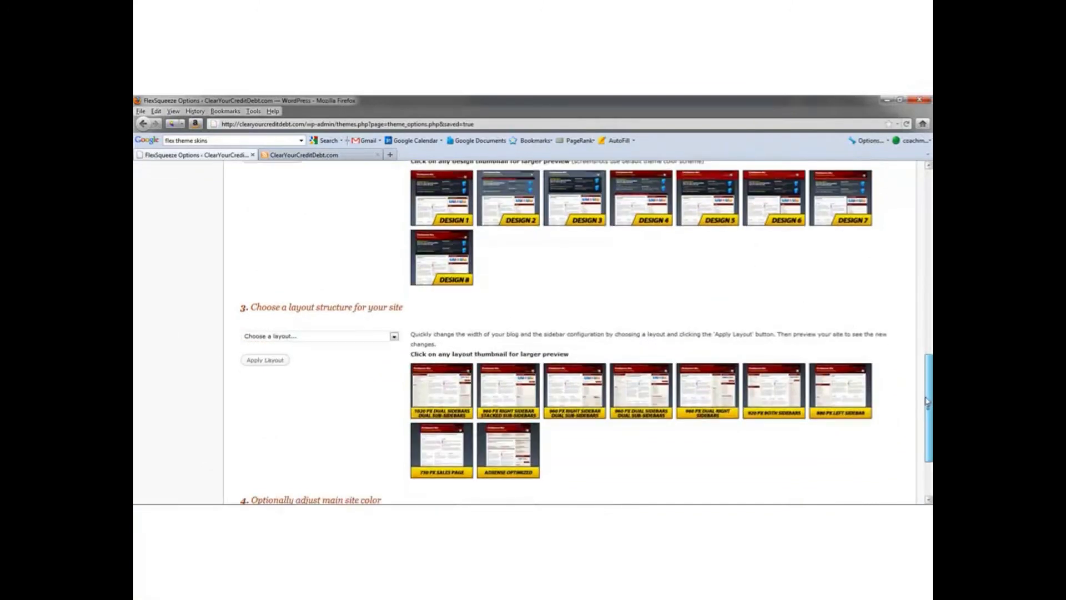
pyautogui.click(389, 307)
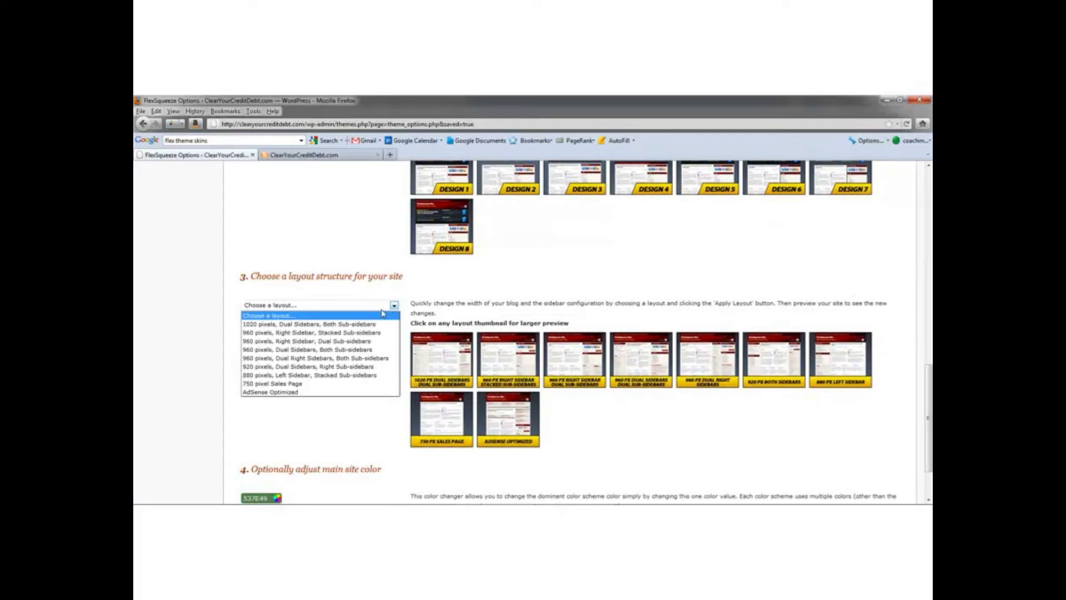
pyautogui.click(289, 393)
pyautogui.click(274, 330)
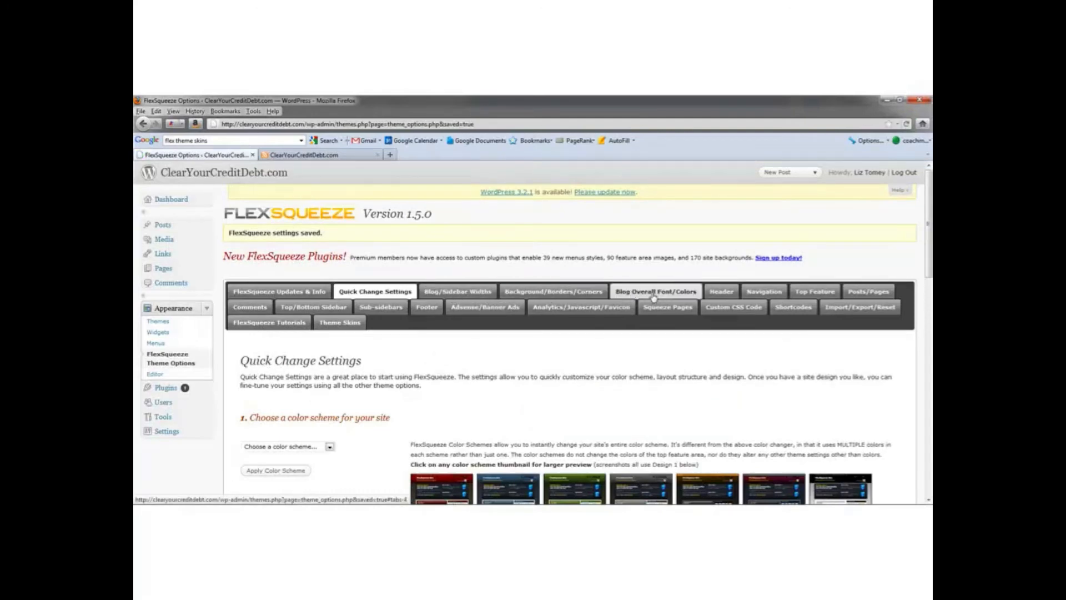
# - Turn off the optional feature section below the header in the Top Feature settings and save the changes
pyautogui.click(722, 291)
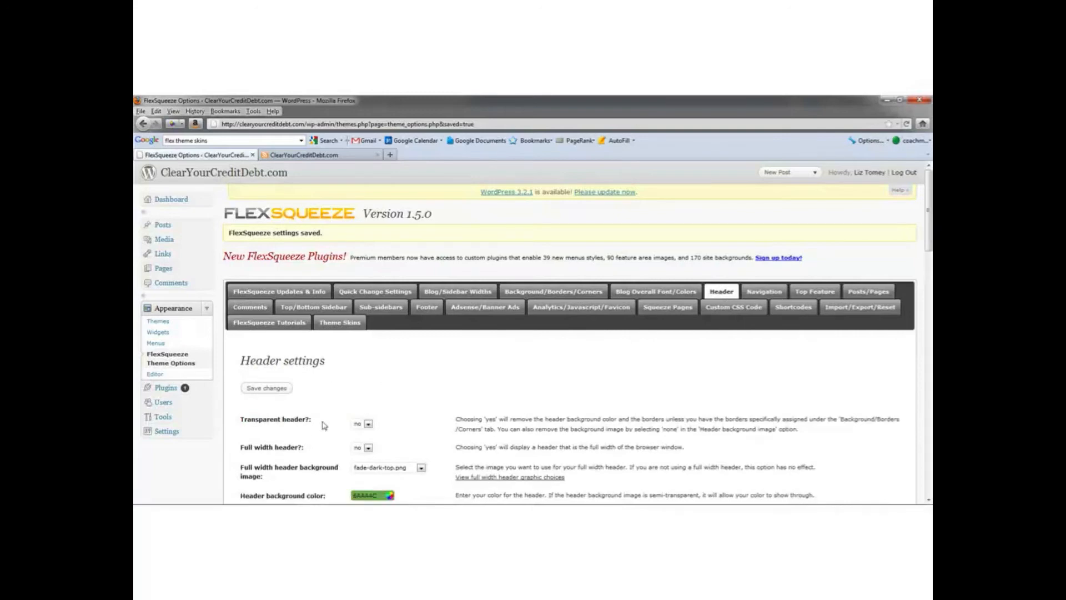
pyautogui.click(759, 292)
pyautogui.click(812, 292)
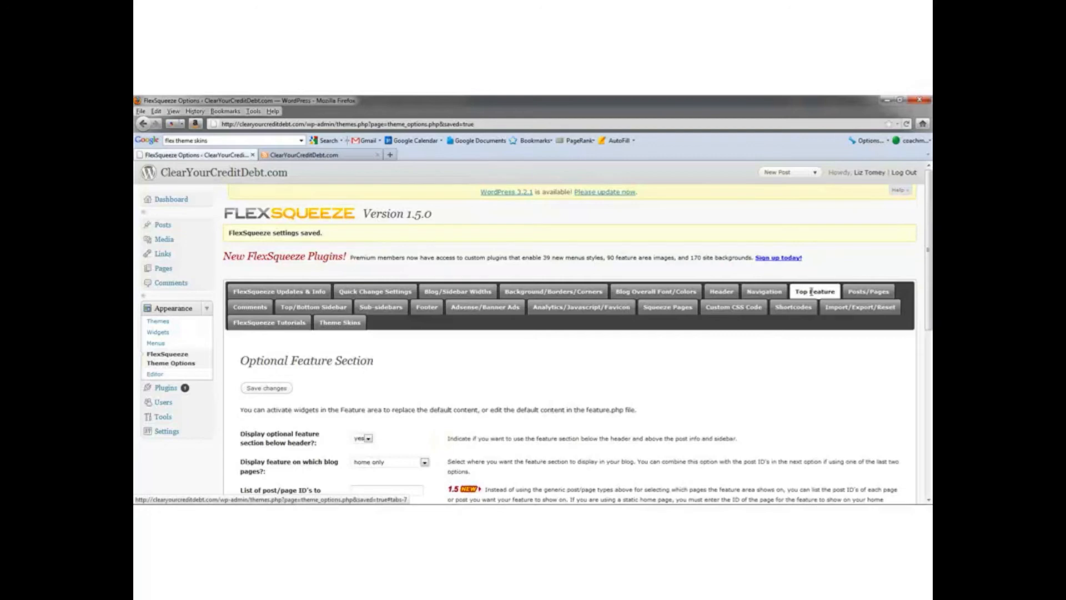
pyautogui.click(368, 439)
pyautogui.click(367, 457)
pyautogui.moveTo(928, 327); pyautogui.dragTo(892, 494)
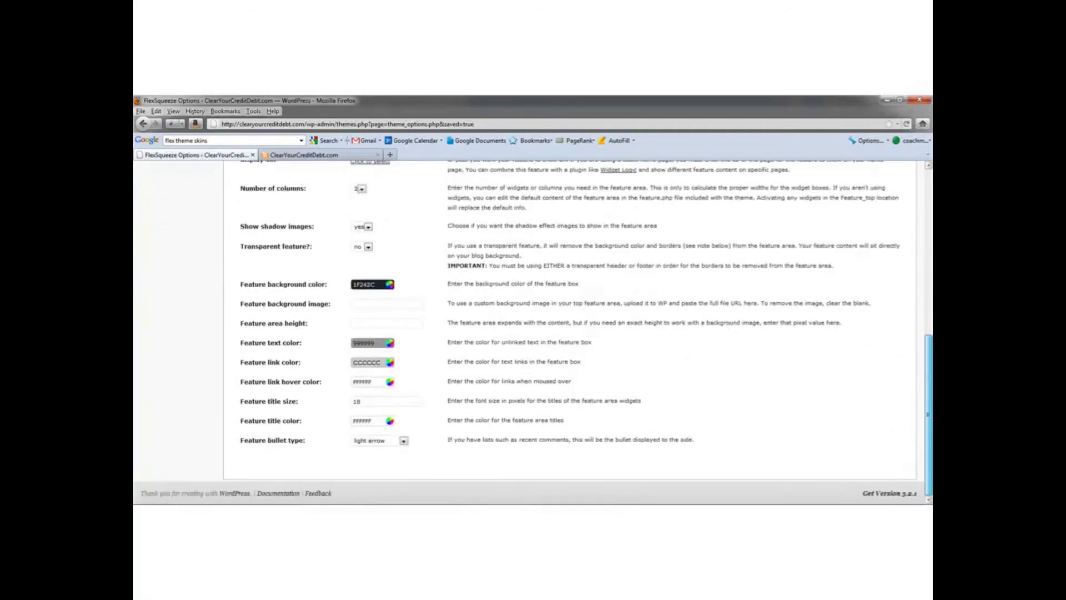
pyautogui.moveTo(927, 411); pyautogui.dragTo(932, 183)
pyautogui.click(267, 389)
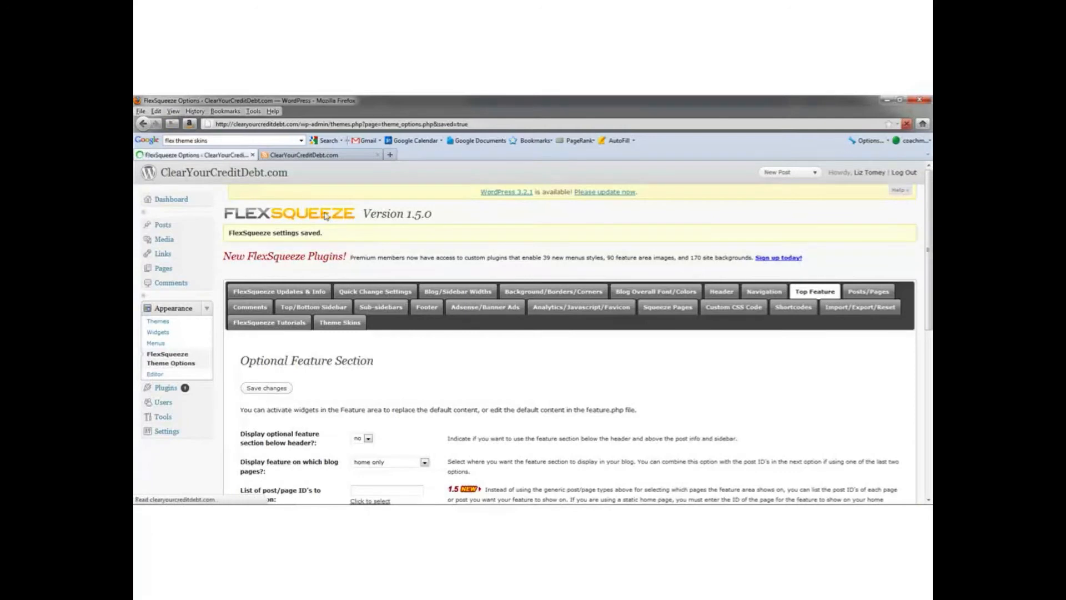
# - Reload the live site to check the page without the top feature section and return to the FlexSqueeze options
pyautogui.click(327, 155)
pyautogui.press('F5')
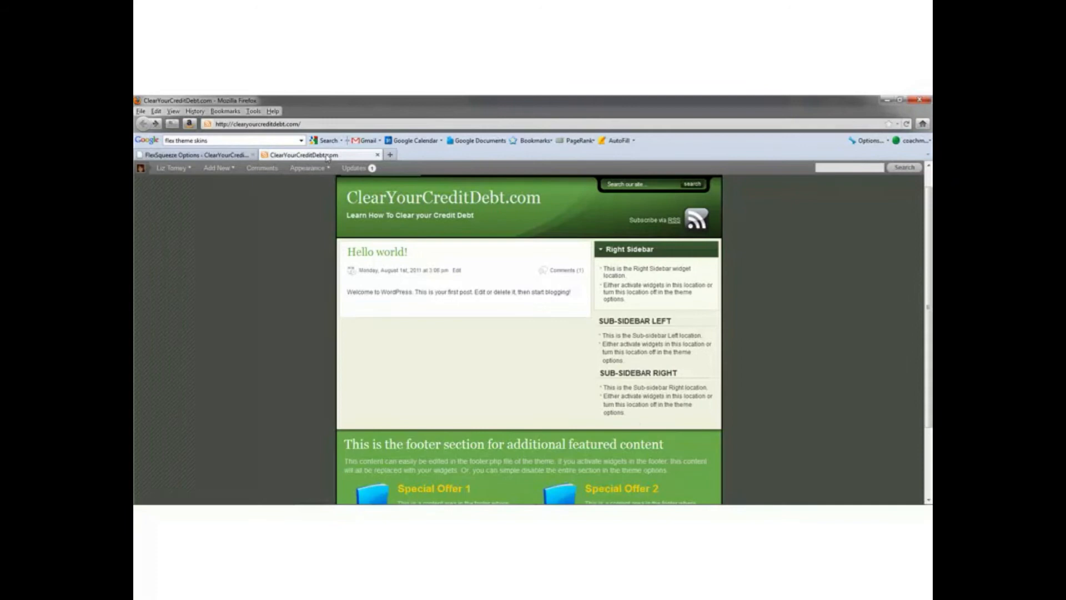
pyautogui.moveTo(929, 276); pyautogui.dragTo(932, 228)
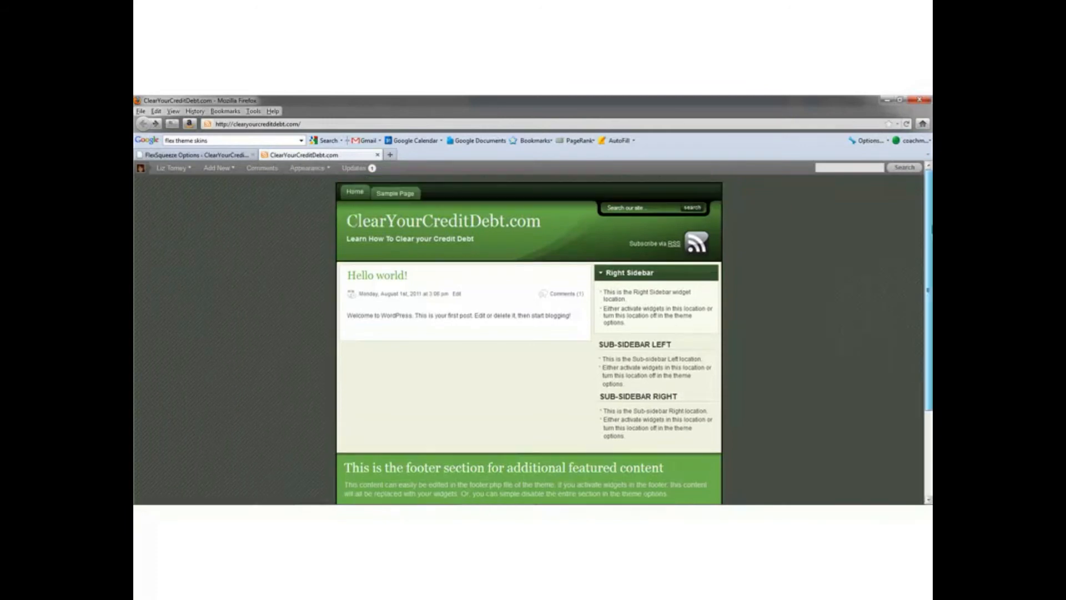
pyautogui.click(211, 155)
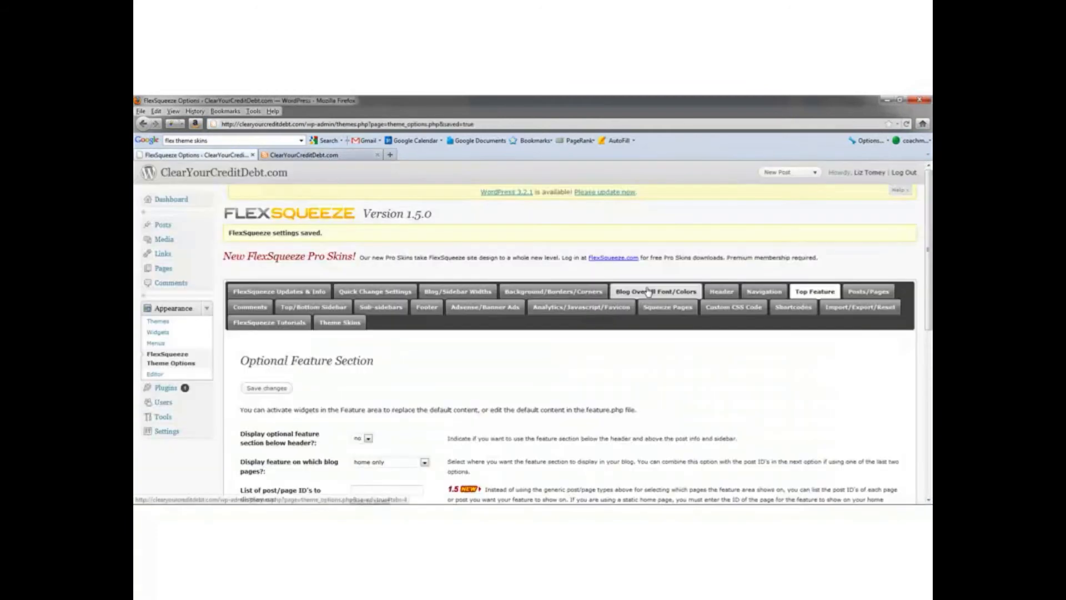
# - Set the display of post date and time to no in the Posts/Pages settings and save the changes
pyautogui.click(868, 291)
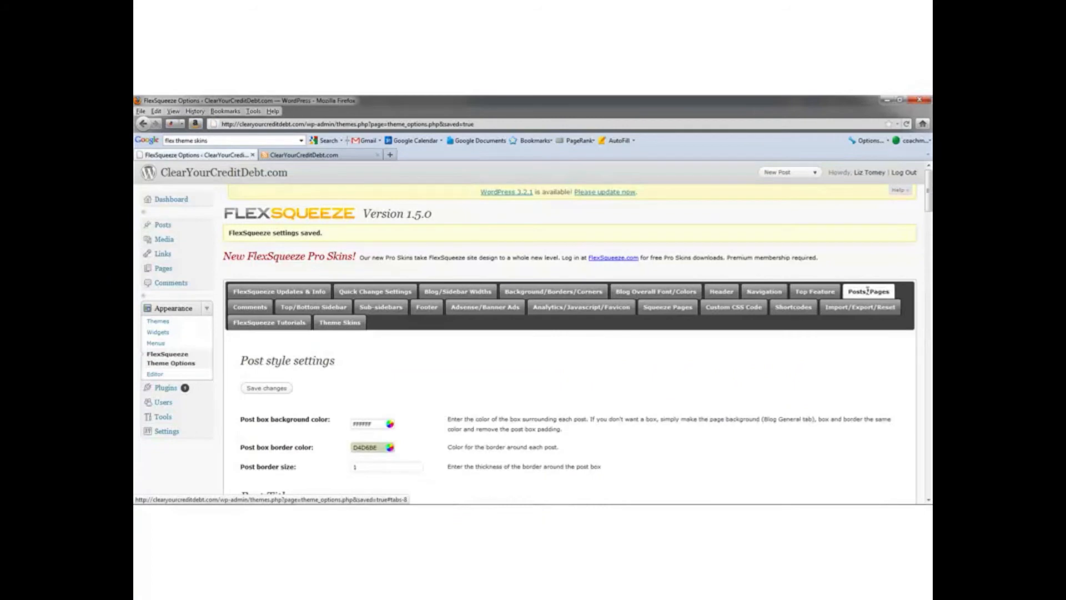
pyautogui.moveTo(928, 218); pyautogui.dragTo(922, 278)
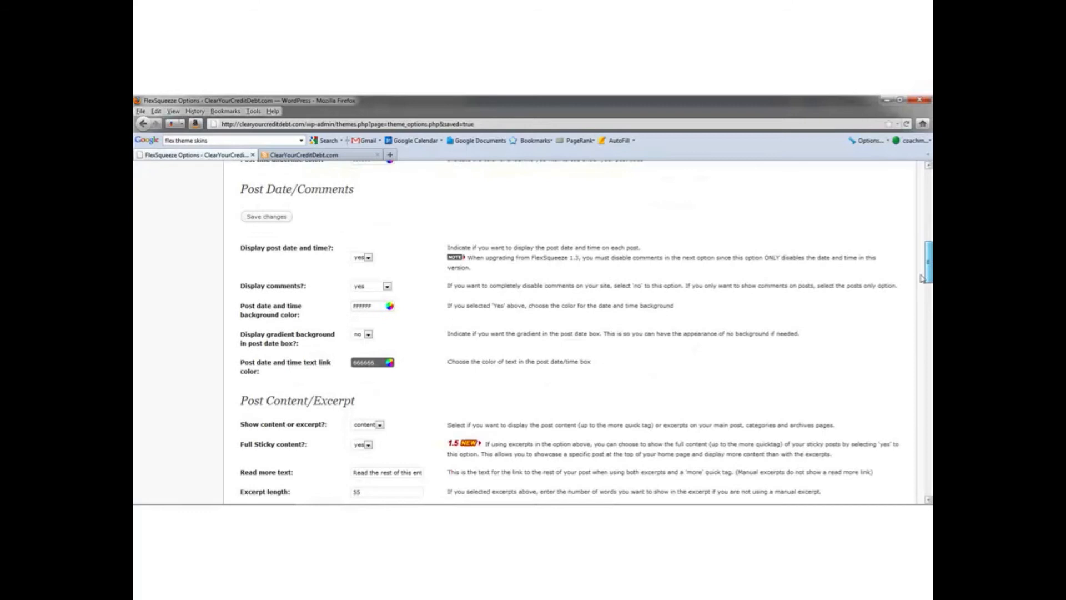
pyautogui.click(359, 259)
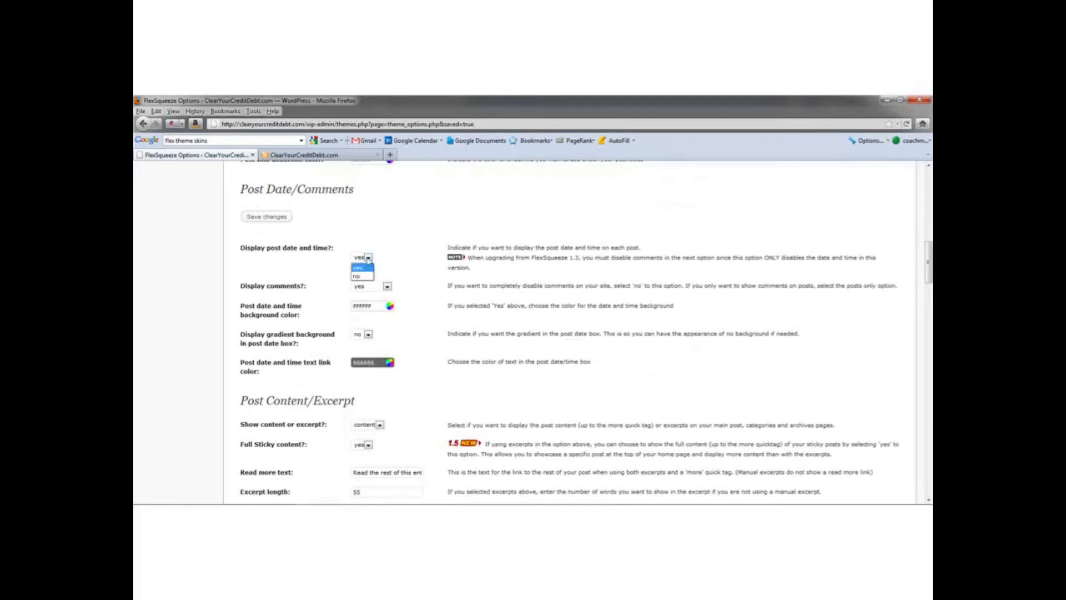
pyautogui.click(360, 277)
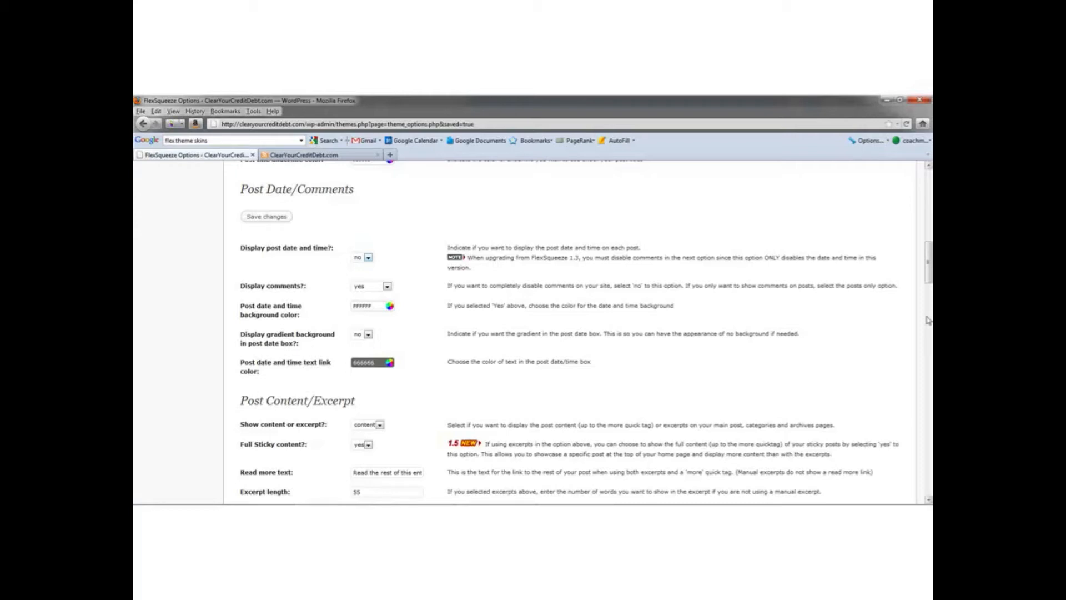
pyautogui.moveTo(929, 286); pyautogui.dragTo(929, 301)
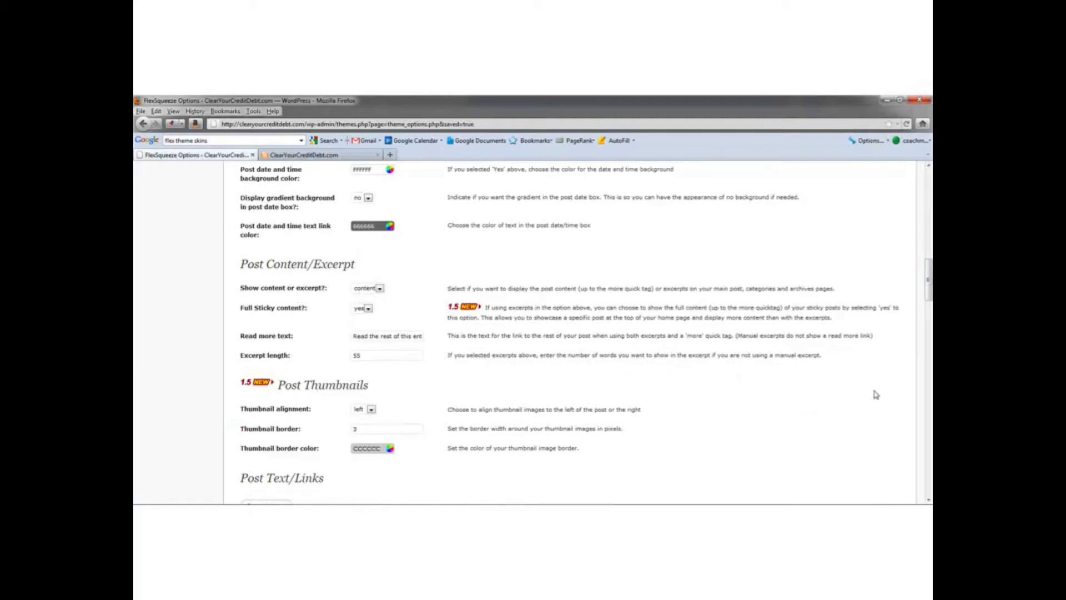
pyautogui.scroll(-10, 877, 395)
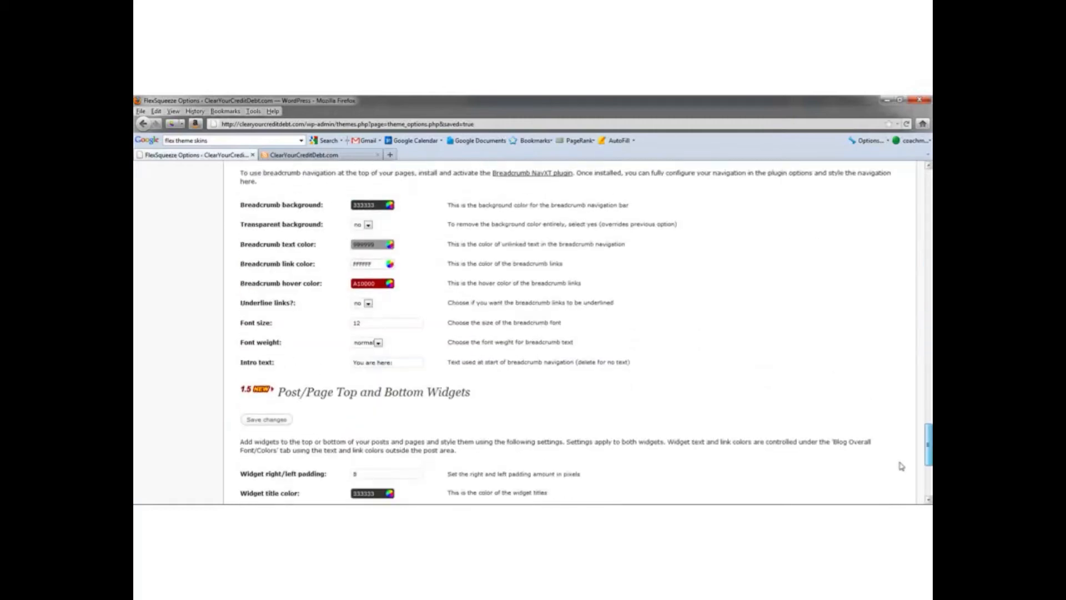
pyautogui.scroll(-5, 902, 467)
pyautogui.click(896, 502)
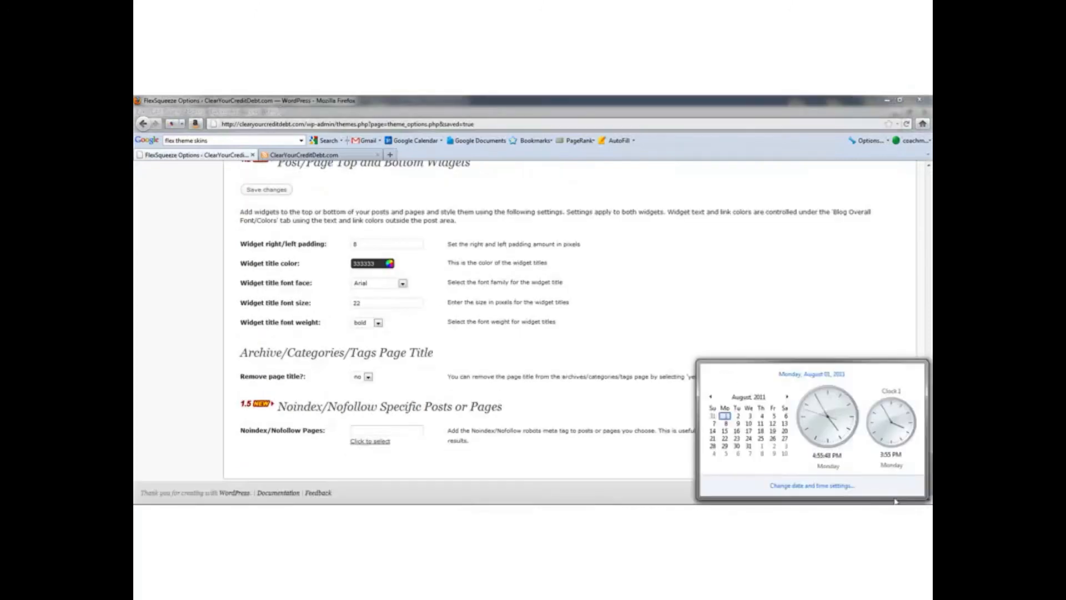
pyautogui.click(853, 325)
pyautogui.scroll(15, 853, 325)
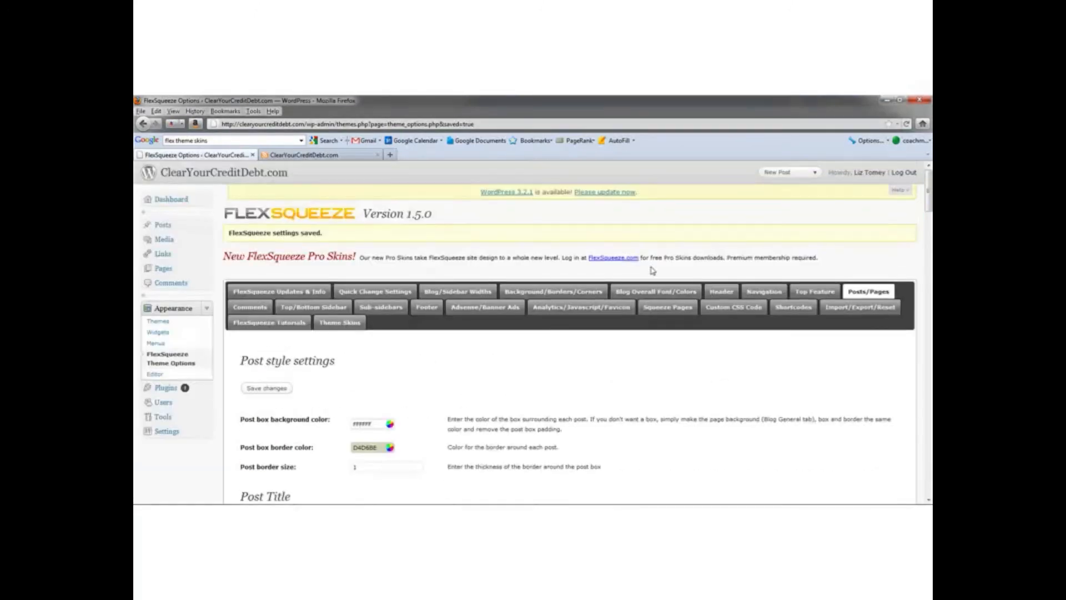
pyautogui.click(267, 388)
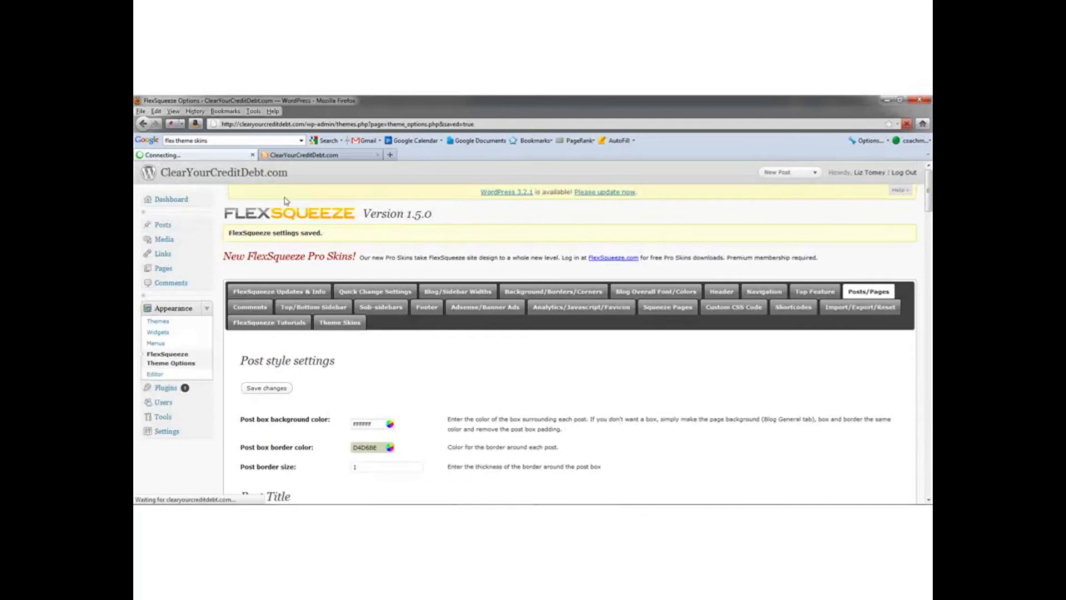
# - Reload the live site to check the post's date display and return to the FlexSqueeze options
pyautogui.click(303, 155)
pyautogui.press('F5')
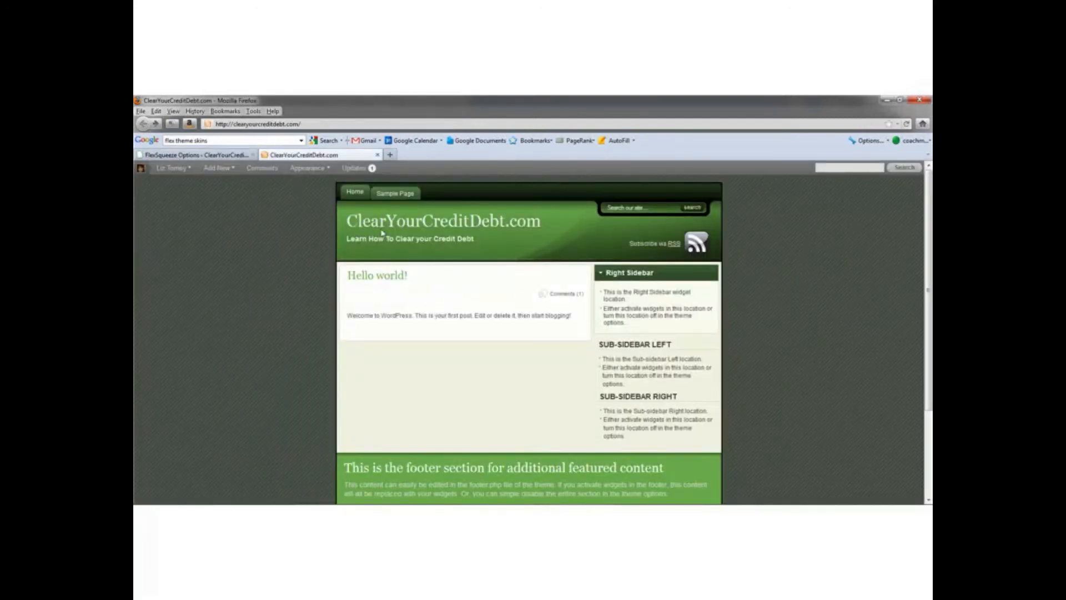
pyautogui.click(195, 155)
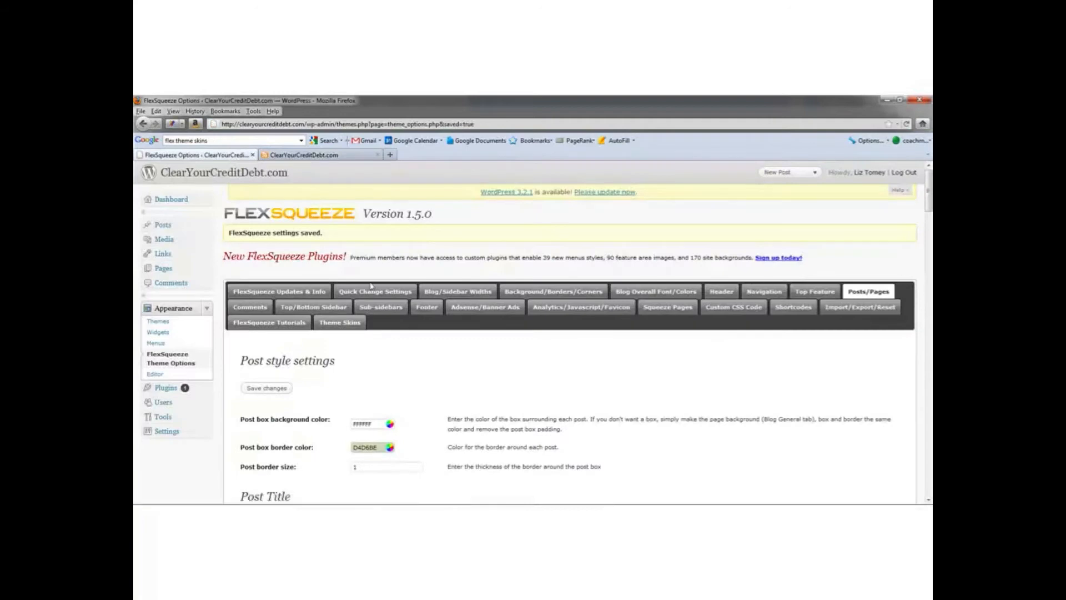
# - Review the Top/Bottom Sidebar box settings in the theme options
pyautogui.click(298, 309)
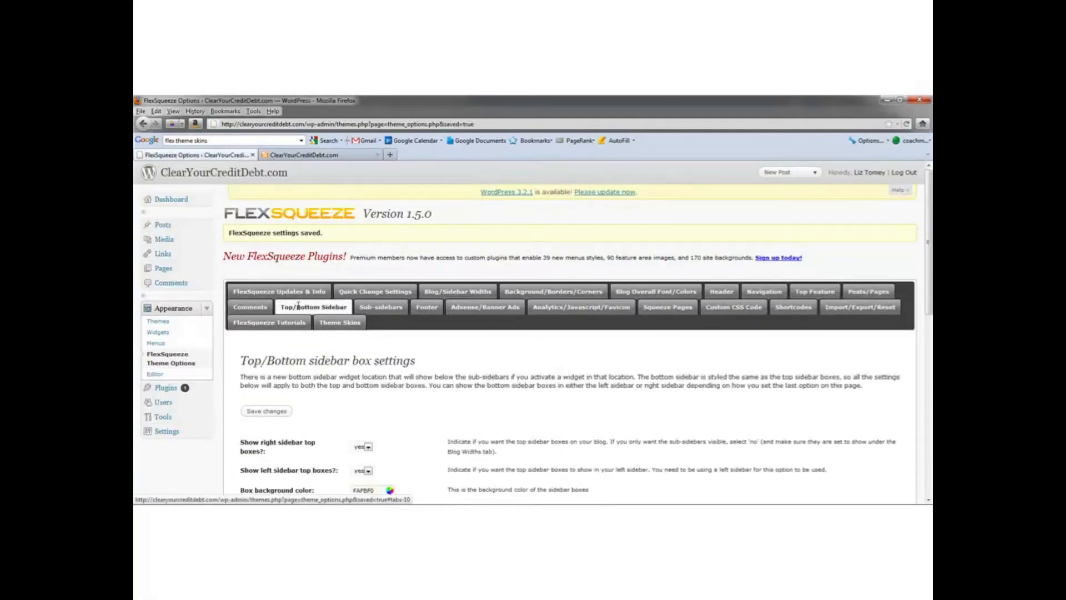
pyautogui.scroll(-5, 921, 320)
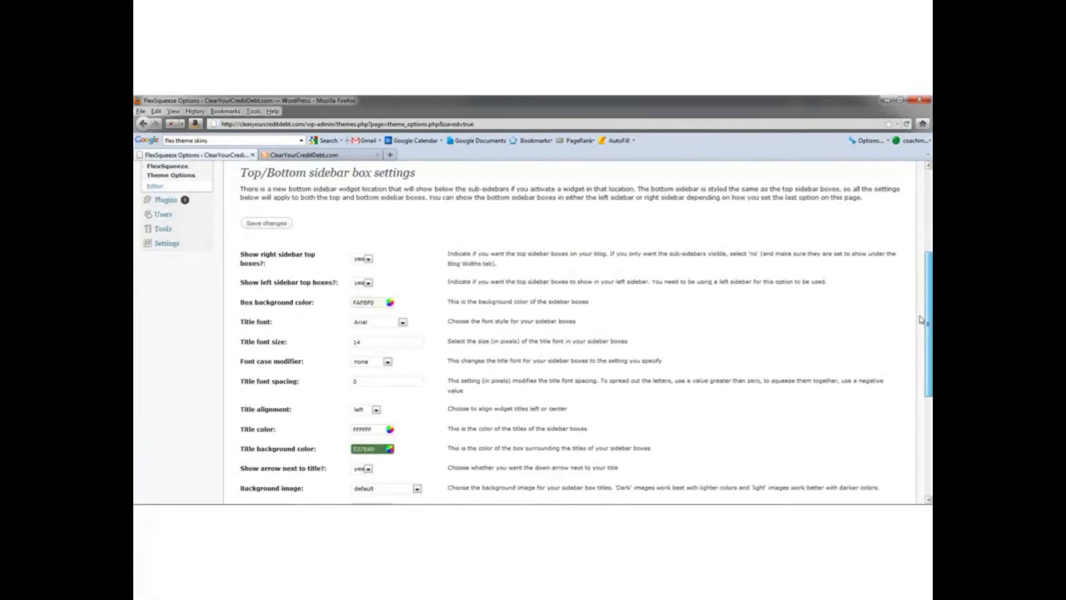
pyautogui.moveTo(921, 320); pyautogui.dragTo(917, 266)
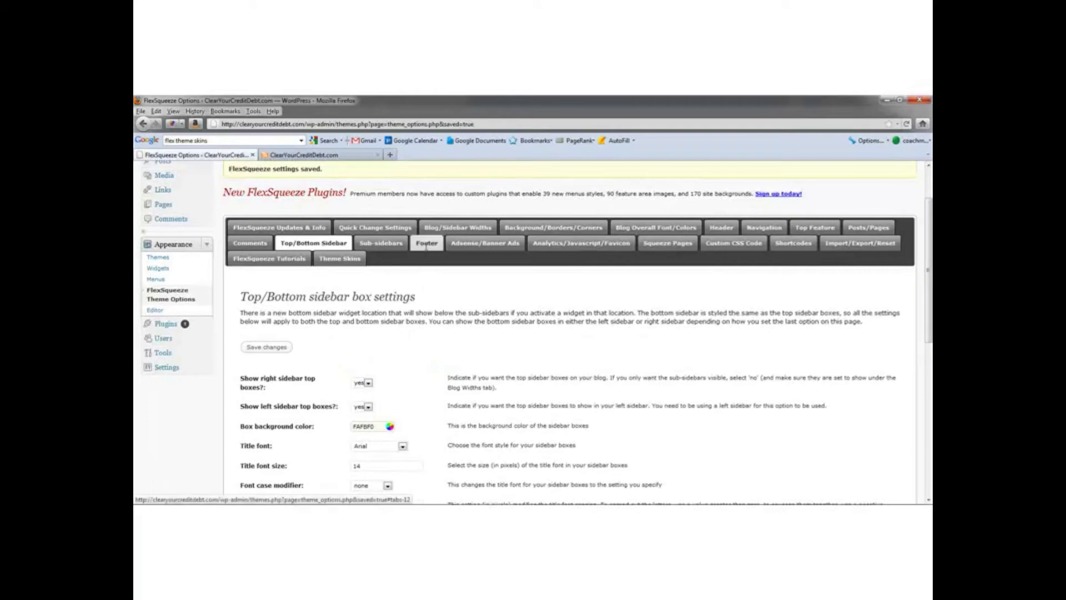
# - Set the FlexSqueeze link in the footer to no in the Footer settings
pyautogui.click(426, 246)
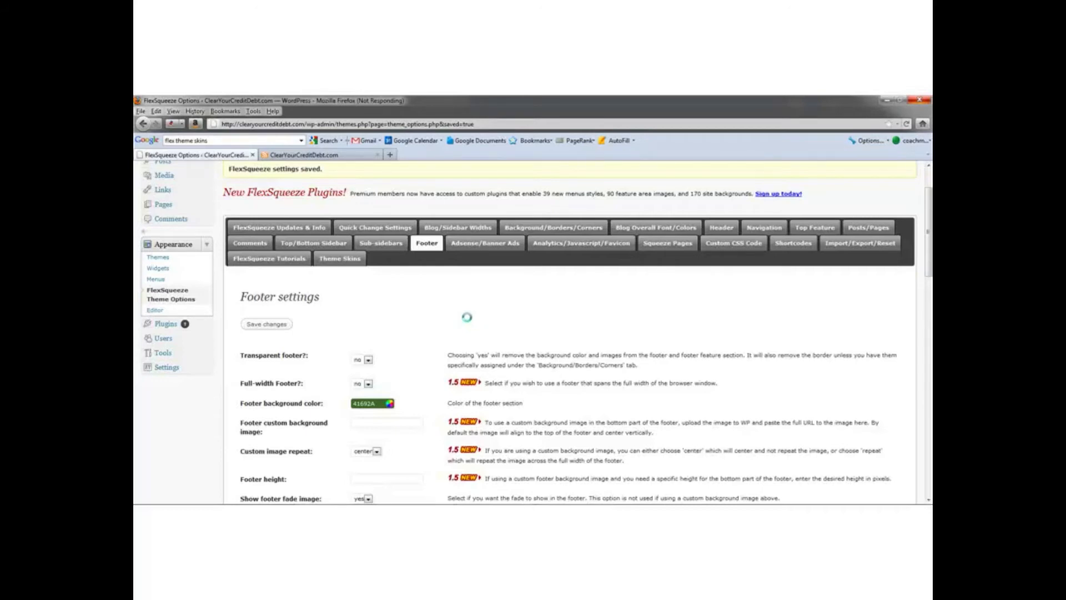
pyautogui.moveTo(928, 273); pyautogui.dragTo(911, 371)
pyautogui.scroll(-1, 924, 313)
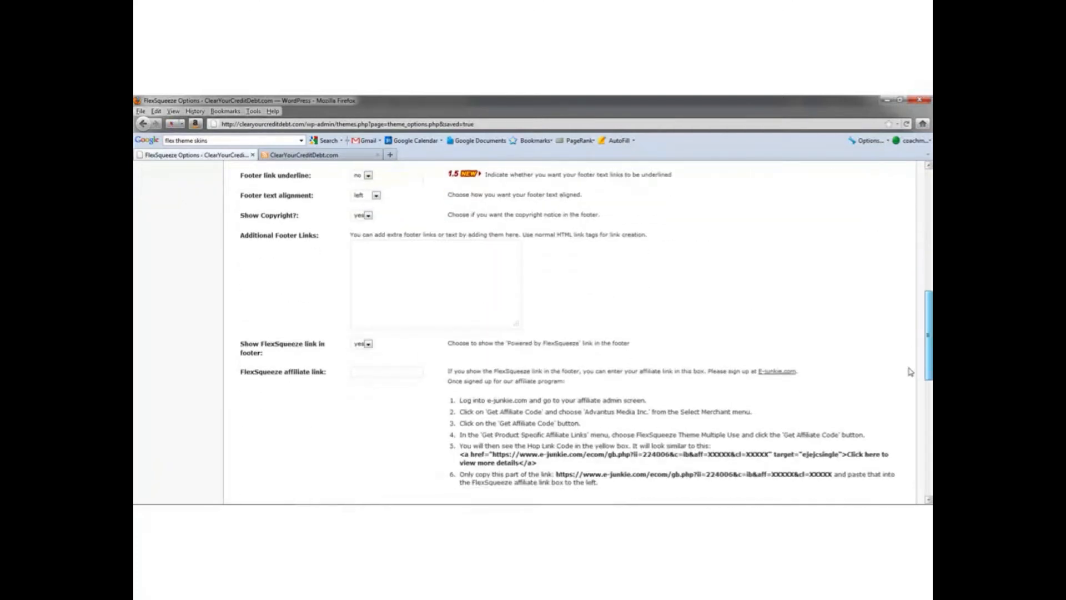
pyautogui.click(368, 344)
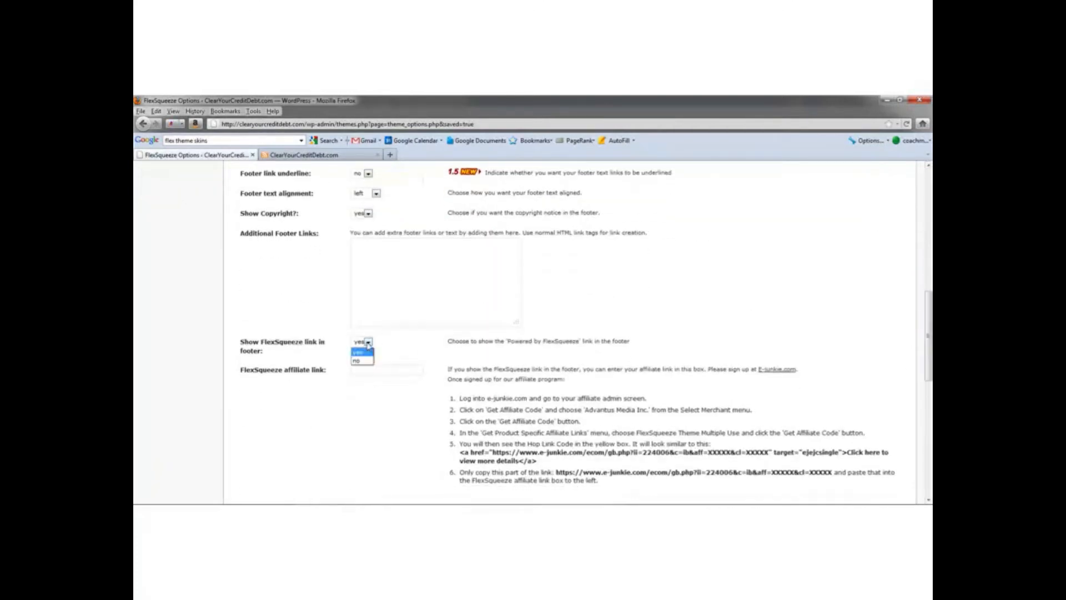
pyautogui.click(361, 362)
# - Set the use of the footer feature section to no in the Footer Feature Area Settings
pyautogui.scroll(-5, 915, 423)
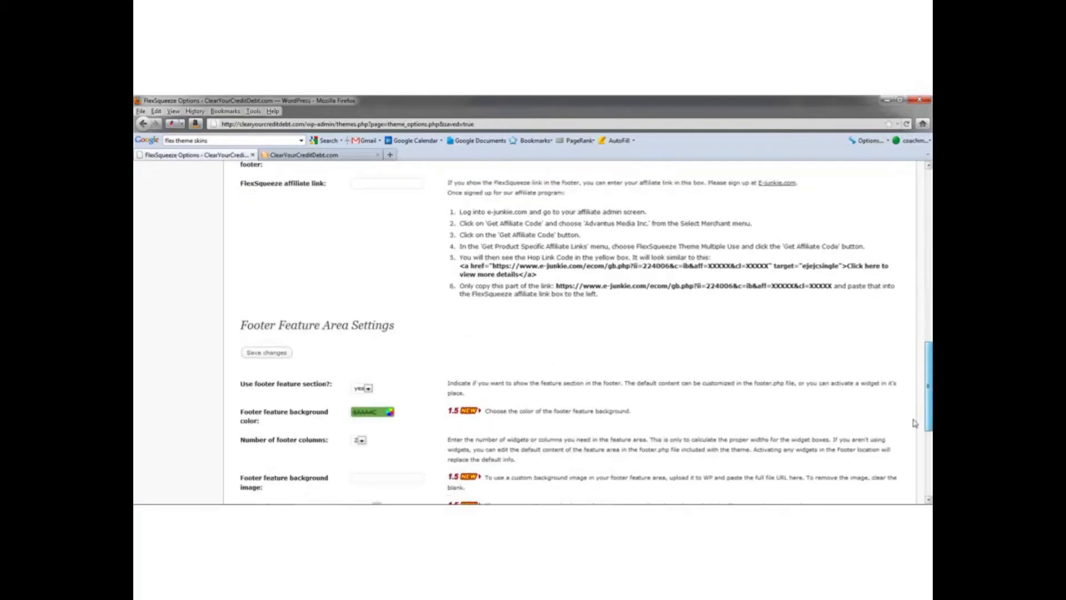
pyautogui.scroll(-3, 915, 423)
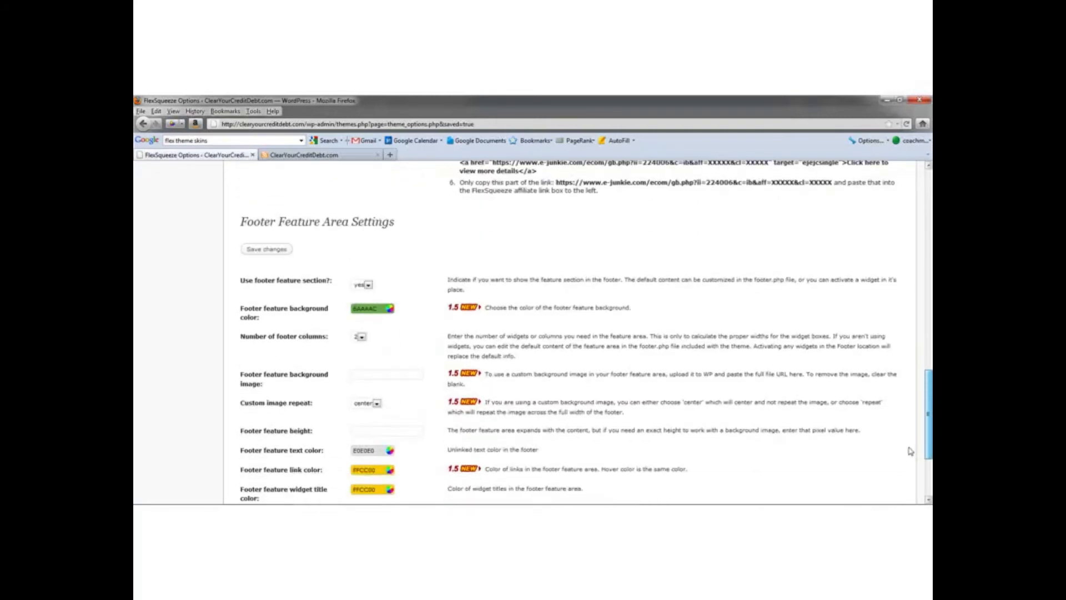
pyautogui.click(369, 283)
pyautogui.click(362, 302)
# - Examine the current footer section on the live site and return to the Footer Feature Area Settings
pyautogui.click(311, 155)
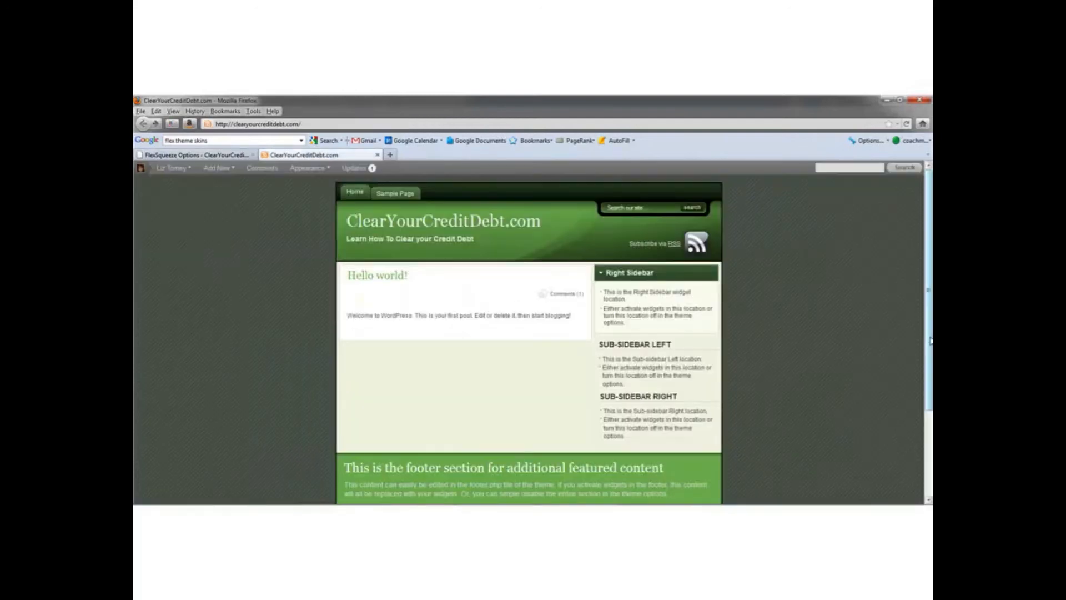
pyautogui.scroll(-3, 358, 402)
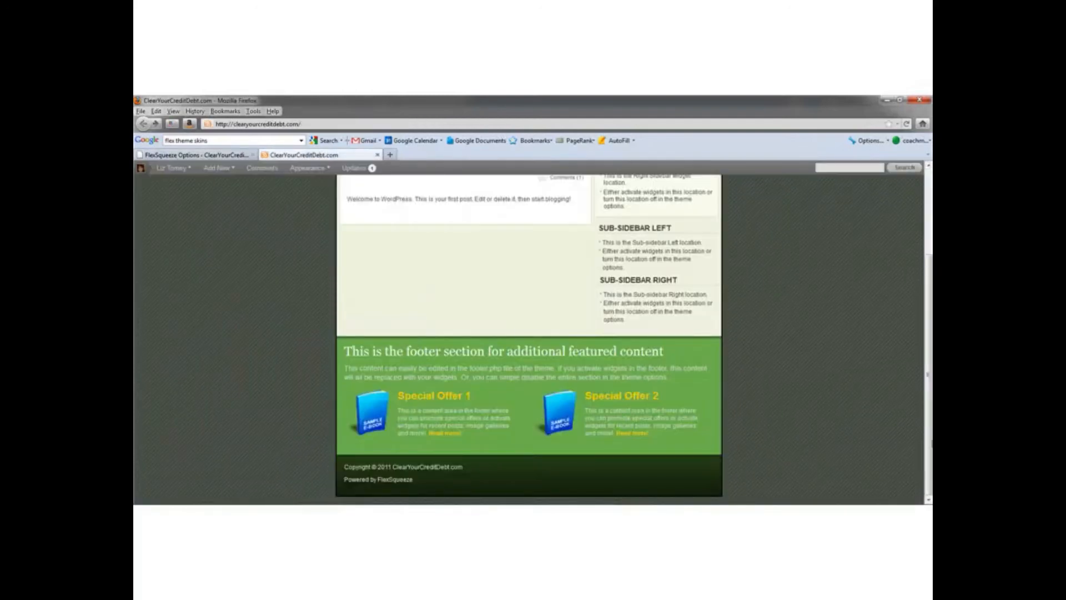
pyautogui.scroll(3, 323, 230)
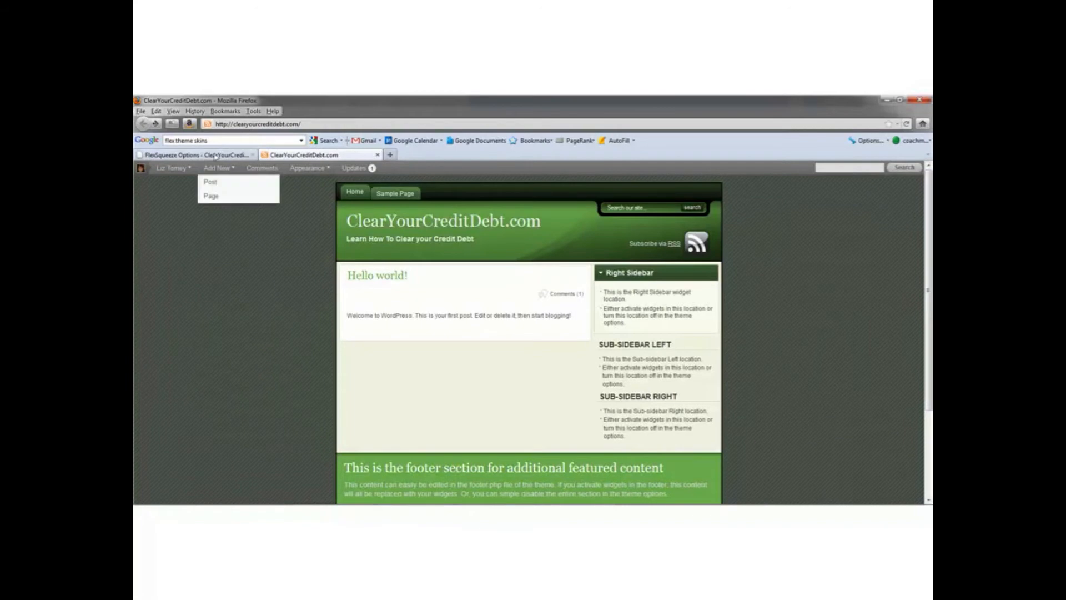
pyautogui.click(216, 156)
pyautogui.moveTo(929, 379); pyautogui.dragTo(922, 447)
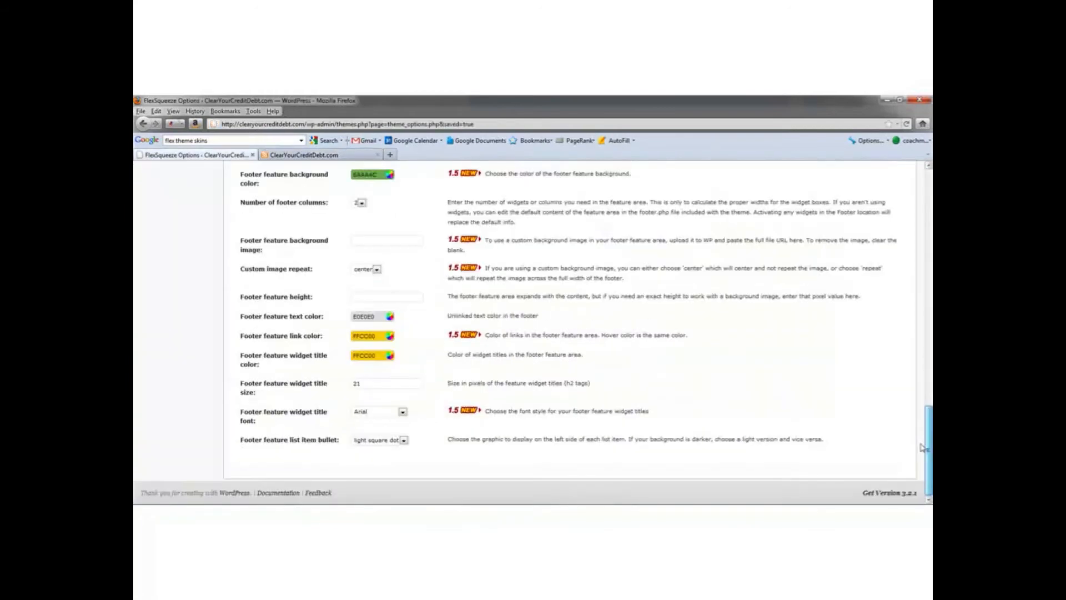
pyautogui.scroll(5, 922, 438)
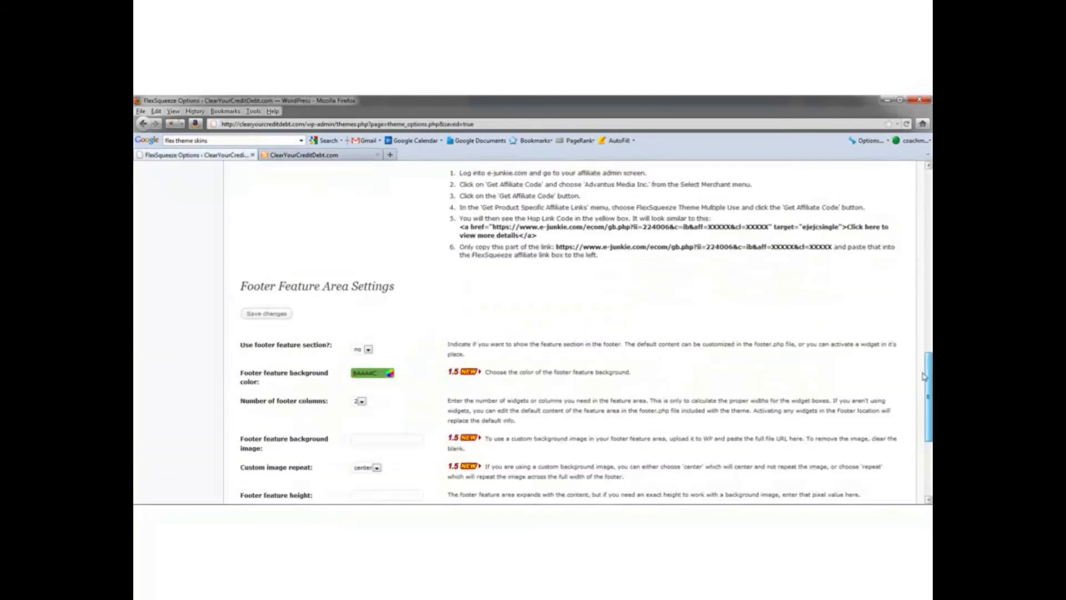
# - Save the footer feature area settings, reload the live site to check the footer, and return to the theme options
pyautogui.click(267, 315)
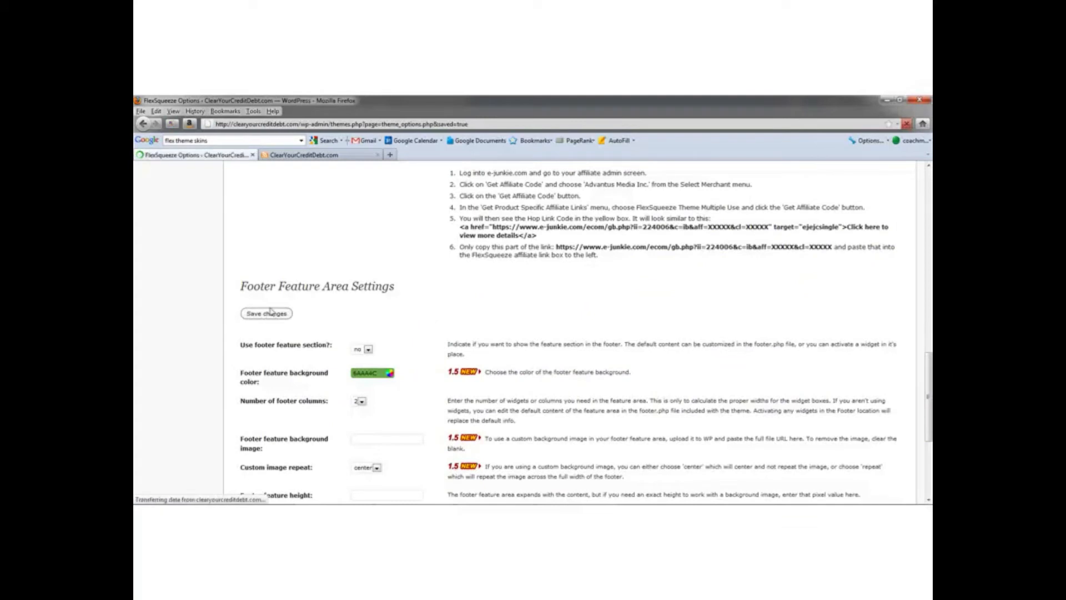
pyautogui.click(330, 157)
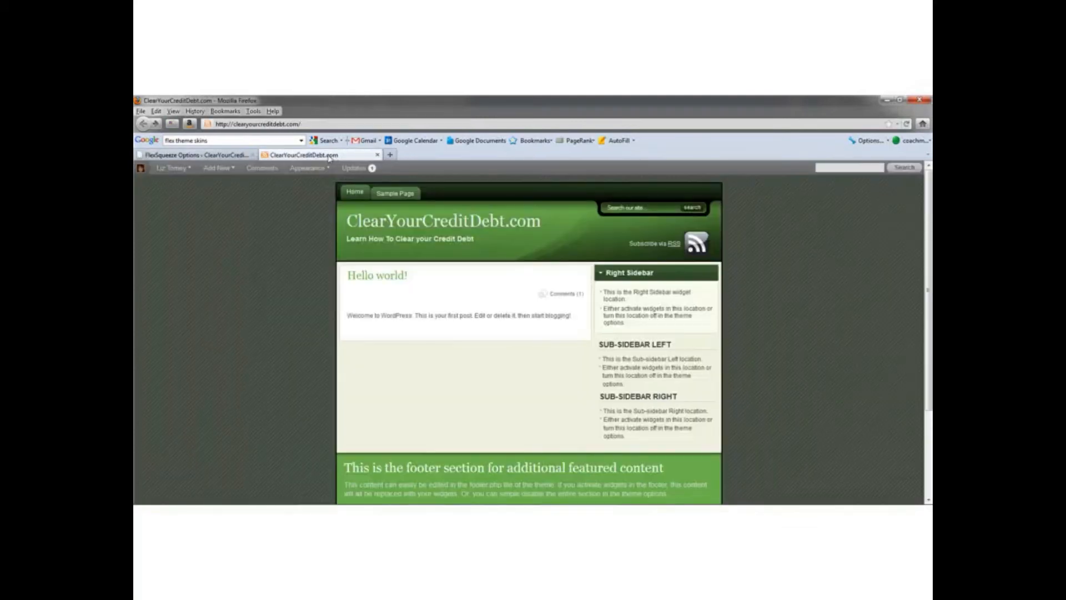
pyautogui.press('F5')
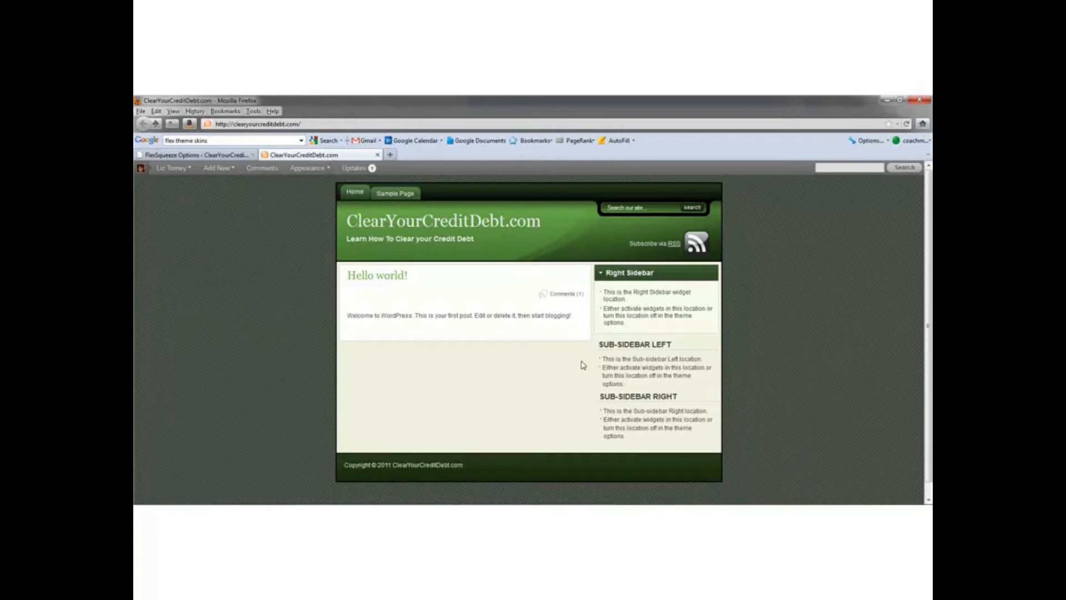
pyautogui.click(196, 155)
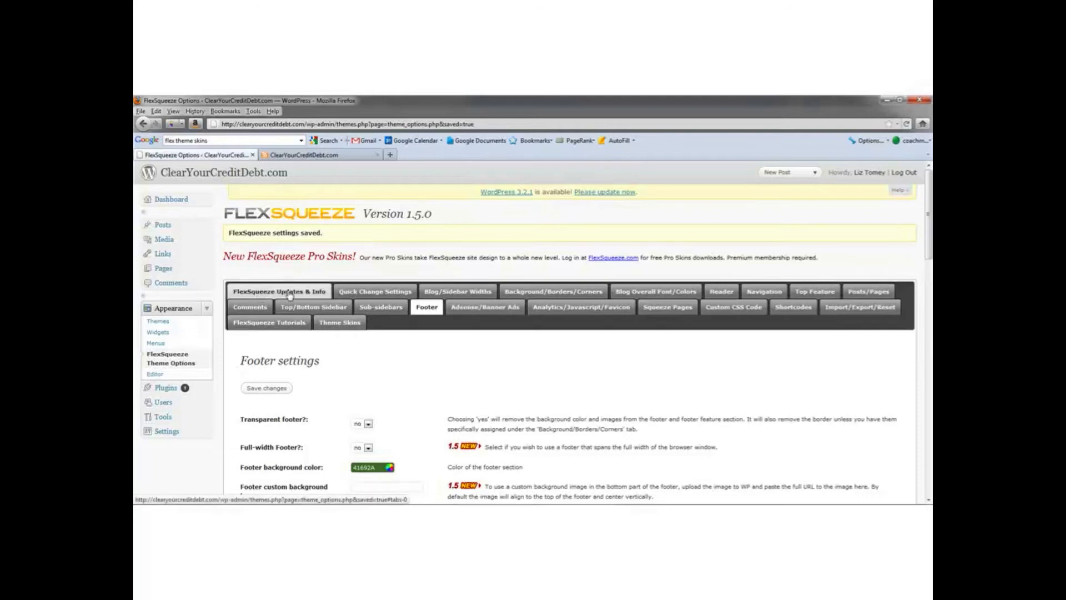
# - Look through the Quick Change, Blog/Sidebar Widths and Blog Overall Font/Colors settings and compare them with the live site
pyautogui.click(380, 291)
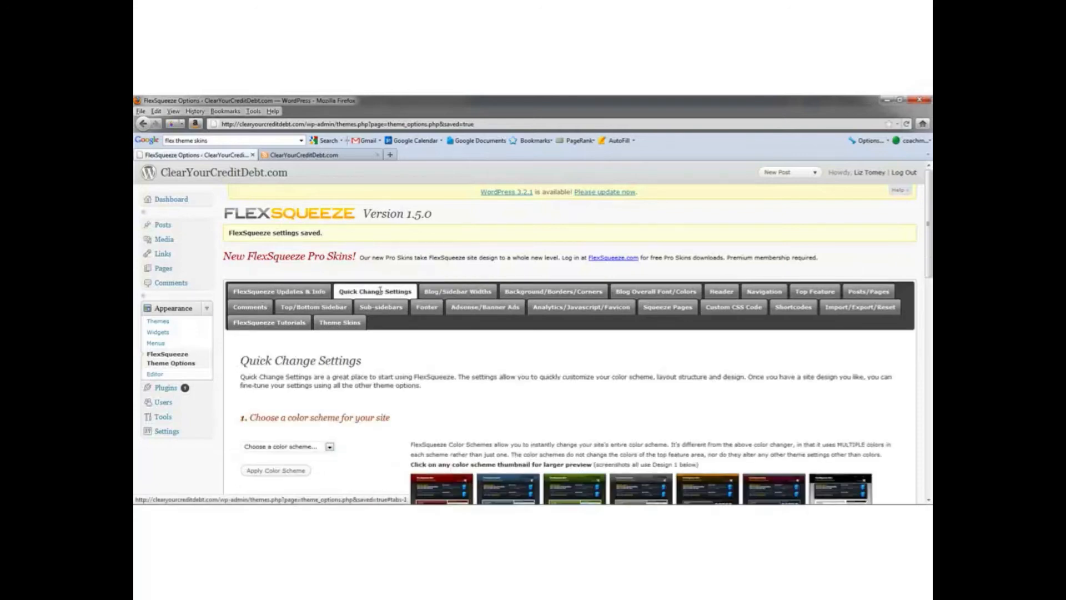
pyautogui.click(461, 292)
pyautogui.click(333, 155)
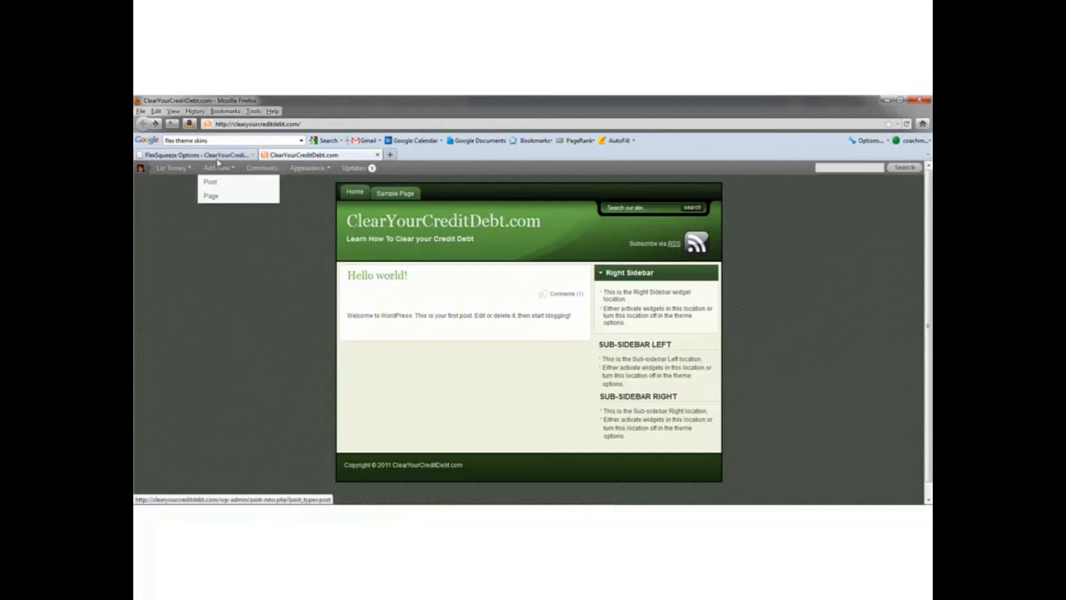
pyautogui.click(195, 155)
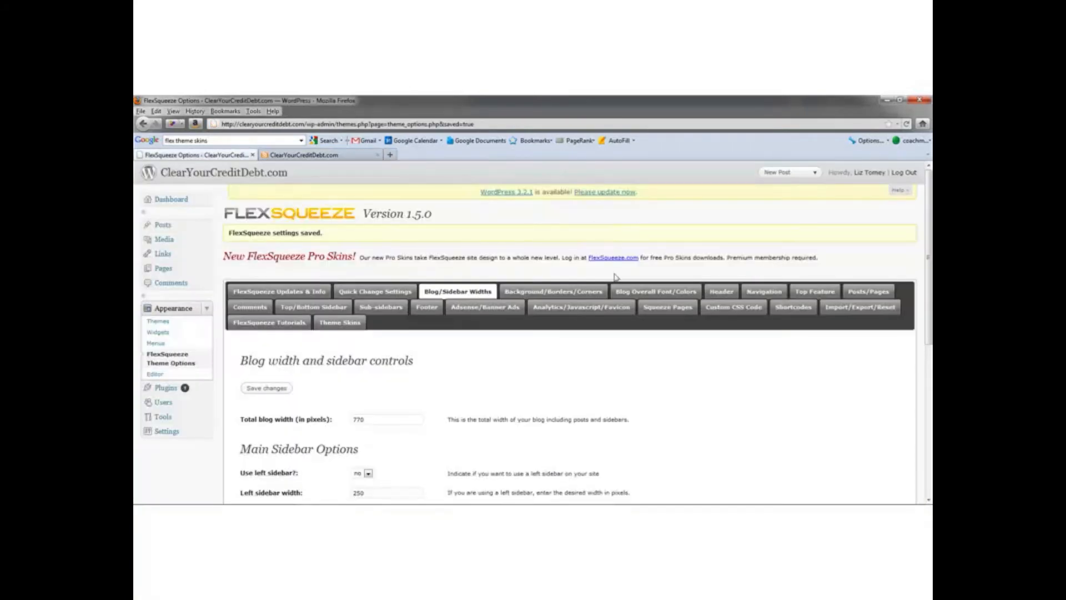
pyautogui.click(648, 291)
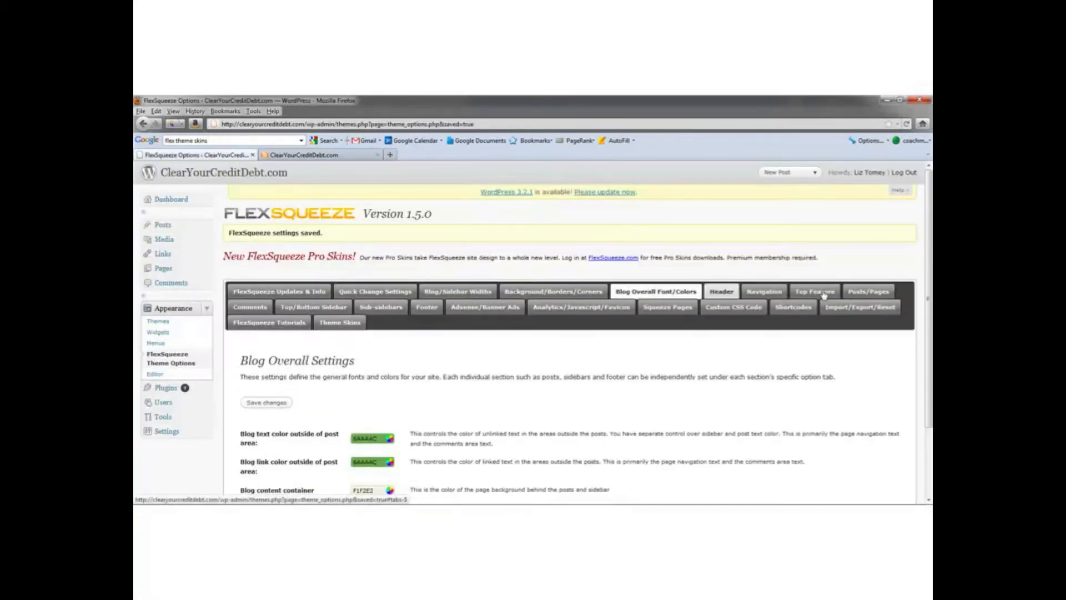
pyautogui.scroll(-3, 921, 318)
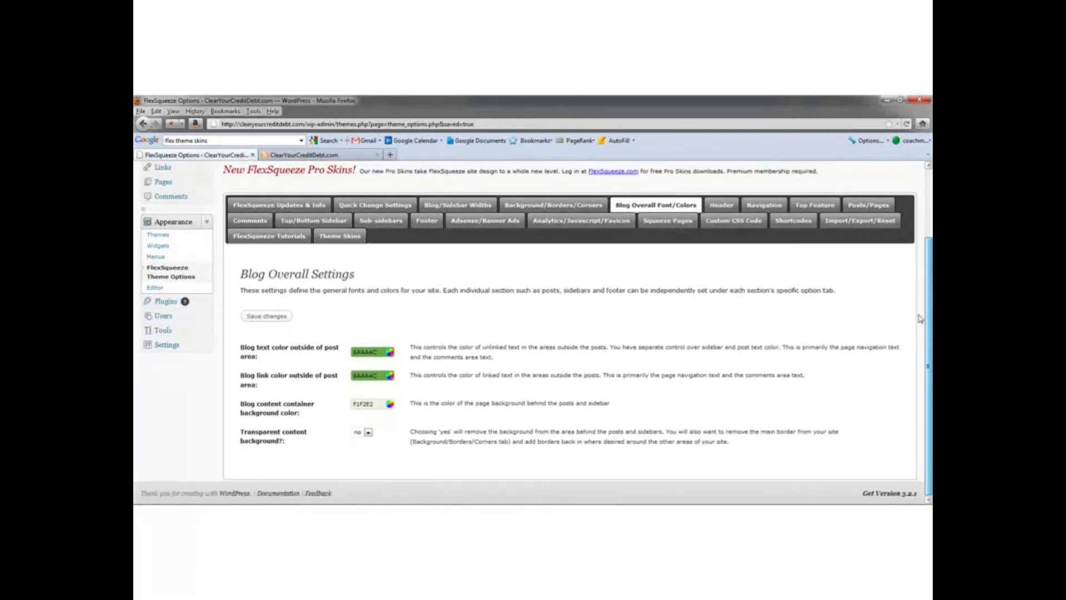
pyautogui.scroll(3, 920, 318)
# - Open the Header settings and keep the display of the search box in the header at yes
pyautogui.click(722, 292)
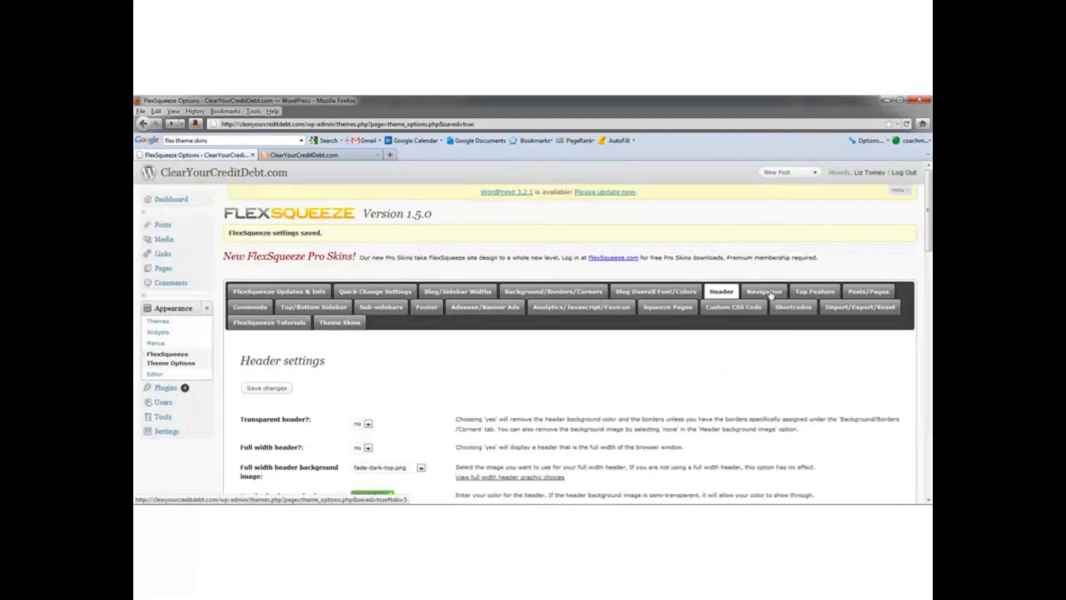
pyautogui.moveTo(923, 214); pyautogui.dragTo(907, 344)
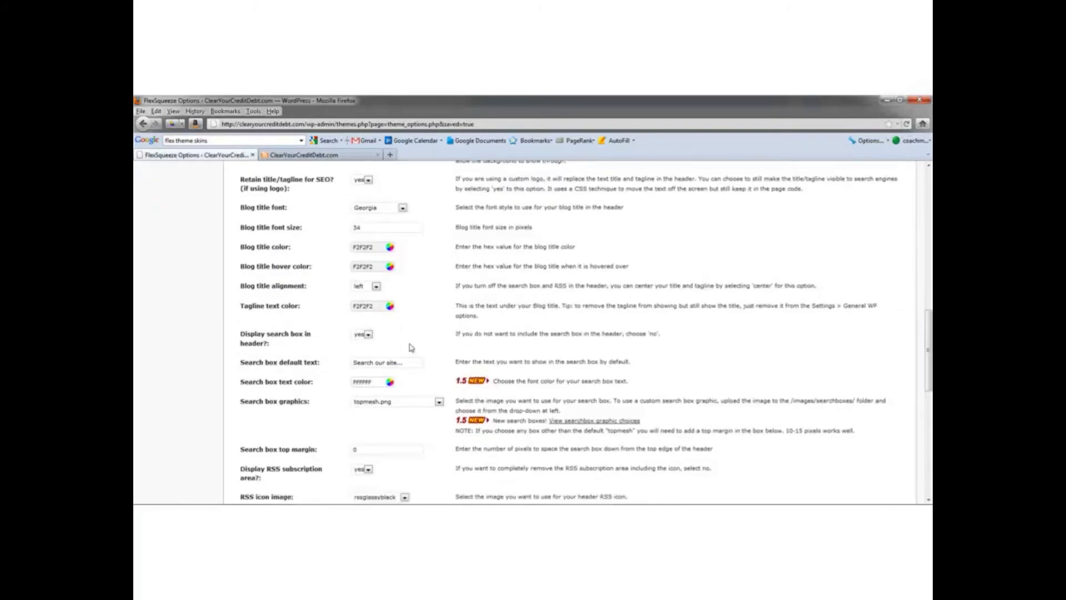
pyautogui.click(368, 335)
pyautogui.click(371, 341)
# - Examine the built-in searchbox graphic choices and compare them with the search box on the live site
pyautogui.click(439, 402)
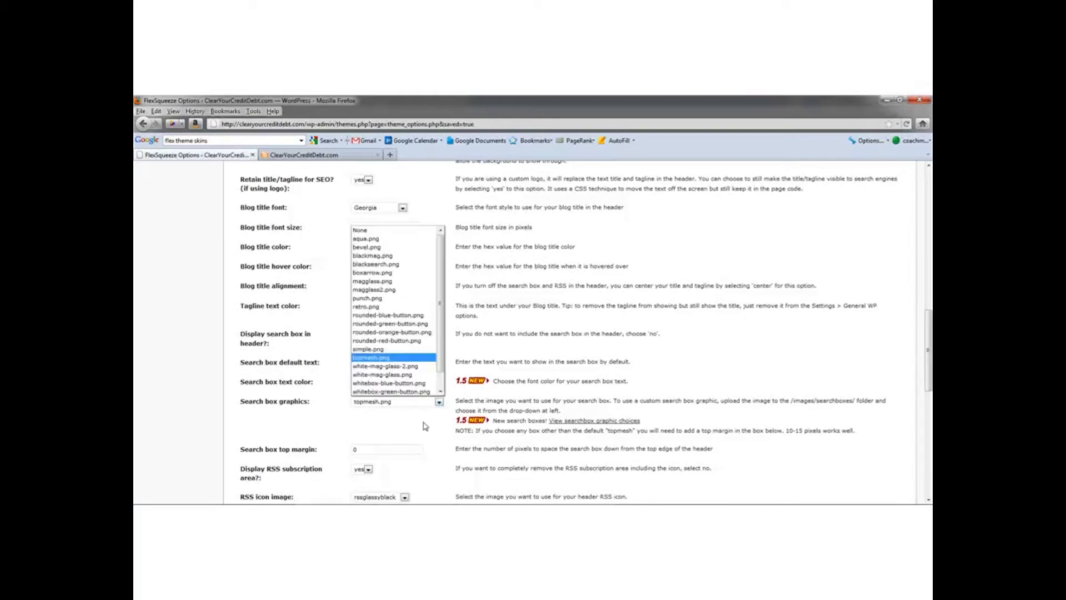
pyautogui.rightClick(619, 422)
pyautogui.click(637, 430)
pyautogui.click(296, 157)
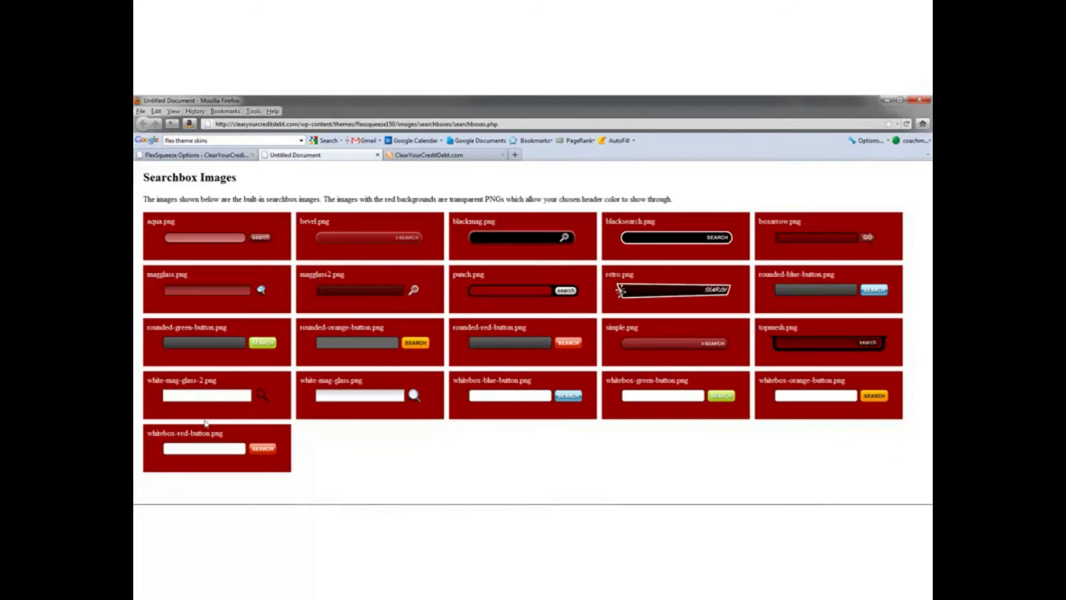
pyautogui.click(427, 156)
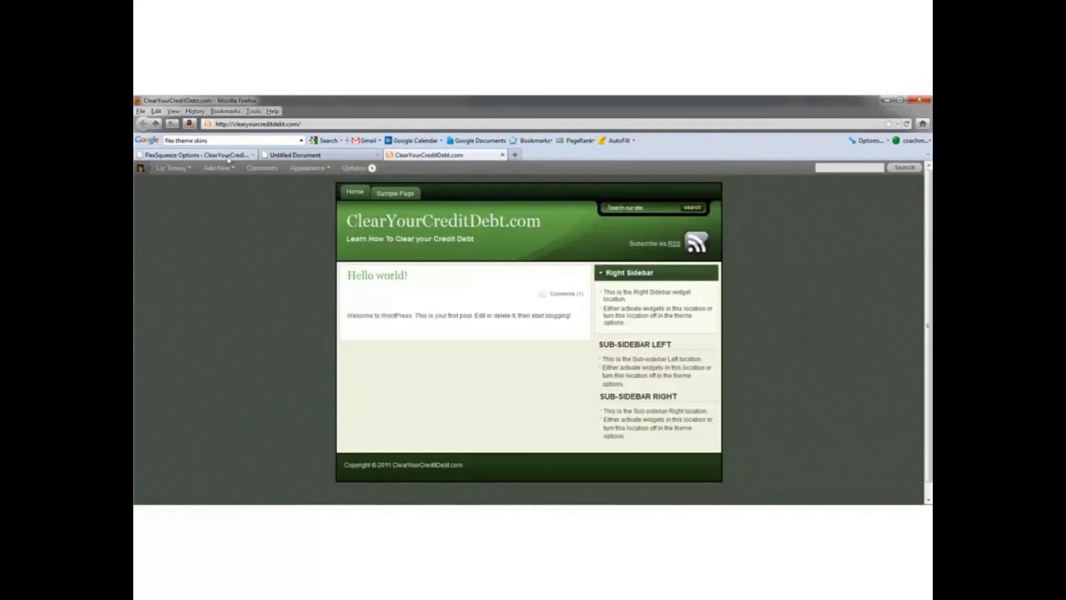
pyautogui.click(300, 156)
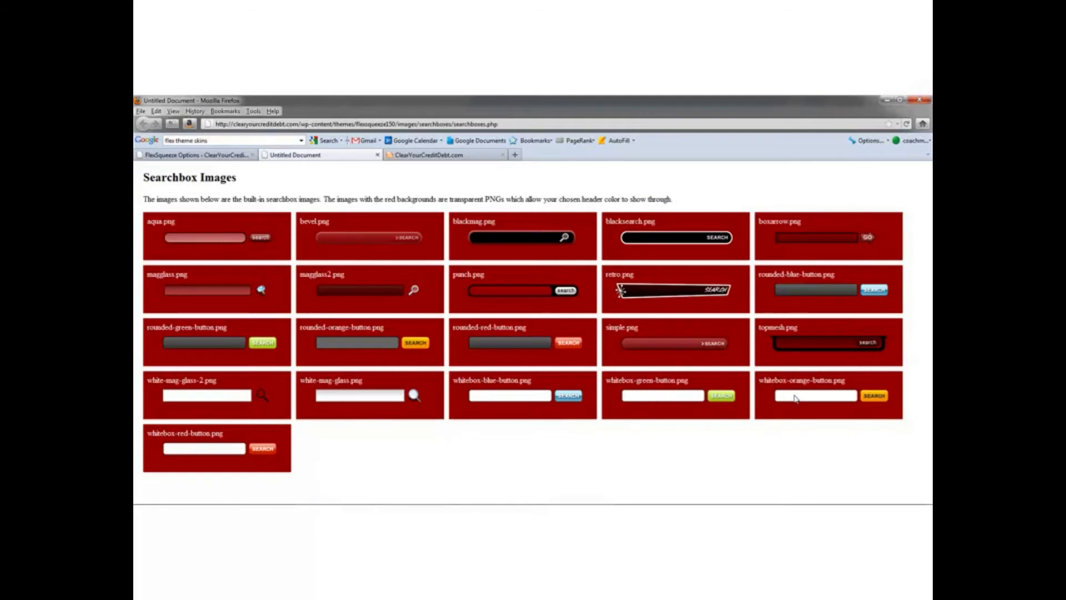
# - Set the search box graphic to whitebox-green-button.png in the Header settings
pyautogui.click(172, 157)
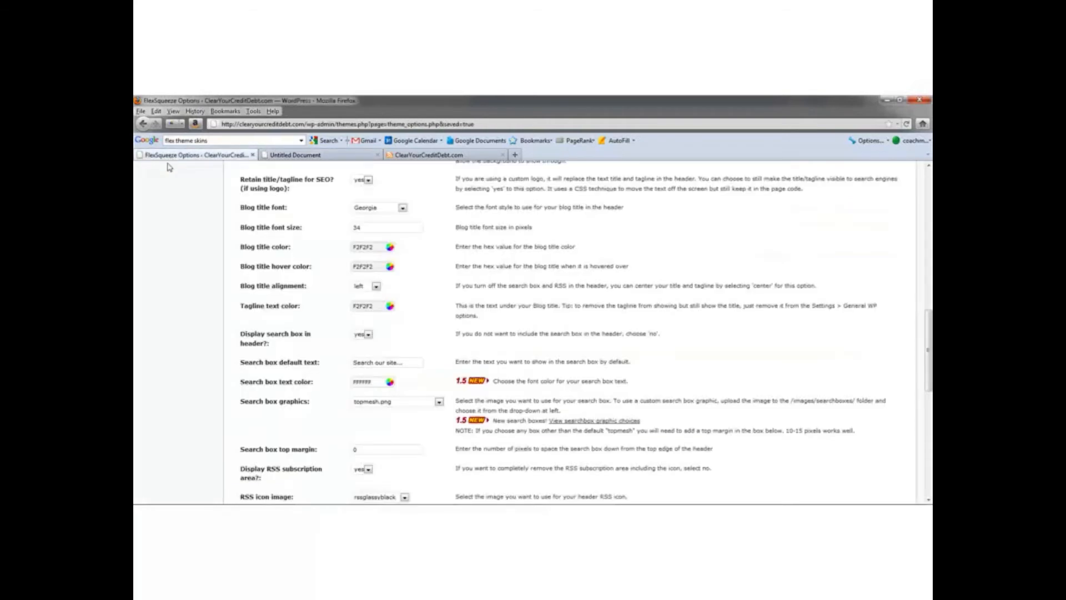
pyautogui.click(439, 402)
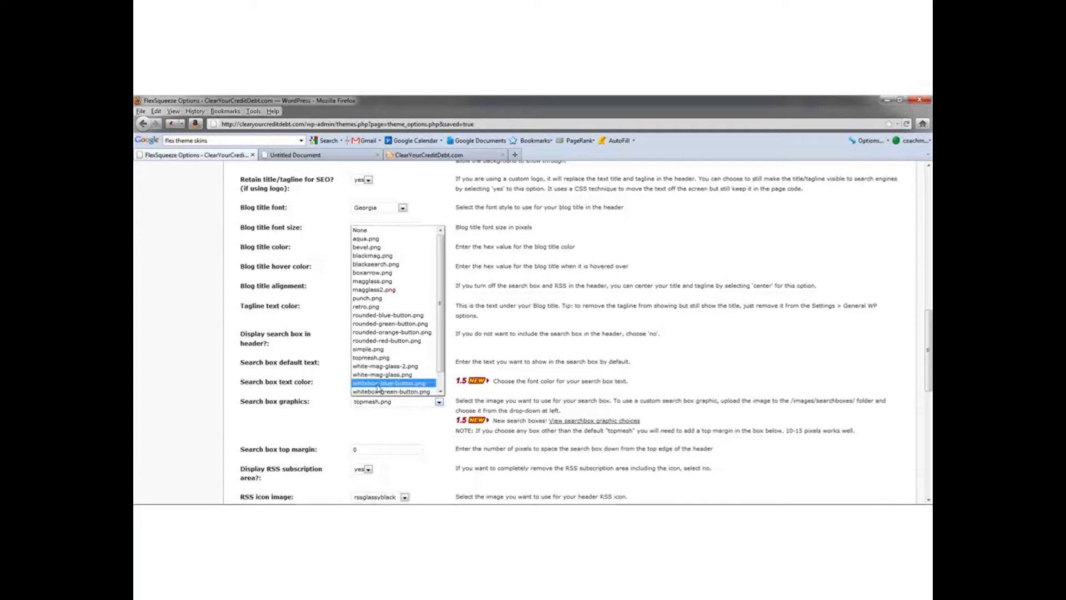
pyautogui.scroll(-1, 389, 383)
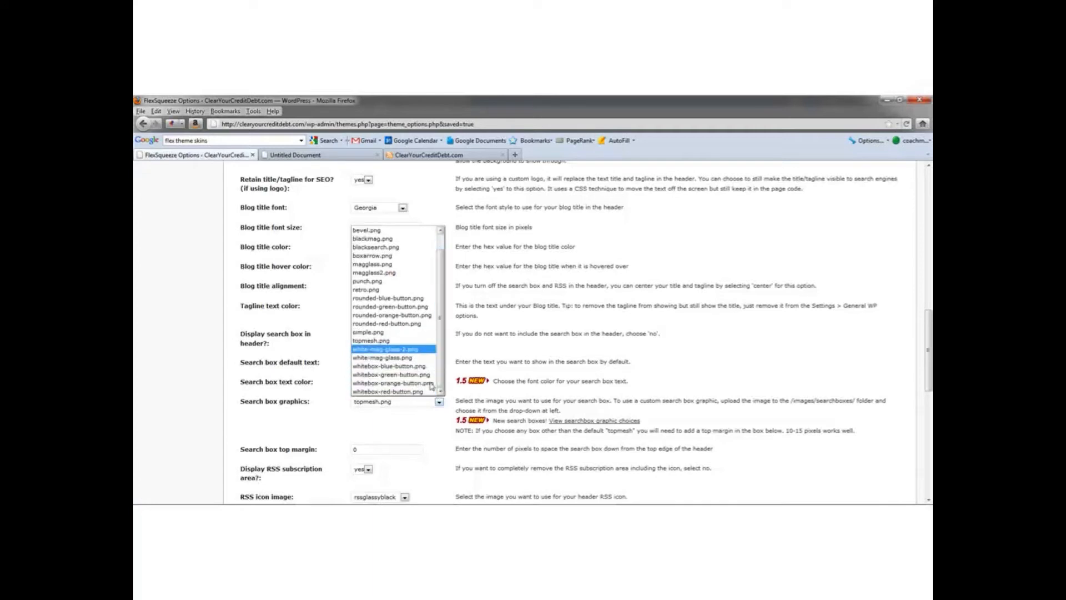
pyautogui.click(402, 374)
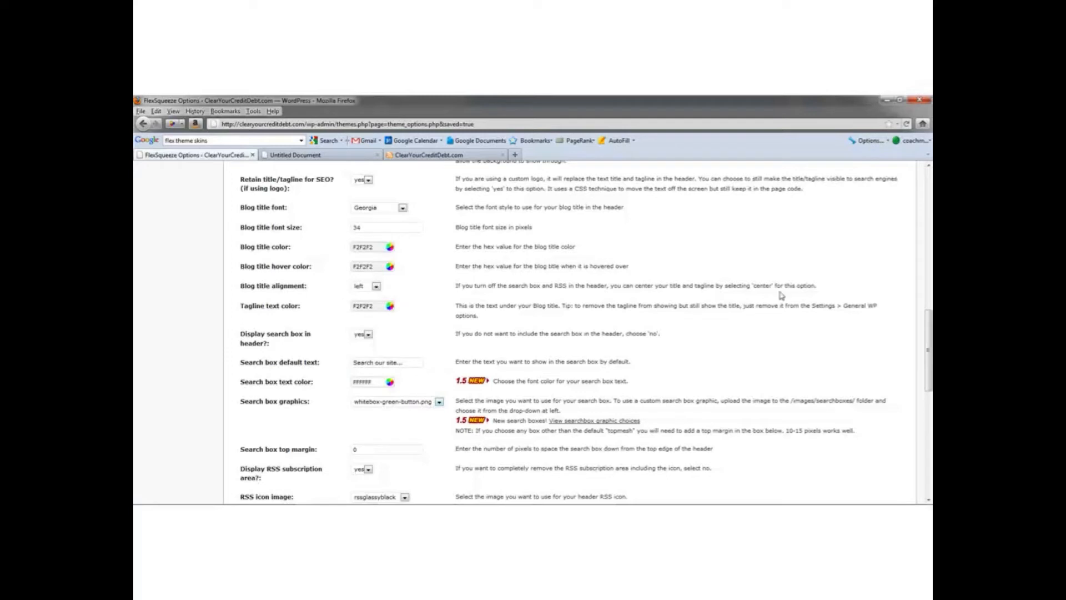
# - Keep the RSS subscription area displayed and view the built-in RSS icon choices on a separate page
pyautogui.moveTo(929, 349); pyautogui.dragTo(920, 394)
pyautogui.click(368, 284)
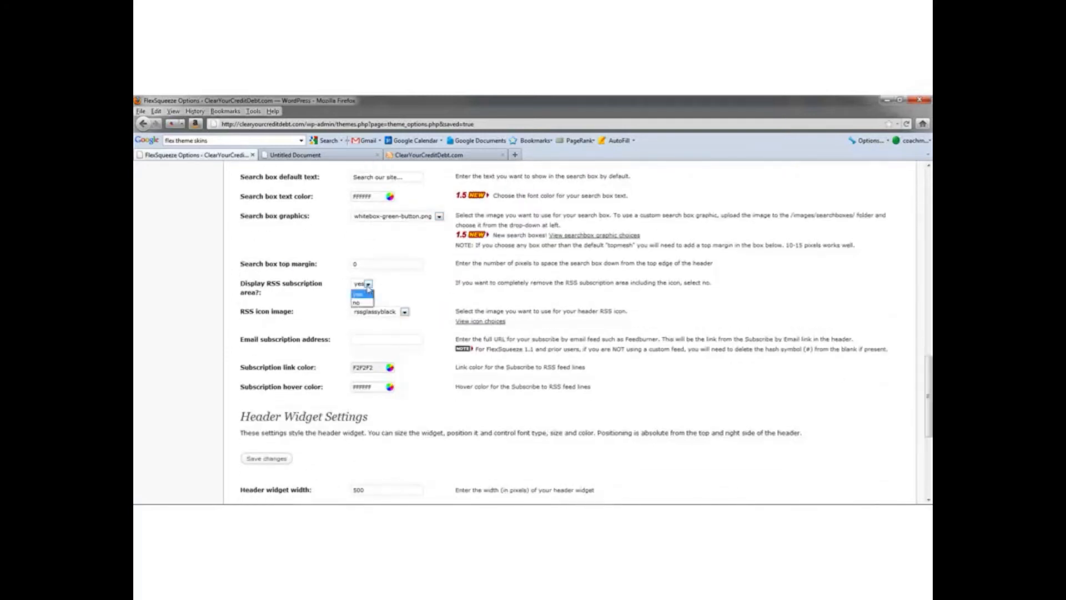
pyautogui.click(365, 296)
pyautogui.rightClick(473, 322)
pyautogui.click(491, 227)
pyautogui.middleClick(482, 323)
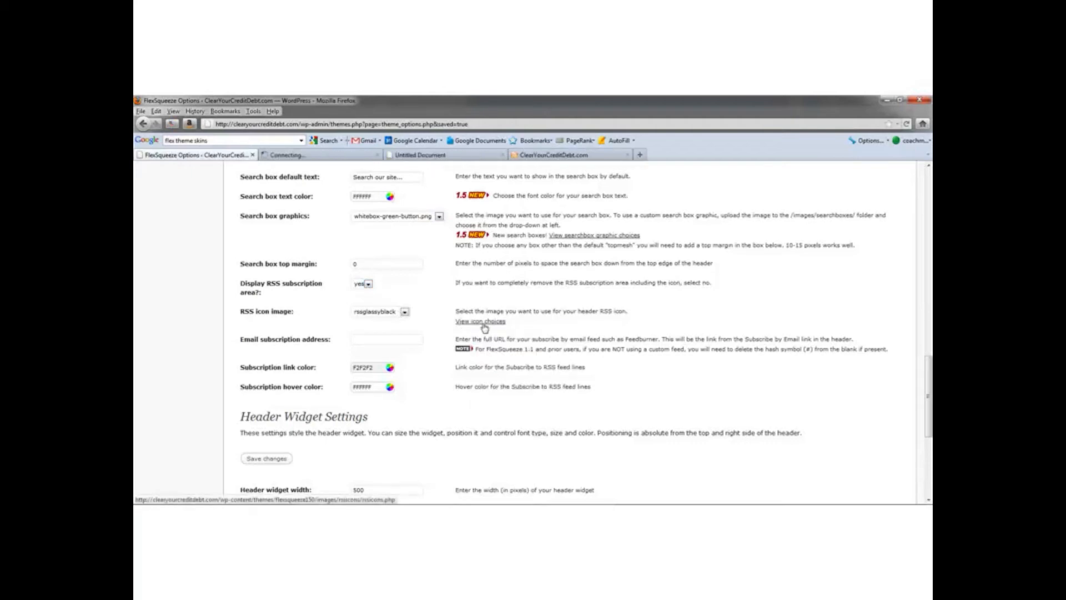
pyautogui.click(336, 161)
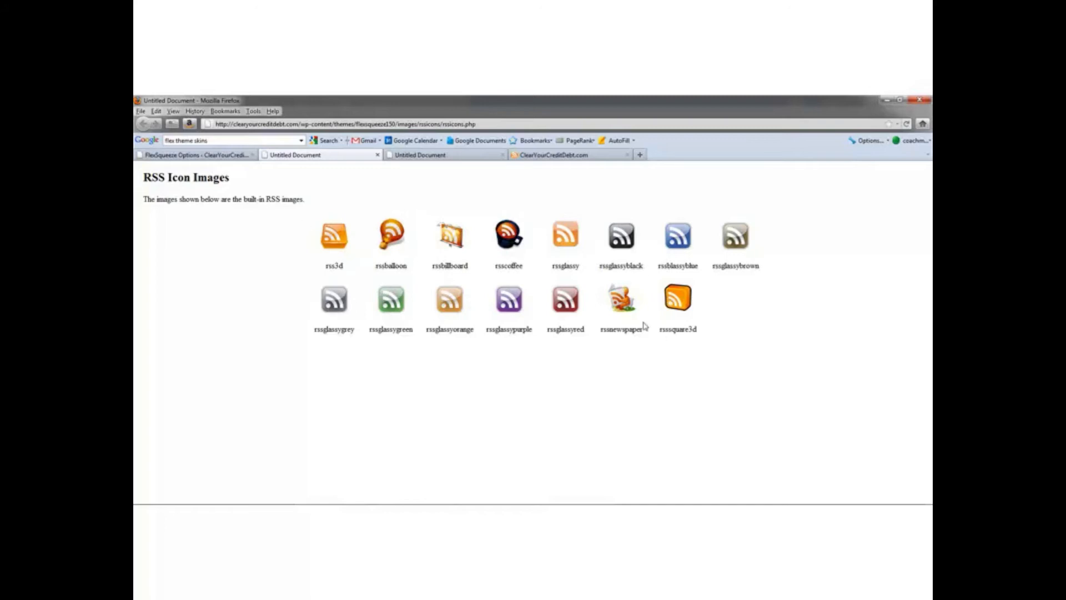
# - Set the header's RSS icon image to rssnewspaper and save the Header settings
pyautogui.click(220, 156)
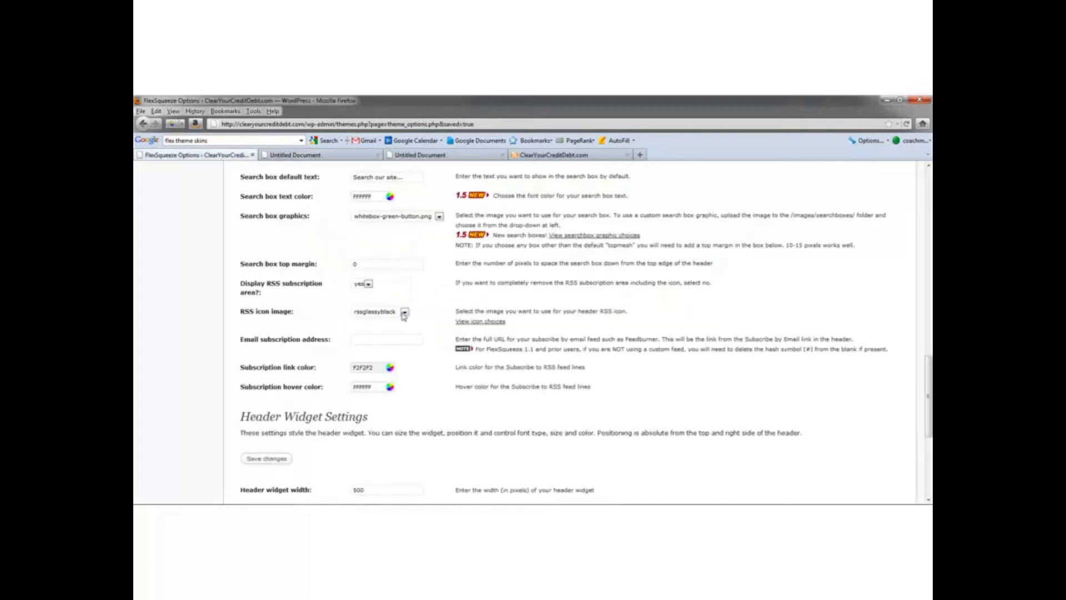
pyautogui.click(404, 313)
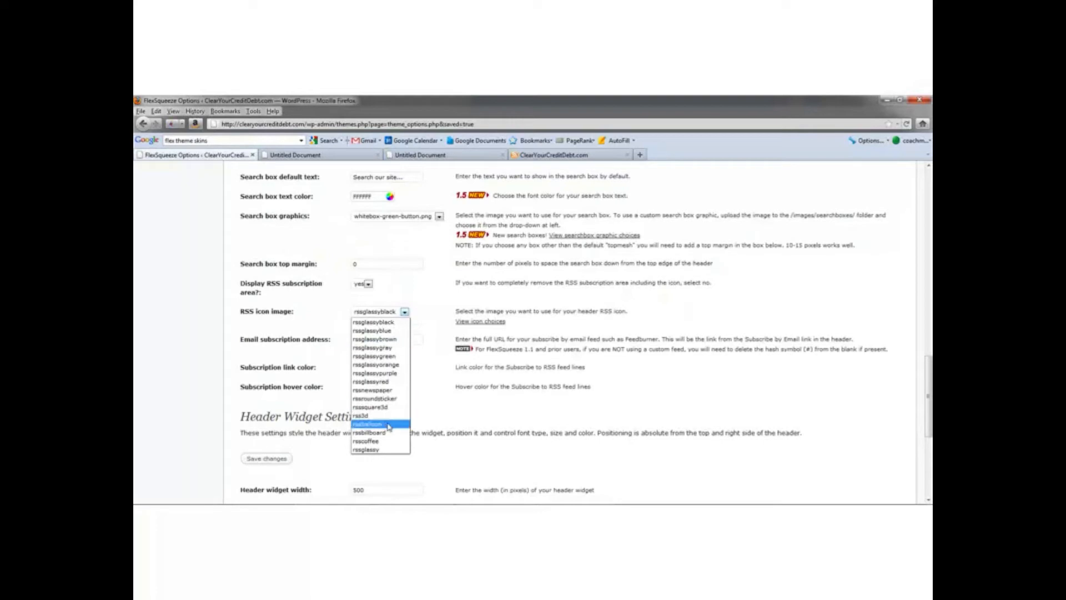
pyautogui.click(388, 390)
pyautogui.moveTo(927, 380); pyautogui.dragTo(927, 192)
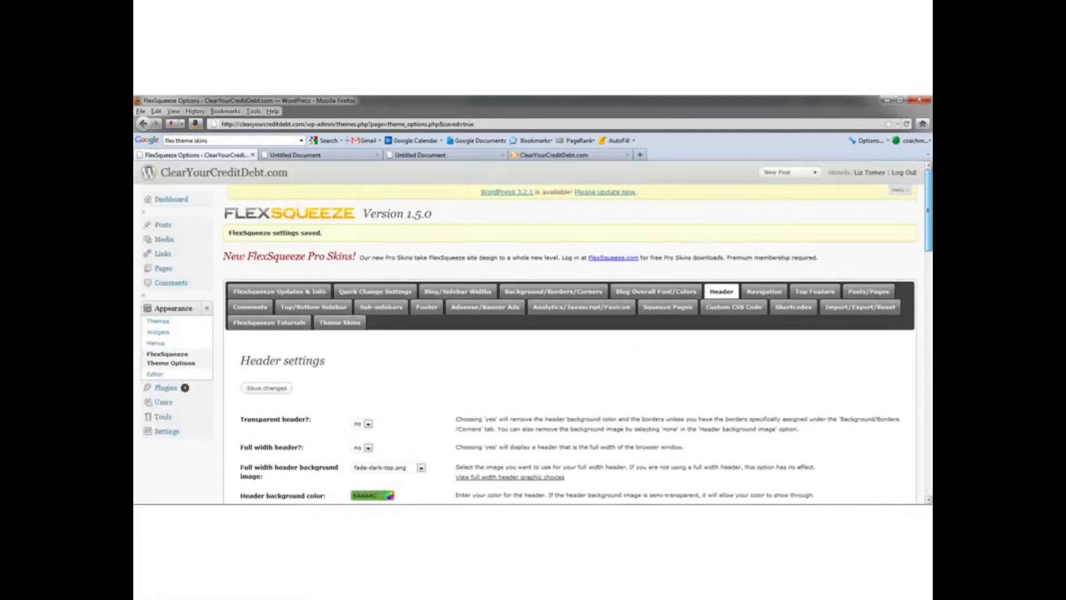
pyautogui.click(267, 387)
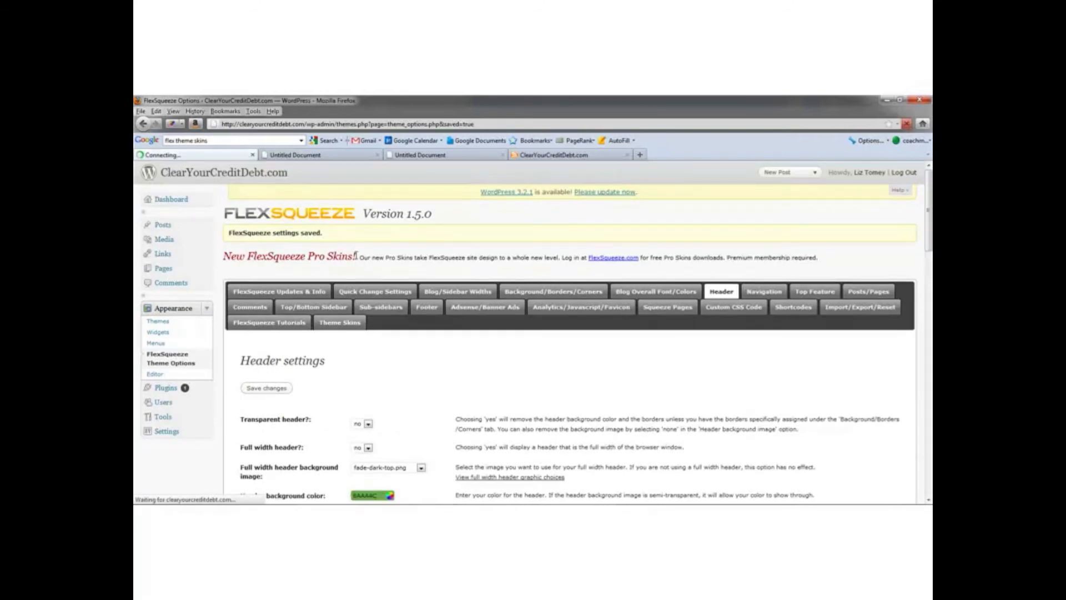
# - Check the updated header on the live site and close the searchbox and RSS icon image pages
pyautogui.click(549, 156)
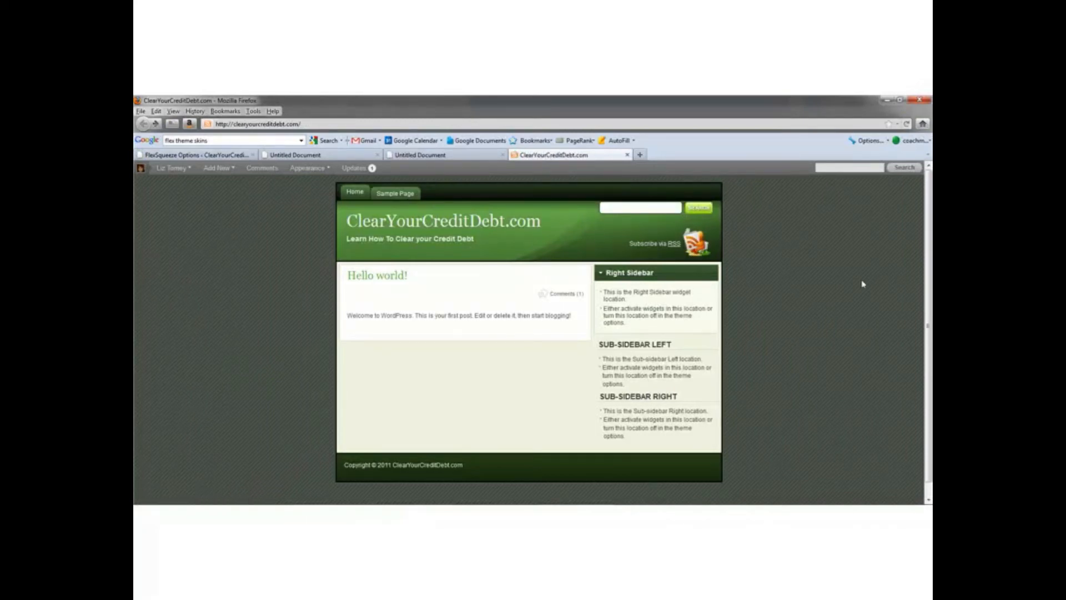
pyautogui.click(438, 155)
pyautogui.click(503, 155)
pyautogui.click(355, 157)
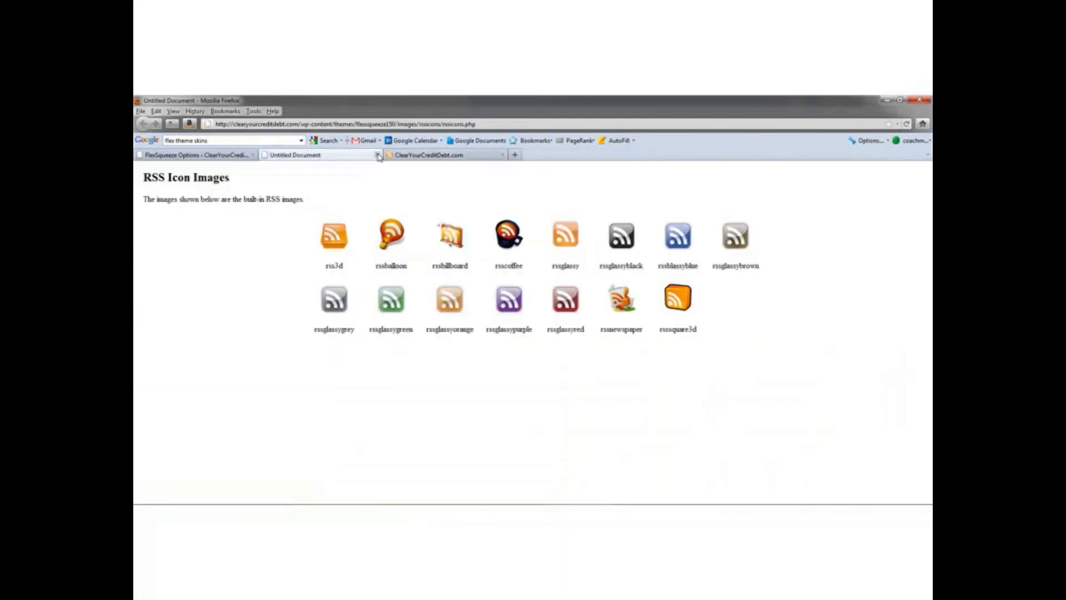
pyautogui.click(378, 155)
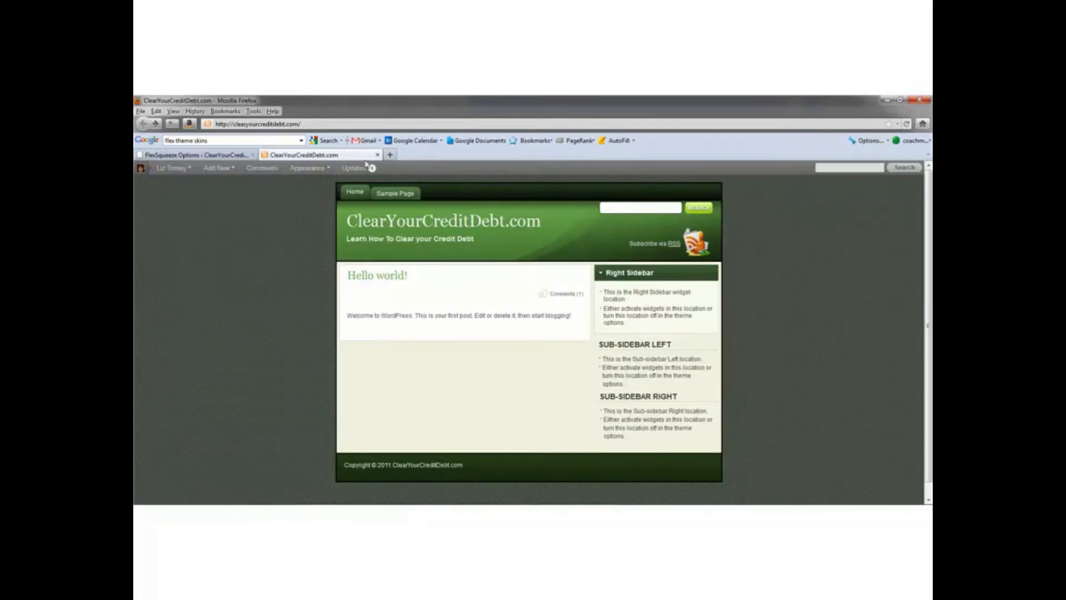
# - Move the "Hello world!" post to the trash from the WordPress posts list
pyautogui.click(195, 156)
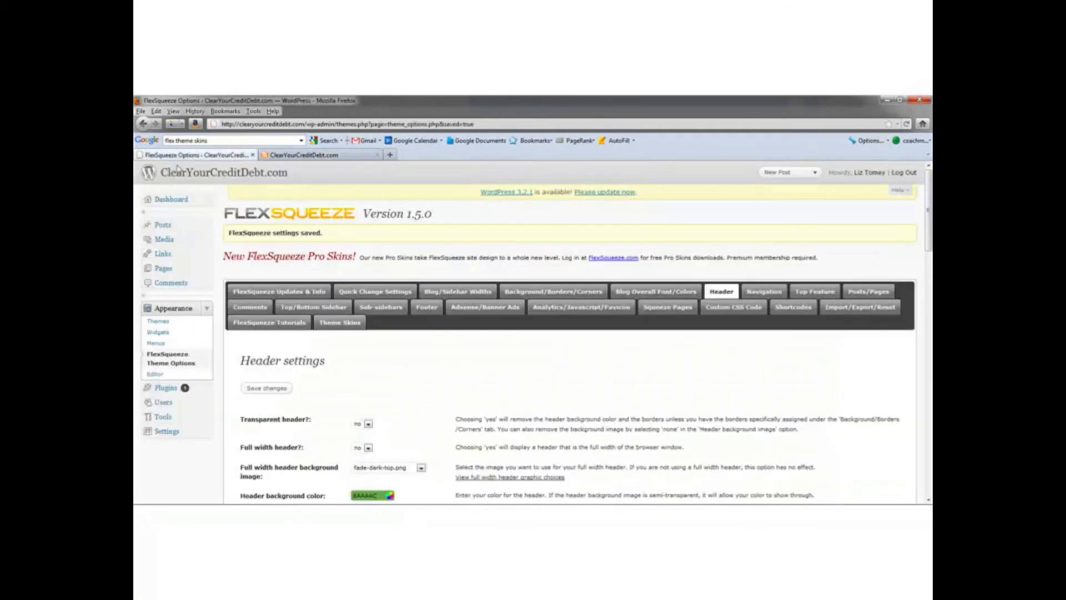
pyautogui.click(207, 289)
pyautogui.click(164, 226)
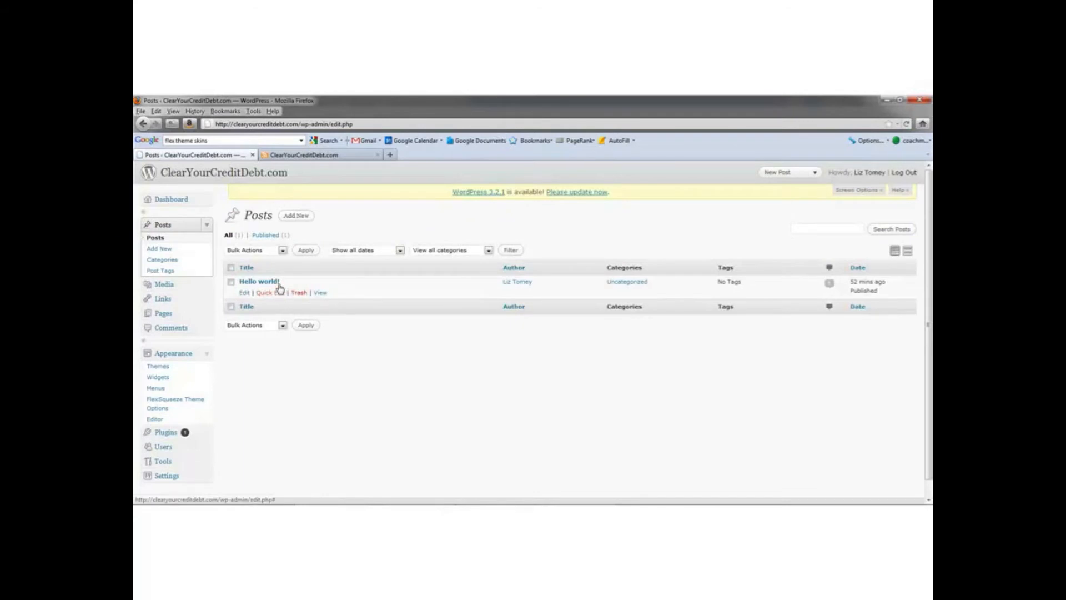
pyautogui.click(300, 293)
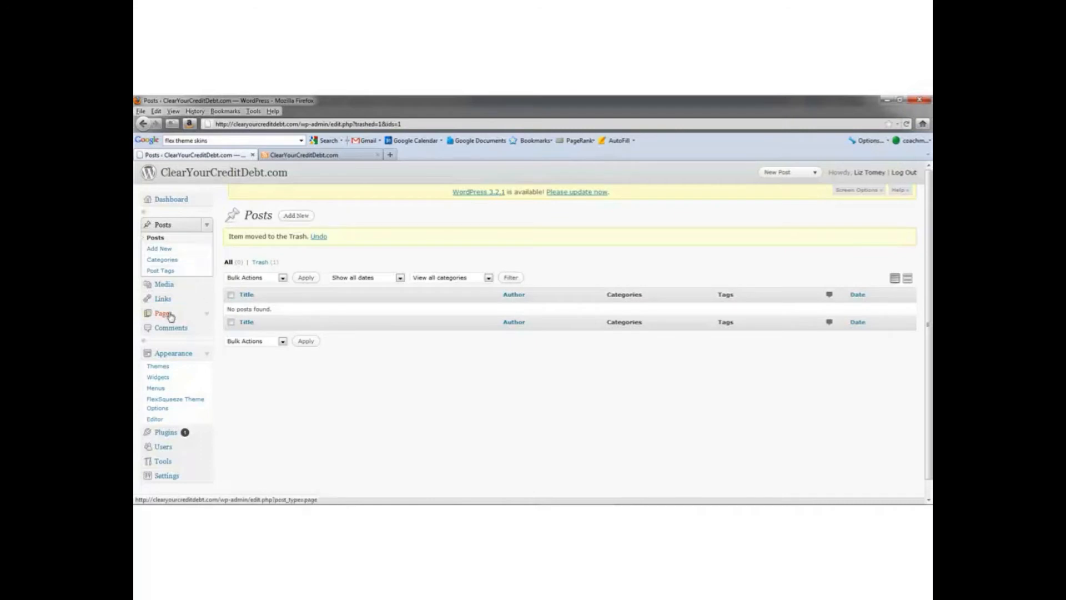
# - Move the "Sample Page" page to the trash and reload the pages list
pyautogui.click(207, 315)
pyautogui.click(161, 328)
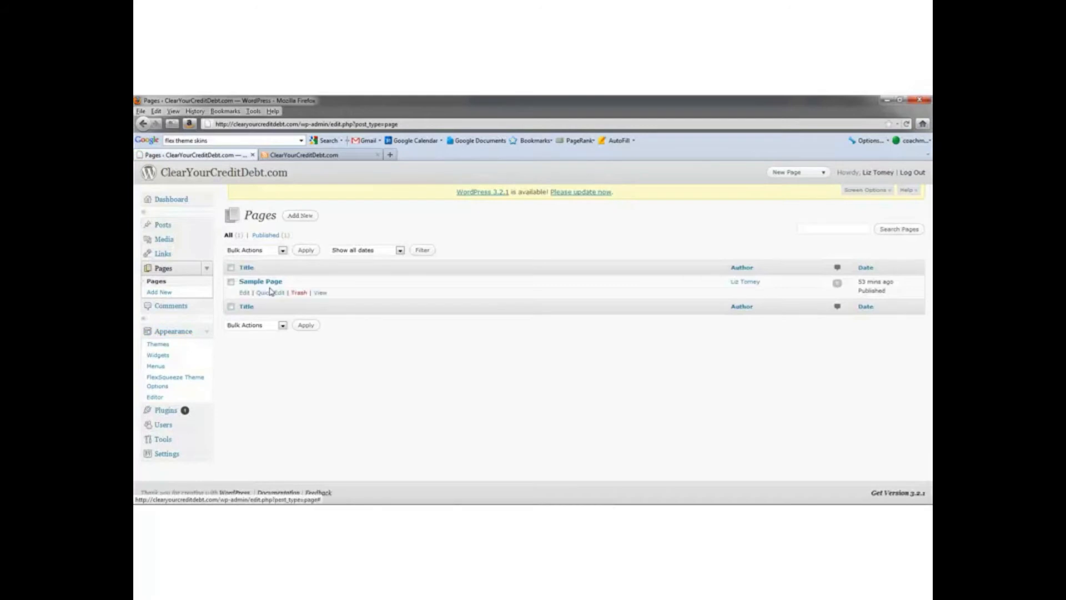
pyautogui.click(299, 293)
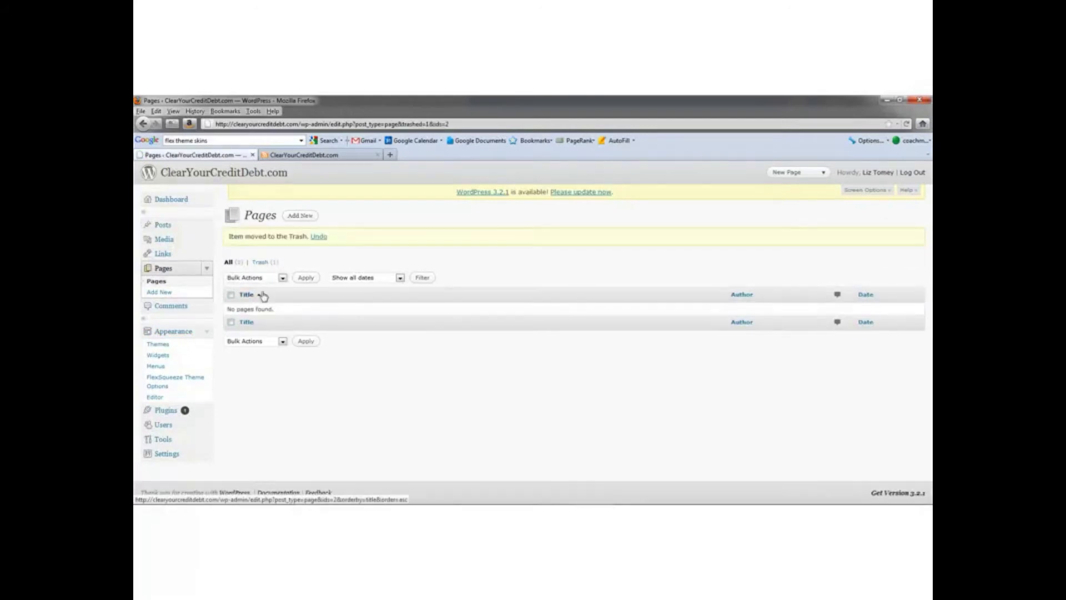
pyautogui.click(155, 282)
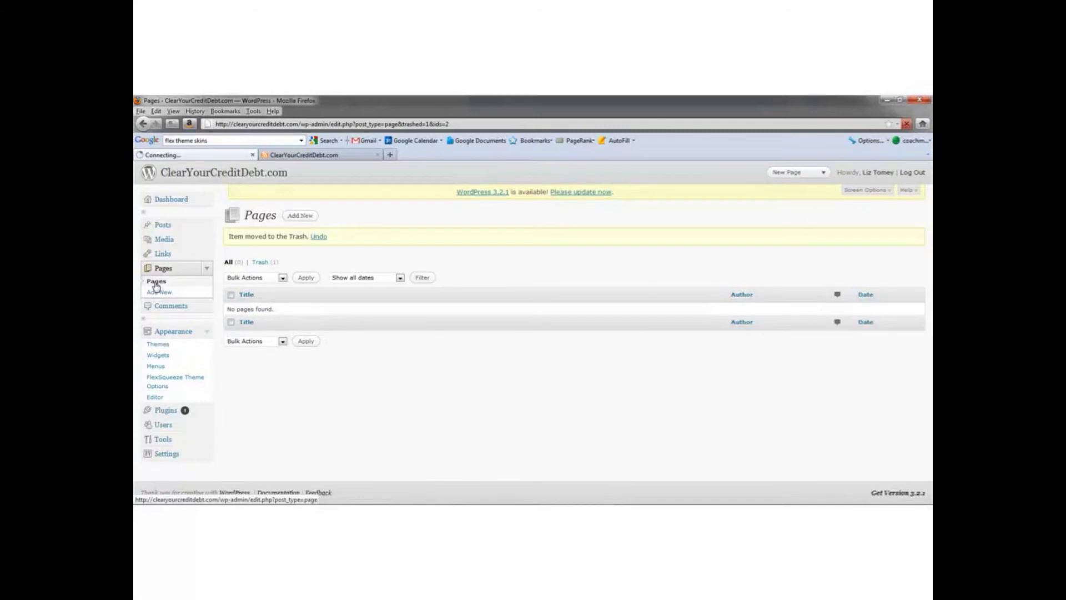
# - Collapse the expanded Pages and Appearance submenus and open the post Categories page in the WordPress admin
pyautogui.click(206, 269)
pyautogui.click(209, 310)
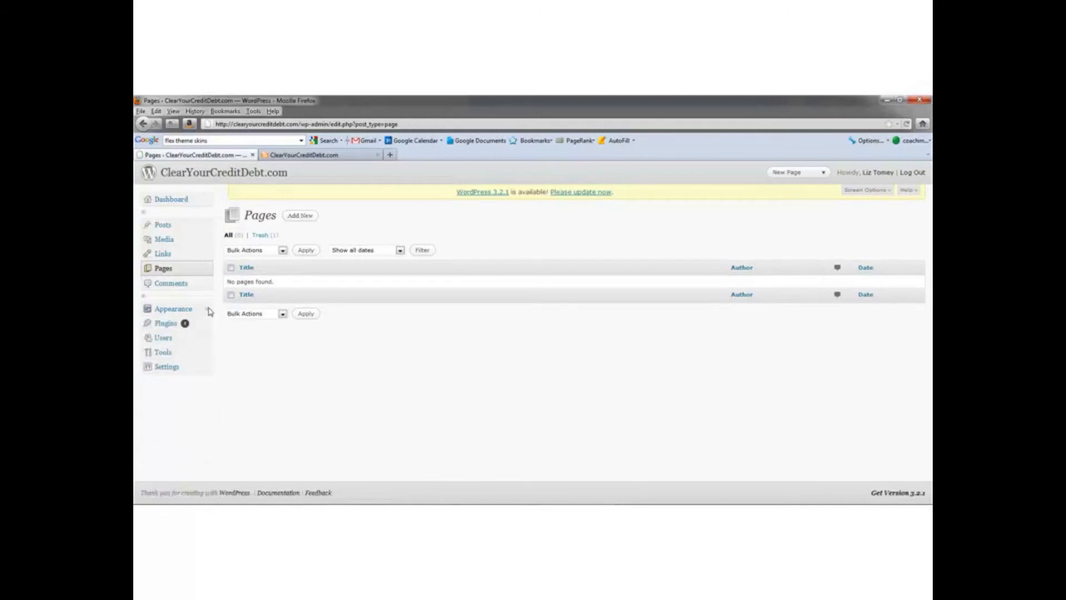
pyautogui.click(207, 225)
pyautogui.click(162, 259)
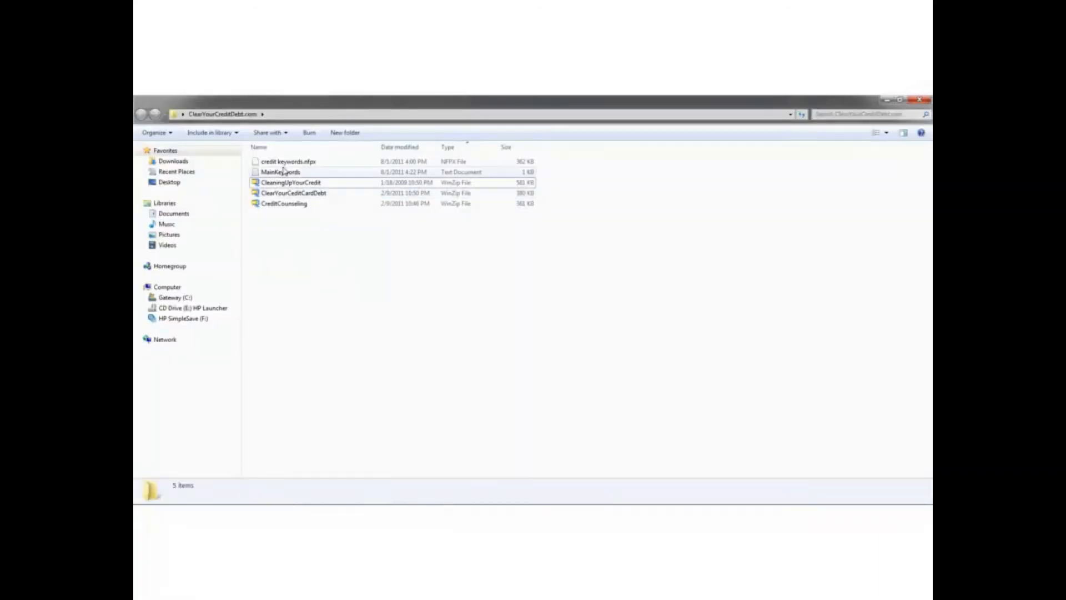
# - Open the MainKeywords text file from the ClearYourCreditDebt.com folder to view the keyword list
pyautogui.doubleClick(281, 172)
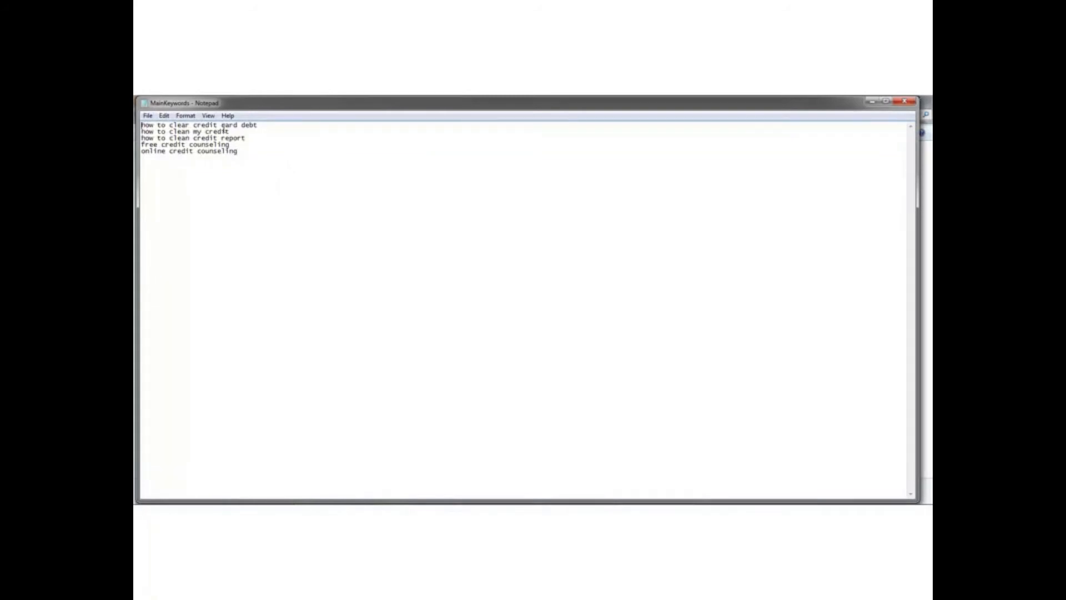
pyautogui.hotkey('ctrl', 'shift', 'Right')
pyautogui.hotkey('ctrl', 'shift', 'Right')
pyautogui.hotkey('ctrl', 'shift', 'Right')
pyautogui.hotkey('ctrl', 'shift', 'Right')
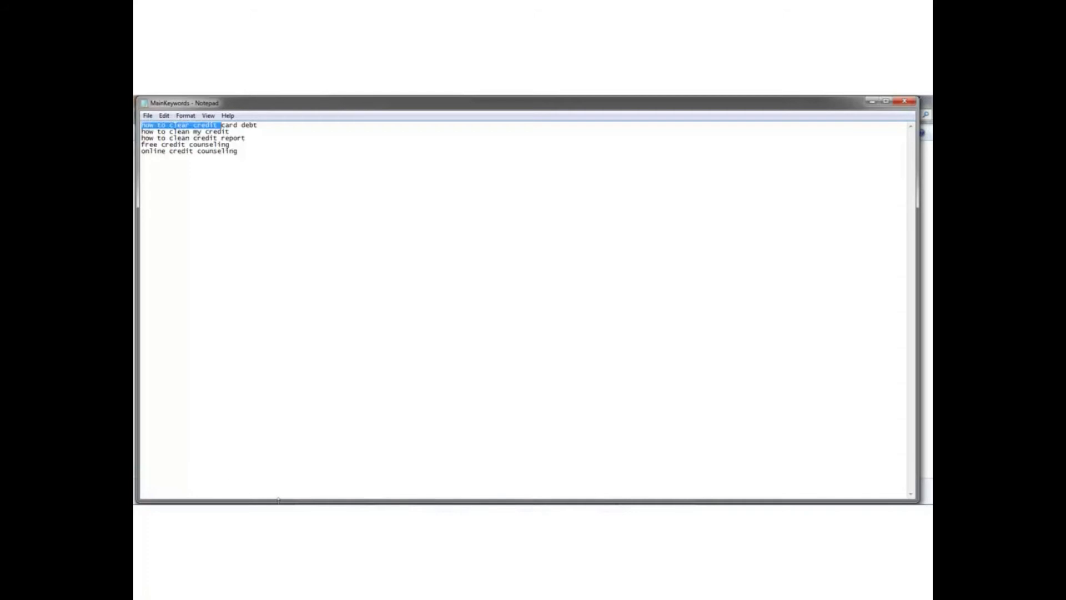
pyautogui.click(275, 472)
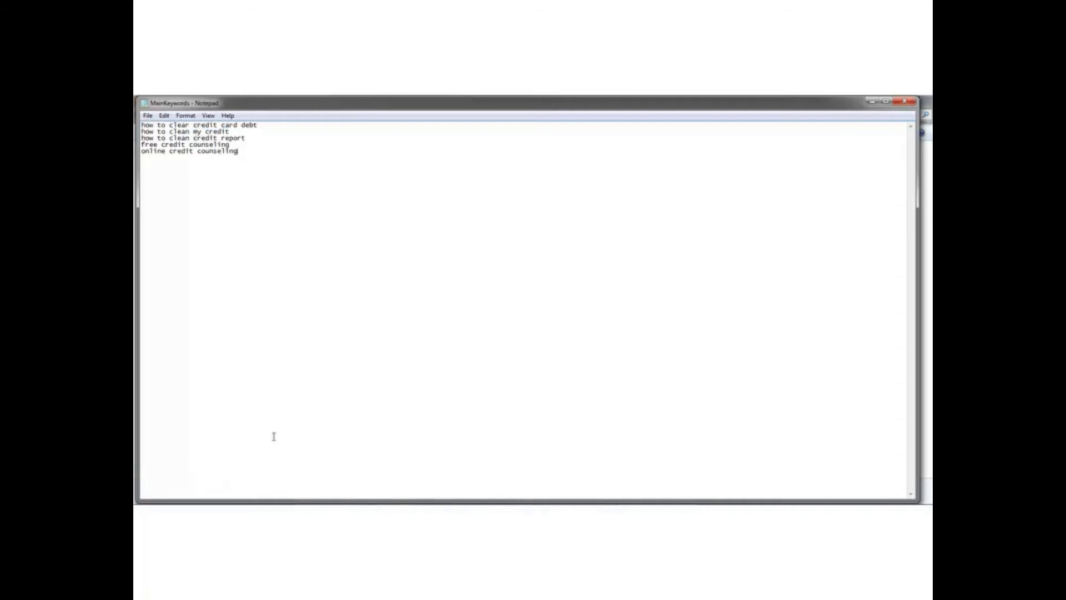
# - Start Microsoft Word 2007 and copy all five keywords from the MainKeywords file into the blank document
pyautogui.press('super')
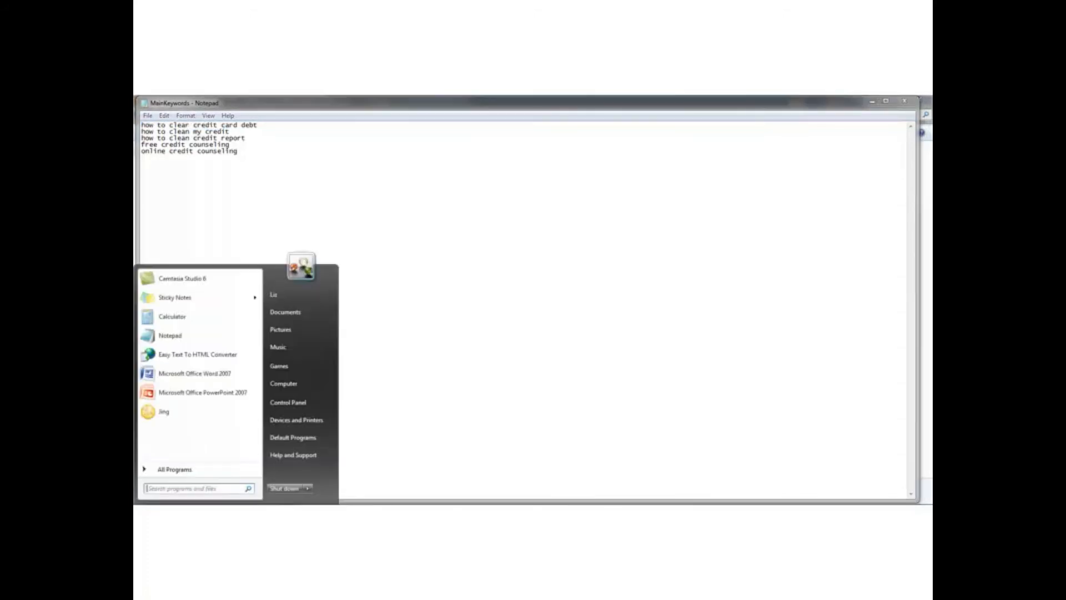
pyautogui.click(198, 373)
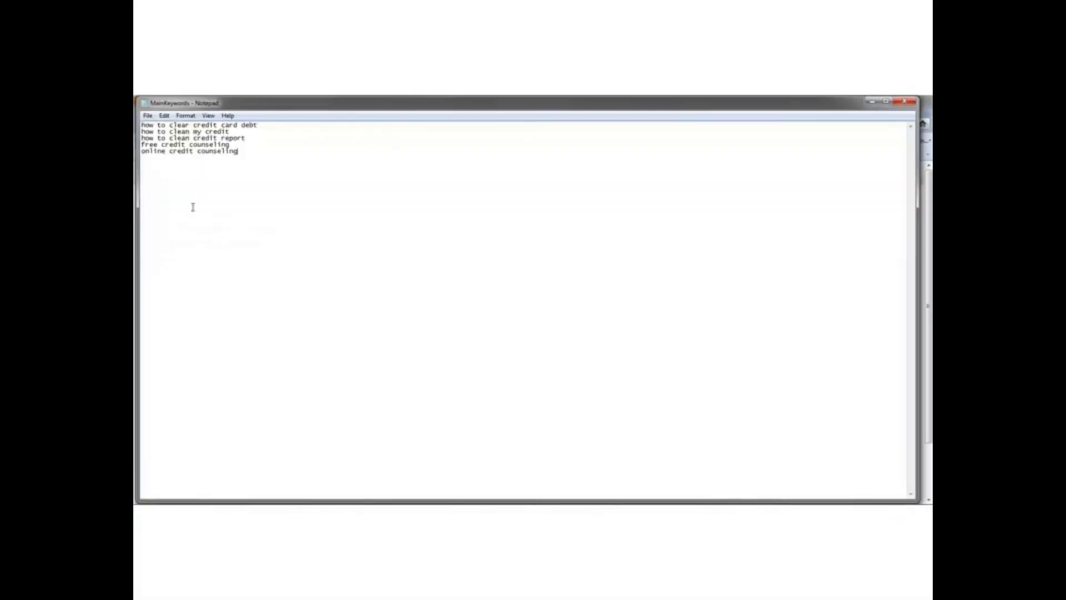
pyautogui.moveTo(239, 151); pyautogui.dragTo(141, 125)
pyautogui.rightClick(169, 137)
pyautogui.click(220, 168)
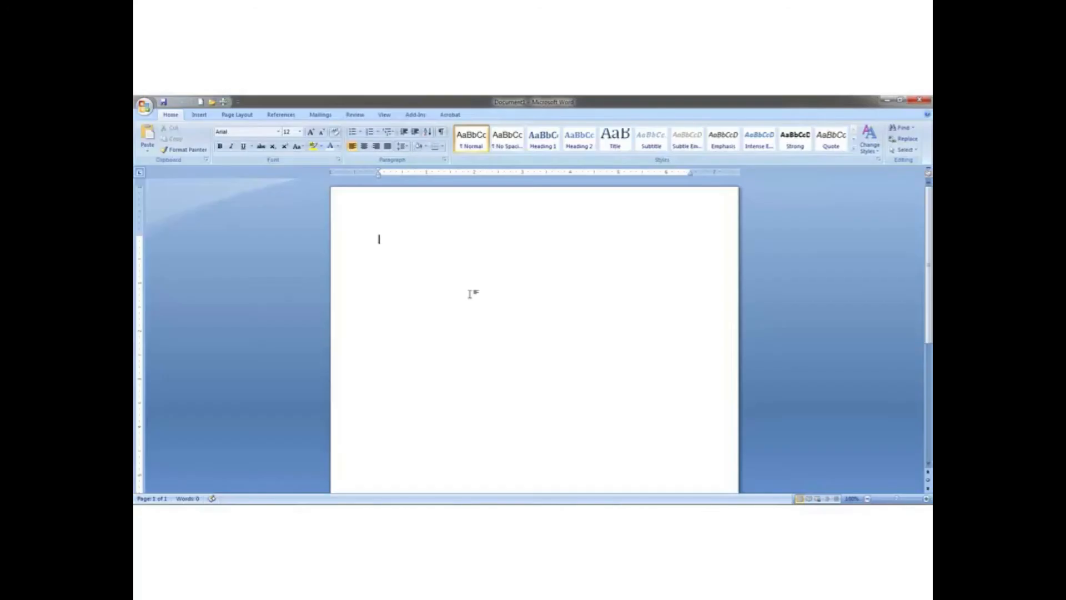
pyautogui.rightClick(469, 294)
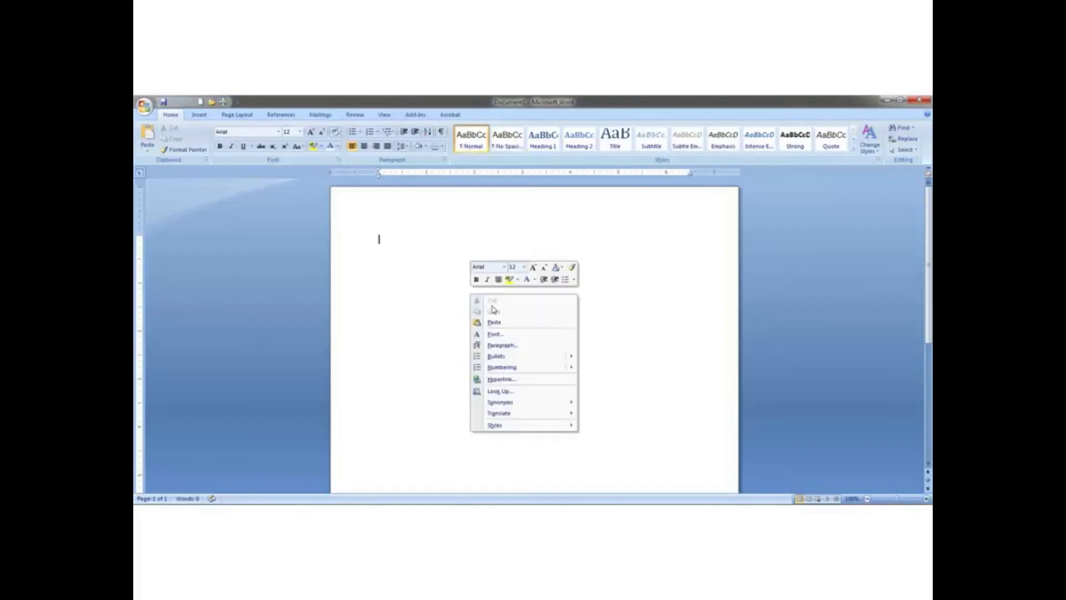
pyautogui.click(499, 323)
# - Change the case of all five keyword lines in the Word document to Capitalize Each Word
pyautogui.moveTo(469, 314); pyautogui.dragTo(369, 228)
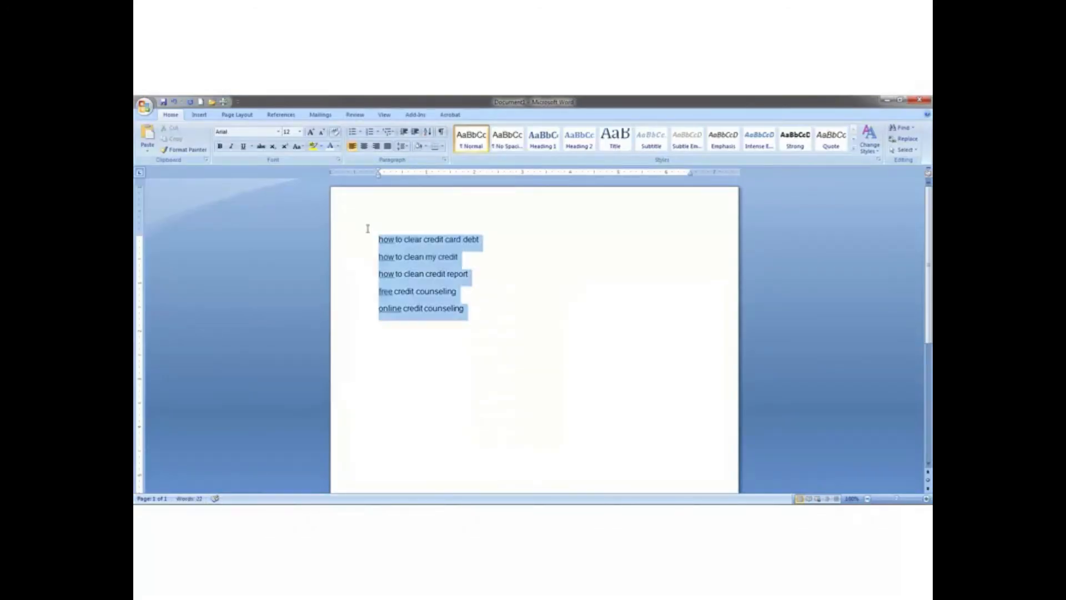
pyautogui.click(298, 146)
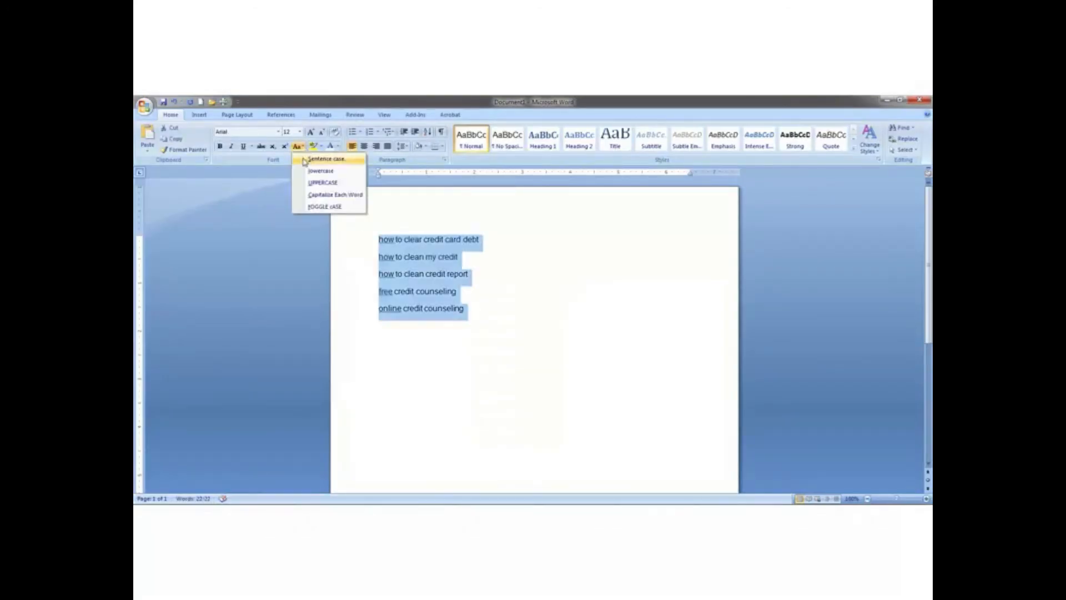
pyautogui.click(306, 196)
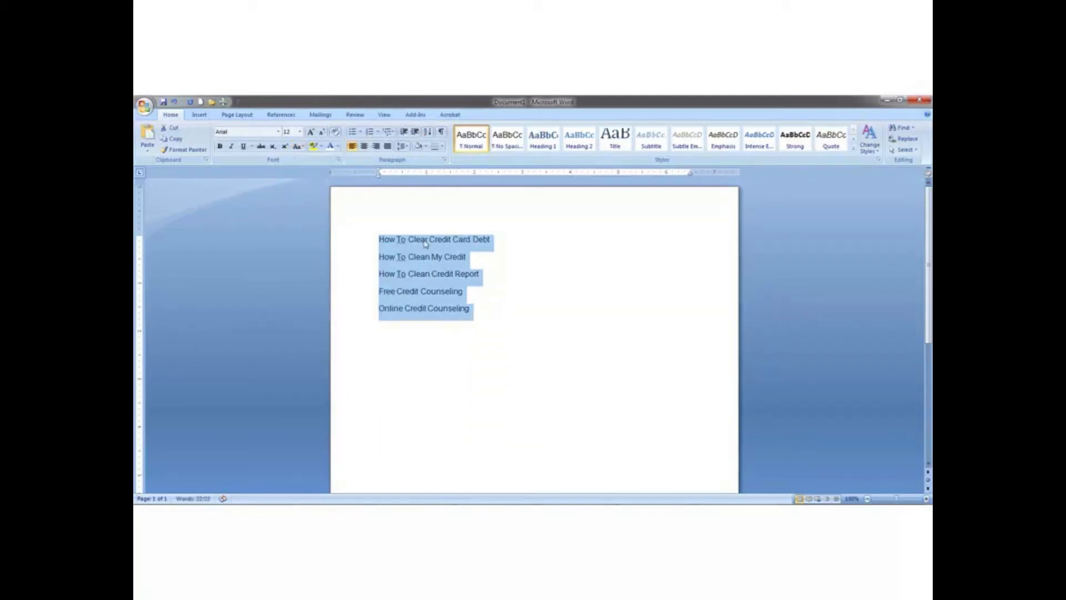
# - Copy the capitalized keywords from Word into the MainKeywords file, below the original lowercase list
pyautogui.rightClick(434, 286)
pyautogui.click(491, 304)
pyautogui.hotkey('alt', 'Tab')
pyautogui.rightClick(176, 152)
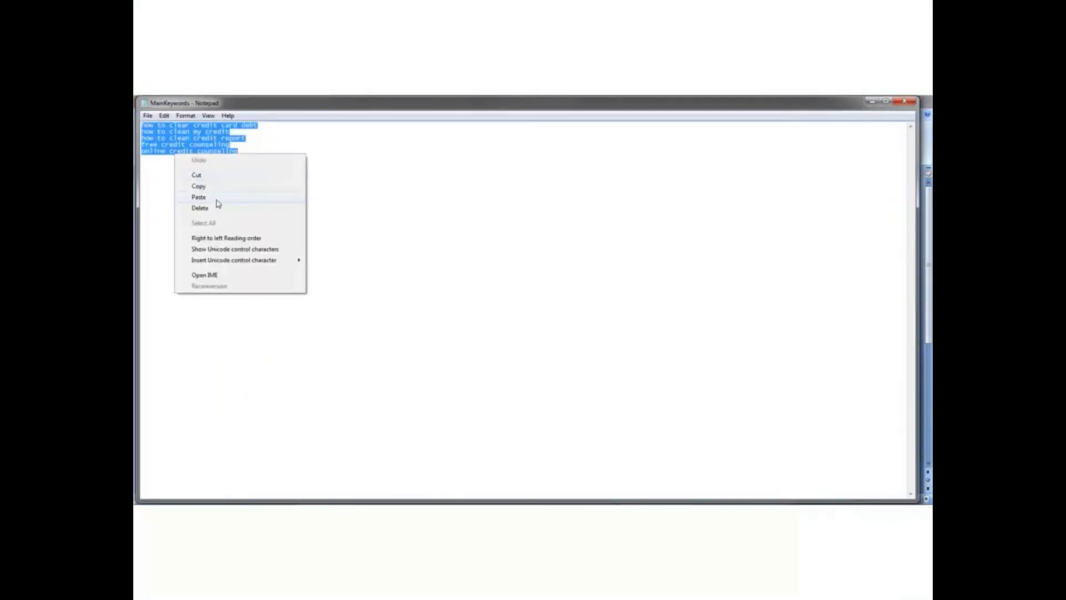
pyautogui.click(217, 199)
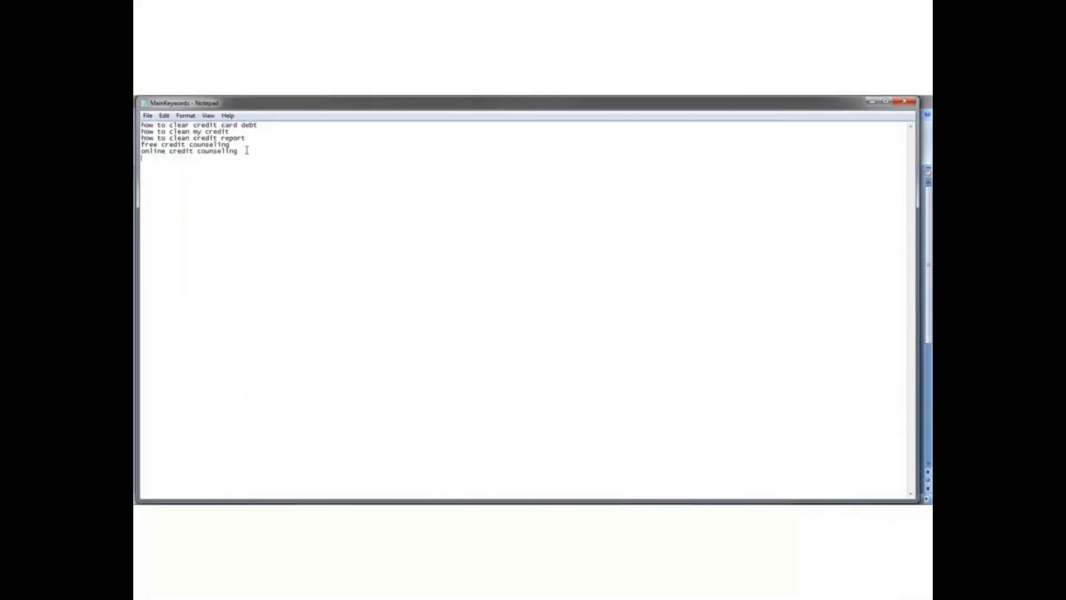
pyautogui.hotkey('ctrl', 'v')
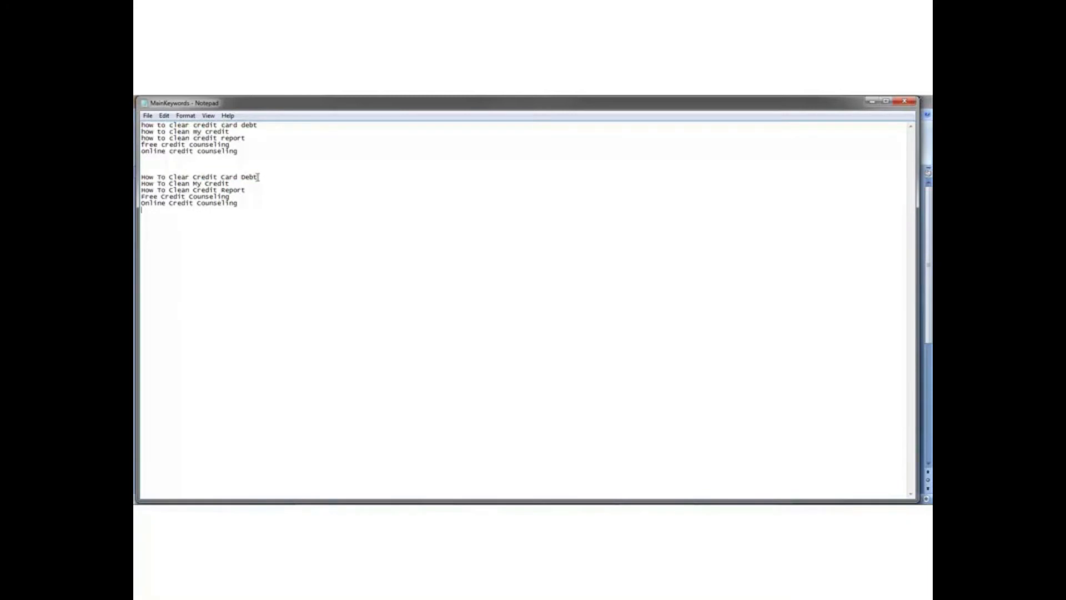
# - Copy the capitalized line "How To Clear Credit Card Debt" from the MainKeywords file and return to the WordPress Categories page
pyautogui.moveTo(258, 177); pyautogui.dragTo(144, 176)
pyautogui.rightClick(144, 177)
pyautogui.click(179, 210)
pyautogui.hotkey('alt', 'Tab')
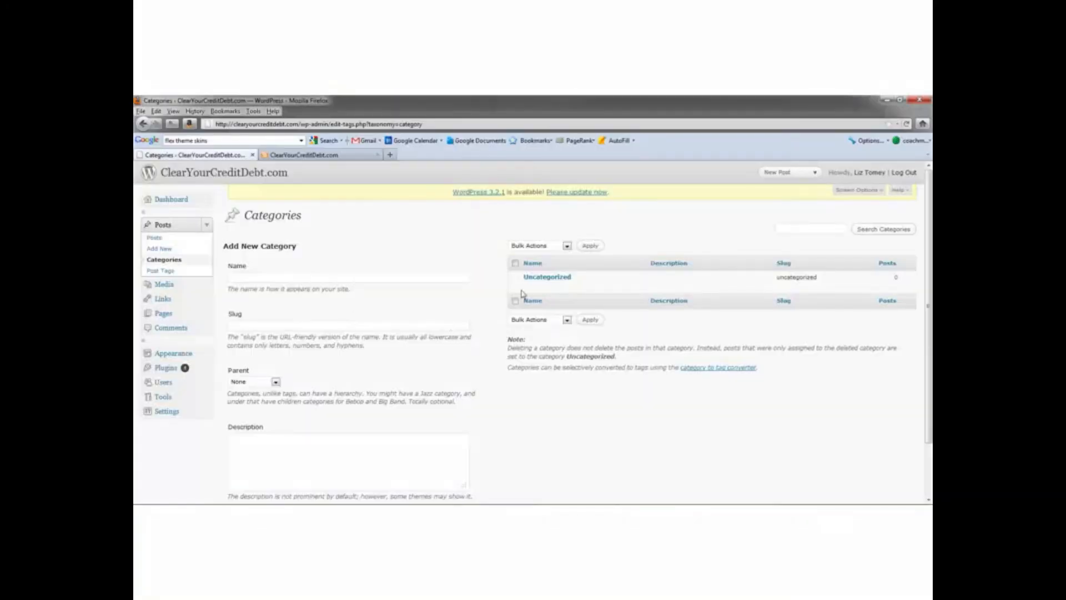
# - Edit the Uncategorized category, setting both its name and slug to "Credit Debt", and update it
pyautogui.click(528, 287)
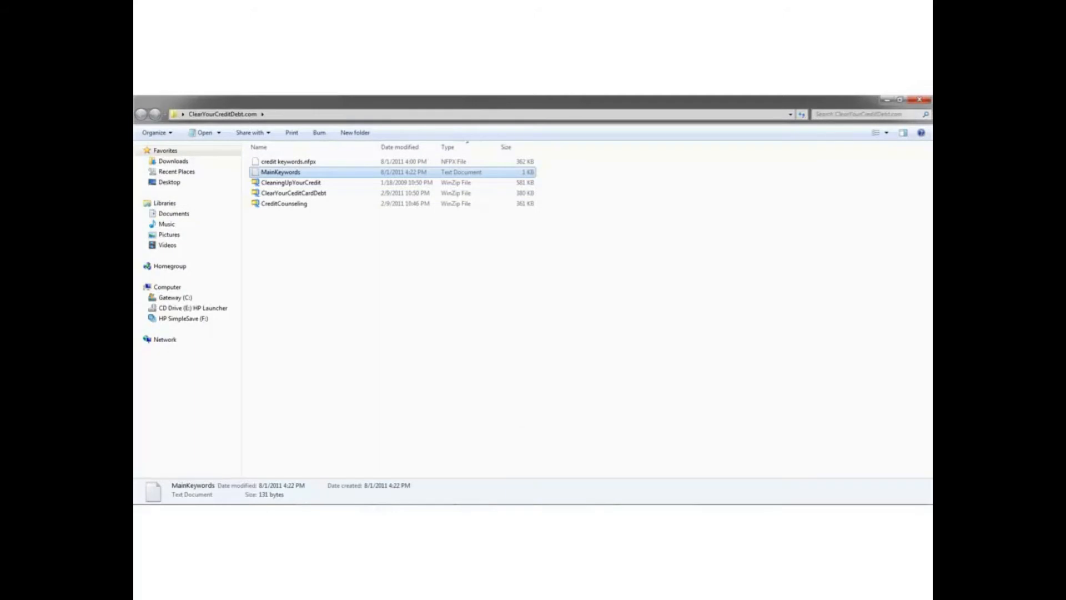
pyautogui.click(575, 513)
pyautogui.moveTo(402, 238); pyautogui.dragTo(340, 241)
pyautogui.press('BackSpace')
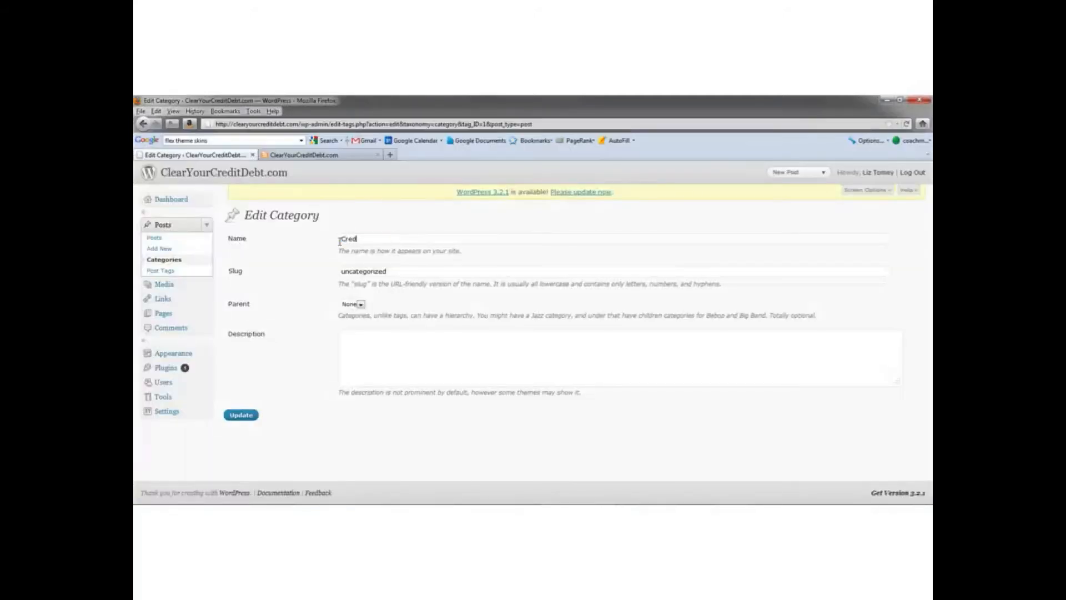
pyautogui.write('Credit Debt')
pyautogui.moveTo(394, 272); pyautogui.dragTo(328, 276)
pyautogui.write('Credit Debt')
pyautogui.click(237, 416)
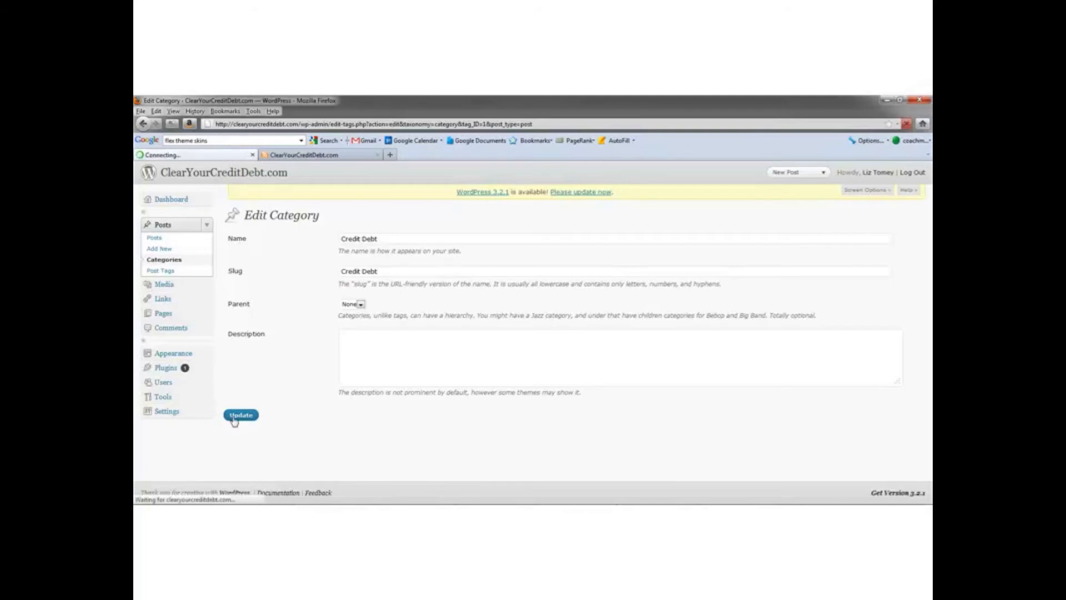
# - Add a new category named "How To Clear Credit Card Debt" using the copied keyword
pyautogui.click(240, 304)
pyautogui.rightClick(240, 304)
pyautogui.click(292, 348)
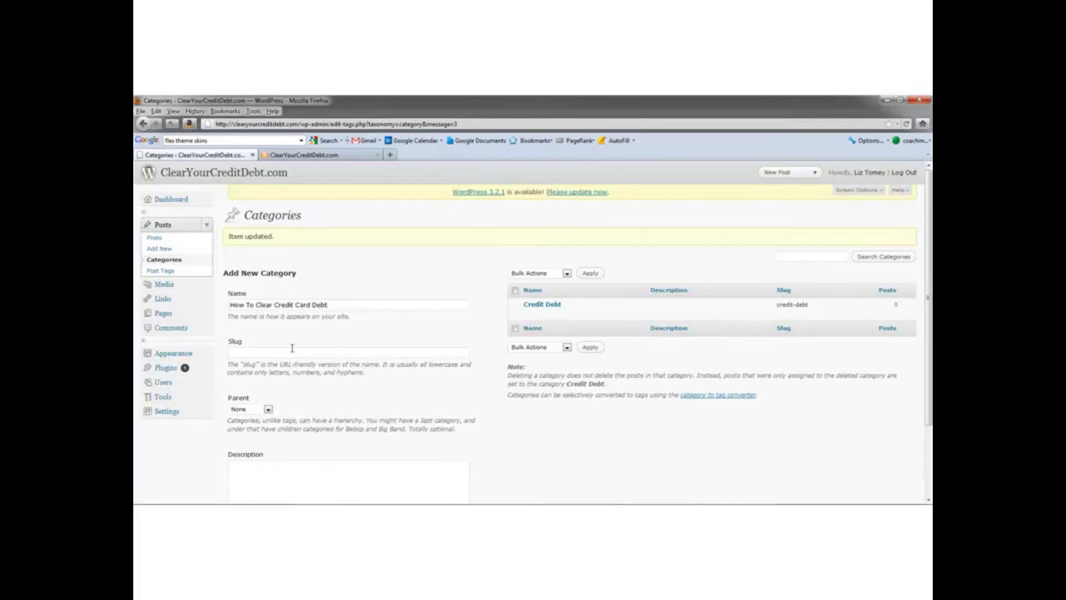
pyautogui.press('Return')
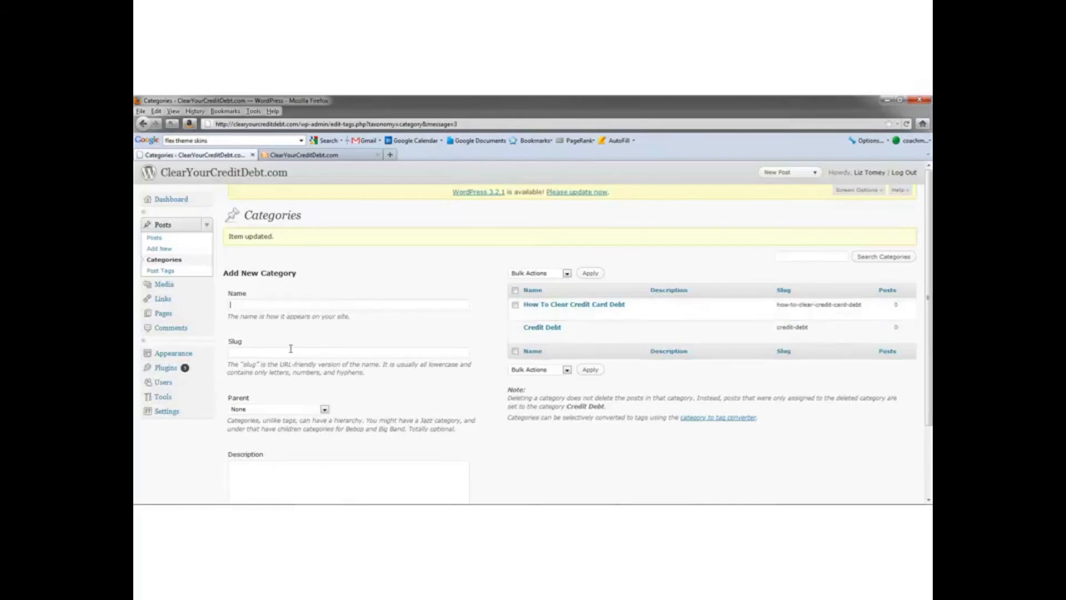
# - Copy "How To Clean My Credit" from the MainKeywords file and add it as a new WordPress category
pyautogui.click(723, 503)
pyautogui.moveTo(142, 184); pyautogui.dragTo(228, 183)
pyautogui.rightClick(168, 185)
pyautogui.click(218, 221)
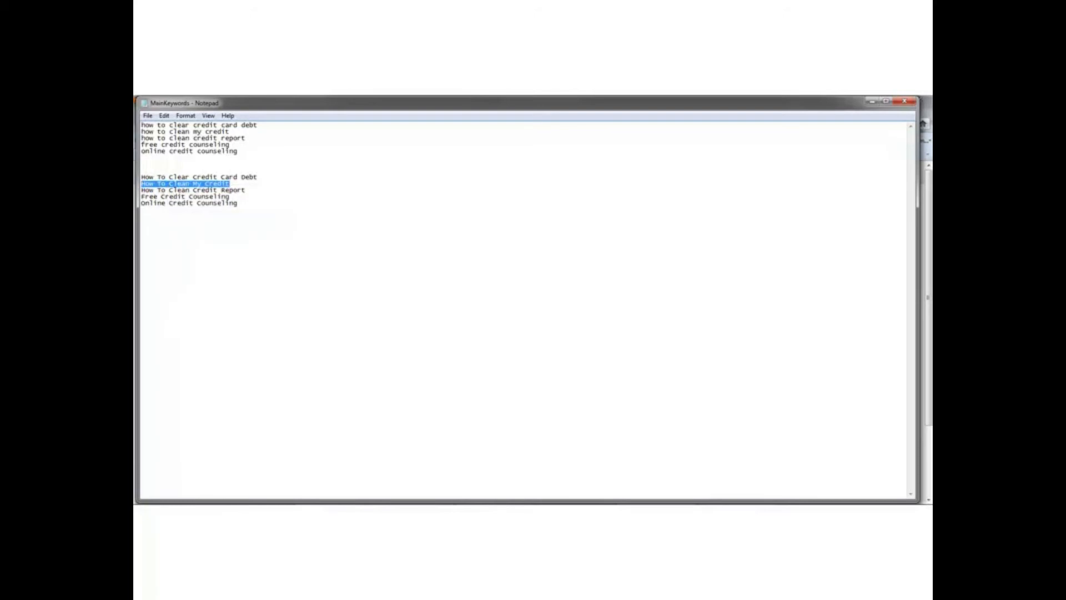
pyautogui.click(540, 504)
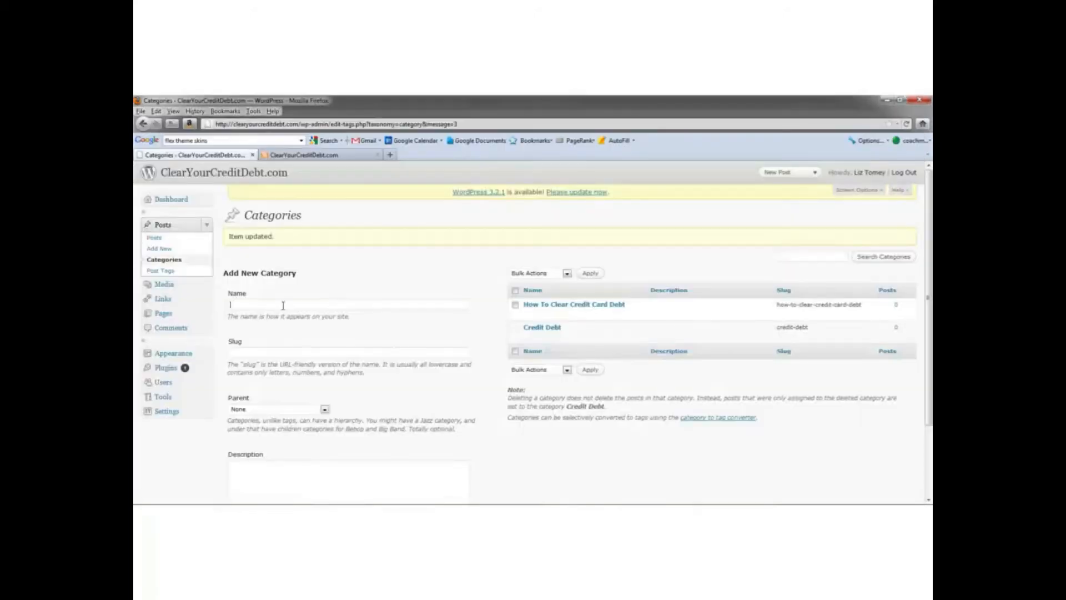
pyautogui.rightClick(252, 308)
pyautogui.click(276, 352)
pyautogui.press('Return')
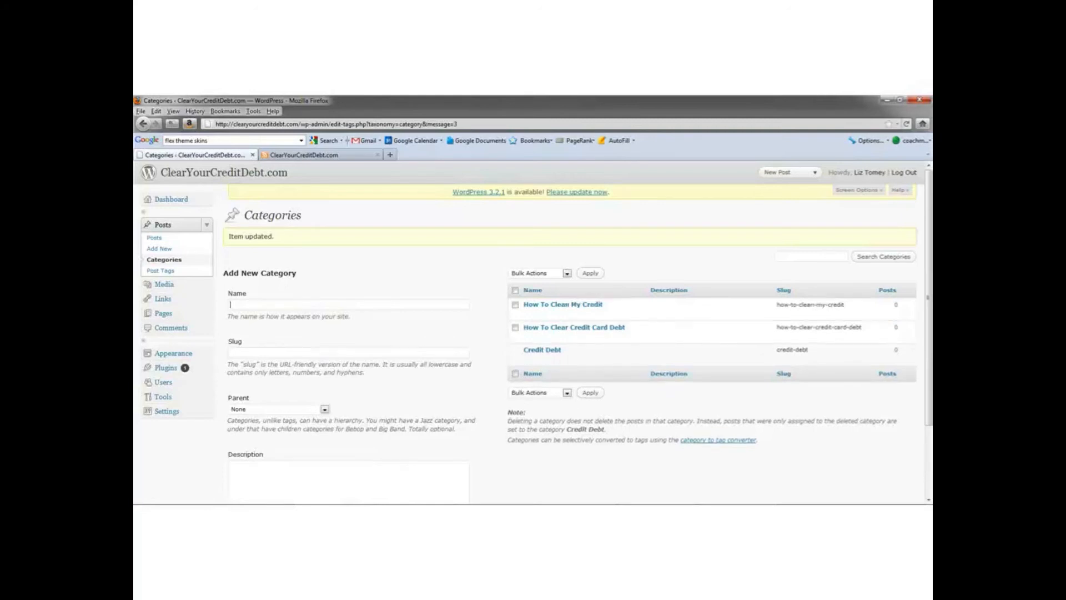
# - Copy "How To Clean Credit Report" from the MainKeywords file and add it as a new WordPress category
pyautogui.click(543, 503)
pyautogui.moveTo(248, 191); pyautogui.dragTo(142, 190)
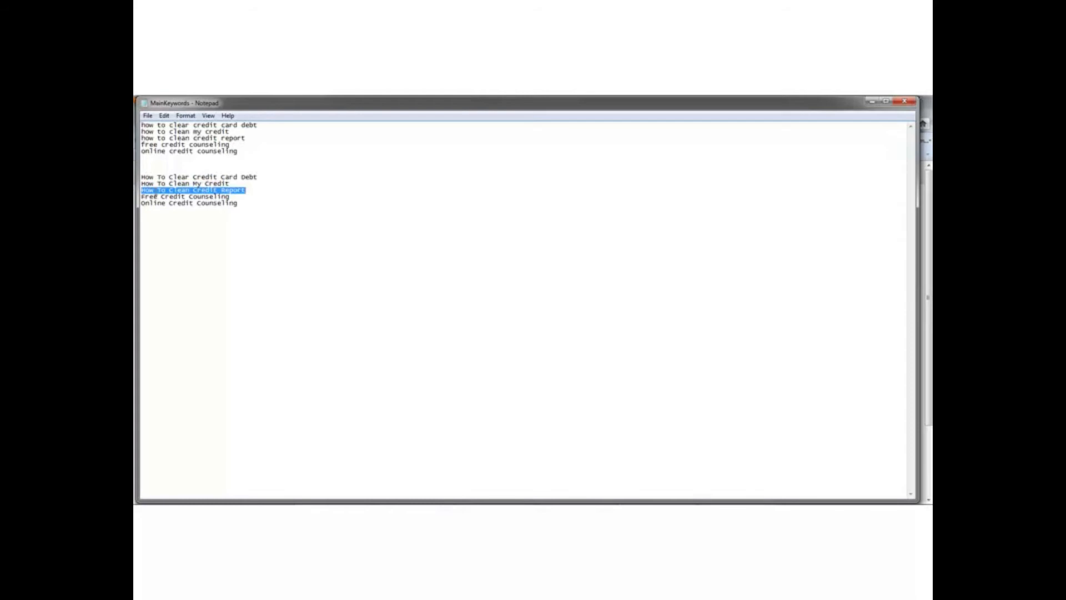
pyautogui.rightClick(153, 189)
pyautogui.click(183, 225)
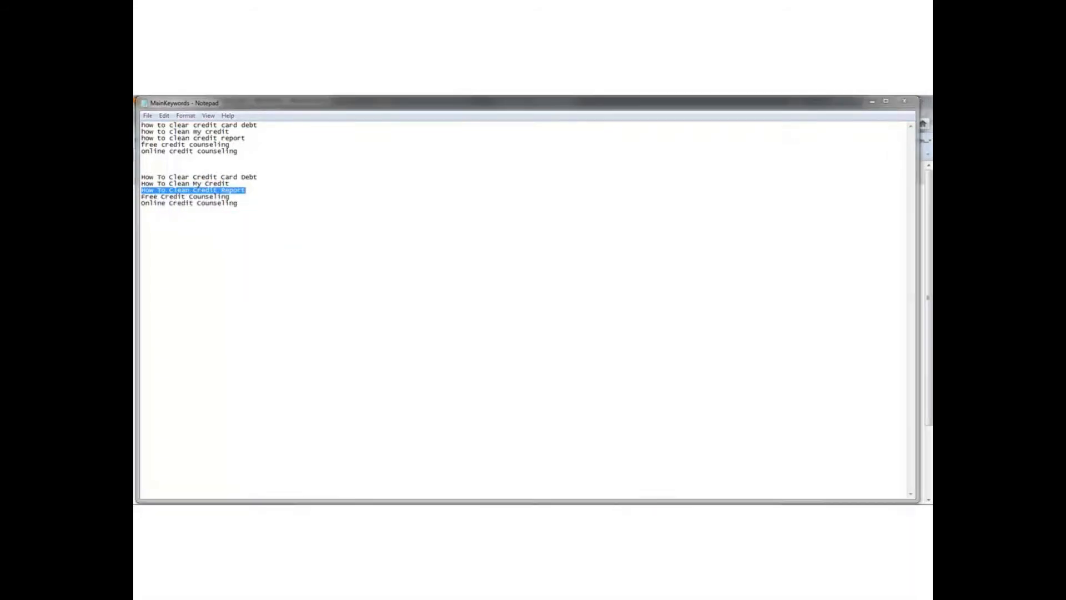
pyautogui.hotkey('alt', 'Tab')
pyautogui.rightClick(250, 305)
pyautogui.click(273, 349)
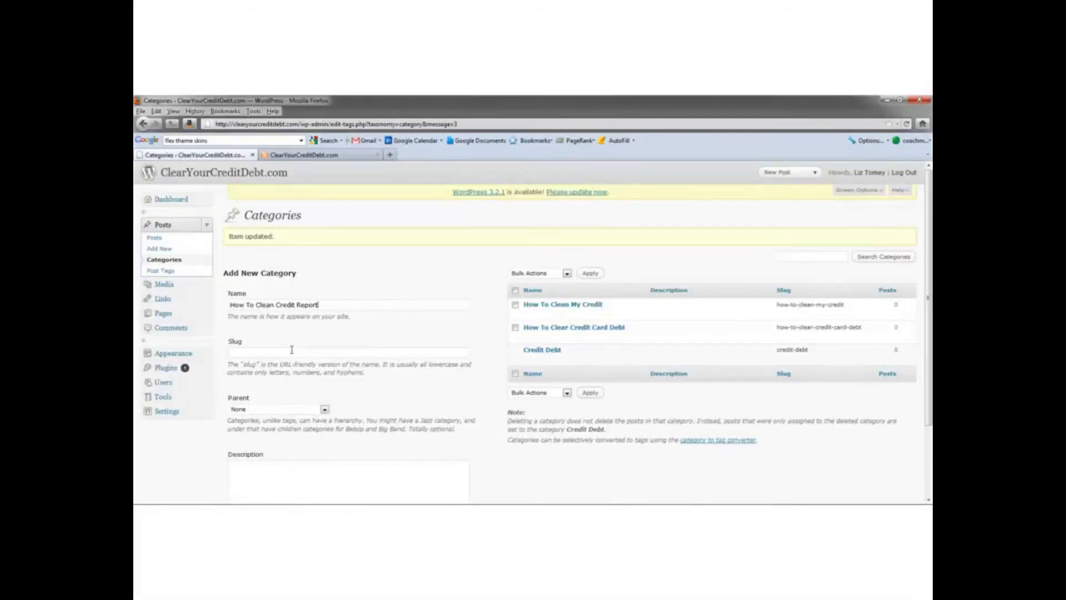
pyautogui.press('Return')
# - Copy "Free Credit Counseling" from the Word document and add it as a new WordPress category
pyautogui.hotkey('alt', 'Tab')
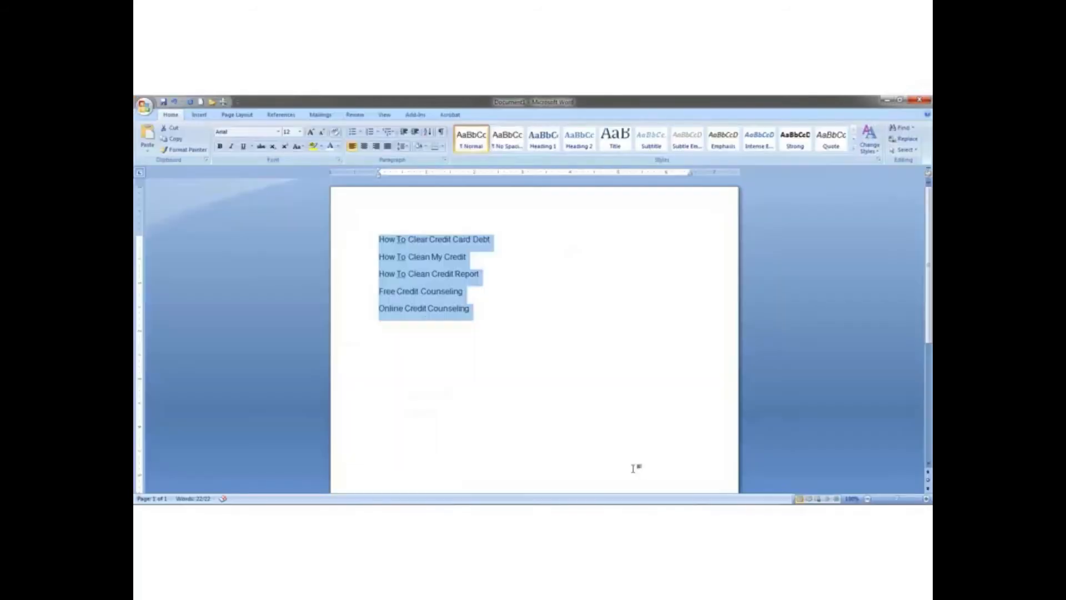
pyautogui.click(380, 292)
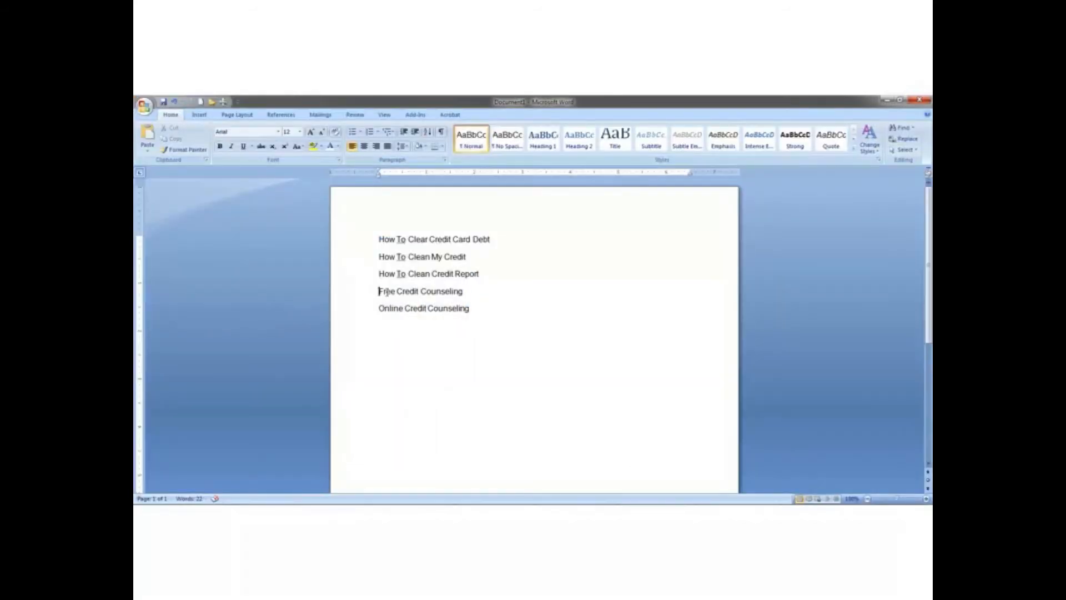
pyautogui.moveTo(380, 292); pyautogui.dragTo(452, 295)
pyautogui.rightClick(452, 296)
pyautogui.click(474, 312)
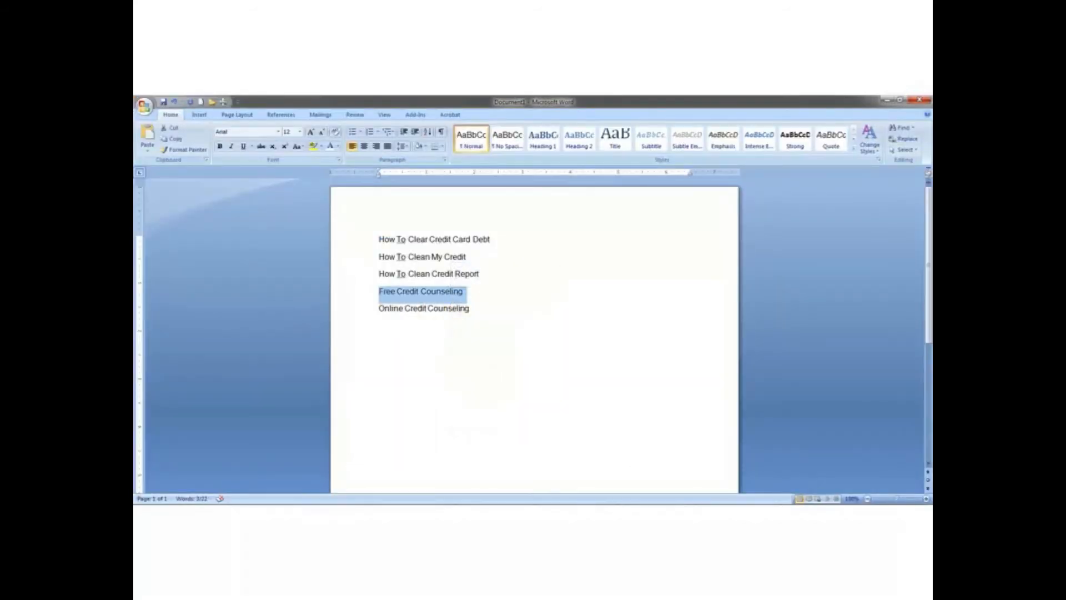
pyautogui.hotkey('alt', 'Tab')
pyautogui.rightClick(254, 306)
pyautogui.click(301, 349)
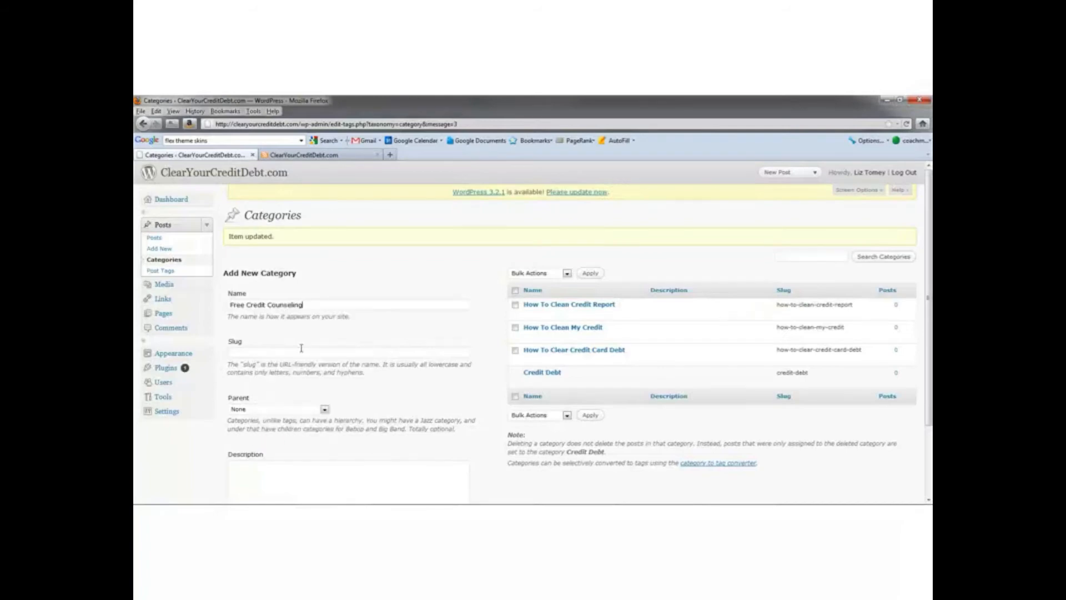
pyautogui.press('Return')
# - Copy "Online Credit Counseling" from the Word document and add it as a new WordPress category
pyautogui.hotkey('alt', 'Tab')
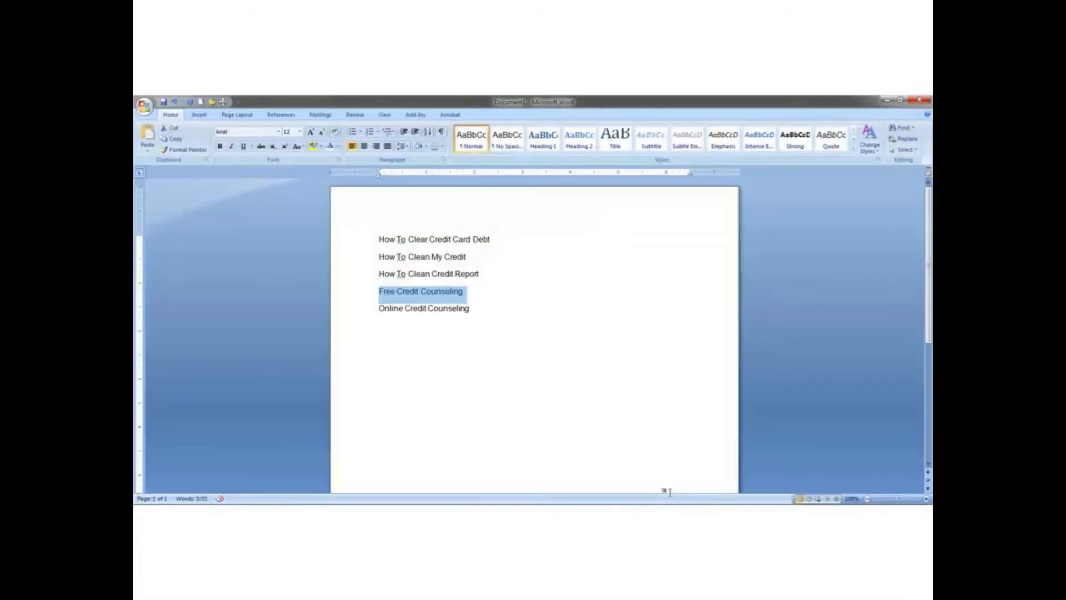
pyautogui.moveTo(379, 310); pyautogui.dragTo(457, 310)
pyautogui.rightClick(459, 309)
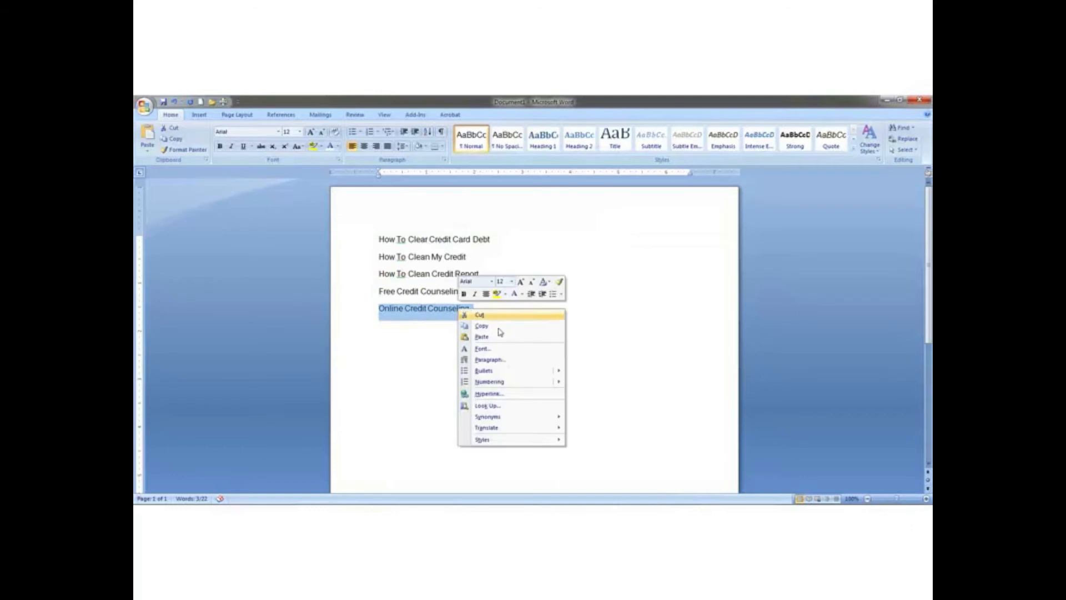
pyautogui.click(482, 326)
pyautogui.hotkey('alt', 'Tab')
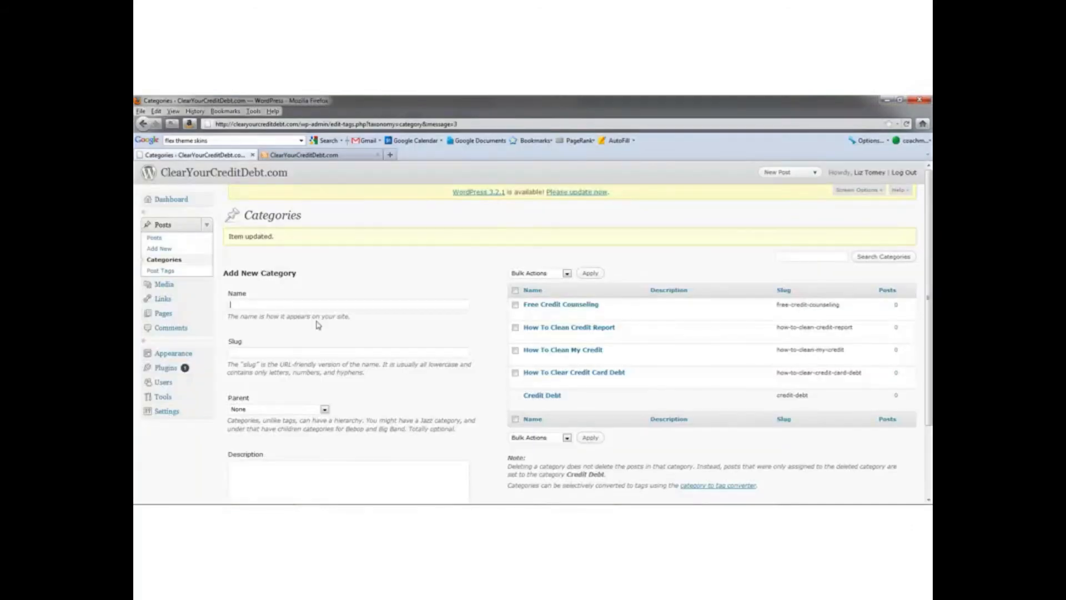
pyautogui.rightClick(296, 305)
pyautogui.click(321, 348)
pyautogui.press('Return')
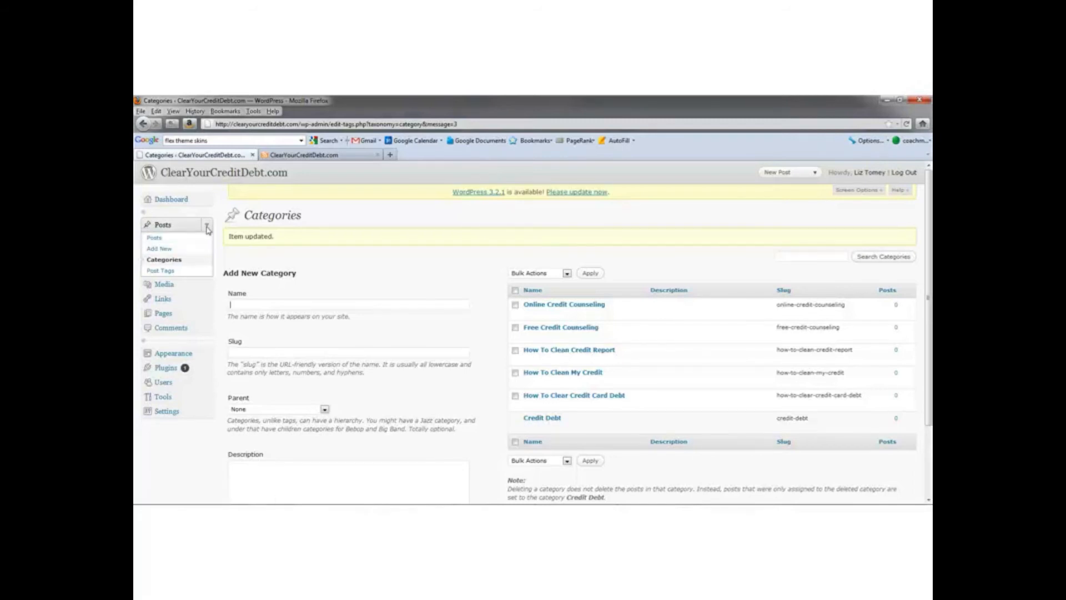
# - Switch to the live ClearYourCreditDebt.com home page and reload it to check the site
pyautogui.click(295, 156)
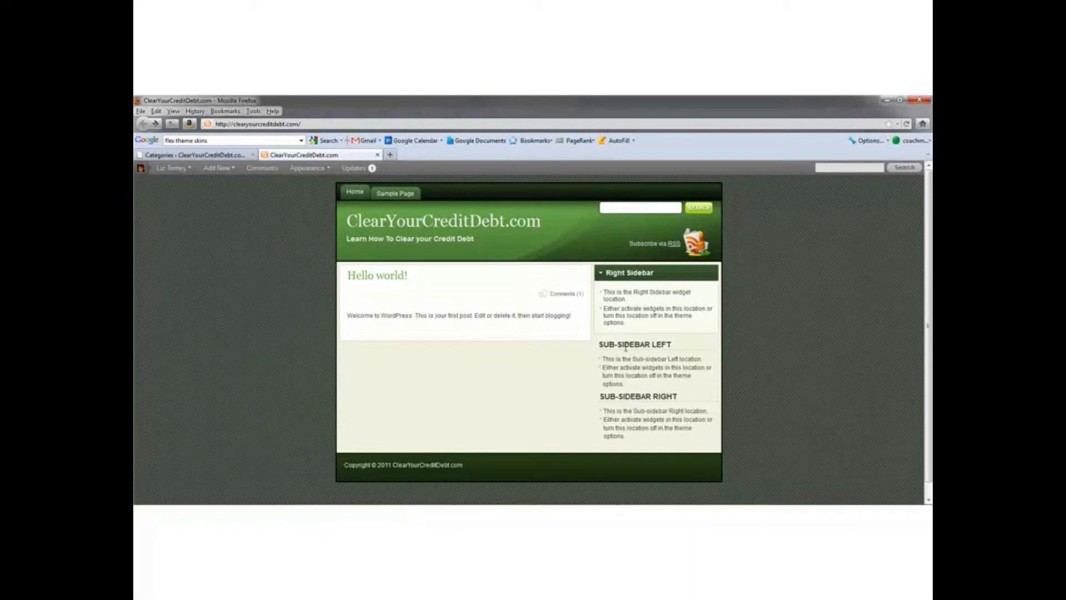
pyautogui.click(906, 123)
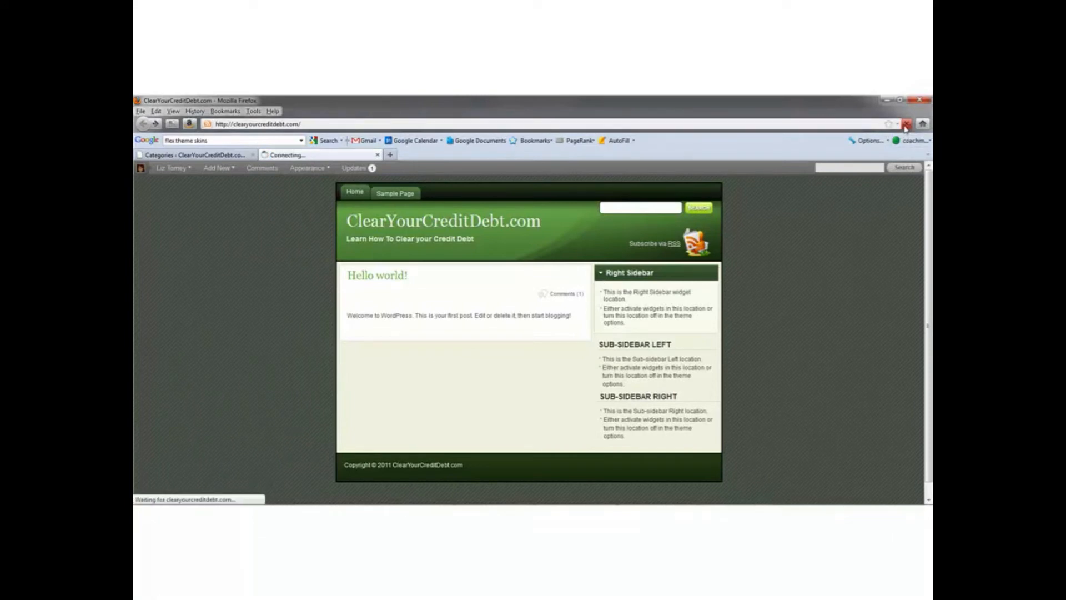
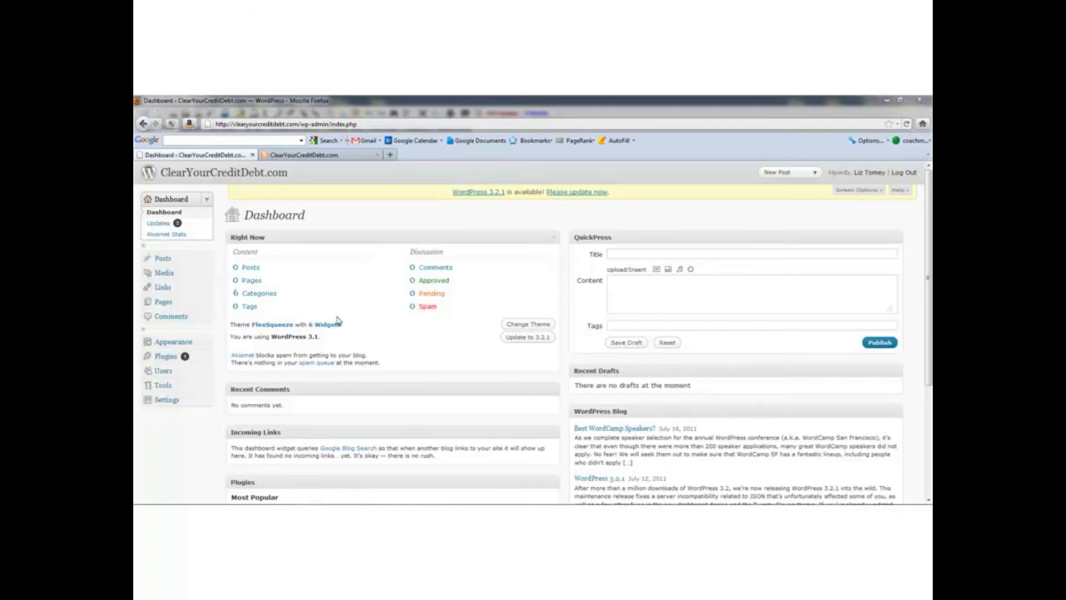
# - Open the site's post Categories page in a new browser tab and view the category list
pyautogui.rightClick(252, 299)
pyautogui.click(277, 305)
pyautogui.click(316, 158)
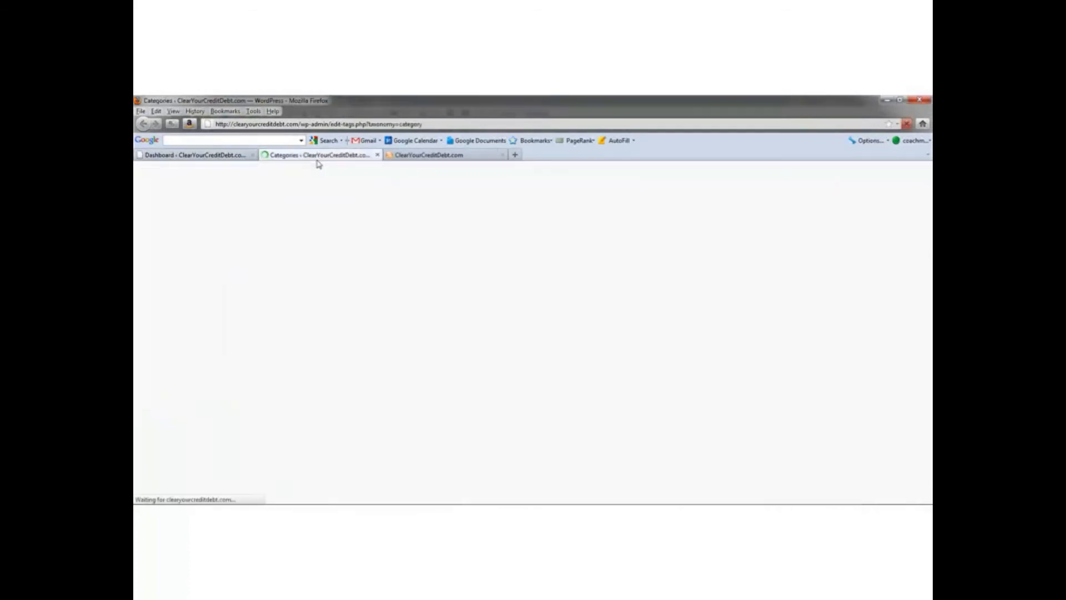
pyautogui.moveTo(542, 278)
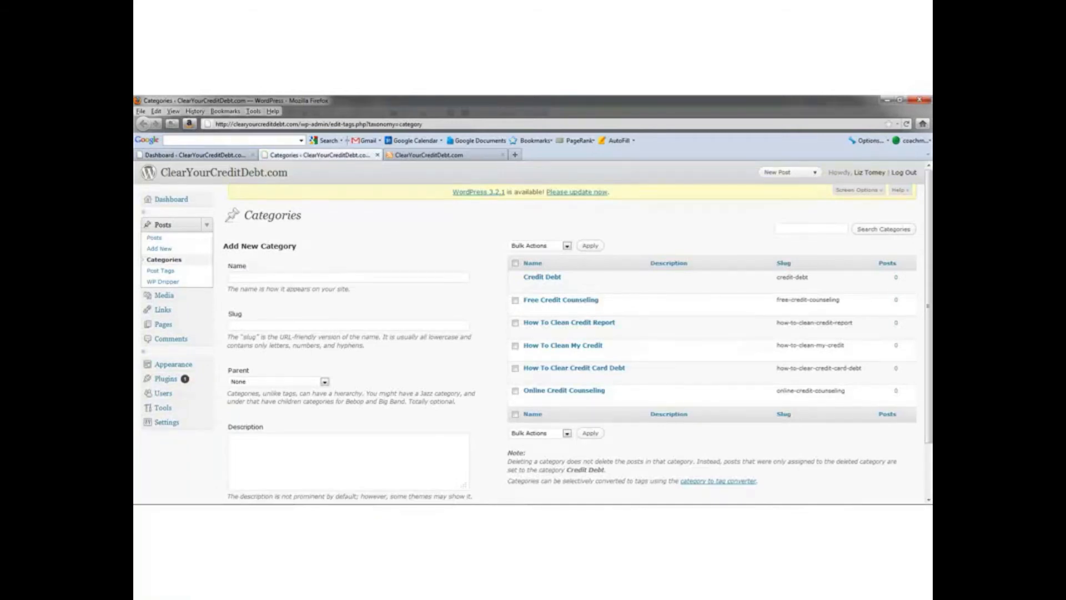
# - Switch to the ClearYourCreditDebt.com folder and extract the CleaningUpYourCredit archive into its own folder with WinZip
pyautogui.click(533, 512)
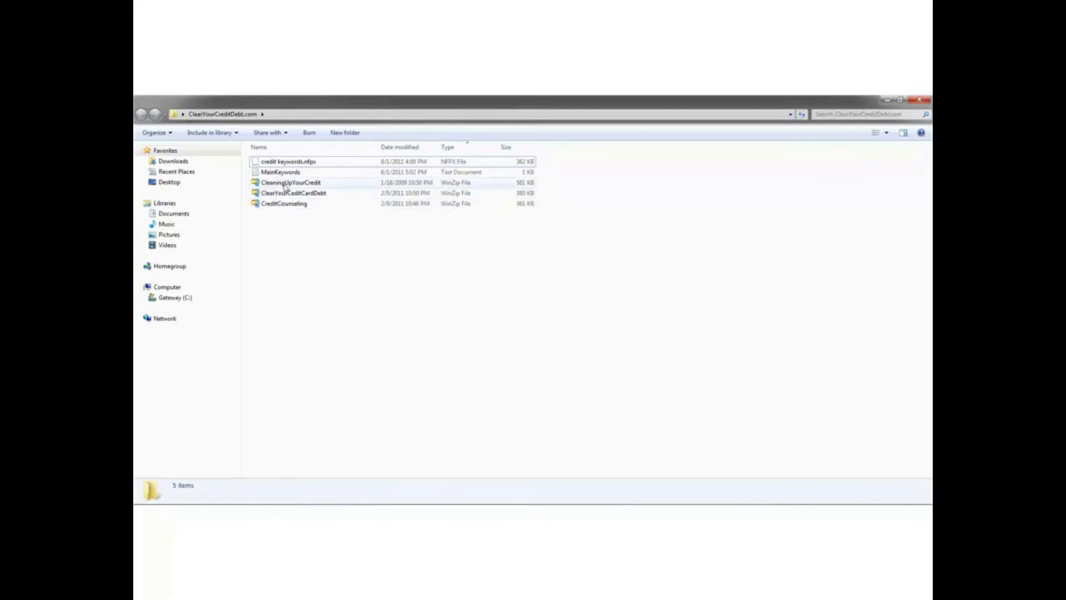
pyautogui.click(286, 187)
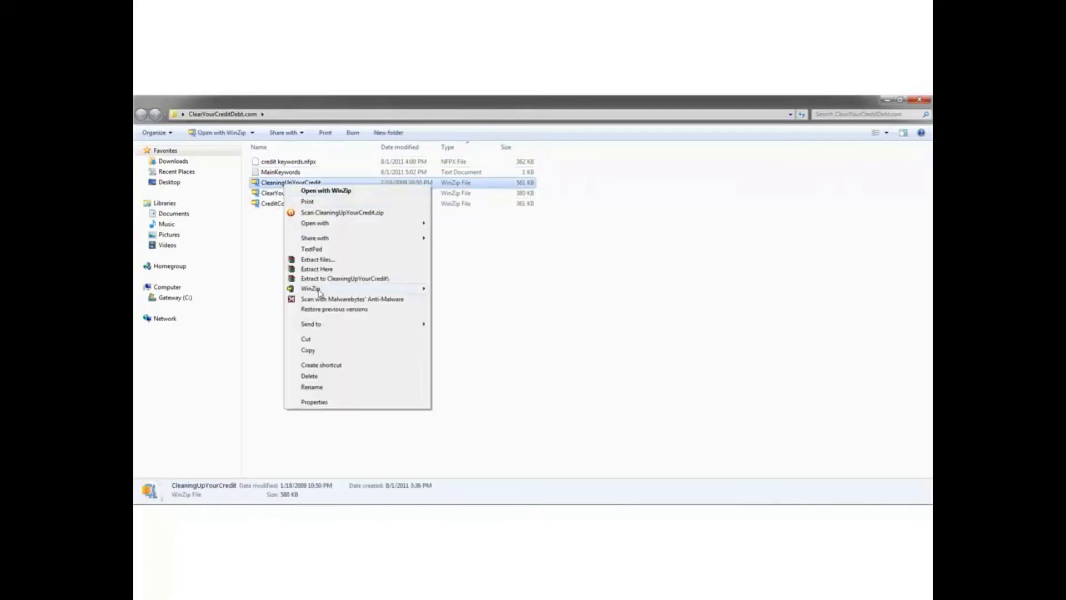
pyautogui.moveTo(318, 289)
pyautogui.click(496, 311)
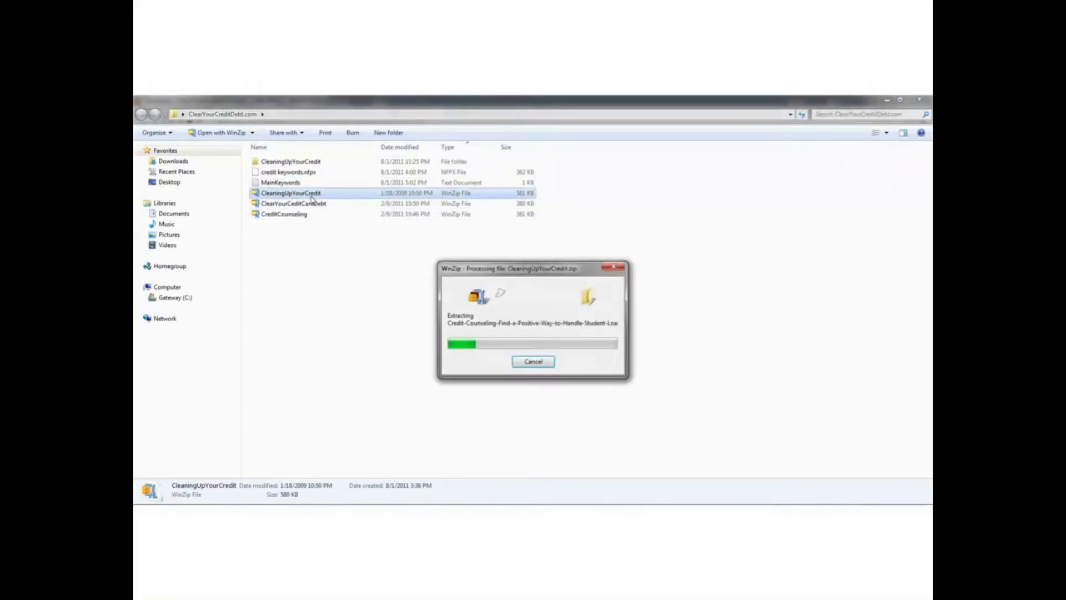
pyautogui.click(484, 381)
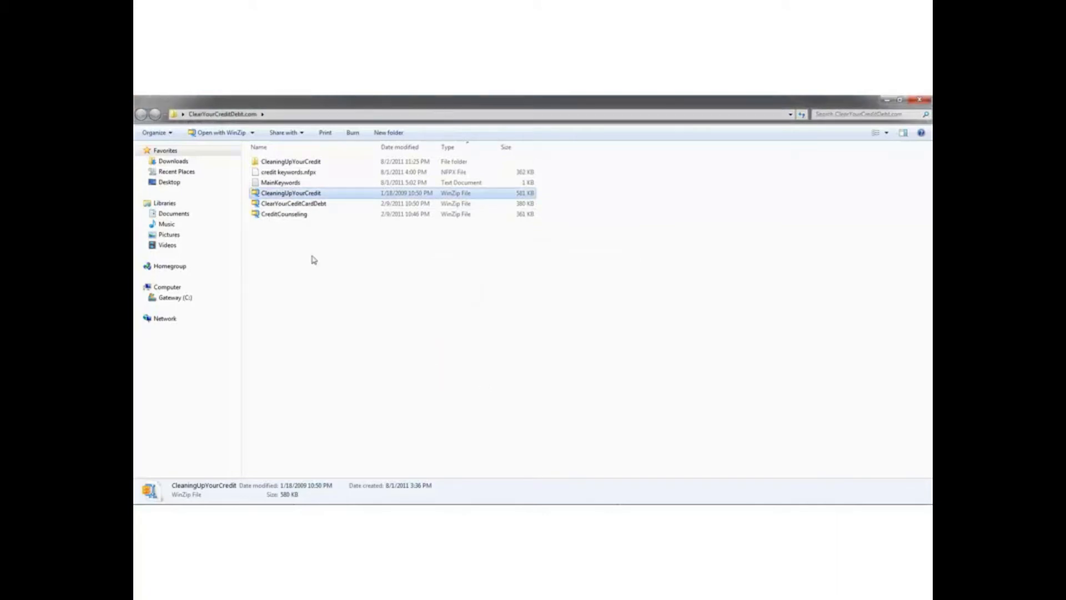
# - Extract the ClearYourCeditCardDebt archive into a folder of the same name with WinZip
pyautogui.rightClick(292, 205)
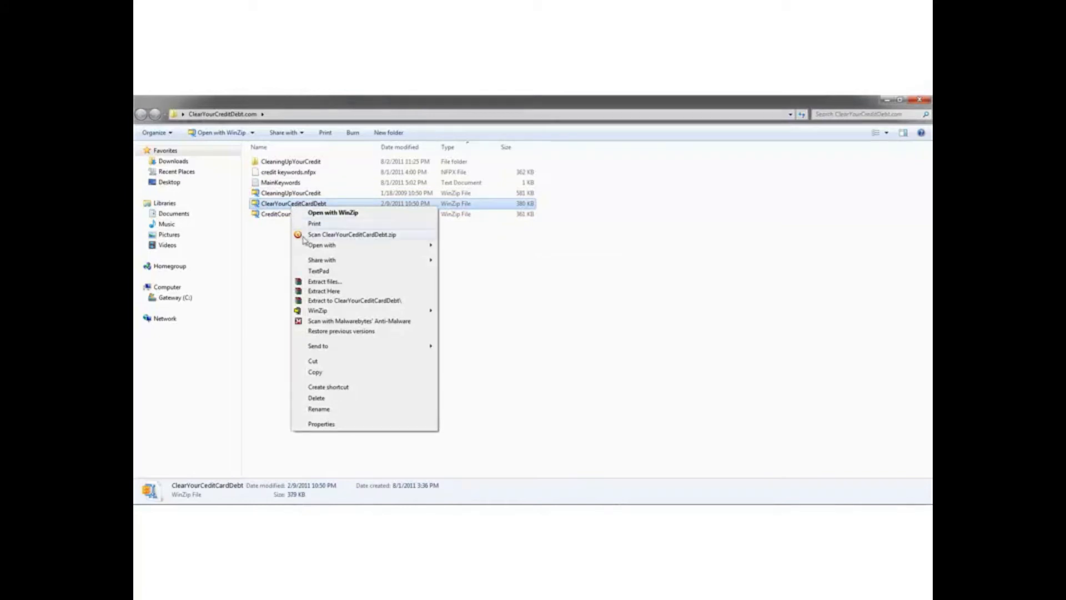
pyautogui.moveTo(332, 314)
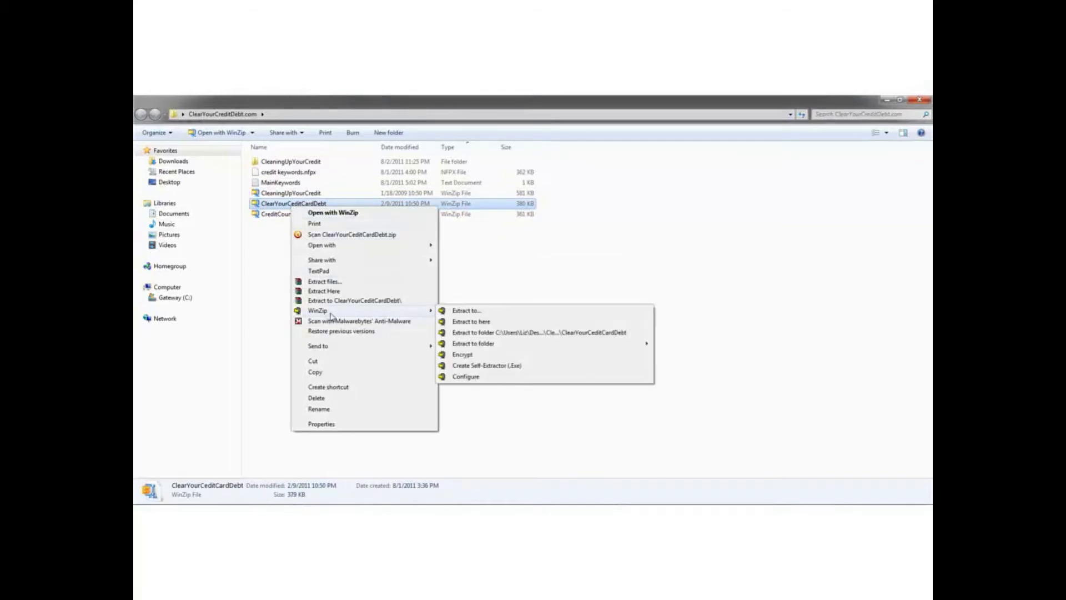
pyautogui.click(485, 334)
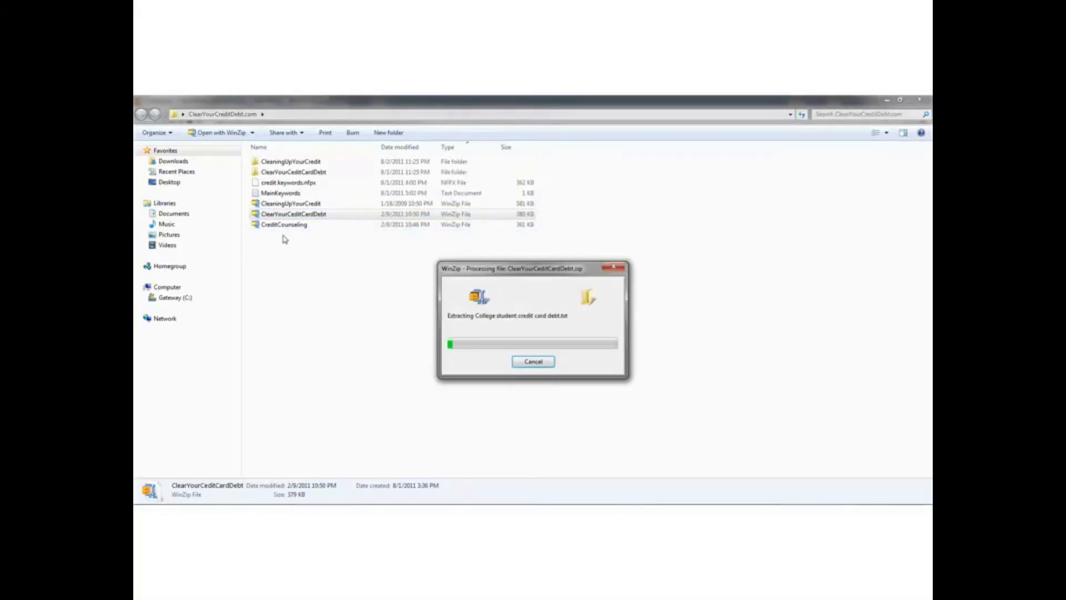
# - Extract the CreditCounseling archive into a folder of the same name with WinZip
pyautogui.click(288, 228)
pyautogui.rightClick(287, 228)
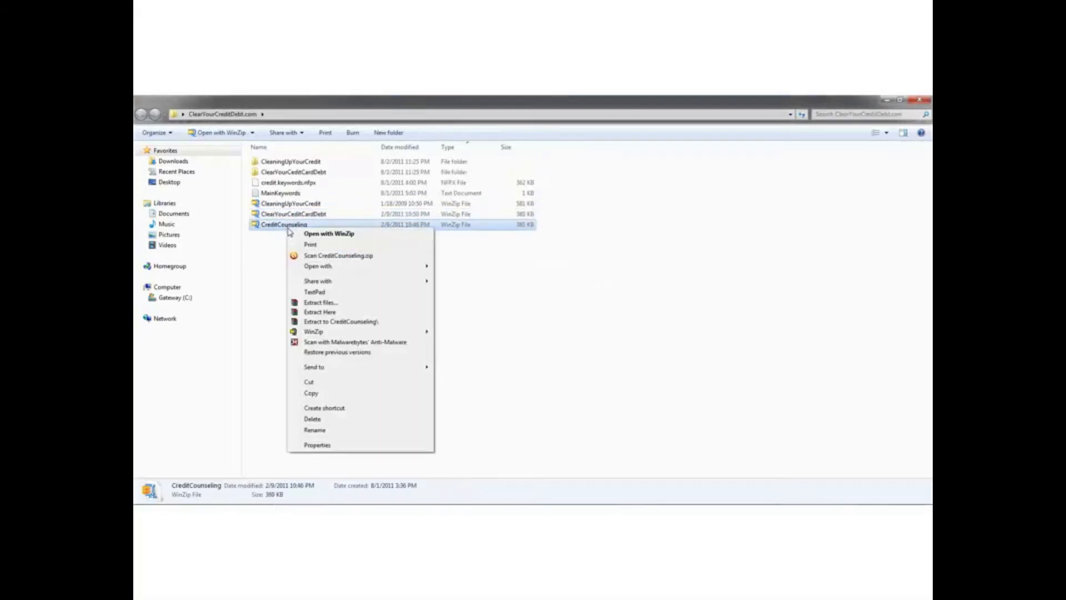
pyautogui.moveTo(339, 332)
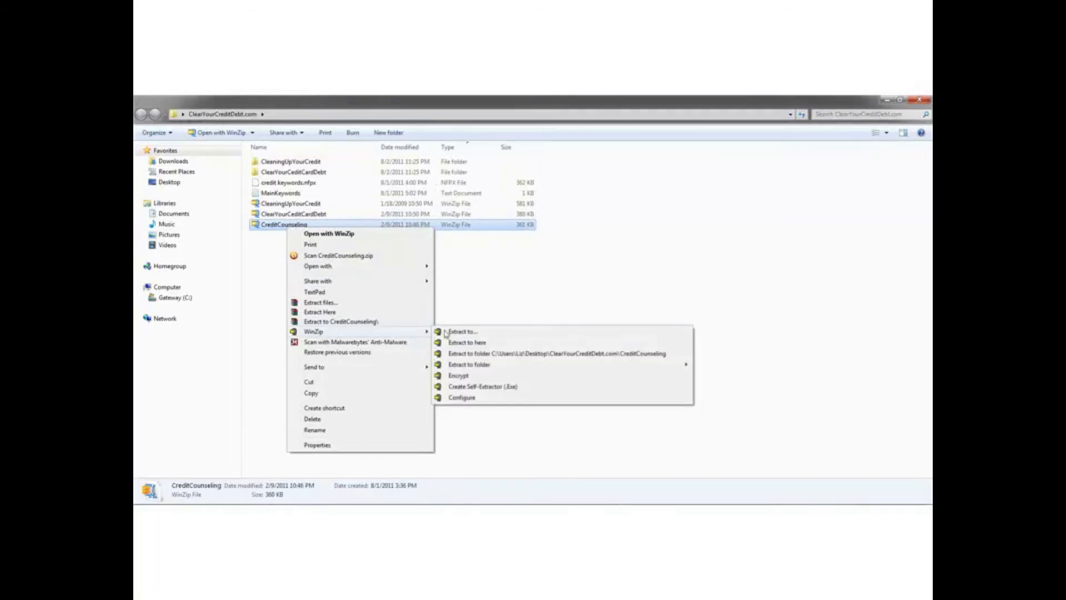
pyautogui.click(494, 353)
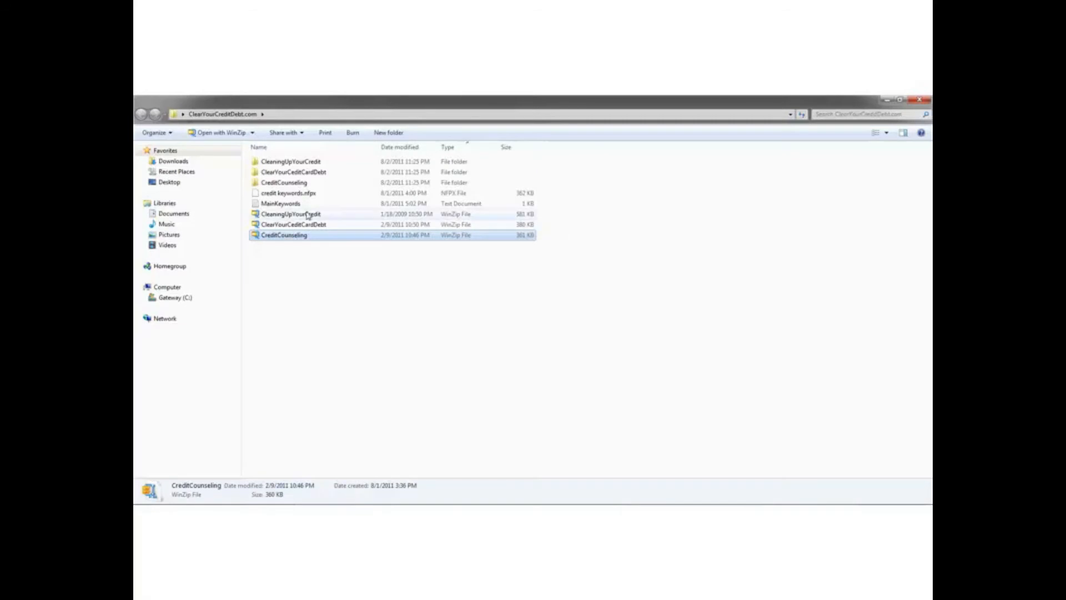
# - Open the CreditDebtArticles folder inside CreditCounseling and widen the Name column to read the full article titles
pyautogui.doubleClick(291, 185)
pyautogui.doubleClick(297, 162)
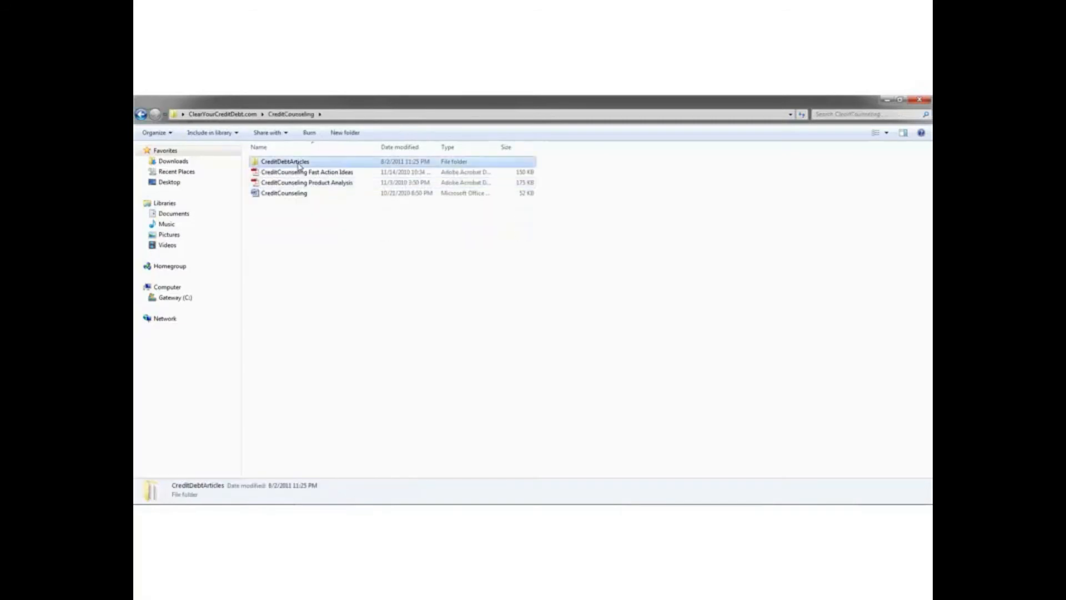
pyautogui.moveTo(377, 146); pyautogui.dragTo(541, 147)
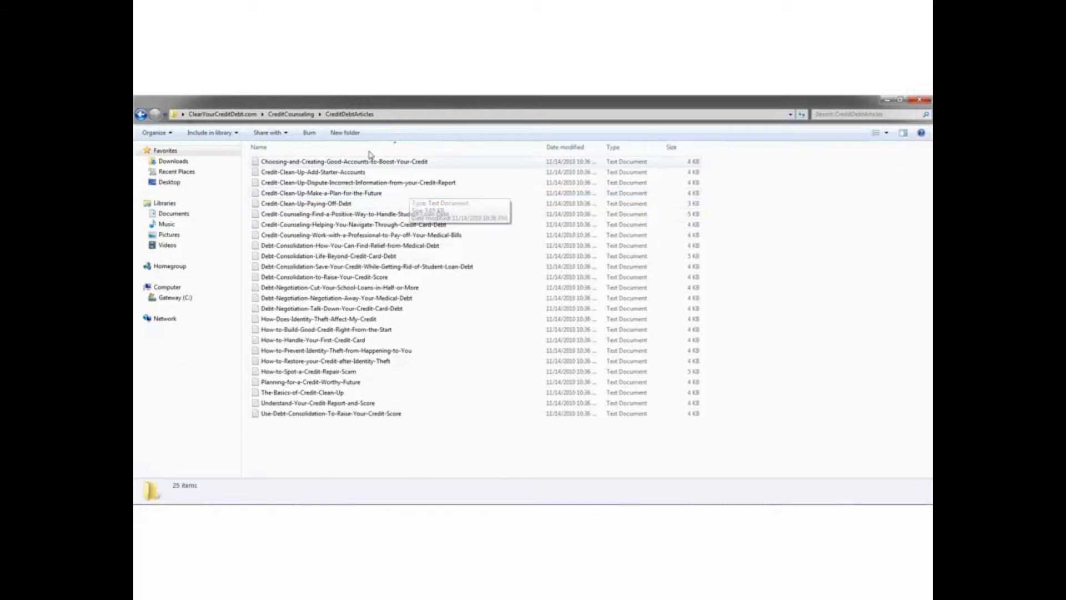
# - Go back to the CreditCounseling folder and open its CreditCounseling Word document
pyautogui.click(299, 117)
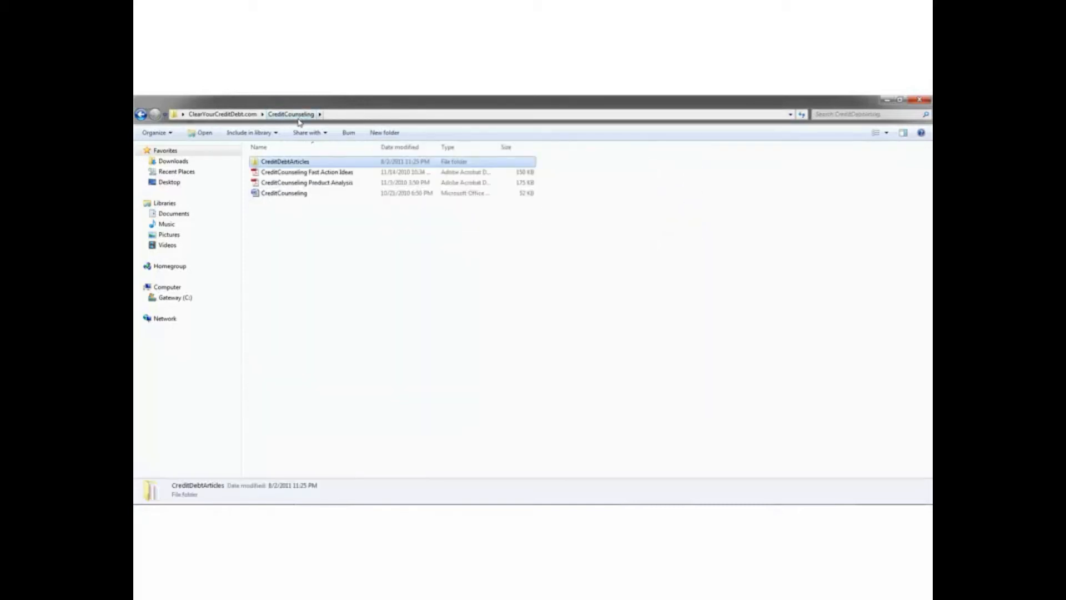
pyautogui.click(296, 194)
pyautogui.doubleClick(297, 194)
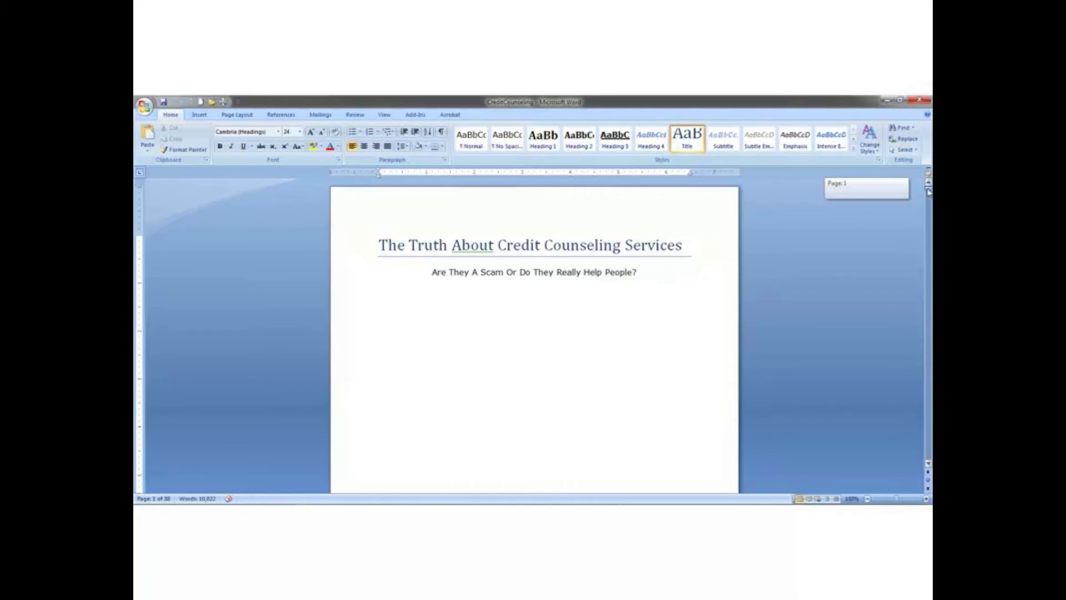
# - Copy the title "The Truth About Credit Counseling Services" from the document and paste it into a new Notepad file
pyautogui.moveTo(381, 246); pyautogui.dragTo(646, 256)
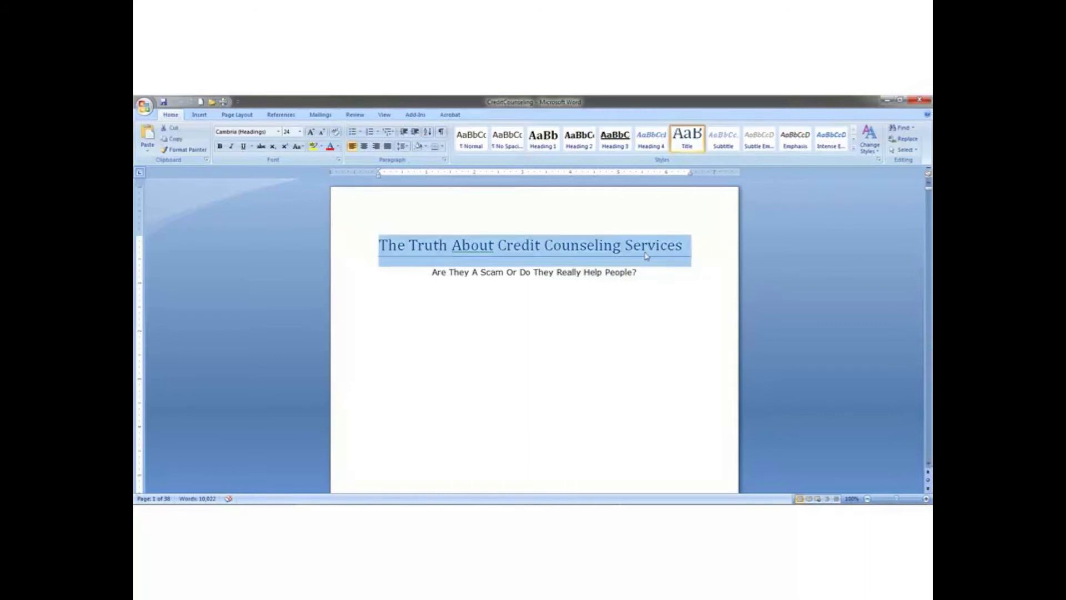
pyautogui.rightClick(646, 255)
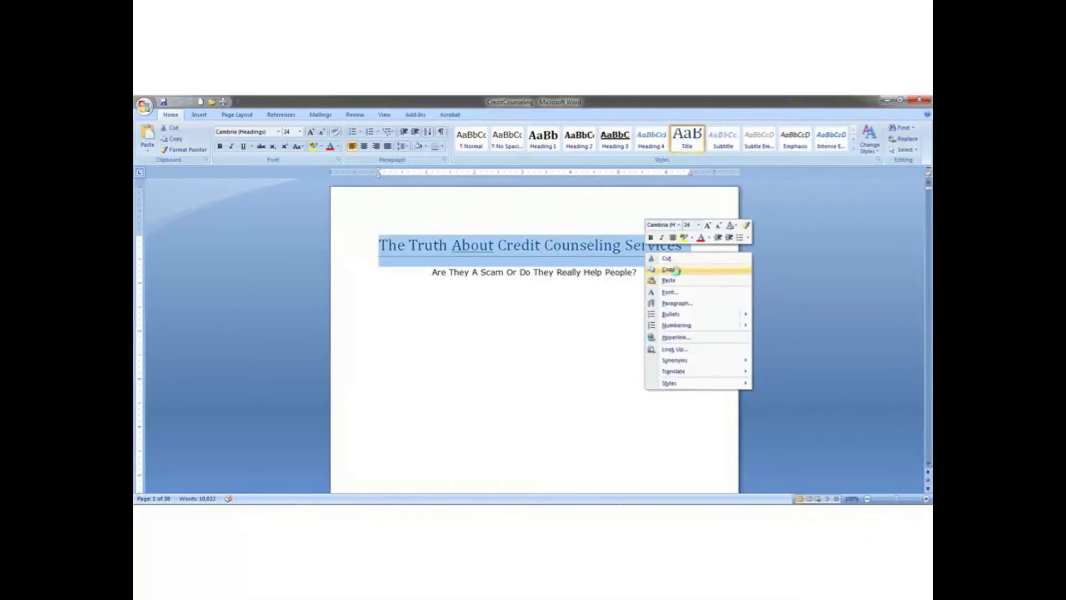
pyautogui.click(675, 270)
pyautogui.click(146, 515)
pyautogui.click(170, 335)
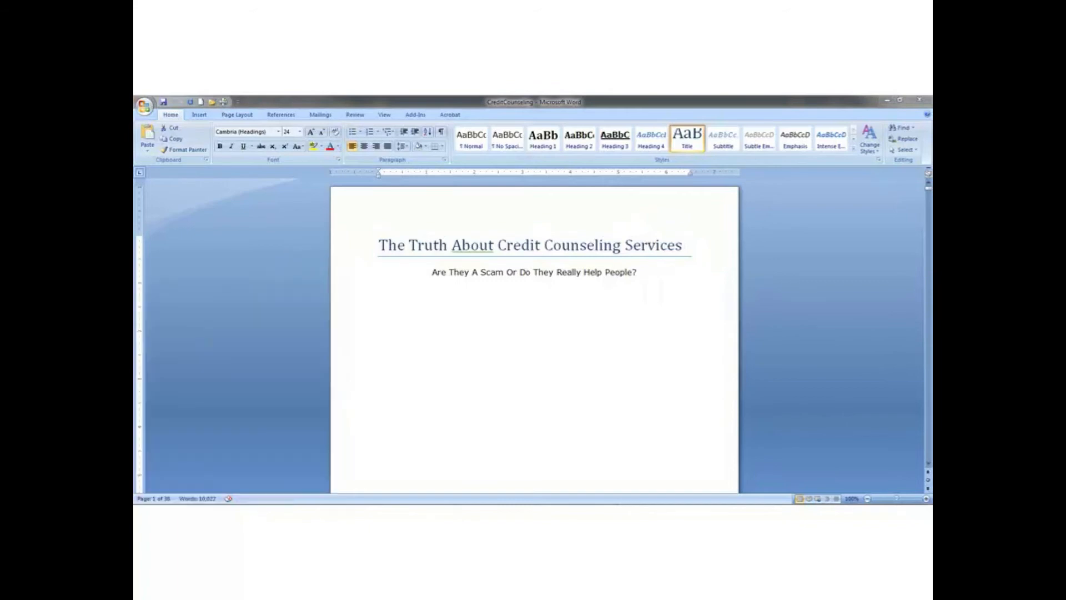
pyautogui.rightClick(296, 227)
pyautogui.click(321, 270)
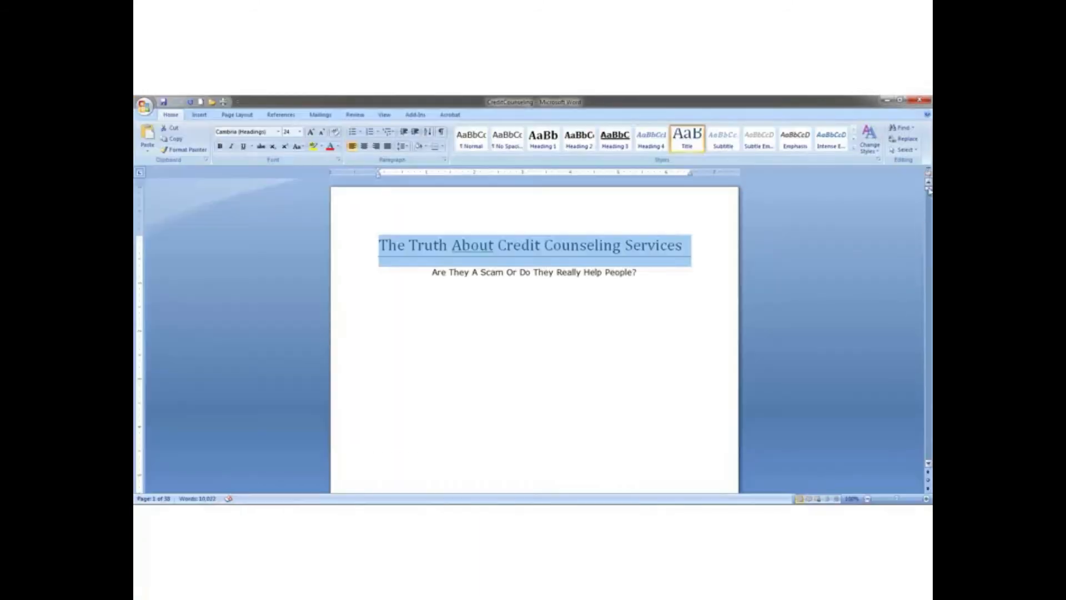
# - Copy the body text of the "The Pitfalls of Debt" section from Word and paste it below the title in Notepad
pyautogui.moveTo(929, 190); pyautogui.dragTo(919, 212)
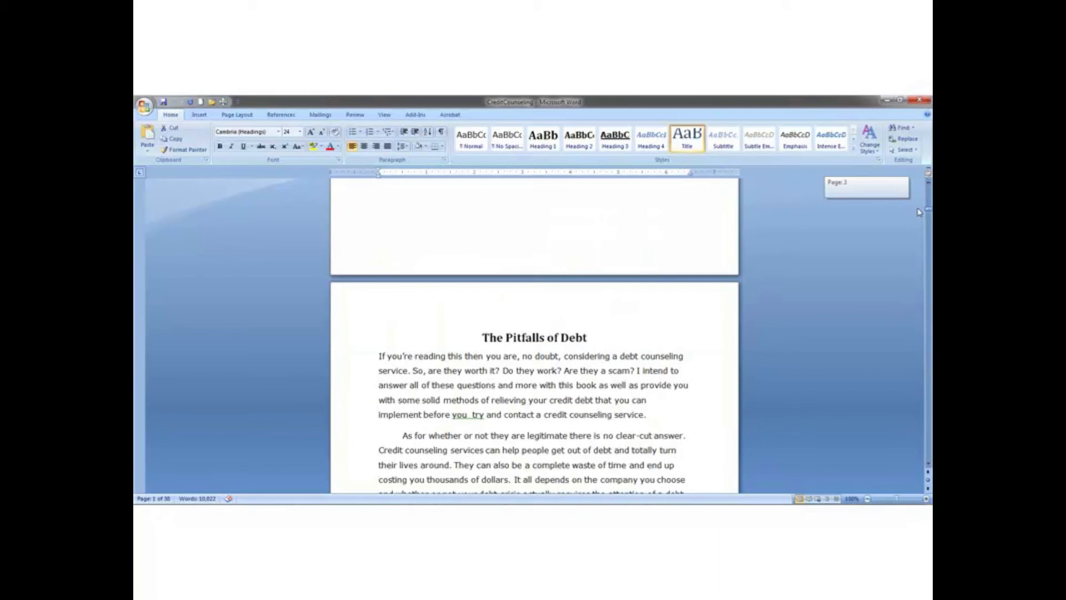
pyautogui.moveTo(919, 212)
pyautogui.mouseDown()
pyautogui.moveTo(913, 226)
pyautogui.moveTo(927, 212)
pyautogui.mouseUp()
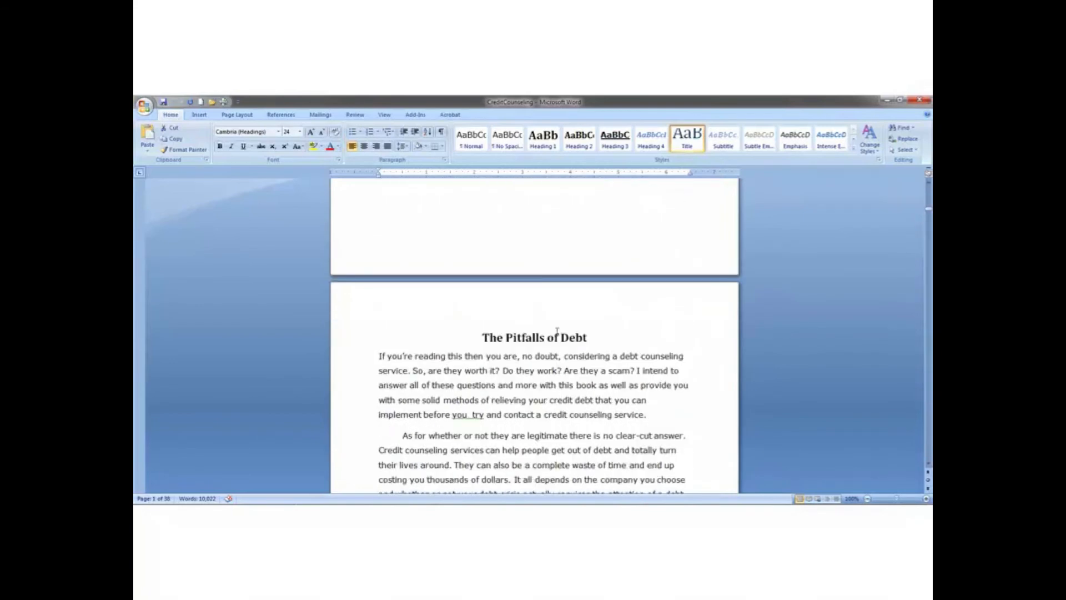
pyautogui.moveTo(379, 356); pyautogui.dragTo(616, 327)
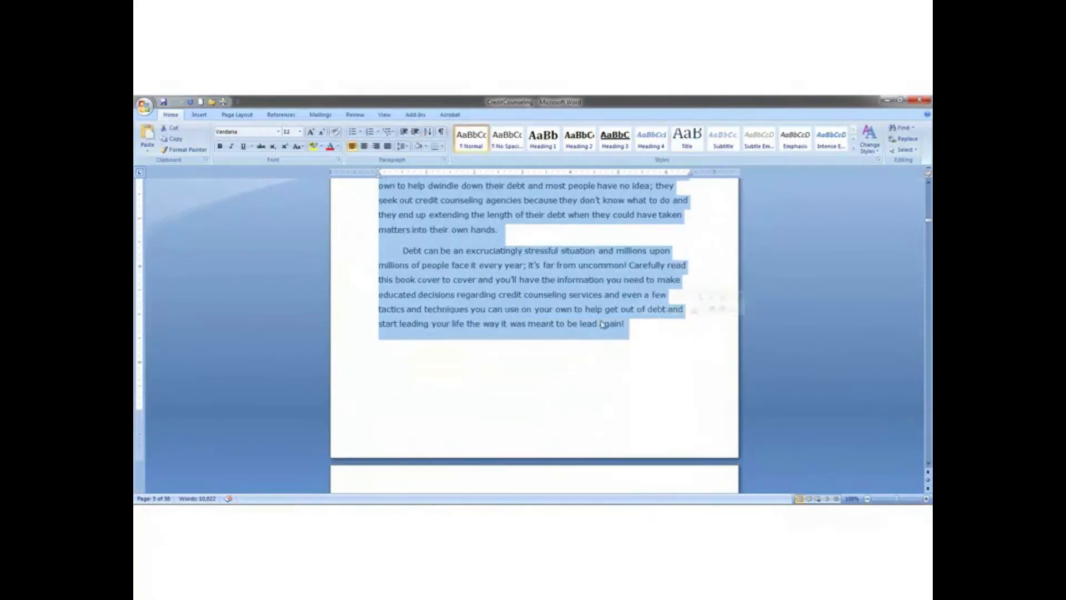
pyautogui.rightClick(599, 322)
pyautogui.click(639, 338)
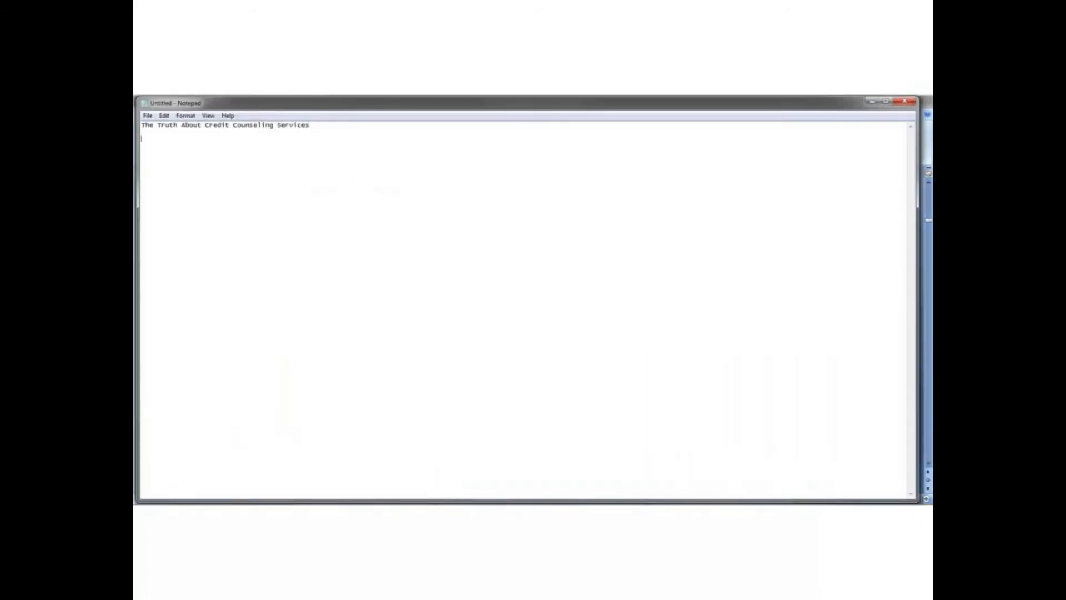
pyautogui.hotkey('ctrl', 'v')
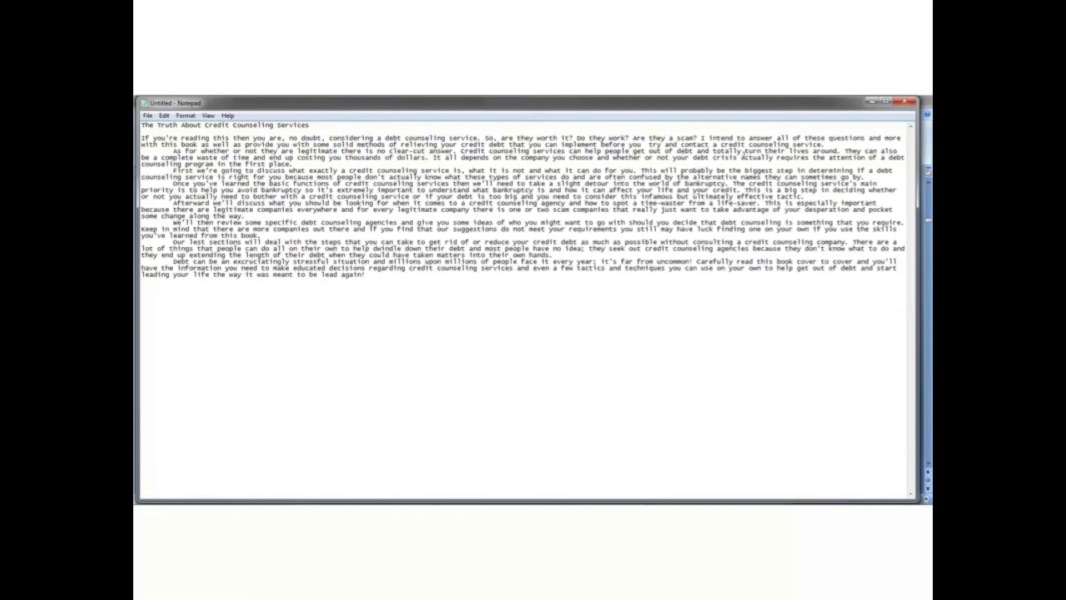
# - Separate the pasted paragraphs with blank lines and remove the indent at the start of each one
pyautogui.click(830, 145)
pyautogui.press('Return')
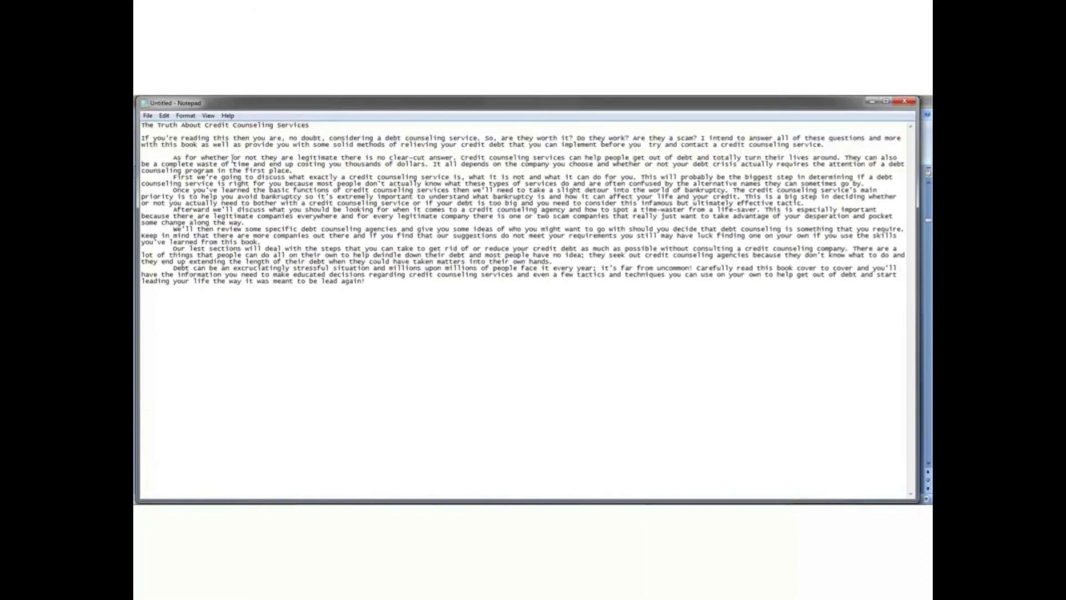
pyautogui.moveTo(174, 158); pyautogui.dragTo(141, 158)
pyautogui.press('BackSpace')
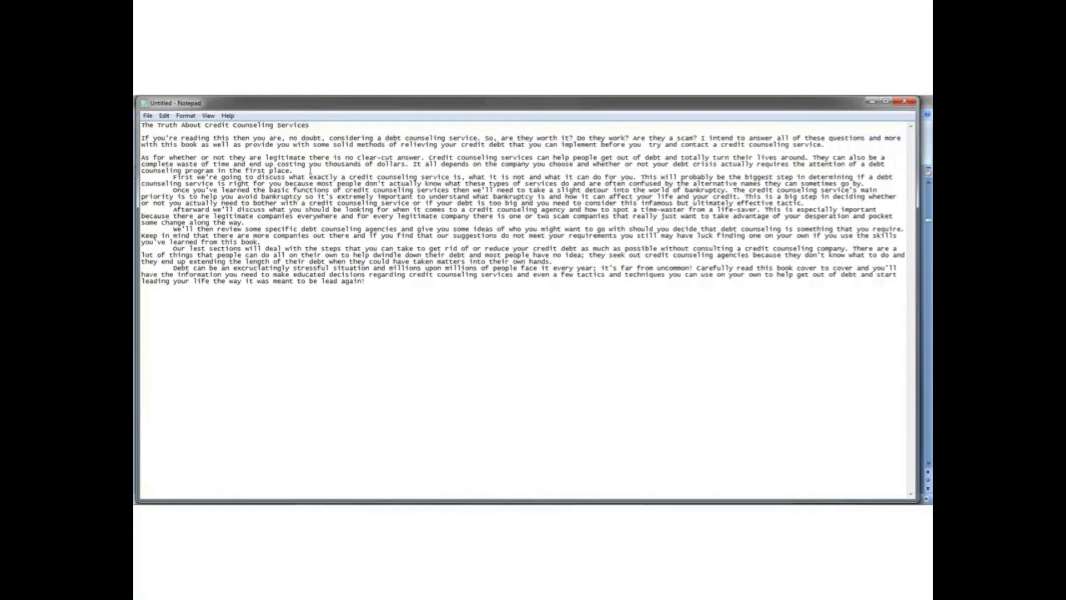
pyautogui.press('Return')
pyautogui.moveTo(142, 183); pyautogui.dragTo(141, 301)
pyautogui.press('BackSpace')
pyautogui.press('Return')
pyautogui.press('Return')
pyautogui.press('Return')
pyautogui.press('Return')
pyautogui.press('Return')
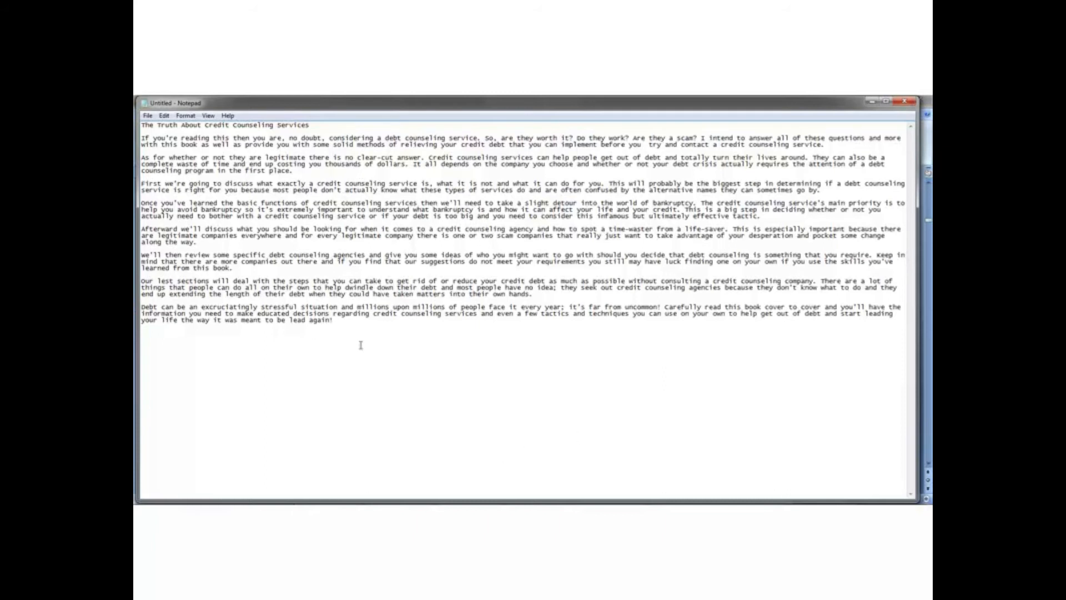
# - Copy the entire article, from the title to the last paragraph, out of Notepad
pyautogui.moveTo(340, 321); pyautogui.dragTo(142, 126)
pyautogui.rightClick(142, 126)
pyautogui.click(207, 161)
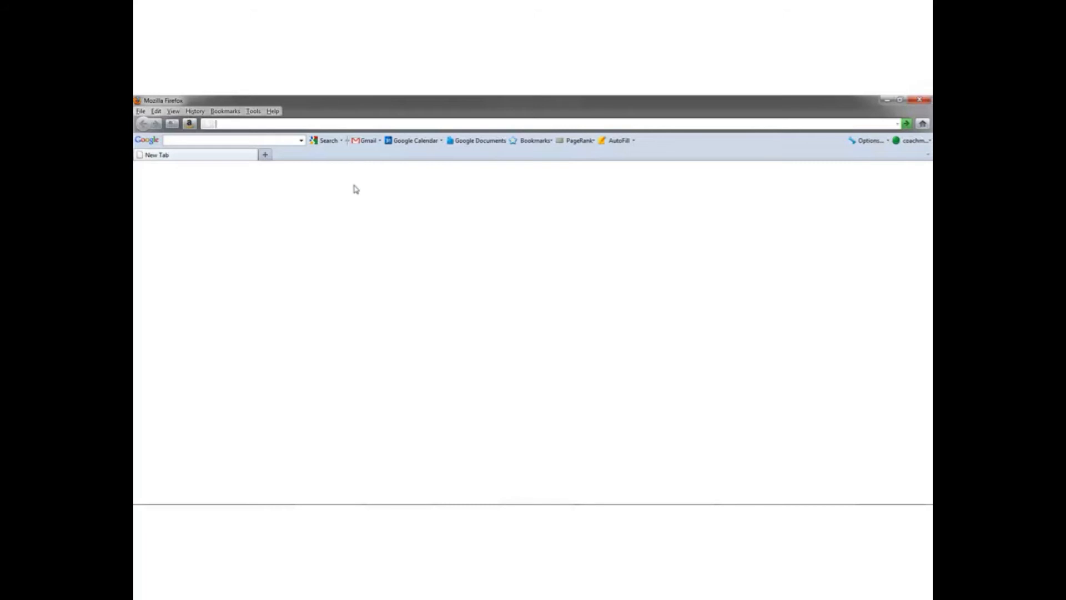
# - Switch to Firefox and open copyscape.com in a blank tab
pyautogui.write('cop')
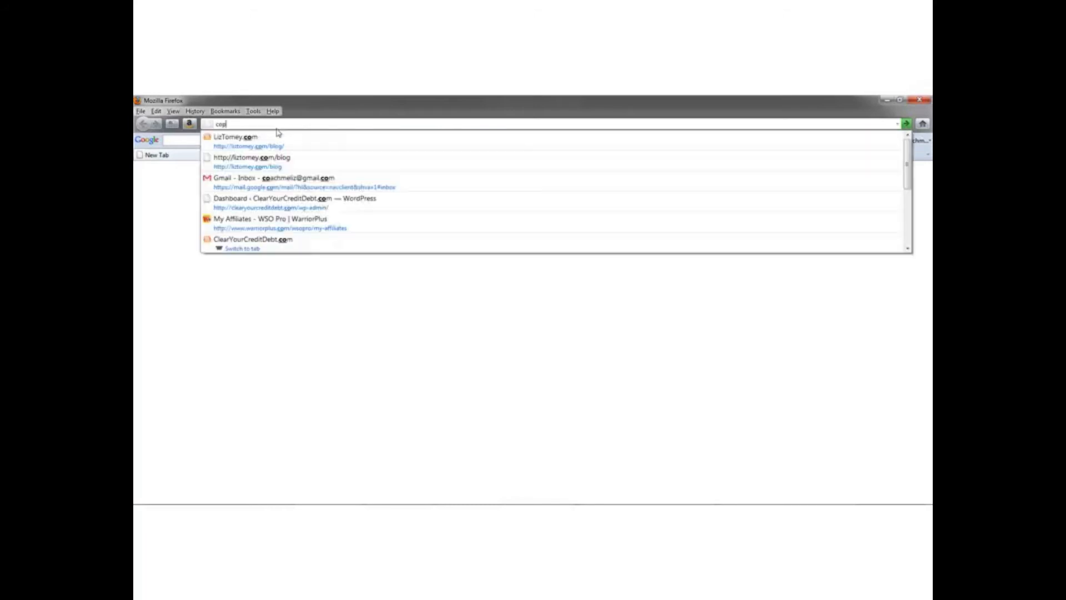
pyautogui.write('yscape.com')
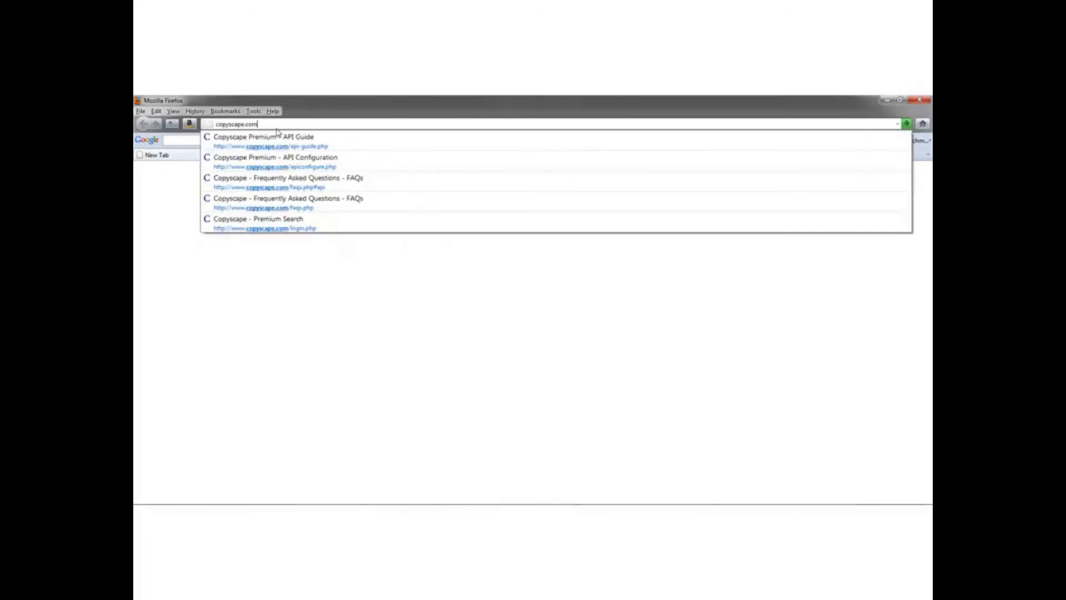
pyautogui.press('Return')
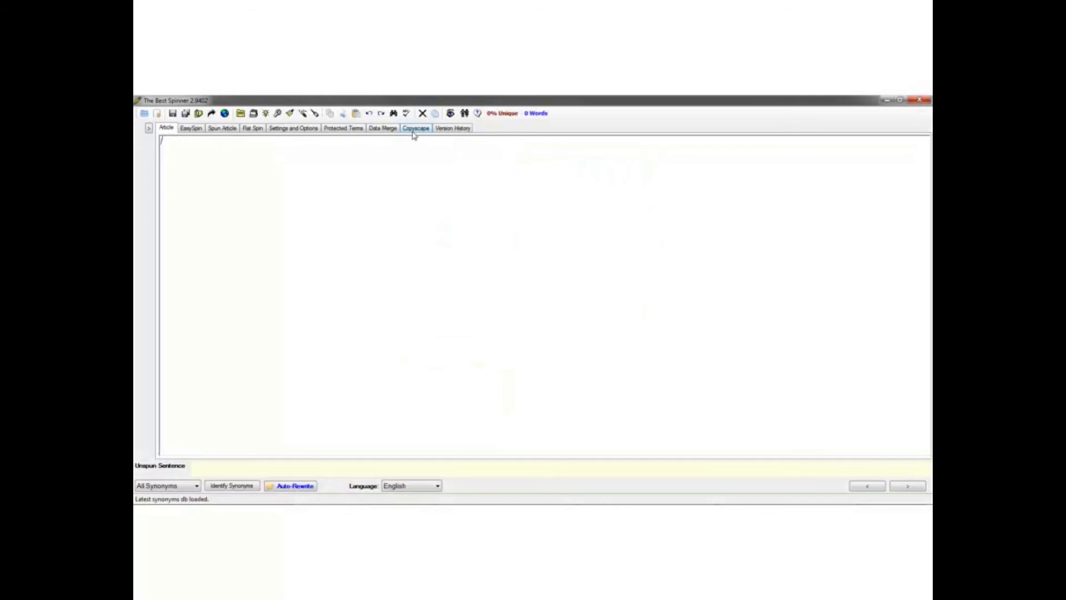
# - Paste the copied article into the Copyscape section of The Best Spinner and run the Copyscape check
pyautogui.click(416, 129)
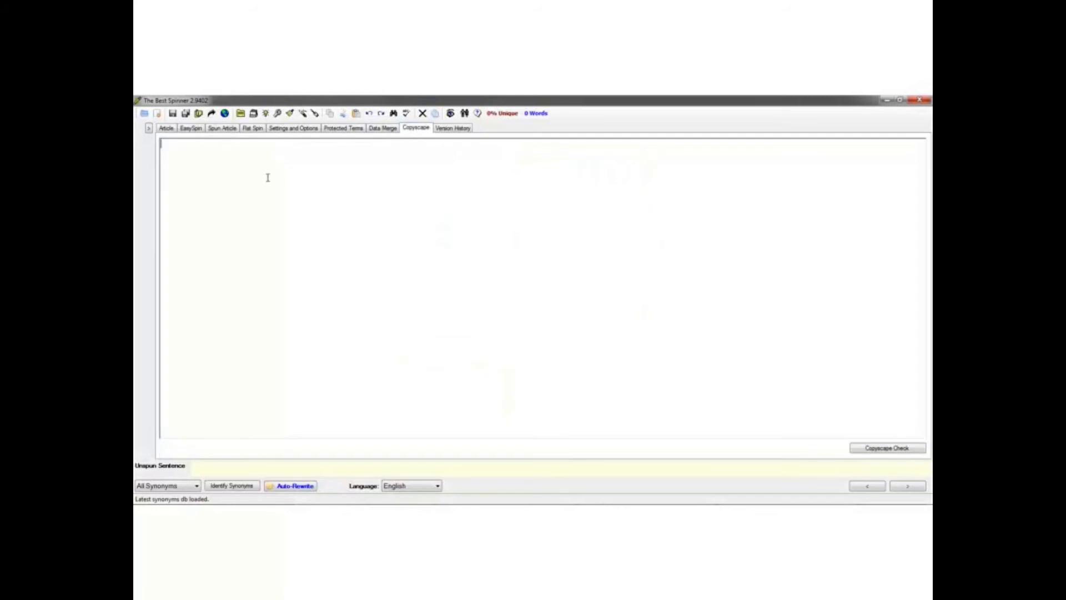
pyautogui.hotkey('ctrl', 'v')
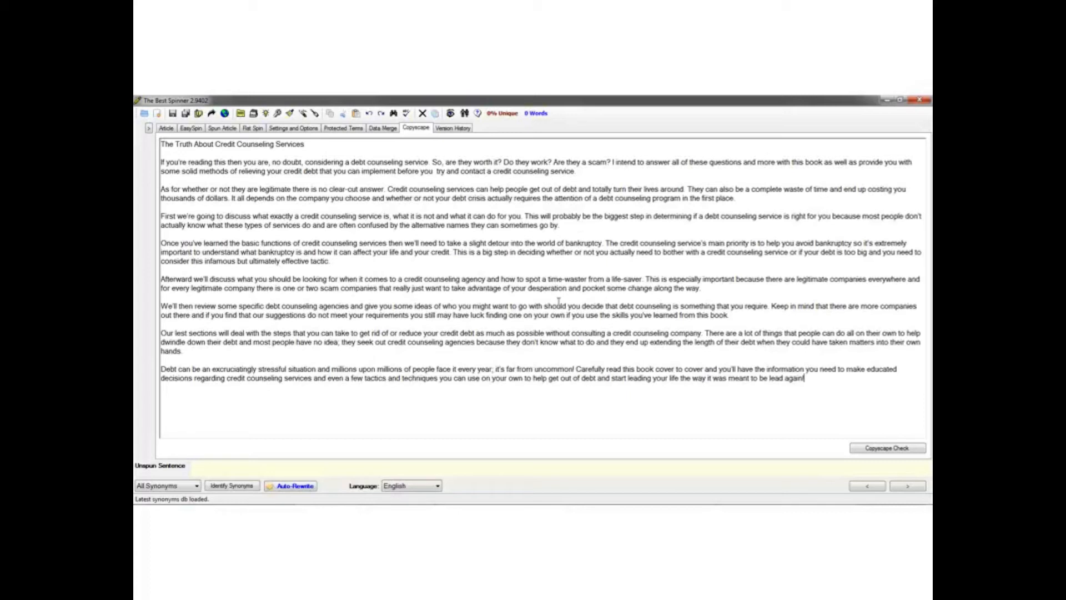
pyautogui.click(872, 451)
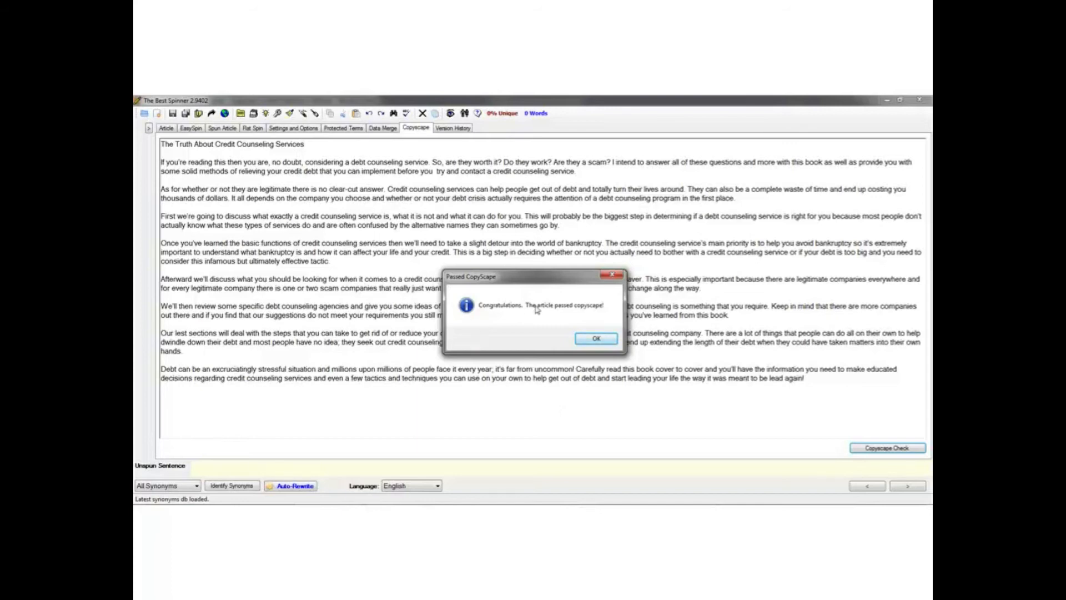
# - Close the Copyscape result, switch to Firefox and open the permalink settings of the ClearYourCreditDebt.com blog
pyautogui.click(612, 347)
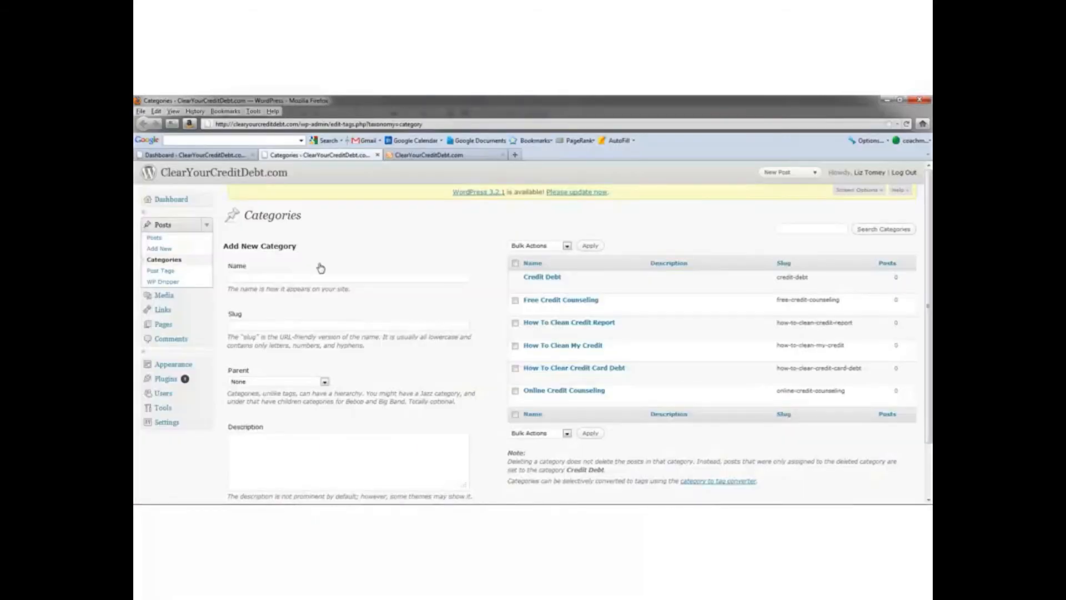
pyautogui.click(206, 423)
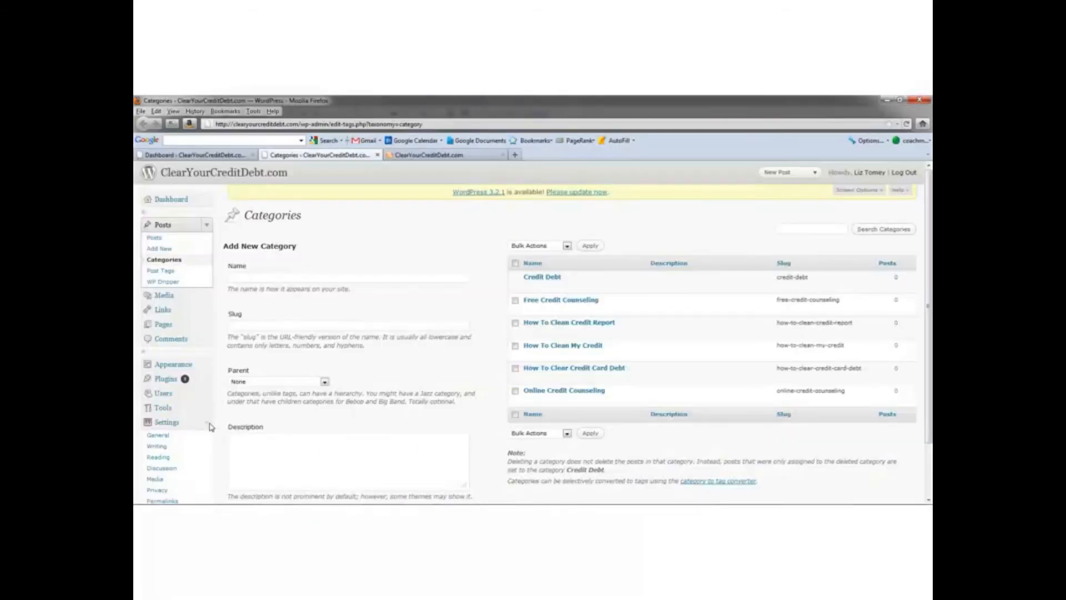
pyautogui.moveTo(925, 324); pyautogui.dragTo(926, 383)
pyautogui.click(172, 439)
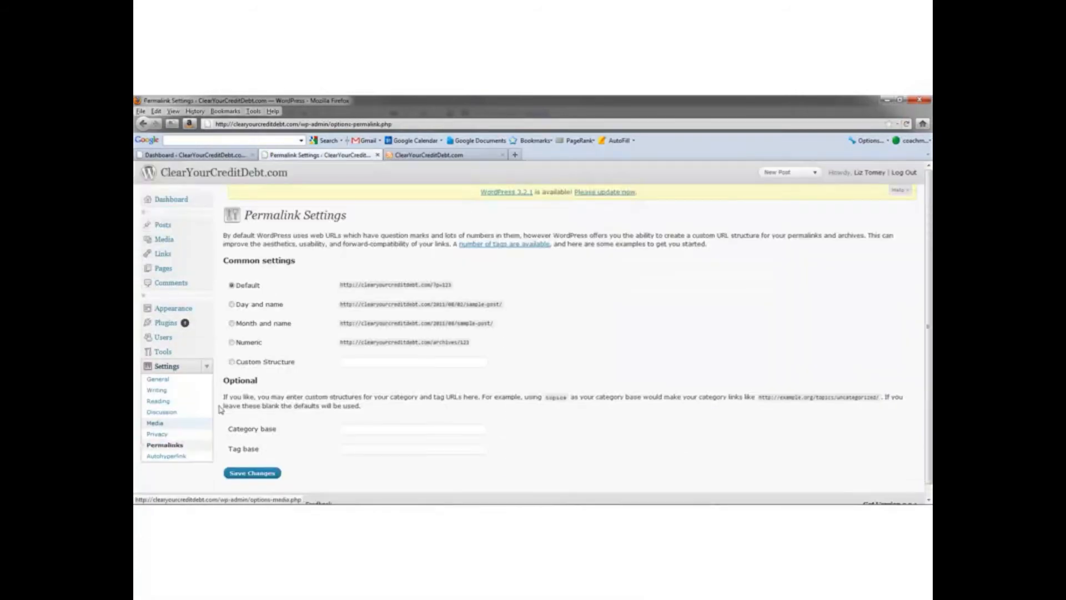
# - Set the permalinks to the custom structure /%postname%/ and save the changes
pyautogui.click(232, 305)
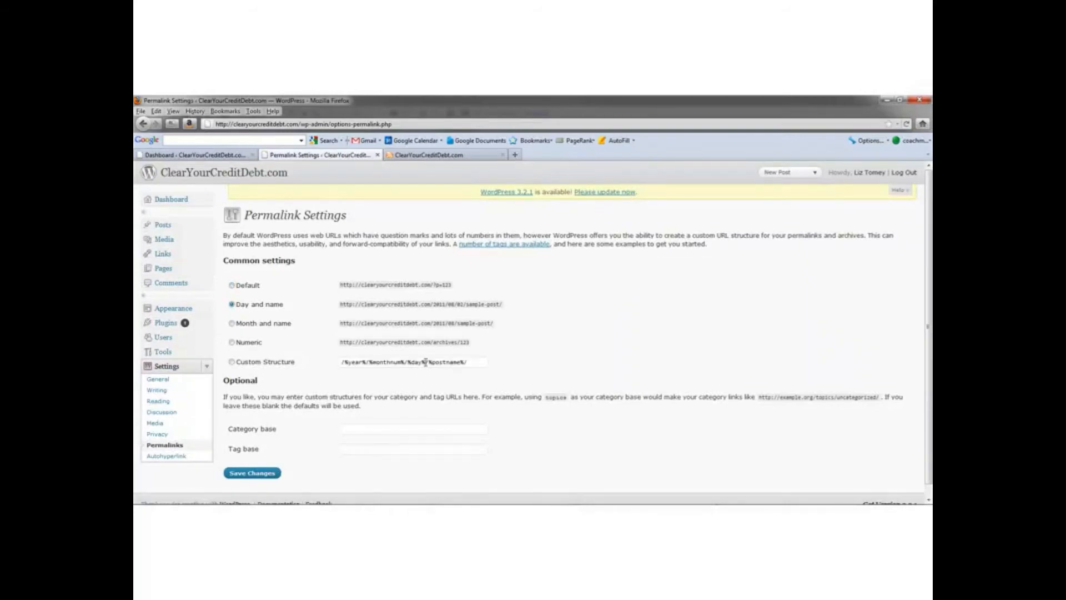
pyautogui.moveTo(426, 362); pyautogui.dragTo(329, 357)
pyautogui.press('BackSpace')
pyautogui.click(266, 475)
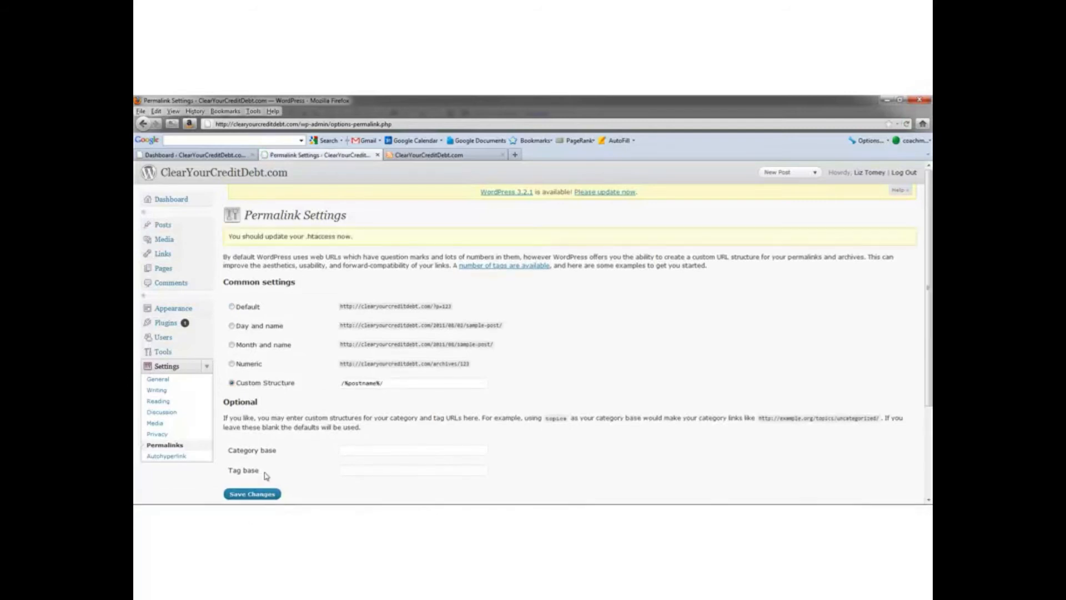
# - Switch to CuteFTP and set the permissions of the .htaccess file in /public_html to 666
pyautogui.moveTo(229, 236); pyautogui.dragTo(355, 240)
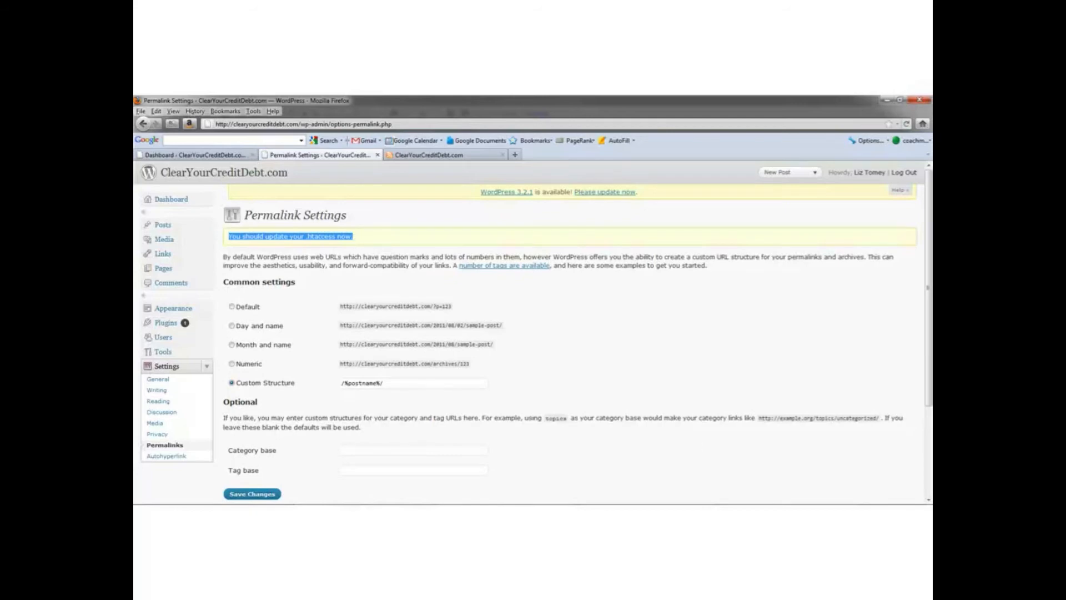
pyautogui.hotkey('alt', 'Tab')
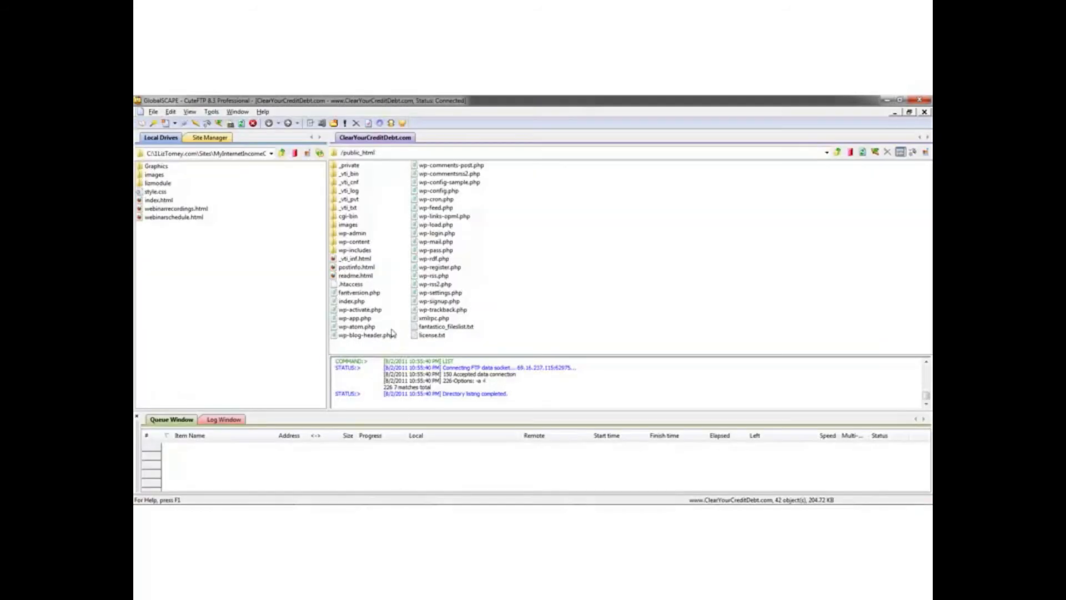
pyautogui.click(352, 285)
pyautogui.rightClick(352, 288)
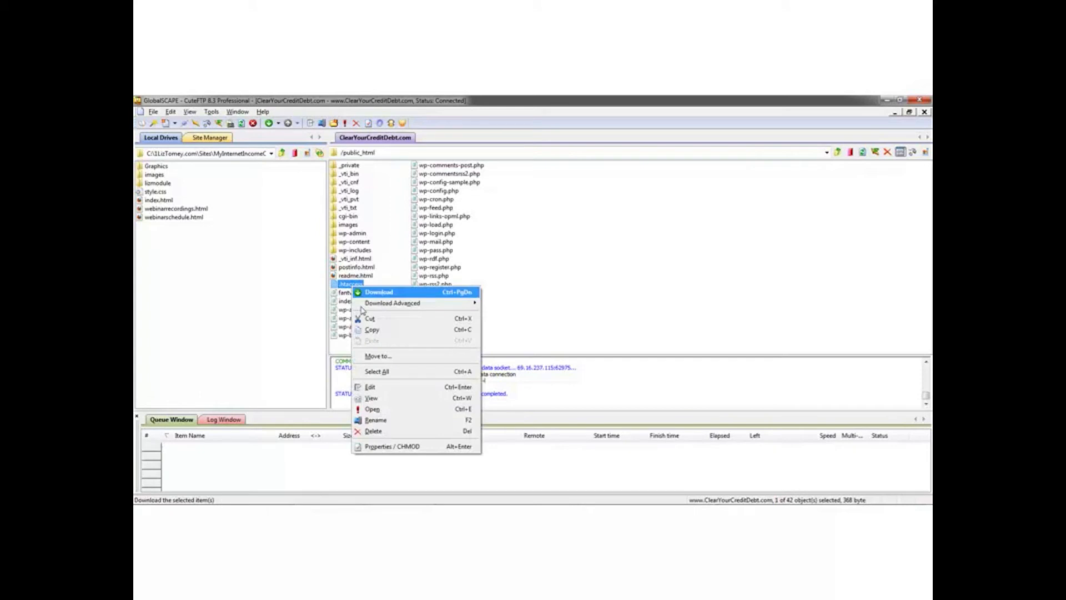
pyautogui.click(370, 447)
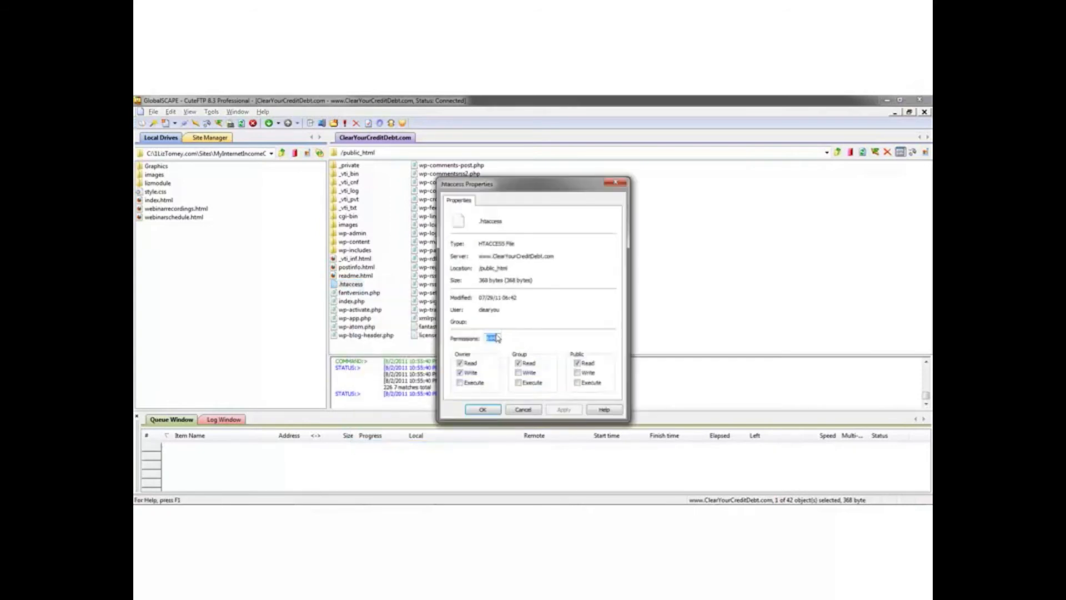
pyautogui.write('666')
pyautogui.click(564, 410)
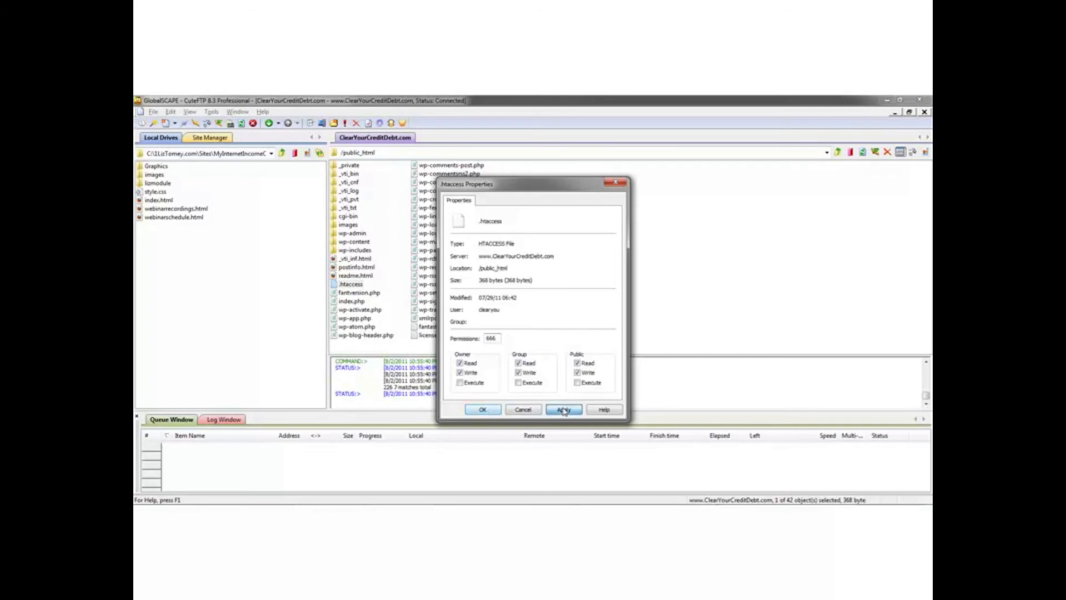
pyautogui.click(489, 414)
# - Return to Firefox and reload the Permalink Settings page, resending the form so the structure is applied
pyautogui.click(483, 511)
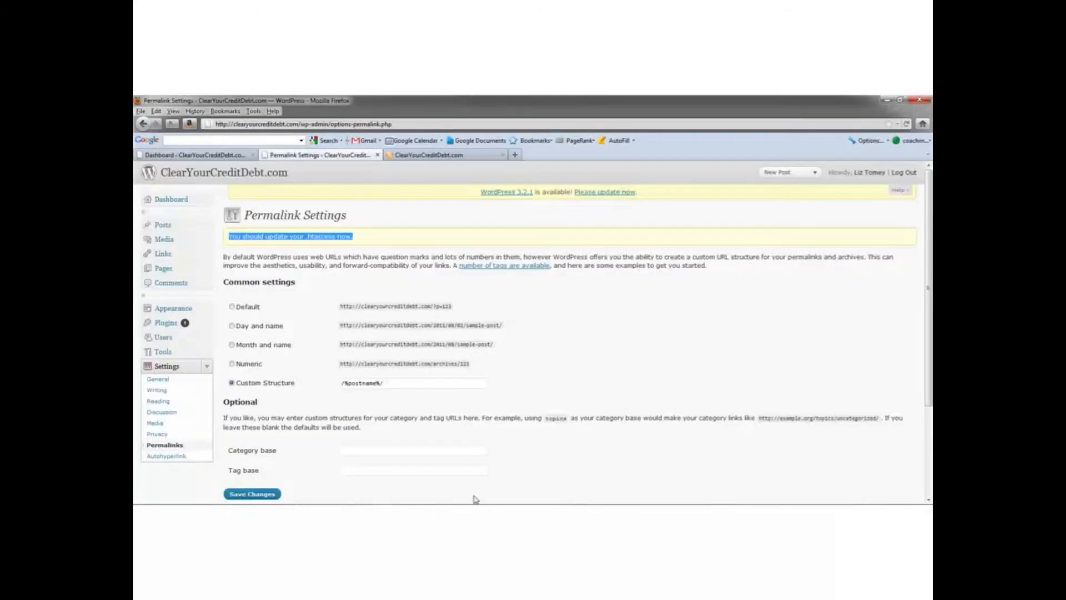
pyautogui.press('F5')
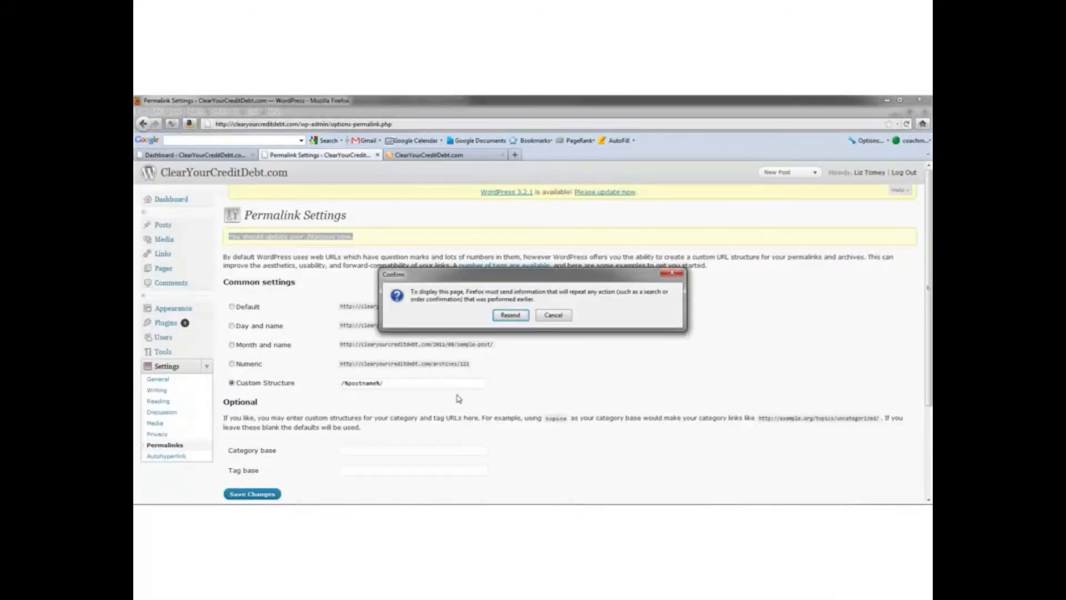
pyautogui.click(511, 319)
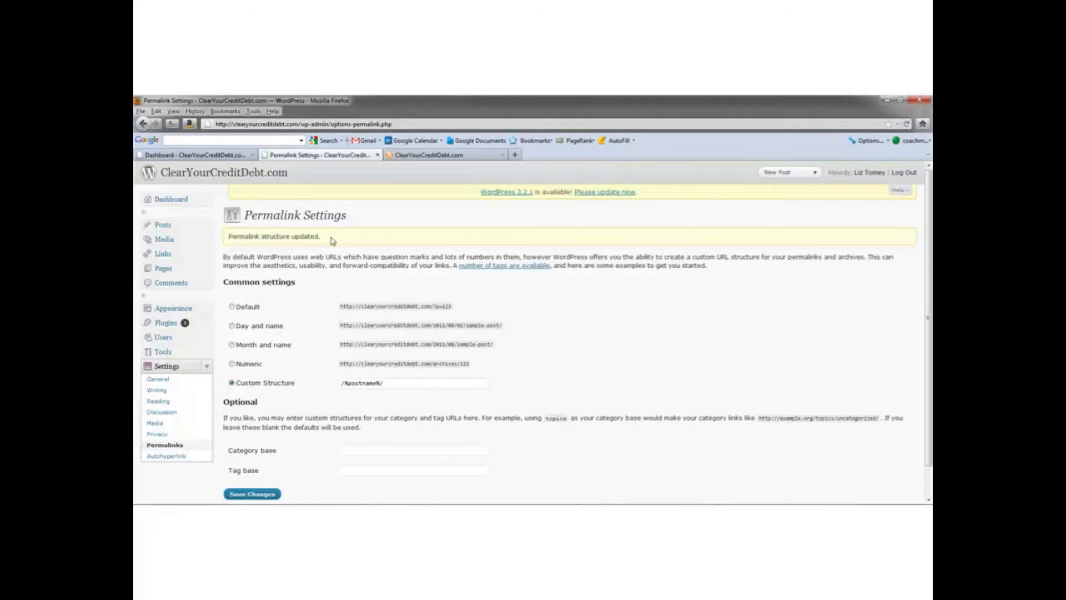
pyautogui.moveTo(343, 384); pyautogui.dragTo(392, 386)
# - Start a new blog post and title it "The Truth About Credit Counseling Services", copying the title from the Notepad article
pyautogui.click(166, 229)
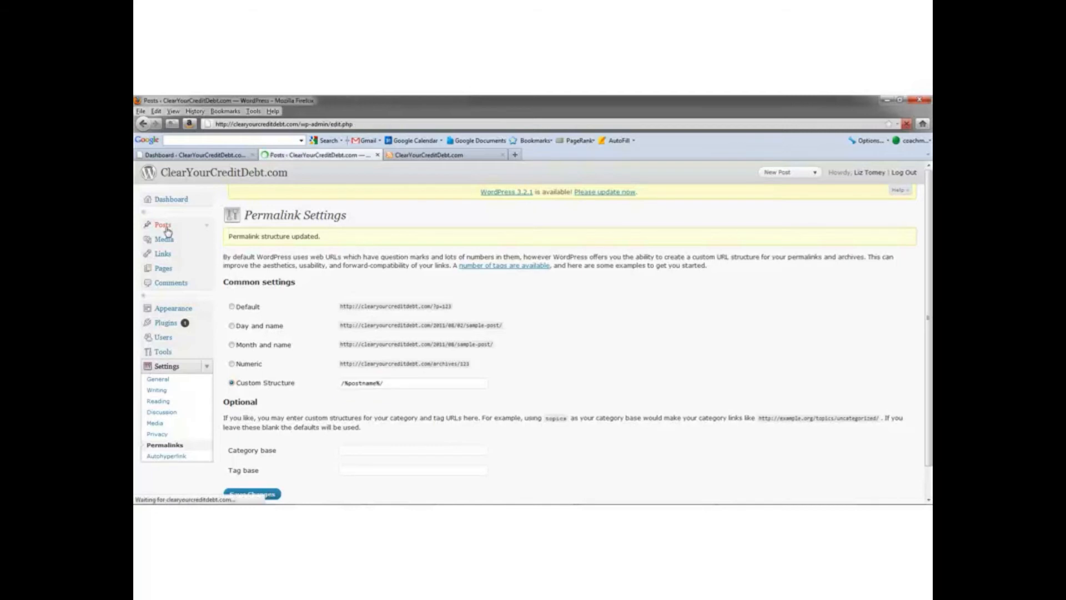
pyautogui.click(163, 250)
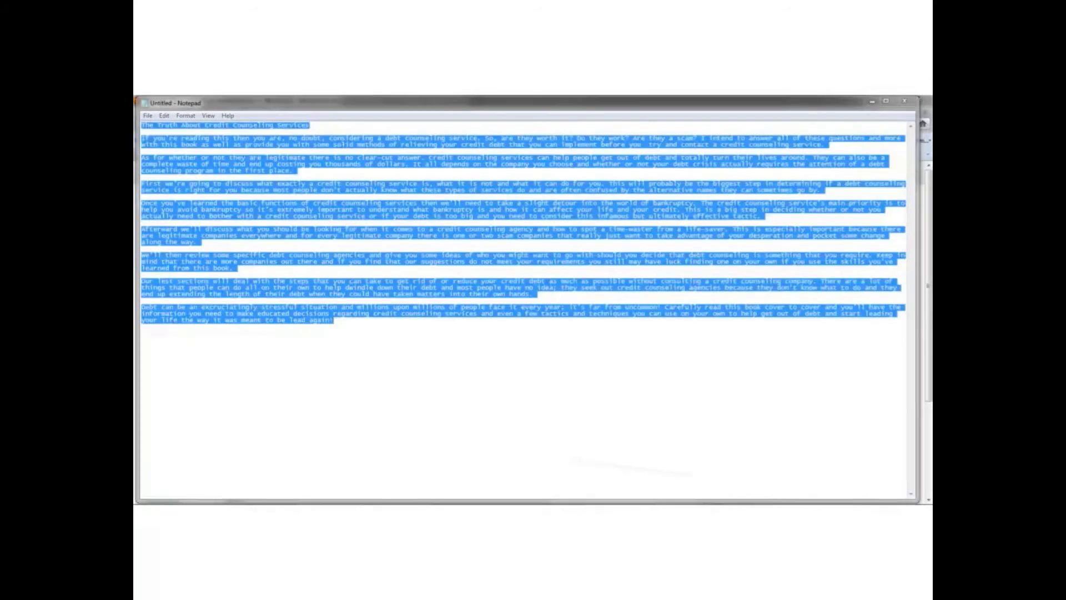
pyautogui.hotkey('ctrl', 'v')
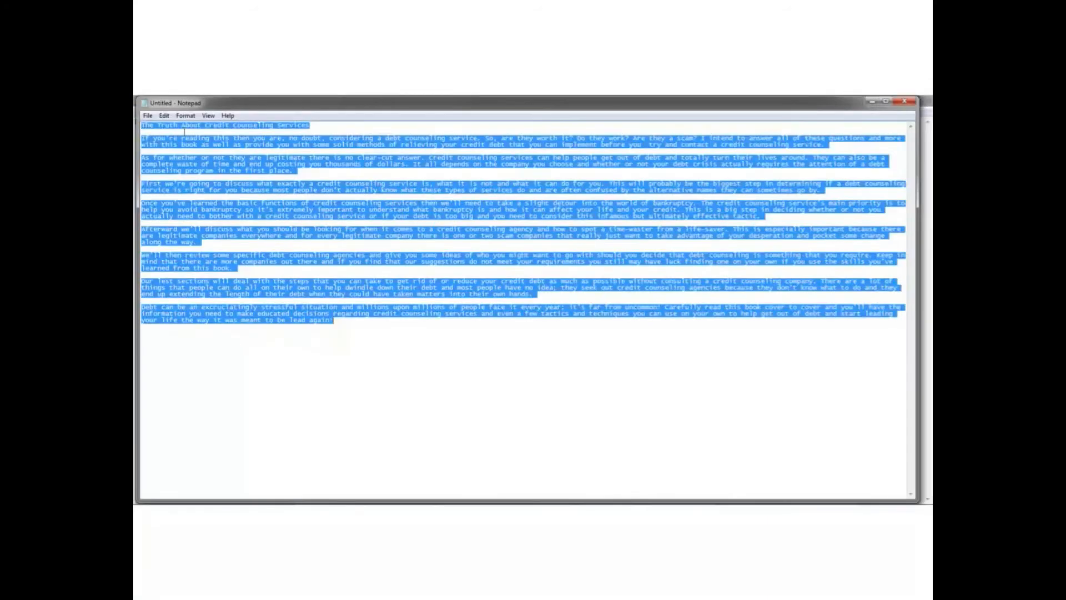
pyautogui.click(145, 127)
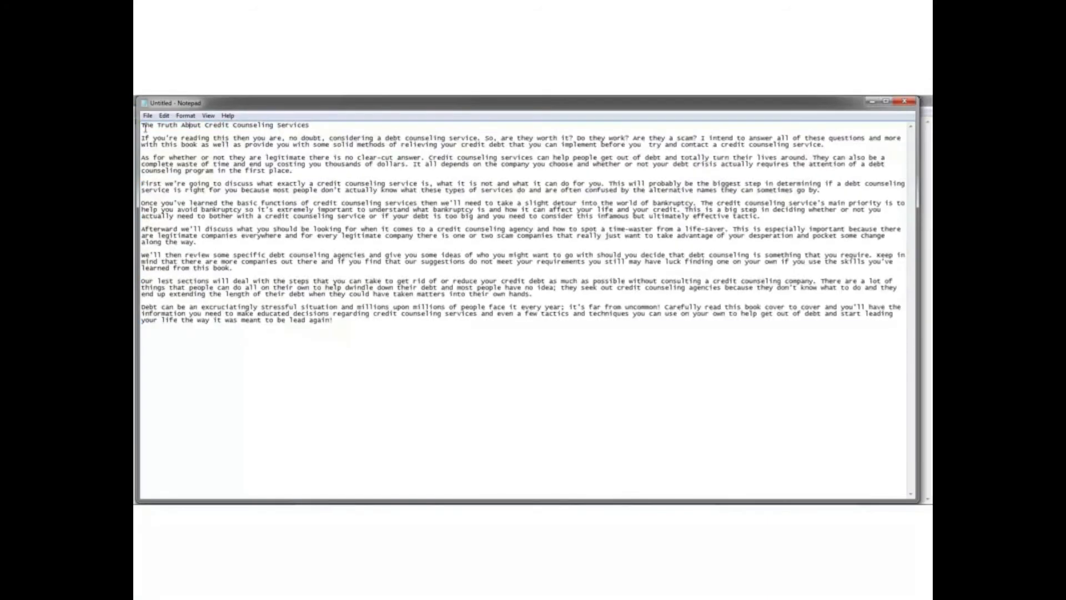
pyautogui.moveTo(141, 125); pyautogui.dragTo(310, 126)
pyautogui.rightClick(309, 125)
pyautogui.click(333, 152)
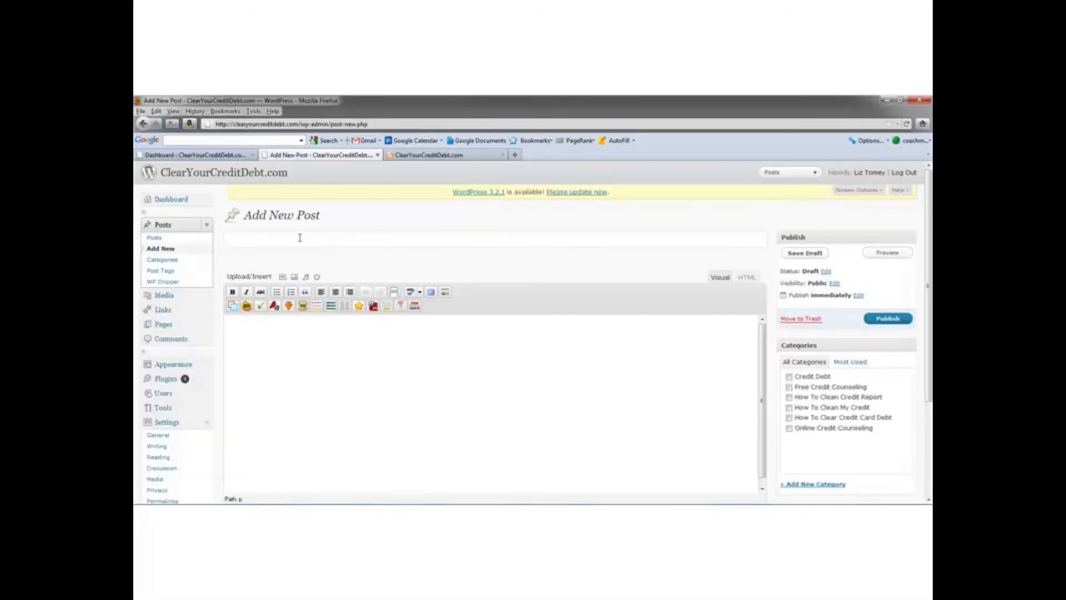
pyautogui.rightClick(301, 240)
pyautogui.click(341, 282)
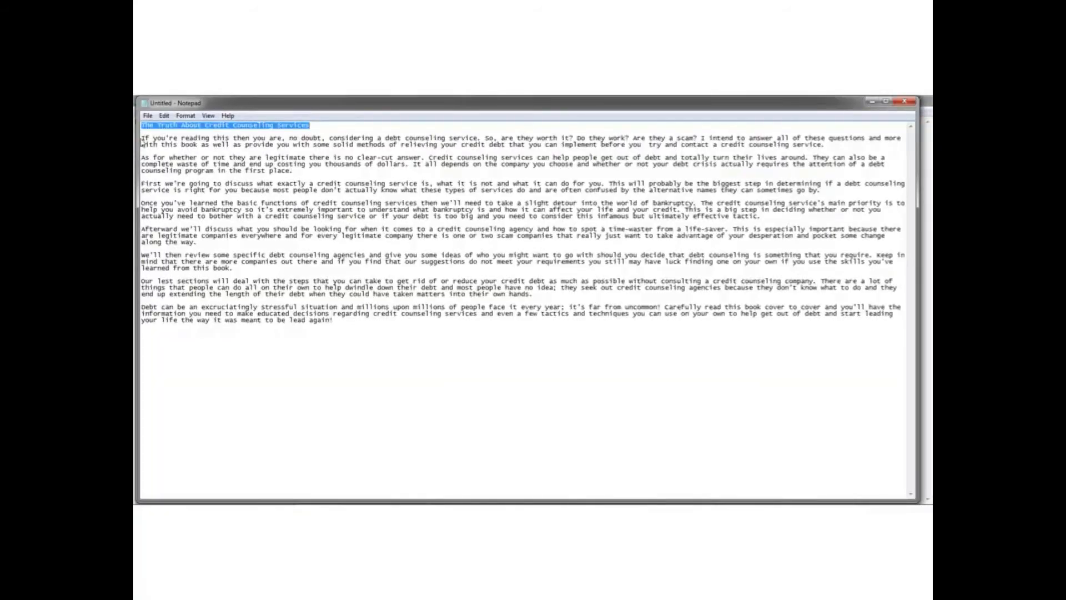
# - Copy all article paragraphs below the title from Notepad and paste them into the body of the new post
pyautogui.moveTo(143, 139); pyautogui.dragTo(398, 326)
pyautogui.rightClick(337, 287)
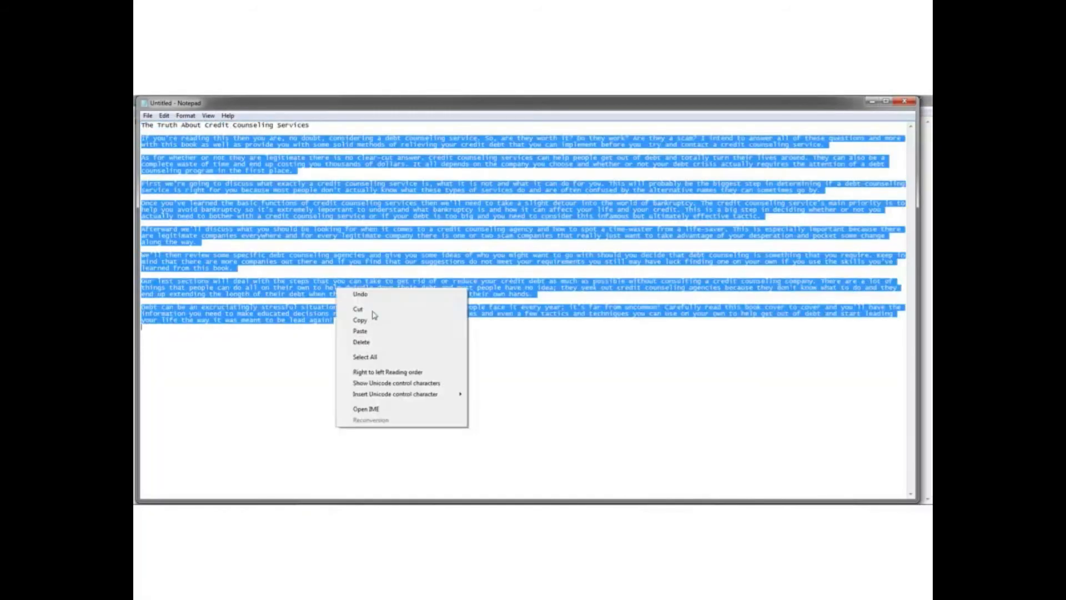
pyautogui.click(382, 321)
pyautogui.hotkey('alt', 'Tab')
pyautogui.rightClick(393, 364)
pyautogui.click(431, 406)
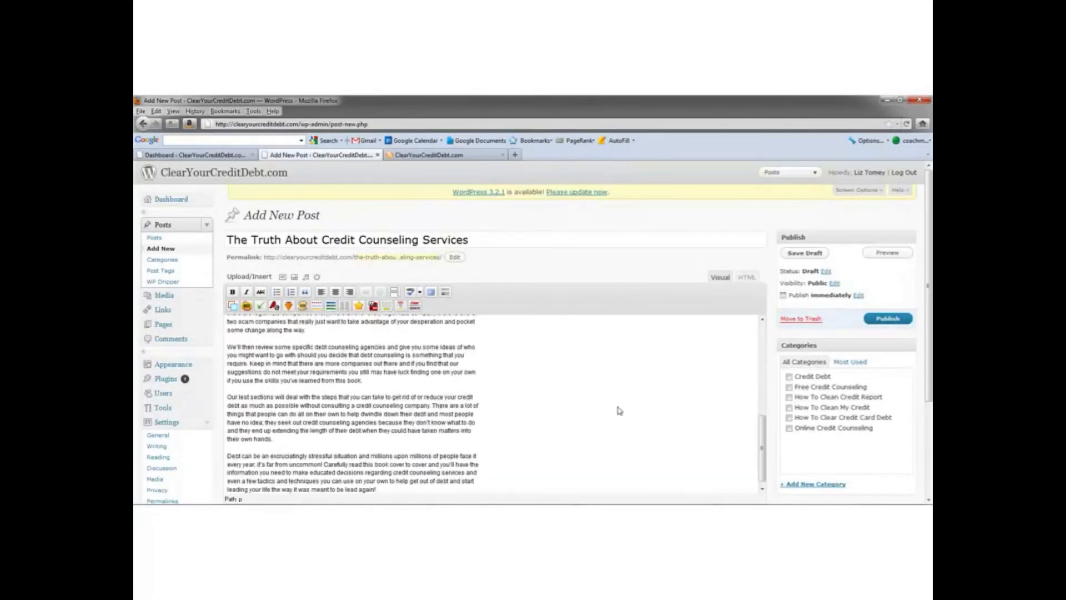
# - Publish the post in the Online Credit Counseling category and review it on the refreshed blog homepage
pyautogui.click(790, 429)
pyautogui.click(891, 320)
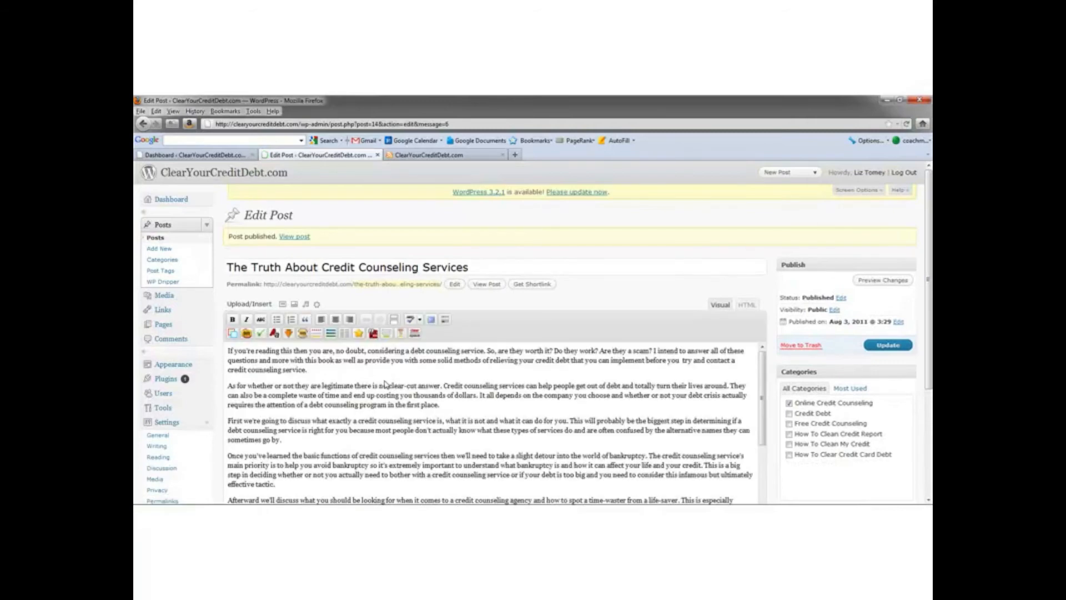
pyautogui.click(428, 155)
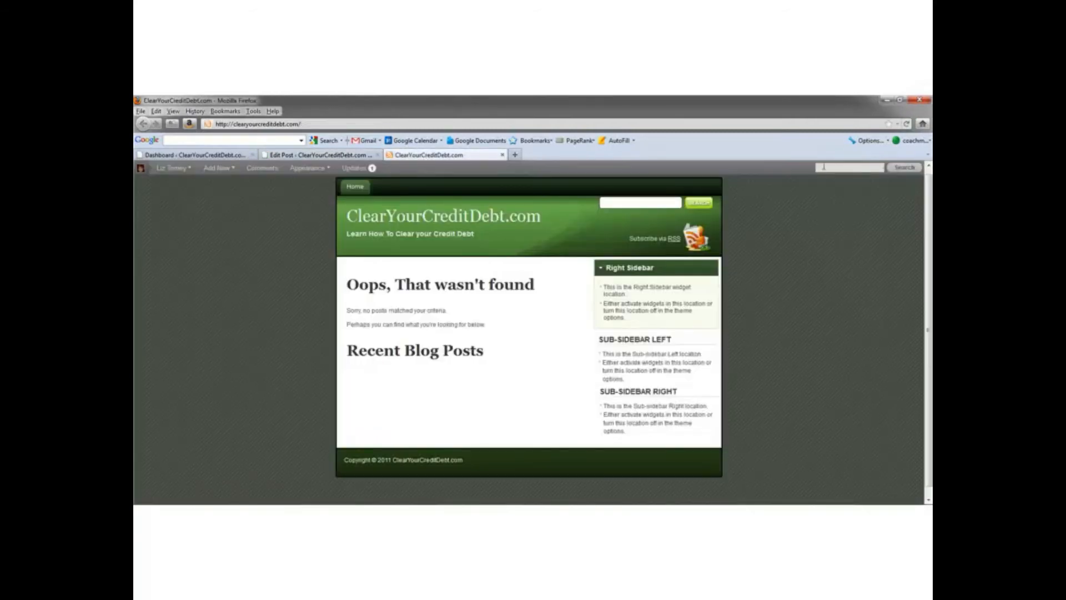
pyautogui.press('F5')
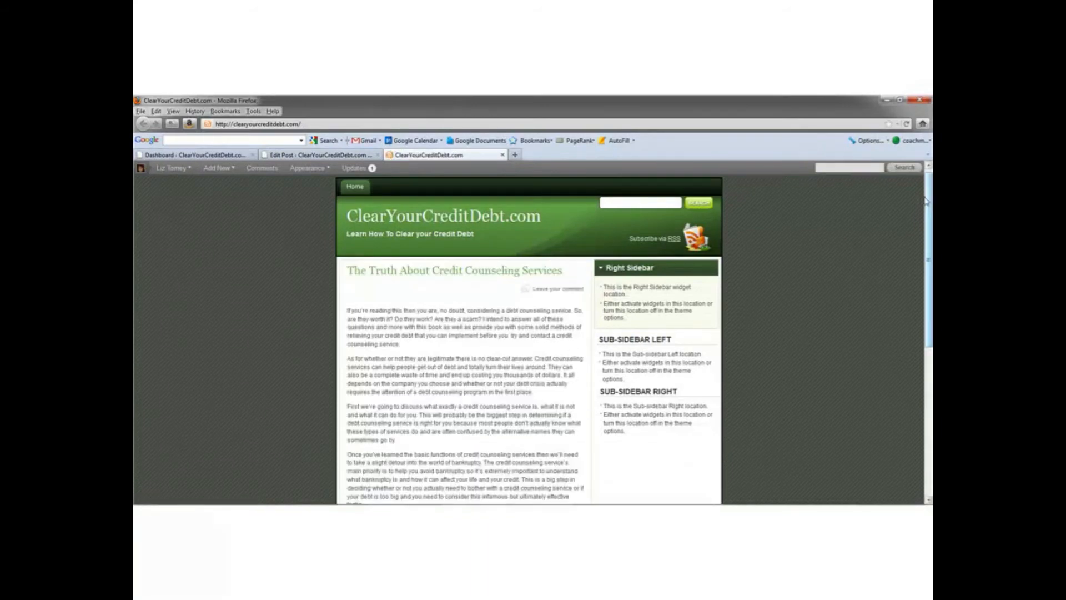
pyautogui.moveTo(928, 198); pyautogui.dragTo(906, 374)
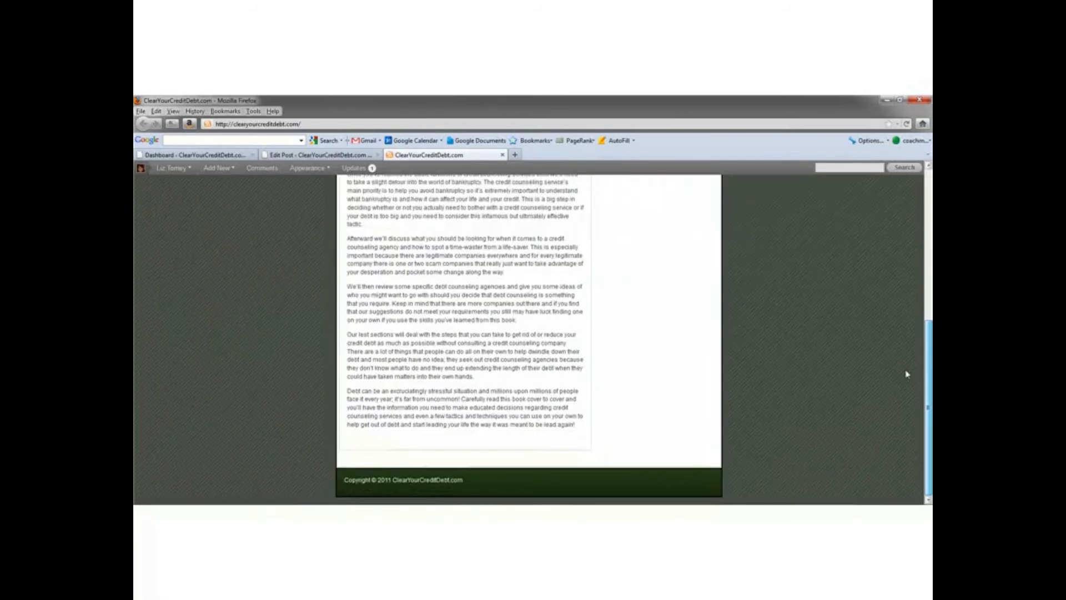
pyautogui.moveTo(906, 373); pyautogui.dragTo(931, 188)
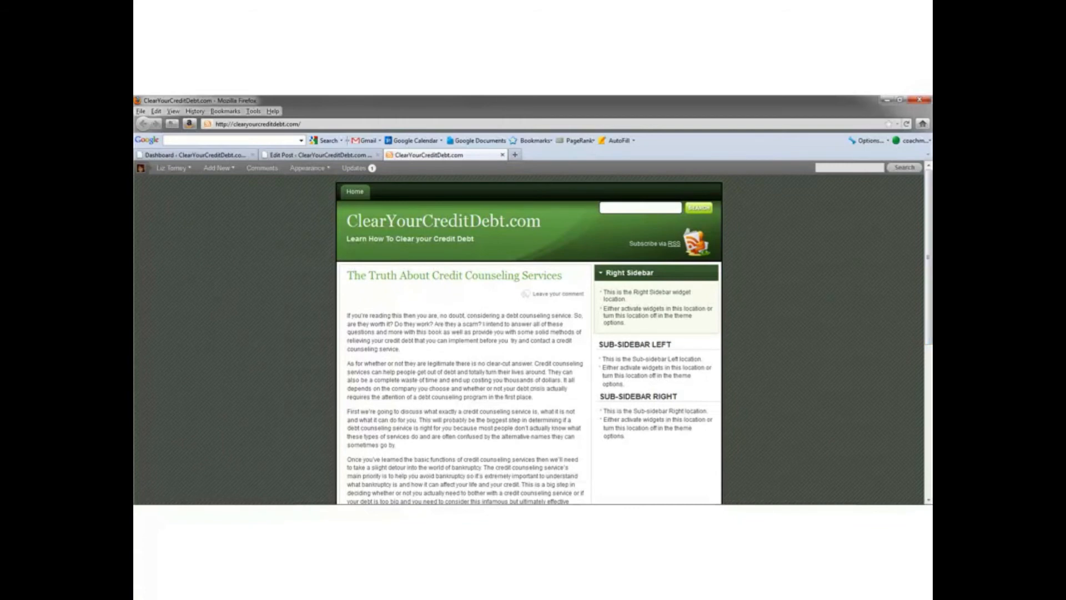
# - Return to the WordPress admin and view the blog's category list
pyautogui.click(267, 156)
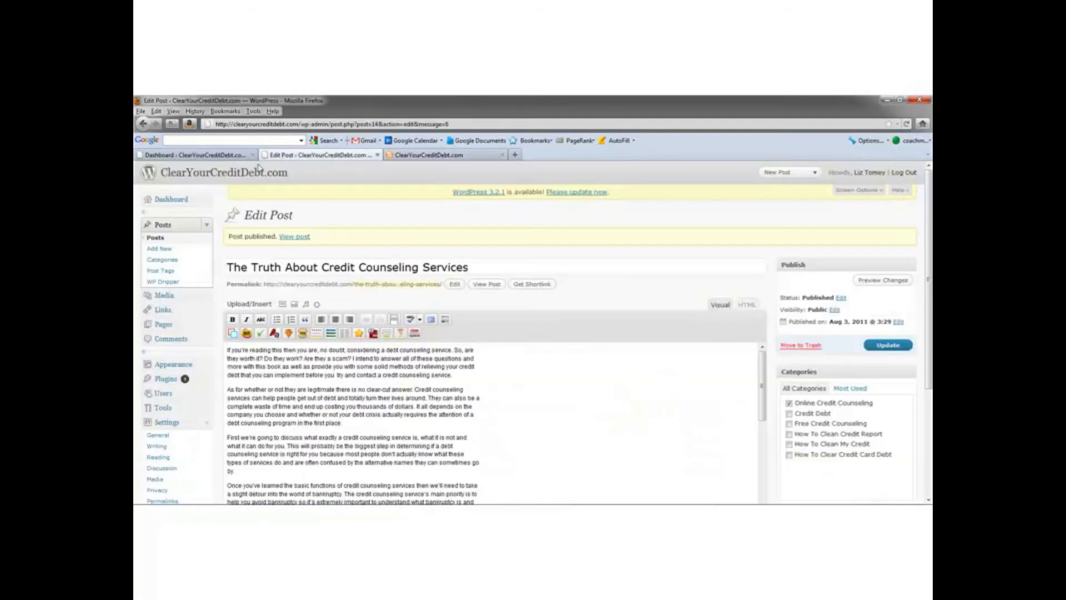
pyautogui.click(159, 239)
pyautogui.click(219, 156)
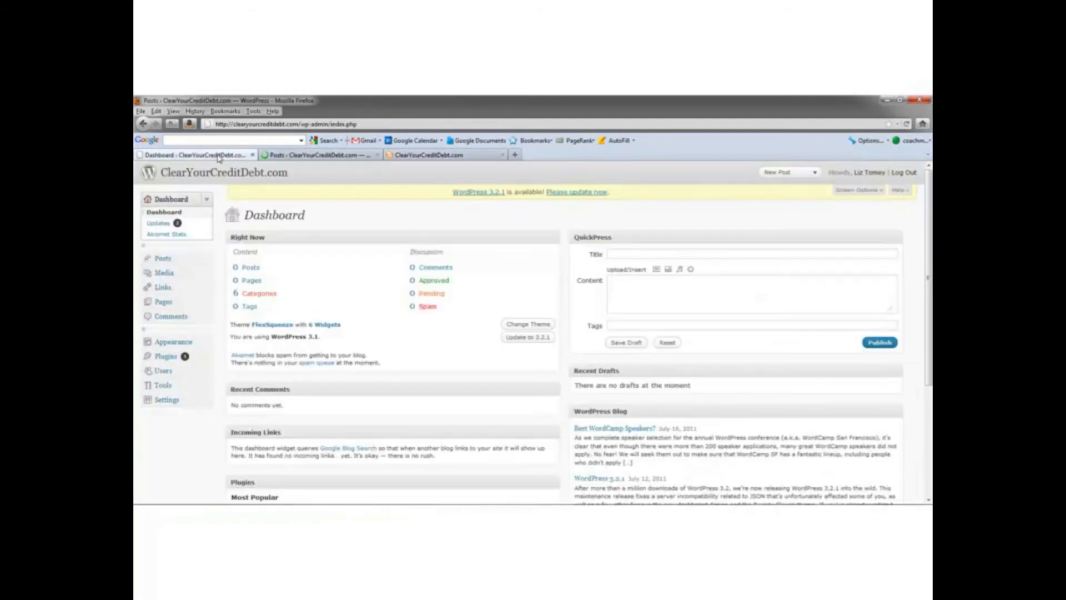
pyautogui.click(247, 293)
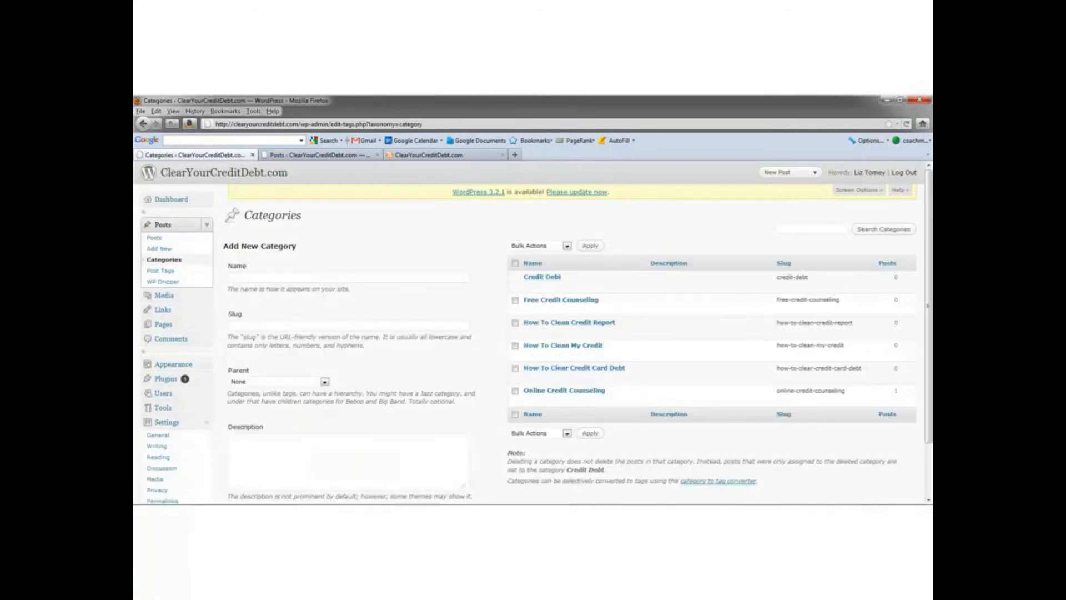
# - Switch to the CreditCounseling document in Word and search it from the beginning for "free"
pyautogui.hotkey('alt', 'Tab')
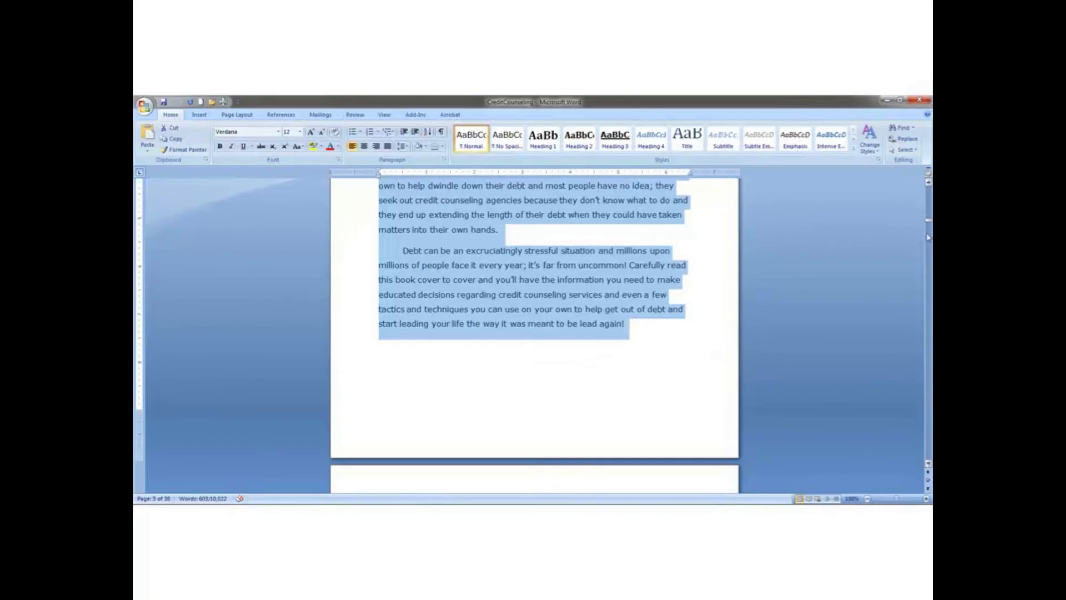
pyautogui.moveTo(928, 224); pyautogui.dragTo(891, 180)
pyautogui.click(370, 252)
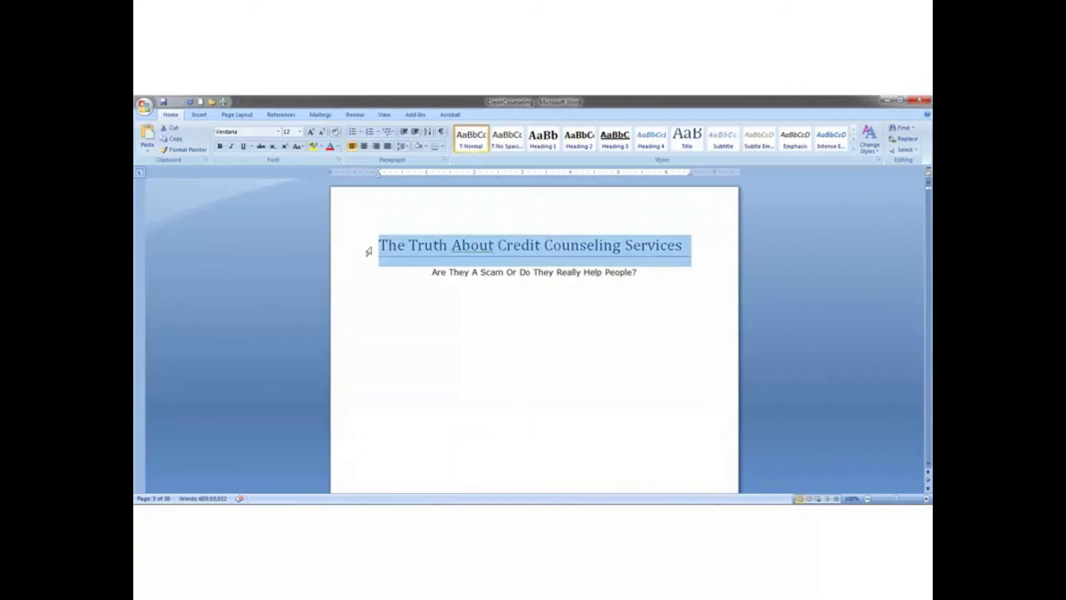
pyautogui.click(426, 329)
pyautogui.hotkey('ctrl', 'f')
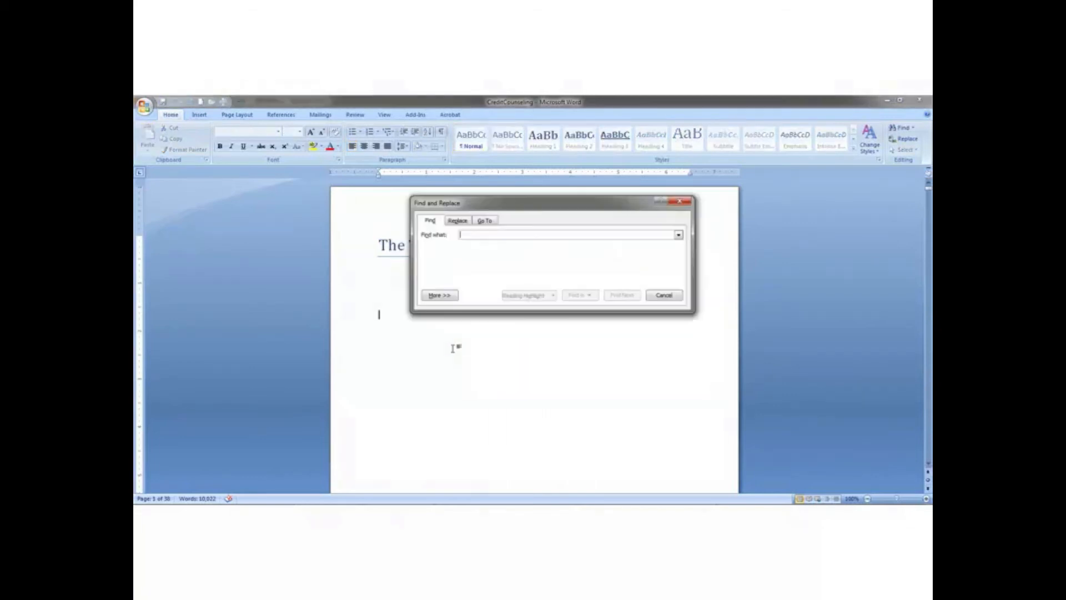
pyautogui.write('free')
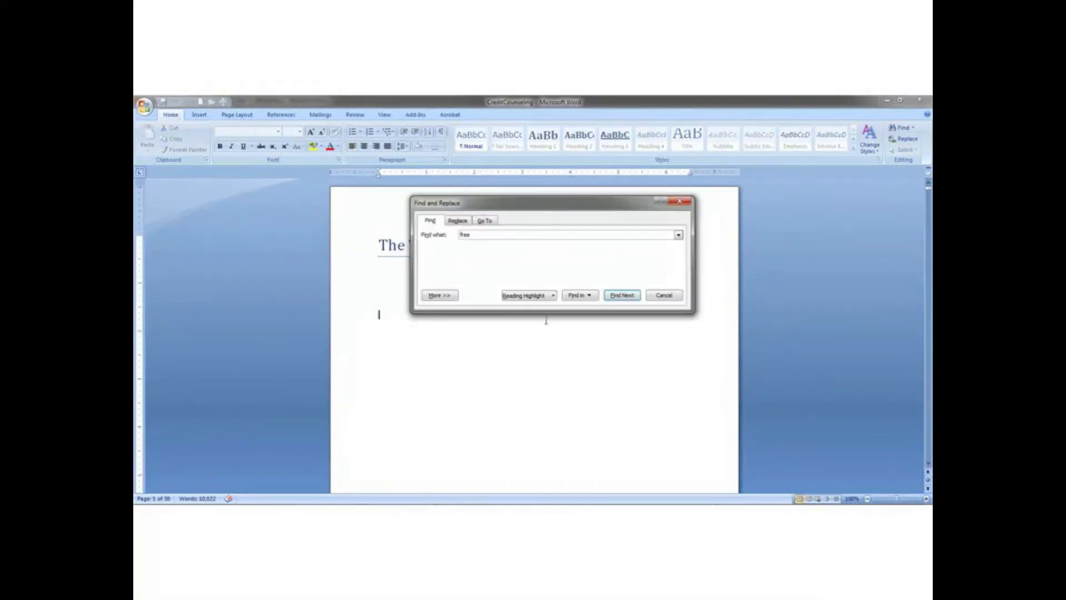
pyautogui.click(618, 295)
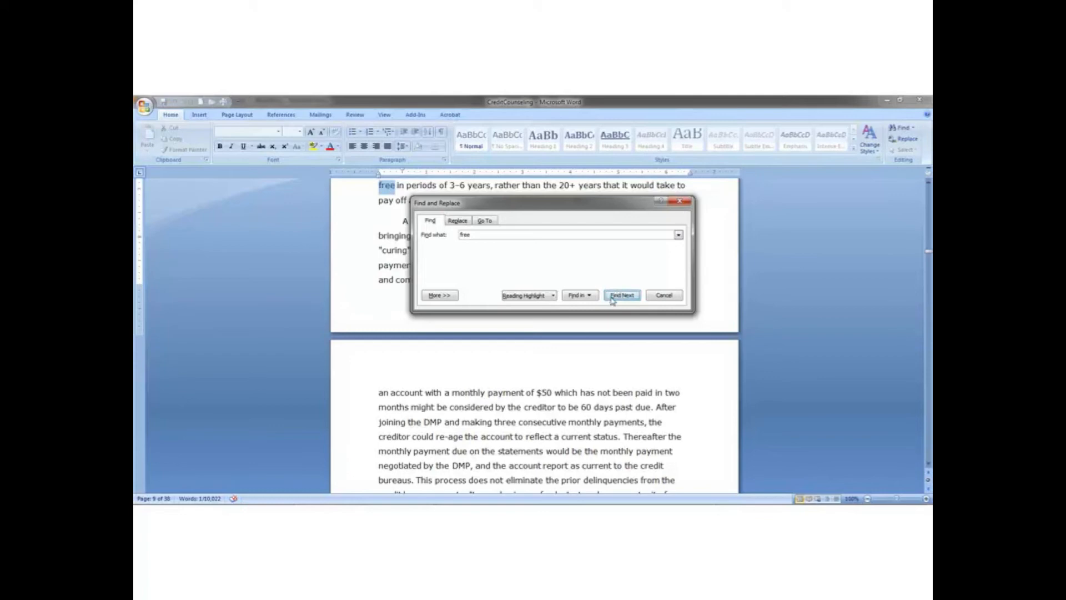
# - Examine the section around the found word and go to the next occurrence of "free"
pyautogui.click(929, 183)
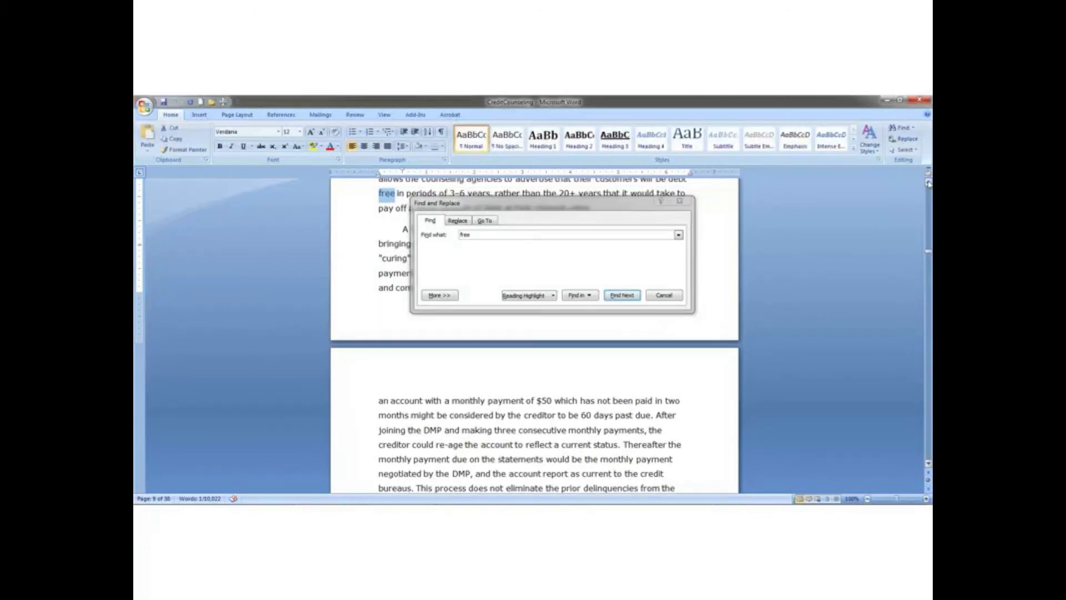
pyautogui.click(929, 184)
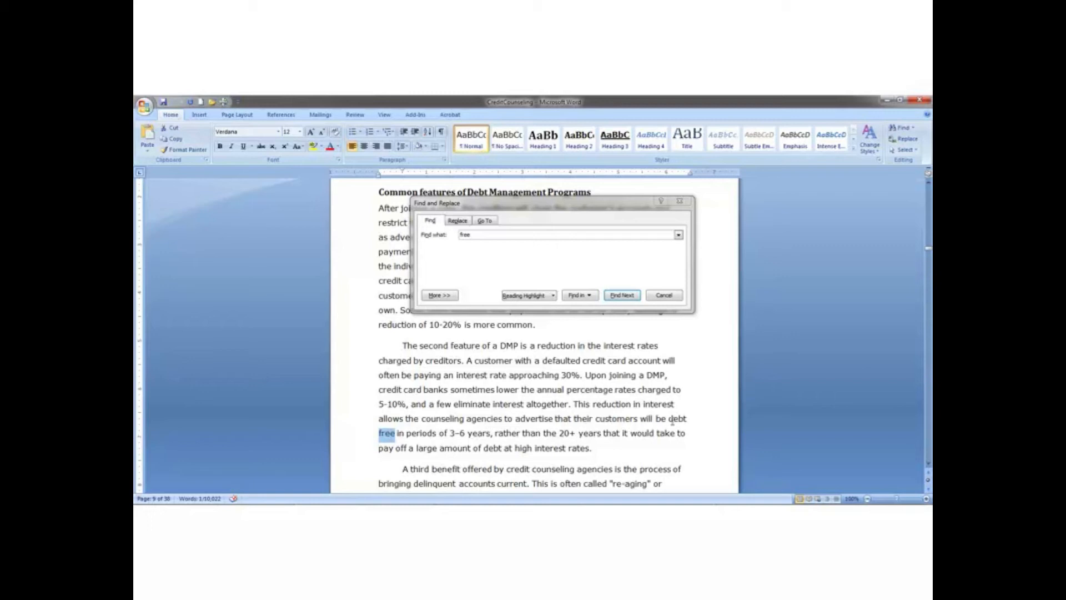
pyautogui.click(621, 295)
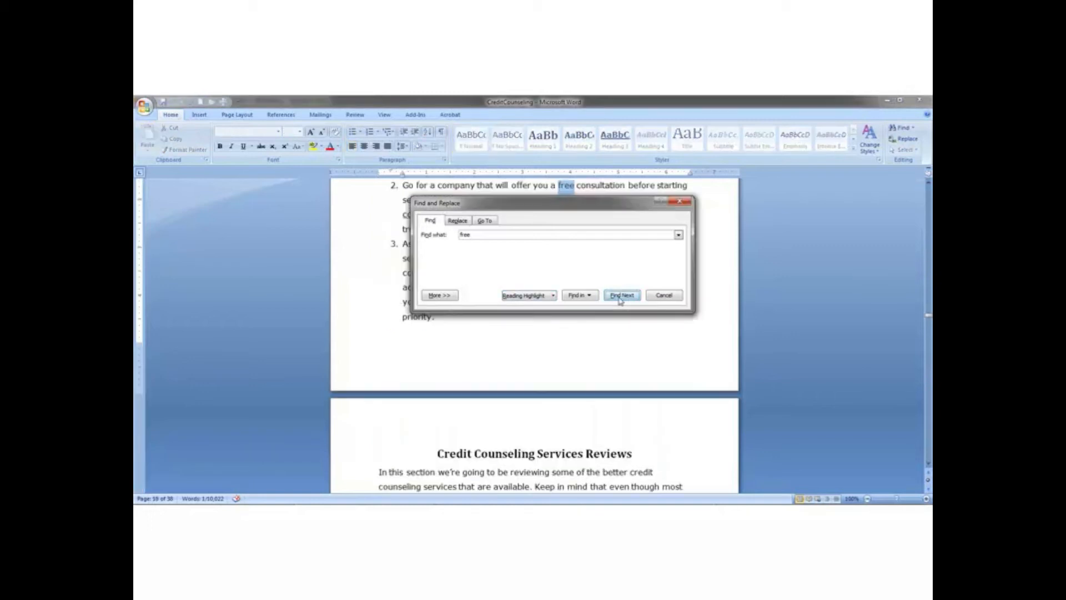
# - Go through the remaining occurrences of "free" in the CreditCounseling document and close the search
pyautogui.moveTo(598, 207); pyautogui.dragTo(589, 238)
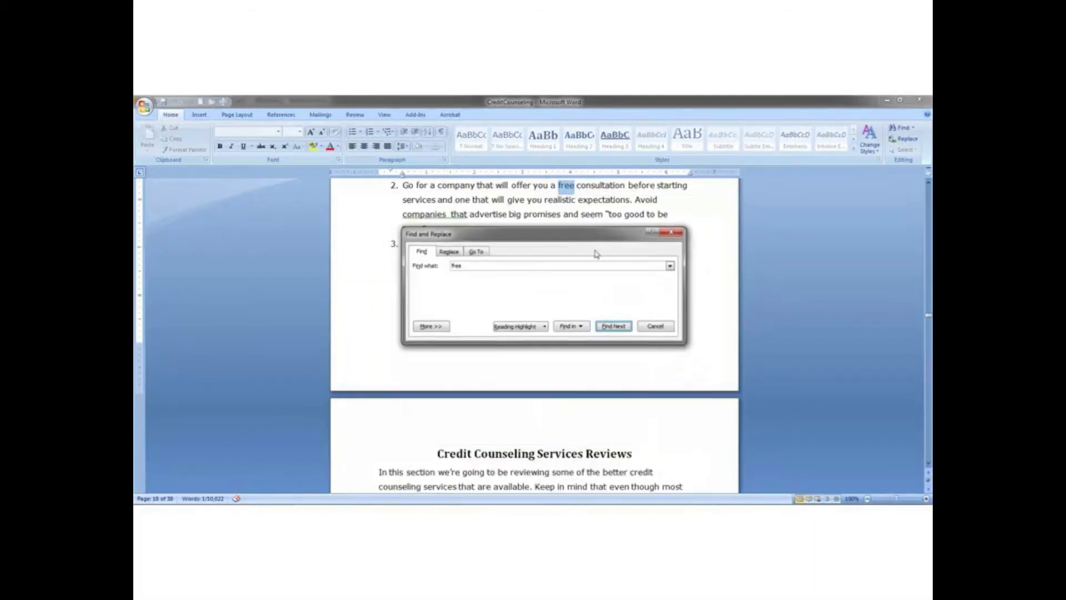
pyautogui.click(609, 327)
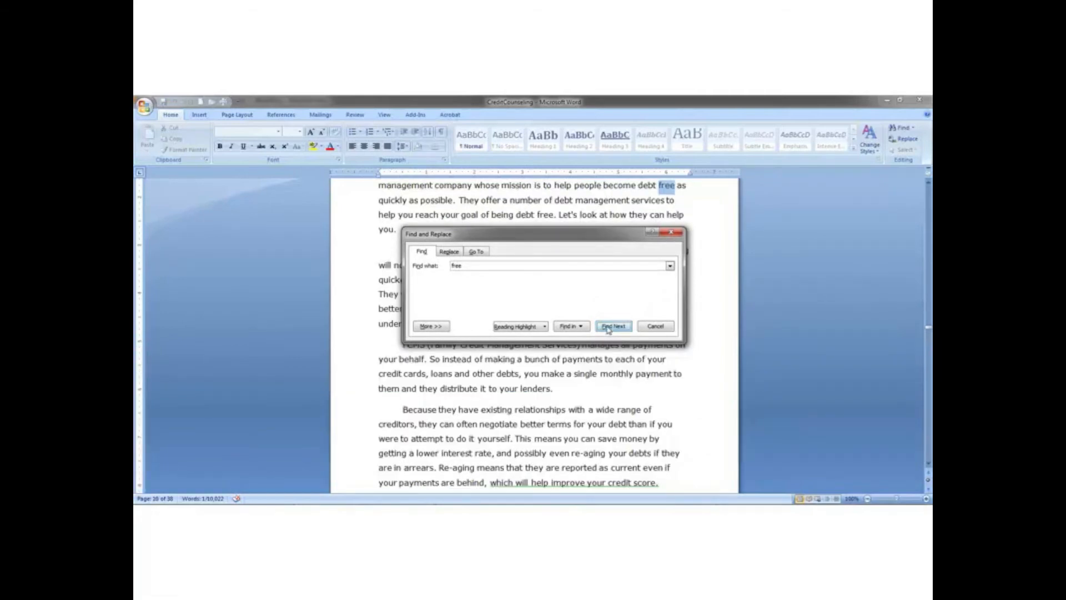
pyautogui.click(609, 328)
pyautogui.click(609, 328)
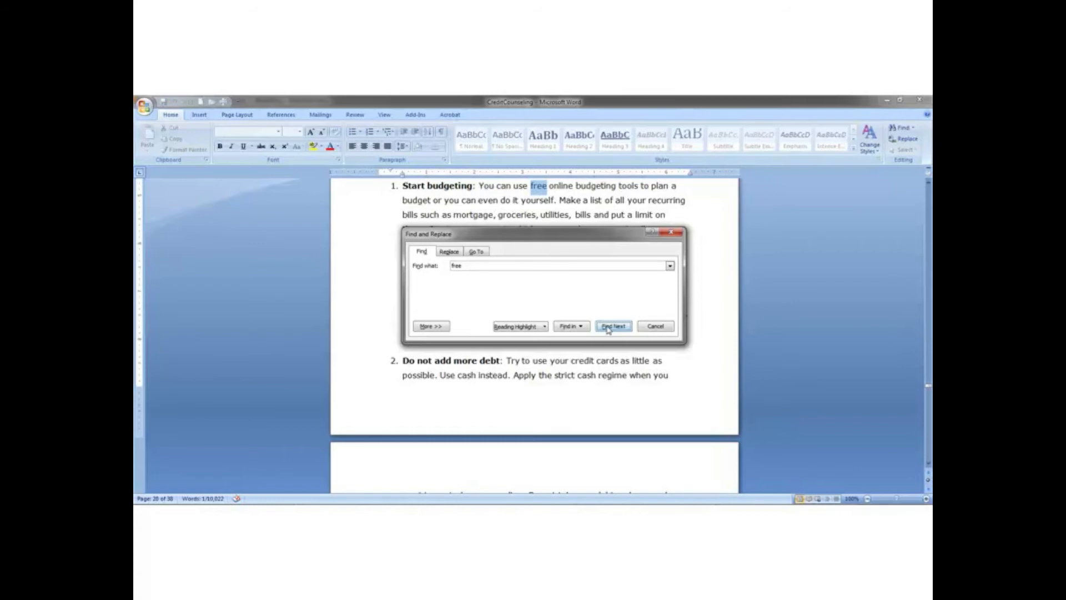
pyautogui.click(609, 328)
pyautogui.click(609, 328)
pyautogui.click(605, 332)
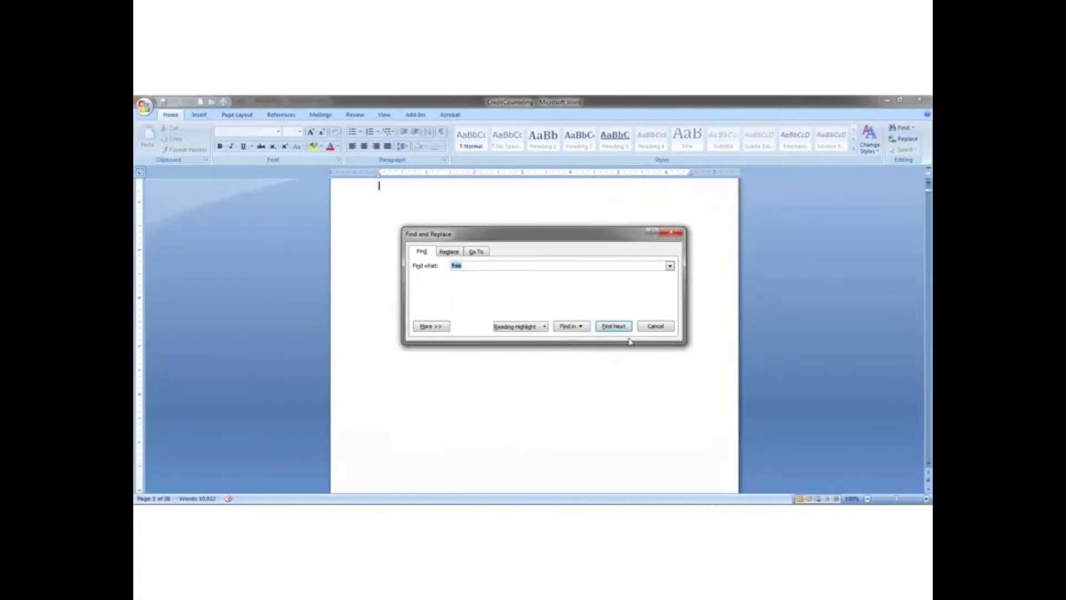
pyautogui.click(647, 330)
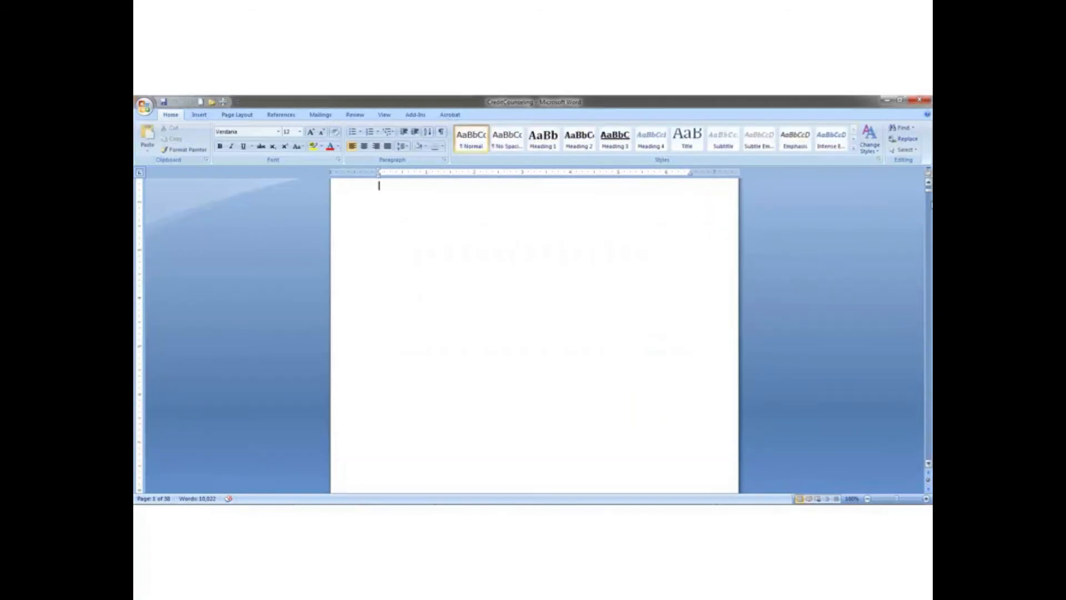
# - Examine the entries in the document's table of contents, from the Credit Counseling Services Reviews to Other Possibilities
pyautogui.moveTo(928, 190); pyautogui.dragTo(928, 199)
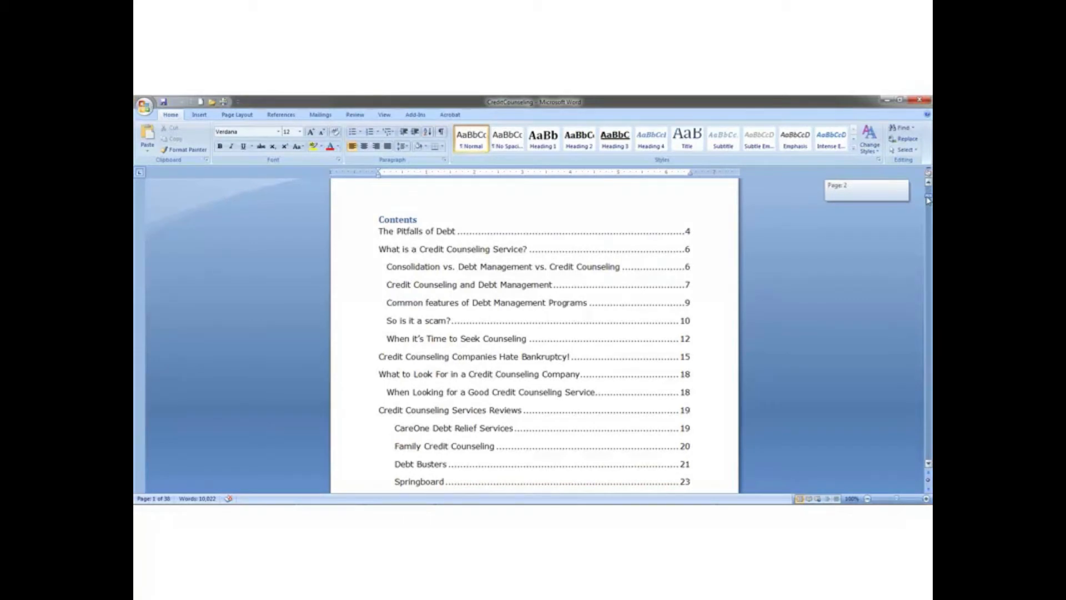
pyautogui.moveTo(929, 200); pyautogui.dragTo(928, 201)
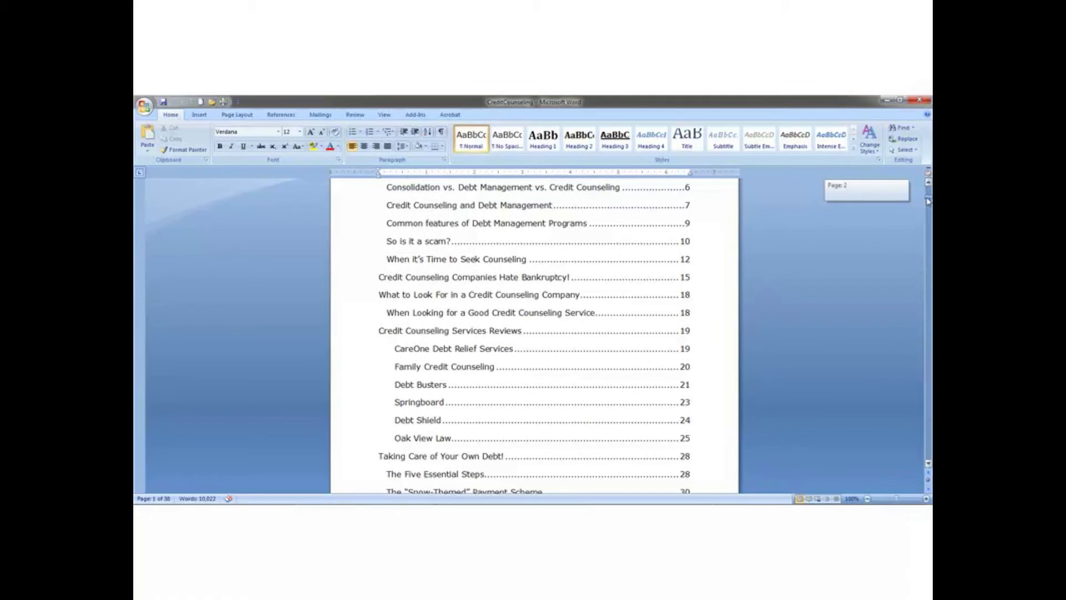
pyautogui.moveTo(929, 200); pyautogui.dragTo(928, 202)
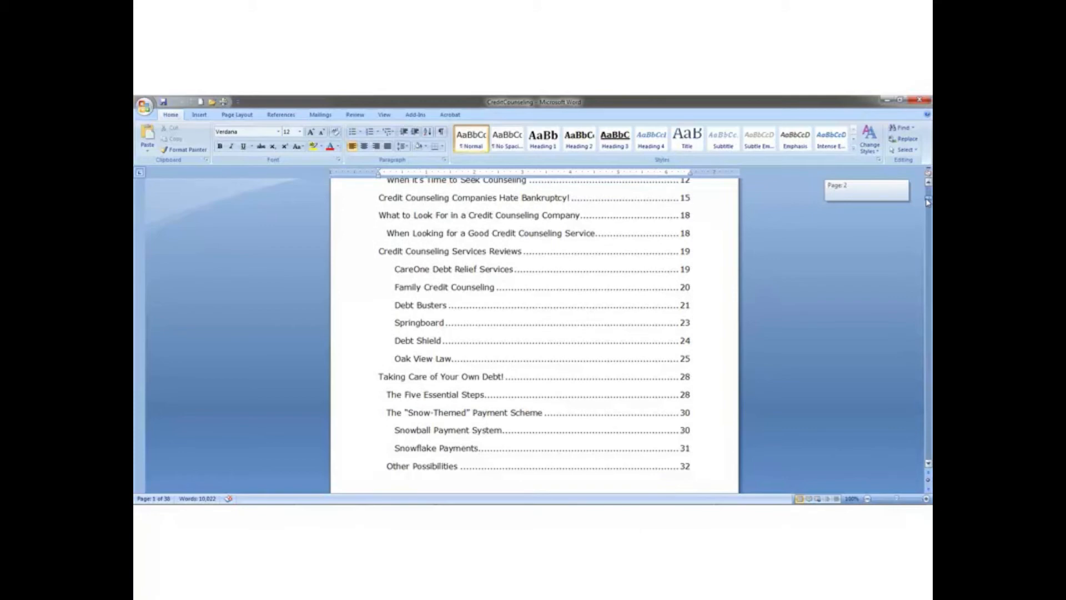
pyautogui.click(380, 253)
pyautogui.click(389, 257)
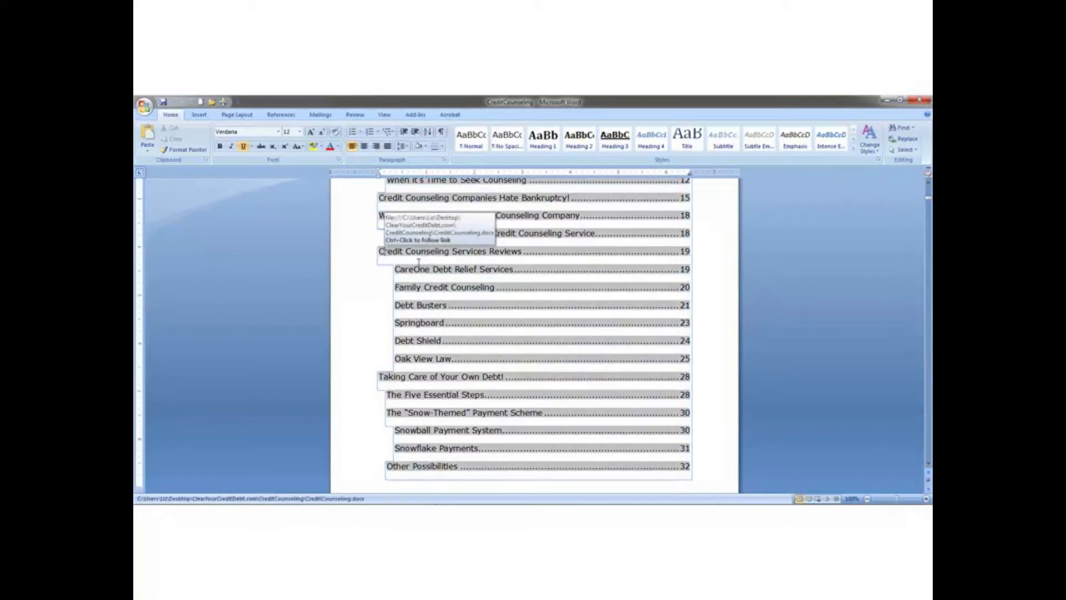
pyautogui.click(480, 398)
pyautogui.doubleClick(720, 385)
pyautogui.click(710, 402)
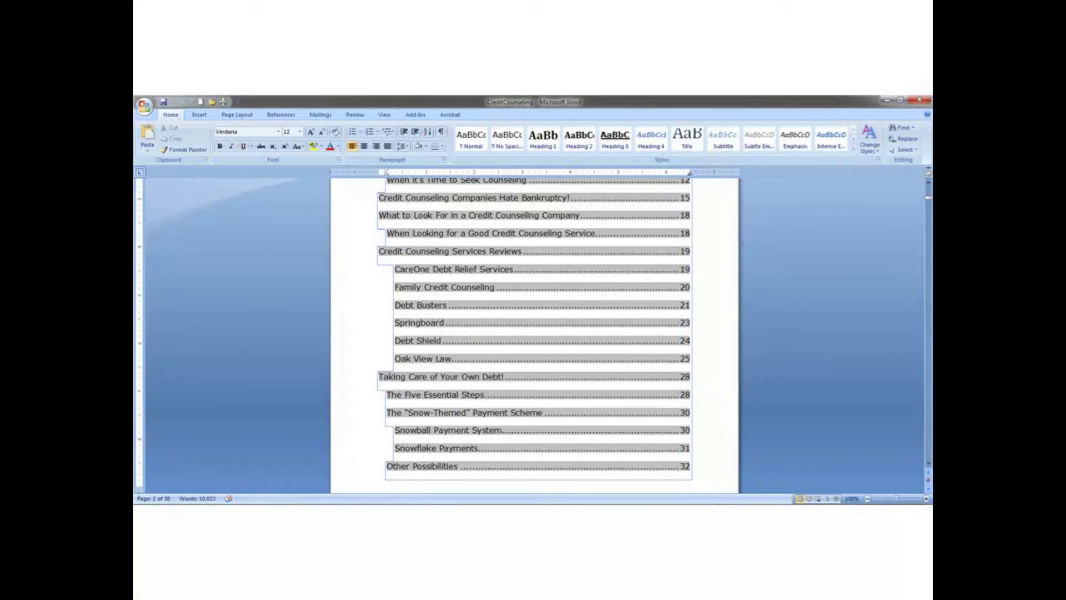
# - Update the document's table of contents
pyautogui.click(929, 182)
pyautogui.click(929, 183)
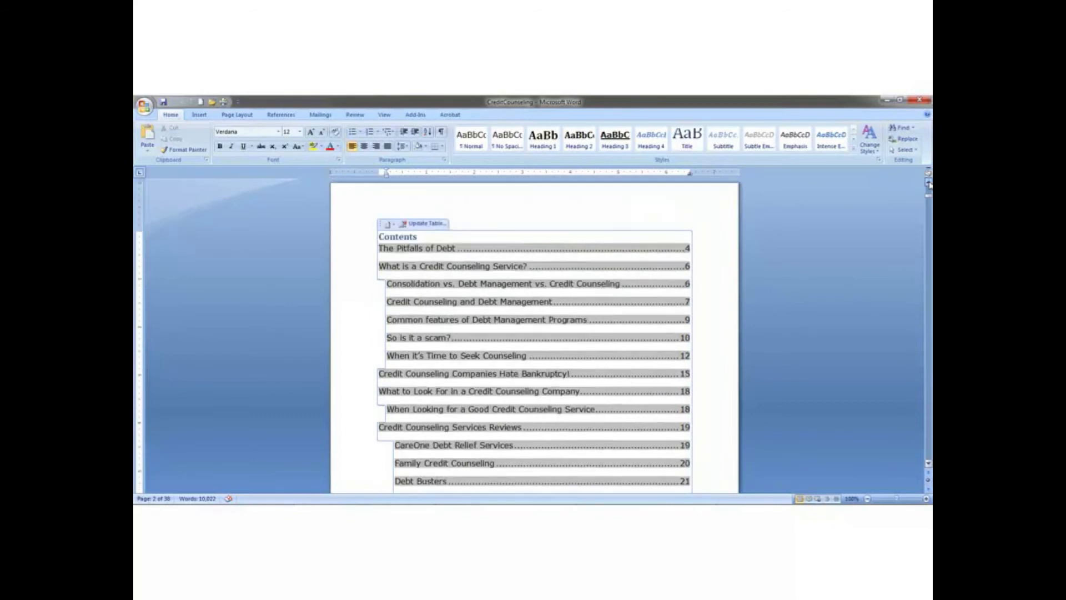
pyautogui.click(471, 219)
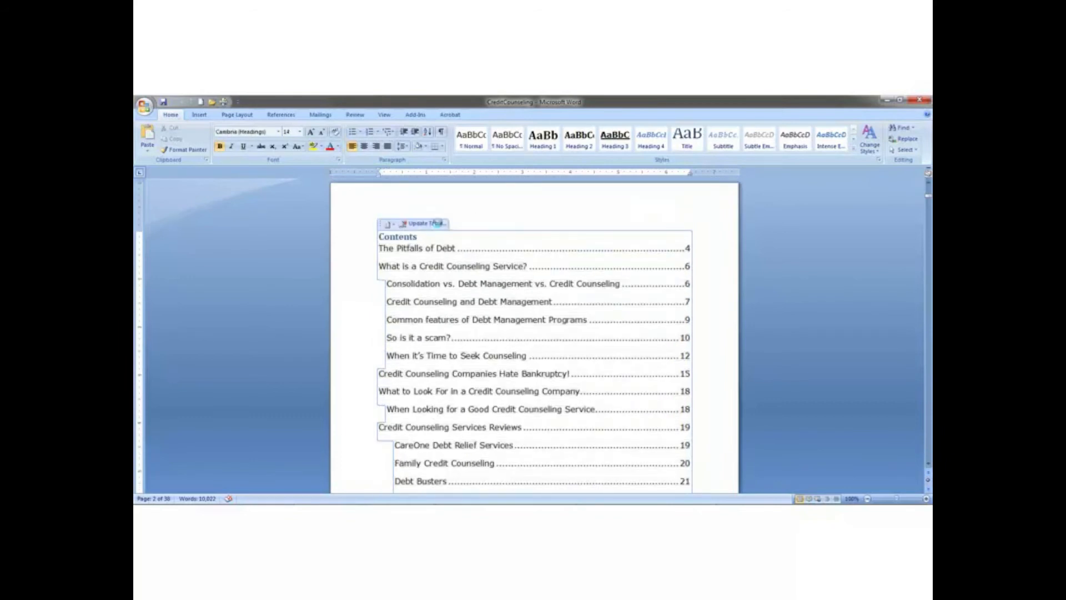
pyautogui.click(428, 223)
pyautogui.press('Return')
pyautogui.click(580, 292)
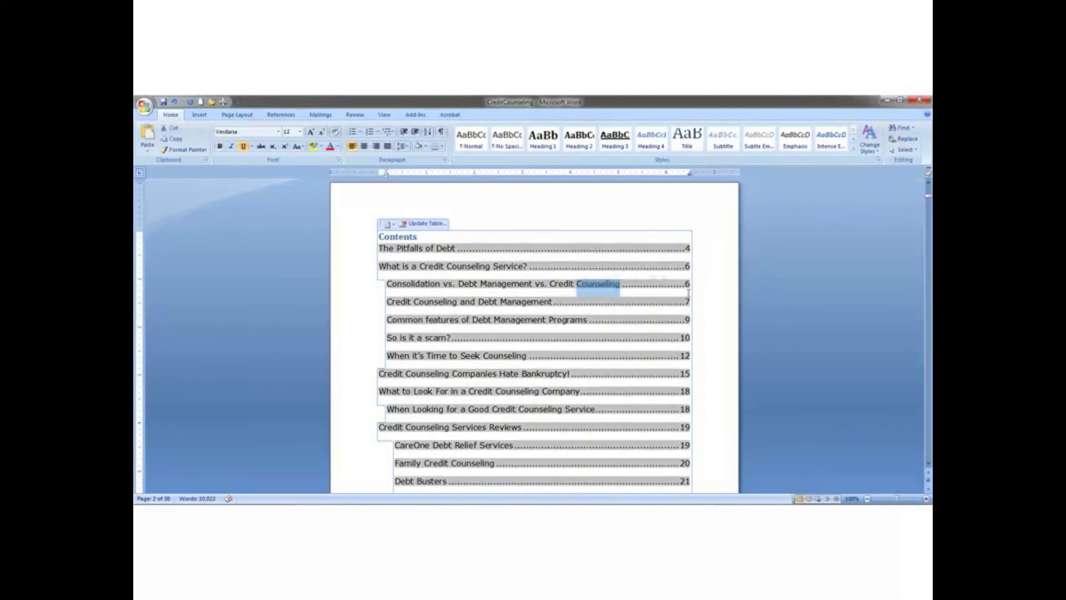
# - Copy the chapter heading "What is a Credit Counseling Service?" and switch to the untitled Notepad file
pyautogui.moveTo(929, 198); pyautogui.dragTo(918, 226)
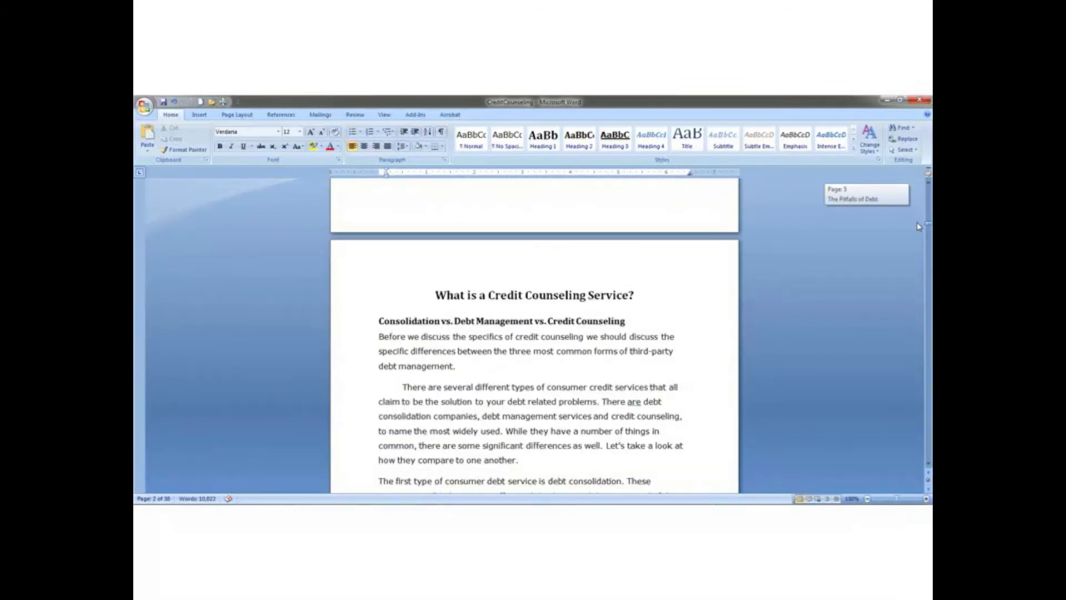
pyautogui.moveTo(918, 226); pyautogui.dragTo(919, 227)
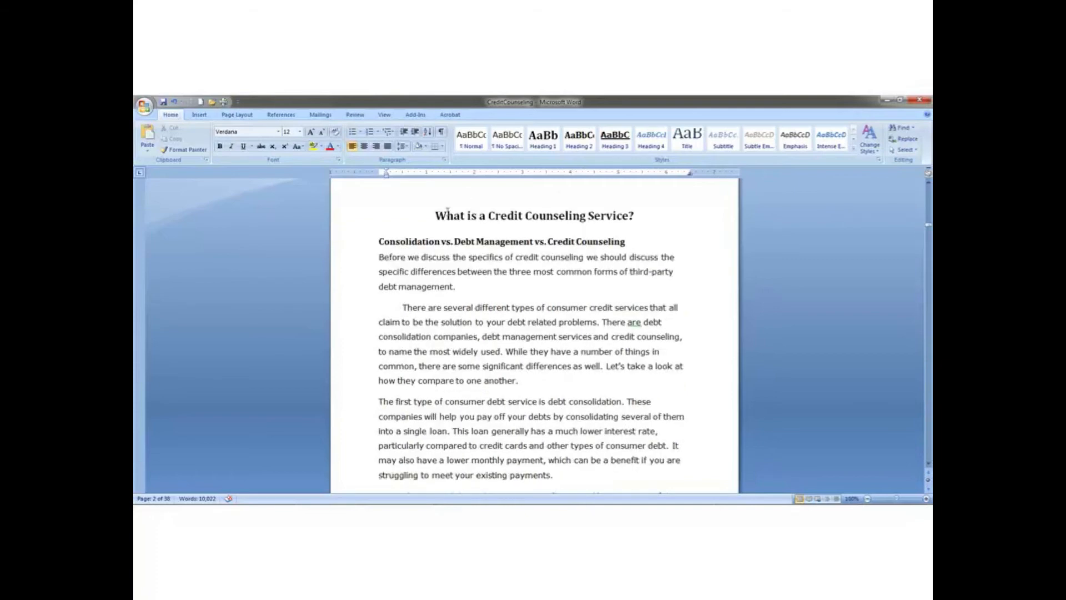
pyautogui.moveTo(434, 216); pyautogui.dragTo(639, 217)
pyautogui.rightClick(614, 220)
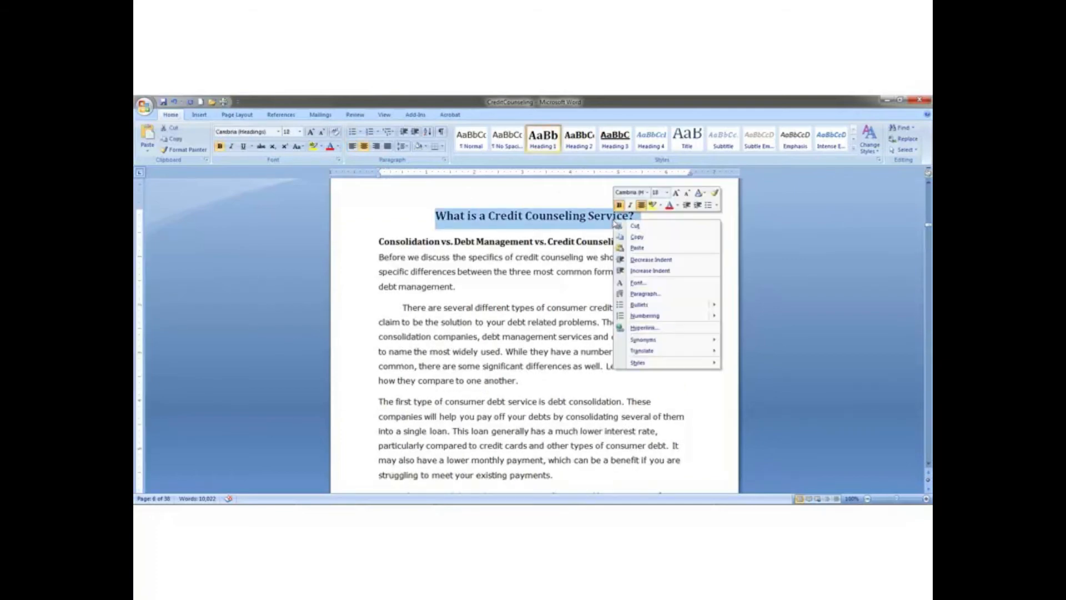
pyautogui.click(638, 237)
pyautogui.hotkey('alt', 'Tab')
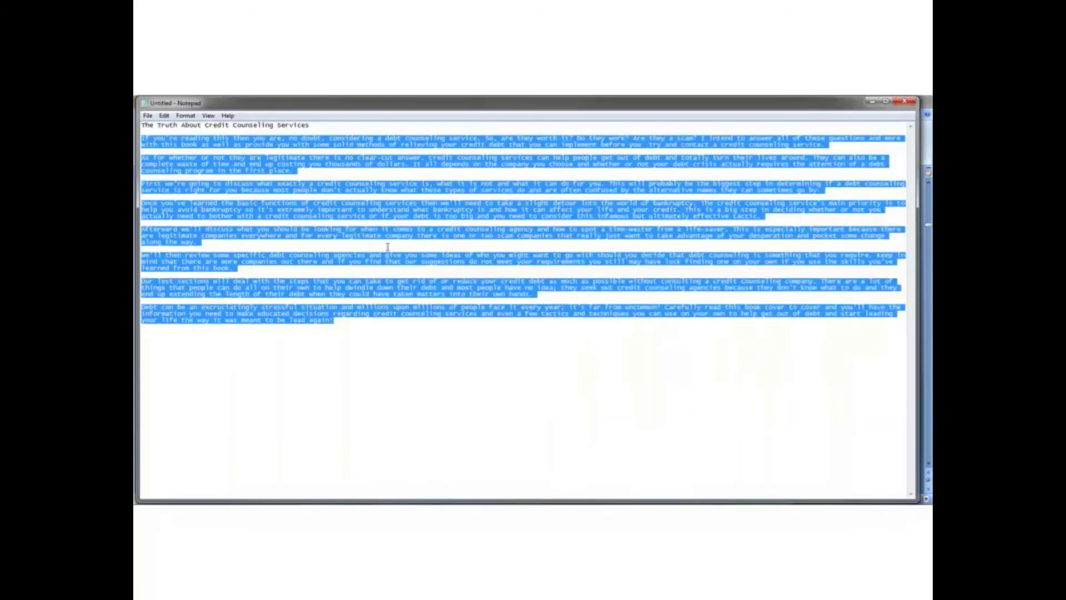
# - Replace the old title with "What is a Credit Counseling Service And Can You Get It For Free?" and delete the old article body
pyautogui.moveTo(312, 128); pyautogui.dragTo(141, 125)
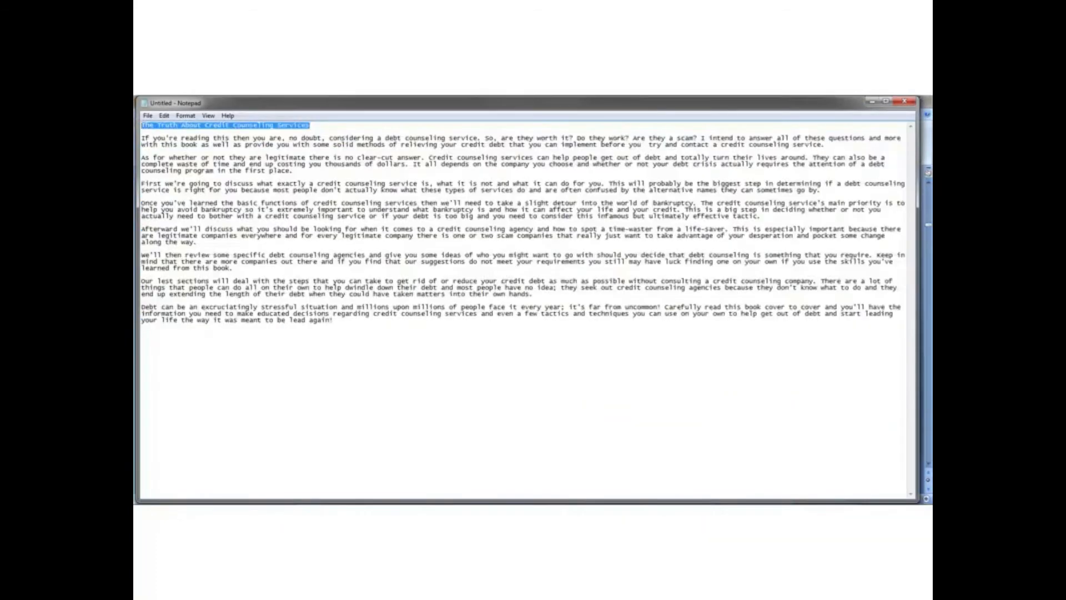
pyautogui.rightClick(150, 129)
pyautogui.click(203, 172)
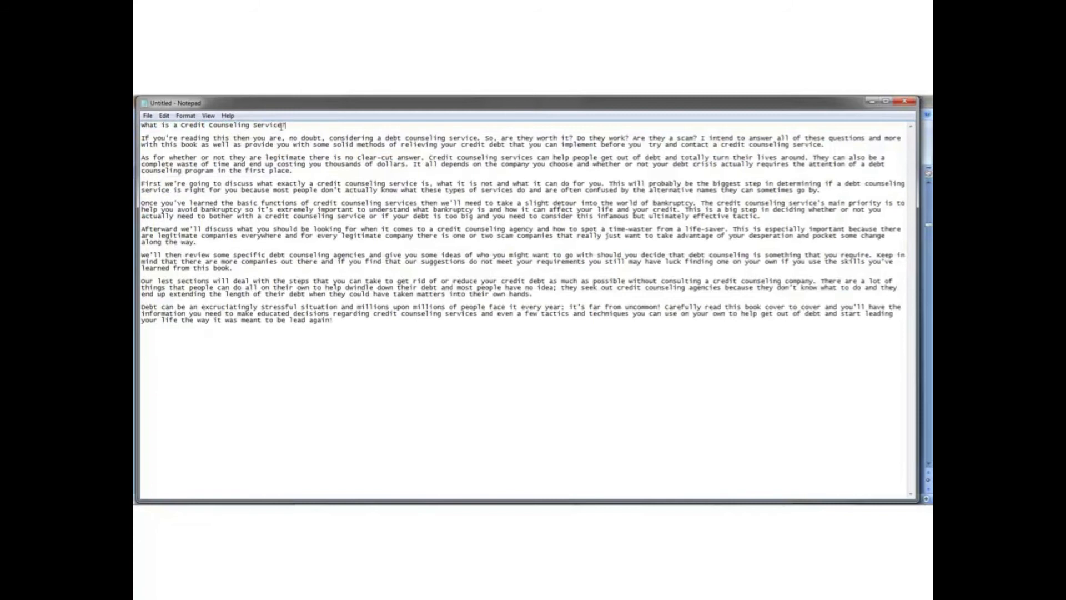
pyautogui.moveTo(283, 126); pyautogui.dragTo(298, 125)
pyautogui.write('And Can You Get It For Free?')
pyautogui.moveTo(144, 137); pyautogui.dragTo(405, 345)
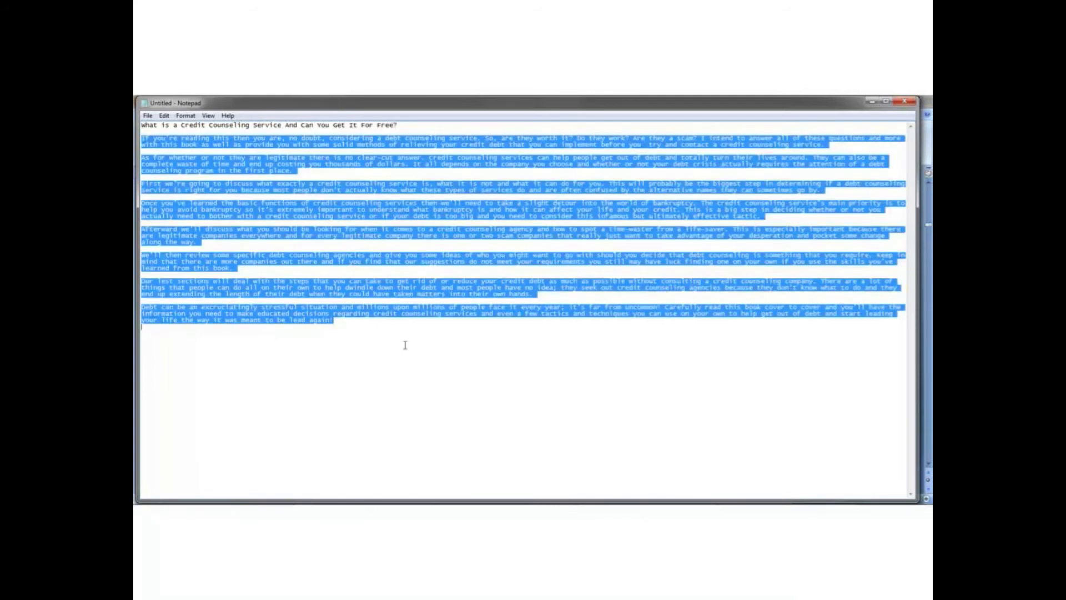
pyautogui.press('Delete')
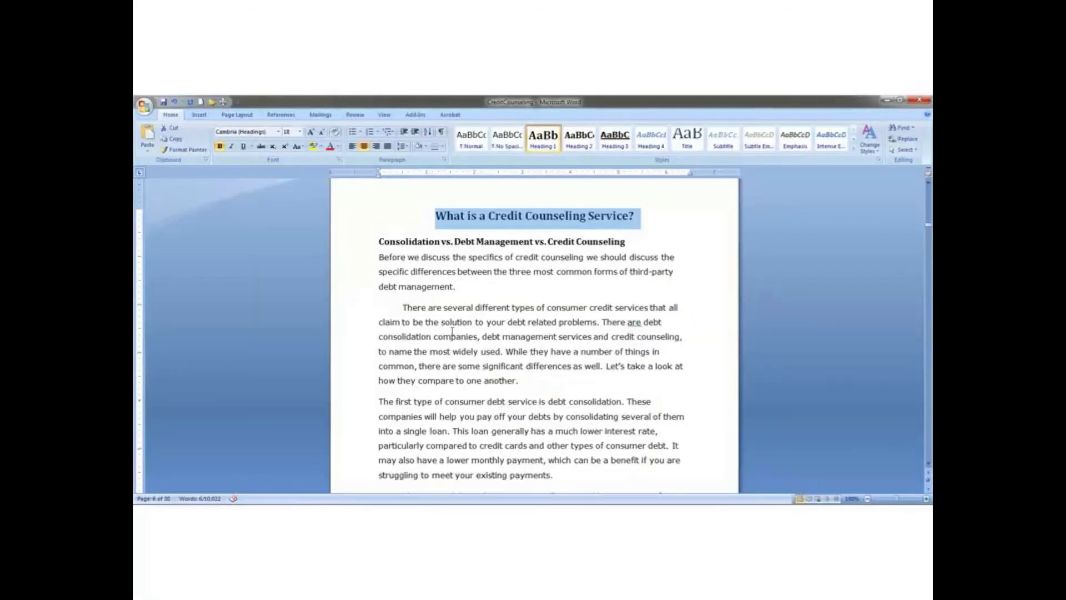
pyautogui.click(382, 244)
pyautogui.moveTo(387, 246); pyautogui.dragTo(542, 347)
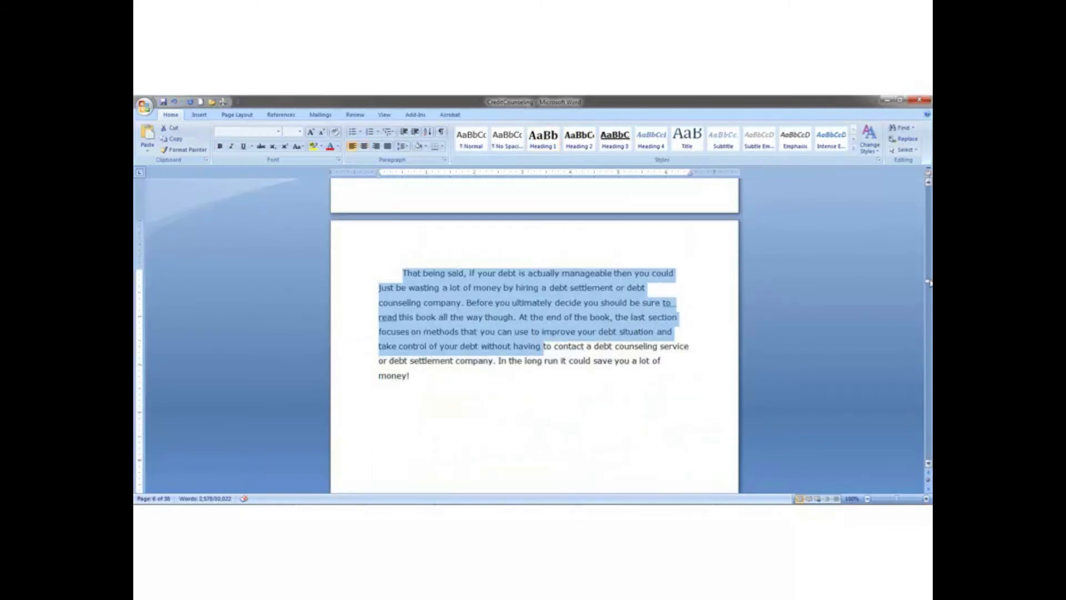
pyautogui.moveTo(929, 283); pyautogui.dragTo(930, 201)
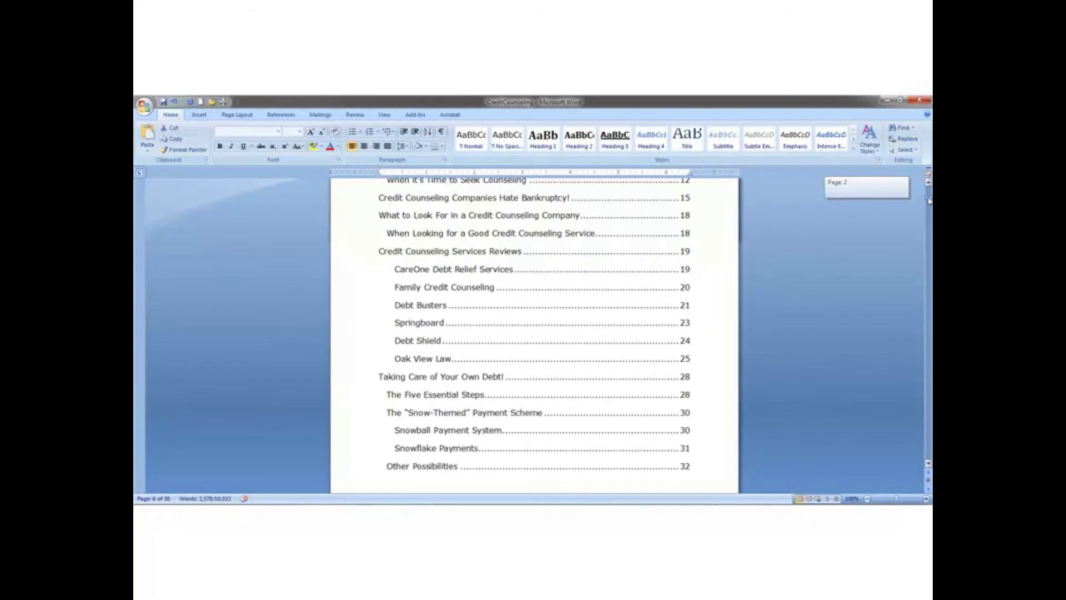
# - In the Word document, copy everything from the "Taking Care of Your Own Debt!" heading through the forbearance section, and return to Notepad
pyautogui.moveTo(929, 201); pyautogui.dragTo(928, 383)
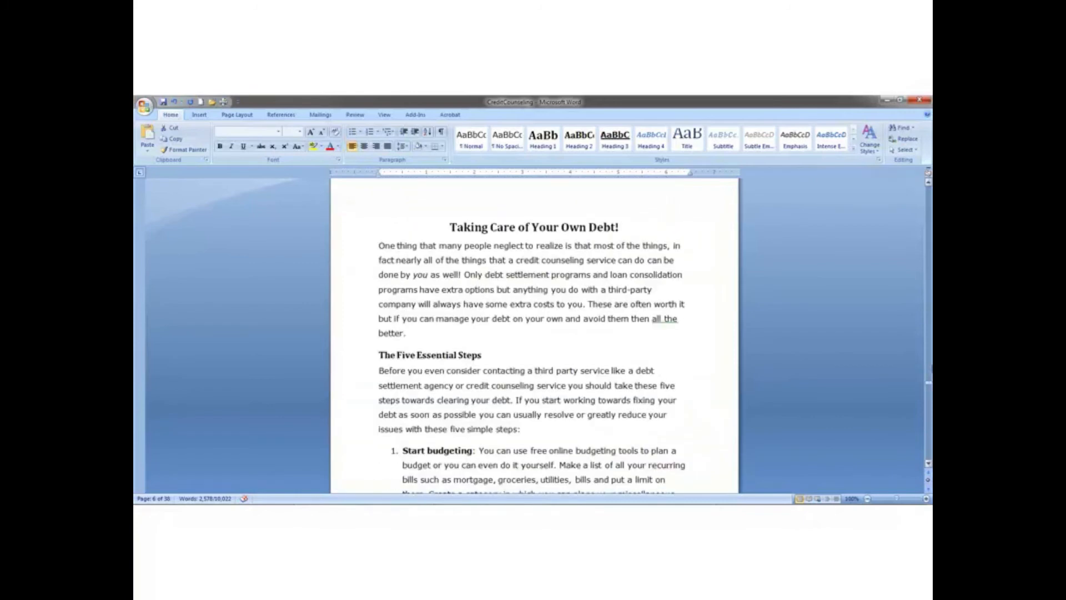
pyautogui.moveTo(450, 227); pyautogui.dragTo(750, 325)
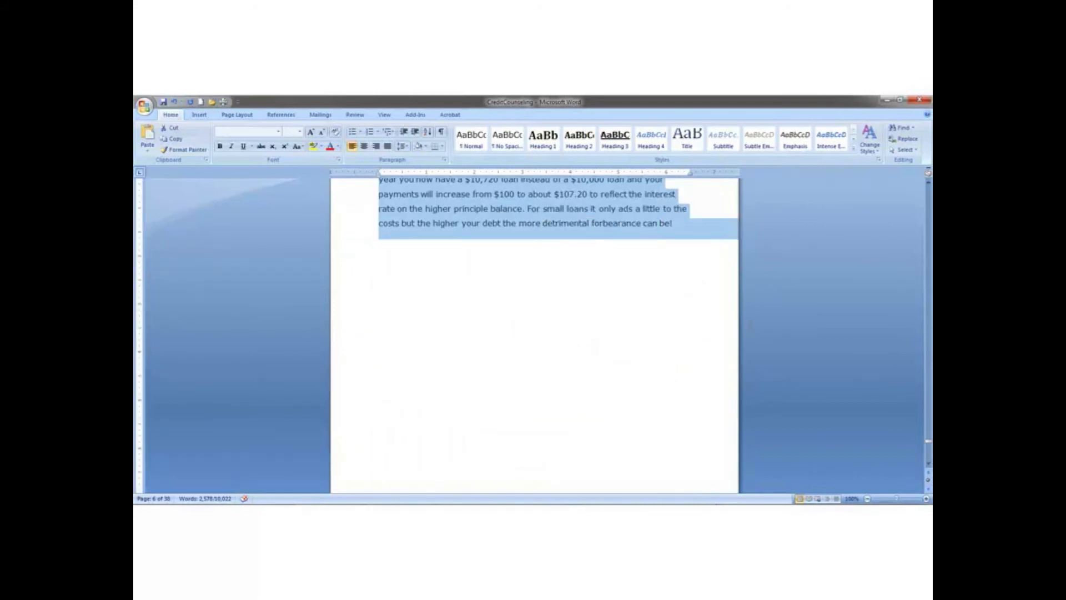
pyautogui.rightClick(536, 217)
pyautogui.click(564, 232)
pyautogui.hotkey('alt', 'Tab')
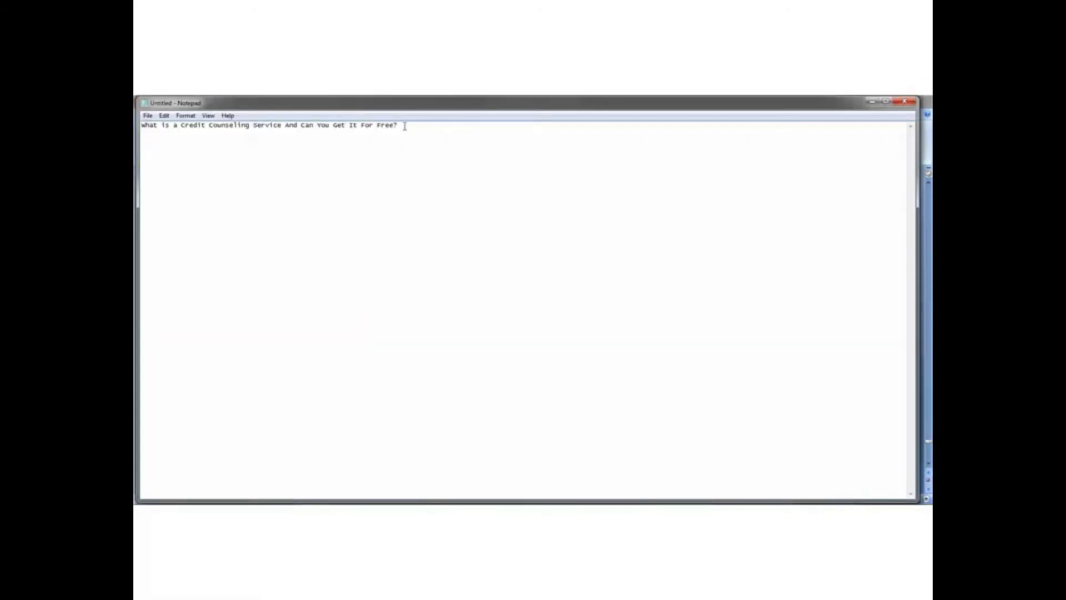
# - Paste the copied chapter below the title and add a blank line after the "Taking Care of Your Own Debt!" heading
pyautogui.press('Return')
pyautogui.rightClick(157, 158)
pyautogui.click(188, 200)
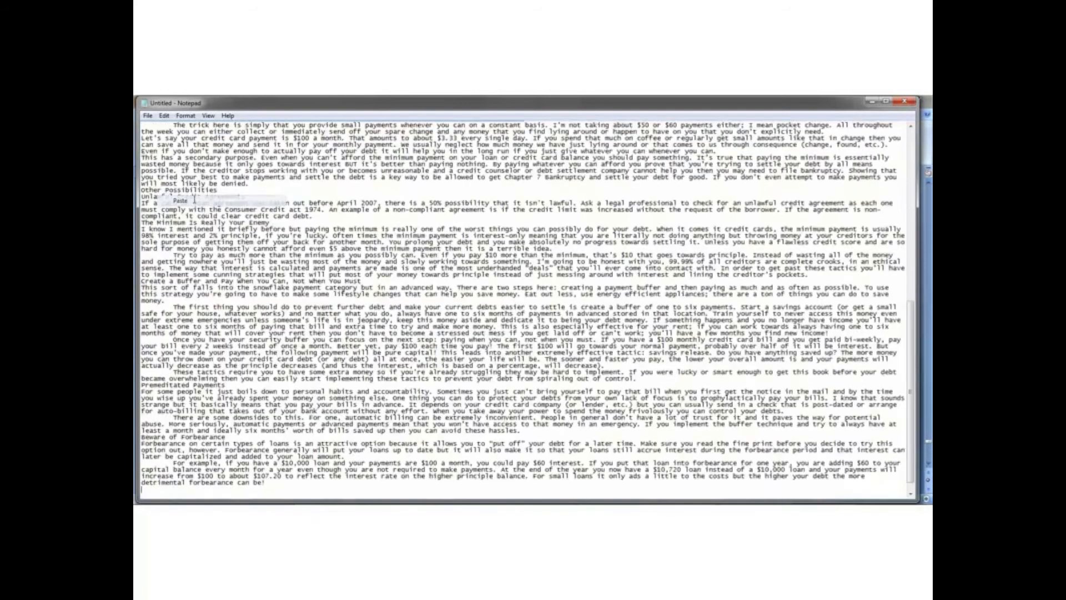
pyautogui.hotkey('ctrl', 'Home')
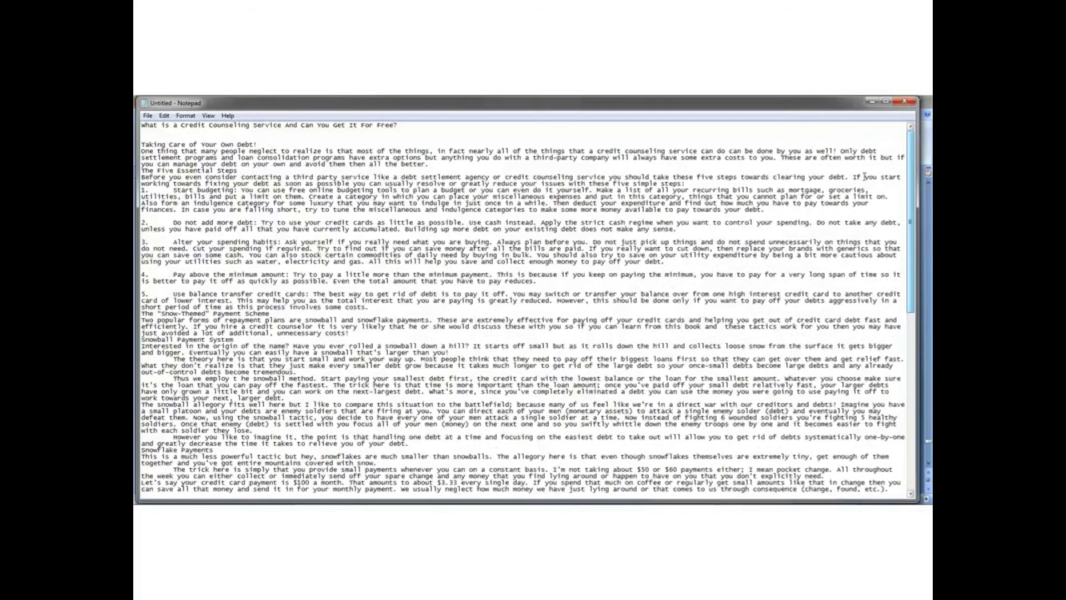
pyautogui.rightClick(307, 224)
pyautogui.click(272, 238)
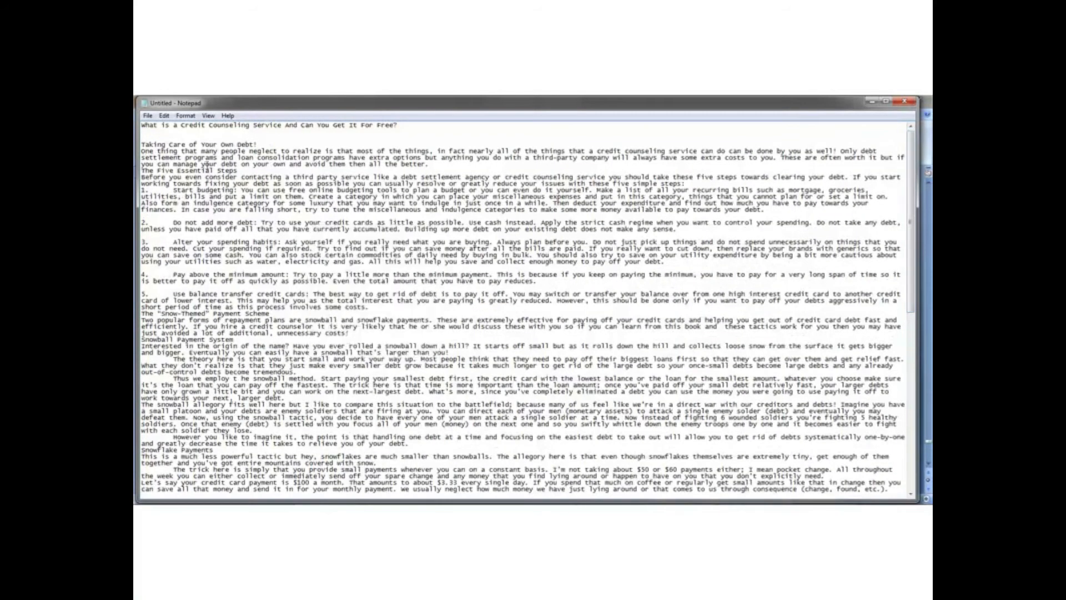
pyautogui.click(259, 144)
pyautogui.press('Return')
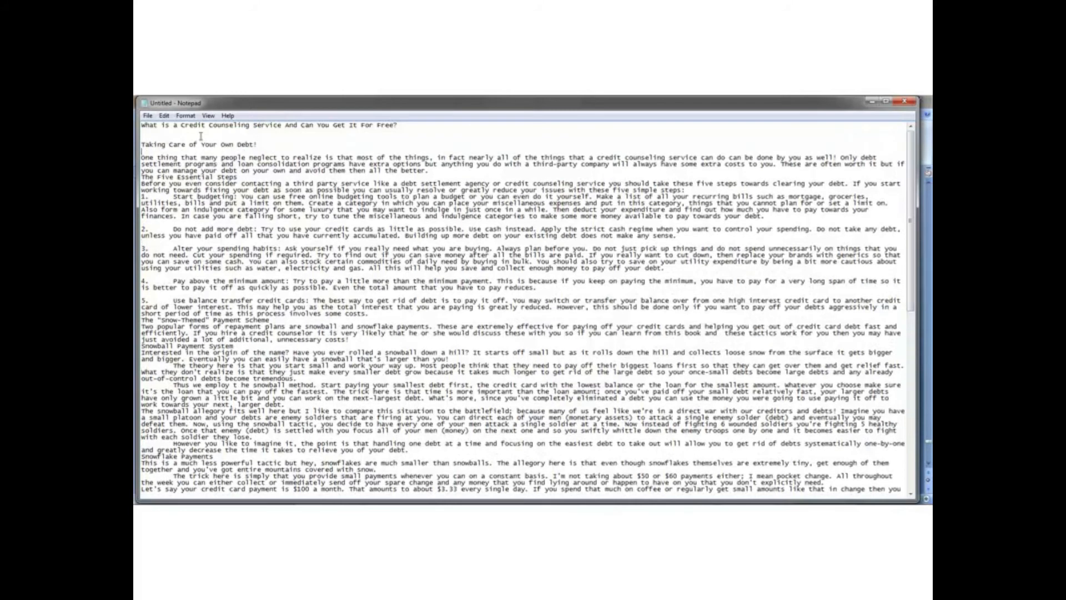
# - Replace the title on the first line with "Free Credit Counseling -"
pyautogui.moveTo(143, 125); pyautogui.dragTo(393, 127)
pyautogui.write('F')
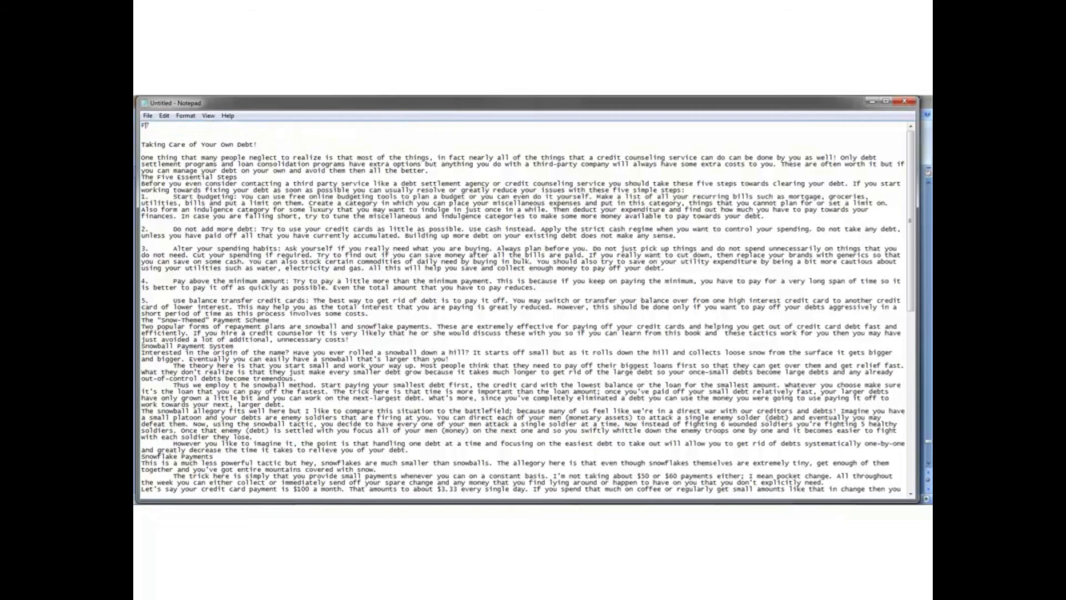
pyautogui.moveTo(150, 125); pyautogui.dragTo(145, 127)
pyautogui.write('Free Credit Counseling -')
# - Cut the "Taking Care of Your Own Debt!" heading and paste it at the end of the title line
pyautogui.moveTo(259, 145); pyautogui.dragTo(141, 145)
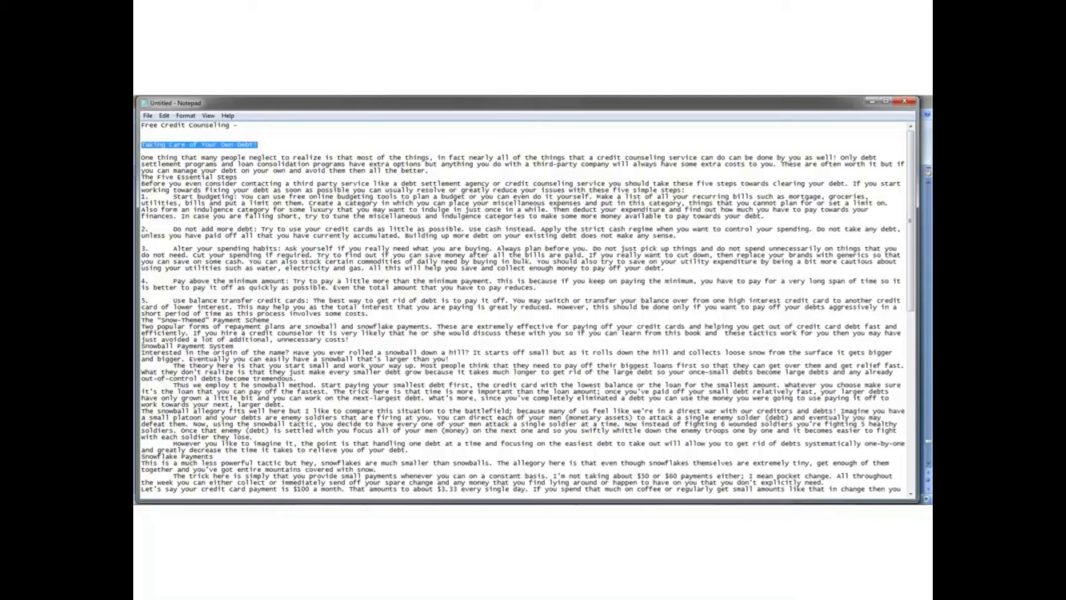
pyautogui.rightClick(145, 146)
pyautogui.click(173, 164)
pyautogui.click(245, 126)
pyautogui.rightClick(245, 126)
pyautogui.click(268, 170)
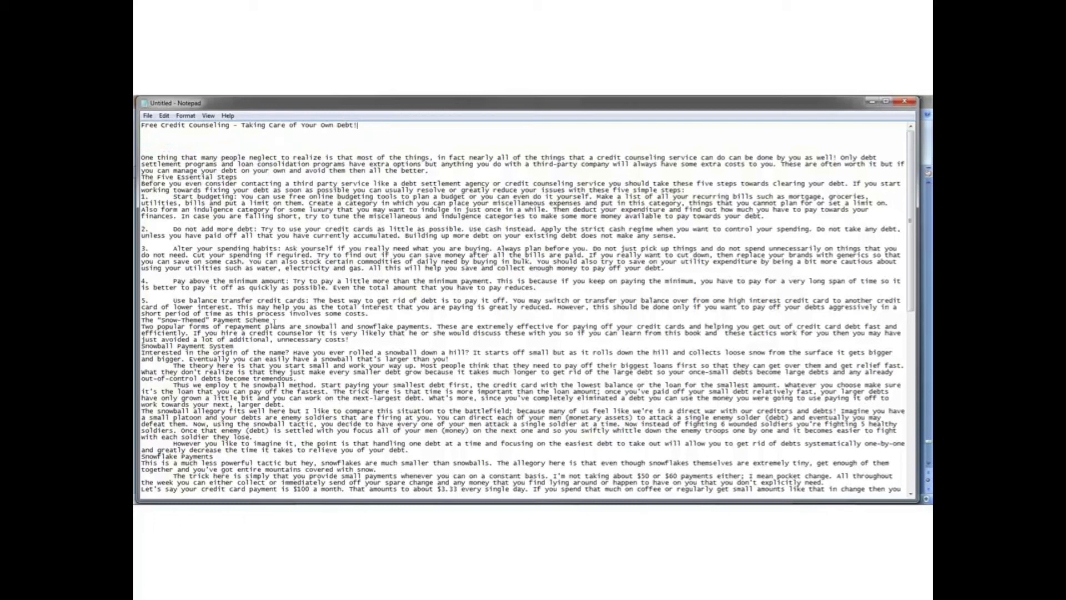
# - Insert three line breaks before the "The "Snow-Themed" Payment Scheme" heading
pyautogui.press('Return')
pyautogui.press('Return')
pyautogui.press('Return')
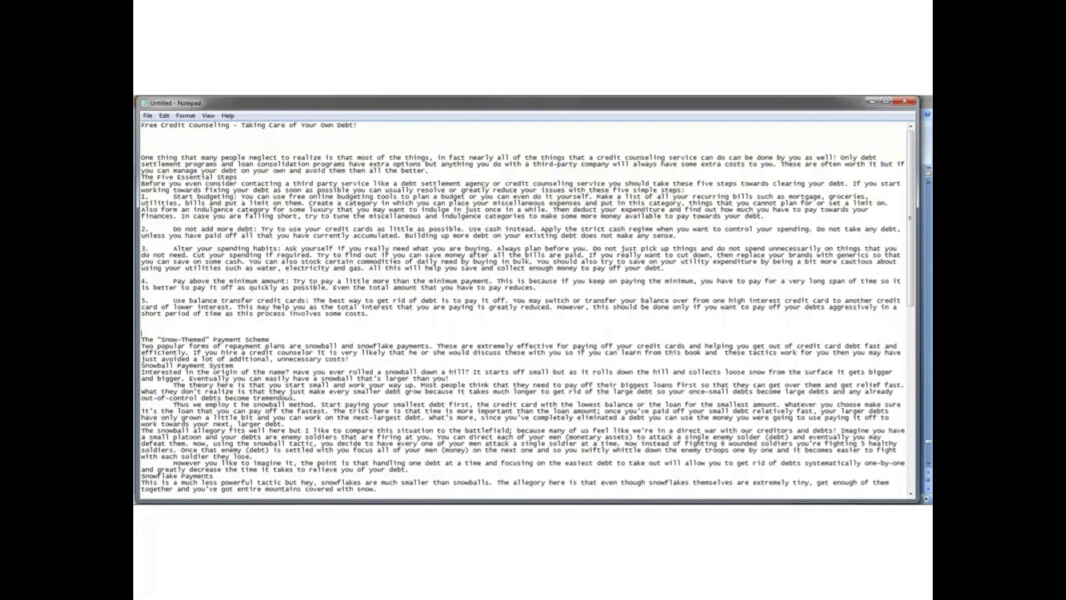
# - Close up the wide gaps after the numbers 1 to 5 in the list, leaving a single space before each item's text
pyautogui.moveTo(173, 301); pyautogui.dragTo(148, 281)
pyautogui.press('BackSpace')
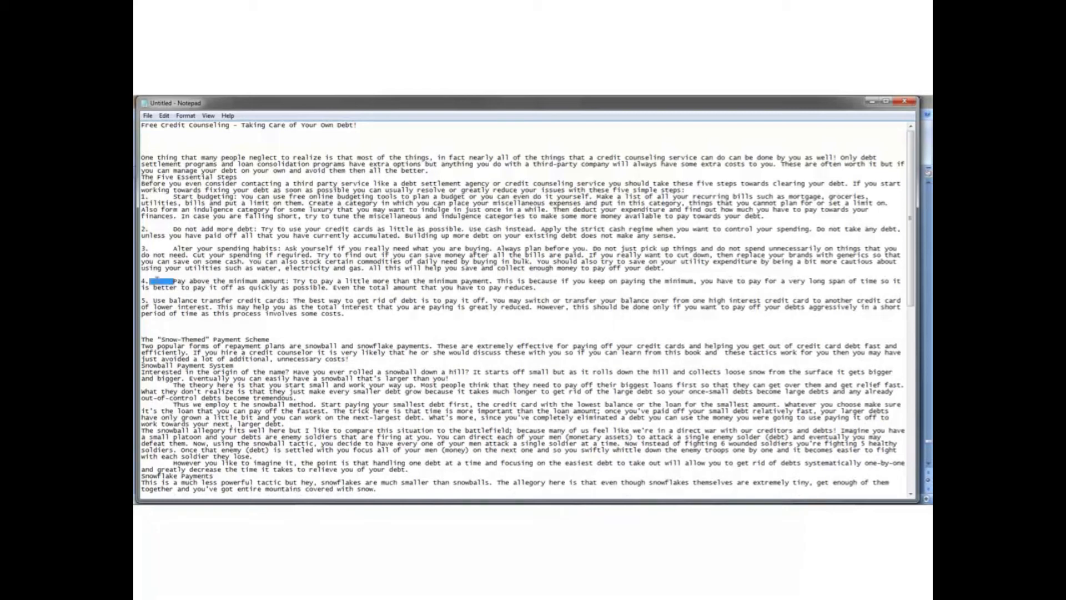
pyautogui.press('BackSpace')
pyautogui.moveTo(174, 248); pyautogui.dragTo(149, 197)
pyautogui.press('BackSpace')
pyautogui.press('BackSpace')
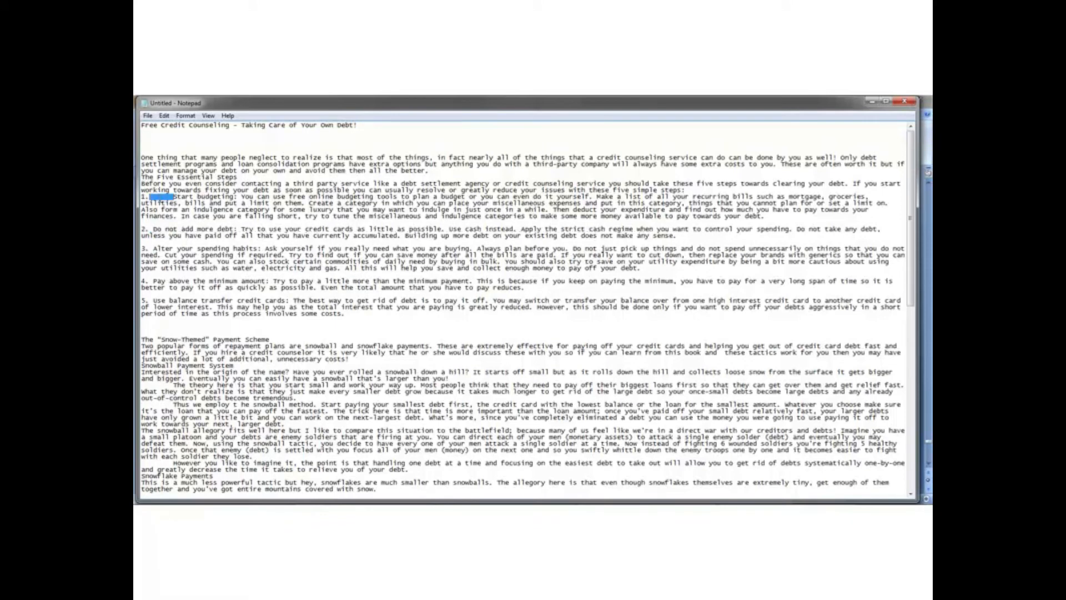
pyautogui.press('BackSpace')
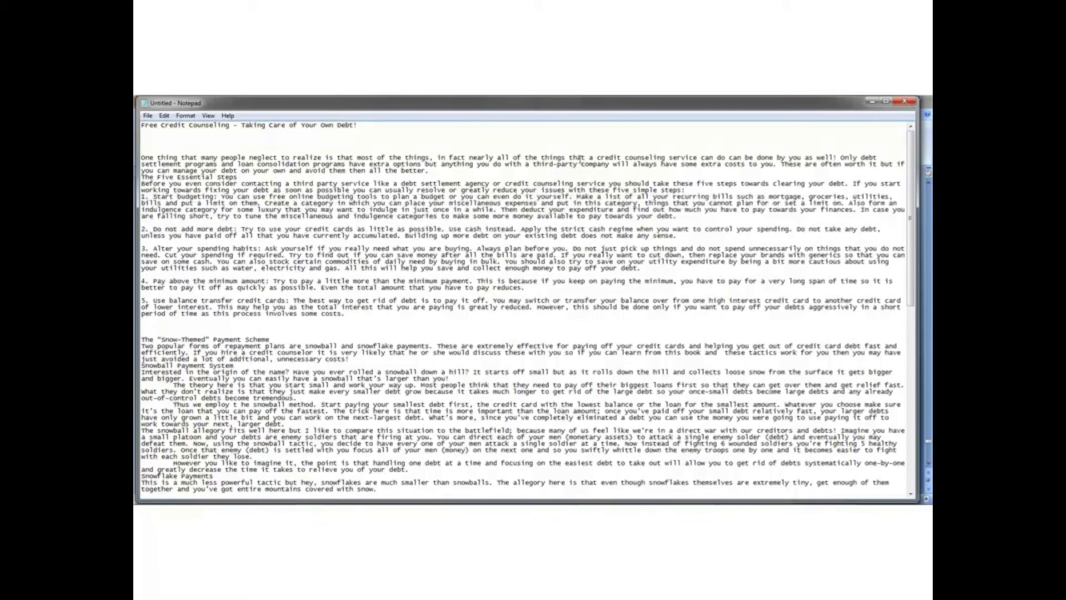
# - Insert blank lines above and below the "The Five Essential Steps" heading and before item 1 of the list
pyautogui.click(441, 172)
pyautogui.press('Return')
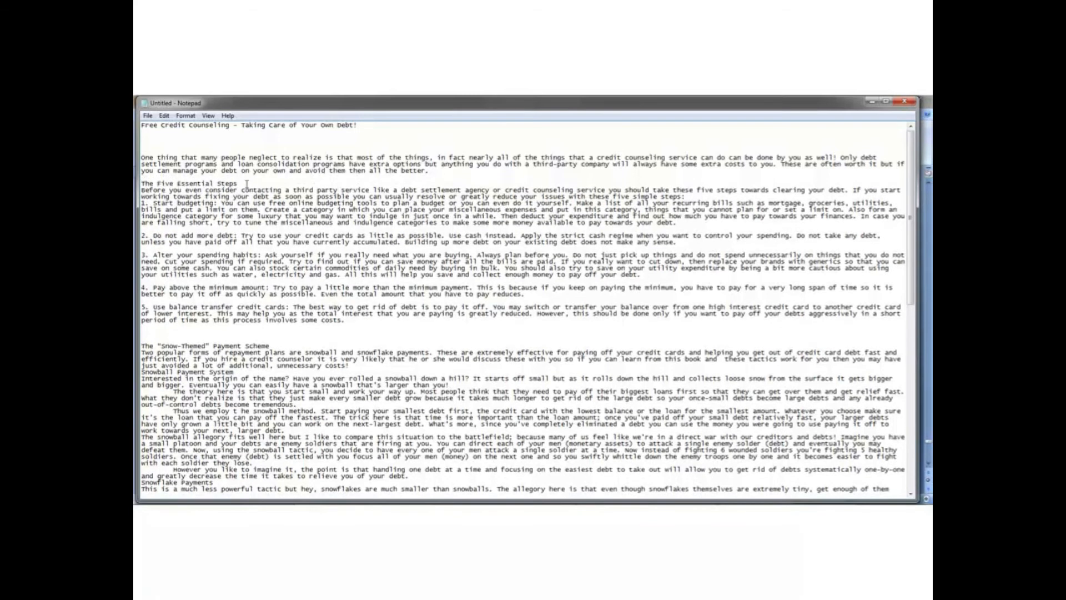
pyautogui.press('Return')
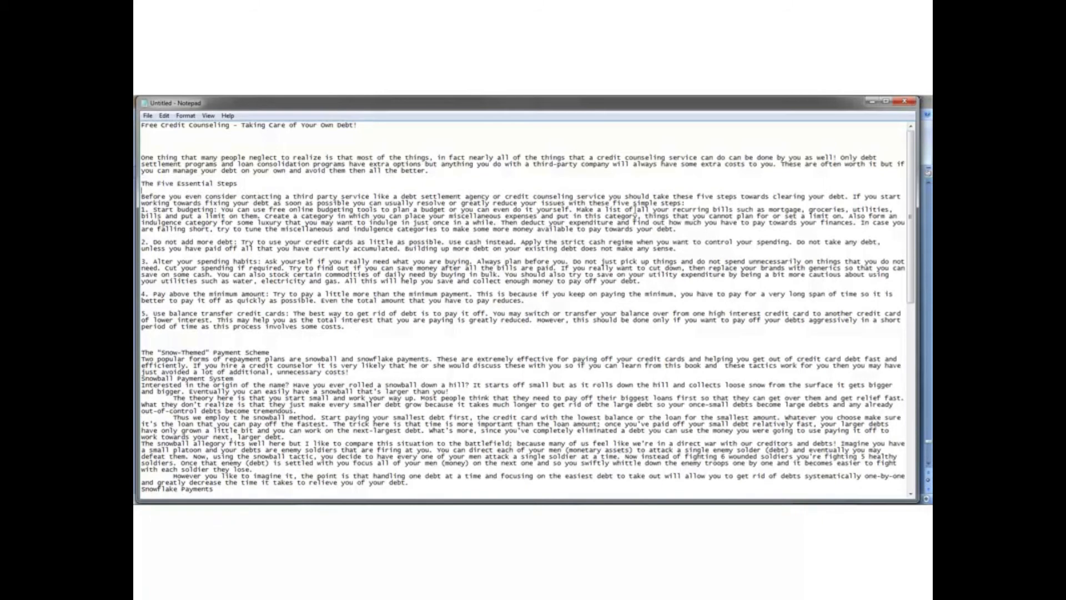
pyautogui.click(694, 203)
pyautogui.press('Return')
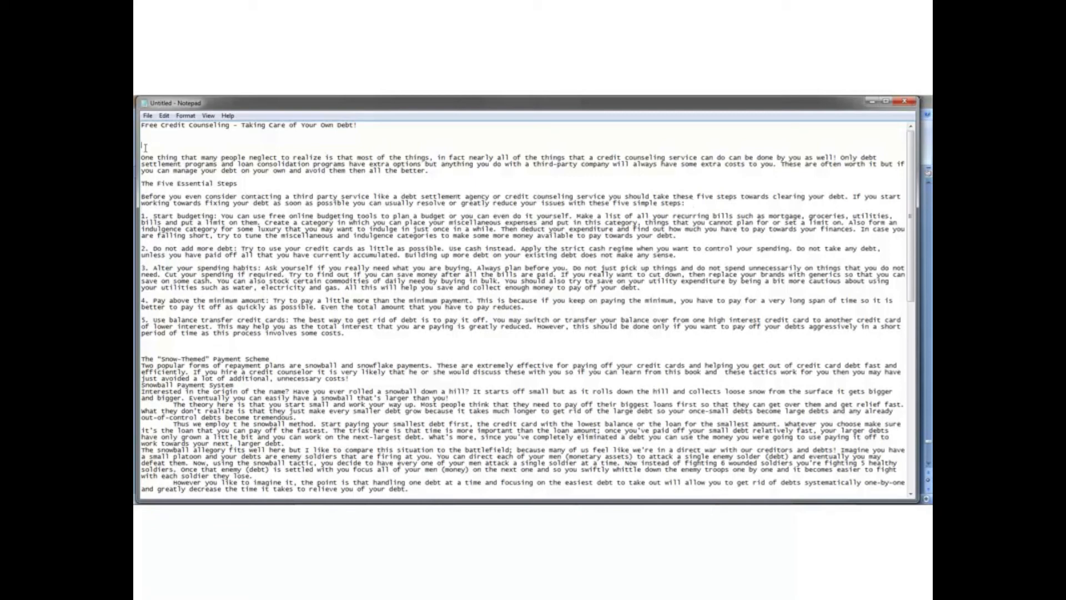
# - Add below the title: "It's really hard to find totally free credit counseling, but here are some tips that will allow you to take care of your own debt."
pyautogui.write('eally hard to find totally free cr')
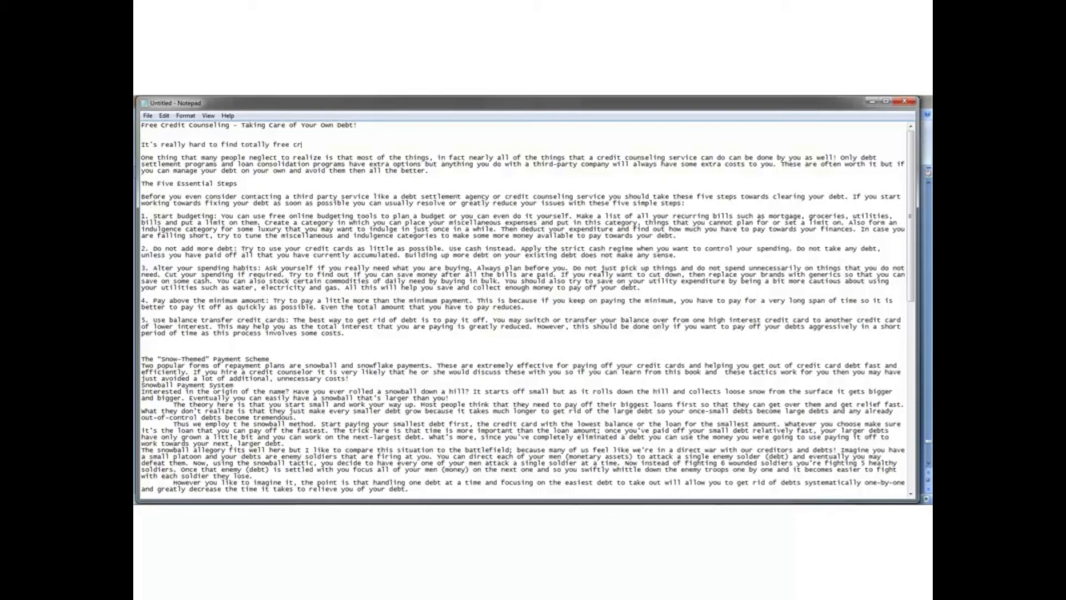
pyautogui.write('edit counseling, but here are some tips that will allow you to take care of your own debt.')
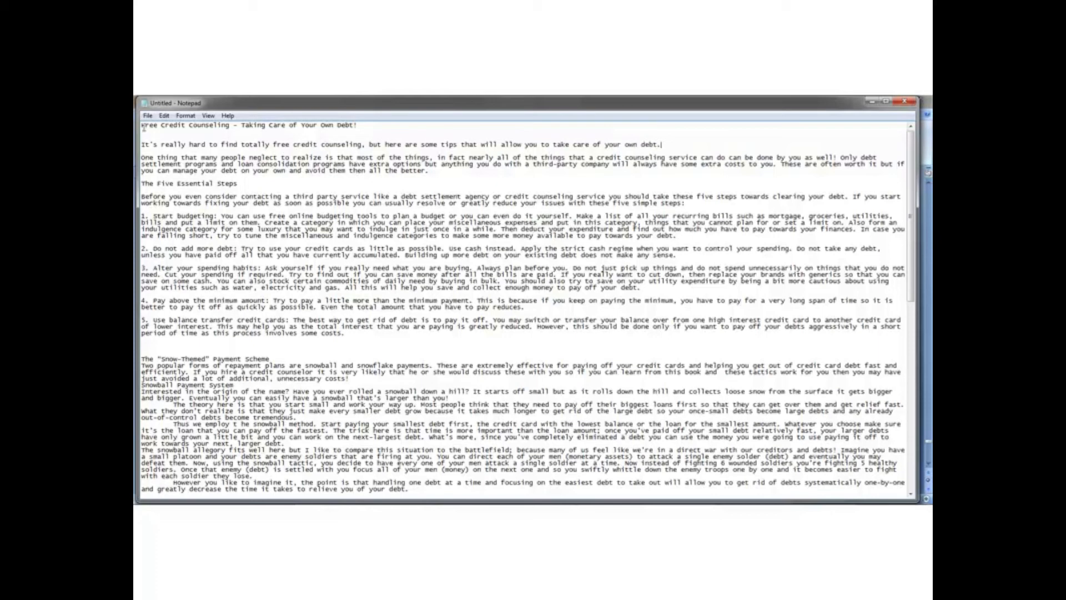
pyautogui.press('BackSpace')
# - Copy the article from the title through item 5, replace the text in The Best Spinner's Copyscape checker with it, and run the check
pyautogui.moveTo(142, 127); pyautogui.dragTo(361, 328)
pyautogui.rightClick(305, 239)
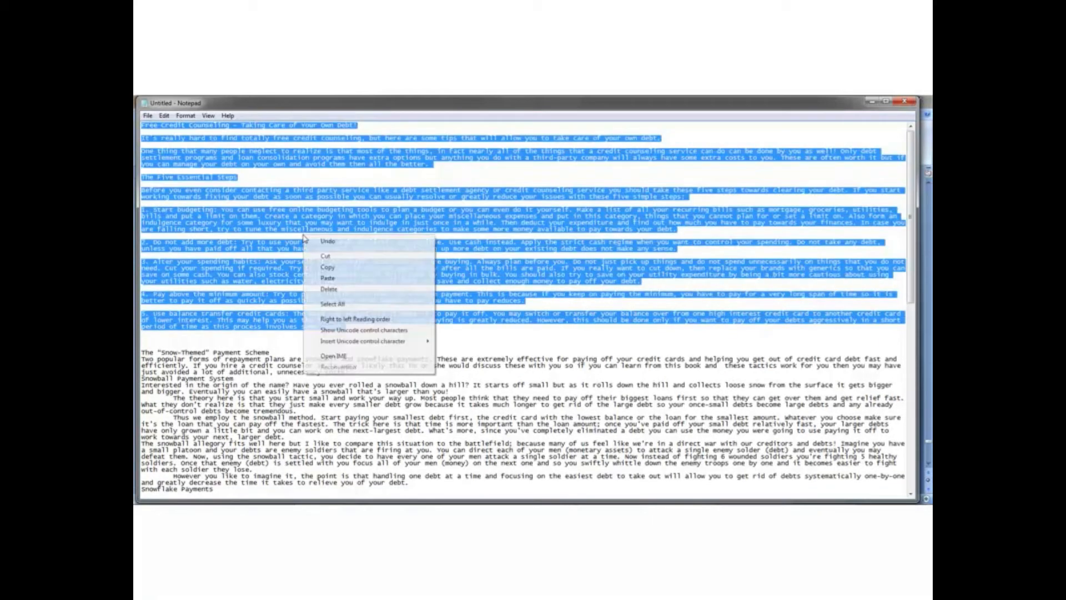
pyautogui.click(329, 267)
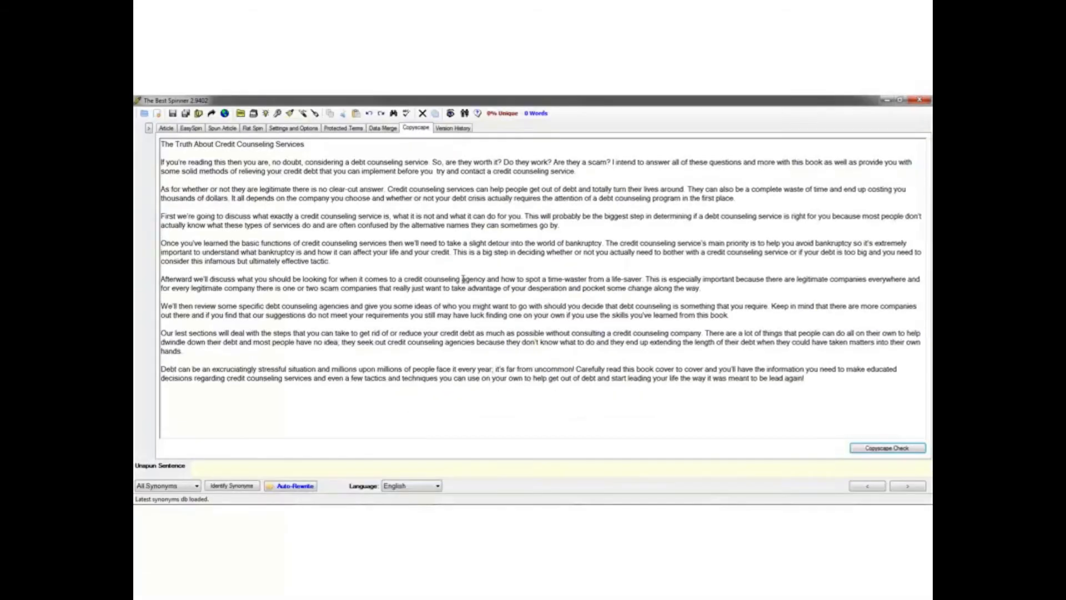
pyautogui.moveTo(162, 144); pyautogui.dragTo(824, 432)
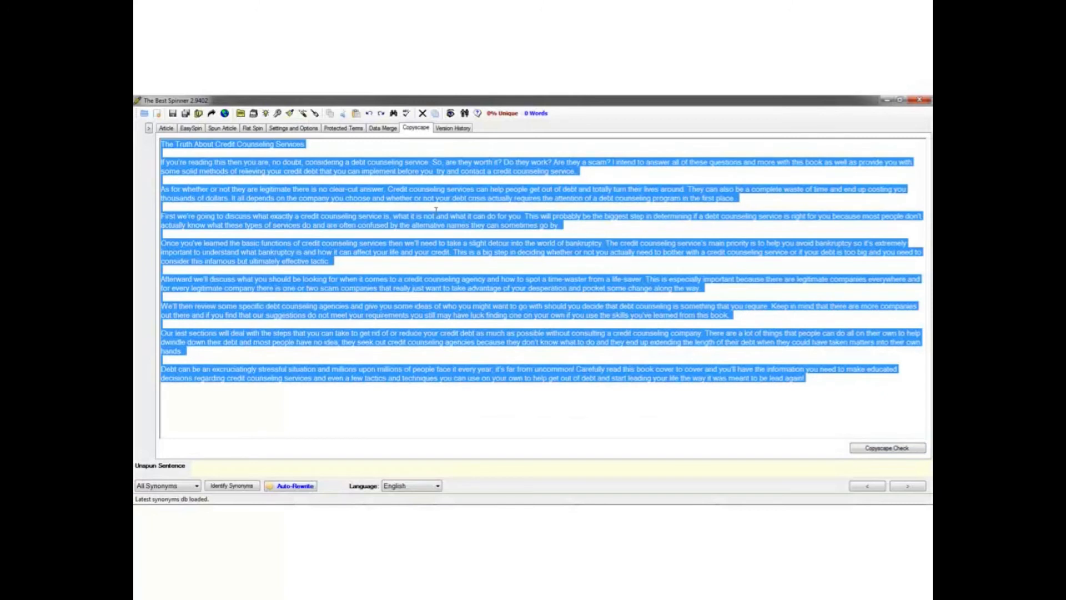
pyautogui.hotkey('ctrl', 'v')
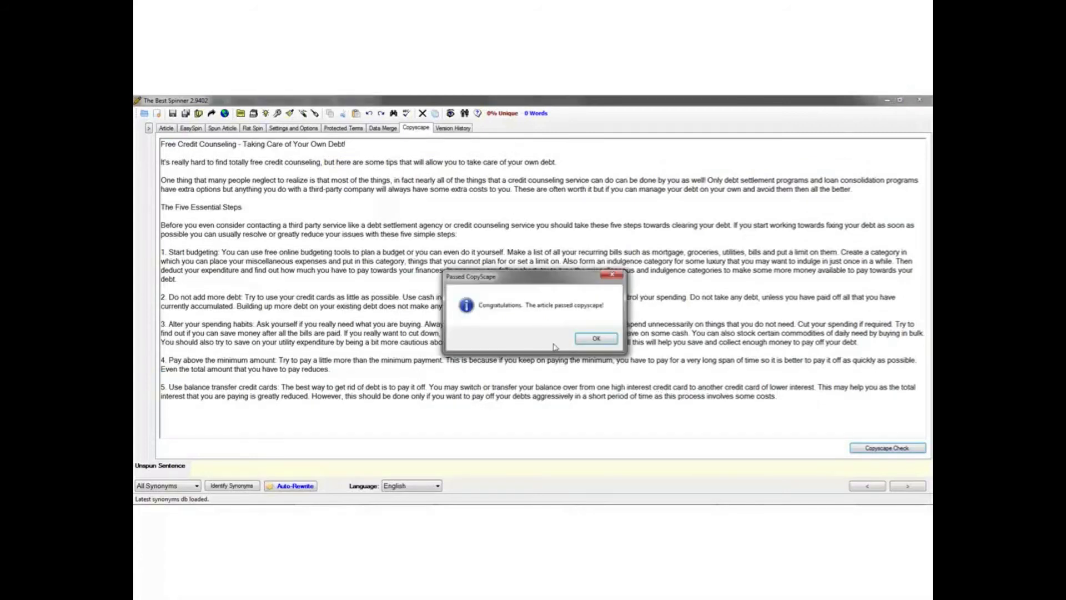
pyautogui.click(583, 344)
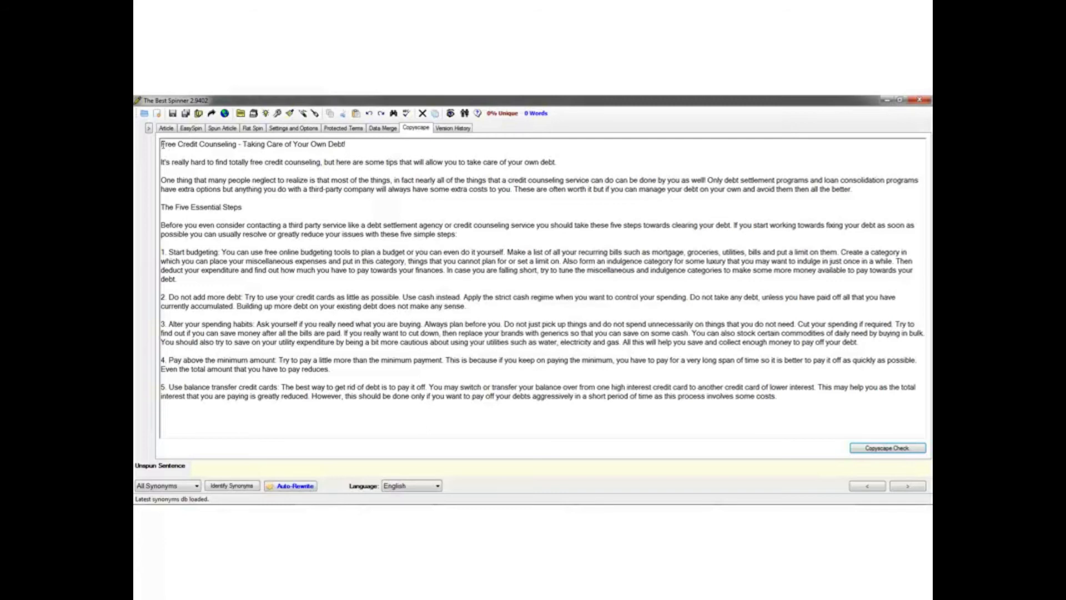
# - Copy the checked article from The Best Spinner and paste it into the body of a new WordPress post in Firefox
pyautogui.moveTo(162, 144); pyautogui.dragTo(865, 398)
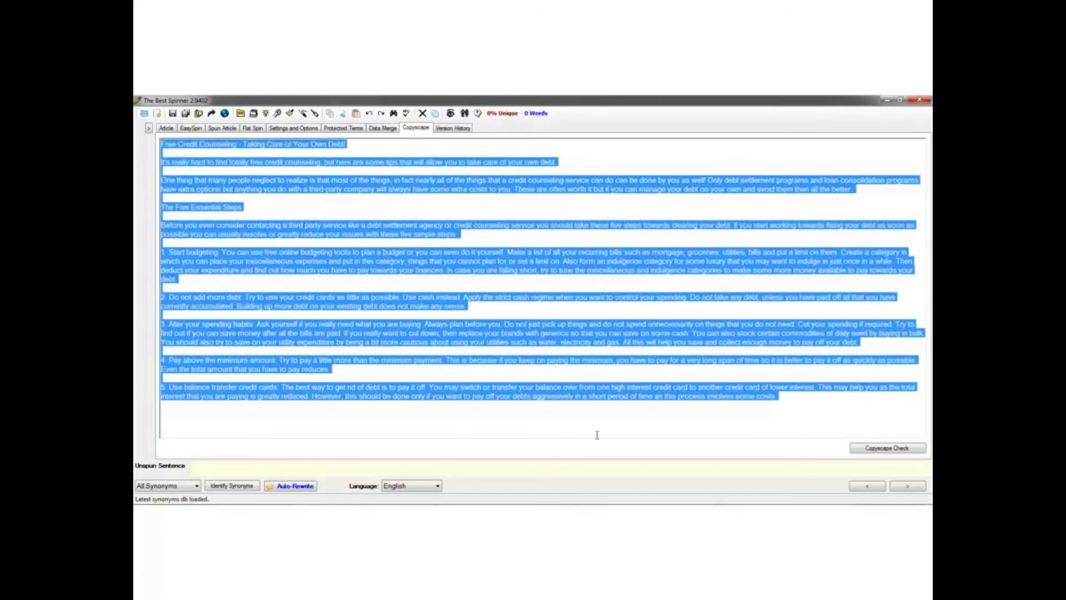
pyautogui.click(411, 512)
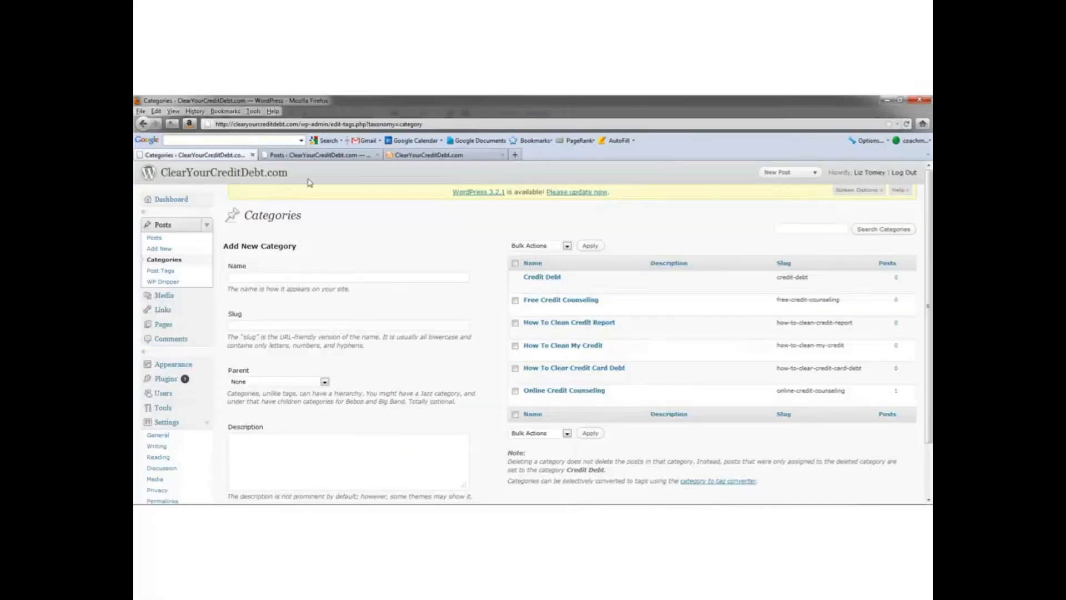
pyautogui.click(309, 155)
pyautogui.click(295, 217)
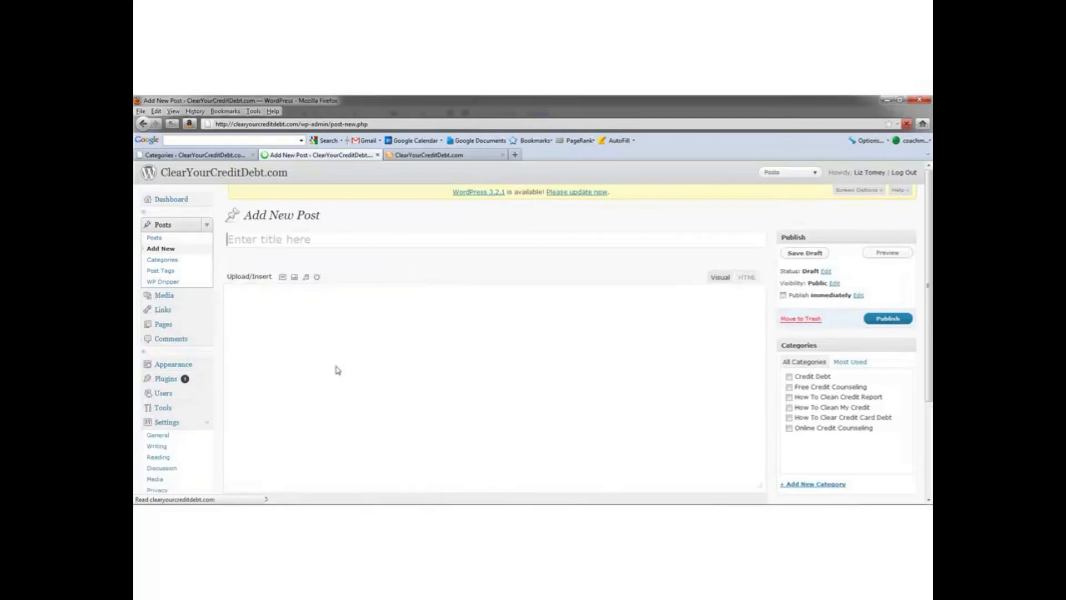
pyautogui.rightClick(245, 326)
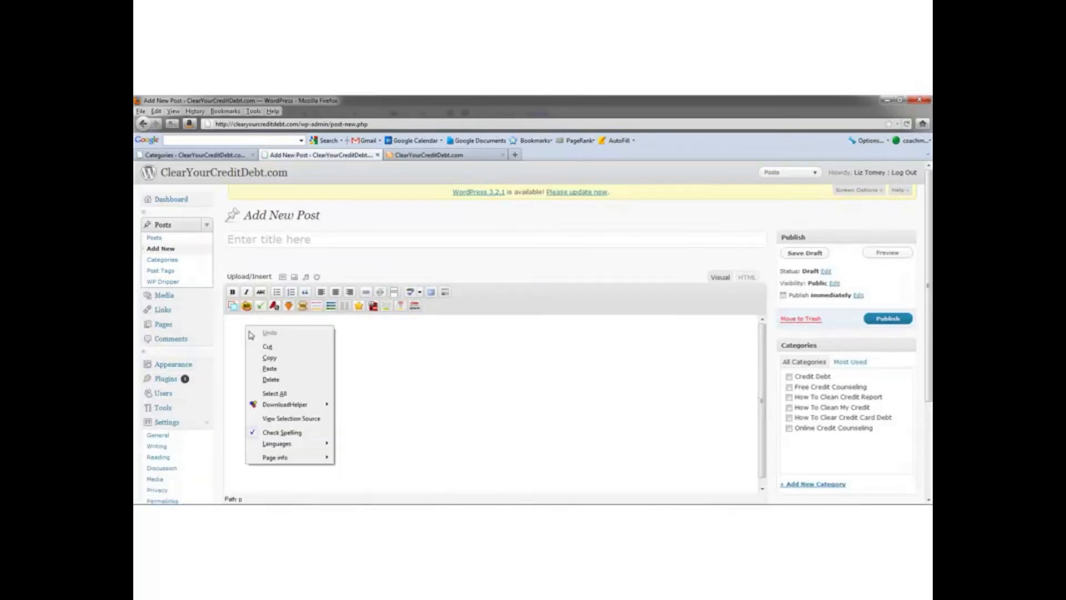
pyautogui.click(275, 369)
pyautogui.moveTo(762, 472); pyautogui.dragTo(773, 332)
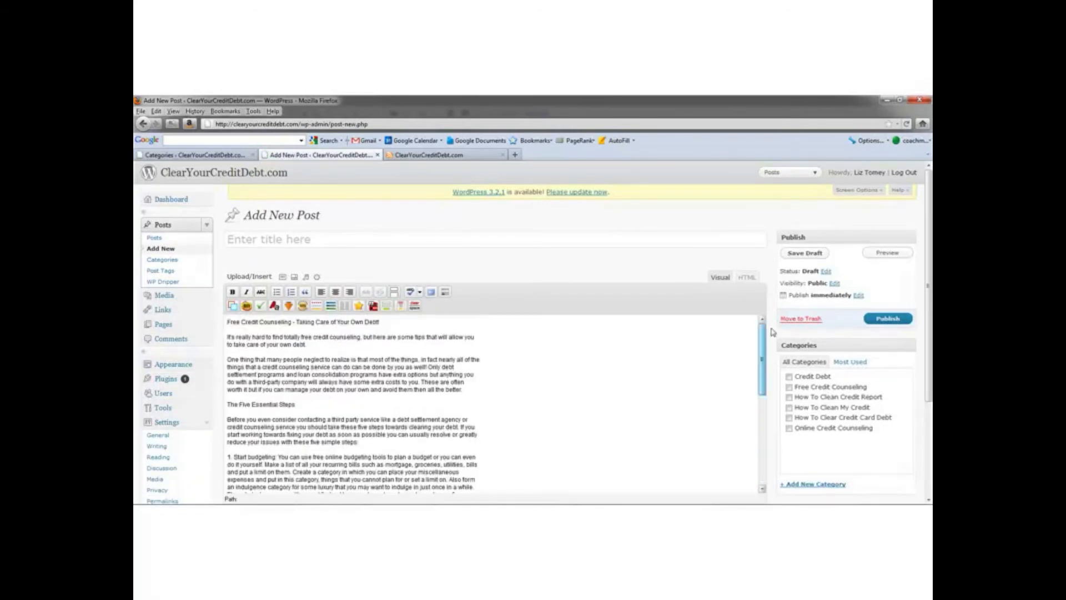
# - Move the line "Free Credit Counseling - Taking Care of Your Own Debt!" from the post body into the post title
pyautogui.moveTo(380, 323); pyautogui.dragTo(222, 328)
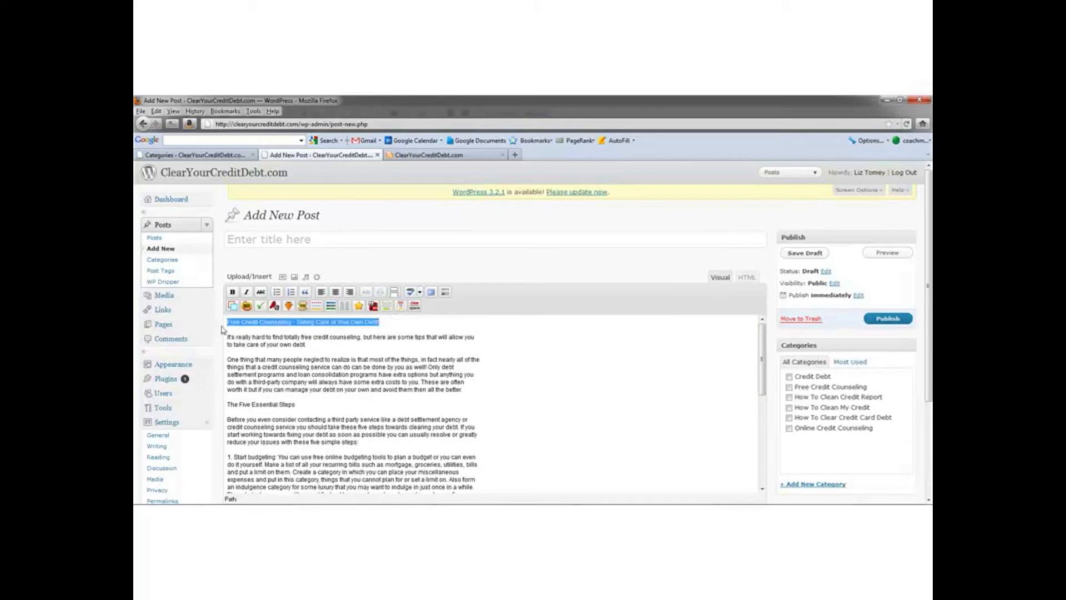
pyautogui.rightClick(235, 322)
pyautogui.click(279, 355)
pyautogui.press('Delete')
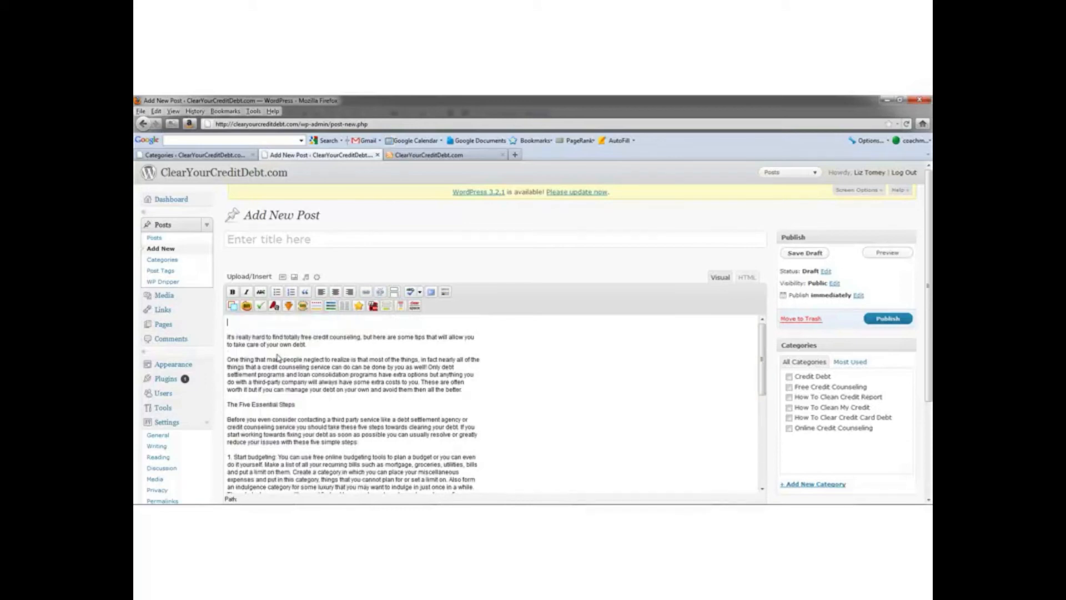
pyautogui.press('Delete')
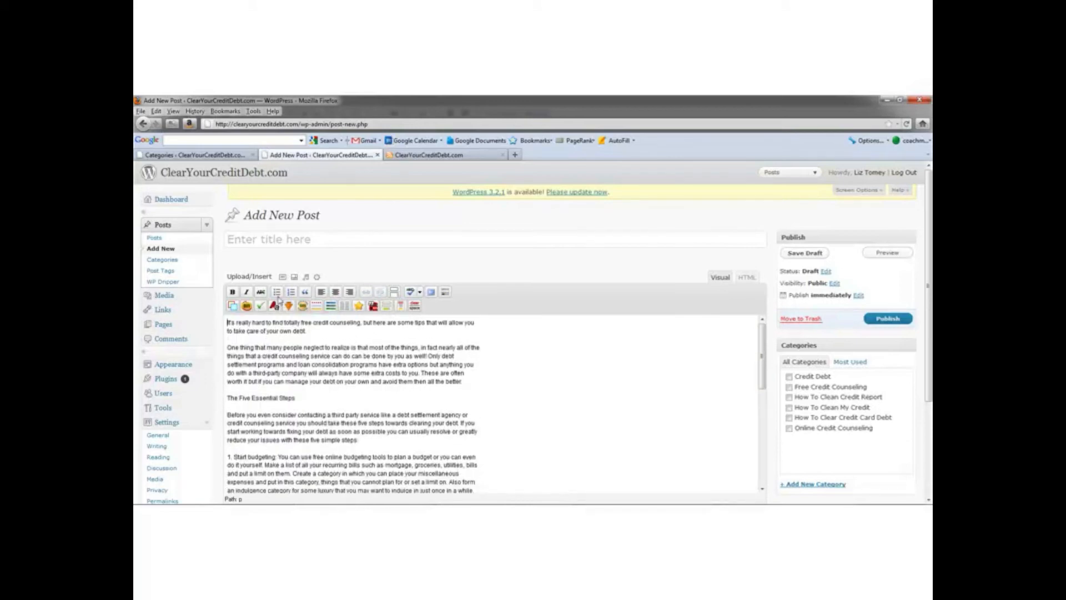
pyautogui.rightClick(251, 241)
pyautogui.click(295, 292)
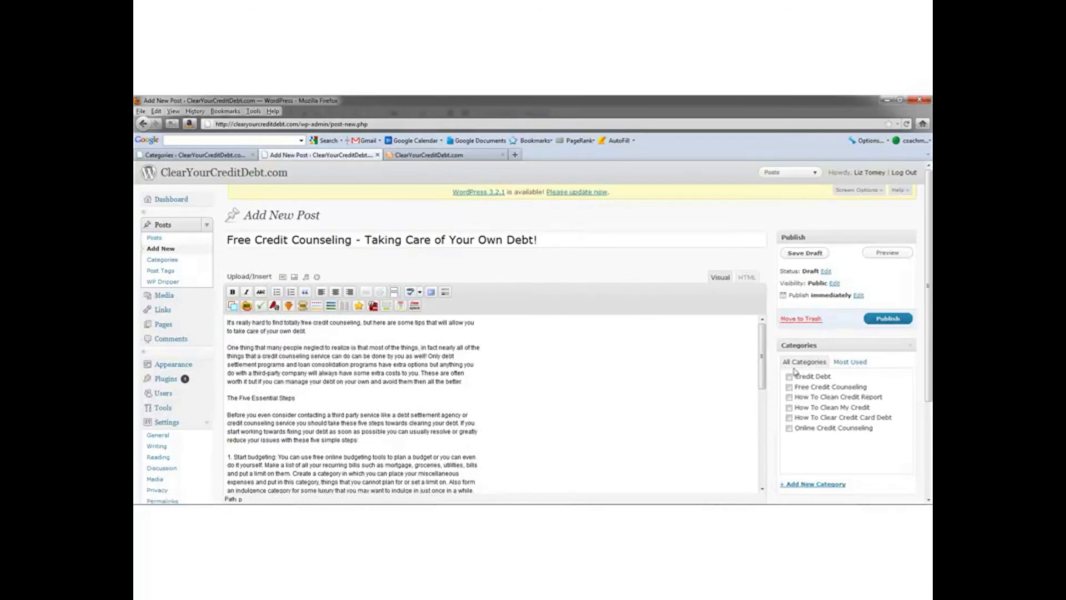
# - Publish the post in the Free Credit Counseling category and reload the ClearYourCreditDebt.com home page to view it
pyautogui.click(789, 387)
pyautogui.click(893, 321)
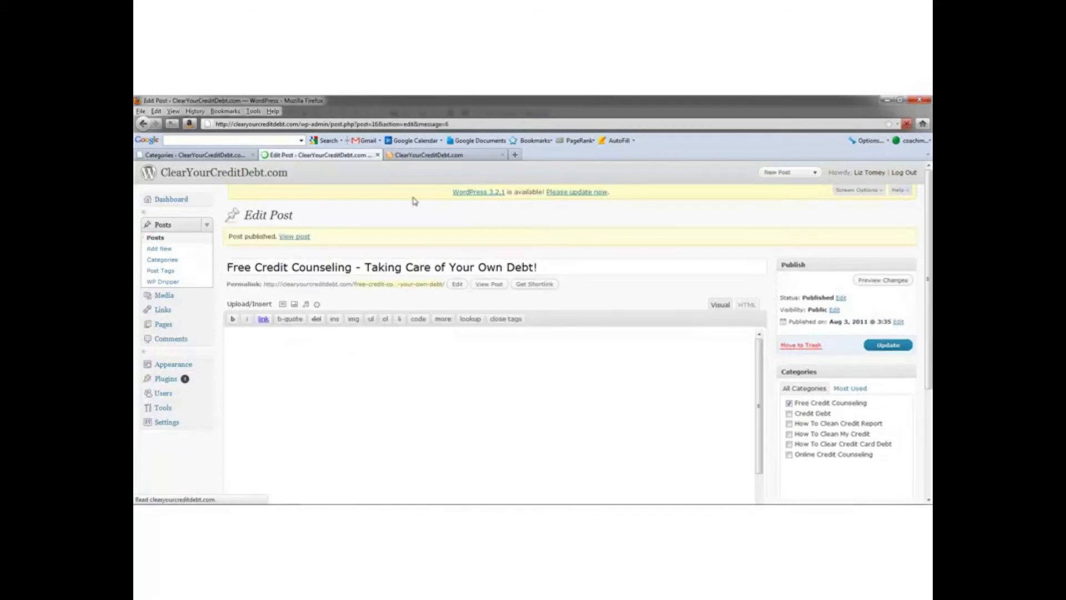
pyautogui.click(419, 155)
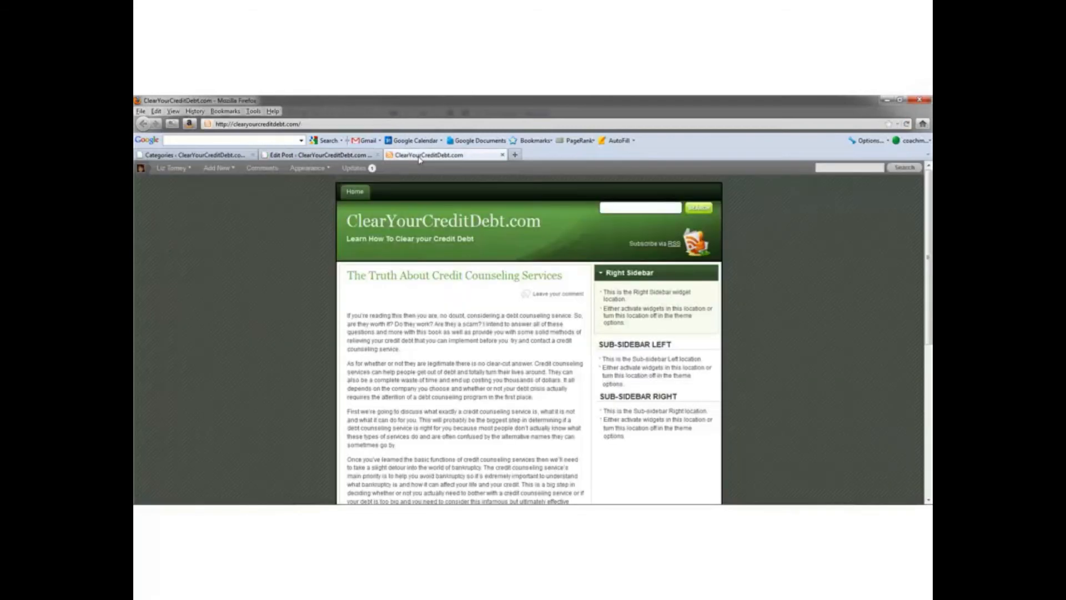
pyautogui.press('F5')
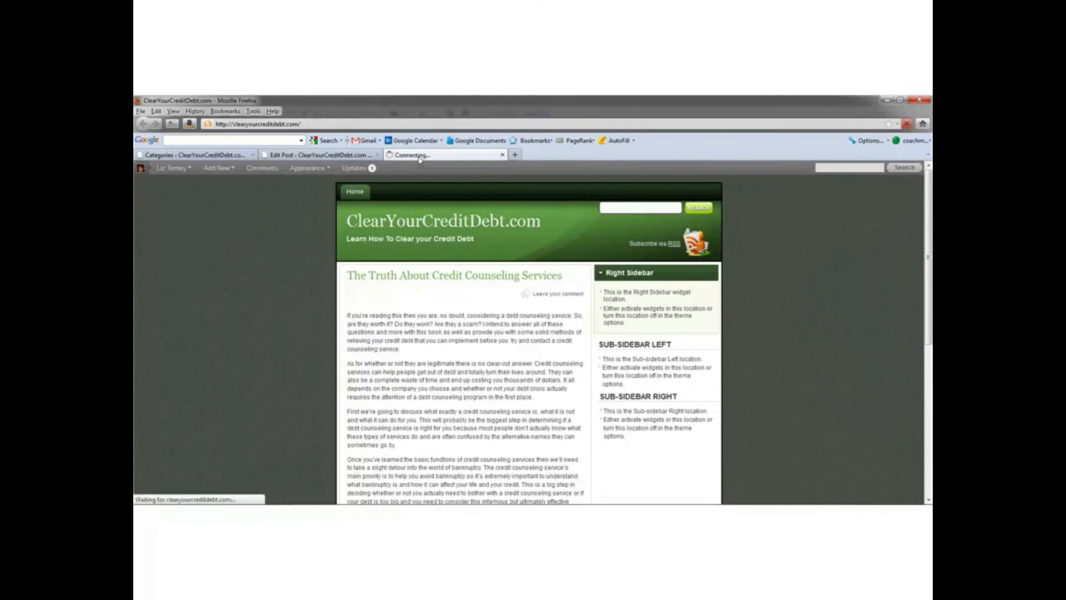
pyautogui.moveTo(931, 209)
pyautogui.mouseDown()
pyautogui.moveTo(909, 369)
pyautogui.moveTo(916, 472)
pyautogui.moveTo(933, 201)
pyautogui.mouseUp()
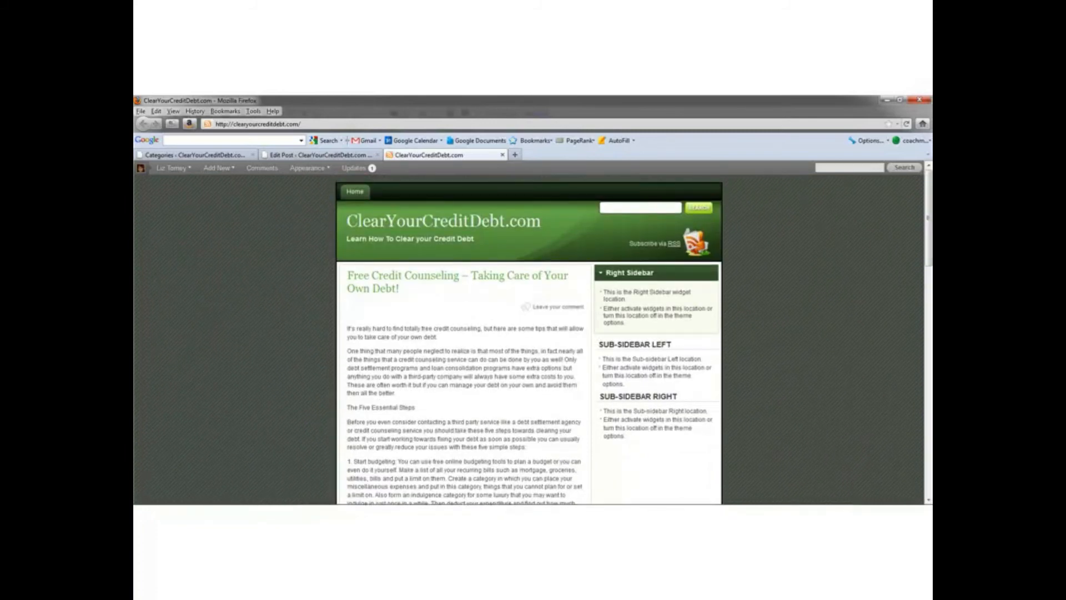
# - Switch to the untitled Notepad document and close it without saving the changes
pyautogui.hotkey('alt', 'Tab')
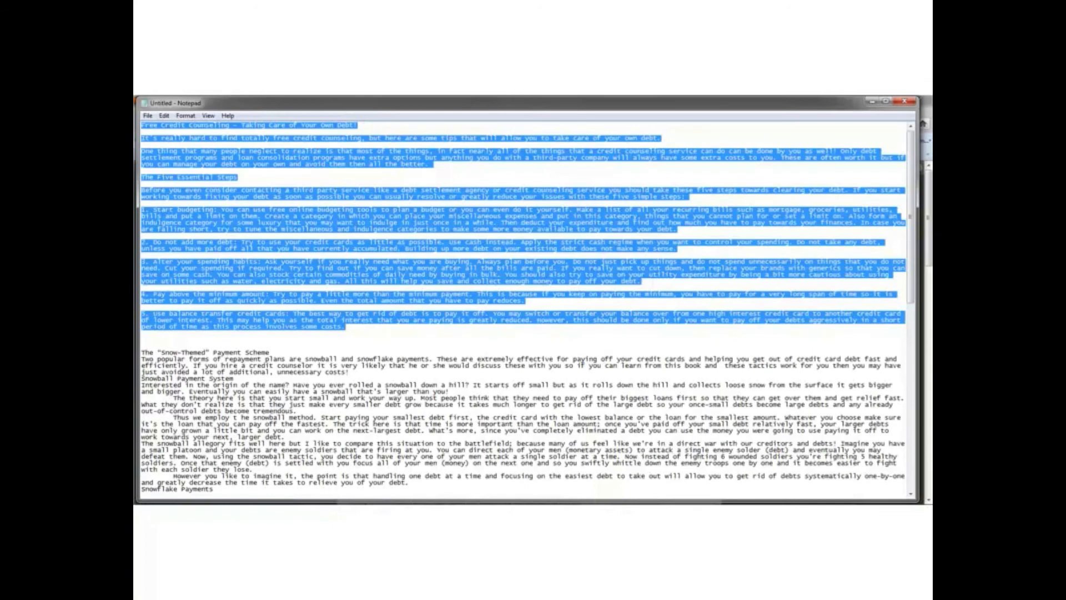
pyautogui.rightClick(681, 511)
pyautogui.click(679, 489)
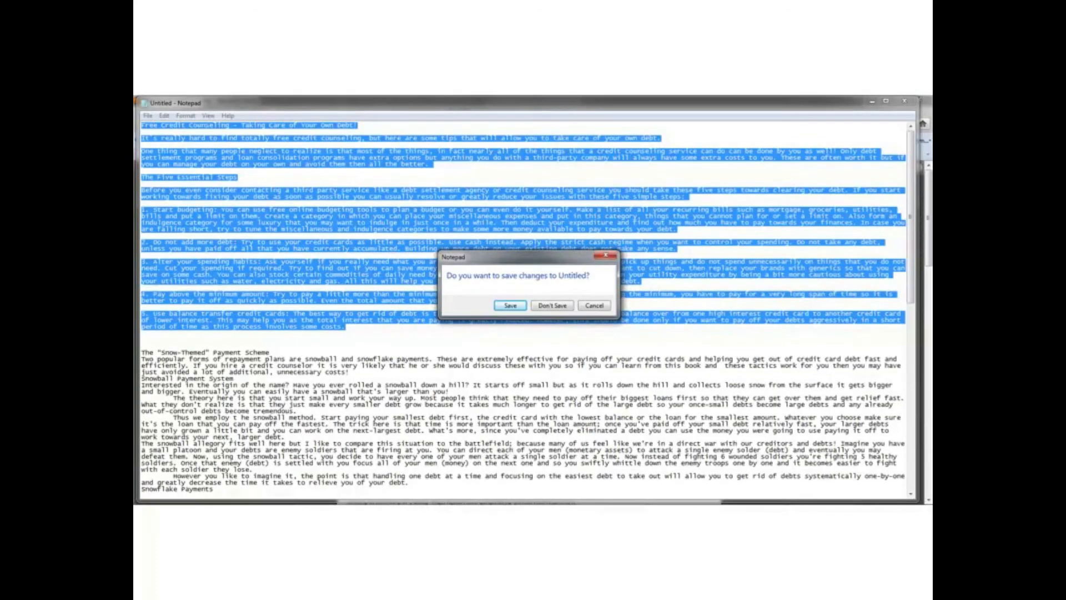
pyautogui.click(595, 306)
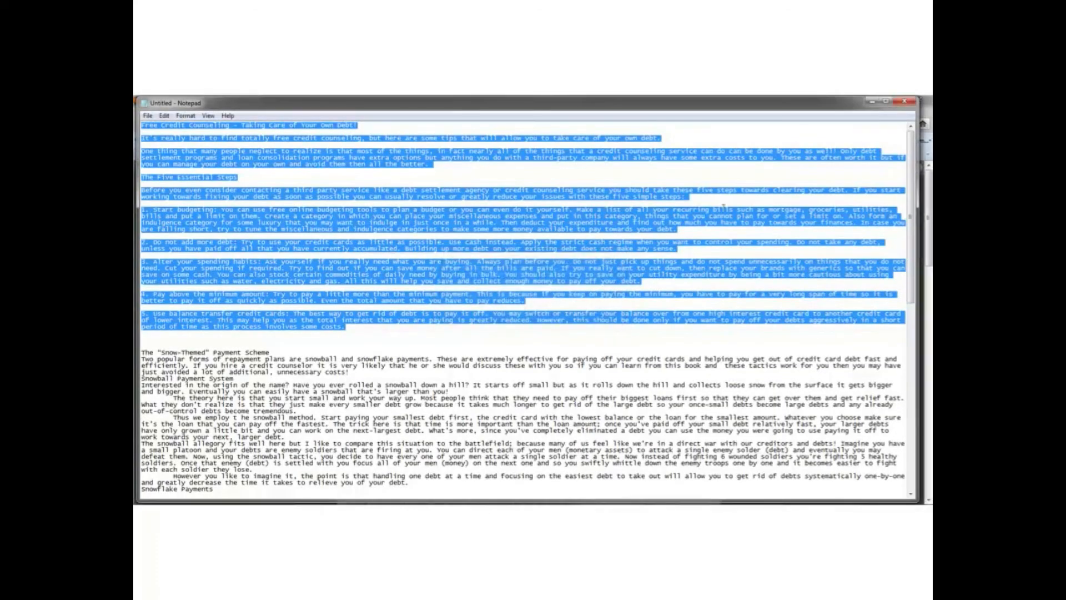
pyautogui.click(905, 102)
pyautogui.click(553, 309)
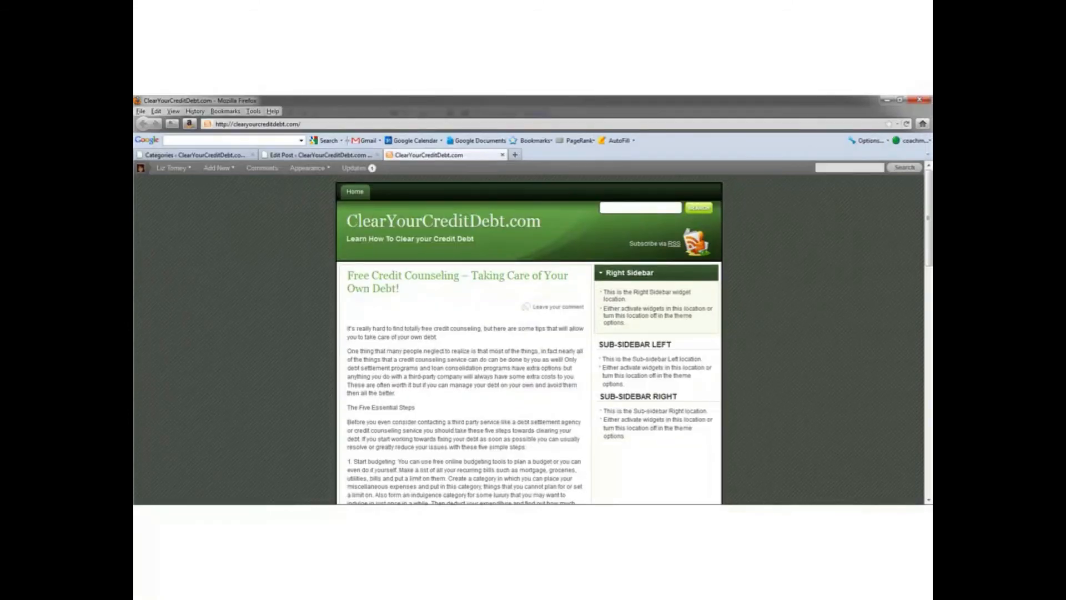
# - Switch to Windows Explorer and go up from the CreditCounseling folder to the ClearYourCreditDebt.com folder
pyautogui.hotkey('alt', 'Tab')
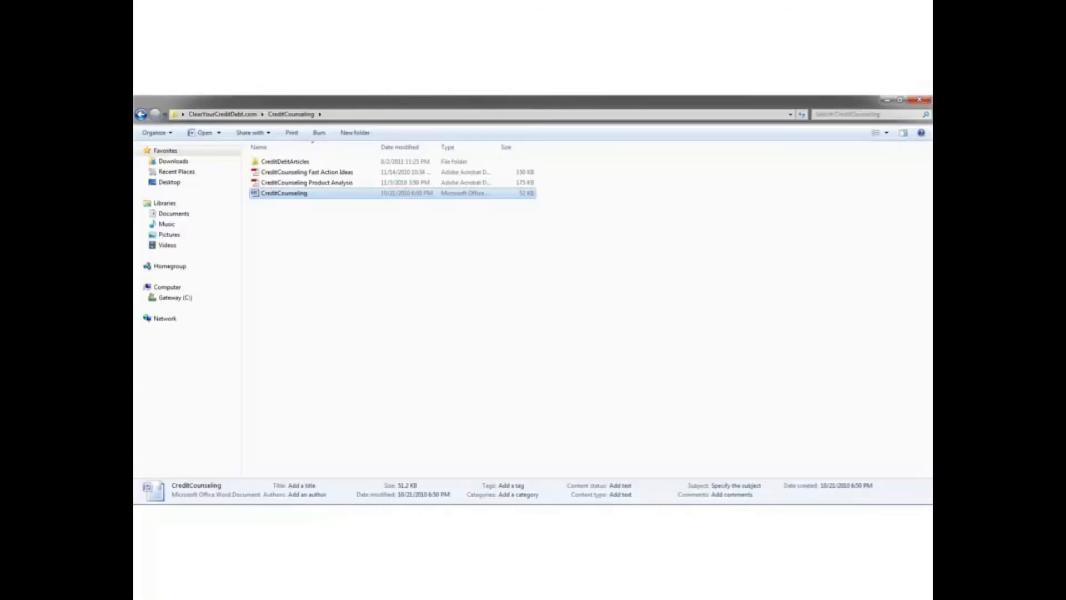
pyautogui.click(234, 116)
# - Return to Firefox, open the WordPress list of posts, and examine the names on the Categories page
pyautogui.hotkey('alt', 'Tab')
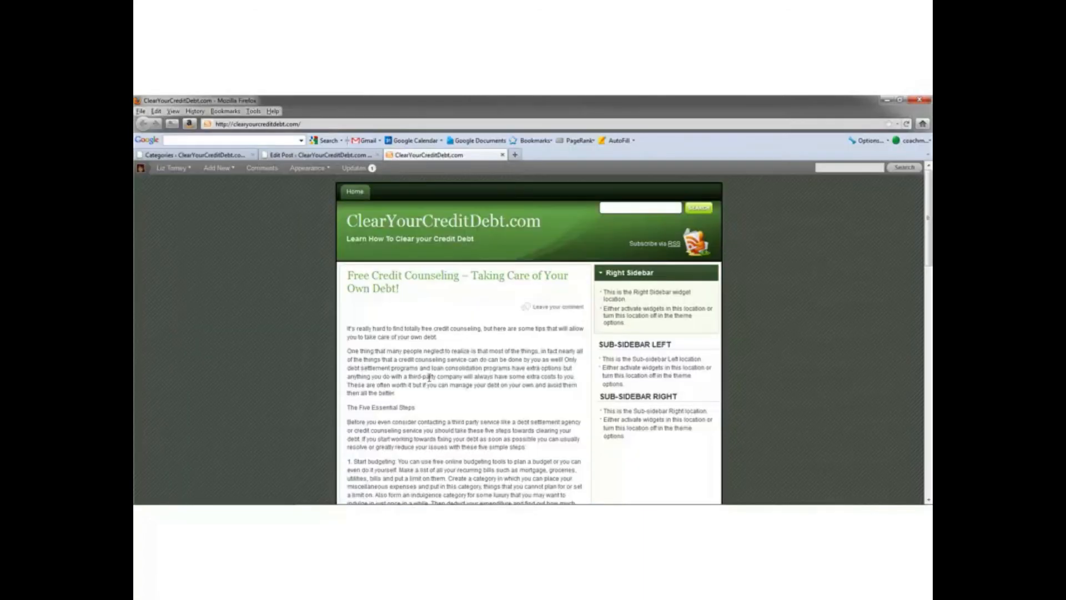
pyautogui.click(317, 155)
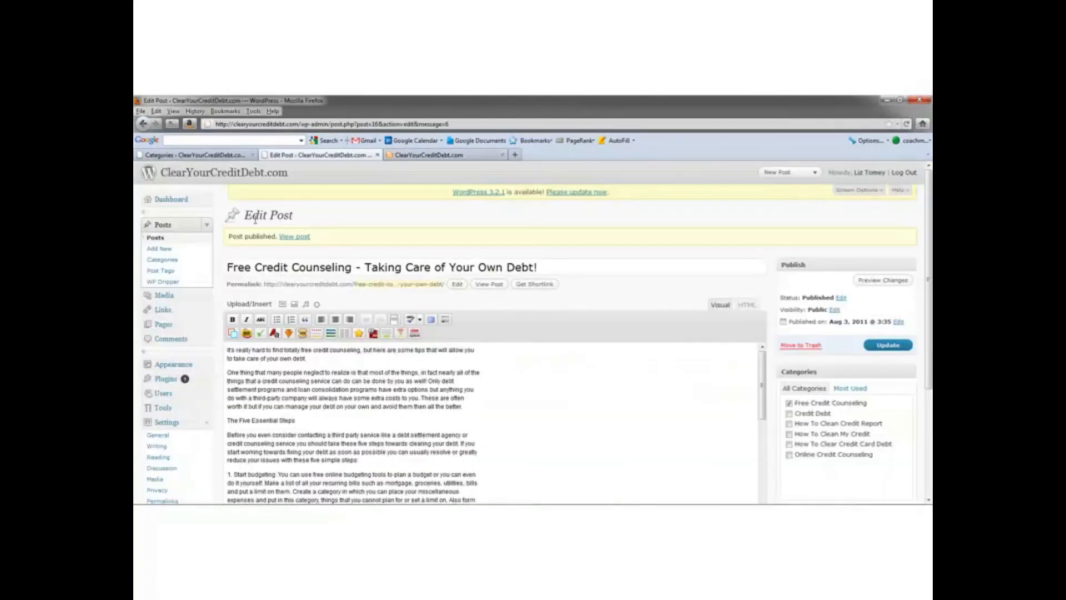
pyautogui.click(161, 238)
pyautogui.click(224, 156)
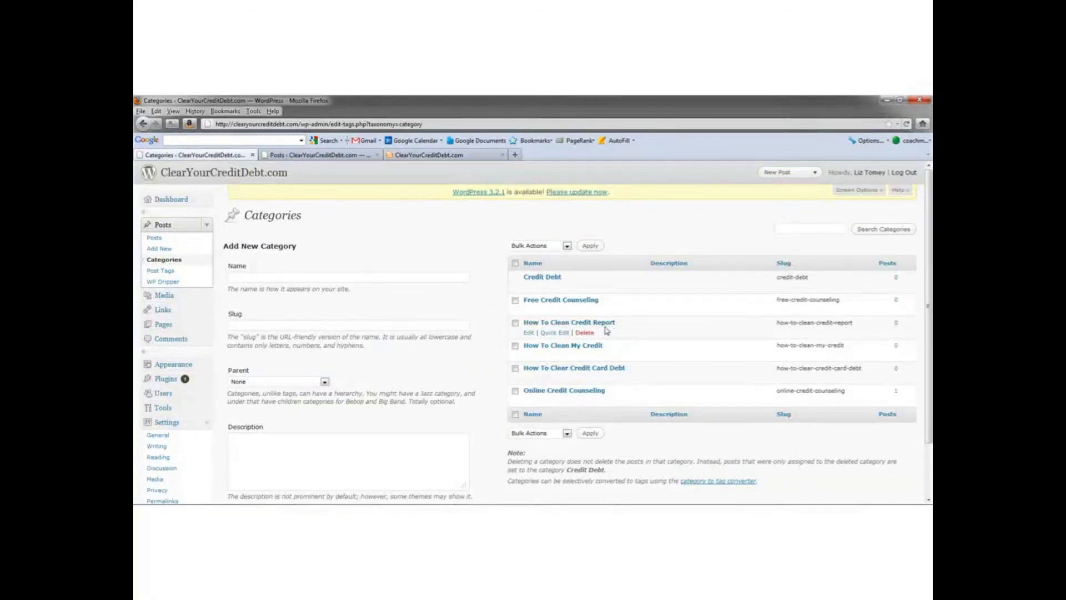
# - Switch back to the ClearYourCreditDebt.com folder in Windows Explorer
pyautogui.hotkey('alt', 'Tab')
pyautogui.click(632, 492)
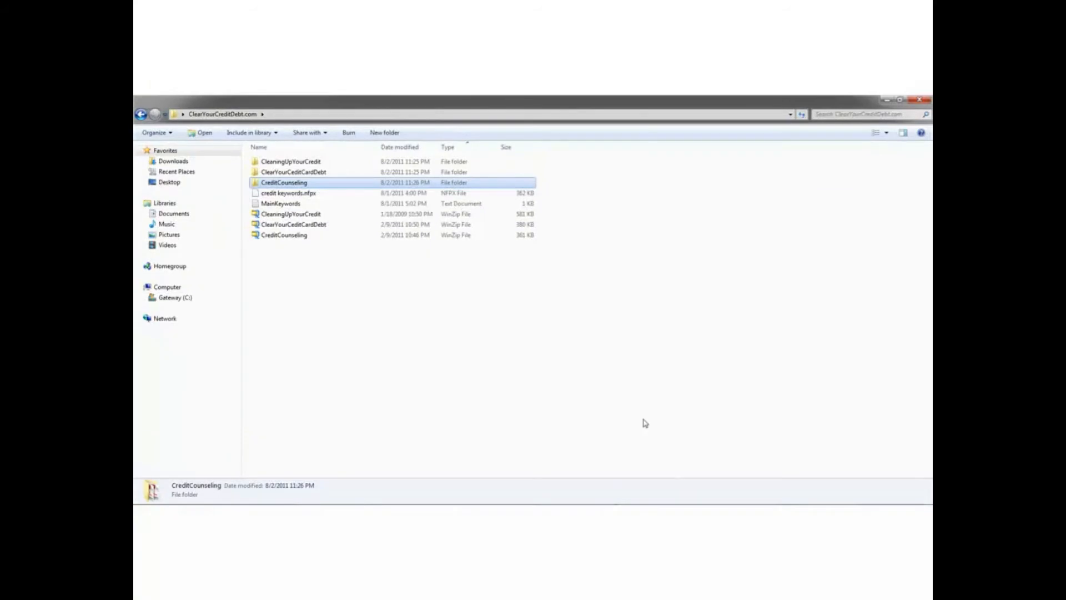
# - Open the CleaningUpYourCredit folder and go into its Cleaning Up Your Credit Articles subfolder
pyautogui.rightClick(711, 498)
pyautogui.click(729, 490)
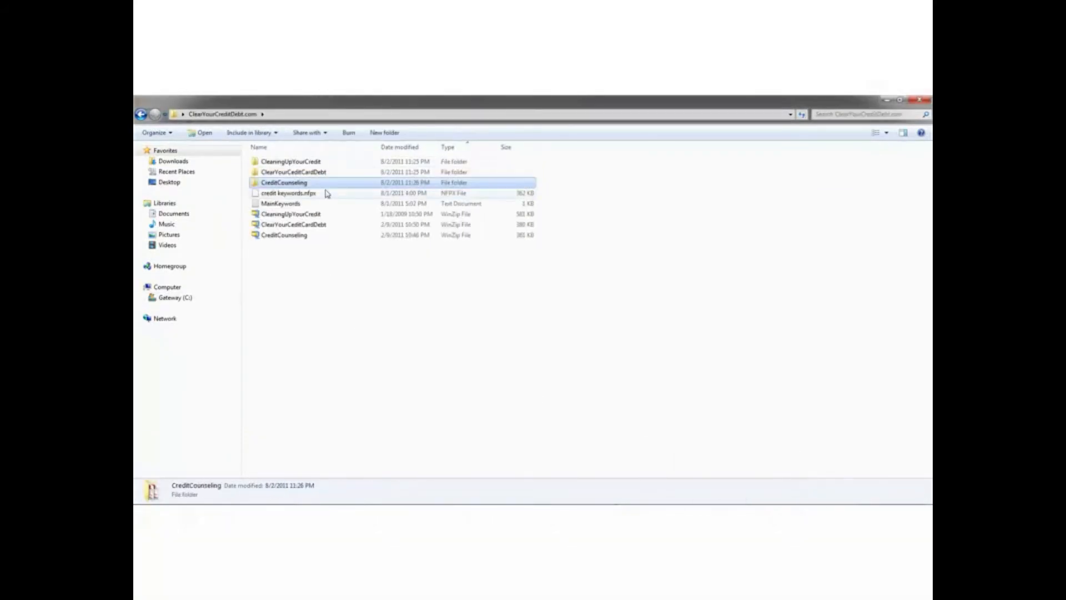
pyautogui.doubleClick(287, 164)
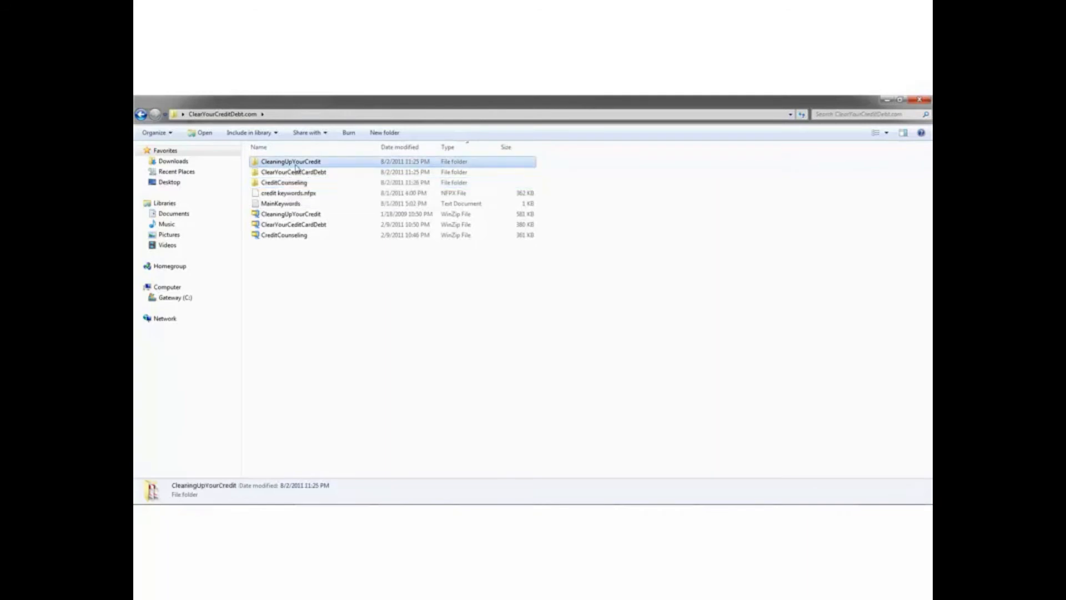
pyautogui.doubleClick(296, 162)
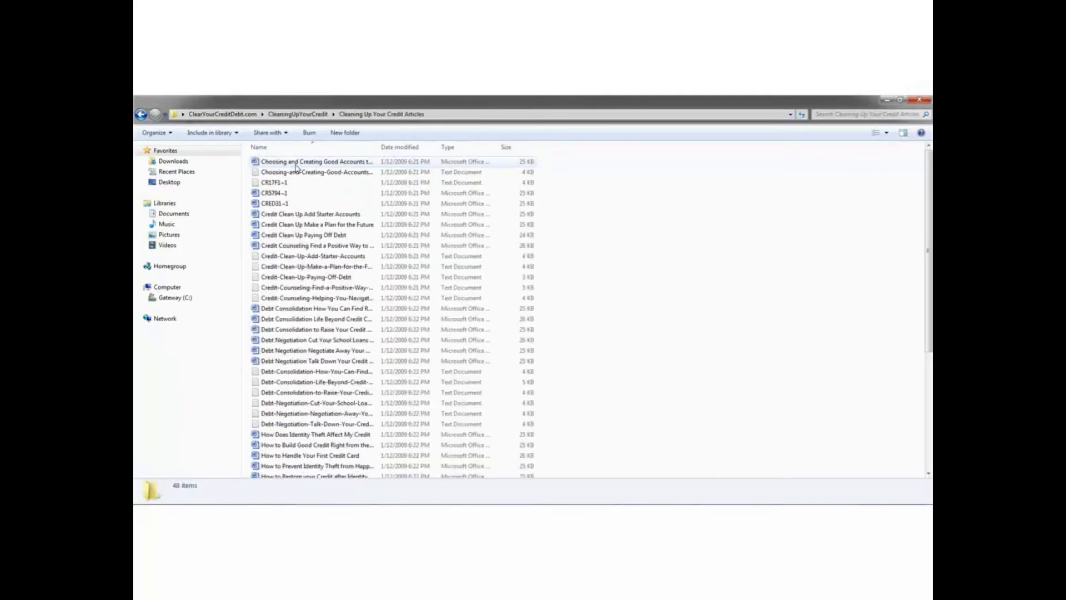
# - Sort the article files by type and widen the Name column so the text documents' full names can be read
pyautogui.rightClick(759, 231)
pyautogui.moveTo(776, 245)
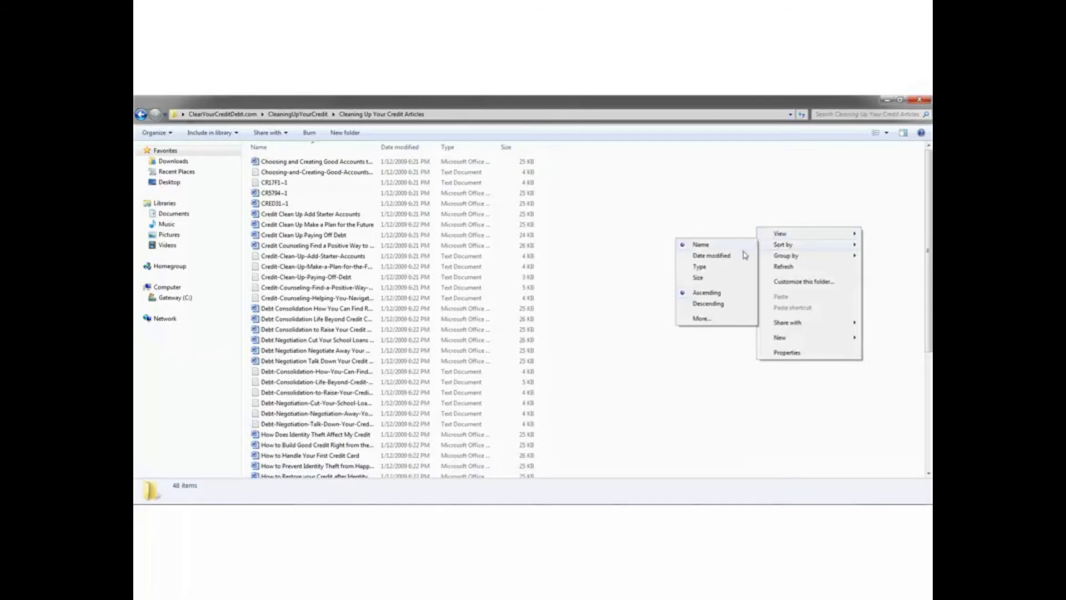
pyautogui.click(718, 268)
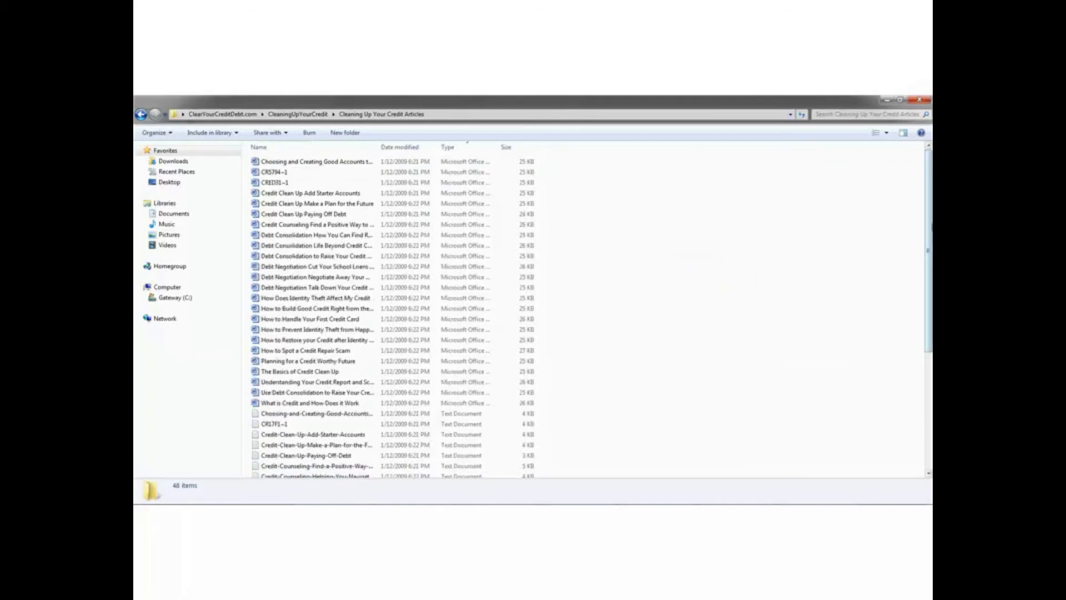
pyautogui.scroll(-6, 912, 344)
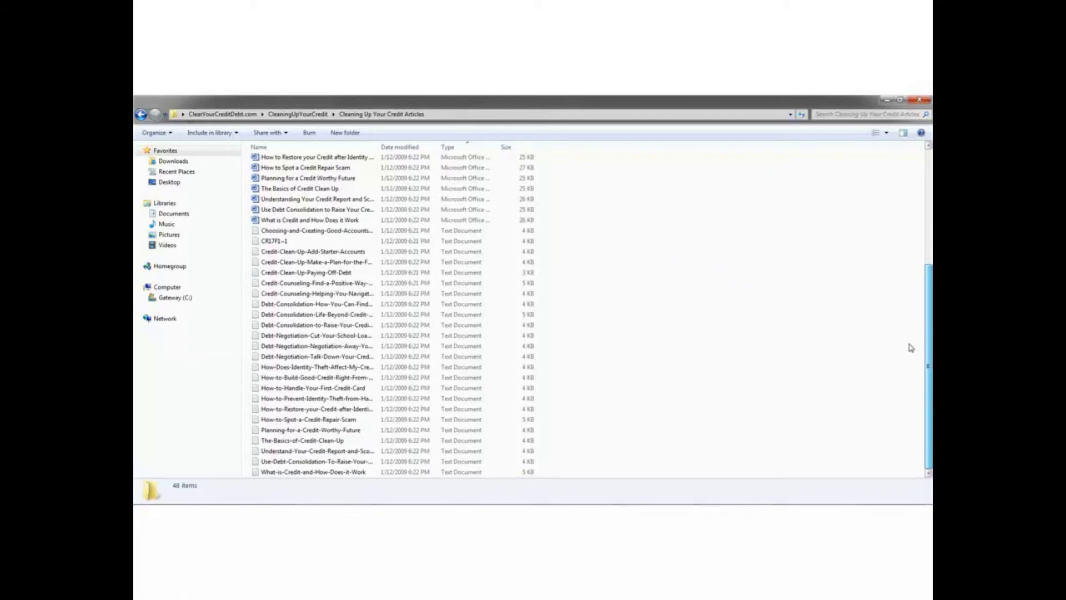
pyautogui.moveTo(378, 144); pyautogui.dragTo(638, 146)
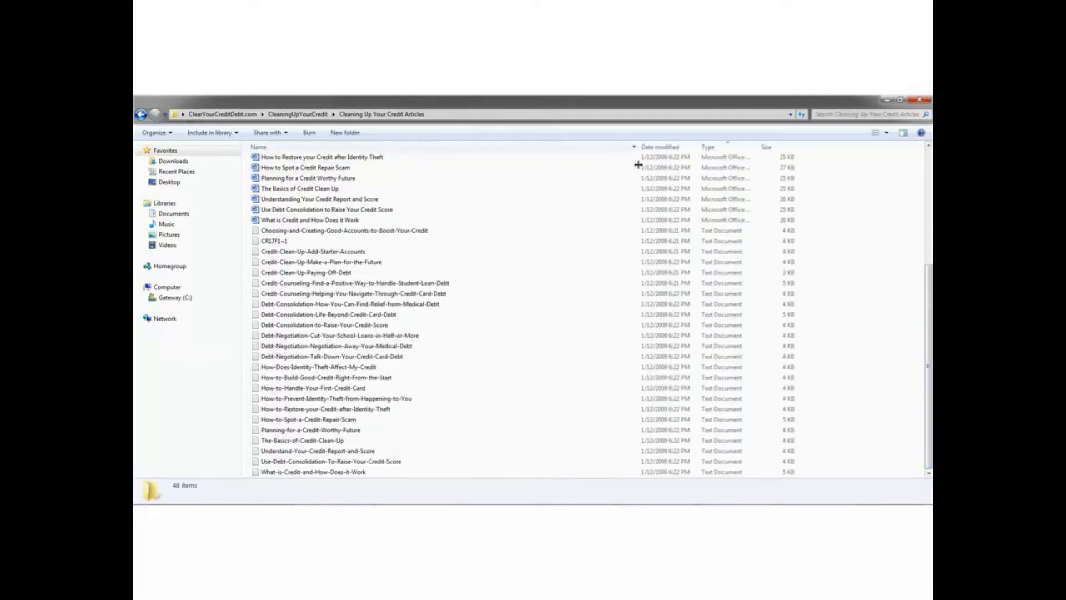
# - Open the text document The-Basics-of-Credit-Clean-Up and copy the article from its title through the last paragraph, without the word count
pyautogui.doubleClick(297, 441)
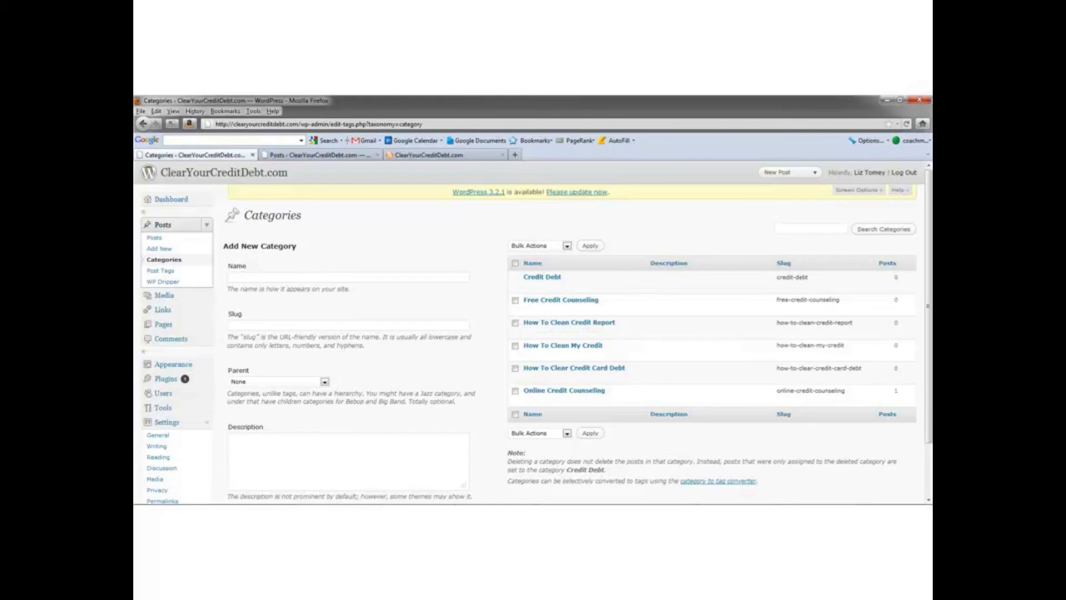
pyautogui.hotkey('alt', 'Tab')
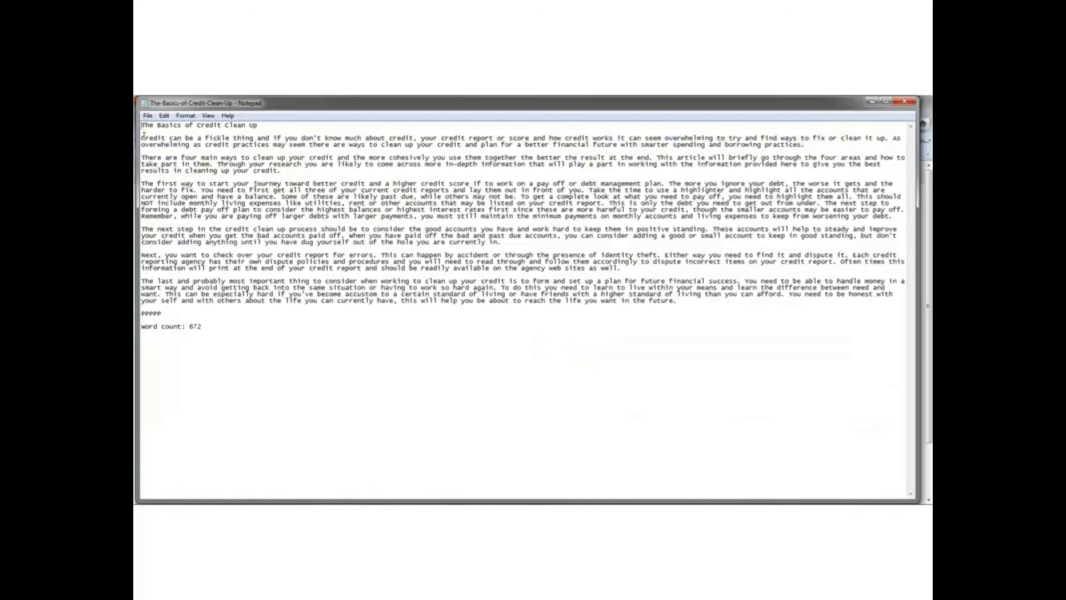
pyautogui.moveTo(142, 127); pyautogui.dragTo(613, 307)
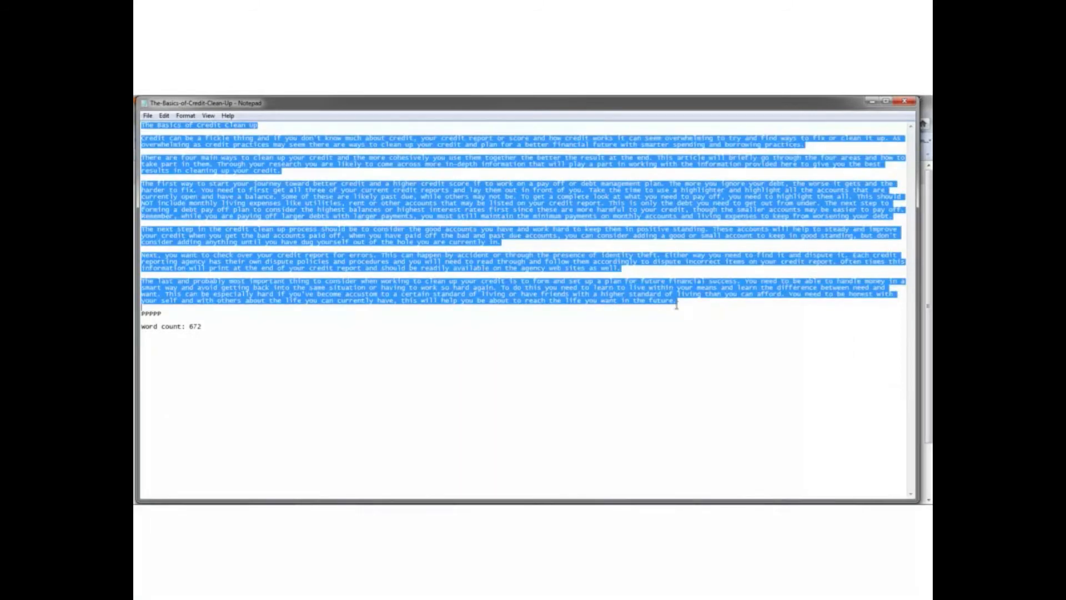
pyautogui.rightClick(660, 294)
pyautogui.click(716, 327)
# - Switch to The Best Spinner, paste the article, and replace everyone's favorites at the Better quality level with at most 3 synonyms
pyautogui.hotkey('alt', 'Tab')
pyautogui.click(166, 128)
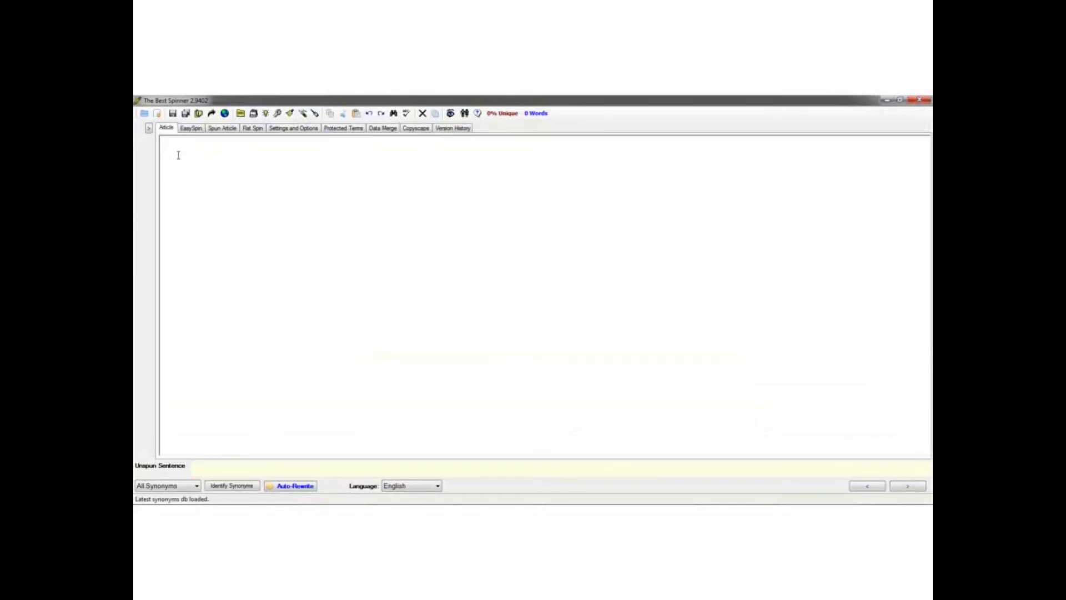
pyautogui.rightClick(176, 149)
pyautogui.click(192, 154)
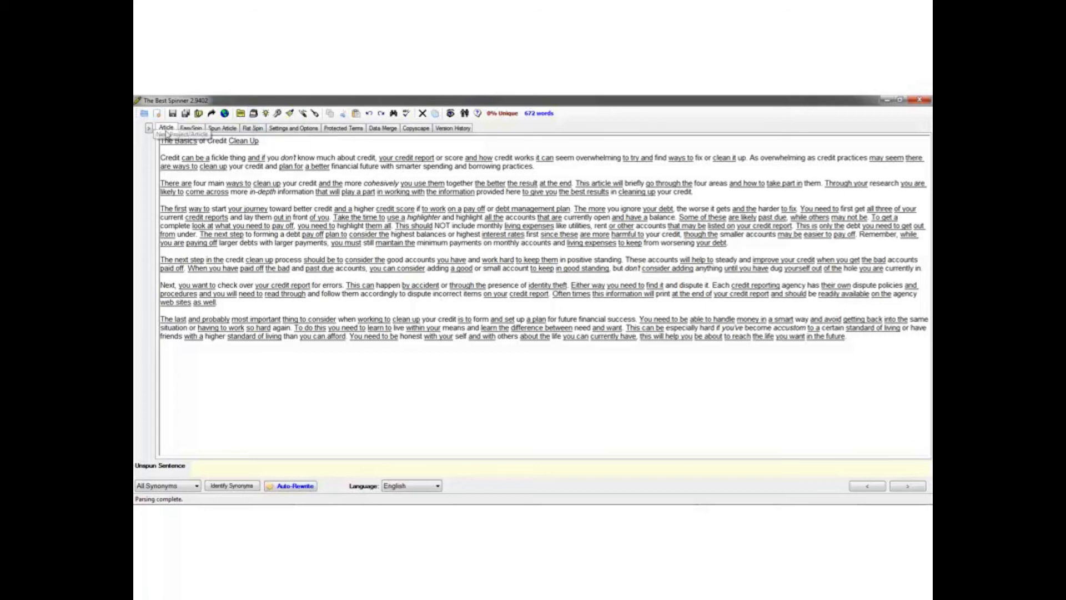
pyautogui.click(254, 114)
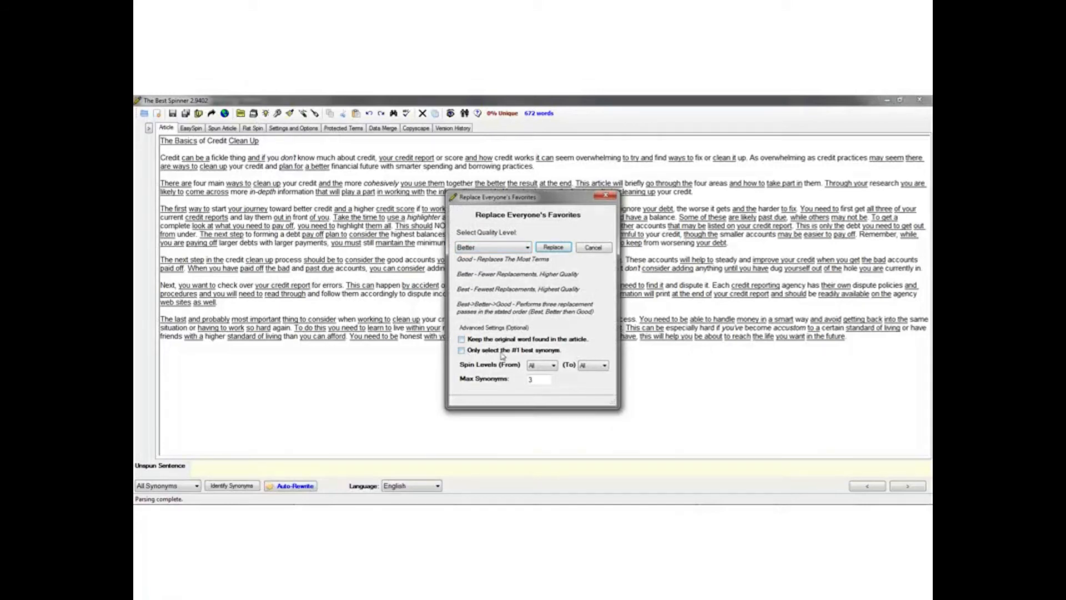
pyautogui.click(560, 247)
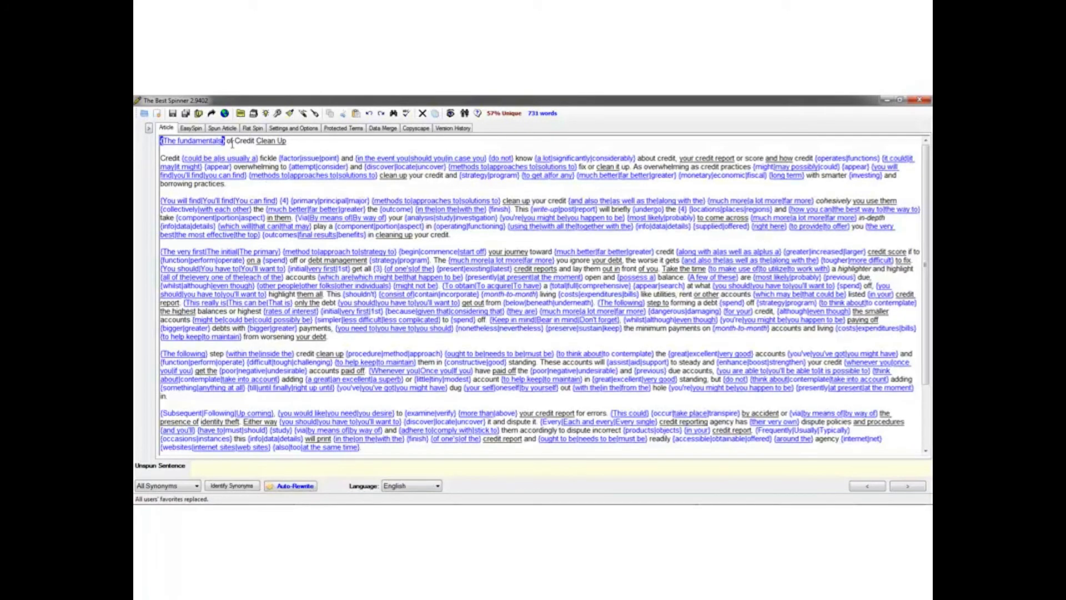
# - Generate the spun version of the credit clean-up article and run a Copyscape check on it
pyautogui.click(228, 130)
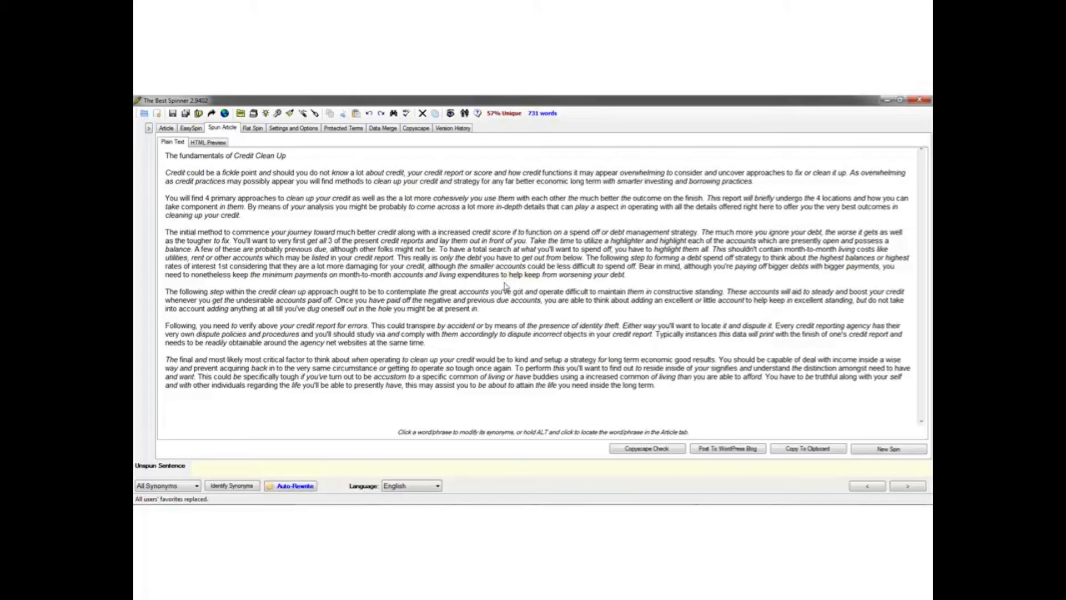
pyautogui.click(642, 451)
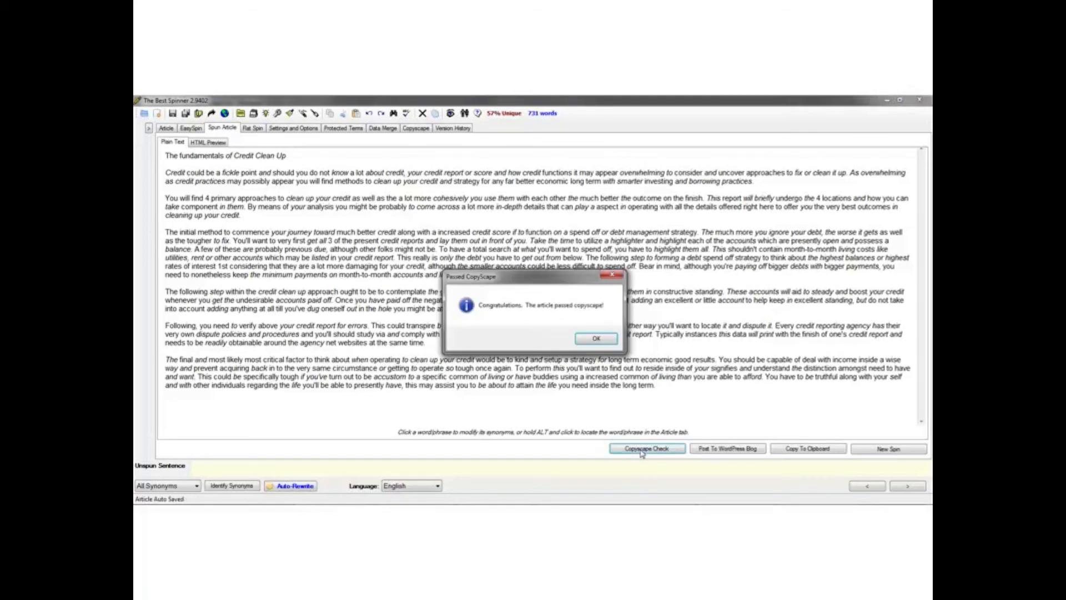
pyautogui.click(586, 342)
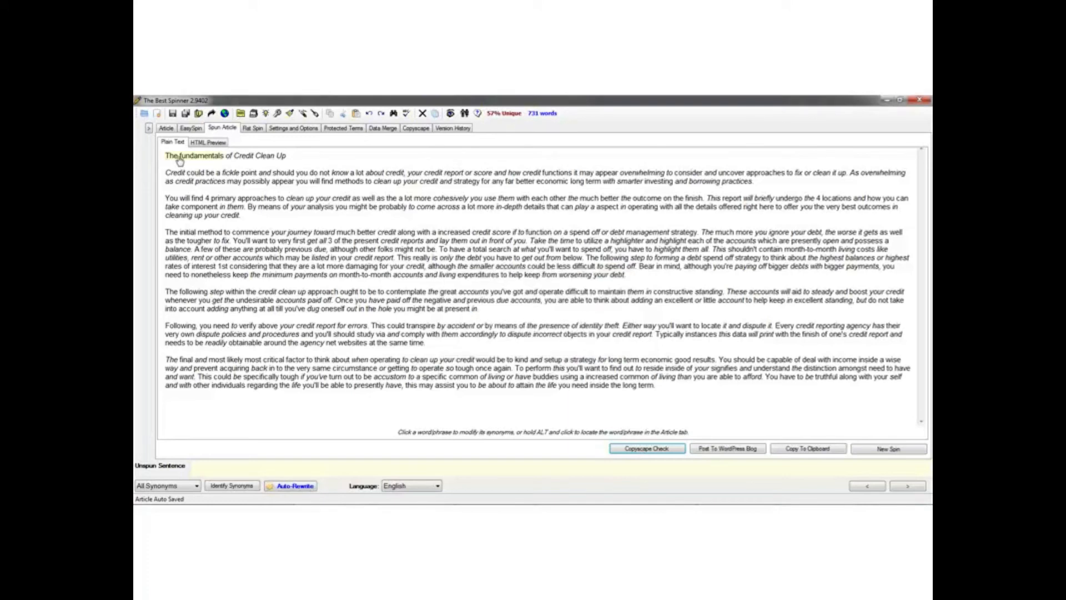
# - Copy the spun article to the clipboard, switch to Firefox, and paste it into the body of a new WordPress post
pyautogui.click(822, 452)
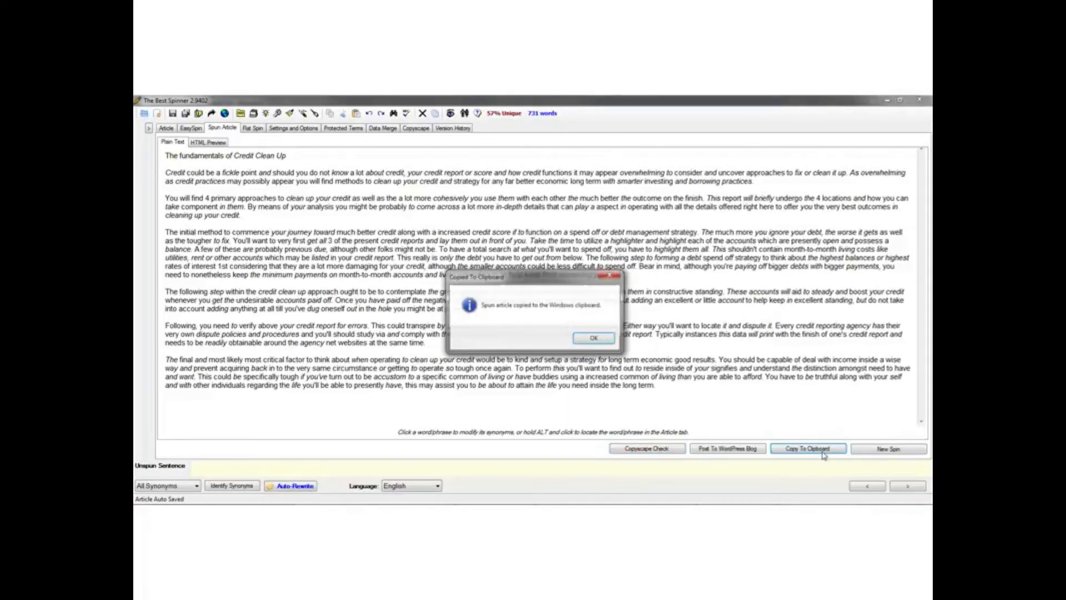
pyautogui.click(593, 337)
pyautogui.hotkey('alt', 'Tab')
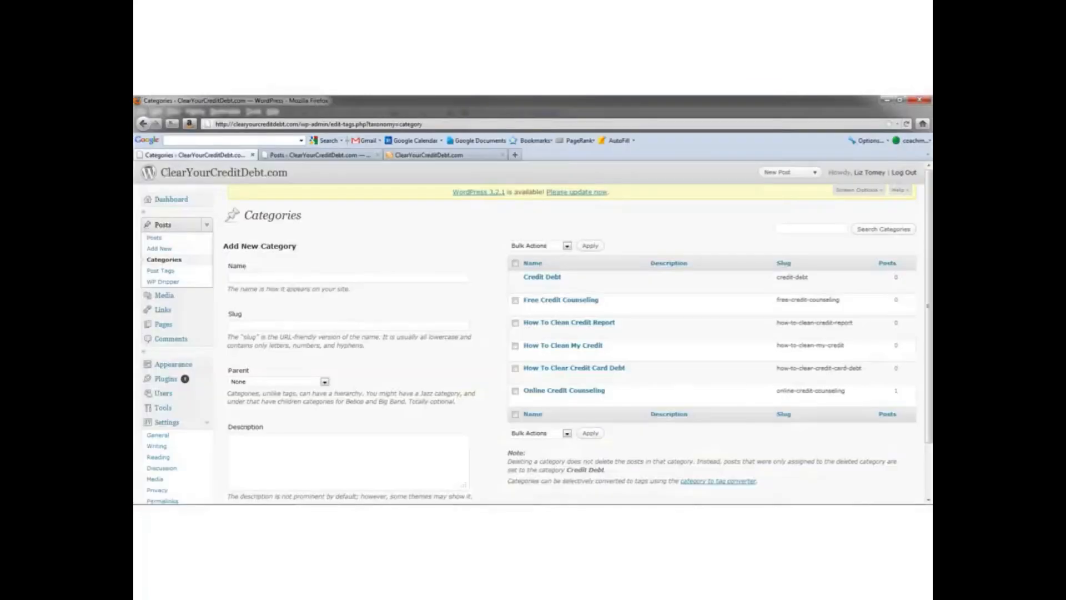
pyautogui.click(309, 158)
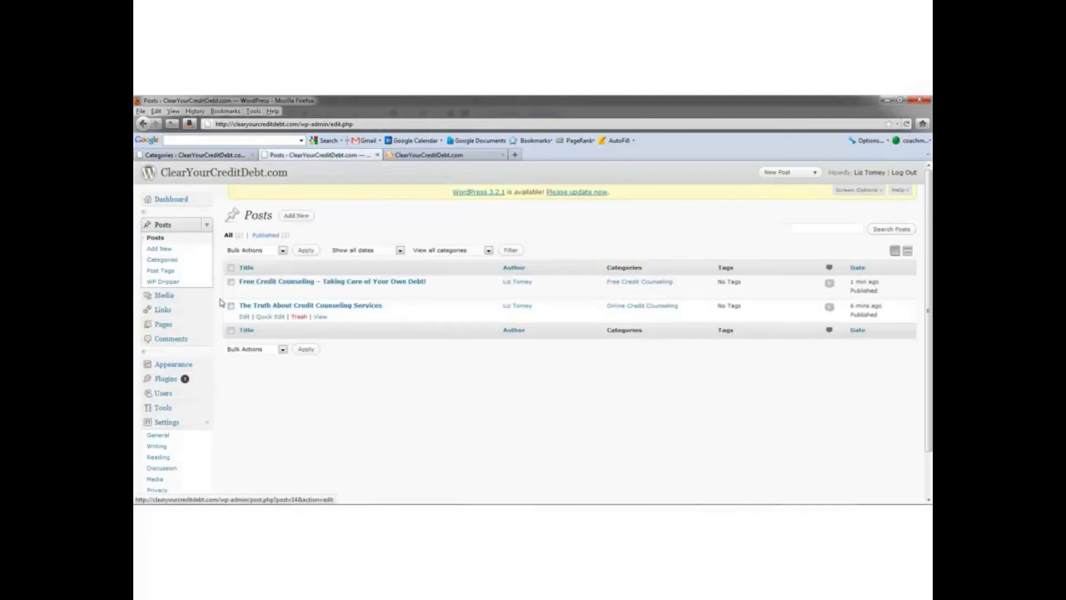
pyautogui.click(161, 249)
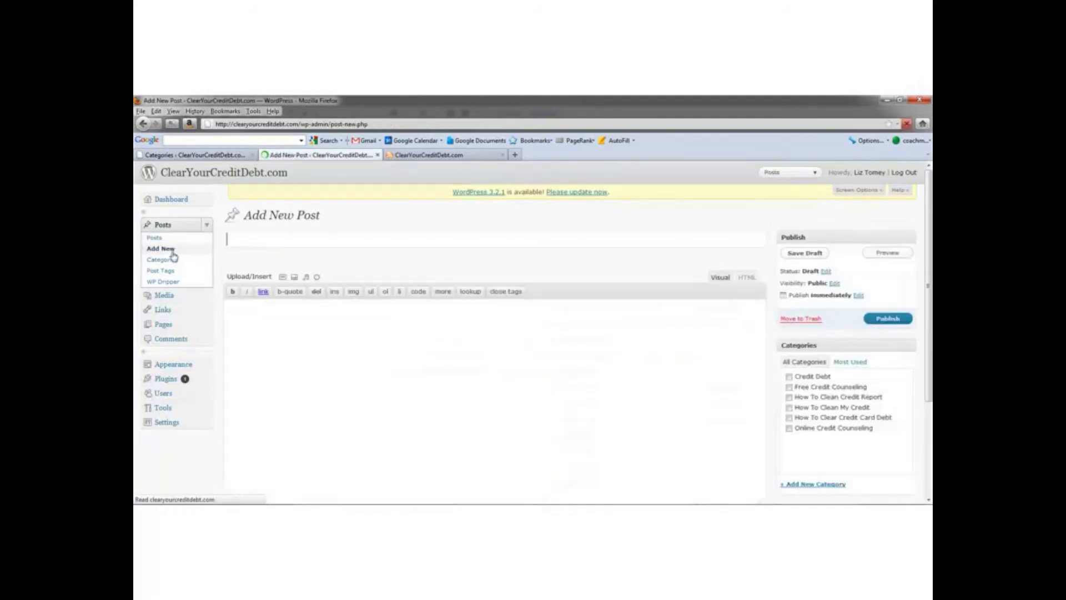
pyautogui.rightClick(249, 317)
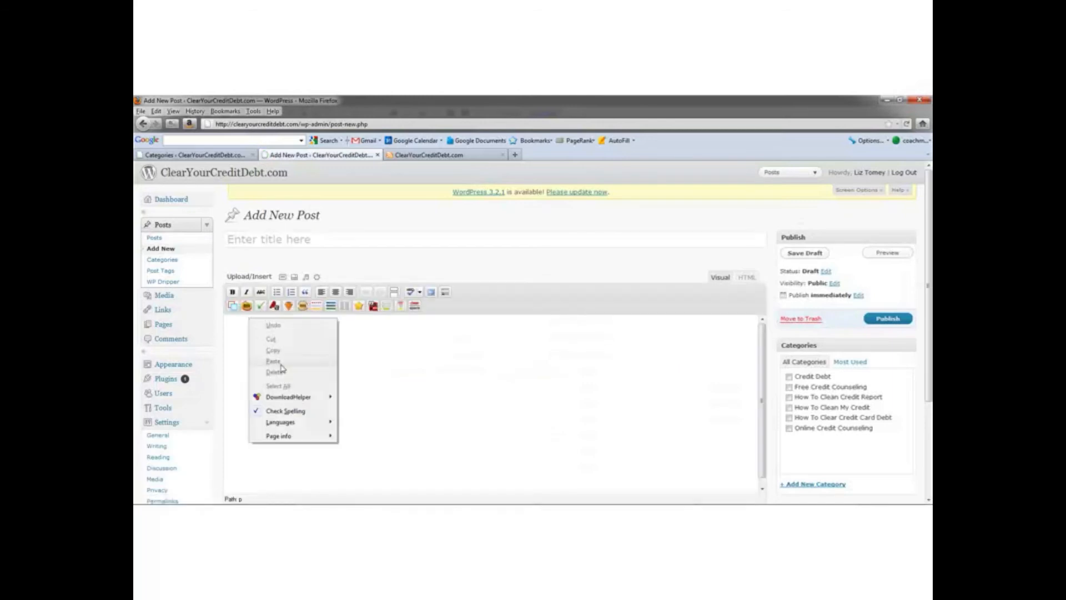
pyautogui.rightClick(238, 326)
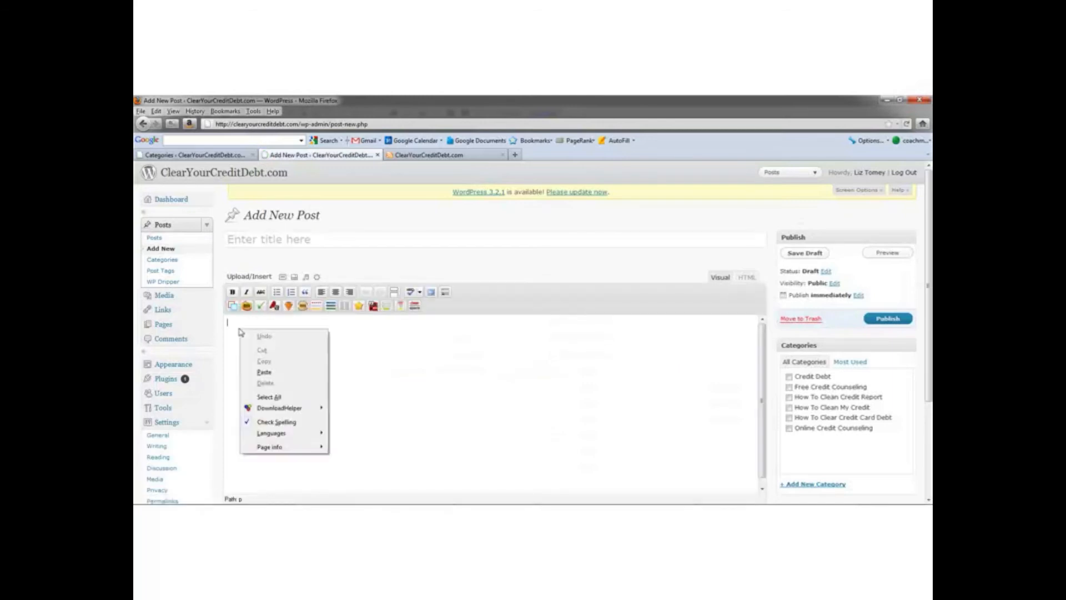
pyautogui.click(278, 369)
pyautogui.moveTo(760, 458); pyautogui.dragTo(769, 348)
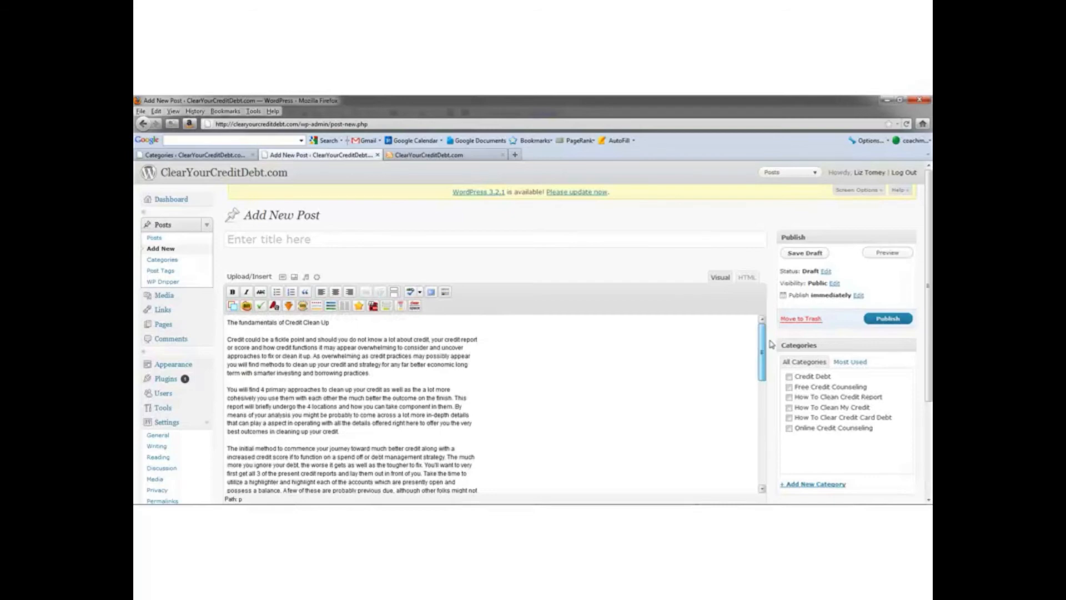
# - Move the line "The fundamentals of Credit Clean Up" from the body into the post title and remove the blank line left behind
pyautogui.moveTo(335, 326); pyautogui.dragTo(228, 323)
pyautogui.rightClick(235, 321)
pyautogui.click(278, 363)
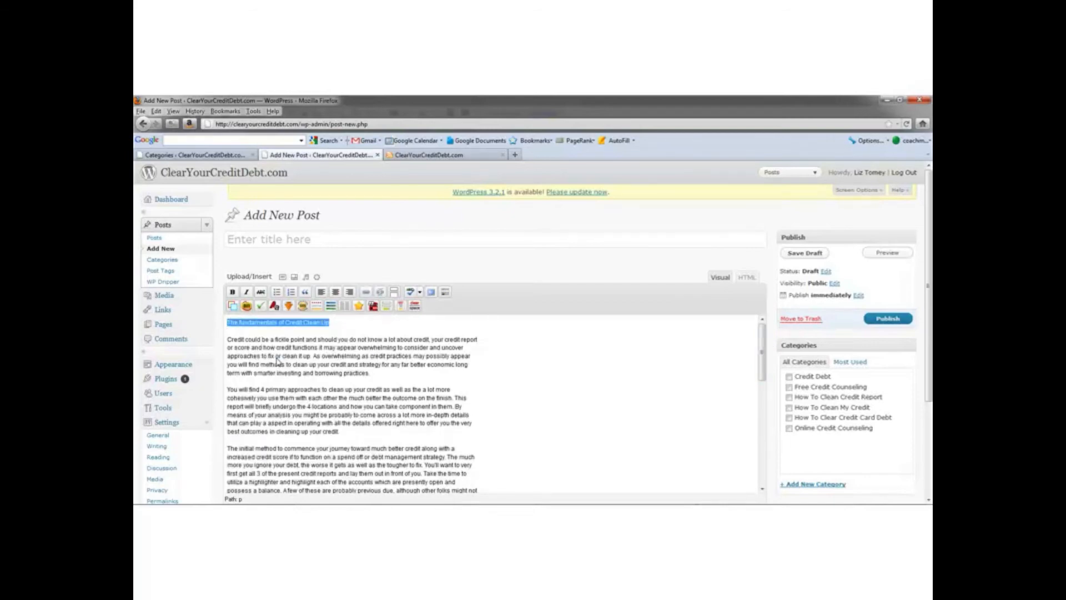
pyautogui.press('Delete')
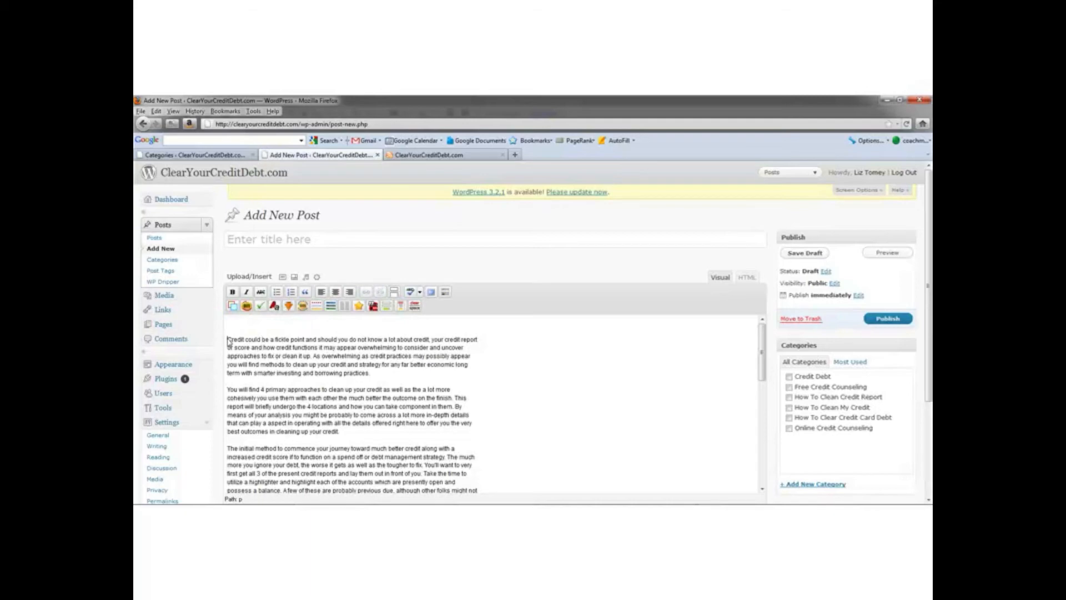
pyautogui.press('Delete')
pyautogui.click(257, 242)
pyautogui.rightClick(257, 243)
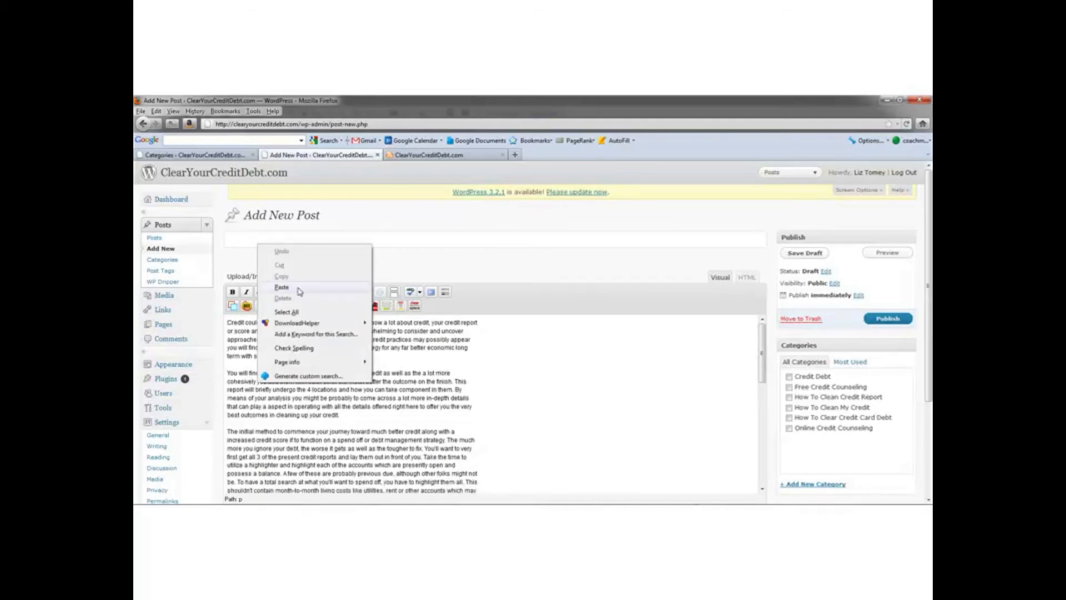
pyautogui.click(282, 287)
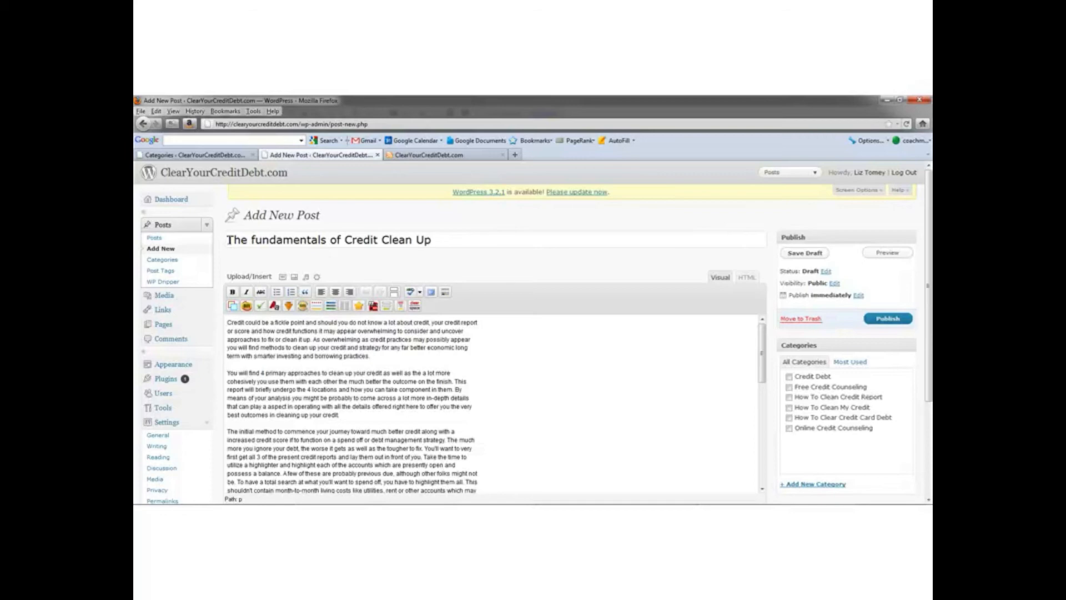
# - Add the keyword prefix "How To Clearn Credit Report - " to the beginning of the post title
pyautogui.click(227, 241)
pyautogui.write('How To Cl')
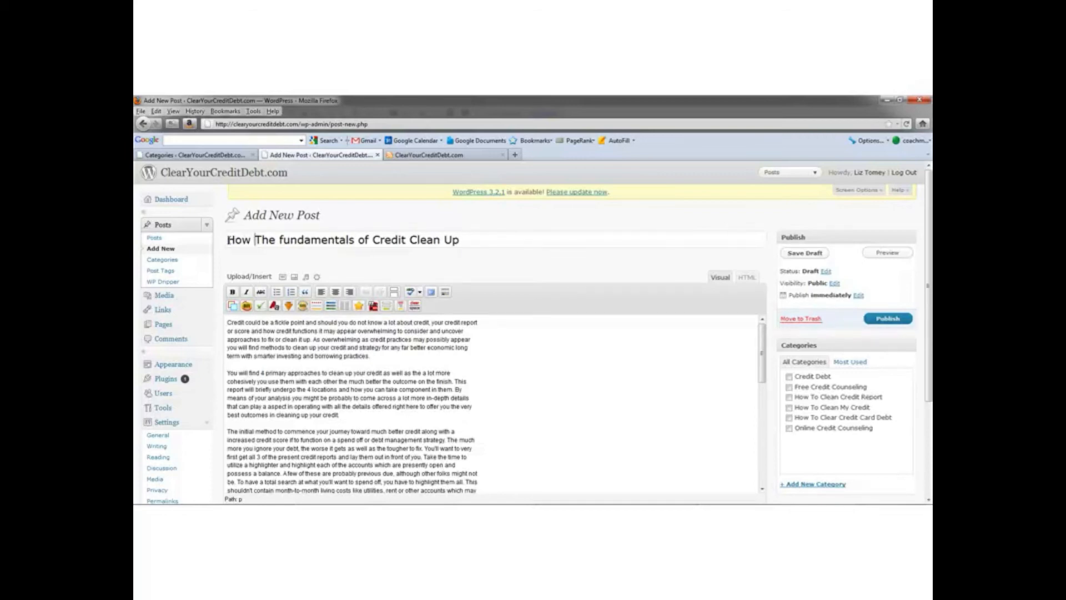
pyautogui.write('earn Credit ')
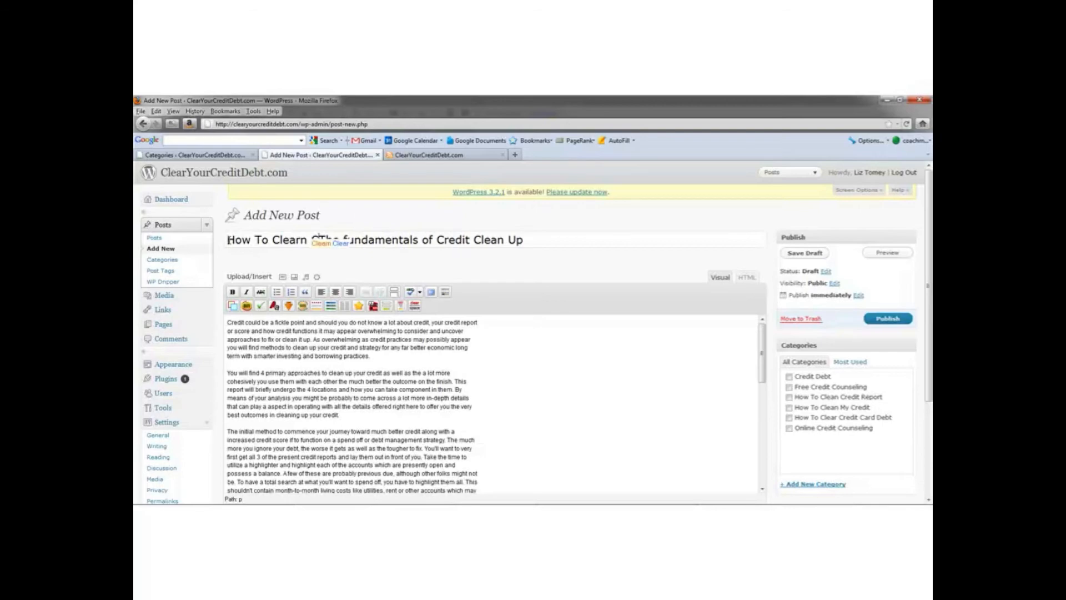
pyautogui.write('Report -')
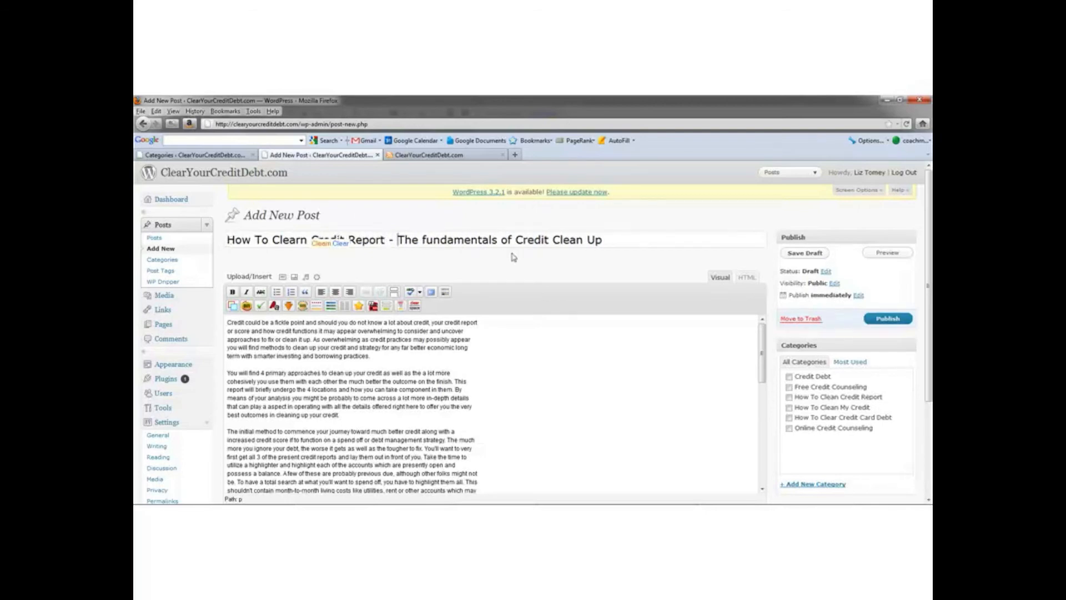
# - Assign the post to the How To Clean My Credit category and publish it
pyautogui.click(789, 398)
pyautogui.click(789, 398)
pyautogui.click(790, 408)
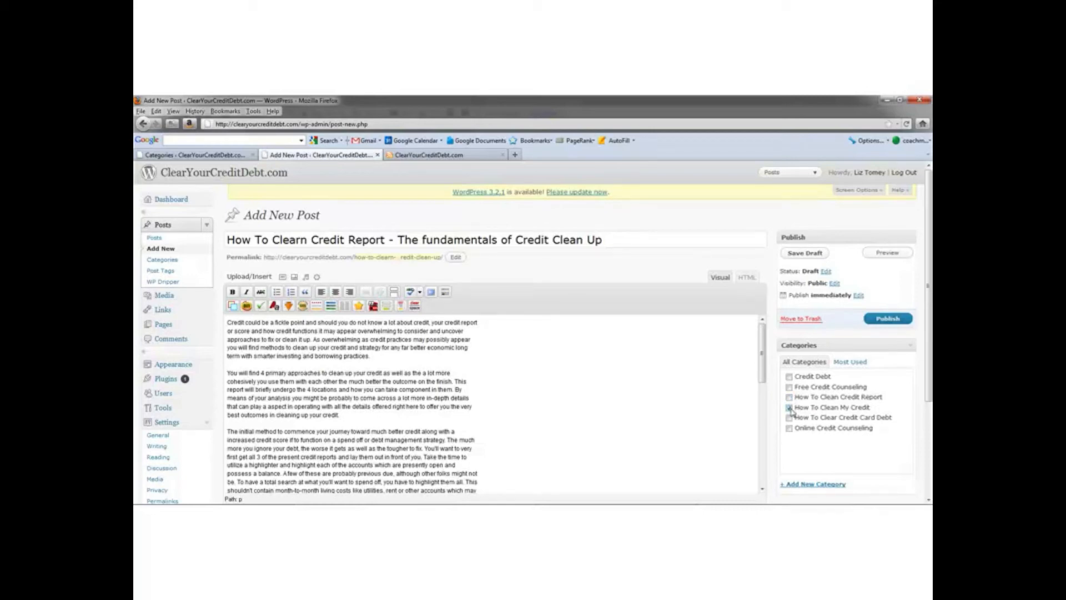
pyautogui.click(887, 319)
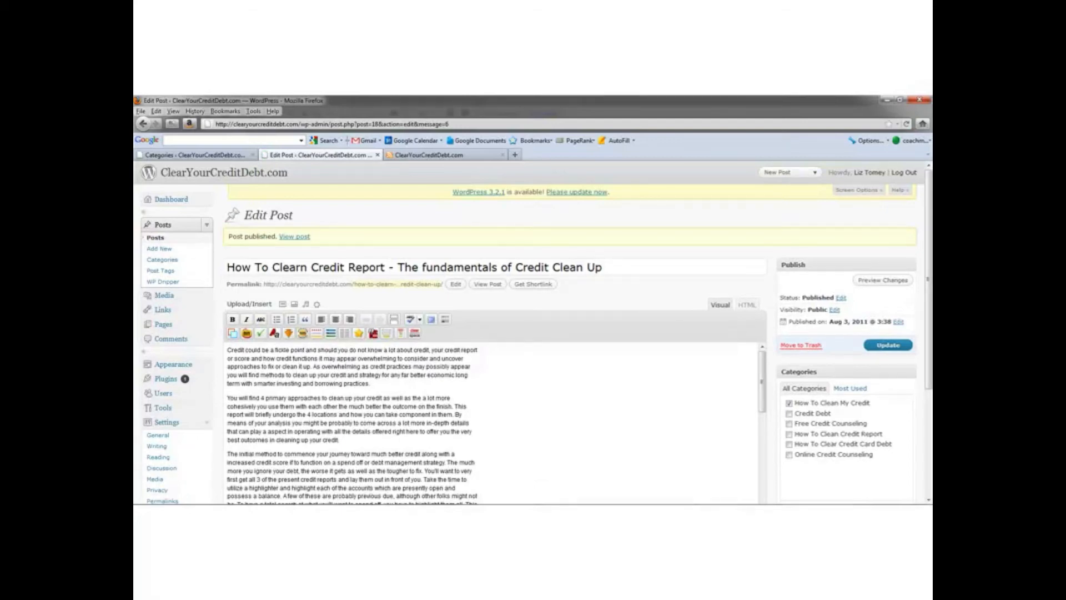
# - Open the Word article "Understanding Your Credit Report and Score" from the articles folder and copy its text without the closing word count
pyautogui.click(189, 155)
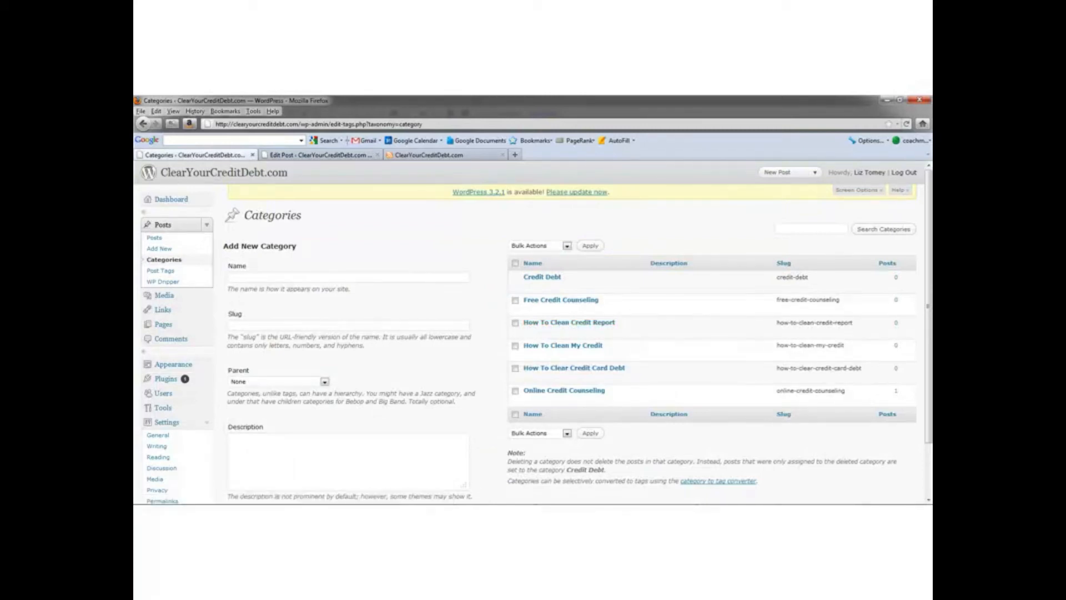
pyautogui.hotkey('alt', 'Tab')
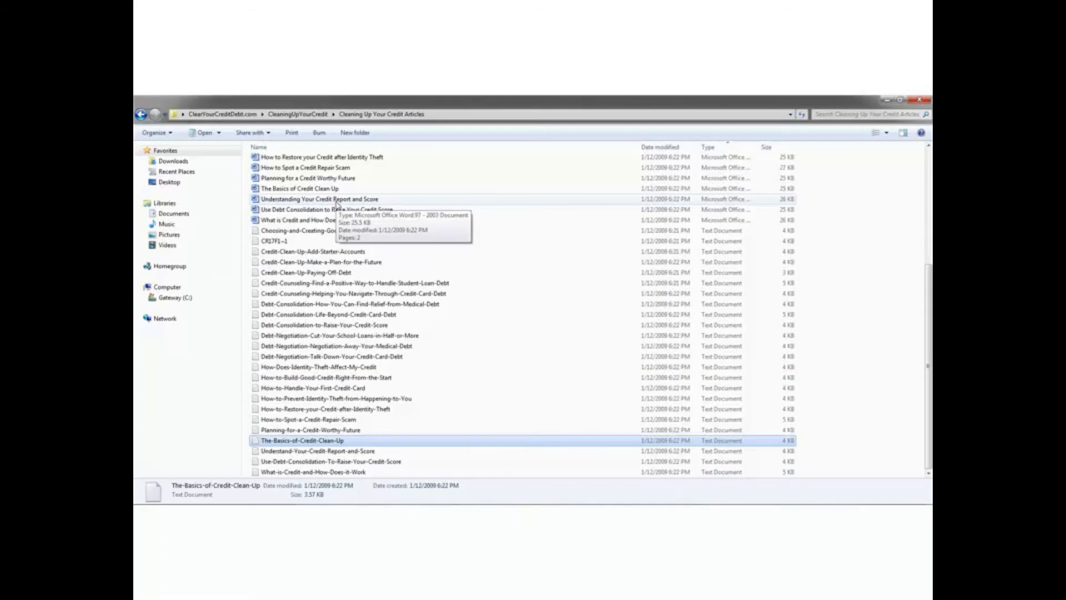
pyautogui.doubleClick(334, 199)
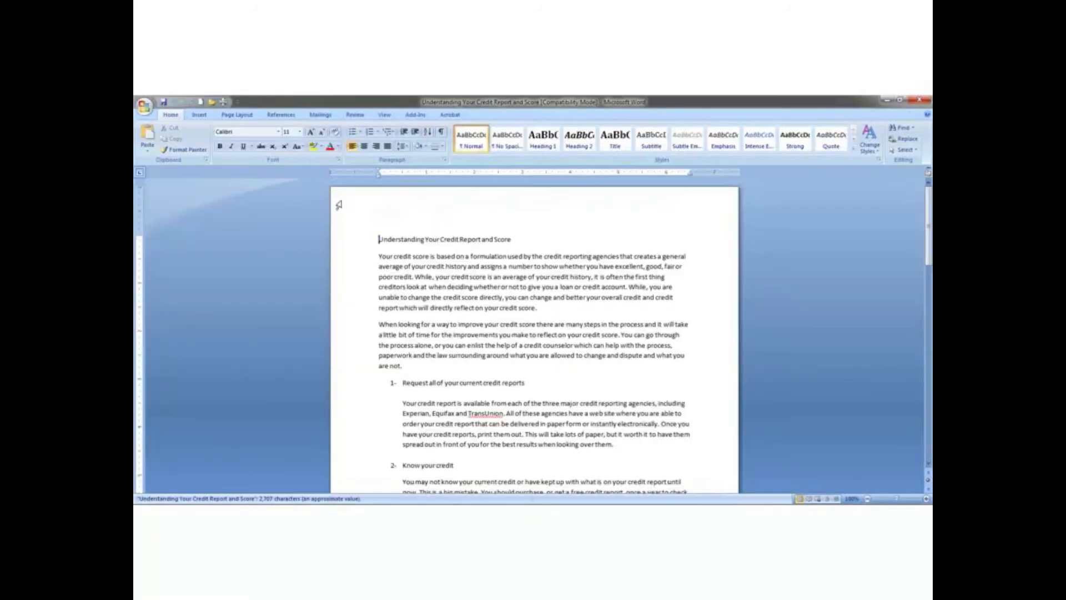
pyautogui.moveTo(928, 227); pyautogui.dragTo(922, 333)
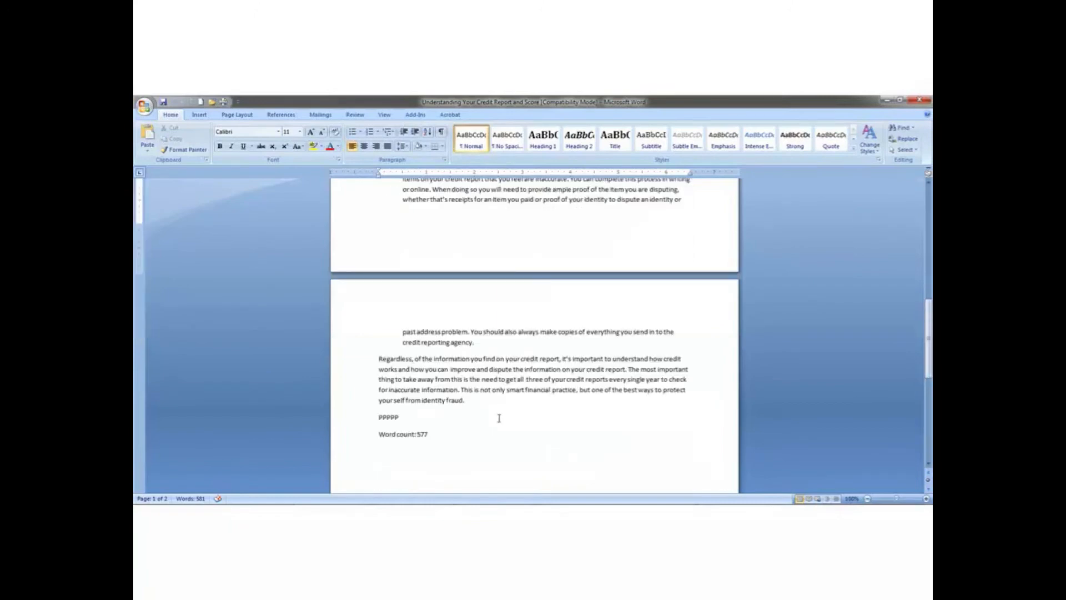
pyautogui.moveTo(471, 399); pyautogui.dragTo(340, 210)
pyautogui.rightClick(404, 235)
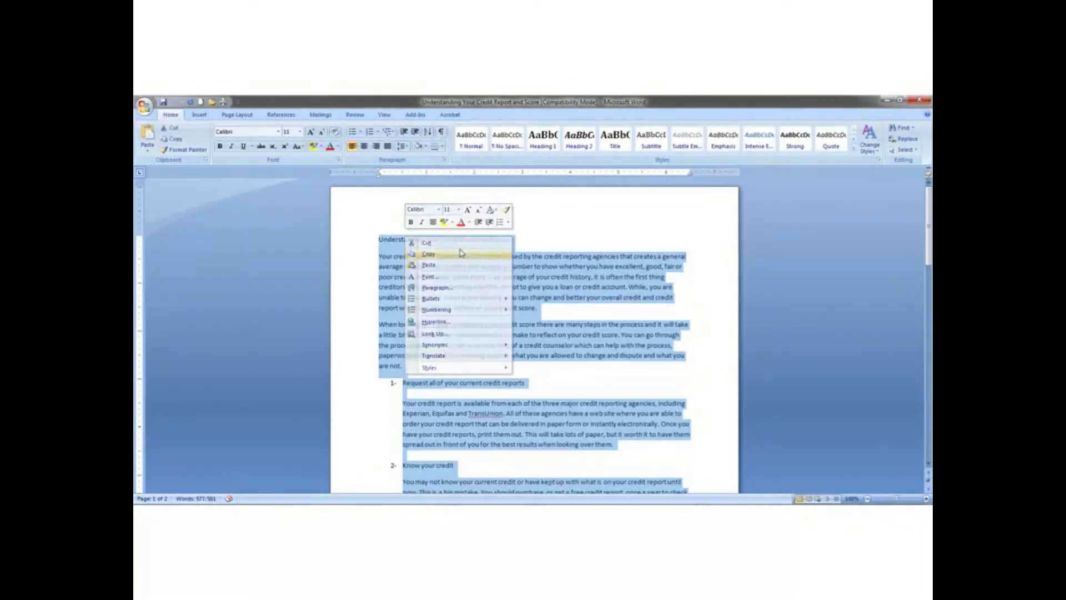
pyautogui.click(422, 254)
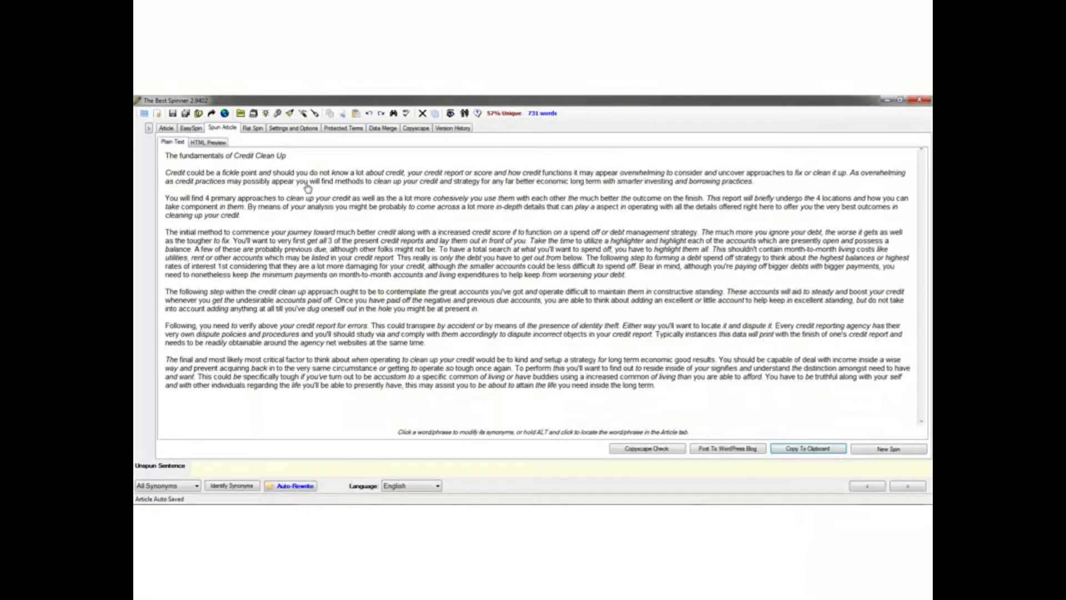
# - Switch to The Best Spinner, replace the Copyscape text with the copied article, and run a Copyscape check on it
pyautogui.click(415, 128)
pyautogui.hotkey('ctrl', 'a')
pyautogui.click(162, 144)
pyautogui.moveTo(792, 399); pyautogui.dragTo(140, 143)
pyautogui.press('Delete')
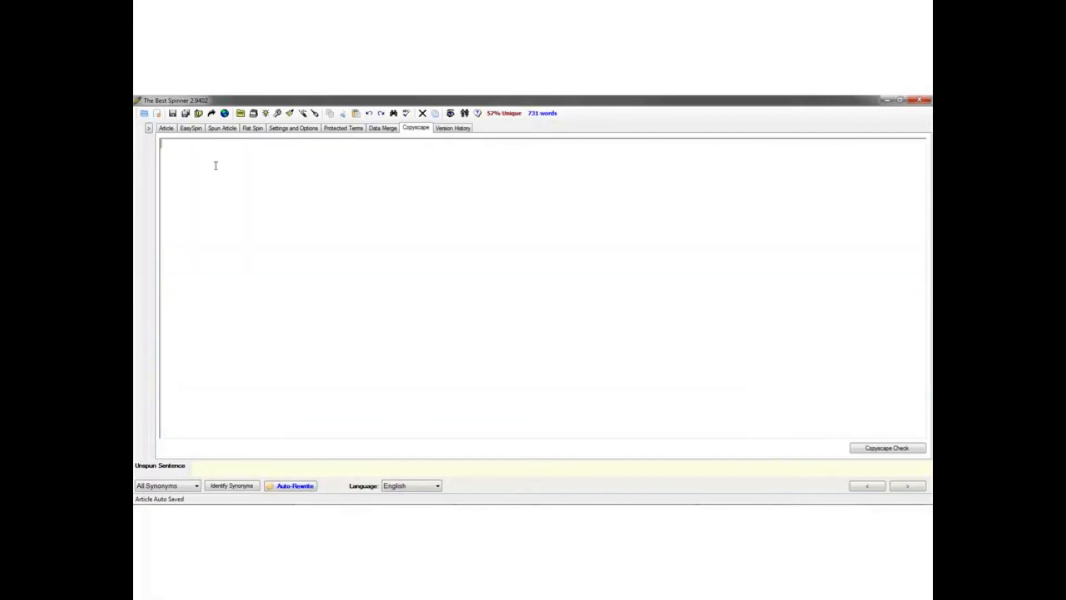
pyautogui.hotkey('ctrl', 'v')
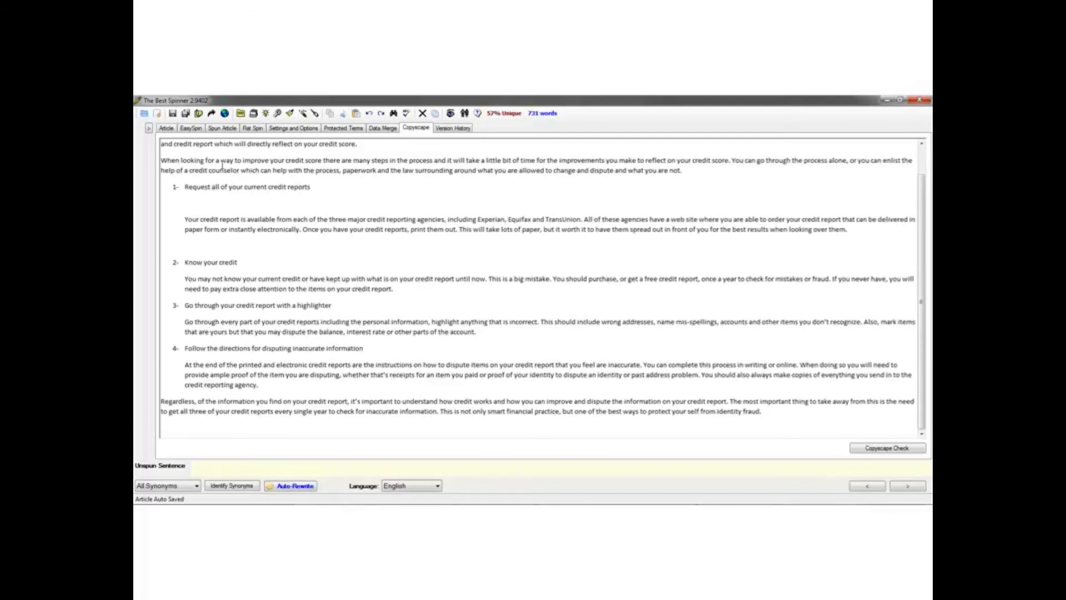
pyautogui.click(886, 450)
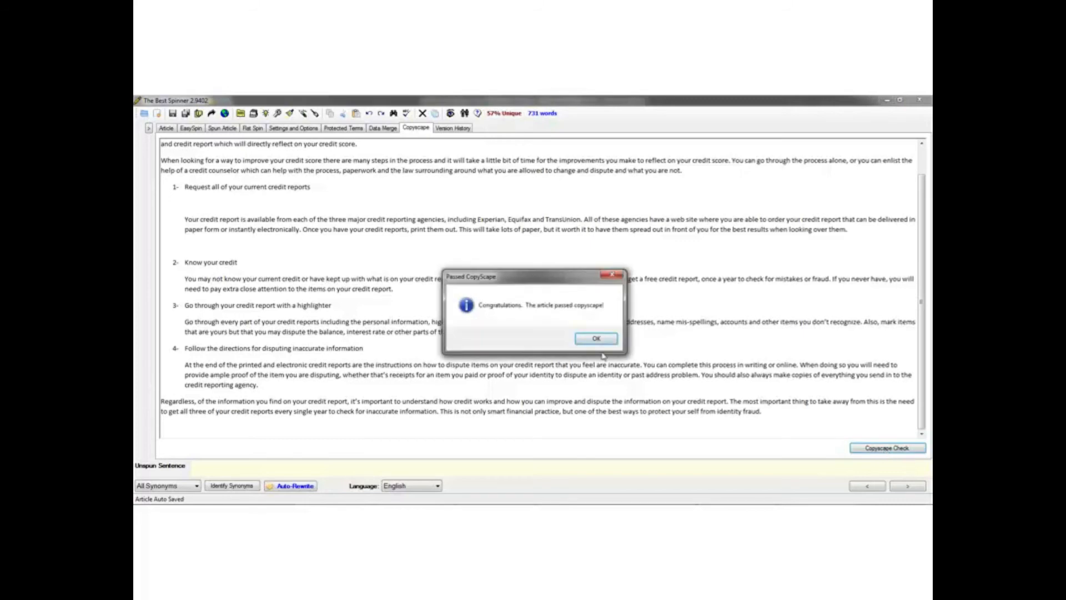
pyautogui.click(601, 351)
# - Switch back to Firefox, start a new WordPress post, and paste the copied article into its body
pyautogui.hotkey('alt', 'Tab')
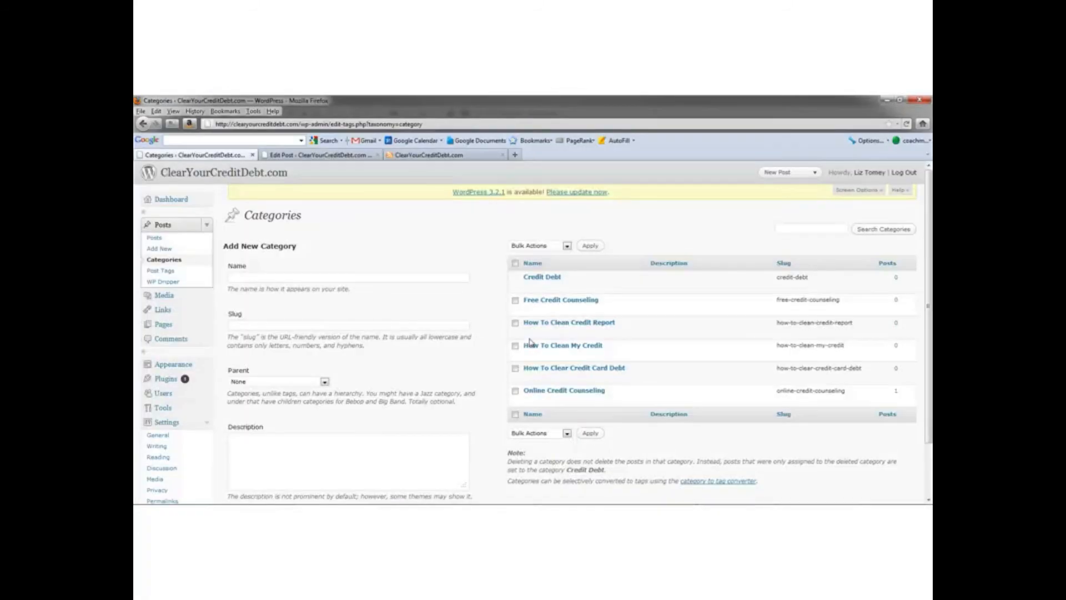
pyautogui.click(302, 157)
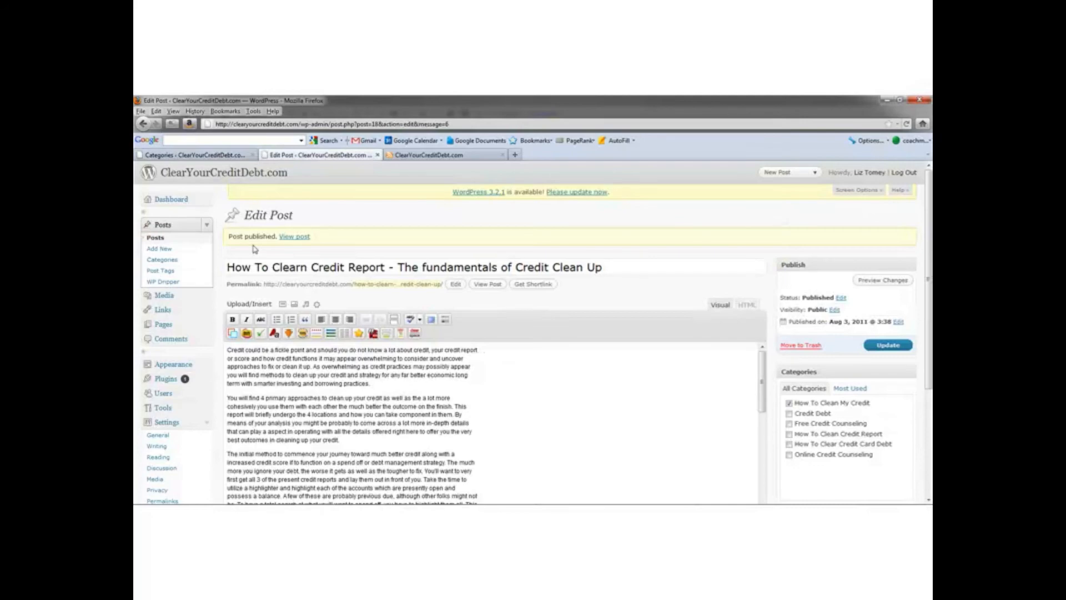
pyautogui.click(156, 239)
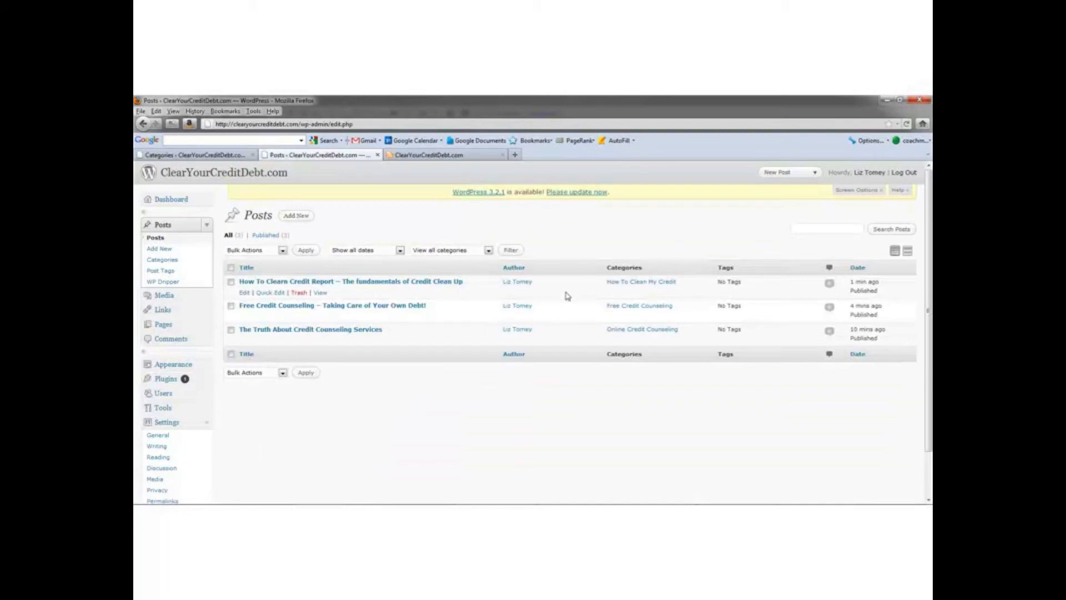
pyautogui.click(164, 249)
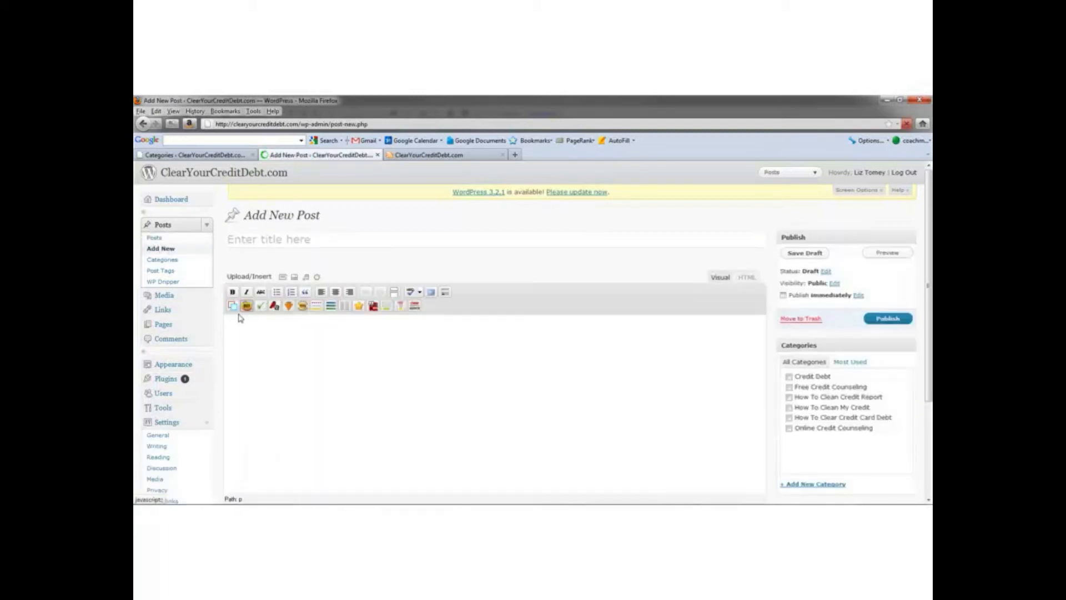
pyautogui.click(232, 330)
pyautogui.rightClick(232, 327)
pyautogui.click(277, 375)
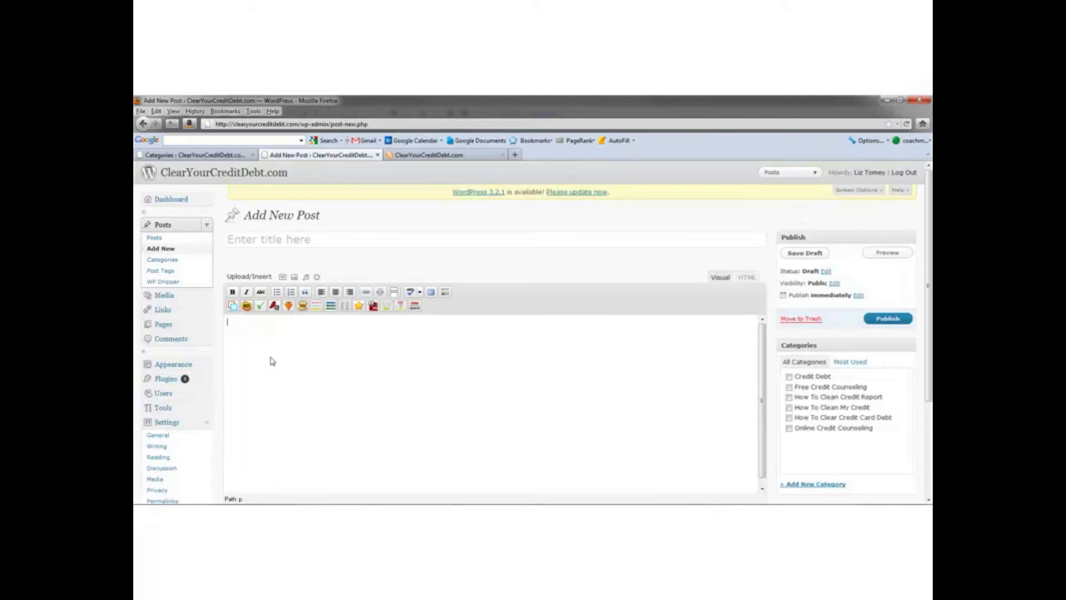
pyautogui.rightClick(258, 345)
pyautogui.click(282, 388)
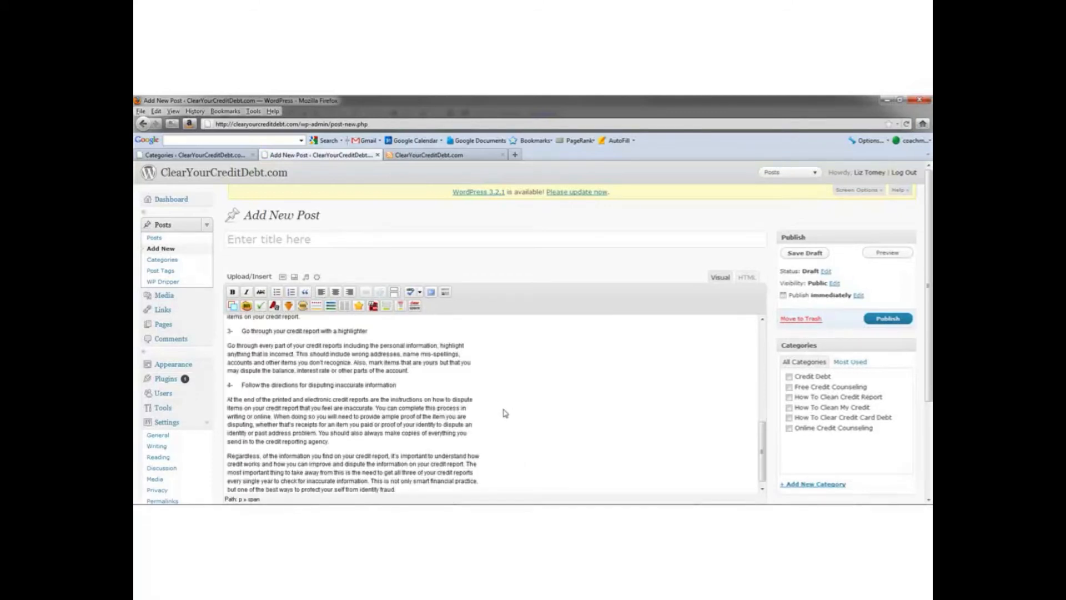
# - Move the line "Understanding Your Credit Report and Score" from the body into the post title and remove the blank line left behind
pyautogui.moveTo(764, 450); pyautogui.dragTo(762, 333)
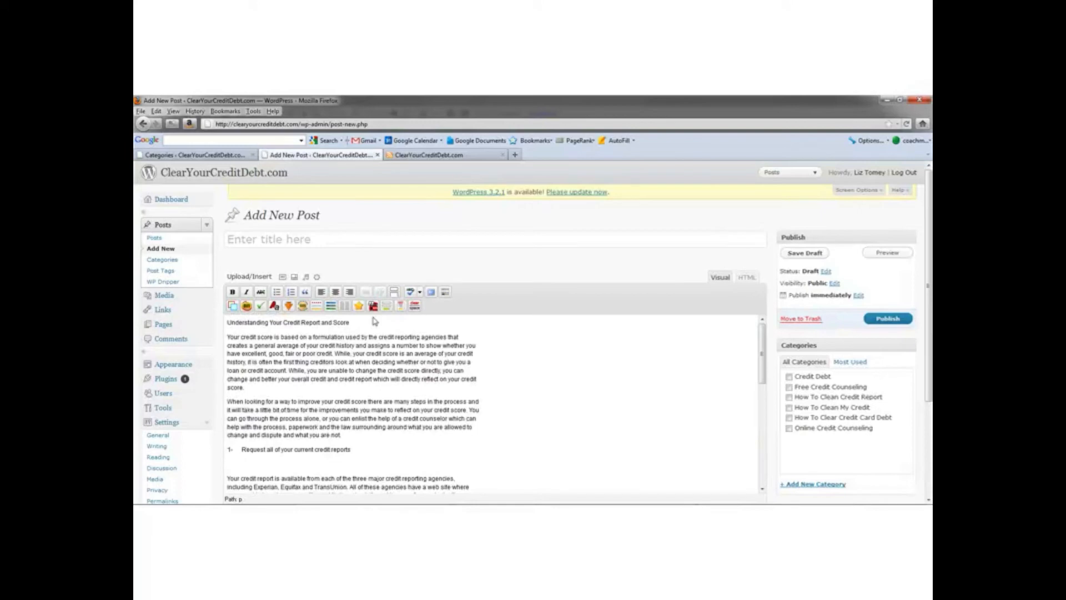
pyautogui.moveTo(351, 323); pyautogui.dragTo(221, 327)
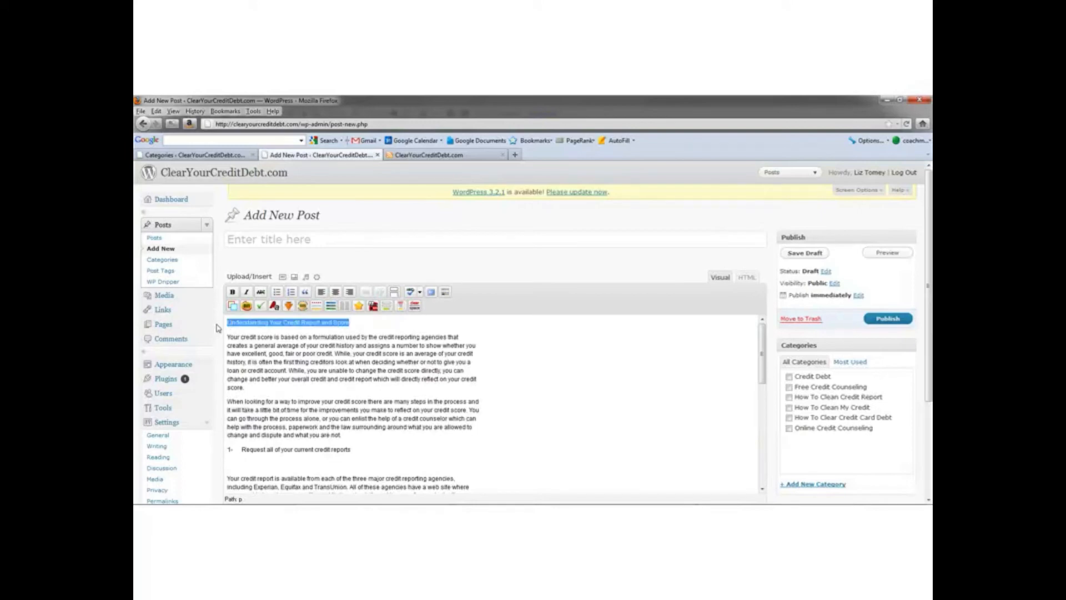
pyautogui.rightClick(246, 328)
pyautogui.click(285, 359)
pyautogui.press('Delete')
pyautogui.press('Delete')
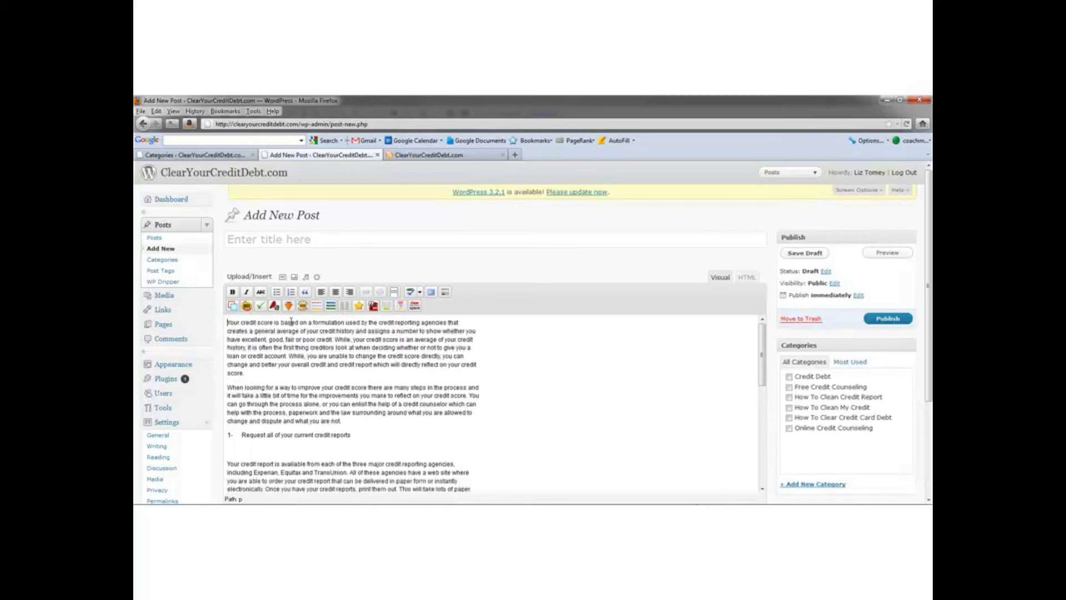
pyautogui.rightClick(259, 242)
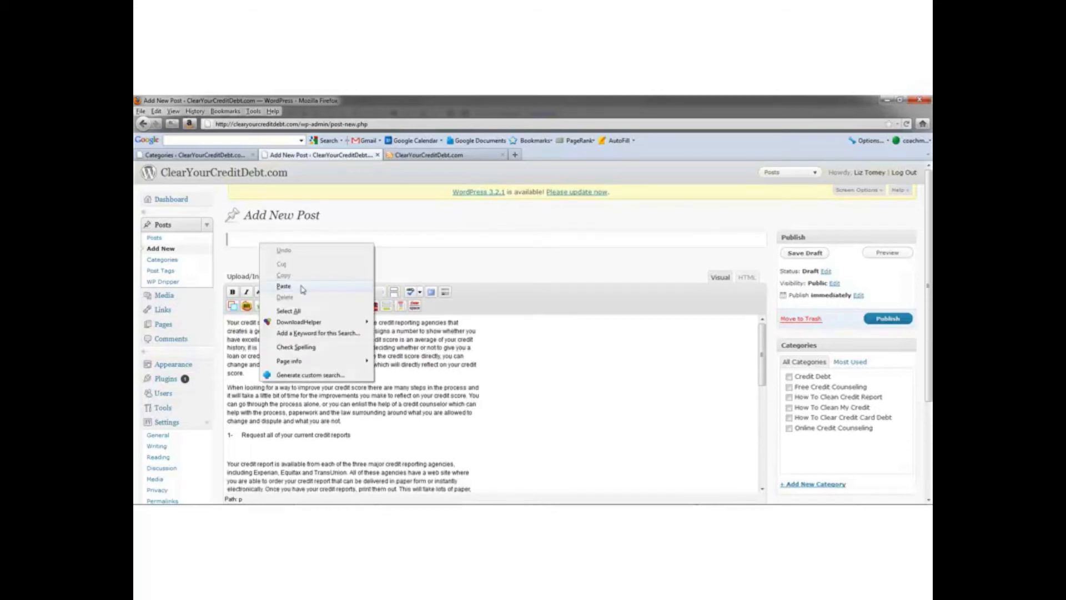
pyautogui.click(283, 286)
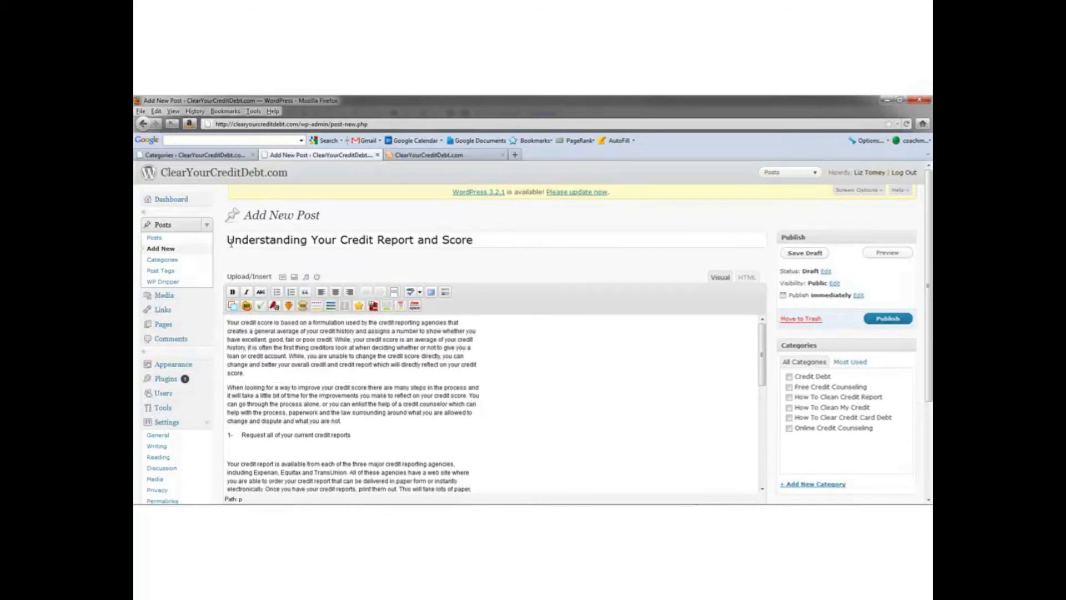
# - Add the keyword prefix "How To Clean Credit Report - " to the beginning of the post title
pyautogui.write('How To Clea')
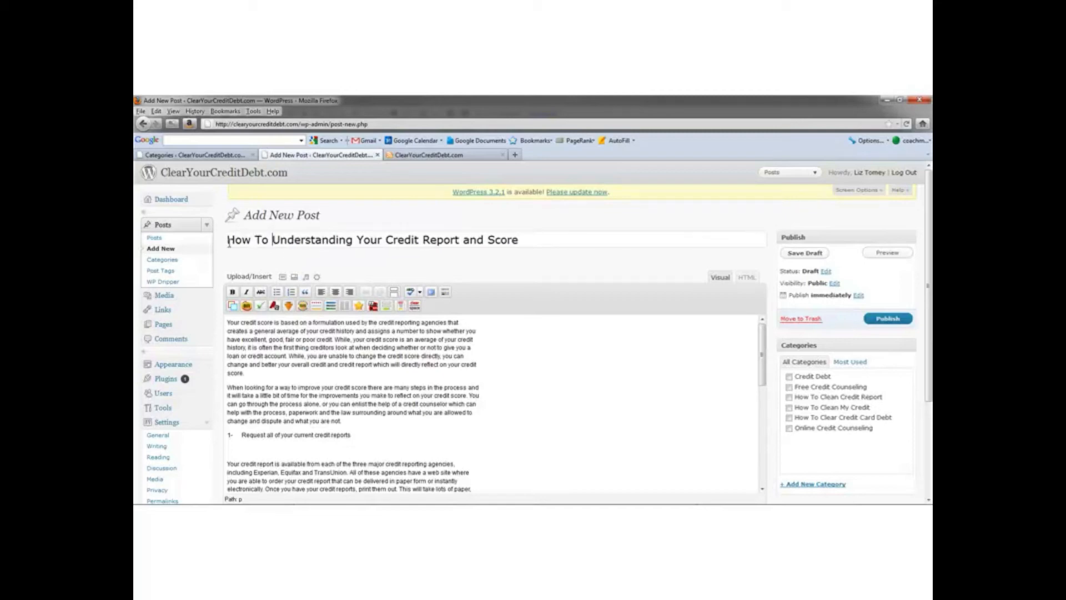
pyautogui.write('n Creidt')
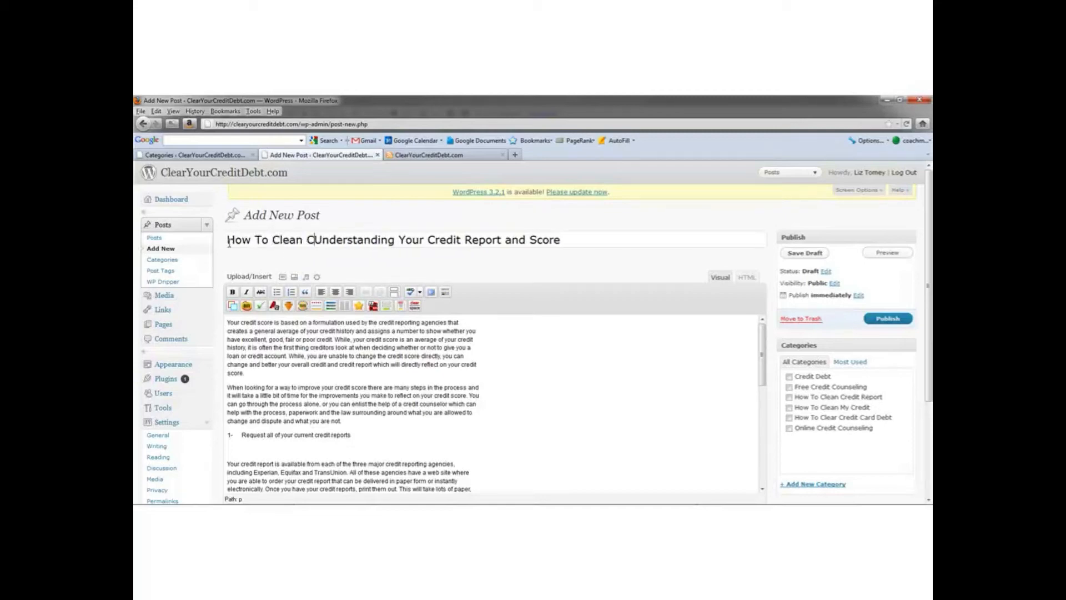
pyautogui.press('BackSpace')
pyautogui.press('BackSpace')
pyautogui.press('BackSpace')
pyautogui.press('BackSpace')
pyautogui.write('dit R')
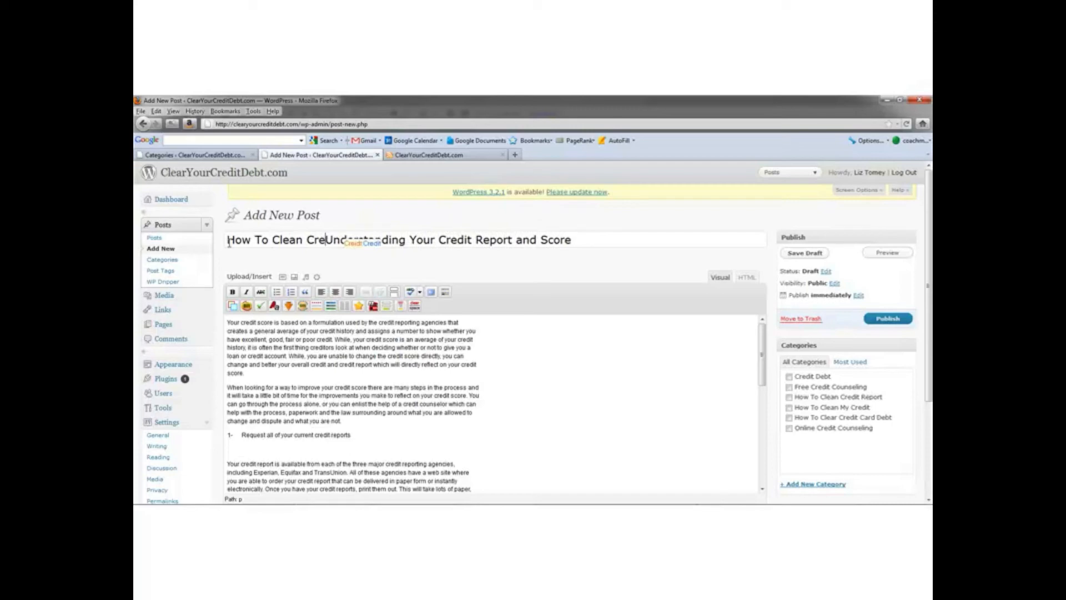
pyautogui.write('eport -')
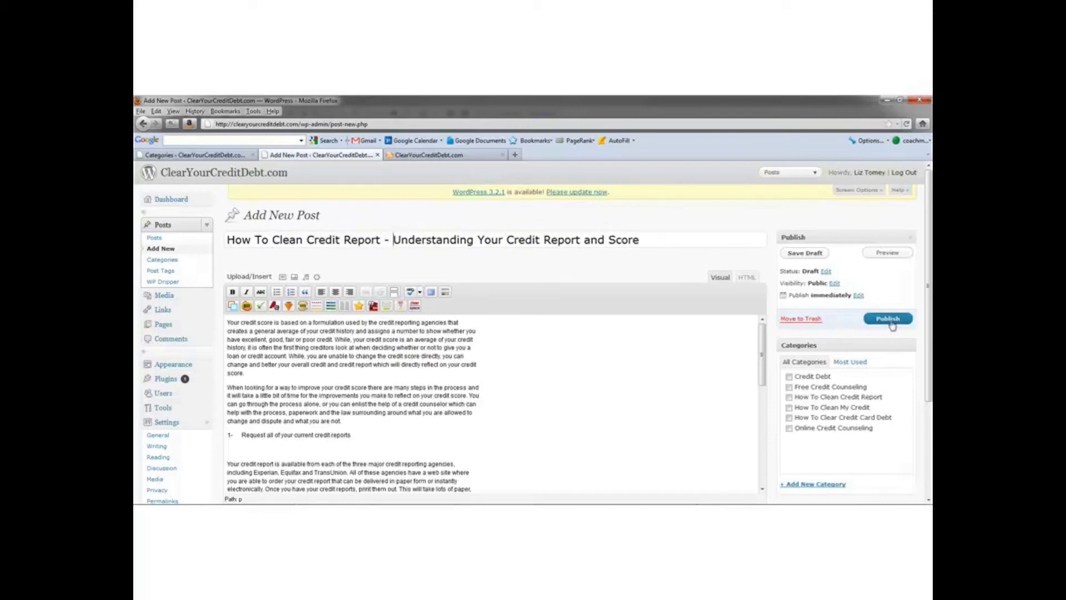
# - Assign the post to the How To Clean Credit Report category and publish it
pyautogui.click(789, 398)
pyautogui.click(878, 321)
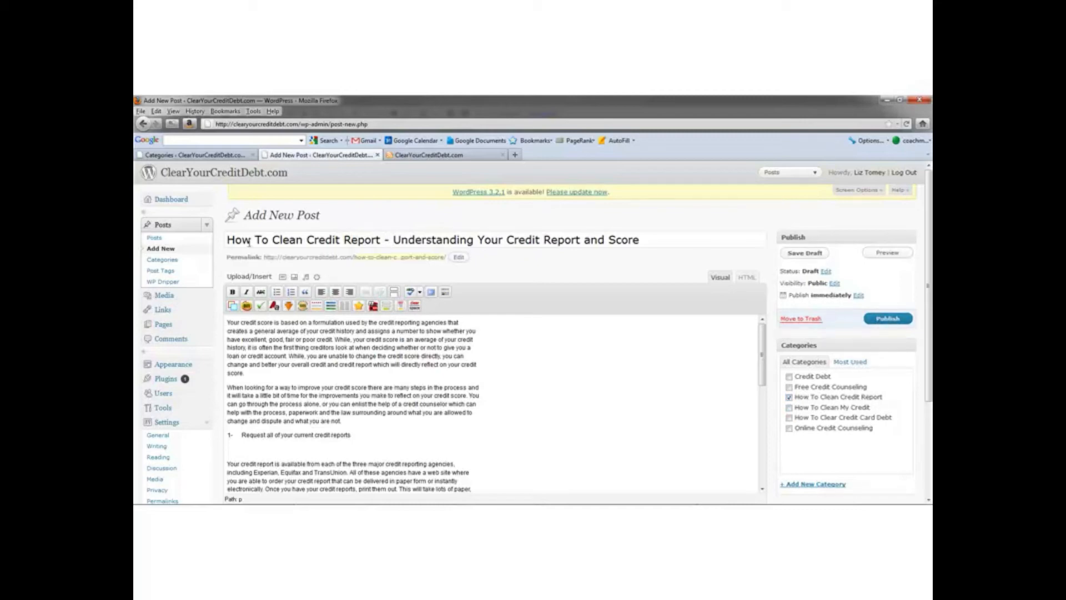
pyautogui.click(888, 318)
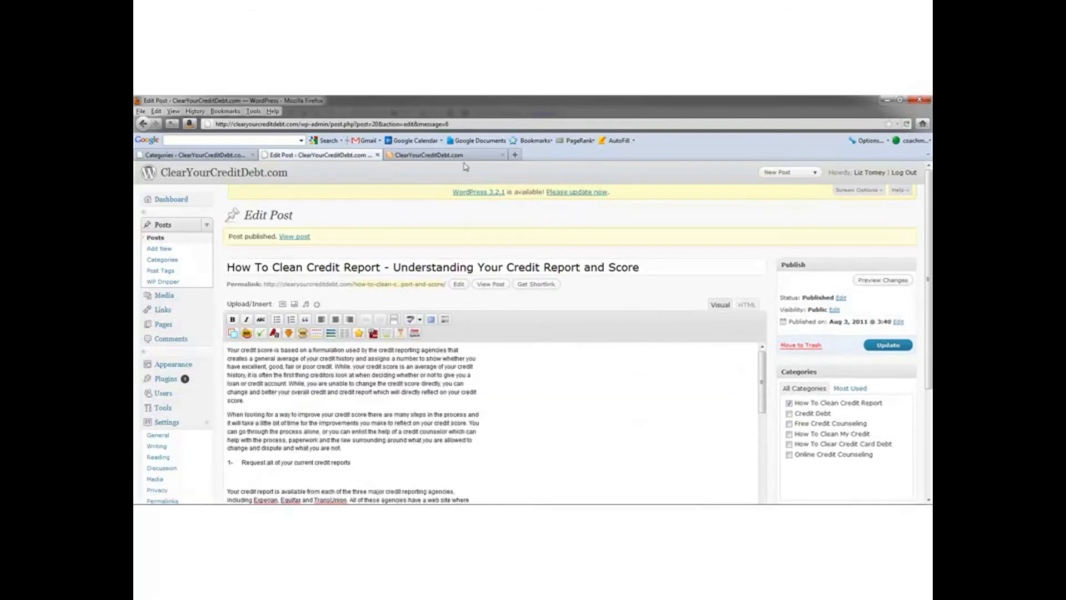
# - Reload the live ClearYourCreditDebt.com home page and look through the published posts
pyautogui.click(439, 156)
pyautogui.press('F5')
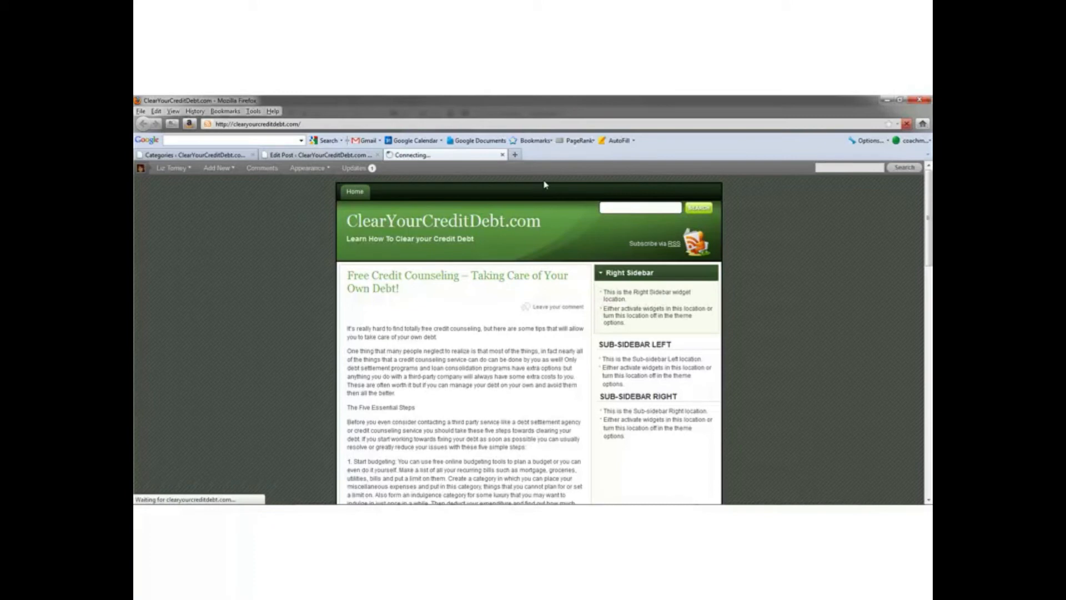
pyautogui.moveTo(929, 198); pyautogui.dragTo(907, 491)
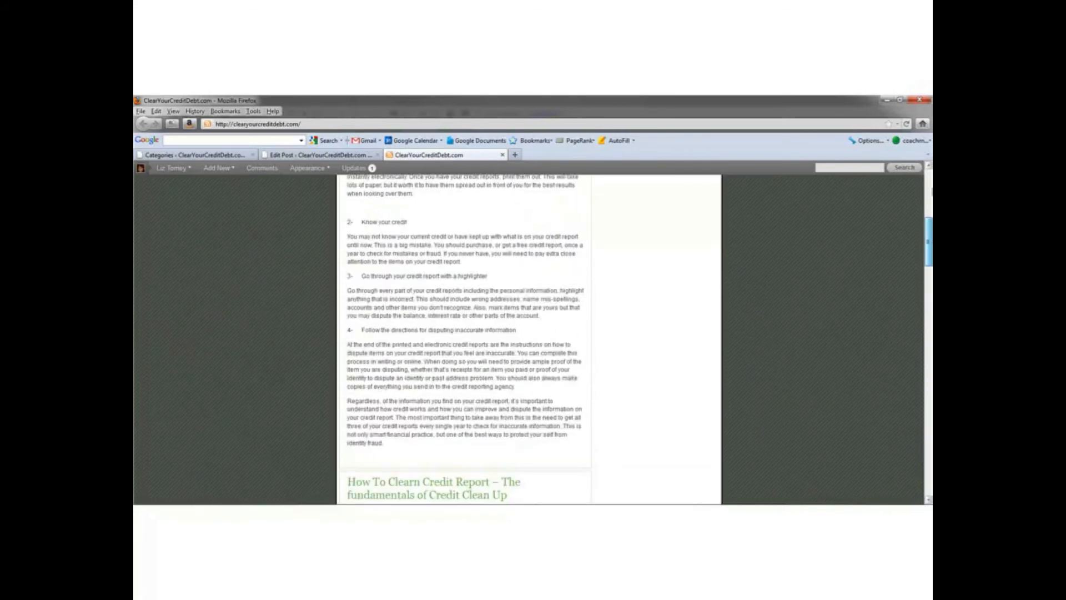
pyautogui.moveTo(932, 191); pyautogui.dragTo(932, 173)
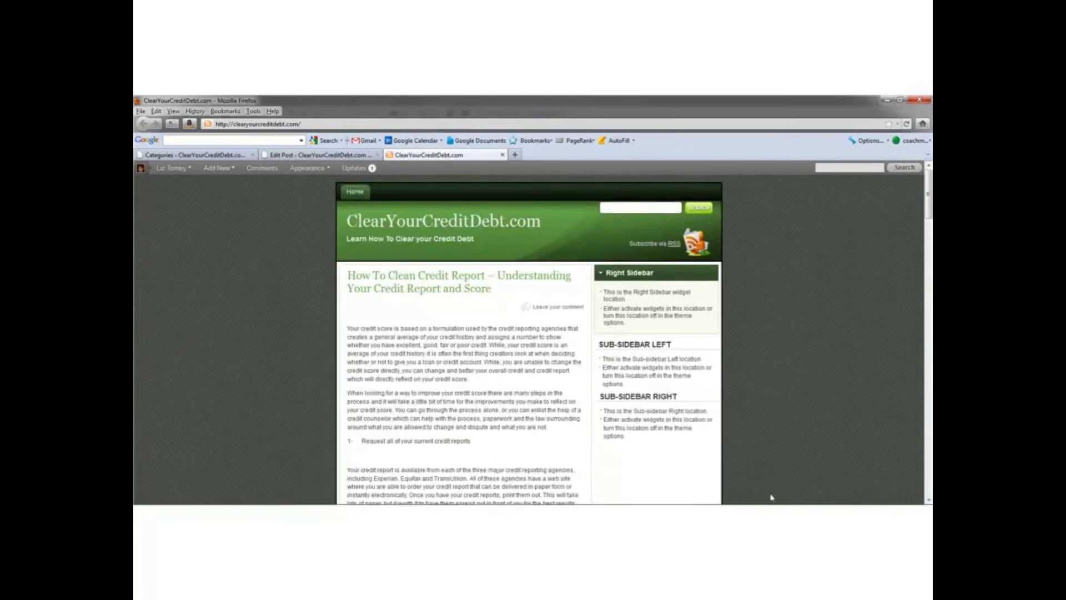
# - Check the blog's category list, then open the Word article "Debt Negotiation Talk Down Your Credit Card Debt" from the articles folder
pyautogui.click(214, 156)
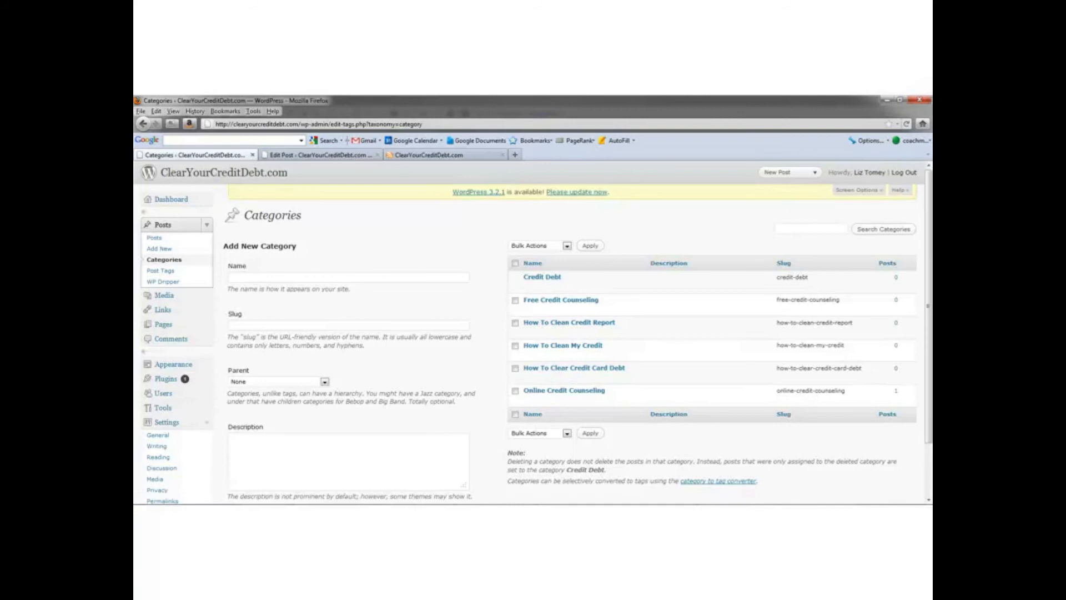
pyautogui.hotkey('alt', 'Tab')
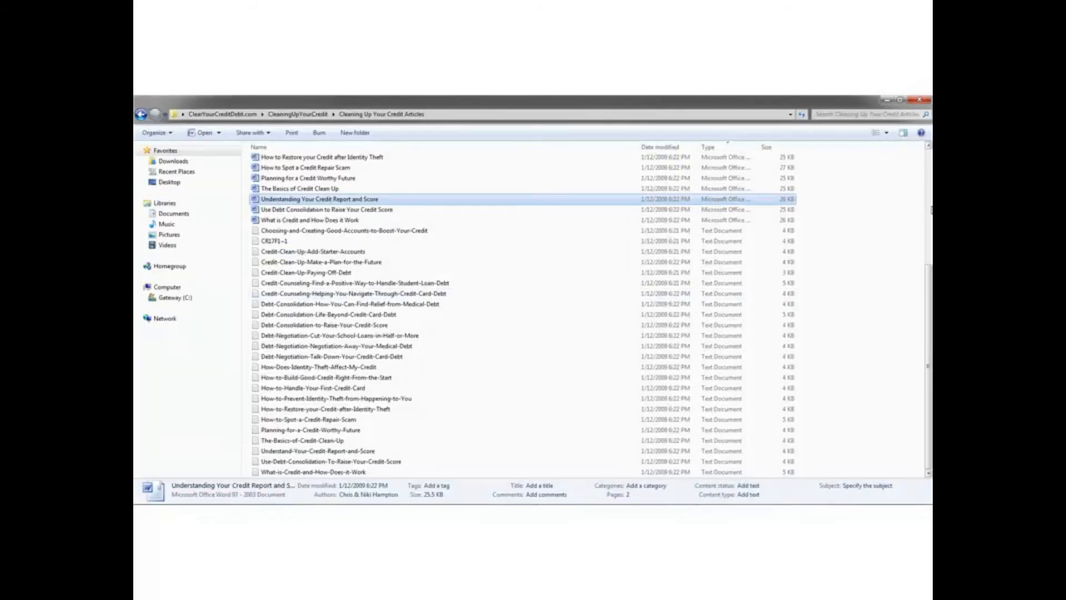
pyautogui.moveTo(928, 358); pyautogui.dragTo(926, 206)
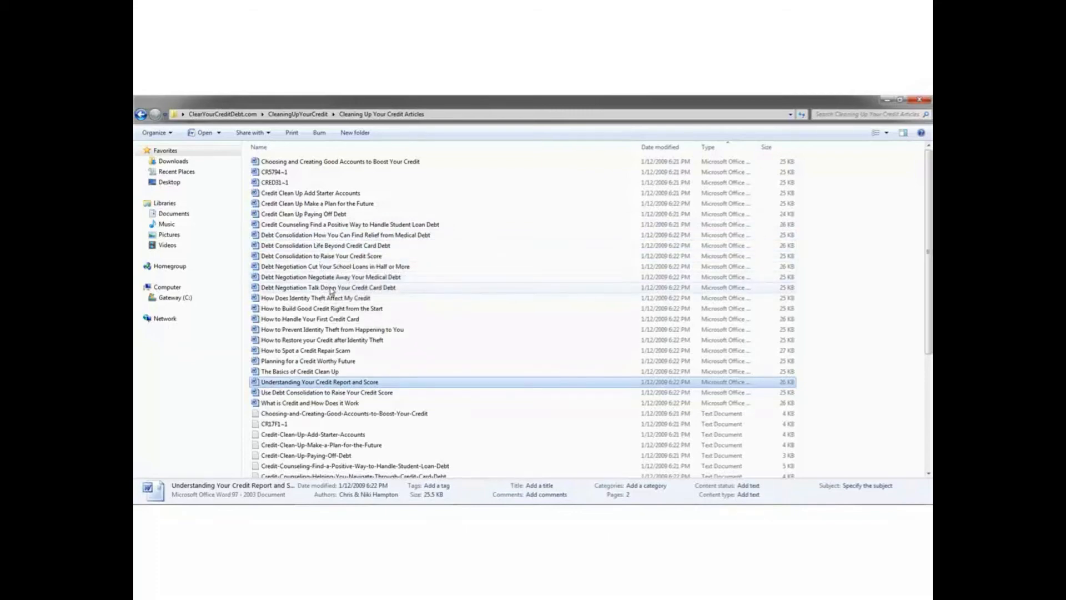
pyautogui.doubleClick(292, 288)
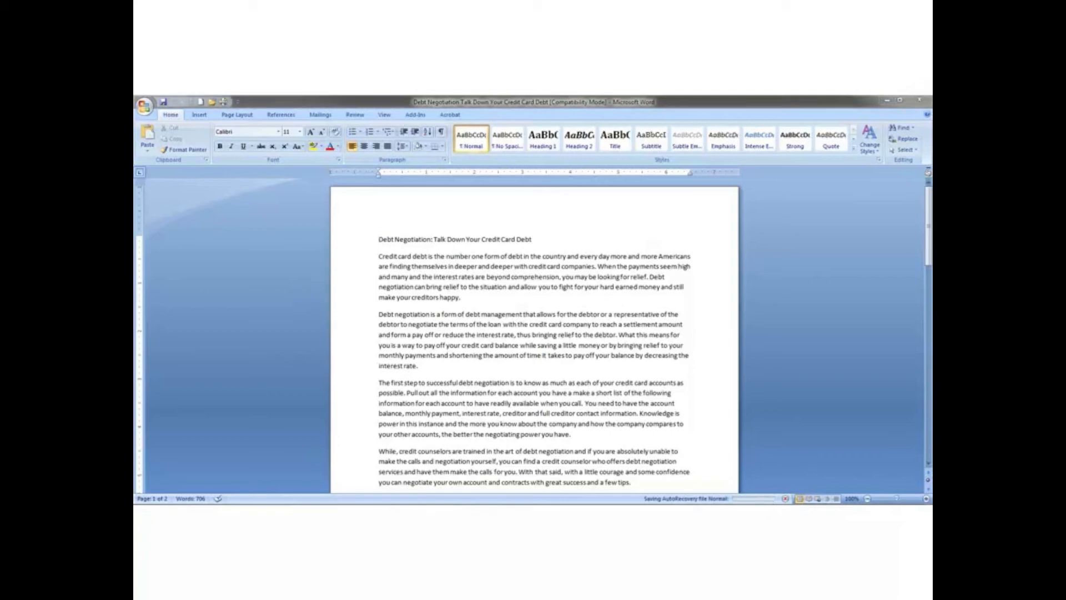
# - Return to the WordPress category list in Firefox and copy the category name "How To Clear Credit Card Debt"
pyautogui.hotkey('alt', 'Tab')
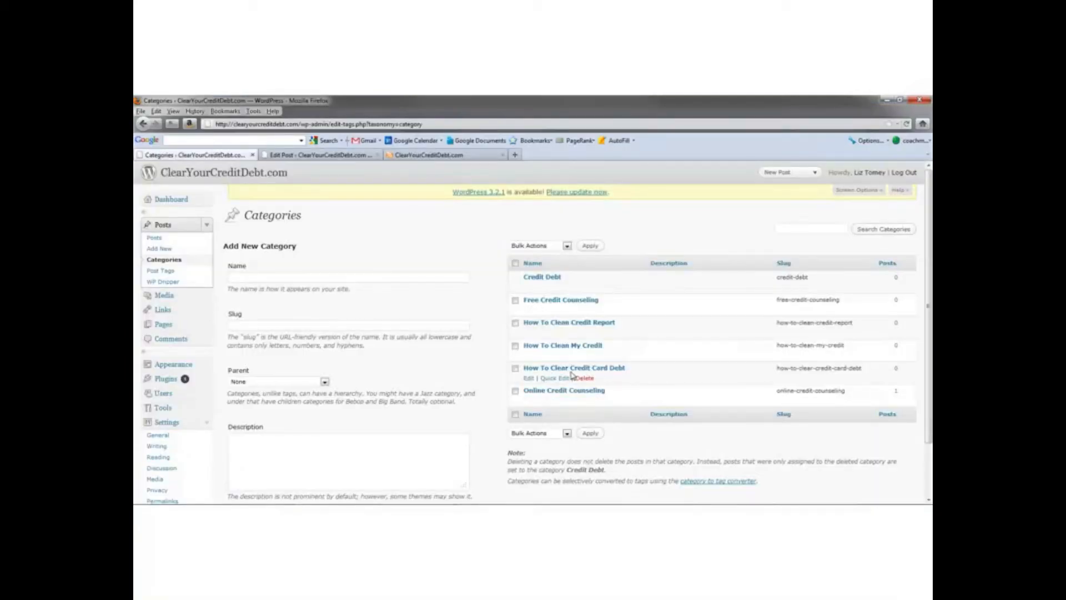
pyautogui.moveTo(629, 369); pyautogui.dragTo(526, 372)
pyautogui.rightClick(527, 372)
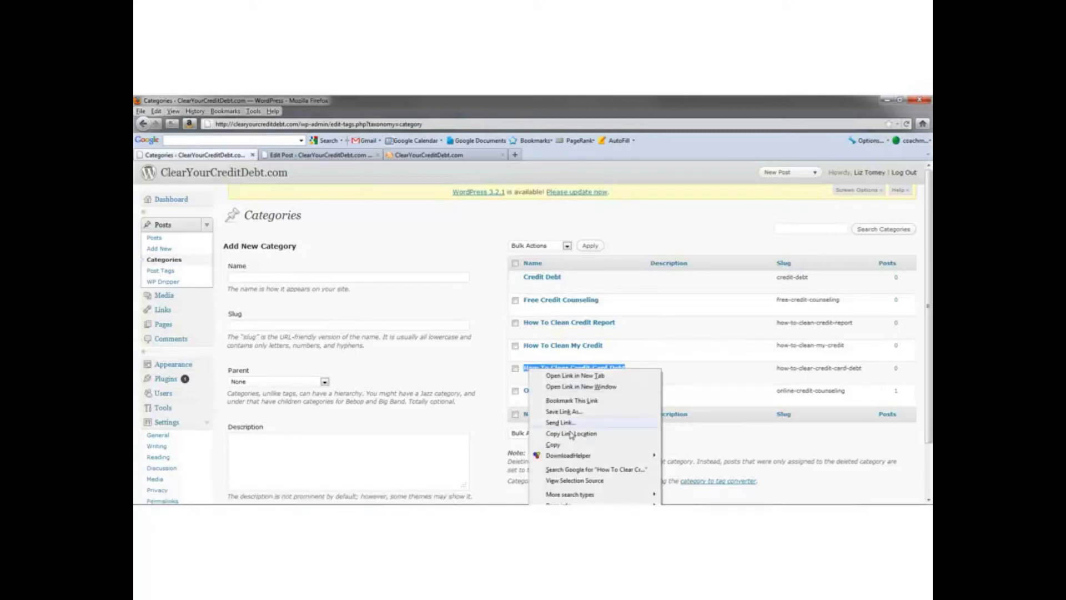
pyautogui.click(568, 451)
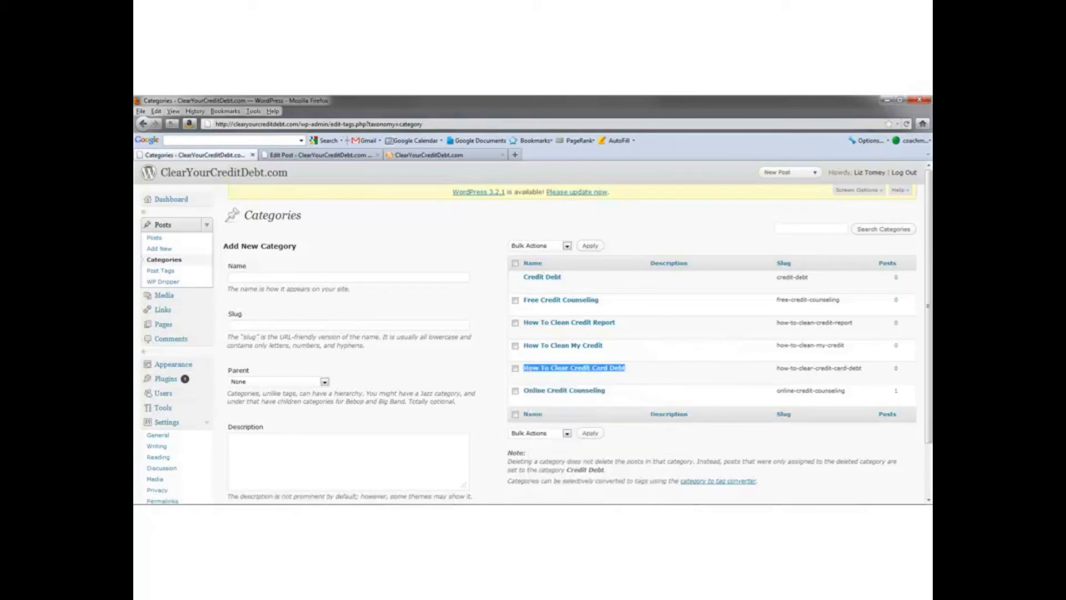
# - Switch to the Word article, paste "How To Clear Credit Card Debt" before its title, and remove the pasted text's hyperlink
pyautogui.hotkey('alt', 'Tab')
pyautogui.rightClick(378, 240)
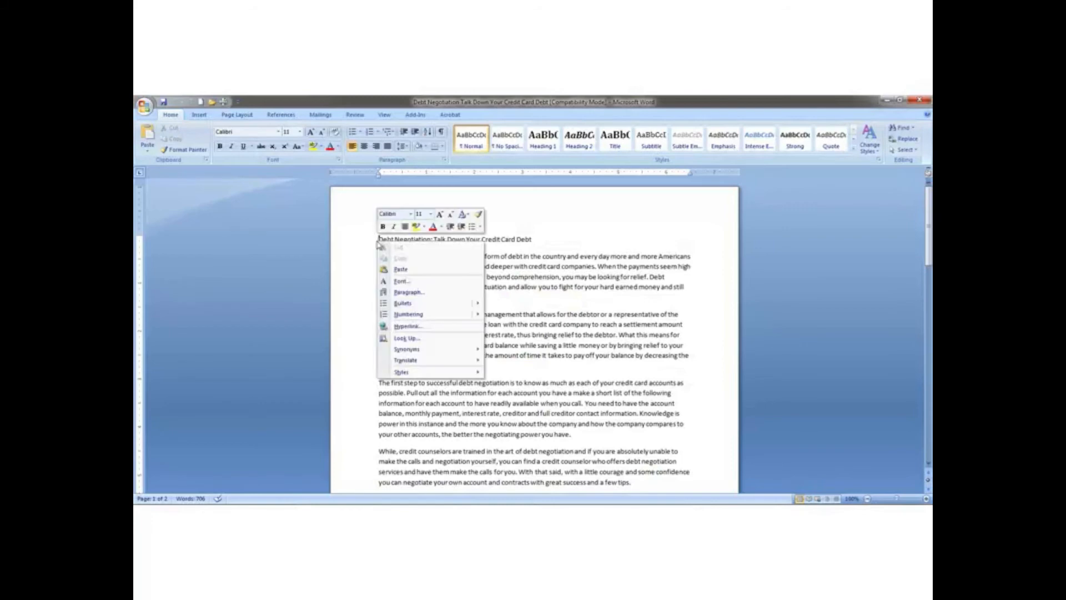
pyautogui.click(411, 273)
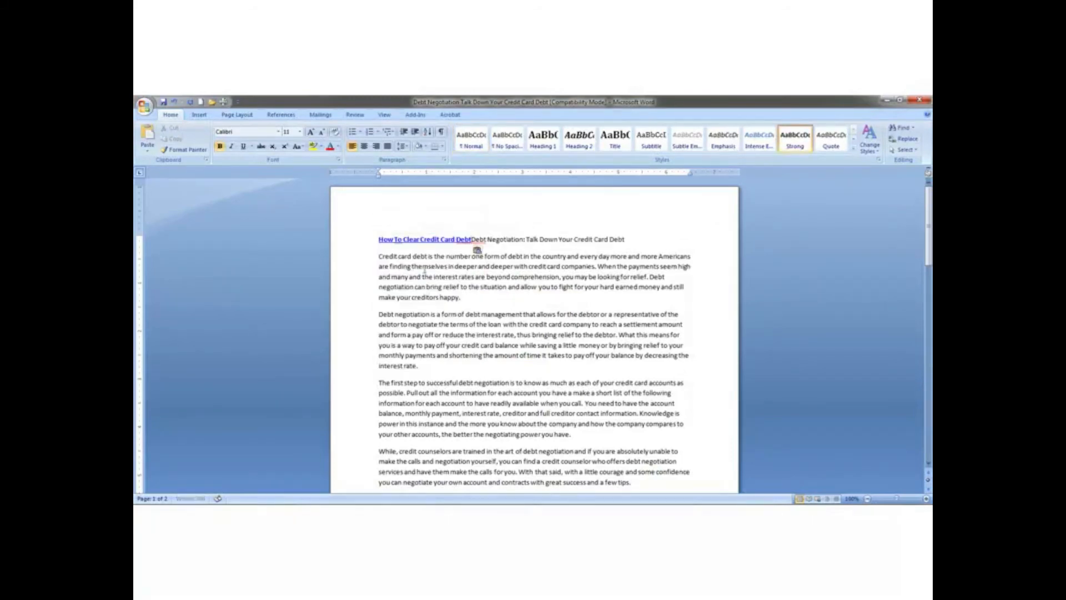
pyautogui.rightClick(457, 240)
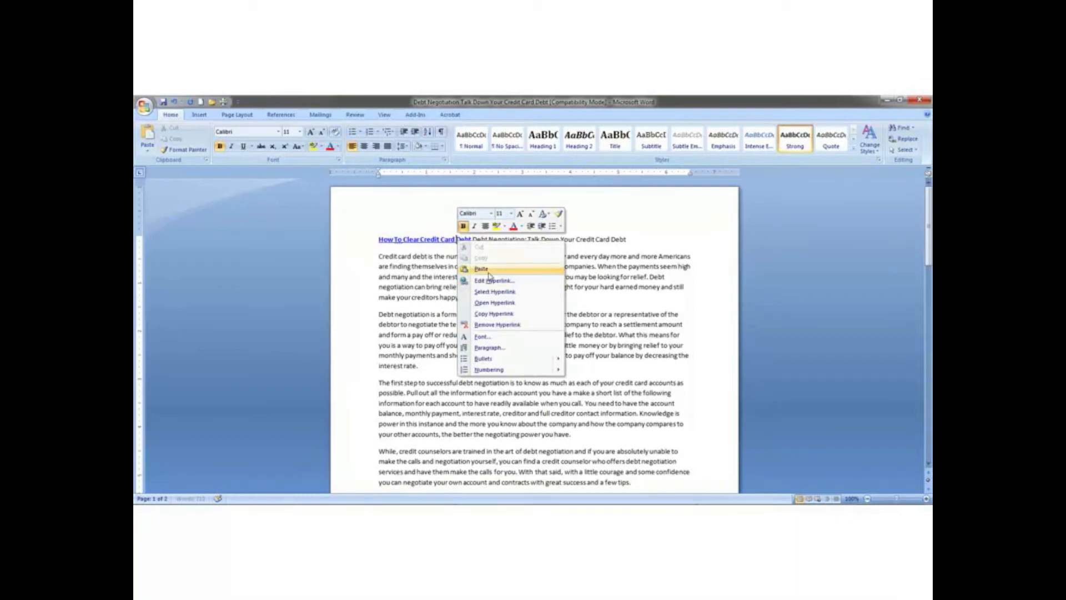
pyautogui.click(499, 325)
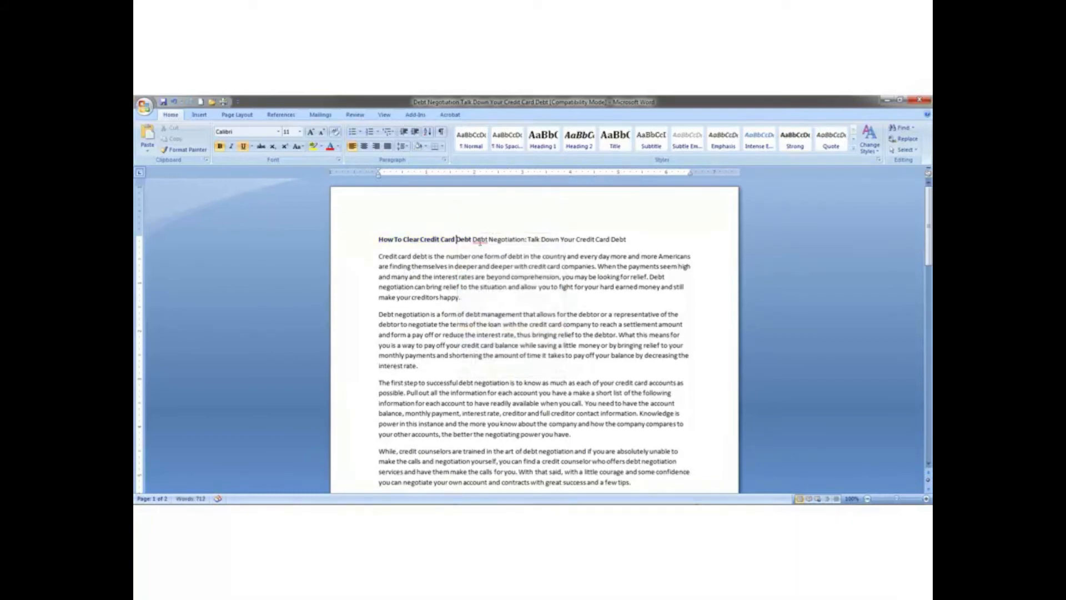
# - Change the title to "How To Clear Credit Card Debt With Debt Negotiation", deleting ": Talk Down Your Credit Card Debt", and add a line break below it
pyautogui.write('With')
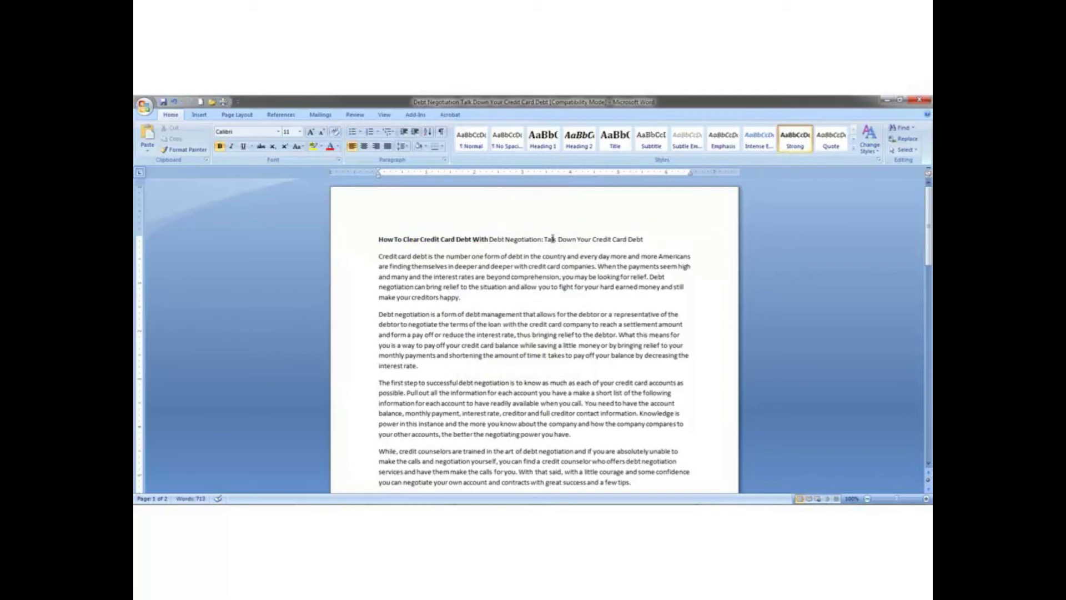
pyautogui.moveTo(543, 239); pyautogui.dragTo(648, 239)
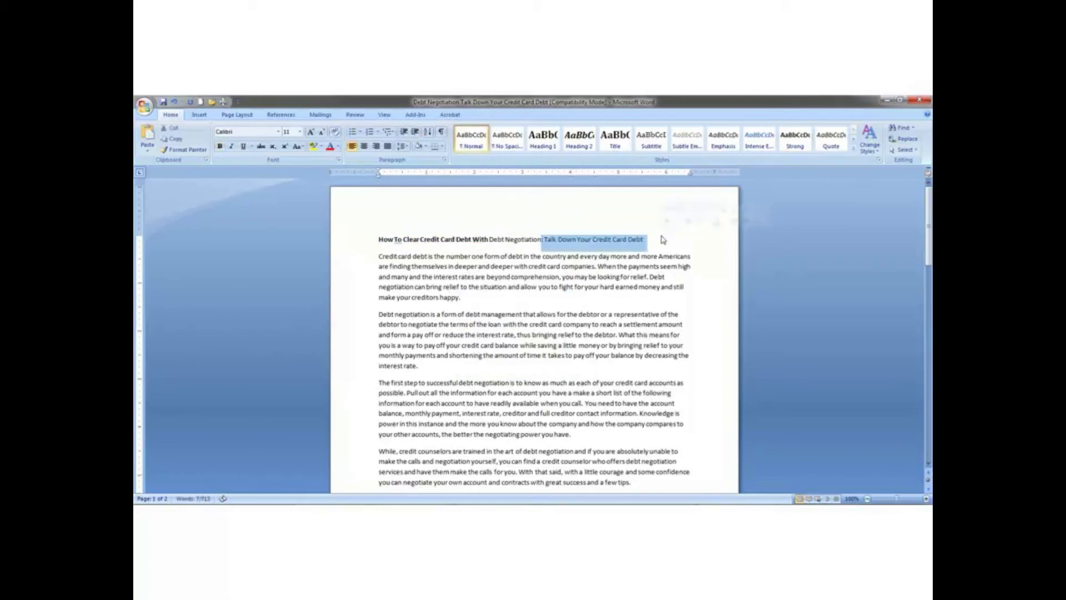
pyautogui.press('Delete')
pyautogui.press('Return')
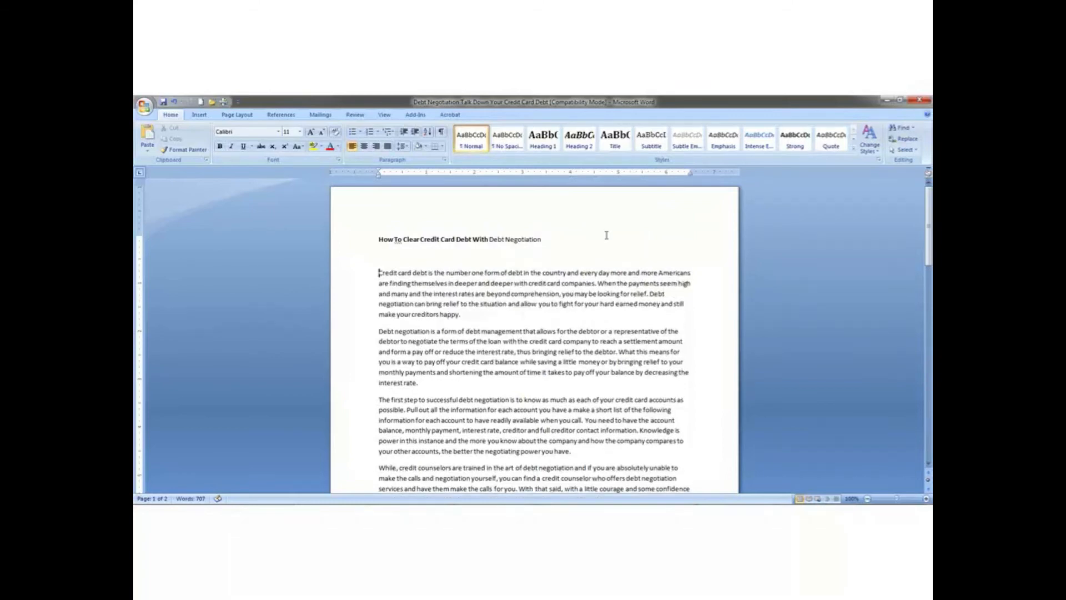
# - Copy the title and article text, excluding the closing word-count lines, and replace the old article in The Best Spinner's Copyscape editor with it
pyautogui.moveTo(379, 239); pyautogui.dragTo(502, 376)
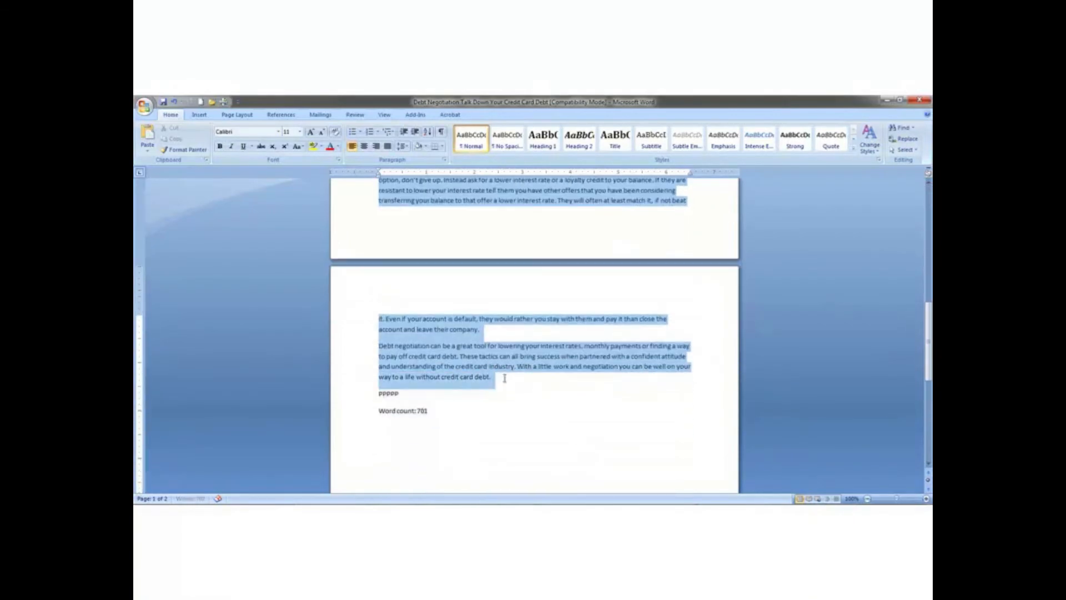
pyautogui.rightClick(451, 362)
pyautogui.click(483, 381)
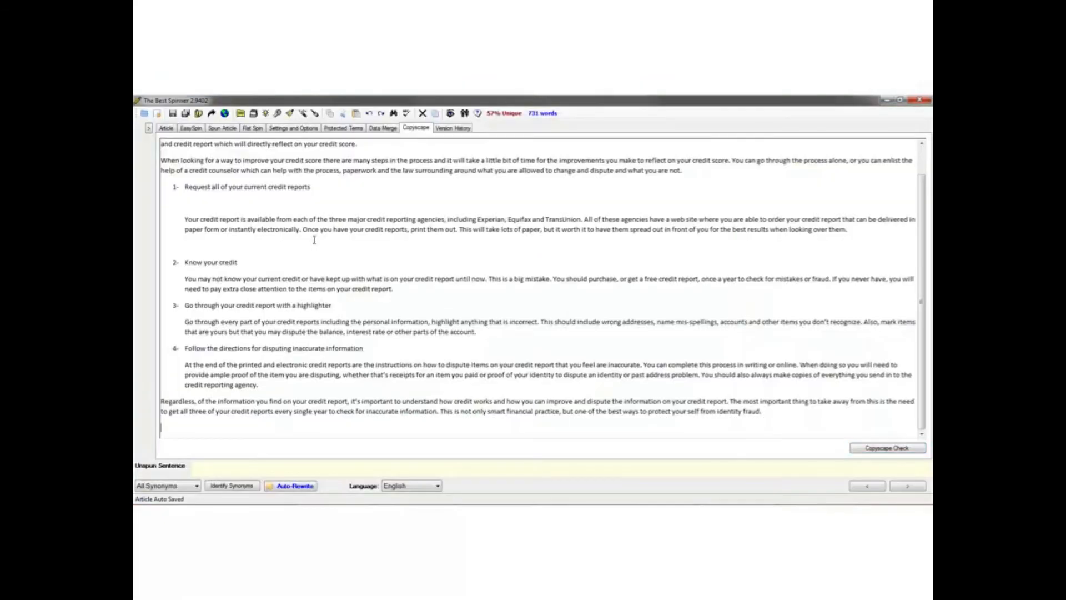
pyautogui.moveTo(762, 411); pyautogui.dragTo(193, 127)
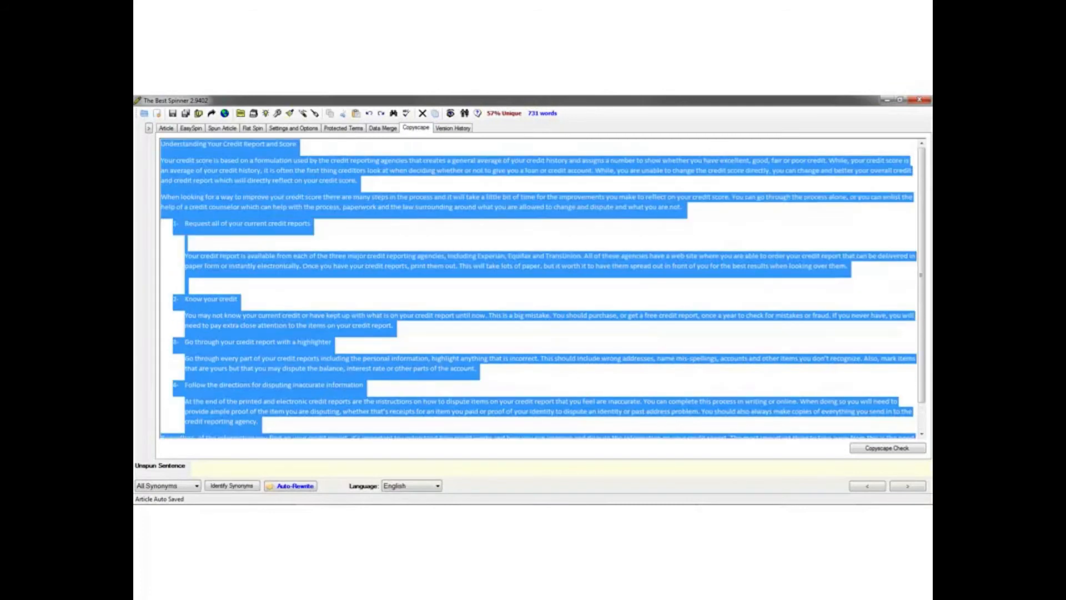
pyautogui.press('Delete')
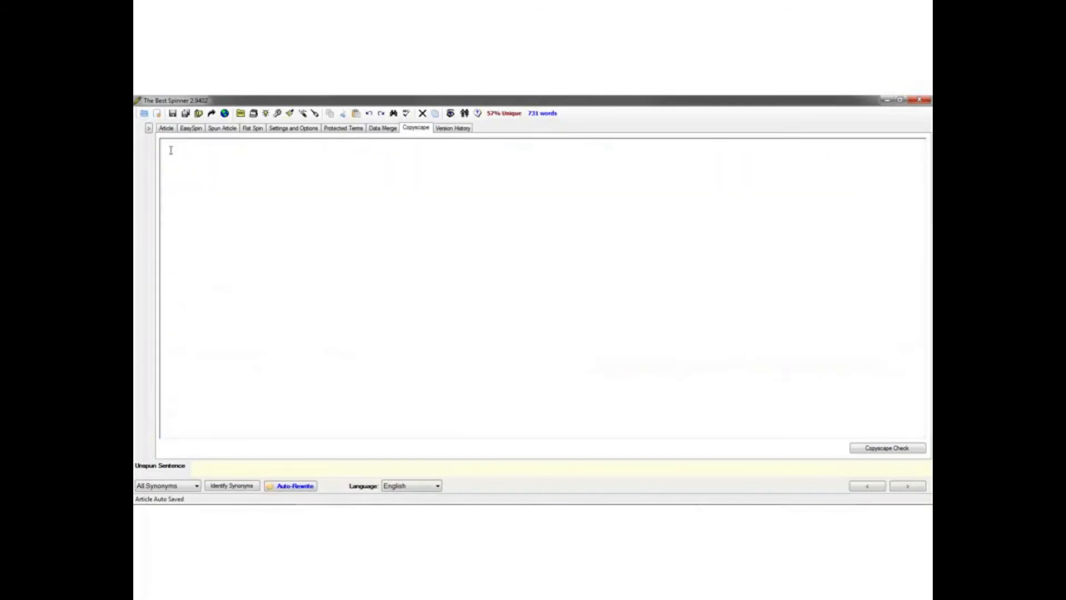
pyautogui.hotkey('ctrl', 'v')
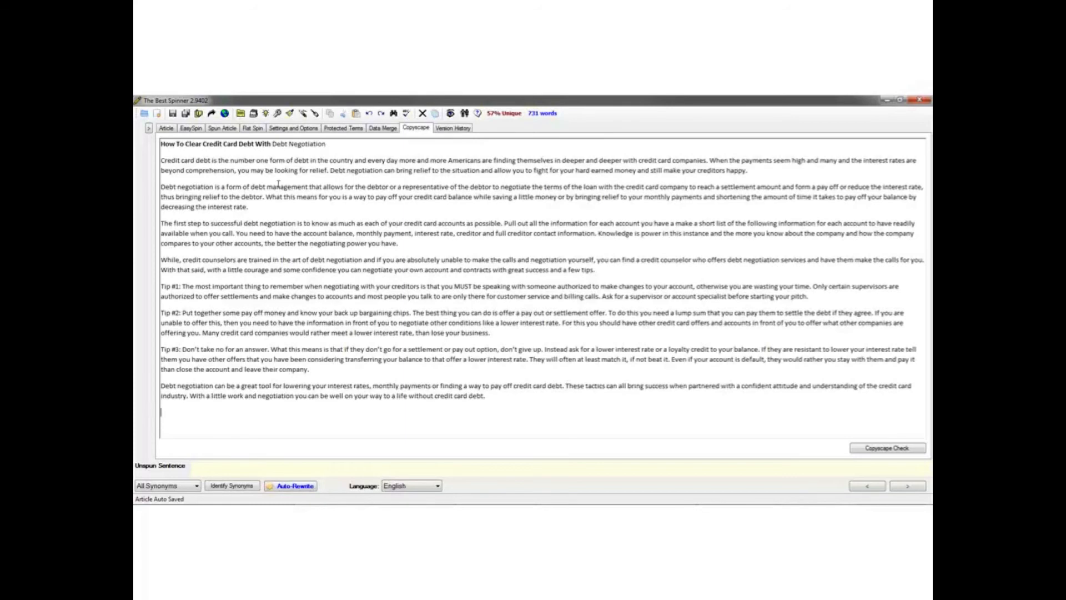
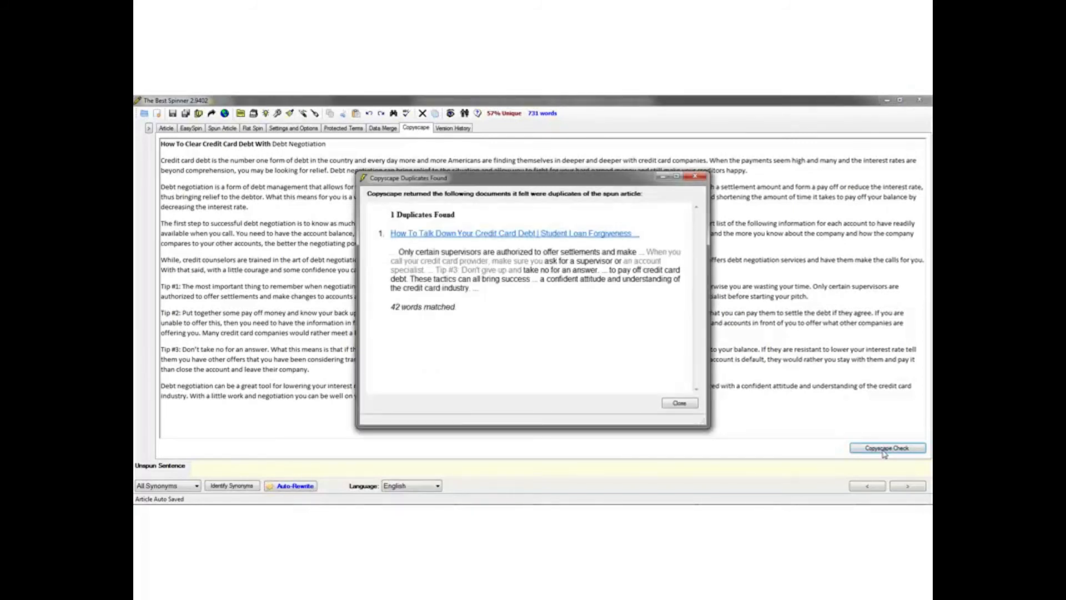
# - Close the Copyscape duplicates report and delete all text from The Best Spinner's Copyscape editor
pyautogui.click(696, 176)
pyautogui.moveTo(470, 415); pyautogui.dragTo(145, 149)
pyautogui.hotkey('ctrl', 'c')
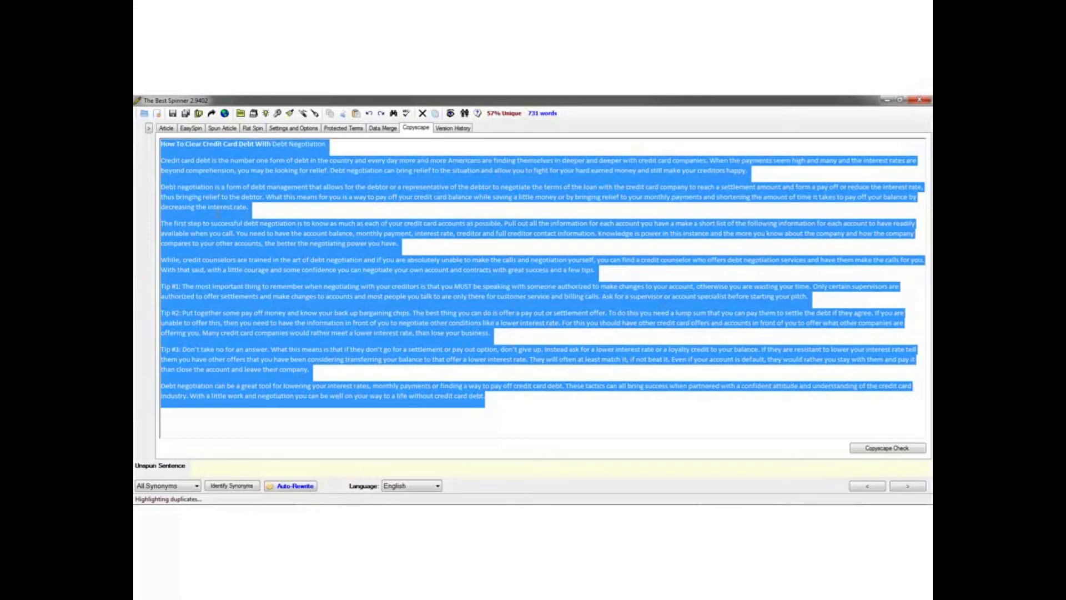
pyautogui.press('Delete')
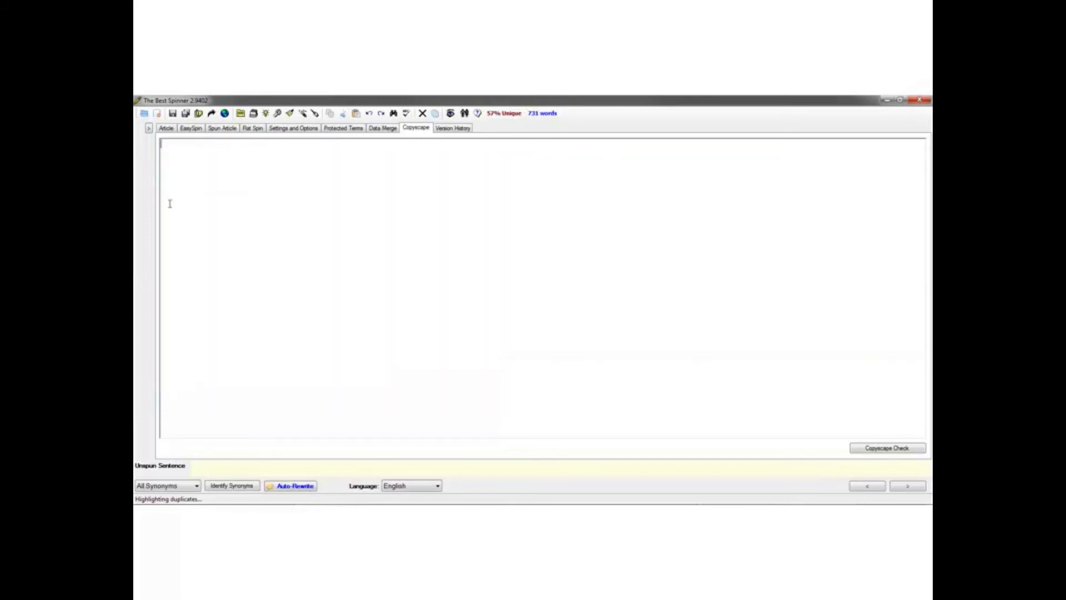
# - Start a new article in place of the old spun one and paste the copied debt negotiation article into it
pyautogui.click(166, 128)
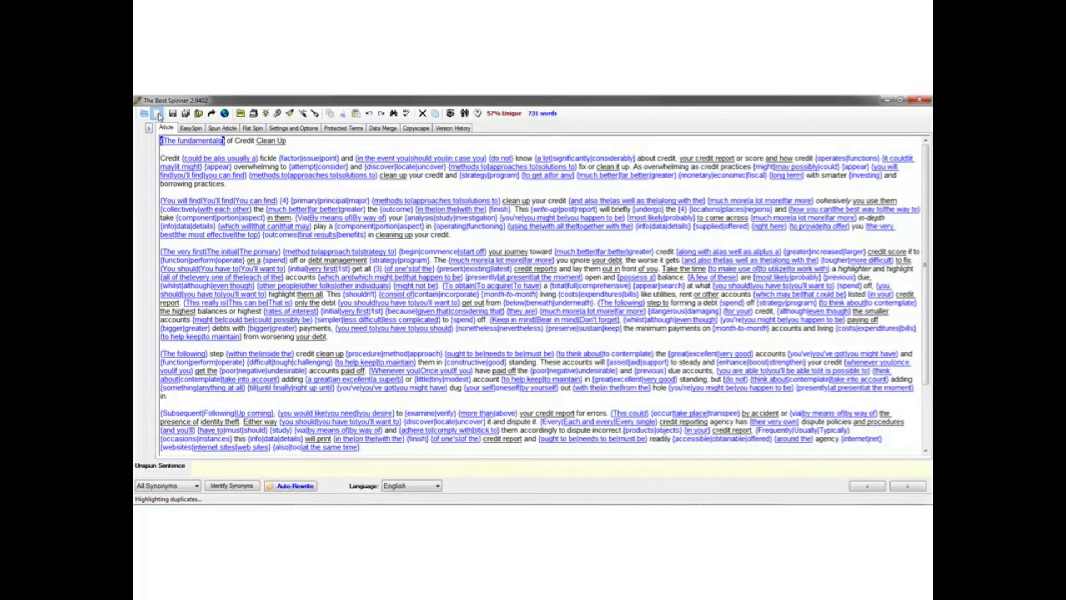
pyautogui.click(158, 114)
pyautogui.click(611, 319)
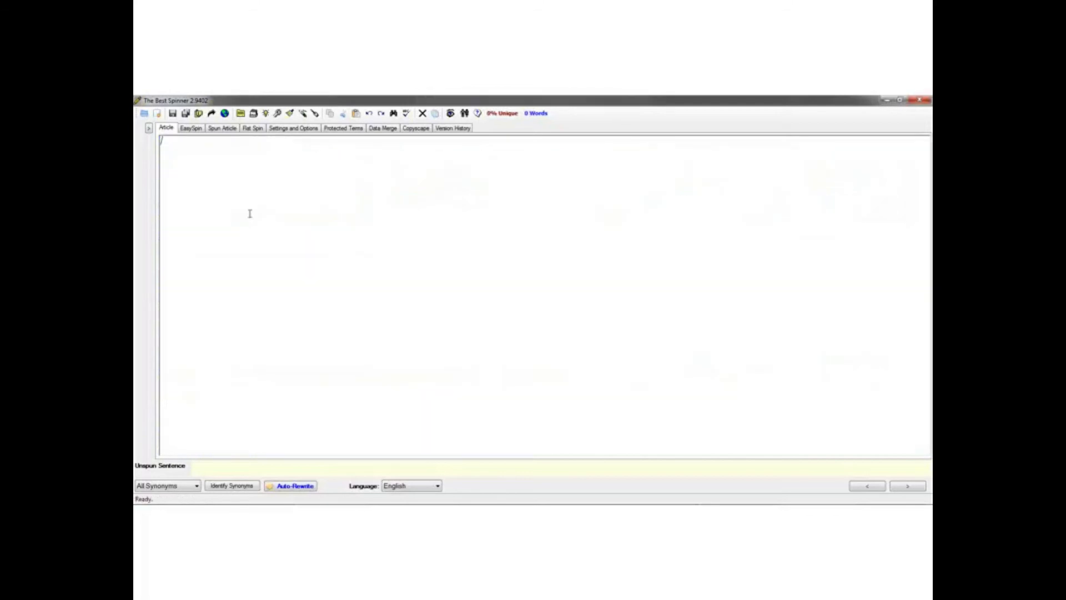
pyautogui.hotkey('ctrl', 'v')
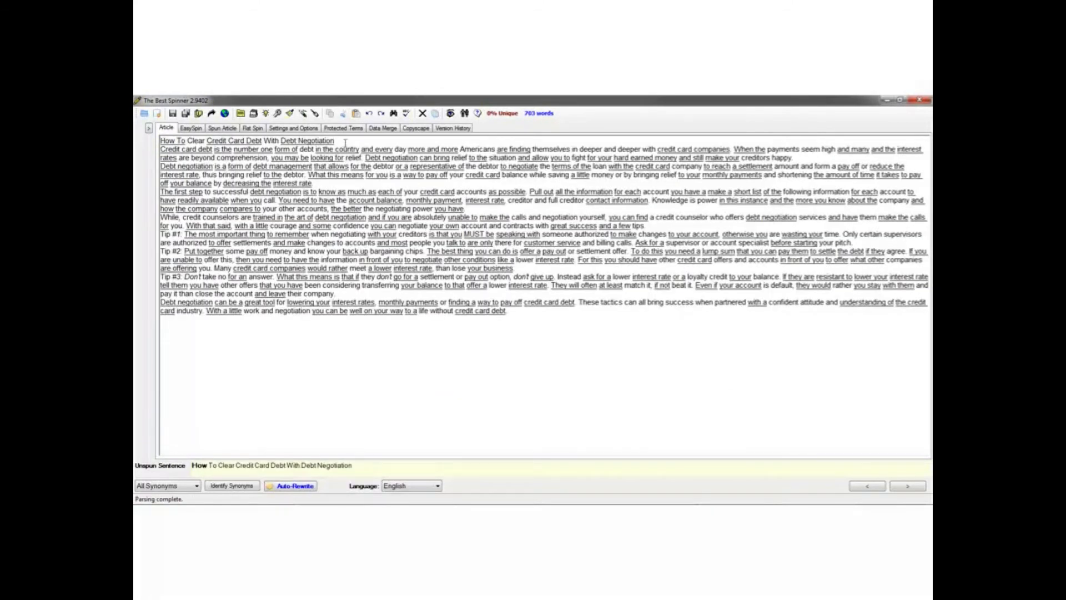
# - Insert a blank line after the title and between all paragraphs of the debt negotiation article
pyautogui.press('Return')
pyautogui.click(808, 165)
pyautogui.press('Return')
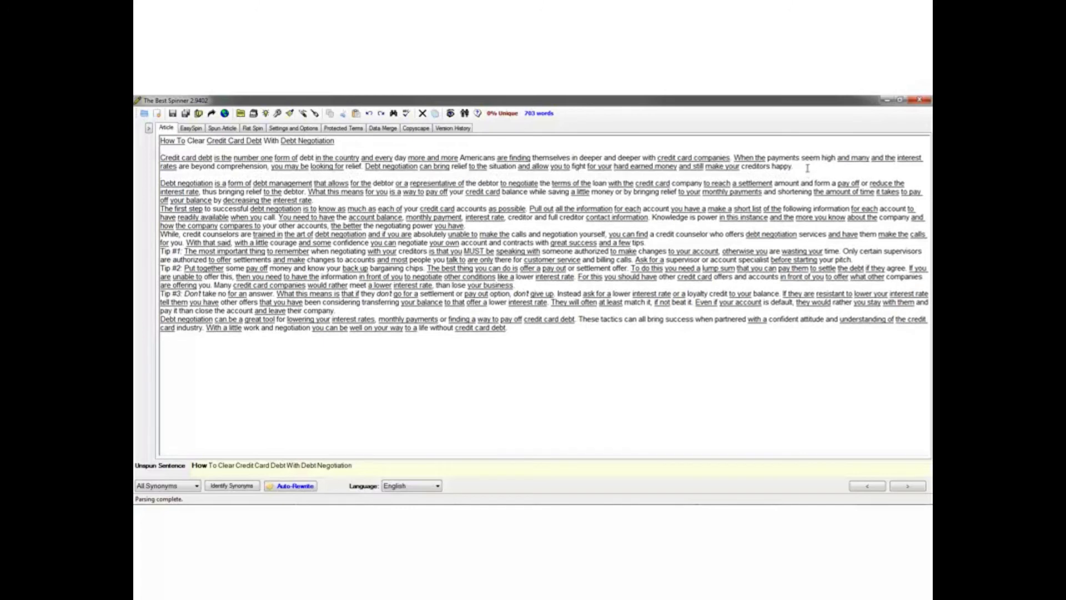
pyautogui.press('Return')
pyautogui.click(471, 234)
pyautogui.press('Return')
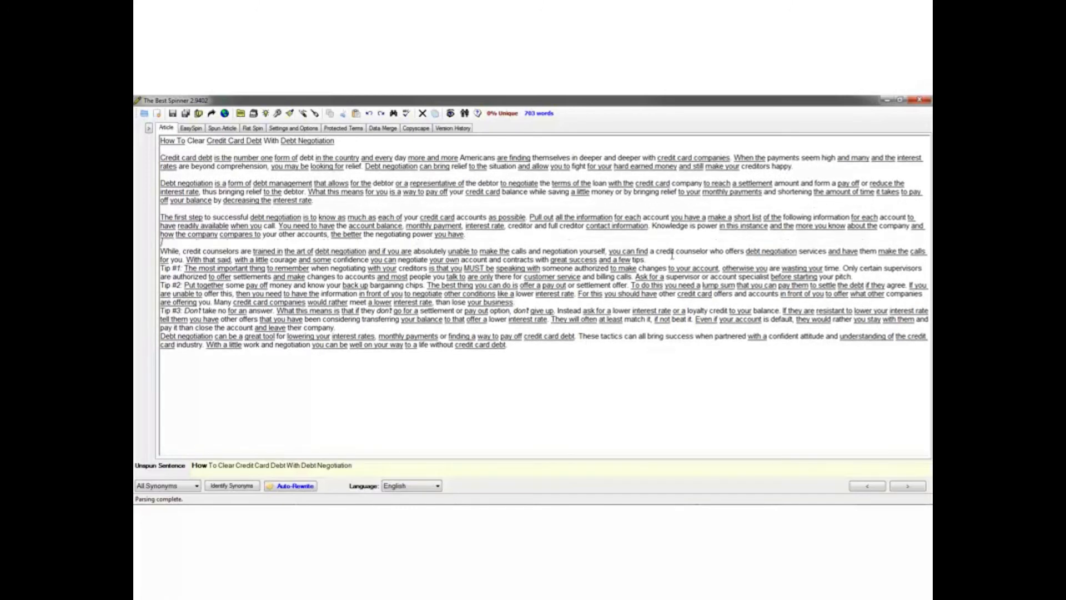
pyautogui.click(650, 258)
pyautogui.press('Return')
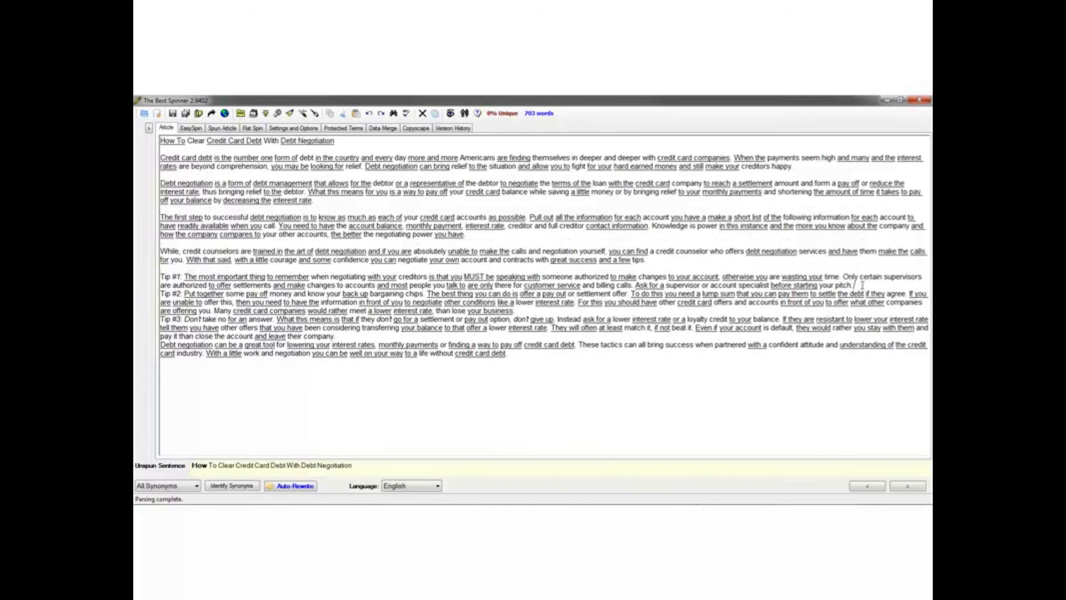
pyautogui.press('Return')
pyautogui.press('Return')
pyautogui.click(348, 353)
pyautogui.press('Return')
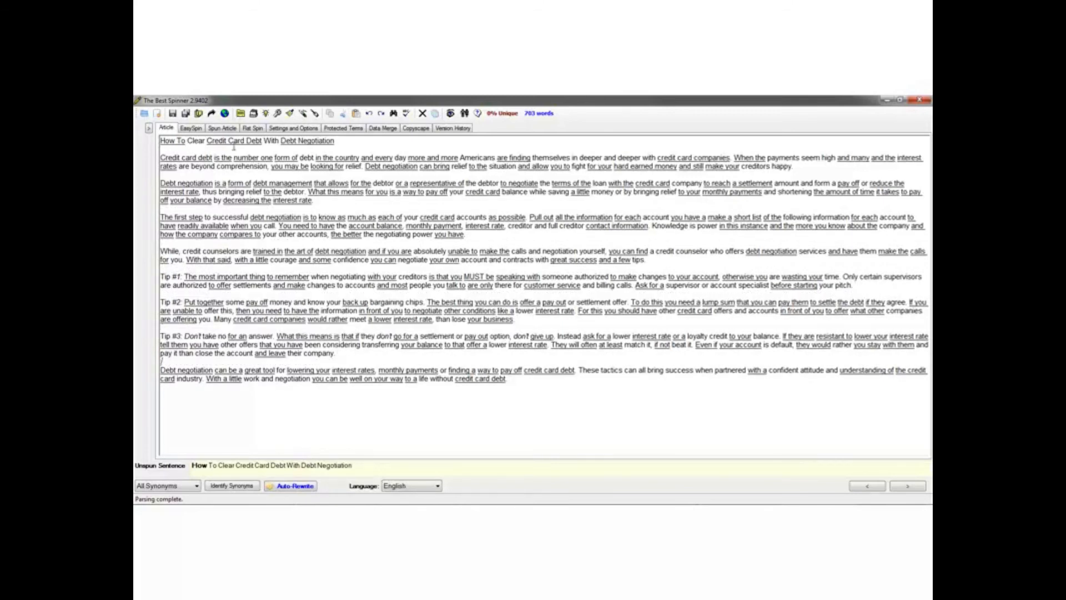
# - Replace everyone's favorites throughout the article at the Better quality level and show the spun version
pyautogui.click(258, 114)
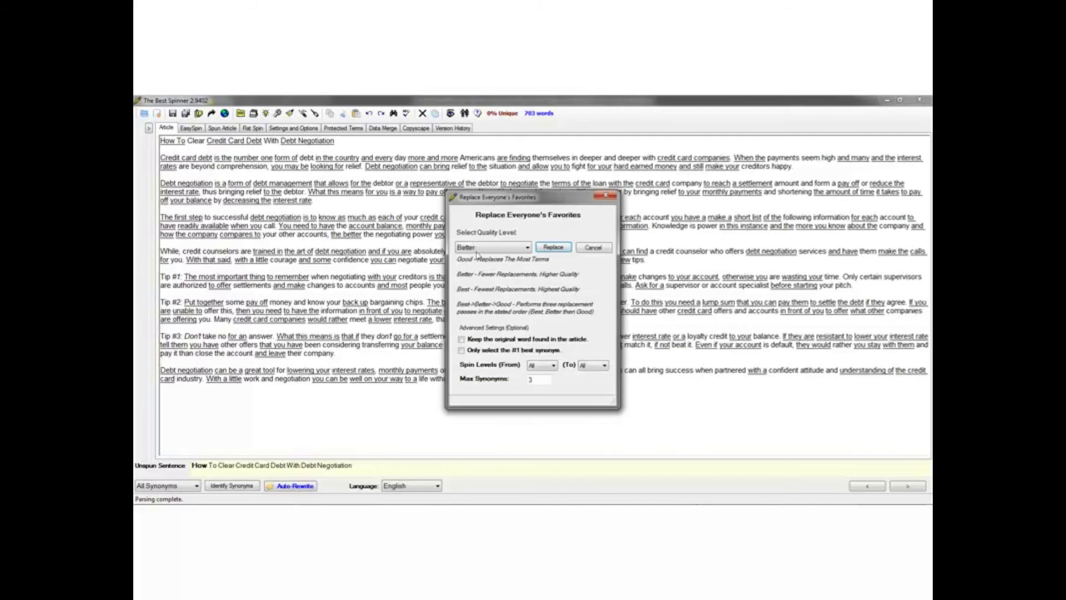
pyautogui.click(553, 247)
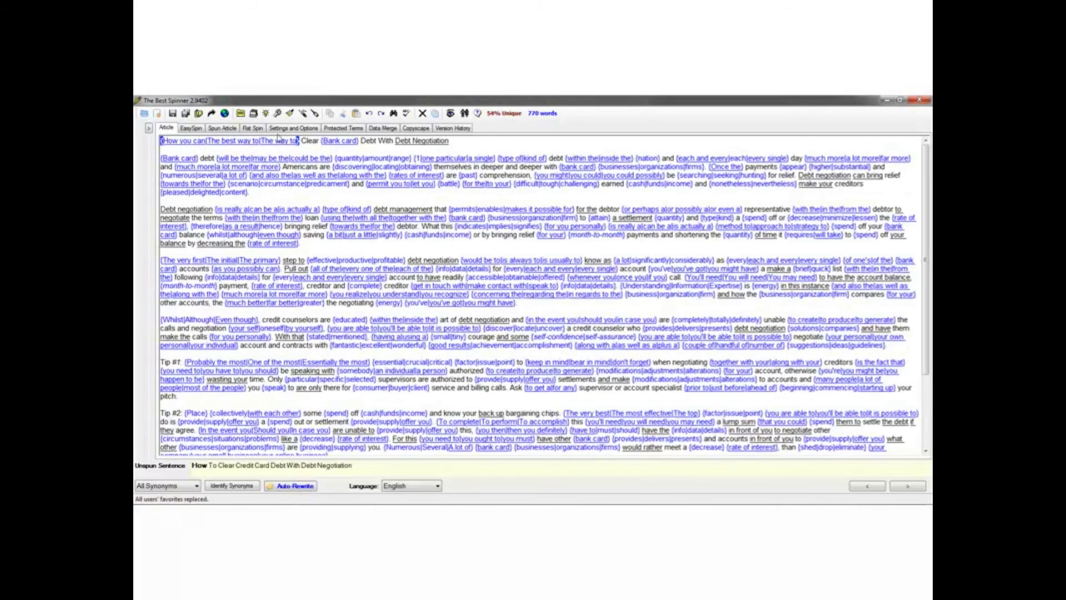
pyautogui.click(226, 131)
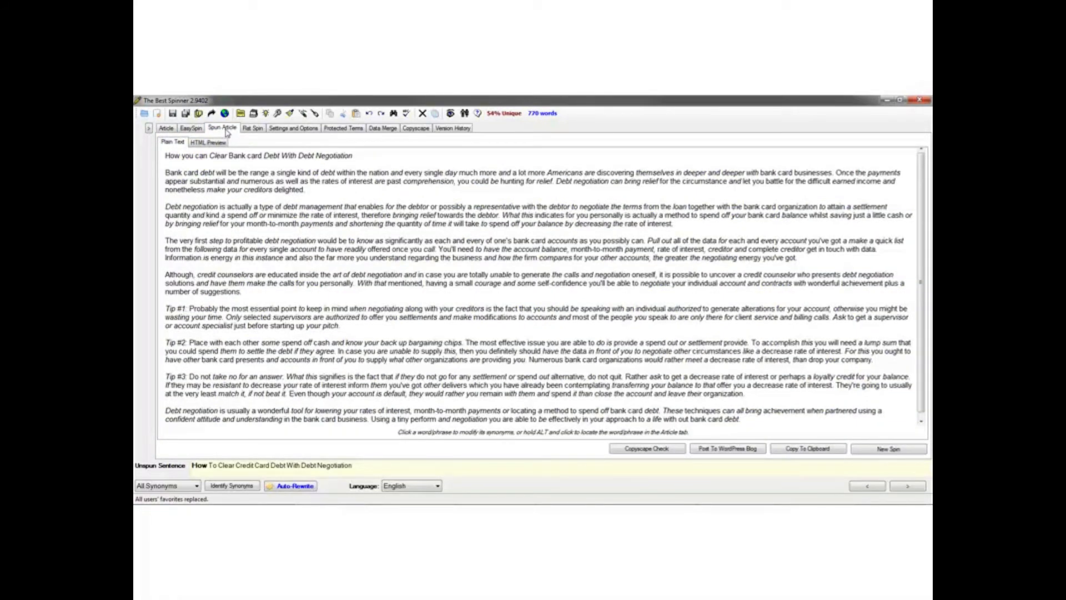
# - Examine the synonym choices for "How you can" and "kind of" in the spun article, selecting "Tips on how to" for the title phrase
pyautogui.click(168, 160)
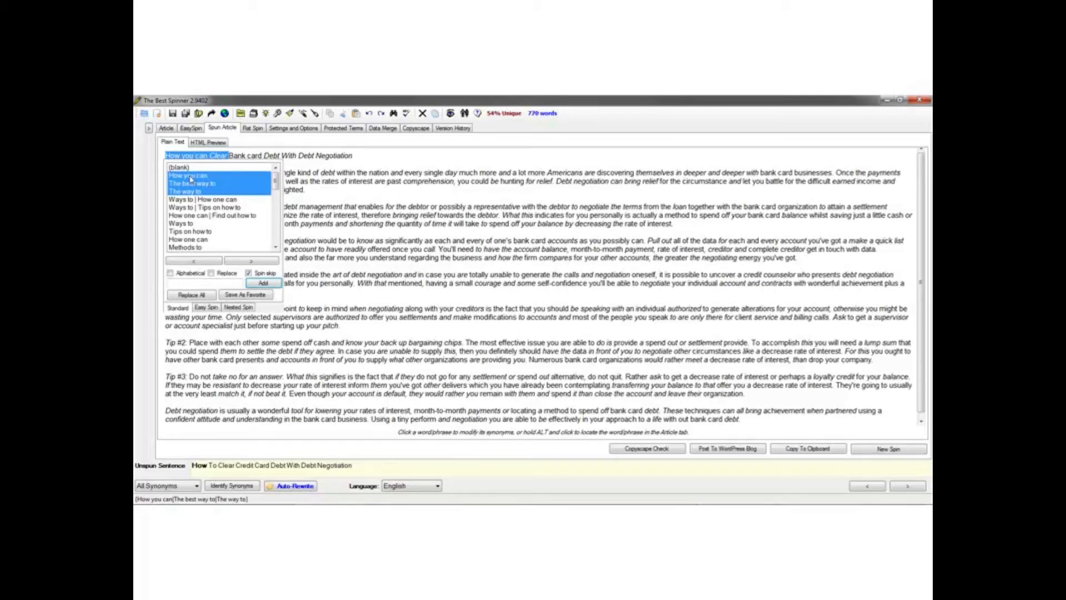
pyautogui.keyDown('ctrl'); pyautogui.click(200, 233); pyautogui.keyUp('ctrl')
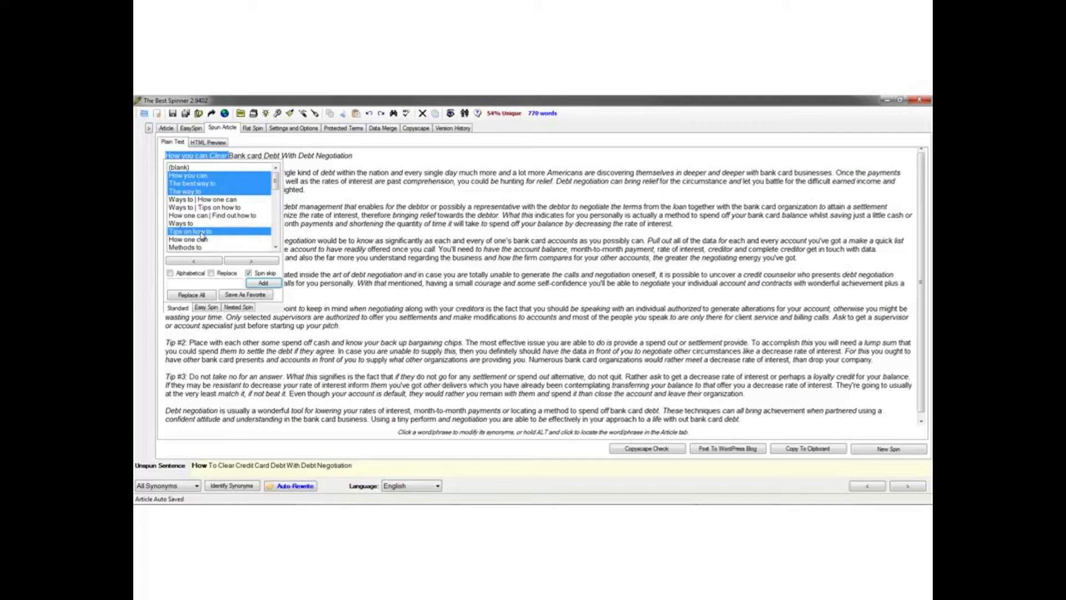
pyautogui.click(315, 173)
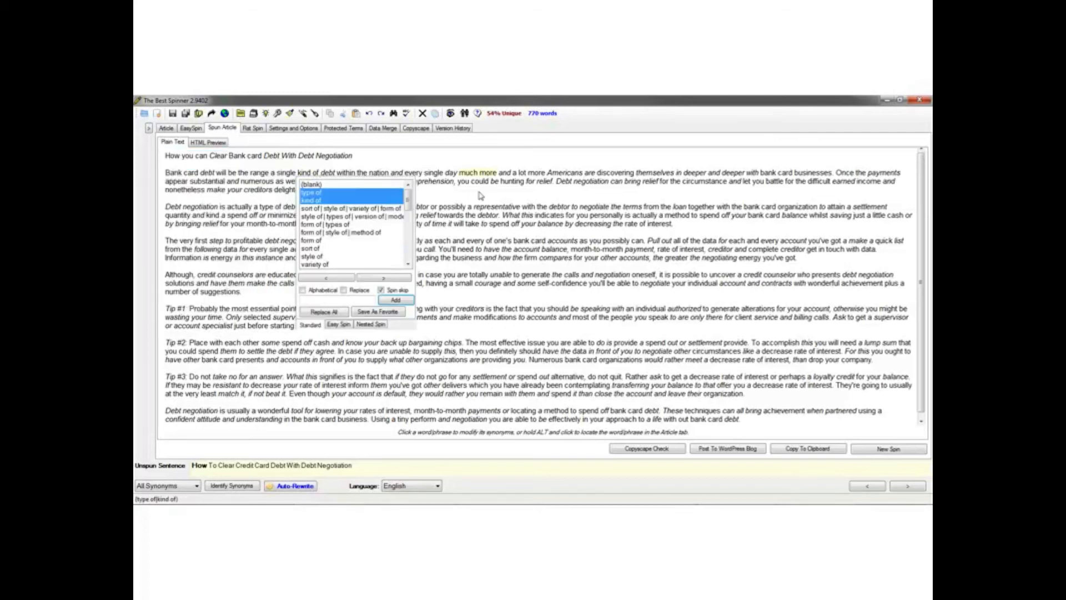
# - Run a Copyscape check on the spun article and copy it to the clipboard
pyautogui.click(655, 449)
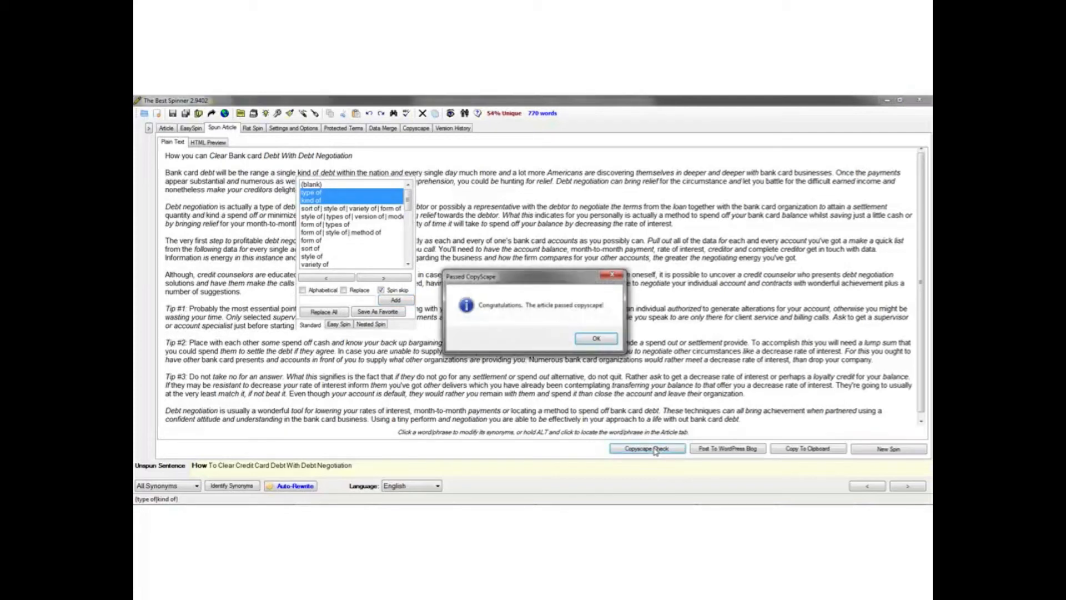
pyautogui.press('Return')
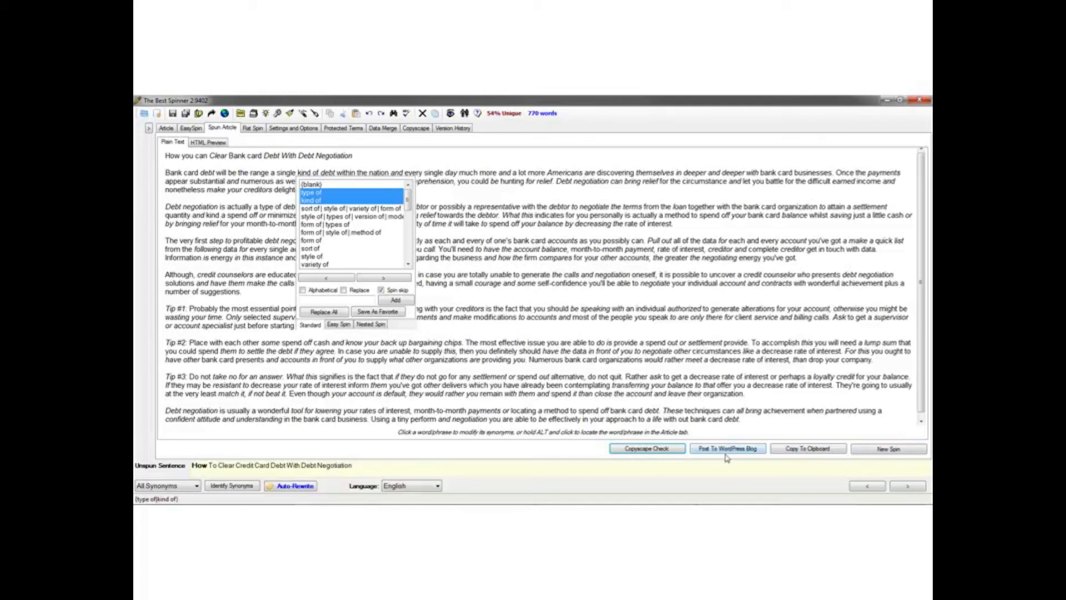
pyautogui.click(798, 451)
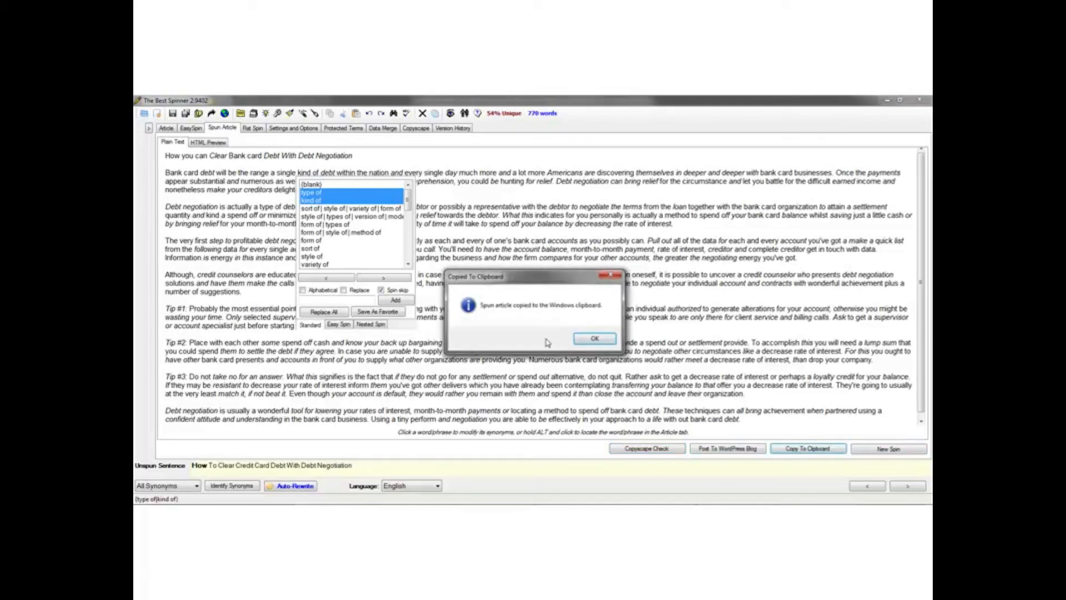
pyautogui.click(593, 342)
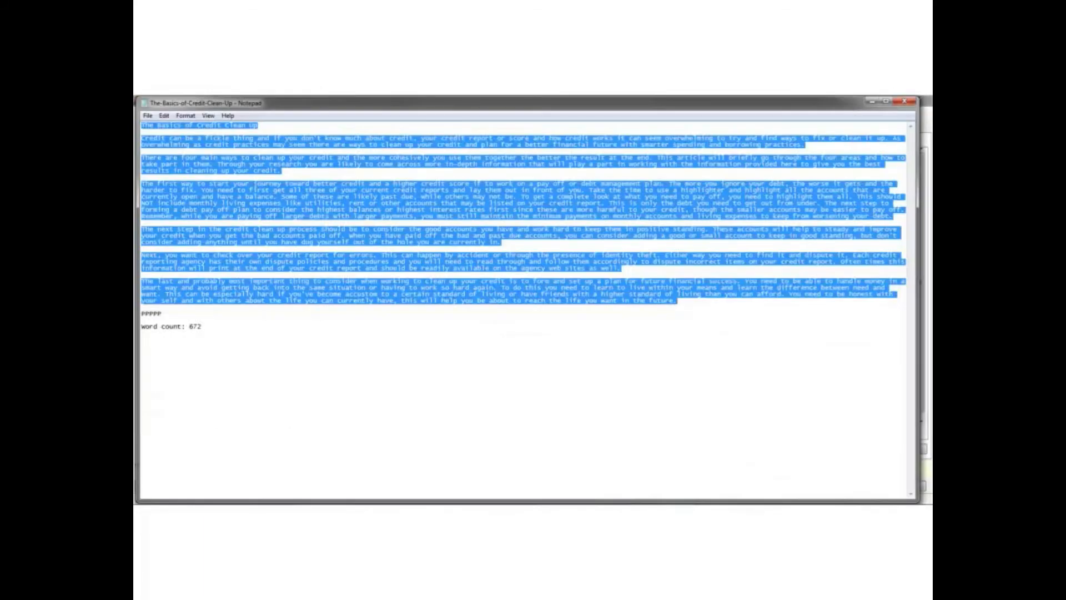
# - Open a blank Notepad document and paste the spun article into it
pyautogui.press('super')
pyautogui.click(202, 340)
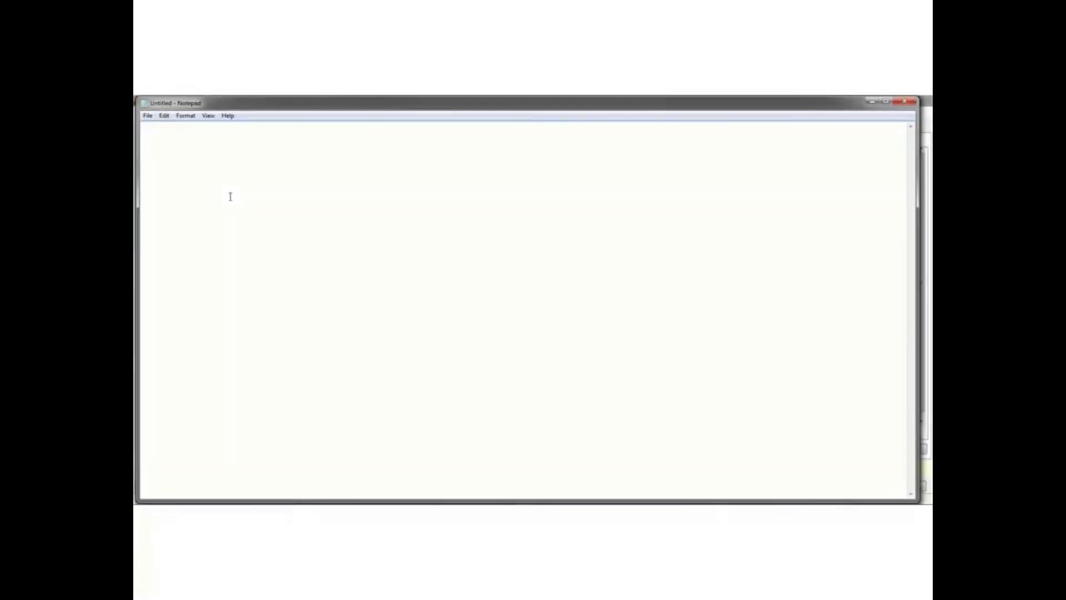
pyautogui.rightClick(230, 197)
pyautogui.click(269, 240)
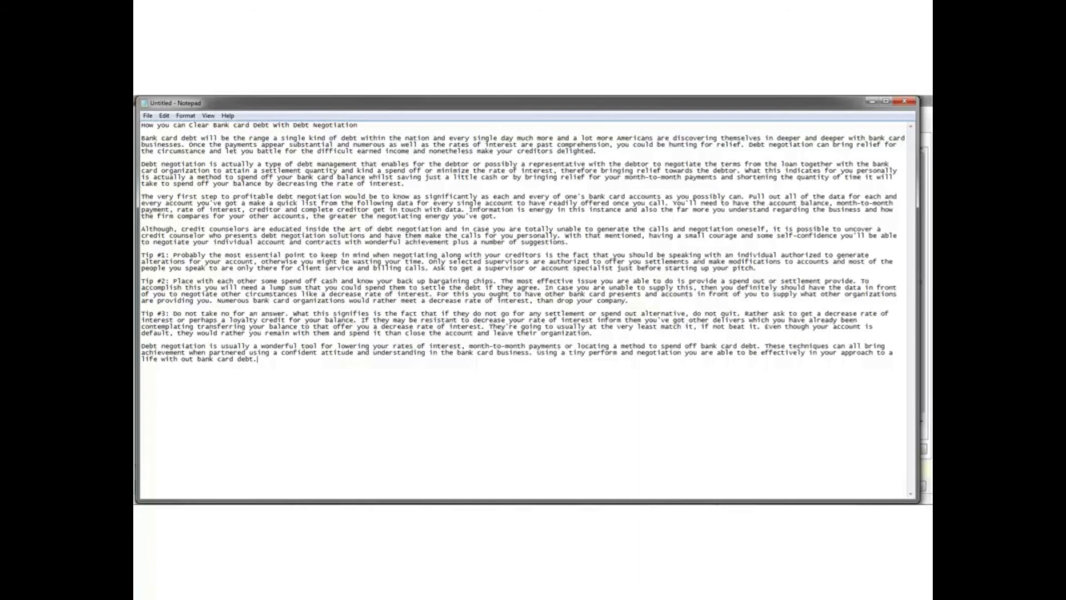
# - Copy the category name "How To Clear Credit Card Debt" from Firefox and insert it with " - " before the title in Notepad
pyautogui.hotkey('alt', 'Tab')
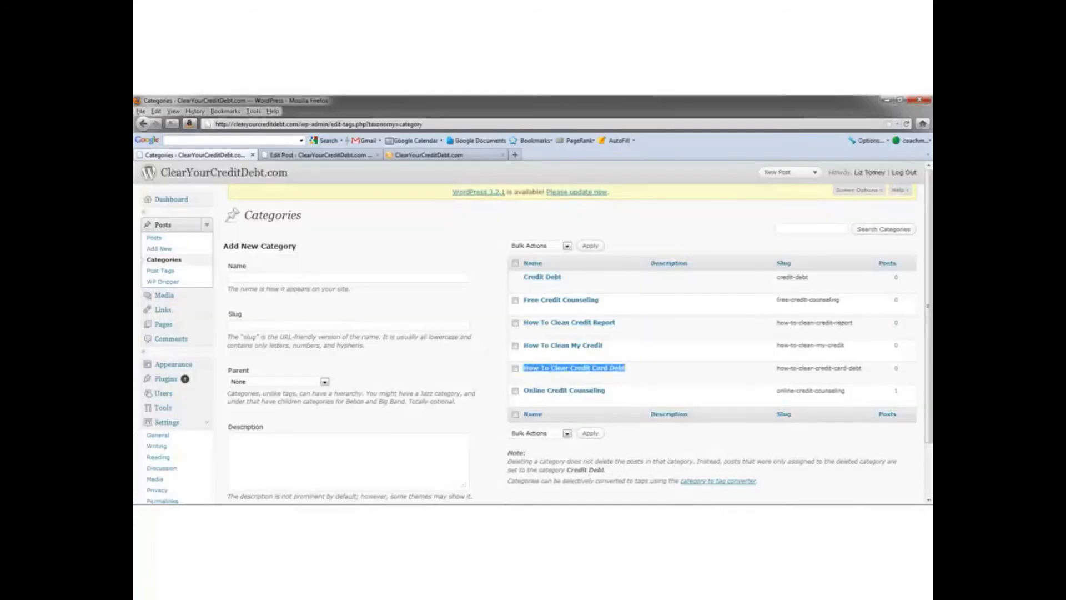
pyautogui.rightClick(610, 368)
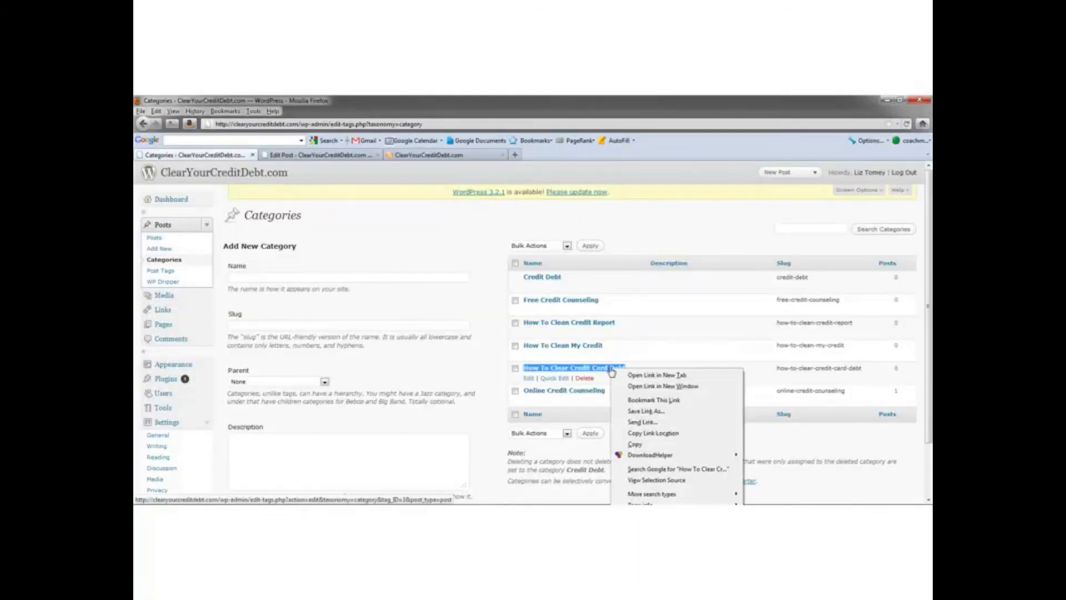
pyautogui.click(635, 445)
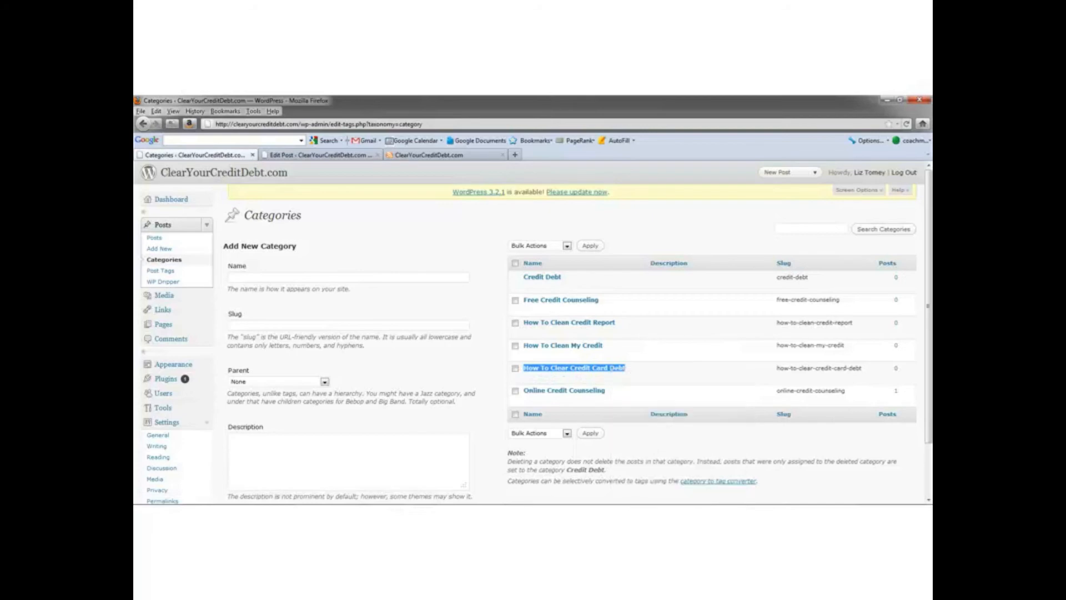
pyautogui.hotkey('alt', 'Tab')
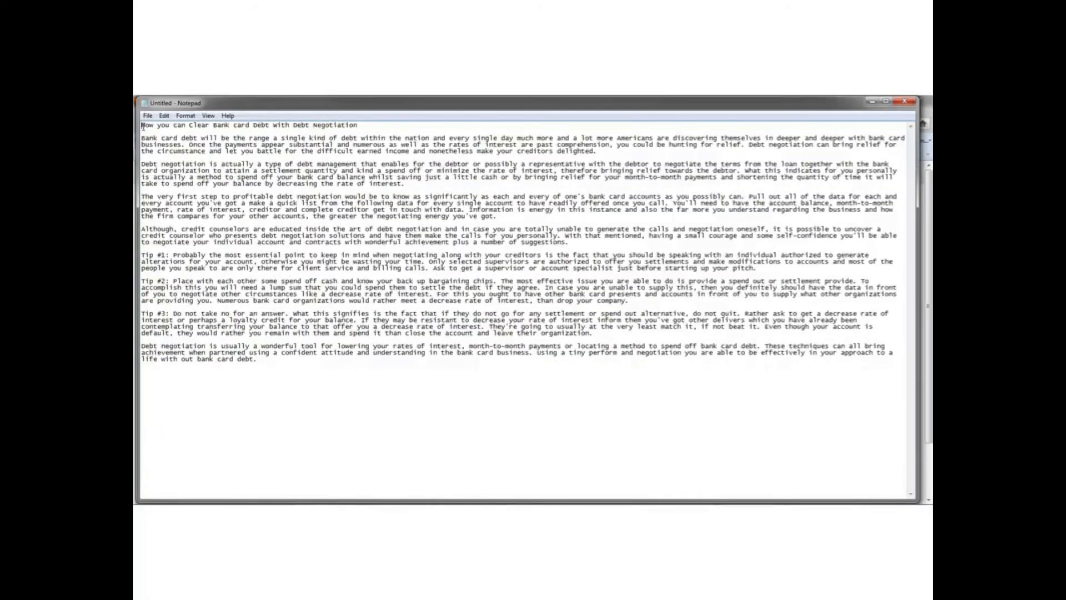
pyautogui.rightClick(142, 125)
pyautogui.click(177, 170)
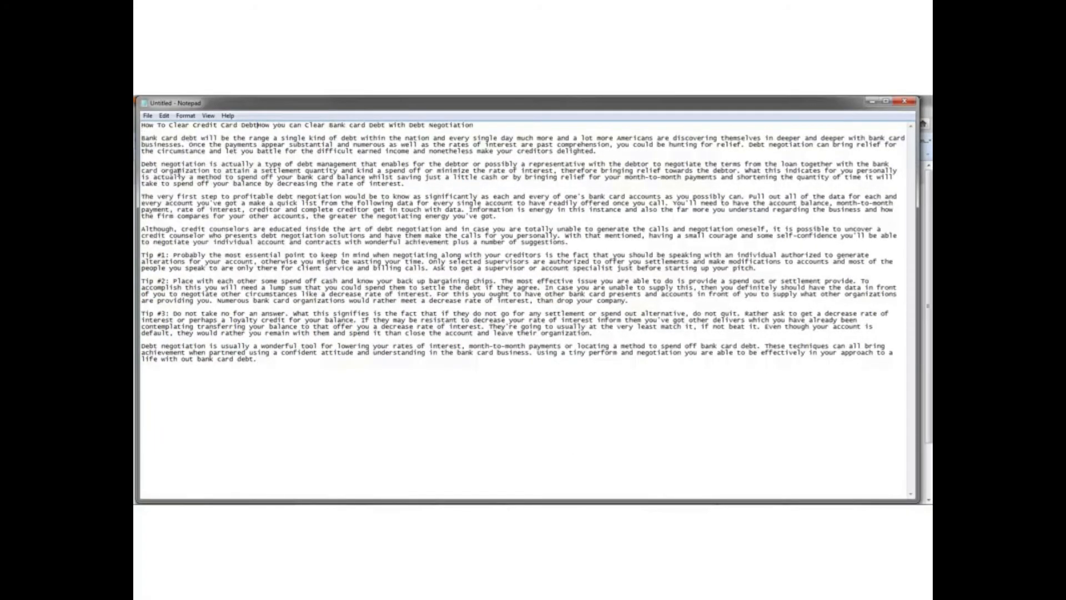
pyautogui.write('-')
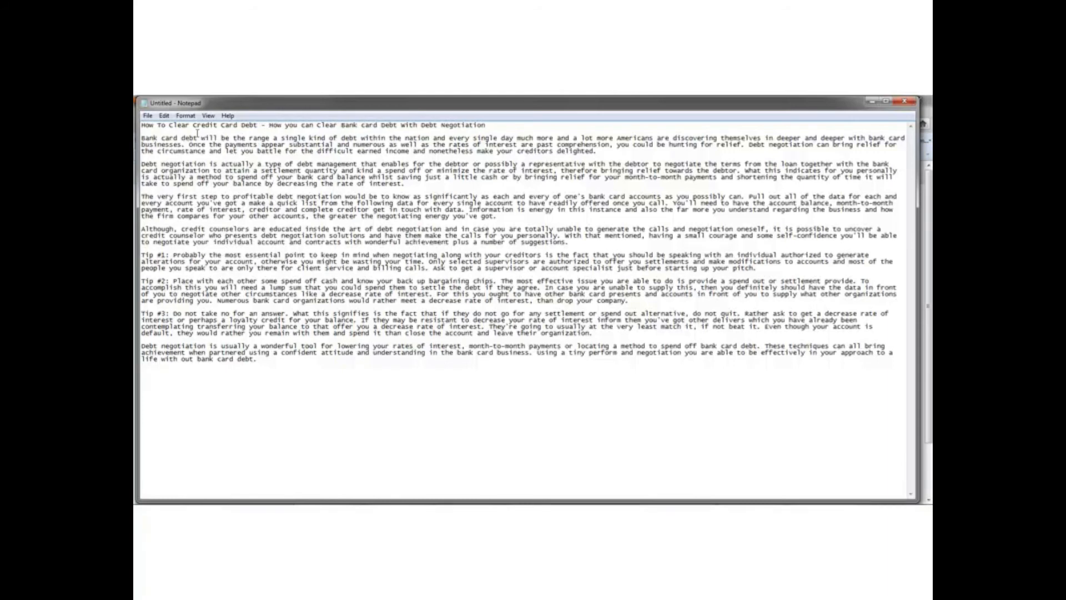
# - Copy the entire article, including its prefixed title, from the Notepad document
pyautogui.moveTo(142, 126); pyautogui.dragTo(435, 375)
pyautogui.rightClick(439, 378)
pyautogui.click(358, 272)
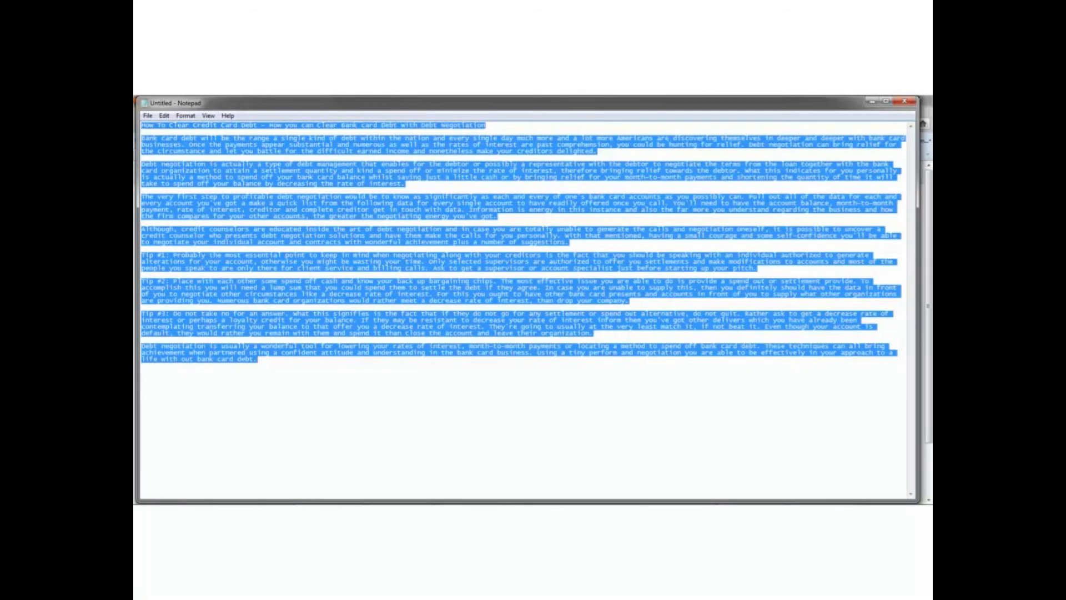
# - Switch to Firefox, create a new WordPress post, and paste the article into its body
pyautogui.hotkey('alt', 'Tab')
pyautogui.click(305, 156)
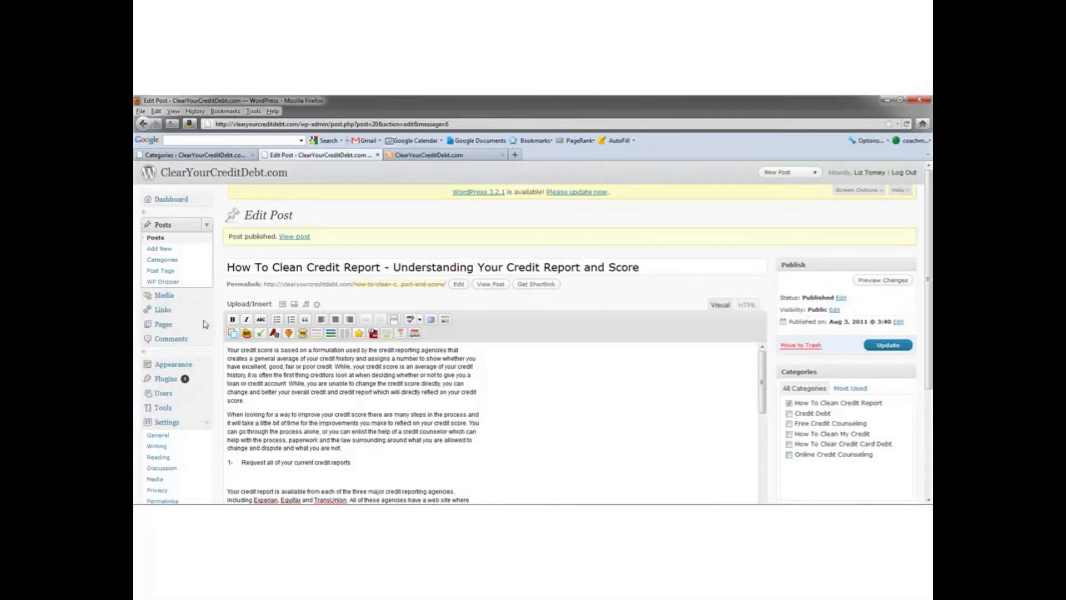
pyautogui.click(157, 243)
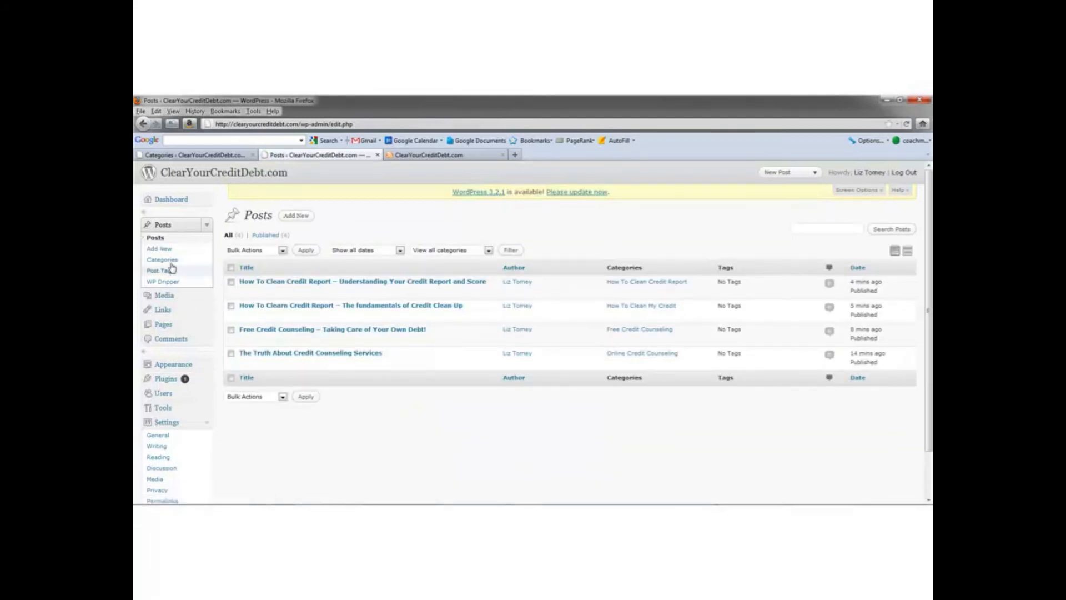
pyautogui.click(164, 251)
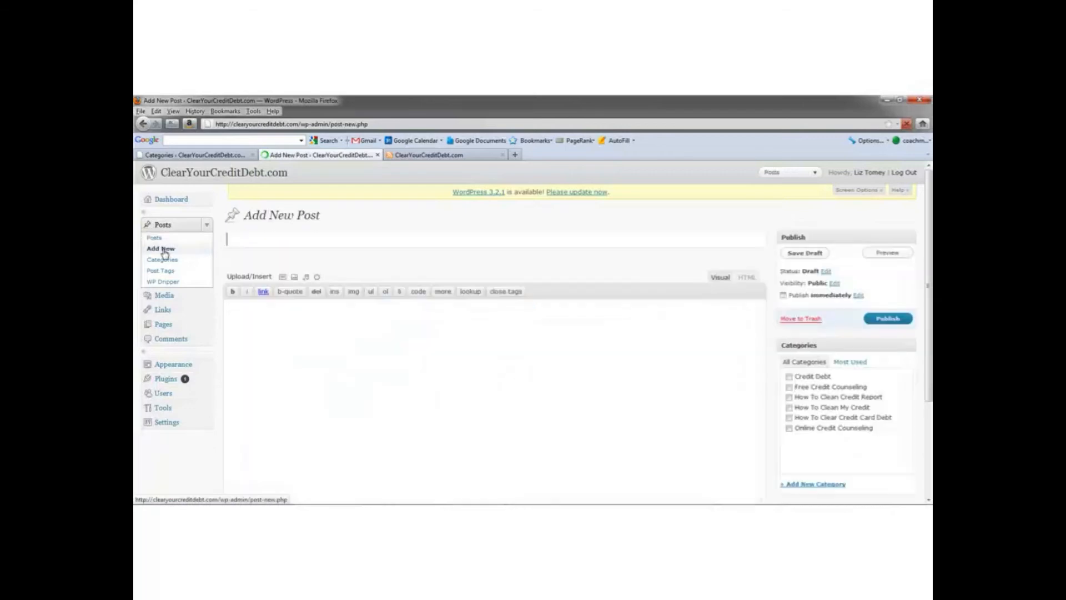
pyautogui.click(233, 335)
pyautogui.rightClick(233, 334)
pyautogui.click(261, 382)
pyautogui.moveTo(762, 467); pyautogui.dragTo(760, 350)
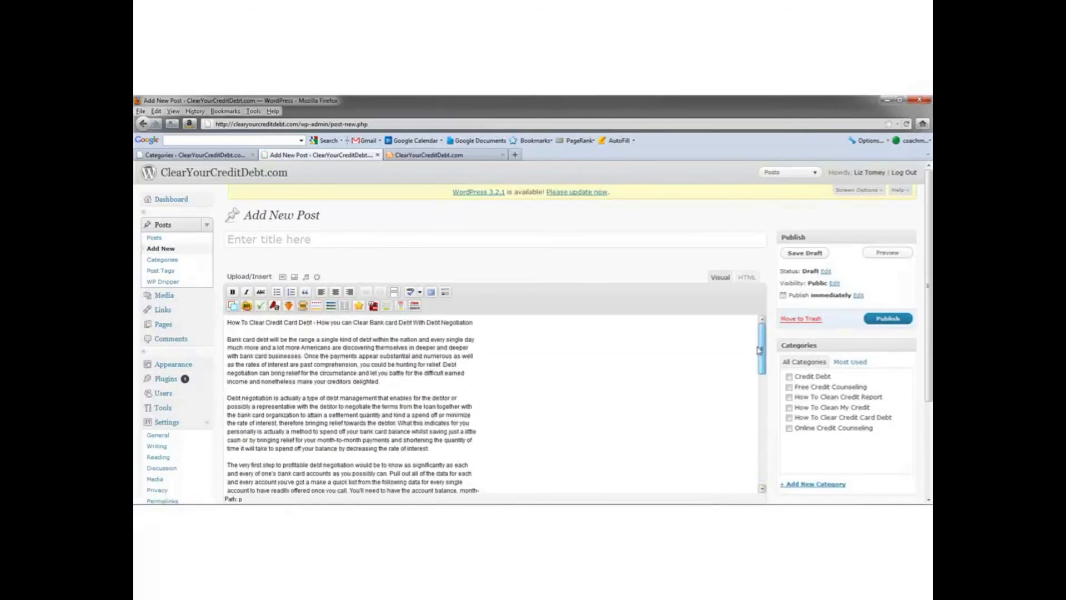
# - Copy the title line from the post body, then delete it together with the blank line below
pyautogui.tripleClick(235, 326)
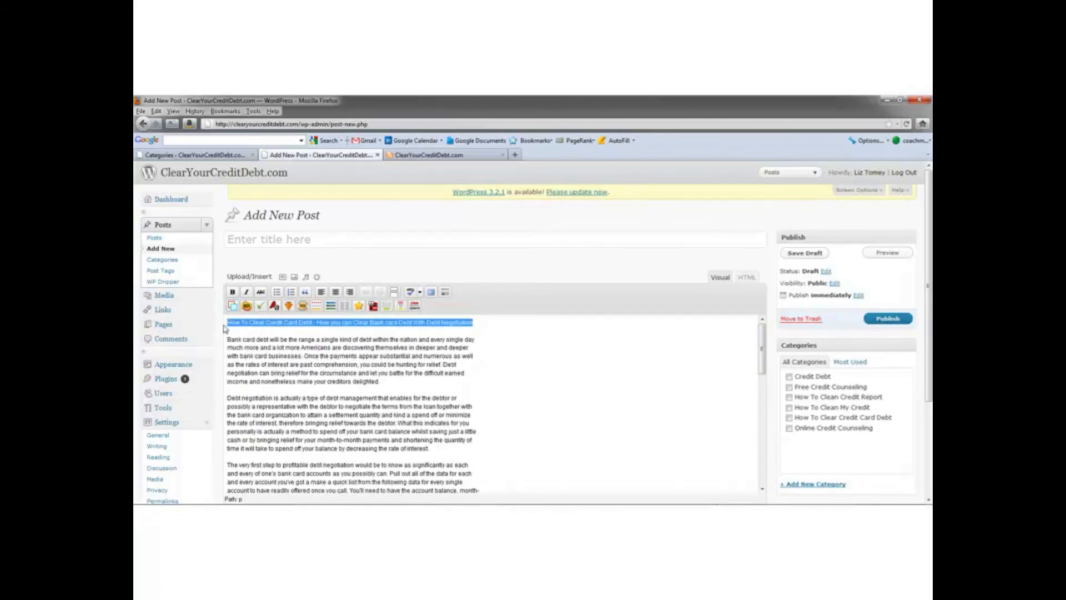
pyautogui.rightClick(236, 327)
pyautogui.click(277, 361)
pyautogui.press('Delete')
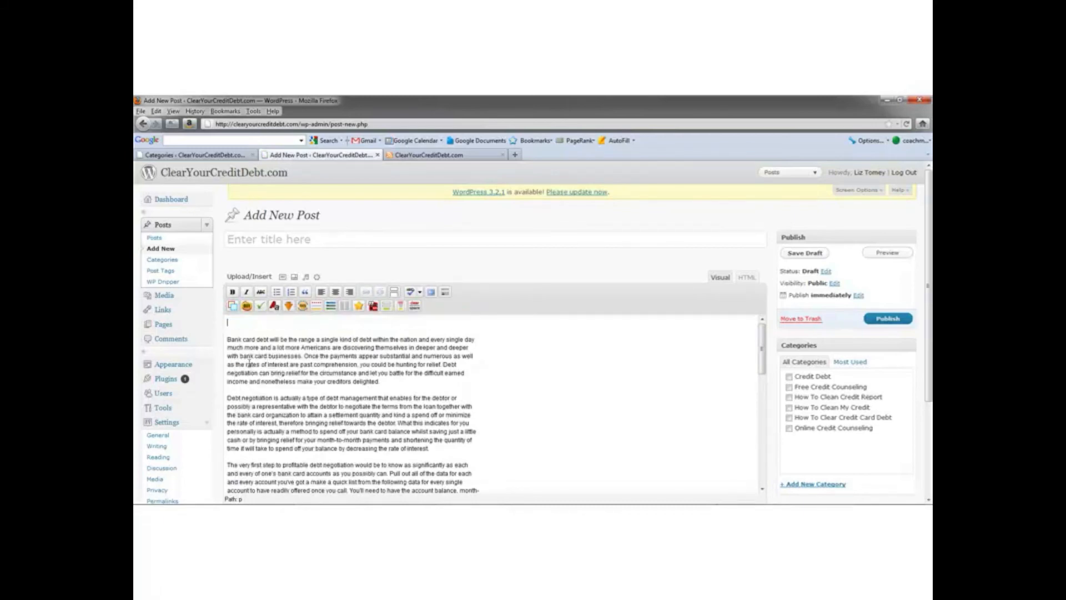
pyautogui.press('Delete')
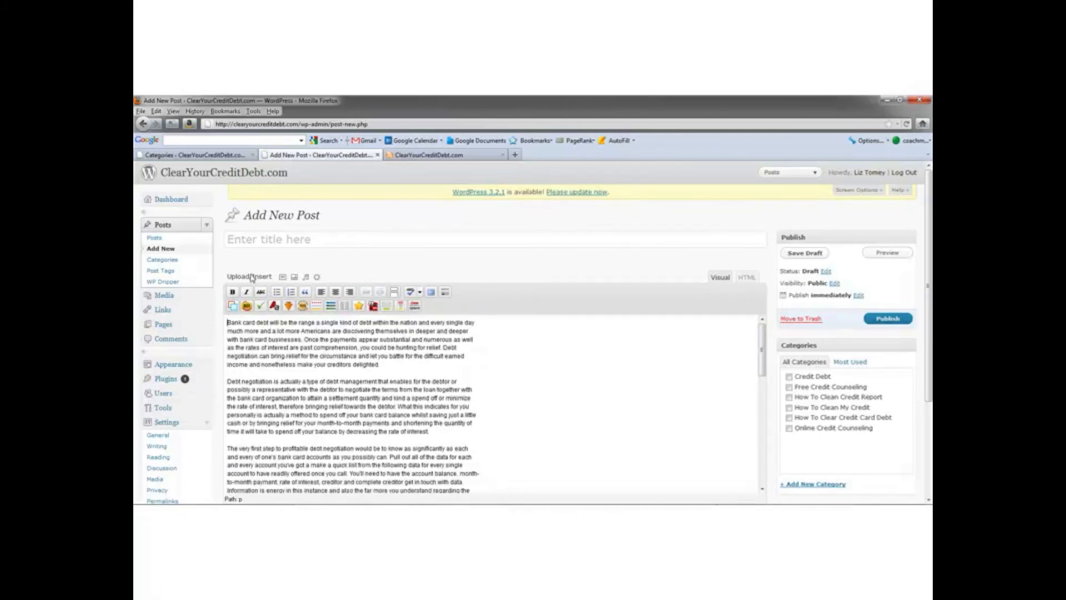
# - Paste the copied title line into the new post's empty title field
pyautogui.click(239, 241)
pyautogui.rightClick(239, 240)
pyautogui.click(283, 285)
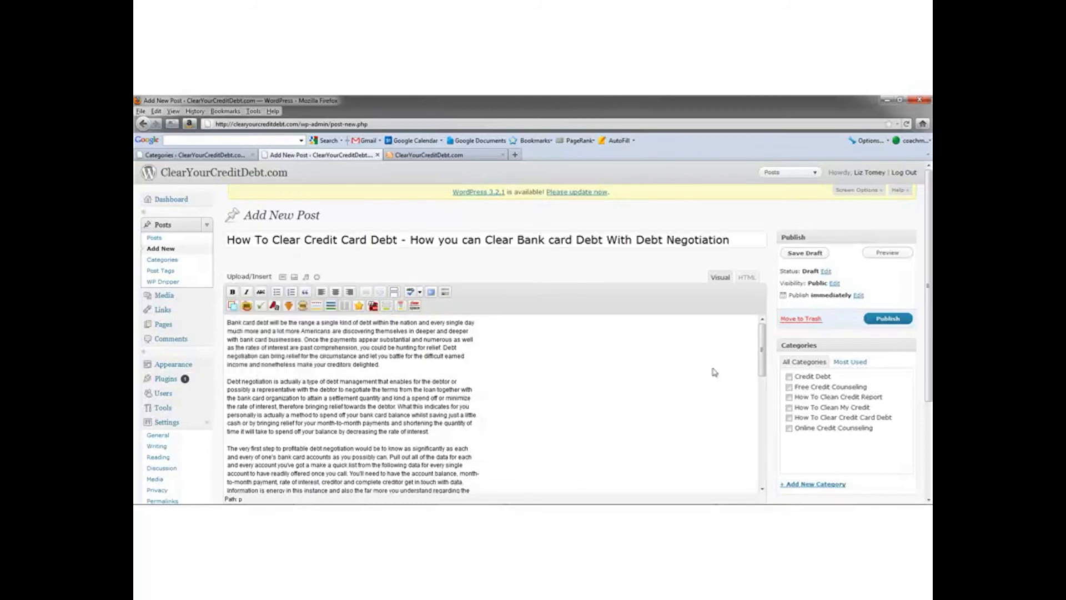
# - Assign the post to the How To Clear Credit Card Debt category, publish it and return to the list of posts
pyautogui.click(789, 418)
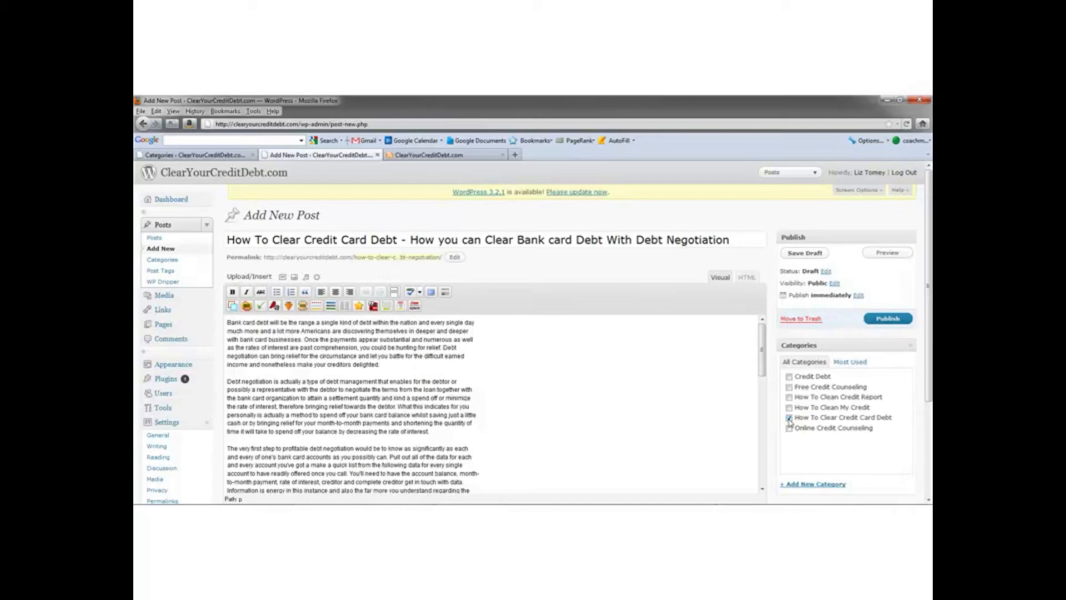
pyautogui.click(889, 320)
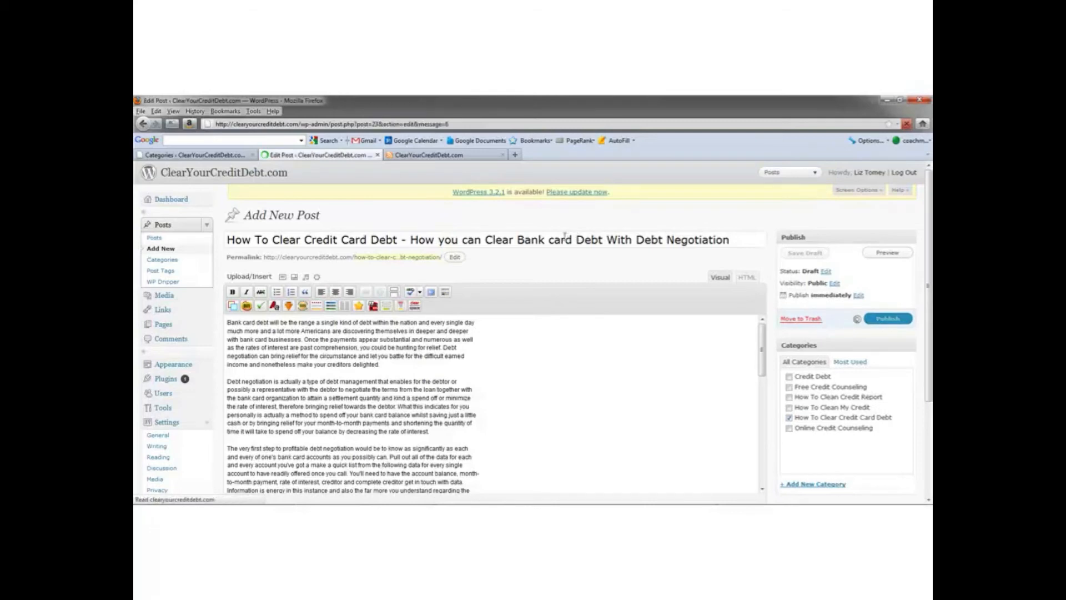
pyautogui.click(155, 238)
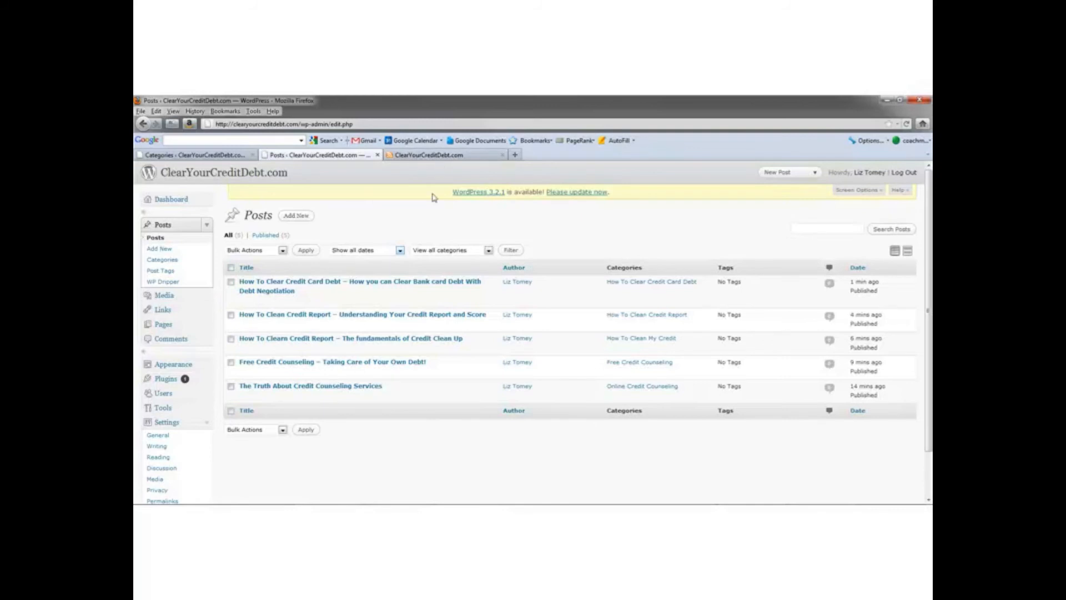
# - Look at the live home page, and open the Widgets page in the WordPress admin at the Right Sidebar area
pyautogui.click(425, 157)
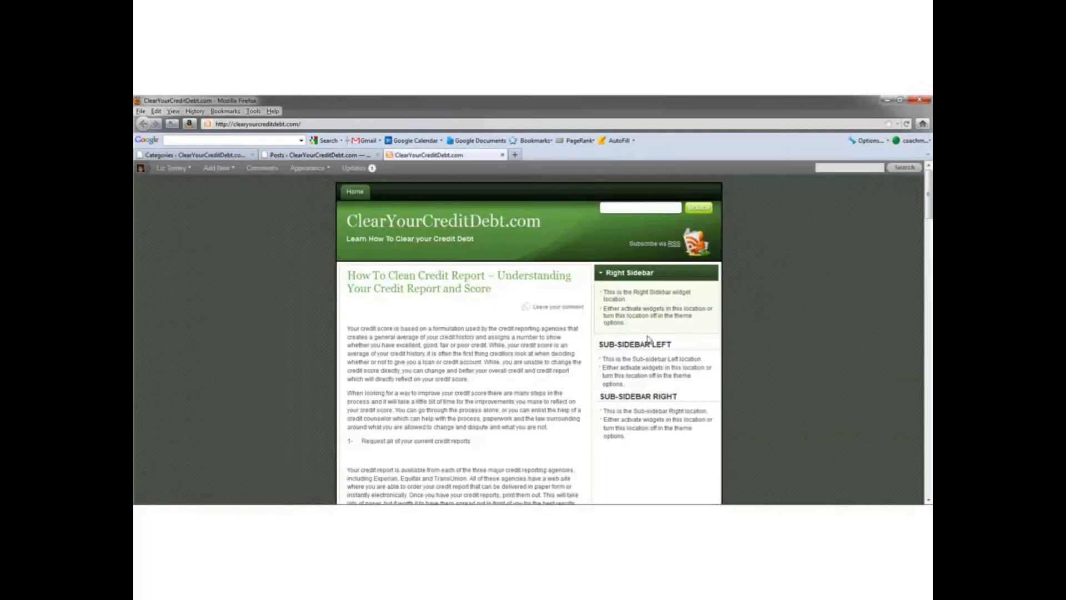
pyautogui.click(290, 156)
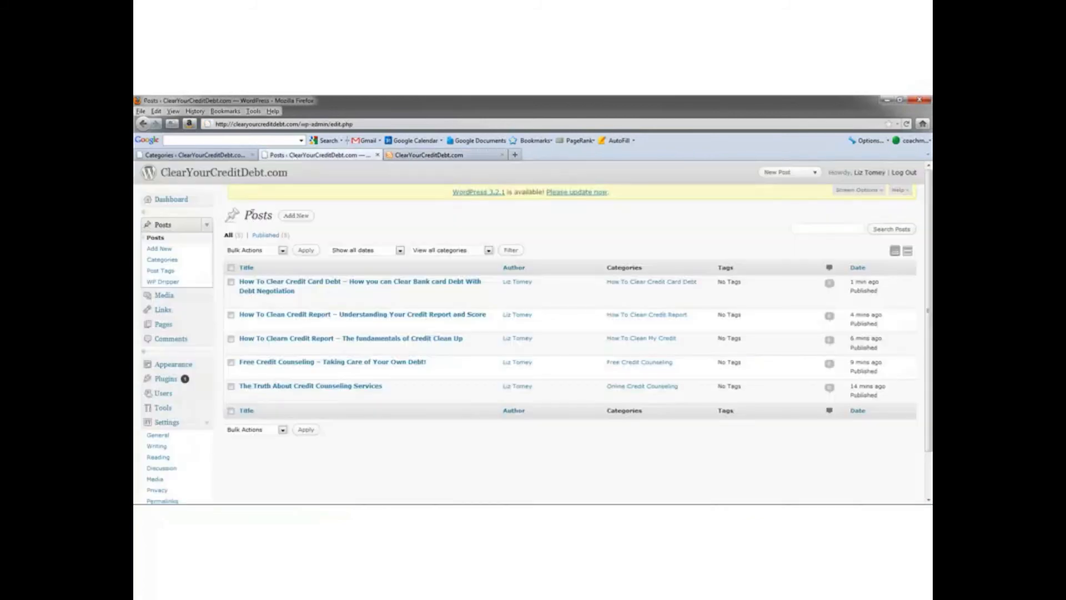
pyautogui.click(207, 365)
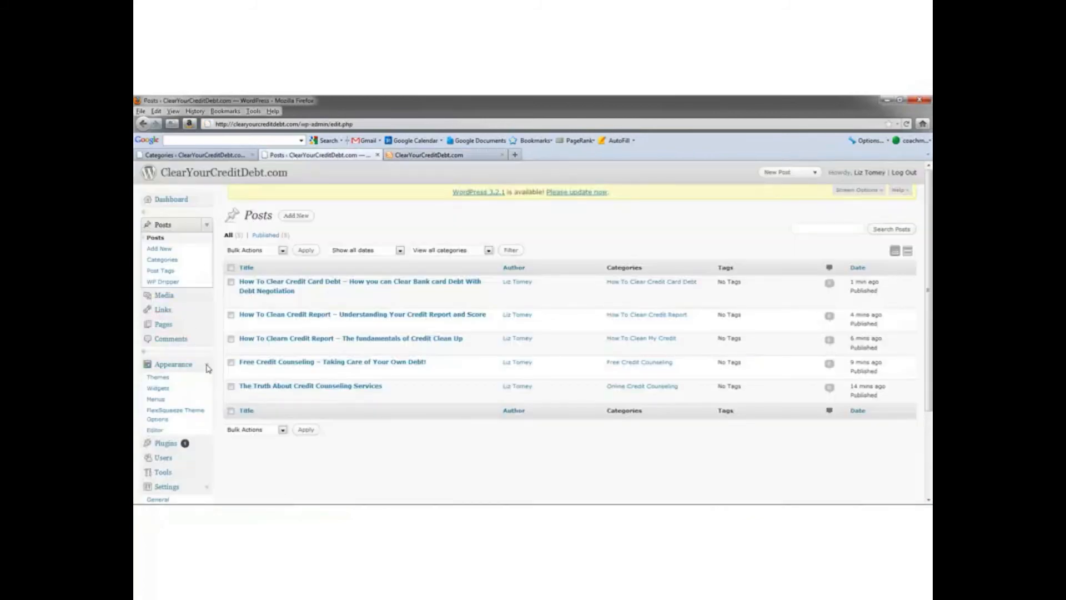
pyautogui.click(164, 390)
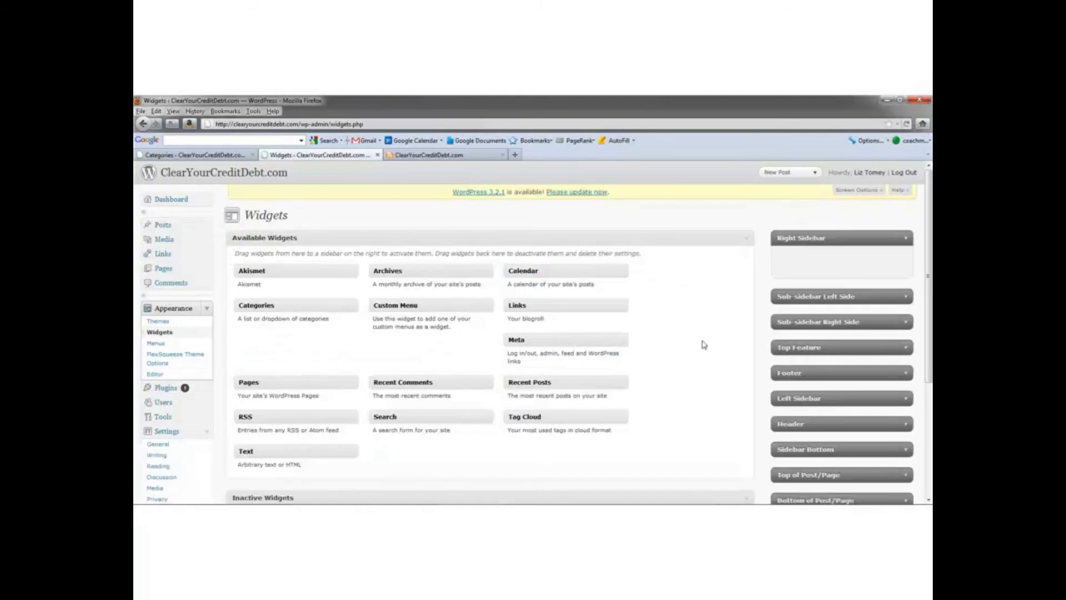
pyautogui.scroll(-2, 927, 225)
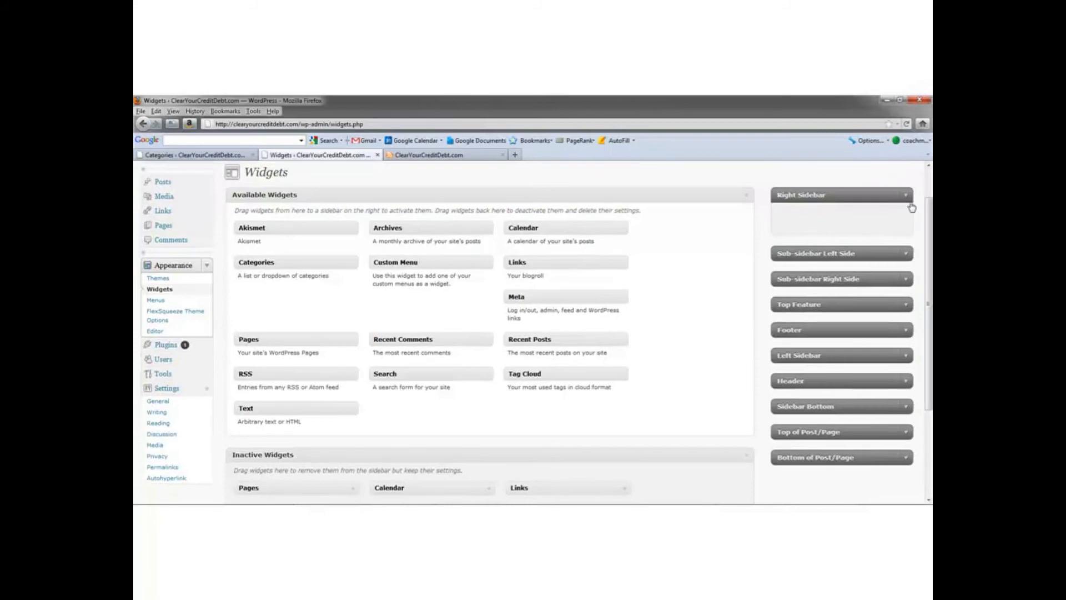
pyautogui.click(906, 200)
pyautogui.click(906, 197)
# - Examine the placeholder text of the Right Sidebar widget location on the live home page
pyautogui.click(205, 156)
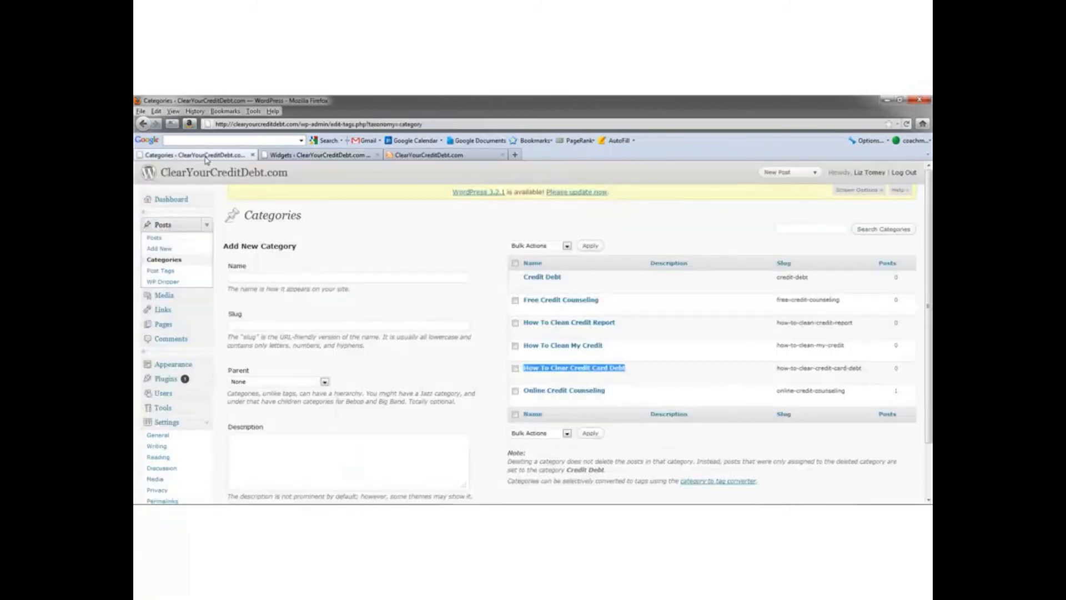
pyautogui.click(428, 155)
pyautogui.moveTo(615, 295); pyautogui.dragTo(674, 315)
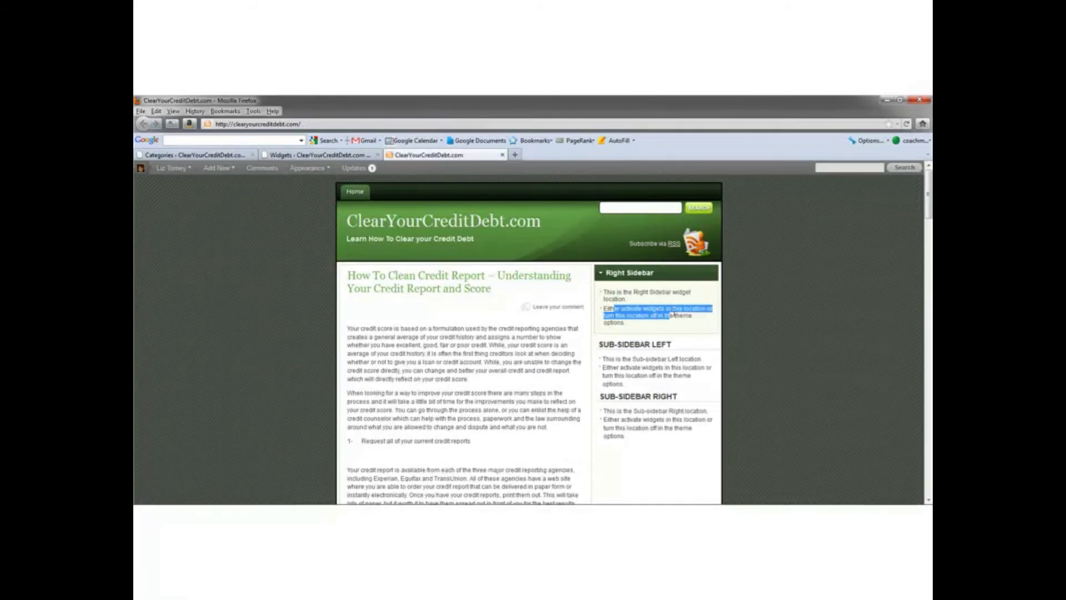
pyautogui.click(626, 323)
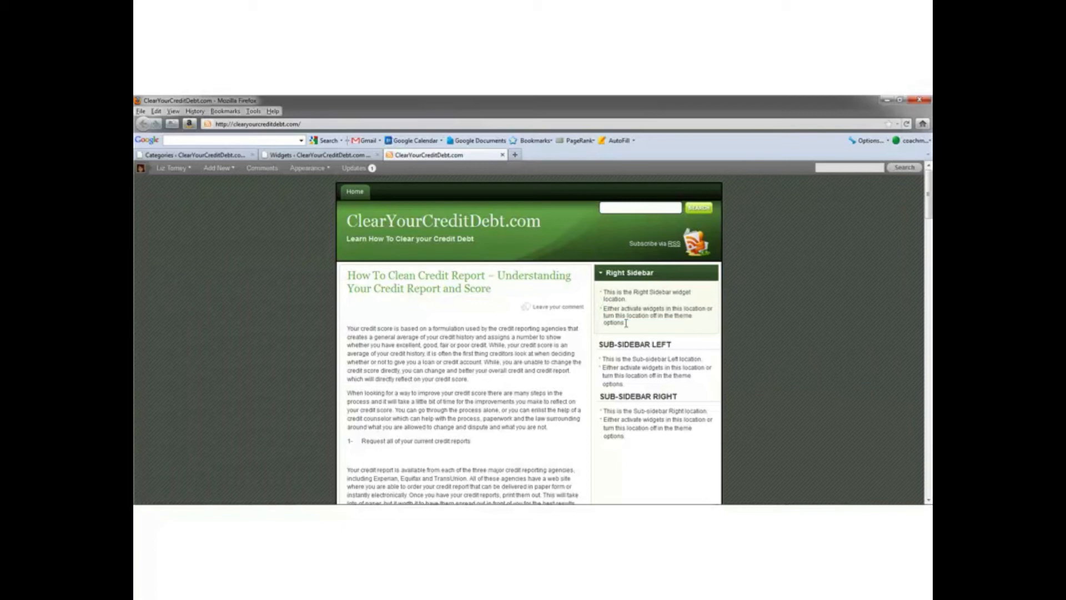
# - Add the Recent Posts widget to the Right Sidebar and reload the live home page to check it
pyautogui.click(287, 157)
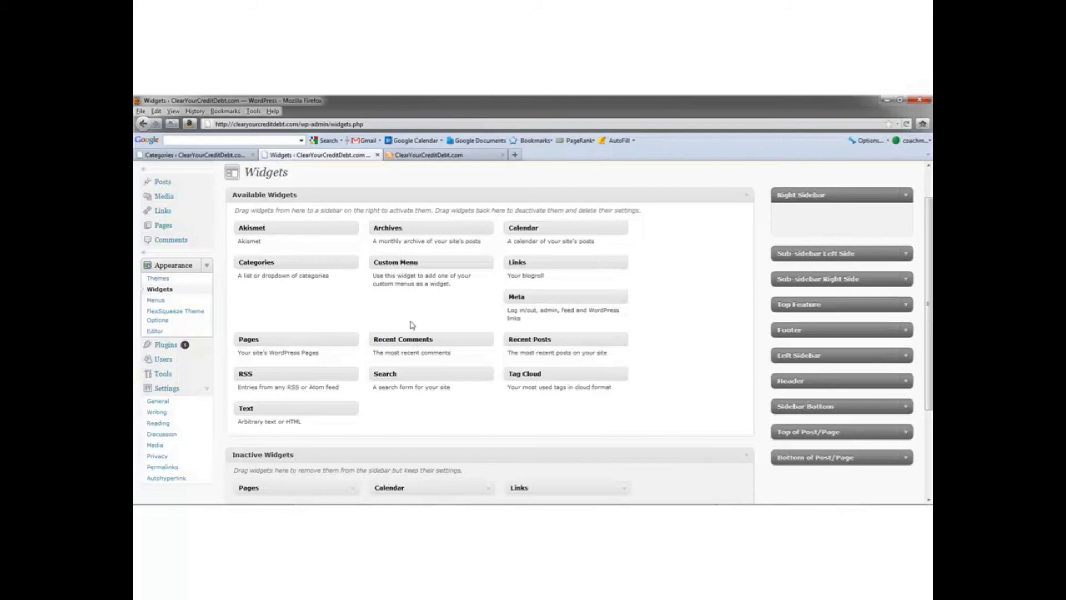
pyautogui.moveTo(518, 340); pyautogui.dragTo(784, 217)
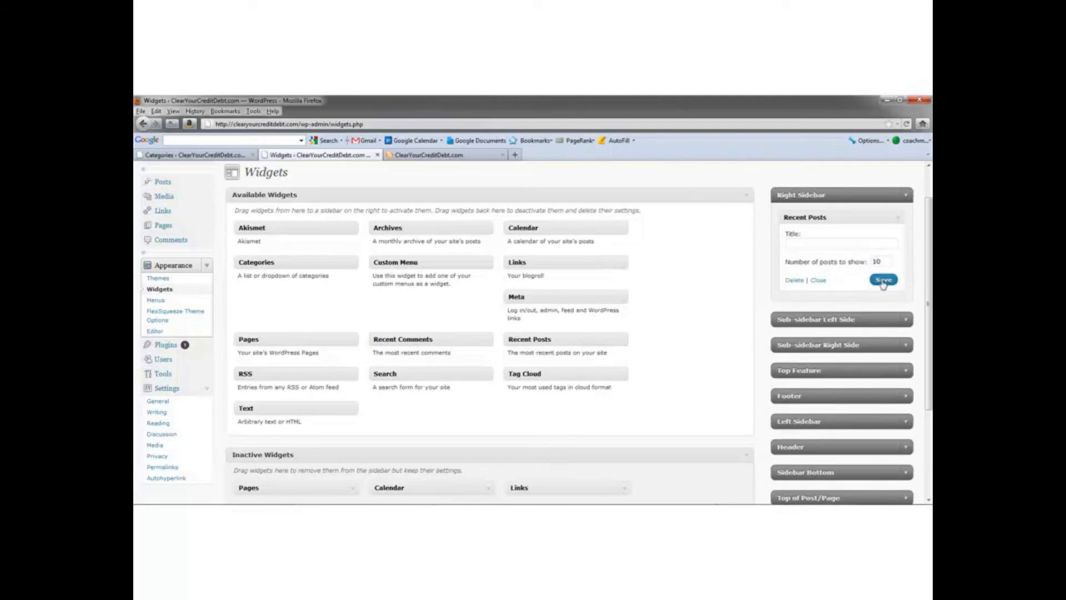
pyautogui.click(435, 157)
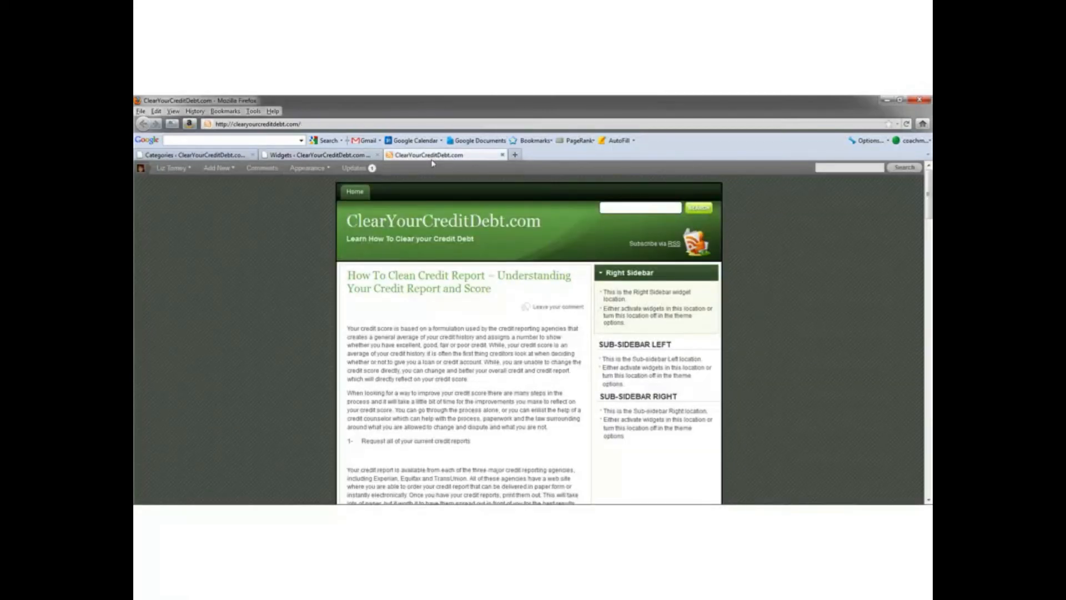
pyautogui.press('F5')
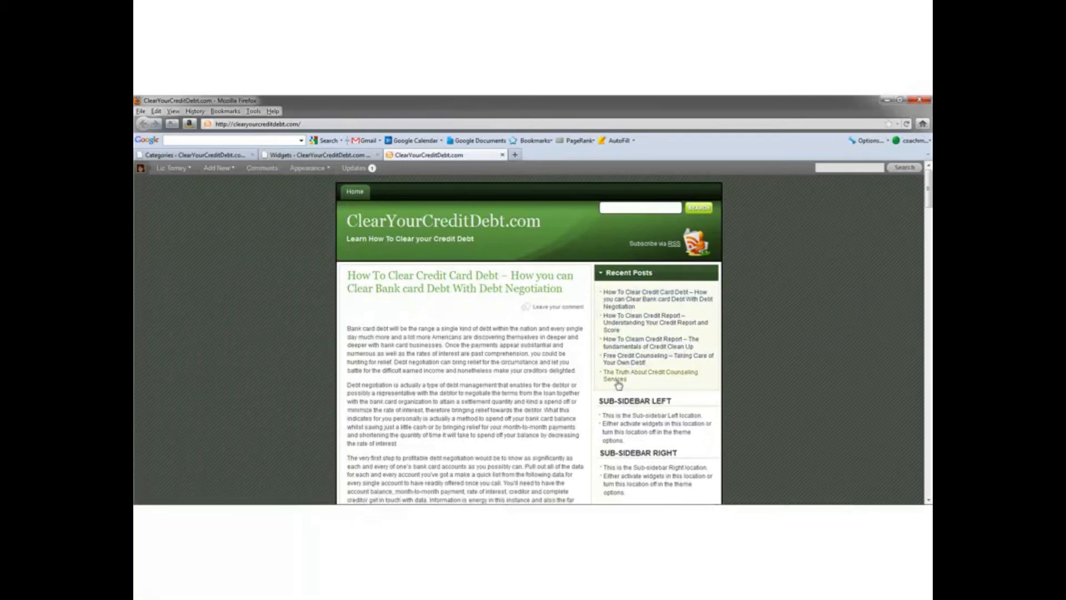
# - Try the inactive Categories widget below Recent Posts in the Right Sidebar, and remove it from there
pyautogui.click(302, 157)
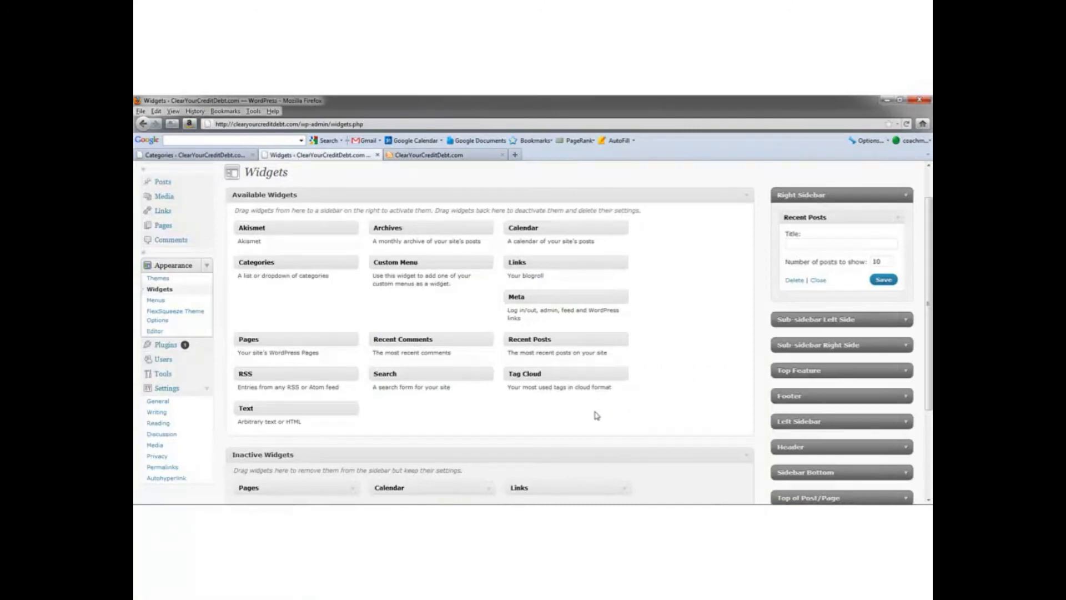
pyautogui.moveTo(927, 253); pyautogui.dragTo(922, 315)
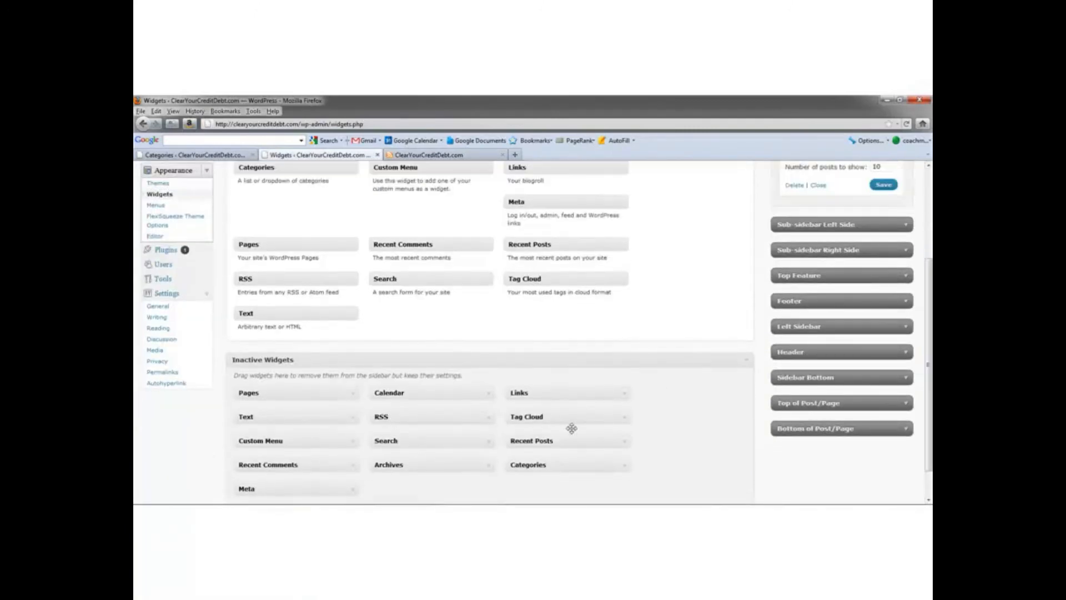
pyautogui.moveTo(532, 464); pyautogui.dragTo(812, 205)
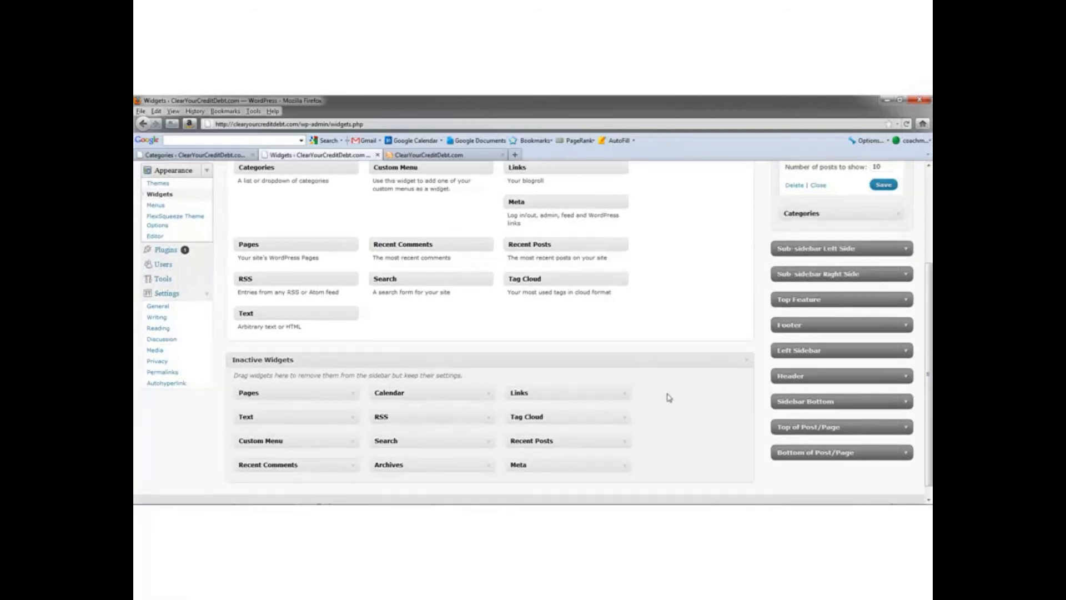
pyautogui.moveTo(841, 216); pyautogui.dragTo(660, 305)
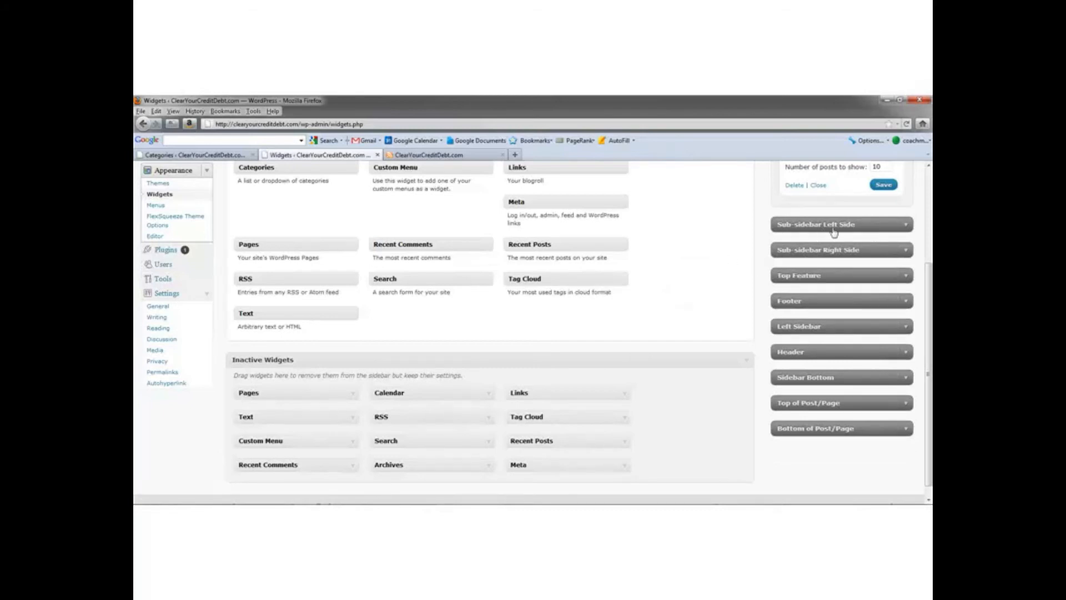
# - Collapse the Recent Posts settings, and add the available Categories widget to Sub-sidebar Left Side and save it
pyautogui.click(431, 156)
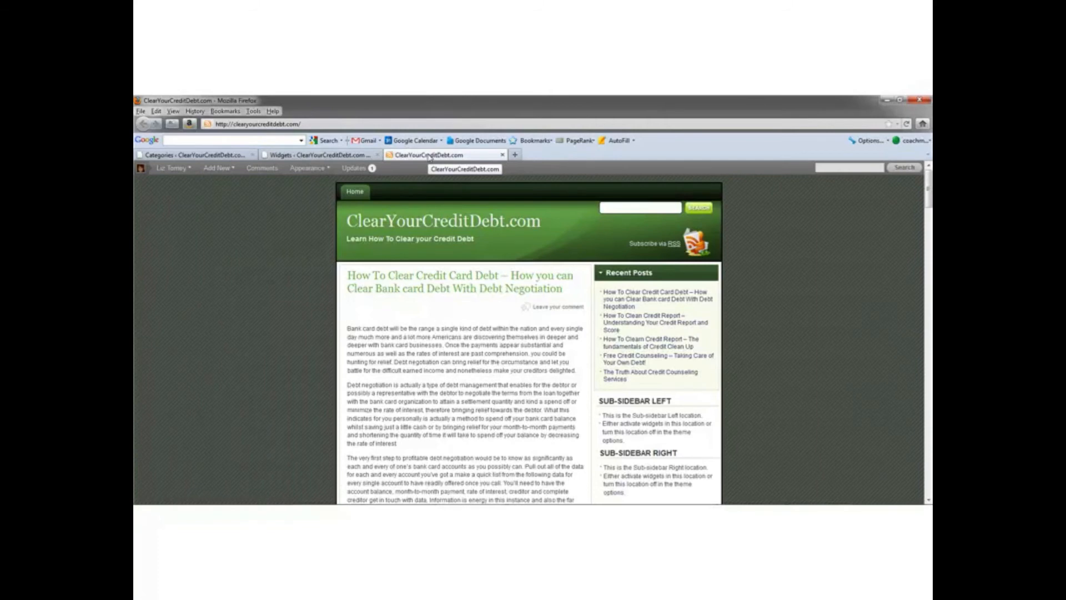
pyautogui.click(317, 157)
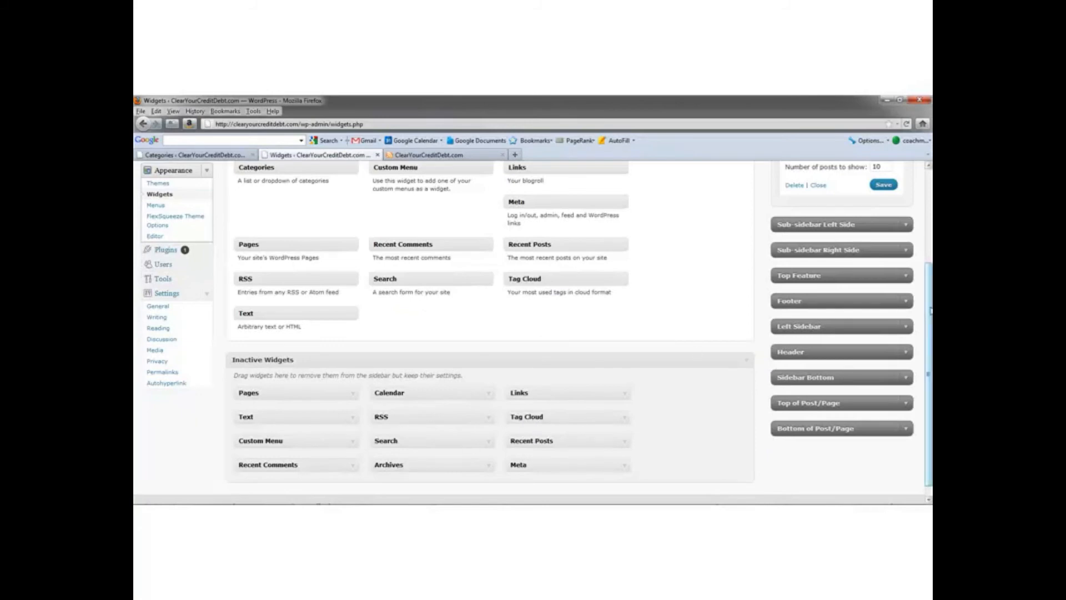
pyautogui.scroll(3, 931, 311)
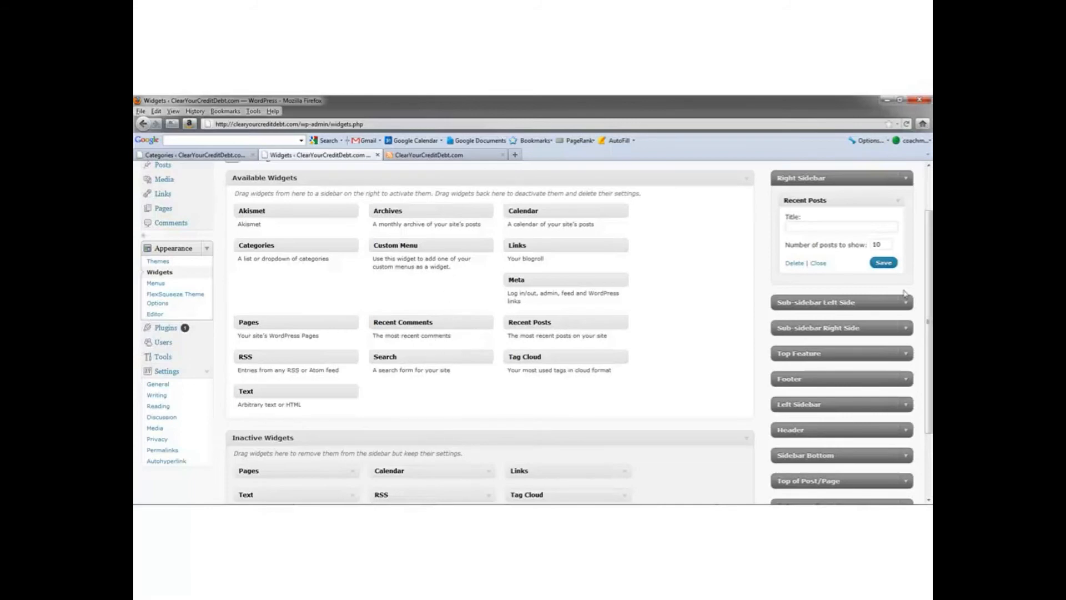
pyautogui.scroll(-3, 923, 311)
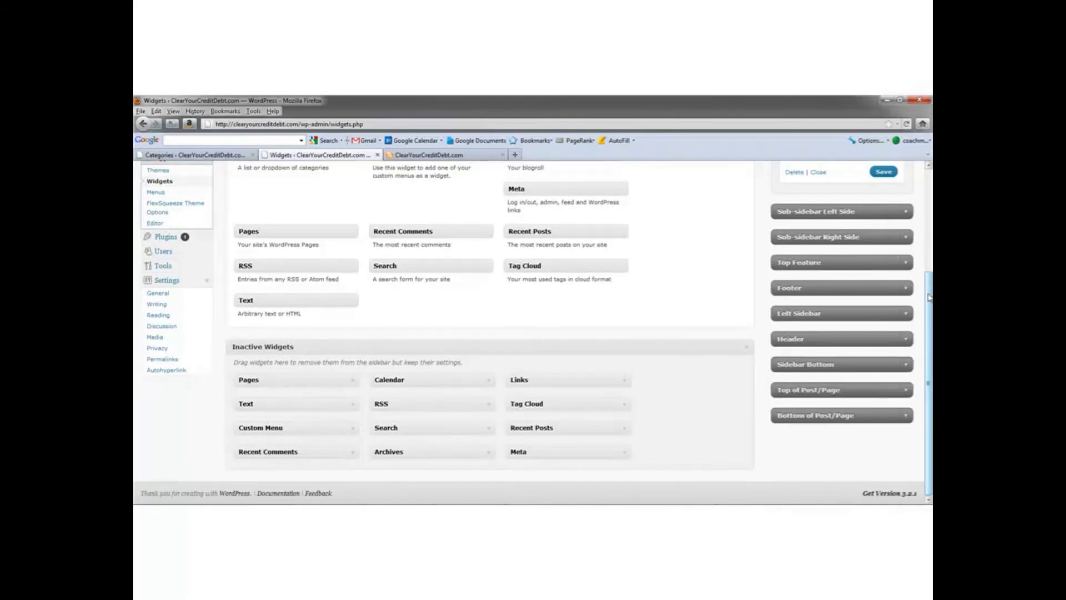
pyautogui.scroll(3, 929, 297)
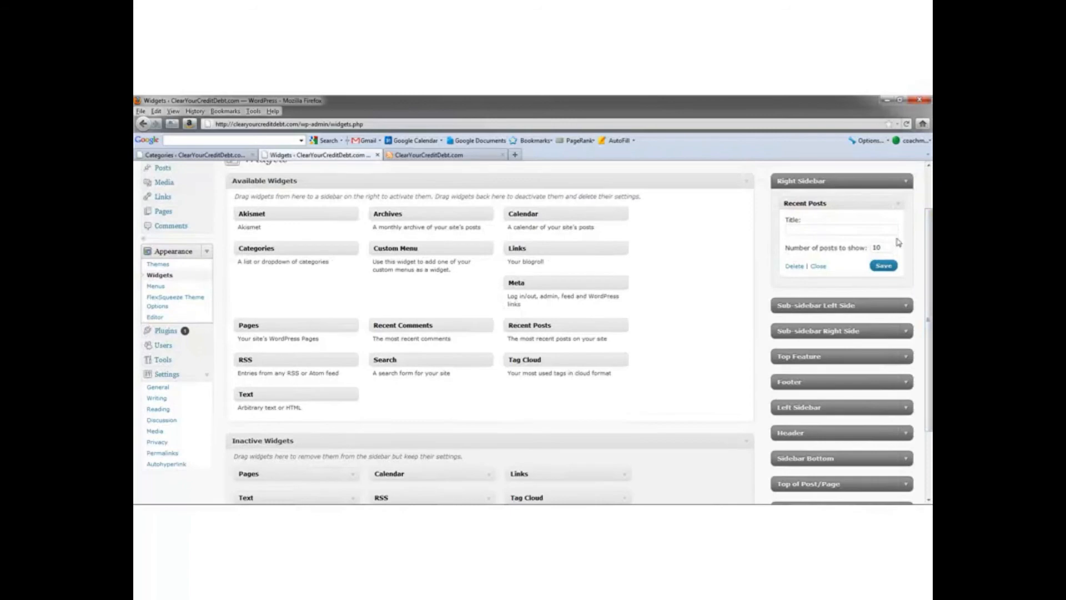
pyautogui.click(819, 266)
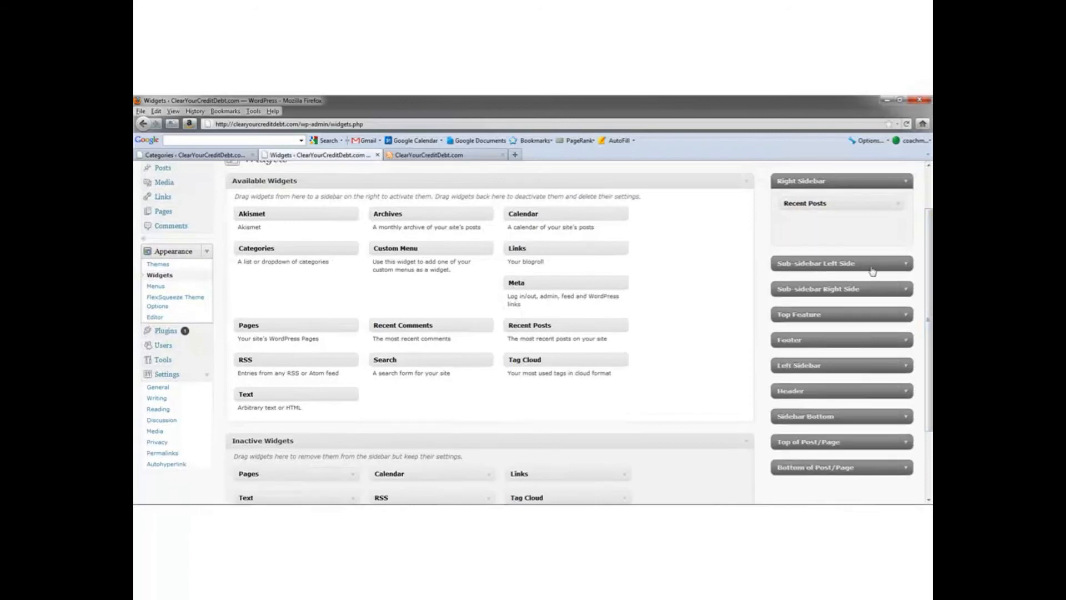
pyautogui.click(900, 265)
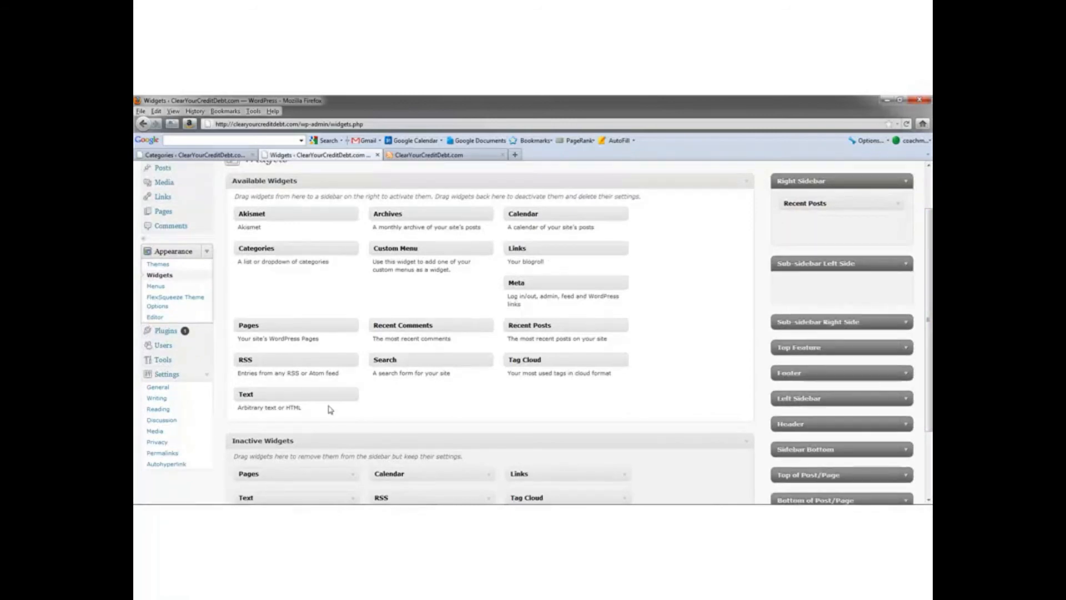
pyautogui.moveTo(281, 247); pyautogui.dragTo(831, 288)
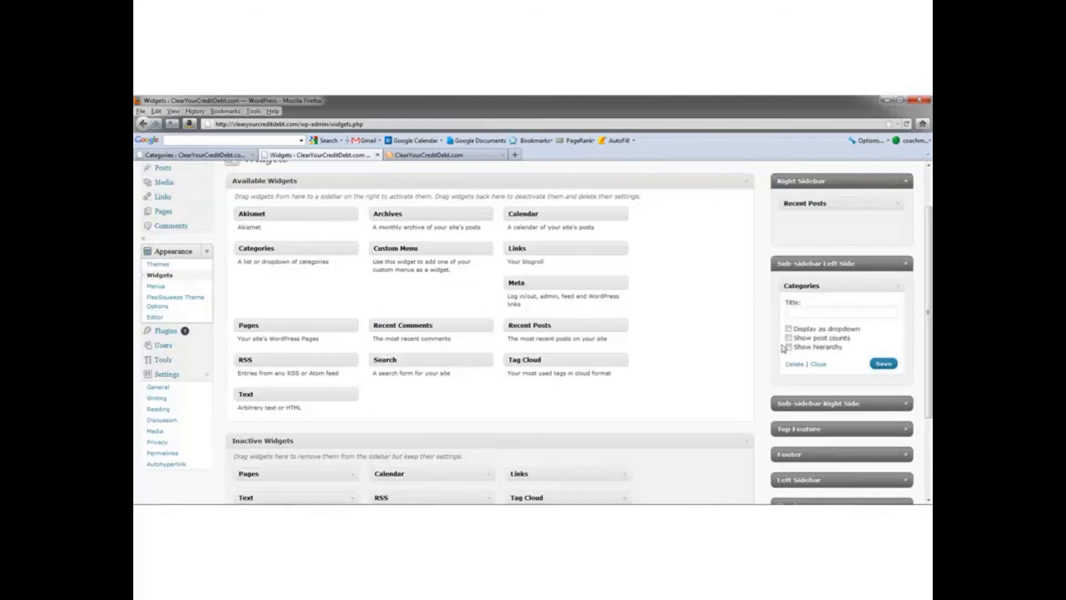
pyautogui.click(883, 364)
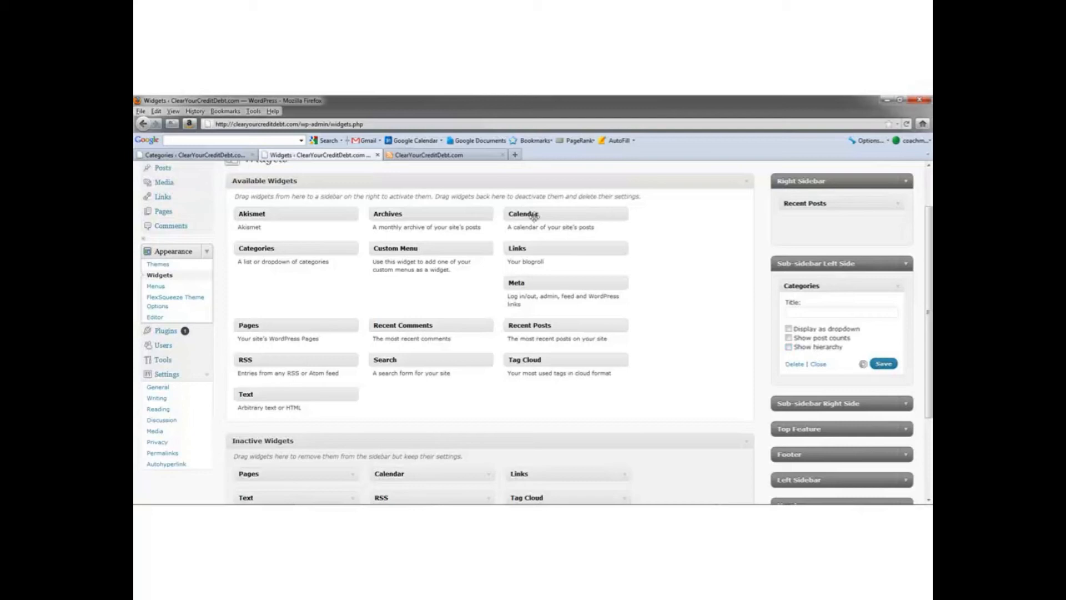
# - Reload the live home page and examine the category list in its sidebar
pyautogui.click(433, 157)
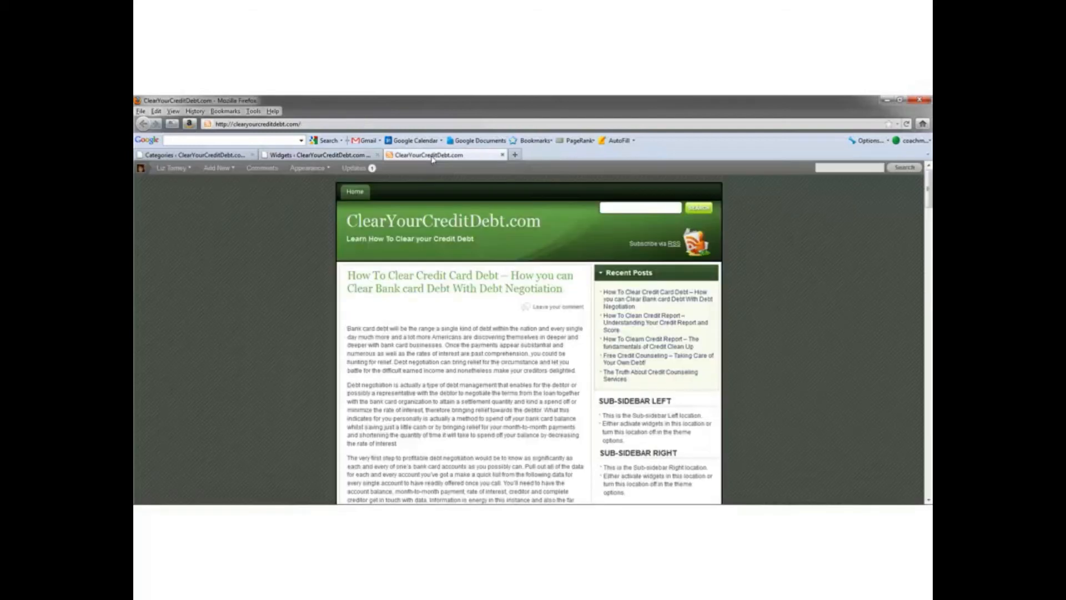
pyautogui.press('F5')
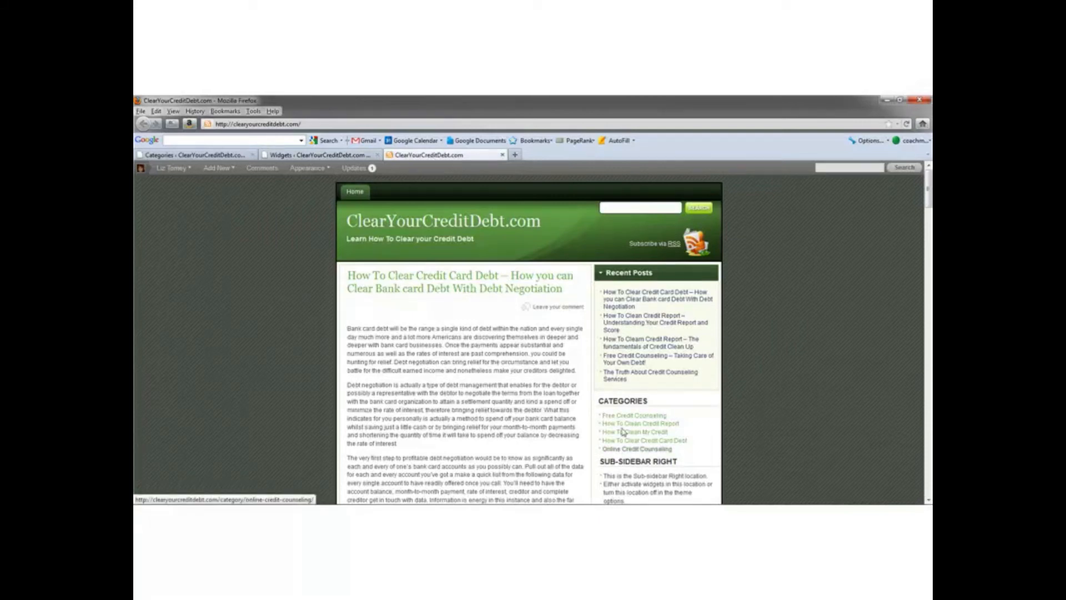
pyautogui.moveTo(928, 207)
pyautogui.mouseDown()
pyautogui.moveTo(927, 227)
pyautogui.moveTo(931, 213)
pyautogui.mouseUp()
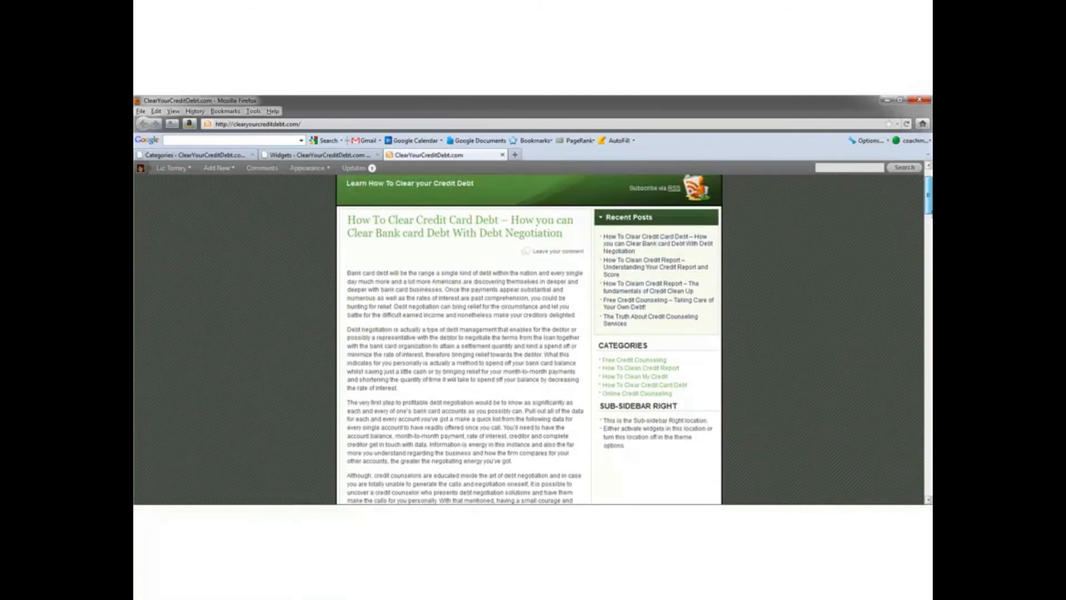
# - Expand Sub-sidebar Right Side on the Widgets page and add the Tag Cloud widget to it
pyautogui.click(298, 156)
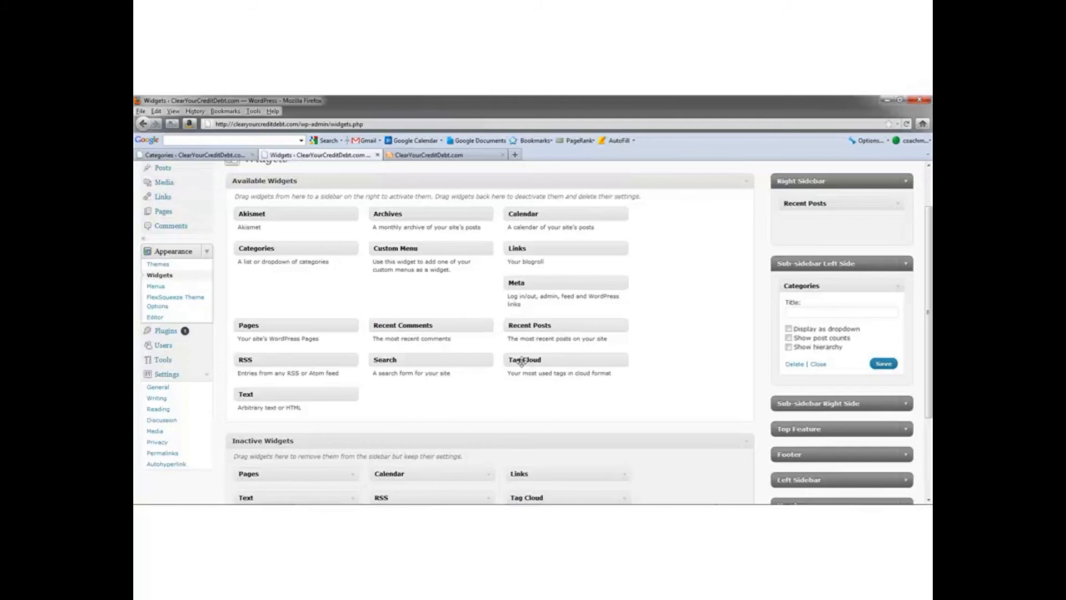
pyautogui.moveTo(519, 360); pyautogui.dragTo(674, 402)
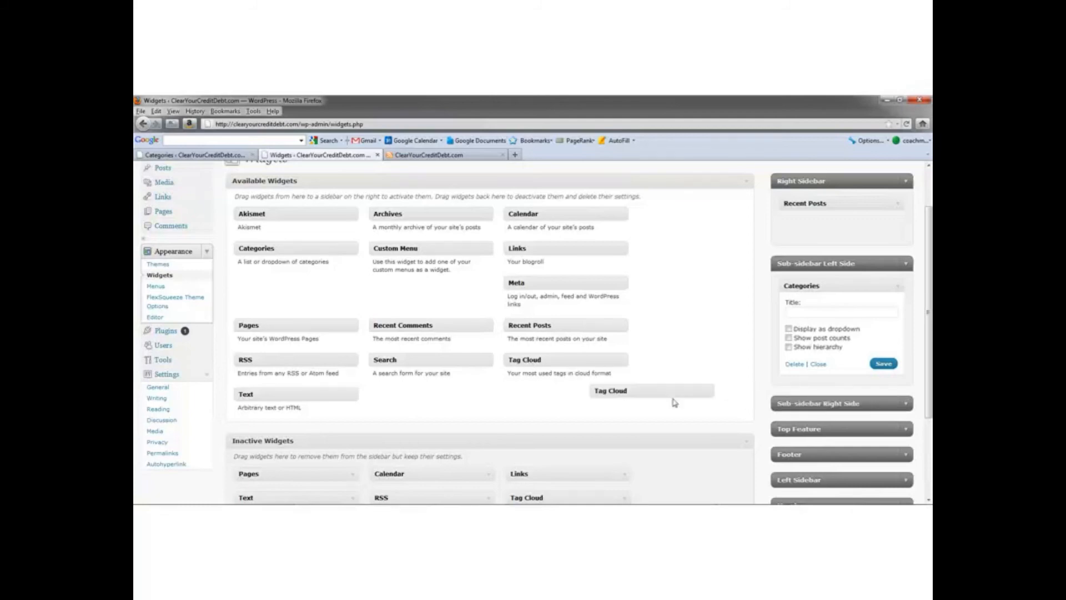
pyautogui.click(907, 408)
pyautogui.moveTo(514, 360); pyautogui.dragTo(790, 427)
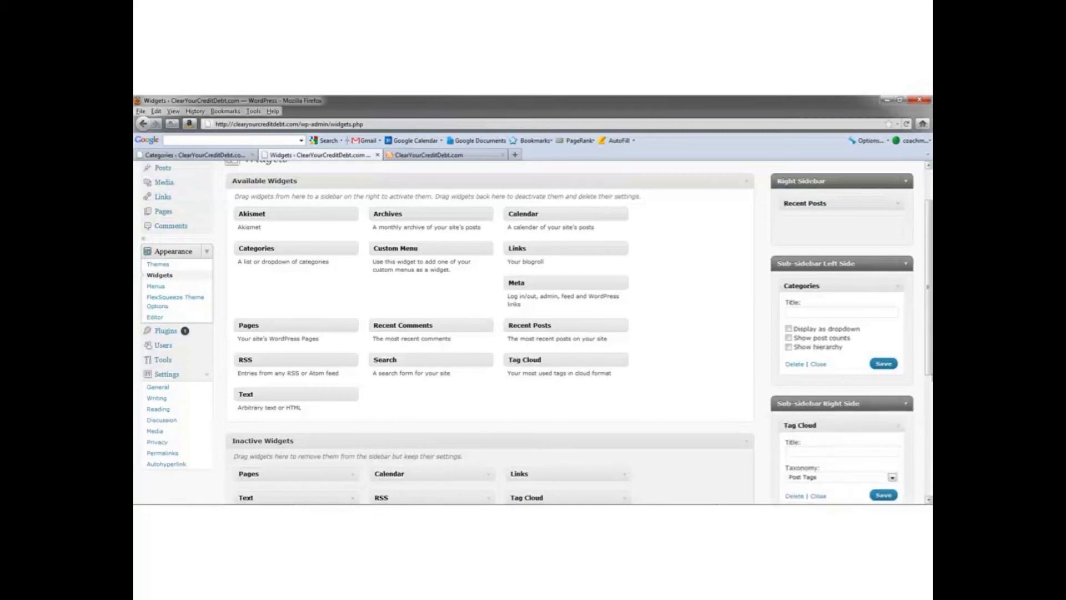
# - Reload the live home page and check how the Tag Cloud widget appears in its sidebar
pyautogui.moveTo(929, 279); pyautogui.dragTo(931, 336)
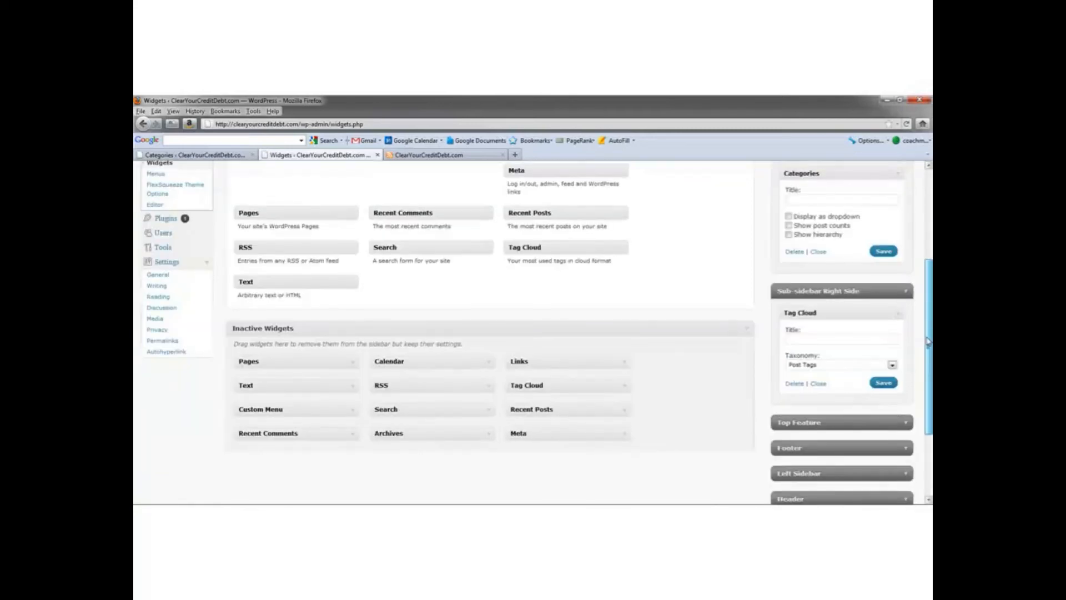
pyautogui.click(430, 155)
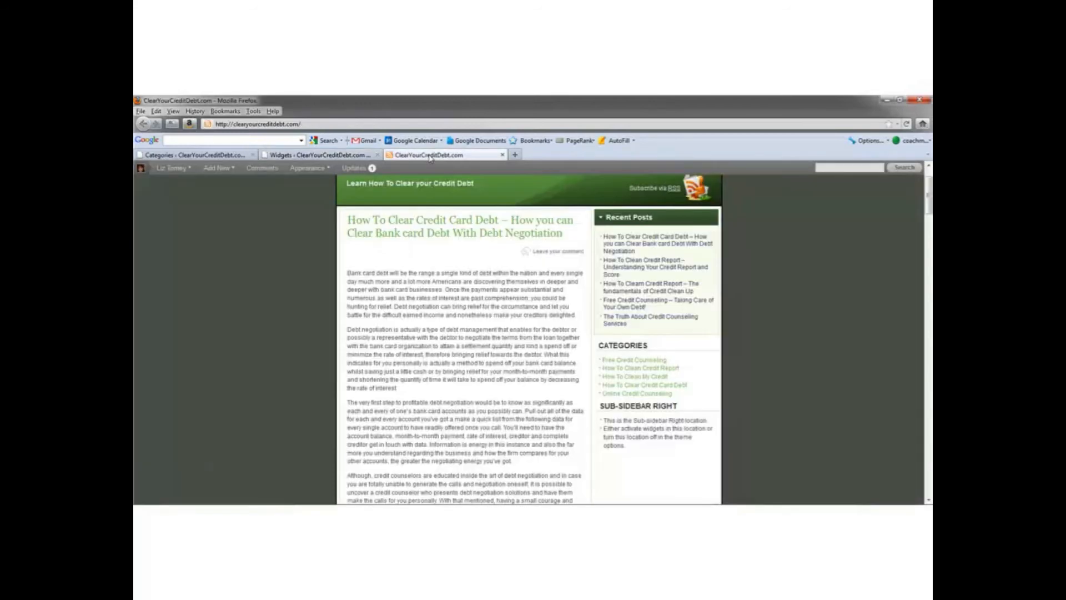
pyautogui.press('F5')
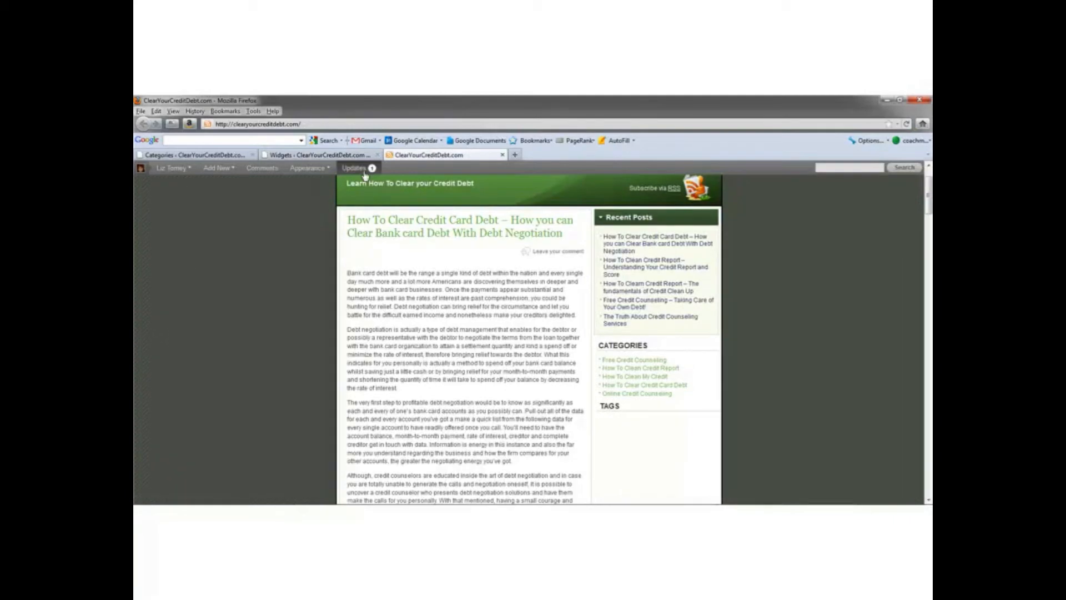
# - Replace Tag Cloud with the inactive Search widget in Sub-sidebar Right Side, and check the result on the reloaded home page
pyautogui.click(285, 156)
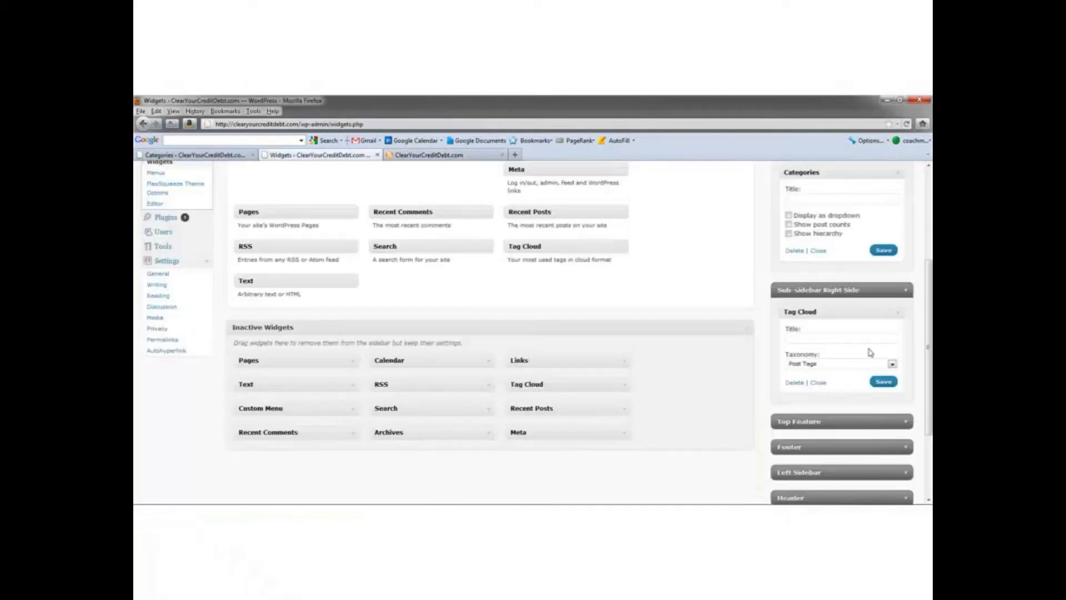
pyautogui.moveTo(833, 315); pyautogui.dragTo(685, 371)
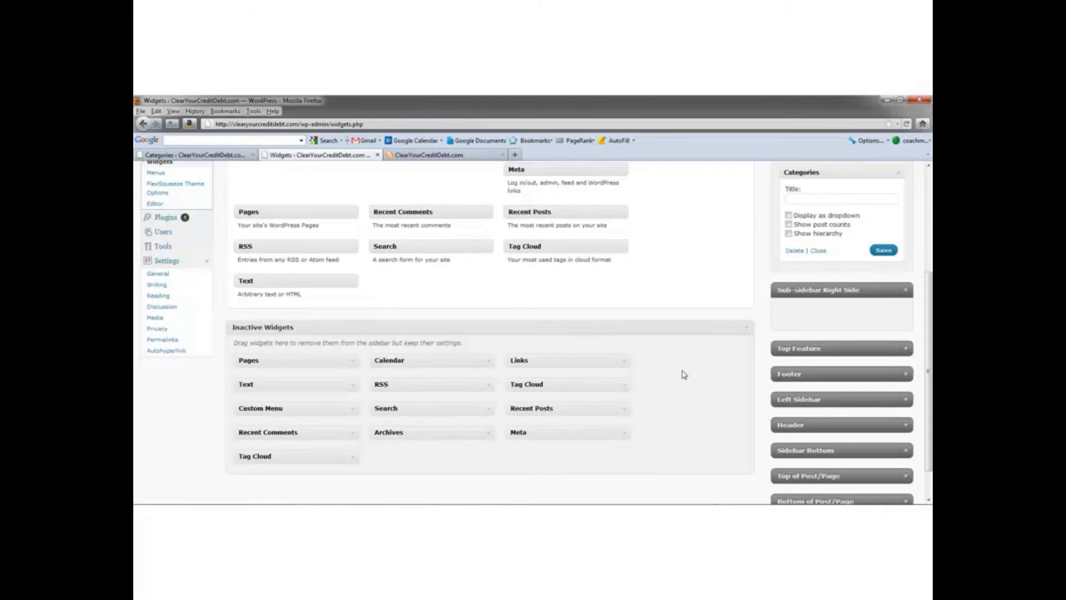
pyautogui.moveTo(431, 410); pyautogui.dragTo(860, 311)
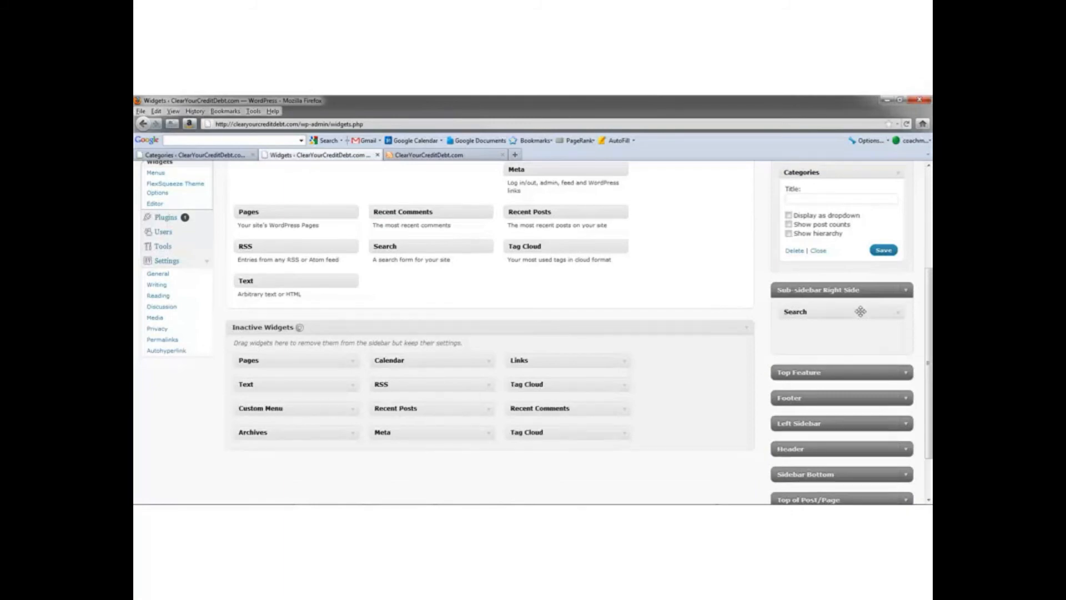
pyautogui.click(442, 158)
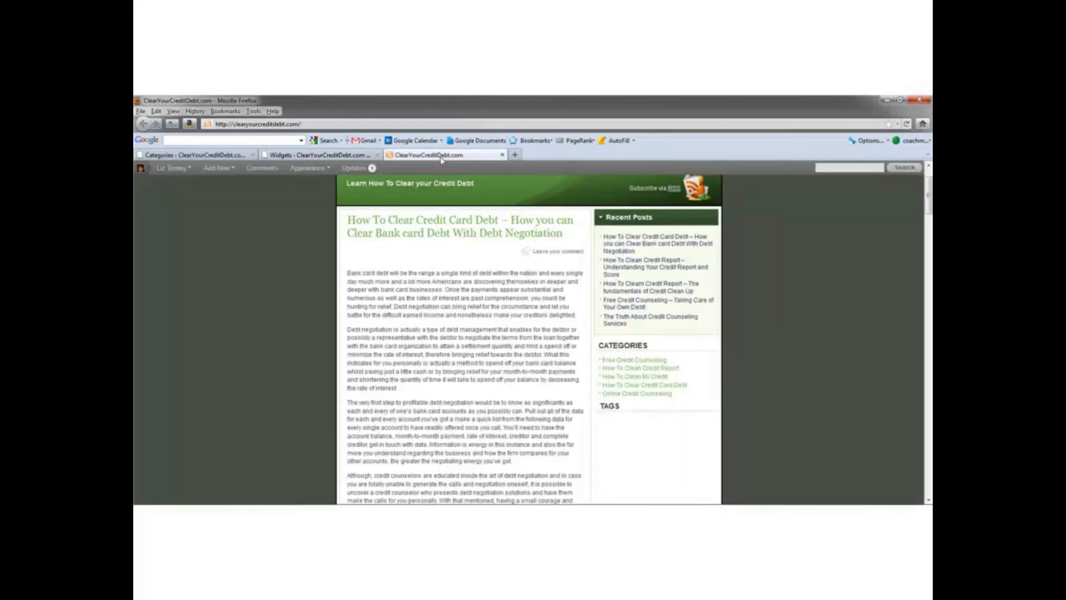
pyautogui.press('F5')
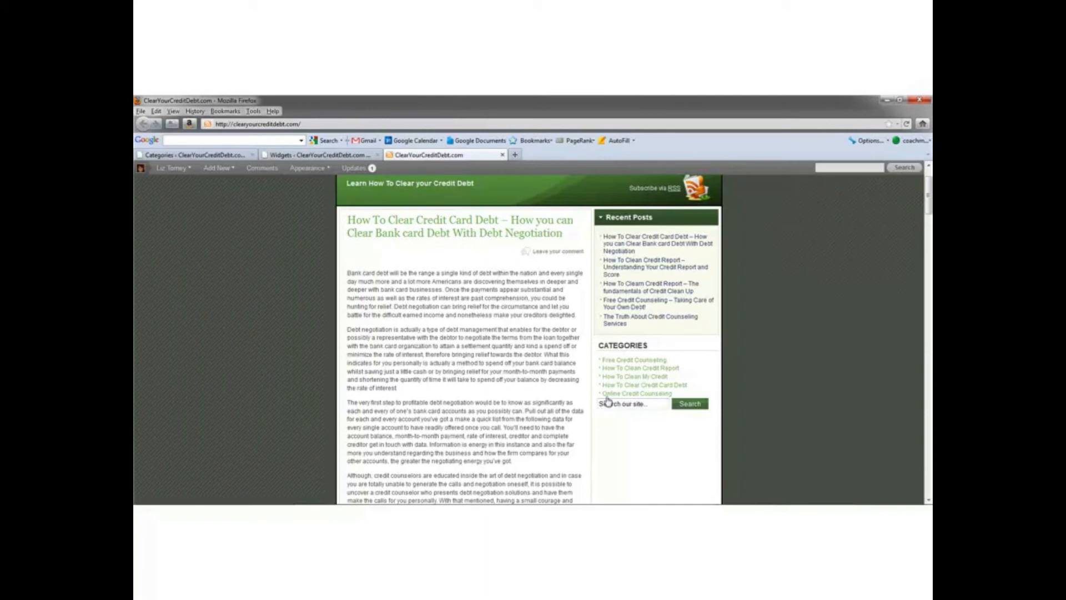
# - Look for editable options on the Search widget in Sub-sidebar Right Side and compare it with the live page
pyautogui.click(339, 157)
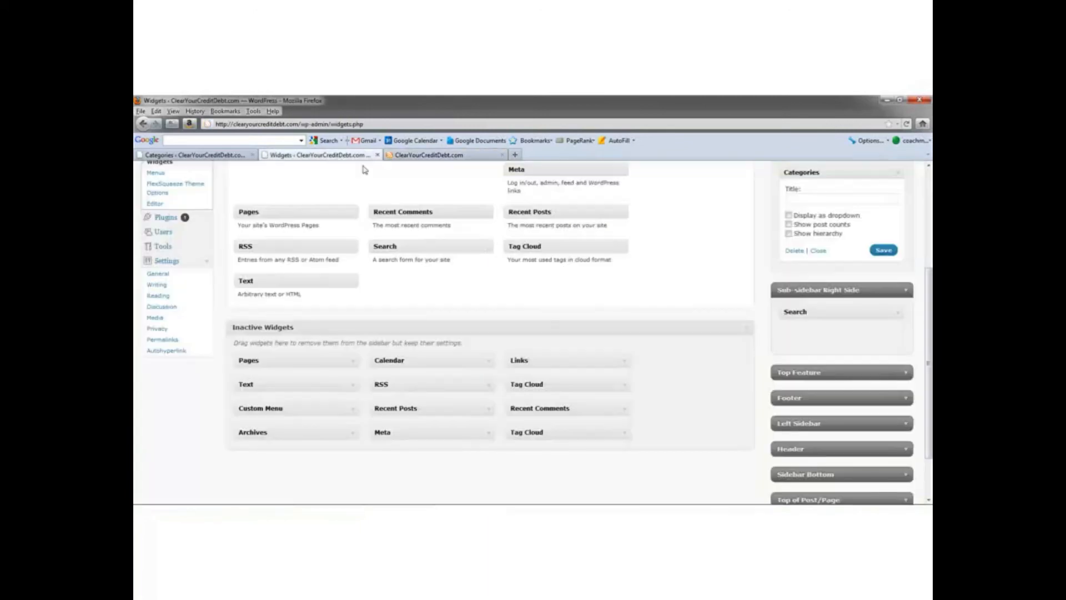
pyautogui.click(905, 290)
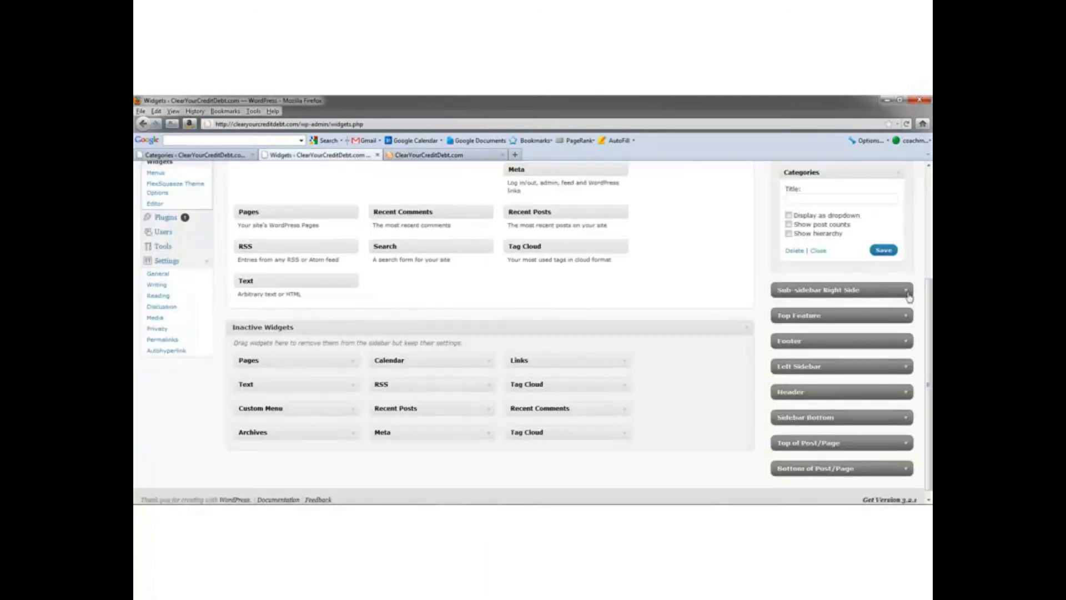
pyautogui.click(906, 291)
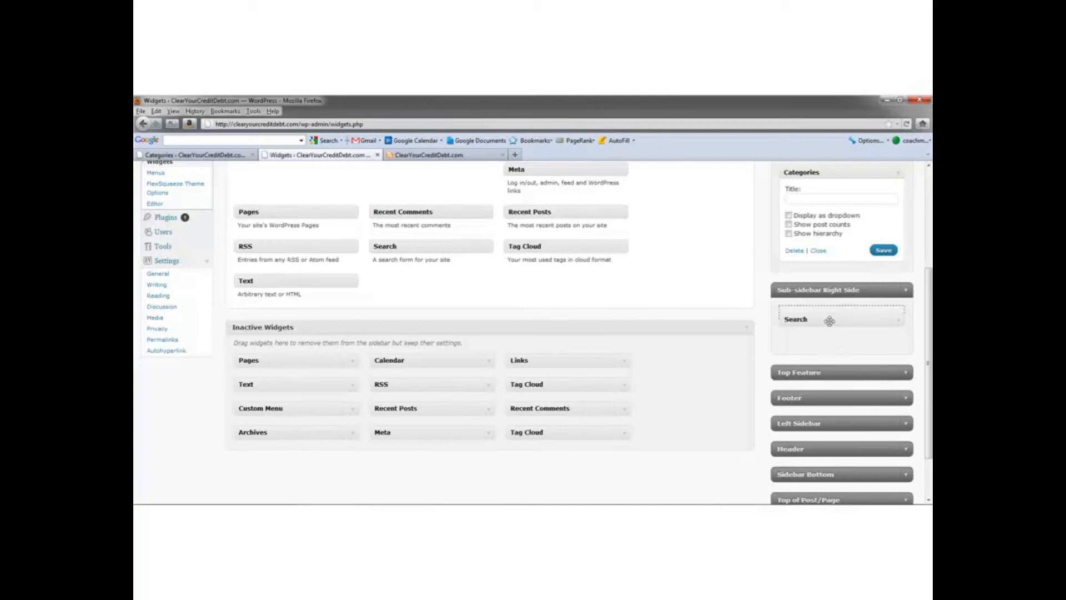
pyautogui.rightClick(831, 315)
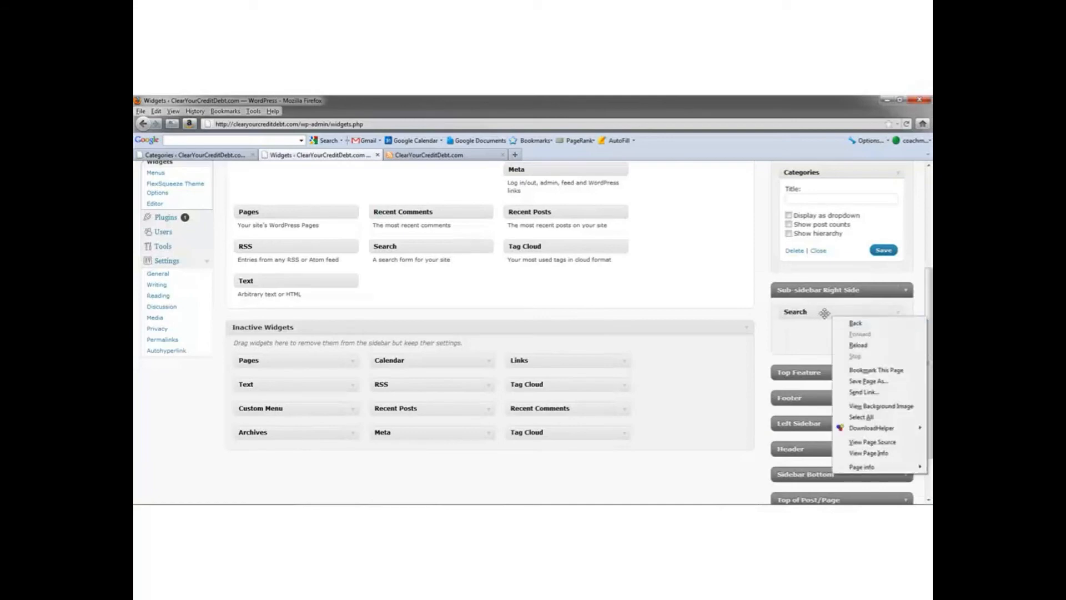
pyautogui.press('Escape')
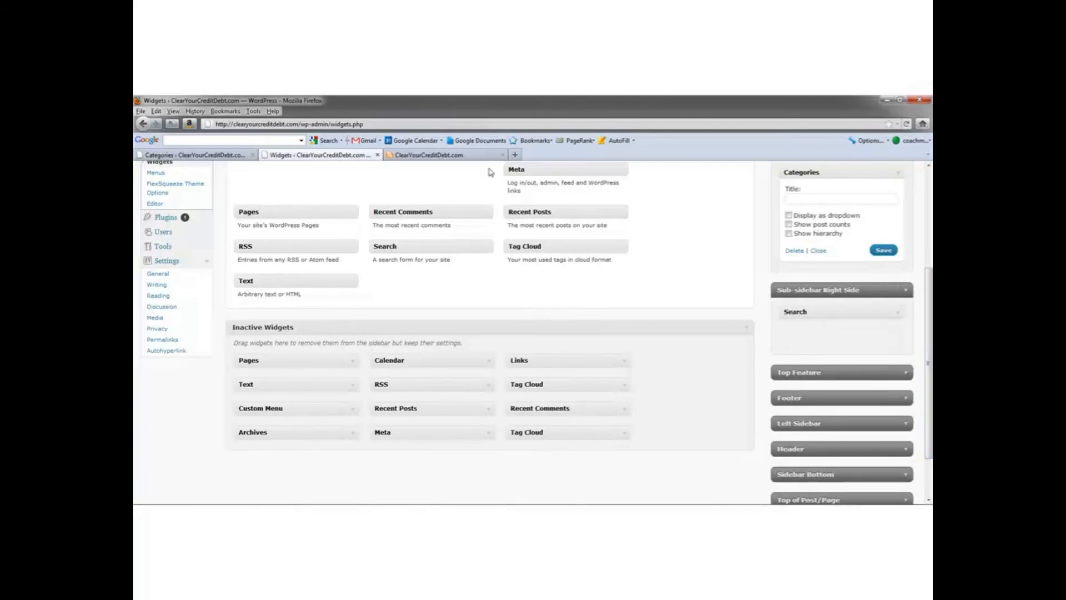
pyautogui.click(443, 156)
# - Add a Text widget titled "Search Our Site:" above the Search widget in Sub-sidebar Right Side and save it
pyautogui.click(351, 157)
pyautogui.moveTo(930, 291); pyautogui.dragTo(930, 261)
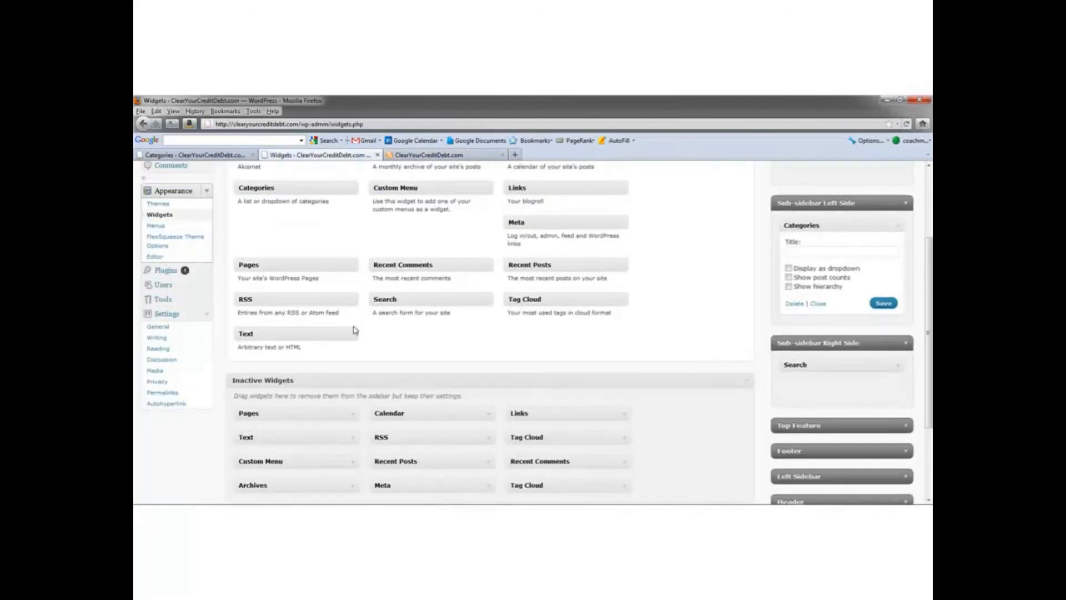
pyautogui.moveTo(298, 334); pyautogui.dragTo(849, 359)
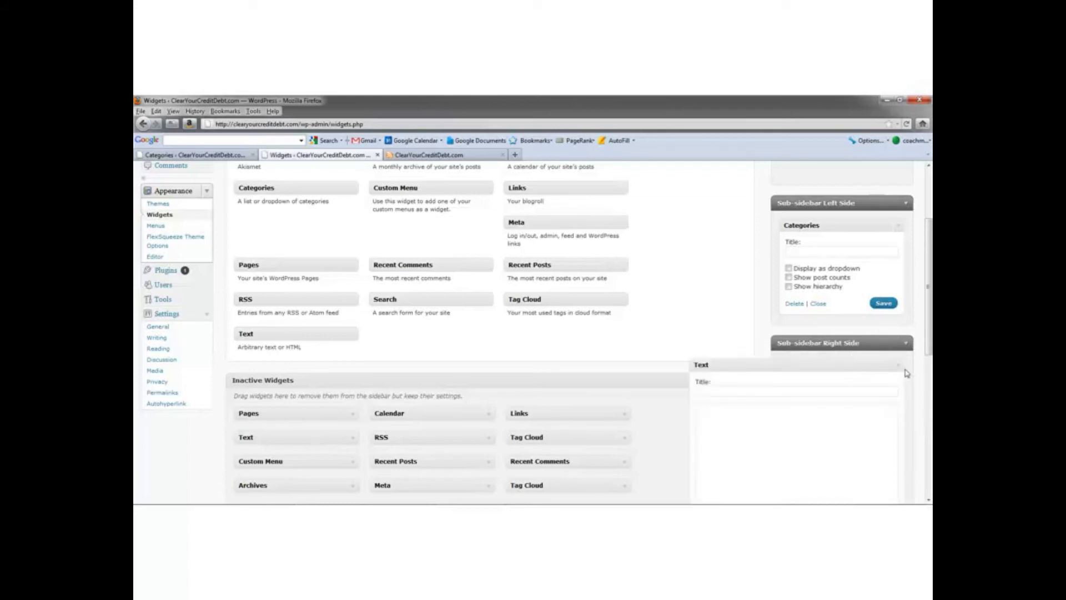
pyautogui.scroll(-3, 722, 315)
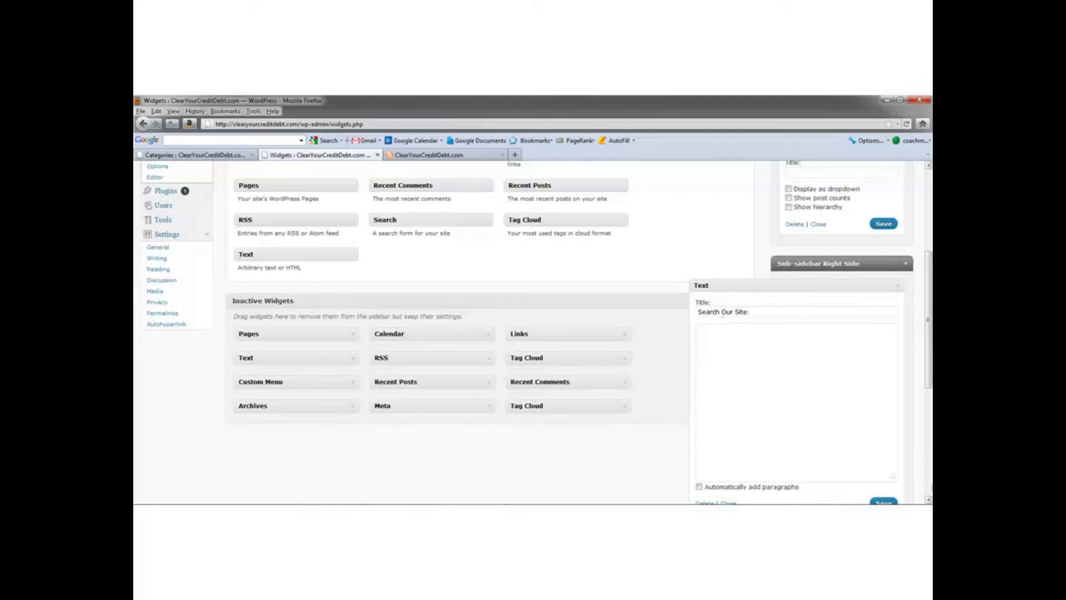
pyautogui.click(883, 502)
# - Reload the live home page and review the sidebar's search heading and overall layout
pyautogui.click(435, 158)
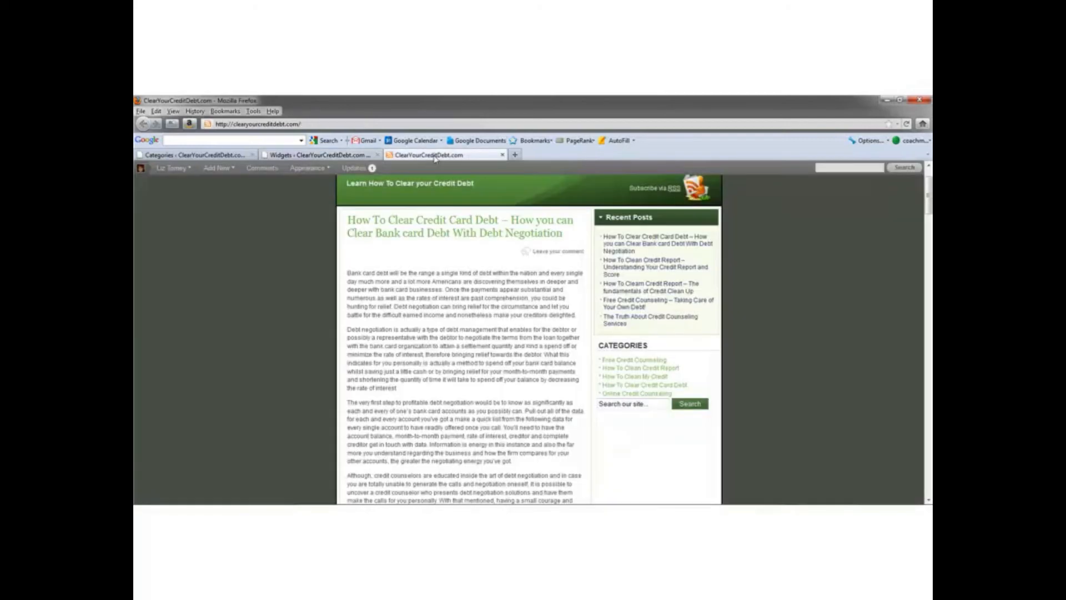
pyautogui.press('F5')
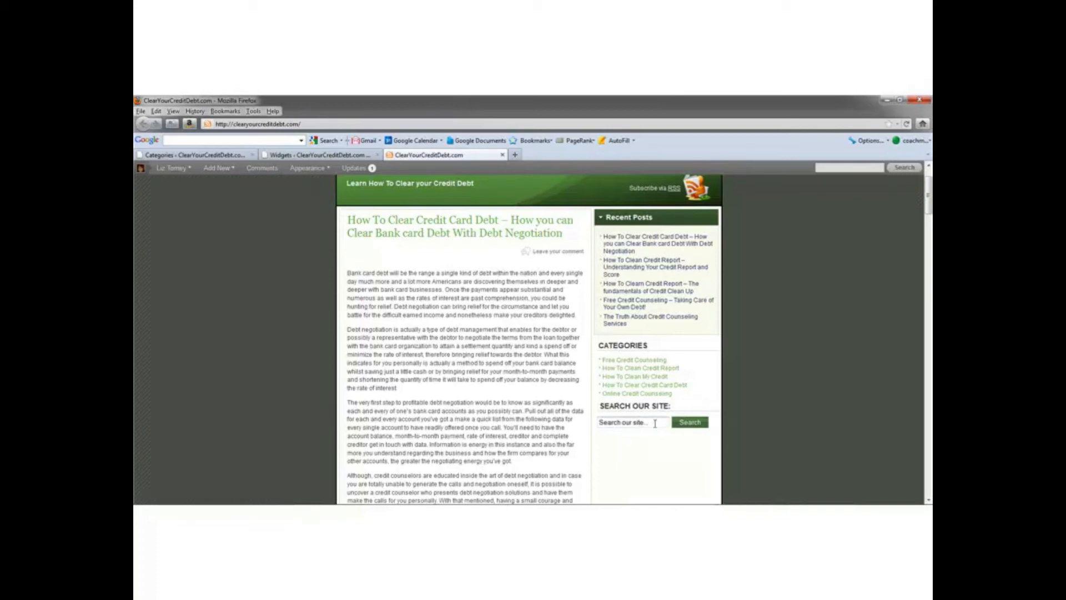
pyautogui.press('F5')
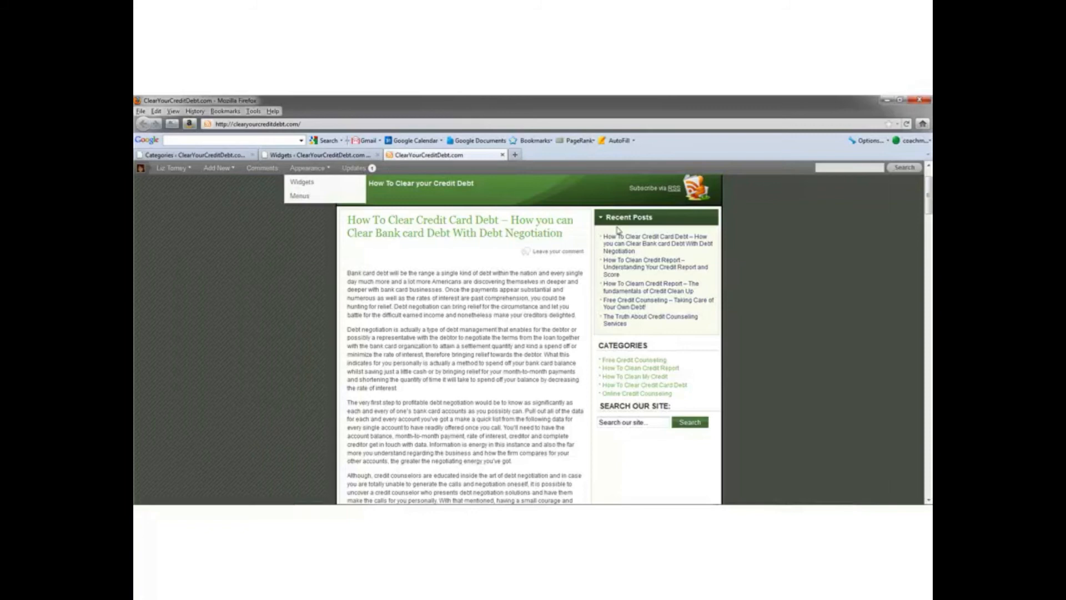
pyautogui.moveTo(931, 201); pyautogui.dragTo(929, 189)
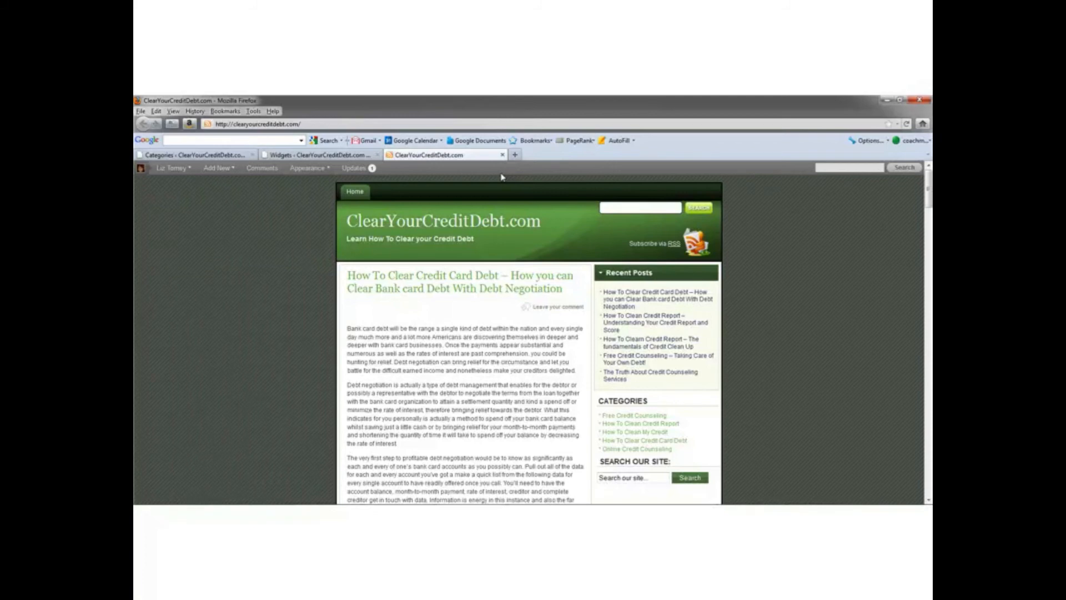
# - Examine the URL slug of the top How To Clear Credit Card Debt post, permanently keeping the current Windows color scheme, and return to the home page
pyautogui.click(447, 287)
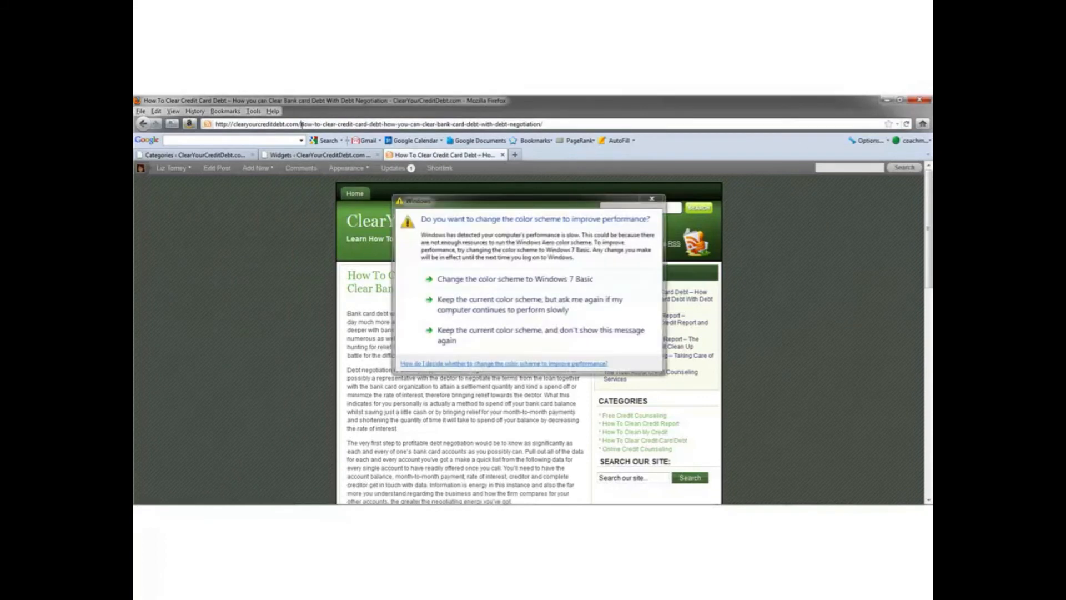
pyautogui.moveTo(302, 124); pyautogui.dragTo(526, 124)
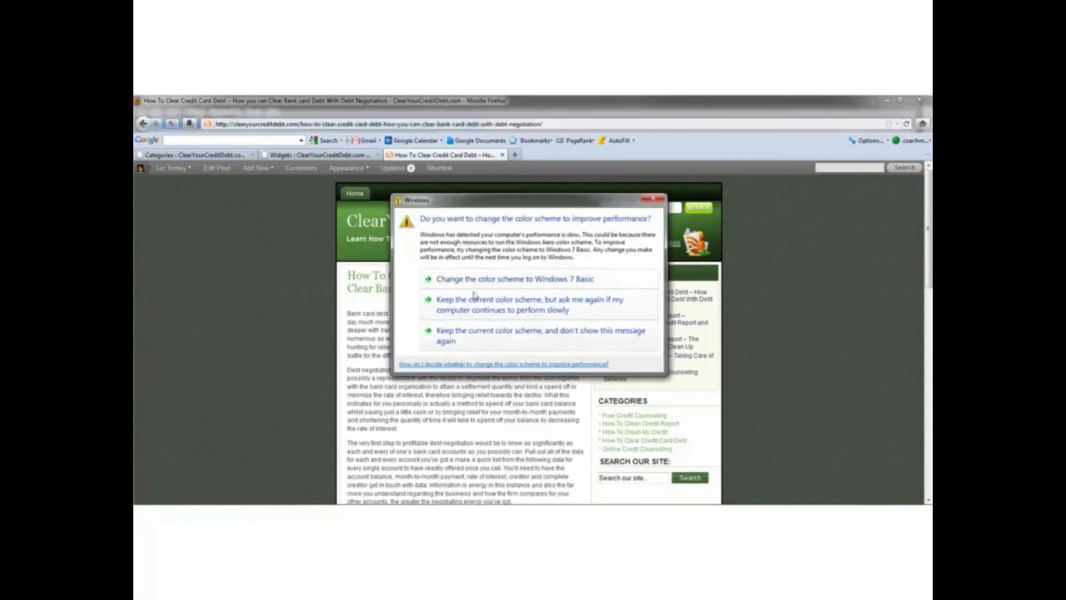
pyautogui.click(465, 339)
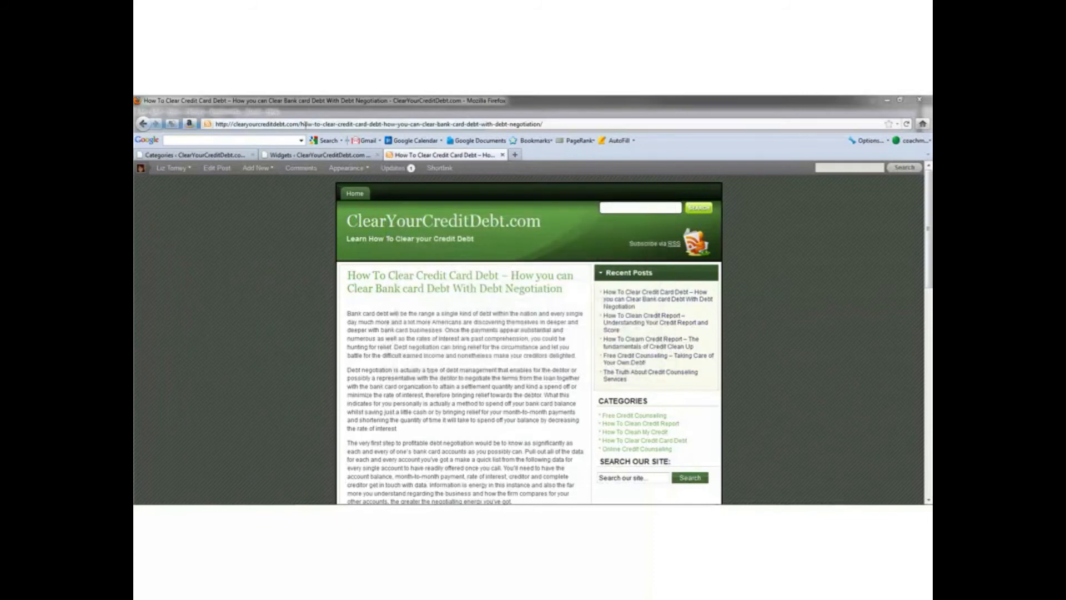
pyautogui.moveTo(302, 124); pyautogui.dragTo(543, 124)
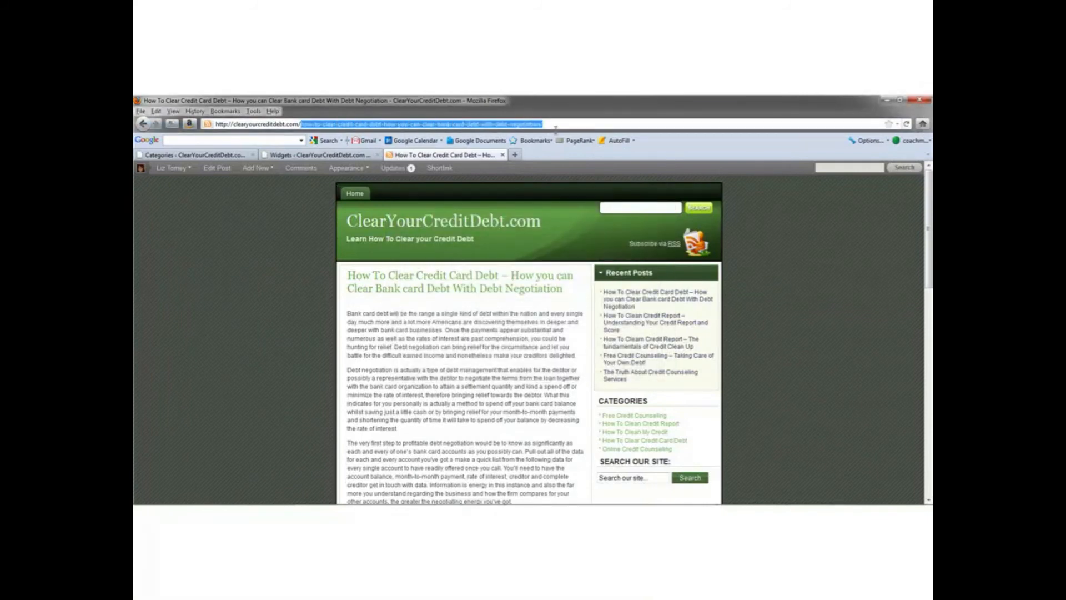
pyautogui.click(354, 196)
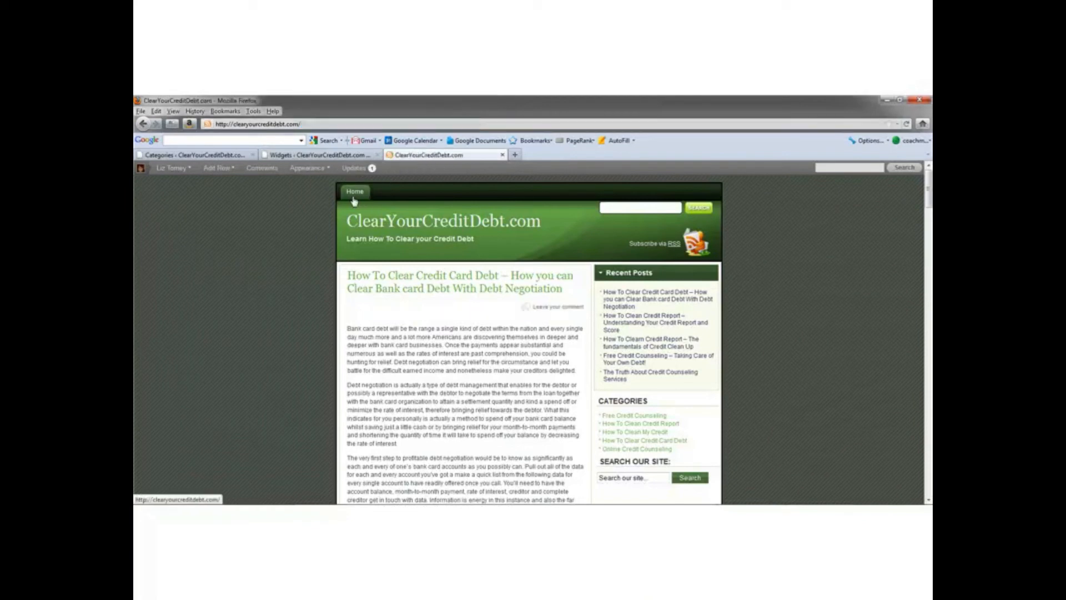
# - Review the site information, cookie and advertiser fields of SERP Rank's Privacy Policy Generator form
pyautogui.moveTo(928, 189)
pyautogui.mouseDown()
pyautogui.moveTo(908, 292)
pyautogui.moveTo(921, 373)
pyautogui.moveTo(907, 488)
pyautogui.moveTo(927, 189)
pyautogui.mouseUp()
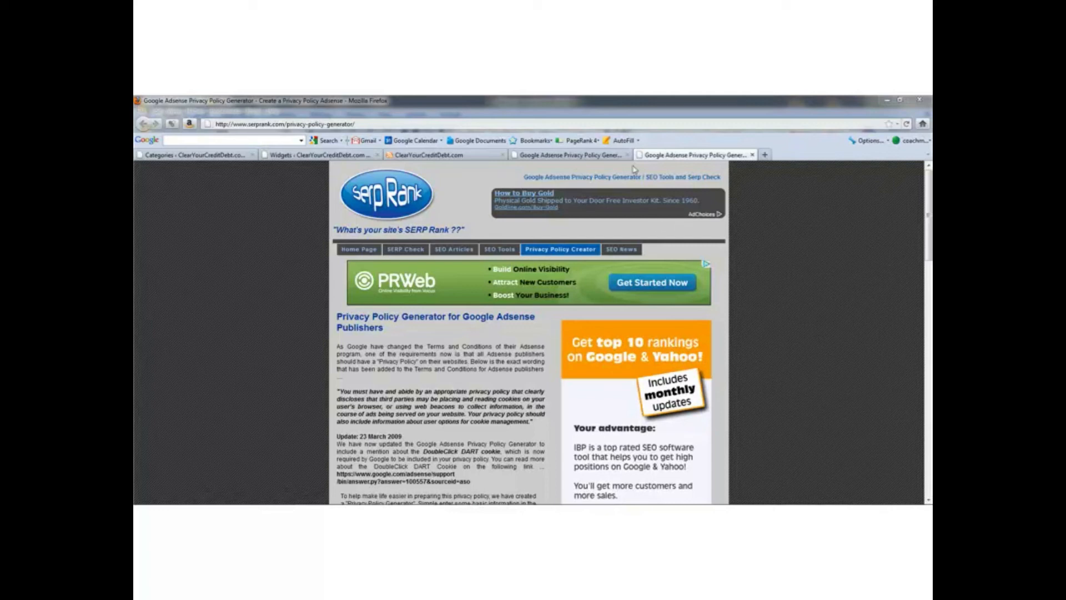
pyautogui.scroll(-10, 900, 239)
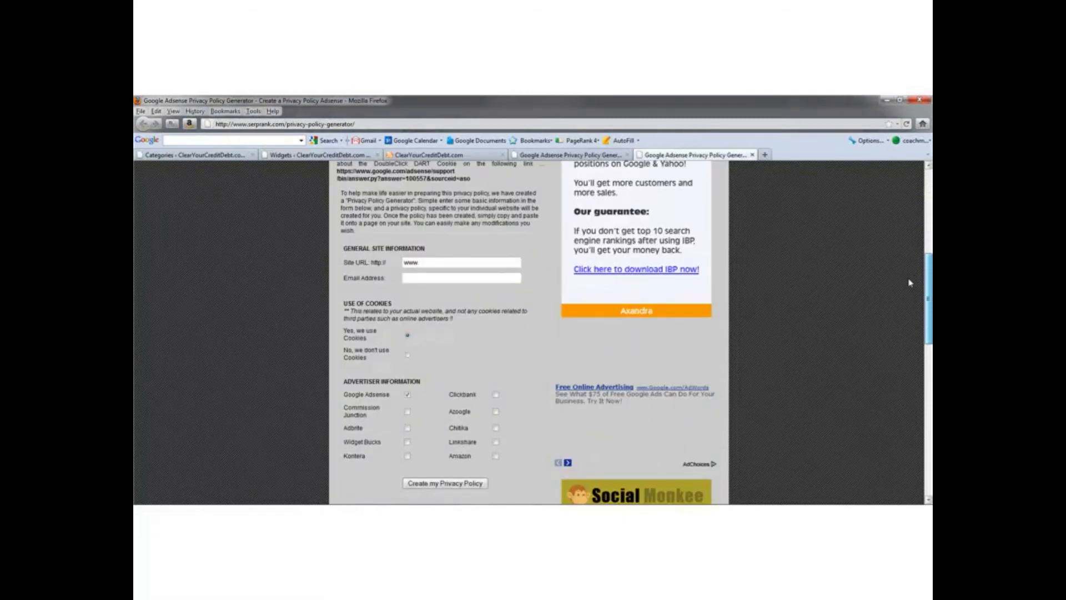
pyautogui.scroll(-4, 908, 289)
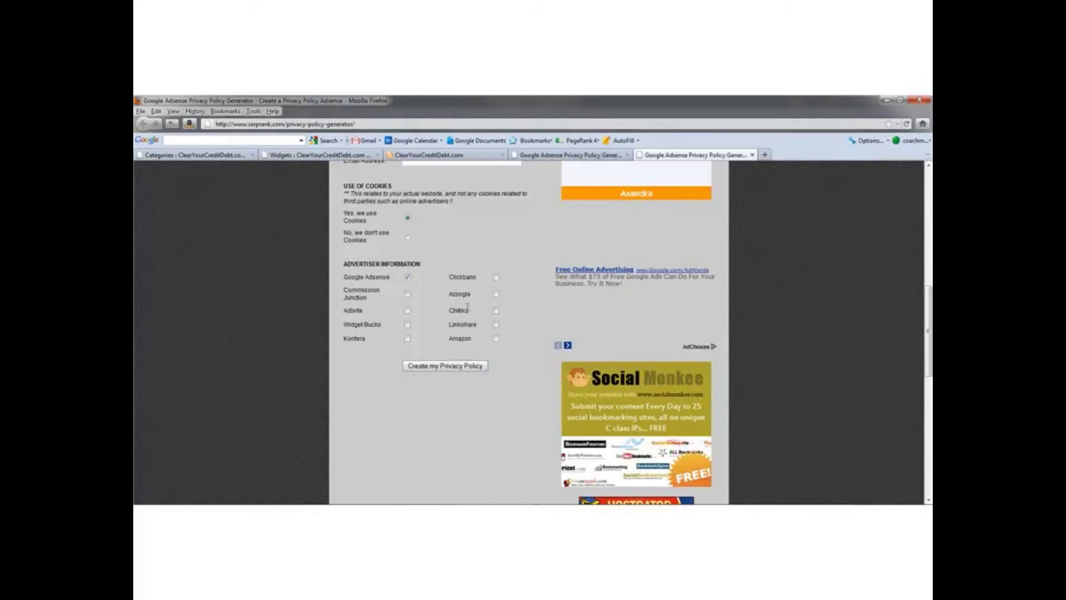
pyautogui.scroll(10, 920, 338)
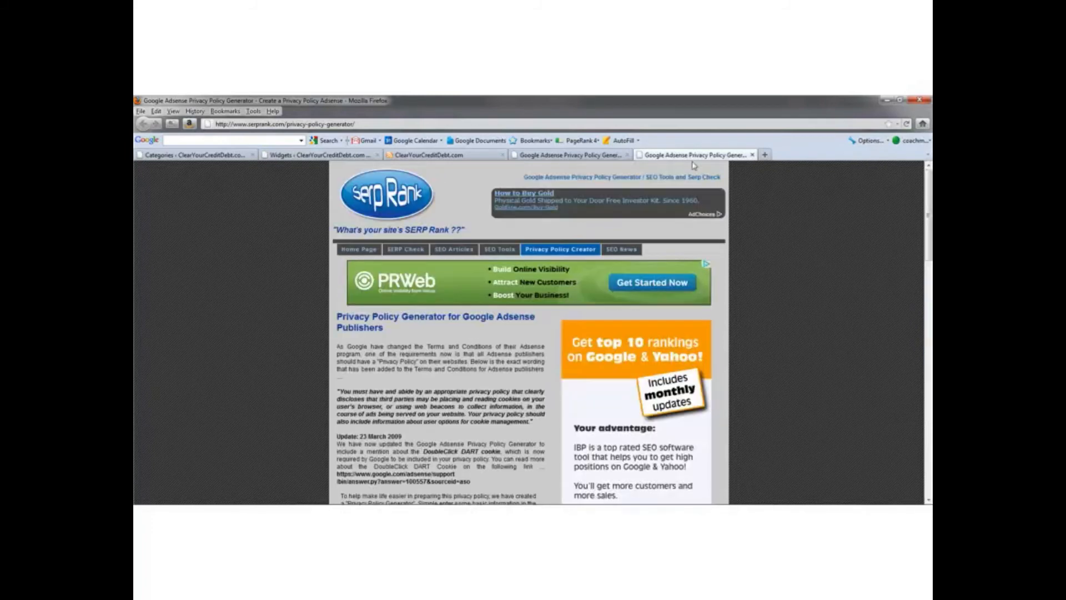
pyautogui.click(551, 156)
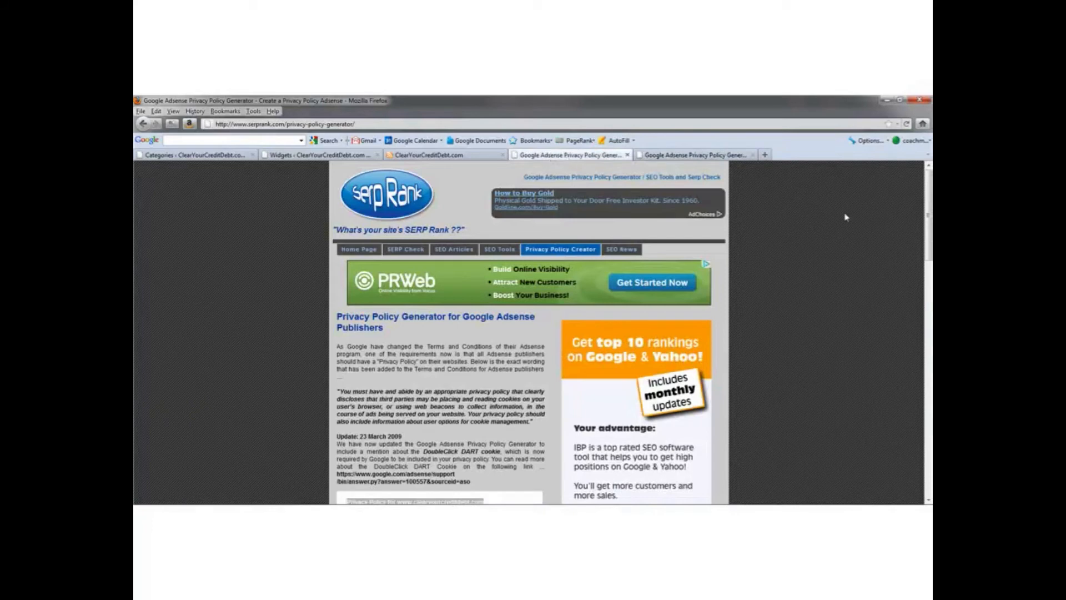
pyautogui.scroll(-5, 907, 268)
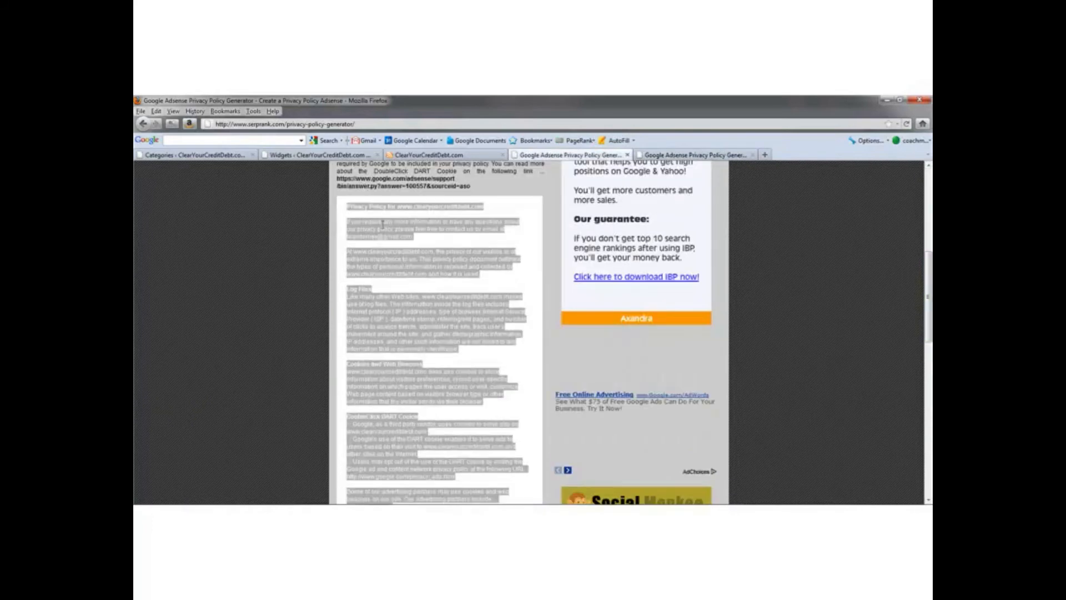
pyautogui.rightClick(382, 225)
pyautogui.click(406, 234)
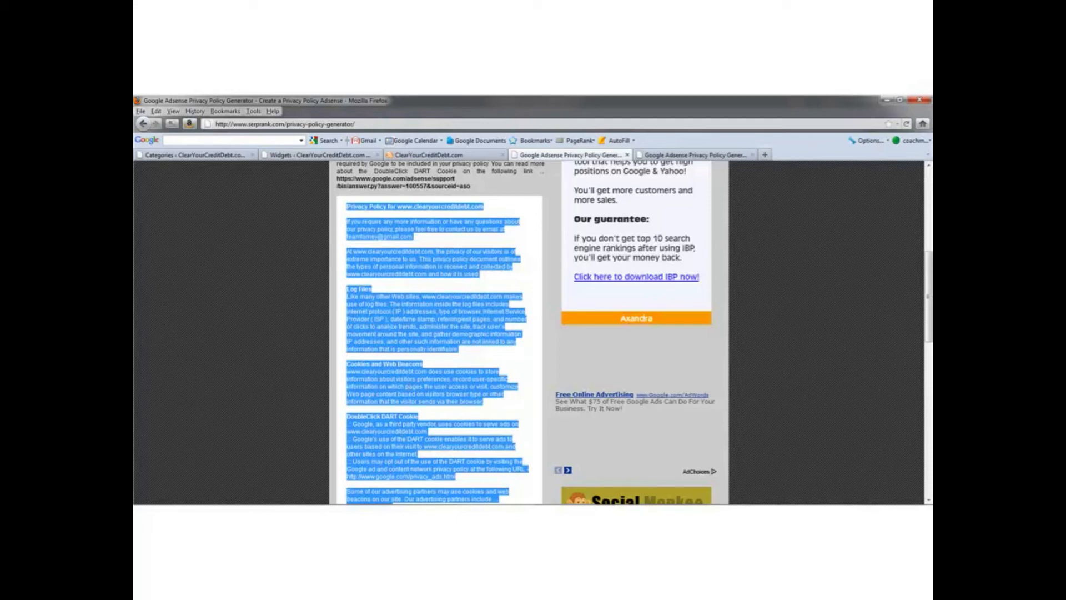
# - Return to the WordPress admin and start a new page from the Pages list
pyautogui.click(200, 155)
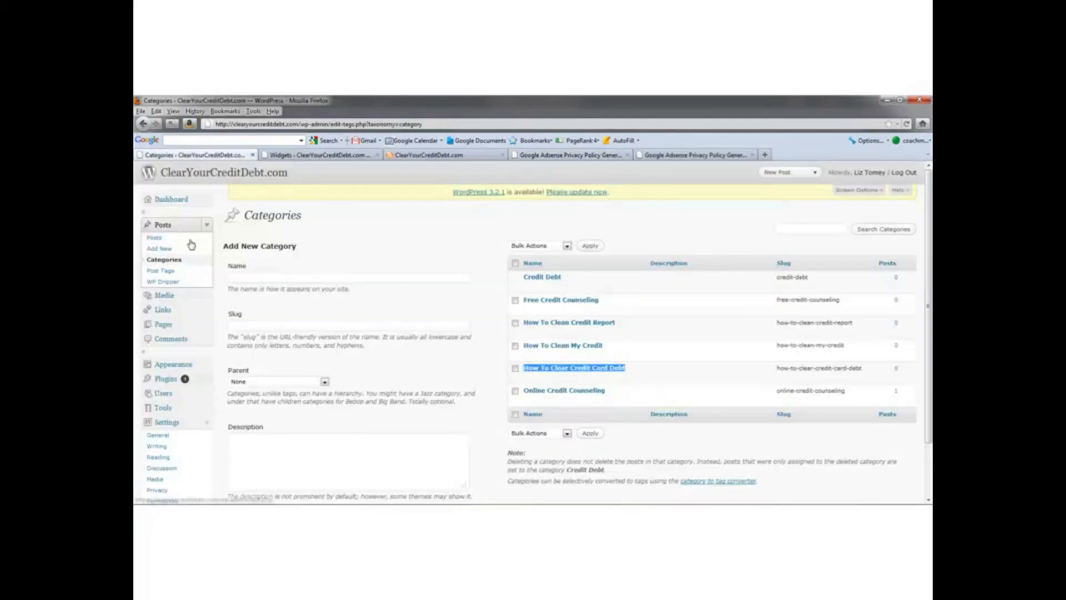
pyautogui.click(164, 326)
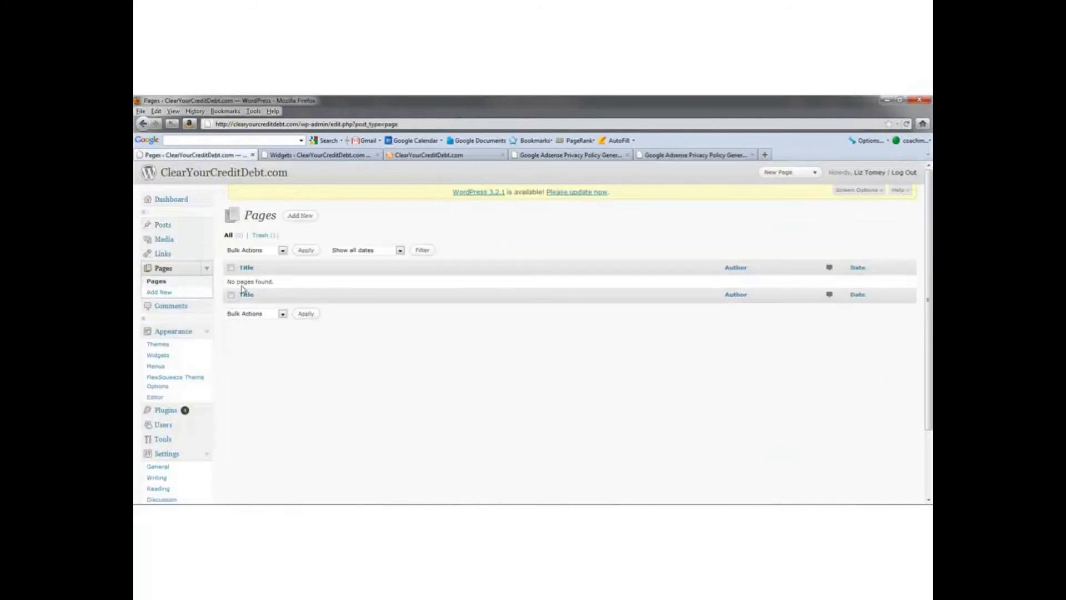
pyautogui.click(294, 217)
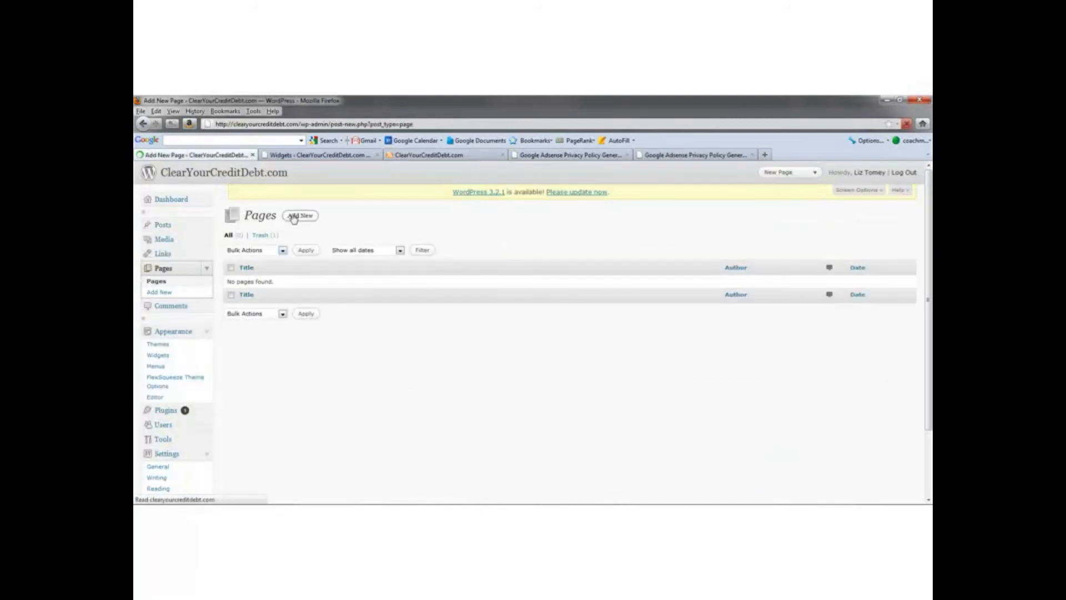
# - Title the new page Privacy Policy, paste the copied policy text as its content and publish it
pyautogui.write('Privacy Policy')
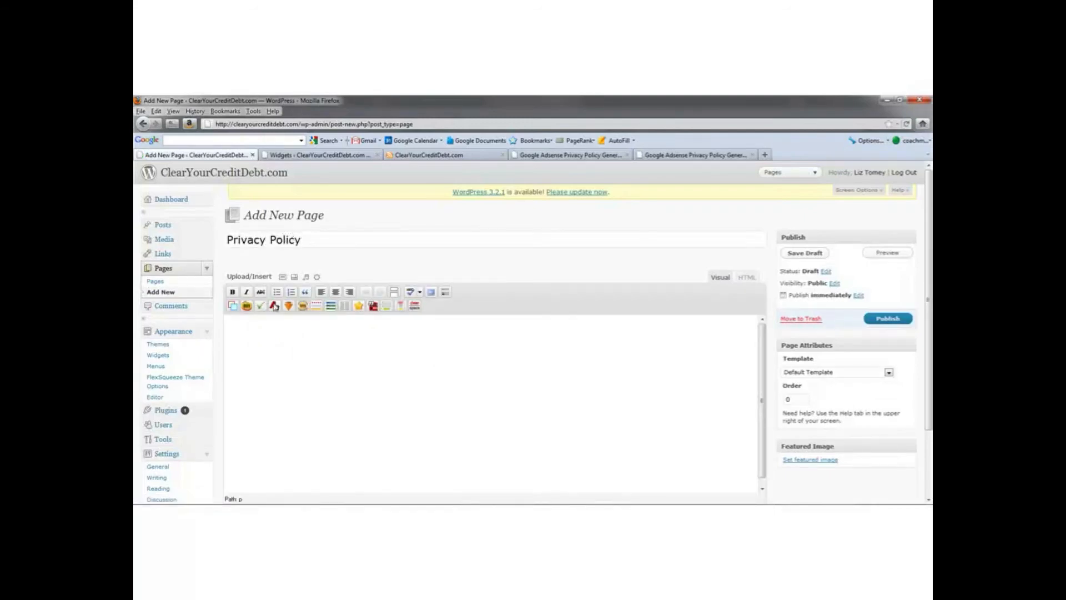
pyautogui.click(245, 341)
pyautogui.rightClick(246, 341)
pyautogui.click(284, 384)
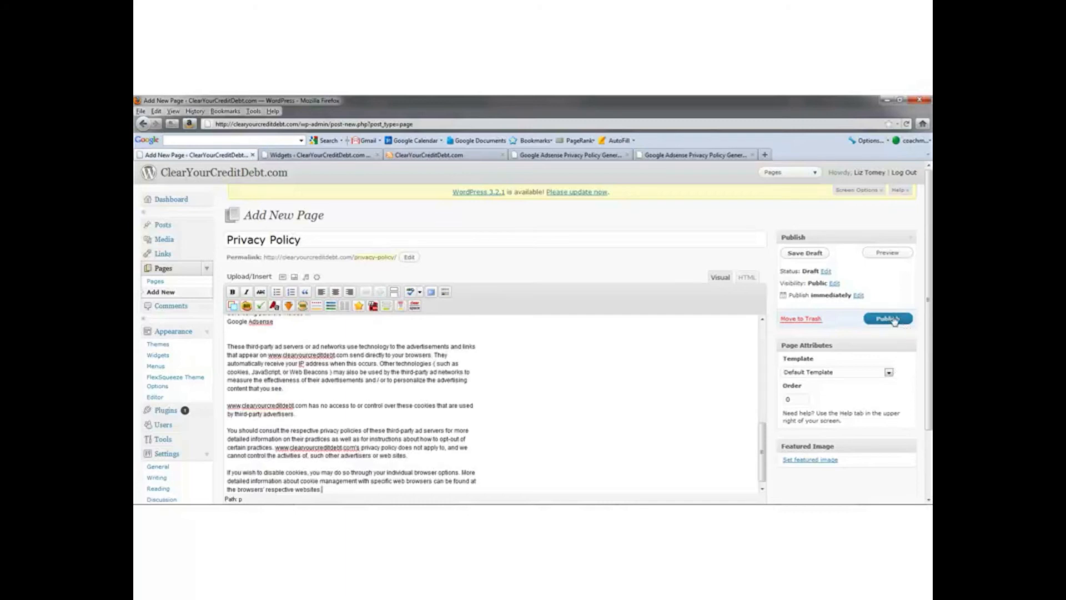
pyautogui.click(891, 319)
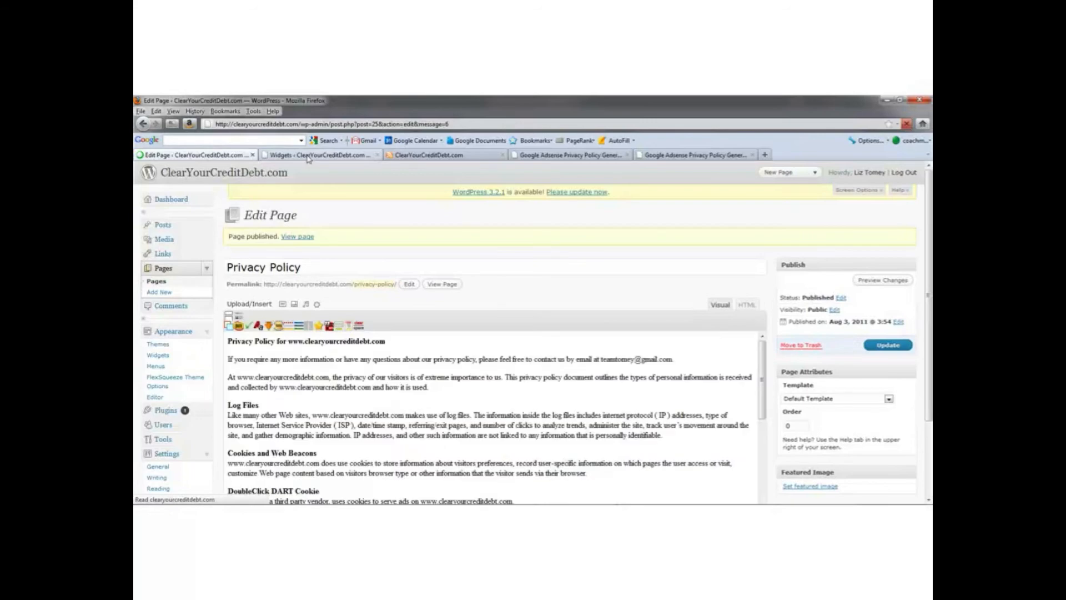
# - Reload the live site, review the published Privacy Policy page from start to end, and return to the home page
pyautogui.click(422, 155)
pyautogui.press('F5')
pyautogui.click(398, 195)
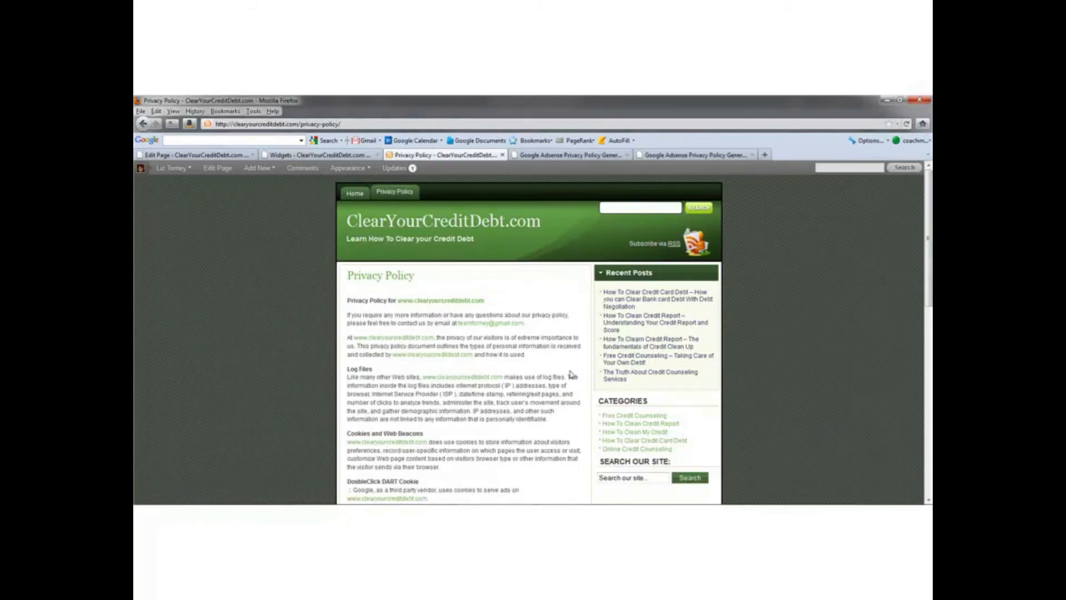
pyautogui.scroll(-6, 928, 218)
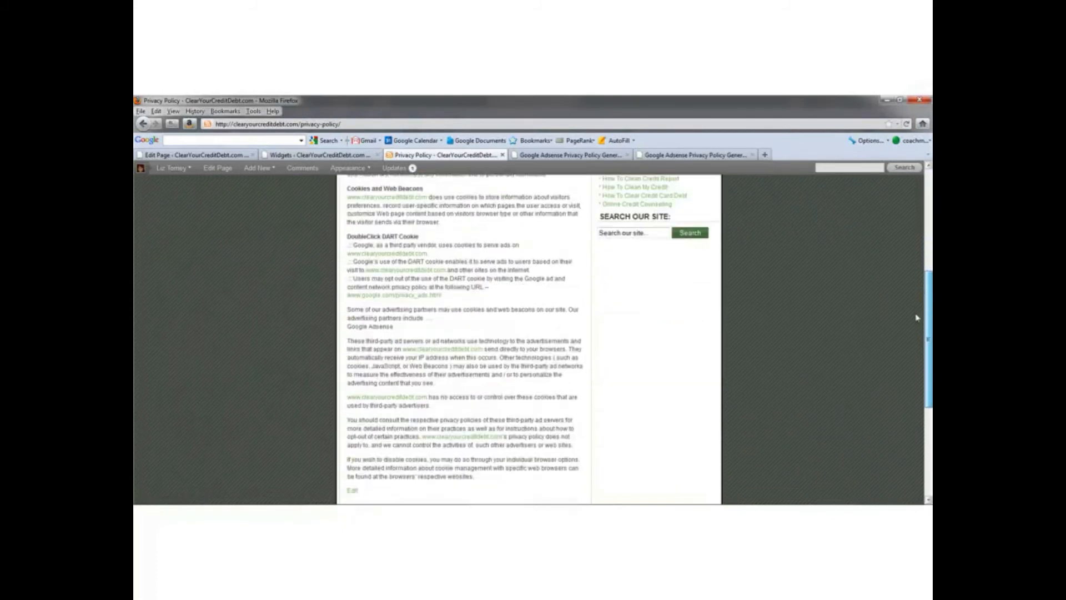
pyautogui.scroll(6, 927, 271)
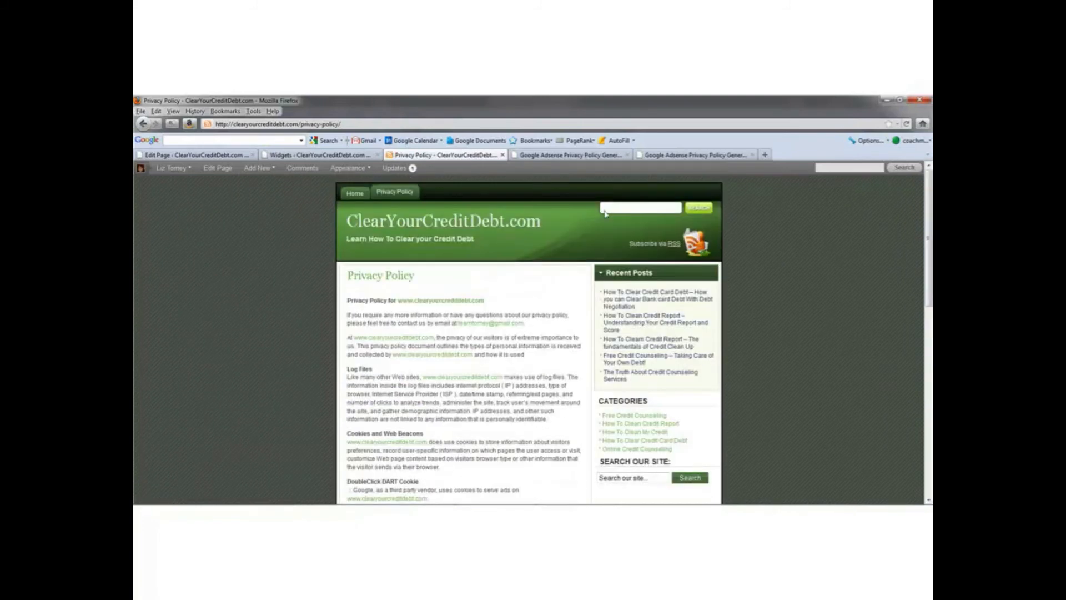
pyautogui.click(352, 193)
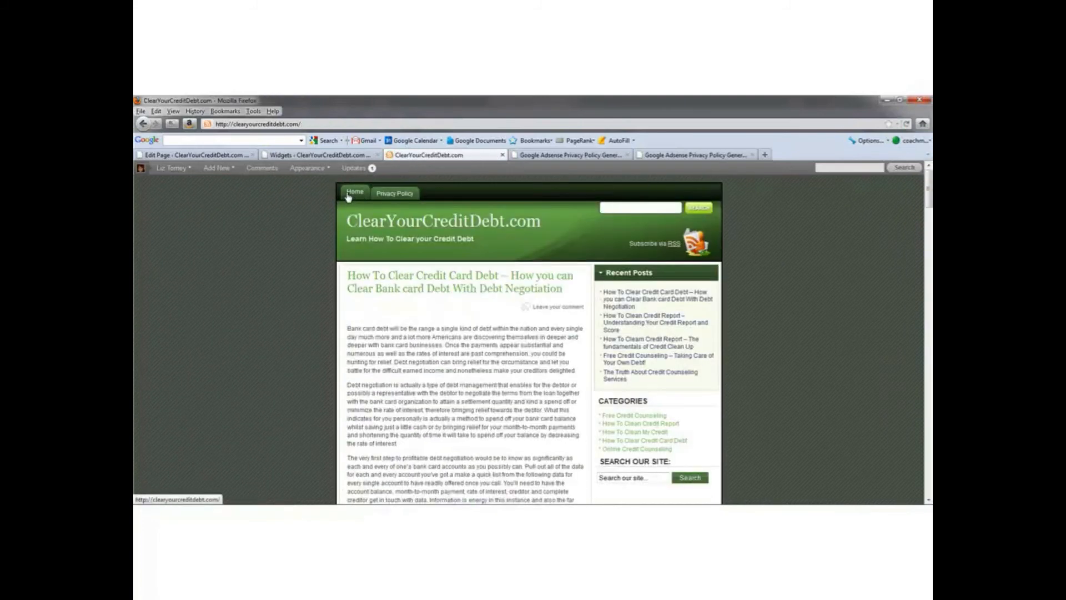
# - Close the Widgets page and open the AdSense publisher ID setting in the FlexSqueeze theme options
pyautogui.click(312, 158)
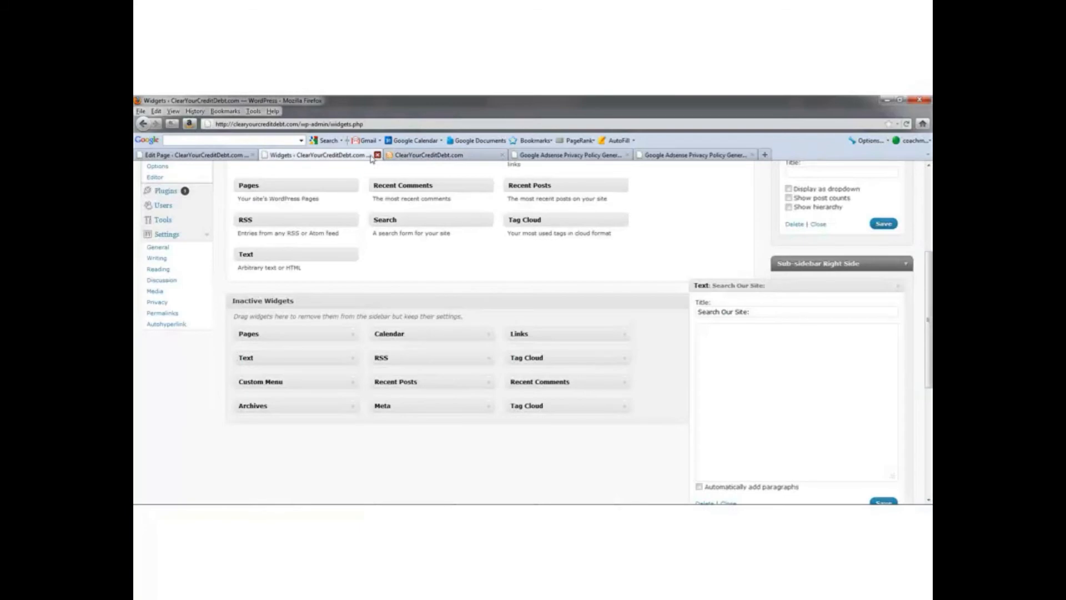
pyautogui.click(378, 155)
pyautogui.click(203, 156)
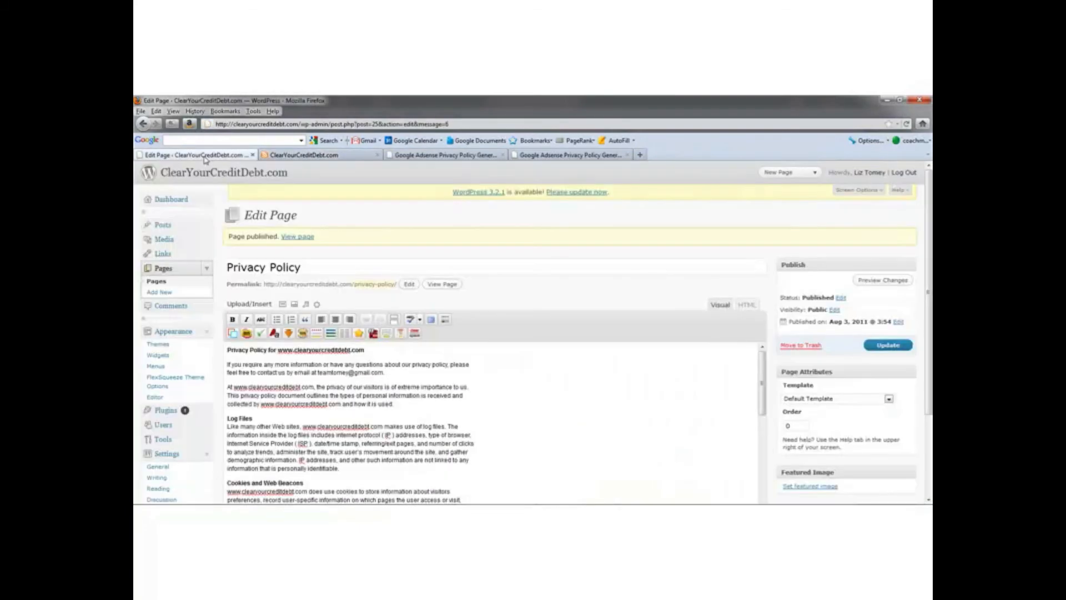
pyautogui.click(207, 271)
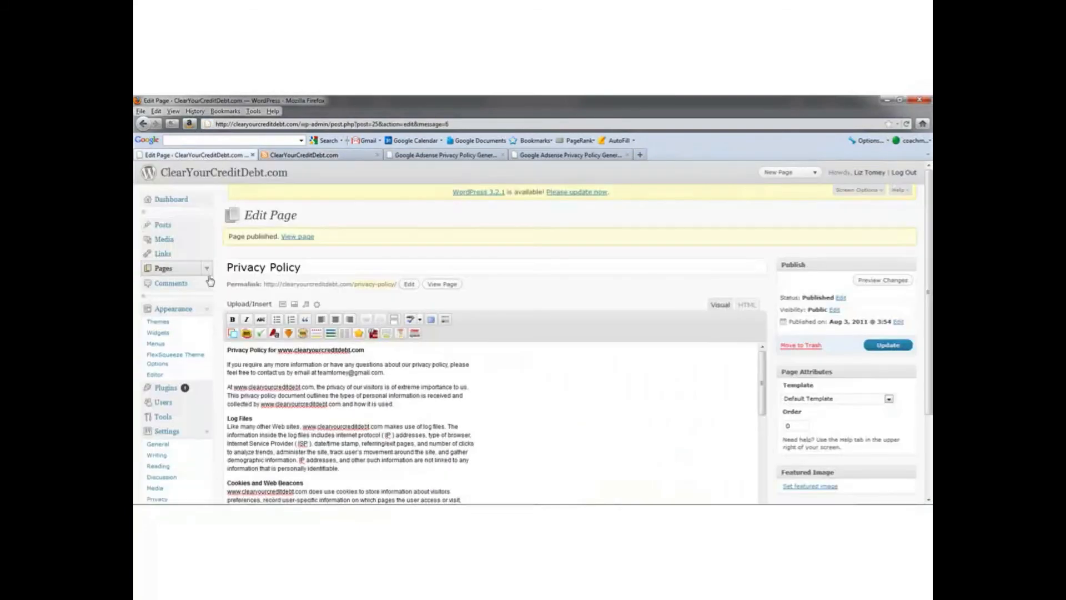
pyautogui.click(162, 361)
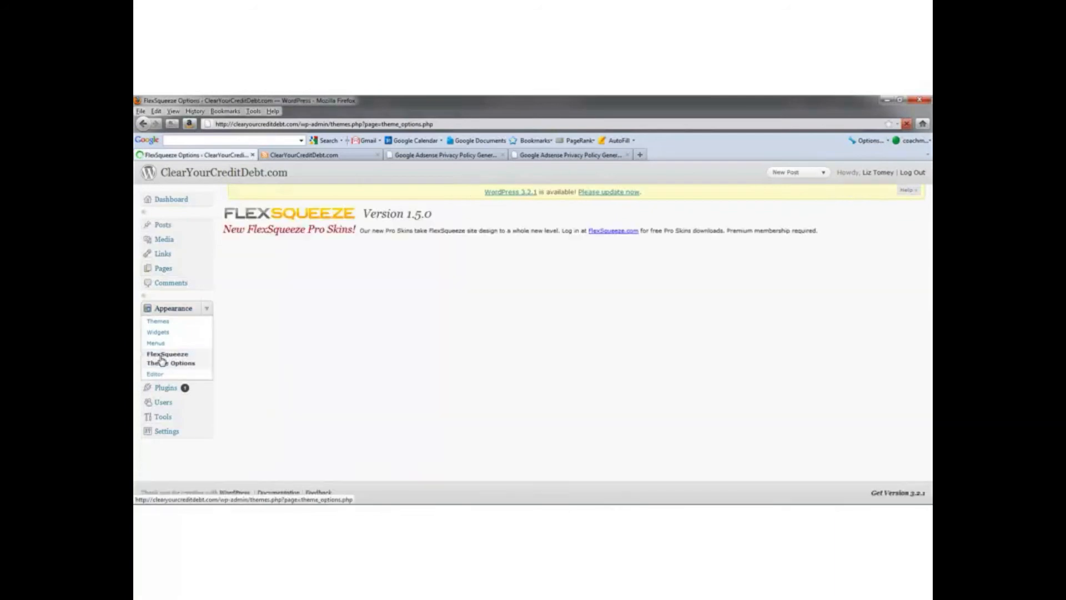
pyautogui.moveTo(928, 192); pyautogui.dragTo(929, 214)
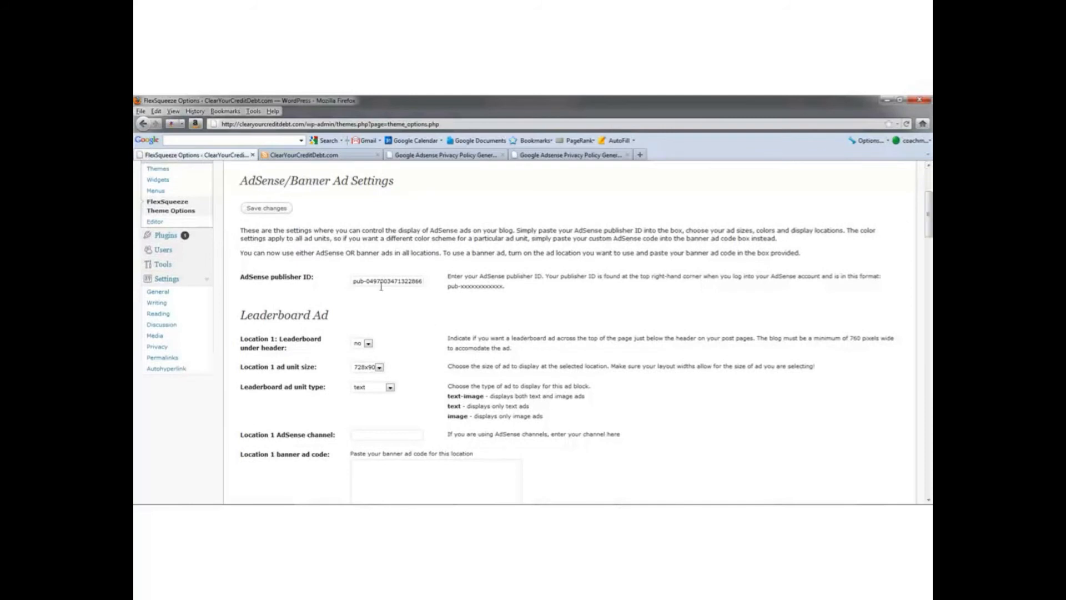
pyautogui.moveTo(351, 283); pyautogui.dragTo(438, 290)
pyautogui.click(356, 322)
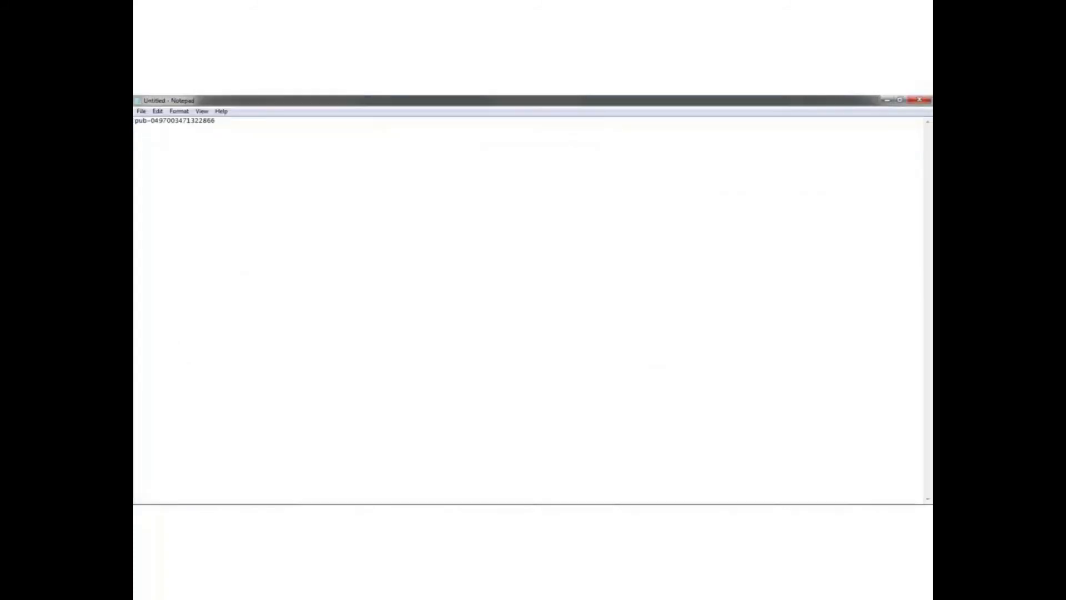
# - Close the untitled Notepad document holding the AdSense publisher ID without saving it
pyautogui.rightClick(572, 516)
pyautogui.click(569, 491)
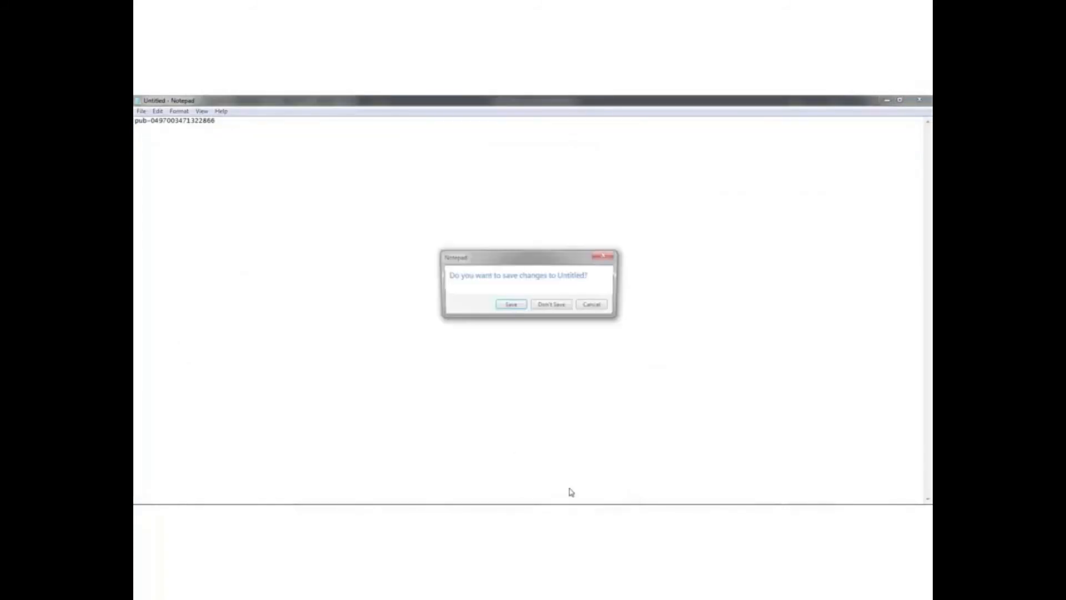
pyautogui.click(515, 308)
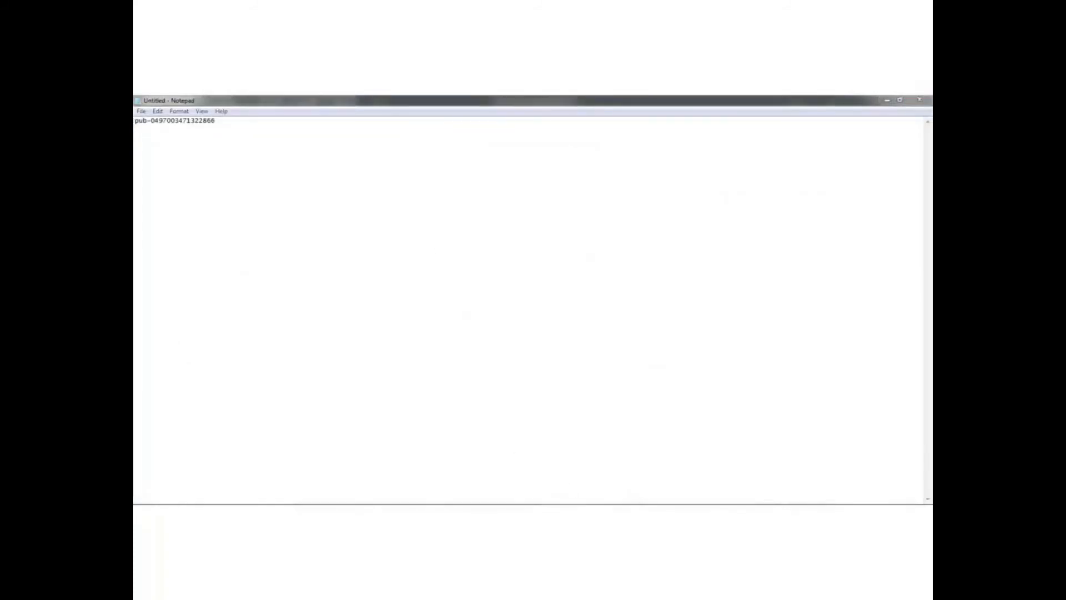
pyautogui.click(667, 123)
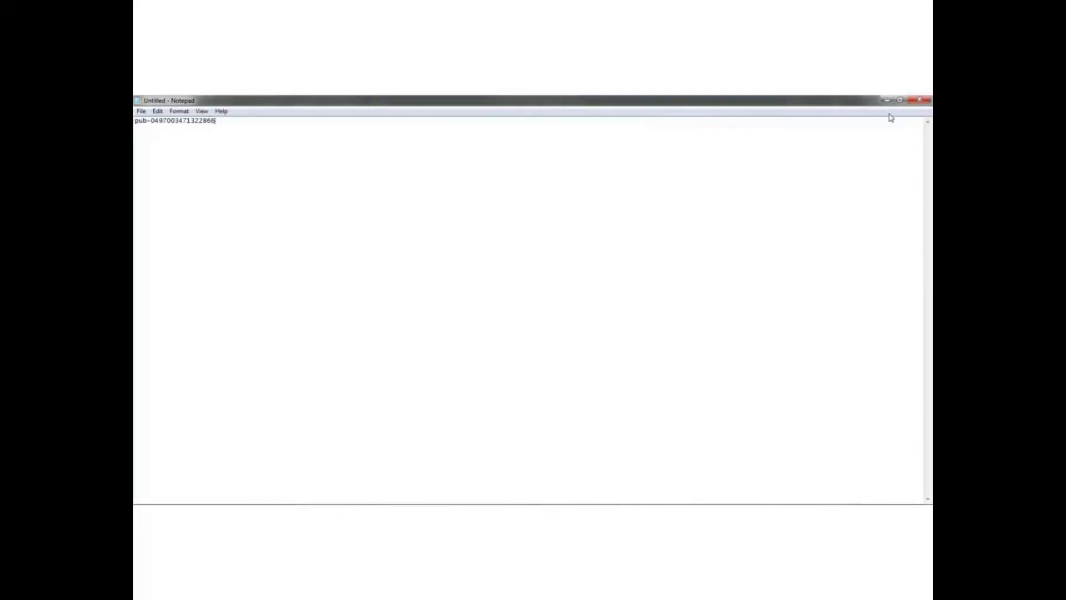
pyautogui.click(920, 100)
pyautogui.click(539, 307)
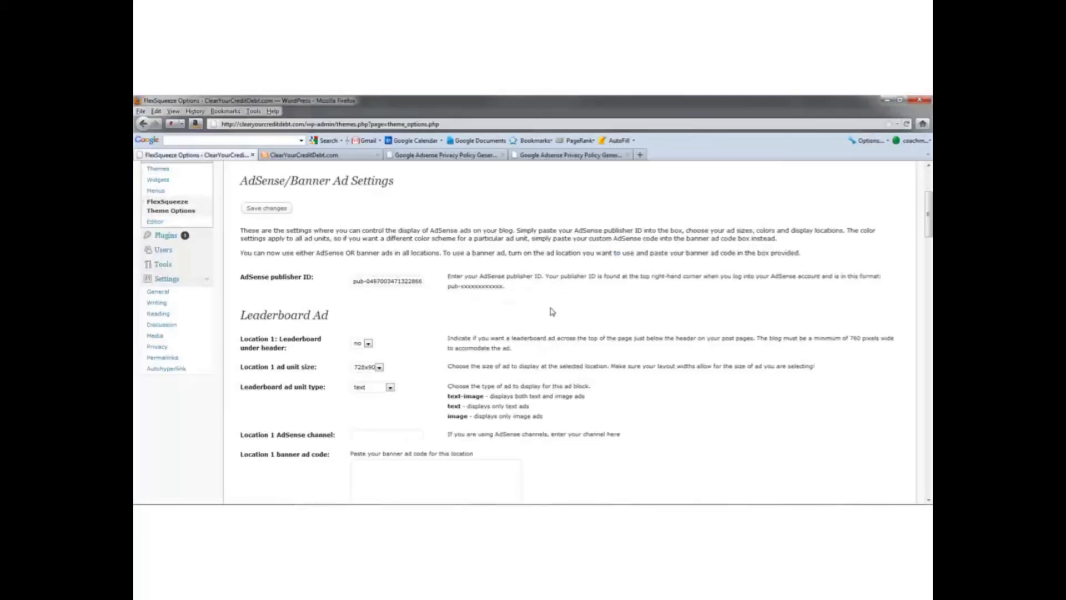
# - Set the Location 1 leaderboard ad under the header to yes, and check that area on the live home page
pyautogui.click(358, 345)
pyautogui.click(359, 361)
pyautogui.click(312, 159)
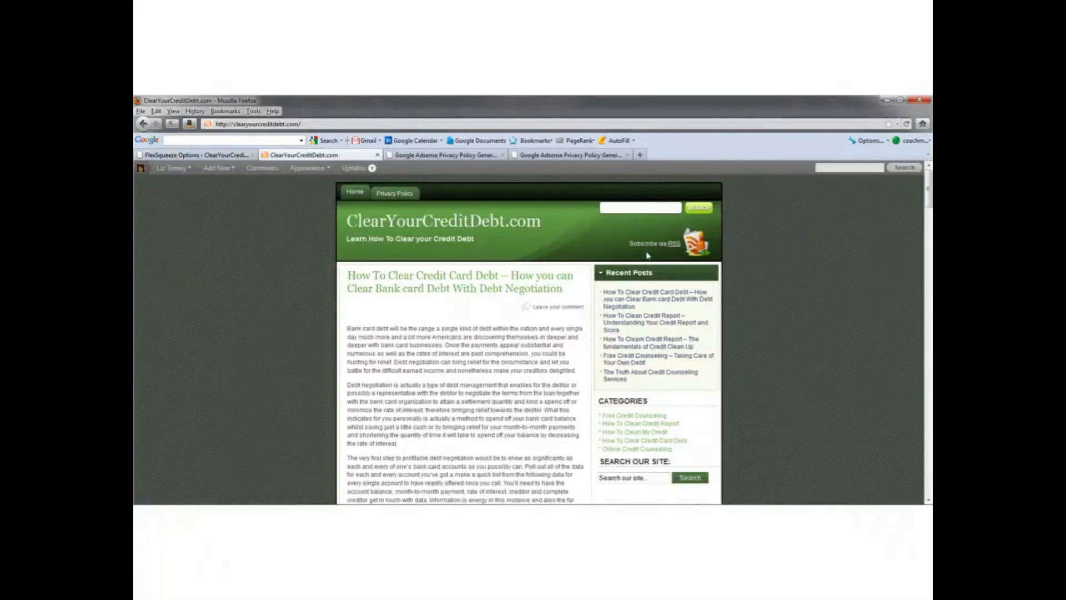
pyautogui.click(222, 154)
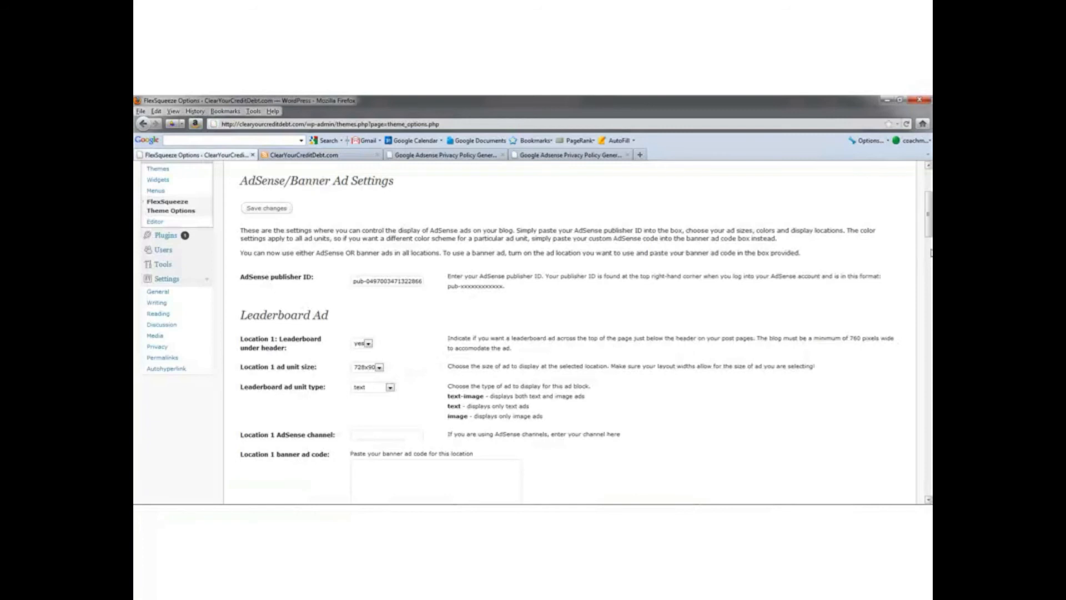
# - Set the Location 2 ad block for the top of the right sidebar to yes and choose its ad unit type
pyautogui.moveTo(929, 230); pyautogui.dragTo(929, 261)
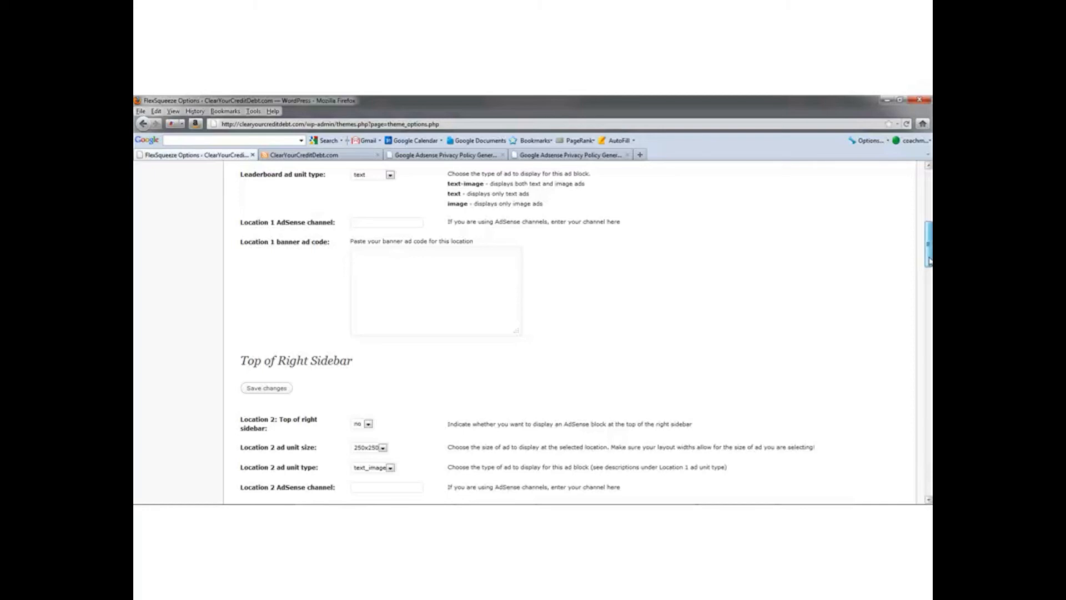
pyautogui.moveTo(929, 262); pyautogui.dragTo(920, 290)
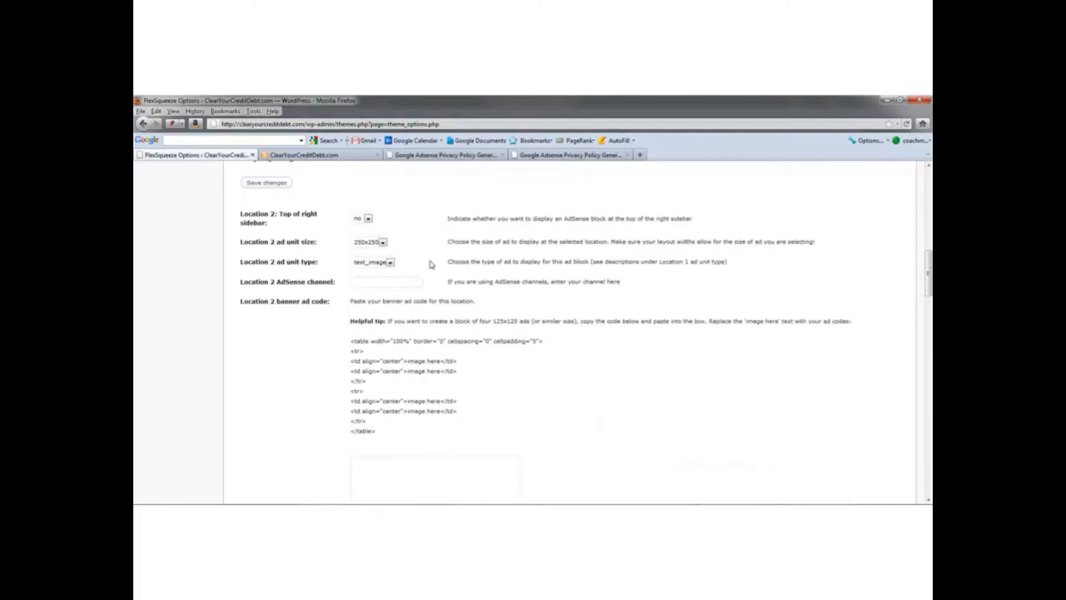
pyautogui.click(369, 220)
pyautogui.click(368, 239)
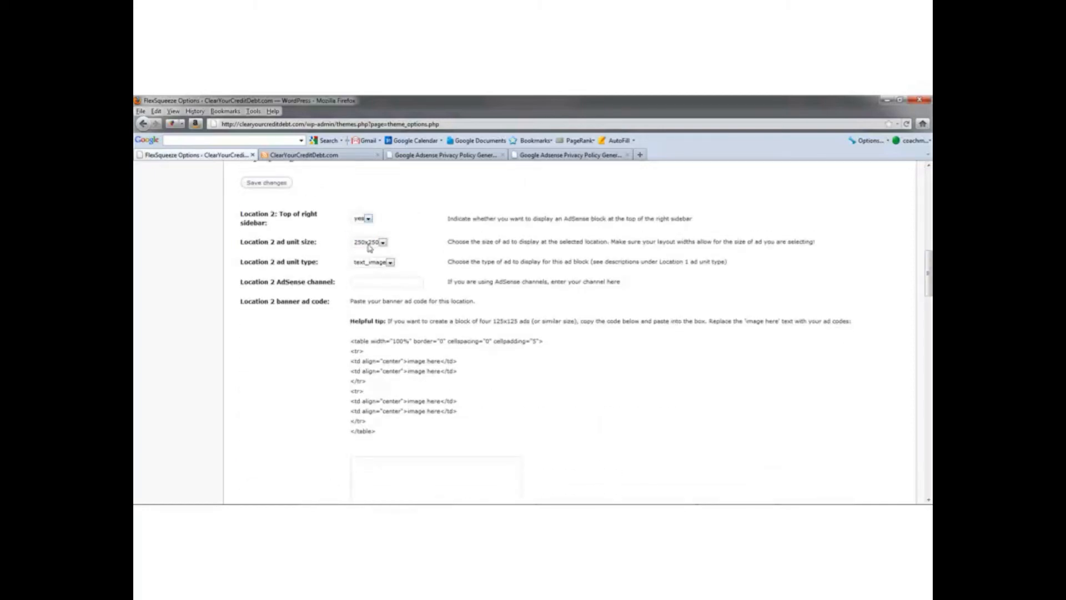
pyautogui.click(390, 264)
pyautogui.click(391, 272)
# - Set the Location 6 ad block at the bottom of each post to yes and save the AdSense settings
pyautogui.moveTo(928, 293); pyautogui.dragTo(890, 466)
pyautogui.click(368, 272)
pyautogui.click(362, 292)
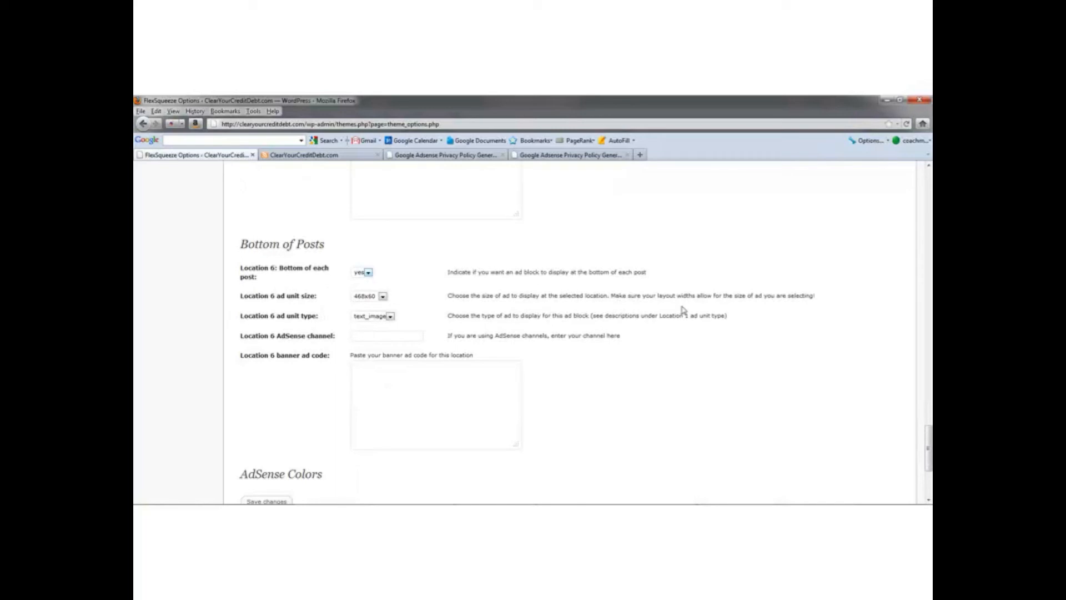
pyautogui.moveTo(928, 449); pyautogui.dragTo(923, 485)
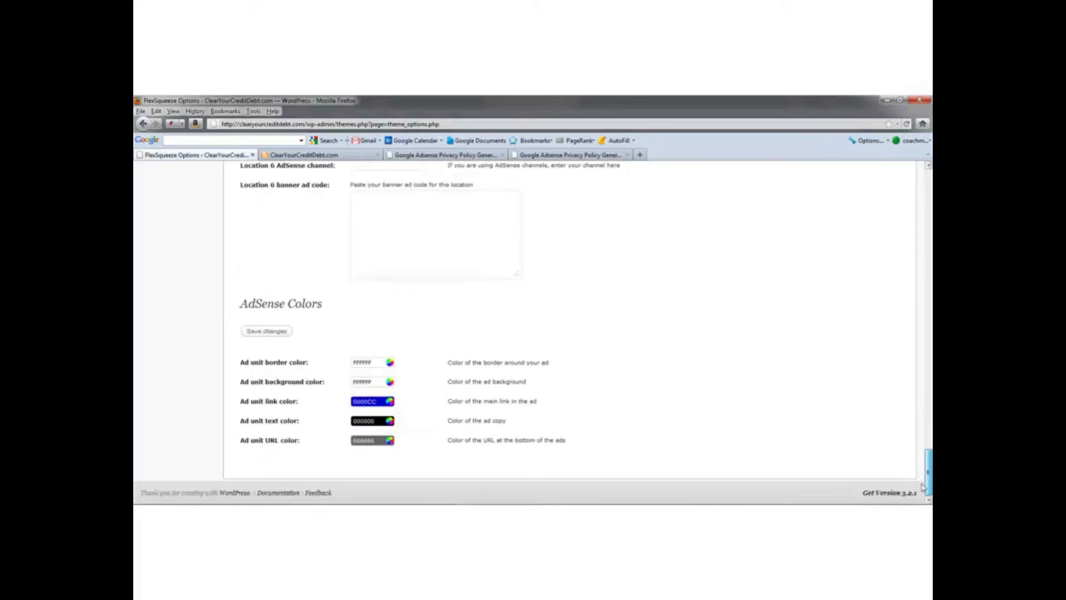
pyautogui.scroll(15, 923, 486)
pyautogui.click(268, 361)
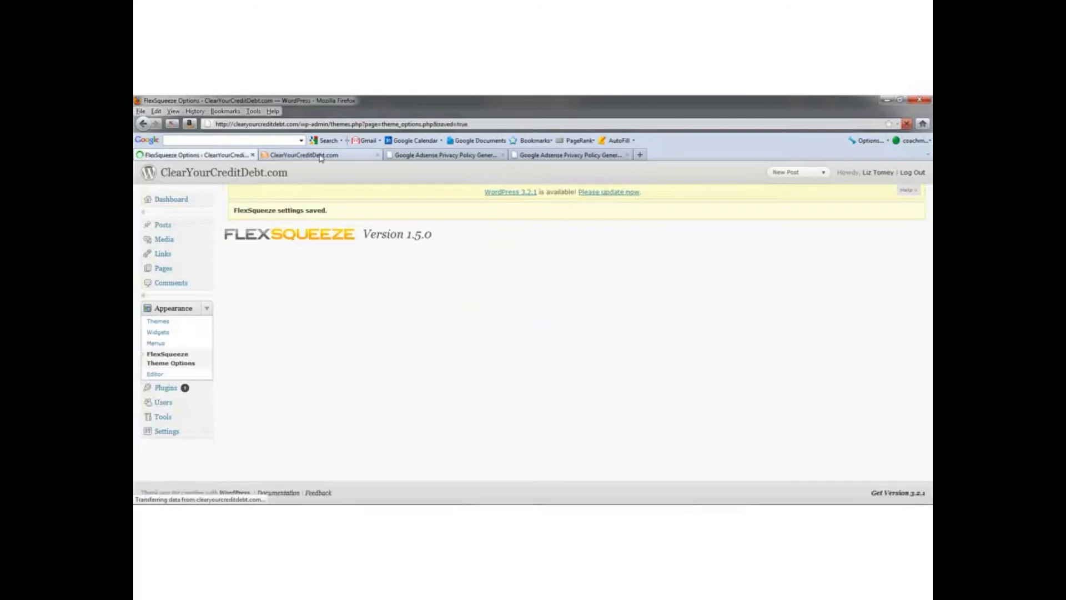
# - Examine the ad placements on the reloaded home page and on the How To Clean Credit Report – Understanding Your Credit Report and Score post
pyautogui.click(320, 156)
pyautogui.press('F5')
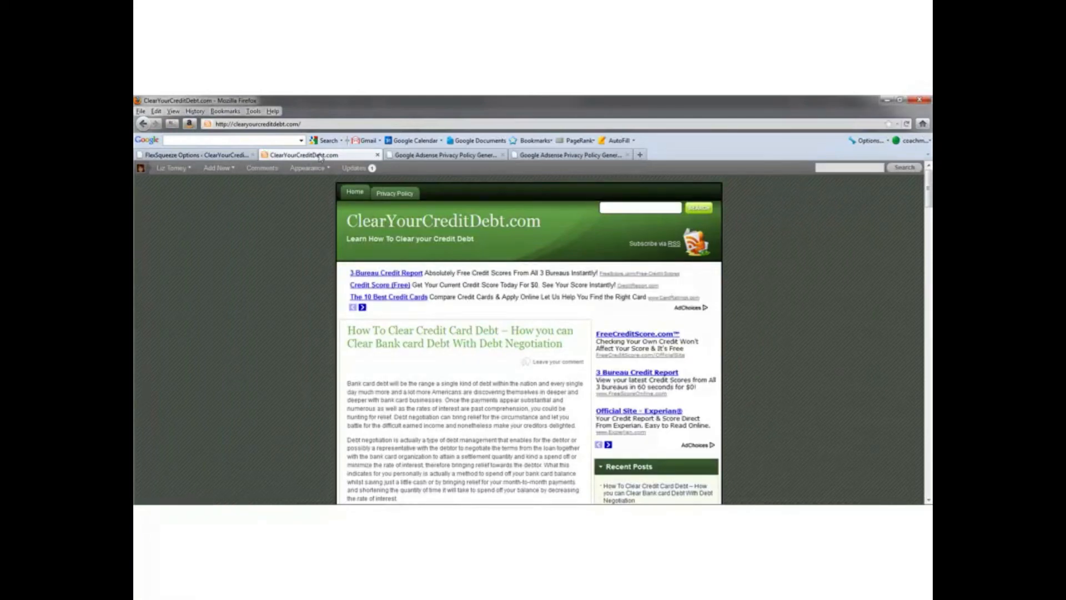
pyautogui.moveTo(928, 205); pyautogui.dragTo(910, 276)
pyautogui.click(452, 282)
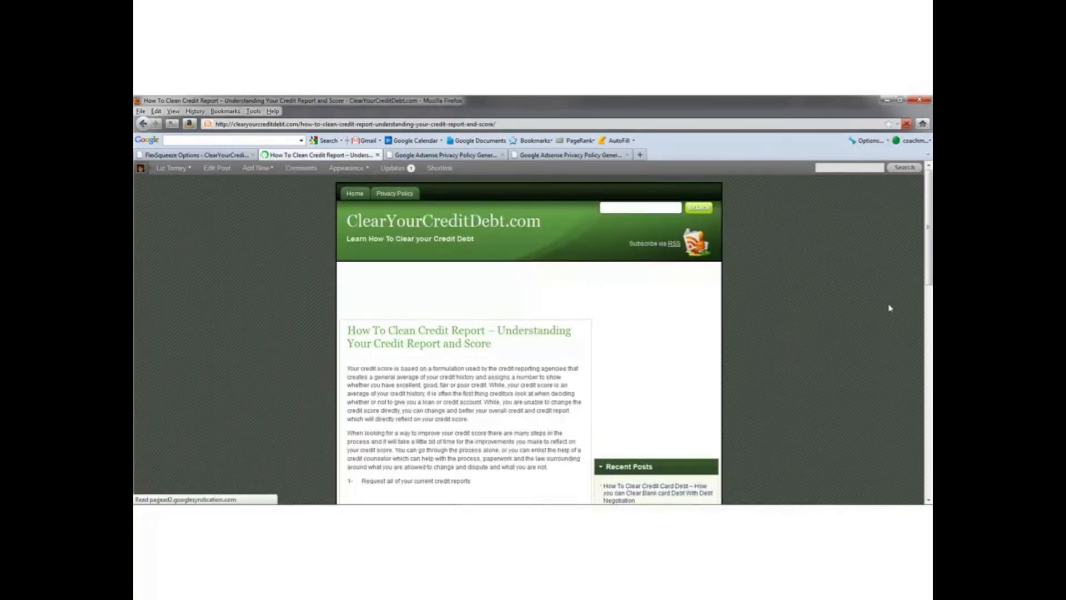
pyautogui.moveTo(929, 190)
pyautogui.mouseDown()
pyautogui.moveTo(910, 360)
pyautogui.moveTo(931, 179)
pyautogui.mouseUp()
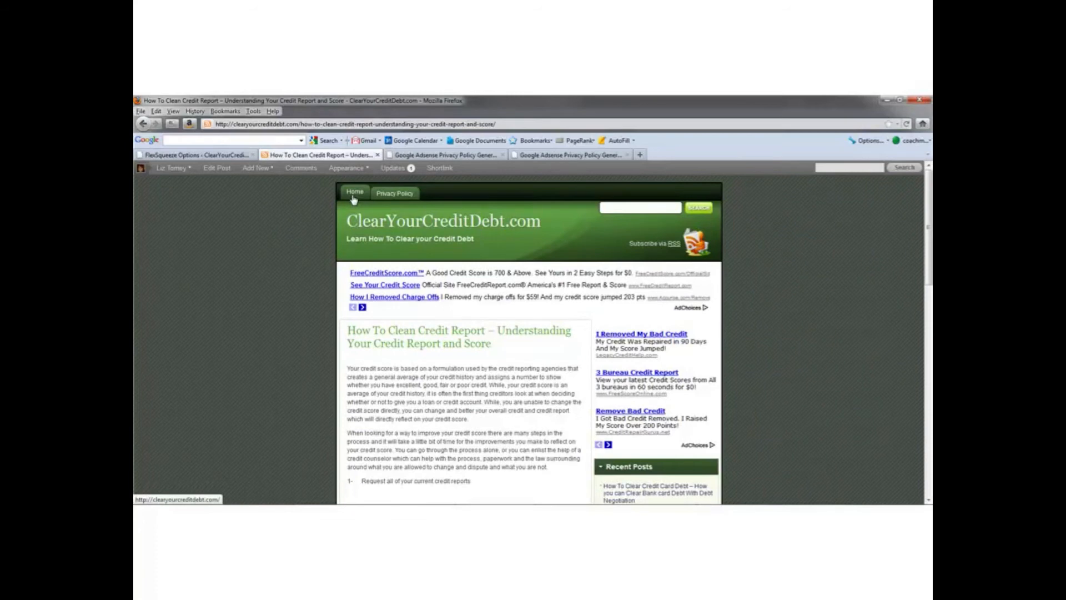
pyautogui.moveTo(928, 211); pyautogui.dragTo(604, 194)
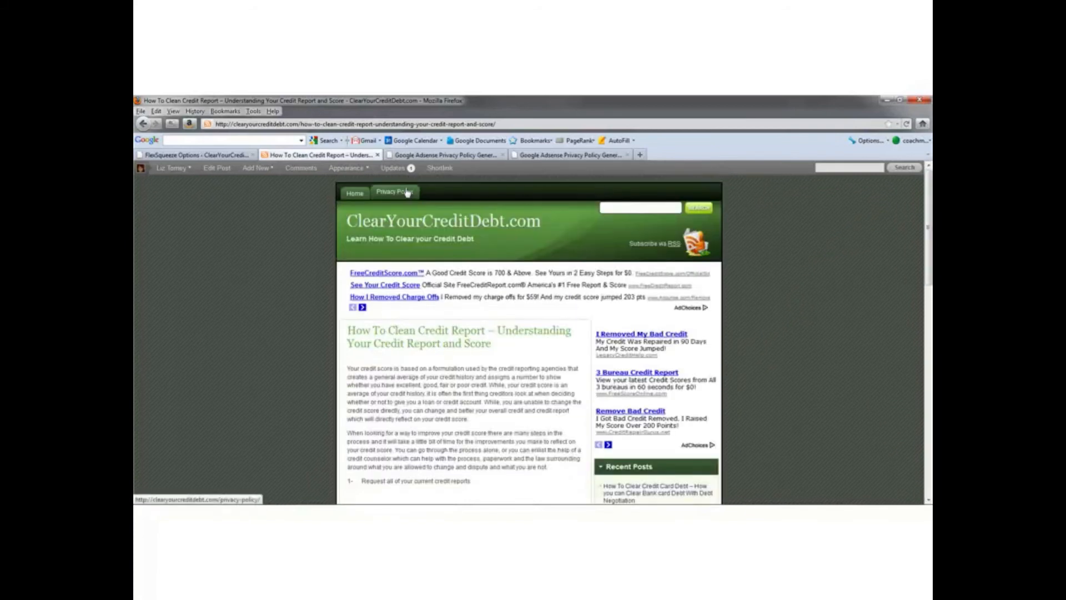
pyautogui.click(228, 160)
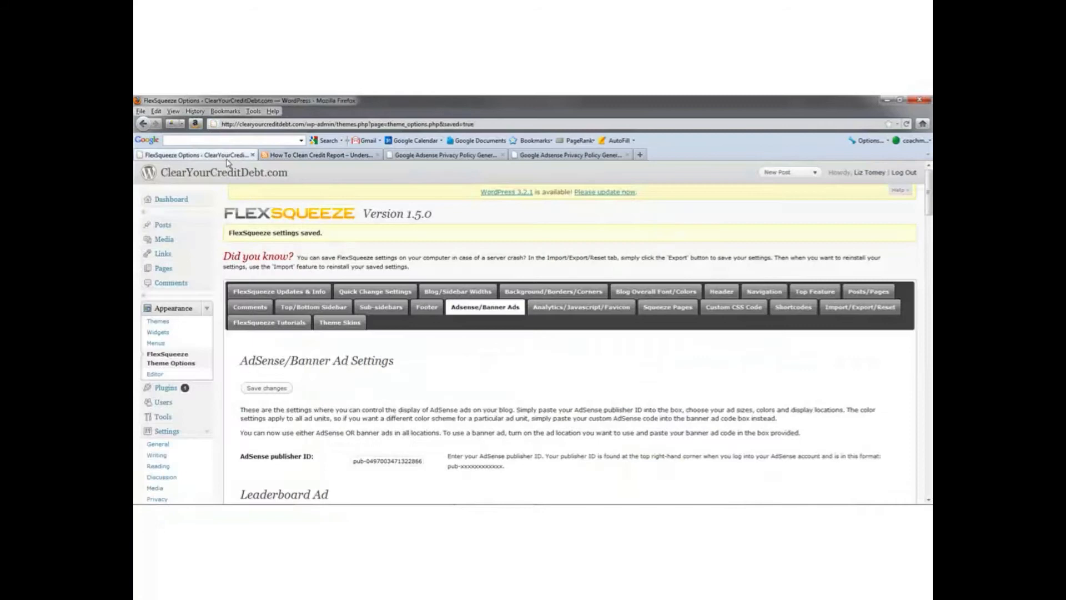
pyautogui.click(306, 161)
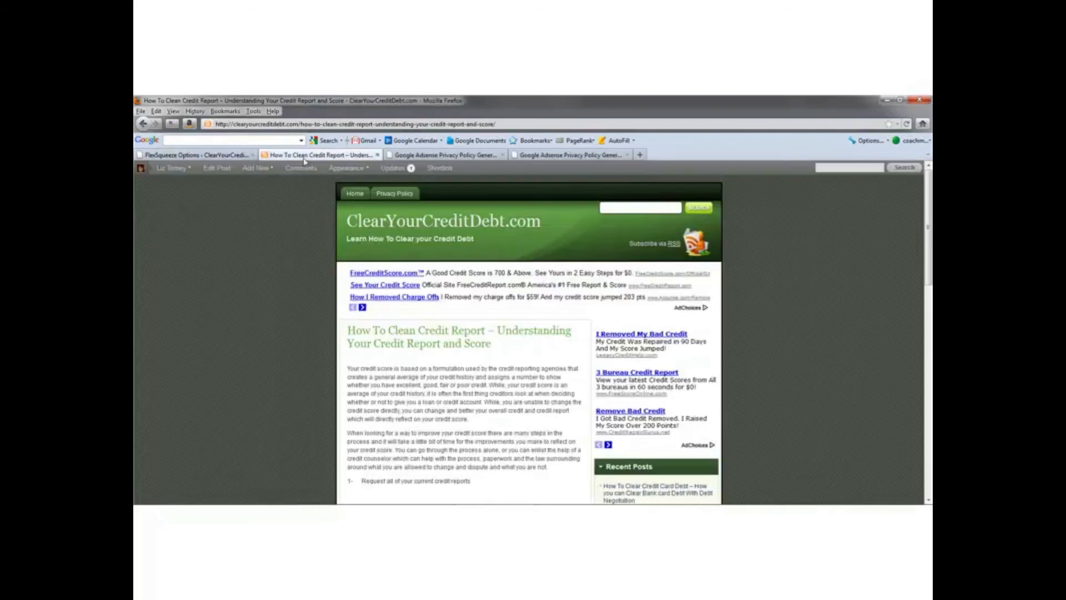
# - Set the Location 3 ad block at the top of the left sidebar to yes, save the settings and reload the live post
pyautogui.click(237, 161)
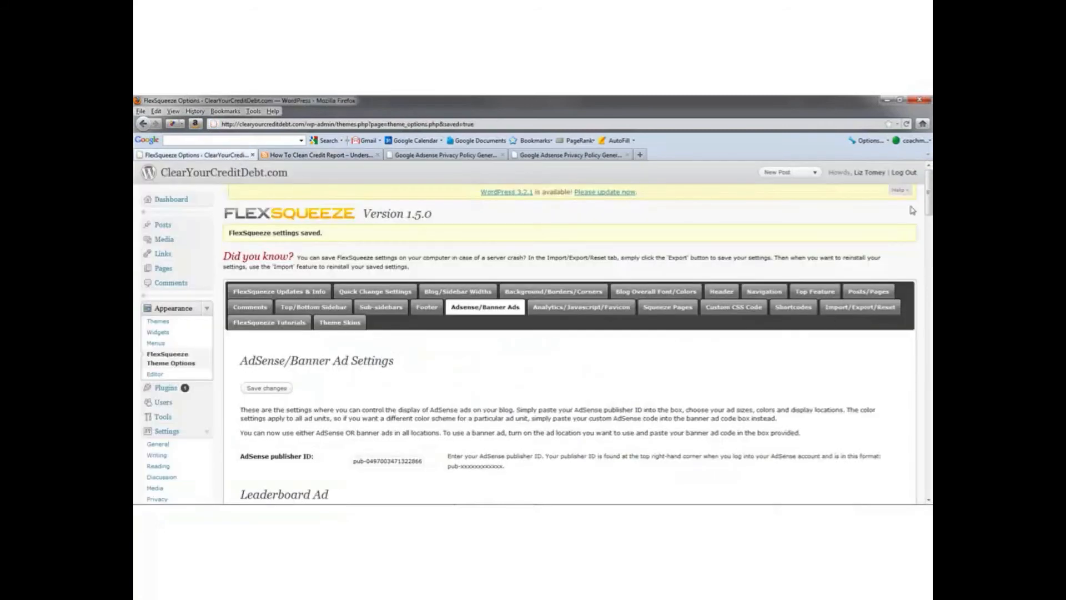
pyautogui.moveTo(930, 190); pyautogui.dragTo(901, 321)
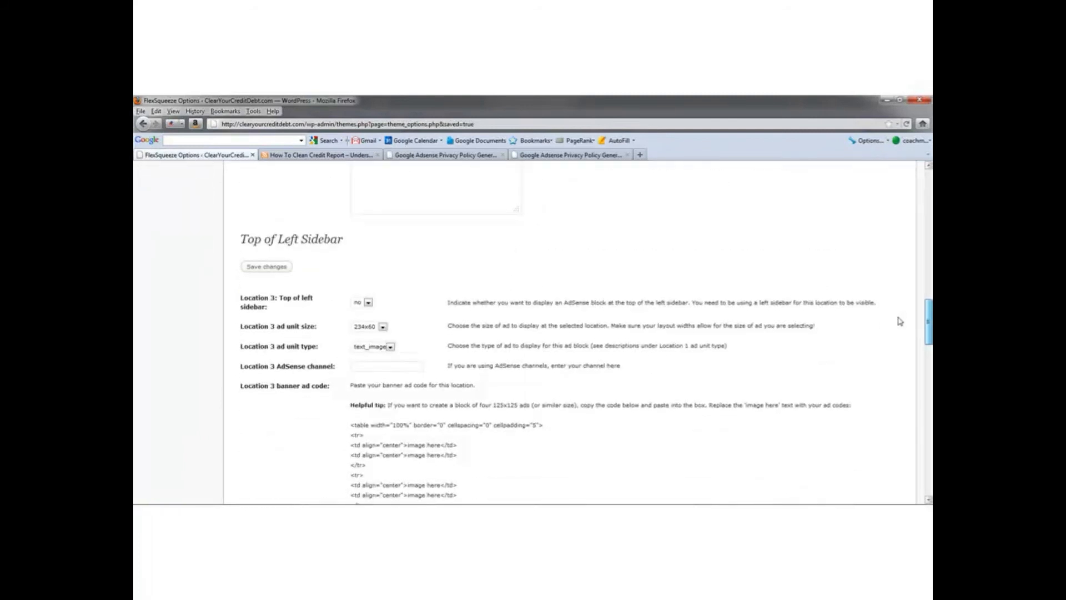
pyautogui.moveTo(900, 322); pyautogui.dragTo(899, 325)
pyautogui.click(368, 274)
pyautogui.click(360, 290)
pyautogui.moveTo(929, 328); pyautogui.dragTo(909, 489)
pyautogui.click(273, 331)
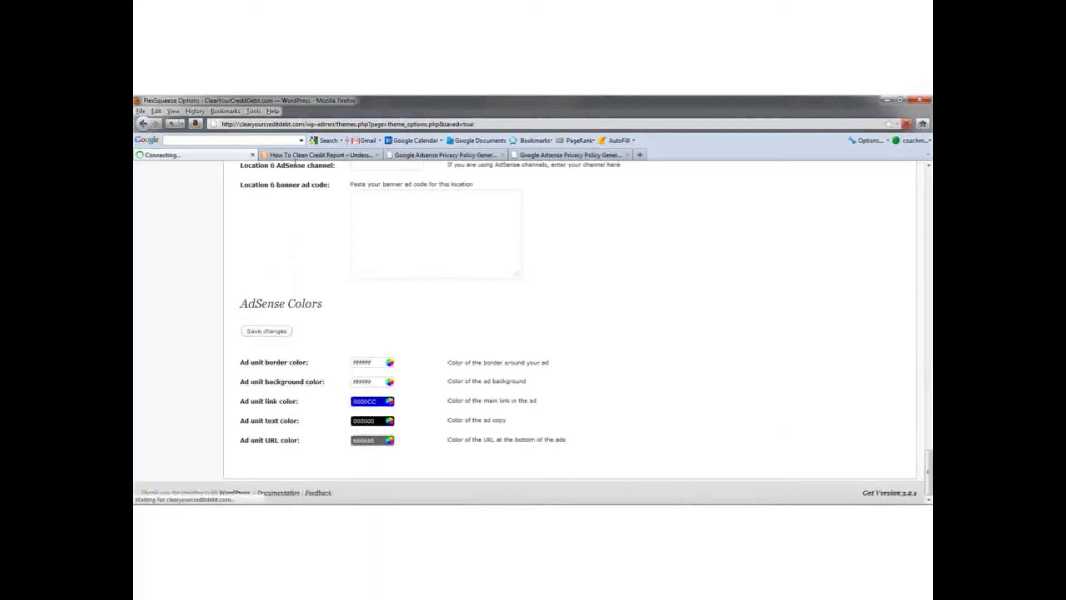
pyautogui.click(305, 158)
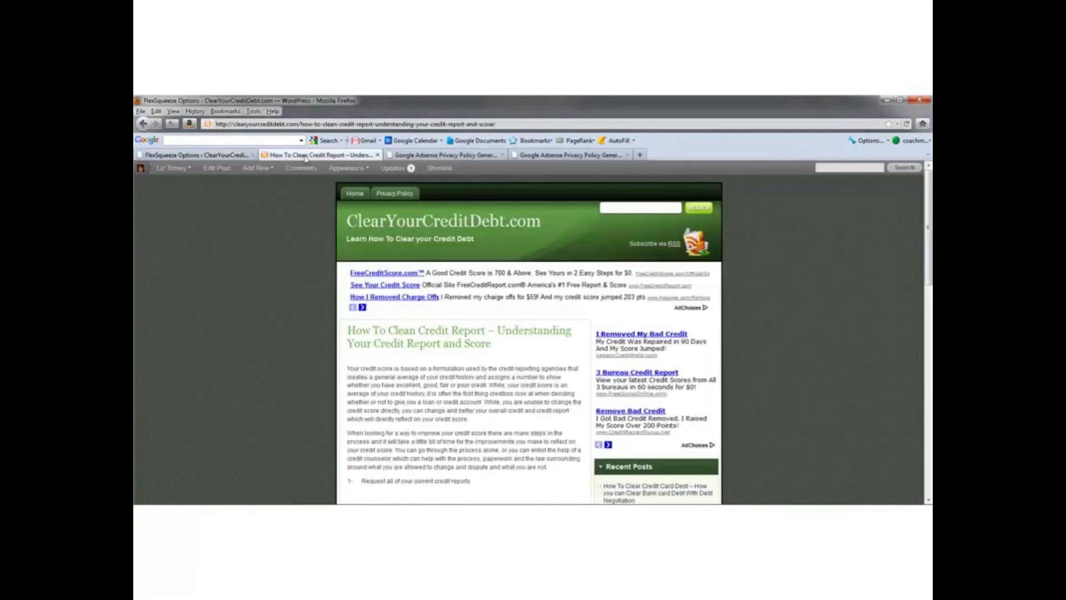
pyautogui.press('F5')
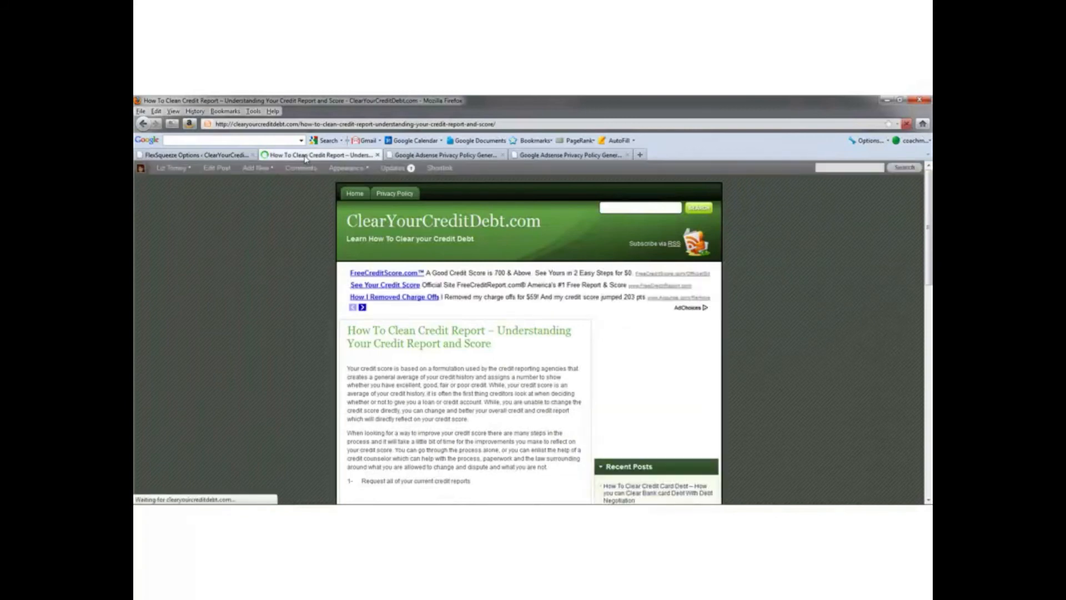
# - Examine the ad placements down the length of the reloaded live post and on the site's home page
pyautogui.scroll(-15, 898, 360)
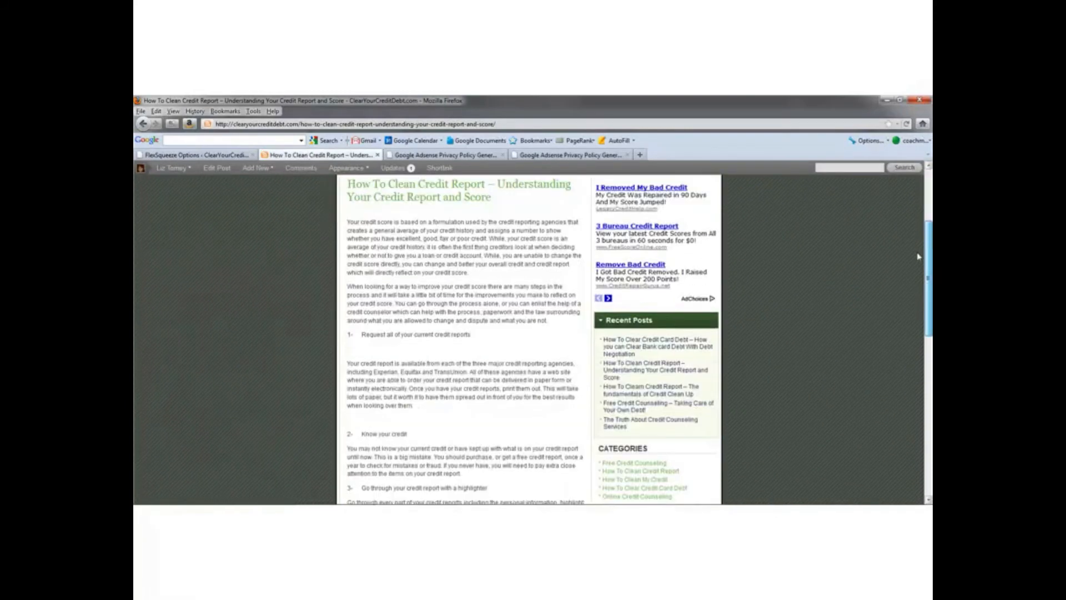
pyautogui.scroll(-5, 896, 389)
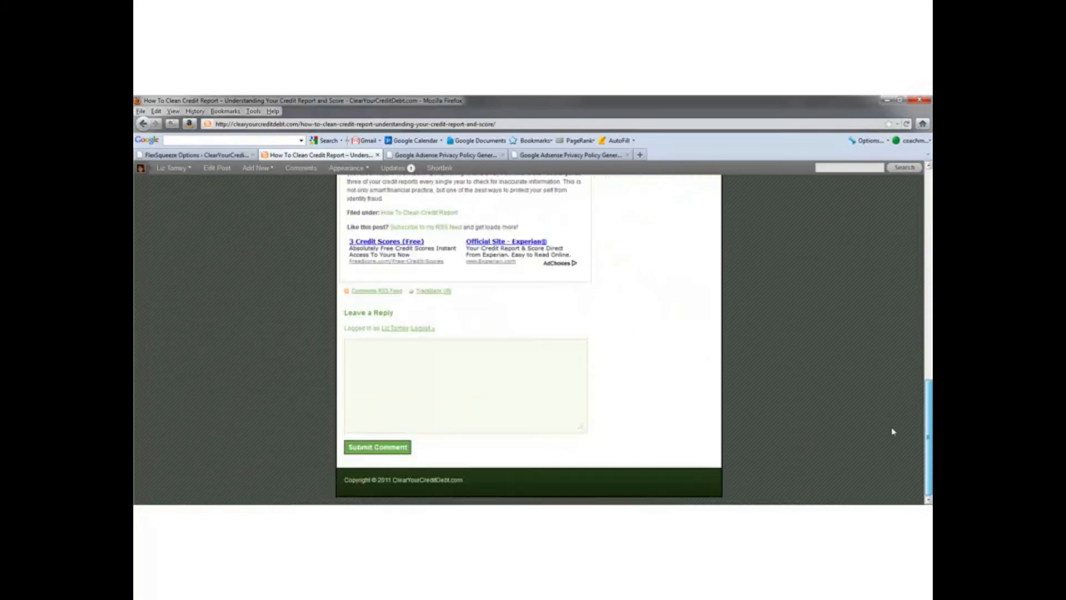
pyautogui.press('Home')
pyautogui.click(354, 201)
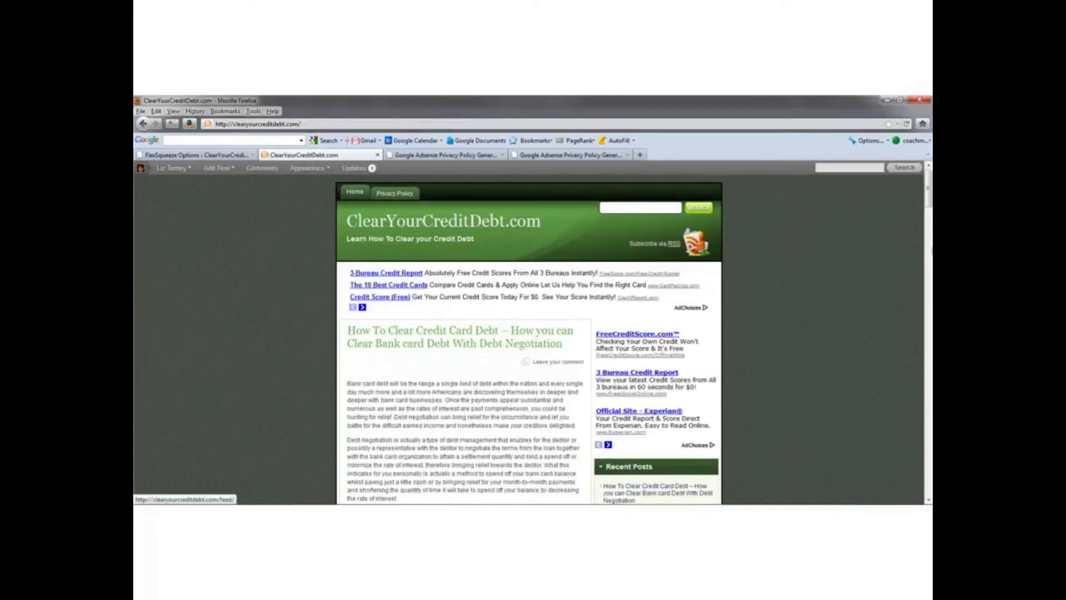
pyautogui.moveTo(929, 195); pyautogui.dragTo(927, 475)
pyautogui.scroll(15, 494, 235)
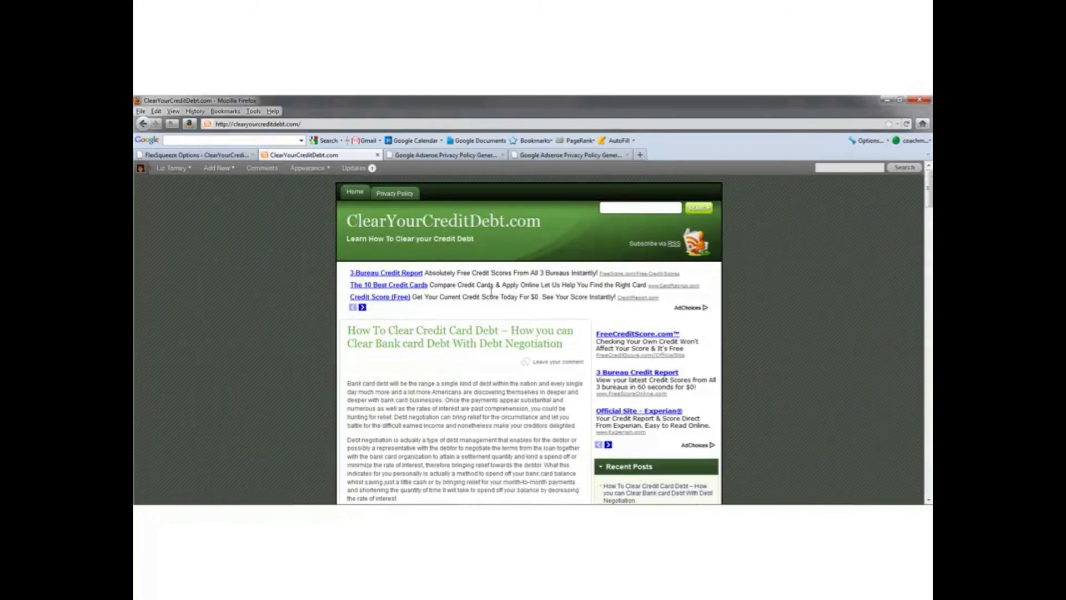
pyautogui.moveTo(930, 205); pyautogui.dragTo(929, 214)
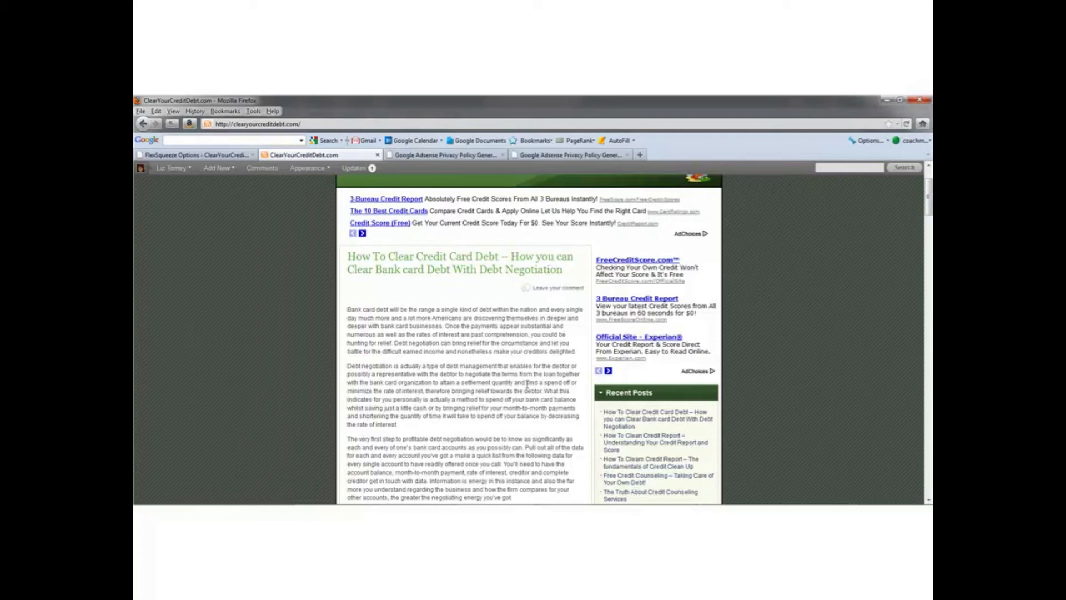
pyautogui.moveTo(350, 308)
pyautogui.mouseDown()
pyautogui.moveTo(363, 395)
pyautogui.moveTo(436, 395)
pyautogui.moveTo(440, 309)
pyautogui.moveTo(379, 305)
pyautogui.moveTo(349, 369)
pyautogui.moveTo(398, 394)
pyautogui.moveTo(437, 318)
pyautogui.moveTo(433, 304)
pyautogui.mouseUp()
pyautogui.press('Escape')
pyautogui.moveTo(929, 213); pyautogui.dragTo(928, 166)
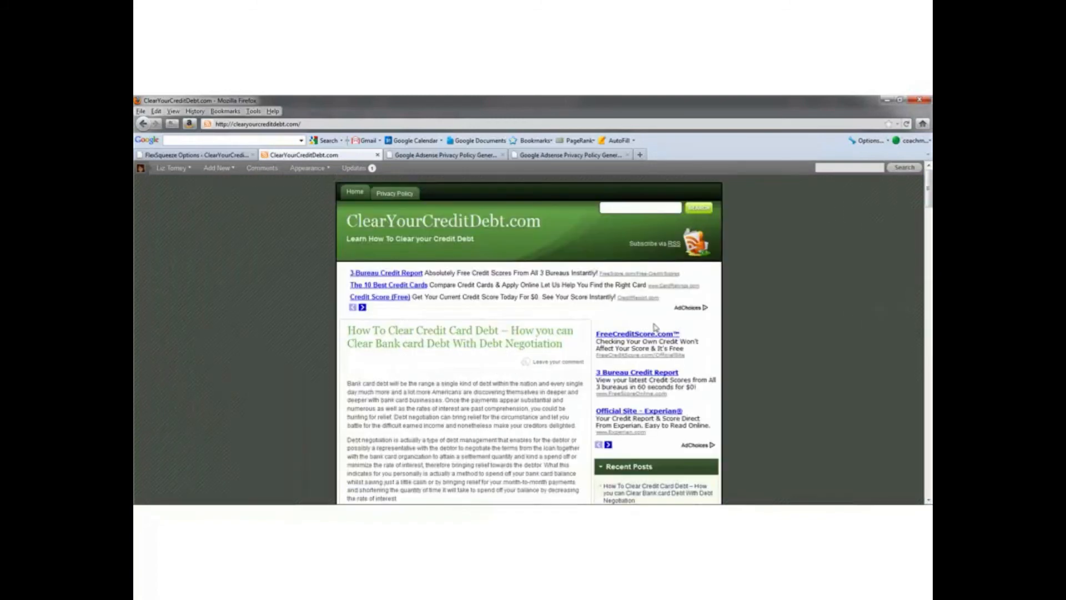
# - Examine the ad placements on the How To Clear Credit Card Debt post and return to the home page
pyautogui.click(437, 347)
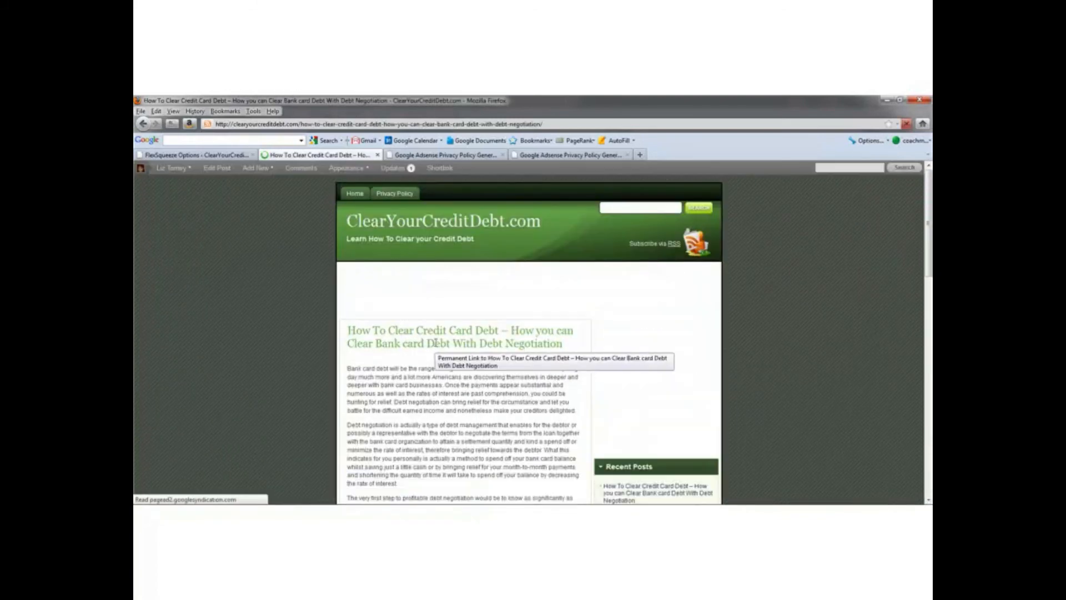
pyautogui.moveTo(926, 229); pyautogui.dragTo(885, 393)
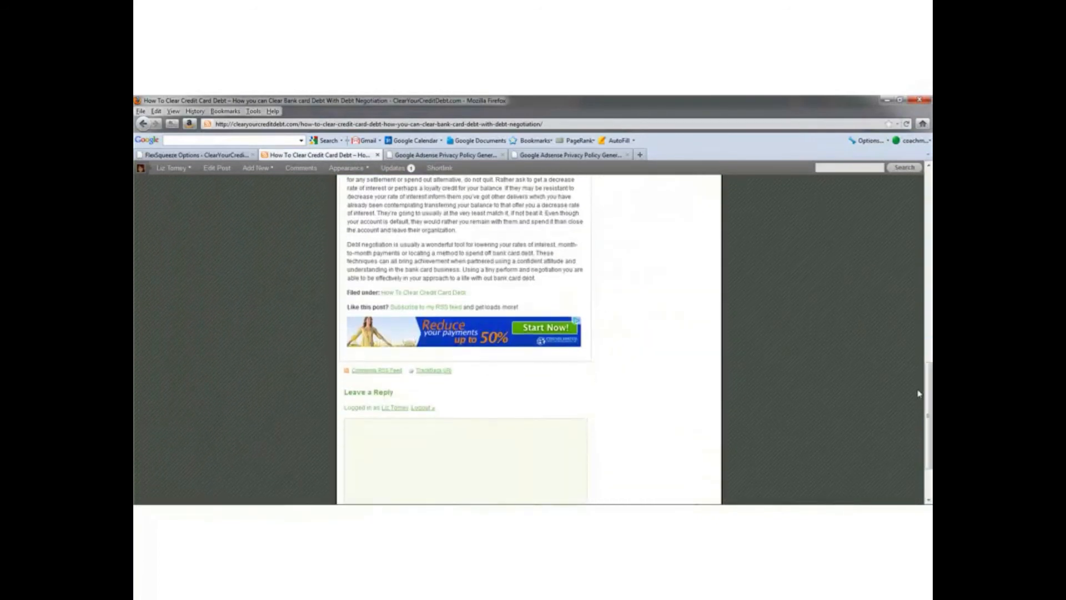
pyautogui.moveTo(927, 445); pyautogui.dragTo(930, 258)
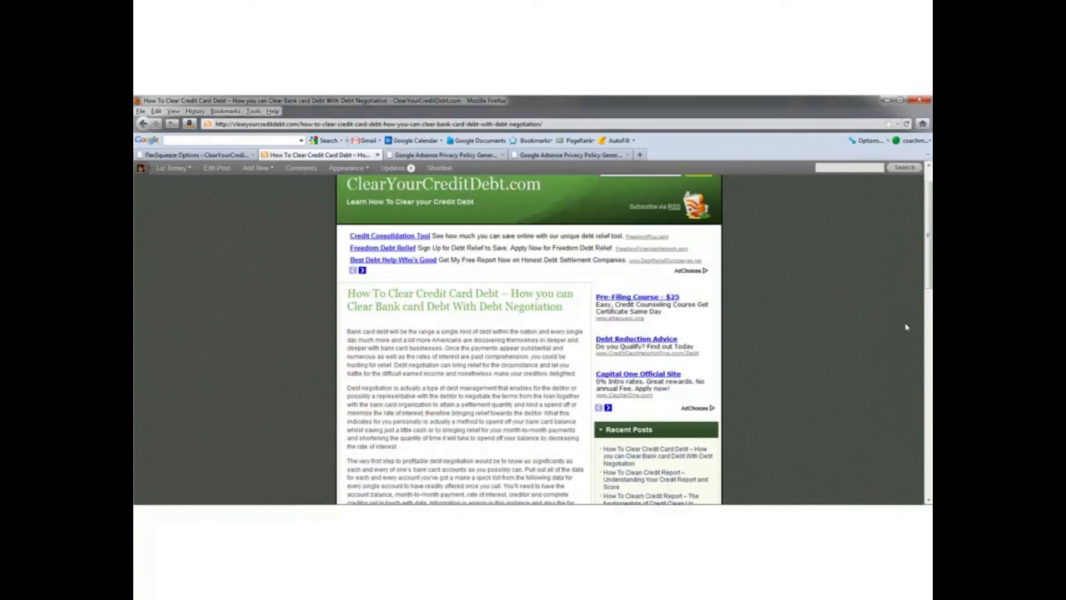
pyautogui.moveTo(929, 234); pyautogui.dragTo(928, 221)
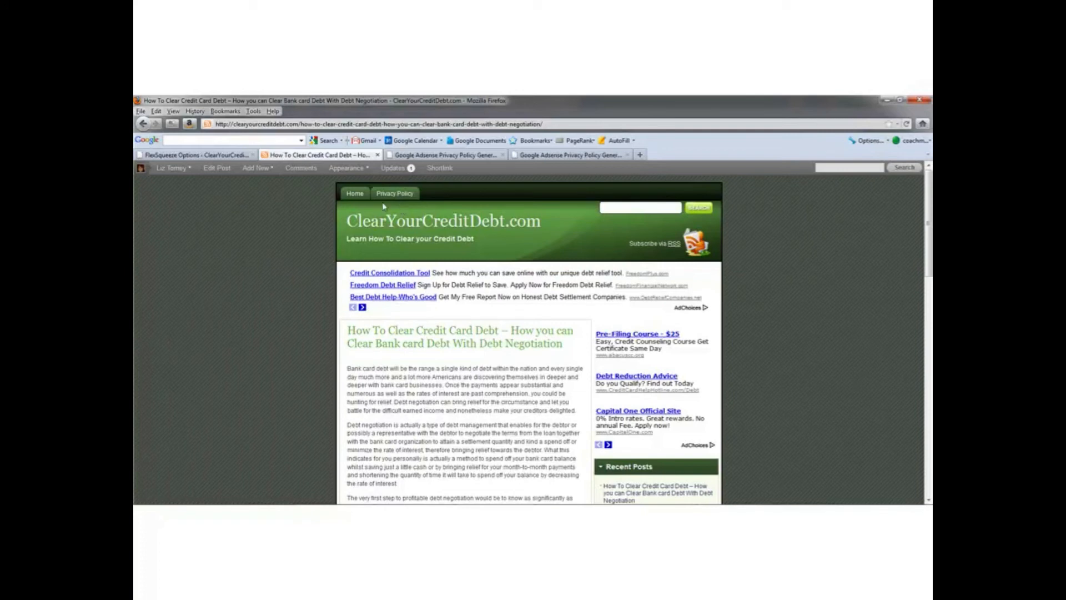
pyautogui.click(354, 195)
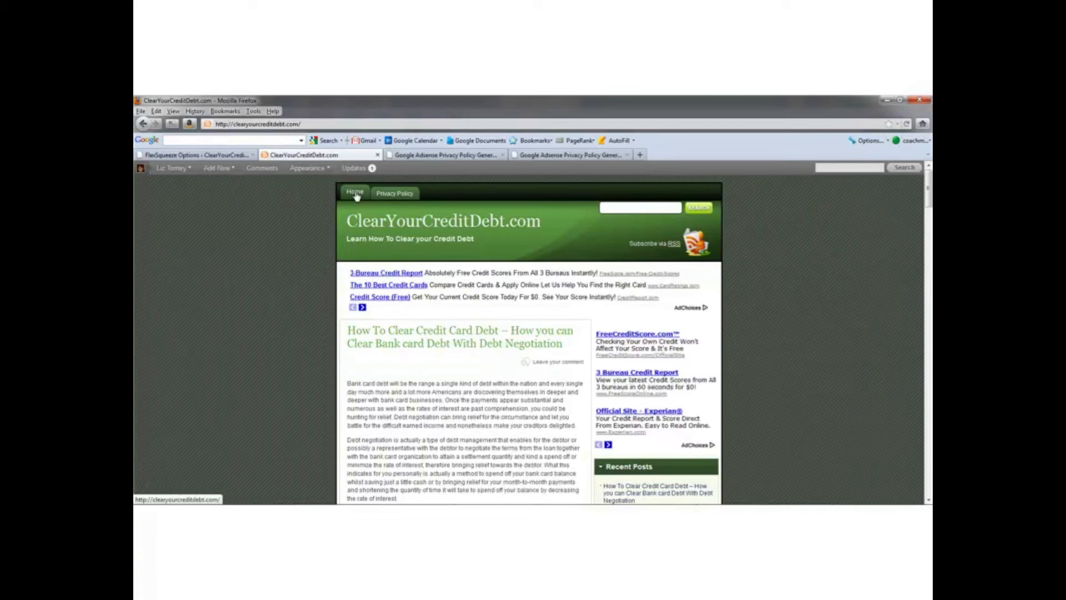
# - Close both Google Adsense Privacy Policy Generator pages and open the plugins list in the WordPress admin
pyautogui.click(474, 156)
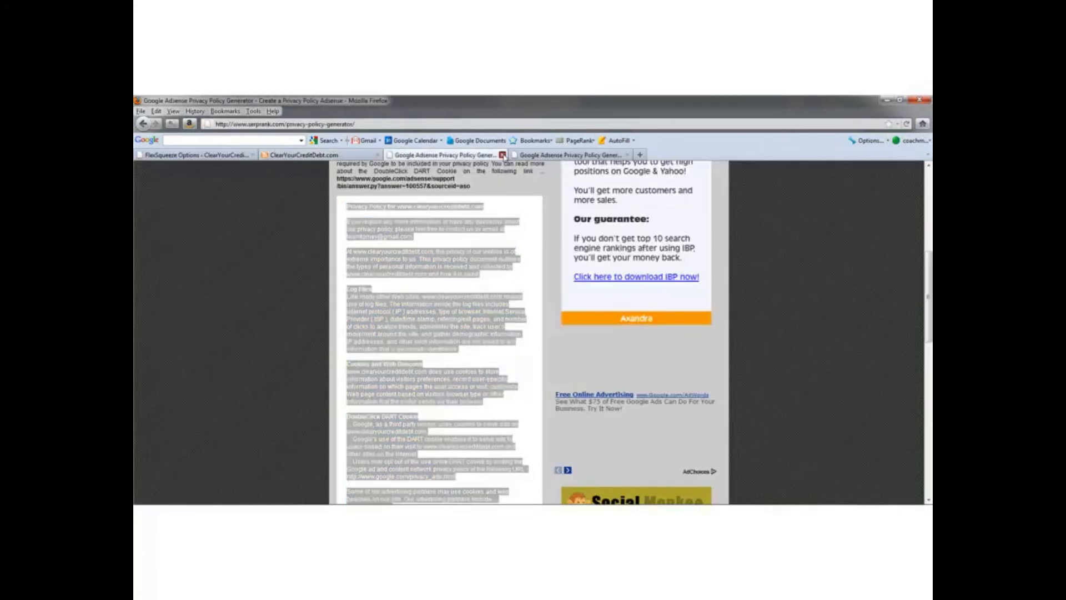
pyautogui.click(503, 155)
pyautogui.click(504, 155)
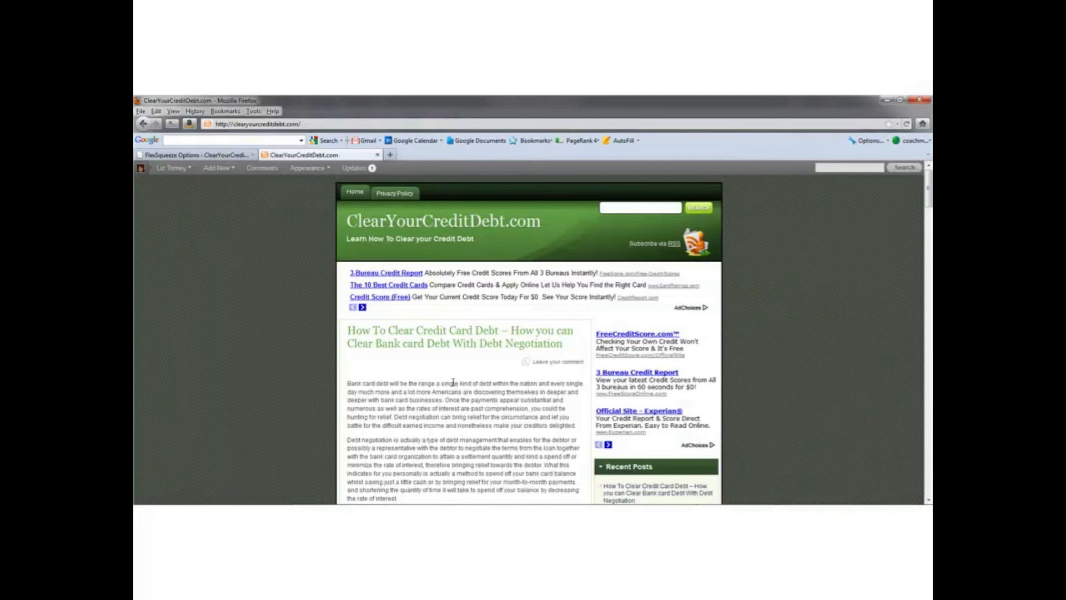
pyautogui.click(173, 156)
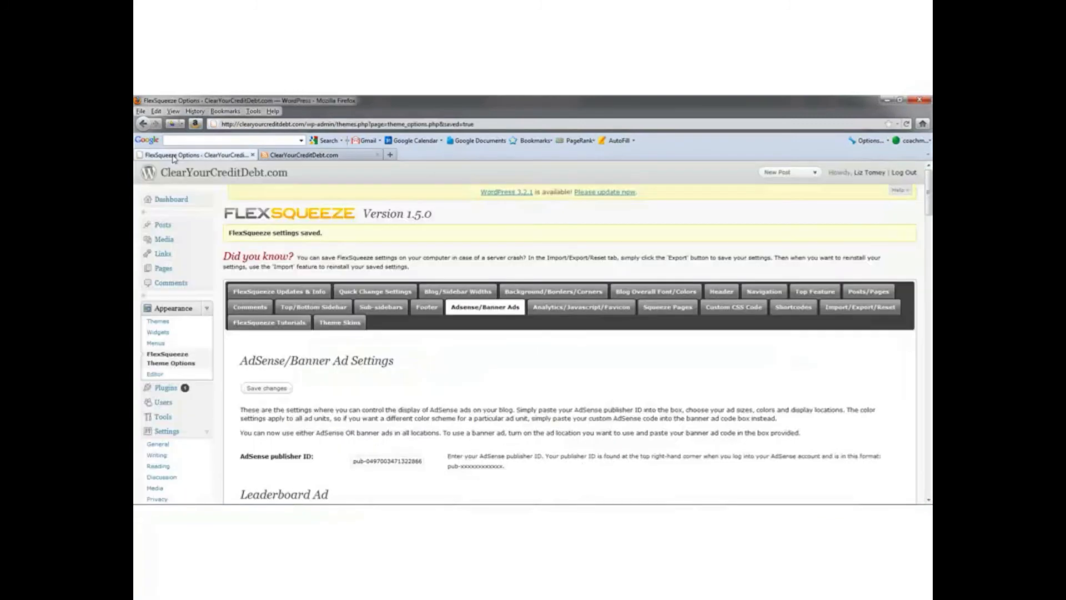
pyautogui.click(166, 389)
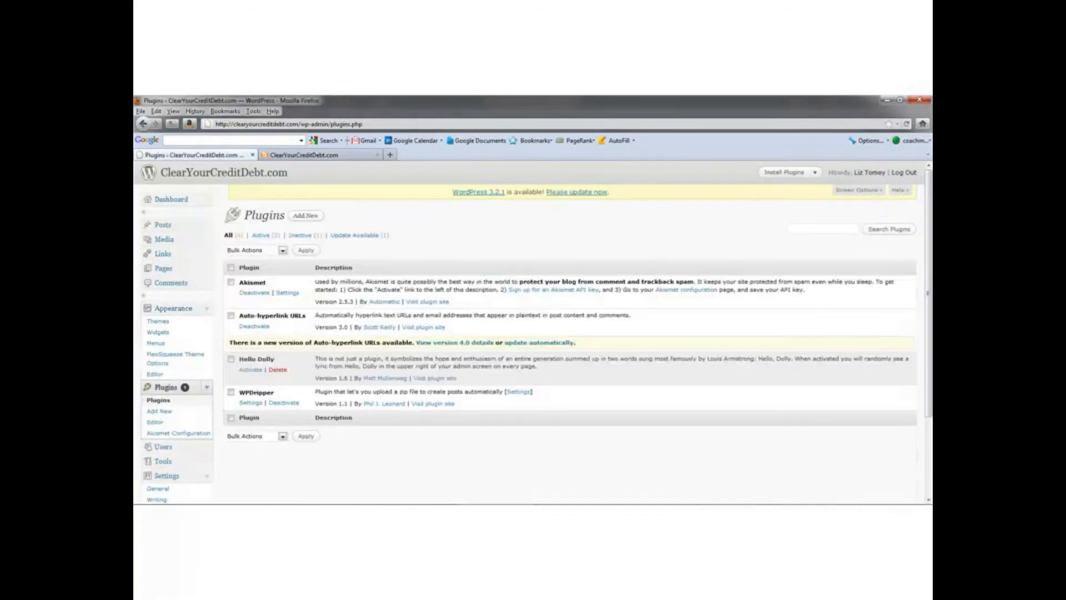
# - Switch to Windows Explorer and open the Paid Plugins folder inside WorPress Stuff under Main Resources
pyautogui.hotkey('alt', 'Tab')
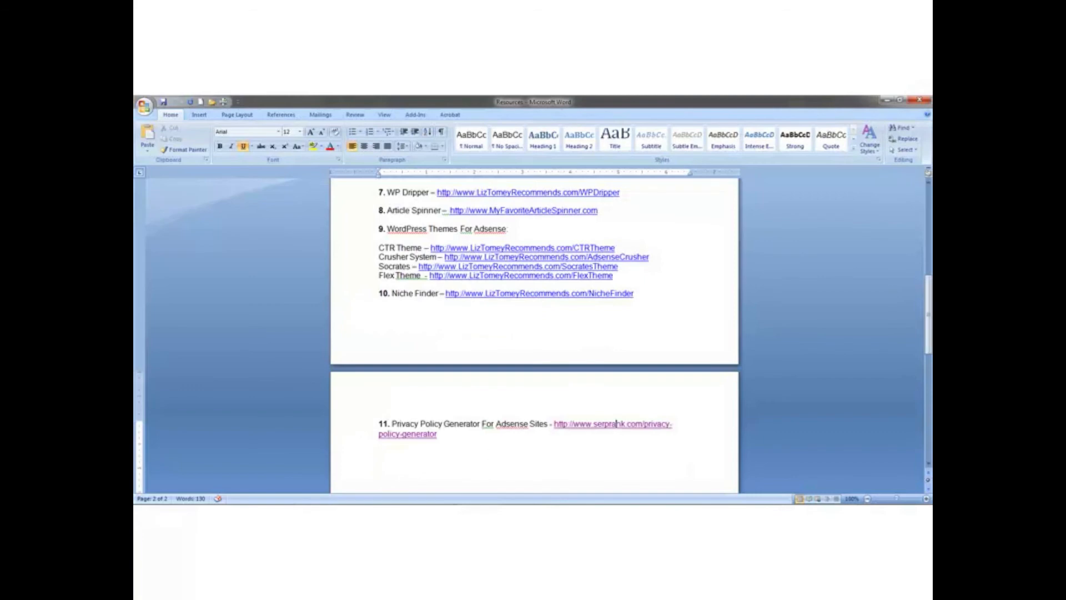
pyautogui.press('super+d')
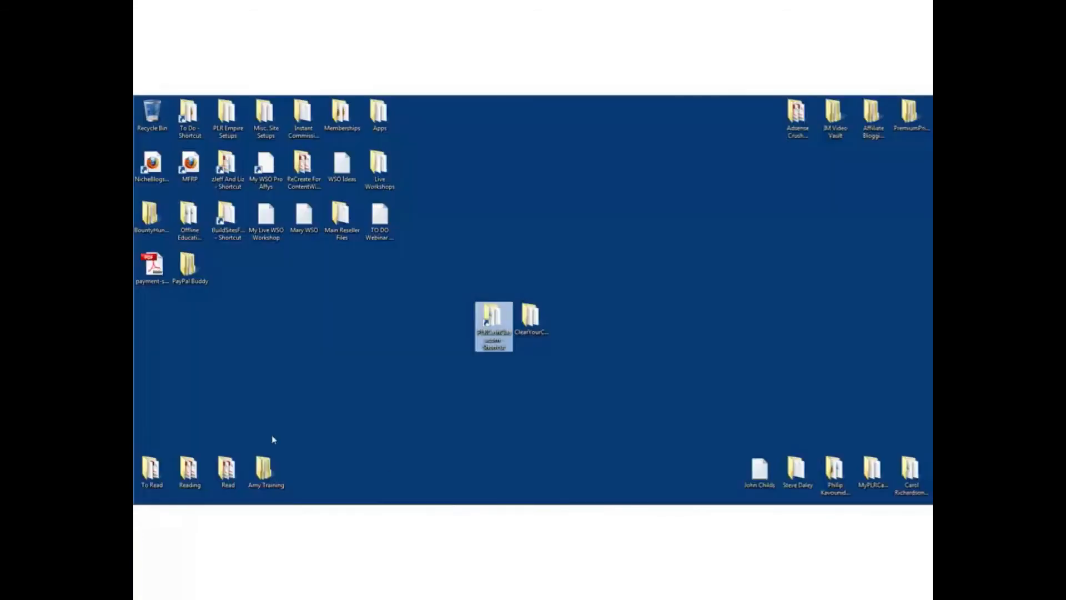
pyautogui.press('super')
pyautogui.click(314, 368)
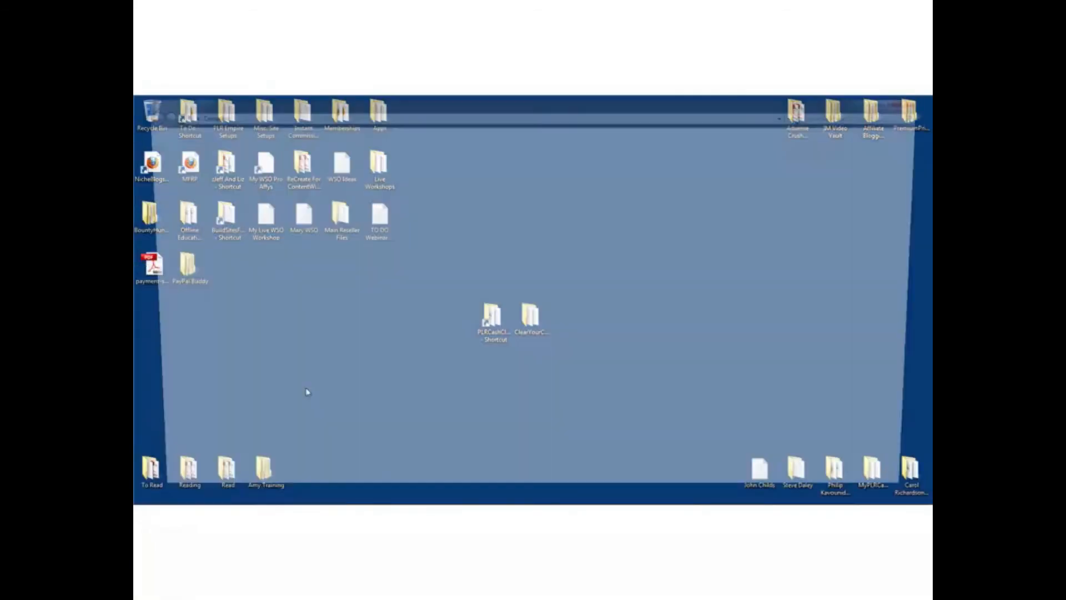
pyautogui.doubleClick(264, 173)
pyautogui.click(295, 173)
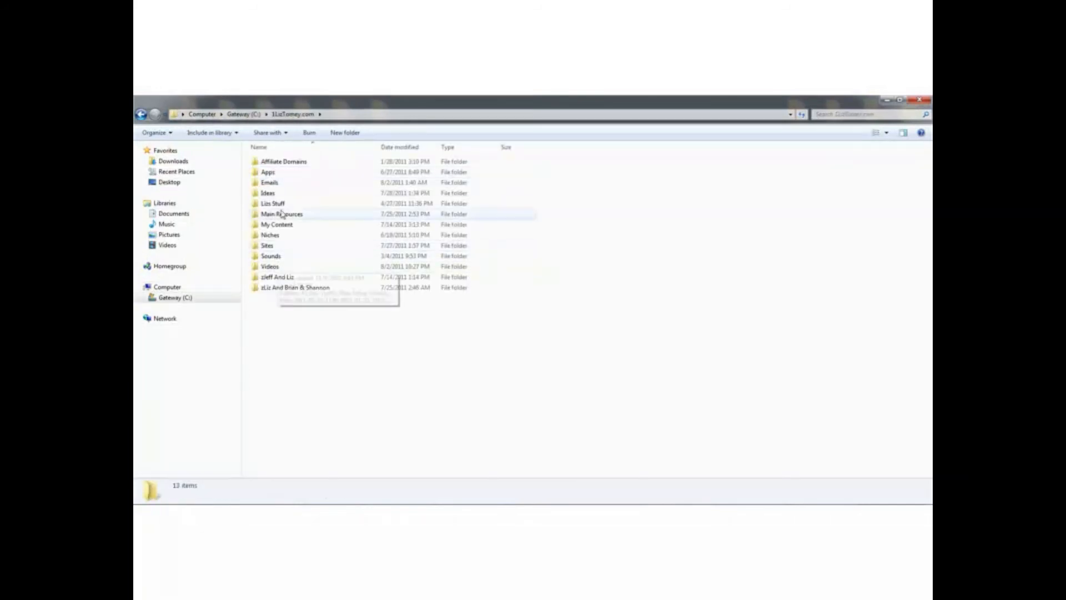
pyautogui.doubleClick(284, 213)
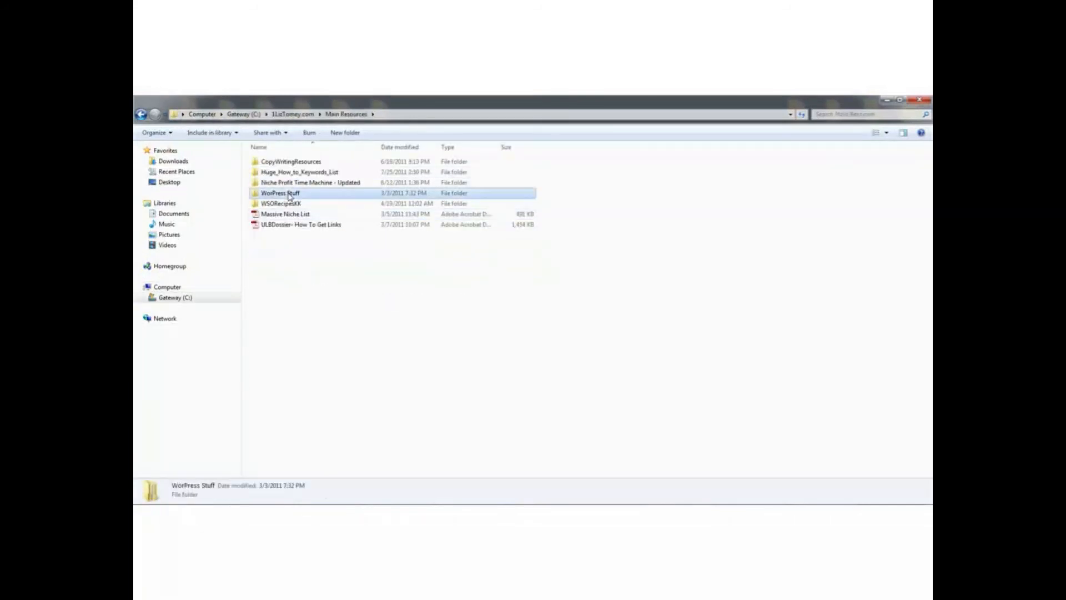
pyautogui.doubleClick(288, 194)
pyautogui.doubleClick(278, 161)
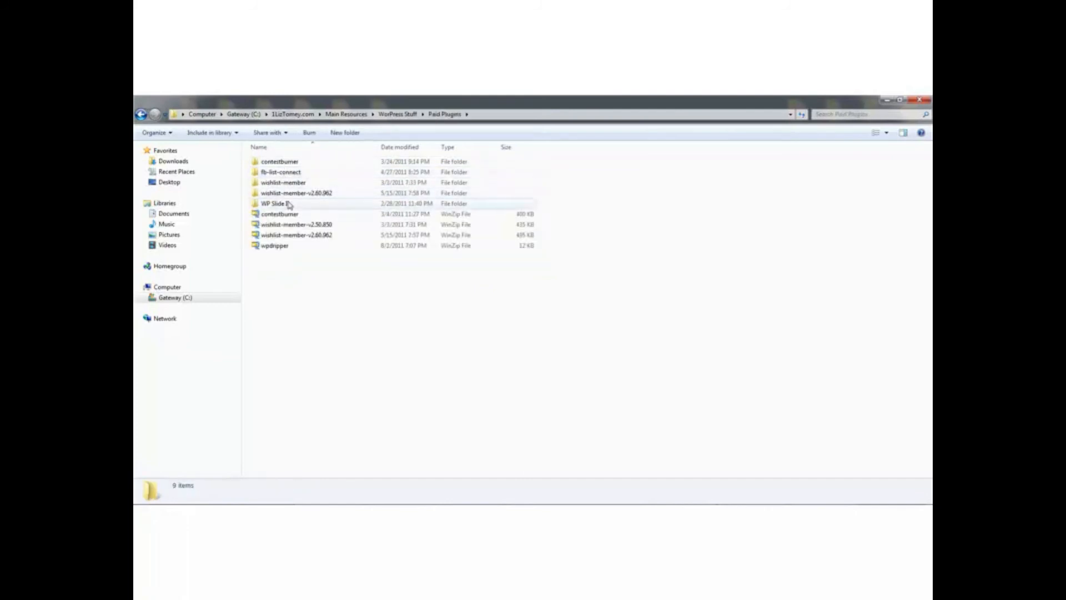
# - Extract the wpdripper zip file into its own wpdripper folder and open the extracted folder
pyautogui.click(277, 248)
pyautogui.rightClick(279, 248)
pyautogui.moveTo(316, 336)
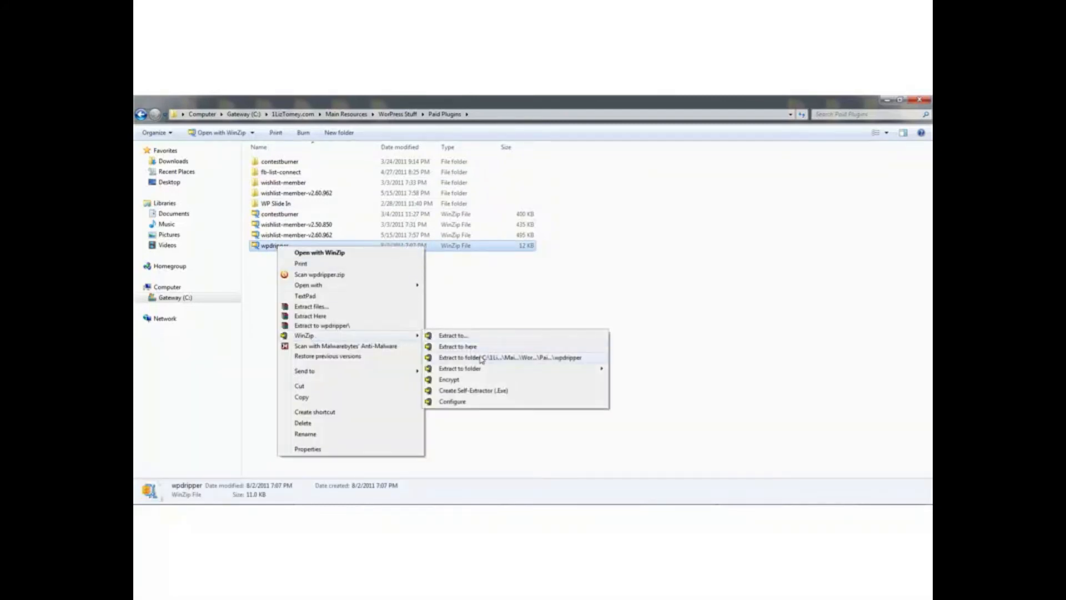
pyautogui.click(485, 358)
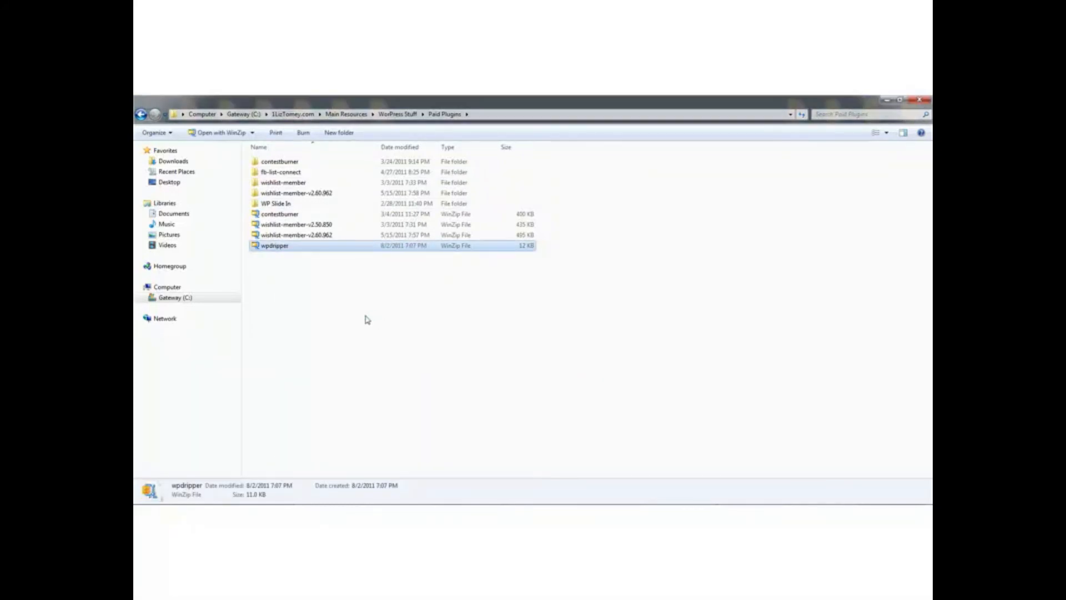
pyautogui.doubleClick(284, 217)
pyautogui.doubleClick(276, 166)
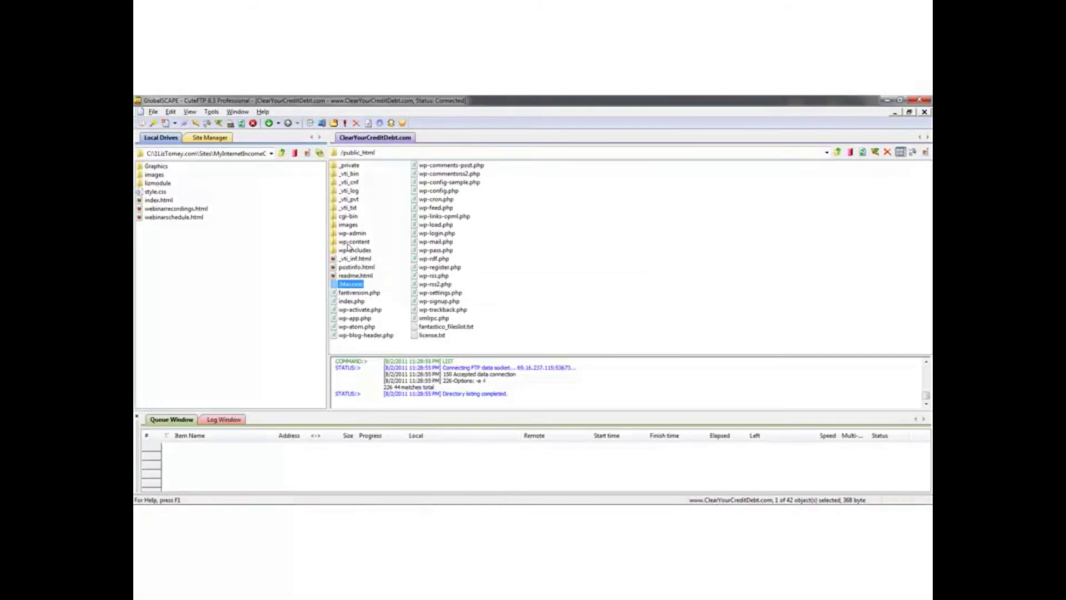
# - Upload the wpdripper folder to /public_html/wp-content/plugins in CuteFTP, replacing all existing files
pyautogui.doubleClick(348, 244)
pyautogui.doubleClick(350, 167)
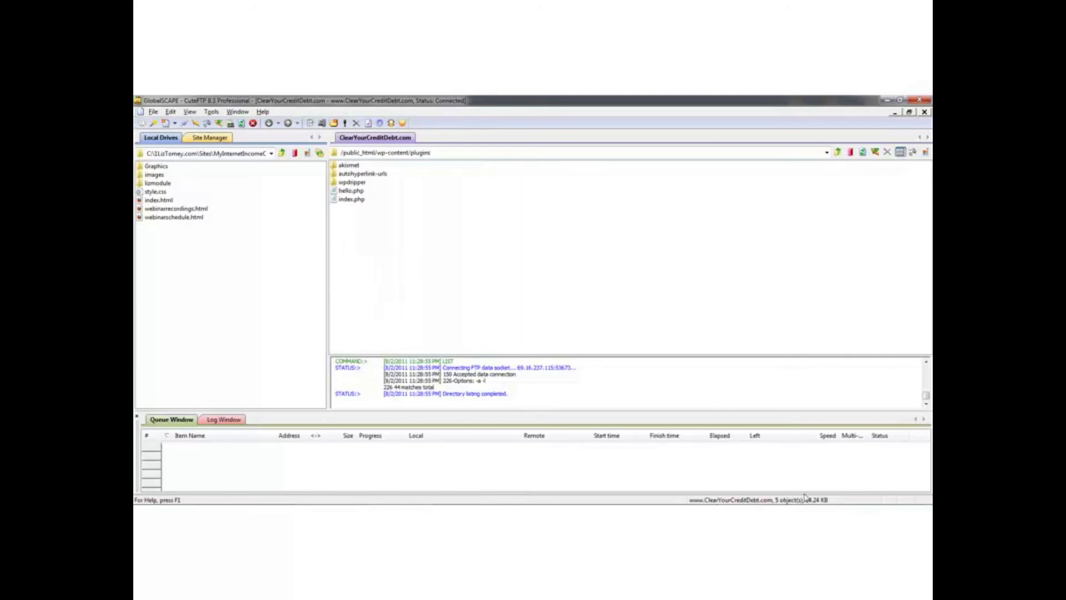
pyautogui.hotkey('alt', 'Tab')
pyautogui.moveTo(268, 167); pyautogui.dragTo(410, 275)
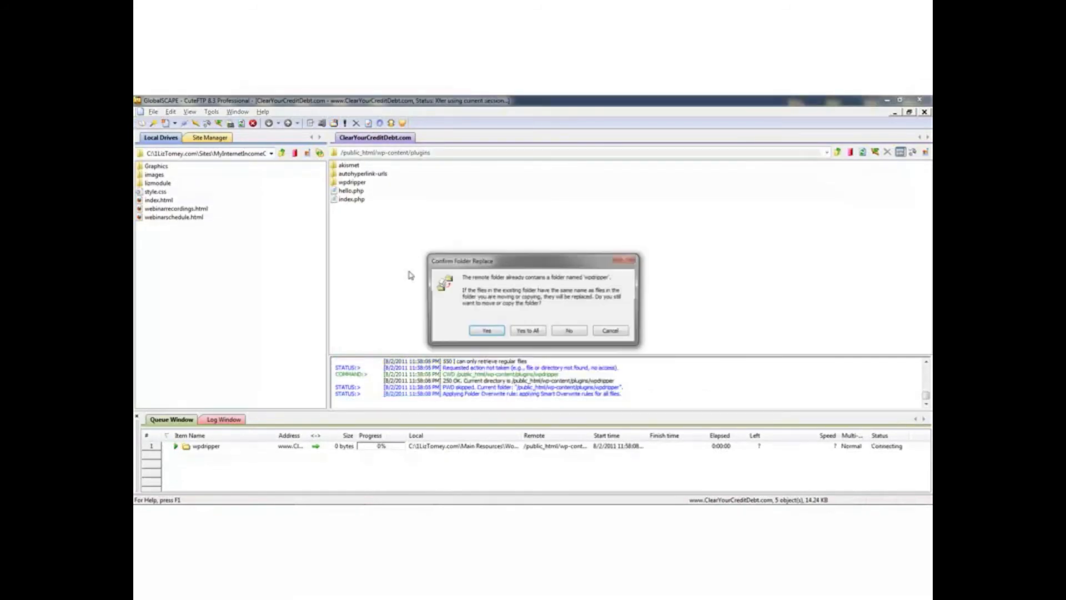
pyautogui.click(529, 332)
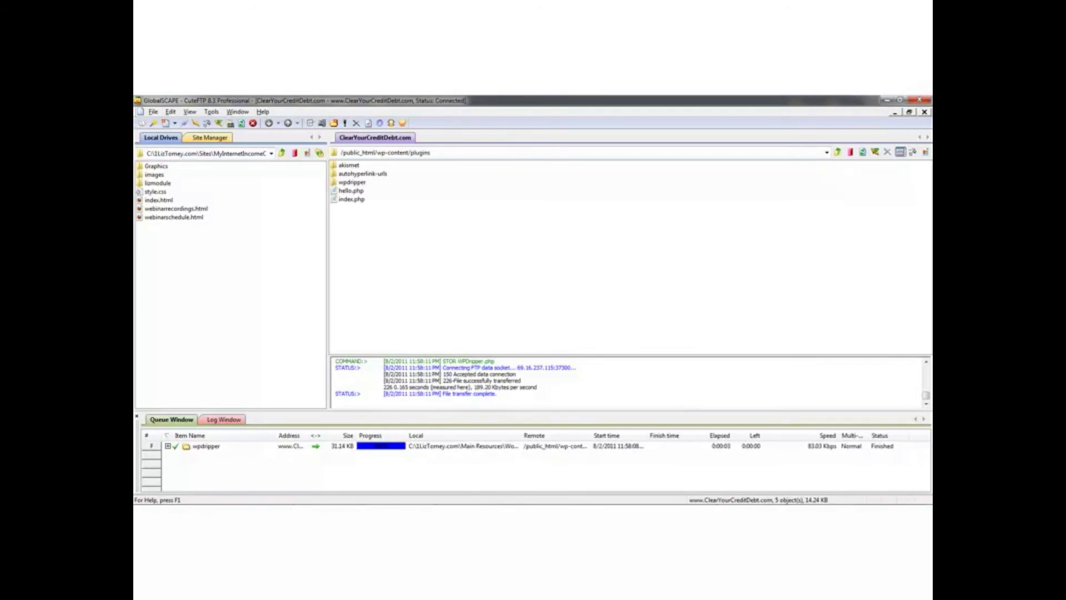
# - Return to the WordPress admin in Firefox, reload the plugins list and open the WP Dripper page for posts
pyautogui.click(449, 458)
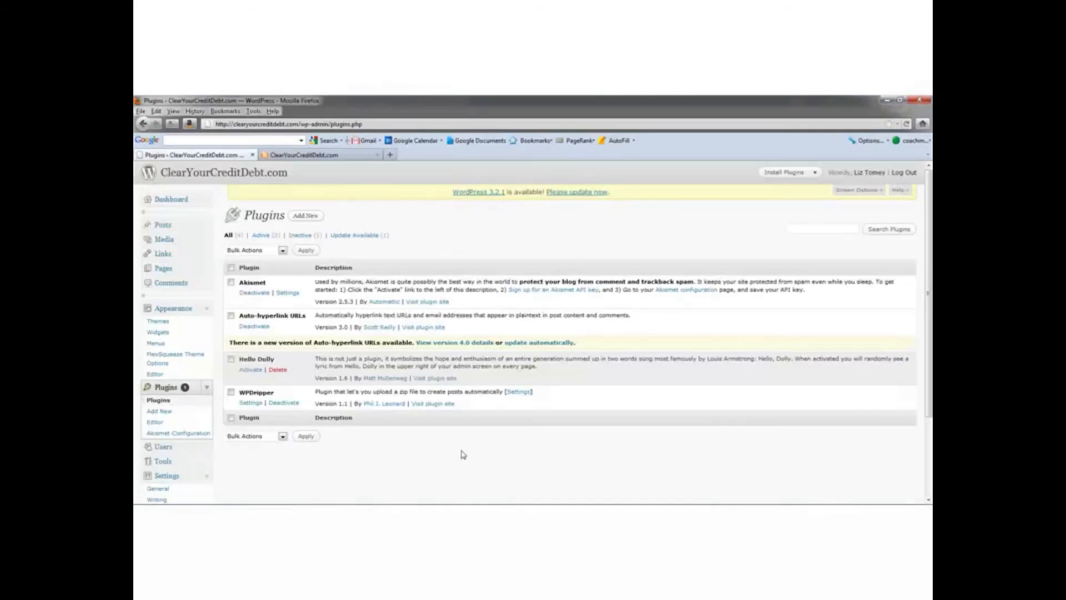
pyautogui.press('F5')
pyautogui.click(164, 226)
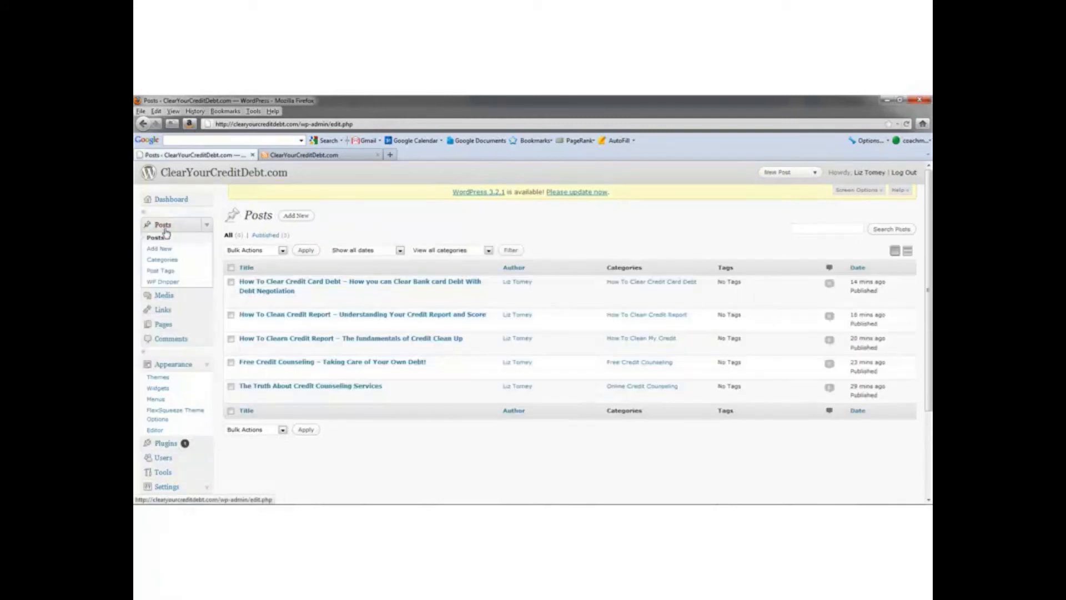
pyautogui.click(163, 282)
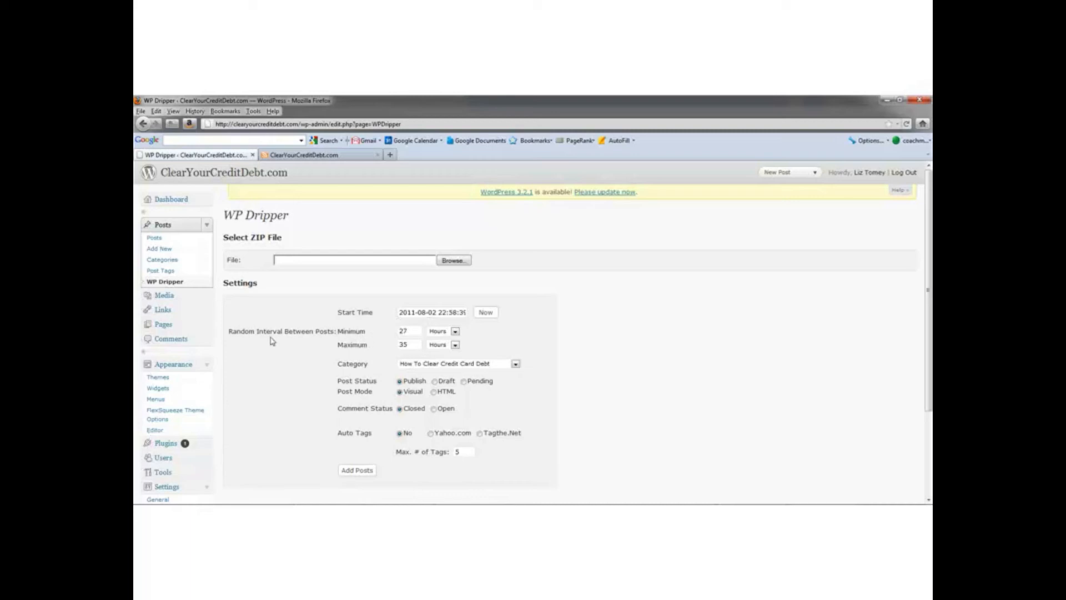
# - Review the WP Dripper settings for the random posting interval, category, comment status and auto tags
pyautogui.moveTo(407, 332)
pyautogui.mouseDown()
pyautogui.moveTo(397, 332)
pyautogui.moveTo(409, 345)
pyautogui.moveTo(394, 346)
pyautogui.mouseUp()
pyautogui.click(512, 365)
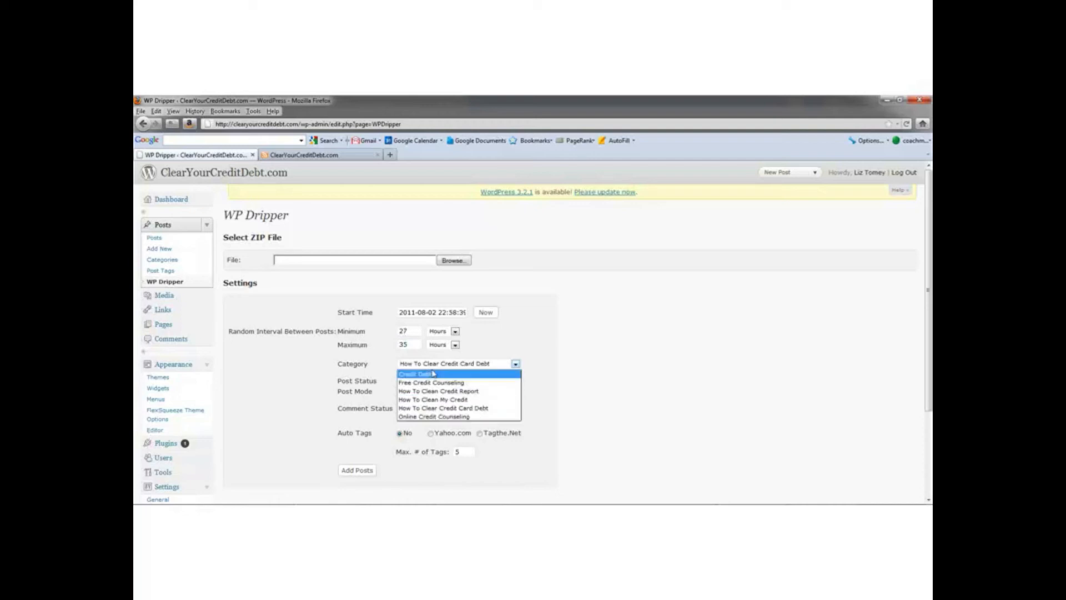
pyautogui.click(522, 341)
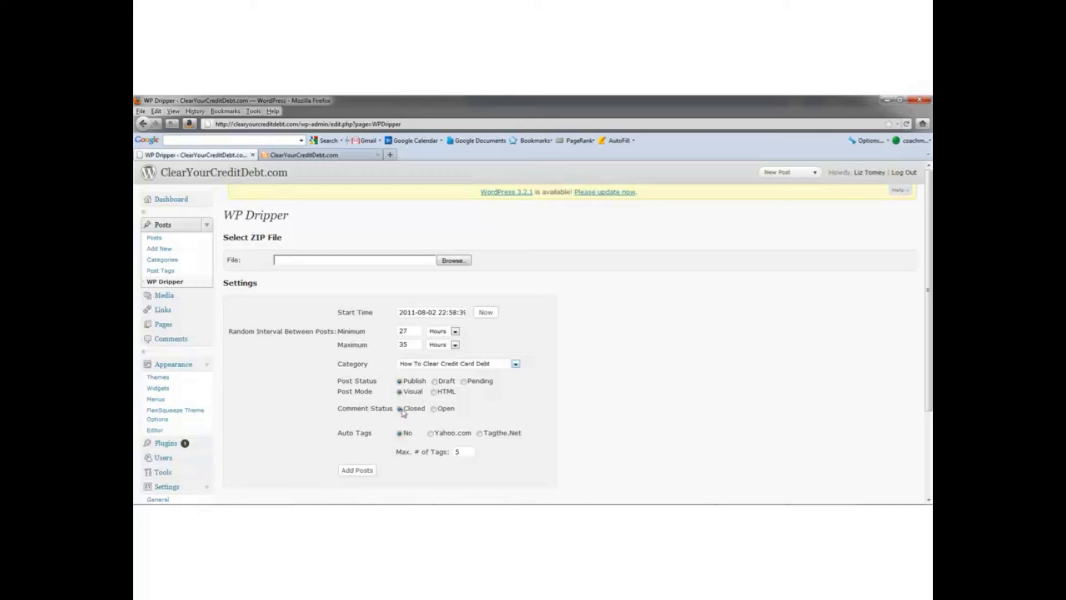
pyautogui.click(435, 409)
pyautogui.click(399, 434)
pyautogui.doubleClick(401, 332)
# - Close the two unneeded Windows Explorer windows
pyautogui.rightClick(494, 527)
pyautogui.press('Escape')
pyautogui.moveTo(510, 517)
pyautogui.rightClick(611, 515)
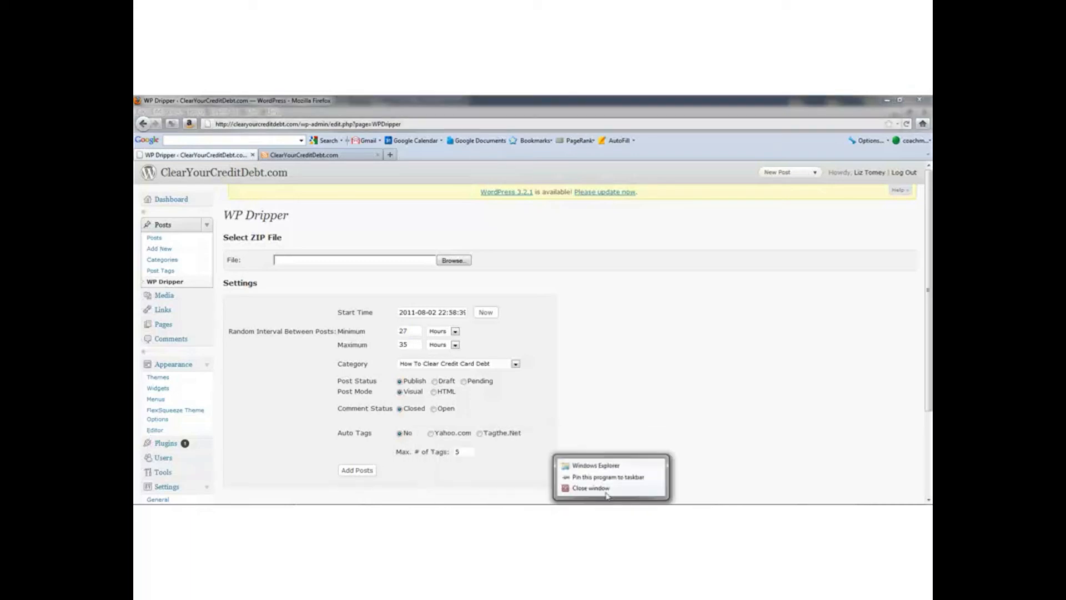
pyautogui.click(605, 490)
pyautogui.rightClick(651, 514)
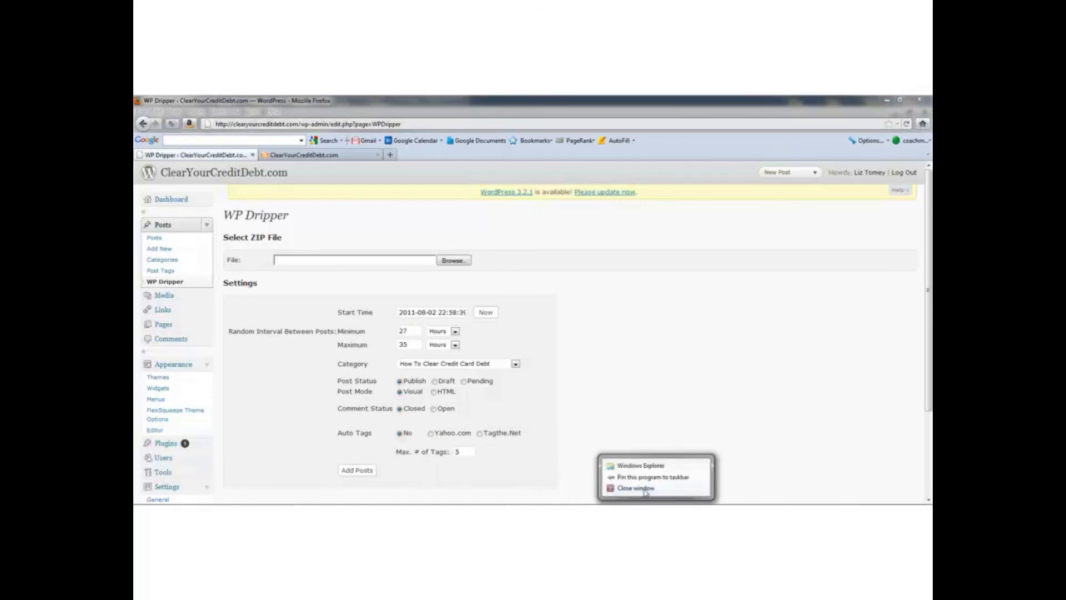
pyautogui.click(644, 490)
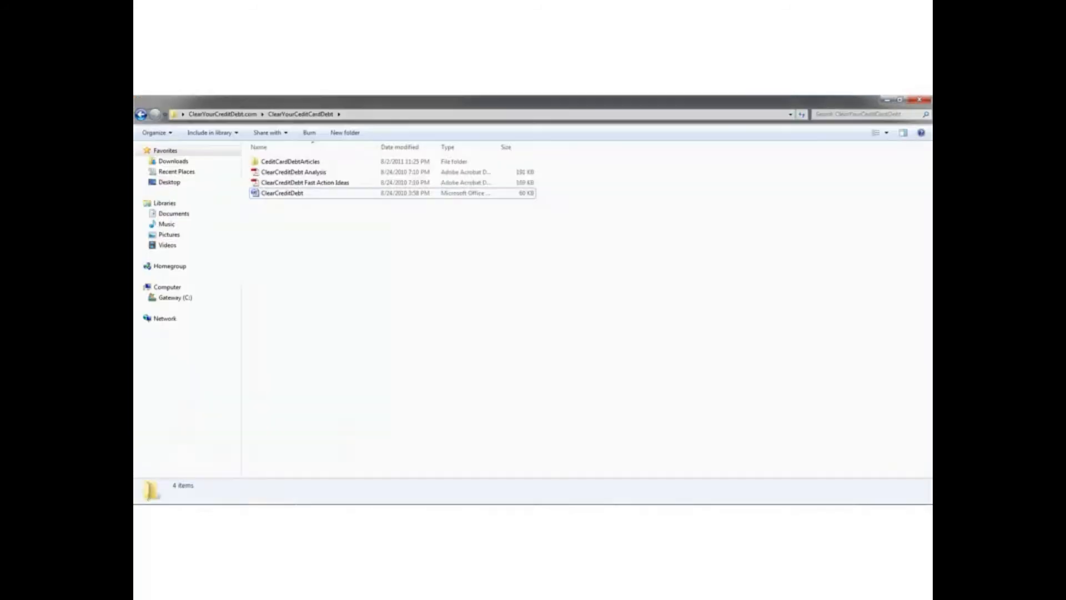
# - Look through the Cleaning Up Your Credit Articles subfolder of CleaningUpYourCredit in the ClearYourCreditDebt.com folder
pyautogui.click(224, 114)
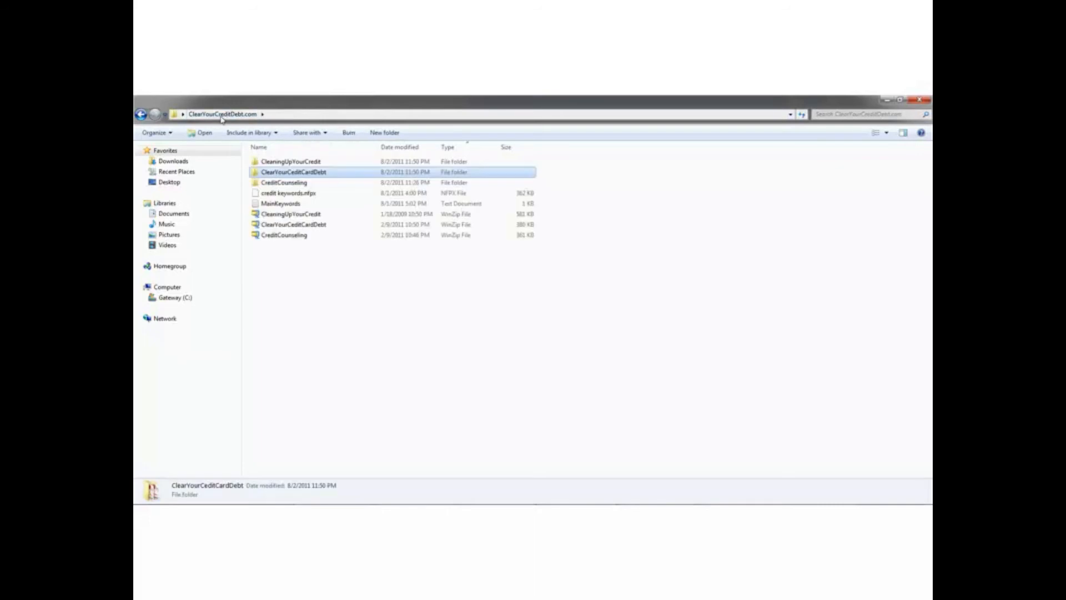
pyautogui.doubleClick(284, 167)
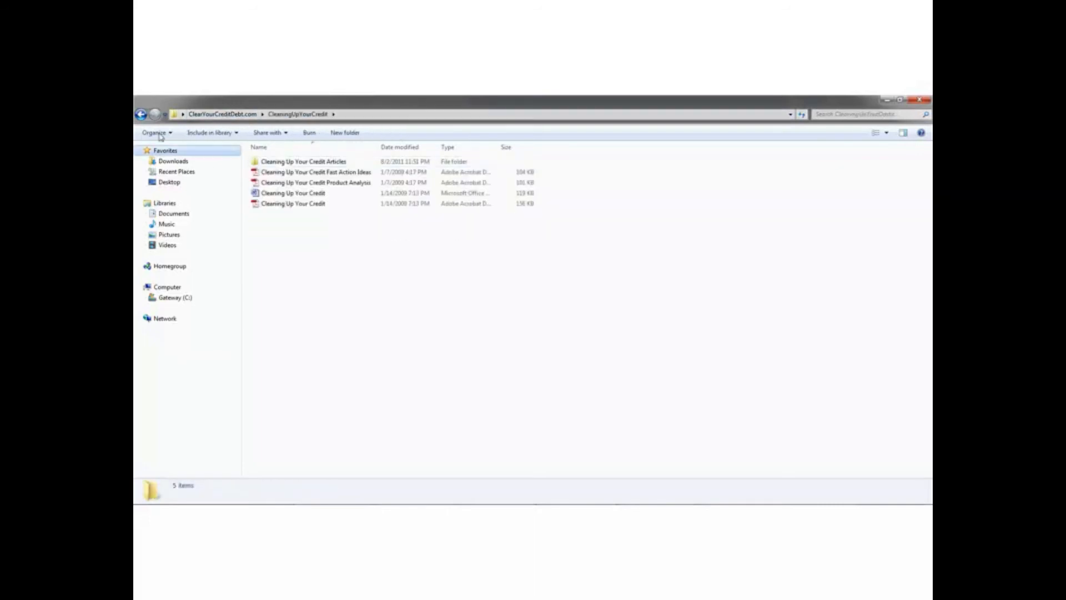
pyautogui.press('BackSpace')
pyautogui.rightClick(271, 165)
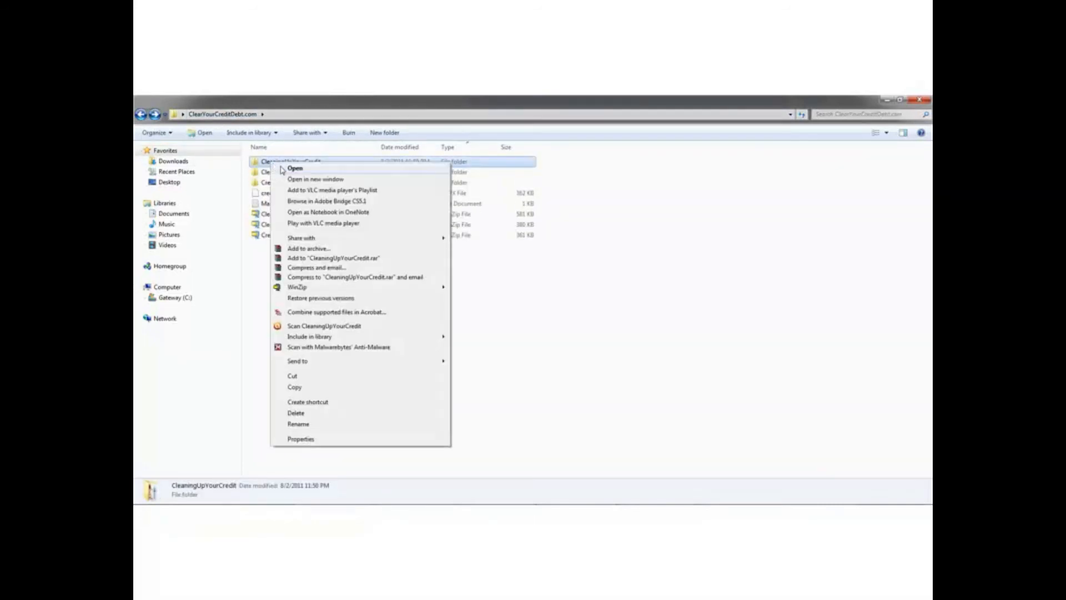
pyautogui.click(294, 167)
pyautogui.doubleClick(293, 162)
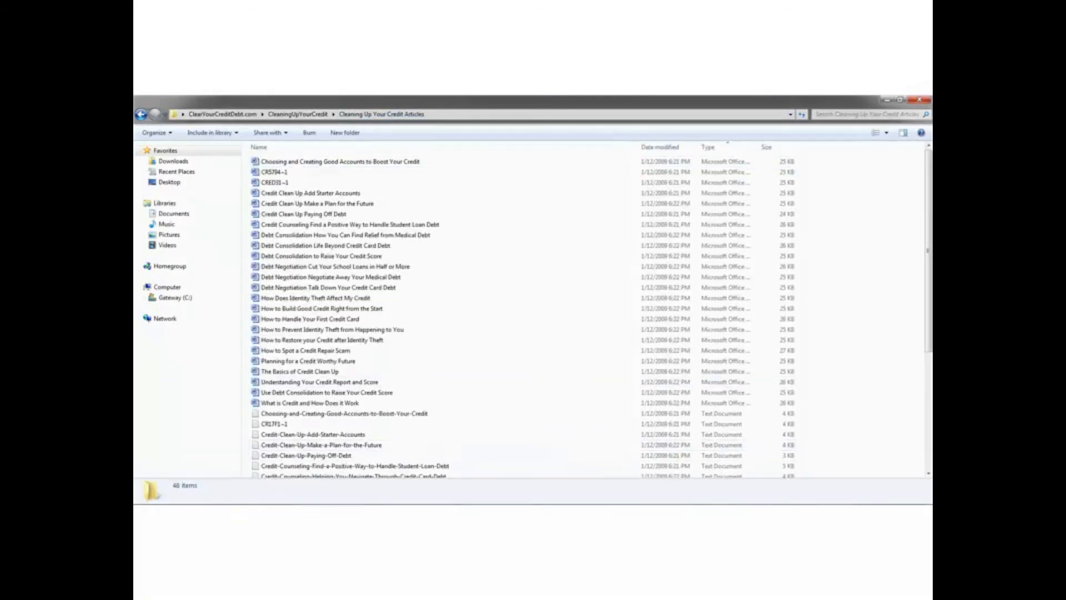
pyautogui.moveTo(373, 512)
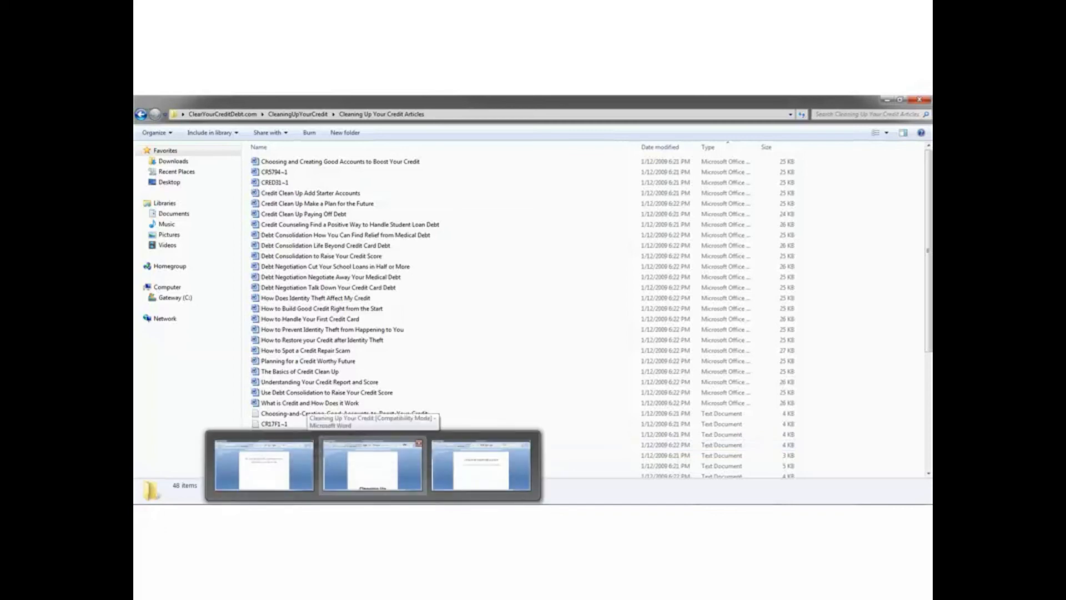
# - View the CeditCardDebtArticles subfolder of ClearYourCeditCardDebt in a separate window and close that window
pyautogui.hotkey('alt', 'Left')
pyautogui.hotkey('alt', 'Left')
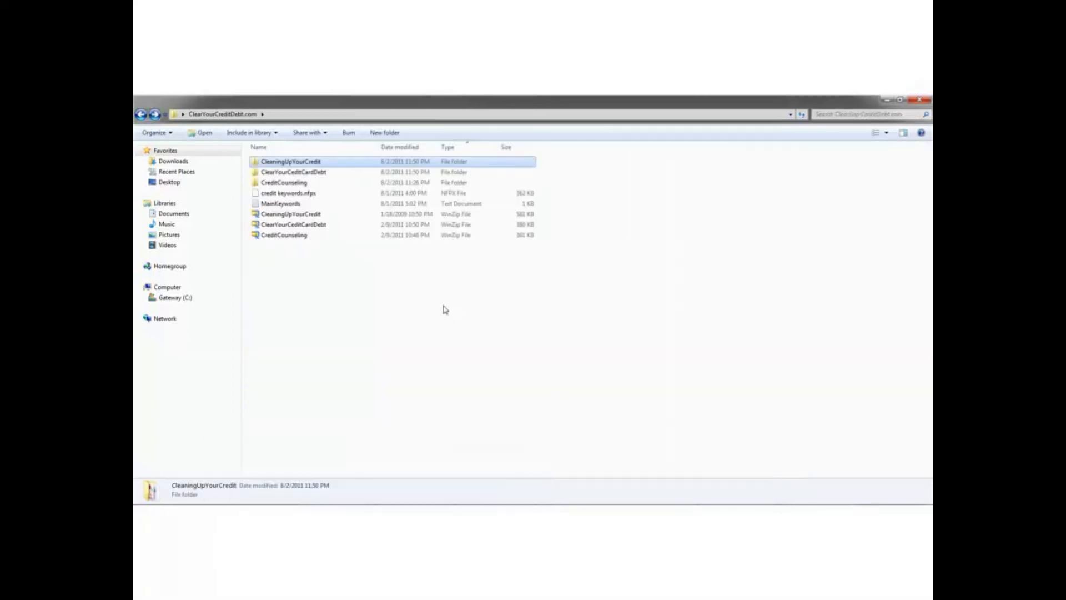
pyautogui.click(279, 173)
pyautogui.rightClick(279, 177)
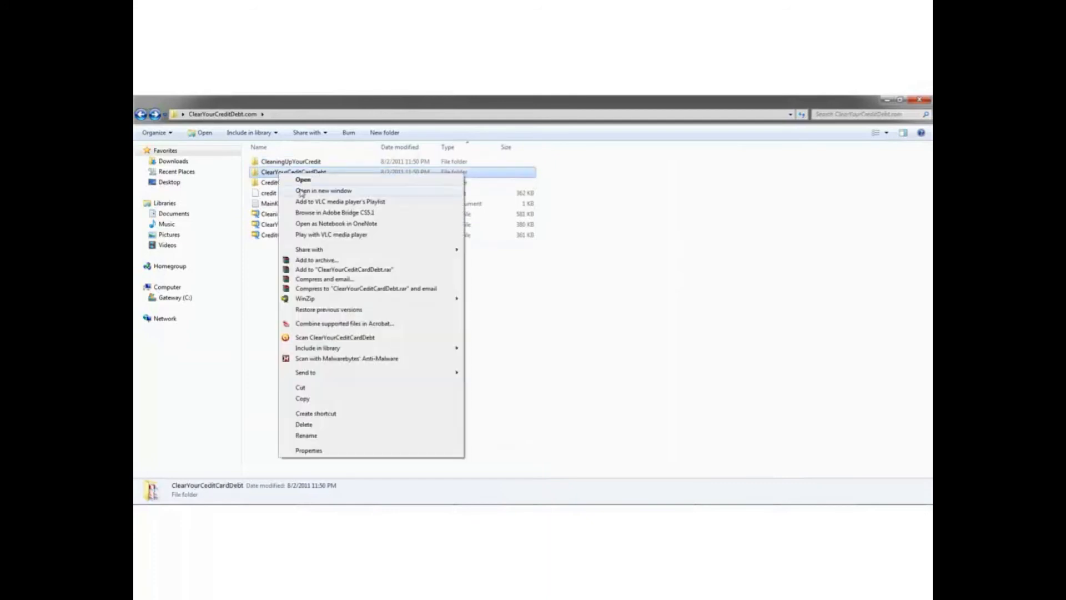
pyautogui.click(323, 190)
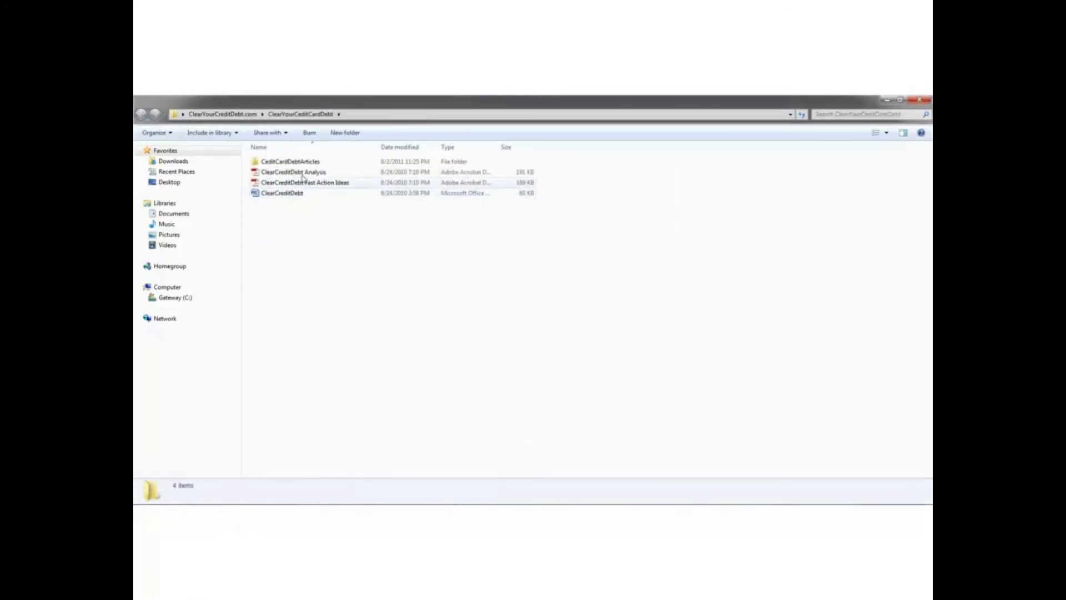
pyautogui.doubleClick(304, 161)
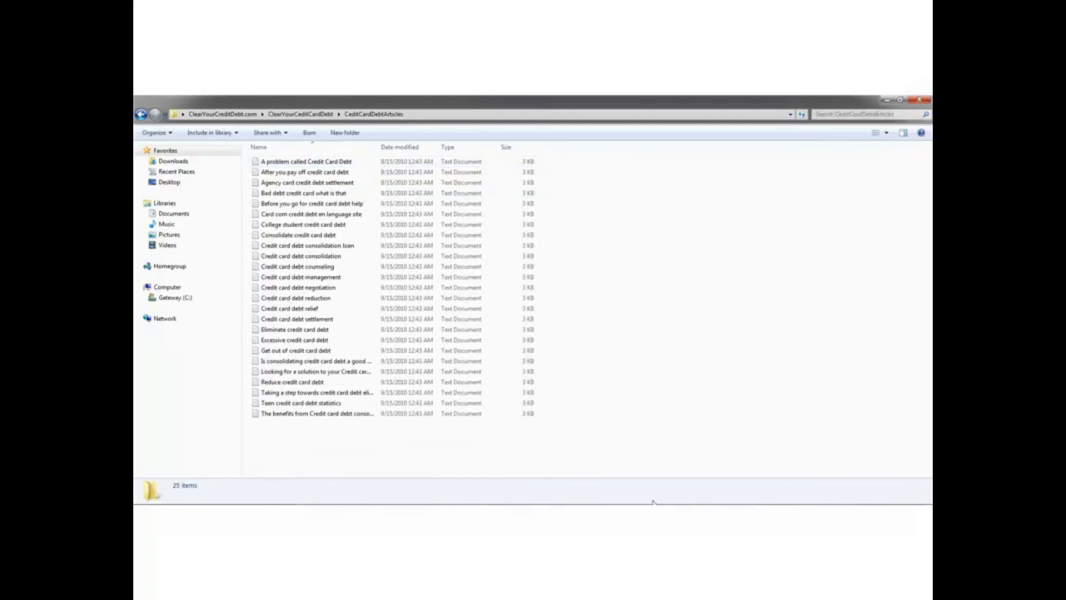
pyautogui.click(920, 100)
# - Check the CreditDebtArticles subfolder of CreditCounseling and return to the ClearYourCreditDebt.com folder
pyautogui.doubleClick(282, 185)
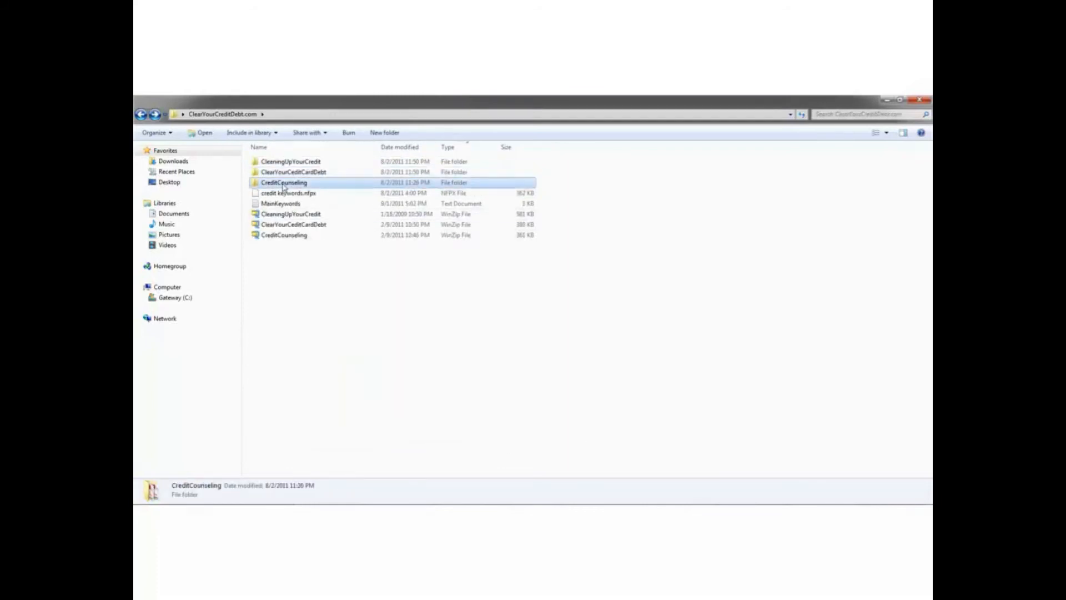
pyautogui.doubleClick(286, 161)
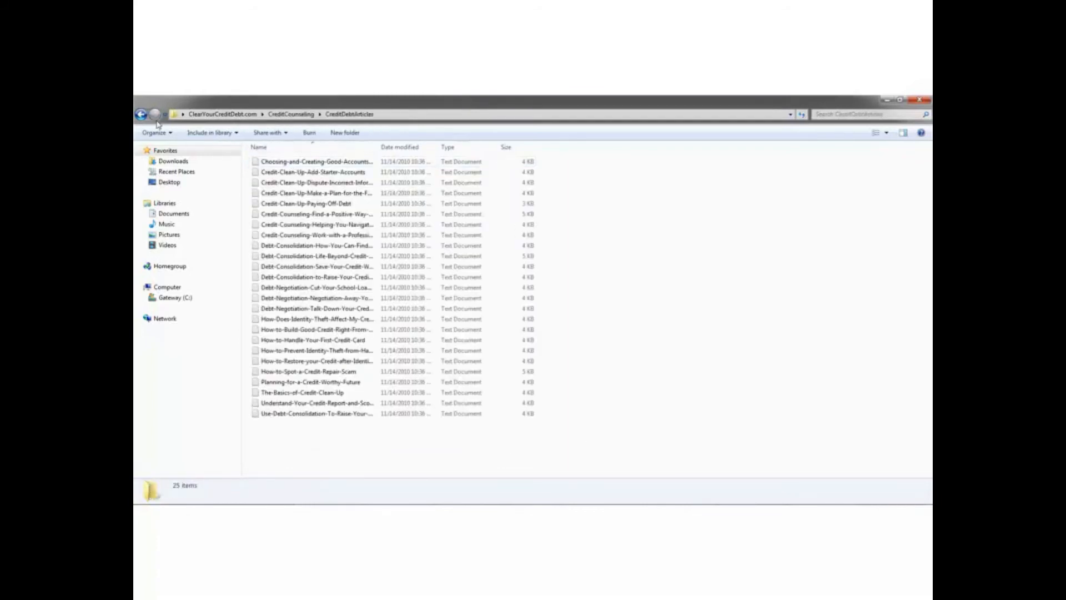
pyautogui.click(141, 115)
pyautogui.rightClick(279, 165)
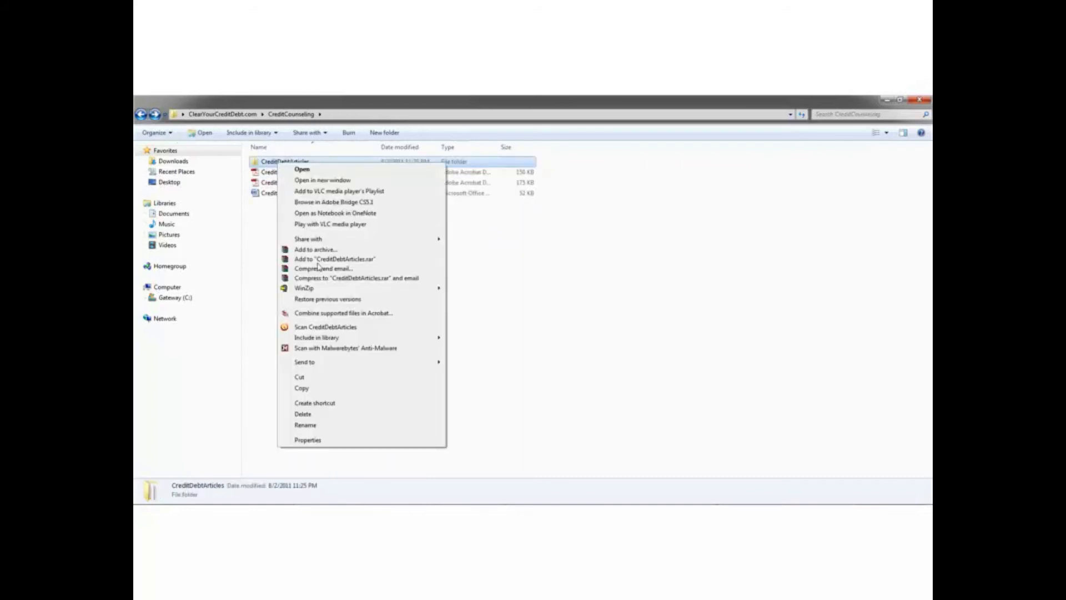
pyautogui.click(325, 181)
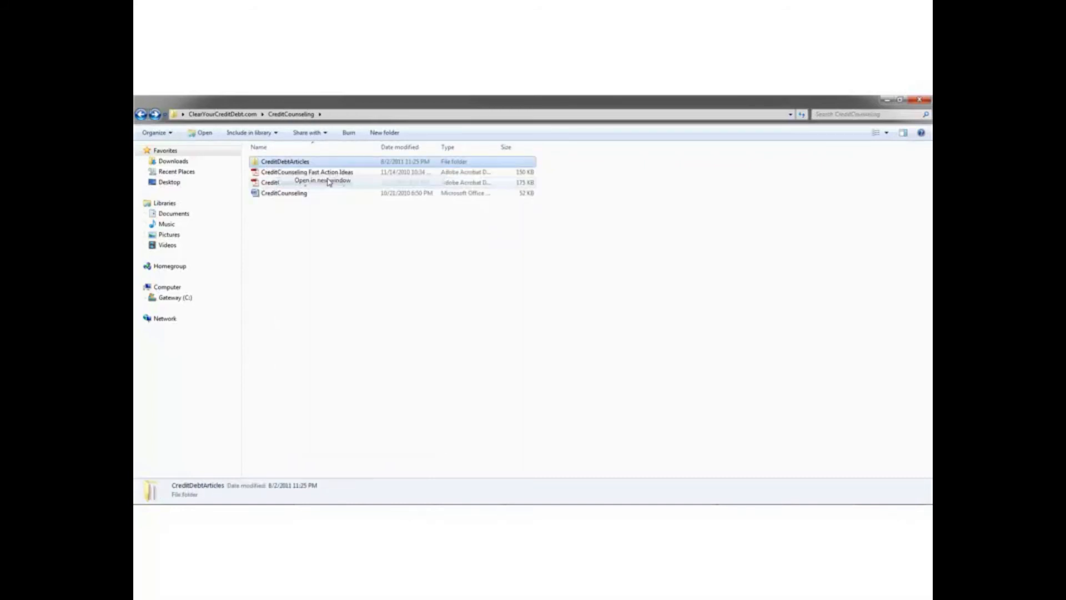
pyautogui.click(920, 100)
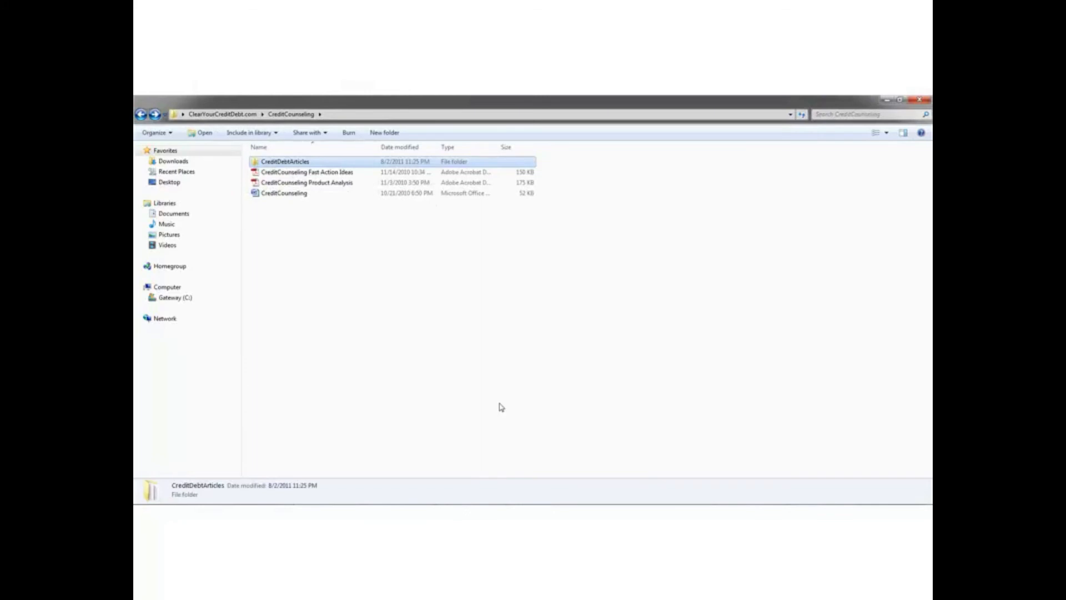
pyautogui.click(222, 113)
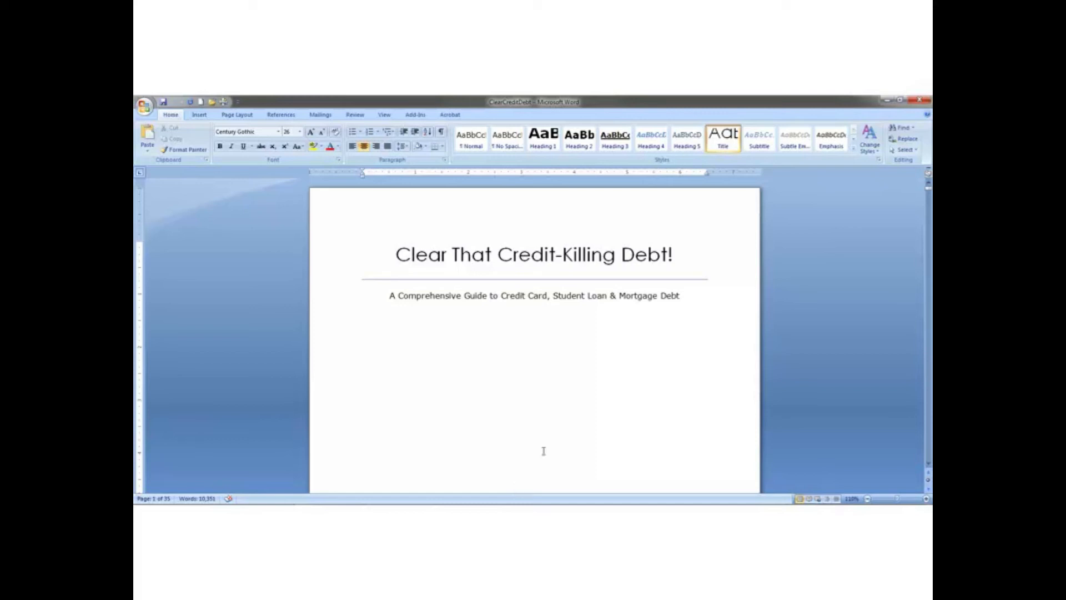
# - Switch to the WP Dripper page in Firefox and set the post category to Free Credit Counseling
pyautogui.hotkey('alt', 'Tab')
pyautogui.click(516, 364)
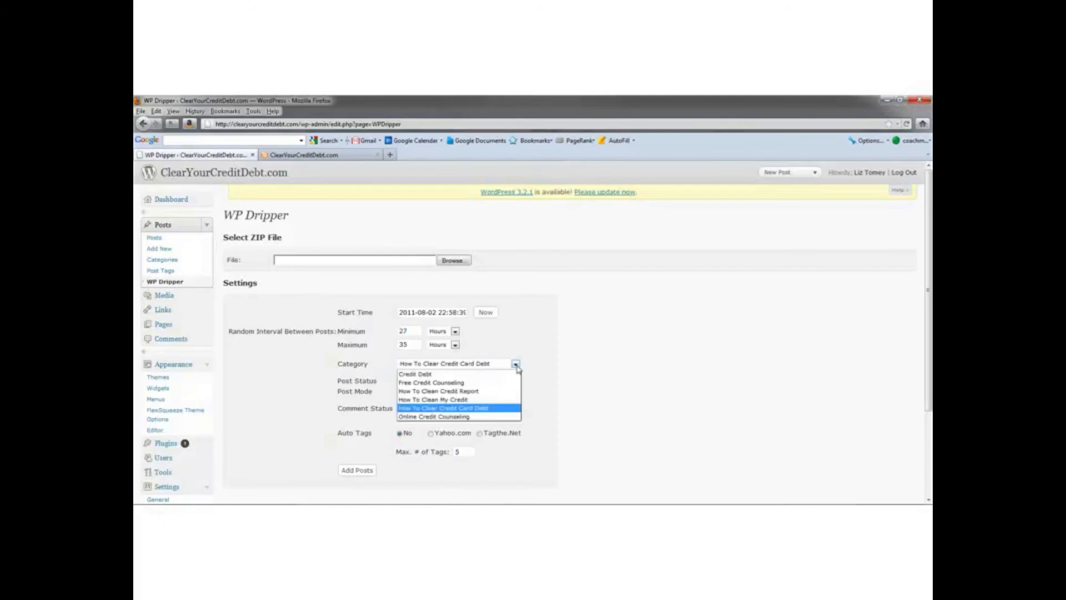
pyautogui.click(433, 383)
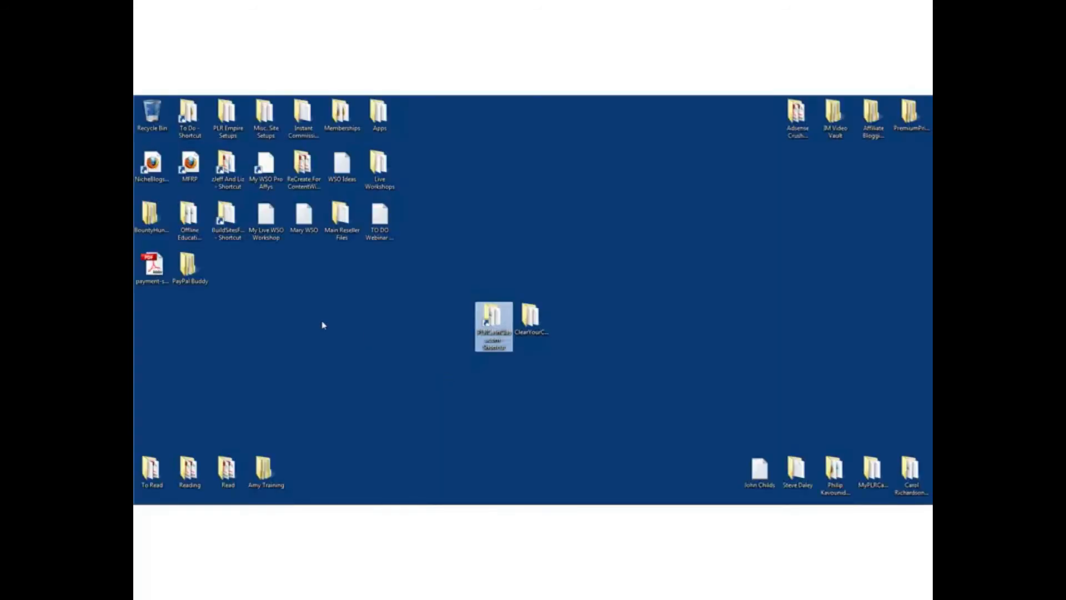
# - Create a new folder named FreeCreditCounseling on the desktop
pyautogui.rightClick(281, 334)
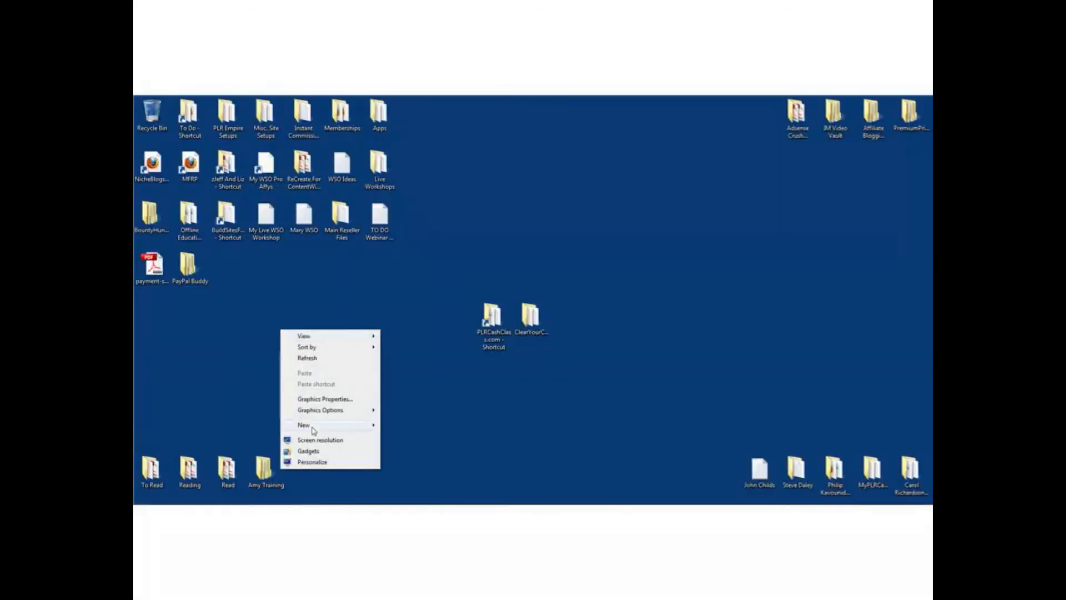
pyautogui.moveTo(315, 425)
pyautogui.click(421, 260)
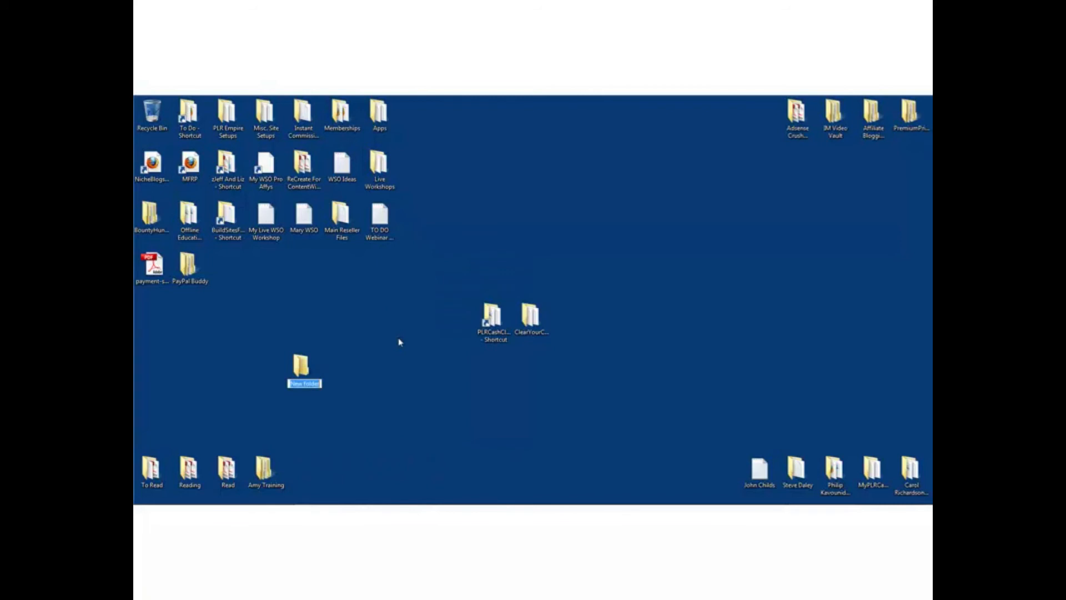
pyautogui.write('R')
pyautogui.write('reeCredit')
pyautogui.write('Coupon')
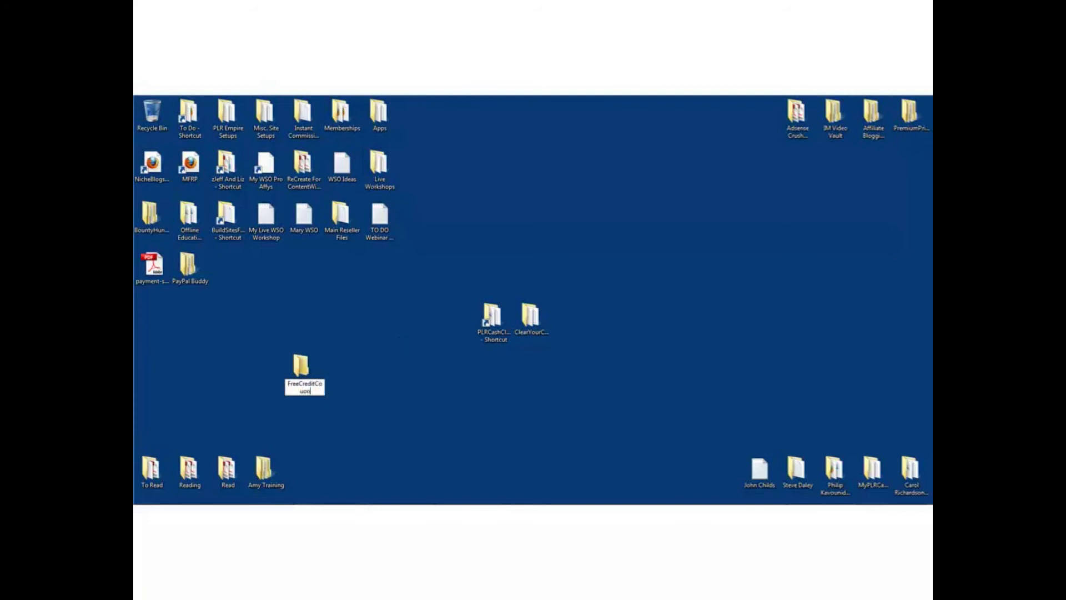
pyautogui.press('BackSpace')
pyautogui.press('BackSpace')
pyautogui.press('BackSpace')
pyautogui.write('unseling')
pyautogui.press('Return')
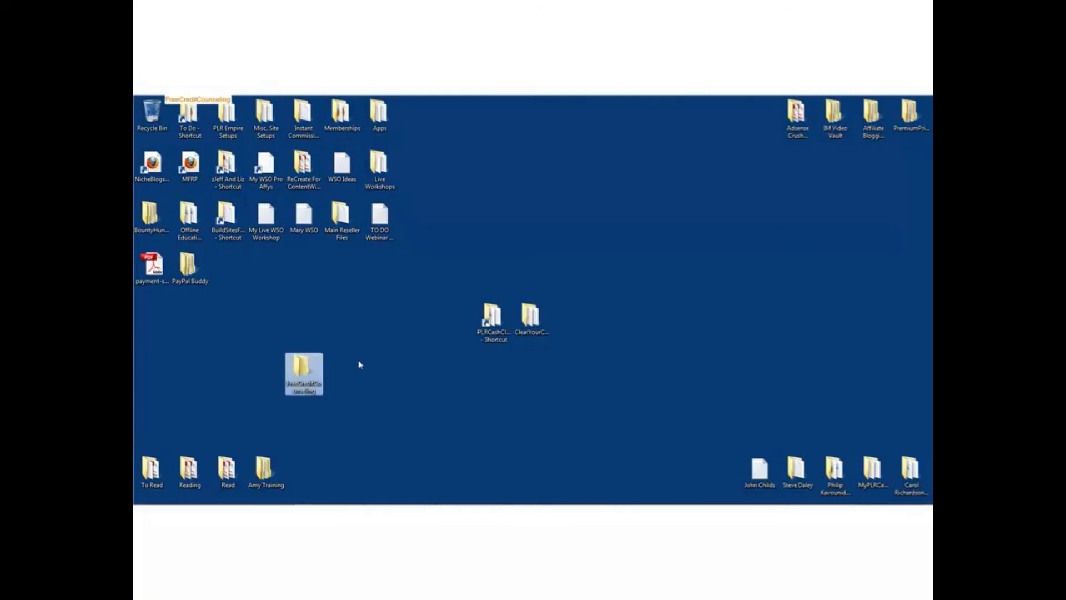
pyautogui.click(381, 298)
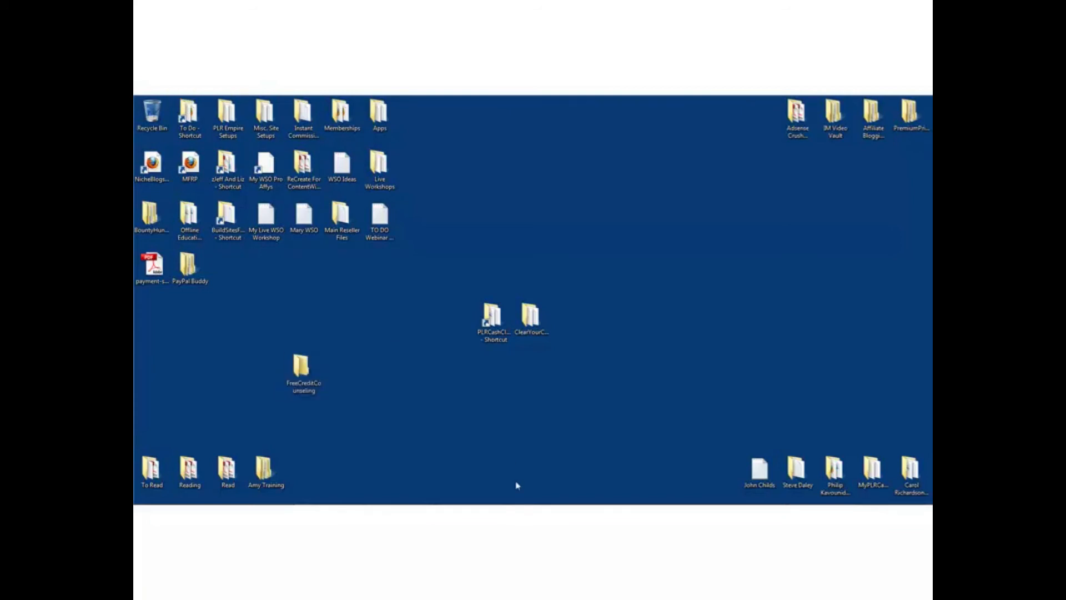
# - Switch to the CreditCounseling document in Word and copy the whole "When it's Time to Seek Counseling" section with its heading
pyautogui.hotkey('alt', 'Tab')
pyautogui.moveTo(929, 185); pyautogui.dragTo(927, 200)
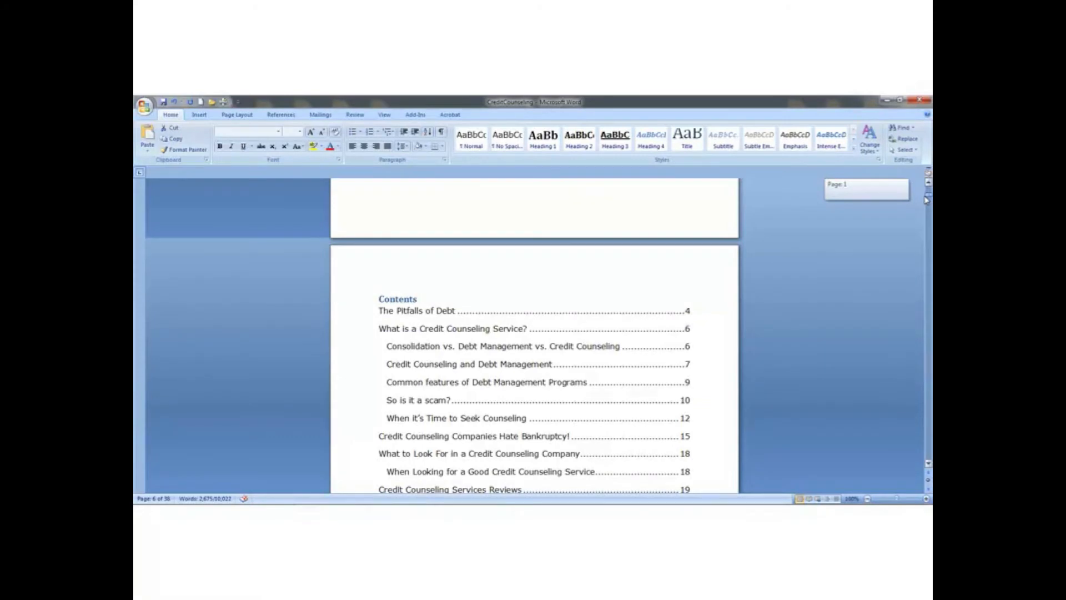
pyautogui.moveTo(927, 200); pyautogui.dragTo(927, 201)
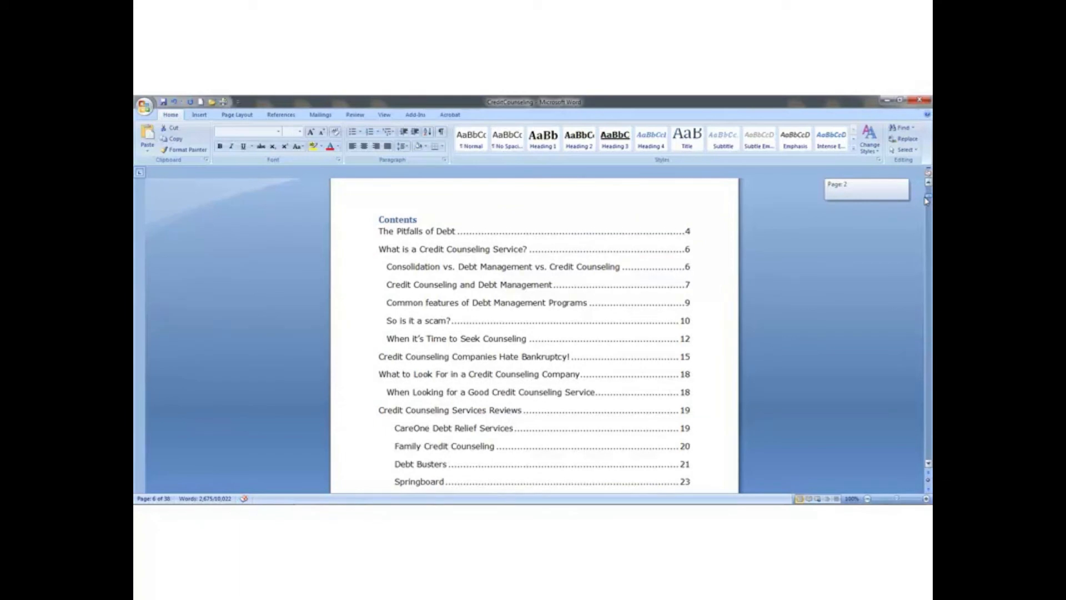
pyautogui.moveTo(927, 201); pyautogui.dragTo(921, 287)
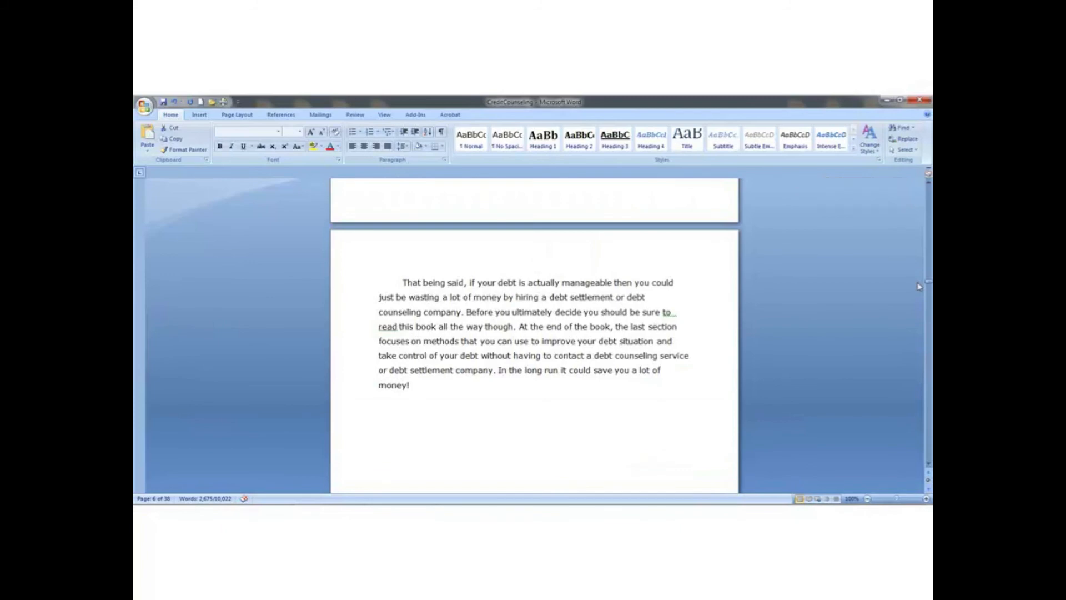
pyautogui.moveTo(412, 386); pyautogui.dragTo(379, 227)
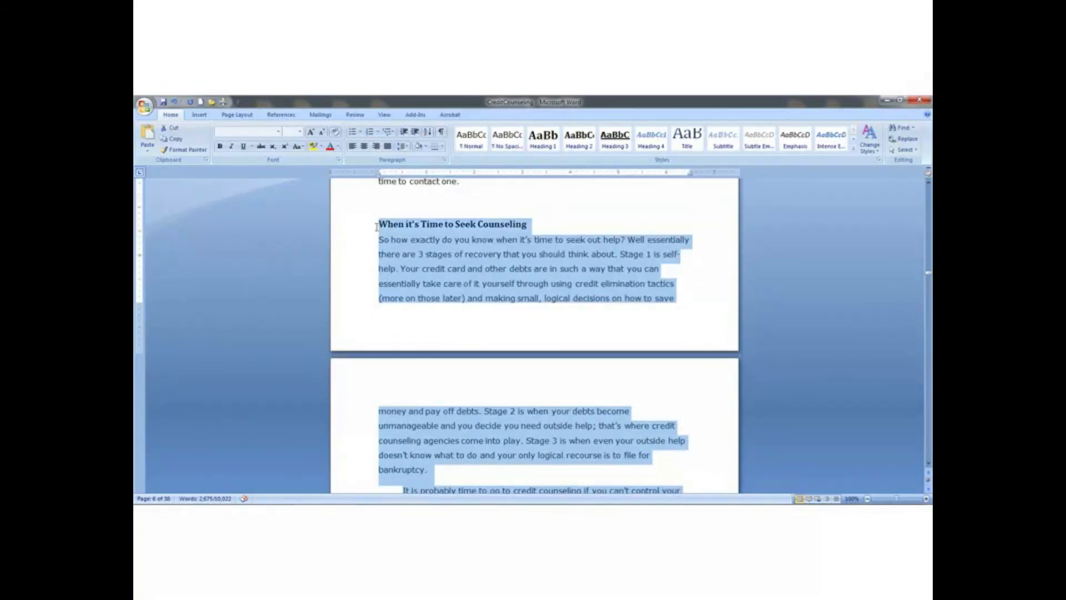
pyautogui.rightClick(426, 229)
pyautogui.click(444, 245)
# - Switch to The Best Spinner and paste the copied counseling section into the empty article
pyautogui.click(807, 509)
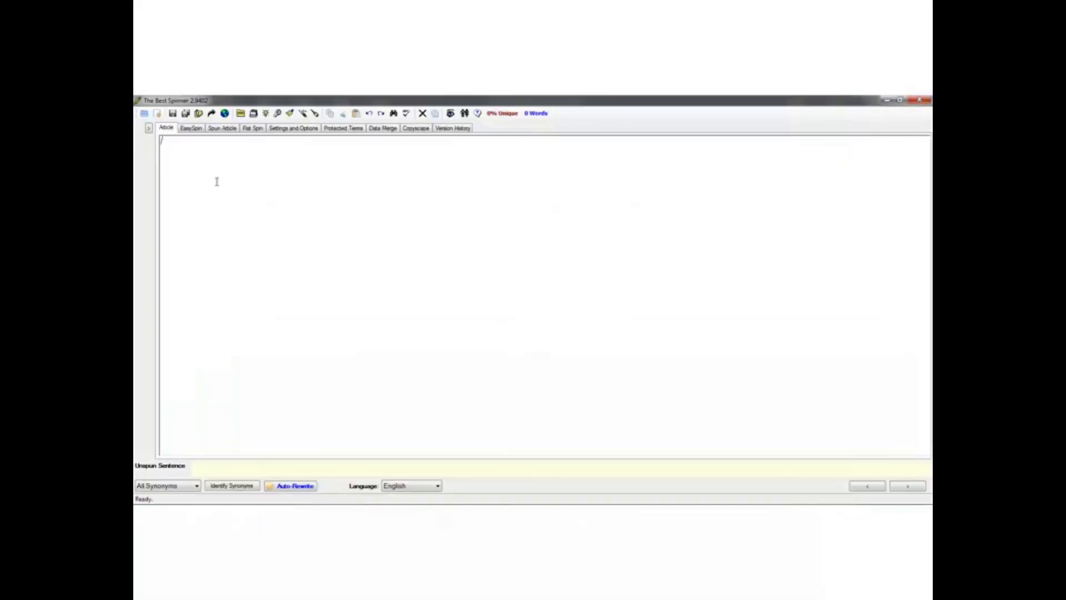
pyautogui.rightClick(211, 153)
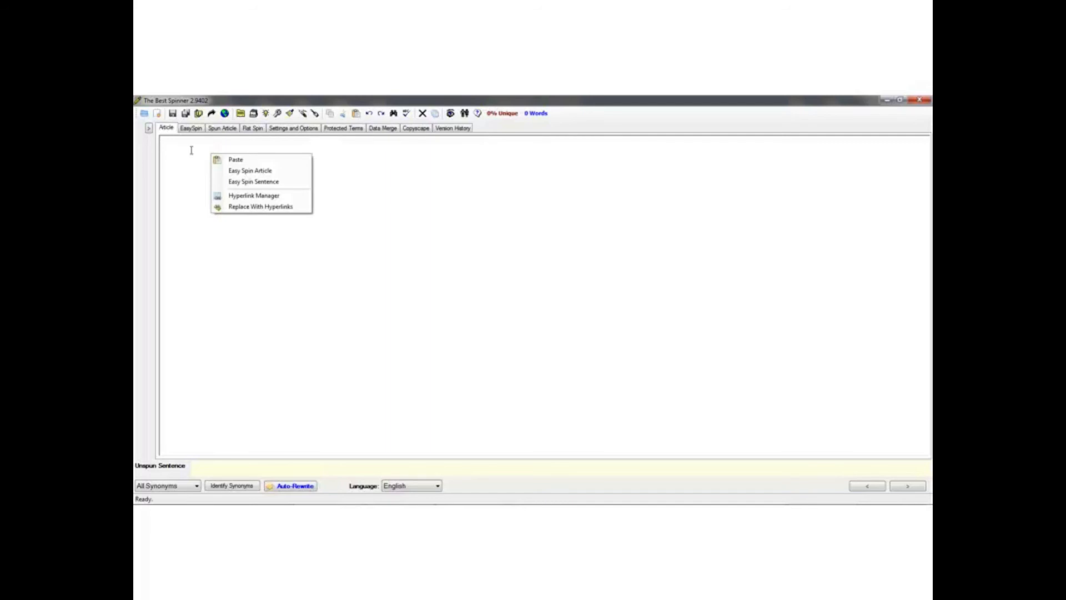
pyautogui.click(258, 161)
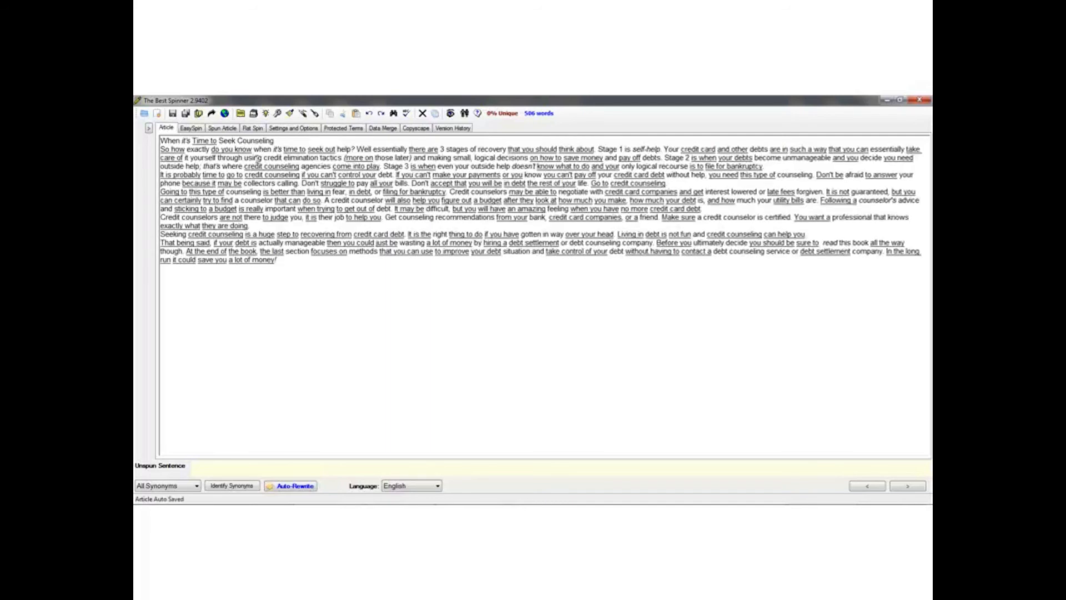
# - Insert a blank line after the article's title and between each of its paragraphs
pyautogui.click(285, 139)
pyautogui.press('Return')
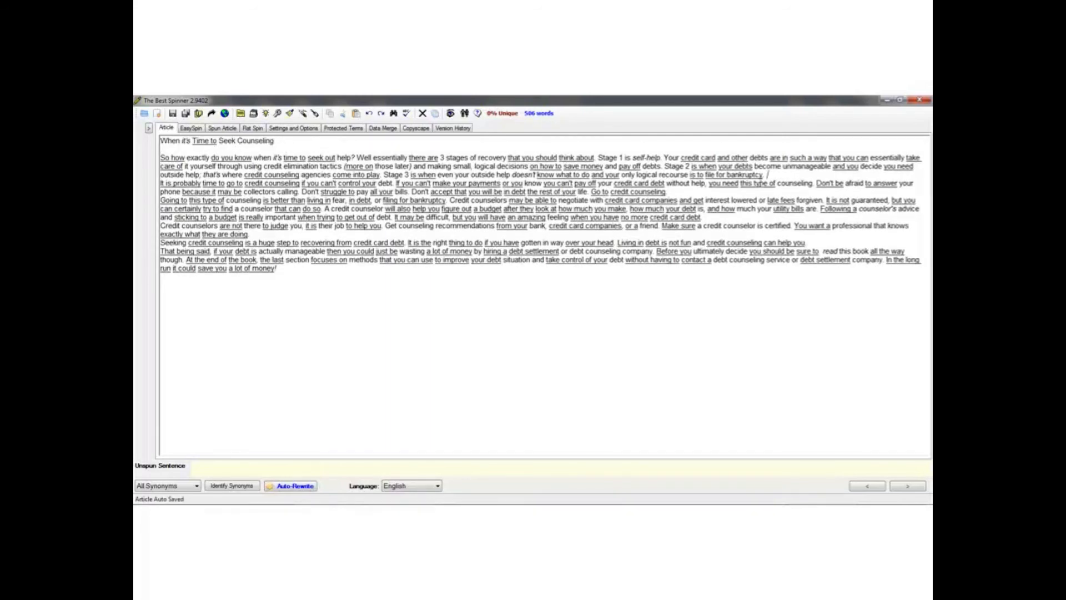
pyautogui.press('Return')
pyautogui.press('Return')
pyautogui.press('Return')
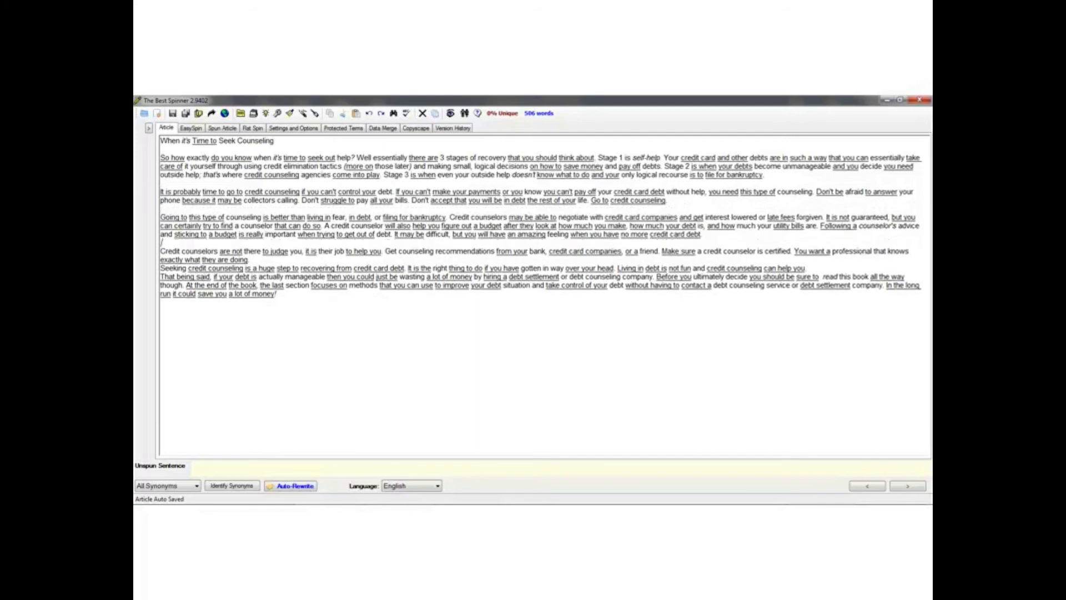
pyautogui.press('Return')
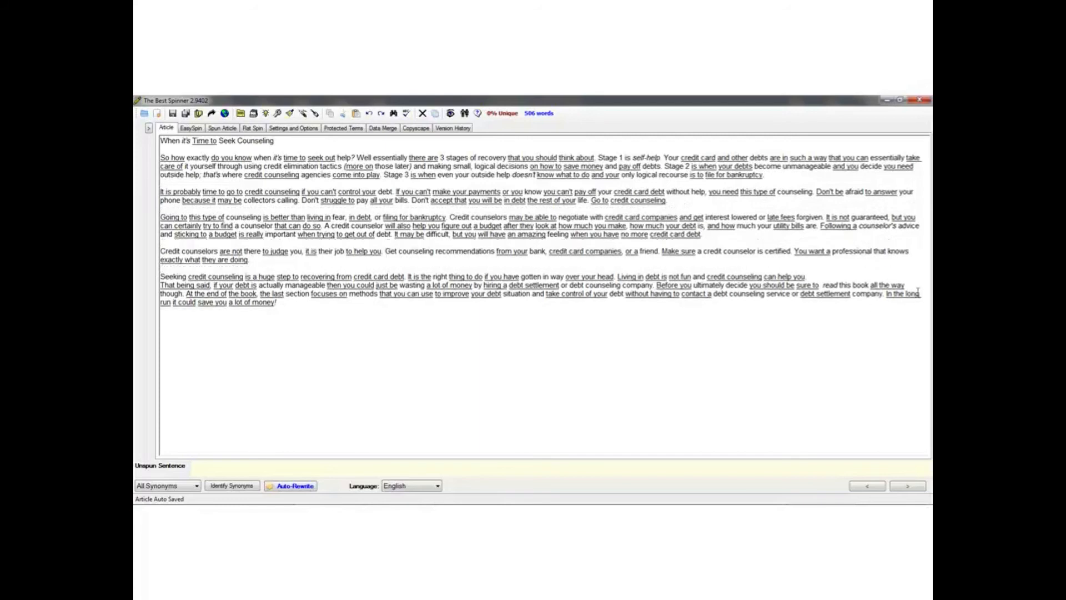
pyautogui.press('Return')
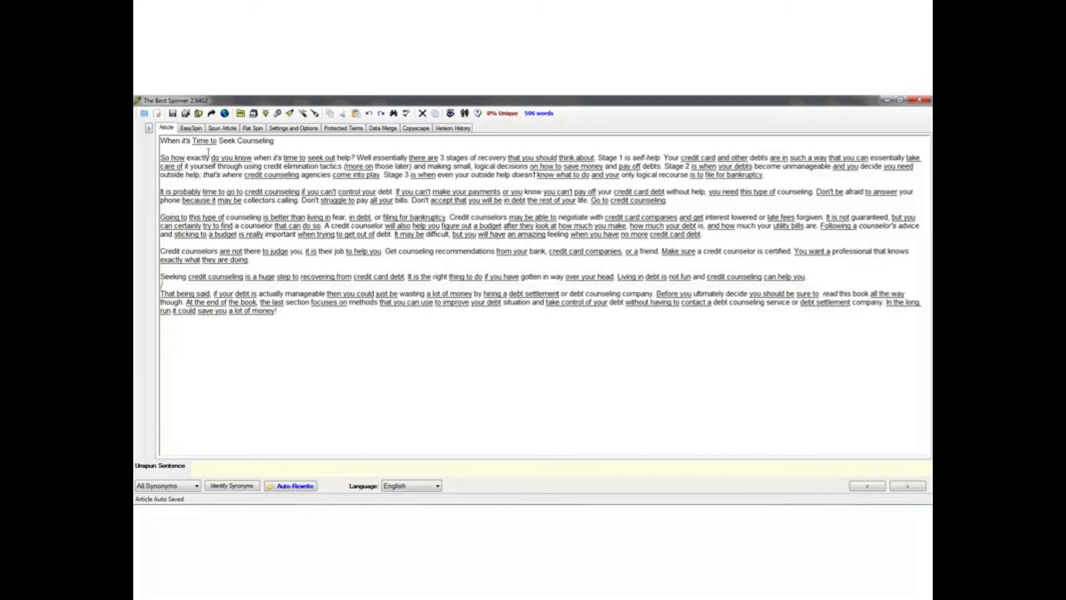
# - Run Replace Everyone's Favorites on the article at the Better quality level with a maximum of 3 synonyms
pyautogui.click(253, 114)
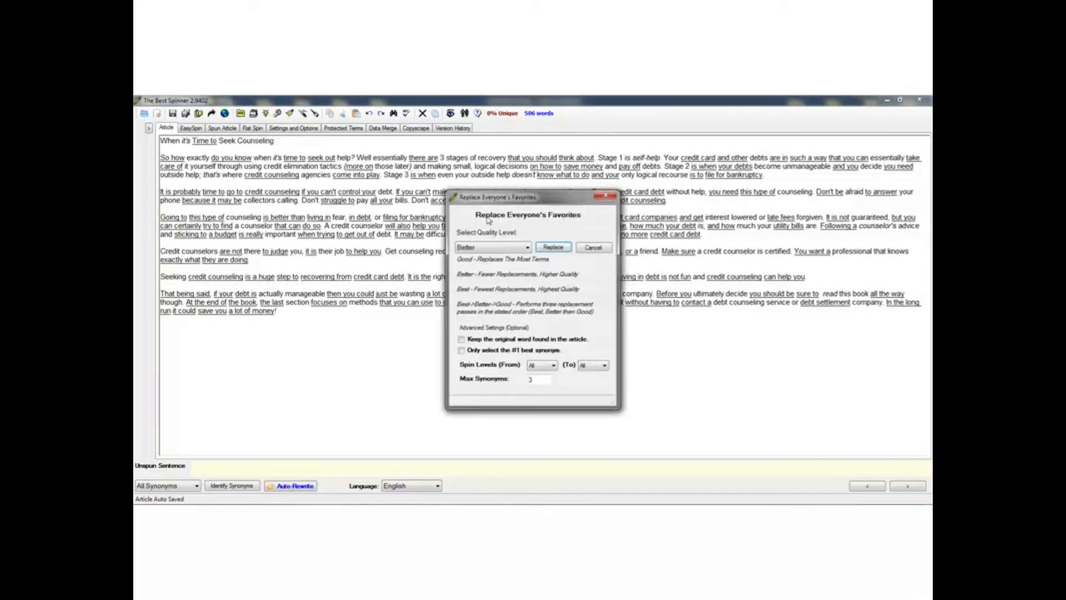
pyautogui.click(556, 248)
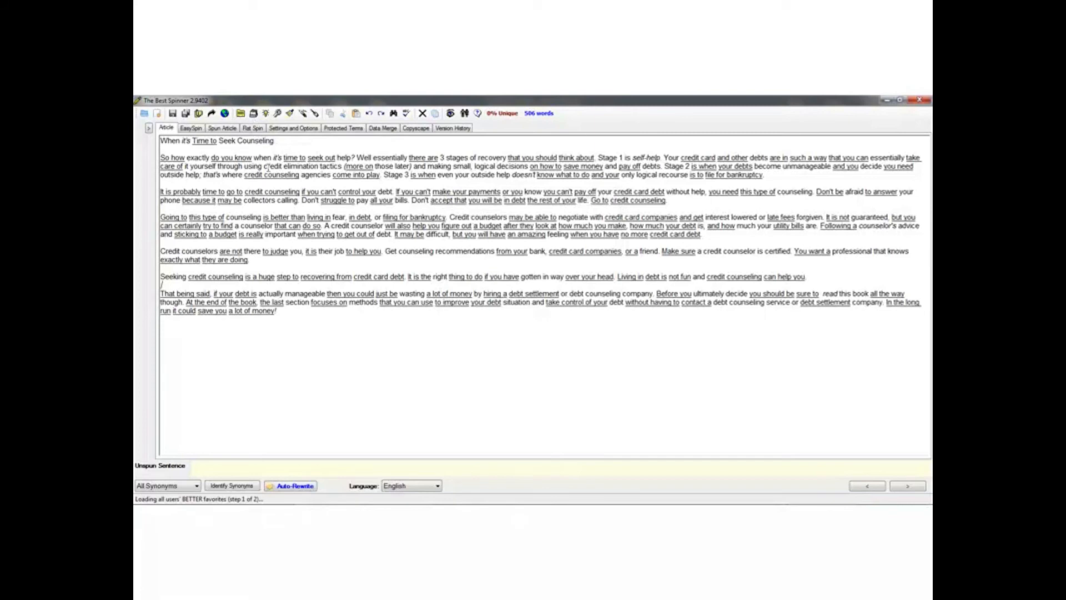
# - Copy the entire spun article and paste it into a new Notepad document
pyautogui.click(225, 129)
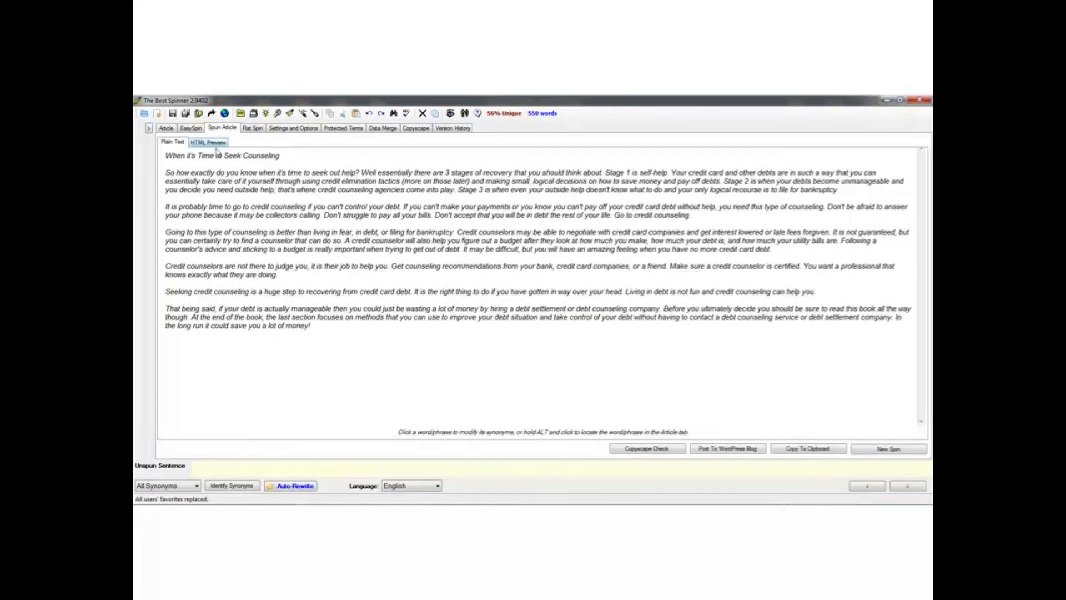
pyautogui.moveTo(167, 157); pyautogui.dragTo(341, 328)
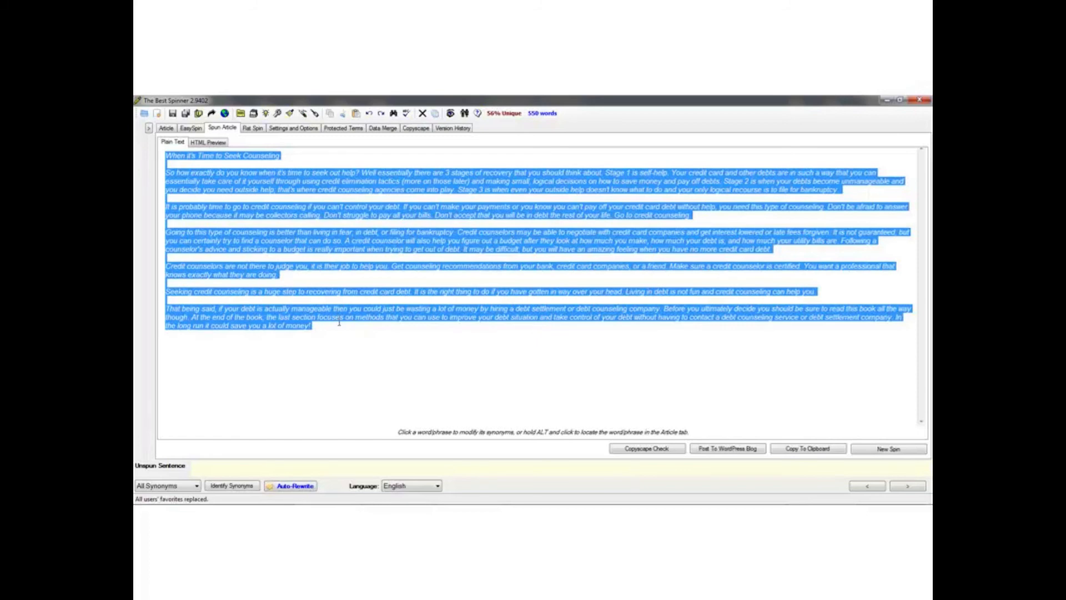
pyautogui.click(790, 453)
pyautogui.click(595, 339)
pyautogui.press('super')
pyautogui.click(176, 334)
pyautogui.rightClick(232, 233)
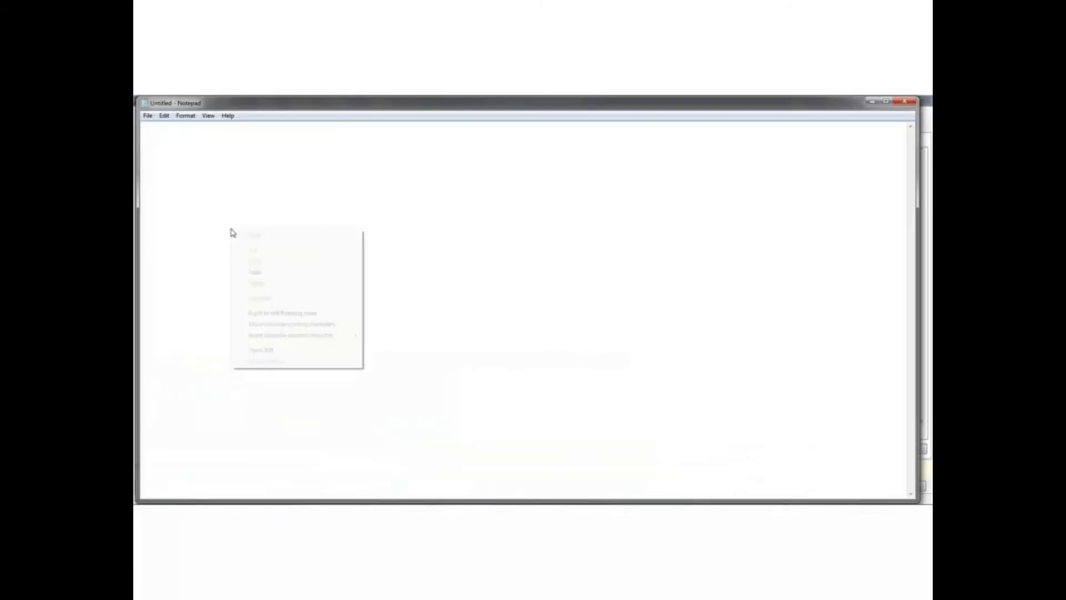
pyautogui.click(276, 272)
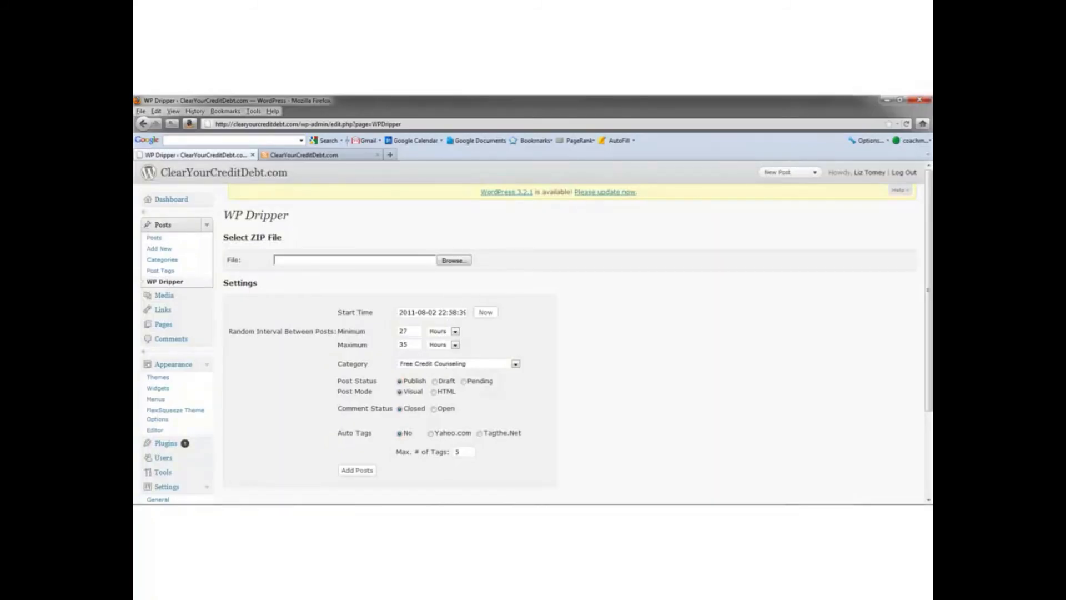
# - Insert "Free Credit" before "Counseling" in the Notepad article's title and copy the whole title line
pyautogui.hotkey('alt', 'Tab')
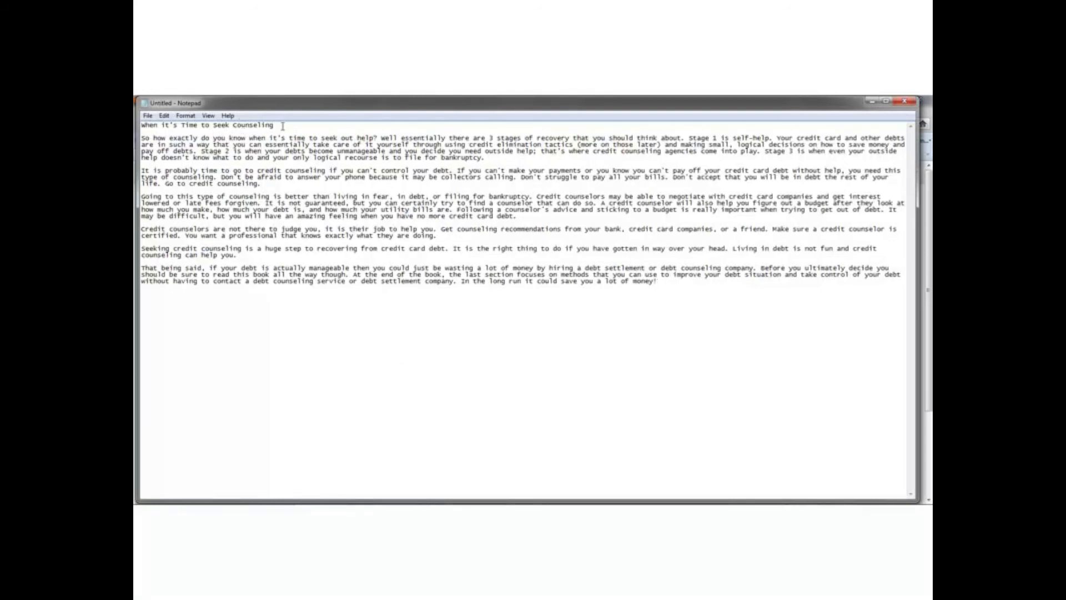
pyautogui.write('Free Credit')
pyautogui.moveTo(143, 127); pyautogui.dragTo(322, 126)
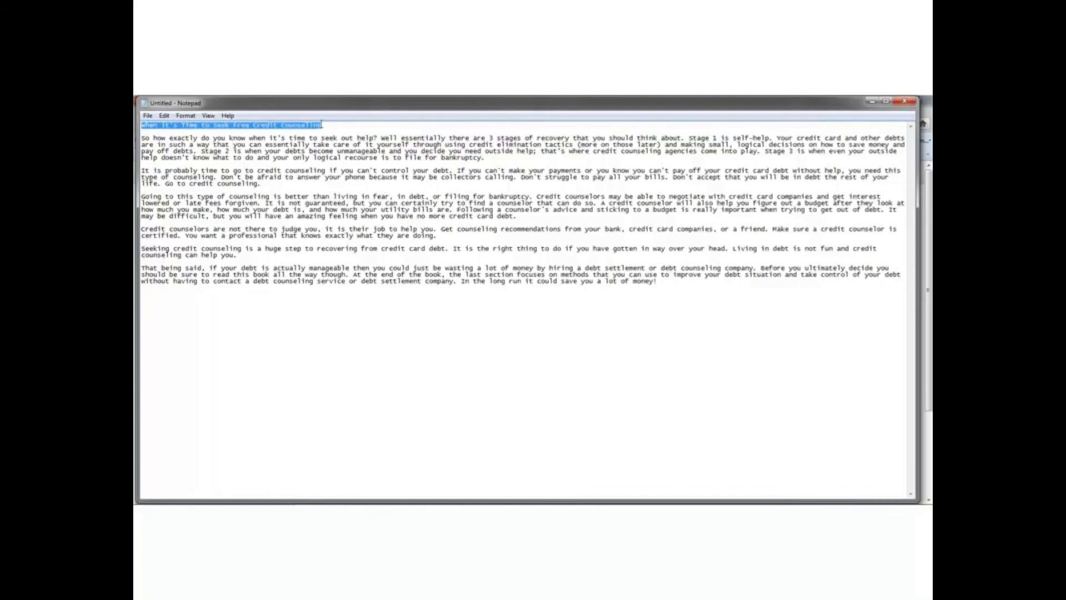
pyautogui.rightClick(321, 126)
pyautogui.click(358, 159)
# - Save the article as text file 1 in the desktop folder FreeCreditCounseling and close Notepad
pyautogui.click(148, 116)
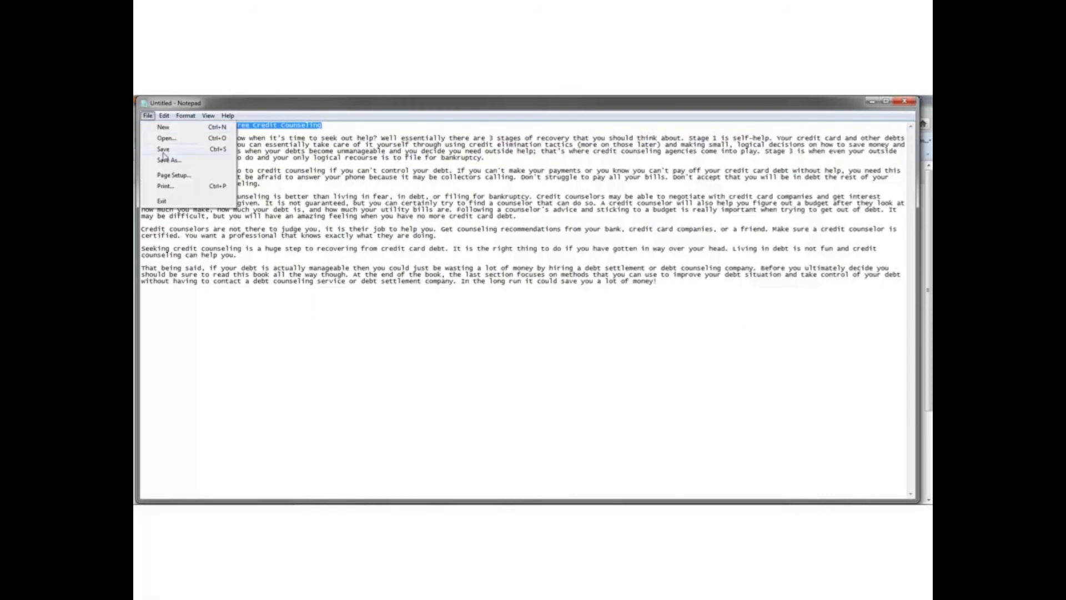
pyautogui.click(167, 160)
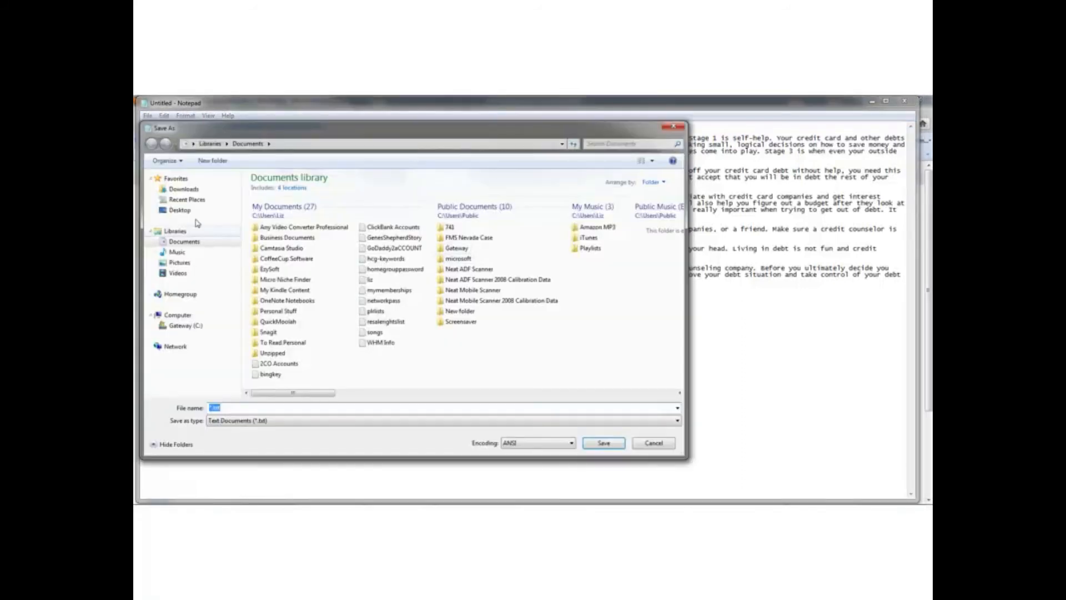
pyautogui.click(180, 212)
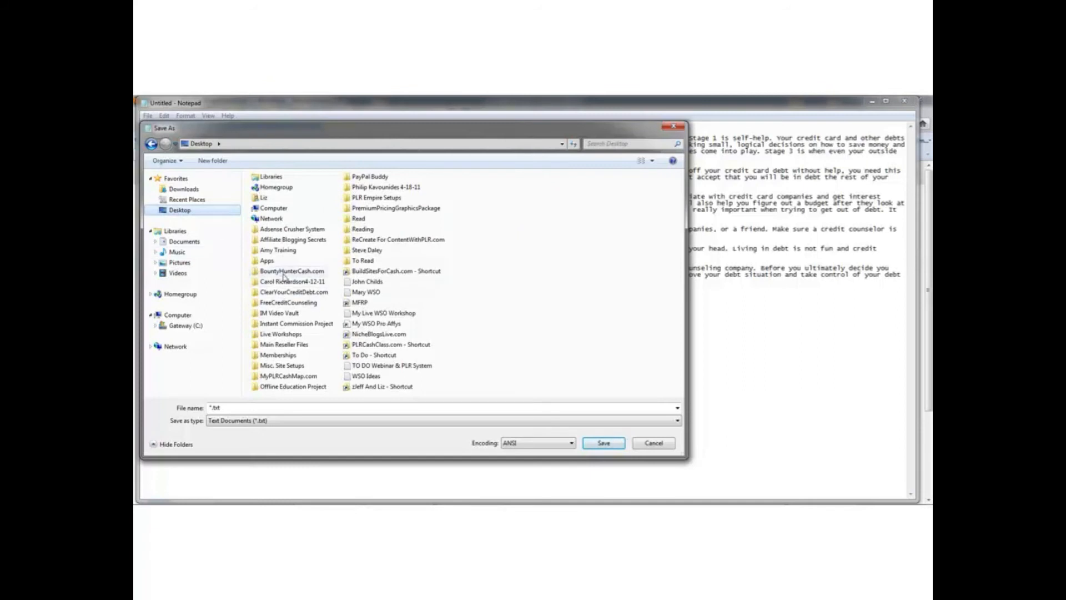
pyautogui.doubleClick(287, 304)
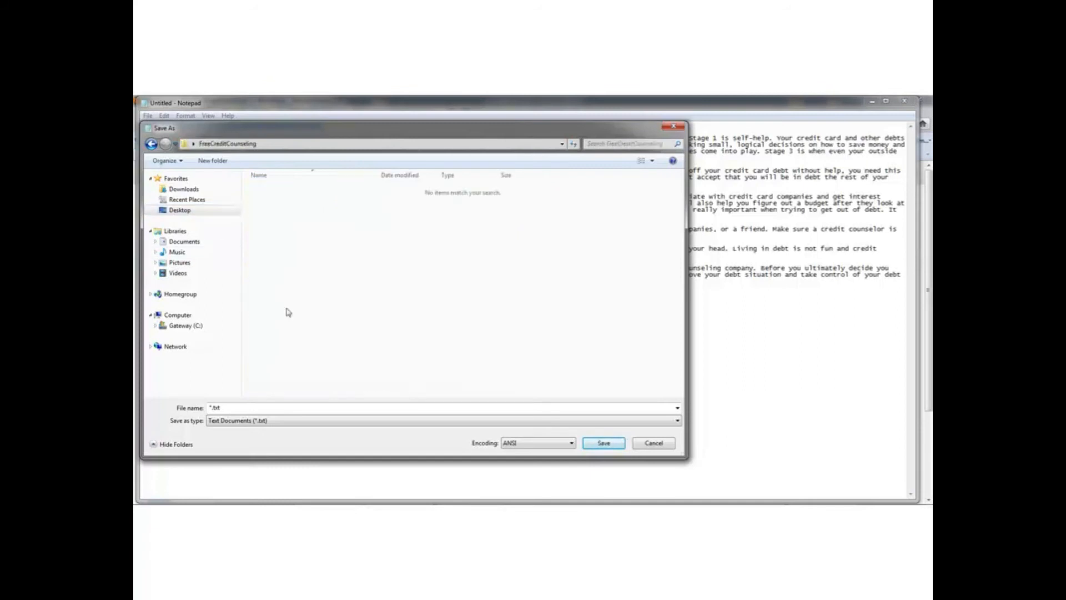
pyautogui.click(242, 407)
pyautogui.write('1')
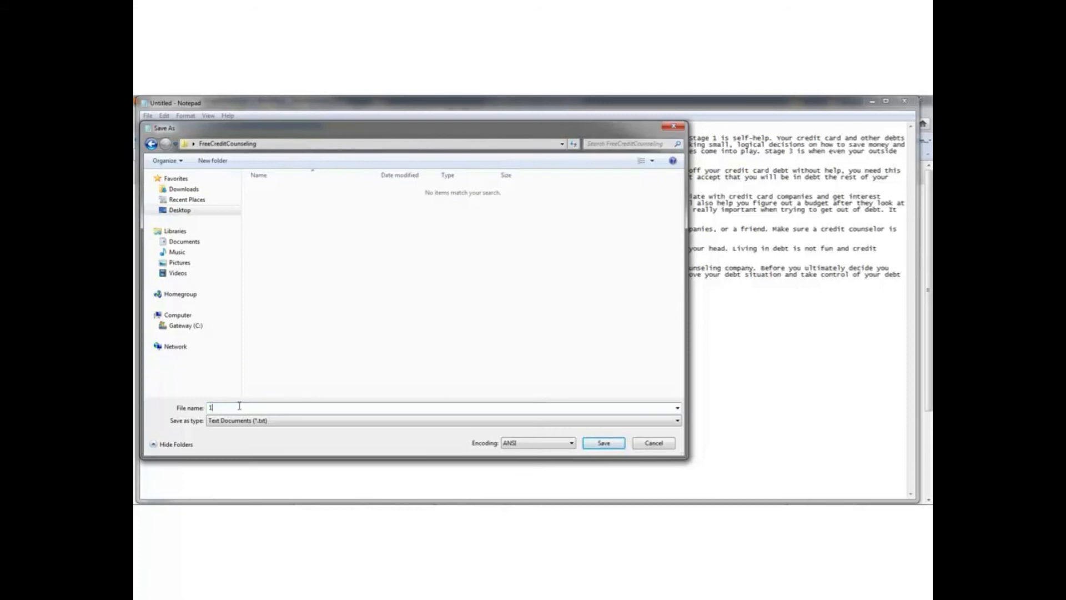
pyautogui.press('Return')
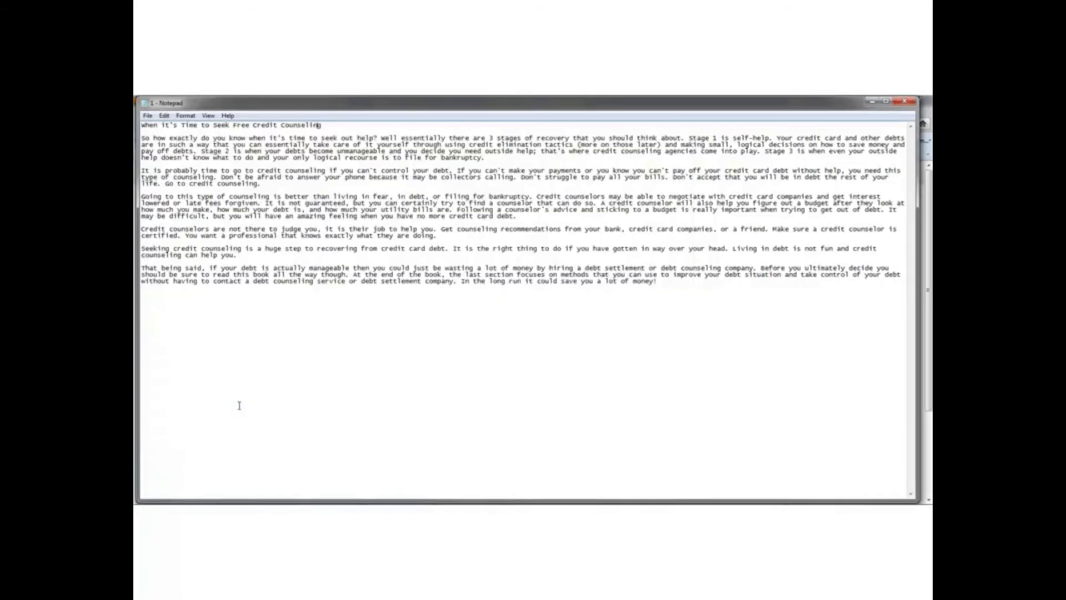
pyautogui.click(904, 106)
# - Switch to the CreditCounseling document in Word and delete the selected "When it's Time to Seek Counseling" section
pyautogui.click(147, 512)
pyautogui.click(175, 336)
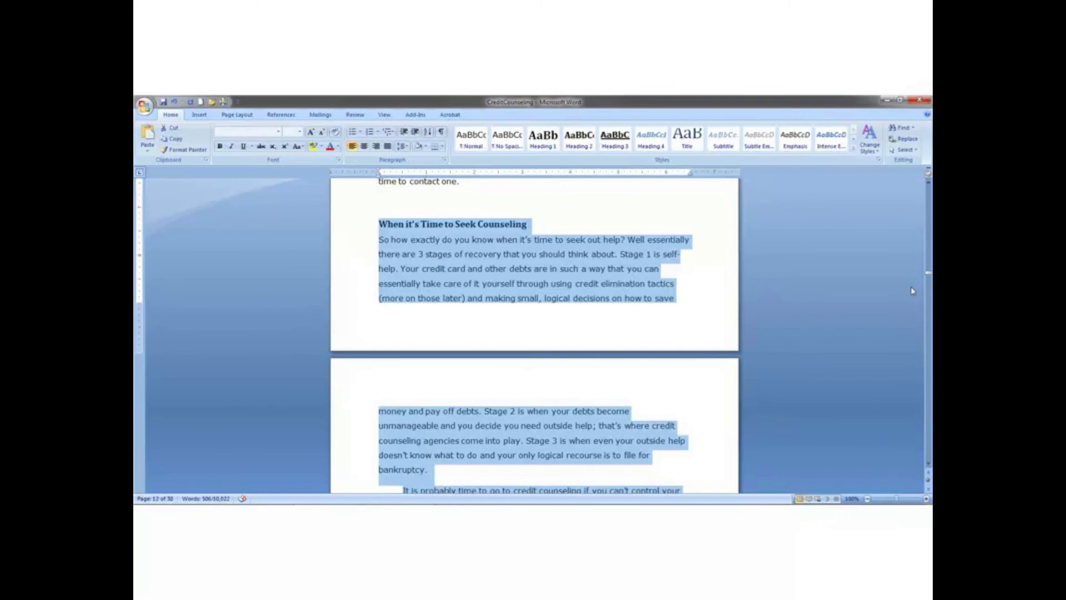
pyautogui.press('Delete')
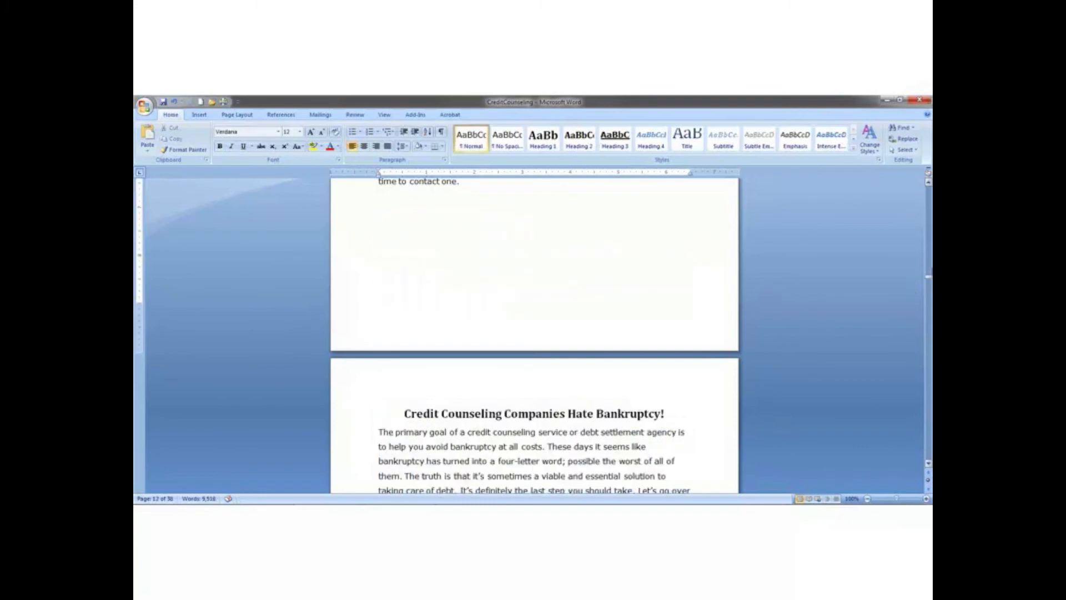
# - Copy the section on what to look for in a credit counseling company, including the "When Looking for a Good Credit Counseling Service" list
pyautogui.moveTo(929, 281); pyautogui.dragTo(920, 195)
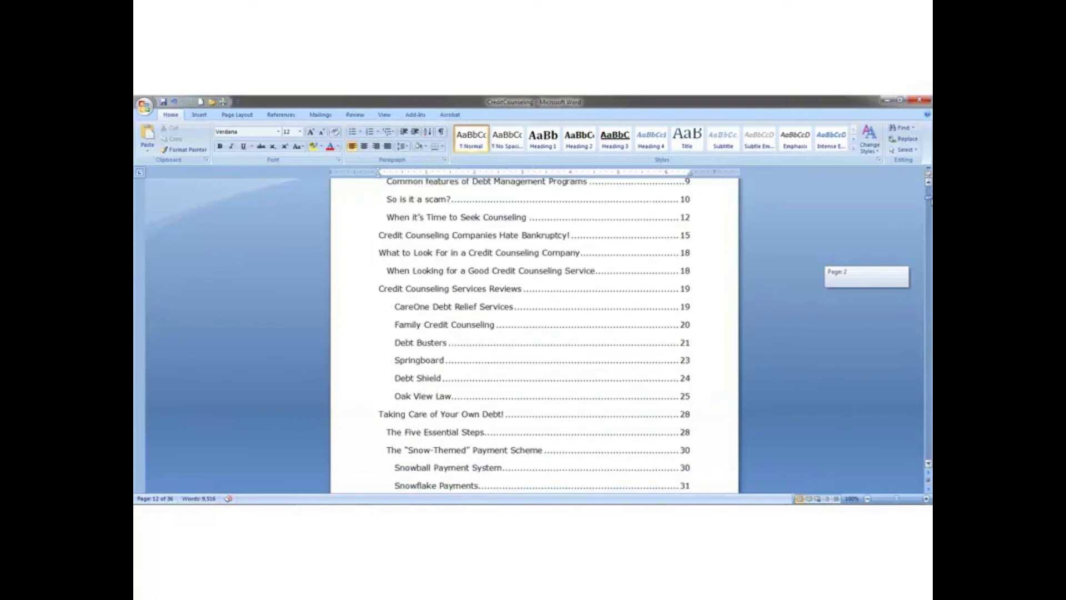
pyautogui.click(628, 245)
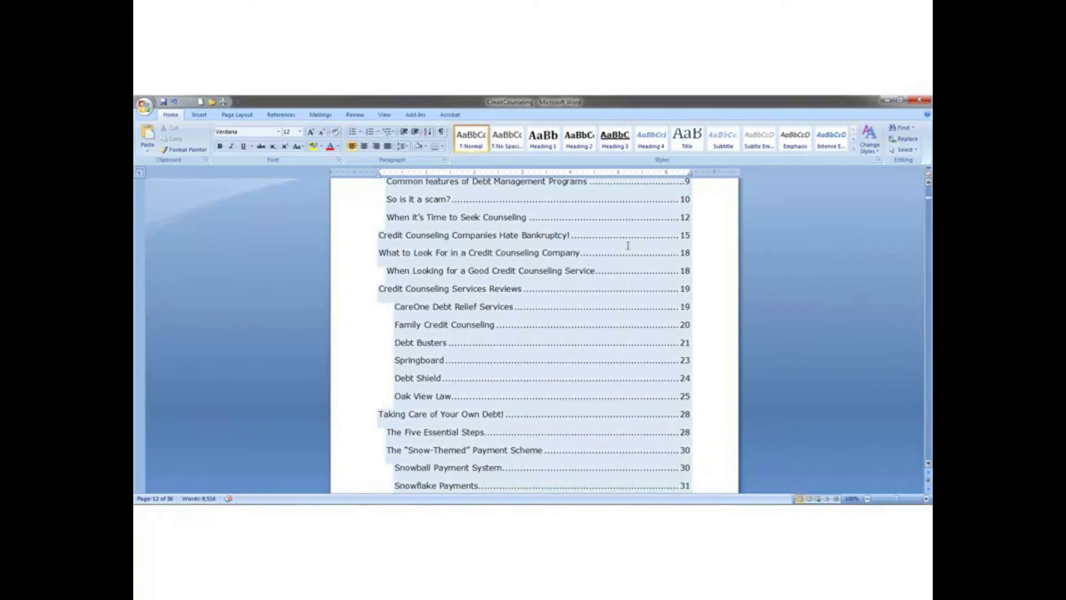
pyautogui.click(530, 253)
pyautogui.moveTo(929, 202); pyautogui.dragTo(911, 307)
pyautogui.moveTo(398, 212); pyautogui.dragTo(472, 423)
pyautogui.rightClick(474, 281)
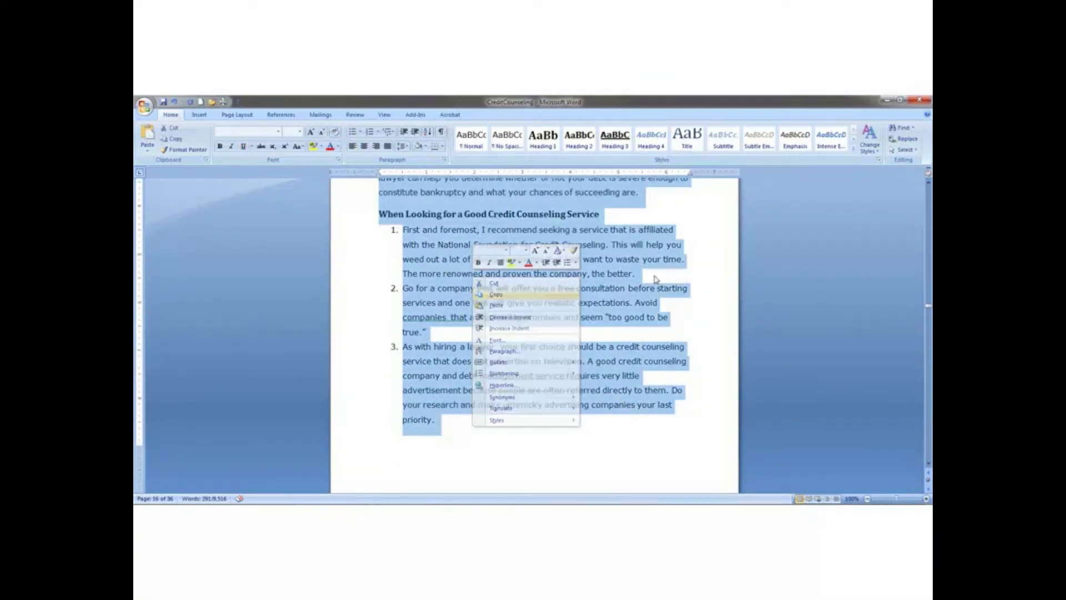
pyautogui.moveTo(929, 310); pyautogui.dragTo(924, 202)
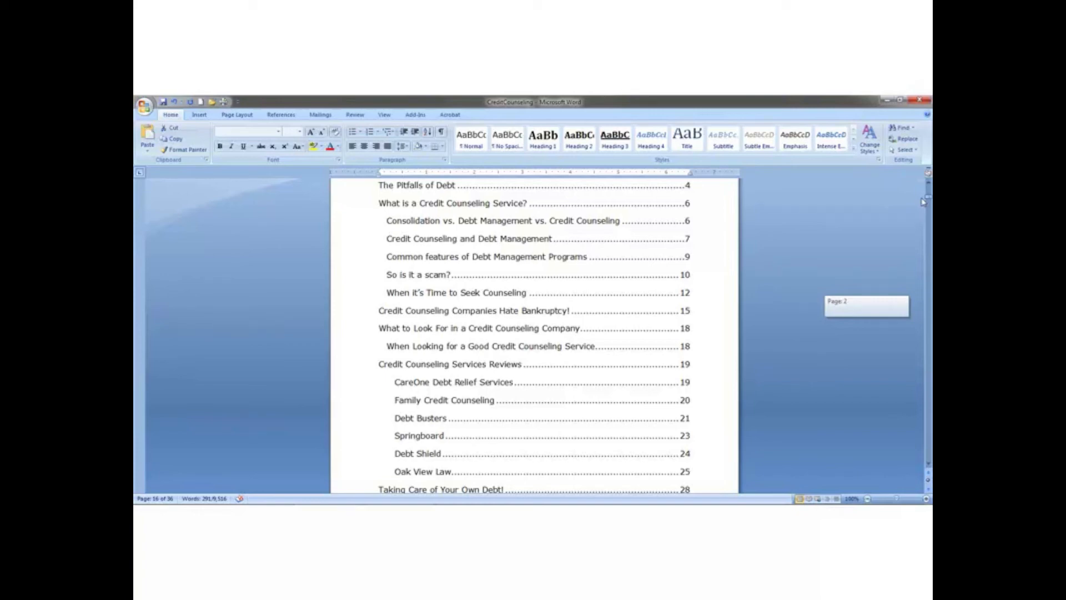
# - Copy the selected "What to Look For in a Credit Counseling Company" section from Word and paste it into a blank Notepad document
pyautogui.moveTo(923, 201); pyautogui.dragTo(898, 305)
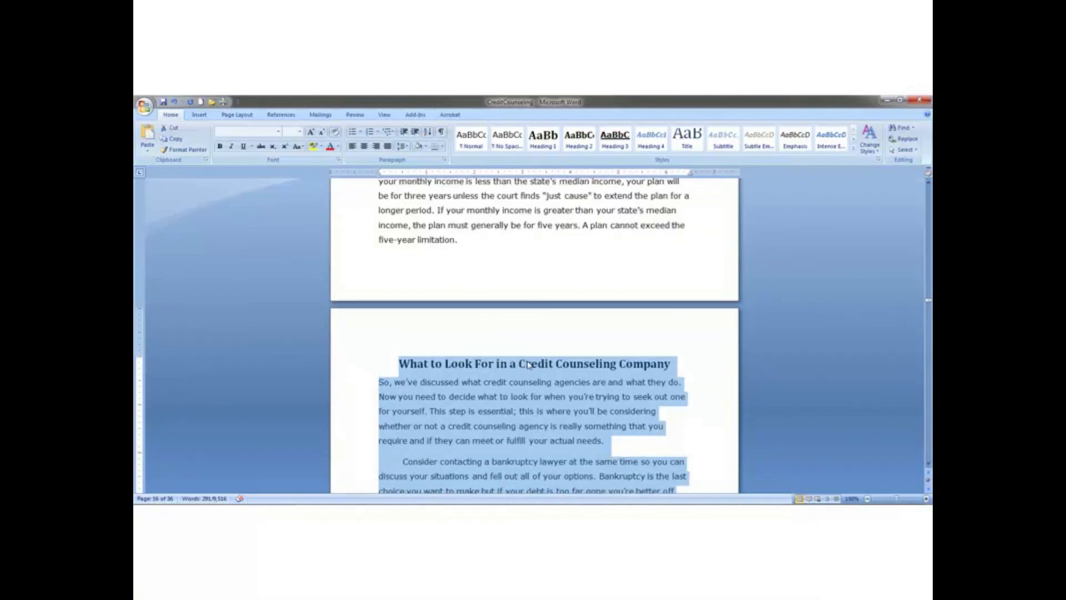
pyautogui.rightClick(526, 368)
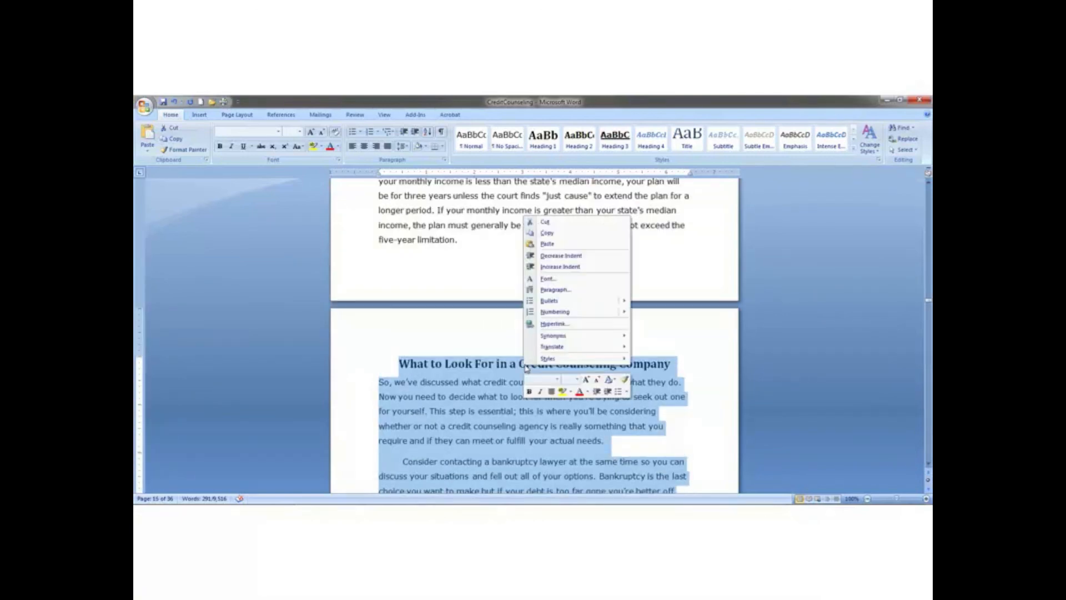
pyautogui.click(547, 232)
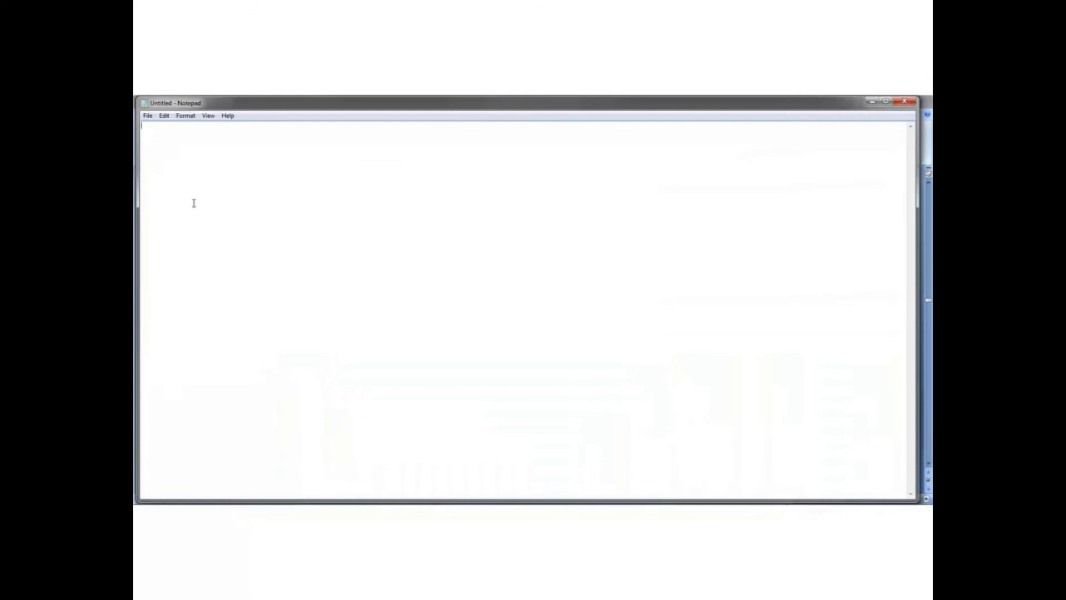
pyautogui.rightClick(188, 197)
pyautogui.click(235, 244)
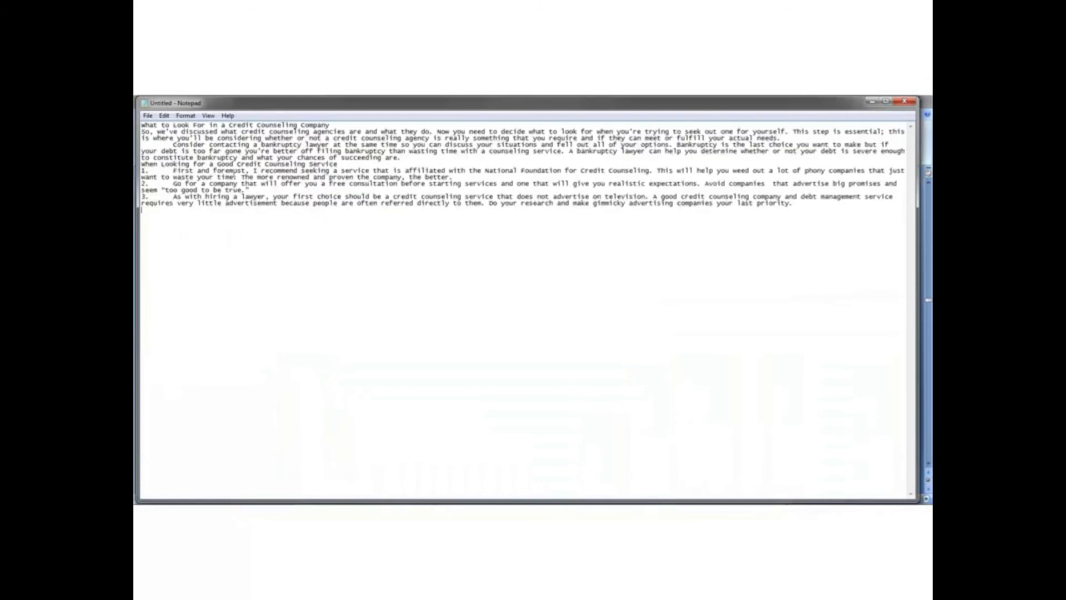
# - Separate the title, both paragraphs and the "When Looking for a Good Credit Counseling Service" subheading with blank lines, removing the second paragraph's indent
pyautogui.click(340, 127)
pyautogui.press('Return')
pyautogui.moveTo(173, 150); pyautogui.dragTo(141, 150)
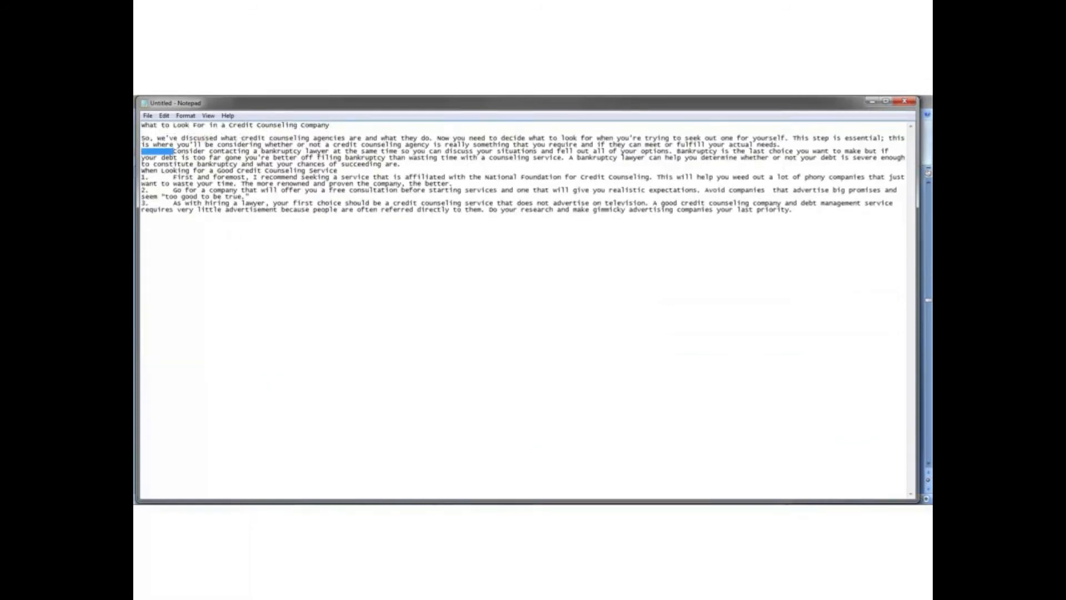
pyautogui.press('Return')
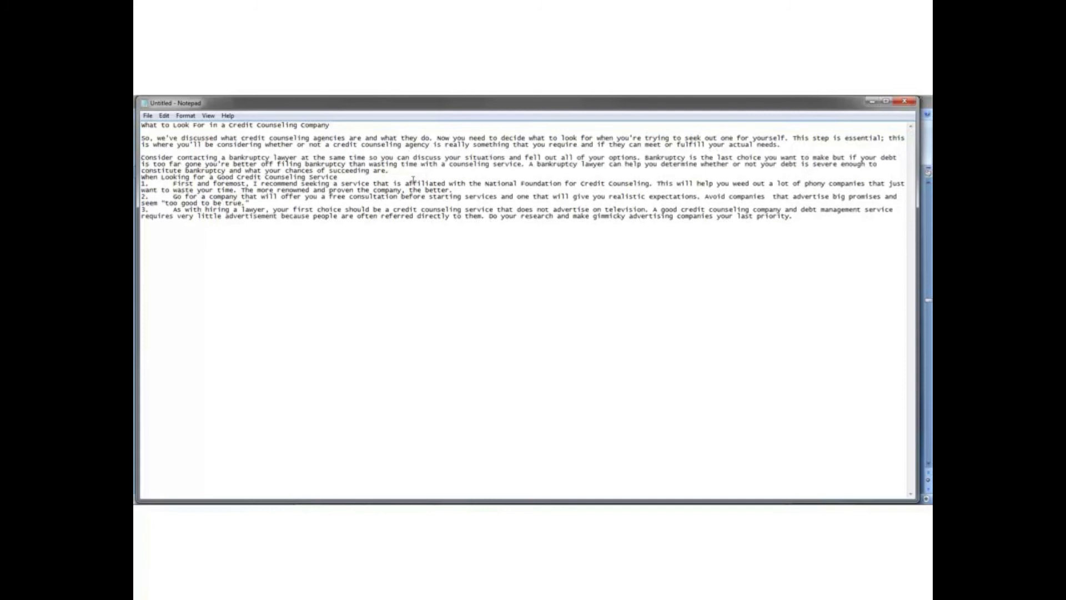
pyautogui.click(394, 171)
pyautogui.press('Return')
pyautogui.click(340, 183)
pyautogui.press('Return')
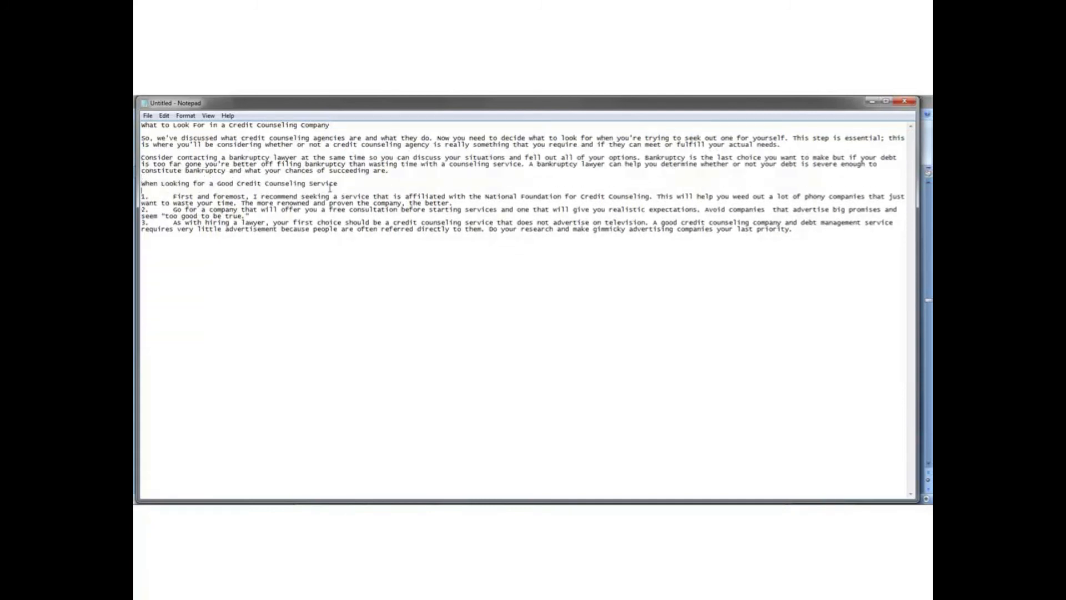
# - Remove the wide gaps after the numbers of the three list items and put a blank line between the items
pyautogui.moveTo(174, 197); pyautogui.dragTo(148, 198)
pyautogui.click(438, 203)
pyautogui.press('Return')
pyautogui.moveTo(171, 216); pyautogui.dragTo(149, 216)
pyautogui.press('BackSpace')
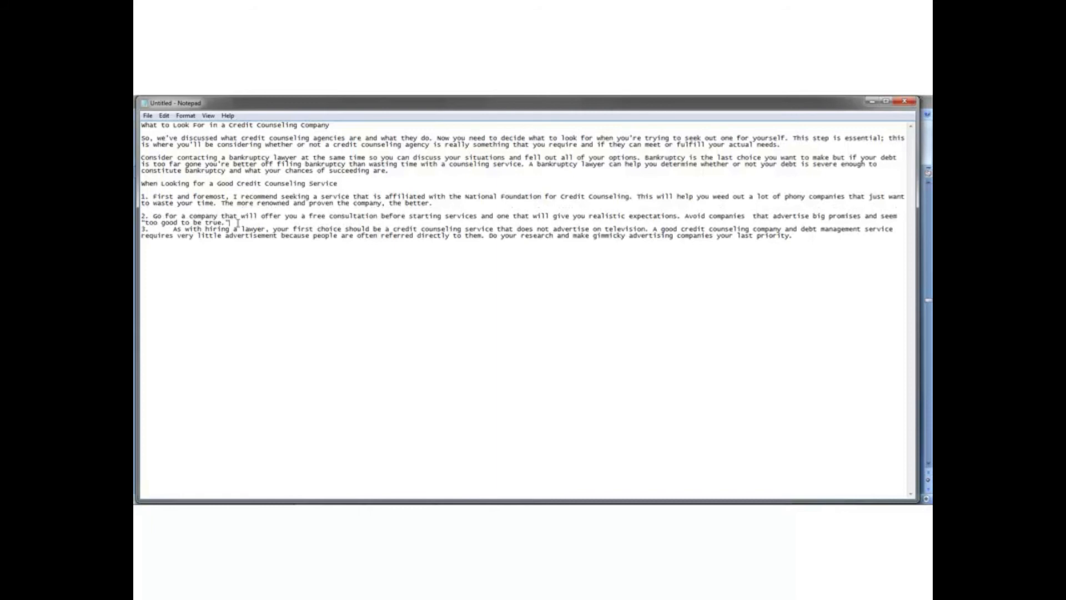
pyautogui.click(238, 223)
pyautogui.press('Return')
pyautogui.moveTo(173, 235); pyautogui.dragTo(149, 235)
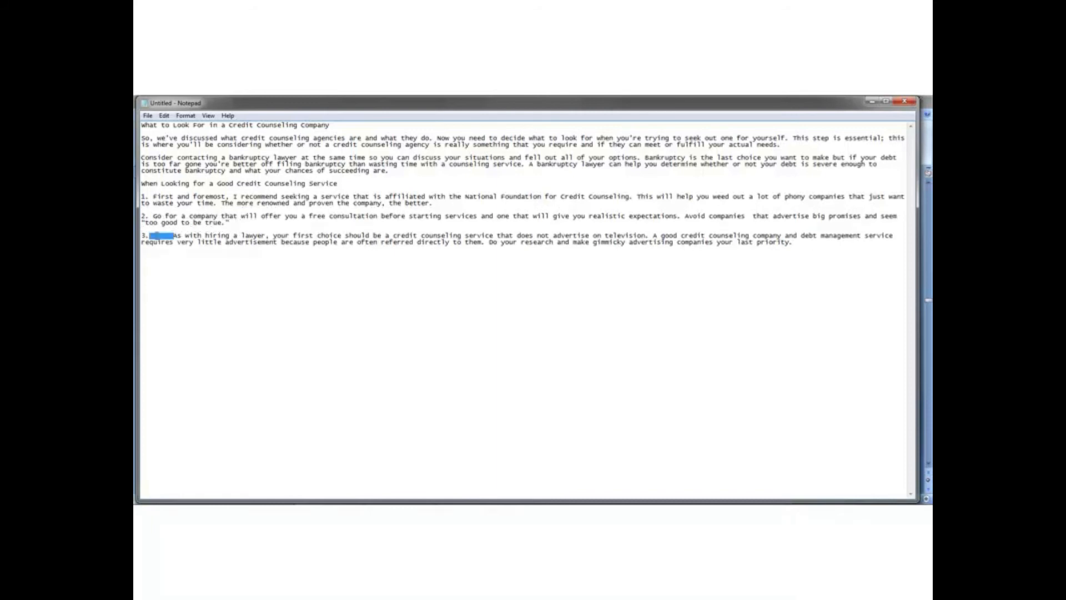
pyautogui.press('BackSpace')
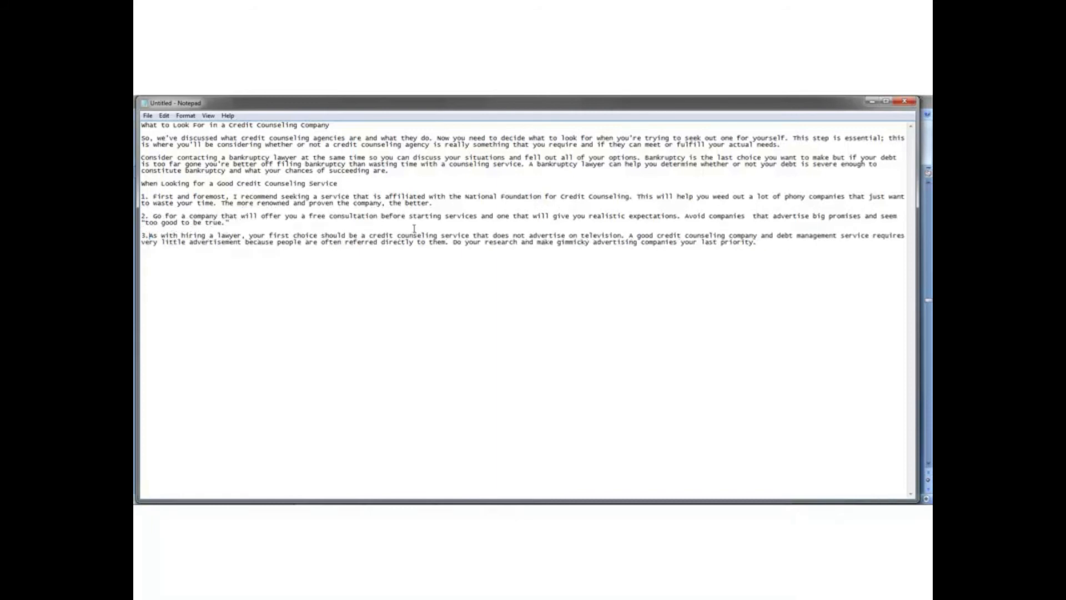
# - Copy the whole cleaned article and paste it into a new article in The Best Spinner
pyautogui.moveTo(143, 126); pyautogui.dragTo(836, 288)
pyautogui.rightClick(682, 245)
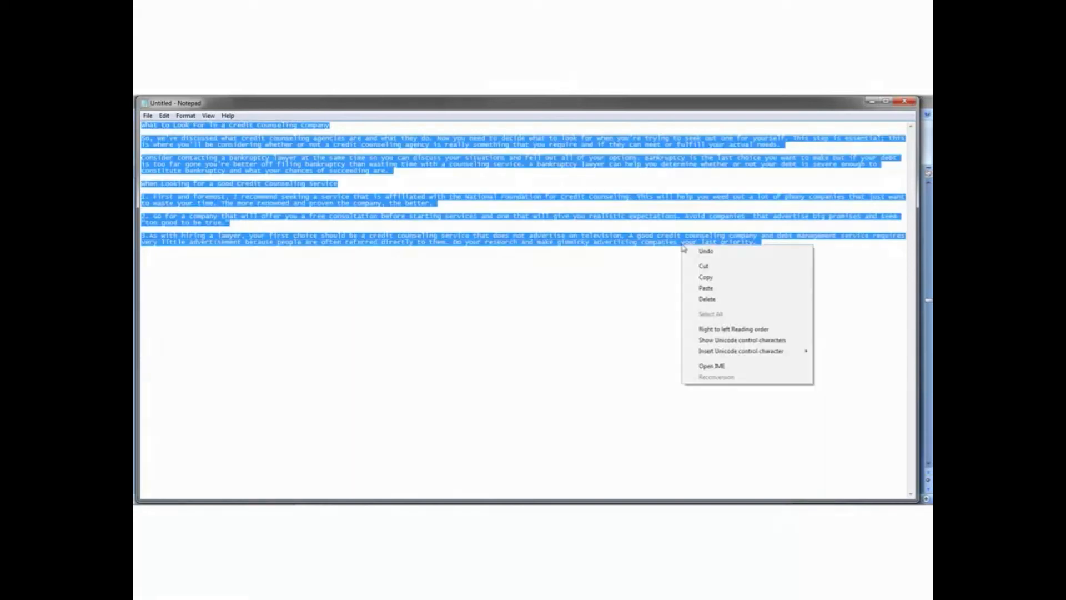
pyautogui.click(706, 277)
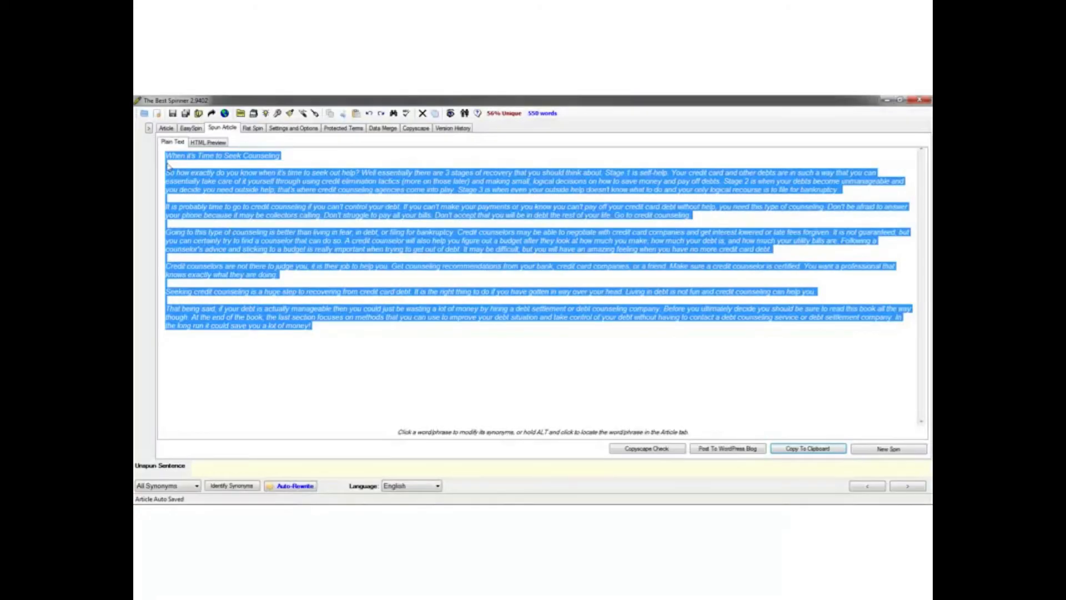
pyautogui.click(158, 115)
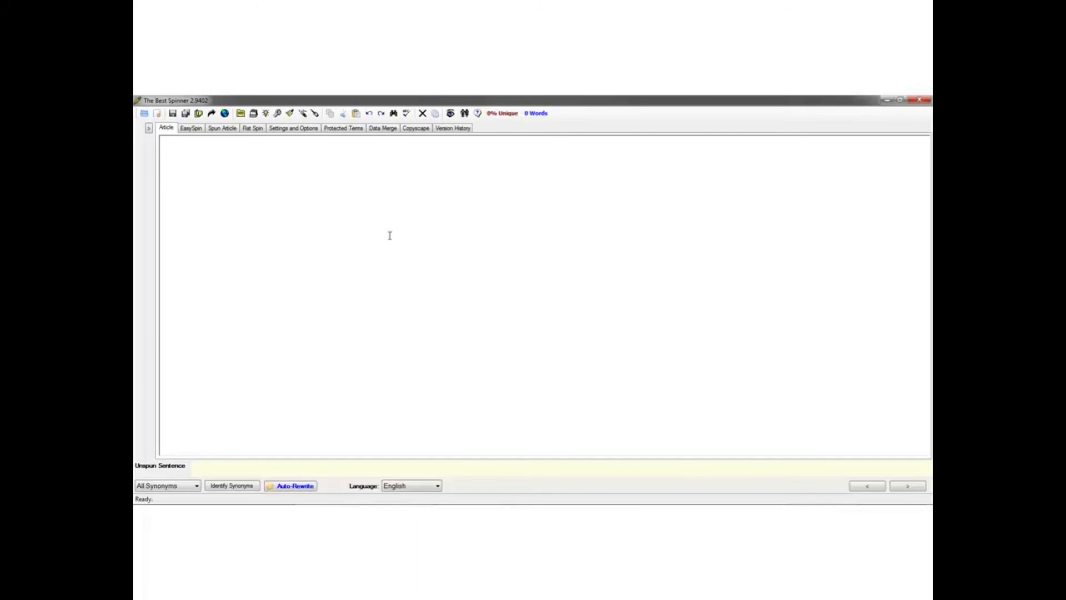
pyautogui.rightClick(344, 214)
pyautogui.click(357, 218)
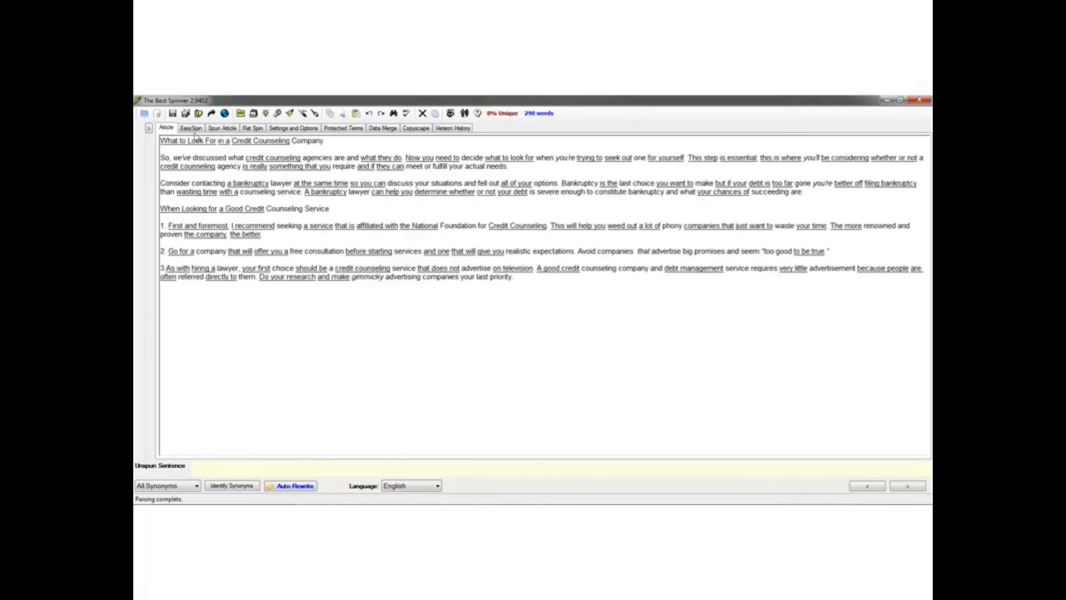
# - Replace everyone's favorites at the Better quality level and copy the resulting spun article to the clipboard
pyautogui.click(253, 114)
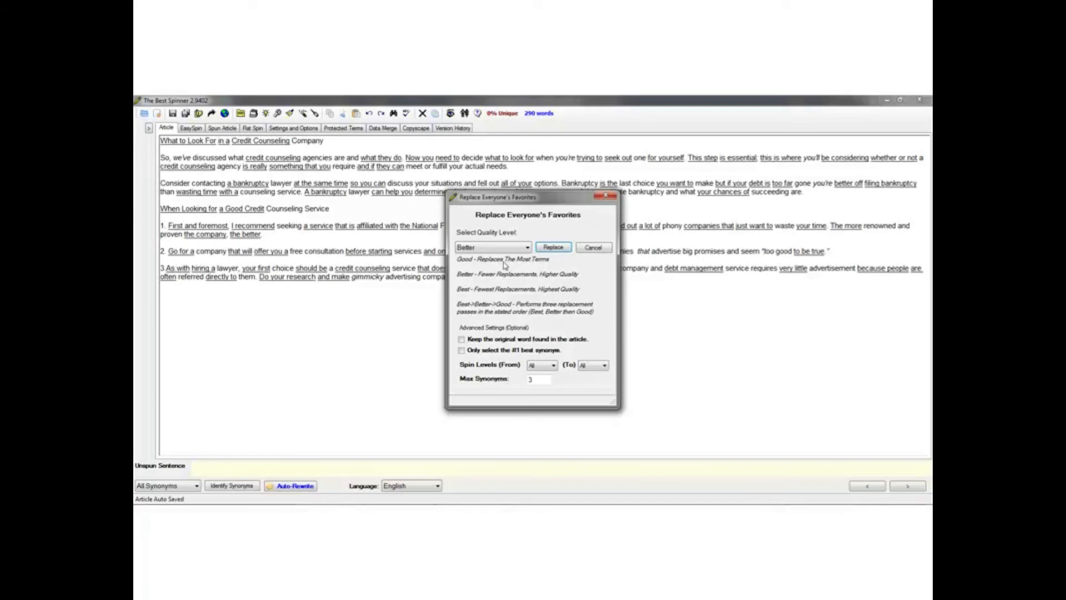
pyautogui.click(554, 248)
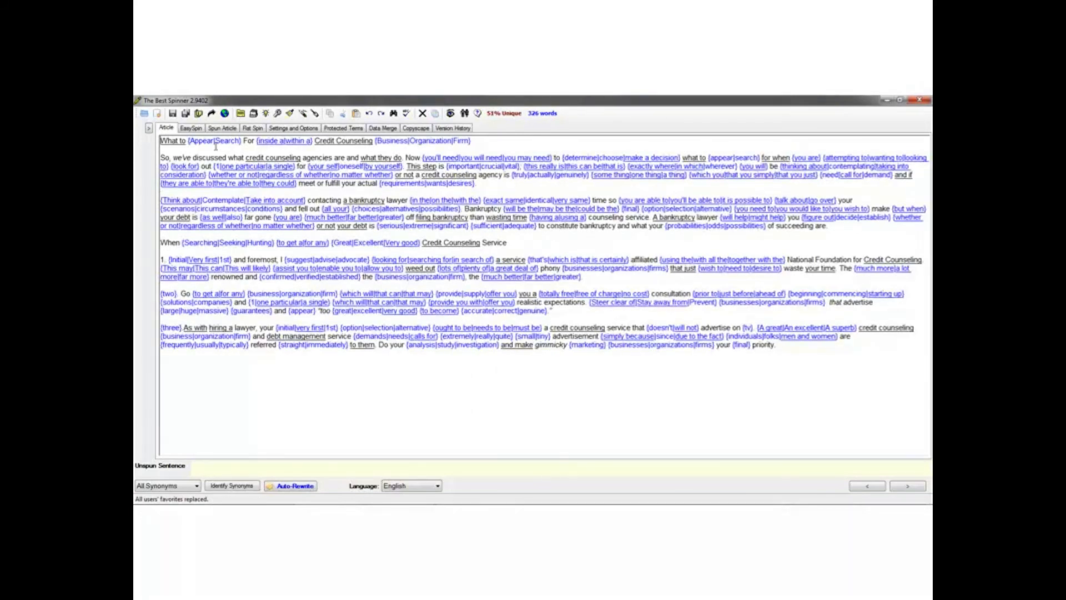
pyautogui.click(225, 130)
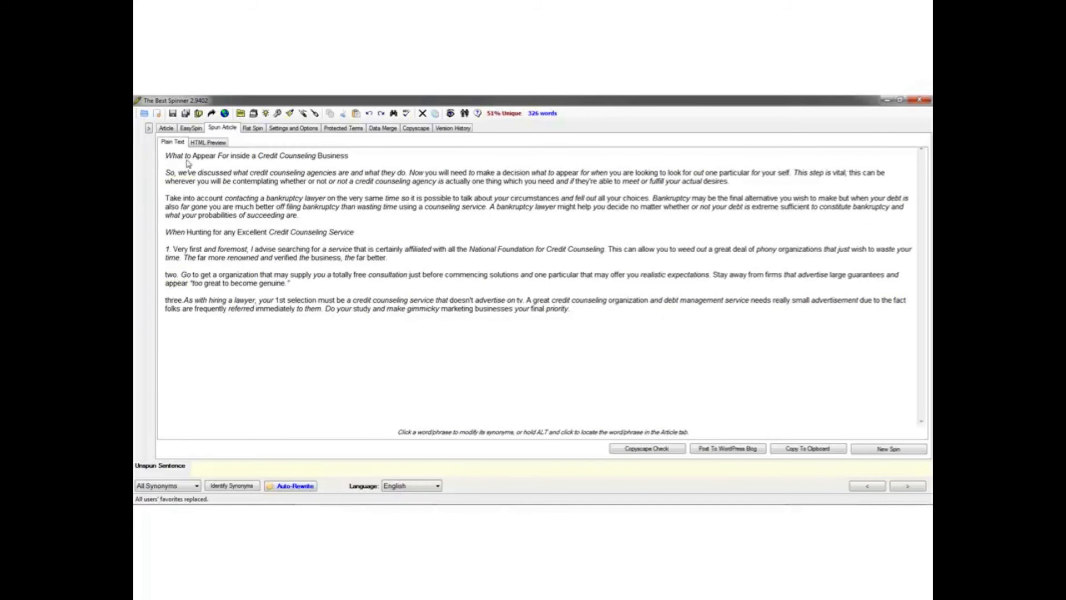
pyautogui.click(799, 450)
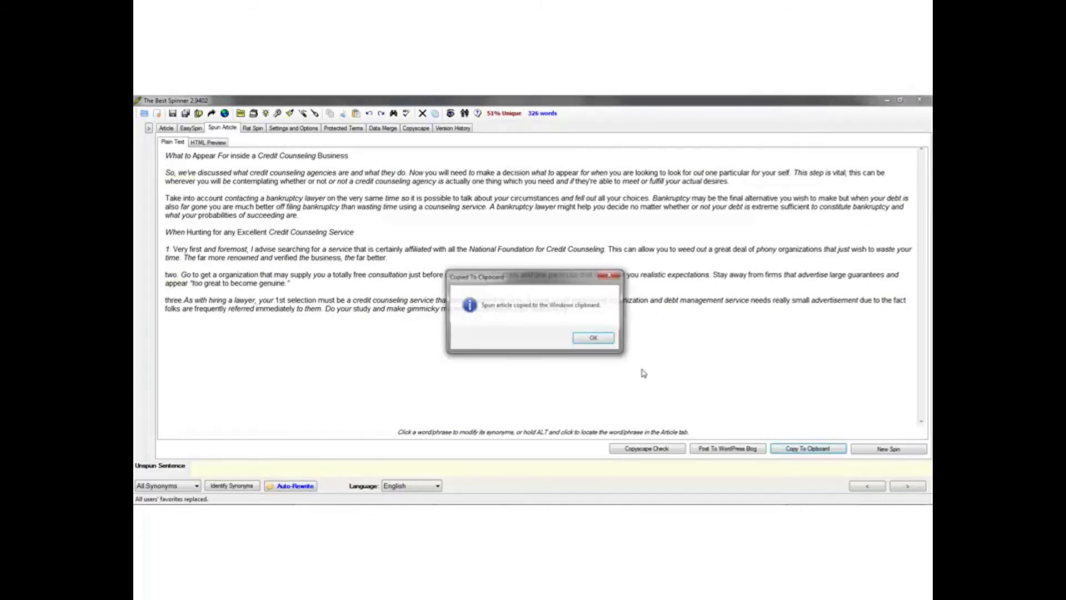
pyautogui.click(587, 343)
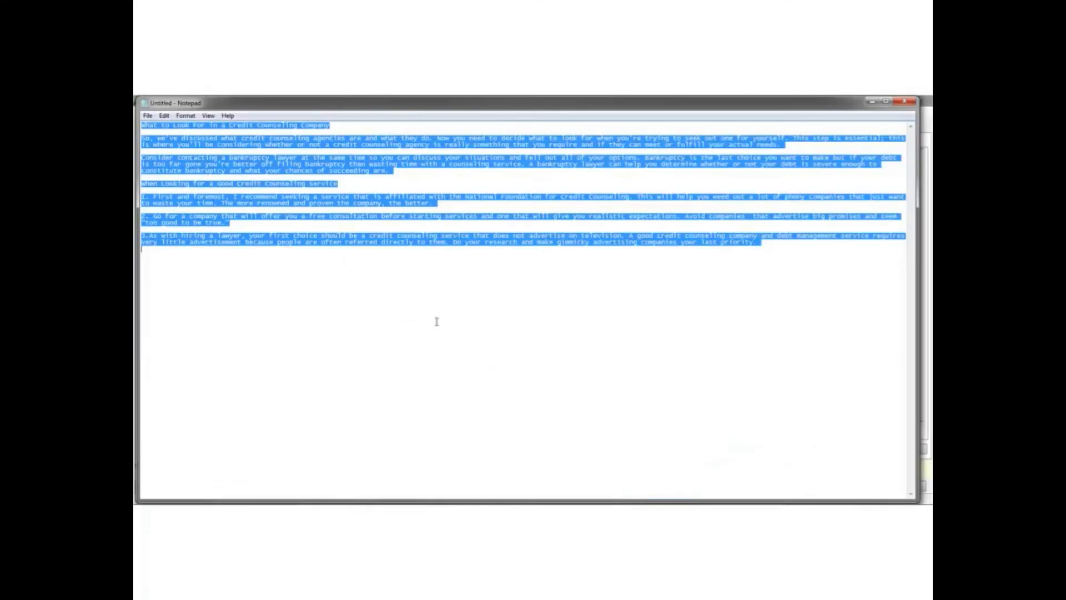
# - Paste the spun article over the original in Notepad and change the list numbers "two" and "three" to 2 and 3
pyautogui.rightClick(248, 173)
pyautogui.click(289, 220)
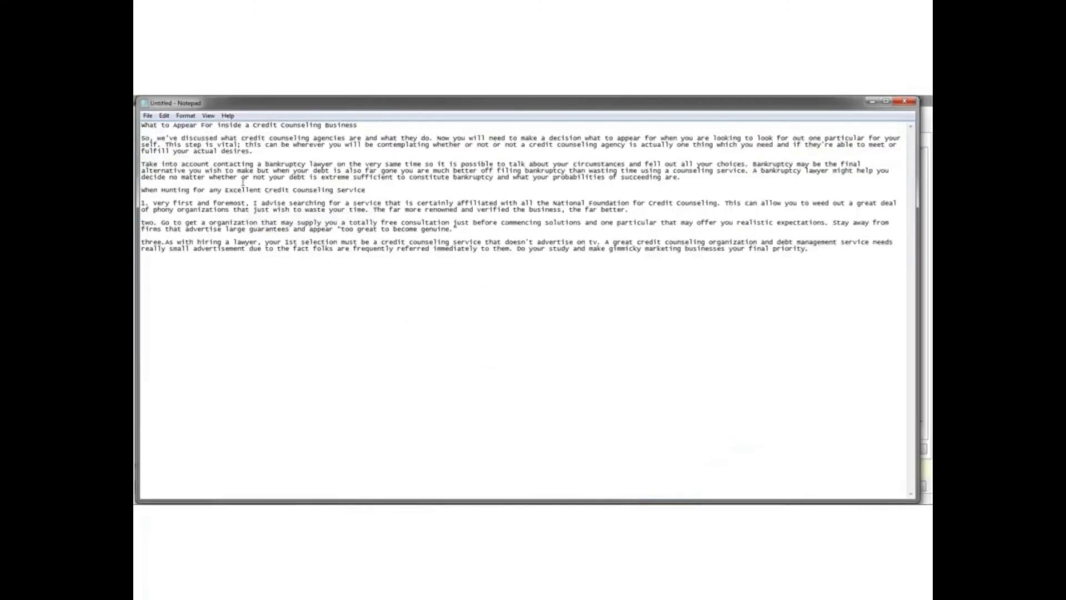
pyautogui.doubleClick(149, 223)
pyautogui.write('2')
pyautogui.doubleClick(160, 242)
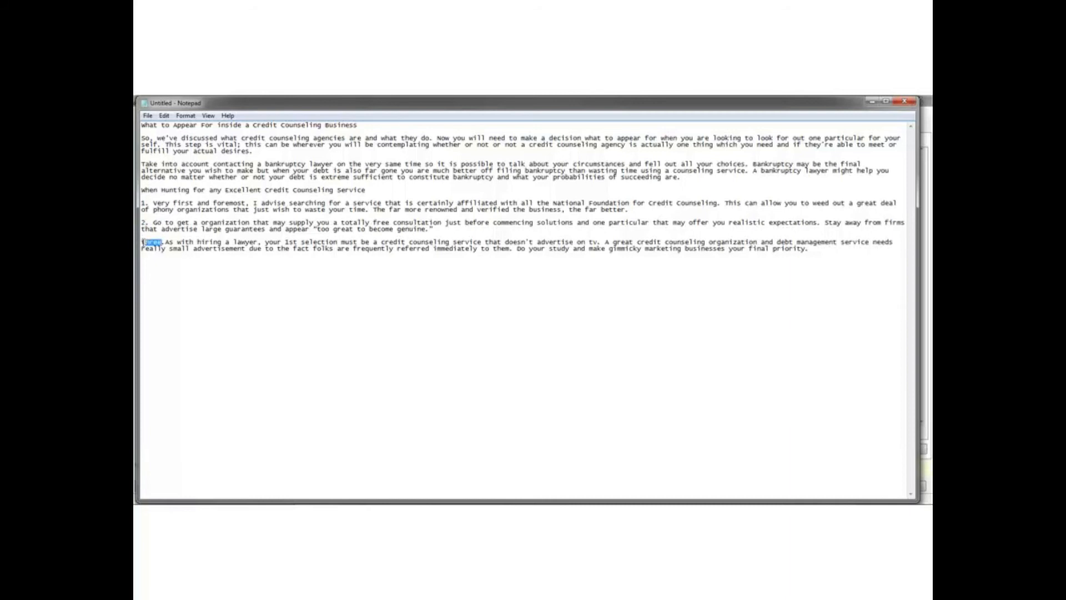
pyautogui.write('3')
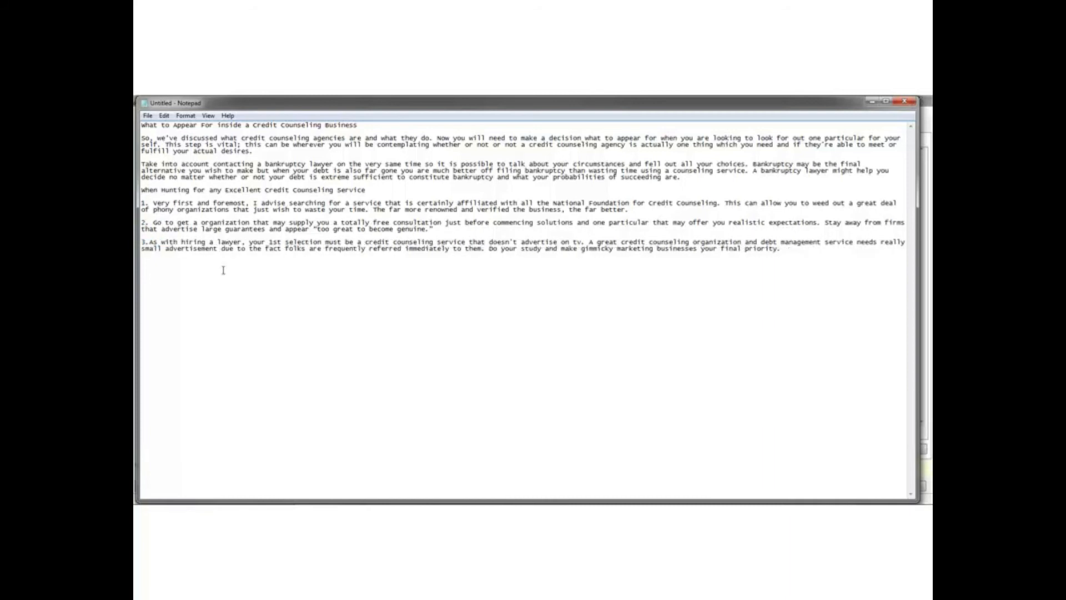
# - Save the spun article as text file 2 in the FreeCreditCounseling folder and close Notepad
pyautogui.click(147, 115)
pyautogui.click(184, 165)
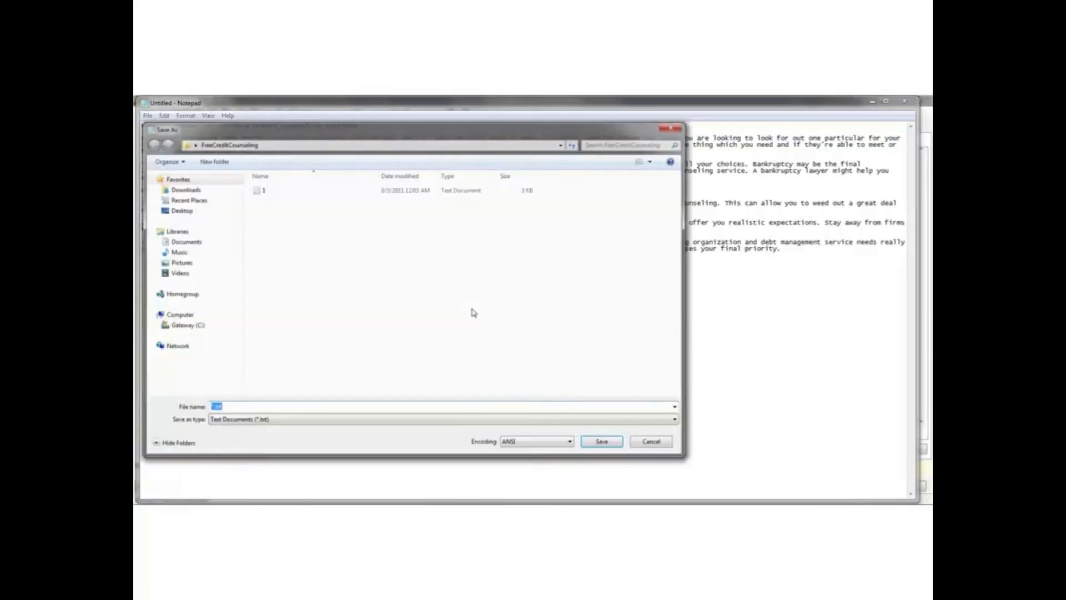
pyautogui.write('2')
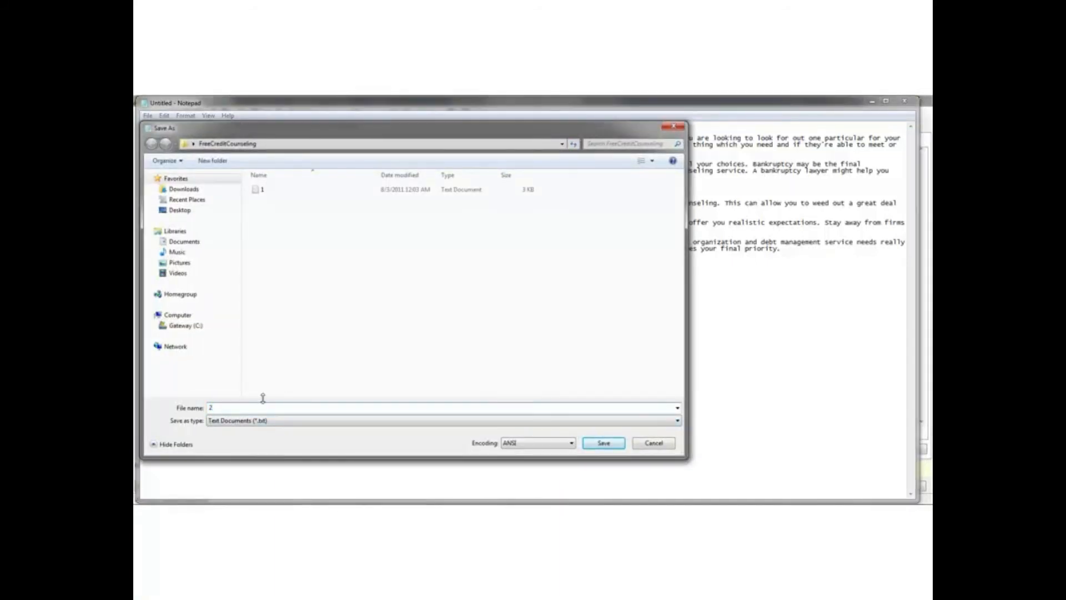
pyautogui.press('Return')
pyautogui.click(904, 101)
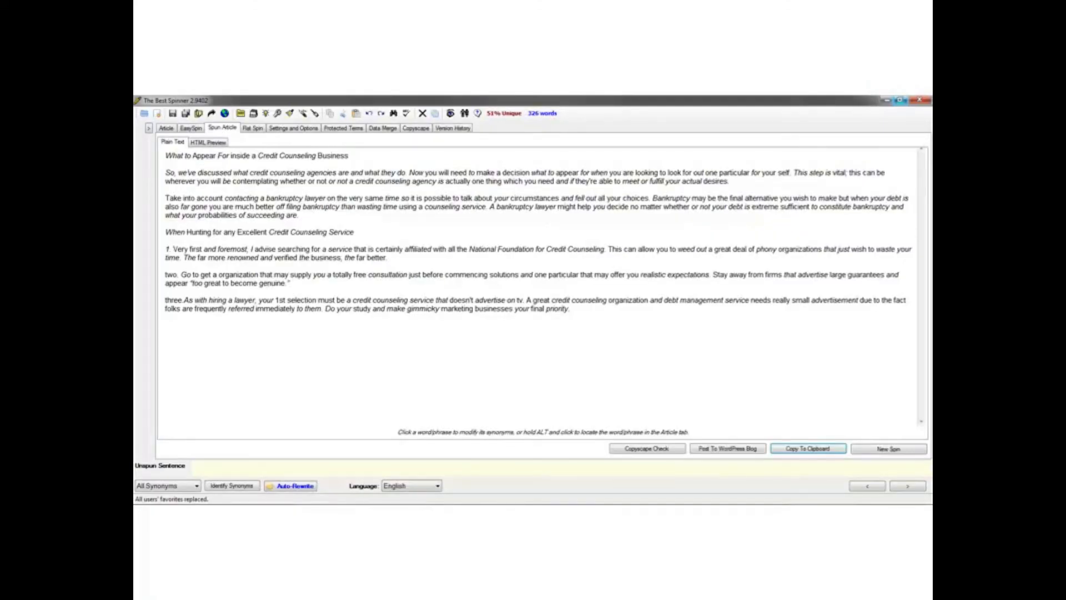
# - Switch to the CreditCounseling document in Word and delete the selected "What to Look For in a Credit Counseling Company" section
pyautogui.click(383, 513)
pyautogui.press('Delete')
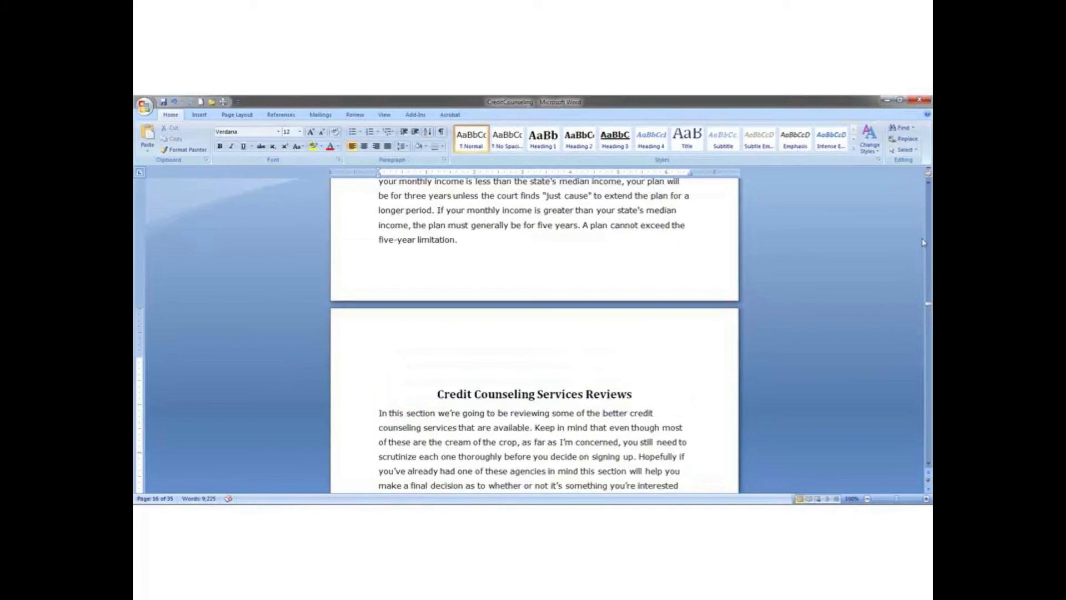
pyautogui.moveTo(928, 303); pyautogui.dragTo(928, 309)
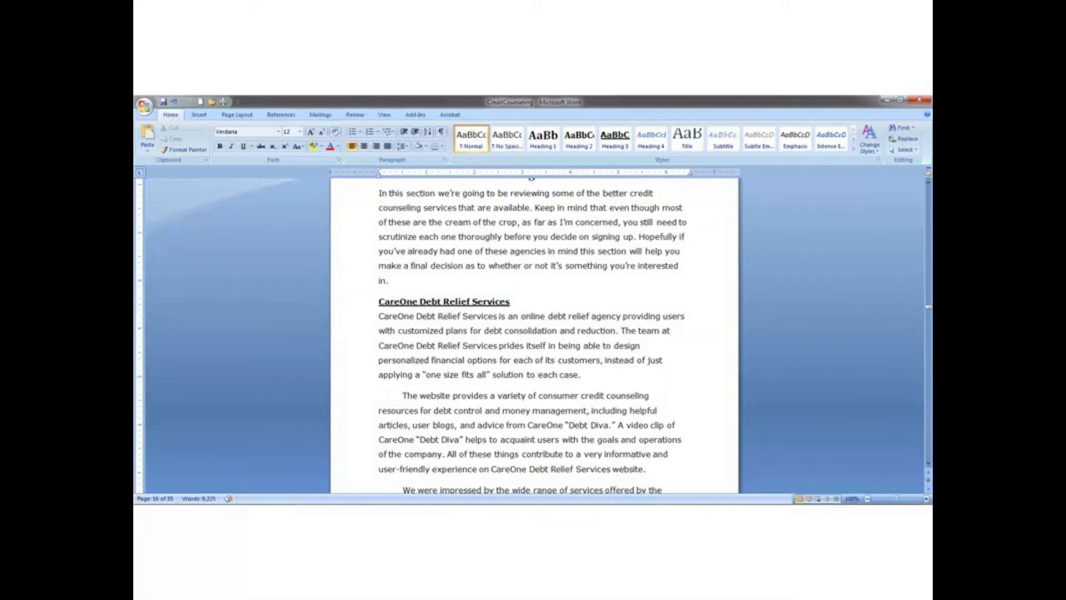
# - Open text file 2 from the desktop folder FreeCreditCounseling
pyautogui.press('super+d')
pyautogui.doubleClick(302, 369)
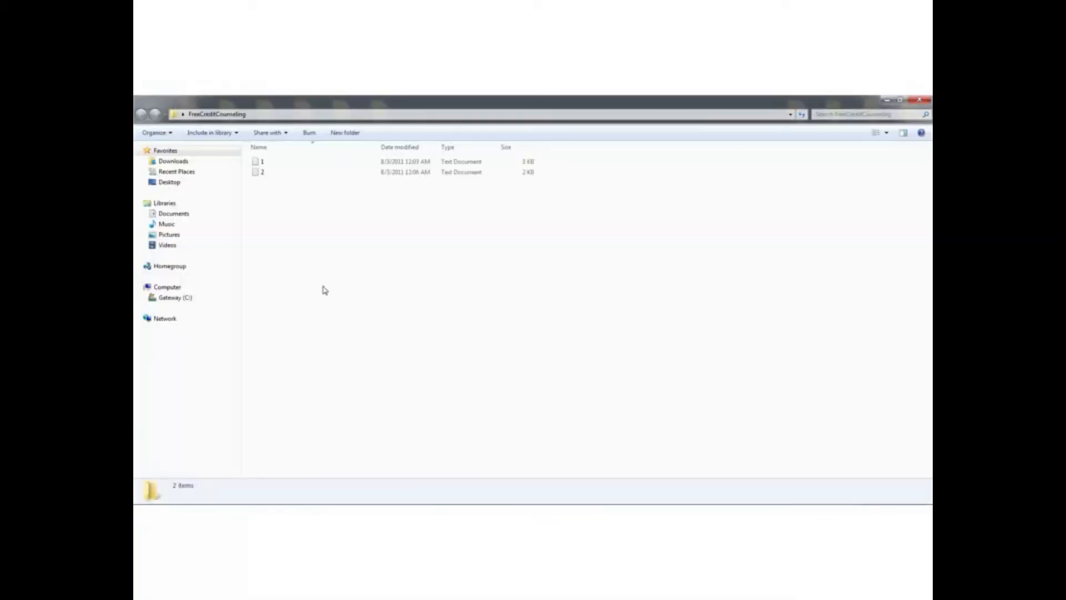
pyautogui.doubleClick(281, 173)
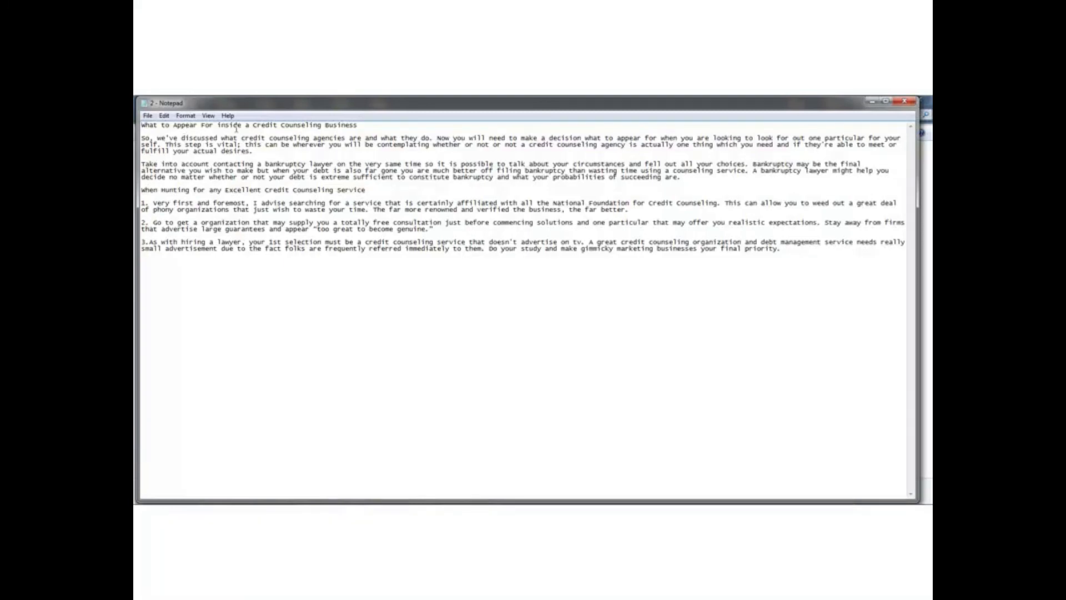
# - Change the article's title to "What to Seek inside a Free Credit Counseling Service", then save and close the file
pyautogui.moveTo(173, 125); pyautogui.dragTo(211, 126)
pyautogui.write('Seek')
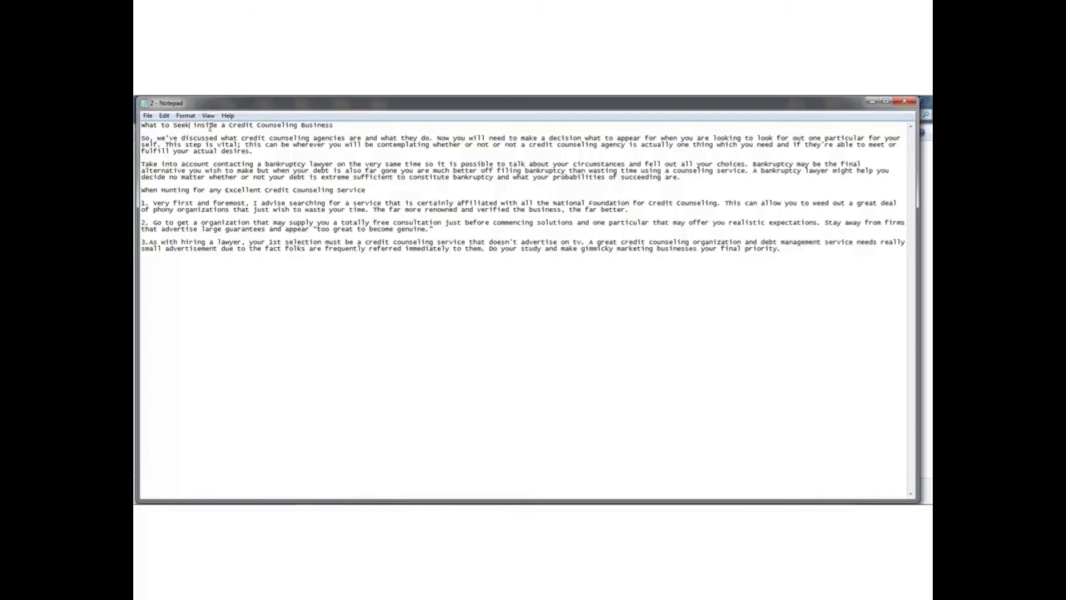
pyautogui.click(238, 125)
pyautogui.write('Free')
pyautogui.doubleClick(339, 125)
pyautogui.write('Ser')
pyautogui.doubleClick(145, 125)
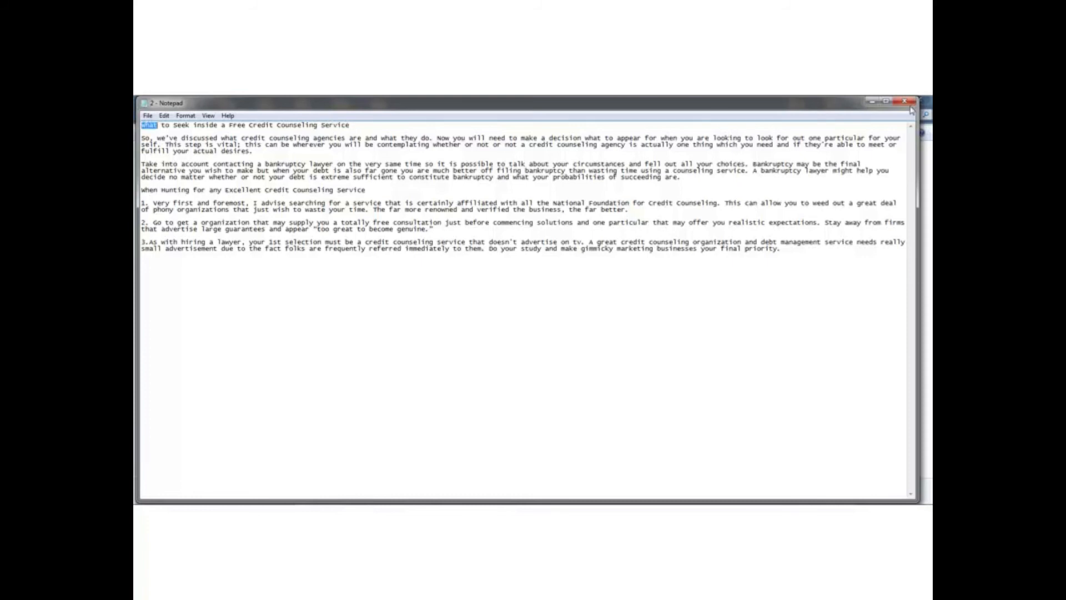
pyautogui.click(904, 101)
pyautogui.click(508, 312)
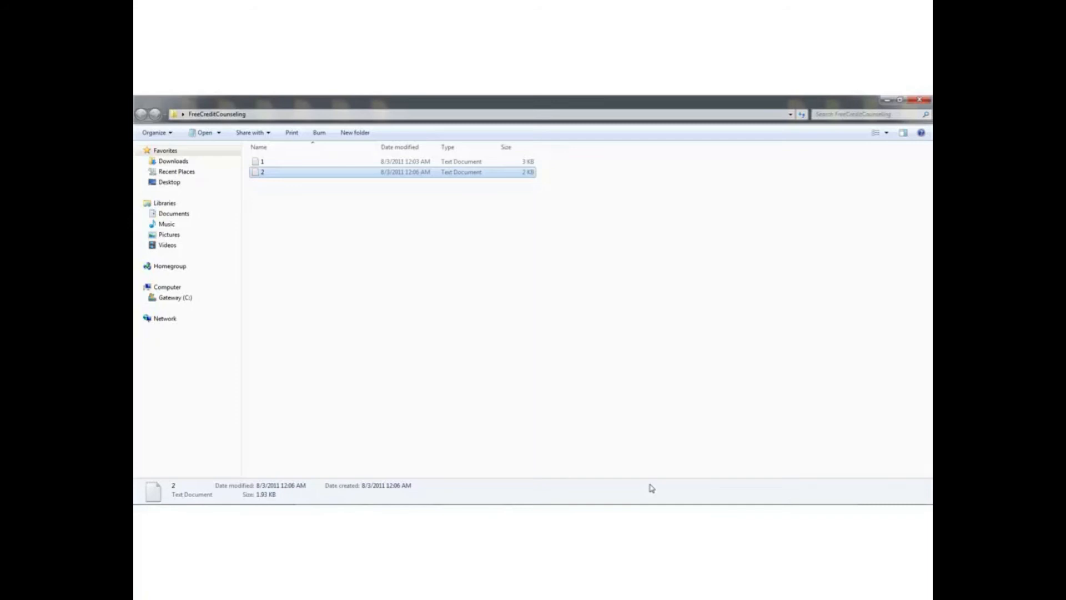
# - Switch to the CreditCounseling document in Word and delete the debt tips section that ends with "Use balance transfer credit cards"
pyautogui.hotkey('alt', 'Tab')
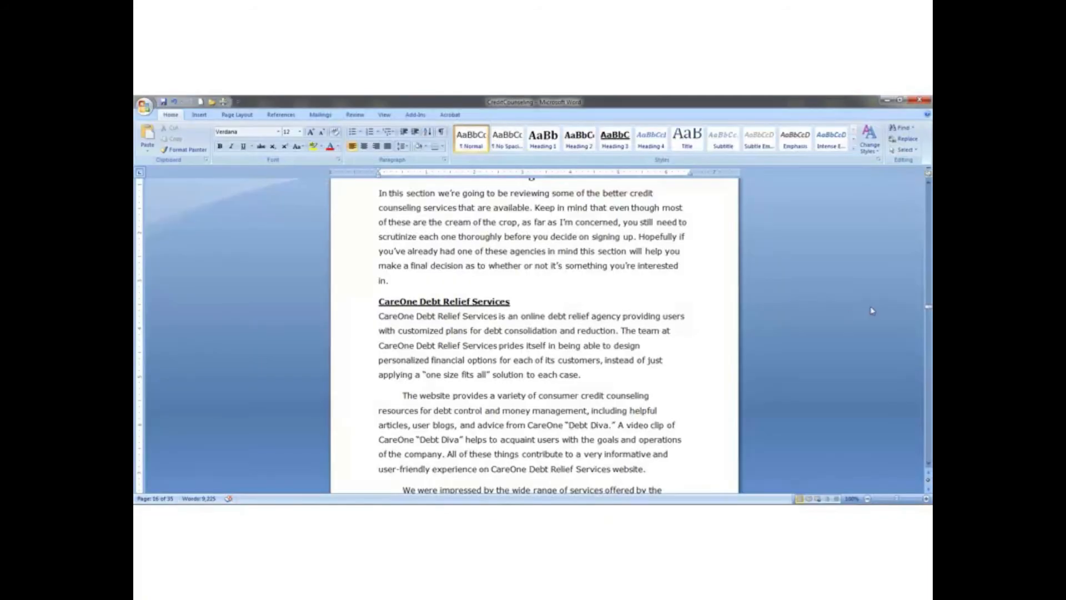
pyautogui.moveTo(929, 309); pyautogui.dragTo(928, 317)
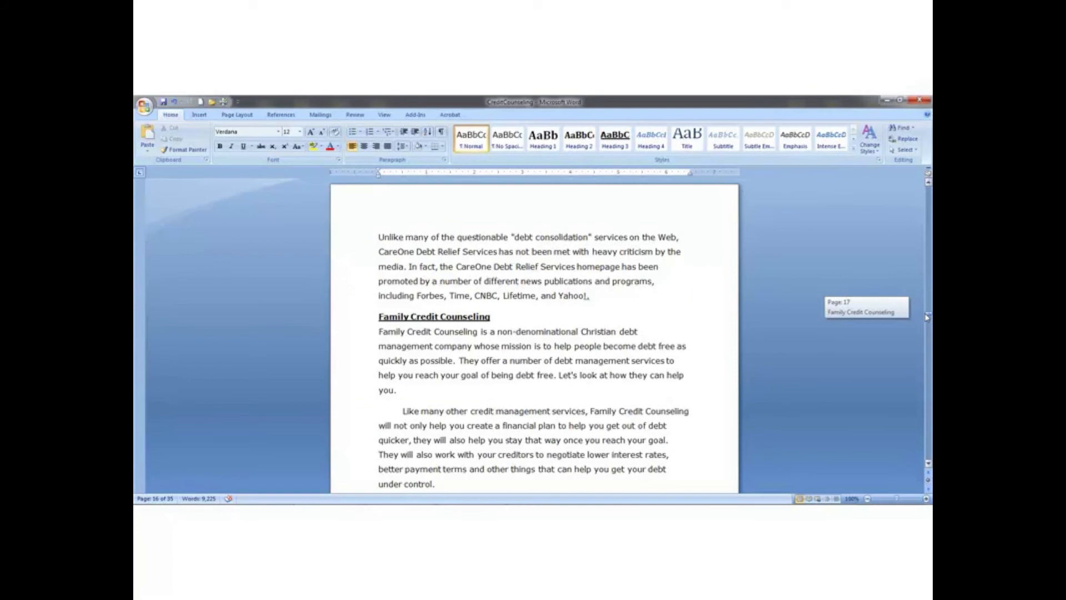
pyautogui.moveTo(928, 318); pyautogui.dragTo(898, 380)
pyautogui.moveTo(446, 280); pyautogui.dragTo(547, 360)
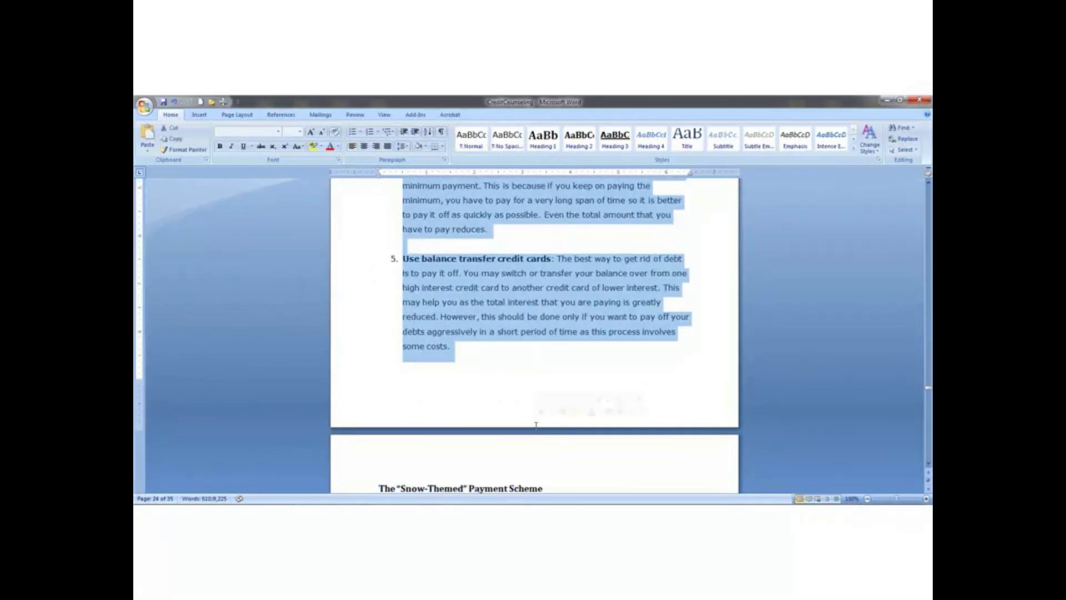
pyautogui.press('Delete')
# - Copy the "The 'Snow-Themed' Payment Scheme" section through the end of "Snowball Payment System", stopping before "Snowflake Payments"
pyautogui.moveTo(929, 389); pyautogui.dragTo(929, 388)
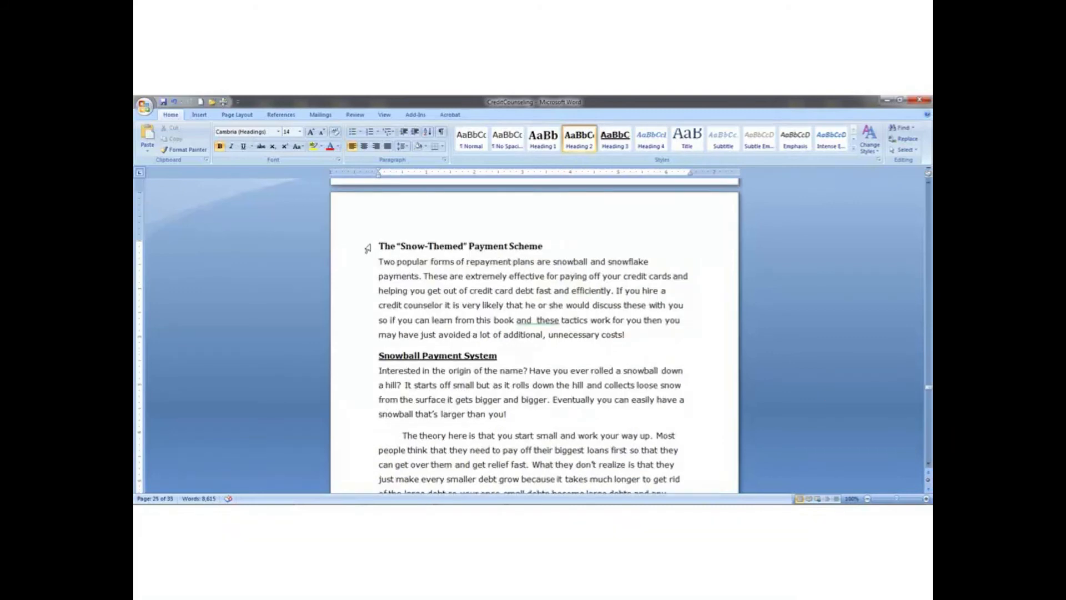
pyautogui.moveTo(379, 245); pyautogui.dragTo(484, 417)
pyautogui.rightClick(459, 285)
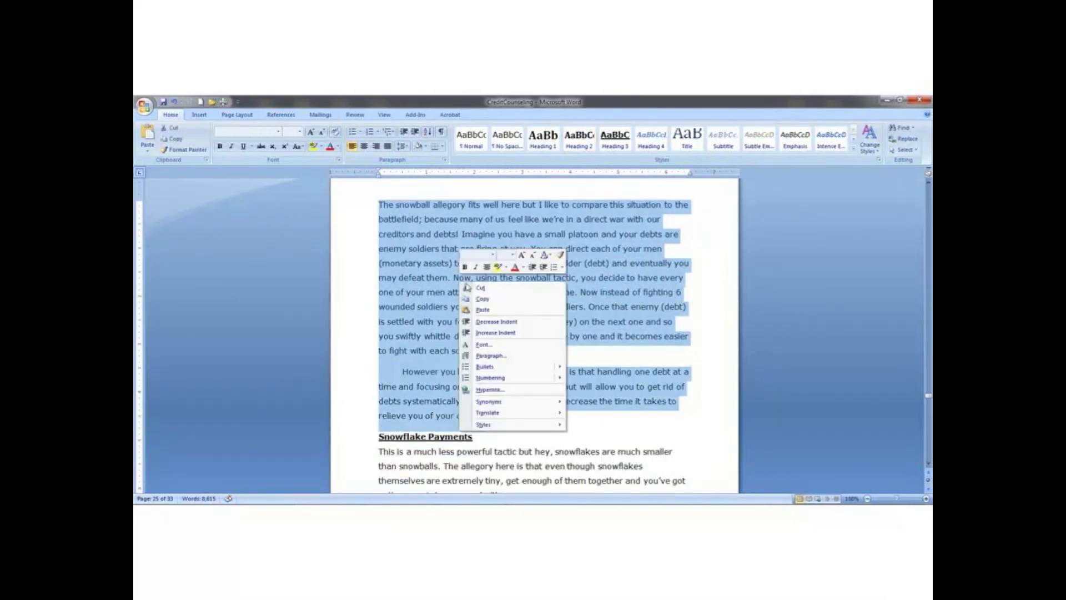
pyautogui.click(507, 300)
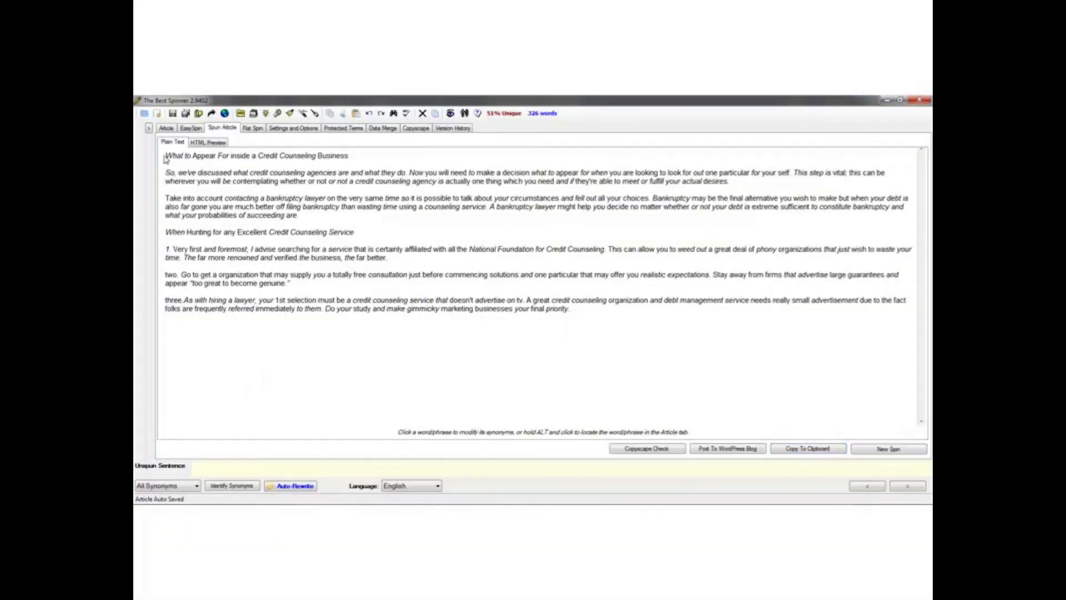
# - Start a new article in The Best Spinner and paste the copied payment scheme section into it
pyautogui.click(157, 113)
pyautogui.click(599, 306)
pyautogui.moveTo(166, 156); pyautogui.dragTo(666, 336)
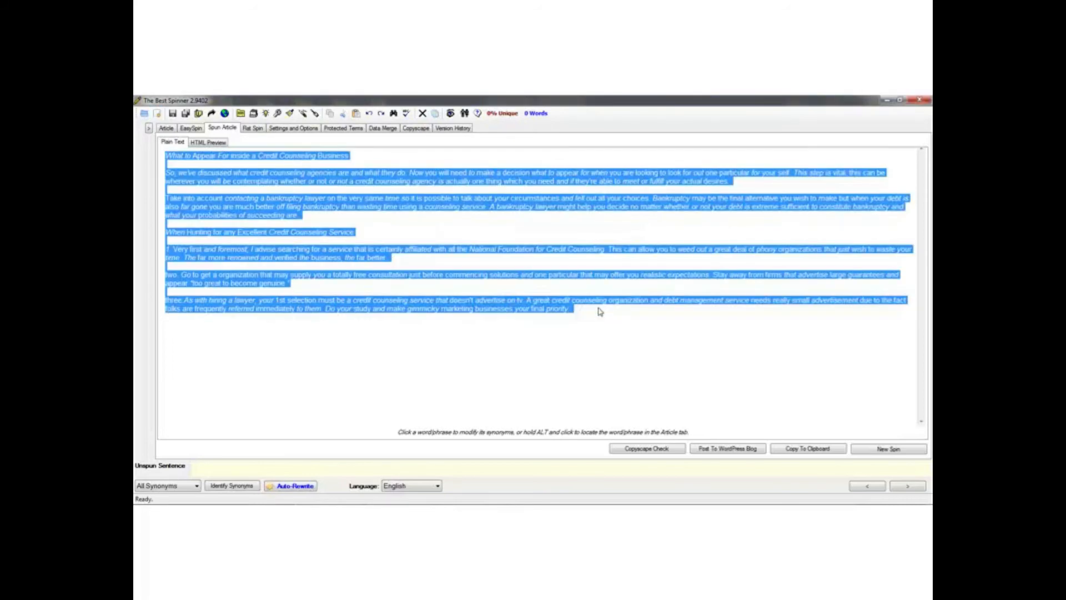
pyautogui.click(603, 383)
pyautogui.click(166, 127)
pyautogui.rightClick(177, 149)
pyautogui.click(211, 154)
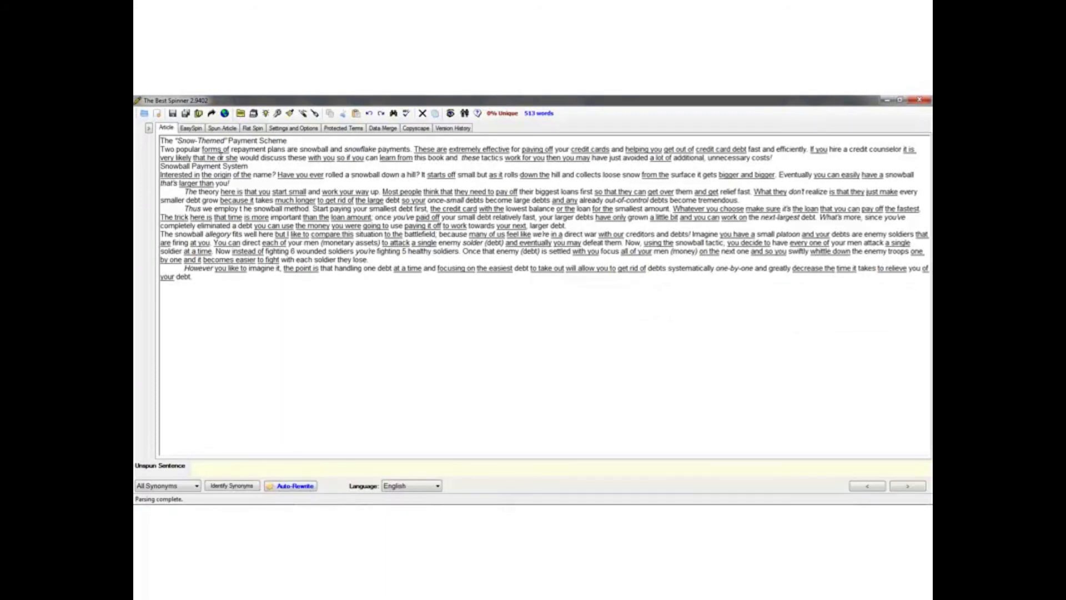
# - Insert blank lines after the article title, the introduction, the "Snowball Payment System" heading and the paragraph below that heading
pyautogui.press('Return')
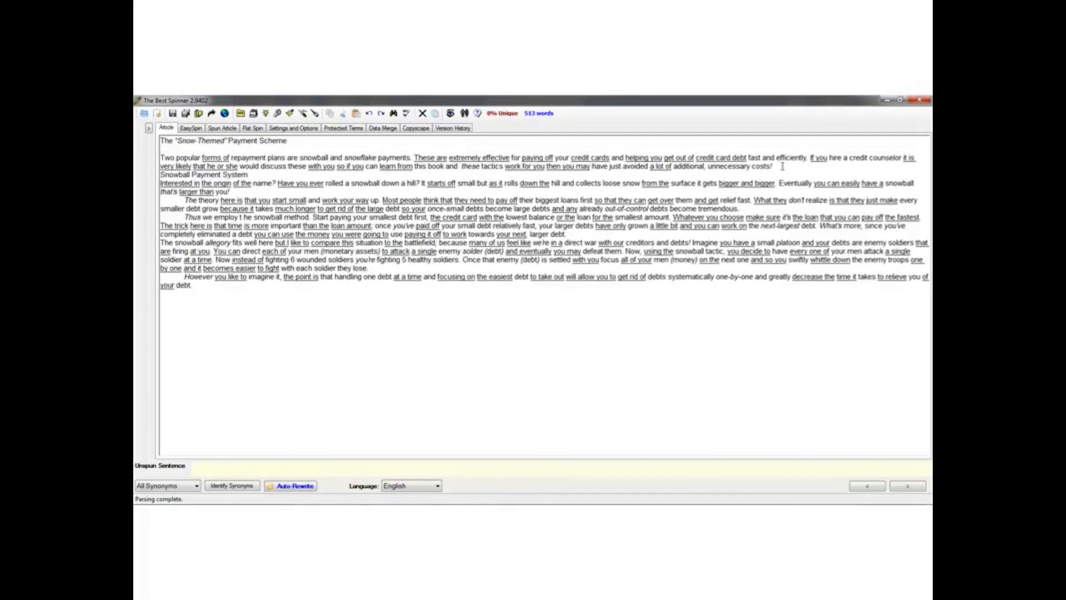
pyautogui.click(782, 166)
pyautogui.press('Return')
pyautogui.click(259, 183)
pyautogui.press('Return')
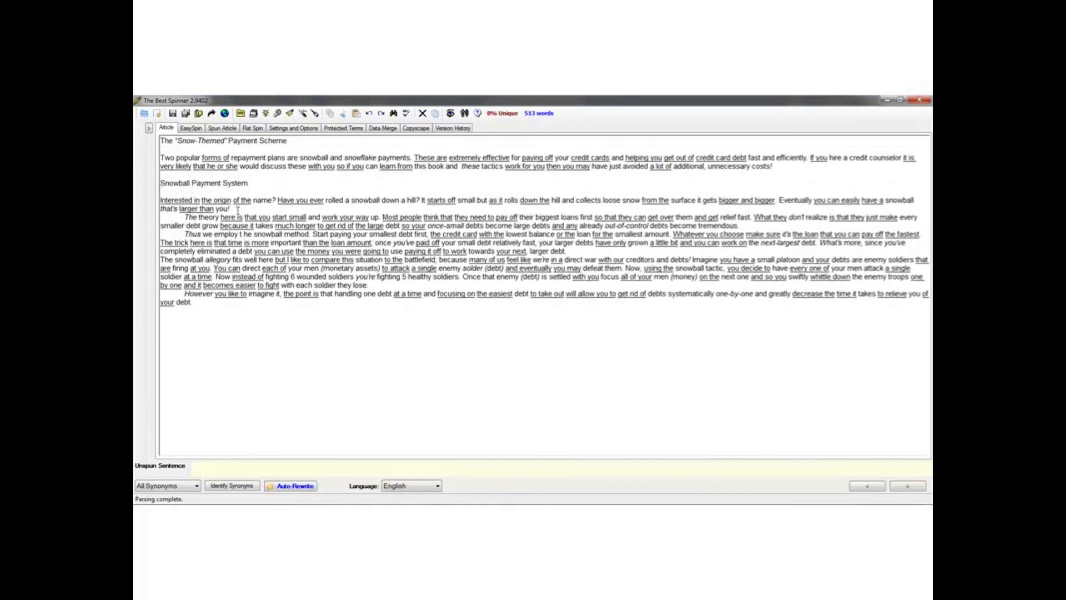
pyautogui.click(238, 210)
pyautogui.press('Return')
# - Remove the indents from the remaining paragraphs and separate them with blank lines
pyautogui.moveTo(184, 227); pyautogui.dragTo(155, 240)
pyautogui.press('BackSpace')
pyautogui.press('Return')
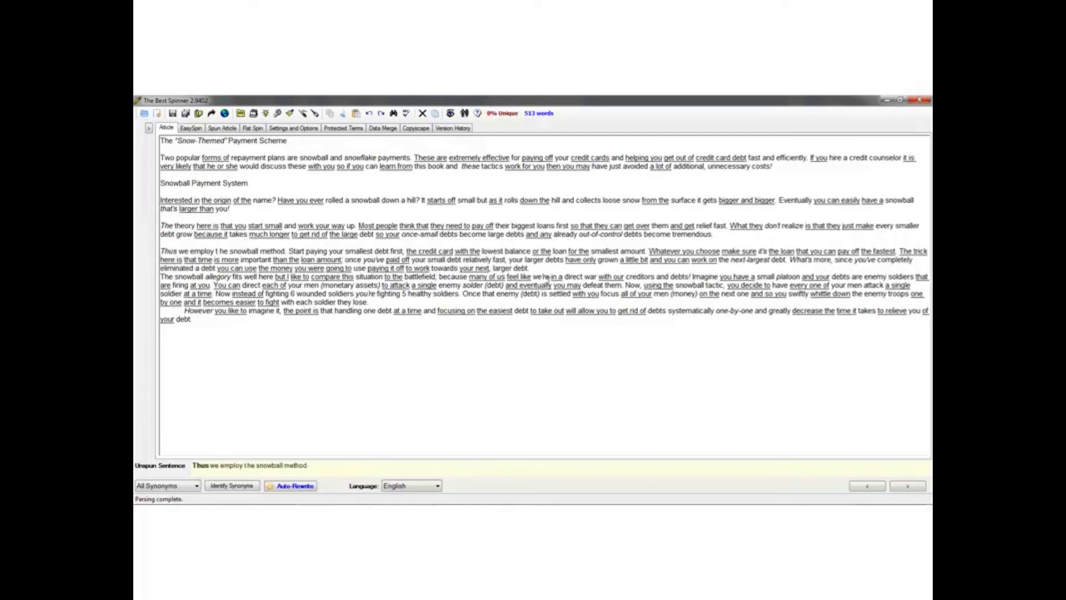
pyautogui.click(544, 269)
pyautogui.press('Return')
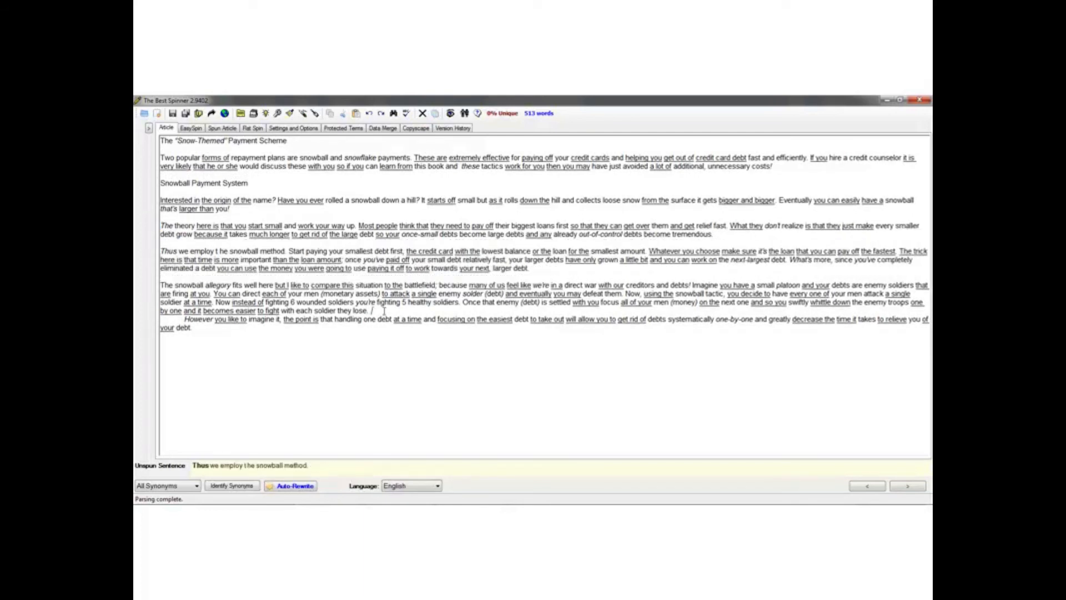
pyautogui.press('Return')
pyautogui.moveTo(185, 327); pyautogui.dragTo(141, 329)
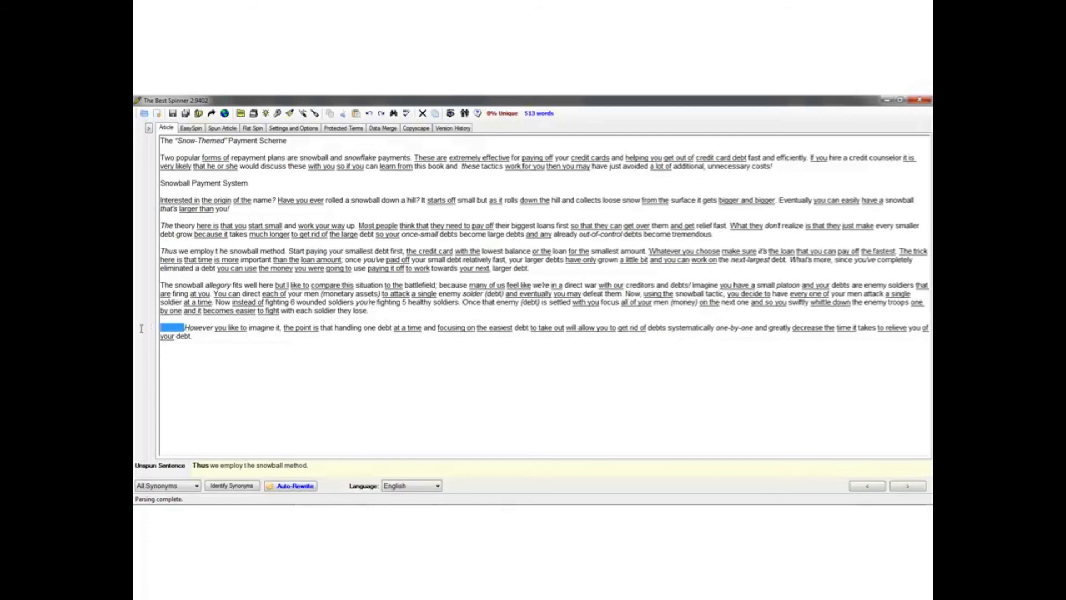
pyautogui.press('BackSpace')
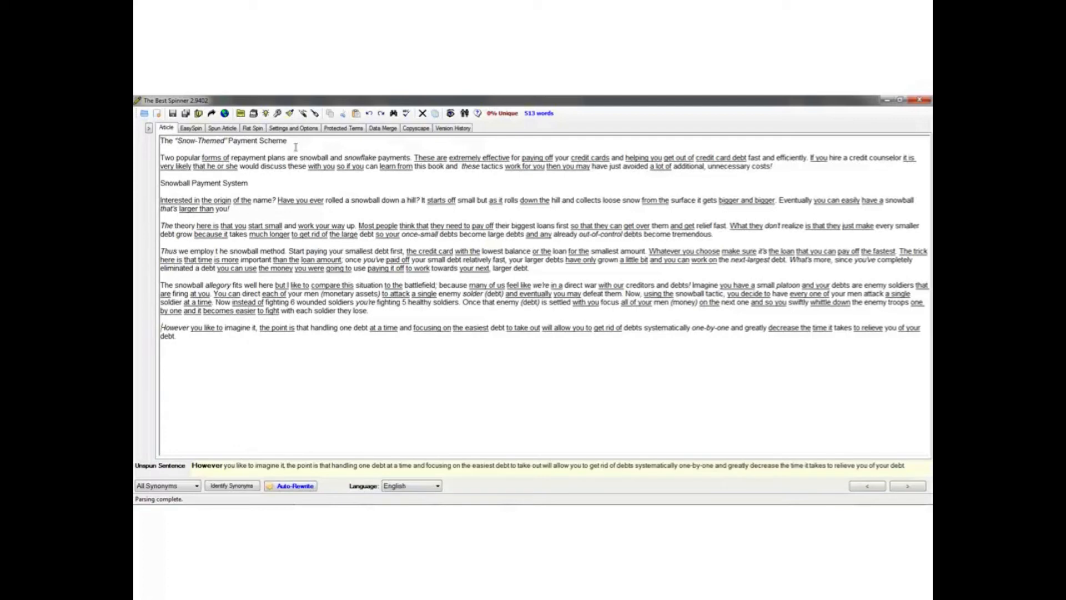
# - Replace everyone's favorites in the article at the Better quality level and display the spun article
pyautogui.click(254, 113)
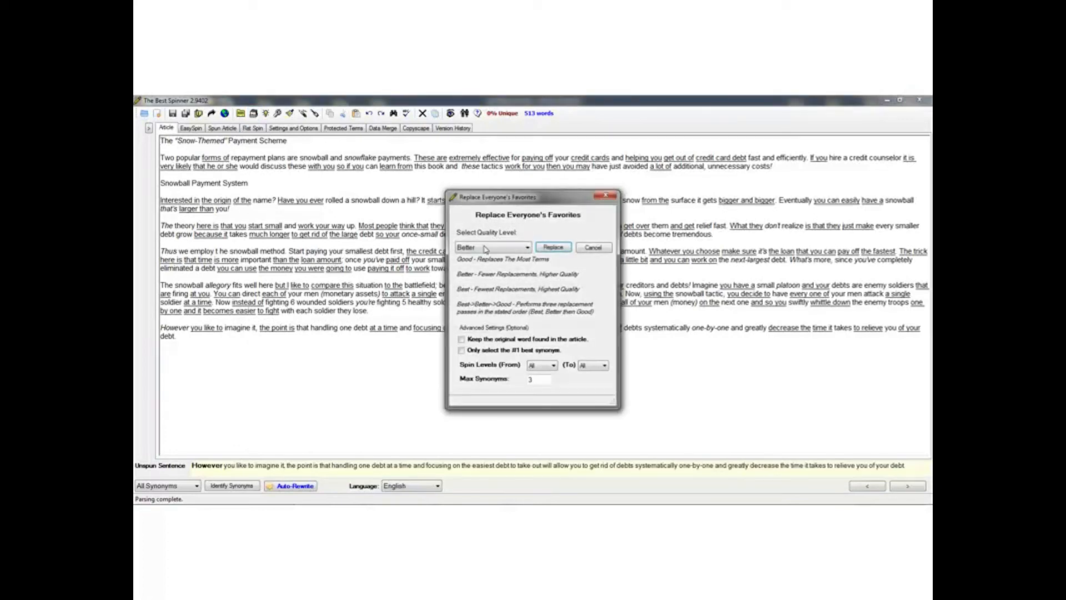
pyautogui.click(553, 247)
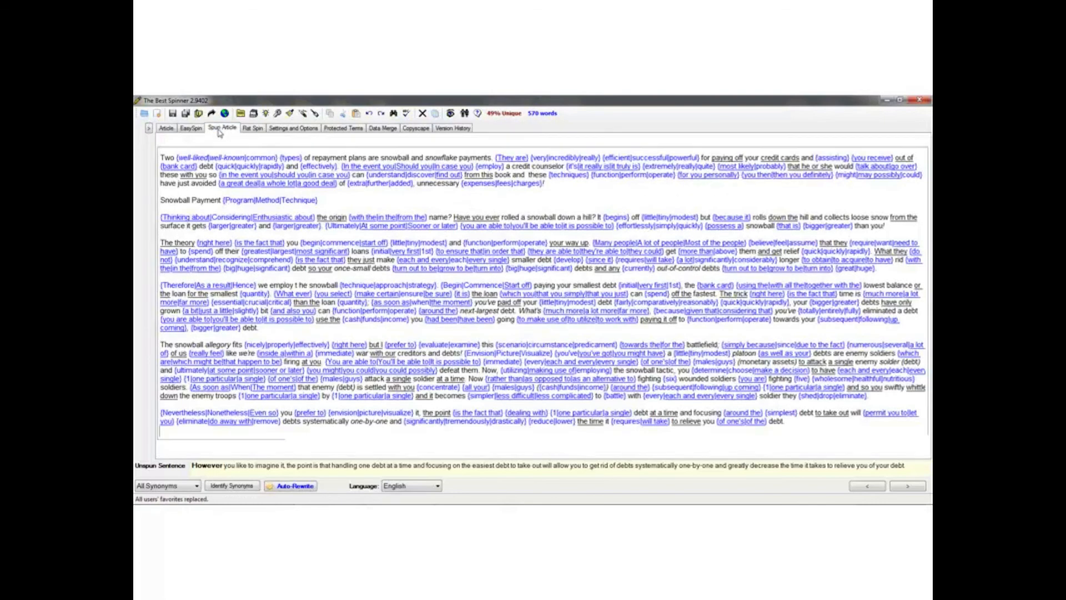
pyautogui.click(221, 129)
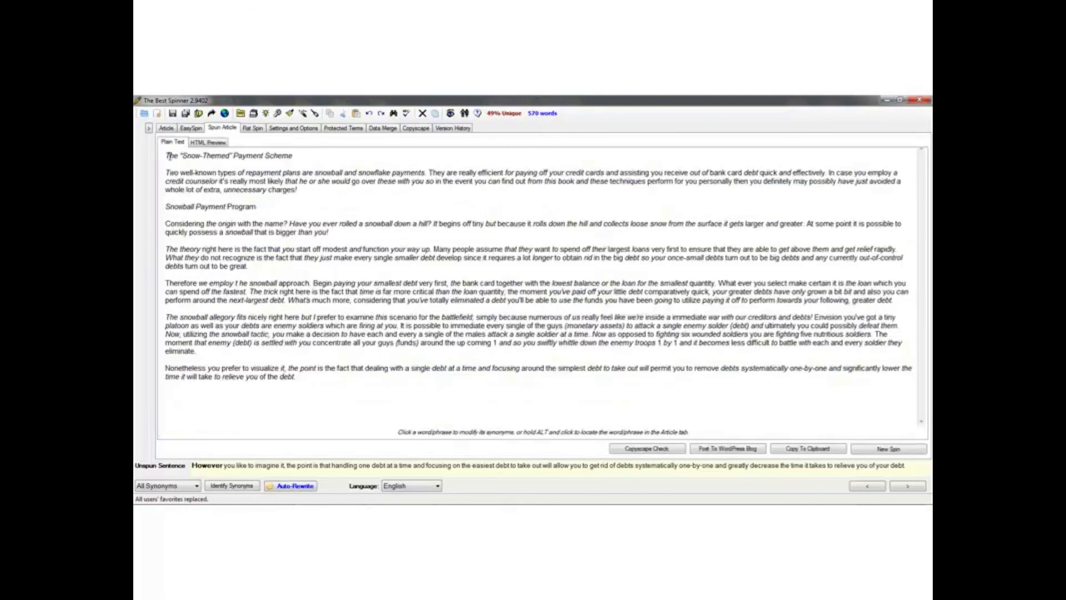
# - Run a Copyscape check on the spun article and dismiss the result
pyautogui.moveTo(166, 155); pyautogui.dragTo(316, 368)
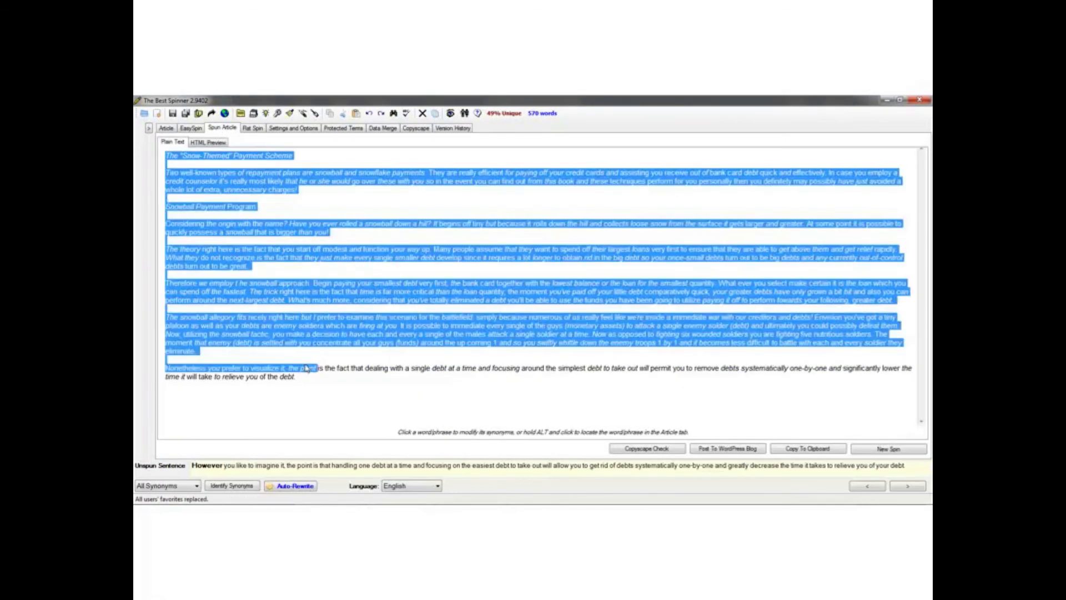
pyautogui.click(646, 452)
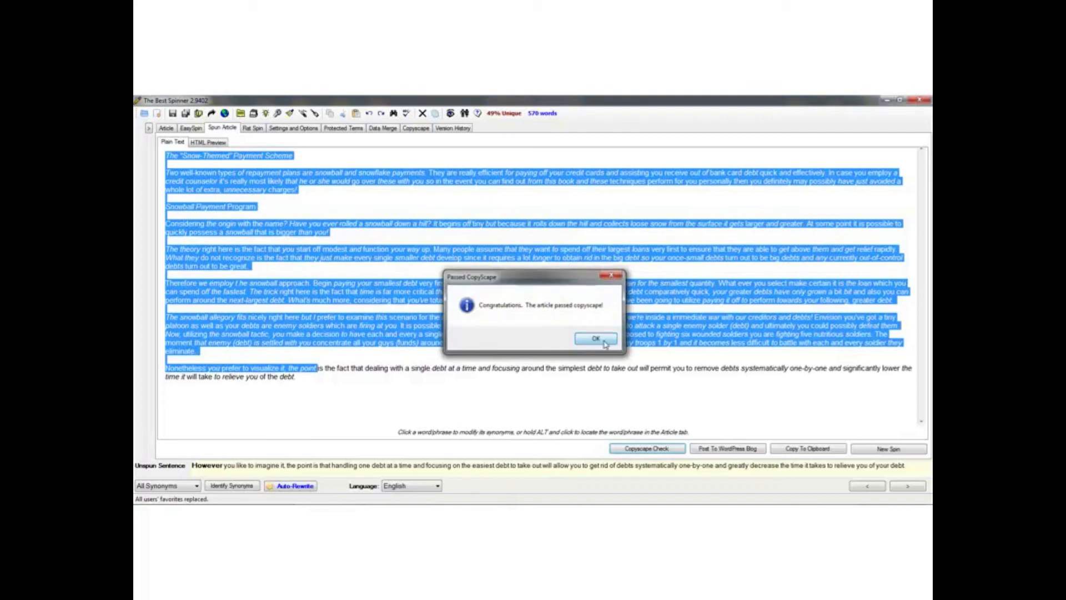
pyautogui.click(600, 336)
# - Copy the whole spun article to the clipboard
pyautogui.click(229, 185)
pyautogui.moveTo(167, 156); pyautogui.dragTo(300, 382)
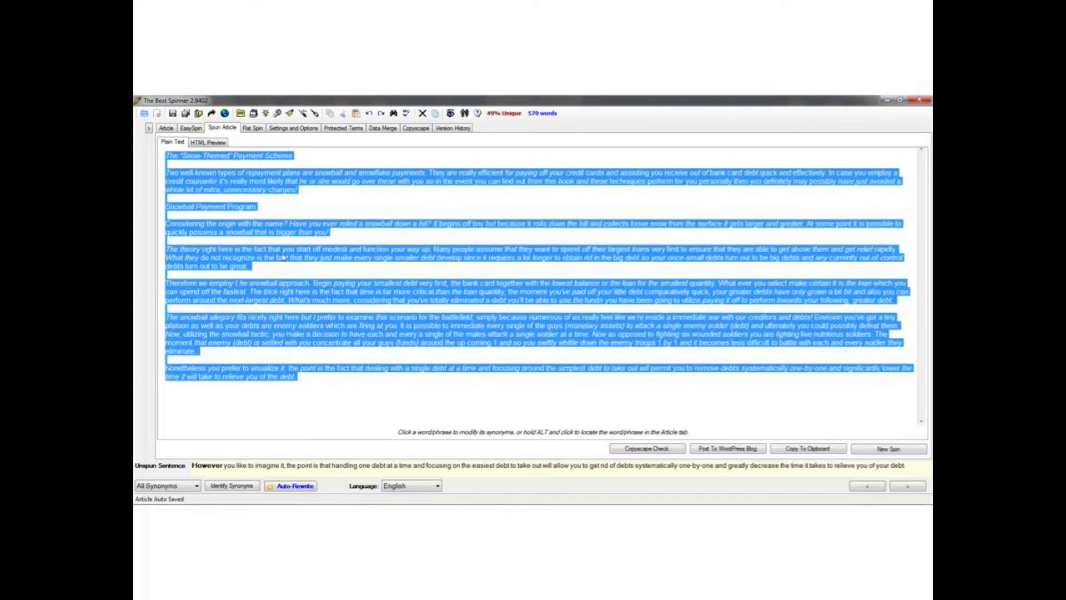
pyautogui.click(273, 250)
pyautogui.rightClick(272, 249)
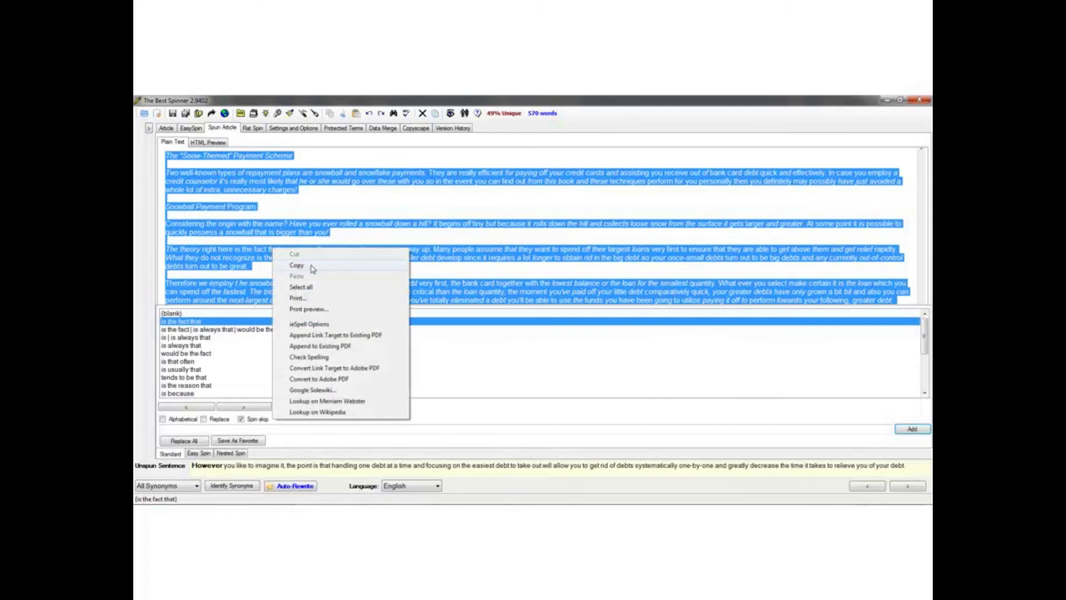
pyautogui.click(743, 450)
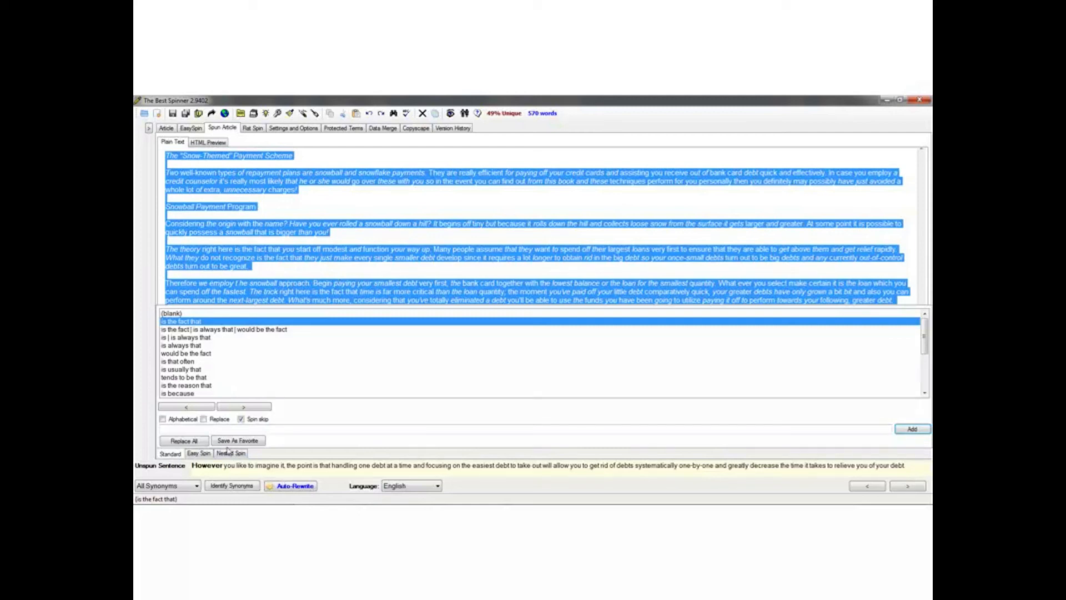
pyautogui.click(211, 302)
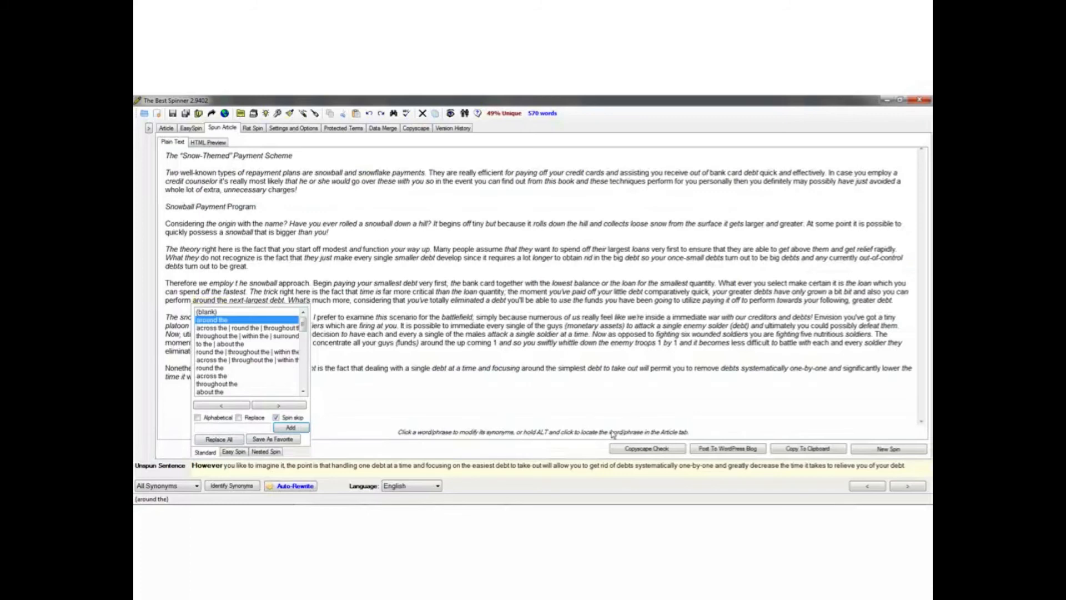
pyautogui.click(790, 449)
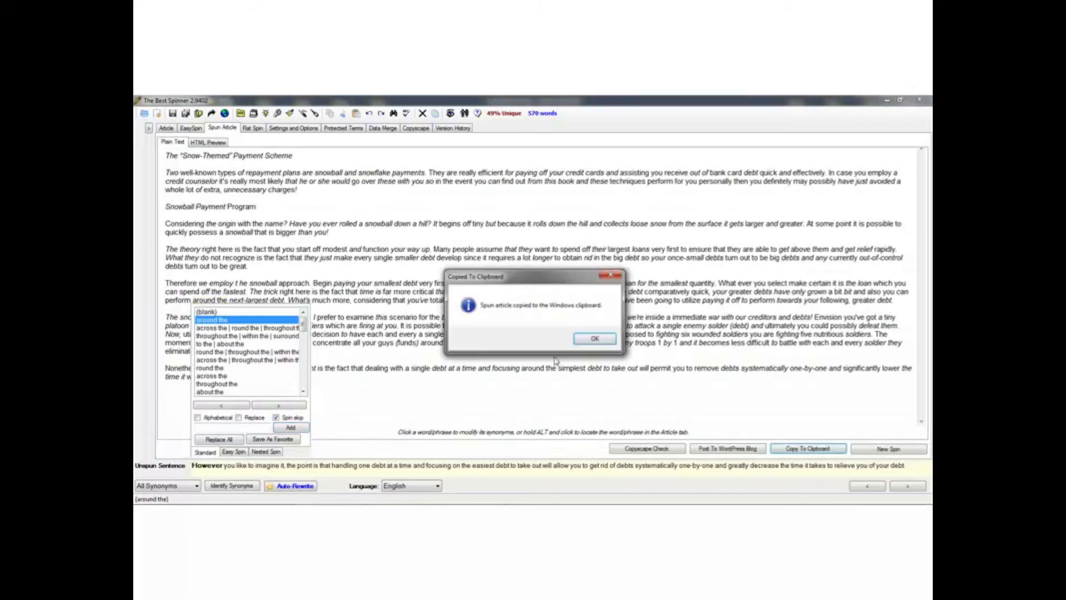
pyautogui.click(595, 339)
# - Paste the spun article into a new Notepad file and prefix its title with "Free Credit Counseling - "
pyautogui.click(147, 512)
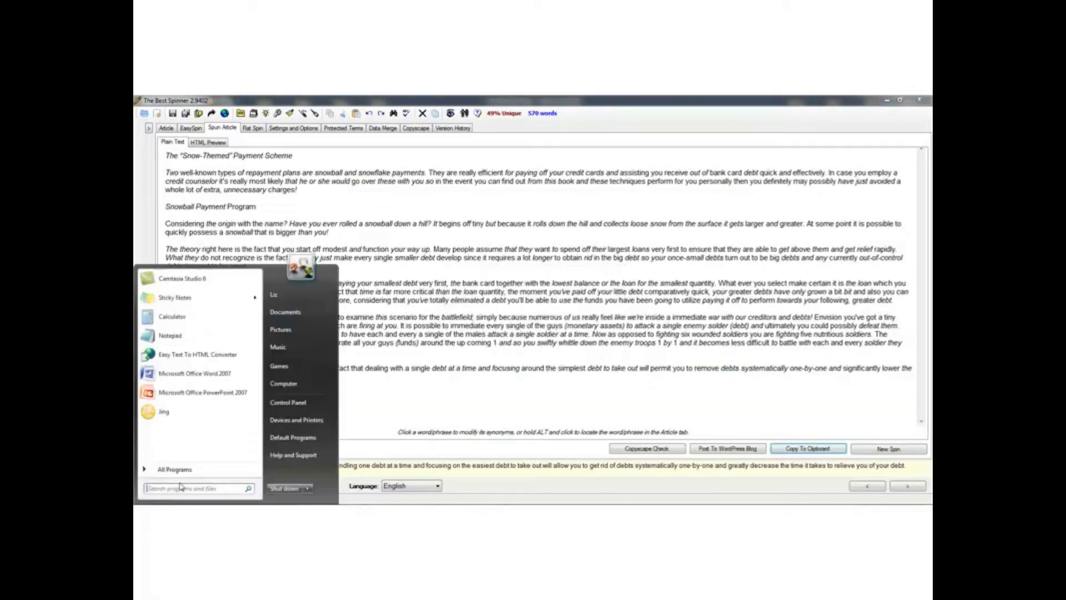
pyautogui.click(221, 336)
pyautogui.rightClick(313, 222)
pyautogui.click(367, 266)
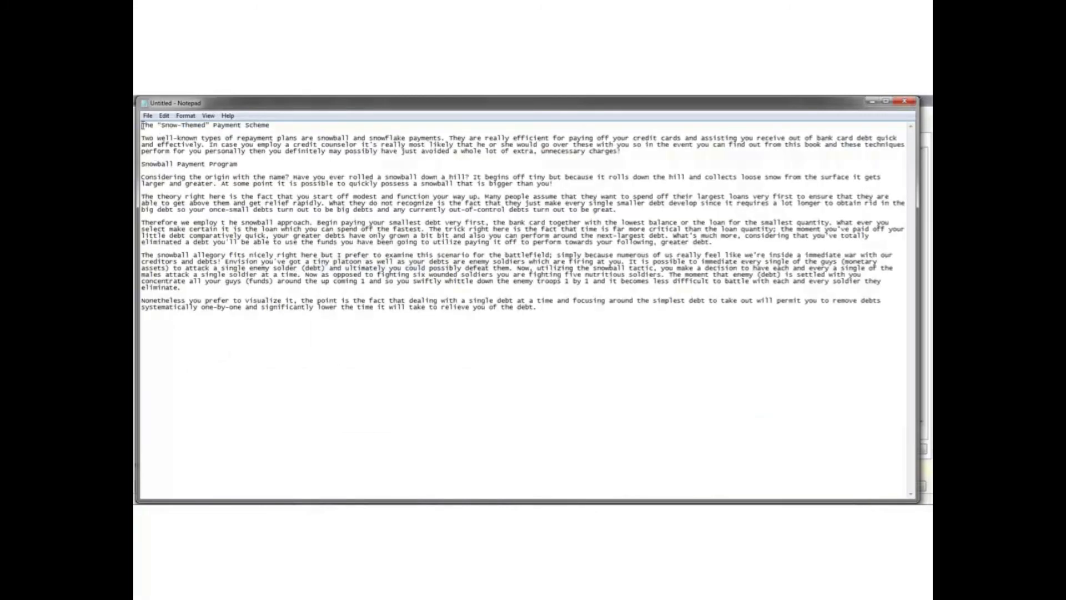
pyautogui.write('Free Credit ')
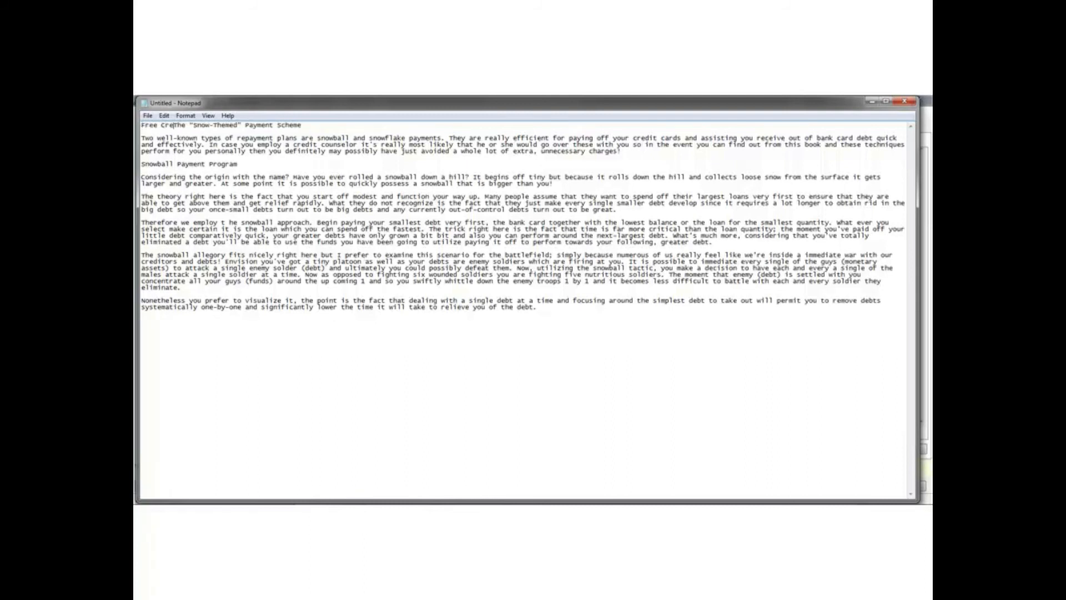
pyautogui.write('Counseling')
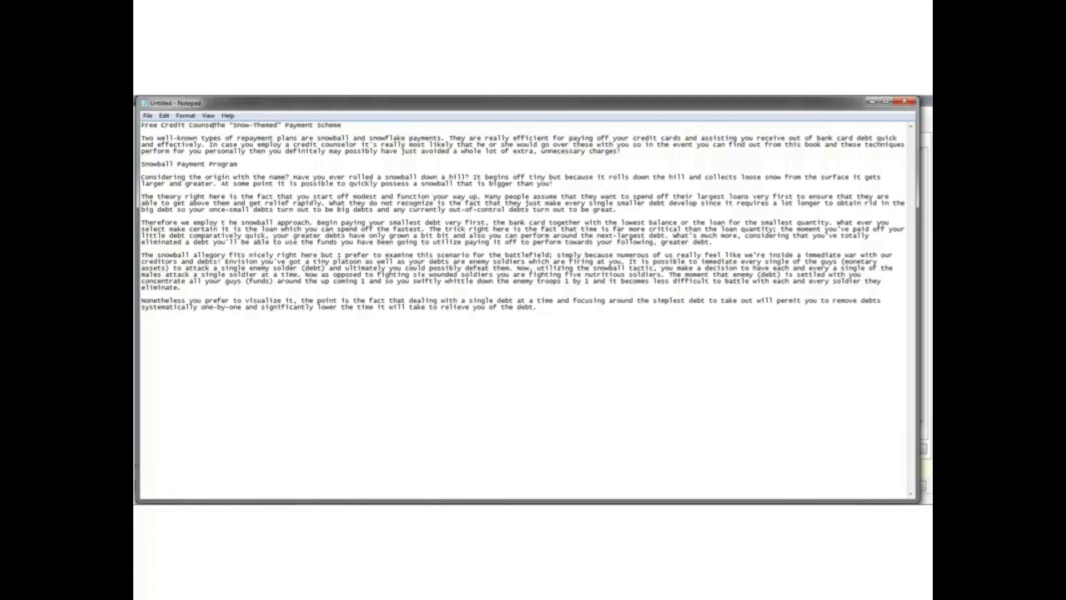
pyautogui.write(' -')
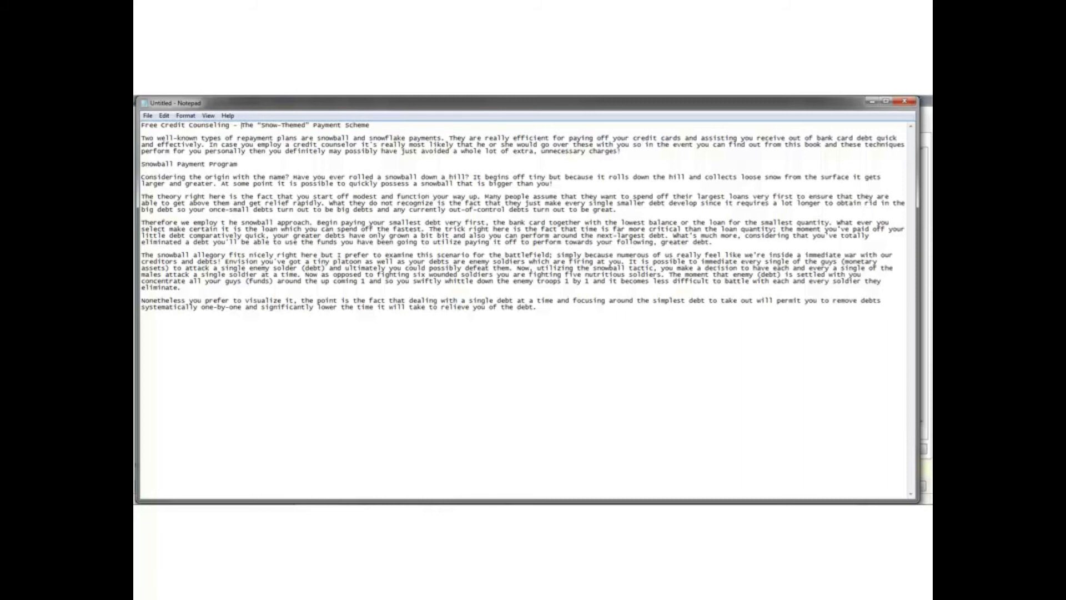
# - Save the article as text file 3 in the FreeCreditCounseling folder and close Notepad
pyautogui.click(146, 117)
pyautogui.click(173, 157)
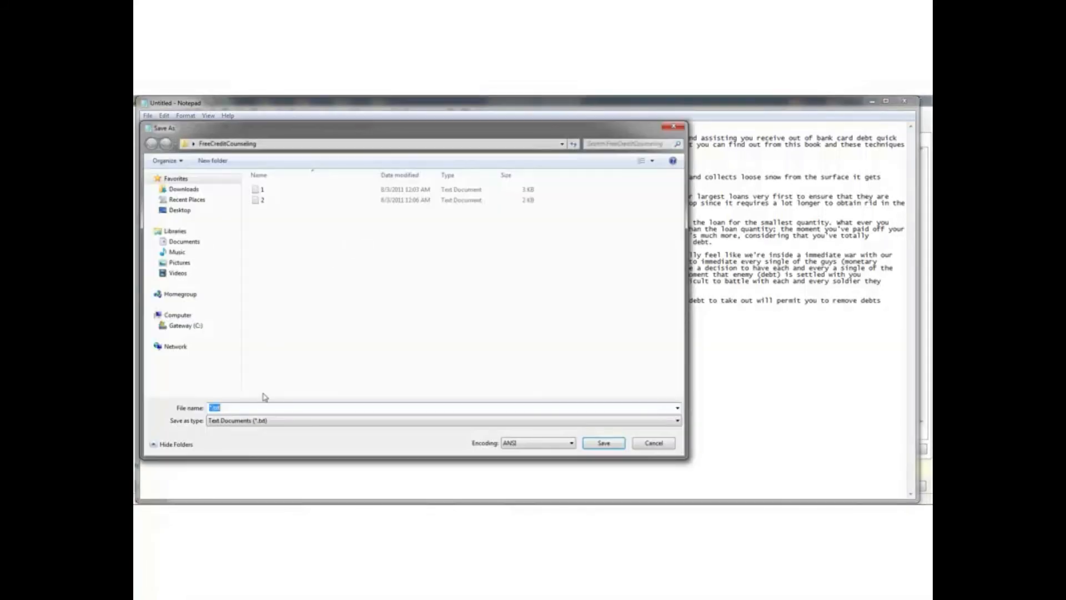
pyautogui.write('3')
pyautogui.press('Return')
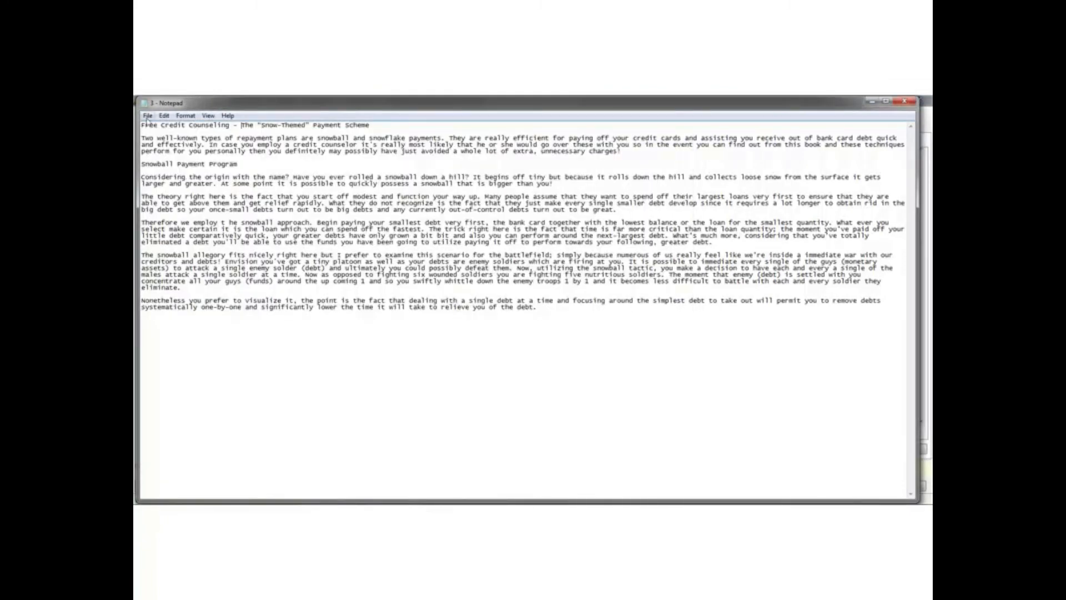
pyautogui.click(905, 102)
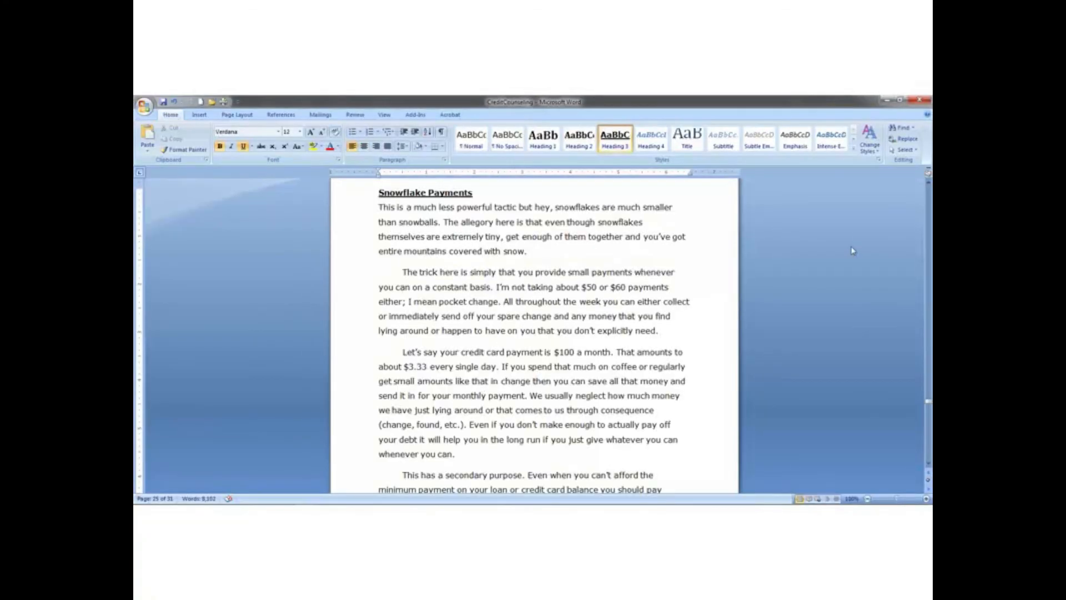
# - Copy the complete "Snowflake Payments" section from the Word document and paste it into a new Notepad file
pyautogui.moveTo(379, 193); pyautogui.dragTo(673, 291)
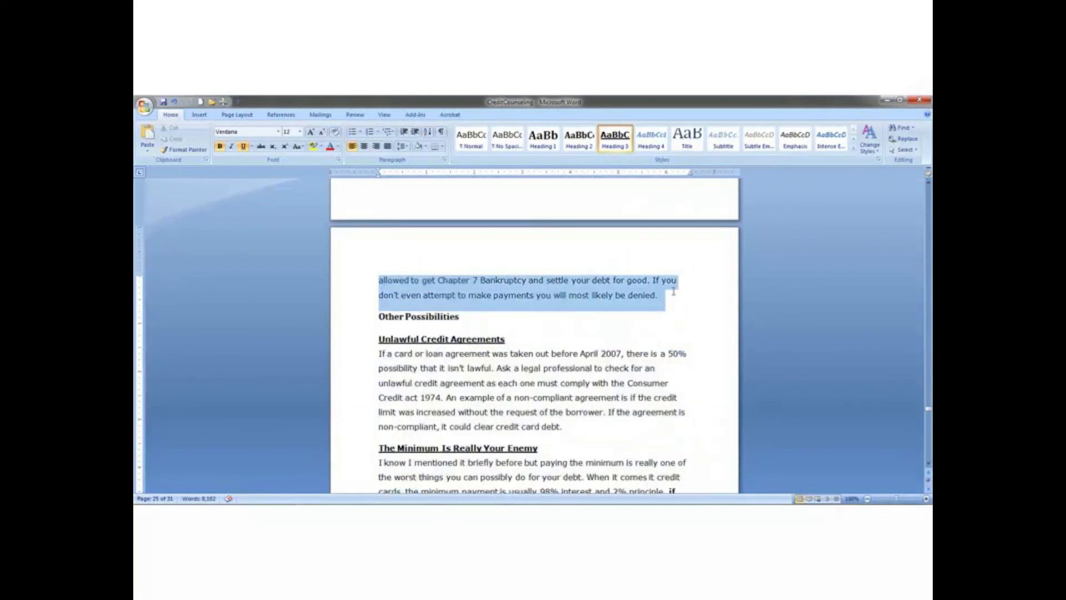
pyautogui.rightClick(631, 296)
pyautogui.click(651, 311)
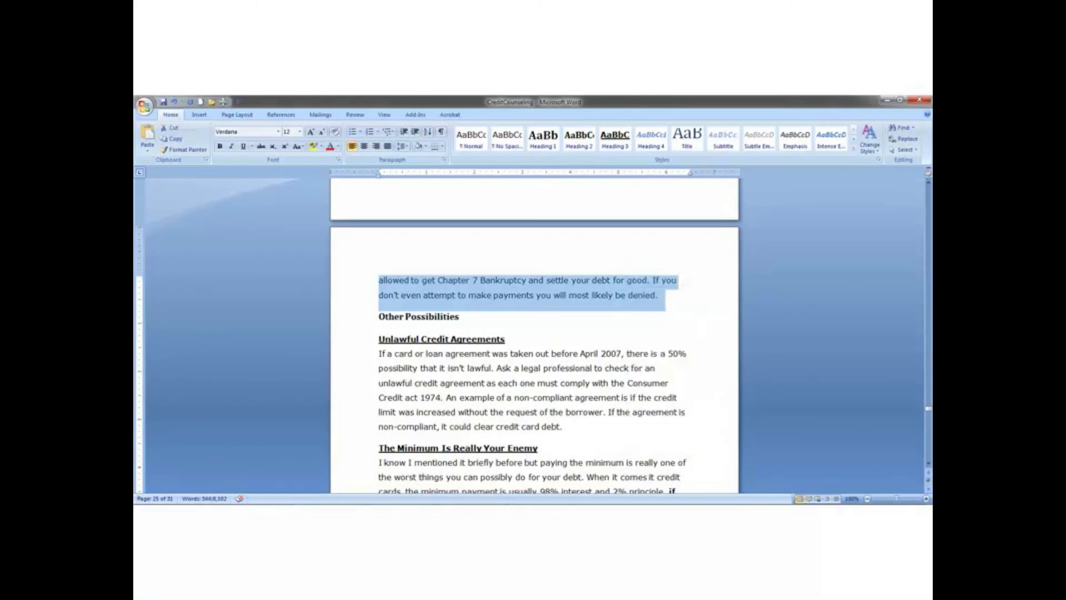
pyautogui.press('super')
pyautogui.click(200, 355)
pyautogui.rightClick(256, 197)
pyautogui.click(281, 241)
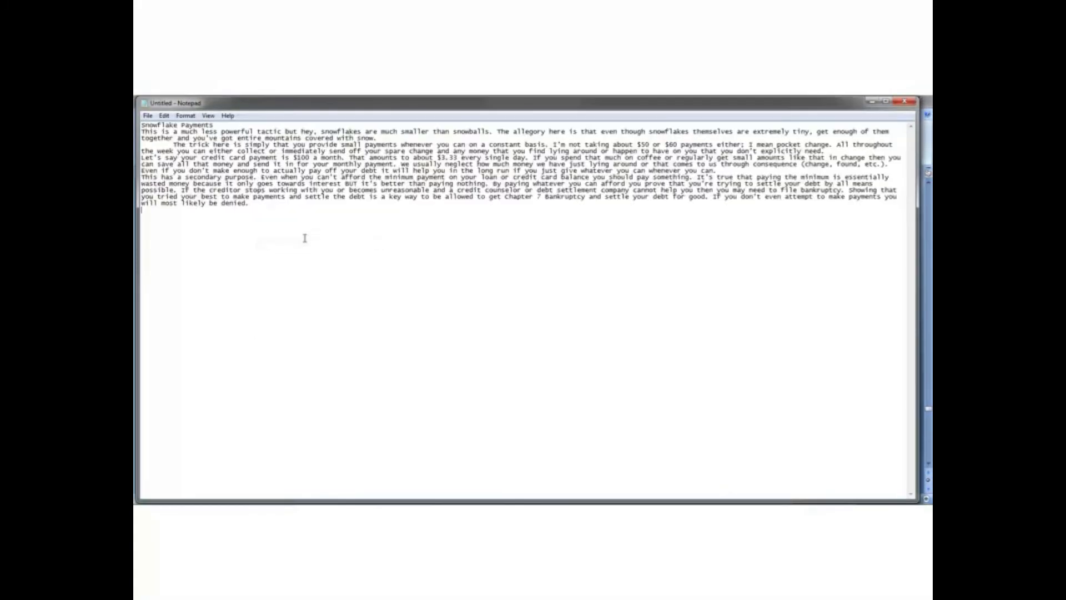
# - Separate the "Snowflake Payments" title and each paragraph with blank lines, and remove the indent before "The trick here"
pyautogui.click(219, 125)
pyautogui.press('Return')
pyautogui.click(381, 147)
pyautogui.press('Return')
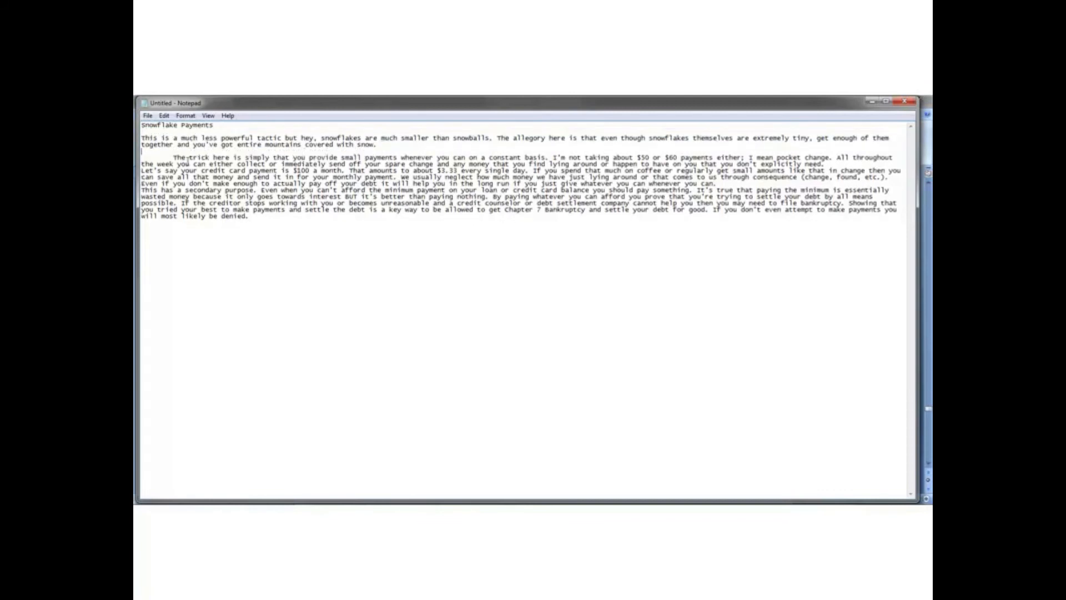
pyautogui.moveTo(152, 159); pyautogui.dragTo(138, 163)
pyautogui.press('Return')
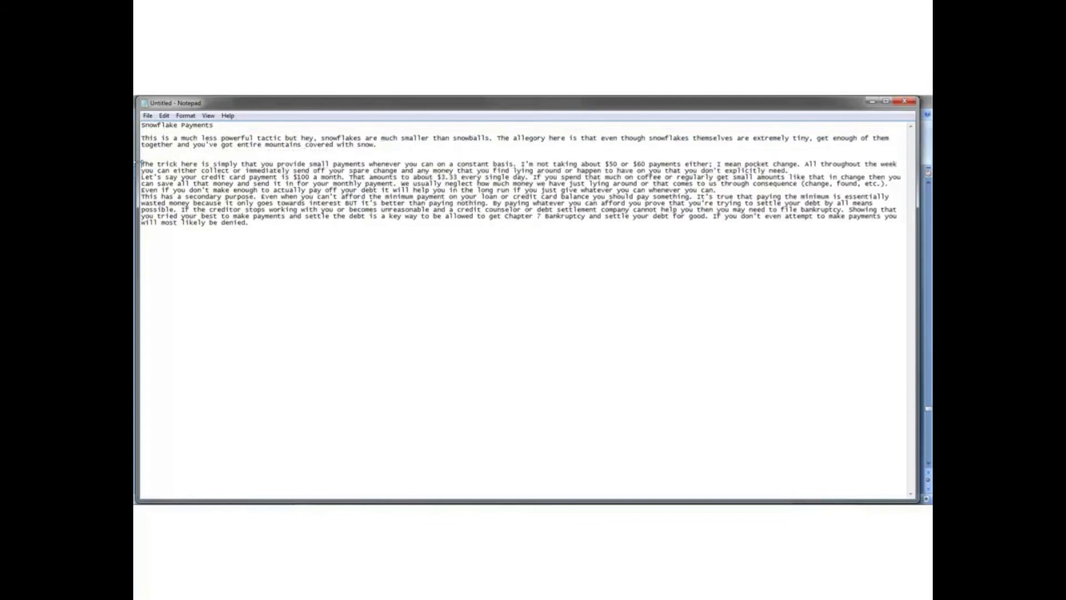
pyautogui.click(805, 170)
pyautogui.press('Return')
pyautogui.click(731, 197)
pyautogui.press('Return')
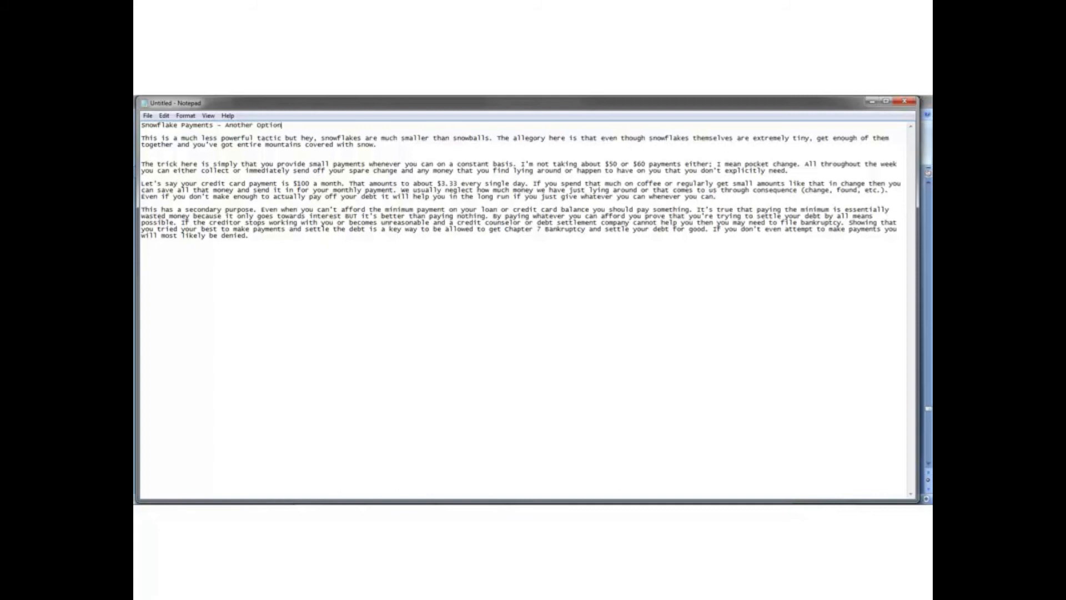
# - Change the article title to "Free Credit Counseling Snowflake Payments: Another Option For Paying Off Debt"
pyautogui.write('g Off Debt')
pyautogui.click(371, 128)
pyautogui.moveTo(226, 128); pyautogui.dragTo(214, 129)
pyautogui.write(':')
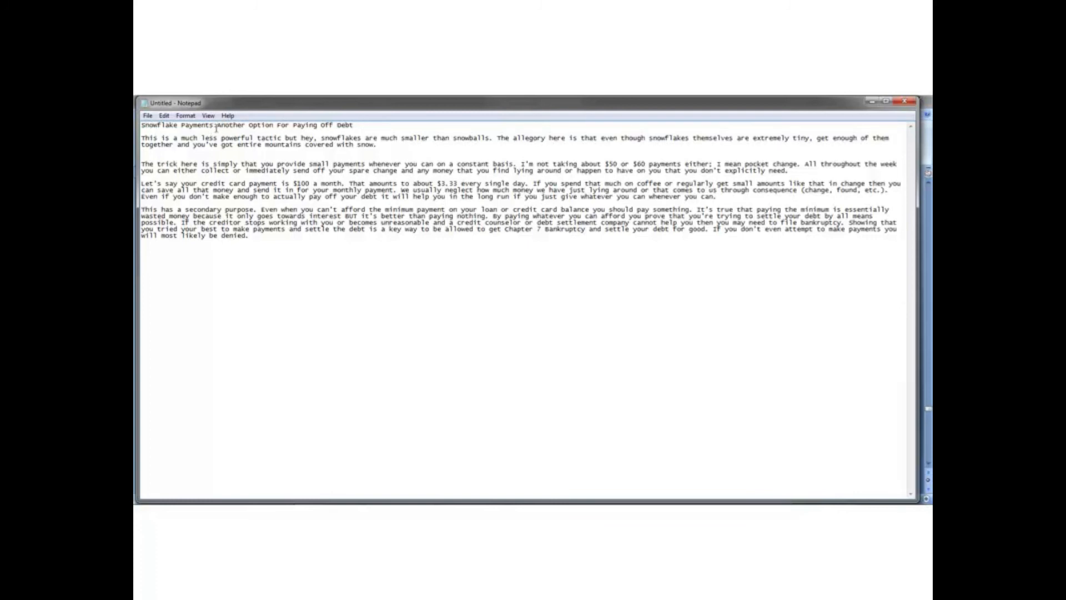
pyautogui.click(142, 126)
pyautogui.write('Free ')
pyautogui.write('Credit Couns')
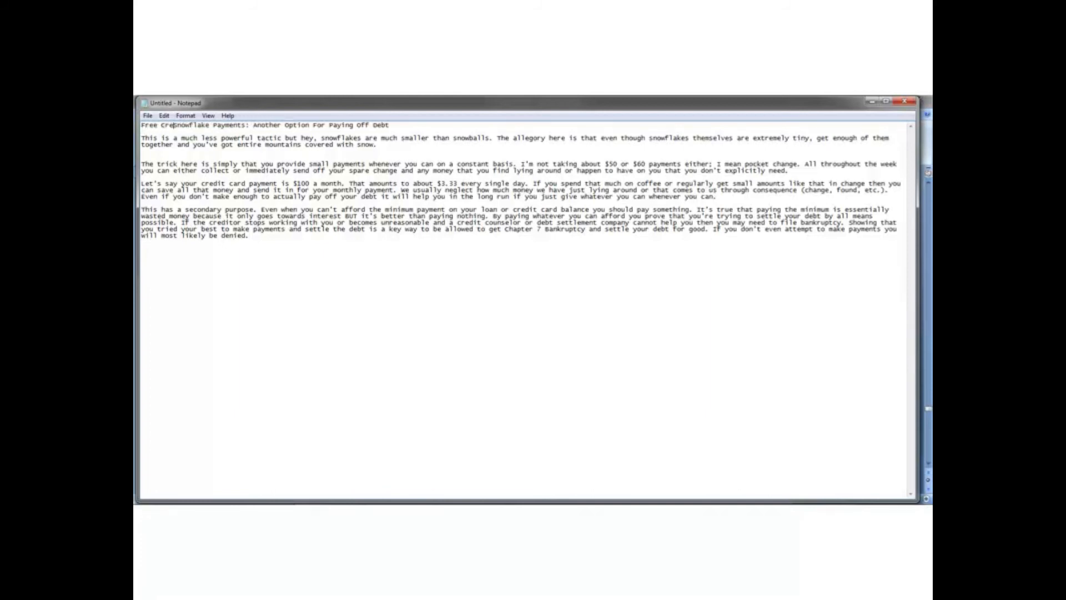
pyautogui.write('eling')
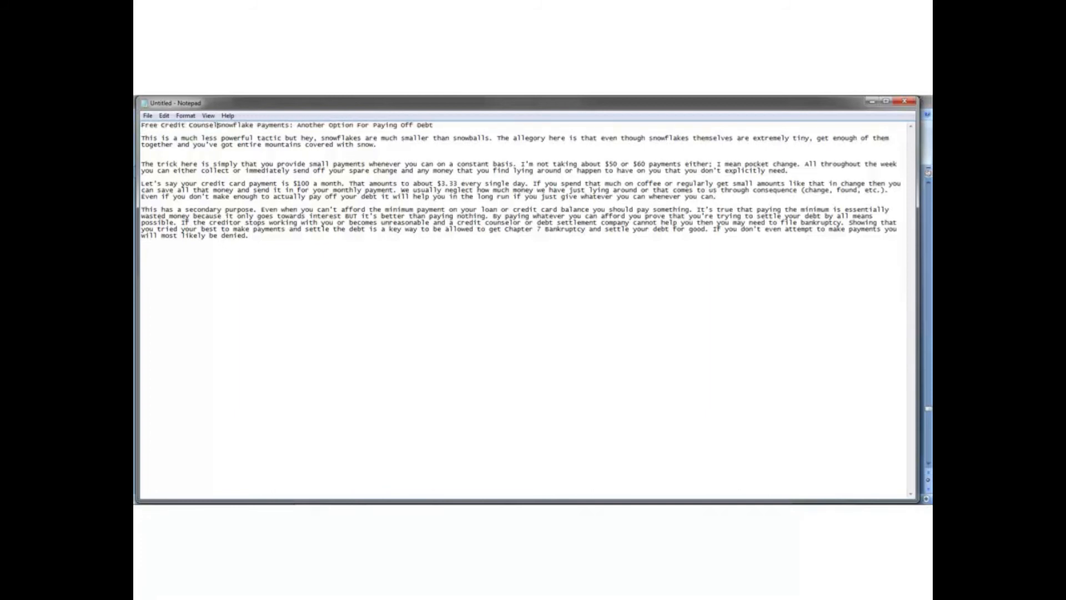
# - Remove the extra blank line above "The trick here" and copy the article body without its title
pyautogui.click(151, 157)
pyautogui.press('BackSpace')
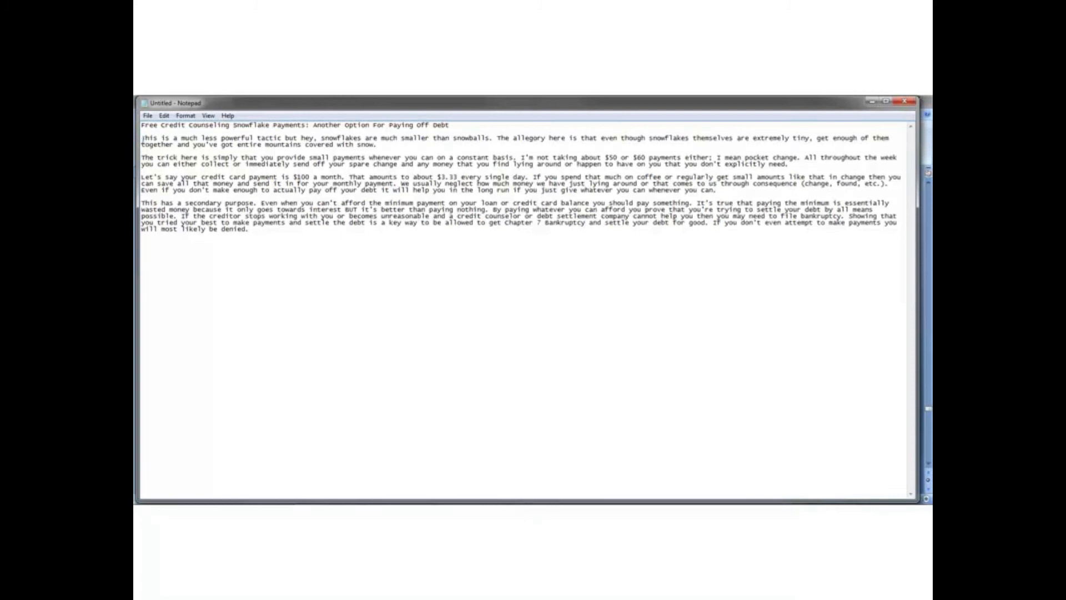
pyautogui.moveTo(141, 138); pyautogui.dragTo(265, 235)
pyautogui.rightClick(212, 221)
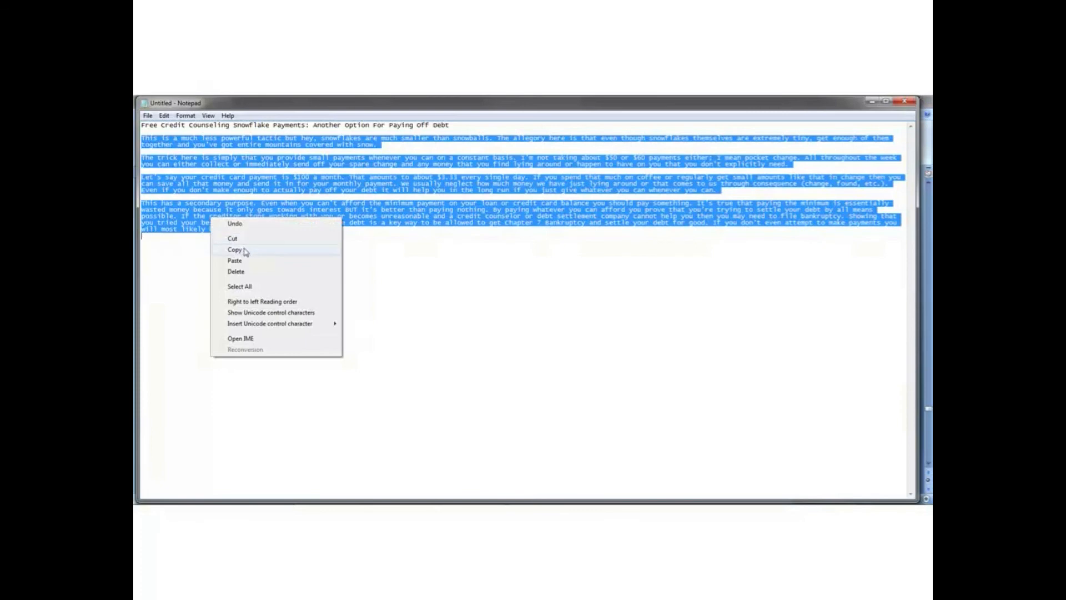
pyautogui.click(246, 248)
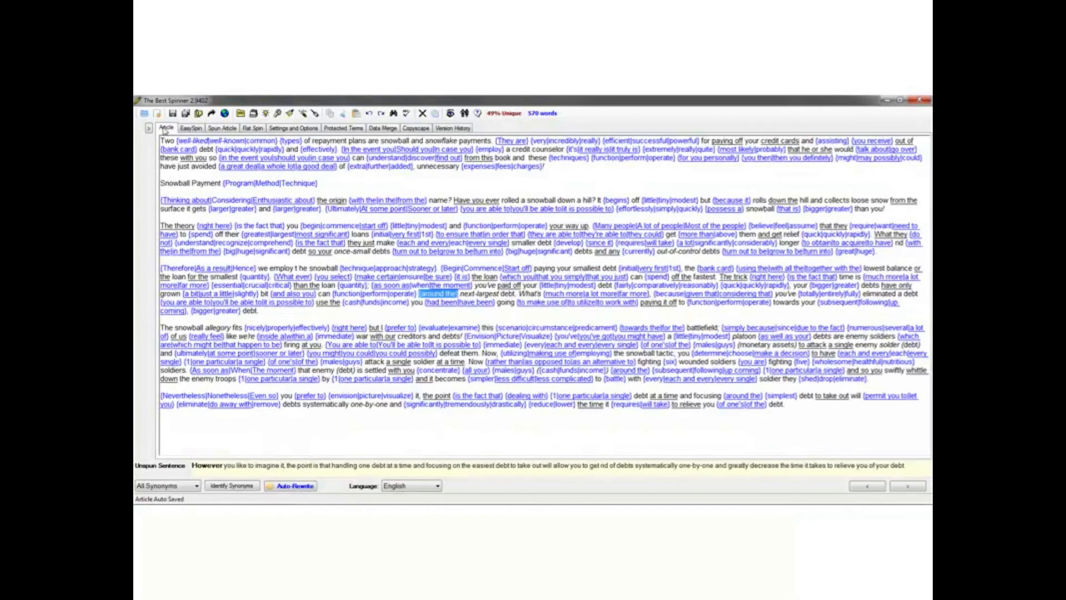
# - Switch to The Best Spinner, create a new stand-alone article, and paste the copied body text into it
pyautogui.click(151, 131)
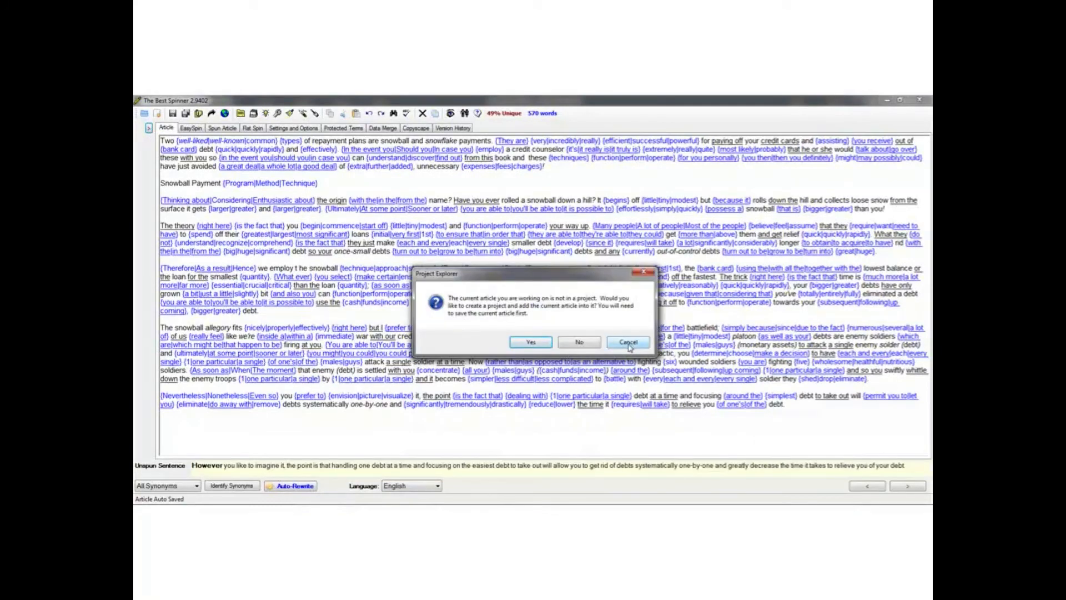
pyautogui.click(629, 348)
pyautogui.click(158, 115)
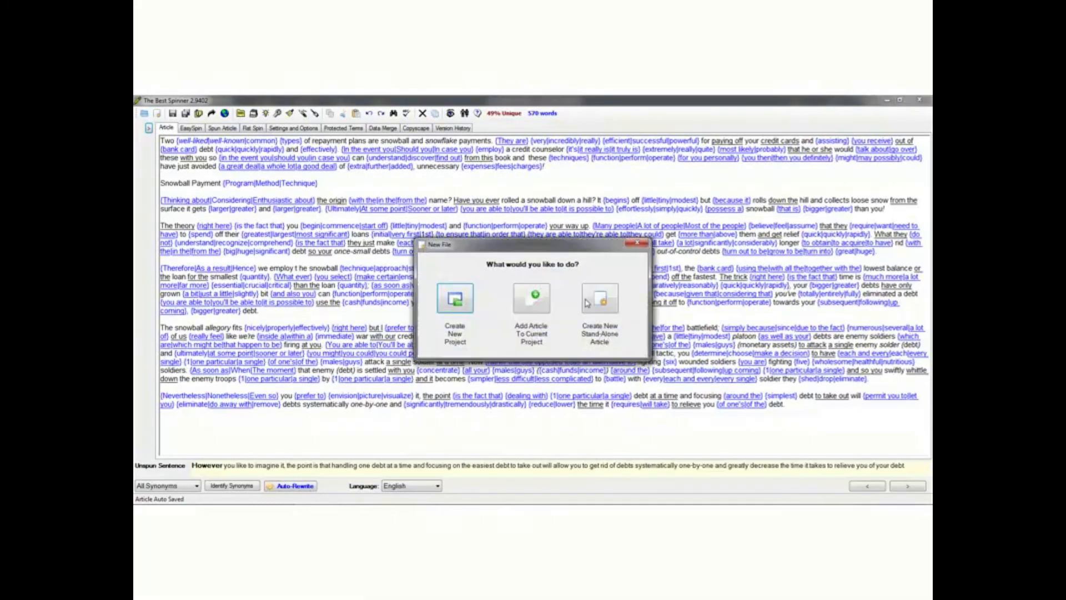
pyautogui.click(587, 303)
pyautogui.rightClick(269, 195)
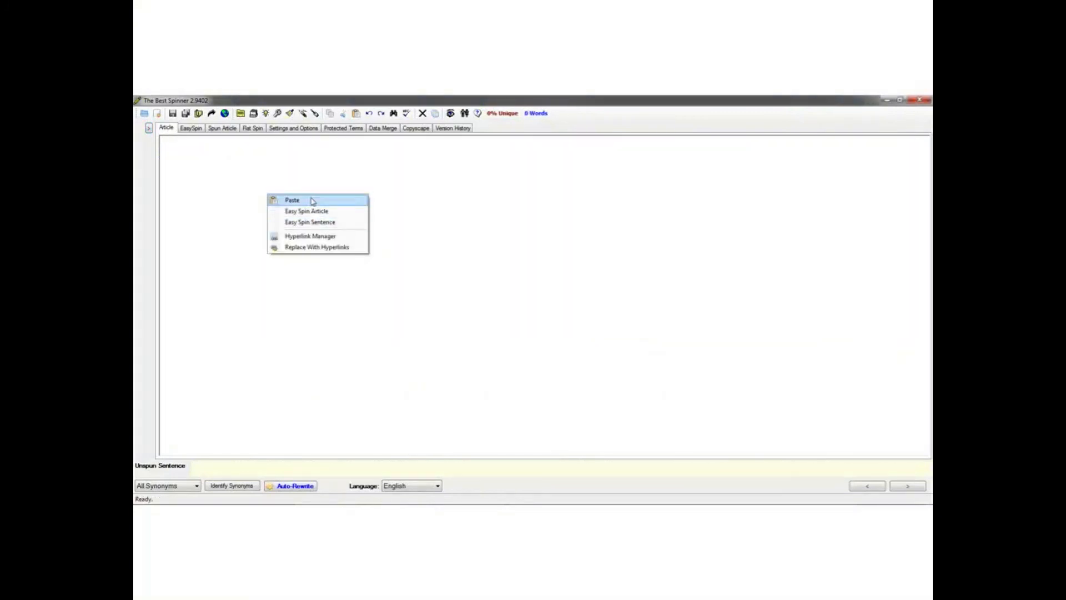
pyautogui.click(292, 200)
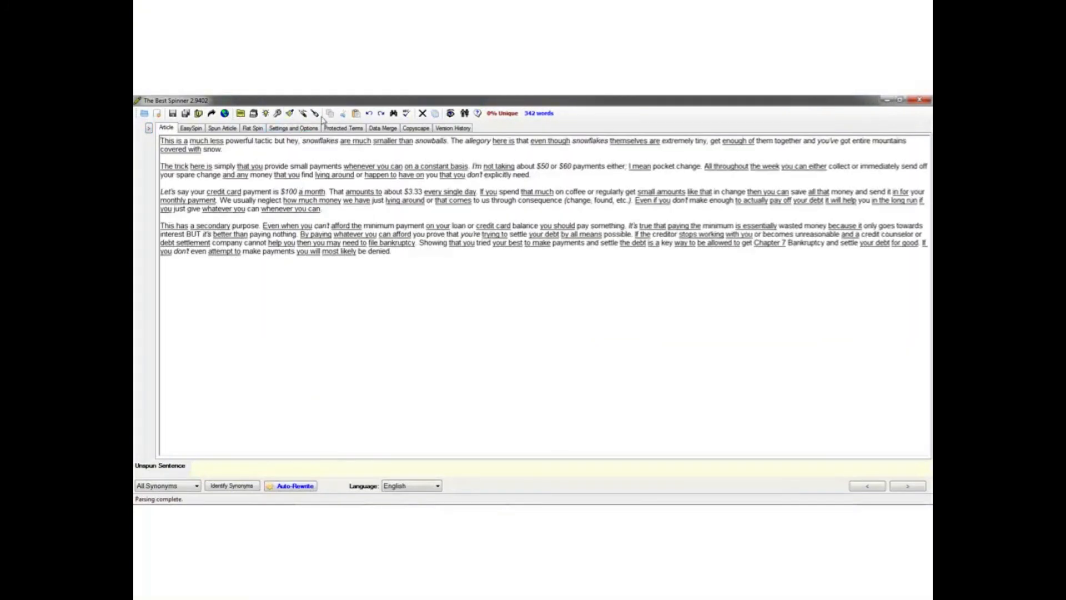
# - Replace everyone's favorites at the Better quality level and copy the resulting spun article to the clipboard
pyautogui.click(253, 114)
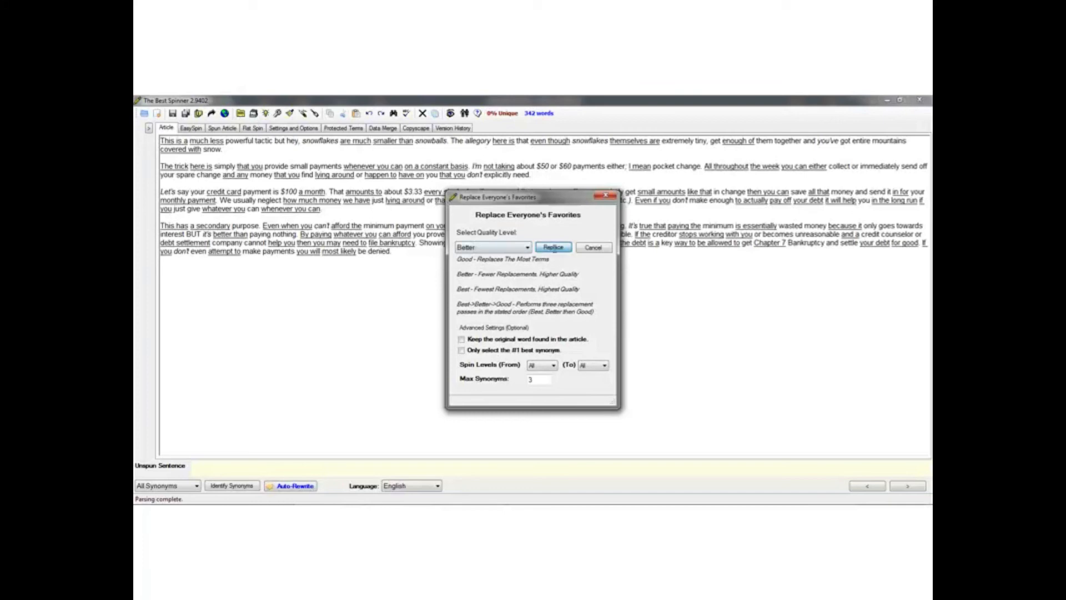
pyautogui.click(554, 247)
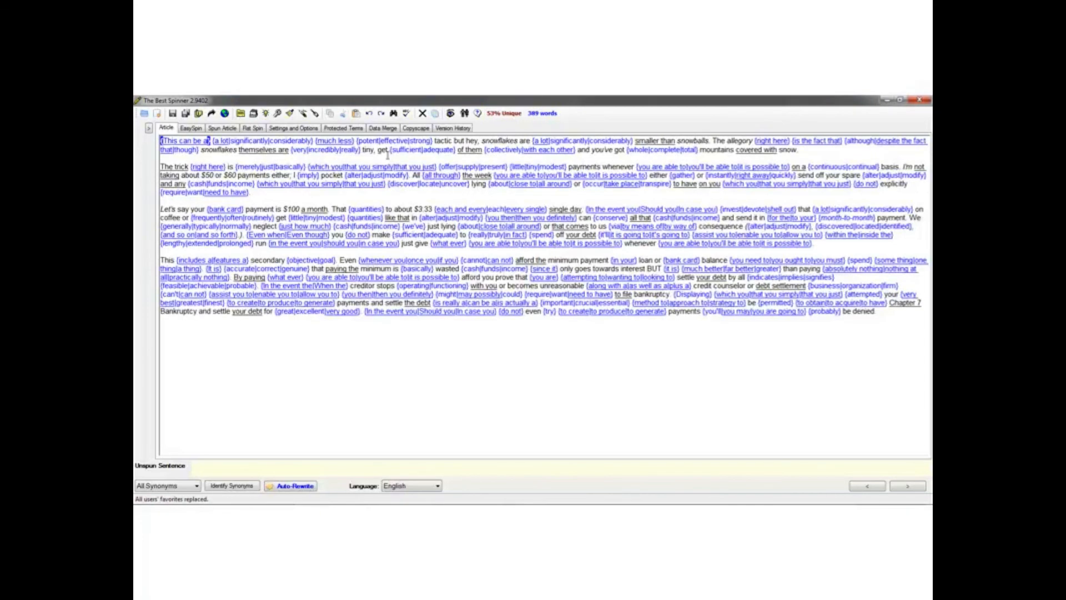
pyautogui.click(228, 129)
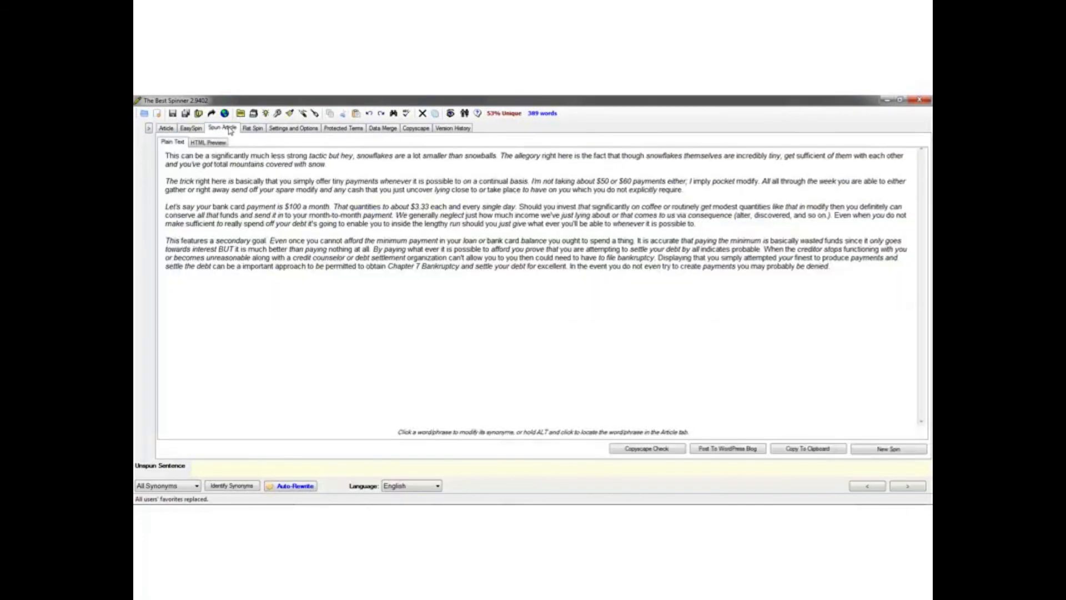
pyautogui.click(802, 450)
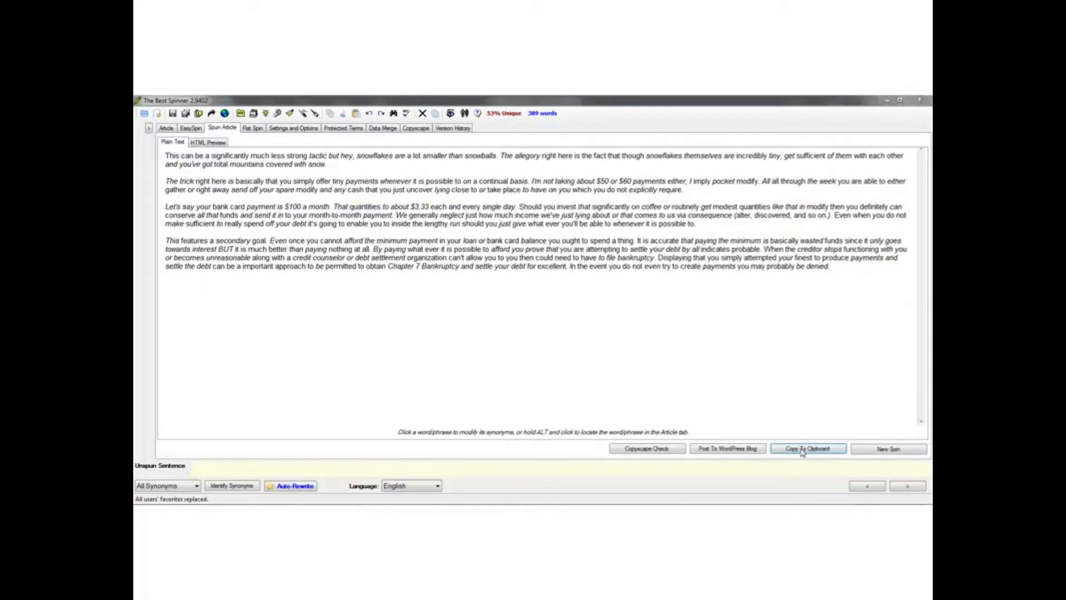
# - Return to Notepad and replace the original body text under the title with the spun article
pyautogui.click(592, 337)
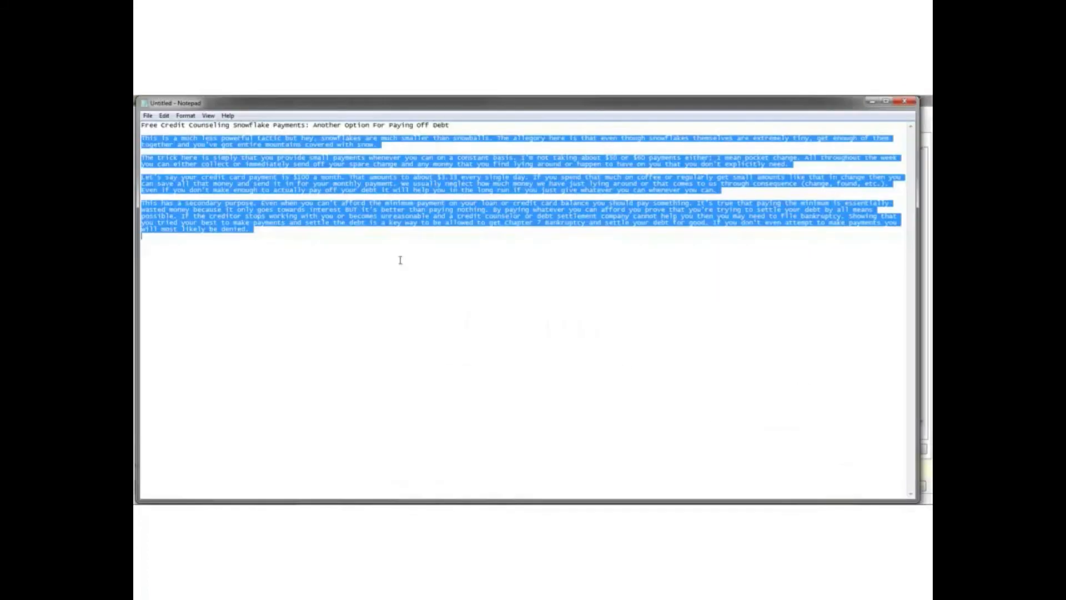
pyautogui.rightClick(269, 146)
pyautogui.click(309, 186)
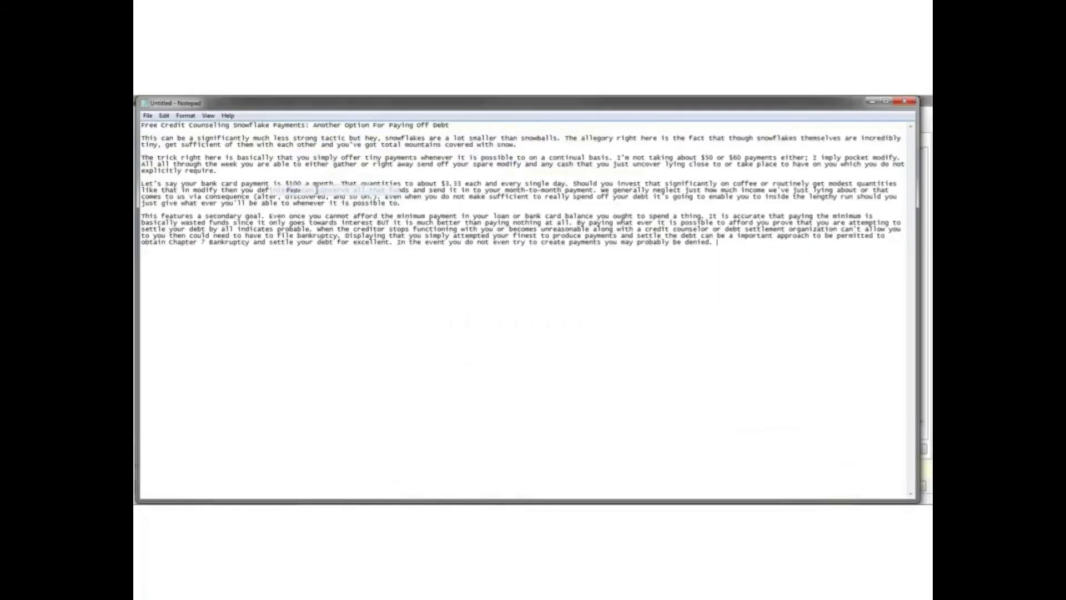
# - Save the article as text file 4 in the FreeCreditCounseling folder
pyautogui.click(147, 116)
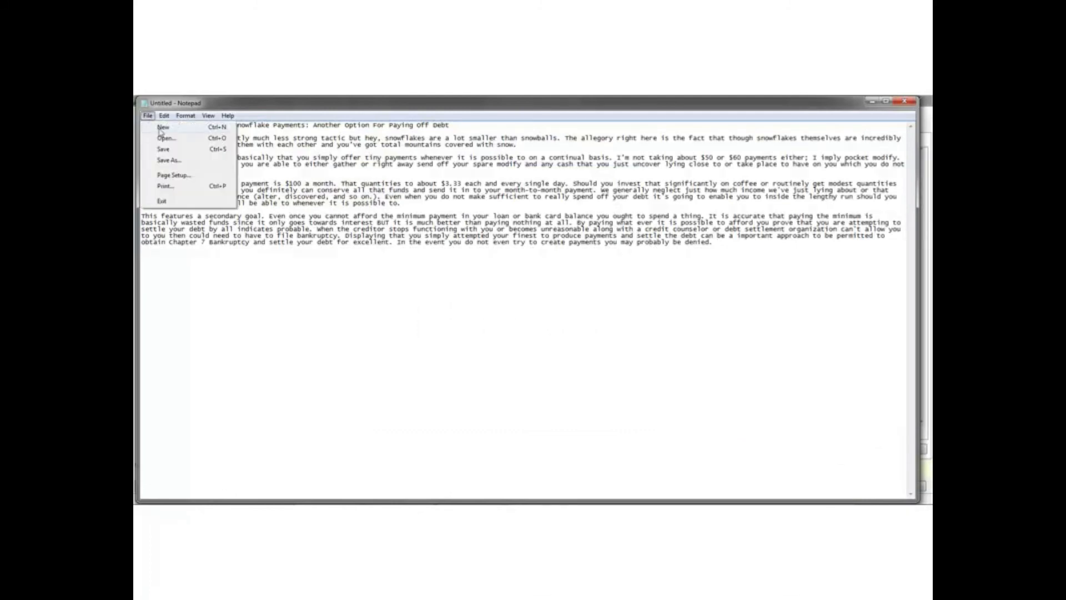
pyautogui.click(167, 150)
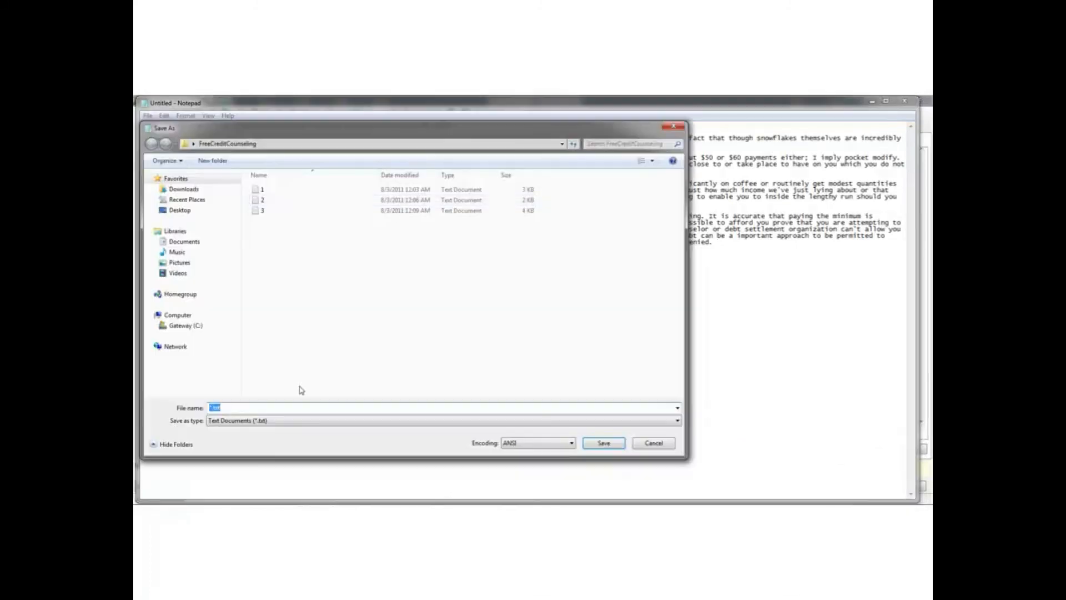
pyautogui.write('4')
pyautogui.press('Return')
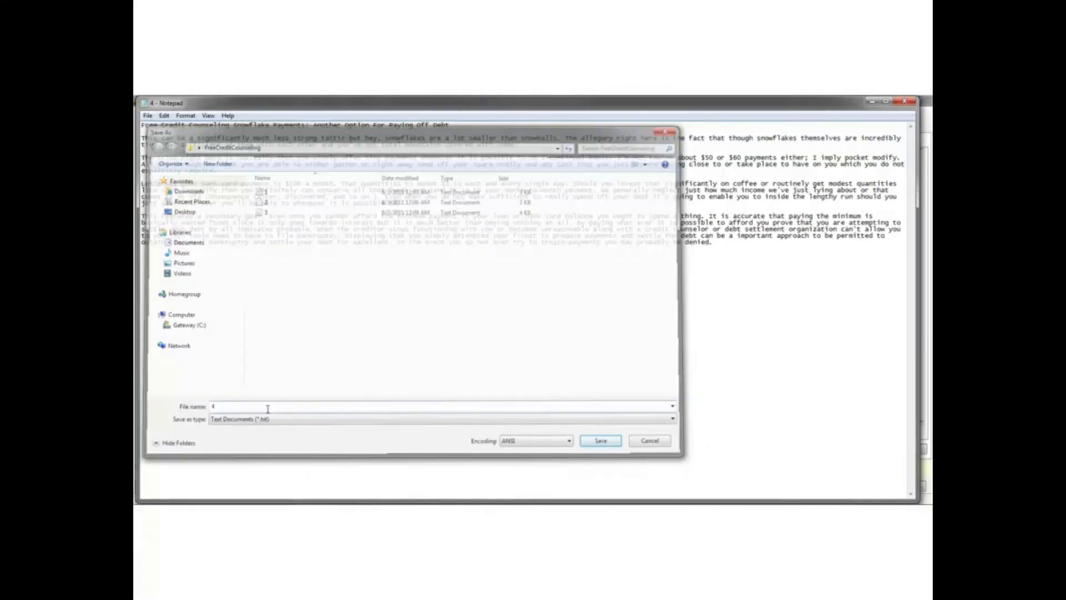
# - Switch to the Word document, look over the following sections, and delete the already used "Snowflake Payments" section
pyautogui.hotkey('alt', 'Tab')
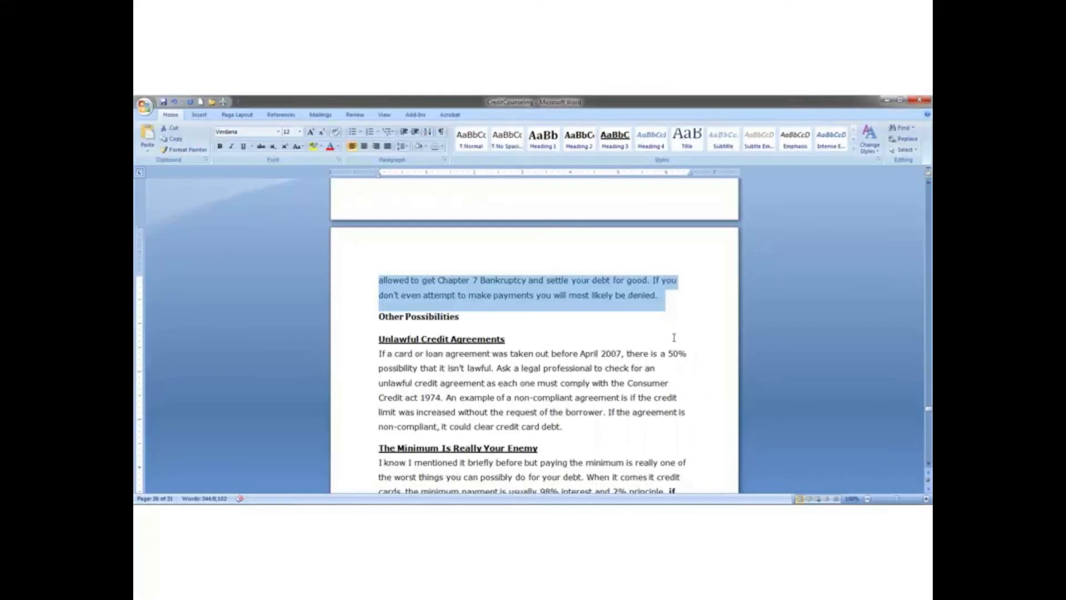
pyautogui.moveTo(928, 411); pyautogui.dragTo(918, 432)
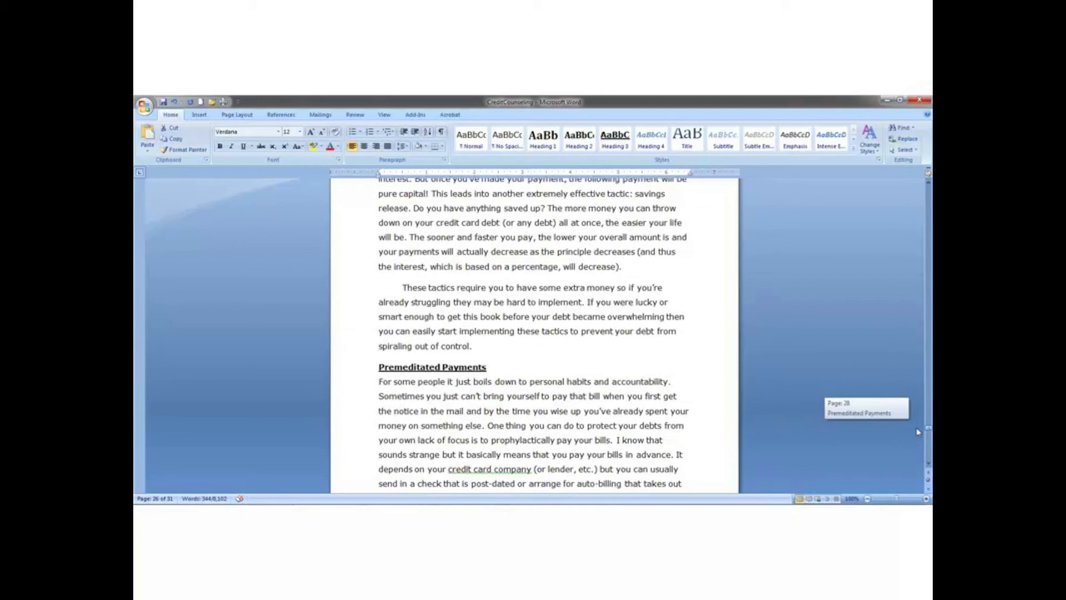
pyautogui.moveTo(919, 430); pyautogui.dragTo(929, 409)
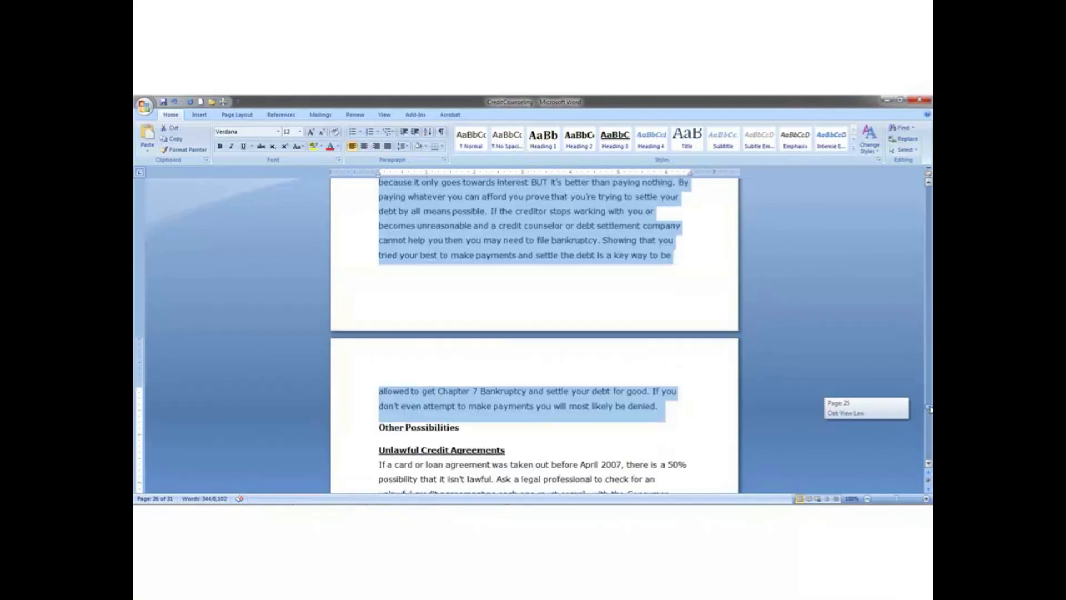
pyautogui.moveTo(930, 409)
pyautogui.mouseDown()
pyautogui.moveTo(930, 362)
pyautogui.moveTo(920, 398)
pyautogui.mouseUp()
pyautogui.press('Delete')
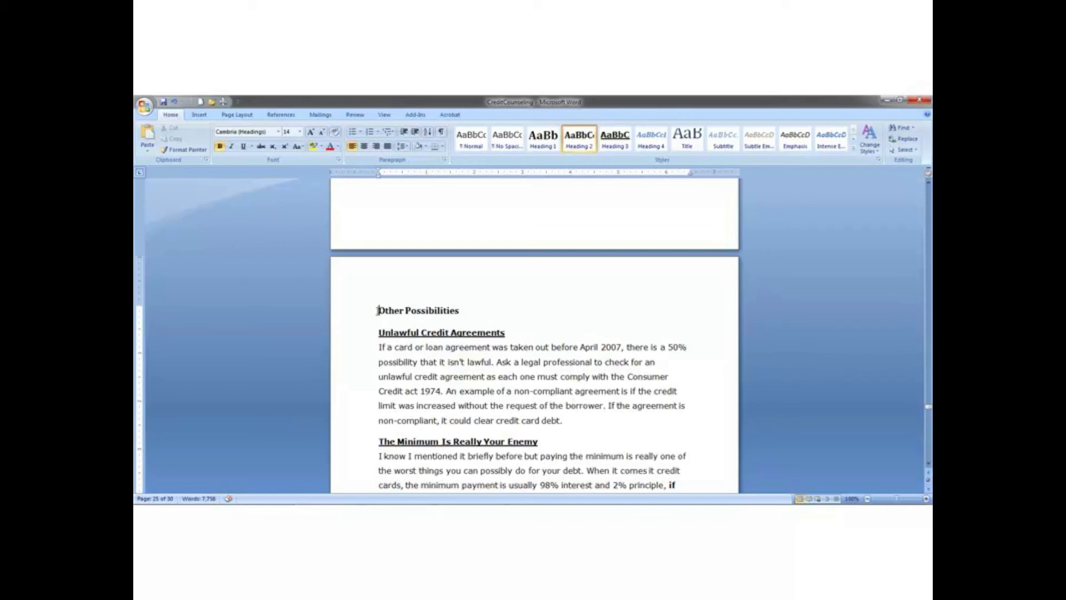
# - Replace the "Other Possibilities" heading with "More Free Credit Counseling Advice"
pyautogui.moveTo(377, 310); pyautogui.dragTo(442, 309)
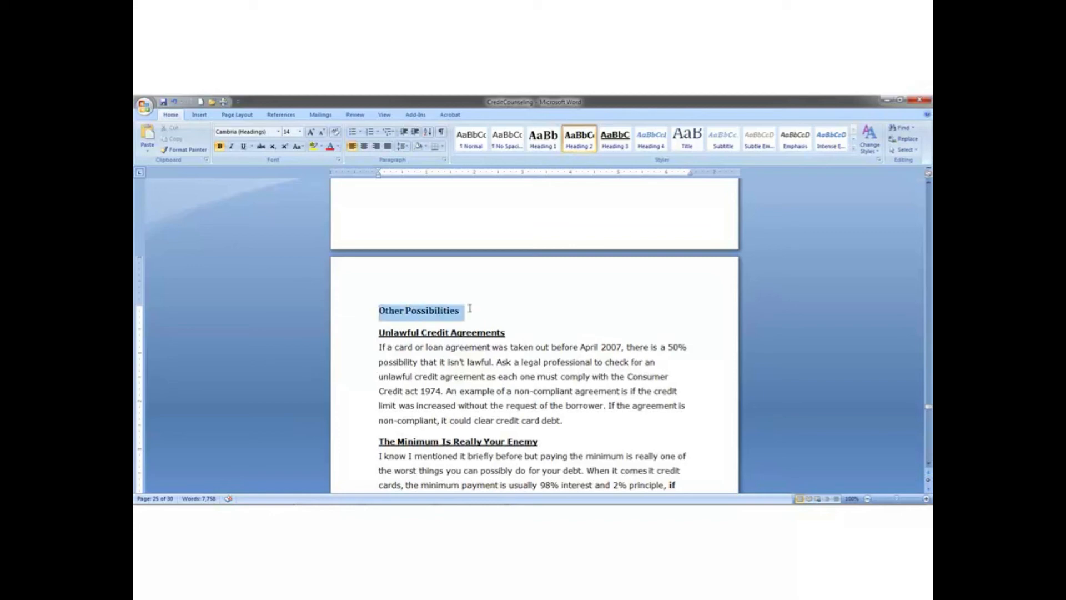
pyautogui.write('More Free Credit Cou')
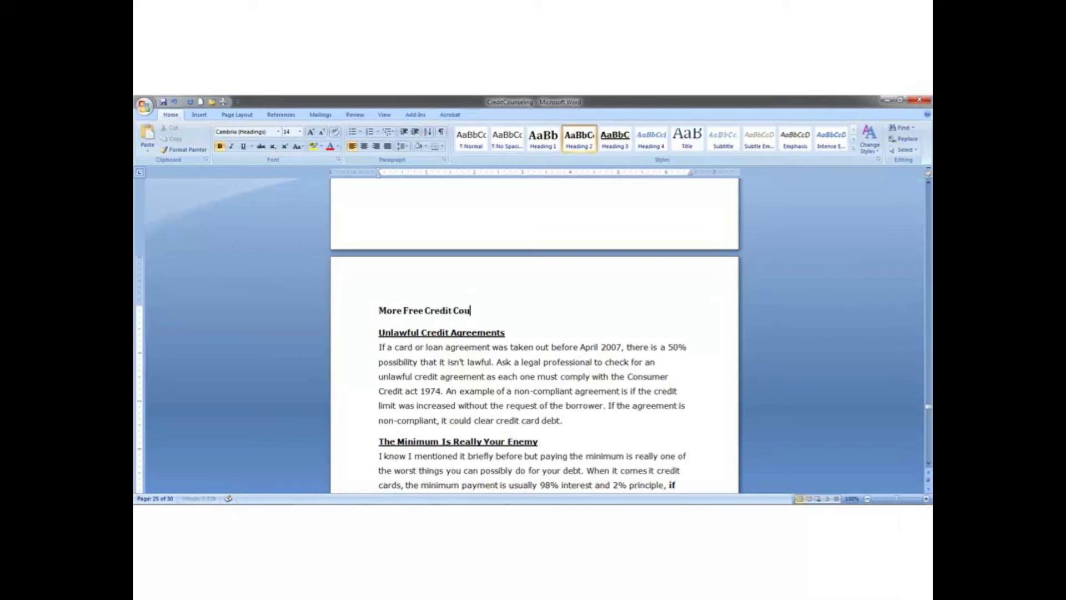
pyautogui.write('nseling Advice')
# - Copy the text from the "More Free Credit Counseling Advice" heading through "The Minimum Is Really Your Enemy" section and remove it from the document
pyautogui.moveTo(380, 311); pyautogui.dragTo(503, 244)
pyautogui.rightClick(416, 235)
pyautogui.click(457, 254)
pyautogui.press('Delete')
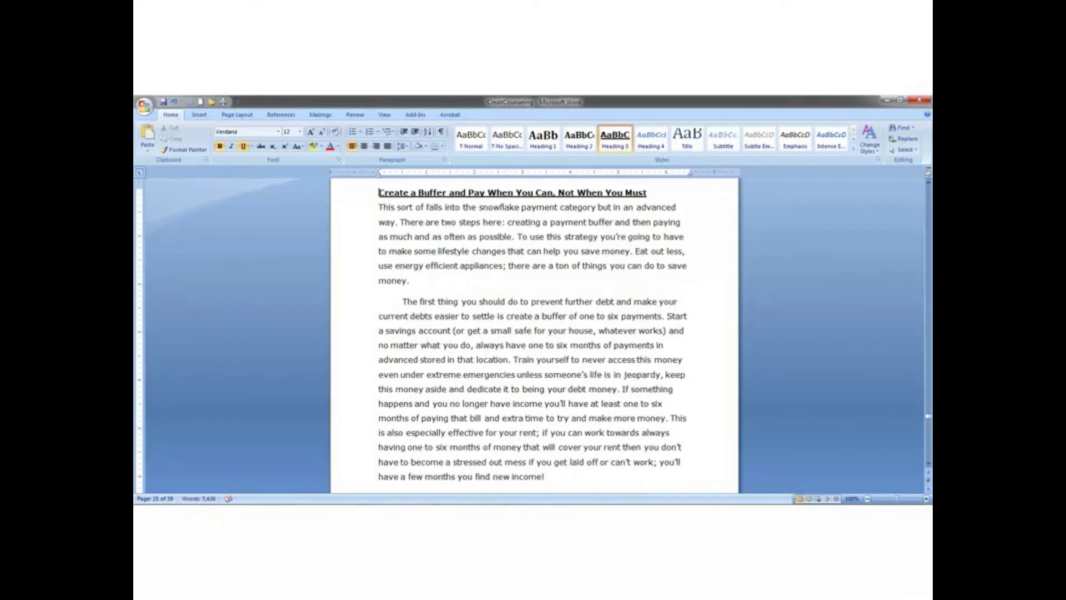
# - Open a new Notepad file and paste the copied "More Free Credit Counseling Advice" text into it
pyautogui.moveTo(334, 512)
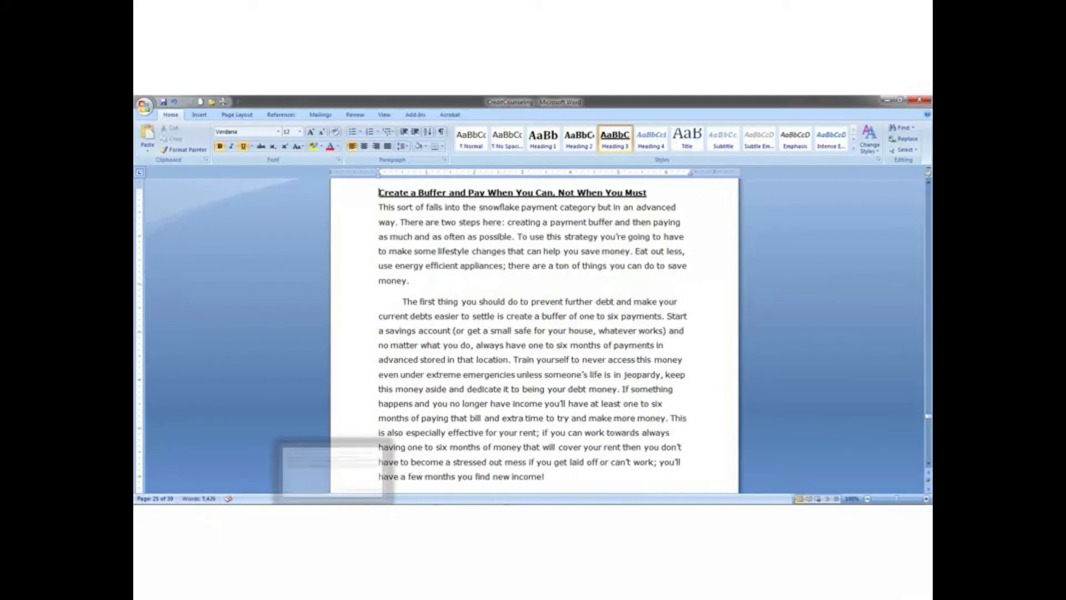
pyautogui.click(147, 513)
pyautogui.click(201, 335)
pyautogui.rightClick(303, 202)
pyautogui.click(357, 249)
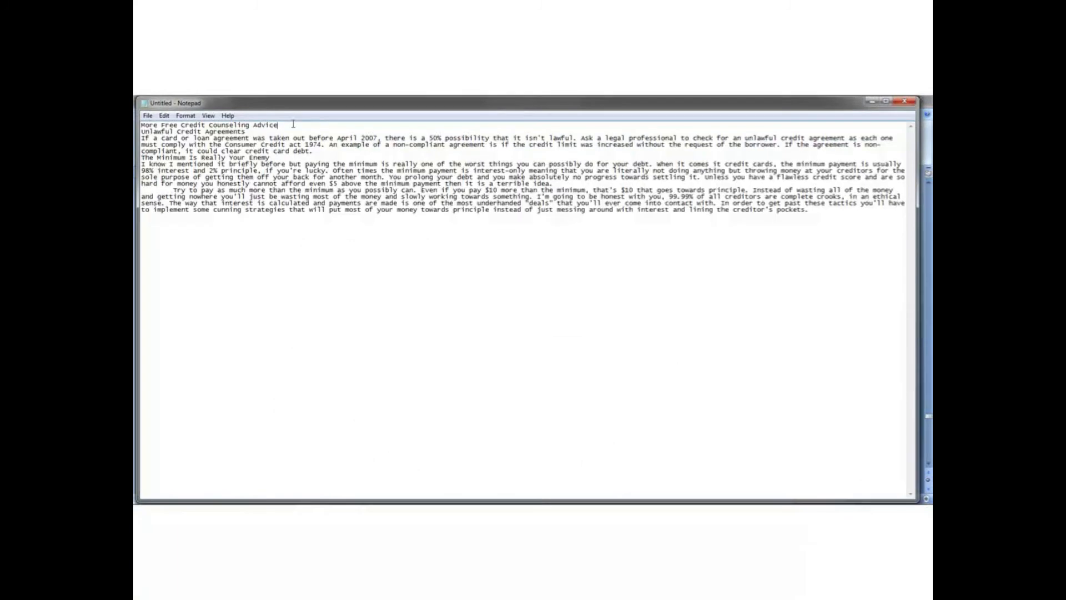
# - Separate the title, section headings and paragraphs with blank lines, and remove the indent before "Try to pay"
pyautogui.press('Return')
pyautogui.press('Return')
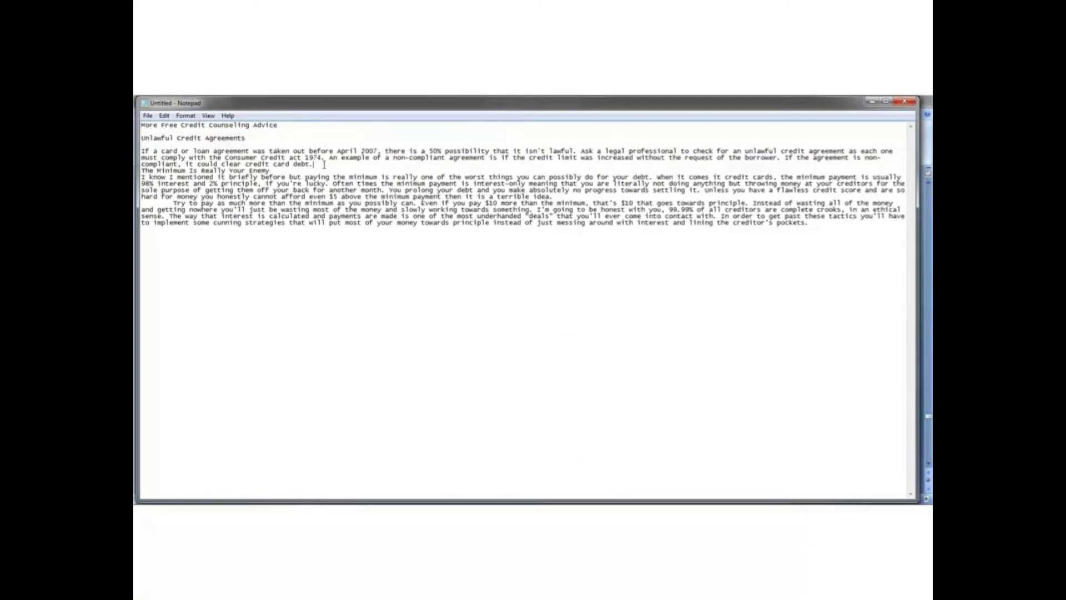
pyautogui.press('Return')
pyautogui.click(282, 176)
pyautogui.press('Return')
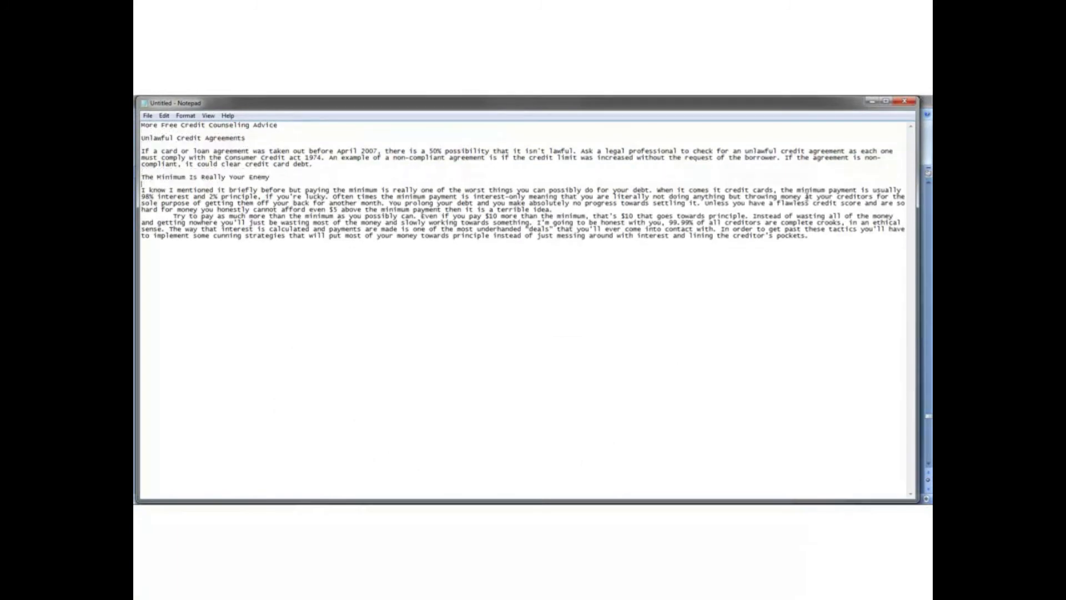
pyautogui.click(560, 210)
pyautogui.press('Return')
pyautogui.moveTo(172, 223); pyautogui.dragTo(140, 223)
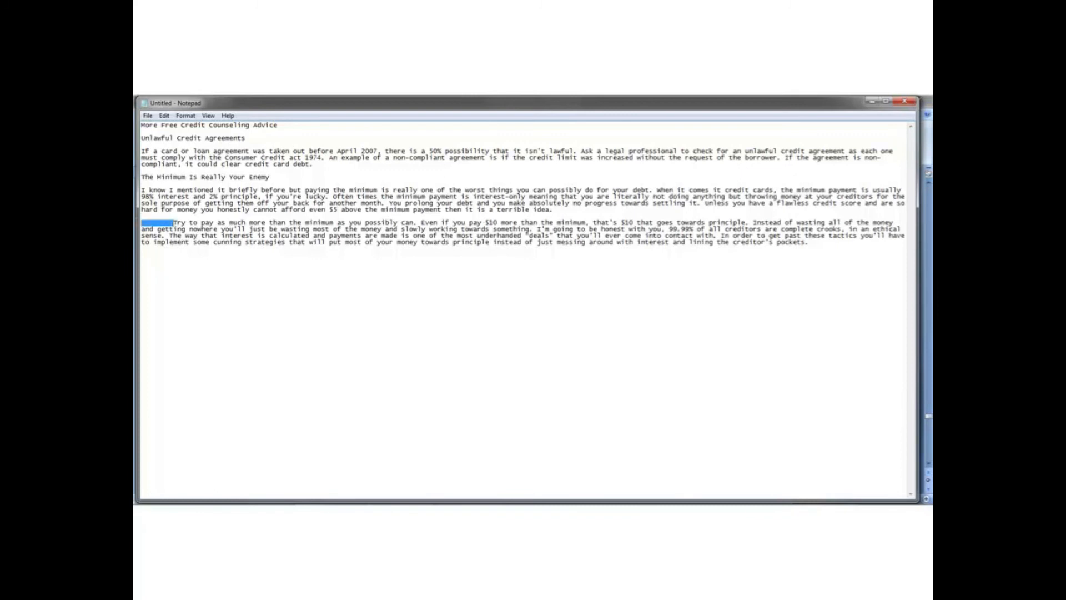
pyautogui.press('Return')
# - Copy the Notepad text from "Unlawful Credit Agreements" to the end and paste it into The Best Spinner as a new article
pyautogui.moveTo(141, 139); pyautogui.dragTo(754, 254)
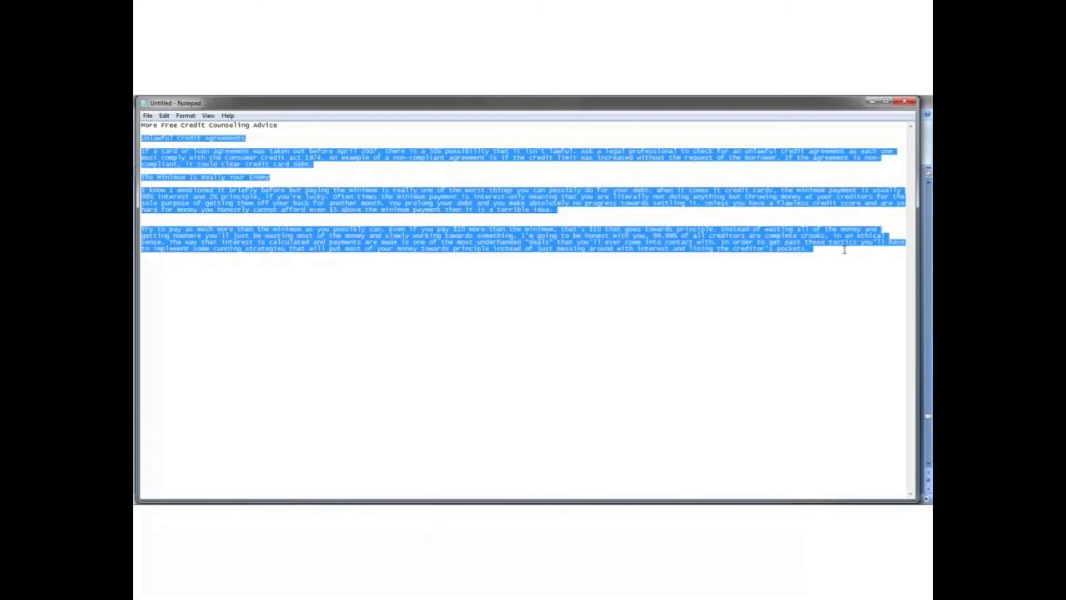
pyautogui.rightClick(751, 248)
pyautogui.click(797, 282)
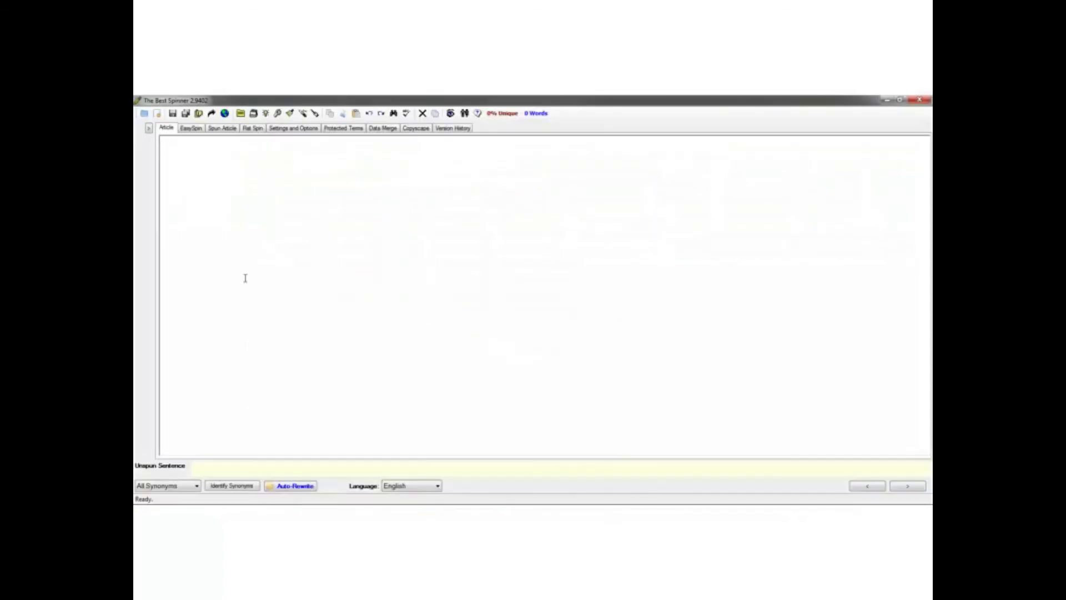
pyautogui.rightClick(218, 241)
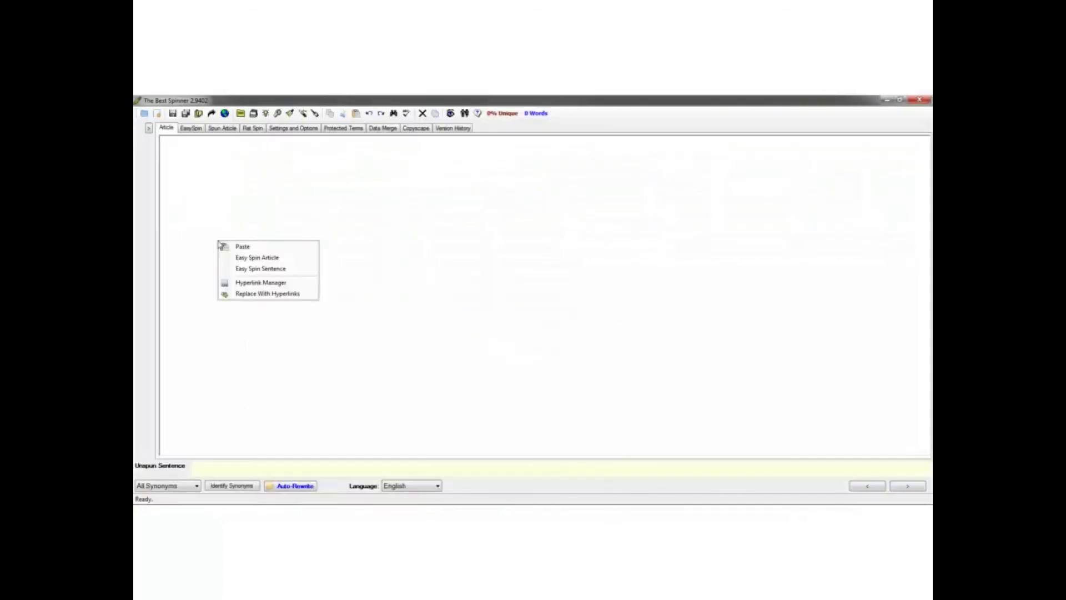
pyautogui.click(259, 249)
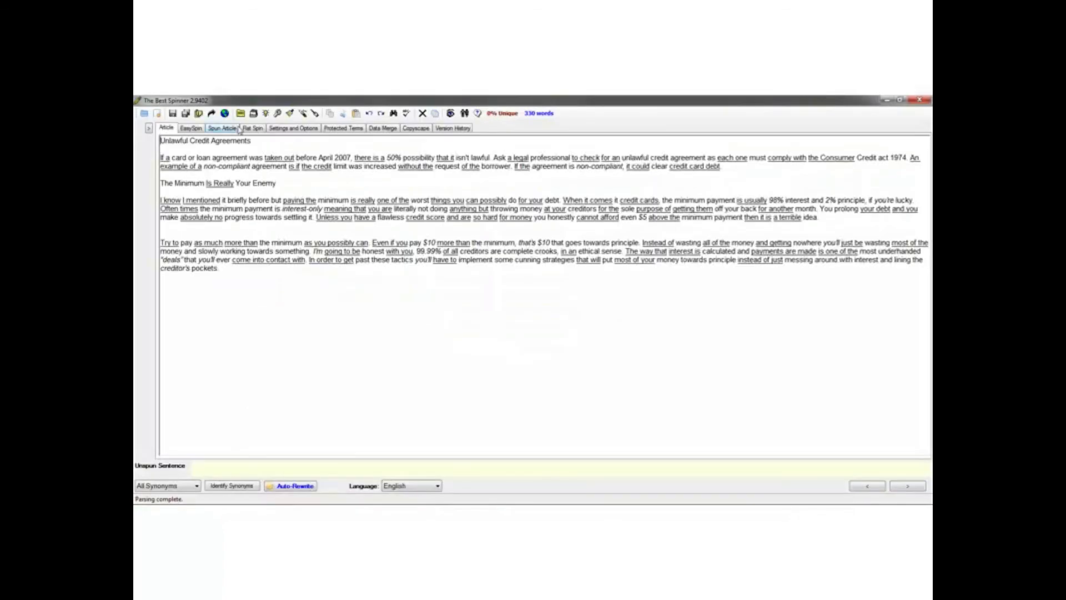
# - Spin the article with Everyone's Favorites at the Better quality level and show the spun version
pyautogui.click(253, 114)
pyautogui.click(551, 250)
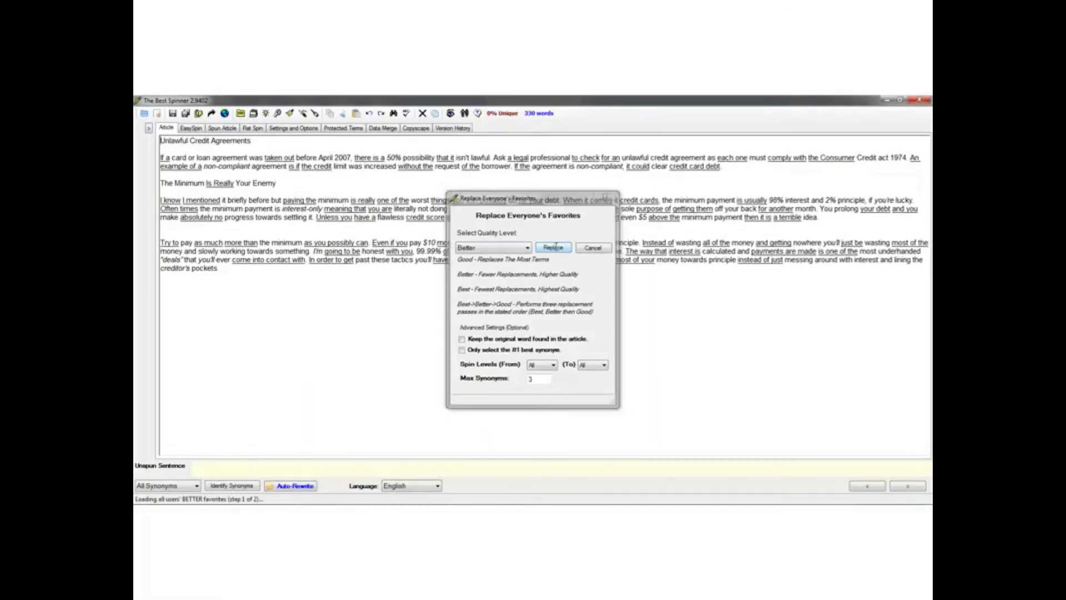
pyautogui.click(223, 127)
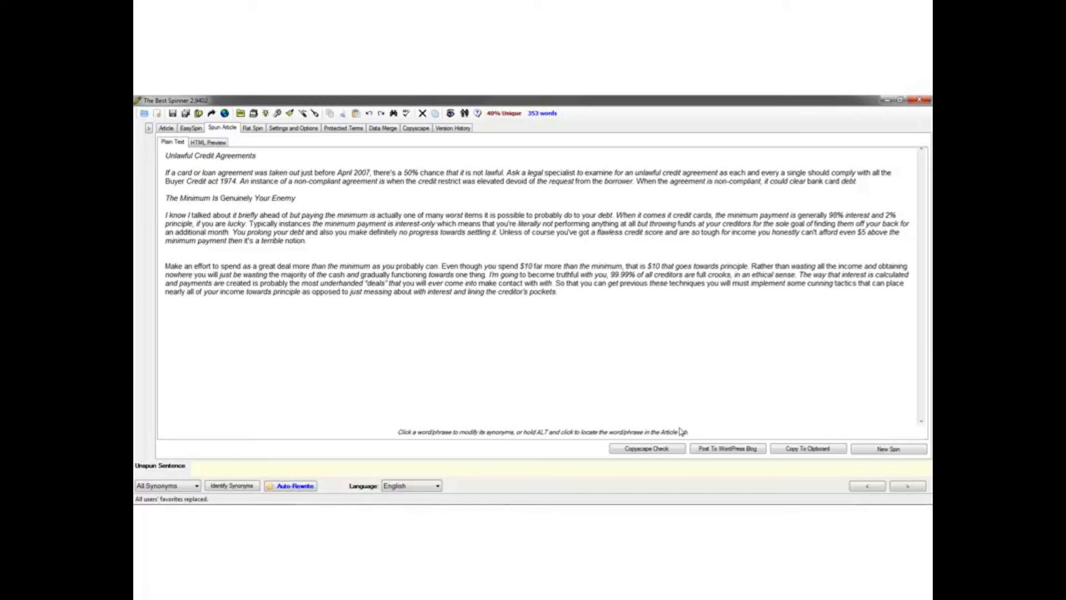
# - Run a Copyscape check on the spun article and copy the spun text to the clipboard
pyautogui.click(805, 450)
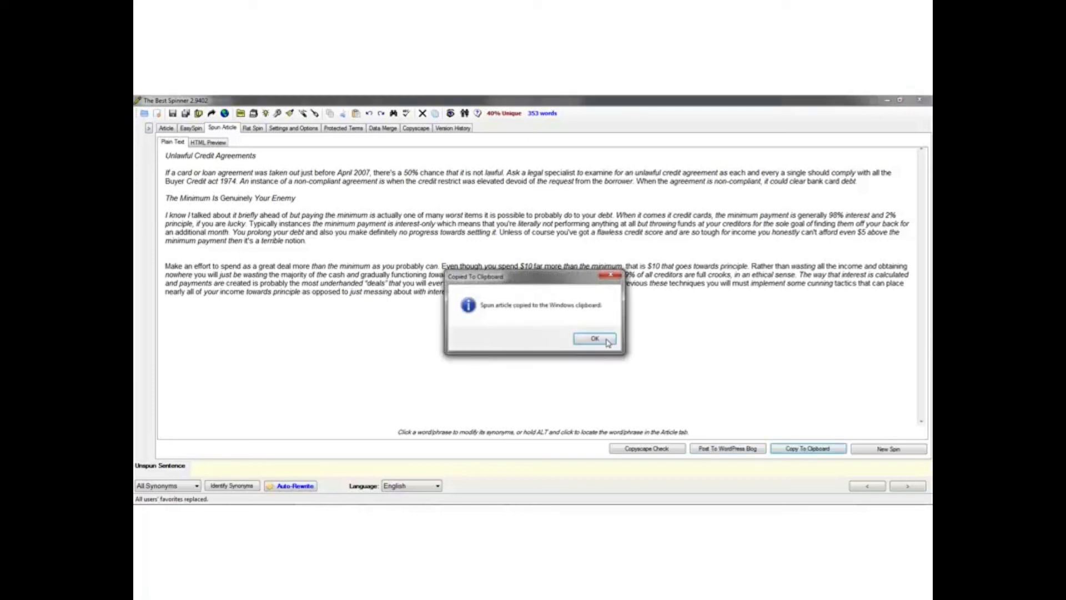
pyautogui.click(586, 339)
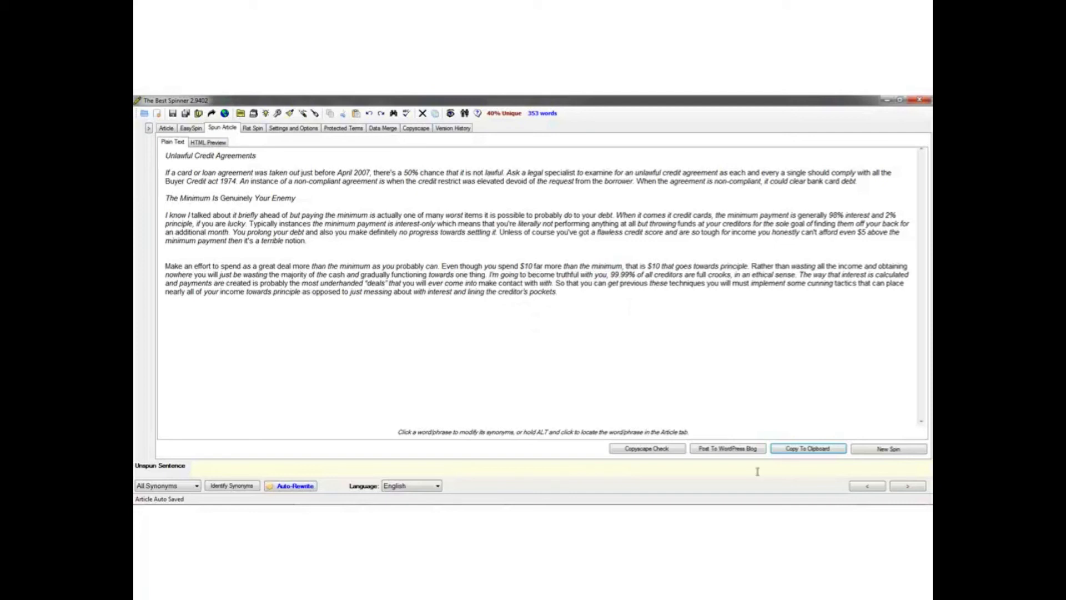
pyautogui.click(648, 449)
pyautogui.press('Return')
pyautogui.click(797, 447)
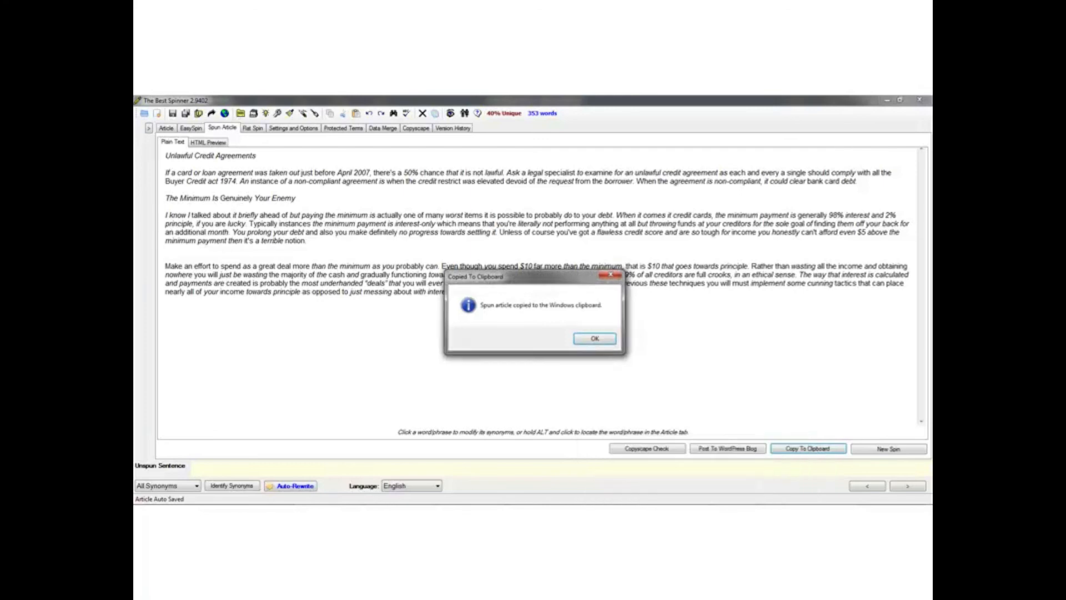
pyautogui.click(595, 338)
# - In Notepad, replace everything below the "More Free Credit Counseling Advice" title with the spun text and remove the extra blank line before the last paragraph
pyautogui.hotkey('alt', 'Tab')
pyautogui.click(146, 144)
pyautogui.moveTo(143, 139); pyautogui.dragTo(299, 299)
pyautogui.rightClick(266, 244)
pyautogui.click(307, 285)
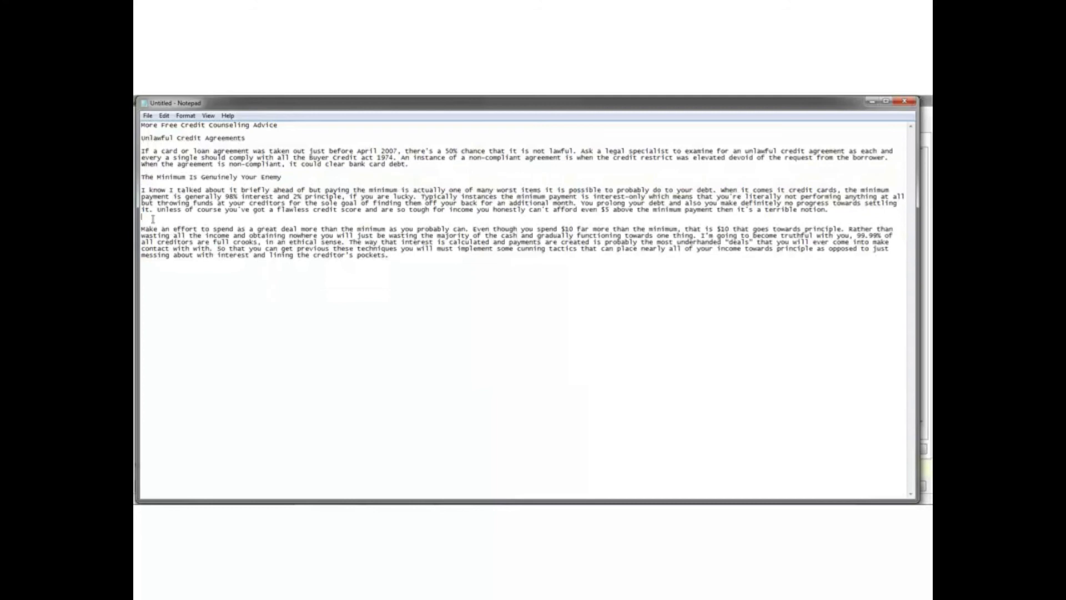
pyautogui.press('BackSpace')
# - Save the article as text file 5 in the FreeCreditCounseling folder, then close Notepad and minimize The Best Spinner
pyautogui.click(147, 116)
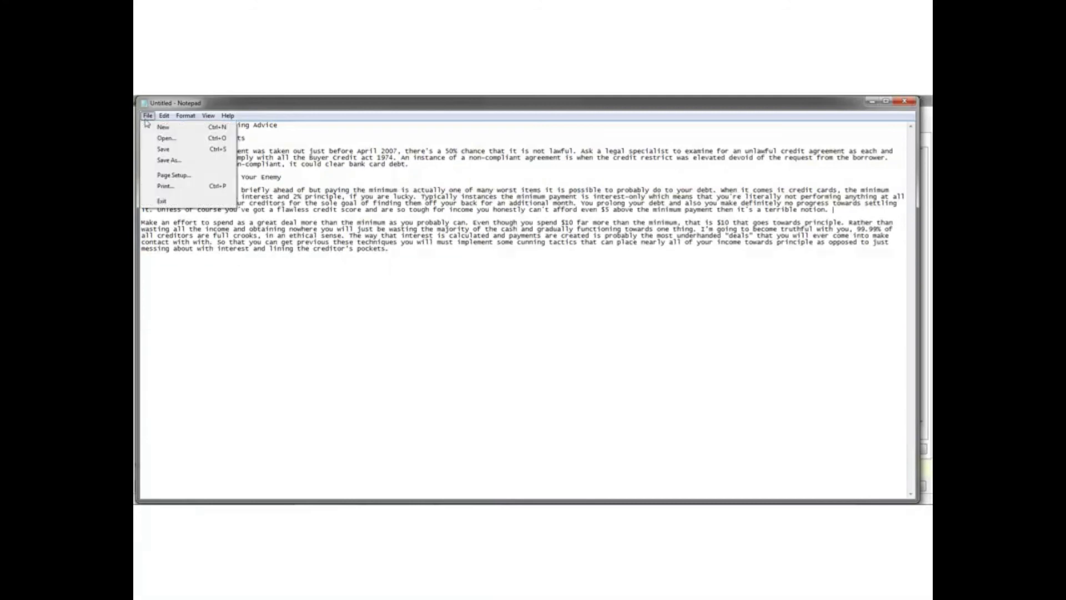
pyautogui.click(168, 153)
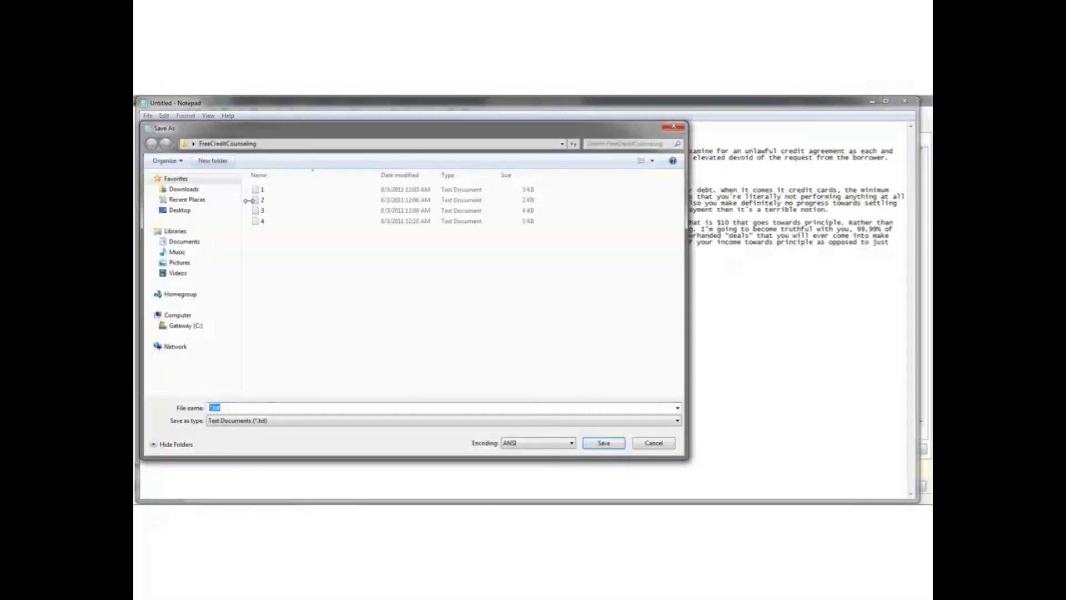
pyautogui.write('5')
pyautogui.press('Return')
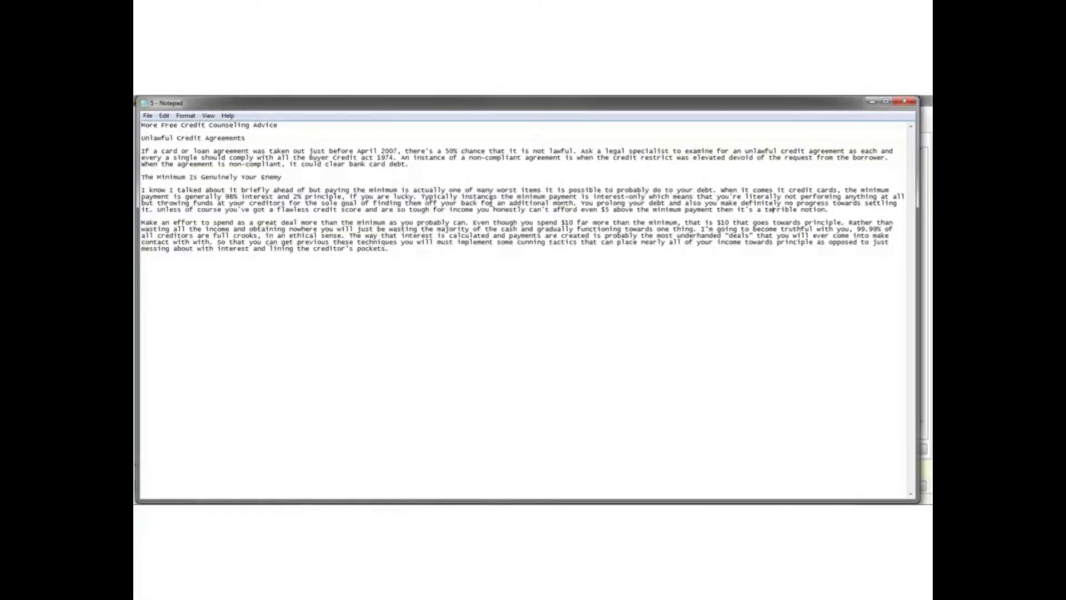
pyautogui.click(905, 101)
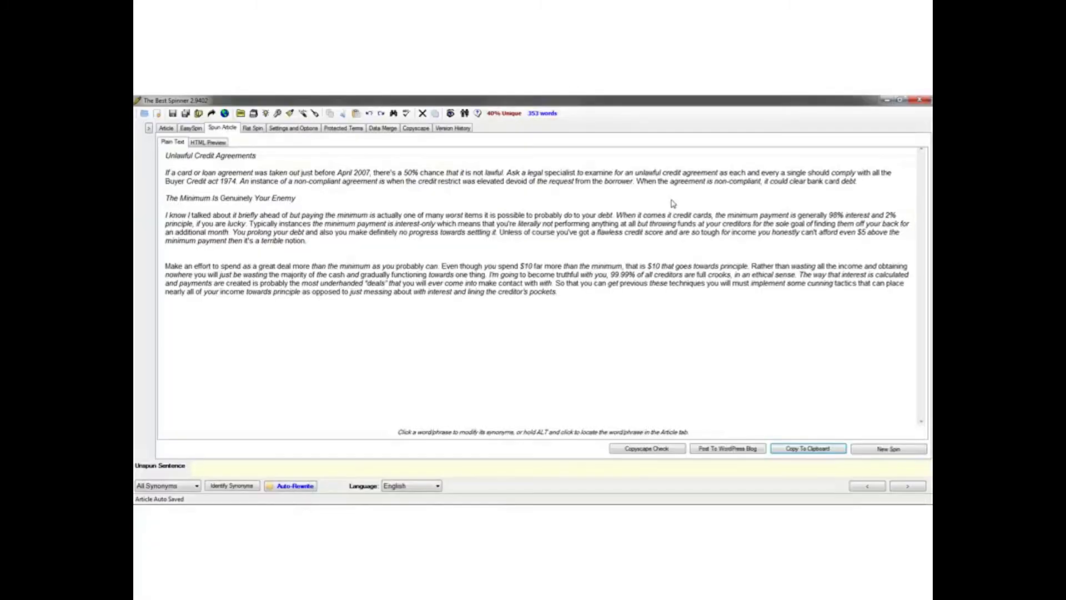
pyautogui.click(887, 99)
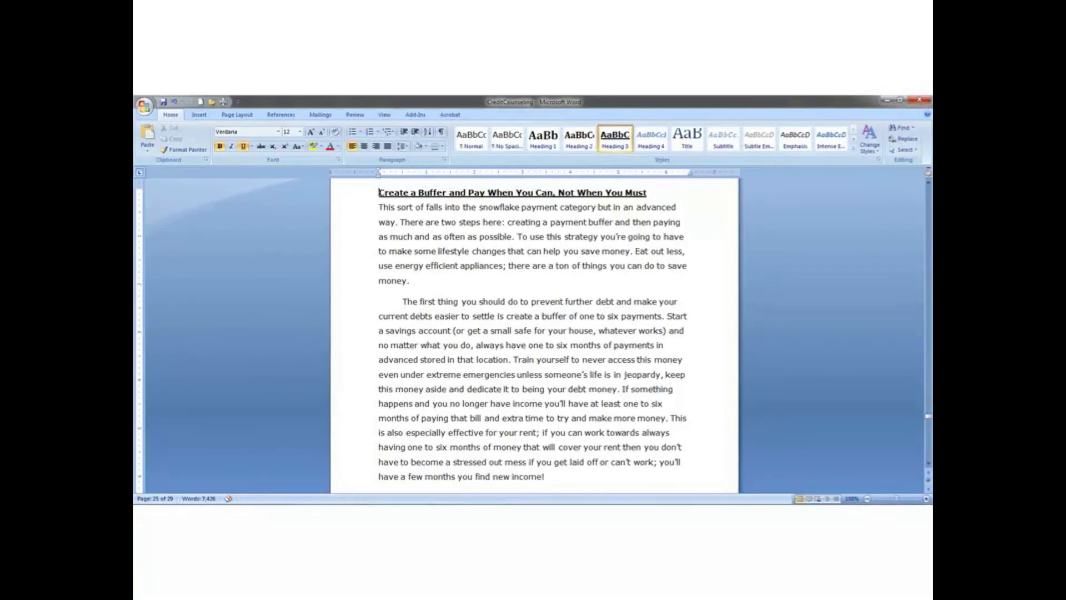
# - Show the desktop and move the FreeCreditCounseling folder up to the open space near the PLRCashClass shortcut
pyautogui.moveTo(471, 514)
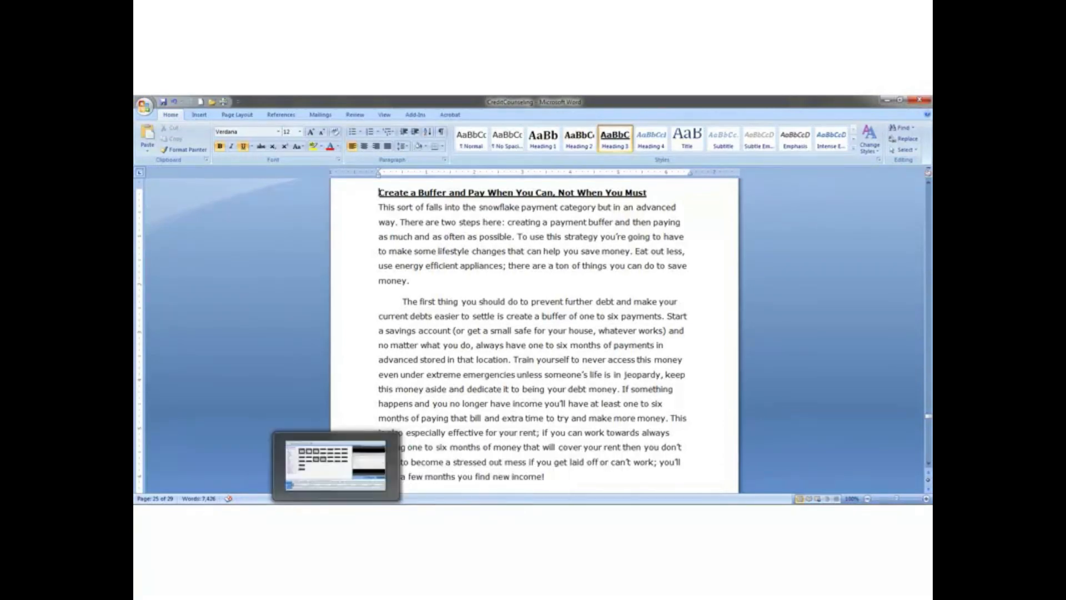
pyautogui.press('super+d')
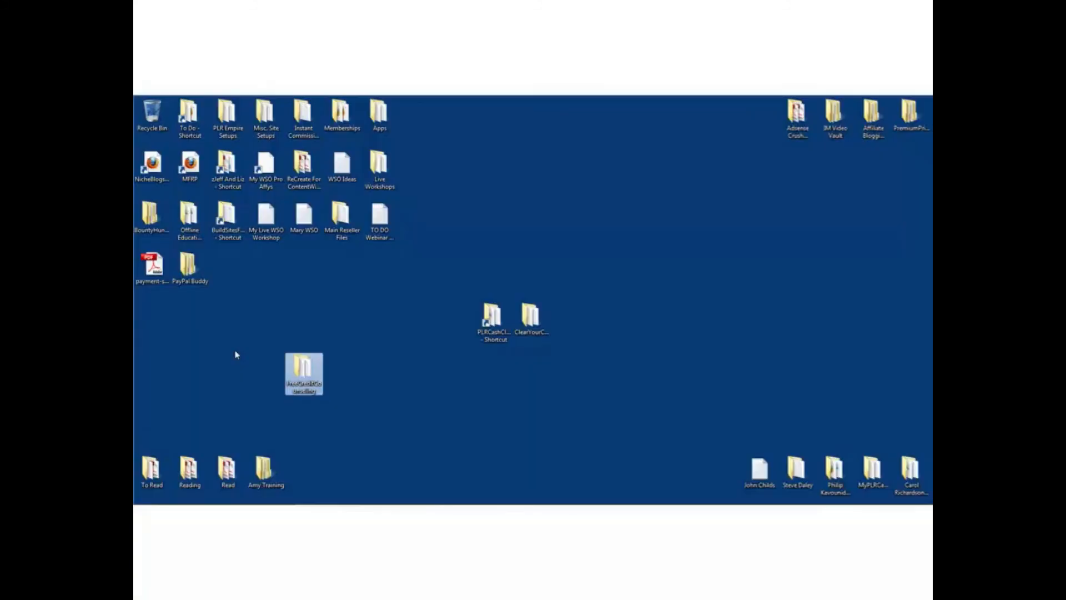
pyautogui.moveTo(308, 367); pyautogui.dragTo(384, 318)
pyautogui.click(305, 377)
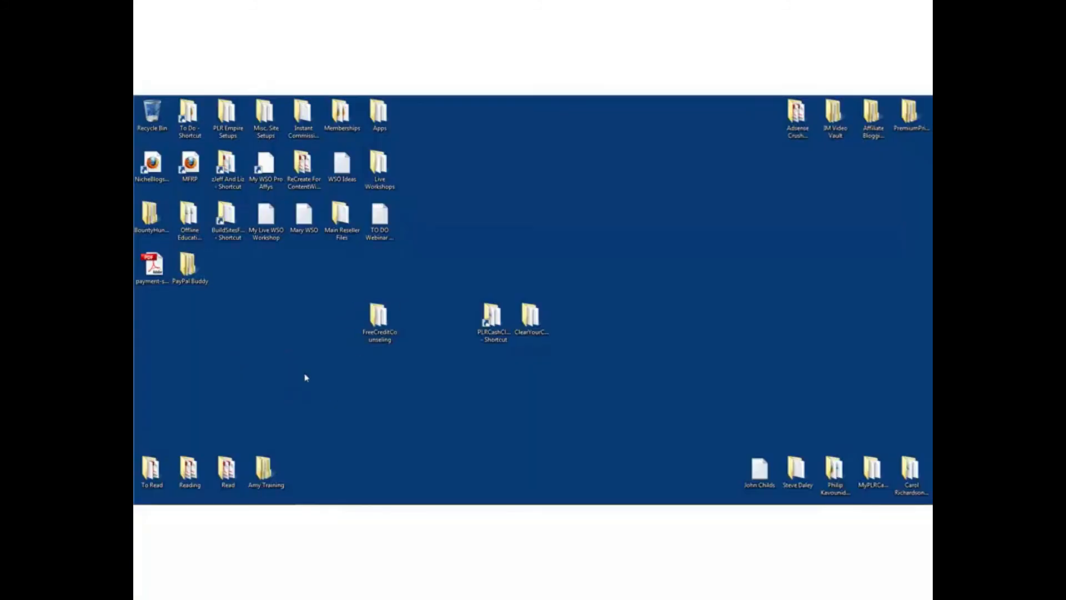
# - Compress the FreeCreditCounseling folder into a zip archive on the desktop with WinZip, keeping the default options, and close WinZip
pyautogui.click(367, 320)
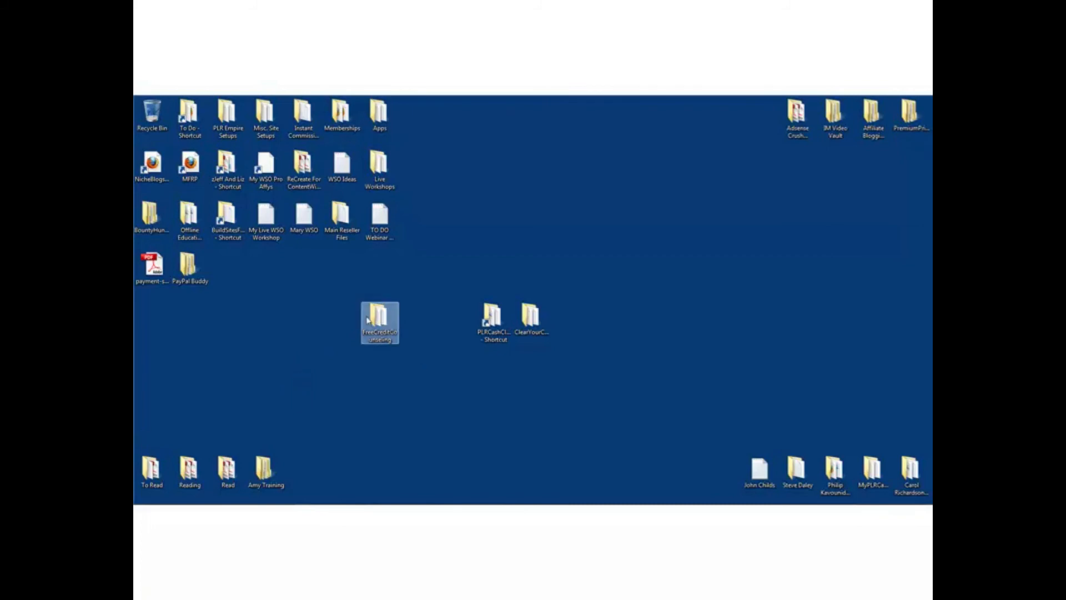
pyautogui.click(377, 328)
pyautogui.rightClick(376, 328)
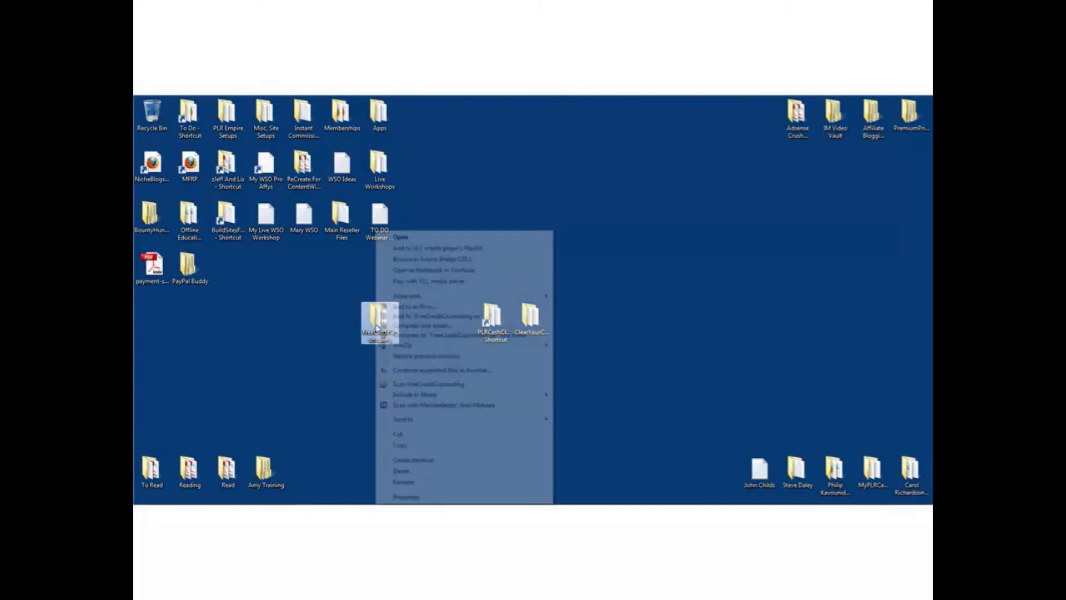
pyautogui.moveTo(522, 345)
pyautogui.click(564, 345)
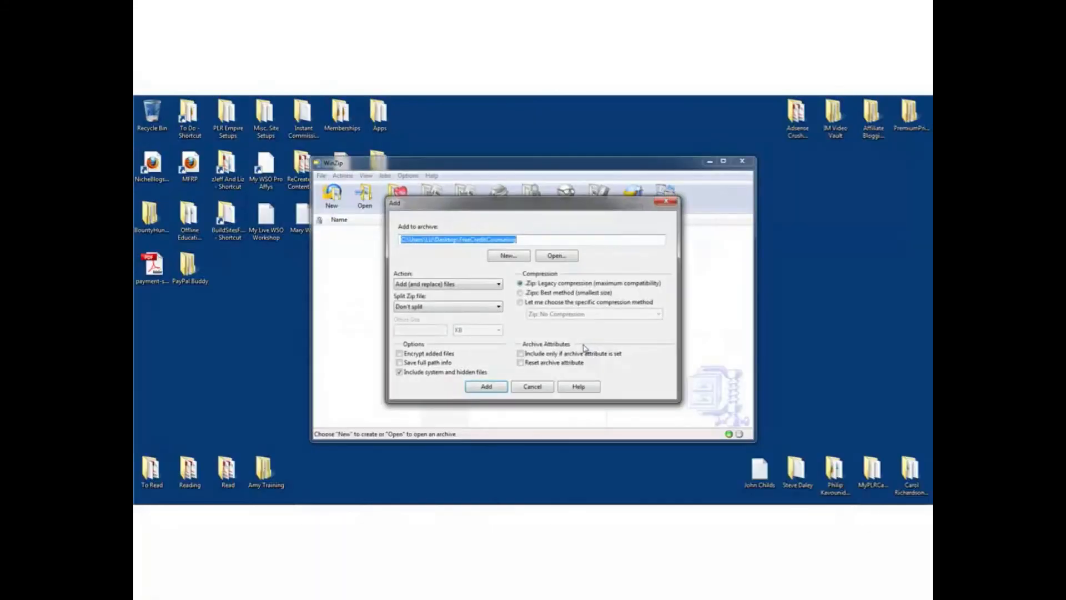
pyautogui.click(495, 386)
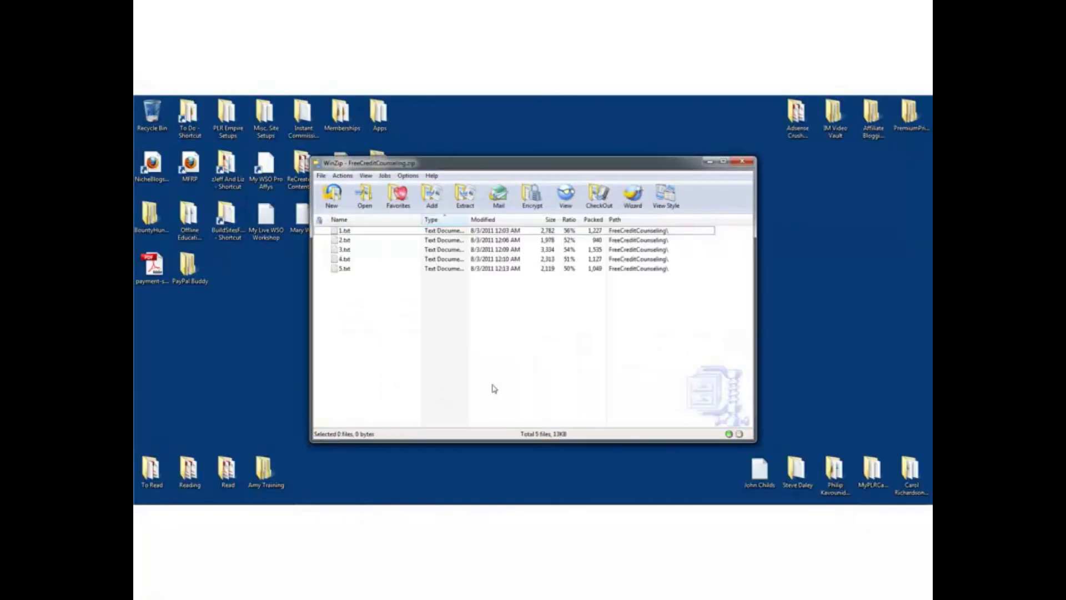
pyautogui.click(744, 162)
# - In WP Dripper in Firefox, choose FreeCreditCounseling.zip from the desktop and add its posts with the current Free Credit Counseling settings
pyautogui.click(460, 505)
pyautogui.click(450, 261)
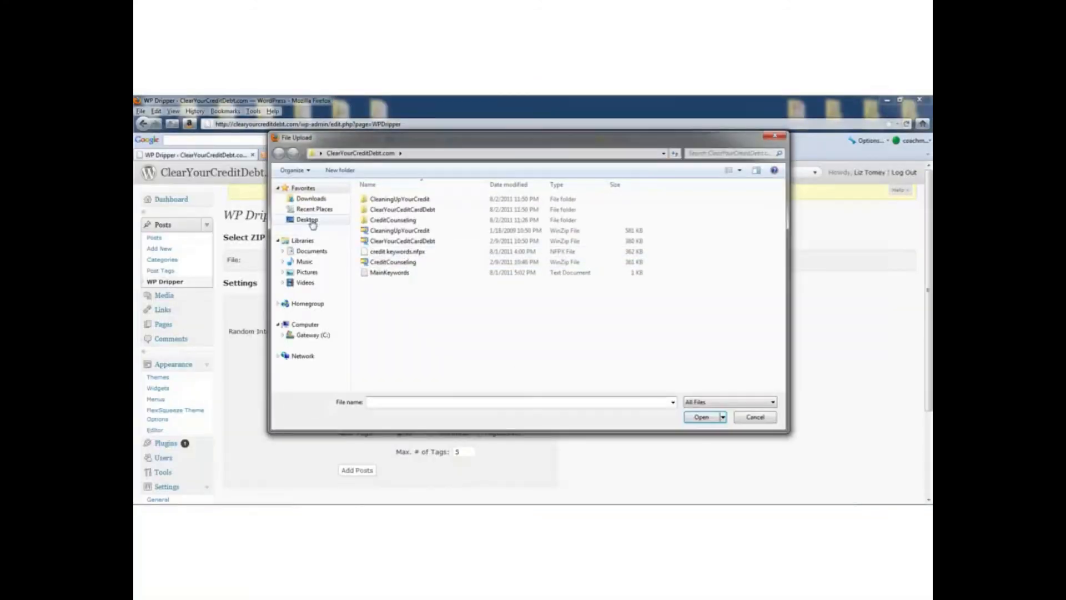
pyautogui.click(313, 223)
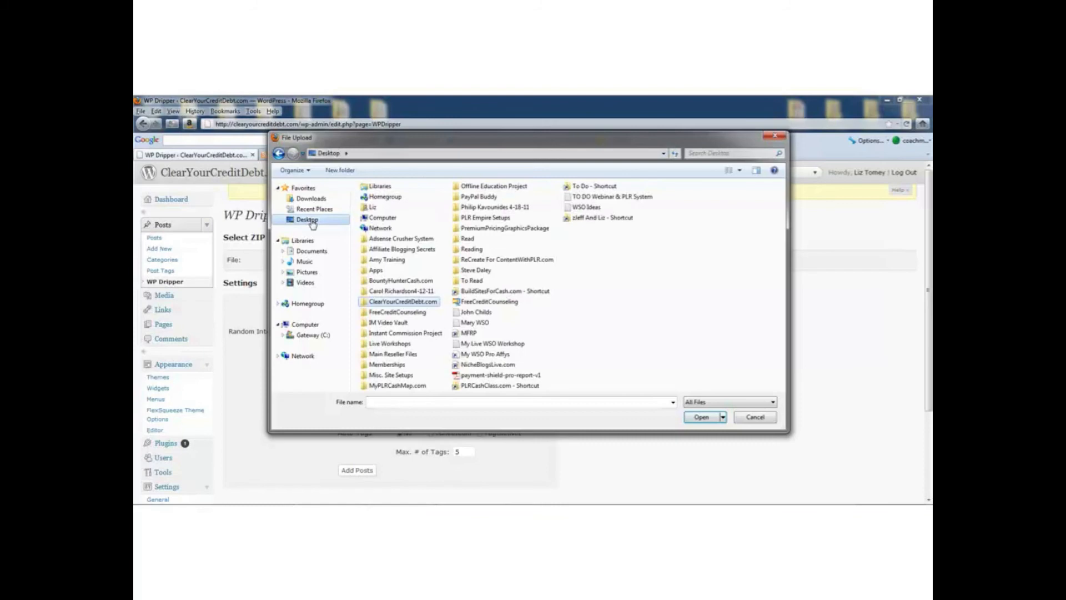
pyautogui.doubleClick(503, 304)
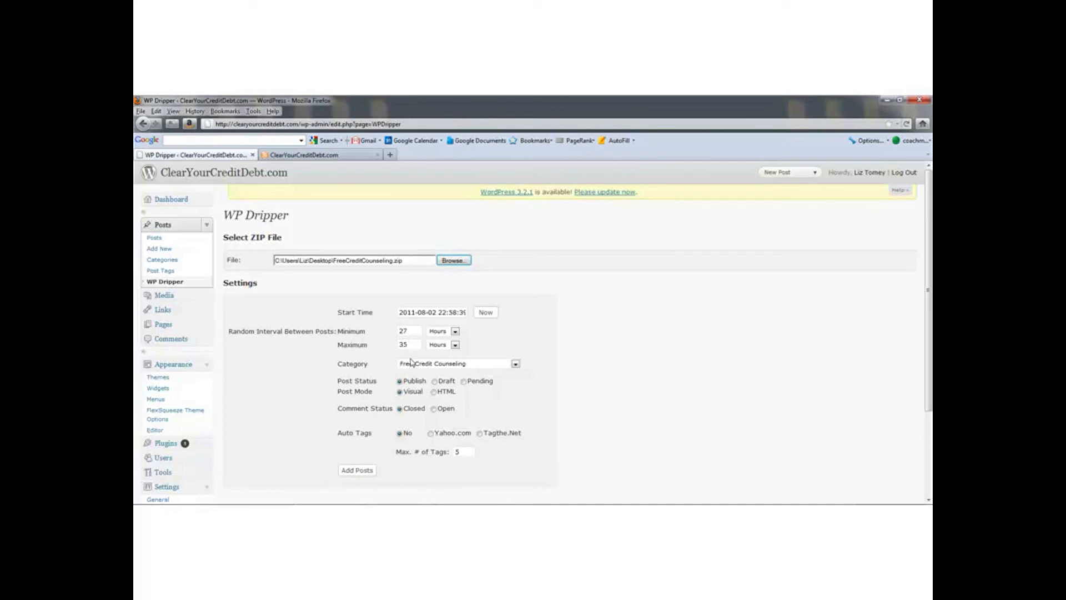
pyautogui.click(356, 470)
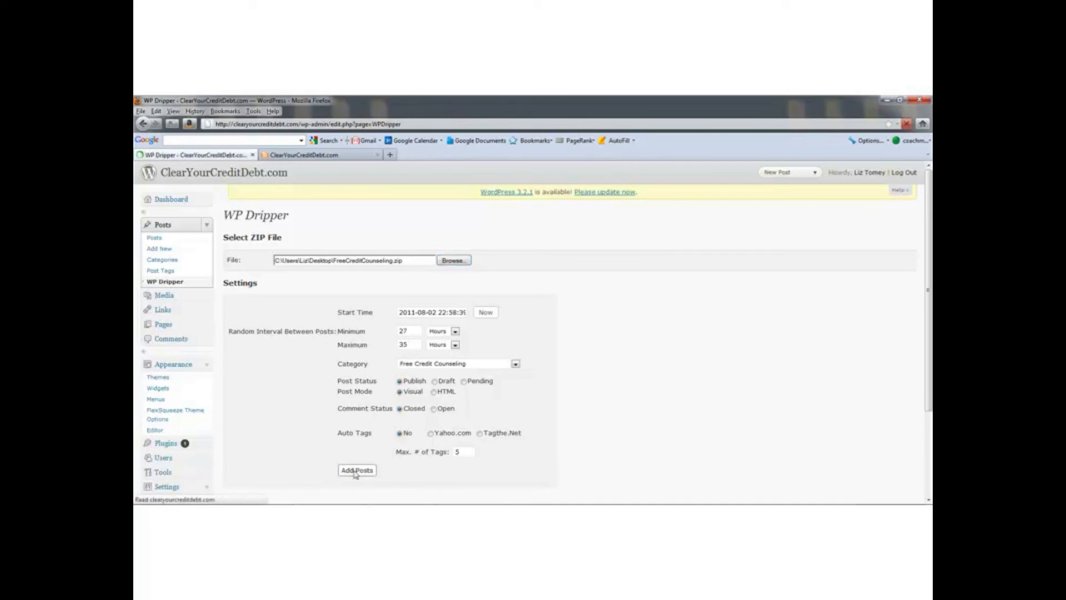
# - Open the WordPress posts list and examine the scheduled dates of the dripped Free Credit Counseling posts and the already published ones
pyautogui.click(155, 239)
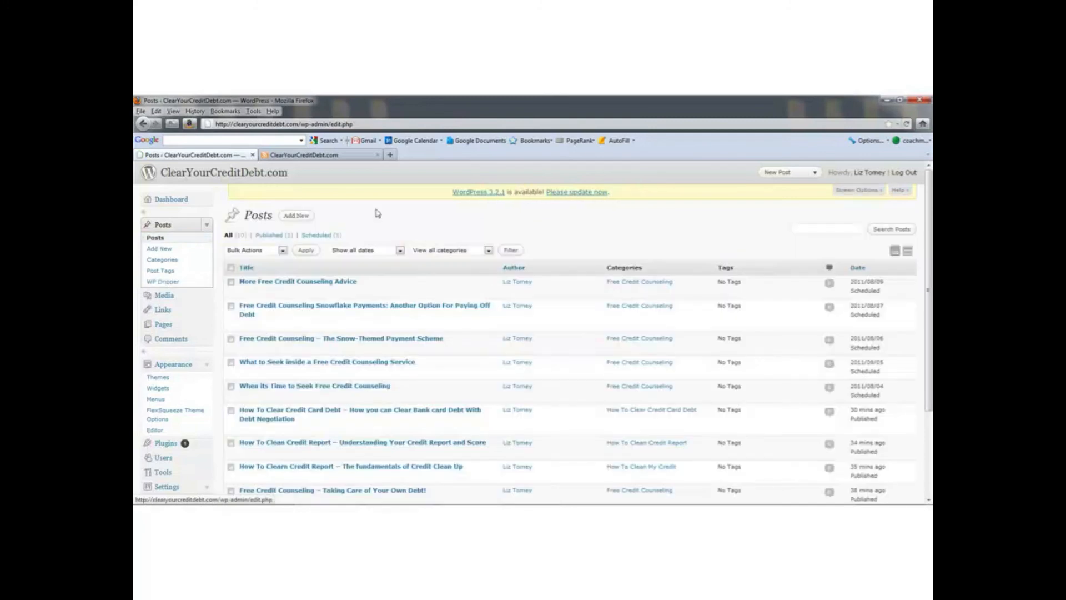
pyautogui.scroll(-2, 926, 216)
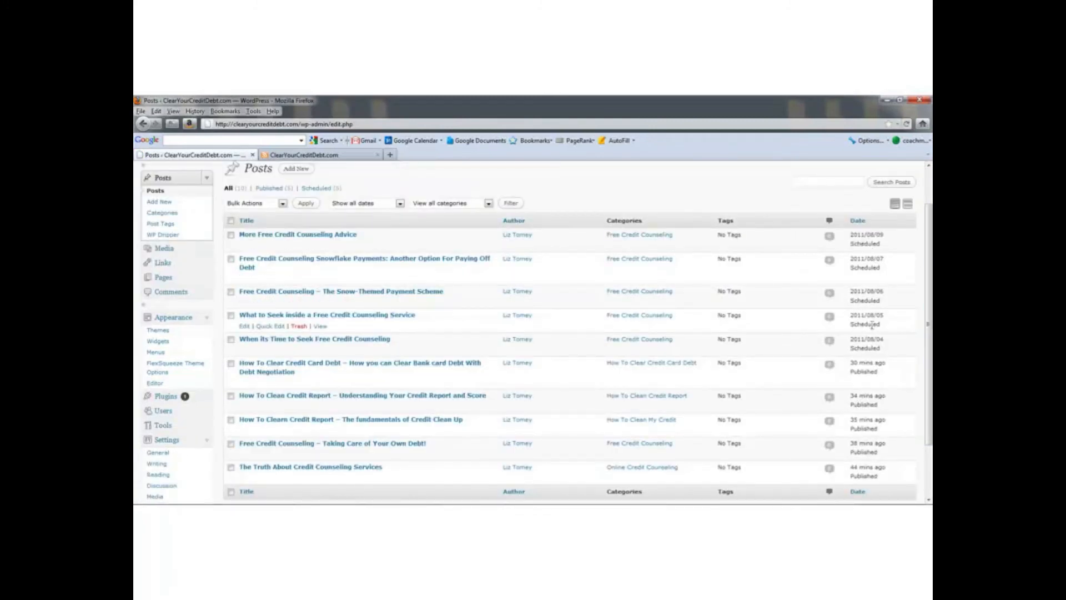
pyautogui.moveTo(882, 351); pyautogui.dragTo(882, 236)
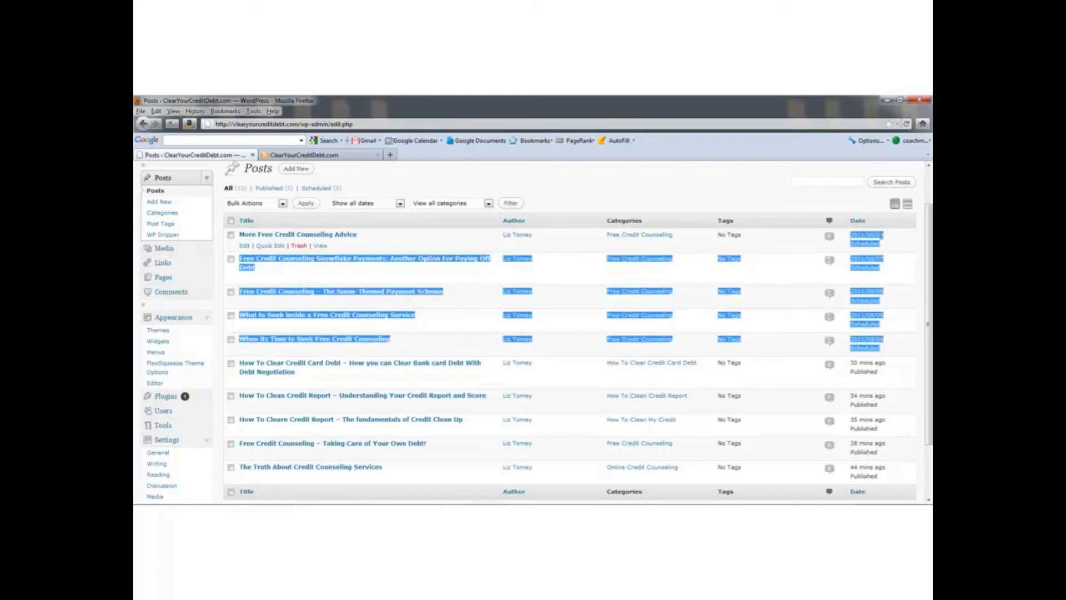
pyautogui.click(900, 244)
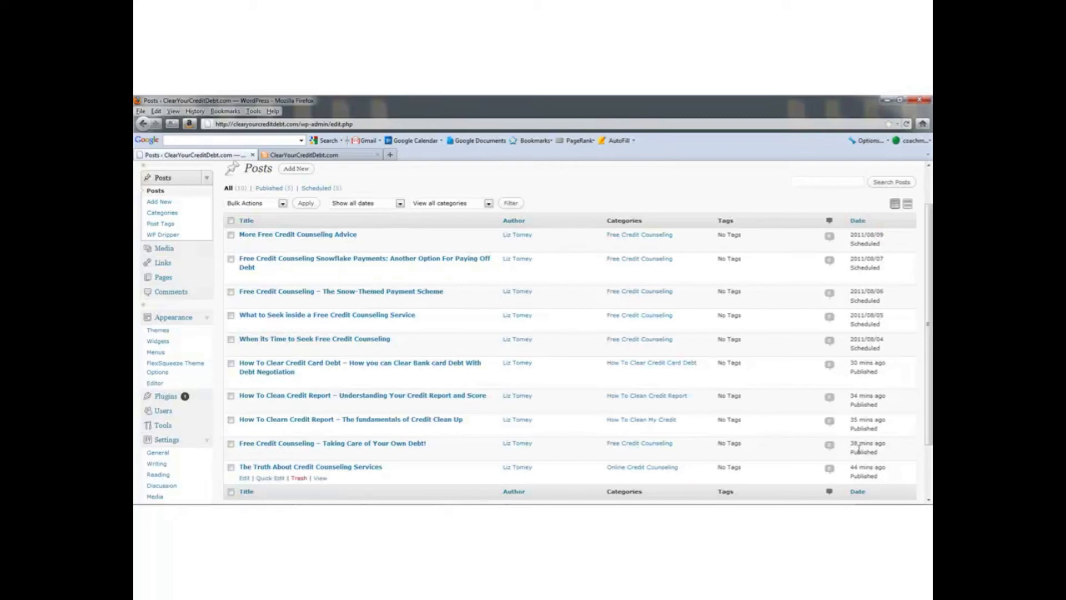
pyautogui.moveTo(861, 365)
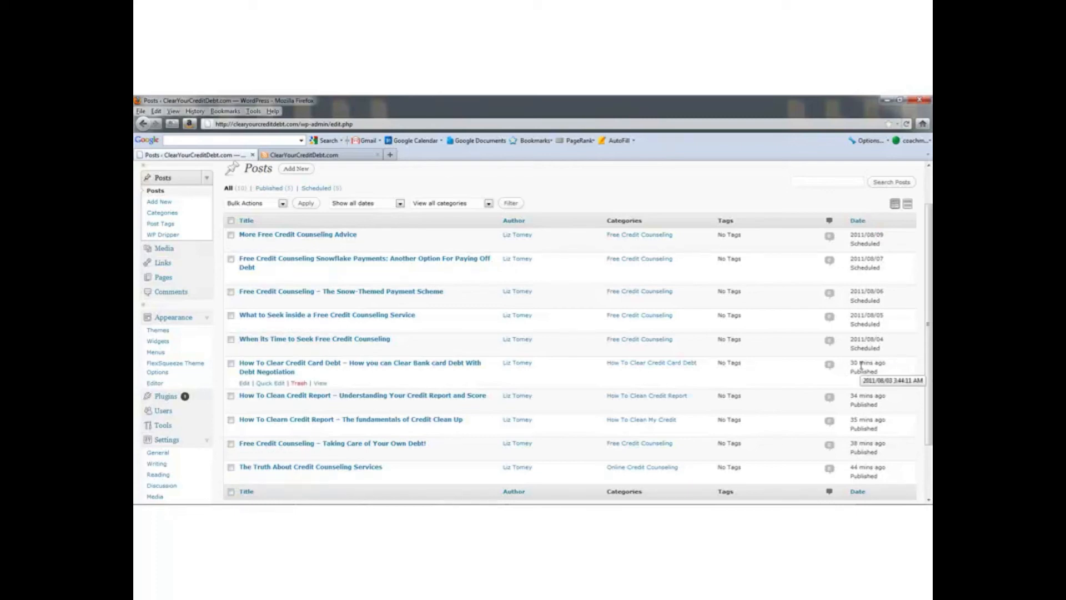
# - Look over the live ClearYourCreditDebt.com home page with its articles, ads and sidebar
pyautogui.click(354, 157)
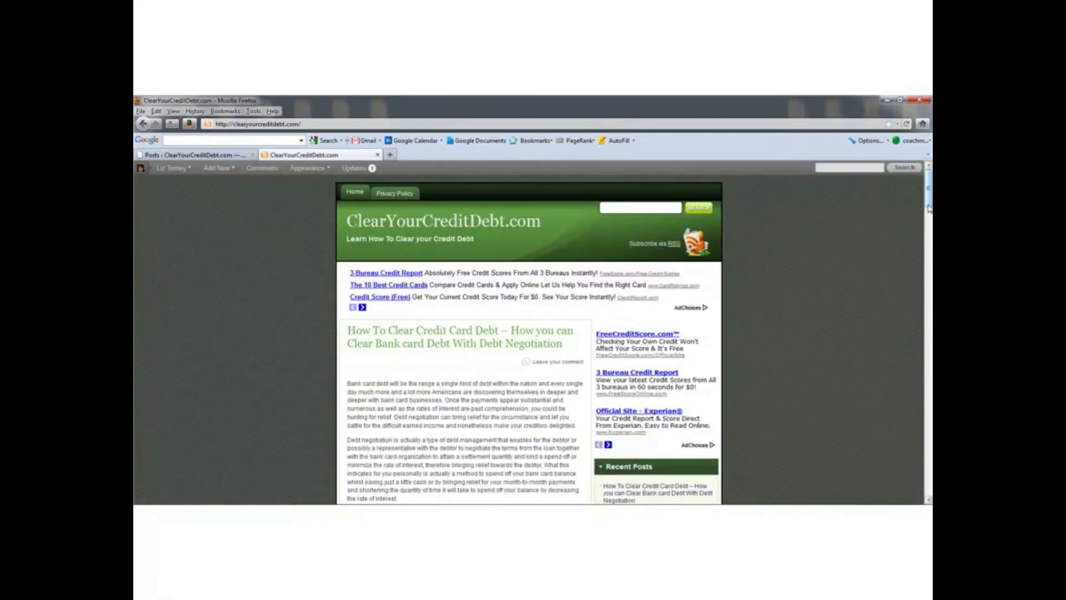
pyautogui.scroll(-15, 888, 327)
pyautogui.scroll(15, 910, 339)
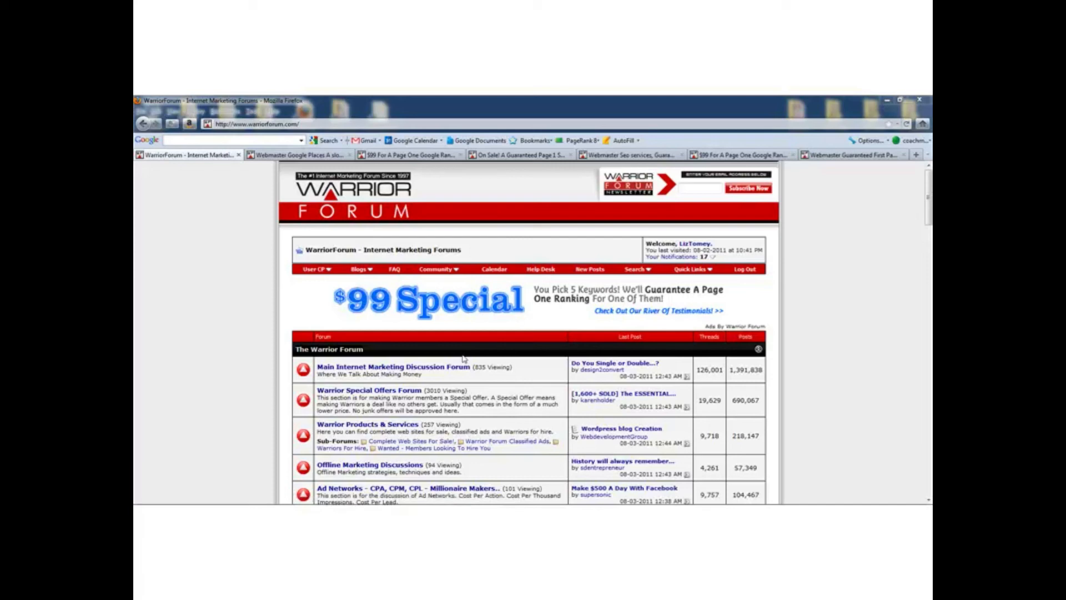
# - Look at the Warriors For Hire section of the Warrior Forum and return to the forum's main page
pyautogui.click(351, 450)
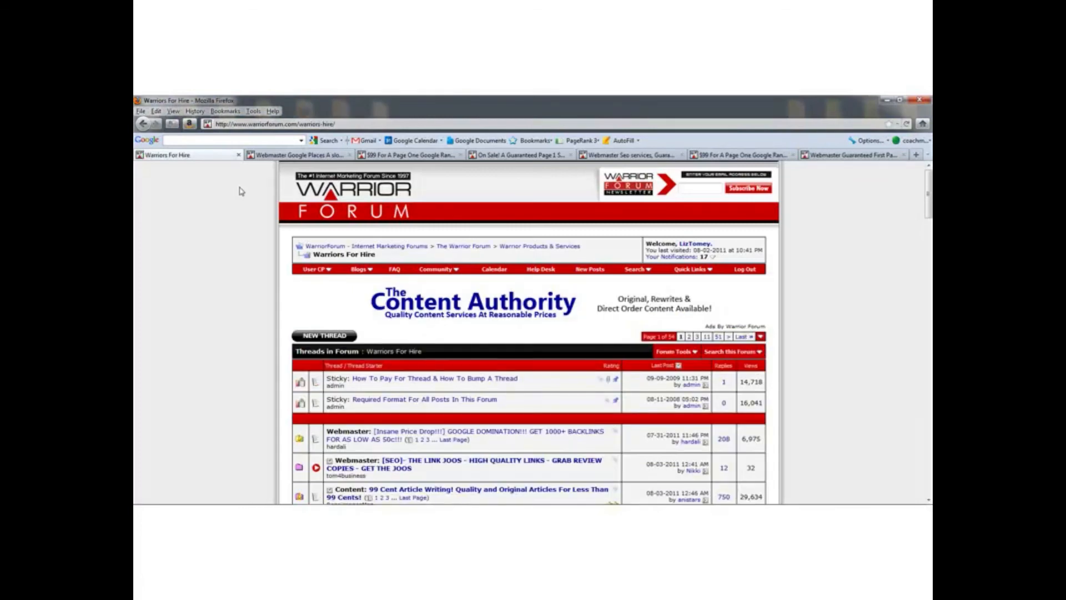
pyautogui.click(143, 125)
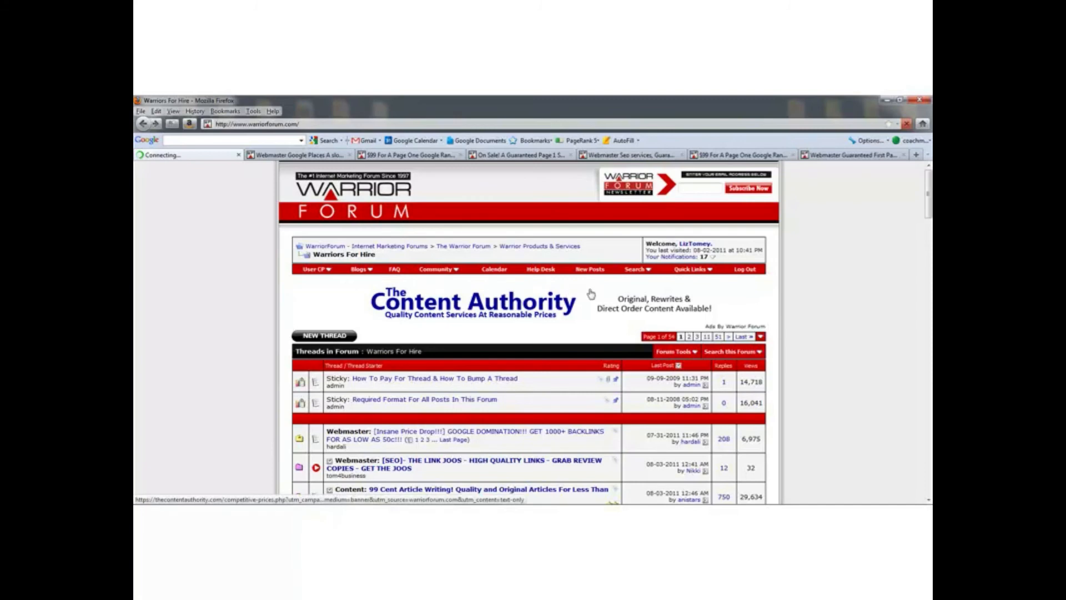
# - Open the Warrior Forum's advanced search and enter "guaranteed rankings" as the keywords
pyautogui.click(641, 271)
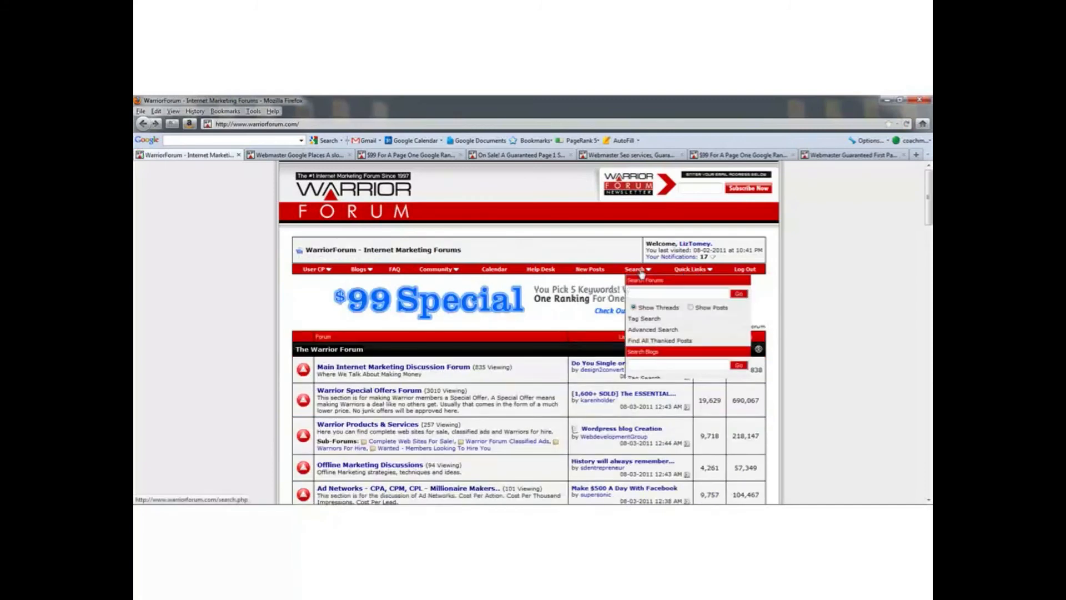
pyautogui.click(649, 330)
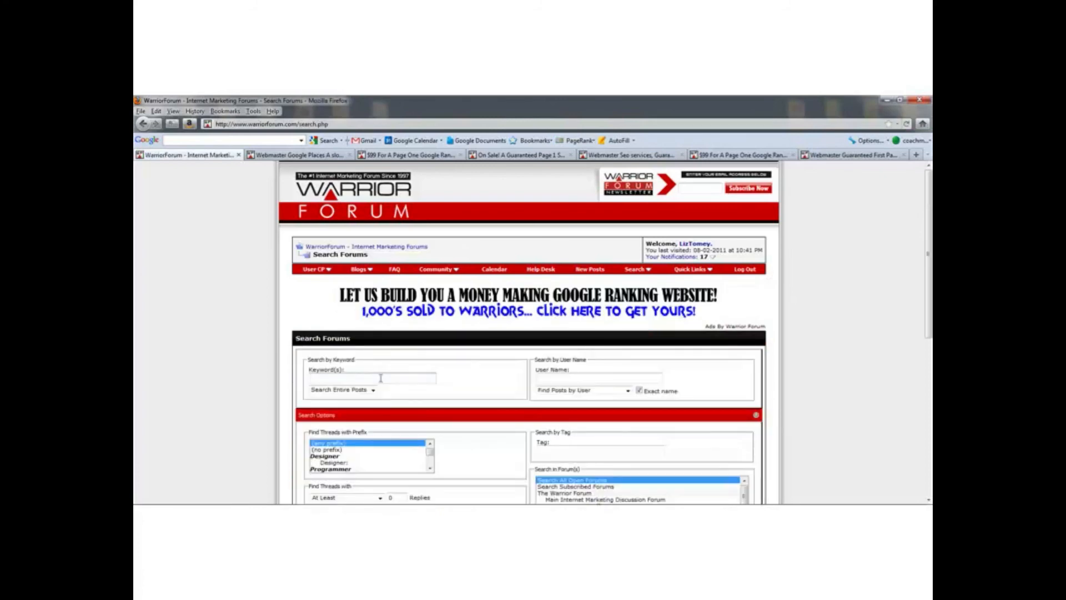
pyautogui.click(379, 378)
pyautogui.write('gu')
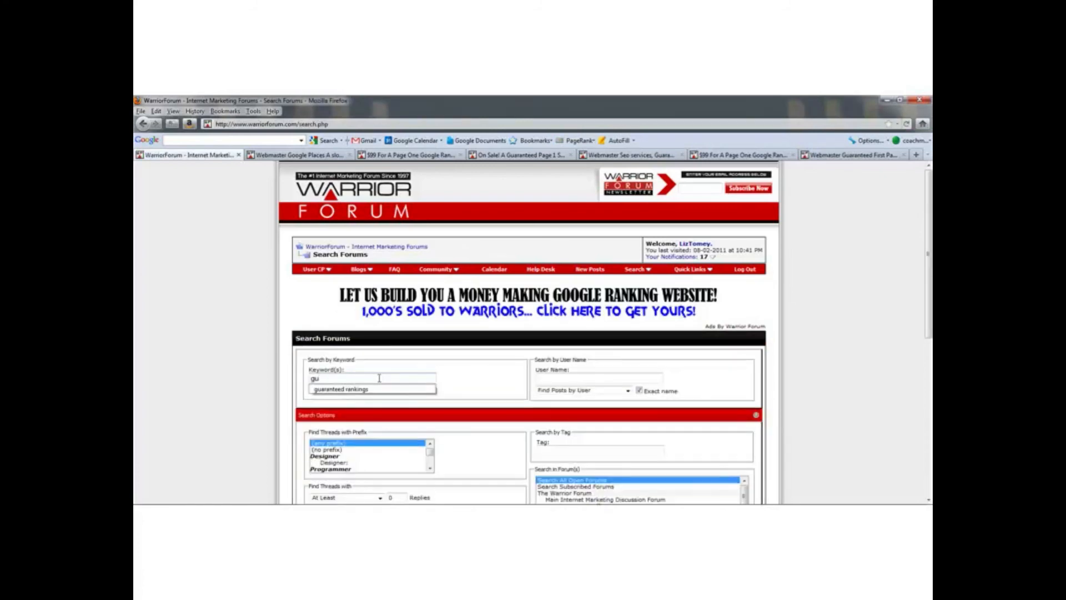
pyautogui.click(386, 390)
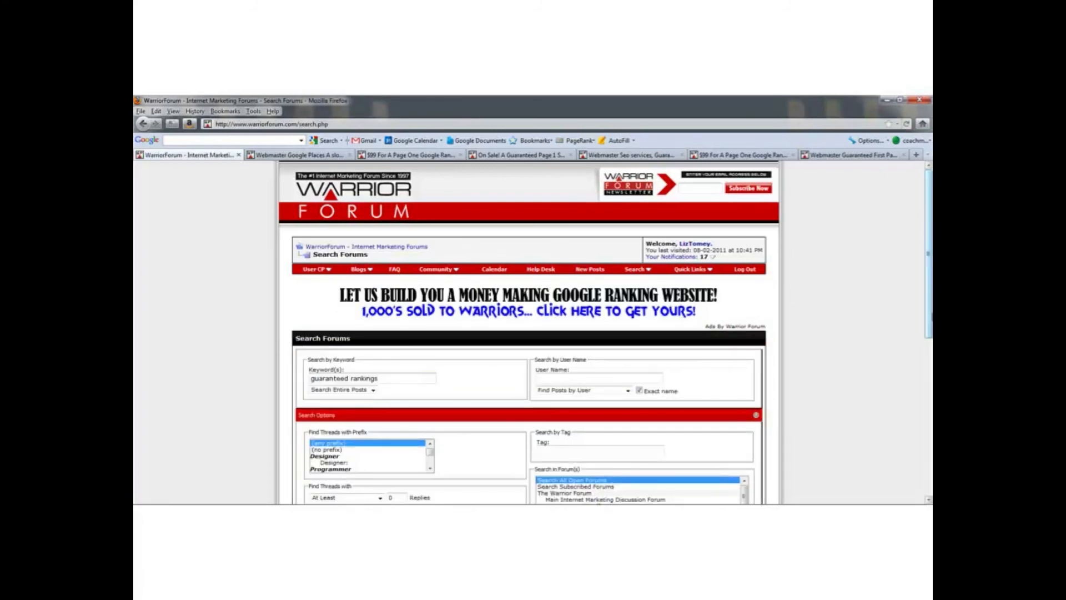
# - Limit the search to the Warrior Special Offers Forum and Warrior Products & Services, and run it
pyautogui.moveTo(928, 277); pyautogui.dragTo(895, 374)
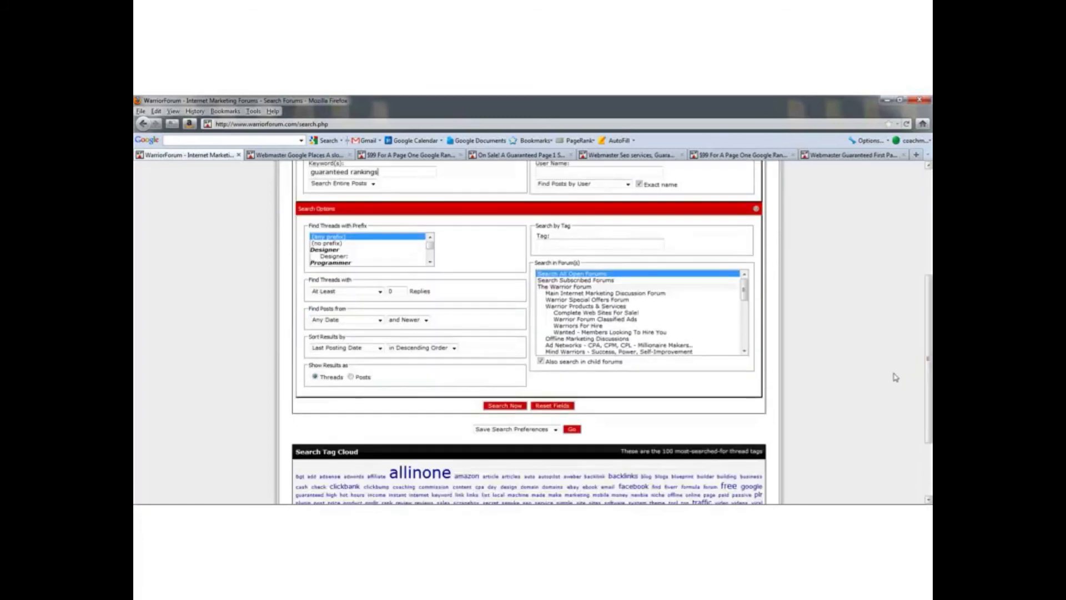
pyautogui.click(569, 301)
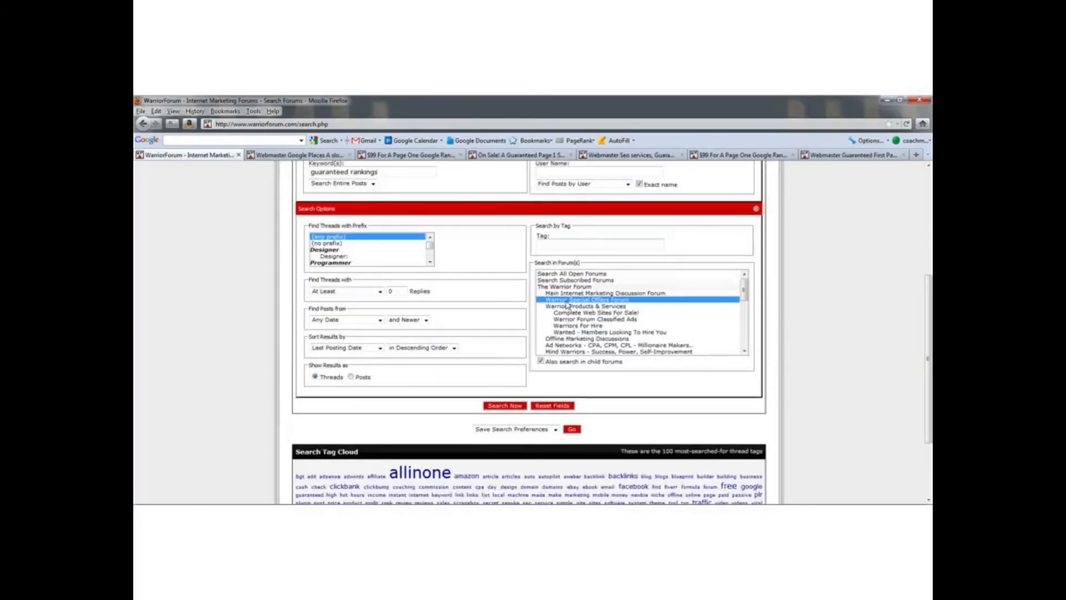
pyautogui.keyDown('ctrl'); pyautogui.click(606, 308); pyautogui.keyUp('ctrl')
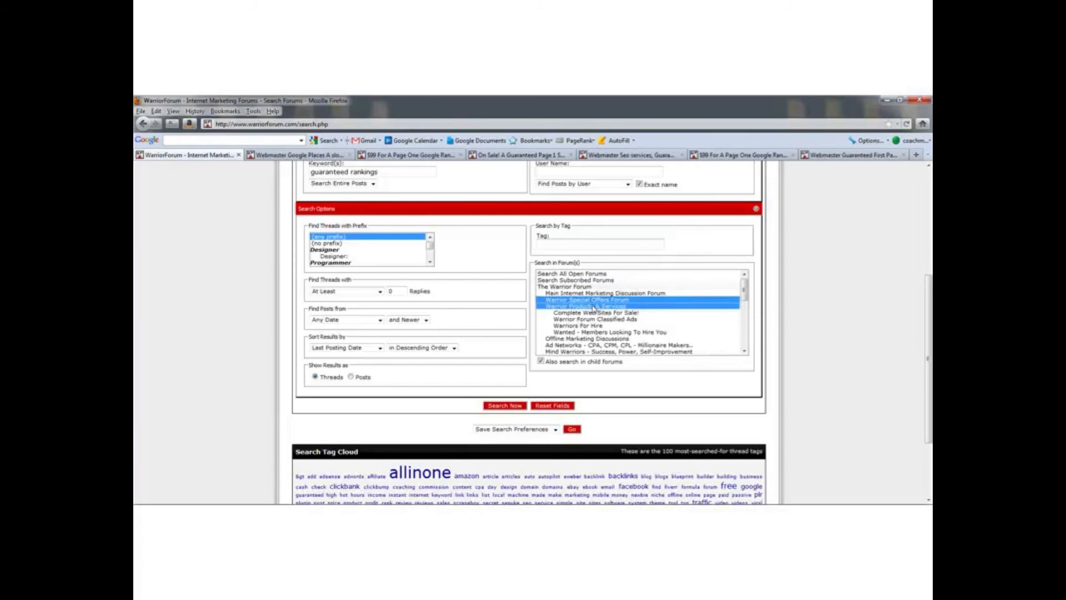
pyautogui.scroll(2, 928, 355)
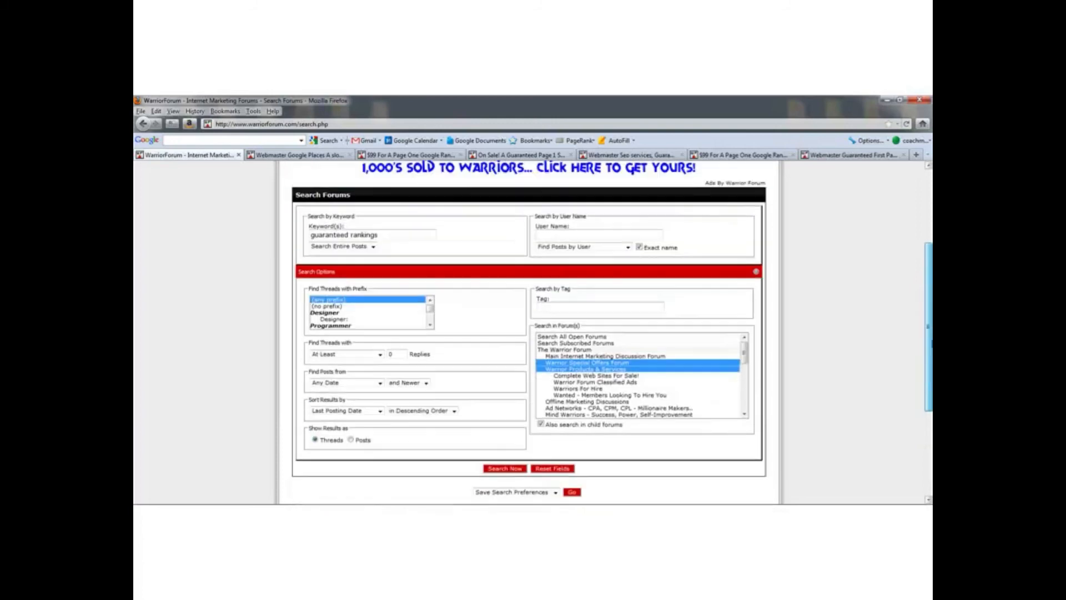
pyautogui.scroll(-3, 929, 356)
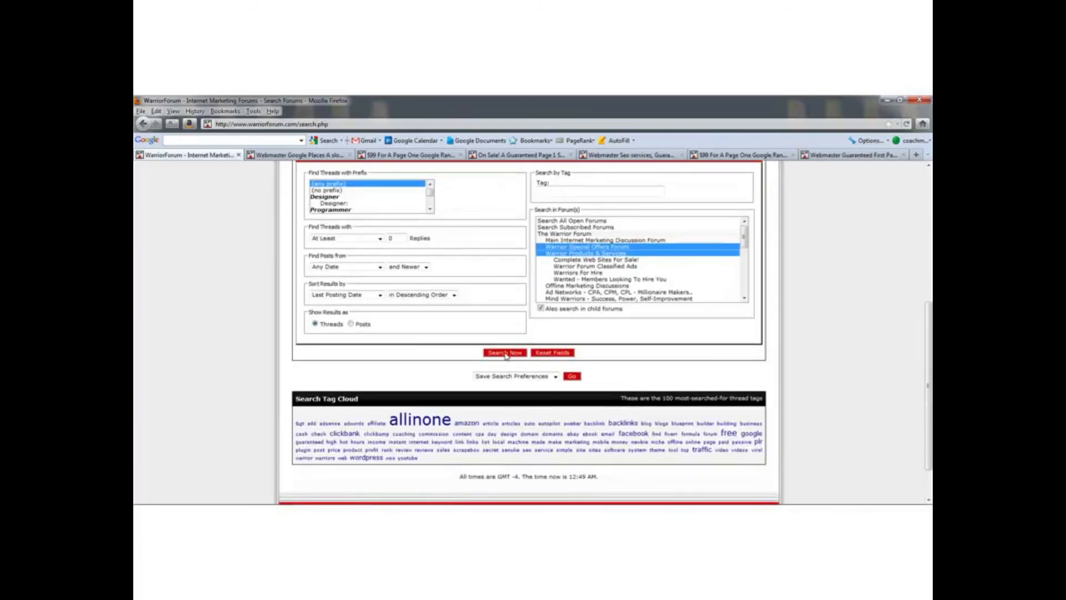
pyautogui.click(505, 353)
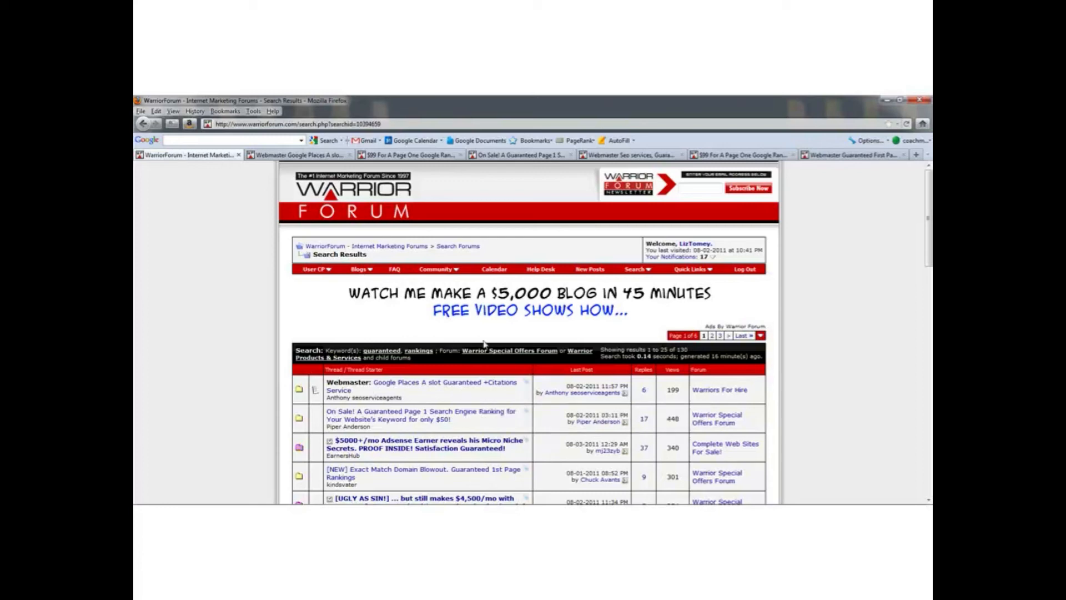
# - Look over the already open threads offering a Google Places slot, a $99 page-one Google ranking and a $50 guaranteed page 1 ranking
pyautogui.click(299, 155)
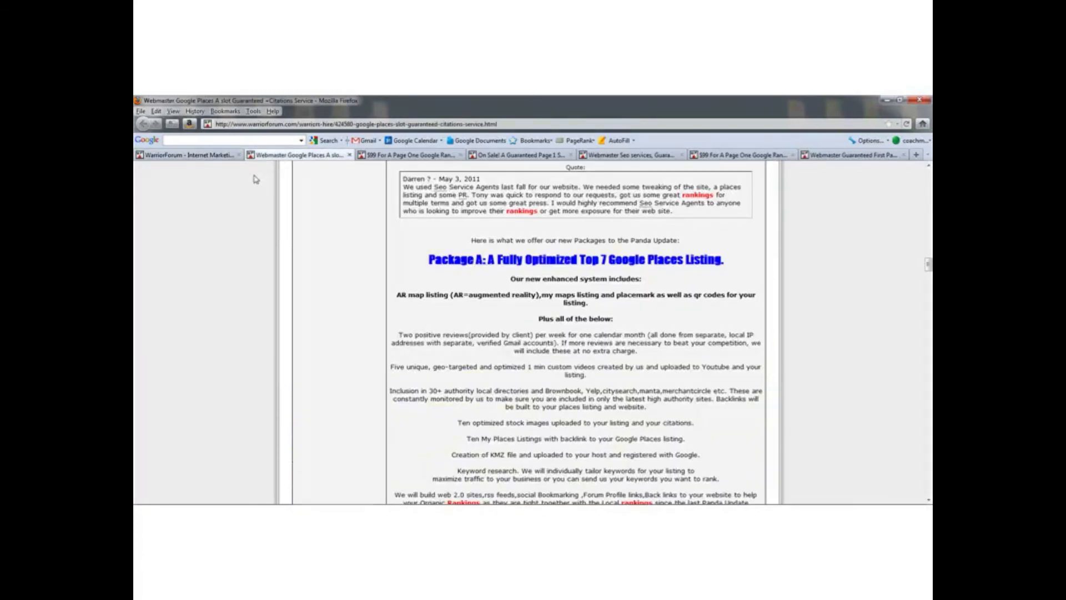
pyautogui.click(414, 155)
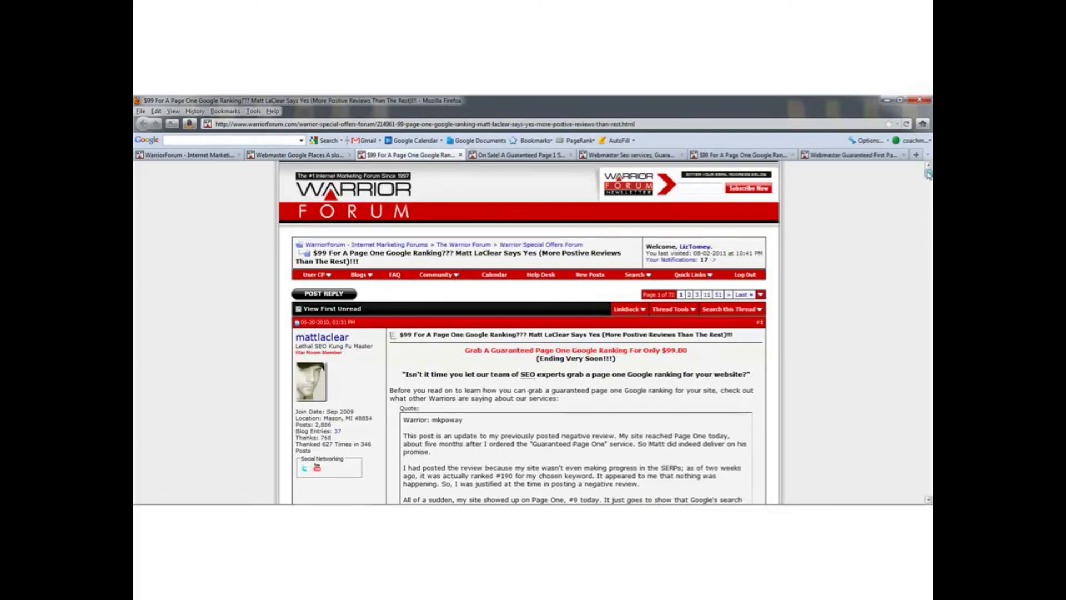
pyautogui.moveTo(927, 174); pyautogui.dragTo(914, 422)
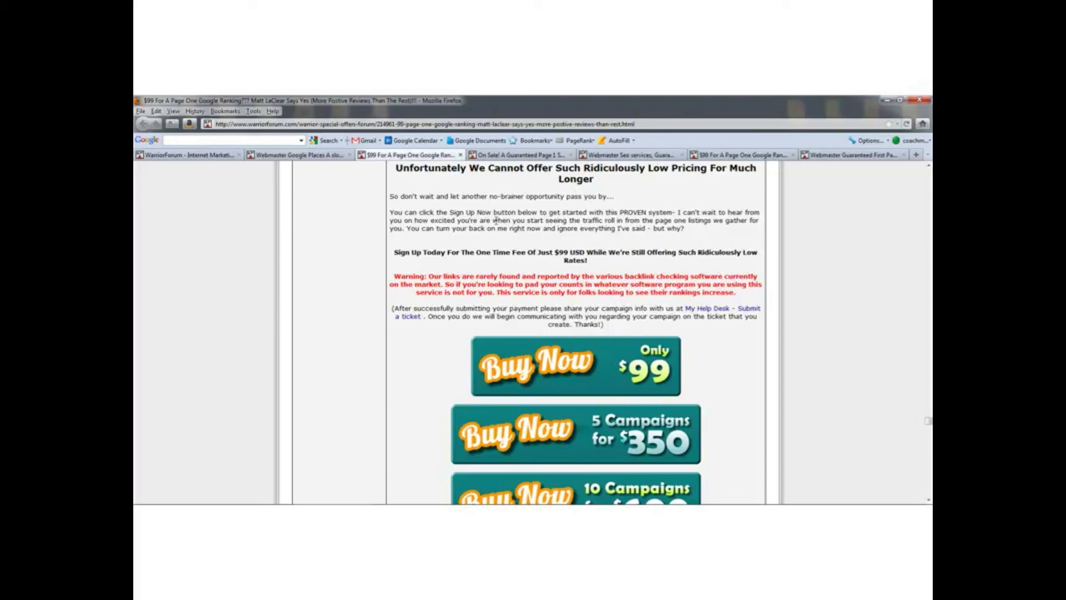
pyautogui.click(522, 156)
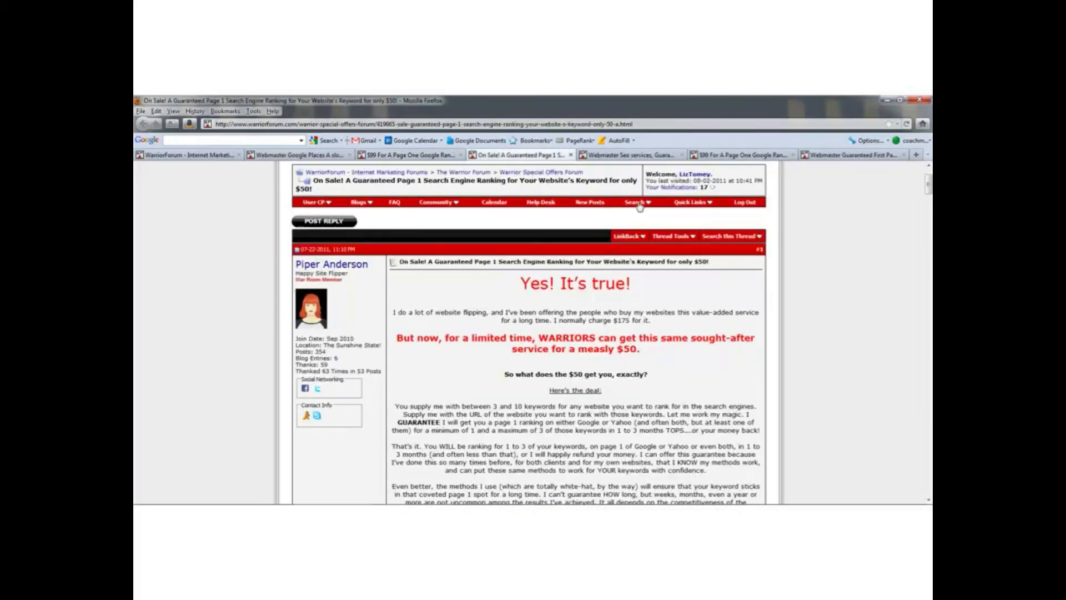
pyautogui.moveTo(925, 185); pyautogui.dragTo(929, 219)
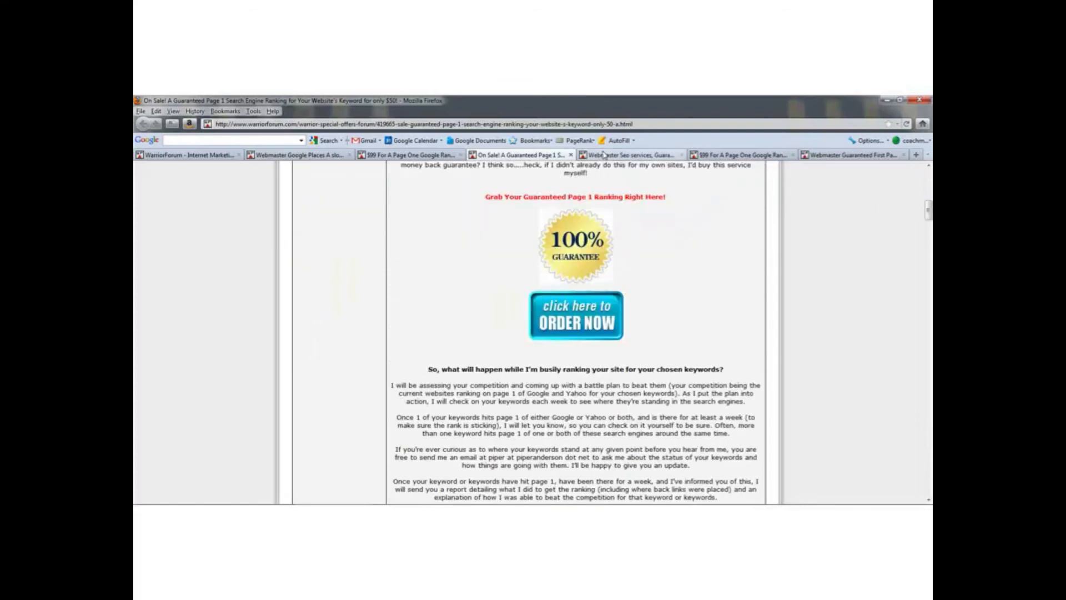
# - Examine the price tiers by keyword competition and the money-back guarantee in the open Seo services, Guaranteed Google First page rankings thread
pyautogui.click(602, 156)
pyautogui.moveTo(930, 223)
pyautogui.mouseDown()
pyautogui.moveTo(929, 209)
pyautogui.moveTo(925, 219)
pyautogui.mouseUp()
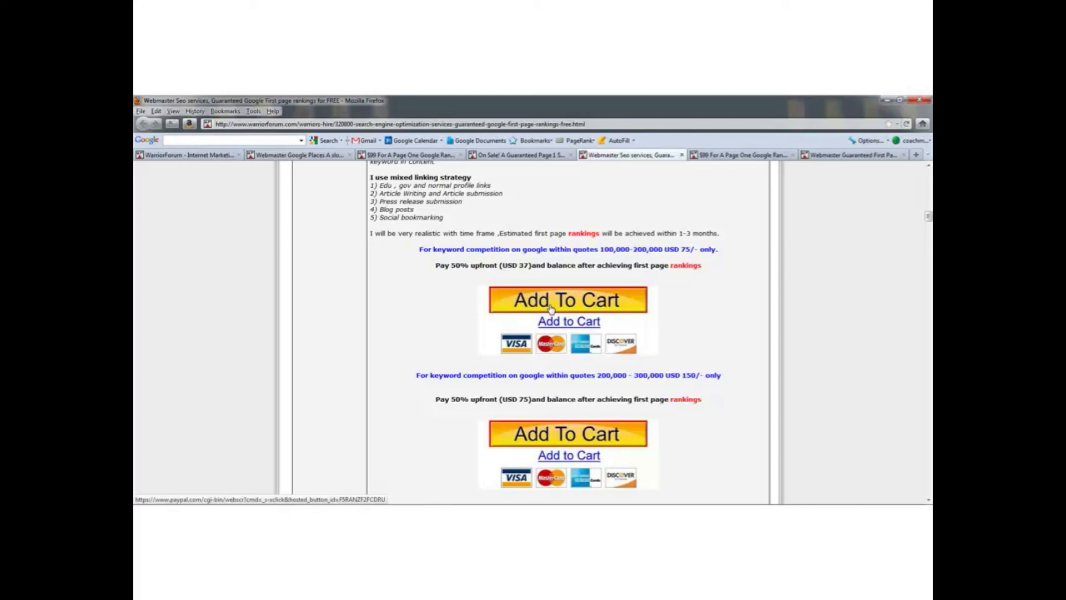
pyautogui.moveTo(929, 222)
pyautogui.mouseDown()
pyautogui.moveTo(928, 175)
pyautogui.moveTo(913, 224)
pyautogui.mouseUp()
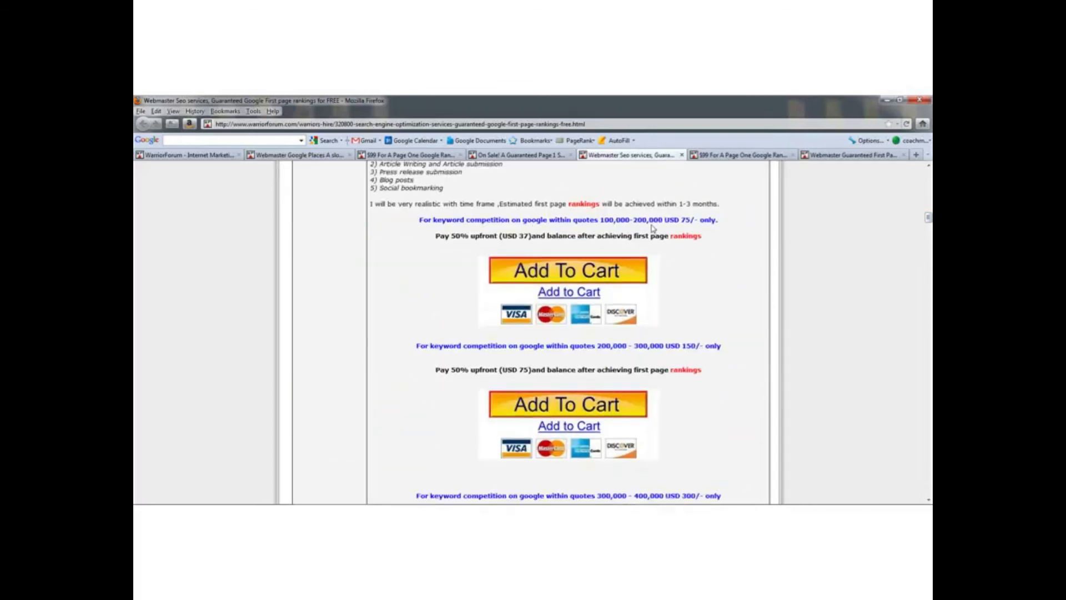
pyautogui.doubleClick(689, 345)
pyautogui.moveTo(928, 218); pyautogui.dragTo(928, 233)
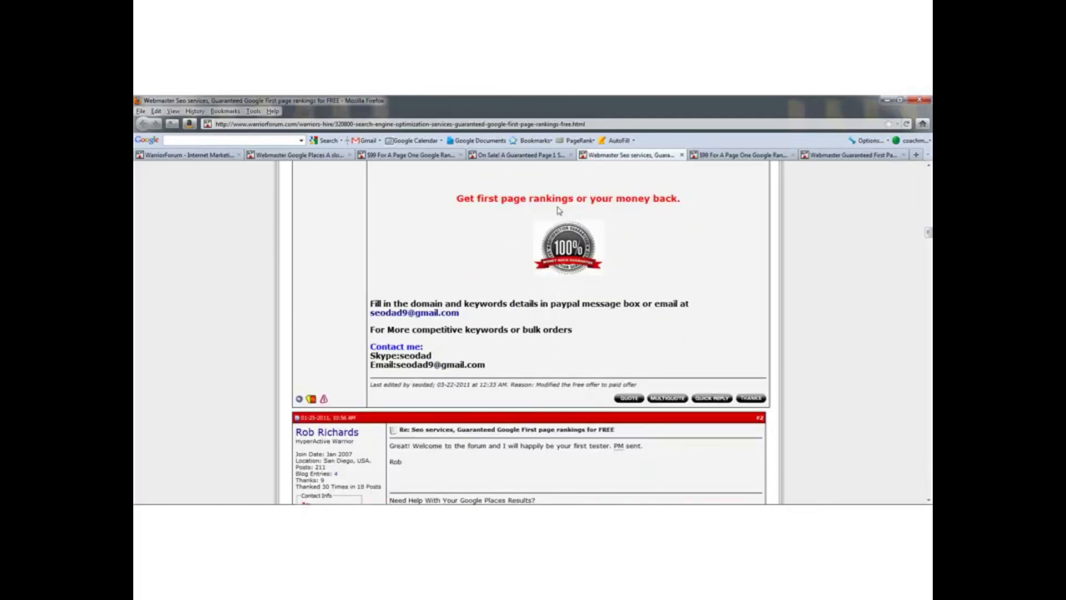
# - Revisit the $99 page-one ranking thread and read the terms of the $77 Guaranteed First Page Rankings offer
pyautogui.click(744, 155)
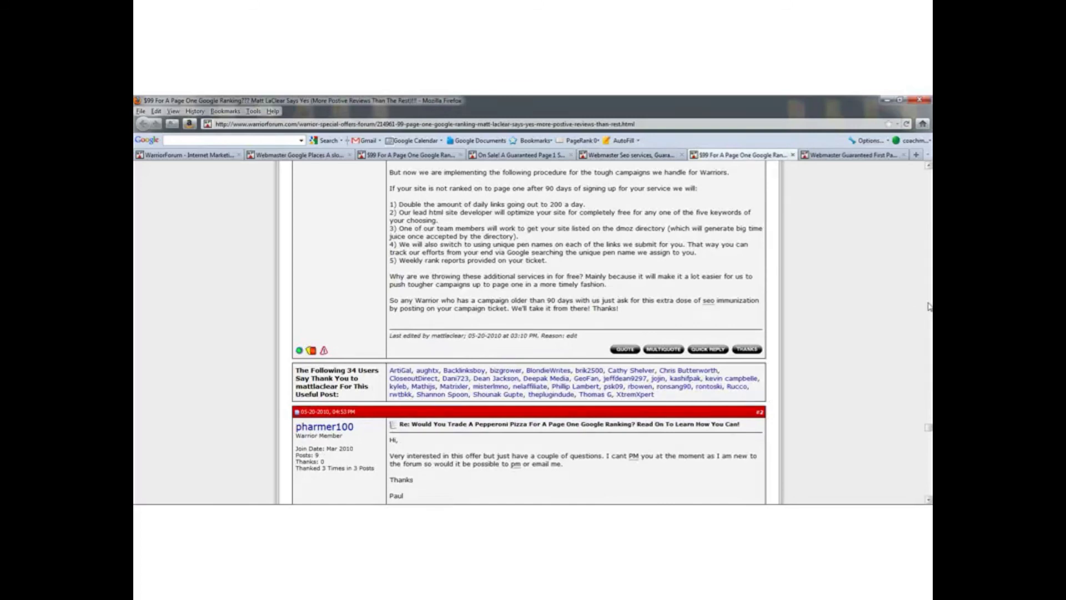
pyautogui.moveTo(925, 419); pyautogui.dragTo(927, 182)
pyautogui.click(805, 156)
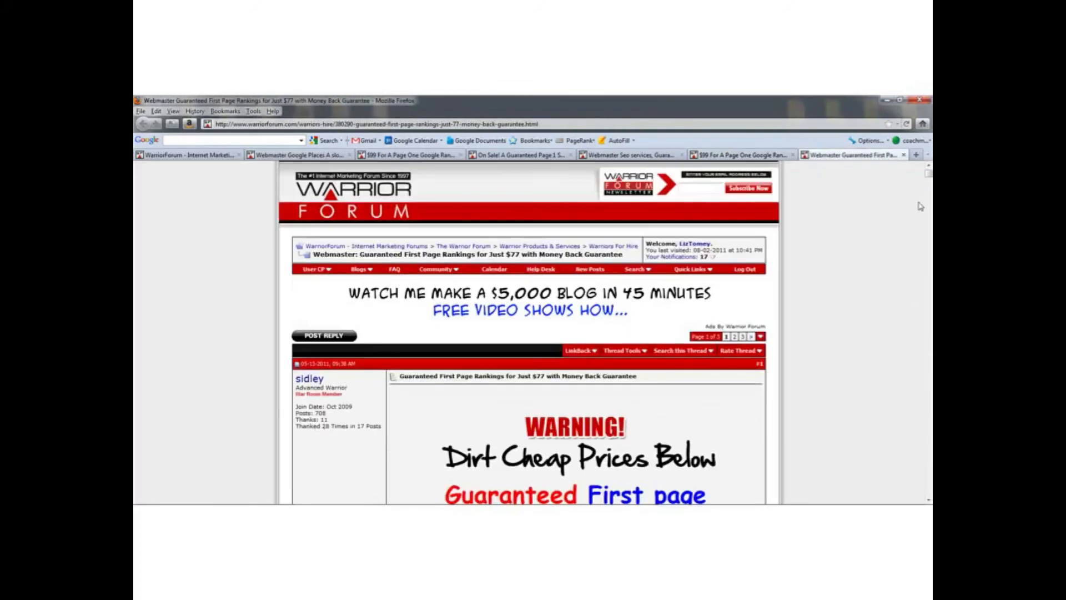
pyautogui.scroll(-5, 928, 183)
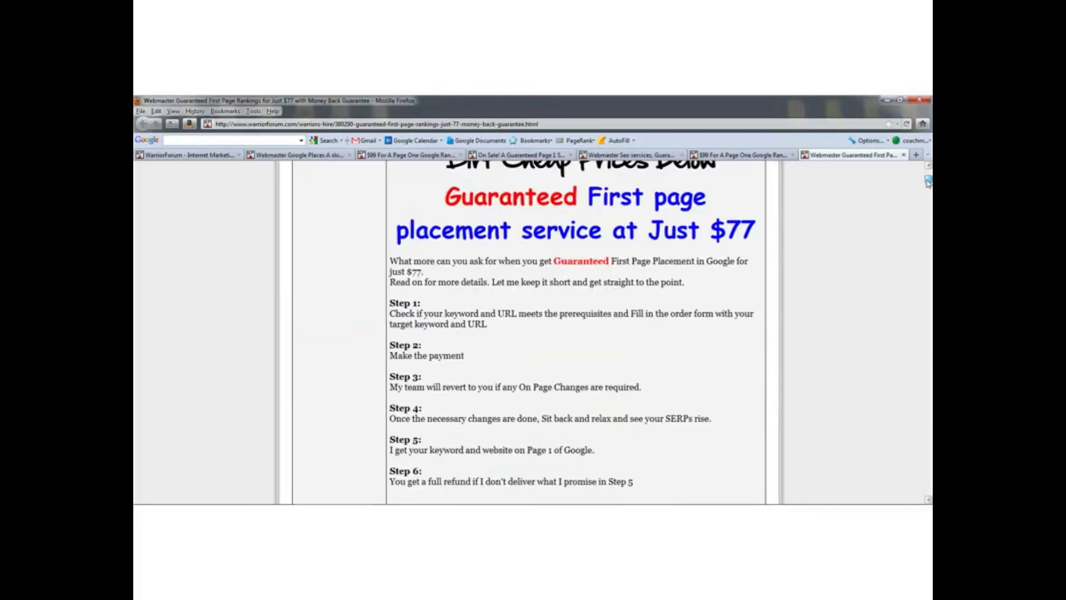
pyautogui.moveTo(927, 183); pyautogui.dragTo(921, 202)
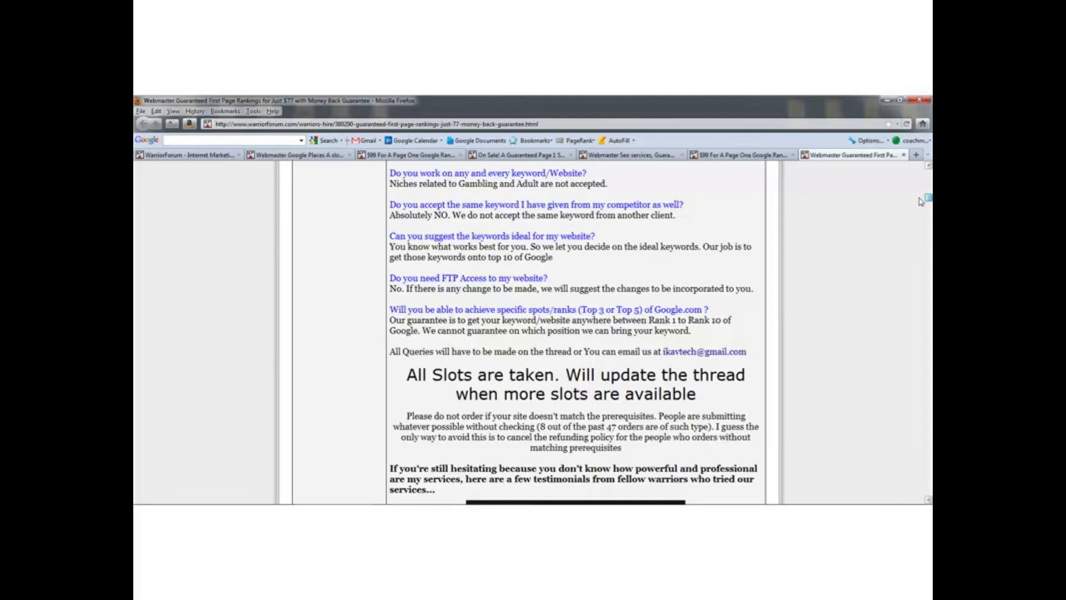
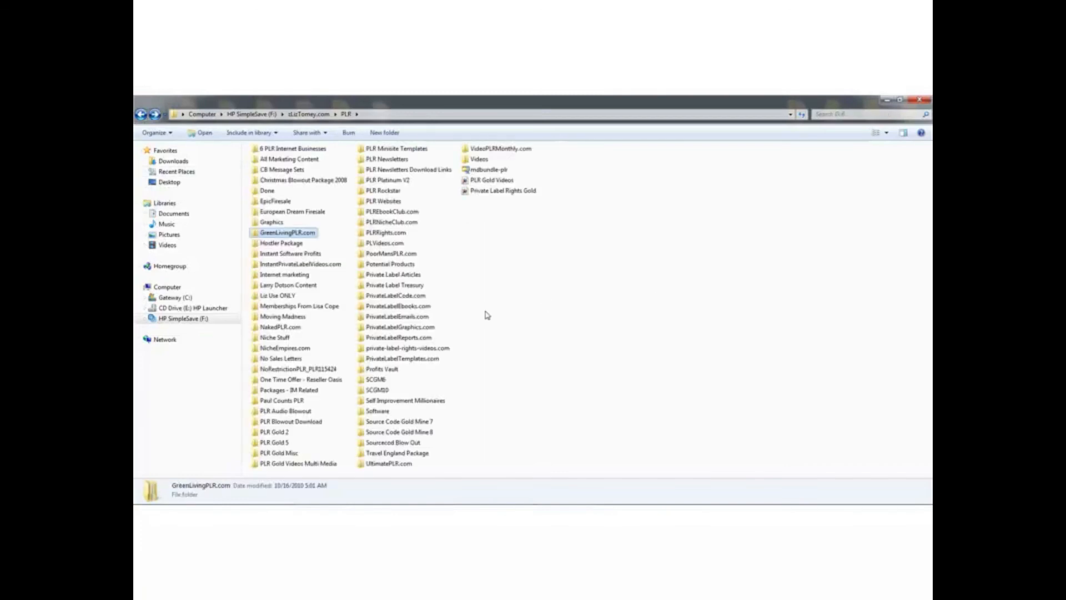
# - Open the GreenLivingPLR.com folder and check the greenlivingplr.com website in Firefox before returning to the folder
pyautogui.doubleClick(276, 234)
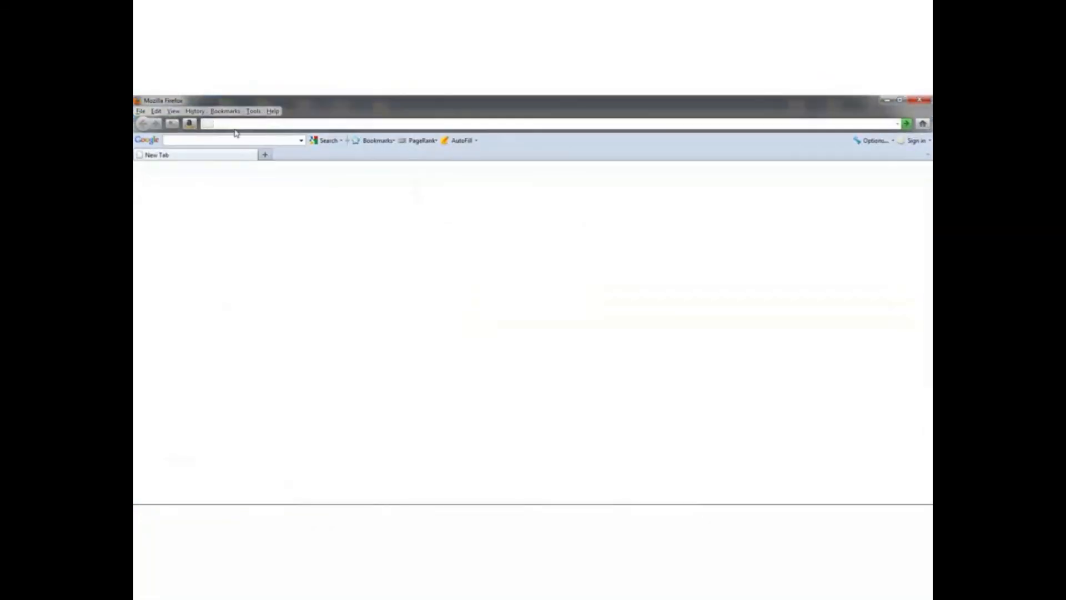
pyautogui.write('green')
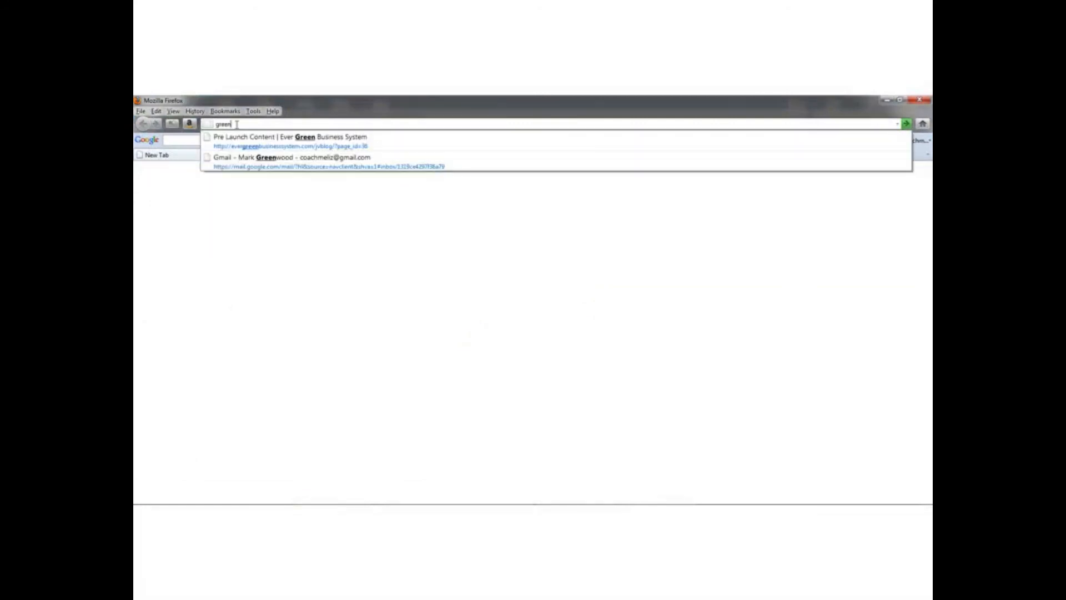
pyautogui.write('livingplr.com')
pyautogui.press('Return')
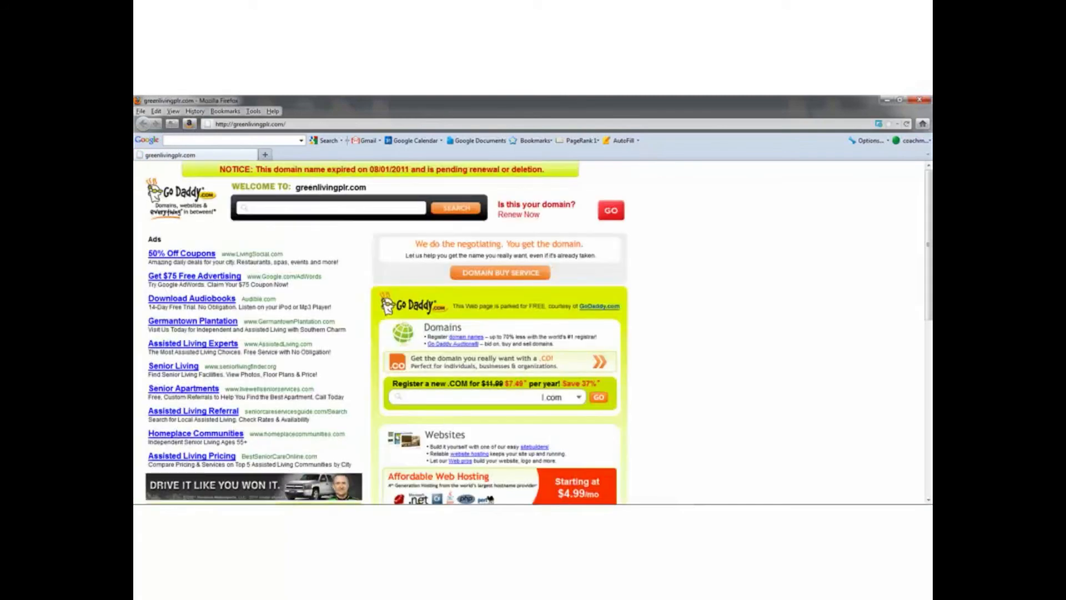
pyautogui.moveTo(455, 510)
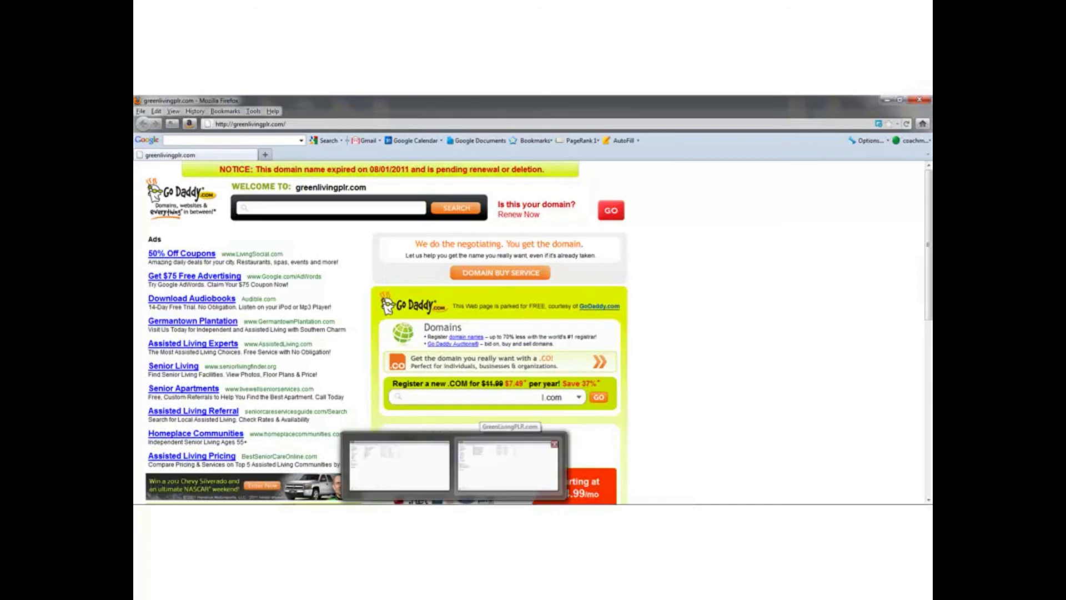
pyautogui.click(507, 466)
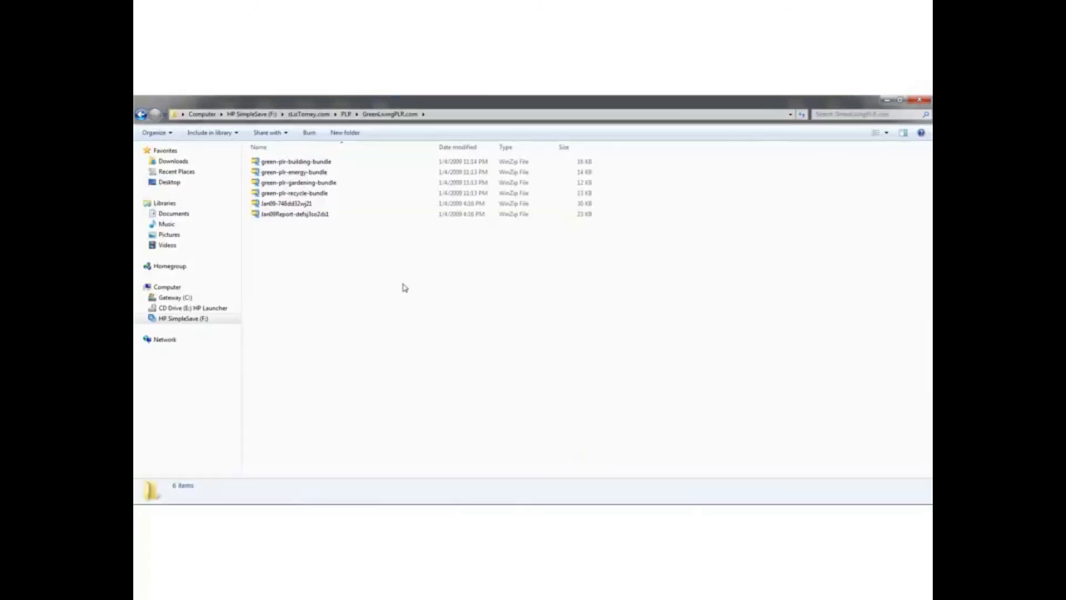
# - Extract the green-plr-building-bundle and green-plr-energy-bundle archives with WinZip, each into a folder of its own name
pyautogui.click(286, 162)
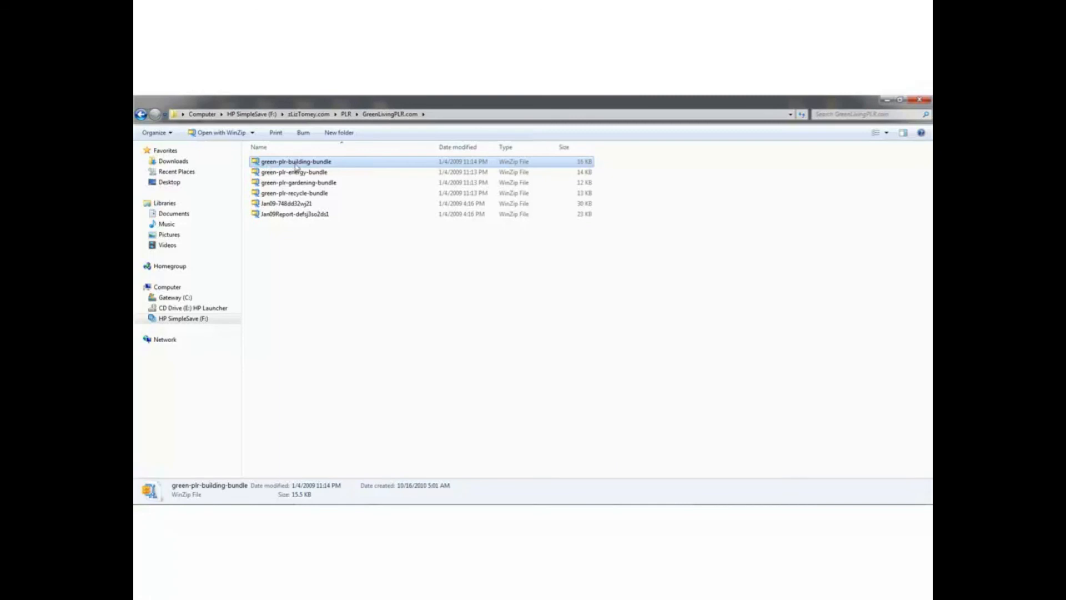
pyautogui.rightClick(308, 165)
pyautogui.moveTo(352, 257)
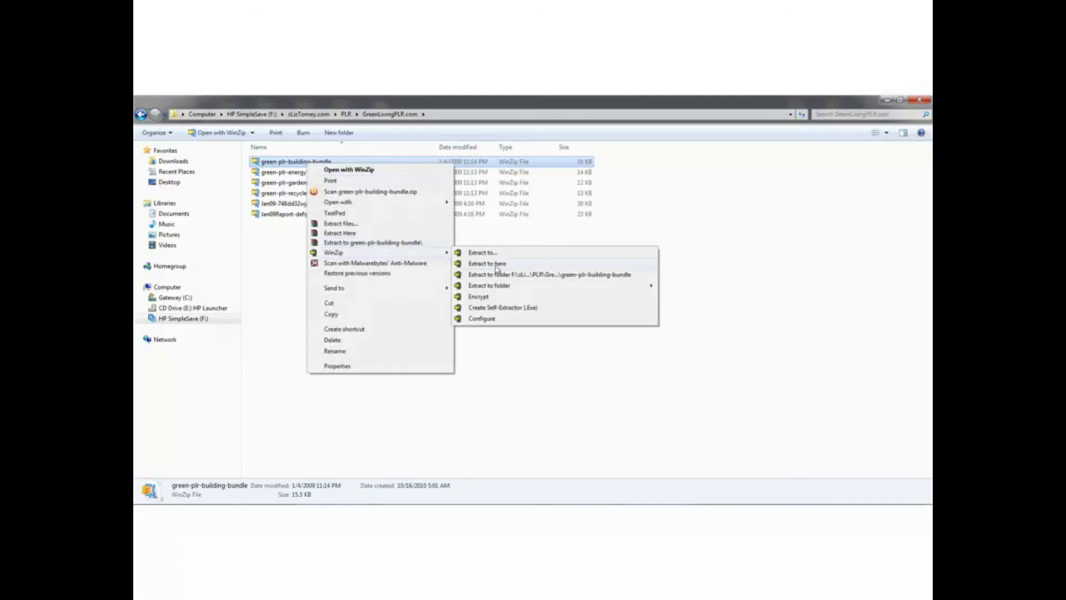
pyautogui.click(511, 276)
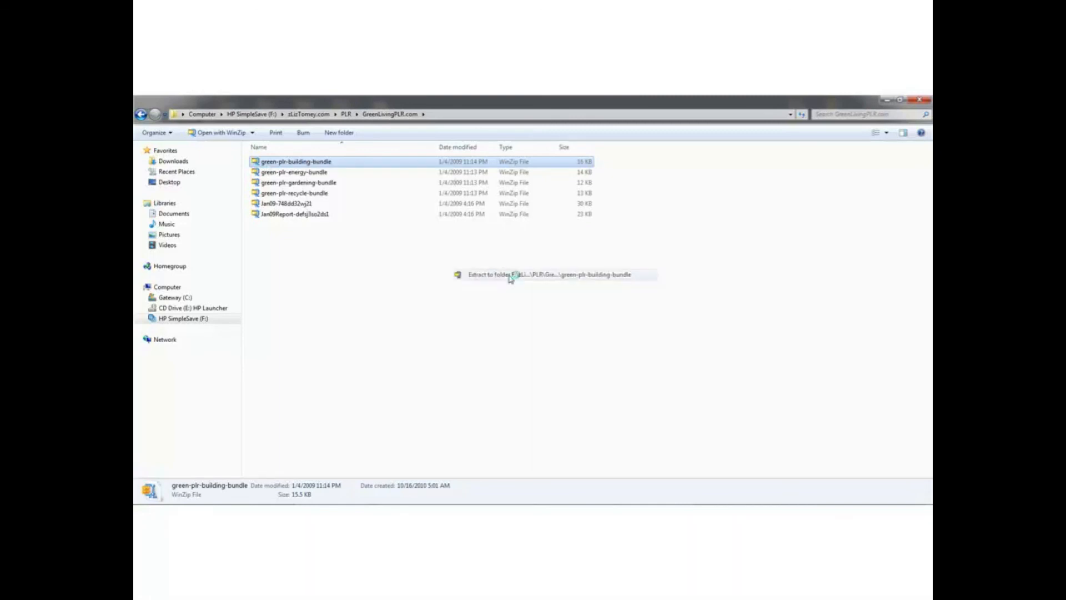
pyautogui.rightClick(315, 179)
pyautogui.click(315, 183)
pyautogui.rightClick(315, 185)
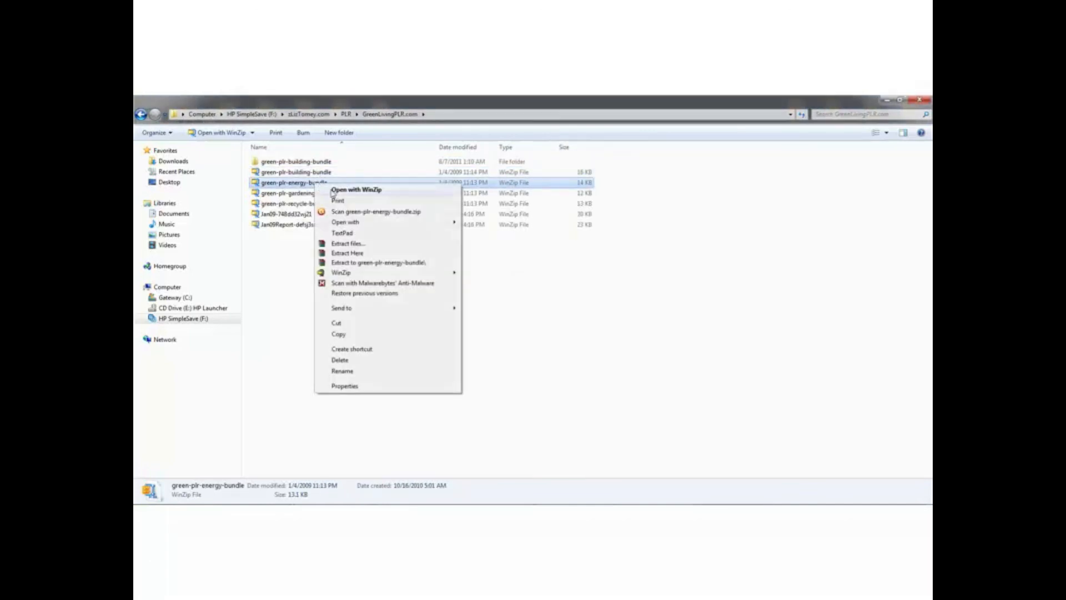
pyautogui.moveTo(355, 275)
pyautogui.click(489, 294)
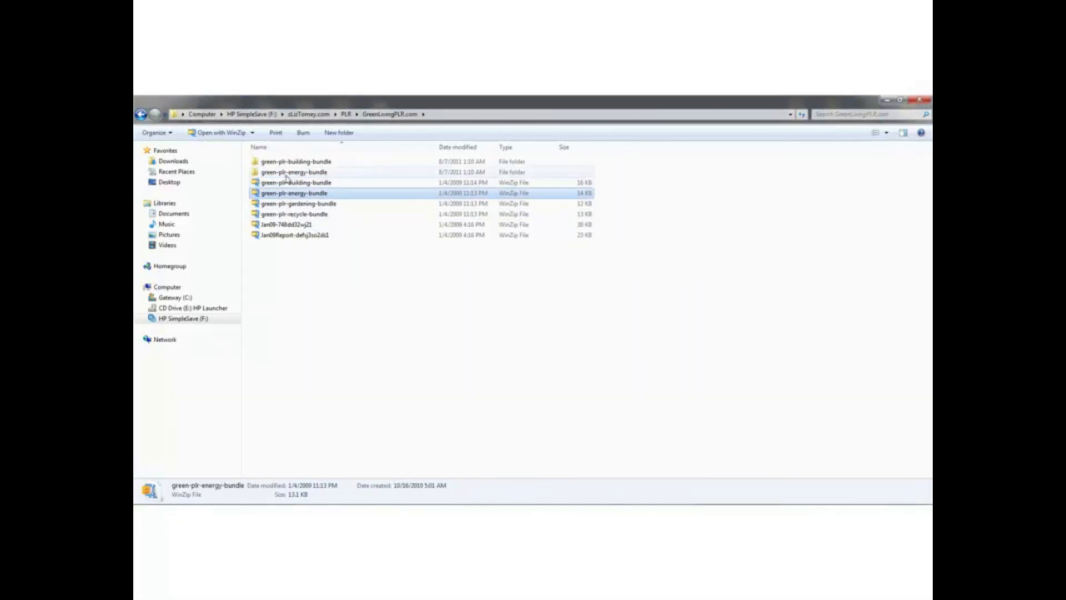
# - Extract the green-plr-gardening-bundle and green-plr-recycle-bundle archives with WinZip, each into a folder of its own name
pyautogui.rightClick(286, 204)
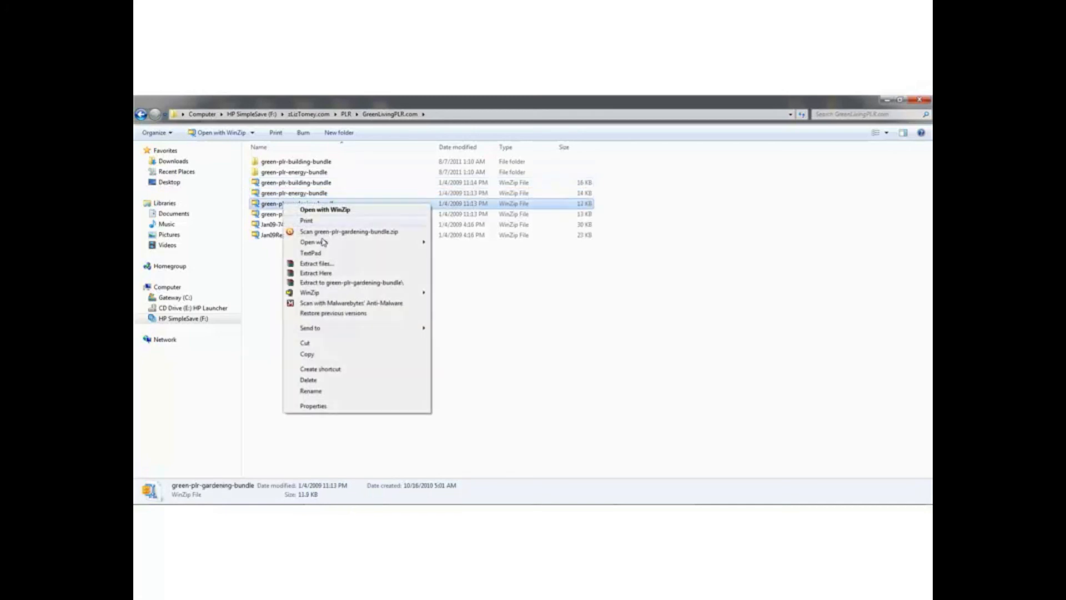
pyautogui.moveTo(317, 295)
pyautogui.click(476, 315)
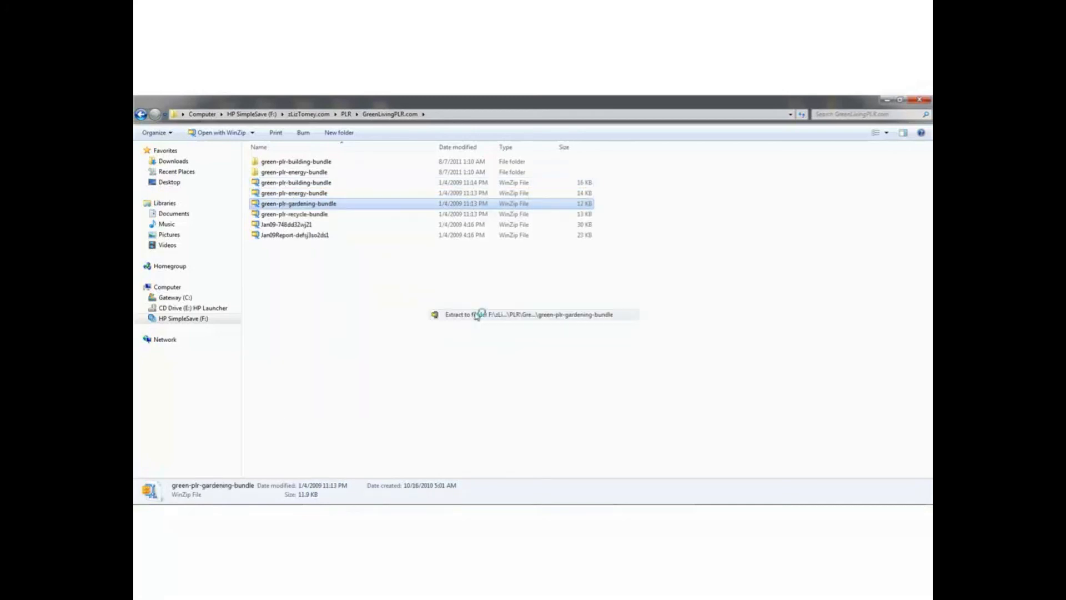
pyautogui.click(315, 227)
pyautogui.rightClick(313, 228)
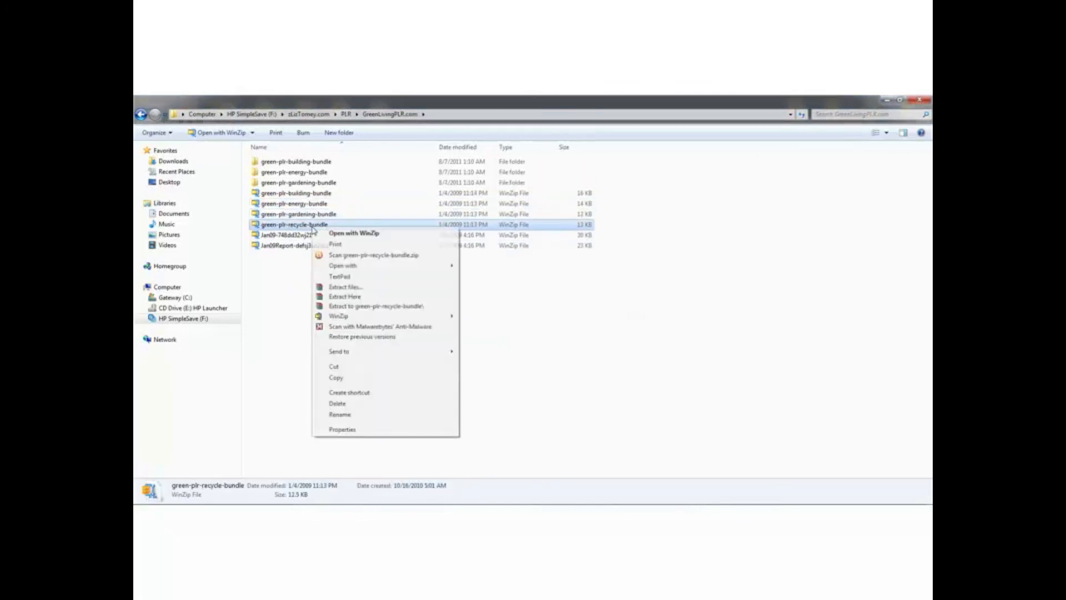
pyautogui.moveTo(344, 317)
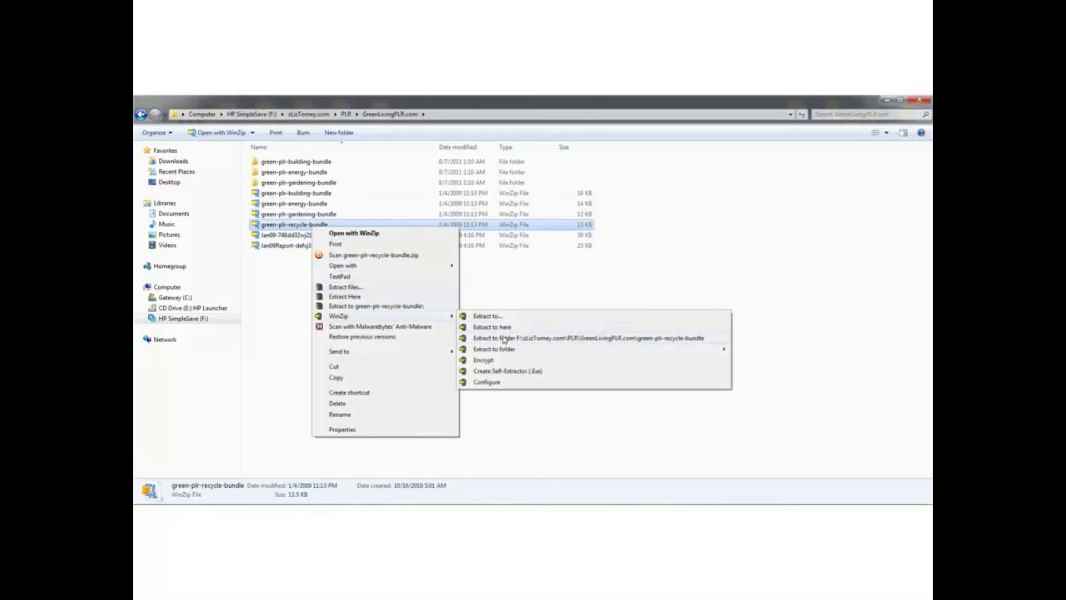
pyautogui.click(505, 339)
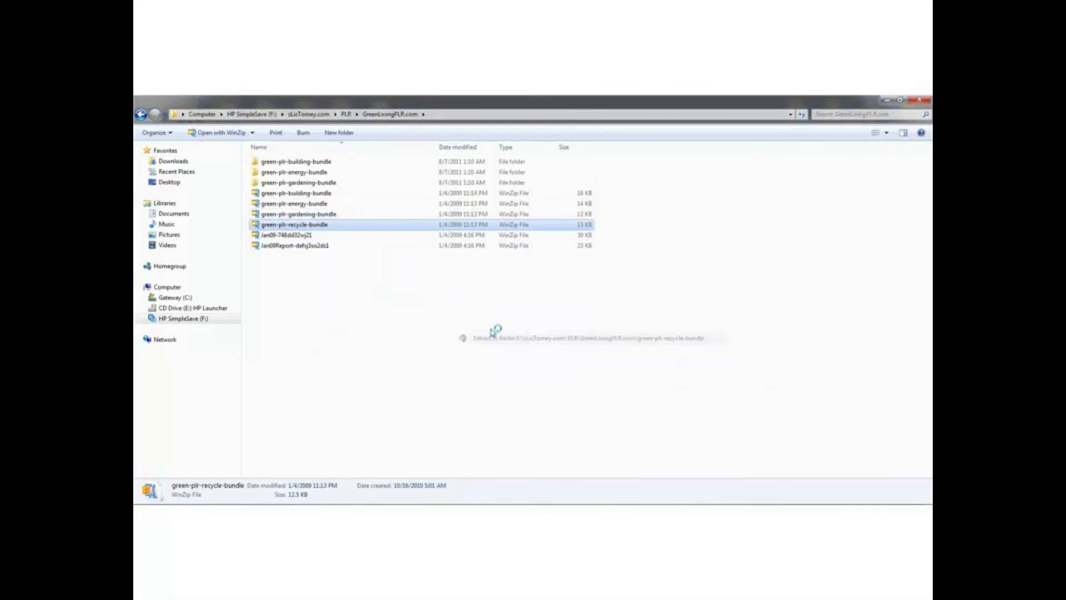
# - Extract the two remaining Jan09 archives, the article pack and the report, with WinZip into folders of their own names
pyautogui.click(268, 246)
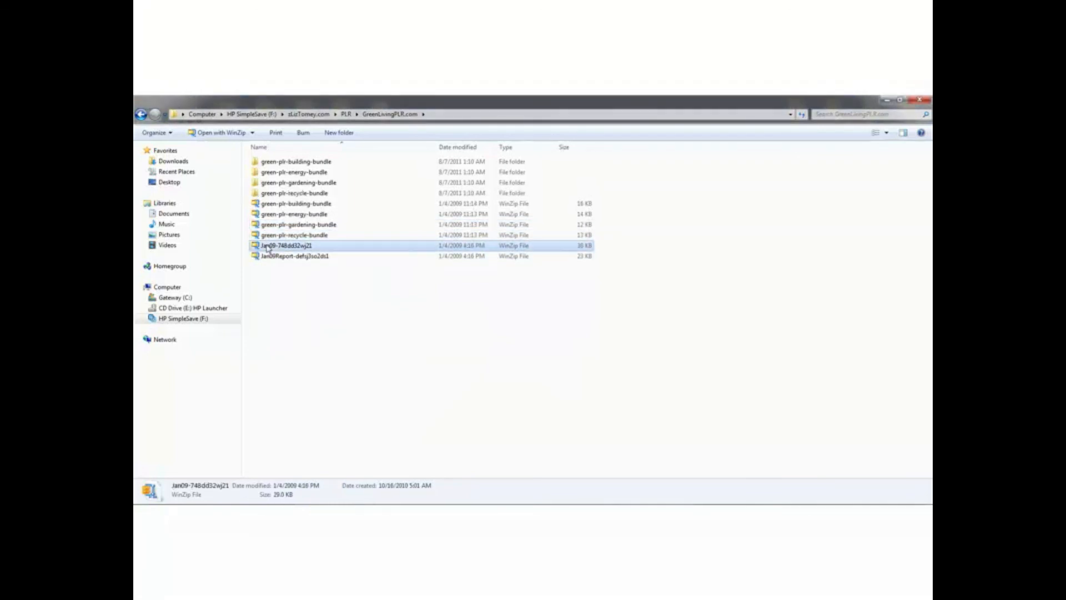
pyautogui.rightClick(267, 246)
pyautogui.moveTo(307, 334)
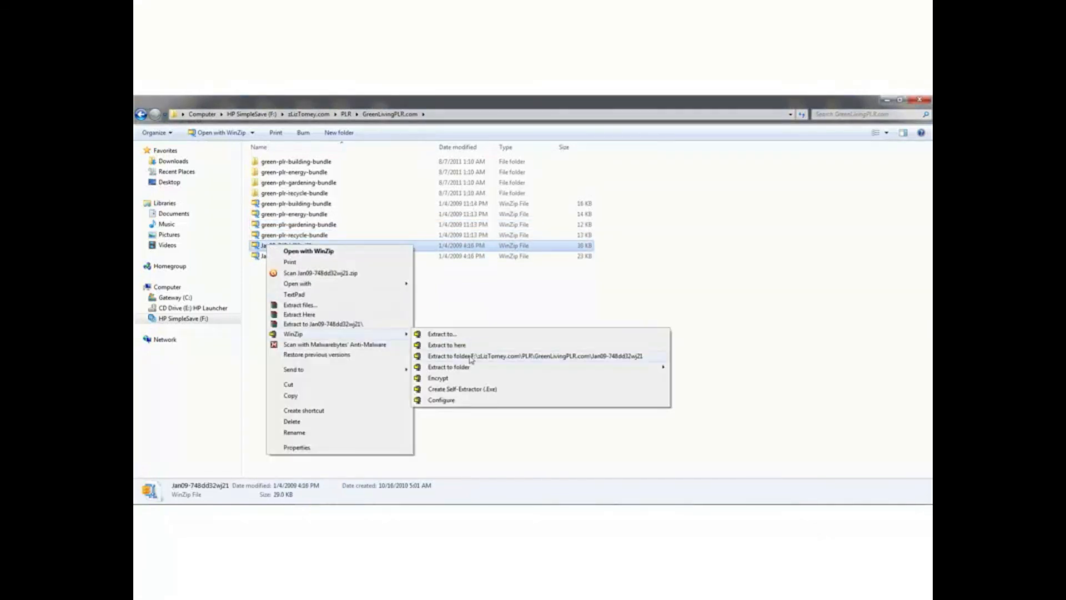
pyautogui.click(471, 356)
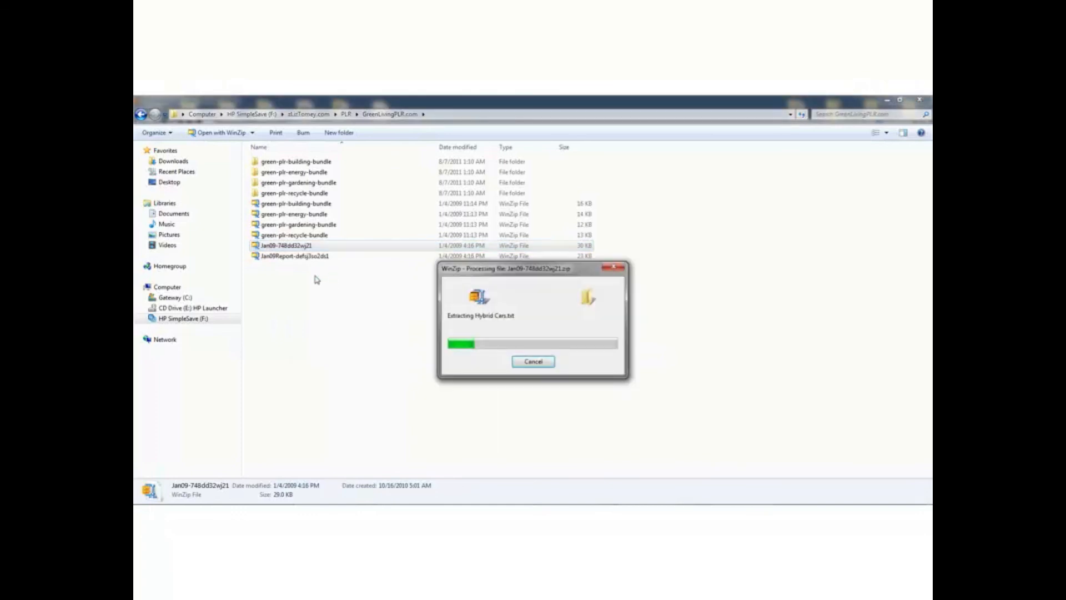
pyautogui.click(289, 269)
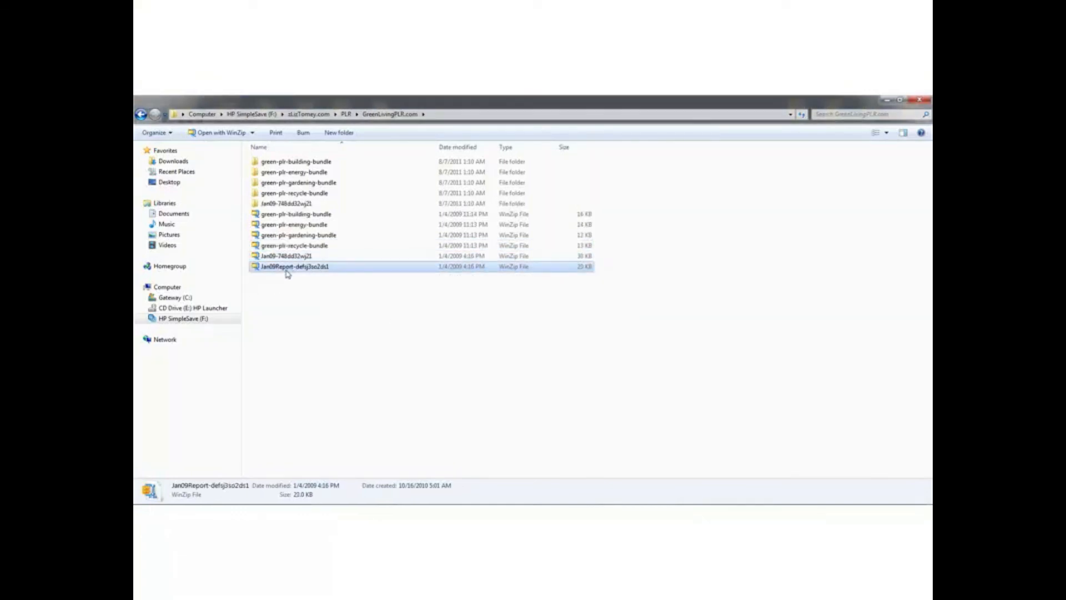
pyautogui.rightClick(286, 268)
pyautogui.moveTo(324, 361)
pyautogui.click(487, 382)
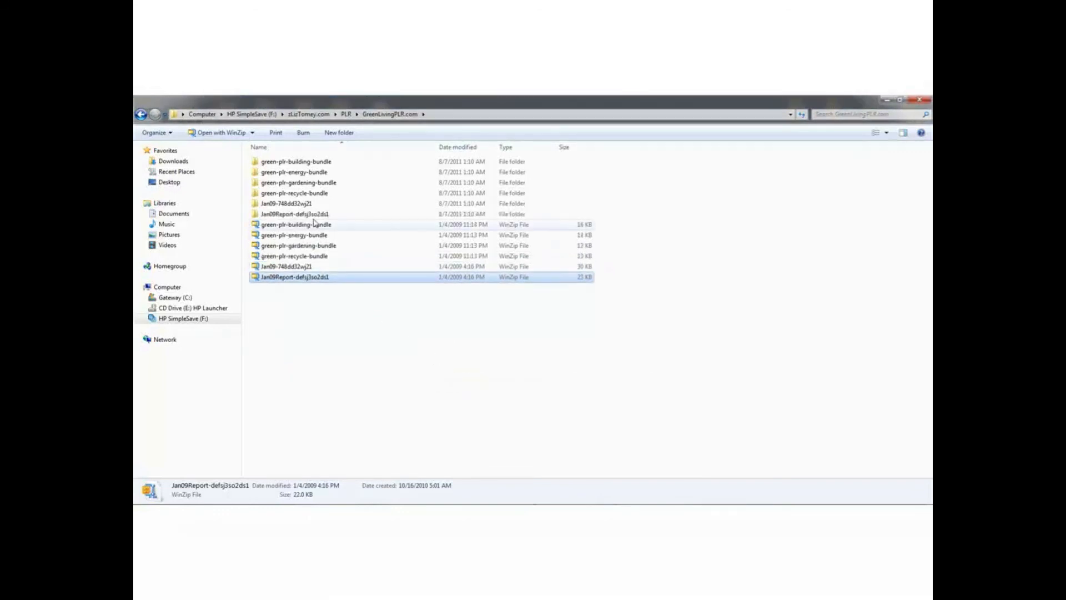
# - Look at the full file names in the extracted Jan09Report folder and return to GreenLivingPLR.com
pyautogui.doubleClick(311, 216)
pyautogui.moveTo(378, 147); pyautogui.dragTo(499, 159)
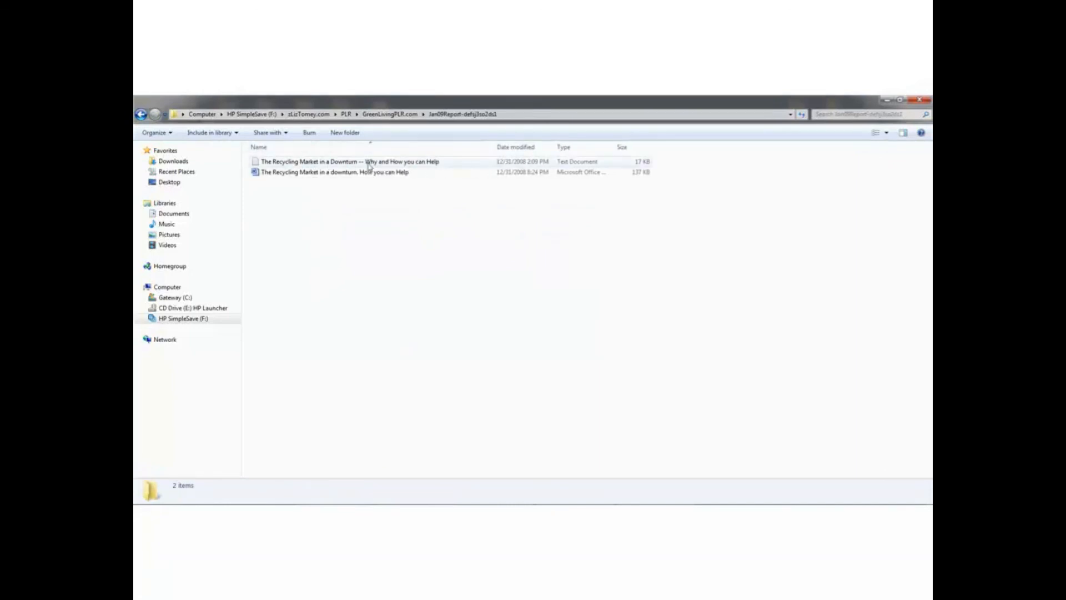
pyautogui.click(141, 115)
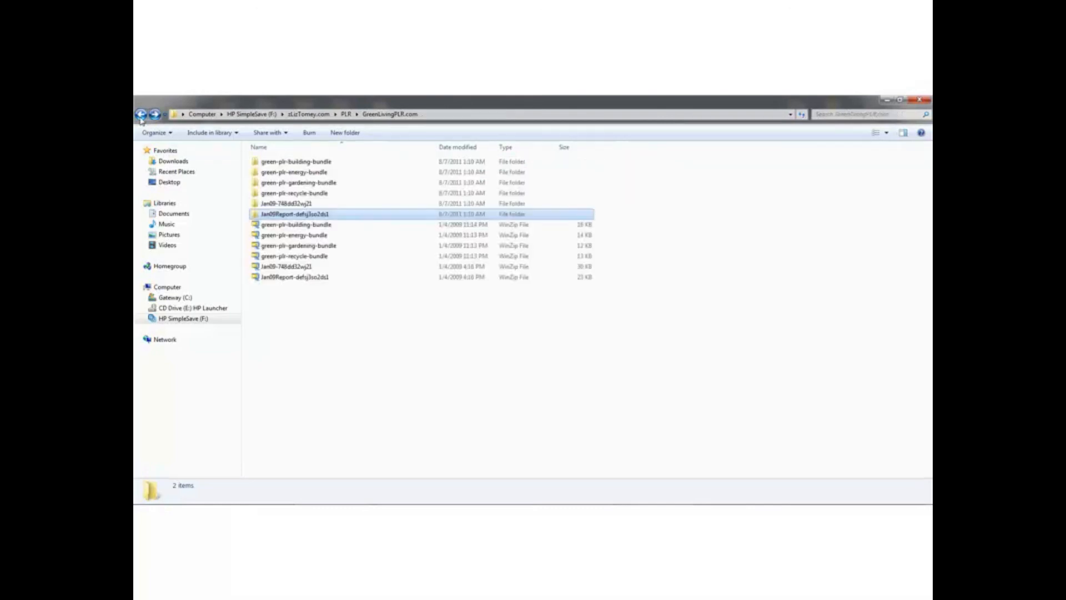
# - Browse the full article titles in the extracted Jan09-748dd32wj21 folder and view the Green Gadgets for 2009 article
pyautogui.doubleClick(290, 208)
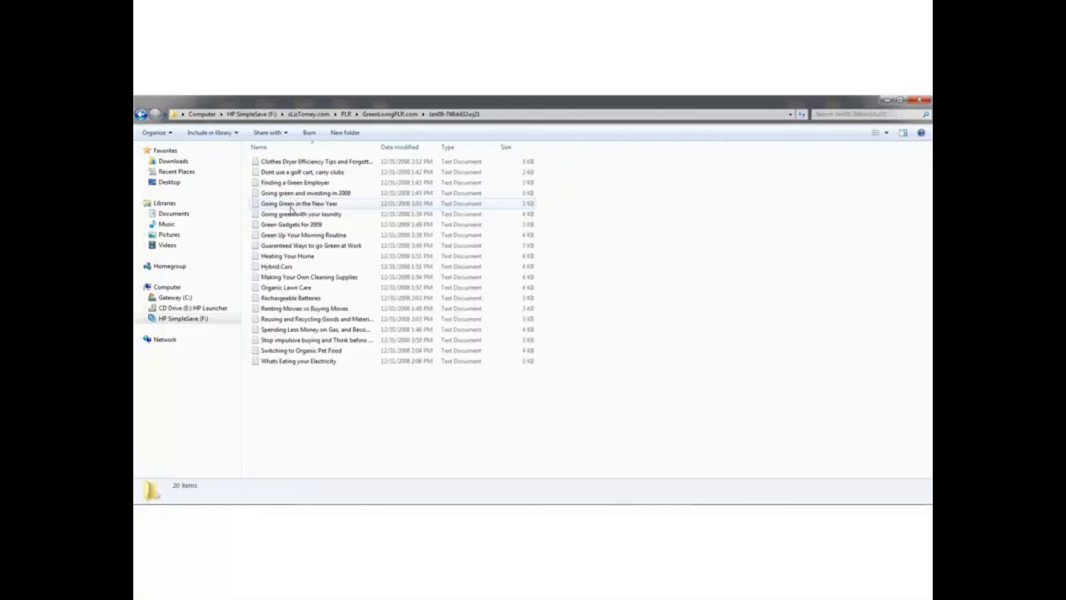
pyautogui.moveTo(382, 148); pyautogui.dragTo(497, 149)
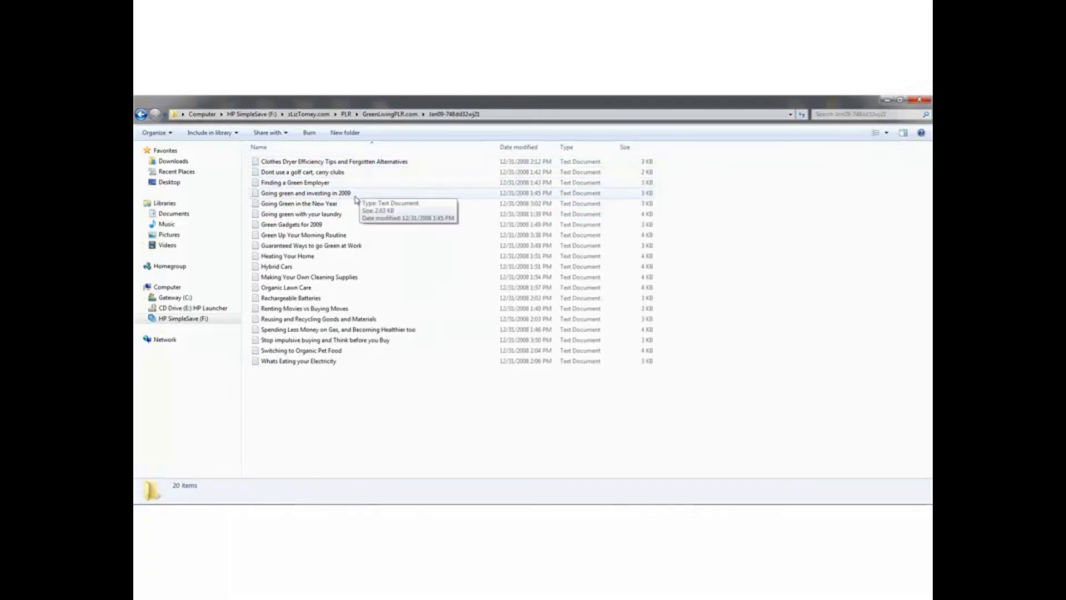
pyautogui.doubleClick(322, 225)
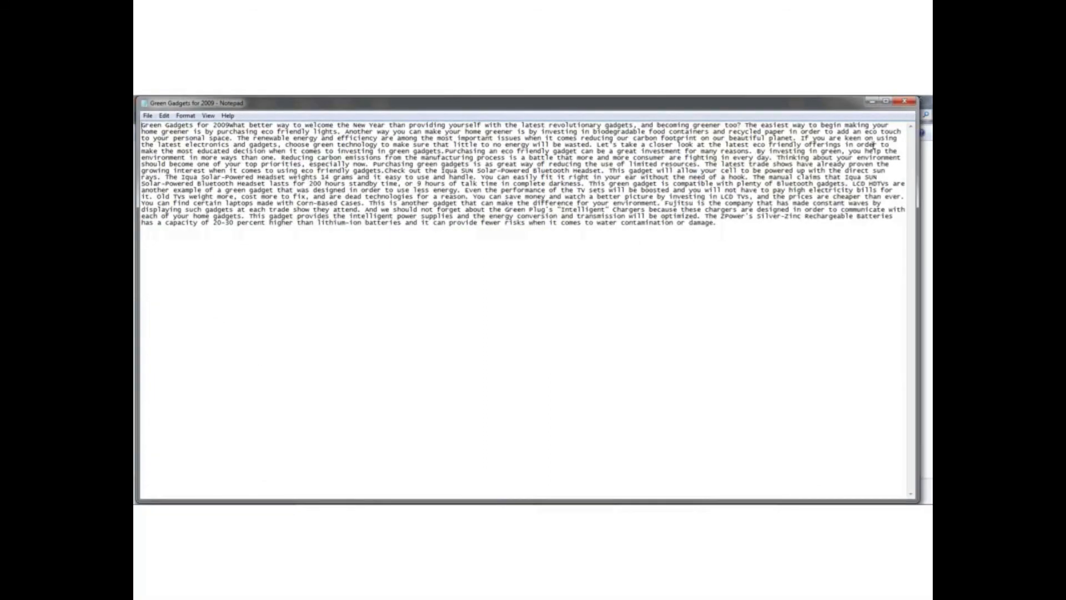
pyautogui.click(905, 101)
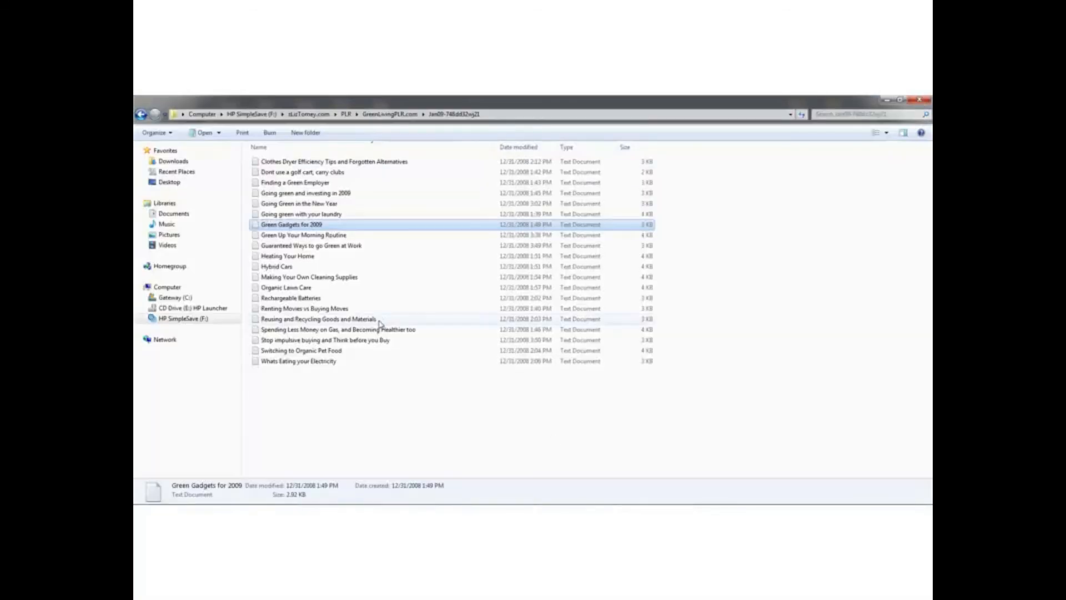
# - Go back to GreenLivingPLR.com and look over the article titles in the green-plr-building-bundle folder
pyautogui.click(388, 114)
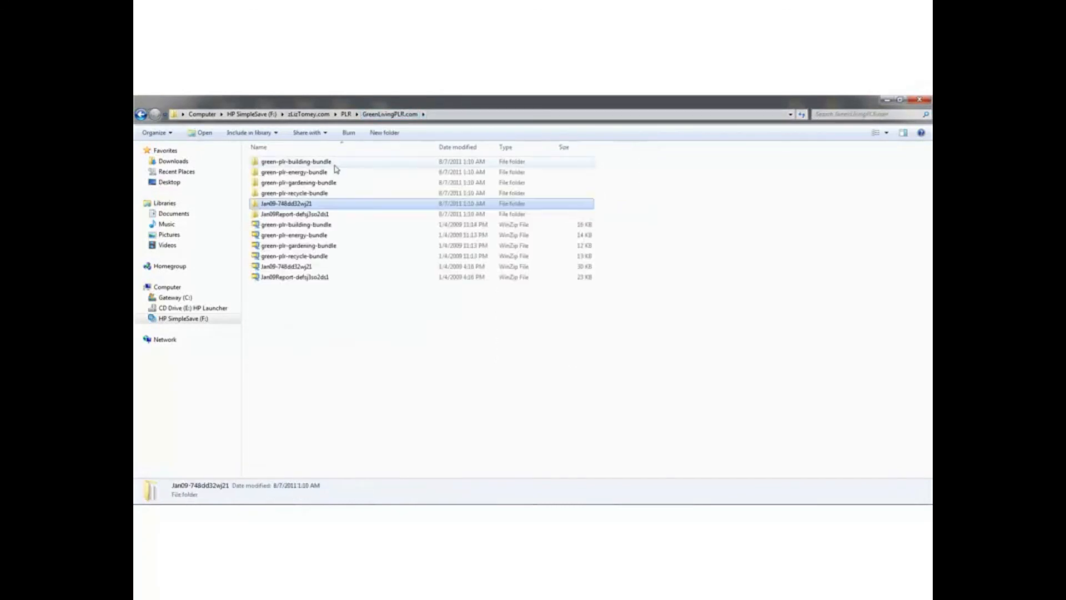
pyautogui.doubleClick(333, 162)
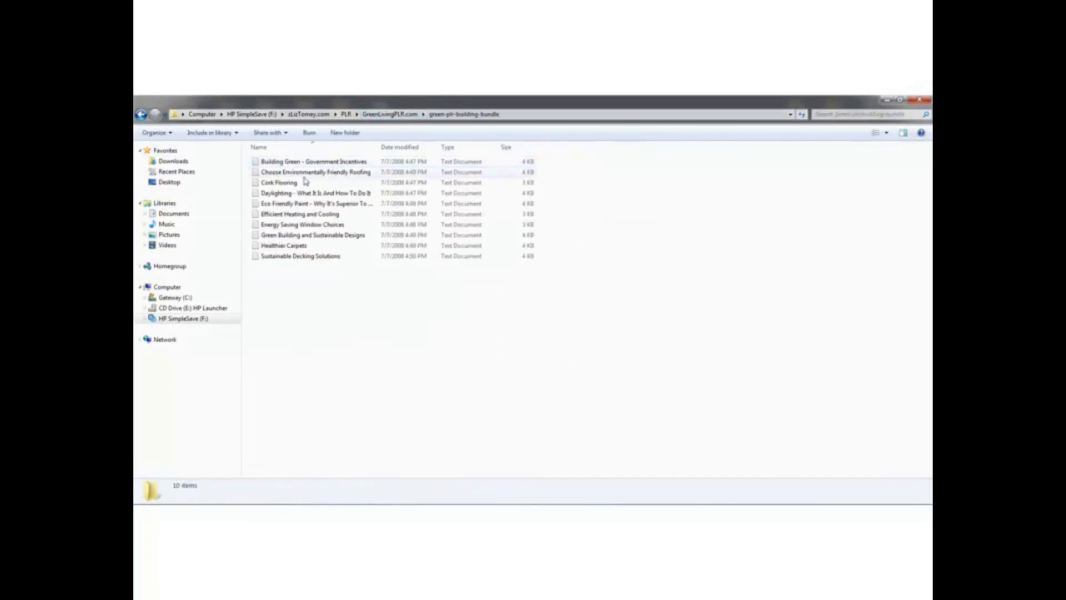
pyautogui.moveTo(378, 146); pyautogui.dragTo(436, 146)
pyautogui.click(140, 113)
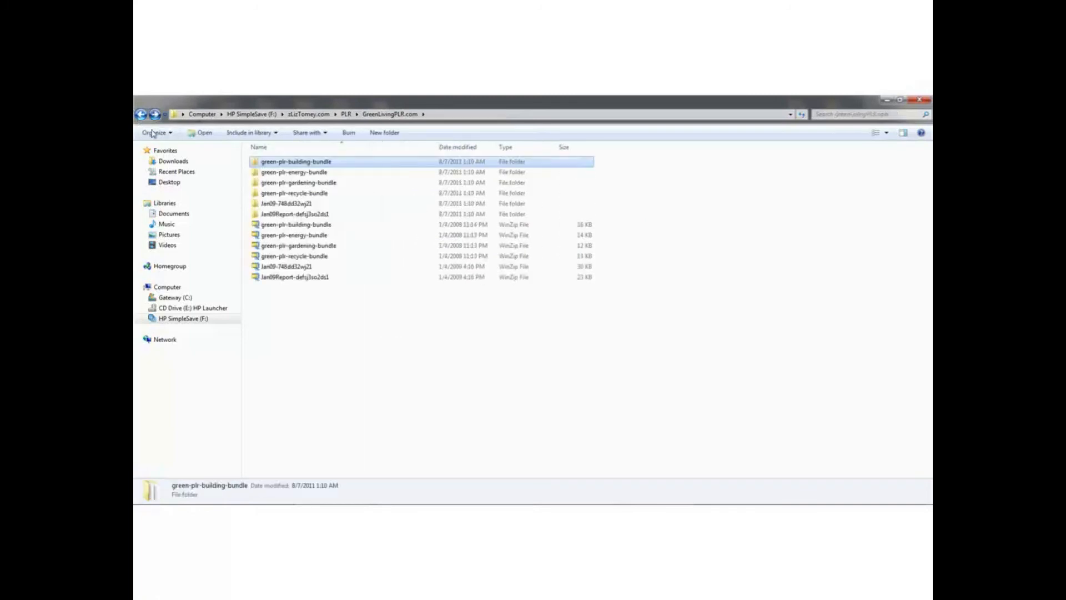
# - Look through the extracted energy, gardening and recycle bundle folders and the Jan09-748dd32wj21 folder in turn
pyautogui.press('Down')
pyautogui.press('Return')
pyautogui.click(141, 115)
pyautogui.press('Down')
pyautogui.press('Return')
pyautogui.click(141, 115)
pyautogui.press('Down')
pyautogui.press('Return')
pyautogui.click(141, 115)
pyautogui.press('Down')
pyautogui.press('Return')
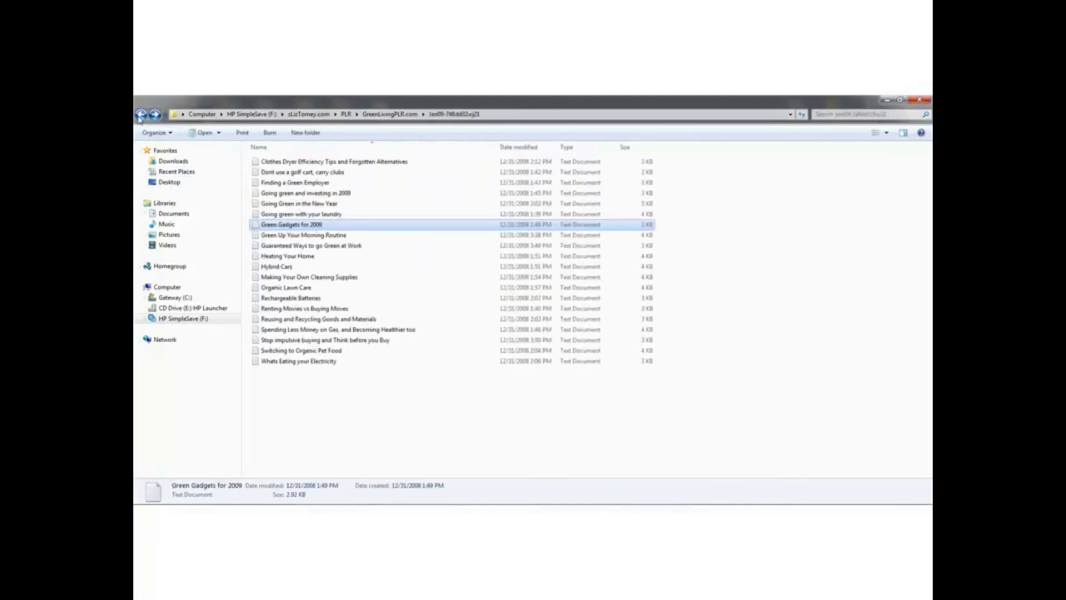
# - Open the NakedPLR.com folder within PLR and display its contents as a multi-column list, selecting the pHMiracleDiet archive
pyautogui.click(345, 115)
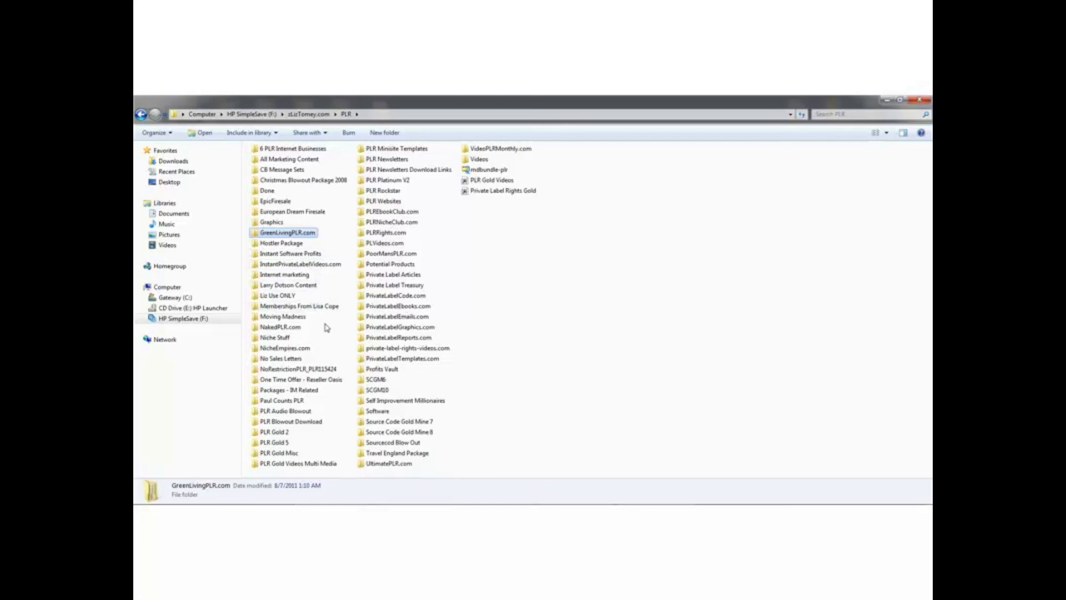
pyautogui.doubleClick(296, 330)
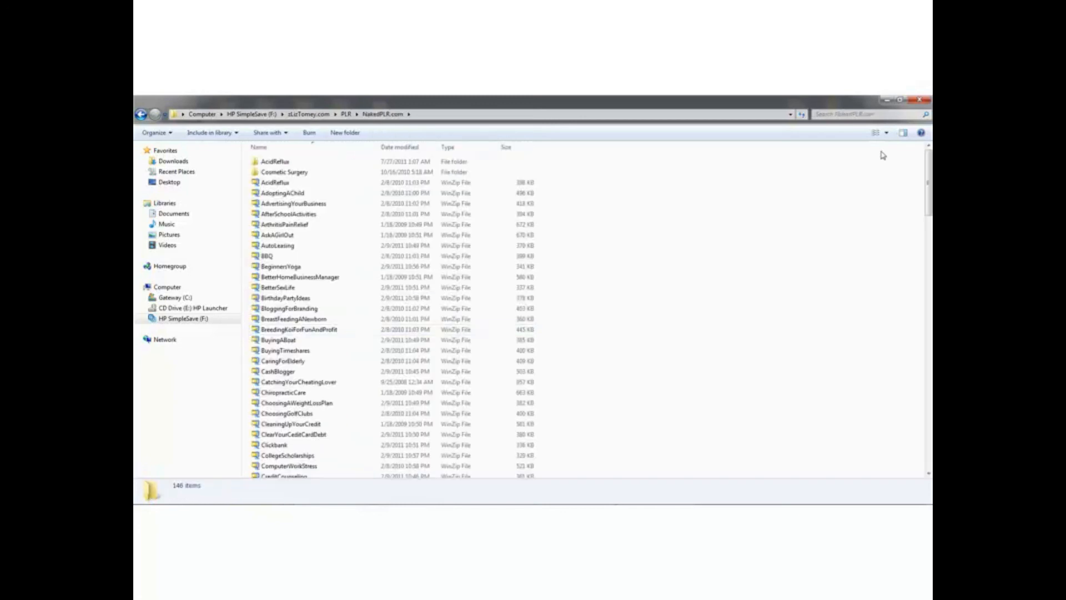
pyautogui.click(886, 132)
pyautogui.click(886, 173)
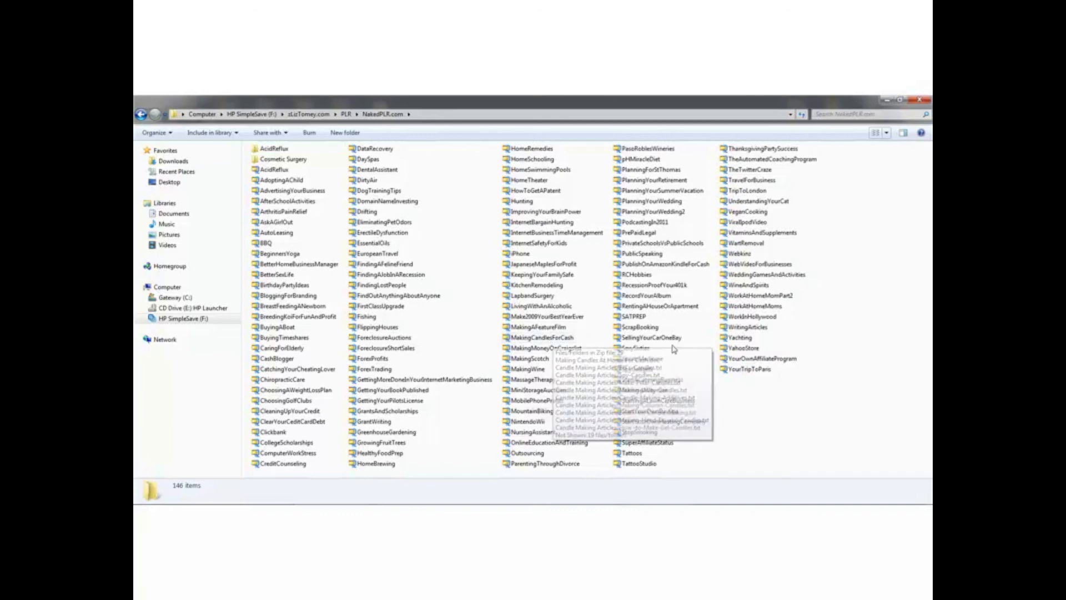
pyautogui.click(743, 371)
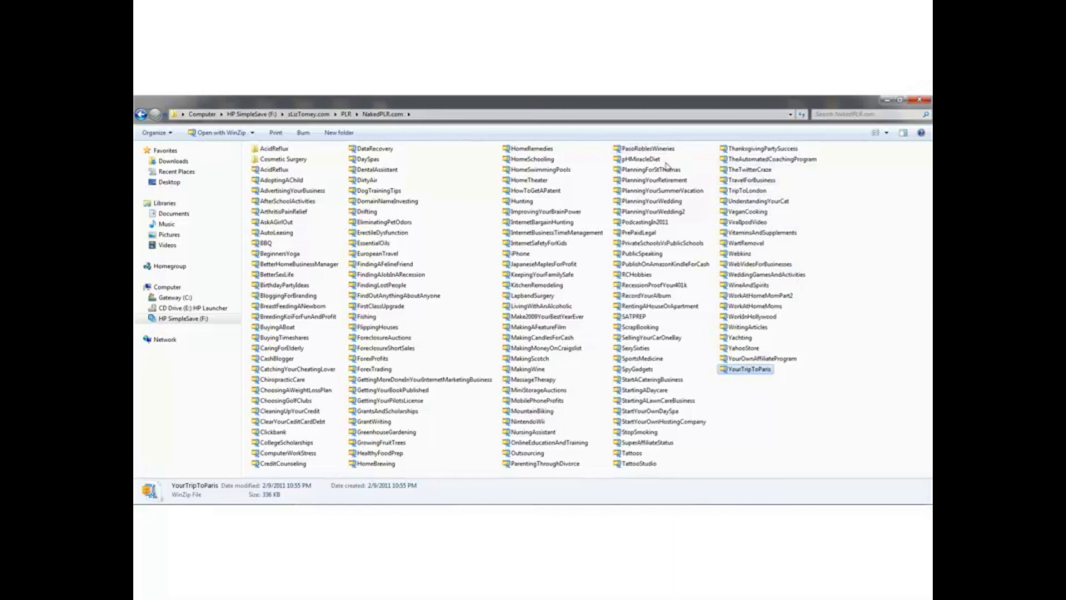
pyautogui.click(644, 160)
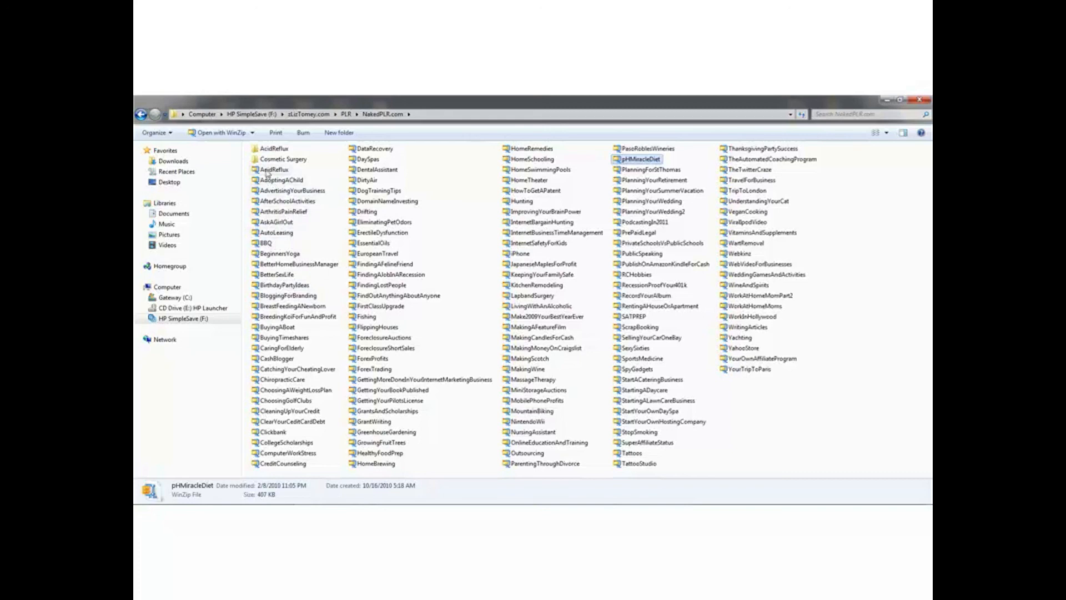
# - Return to the PLR folder and look through its UltimatePLR.com and Profits Vault folders in turn
pyautogui.click(309, 114)
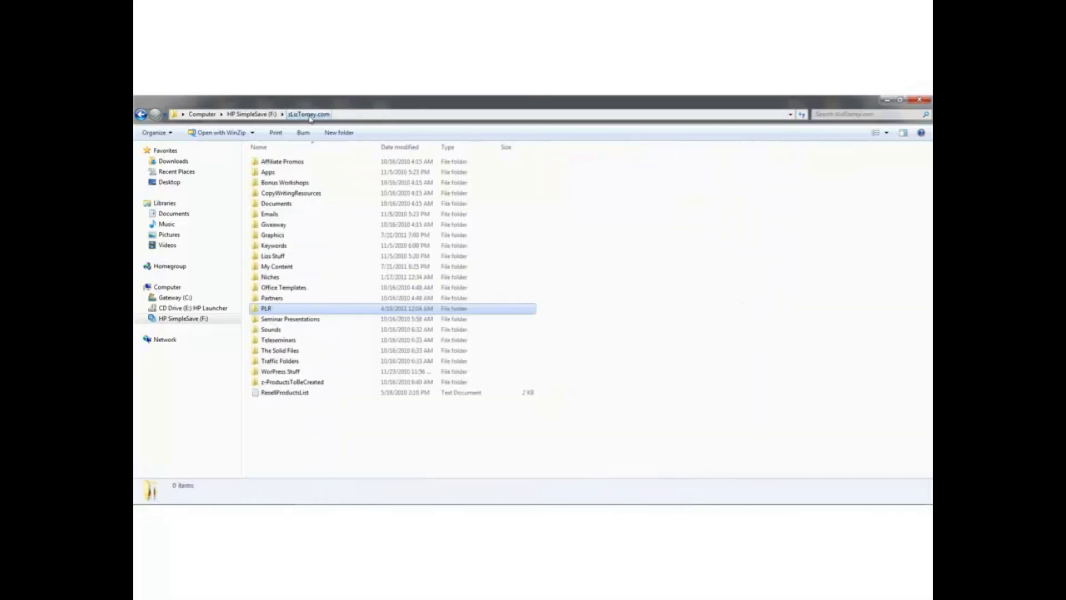
pyautogui.doubleClick(273, 309)
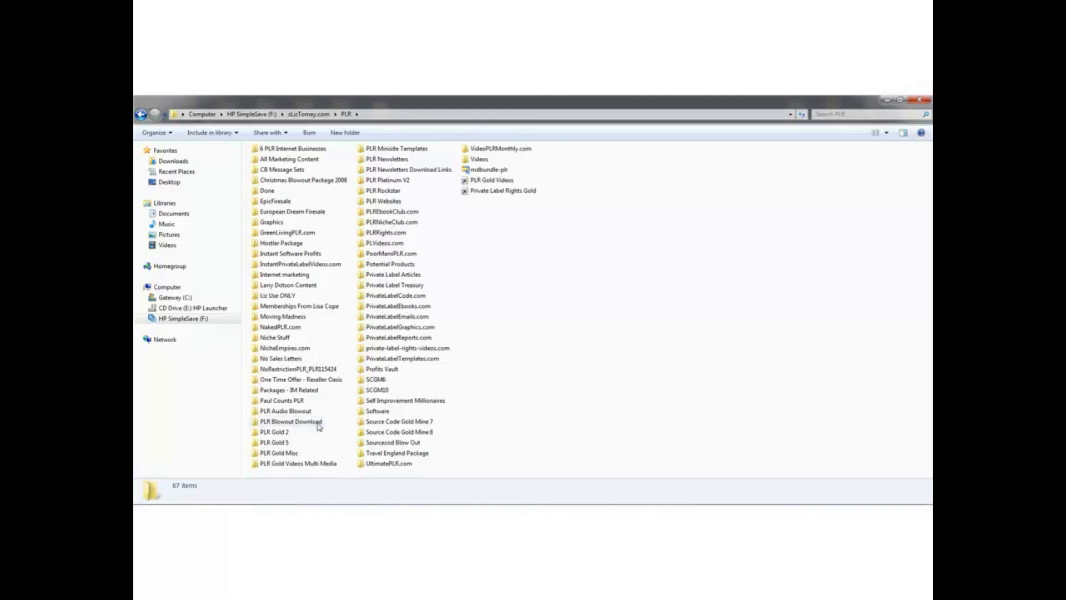
pyautogui.doubleClick(389, 465)
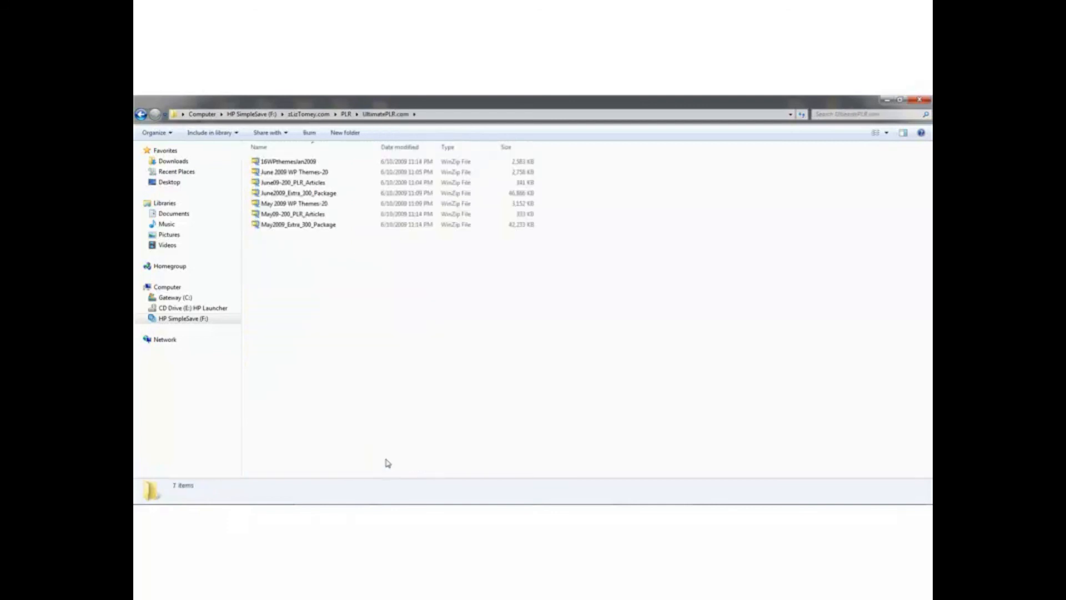
pyautogui.click(139, 115)
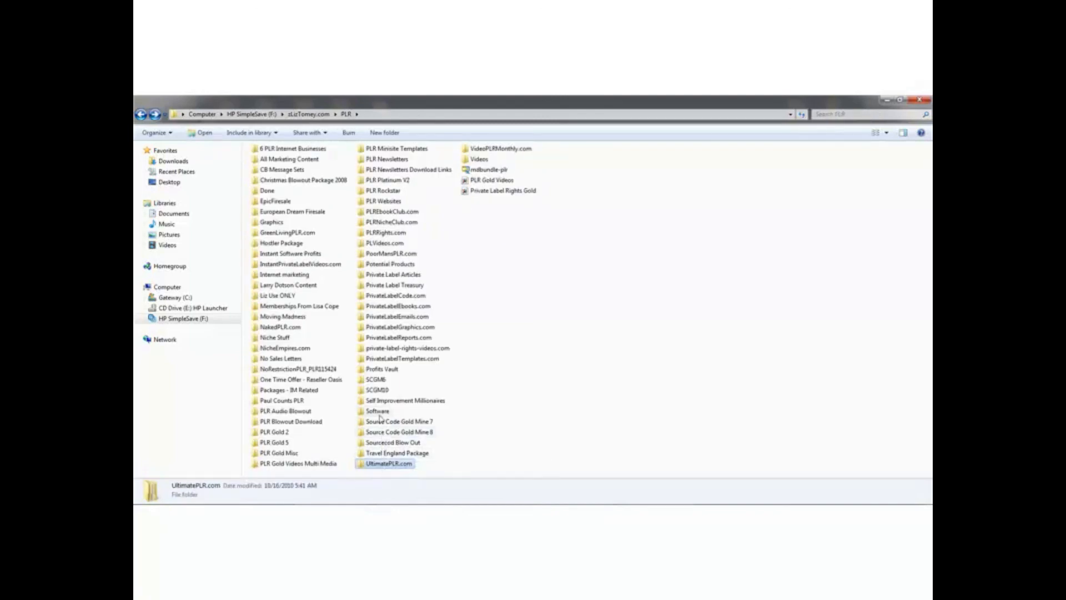
pyautogui.doubleClick(387, 376)
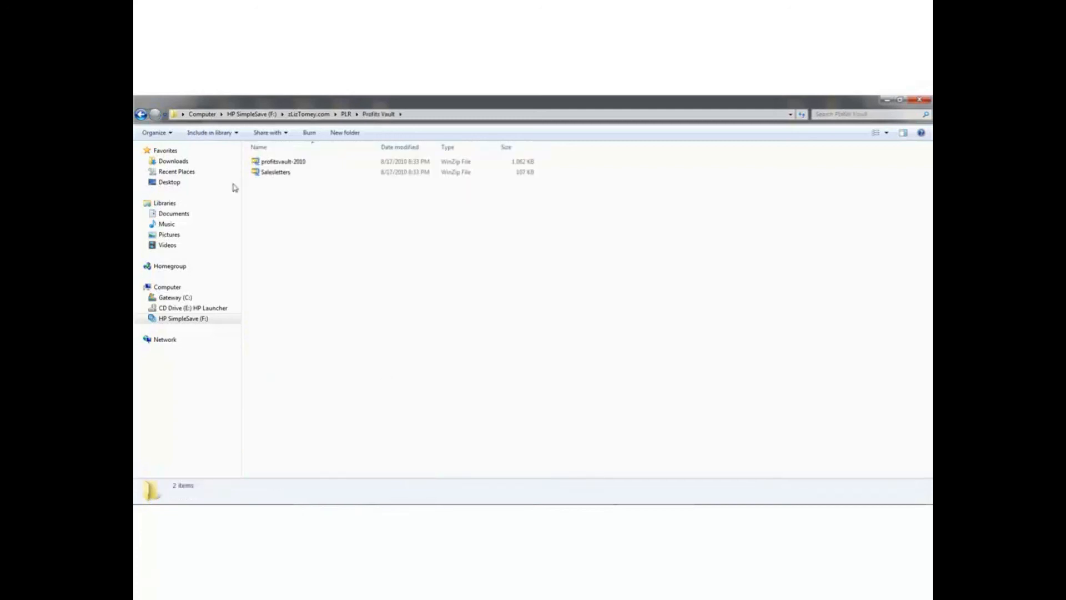
pyautogui.click(141, 115)
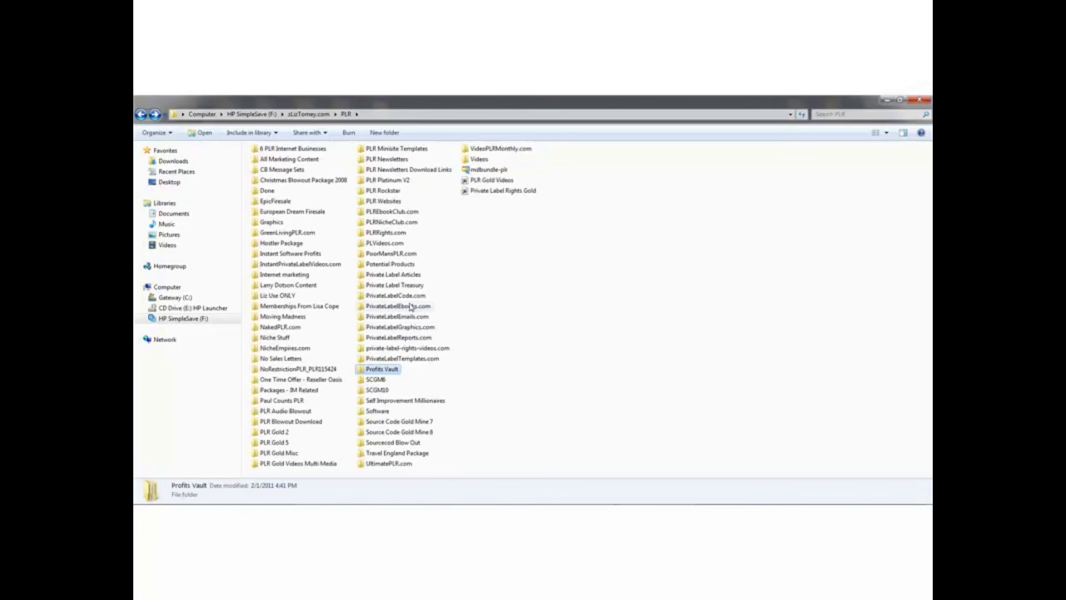
# - Look through the PLRRights.com, PLRNicheClub.com and VideoPLRMonthly.com folders in turn, widening the name column to read the full video course titles
pyautogui.doubleClick(389, 233)
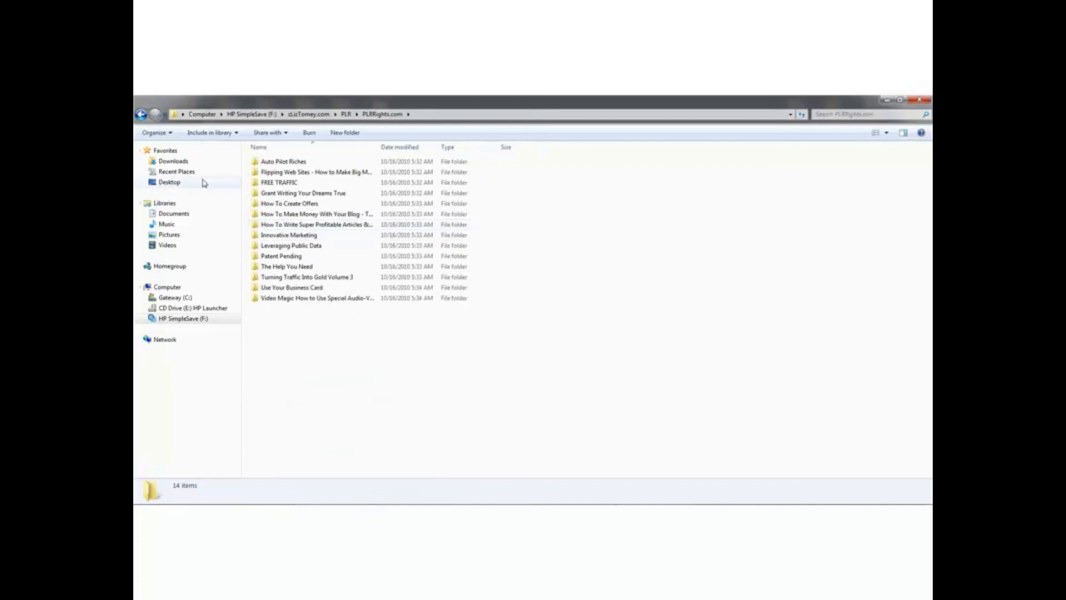
pyautogui.click(140, 114)
pyautogui.doubleClick(400, 222)
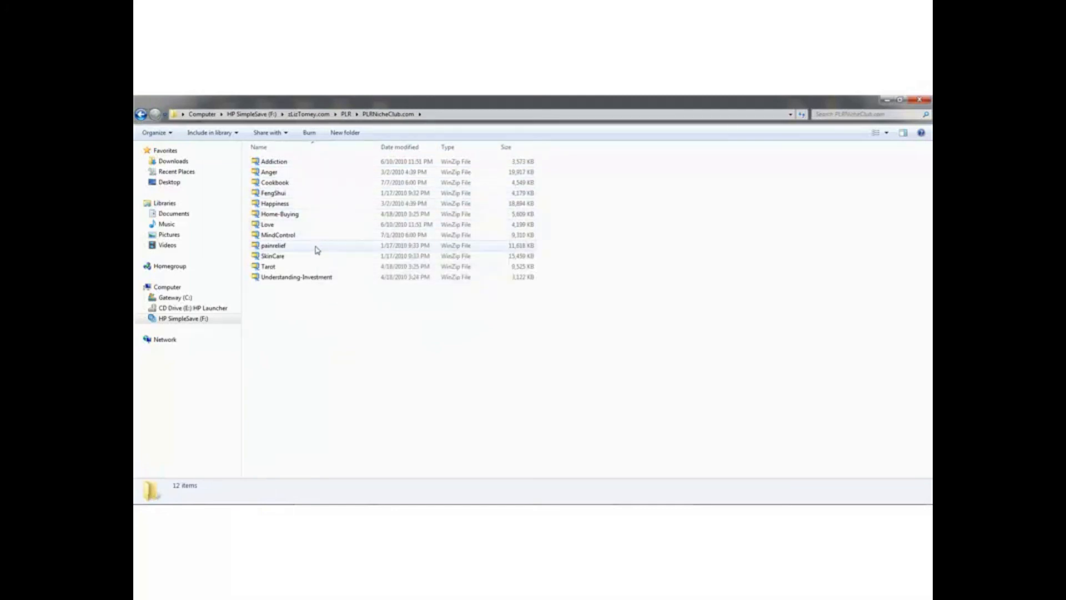
pyautogui.click(142, 115)
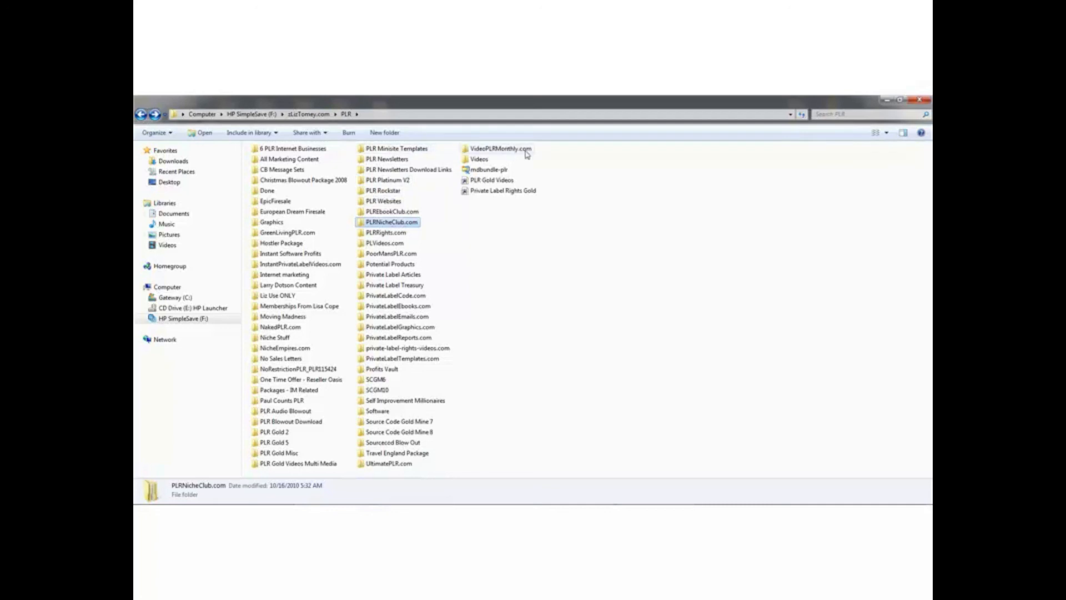
pyautogui.doubleClick(481, 150)
pyautogui.moveTo(379, 147); pyautogui.dragTo(491, 160)
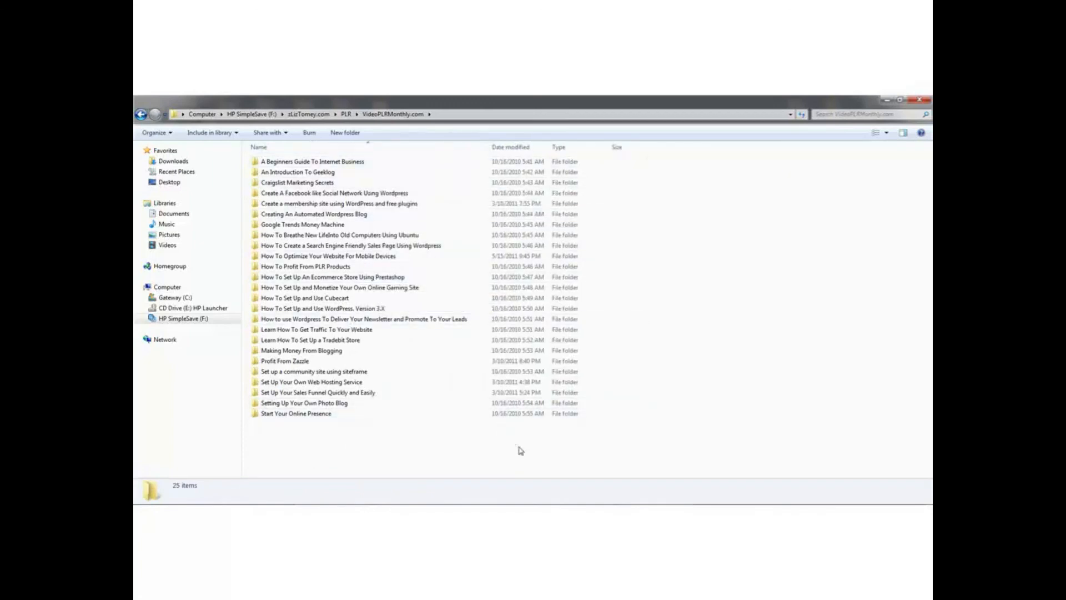
# - Open another file browser window on the Gateway (C:) drive and go to the Main Resources folder
pyautogui.hotkey('alt', 'Tab')
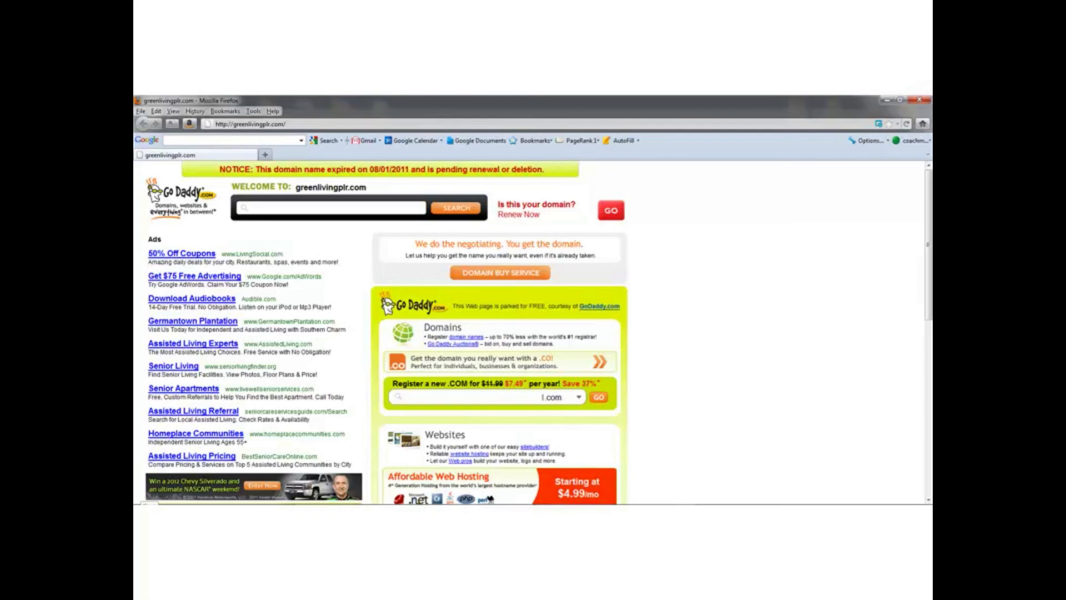
pyautogui.click(148, 505)
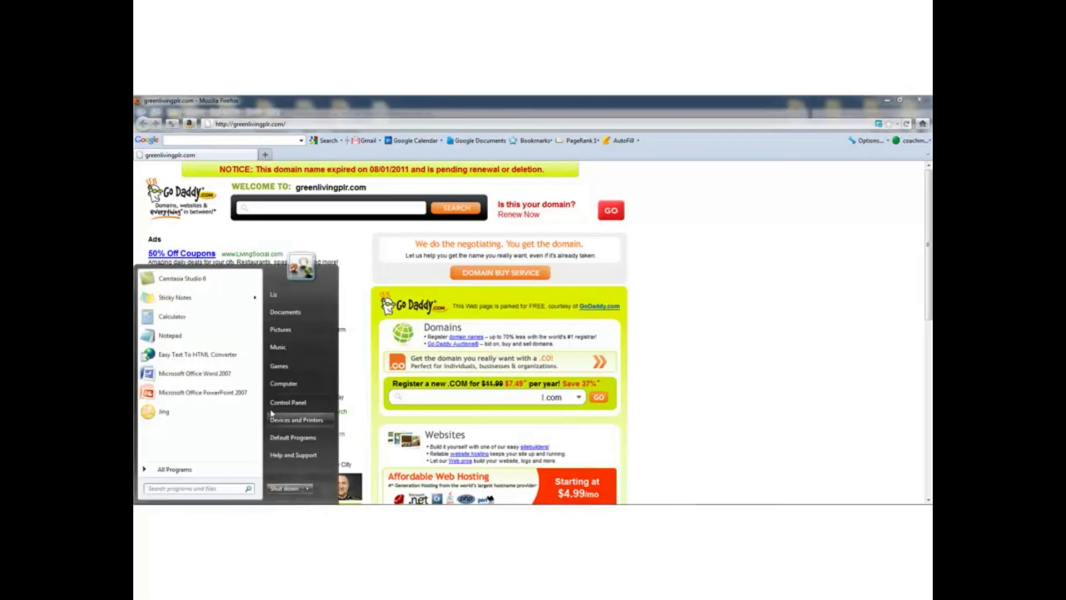
pyautogui.click(285, 389)
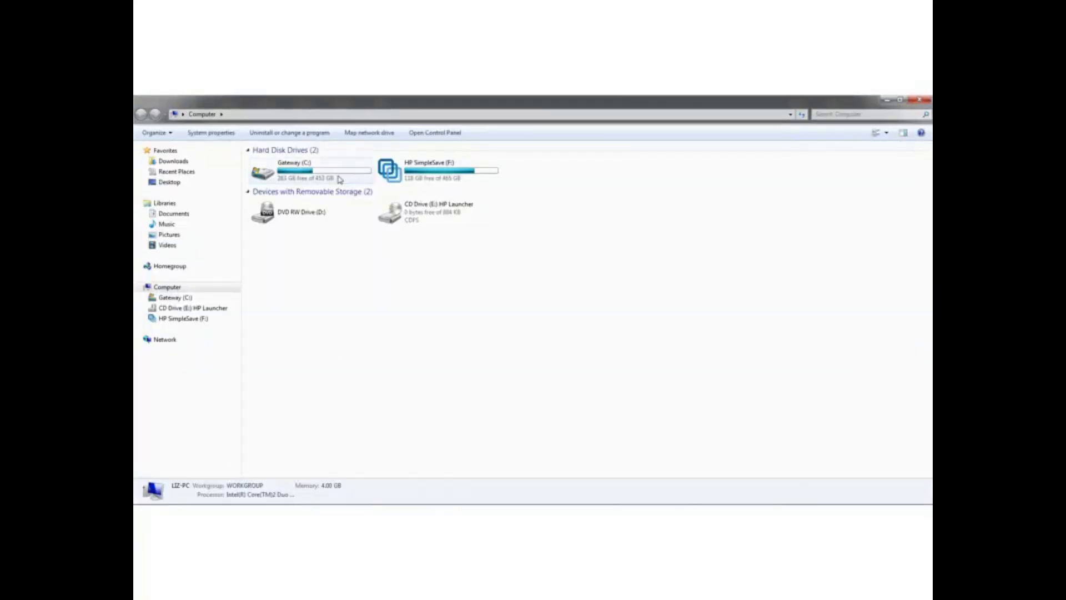
pyautogui.click(338, 181)
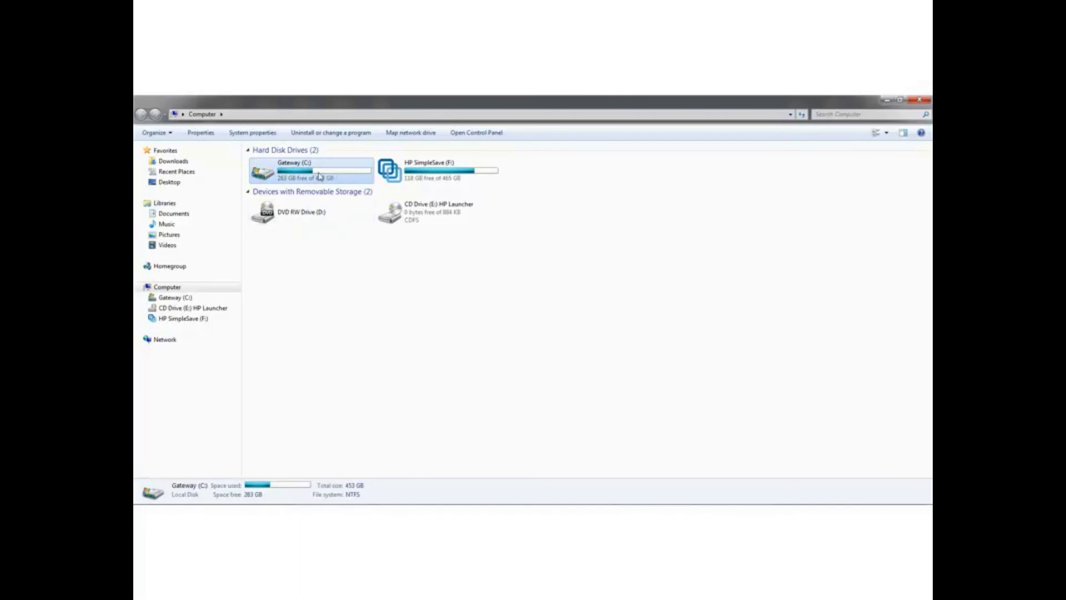
pyautogui.doubleClick(320, 176)
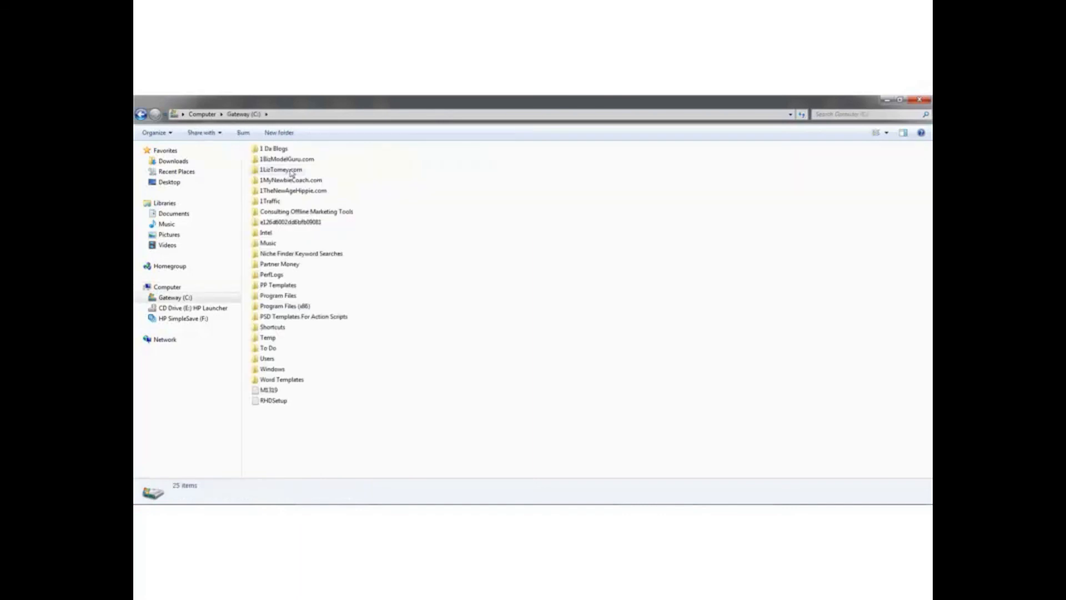
pyautogui.doubleClick(292, 172)
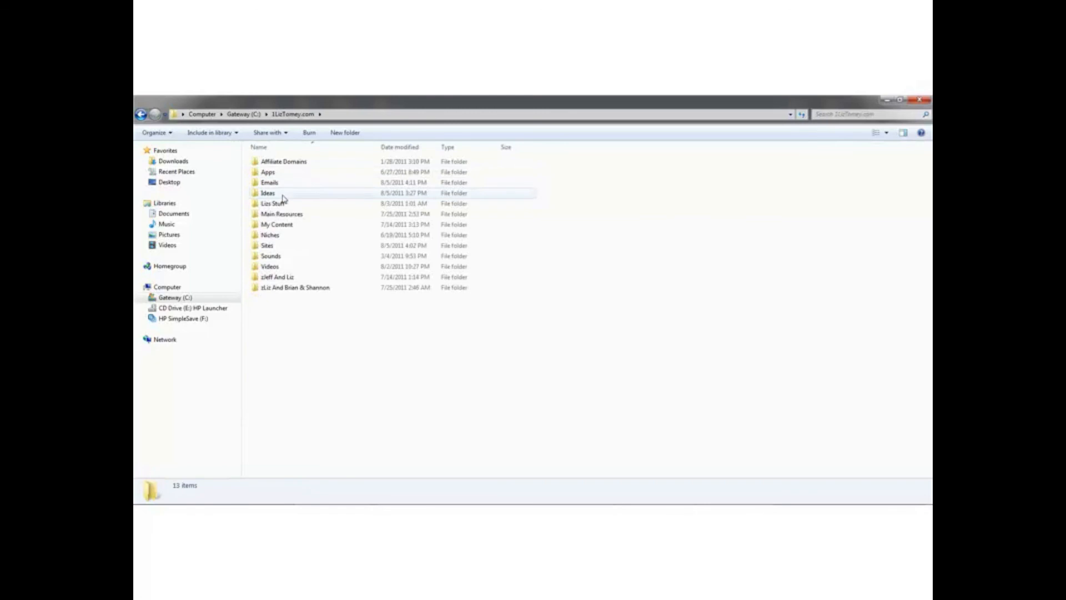
pyautogui.doubleClick(284, 214)
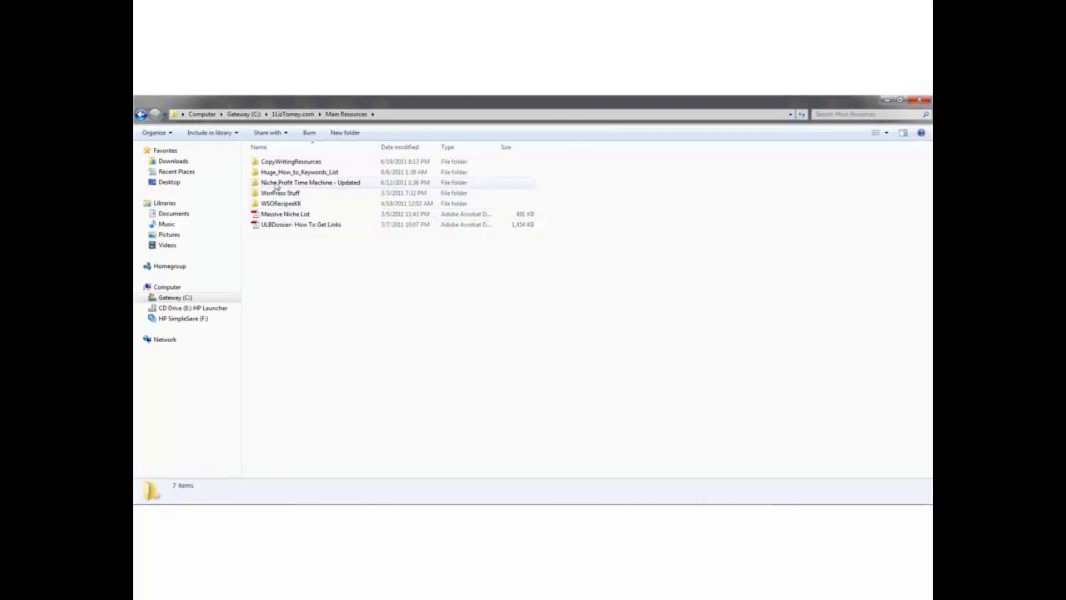
# - Open the 2 Main Categories folder inside Niche Profit Time Machine - Updated and display the niche categories as a multi-column list
pyautogui.doubleClick(299, 183)
pyautogui.doubleClick(302, 164)
pyautogui.doubleClick(303, 163)
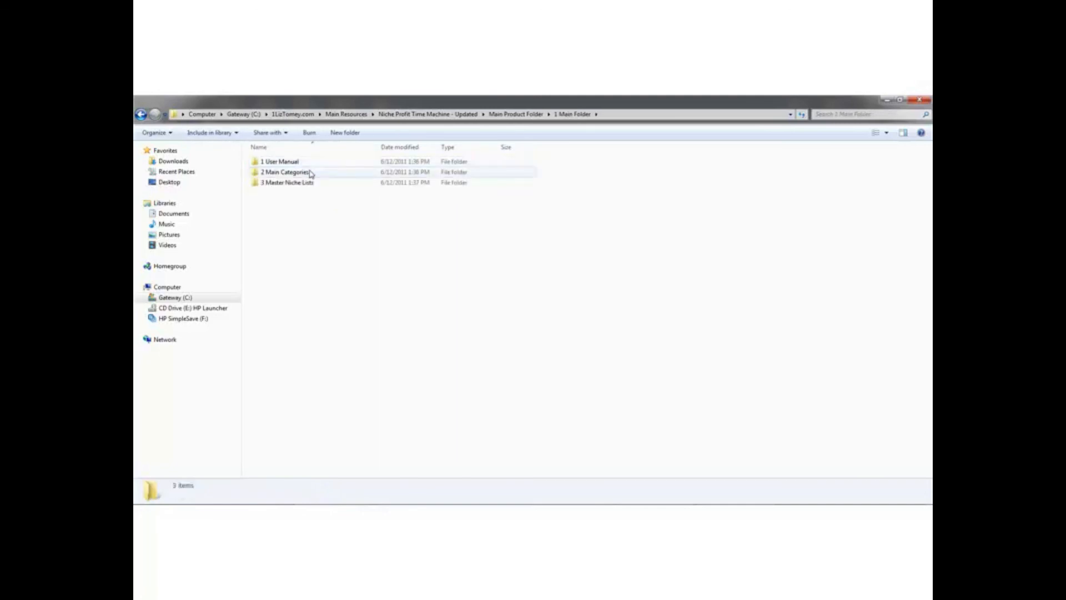
pyautogui.doubleClick(308, 173)
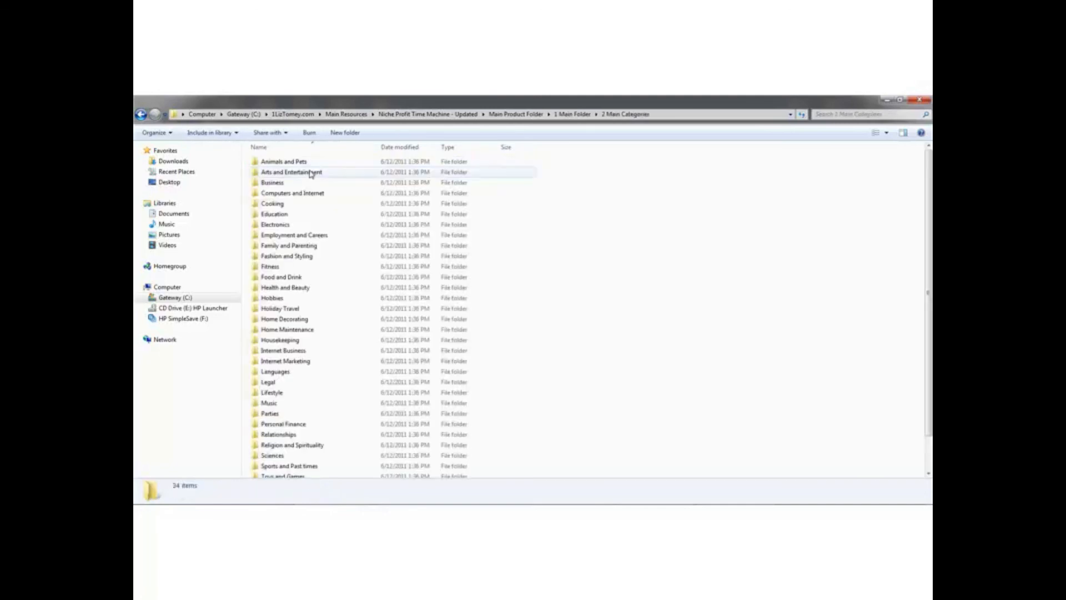
pyautogui.click(887, 134)
pyautogui.click(892, 175)
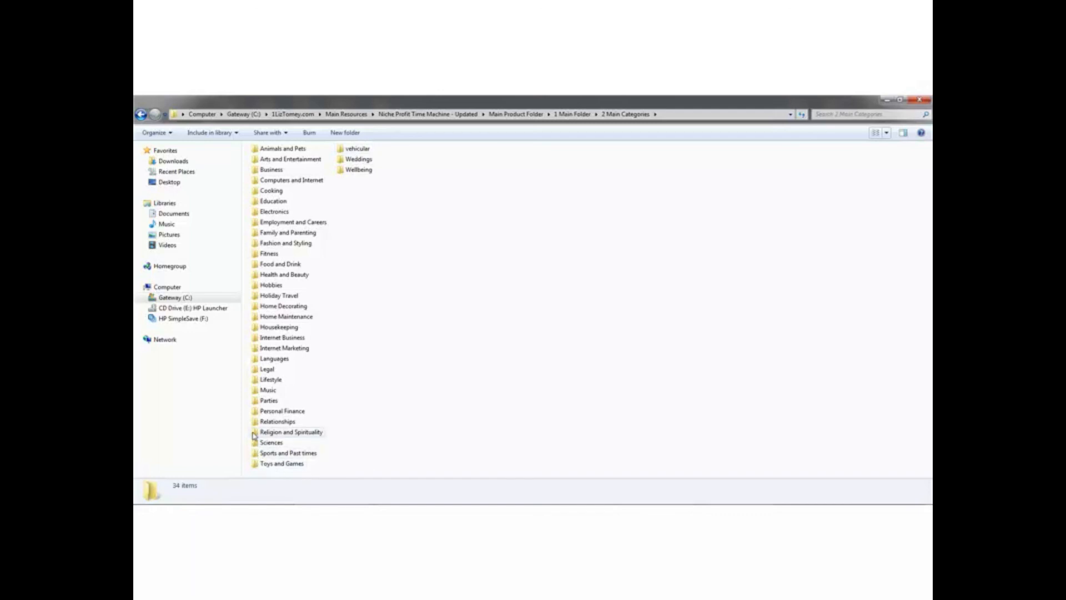
# - Look into the Relationships category and view the full titles in the Personal Finance category's PDF Files folder
pyautogui.doubleClick(275, 422)
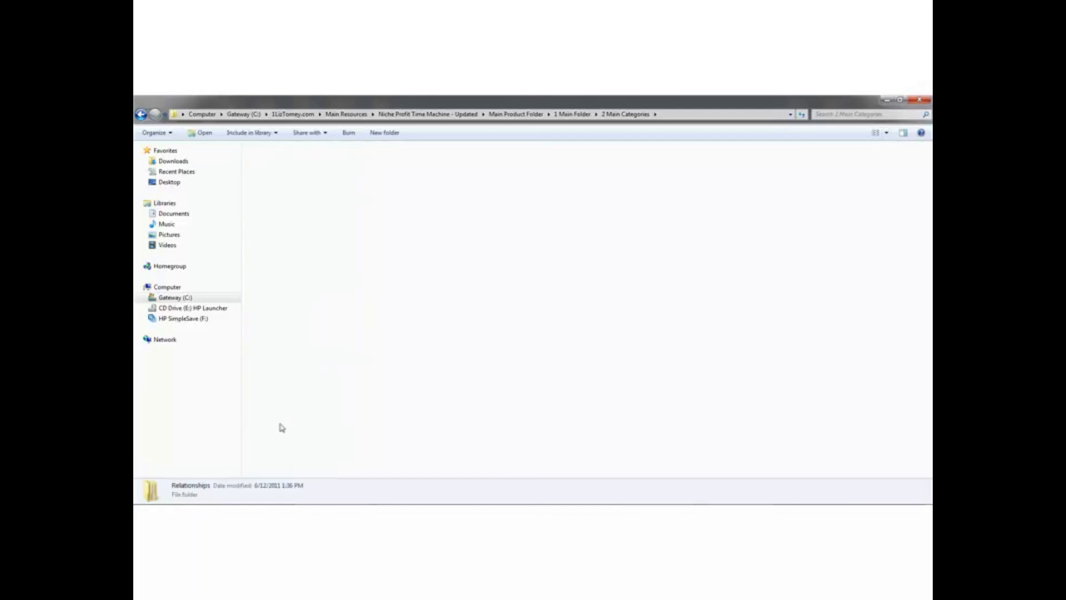
pyautogui.click(140, 115)
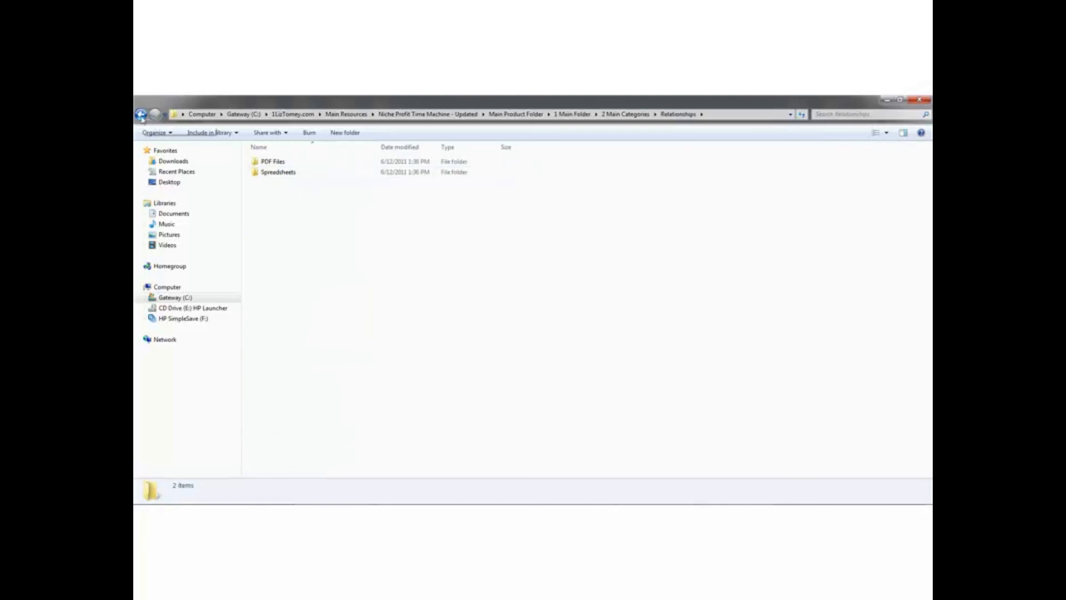
pyautogui.doubleClick(299, 413)
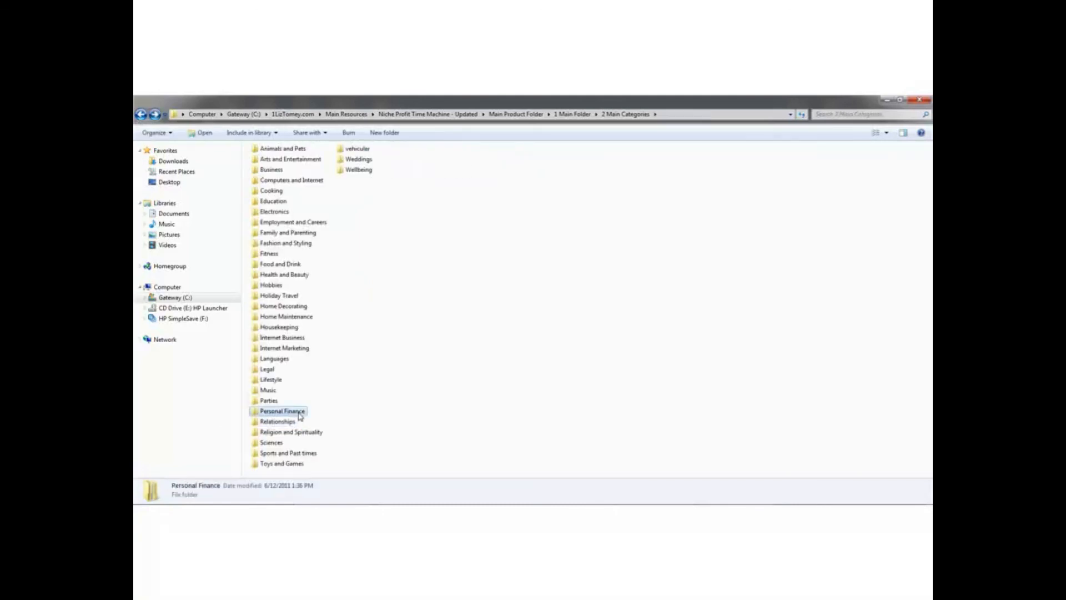
pyautogui.doubleClick(273, 162)
pyautogui.moveTo(379, 147); pyautogui.dragTo(491, 161)
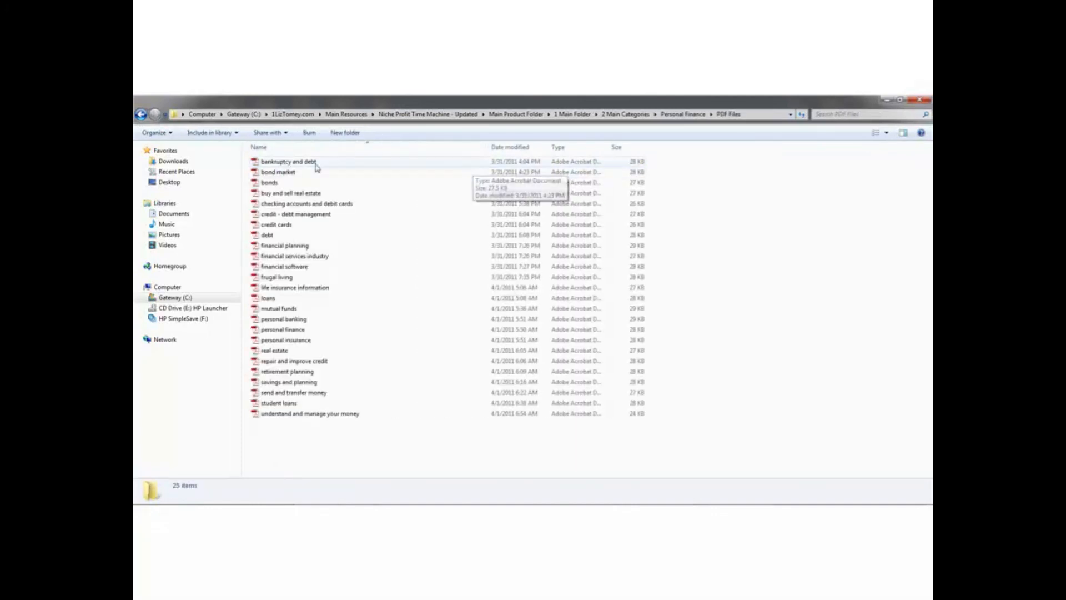
pyautogui.click(140, 115)
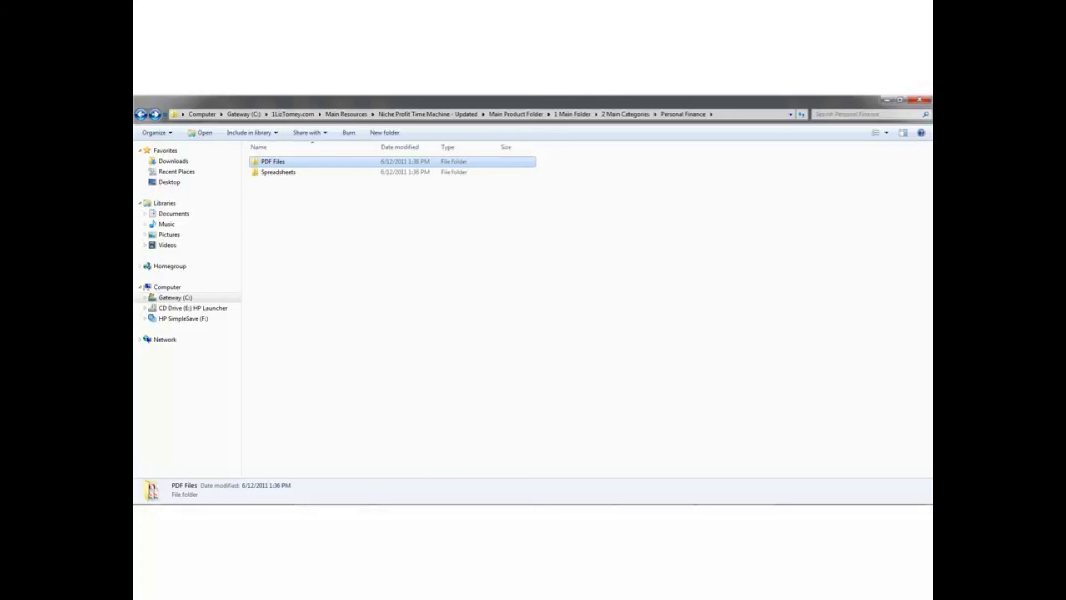
# - Note the financial niche PLR site idea in a new Notepad document and minimize it
pyautogui.press('super')
pyautogui.click(166, 336)
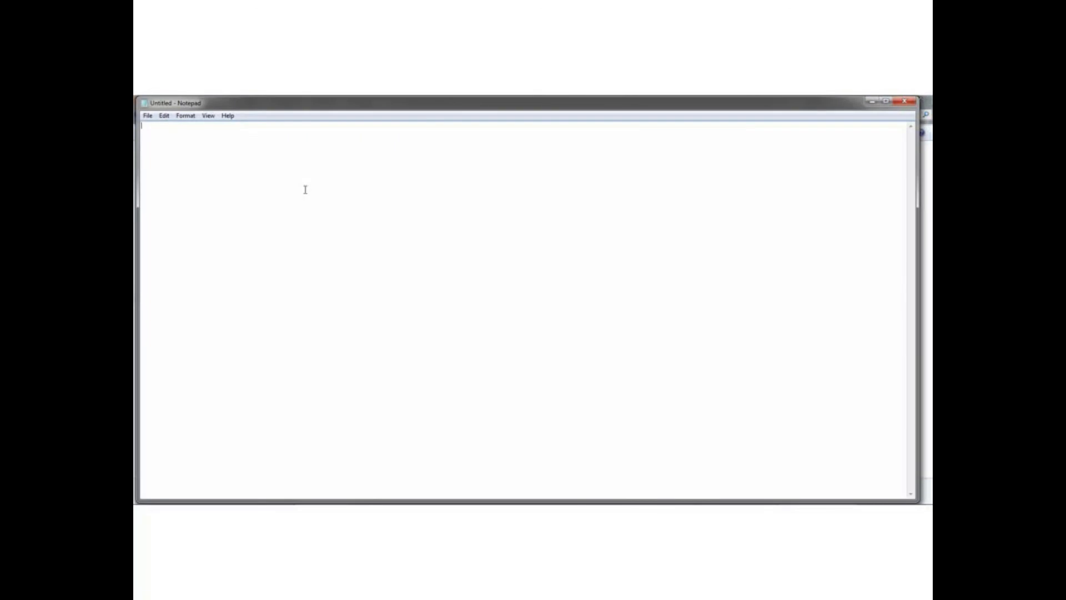
pyautogui.write('Financial niche PLR site')
pyautogui.click(871, 102)
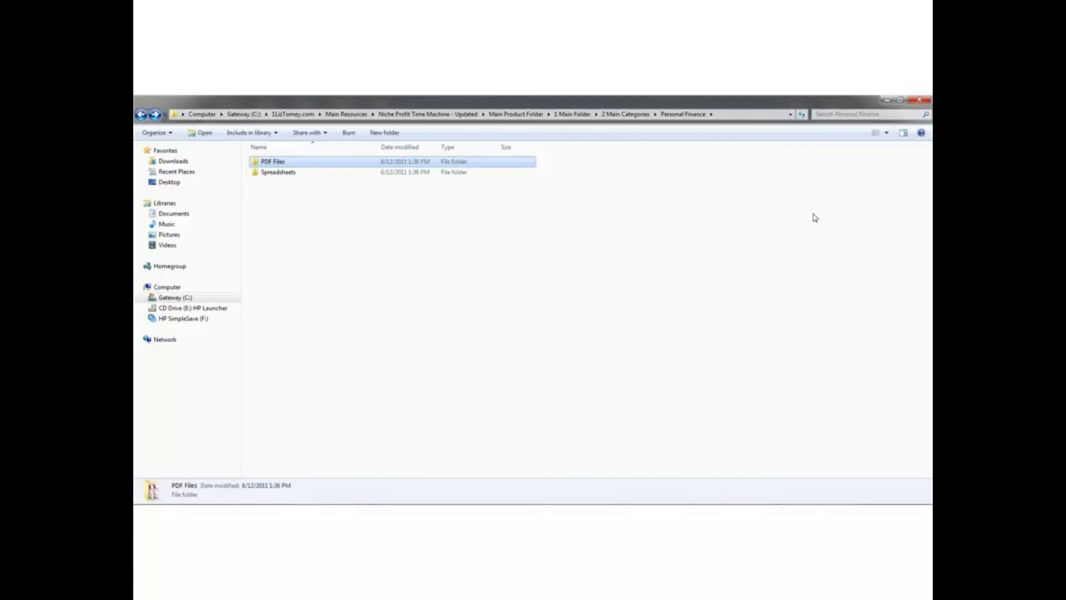
# - Switch to Firefox, open godaddy.com and log in to the account with the prefilled credentials
pyautogui.click(887, 102)
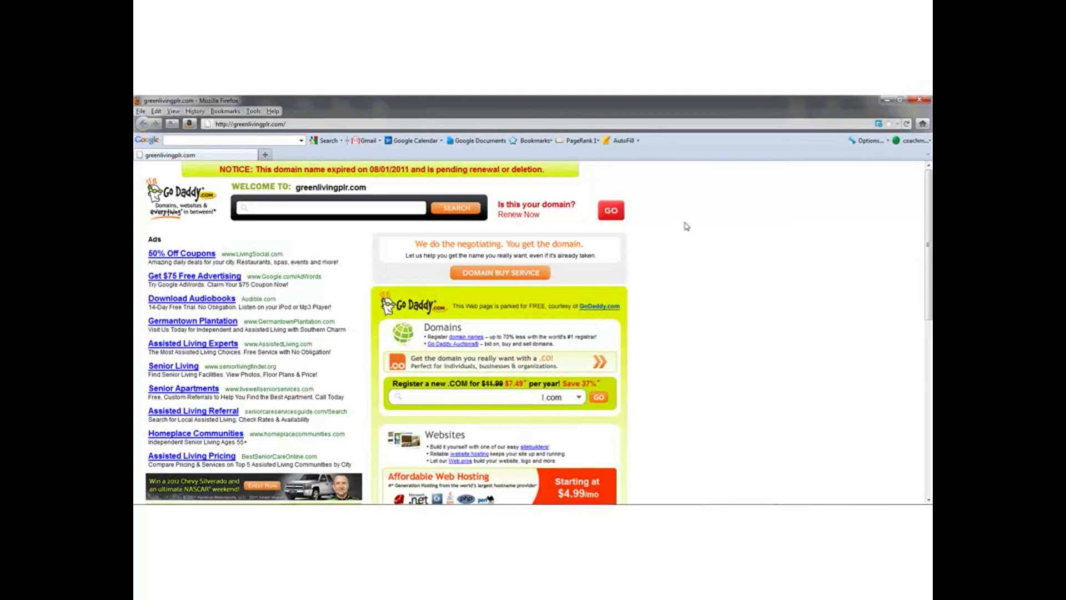
pyautogui.moveTo(494, 511)
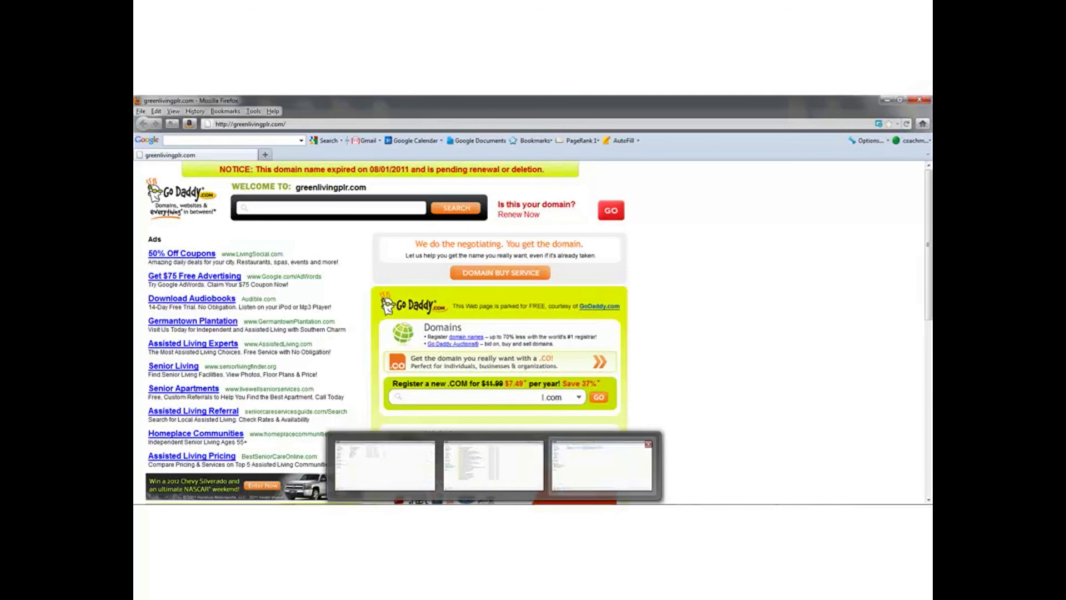
pyautogui.click(276, 125)
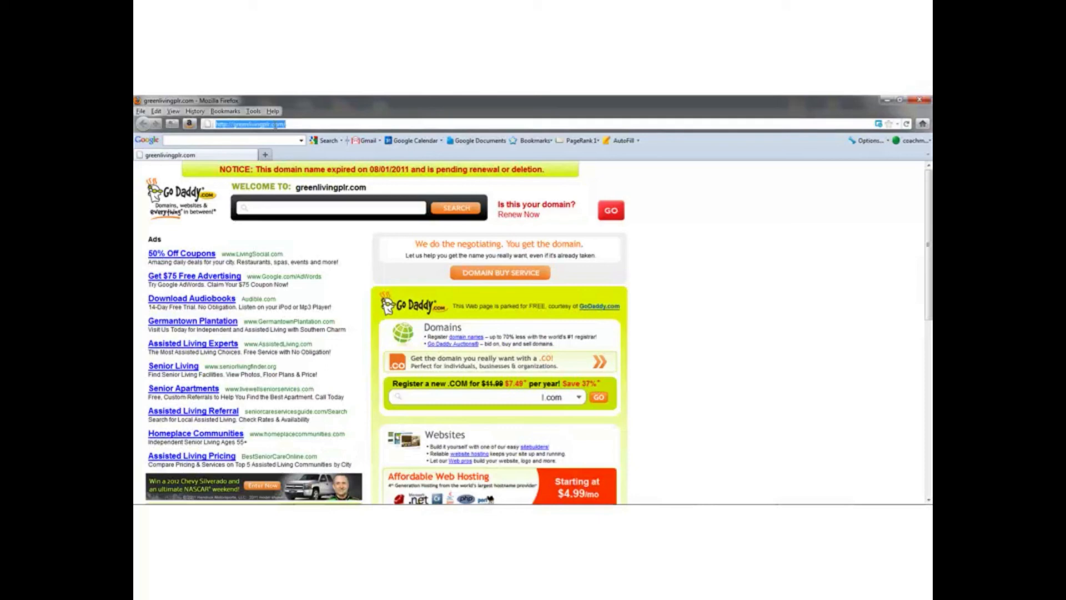
pyautogui.write('godaddy.com')
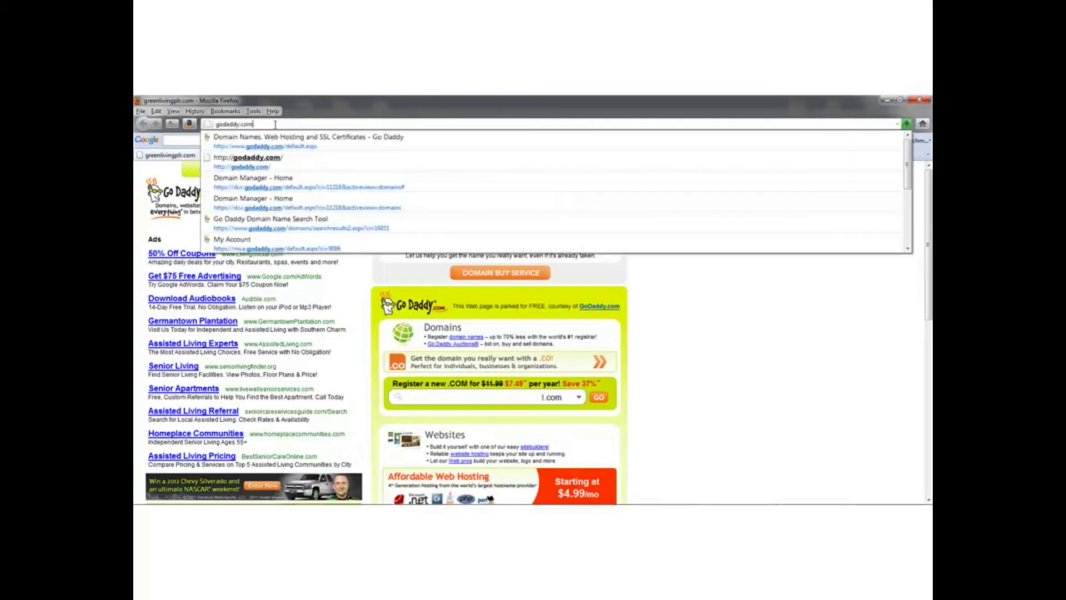
pyautogui.press('Return')
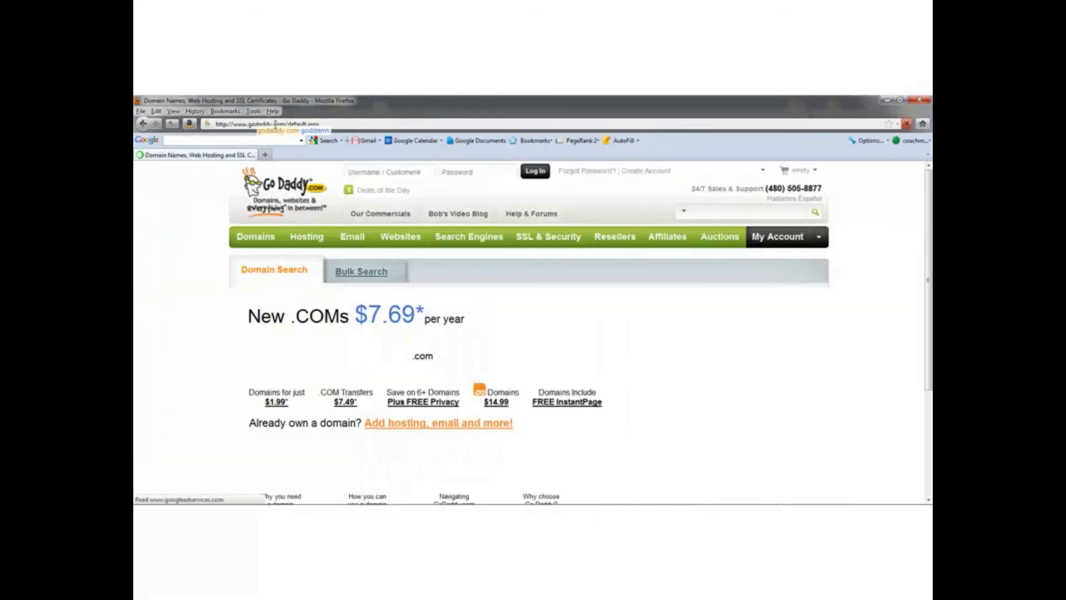
pyautogui.click(536, 175)
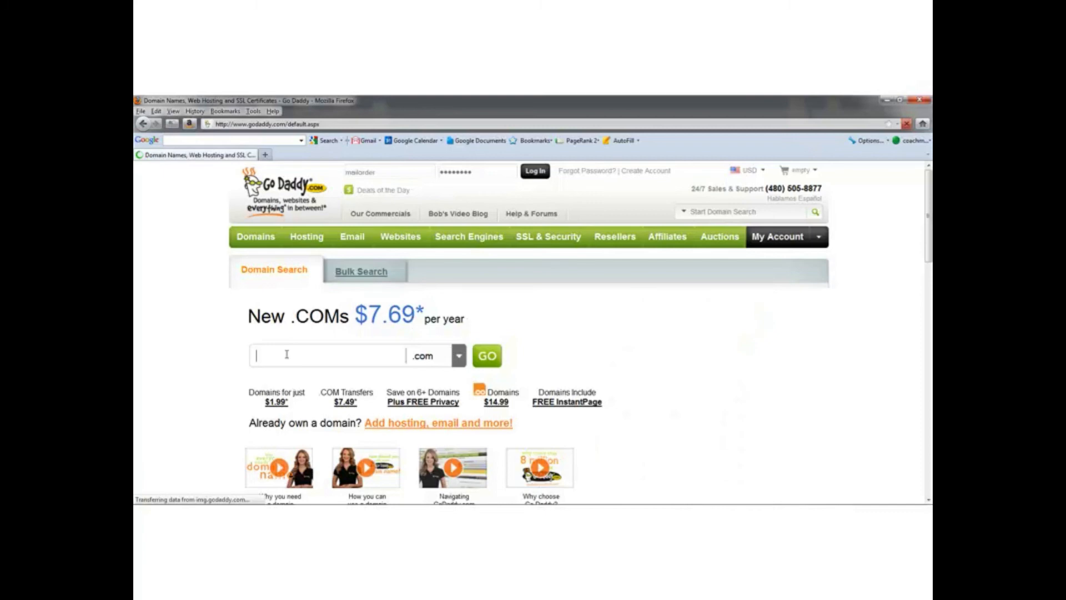
# - Check the availability of the domain personalfinancefornewbies.com
pyautogui.write('personalf')
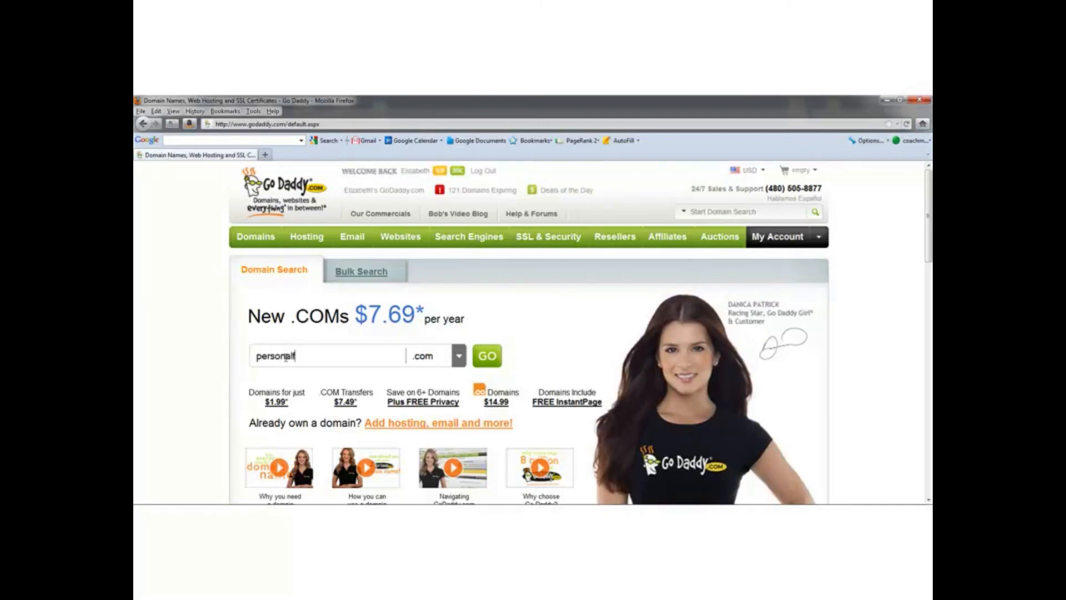
pyautogui.write('inancefornewbies')
pyautogui.click(488, 361)
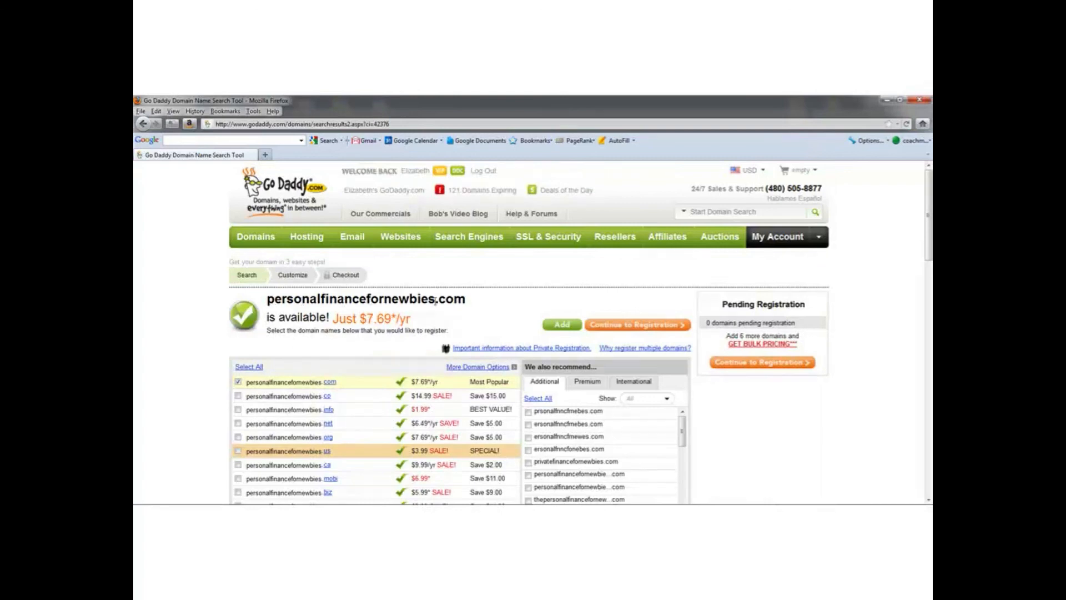
# - Add personalfinancefornewbies.com to the registration, continue, and decline the bundle offer of additional domain extensions
pyautogui.moveTo(268, 300); pyautogui.dragTo(479, 306)
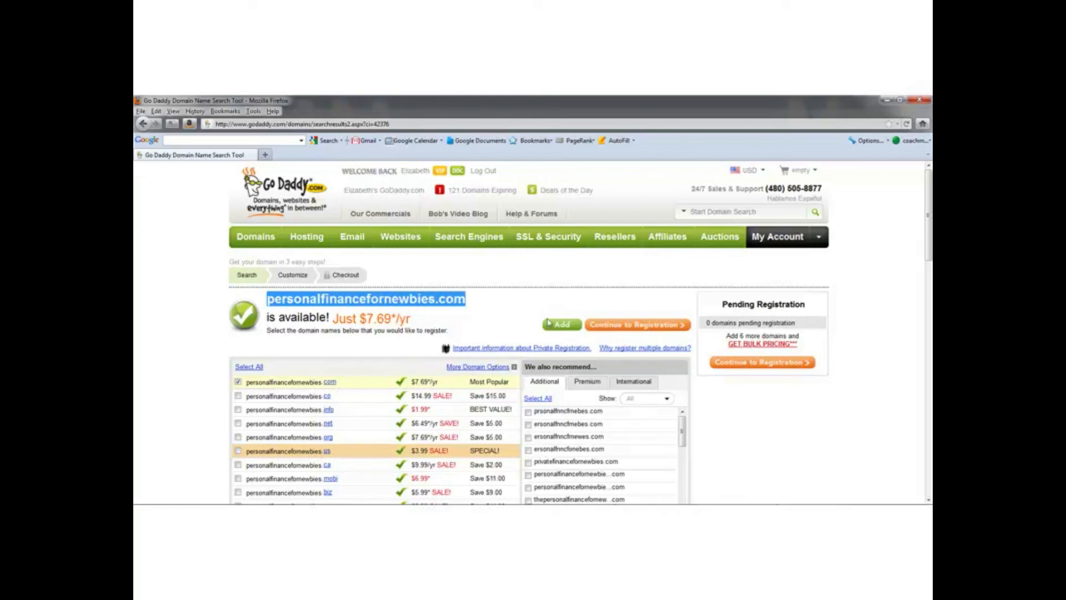
pyautogui.click(565, 328)
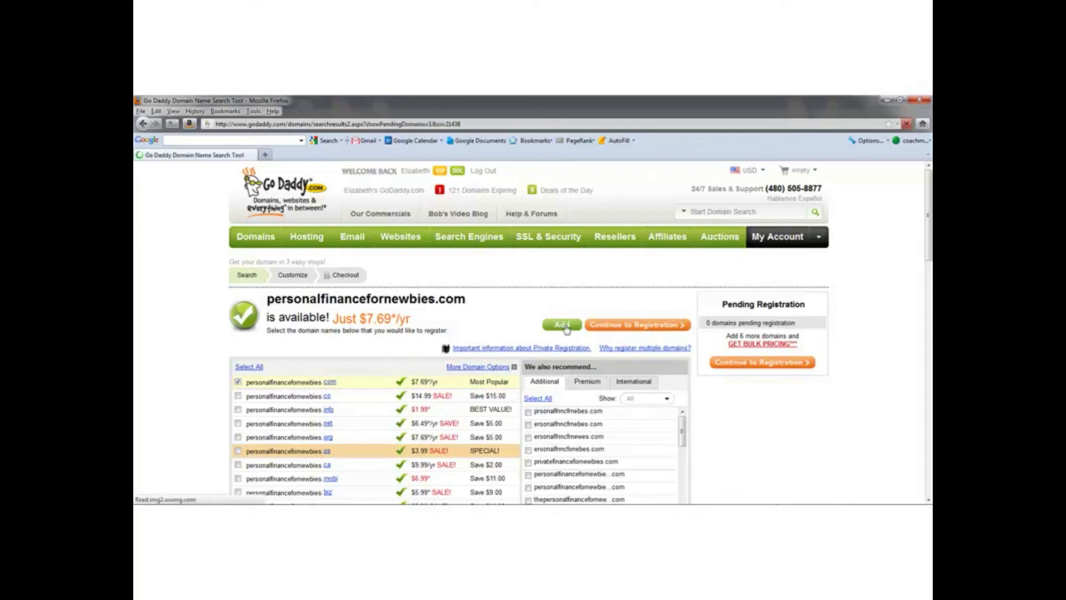
pyautogui.click(618, 323)
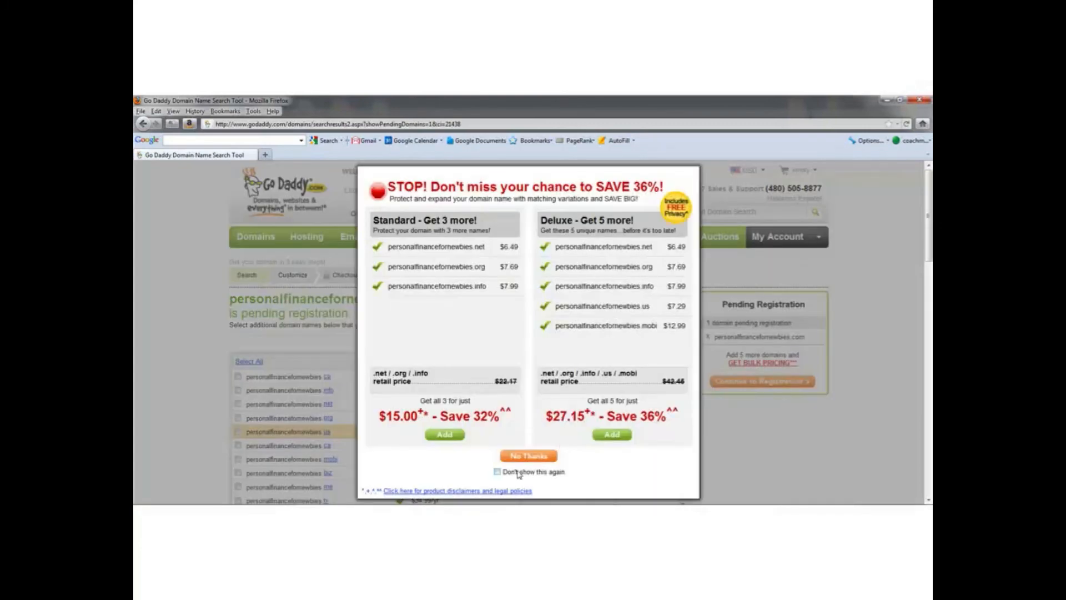
pyautogui.click(522, 458)
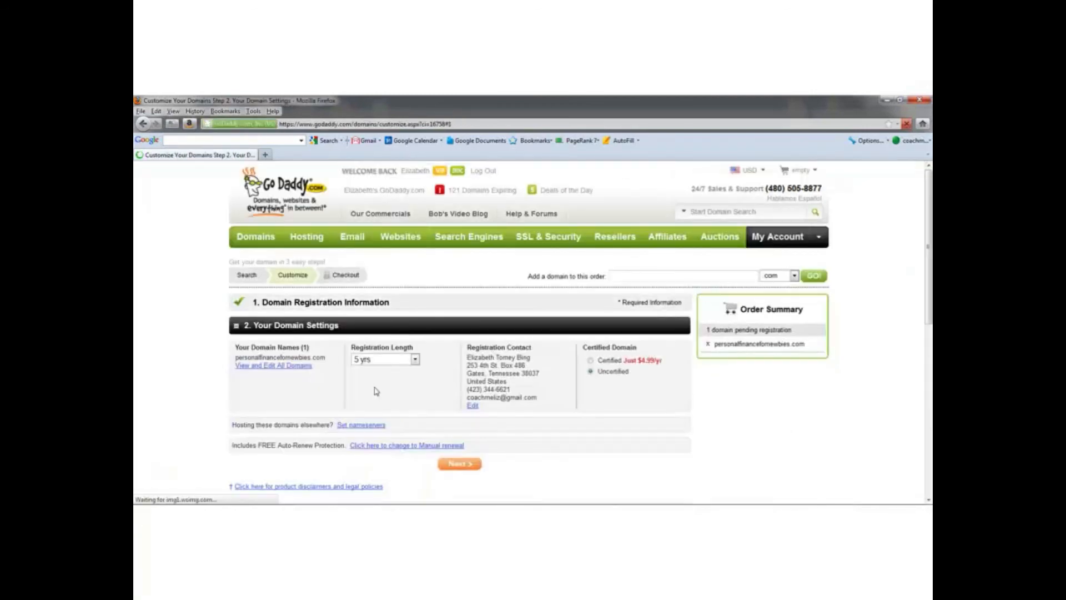
# - Set the registration length to 1 year and submit the nameservers ns1.lizrulesthweb.com and ns2.lizrulestheweb.com
pyautogui.click(416, 361)
pyautogui.click(383, 368)
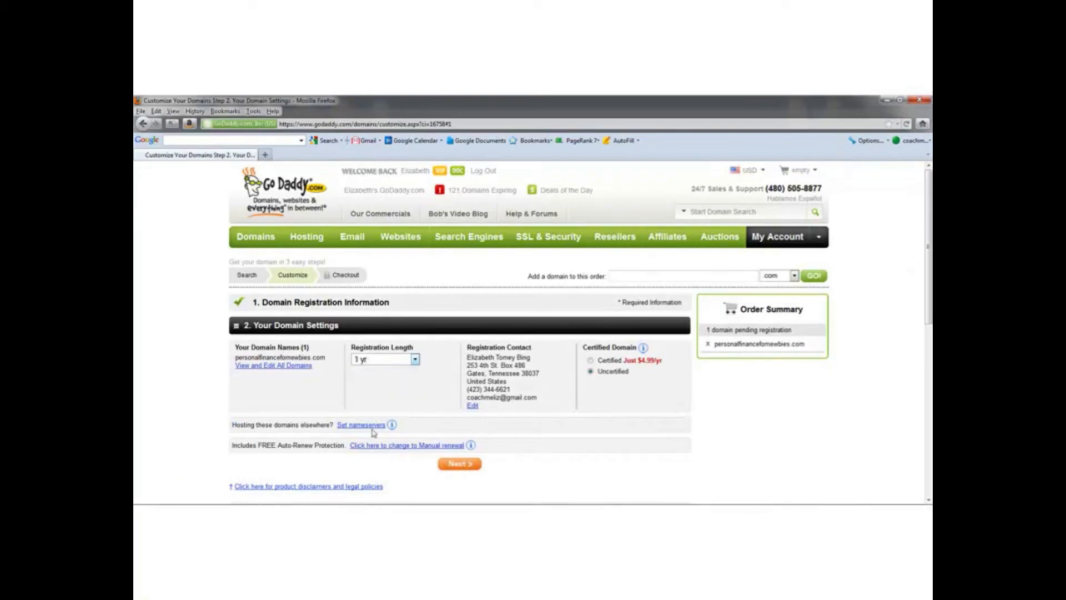
pyautogui.click(369, 426)
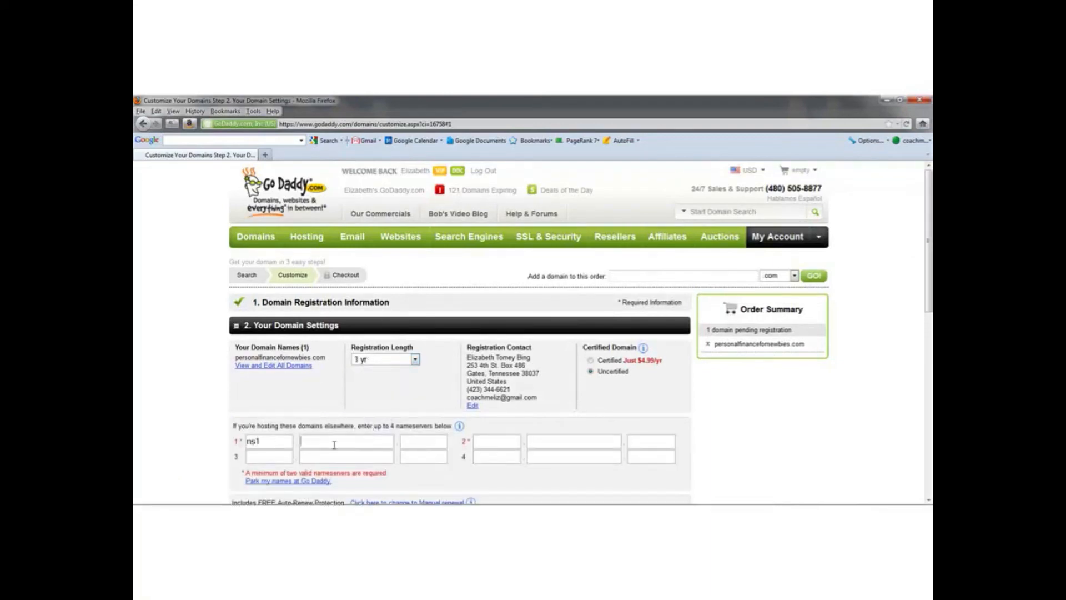
pyautogui.write('izru')
pyautogui.click(425, 444)
pyautogui.write('com')
pyautogui.click(485, 438)
pyautogui.write('ns2')
pyautogui.click(554, 442)
pyautogui.write('lizrulestheweb')
pyautogui.click(651, 443)
pyautogui.write('co')
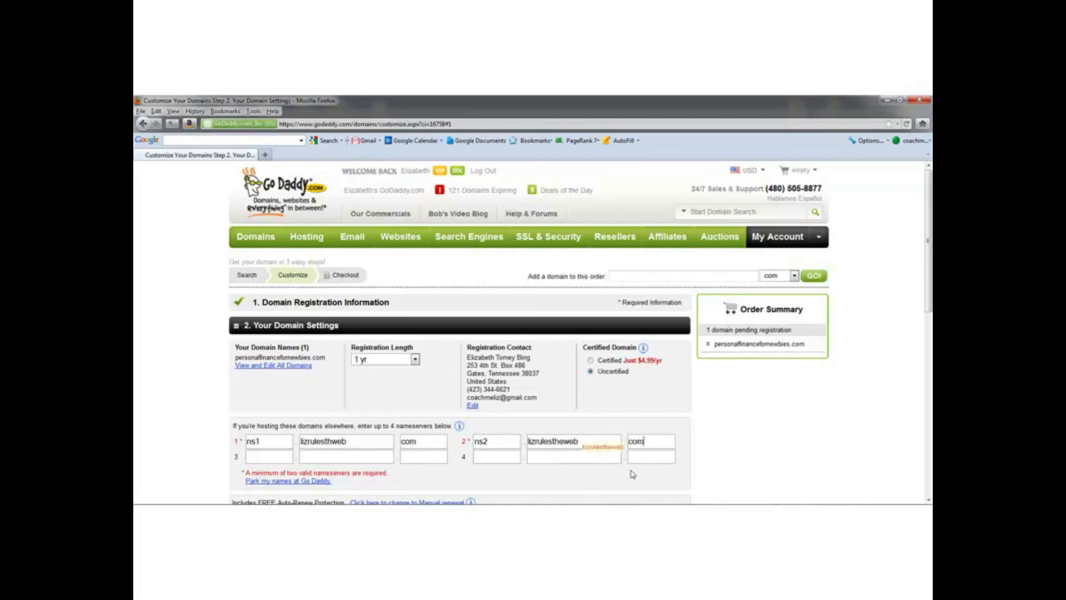
pyautogui.moveTo(930, 272); pyautogui.dragTo(925, 384)
pyautogui.click(448, 270)
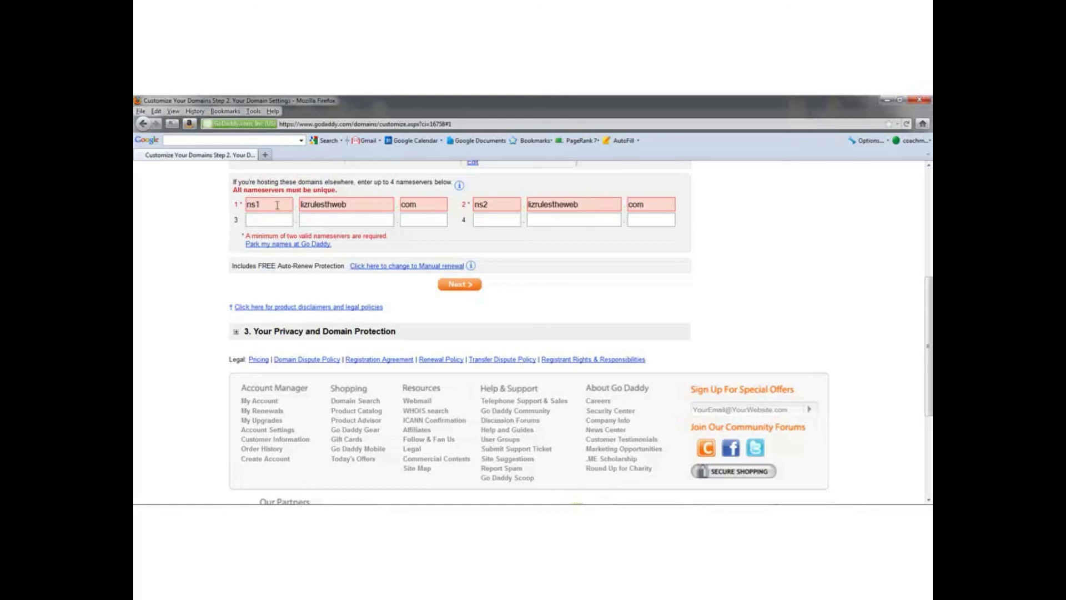
# - Re-enter lizrulestheweb as the domain name of both nameservers and submit the domain settings
pyautogui.doubleClick(321, 206)
pyautogui.write('l')
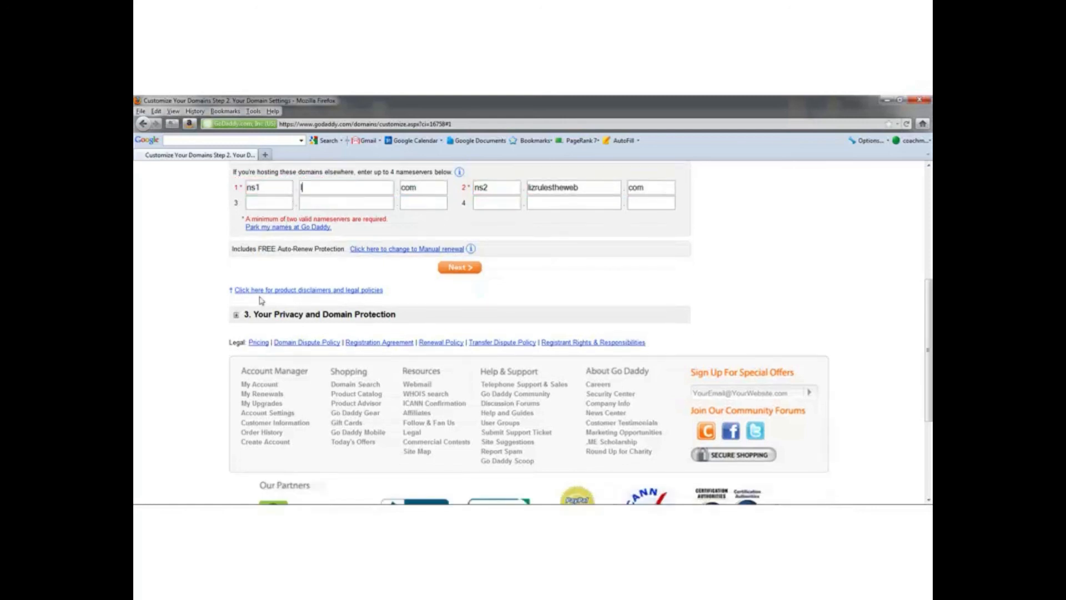
pyautogui.write('izrulestheweb')
pyautogui.moveTo(581, 189); pyautogui.dragTo(513, 189)
pyautogui.write('lizrulesthew')
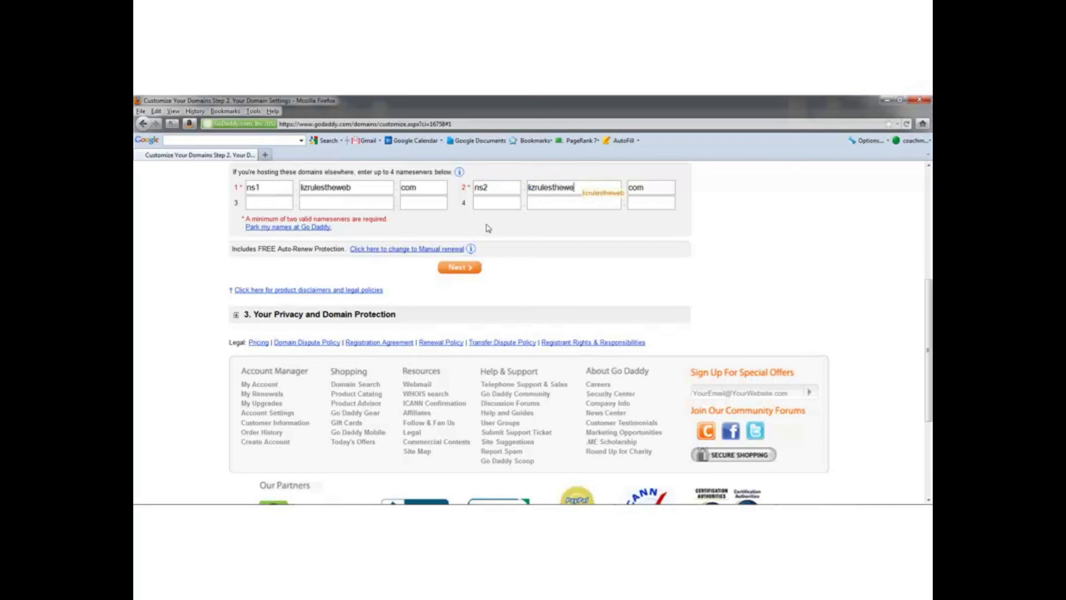
pyautogui.click(460, 269)
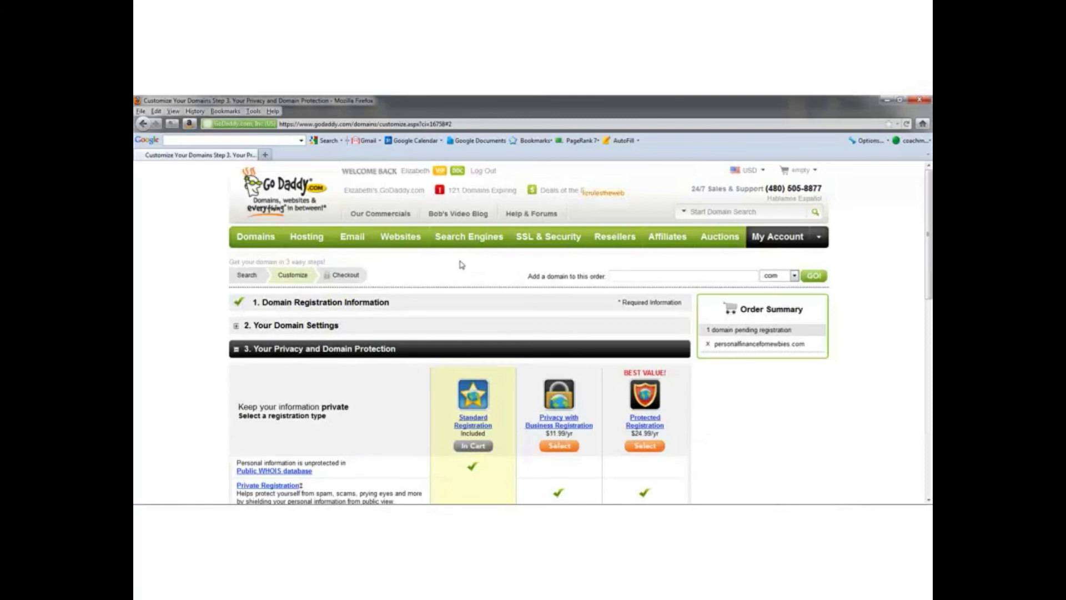
# - Keep the Standard Registration type and skip the domain renewals offer to reach the shopping cart
pyautogui.moveTo(929, 271); pyautogui.dragTo(925, 461)
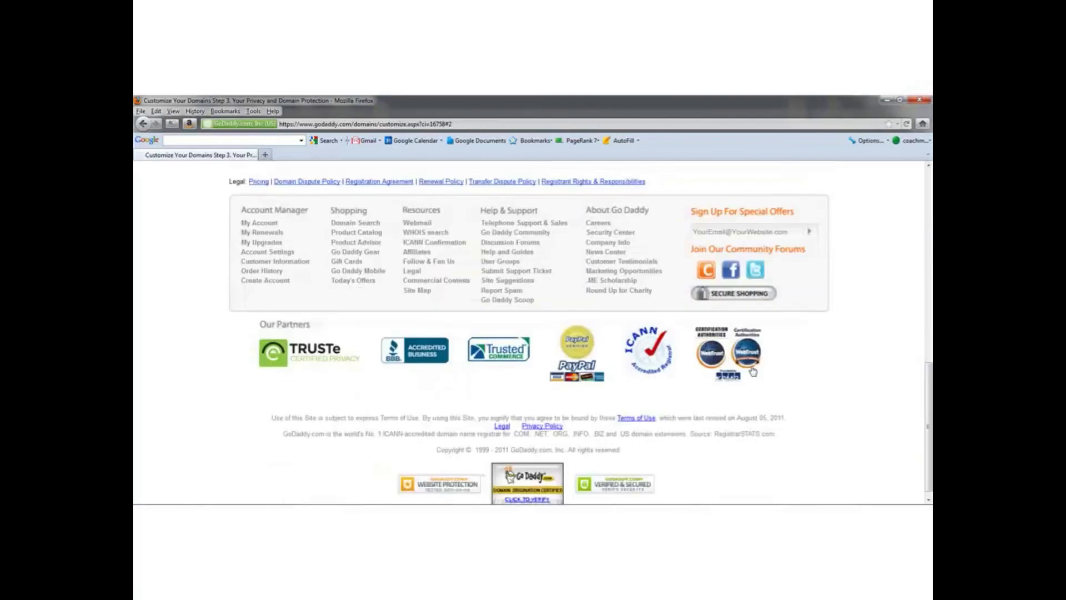
pyautogui.moveTo(922, 376); pyautogui.dragTo(868, 293)
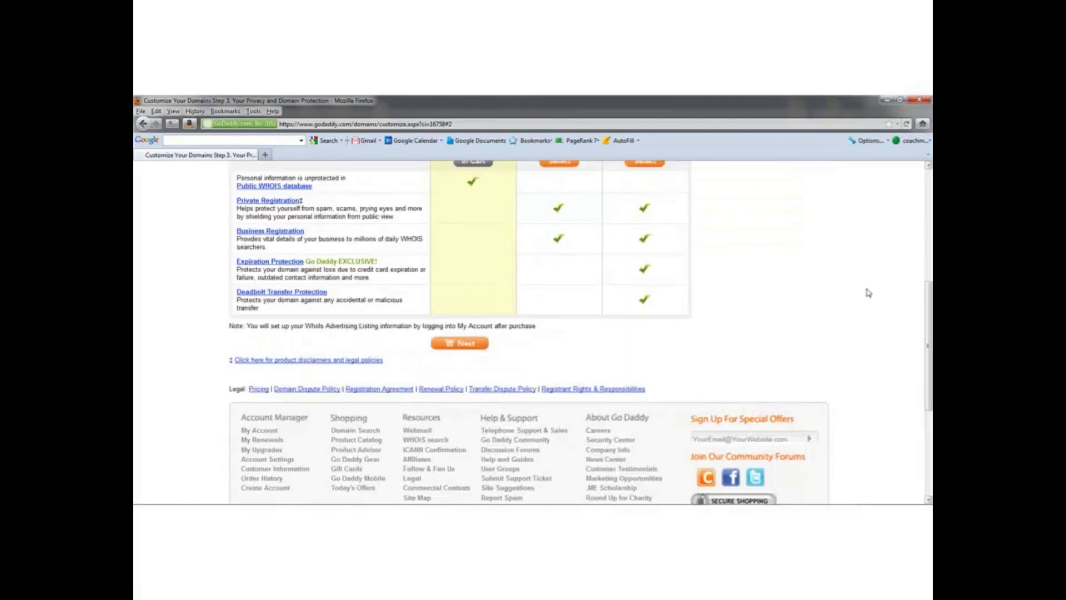
pyautogui.click(462, 345)
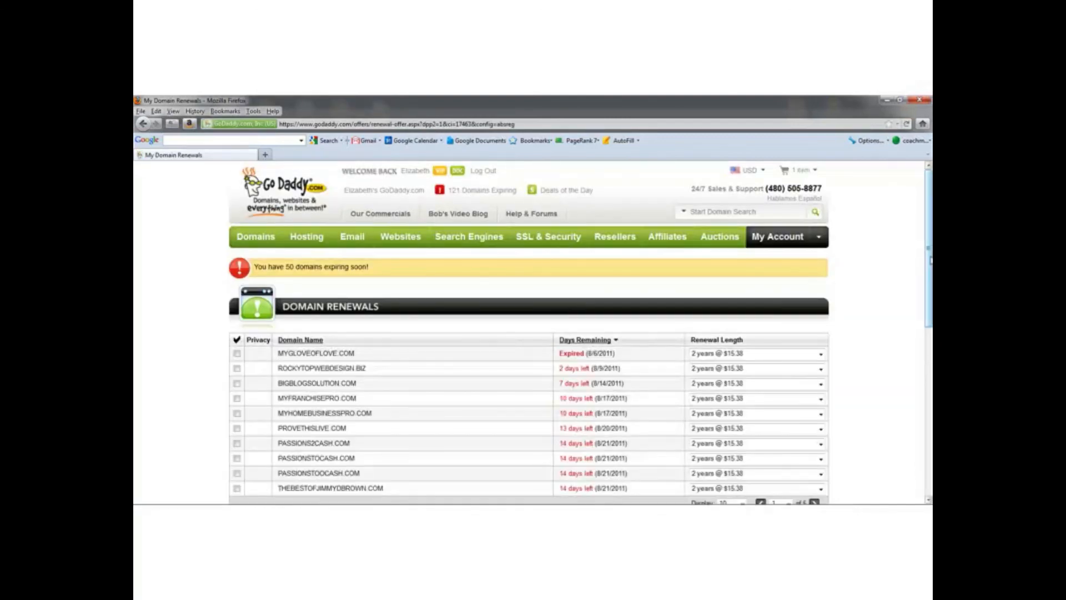
pyautogui.moveTo(929, 256); pyautogui.dragTo(909, 448)
pyautogui.click(566, 172)
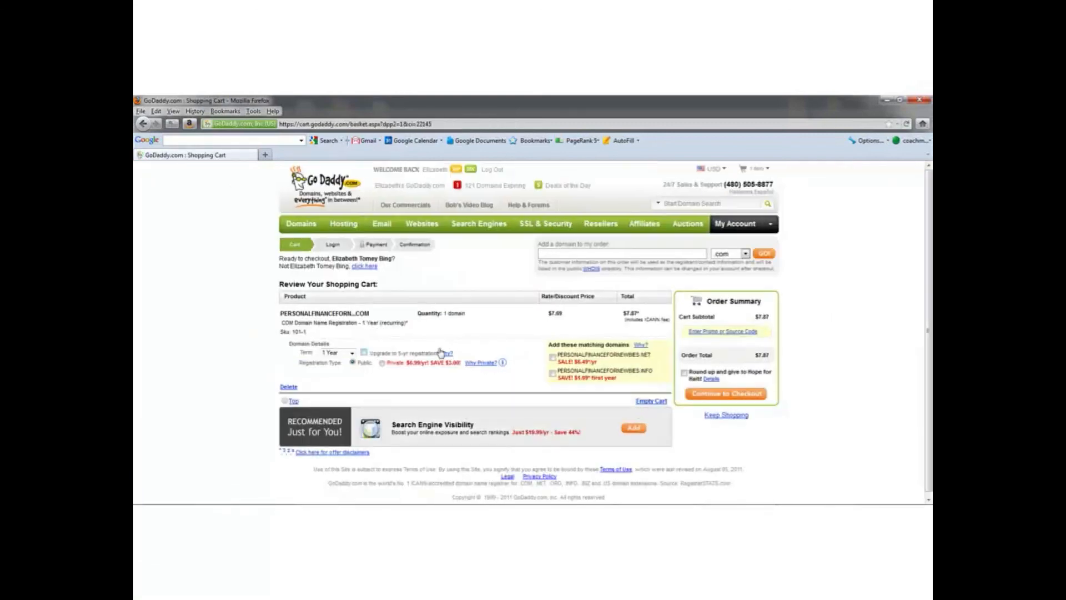
# - Check out with the saved PayPal profile, agree to the terms and place the domain order
pyautogui.click(736, 396)
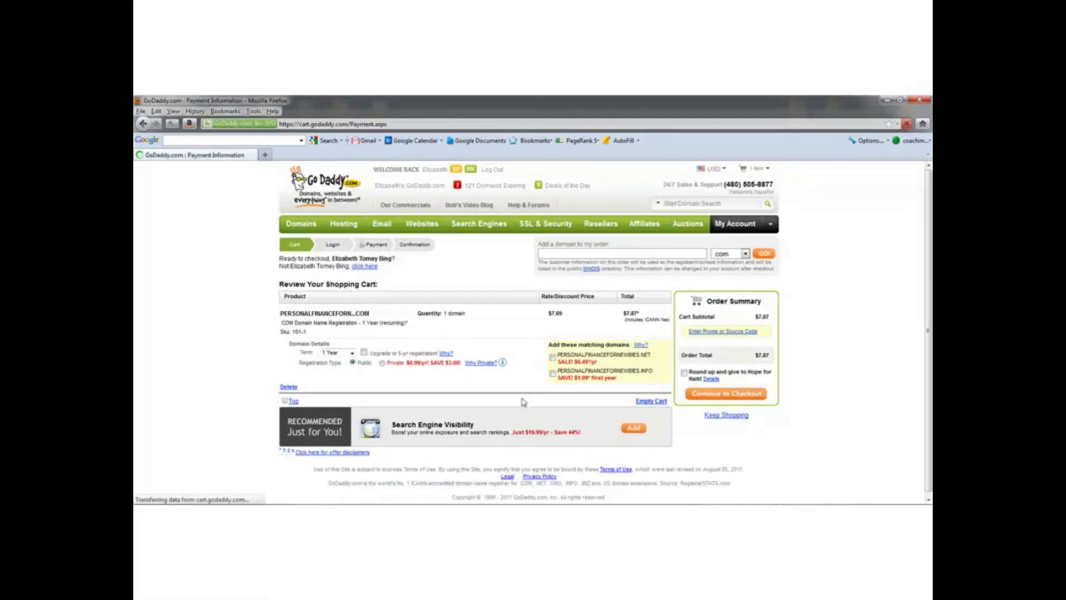
pyautogui.click(448, 279)
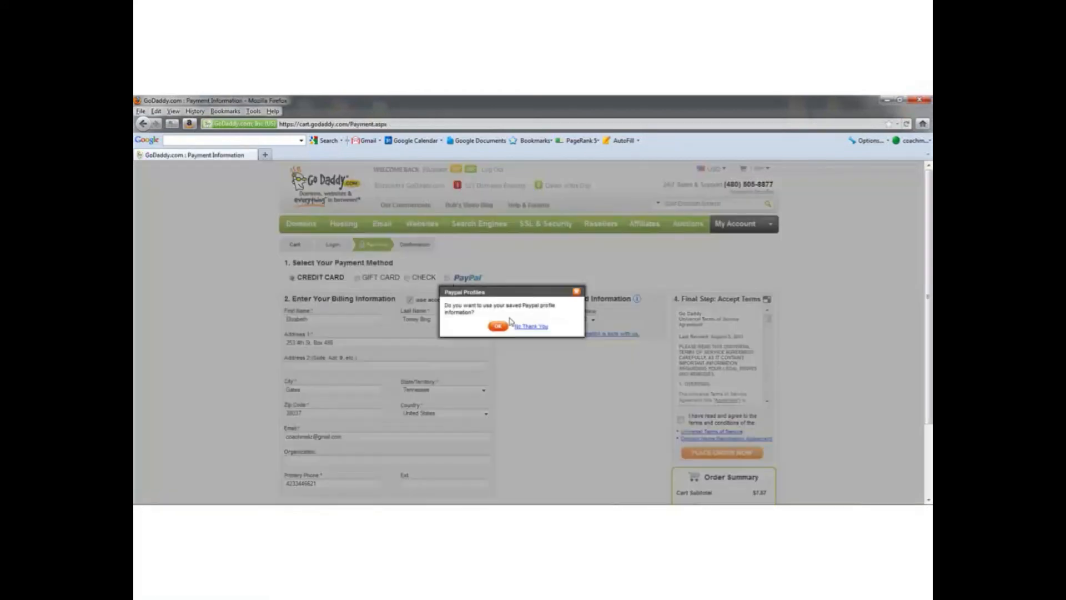
pyautogui.click(500, 327)
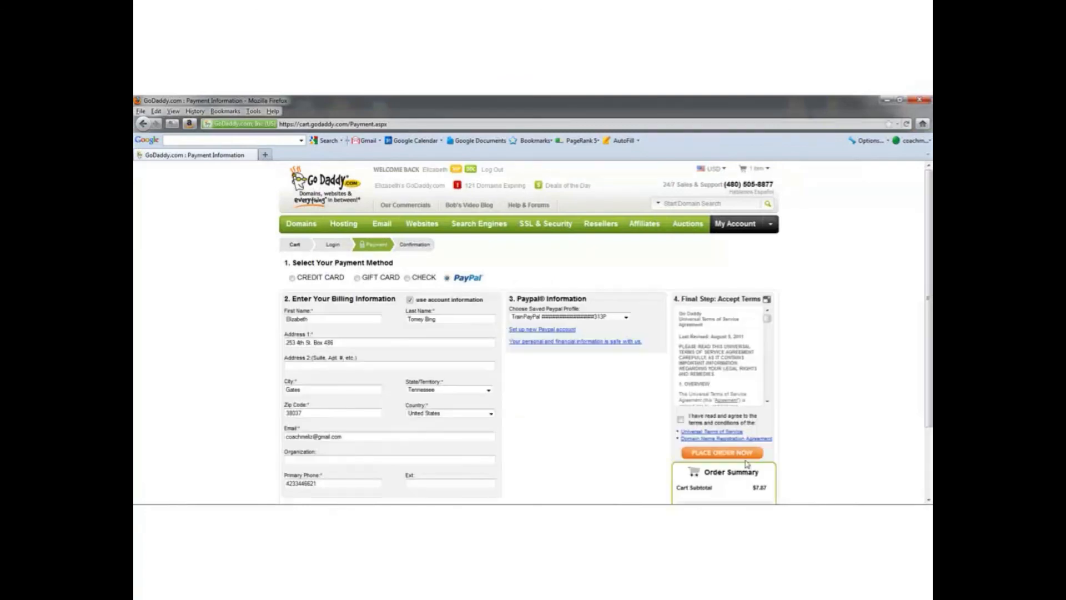
pyautogui.click(681, 420)
pyautogui.click(717, 454)
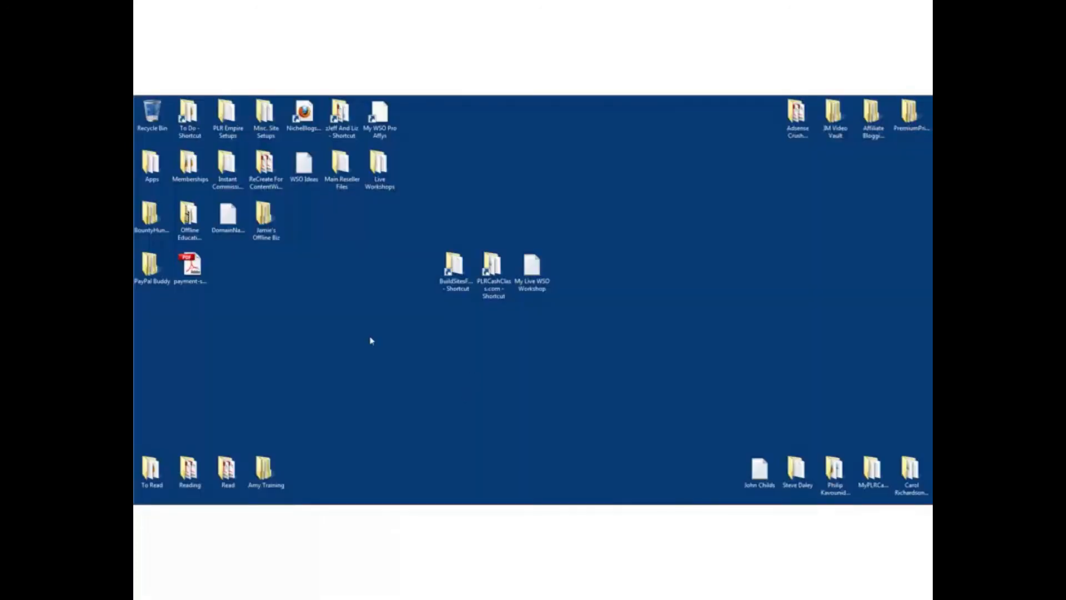
# - Create a new desktop folder named PersonalFinanceForNewbies.com and select it
pyautogui.rightClick(368, 337)
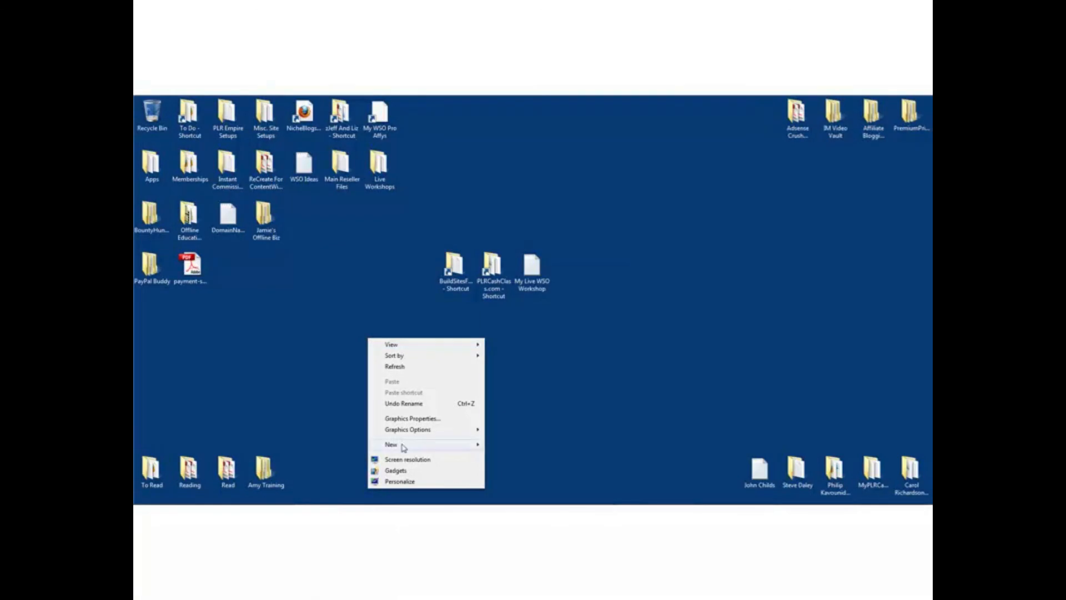
pyautogui.moveTo(403, 447)
pyautogui.click(521, 276)
pyautogui.write('PersonalFinanceForN')
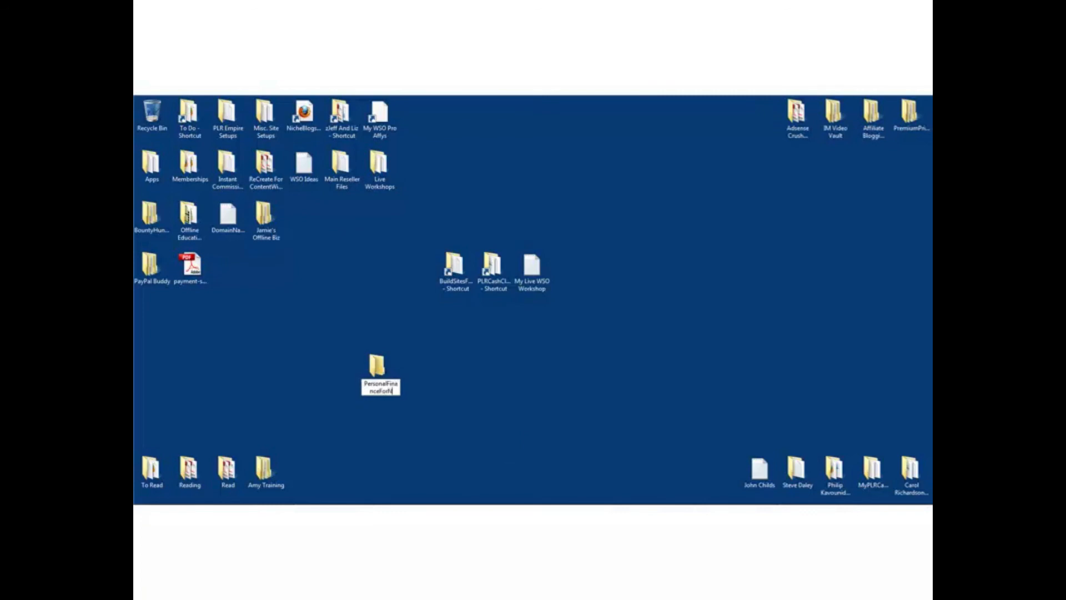
pyautogui.write('ewbies.com')
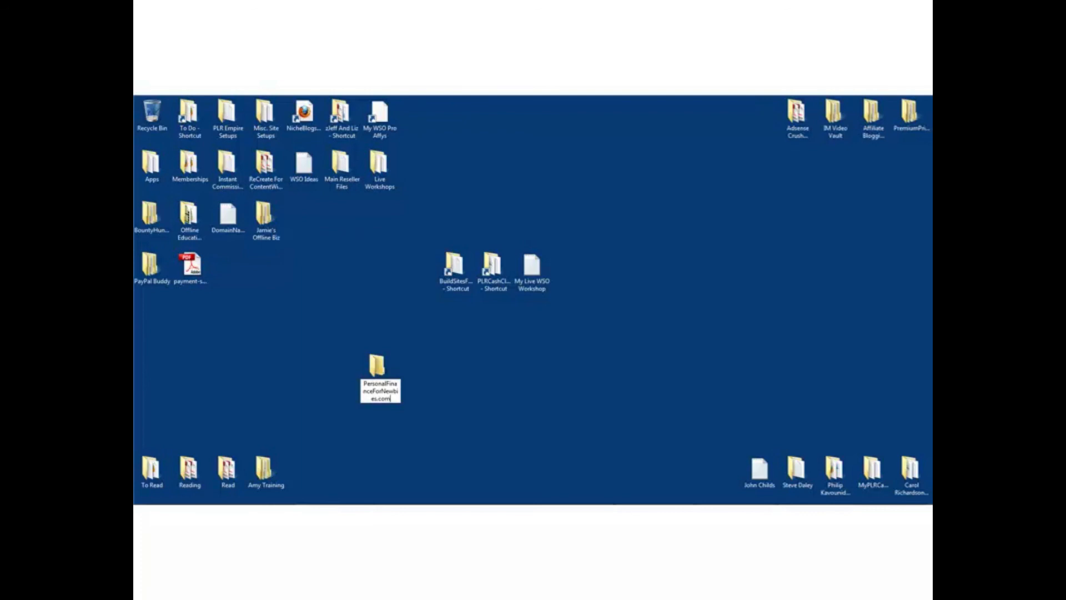
pyautogui.press('Return')
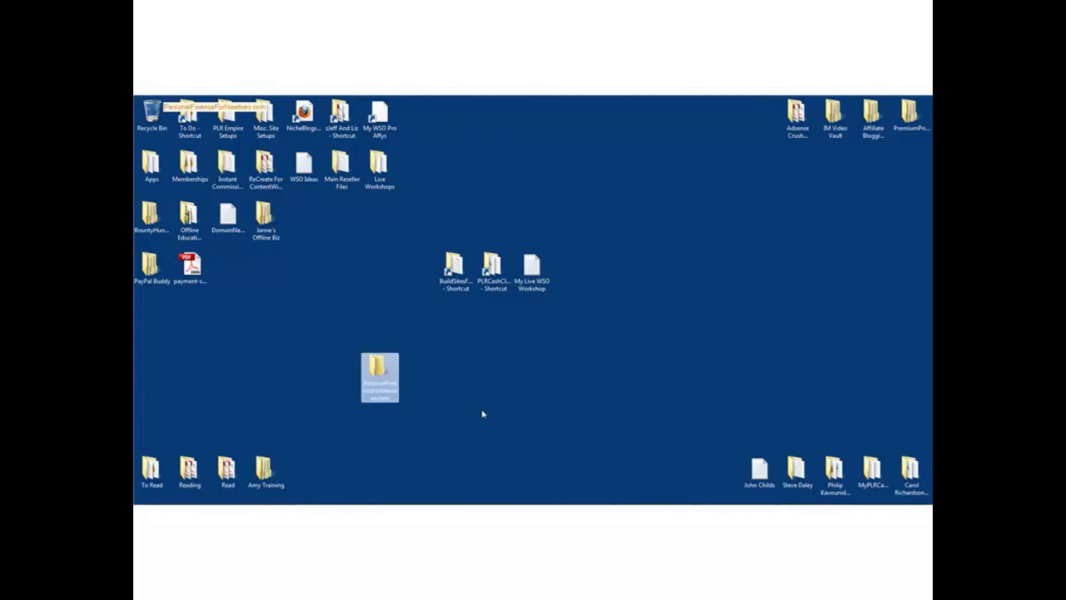
pyautogui.click(356, 310)
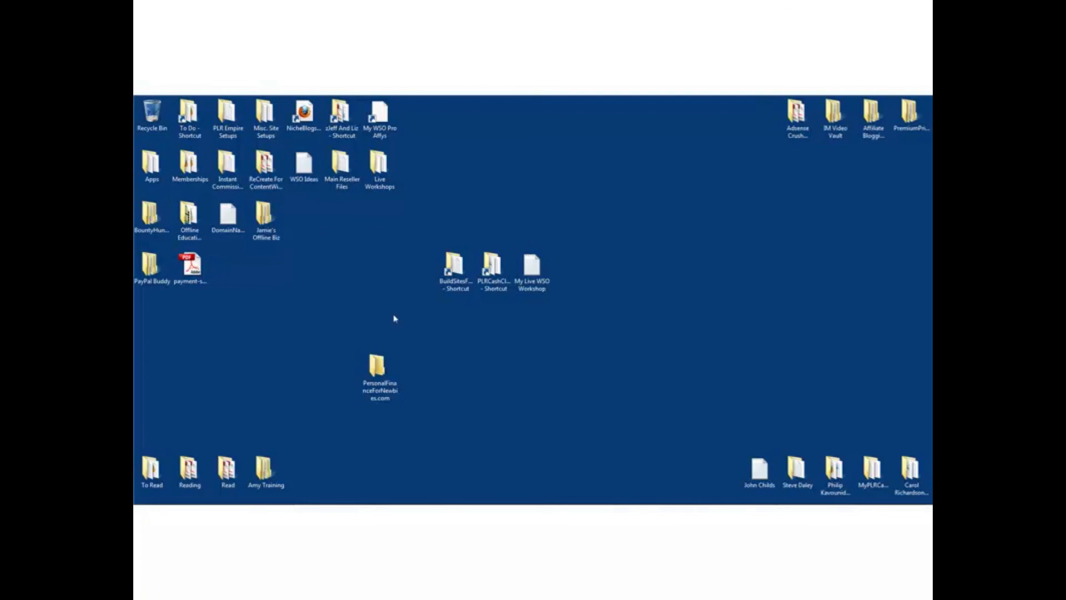
pyautogui.click(396, 418)
pyautogui.click(376, 366)
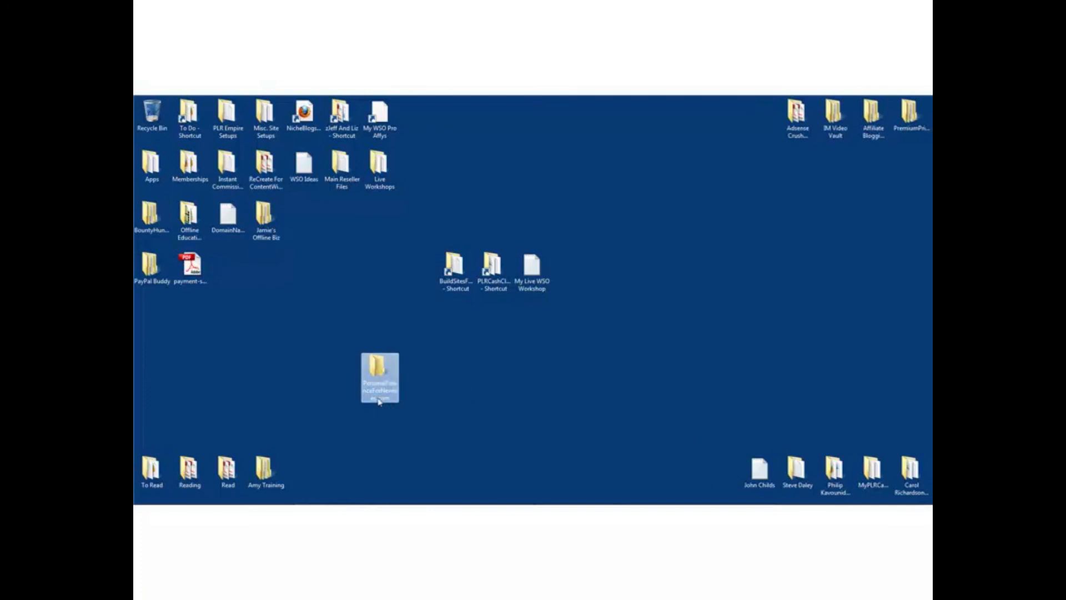
# - Switch to the blank Word document and draw a text box about 2.07" high and 1.8" wide in the page's upper-left area
pyautogui.hotkey('alt', 'Tab')
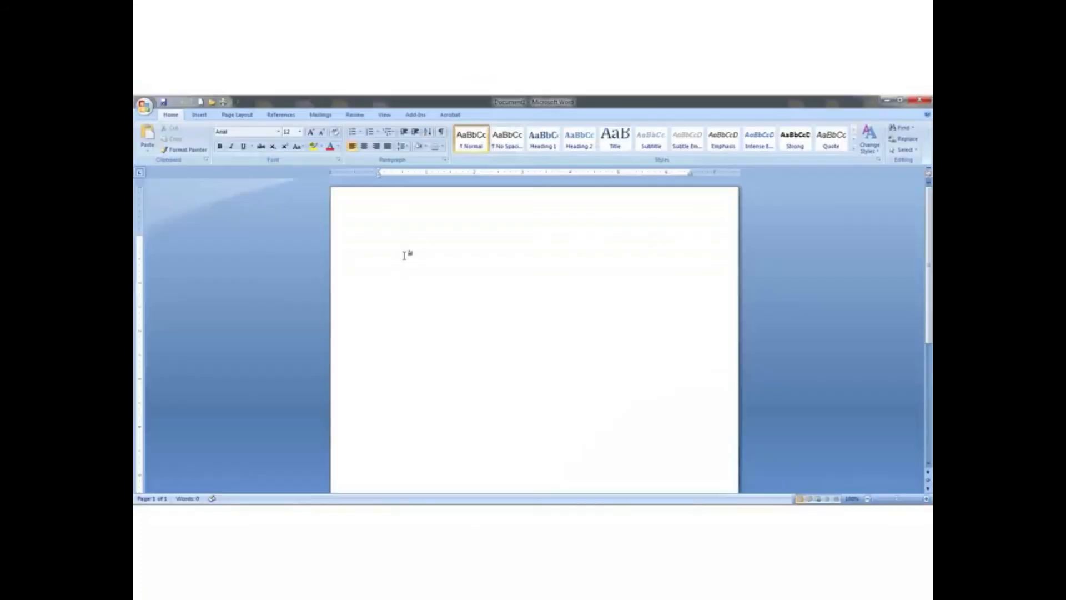
pyautogui.click(197, 116)
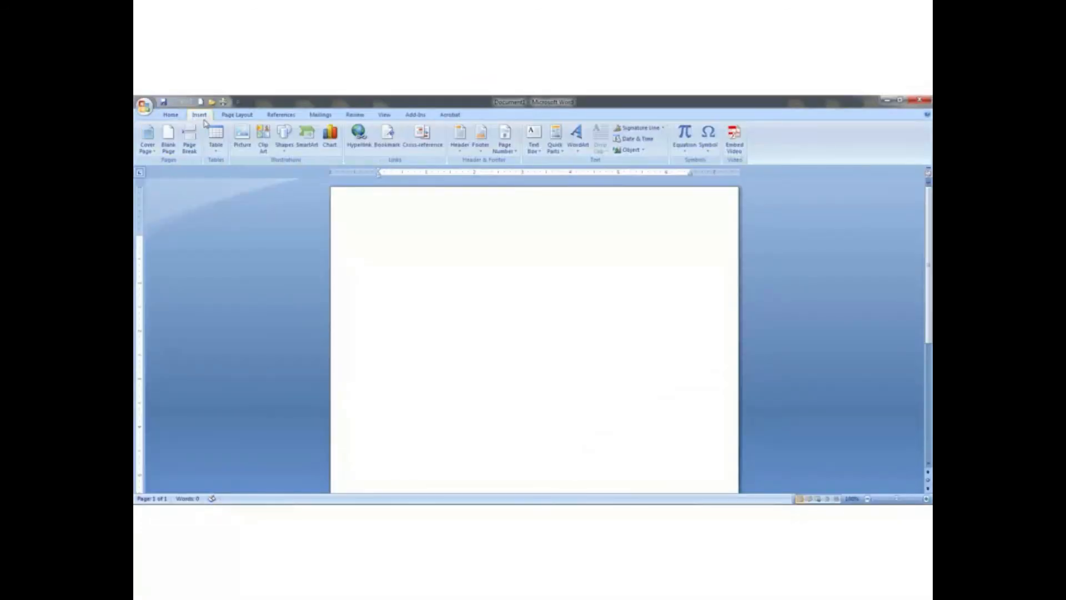
pyautogui.click(284, 145)
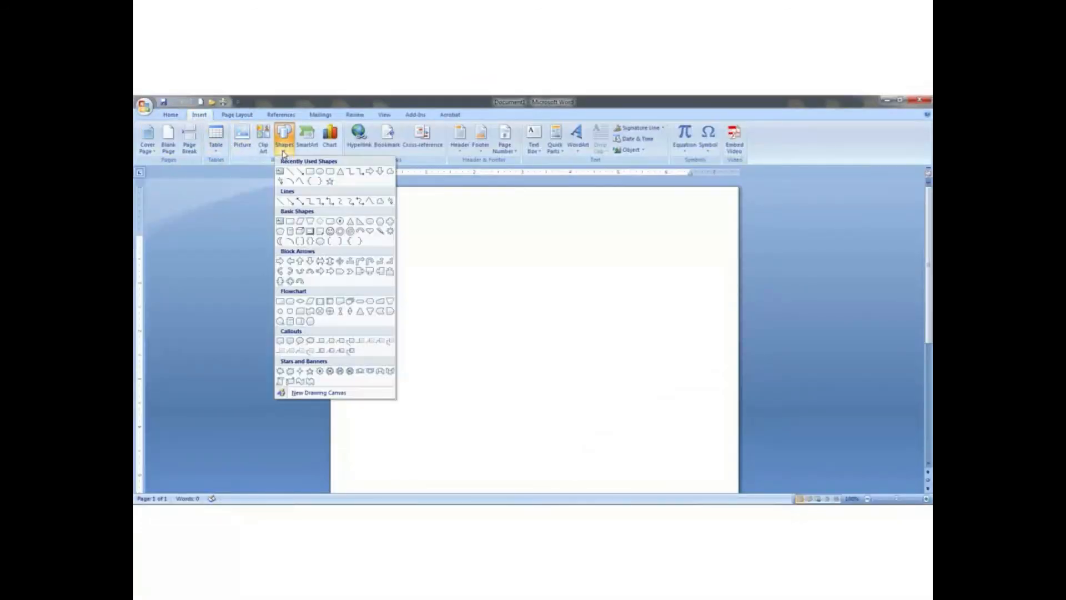
pyautogui.click(534, 149)
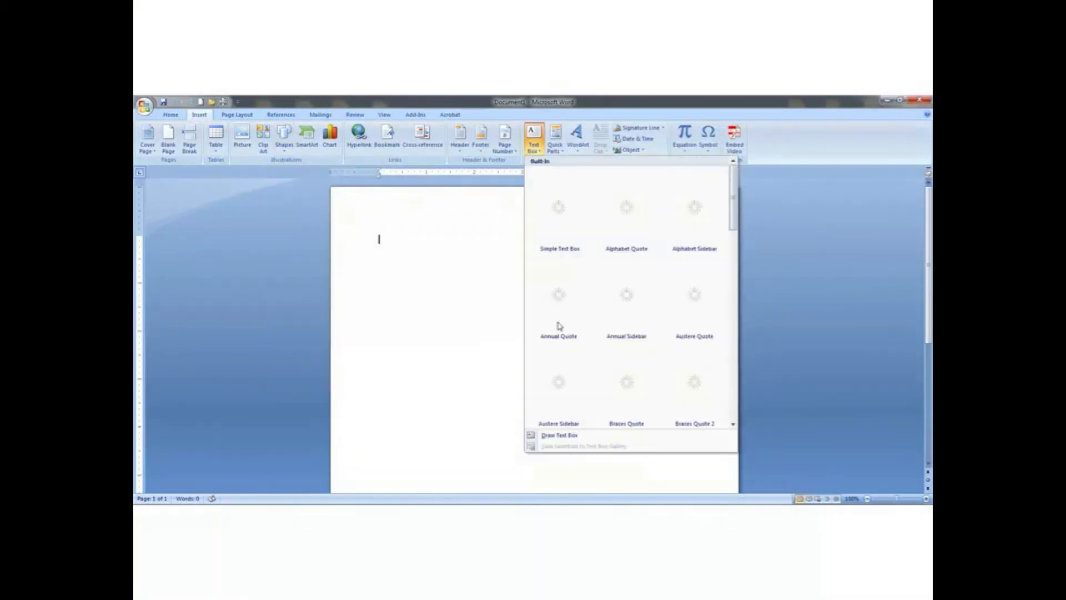
pyautogui.click(559, 437)
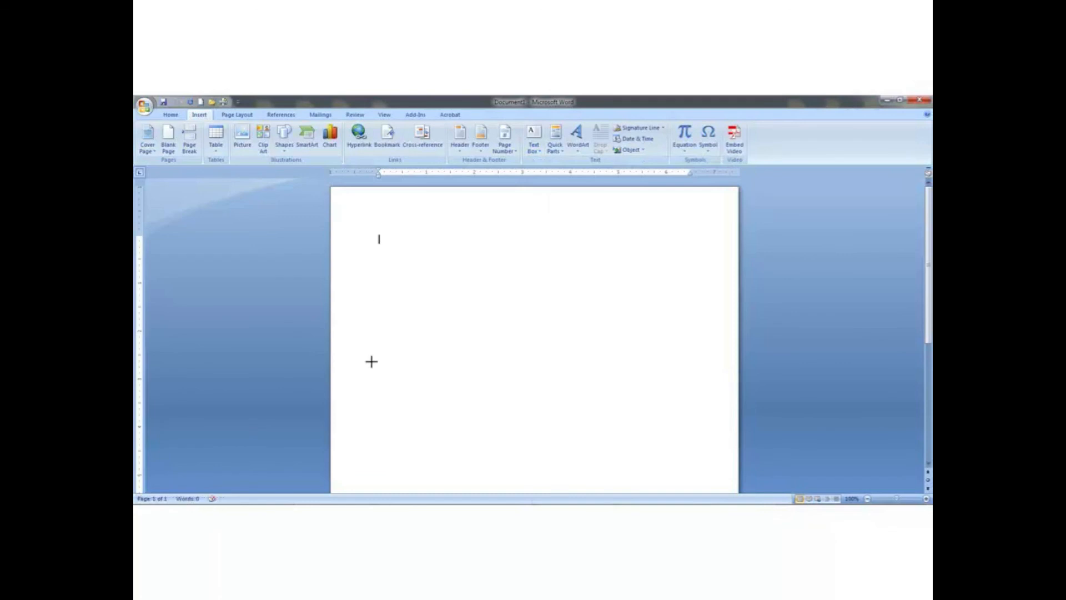
pyautogui.moveTo(366, 302); pyautogui.dragTo(455, 403)
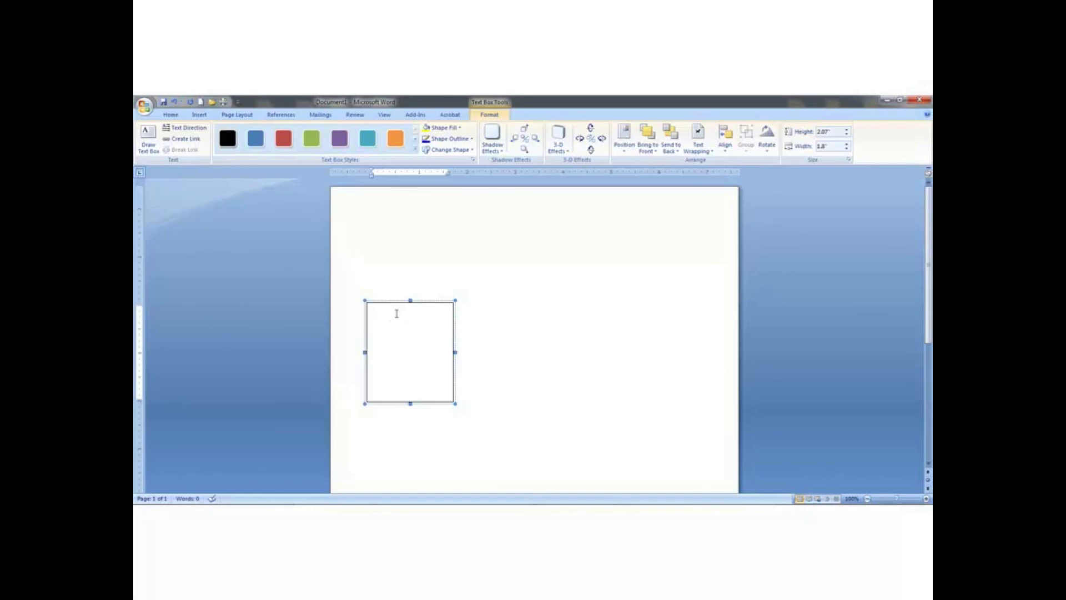
# - Fill the text box with the site name PersonalFinanceForNewbies.com
pyautogui.write('FinanceForNewbies.com')
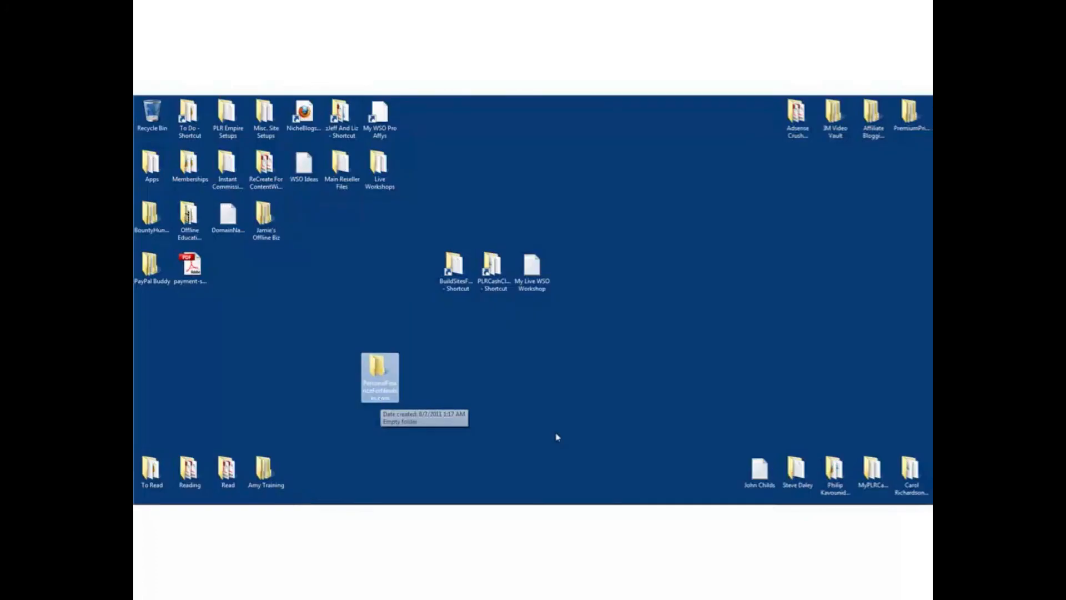
pyautogui.click(747, 514)
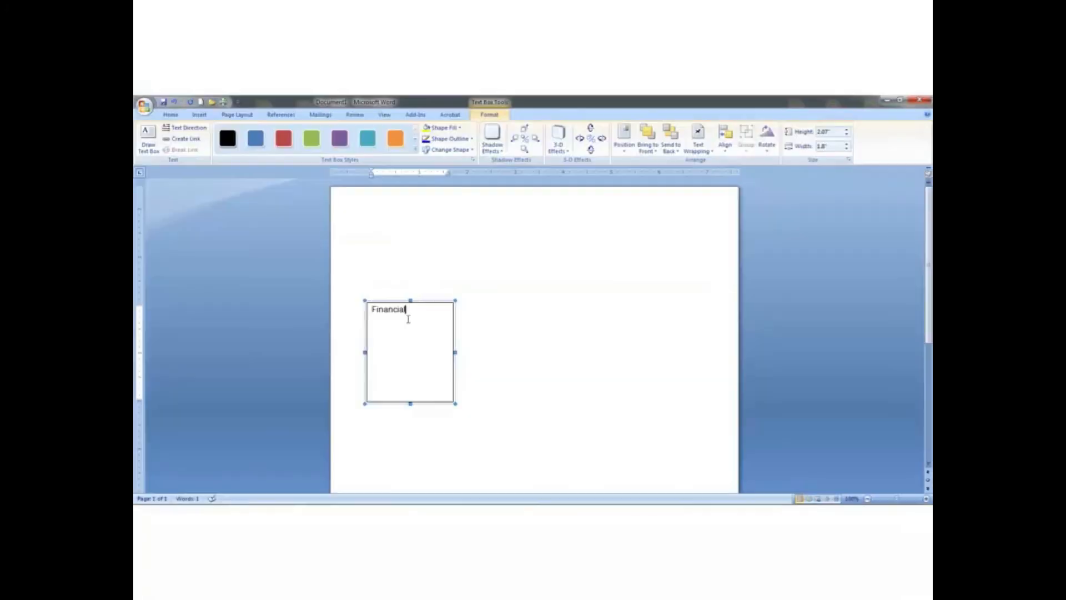
pyautogui.moveTo(411, 309); pyautogui.dragTo(374, 314)
pyautogui.write('PersonalFinanceForNewbies.com')
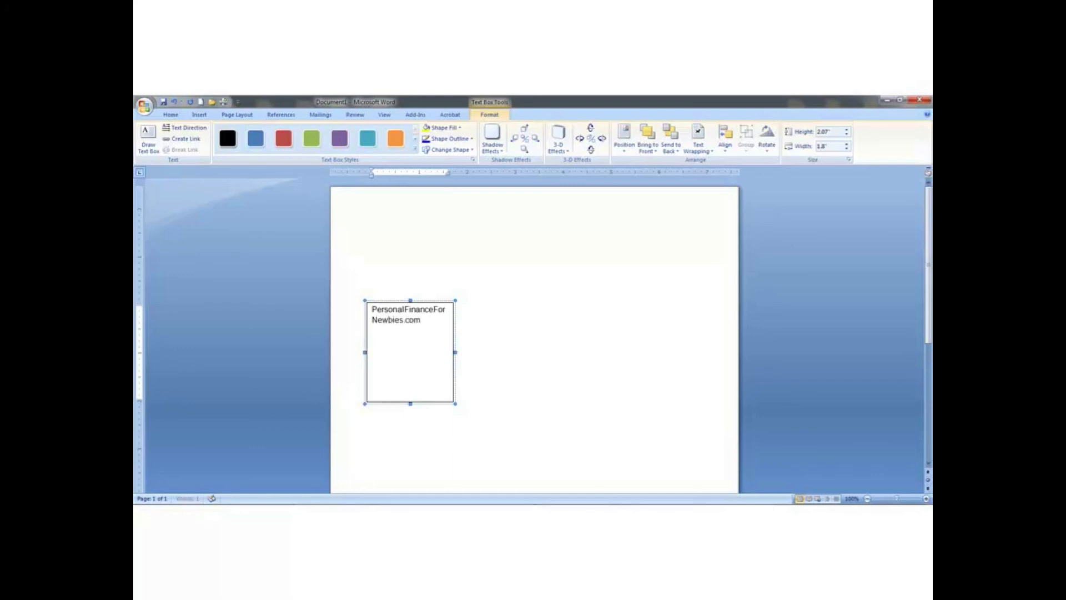
# - Shrink the text box around the site name to about 1.14" high and 1.3" wide
pyautogui.moveTo(455, 300); pyautogui.dragTo(435, 300)
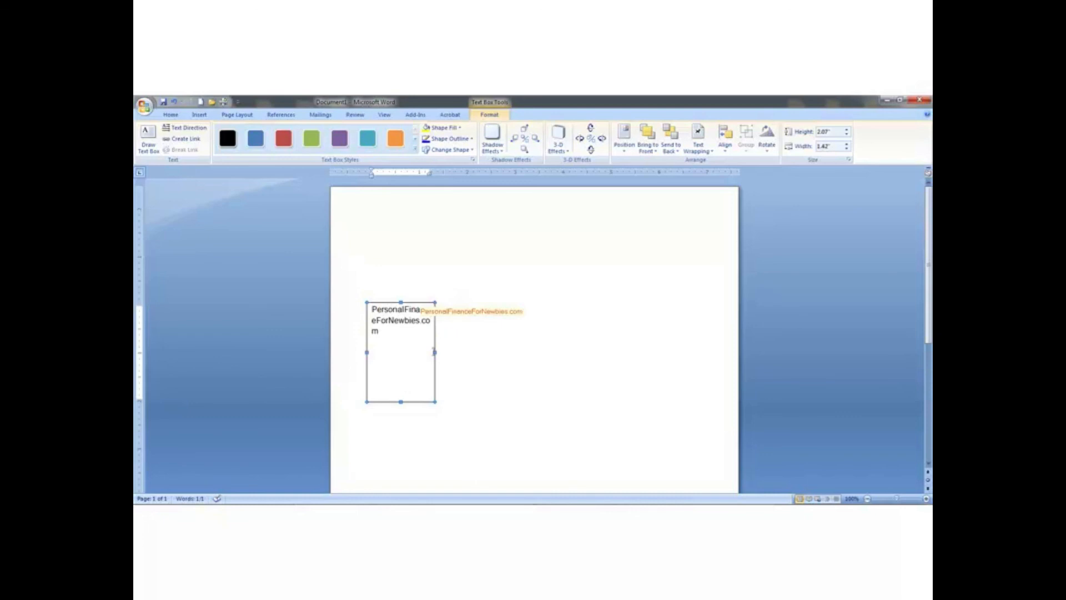
pyautogui.moveTo(434, 352); pyautogui.dragTo(430, 352)
pyautogui.moveTo(399, 403); pyautogui.dragTo(398, 357)
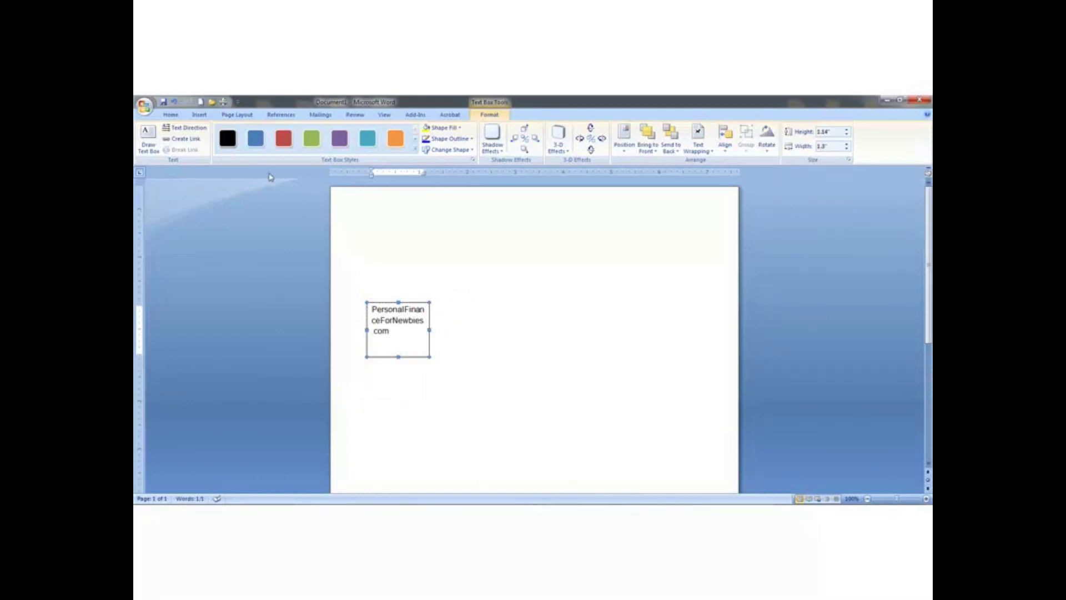
# - Apply the green style to the site name text box and enlarge it to about 1.45" high and 1.56" wide
pyautogui.click(312, 139)
pyautogui.moveTo(432, 360); pyautogui.dragTo(443, 372)
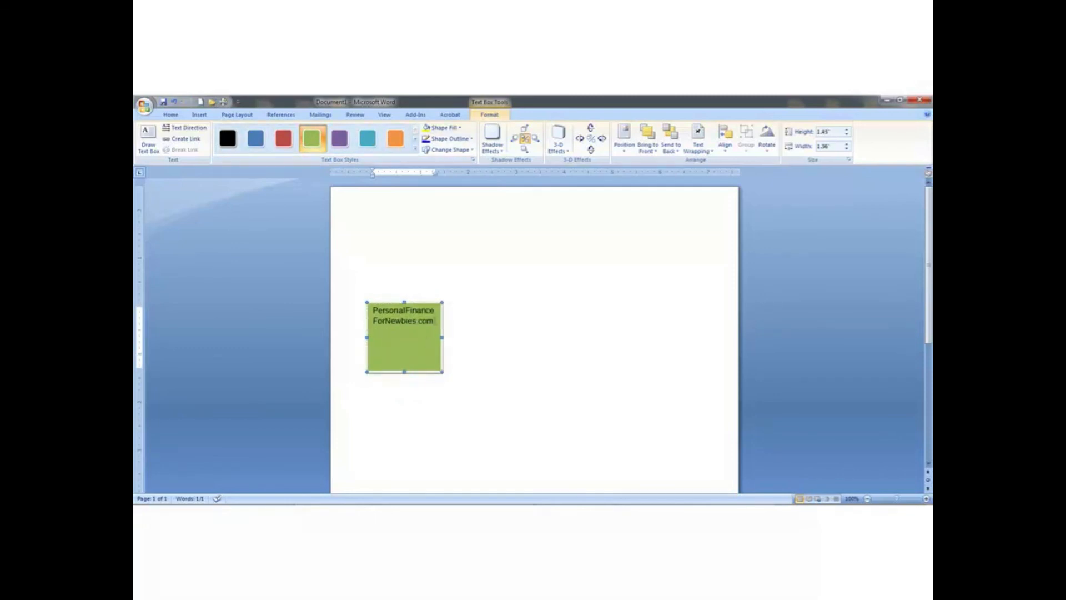
# - Center the site name text PersonalFinanceForNewbies.com within the green box
pyautogui.moveTo(435, 321); pyautogui.dragTo(372, 311)
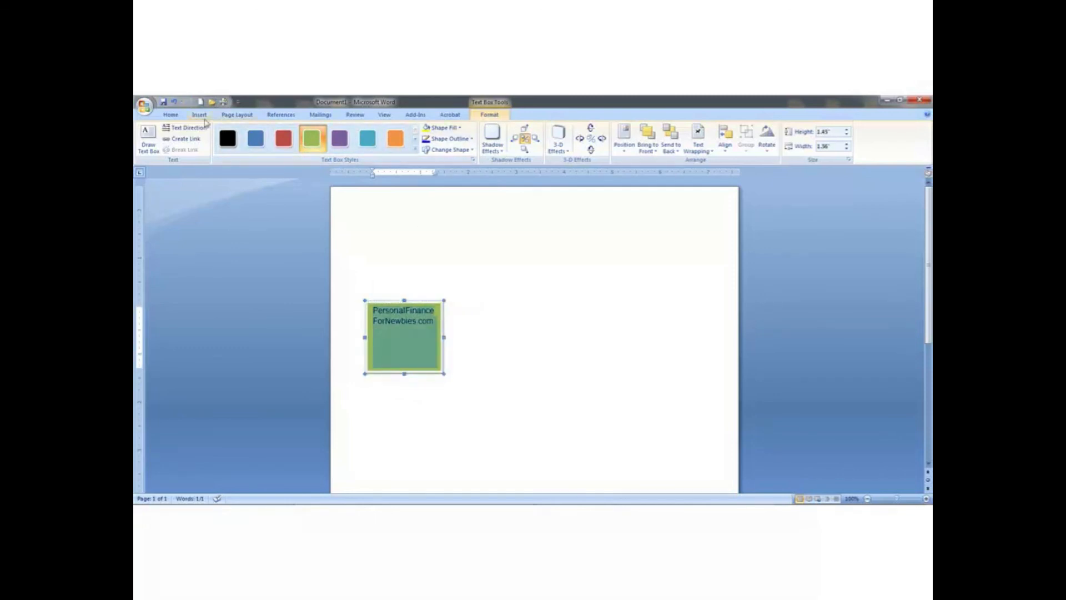
pyautogui.click(170, 114)
pyautogui.click(364, 145)
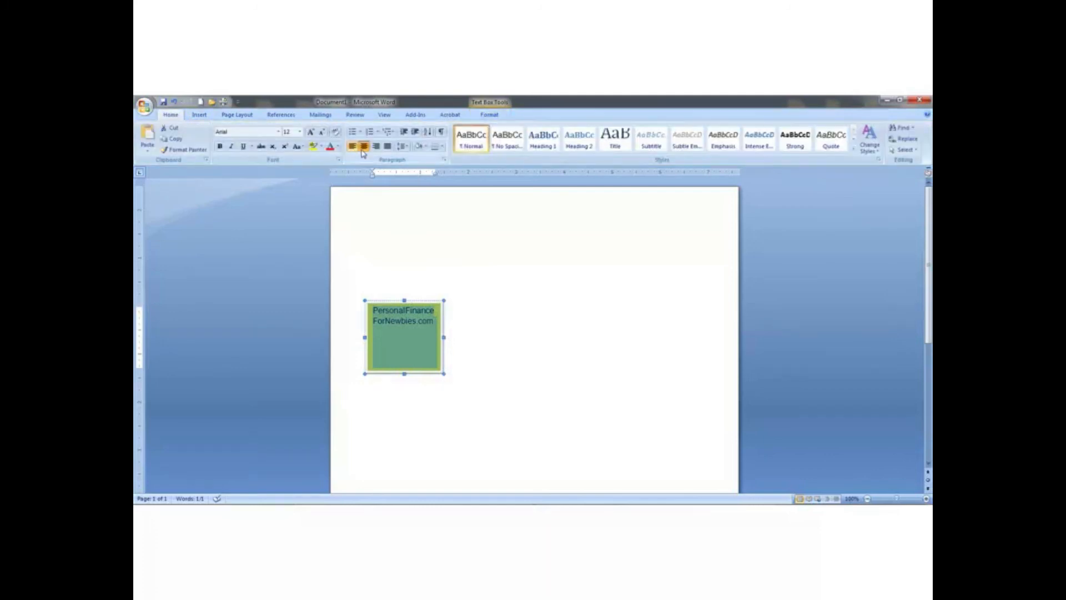
pyautogui.click(557, 379)
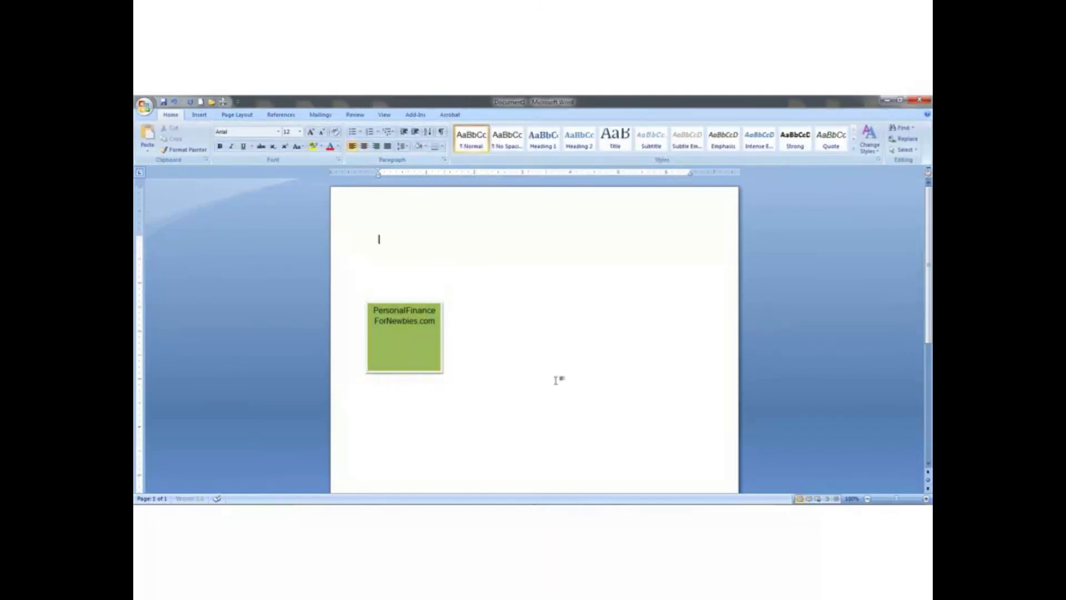
# - Duplicate the green site name box, place the copy in the page's upper middle and clear its text
pyautogui.rightClick(413, 305)
pyautogui.click(440, 317)
pyautogui.rightClick(465, 258)
pyautogui.click(500, 286)
pyautogui.moveTo(423, 315); pyautogui.dragTo(519, 238)
pyautogui.hotkey('ctrl', 'a')
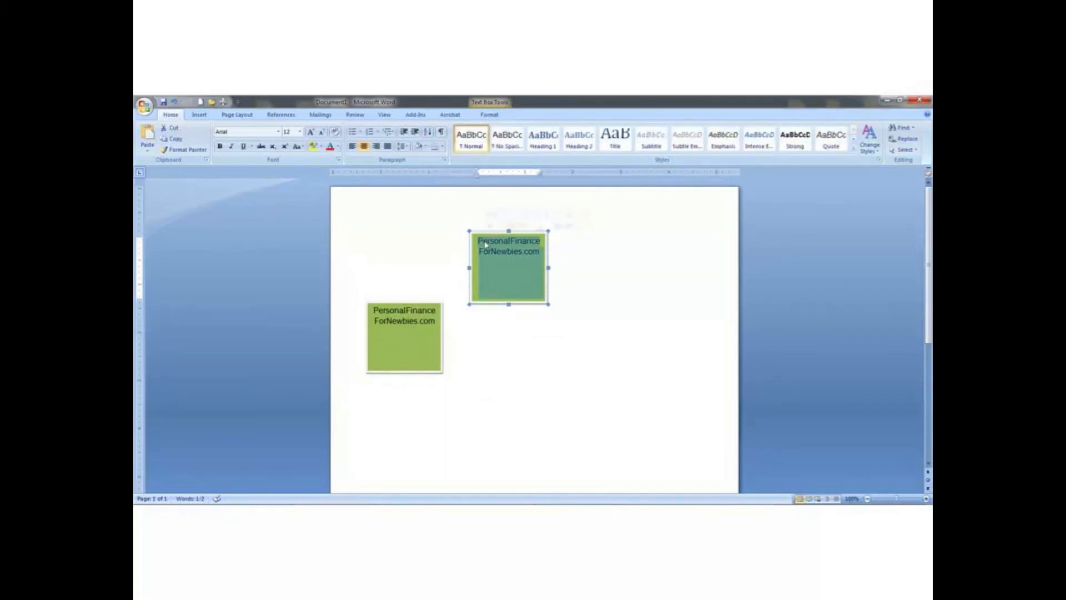
pyautogui.press('Delete')
# - Make two copies of the empty green box and spread them apart, one beside the original and one below
pyautogui.rightClick(535, 237)
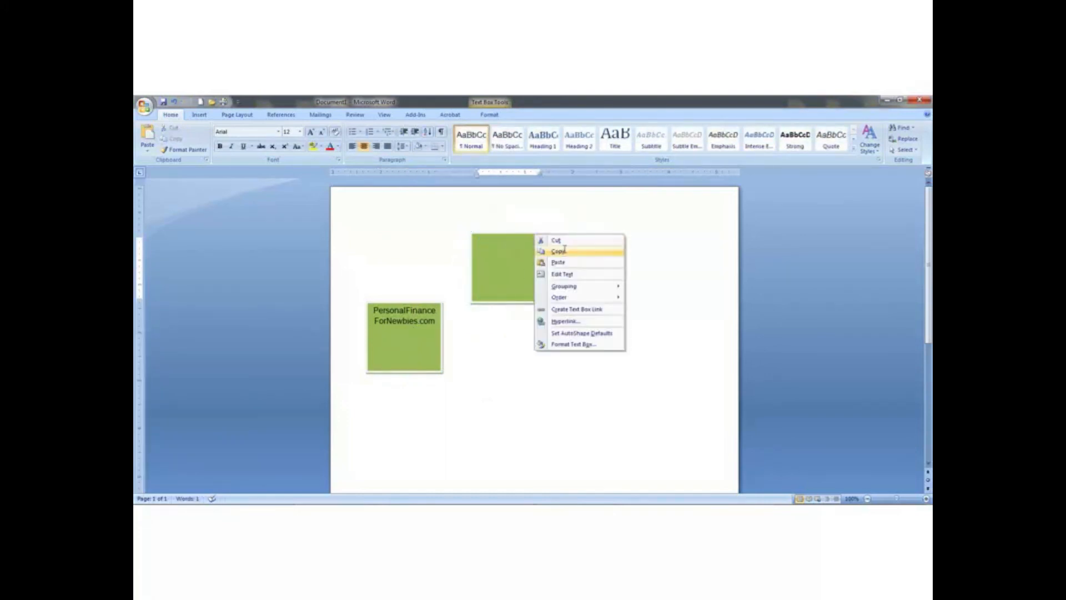
pyautogui.click(596, 261)
pyautogui.rightClick(596, 259)
pyautogui.click(620, 286)
pyautogui.rightClick(612, 282)
pyautogui.click(627, 312)
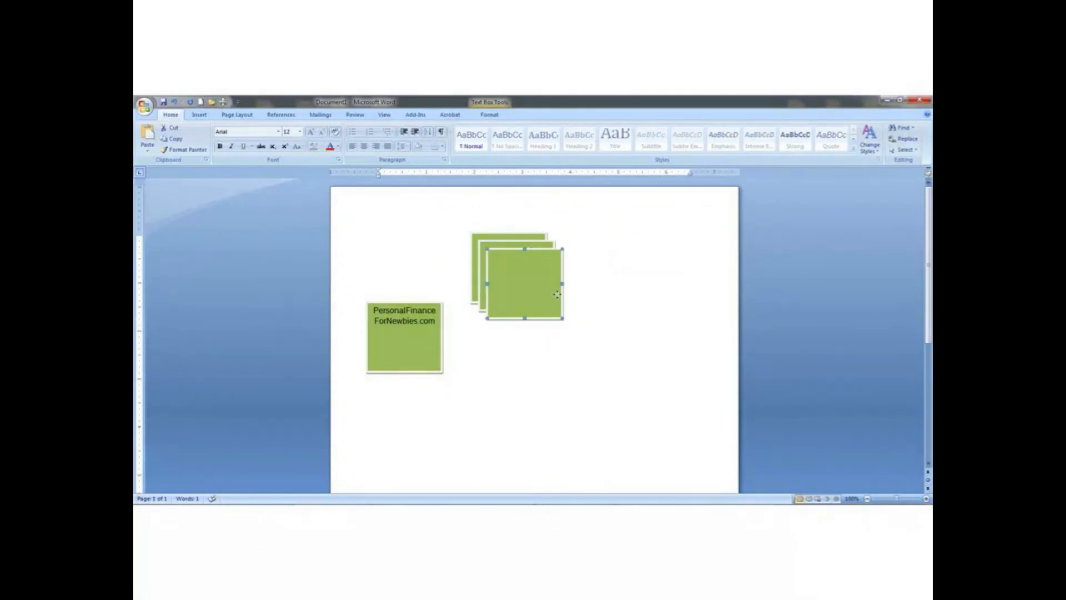
pyautogui.moveTo(531, 253); pyautogui.dragTo(565, 334)
pyautogui.moveTo(533, 245); pyautogui.dragTo(623, 247)
# - Apply the teal-blue text box style to all three empty boxes
pyautogui.click(510, 251)
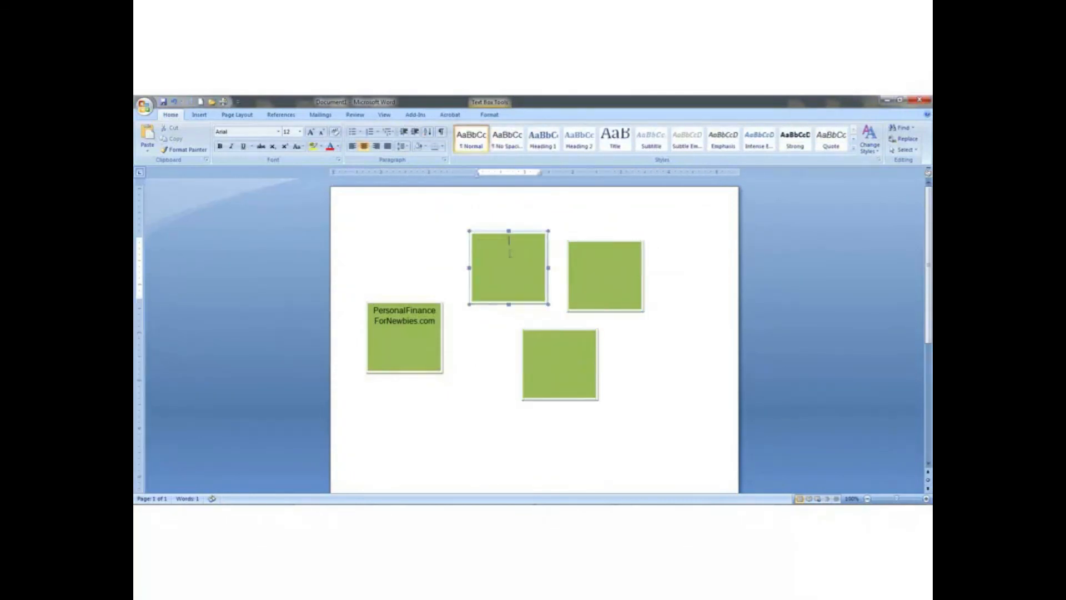
pyautogui.click(489, 115)
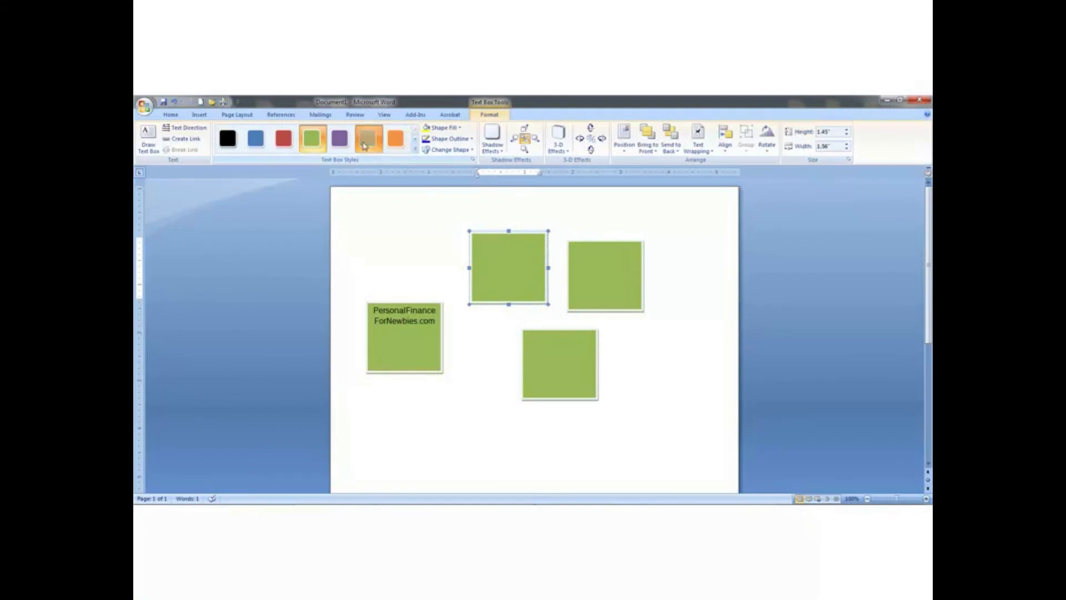
pyautogui.click(367, 138)
pyautogui.click(588, 260)
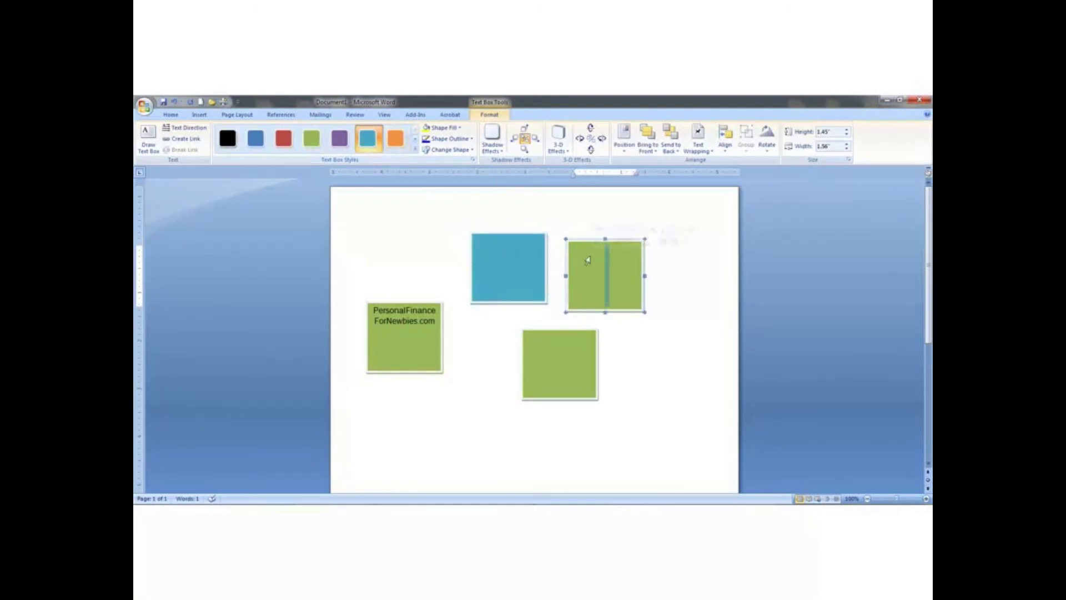
pyautogui.click(589, 372)
pyautogui.press('F4')
pyautogui.click(636, 407)
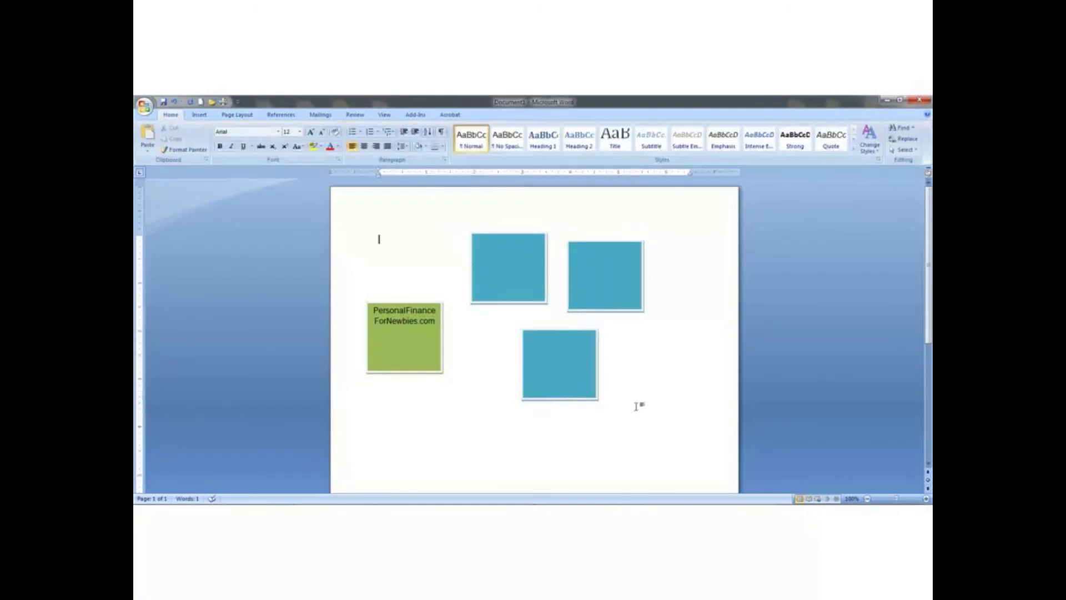
# - Stack the three blue boxes in a vertical column to the right of the green site name box
pyautogui.moveTo(547, 330); pyautogui.dragTo(528, 401)
pyautogui.click(579, 242)
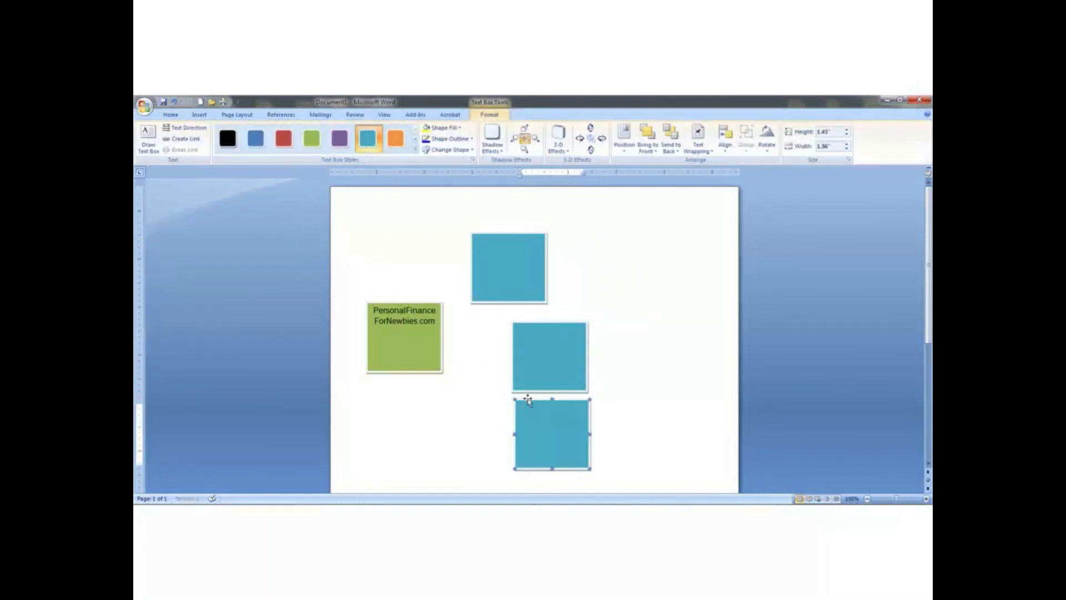
pyautogui.moveTo(516, 232); pyautogui.dragTo(559, 248)
pyautogui.click(647, 333)
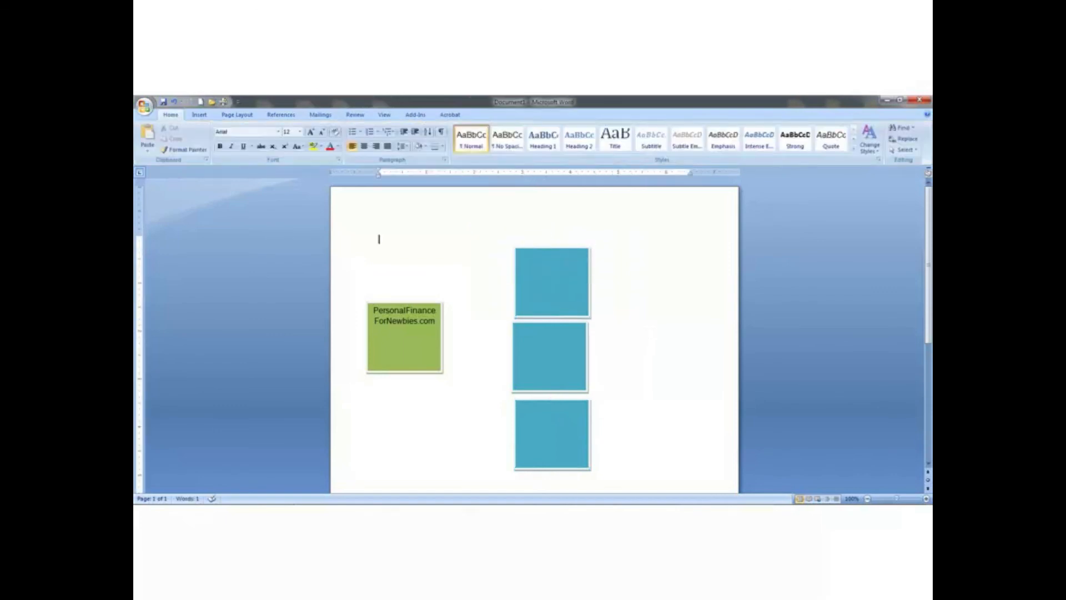
# - Switch to the PLR.me folder in Windows Explorer and extract August 2011's PLR.me-August-2011-PDFs archive into its own subfolder
pyautogui.click(452, 511)
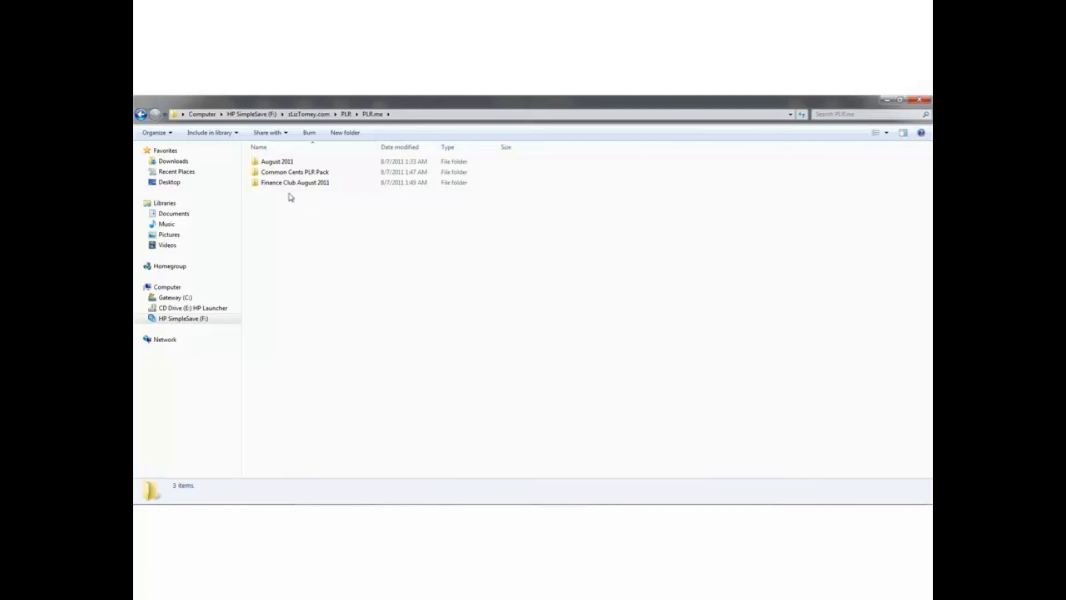
pyautogui.doubleClick(277, 163)
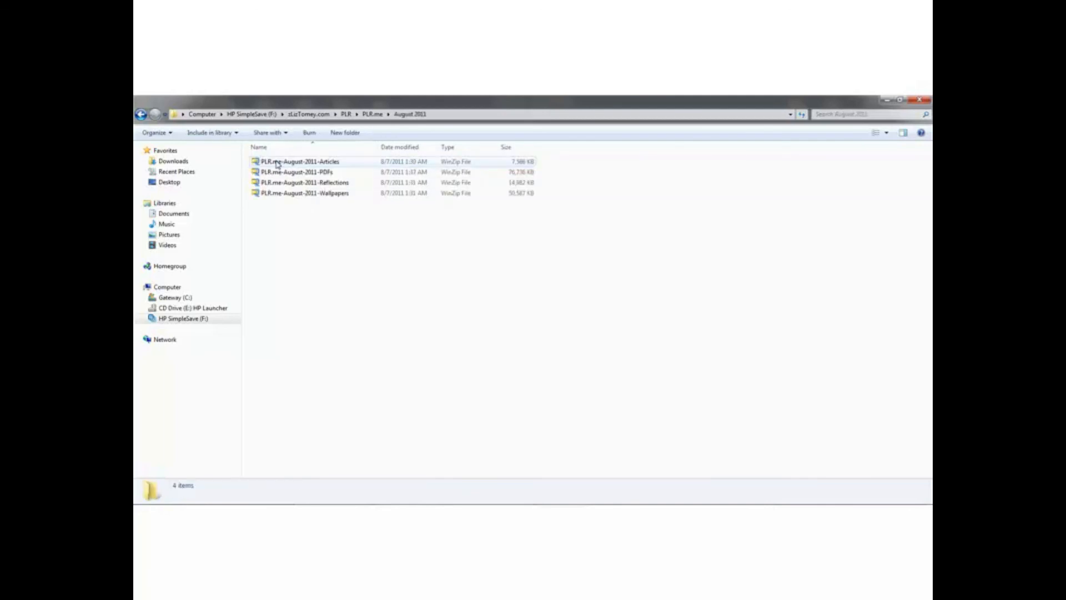
pyautogui.rightClick(306, 175)
pyautogui.moveTo(350, 264)
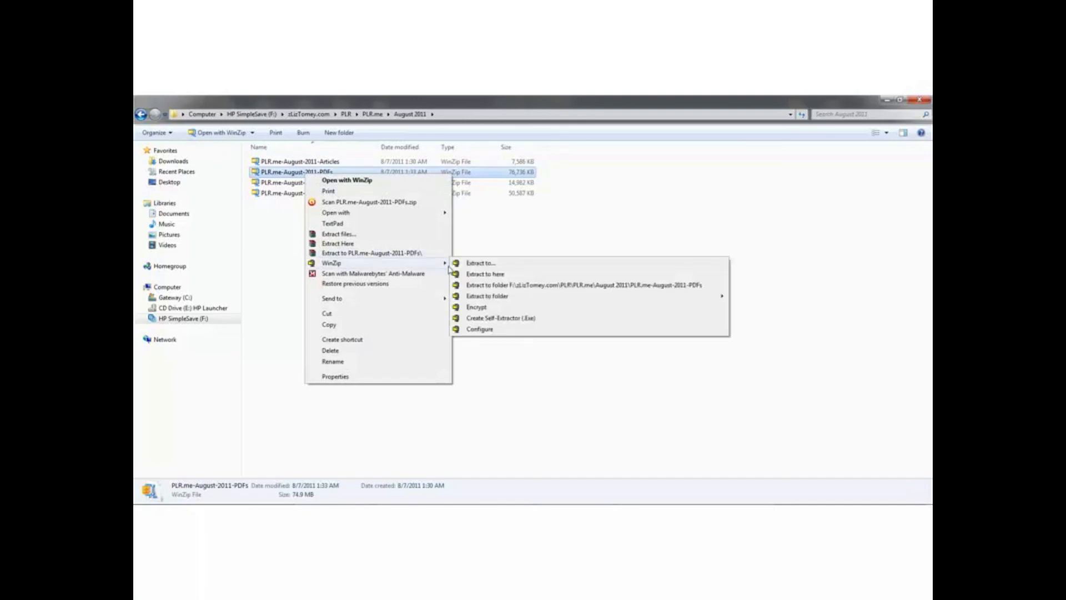
pyautogui.click(536, 285)
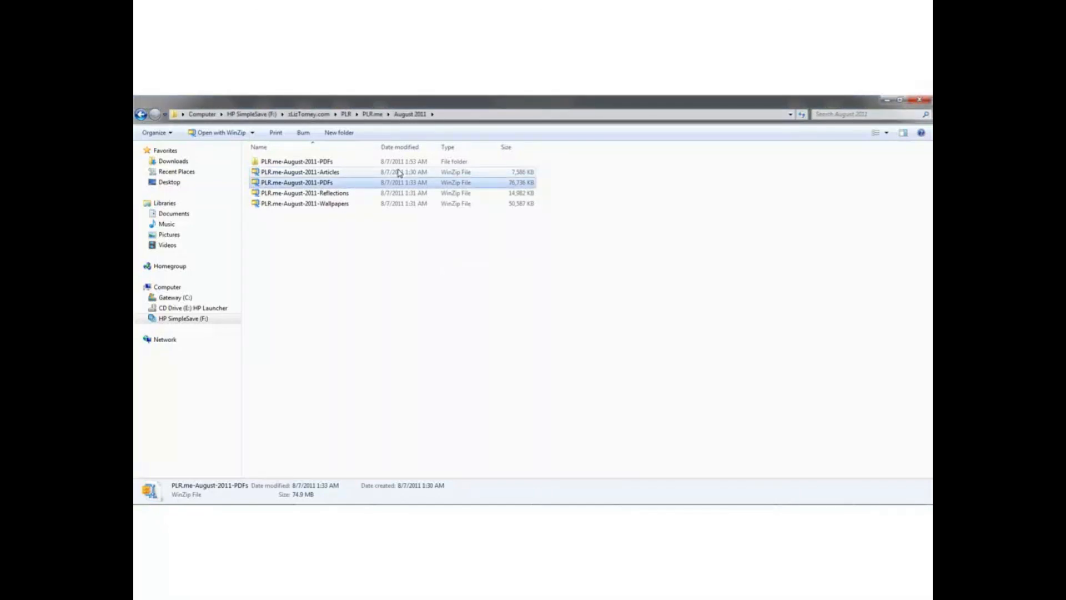
# - Open the extracted PLR.me-August-2011-PDFs folder and its inner folder, and review the full PDF report names
pyautogui.doubleClick(312, 162)
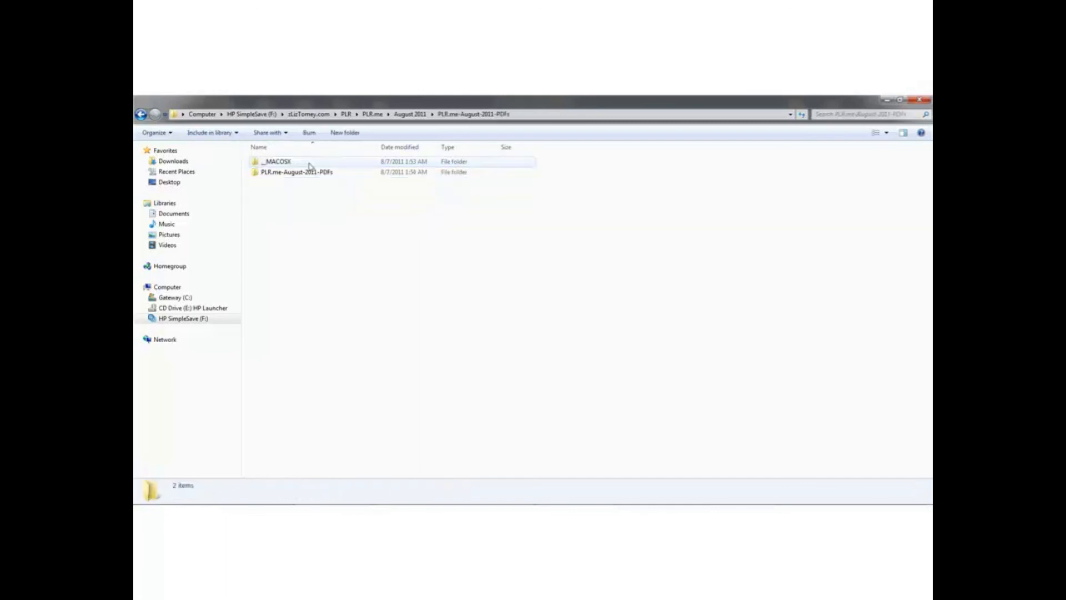
pyautogui.doubleClick(312, 173)
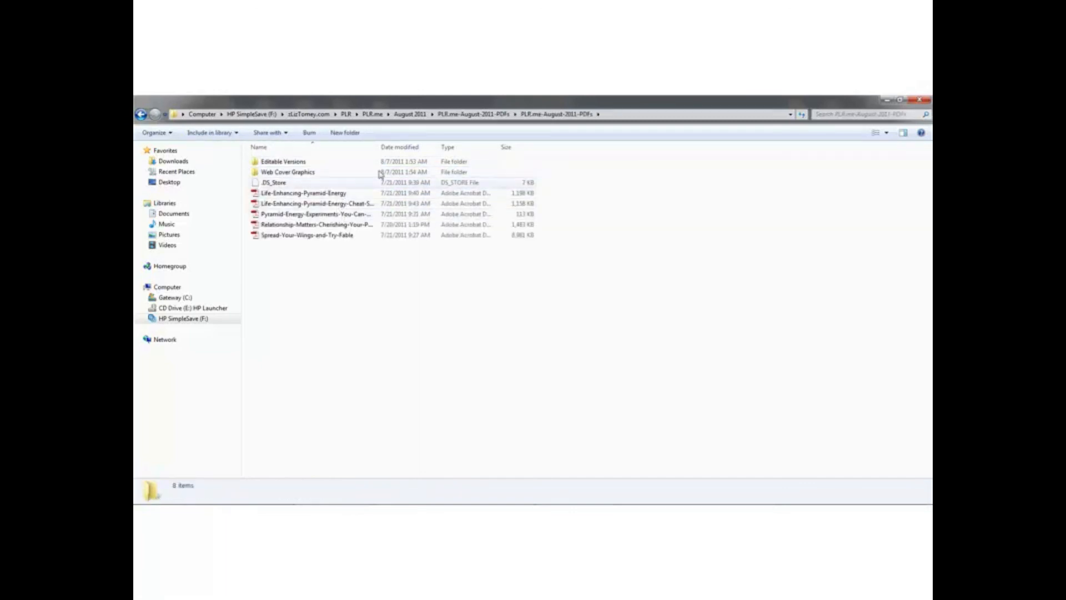
pyautogui.moveTo(378, 147); pyautogui.dragTo(436, 154)
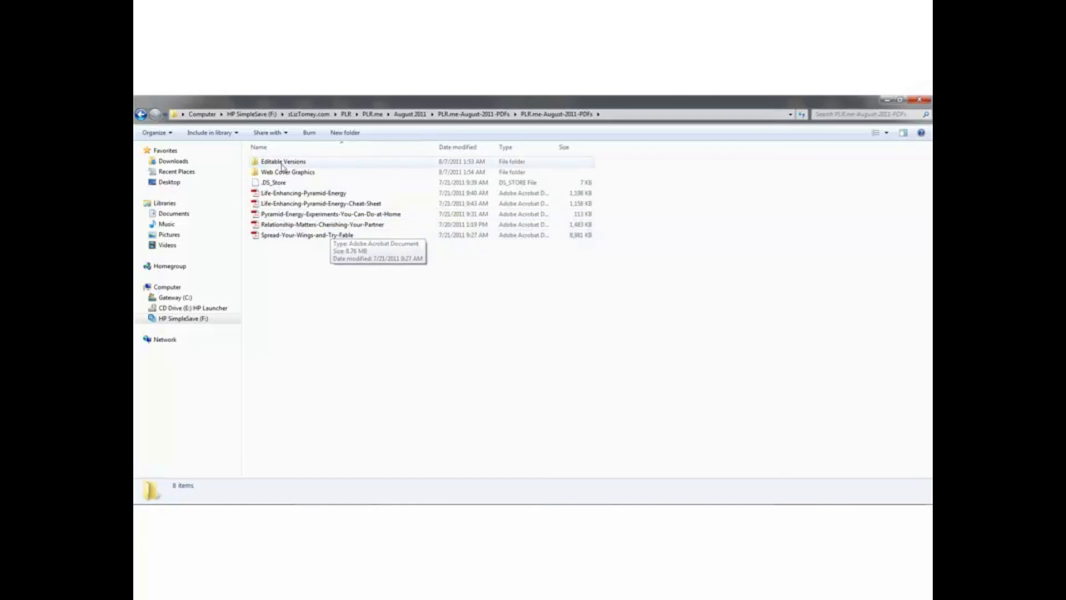
# - Go to the Finance Club August 2011 folder and extract the PLR.me-Finance-August-2011-Report archive into its own subfolder
pyautogui.click(141, 114)
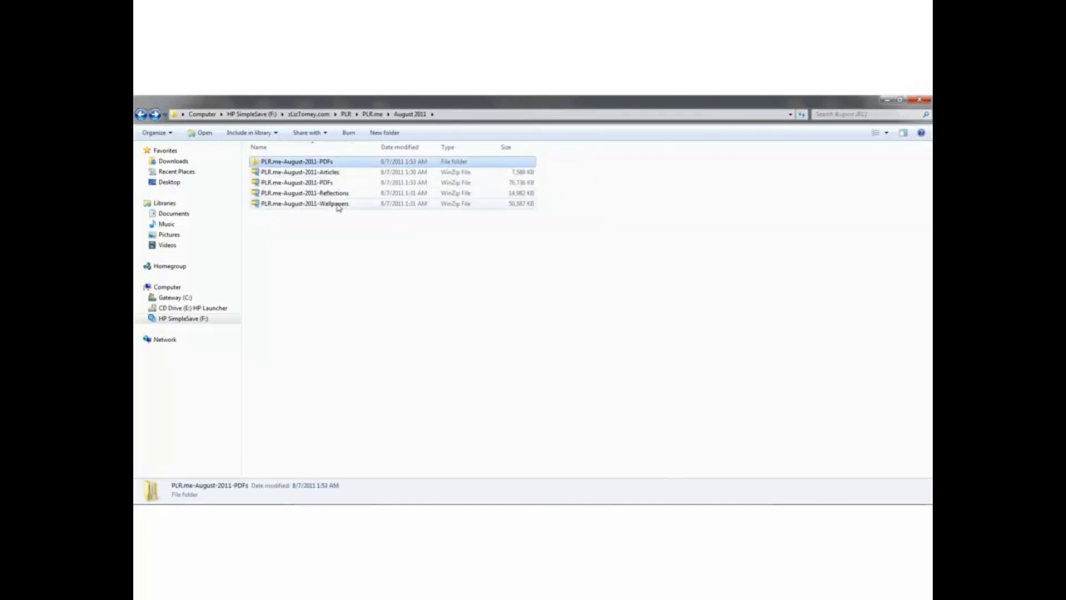
pyautogui.click(366, 115)
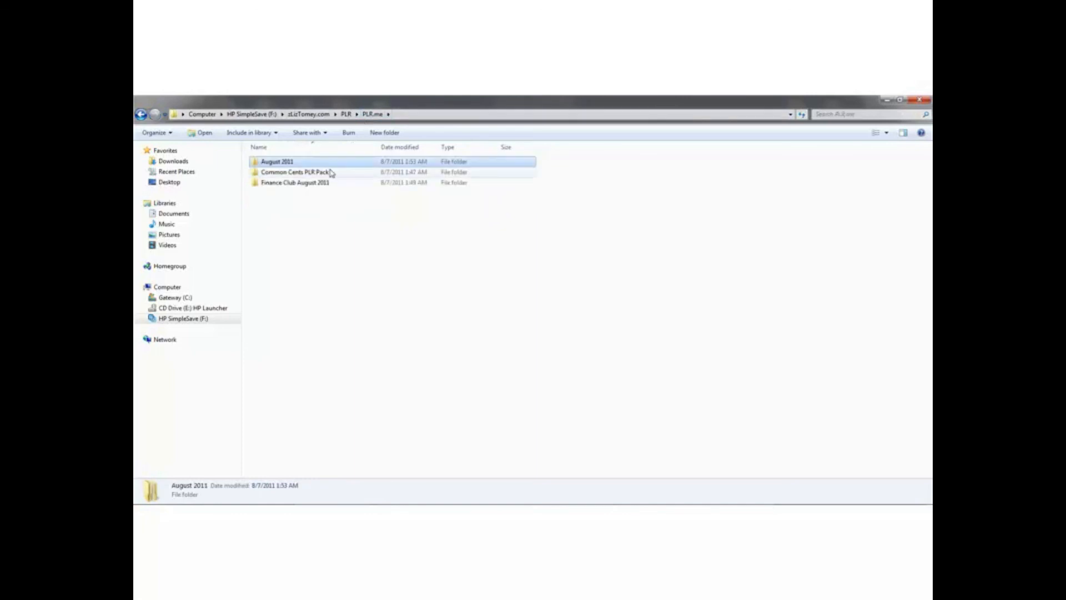
pyautogui.click(284, 183)
pyautogui.doubleClick(284, 183)
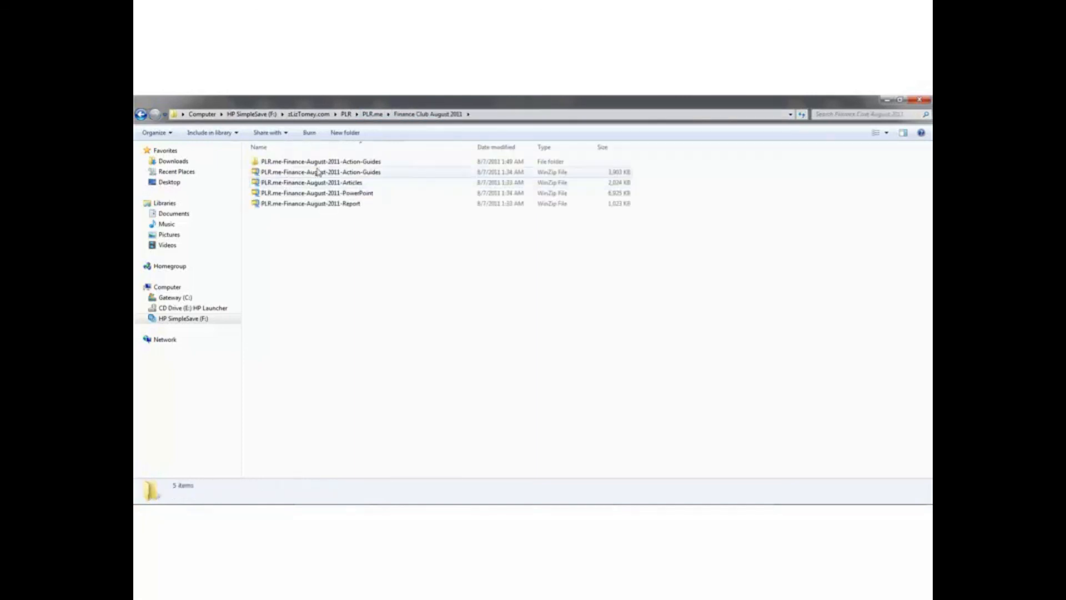
pyautogui.click(357, 207)
pyautogui.rightClick(355, 207)
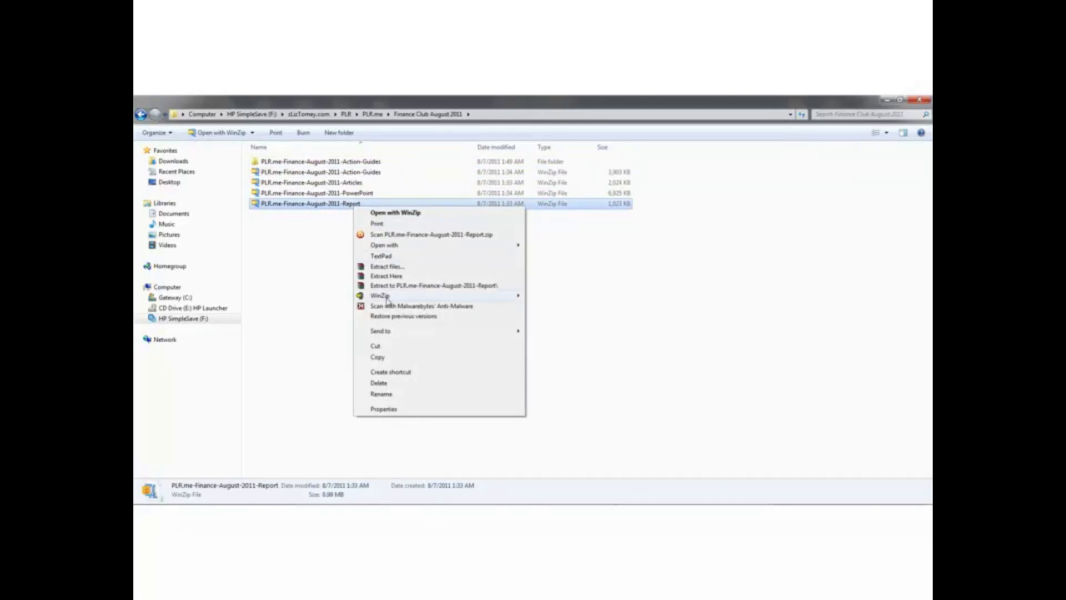
pyautogui.moveTo(388, 298)
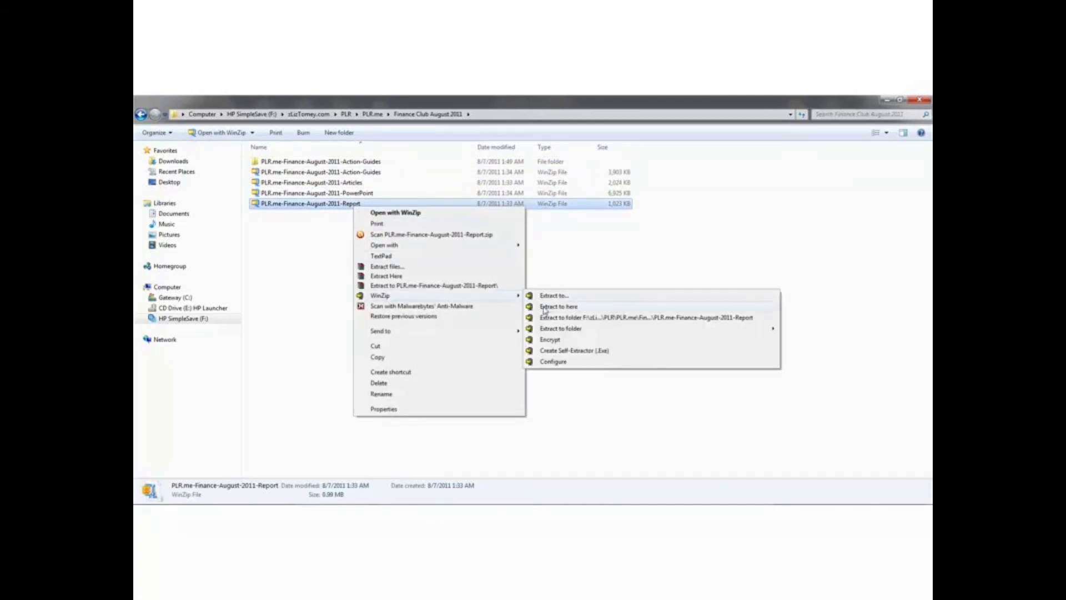
pyautogui.click(597, 320)
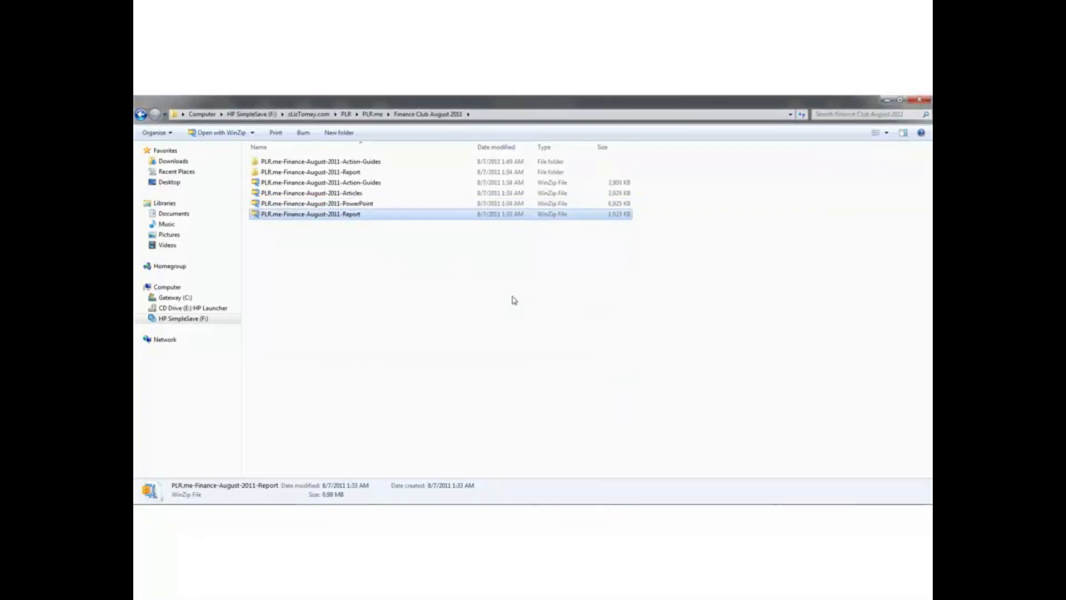
# - Open the Finding-a-Job PDF from the extracted finance report folder, look through it and close it
pyautogui.doubleClick(319, 173)
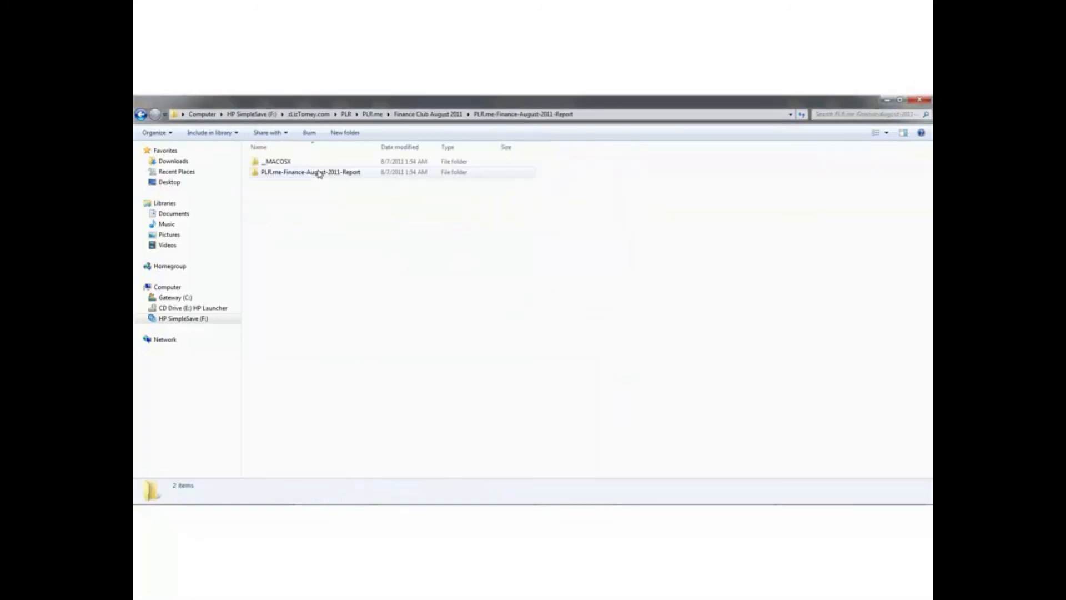
pyautogui.doubleClick(320, 173)
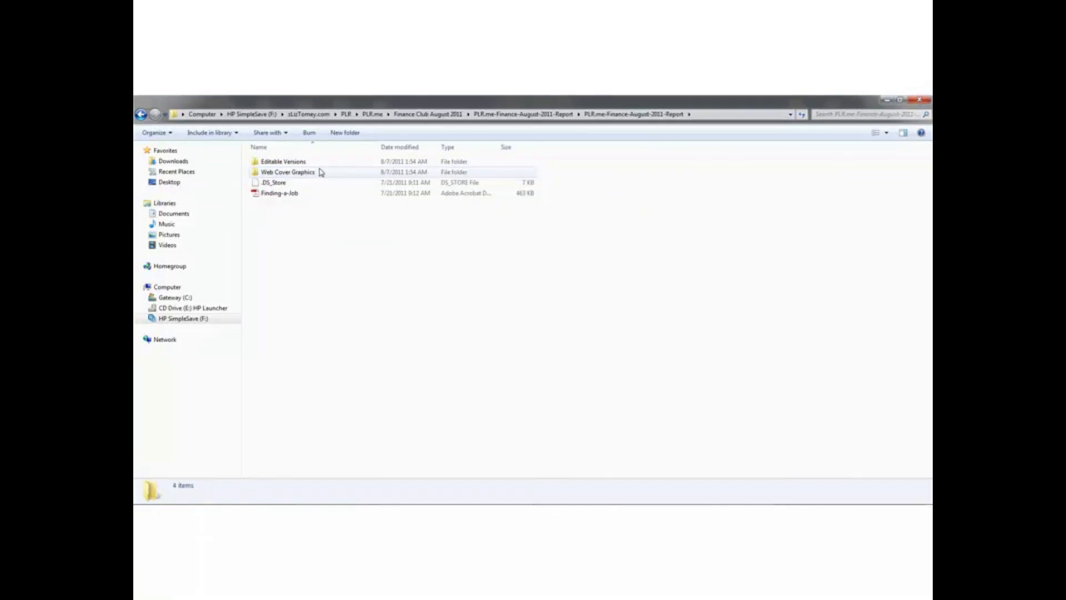
pyautogui.doubleClick(279, 196)
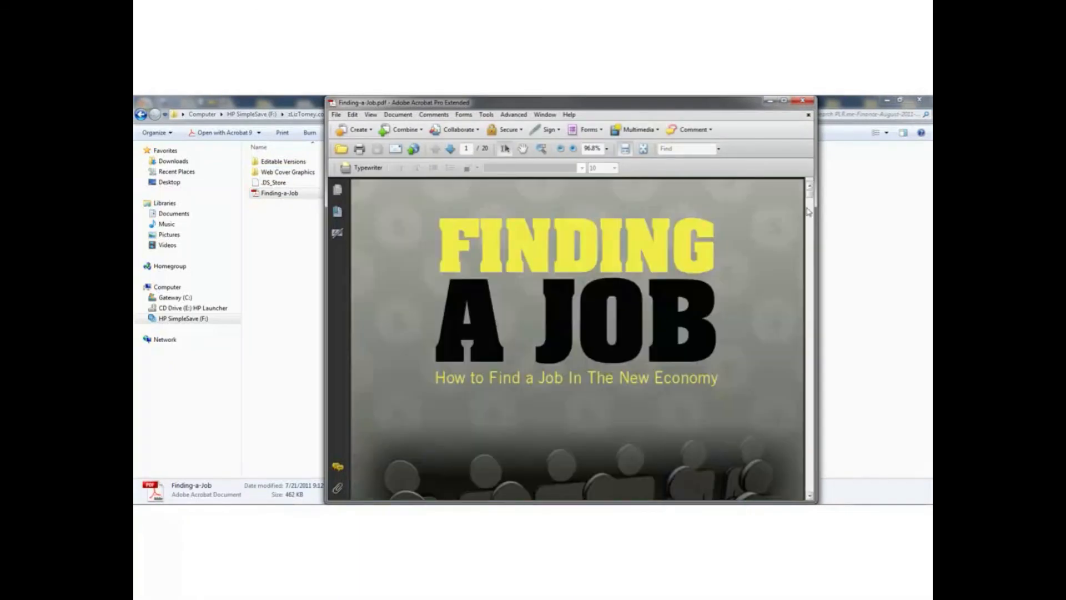
pyautogui.scroll(-10, 808, 211)
pyautogui.moveTo(805, 213); pyautogui.dragTo(781, 112)
pyautogui.click(803, 101)
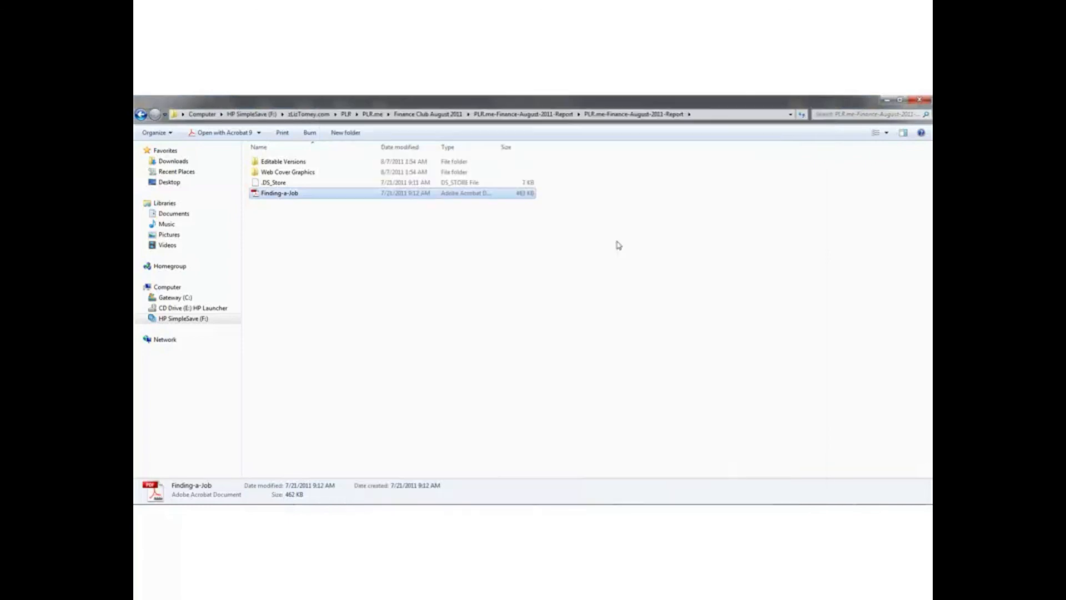
pyautogui.click(503, 339)
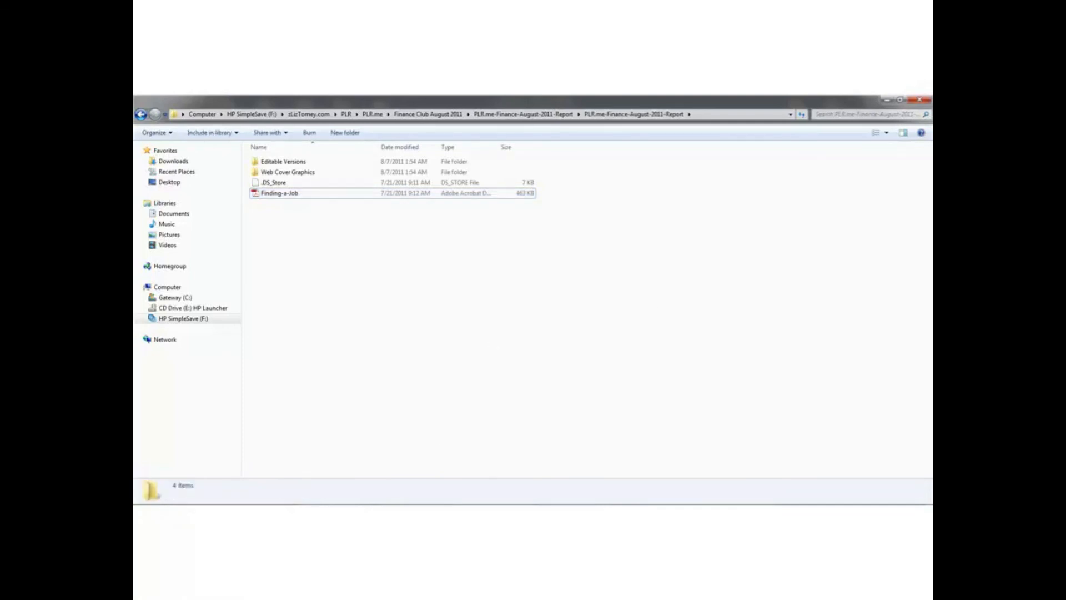
# - Switch back to the Word diagram and align the top and middle blue boxes closely above each other, slightly higher on the page
pyautogui.moveTo(696, 513)
pyautogui.click(752, 468)
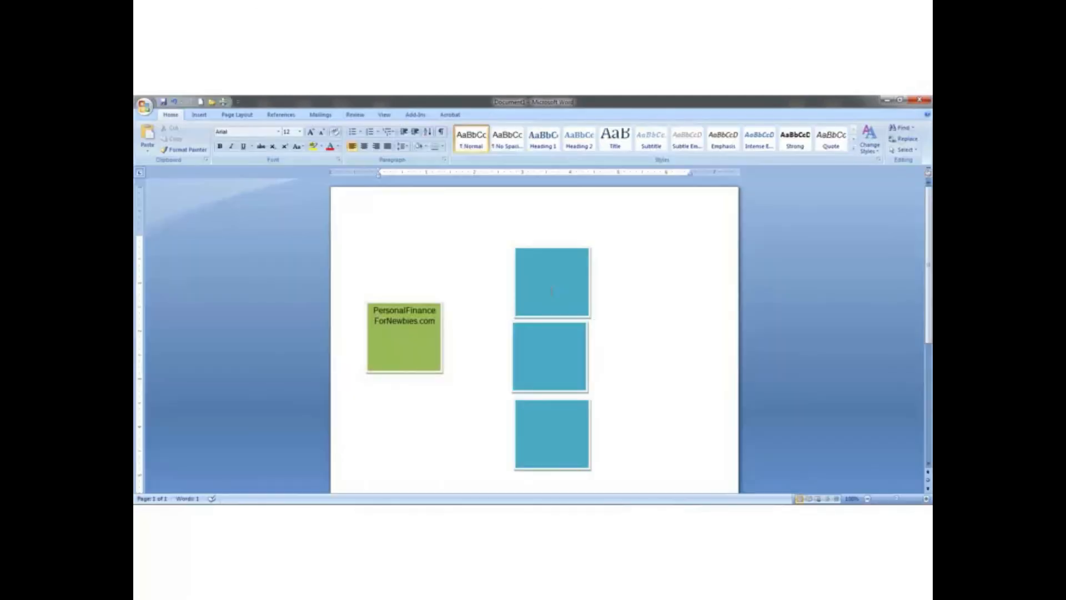
pyautogui.click(546, 294)
pyautogui.moveTo(540, 249); pyautogui.dragTo(560, 234)
pyautogui.click(552, 324)
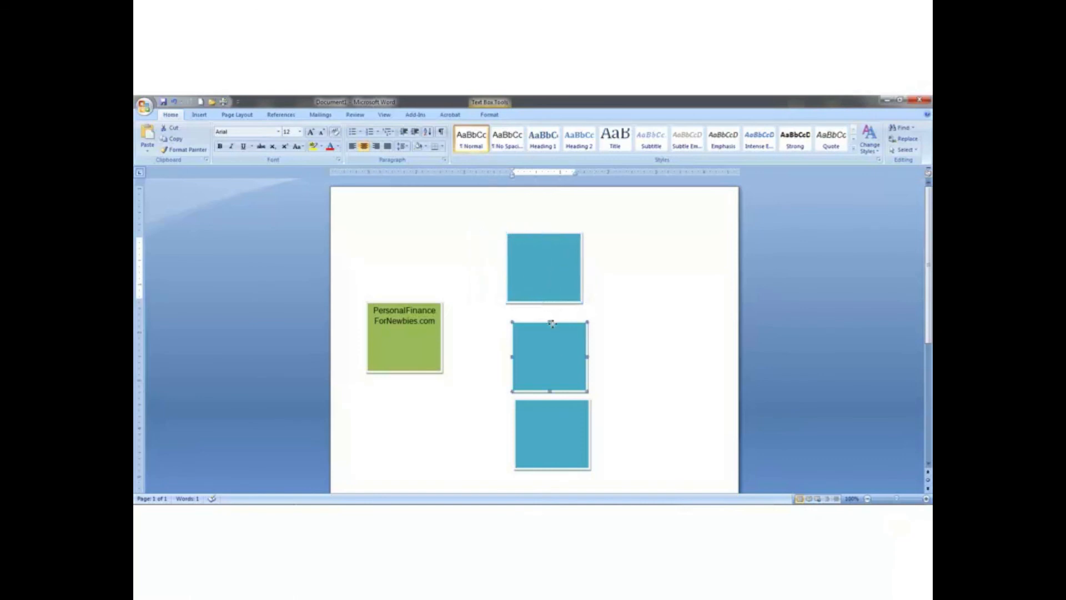
pyautogui.moveTo(561, 325); pyautogui.dragTo(556, 311)
# - Label the middle blue box "How To Find A Job In A Recession", correcting the mistyped word Job
pyautogui.click(551, 346)
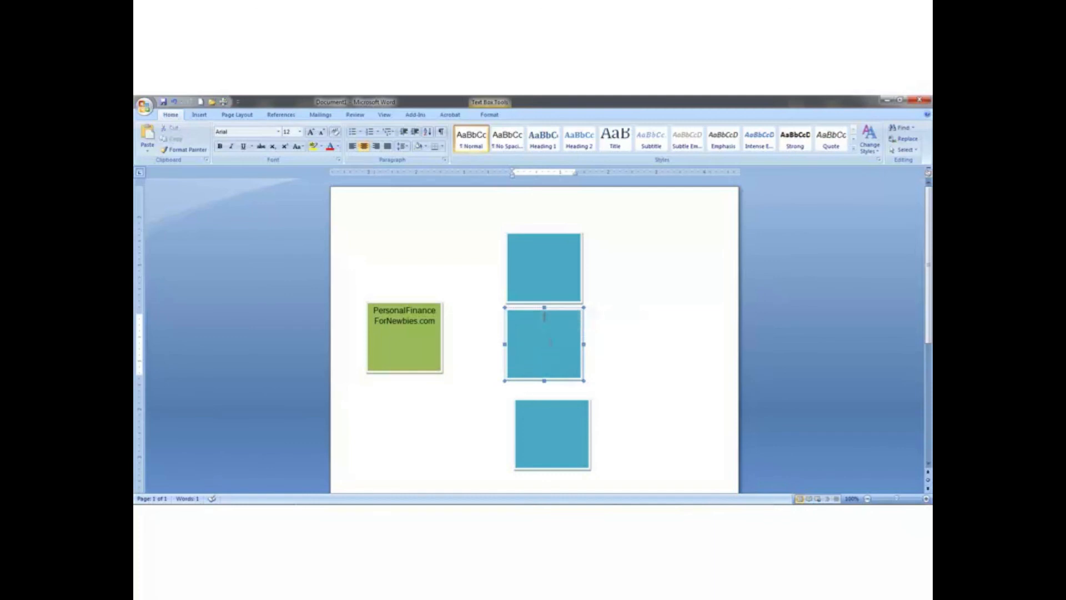
pyautogui.write('How To Find A Jov')
pyautogui.rightClick(553, 333)
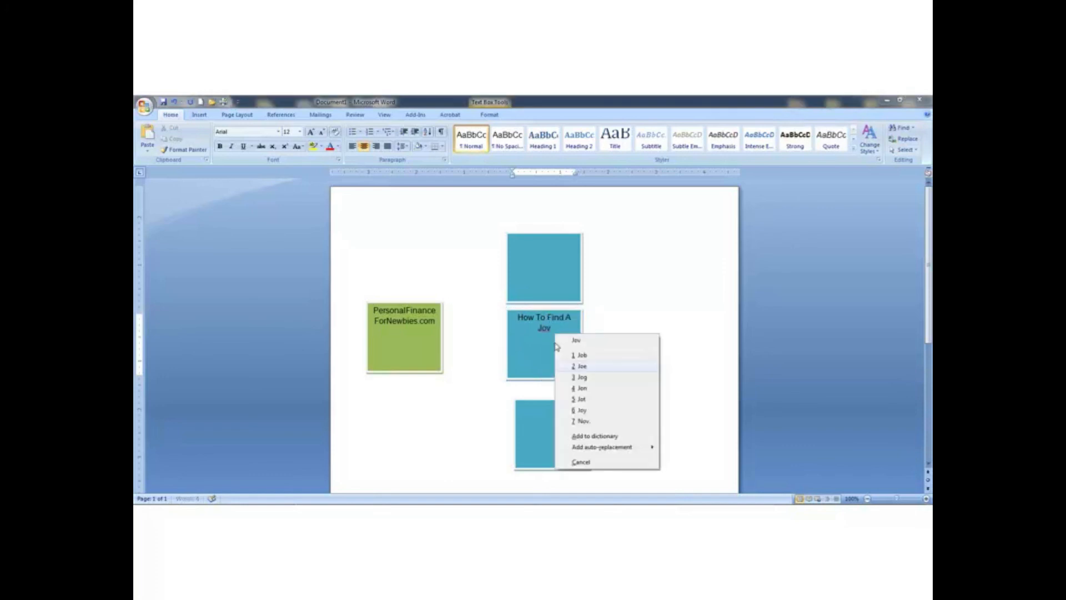
pyautogui.click(546, 342)
pyautogui.press('BackSpace')
pyautogui.write('b In A Rece')
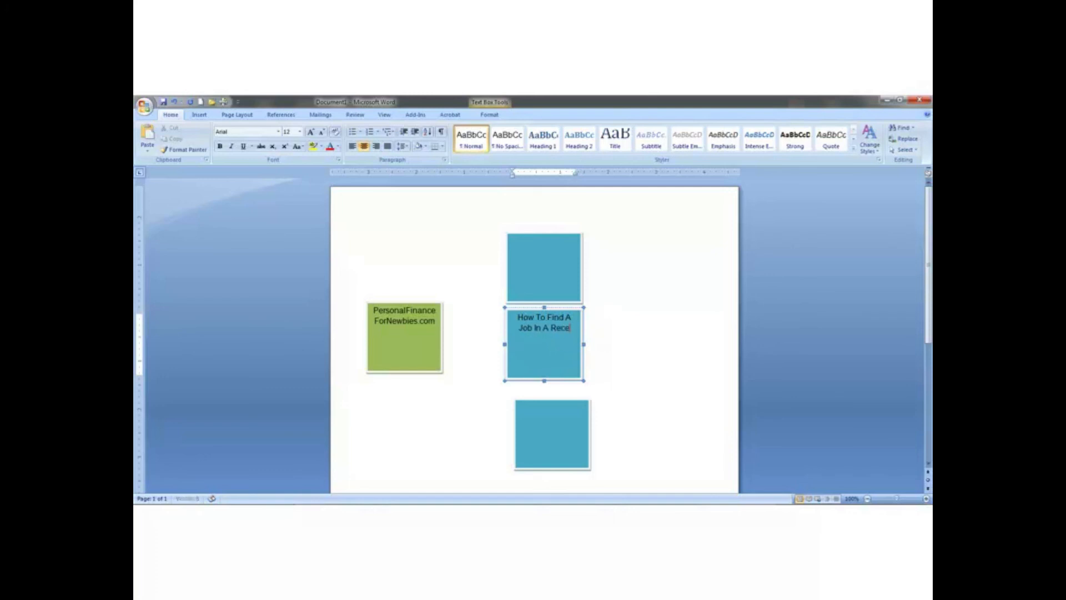
pyautogui.write('ssion')
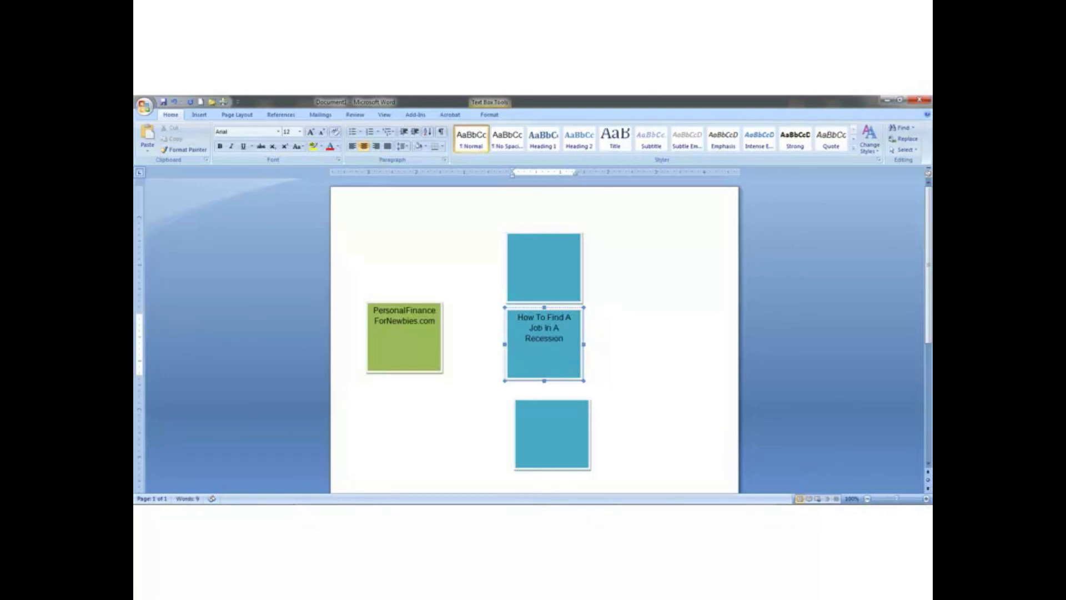
pyautogui.click(619, 336)
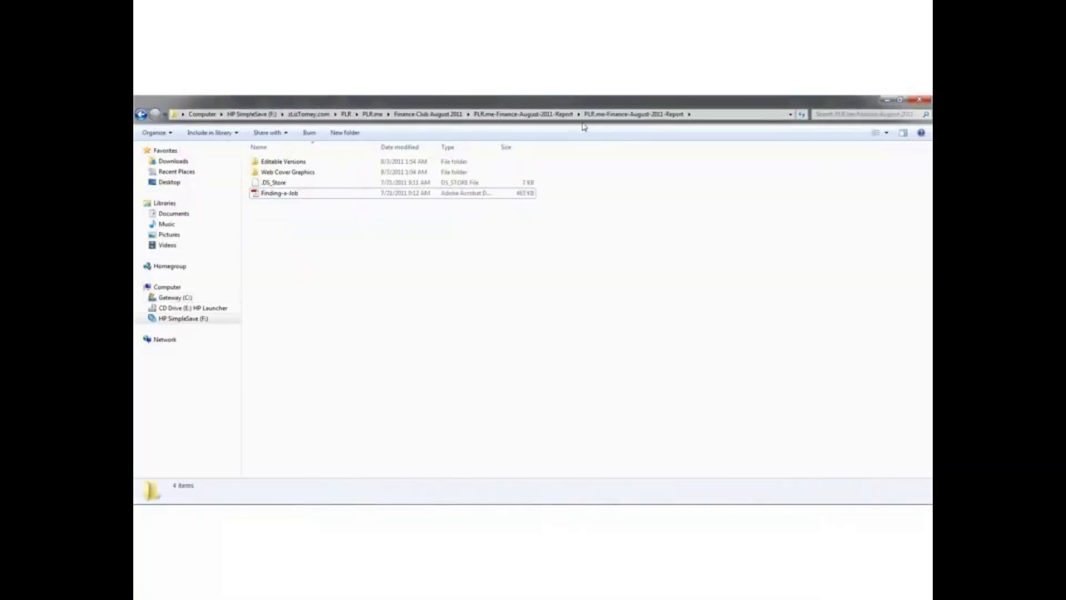
# - Switch to the file explorer, go to the Common Cents PLR Pack reseller materials and open the index page of HTML-Only-Sales-Letter
pyautogui.click(412, 115)
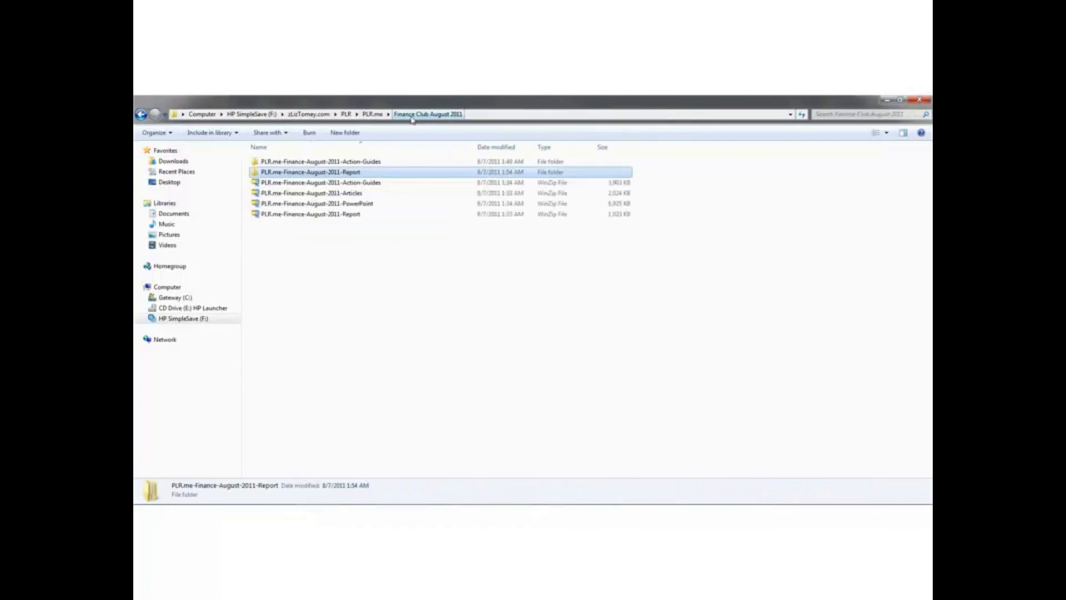
pyautogui.click(373, 115)
pyautogui.doubleClick(293, 173)
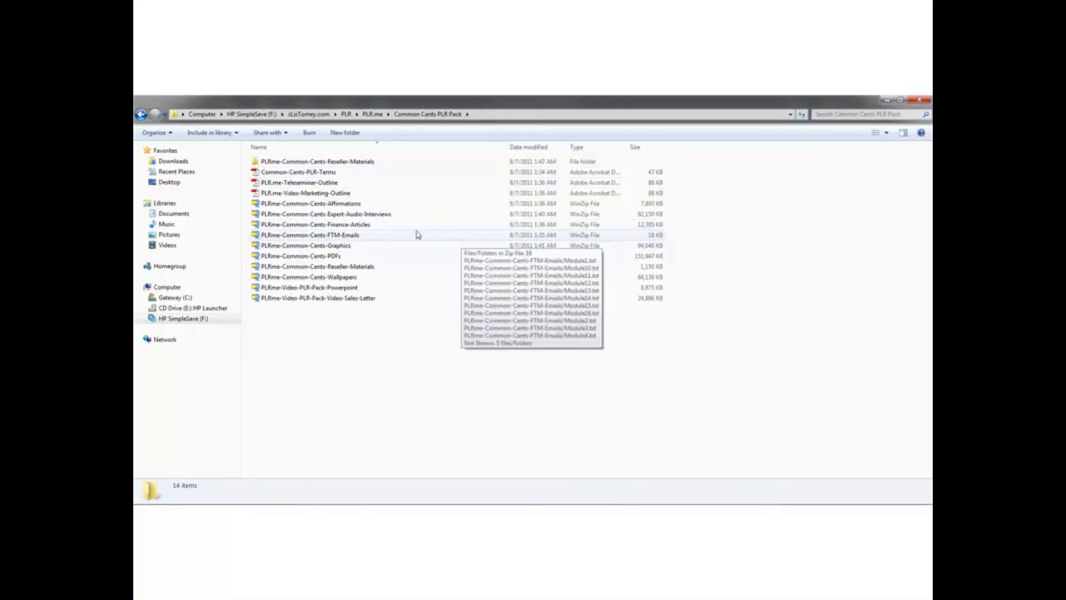
pyautogui.doubleClick(371, 166)
pyautogui.doubleClick(371, 164)
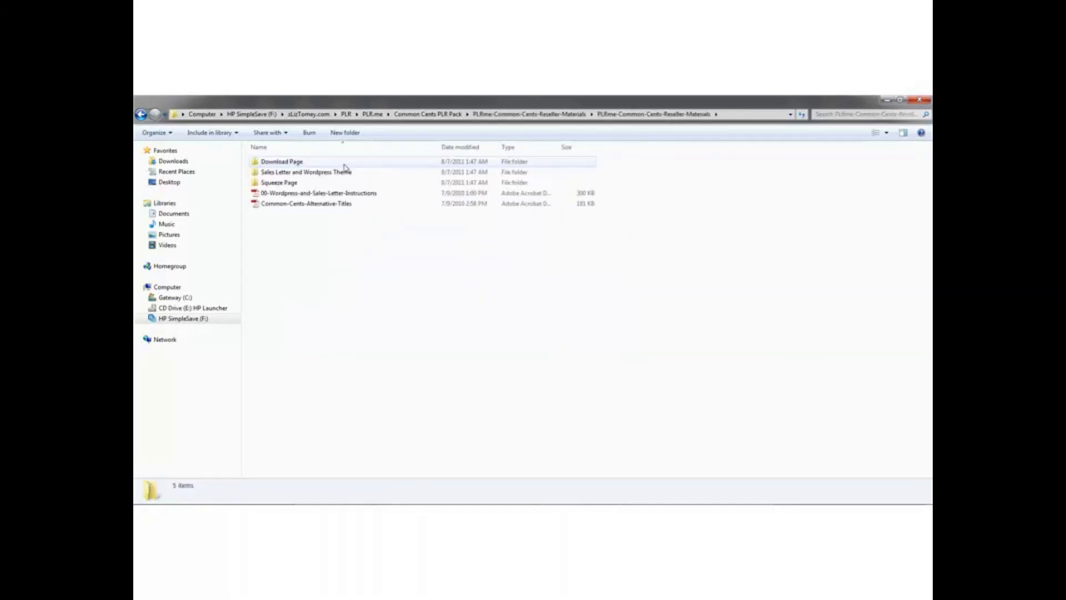
pyautogui.doubleClick(281, 174)
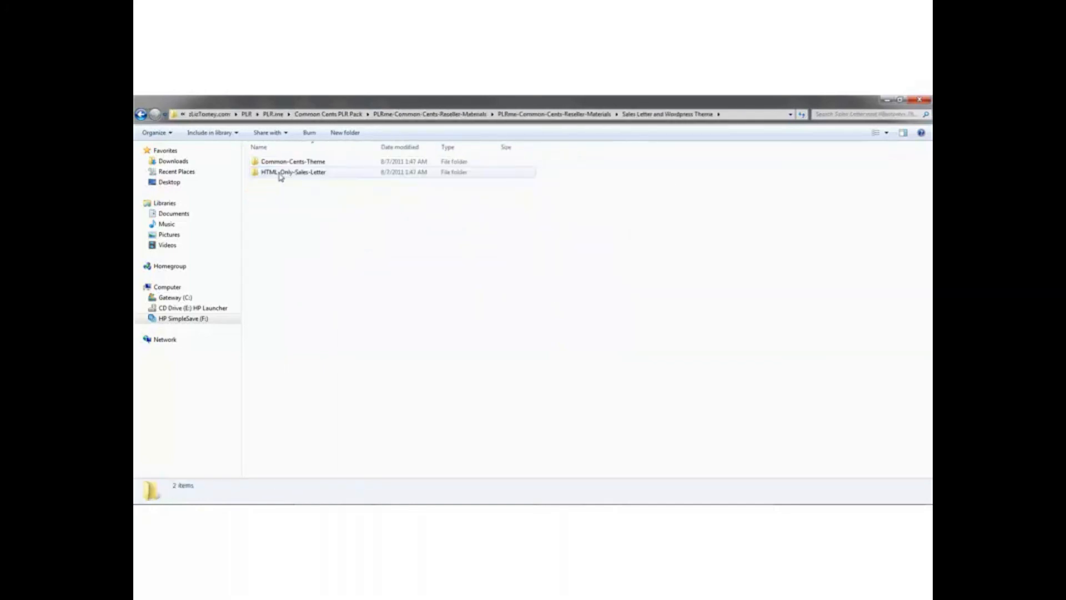
pyautogui.doubleClick(280, 175)
pyautogui.click(272, 215)
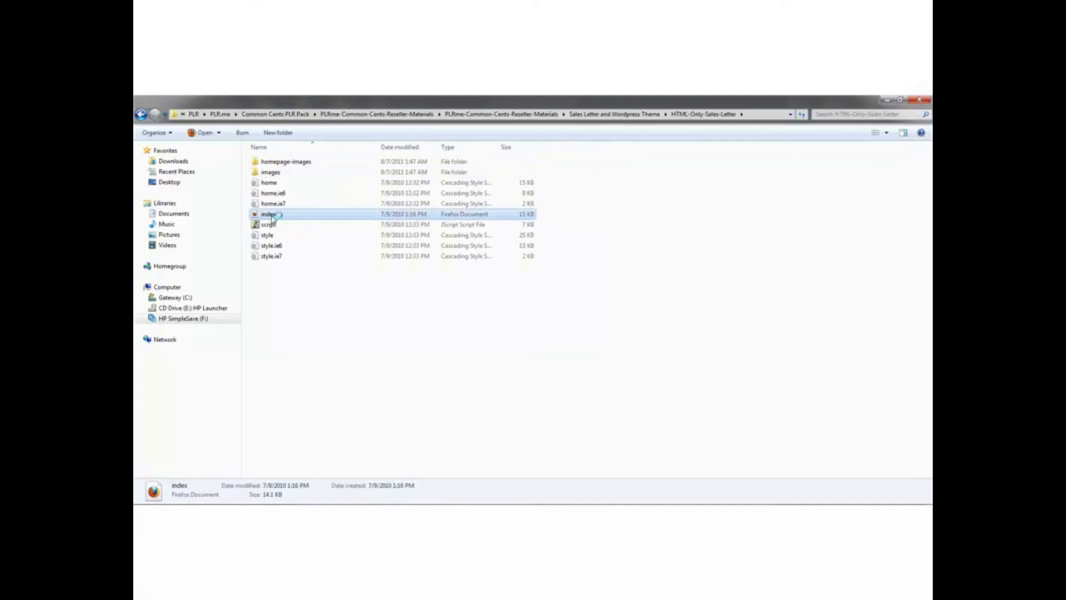
pyautogui.doubleClick(269, 215)
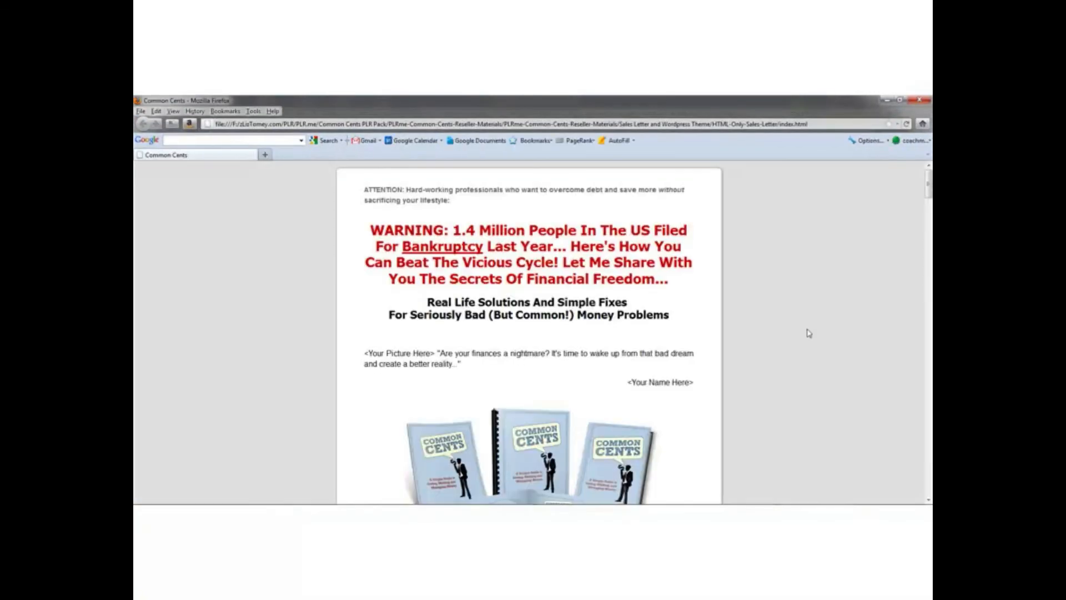
# - Review the Common Cents sales letter's module list and included items, and return to the product cover images
pyautogui.moveTo(928, 186); pyautogui.dragTo(898, 303)
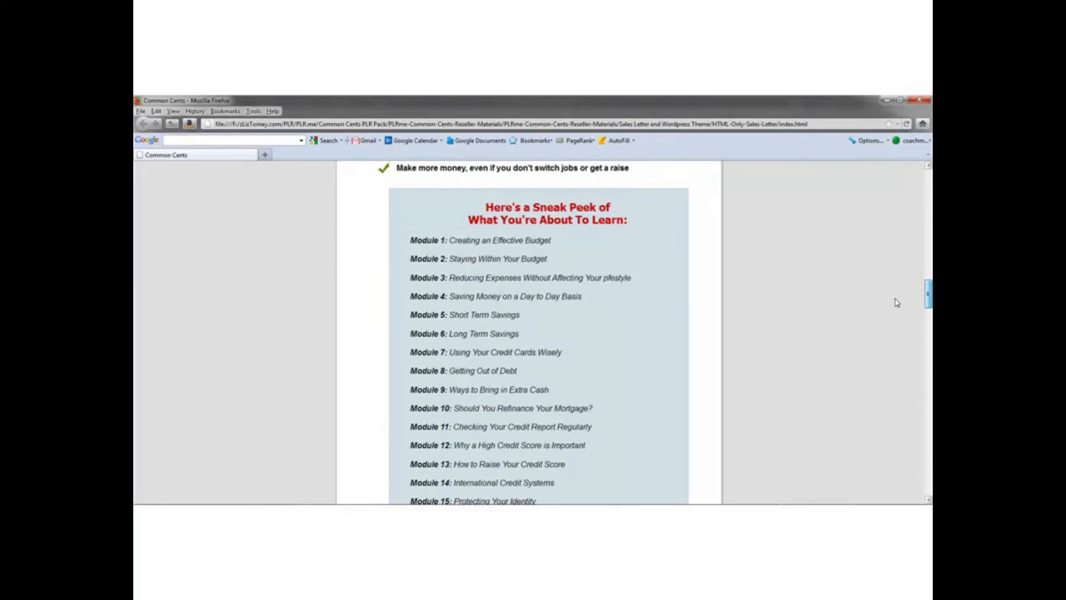
pyautogui.moveTo(897, 302); pyautogui.dragTo(883, 339)
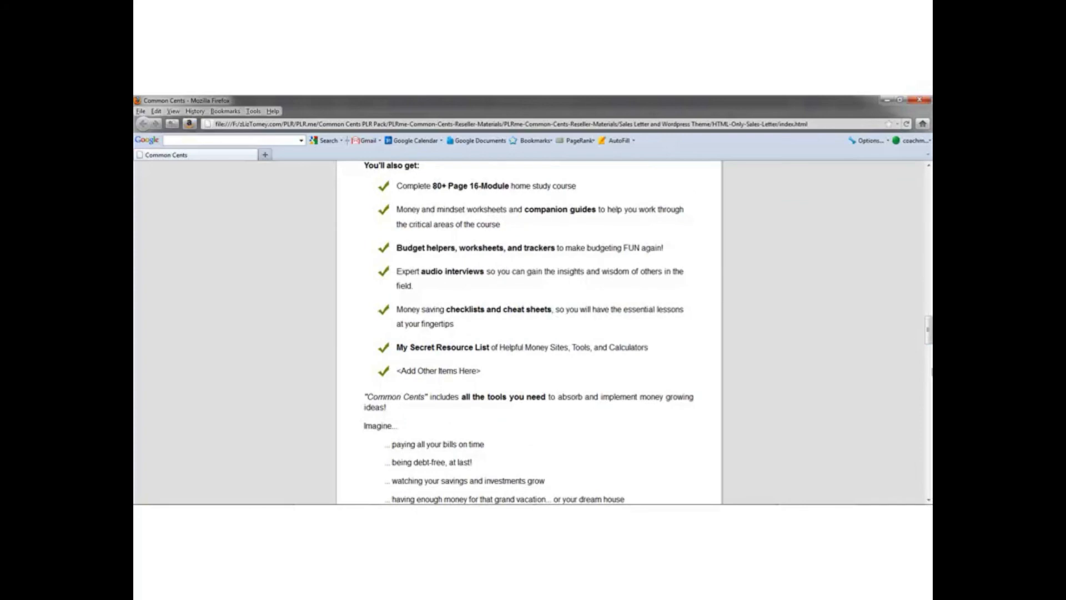
pyautogui.moveTo(929, 336); pyautogui.dragTo(928, 194)
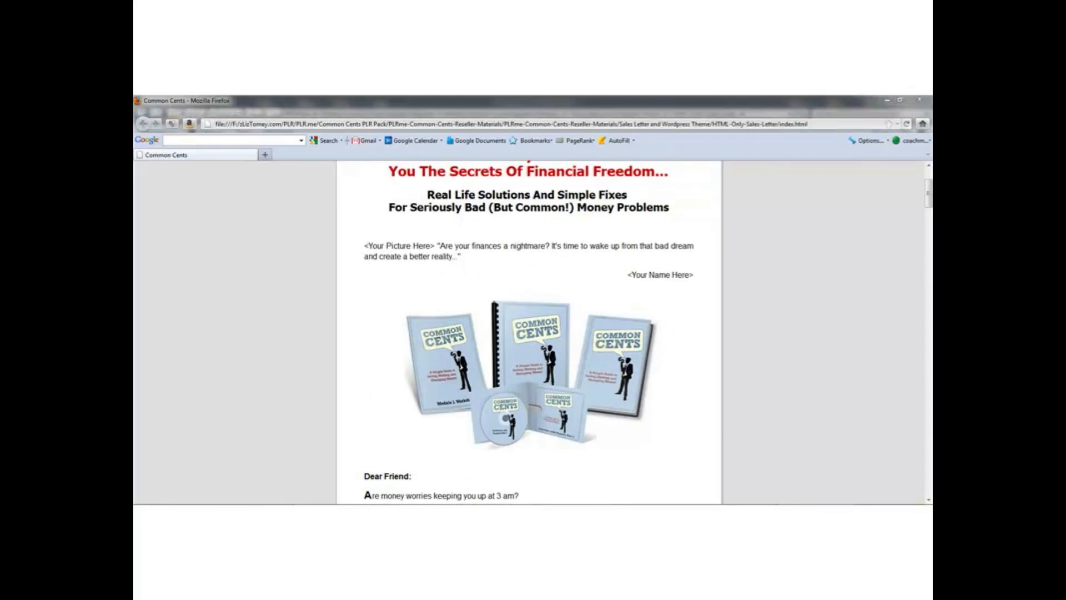
# - Switch back to the Word diagram, label the top blue box "Common Cents" and move the bottom blue box up beneath the middle one
pyautogui.hotkey('alt', 'Tab')
pyautogui.click(529, 280)
pyautogui.write('Common Cents')
pyautogui.click(558, 400)
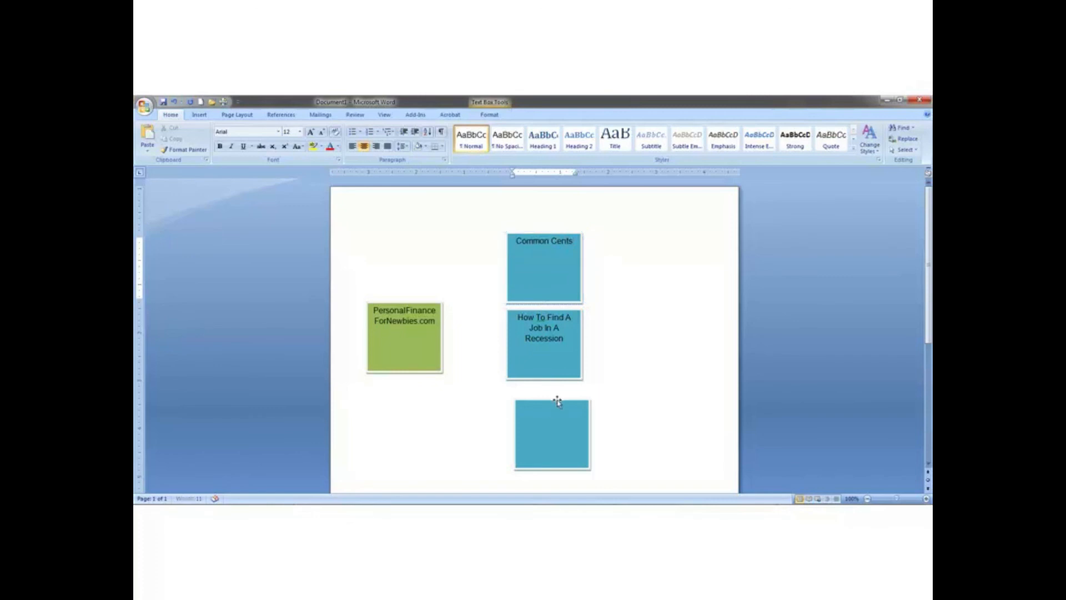
pyautogui.moveTo(542, 388); pyautogui.dragTo(543, 388)
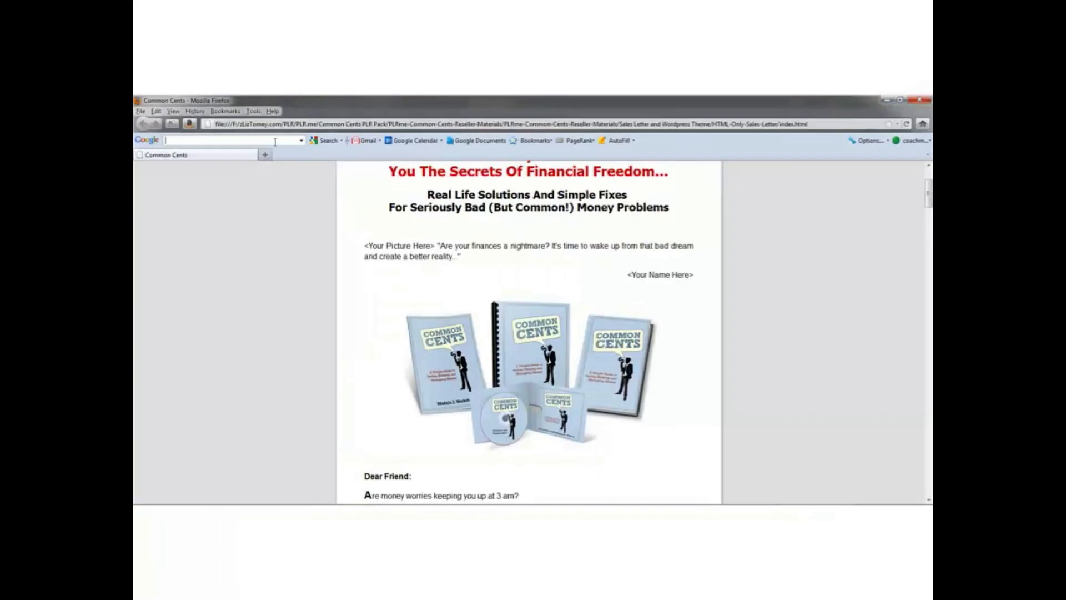
# - Switch to Firefox and search Google for "personal finance plr"
pyautogui.click(275, 143)
pyautogui.write('personal f')
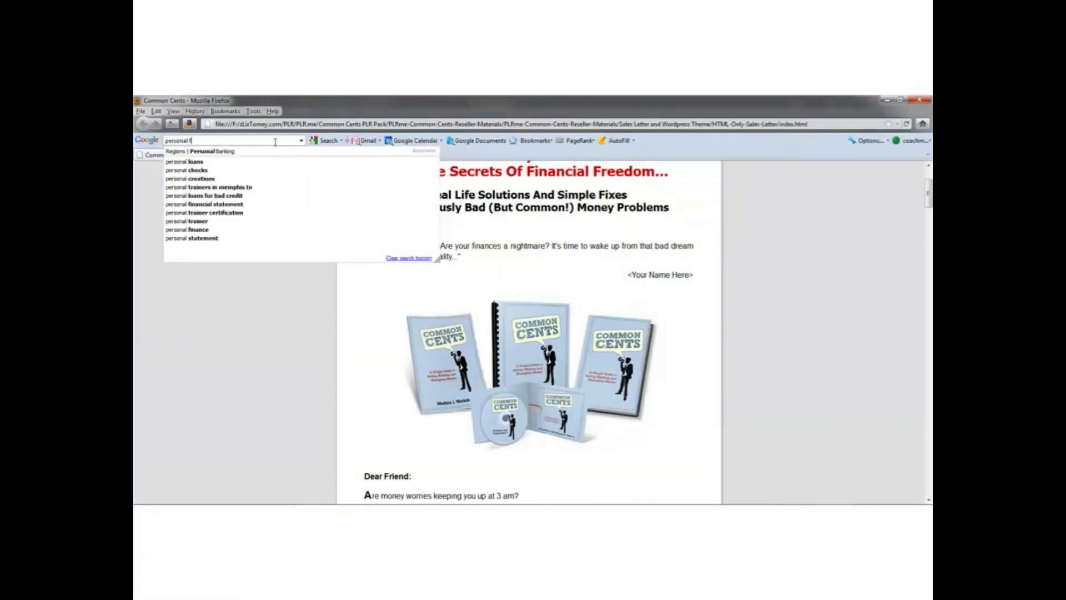
pyautogui.write('inance pl')
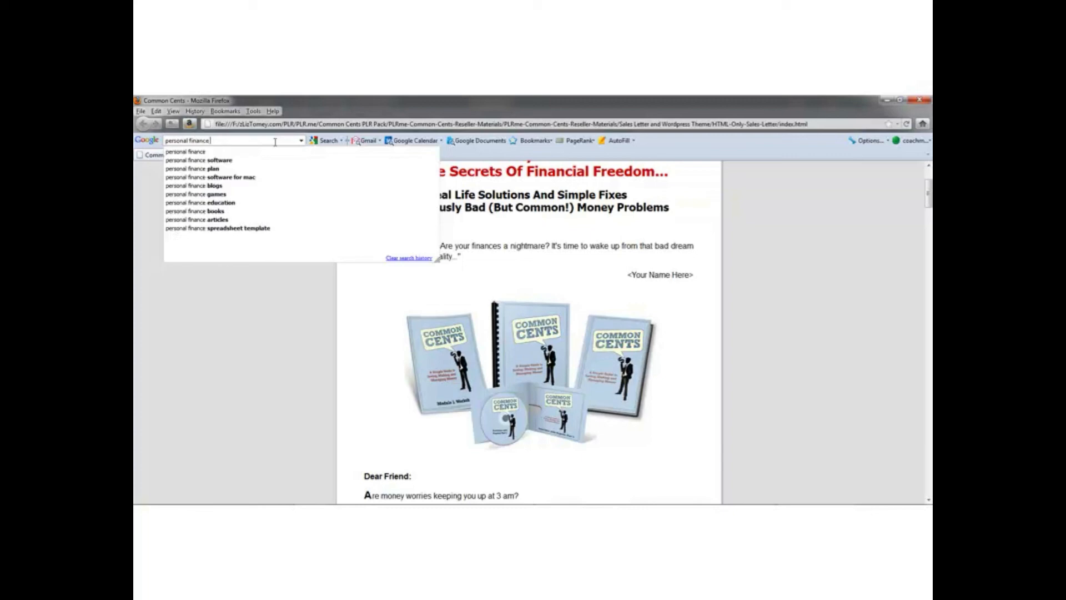
pyautogui.write('r')
pyautogui.press('Return')
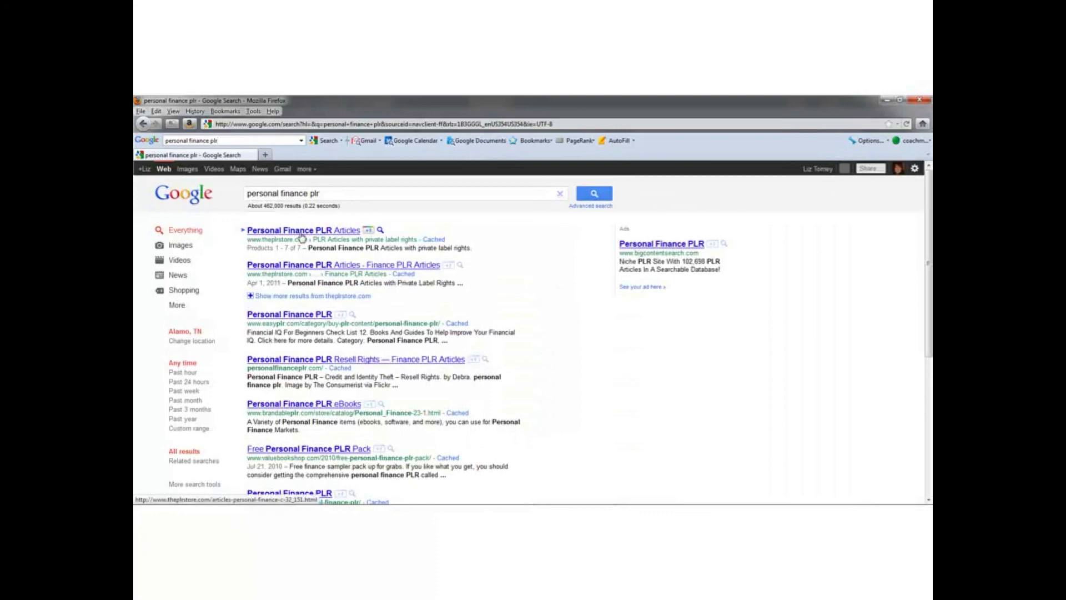
# - Open the easyplr.com, personalfinanceplr.com and brandableplr.com search results in new tabs
pyautogui.click(319, 320)
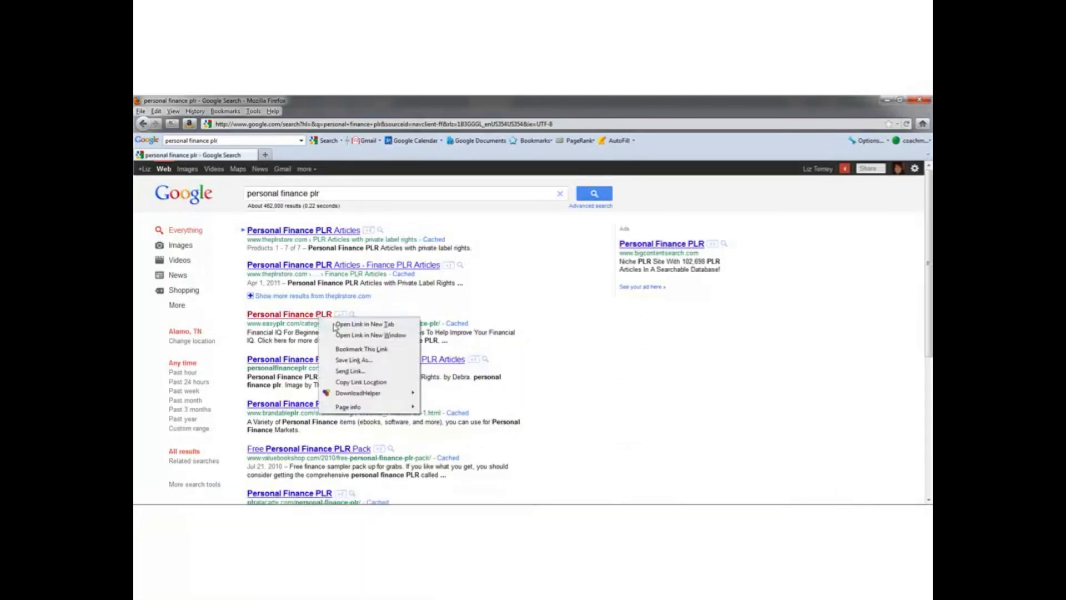
pyautogui.click(335, 325)
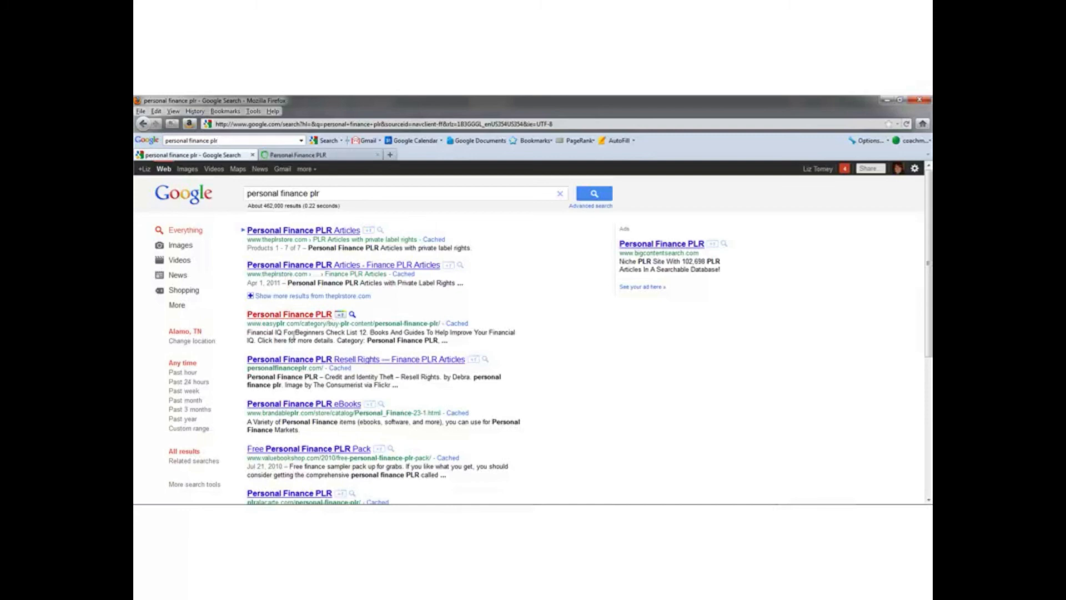
pyautogui.rightClick(337, 361)
pyautogui.click(358, 367)
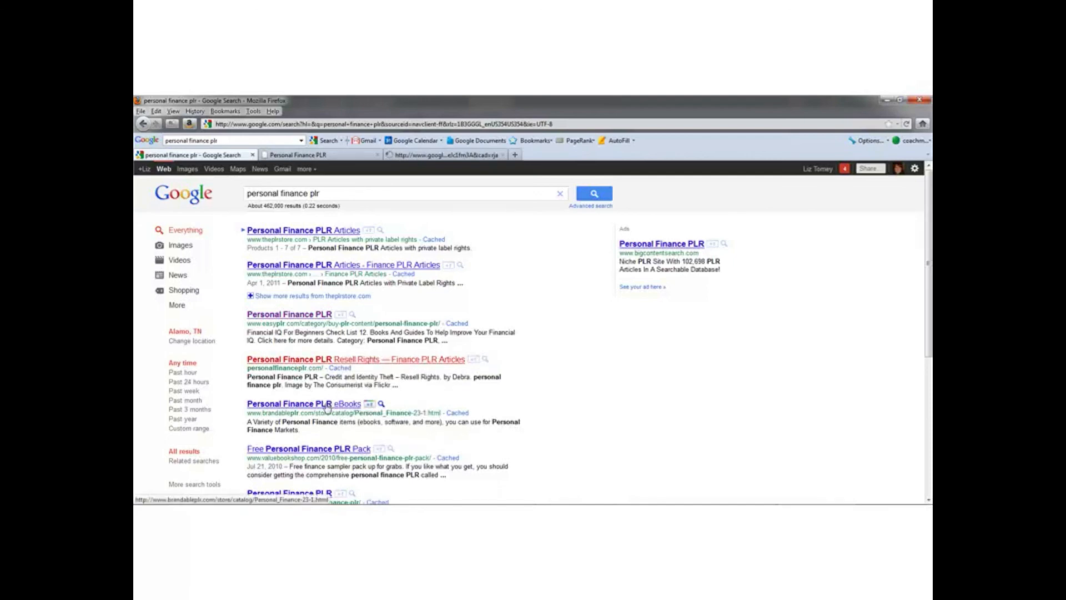
pyautogui.rightClick(354, 404)
pyautogui.click(360, 411)
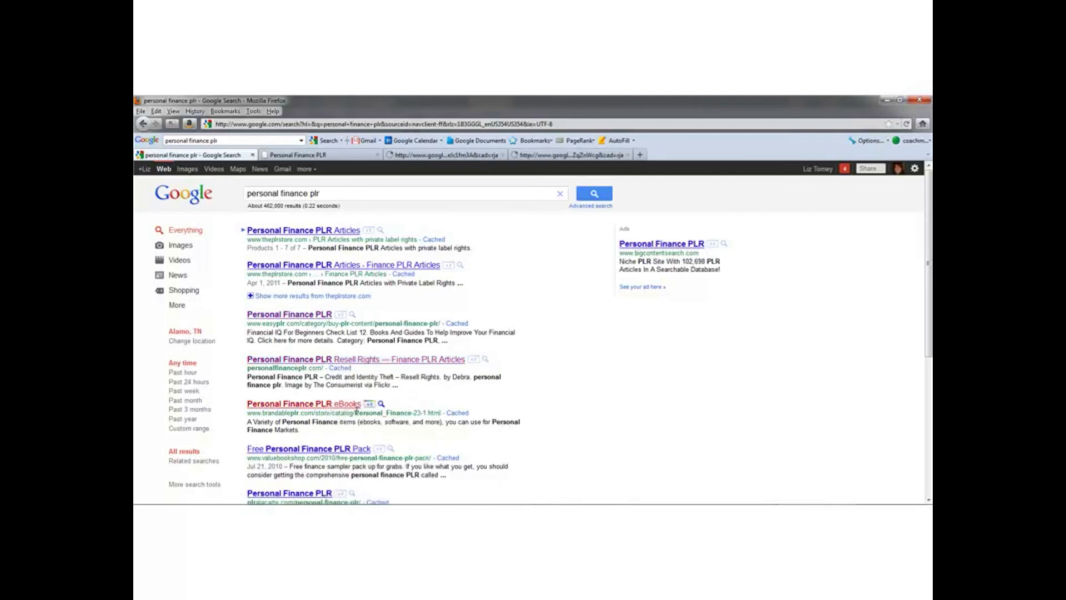
# - Open the plralacarte.com, PLR.me finance packs and PLR Deal Guide discount results in new tabs as well
pyautogui.scroll(-2, 922, 325)
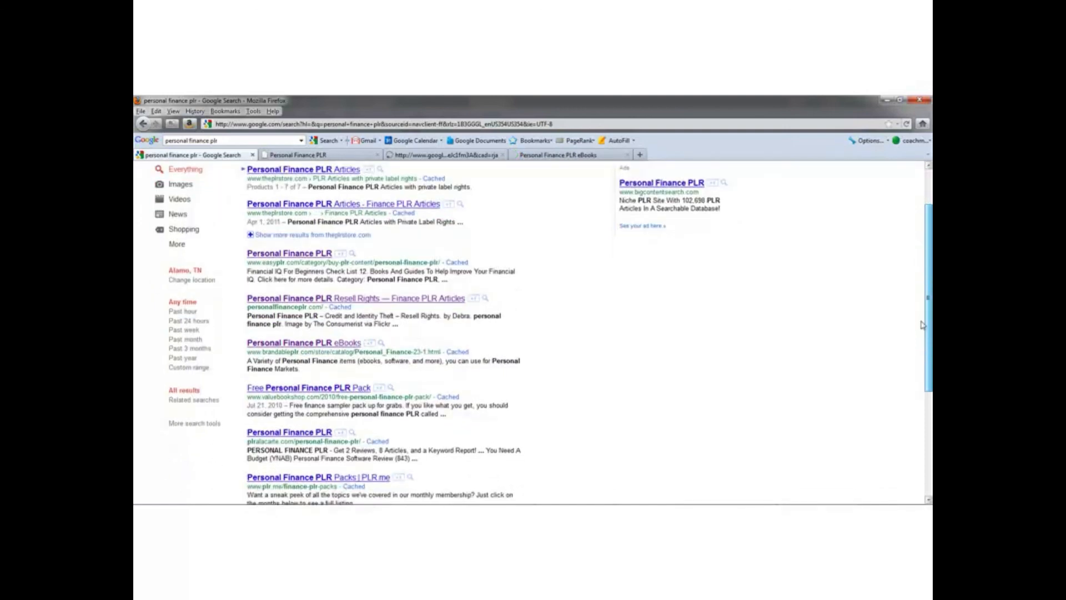
pyautogui.scroll(-2, 920, 329)
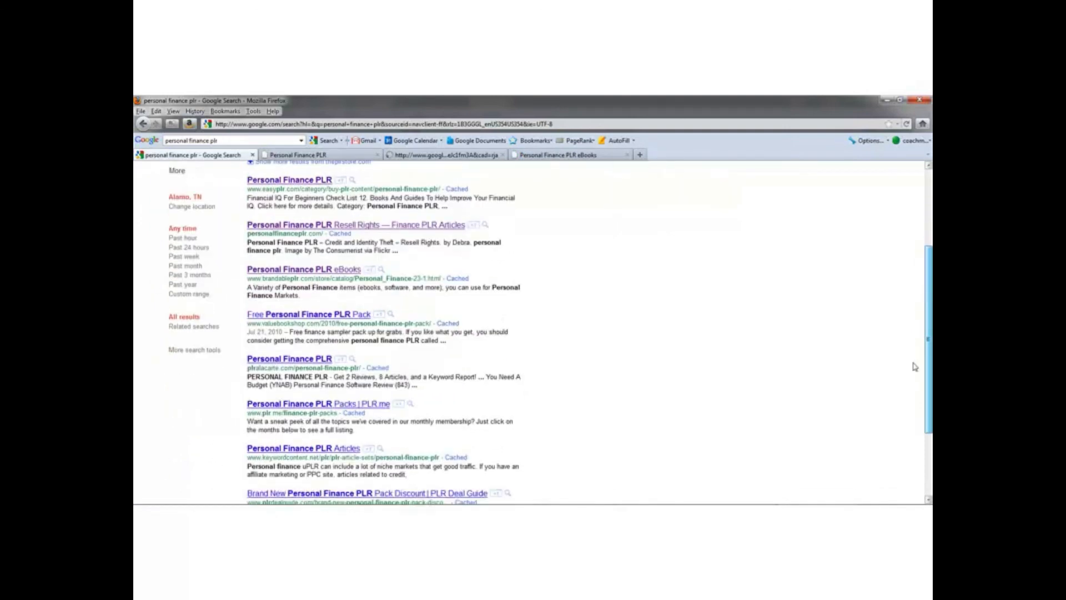
pyautogui.rightClick(300, 359)
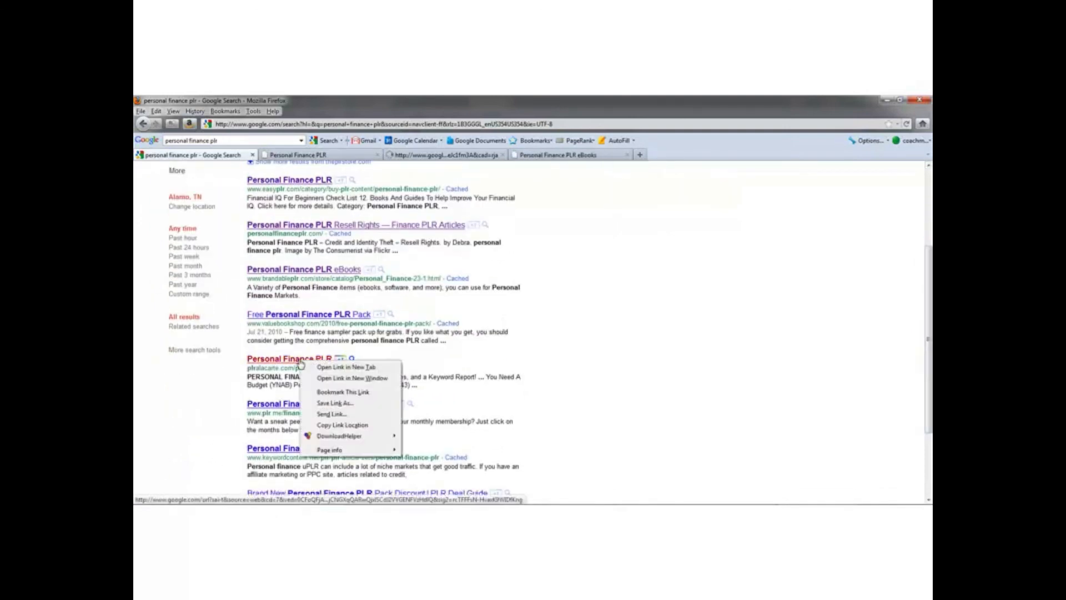
pyautogui.click(321, 363)
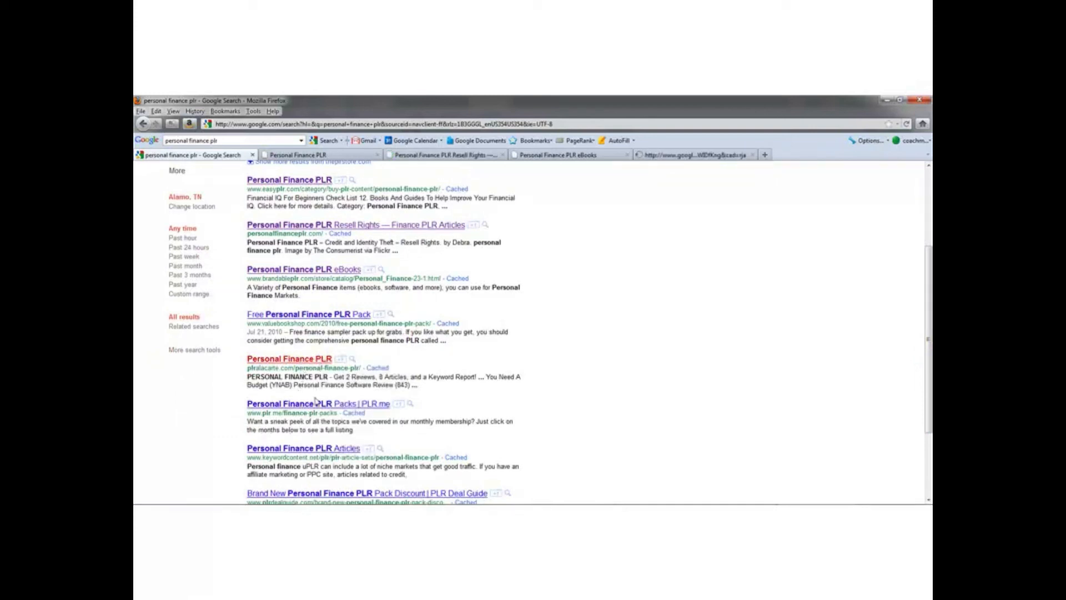
pyautogui.rightClick(341, 404)
pyautogui.click(342, 412)
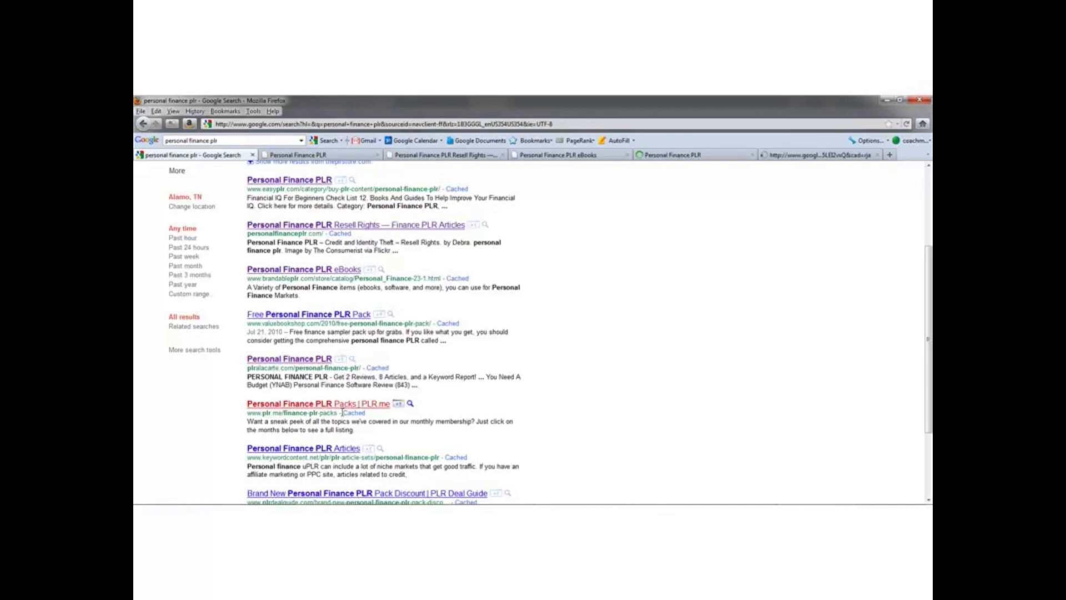
pyautogui.moveTo(924, 396); pyautogui.dragTo(923, 442)
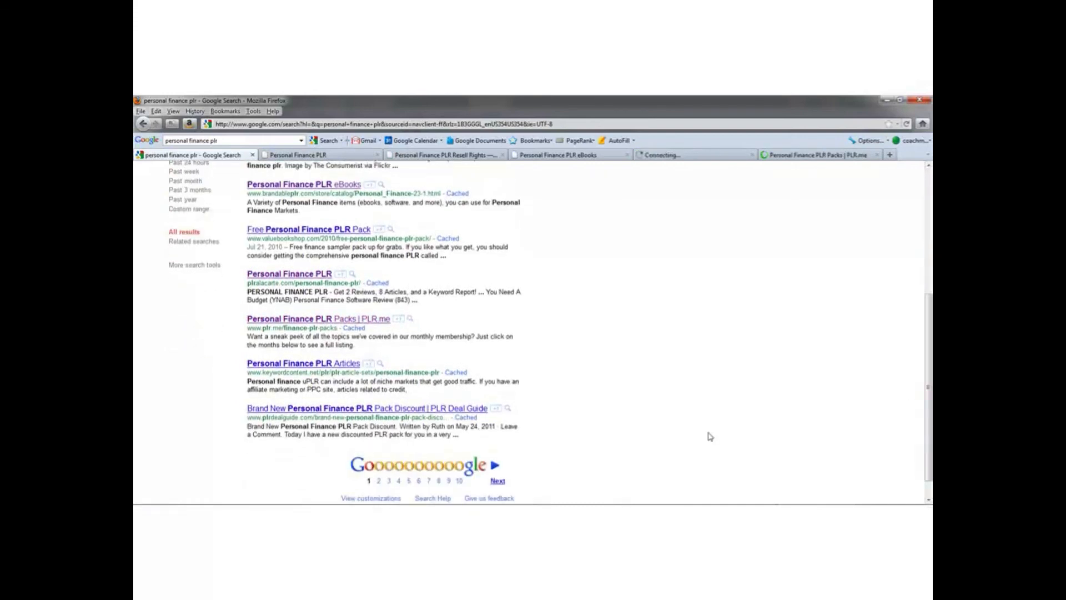
pyautogui.rightClick(452, 411)
pyautogui.click(472, 418)
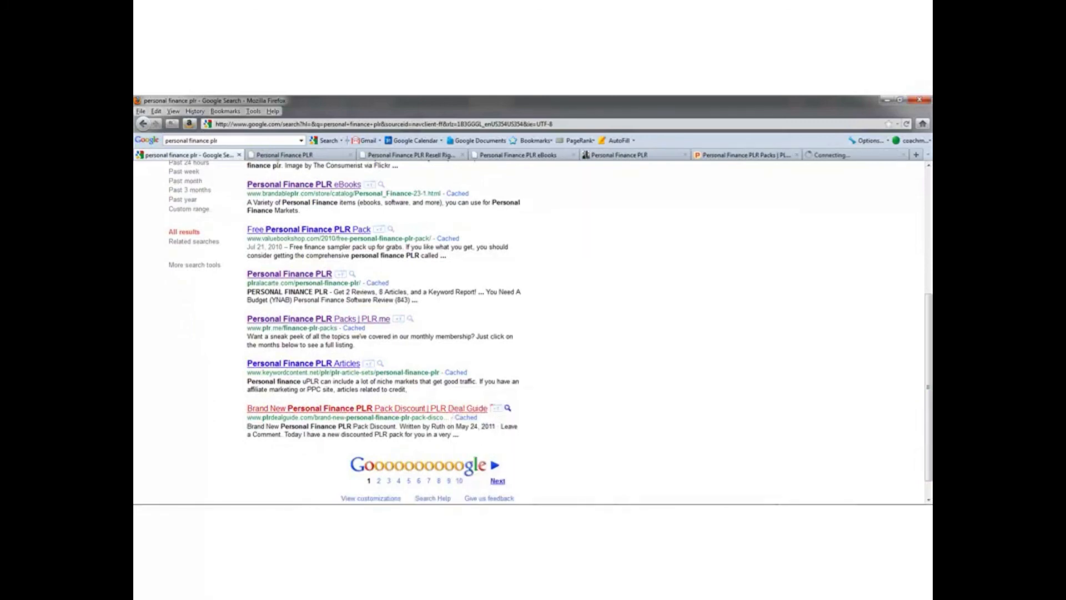
# - Look through the EasyPLR personal finance products and open the "50 Ways to Save Money" PLR report in a new tab
pyautogui.click(280, 157)
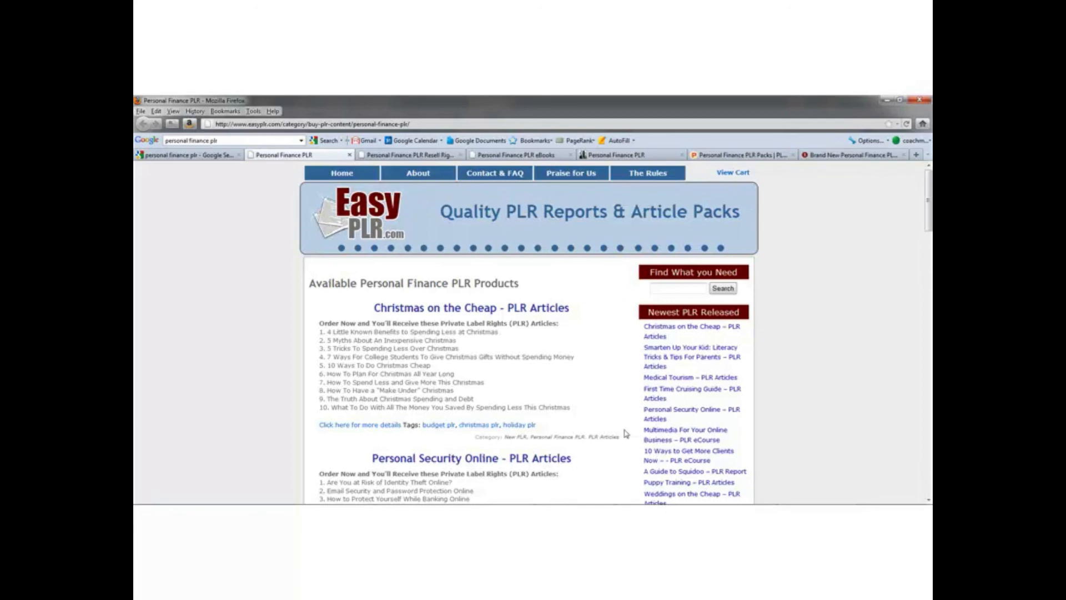
pyautogui.moveTo(927, 205); pyautogui.dragTo(888, 378)
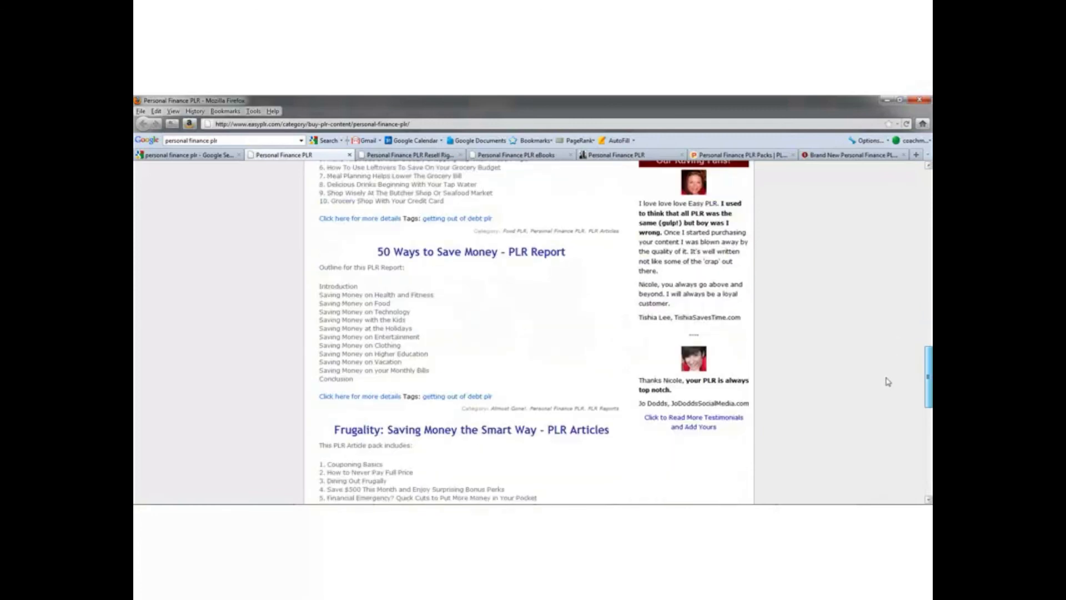
pyautogui.rightClick(470, 257)
pyautogui.click(491, 262)
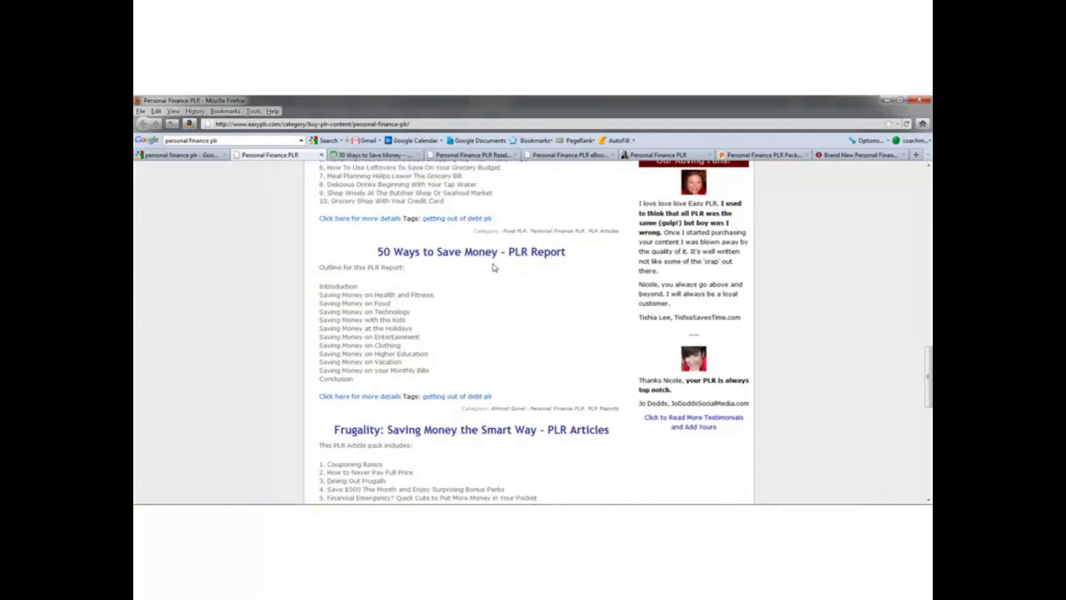
# - Check the second page of the EasyPLR personal finance listing and close that tab
pyautogui.moveTo(928, 360); pyautogui.dragTo(911, 475)
pyautogui.click(614, 450)
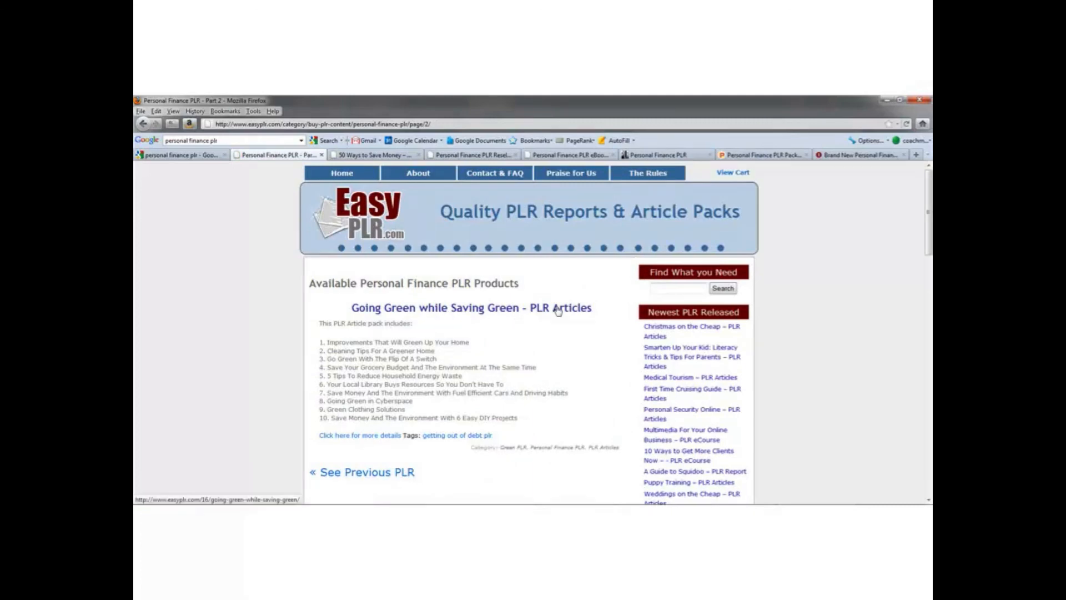
pyautogui.click(321, 155)
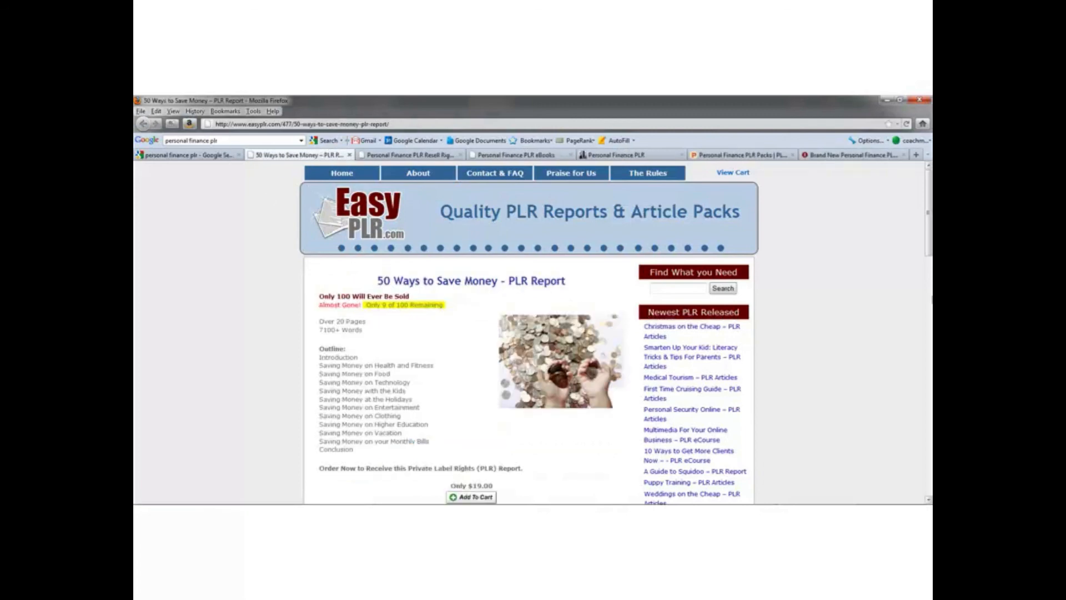
# - Read the "50 Ways to Save Money" report page and the personalfinanceplr.com resell rights pack, closing the latter's tab
pyautogui.moveTo(928, 216)
pyautogui.mouseDown()
pyautogui.moveTo(907, 331)
pyautogui.moveTo(929, 225)
pyautogui.mouseUp()
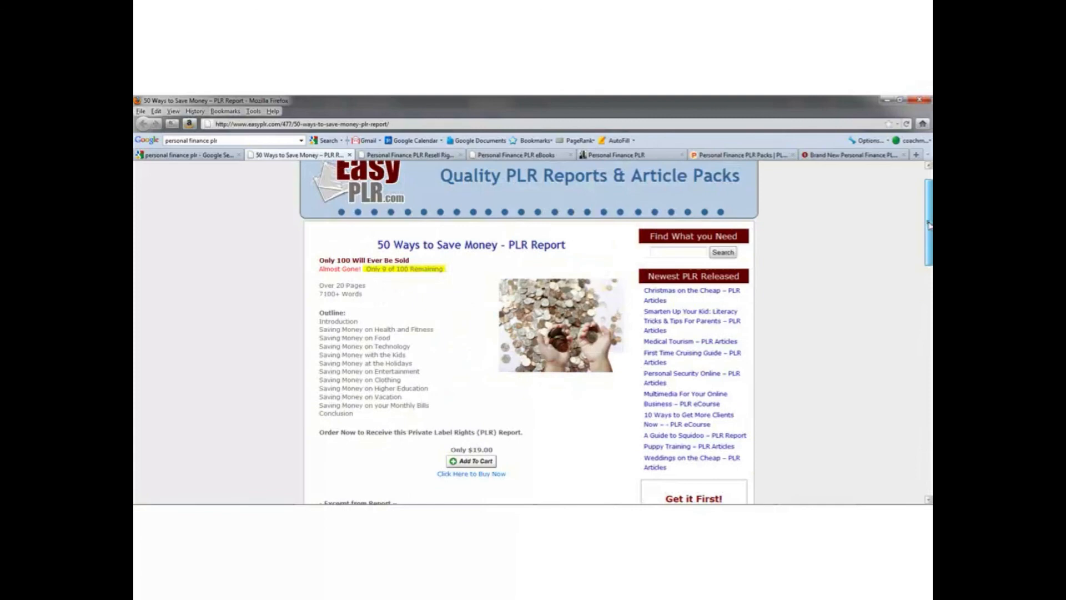
pyautogui.moveTo(929, 225); pyautogui.dragTo(918, 255)
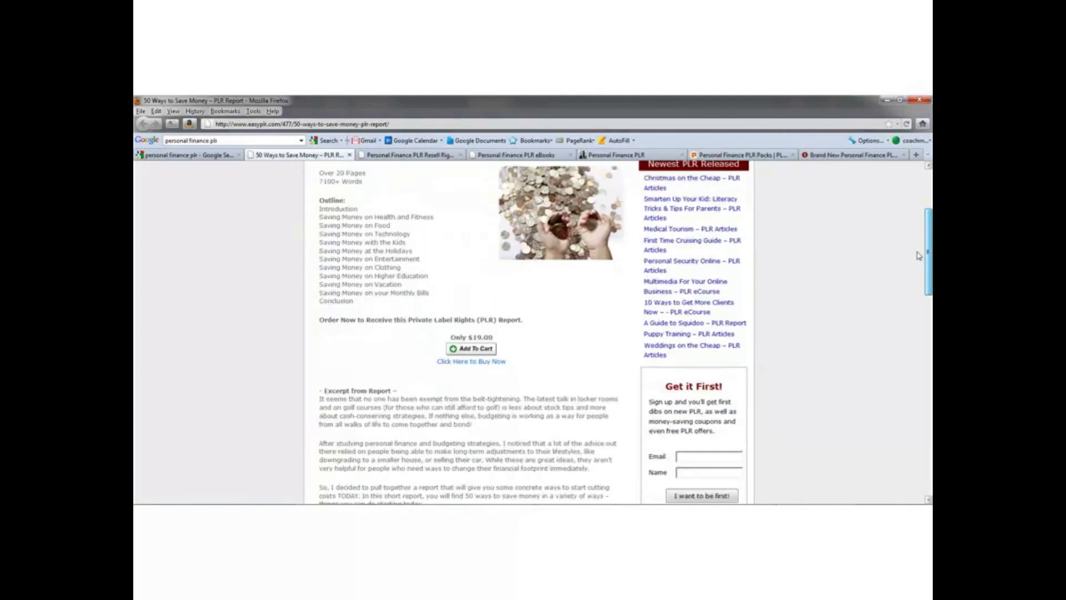
pyautogui.click(410, 155)
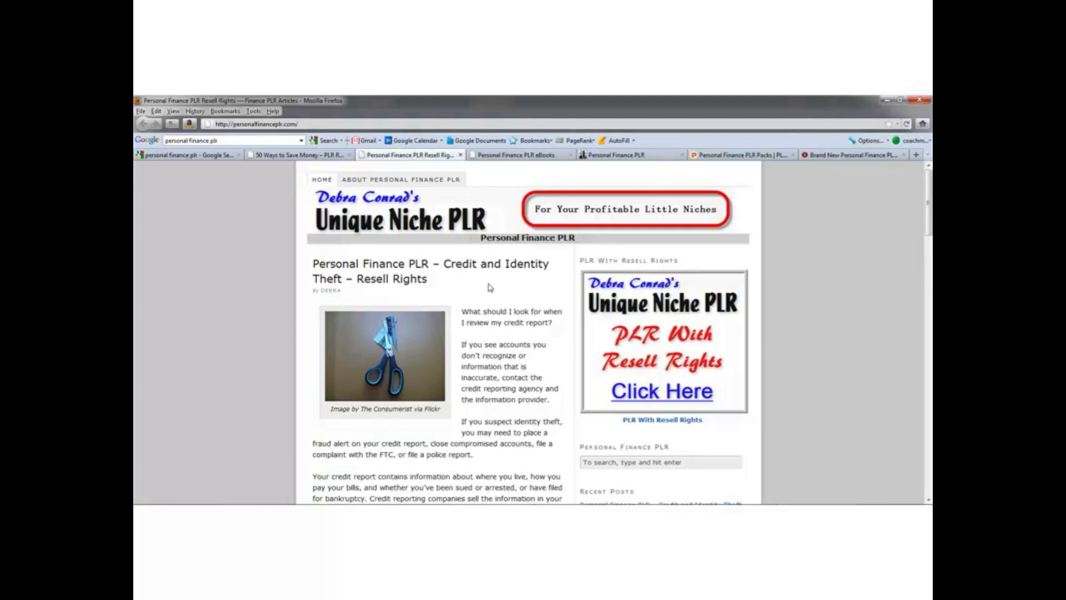
pyautogui.moveTo(928, 202); pyautogui.dragTo(918, 261)
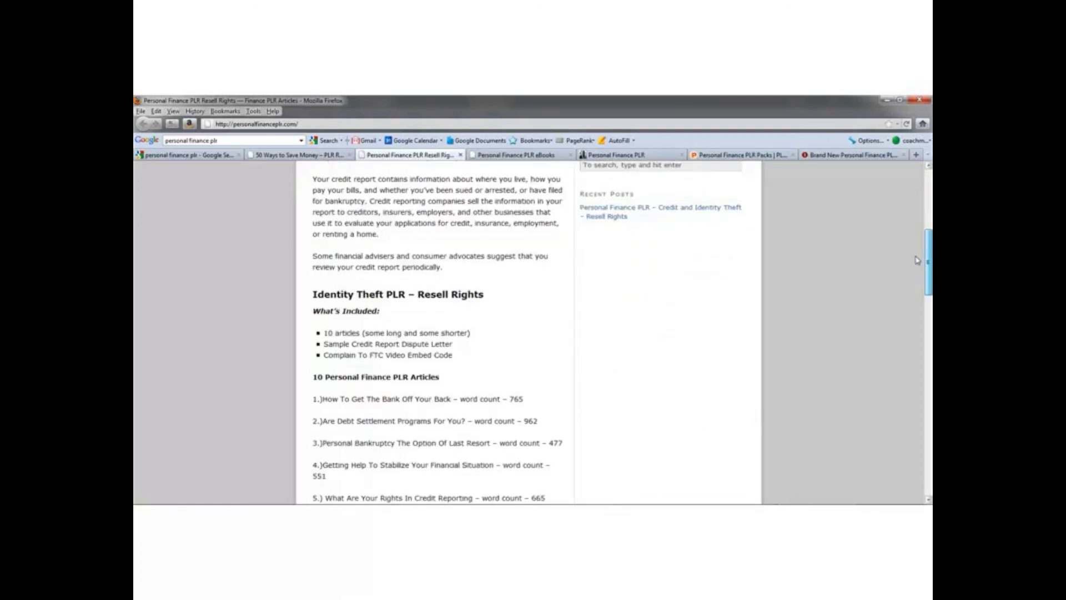
pyautogui.moveTo(917, 259); pyautogui.dragTo(894, 412)
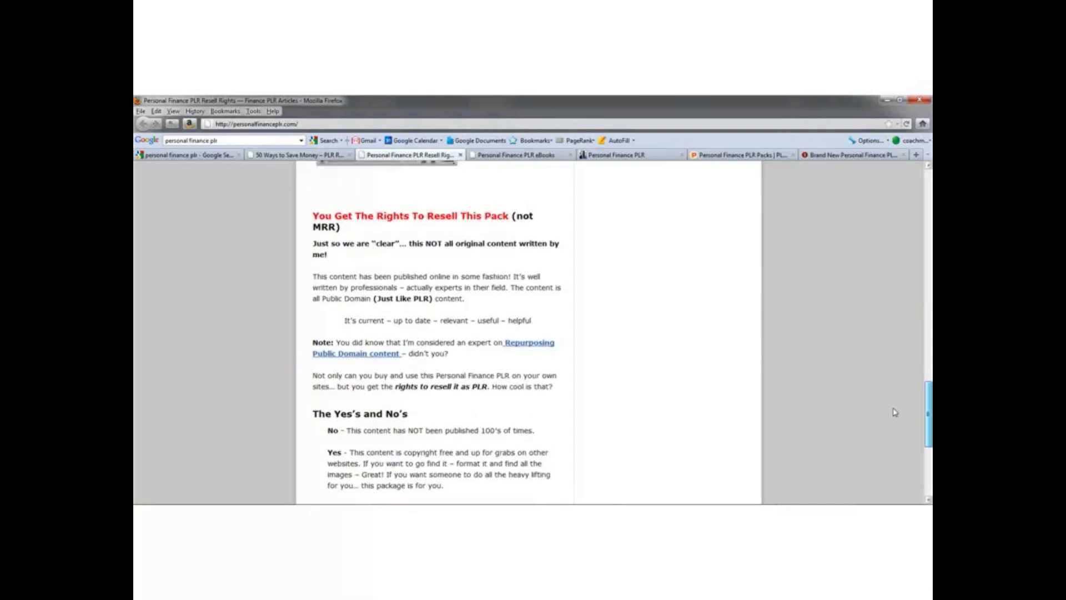
pyautogui.moveTo(895, 412); pyautogui.dragTo(887, 470)
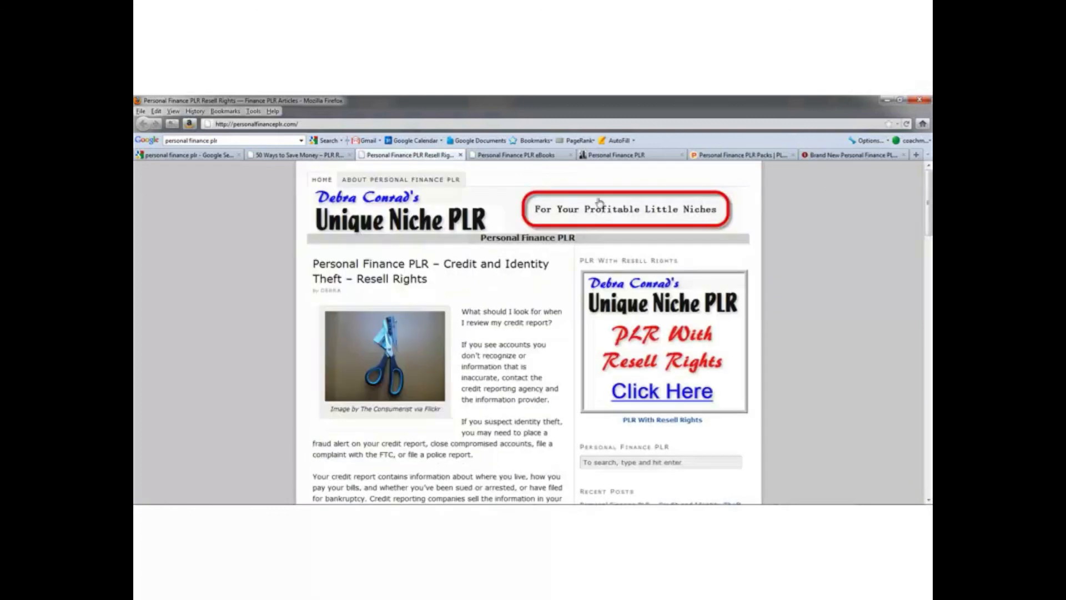
pyautogui.click(460, 156)
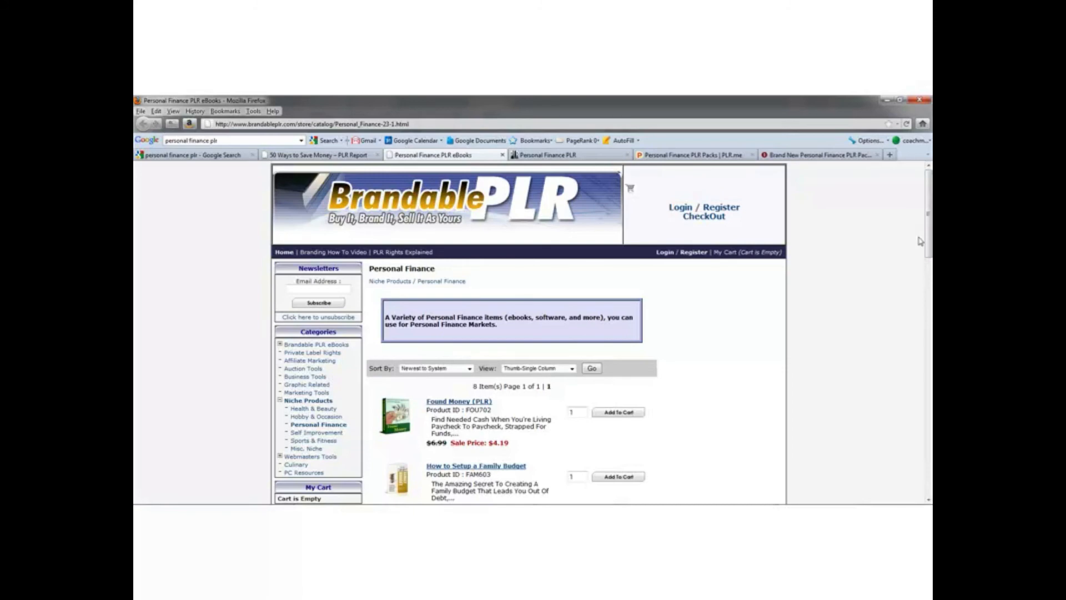
# - Open the Found Money and Buy a Car with No Credit products from the Brandable PLR personal finance list in new tabs
pyautogui.moveTo(930, 216); pyautogui.dragTo(929, 268)
pyautogui.rightClick(455, 201)
pyautogui.click(469, 204)
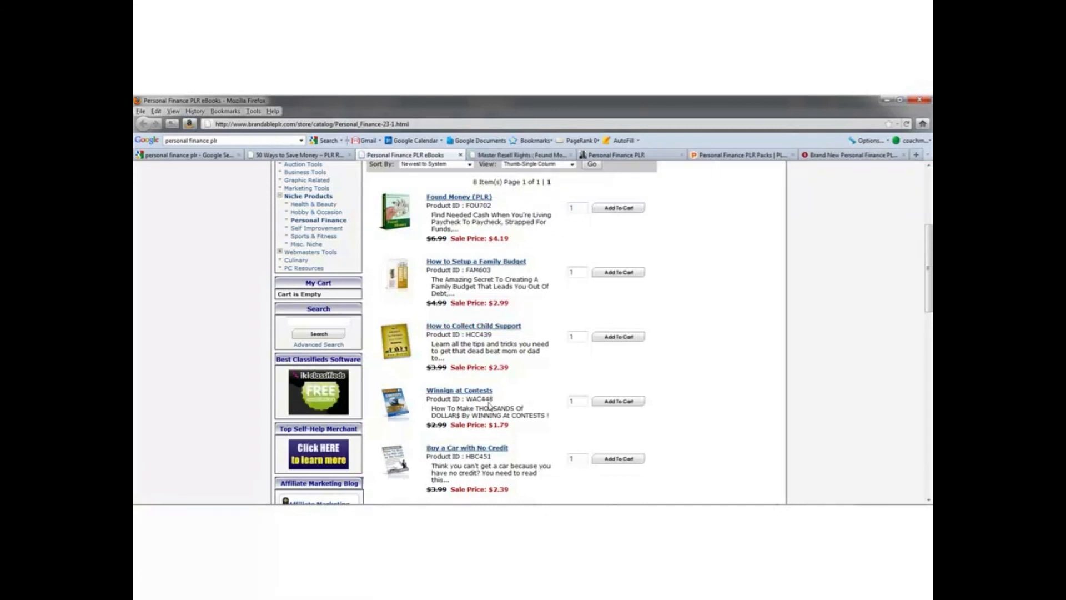
pyautogui.moveTo(926, 309); pyautogui.dragTo(926, 381)
pyautogui.rightClick(492, 182)
pyautogui.click(512, 192)
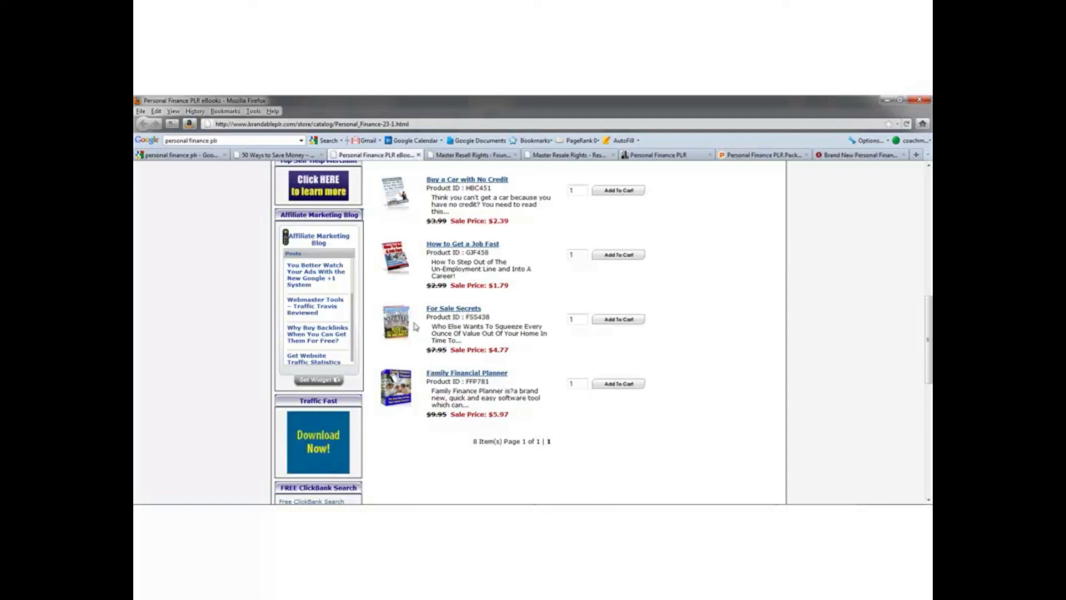
# - Open the For Sale Secrets and Family Financial Planner products in new tabs
pyautogui.rightClick(452, 316)
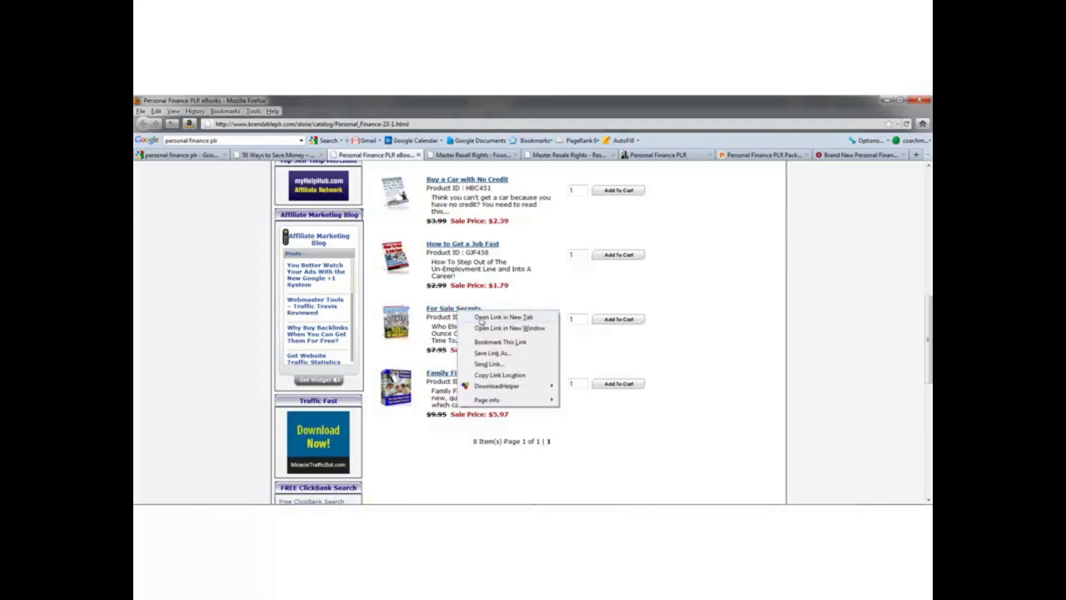
pyautogui.click(483, 327)
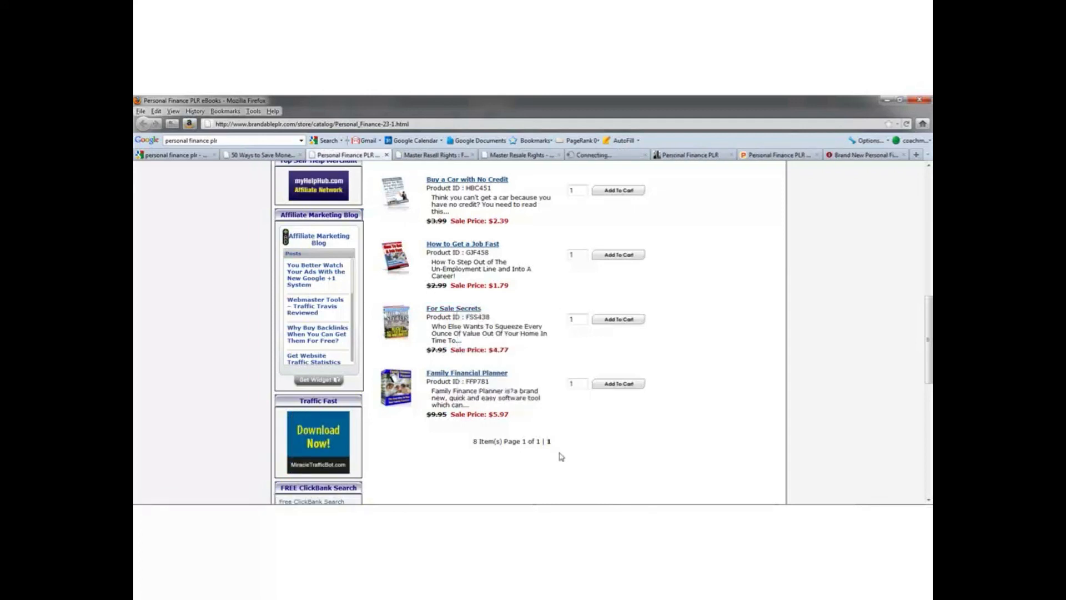
pyautogui.rightClick(483, 377)
pyautogui.click(517, 381)
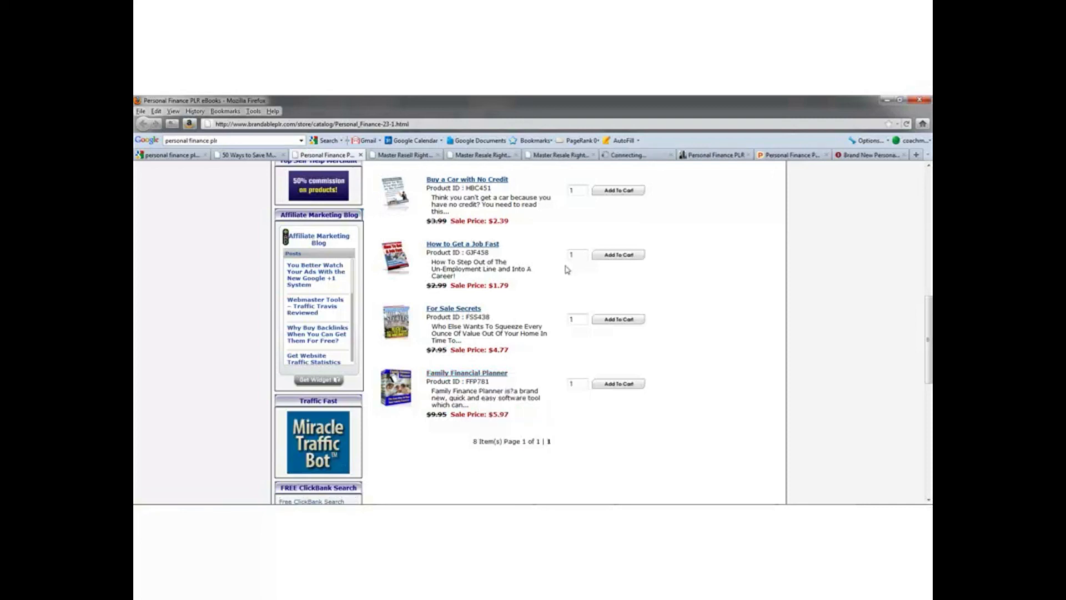
# - View the four opened Brandable PLR product pages, from Found Money through Family Financial Planner
pyautogui.click(394, 156)
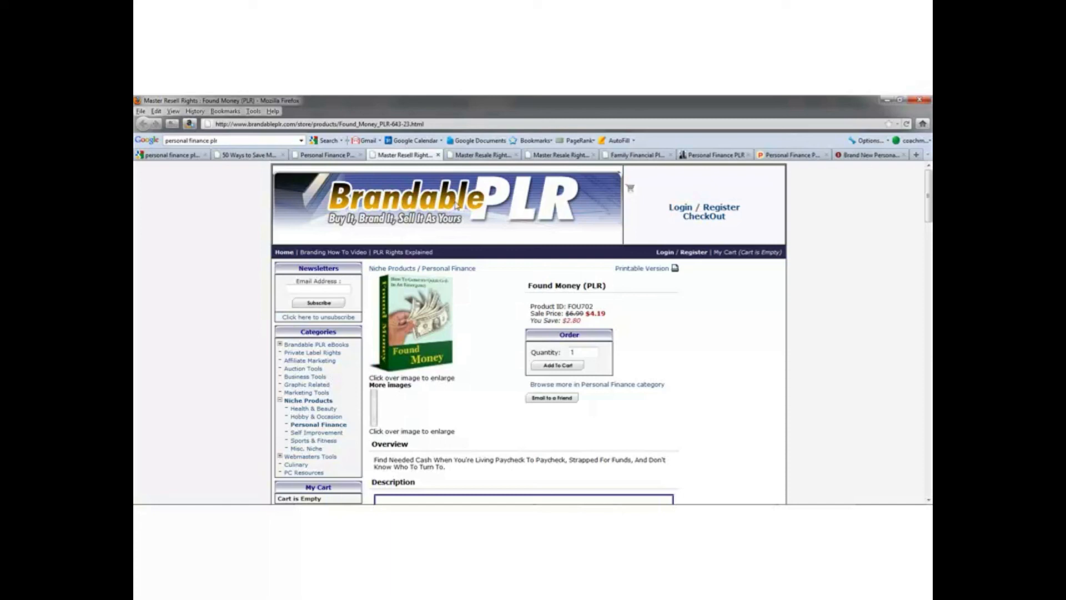
pyautogui.click(469, 155)
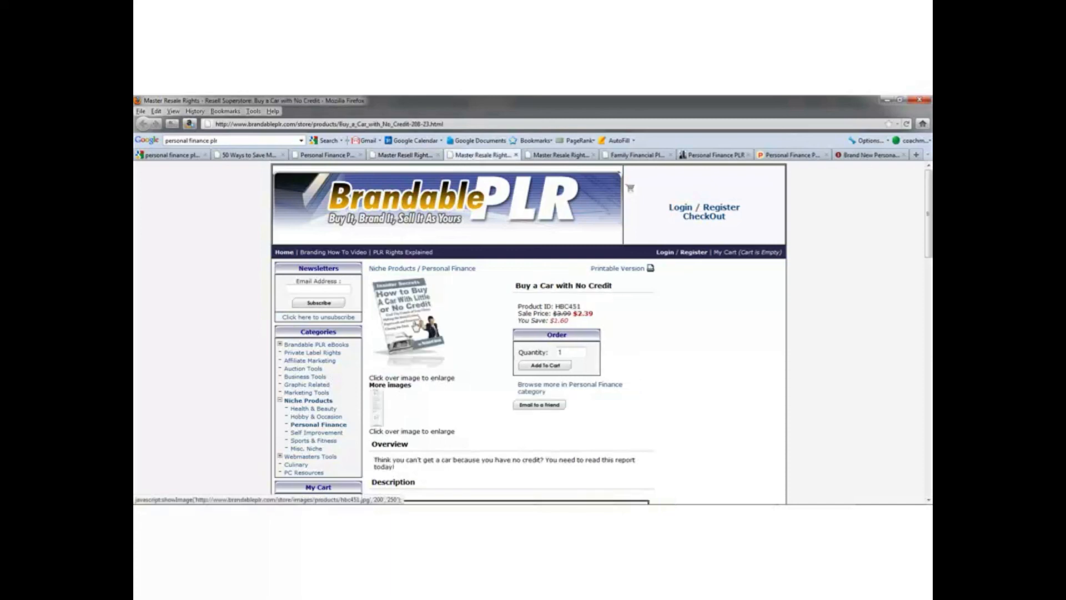
pyautogui.click(559, 157)
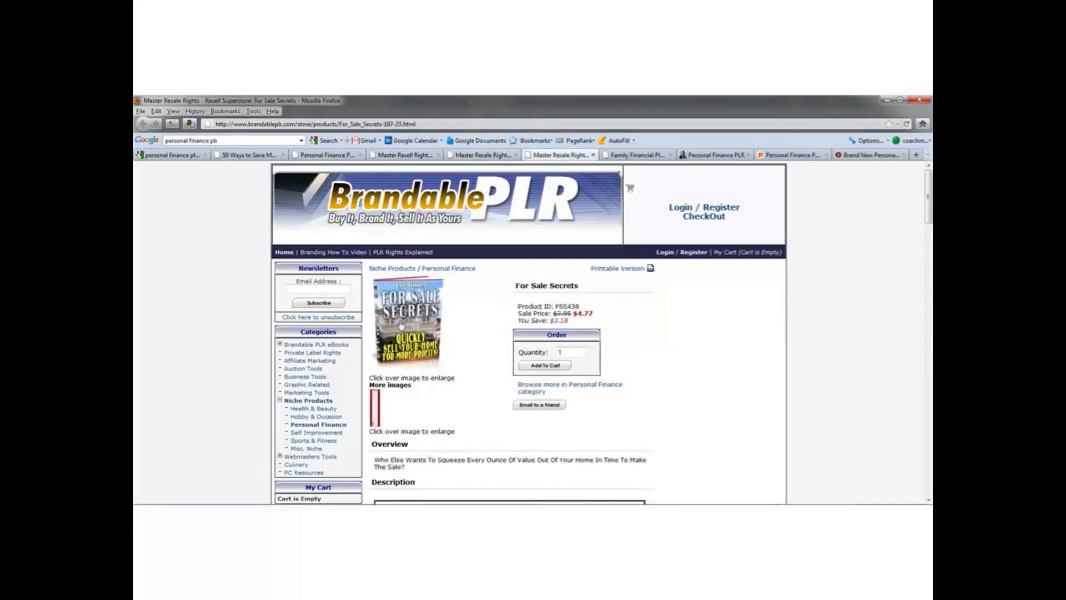
pyautogui.click(638, 156)
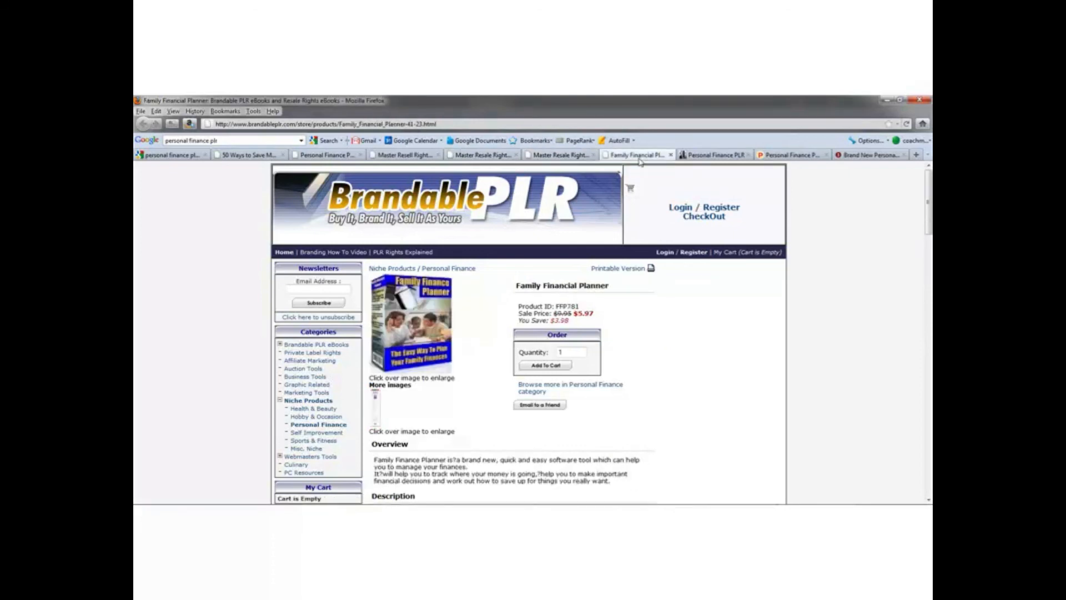
# - Look through the PLR a La Carte personal finance pack page and close its tab
pyautogui.click(715, 156)
pyautogui.moveTo(926, 200); pyautogui.dragTo(925, 252)
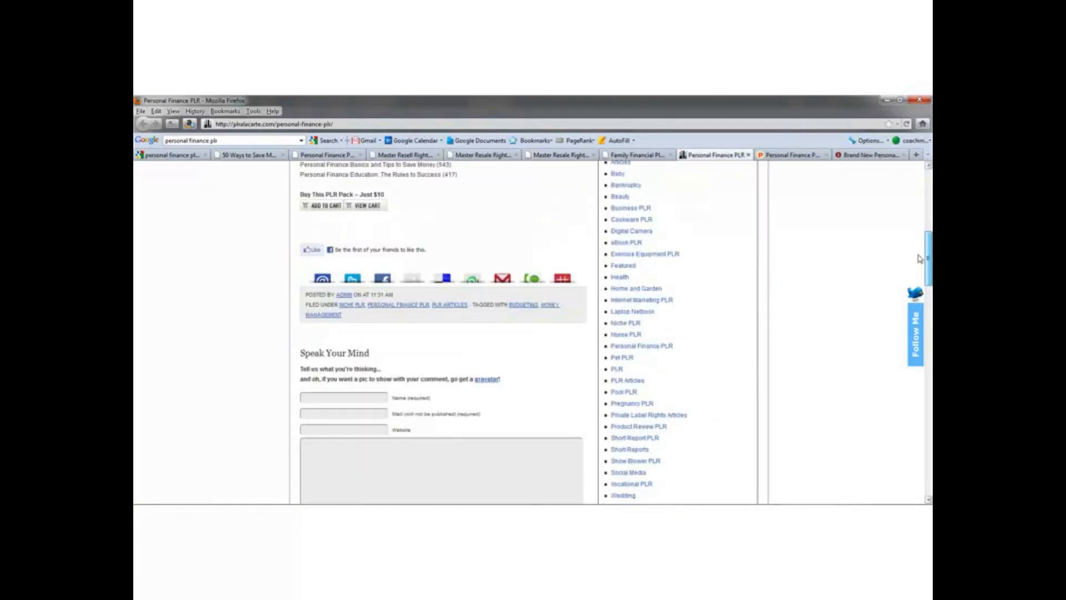
pyautogui.click(748, 156)
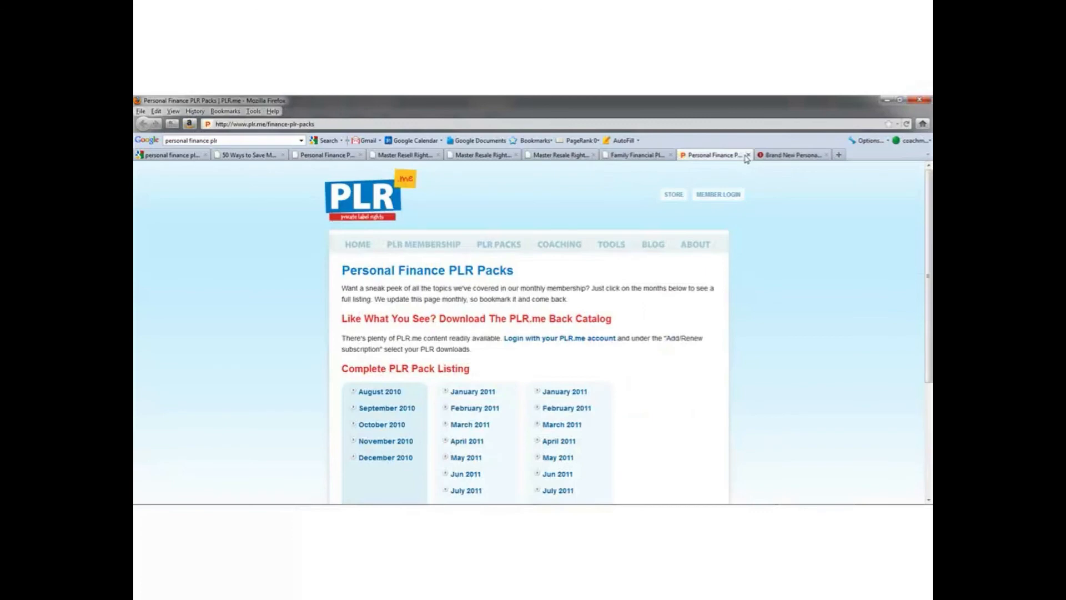
# - Open the July, June, May and April 2011 packs from the PLR.me finance pack listing in new tabs
pyautogui.moveTo(930, 207); pyautogui.dragTo(932, 246)
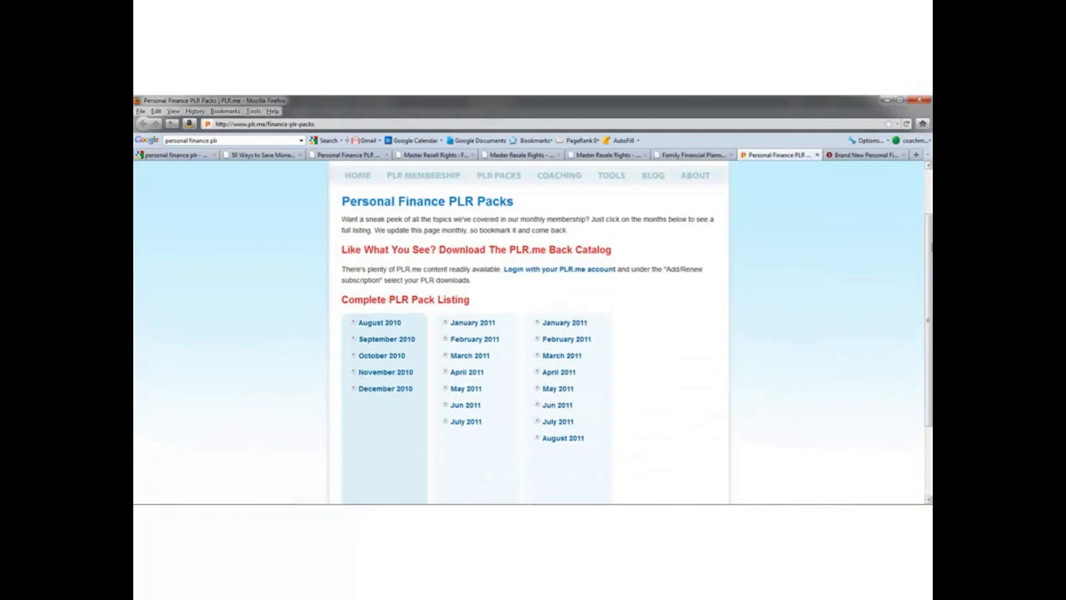
pyautogui.rightClick(547, 421)
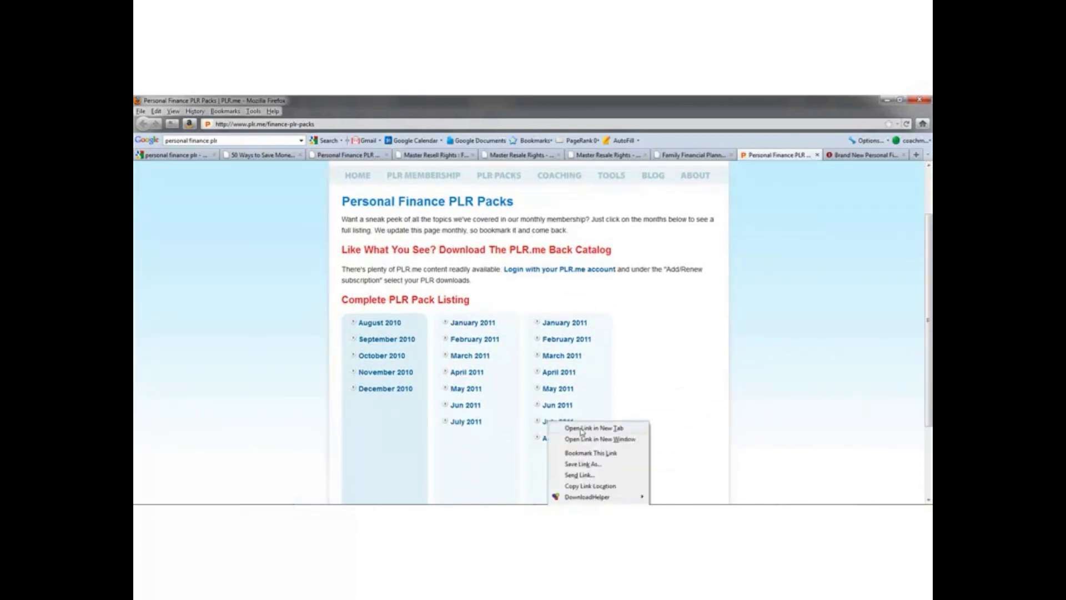
pyautogui.click(581, 428)
pyautogui.rightClick(566, 404)
pyautogui.click(589, 410)
pyautogui.rightClick(566, 392)
pyautogui.click(582, 398)
pyautogui.rightClick(567, 372)
pyautogui.click(585, 378)
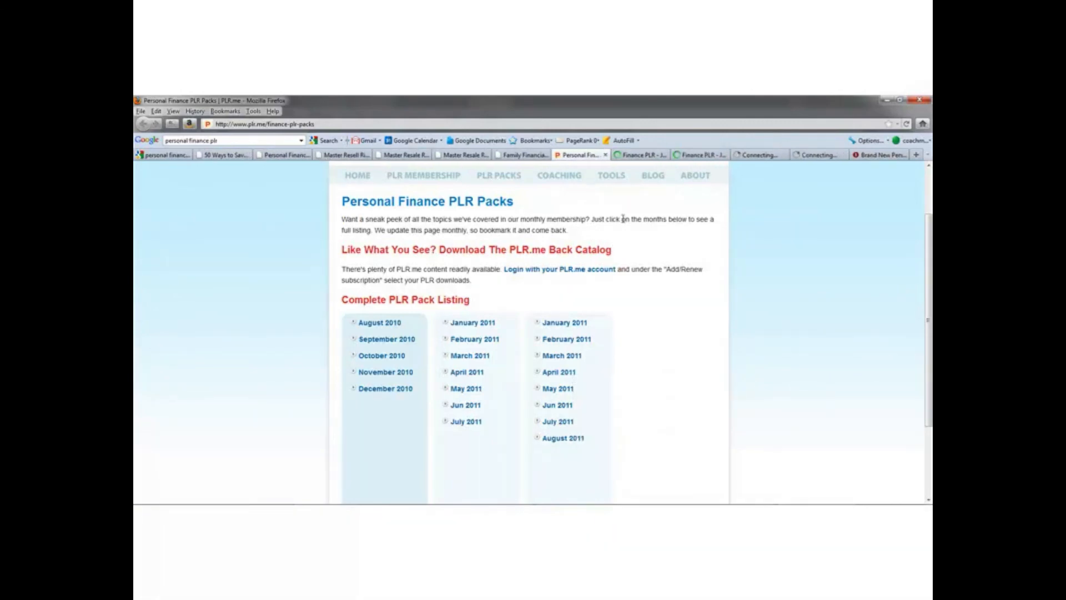
# - Examine the action guides, articles and report topic in the PLR.me July 2011 finance pack
pyautogui.click(650, 156)
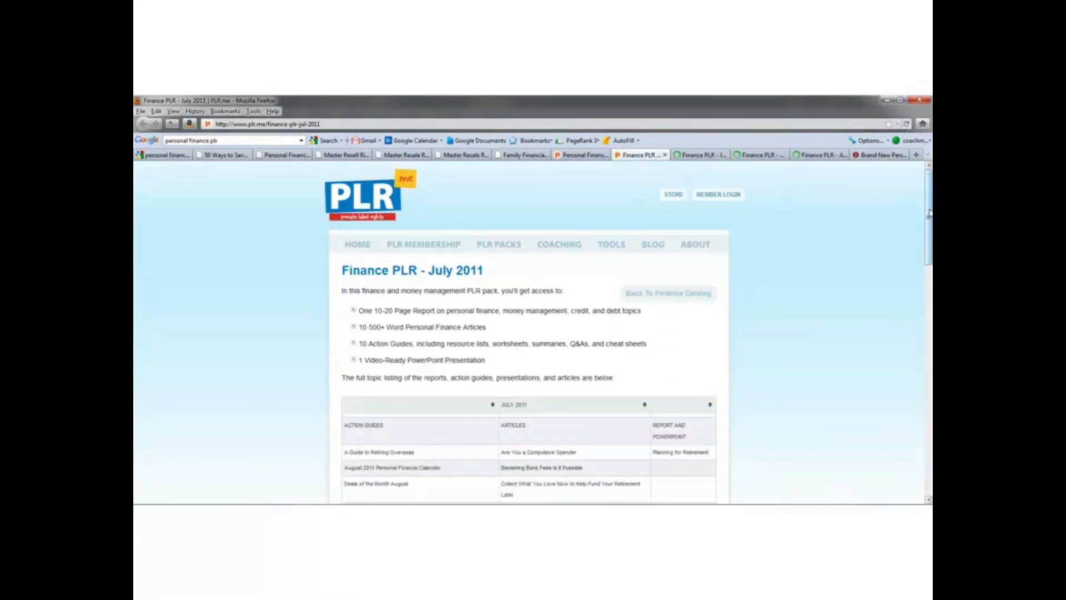
pyautogui.scroll(-5, 921, 258)
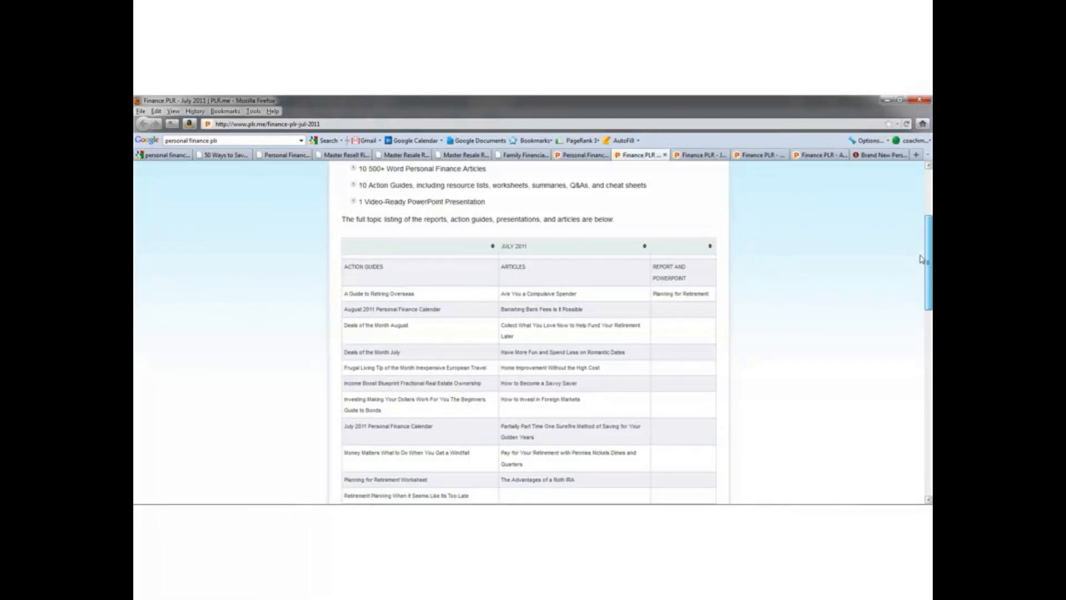
pyautogui.scroll(-3, 920, 258)
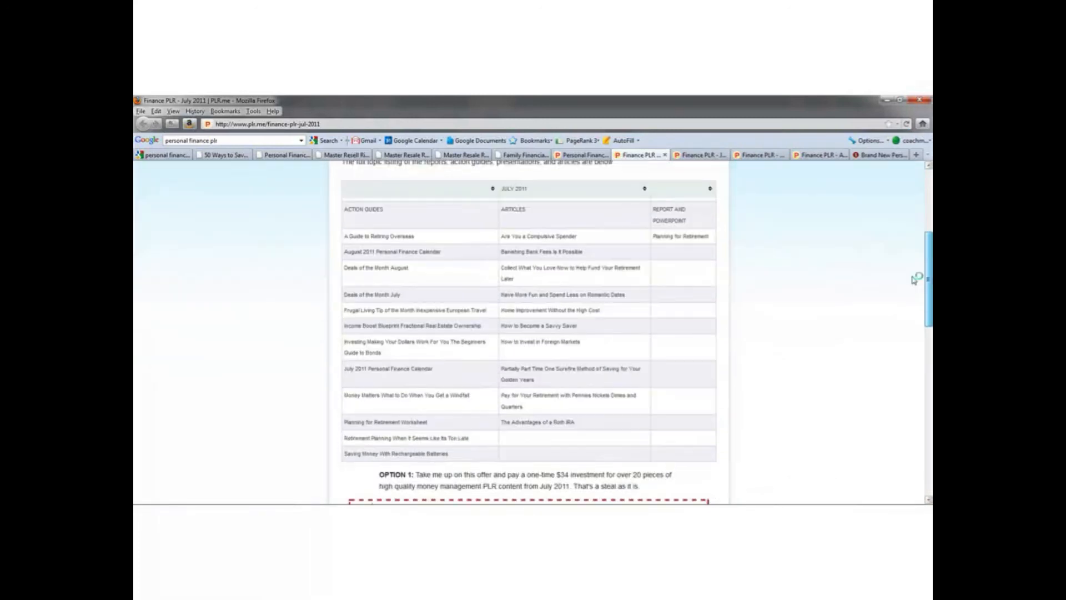
pyautogui.scroll(2, 914, 280)
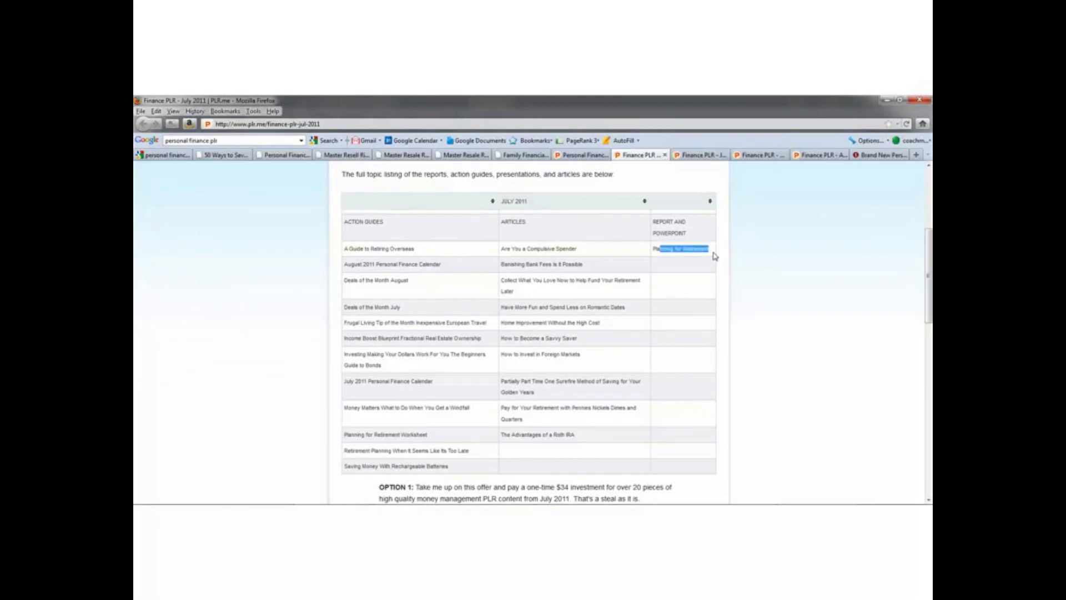
# - Examine the affirmations, articles and PDFs listed for the PLR.me June 2011 finance pack
pyautogui.click(701, 156)
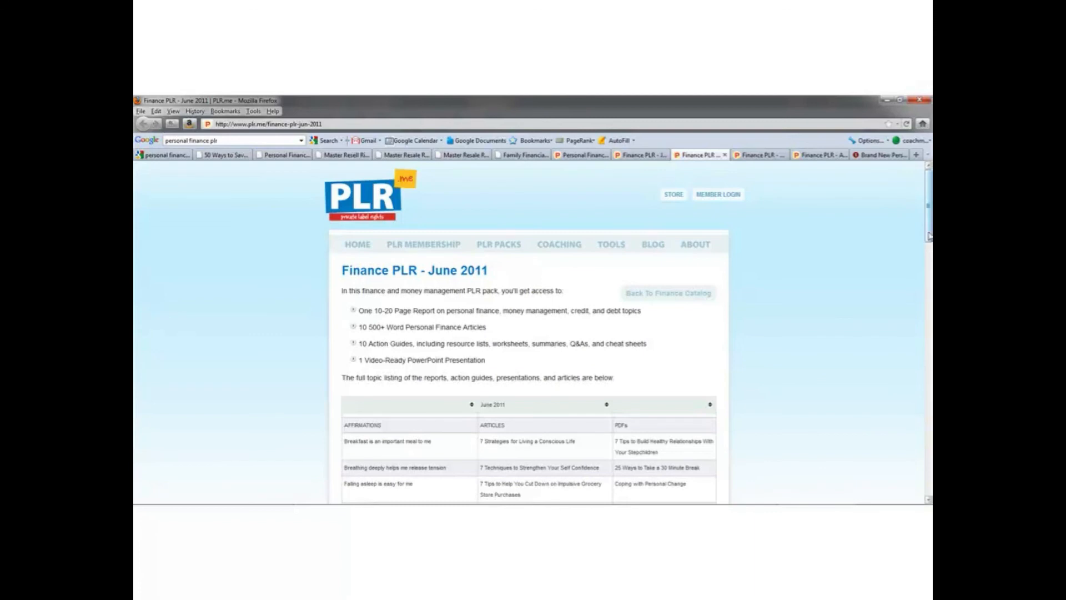
pyautogui.moveTo(923, 235); pyautogui.dragTo(923, 271)
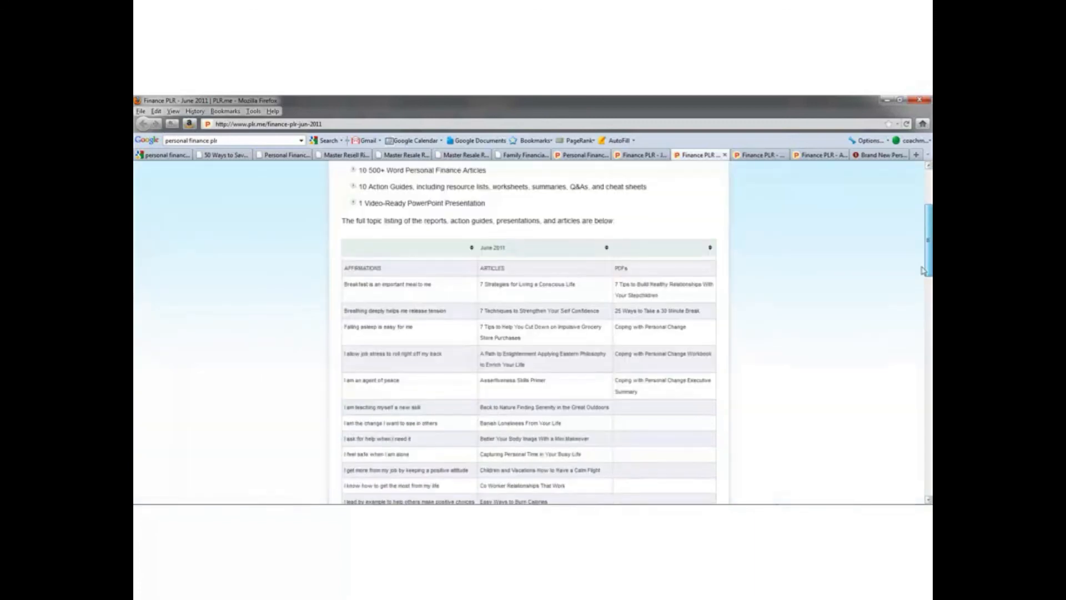
pyautogui.scroll(-1, 923, 271)
pyautogui.scroll(-1, 923, 271)
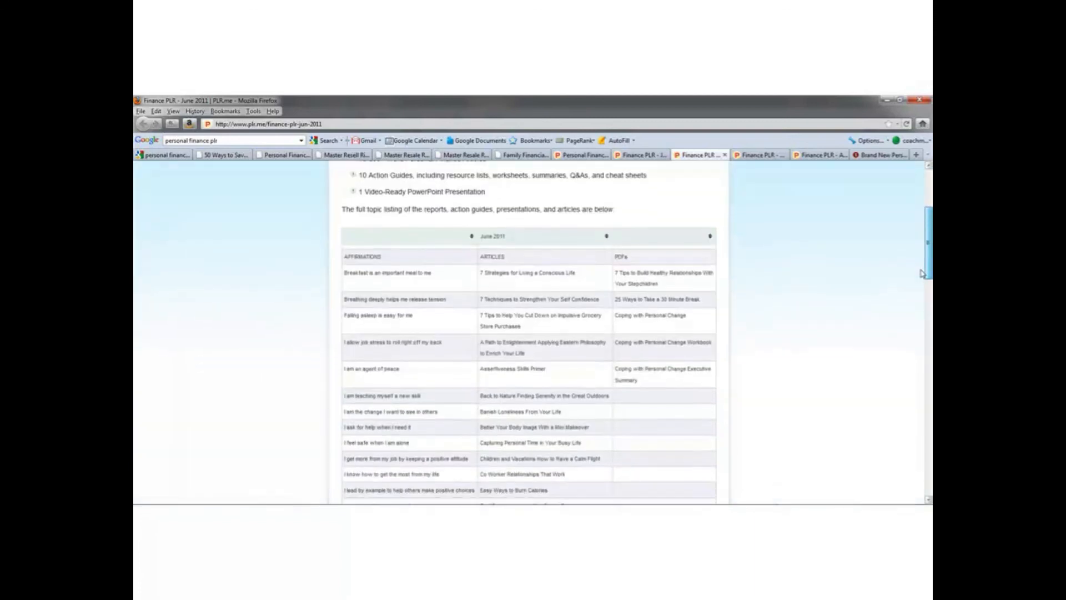
pyautogui.scroll(-1, 922, 275)
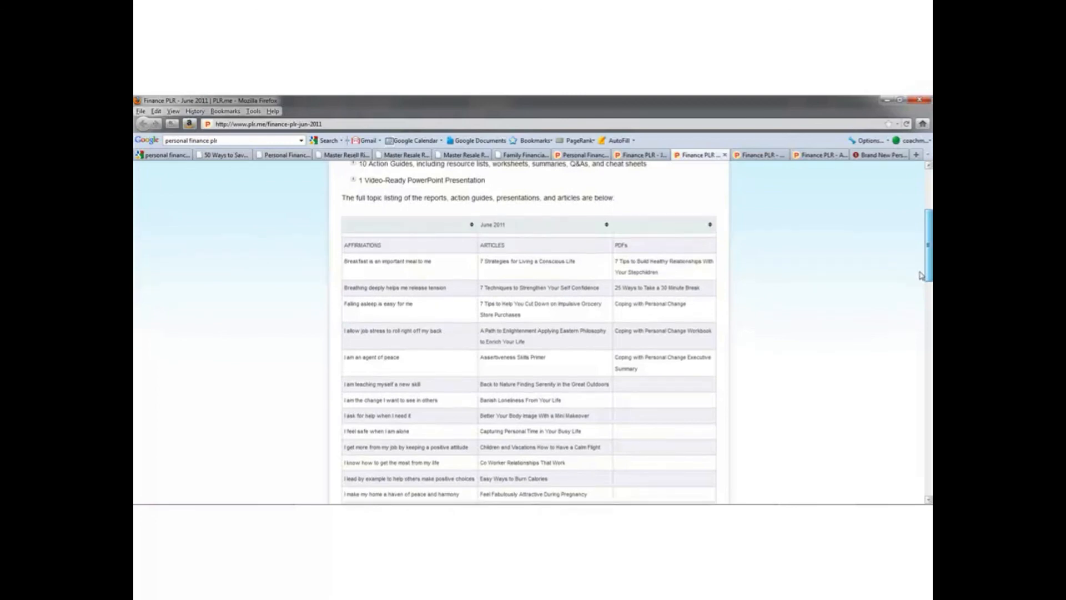
pyautogui.scroll(-1, 921, 276)
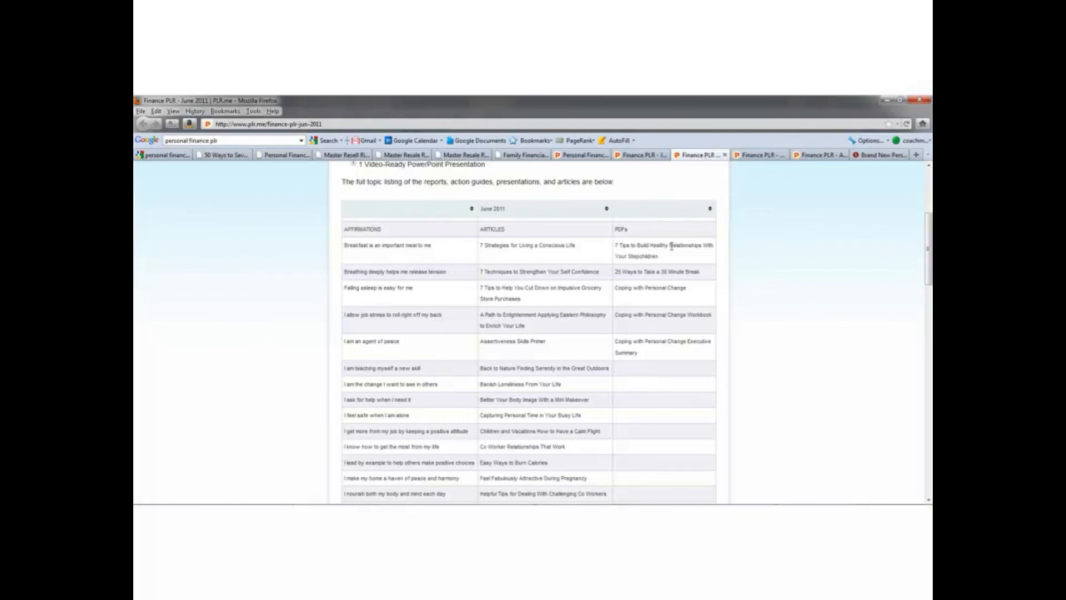
# - Check the report and PowerPoint topics of the May 2011 and April 2011 finance packs
pyautogui.click(759, 157)
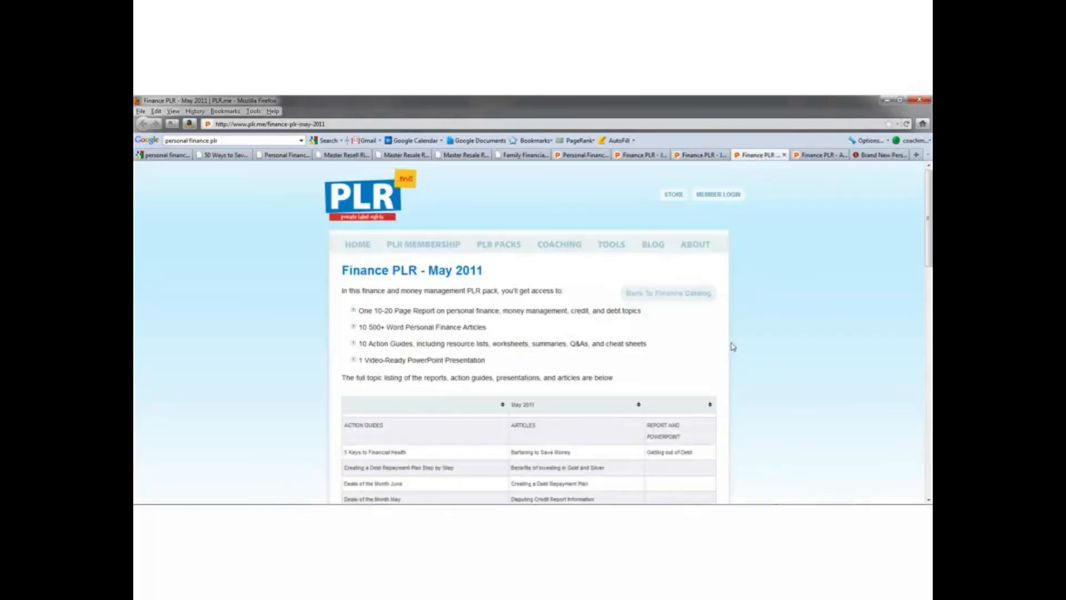
pyautogui.moveTo(656, 453); pyautogui.dragTo(699, 455)
pyautogui.click(823, 161)
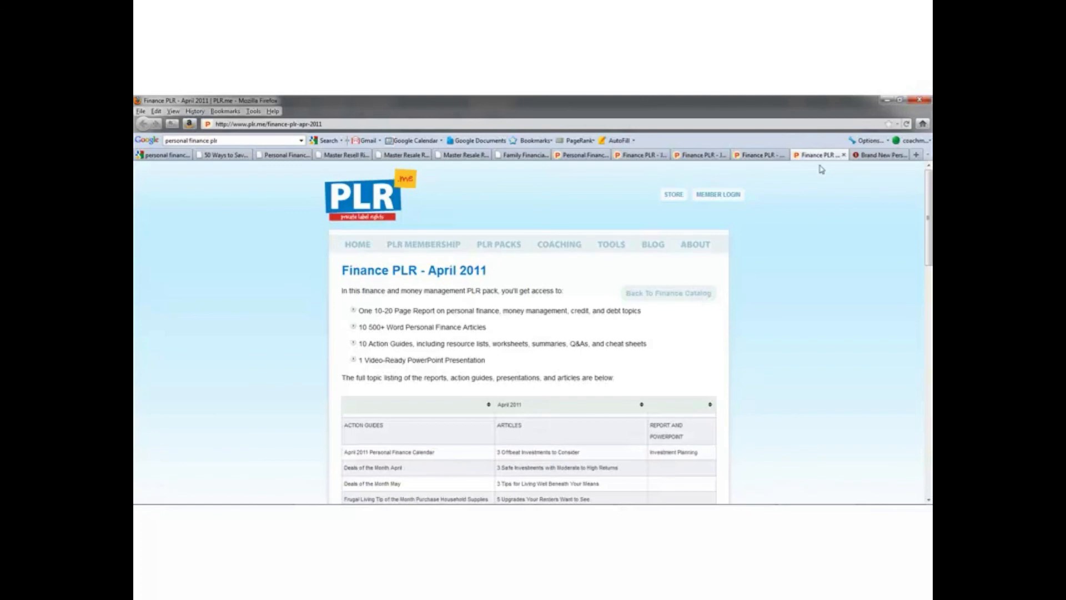
pyautogui.moveTo(656, 452); pyautogui.dragTo(699, 453)
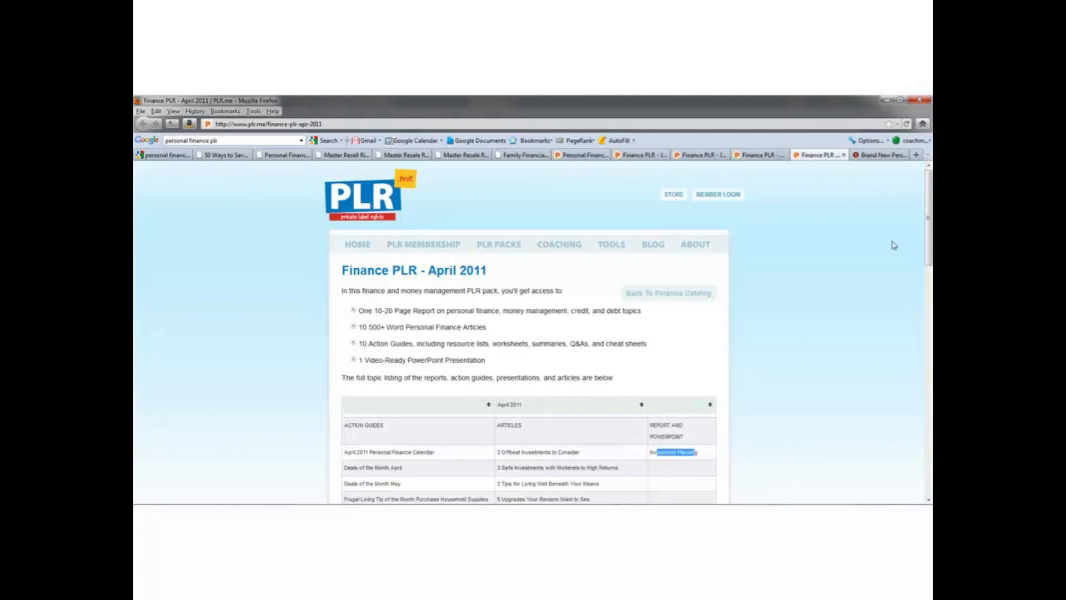
# - Review the PLR Deal Guide discount page and open its personal finance WSO link in a new tab, switching to it
pyautogui.click(876, 157)
pyautogui.moveTo(926, 203); pyautogui.dragTo(925, 268)
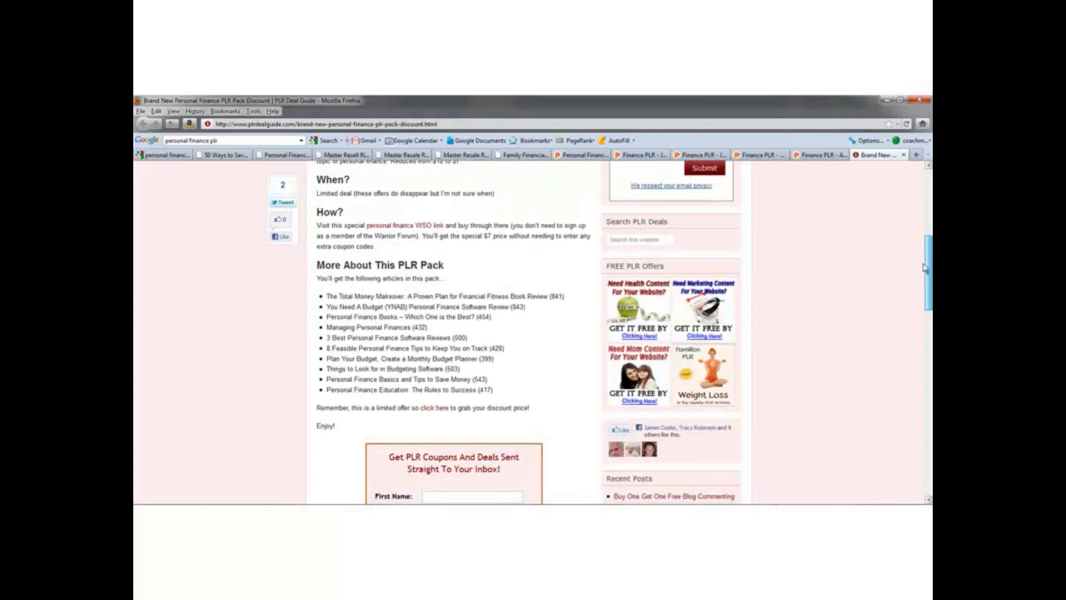
pyautogui.rightClick(401, 229)
pyautogui.click(416, 234)
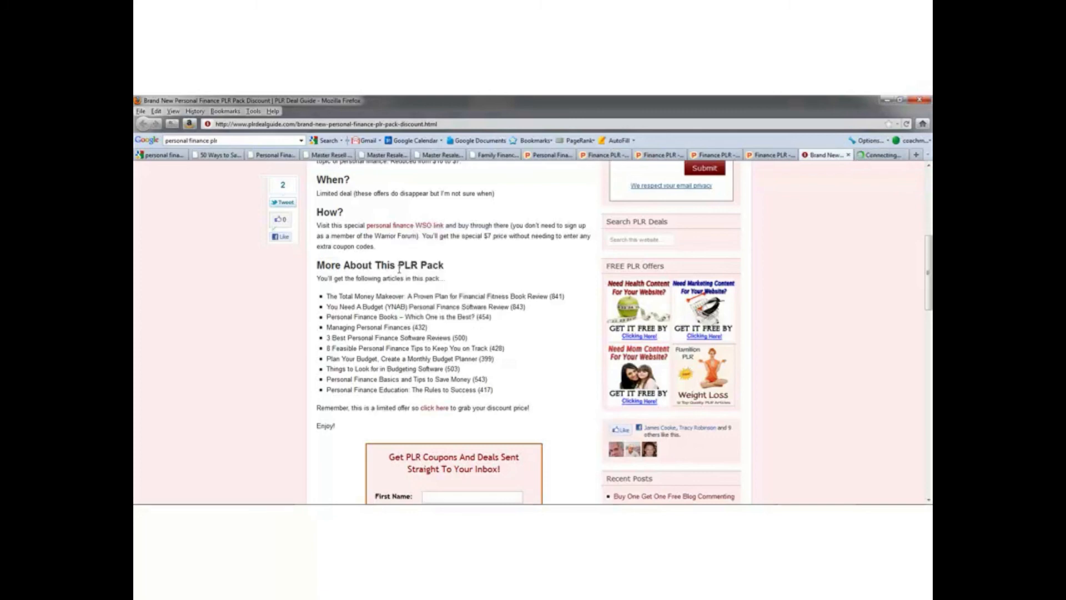
pyautogui.click(882, 157)
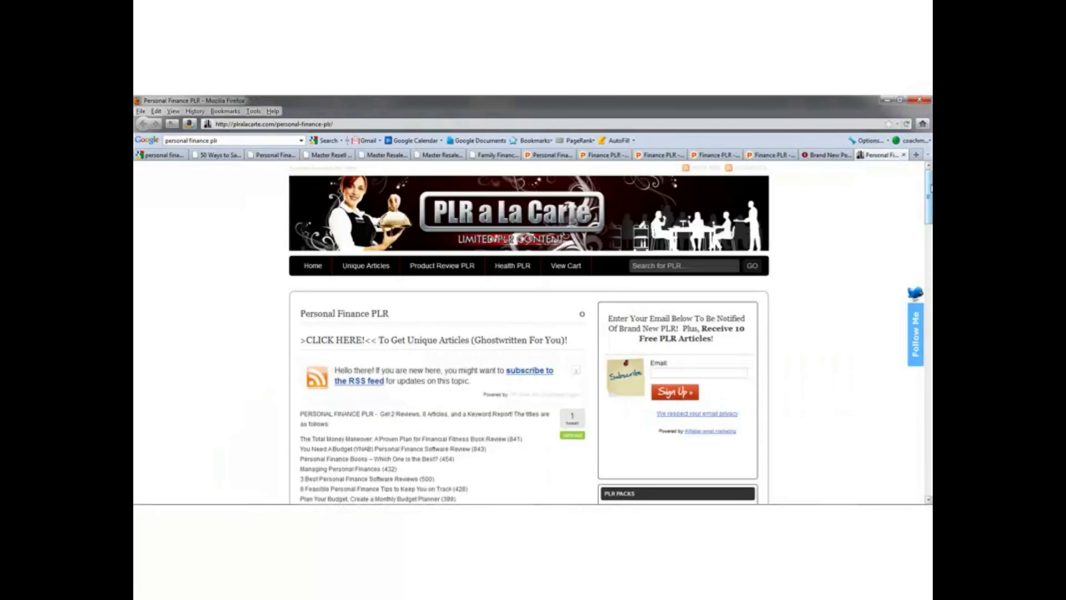
# - Look over the PLR a La Carte personal finance page, close it, and return to the 50 Ways to Save Money report page
pyautogui.moveTo(931, 189); pyautogui.dragTo(916, 125)
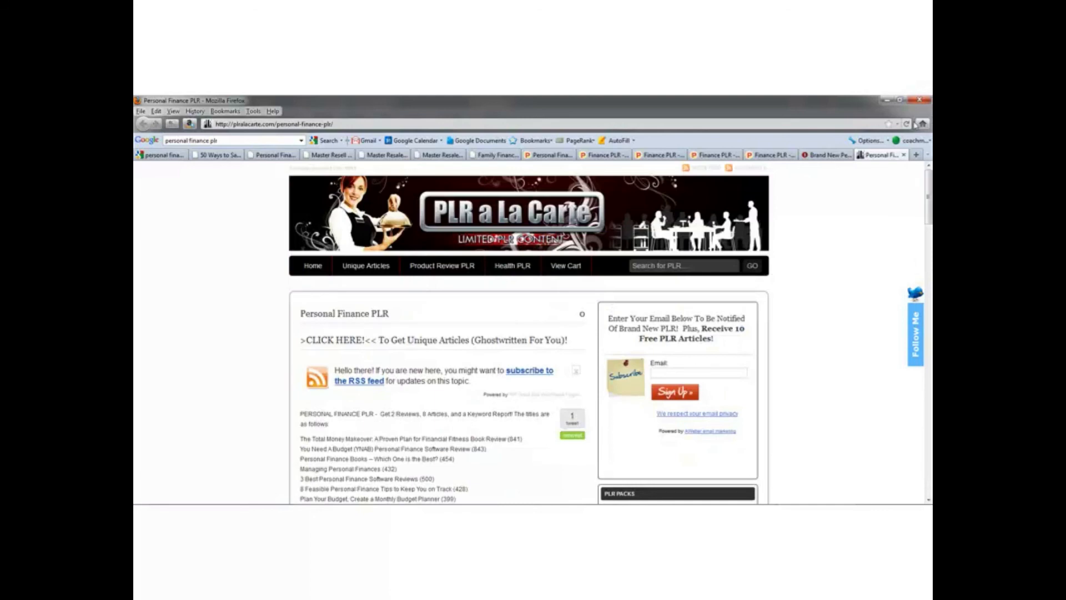
pyautogui.click(904, 156)
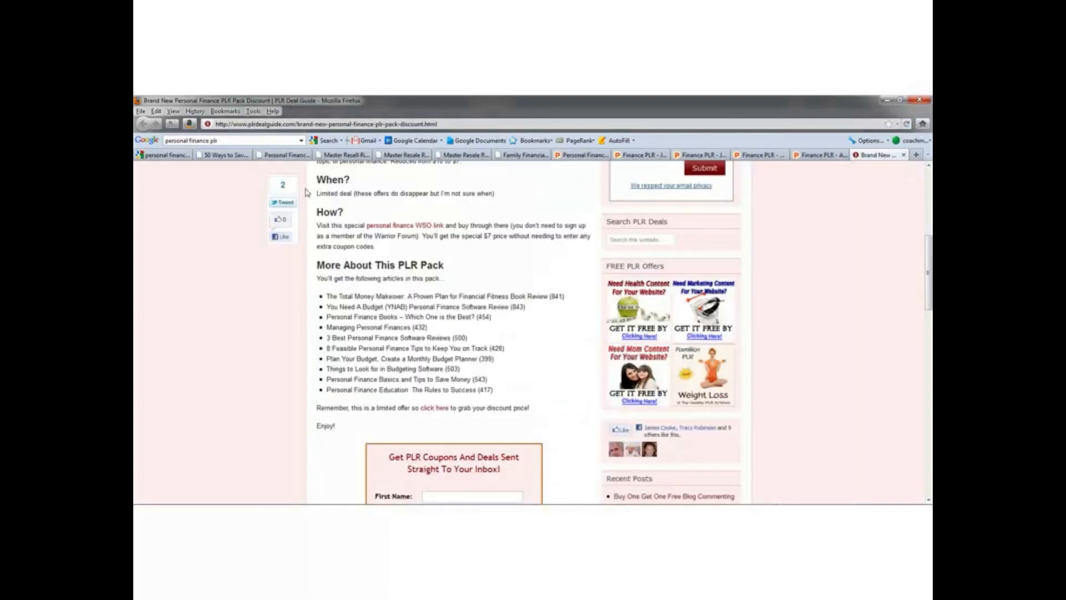
pyautogui.click(223, 156)
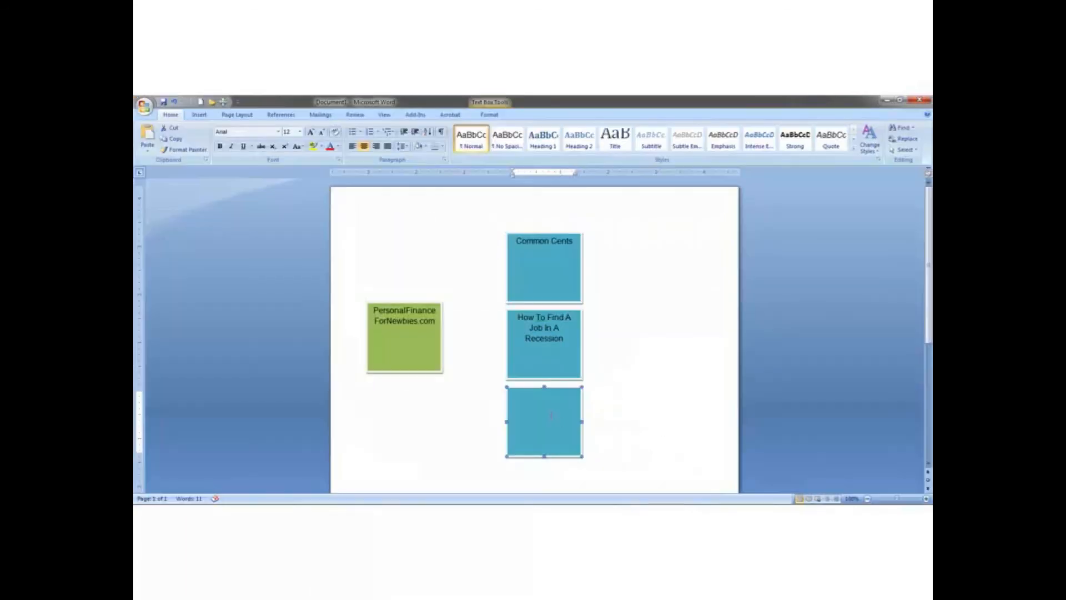
# - Switch to Word and label the empty third blue box "50 Ways To Save Money"
pyautogui.click(549, 408)
pyautogui.write('50 Ways To S')
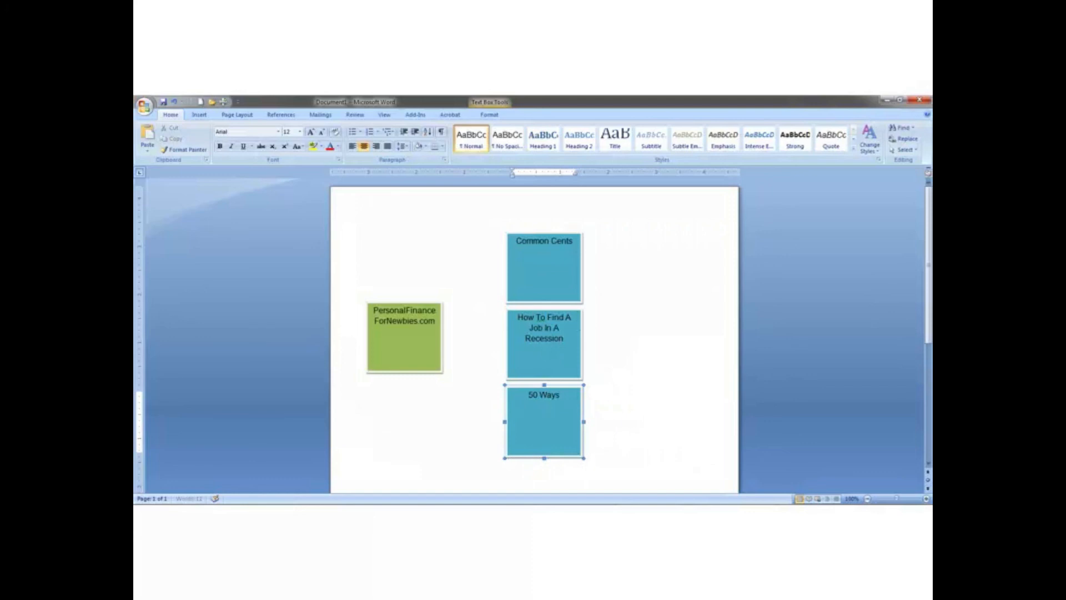
pyautogui.write('ave Money')
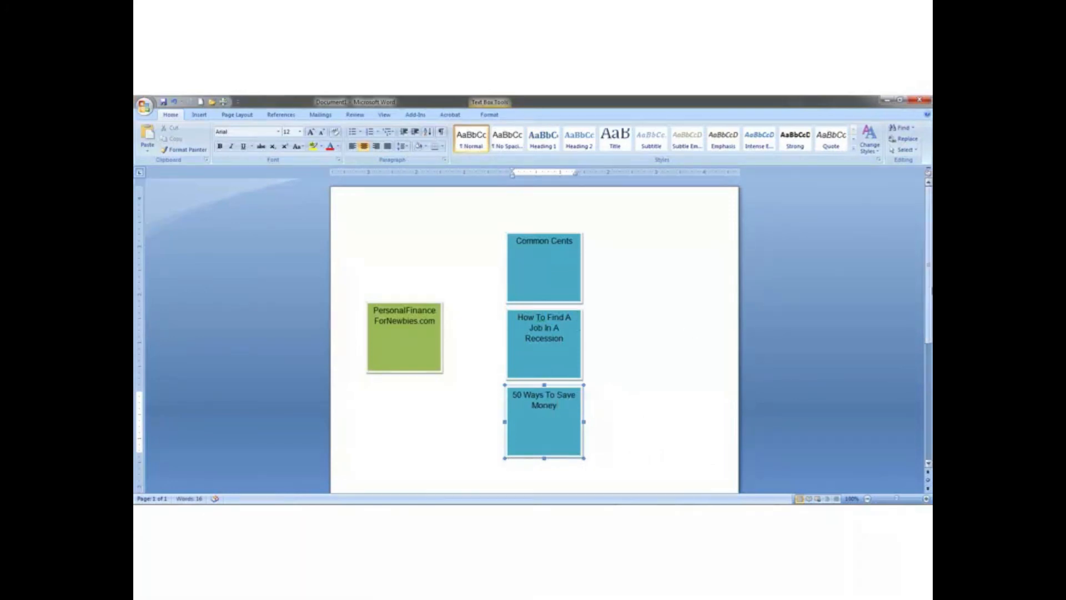
# - Paste another copy of the blue box and place it directly below the "50 Ways To Save Money" box
pyautogui.moveTo(929, 292); pyautogui.dragTo(929, 316)
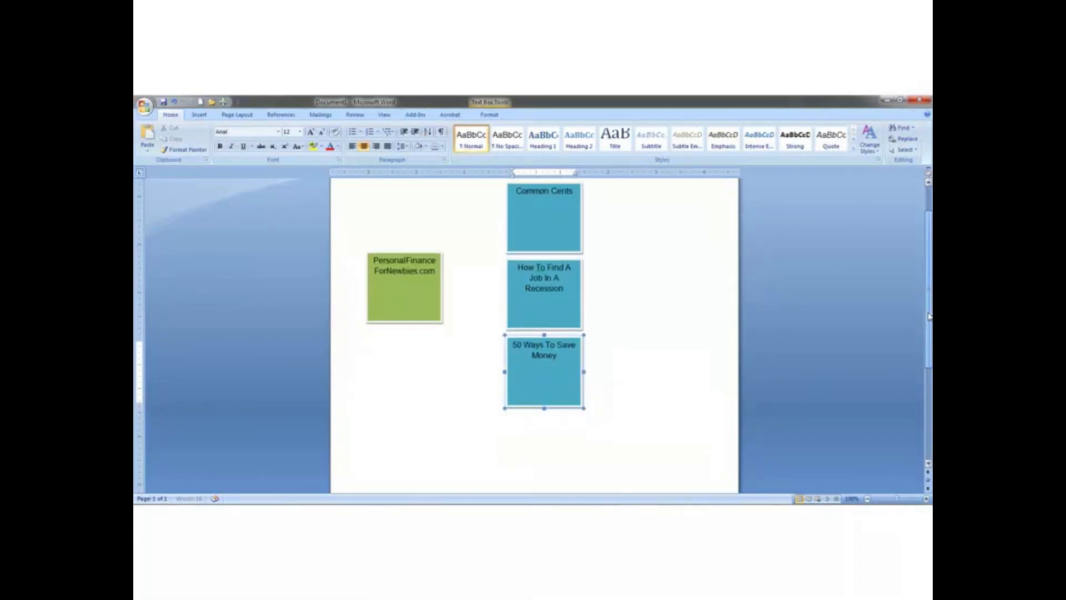
pyautogui.rightClick(564, 340)
pyautogui.click(632, 384)
pyautogui.rightClick(632, 383)
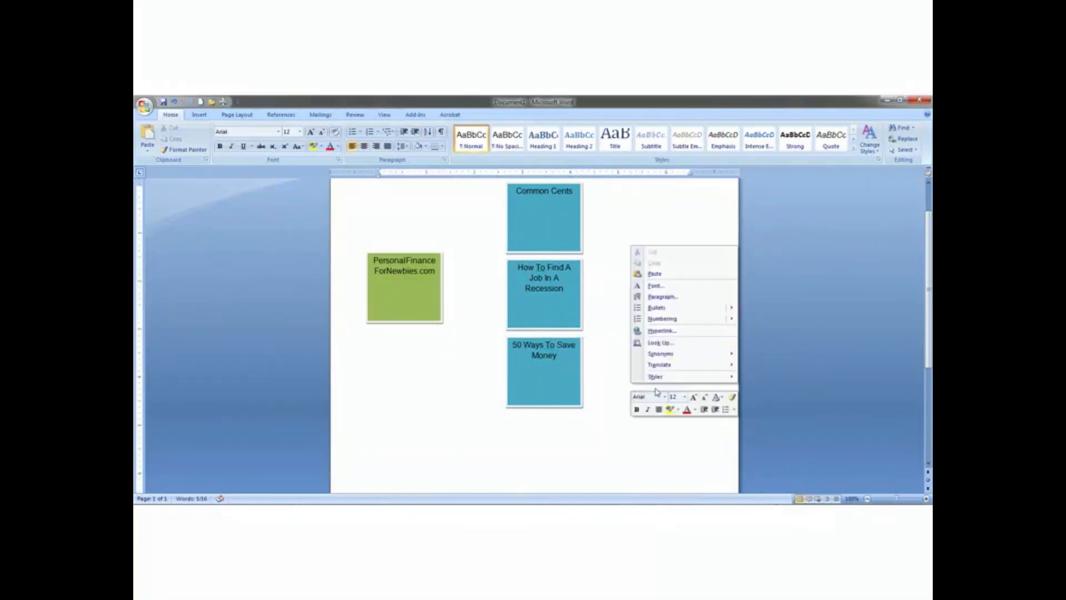
pyautogui.click(647, 274)
pyautogui.moveTo(553, 386); pyautogui.dragTo(553, 418)
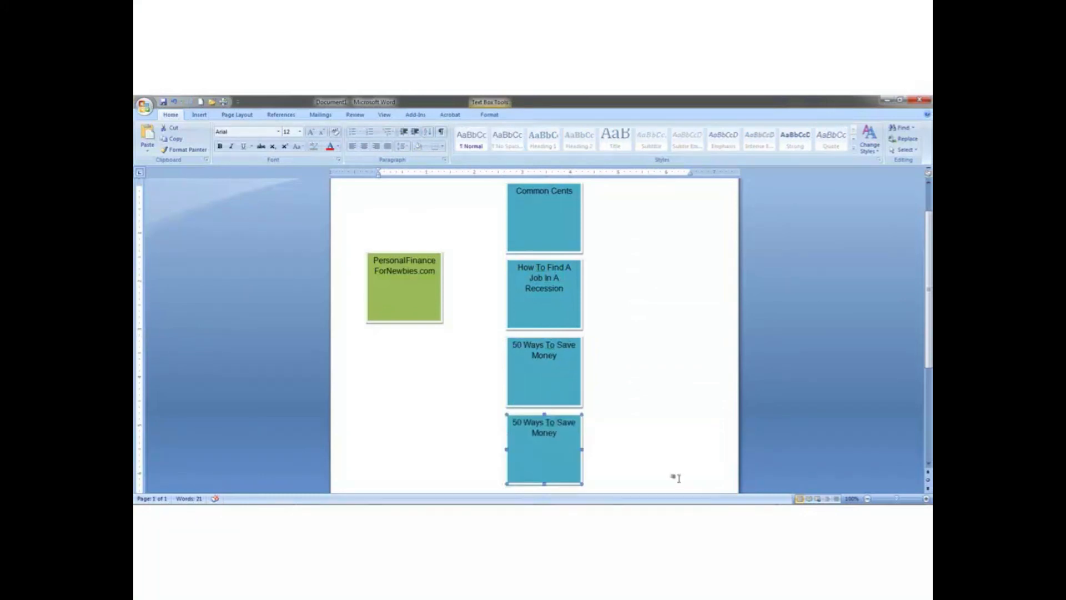
# - Switch to Firefox and compare the report topics of the PLR.me finance packs from July back to April 2011
pyautogui.hotkey('alt', 'Tab')
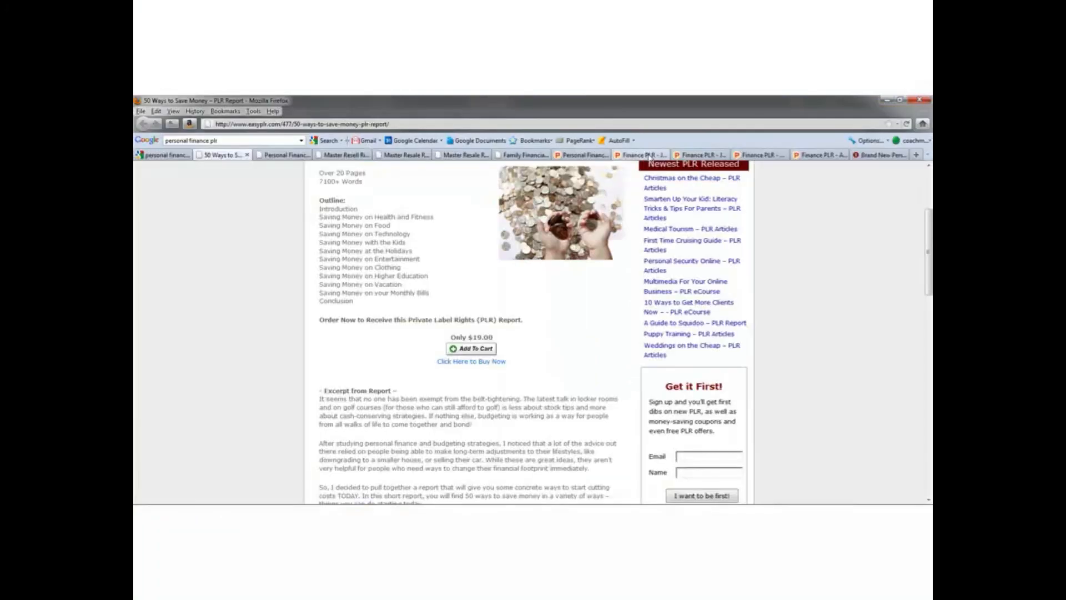
pyautogui.click(648, 155)
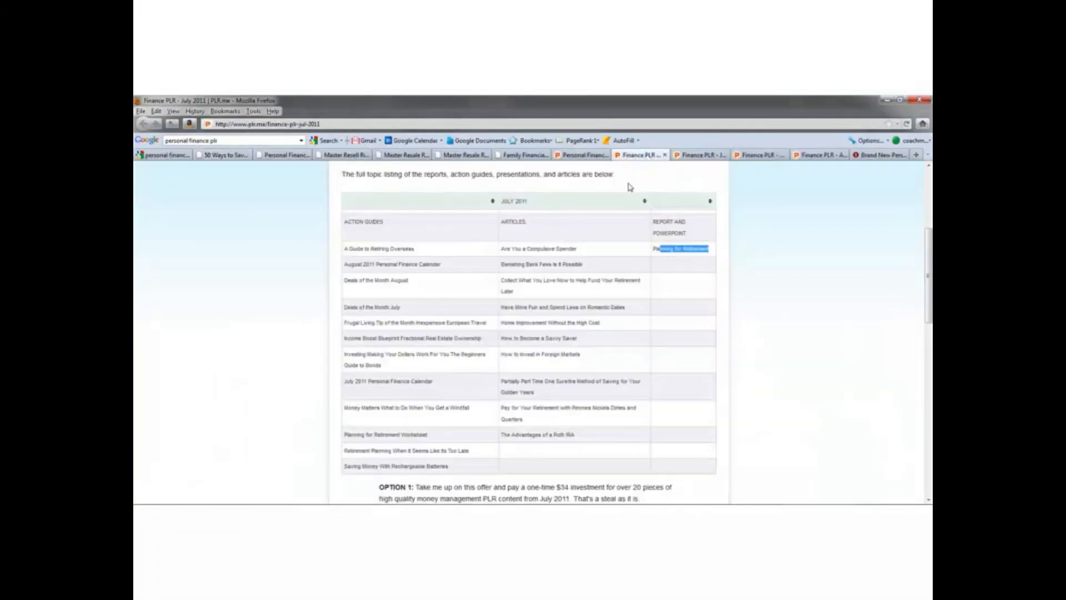
pyautogui.click(701, 156)
pyautogui.click(758, 156)
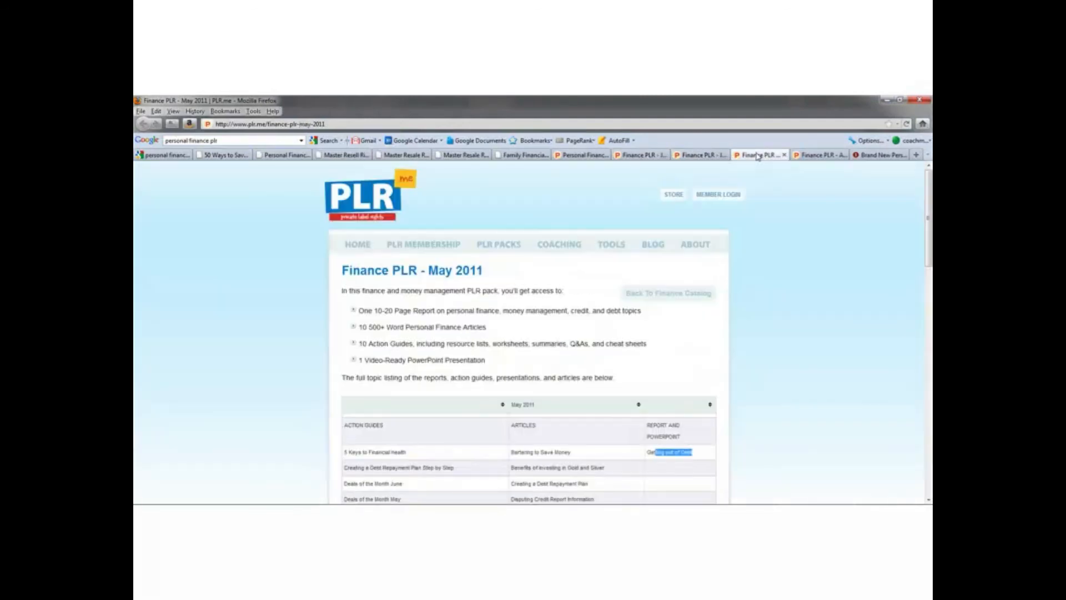
pyautogui.click(810, 159)
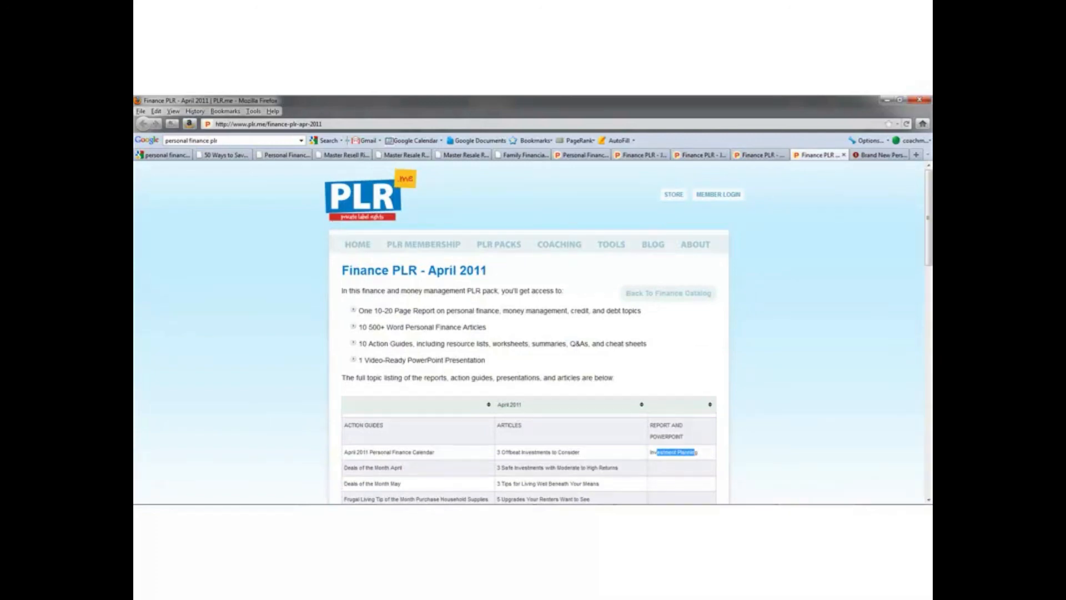
# - Switch to Word and replace the text of the lowest blue box with "Investment Planning"
pyautogui.hotkey('alt', 'Tab')
pyautogui.click(561, 434)
pyautogui.moveTo(561, 435); pyautogui.dragTo(506, 427)
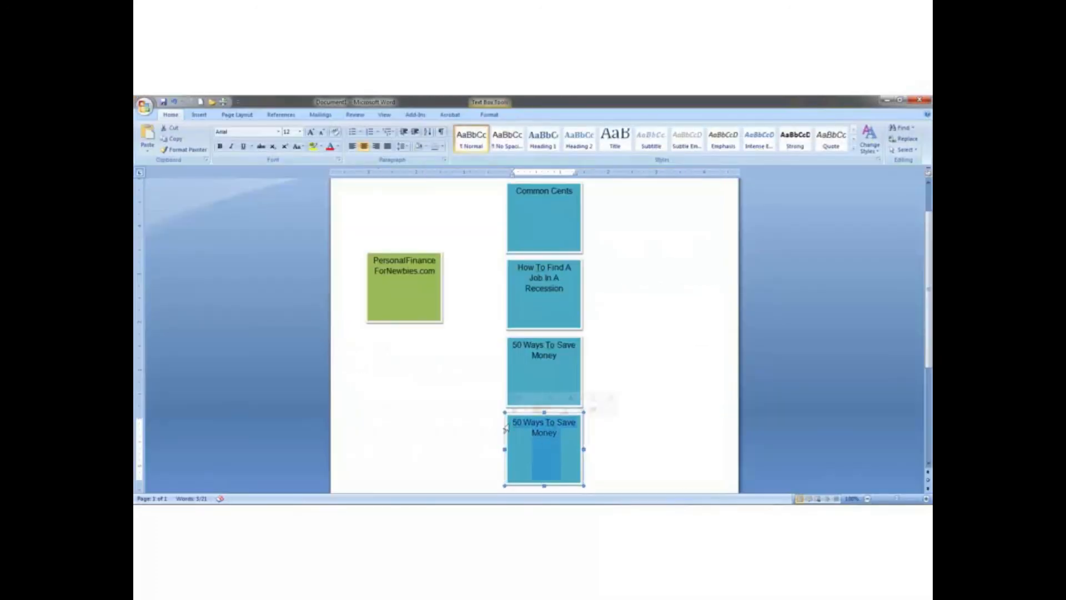
pyautogui.write('Investment Planning')
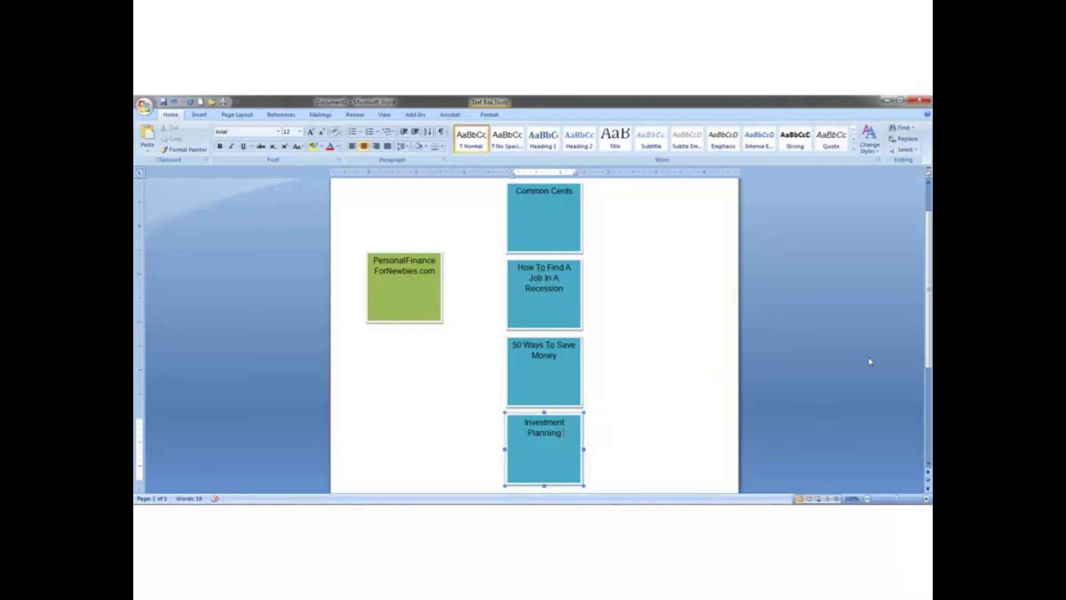
# - Sketch a small red square beside the Common Cents box with a curved arrow leading to the PersonalFinanceForNewbies.com box
pyautogui.hotkey('alt', 'Tab')
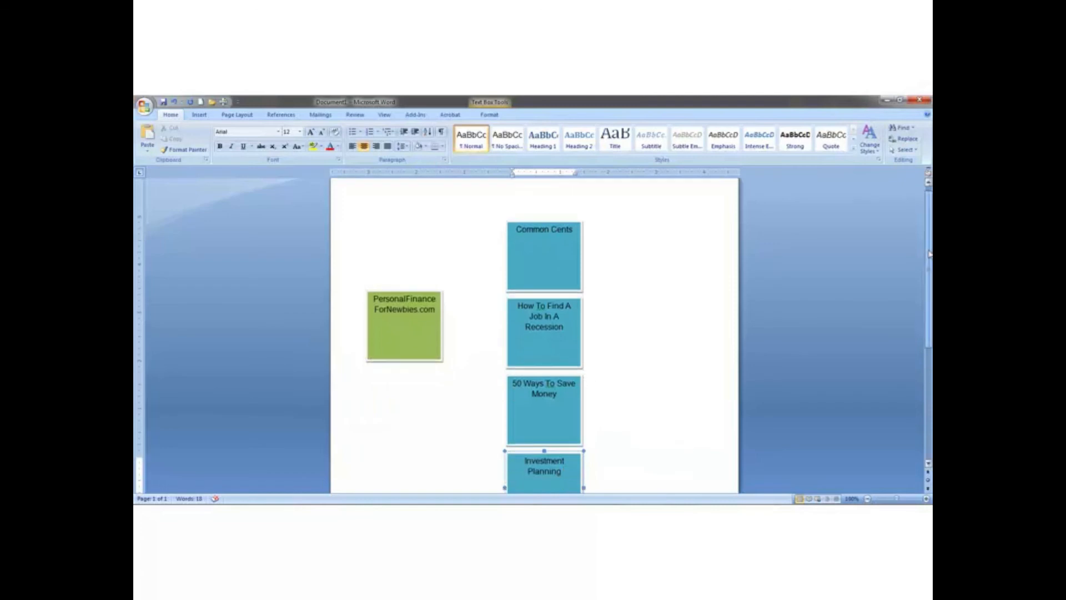
pyautogui.moveTo(928, 253); pyautogui.dragTo(923, 270)
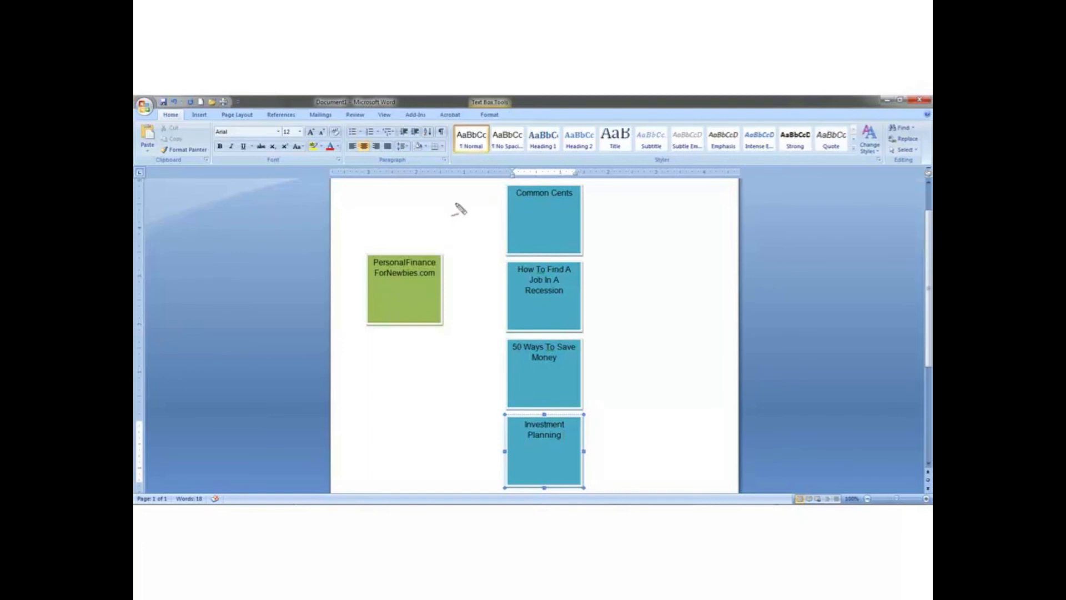
pyautogui.moveTo(457, 198)
pyautogui.mouseDown()
pyautogui.moveTo(469, 210)
pyautogui.moveTo(476, 196)
pyautogui.moveTo(458, 194)
pyautogui.moveTo(410, 274)
pyautogui.mouseUp()
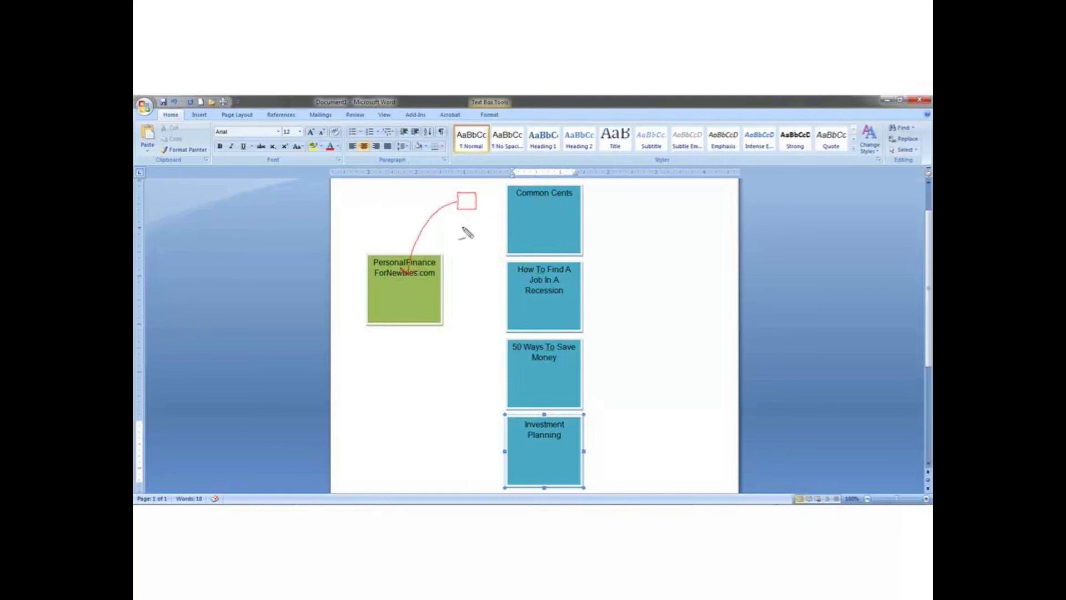